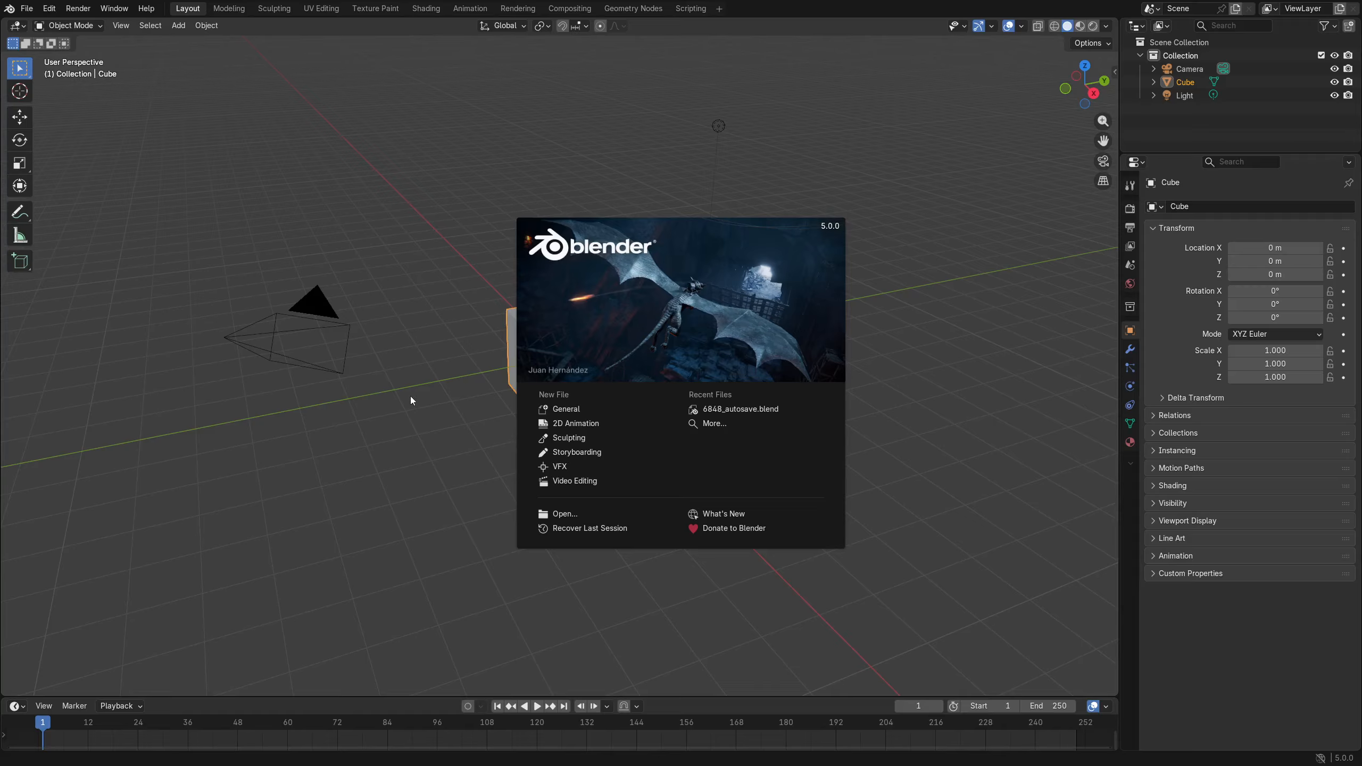
Dismiss the splash screen and examine the default cube from several angles and distances.
{"action": "left_click", "coordinate": [373, 441]}
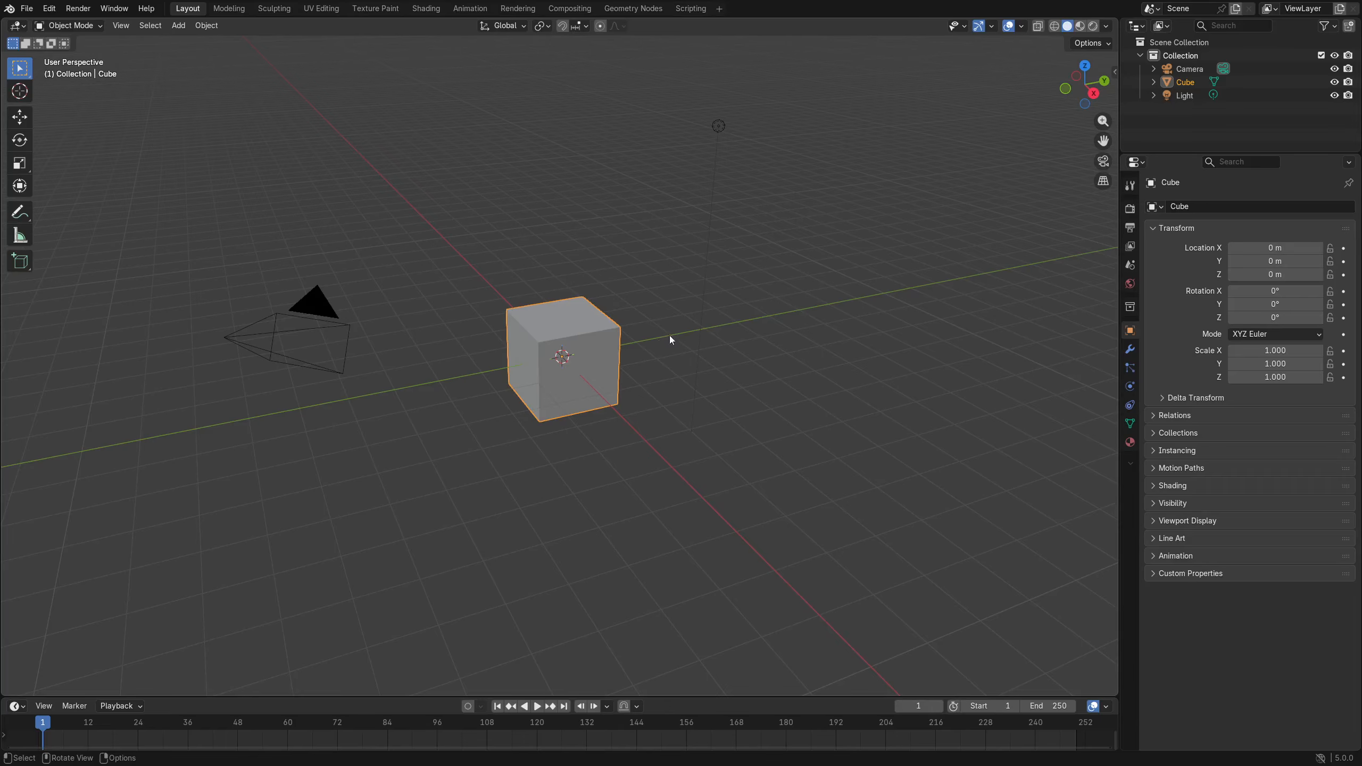
{"action": "mouse_move", "coordinate": [593, 365]}
{"action": "middle_mouse_down"}
{"action": "mouse_move", "coordinate": [542, 396]}
{"action": "mouse_move", "coordinate": [608, 356]}
{"action": "middle_mouse_up"}
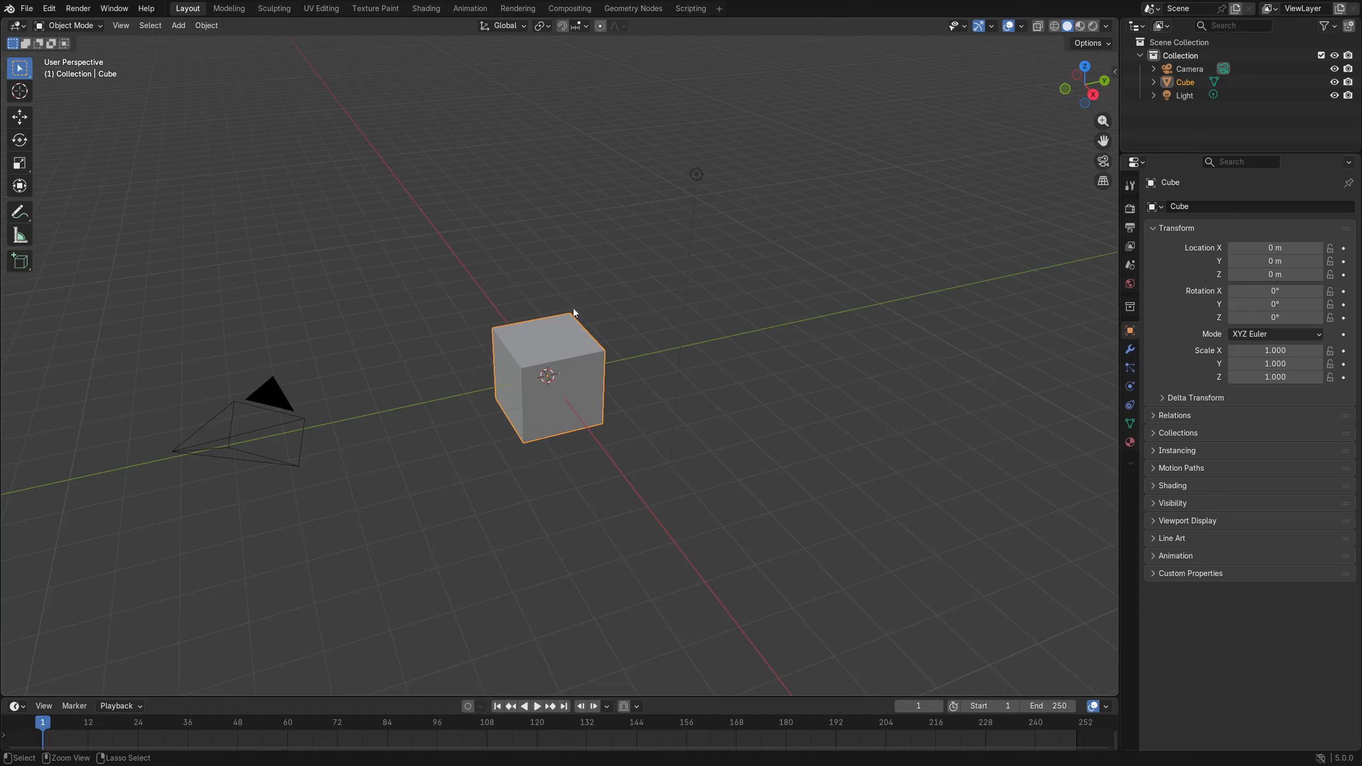
{"action": "middle_click_drag", "start_coordinate": [574, 312], "coordinate": [554, 370], "text": "ctrl"}
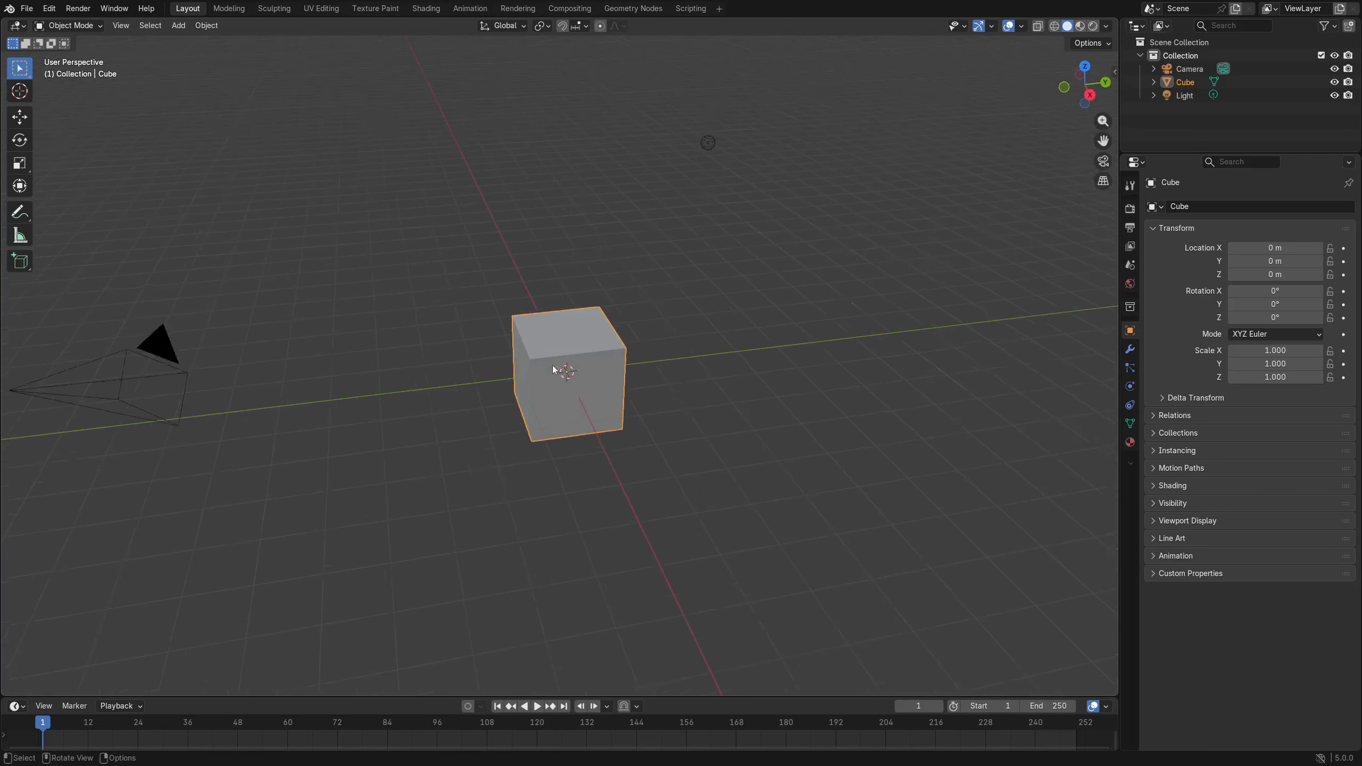
{"action": "scroll", "coordinate": [553, 369], "scroll_direction": "up", "scroll_amount": 3}
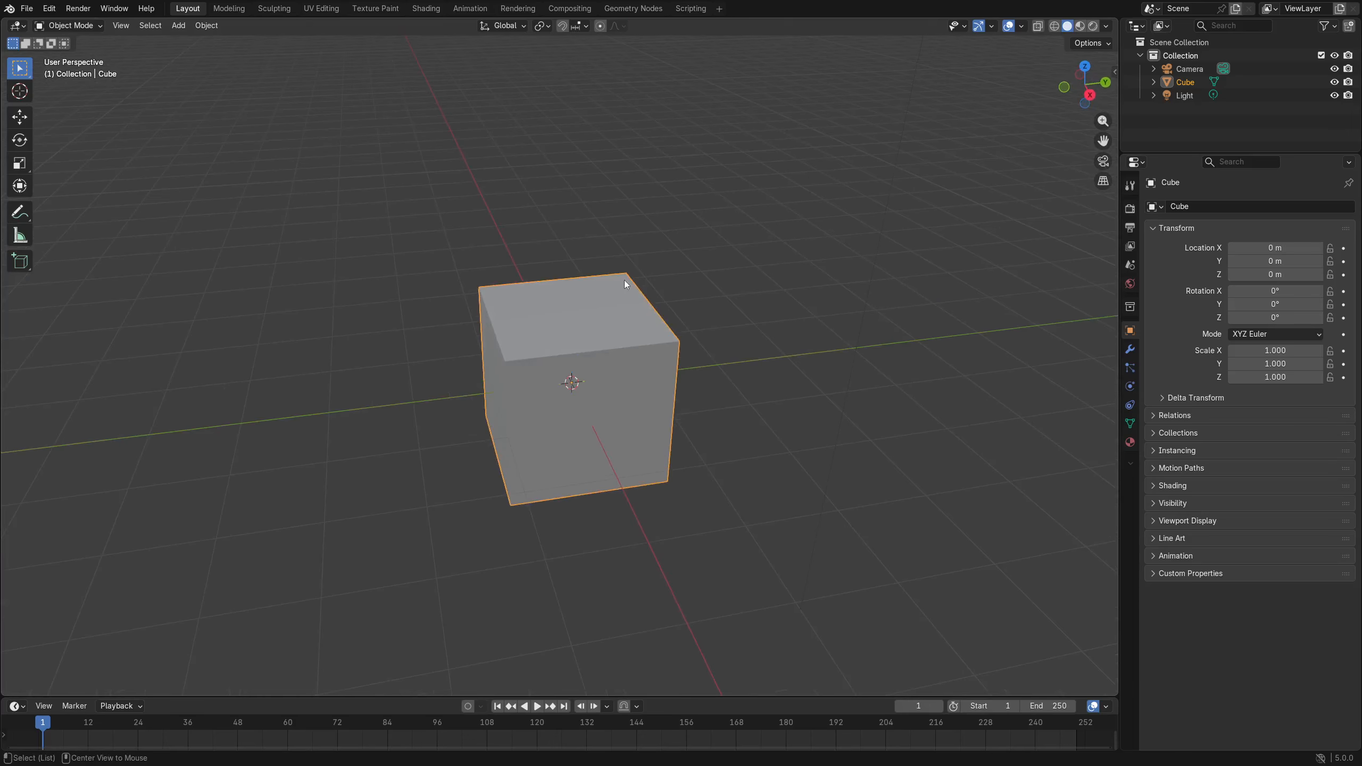
{"action": "middle_click_drag", "start_coordinate": [624, 280], "coordinate": [617, 353]}
{"action": "scroll", "coordinate": [617, 349], "scroll_direction": "up", "scroll_amount": 8}
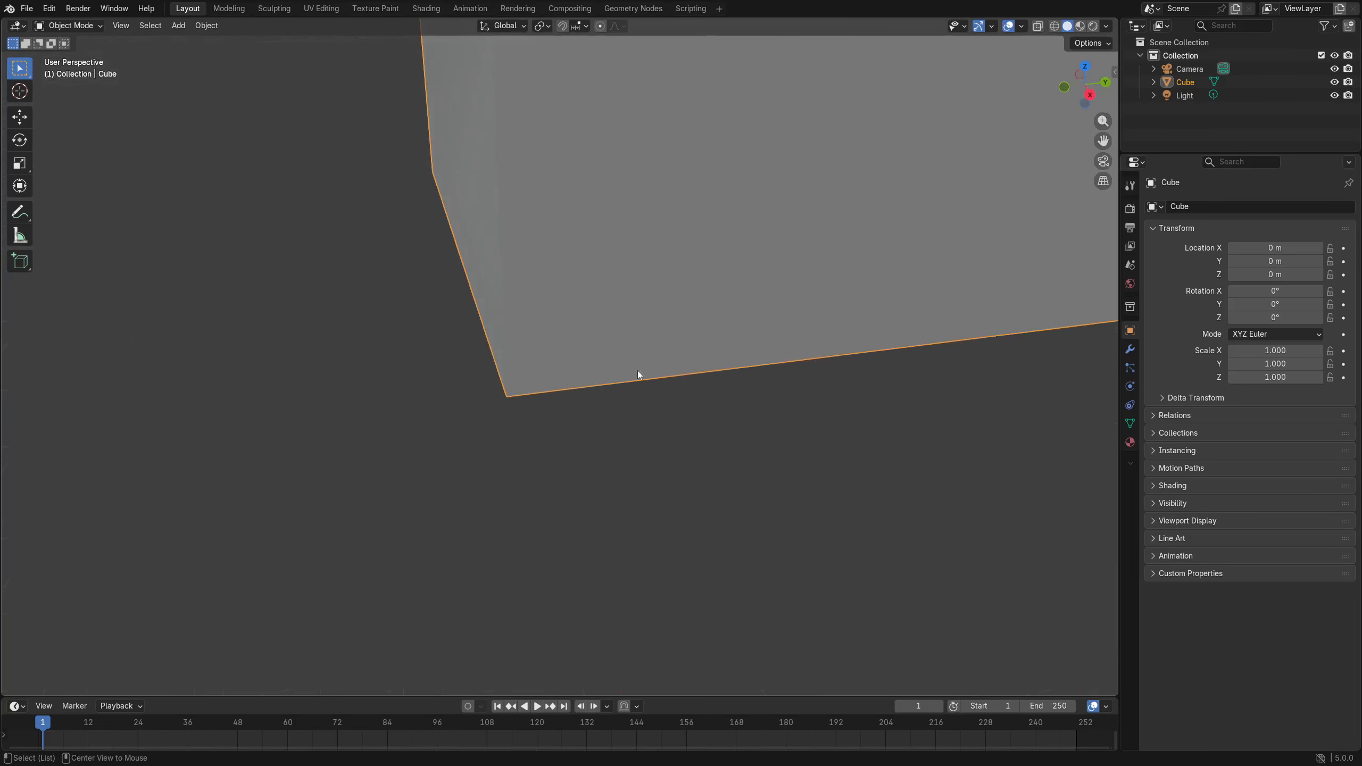
{"action": "middle_click_drag", "start_coordinate": [912, 311], "coordinate": [598, 356]}
{"action": "scroll", "coordinate": [580, 337], "scroll_direction": "down", "scroll_amount": 8}
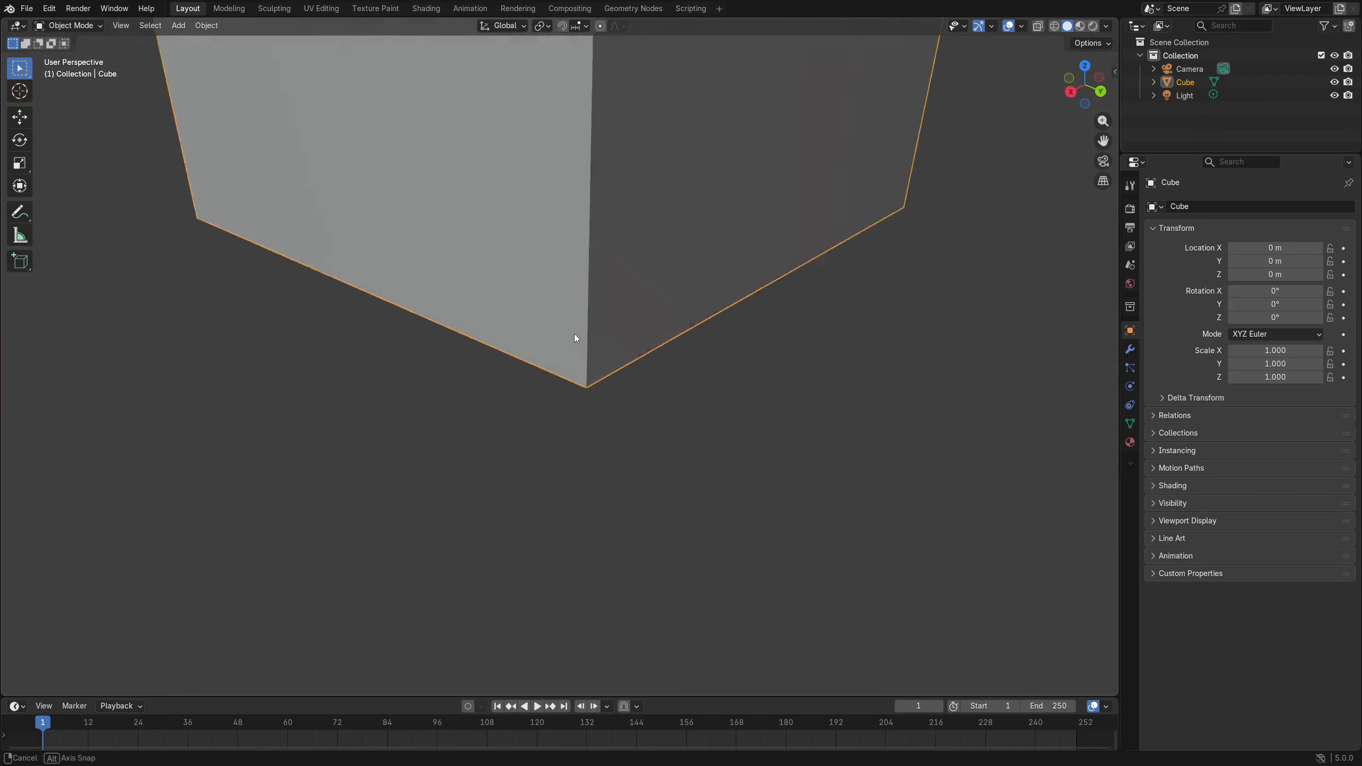
View the cube from the left, right, top and bottom, and frame it in the viewport.
{"action": "key", "text": "grave"}
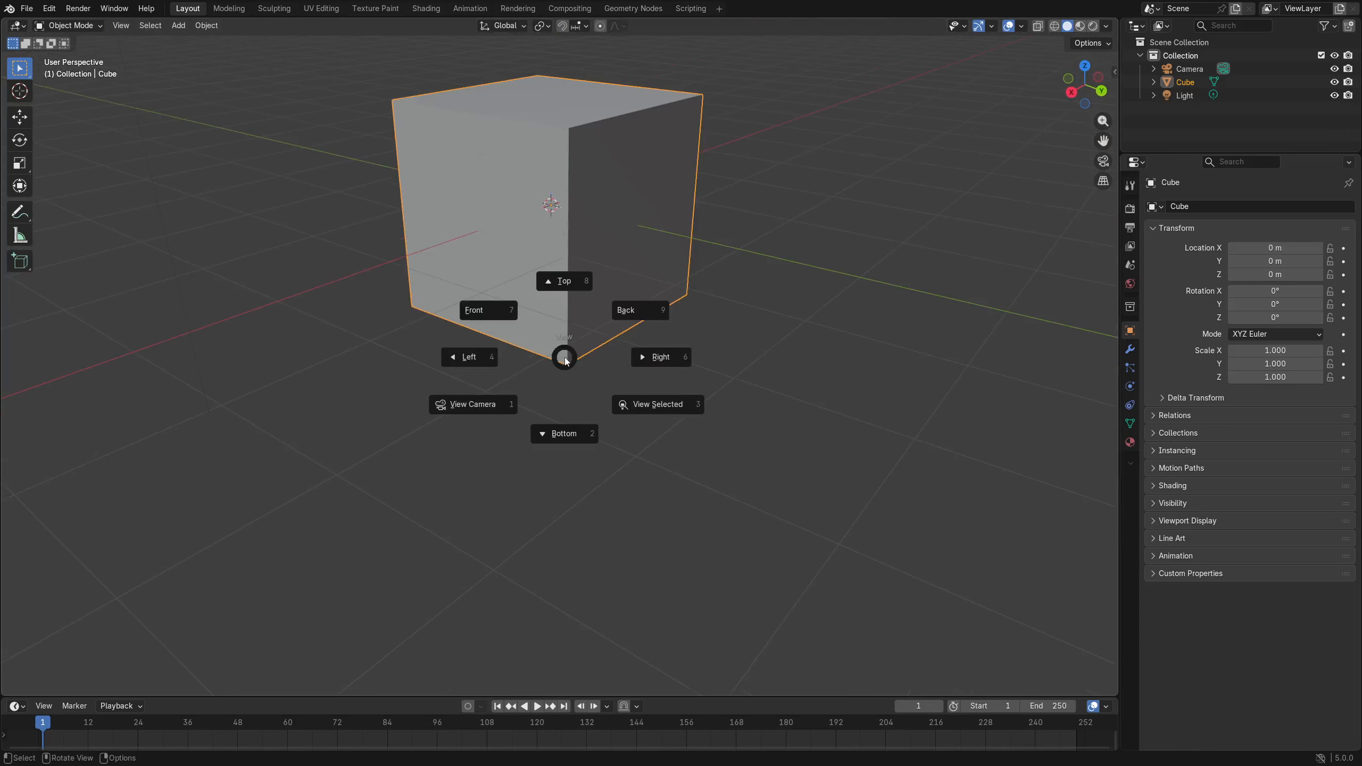
{"action": "left_click", "coordinate": [478, 362]}
{"action": "key", "text": "grave"}
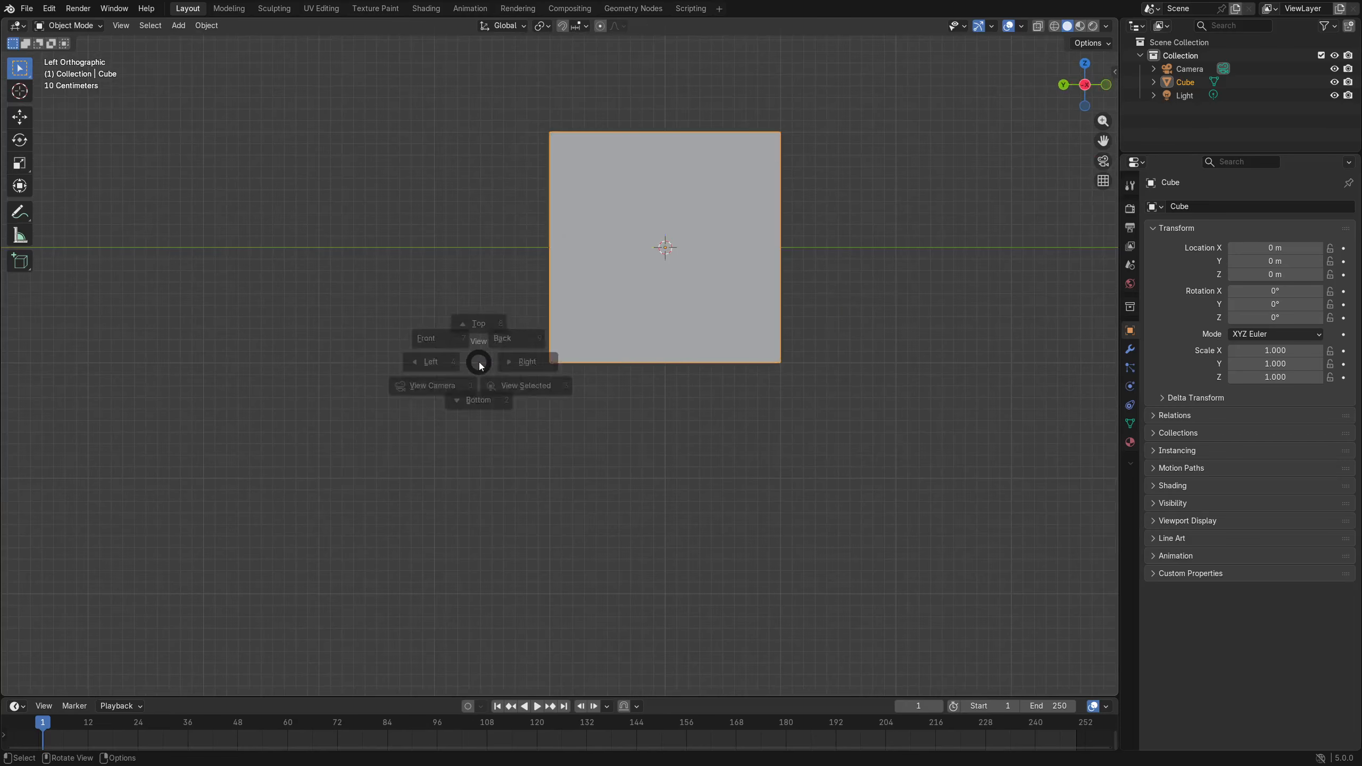
{"action": "left_click", "coordinate": [564, 362]}
{"action": "key", "text": "grave"}
{"action": "left_click", "coordinate": [554, 312]}
{"action": "key", "text": "grave"}
{"action": "left_click", "coordinate": [560, 379]}
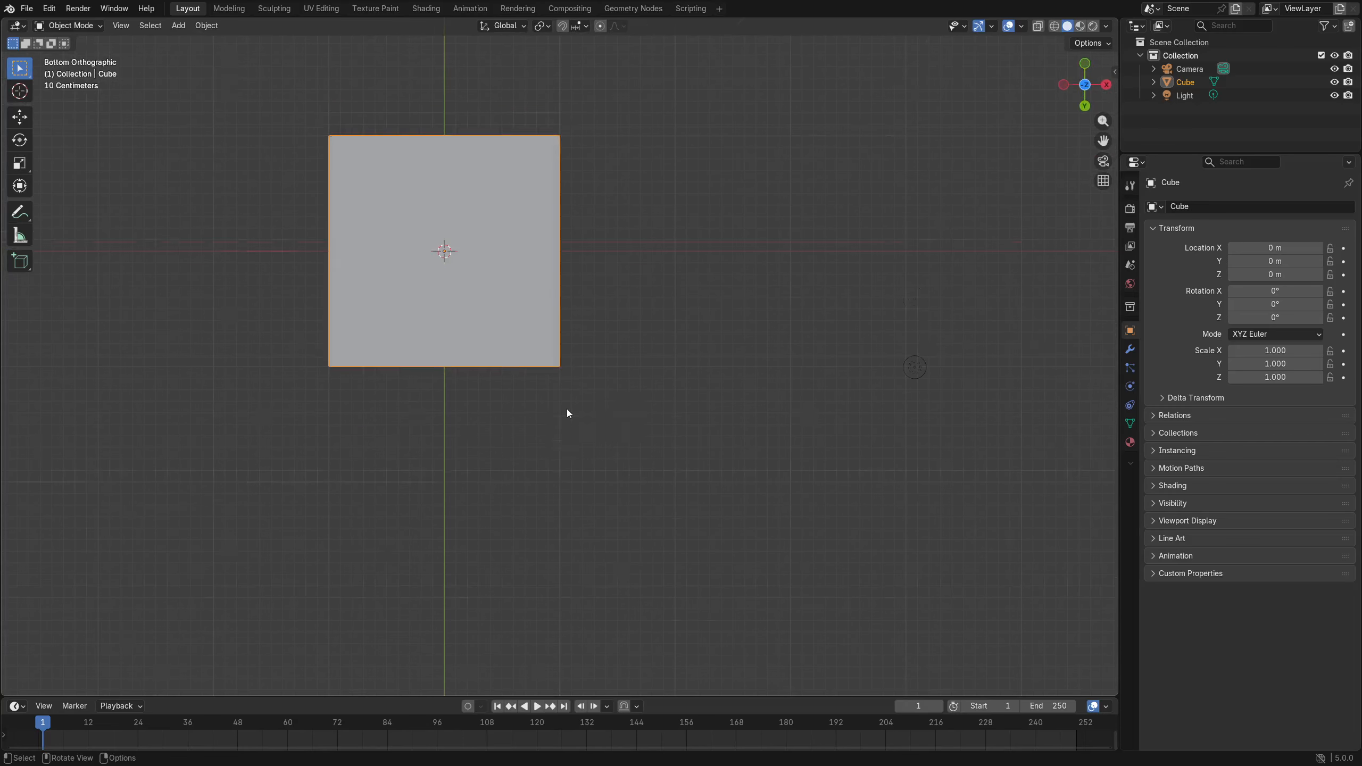
{"action": "key", "text": "grave"}
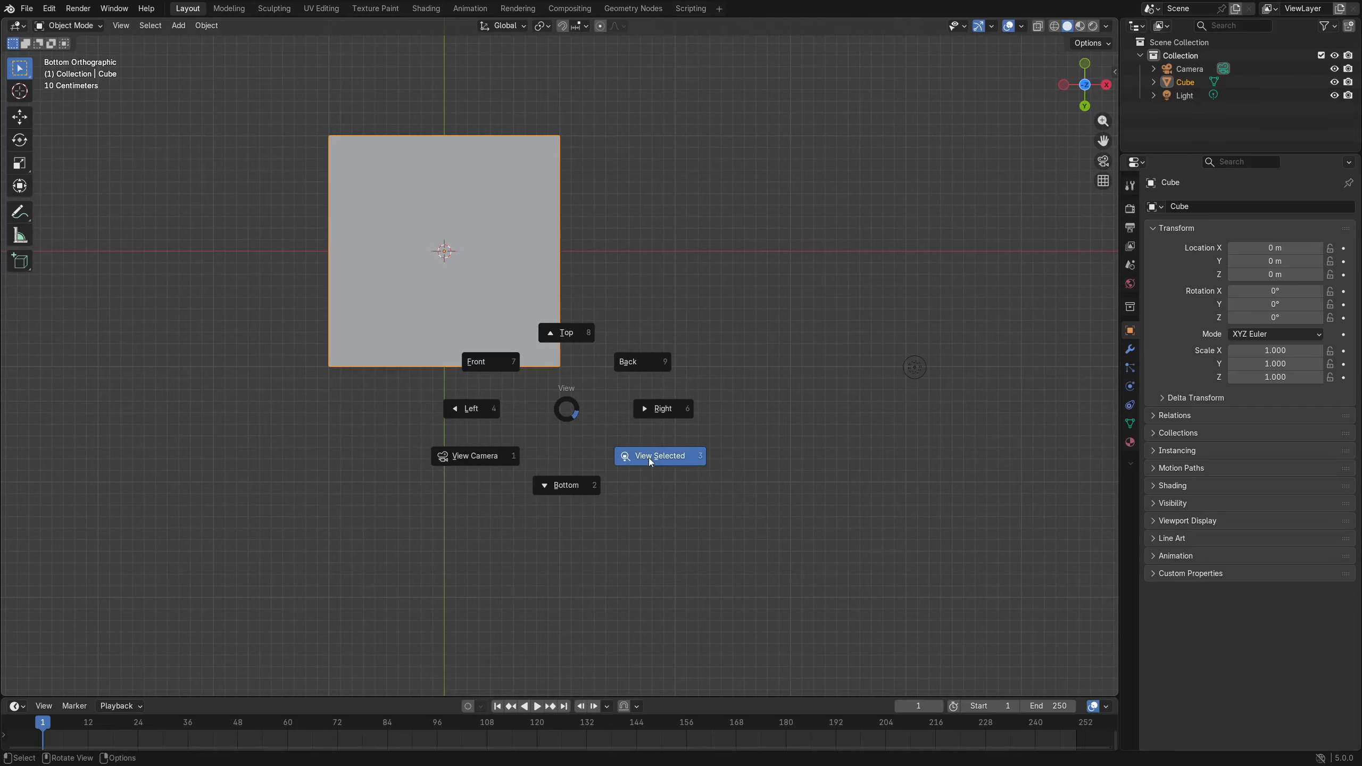
{"action": "left_click", "coordinate": [649, 457]}
{"action": "middle_click_drag", "start_coordinate": [595, 267], "coordinate": [501, 486]}
{"action": "scroll", "coordinate": [492, 437], "scroll_direction": "down", "scroll_amount": 5}
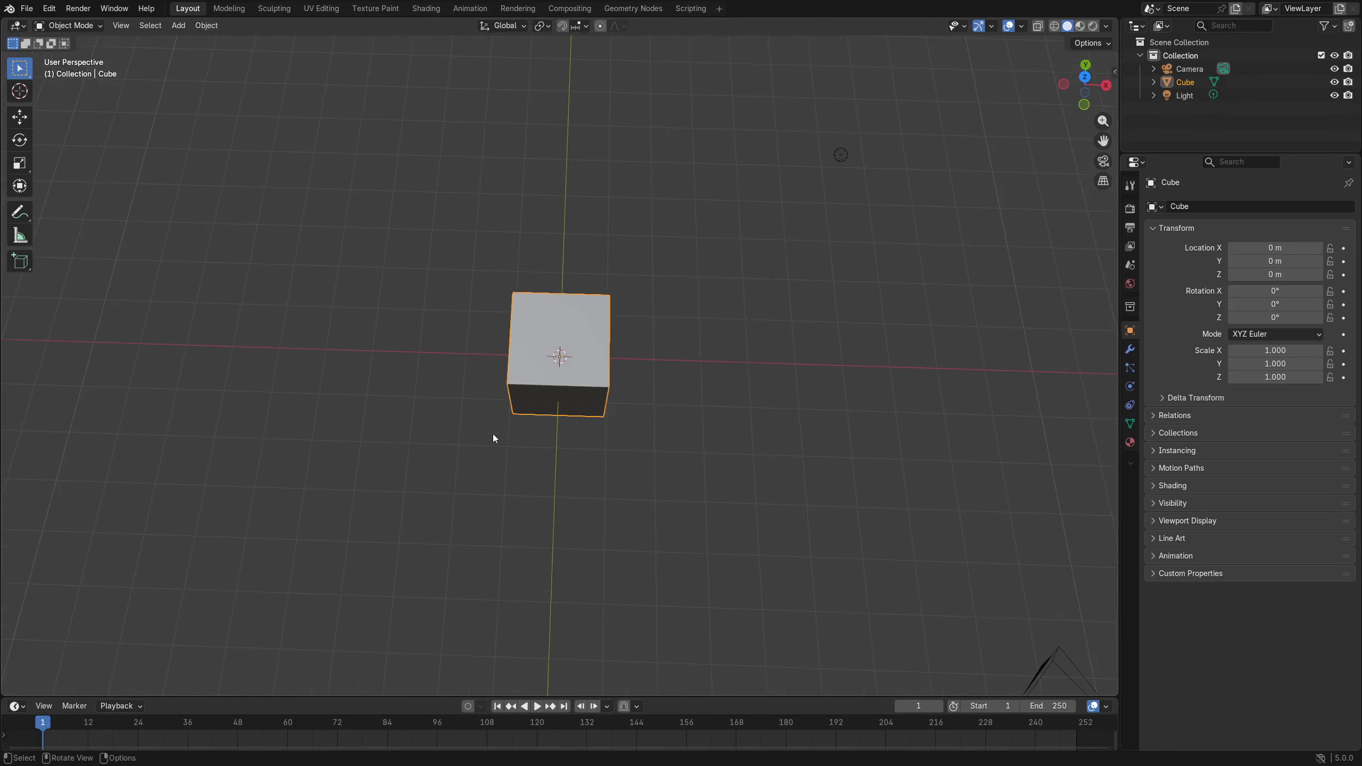
Duplicate the cube twice, placing the copies at about (6.18, -3.53, 2.47) m and (11.5, -7.19, 3.68) m.
{"action": "middle_click_drag", "start_coordinate": [493, 437], "coordinate": [559, 378]}
{"action": "key", "text": "shift+d"}
{"action": "left_click", "coordinate": [748, 304]}
{"action": "key", "text": "shift+d"}
{"action": "left_click", "coordinate": [926, 270]}
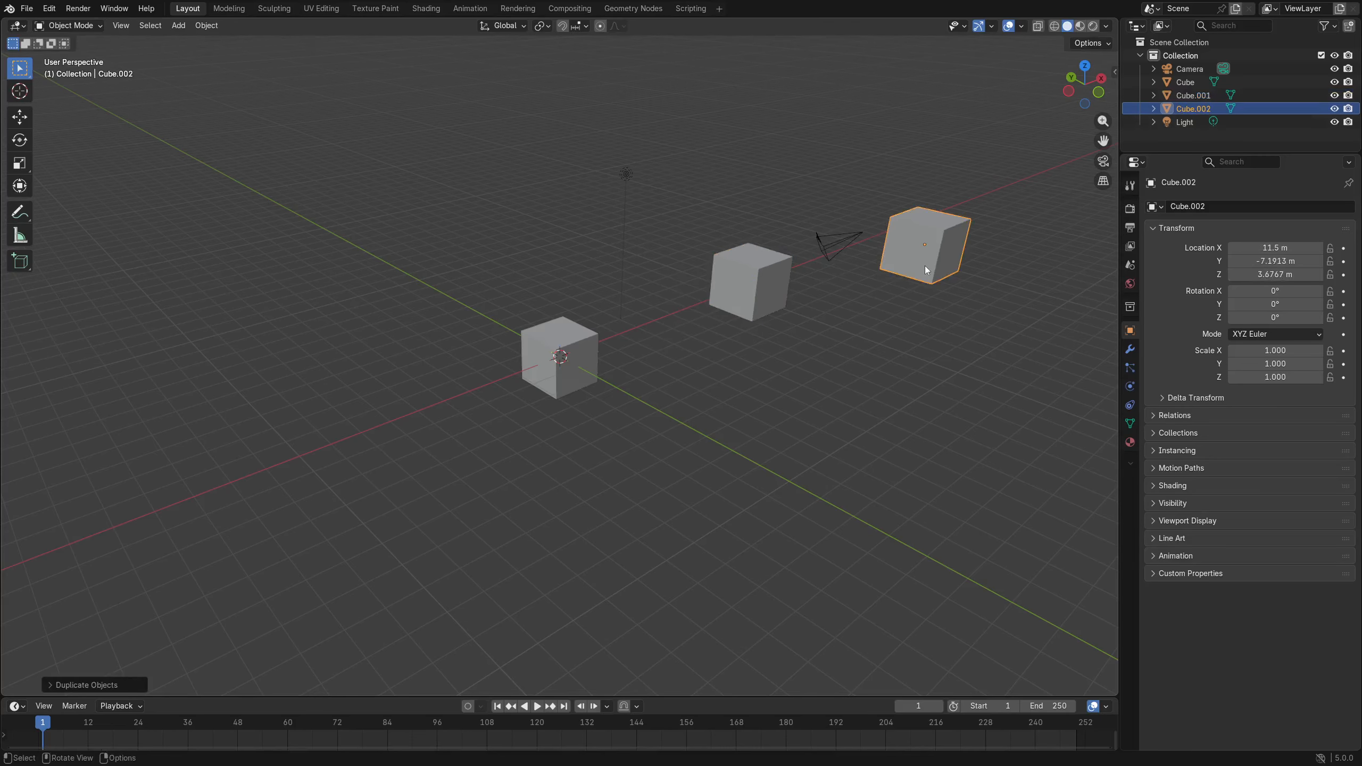
Frame the view on the farthest duplicate, Cube.002, including after selecting it by name, and orbit around it.
{"action": "key", "text": "grave"}
{"action": "left_click", "coordinate": [996, 296]}
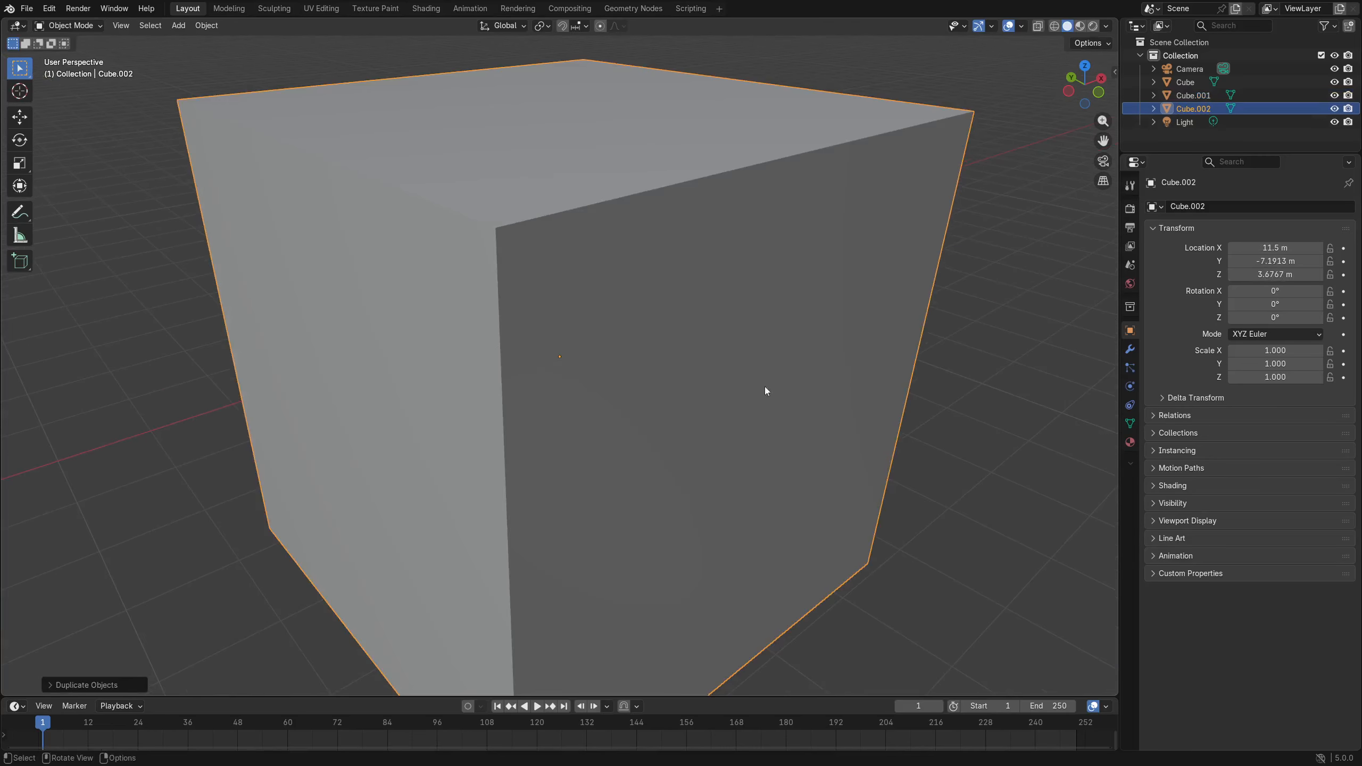
{"action": "scroll", "coordinate": [766, 389], "scroll_direction": "down", "scroll_amount": 5}
{"action": "middle_click_drag", "start_coordinate": [766, 390], "coordinate": [331, 404]}
{"action": "left_click", "coordinate": [1185, 74]}
{"action": "left_click", "coordinate": [1190, 108]}
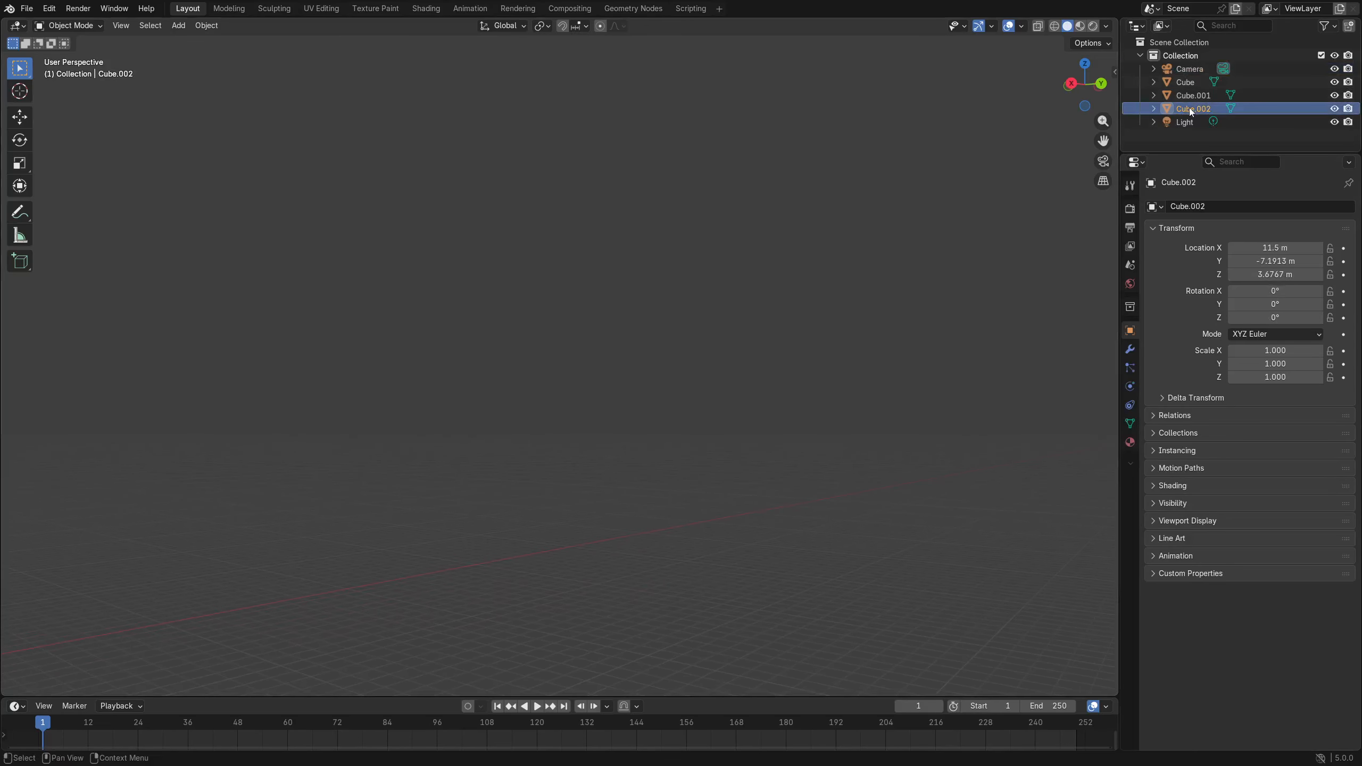
{"action": "key", "text": "grave"}
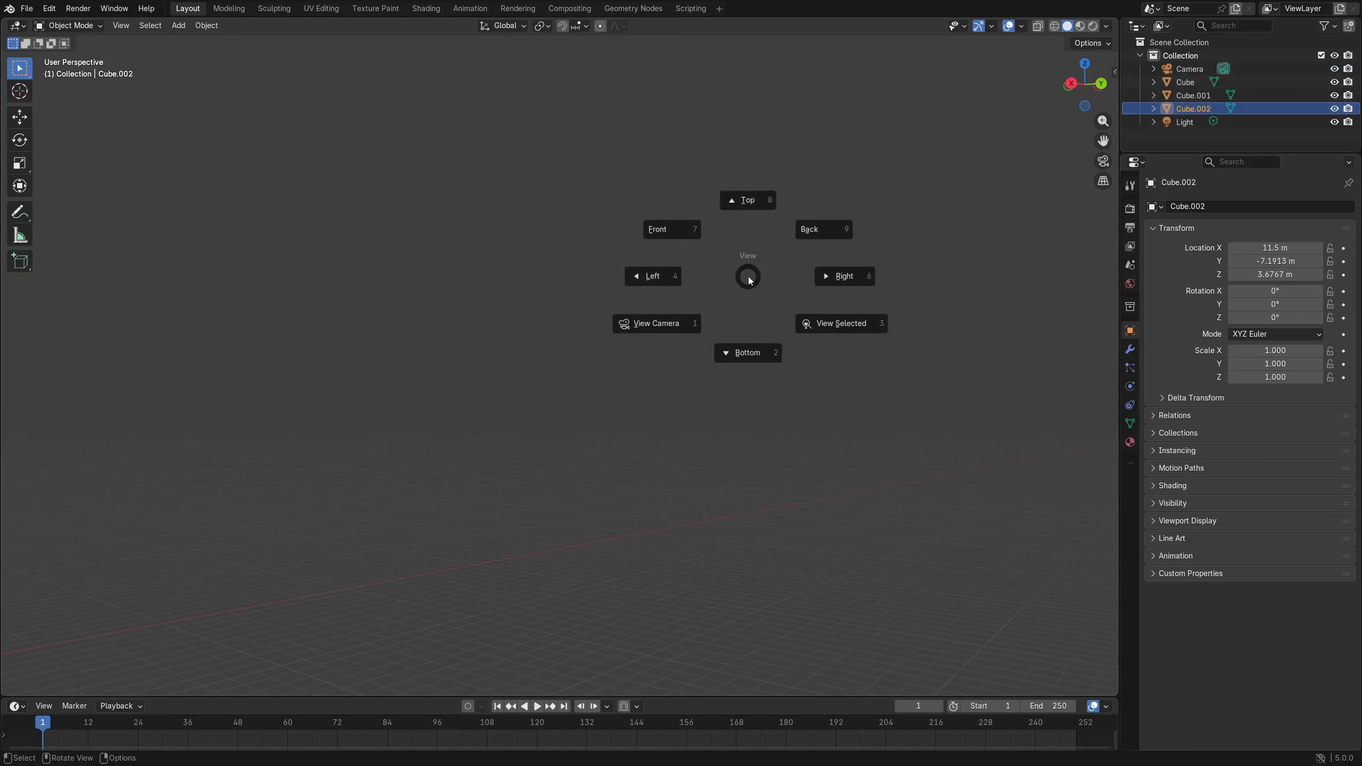
{"action": "left_click", "coordinate": [828, 323]}
{"action": "middle_click_drag", "start_coordinate": [679, 226], "coordinate": [604, 441]}
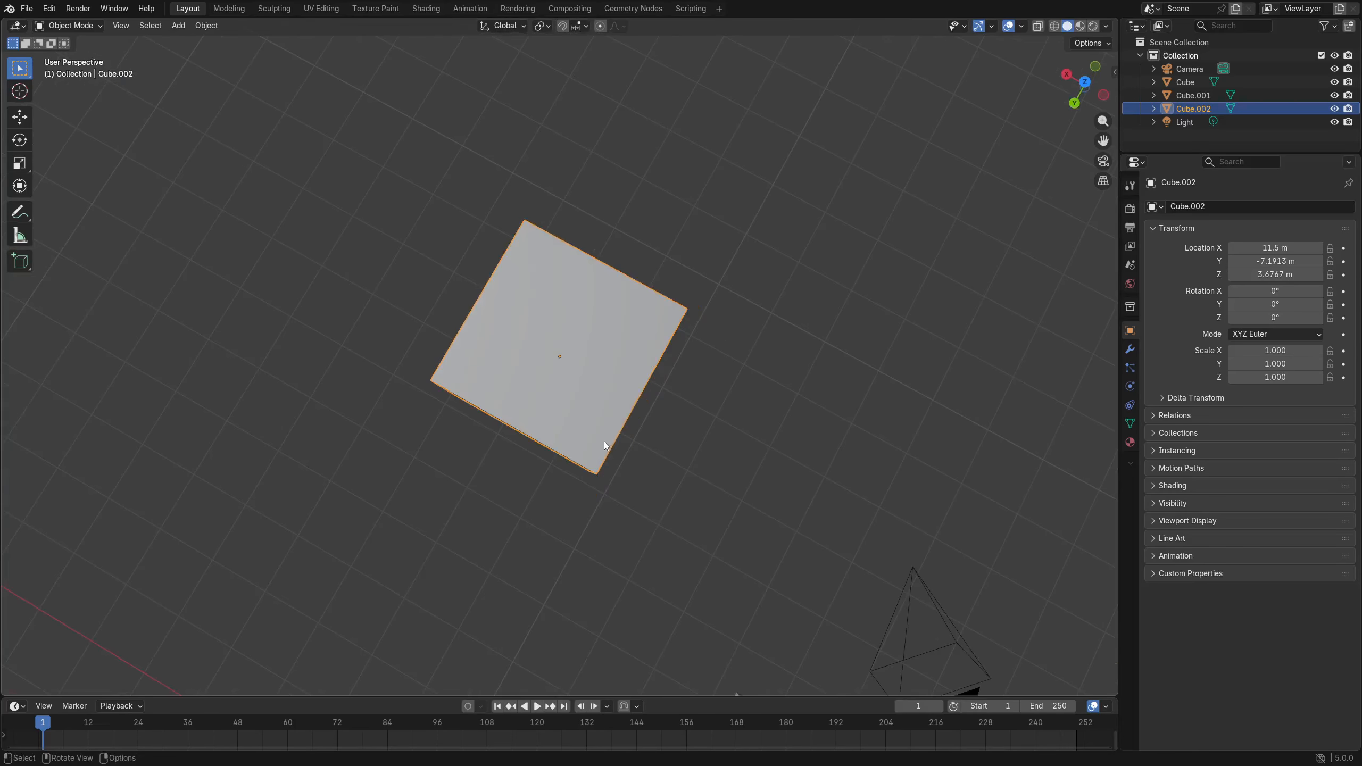
Examine the three cubes from free and axis-snapped angles, and toggle between perspective and orthographic projection.
{"action": "middle_click_drag", "start_coordinate": [682, 332], "coordinate": [592, 359], "text": "shift"}
{"action": "middle_click_drag", "start_coordinate": [592, 359], "coordinate": [558, 408]}
{"action": "scroll", "coordinate": [664, 400], "scroll_direction": "down", "scroll_amount": 4}
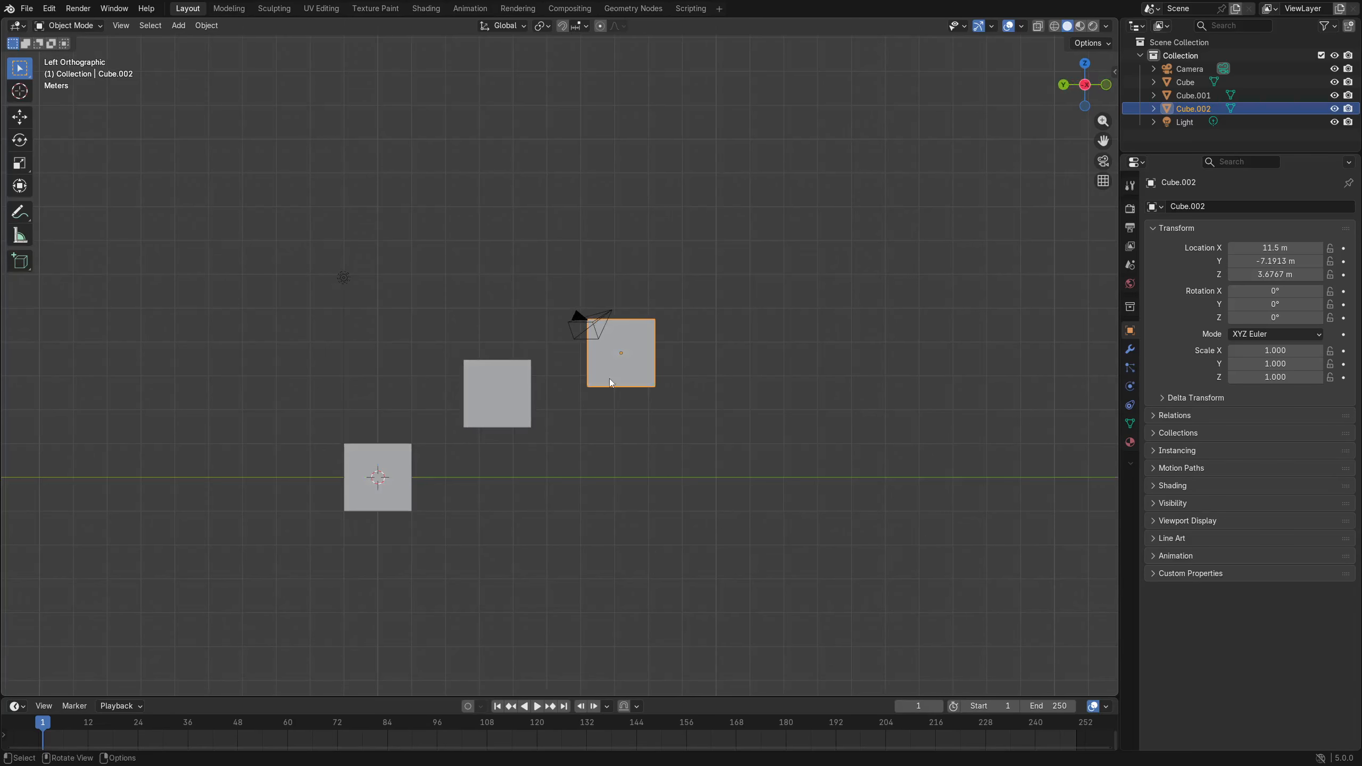
{"action": "middle_click_drag", "start_coordinate": [568, 360], "coordinate": [644, 388]}
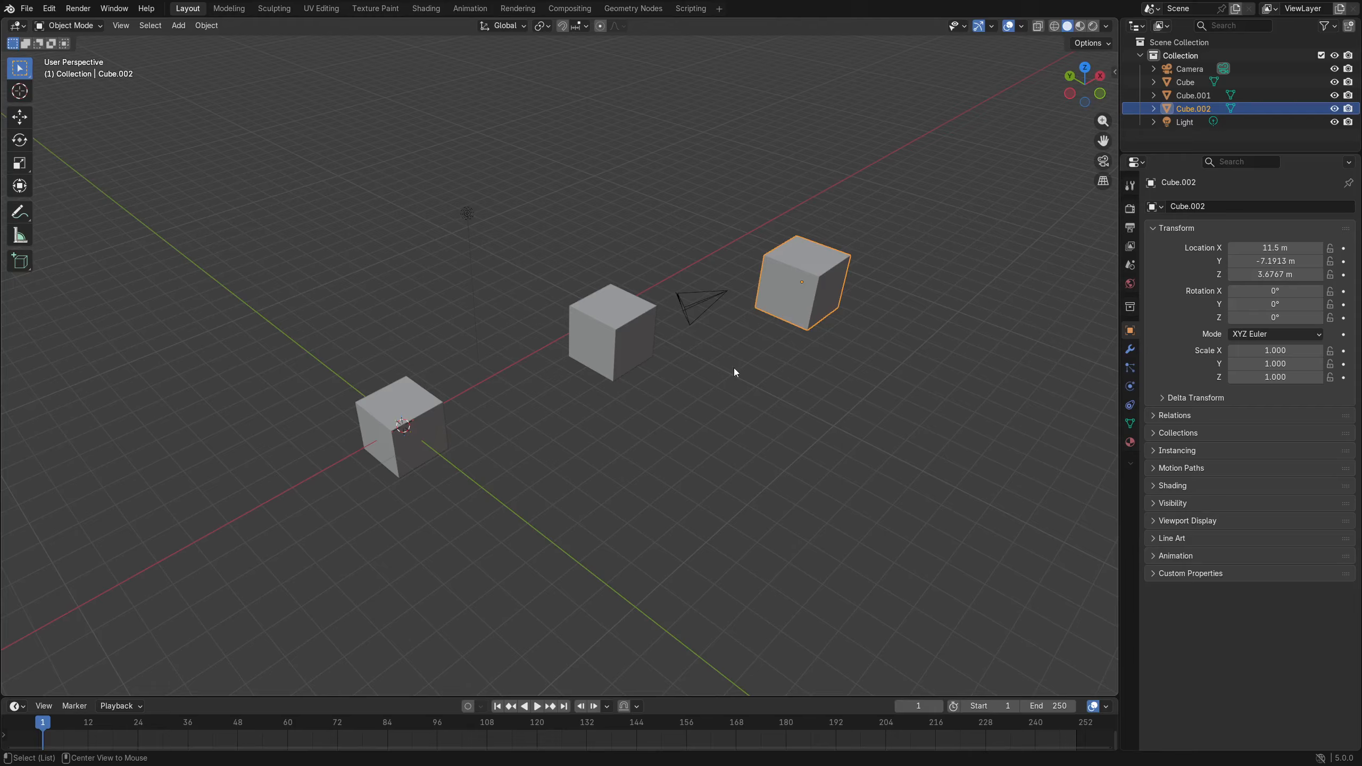
{"action": "middle_click_drag", "start_coordinate": [734, 372], "coordinate": [530, 379], "text": "alt"}
{"action": "middle_click_drag", "start_coordinate": [660, 390], "coordinate": [552, 445]}
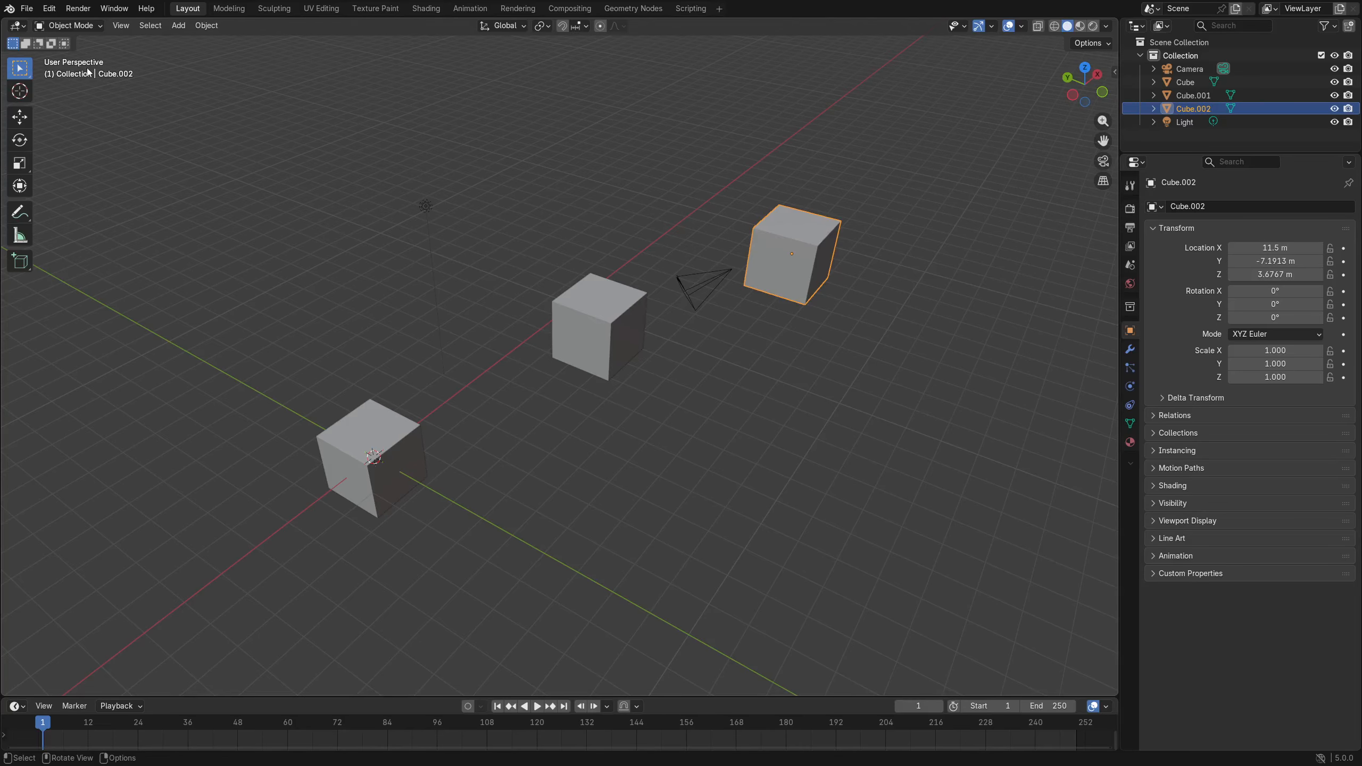
{"action": "key", "text": "KP_5"}
{"action": "left_click", "coordinate": [1103, 186]}
{"action": "left_click", "coordinate": [1105, 185]}
{"action": "left_click", "coordinate": [1103, 183]}
Clear the current selection and select all three cubes, with the middle cube as the active object.
{"action": "left_click", "coordinate": [698, 285]}
{"action": "key", "text": "a"}
{"action": "key", "text": "alt+a"}
{"action": "middle_click_drag", "start_coordinate": [656, 387], "coordinate": [621, 375], "text": "shift"}
{"action": "left_click", "coordinate": [366, 432]}
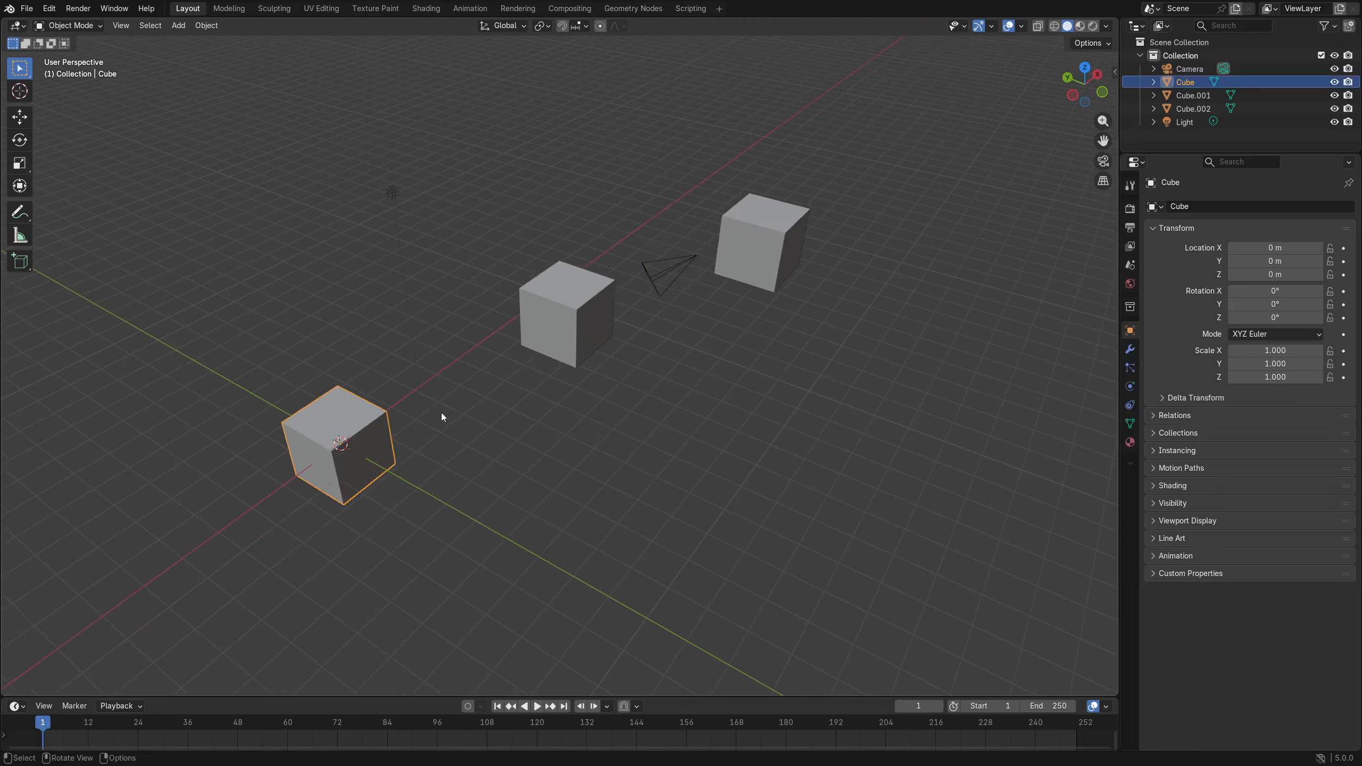
{"action": "left_click", "coordinate": [569, 325], "text": "shift"}
{"action": "left_click", "coordinate": [765, 259], "text": "shift"}
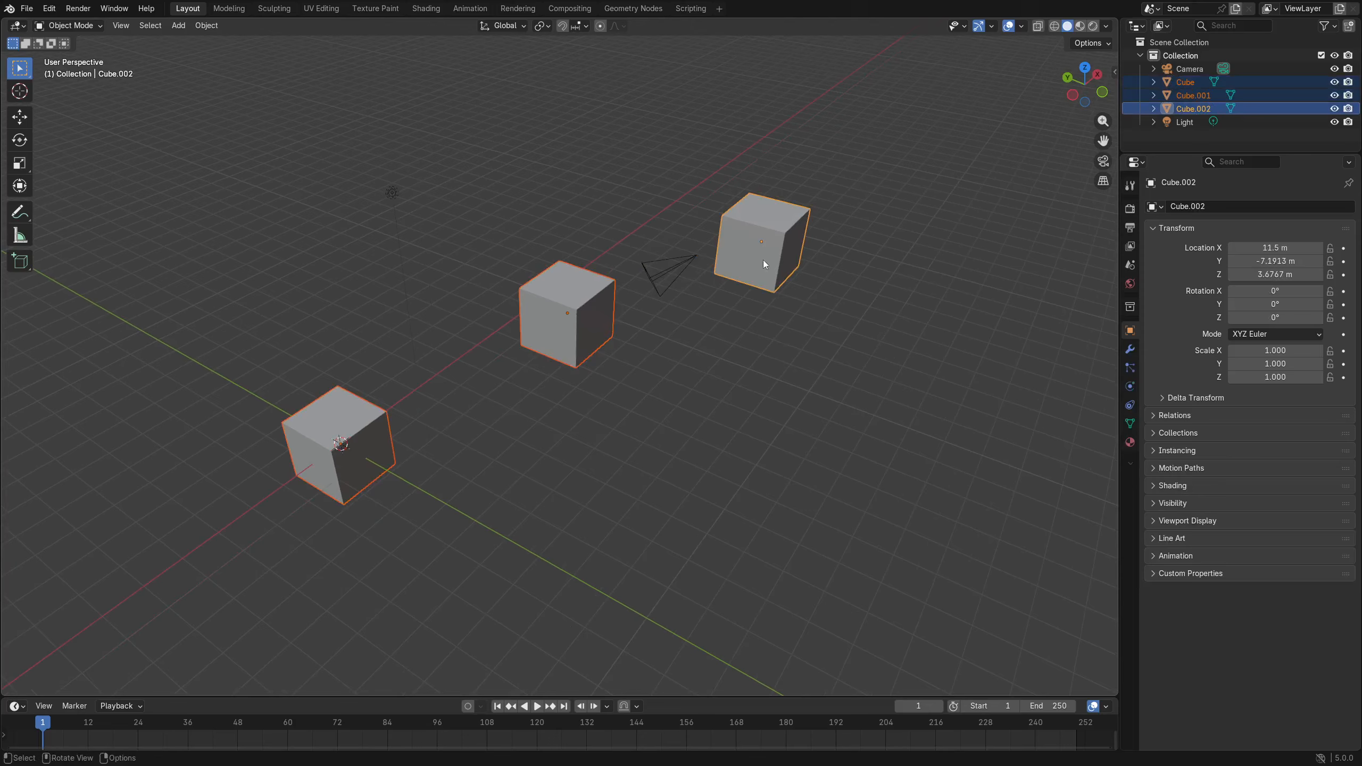
{"action": "left_click", "coordinate": [562, 354], "text": "shift"}
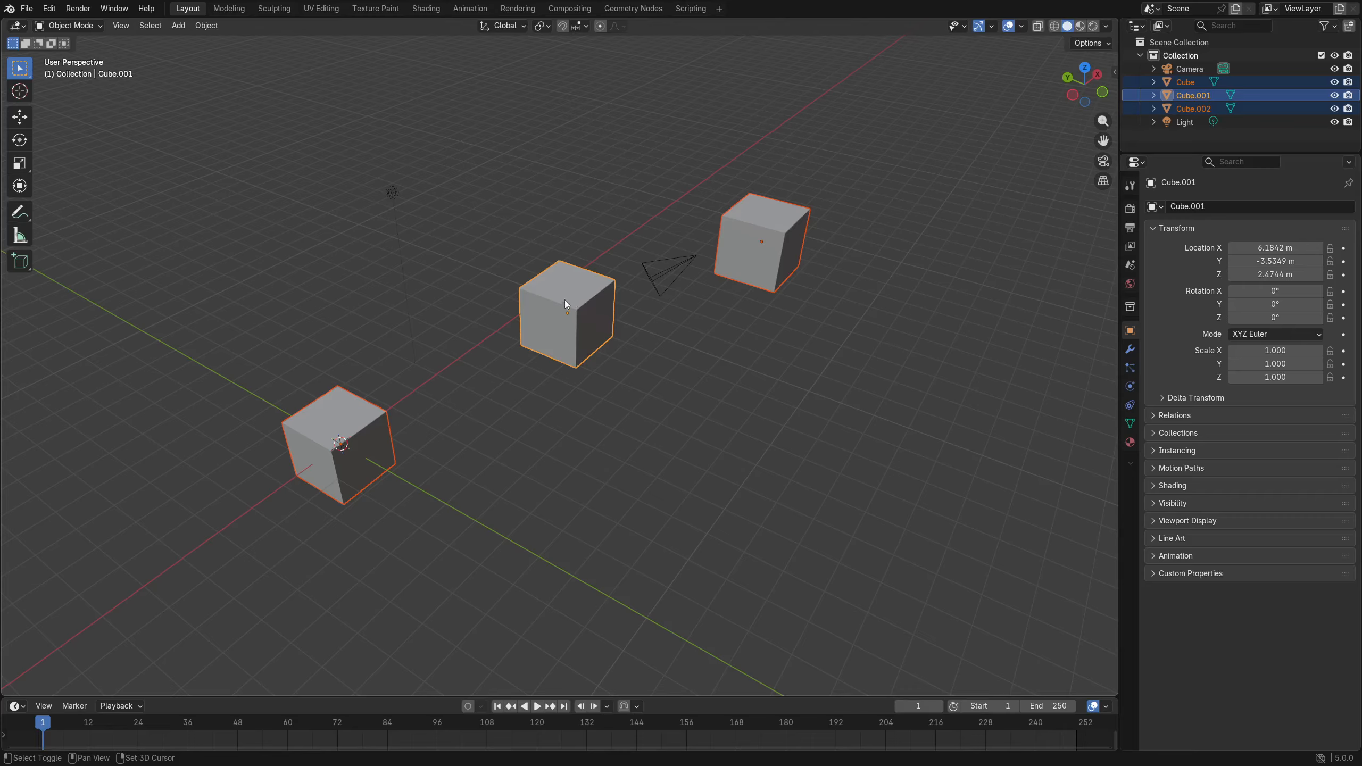
Make the original cube the active object and set the transform pivot point to Active Element.
{"action": "left_click", "coordinate": [541, 25]}
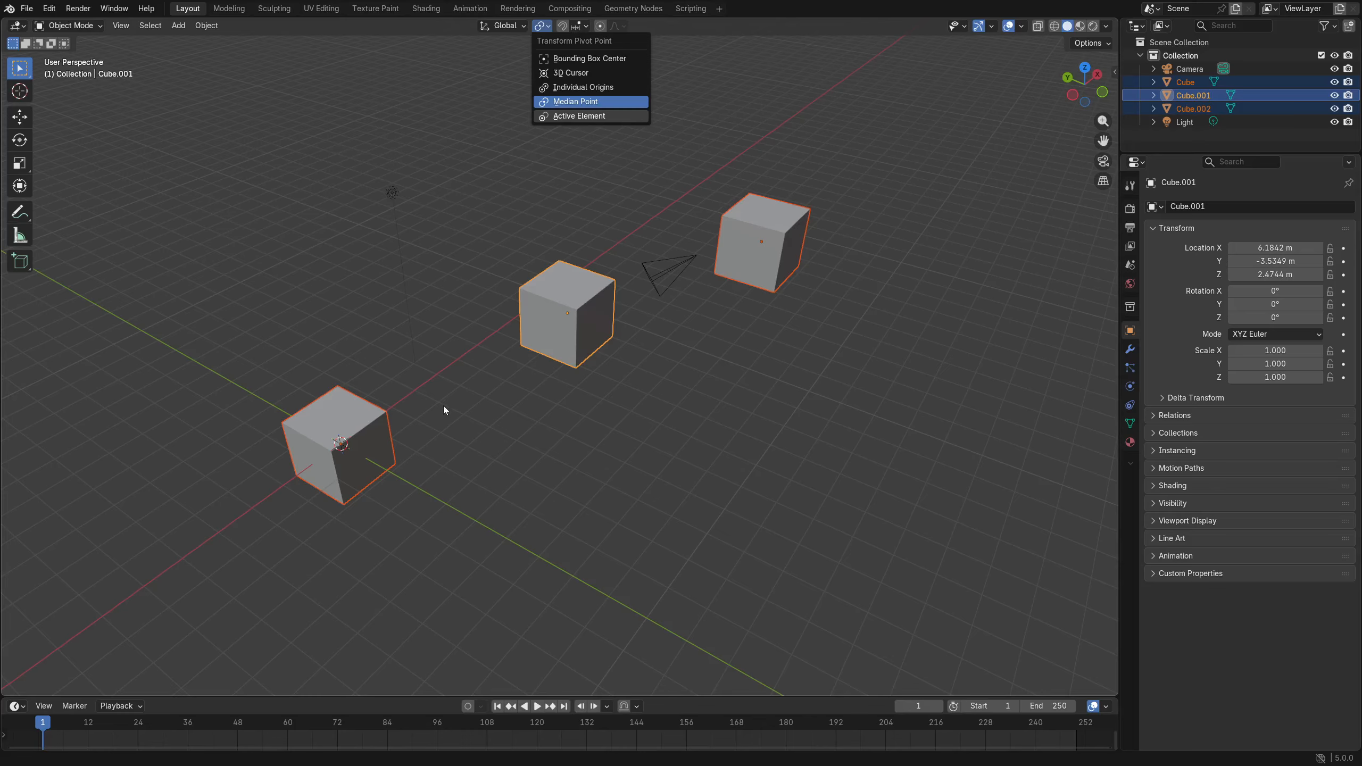
{"action": "left_click", "coordinate": [362, 429]}
{"action": "left_click", "coordinate": [362, 429], "text": "shift"}
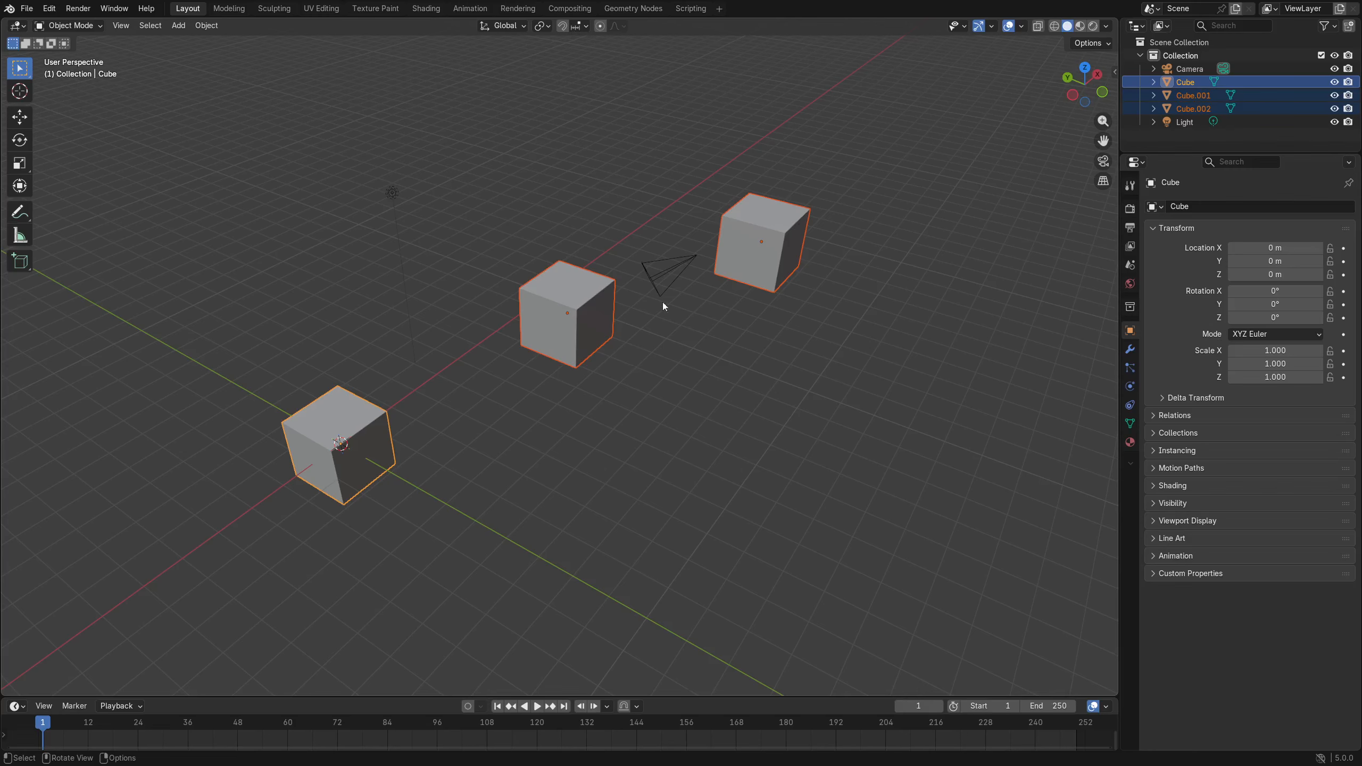
{"action": "left_click", "coordinate": [541, 25]}
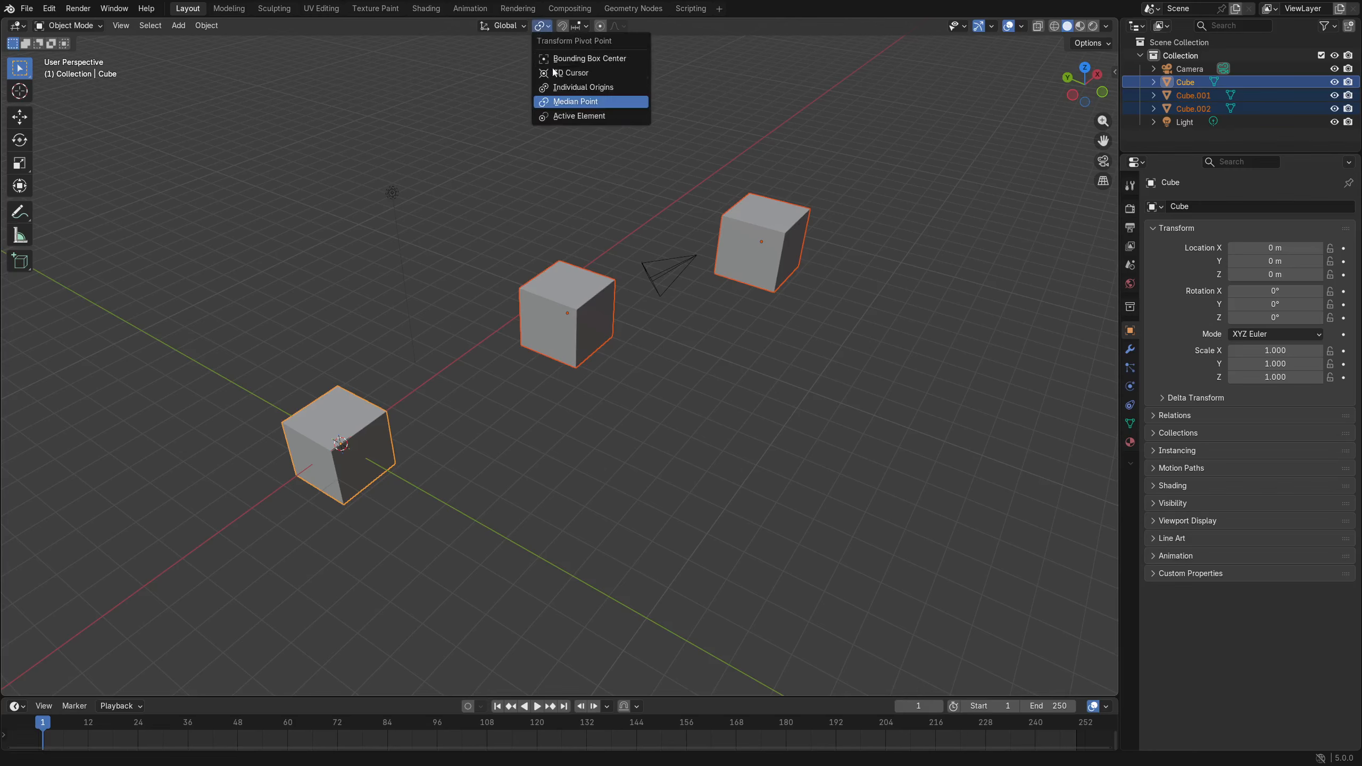
{"action": "left_click", "coordinate": [572, 117]}
Try rotating the three cubes around the original cube, and around the farthest cube as the active element.
{"action": "key", "text": "r"}
{"action": "right_click", "coordinate": [592, 234]}
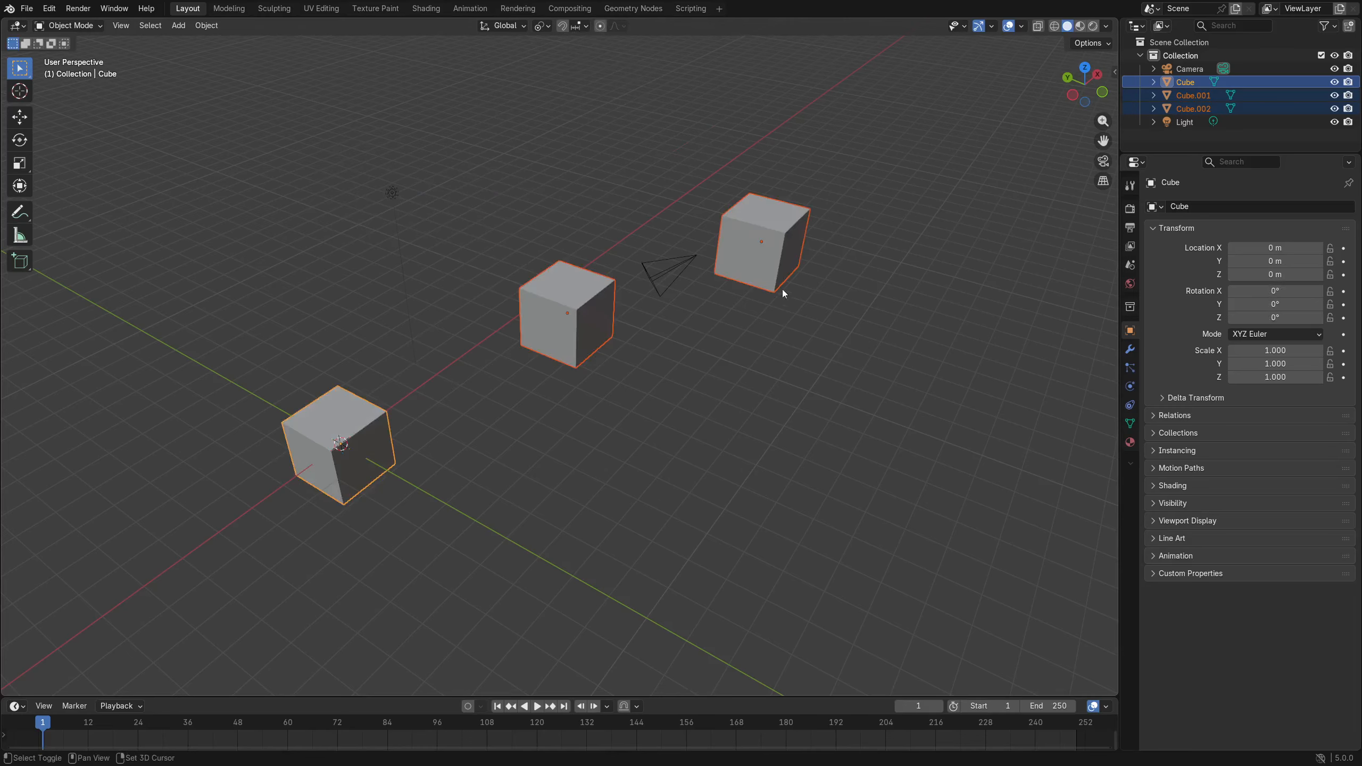
{"action": "left_click", "coordinate": [782, 285], "text": "shift"}
{"action": "key", "text": "r"}
{"action": "key", "text": "Escape"}
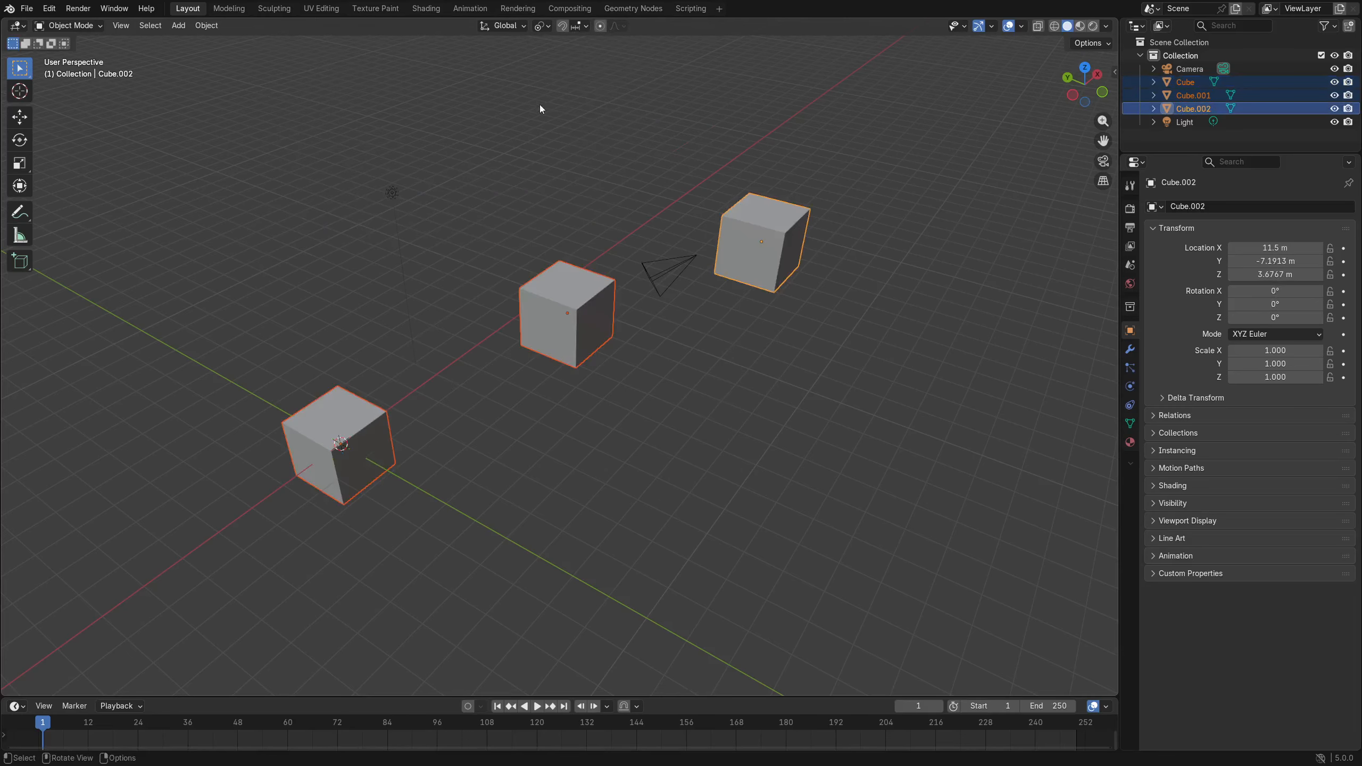
Inspect the snapping options and deselect all objects.
{"action": "left_click", "coordinate": [582, 25]}
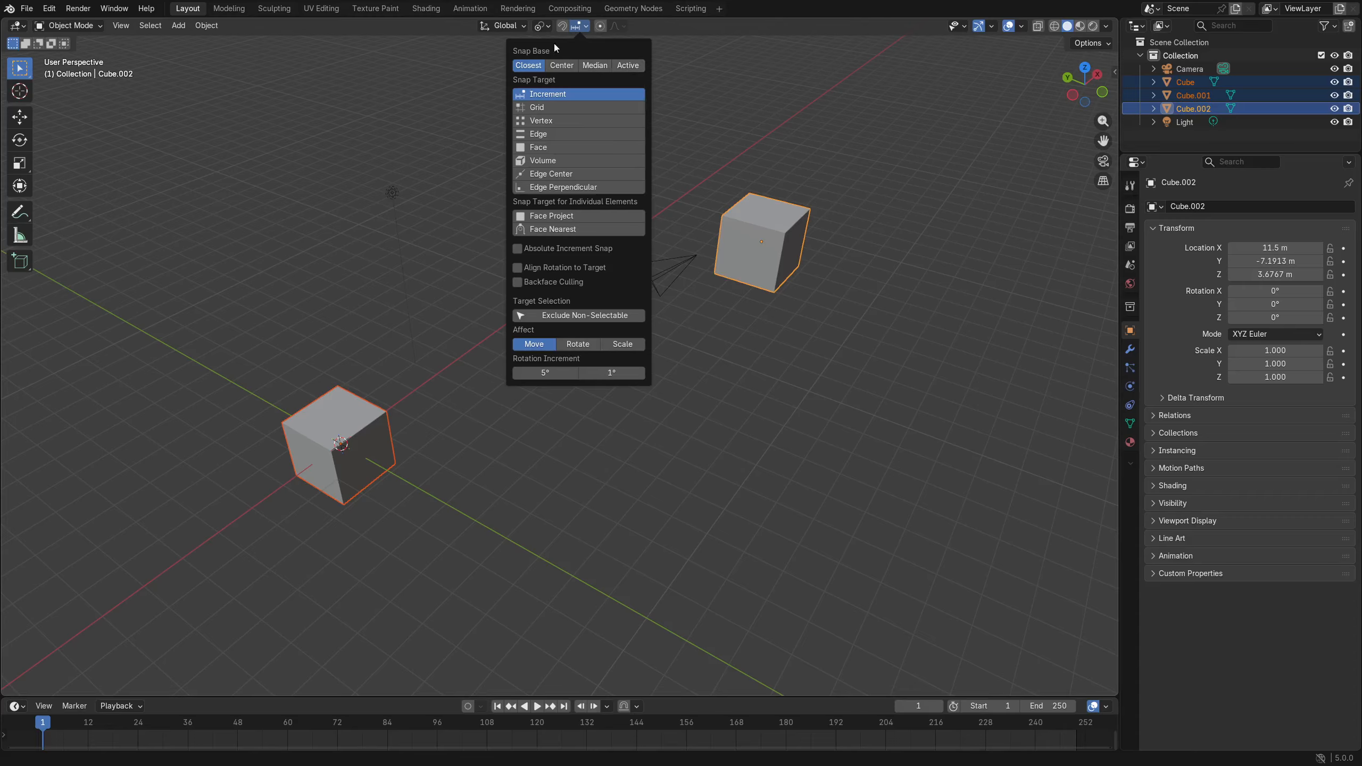
{"action": "left_click", "coordinate": [542, 25]}
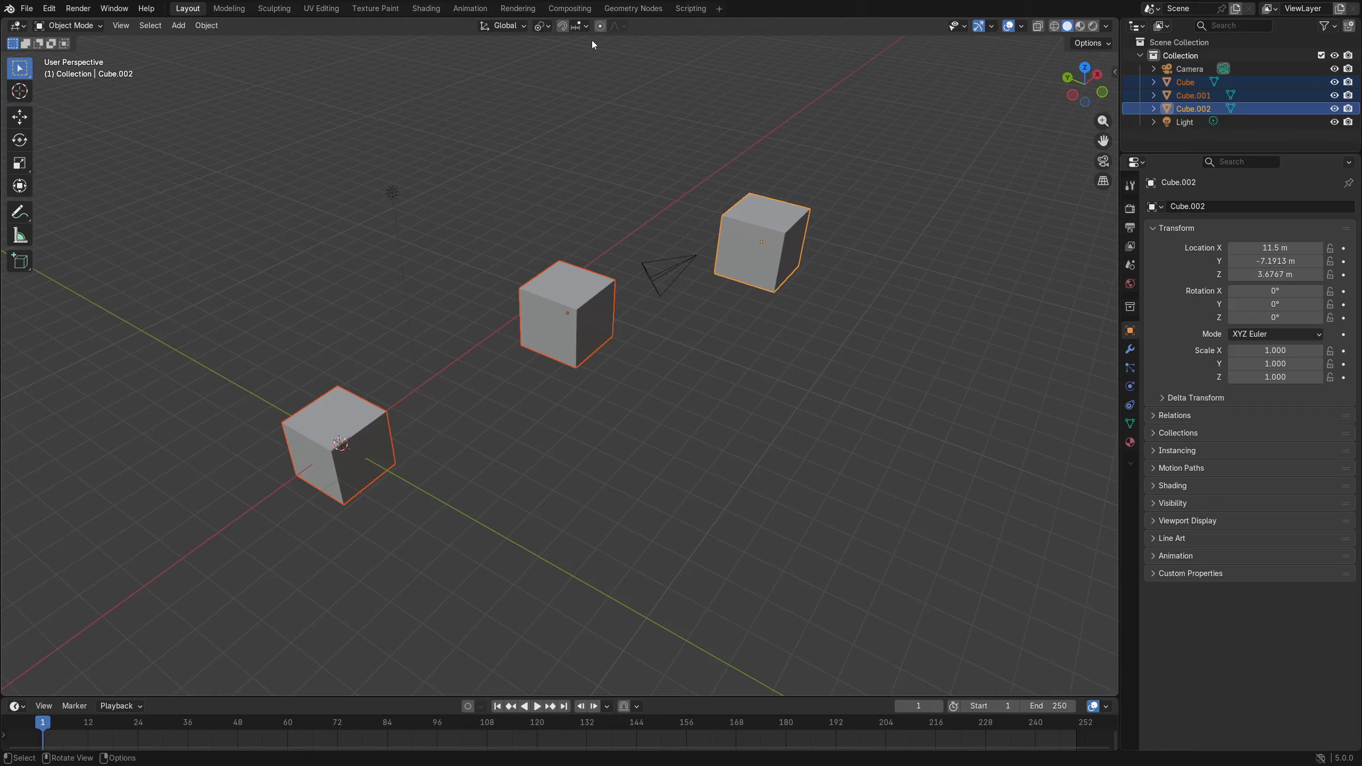
{"action": "left_click", "coordinate": [580, 25]}
{"action": "left_click", "coordinate": [568, 434]}
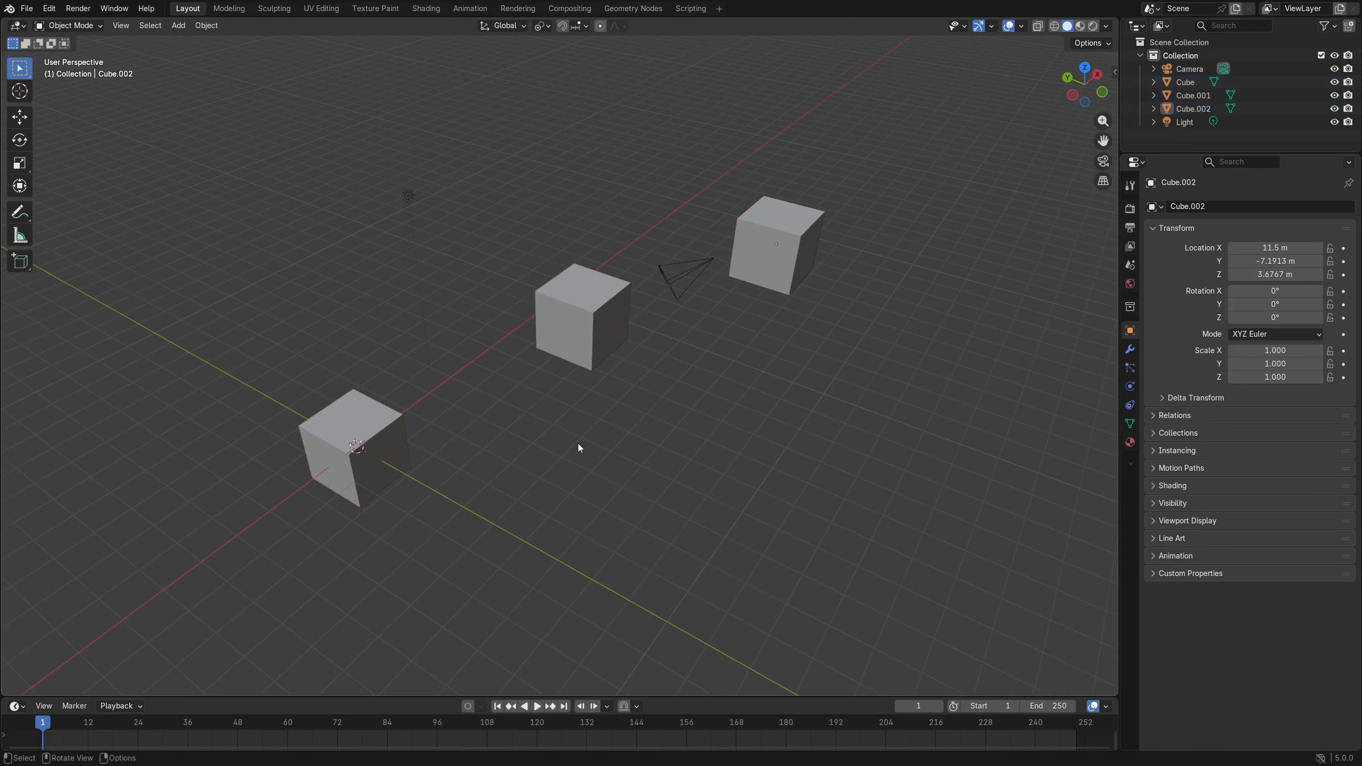
Delete the two duplicate cubes, keeping the original at the world origin.
{"action": "left_click", "coordinate": [602, 318]}
{"action": "left_click", "coordinate": [757, 270], "text": "shift"}
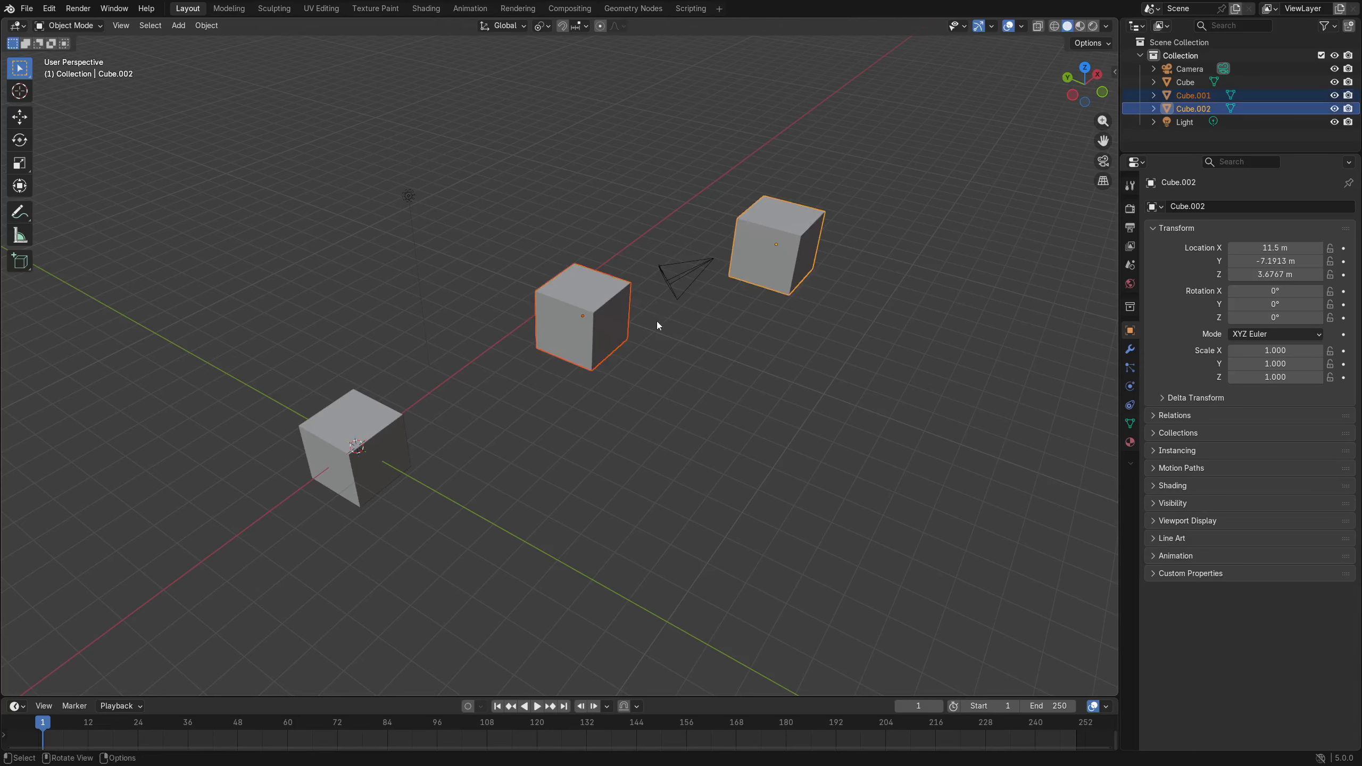
{"action": "key", "text": "x"}
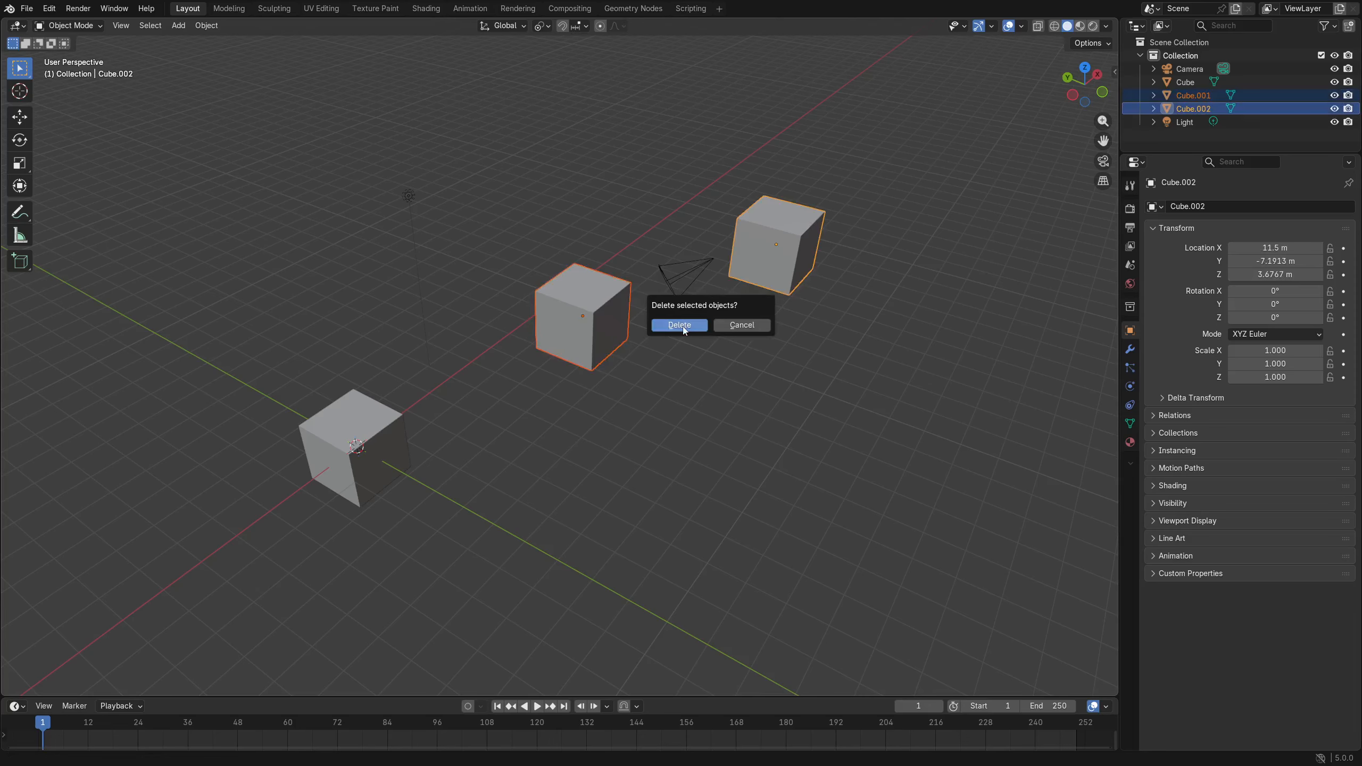
{"action": "left_click", "coordinate": [680, 325]}
Delete the camera and the light from the scene.
{"action": "left_click", "coordinate": [682, 285]}
{"action": "left_click", "coordinate": [409, 196], "text": "shift"}
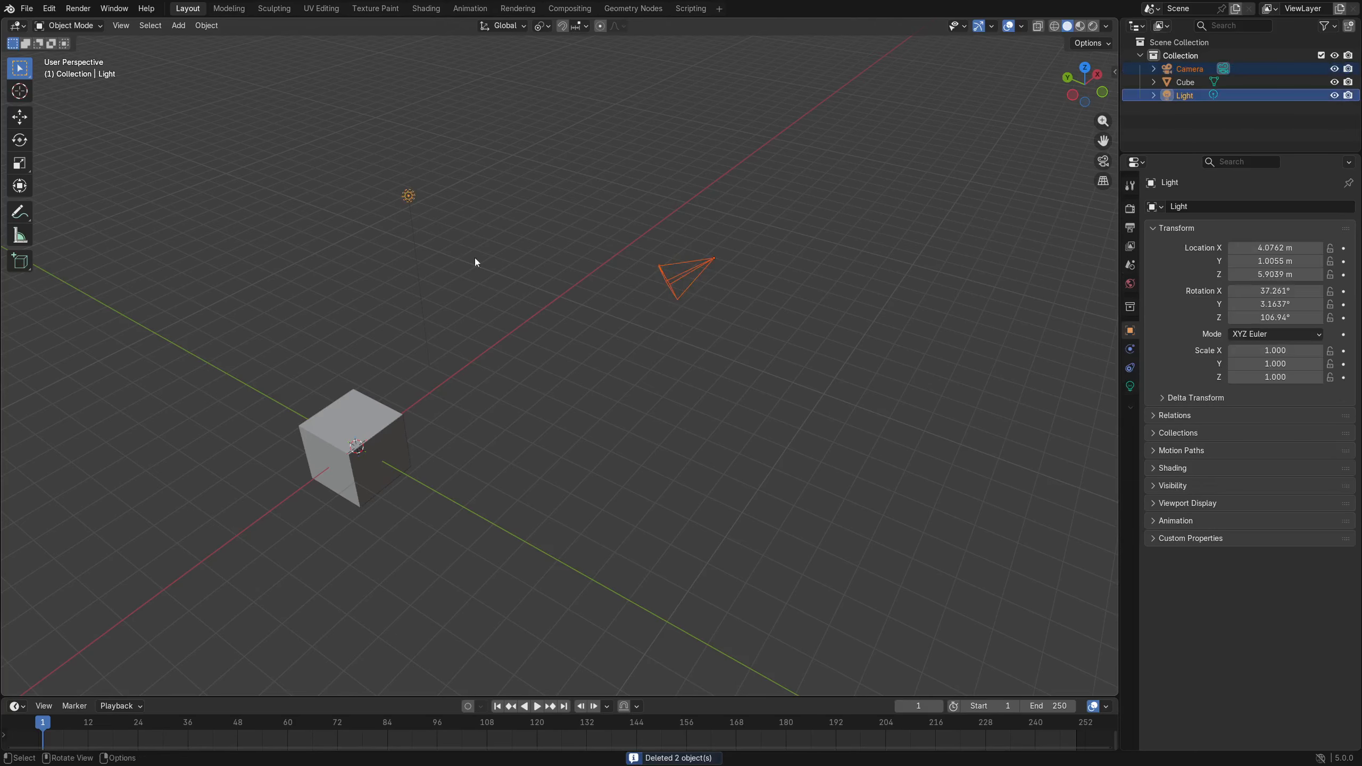
{"action": "key", "text": "x"}
{"action": "left_click", "coordinate": [662, 341]}
Select the remaining cube and switch it to Edit Mode.
{"action": "left_click", "coordinate": [396, 445]}
{"action": "middle_click_drag", "start_coordinate": [440, 458], "coordinate": [565, 422], "text": "shift"}
{"action": "scroll", "coordinate": [588, 379], "scroll_direction": "up", "scroll_amount": 3}
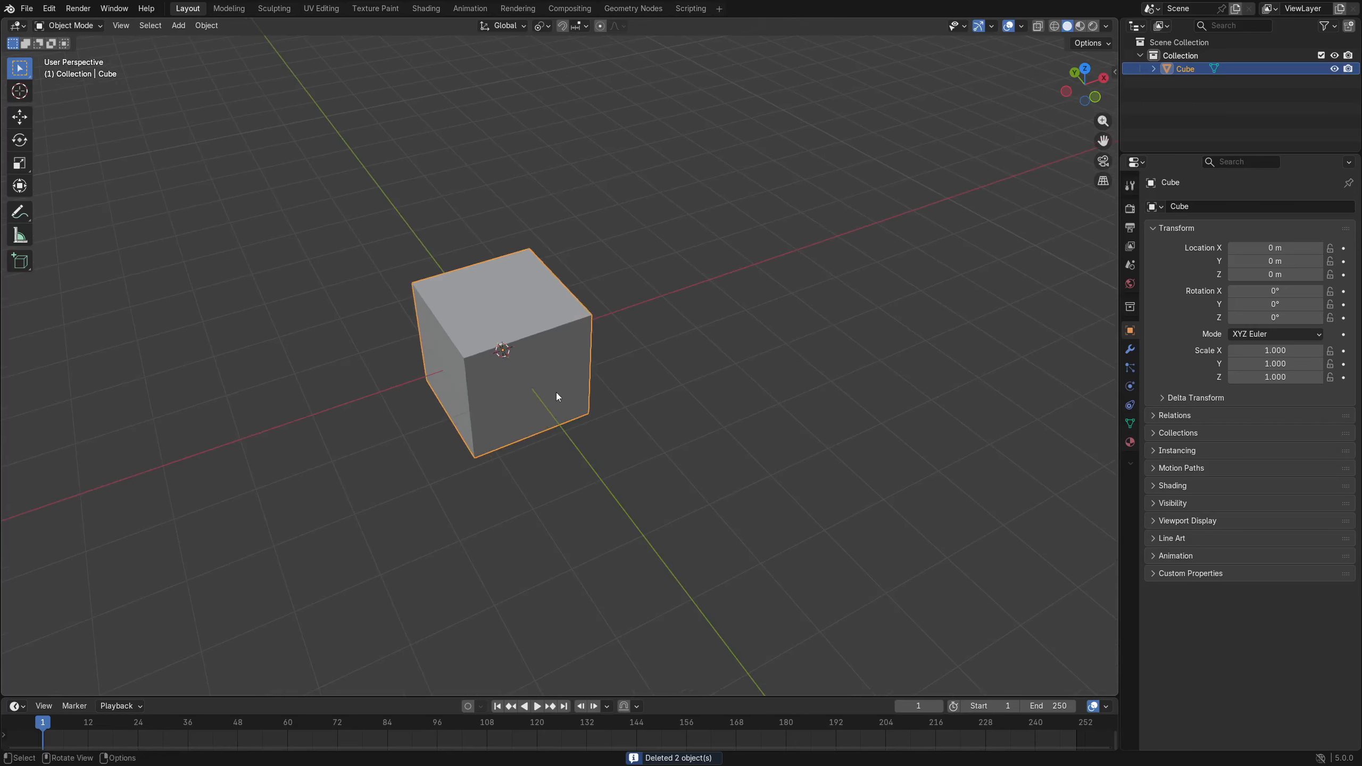
{"action": "key", "text": "Tab"}
{"action": "key", "text": "Tab"}
{"action": "key", "text": "Tab"}
{"action": "key", "text": "Tab"}
{"action": "key", "text": "Tab"}
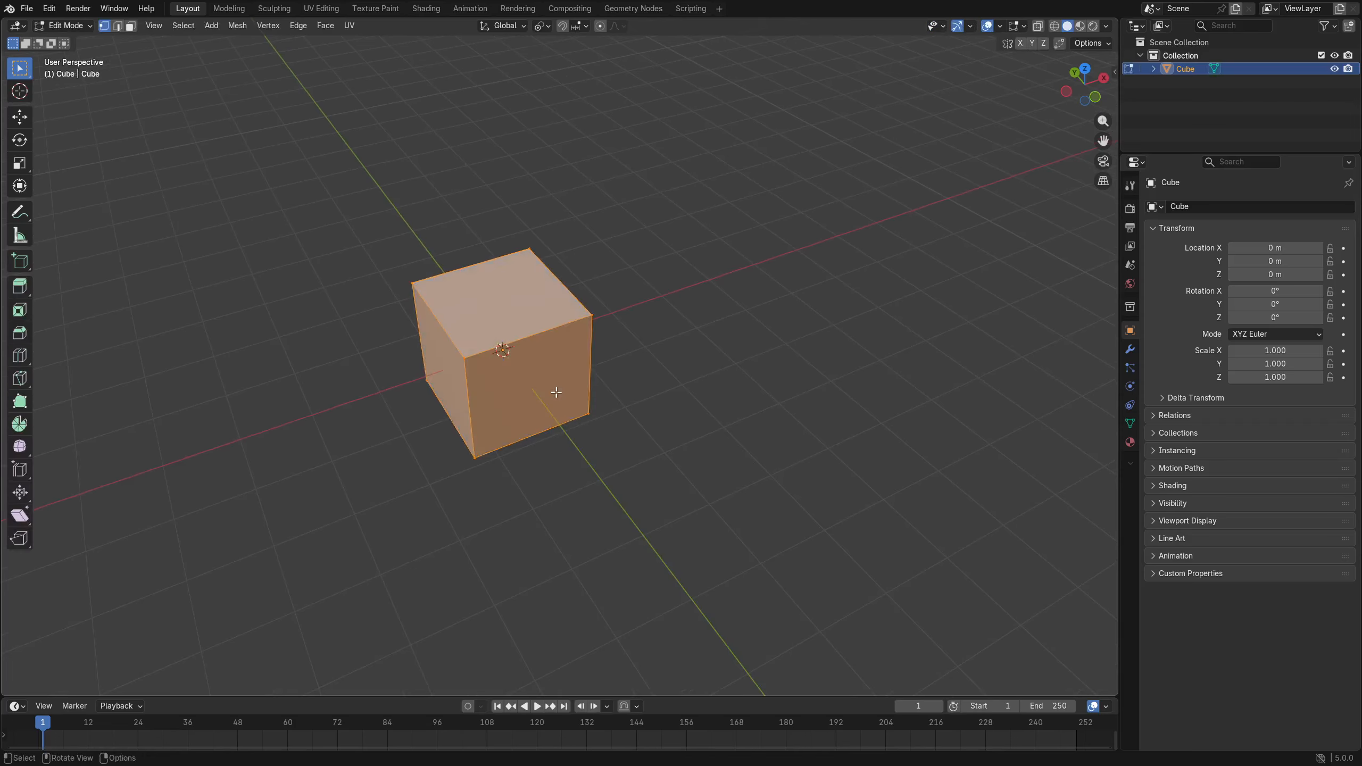
Return the cube to Object Mode and view the pie of available interaction modes without choosing one.
{"action": "key", "text": "Tab"}
{"action": "key", "text": "ctrl+Tab"}
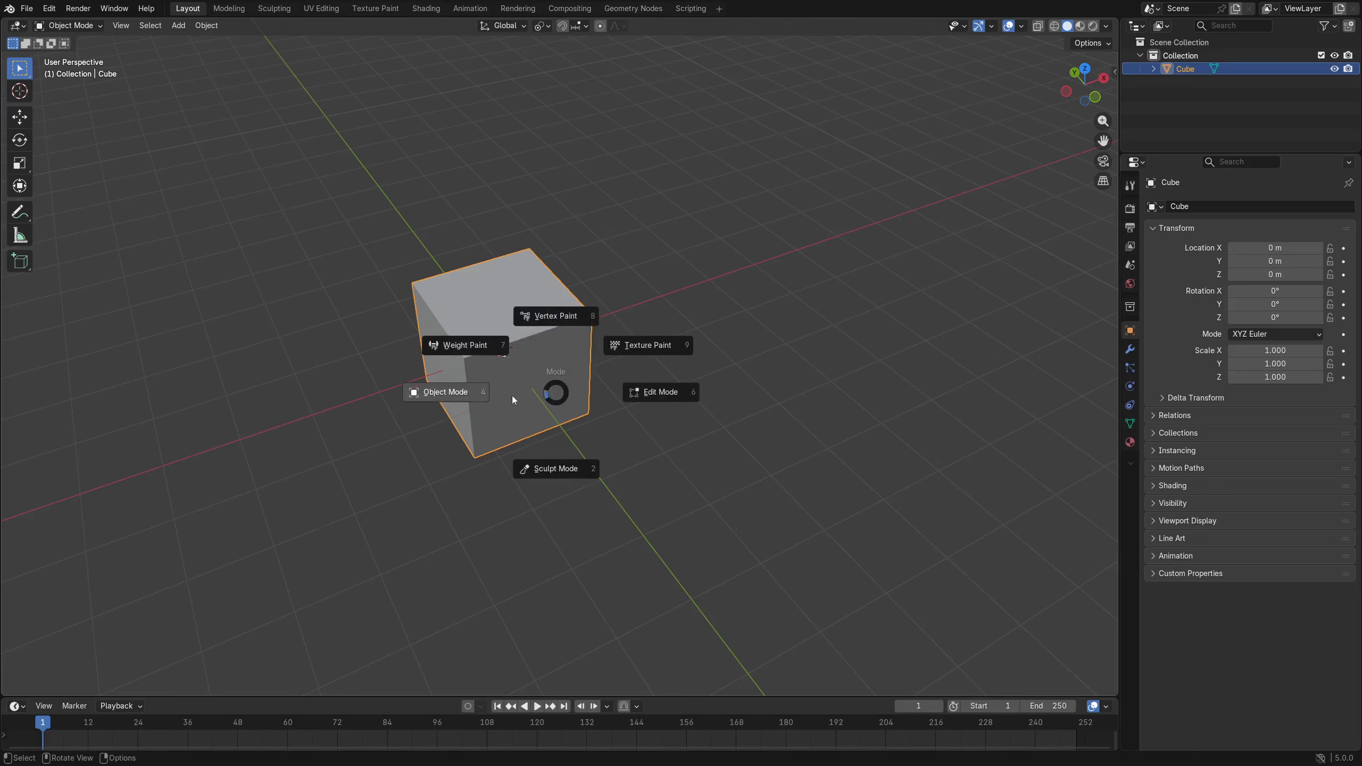
{"action": "key", "text": "Escape"}
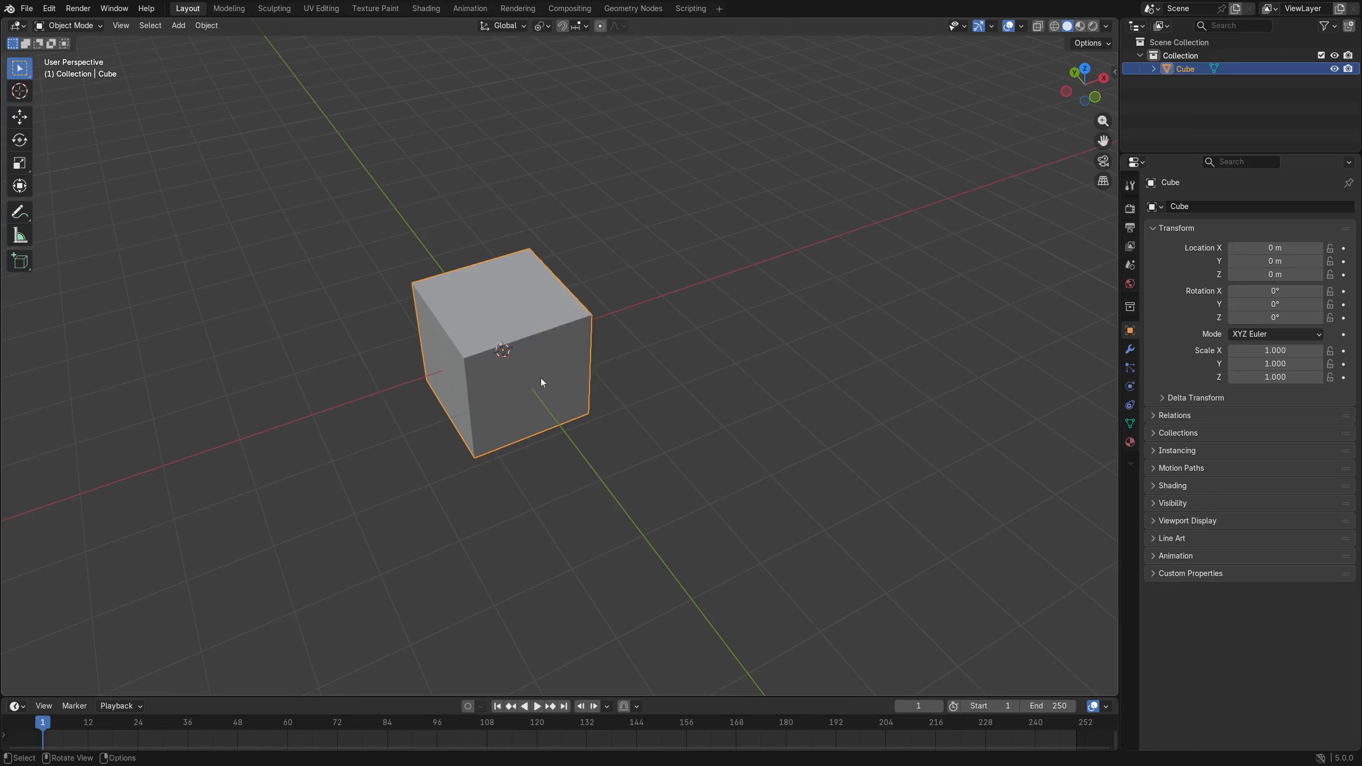
Enable the Tab for Pie Menu option in the keymap preferences, close the preferences and try the mode pie.
{"action": "left_click", "coordinate": [47, 8]}
{"action": "left_click", "coordinate": [116, 176]}
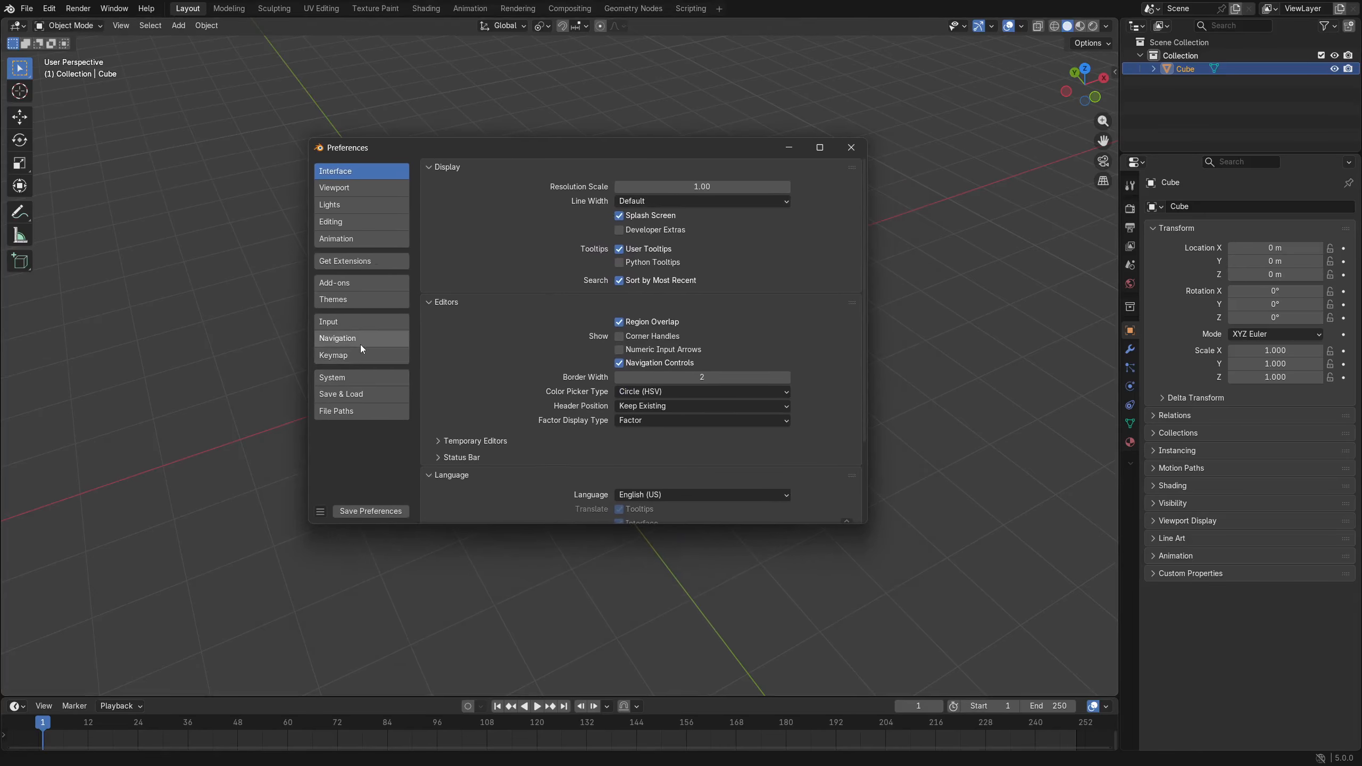
{"action": "left_click", "coordinate": [360, 341]}
{"action": "left_click", "coordinate": [359, 357]}
{"action": "left_click", "coordinate": [635, 394]}
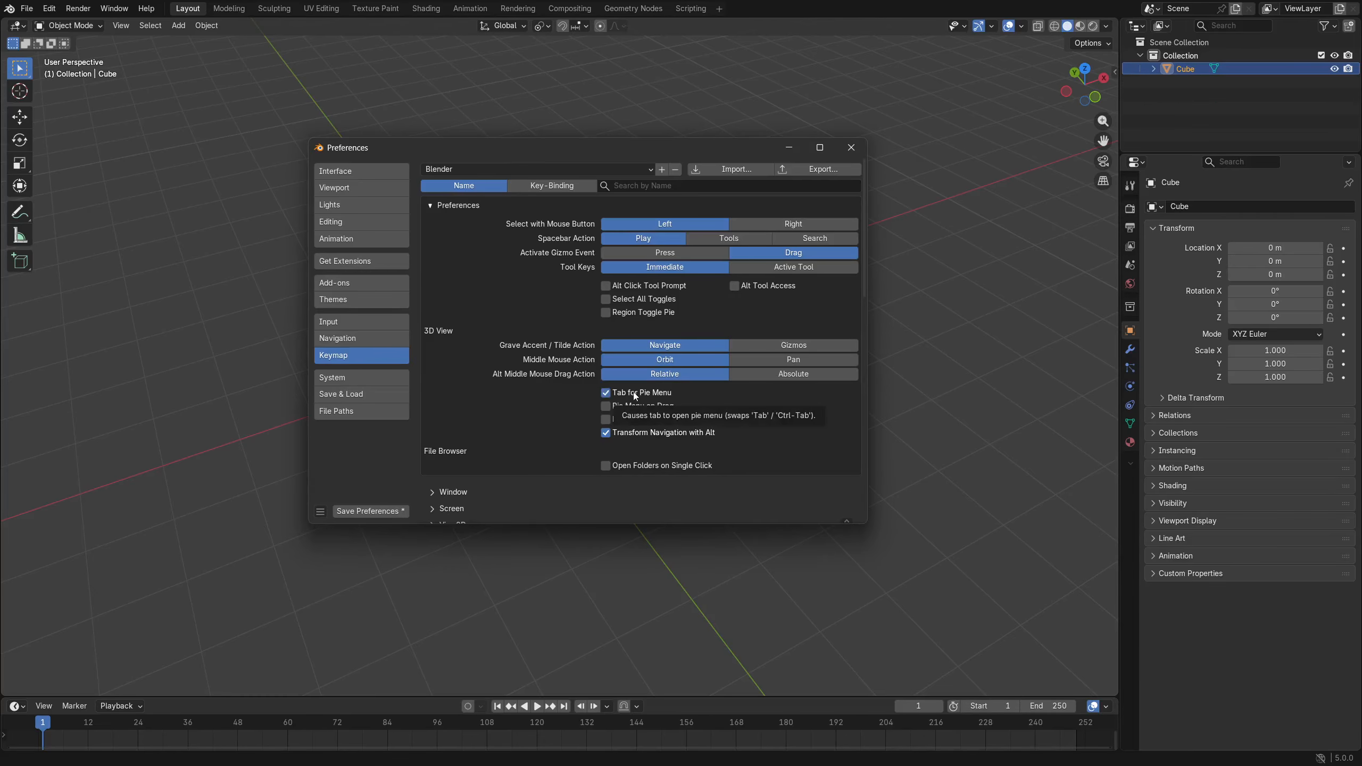
{"action": "left_click", "coordinate": [851, 147]}
{"action": "key", "text": "Tab"}
{"action": "left_click", "coordinate": [555, 367]}
Add the Wireframe viewport overlay setting to Quick Favorites.
{"action": "middle_click_drag", "start_coordinate": [556, 366], "coordinate": [571, 412]}
{"action": "scroll", "coordinate": [617, 392], "scroll_direction": "up", "scroll_amount": 3}
{"action": "left_click", "coordinate": [1021, 25]}
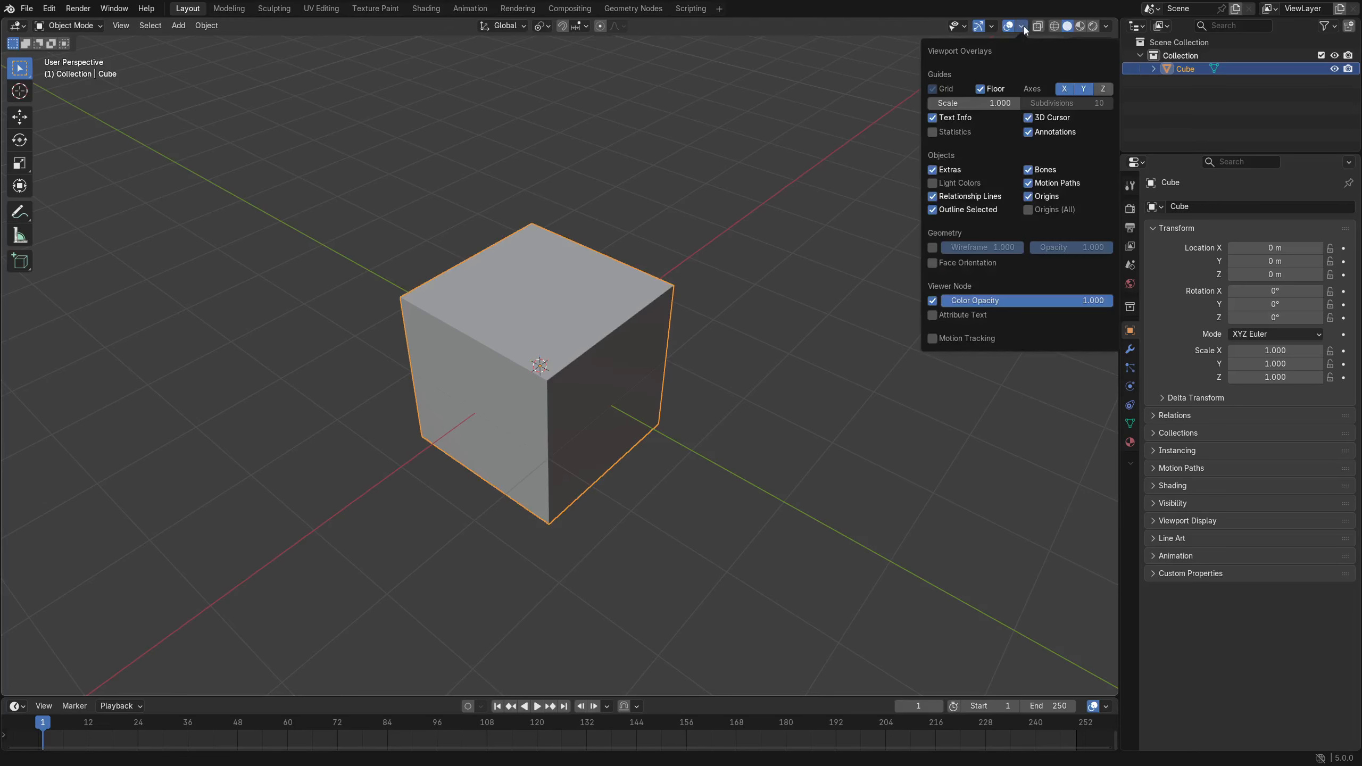
{"action": "right_click", "coordinate": [931, 250]}
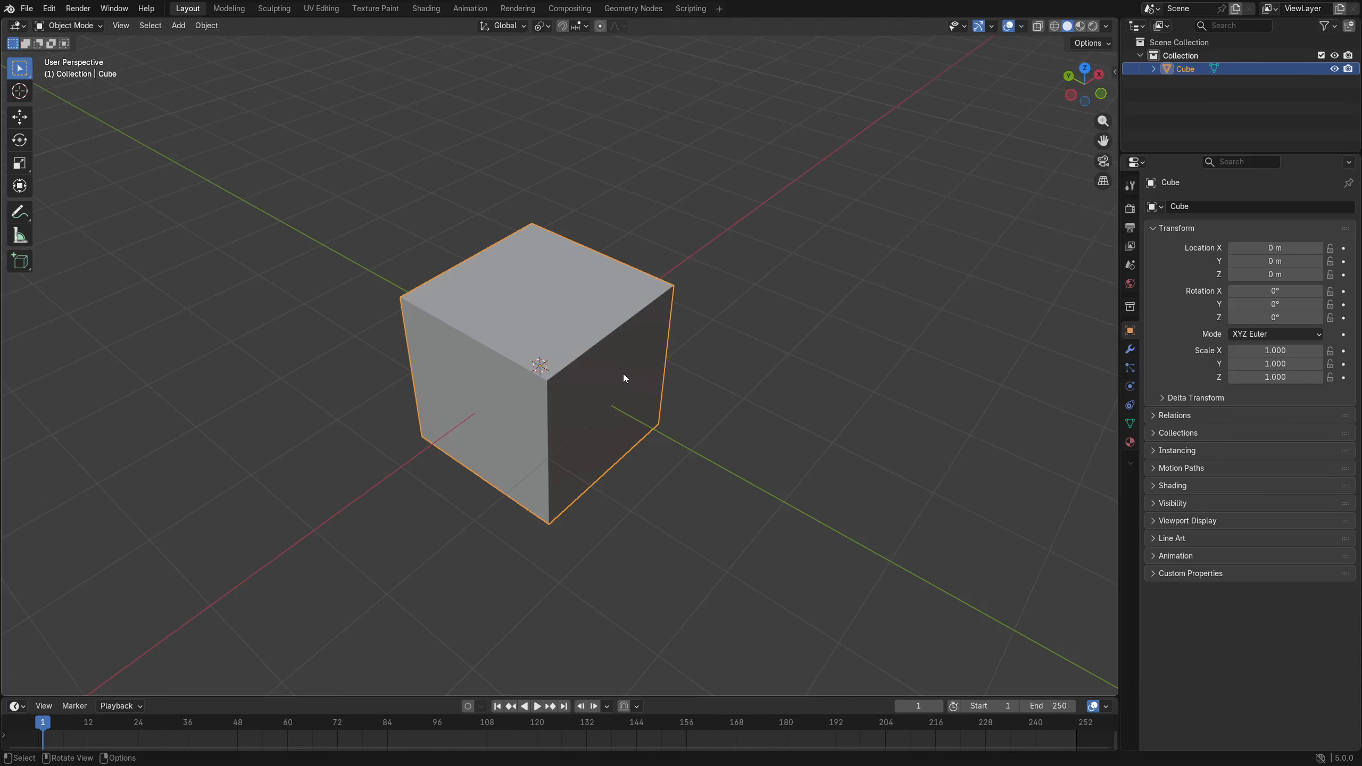
{"action": "middle_click_drag", "start_coordinate": [795, 340], "coordinate": [792, 341], "text": "shift"}
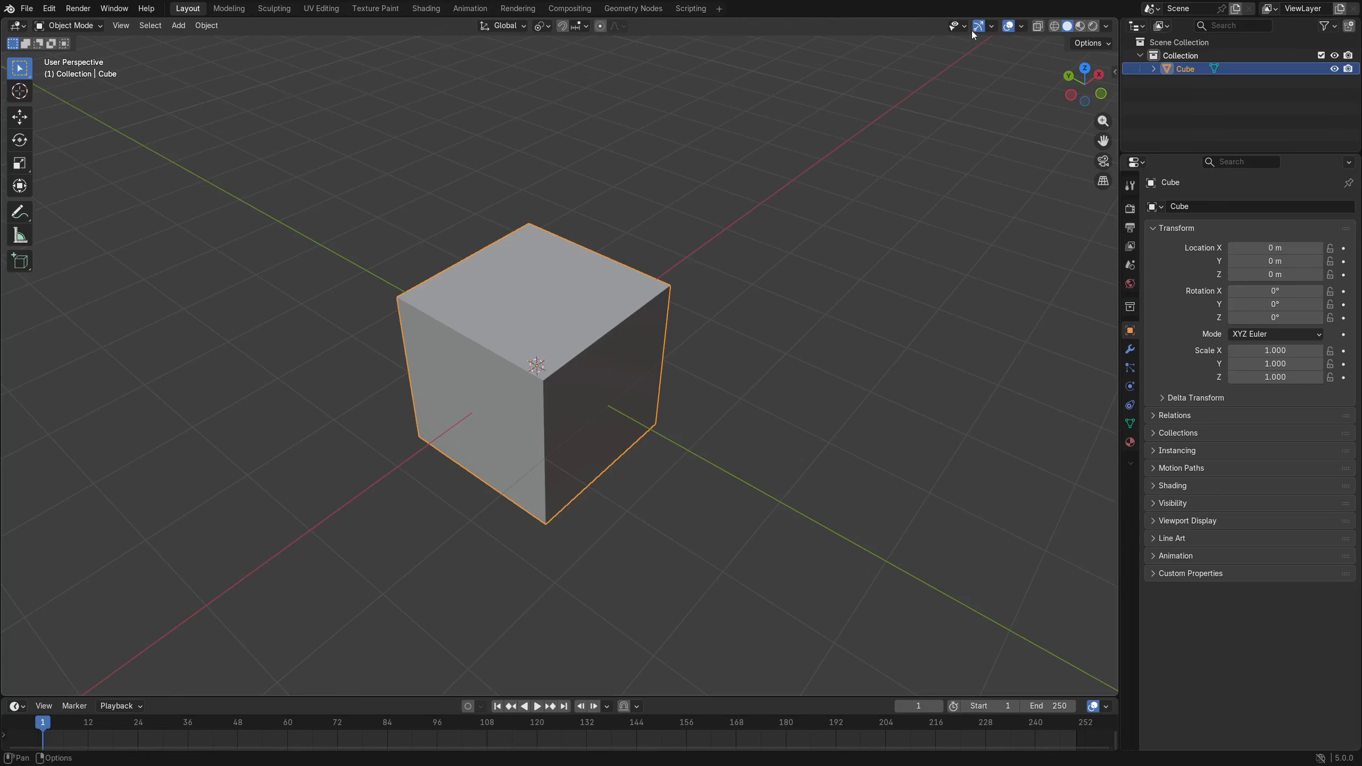
{"action": "left_click", "coordinate": [991, 27]}
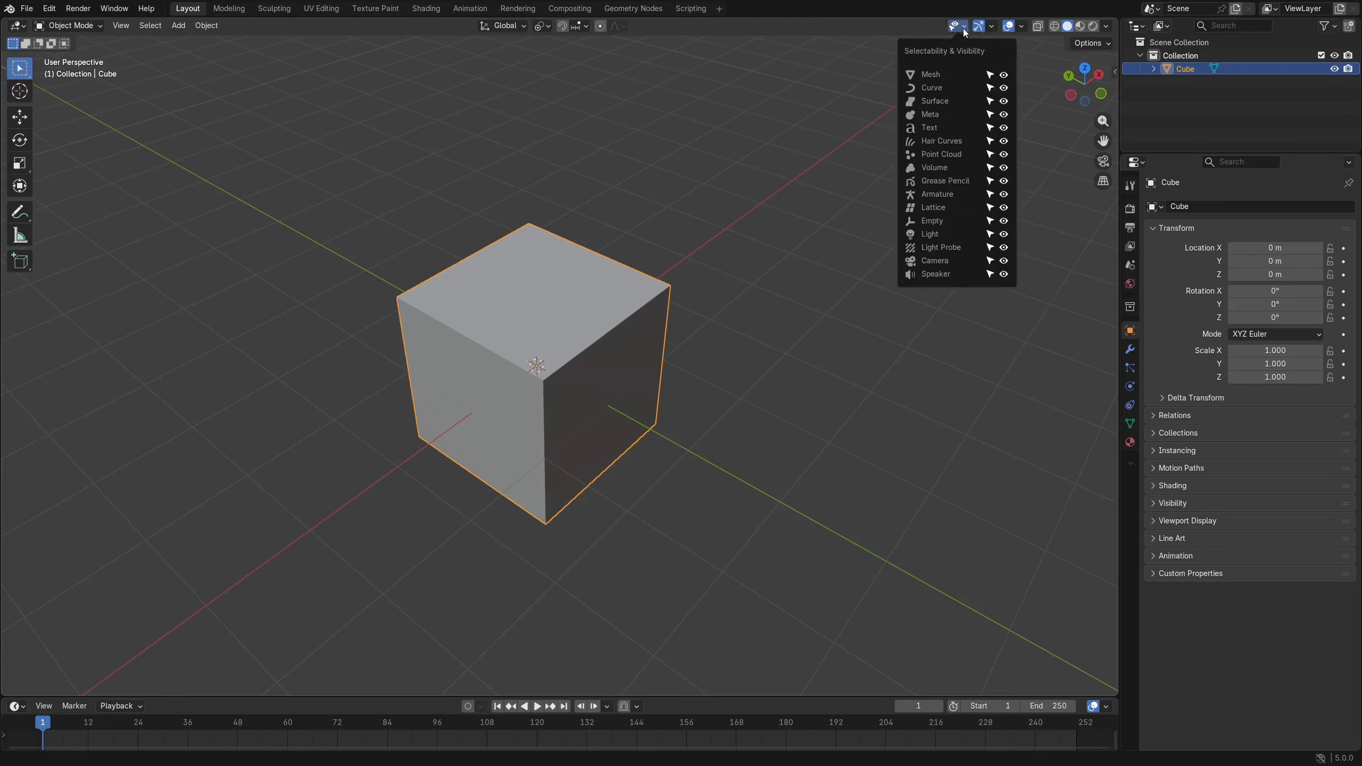
{"action": "mouse_move", "coordinate": [1020, 26]}
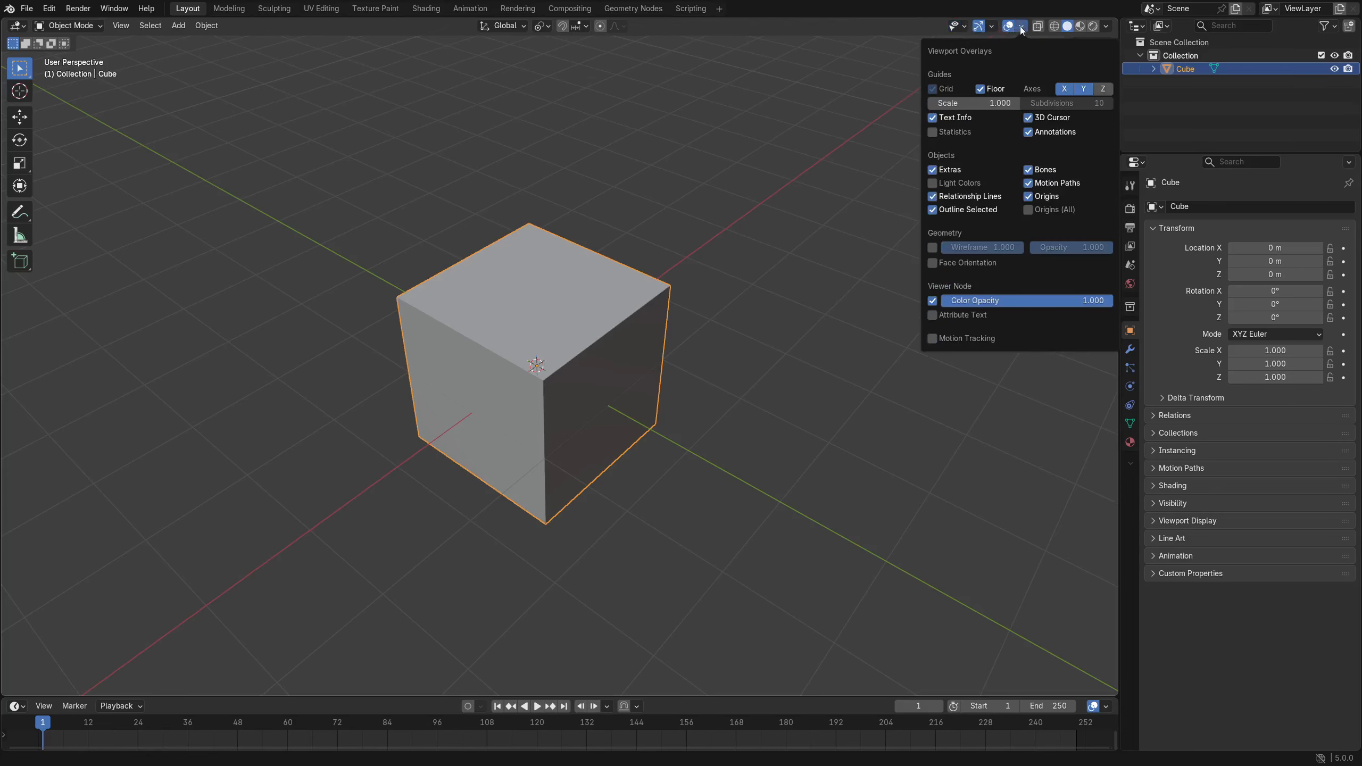
{"action": "right_click", "coordinate": [929, 248]}
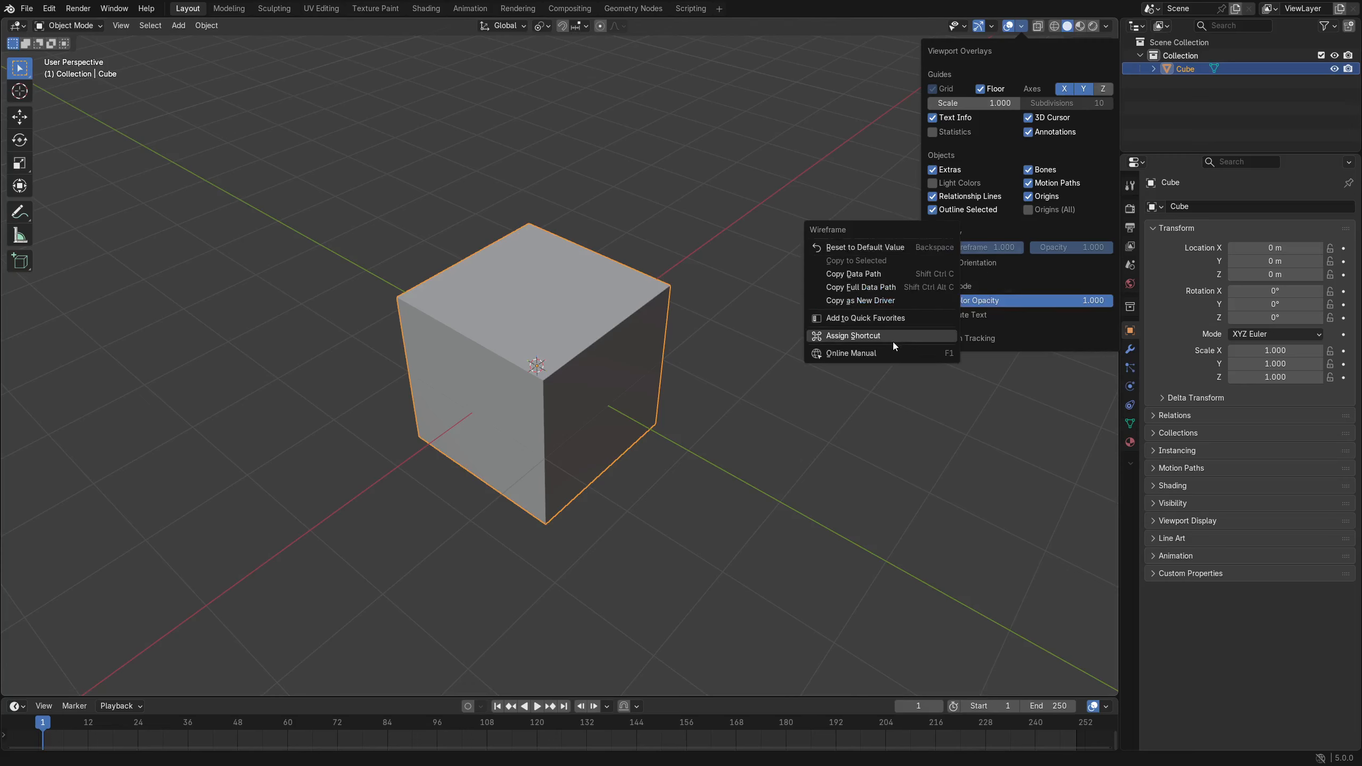
{"action": "left_click", "coordinate": [896, 319]}
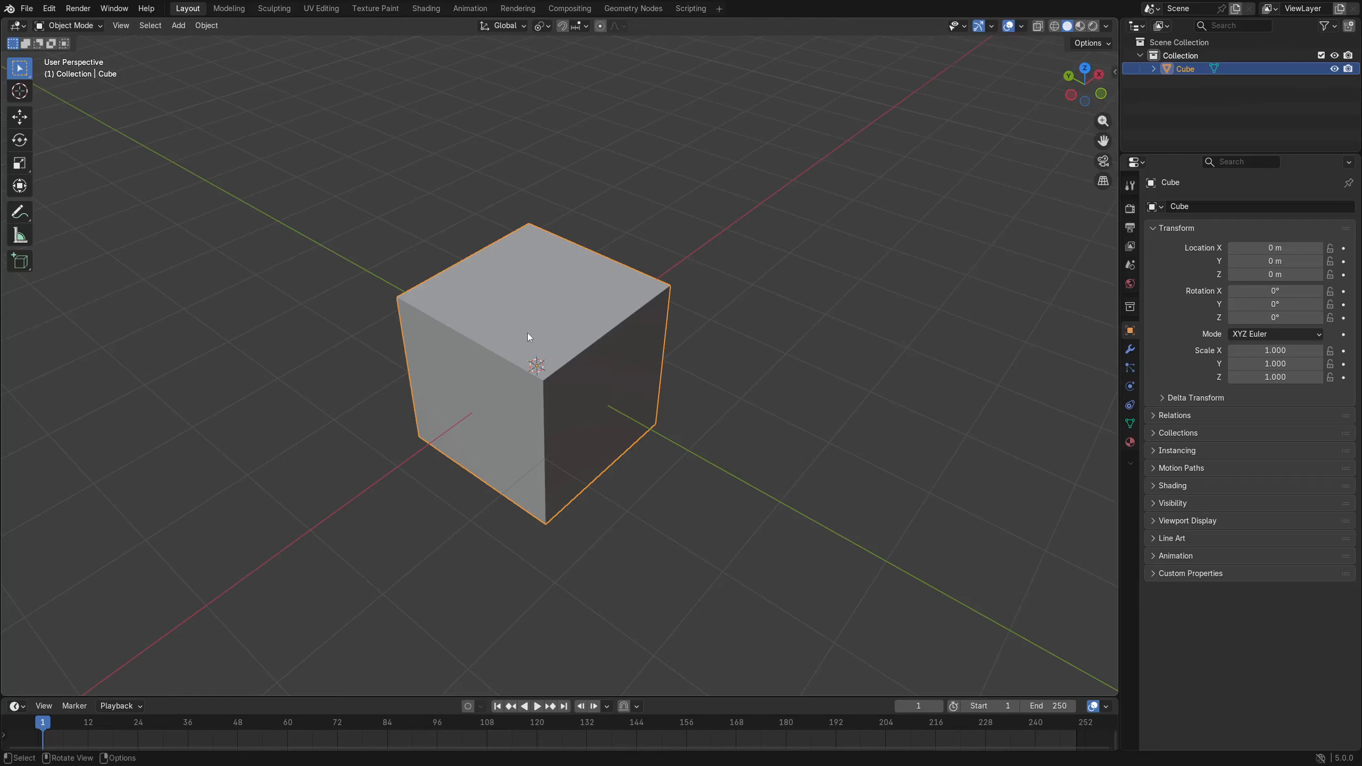
Look through the object commands for adding modifiers and check their Quick Favorites and shortcut options.
{"action": "left_click", "coordinate": [195, 25]}
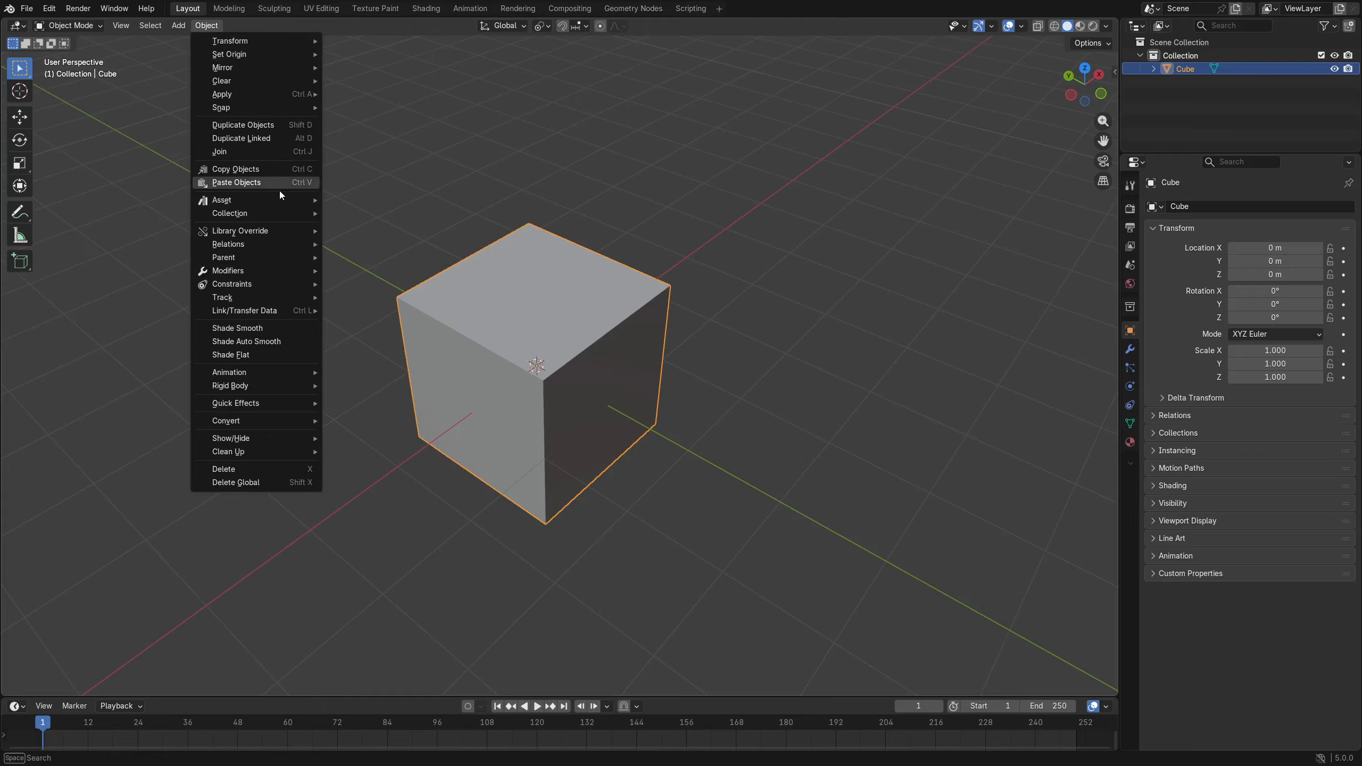
{"action": "mouse_move", "coordinate": [259, 270]}
{"action": "mouse_move", "coordinate": [368, 278]}
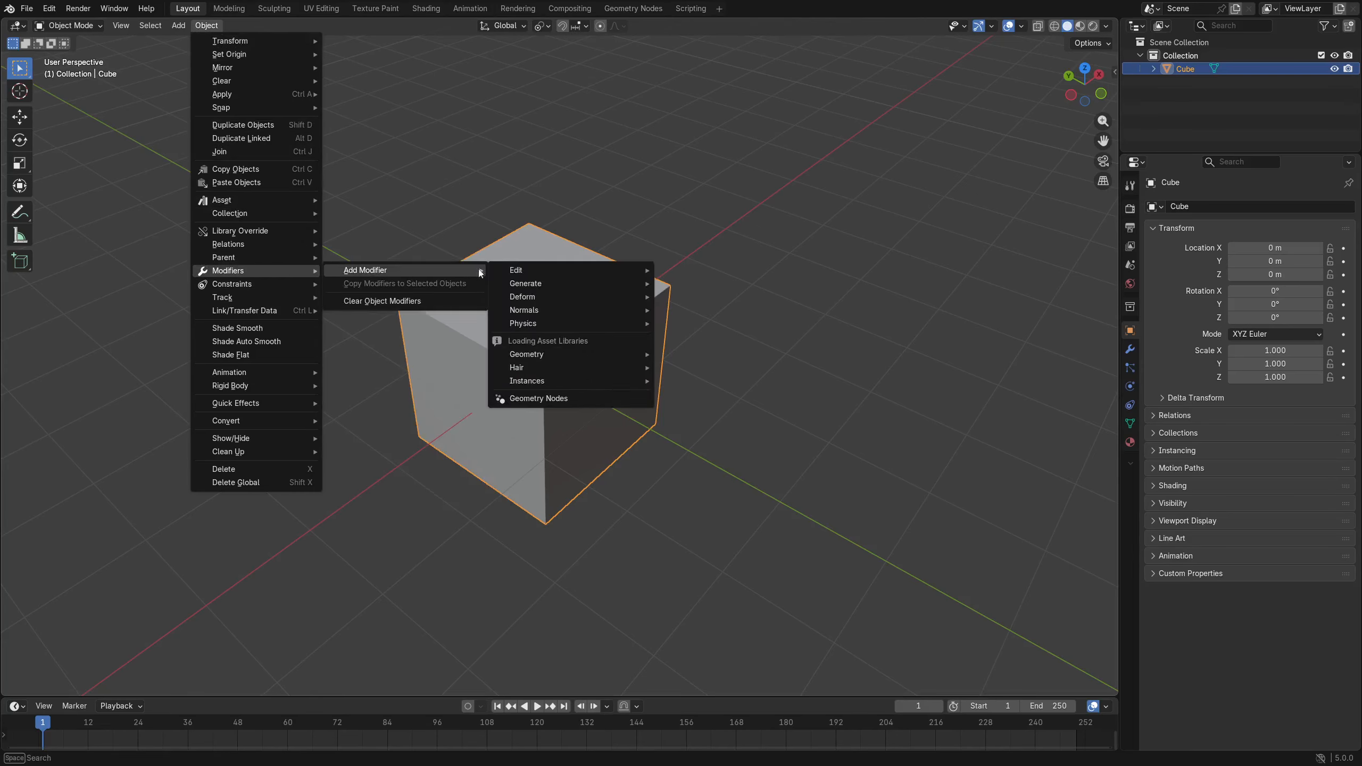
{"action": "right_click", "coordinate": [536, 300]}
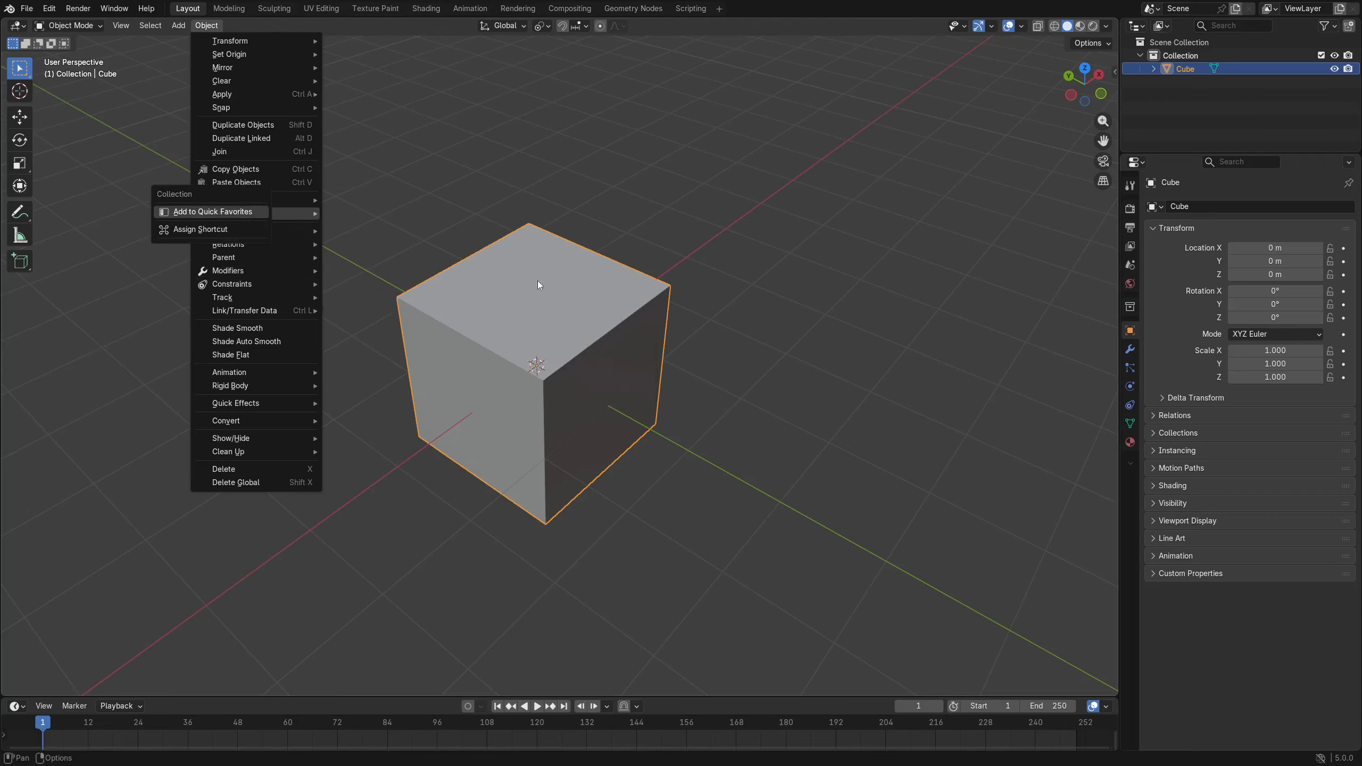
Open the online manual page for the Move transform, read through it and close the page.
{"action": "mouse_move", "coordinate": [253, 41]}
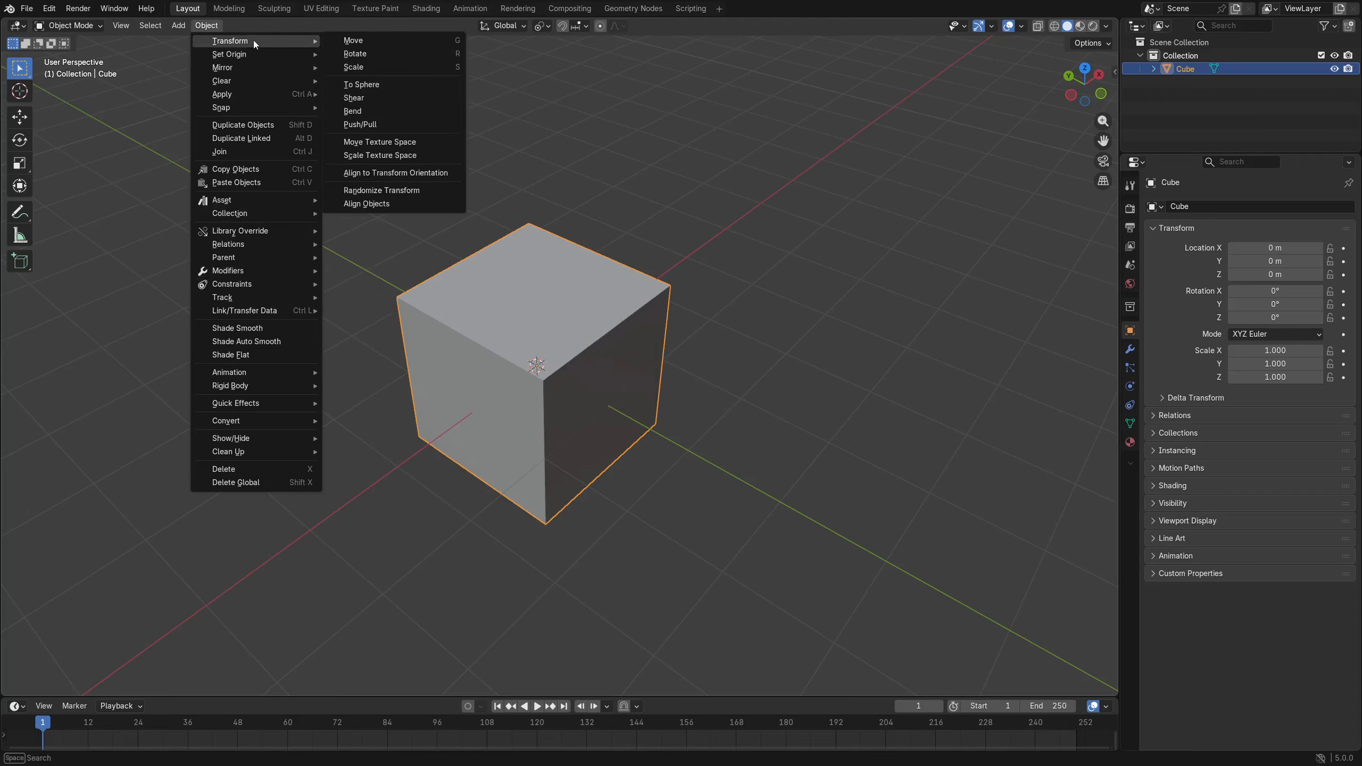
{"action": "right_click", "coordinate": [366, 39]}
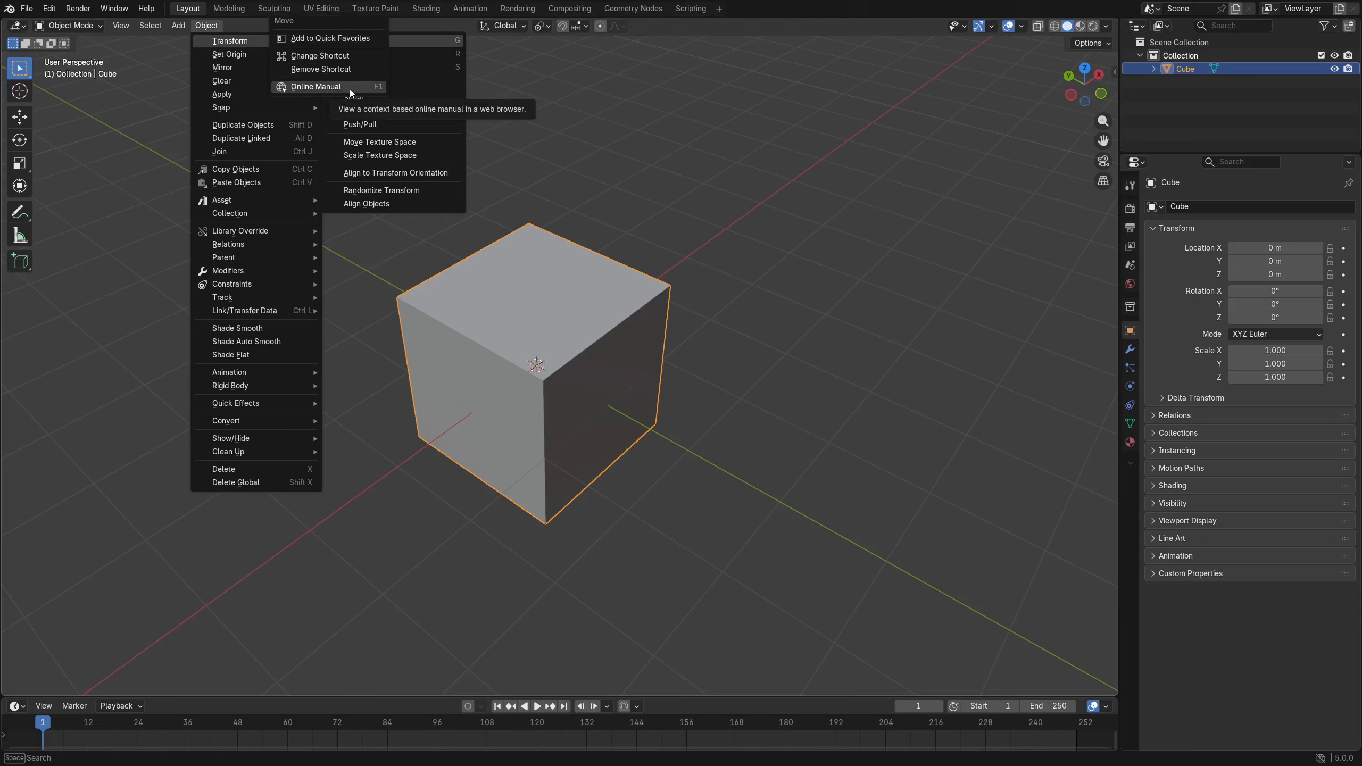
{"action": "key", "text": "Escape"}
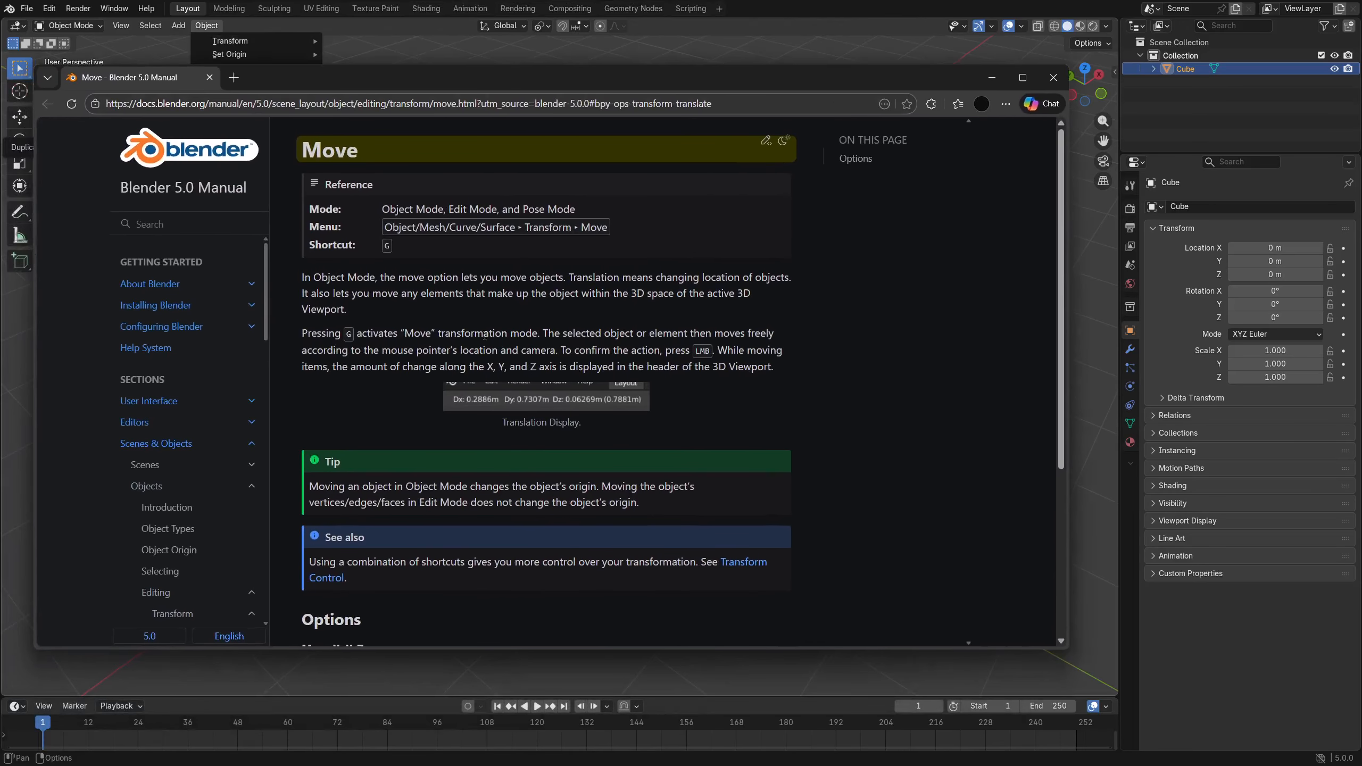
{"action": "scroll", "coordinate": [380, 348], "scroll_direction": "down", "scroll_amount": 5}
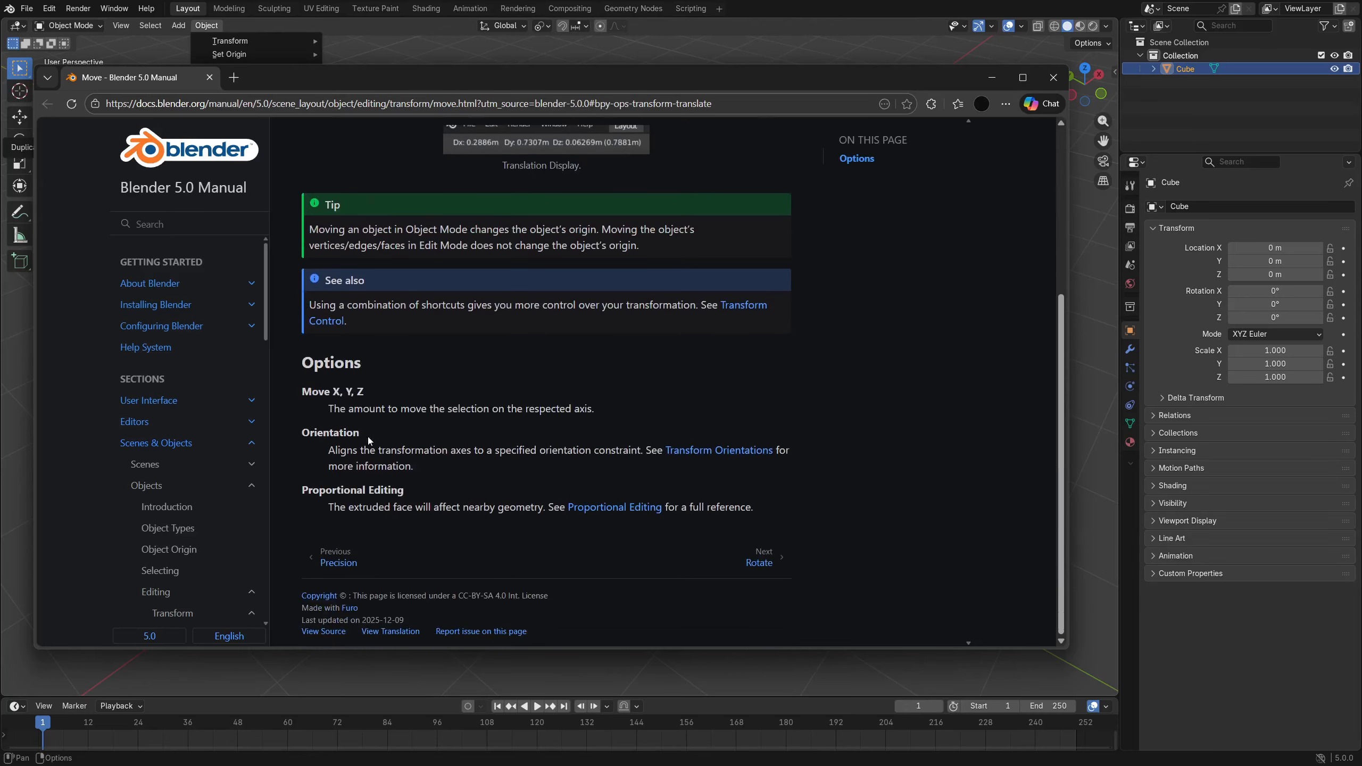
{"action": "scroll", "coordinate": [420, 305], "scroll_direction": "up", "scroll_amount": 5}
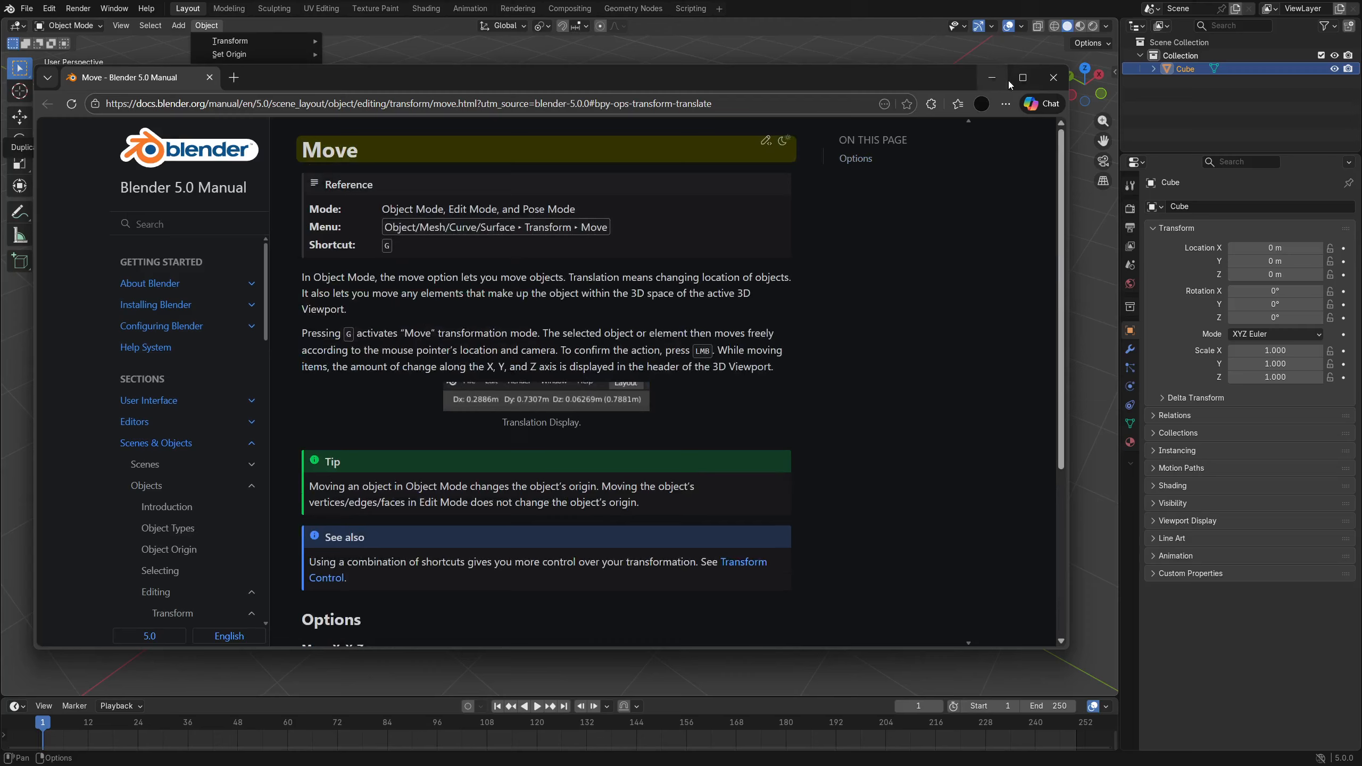
{"action": "left_click", "coordinate": [1053, 78]}
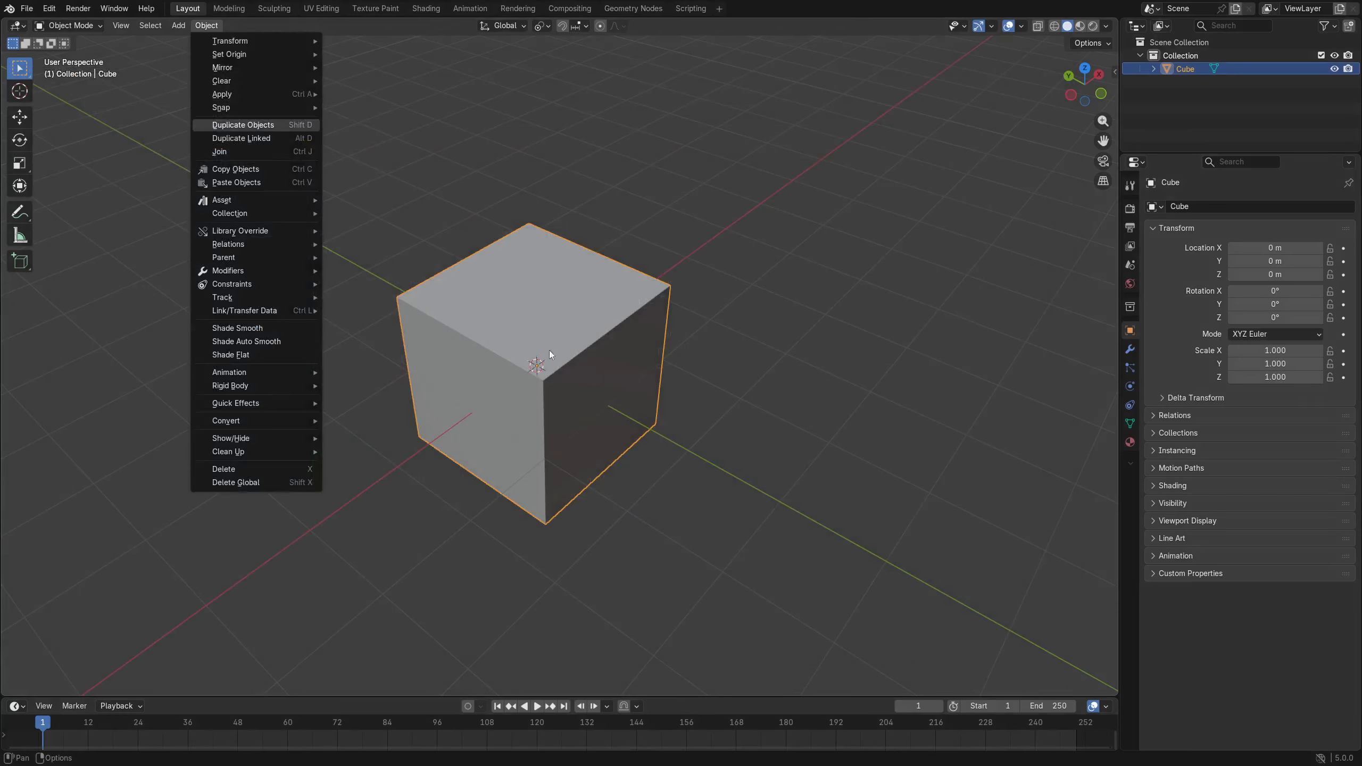
Inspect the cube's context commands in Object Mode and switch the cube to Edit Mode.
{"action": "middle_click_drag", "start_coordinate": [600, 374], "coordinate": [562, 368]}
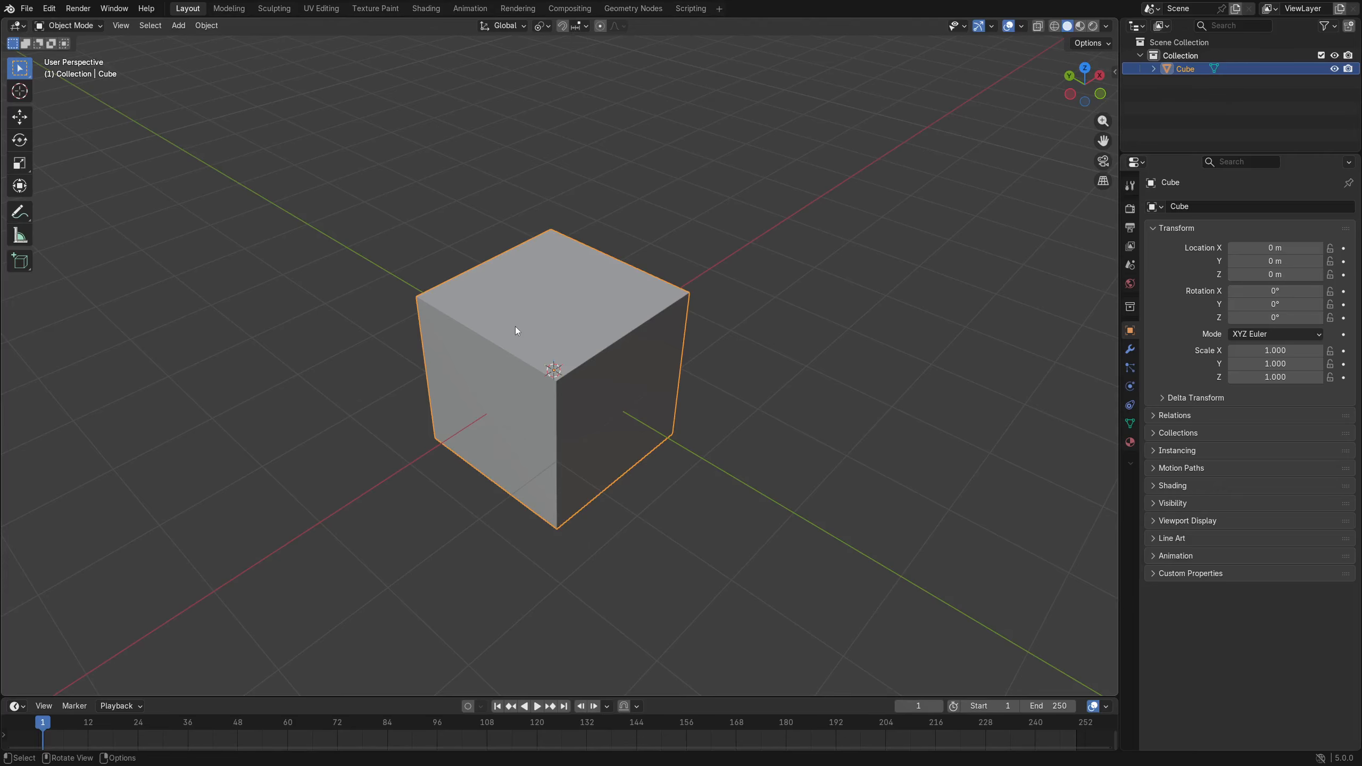
{"action": "right_click", "coordinate": [504, 298]}
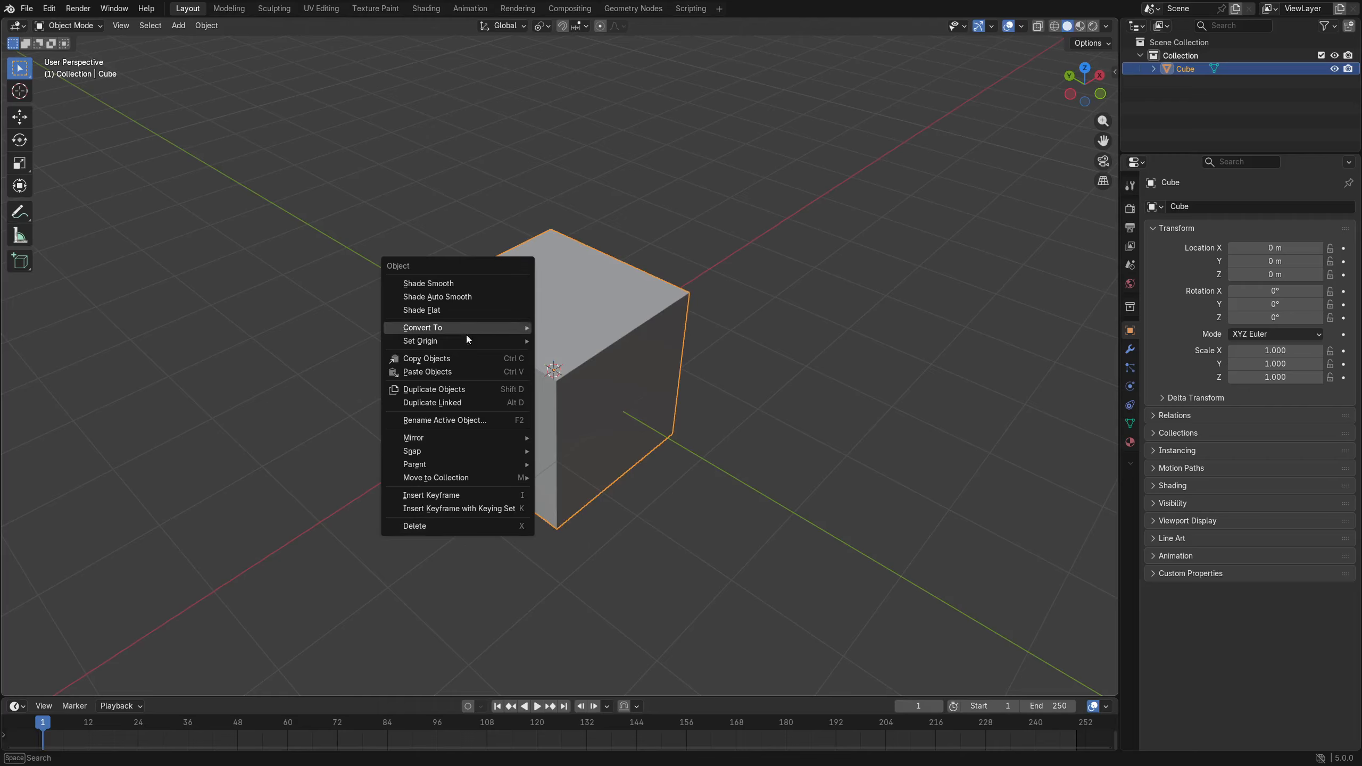
{"action": "left_click", "coordinate": [78, 30]}
{"action": "left_click", "coordinate": [80, 59]}
{"action": "right_click", "coordinate": [471, 288]}
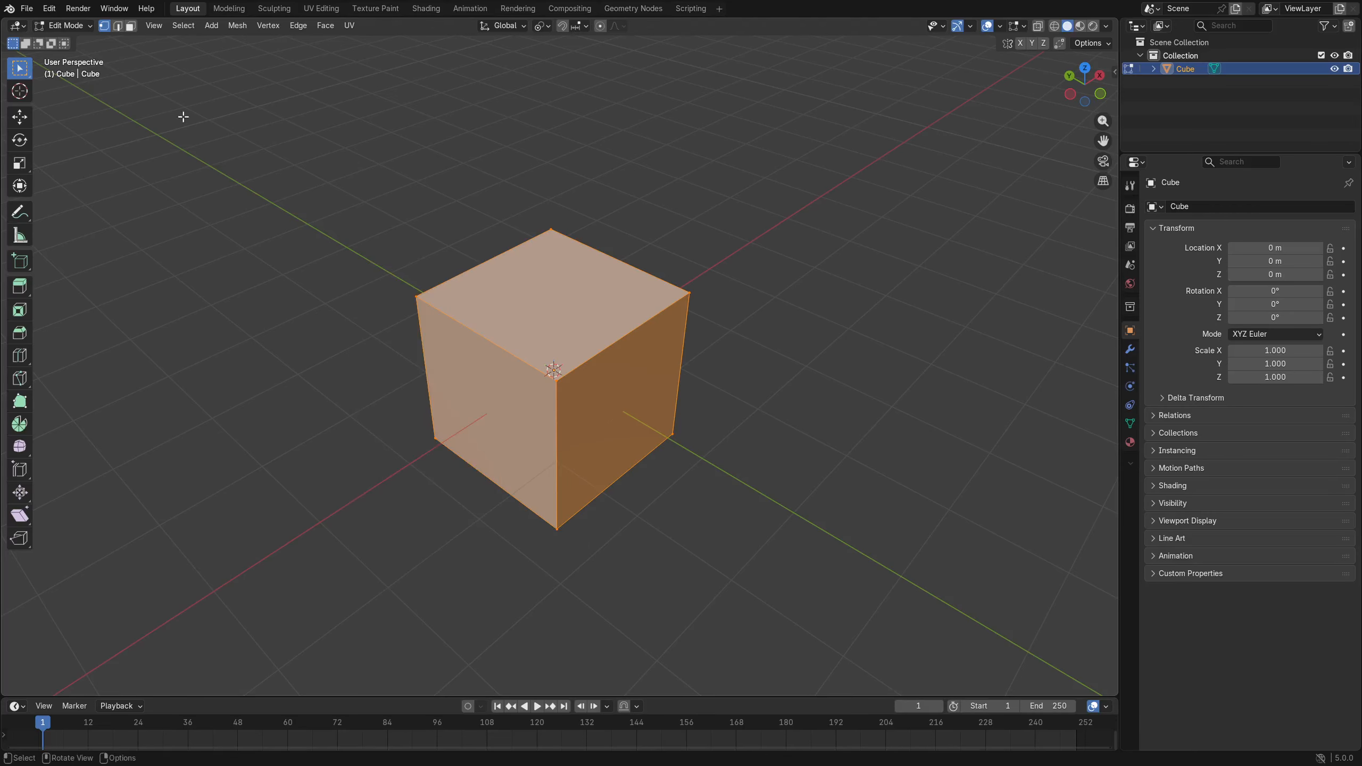
Select the cube's top face in face selection mode and inspect the face context commands.
{"action": "left_click", "coordinate": [117, 25]}
{"action": "key", "text": "3"}
{"action": "left_click", "coordinate": [525, 307]}
{"action": "right_click", "coordinate": [526, 306]}
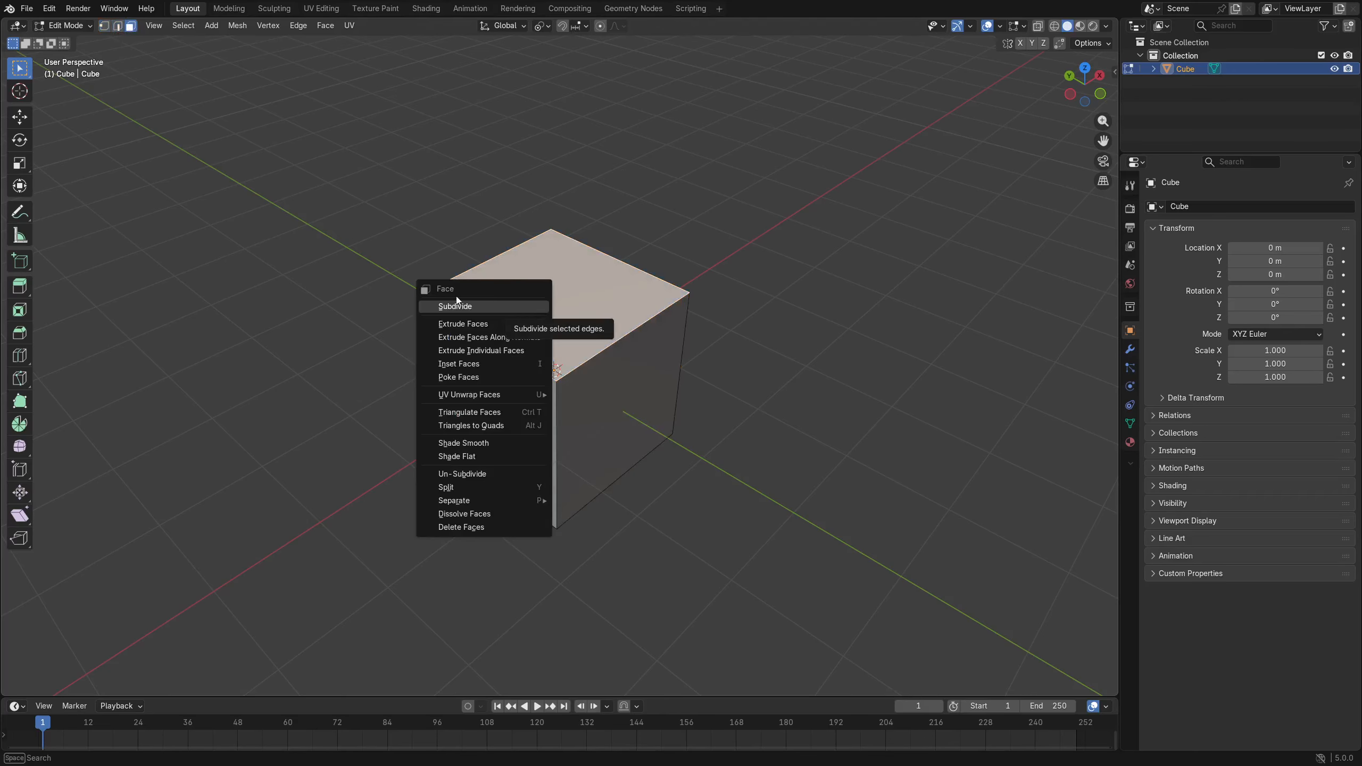
Switch to edge selection and to vertex selection, inspecting the context commands offered in each mode.
{"action": "key", "text": "2"}
{"action": "right_click", "coordinate": [565, 321]}
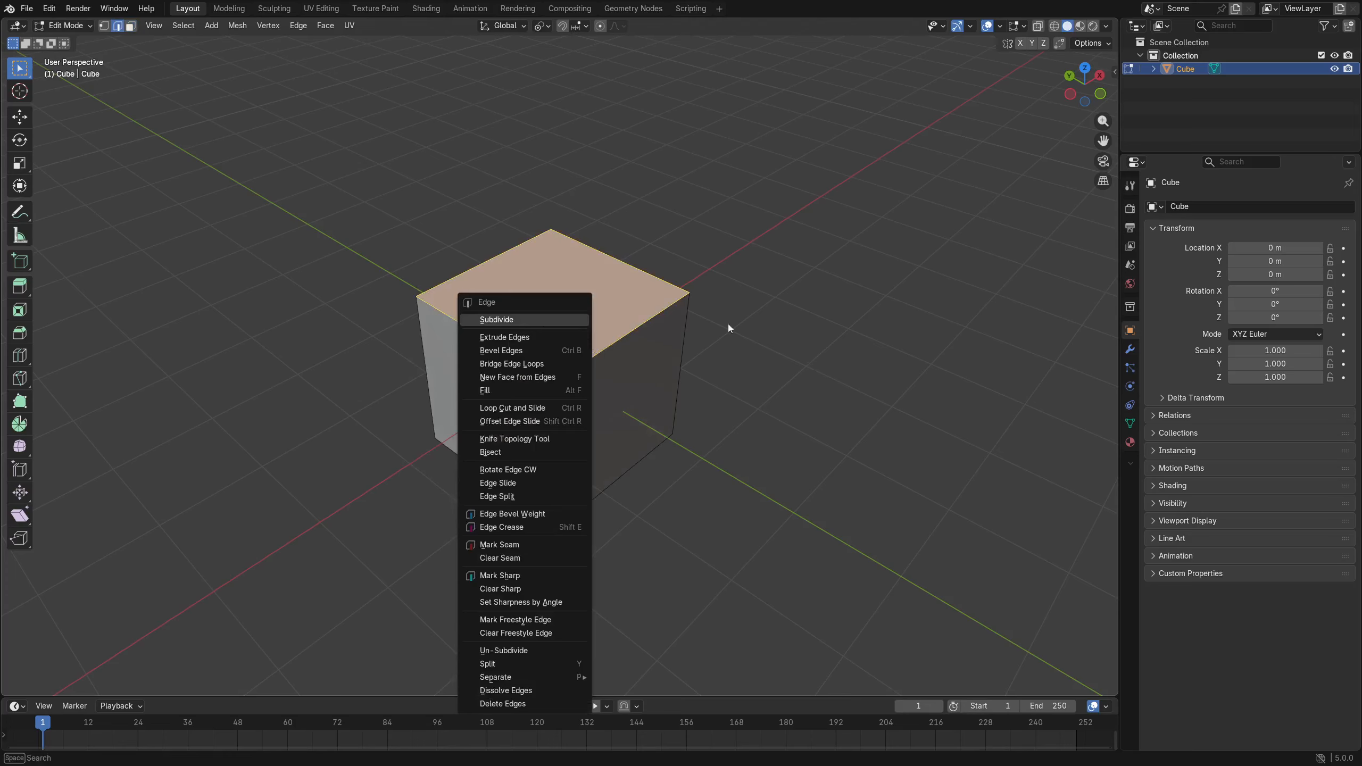
{"action": "left_click", "coordinate": [104, 25]}
{"action": "right_click", "coordinate": [453, 328]}
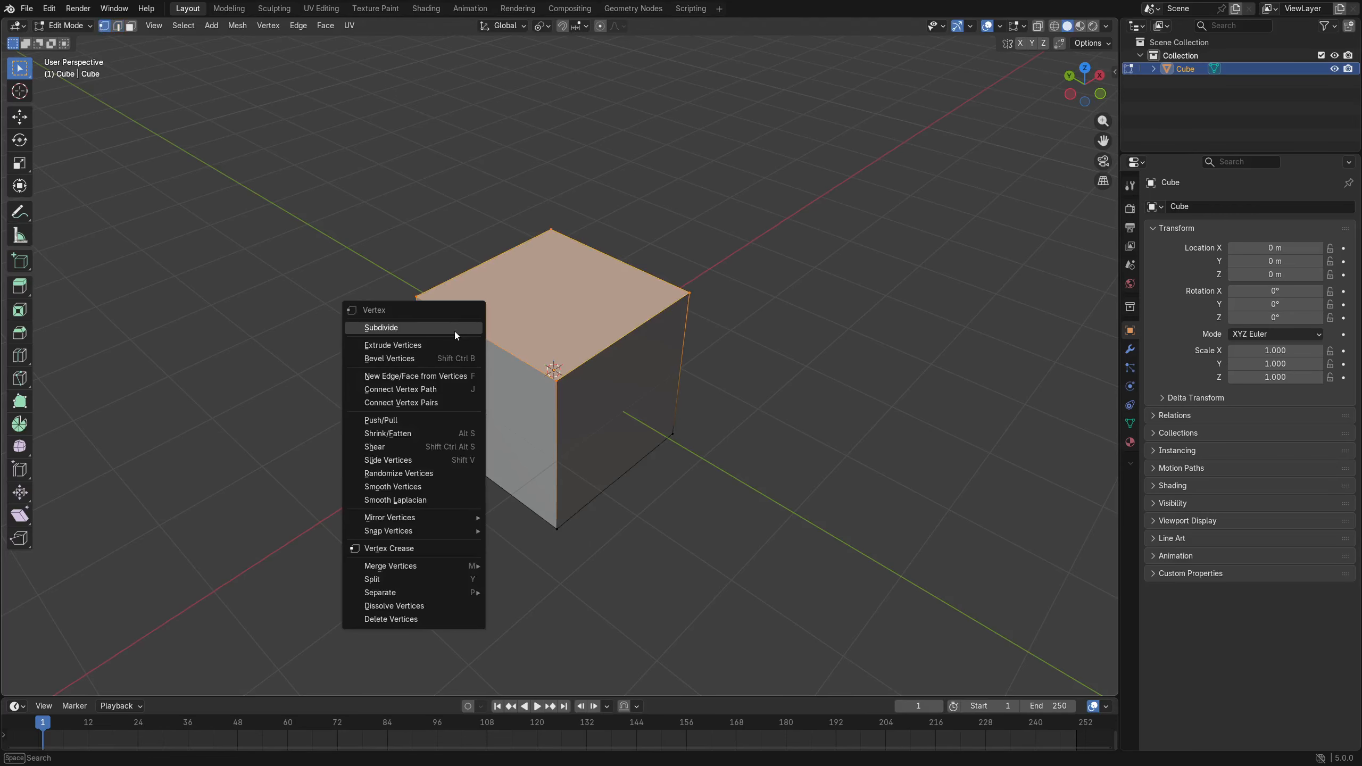
Enable vertex, edge and face selection together and inspect the combined context commands.
{"action": "left_click", "coordinate": [118, 27], "text": "shift"}
{"action": "left_click", "coordinate": [131, 27], "text": "shift"}
{"action": "right_click", "coordinate": [469, 228]}
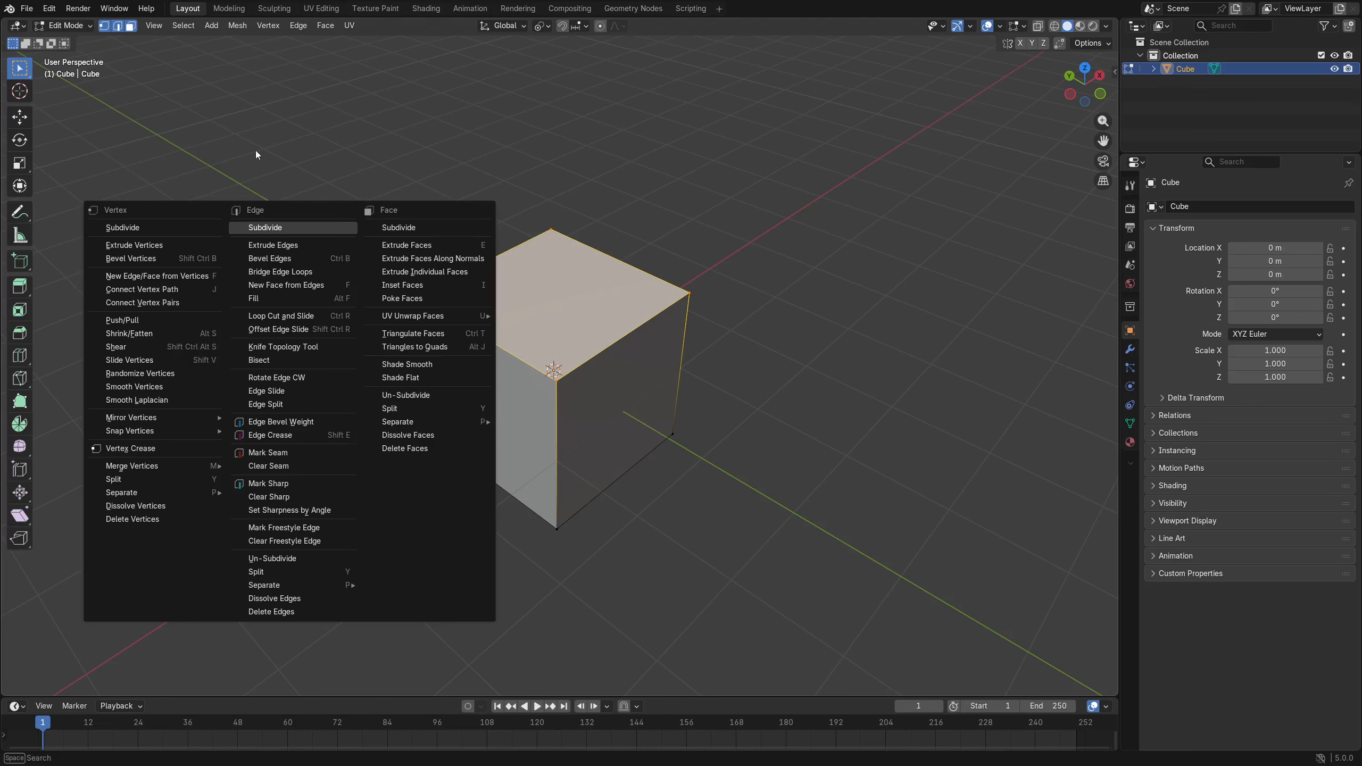
{"action": "left_click", "coordinate": [330, 145]}
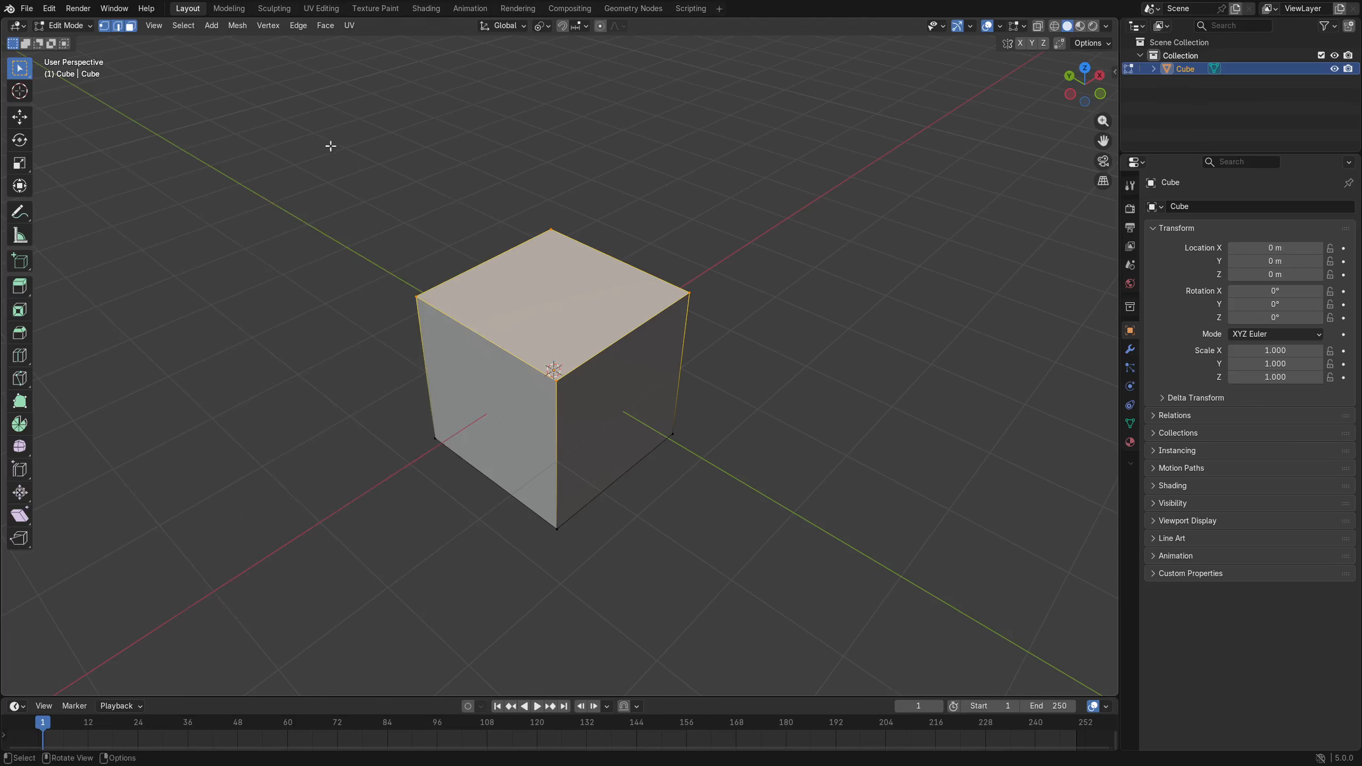
Limit selection to faces and select the light-grey side face of the cube.
{"action": "left_click", "coordinate": [121, 28]}
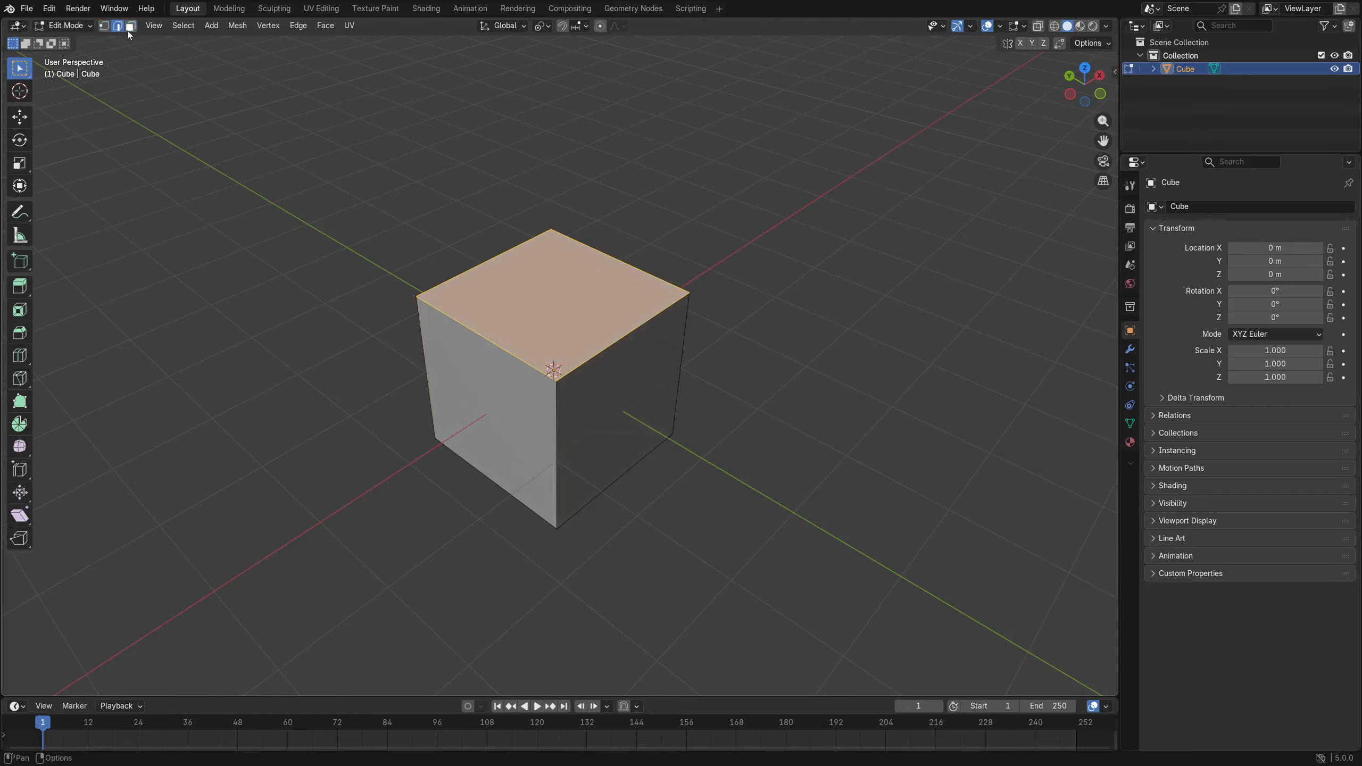
{"action": "left_click", "coordinate": [129, 28]}
{"action": "middle_click_drag", "start_coordinate": [303, 231], "coordinate": [445, 322]}
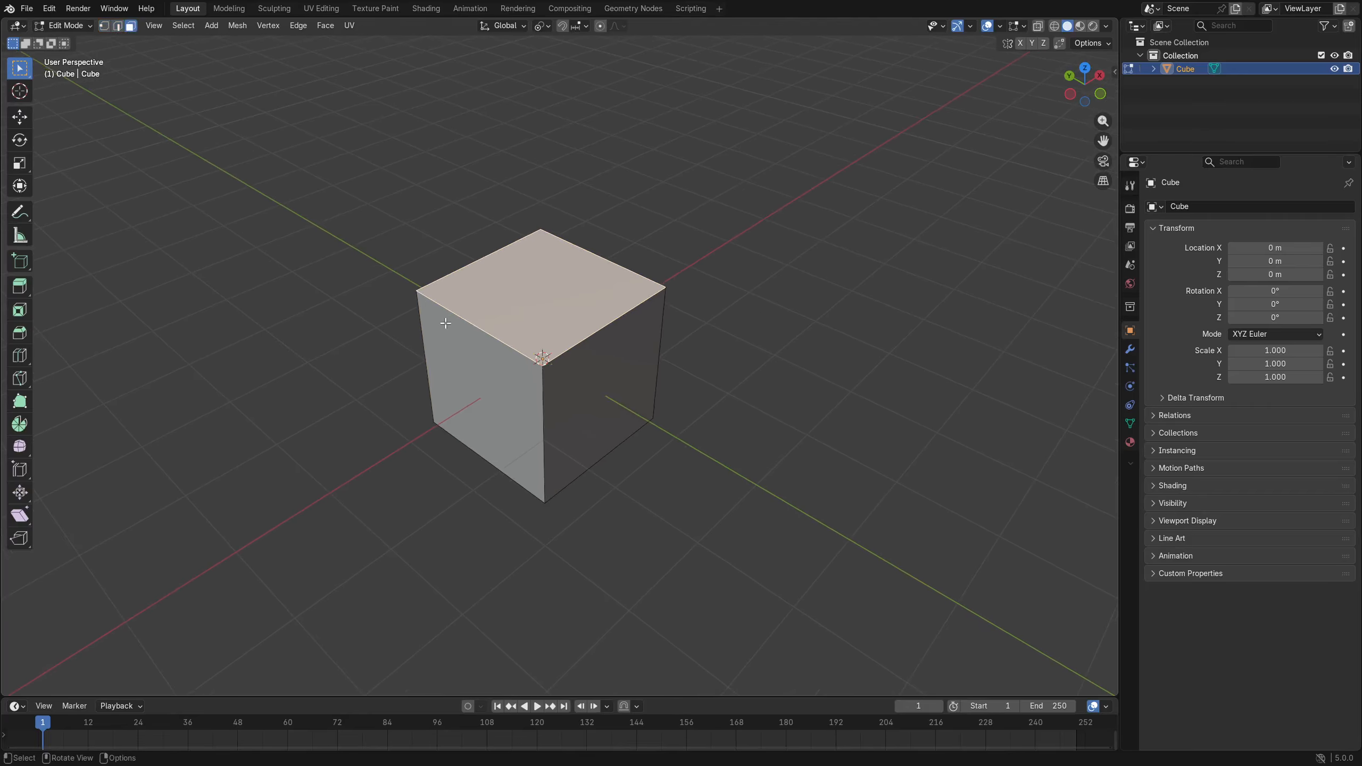
{"action": "left_click", "coordinate": [521, 412]}
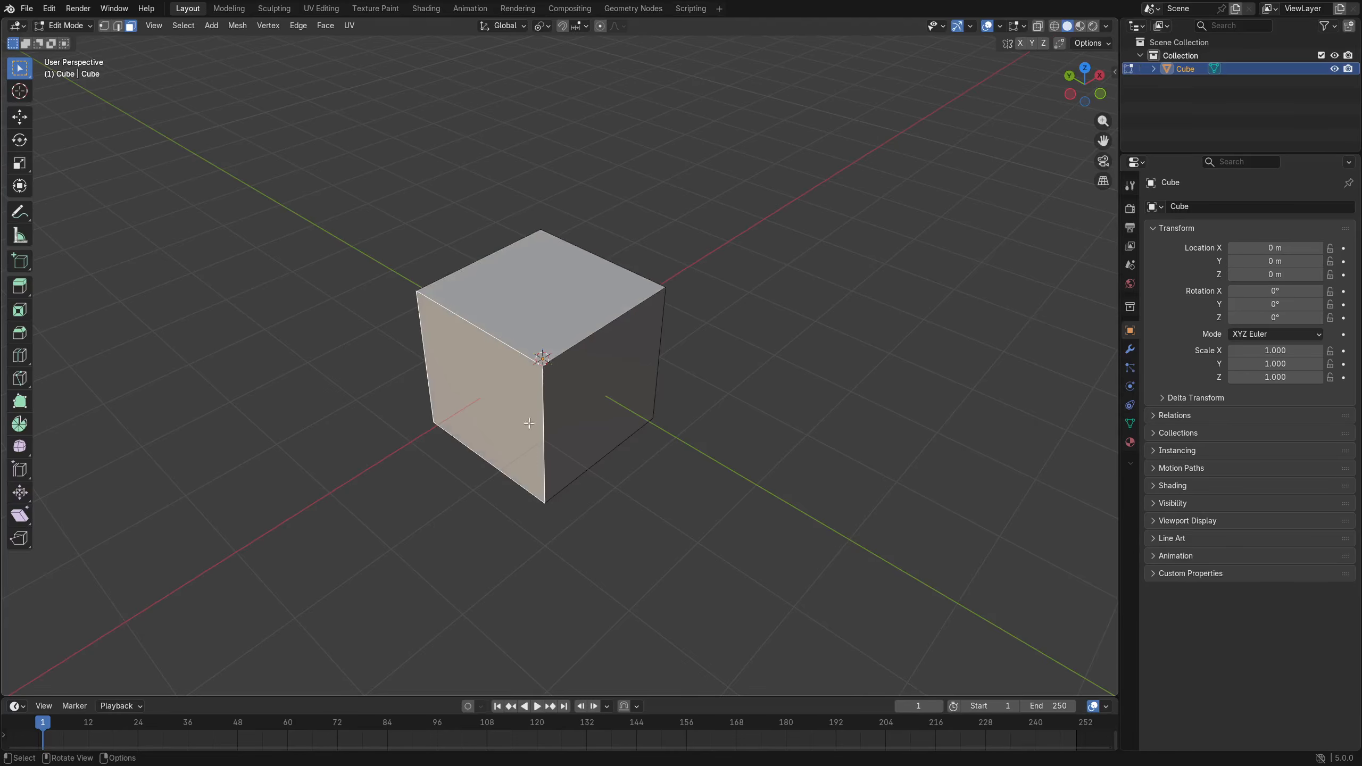
Return the cube to Object Mode and delete it from the scene.
{"action": "key", "text": "ctrl+Tab"}
{"action": "left_click", "coordinate": [641, 388]}
{"action": "key", "text": "ctrl+Tab"}
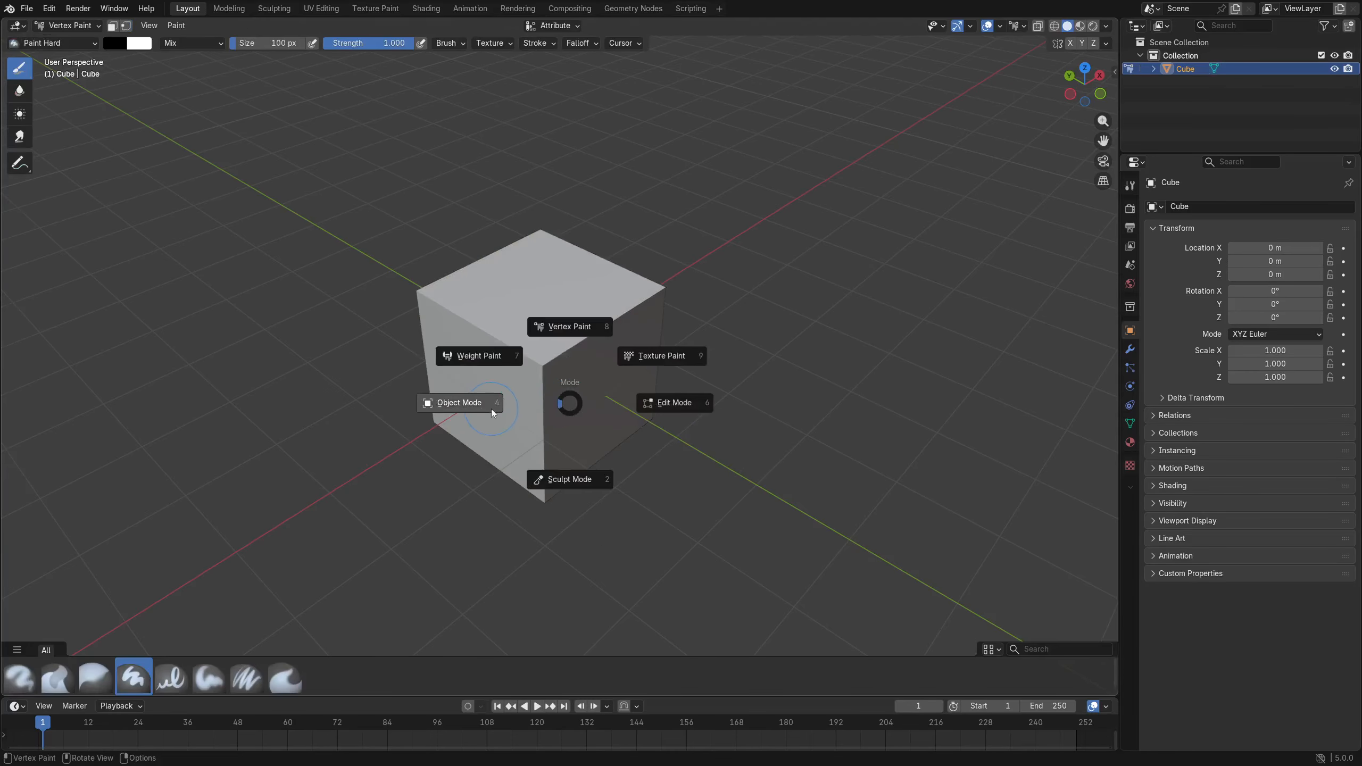
{"action": "left_click", "coordinate": [488, 411]}
{"action": "key", "text": "Delete"}
Add a mesh cube to the empty scene and undo the addition.
{"action": "key", "text": "shift+a"}
{"action": "mouse_move", "coordinate": [546, 404]}
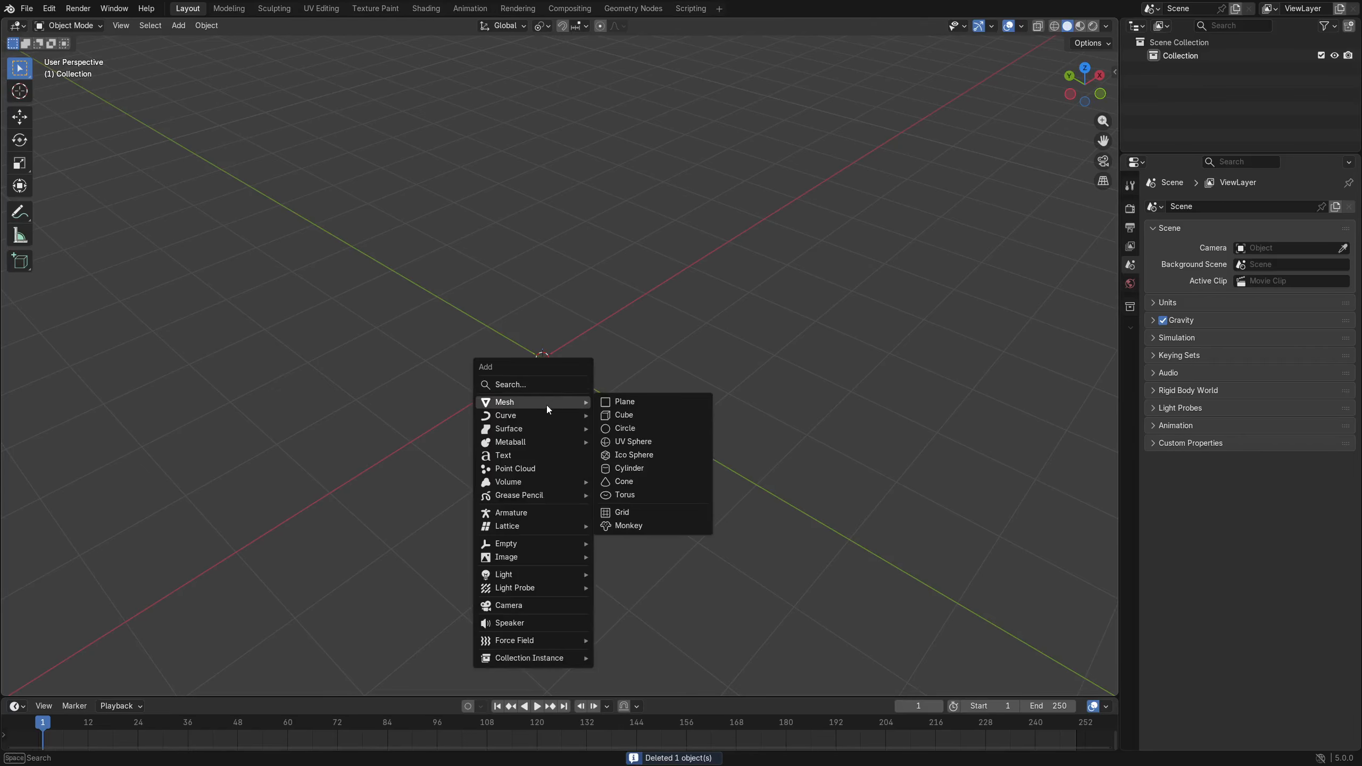
{"action": "left_click", "coordinate": [616, 417]}
{"action": "scroll", "coordinate": [563, 414], "scroll_direction": "down", "scroll_amount": 3}
{"action": "key", "text": "ctrl+z"}
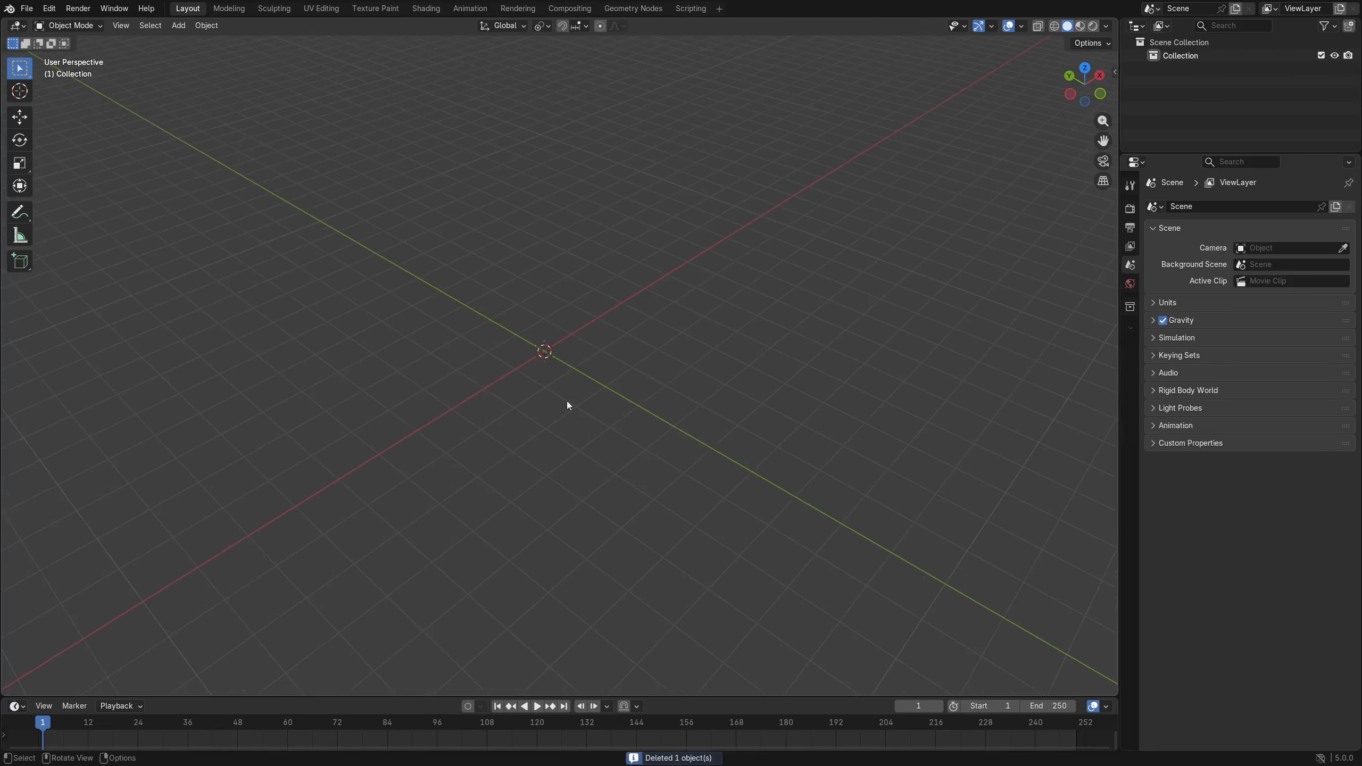
Add a mesh plane to the empty scene.
{"action": "left_click", "coordinate": [179, 25]}
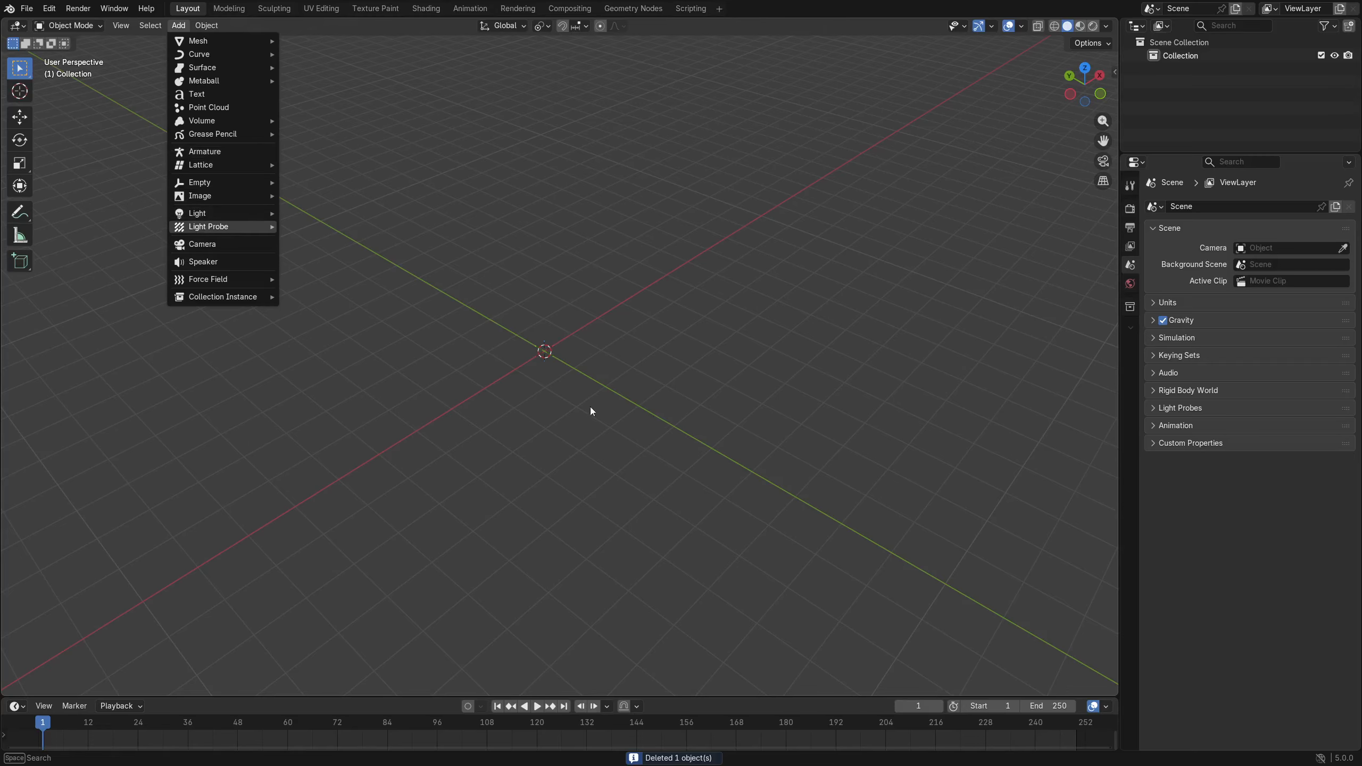
{"action": "left_click", "coordinate": [513, 307]}
{"action": "key", "text": "shift+a"}
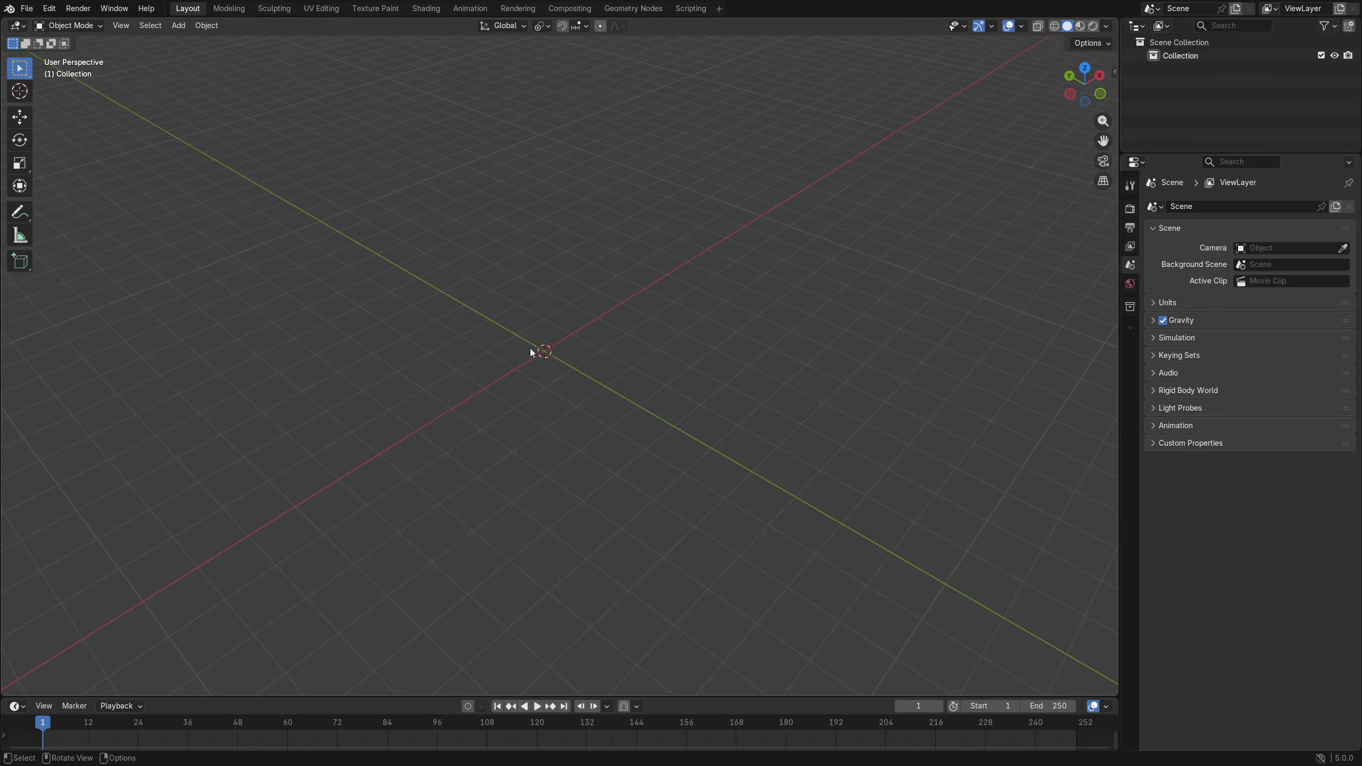
{"action": "key", "text": "shift+a"}
{"action": "mouse_move", "coordinate": [534, 345]}
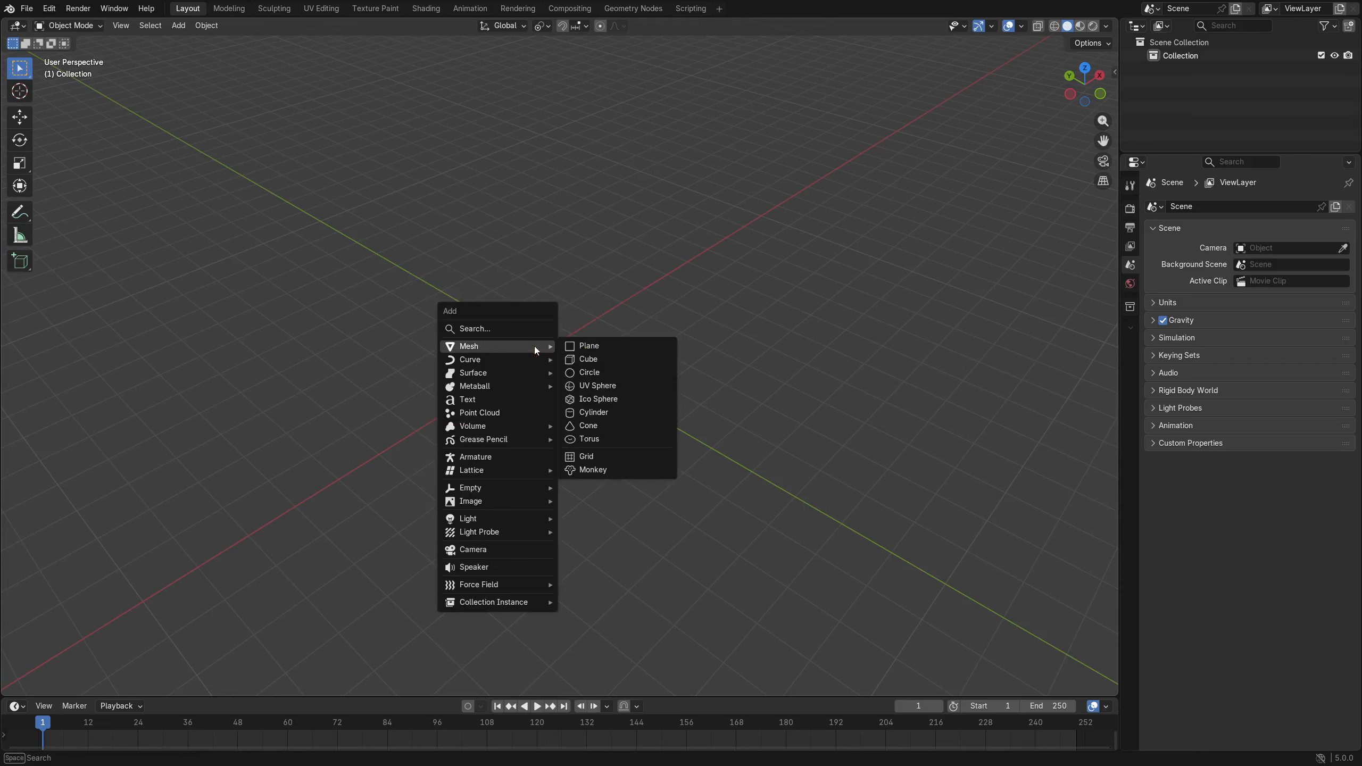
{"action": "left_click", "coordinate": [585, 346]}
{"action": "scroll", "coordinate": [564, 376], "scroll_direction": "up", "scroll_amount": 5}
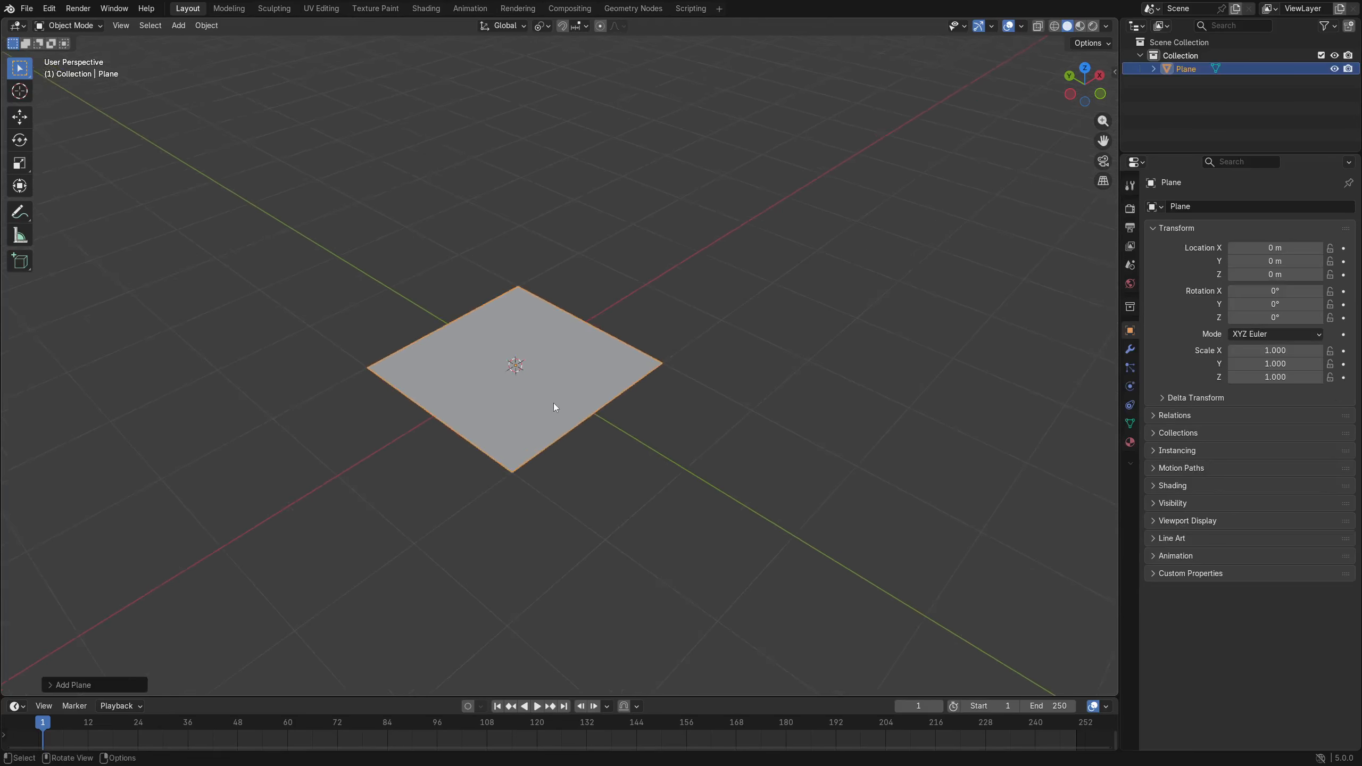
Put the plane in Edit Mode and examine the Delete options and the face context commands.
{"action": "middle_click_drag", "start_coordinate": [553, 402], "coordinate": [580, 402]}
{"action": "key", "text": "ctrl+Tab"}
{"action": "left_click", "coordinate": [617, 397]}
{"action": "key", "text": "x"}
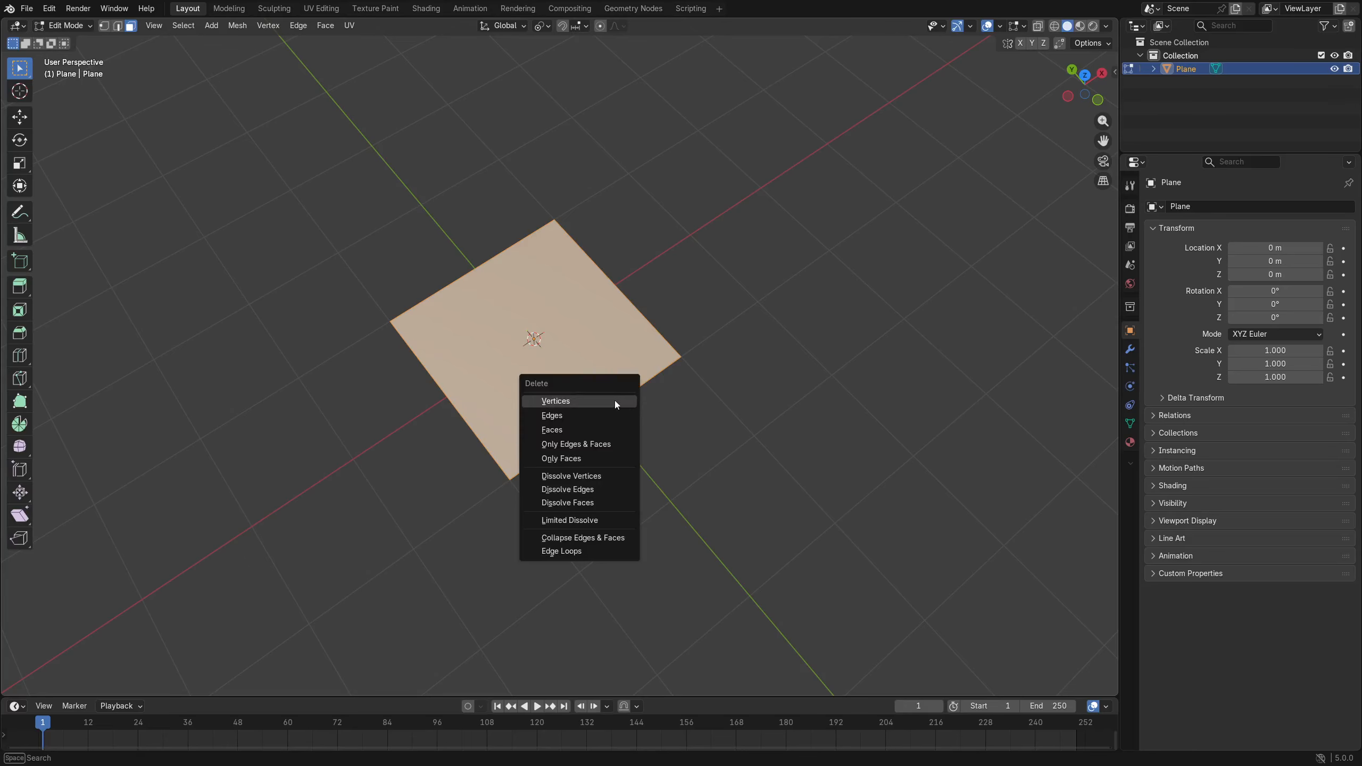
{"action": "right_click", "coordinate": [574, 401]}
{"action": "key", "text": "Escape"}
{"action": "key", "text": "Escape"}
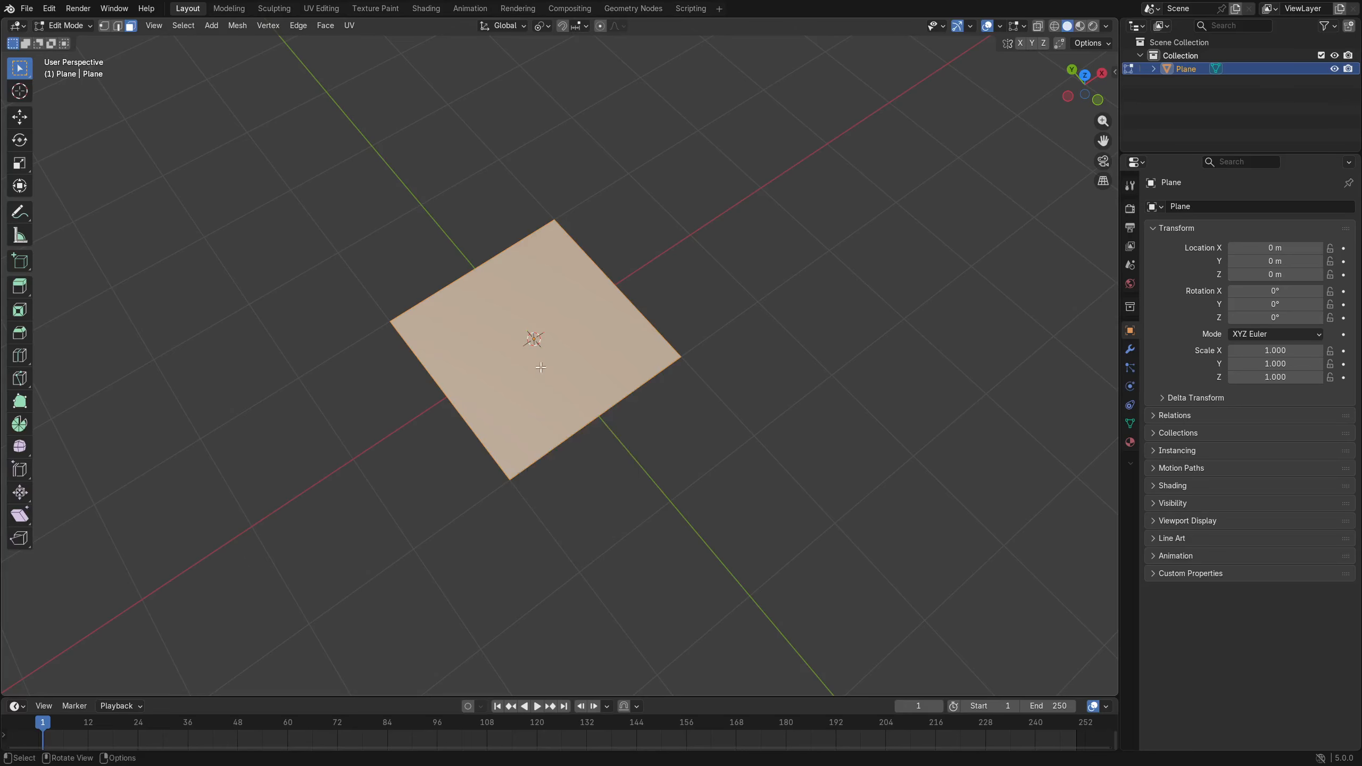
{"action": "right_click", "coordinate": [558, 333]}
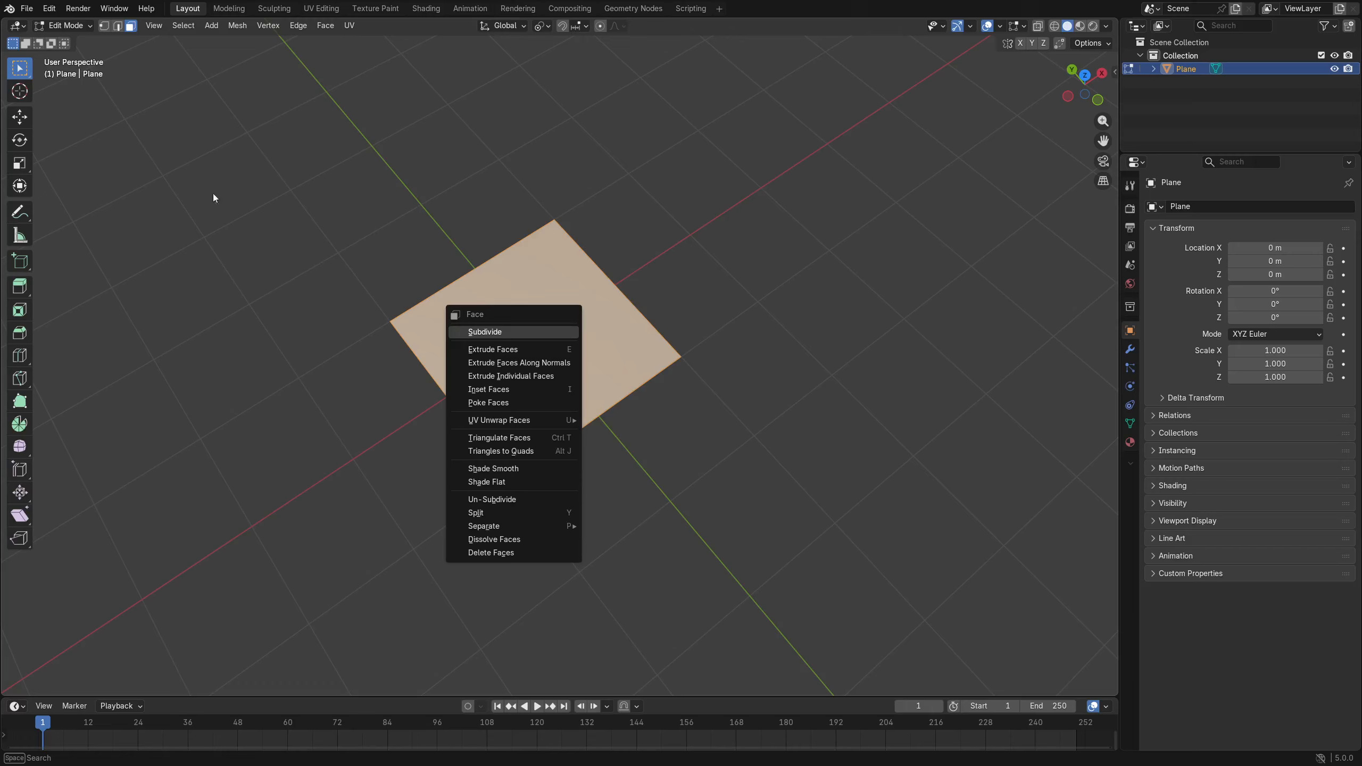
Switch the plane between Object Mode and Edit Mode twice, finishing in Edit Mode.
{"action": "key", "text": "ctrl+Tab"}
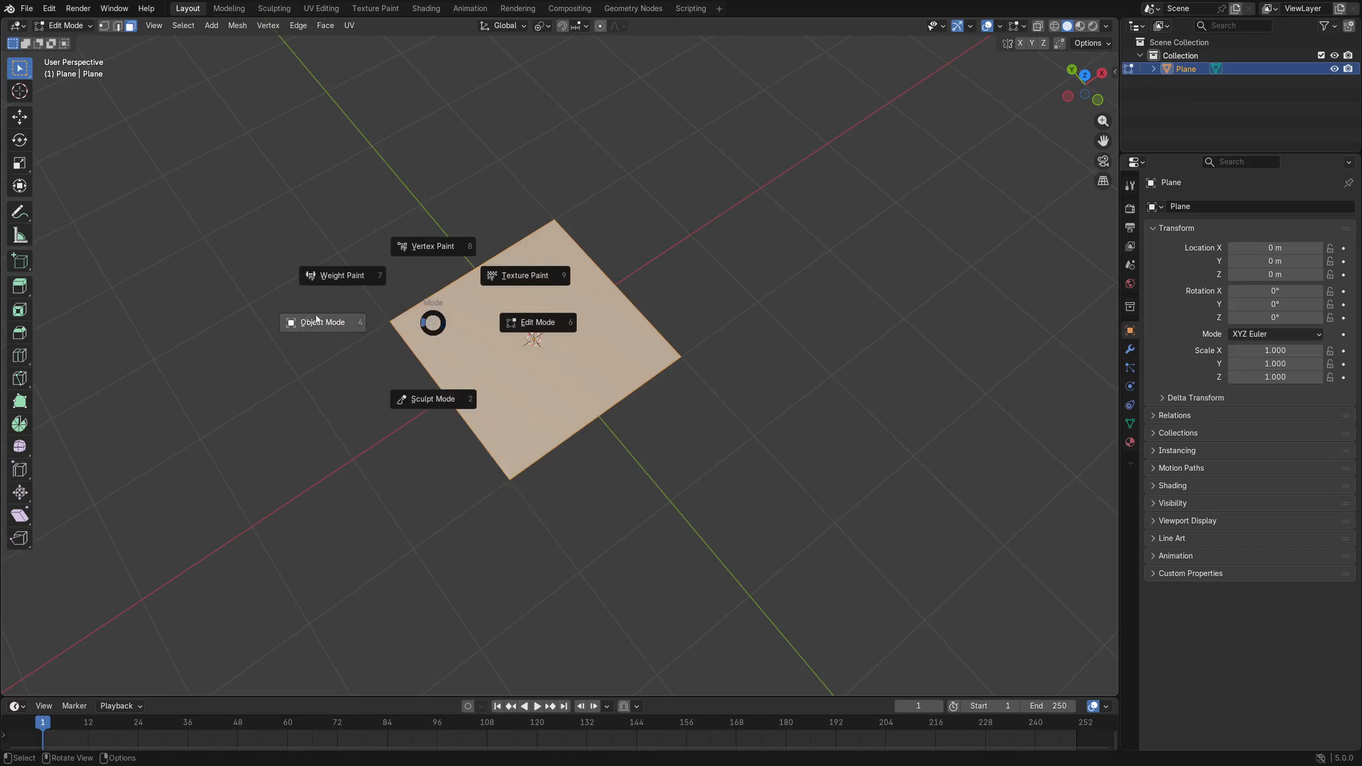
{"action": "left_click", "coordinate": [316, 321]}
{"action": "key", "text": "ctrl+Tab"}
{"action": "left_click", "coordinate": [444, 325]}
{"action": "key", "text": "ctrl+Tab"}
{"action": "left_click", "coordinate": [351, 324]}
{"action": "key", "text": "ctrl+Tab"}
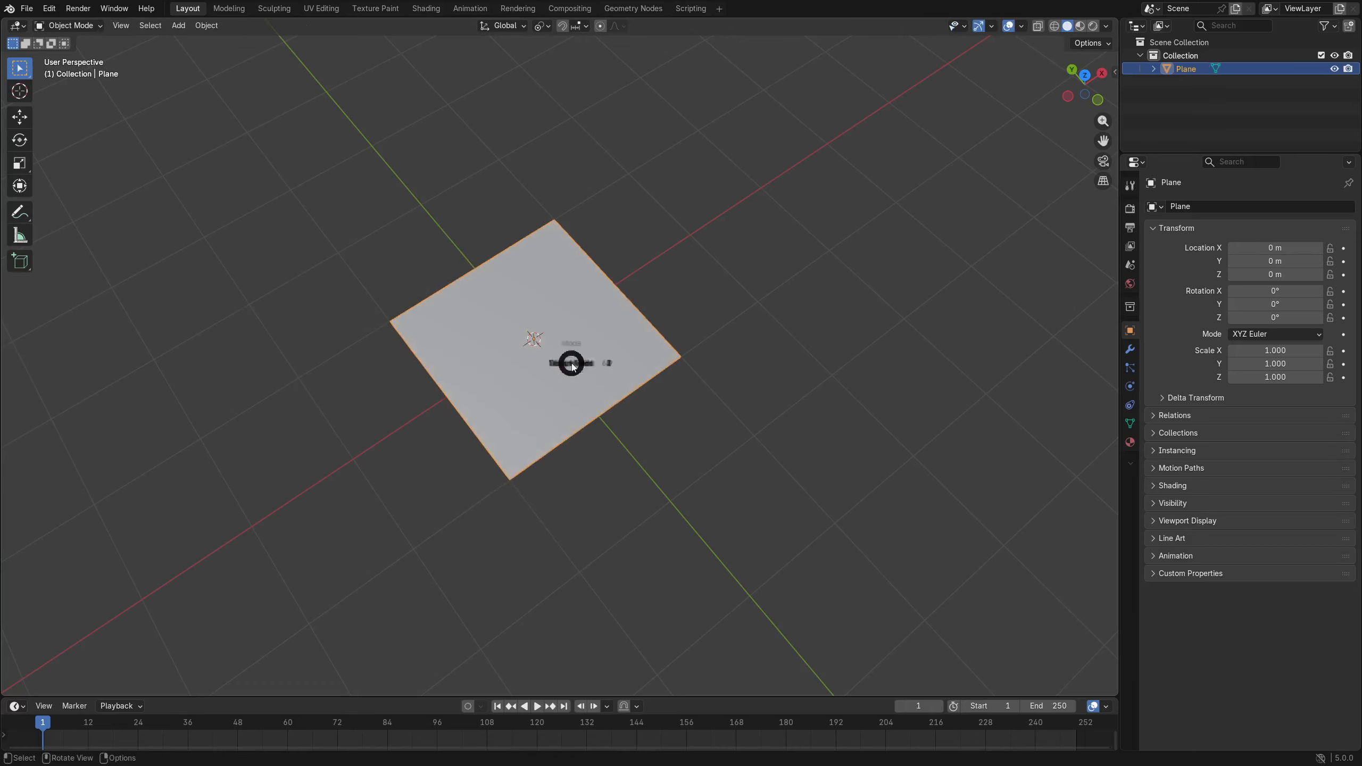
{"action": "left_click", "coordinate": [596, 363]}
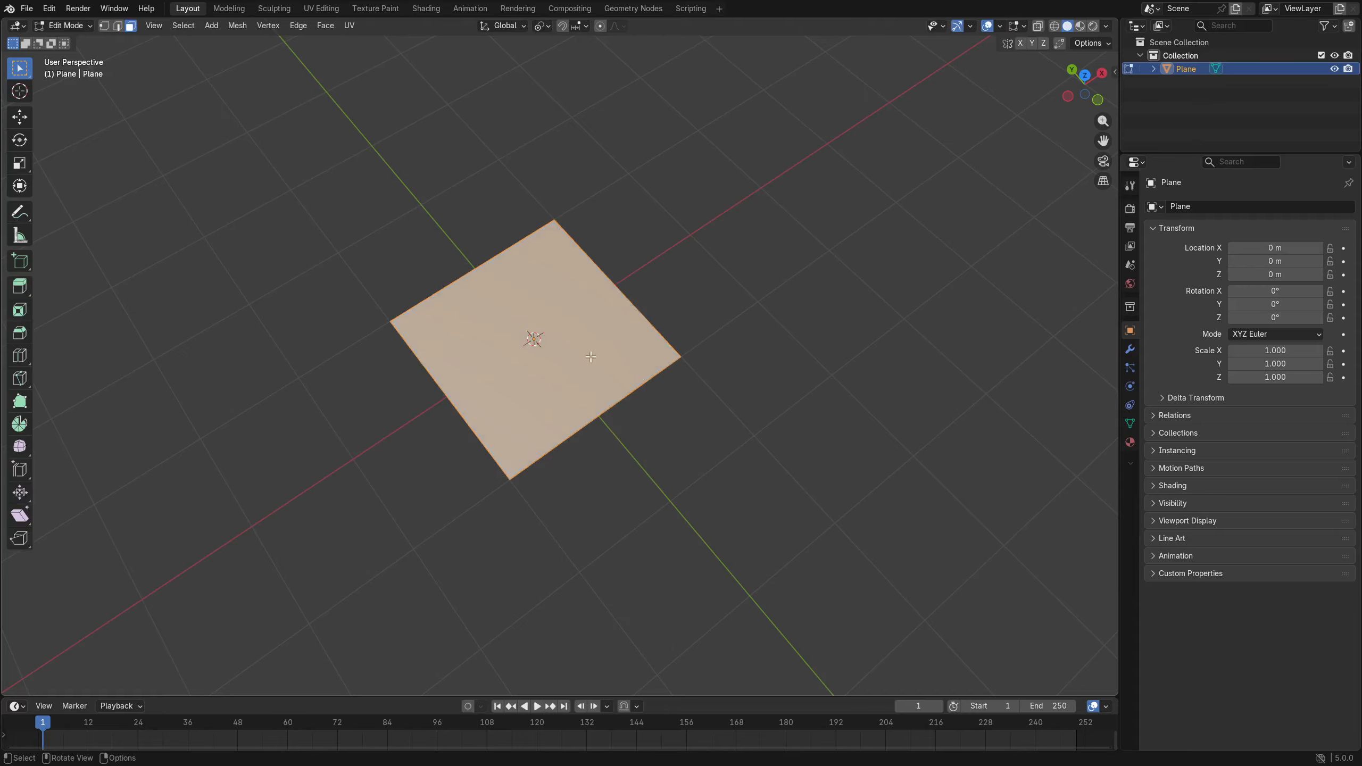
Subdivide the plane's face into a 10 by 10 grid of faces and clear the selection.
{"action": "right_click", "coordinate": [614, 358]}
{"action": "left_click", "coordinate": [592, 353]}
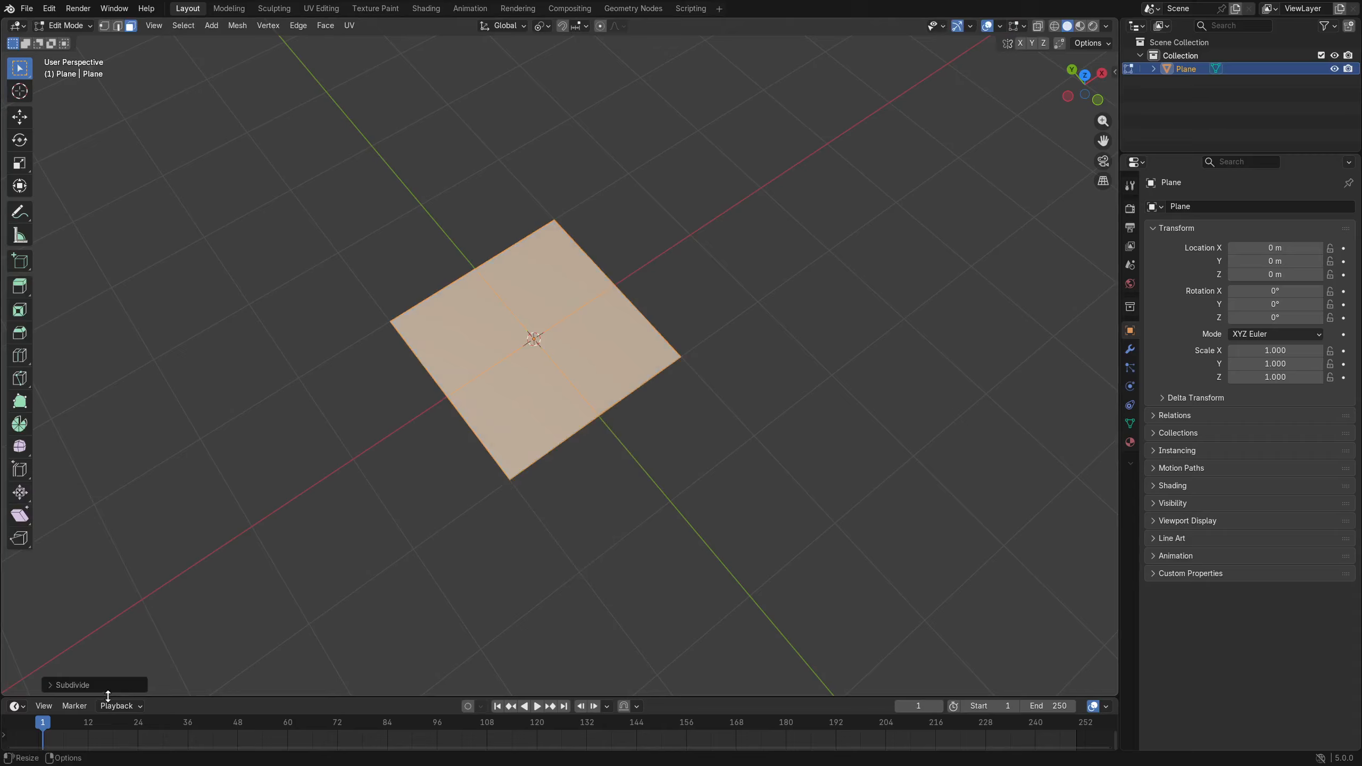
{"action": "left_click", "coordinate": [86, 686]}
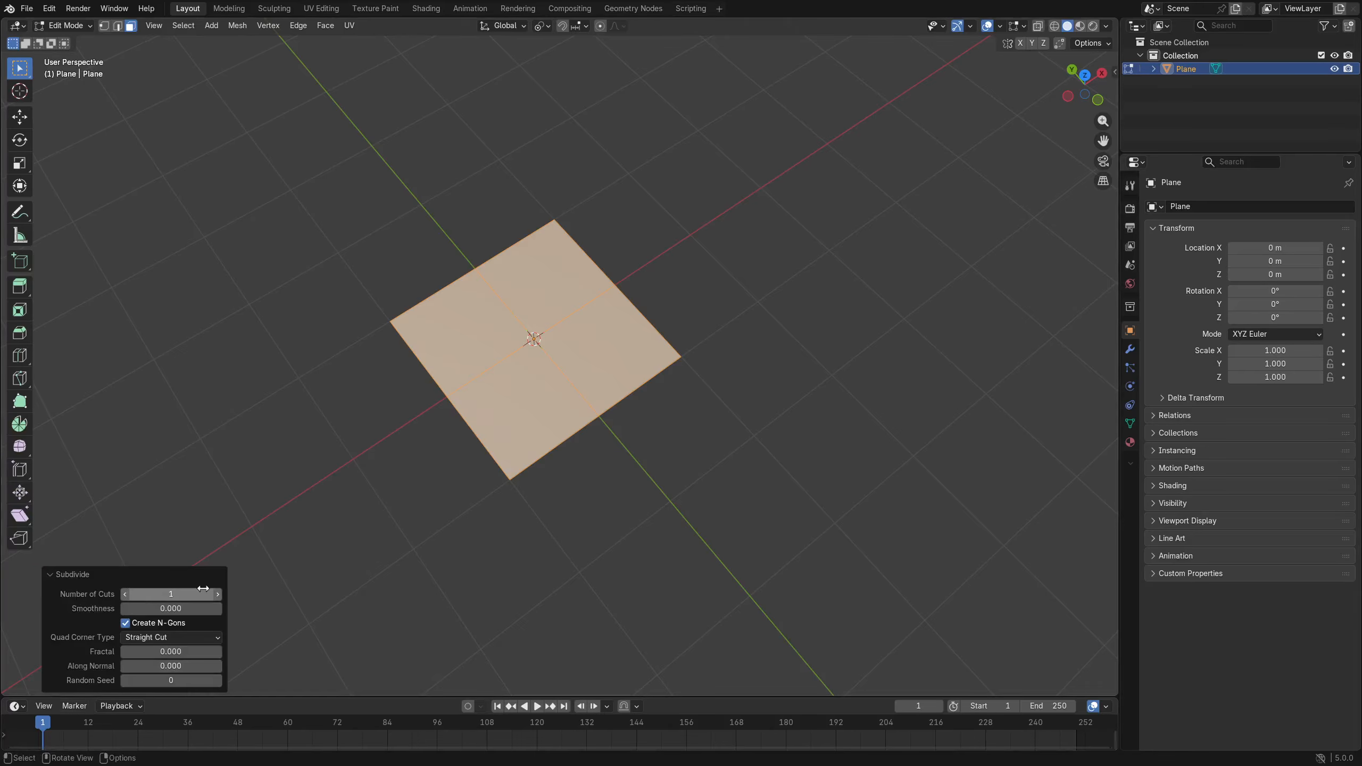
{"action": "left_click", "coordinate": [220, 595]}
{"action": "left_click", "coordinate": [219, 595]}
{"action": "left_click", "coordinate": [219, 595]}
{"action": "left_click", "coordinate": [219, 595]}
{"action": "left_click", "coordinate": [219, 594]}
{"action": "left_click", "coordinate": [219, 595]}
{"action": "left_click", "coordinate": [219, 595]}
{"action": "left_click", "coordinate": [304, 465]}
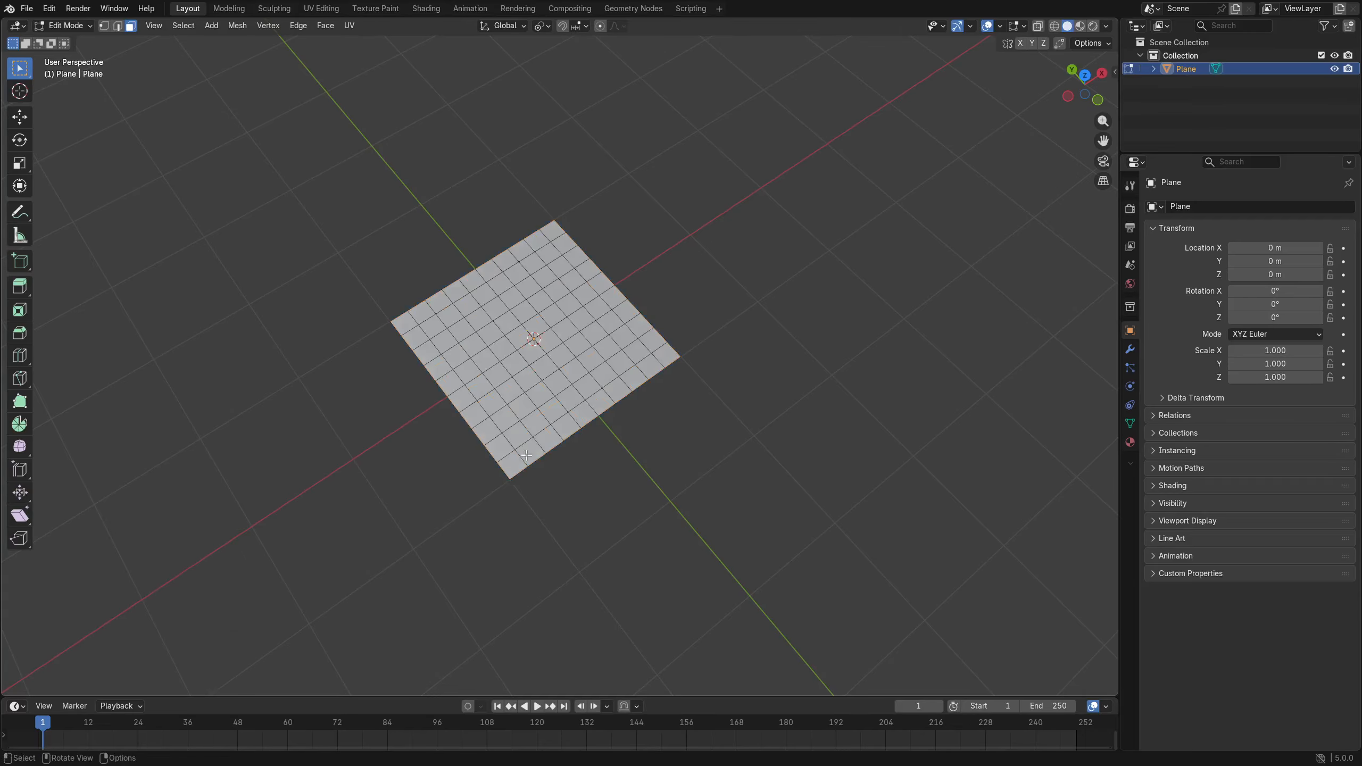
Select a single face of the grid and cycle through vertex, edge and face selection modes.
{"action": "scroll", "coordinate": [463, 456], "scroll_direction": "up", "scroll_amount": 6}
{"action": "middle_click_drag", "start_coordinate": [462, 456], "coordinate": [496, 421], "text": "shift"}
{"action": "left_click", "coordinate": [483, 422]}
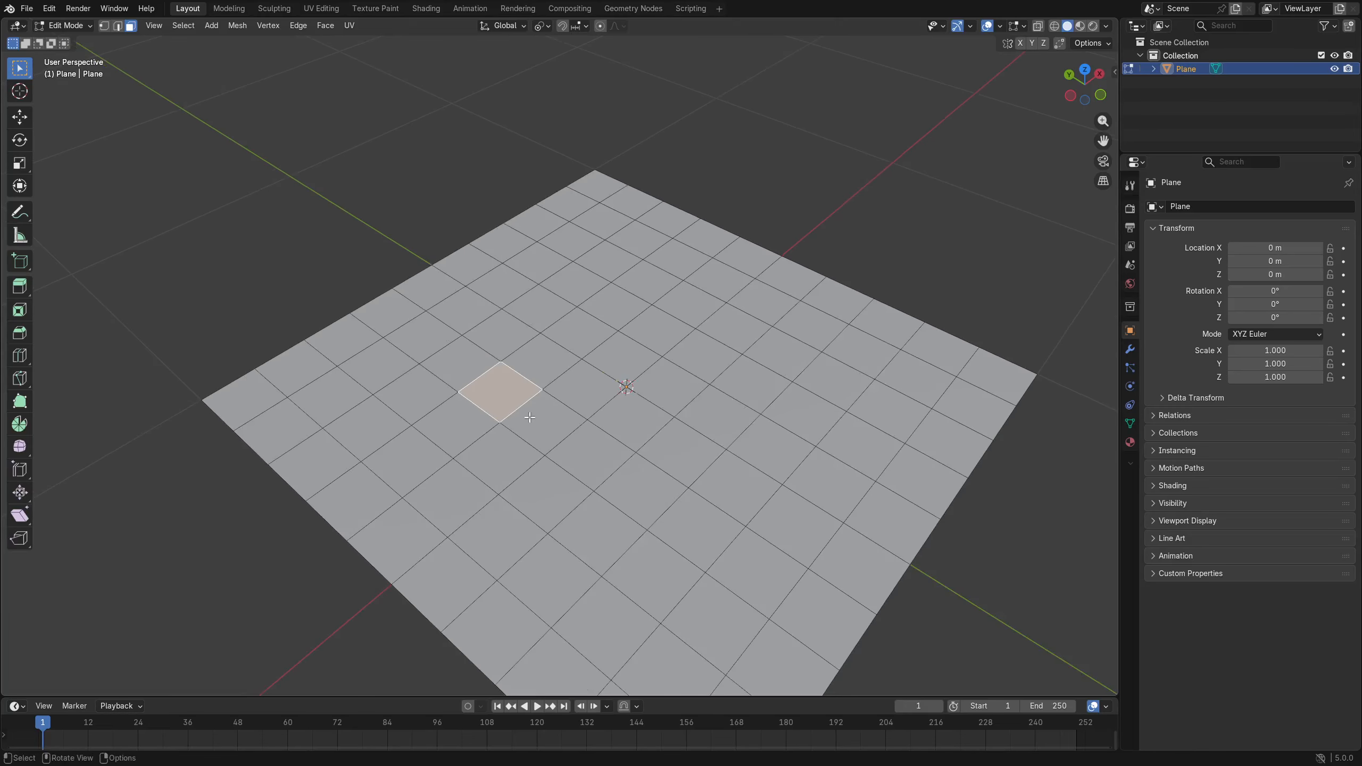
{"action": "key", "text": "1"}
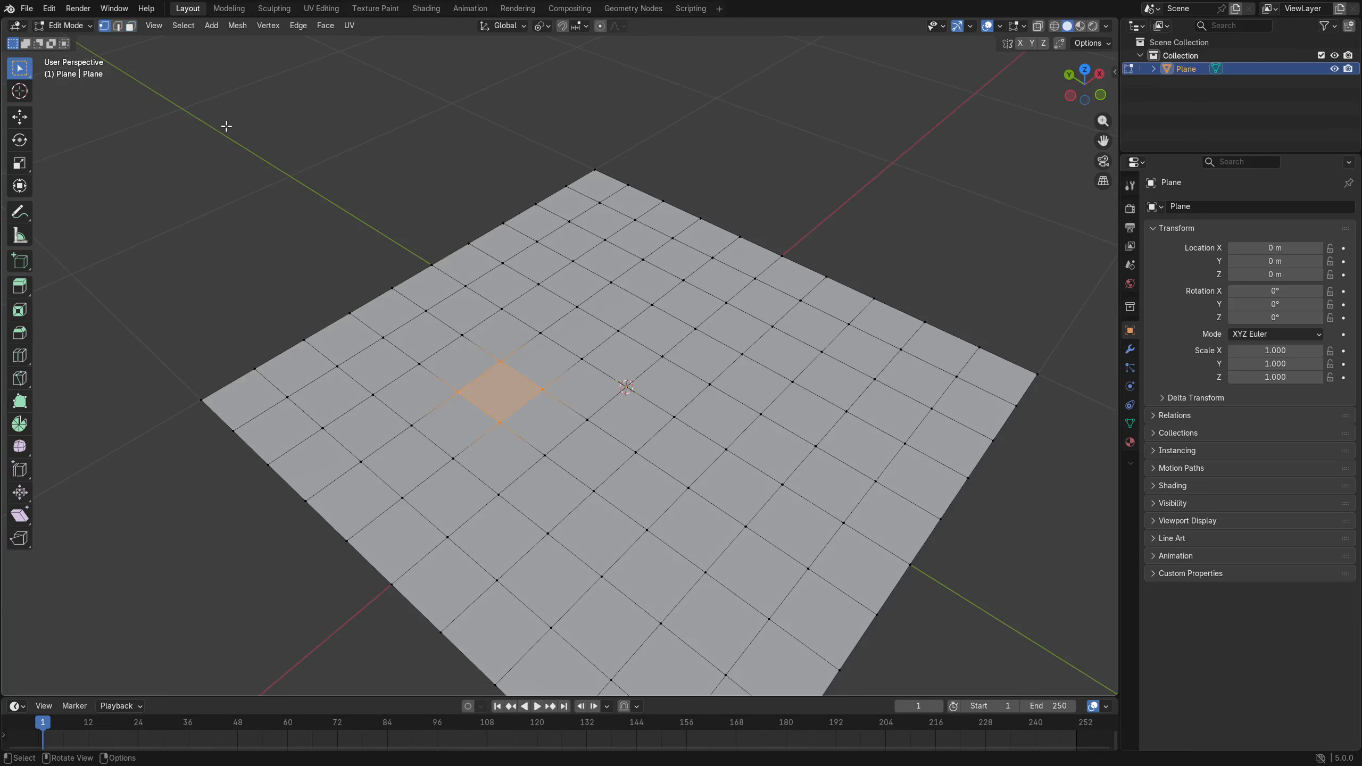
{"action": "key", "text": "2"}
{"action": "key", "text": "3"}
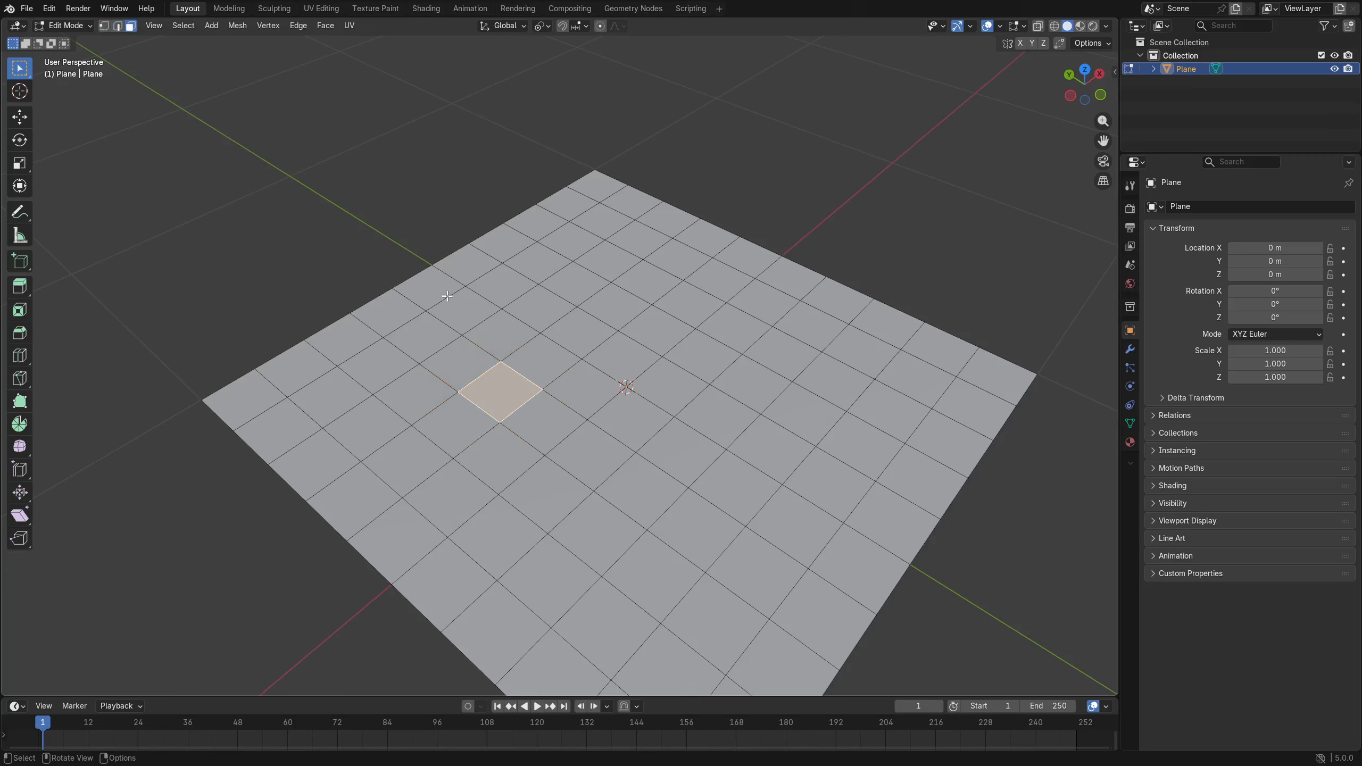
Switch to edge selection and add consecutive edges along one grid line to the selection one by one.
{"action": "key", "text": "2"}
{"action": "left_click", "coordinate": [470, 400]}
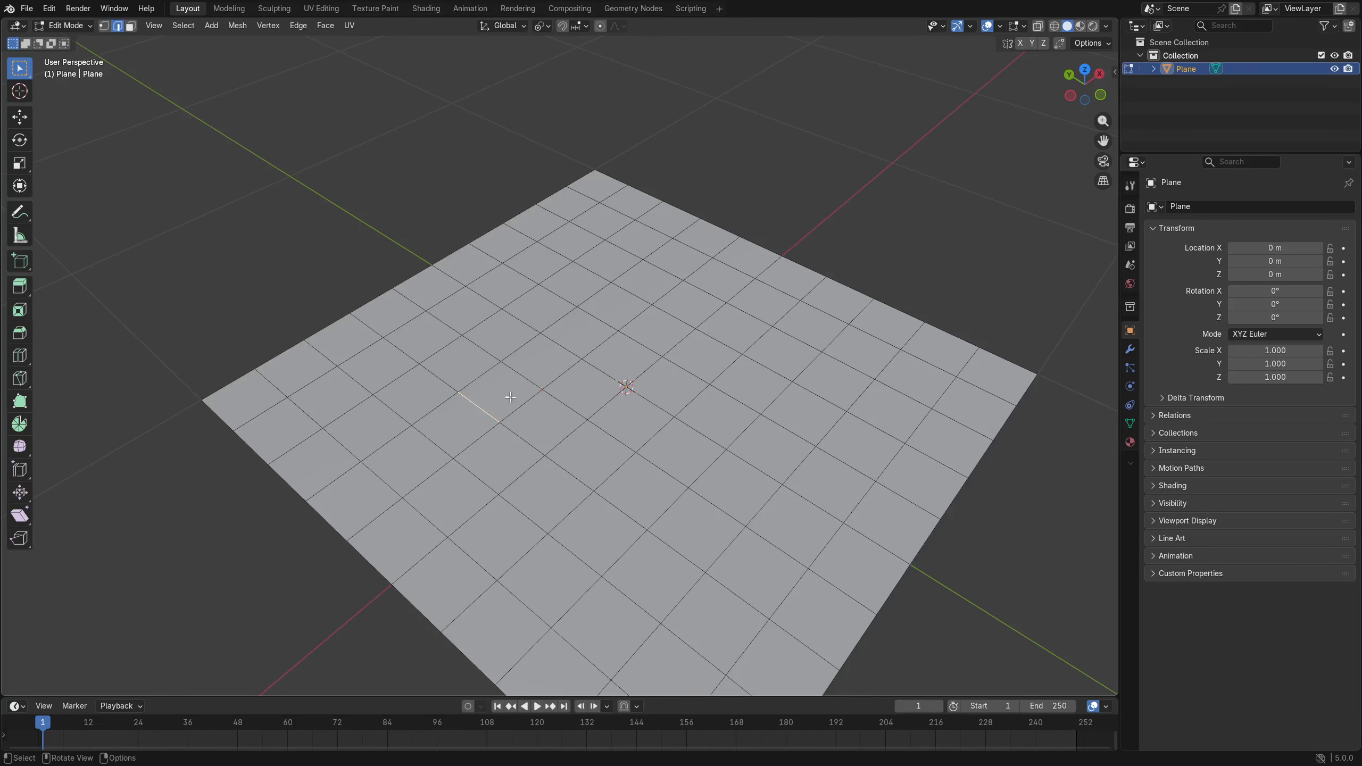
{"action": "left_click", "coordinate": [528, 440], "text": "shift"}
{"action": "left_click", "coordinate": [572, 472], "text": "shift"}
{"action": "left_click", "coordinate": [621, 513], "text": "shift"}
{"action": "middle_click_drag", "start_coordinate": [594, 518], "coordinate": [577, 485], "text": "shift"}
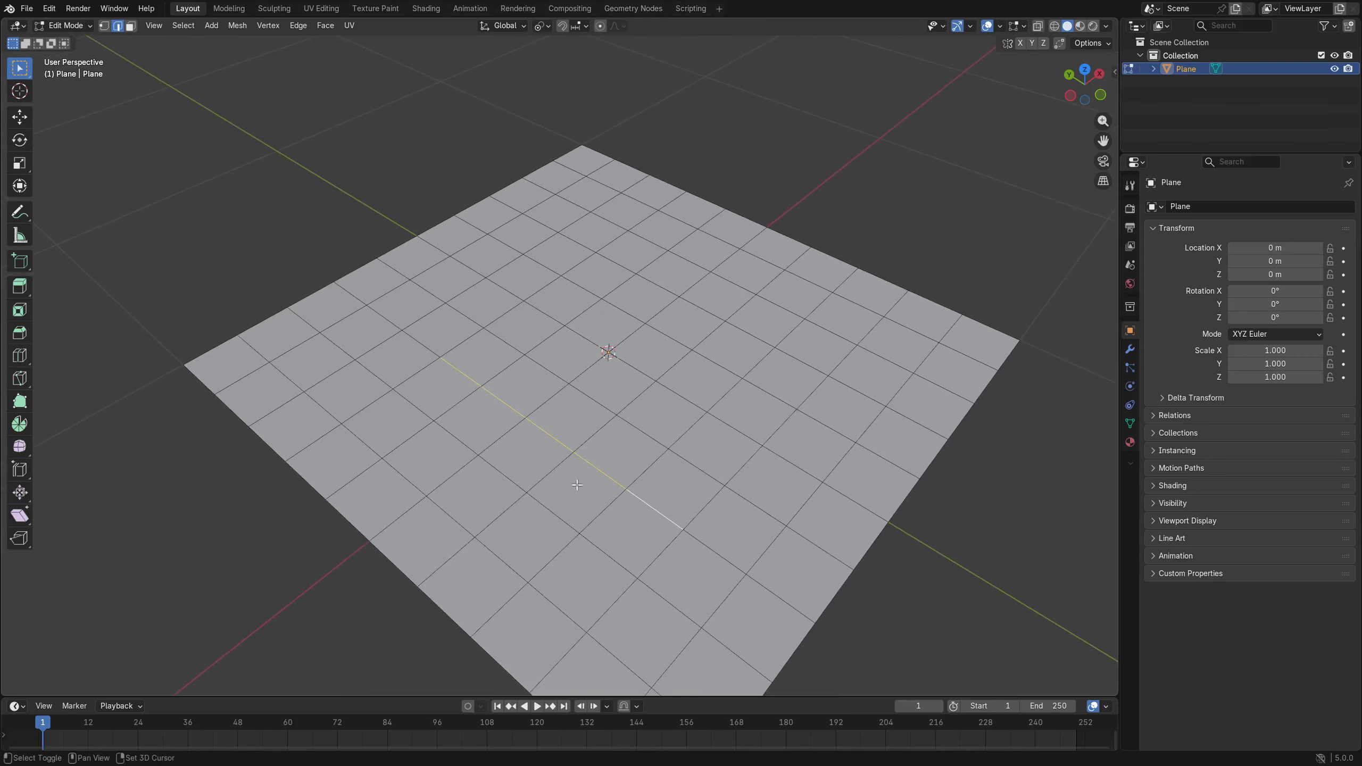
{"action": "left_click", "coordinate": [547, 437], "text": "shift"}
Select the plane's entire mesh and deselect everything again.
{"action": "key", "text": "a"}
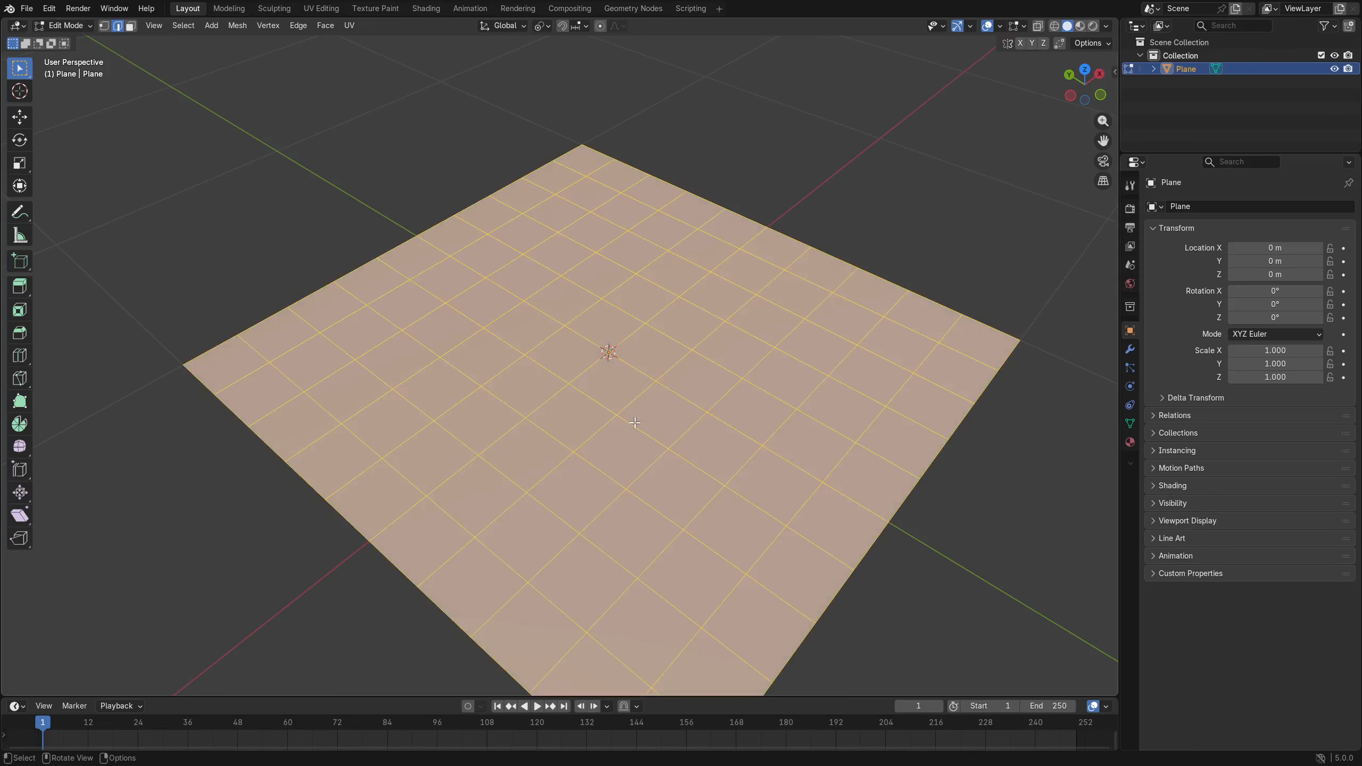
{"action": "key", "text": "alt+a"}
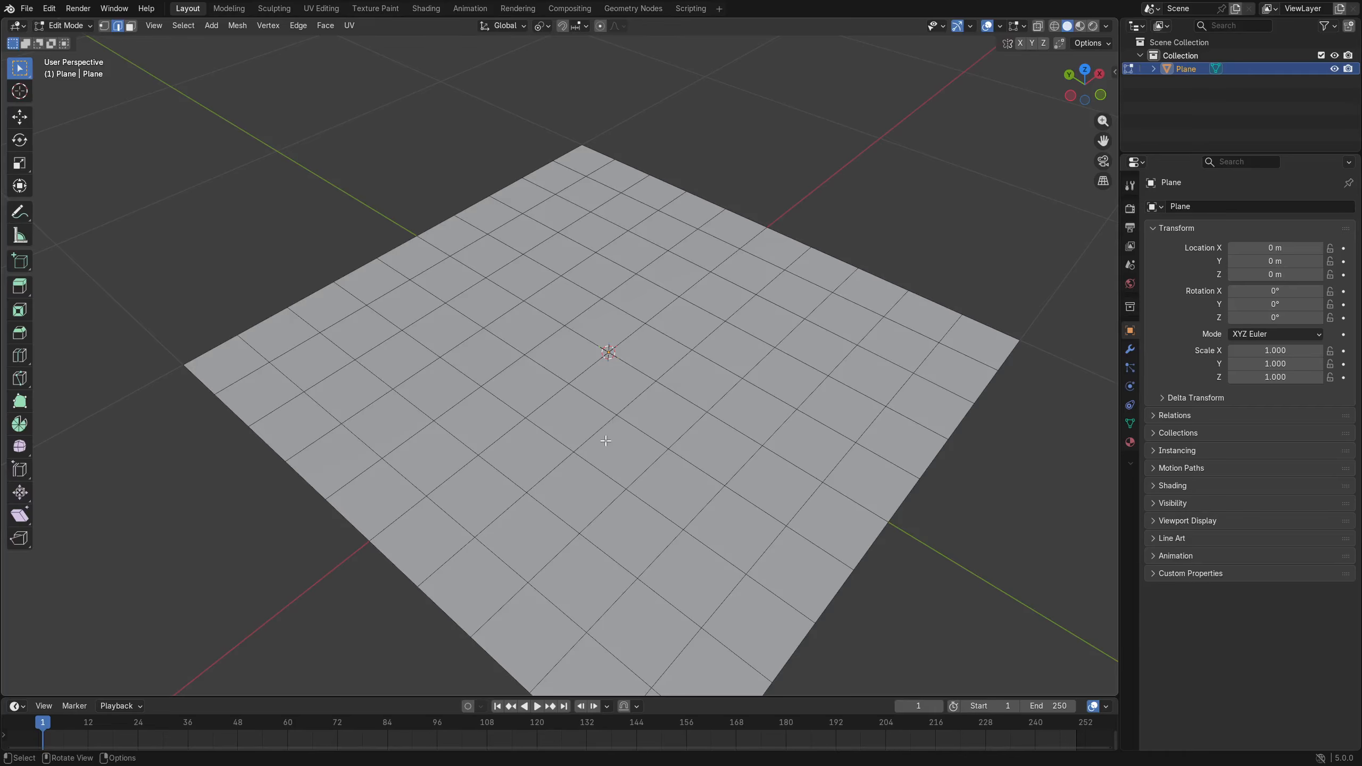
Select shortest edge paths across the grid from a starting edge near the plane's corner, trying two different paths.
{"action": "middle_click_drag", "start_coordinate": [605, 440], "coordinate": [350, 397]}
{"action": "left_click", "coordinate": [311, 359]}
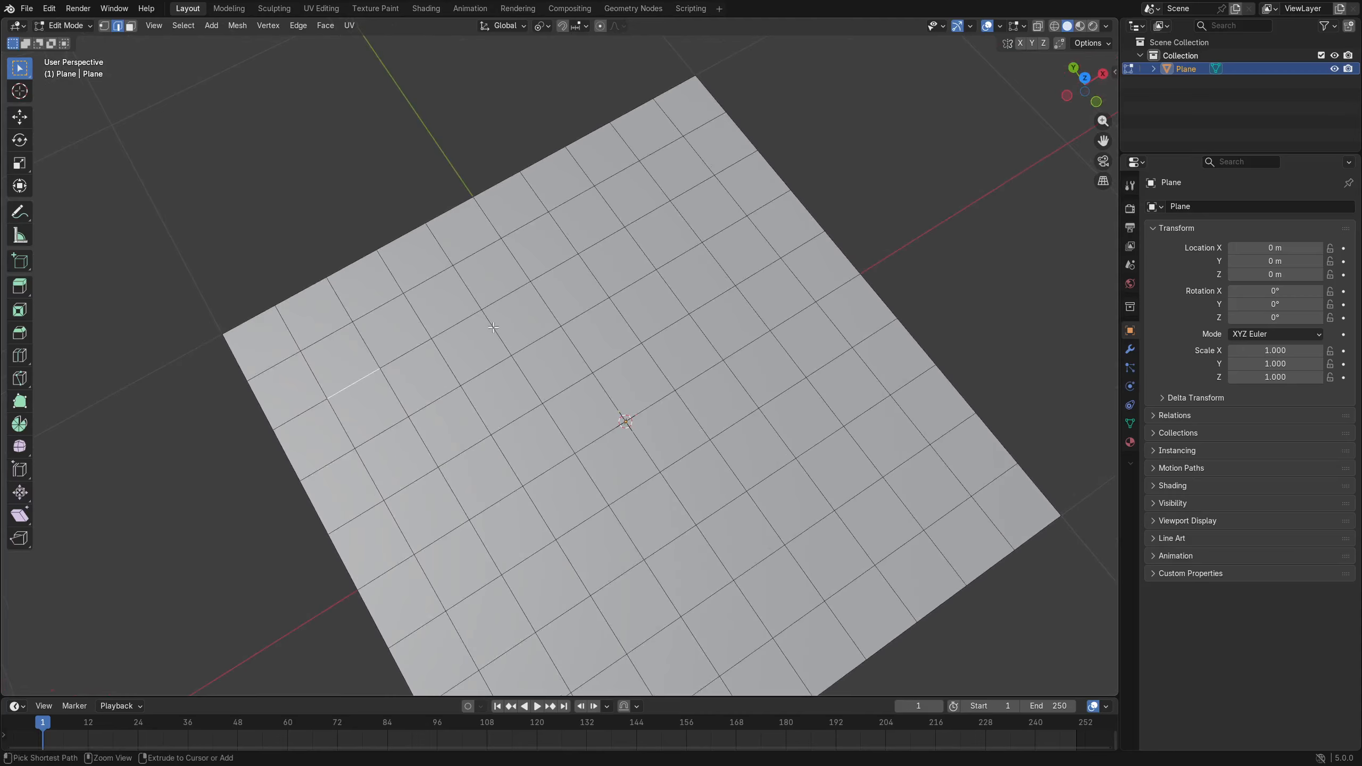
{"action": "left_click", "coordinate": [561, 266], "text": "ctrl"}
{"action": "left_click", "coordinate": [688, 405], "text": "ctrl"}
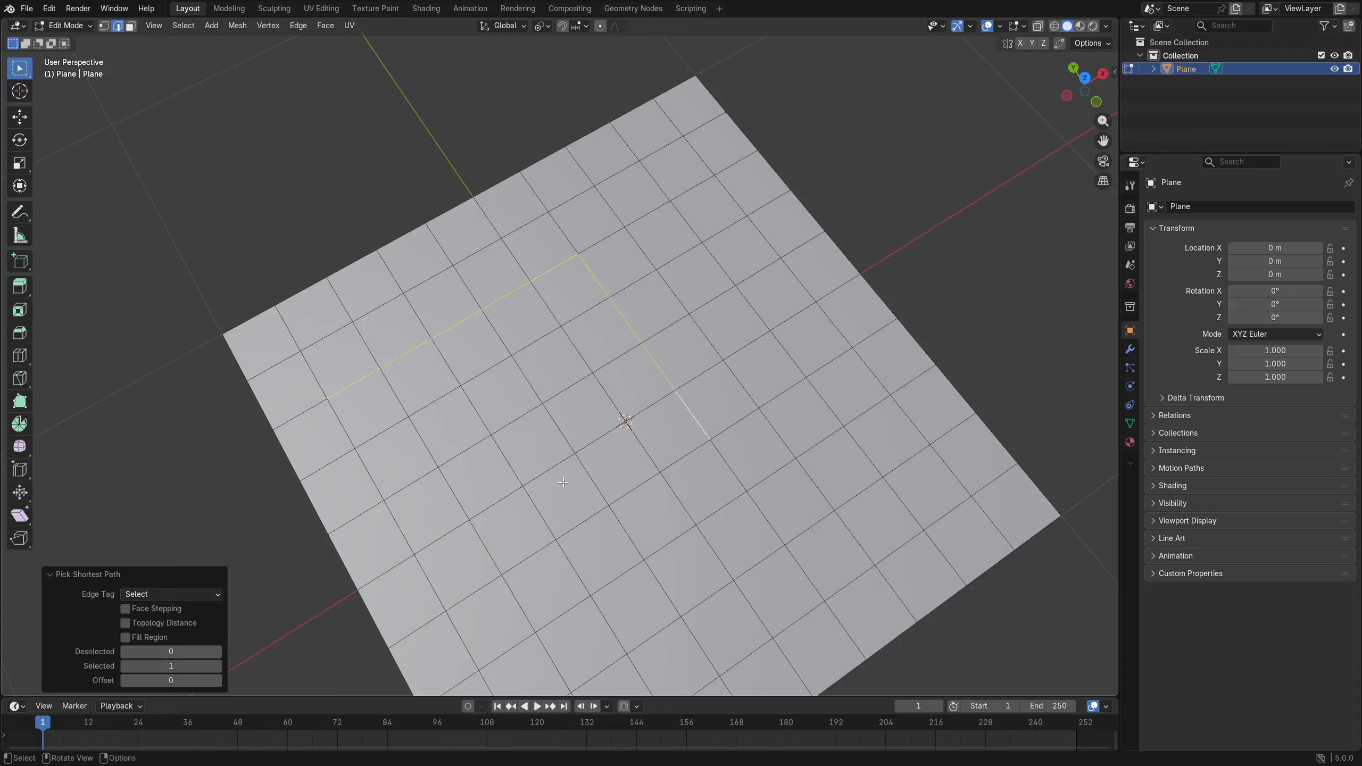
{"action": "left_click", "coordinate": [332, 335]}
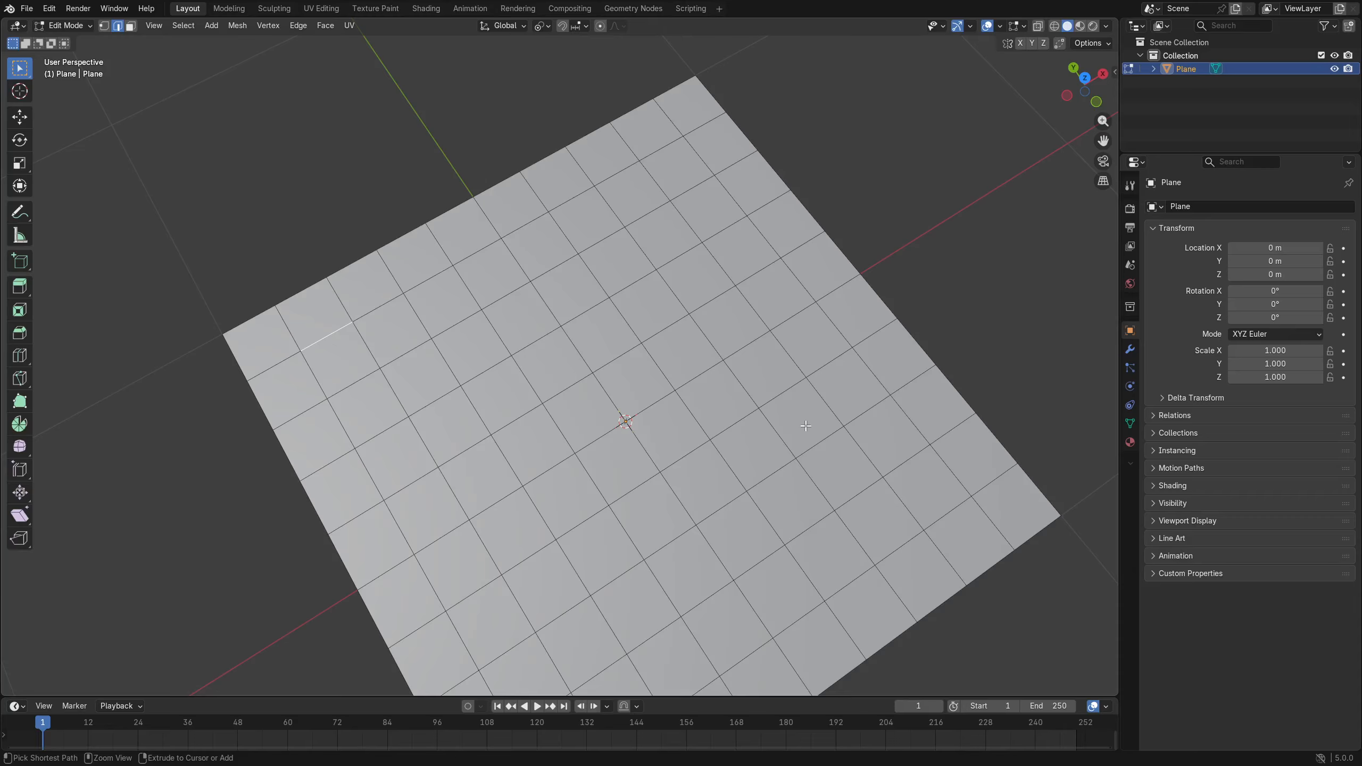
{"action": "left_click", "coordinate": [781, 393], "text": "ctrl"}
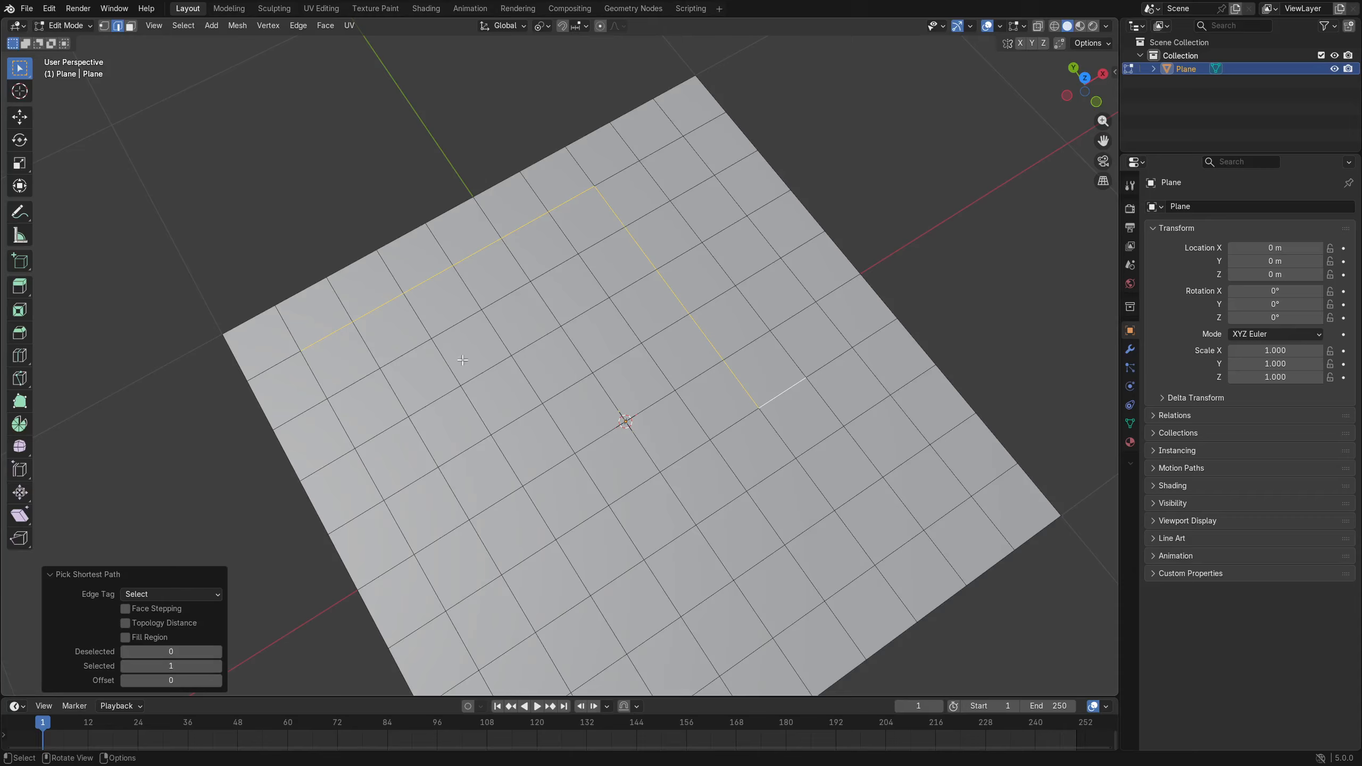
Select a winding edge path across the grid by extending the shortest path through five successive target edges.
{"action": "left_click", "coordinate": [311, 347]}
{"action": "left_click", "coordinate": [569, 207], "text": "ctrl"}
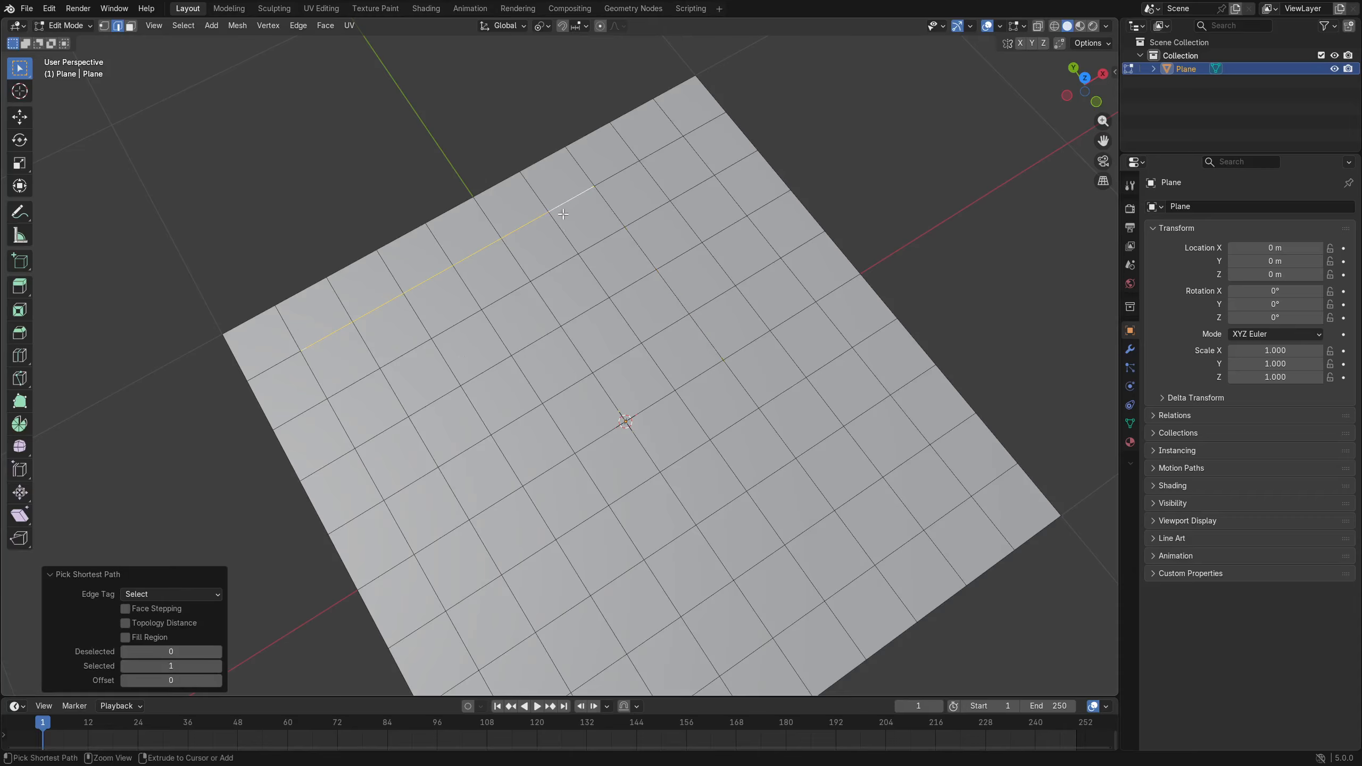
{"action": "left_click", "coordinate": [687, 310], "text": "ctrl"}
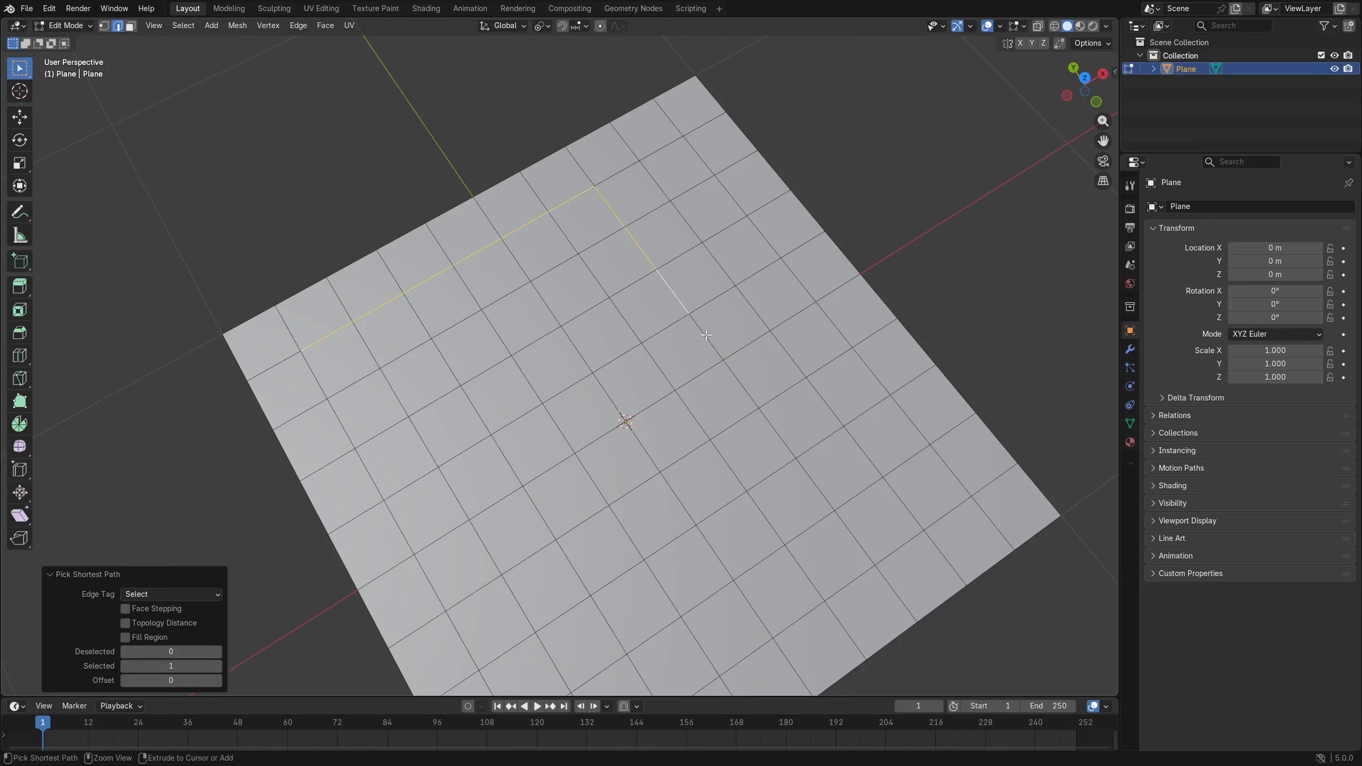
{"action": "left_click", "coordinate": [522, 420], "text": "ctrl"}
{"action": "left_click", "coordinate": [596, 581], "text": "ctrl"}
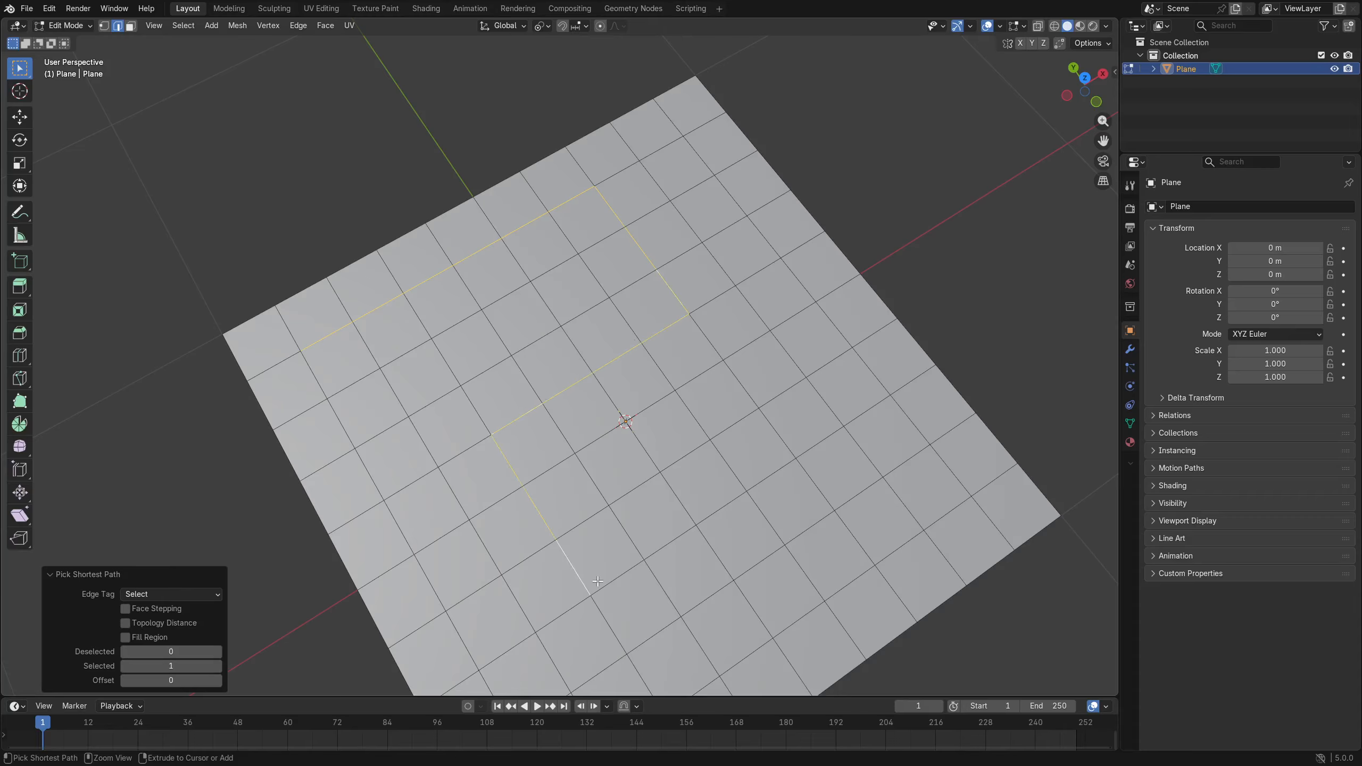
{"action": "left_click", "coordinate": [786, 463], "text": "ctrl"}
Select one complete edge loop running across the plane.
{"action": "middle_click_drag", "start_coordinate": [867, 480], "coordinate": [694, 303]}
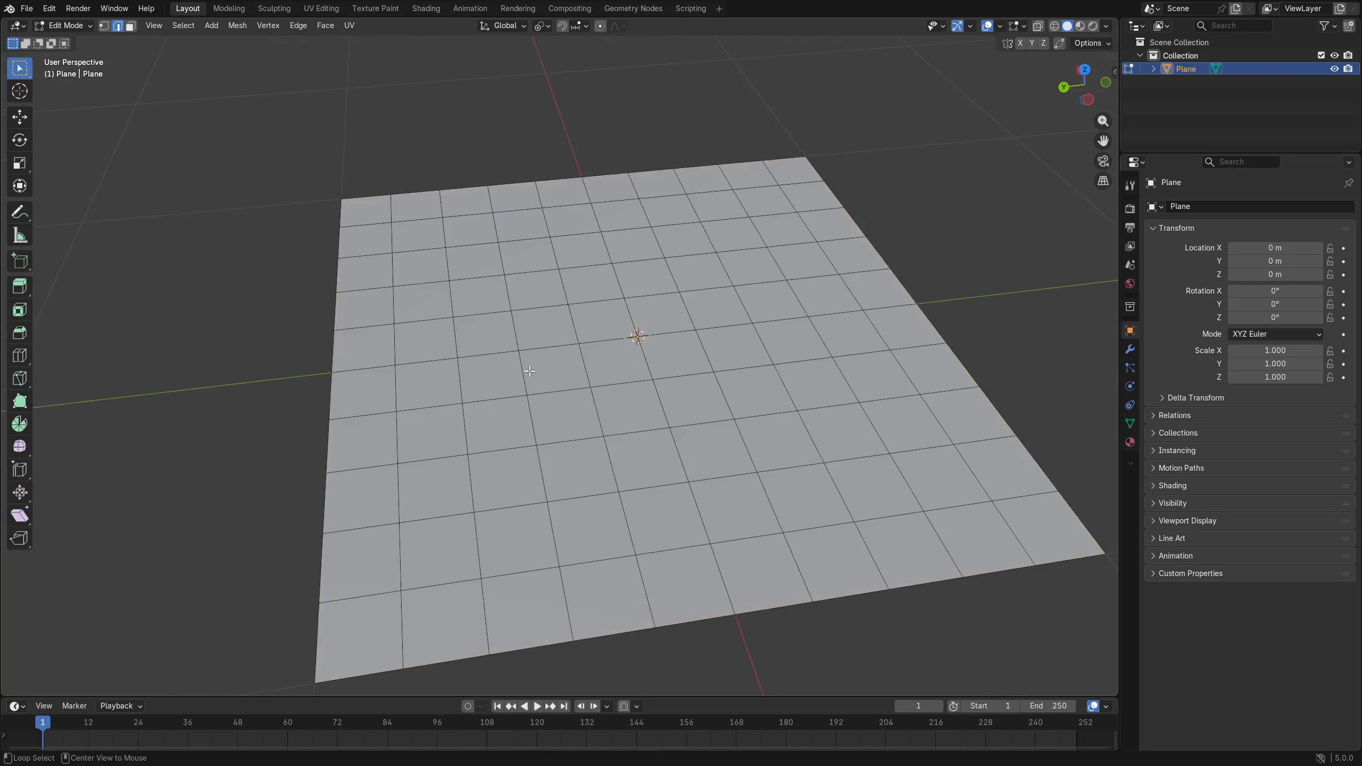
{"action": "left_click", "coordinate": [518, 372], "text": "alt"}
{"action": "mouse_move", "coordinate": [519, 372]}
{"action": "middle_mouse_down"}
{"action": "mouse_move", "coordinate": [592, 454]}
{"action": "mouse_move", "coordinate": [622, 397]}
{"action": "middle_mouse_up"}
{"action": "key", "text": "ctrl+Tab"}
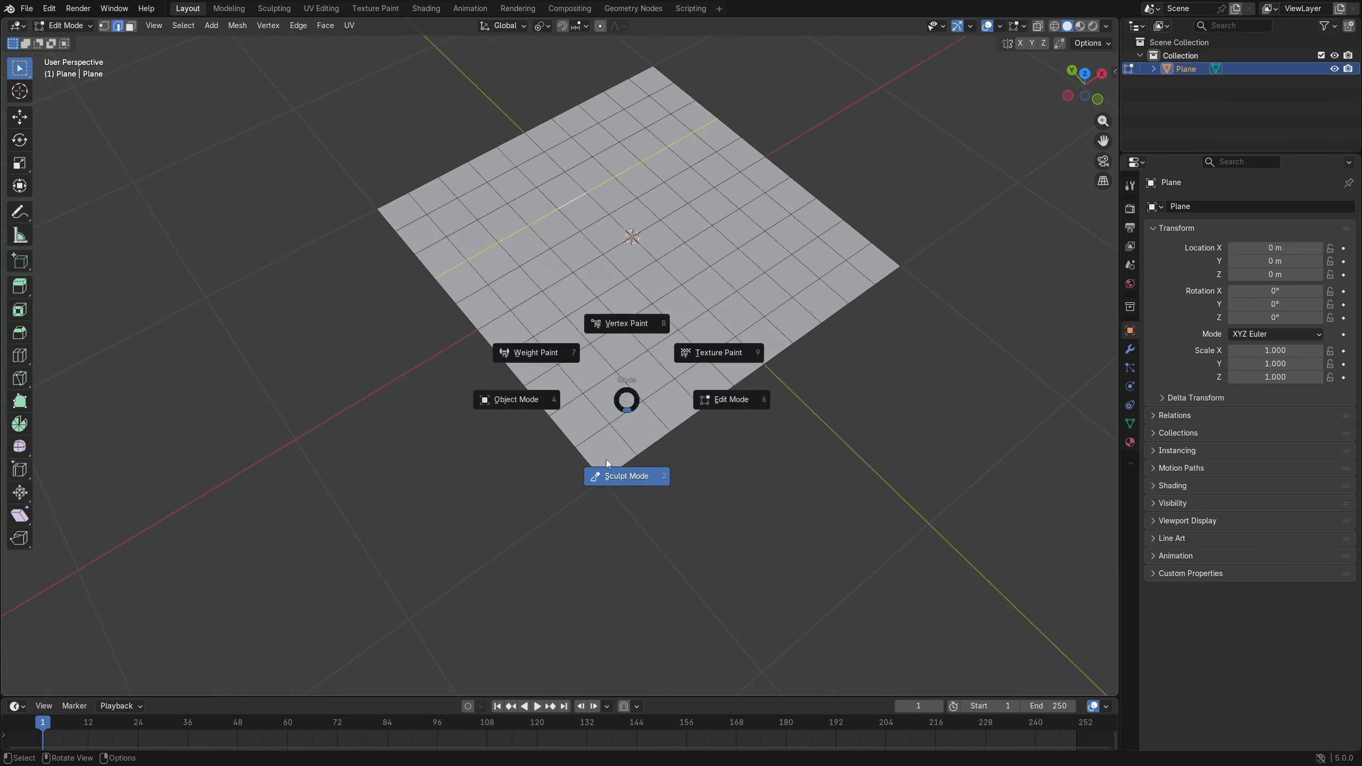
{"action": "left_click", "coordinate": [623, 471]}
{"action": "key", "text": "ctrl+Tab"}
Select the boundary edges along one side of the plane, move them about -0.92 m along X, and undo the move.
{"action": "left_click", "coordinate": [660, 468]}
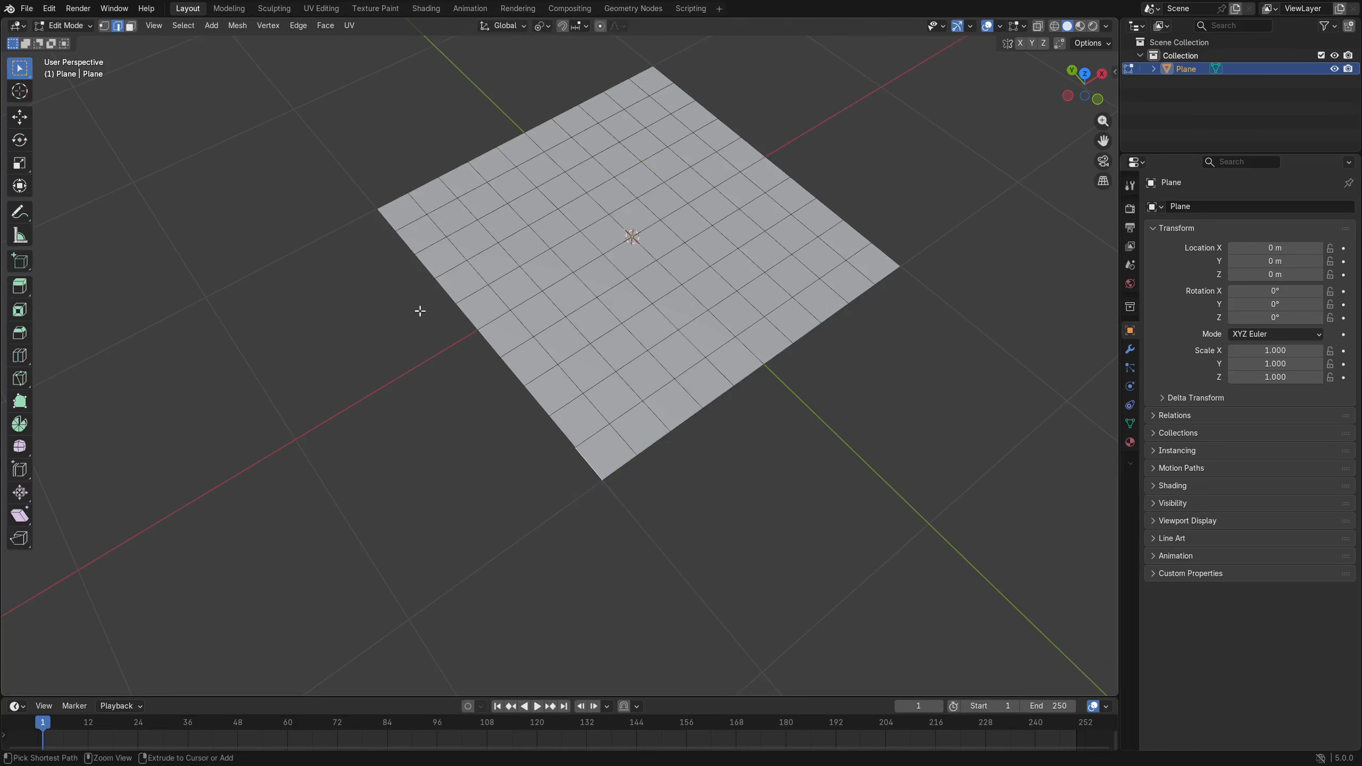
{"action": "left_click", "coordinate": [377, 215], "text": "ctrl"}
{"action": "key", "text": "g"}
{"action": "key", "text": "x"}
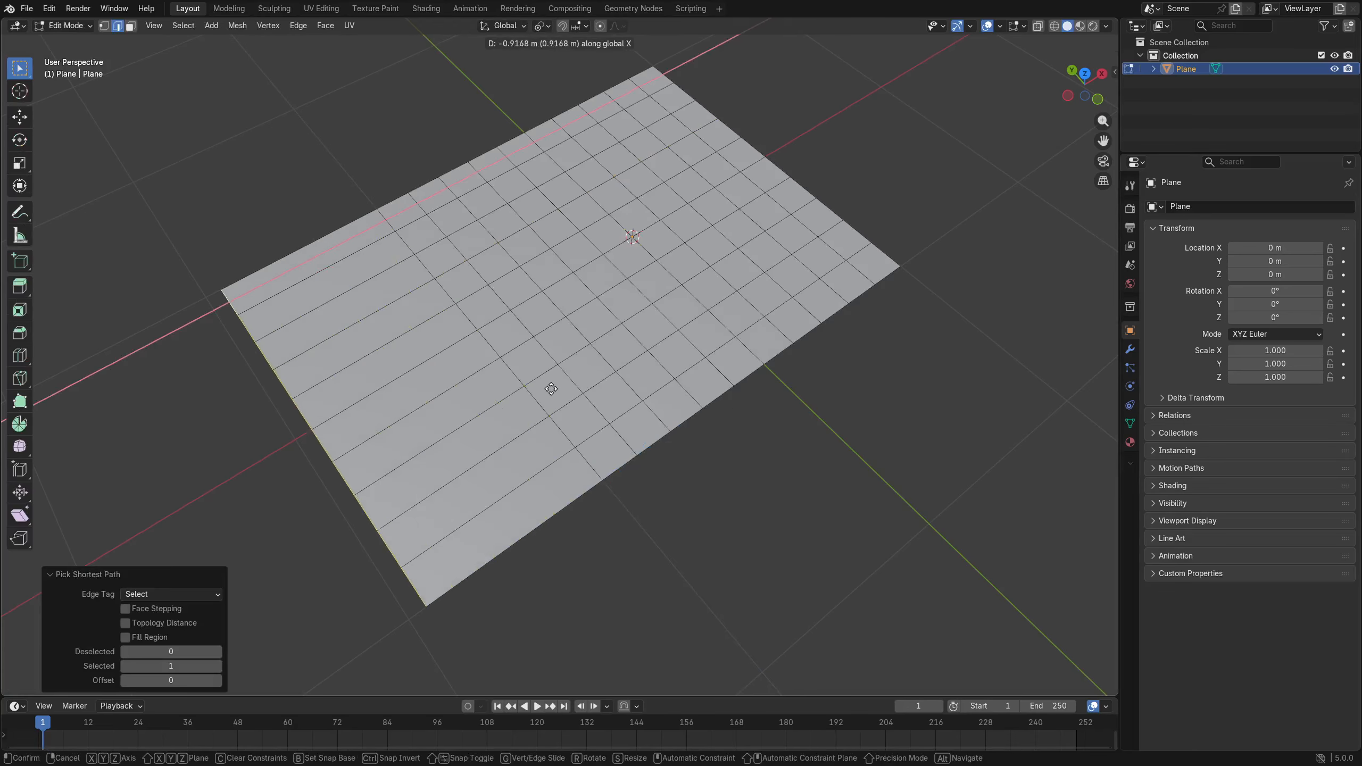
{"action": "left_click", "coordinate": [537, 391]}
{"action": "key", "text": "ctrl+z"}
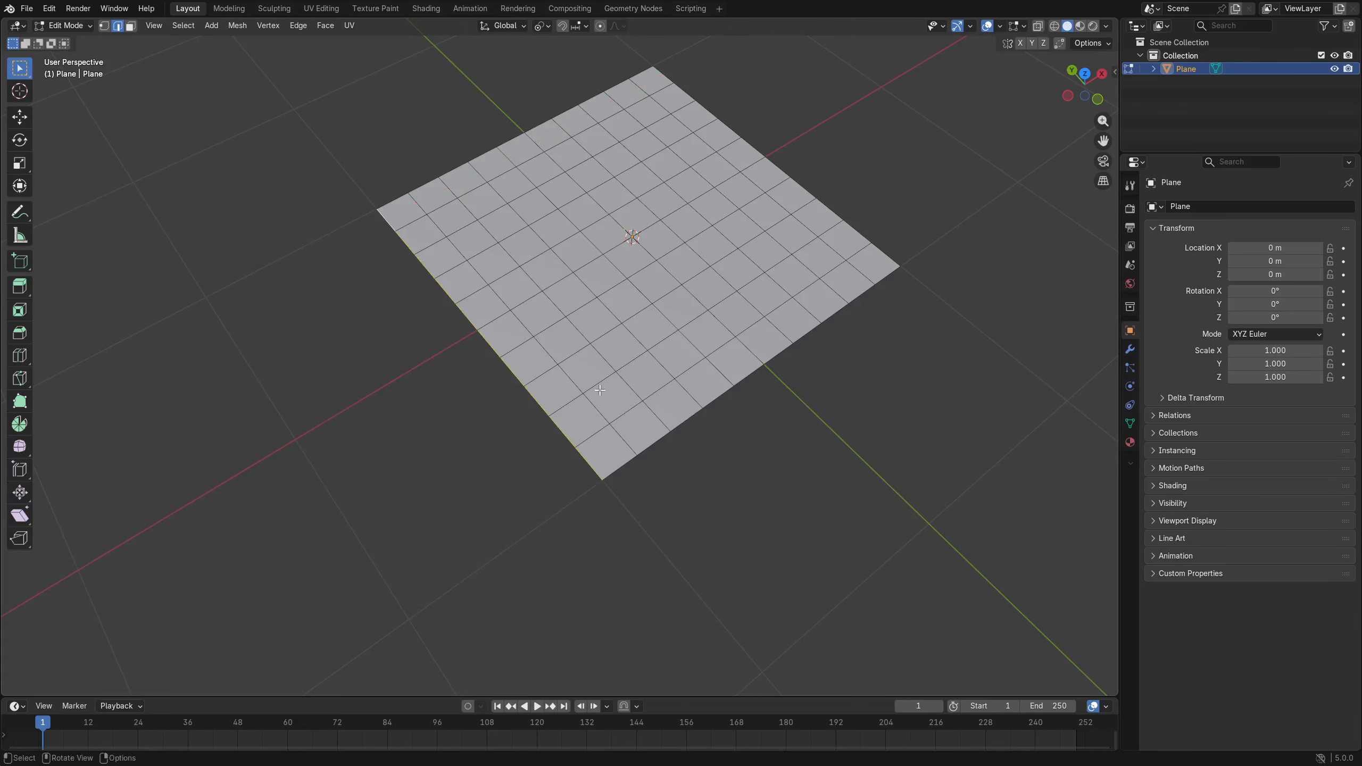
{"action": "left_click", "coordinate": [580, 332]}
{"action": "key", "text": "z"}
{"action": "left_click", "coordinate": [610, 316]}
{"action": "key", "text": "ctrl+Tab"}
{"action": "key", "text": "Escape"}
{"action": "key", "text": "ctrl+Tab"}
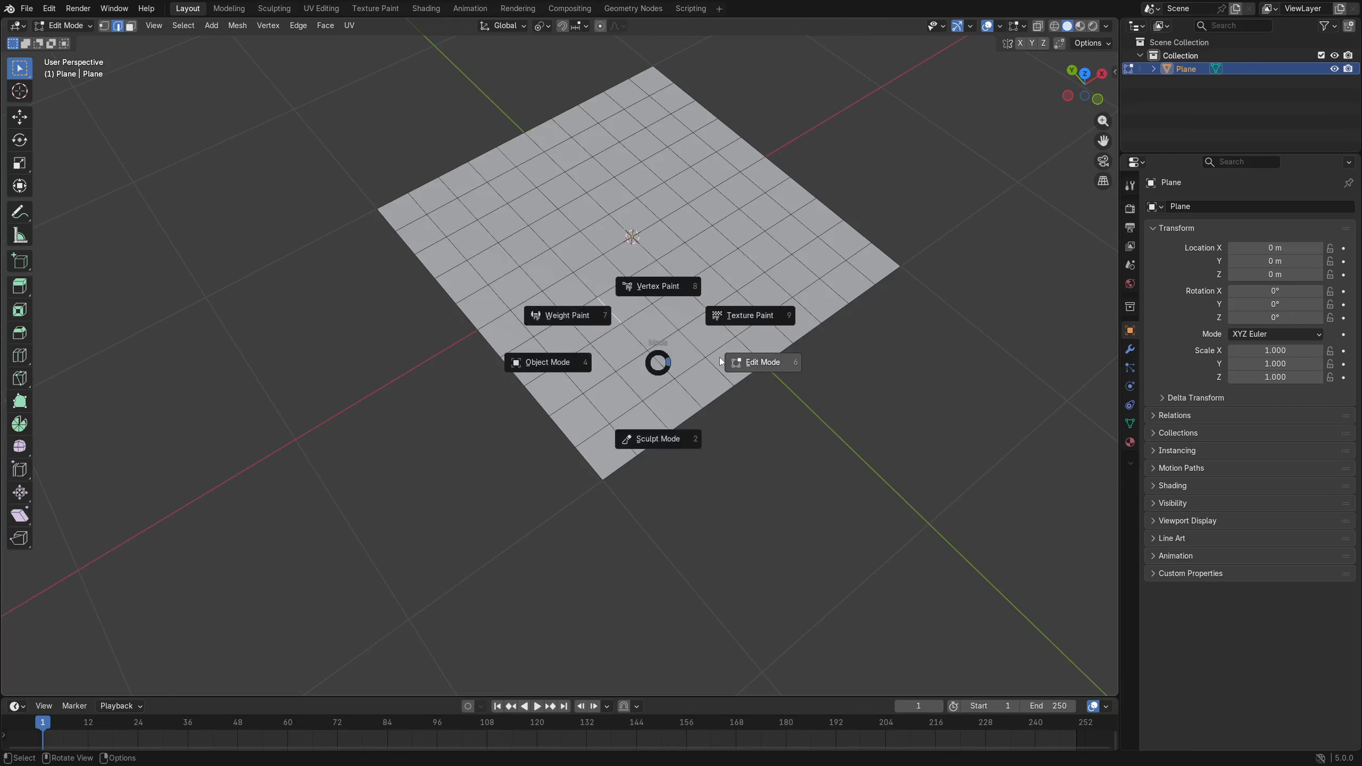
{"action": "left_click", "coordinate": [719, 358]}
Select a 3 by 3 block of faces near the plane's centre in face selection mode and dissolve it into one face.
{"action": "key", "text": "3"}
{"action": "left_click", "coordinate": [624, 301]}
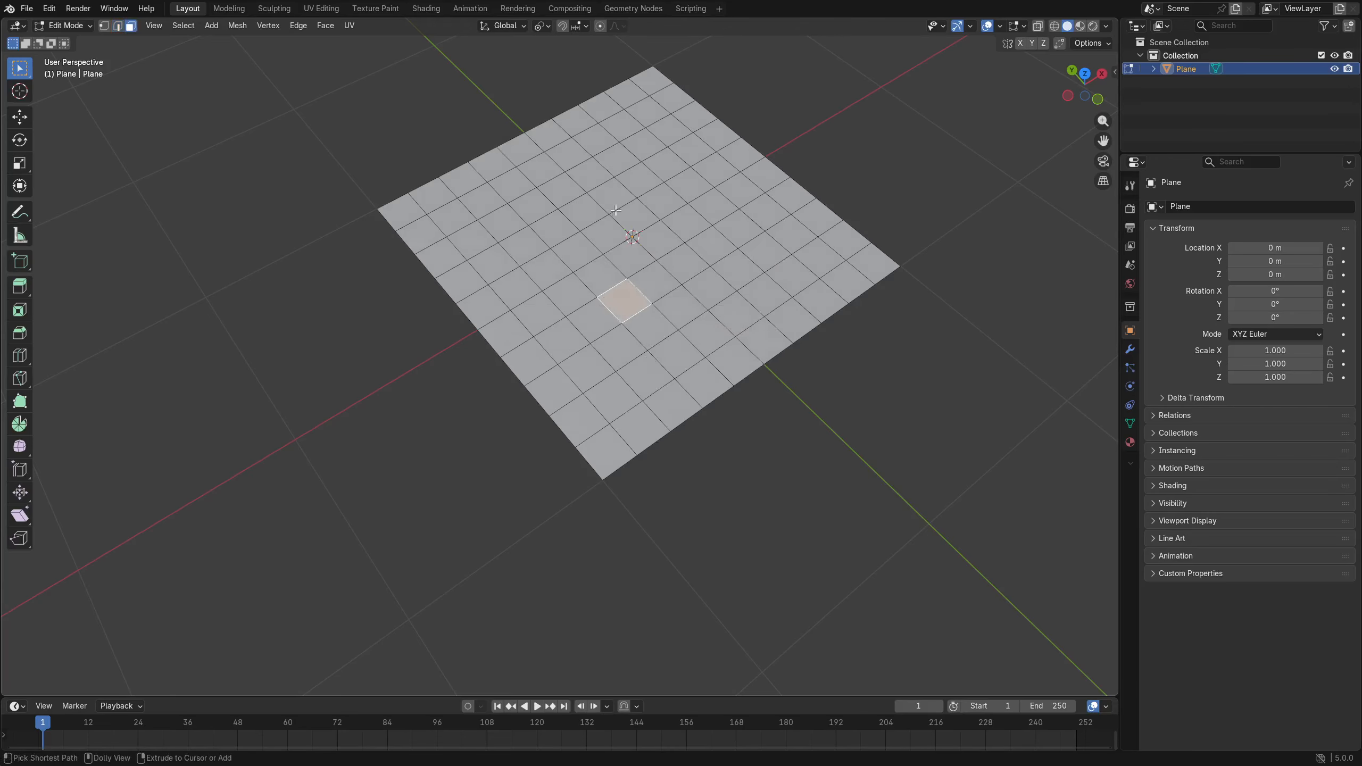
{"action": "left_click", "coordinate": [639, 212], "text": "ctrl+shift"}
{"action": "middle_click_drag", "start_coordinate": [639, 212], "coordinate": [665, 225]}
{"action": "key", "text": "ctrl+x"}
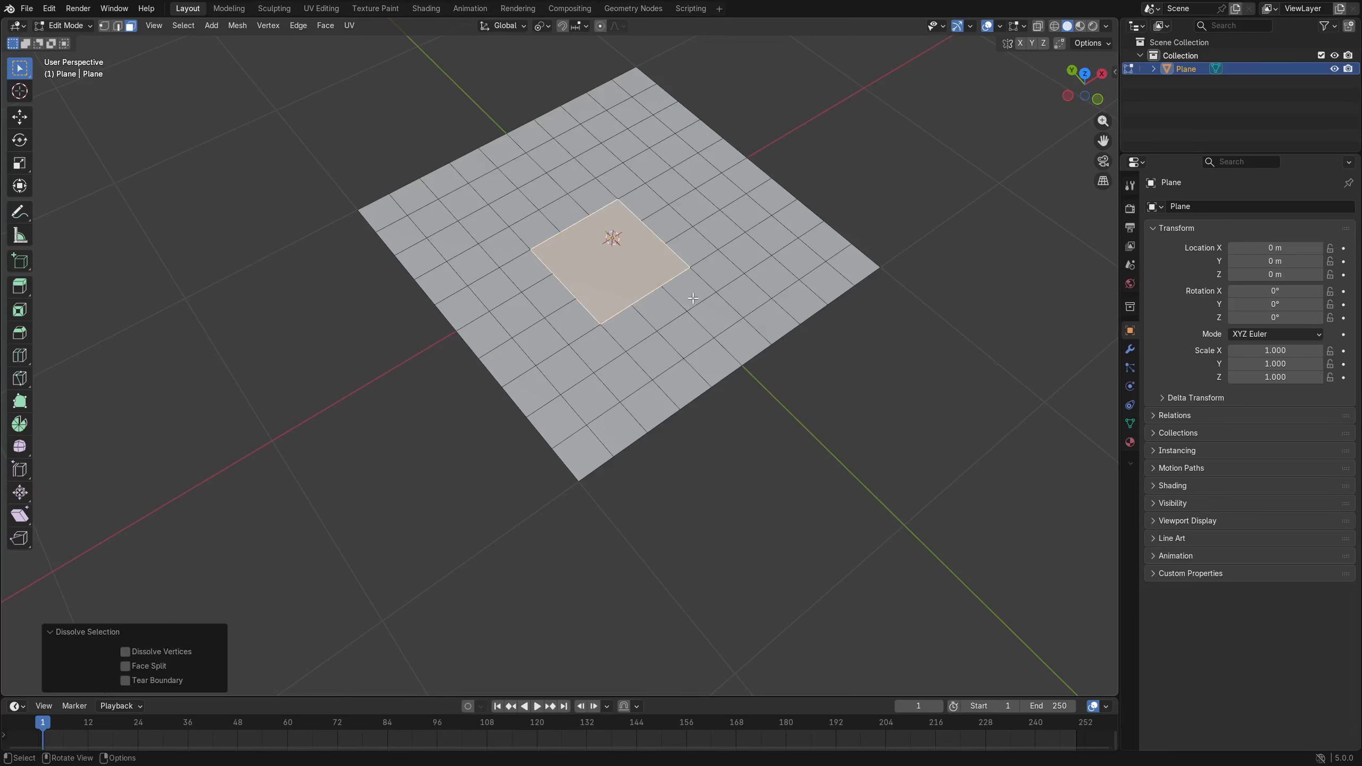
Switch from face to vertex selection mode with the dissolved face selected.
{"action": "middle_click_drag", "start_coordinate": [569, 457], "coordinate": [509, 522], "text": "shift"}
{"action": "scroll", "coordinate": [509, 523], "scroll_direction": "up", "scroll_amount": 2}
{"action": "middle_click_drag", "start_coordinate": [552, 388], "coordinate": [604, 392], "text": "shift"}
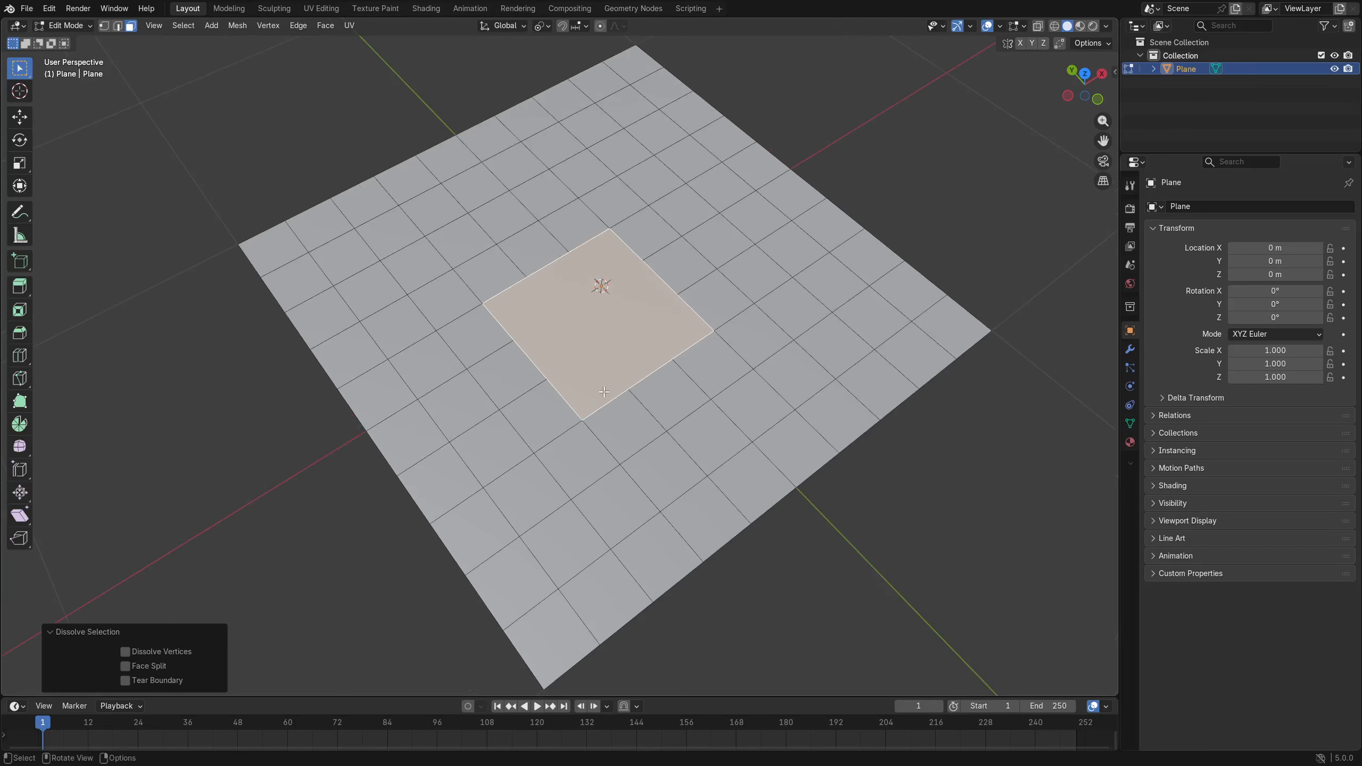
{"action": "key", "text": "ctrl+Tab"}
{"action": "key", "text": "Escape"}
{"action": "key", "text": "ctrl+Tab"}
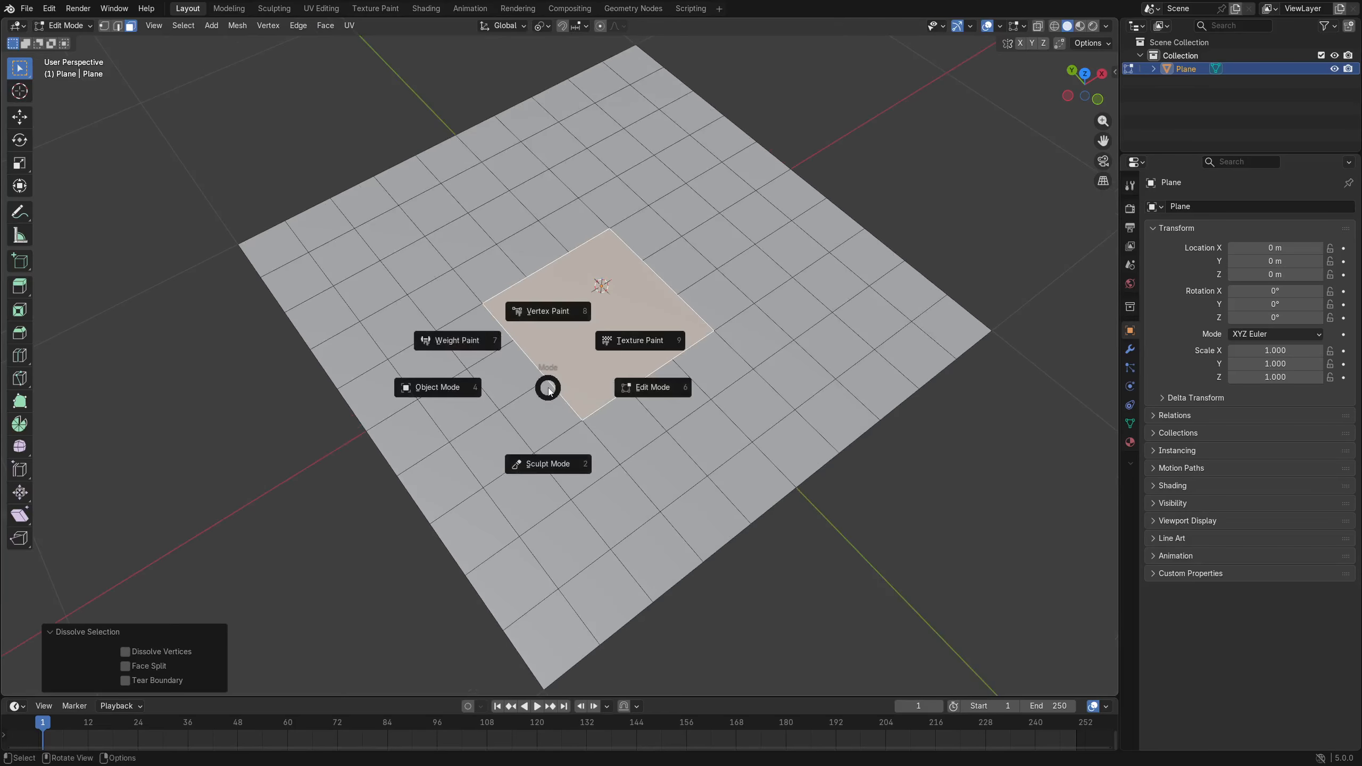
{"action": "key", "text": "Escape"}
{"action": "key", "text": "1"}
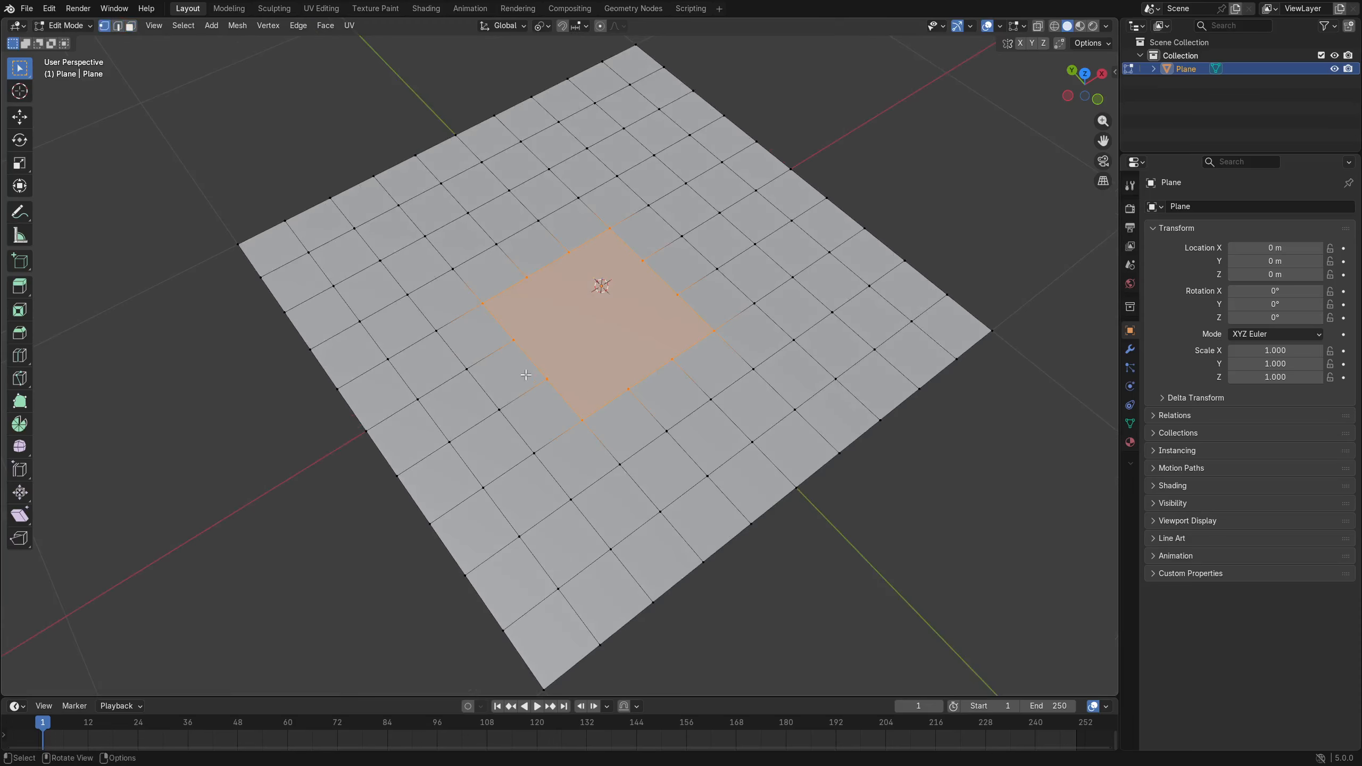
Clear the selection and select a single vertex on the dissolved face's border in vertex selection mode.
{"action": "key", "text": "2"}
{"action": "key", "text": "alt+a"}
{"action": "key", "text": "ctrl+Tab"}
{"action": "key", "text": "Escape"}
{"action": "key", "text": "1"}
{"action": "left_click", "coordinate": [532, 352]}
Select one complete edge loop beside the dissolved face in edge selection mode.
{"action": "middle_click_drag", "start_coordinate": [751, 316], "coordinate": [730, 344]}
{"action": "key", "text": "ctrl+Tab"}
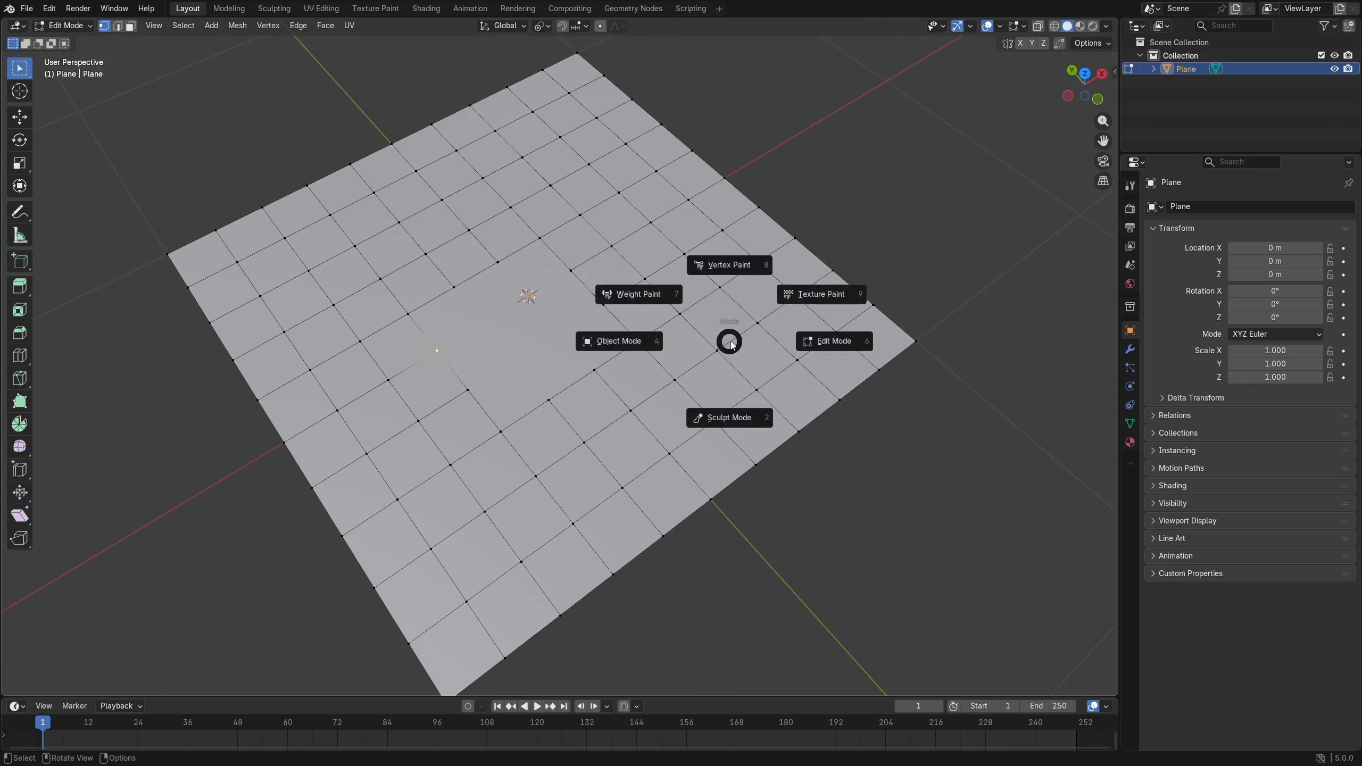
{"action": "left_click", "coordinate": [742, 352]}
{"action": "left_click", "coordinate": [743, 367], "text": "alt"}
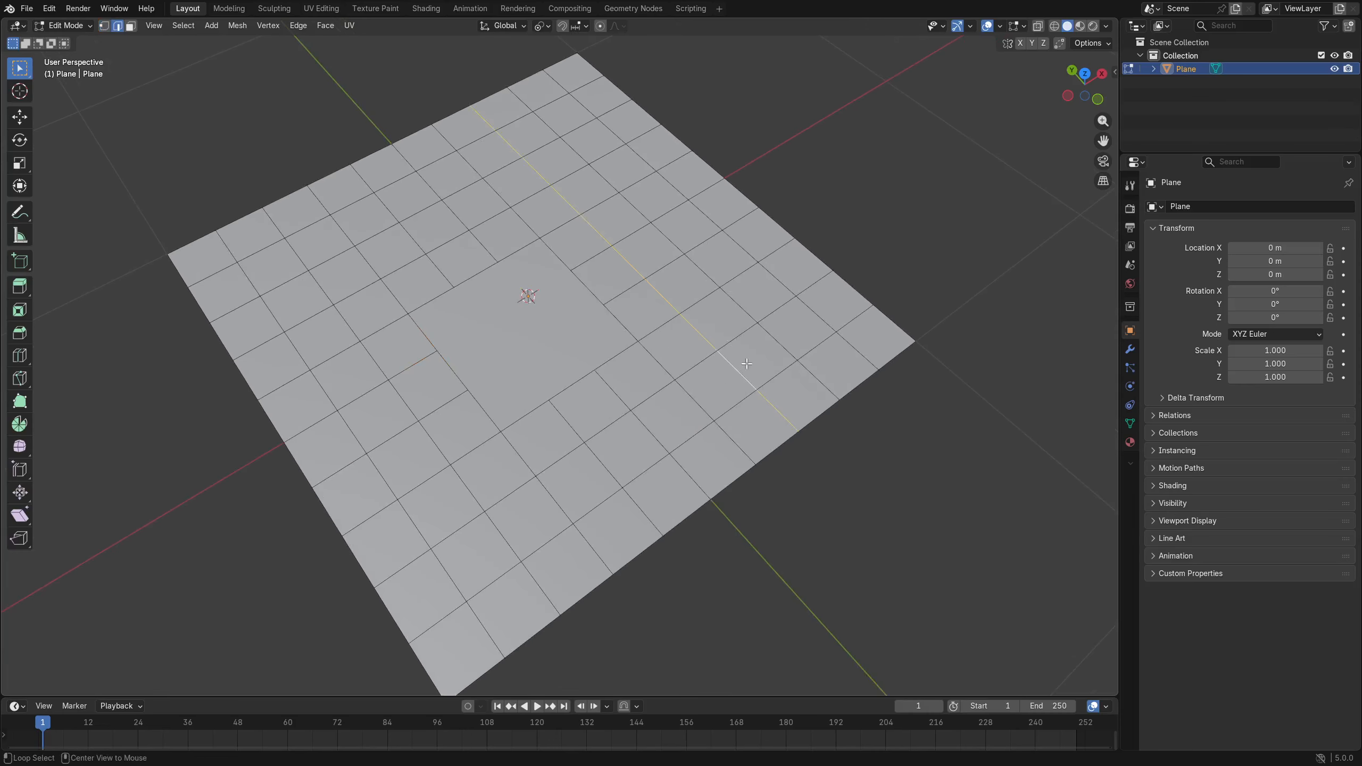
{"action": "scroll", "coordinate": [716, 380], "scroll_direction": "down", "scroll_amount": 3}
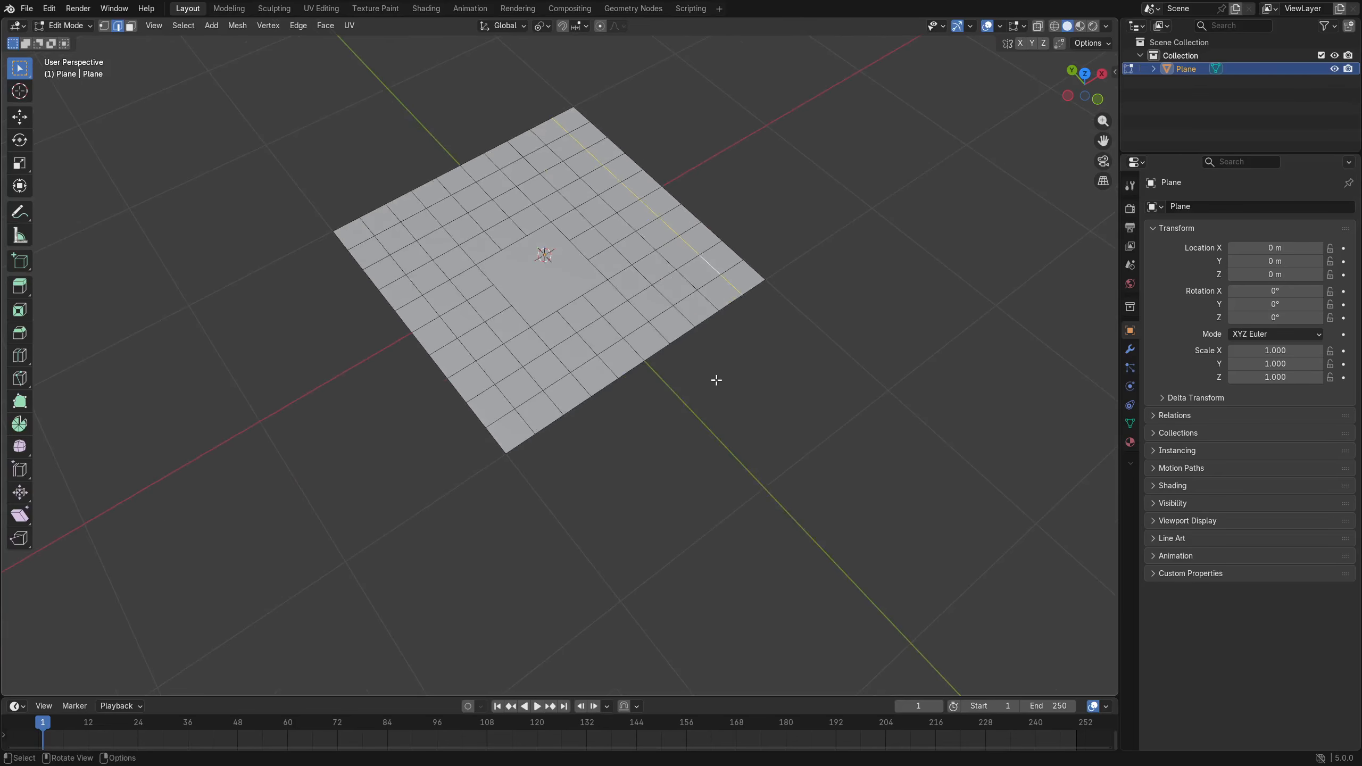
Delete the plane in Object Mode, then add a cube mesh and put it in Edit Mode.
{"action": "key", "text": "ctrl+Tab"}
{"action": "left_click", "coordinate": [572, 379]}
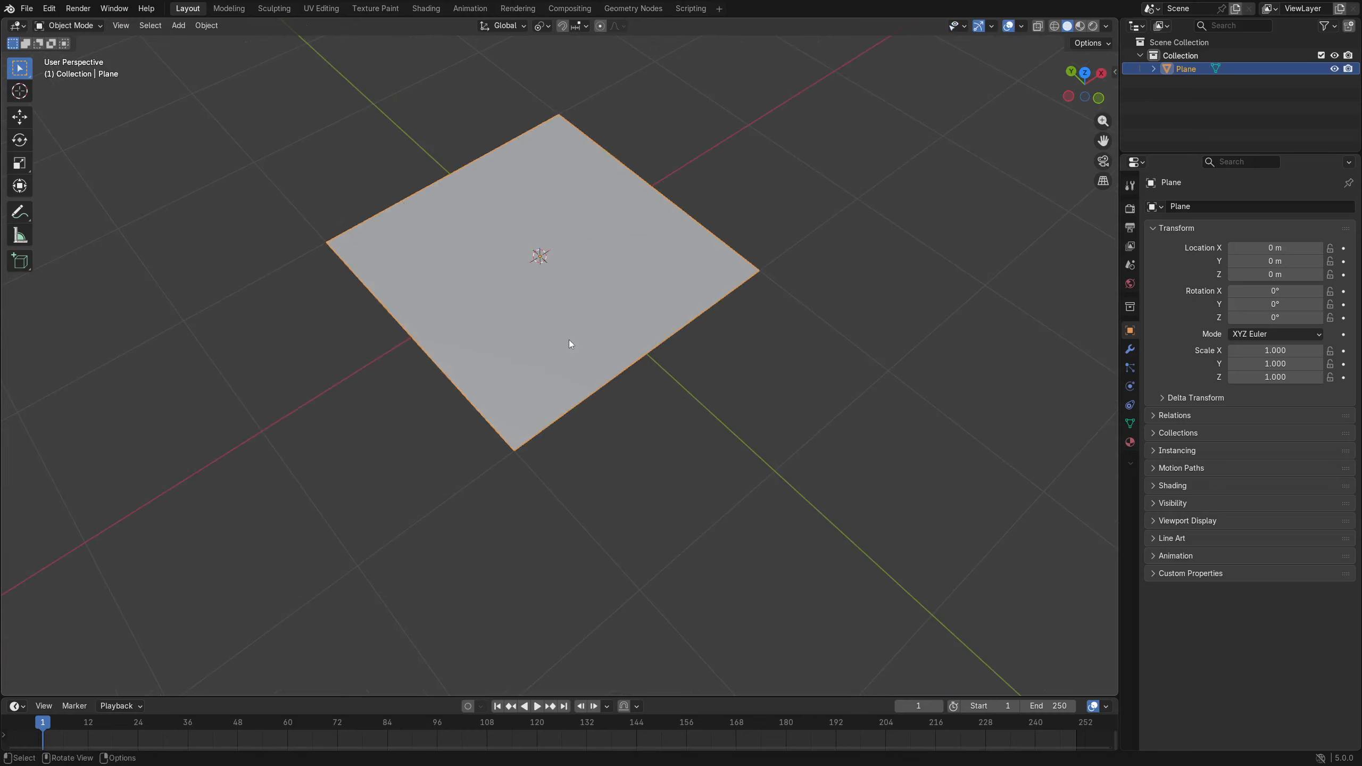
{"action": "key", "text": "Delete"}
{"action": "key", "text": "shift+a"}
{"action": "mouse_move", "coordinate": [569, 339]}
{"action": "left_click", "coordinate": [634, 352]}
{"action": "key", "text": "ctrl+Tab"}
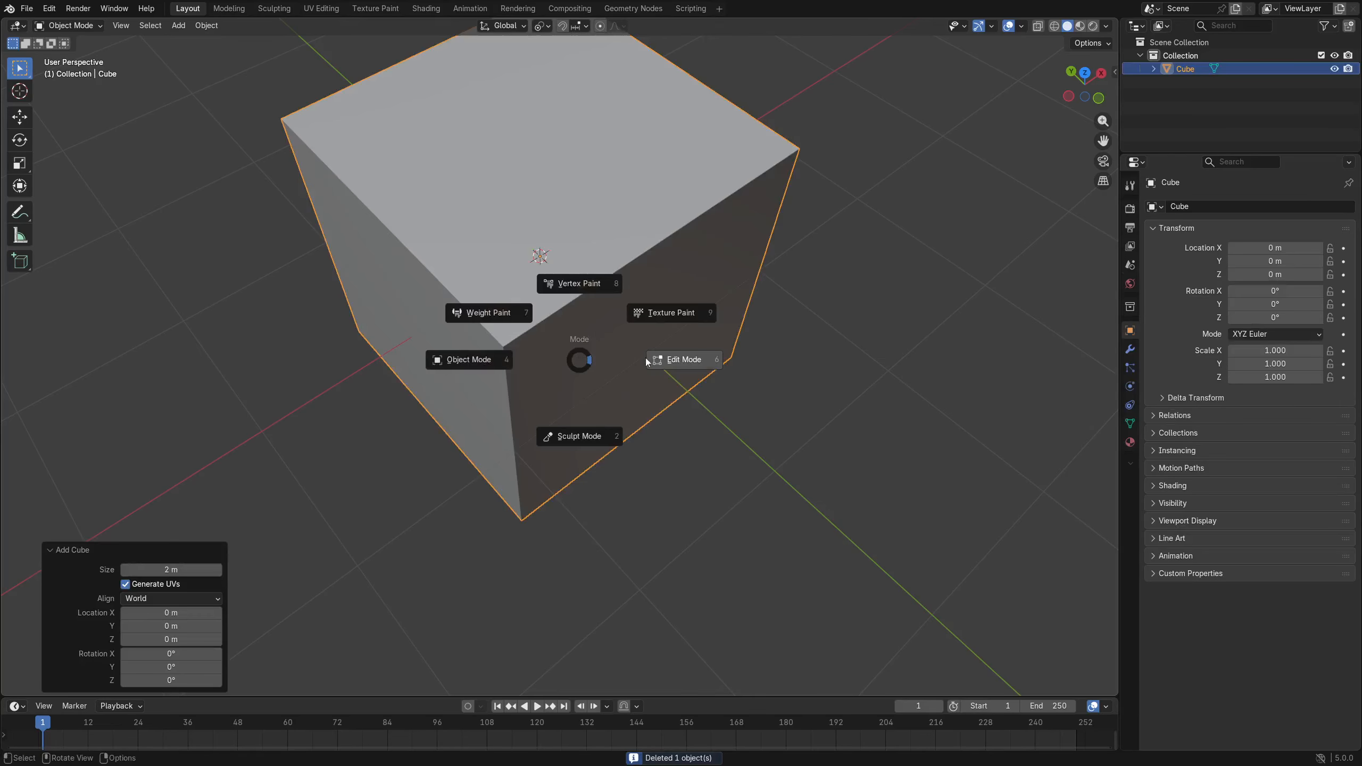
{"action": "left_click", "coordinate": [655, 361]}
Try moving an edge of the cube and undo the move.
{"action": "scroll", "coordinate": [635, 362], "scroll_direction": "down", "scroll_amount": 4}
{"action": "left_click", "coordinate": [504, 332], "text": "alt"}
{"action": "key", "text": "g"}
{"action": "left_click", "coordinate": [504, 350]}
{"action": "key", "text": "ctrl+z"}
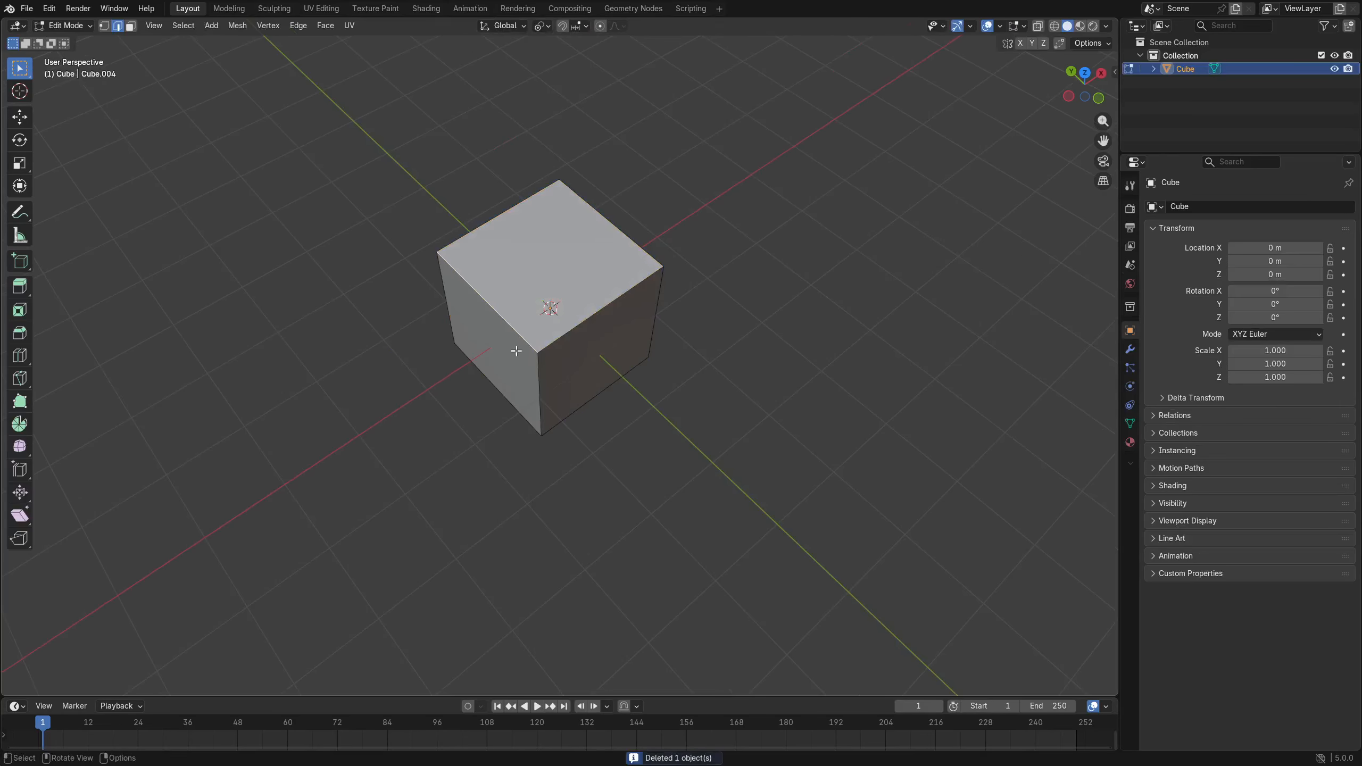
Extrude one side face of the cube about 1.71 m along its normal.
{"action": "key", "text": "3"}
{"action": "left_click", "coordinate": [516, 349]}
{"action": "key", "text": "e"}
{"action": "left_click", "coordinate": [495, 425]}
{"action": "middle_click_drag", "start_coordinate": [495, 425], "coordinate": [551, 358]}
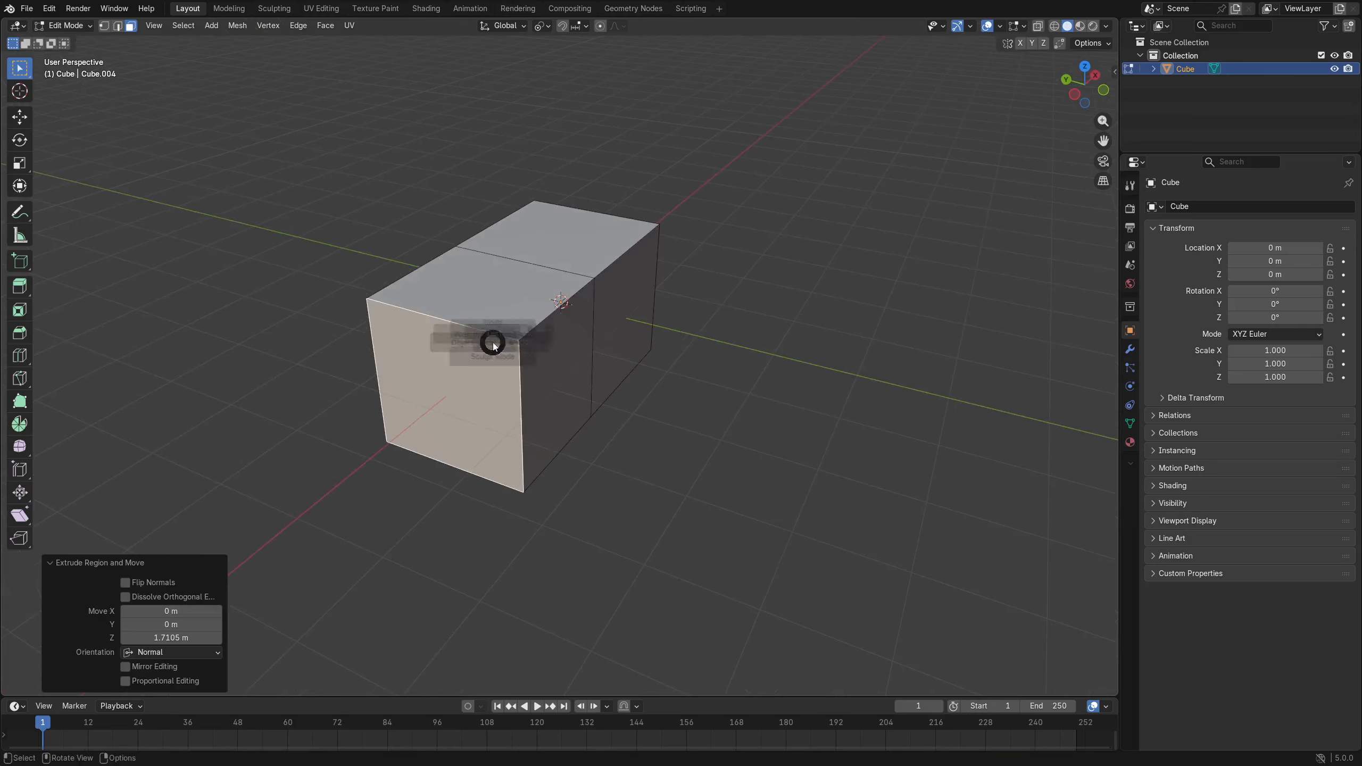
Move the upper edge of the extruded end about -0.57 m along Z to form a sloping front.
{"action": "key", "text": "2"}
{"action": "left_click", "coordinate": [481, 339]}
{"action": "key", "text": "g"}
{"action": "key", "text": "z"}
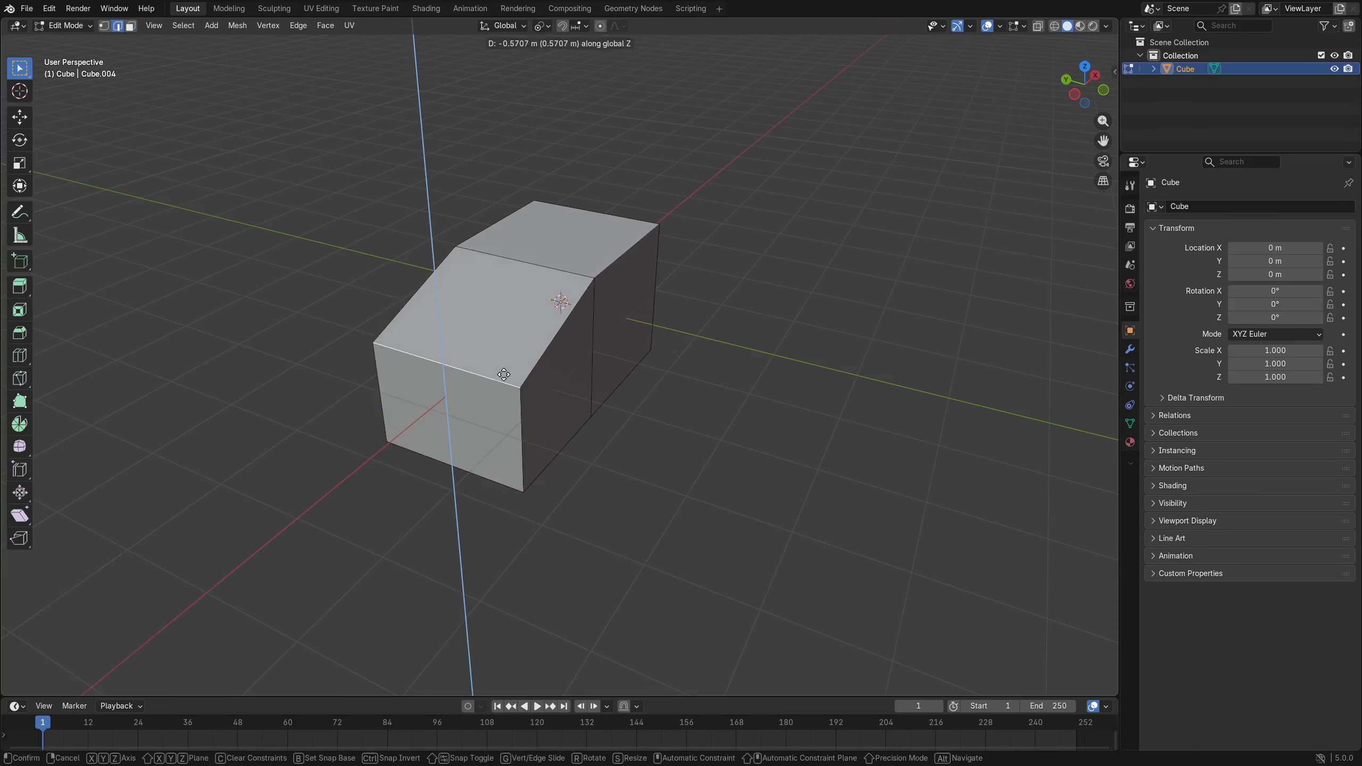
{"action": "left_click", "coordinate": [485, 376]}
{"action": "middle_click_drag", "start_coordinate": [599, 413], "coordinate": [574, 384]}
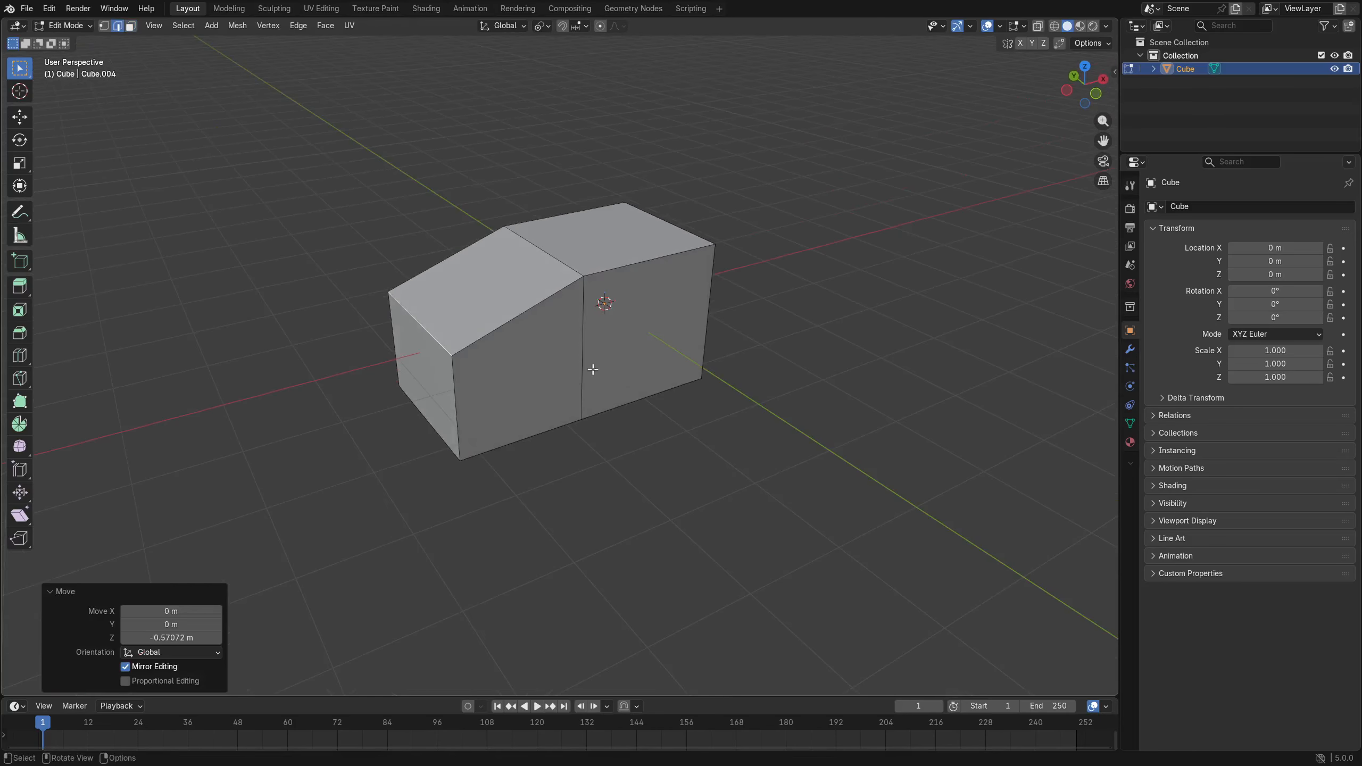
Select the whole mesh and subdivide it twice with one cut each time.
{"action": "key", "text": "a"}
{"action": "key", "text": "ctrl+z"}
{"action": "right_click", "coordinate": [605, 343]}
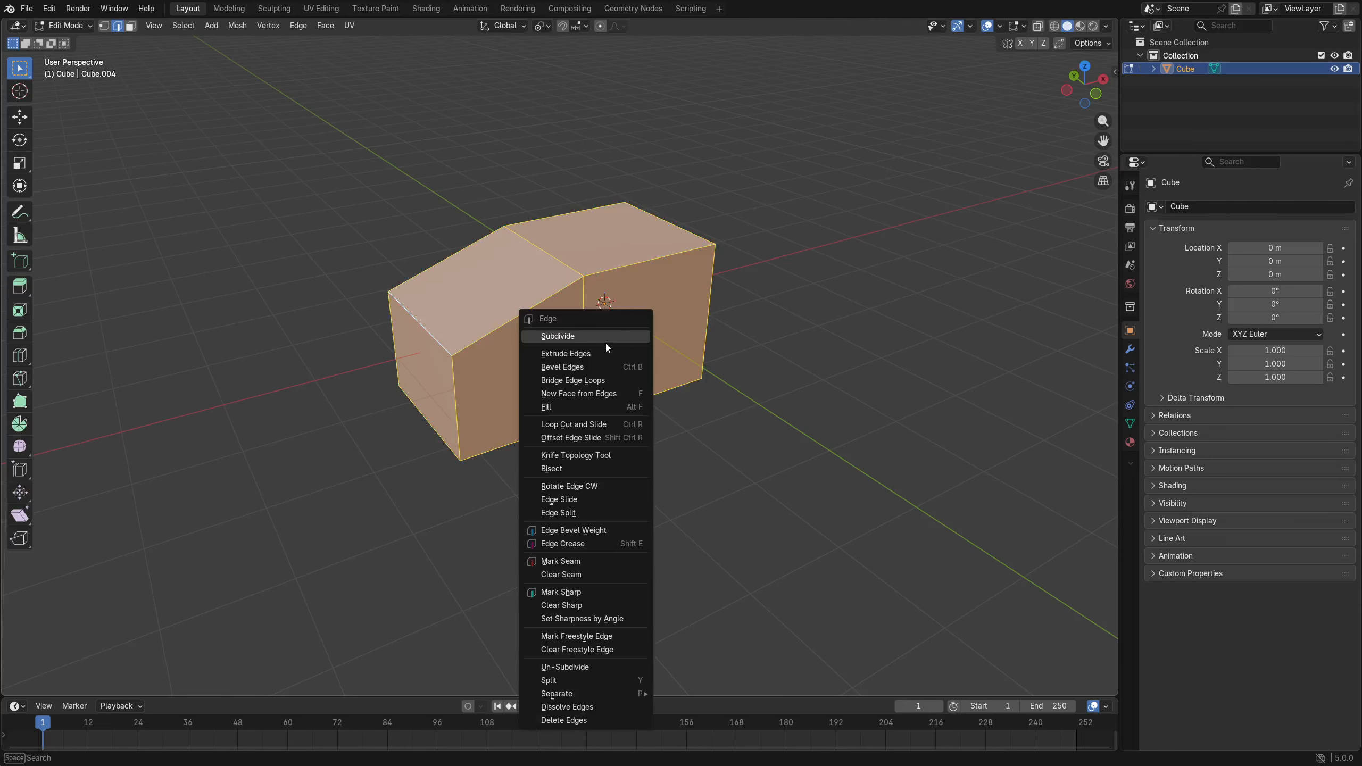
{"action": "left_click", "coordinate": [602, 337]}
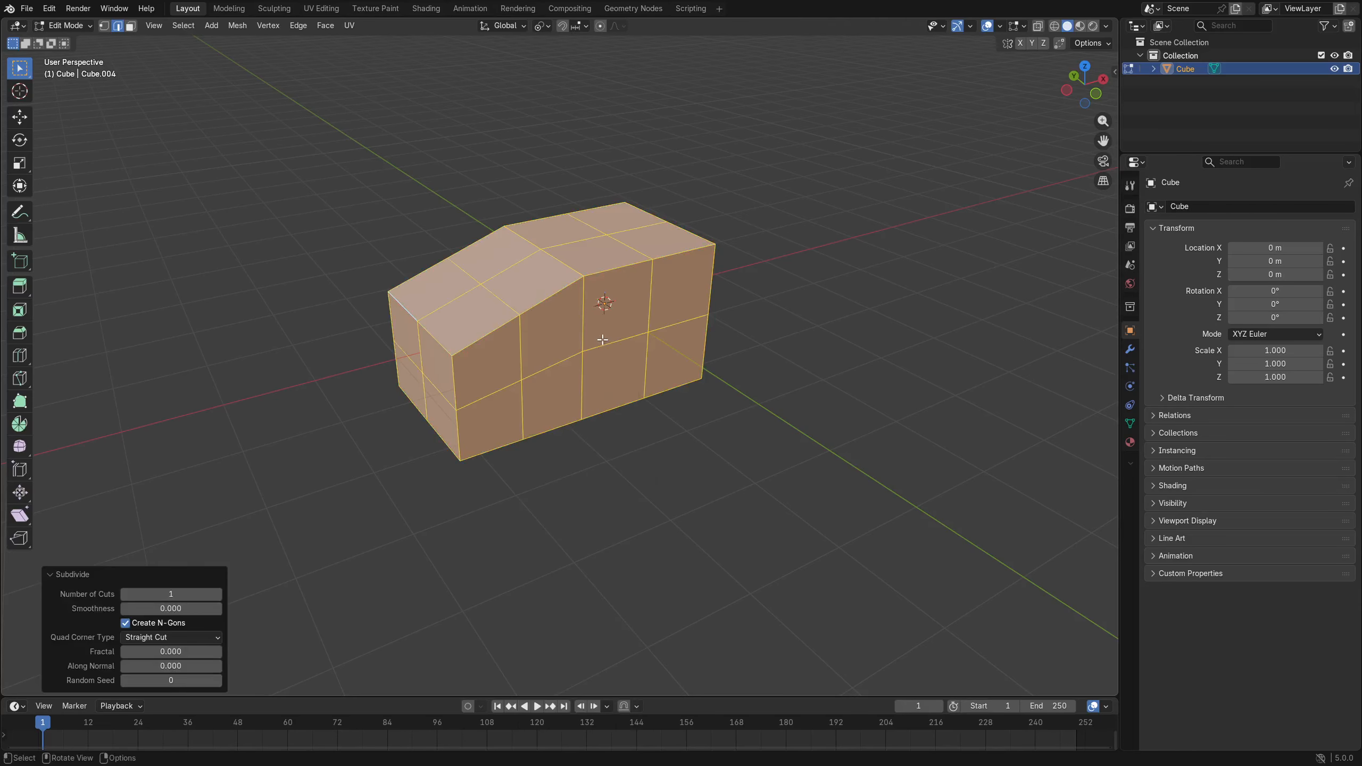
{"action": "right_click", "coordinate": [576, 360]}
{"action": "left_click", "coordinate": [569, 359]}
{"action": "key", "text": "ctrl+Tab"}
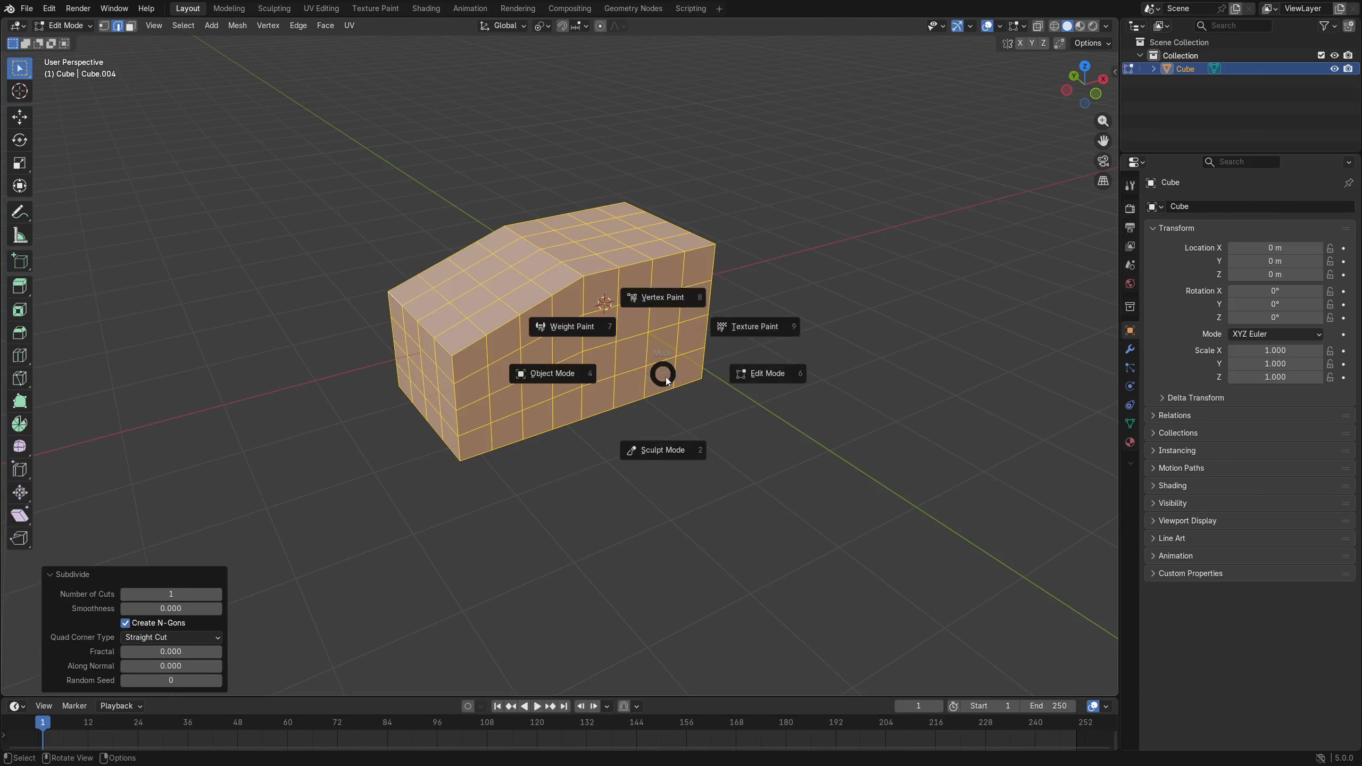
Select three separate edge loops running crosswise around the subdivided body.
{"action": "left_click", "coordinate": [618, 362], "text": "alt"}
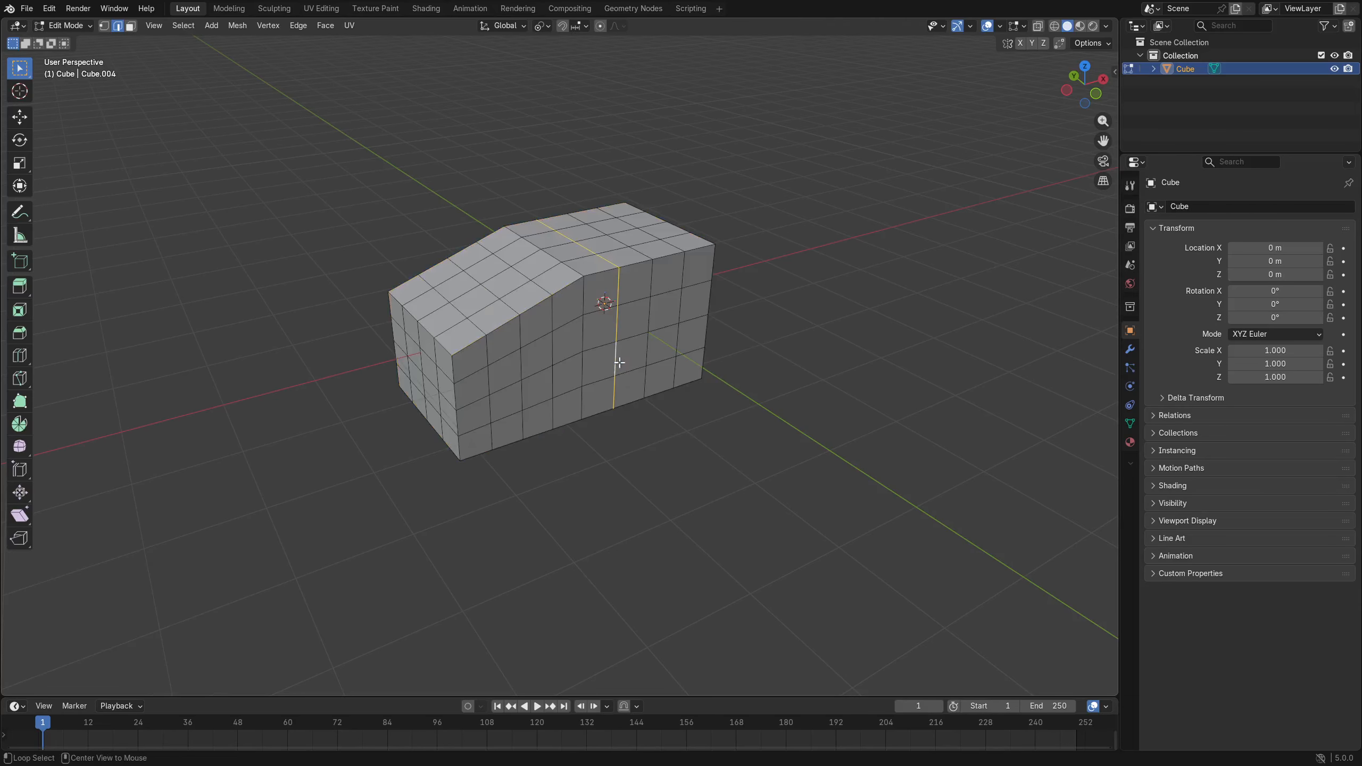
{"action": "middle_click_drag", "start_coordinate": [619, 363], "coordinate": [580, 372]}
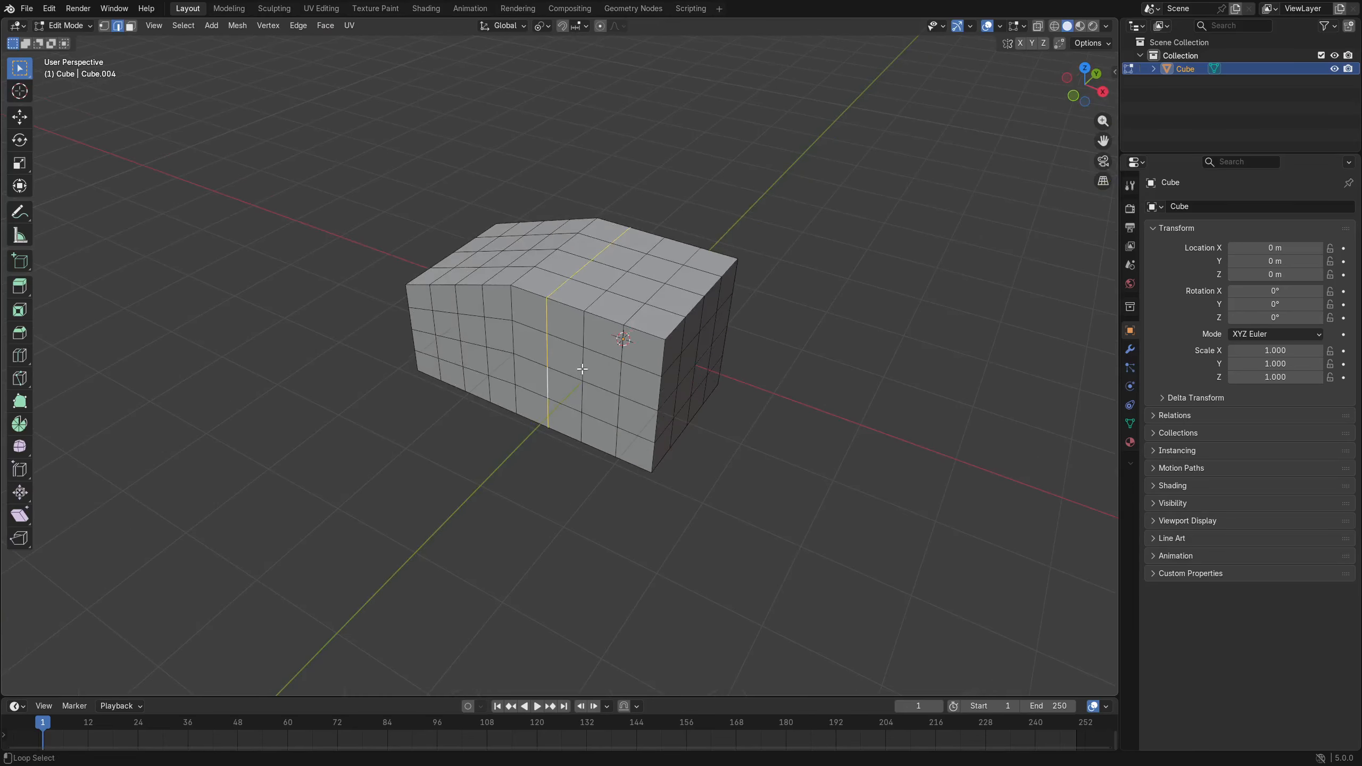
{"action": "left_click", "coordinate": [583, 370], "text": "alt+shift"}
{"action": "left_click", "coordinate": [617, 374], "text": "alt+shift"}
{"action": "left_click", "coordinate": [486, 338], "text": "alt+shift"}
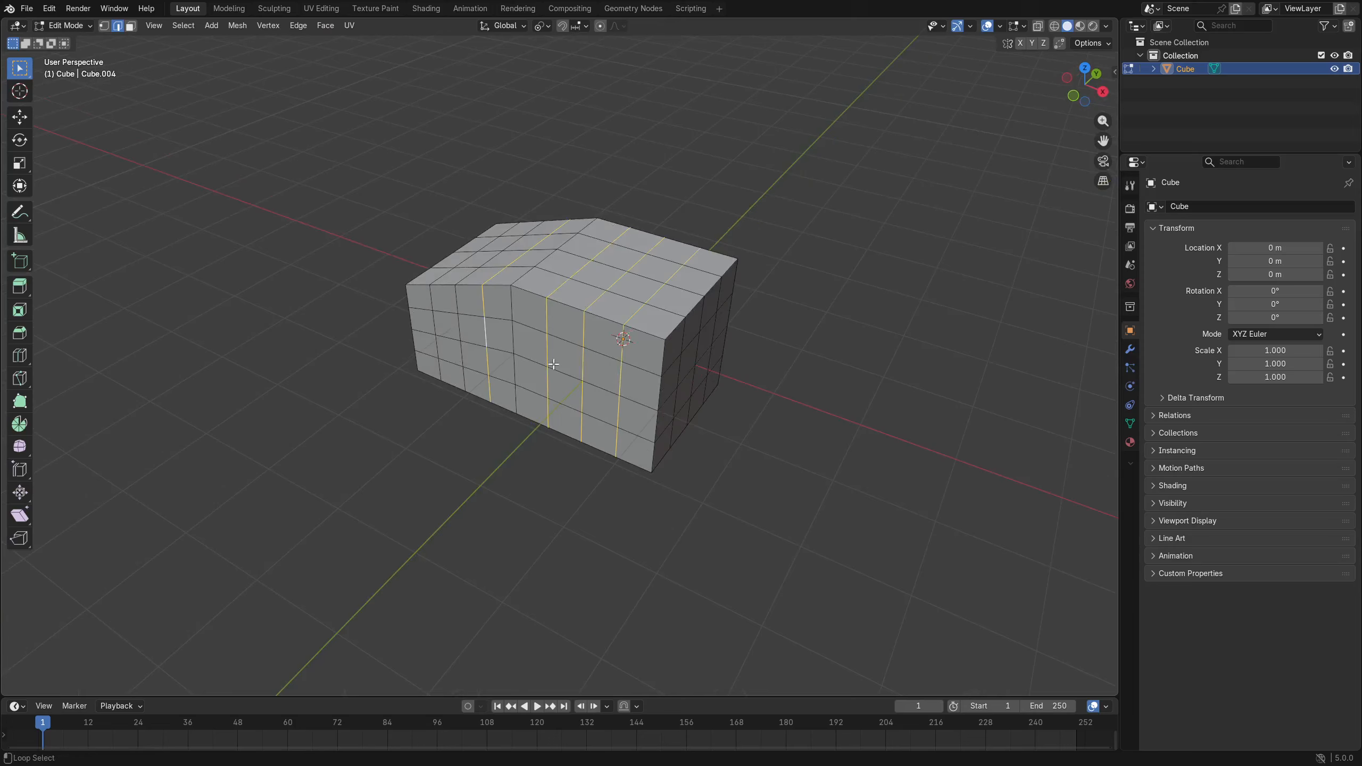
{"action": "left_click", "coordinate": [583, 368], "text": "alt+shift"}
{"action": "middle_click_drag", "start_coordinate": [583, 368], "coordinate": [556, 359]}
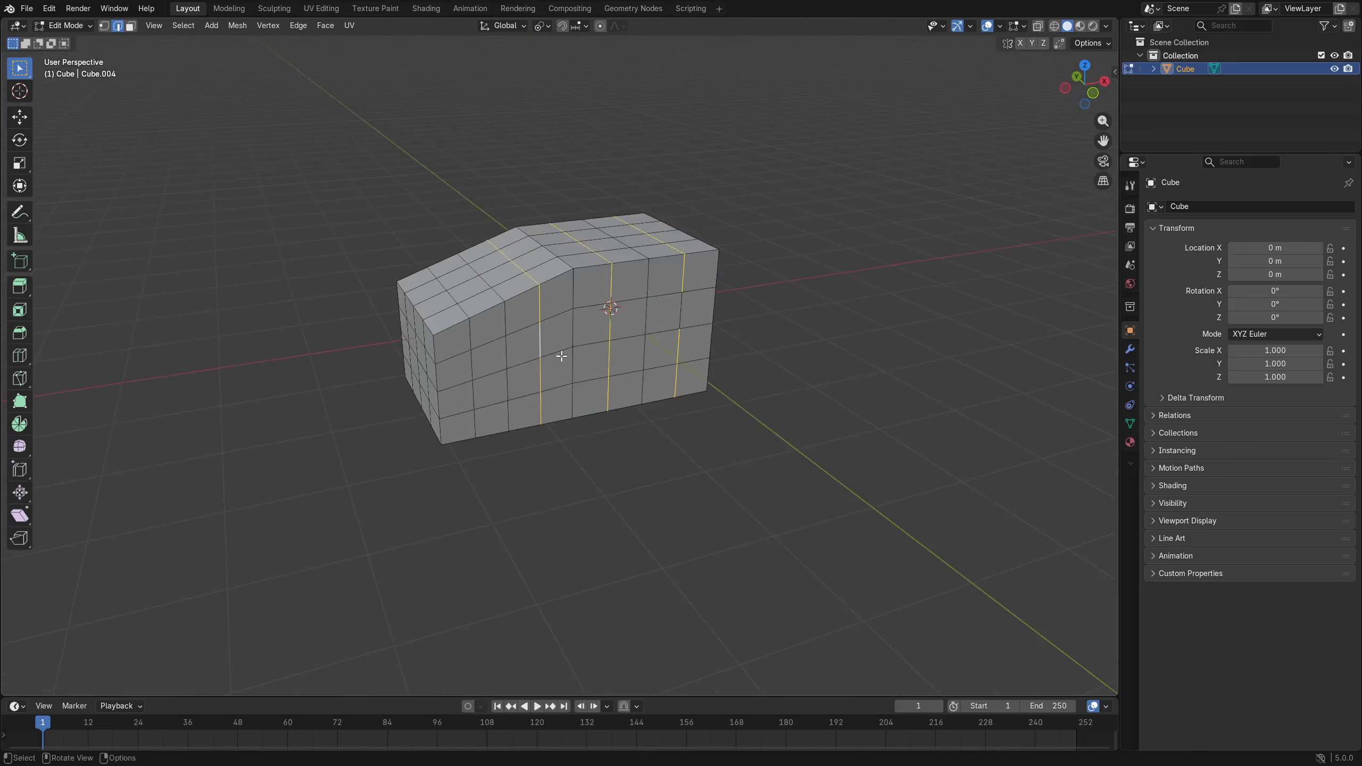
Extend the selection with shortest edge paths across the body's long side, front end and underside.
{"action": "key", "text": "ctrl+z"}
{"action": "left_click", "coordinate": [634, 340], "text": "shift"}
{"action": "left_click", "coordinate": [424, 386], "text": "ctrl"}
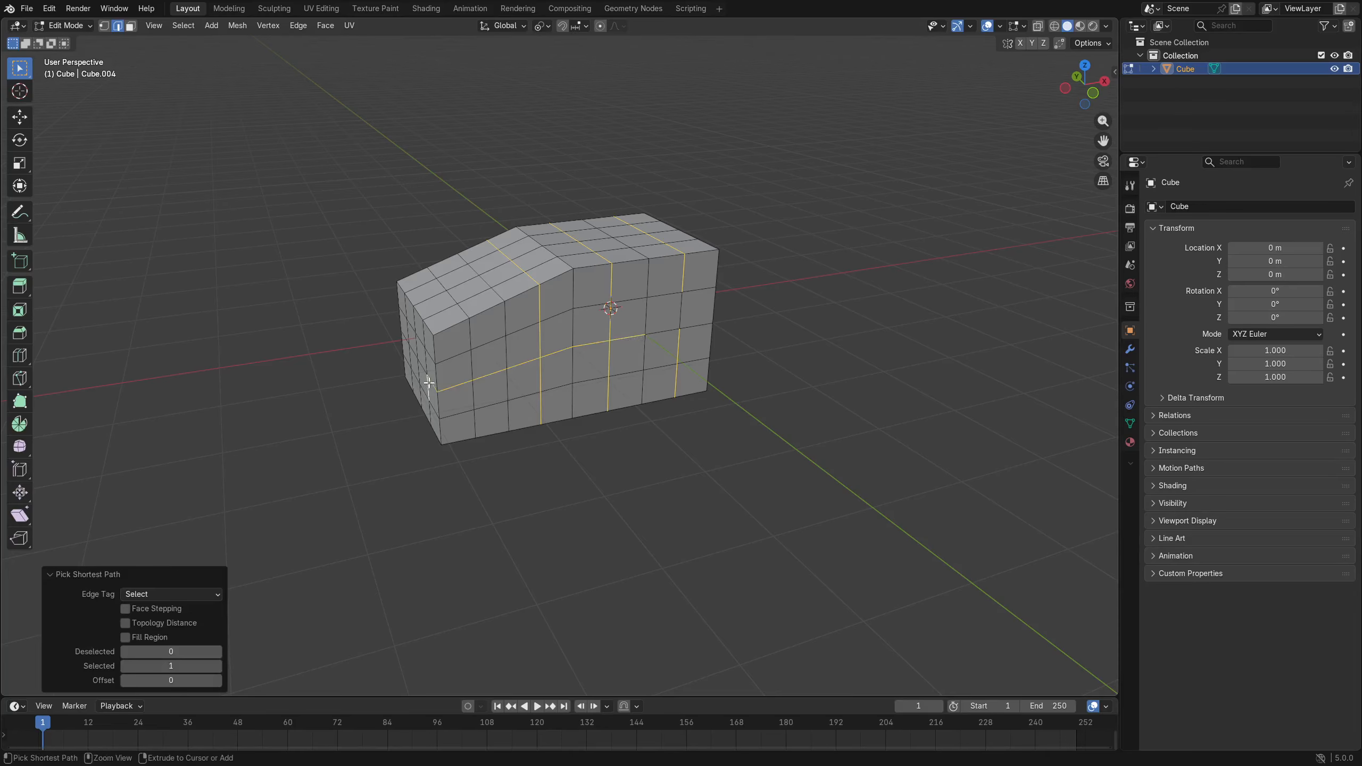
{"action": "middle_click_drag", "start_coordinate": [423, 386], "coordinate": [596, 368]}
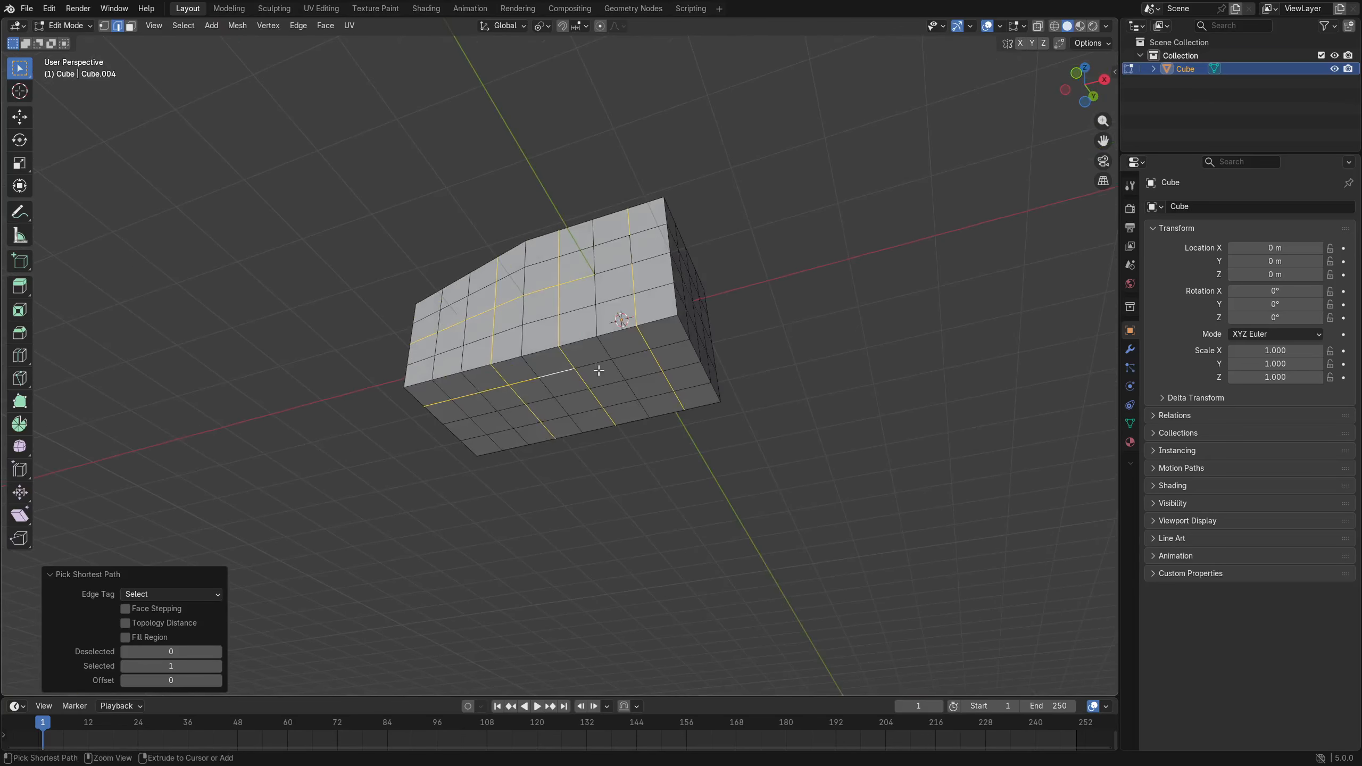
{"action": "middle_click_drag", "start_coordinate": [603, 316], "coordinate": [727, 450]}
Try beveling the selected edge loops and path by about 0.07 m and undo the bevel.
{"action": "key", "text": "ctrl+b"}
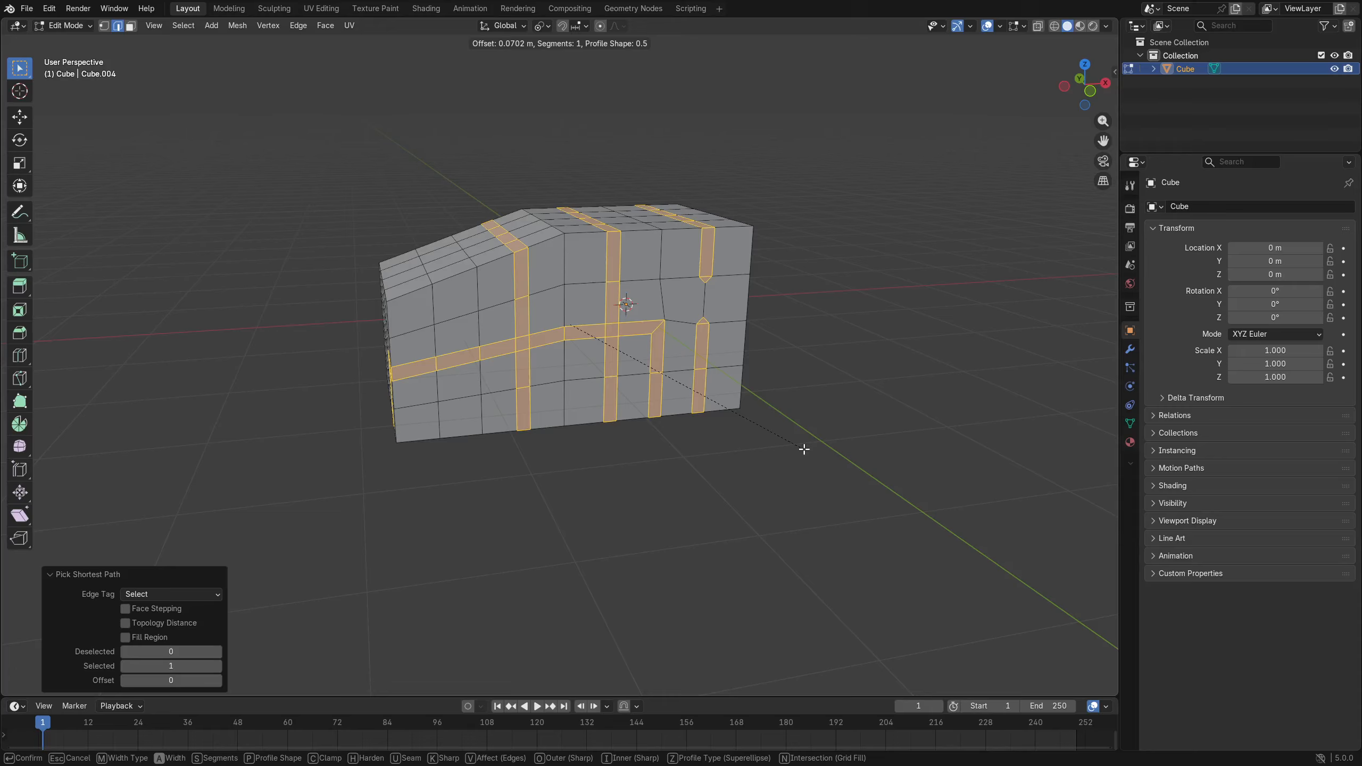
{"action": "left_click", "coordinate": [800, 449]}
{"action": "key", "text": "ctrl+z"}
{"action": "middle_click_drag", "start_coordinate": [711, 343], "coordinate": [675, 389]}
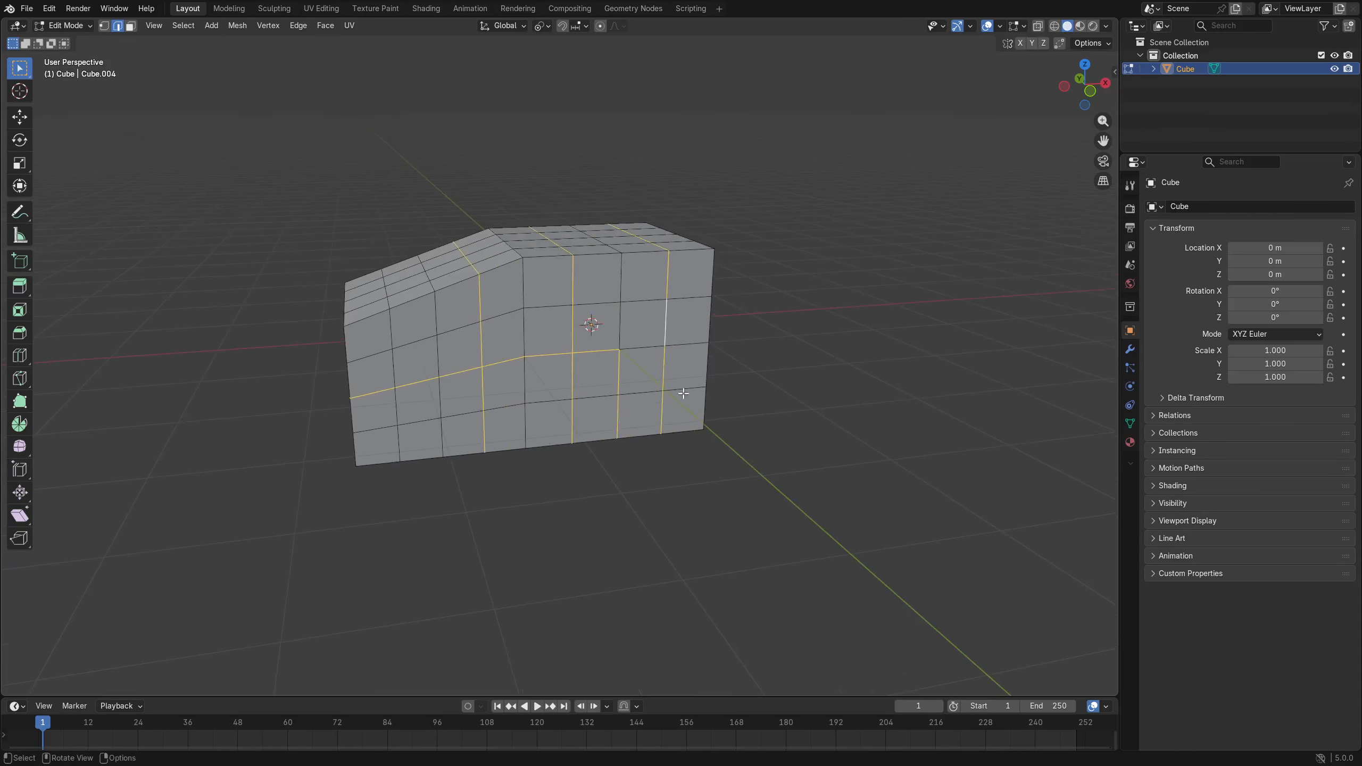
Try another bevel on the edges, undo it, and leave the rearmost loop out of the selection.
{"action": "key", "text": "ctrl+b"}
{"action": "left_click", "coordinate": [759, 437]}
{"action": "middle_click_drag", "start_coordinate": [759, 437], "coordinate": [696, 450]}
{"action": "key", "text": "ctrl+z"}
{"action": "key", "text": "ctrl+b"}
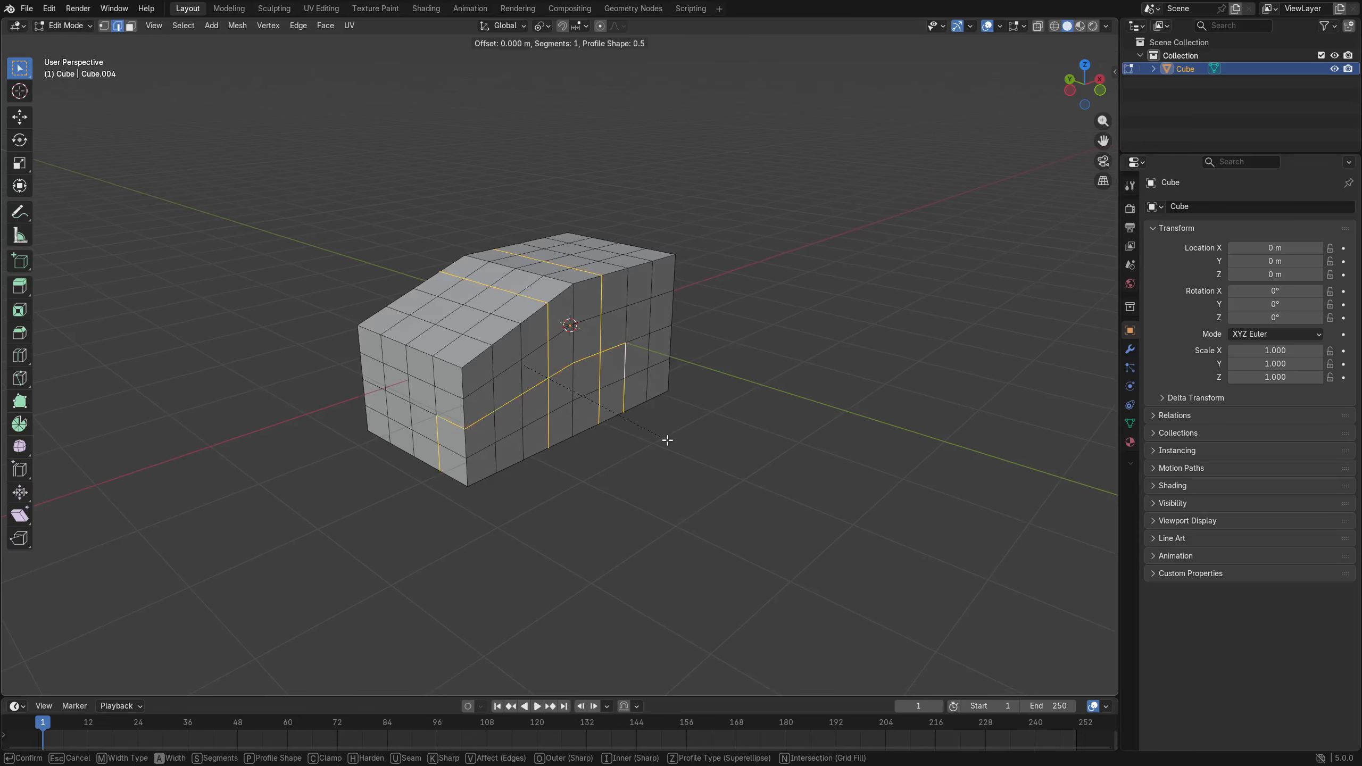
{"action": "key", "text": "Escape"}
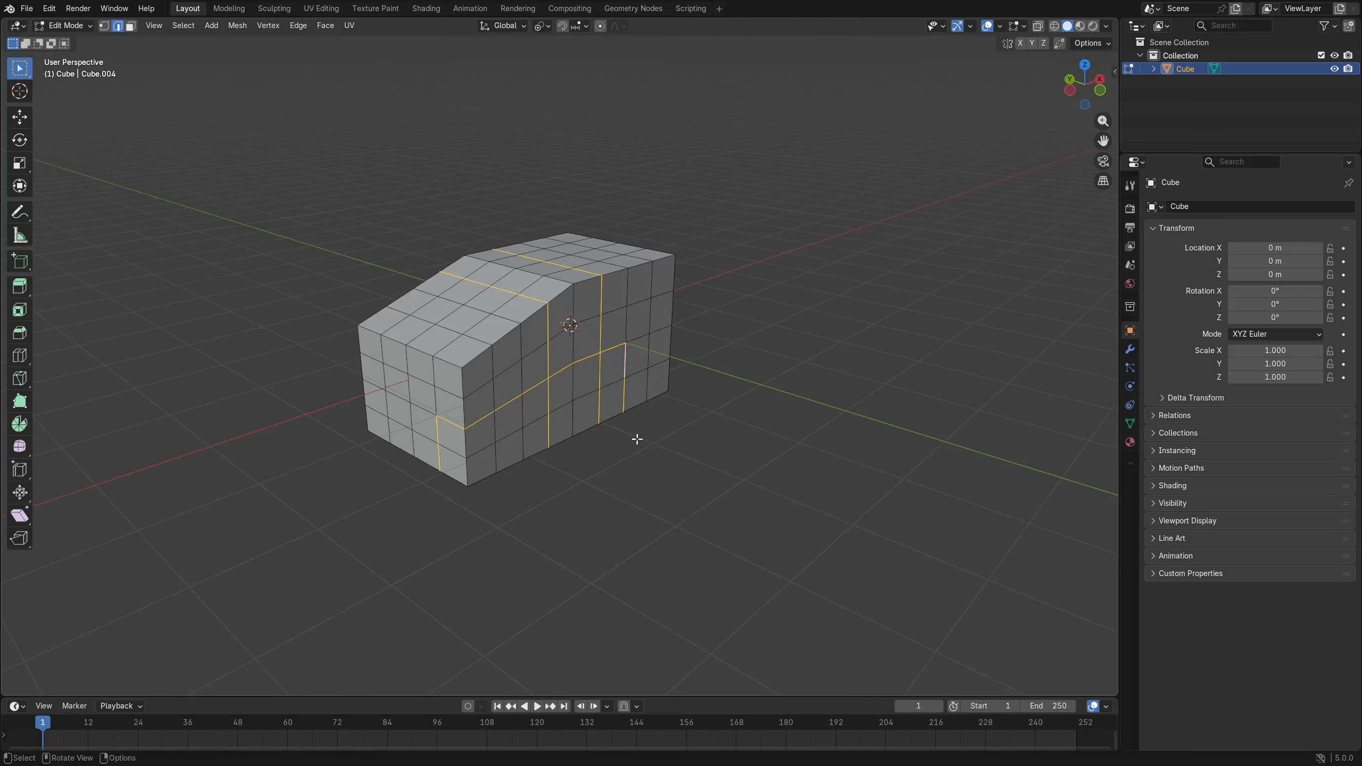
Bevel the selected edges with a width of about 0.061 m and 2 segments.
{"action": "key", "text": "ctrl+b"}
{"action": "left_click", "coordinate": [663, 444]}
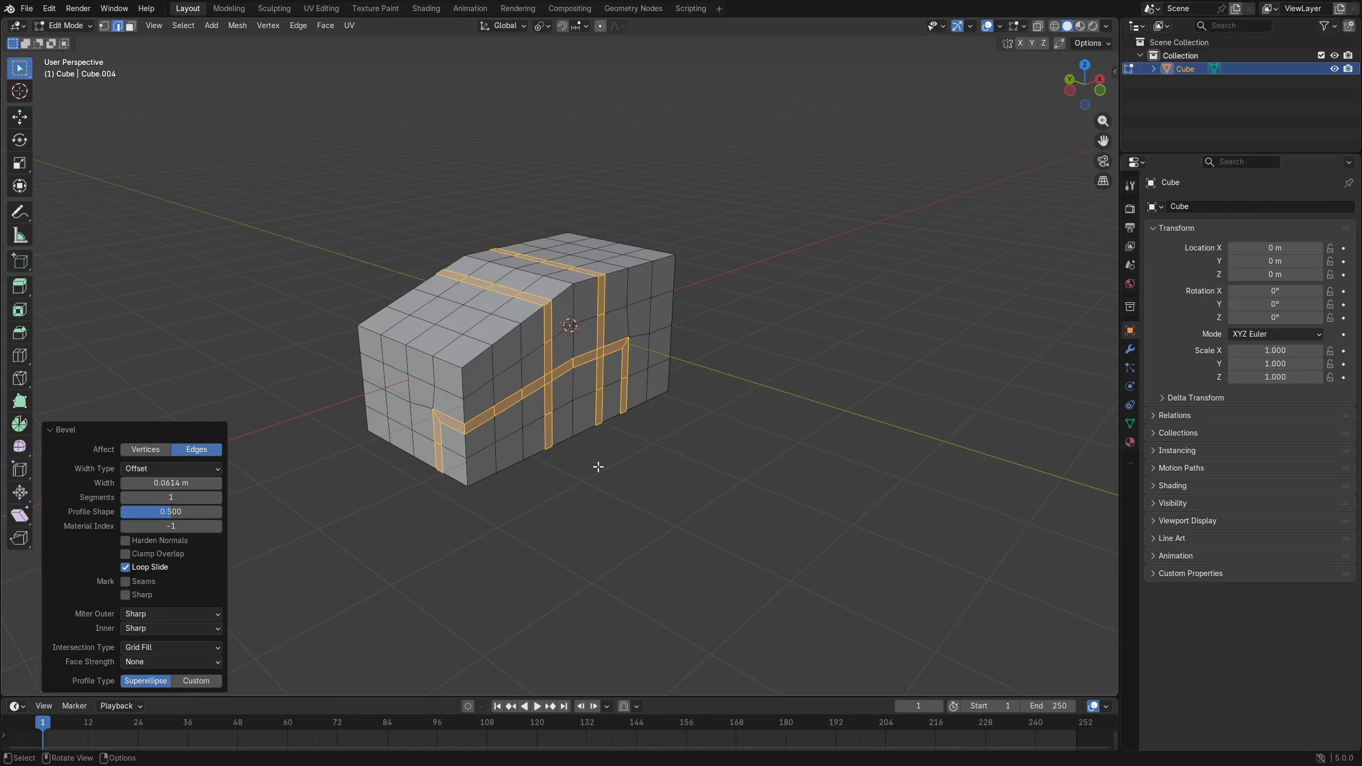
{"action": "left_click", "coordinate": [221, 498]}
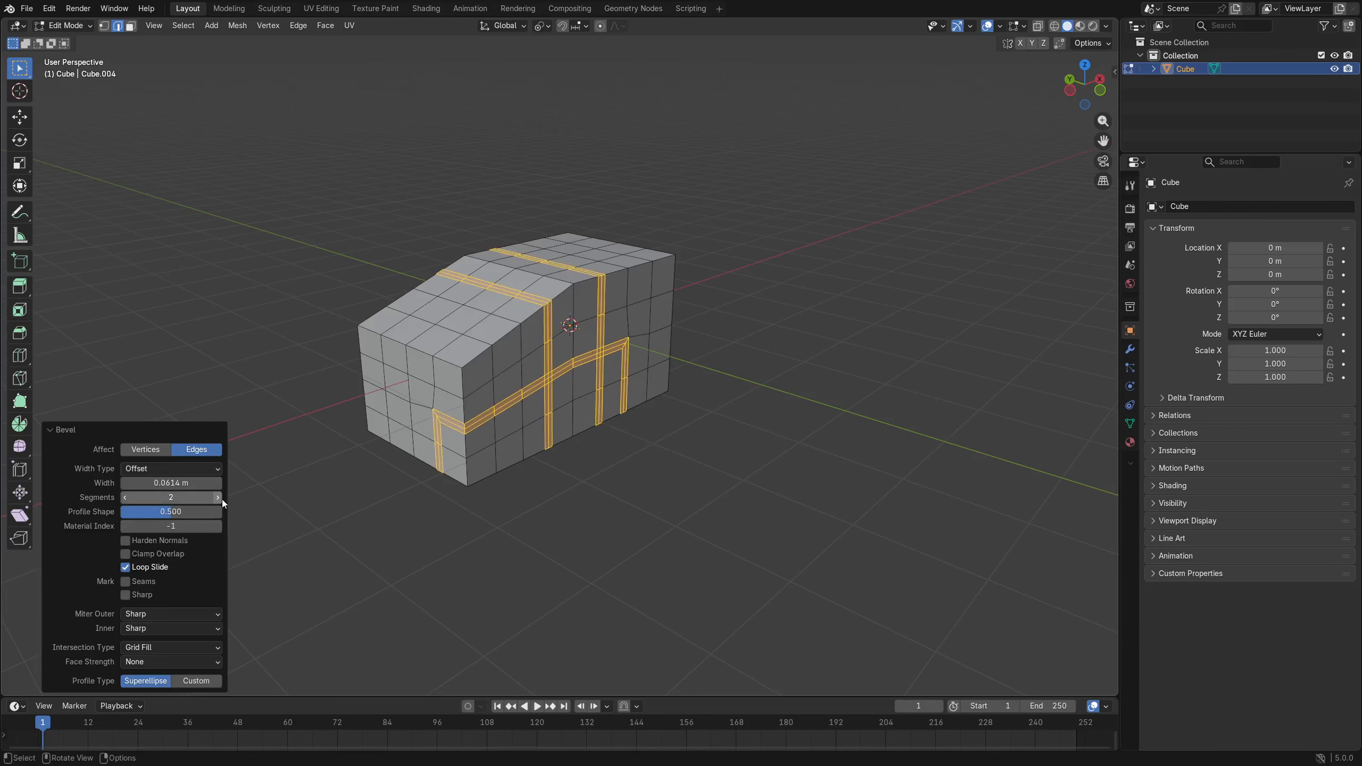
{"action": "scroll", "coordinate": [523, 446], "scroll_direction": "up", "scroll_amount": 3}
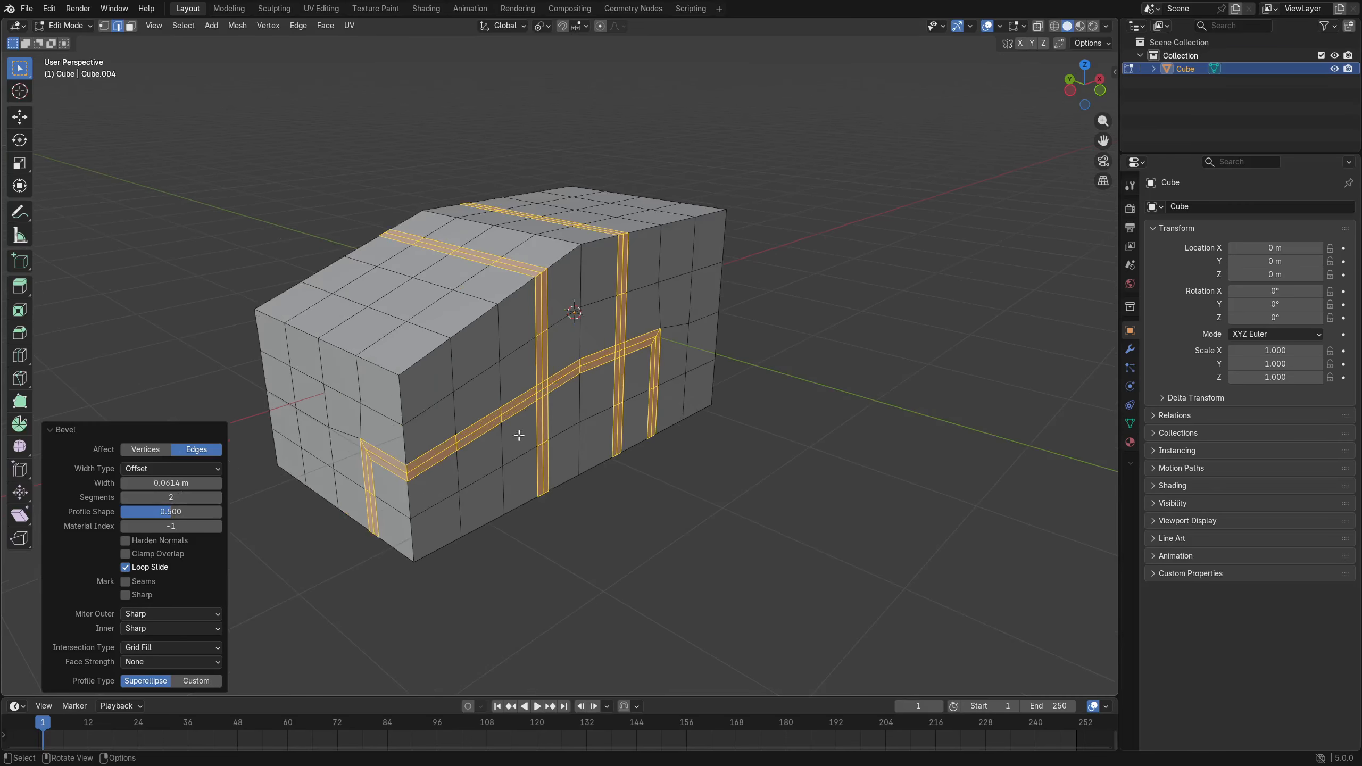
{"action": "mouse_move", "coordinate": [623, 462]}
{"action": "middle_mouse_down"}
{"action": "mouse_move", "coordinate": [672, 455]}
{"action": "mouse_move", "coordinate": [630, 438]}
{"action": "middle_mouse_up"}
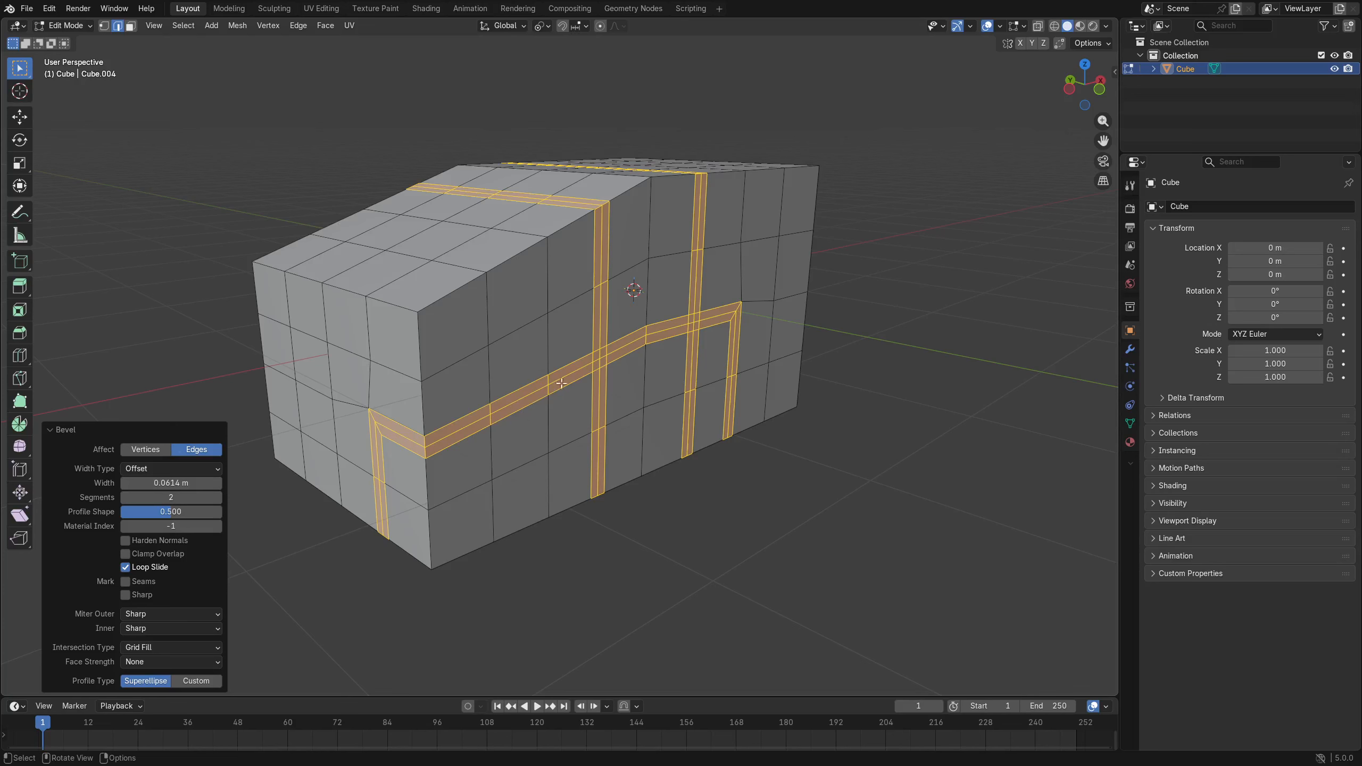
Try growing the beveled selection with Select More and undo it.
{"action": "left_click", "coordinate": [183, 25]}
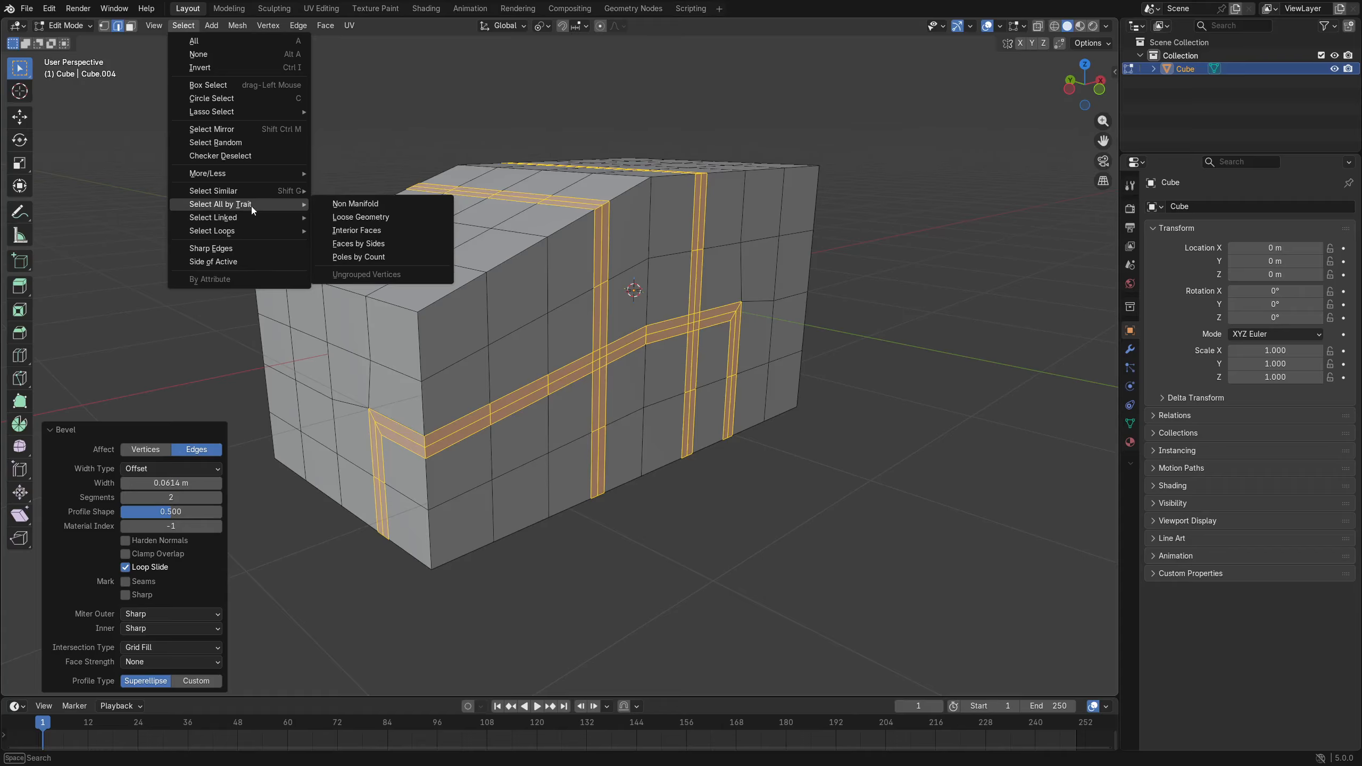
{"action": "mouse_move", "coordinate": [268, 173]}
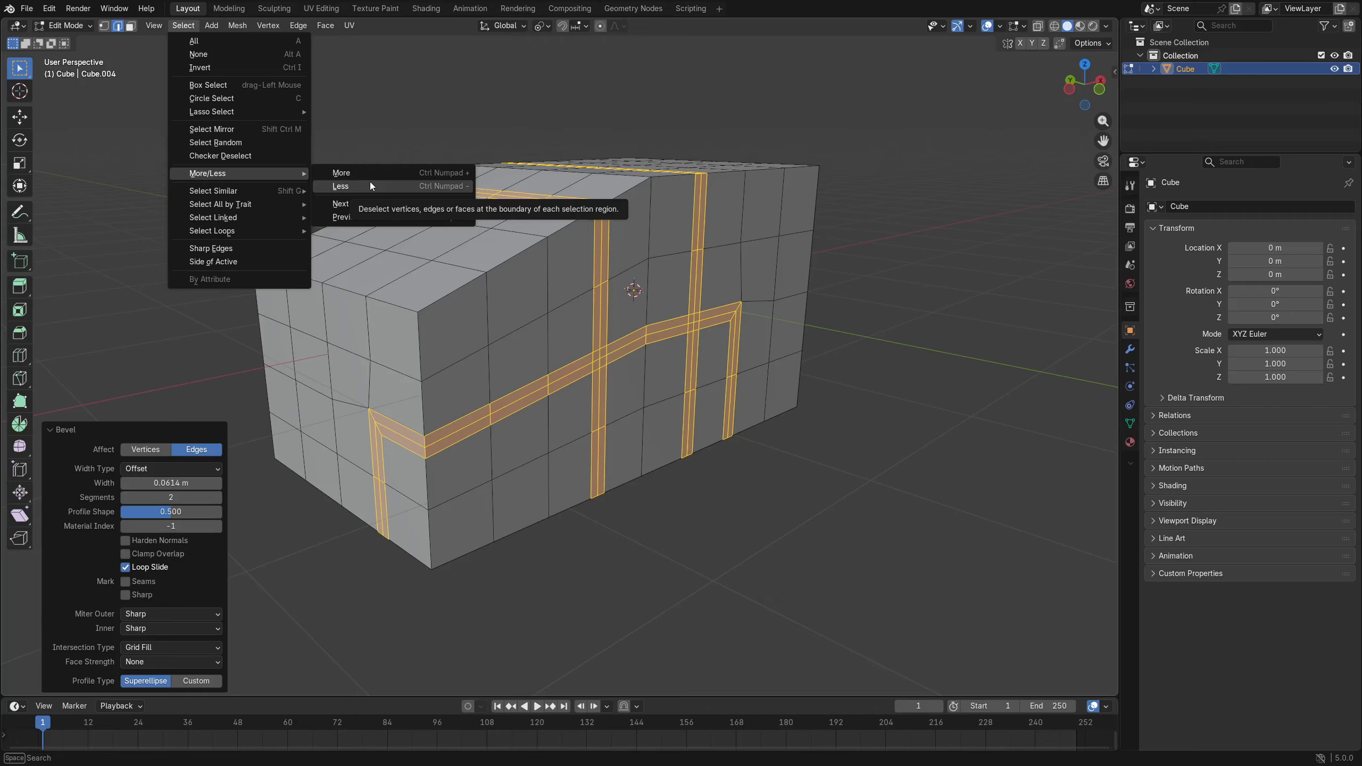
{"action": "left_click", "coordinate": [413, 174]}
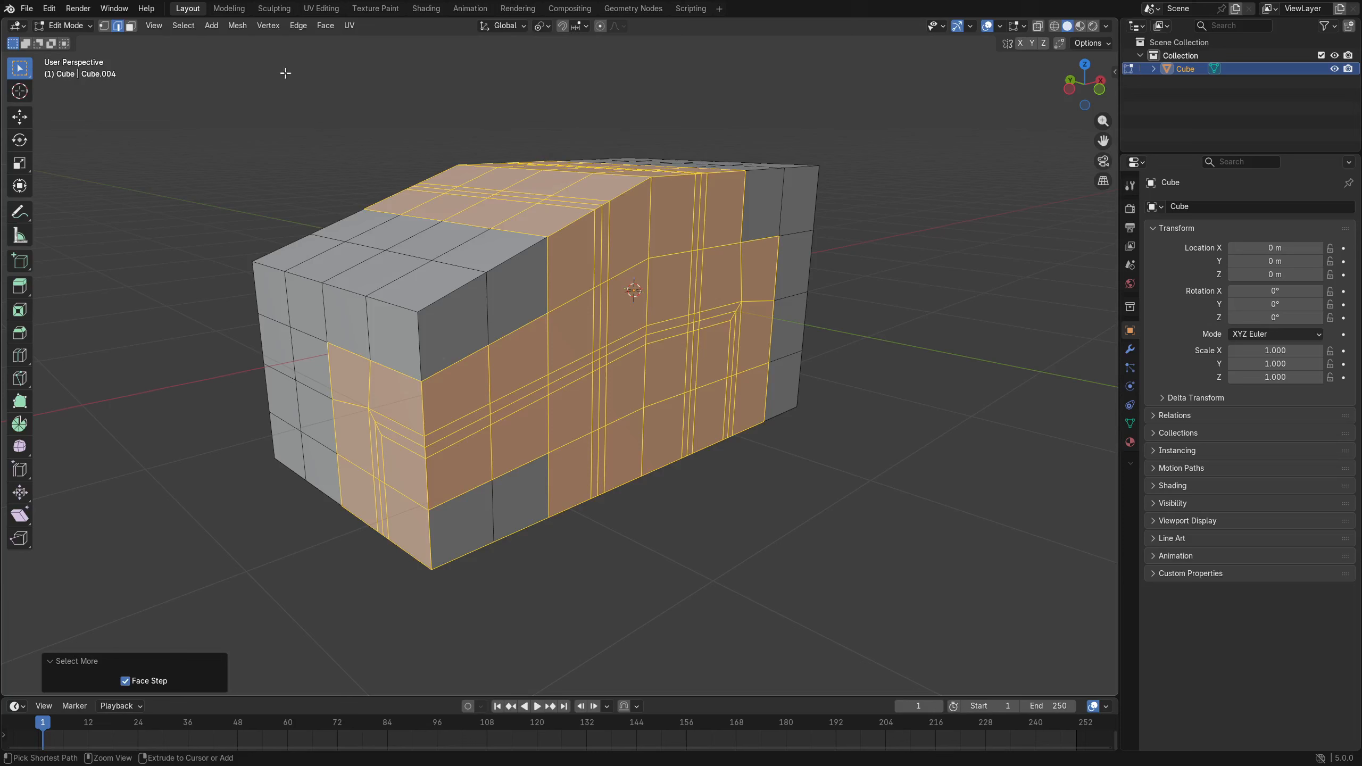
{"action": "key", "text": "ctrl+z"}
Shrink the selection with Select Less to the centre lines of the beveled strips.
{"action": "left_click", "coordinate": [185, 26]}
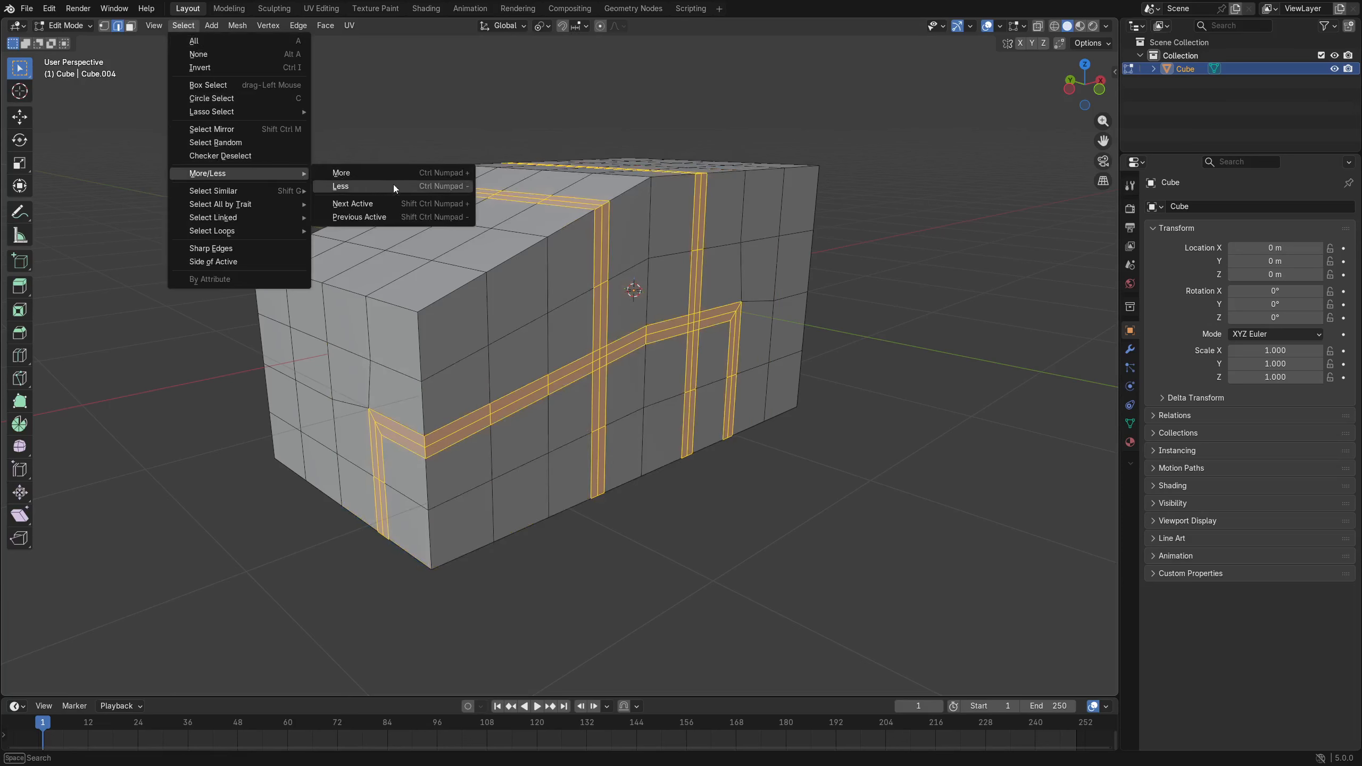
{"action": "left_click", "coordinate": [394, 184]}
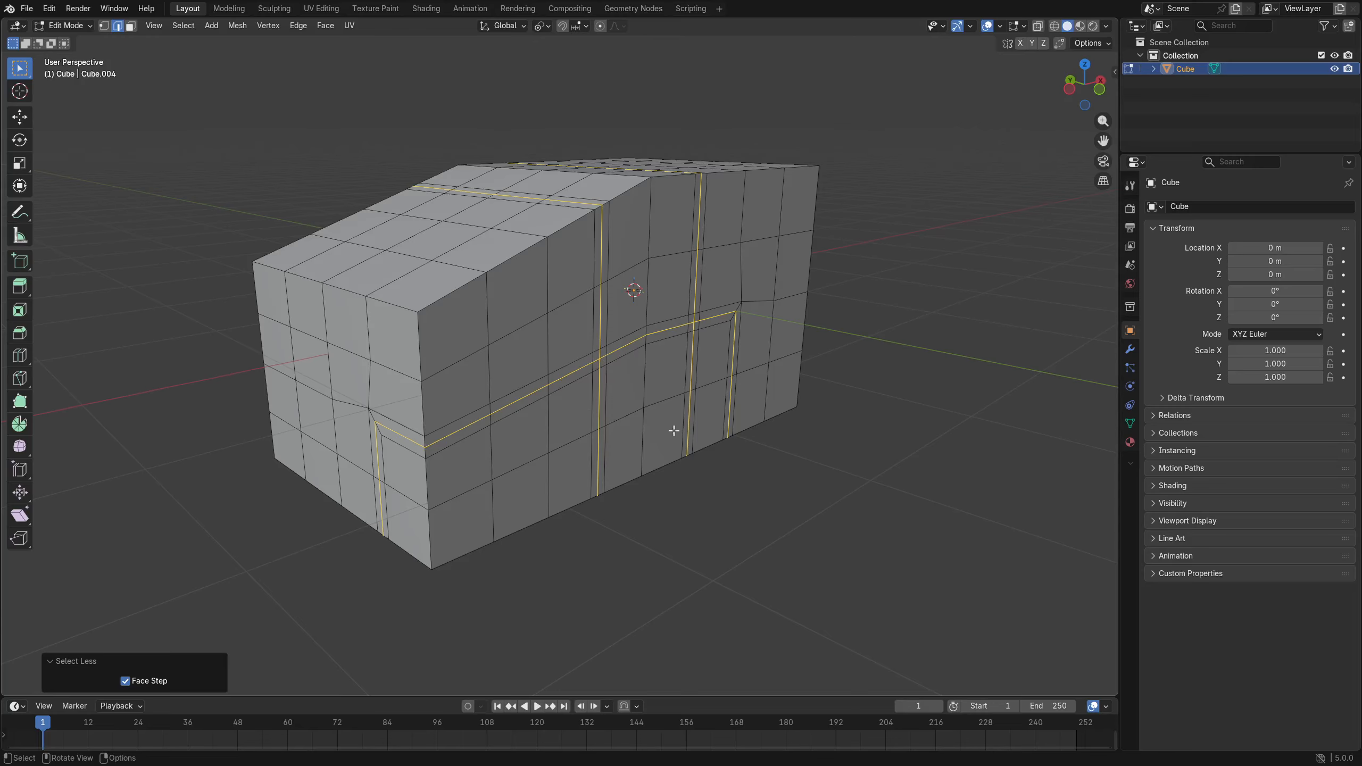
{"action": "key", "text": "ctrl+z"}
{"action": "key", "text": "ctrl+shift+z"}
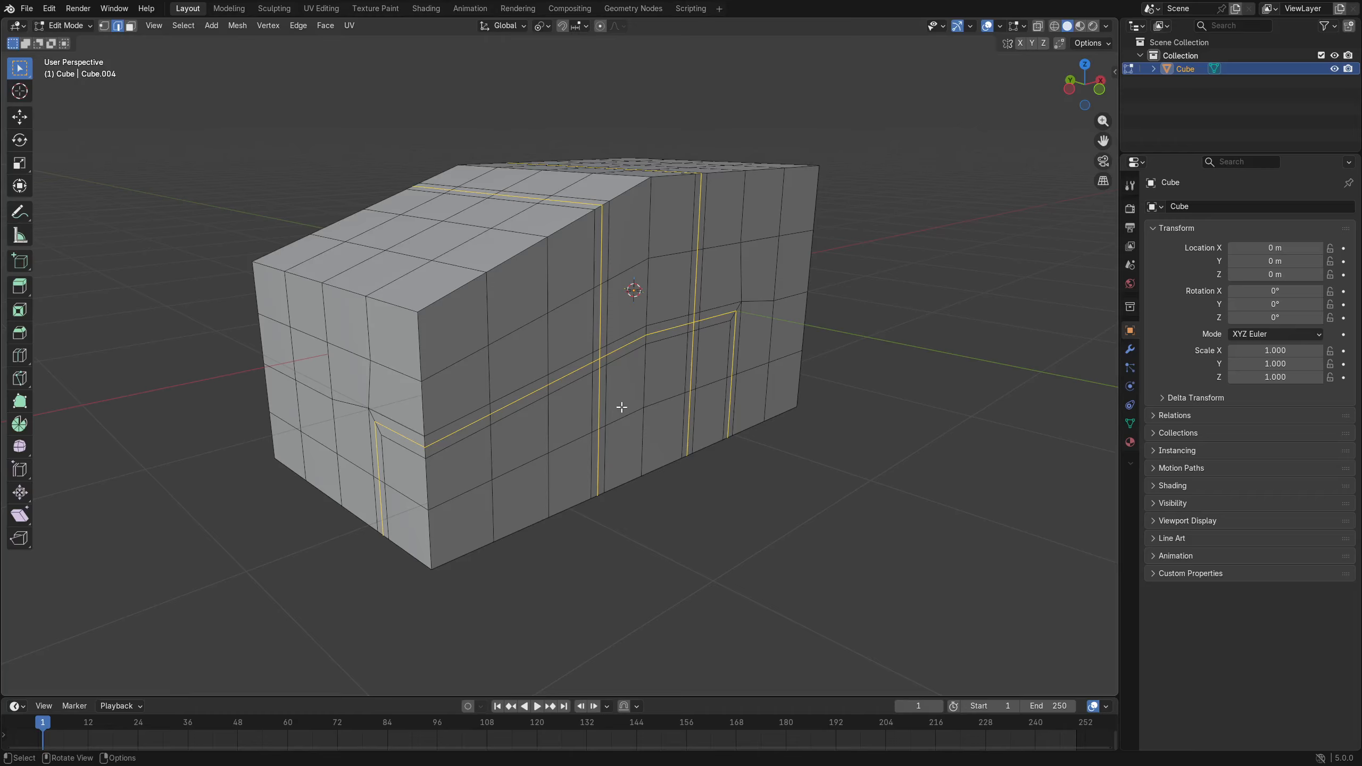
Undo the Select Less, try selecting the boundary loops of the beveled strips, and undo that selection.
{"action": "key", "text": "ctrl+z"}
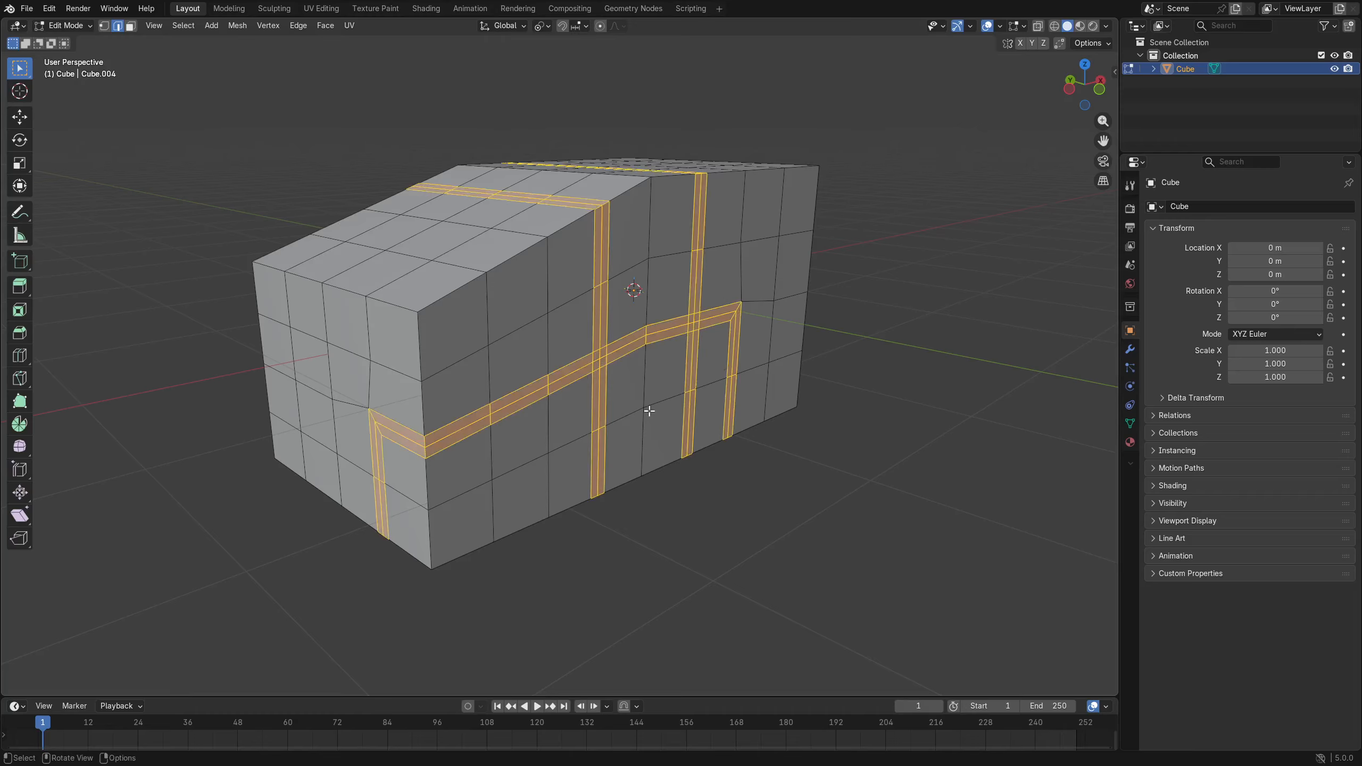
{"action": "left_click", "coordinate": [184, 27]}
{"action": "mouse_move", "coordinate": [249, 232]}
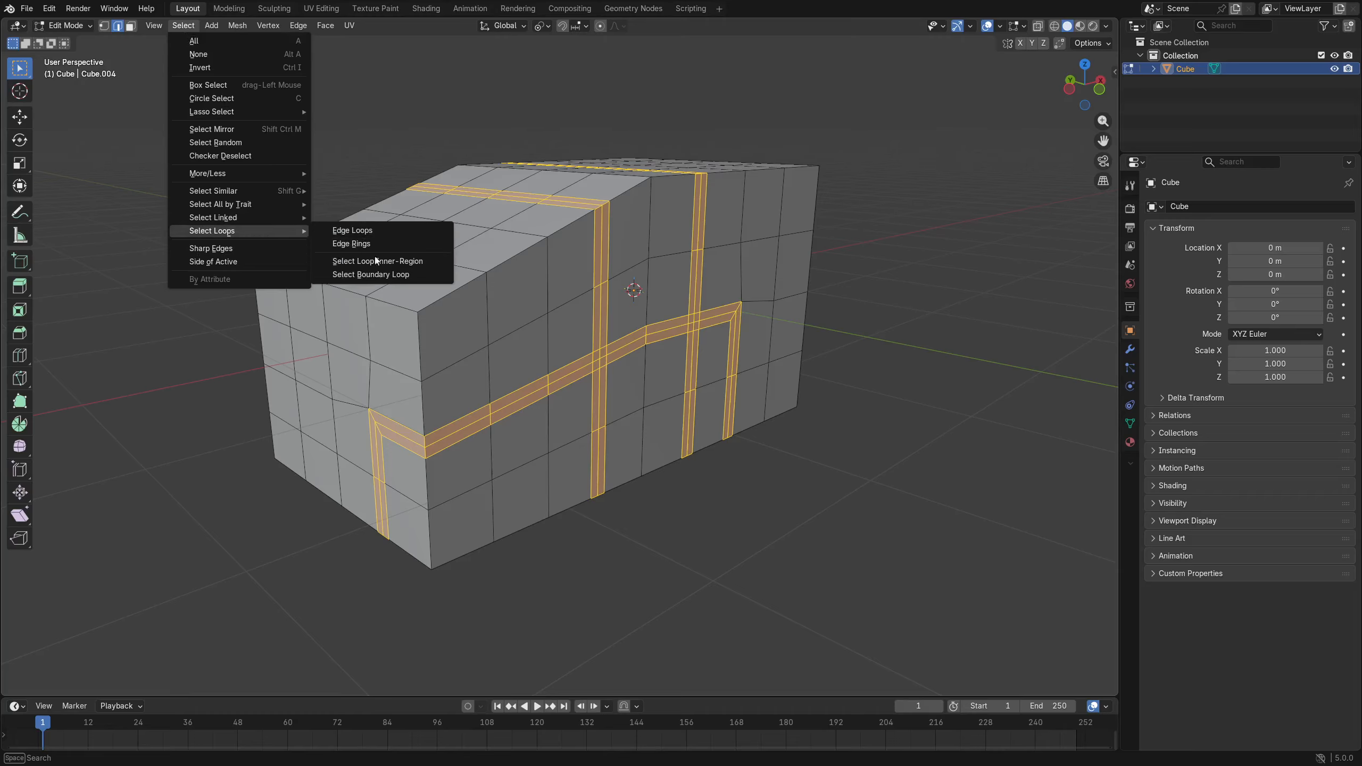
{"action": "left_click", "coordinate": [389, 275]}
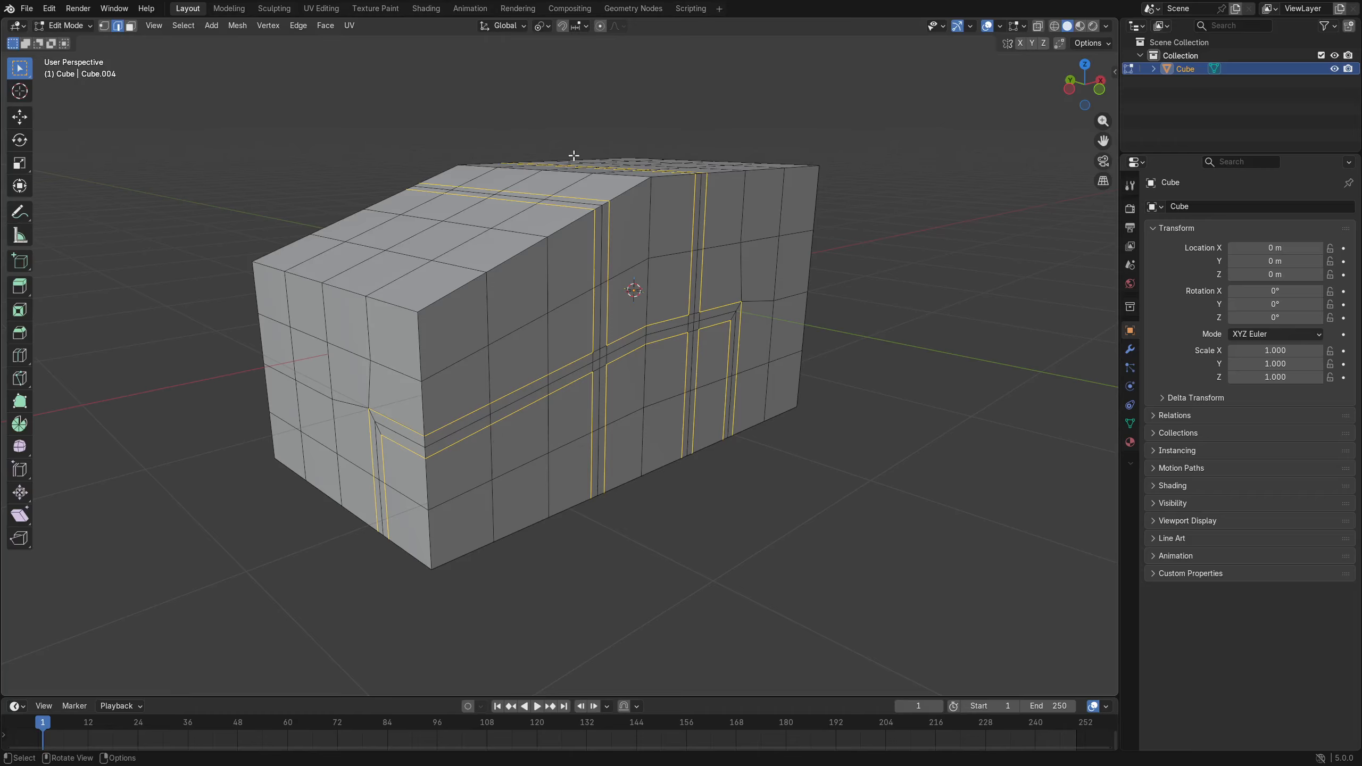
{"action": "key", "text": "ctrl+z"}
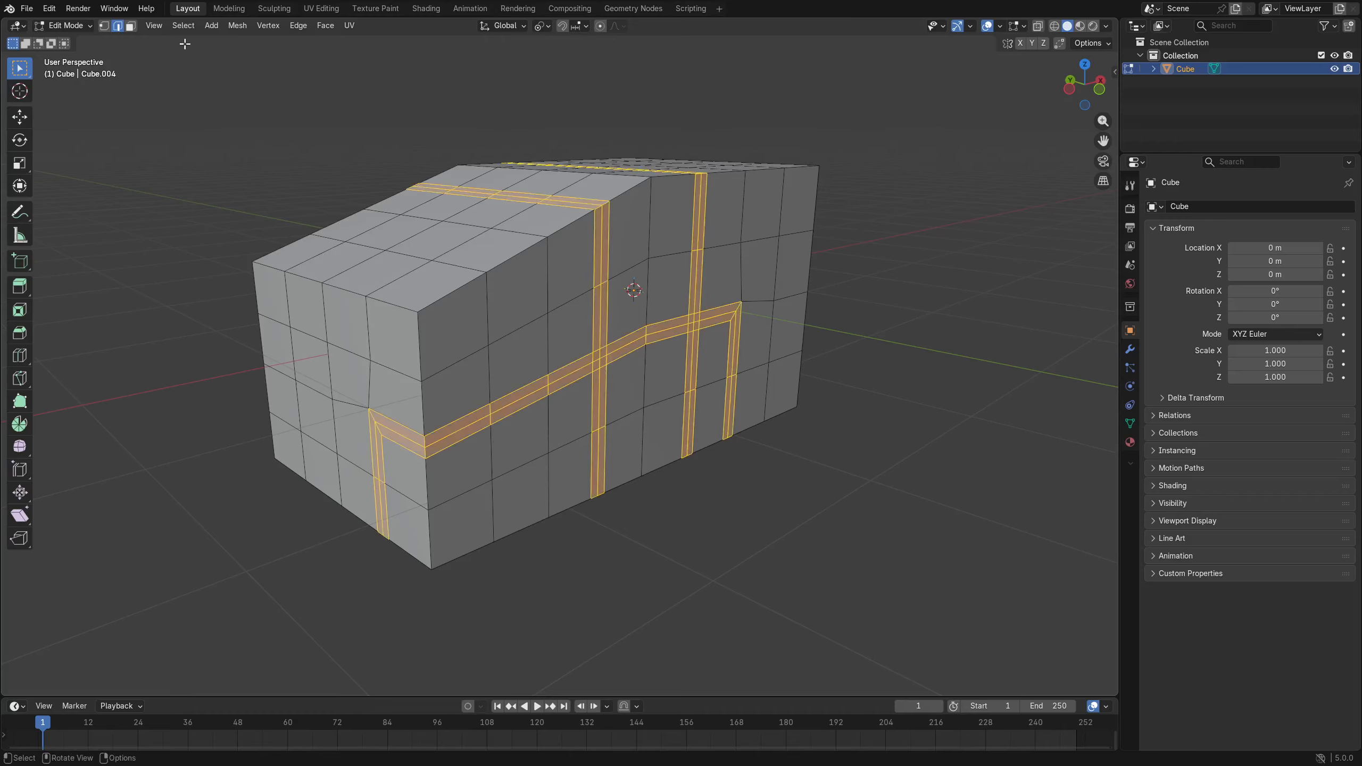
Apply Select Less so that only the centre lines of the beveled strips are selected.
{"action": "left_click", "coordinate": [183, 25]}
{"action": "mouse_move", "coordinate": [266, 231]}
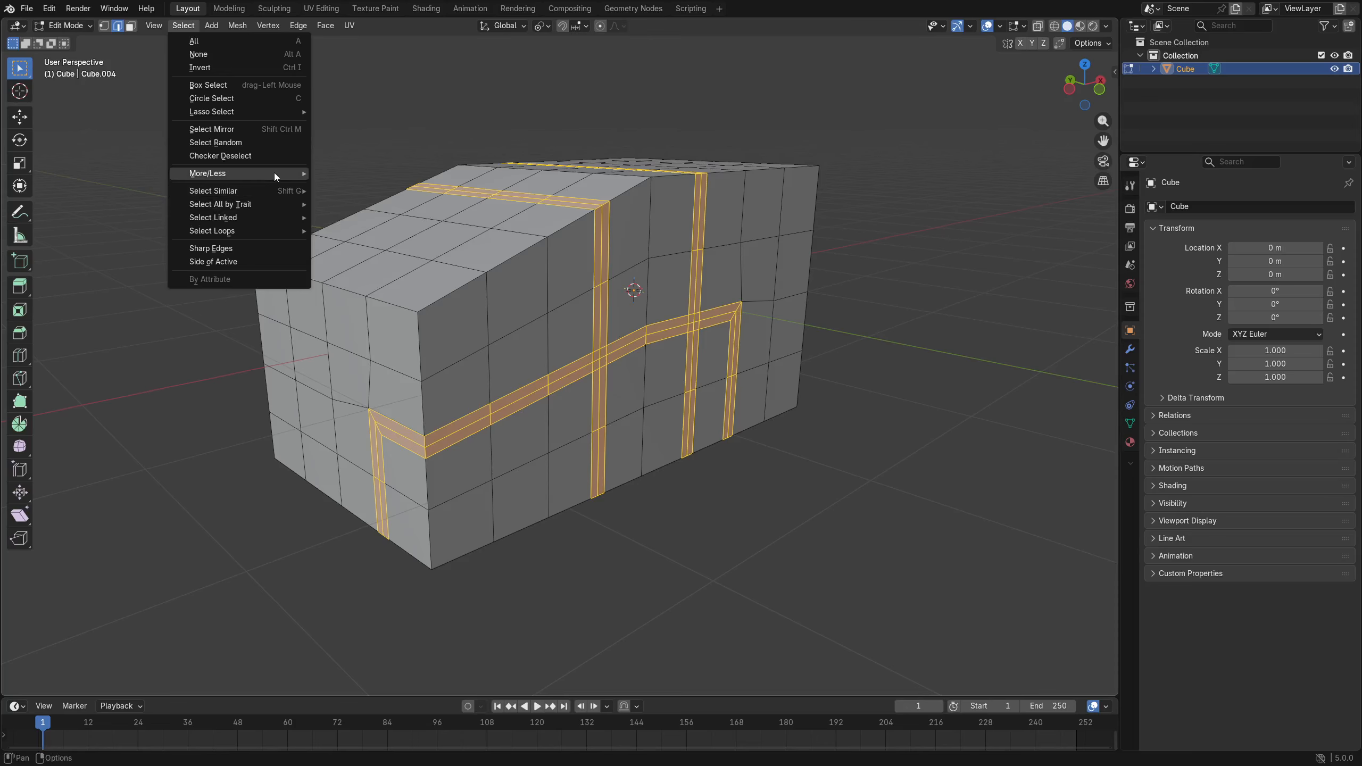
{"action": "mouse_move", "coordinate": [275, 173]}
{"action": "left_click", "coordinate": [403, 187]}
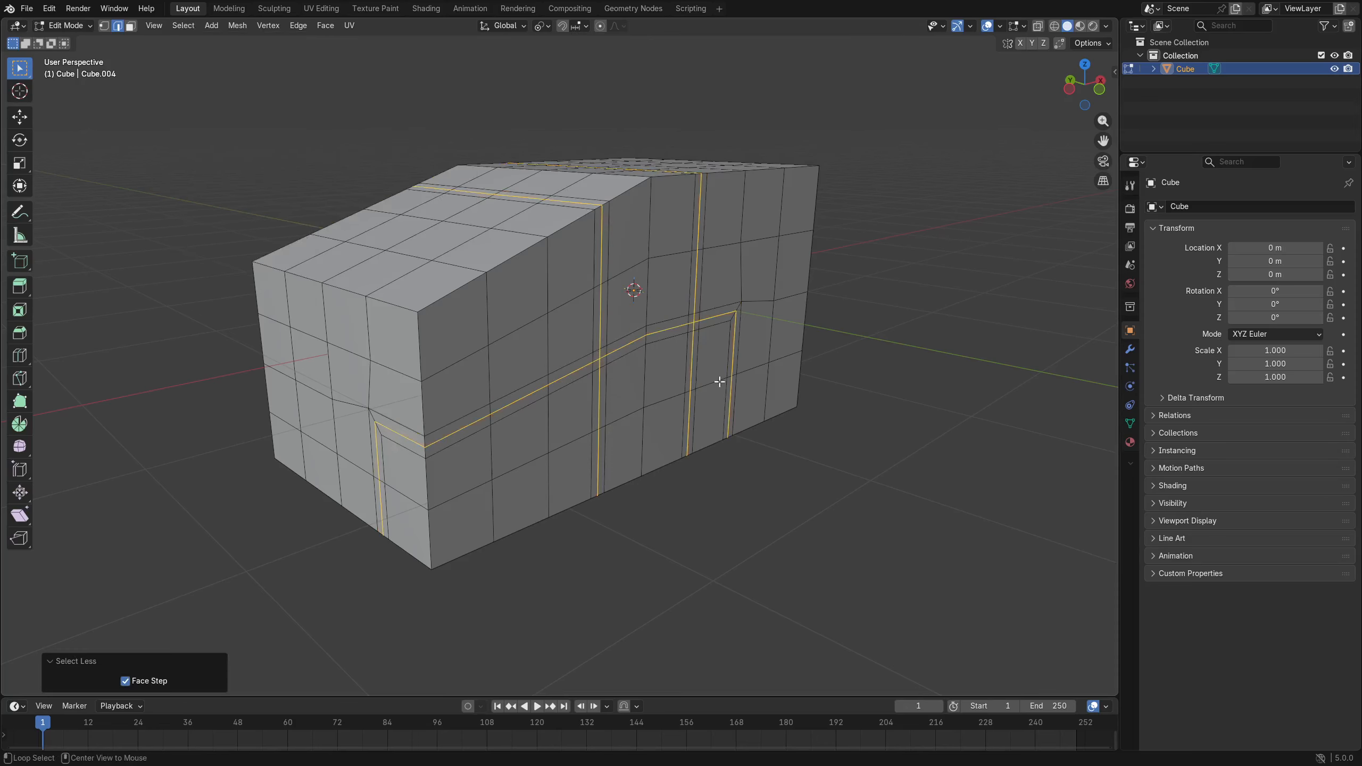
Try sinking the selected centre lines with Shrink/Fatten at an offset of about -0.11 m, and undo it.
{"action": "key", "text": "alt+s"}
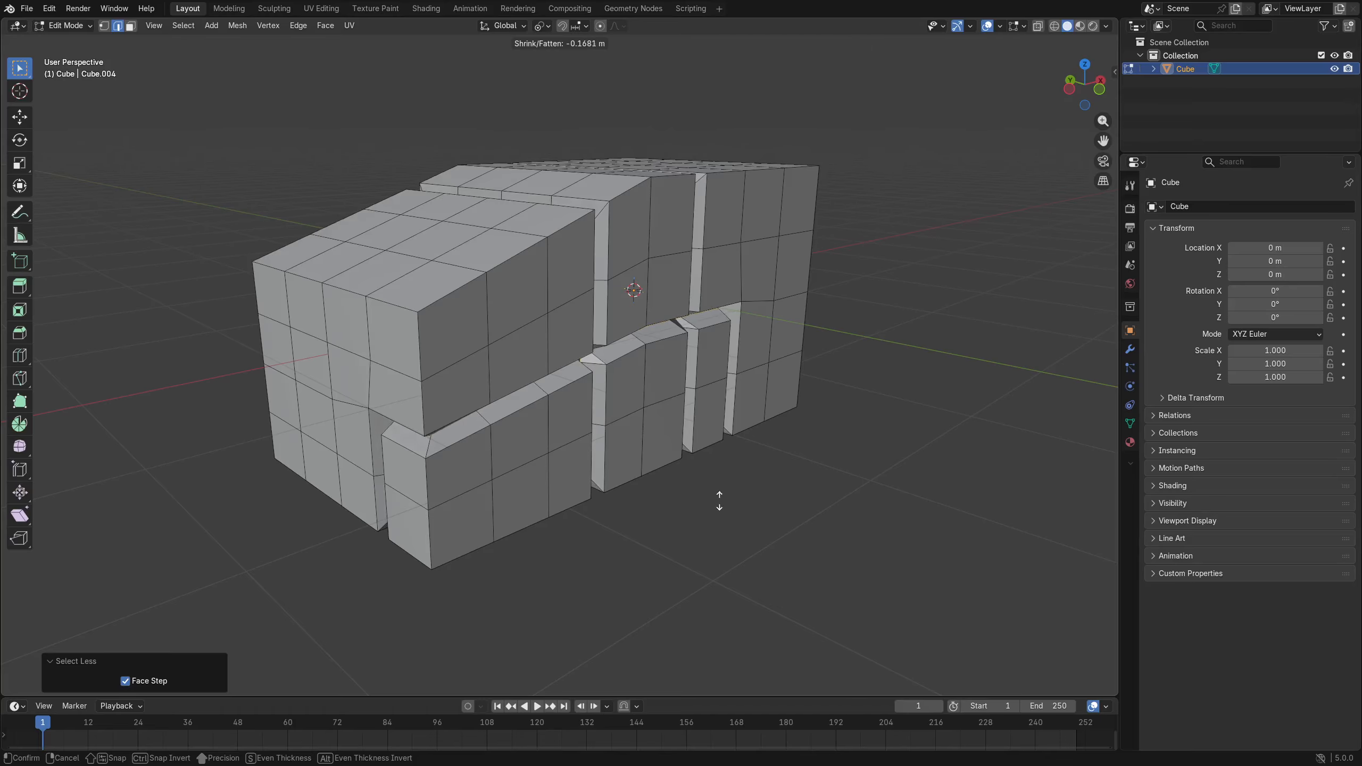
{"action": "left_click", "coordinate": [710, 459]}
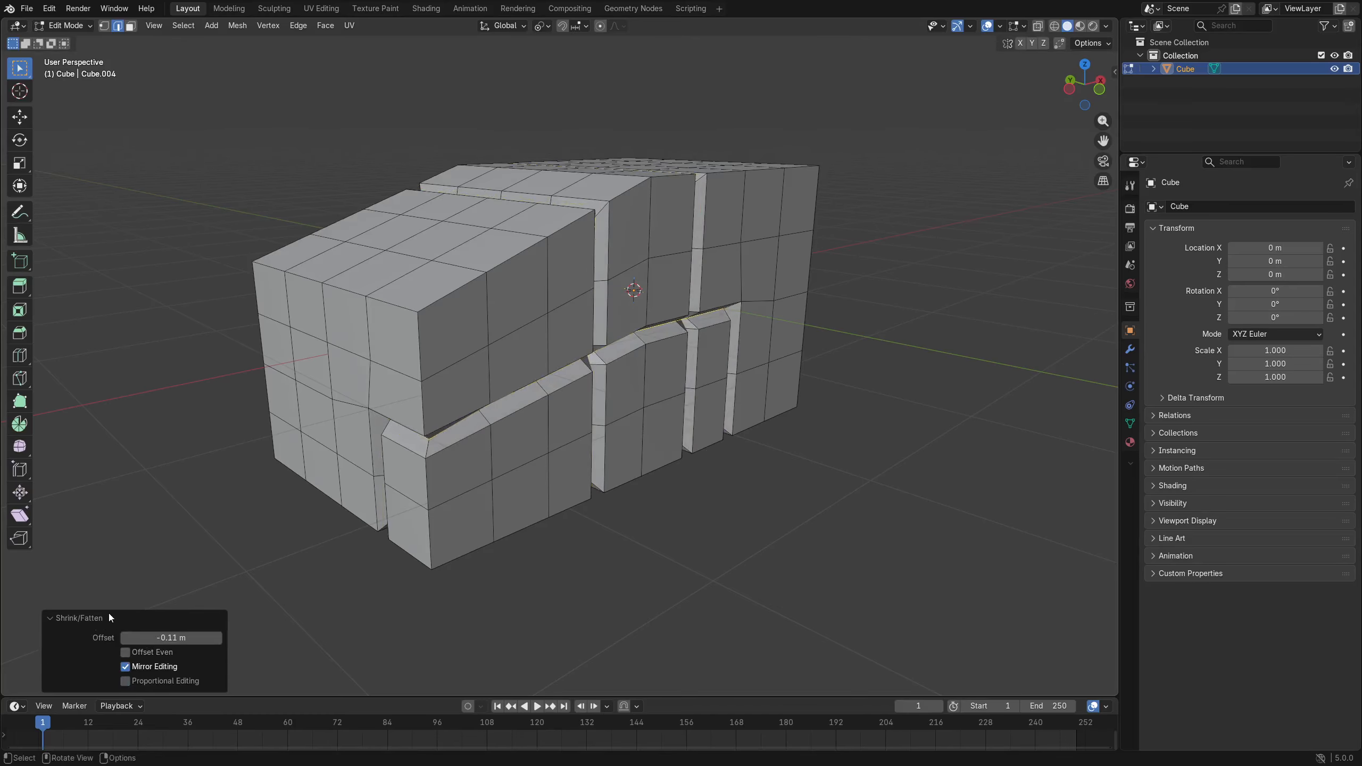
{"action": "middle_click_drag", "start_coordinate": [623, 460], "coordinate": [580, 416]}
{"action": "scroll", "coordinate": [554, 368], "scroll_direction": "up", "scroll_amount": 2}
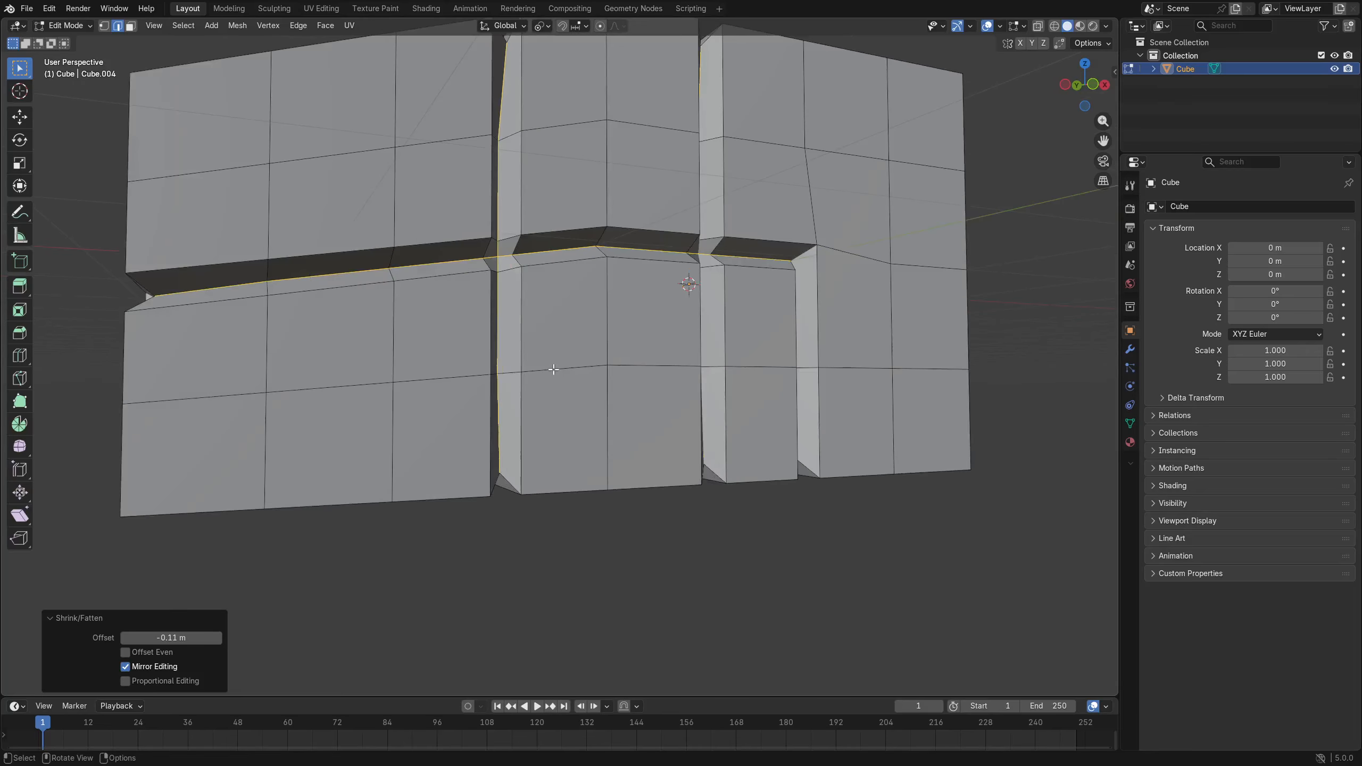
{"action": "middle_click_drag", "start_coordinate": [554, 369], "coordinate": [544, 392]}
{"action": "middle_click_drag", "start_coordinate": [544, 391], "coordinate": [575, 391], "text": "shift"}
{"action": "middle_click_drag", "start_coordinate": [574, 390], "coordinate": [608, 386]}
{"action": "key", "text": "ctrl+z"}
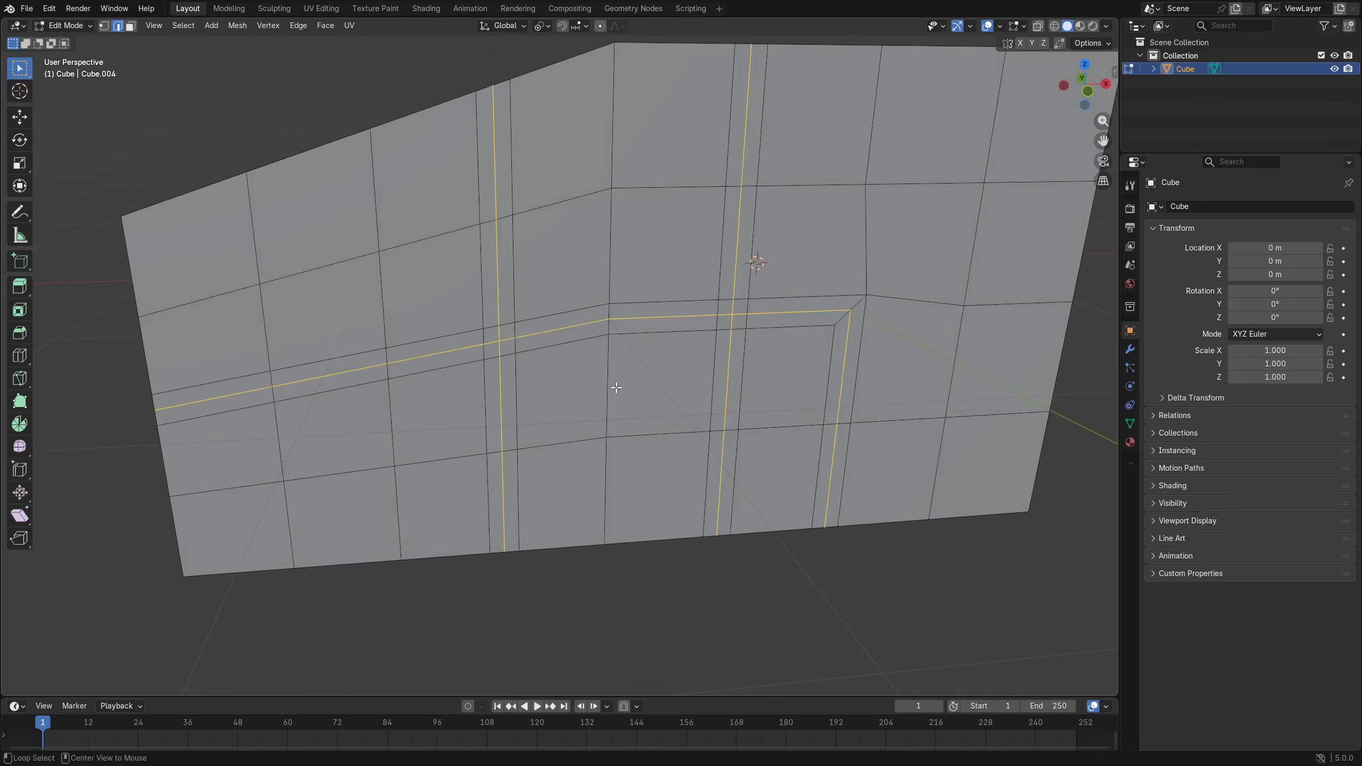
Sink the centre lines into grooves with Shrink/Fatten at an offset of about -0.12 m, trying Offset Even and leaving it off.
{"action": "key", "text": "alt+s"}
{"action": "left_click", "coordinate": [616, 527]}
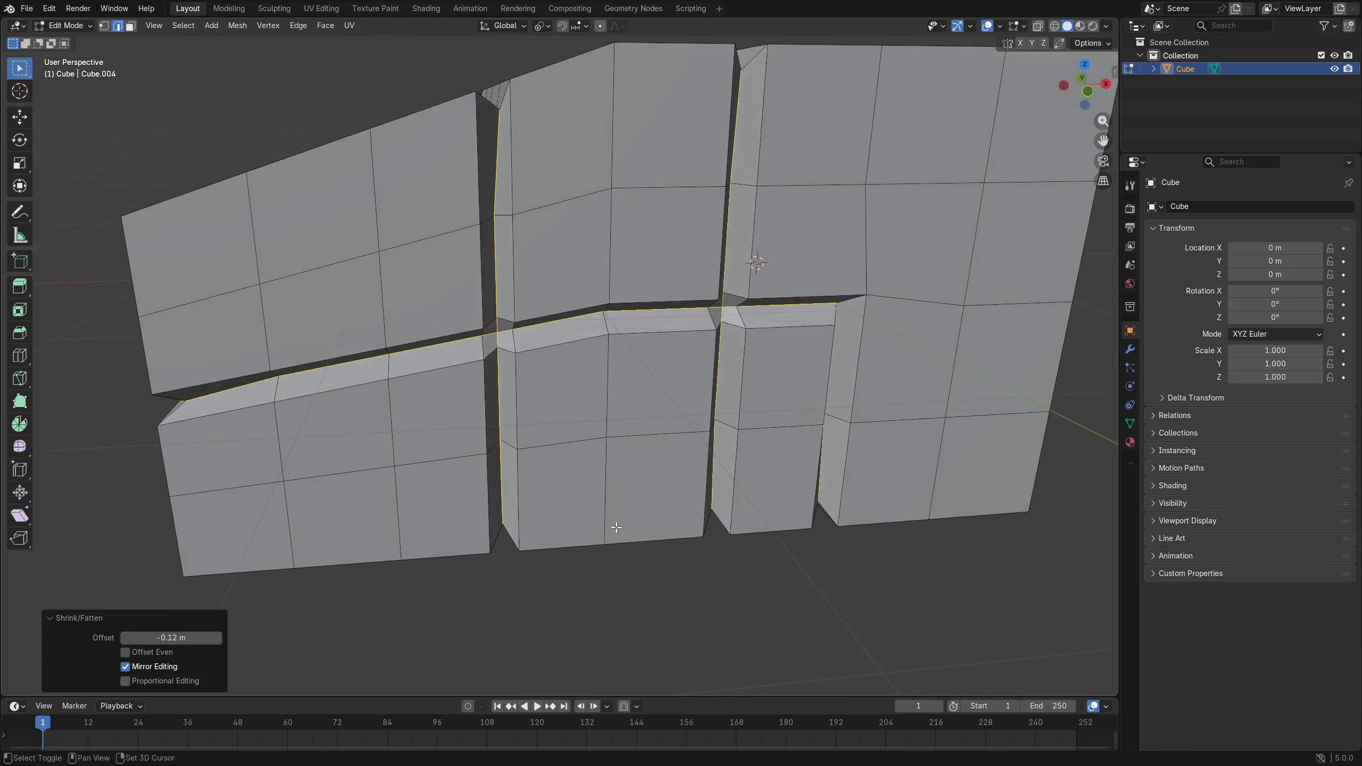
{"action": "left_click", "coordinate": [158, 658]}
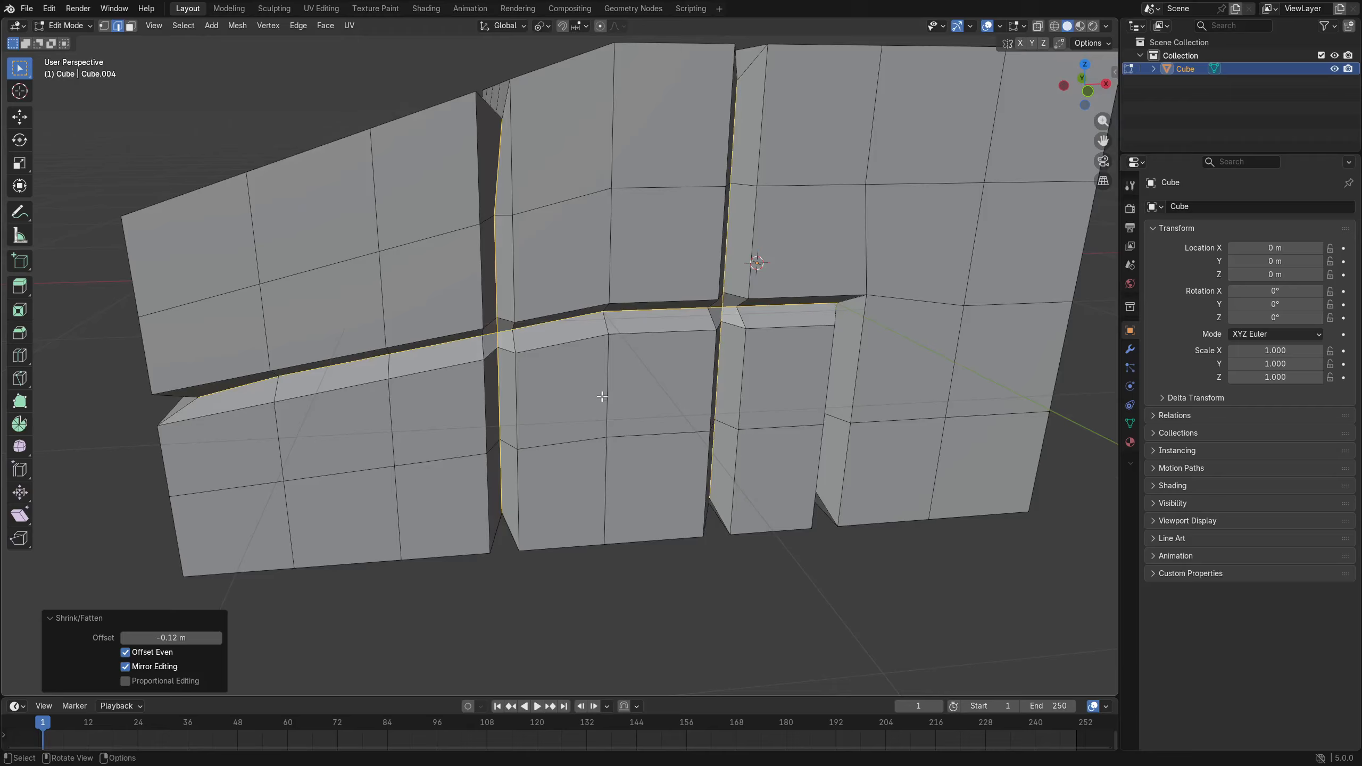
{"action": "middle_click_drag", "start_coordinate": [602, 396], "coordinate": [197, 658]}
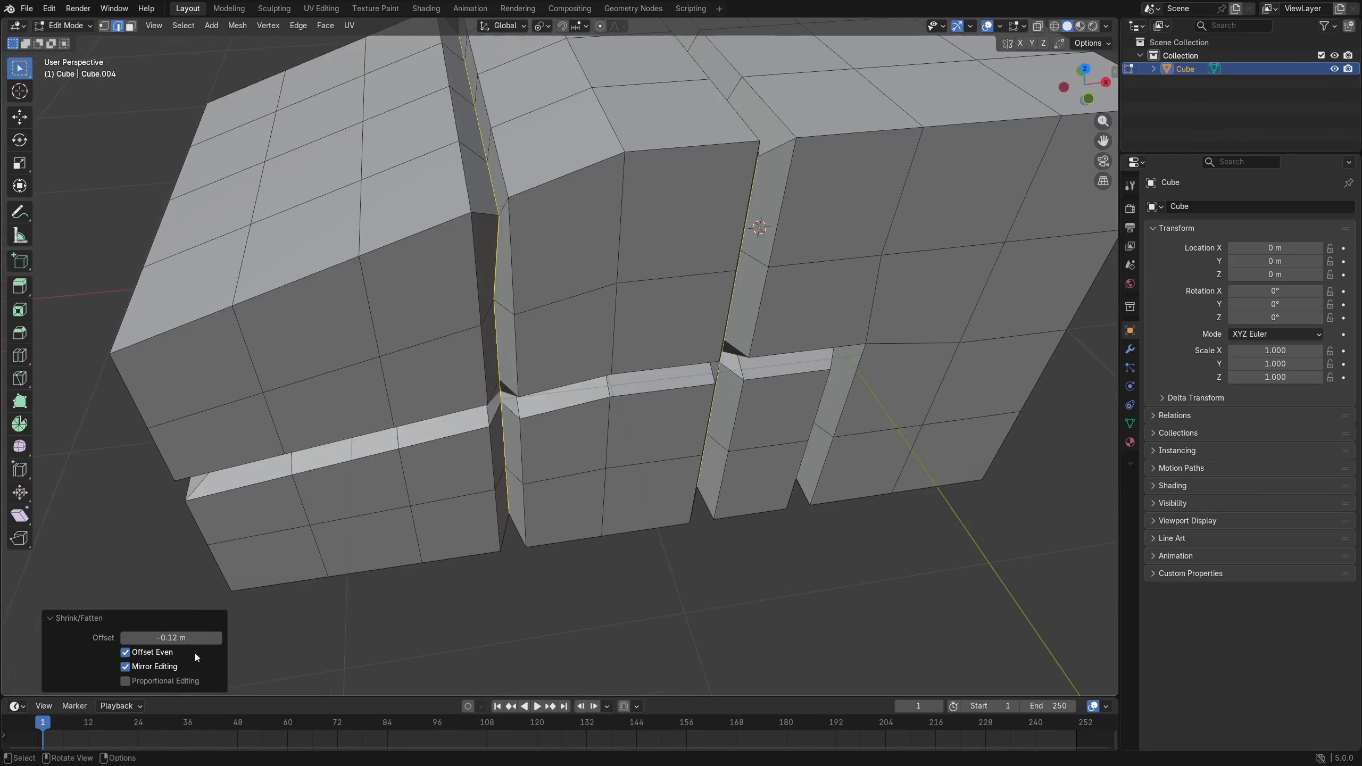
{"action": "left_click", "coordinate": [161, 652]}
{"action": "middle_click_drag", "start_coordinate": [593, 413], "coordinate": [526, 345]}
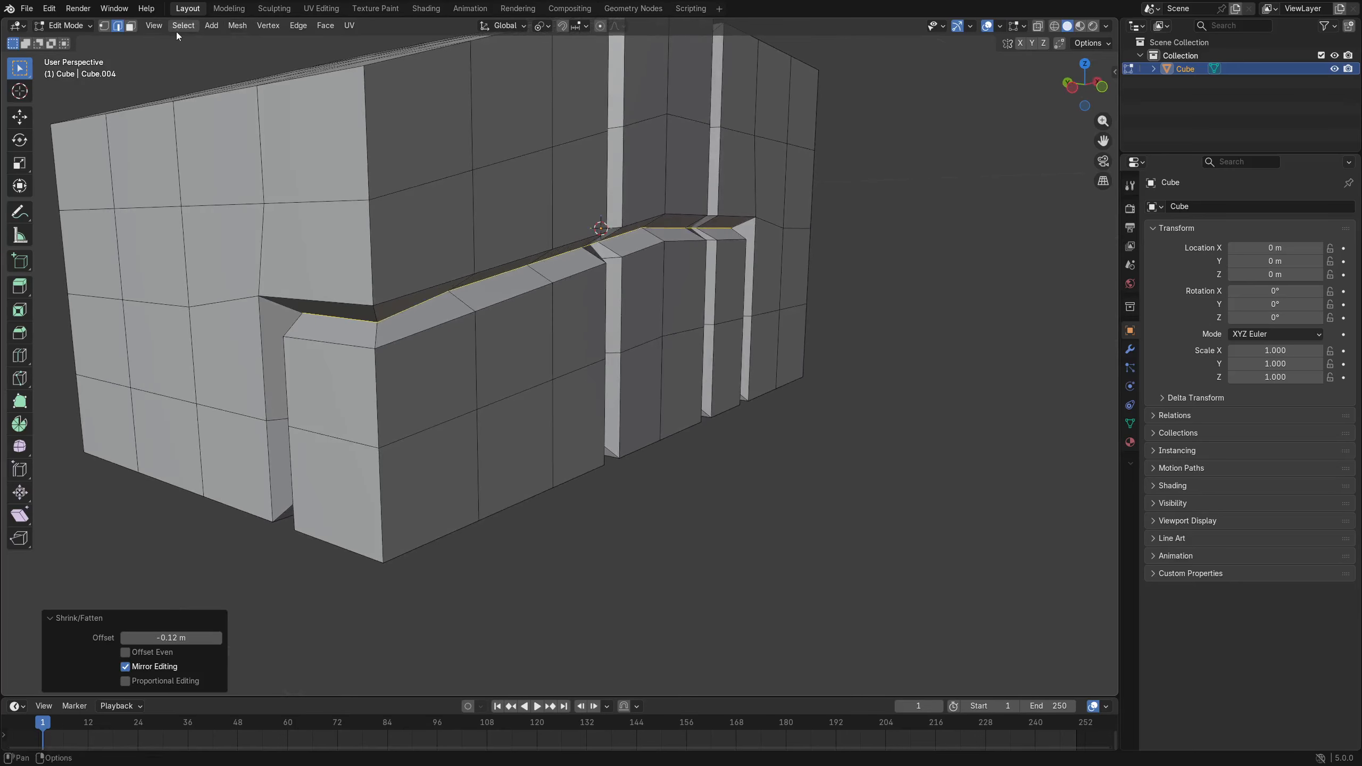
Bevel the edges at the groove bottoms about 0.0236 m with 2 segments, and grow the selection with Select More.
{"action": "key", "text": "ctrl+b"}
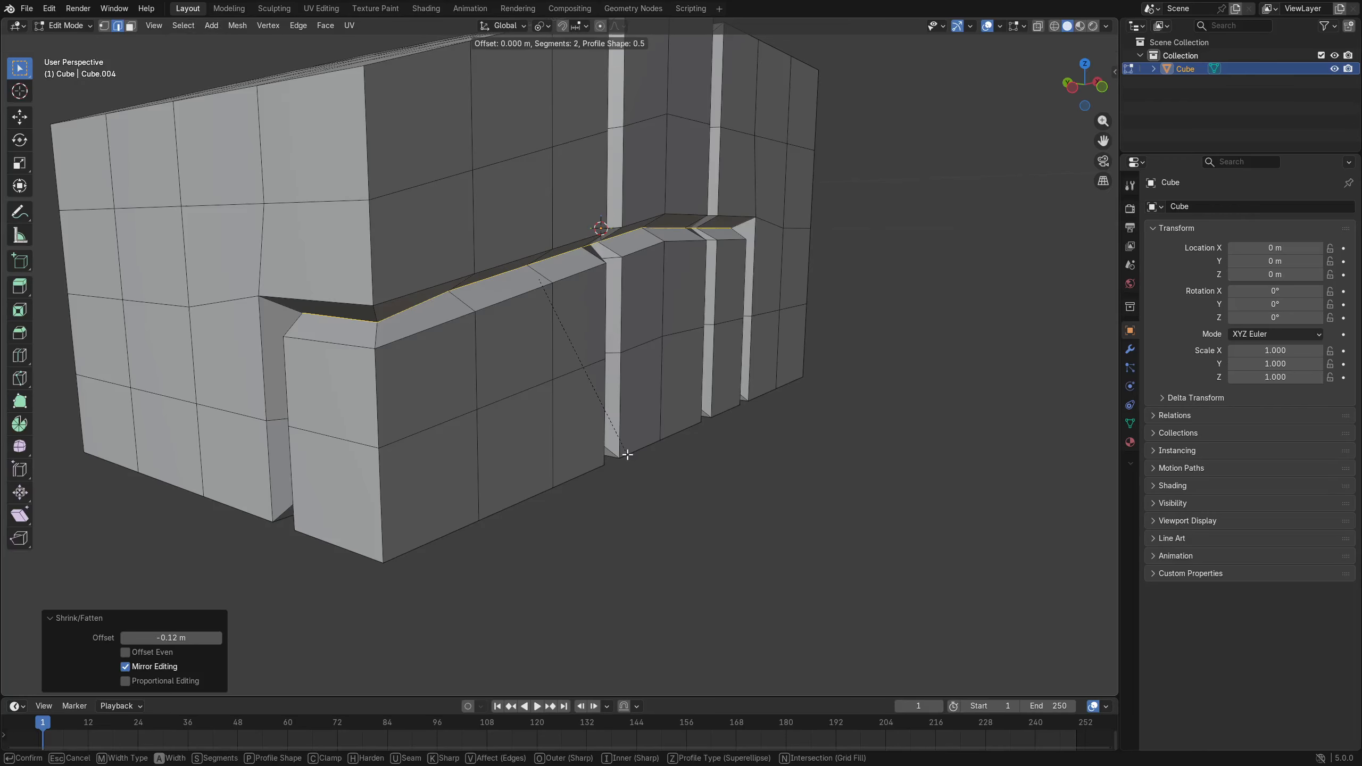
{"action": "left_click", "coordinate": [645, 501]}
{"action": "left_click", "coordinate": [183, 25]}
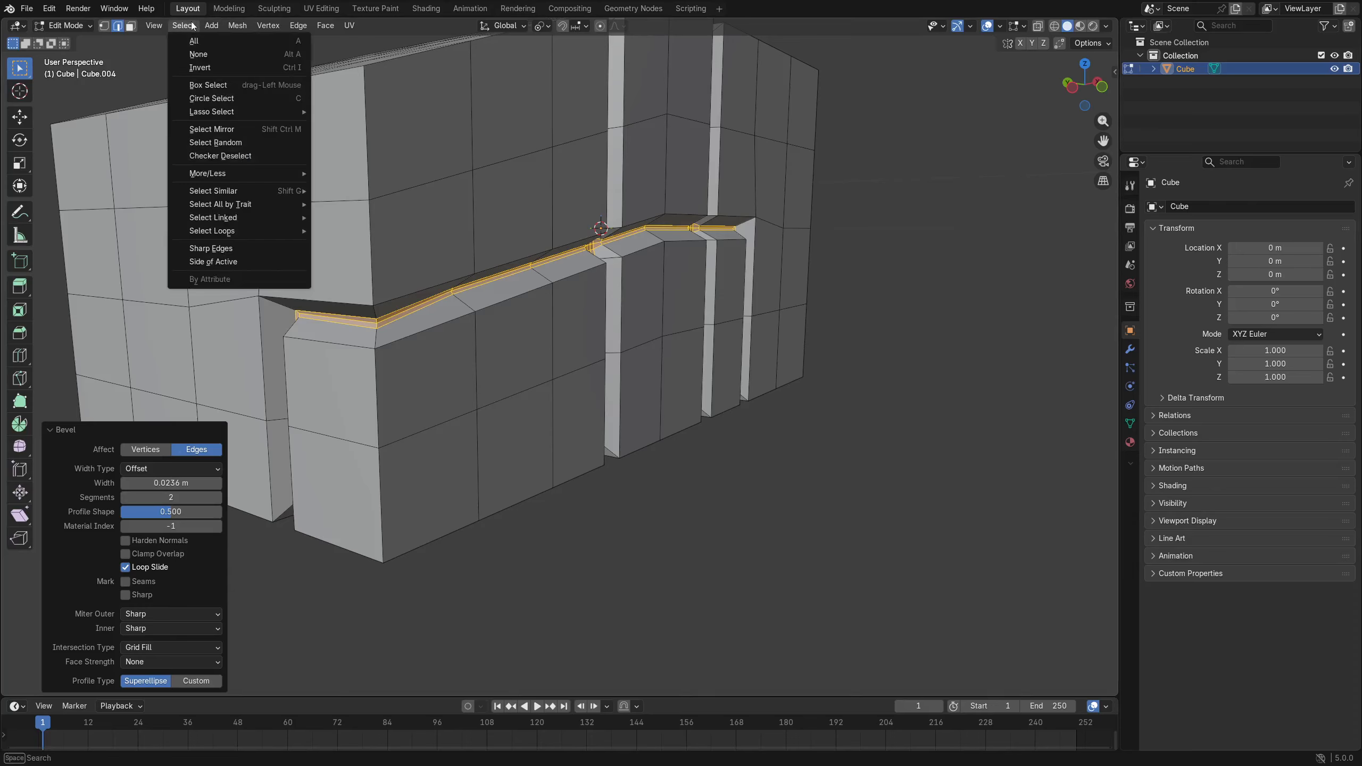
{"action": "mouse_move", "coordinate": [256, 173]}
{"action": "left_click", "coordinate": [356, 173]}
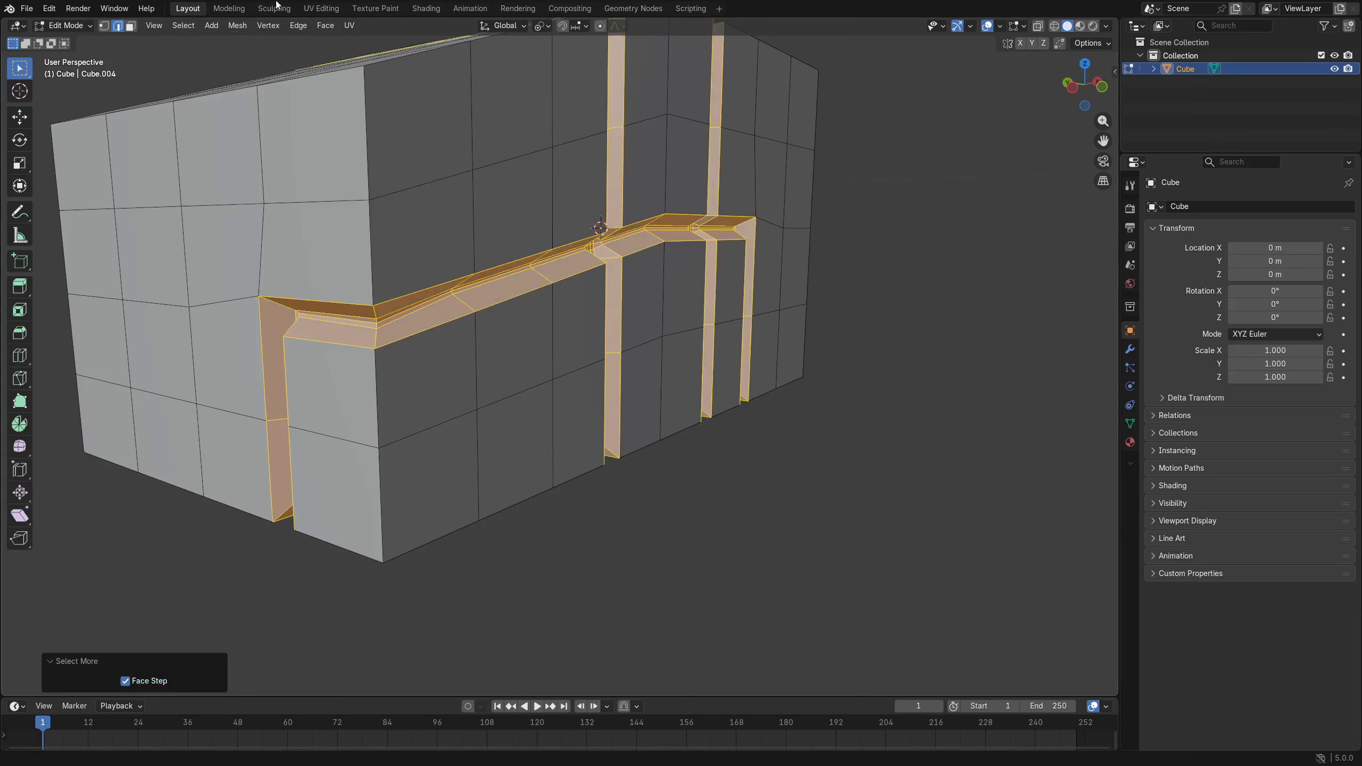
Select the boundary loops of the grooves and bevel them with a width of about 0.0172 m and 2 segments.
{"action": "left_click", "coordinate": [183, 25]}
{"action": "mouse_move", "coordinate": [296, 234]}
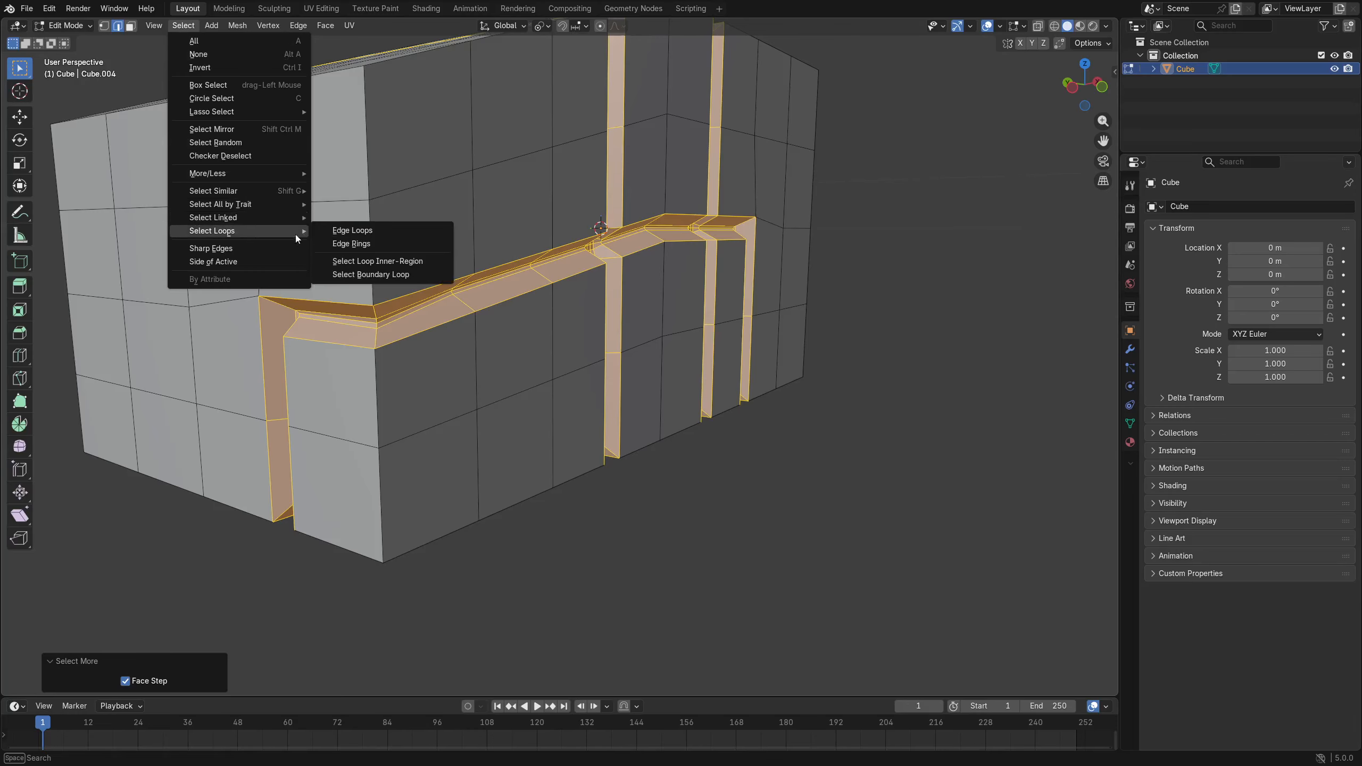
{"action": "left_click", "coordinate": [386, 277]}
{"action": "key", "text": "ctrl+b"}
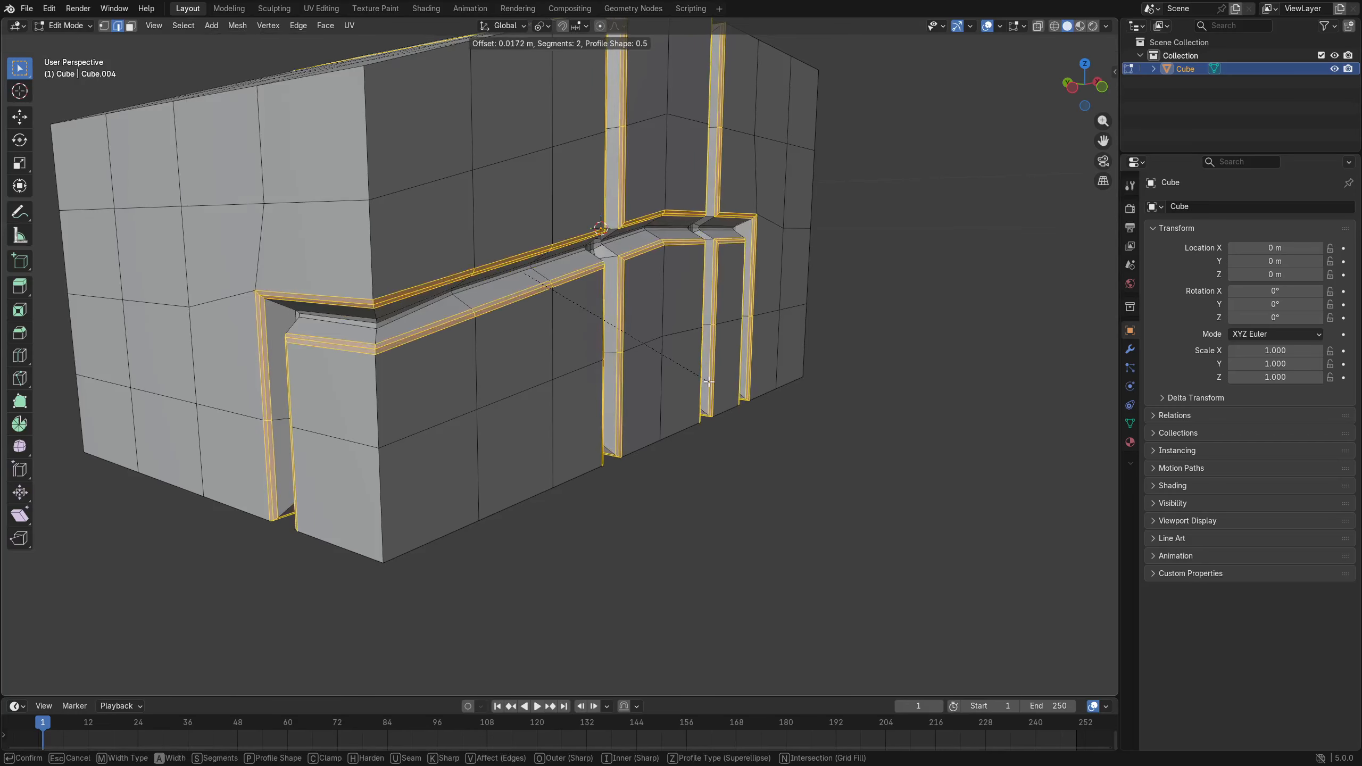
{"action": "left_click", "coordinate": [708, 382]}
{"action": "middle_click_drag", "start_coordinate": [696, 385], "coordinate": [677, 381]}
{"action": "key", "text": "ctrl+Tab"}
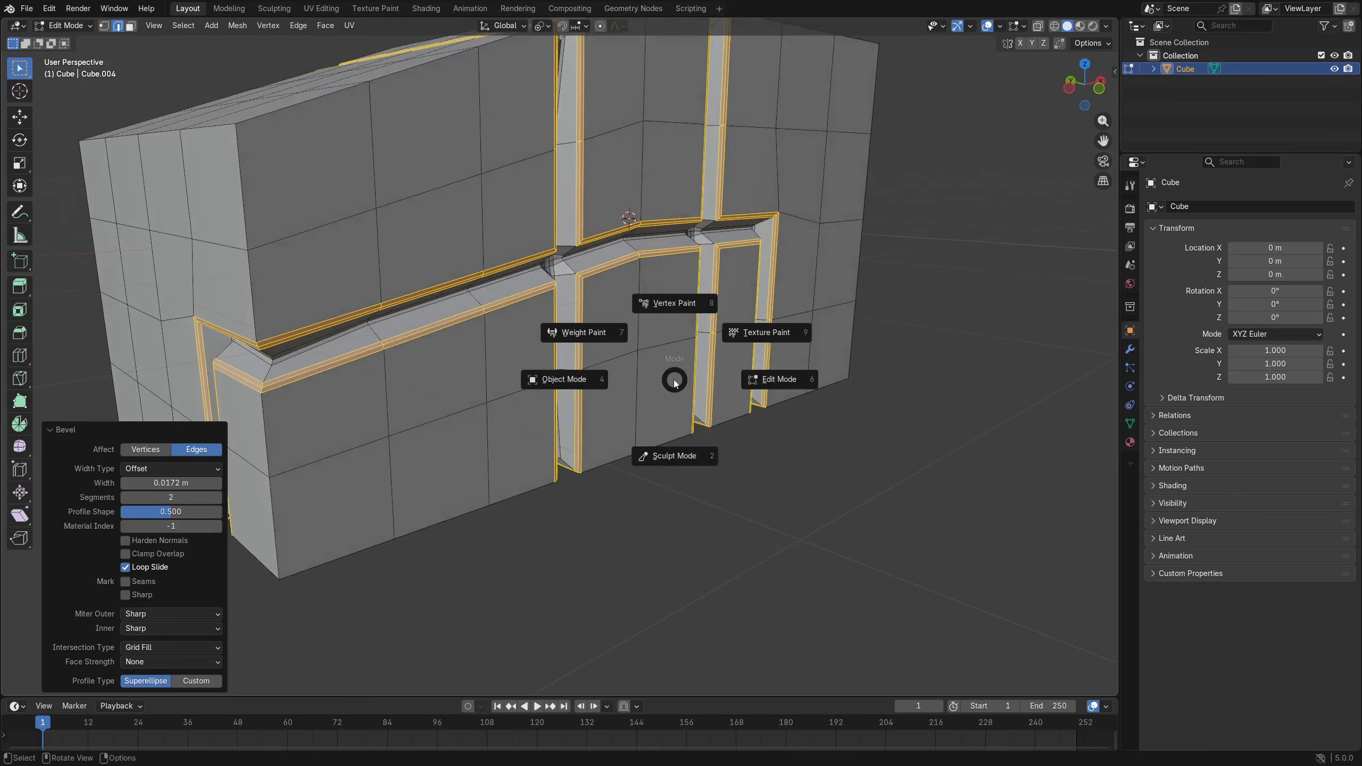
{"action": "key", "text": "Escape"}
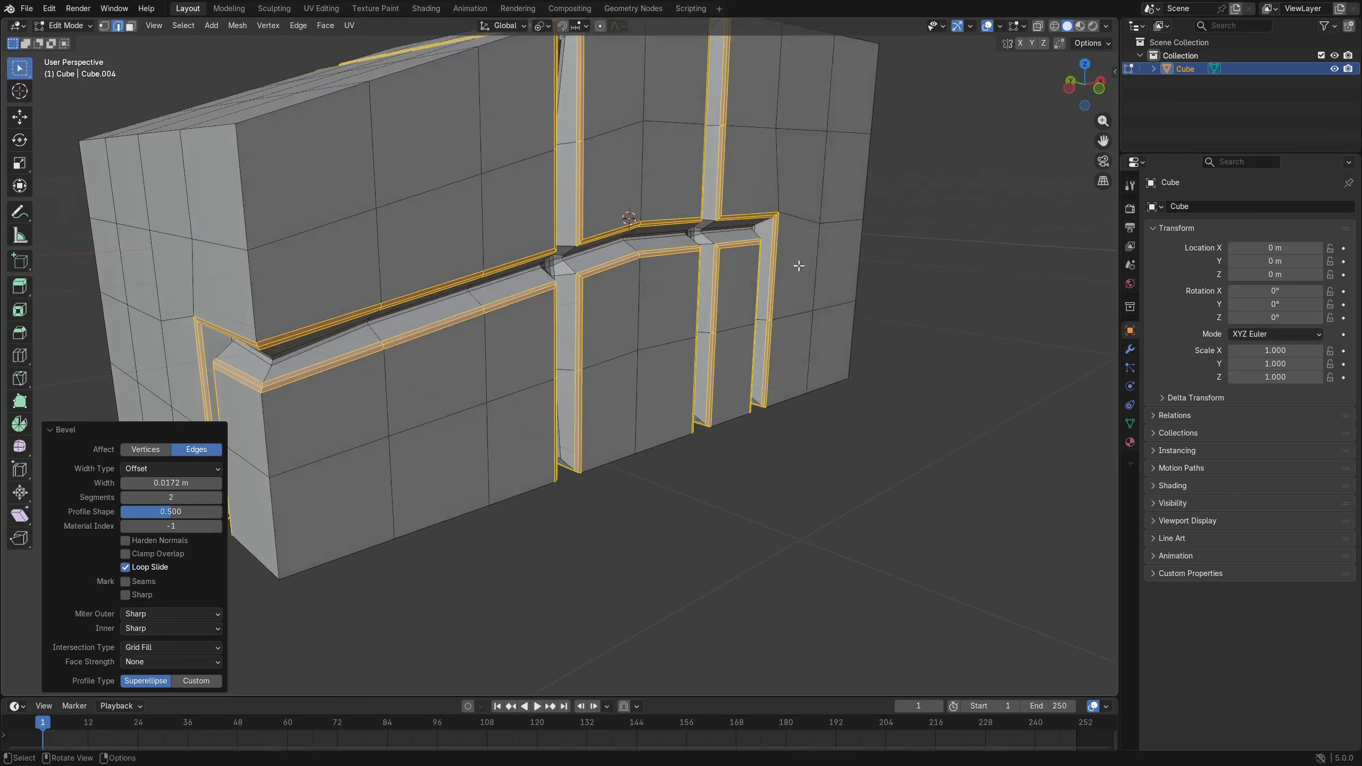
{"action": "middle_click_drag", "start_coordinate": [703, 355], "coordinate": [615, 328]}
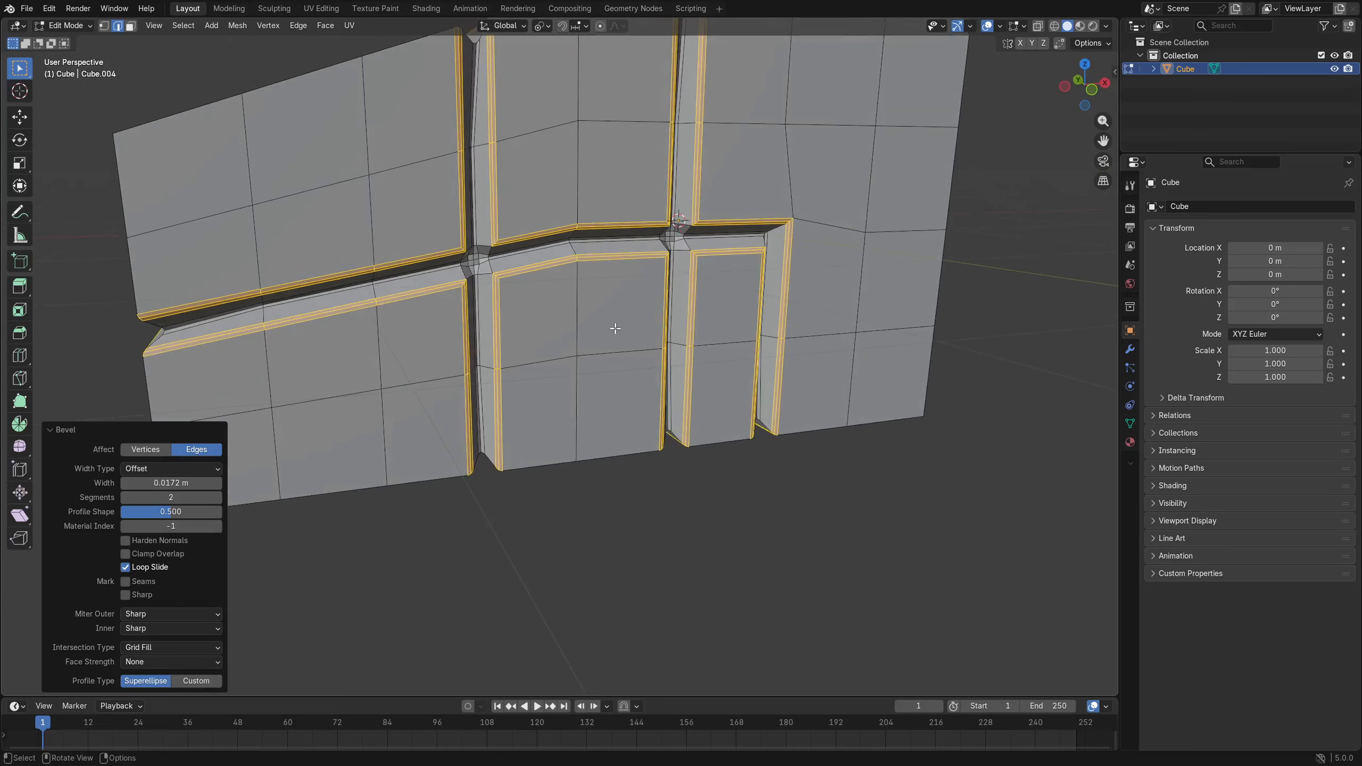
Switch the cube from Edit Mode to Object Mode.
{"action": "key", "text": "ctrl+Tab"}
{"action": "left_click", "coordinate": [475, 329]}
{"action": "middle_click_drag", "start_coordinate": [475, 329], "coordinate": [530, 341]}
Try smoothing the grooved cube with a level 2 subdivision, inspect the grooves, and undo it.
{"action": "key", "text": "ctrl+2"}
{"action": "scroll", "coordinate": [434, 273], "scroll_direction": "up", "scroll_amount": 4}
{"action": "scroll", "coordinate": [432, 270], "scroll_direction": "down", "scroll_amount": 1}
{"action": "middle_click_drag", "start_coordinate": [432, 270], "coordinate": [466, 305], "text": "shift"}
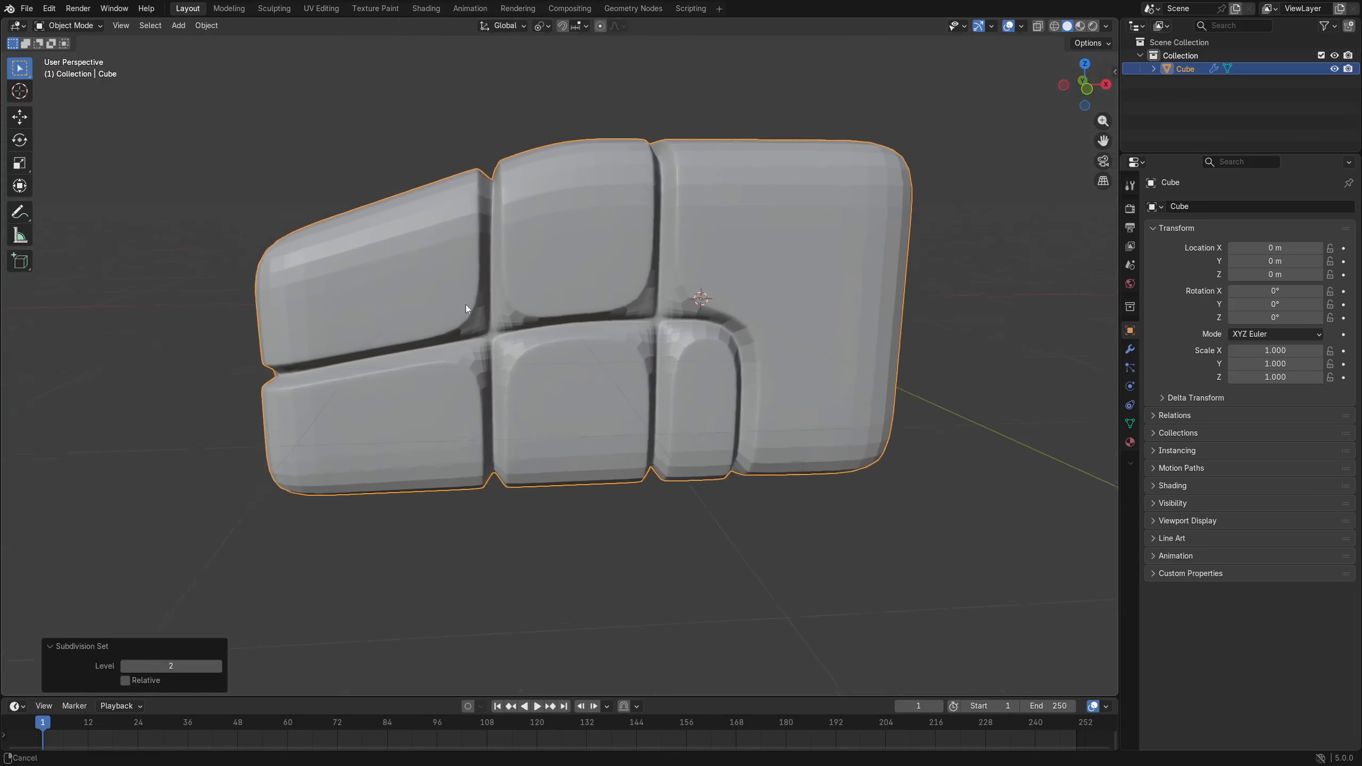
{"action": "scroll", "coordinate": [466, 305], "scroll_direction": "up", "scroll_amount": 2}
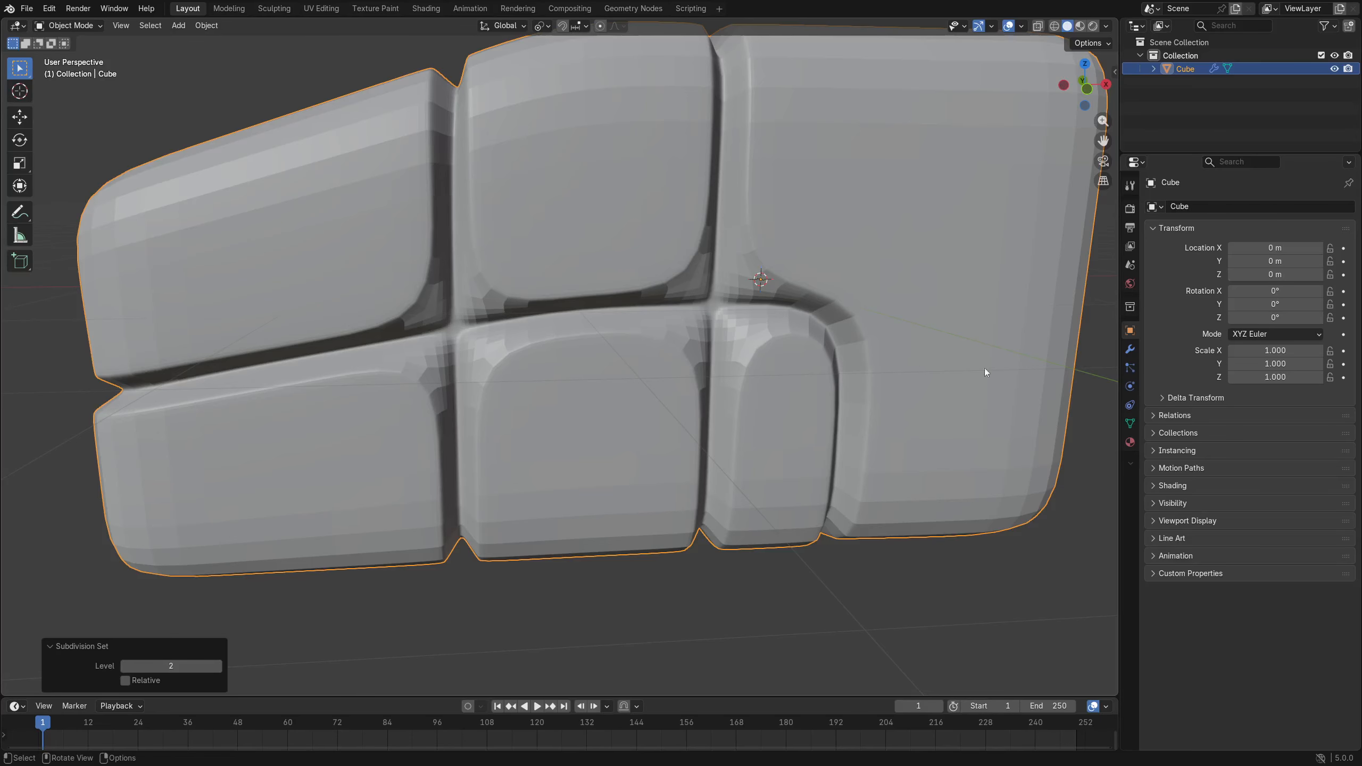
{"action": "key", "text": "ctrl+z"}
{"action": "scroll", "coordinate": [546, 384], "scroll_direction": "down", "scroll_amount": 4}
{"action": "middle_click_drag", "start_coordinate": [534, 389], "coordinate": [751, 375]}
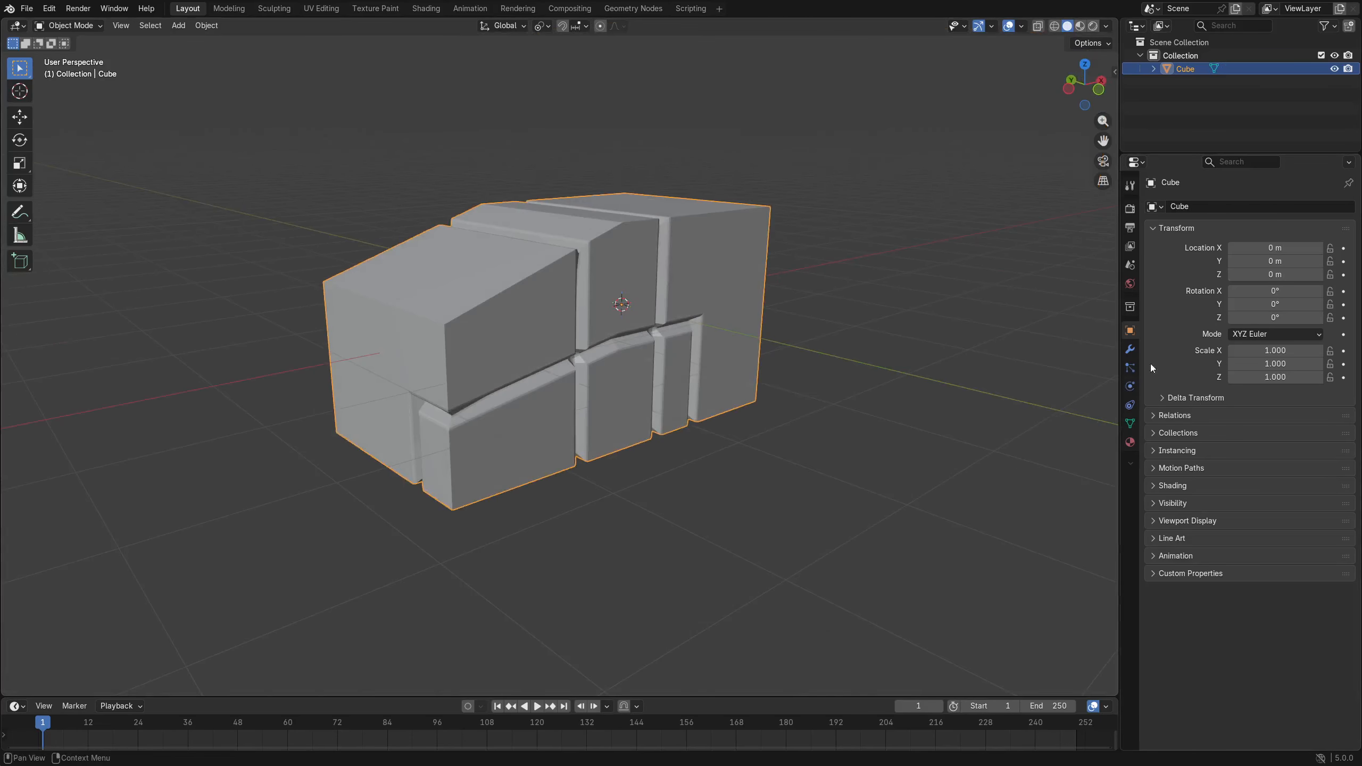
Show the cube's modifiers, try subdivision levels 2 and 3, and remove the Subdivision modifier.
{"action": "left_click", "coordinate": [1129, 349]}
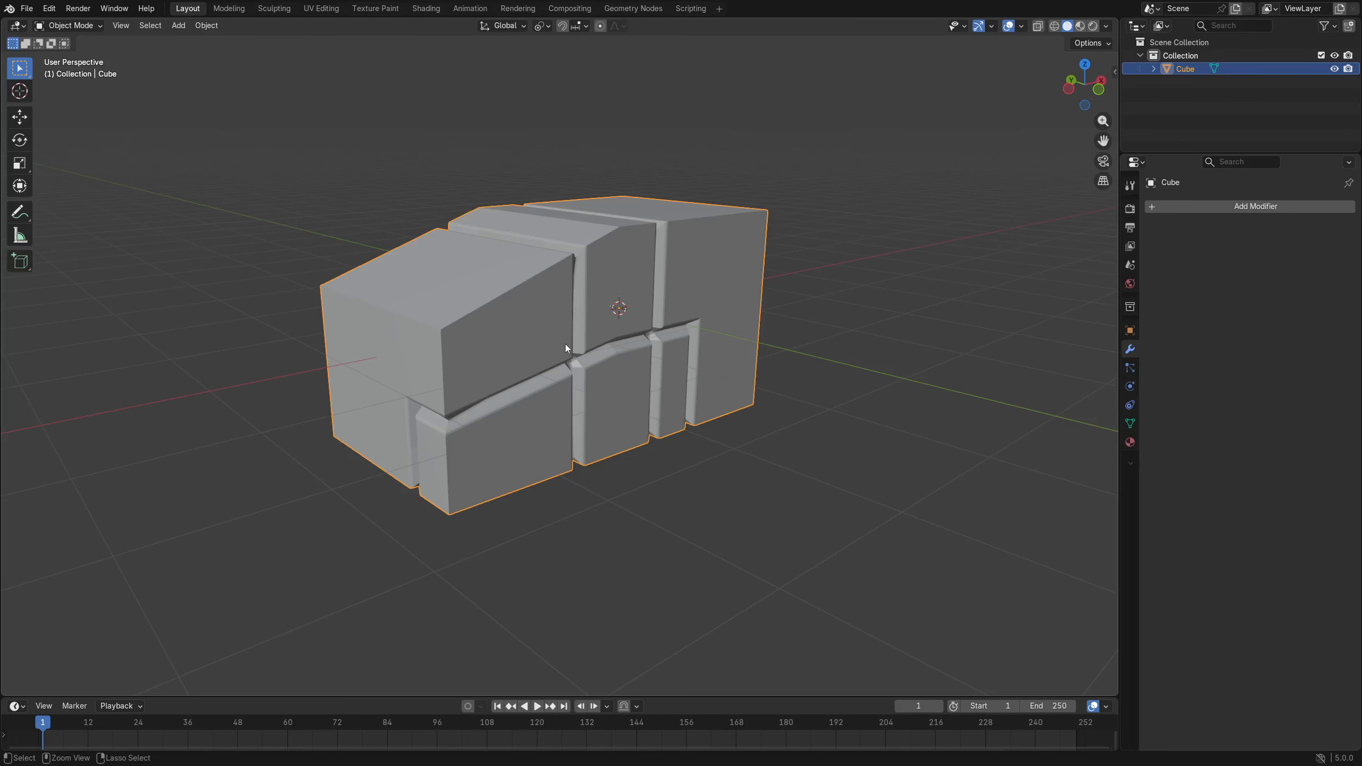
{"action": "key", "text": "ctrl+2"}
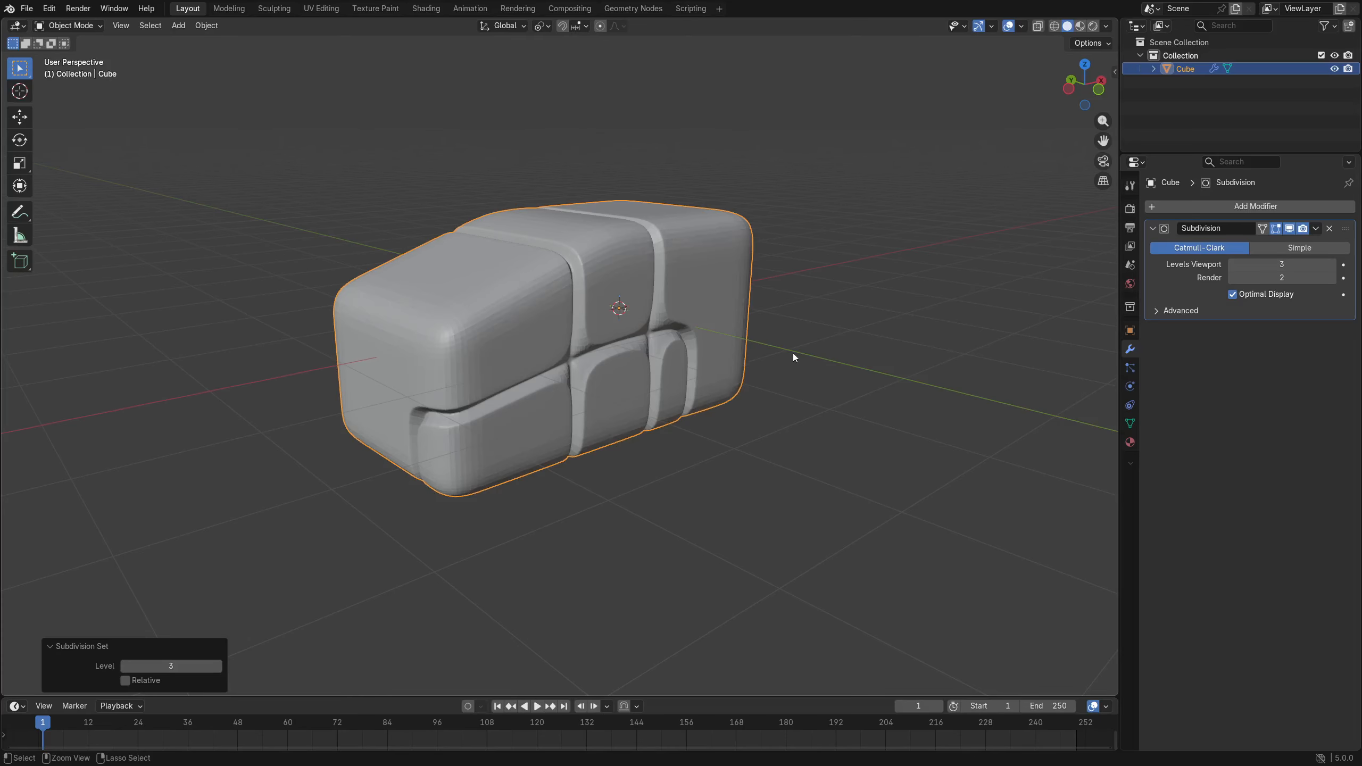
{"action": "key", "text": "ctrl+3"}
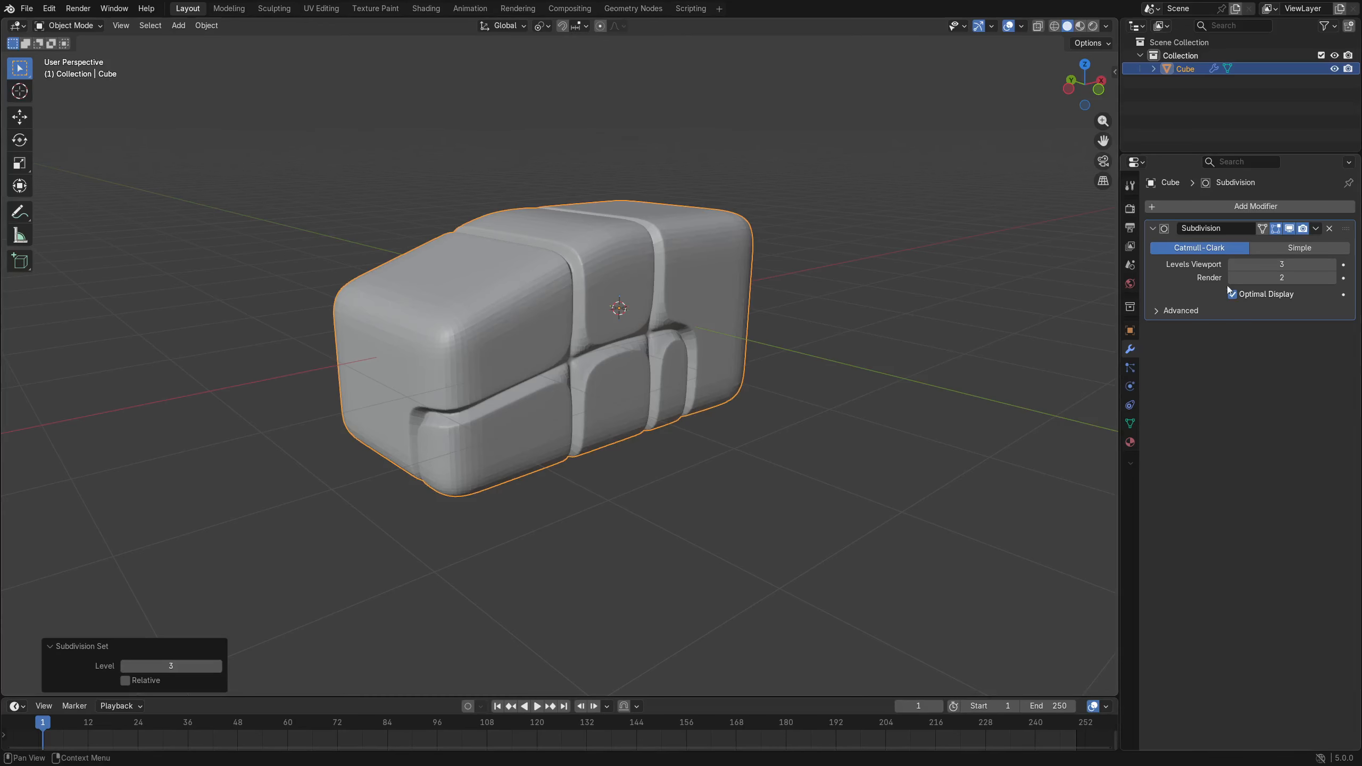
{"action": "left_click", "coordinate": [1330, 229]}
Enter Sculpt Mode and add a Multires subdivision at level 3 to the cube.
{"action": "key", "text": "ctrl+Tab"}
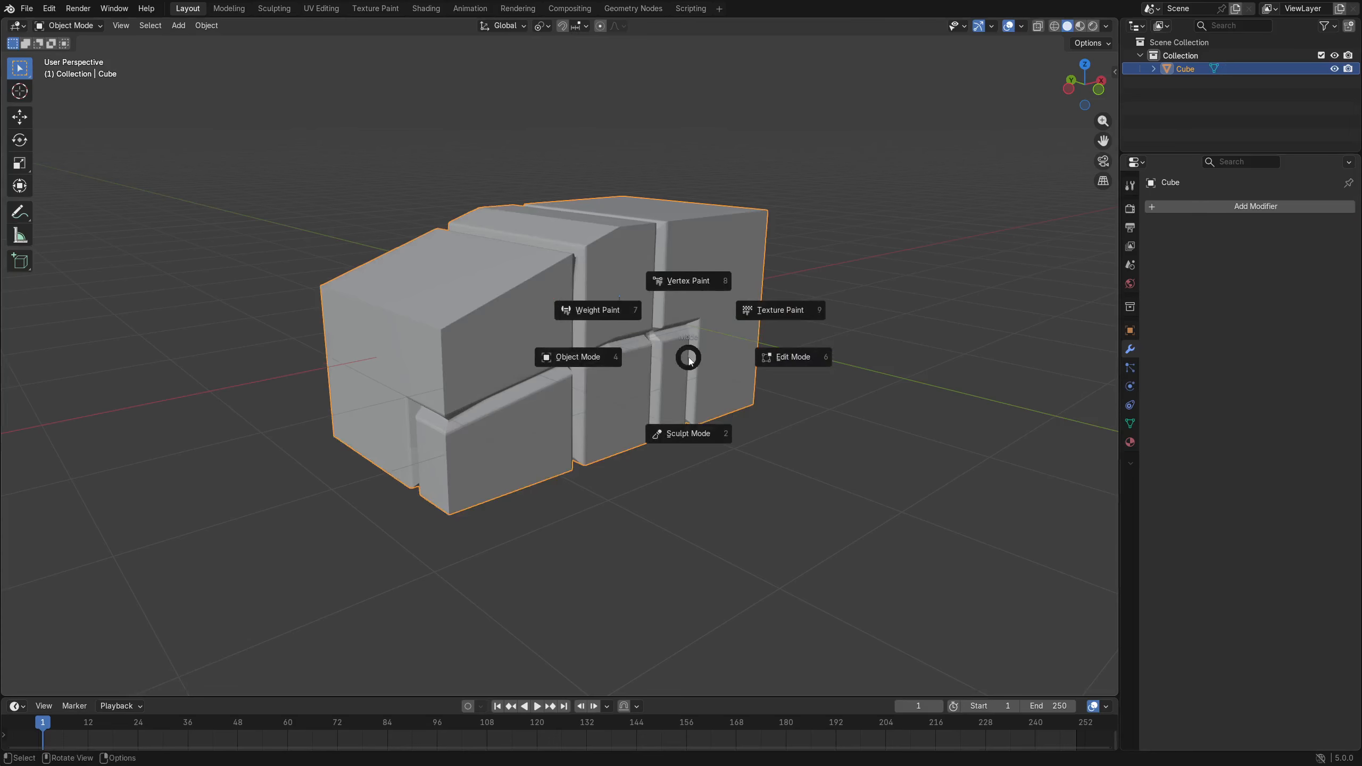
{"action": "left_click", "coordinate": [685, 433]}
{"action": "key", "text": "ctrl+2"}
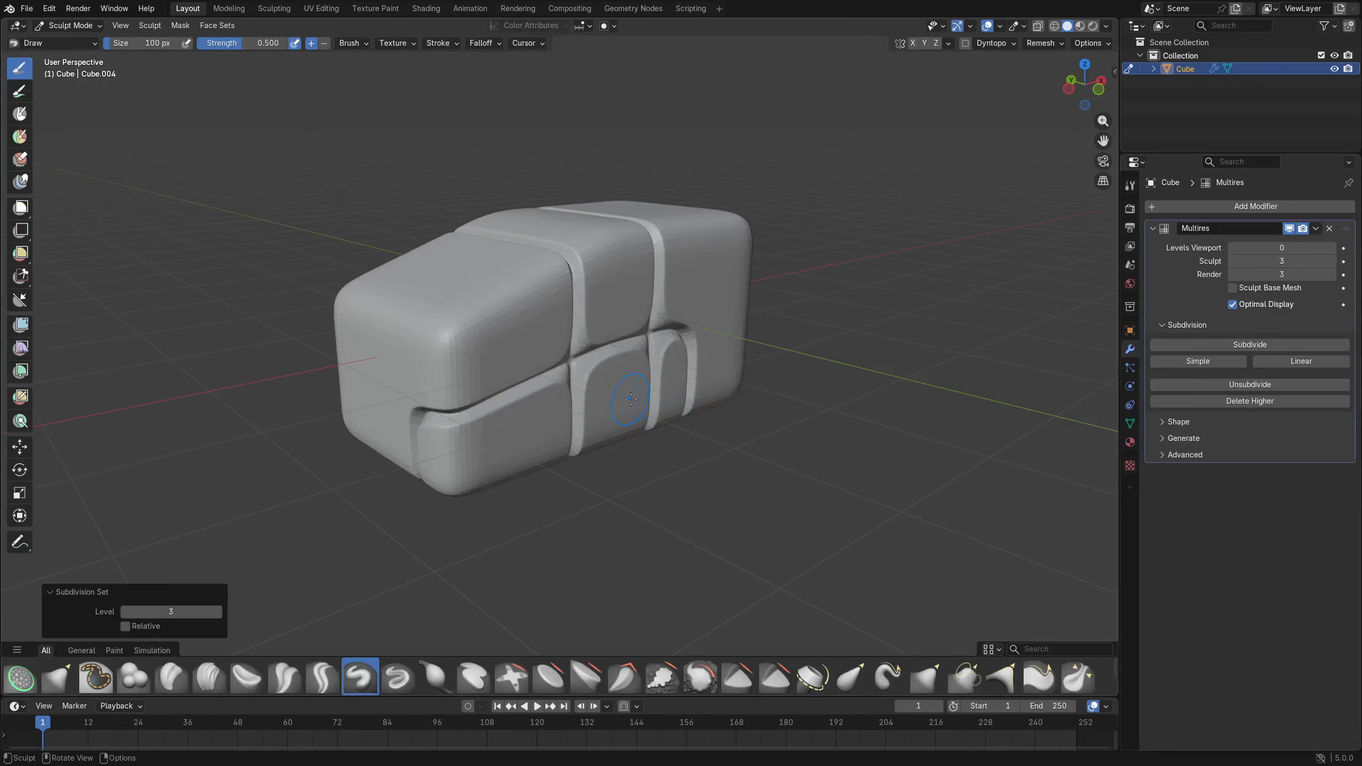
Try the Multires modifier at viewport level 2 in Object Mode, and remove the modifier.
{"action": "key", "text": "ctrl+Tab"}
{"action": "left_click", "coordinate": [554, 404]}
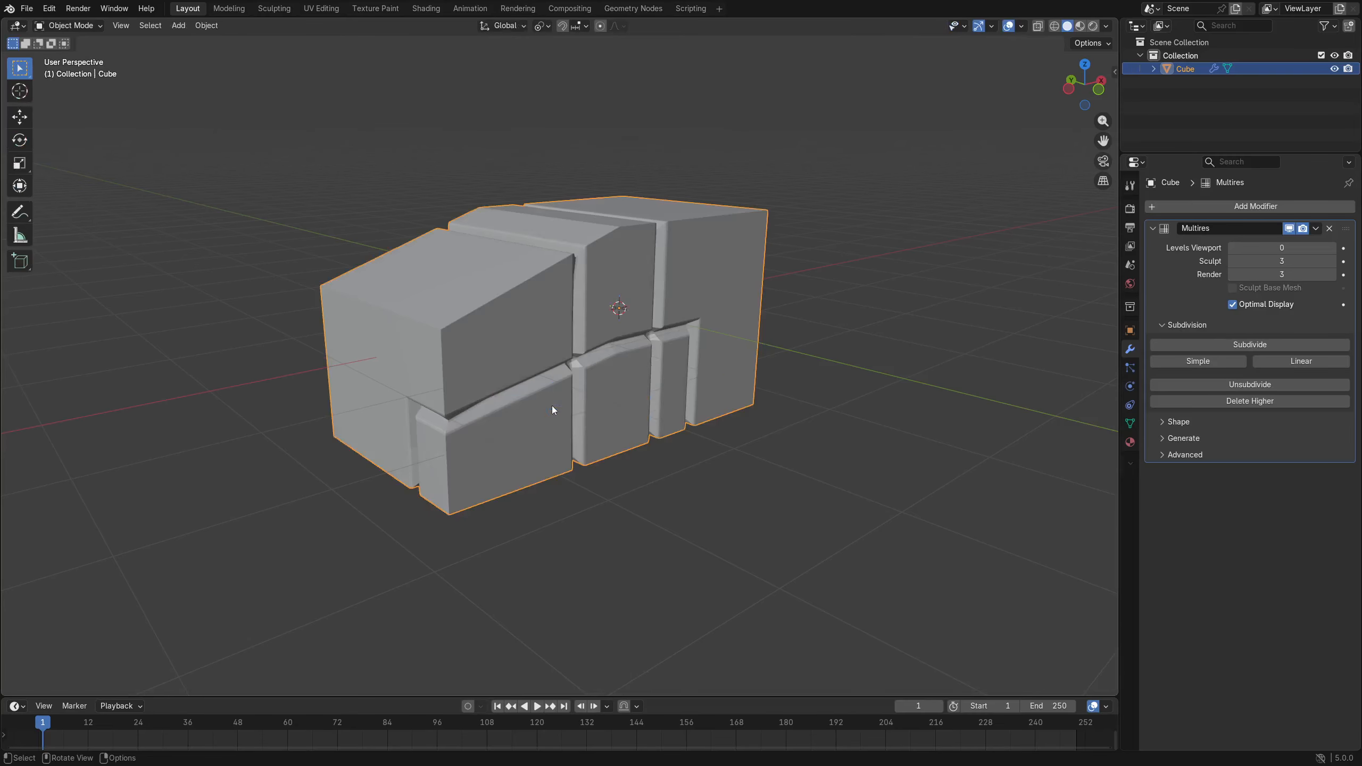
{"action": "key", "text": "ctrl+2"}
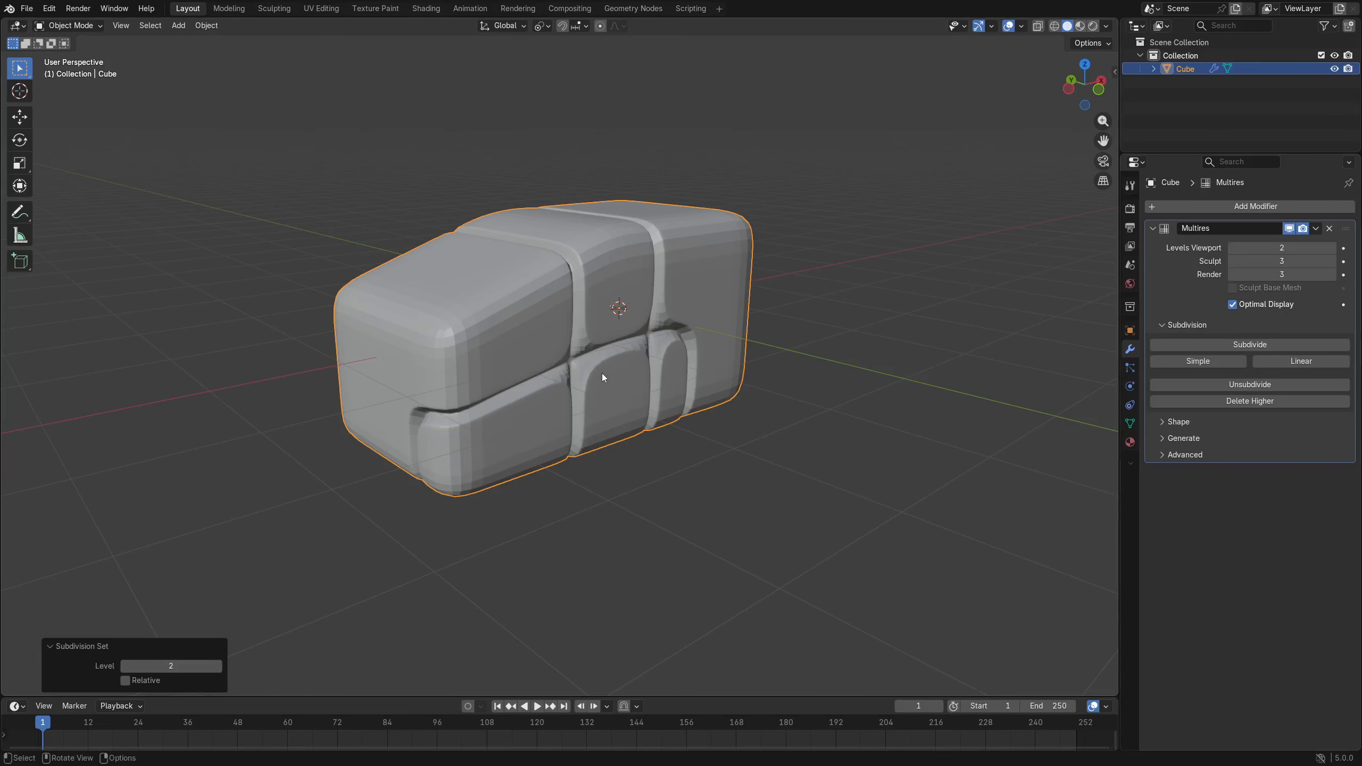
{"action": "middle_click_drag", "start_coordinate": [602, 373], "coordinate": [611, 405]}
{"action": "key", "text": "ctrl+Tab"}
{"action": "key", "text": "Escape"}
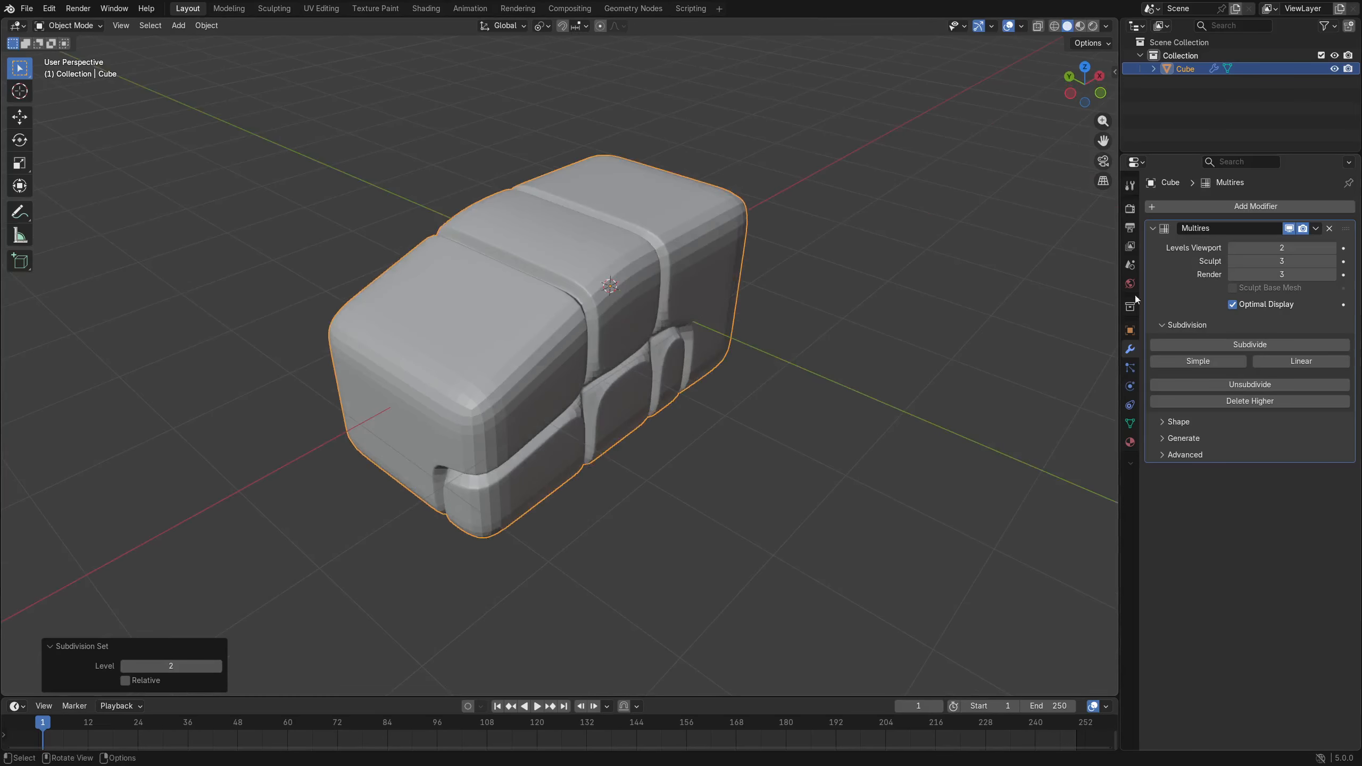
{"action": "left_click", "coordinate": [1331, 230]}
{"action": "middle_click_drag", "start_coordinate": [553, 466], "coordinate": [612, 406]}
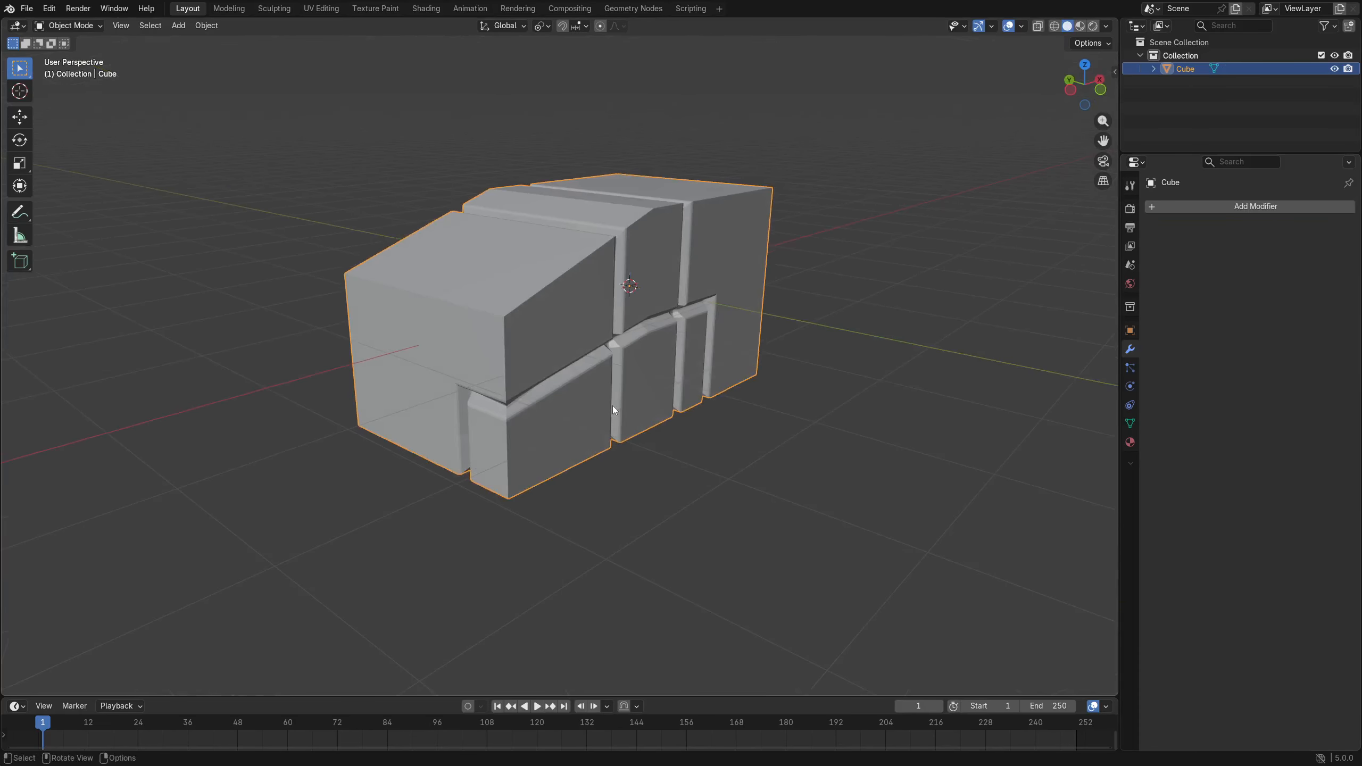
Deselect the cube and make room for viewing the area in front of it.
{"action": "left_click", "coordinate": [697, 464]}
{"action": "scroll", "coordinate": [696, 464], "scroll_direction": "down", "scroll_amount": 2}
{"action": "middle_click_drag", "start_coordinate": [585, 427], "coordinate": [548, 356], "text": "shift"}
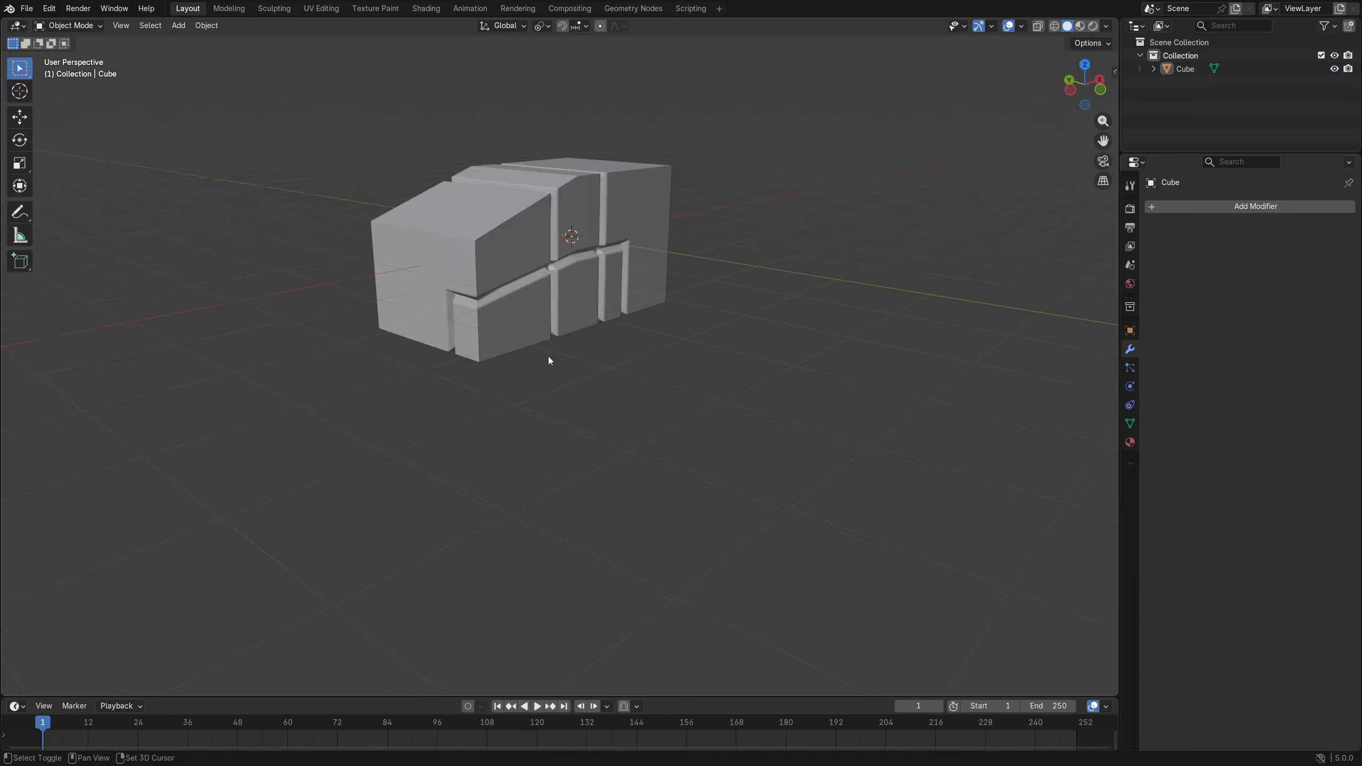
Add a plane to the scene and scale it up about 12.2 times as a ground surface.
{"action": "key", "text": "shift+a"}
{"action": "mouse_move", "coordinate": [520, 336]}
{"action": "left_click", "coordinate": [615, 335]}
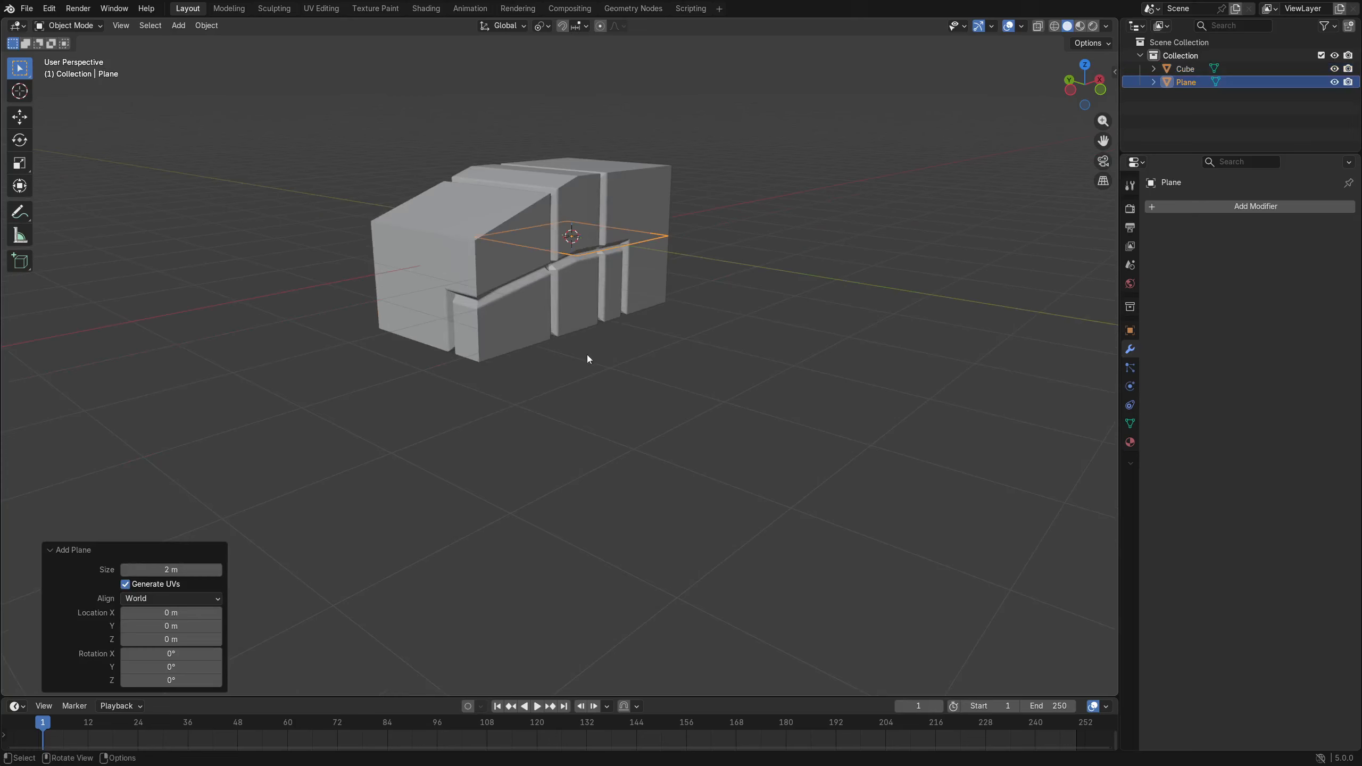
{"action": "key", "text": "s"}
{"action": "left_click", "coordinate": [837, 524]}
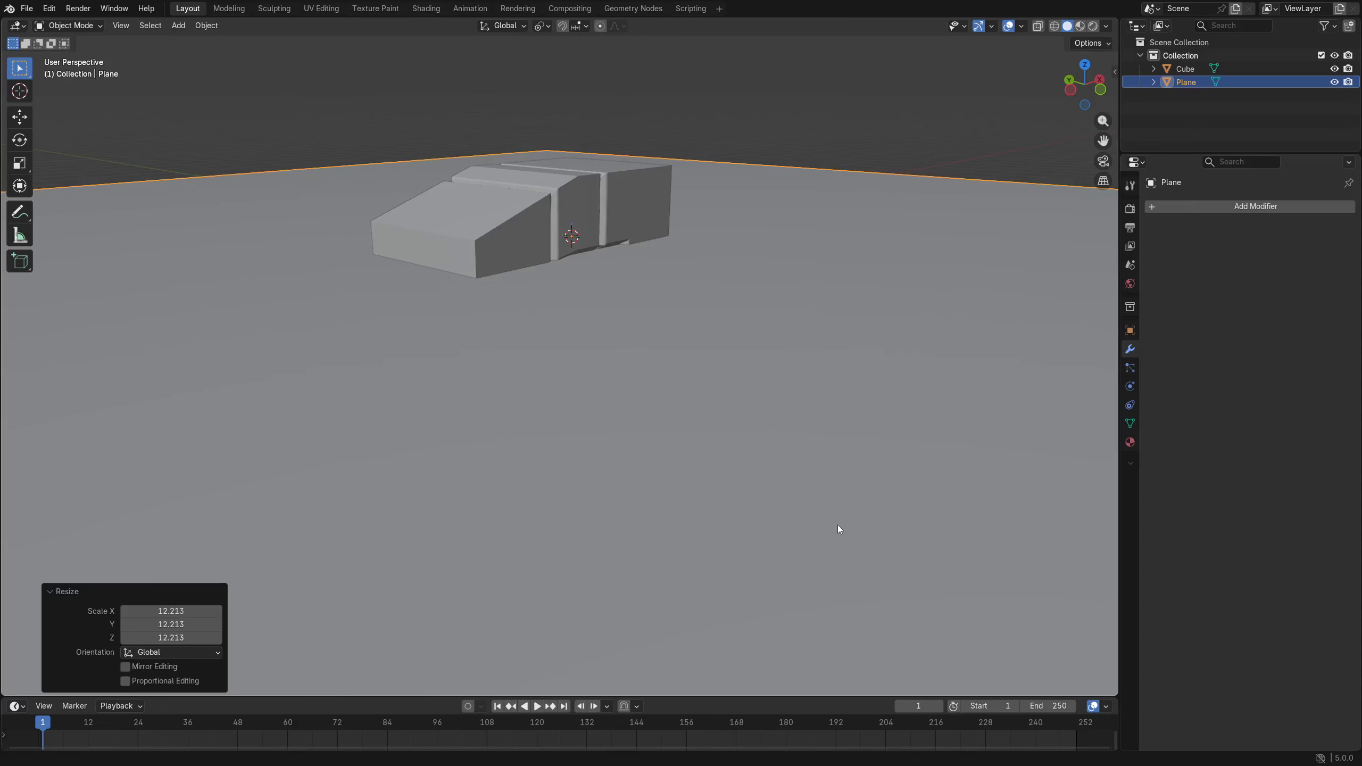
Lower the plane about 1.05 m along the Z axis to the base of the grooved cube.
{"action": "scroll", "coordinate": [663, 353], "scroll_direction": "down", "scroll_amount": 2}
{"action": "key", "text": "g"}
{"action": "key", "text": "z"}
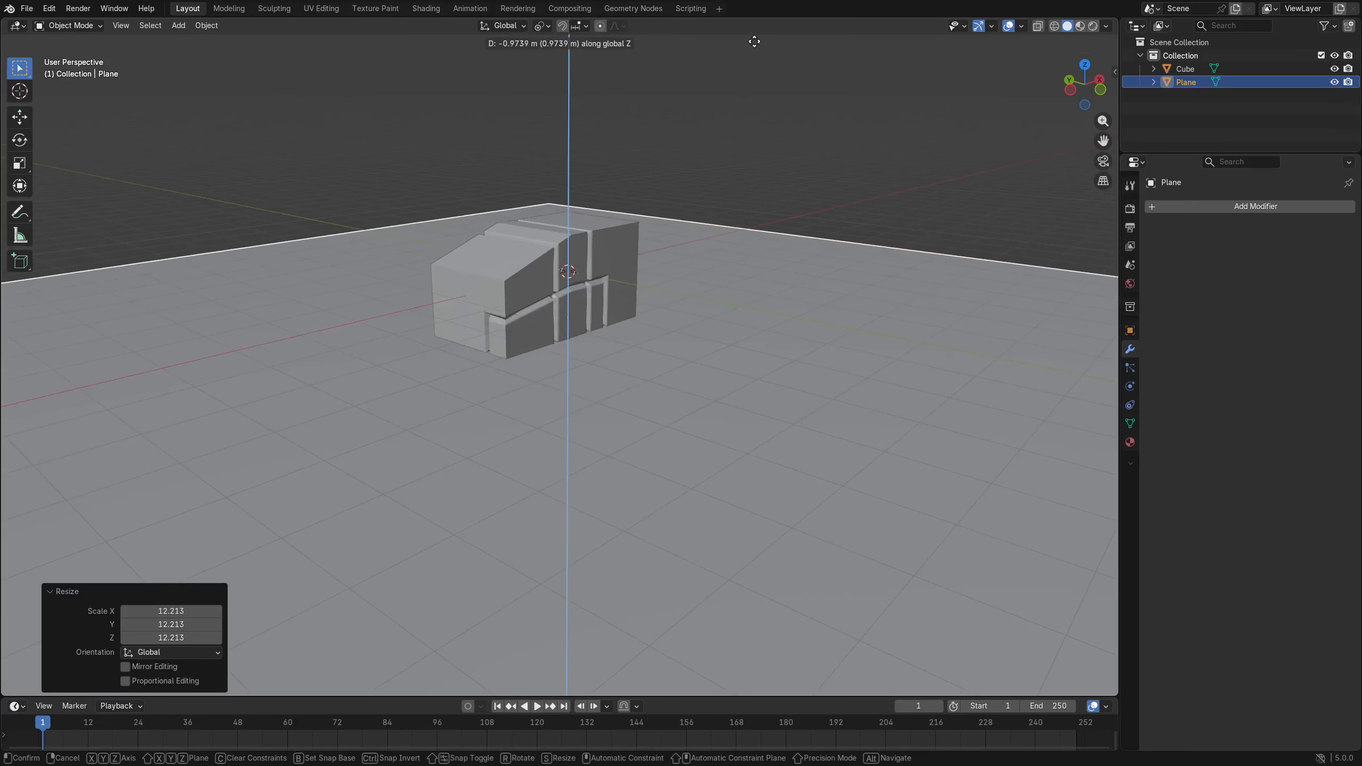
{"action": "left_click", "coordinate": [772, 79]}
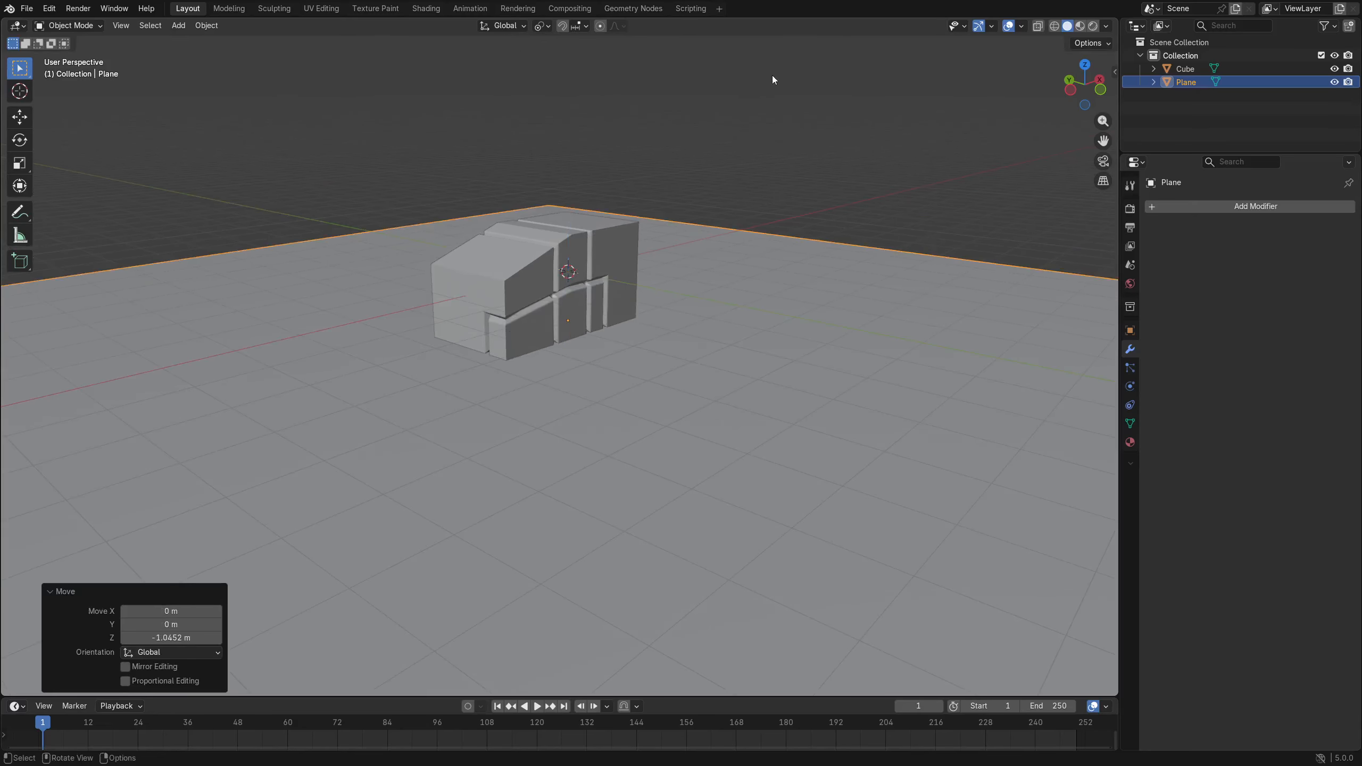
Hide the floor grid and the X and Y axis lines in the viewport overlays, and deselect the plane.
{"action": "left_click", "coordinate": [1021, 26]}
{"action": "left_click", "coordinate": [997, 89]}
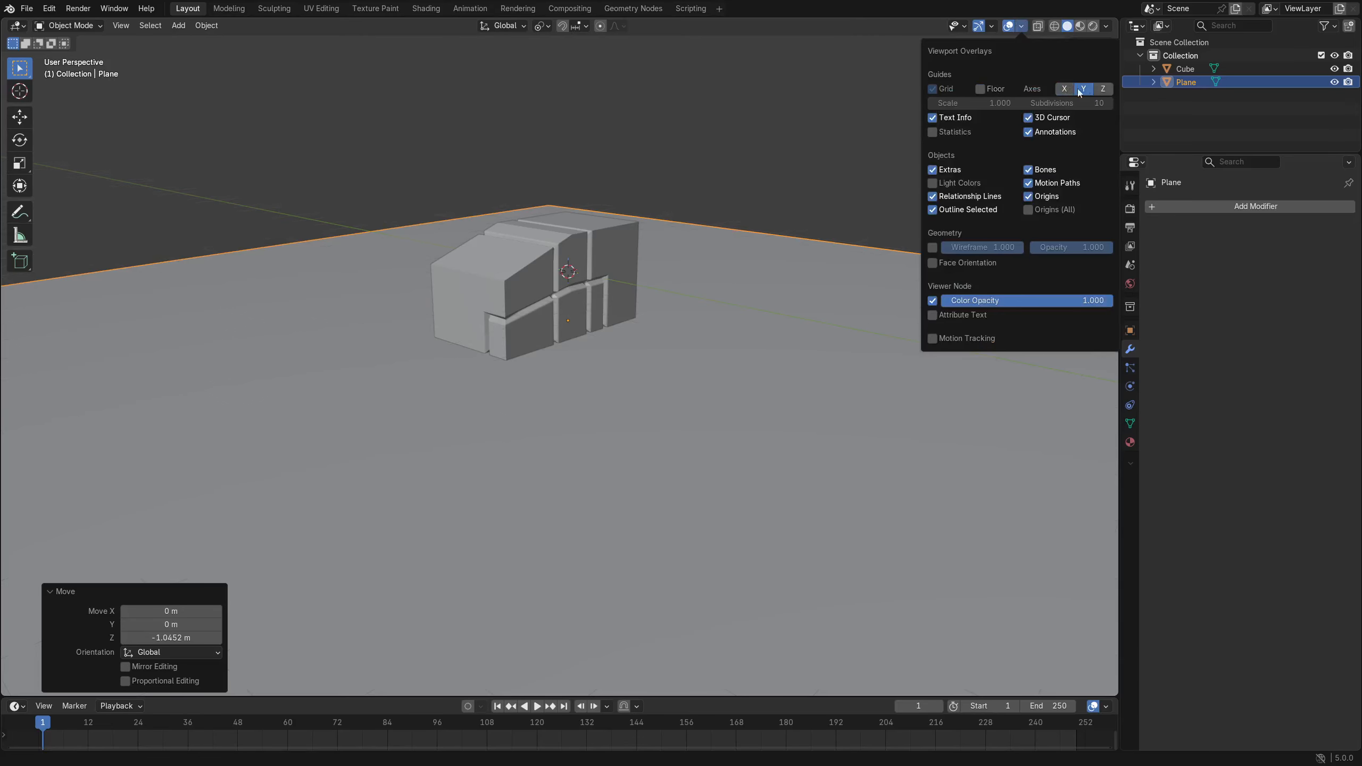
{"action": "left_click", "coordinate": [734, 171]}
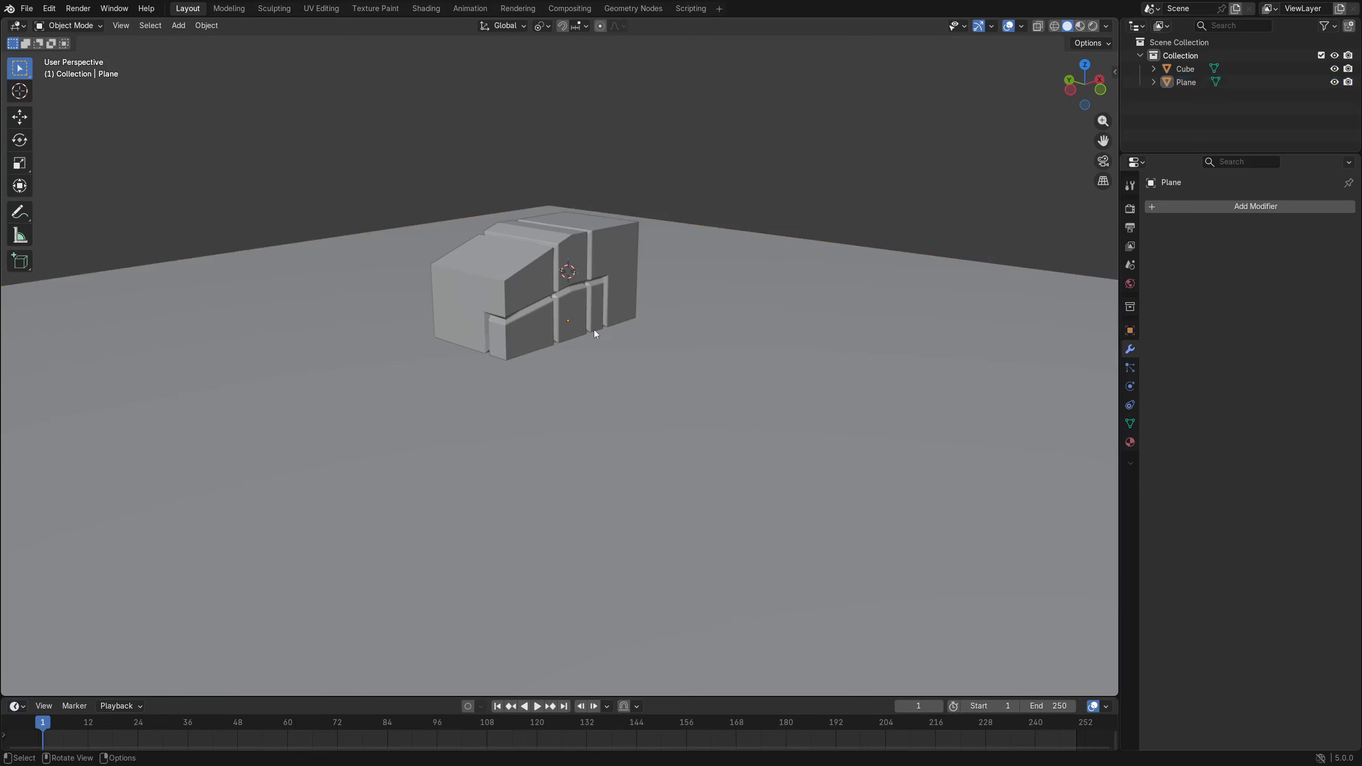
{"action": "key", "text": "w"}
{"action": "middle_click_drag", "start_coordinate": [610, 337], "coordinate": [618, 372]}
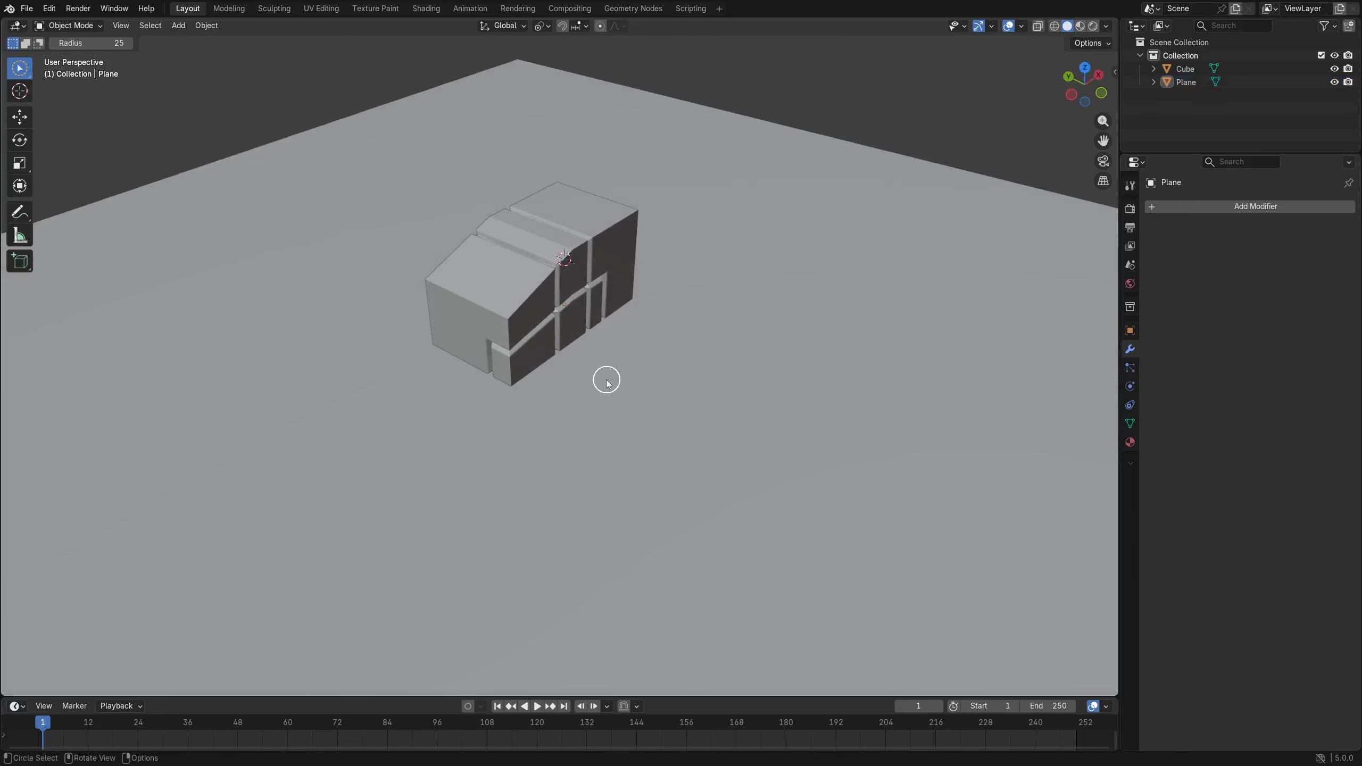
{"action": "left_click", "coordinate": [20, 69]}
{"action": "left_click", "coordinate": [80, 100]}
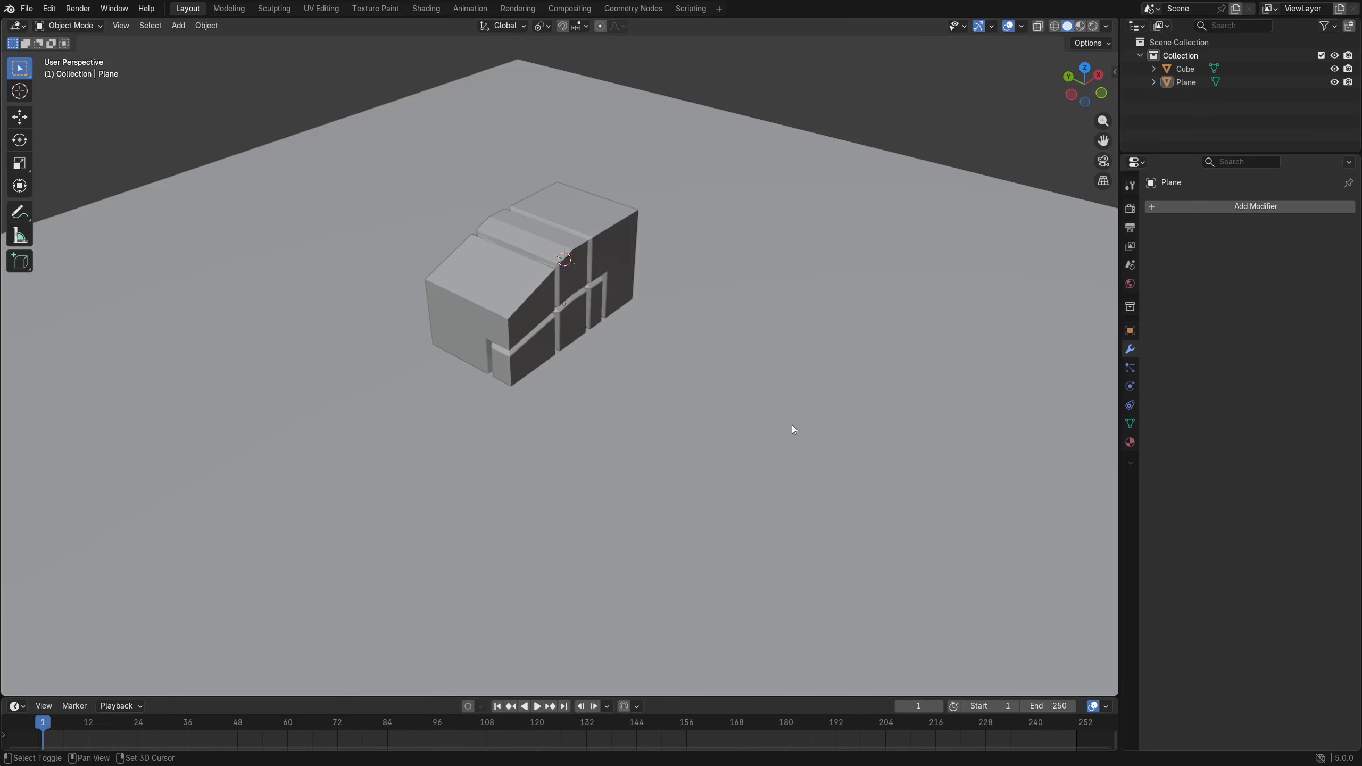
Place the 3D cursor on the ground plane beside the grooved cube and add a new cube there.
{"action": "middle_click_drag", "start_coordinate": [791, 425], "coordinate": [650, 368], "text": "shift"}
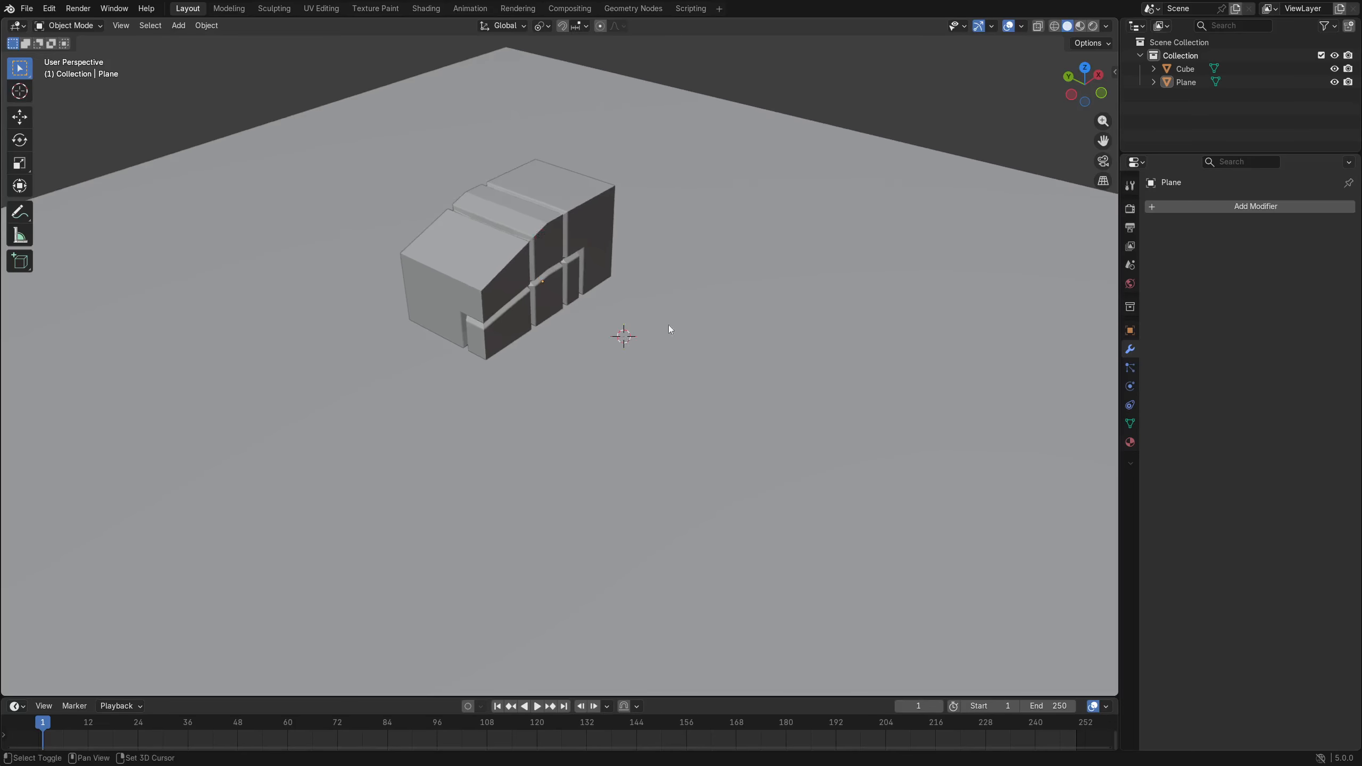
{"action": "right_click", "coordinate": [686, 293], "text": "shift"}
{"action": "right_click", "coordinate": [629, 315], "text": "shift"}
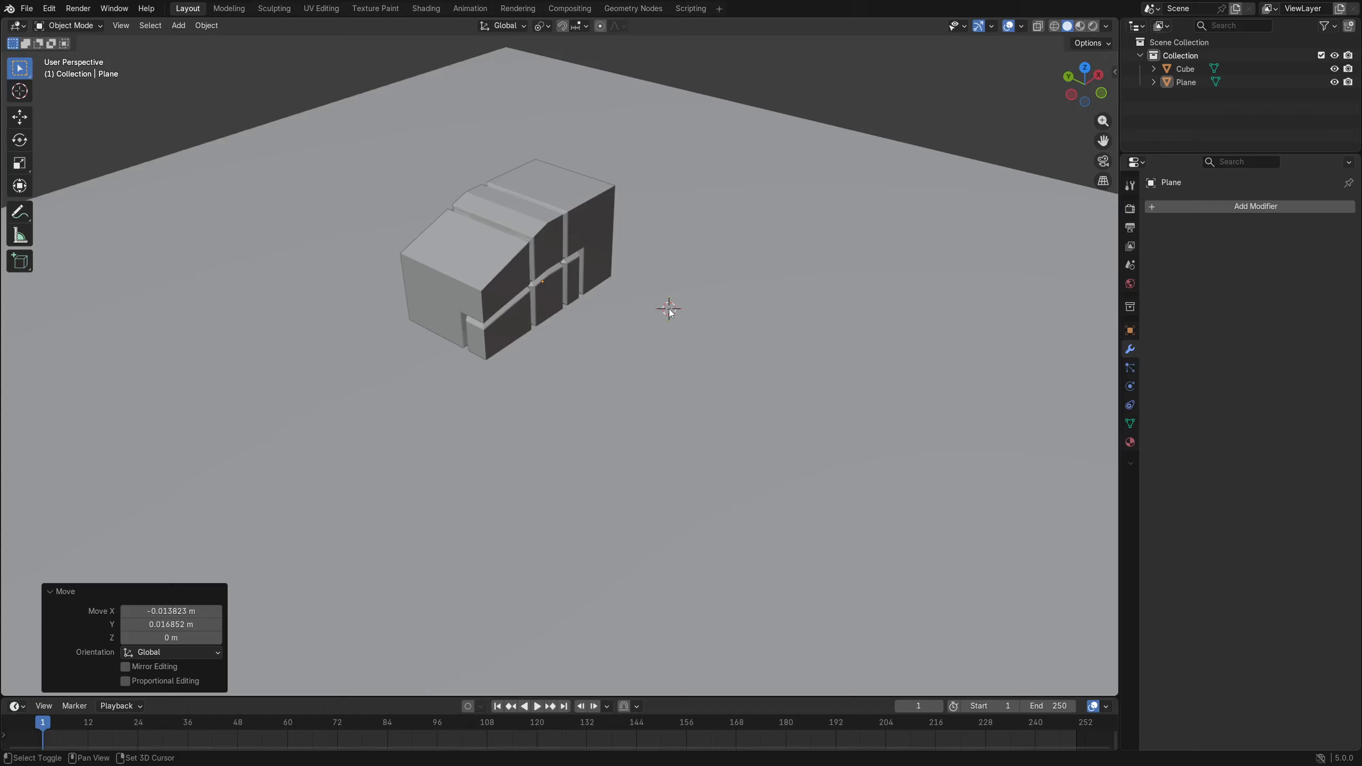
{"action": "key", "text": "shift+a"}
{"action": "mouse_move", "coordinate": [646, 311]}
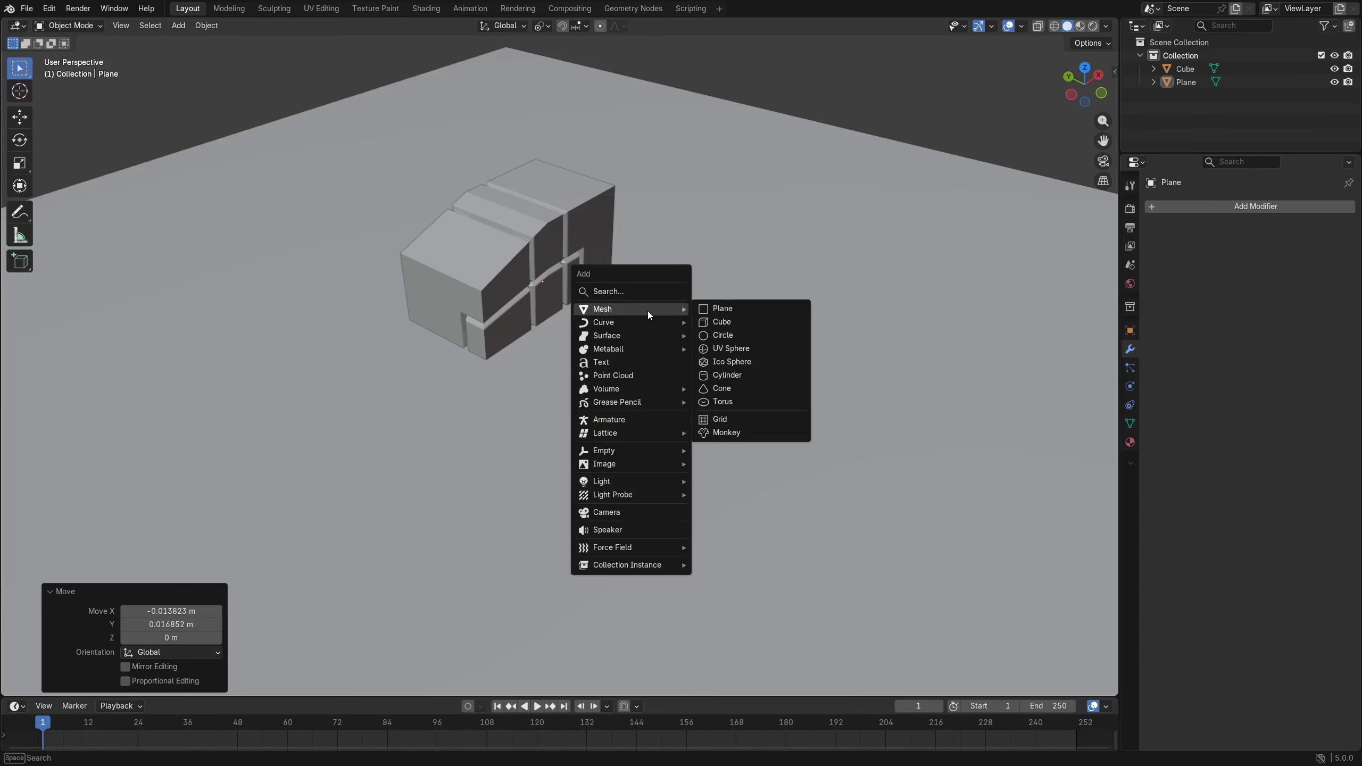
{"action": "left_click", "coordinate": [751, 321]}
In Edit Mode with X-ray on, raise the new cube's bottom face 1 m along Z.
{"action": "key", "text": "Tab"}
{"action": "key", "text": "alt+z"}
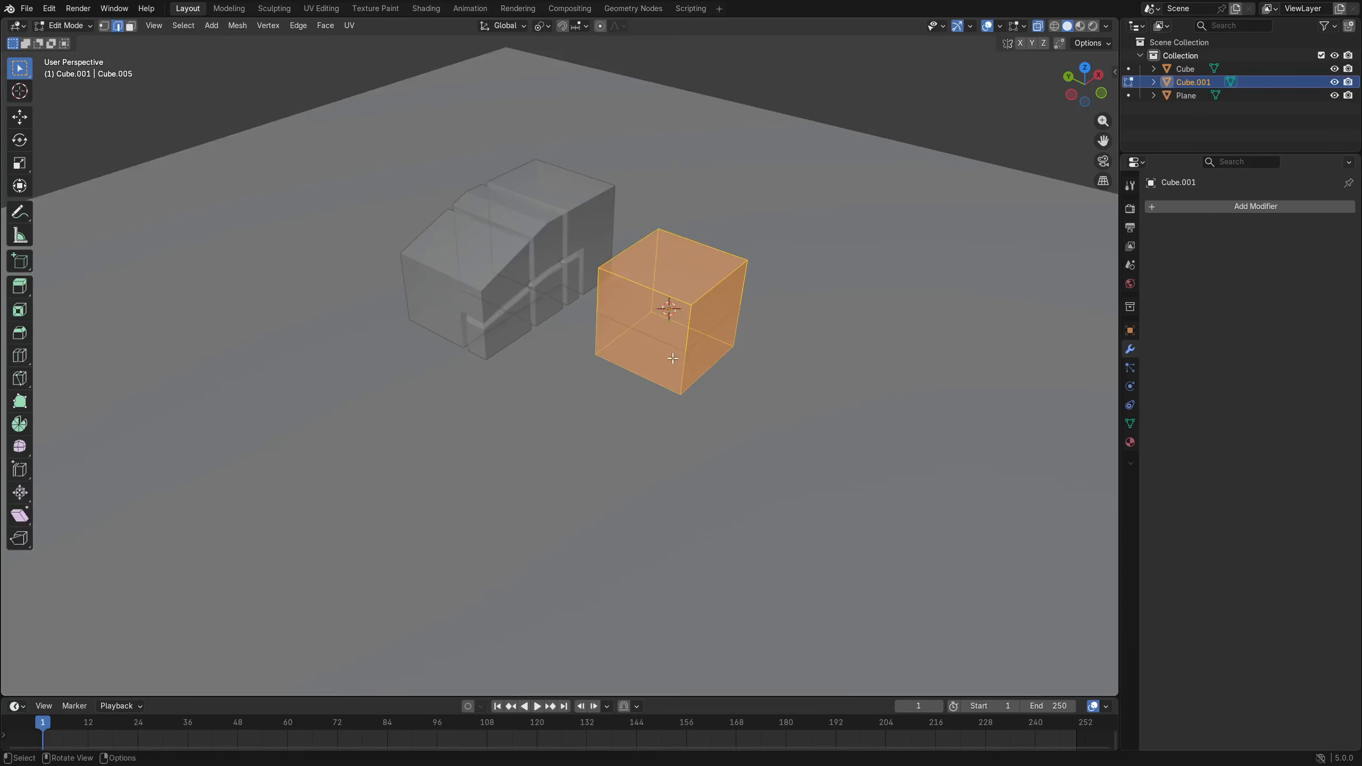
{"action": "left_click", "coordinate": [669, 354]}
{"action": "left_click", "coordinate": [667, 353]}
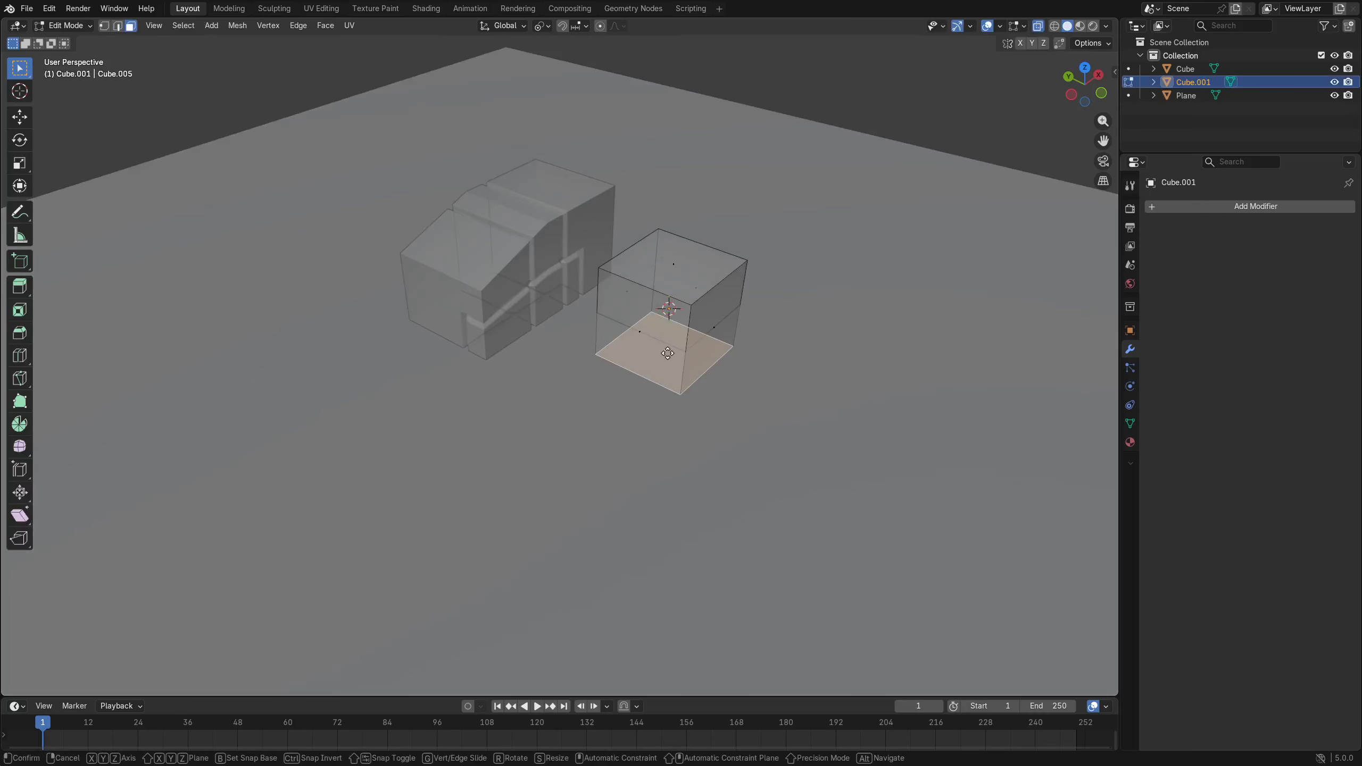
{"action": "key", "text": "g"}
{"action": "key", "text": "z"}
{"action": "left_click", "coordinate": [668, 351]}
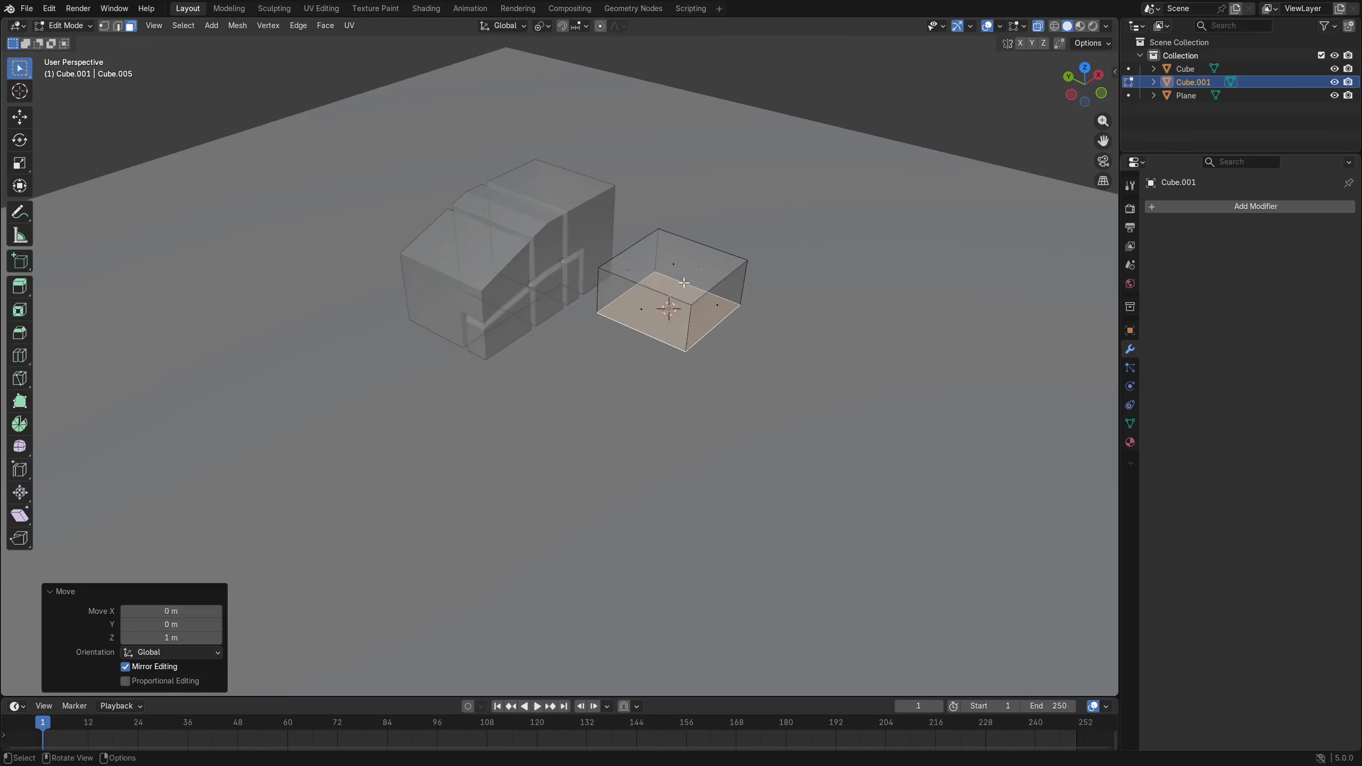
Raise the new cube's top face 1 m along Z, and return to Object Mode with X-ray off.
{"action": "left_click", "coordinate": [682, 285]}
{"action": "type", "text": "gz1"}
{"action": "key", "text": "Return"}
{"action": "middle_click_drag", "start_coordinate": [735, 320], "coordinate": [707, 351], "text": "shift"}
{"action": "key", "text": "alt+z"}
{"action": "key", "text": "ctrl+Tab"}
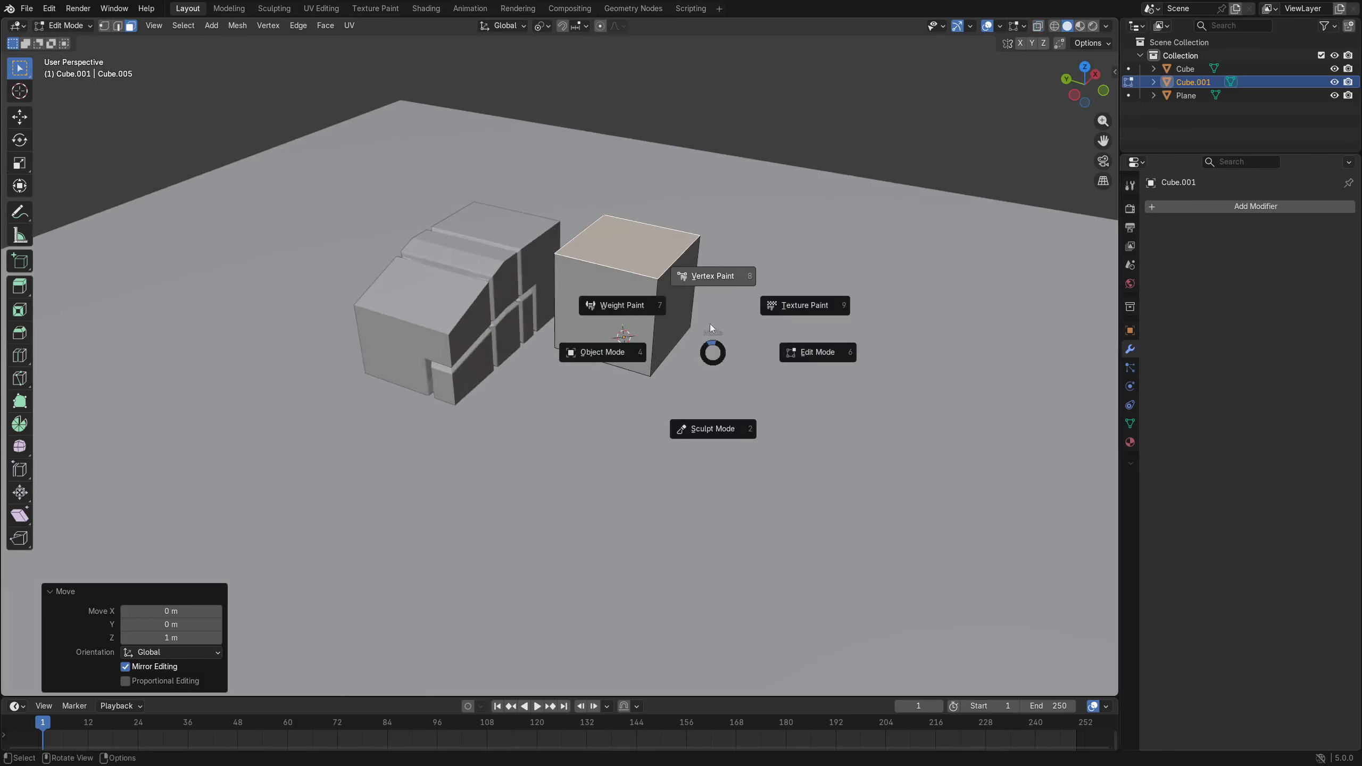
{"action": "left_click", "coordinate": [633, 338]}
Set the new cube's dimensions to 1 m in X, 1 m in Y and 1.8 m in Z.
{"action": "key", "text": "n"}
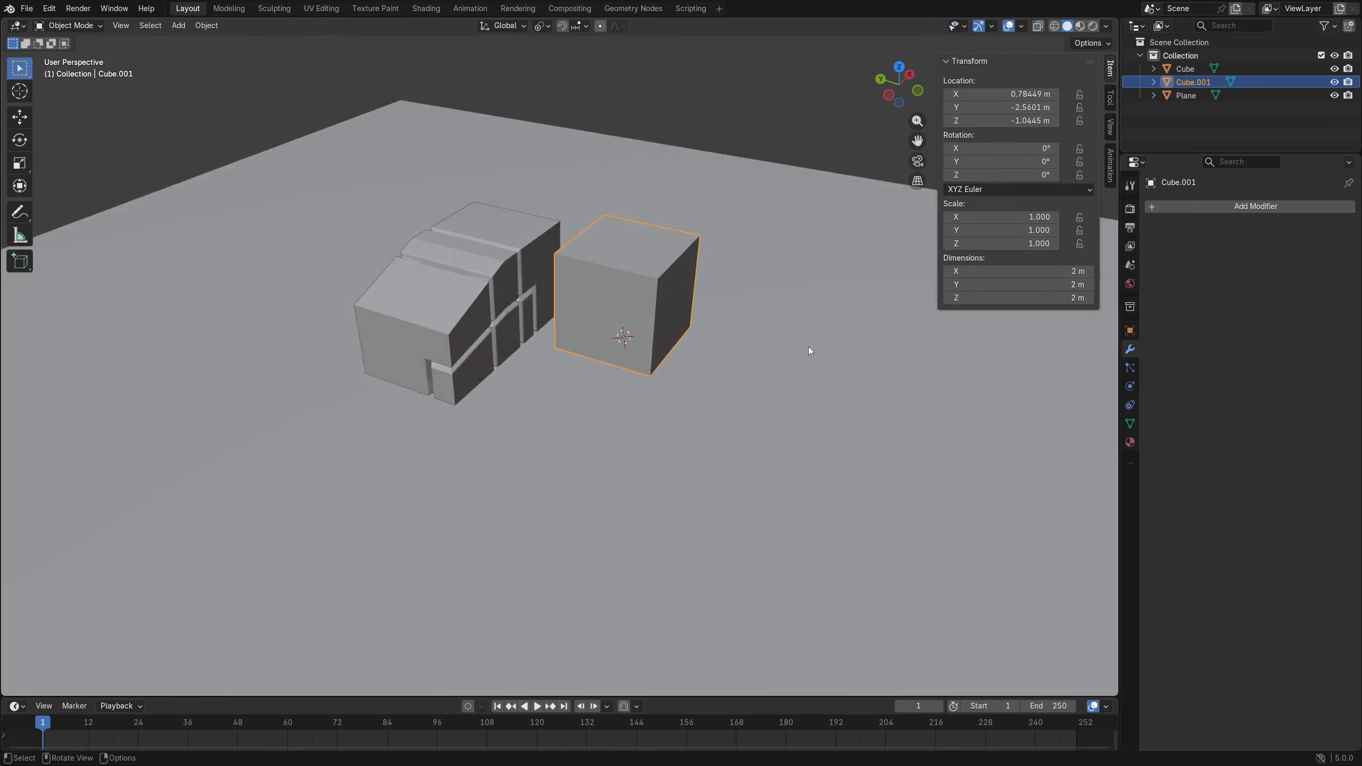
{"action": "left_click", "coordinate": [1051, 271]}
{"action": "type", "text": "1"}
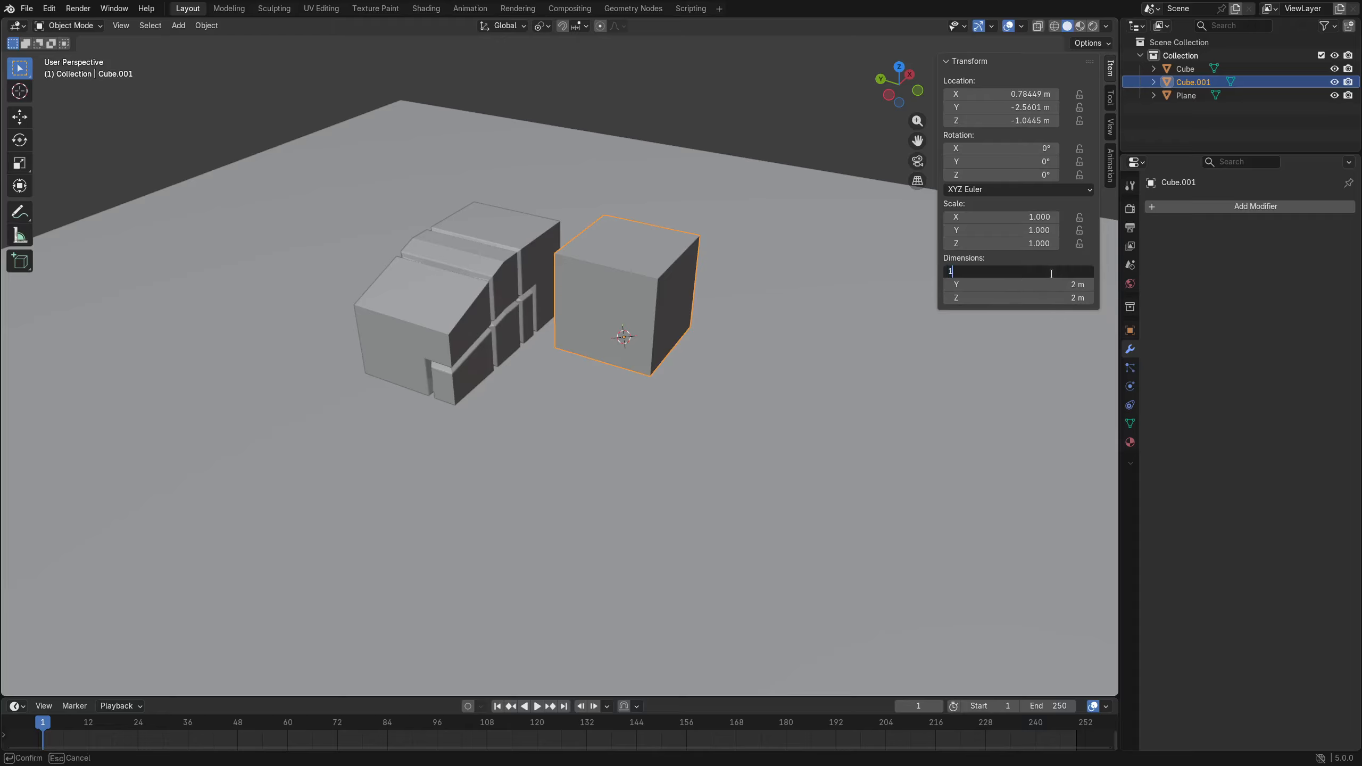
{"action": "key", "text": "Tab"}
{"action": "type", "text": "1"}
{"action": "key", "text": "Tab"}
{"action": "type", "text": "1"}
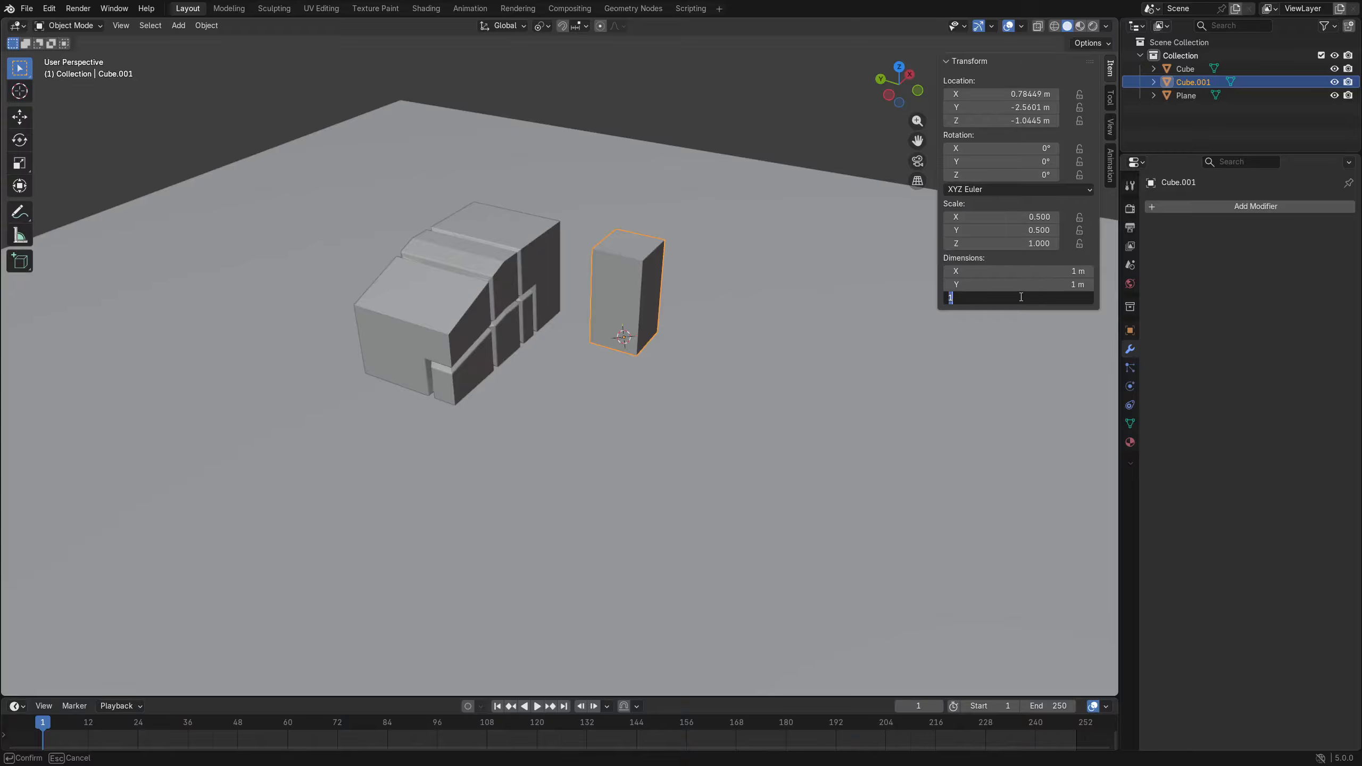
{"action": "key", "text": "Return"}
{"action": "left_click", "coordinate": [1031, 296]}
{"action": "key", "text": "Return"}
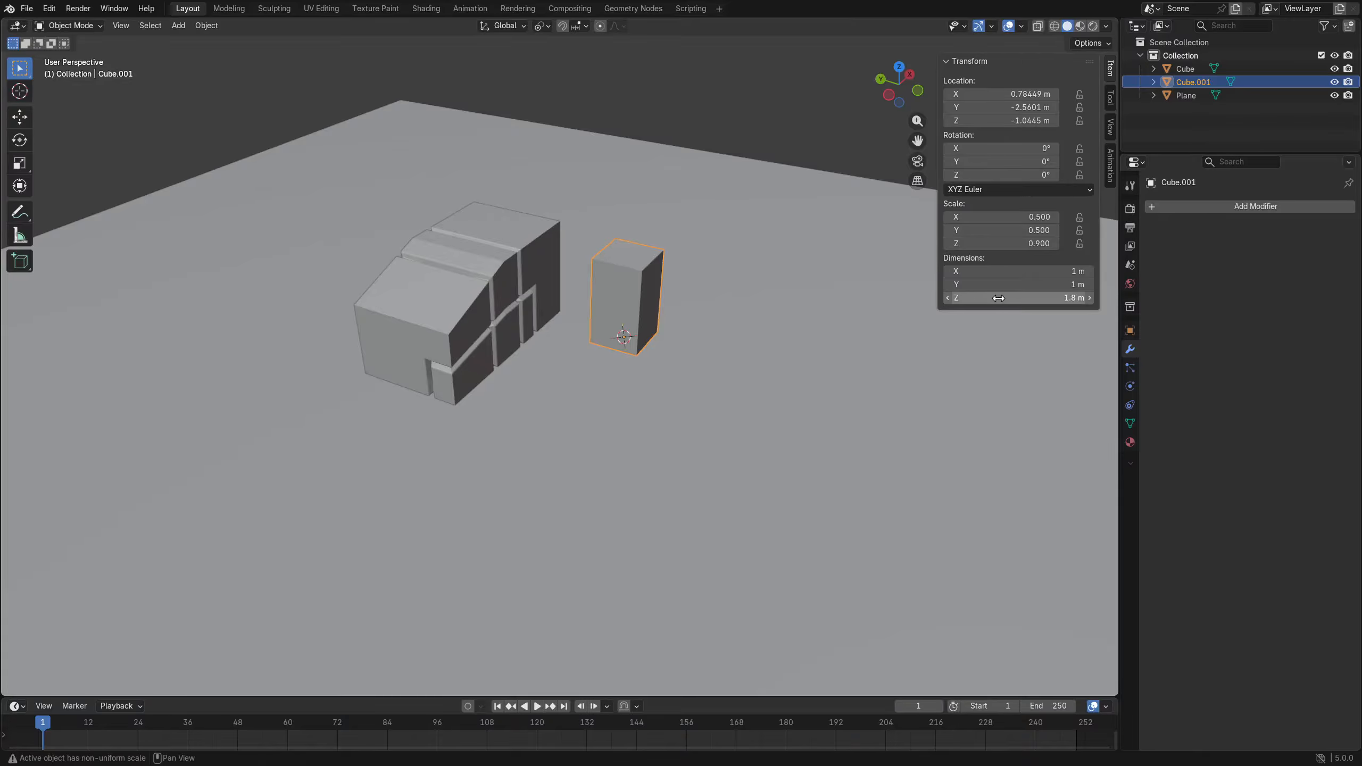
Deselect the resized block and view it beside the grooved cube to compare their scale.
{"action": "left_click", "coordinate": [740, 90]}
{"action": "left_click", "coordinate": [632, 307]}
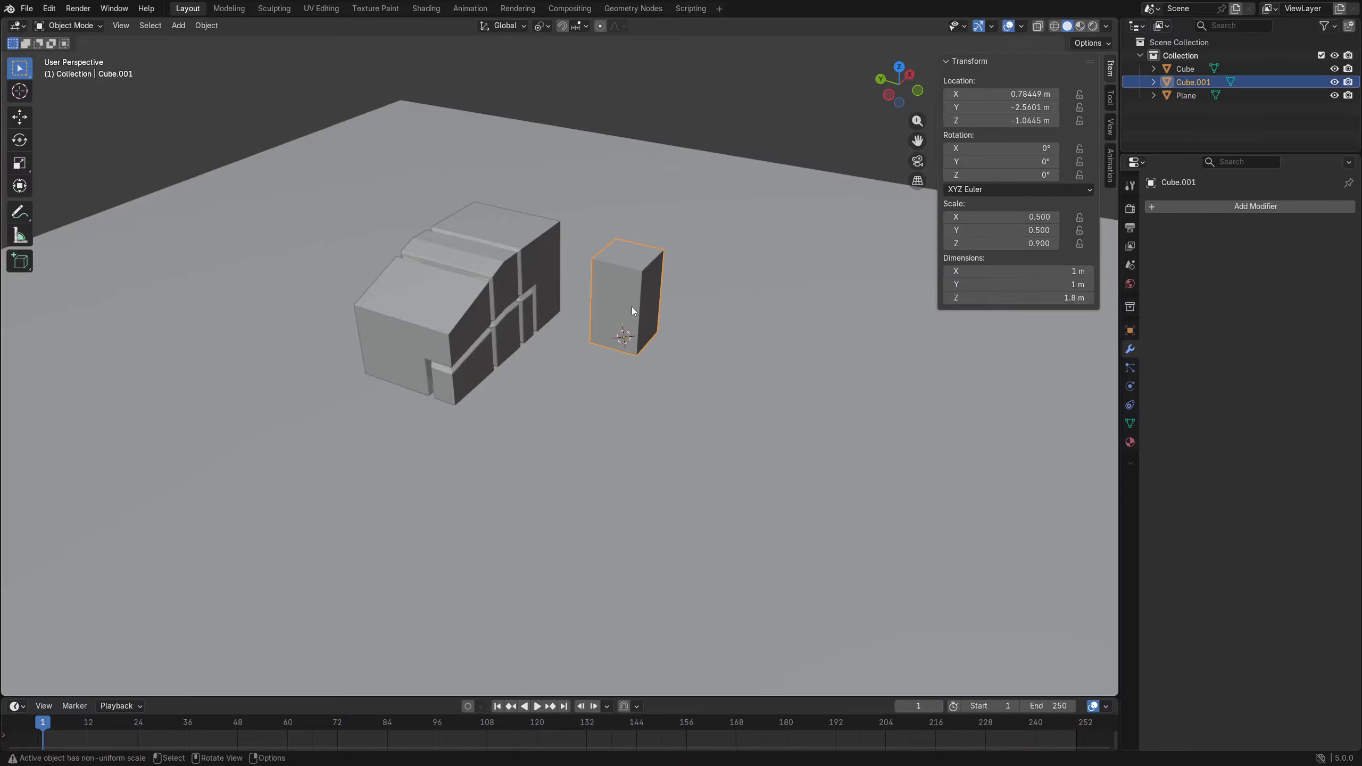
{"action": "middle_click_drag", "start_coordinate": [659, 333], "coordinate": [687, 329]}
{"action": "left_click", "coordinate": [781, 70]}
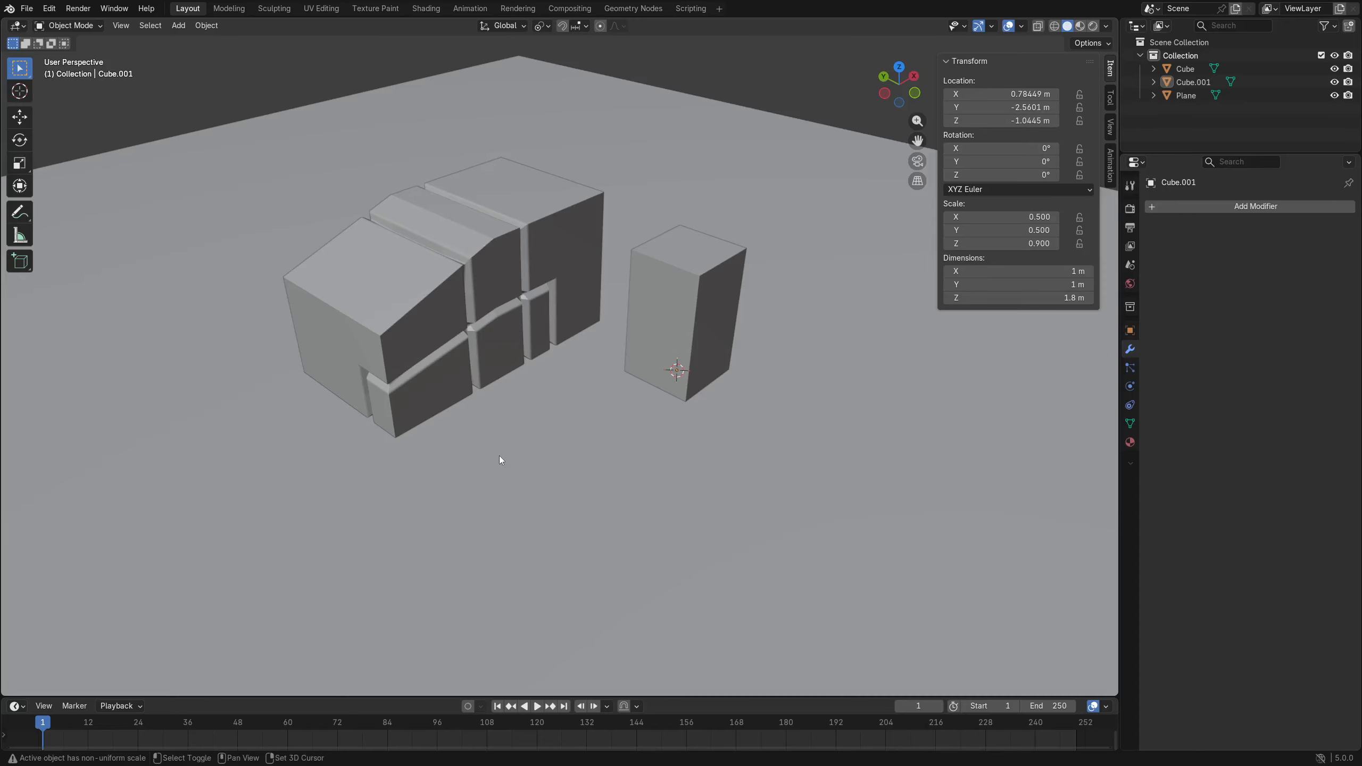
Move freely around both objects with walk navigation, changing the movement speed, and keep the resulting view.
{"action": "key", "text": "shift+grave"}
{"action": "key", "text": "w"}
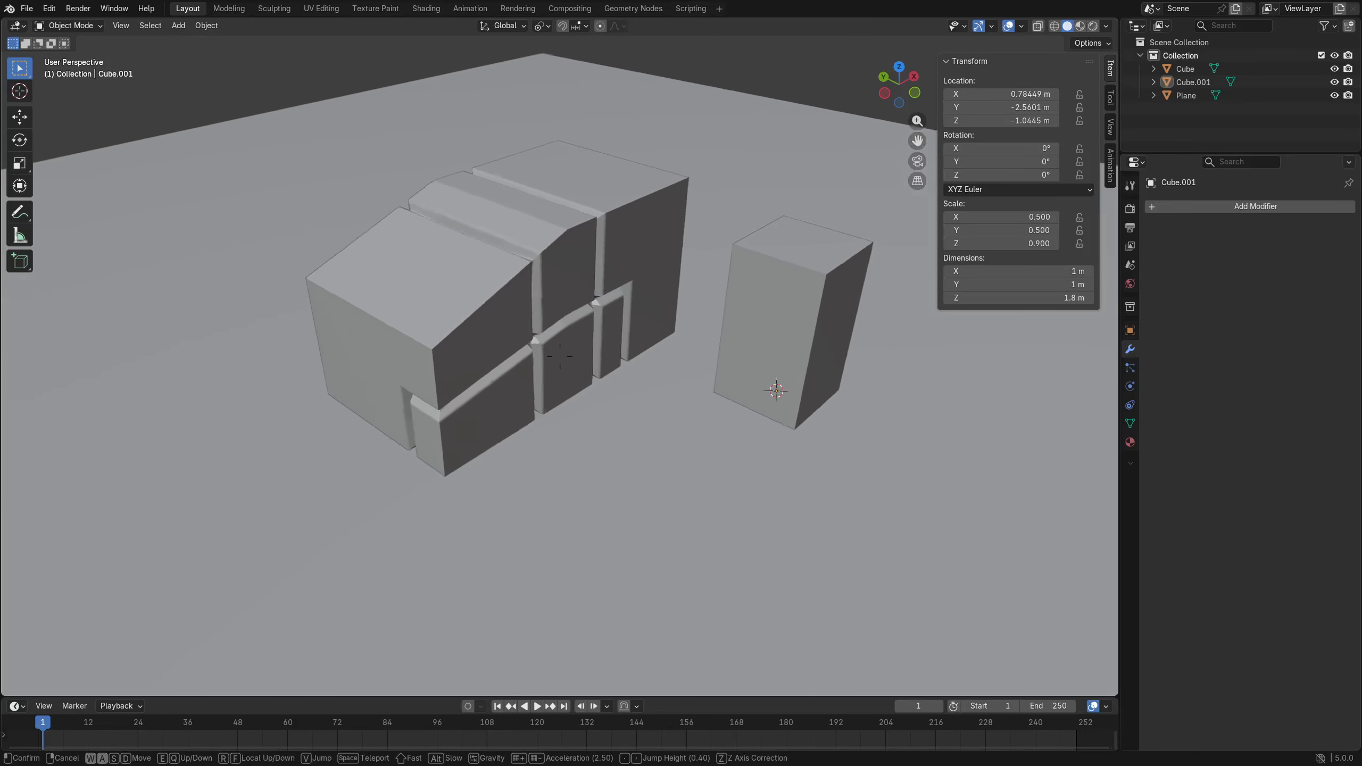
{"action": "key", "text": "s"}
{"action": "key", "text": "a"}
{"action": "scroll", "coordinate": [559, 356], "scroll_direction": "up", "scroll_amount": 10}
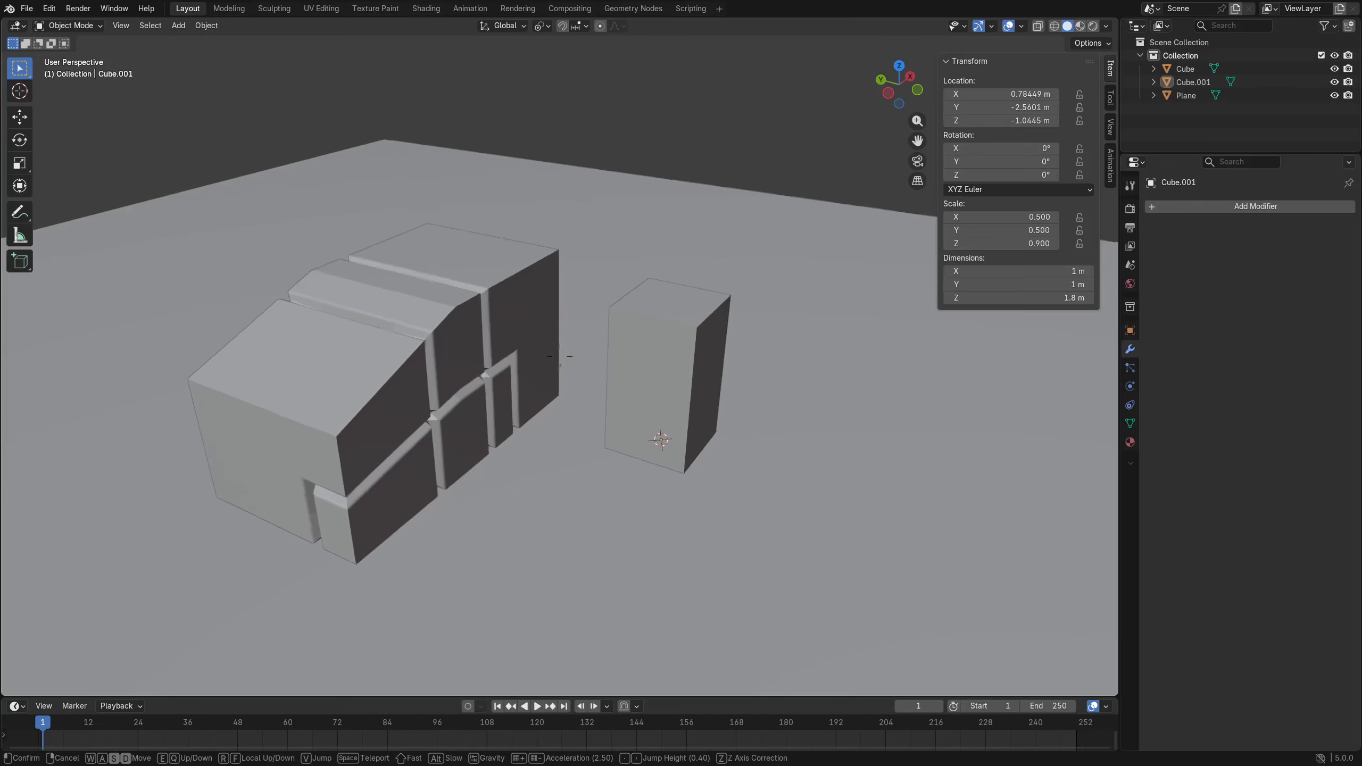
{"action": "key", "text": "w"}
{"action": "key", "text": "s"}
{"action": "scroll", "coordinate": [559, 356], "scroll_direction": "down", "scroll_amount": 5}
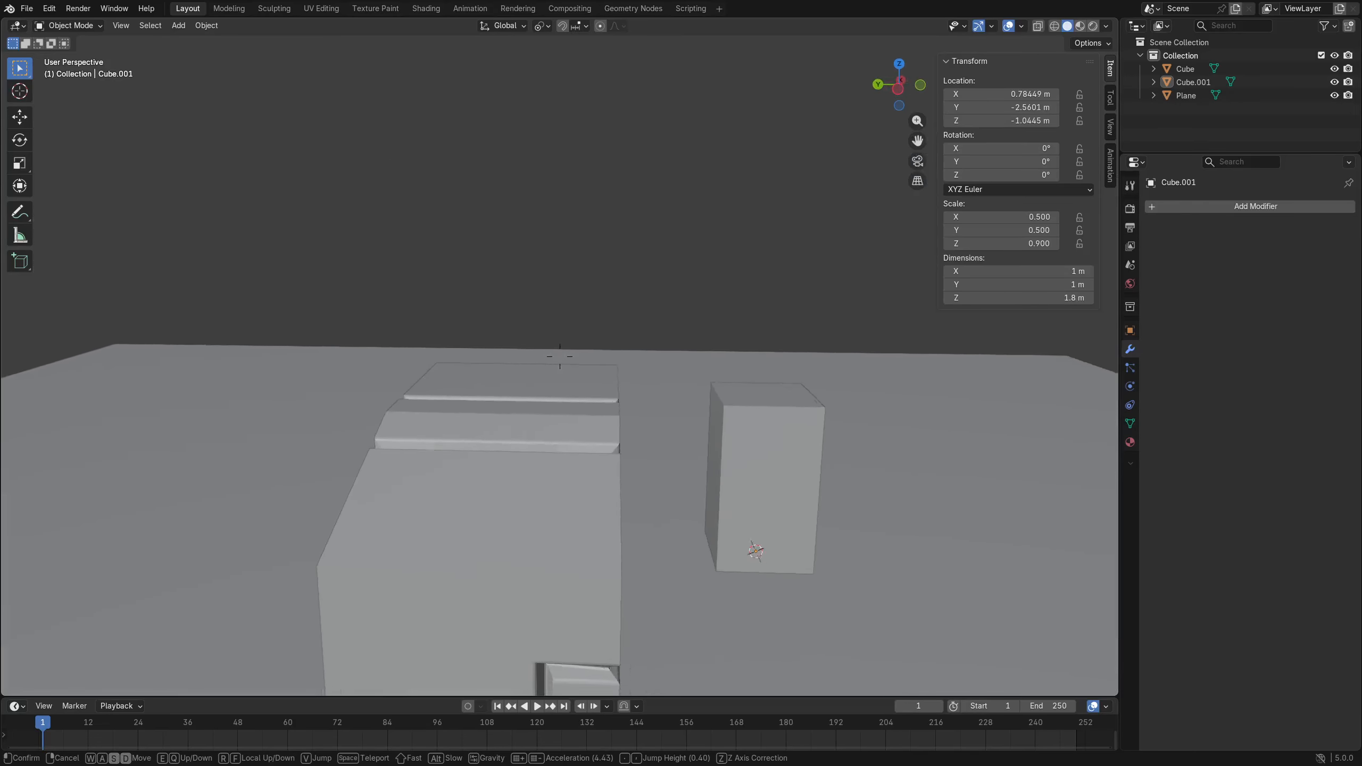
{"action": "key", "text": "d"}
{"action": "key", "text": "s"}
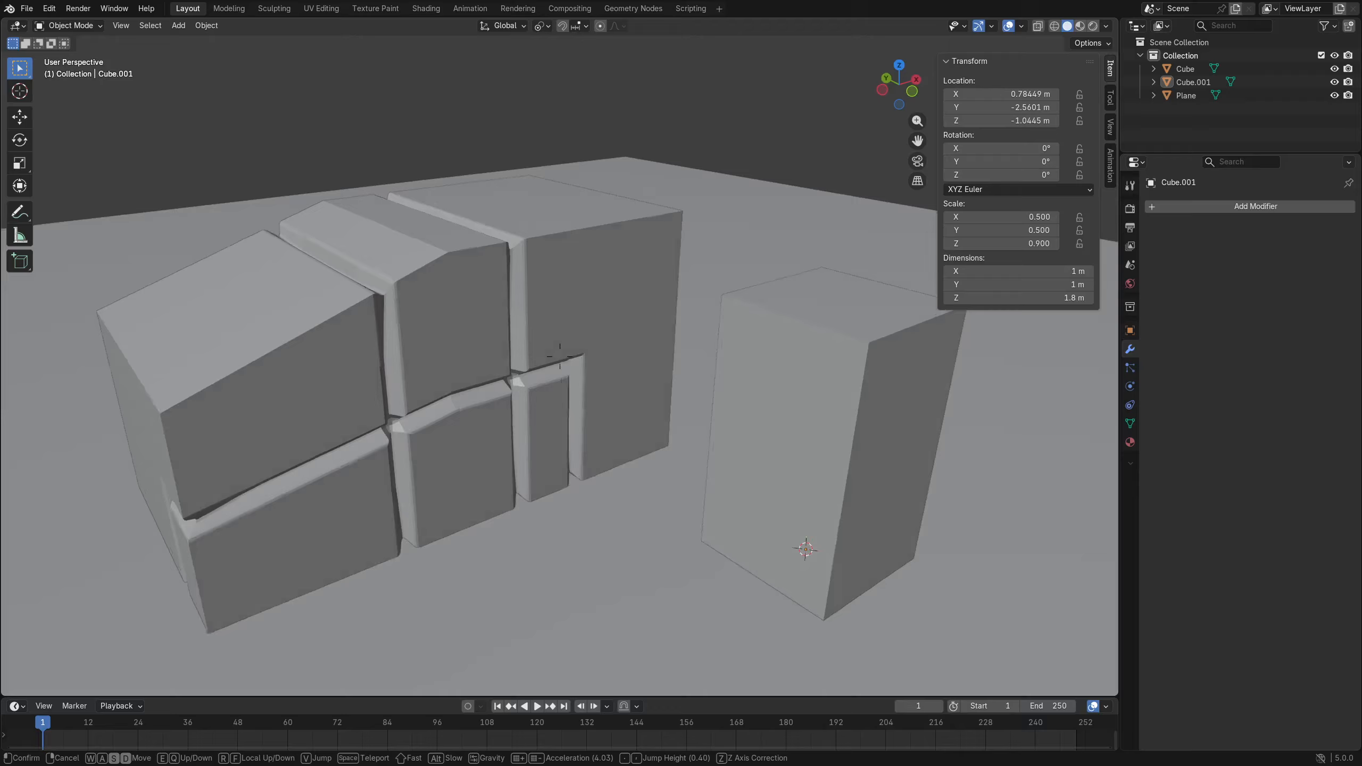
{"action": "key", "text": "a"}
{"action": "key", "text": "d"}
{"action": "key", "text": "w"}
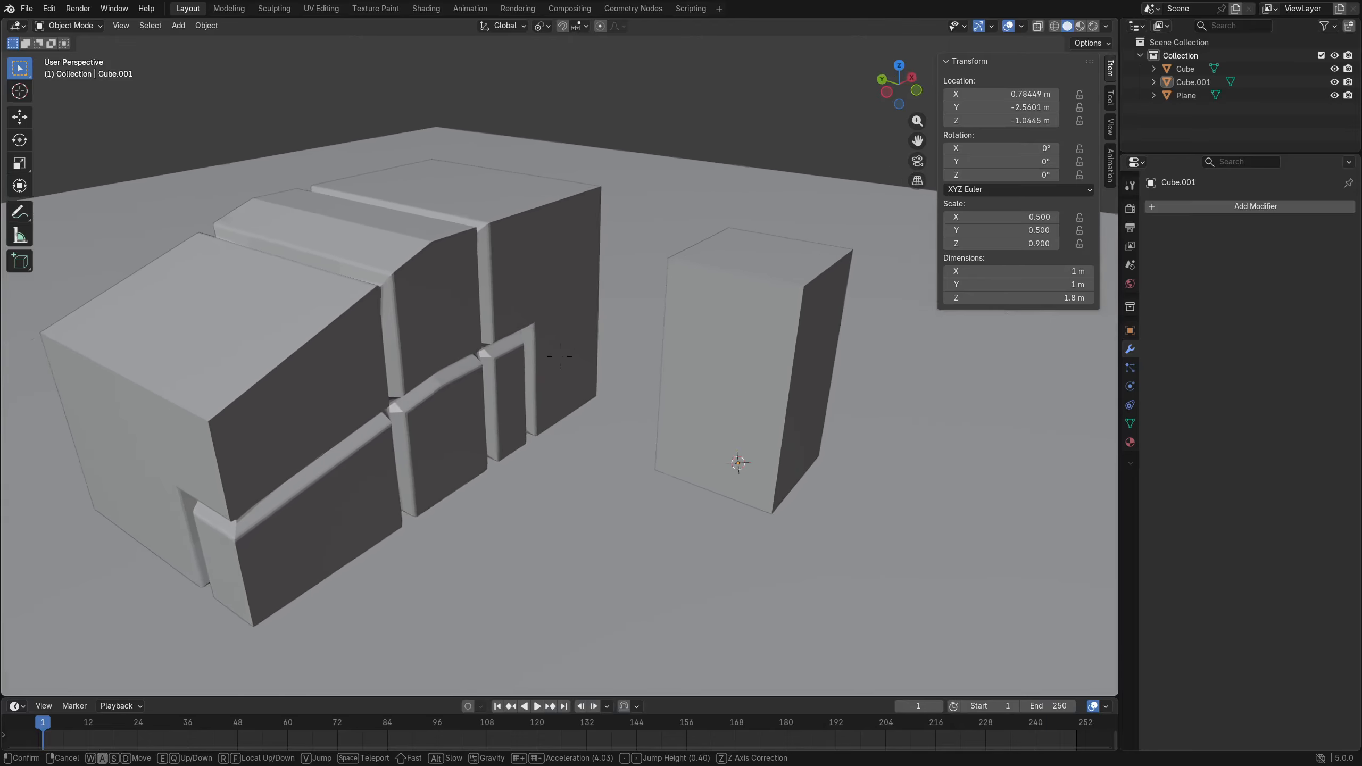
{"action": "key", "text": "s"}
{"action": "key", "text": "w"}
{"action": "key", "text": "d"}
{"action": "key", "text": "s"}
{"action": "left_click", "coordinate": [559, 356]}
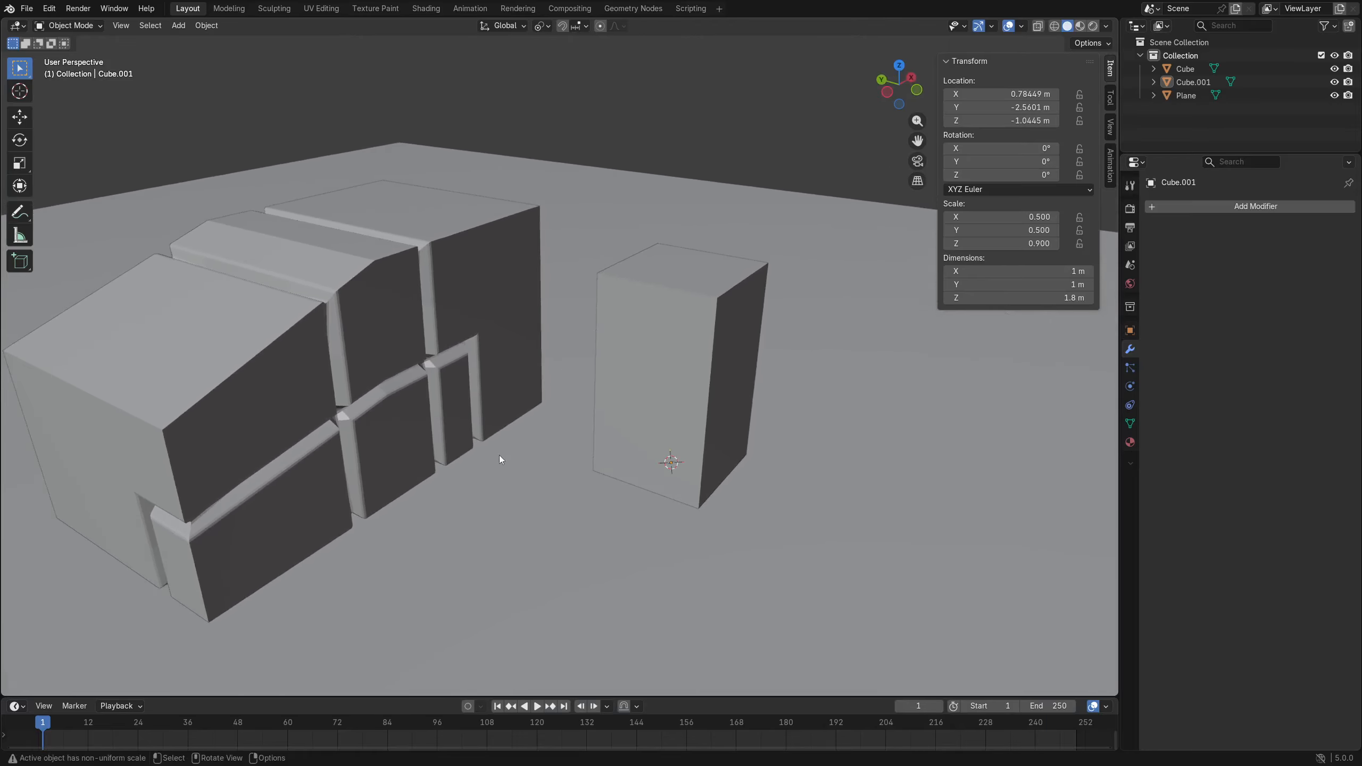
Walk around the block and the grooved cube at ground level using walk navigation with gravity on, and keep the final view.
{"action": "key", "text": "shift+grave"}
{"action": "key", "text": "q"}
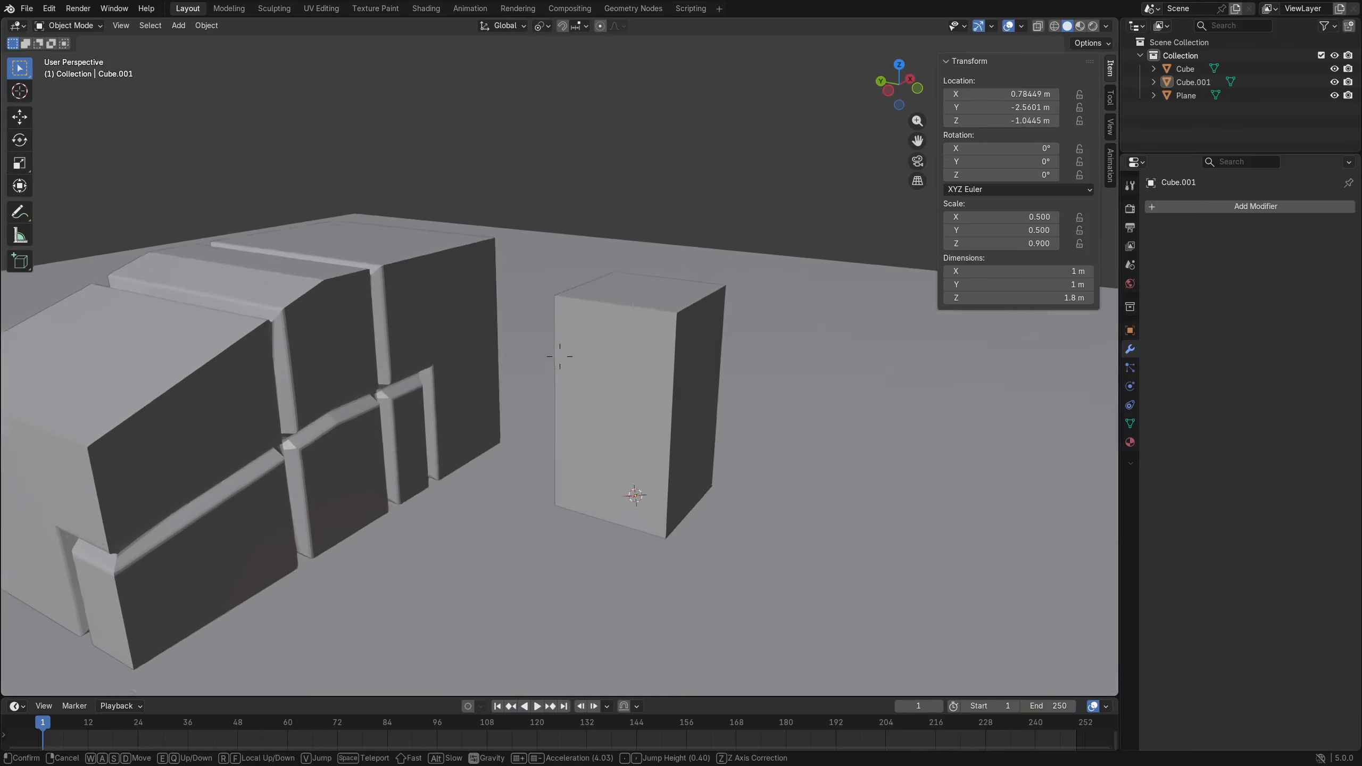
{"action": "key", "text": "w"}
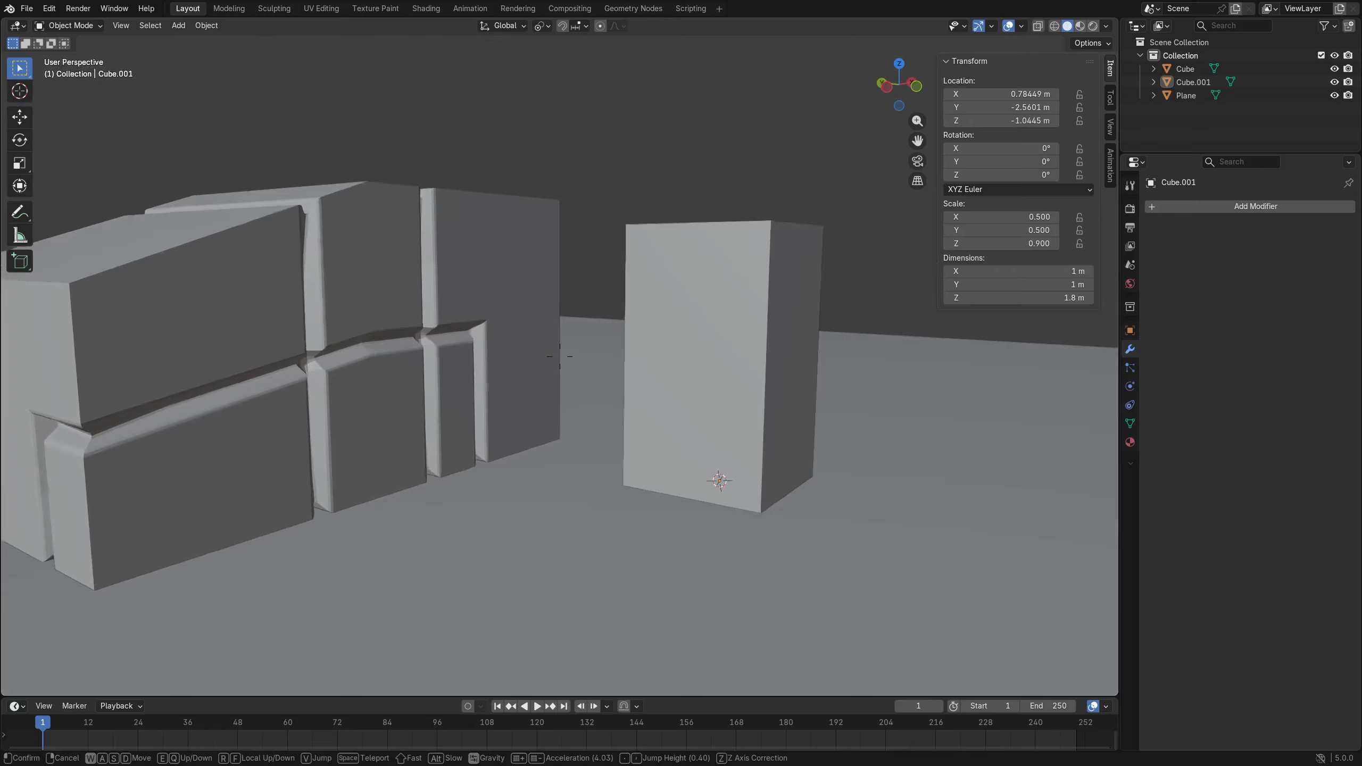
{"action": "key", "text": "d"}
{"action": "key", "text": "a"}
{"action": "key", "text": "s"}
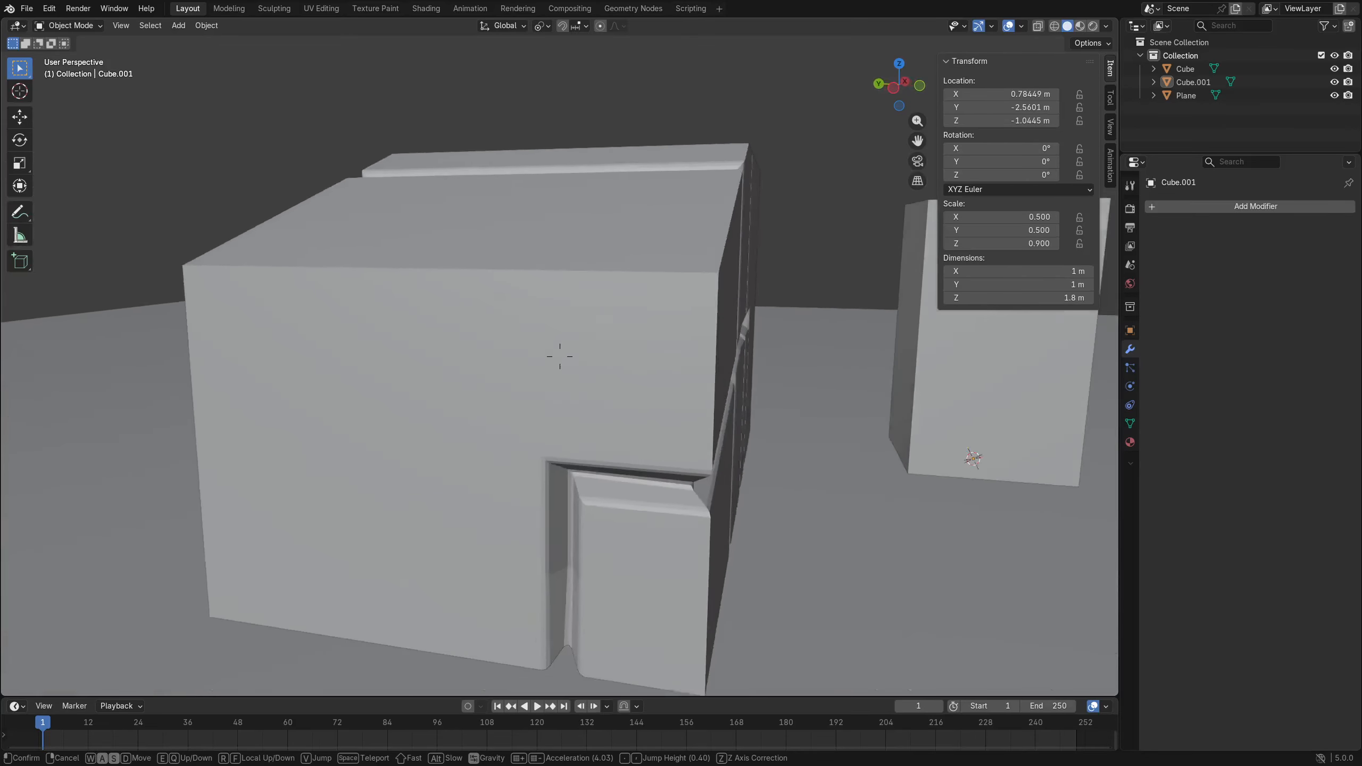
{"action": "key", "text": "w"}
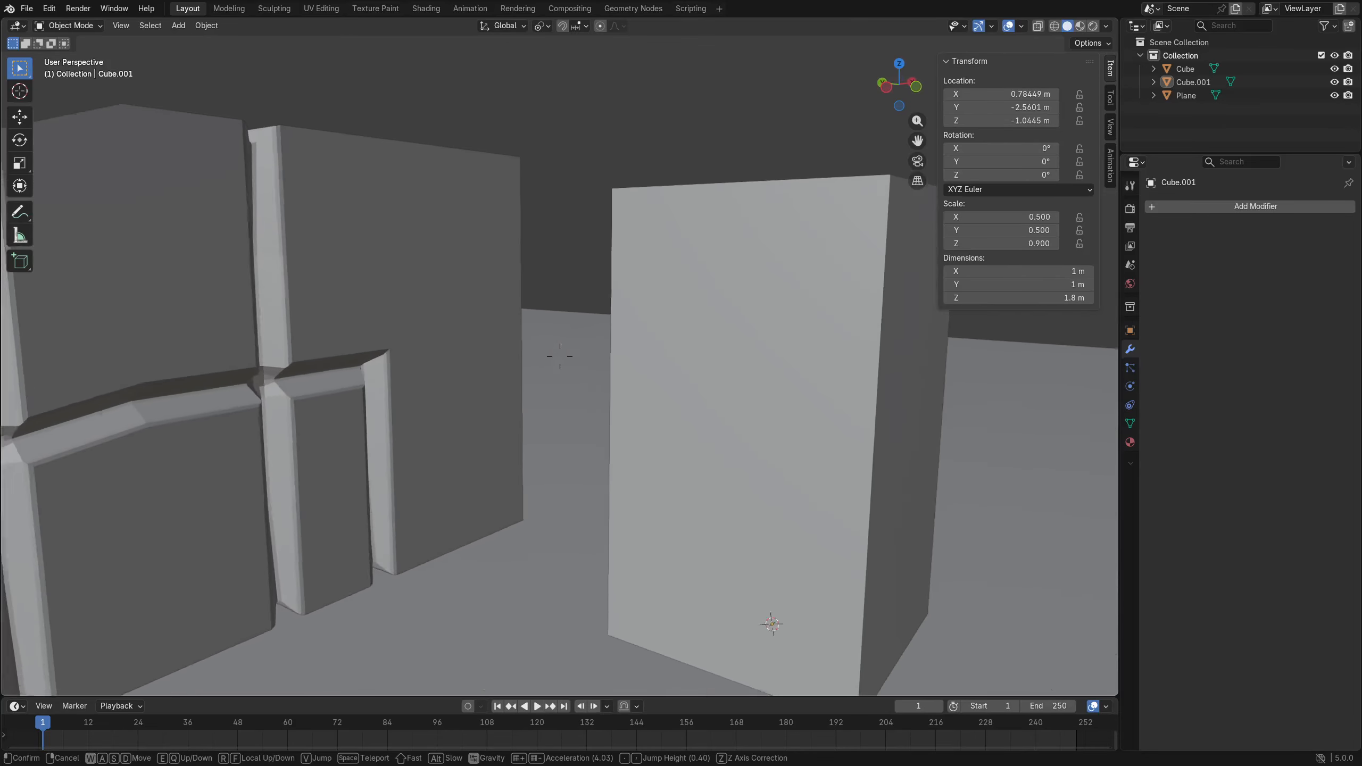
{"action": "key", "text": "d"}
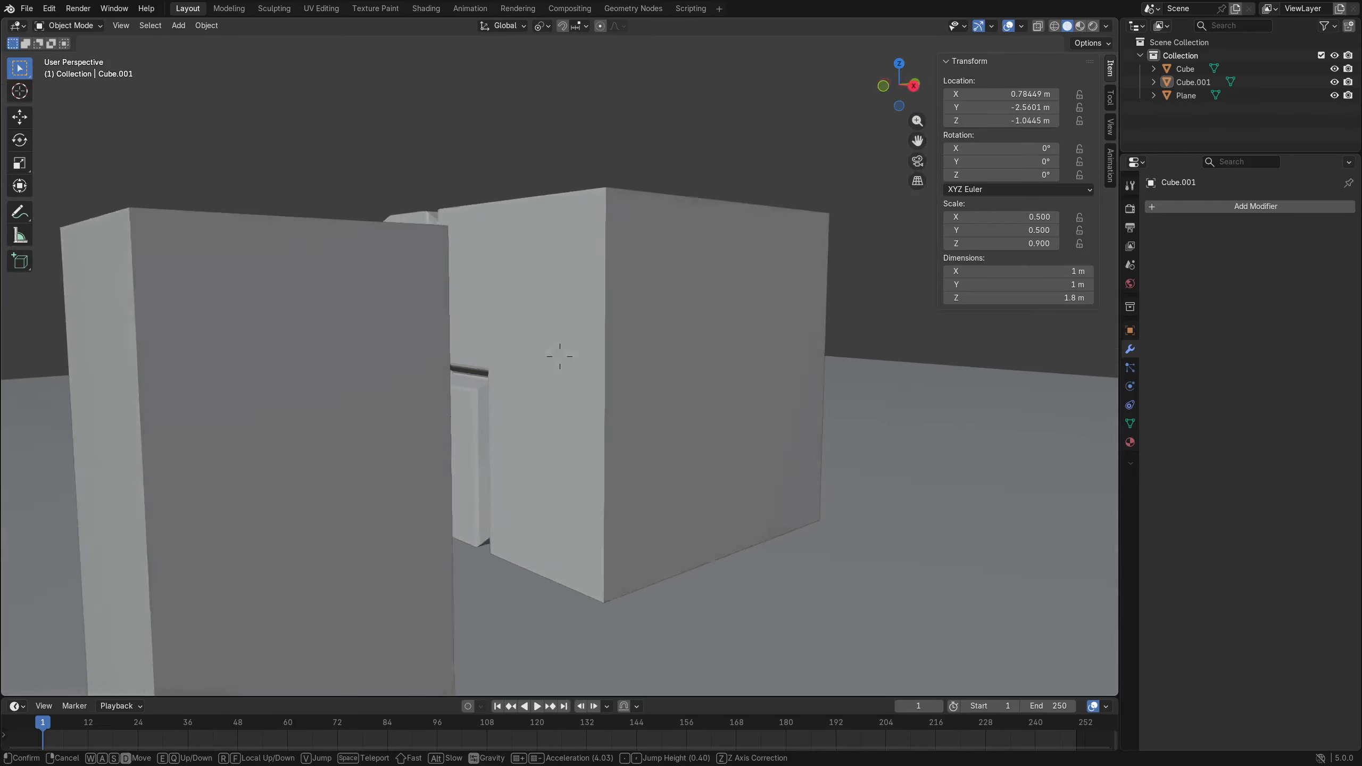
{"action": "key", "text": "a"}
{"action": "key", "text": "s"}
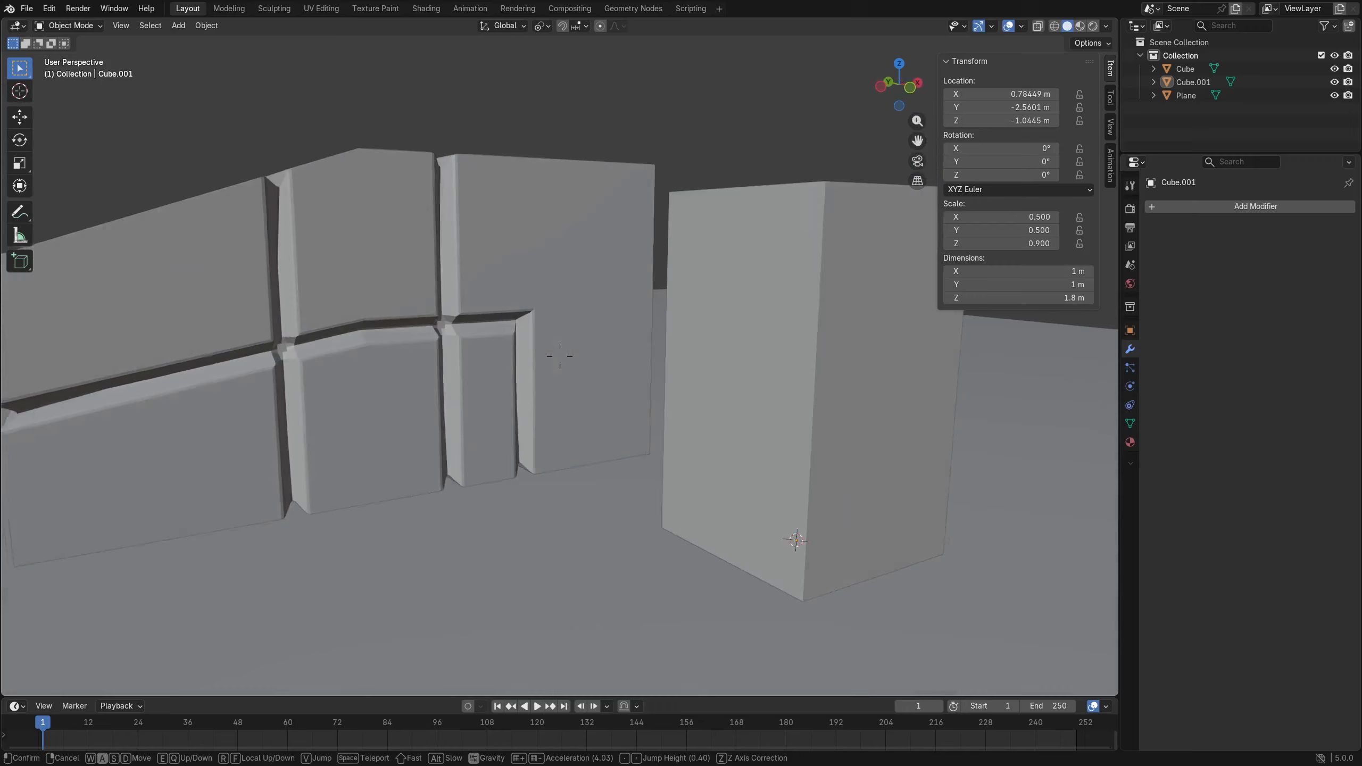
{"action": "left_click", "coordinate": [487, 458]}
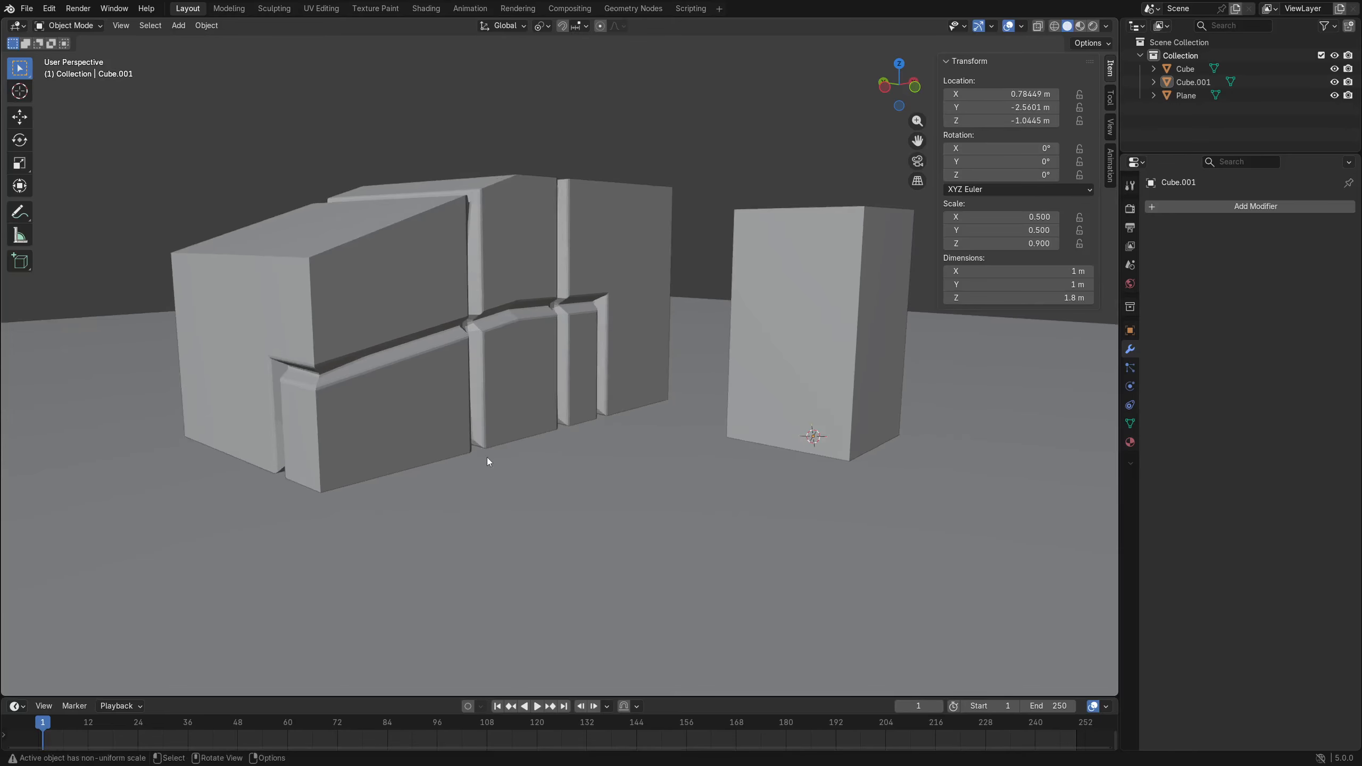
Select the 1.8 m block and briefly try walk navigation toward the objects, discarding the view change.
{"action": "left_click", "coordinate": [796, 346]}
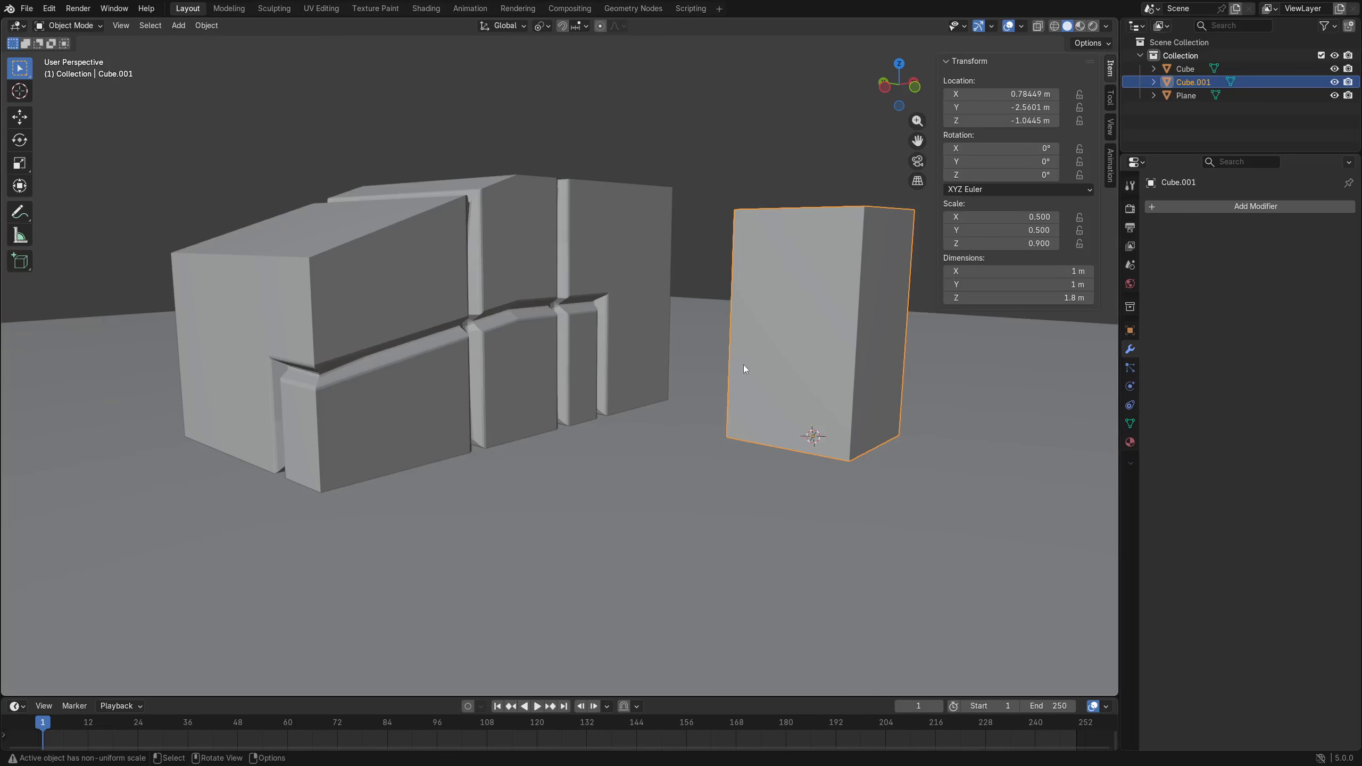
{"action": "key", "text": "shift+grave"}
{"action": "key", "text": "w"}
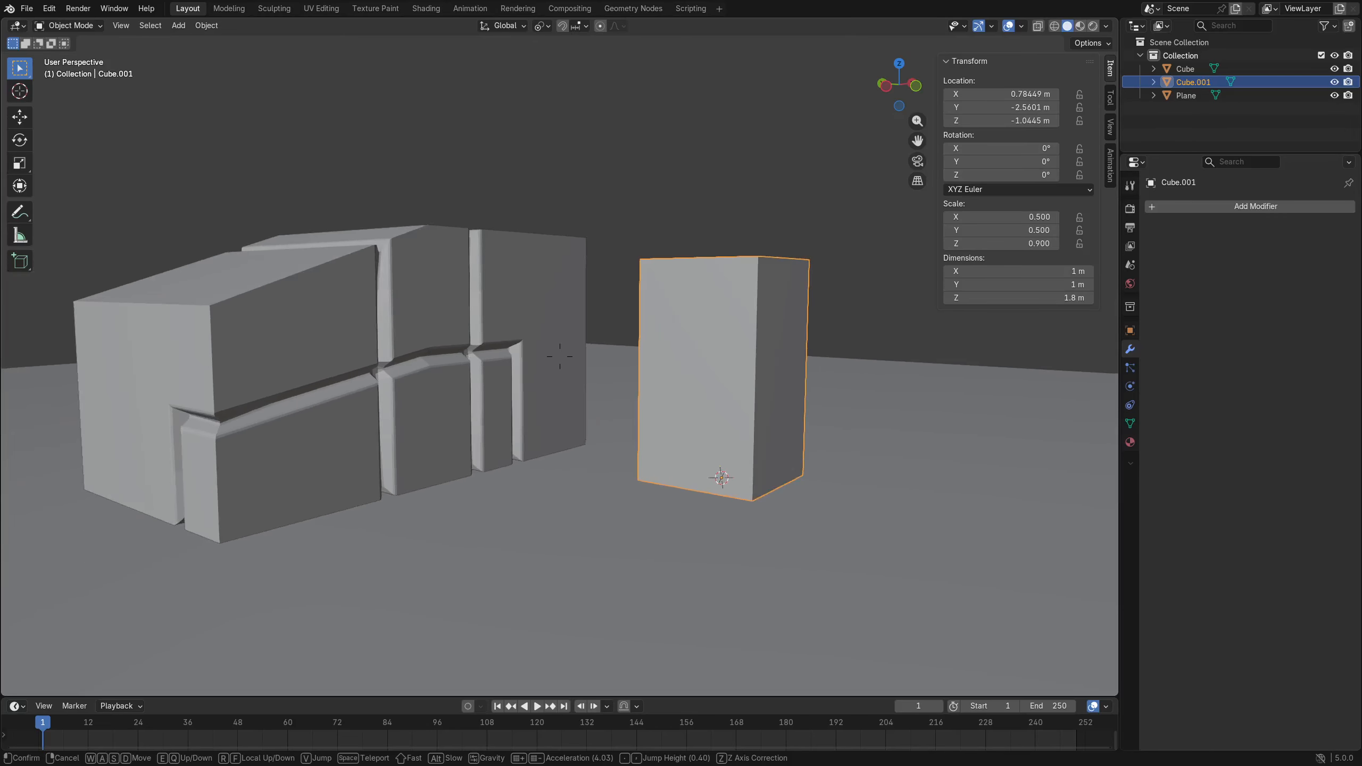
{"action": "key", "text": "w"}
{"action": "right_click", "coordinate": [664, 371]}
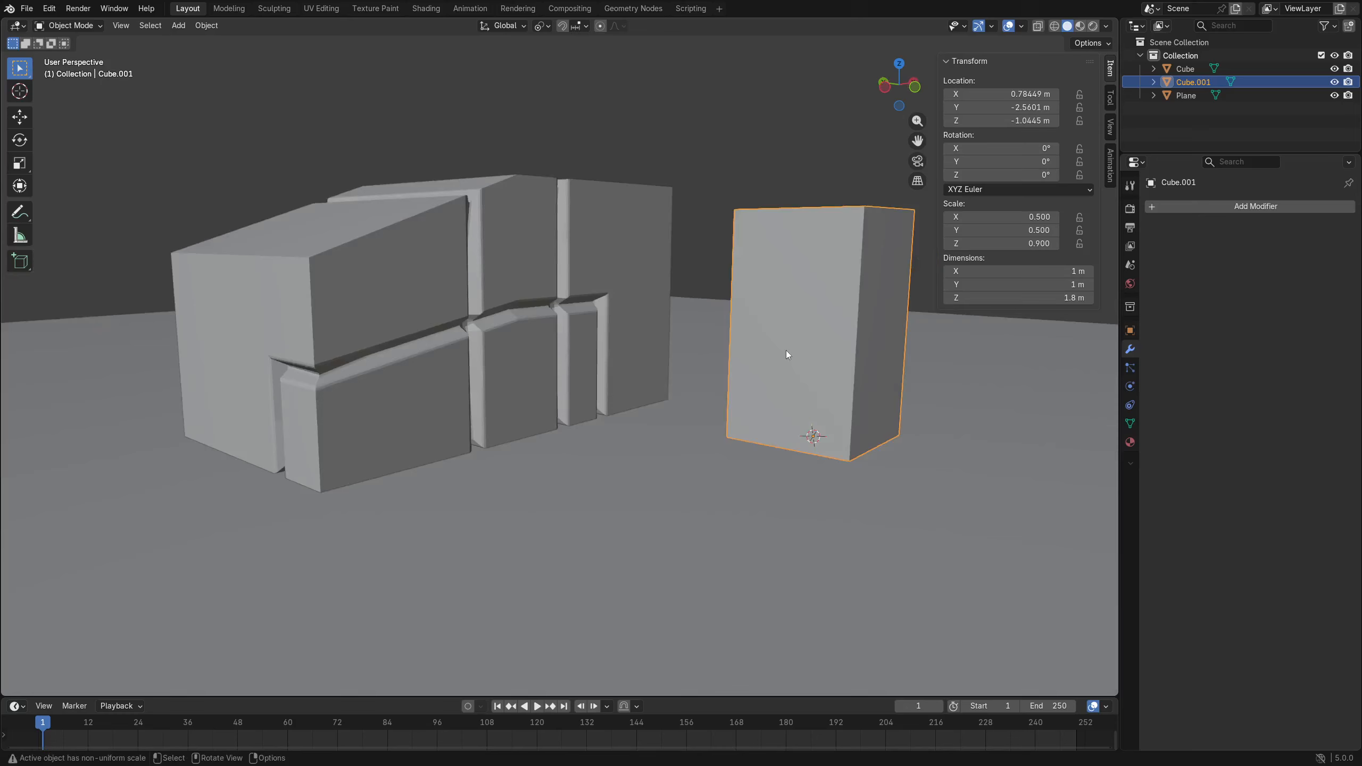
{"action": "key", "text": "x"}
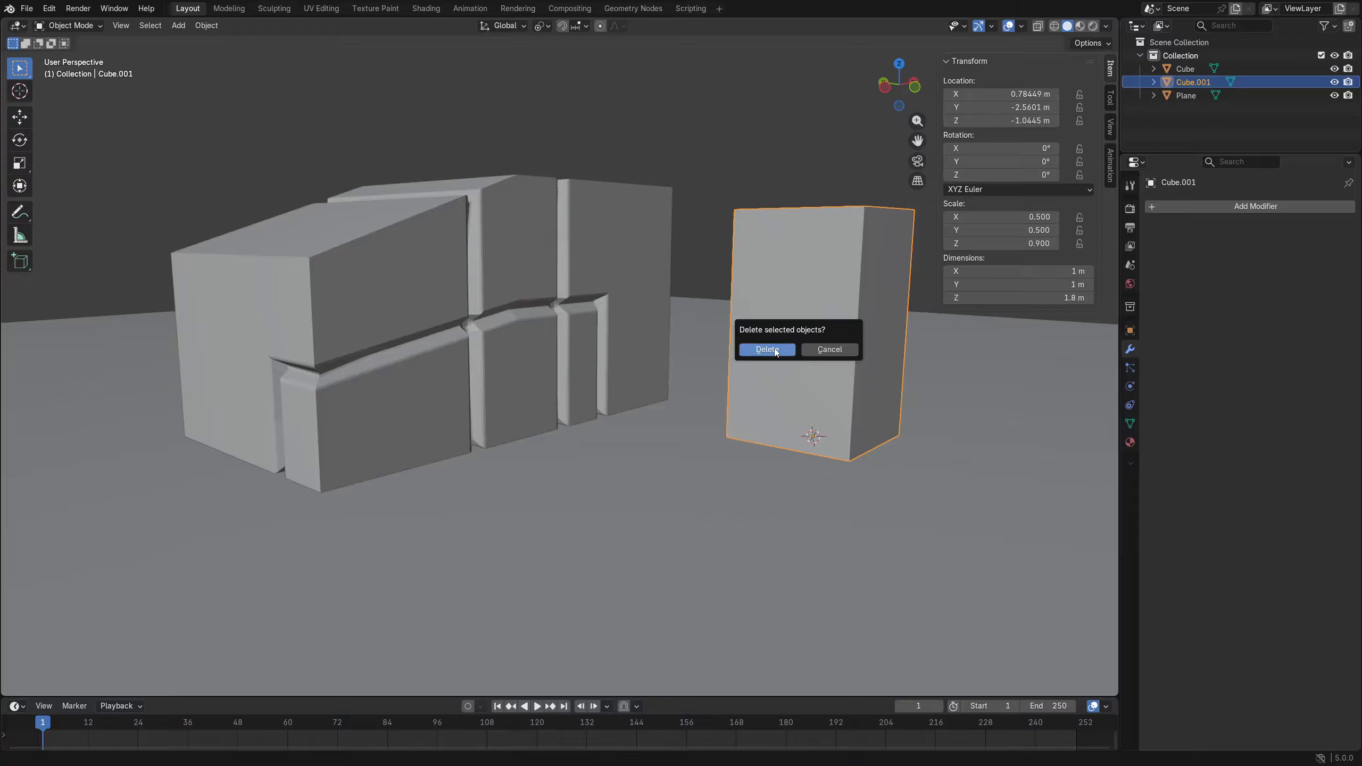
{"action": "key", "text": "Escape"}
Try moving around the block and the grooved cube with walk navigation, toggling gravity, and cancel back to the starting view.
{"action": "key", "text": "shift+grave"}
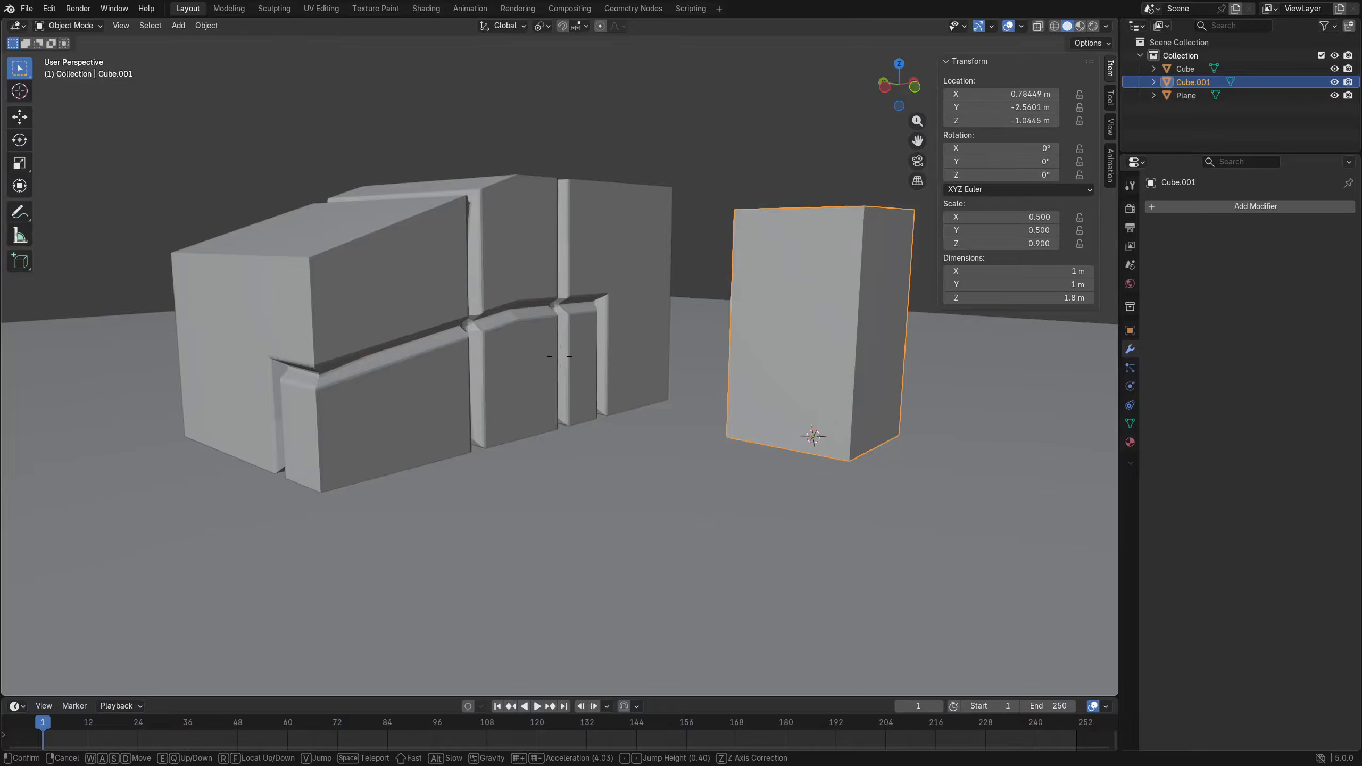
{"action": "key", "text": "a"}
{"action": "key", "text": "s"}
{"action": "key", "text": "w"}
{"action": "key", "text": "Tab"}
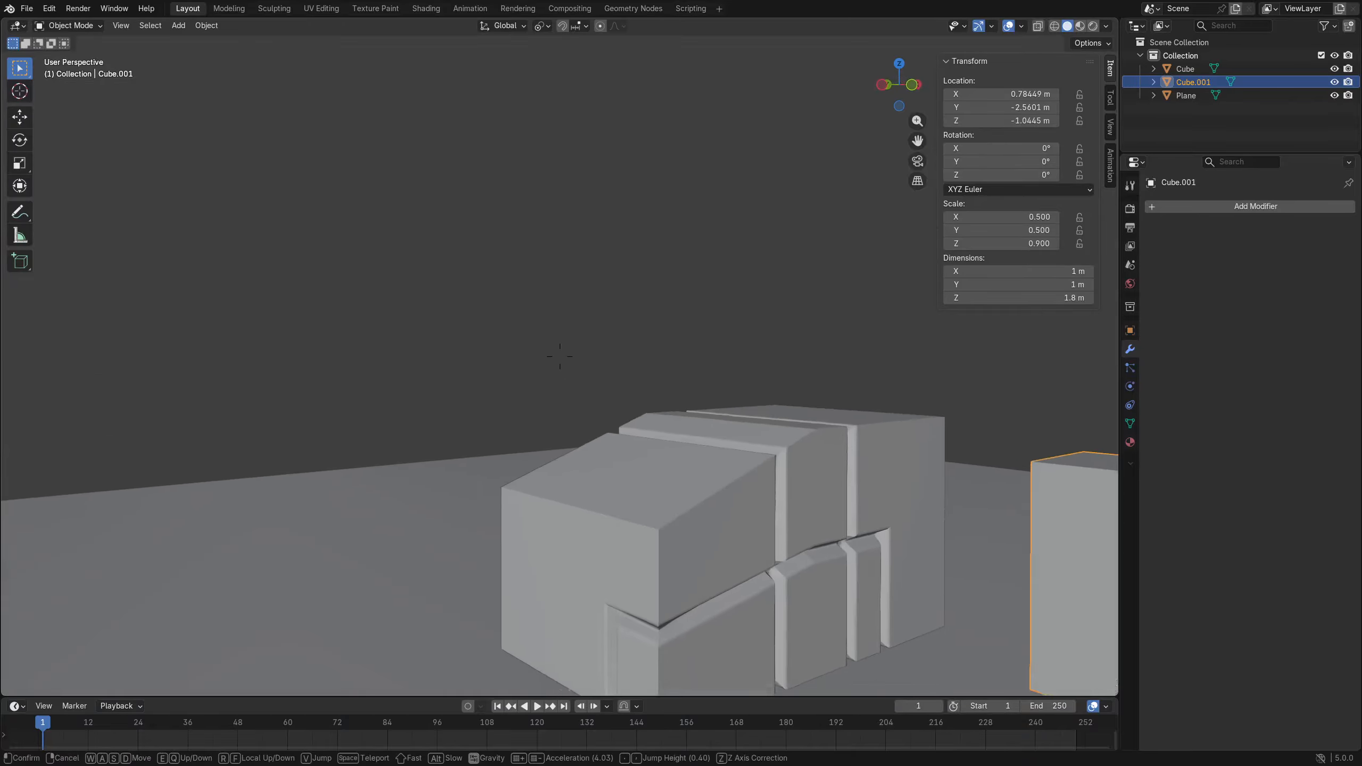
{"action": "key", "text": "a"}
{"action": "key", "text": "s"}
{"action": "right_click", "coordinate": [560, 356]}
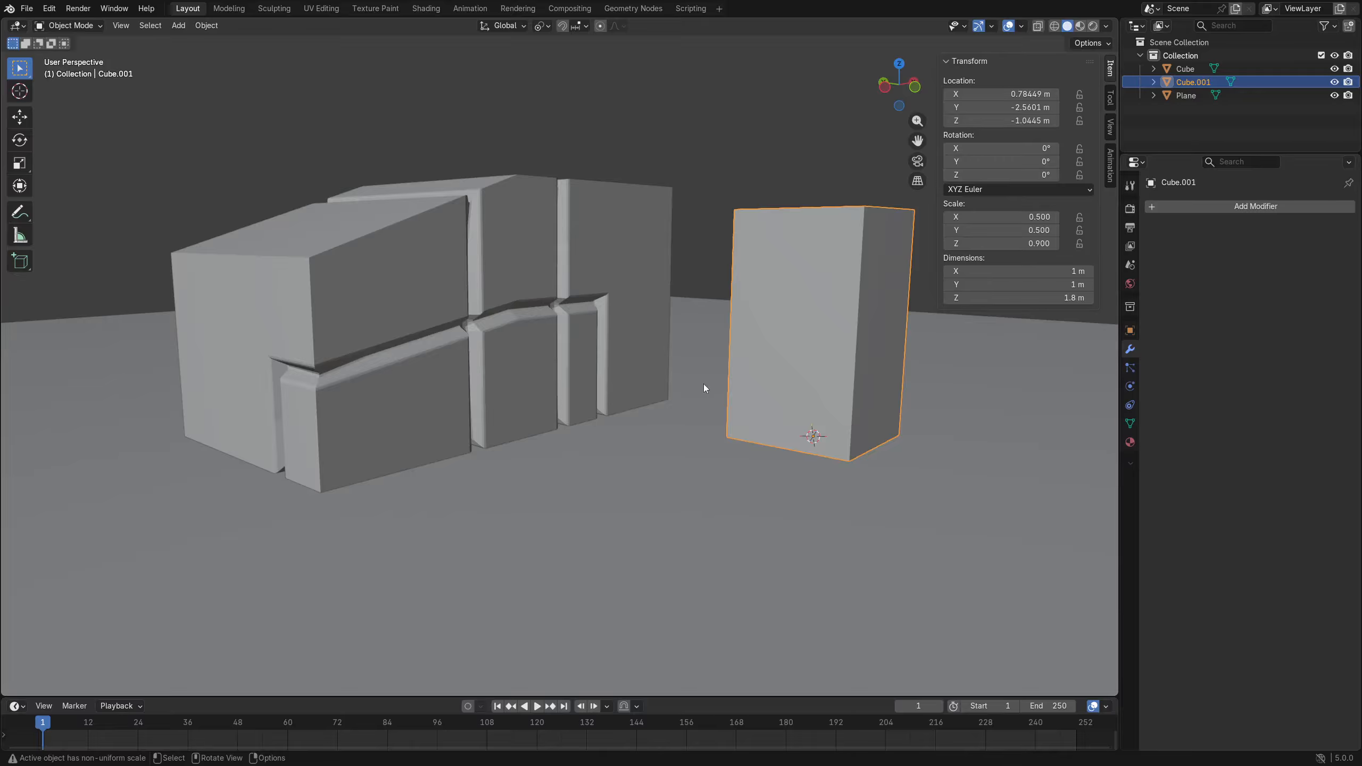
Delete the 1.8 m block and select the grooved cube.
{"action": "key", "text": "x"}
{"action": "left_click", "coordinate": [817, 356]}
{"action": "left_click", "coordinate": [491, 320]}
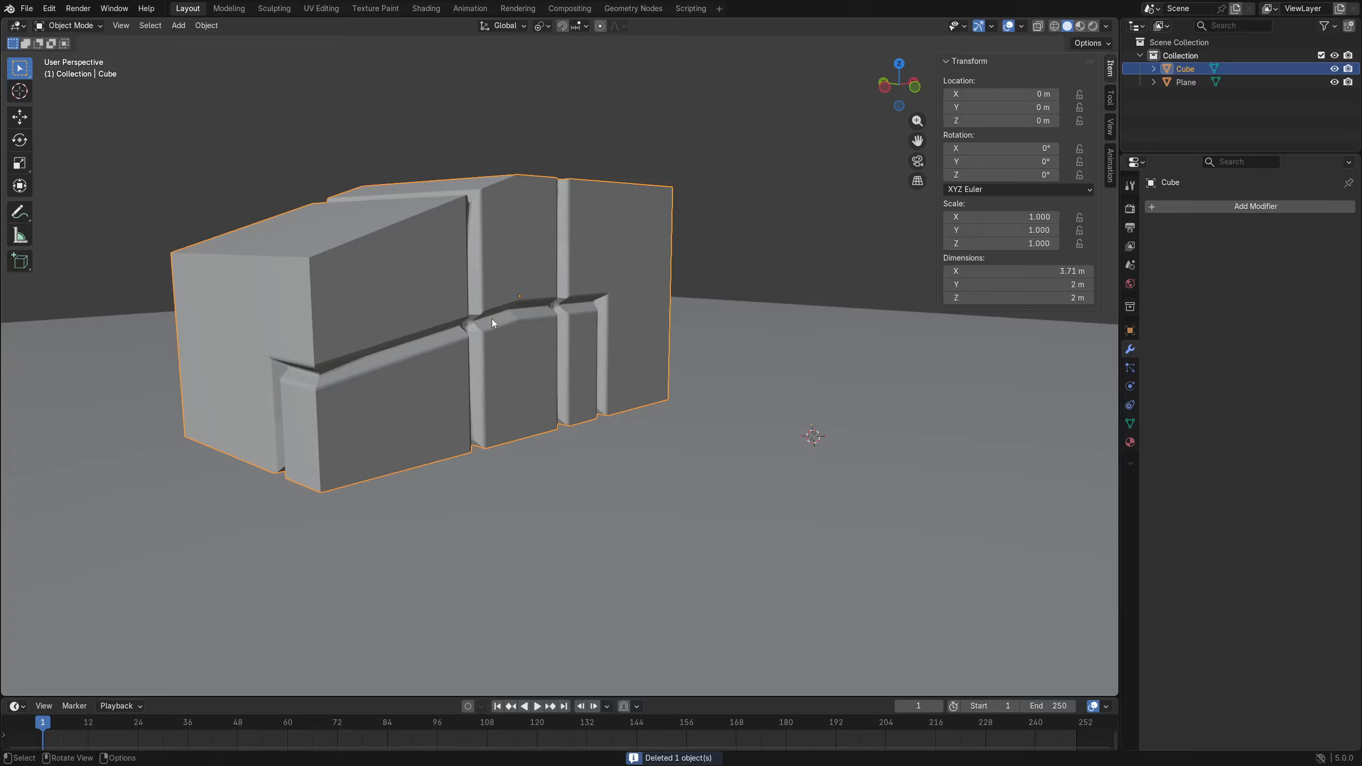
Switch the grooved cube to Edit Mode and deselect all its faces.
{"action": "middle_click_drag", "start_coordinate": [491, 319], "coordinate": [519, 336], "text": "shift"}
{"action": "scroll", "coordinate": [519, 336], "scroll_direction": "down", "scroll_amount": 2}
{"action": "scroll", "coordinate": [536, 346], "scroll_direction": "up", "scroll_amount": 3}
{"action": "key", "text": "ctrl+Tab"}
{"action": "left_click", "coordinate": [666, 387]}
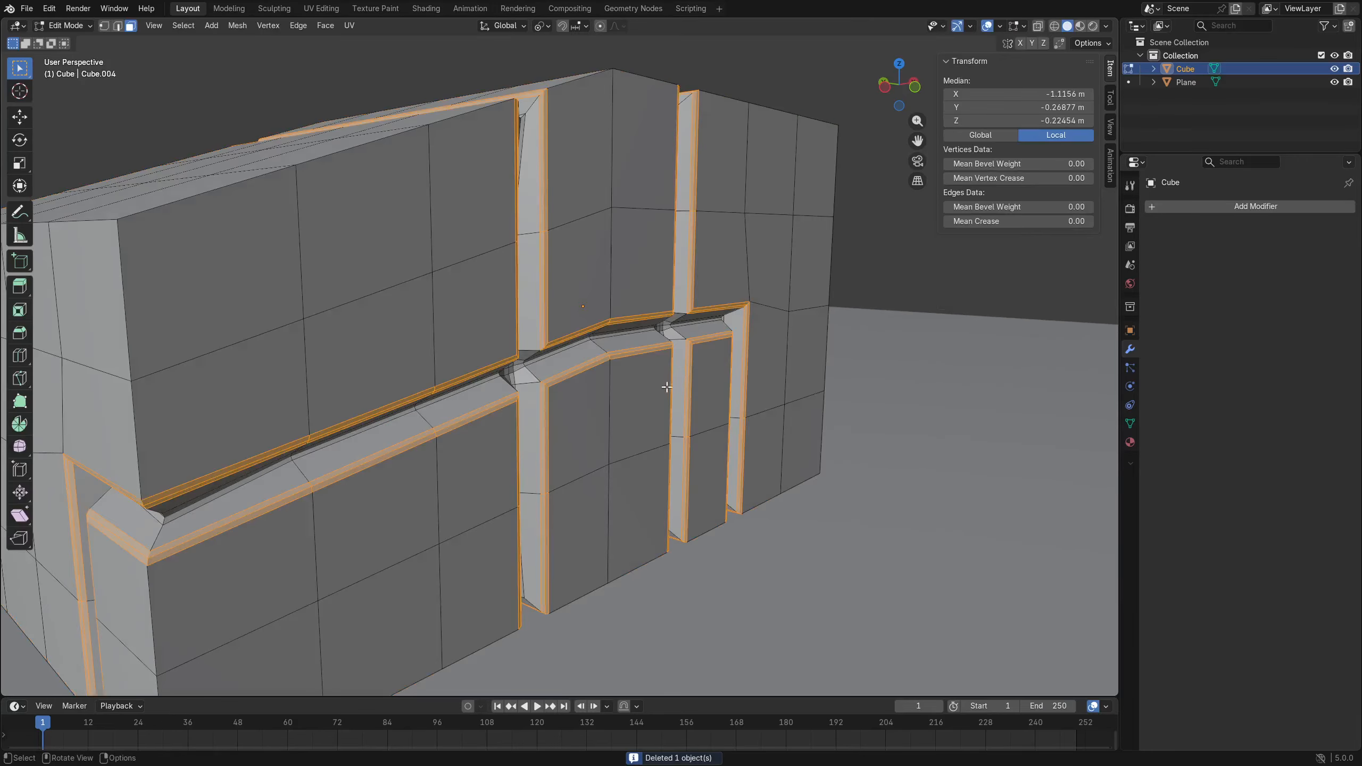
{"action": "key", "text": "a"}
{"action": "key", "text": "alt+a"}
Adjust the circle select brush size, paint-select faces along the cube's grooved long side, and brush part of the area out of the selection.
{"action": "middle_click_drag", "start_coordinate": [662, 398], "coordinate": [572, 412]}
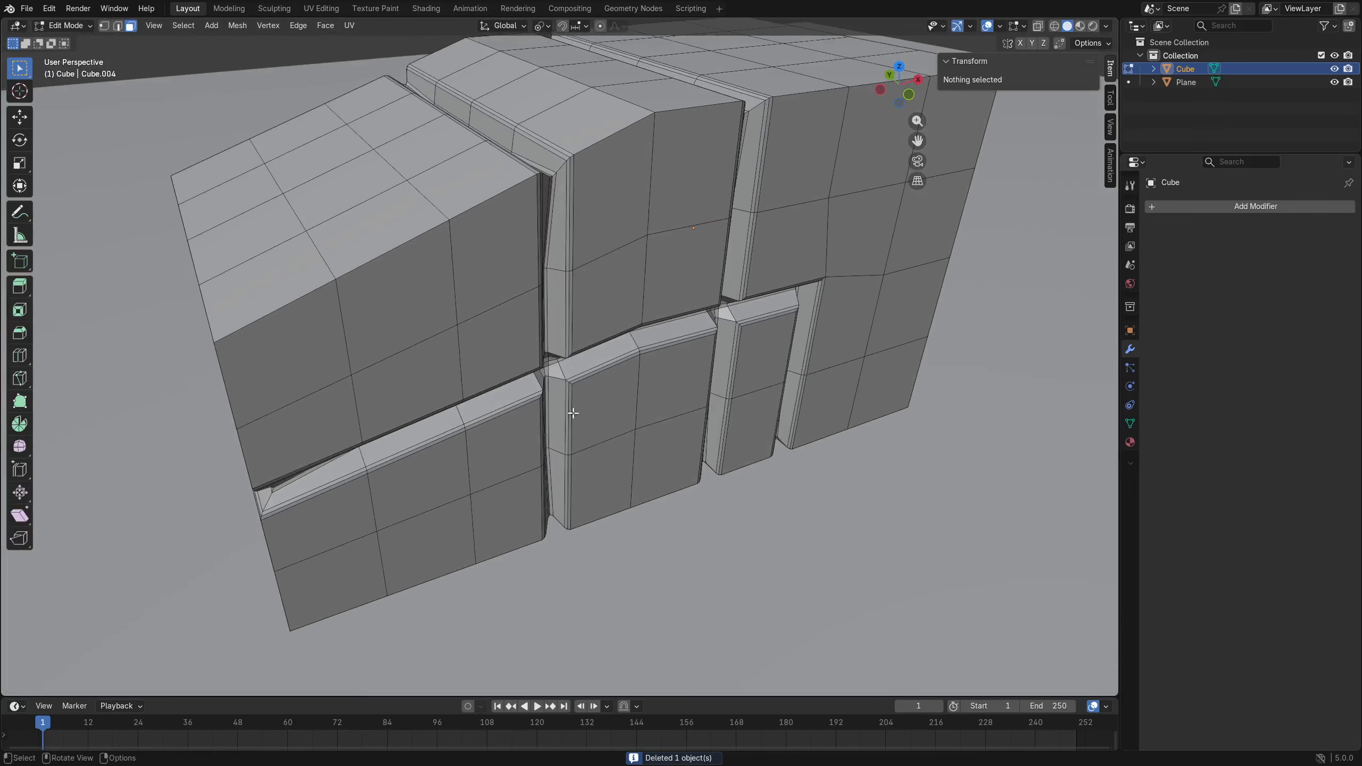
{"action": "key", "text": "c"}
{"action": "scroll", "coordinate": [446, 357], "scroll_direction": "down", "scroll_amount": 9}
{"action": "scroll", "coordinate": [447, 359], "scroll_direction": "up", "scroll_amount": 4}
{"action": "scroll", "coordinate": [447, 359], "scroll_direction": "down", "scroll_amount": 4}
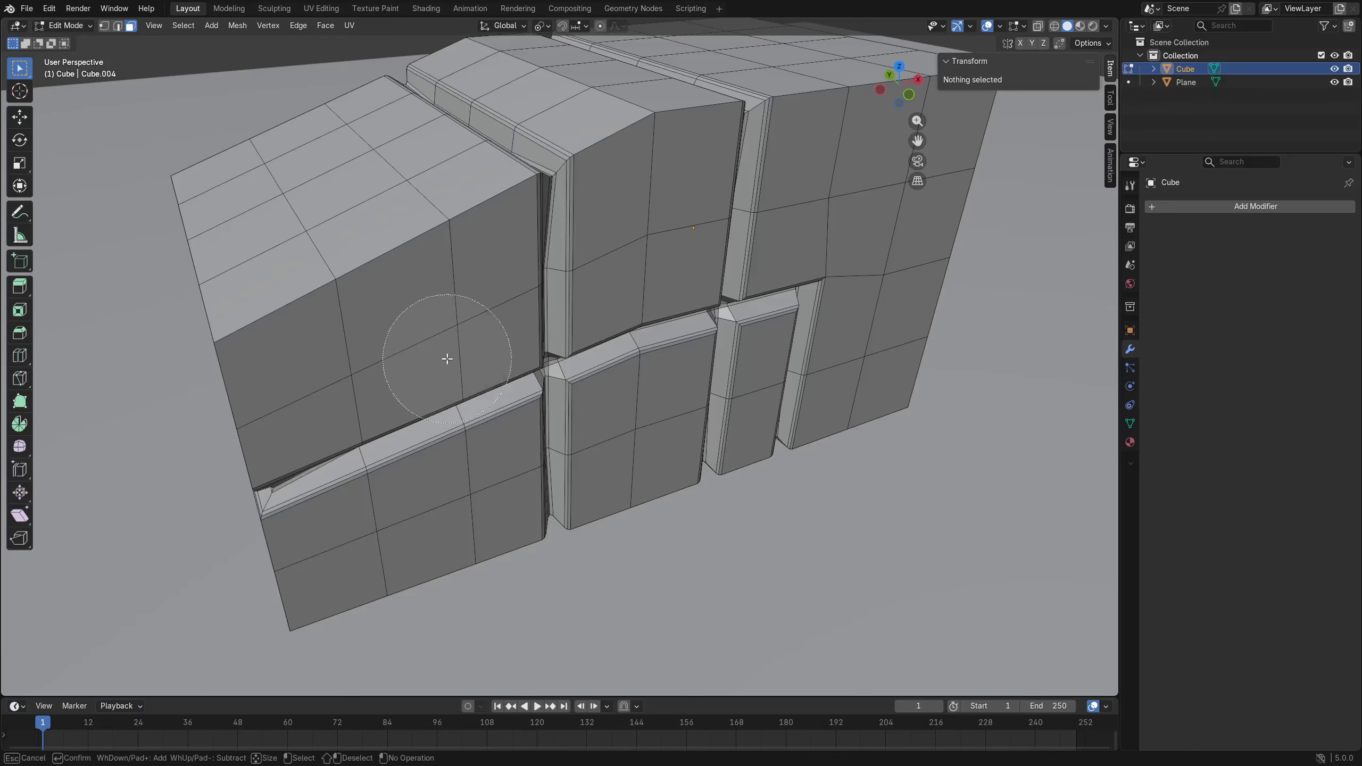
{"action": "scroll", "coordinate": [446, 358], "scroll_direction": "up", "scroll_amount": 13}
{"action": "mouse_move", "coordinate": [334, 363]}
{"action": "left_mouse_down"}
{"action": "mouse_move", "coordinate": [289, 365]}
{"action": "mouse_move", "coordinate": [654, 261]}
{"action": "mouse_move", "coordinate": [648, 225]}
{"action": "mouse_move", "coordinate": [837, 197]}
{"action": "left_mouse_up"}
{"action": "mouse_move", "coordinate": [398, 236]}
{"action": "left_mouse_down", "text": "shift"}
{"action": "mouse_move", "coordinate": [304, 289]}
{"action": "mouse_move", "coordinate": [446, 207]}
{"action": "left_mouse_up", "text": "shift"}
{"action": "key", "text": "Escape"}
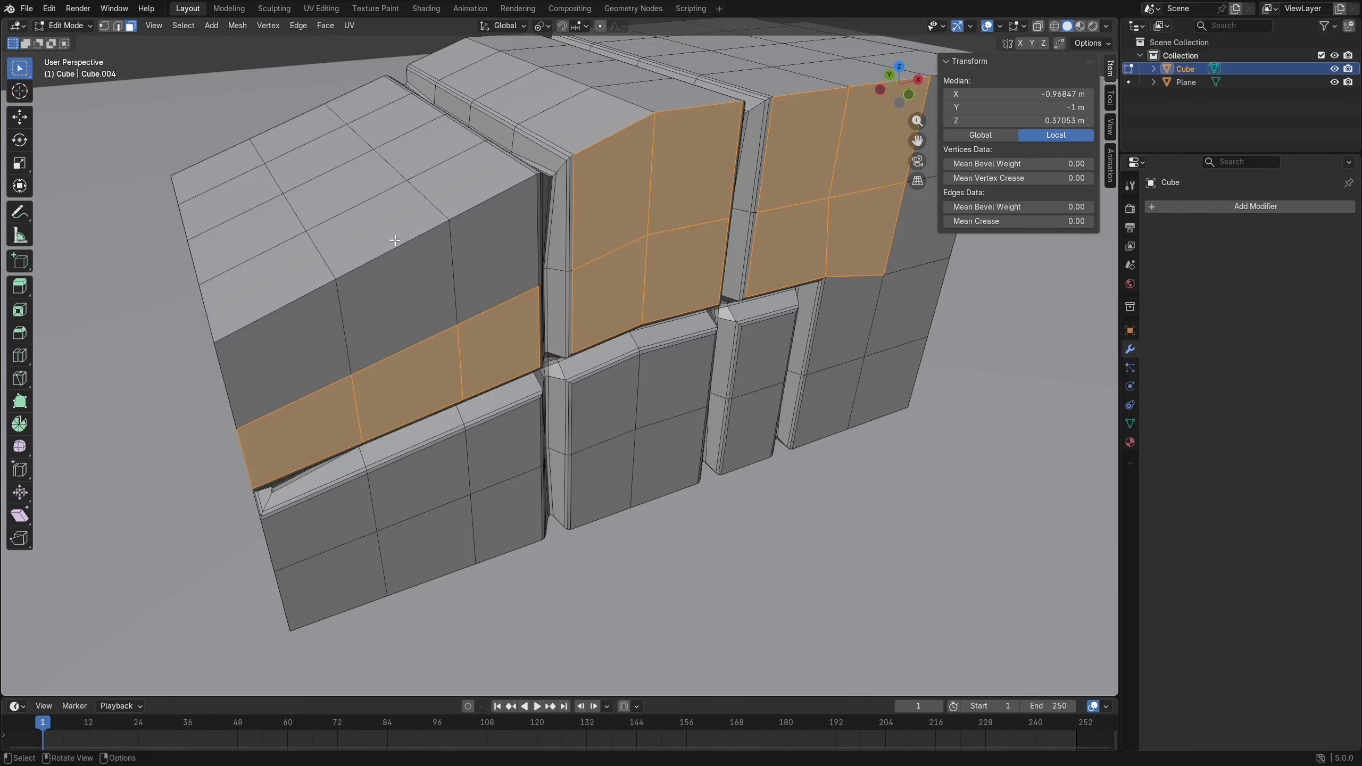
Invert the face selection back and forth several times, and clear the selection.
{"action": "middle_click_drag", "start_coordinate": [492, 386], "coordinate": [642, 388]}
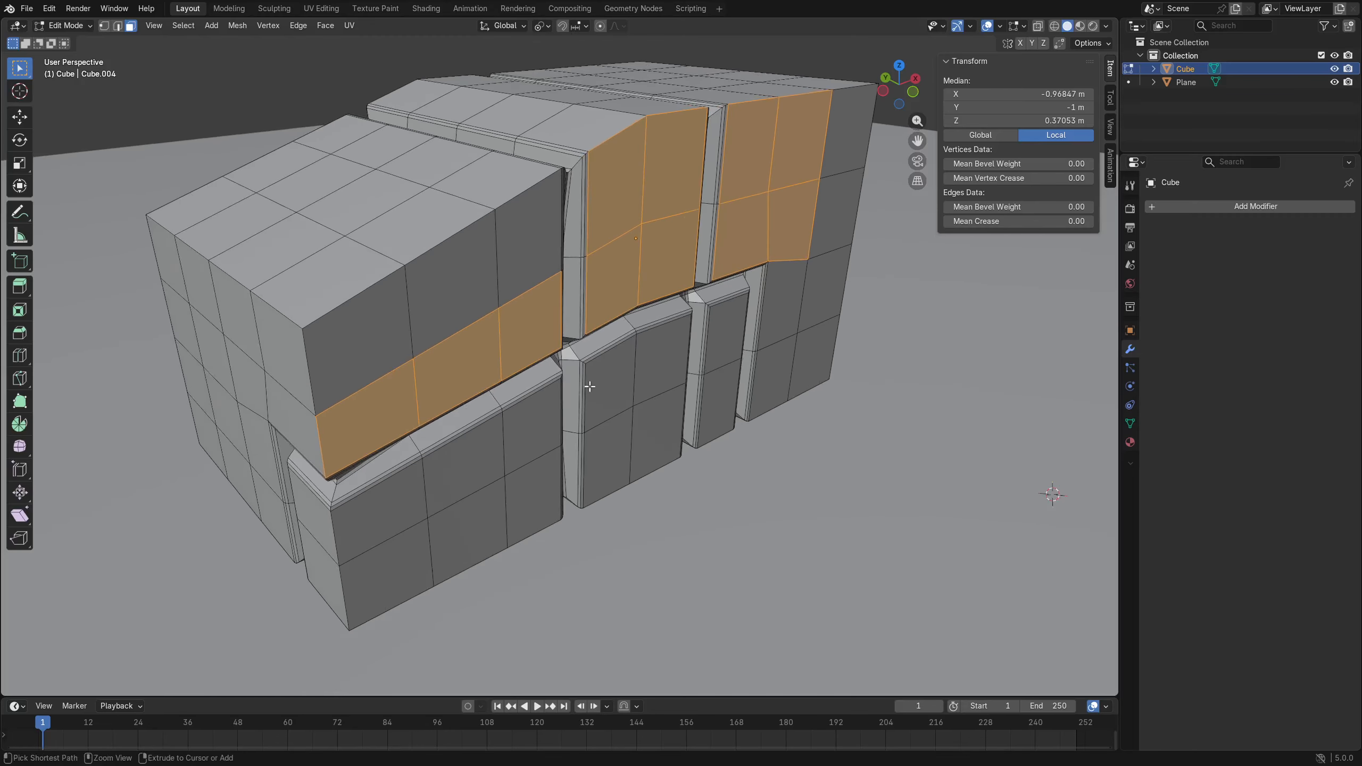
{"action": "key", "text": "ctrl+i"}
{"action": "key", "text": "ctrl+i"}
{"action": "key", "text": "ctrl+i"}
{"action": "key", "text": "ctrl+i"}
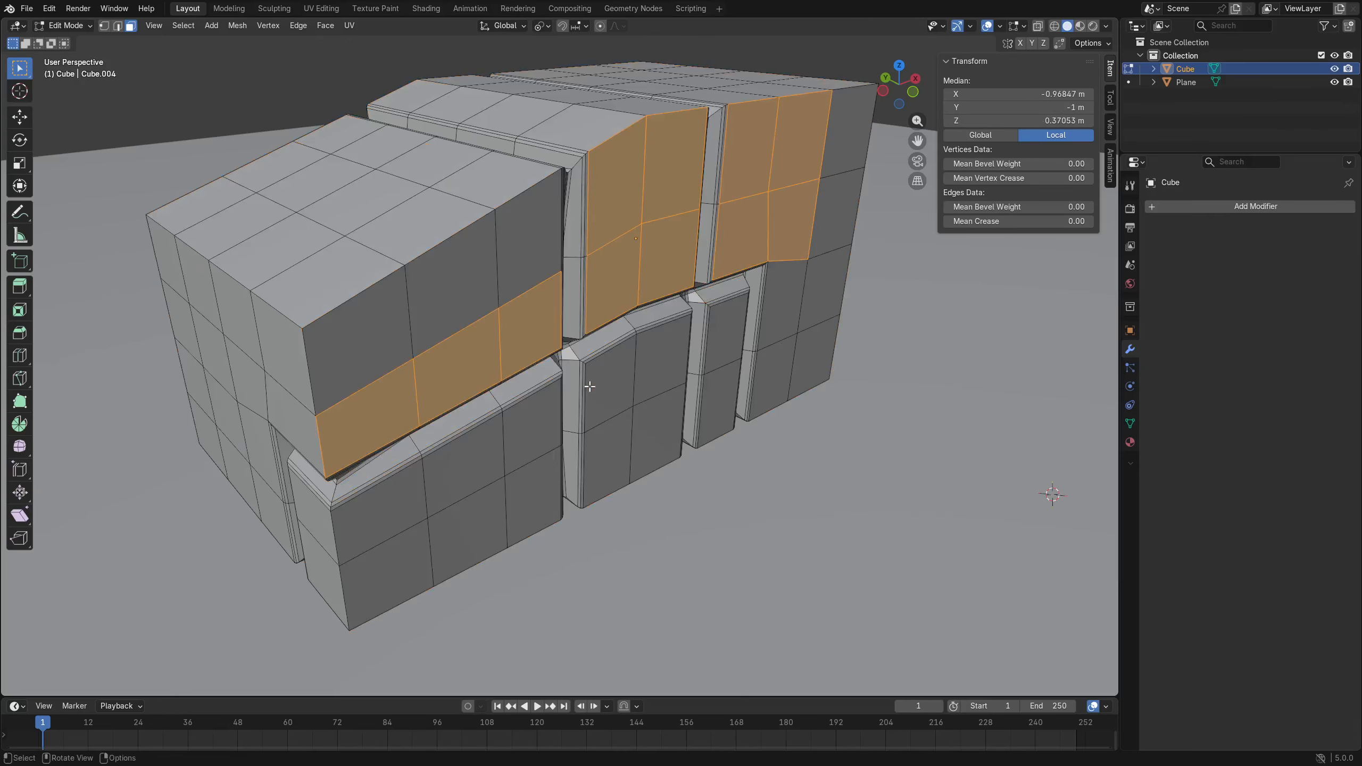
{"action": "key", "text": "alt+a"}
Switch the grooved cube to Object Mode, view it from several sides, and return it to Edit Mode.
{"action": "middle_click_drag", "start_coordinate": [510, 388], "coordinate": [616, 386]}
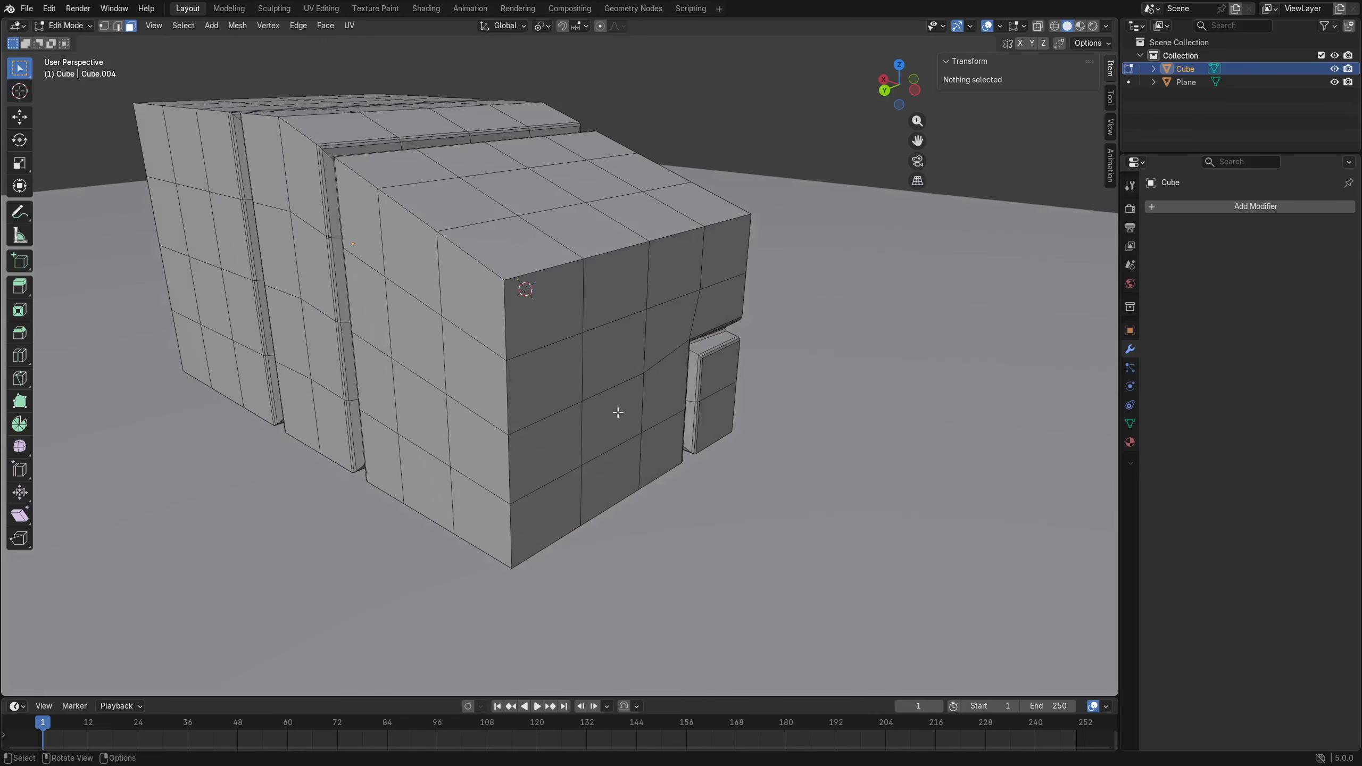
{"action": "key", "text": "ctrl+Tab"}
{"action": "left_click", "coordinate": [525, 419]}
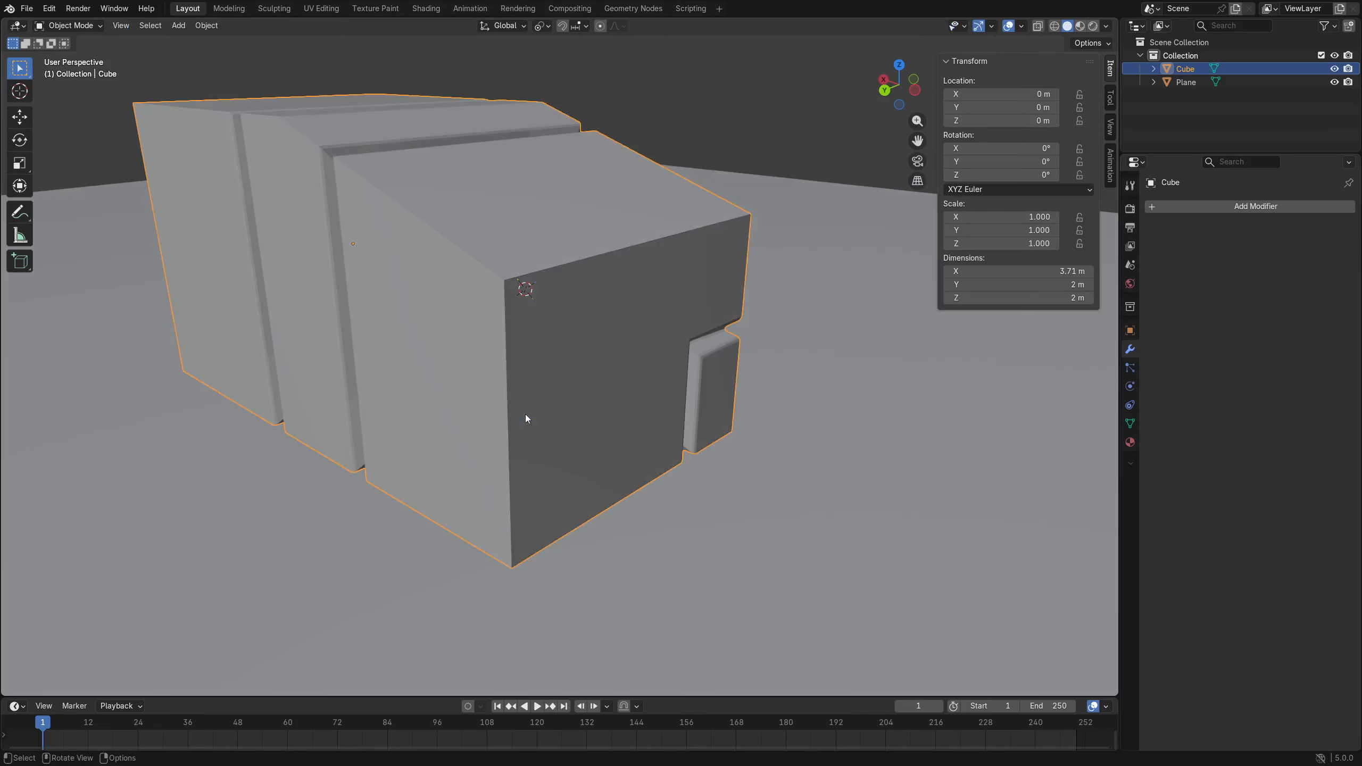
{"action": "middle_click_drag", "start_coordinate": [525, 414], "coordinate": [463, 381]}
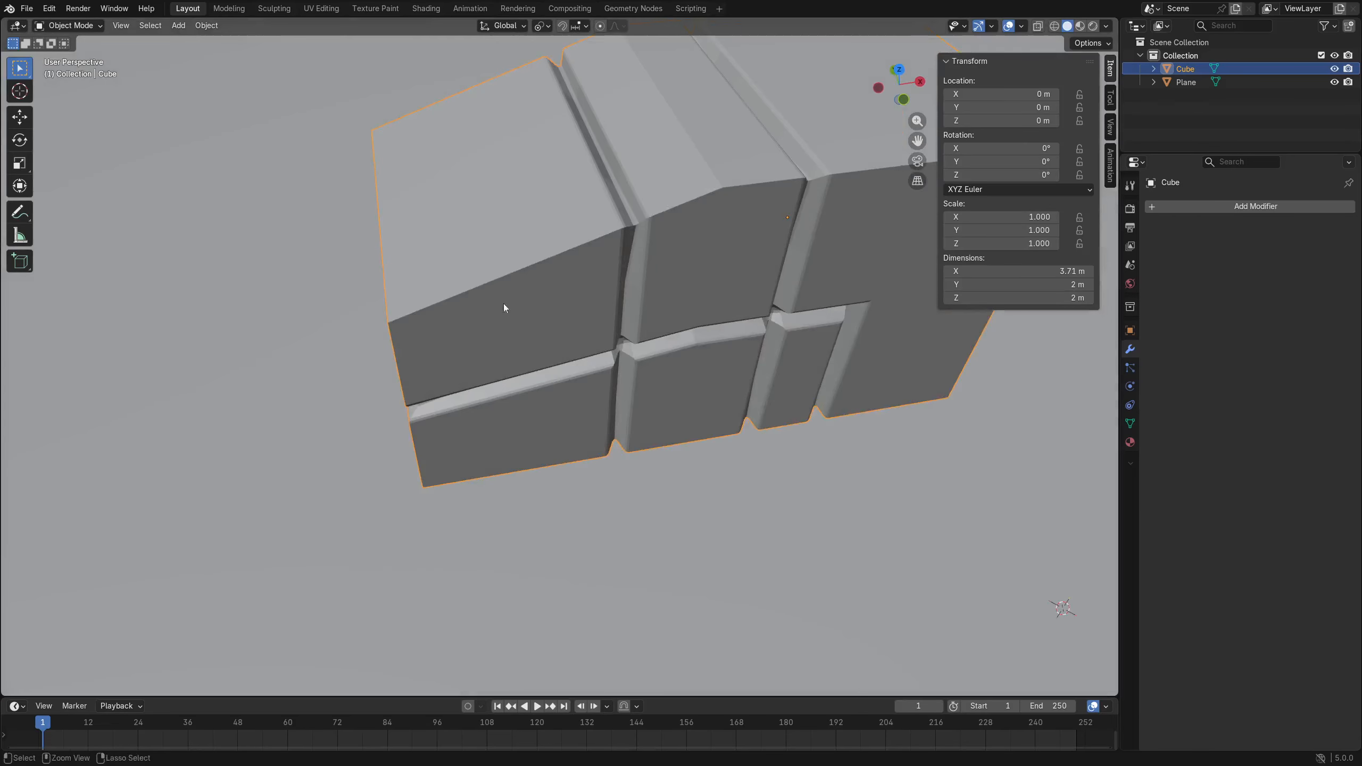
{"action": "middle_click_drag", "start_coordinate": [504, 304], "coordinate": [534, 354]}
{"action": "key", "text": "ctrl+Tab"}
{"action": "left_click", "coordinate": [639, 350]}
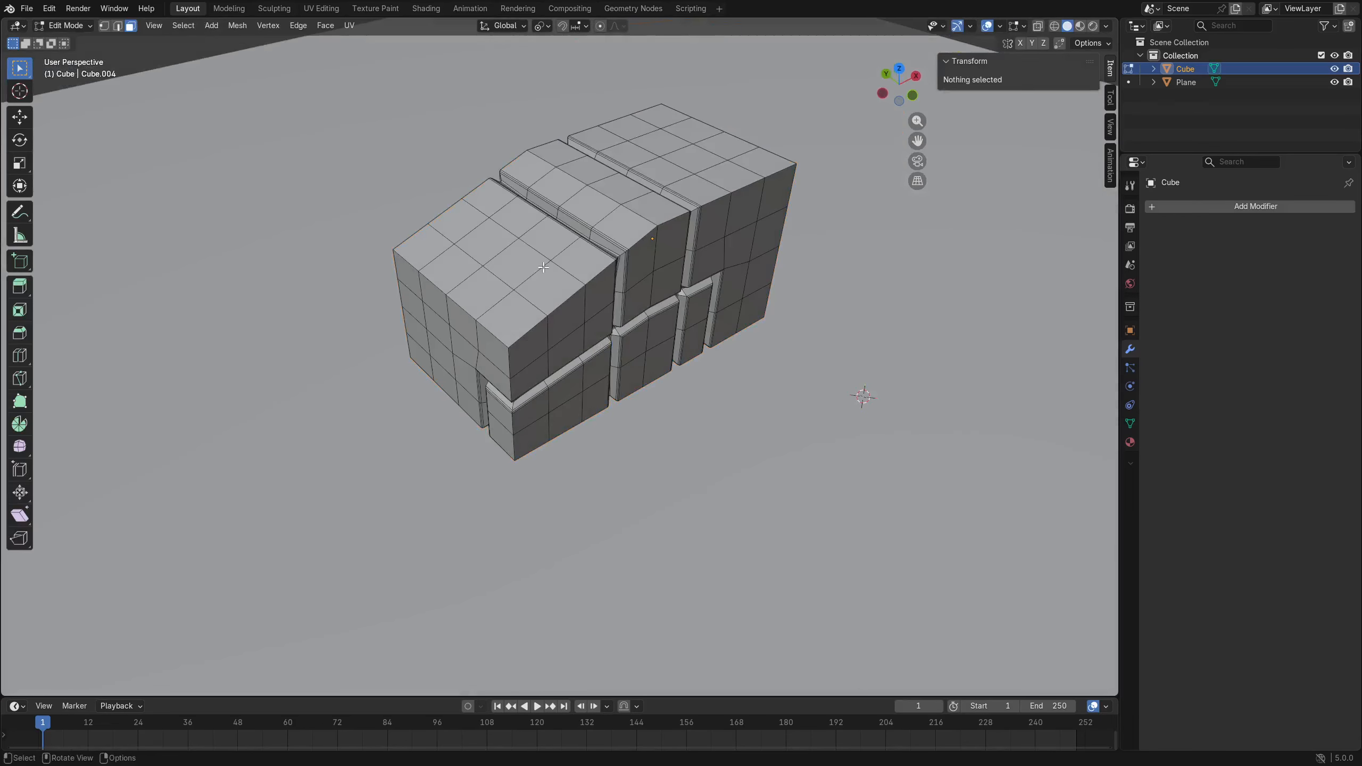
Select two adjacent faces in the middle of the cube's sloped top.
{"action": "middle_click_drag", "start_coordinate": [525, 228], "coordinate": [546, 291], "text": "shift"}
{"action": "scroll", "coordinate": [545, 291], "scroll_direction": "down", "scroll_amount": 1}
{"action": "scroll", "coordinate": [546, 291], "scroll_direction": "up", "scroll_amount": 3}
{"action": "key", "text": "ctrl+Tab"}
{"action": "key", "text": "Escape"}
{"action": "left_click", "coordinate": [539, 352]}
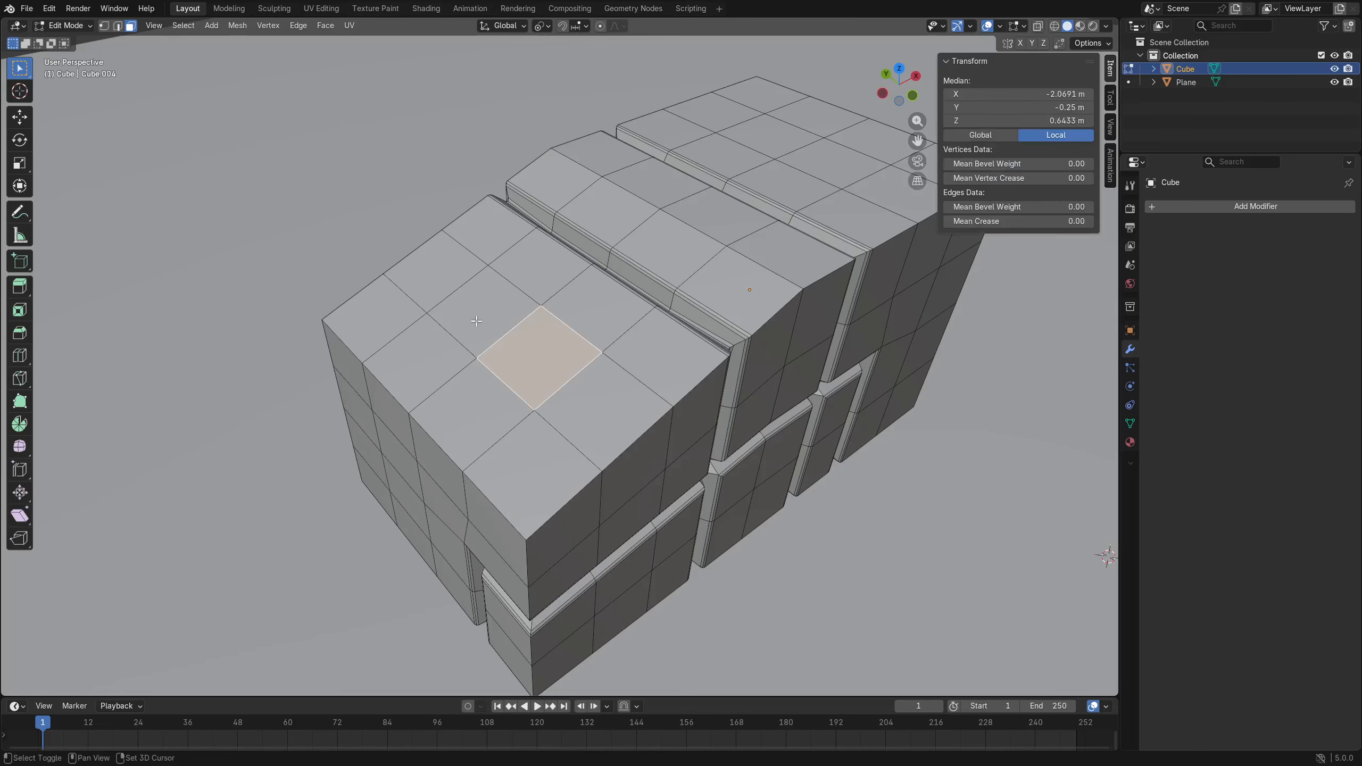
{"action": "left_click", "coordinate": [480, 319], "text": "shift"}
Try extruding the two sloped-top faces outward by about 0.28 m.
{"action": "middle_click_drag", "start_coordinate": [635, 408], "coordinate": [590, 345]}
{"action": "key", "text": "e"}
{"action": "left_click", "coordinate": [640, 375]}
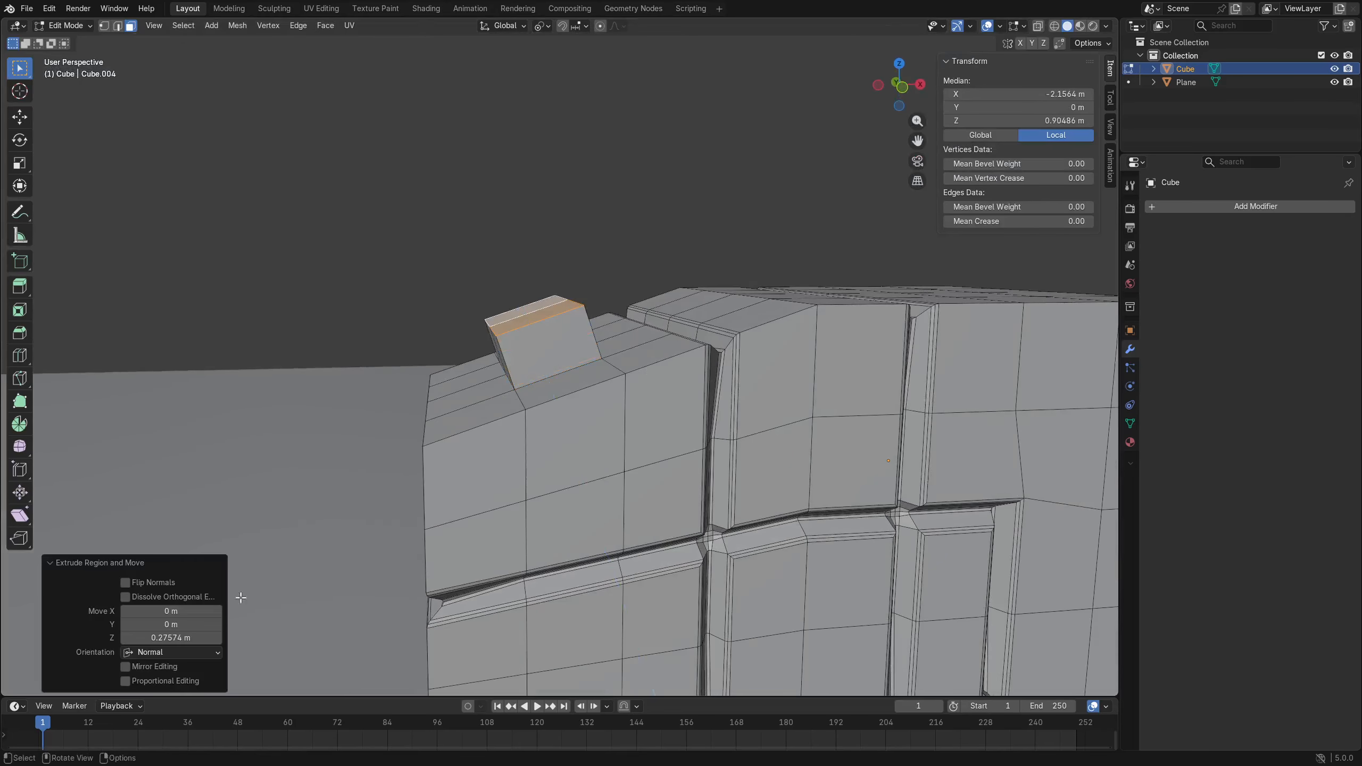
{"action": "key", "text": "ctrl+z"}
Try extruding the two sloped-top faces slightly inward.
{"action": "middle_click_drag", "start_coordinate": [595, 376], "coordinate": [596, 459]}
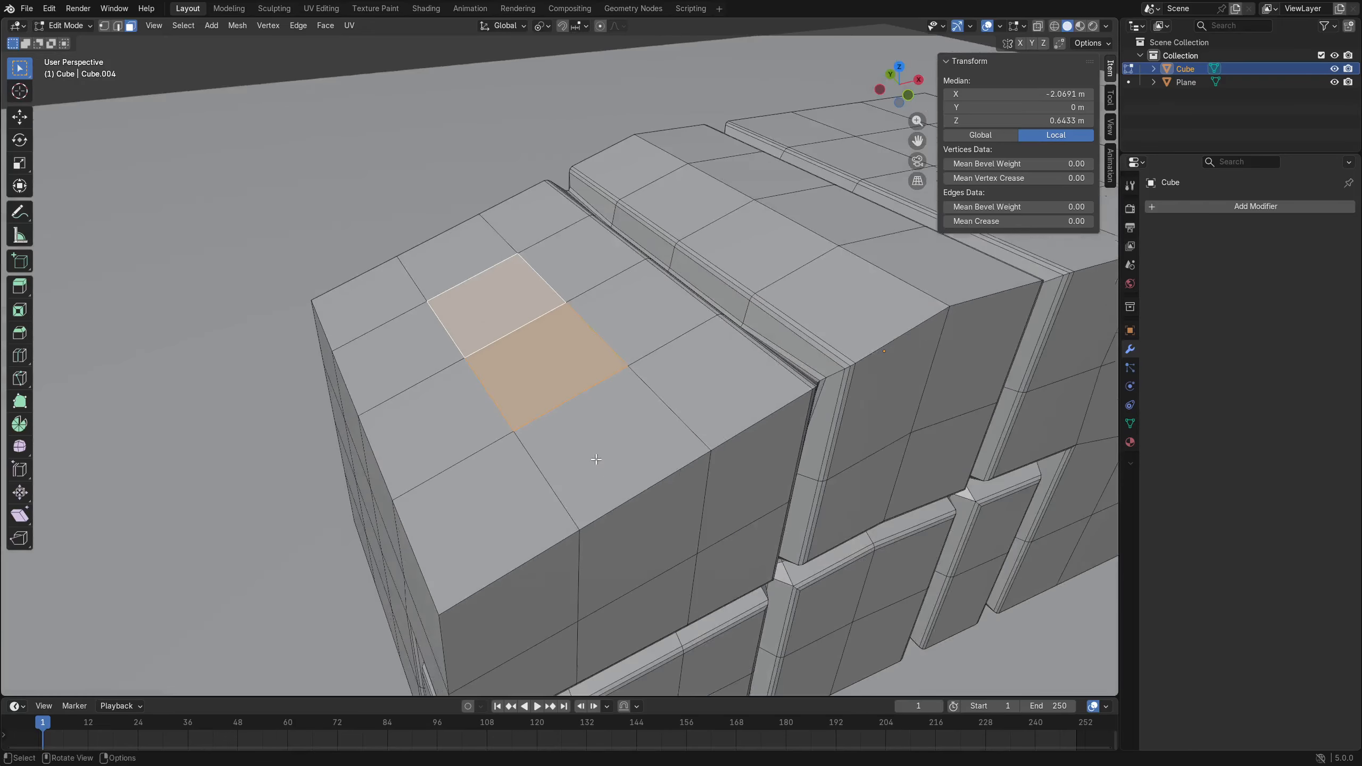
{"action": "key", "text": "e"}
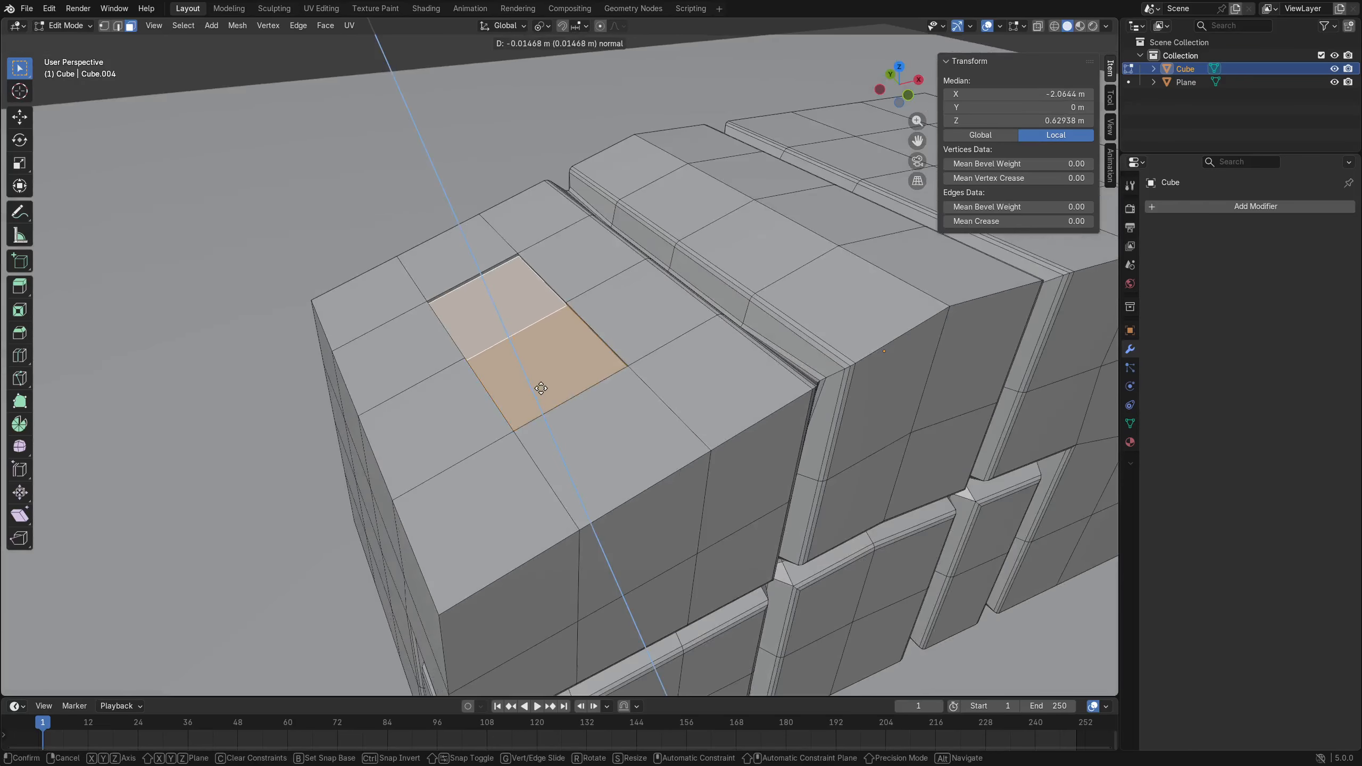
{"action": "left_click", "coordinate": [540, 388]}
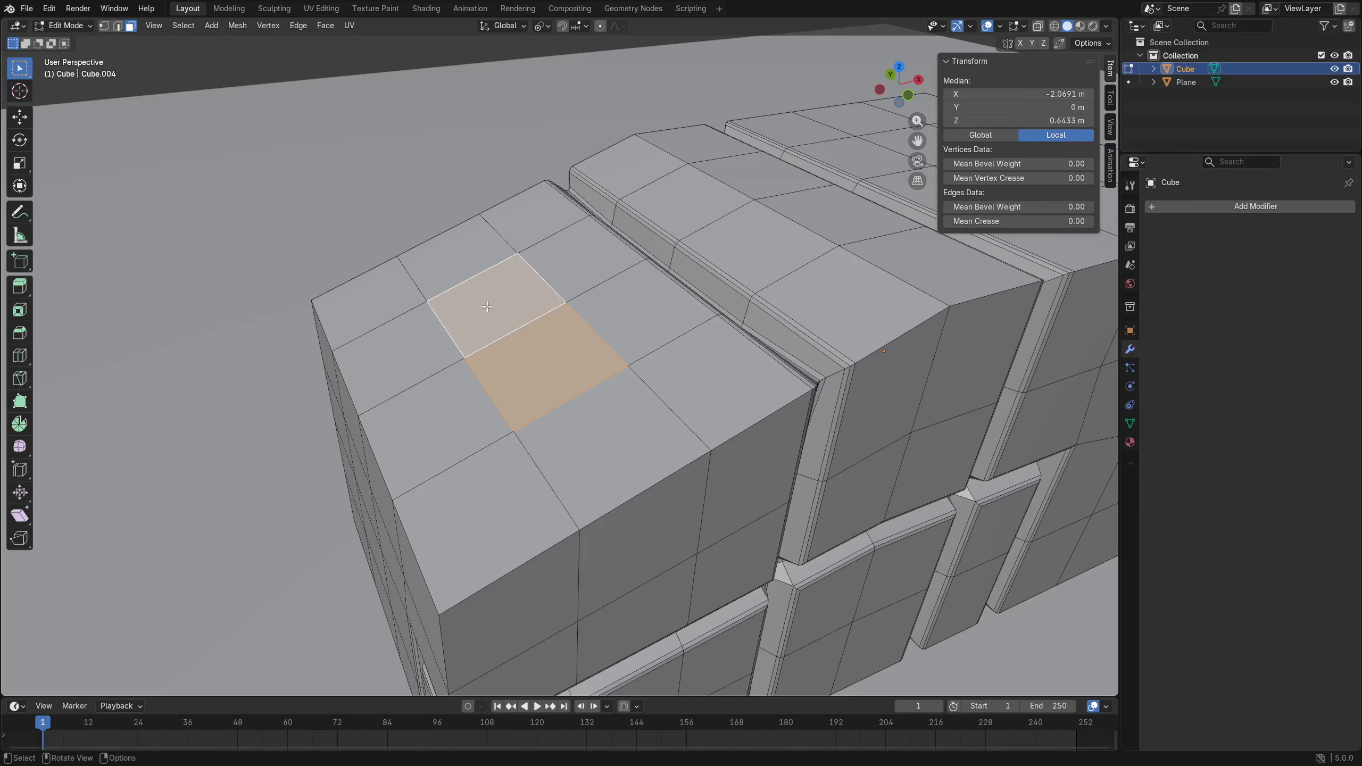
Make the nearer of the two sloped-top faces the active one and try extruding both outward by about 0.14 m.
{"action": "left_click", "coordinate": [526, 359], "text": "shift"}
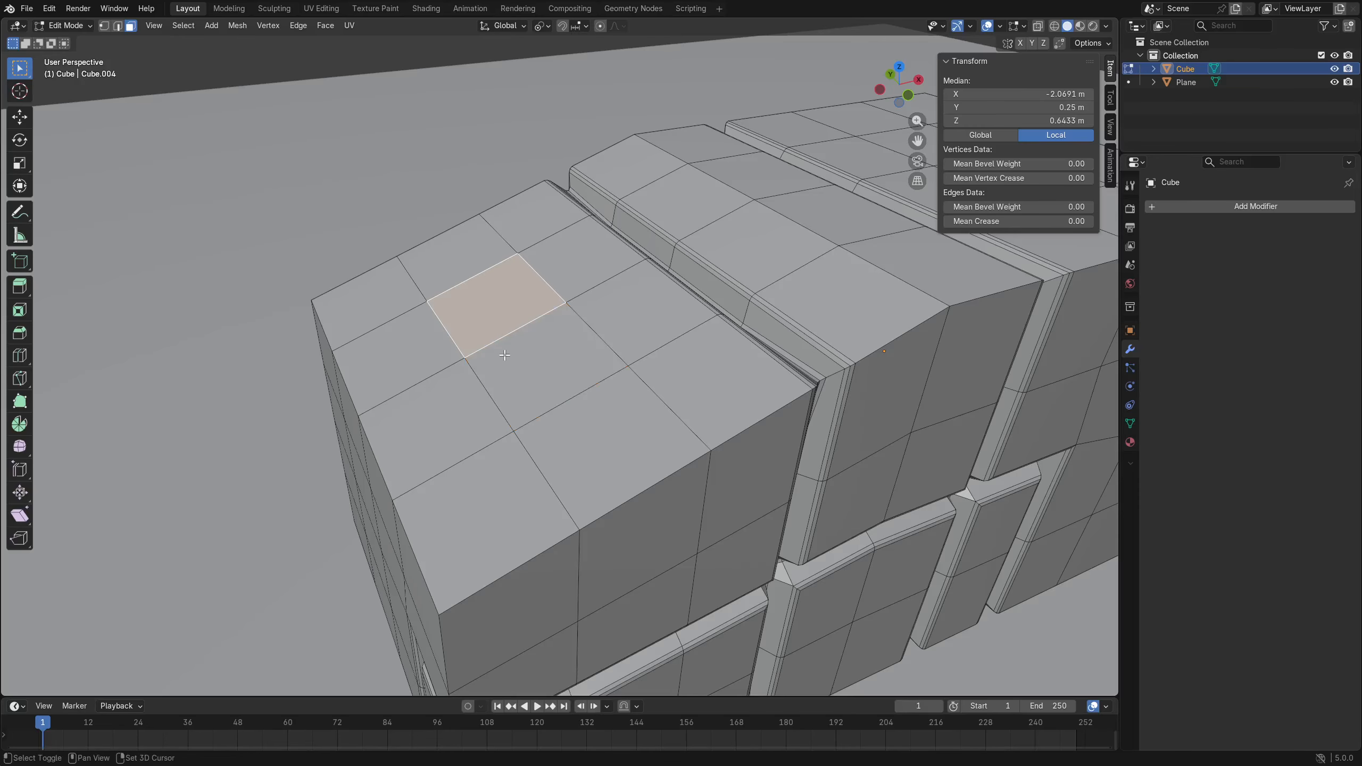
{"action": "left_click", "coordinate": [556, 367], "text": "shift"}
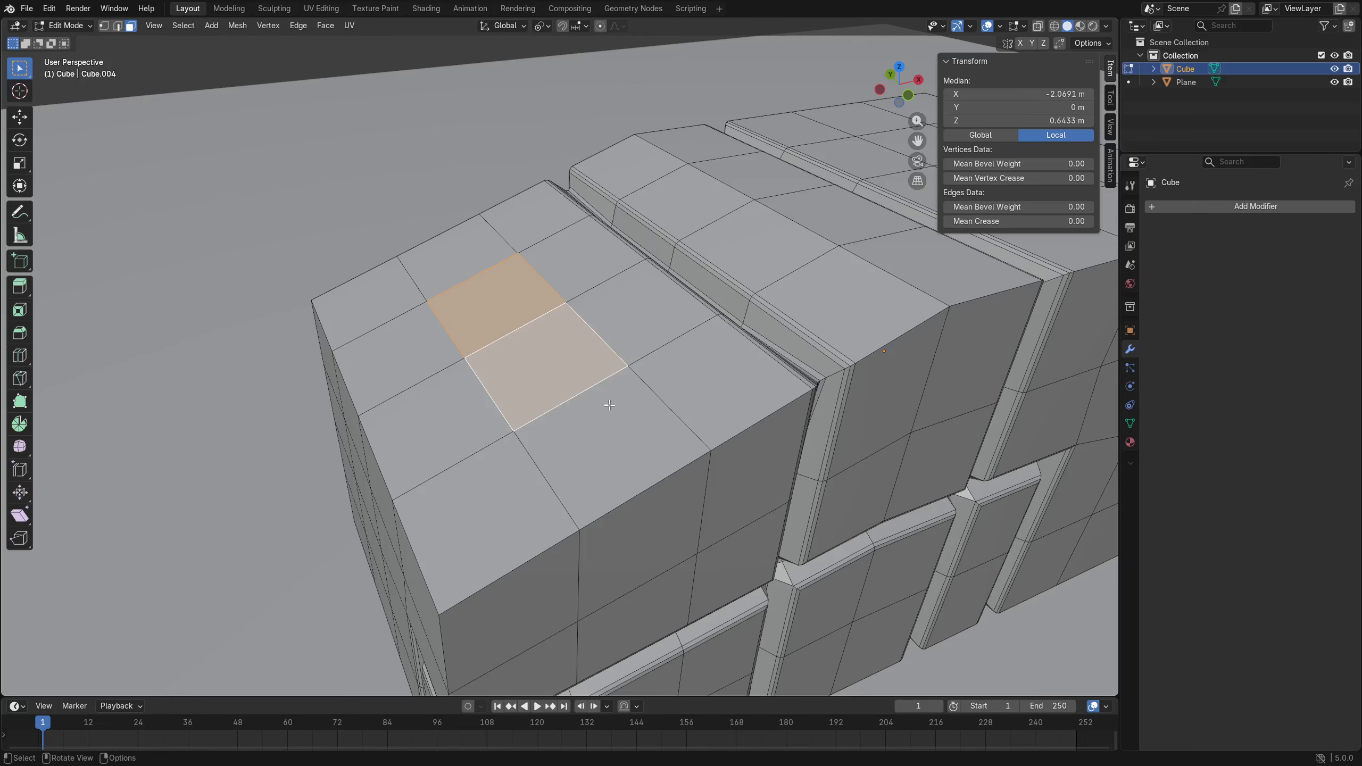
{"action": "key", "text": "e"}
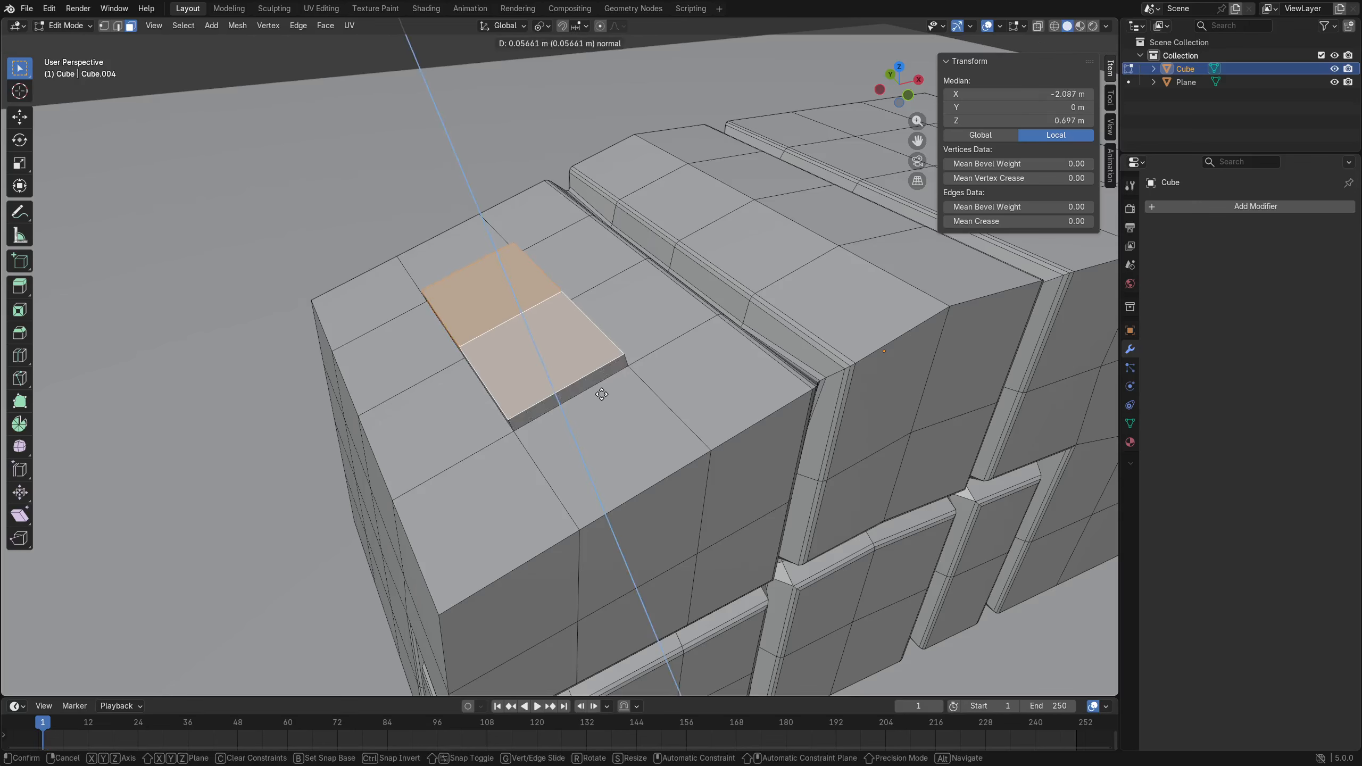
{"action": "left_click", "coordinate": [620, 367]}
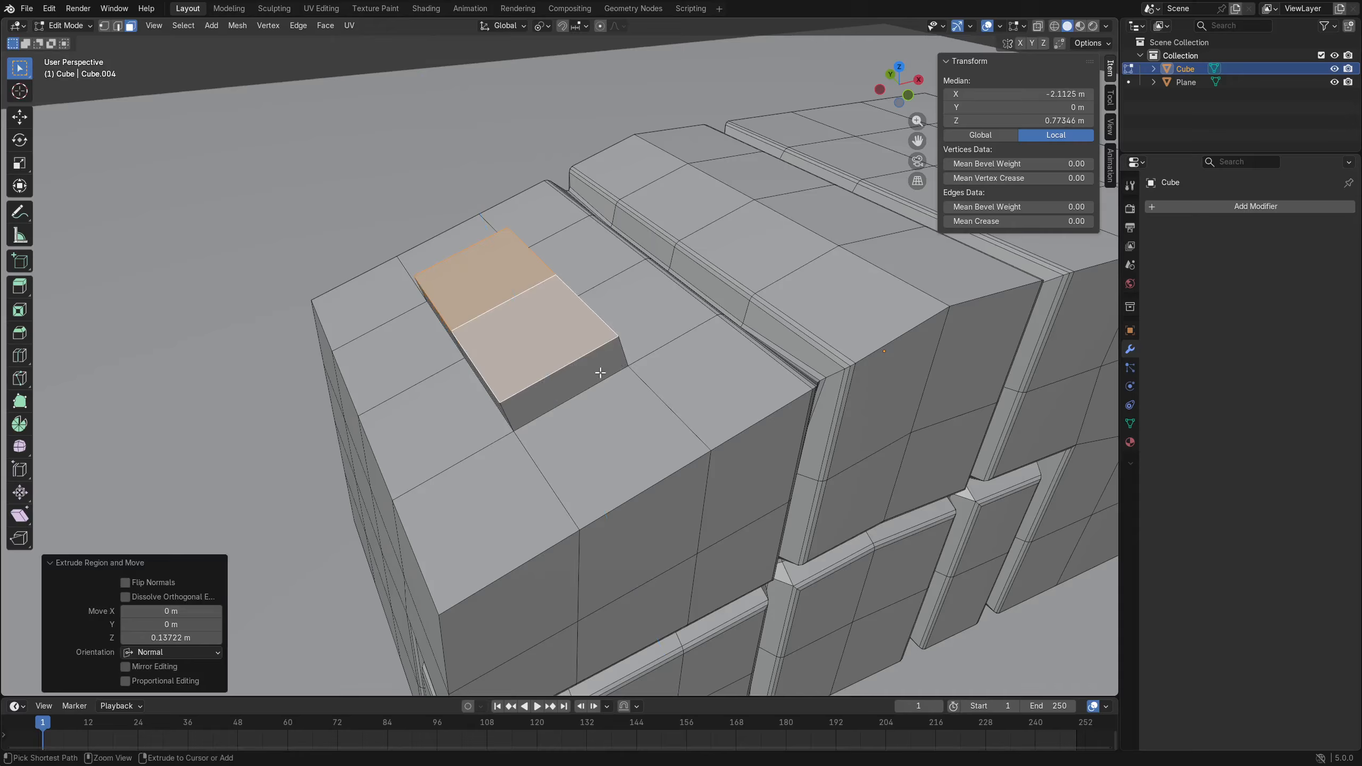
{"action": "key", "text": "ctrl+z"}
Try extruding the pair of sloped-top faces two more times from a lower viewing angle.
{"action": "middle_click_drag", "start_coordinate": [553, 335], "coordinate": [594, 373]}
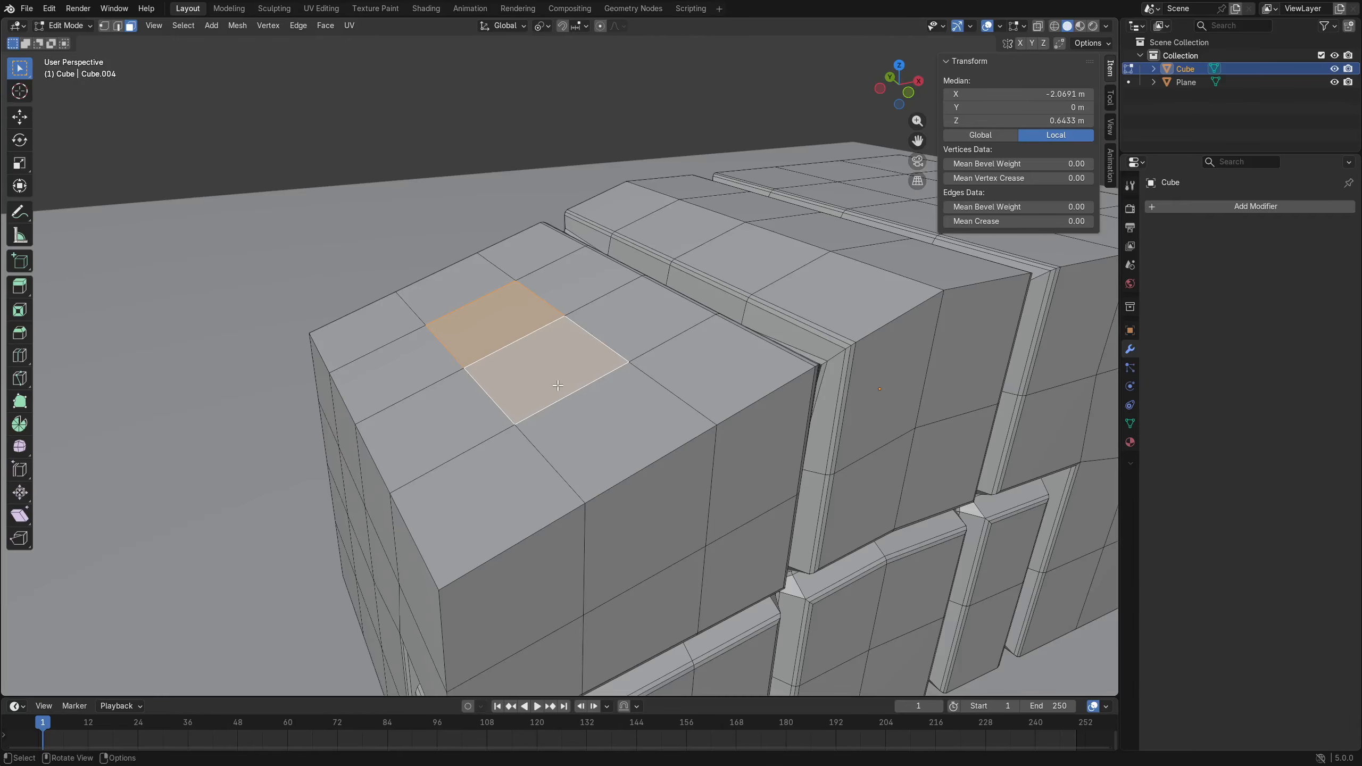
{"action": "scroll", "coordinate": [557, 385], "scroll_direction": "down", "scroll_amount": 2}
{"action": "mouse_move", "coordinate": [629, 422]}
{"action": "middle_mouse_down"}
{"action": "mouse_move", "coordinate": [617, 375]}
{"action": "mouse_move", "coordinate": [601, 397]}
{"action": "mouse_move", "coordinate": [633, 448]}
{"action": "middle_mouse_up"}
{"action": "key", "text": "e"}
{"action": "left_click", "coordinate": [619, 349]}
{"action": "key", "text": "ctrl+z"}
{"action": "key", "text": "e"}
{"action": "left_click", "coordinate": [612, 374]}
{"action": "key", "text": "ctrl+z"}
Select a sloped-top face and the adjoining side face, and try extruding both along the side face's normal.
{"action": "left_click", "coordinate": [601, 398]}
{"action": "left_click", "coordinate": [625, 432], "text": "shift"}
{"action": "key", "text": "e"}
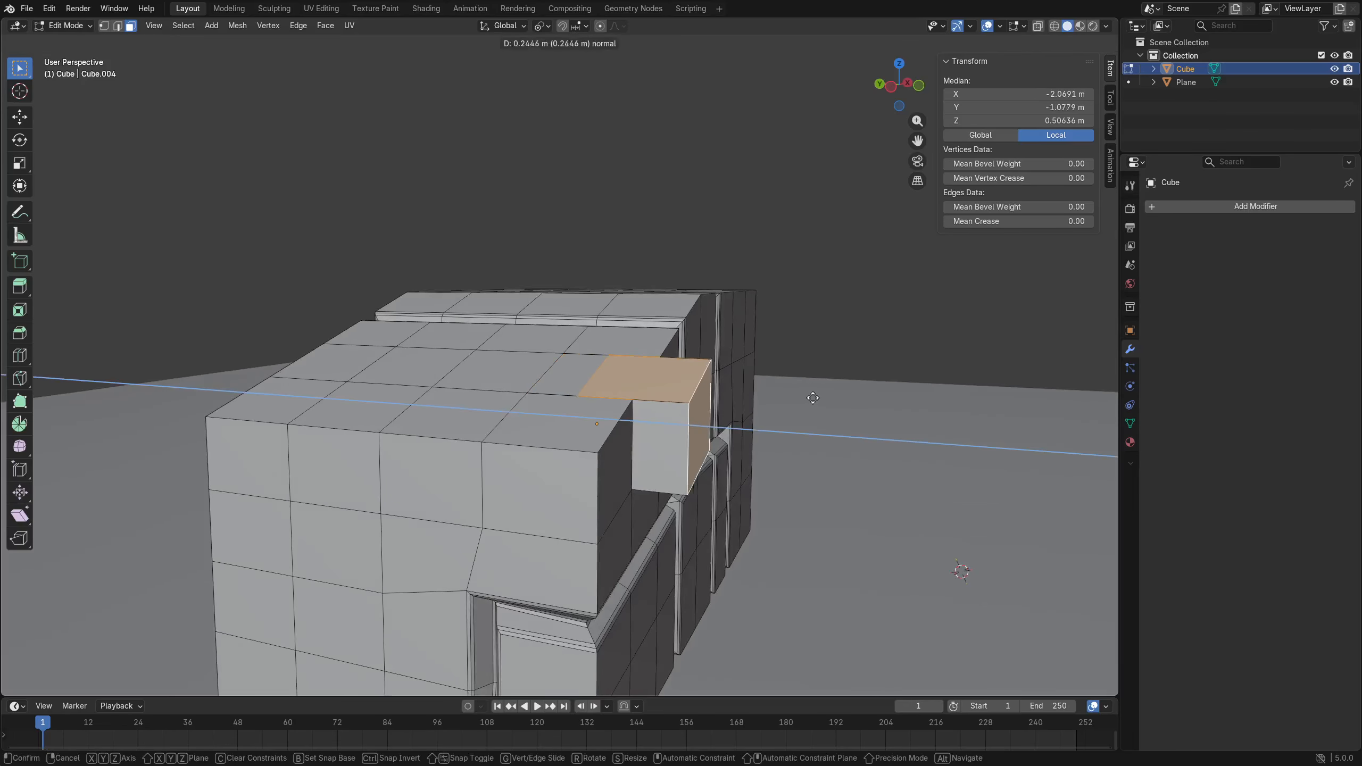
{"action": "left_click", "coordinate": [766, 416]}
{"action": "key", "text": "ctrl+z"}
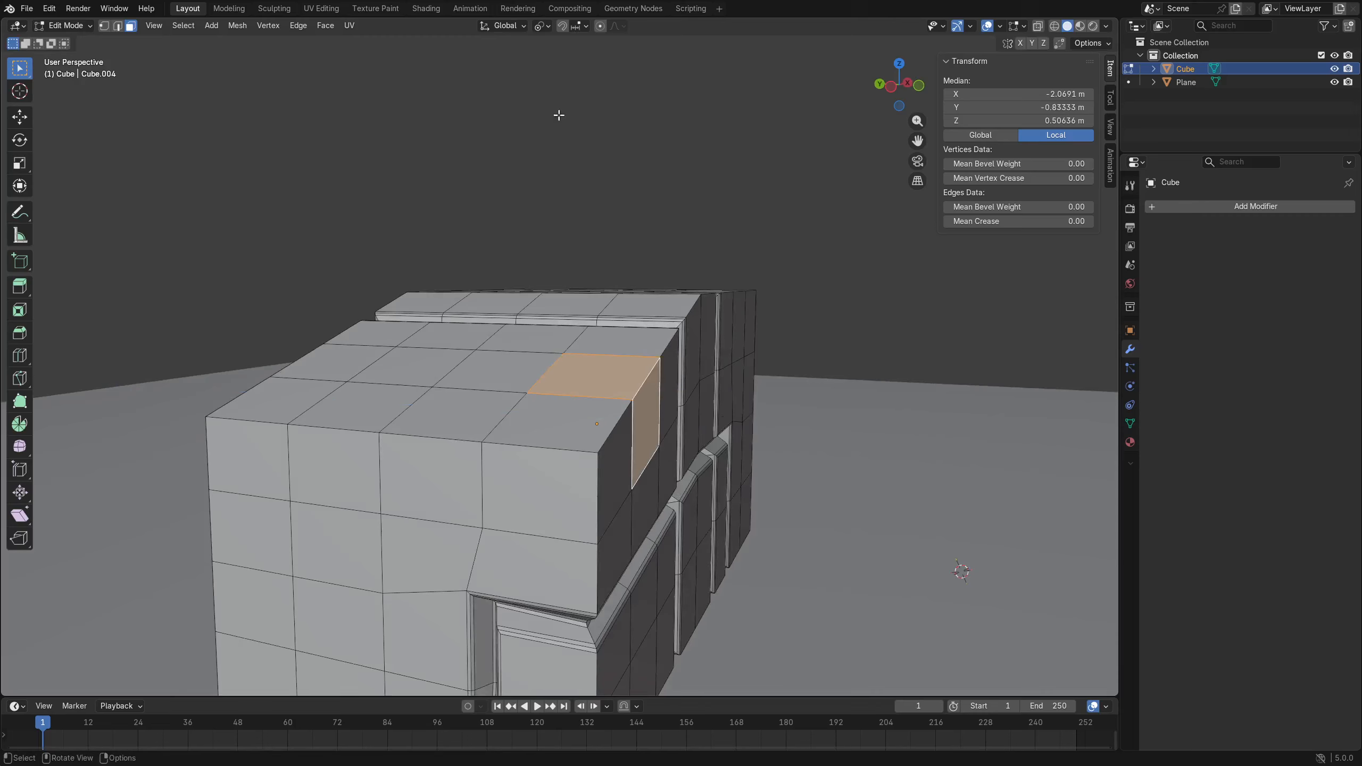
Set the transform pivot point to Median Point and try extruding the two adjoining faces along their averaged normal.
{"action": "left_click", "coordinate": [541, 25]}
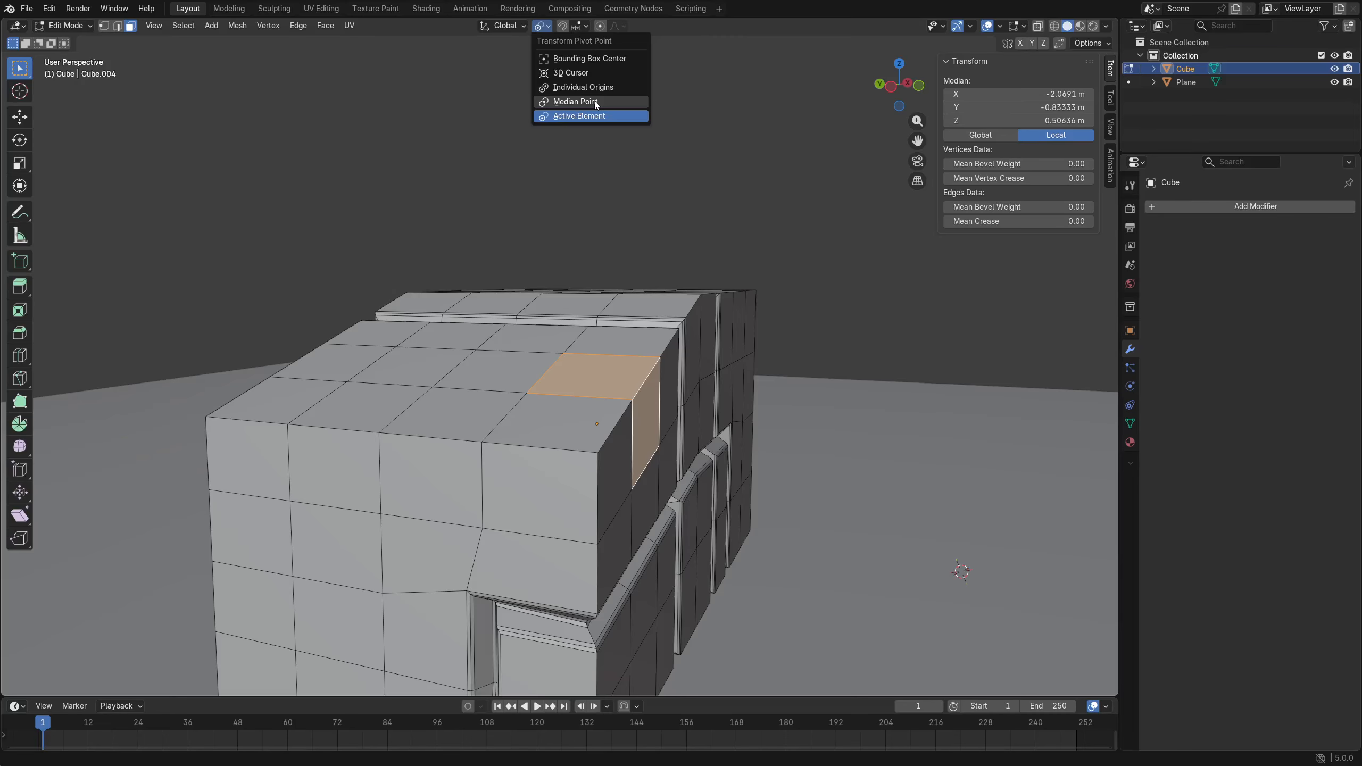
{"action": "left_click", "coordinate": [574, 101]}
{"action": "key", "text": "e"}
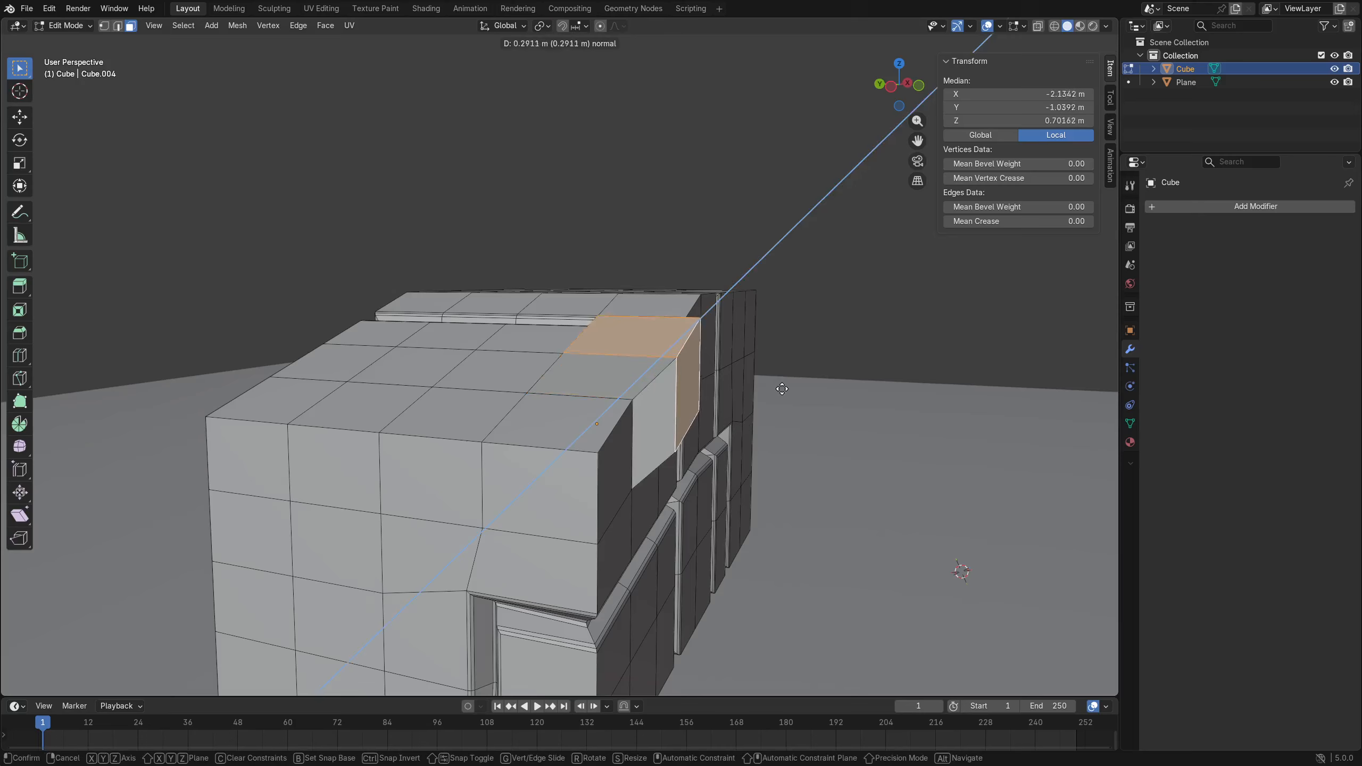
{"action": "left_click", "coordinate": [809, 368]}
{"action": "key", "text": "ctrl+z"}
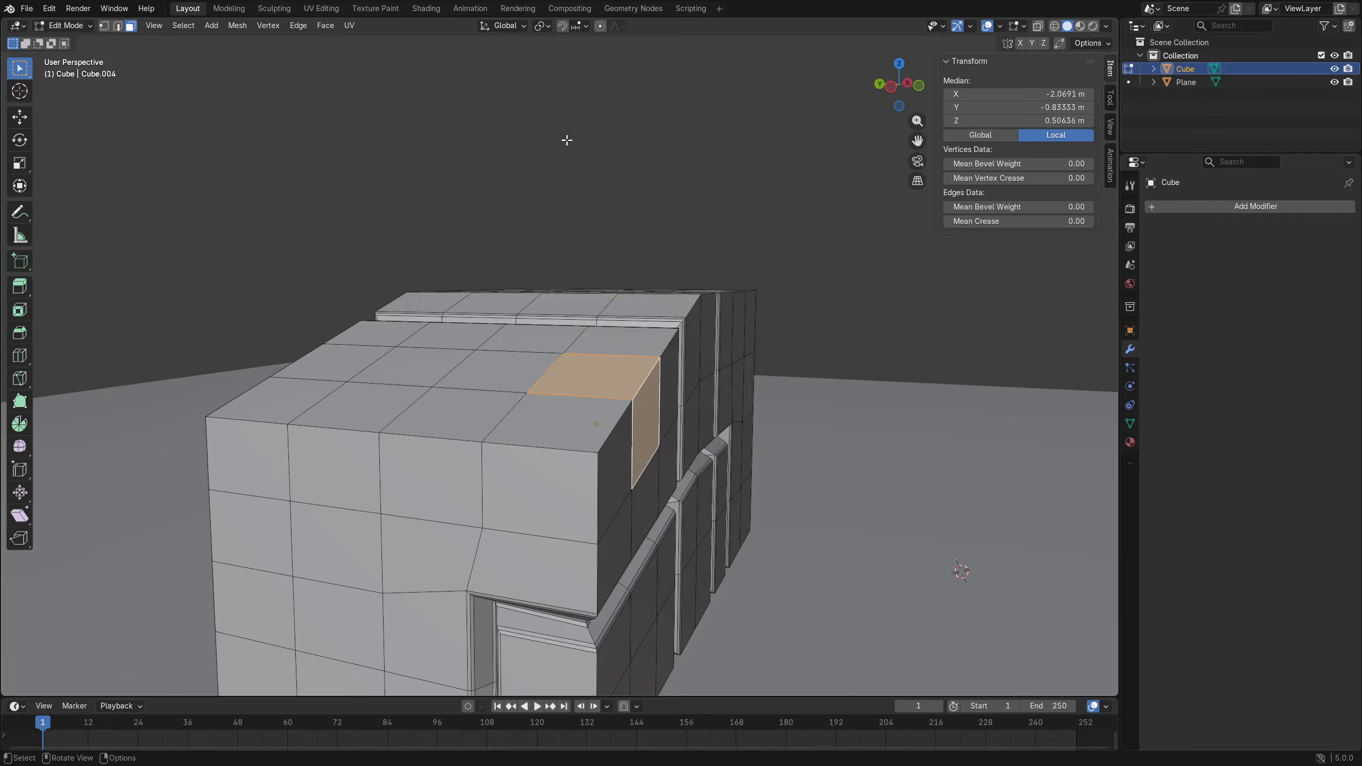
Set the transform pivot point back to Active Element and view the selected faces from above.
{"action": "left_click", "coordinate": [541, 26]}
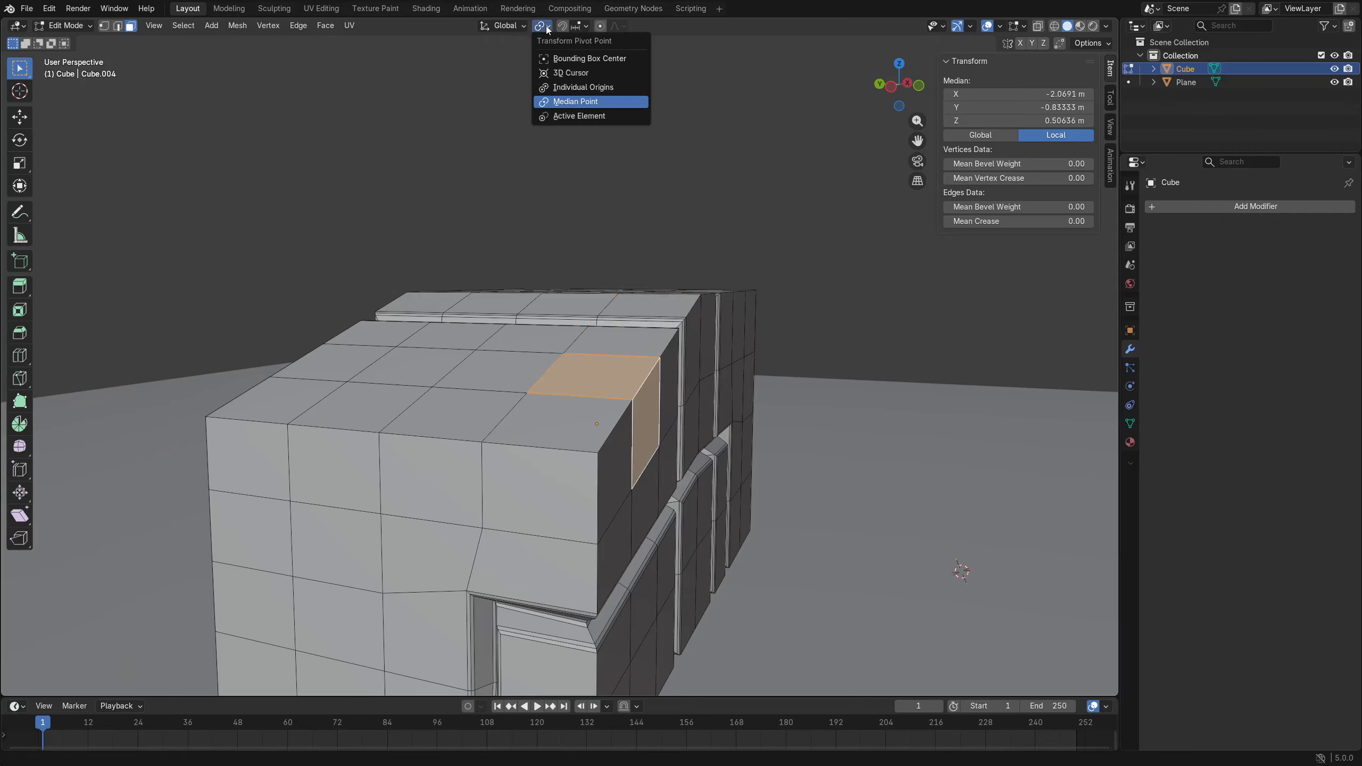
{"action": "left_click", "coordinate": [578, 117]}
{"action": "middle_click_drag", "start_coordinate": [445, 520], "coordinate": [423, 531]}
{"action": "middle_click_drag", "start_coordinate": [459, 393], "coordinate": [438, 412]}
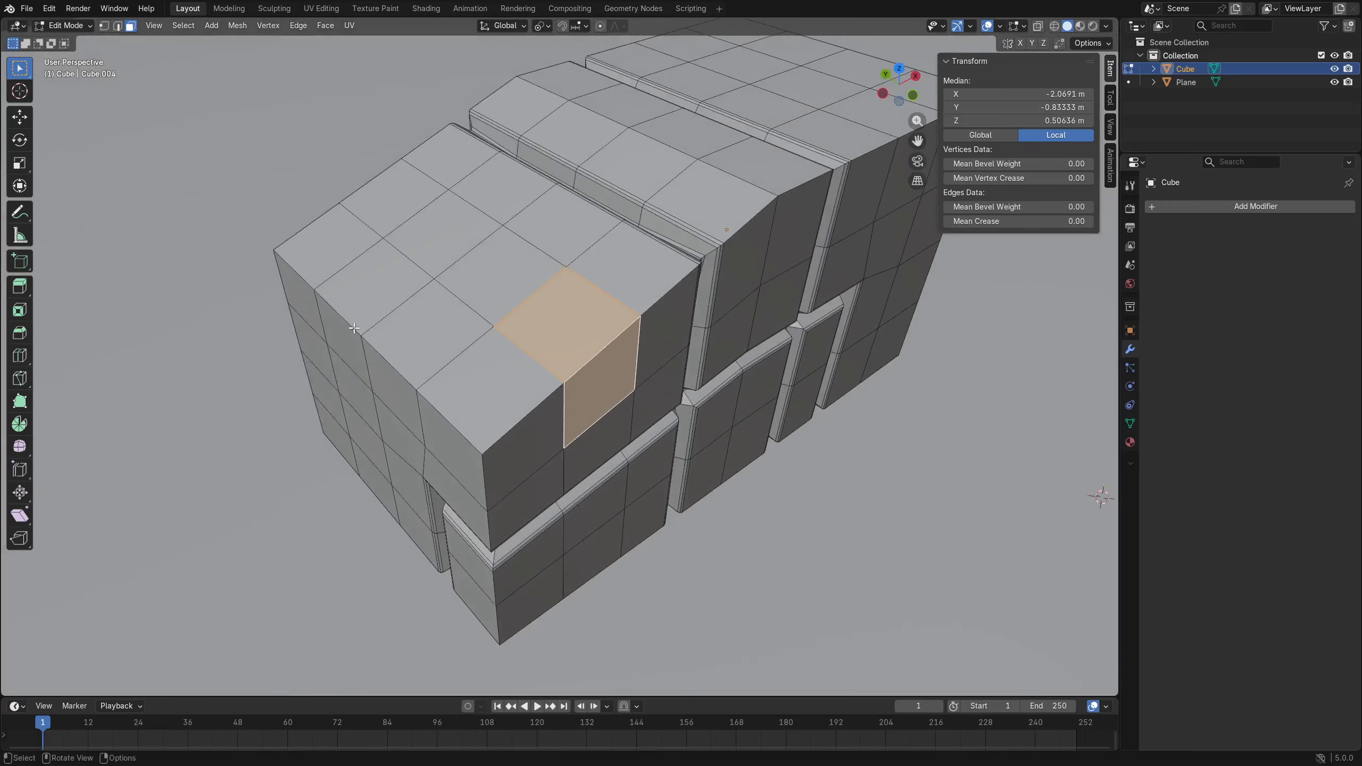
Try extruding a strip of faces running from the end face up across the sloped top, with the top face as active element.
{"action": "left_click", "coordinate": [401, 304]}
{"action": "left_click", "coordinate": [347, 340]}
{"action": "left_click", "coordinate": [344, 390]}
{"action": "left_click", "coordinate": [502, 205], "text": "ctrl"}
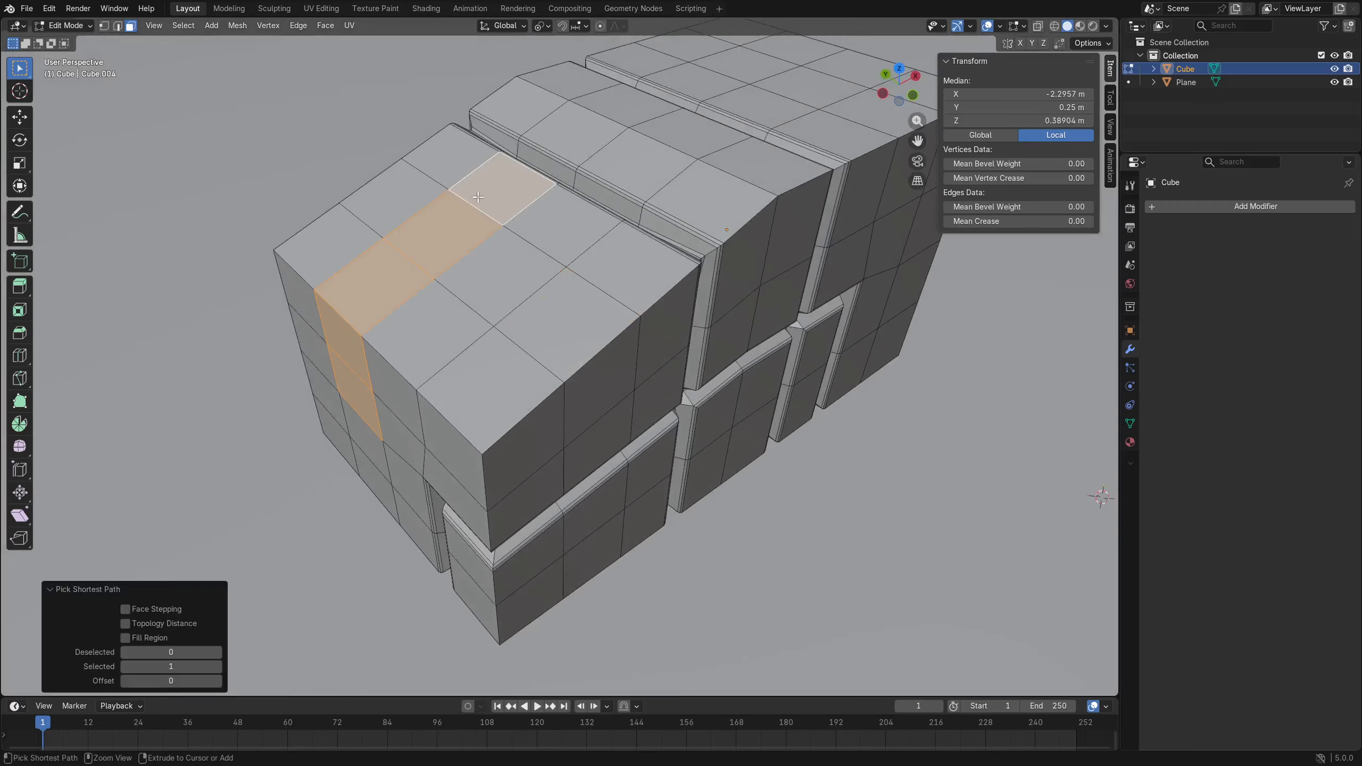
{"action": "key", "text": "e"}
{"action": "left_click", "coordinate": [477, 117]}
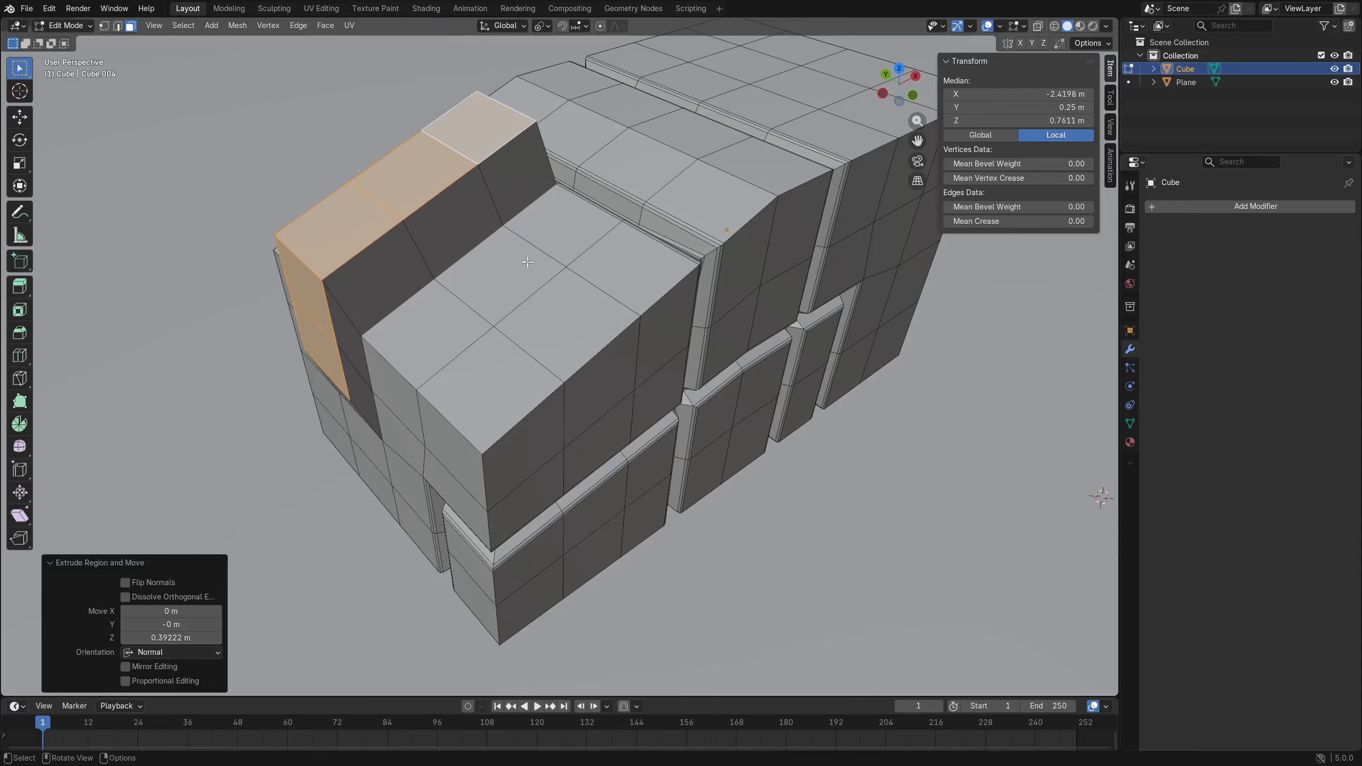
{"action": "middle_click_drag", "start_coordinate": [685, 488], "coordinate": [581, 144]}
{"action": "key", "text": "ctrl+z"}
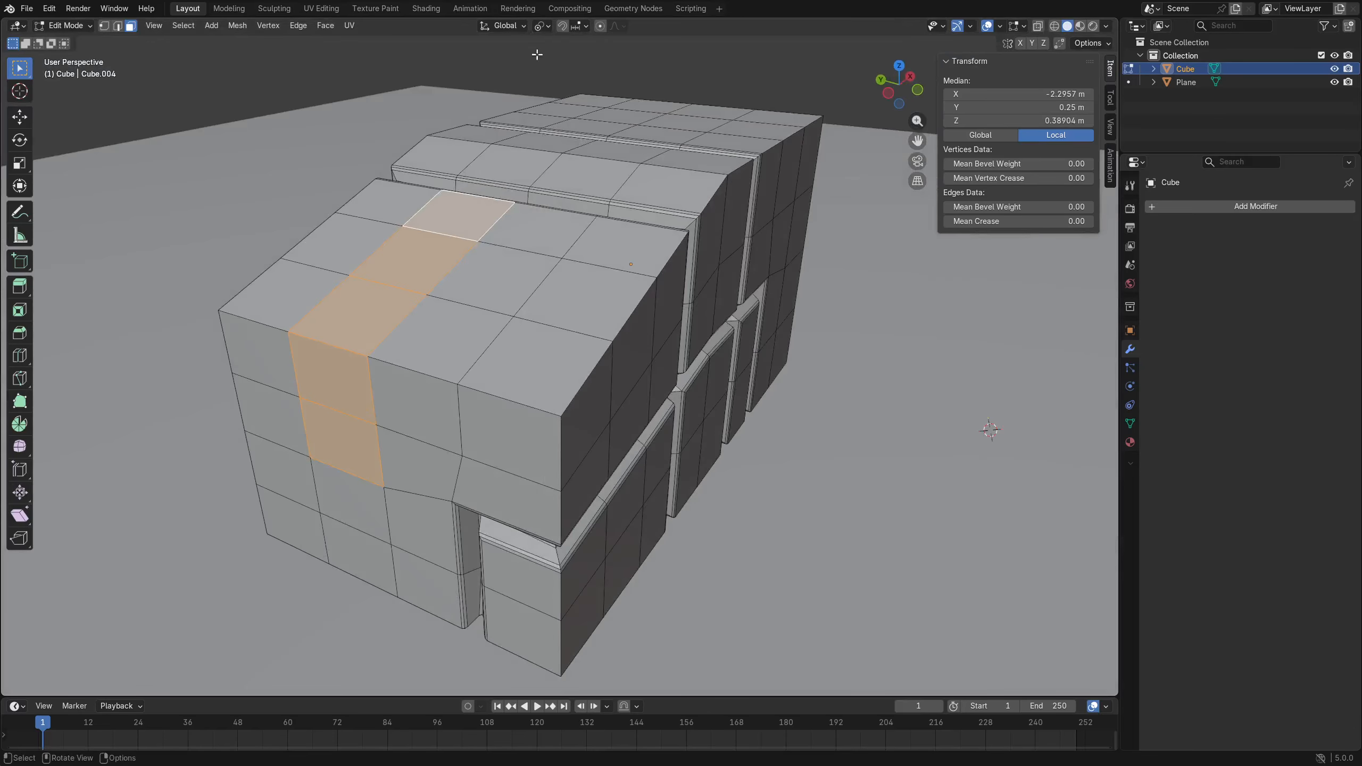
Choose a transform pivot point, select a sloped-top face and the adjoining side face, and try extruding both along the normal twice.
{"action": "left_click", "coordinate": [502, 26]}
{"action": "left_click", "coordinate": [541, 26]}
{"action": "left_click", "coordinate": [576, 102]}
{"action": "middle_click_drag", "start_coordinate": [514, 321], "coordinate": [484, 337]}
{"action": "left_click", "coordinate": [491, 297]}
{"action": "left_click", "coordinate": [545, 319]}
{"action": "key", "text": "e"}
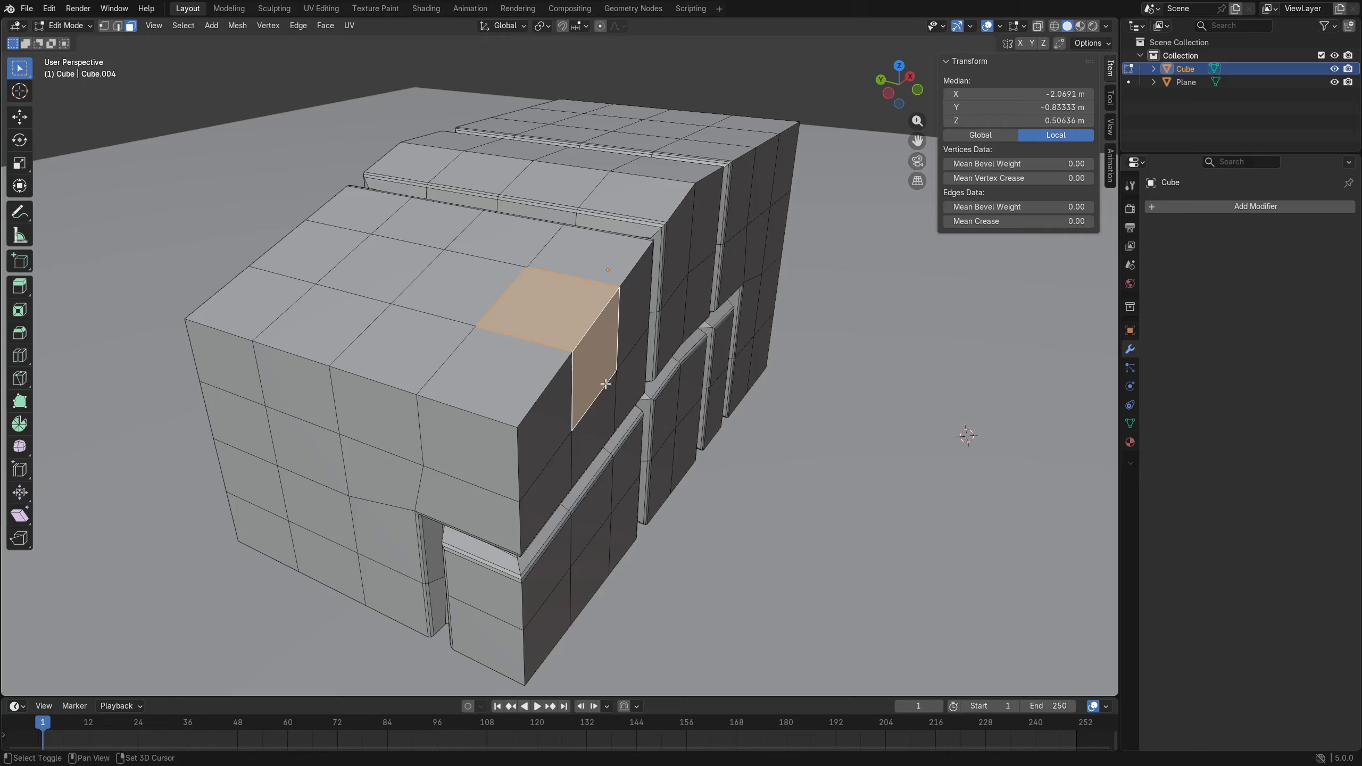
{"action": "left_click", "coordinate": [671, 383]}
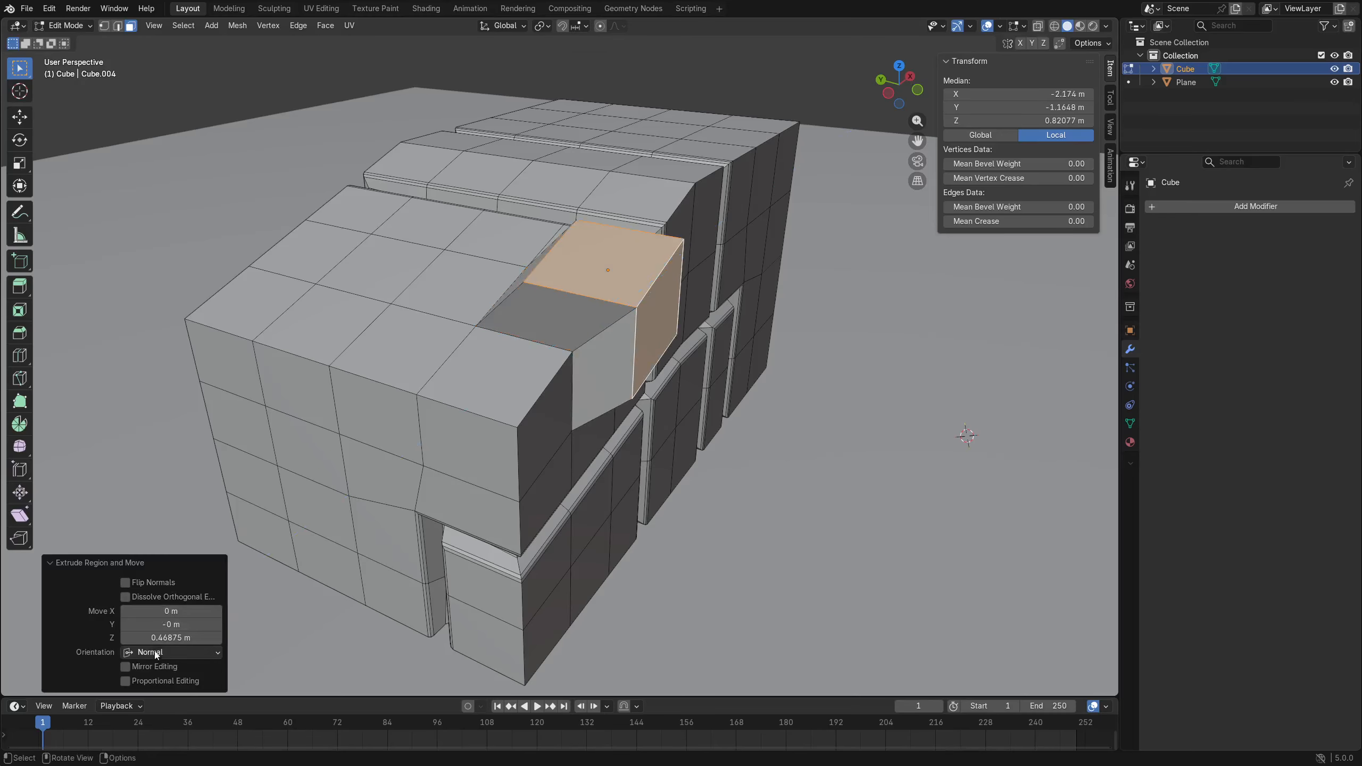
{"action": "key", "text": "ctrl+z"}
{"action": "key", "text": "e"}
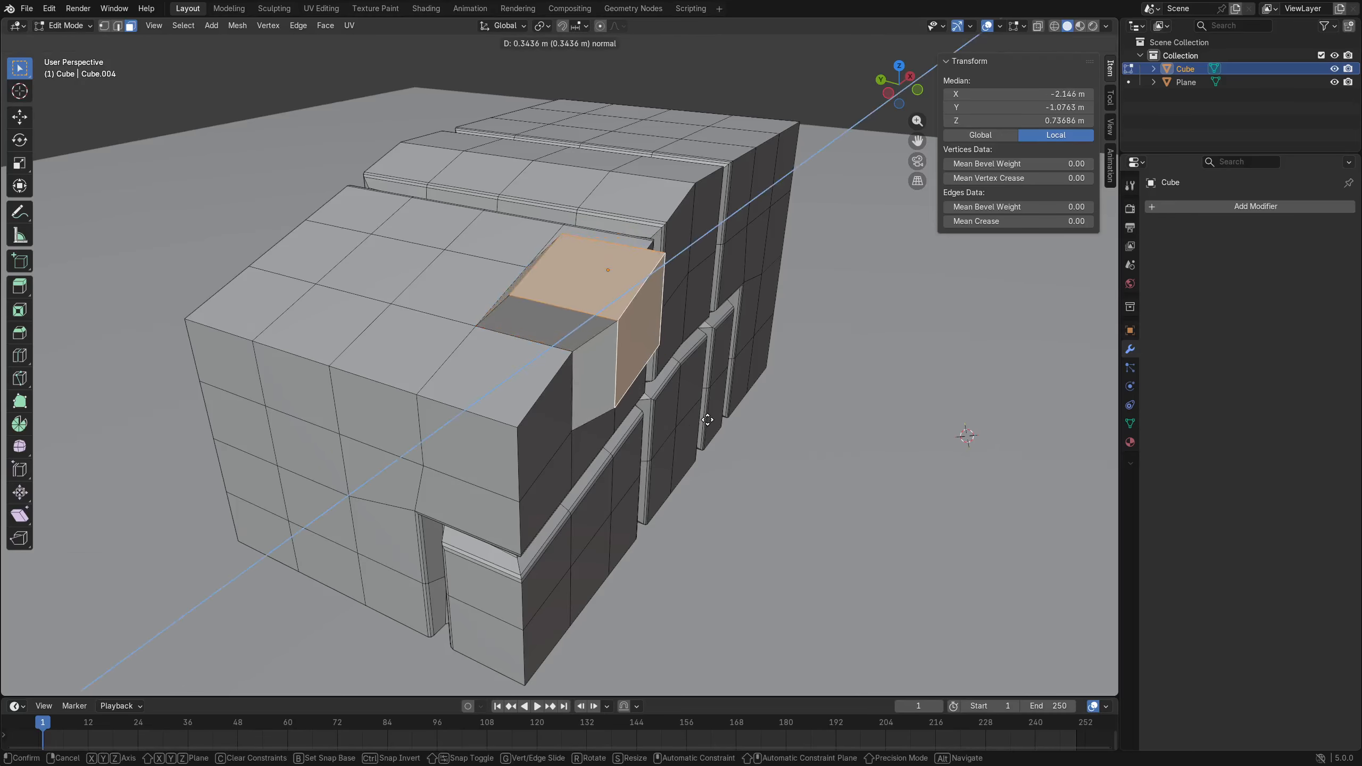
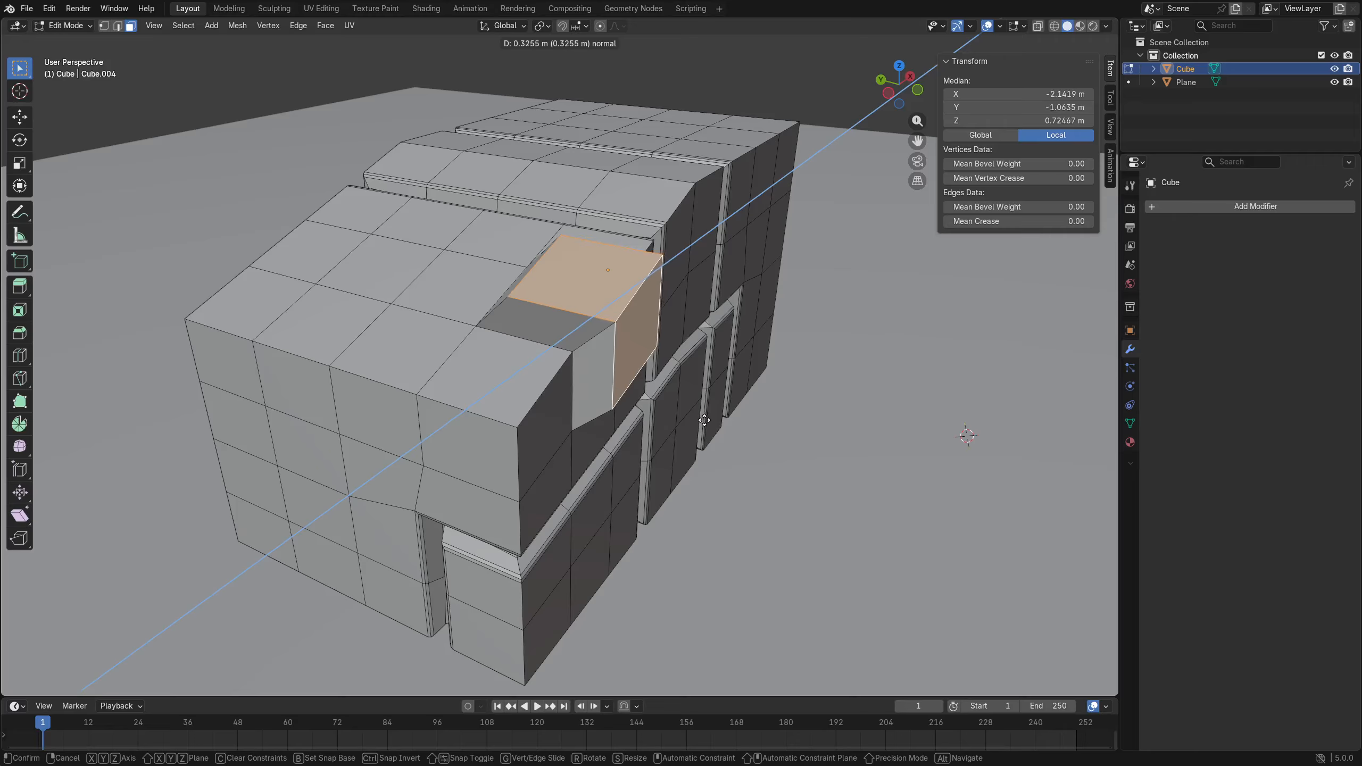
{"action": "left_click", "coordinate": [700, 420]}
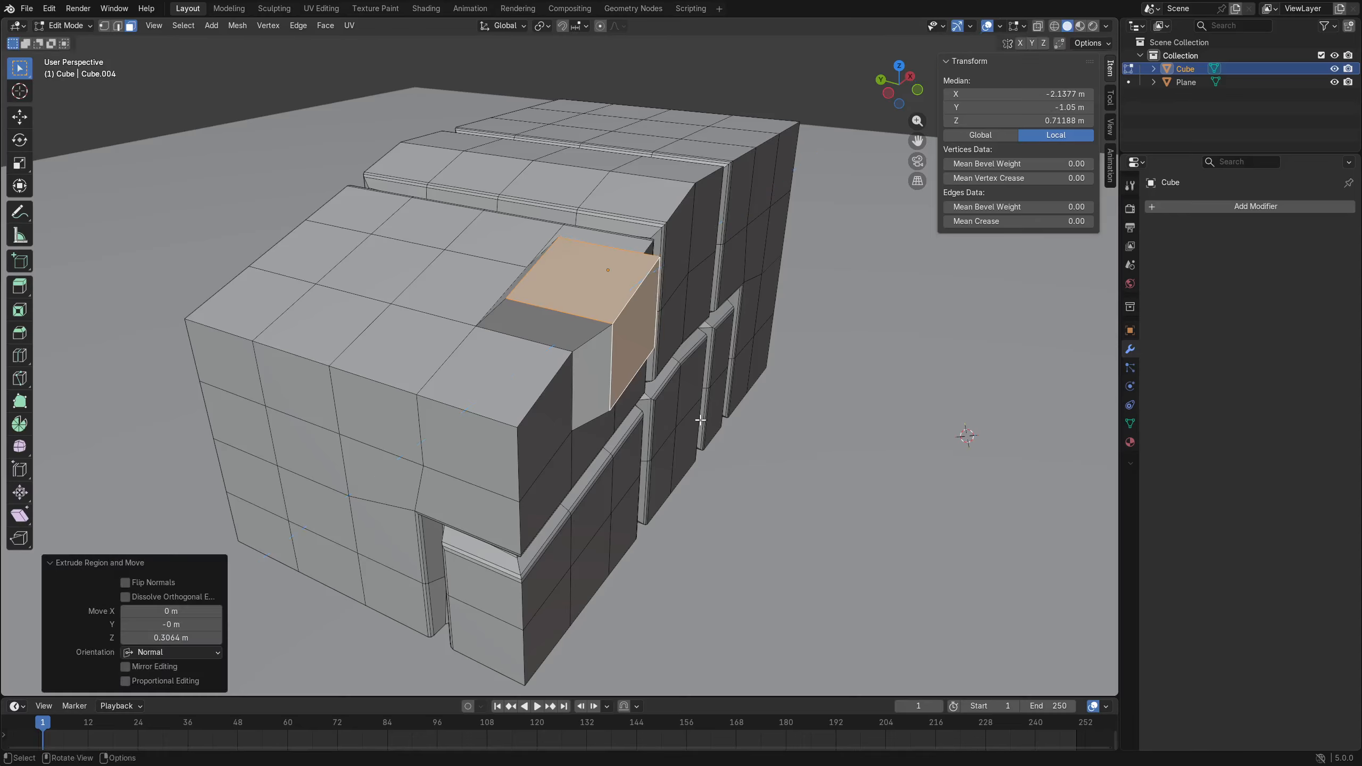
{"action": "key", "text": "ctrl+z"}
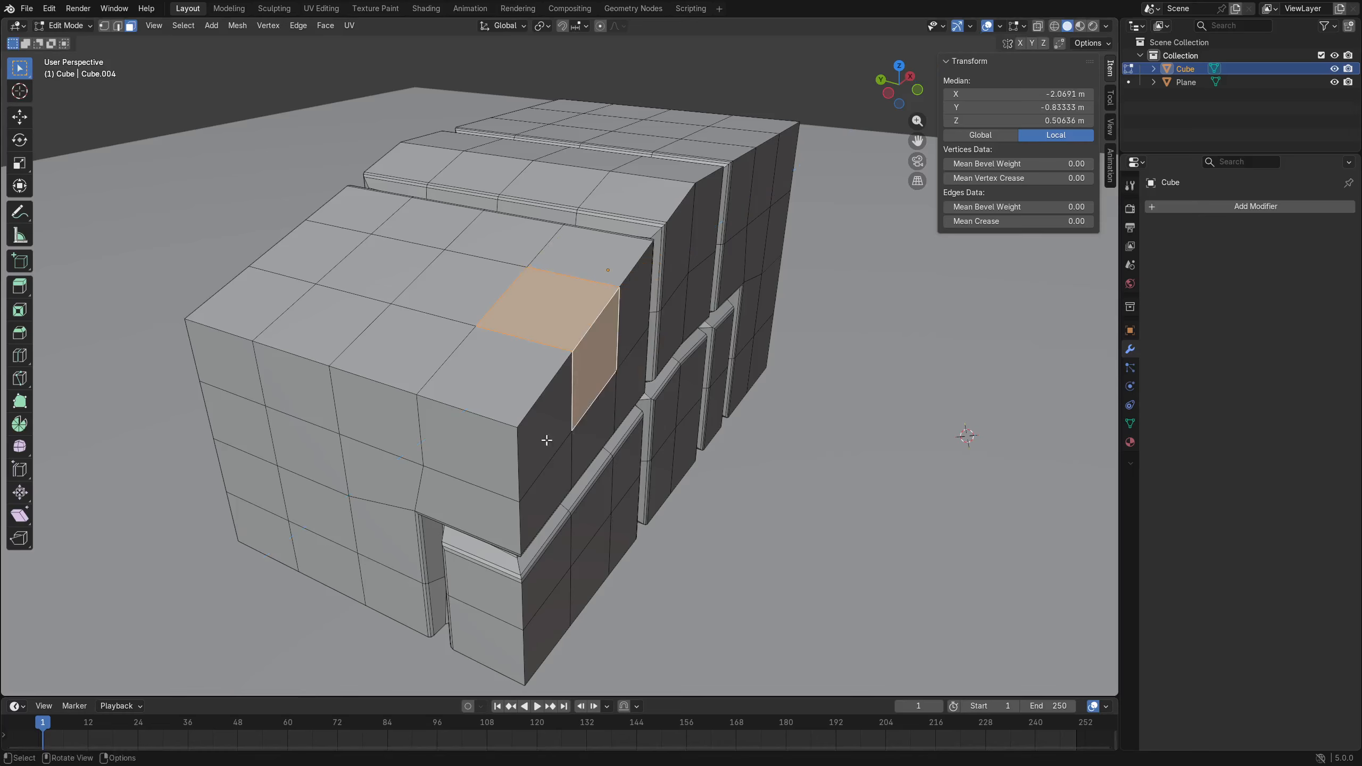
Select a face on the block's end, switch to Sculpt Mode, and return to Edit Mode.
{"action": "left_click", "coordinate": [366, 372]}
{"action": "key", "text": "ctrl+Tab"}
{"action": "left_click", "coordinate": [370, 464]}
{"action": "key", "text": "ctrl+Tab"}
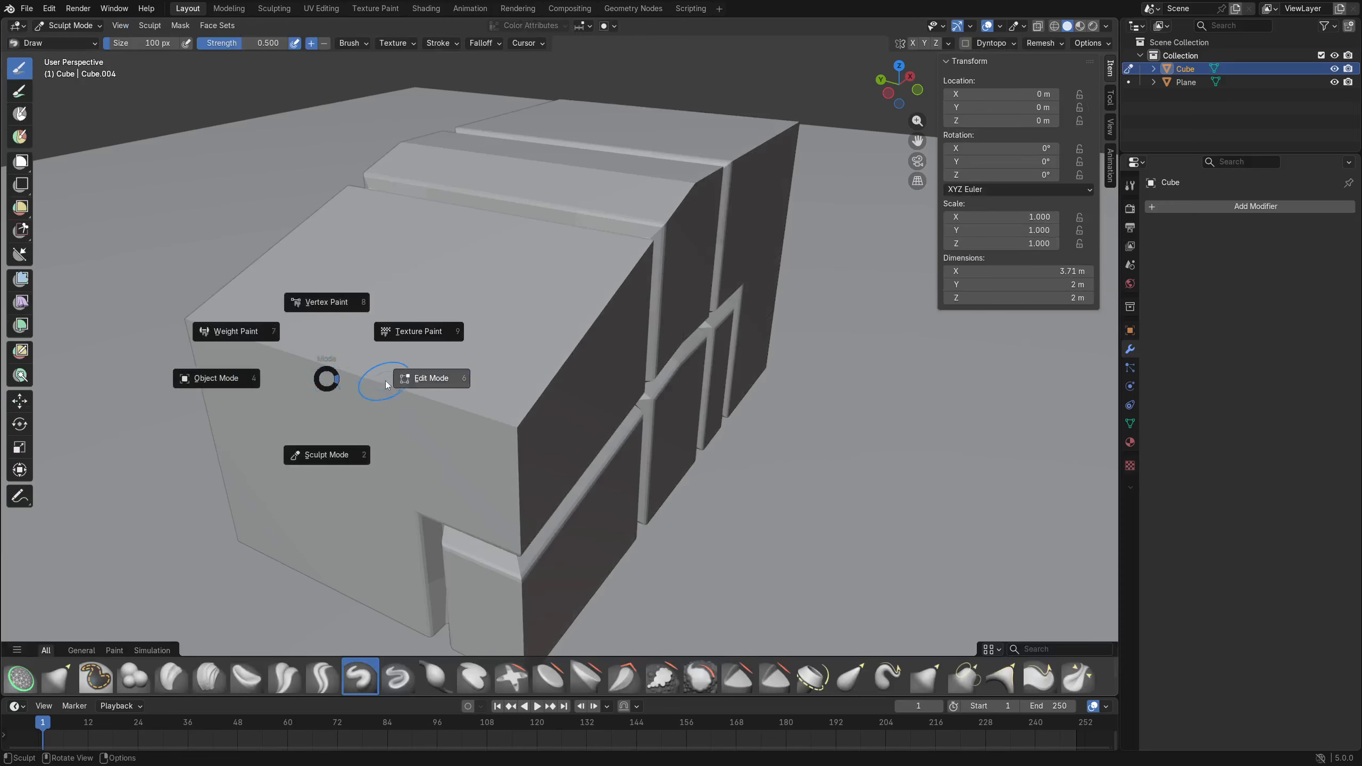
{"action": "left_click", "coordinate": [413, 377]}
In edge select mode, pick the two middle upper edges of the sloped end and try a three-segment bevel with an adjusted profile shape.
{"action": "key", "text": "2"}
{"action": "key", "text": "3"}
{"action": "left_click", "coordinate": [301, 356]}
{"action": "key", "text": "2"}
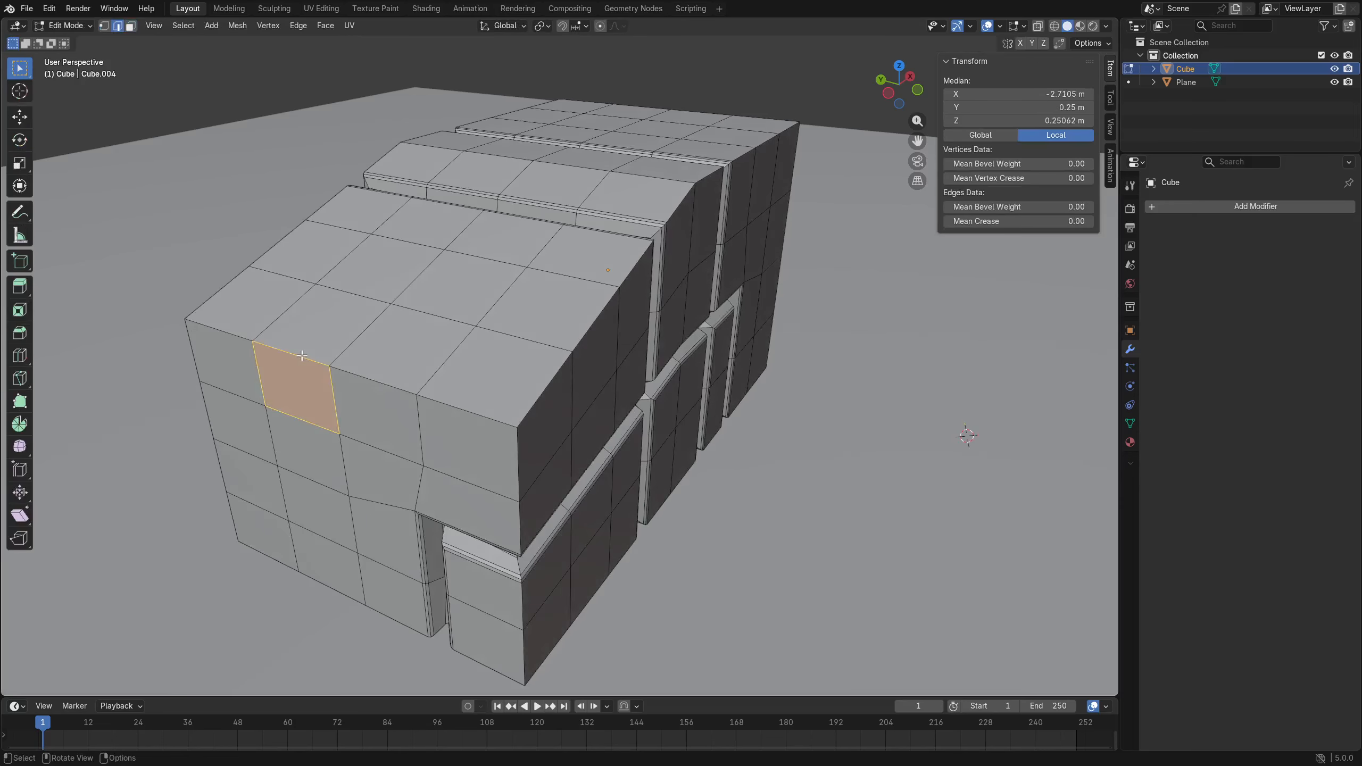
{"action": "left_click", "coordinate": [301, 356]}
{"action": "left_click", "coordinate": [391, 386], "text": "shift"}
{"action": "key", "text": "ctrl+b"}
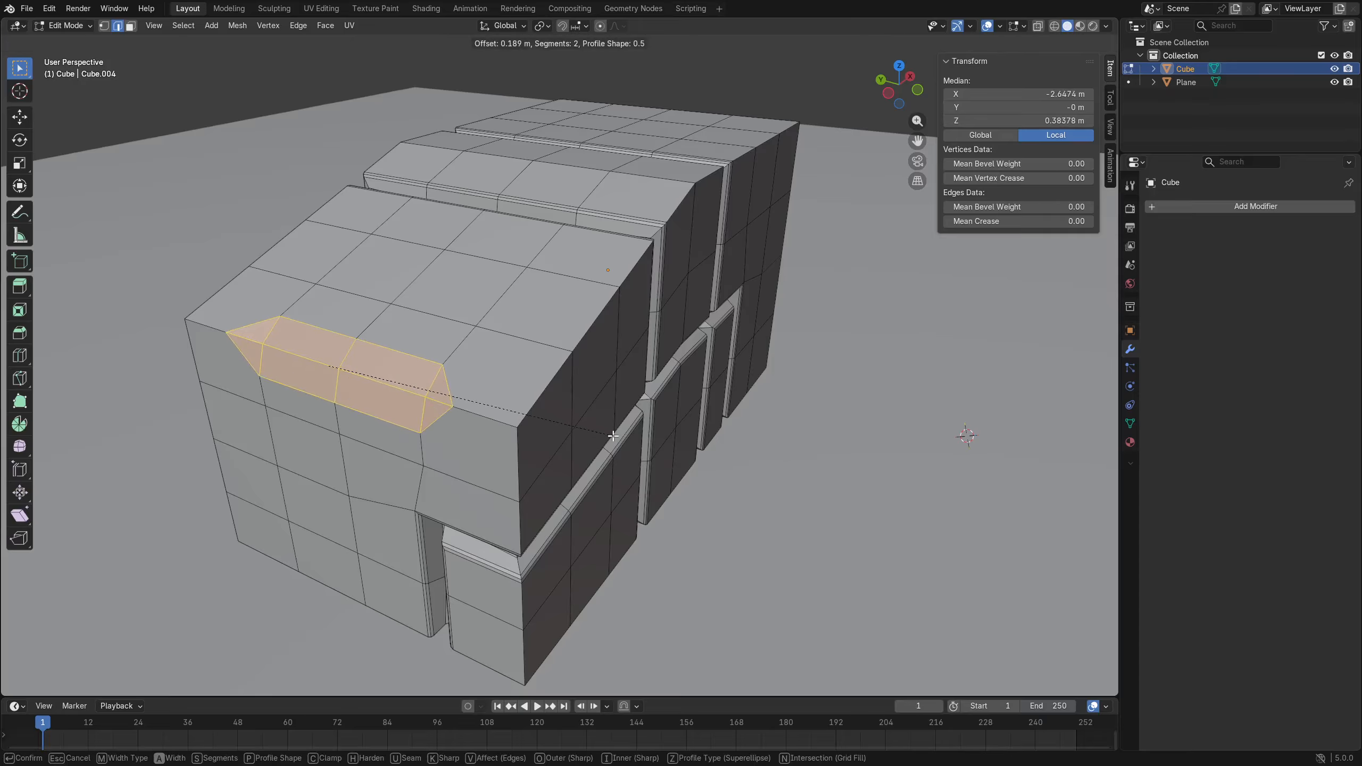
{"action": "scroll", "coordinate": [611, 435], "scroll_direction": "up", "scroll_amount": 1}
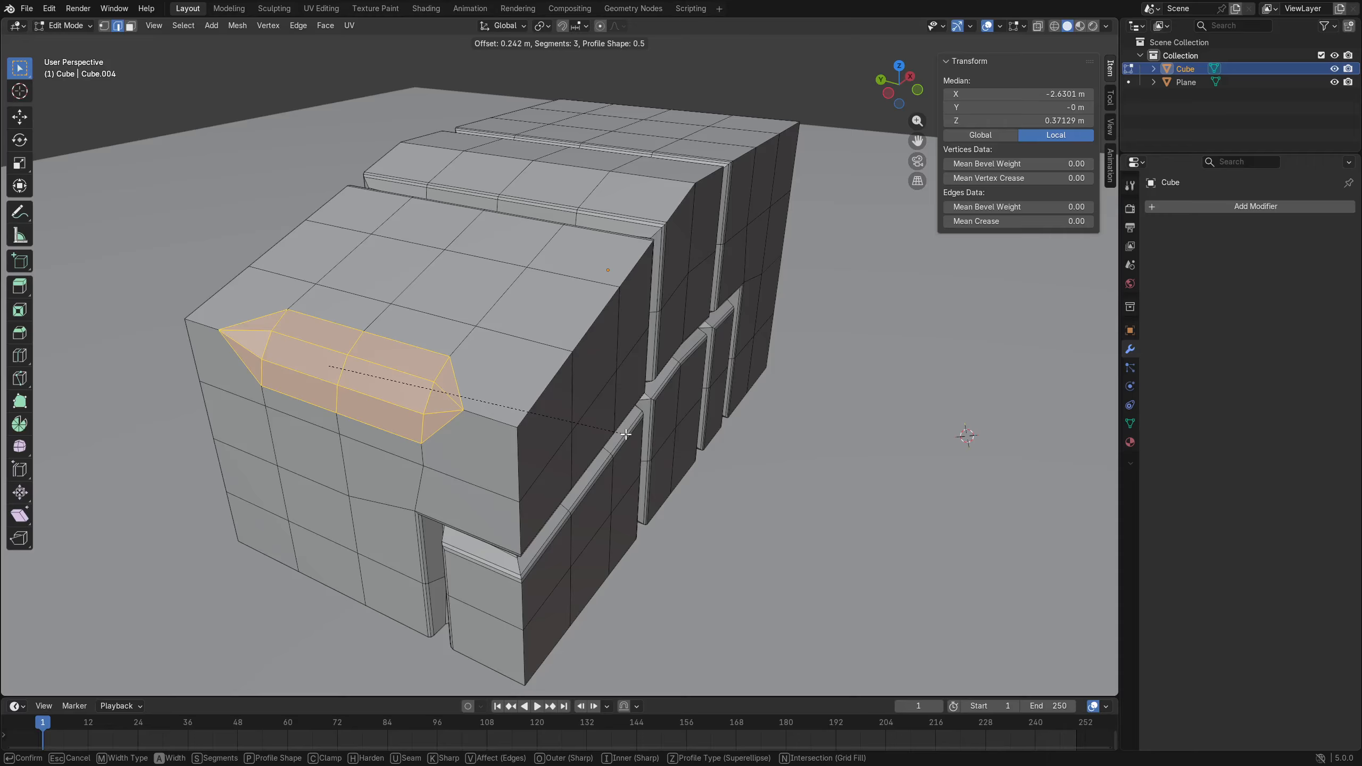
{"action": "key", "text": "p"}
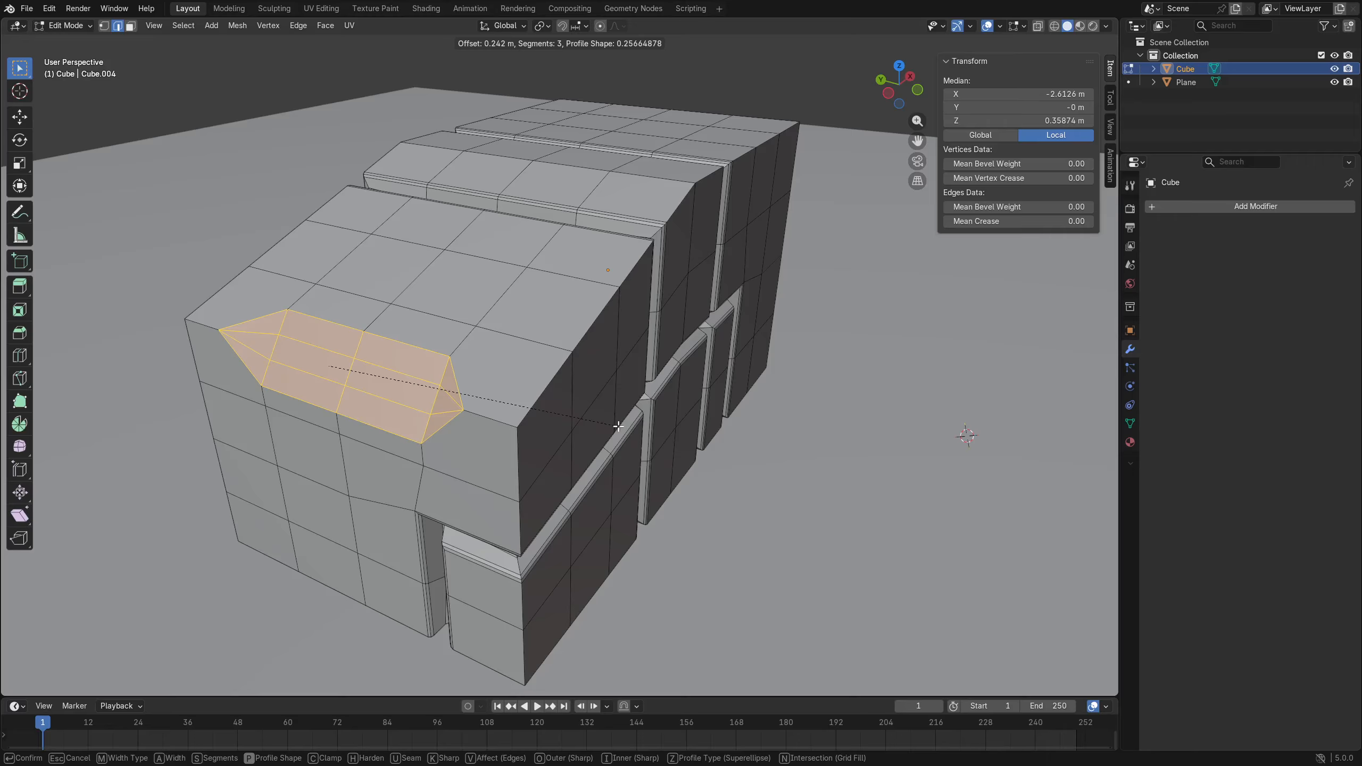
Cycle the bevel through its width types, including Width, Depth, Percent and Offset, and cancel the bevel.
{"action": "key", "text": "m"}
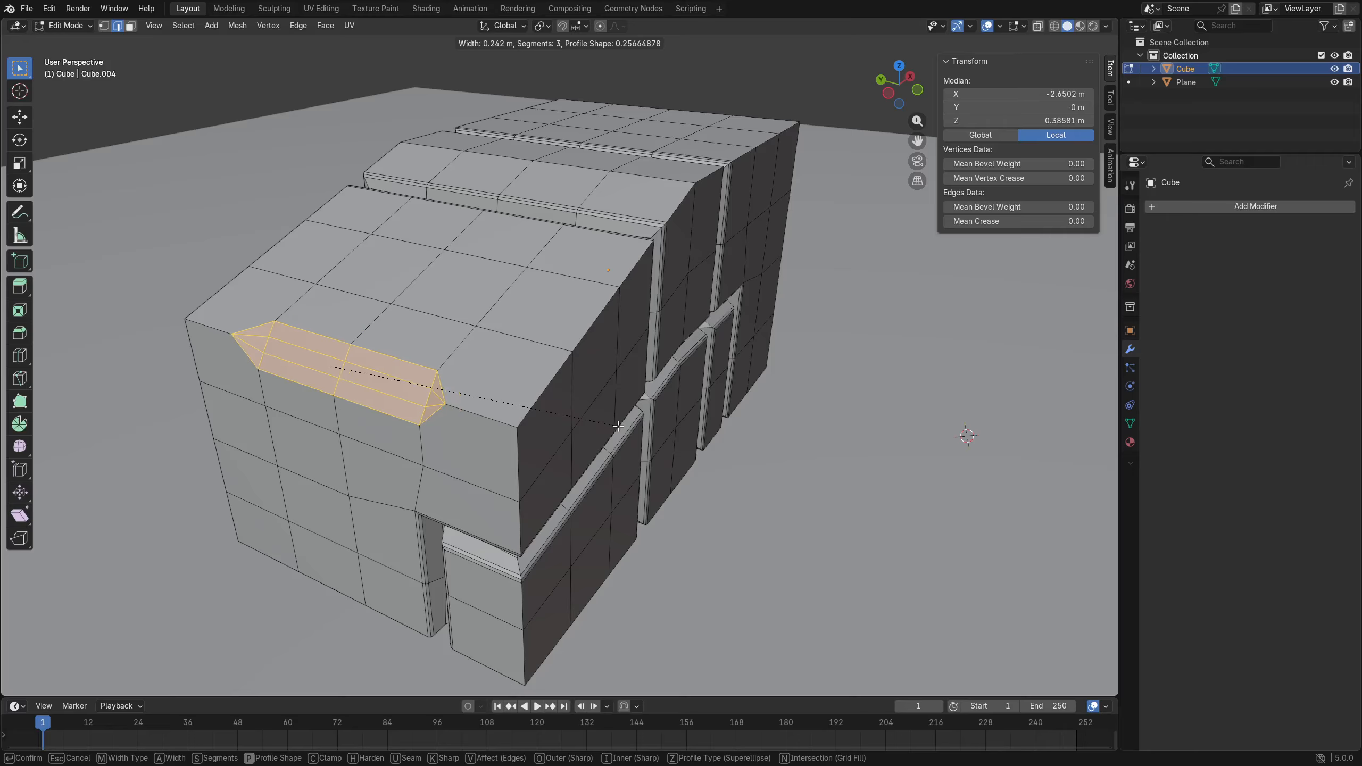
{"action": "key", "text": "m"}
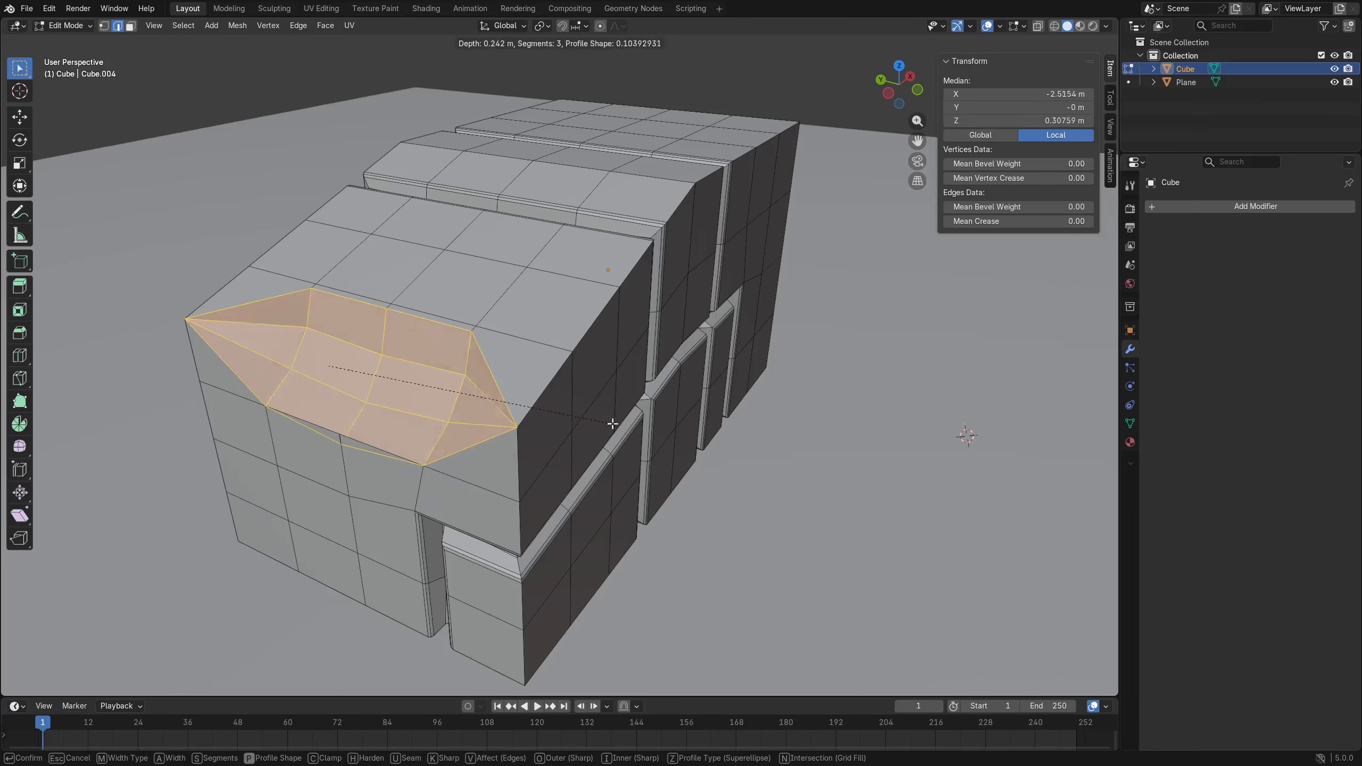
{"action": "key", "text": "m"}
{"action": "key", "text": "m"}
{"action": "key", "text": "m"}
{"action": "key", "text": "m"}
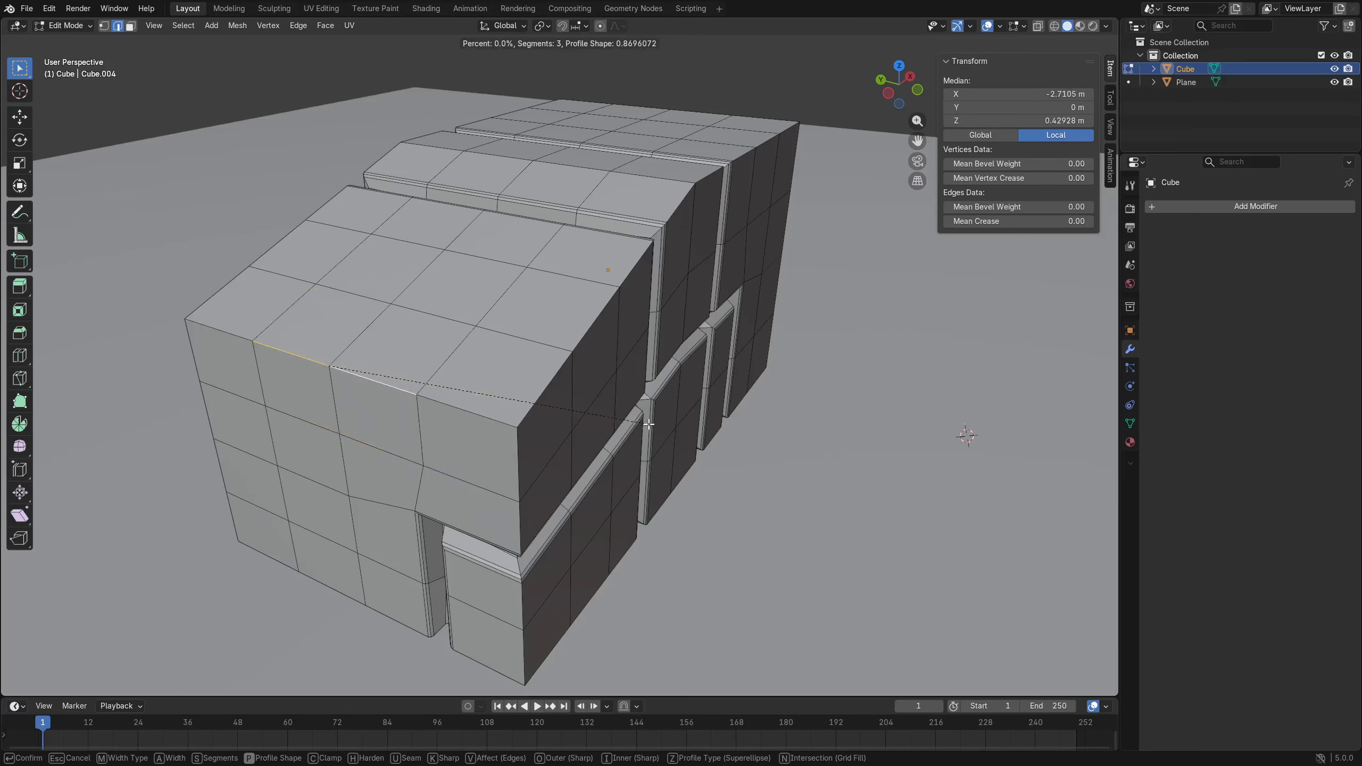
{"action": "key", "text": "m"}
{"action": "key", "text": "m"}
{"action": "key", "text": "m"}
{"action": "key", "text": "m"}
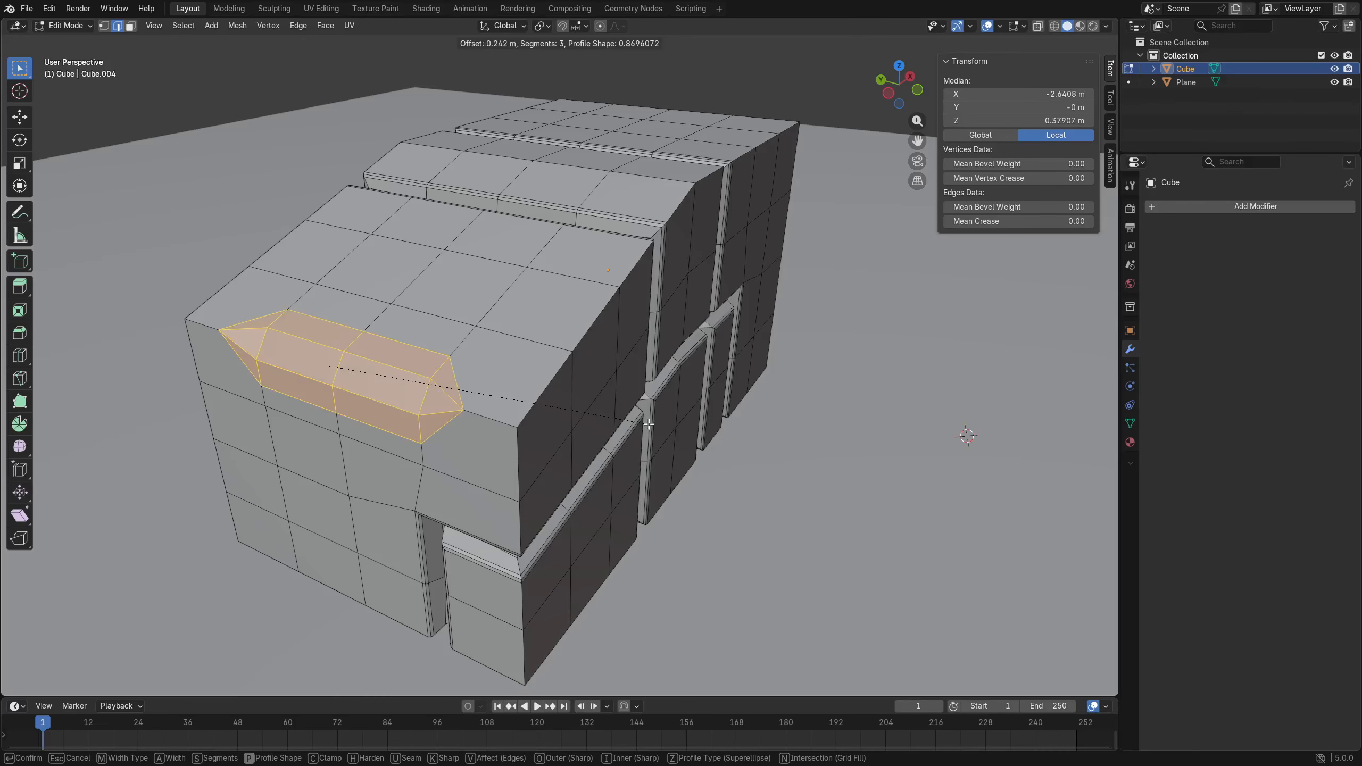
{"action": "key", "text": "m"}
{"action": "key", "text": "m"}
{"action": "key", "text": "m"}
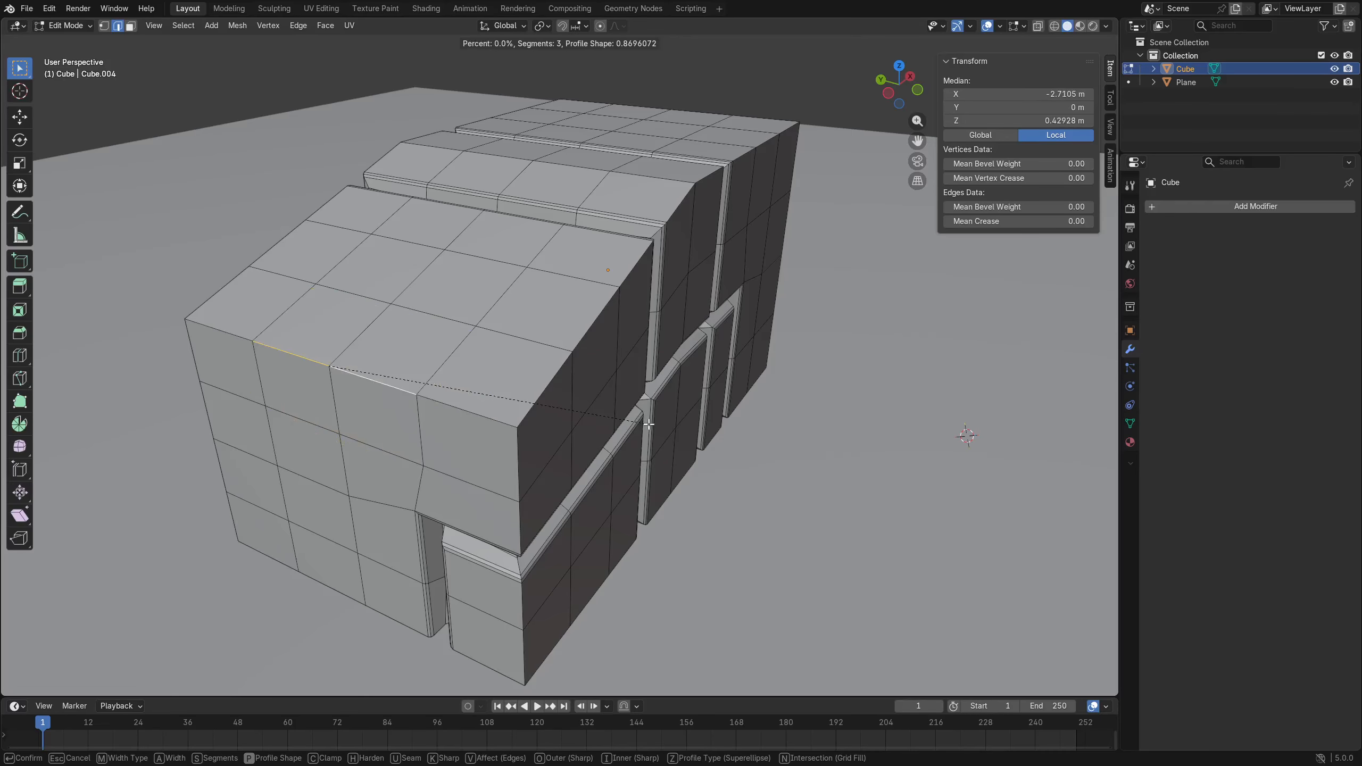
{"action": "key", "text": "Escape"}
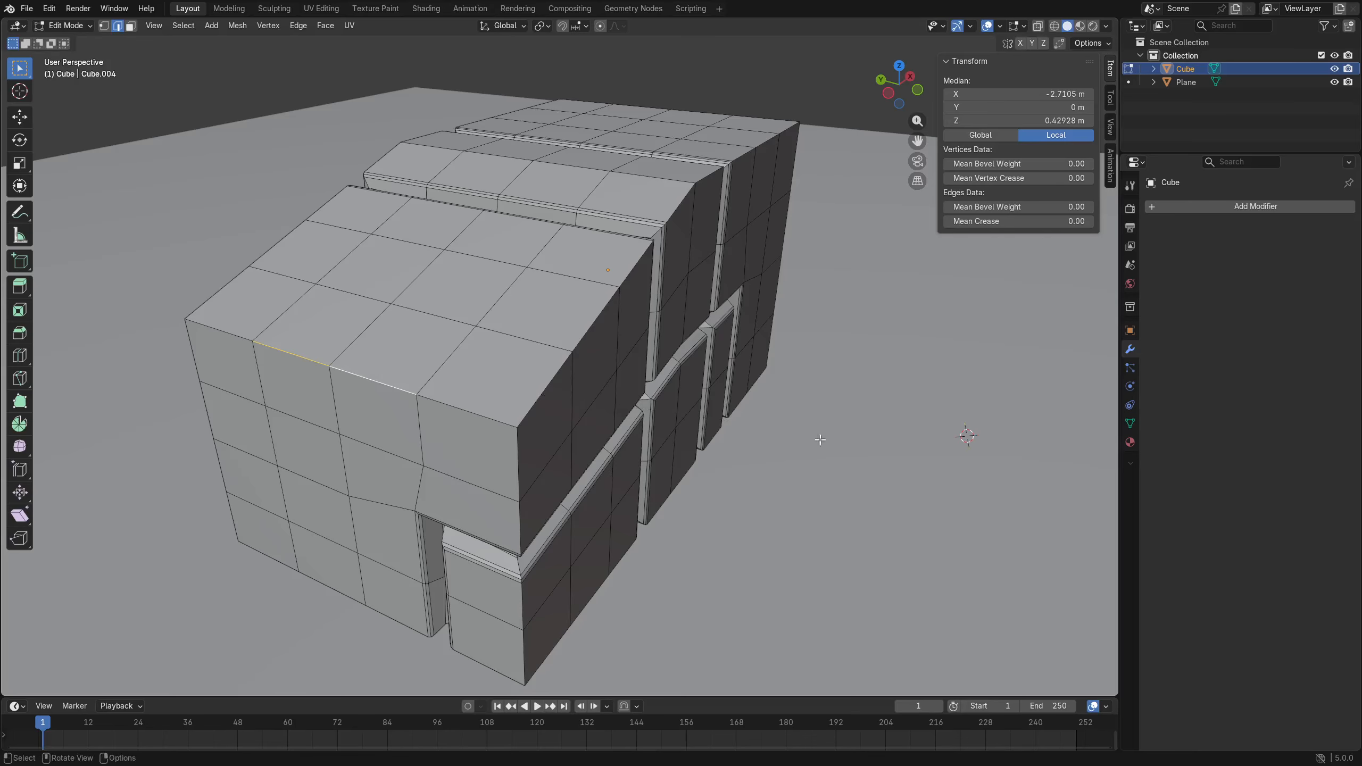
Clear the selection and bevel the whole upper edge of the tall block's end with a width of about 0.316 m and two segments.
{"action": "key", "text": "alt+a"}
{"action": "middle_click_drag", "start_coordinate": [561, 408], "coordinate": [583, 341]}
{"action": "left_click", "coordinate": [583, 342]}
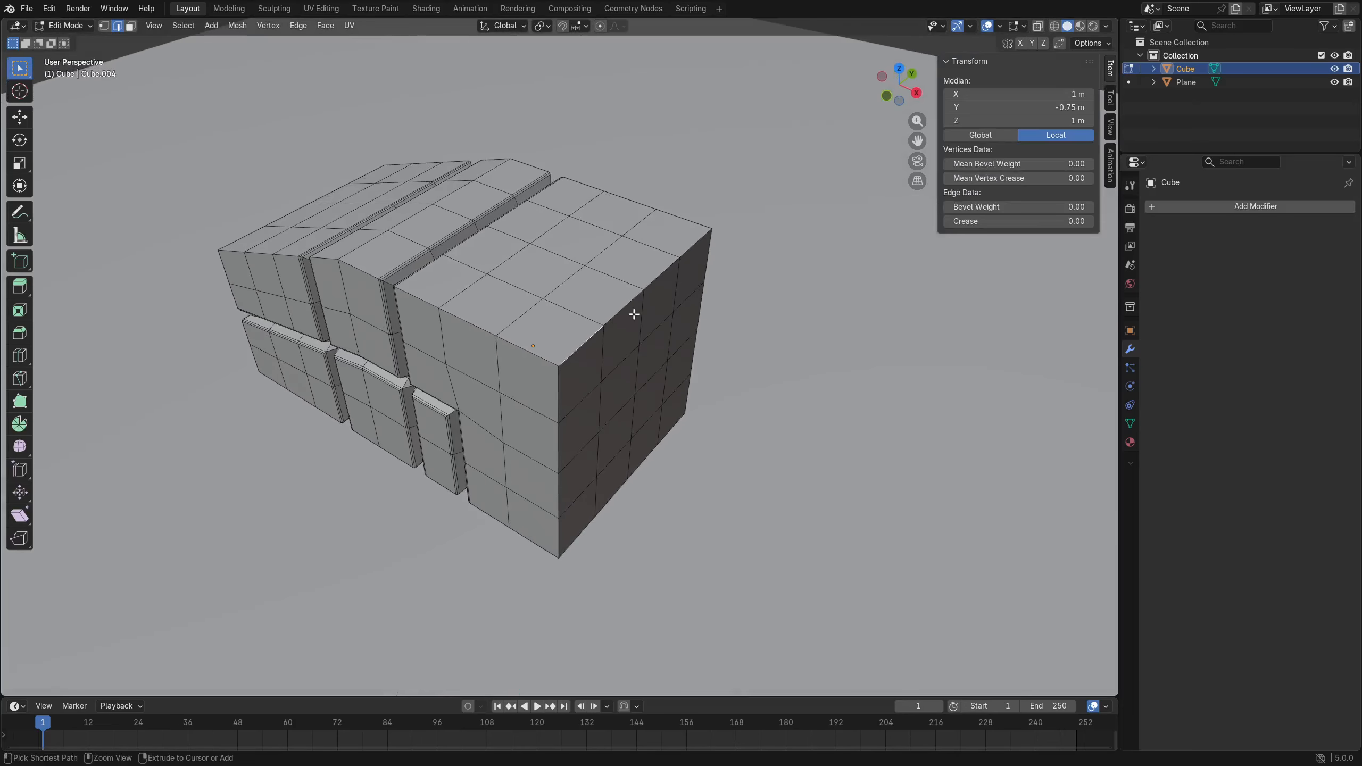
{"action": "left_click", "coordinate": [687, 257], "text": "ctrl"}
{"action": "middle_click_drag", "start_coordinate": [687, 257], "coordinate": [659, 414]}
{"action": "key", "text": "ctrl+b"}
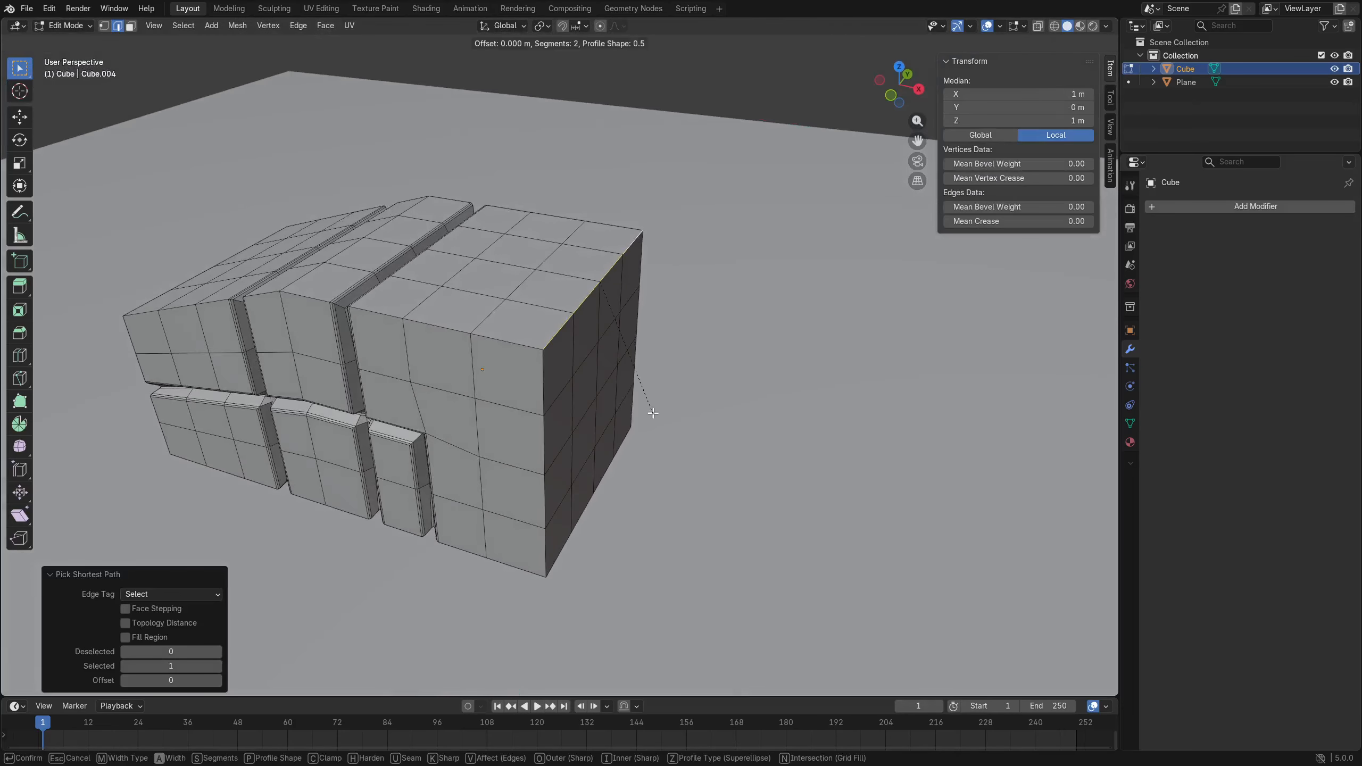
{"action": "left_click", "coordinate": [701, 441]}
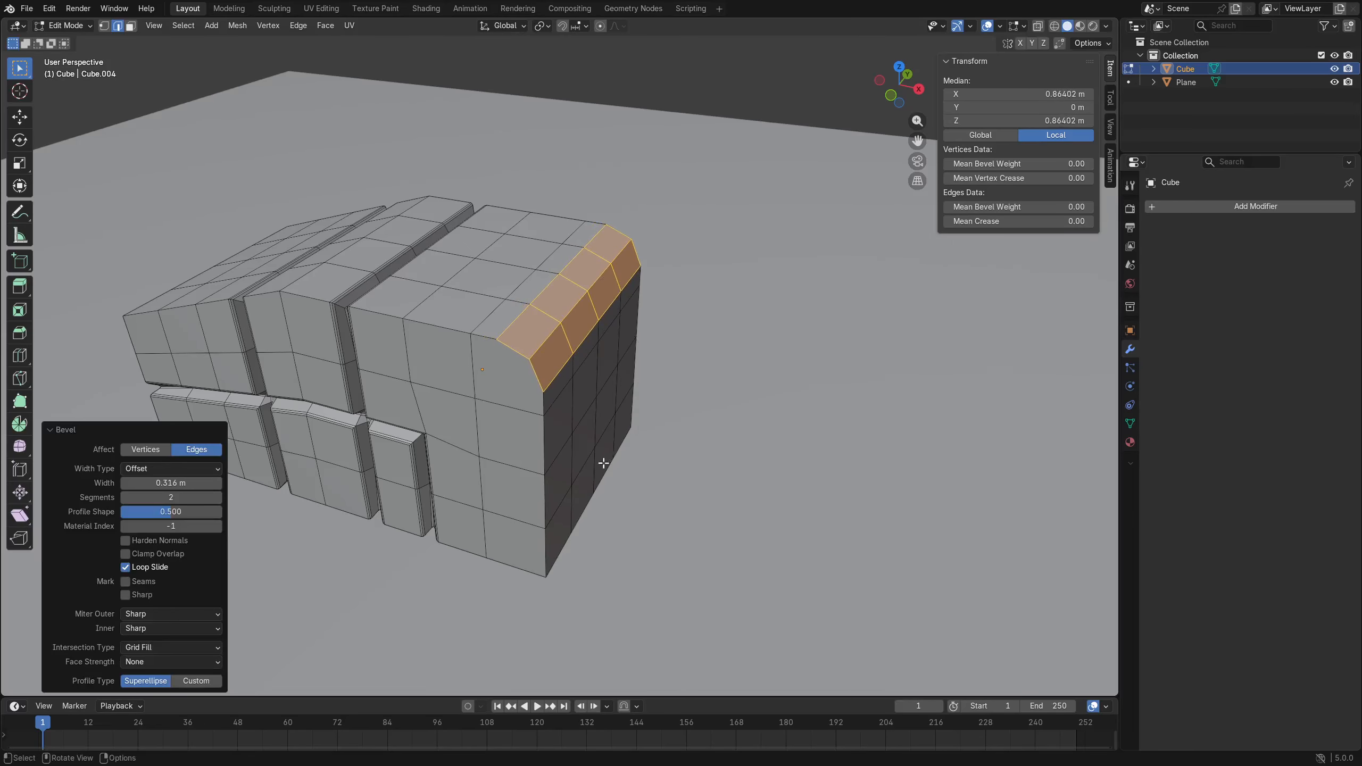
Try a different profile shape on the bevel and reset it to its default value.
{"action": "mouse_move", "coordinate": [171, 511]}
{"action": "left_mouse_down"}
{"action": "mouse_move", "coordinate": [158, 512]}
{"action": "mouse_move", "coordinate": [176, 512]}
{"action": "left_mouse_up"}
{"action": "right_click", "coordinate": [176, 512]}
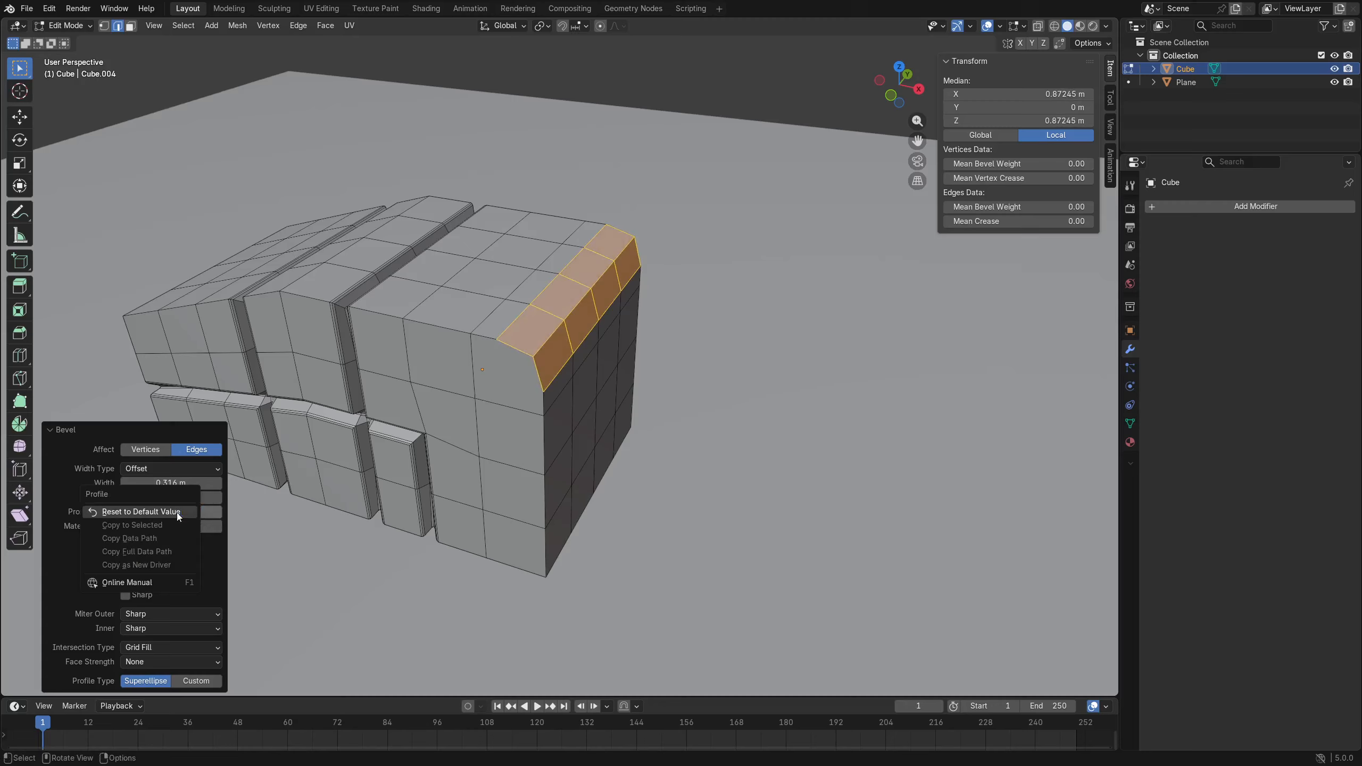
{"action": "left_click", "coordinate": [175, 512]}
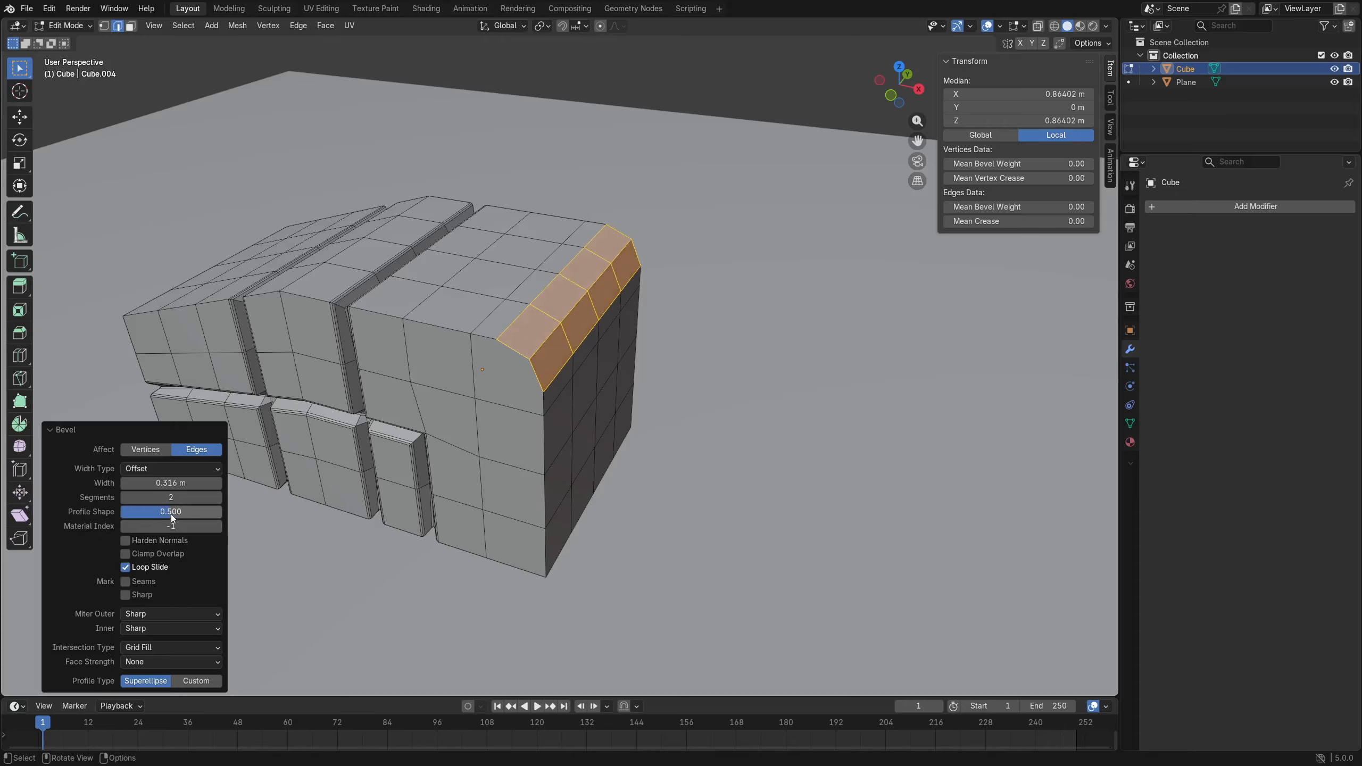
{"action": "right_click", "coordinate": [171, 514]}
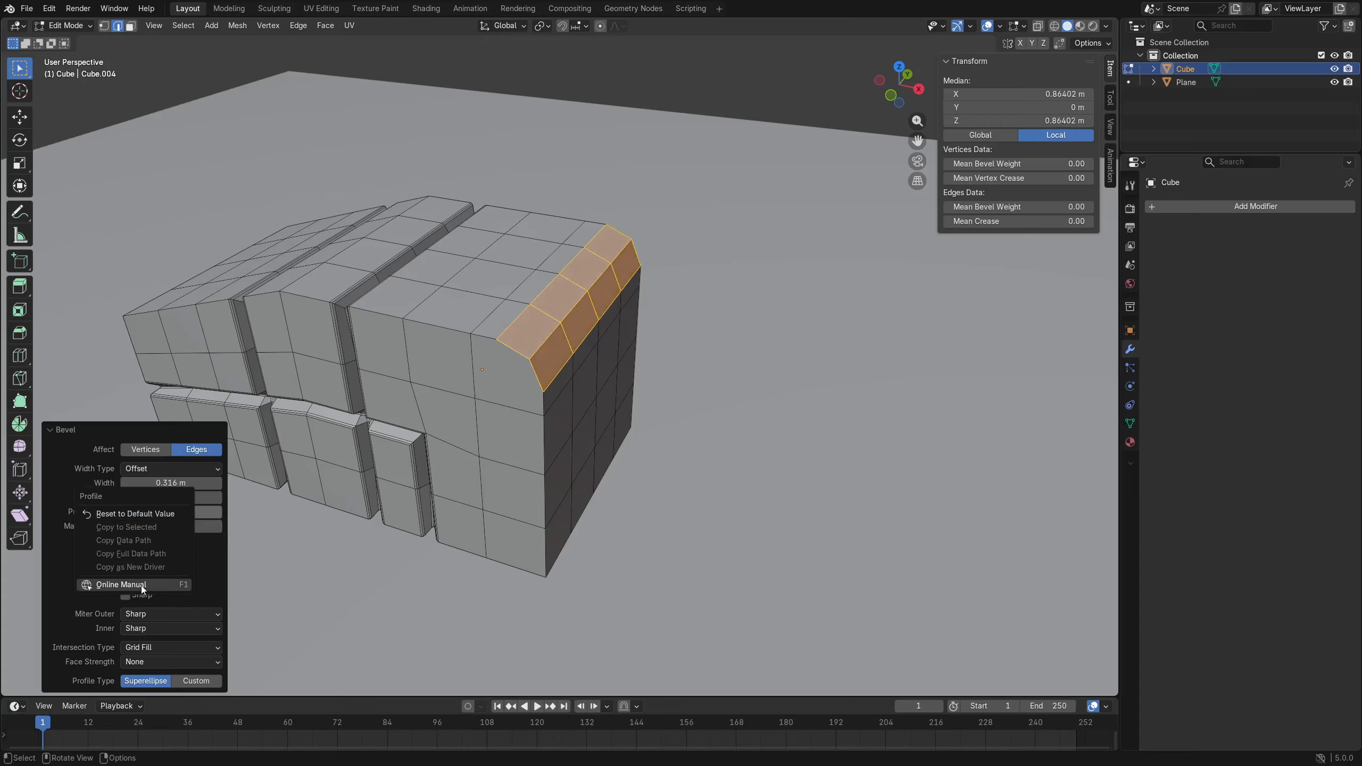
{"action": "left_click", "coordinate": [572, 367]}
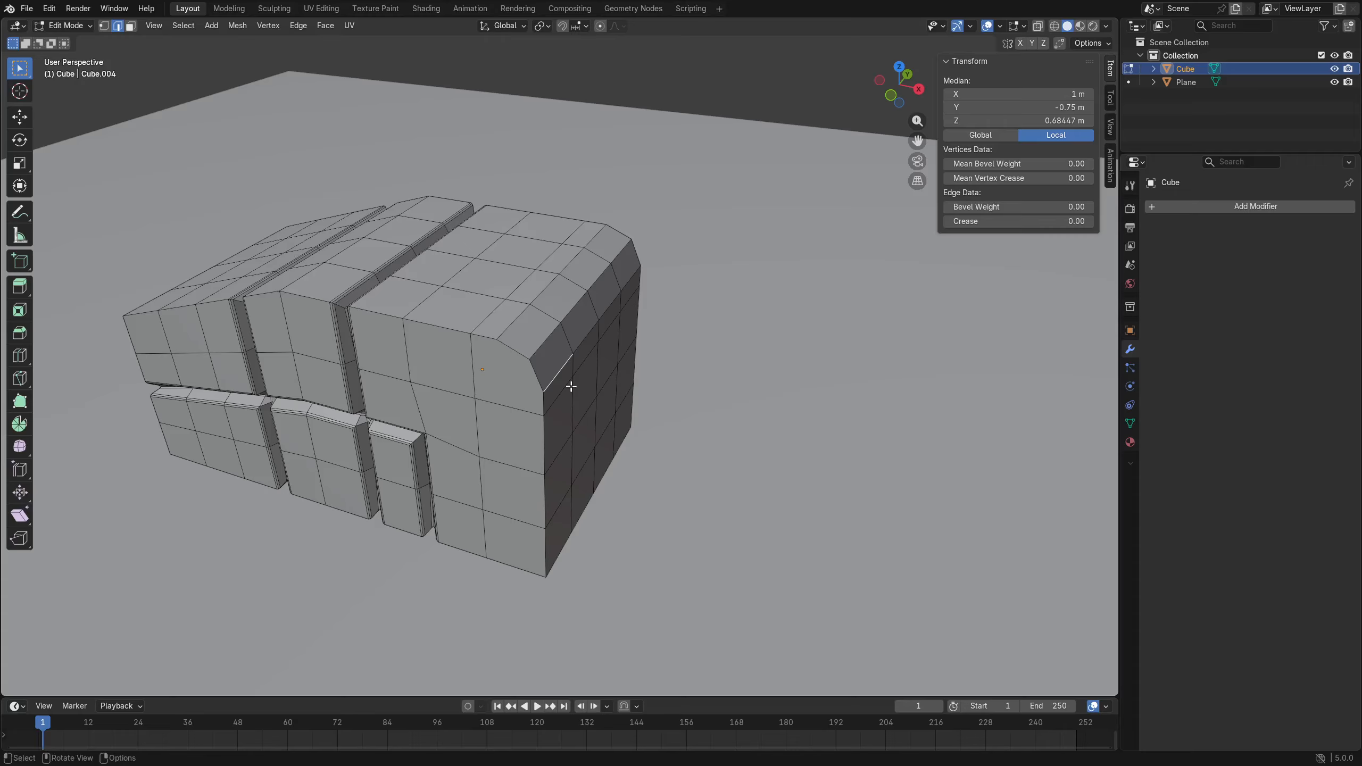
Select a stepped chain of edges from the beveled end's vertical corner across the tall block's long side using shortest-path picking.
{"action": "left_click", "coordinate": [596, 375]}
{"action": "middle_click_drag", "start_coordinate": [541, 484], "coordinate": [610, 481]}
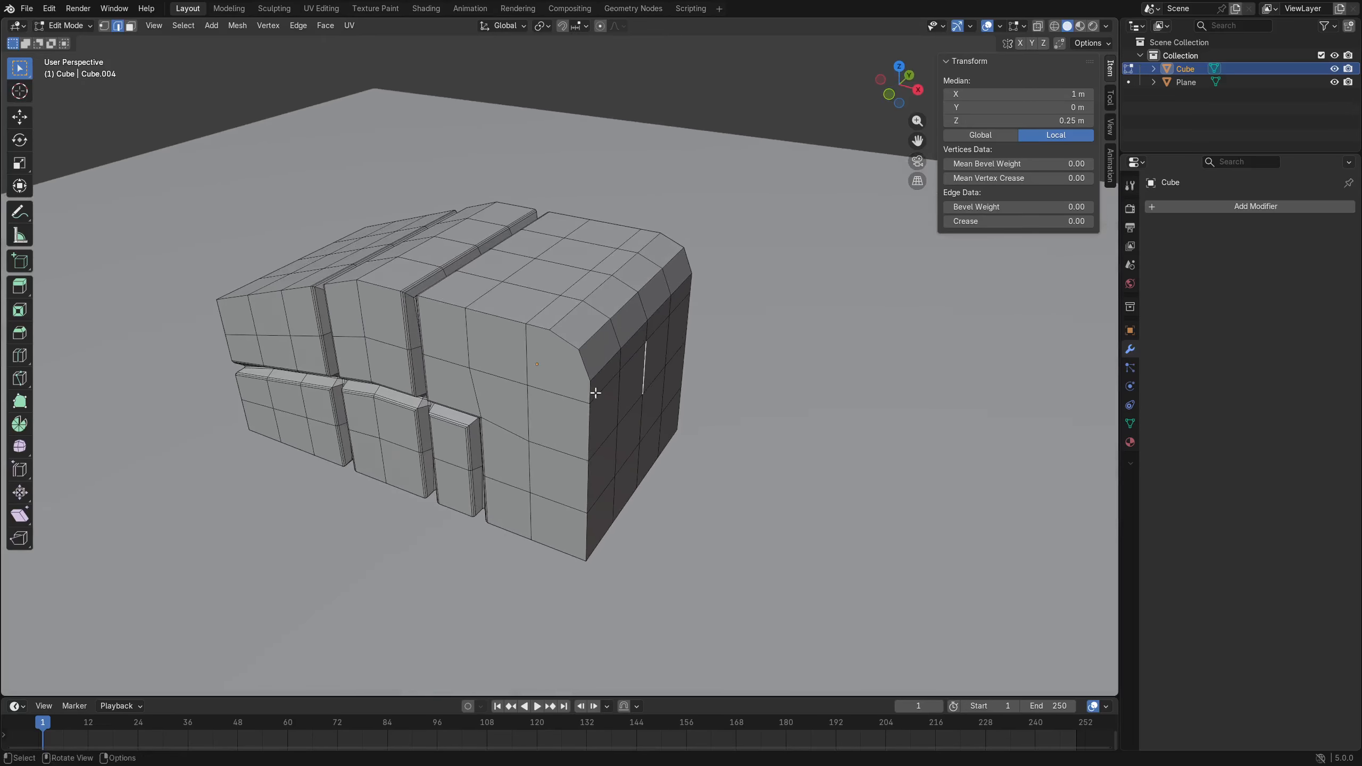
{"action": "left_click", "coordinate": [589, 429]}
{"action": "left_click", "coordinate": [528, 412], "text": "ctrl"}
{"action": "left_click", "coordinate": [506, 365], "text": "ctrl"}
{"action": "left_click", "coordinate": [474, 339], "text": "ctrl"}
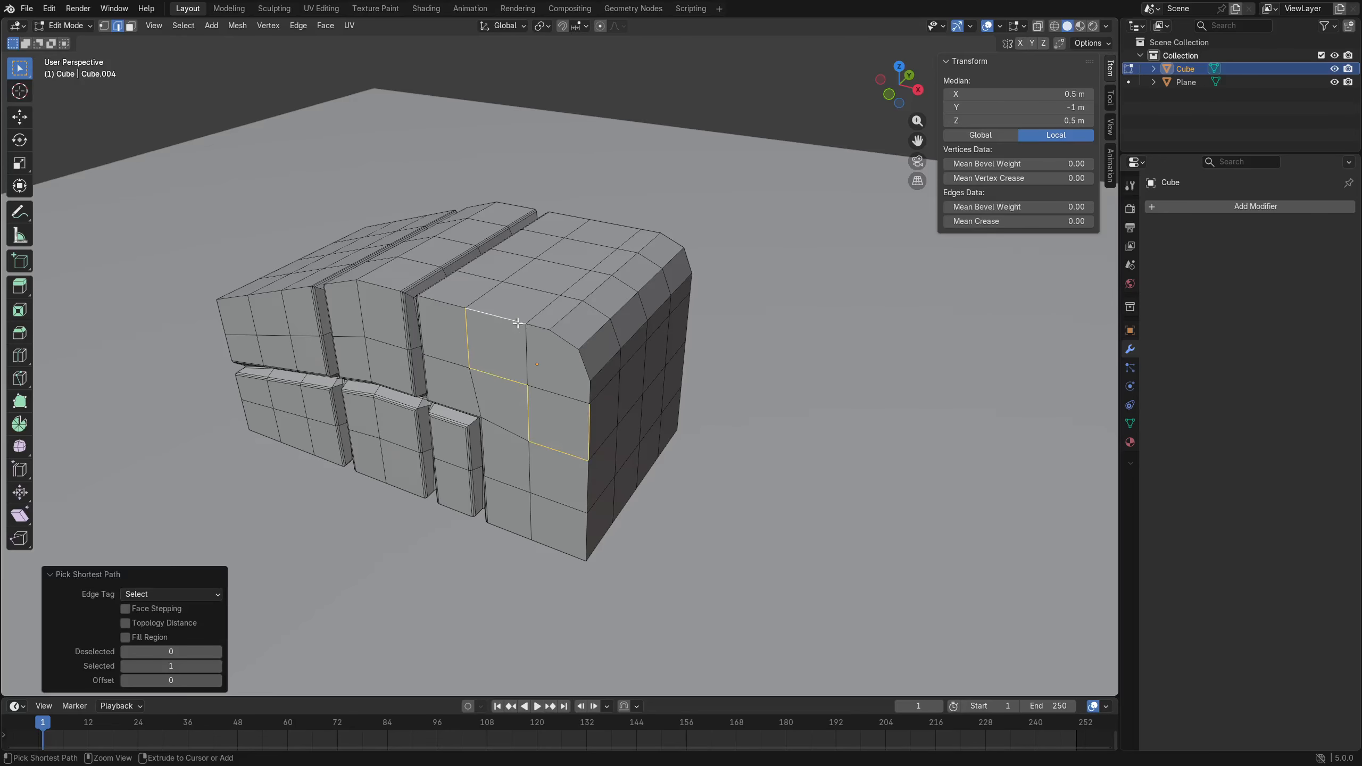
Extend the edge selection onto the tall block's top and add the lengthwise edge loop running over the bevel.
{"action": "left_click", "coordinate": [480, 280], "text": "shift"}
{"action": "left_click", "coordinate": [488, 297], "text": "shift"}
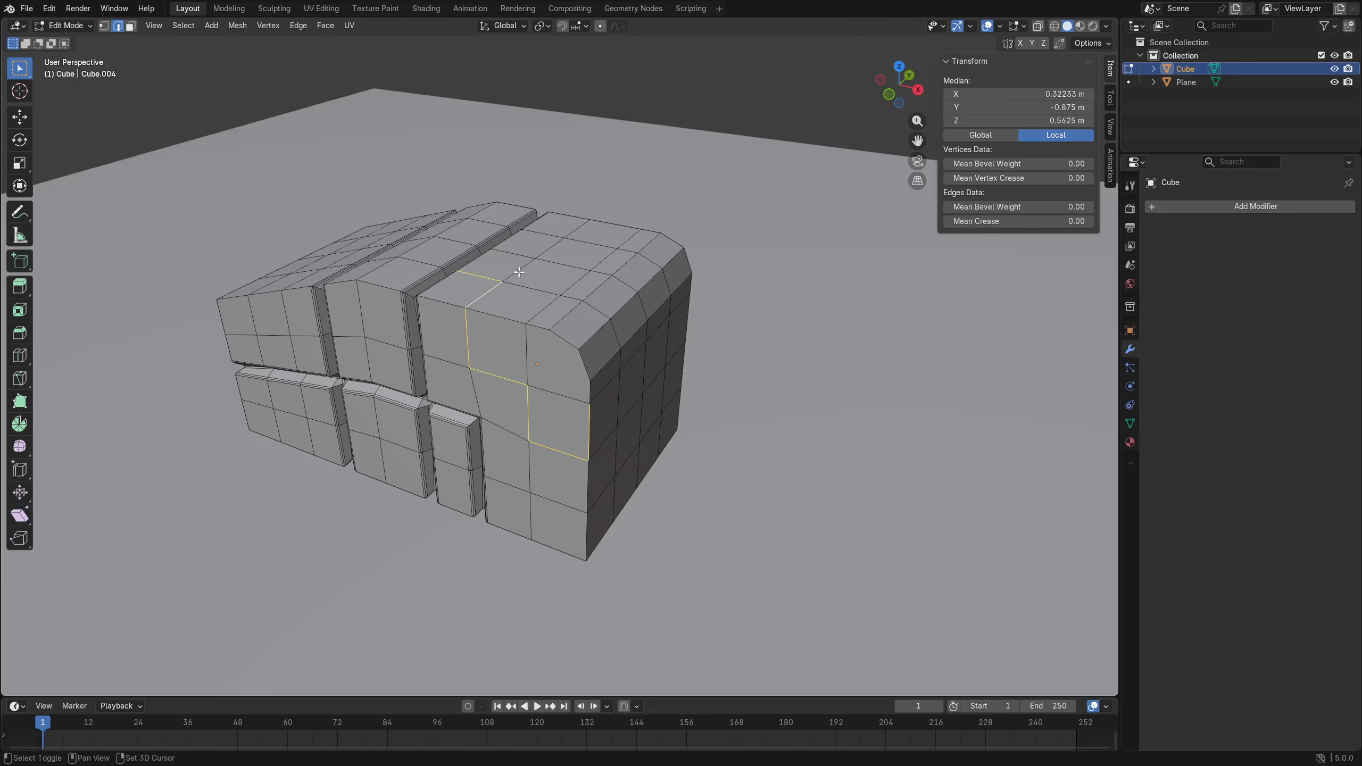
{"action": "left_click", "coordinate": [477, 261], "text": "shift"}
{"action": "left_click", "coordinate": [514, 255], "text": "shift"}
{"action": "left_click", "coordinate": [559, 271], "text": "alt+shift"}
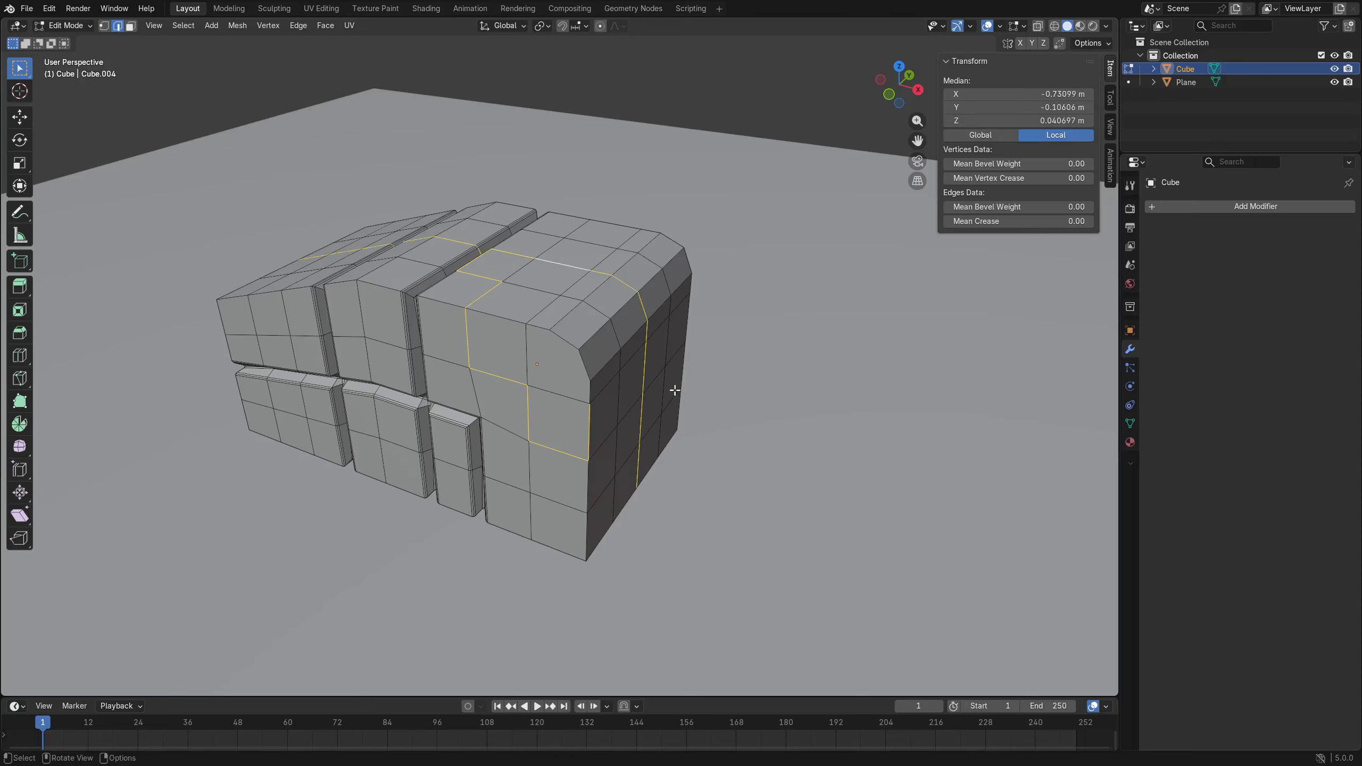
Choose Edit Mode again and select a single edge on the tall block's top.
{"action": "key", "text": "ctrl+Tab"}
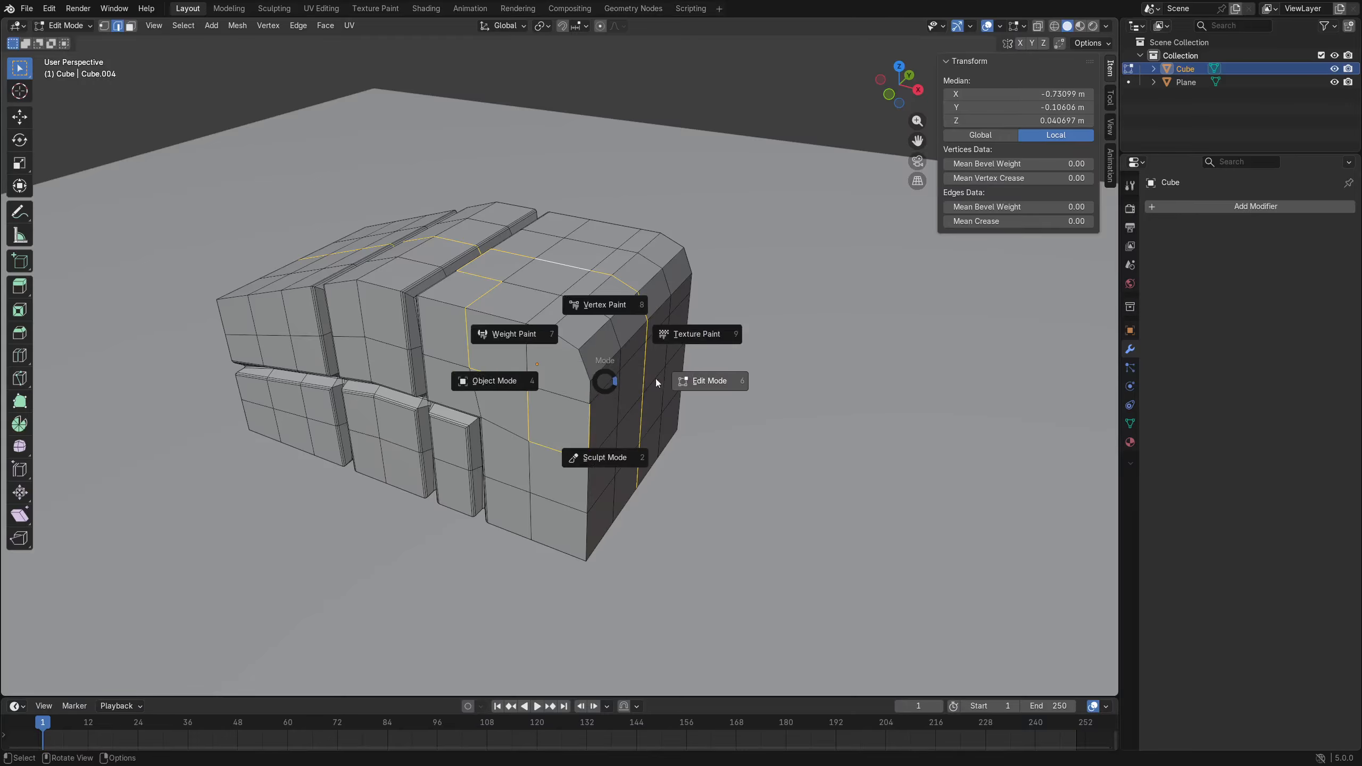
{"action": "left_click", "coordinate": [682, 377]}
{"action": "left_click", "coordinate": [593, 248]}
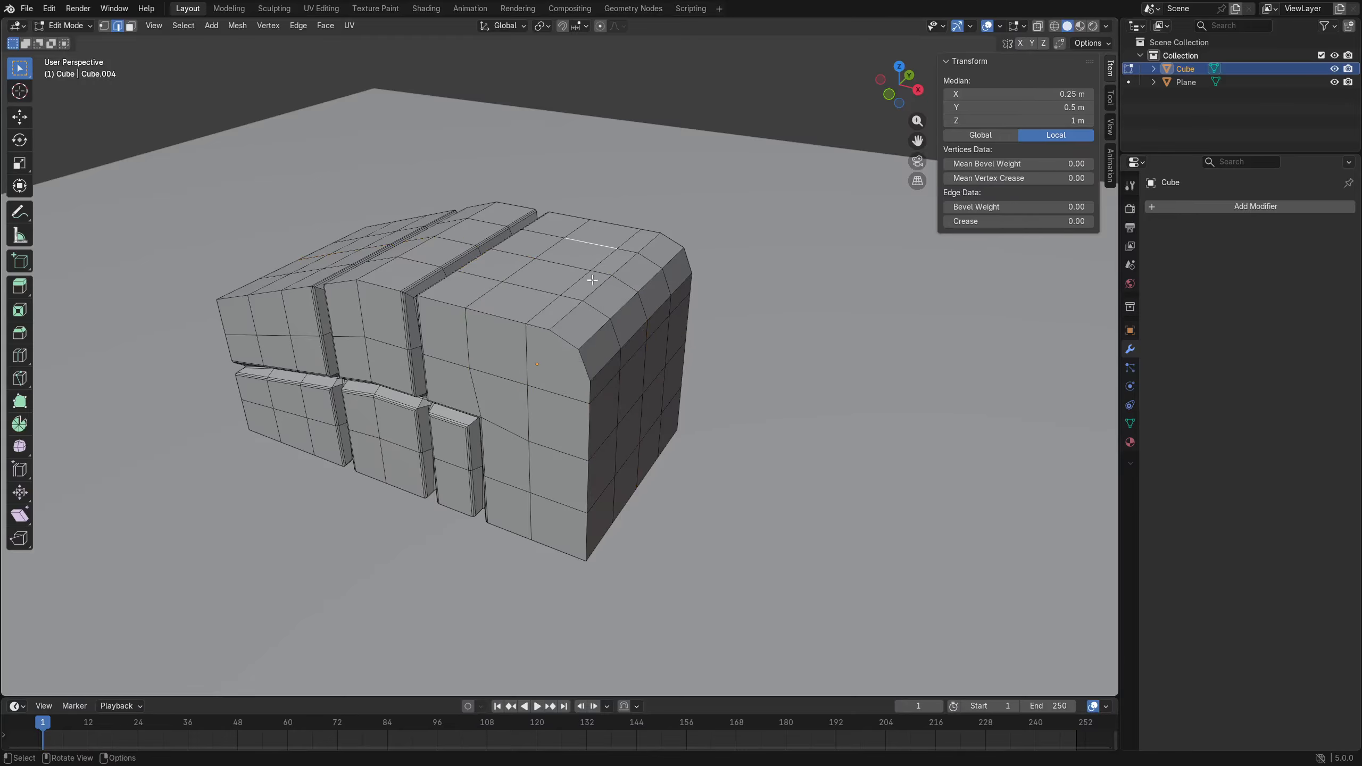
{"action": "middle_click_drag", "start_coordinate": [592, 279], "coordinate": [590, 439]}
Switch to Object Mode, delete the edited block object and add a new 2 m cube in its place.
{"action": "key", "text": "ctrl+Tab"}
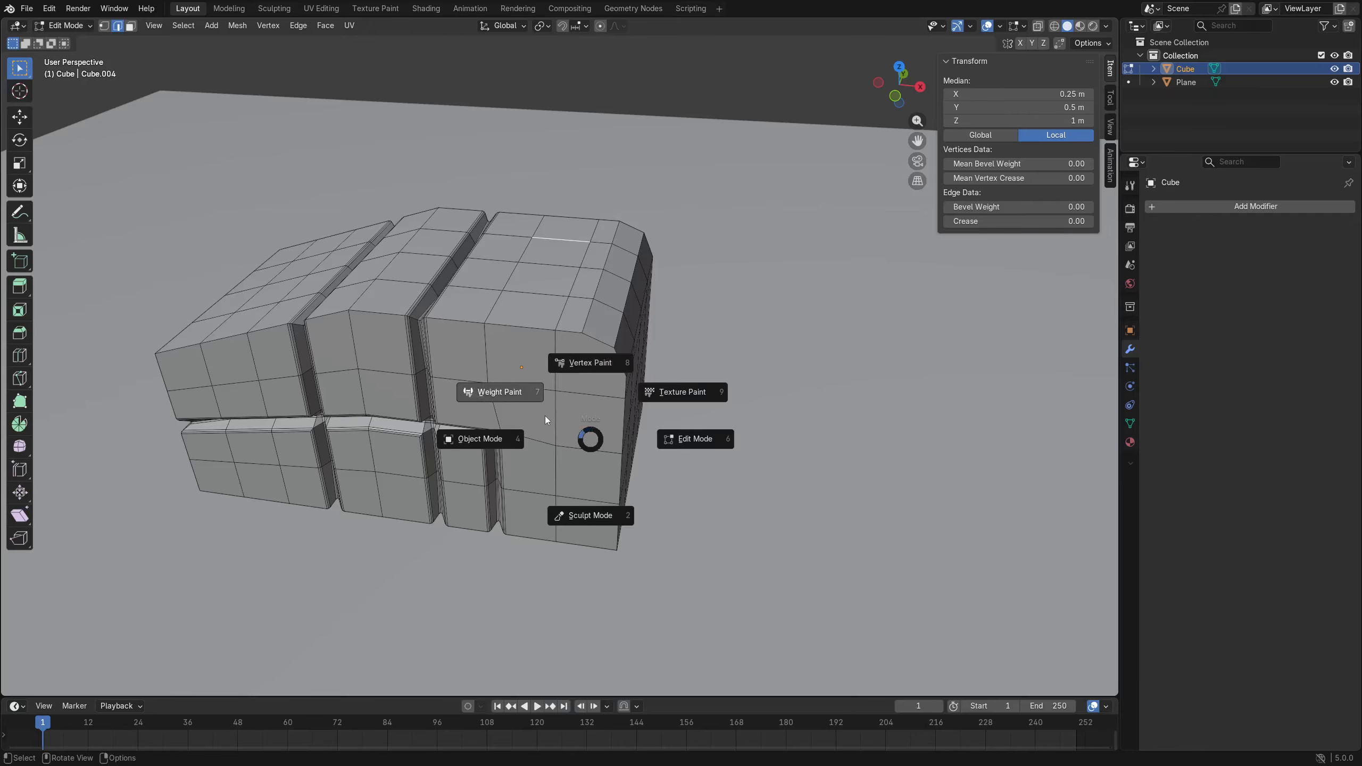
{"action": "key", "text": "4"}
{"action": "key", "text": "Delete"}
{"action": "key", "text": "shift+a"}
{"action": "left_click", "coordinate": [570, 378]}
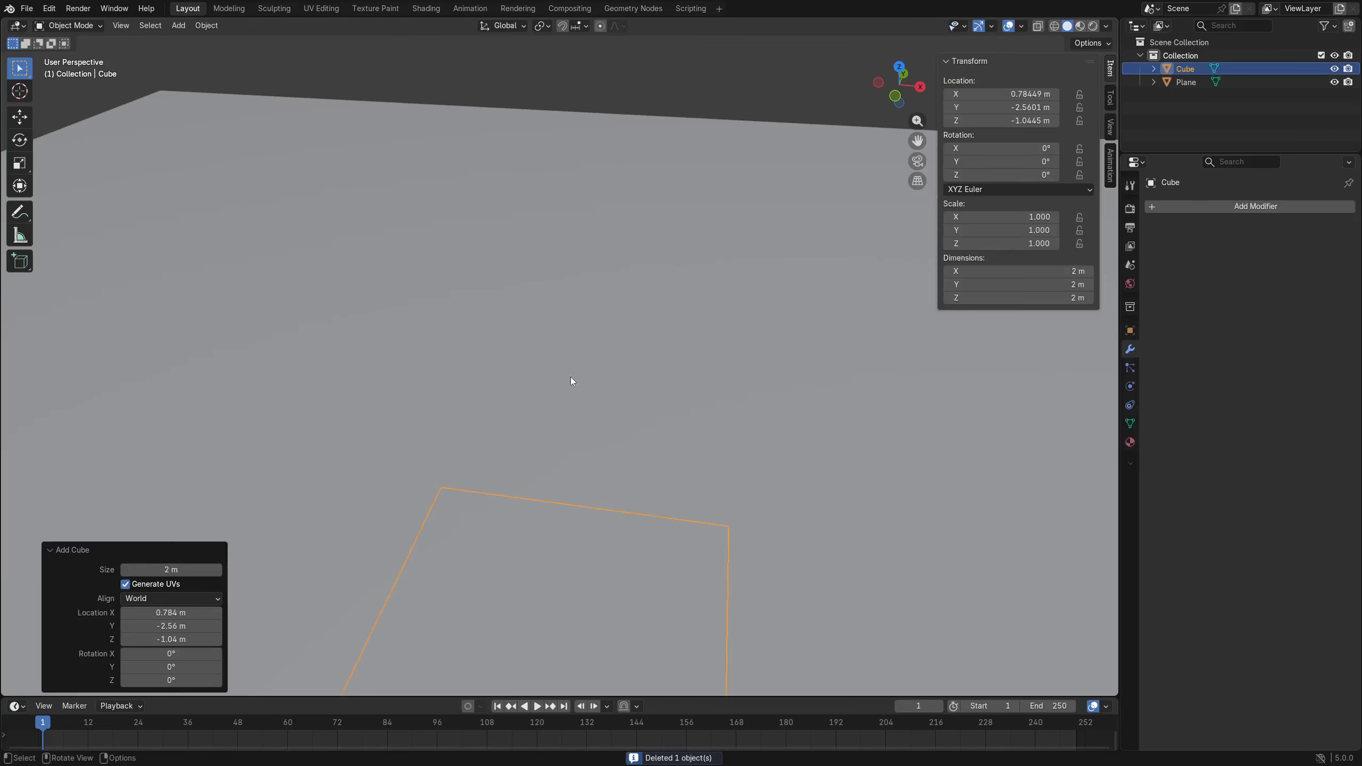
Move the new cube 2 m up along the Z axis.
{"action": "scroll", "coordinate": [624, 499], "scroll_direction": "down", "scroll_amount": 5}
{"action": "key", "text": "KP_1"}
{"action": "key", "text": "g"}
{"action": "key", "text": "z"}
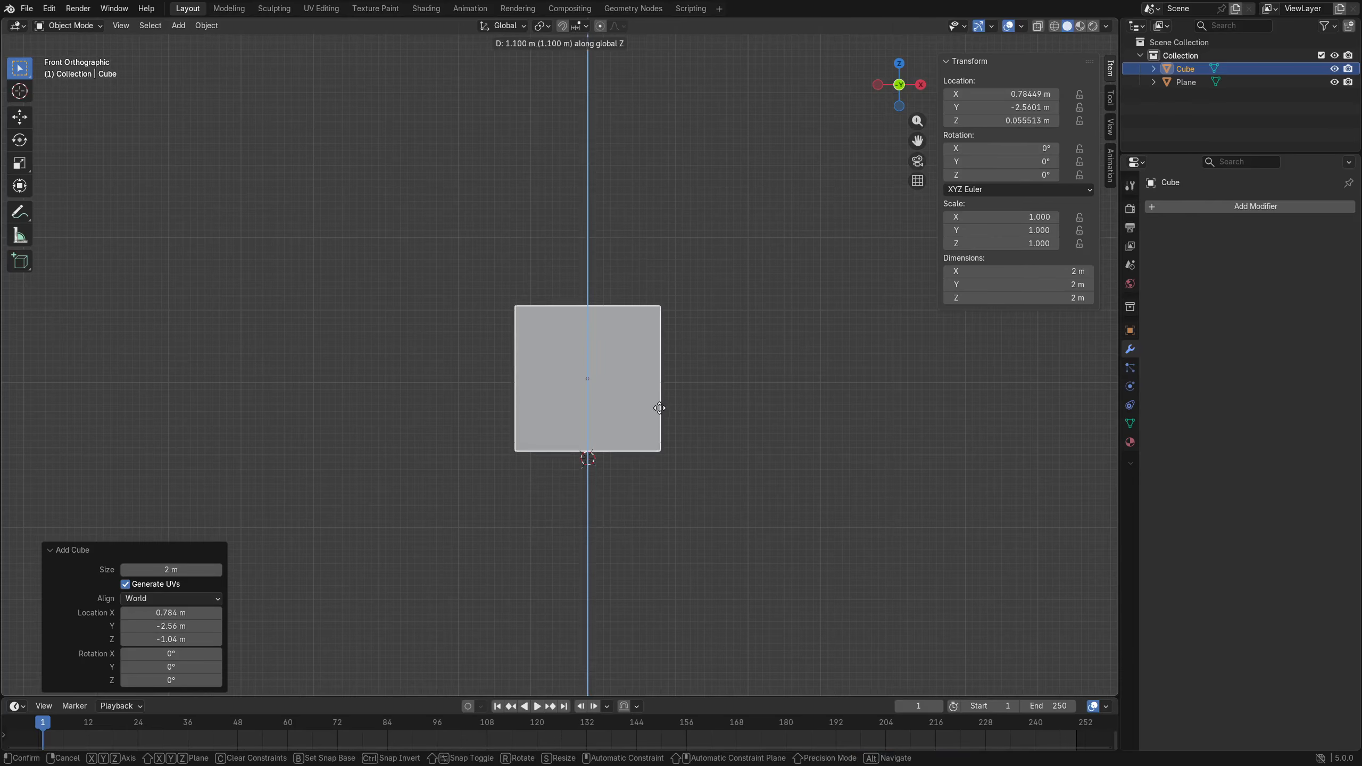
{"action": "left_click", "coordinate": [659, 344]}
{"action": "middle_click_drag", "start_coordinate": [659, 344], "coordinate": [576, 345]}
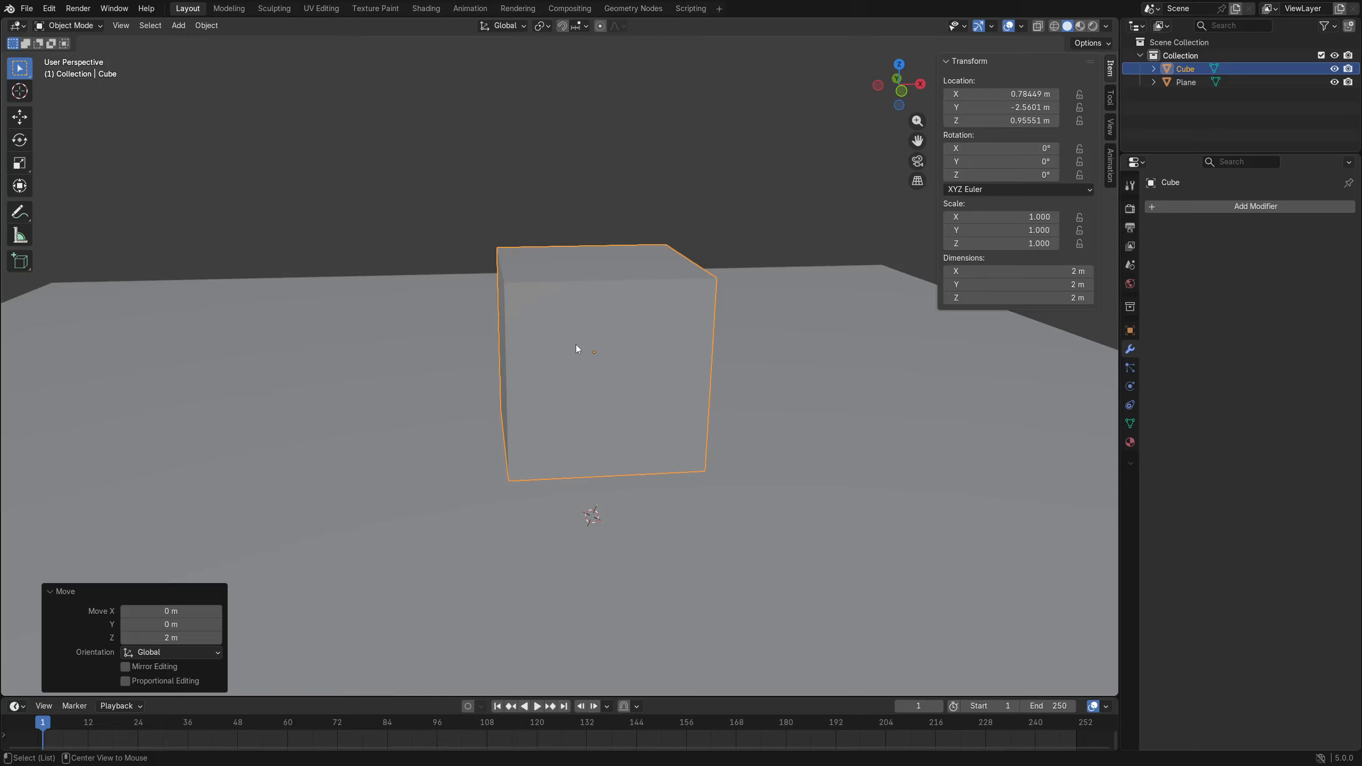
Put the cube into Edit Mode and clear its mesh selection.
{"action": "scroll", "coordinate": [577, 348], "scroll_direction": "up", "scroll_amount": 4}
{"action": "middle_click_drag", "start_coordinate": [582, 405], "coordinate": [569, 385]}
{"action": "key", "text": "ctrl+Tab"}
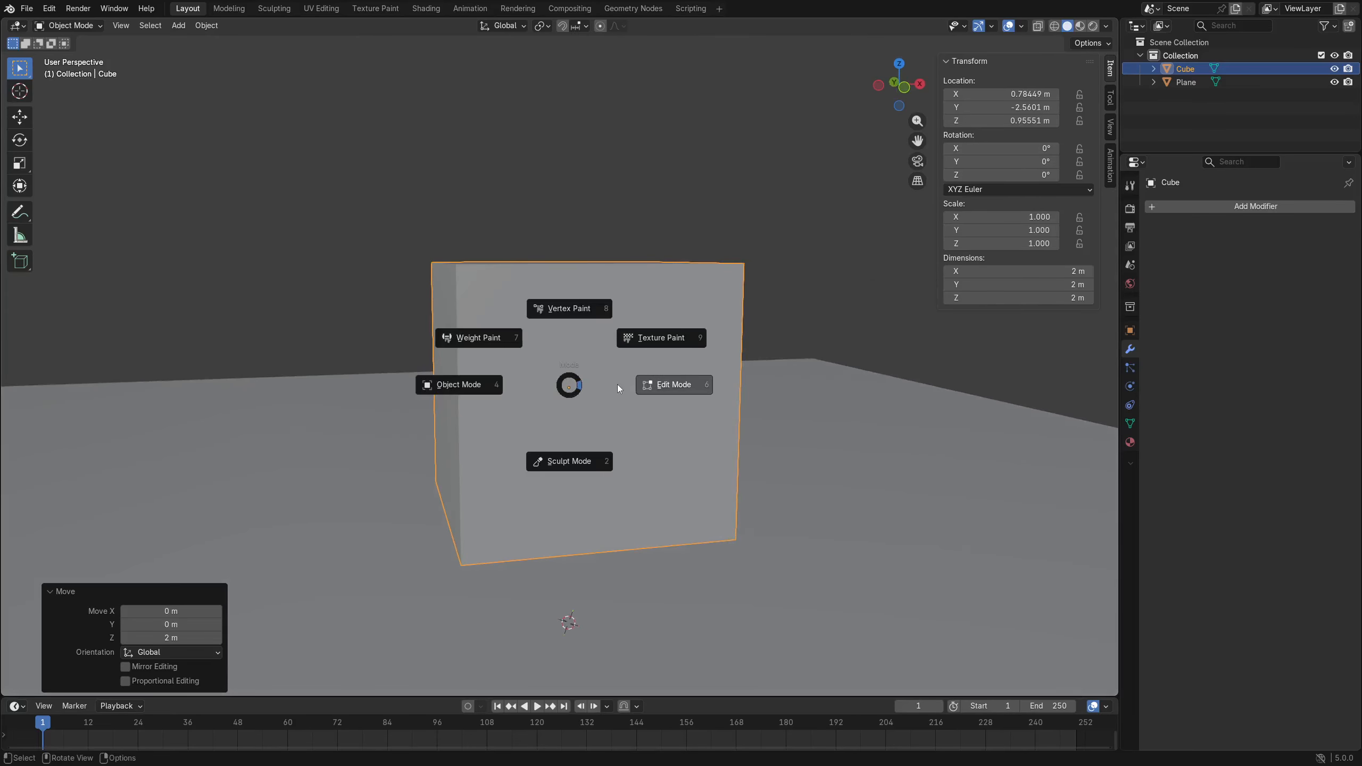
{"action": "left_click", "coordinate": [664, 385]}
{"action": "key", "text": "alt+a"}
Try a Knife cut across the cube's front face between its vertical edges, continuing diagonally up to the top edge.
{"action": "key", "text": "k"}
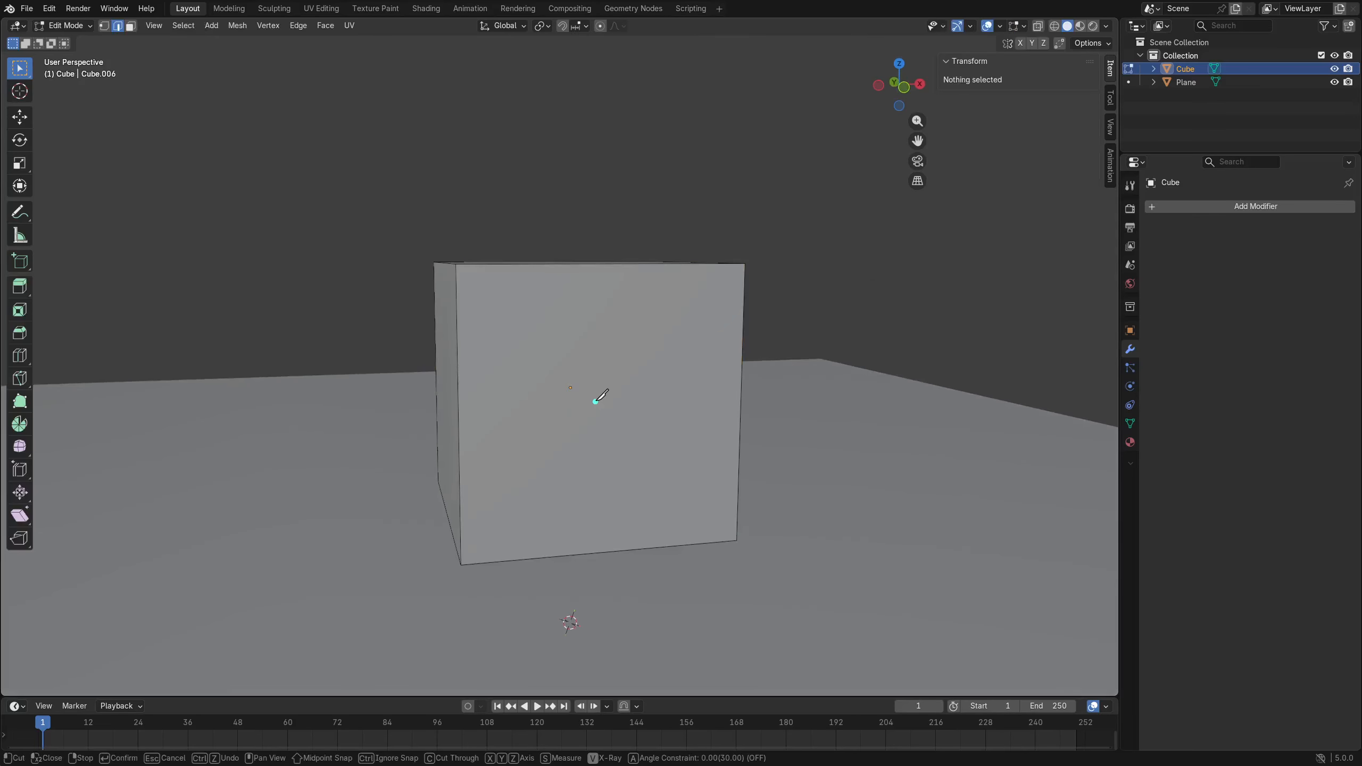
{"action": "left_click", "coordinate": [458, 414]}
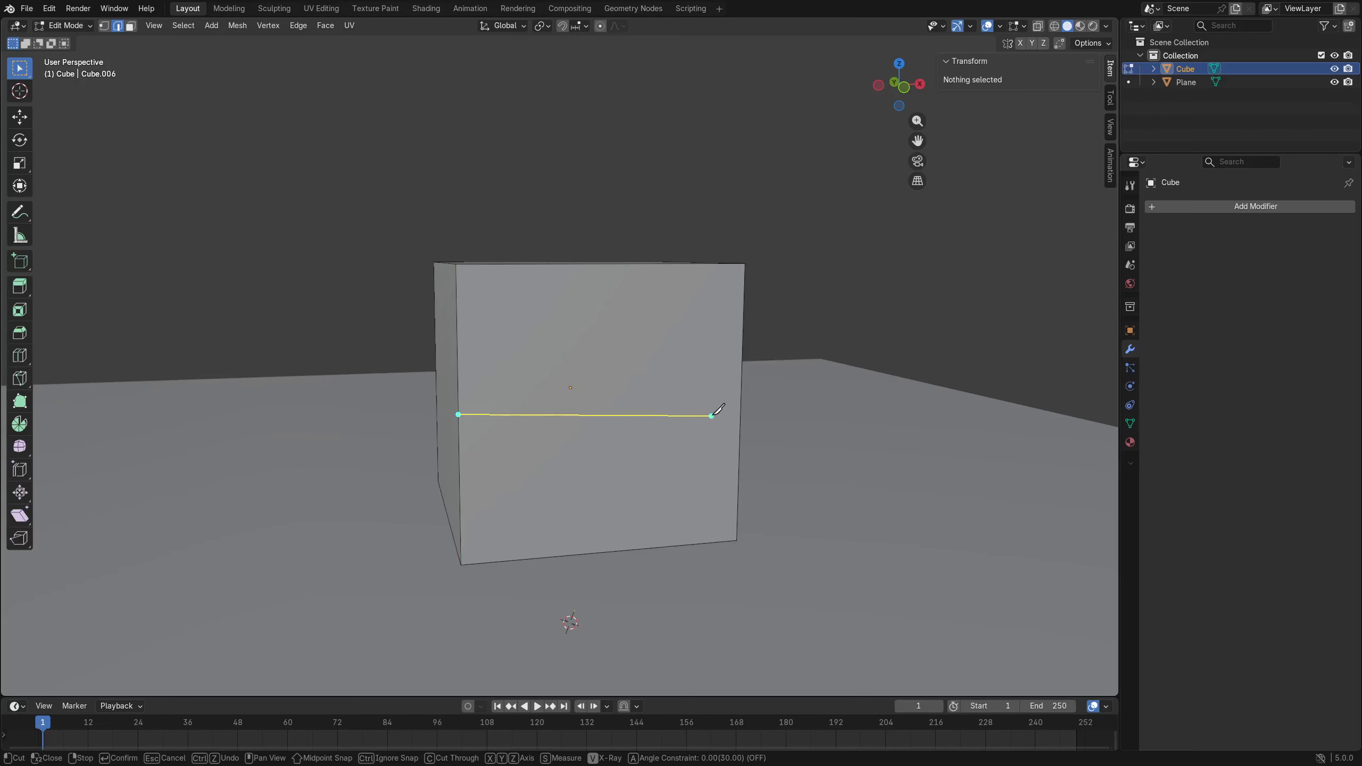
{"action": "left_click", "coordinate": [741, 405]}
{"action": "left_click", "coordinate": [645, 264]}
{"action": "key", "text": "Return"}
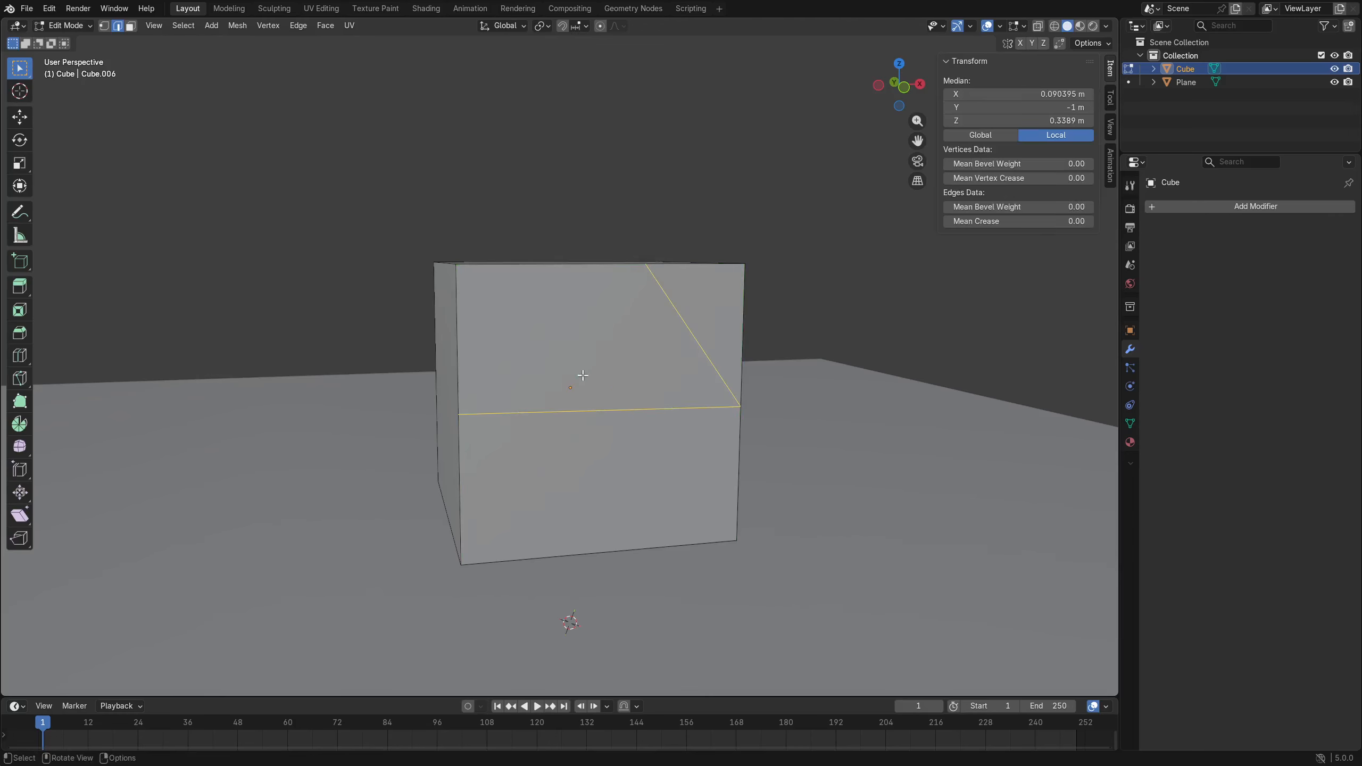
{"action": "key", "text": "alt+a"}
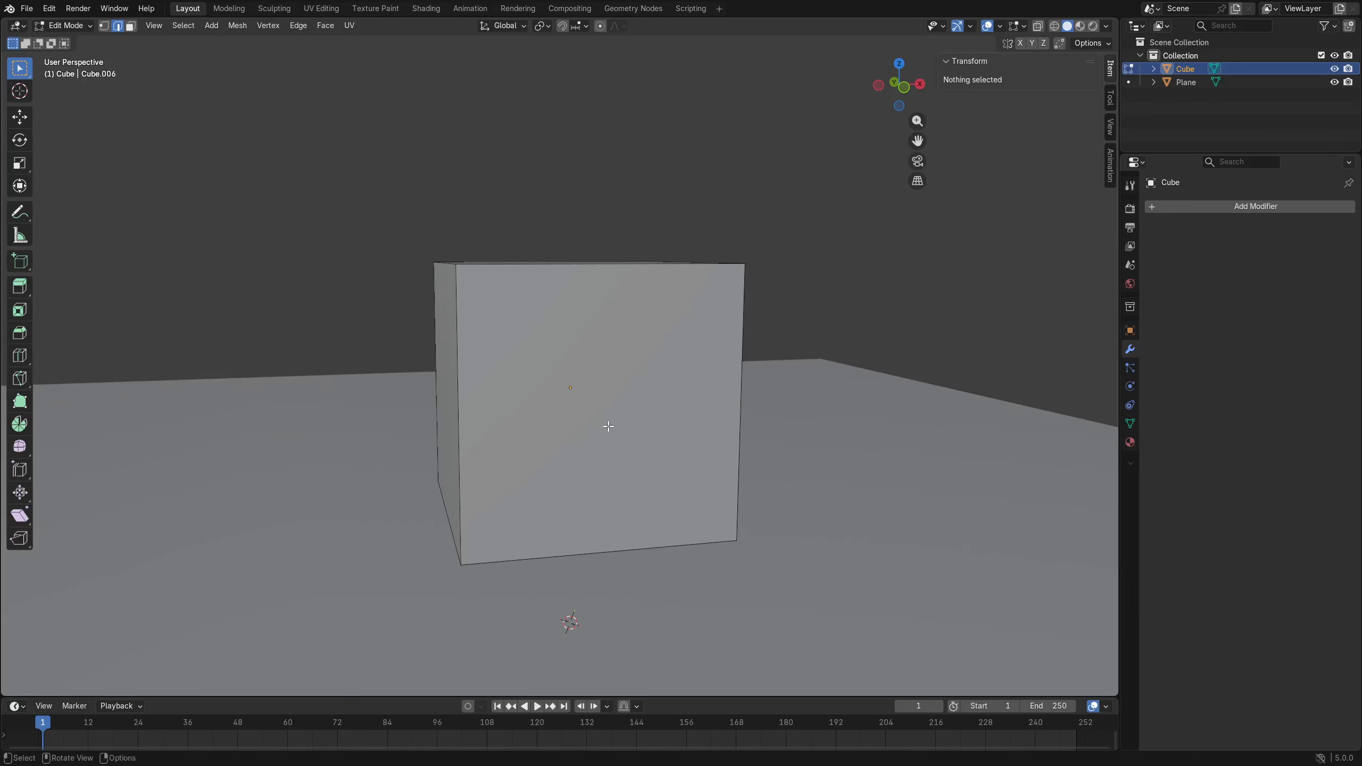
{"action": "middle_click_drag", "start_coordinate": [608, 427], "coordinate": [577, 426]}
{"action": "key", "text": "k"}
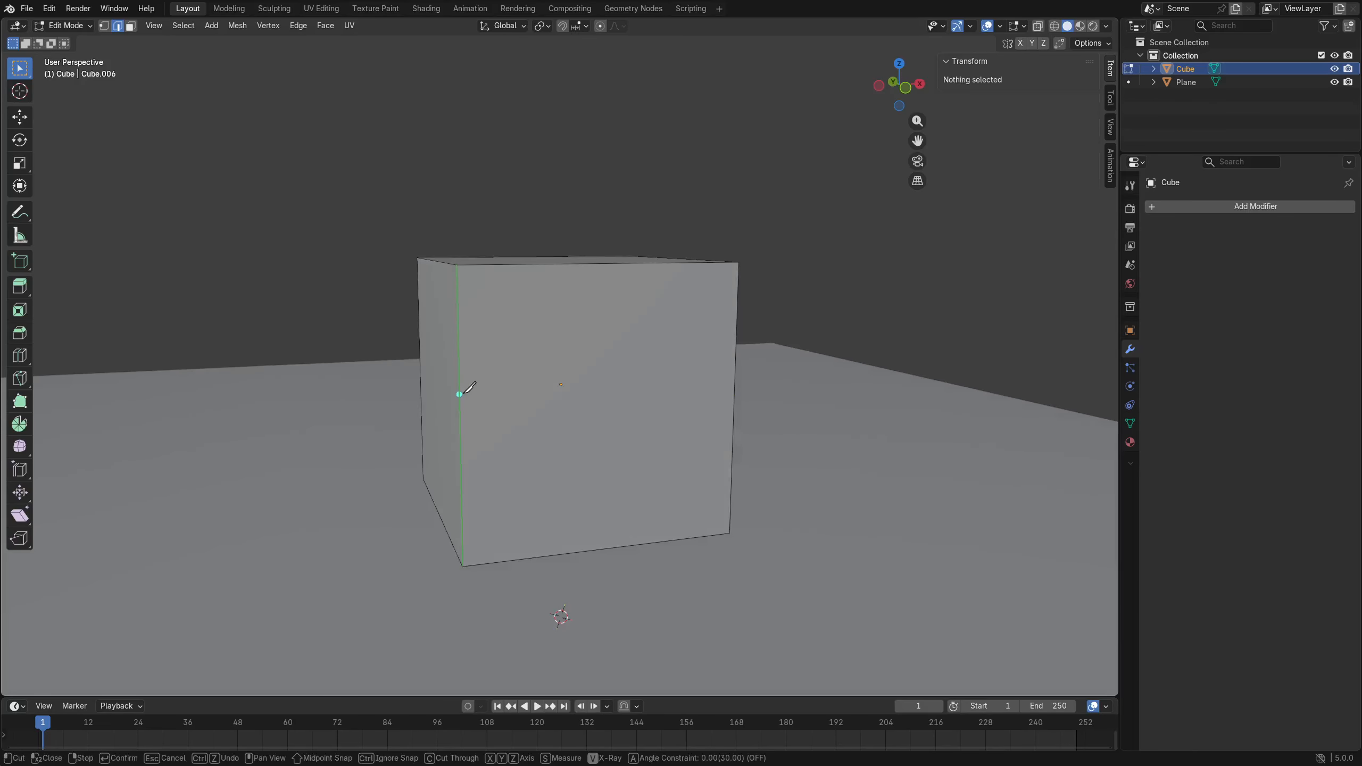
{"action": "left_click", "coordinate": [460, 393]}
{"action": "key", "text": "Escape"}
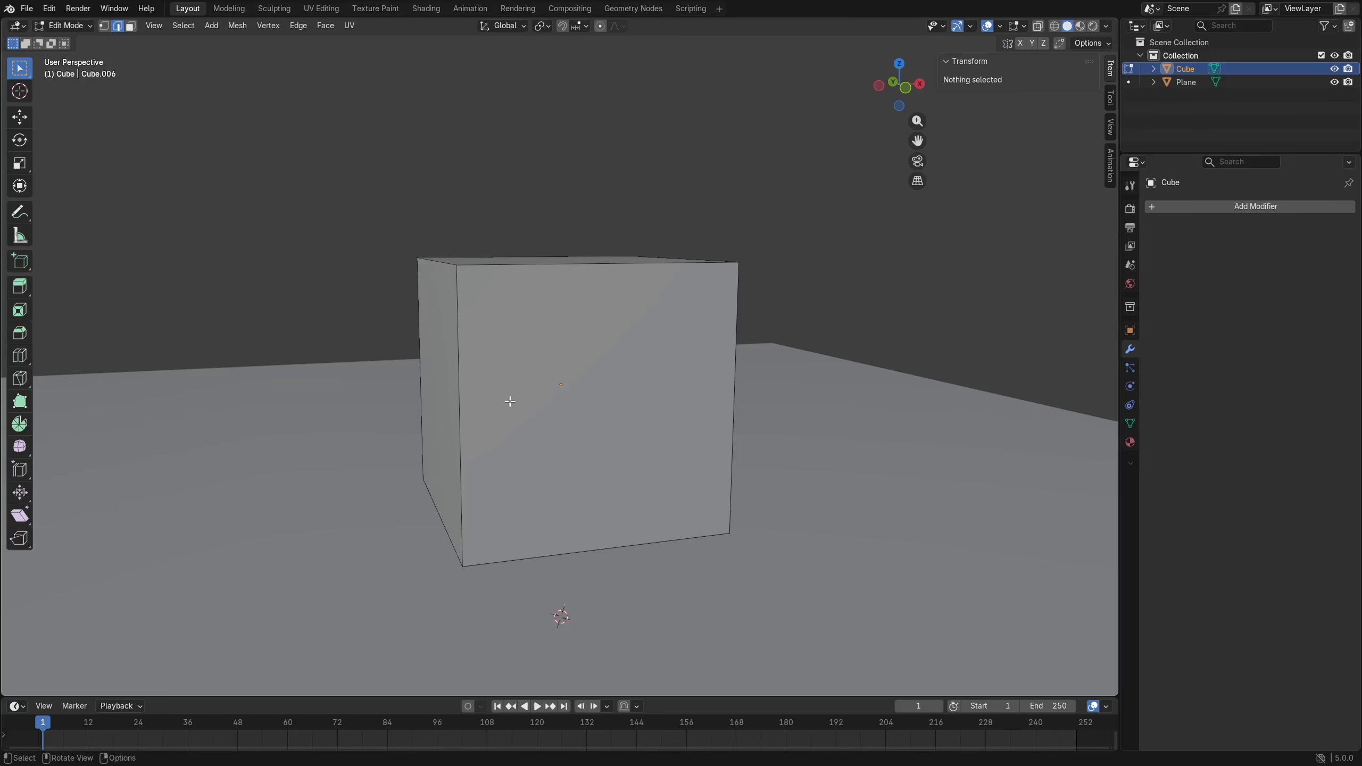
Try the Knife's axis constraints, make an X-constrained cut across the front face, and undo it.
{"action": "key", "text": "k"}
{"action": "left_click", "coordinate": [460, 385]}
{"action": "key", "text": "x"}
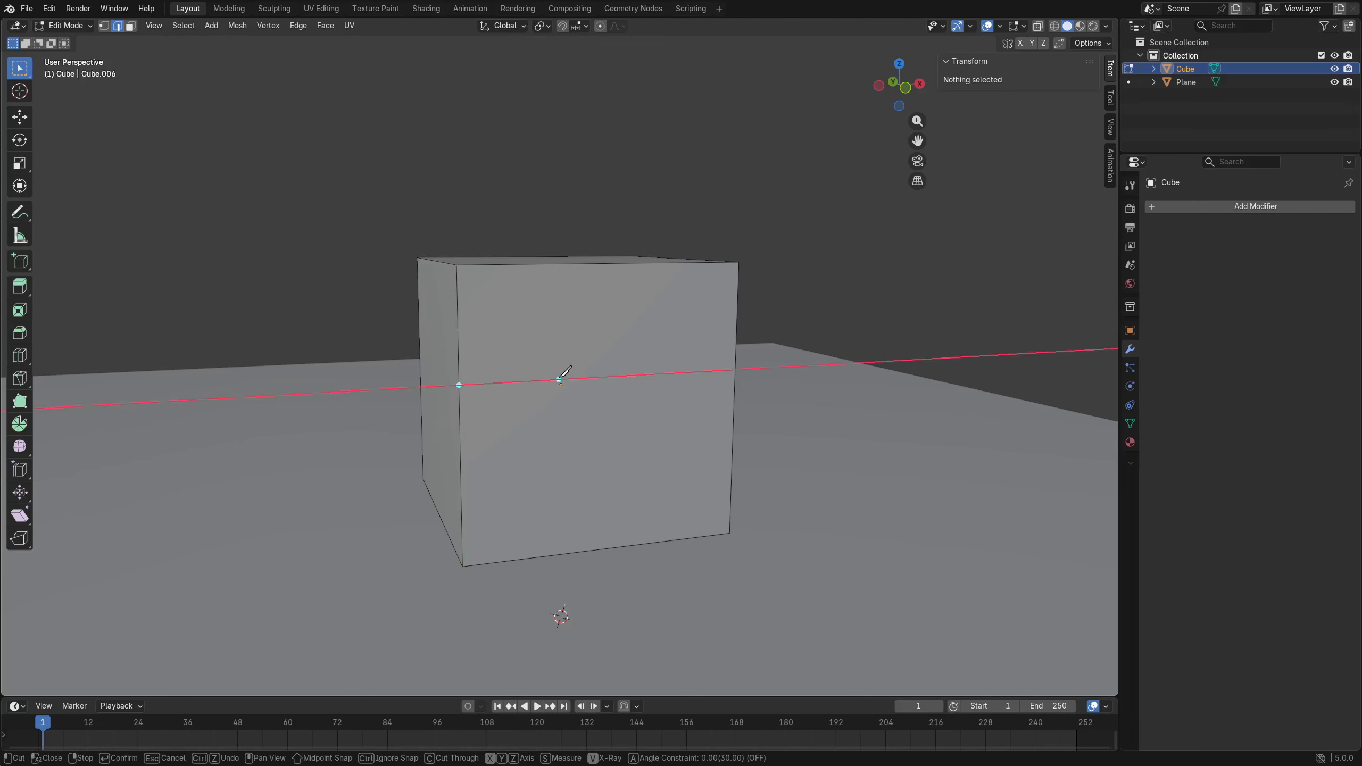
{"action": "key", "text": "y"}
{"action": "key", "text": "z"}
{"action": "key", "text": "x"}
{"action": "left_click", "coordinate": [735, 370]}
{"action": "middle_click_drag", "start_coordinate": [701, 443], "coordinate": [596, 453]}
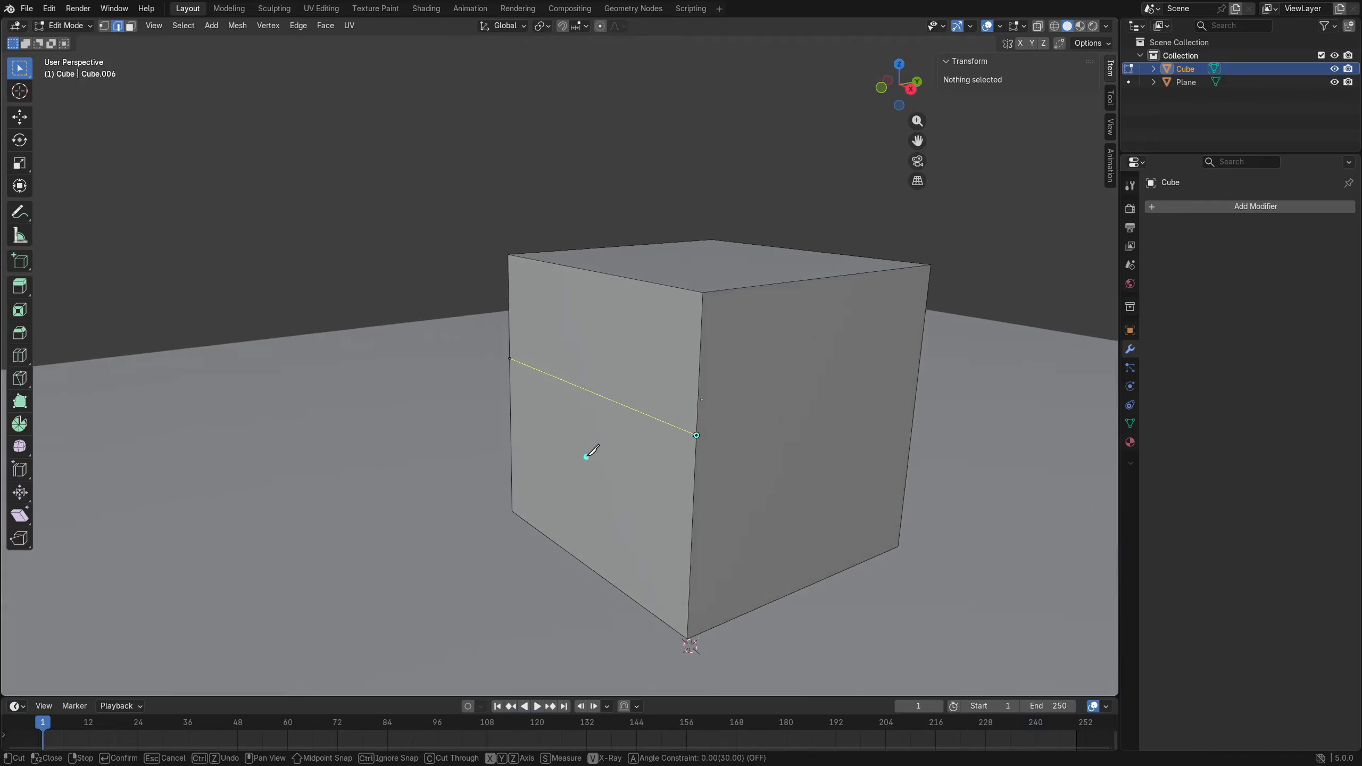
{"action": "key", "text": "Return"}
{"action": "key", "text": "ctrl+z"}
Try the Knife's screen and relative angle constraints starting from the cube's nearest vertical edge.
{"action": "middle_click_drag", "start_coordinate": [507, 454], "coordinate": [566, 435]}
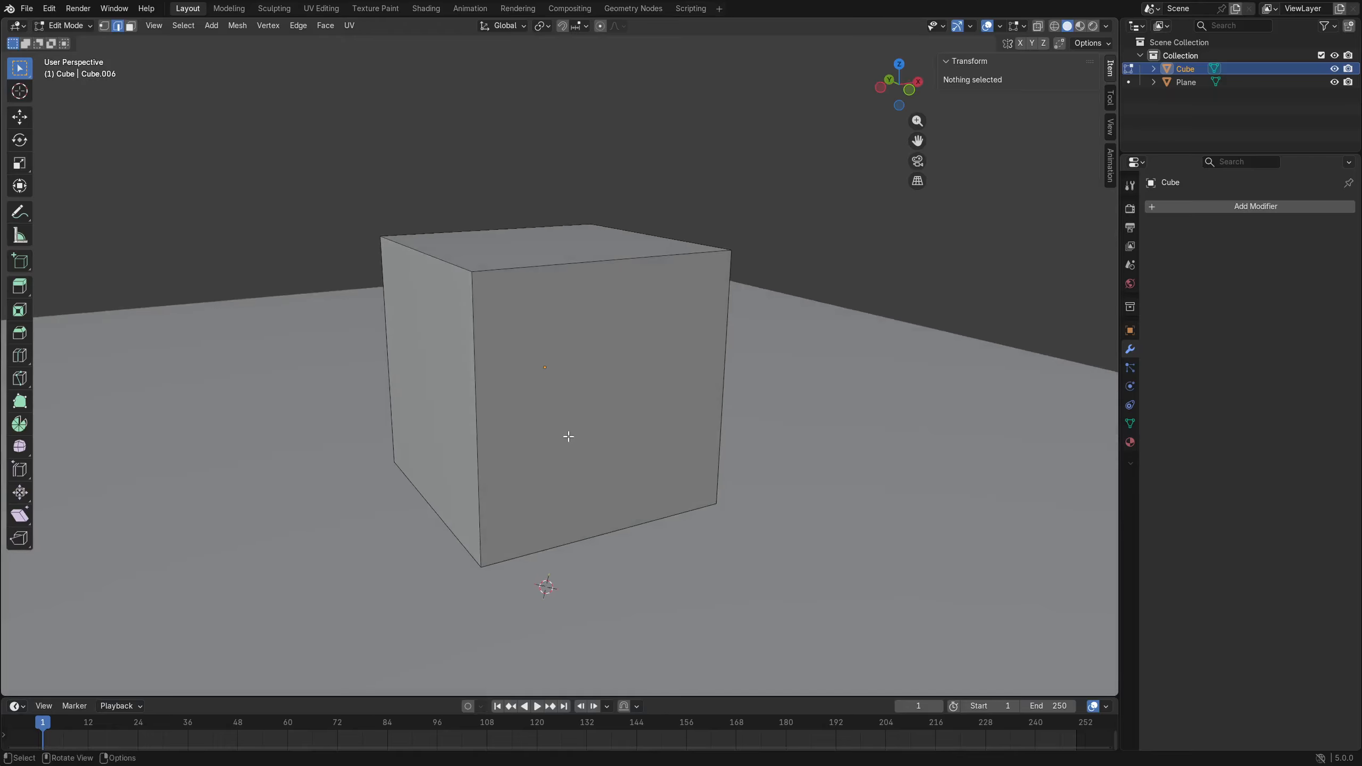
{"action": "key", "text": "k"}
{"action": "left_click", "coordinate": [476, 376]}
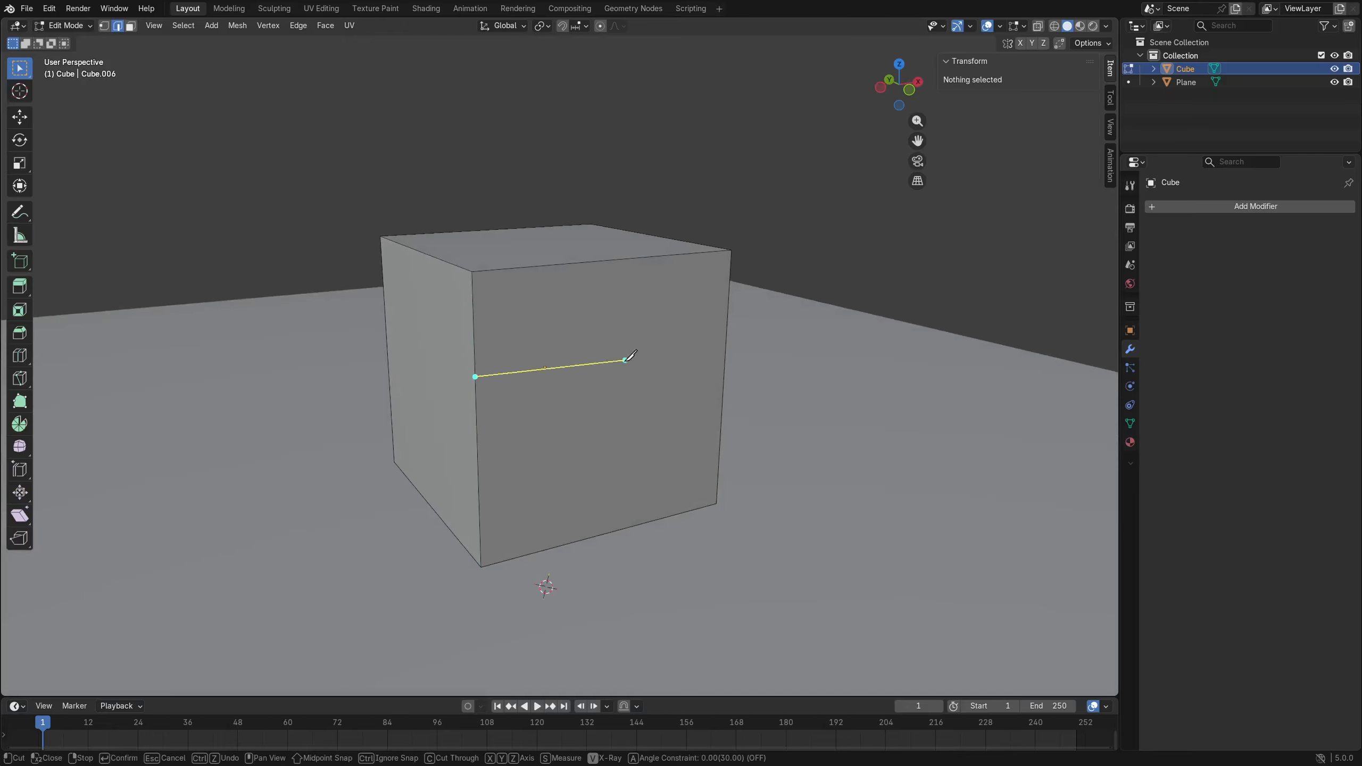
{"action": "key", "text": "a"}
{"action": "key", "text": "a"}
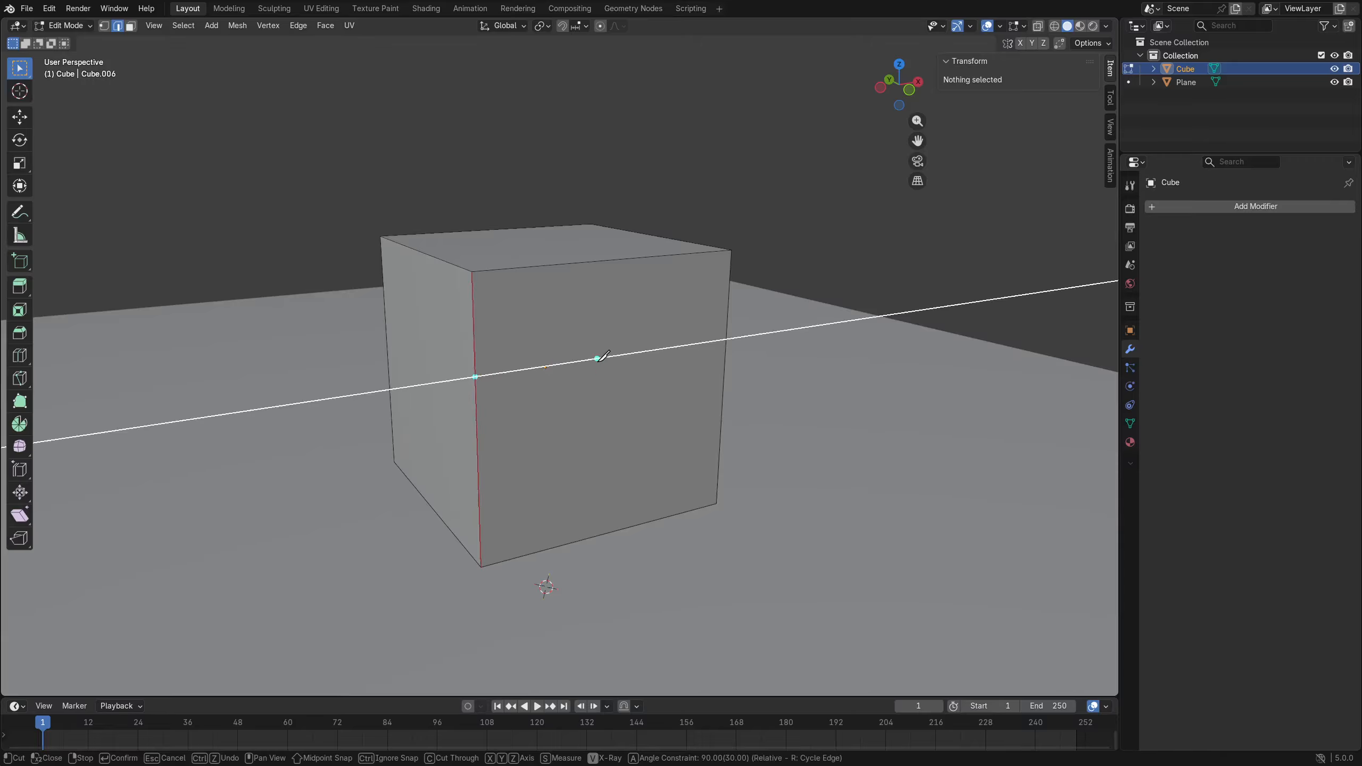
{"action": "key", "text": "a"}
{"action": "key", "text": "a"}
{"action": "key", "text": "Escape"}
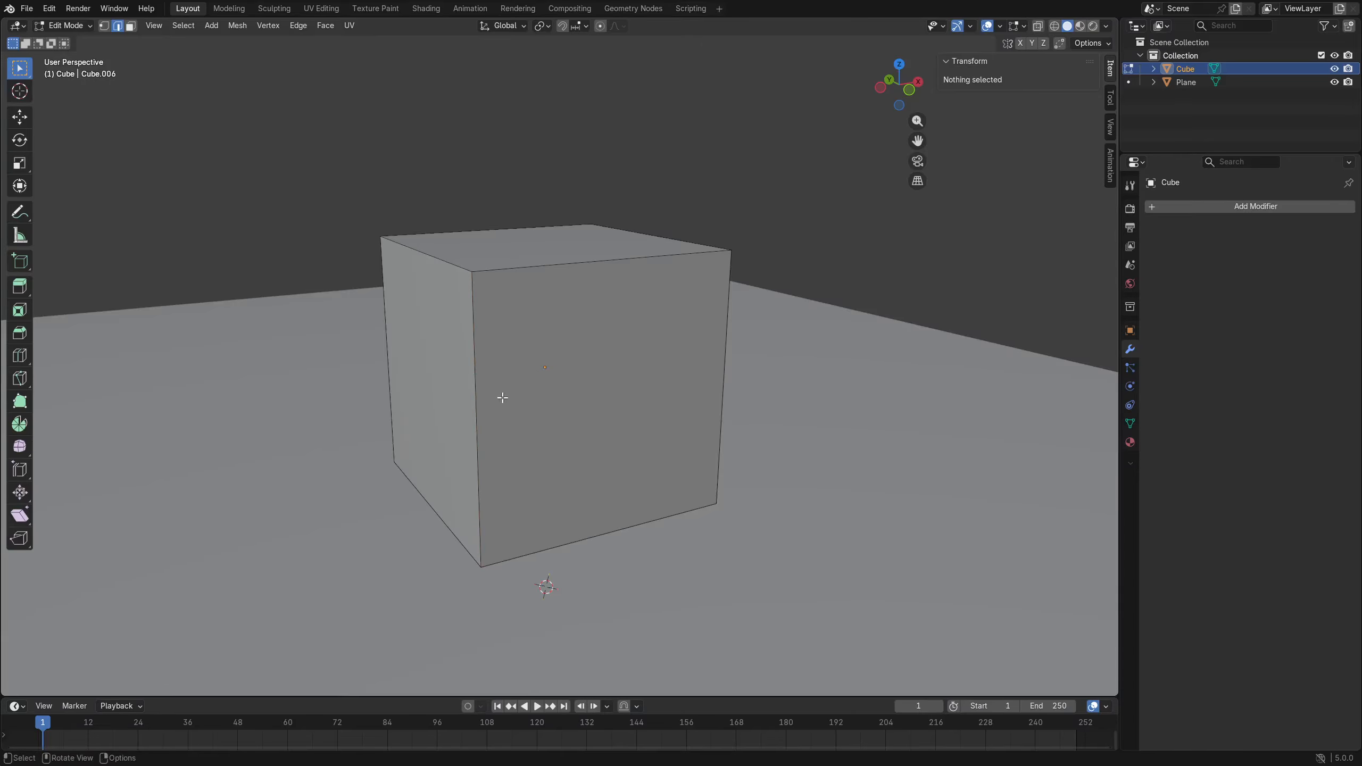
Try a Knife cut from the vertical edge with the relative angle constraint, angle-only measurement and a 5° snap increment.
{"action": "key", "text": "k"}
{"action": "left_click", "coordinate": [475, 370]}
{"action": "key", "text": "a"}
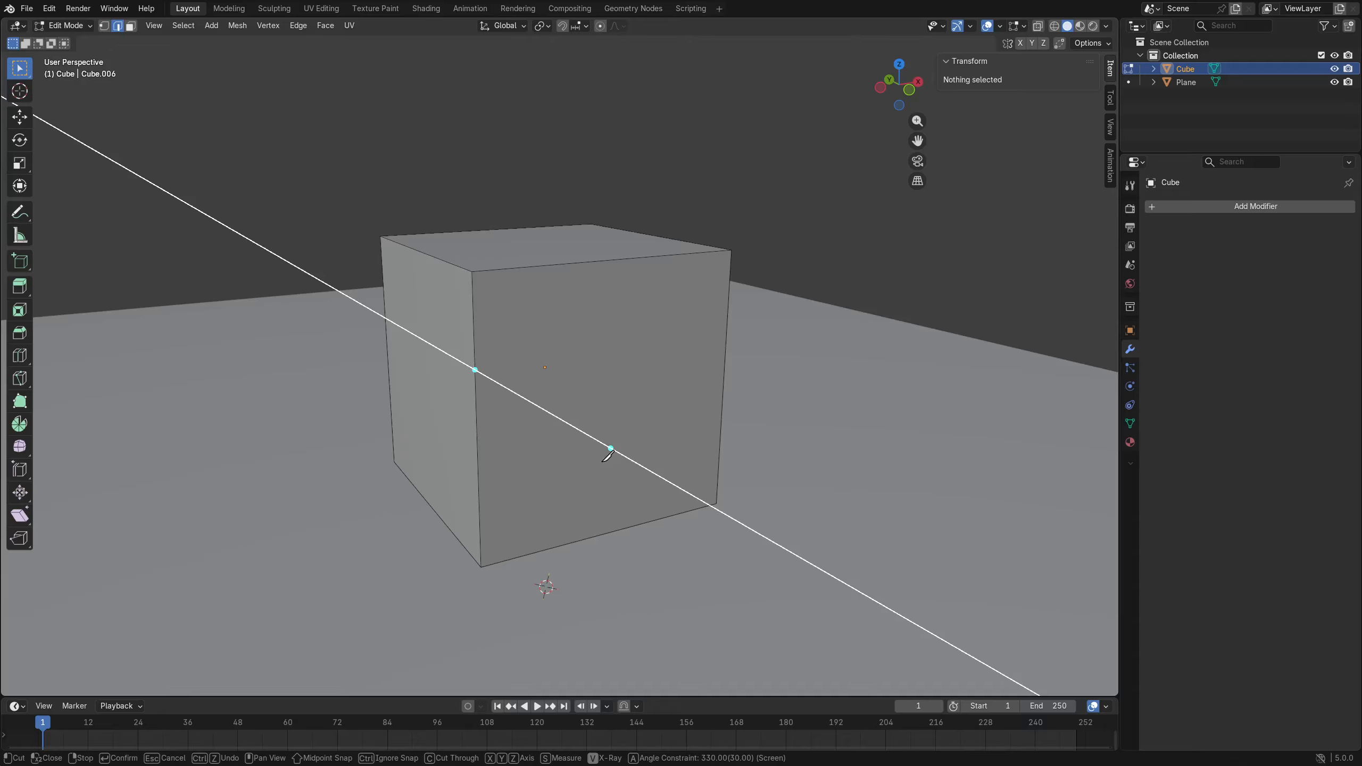
{"action": "key", "text": "a"}
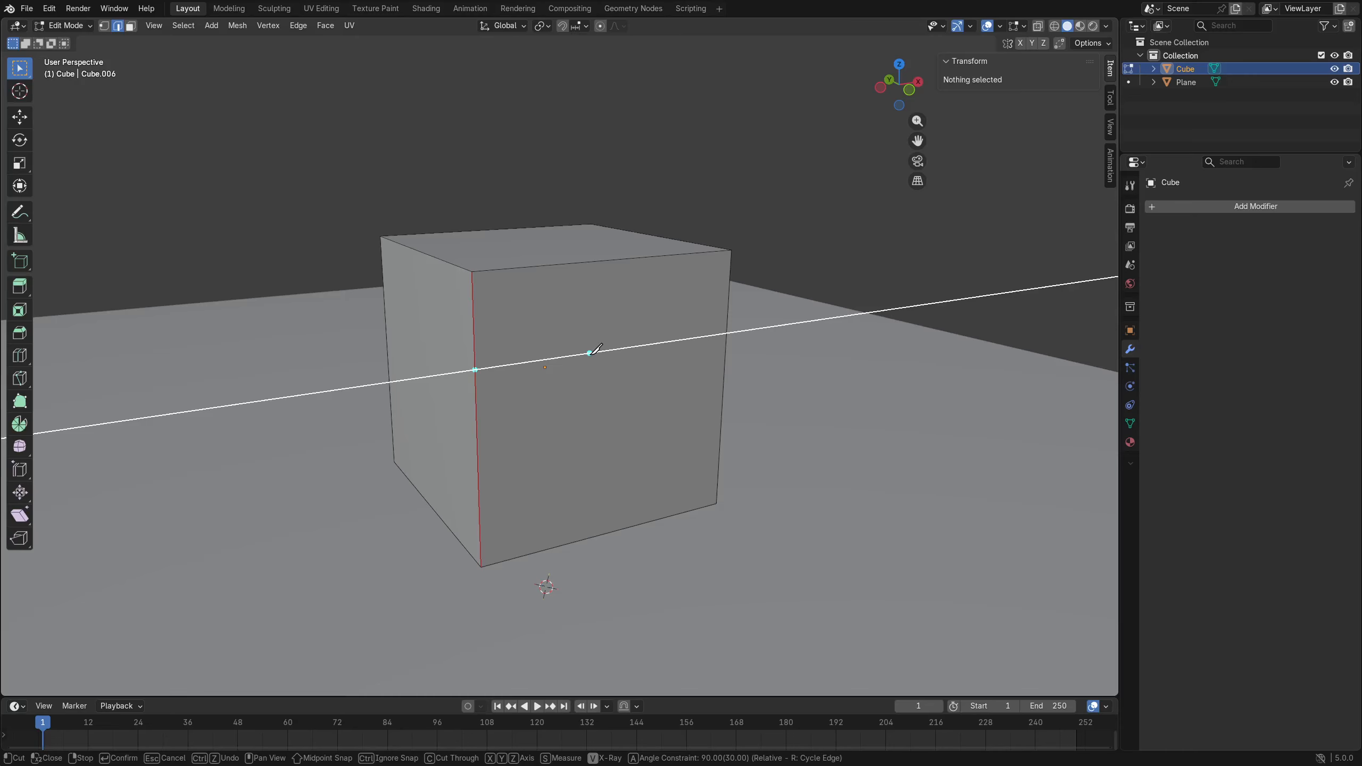
{"action": "key", "text": "s"}
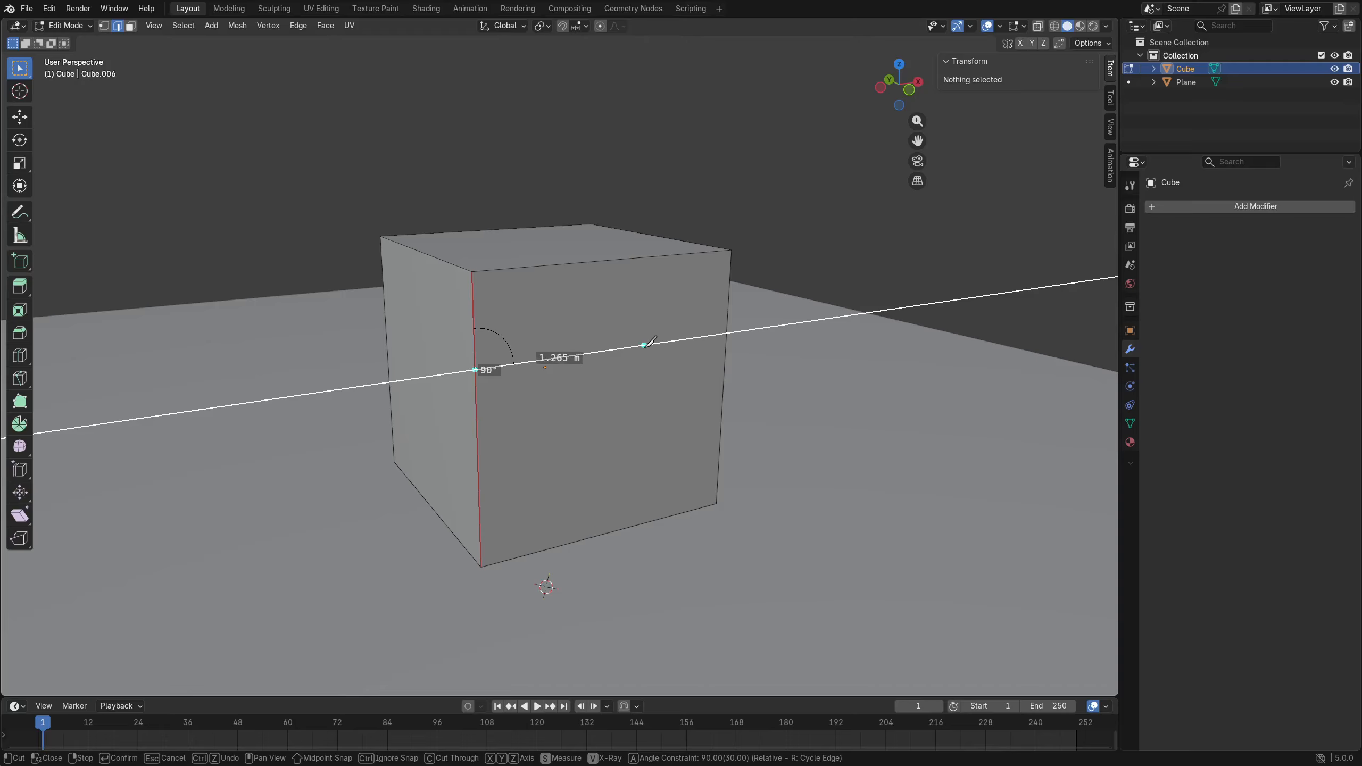
{"action": "key", "text": "s"}
{"action": "key", "text": "s"}
{"action": "key", "text": "5"}
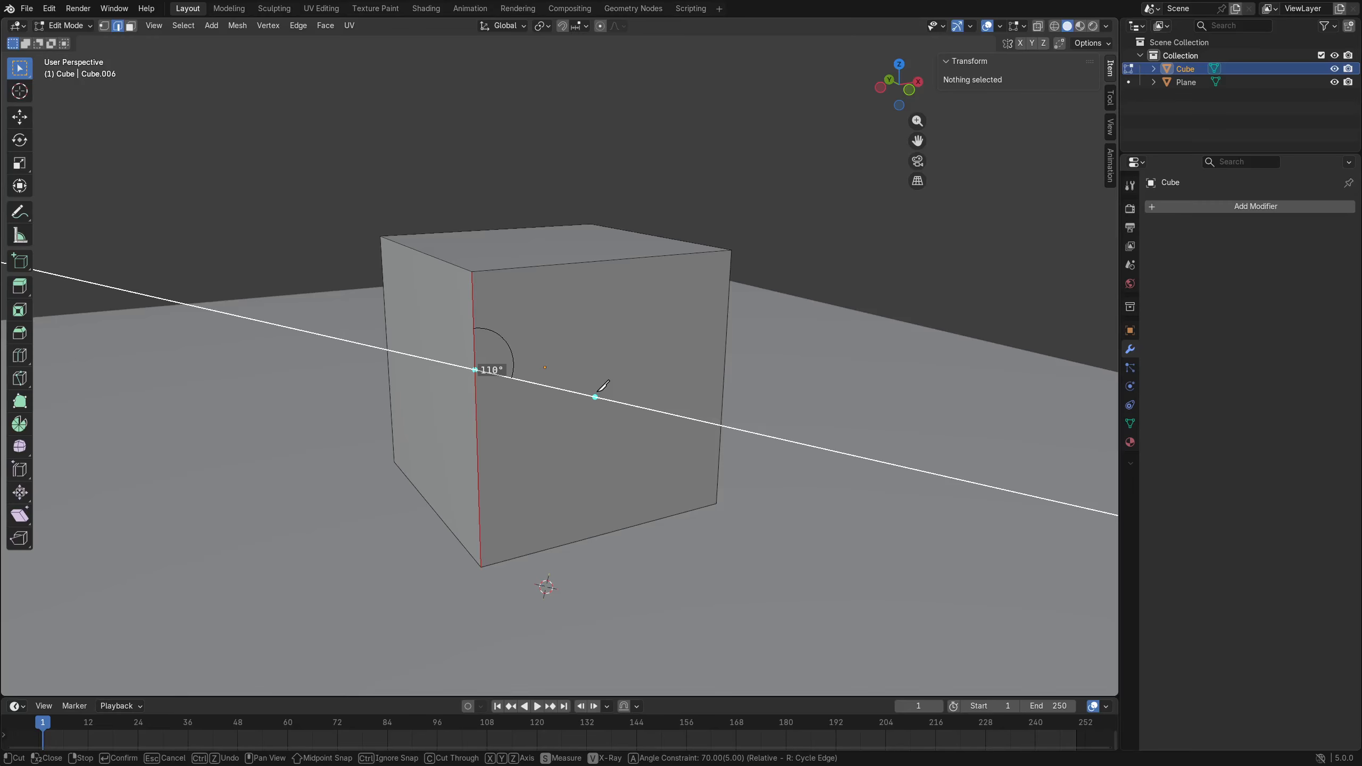
{"action": "key", "text": "Escape"}
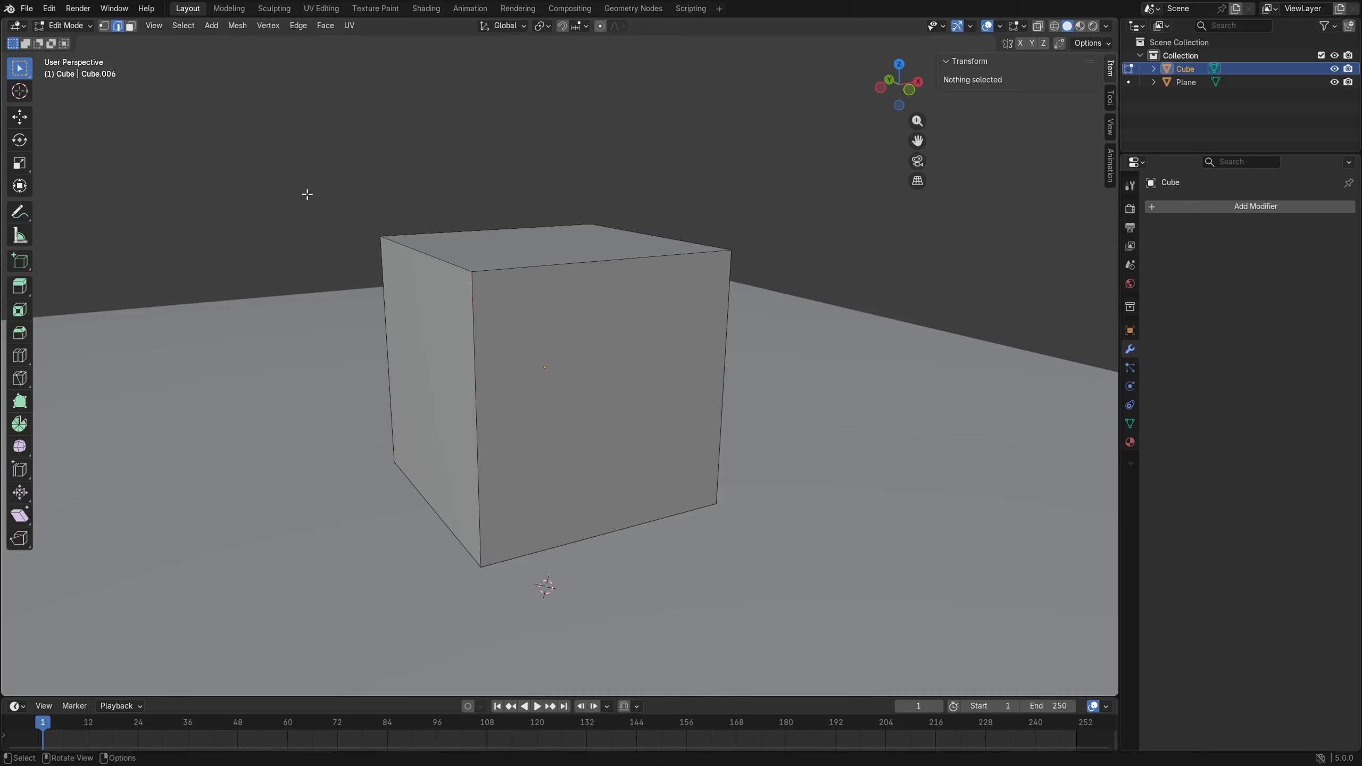
Open the Preferences and search the keymap for "knife".
{"action": "left_click", "coordinate": [49, 8]}
{"action": "left_click", "coordinate": [116, 179]}
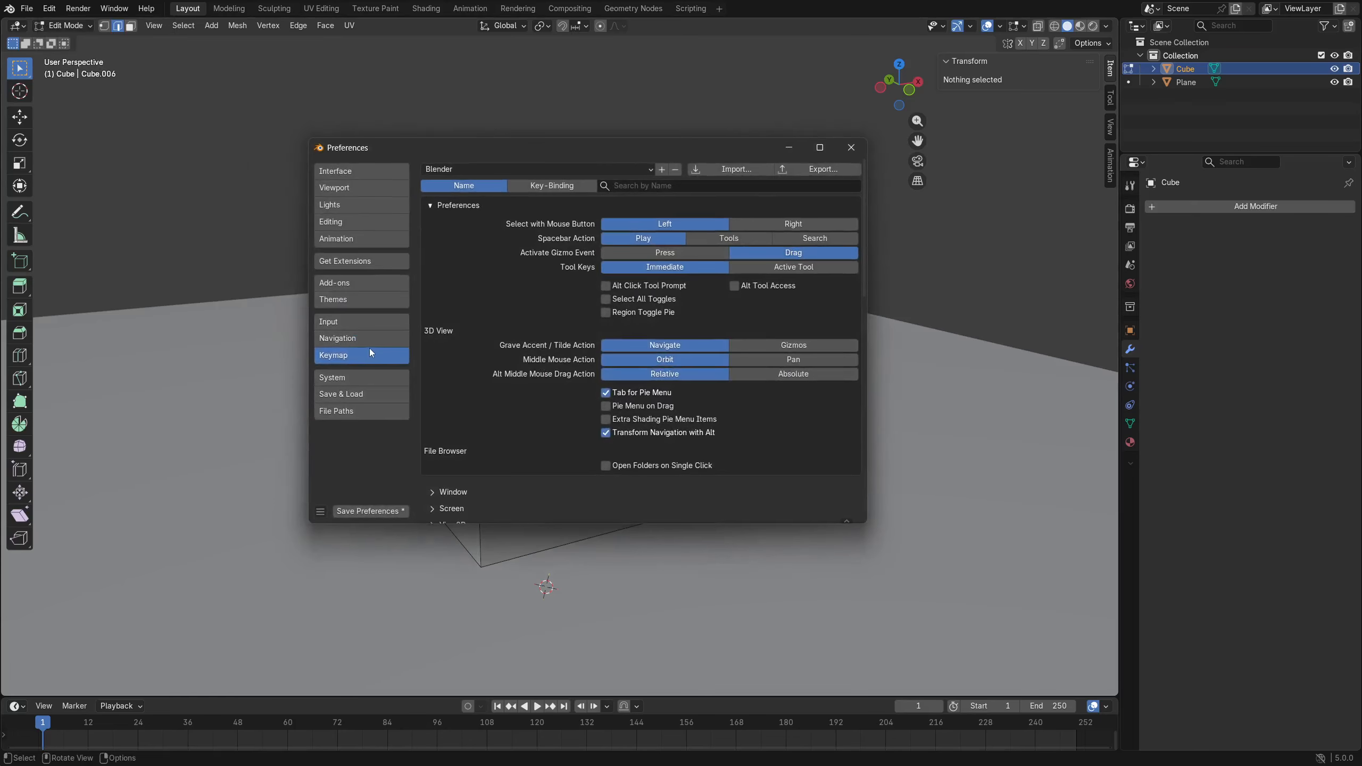
{"action": "left_click", "coordinate": [648, 191]}
{"action": "type", "text": "k"}
{"action": "type", "text": "if"}
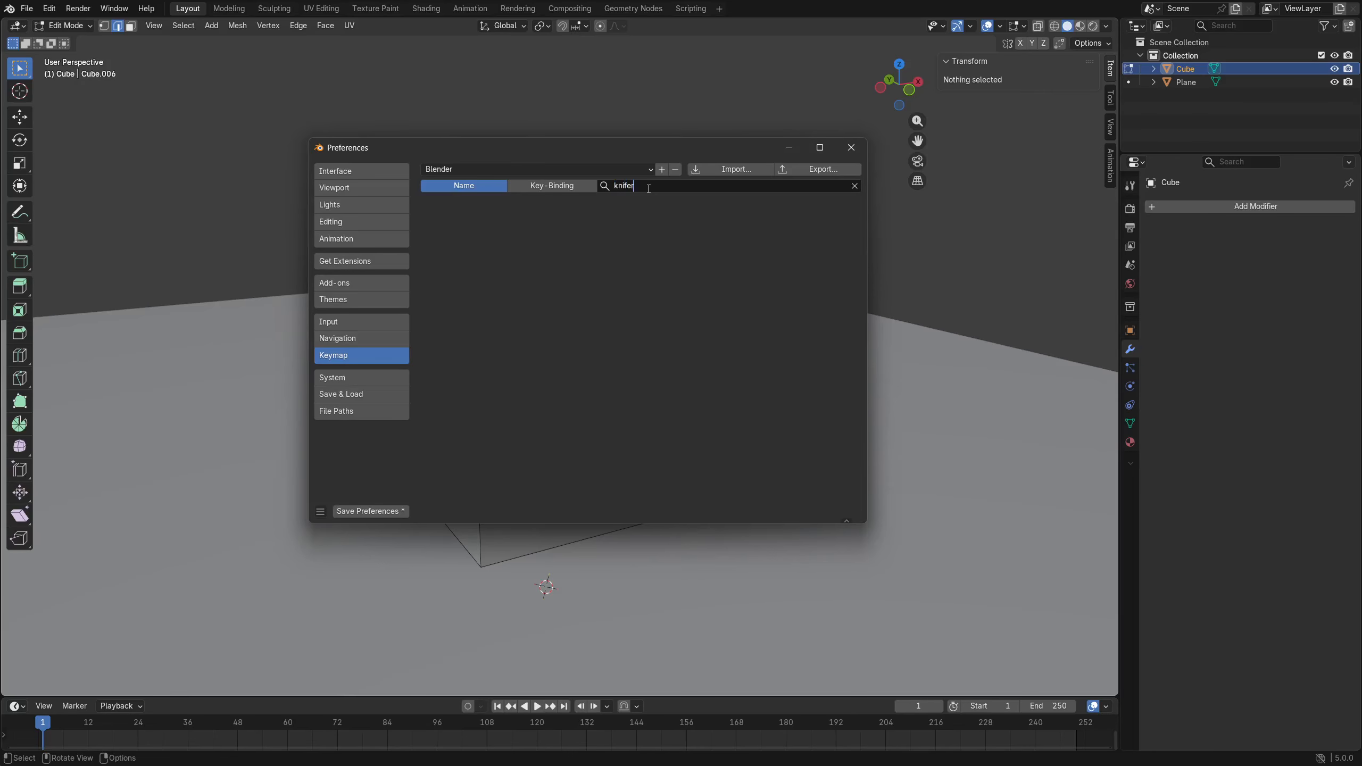
{"action": "type", "text": "e"}
{"action": "key", "text": "BackSpace"}
{"action": "key", "text": "BackSpace"}
{"action": "key", "text": "BackSpace"}
{"action": "type", "text": "ni"}
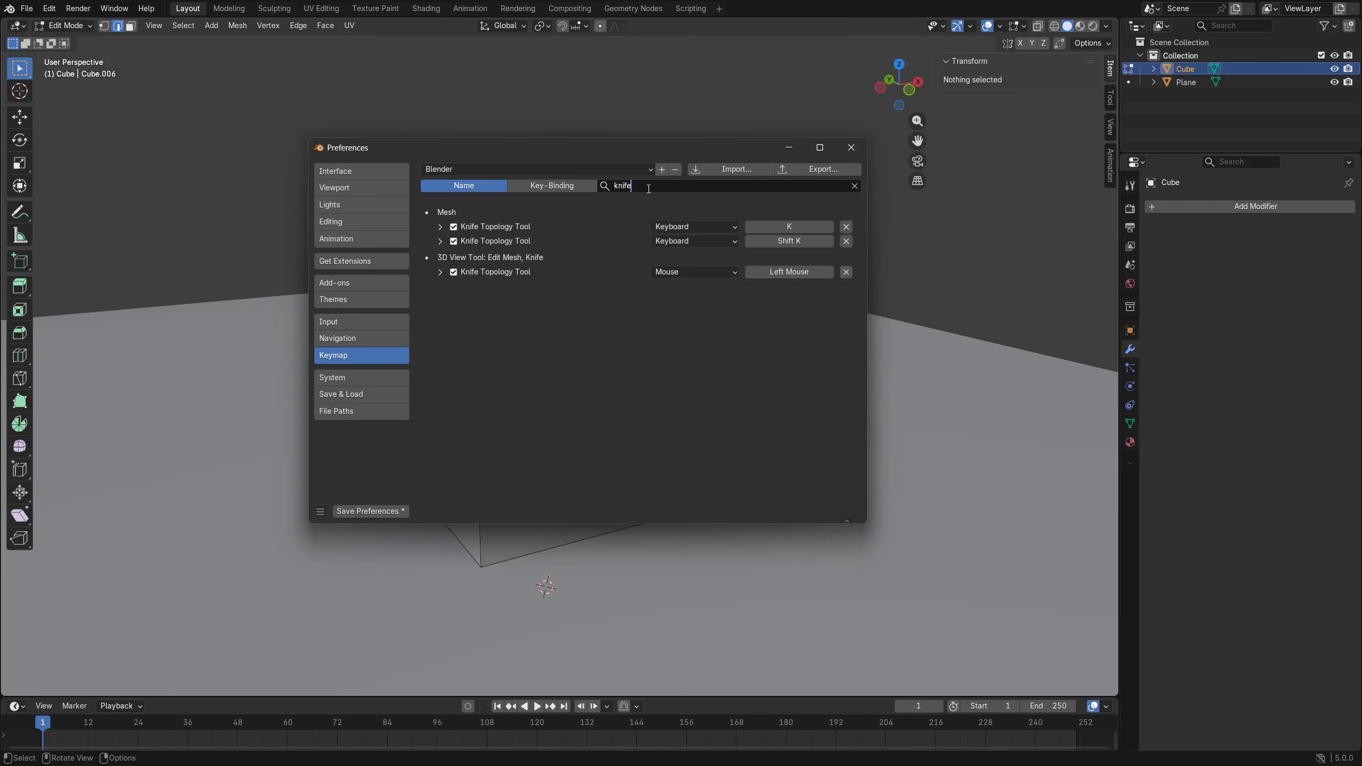
For the Knife Topology Tool entry bound to K, set the measurements to Angle and the angle snap increment to 5°.
{"action": "left_click", "coordinate": [439, 228]}
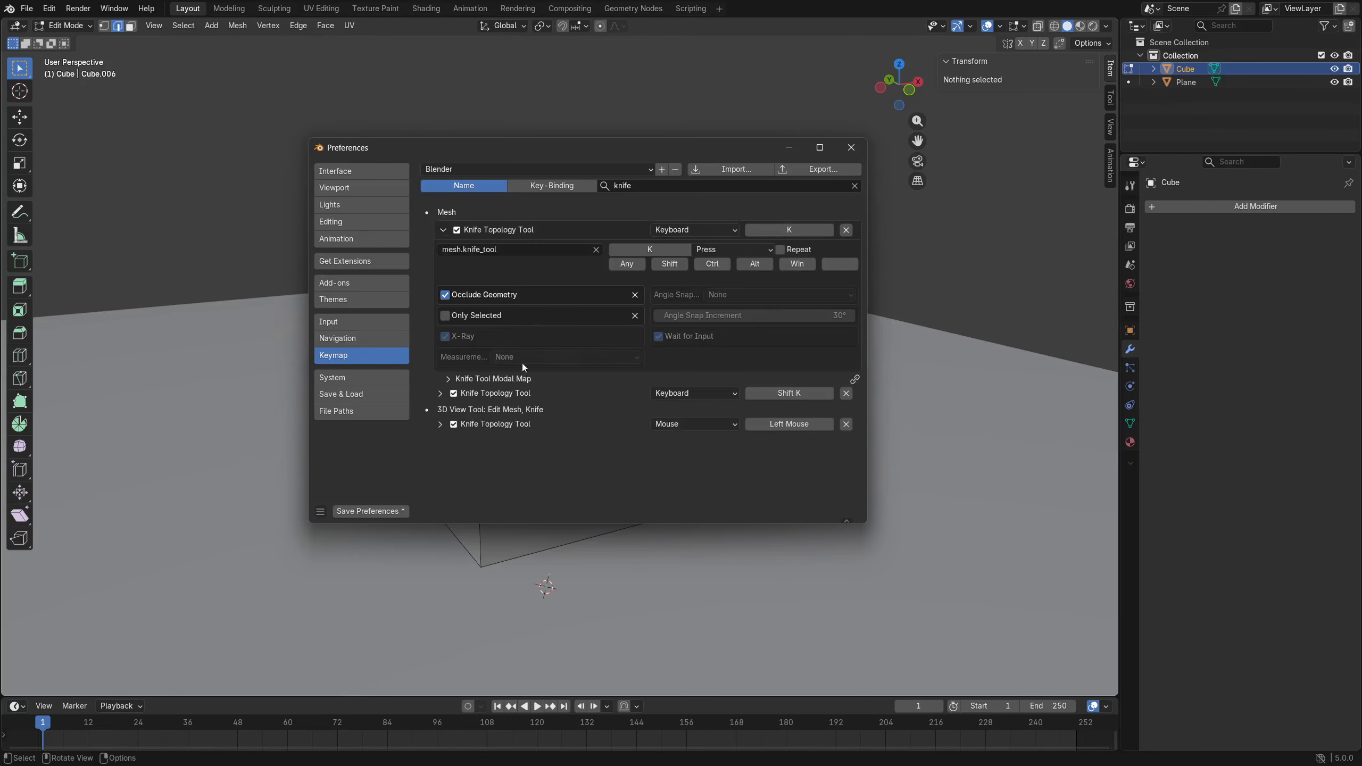
{"action": "left_click", "coordinate": [553, 359]}
{"action": "left_click", "coordinate": [536, 418]}
{"action": "left_click", "coordinate": [786, 321]}
{"action": "type", "text": "5"}
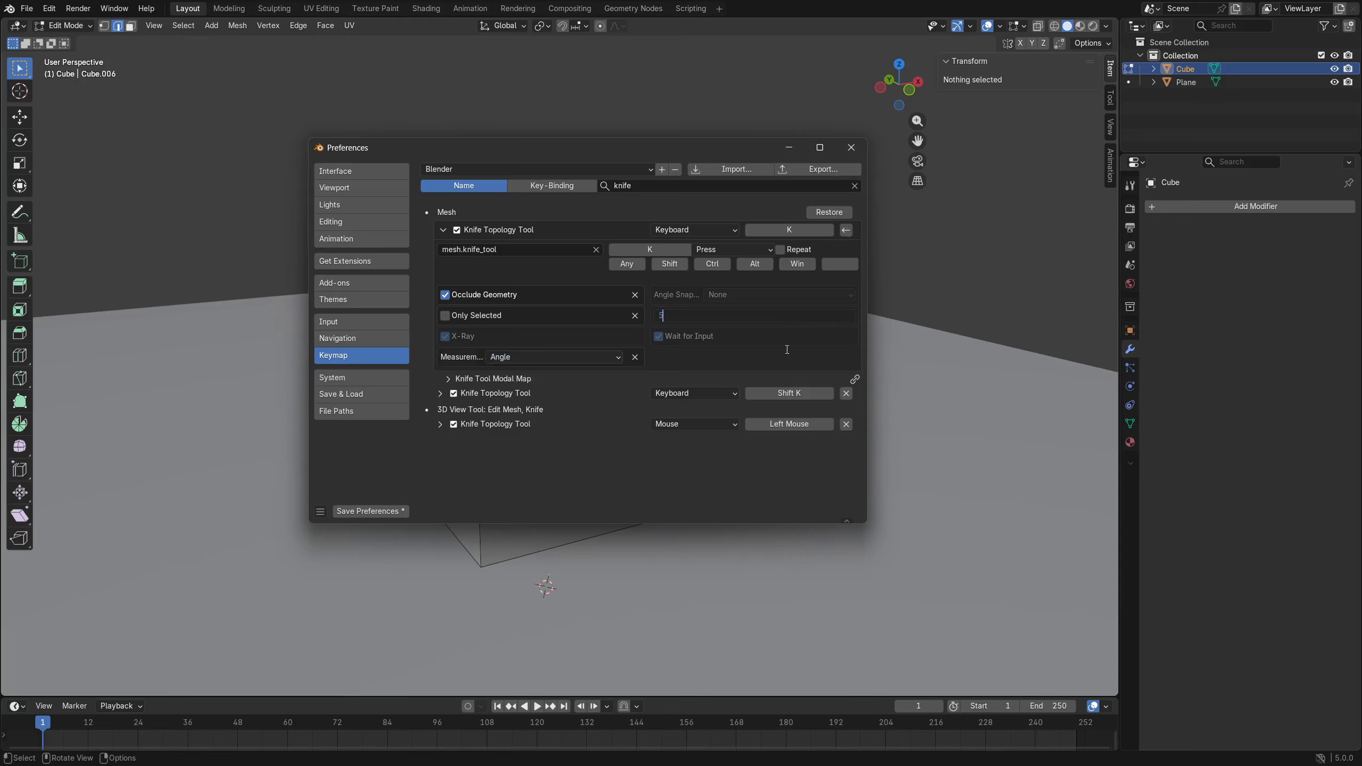
{"action": "key", "text": "Return"}
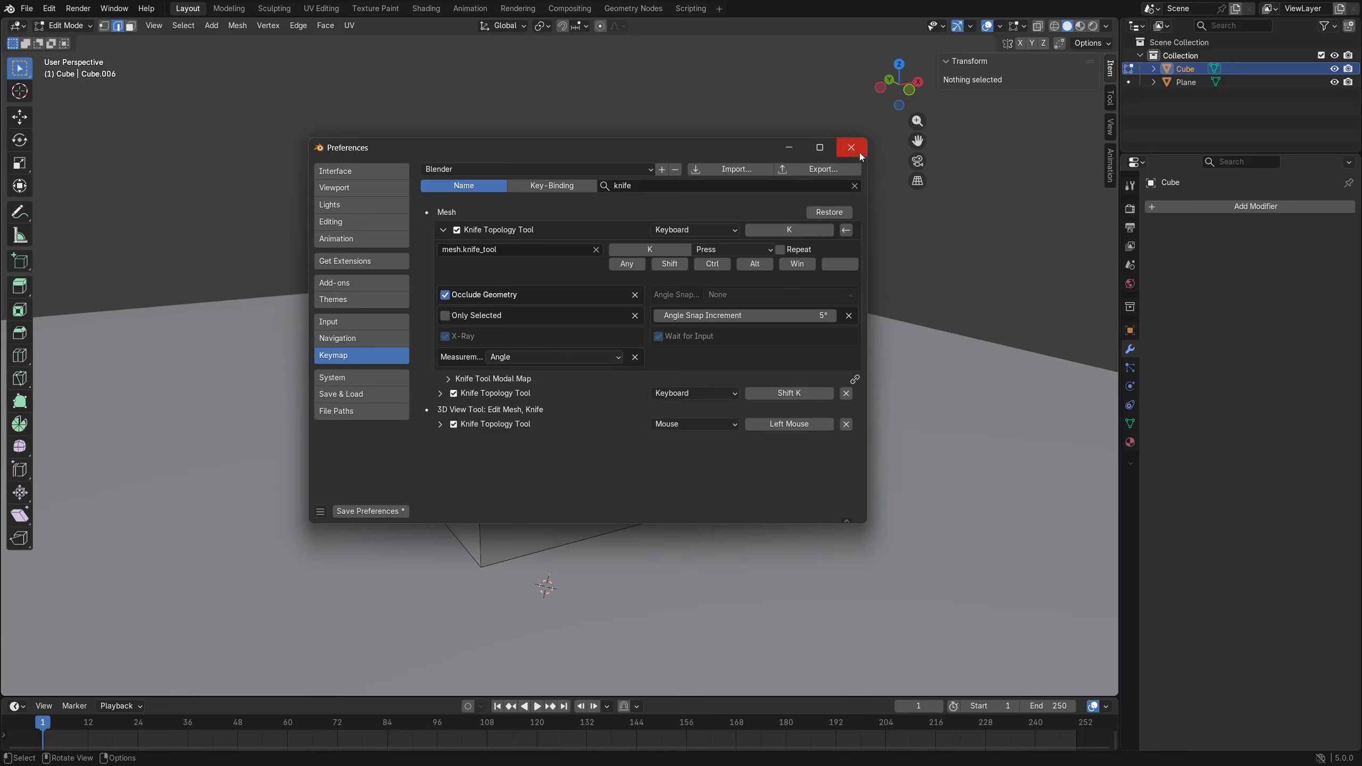
Search the keymap for "3d curs" and examine the Cursor tool's orientation options before returning to the selection tool.
{"action": "left_click", "coordinate": [668, 188]}
{"action": "type", "text": "3d curs"}
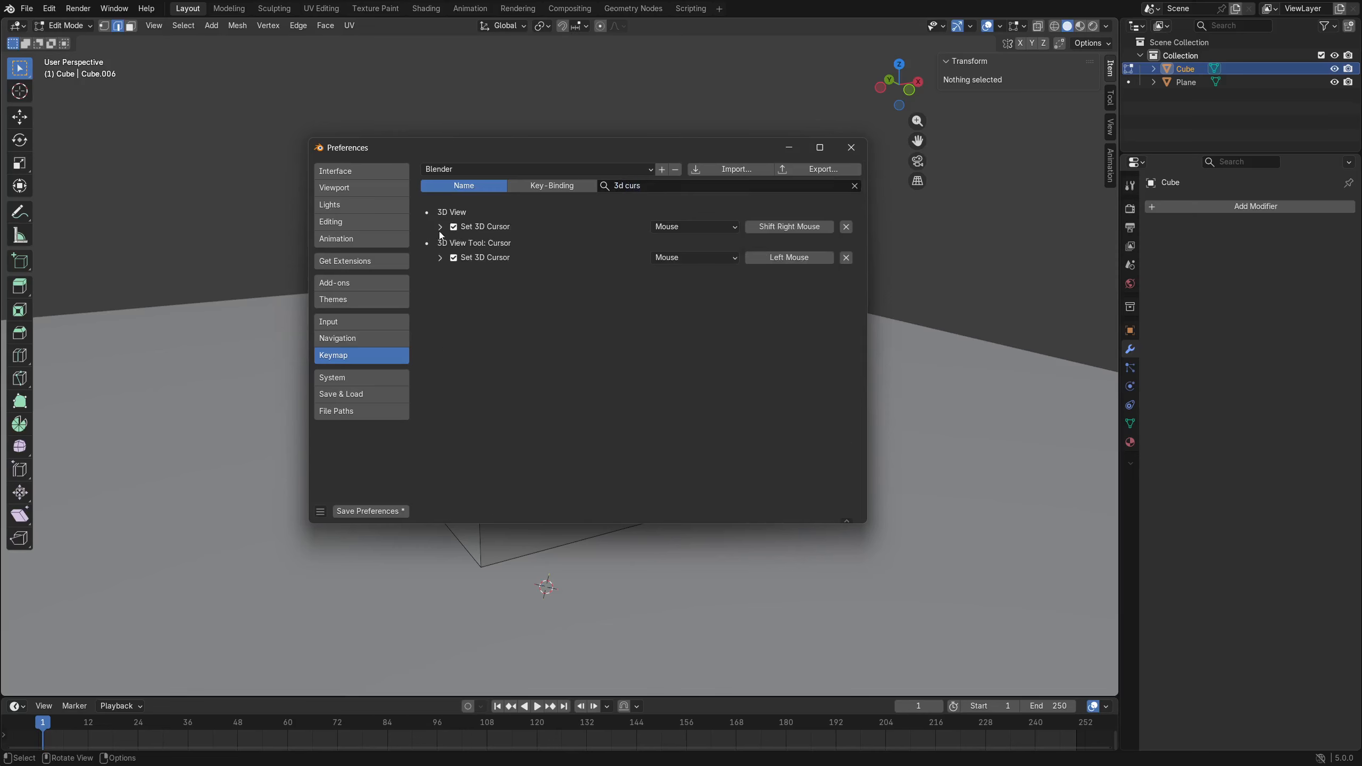
{"action": "left_click", "coordinate": [21, 97]}
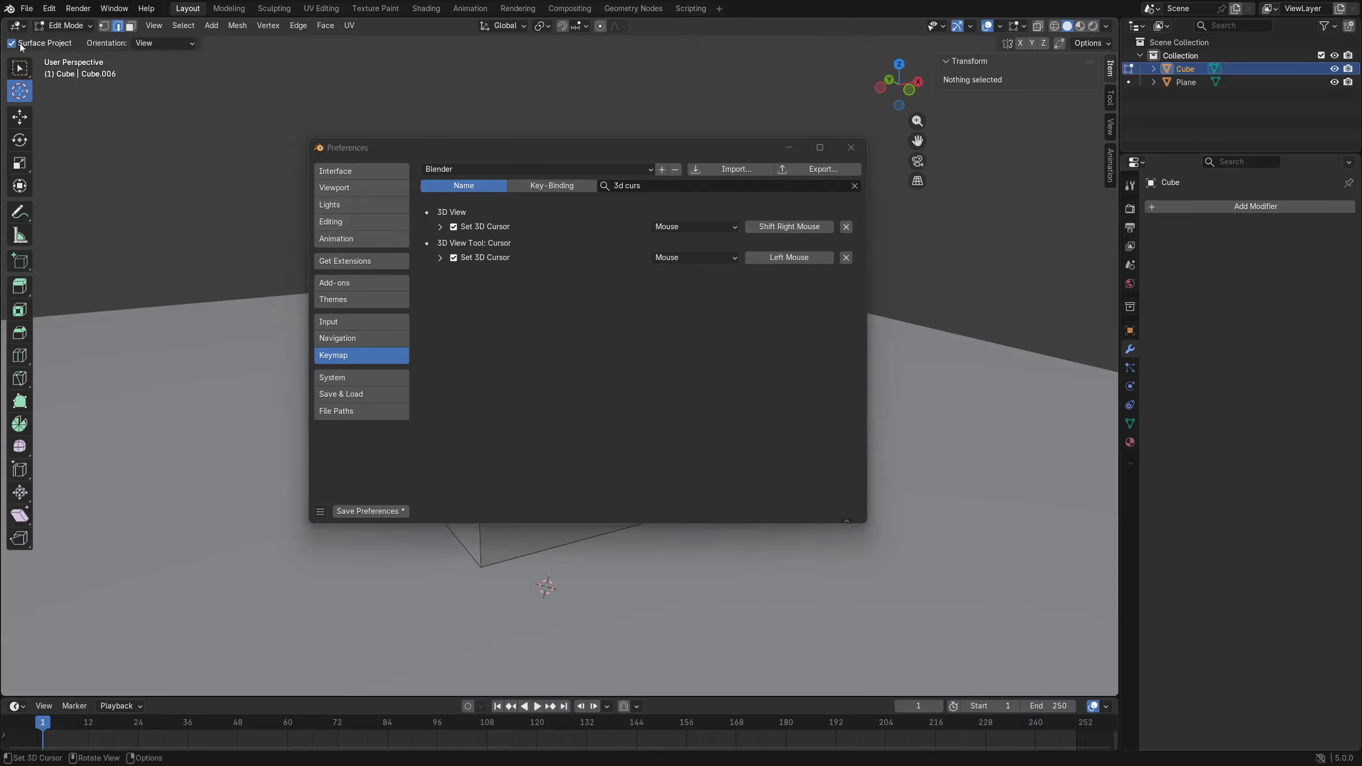
{"action": "left_click", "coordinate": [154, 45]}
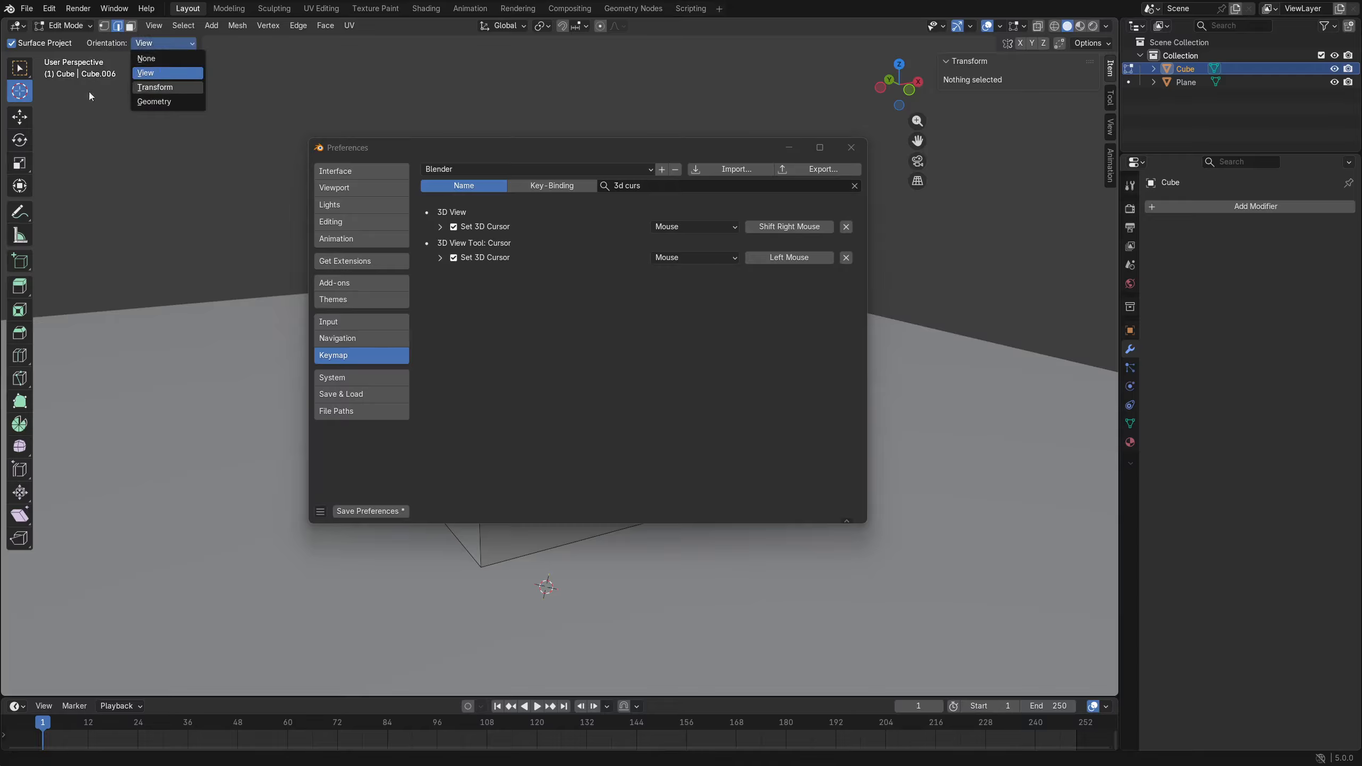
{"action": "left_click", "coordinate": [22, 75]}
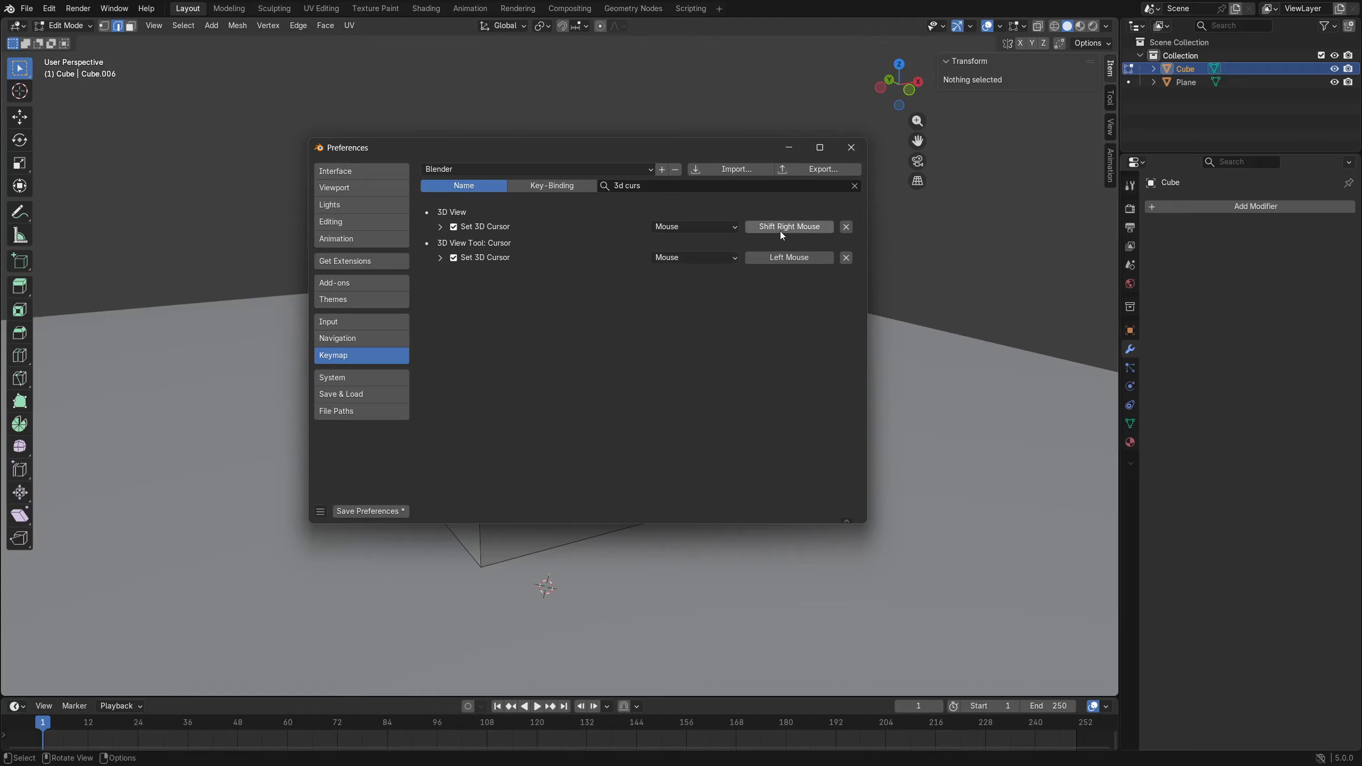
Set the orientation of the 3D View's Set 3D Cursor keymap entry to Geometry and close the Preferences.
{"action": "left_click", "coordinate": [440, 227]}
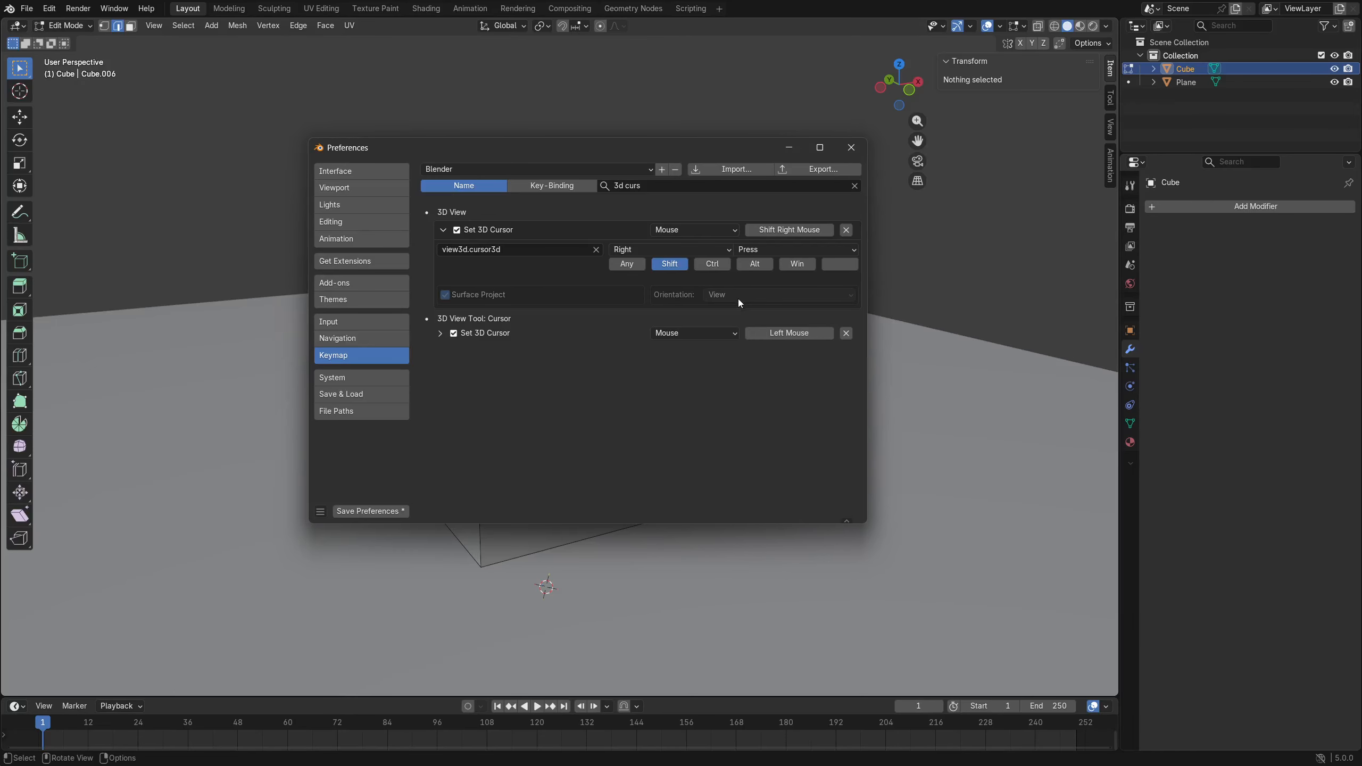
{"action": "left_click", "coordinate": [755, 295]}
{"action": "left_click", "coordinate": [732, 355]}
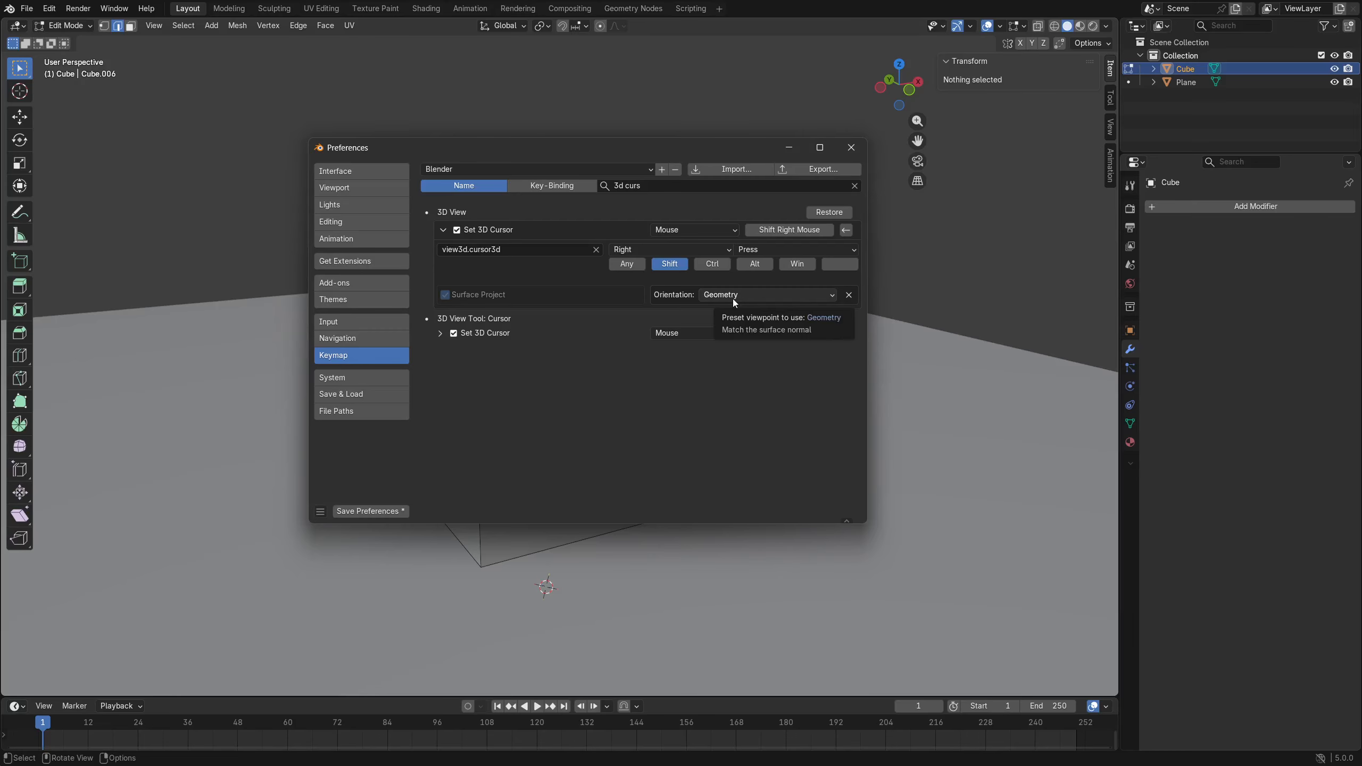
{"action": "left_click", "coordinate": [851, 150]}
{"action": "middle_click_drag", "start_coordinate": [656, 412], "coordinate": [580, 412]}
{"action": "key", "text": "k"}
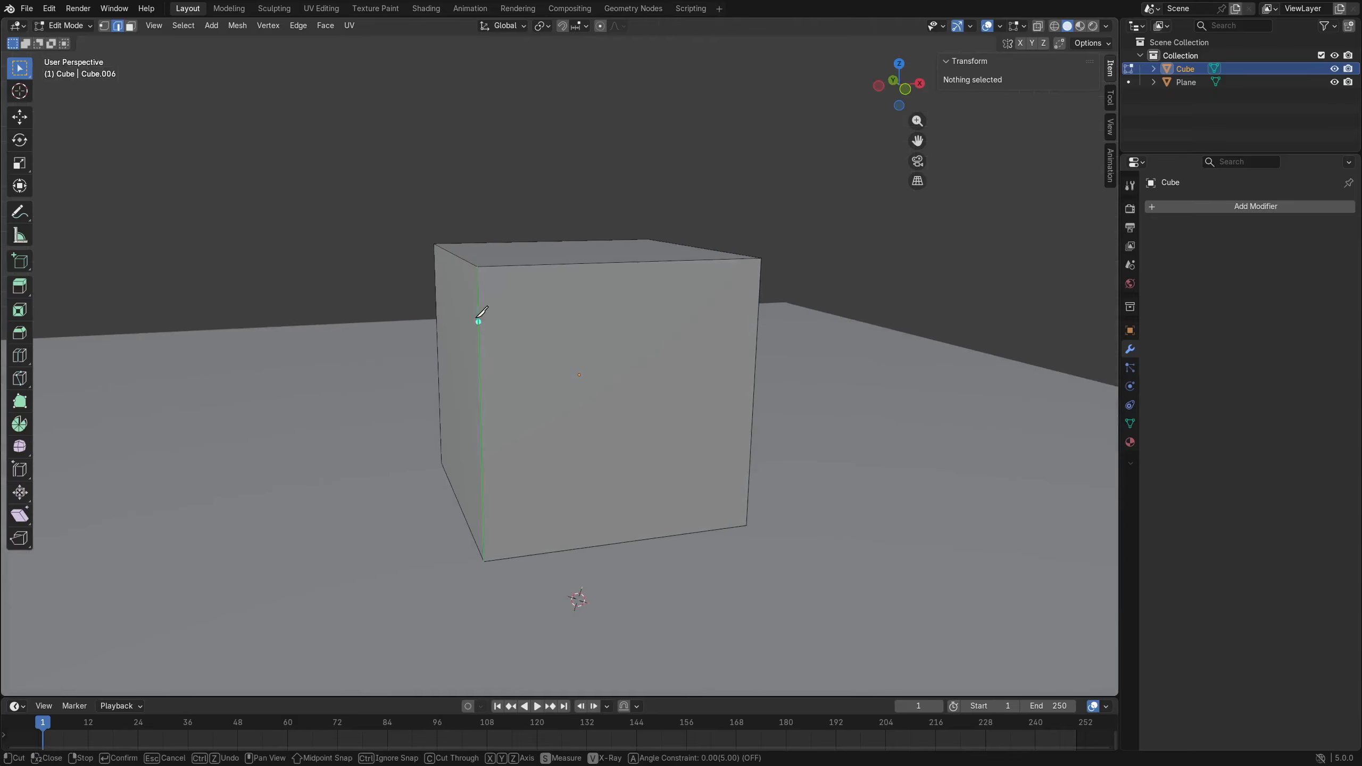
{"action": "left_click", "coordinate": [435, 279]}
{"action": "key", "text": "Escape"}
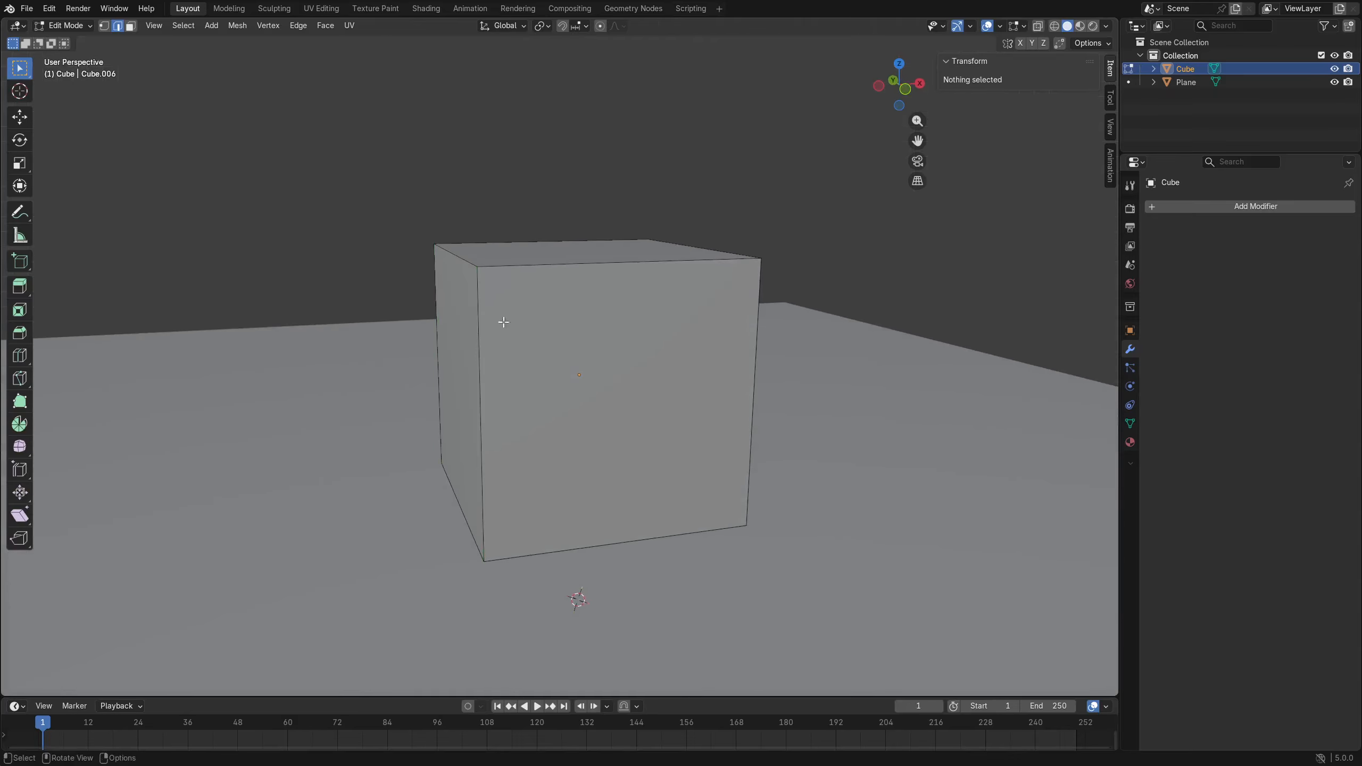
Align the view to the cube's front and try a Knife cut with the angle constraint switched on.
{"action": "middle_click_drag", "start_coordinate": [501, 322], "coordinate": [529, 325], "text": "alt"}
{"action": "key", "text": "k"}
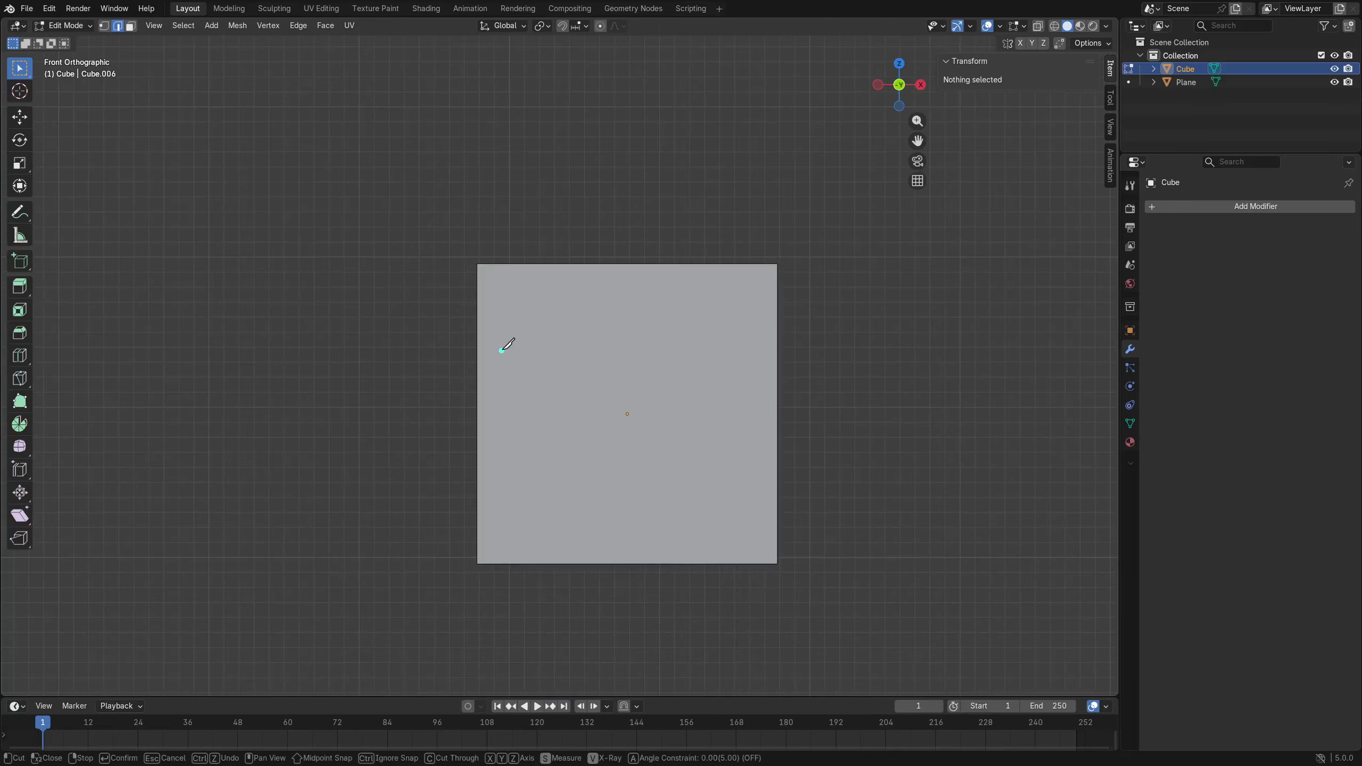
{"action": "left_click", "coordinate": [355, 352]}
{"action": "key", "text": "a"}
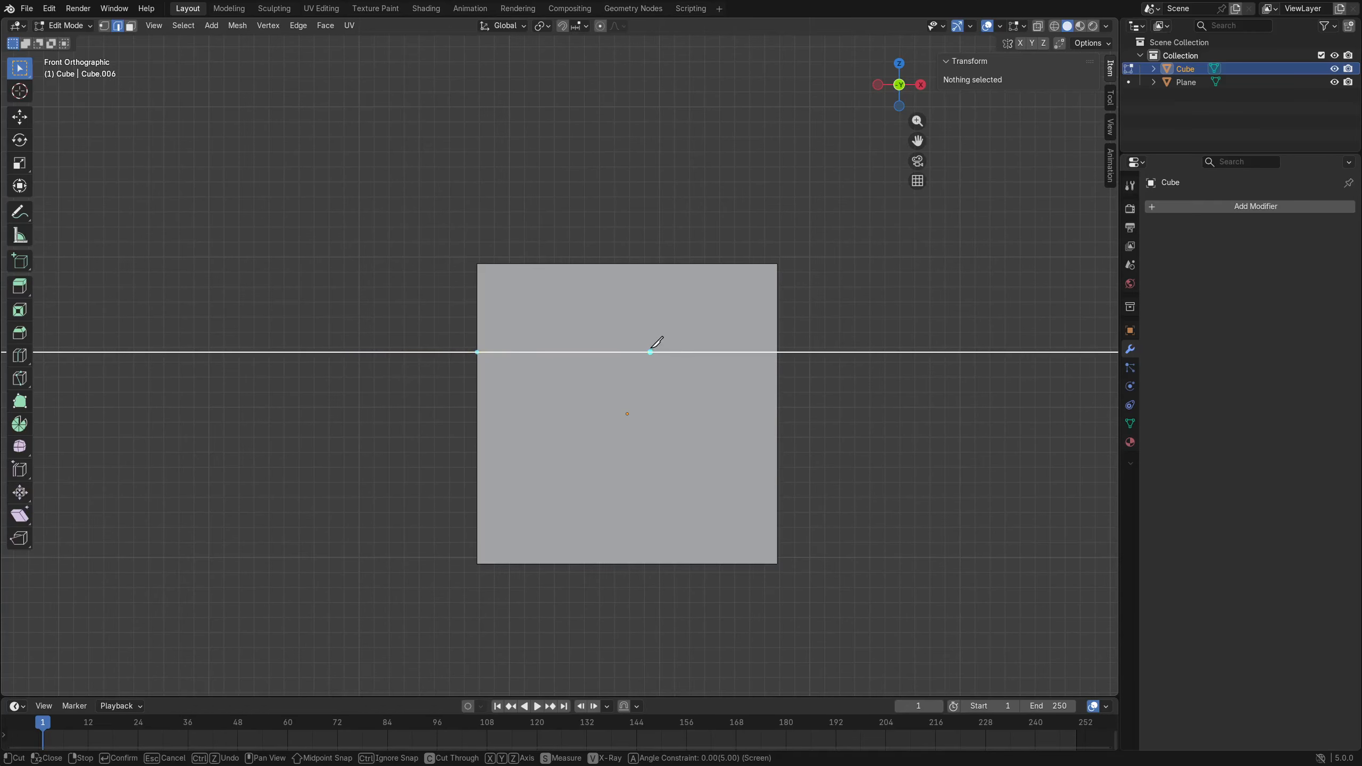
{"action": "key", "text": "a"}
{"action": "key", "text": "a"}
{"action": "key", "text": "Escape"}
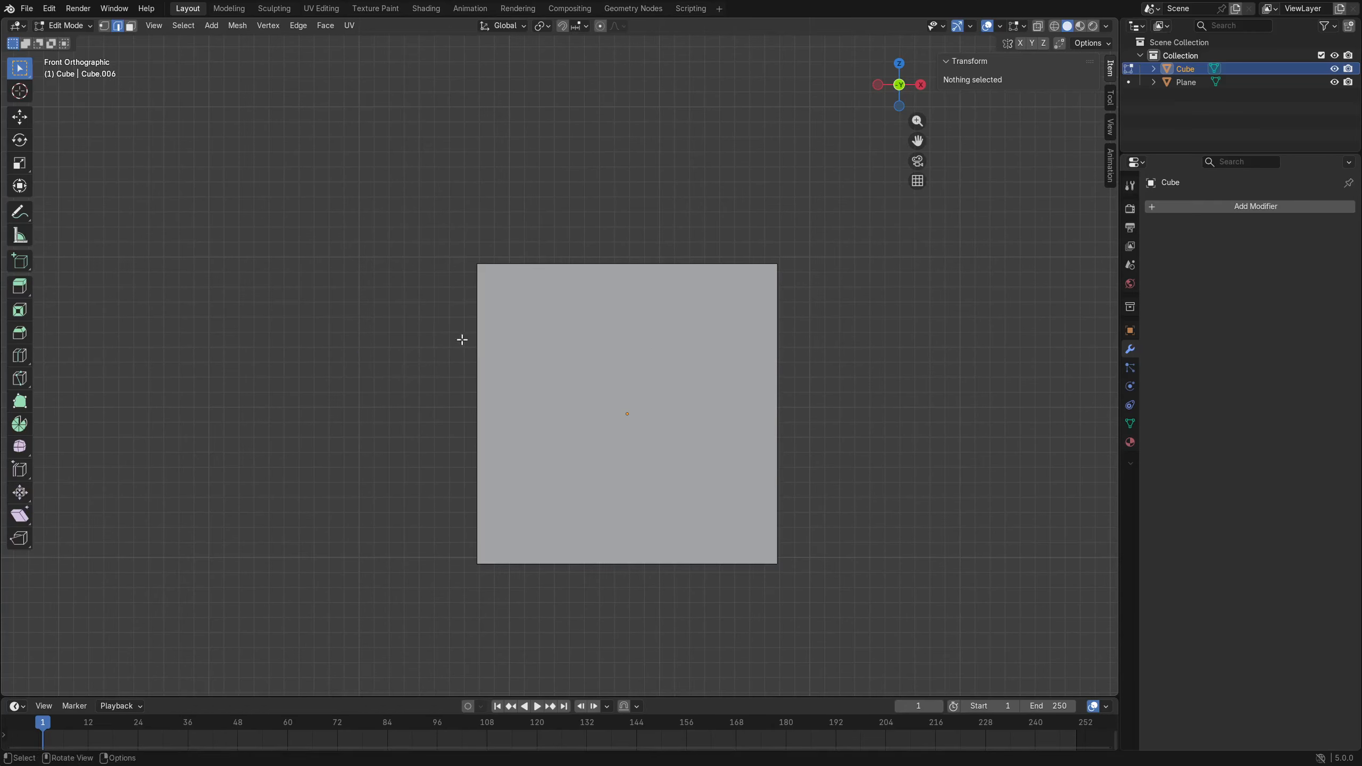
Knife-cut through the cube horizontally from beyond its edge to mid-face, then at 55° past the top edge, using the angle constraint.
{"action": "key", "text": "k"}
{"action": "left_click", "coordinate": [434, 350]}
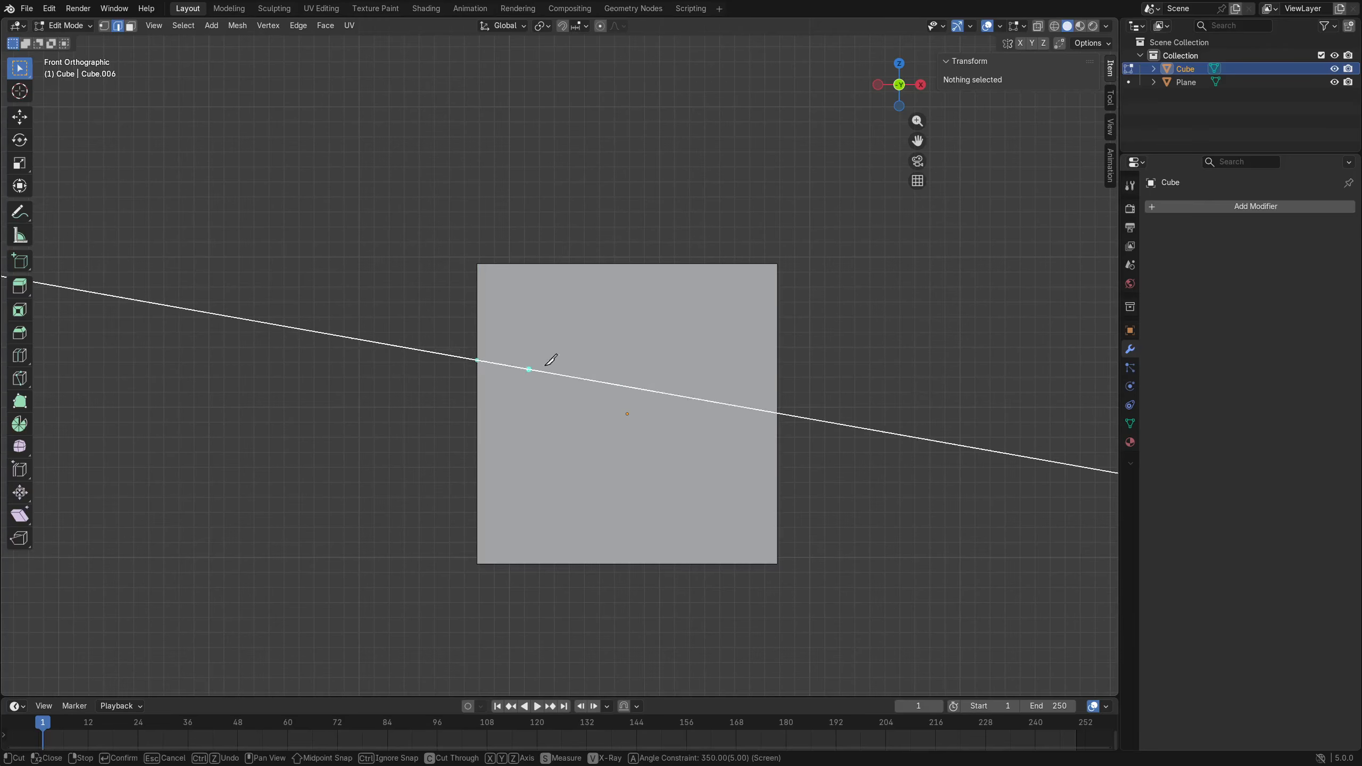
{"action": "key", "text": "a"}
{"action": "left_click", "coordinate": [654, 352]}
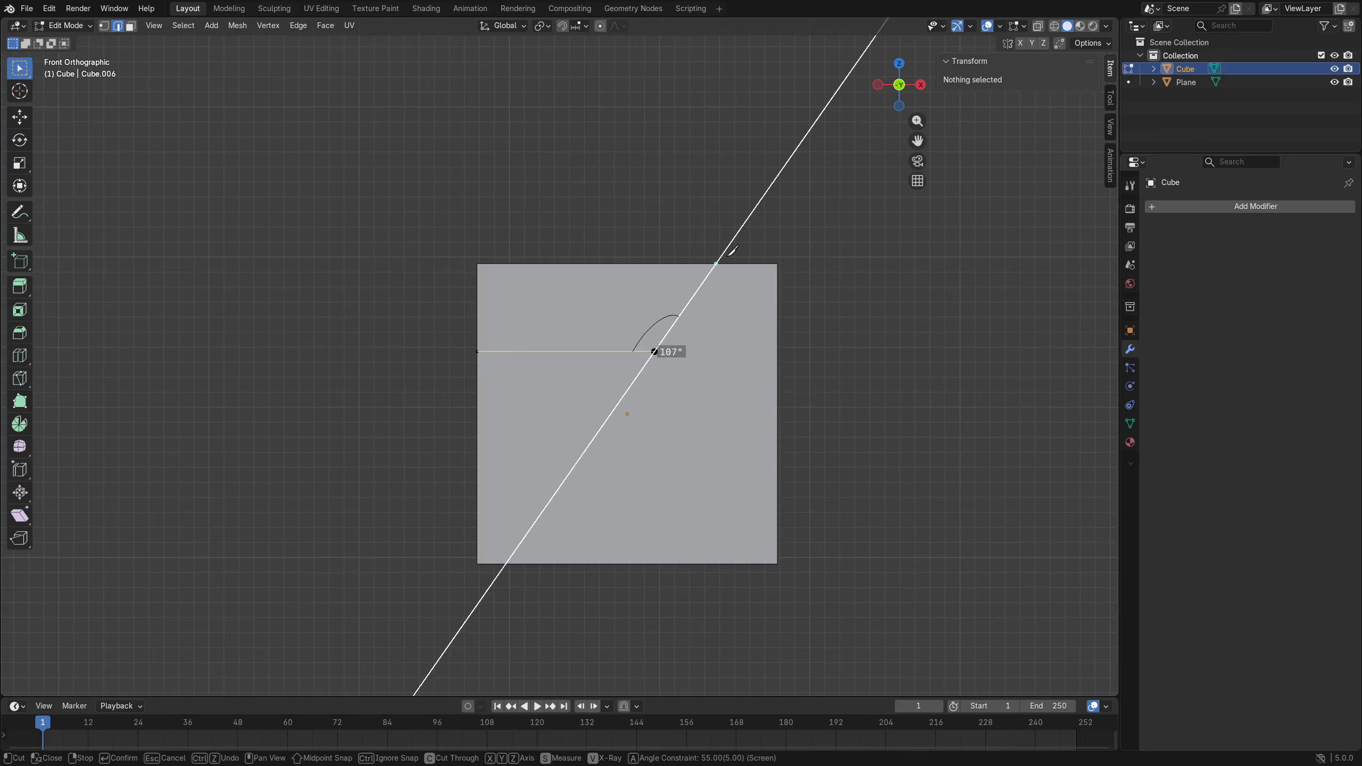
{"action": "left_click", "coordinate": [749, 220]}
{"action": "right_click", "coordinate": [748, 220]}
{"action": "middle_click_drag", "start_coordinate": [513, 383], "coordinate": [611, 436]}
{"action": "key", "text": "Return"}
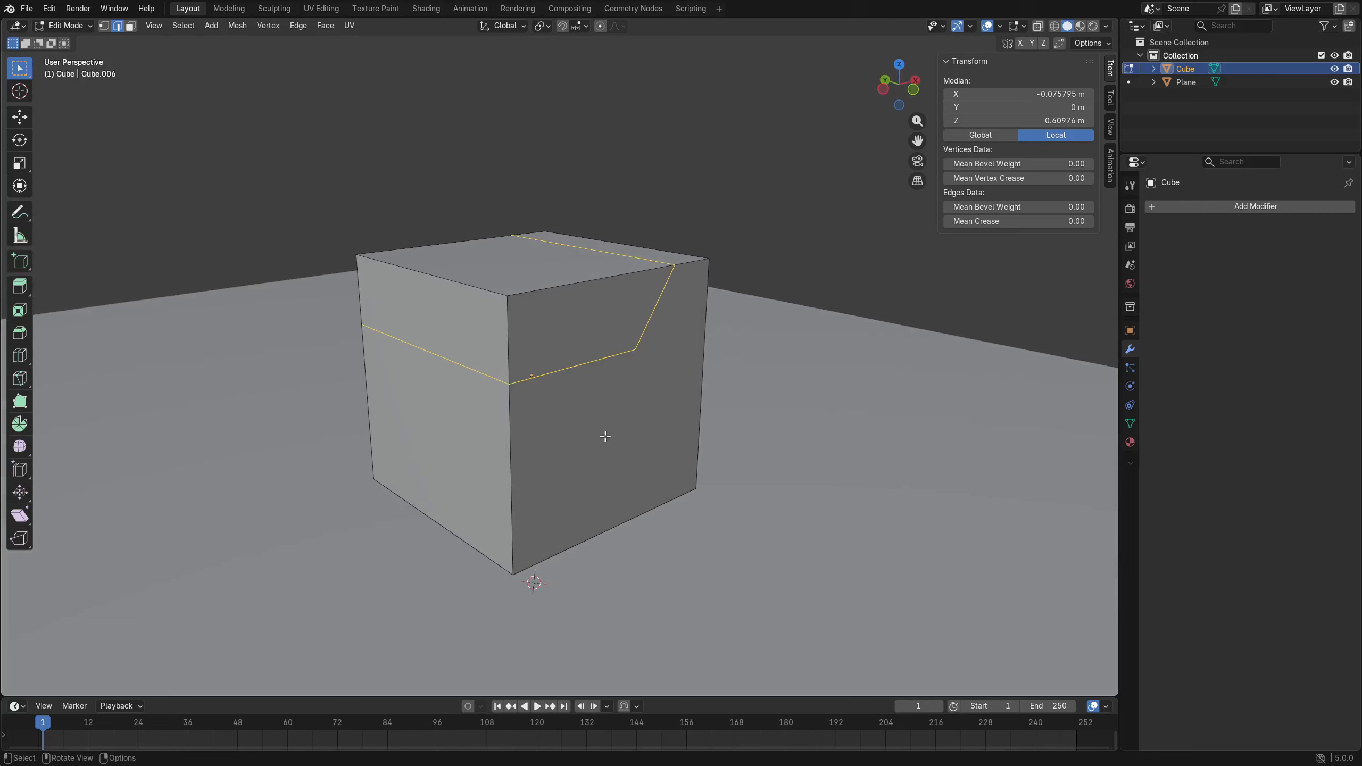
Examine the 3D view's focal length, Clip Start and Clip End settings, then hide the sidebar.
{"action": "left_click", "coordinate": [1108, 128]}
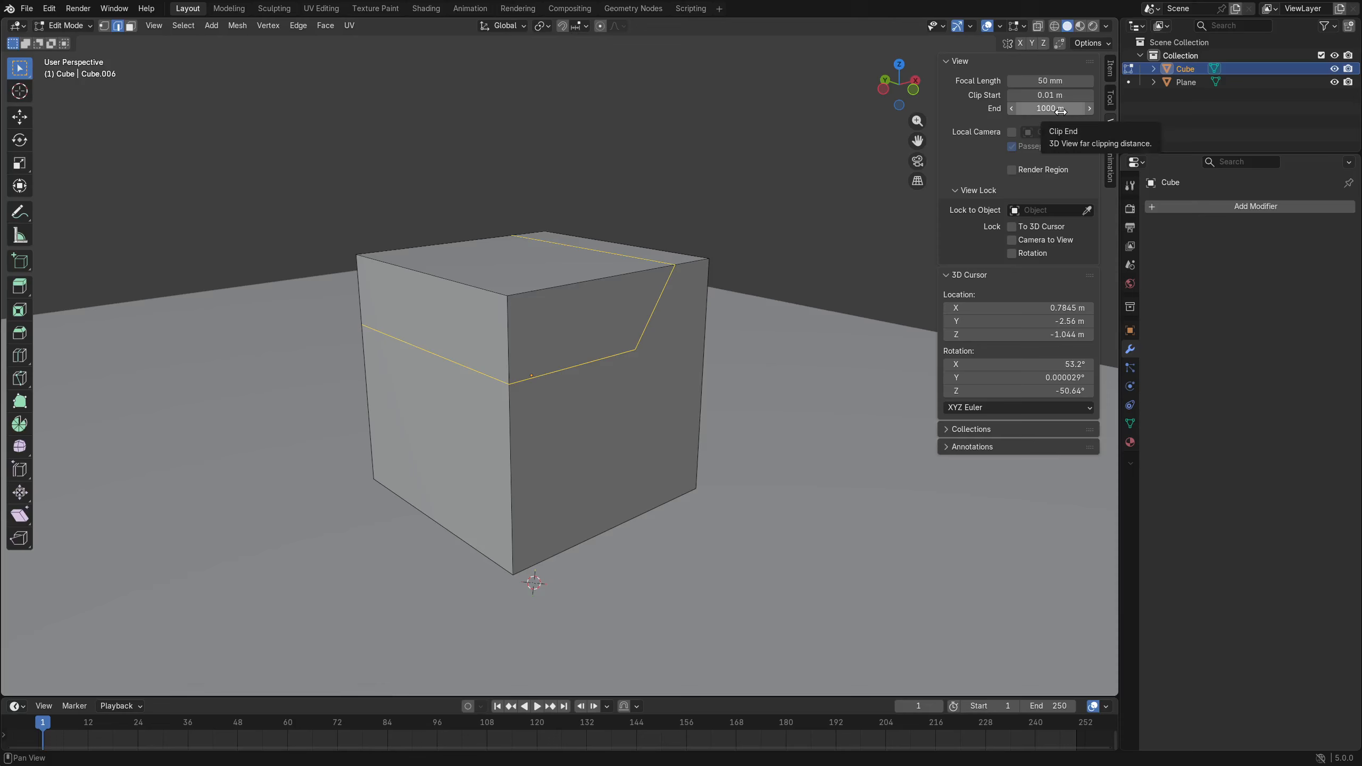
{"action": "middle_click_drag", "start_coordinate": [821, 237], "coordinate": [828, 236]}
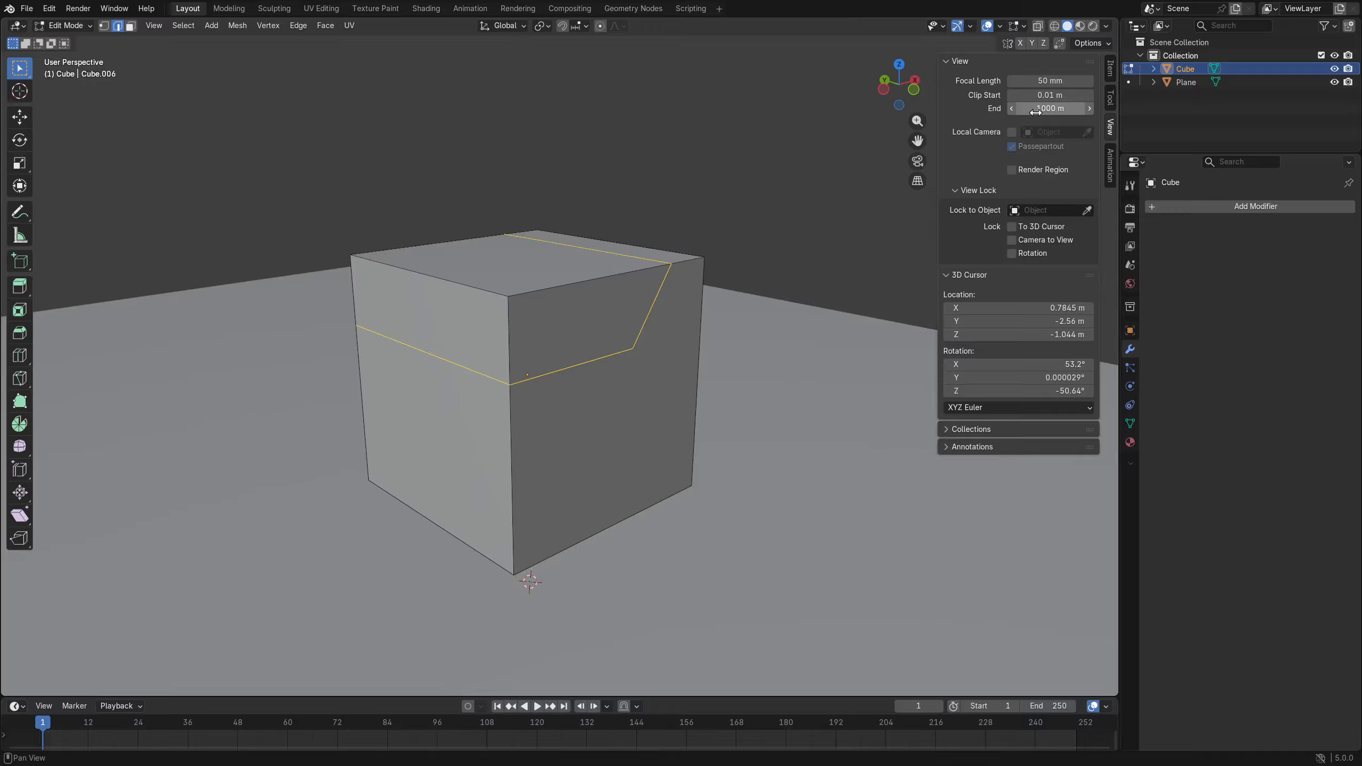
{"action": "key", "text": "n"}
{"action": "key", "text": "n"}
{"action": "key", "text": "n"}
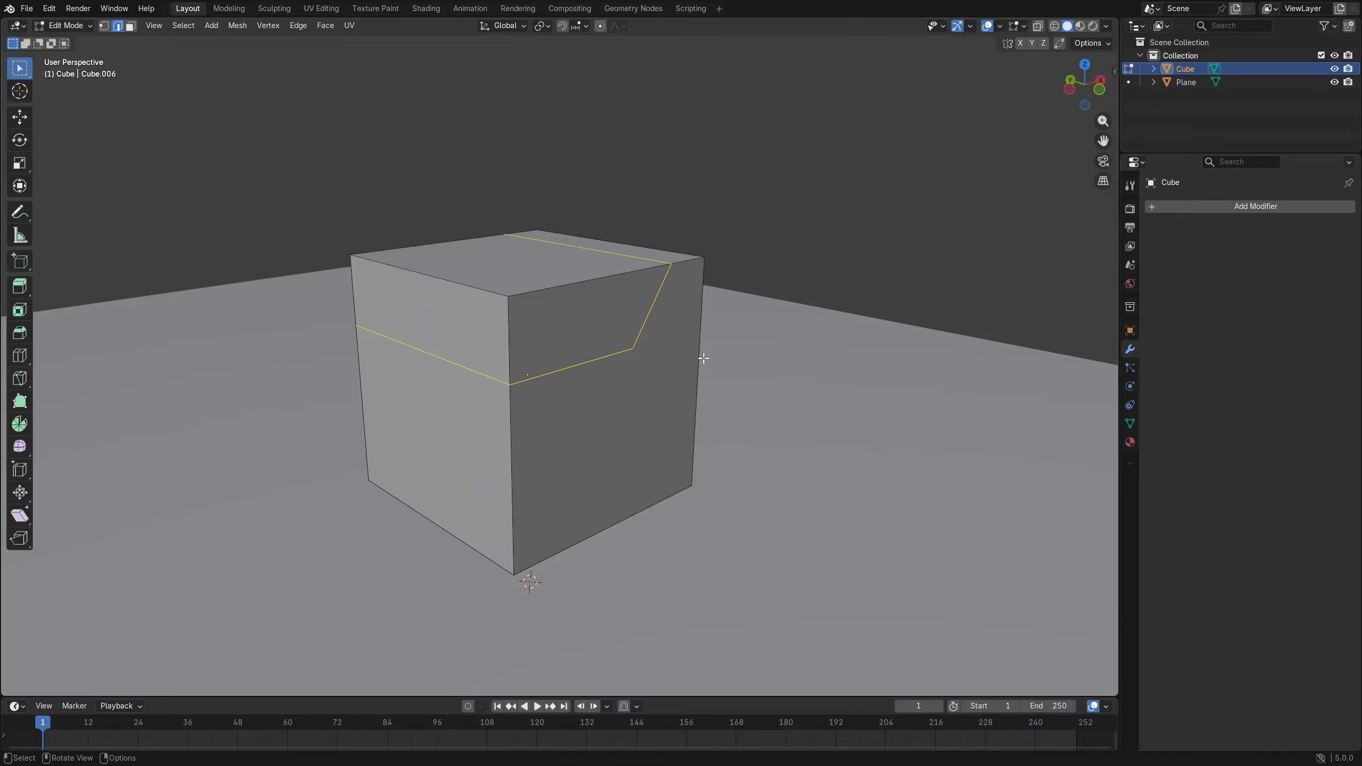
Deselect the knife-cut edges and briefly recheck the 3D view's clipping settings.
{"action": "key", "text": "alt+a"}
{"action": "middle_click_drag", "start_coordinate": [577, 420], "coordinate": [644, 374]}
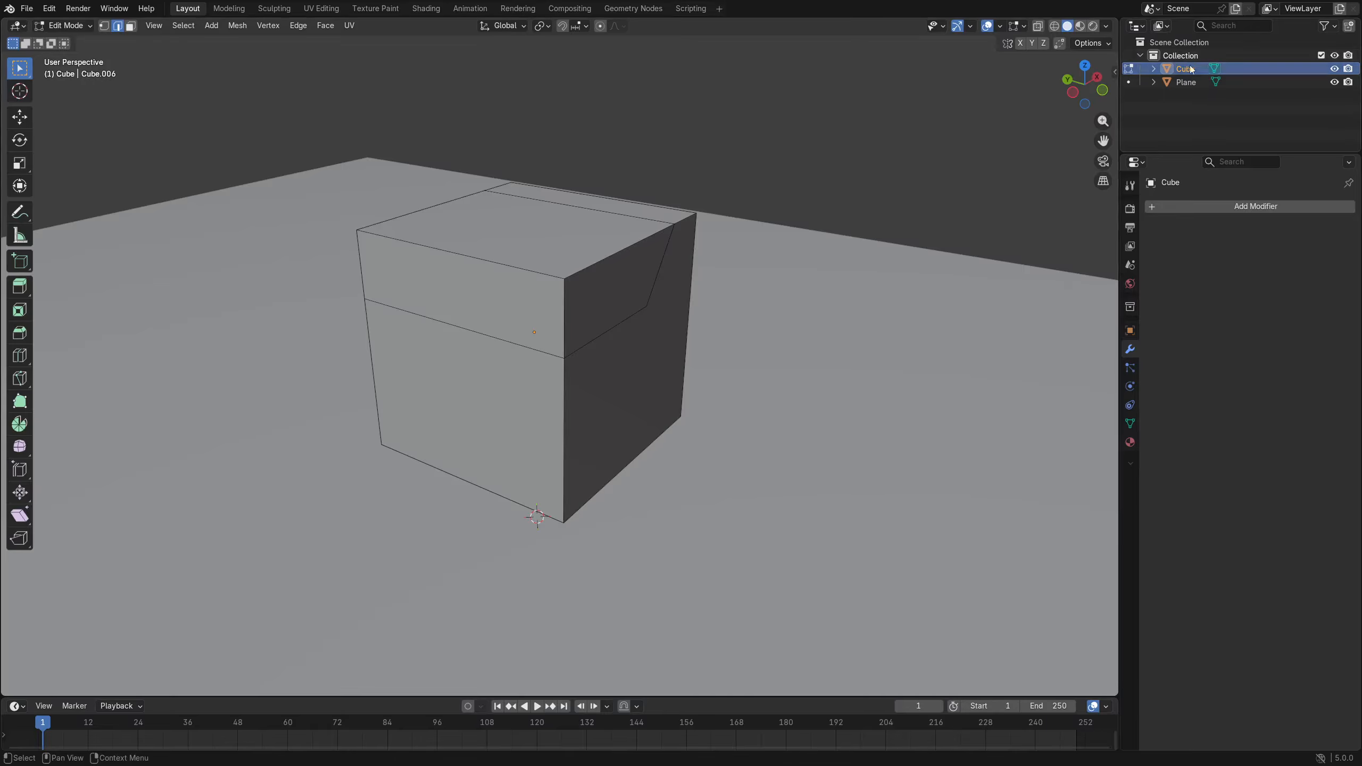
{"action": "key", "text": "n"}
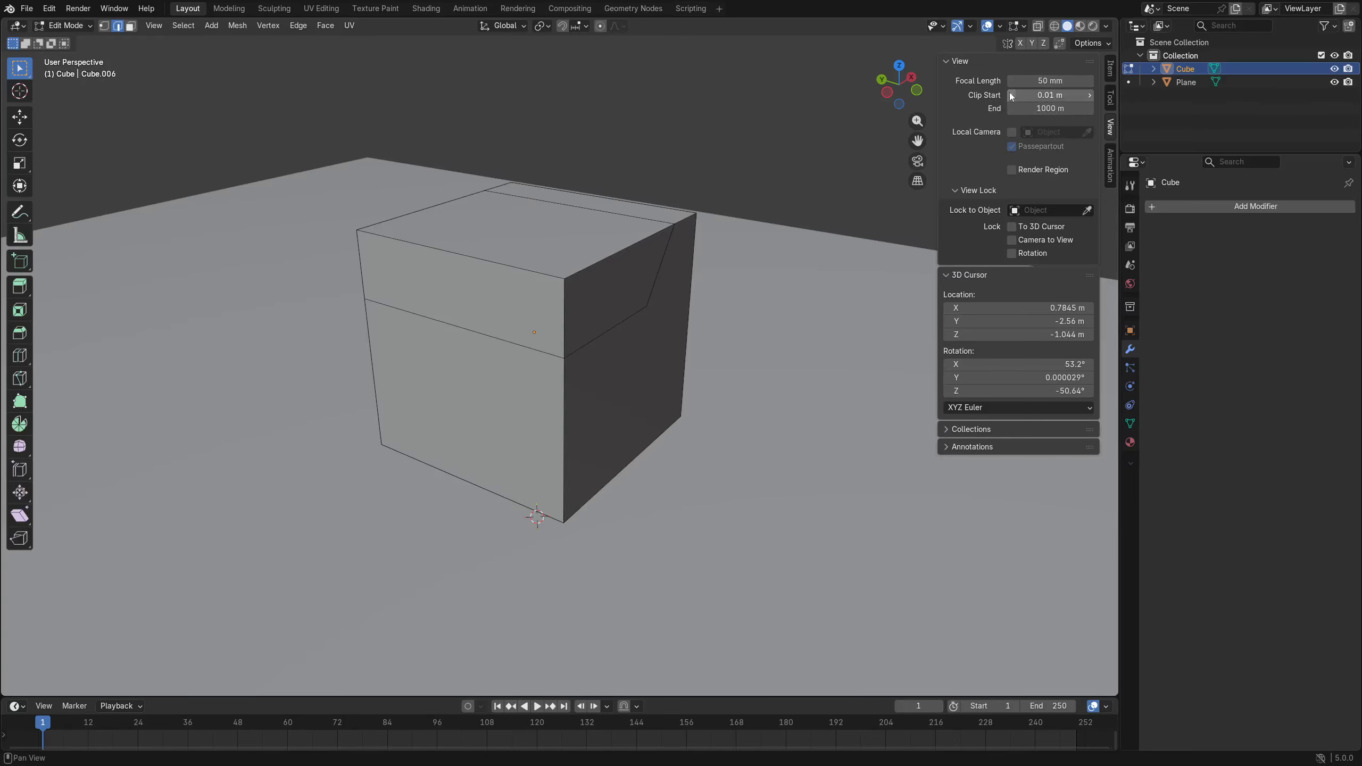
{"action": "right_click", "coordinate": [722, 281]}
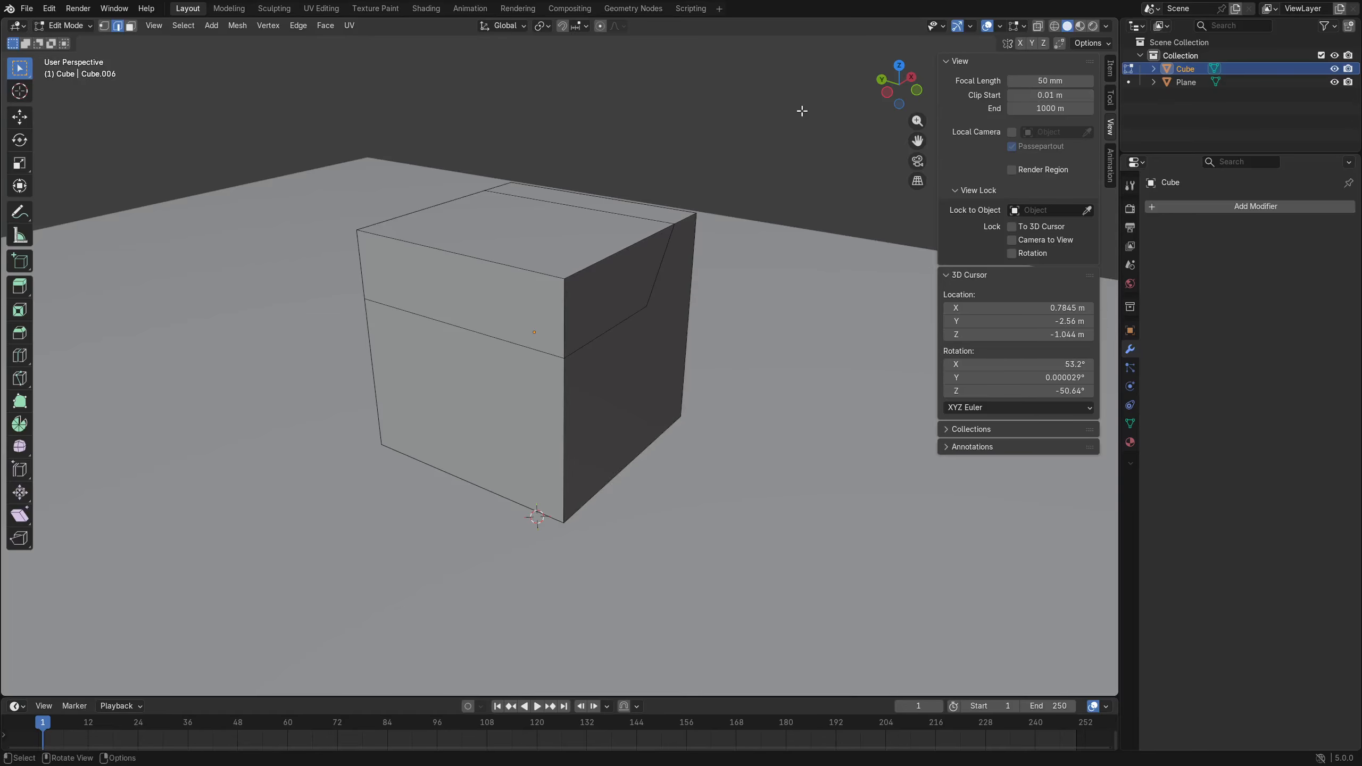
{"action": "key", "text": "n"}
Add a single loop cut around the cube, try sliding it, and leave it centred.
{"action": "middle_click_drag", "start_coordinate": [692, 334], "coordinate": [517, 383]}
{"action": "left_click", "coordinate": [636, 328]}
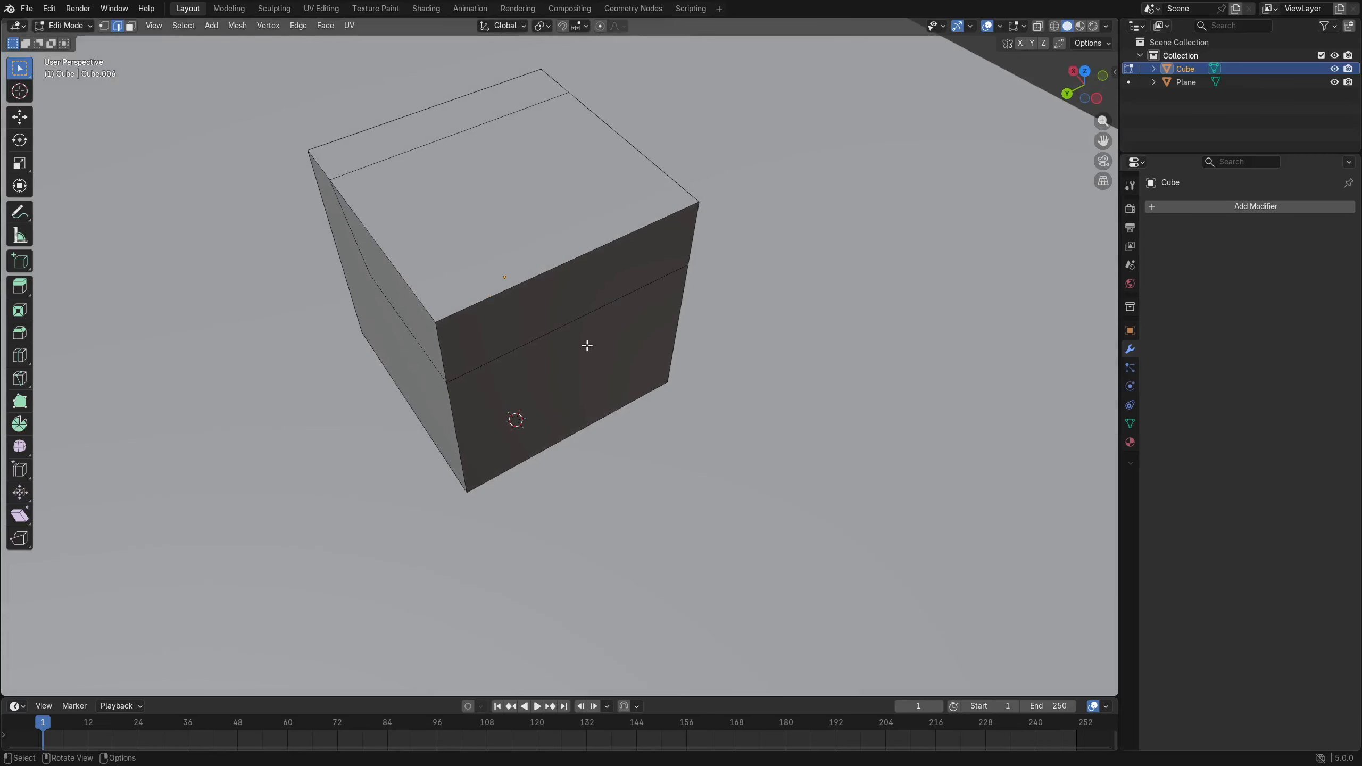
{"action": "middle_click_drag", "start_coordinate": [596, 340], "coordinate": [610, 349], "text": "shift"}
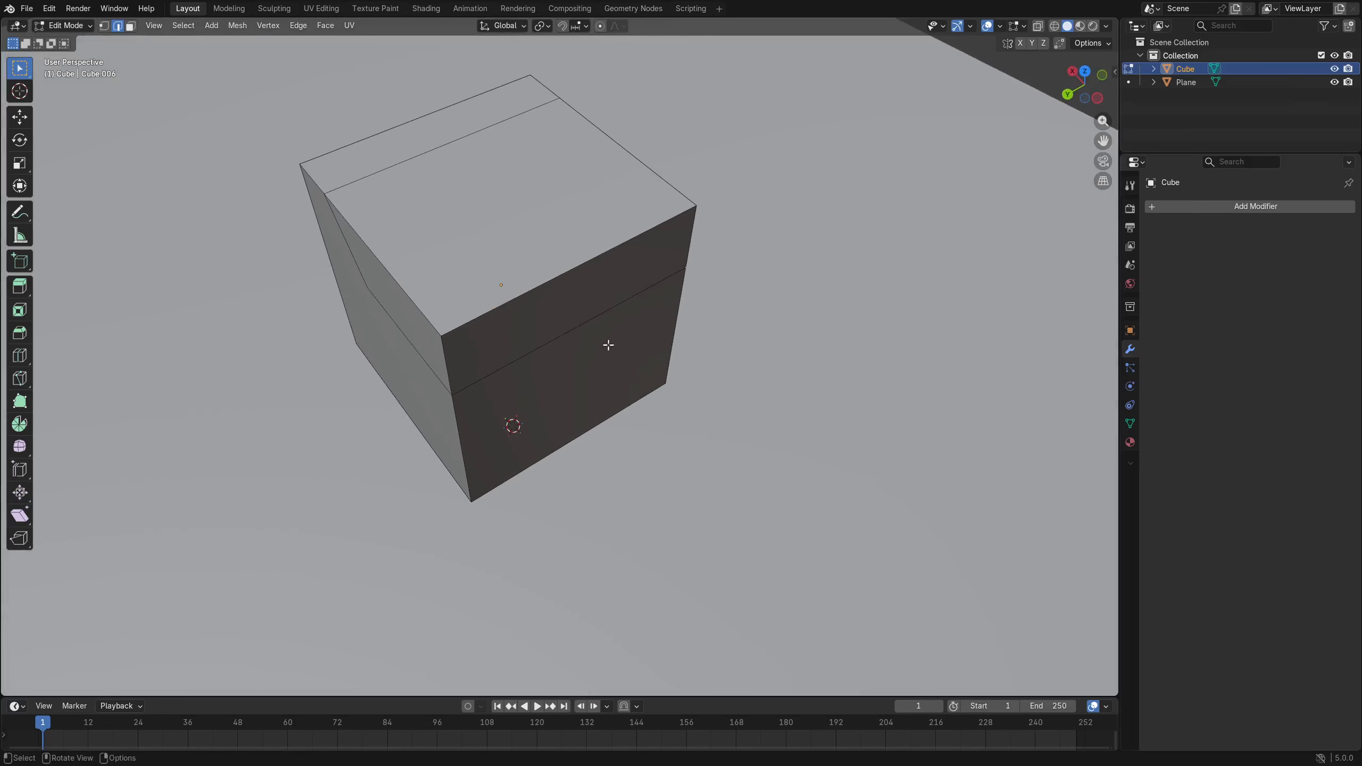
{"action": "key", "text": "ctrl+r"}
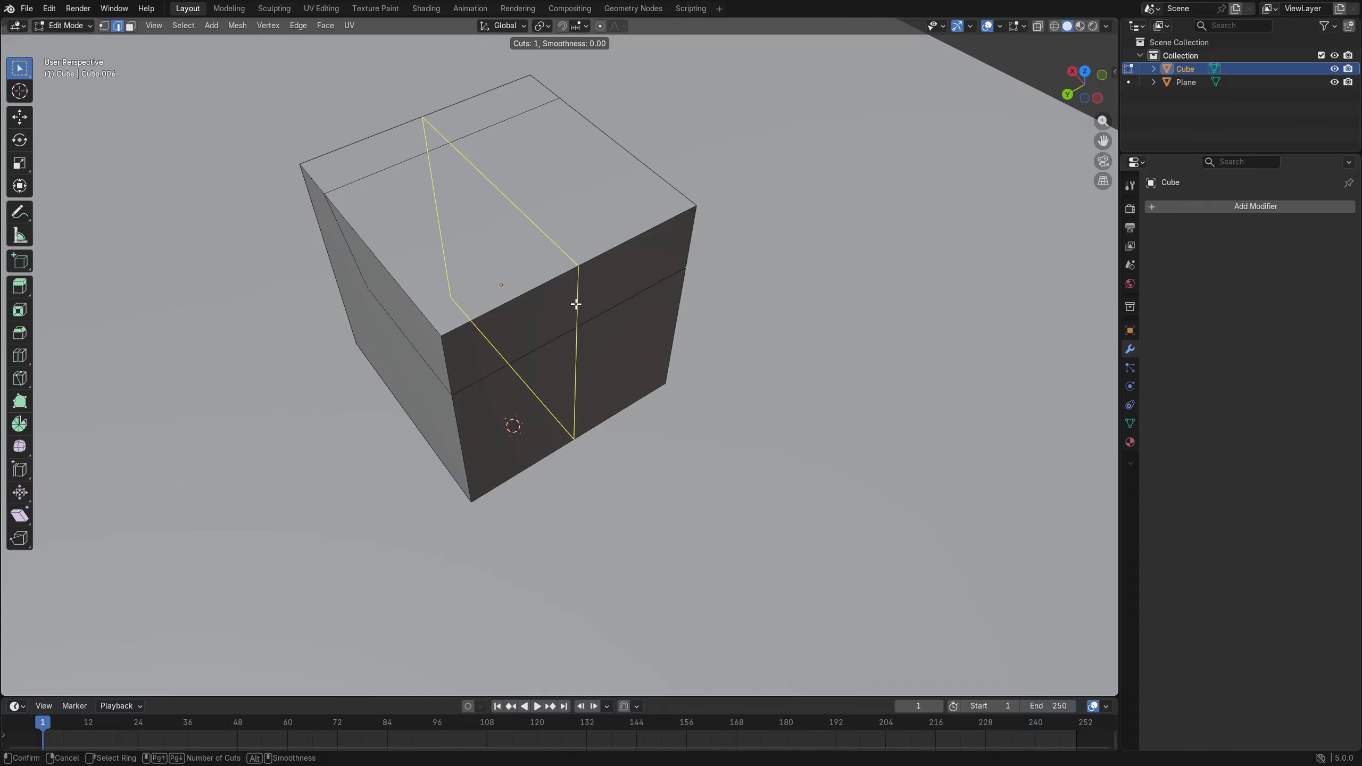
{"action": "left_click", "coordinate": [576, 304]}
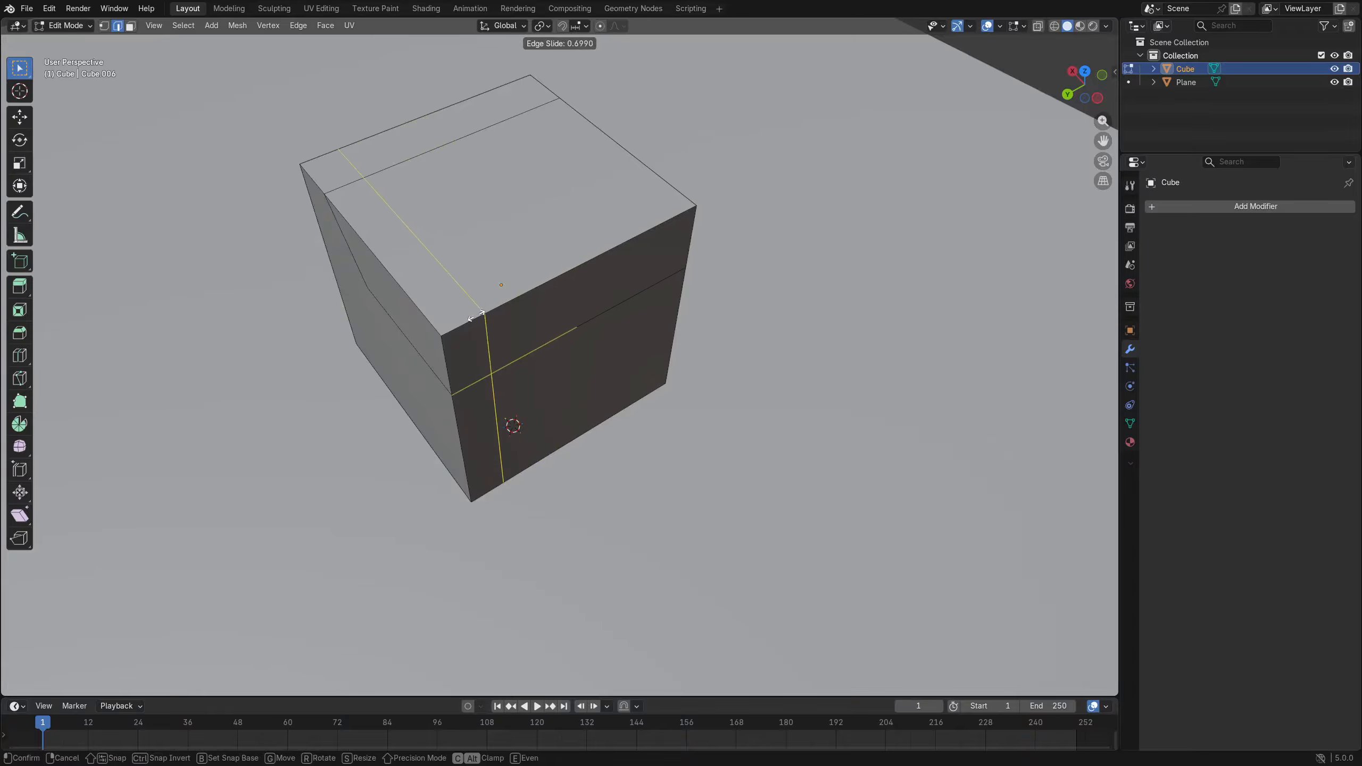
{"action": "right_click", "coordinate": [621, 258]}
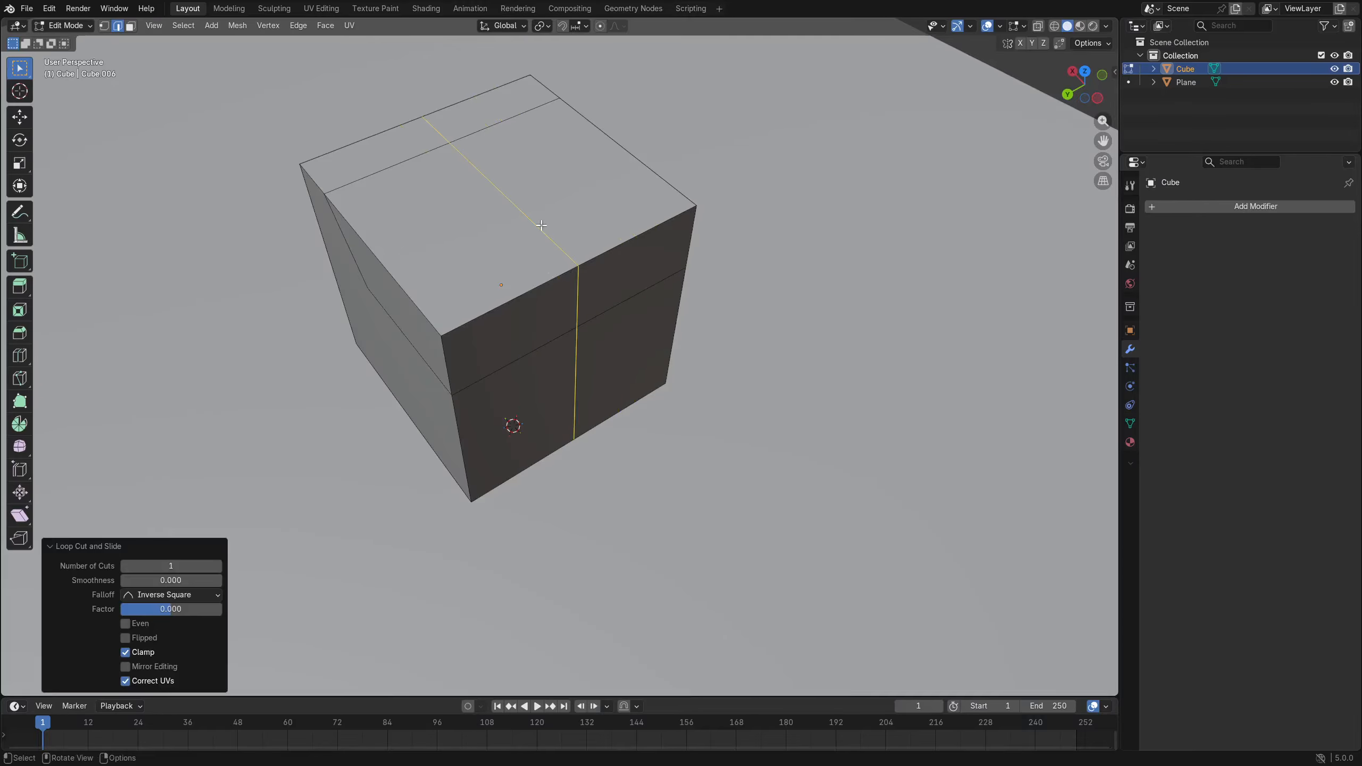
Try four evenly spaced, unslid loop cuts around the cube and undo them.
{"action": "key", "text": "ctrl+r"}
{"action": "scroll", "coordinate": [582, 279], "scroll_direction": "up", "scroll_amount": 3}
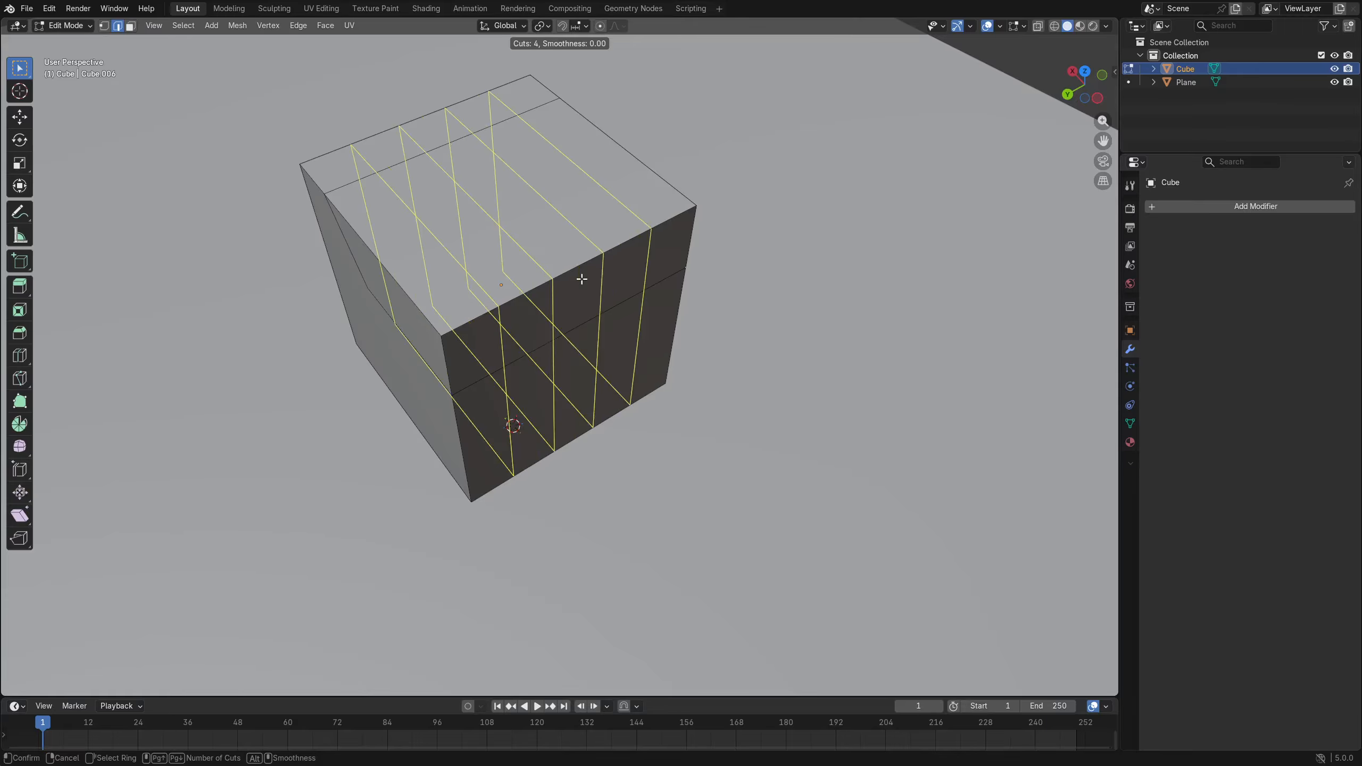
{"action": "left_click", "coordinate": [581, 279]}
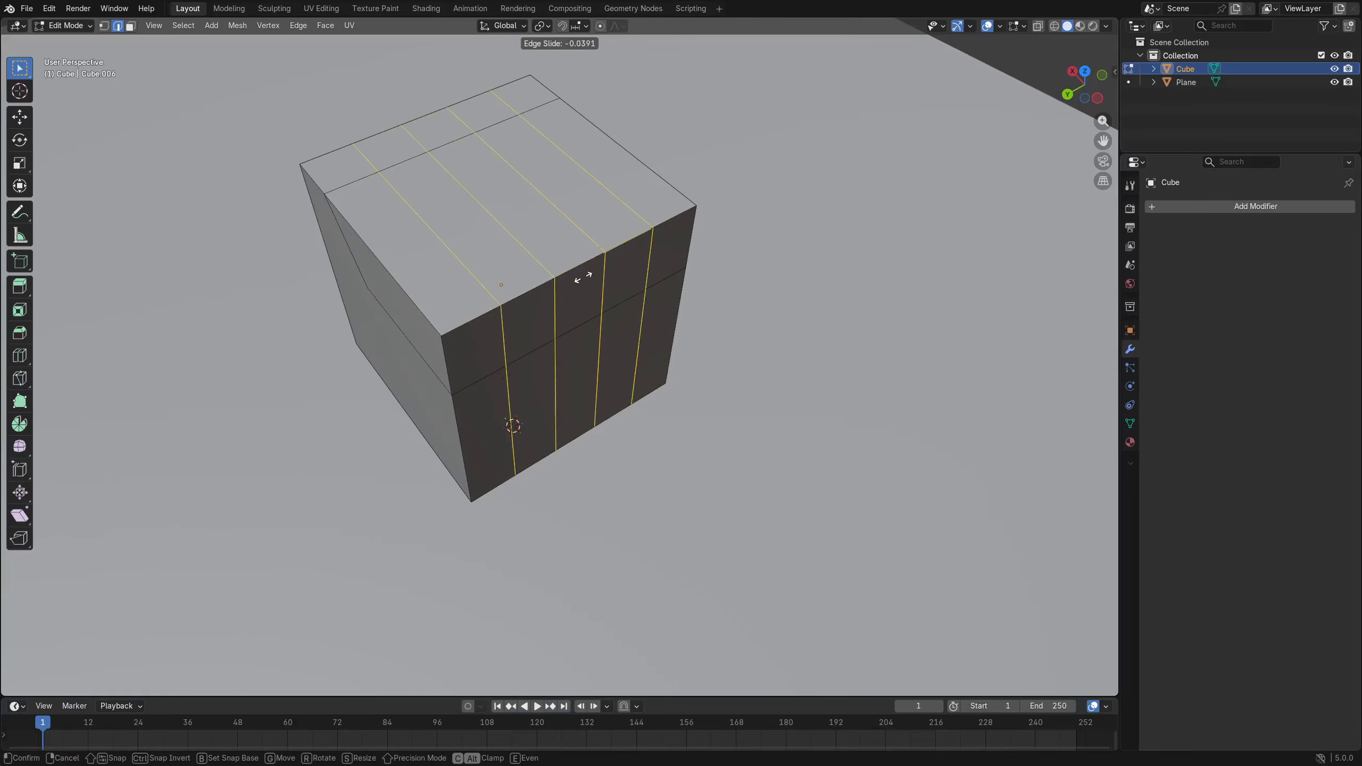
{"action": "right_click", "coordinate": [618, 282]}
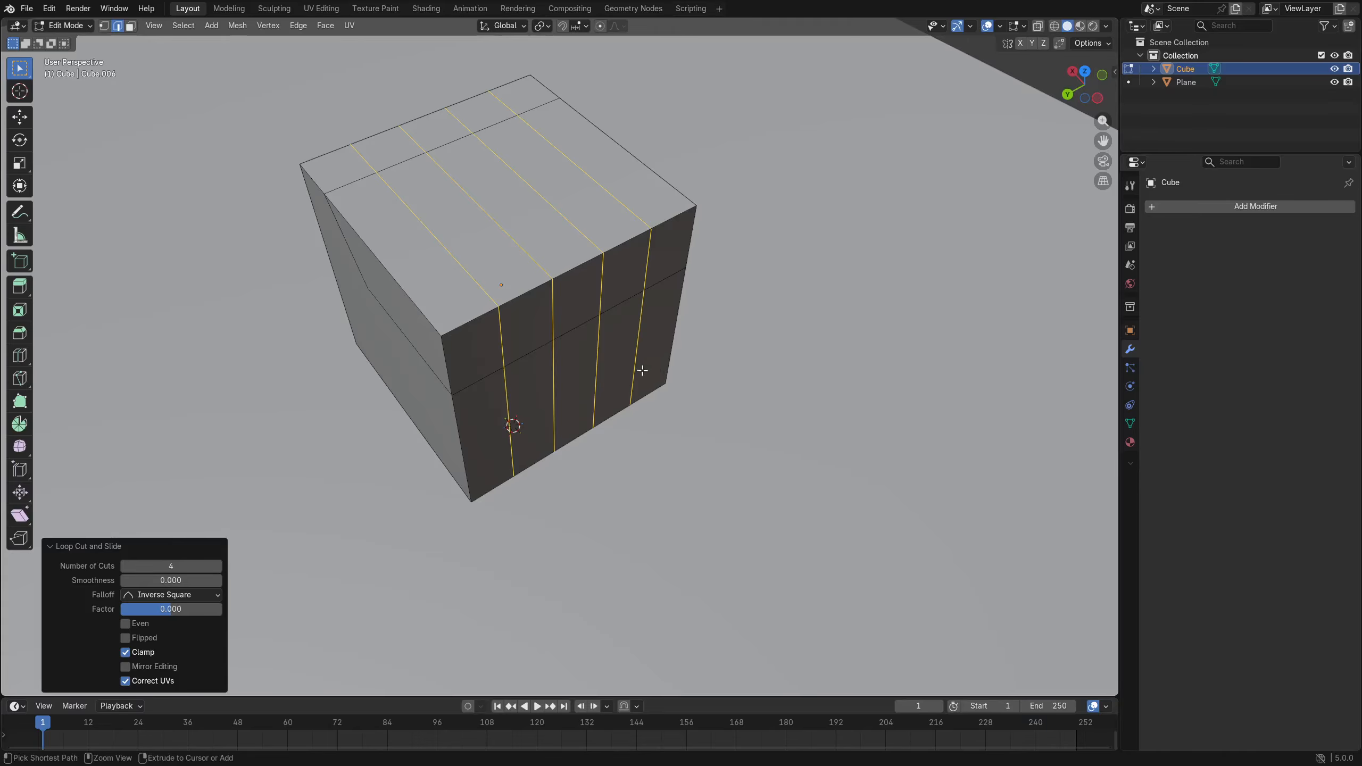
{"action": "key", "text": "ctrl+z"}
Turn on X-ray display for the cube, toggling it off and on to compare the see-through and opaque views.
{"action": "middle_click_drag", "start_coordinate": [638, 372], "coordinate": [587, 328]}
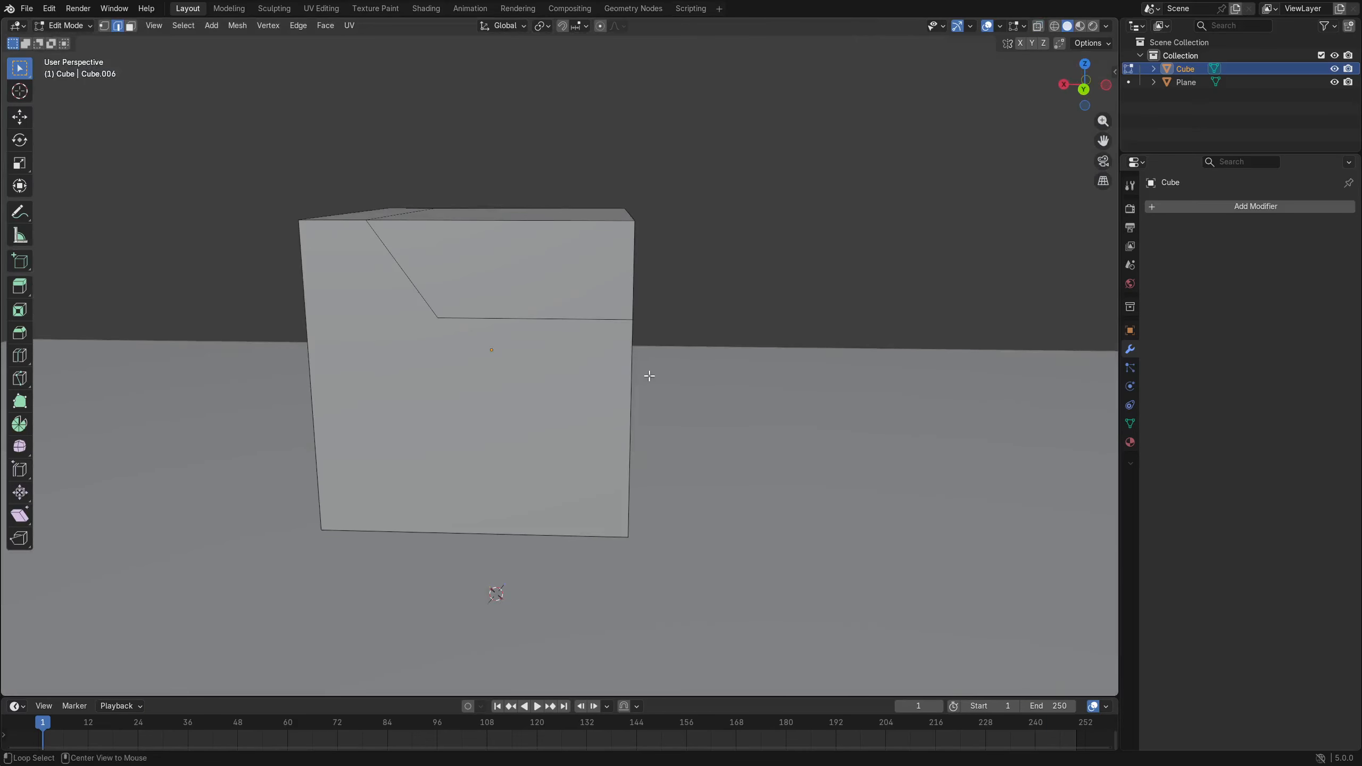
{"action": "key", "text": "alt+z"}
{"action": "mouse_move", "coordinate": [687, 346]}
{"action": "middle_mouse_down"}
{"action": "mouse_move", "coordinate": [641, 368]}
{"action": "mouse_move", "coordinate": [688, 364]}
{"action": "mouse_move", "coordinate": [693, 322]}
{"action": "middle_mouse_up"}
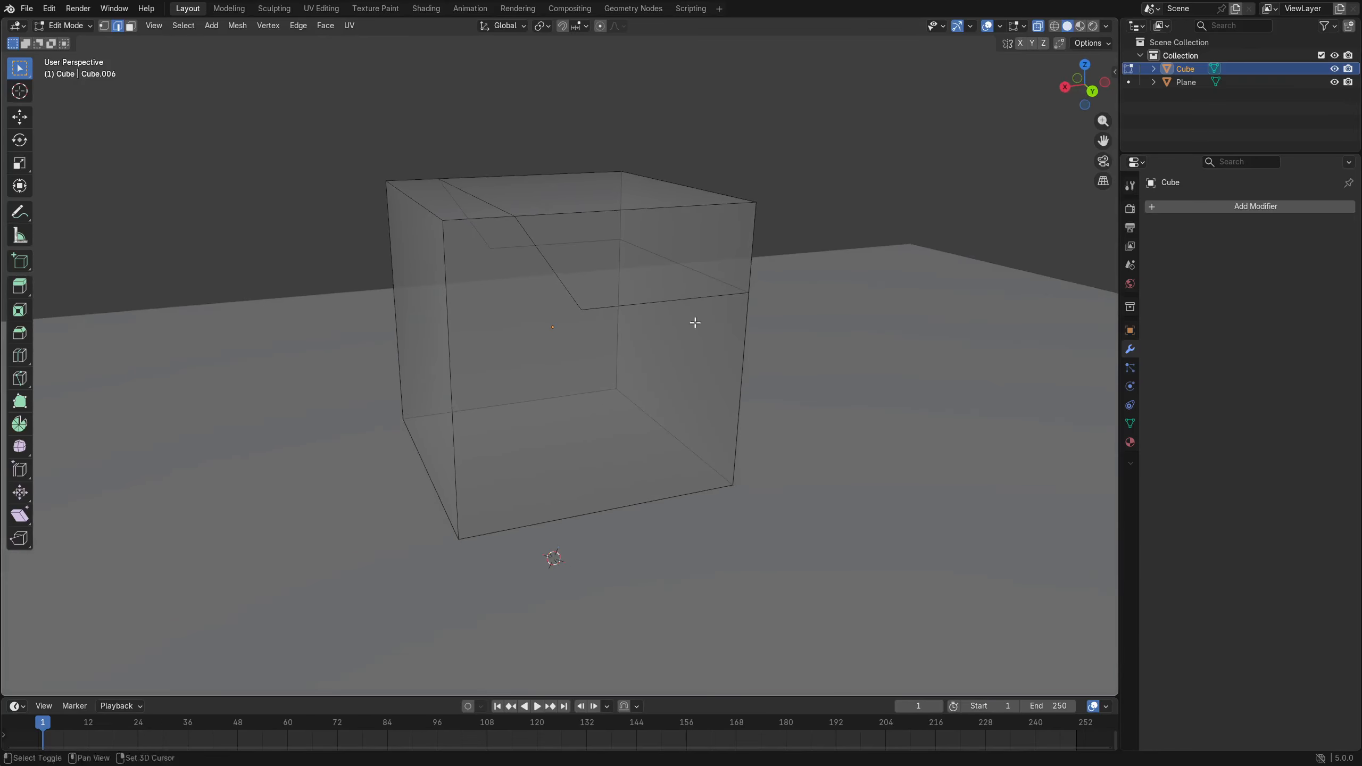
{"action": "left_click", "coordinate": [1040, 26]}
{"action": "left_click", "coordinate": [1040, 25]}
{"action": "left_click", "coordinate": [1040, 25]}
{"action": "left_click", "coordinate": [1041, 25]}
{"action": "key", "text": "alt+z"}
{"action": "key", "text": "alt+z"}
{"action": "mouse_move", "coordinate": [817, 241]}
{"action": "middle_mouse_down"}
{"action": "mouse_move", "coordinate": [664, 284]}
{"action": "mouse_move", "coordinate": [648, 267]}
{"action": "middle_mouse_up"}
Switch the viewport shading back and forth between Wireframe and Solid, ending in Solid.
{"action": "key", "text": "z"}
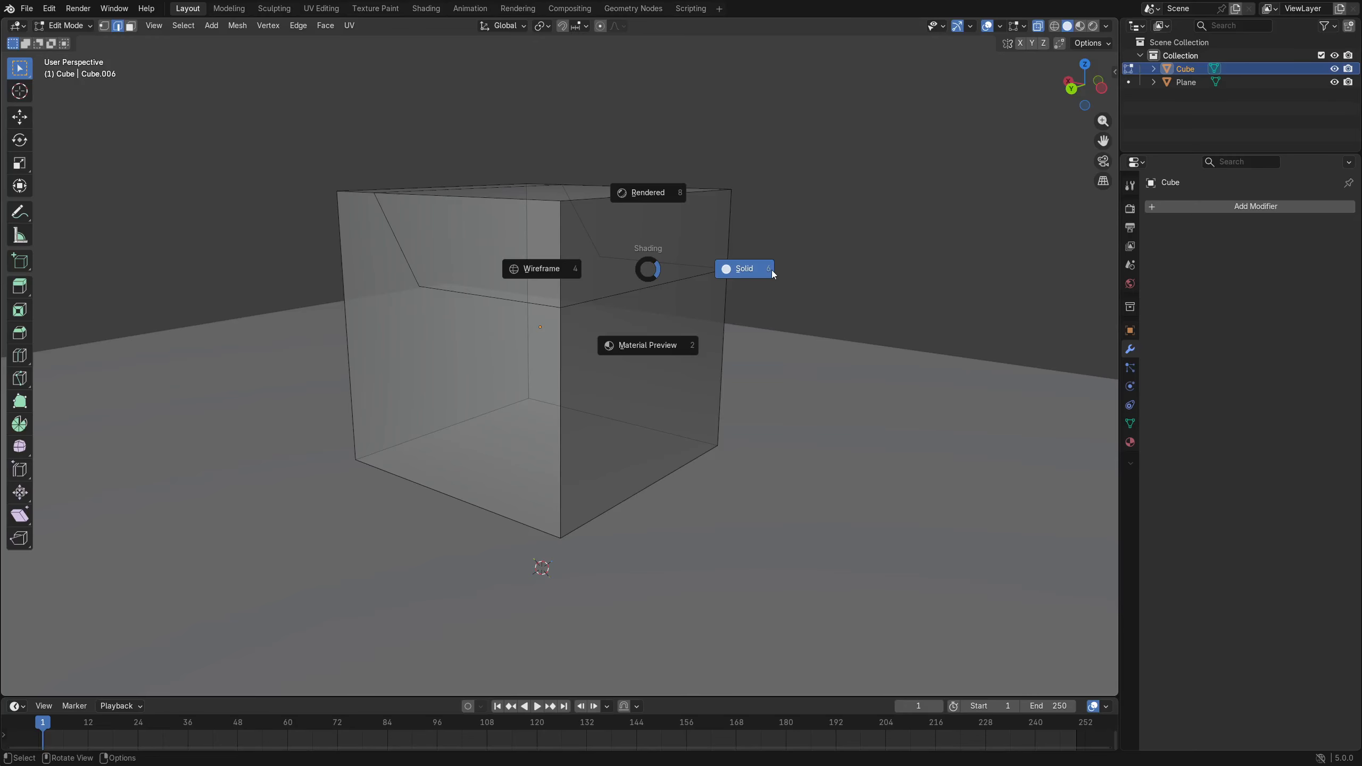
{"action": "left_click", "coordinate": [538, 270]}
{"action": "key", "text": "z"}
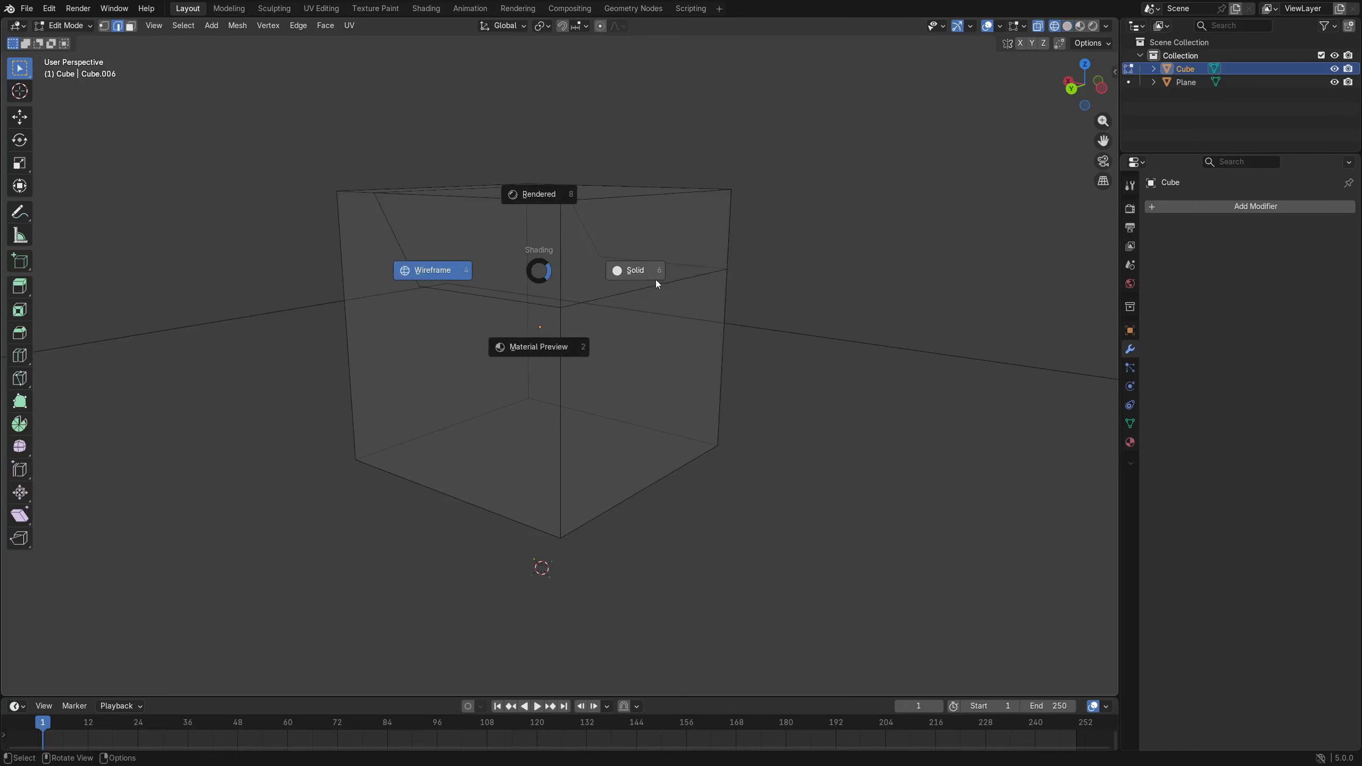
{"action": "left_click", "coordinate": [657, 281]}
{"action": "key", "text": "z"}
{"action": "left_click", "coordinate": [542, 277]}
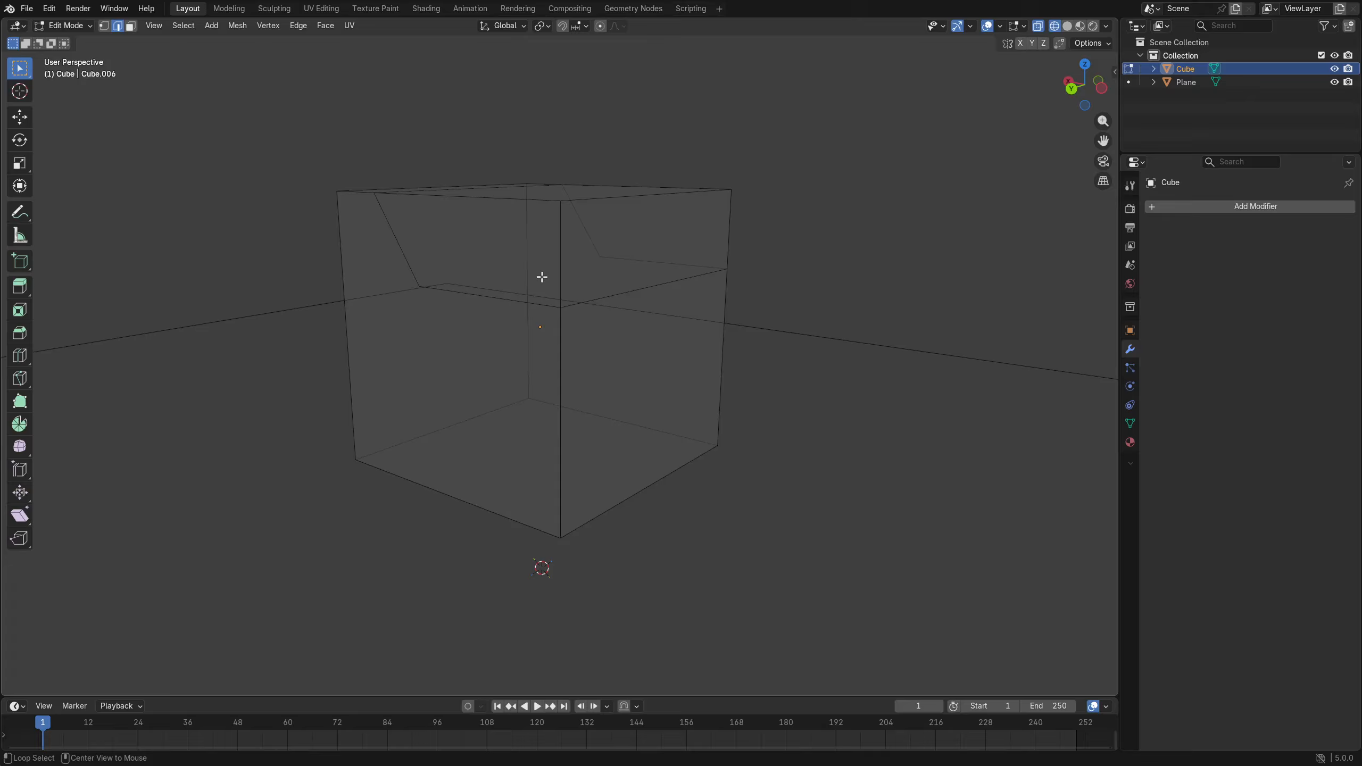
{"action": "key", "text": "z"}
{"action": "left_click", "coordinate": [797, 291]}
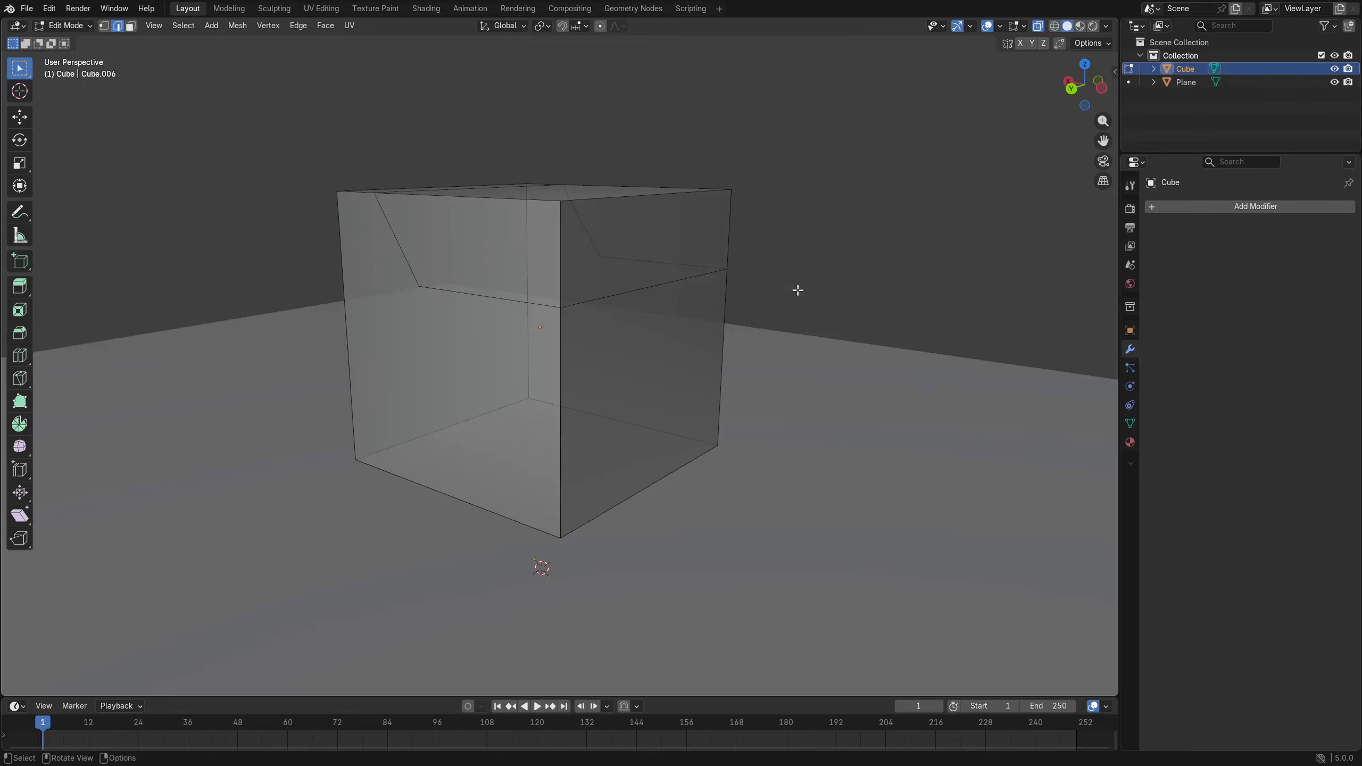
Return the viewport to opaque Solid shading with X-ray off.
{"action": "middle_click_drag", "start_coordinate": [797, 290], "coordinate": [659, 350]}
{"action": "key", "text": "z"}
{"action": "left_click", "coordinate": [750, 366]}
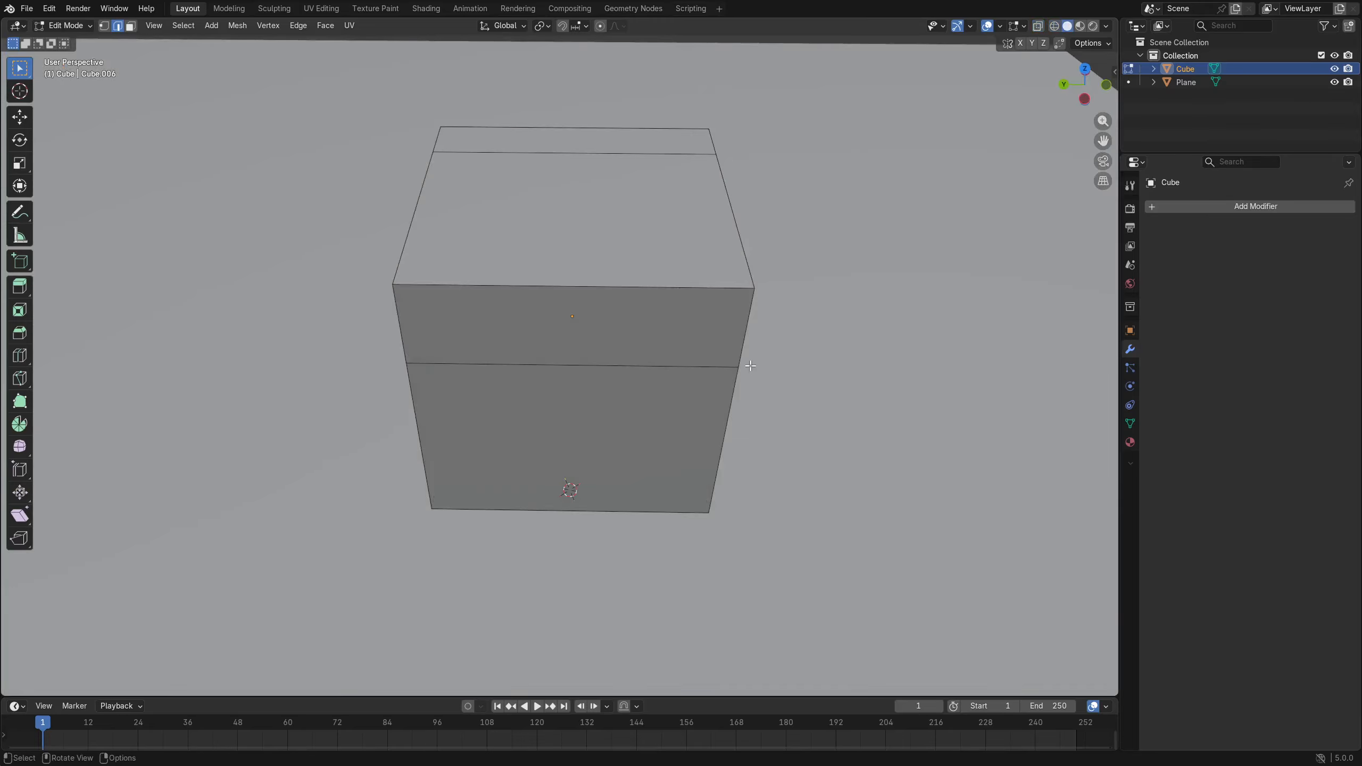
{"action": "middle_click_drag", "start_coordinate": [750, 366], "coordinate": [623, 340]}
{"action": "key", "text": "z"}
{"action": "left_click", "coordinate": [670, 338]}
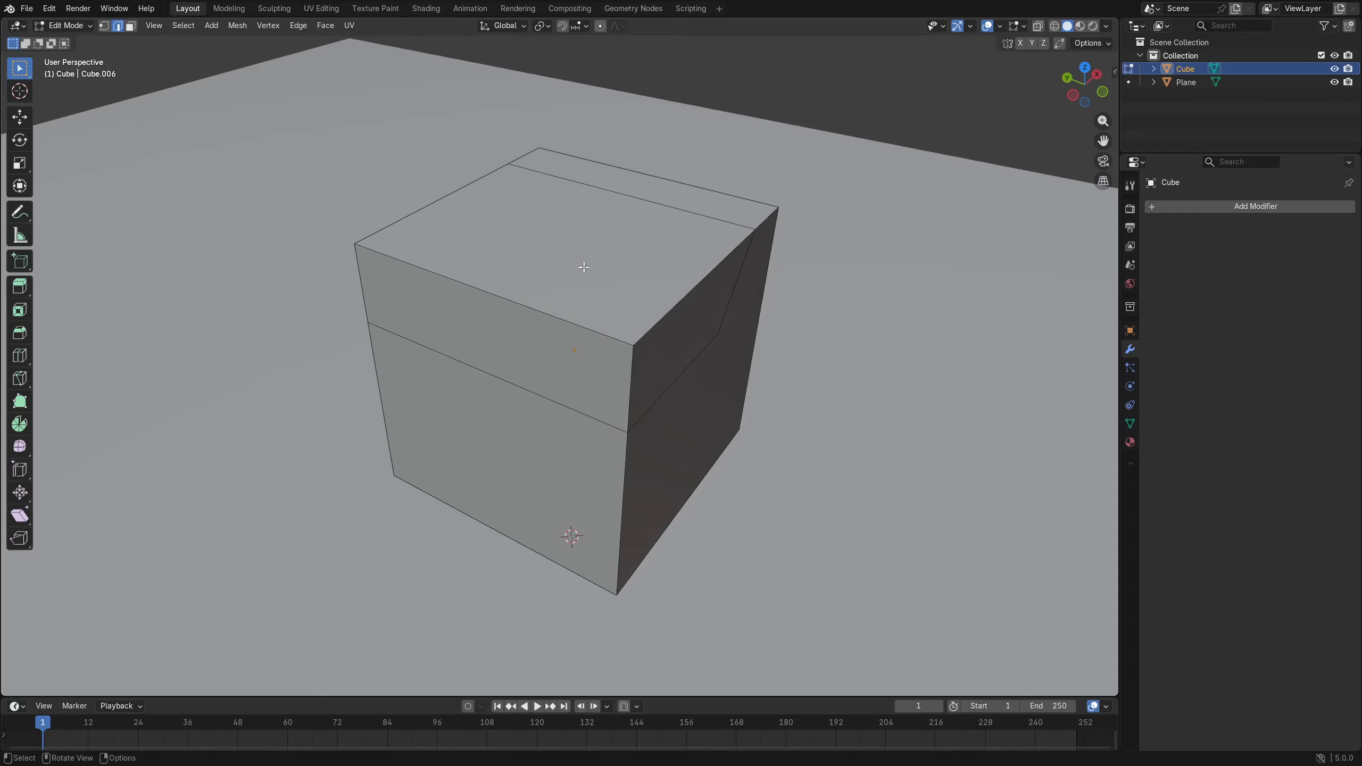
Select the cube's large top face in face select mode and bring up the Delete options.
{"action": "key", "text": "3"}
{"action": "left_click", "coordinate": [555, 252]}
{"action": "key", "text": "x"}
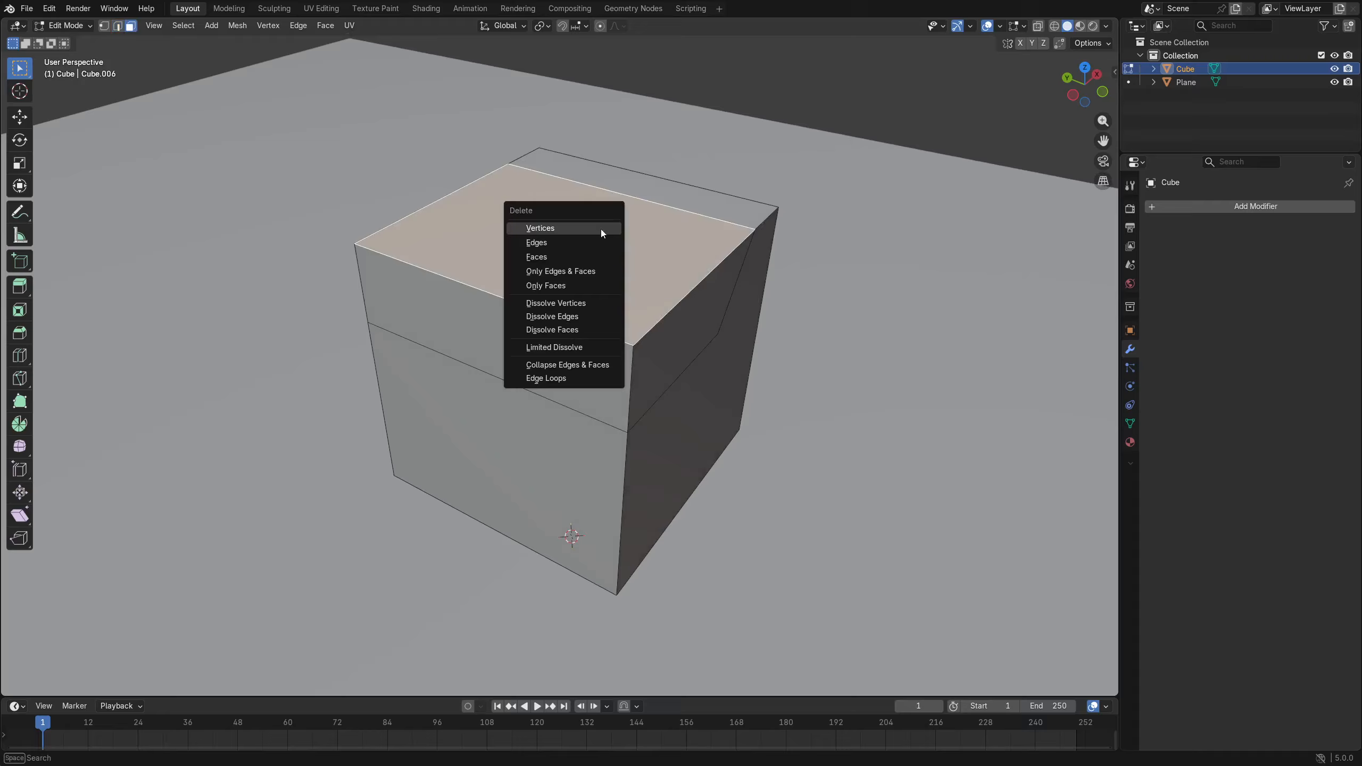
Delete the large top face of the cube and select the lower wall seen inside the opening.
{"action": "left_click", "coordinate": [591, 256]}
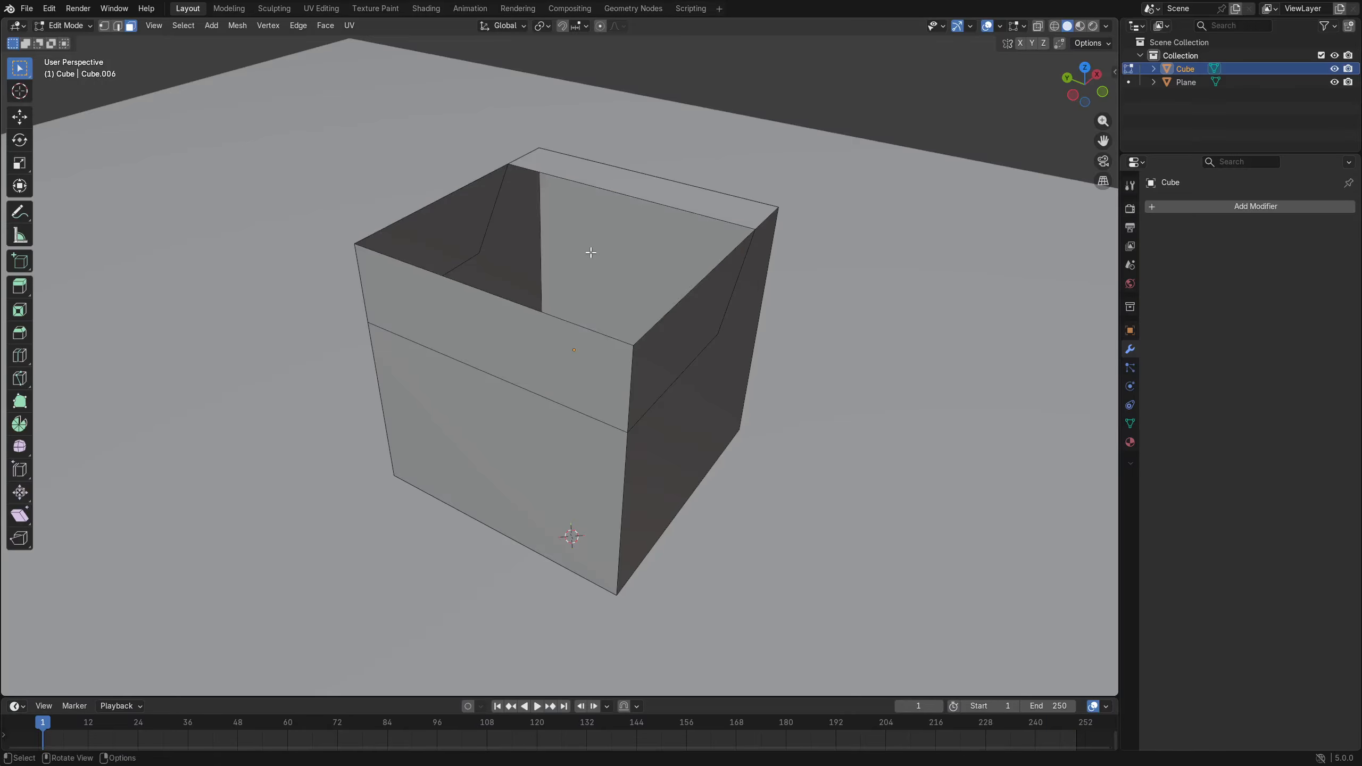
{"action": "middle_click_drag", "start_coordinate": [728, 252], "coordinate": [547, 196]}
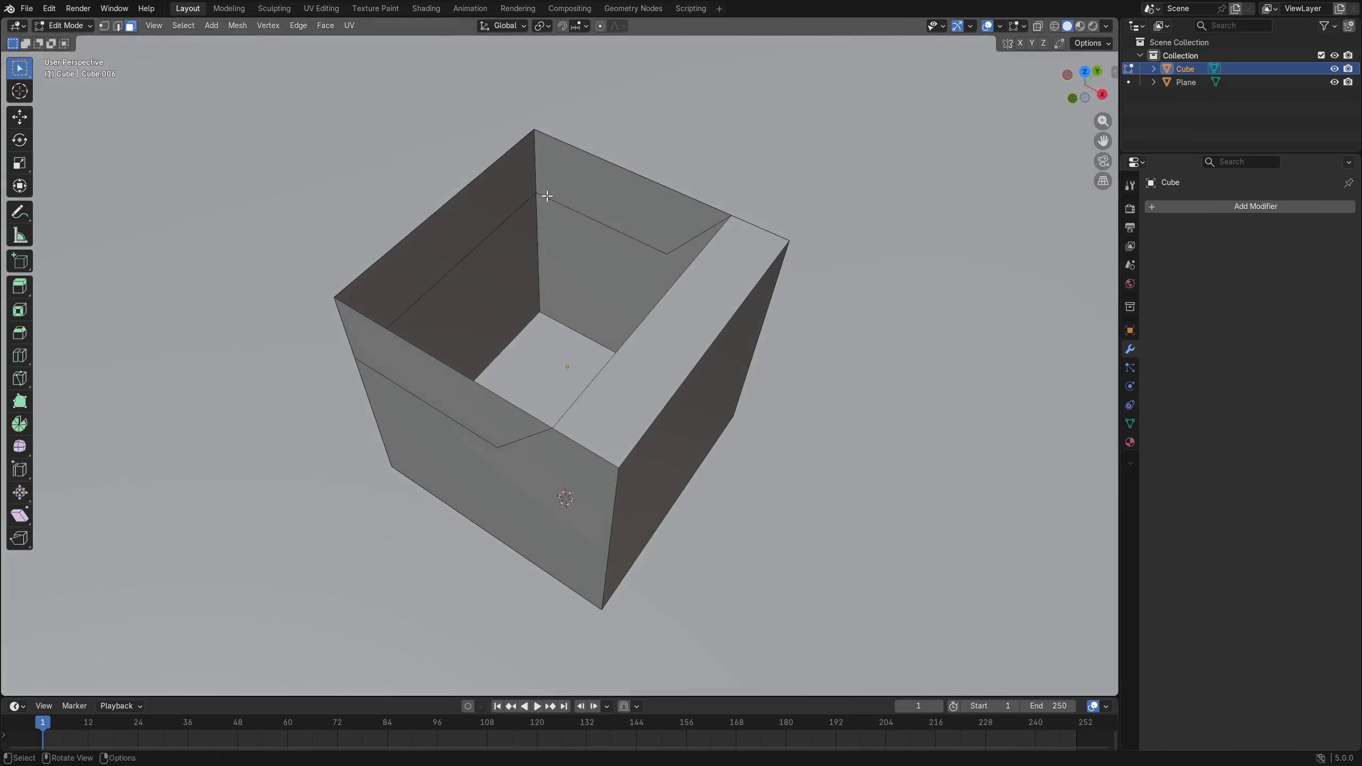
{"action": "left_click", "coordinate": [571, 228]}
{"action": "left_click", "coordinate": [488, 211]}
{"action": "left_click", "coordinate": [482, 263]}
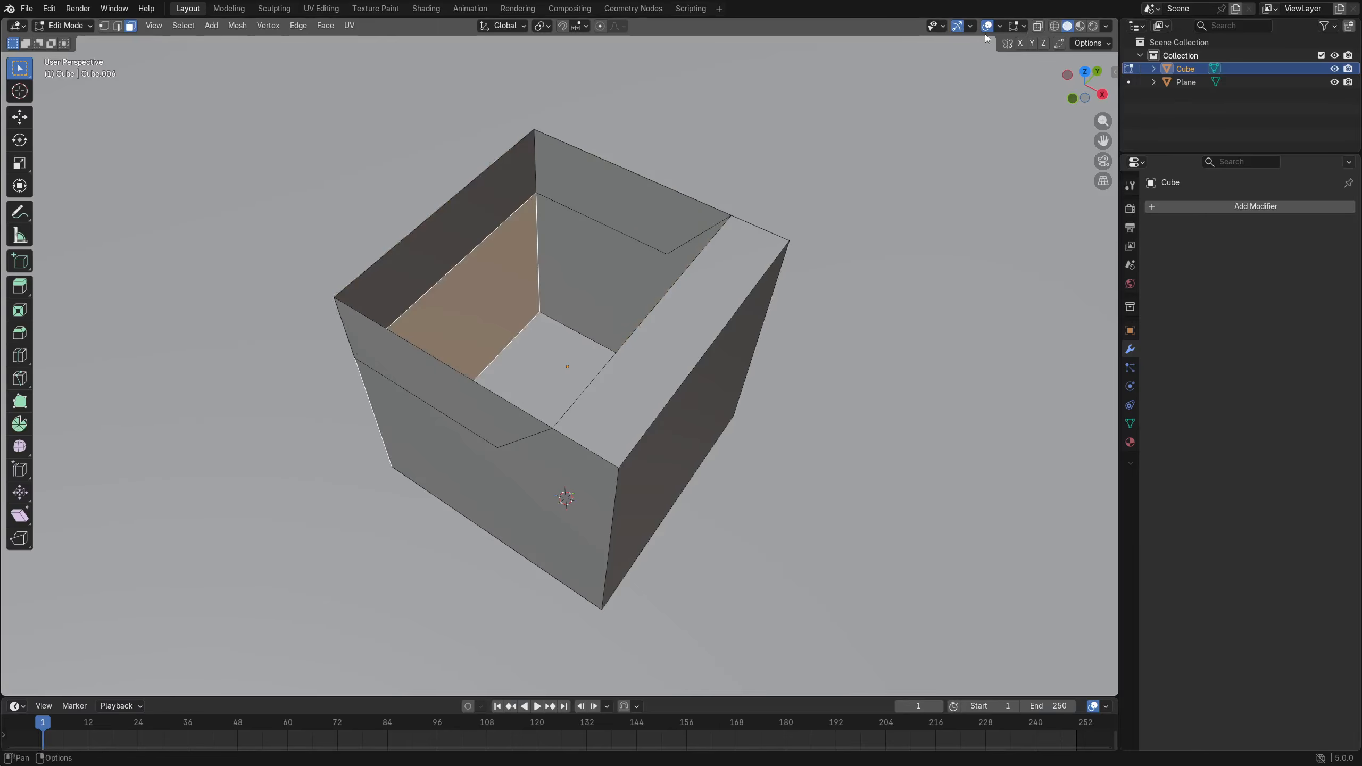
Turn on the Face Orientation overlay, examine the box's inner and outer faces, and turn the overlay off.
{"action": "left_click", "coordinate": [1000, 26]}
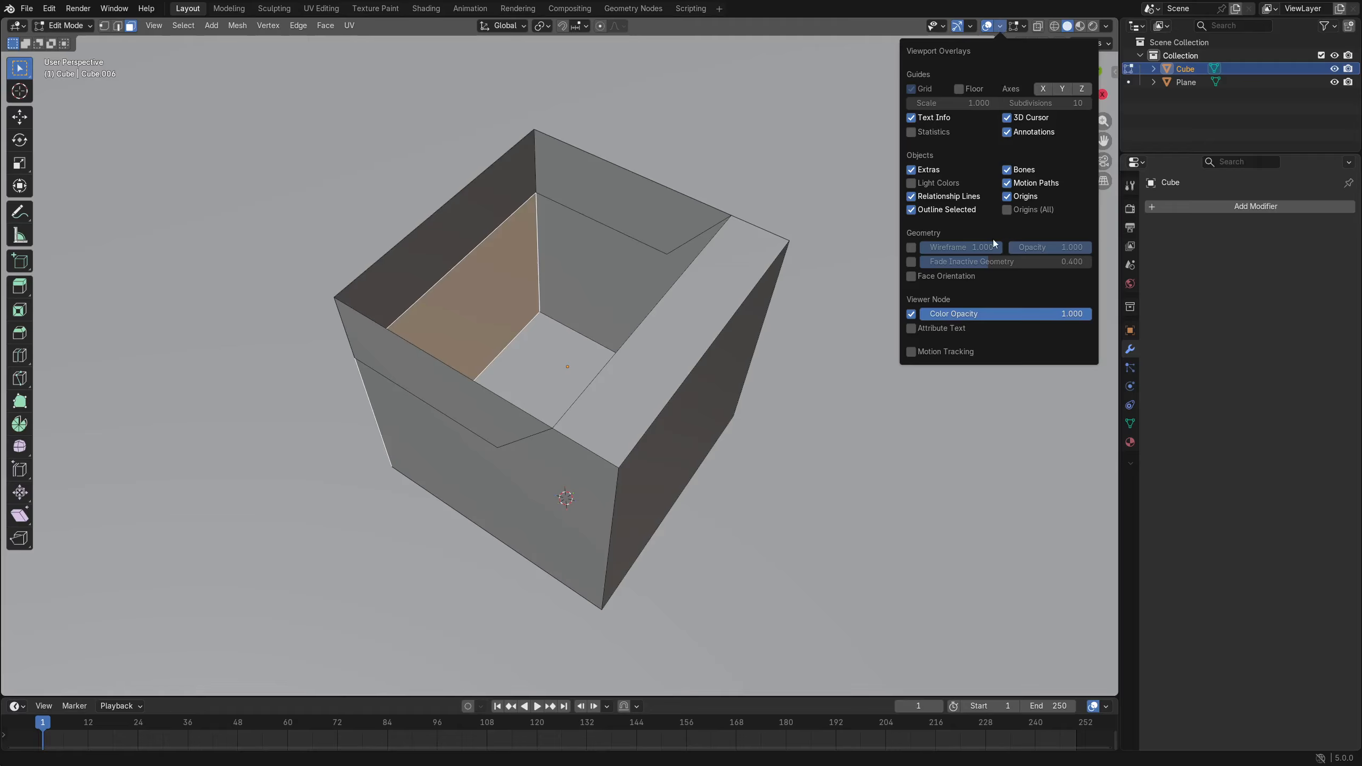
{"action": "left_click", "coordinate": [949, 276]}
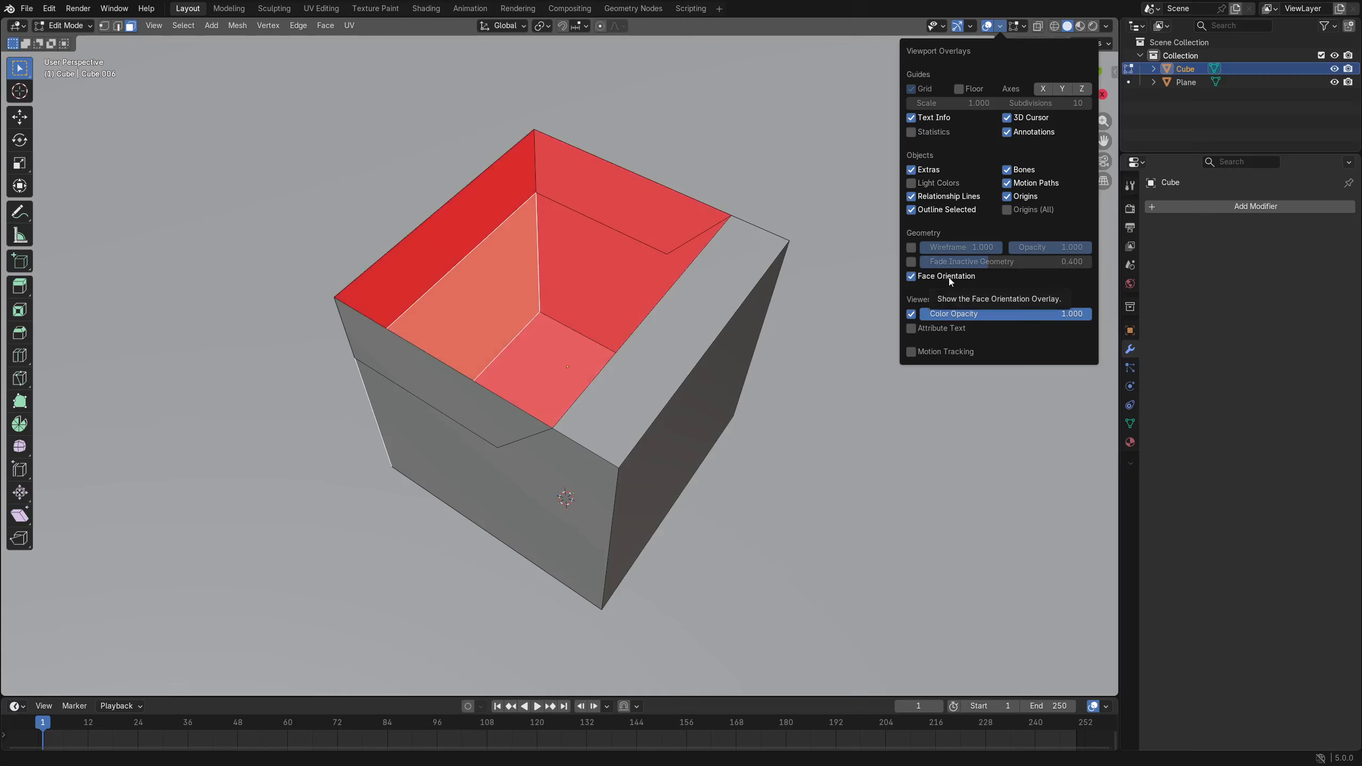
{"action": "middle_click_drag", "start_coordinate": [391, 402], "coordinate": [717, 362]}
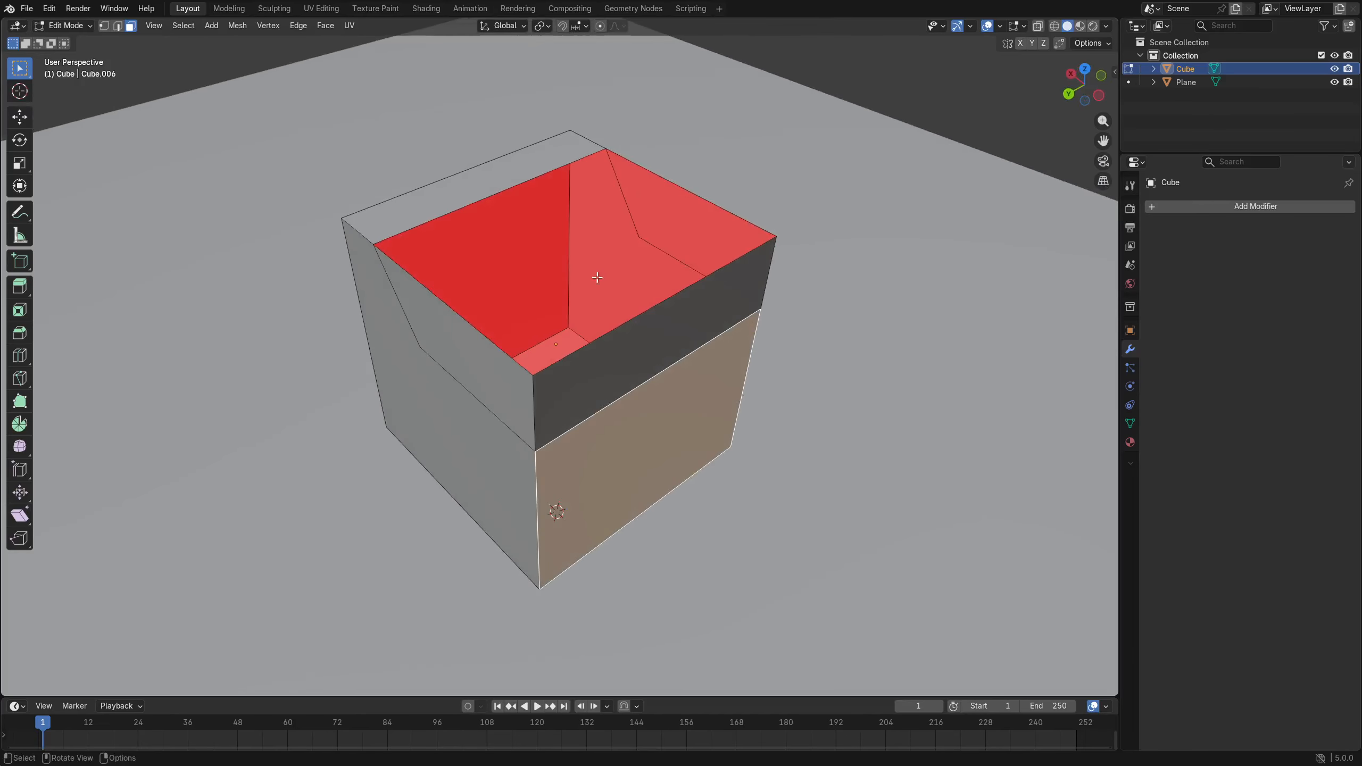
{"action": "mouse_move", "coordinate": [595, 280]}
{"action": "middle_mouse_down"}
{"action": "mouse_move", "coordinate": [678, 353]}
{"action": "mouse_move", "coordinate": [666, 395]}
{"action": "mouse_move", "coordinate": [652, 365]}
{"action": "mouse_move", "coordinate": [654, 340]}
{"action": "mouse_move", "coordinate": [666, 344]}
{"action": "mouse_move", "coordinate": [522, 279]}
{"action": "mouse_move", "coordinate": [592, 273]}
{"action": "middle_mouse_up"}
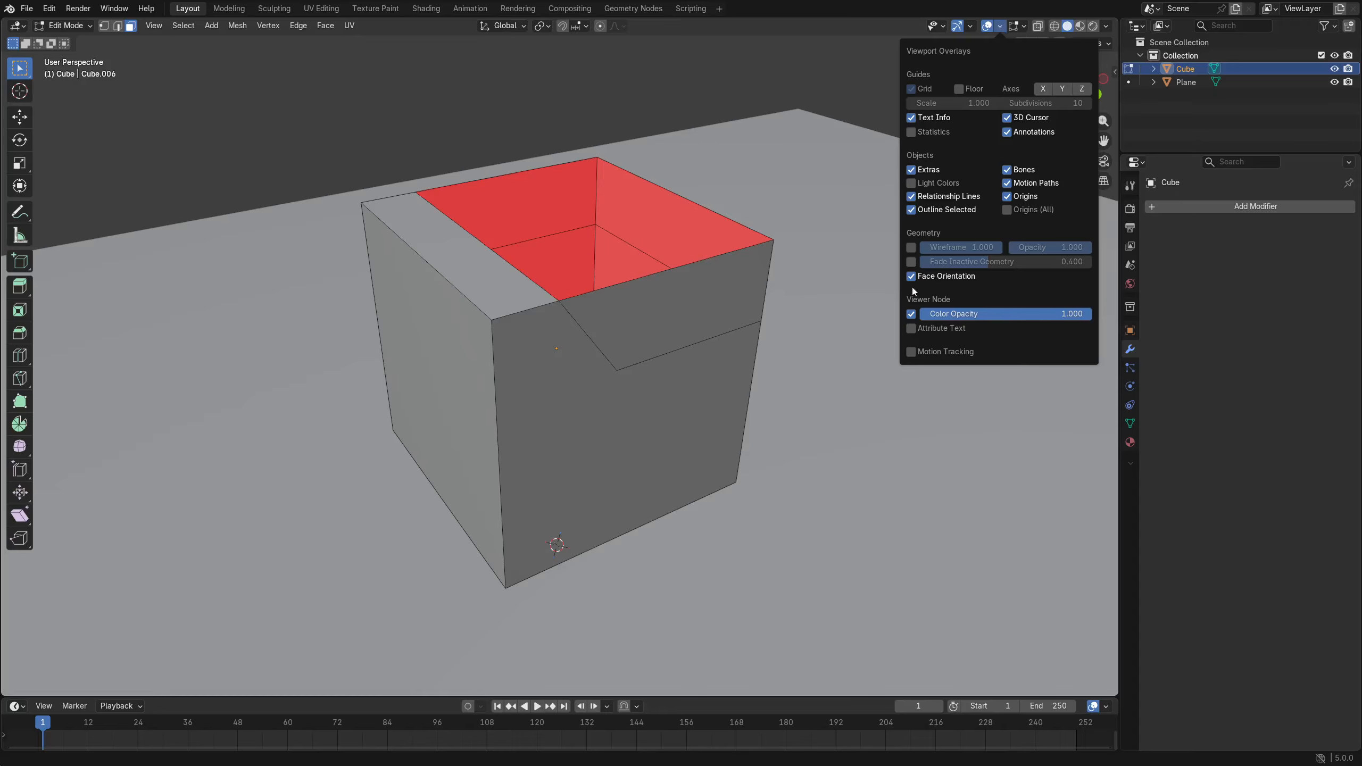
{"action": "left_click", "coordinate": [917, 276]}
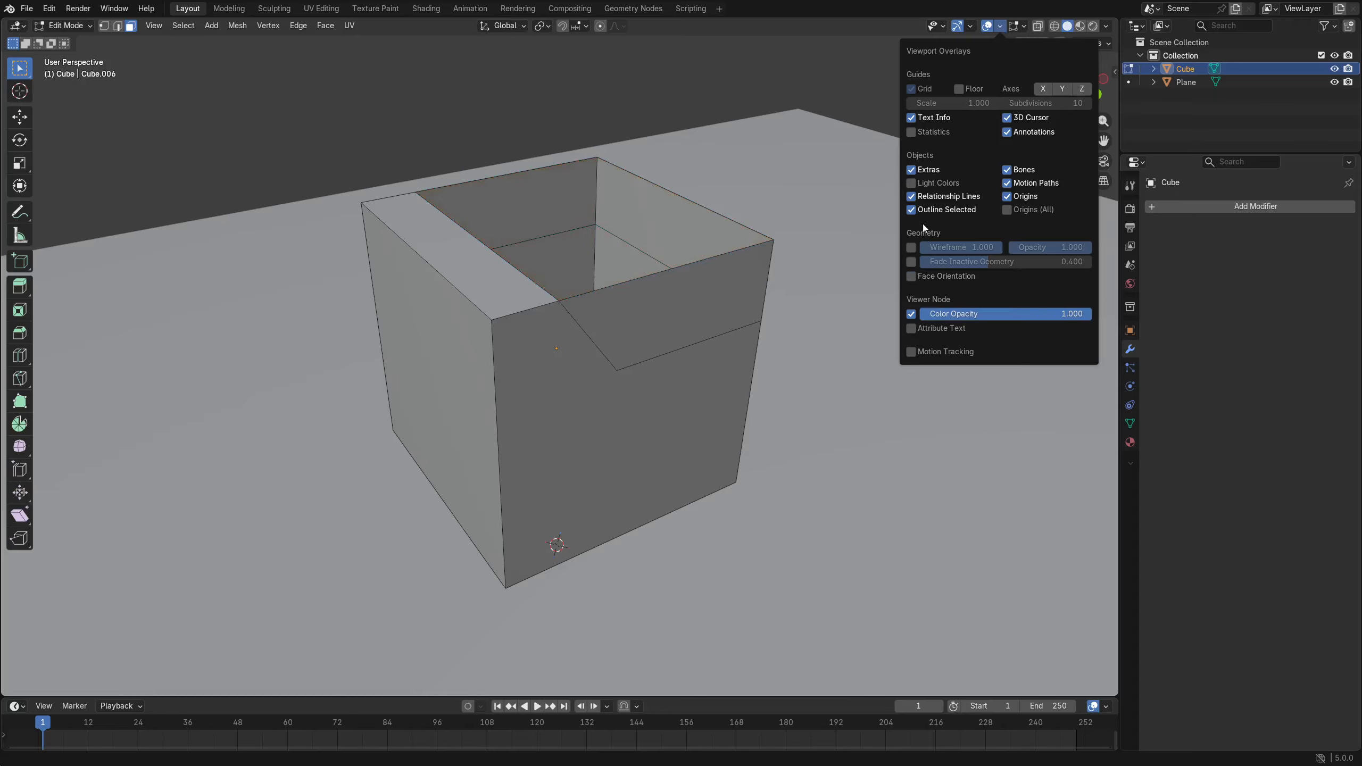
Enable Backface Culling in the solid viewport shading options.
{"action": "left_click", "coordinate": [1106, 26]}
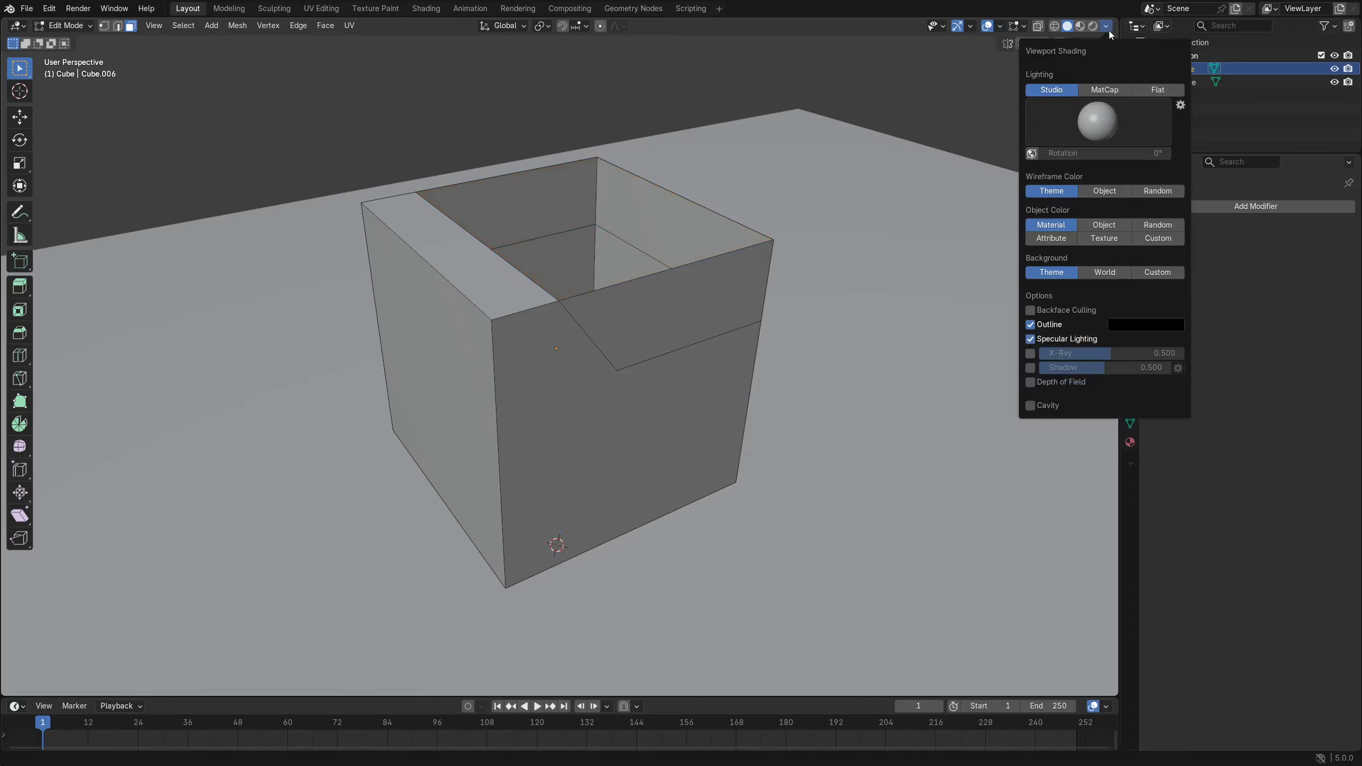
{"action": "left_click", "coordinate": [1064, 310]}
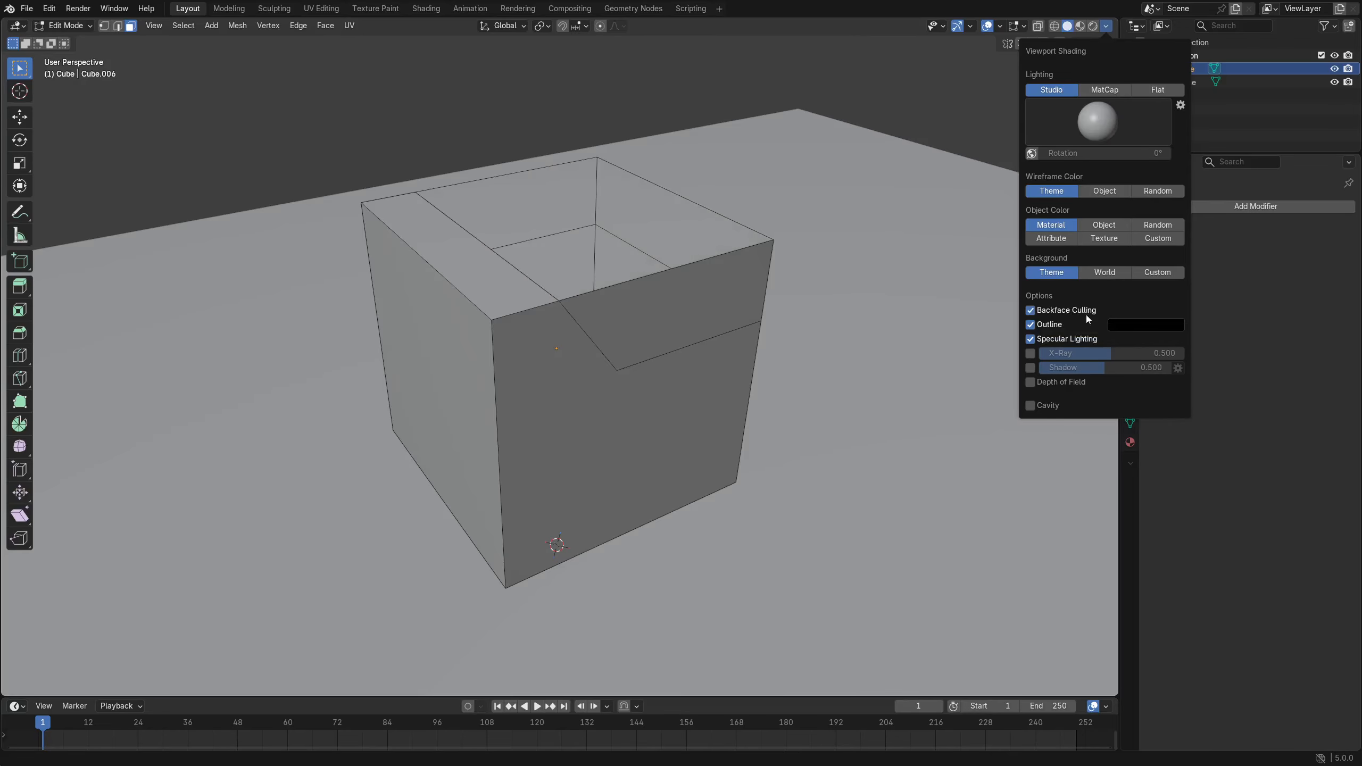
{"action": "middle_click_drag", "start_coordinate": [691, 365], "coordinate": [638, 371]}
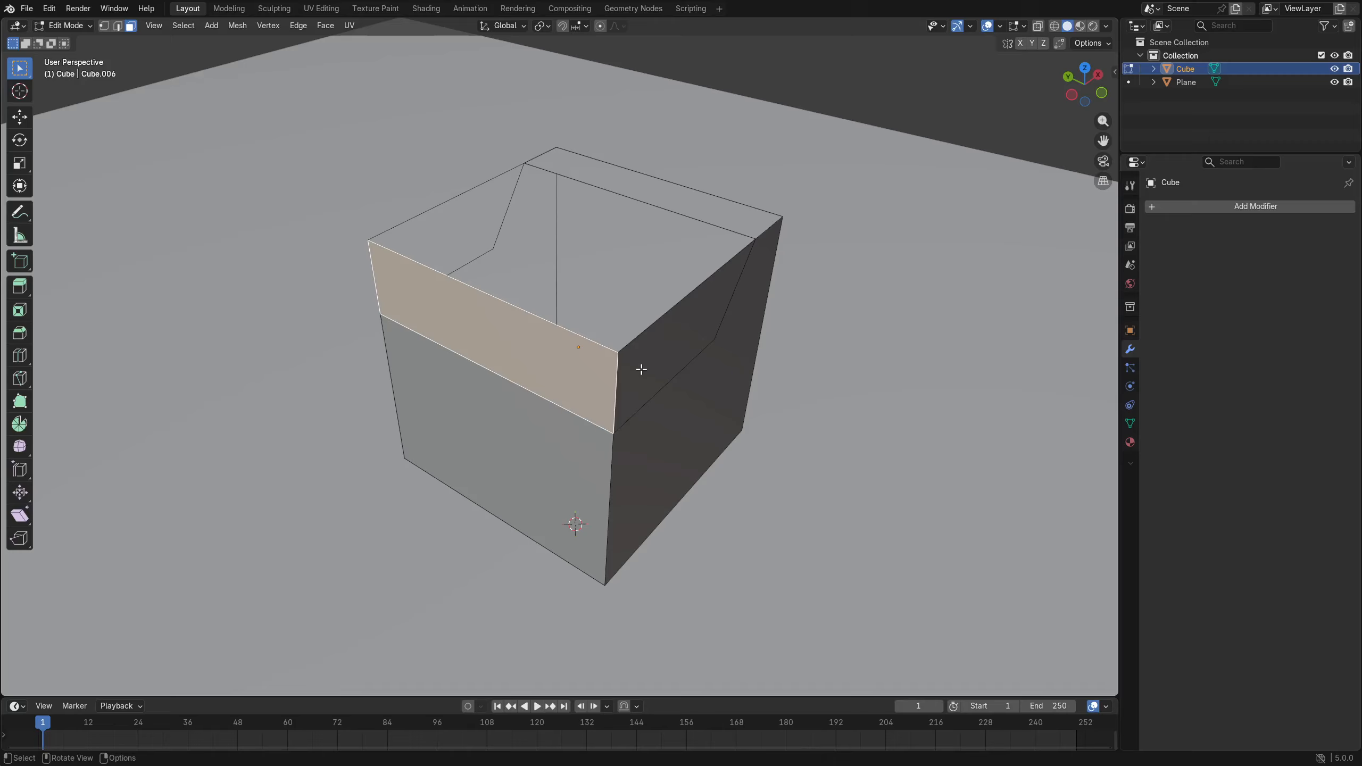
Delete the upper front face and the two adjoining upper side faces around the box's opening.
{"action": "left_click", "coordinate": [640, 369], "text": "shift"}
{"action": "left_click", "coordinate": [439, 236], "text": "shift"}
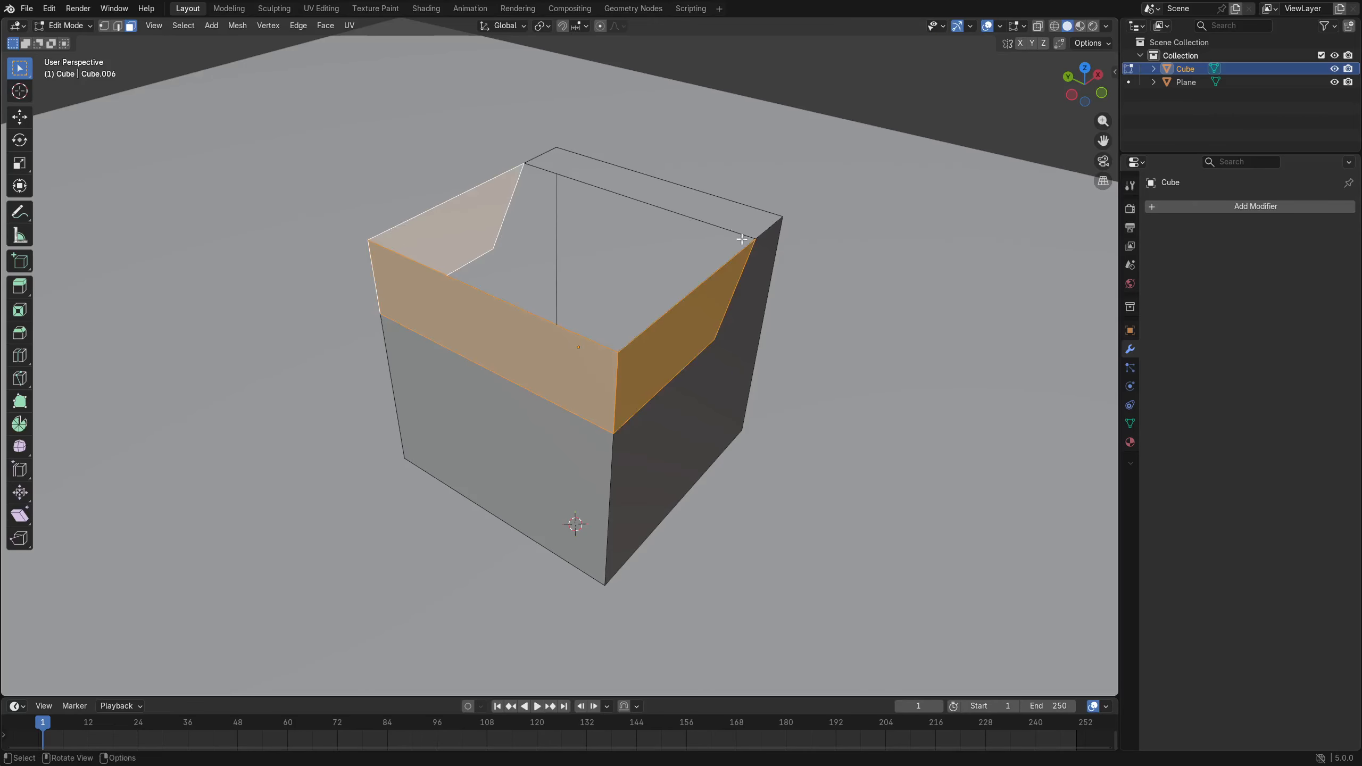
{"action": "key", "text": "x"}
{"action": "left_click", "coordinate": [764, 243]}
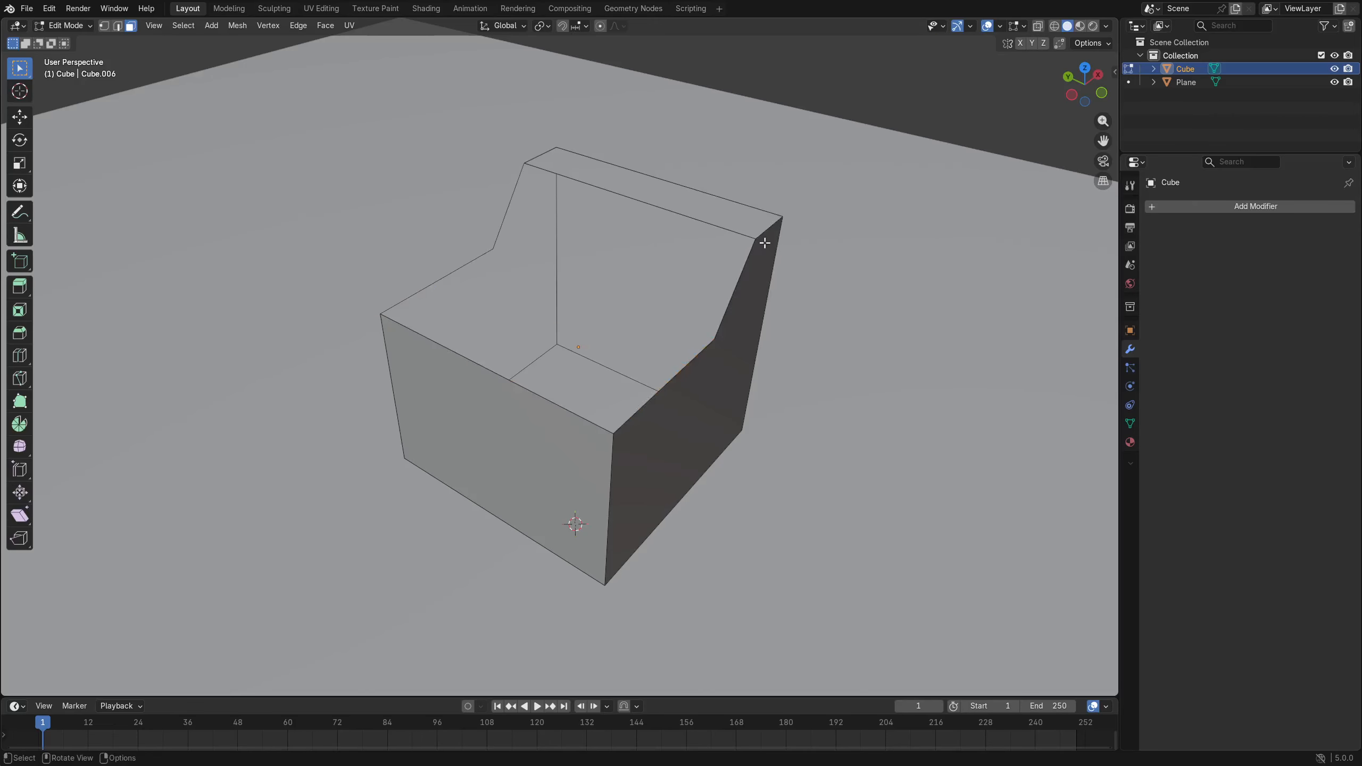
Try to fill the box's stepped opening from different edge and vertex selections along its rim.
{"action": "key", "text": "ctrl+Tab"}
{"action": "left_click", "coordinate": [681, 207]}
{"action": "left_click", "coordinate": [536, 191]}
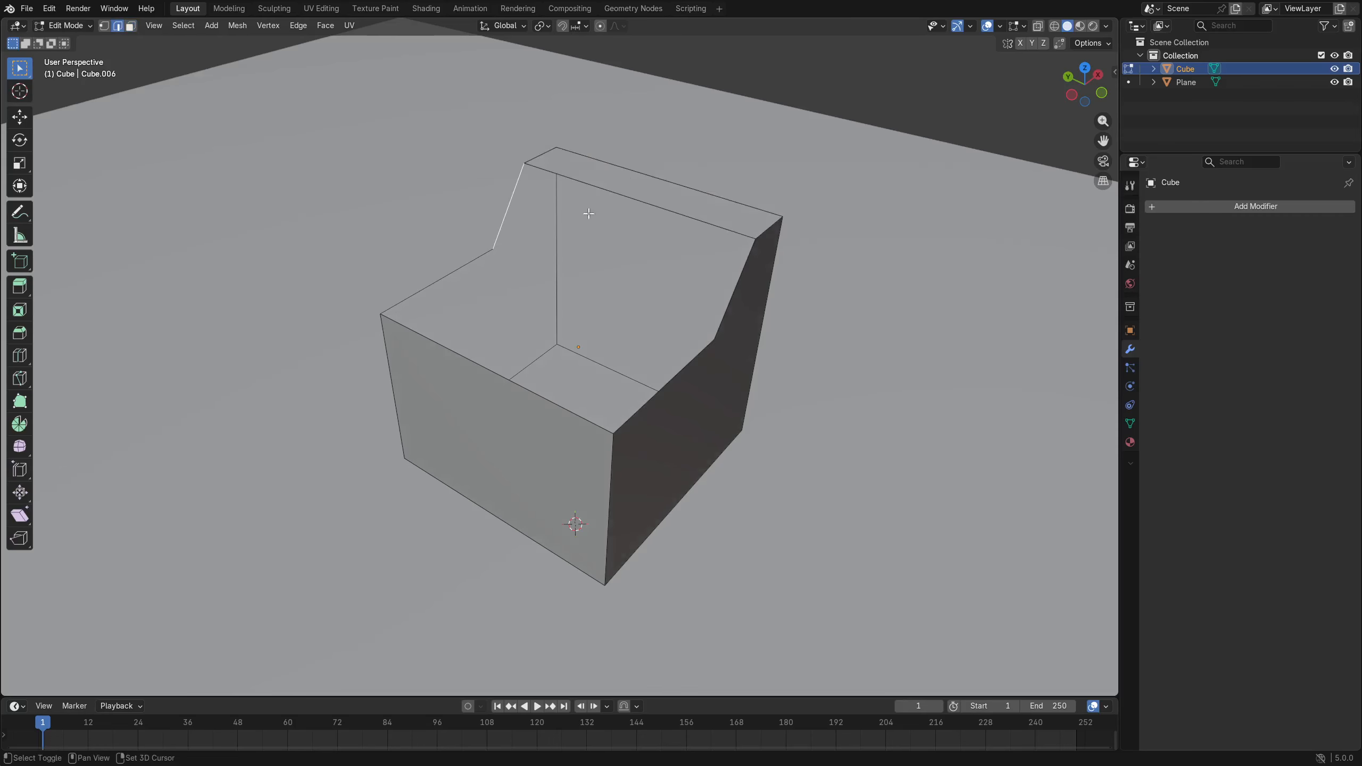
{"action": "left_click", "coordinate": [734, 273], "text": "shift"}
{"action": "key", "text": "1"}
{"action": "left_click", "coordinate": [722, 336]}
{"action": "key", "text": "2"}
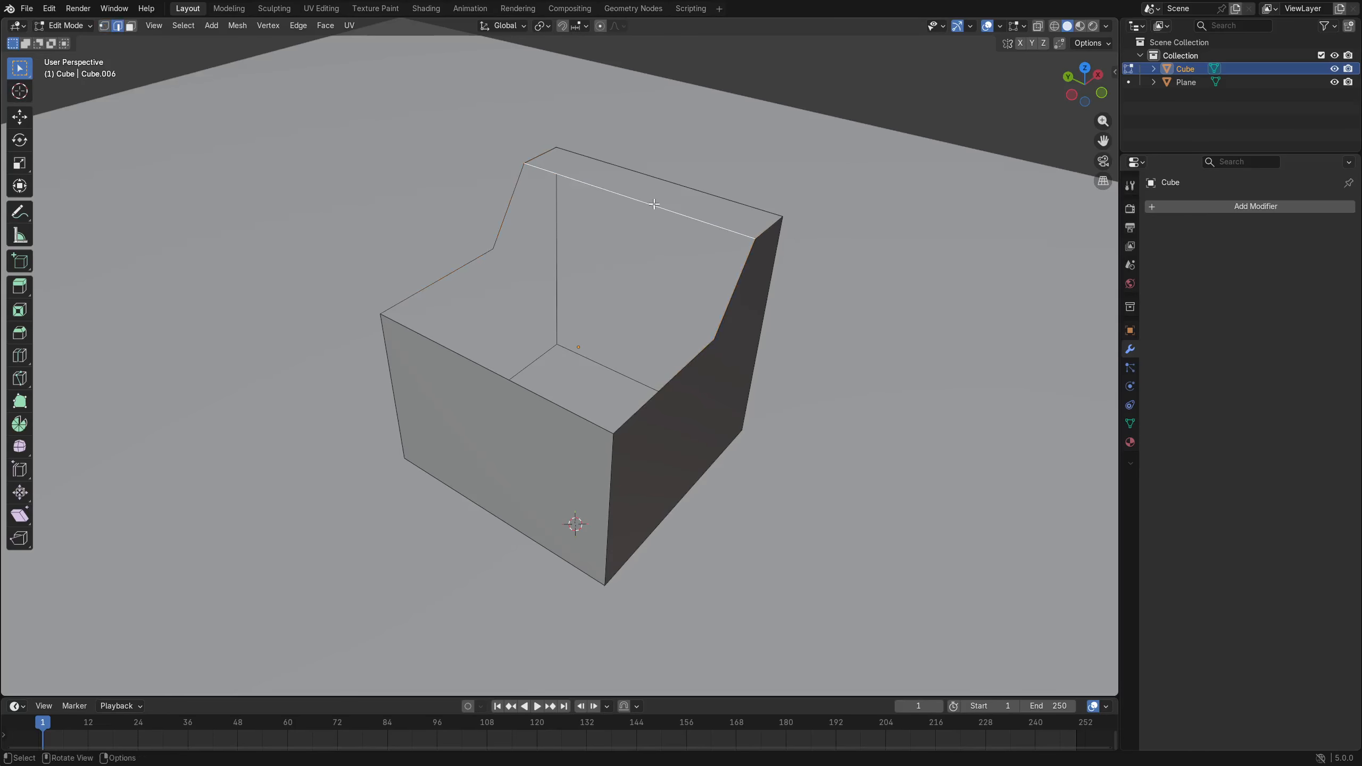
{"action": "key", "text": "f"}
{"action": "key", "text": "f"}
{"action": "middle_click_drag", "start_coordinate": [760, 367], "coordinate": [610, 327]}
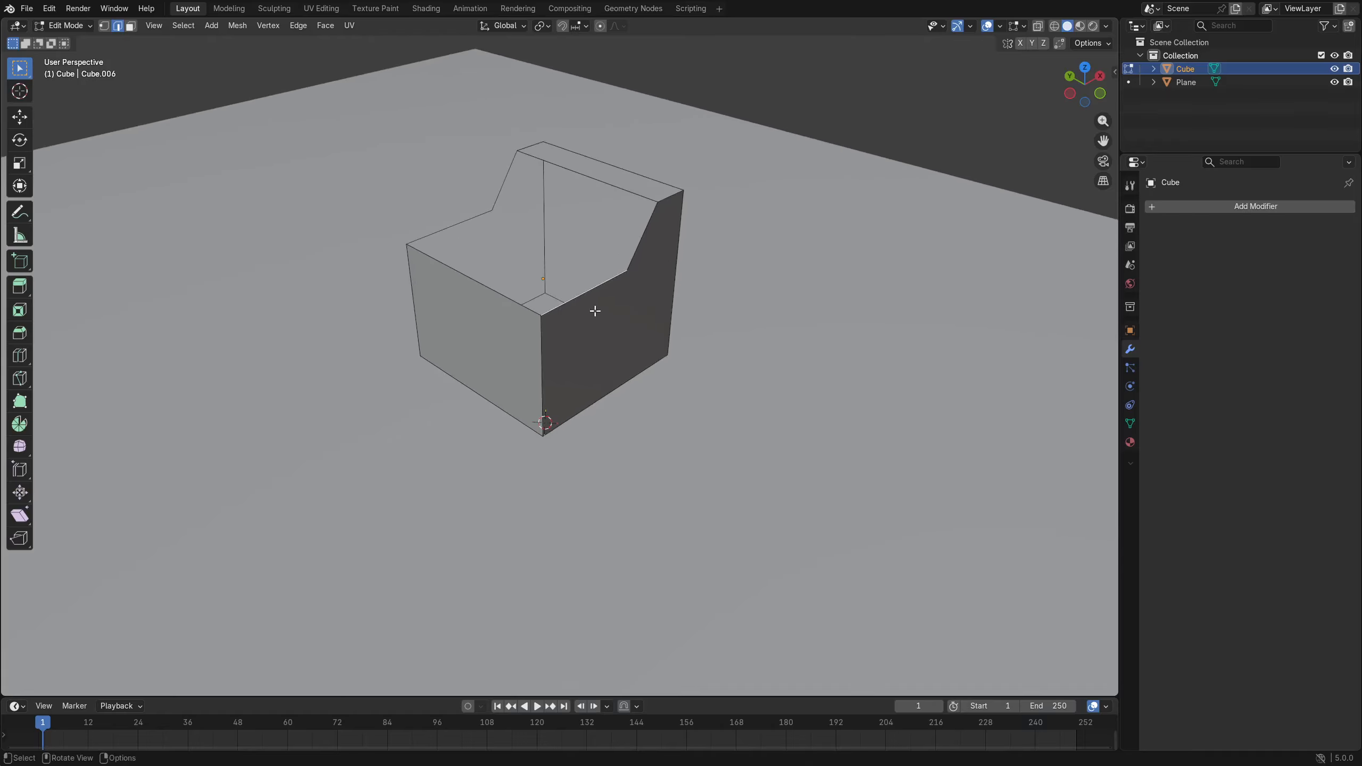
Fill the horizontal and sloped openings of the box with new faces, starting from a rim edge.
{"action": "left_click", "coordinate": [507, 294]}
{"action": "key", "text": "f"}
{"action": "key", "text": "f"}
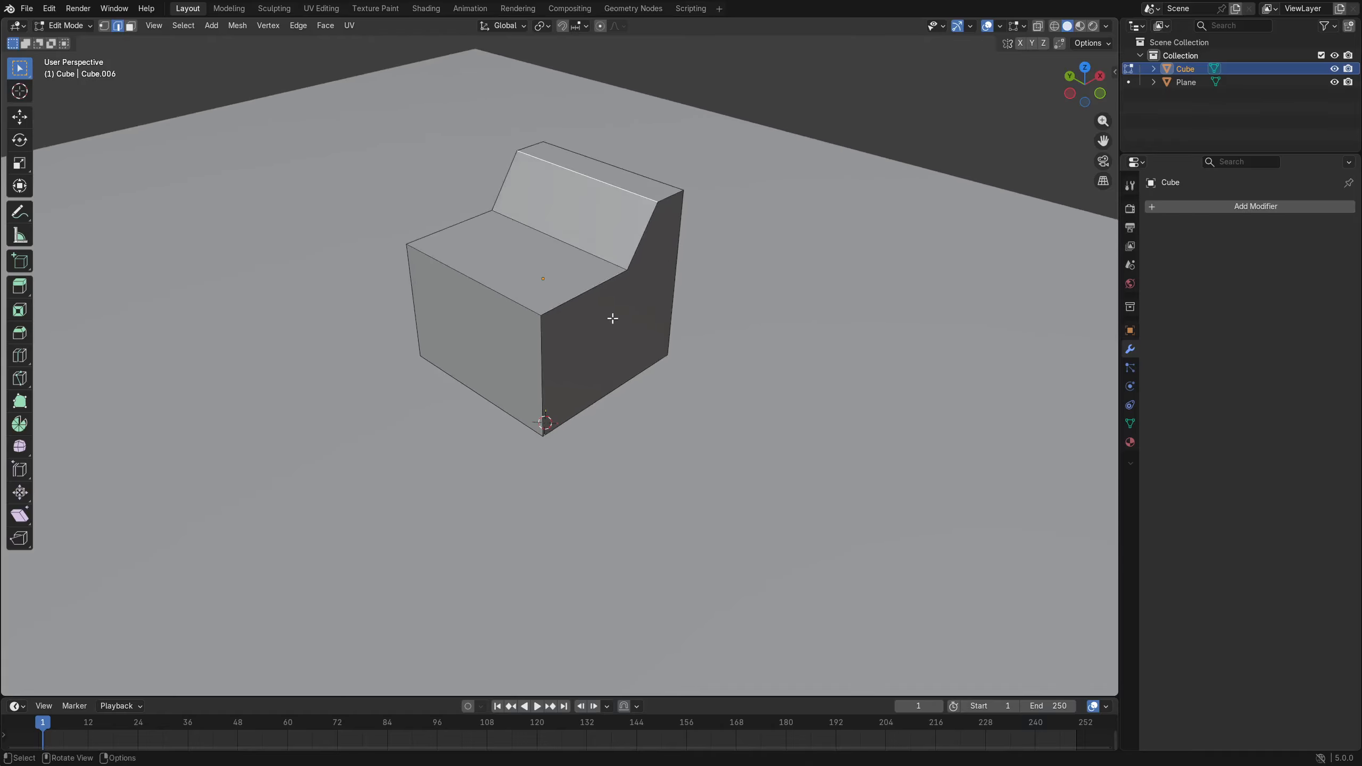
Delete the stepped side face of the block in face selection mode.
{"action": "left_click", "coordinate": [612, 319]}
{"action": "key", "text": "ctrl+Tab"}
{"action": "left_click", "coordinate": [679, 321]}
{"action": "key", "text": "3"}
{"action": "left_click", "coordinate": [623, 313]}
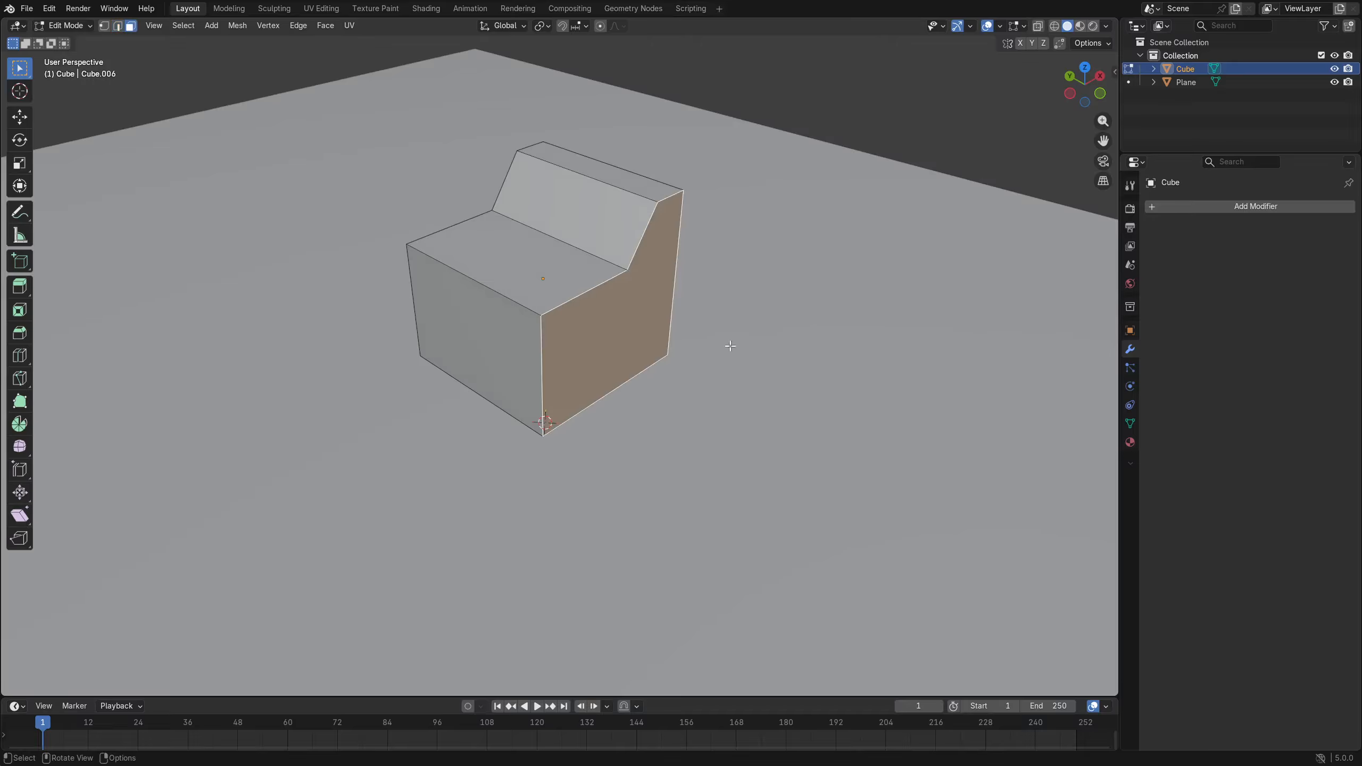
{"action": "key", "text": "x"}
{"action": "left_click", "coordinate": [737, 364]}
Select the boundary edge loop of the open side and fill it with a single face.
{"action": "middle_click_drag", "start_coordinate": [730, 371], "coordinate": [741, 343]}
{"action": "key", "text": "ctrl+Tab"}
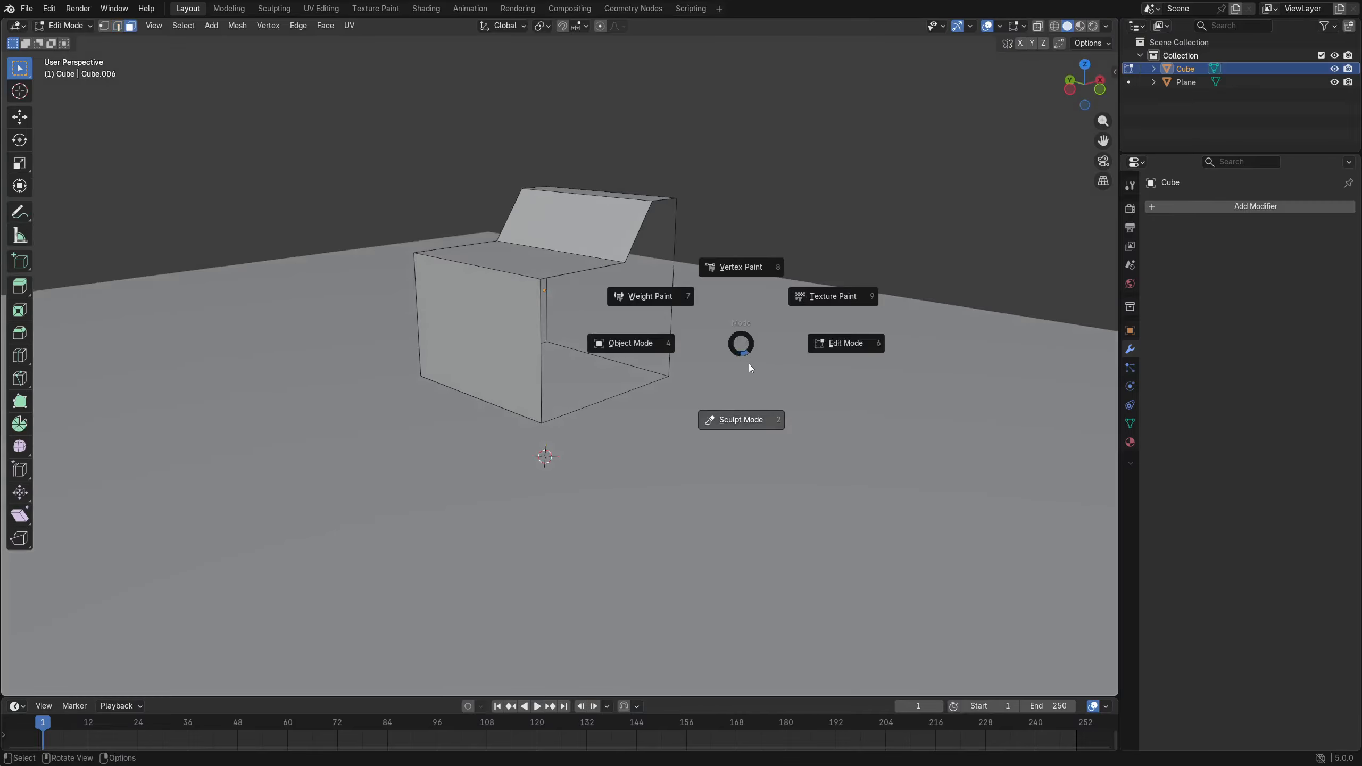
{"action": "left_click", "coordinate": [749, 367]}
{"action": "key", "text": "2"}
{"action": "left_click", "coordinate": [636, 392], "text": "alt"}
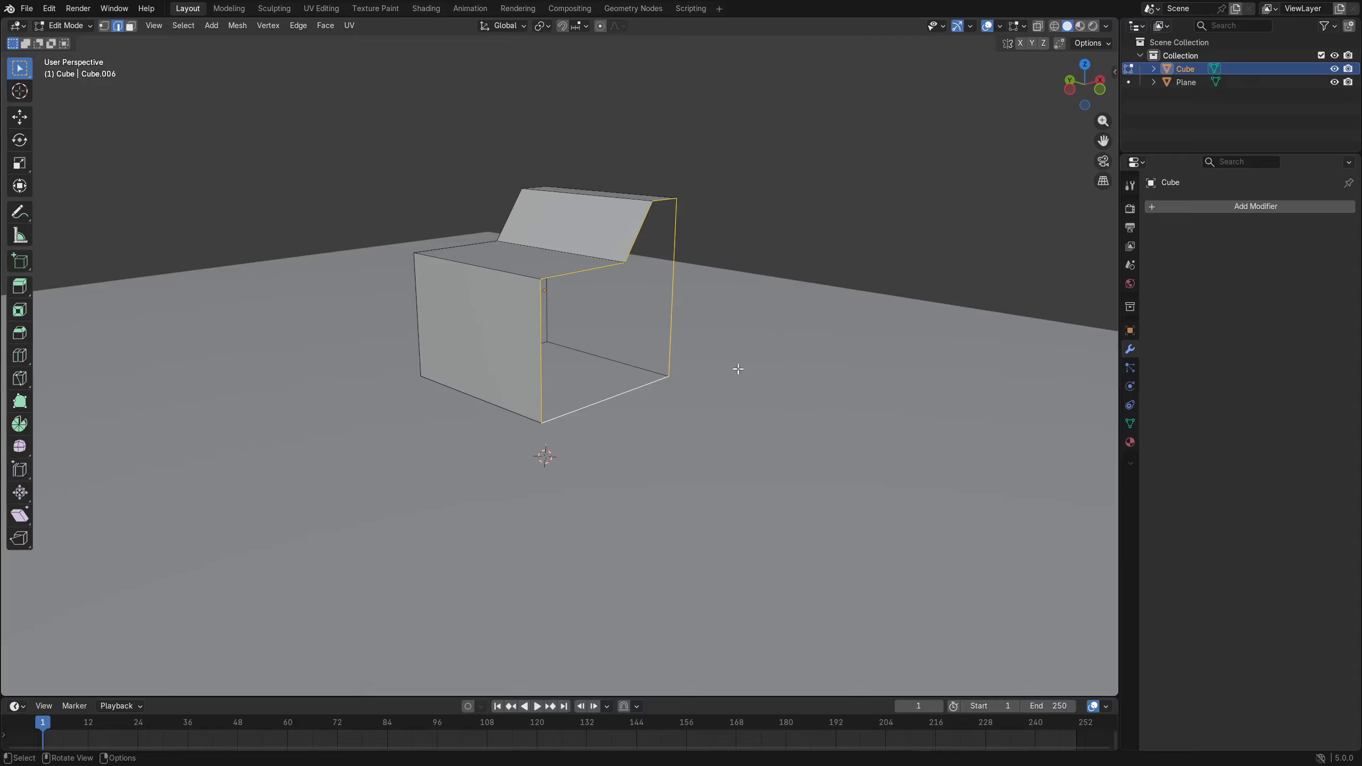
{"action": "key", "text": "f"}
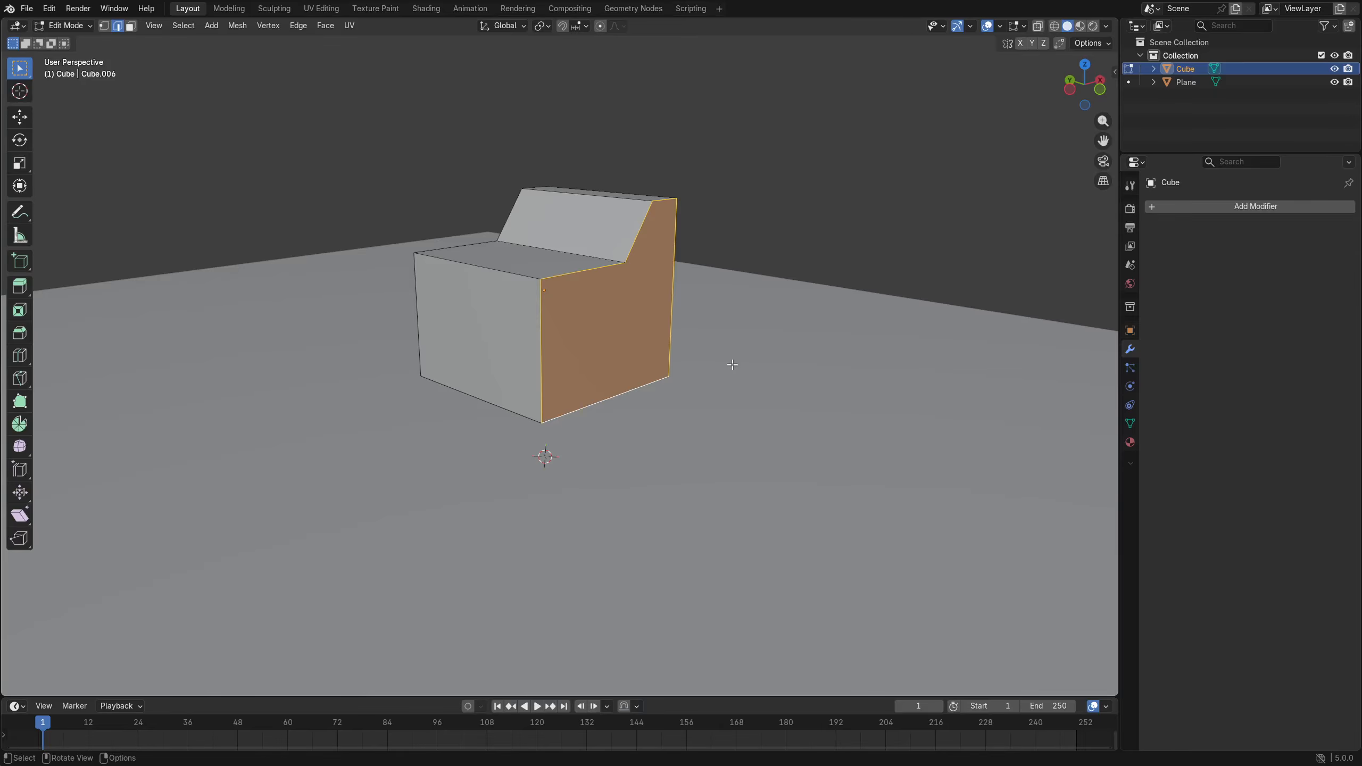
{"action": "middle_click_drag", "start_coordinate": [732, 365], "coordinate": [664, 382]}
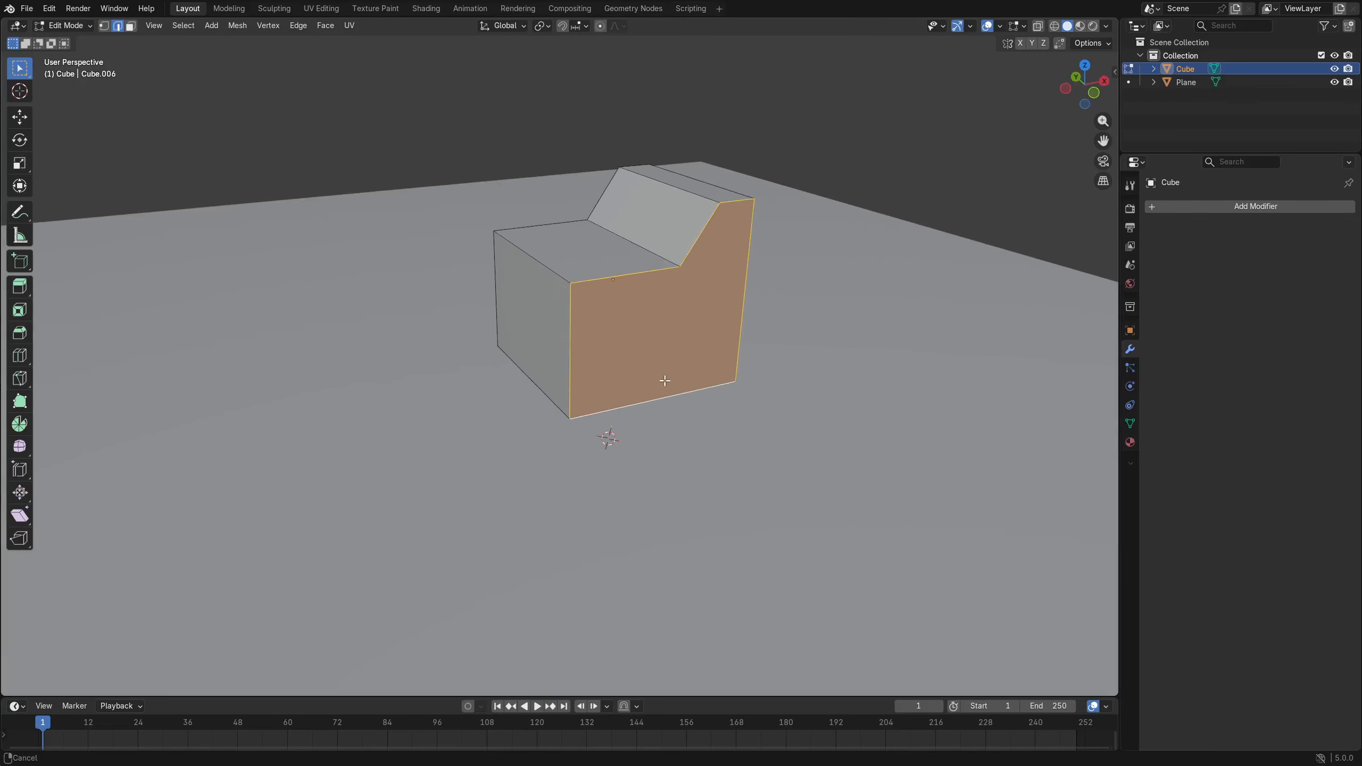
Try a one-segment vertex bevel 0.634 m wide on the block's upper front corner and undo it.
{"action": "key", "text": "alt+a"}
{"action": "key", "text": "ctrl+Tab"}
{"action": "key", "text": "Escape"}
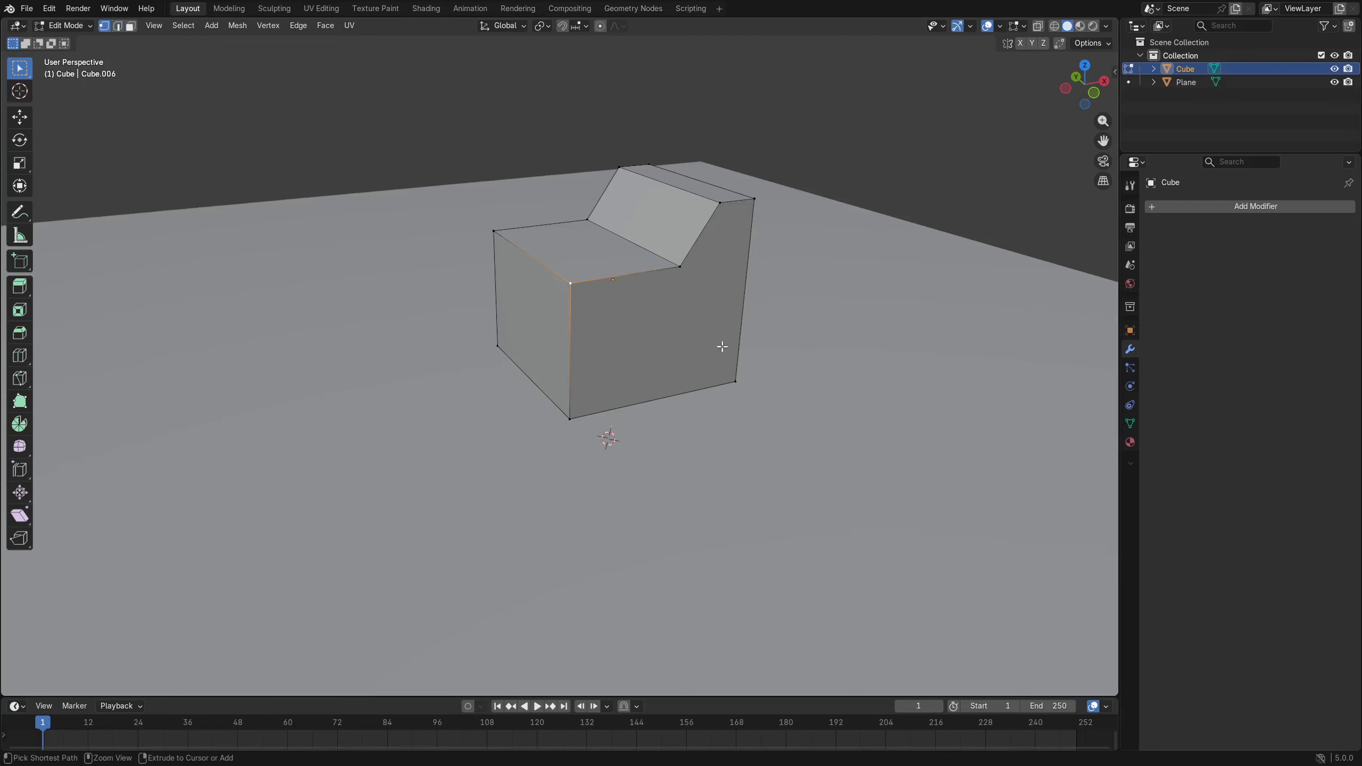
{"action": "key", "text": "ctrl+shift+b"}
{"action": "key", "text": "Escape"}
{"action": "key", "text": "ctrl+shift+b"}
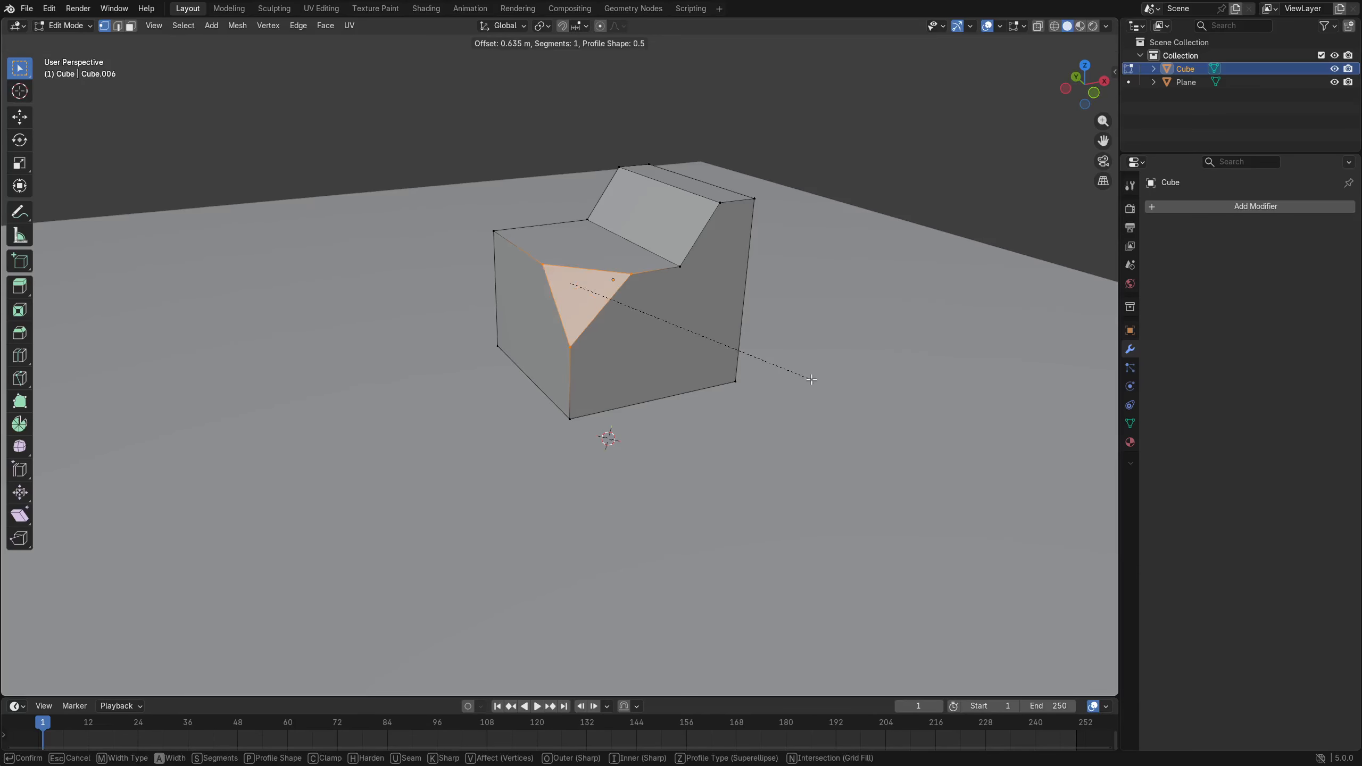
{"action": "left_click", "coordinate": [811, 379]}
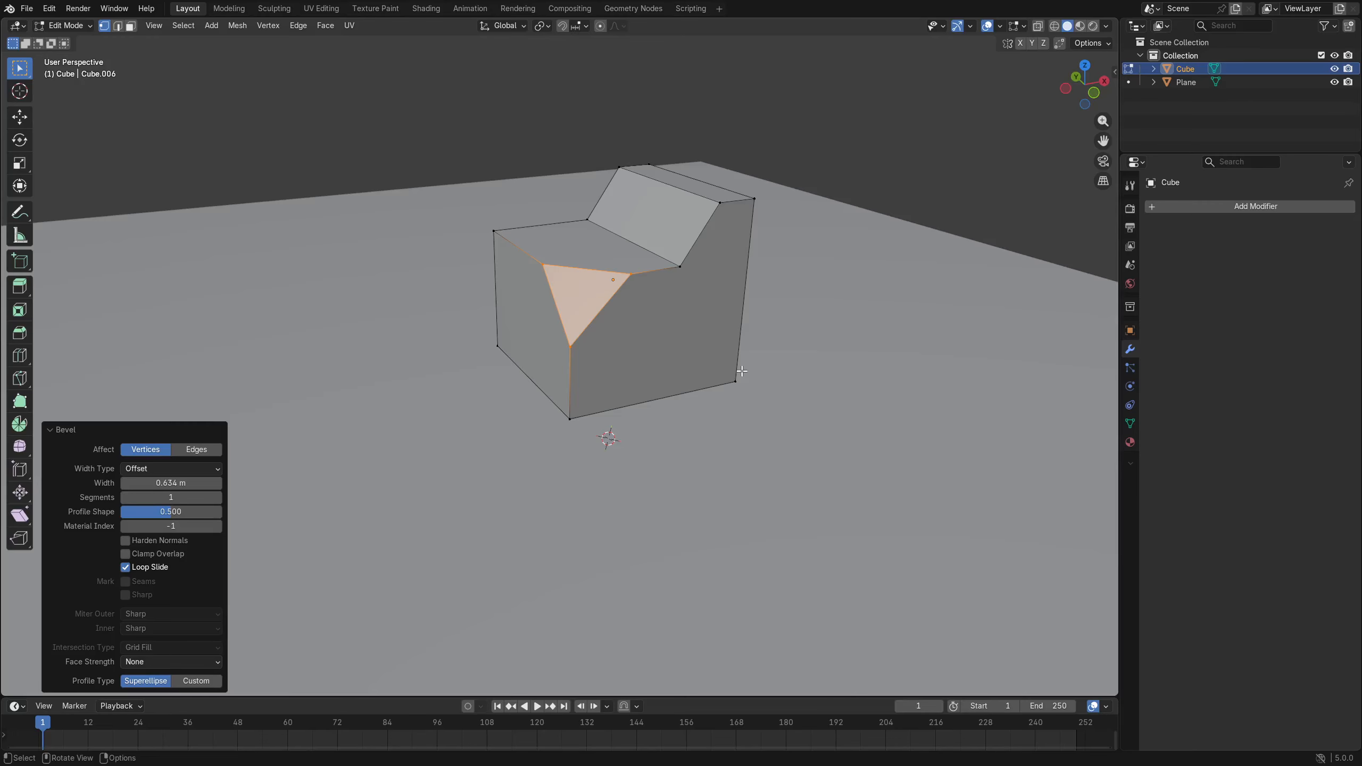
{"action": "key", "text": "ctrl+z"}
Separate the horizontal, sloped and short top edges along the upper profile of the stepped side into their own object.
{"action": "key", "text": "KP_1"}
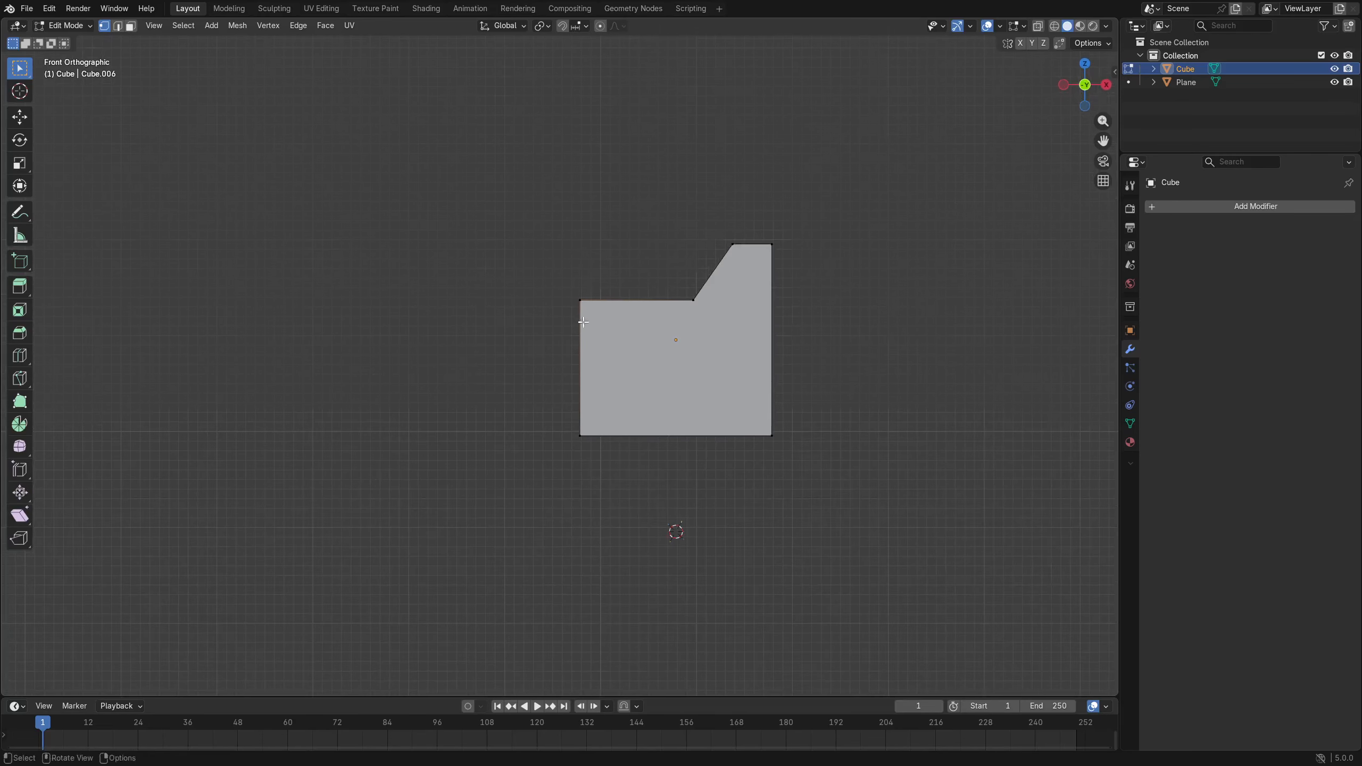
{"action": "middle_click_drag", "start_coordinate": [584, 322], "coordinate": [602, 322]}
{"action": "key", "text": "ctrl+Tab"}
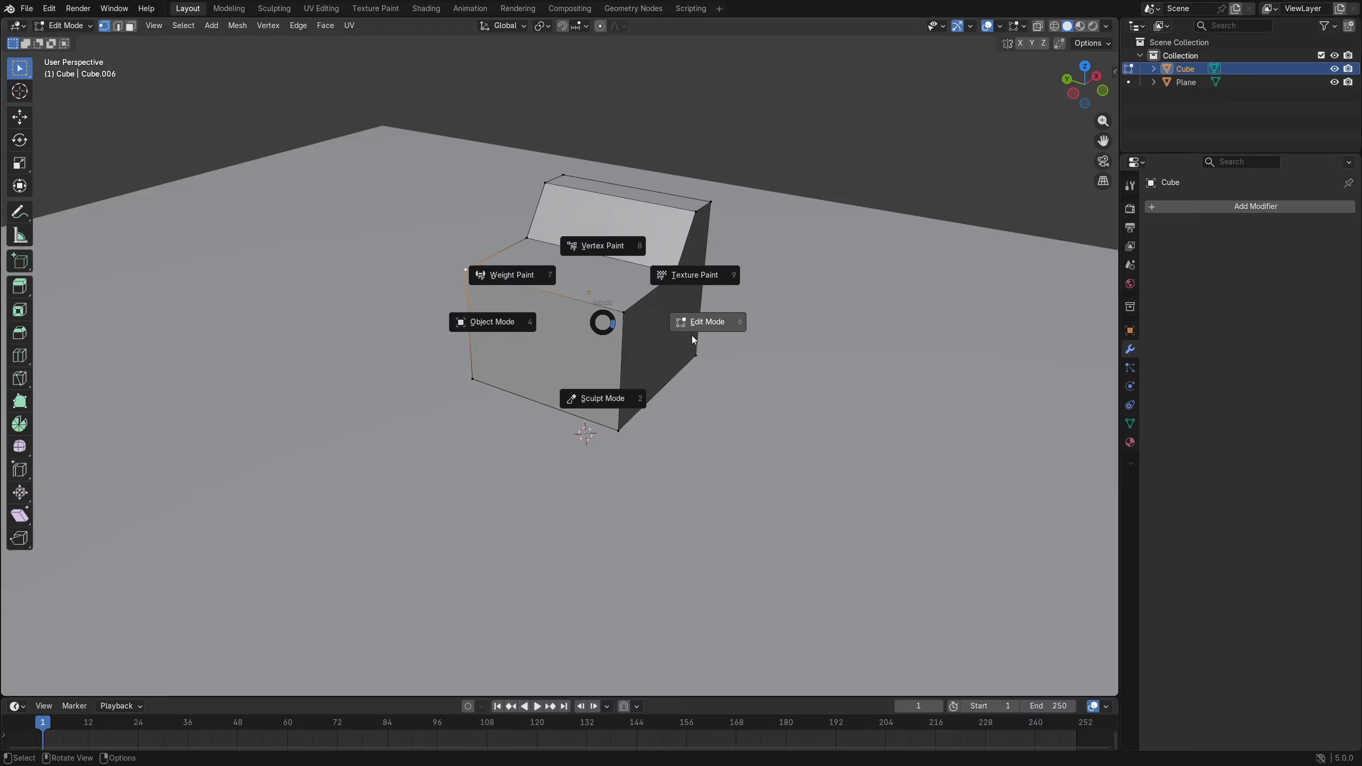
{"action": "left_click", "coordinate": [692, 336]}
{"action": "left_click", "coordinate": [640, 301]}
{"action": "key", "text": "2"}
{"action": "left_click", "coordinate": [661, 284], "text": "shift"}
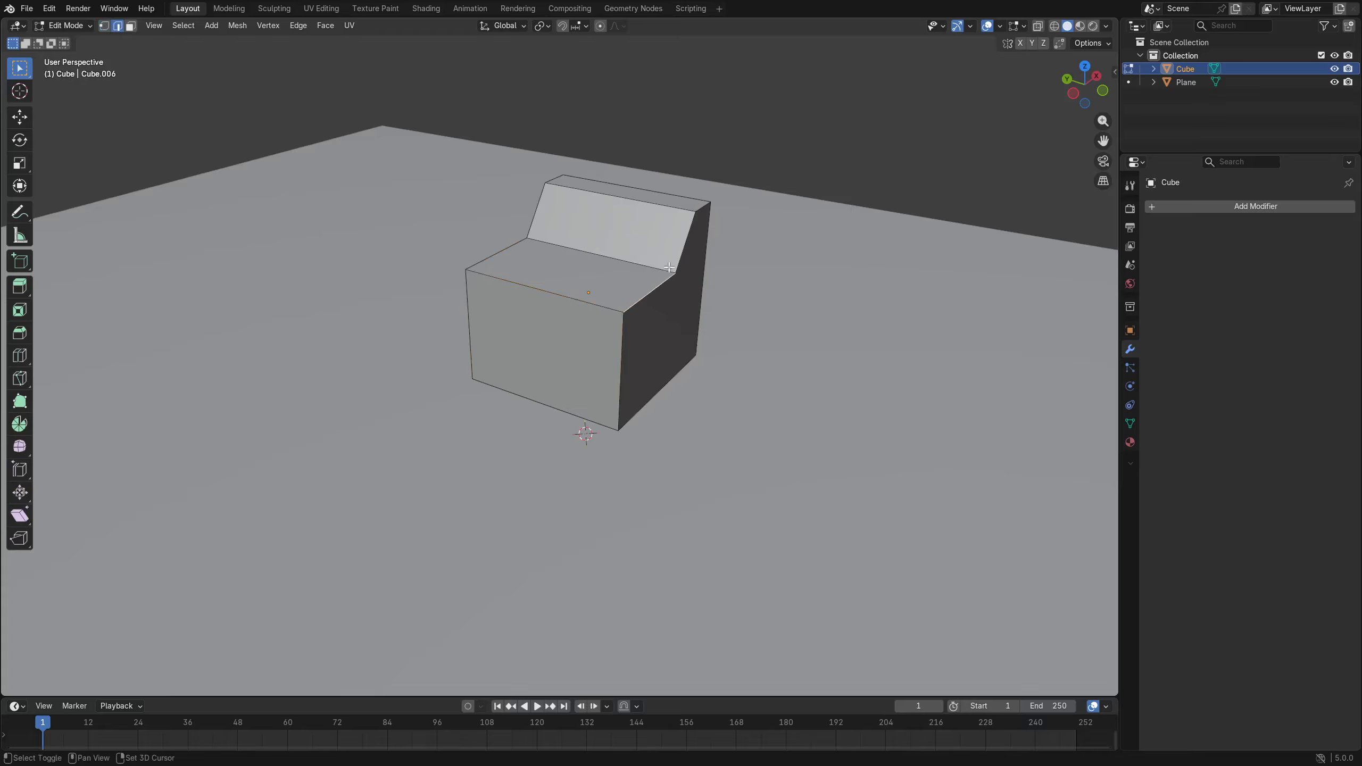
{"action": "left_click", "coordinate": [702, 208], "text": "shift"}
{"action": "middle_click_drag", "start_coordinate": [738, 282], "coordinate": [673, 361], "text": "shift"}
{"action": "scroll", "coordinate": [603, 413], "scroll_direction": "up", "scroll_amount": 4}
{"action": "middle_click_drag", "start_coordinate": [571, 438], "coordinate": [598, 386]}
{"action": "scroll", "coordinate": [596, 429], "scroll_direction": "down", "scroll_amount": 1}
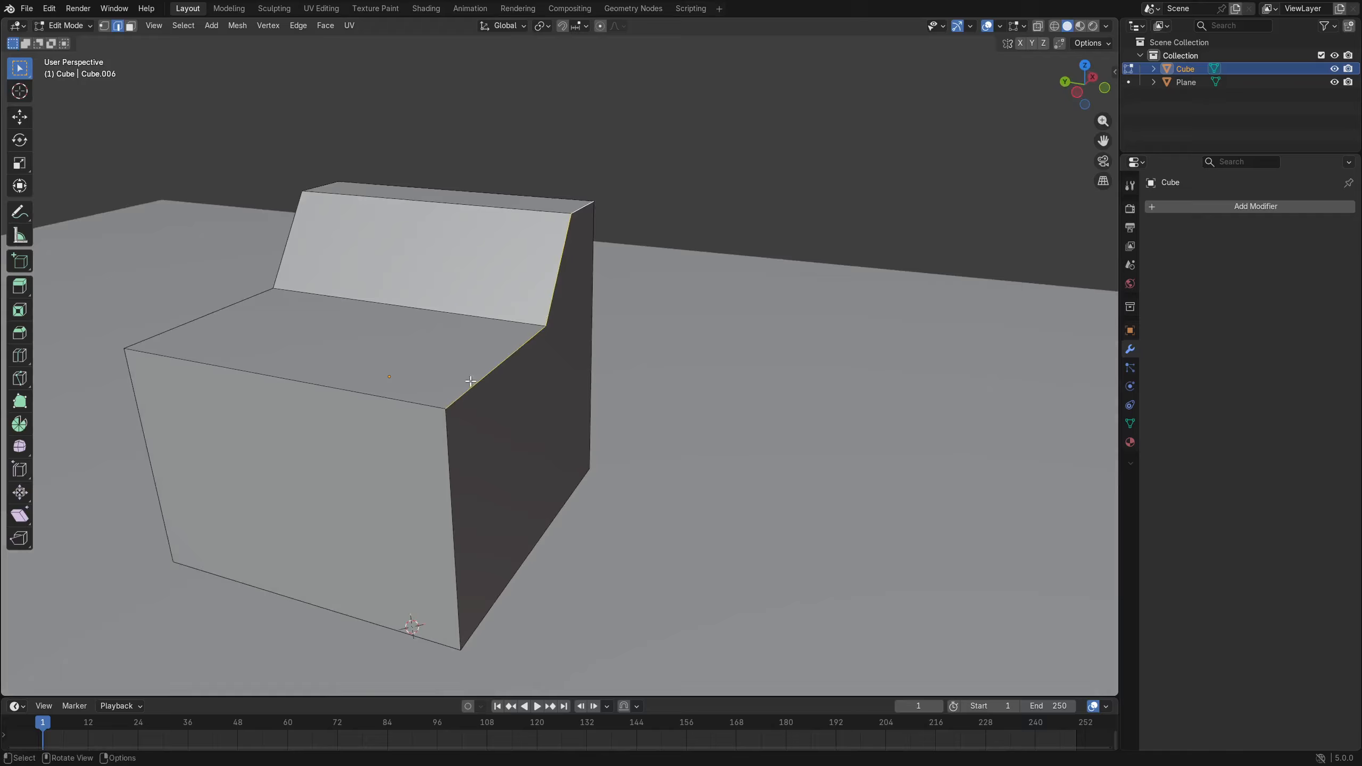
{"action": "middle_click_drag", "start_coordinate": [470, 381], "coordinate": [560, 379]}
{"action": "key", "text": "p"}
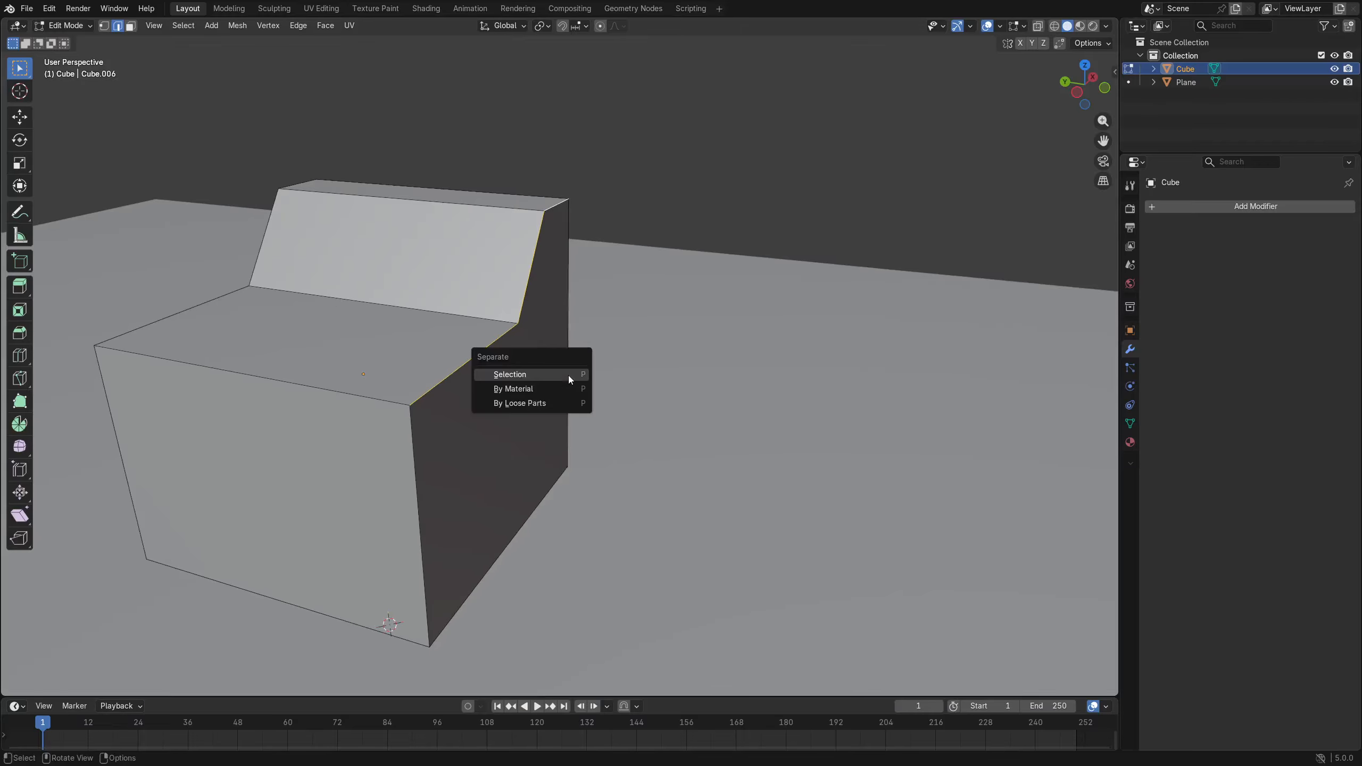
{"action": "left_click", "coordinate": [568, 374]}
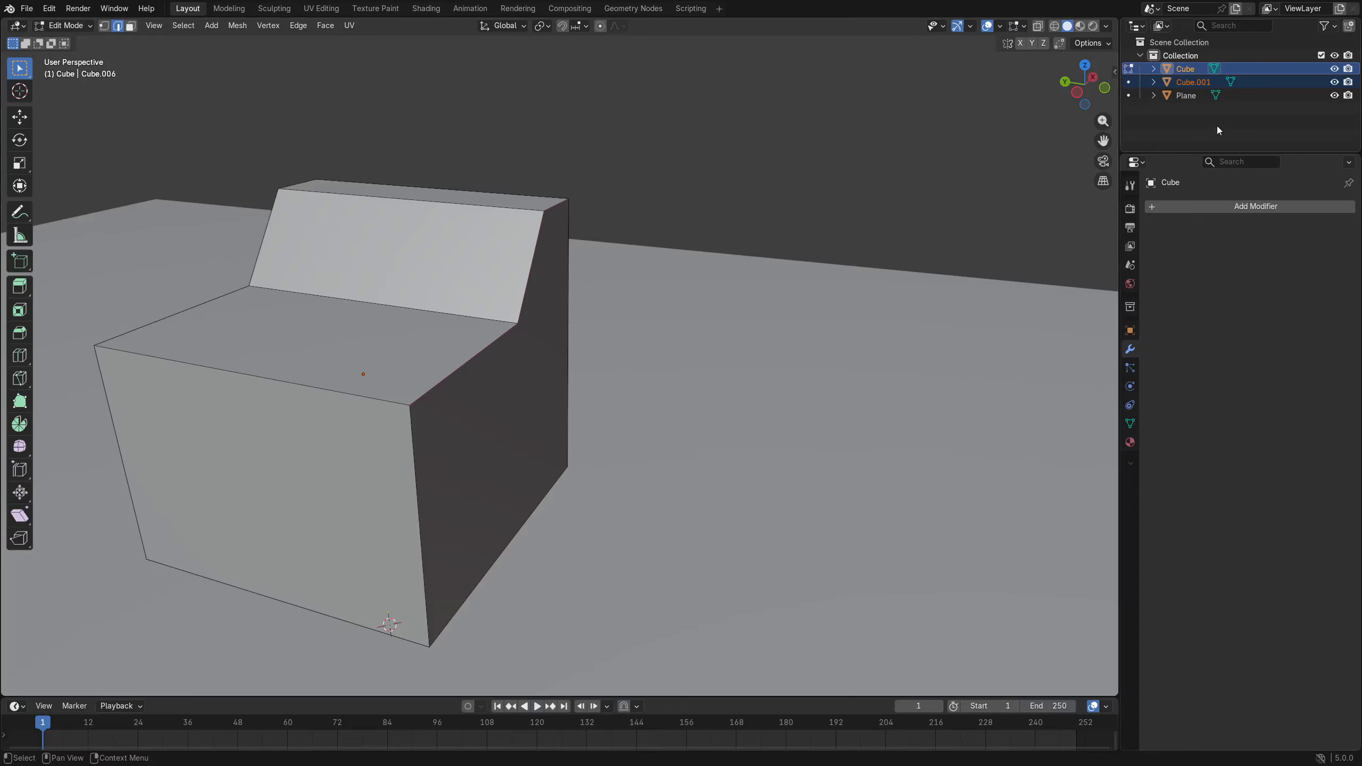
Select the separated profile edges in Object Mode and move them about -1.25 m along the Y axis, away from the block.
{"action": "left_click", "coordinate": [1191, 83]}
{"action": "key", "text": "ctrl+Tab"}
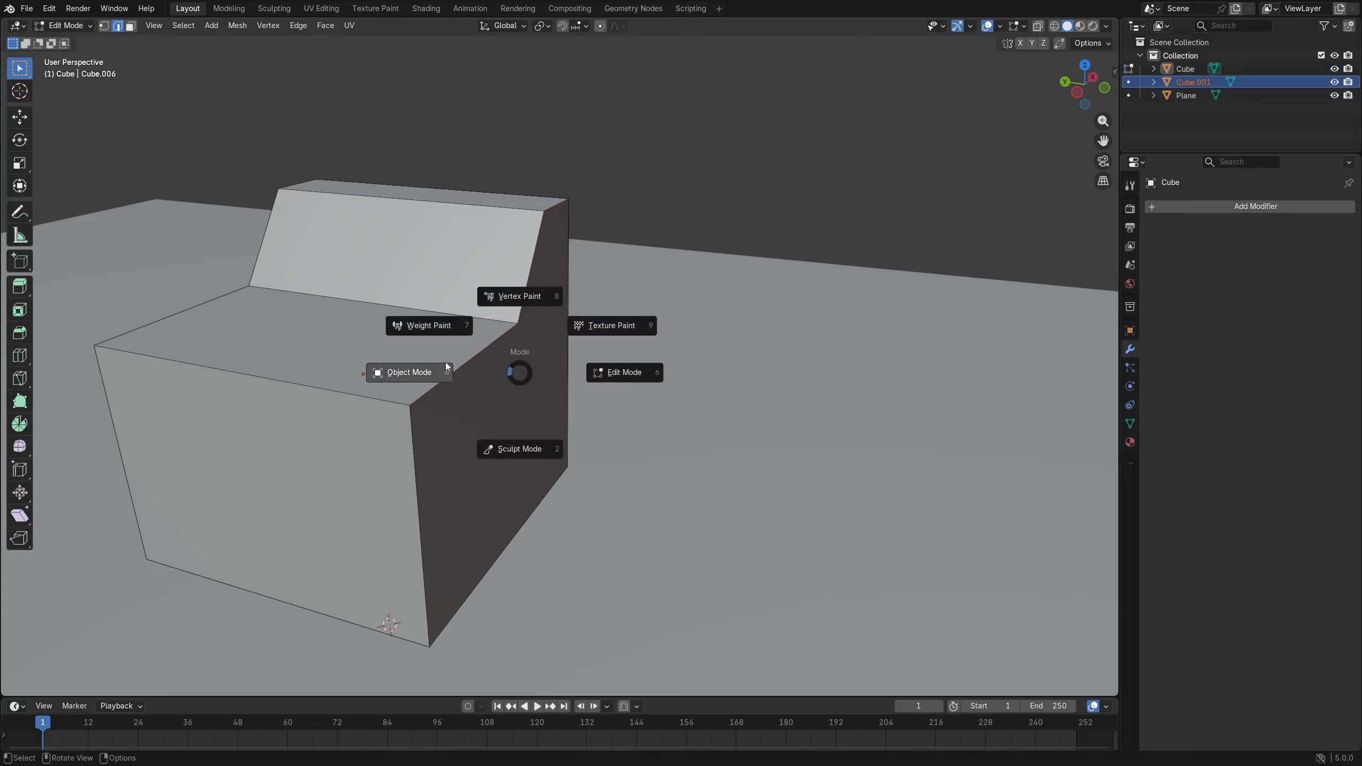
{"action": "left_click", "coordinate": [423, 372]}
{"action": "left_click", "coordinate": [485, 358]}
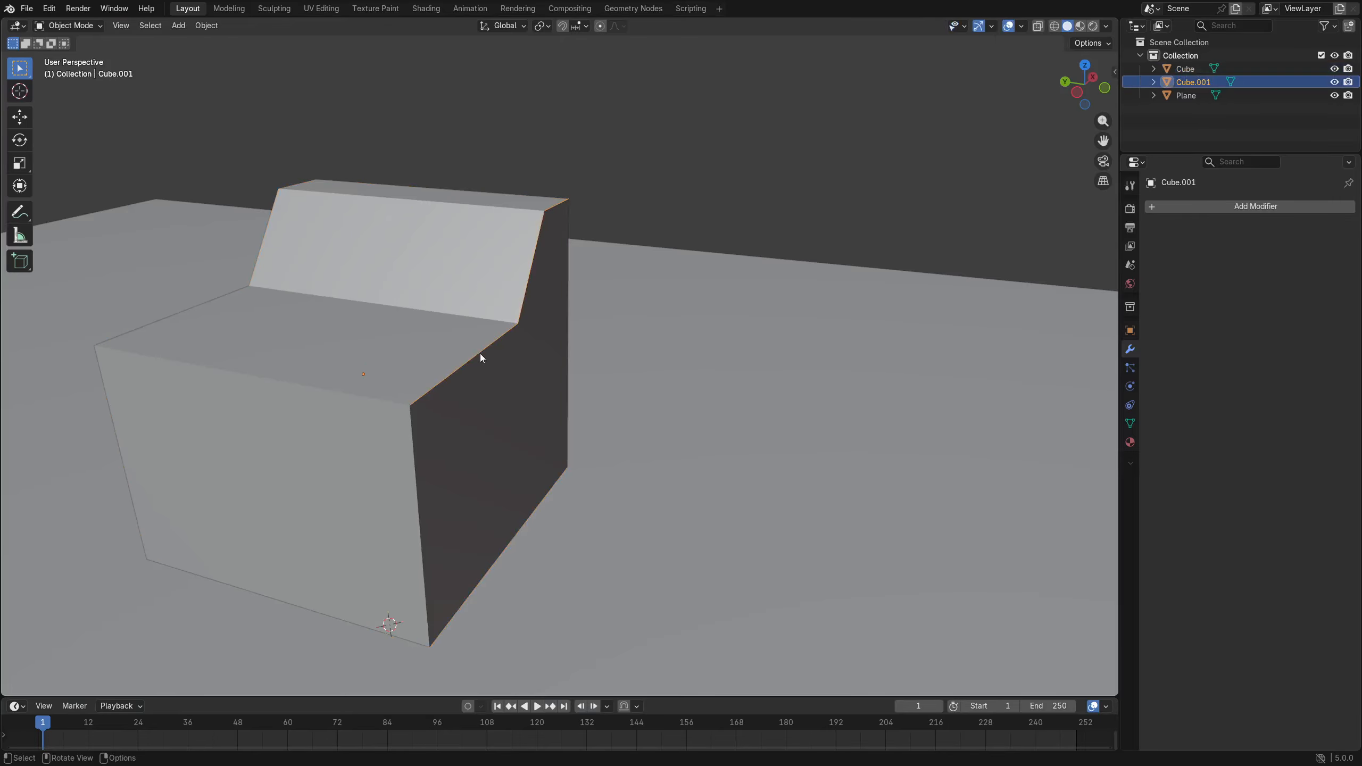
{"action": "key", "text": "g"}
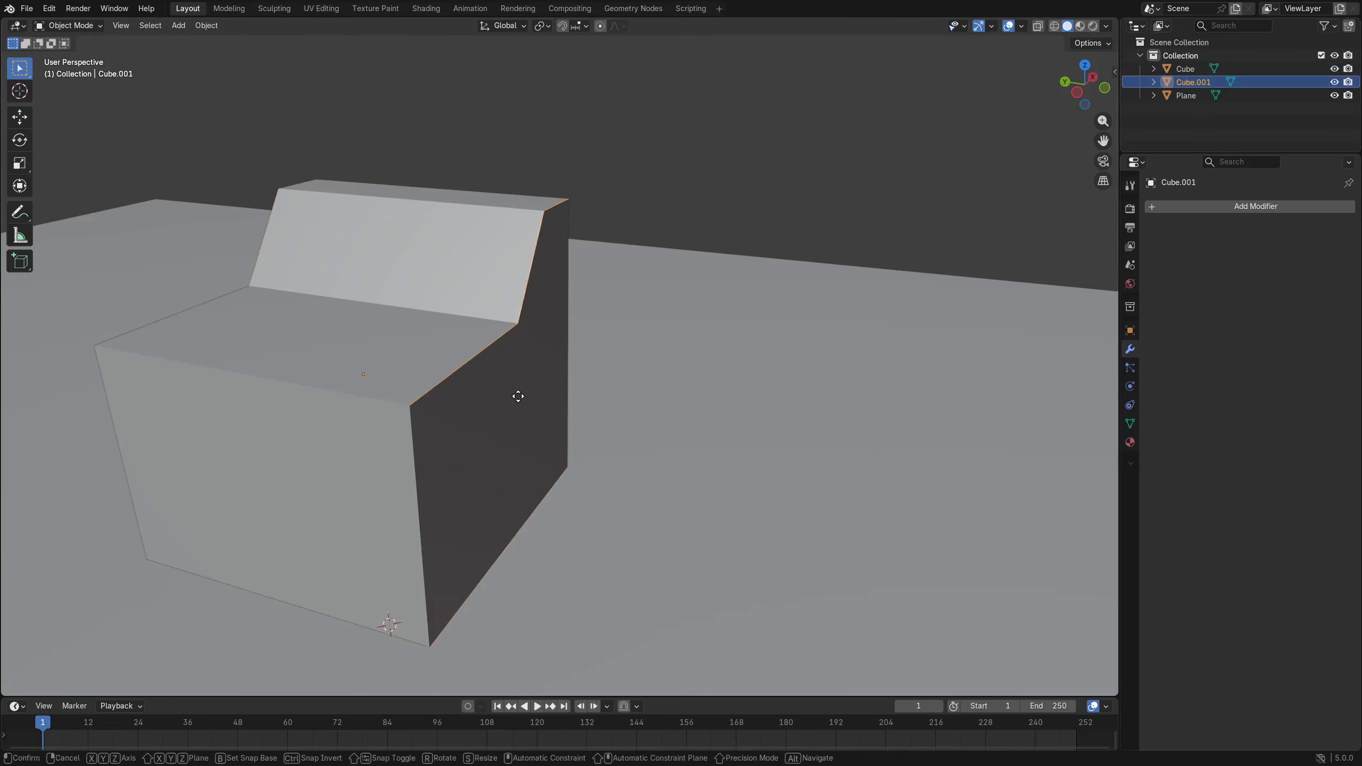
{"action": "key", "text": "x"}
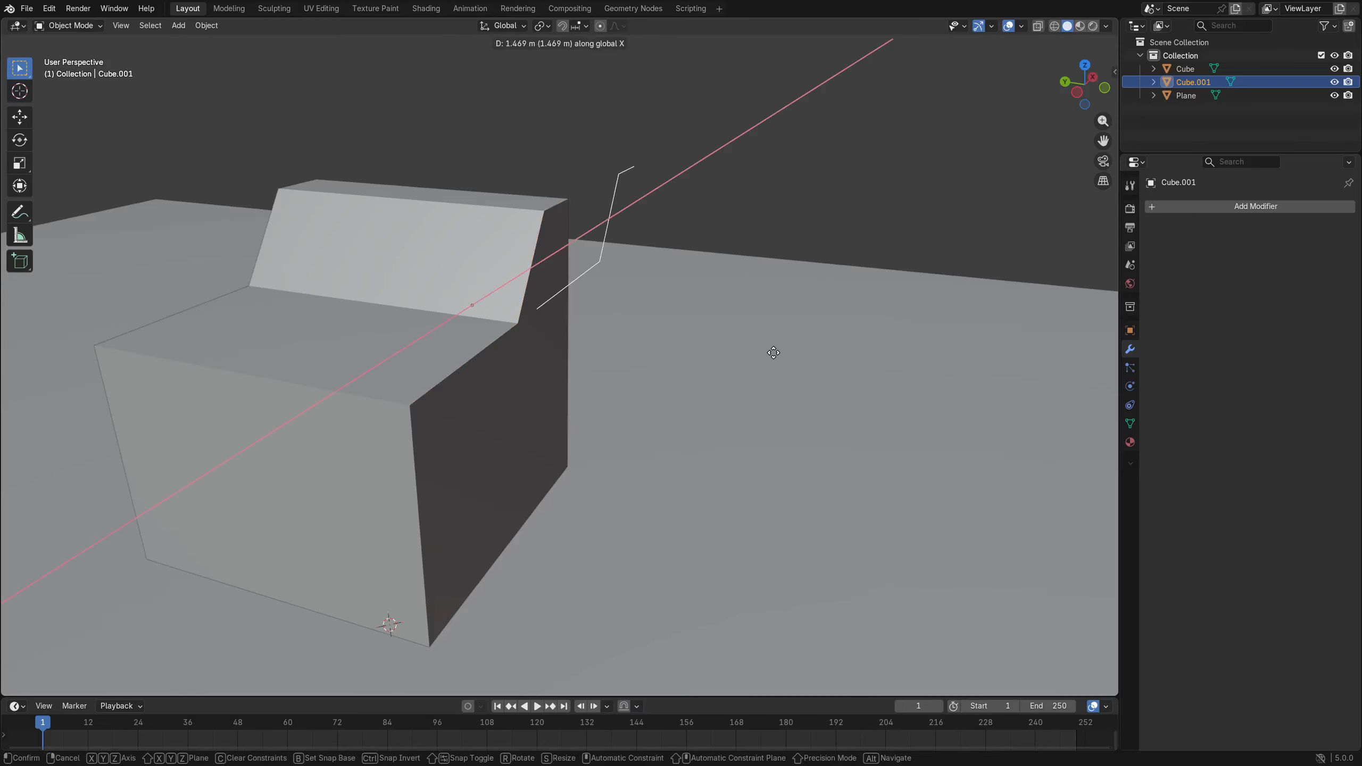
{"action": "key", "text": "y"}
{"action": "left_click", "coordinate": [782, 350]}
{"action": "middle_click_drag", "start_coordinate": [735, 371], "coordinate": [470, 354], "text": "shift"}
Extrude the profile edges about -1.02 m along the Y axis in Edit Mode to form a three-face strip.
{"action": "key", "text": "ctrl+Tab"}
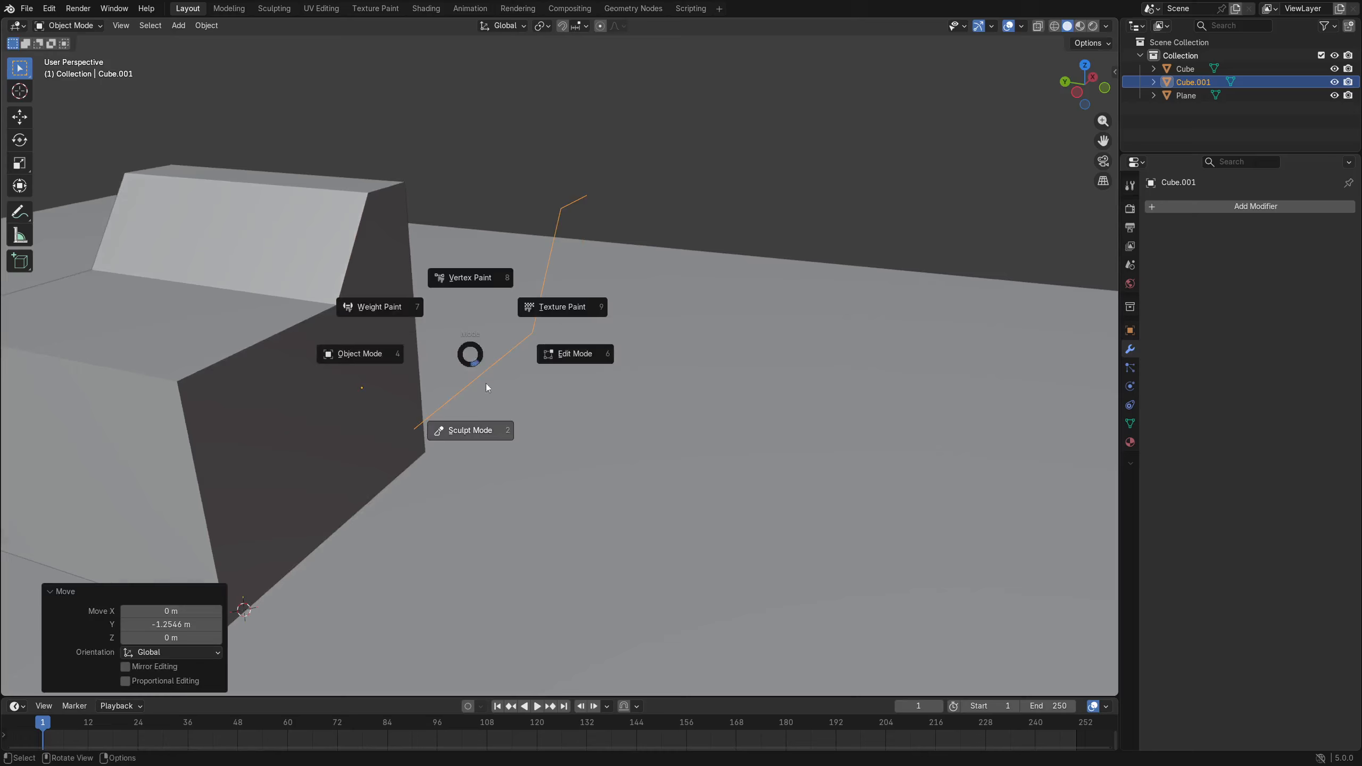
{"action": "left_click", "coordinate": [560, 367]}
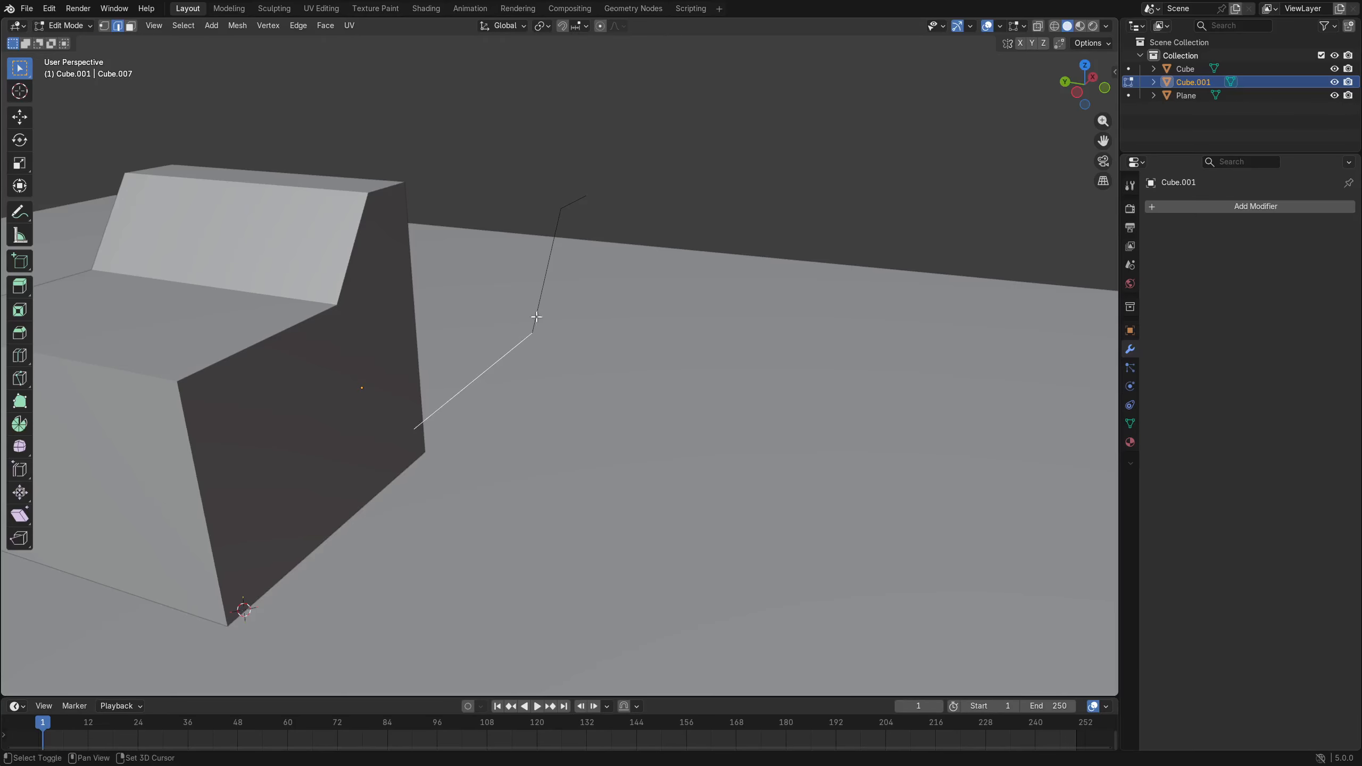
{"action": "key", "text": "e"}
{"action": "key", "text": "x"}
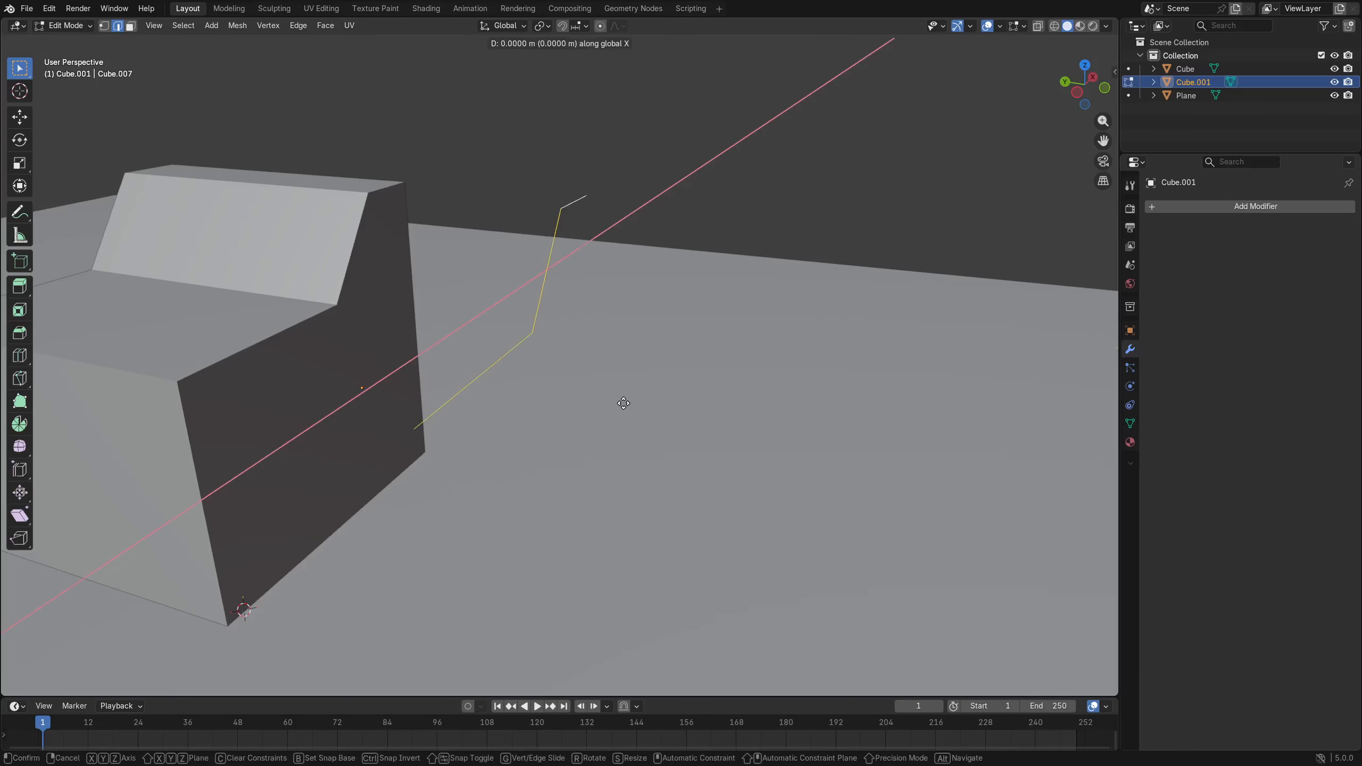
{"action": "key", "text": "y"}
{"action": "left_click", "coordinate": [641, 444]}
{"action": "middle_click_drag", "start_coordinate": [641, 444], "coordinate": [611, 389]}
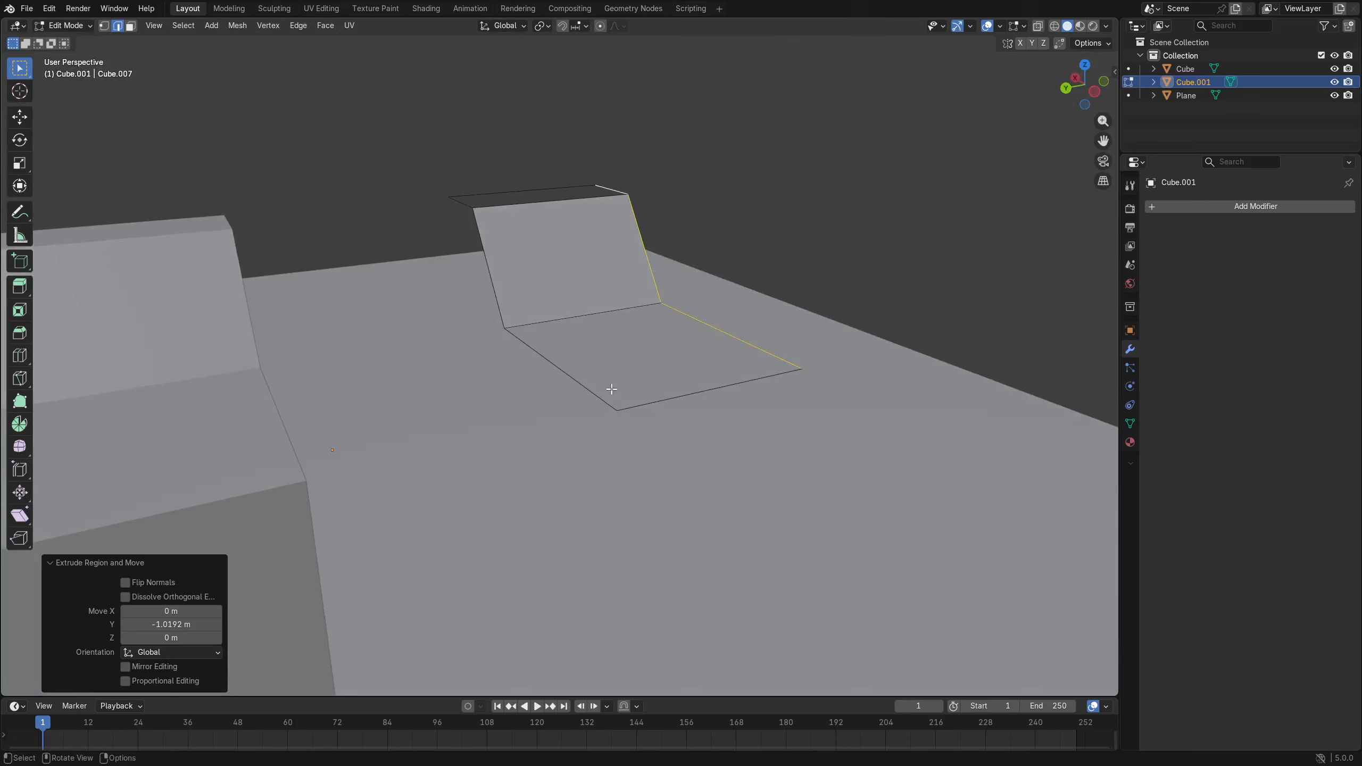
Select all three faces of the strip in face selection mode and examine the available normals and face operations.
{"action": "key", "text": "ctrl+Tab"}
{"action": "key", "text": "Escape"}
{"action": "left_click", "coordinate": [515, 199]}
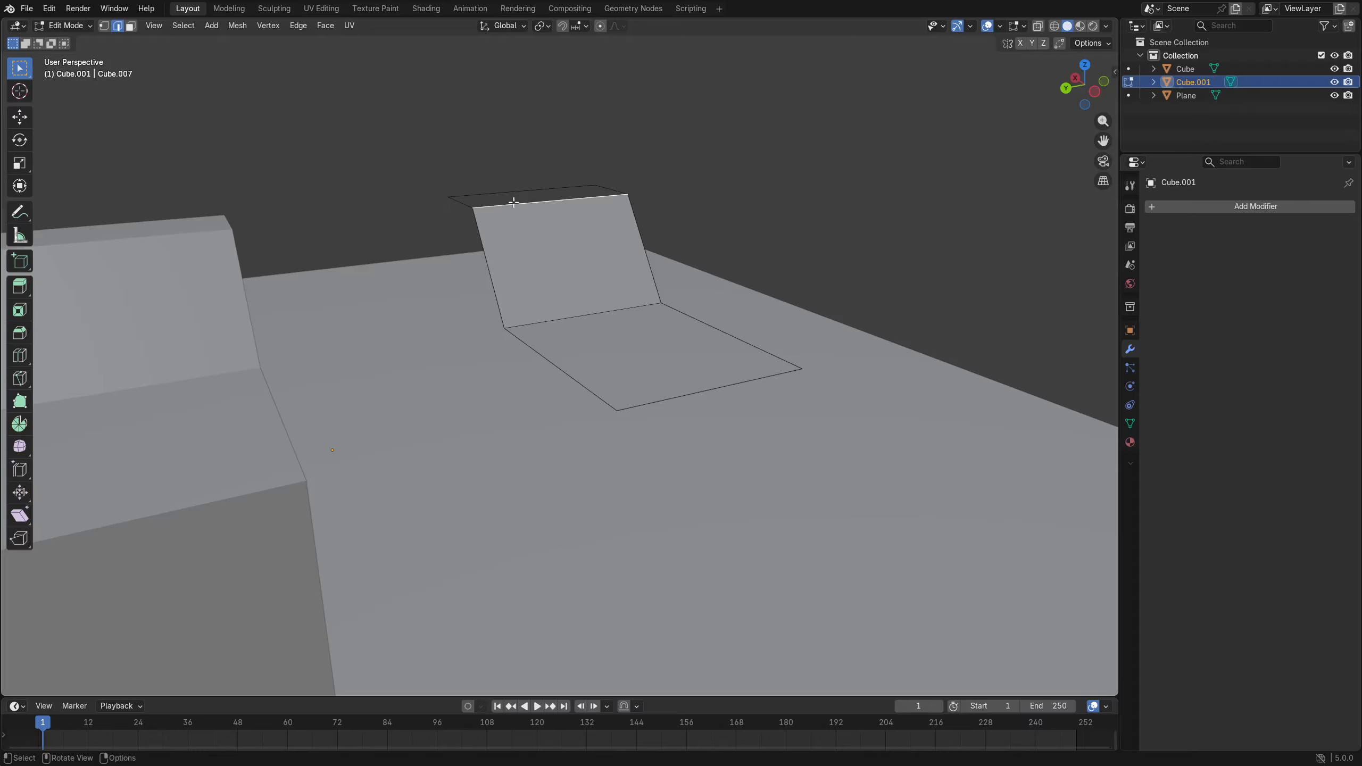
{"action": "key", "text": "3"}
{"action": "left_click", "coordinate": [519, 194]}
{"action": "left_click", "coordinate": [574, 263], "text": "shift"}
{"action": "left_click", "coordinate": [626, 336], "text": "shift"}
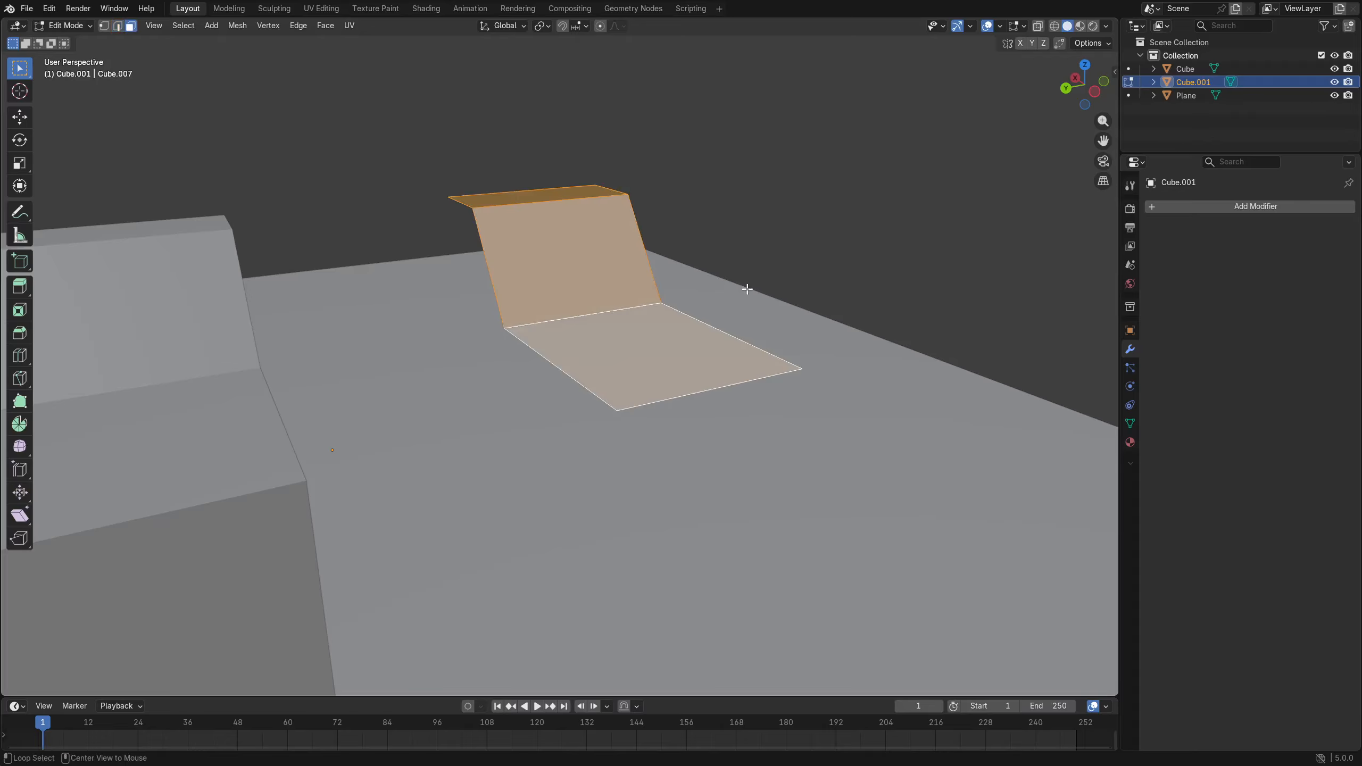
{"action": "key", "text": "alt+n"}
{"action": "key", "text": "alt+n"}
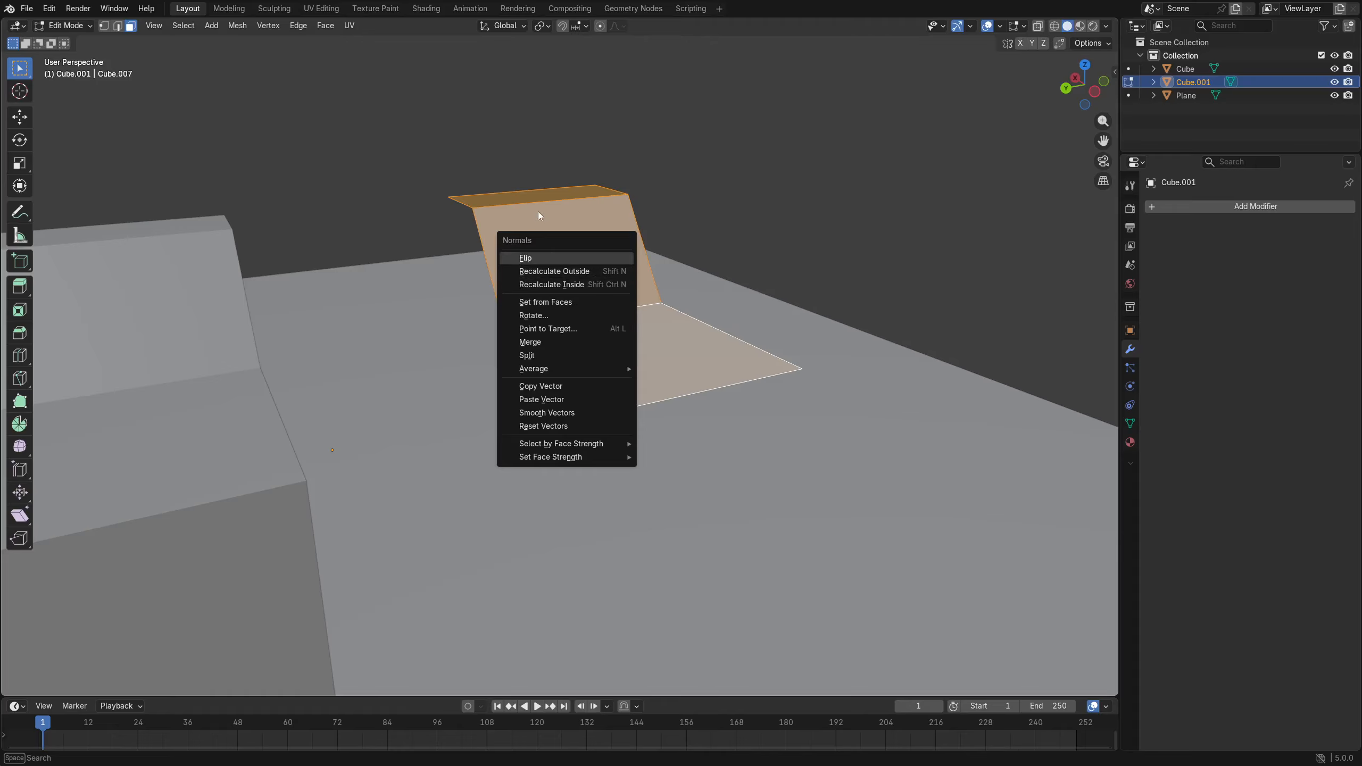
{"action": "key", "text": "ctrl+f"}
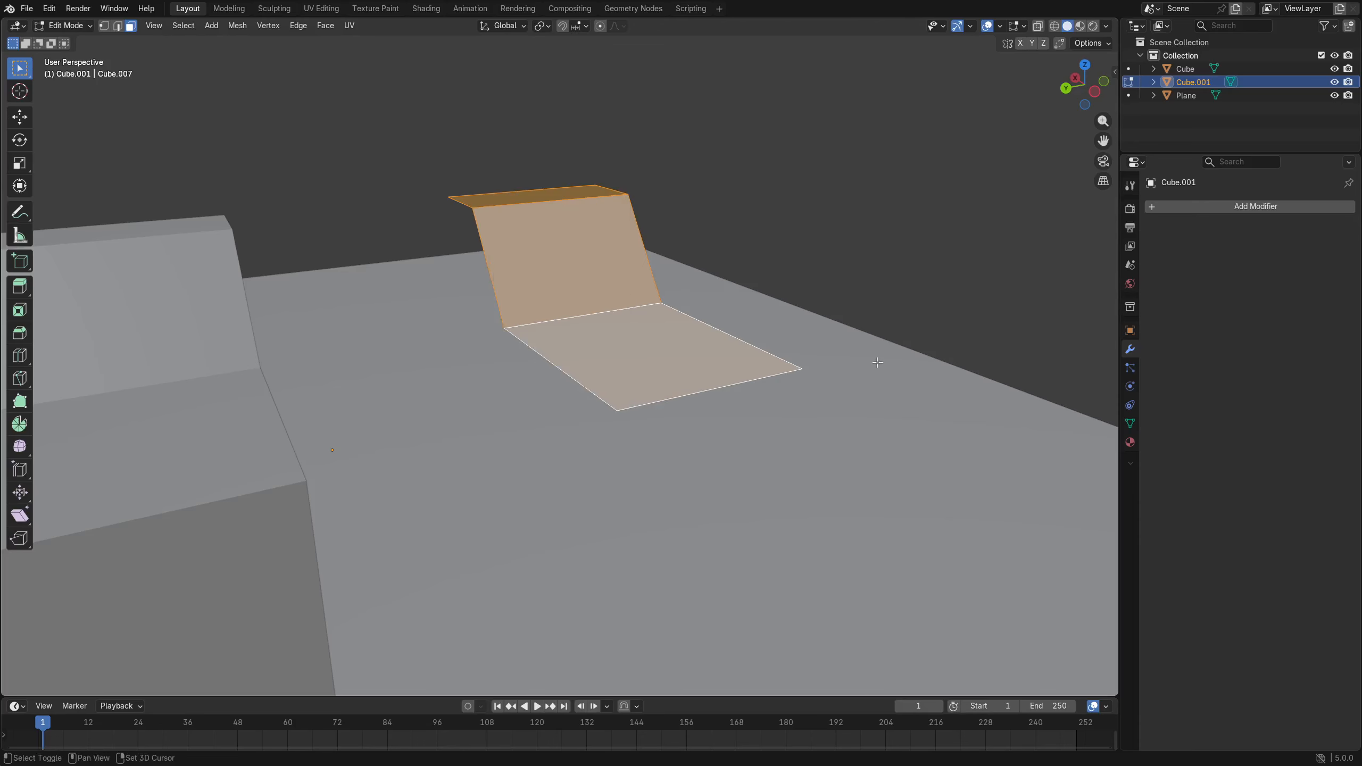
Knife-cut the strip lengthwise from the top view, running straight across the lower and upper faces and diagonally across the sloped face.
{"action": "left_click", "coordinate": [654, 346]}
{"action": "middle_click_drag", "start_coordinate": [884, 371], "coordinate": [812, 389]}
{"action": "middle_click_drag", "start_coordinate": [585, 358], "coordinate": [632, 368]}
{"action": "key", "text": "k"}
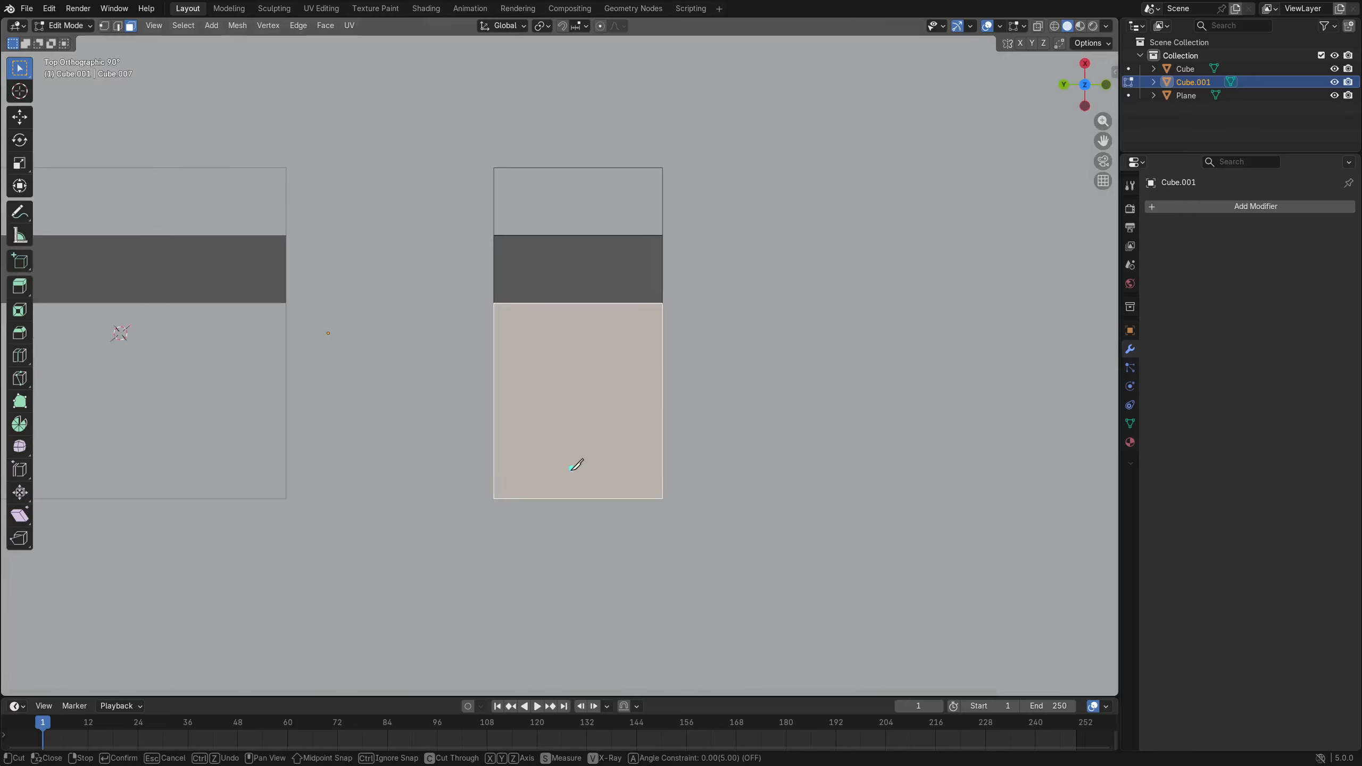
{"action": "left_click", "coordinate": [564, 498]}
{"action": "left_click", "coordinate": [564, 304]}
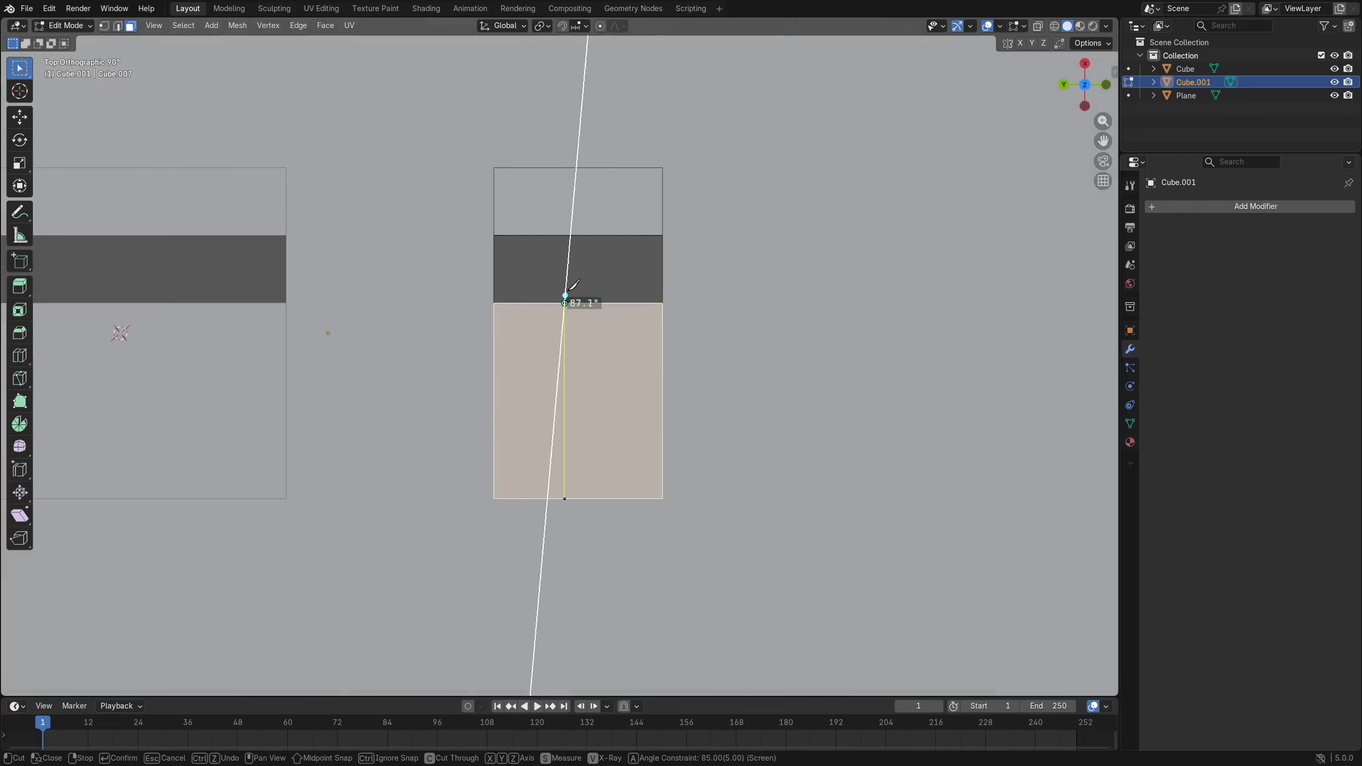
{"action": "left_click", "coordinate": [603, 235]}
{"action": "left_click", "coordinate": [604, 168]}
{"action": "key", "text": "Return"}
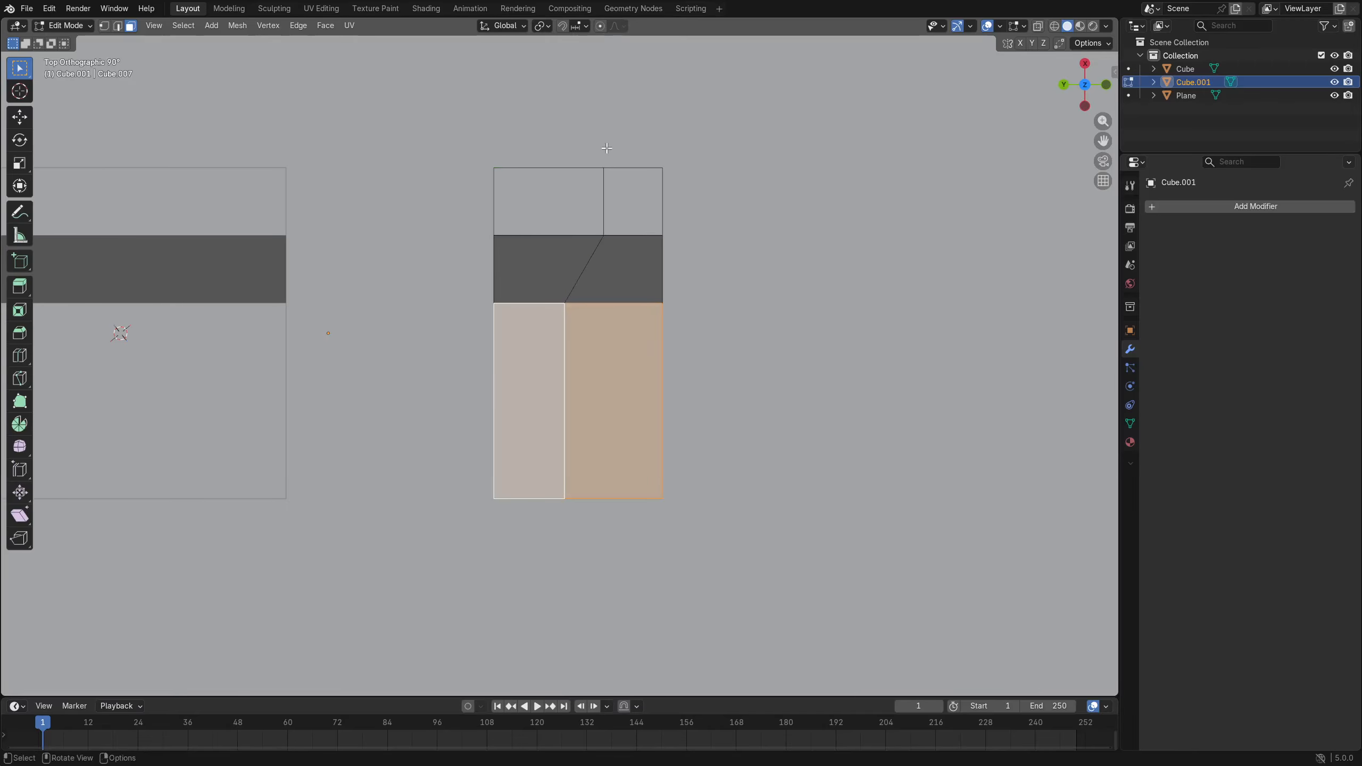
Split the three connected faces on the strip's outer side of the knife cut, farthest from the block, from the rest of the mesh.
{"action": "middle_click_drag", "start_coordinate": [708, 473], "coordinate": [676, 367]}
{"action": "key", "text": "ctrl+Tab"}
{"action": "left_click", "coordinate": [726, 398]}
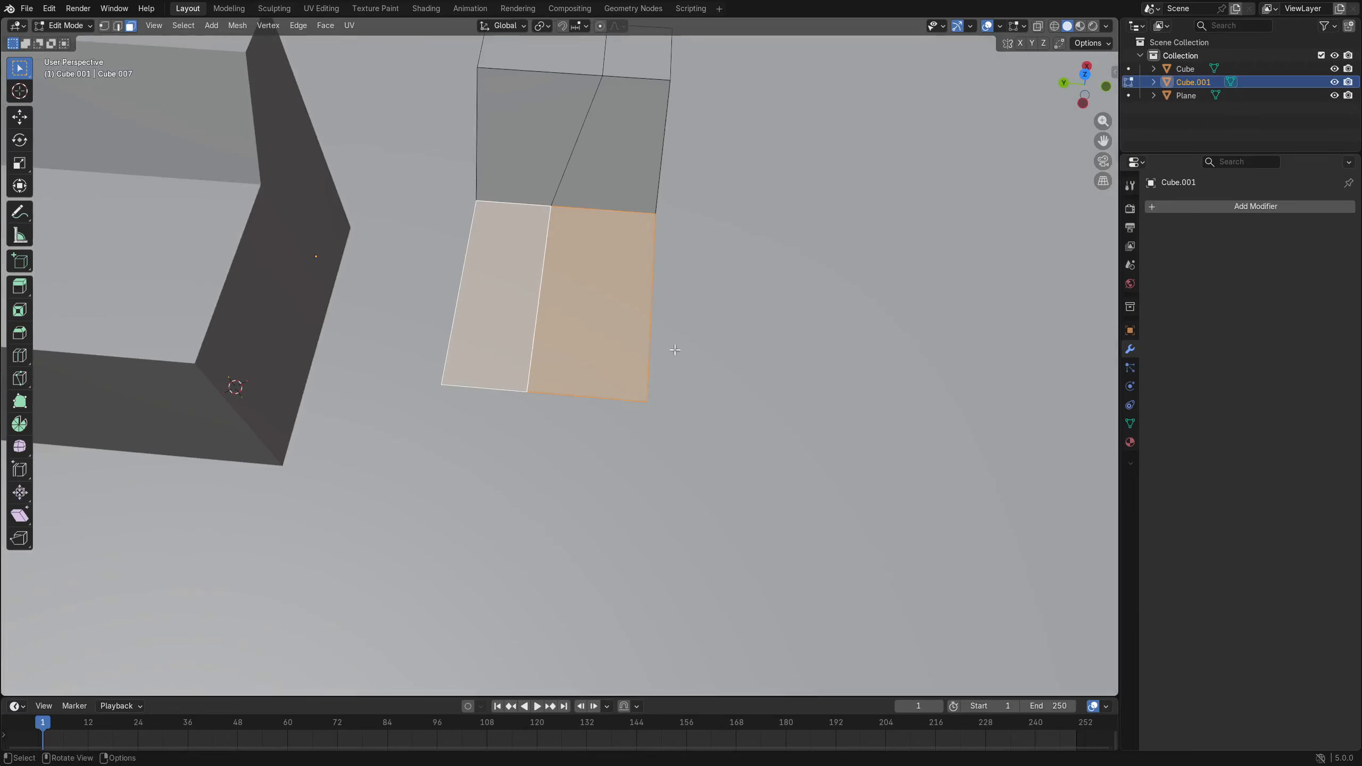
{"action": "left_click", "coordinate": [675, 350]}
{"action": "key", "text": "ctrl+Tab"}
{"action": "left_click", "coordinate": [617, 267]}
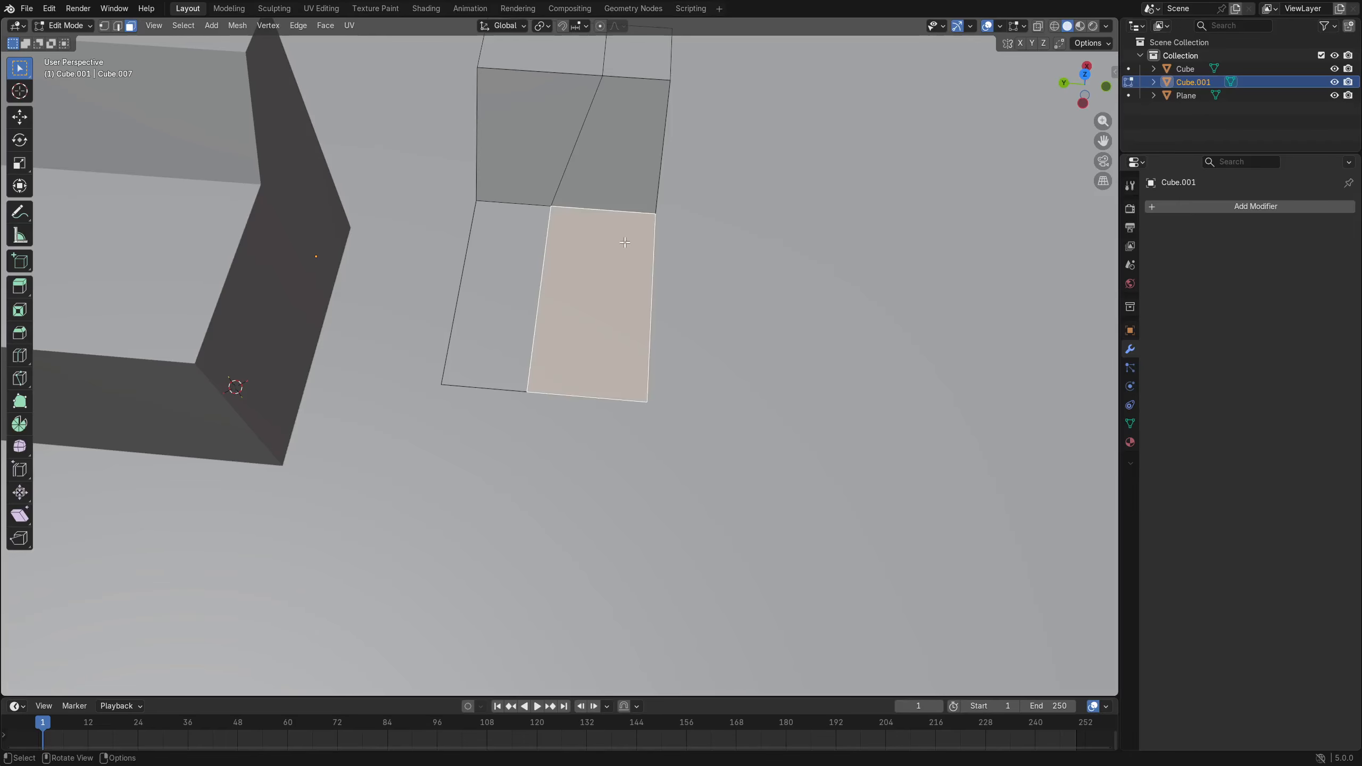
{"action": "left_click", "coordinate": [628, 84], "text": "ctrl"}
{"action": "key", "text": "ctrl+z"}
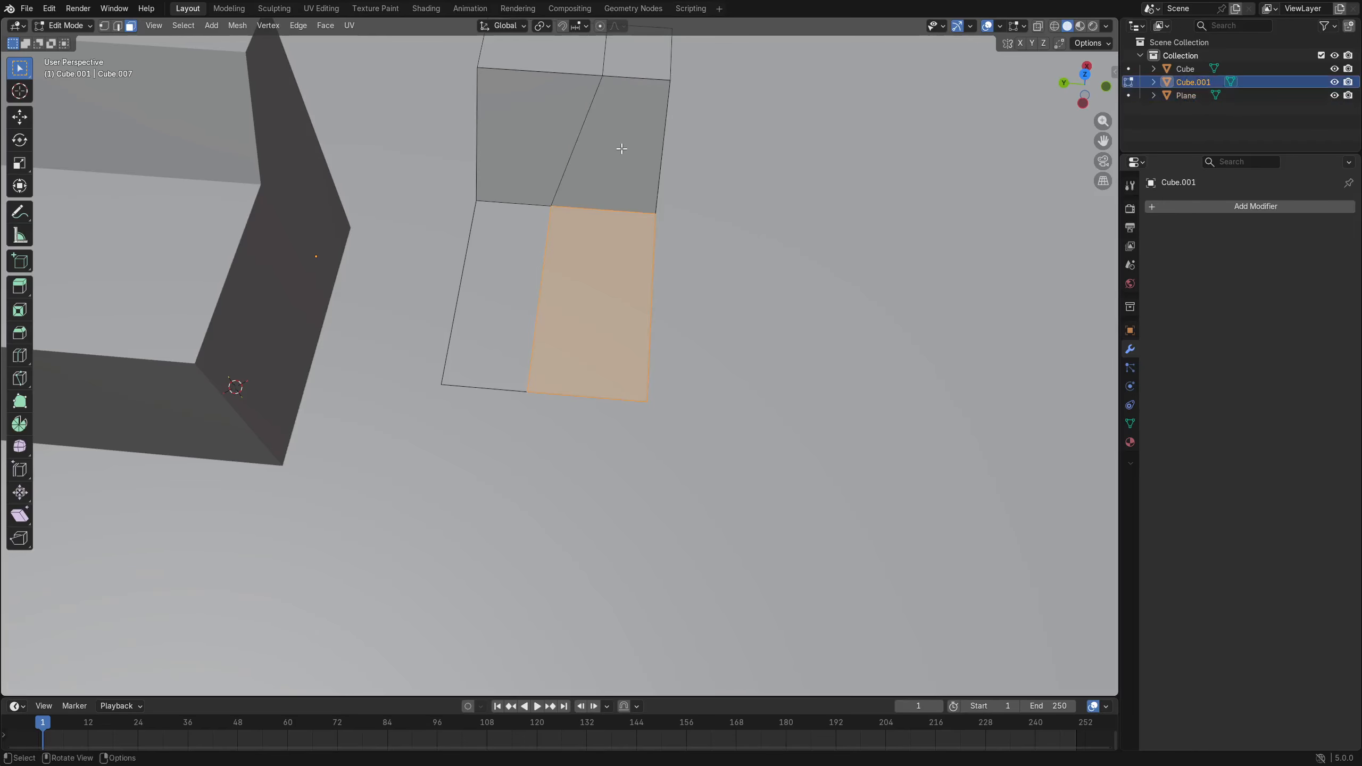
{"action": "left_click", "coordinate": [622, 150]}
{"action": "left_click", "coordinate": [603, 272]}
{"action": "left_click", "coordinate": [640, 60], "text": "ctrl"}
{"action": "middle_click_drag", "start_coordinate": [675, 146], "coordinate": [615, 307]}
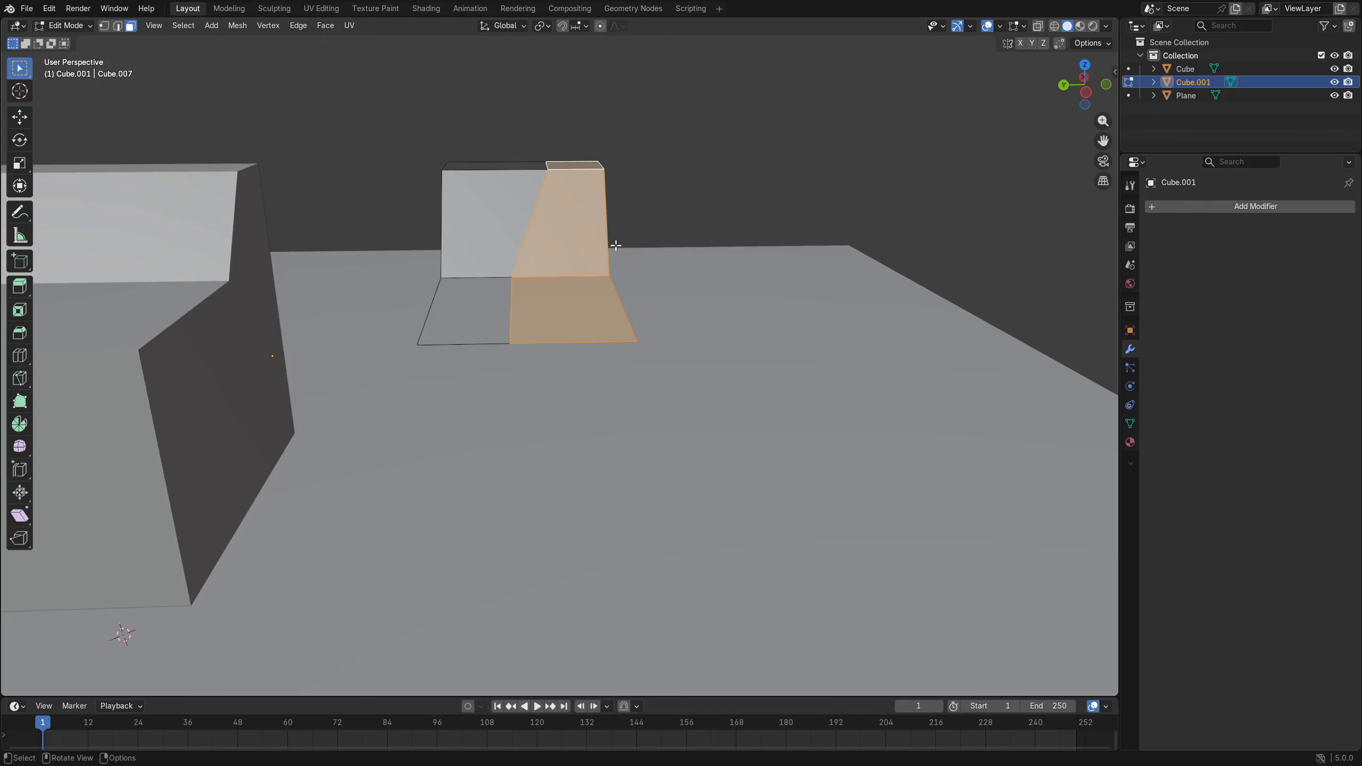
{"action": "key", "text": "ctrl+f"}
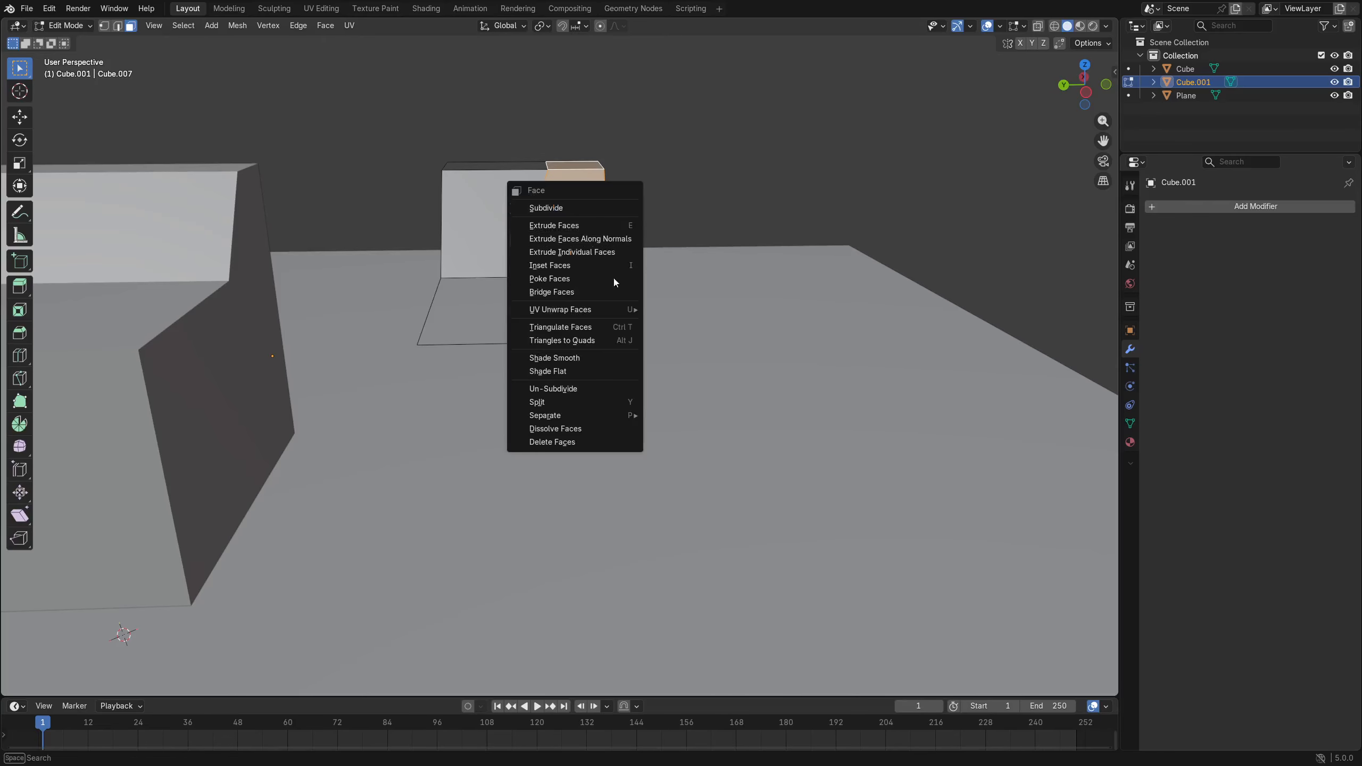
{"action": "left_click", "coordinate": [596, 405]}
Move the split-off faces about -0.09 m in X, -0.43 m in Y and -0.19 m in Z, away from the remaining strip.
{"action": "key", "text": "g"}
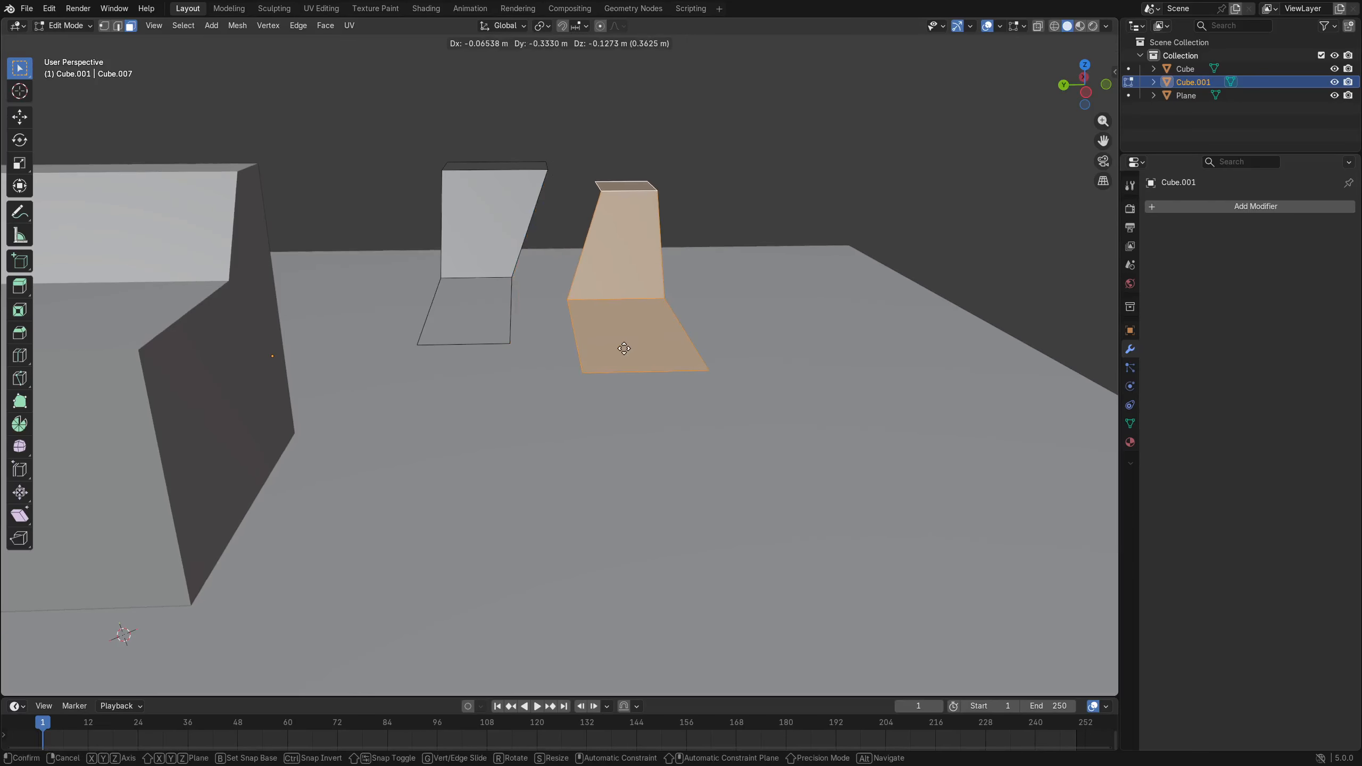
{"action": "left_click", "coordinate": [638, 360]}
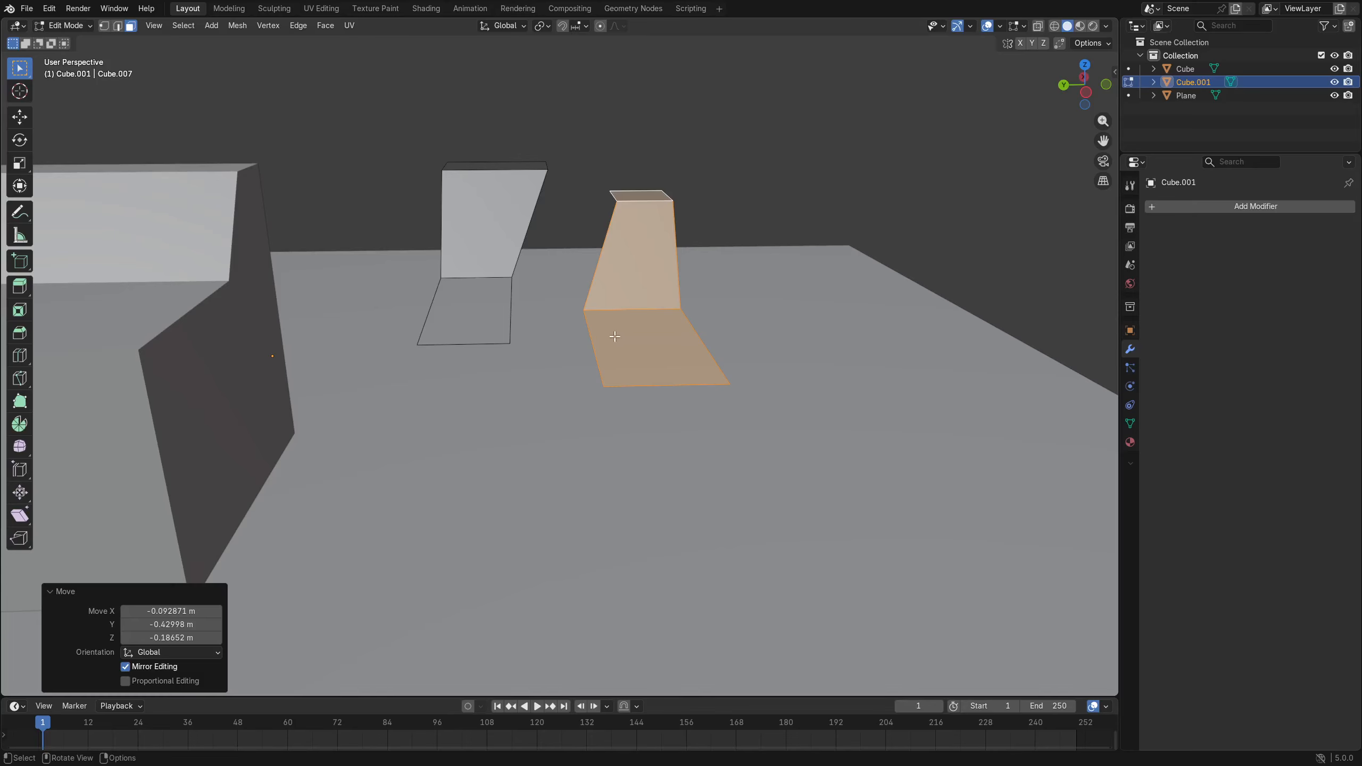
{"action": "left_click", "coordinate": [599, 334]}
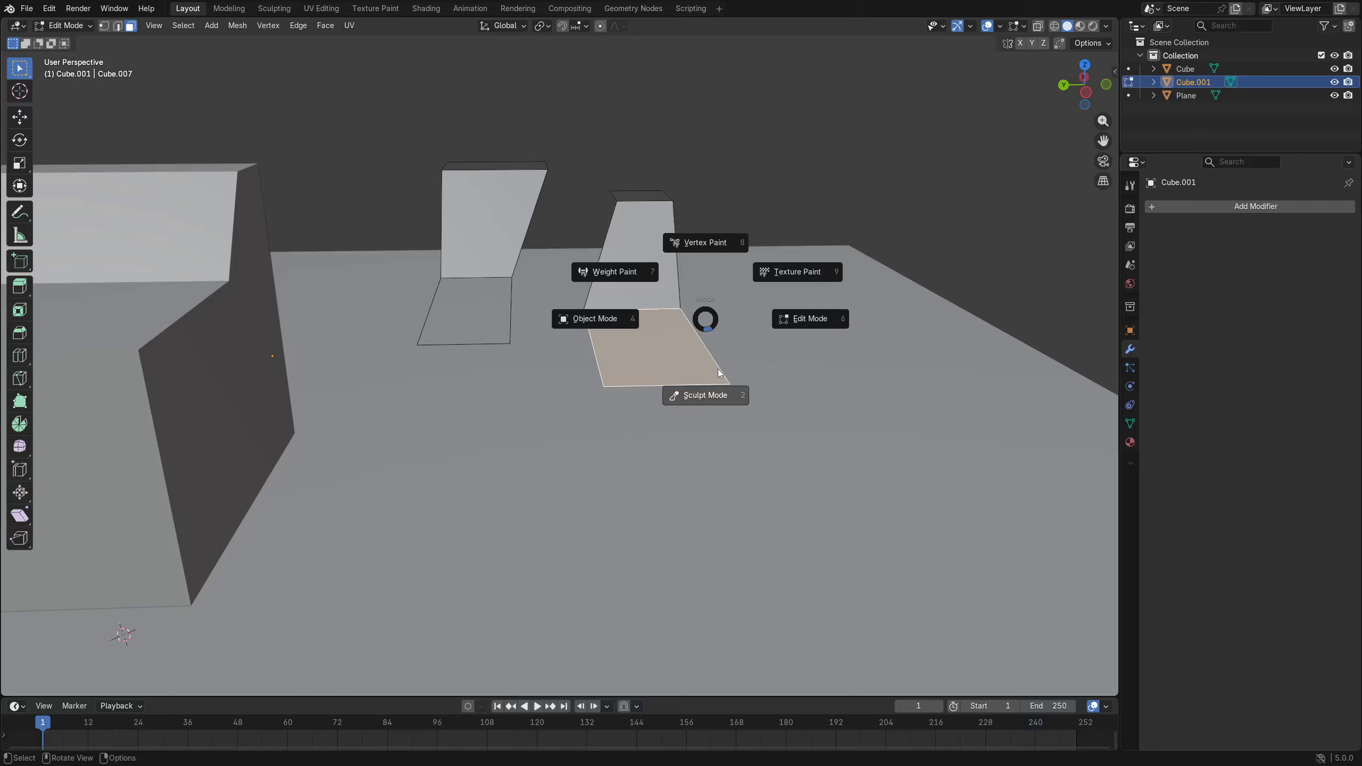
{"action": "left_click", "coordinate": [807, 325]}
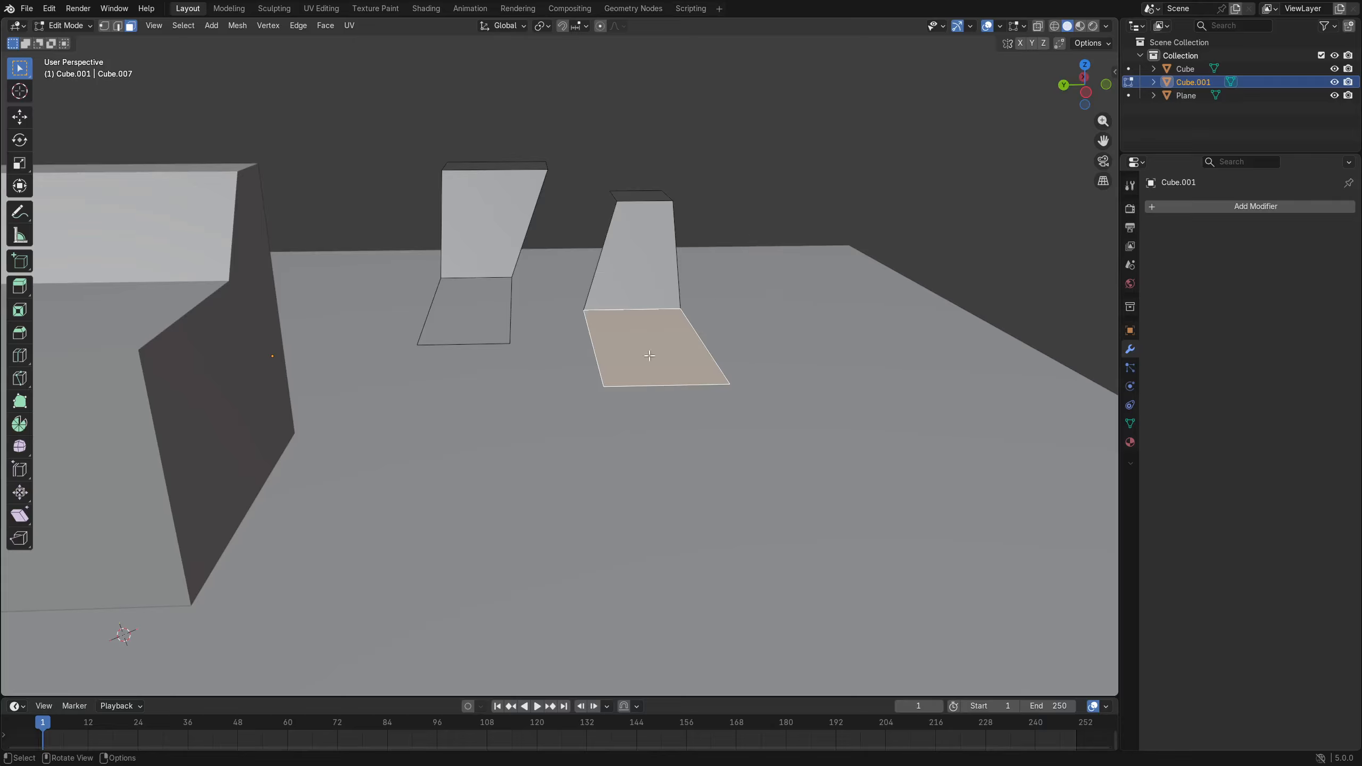
Try to fill a face between the facing edges of the two strips' lower faces and undo it.
{"action": "key", "text": "2"}
{"action": "left_click", "coordinate": [595, 341]}
{"action": "left_click", "coordinate": [503, 309], "text": "shift"}
{"action": "key", "text": "f"}
{"action": "middle_click_drag", "start_coordinate": [689, 285], "coordinate": [636, 326]}
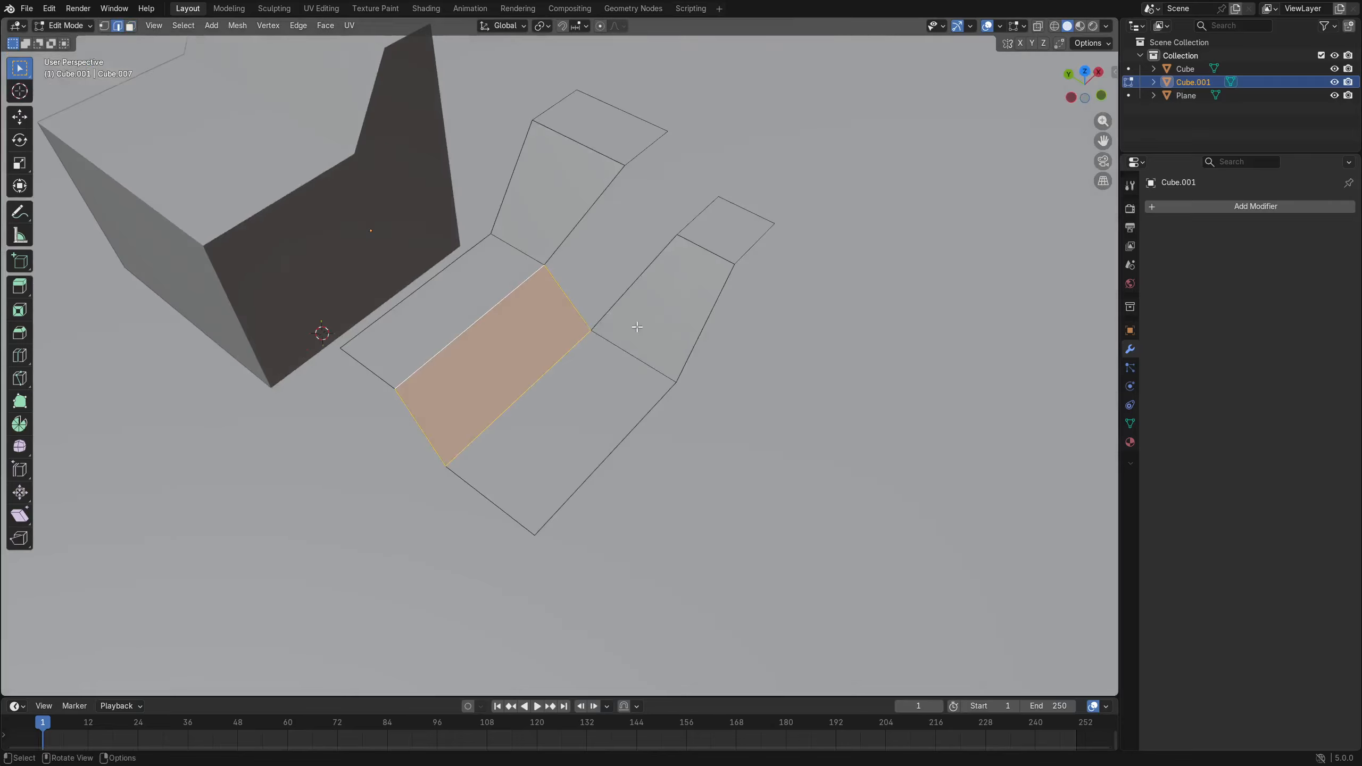
{"action": "left_click", "coordinate": [555, 304]}
{"action": "key", "text": "ctrl+z"}
{"action": "key", "text": "ctrl+z"}
{"action": "key", "text": "ctrl+z"}
{"action": "key", "text": "ctrl+z"}
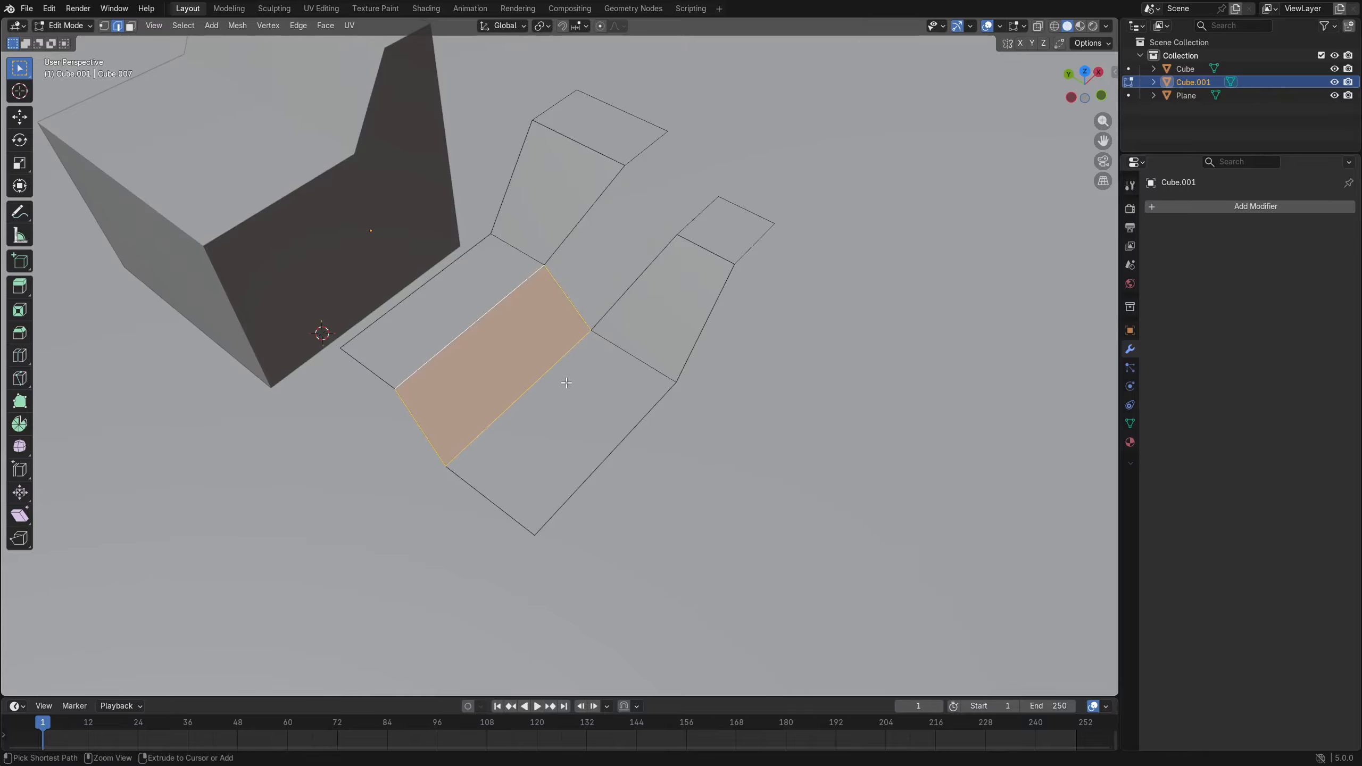
Try to bridge the facing edge loops of the two strips with Bridge Edge Loops and undo it.
{"action": "key", "text": "a"}
{"action": "key", "text": "a"}
{"action": "left_click", "coordinate": [535, 364], "text": "alt"}
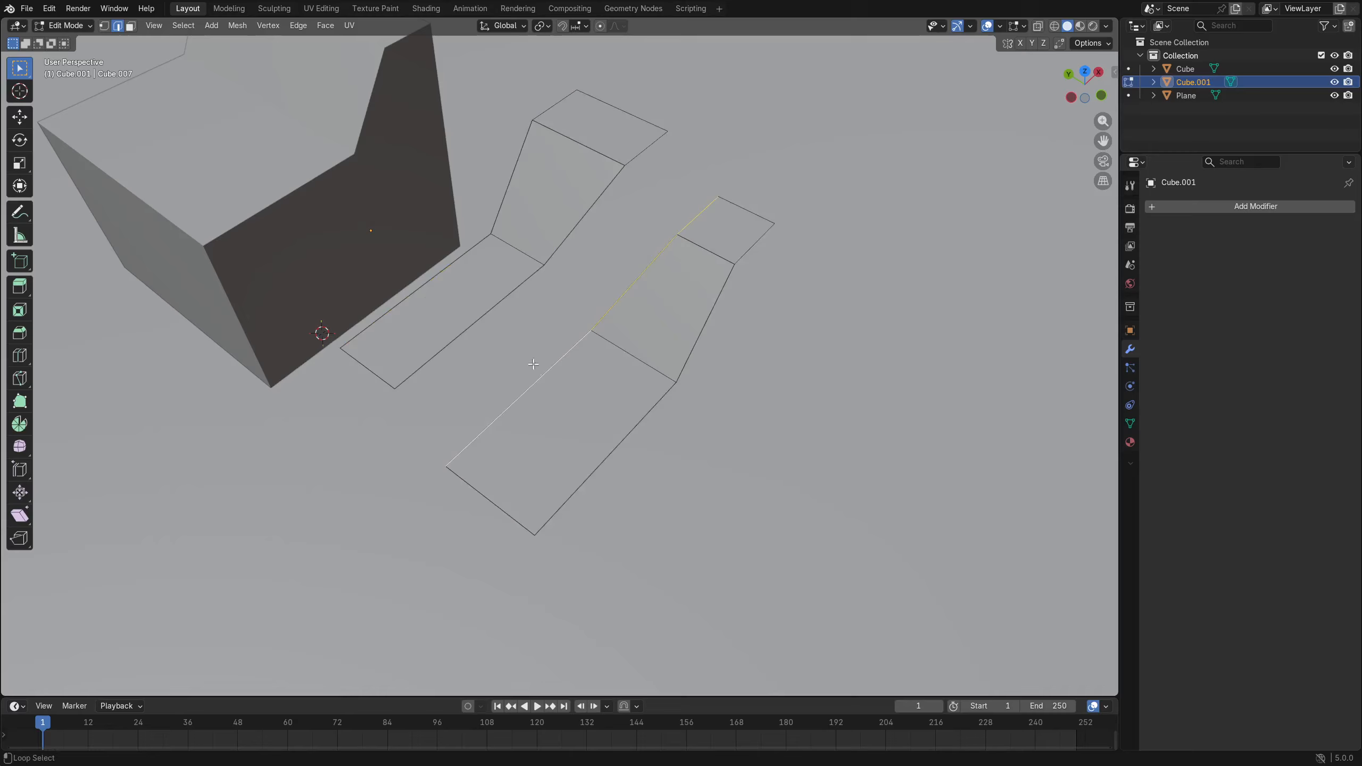
{"action": "left_click", "coordinate": [487, 318], "text": "alt+shift"}
{"action": "key", "text": "ctrl+e"}
{"action": "key", "text": "ctrl+e"}
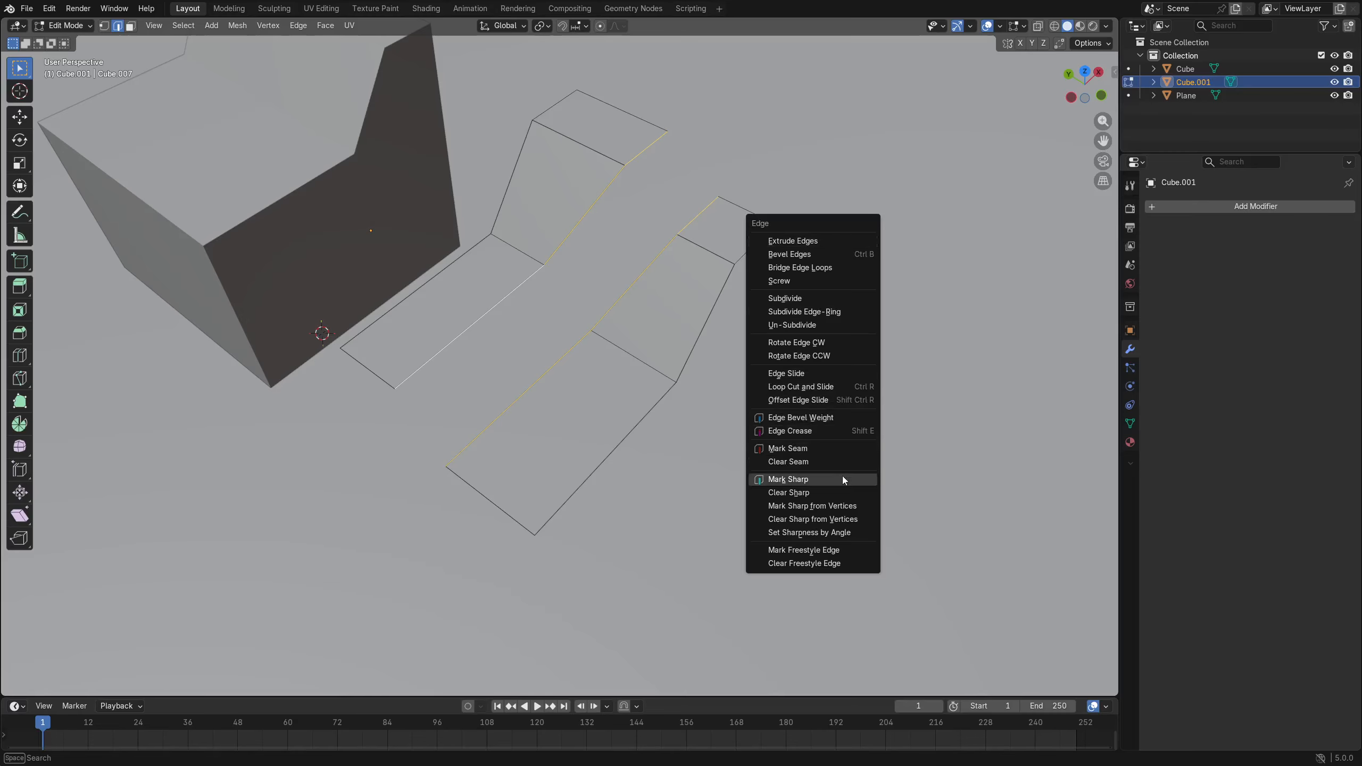
{"action": "left_click", "coordinate": [829, 272]}
{"action": "middle_click_drag", "start_coordinate": [828, 272], "coordinate": [628, 277]}
{"action": "key", "text": "ctrl+z"}
{"action": "key", "text": "ctrl+z"}
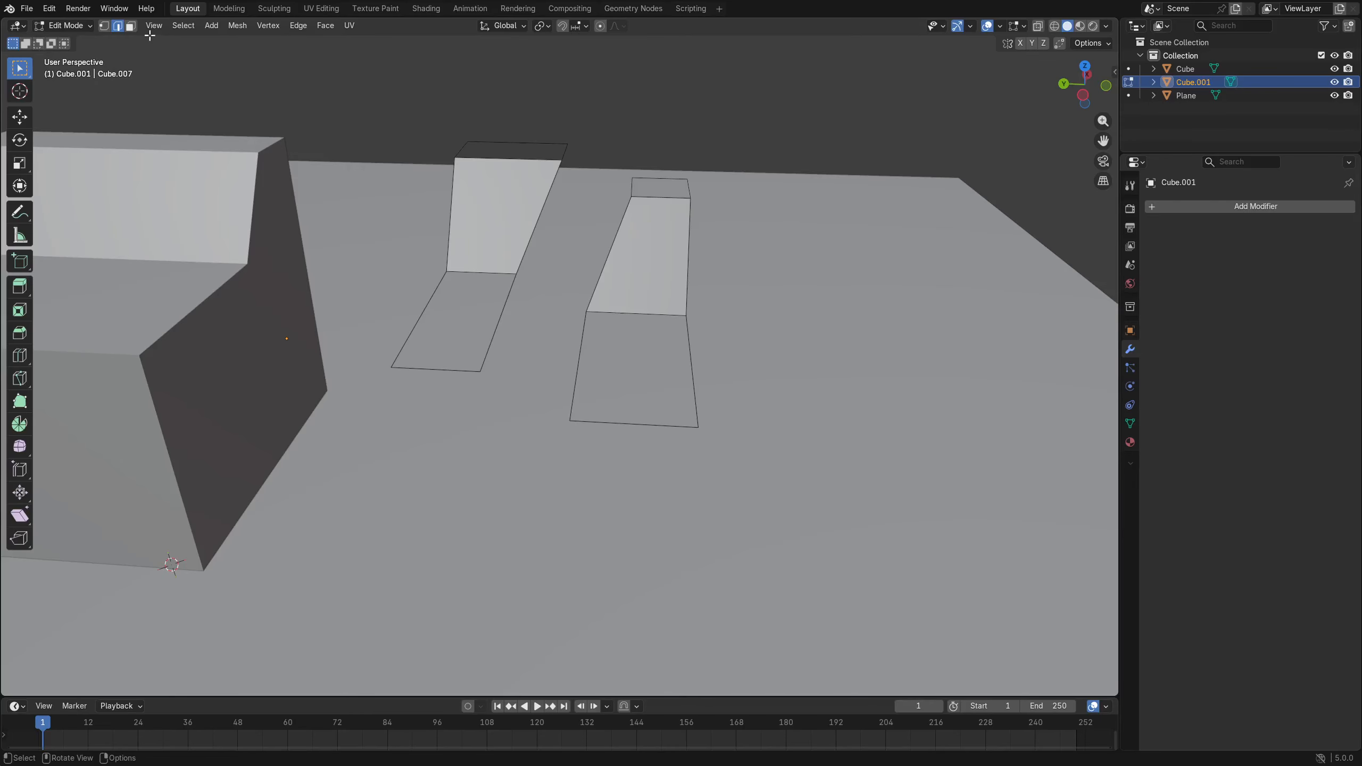
Examine the operations offered in vertex, edge and face selection modes, along with the general mesh, face and edge commands.
{"action": "left_click", "coordinate": [105, 26]}
{"action": "right_click", "coordinate": [387, 198]}
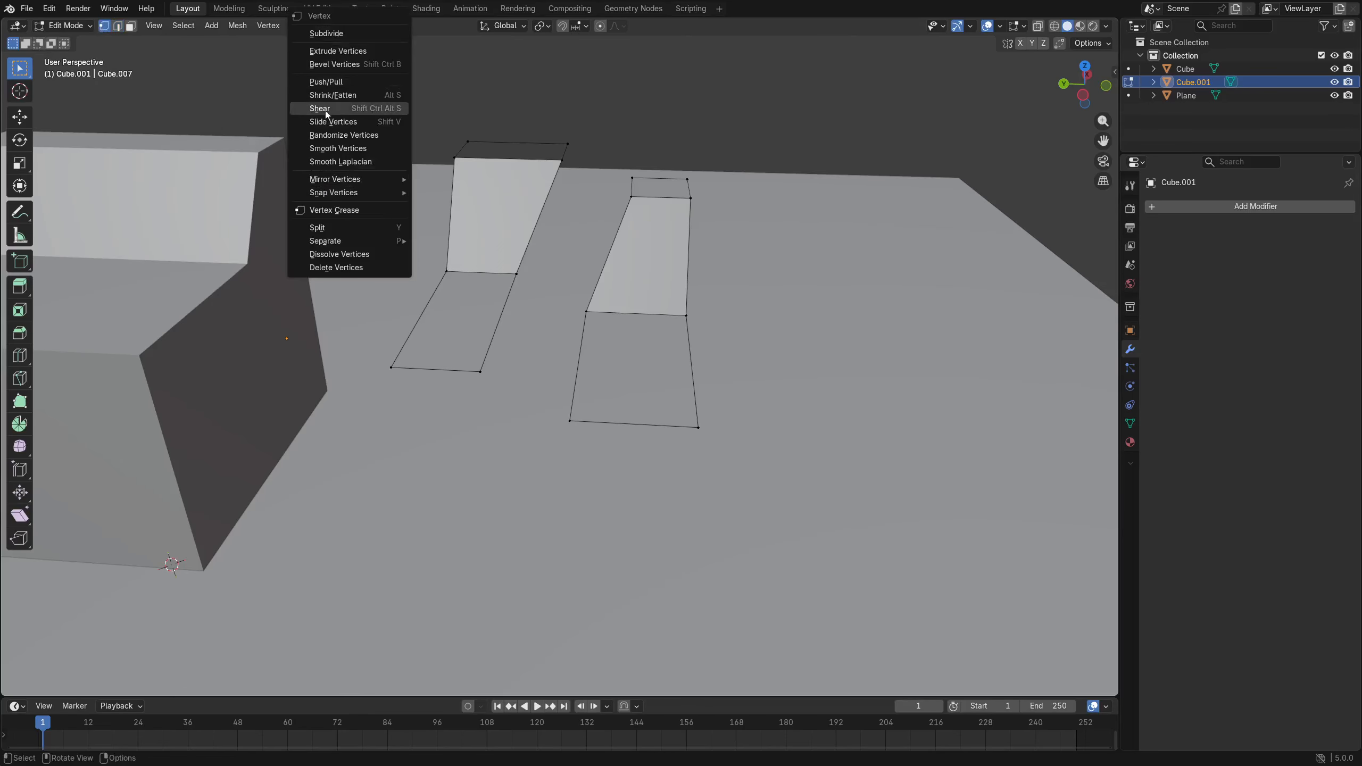
{"action": "left_click", "coordinate": [118, 25]}
{"action": "right_click", "coordinate": [376, 219]}
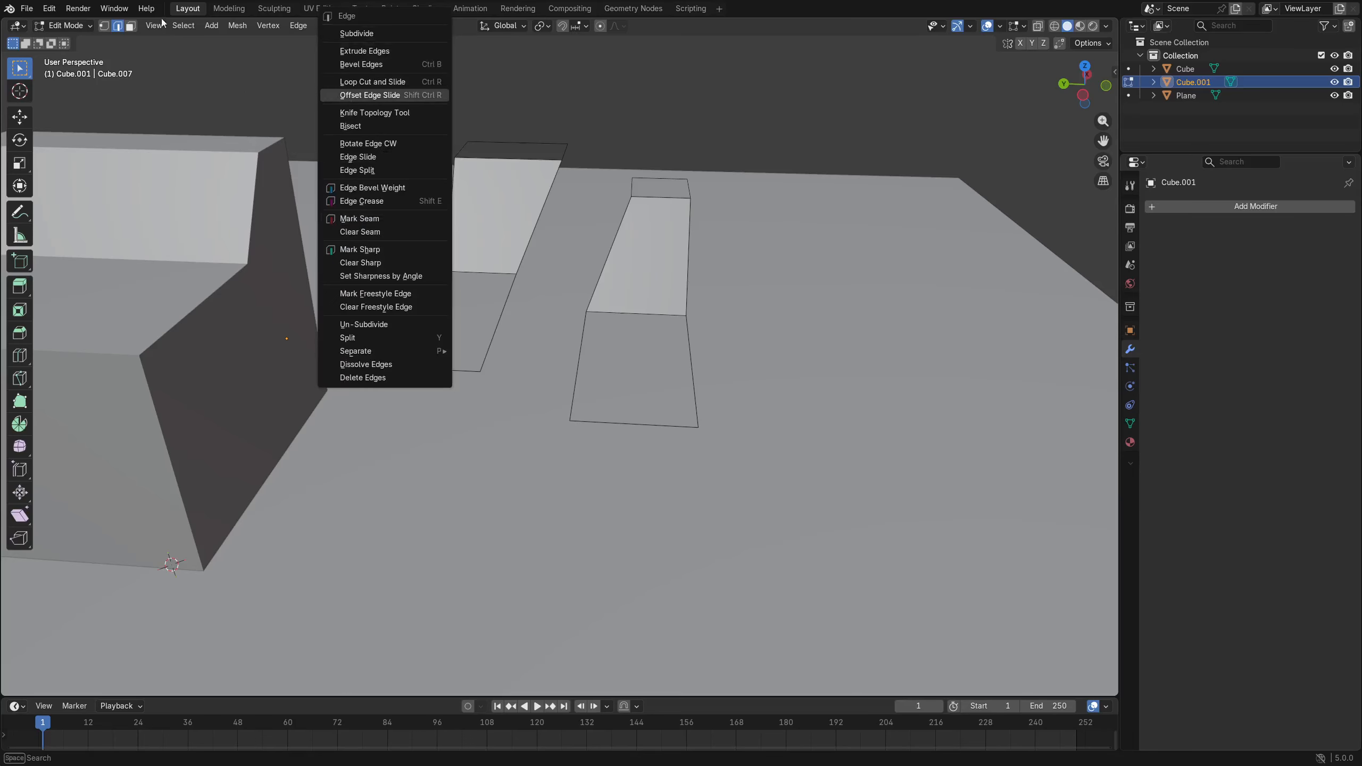
{"action": "left_click", "coordinate": [131, 26]}
{"action": "right_click", "coordinate": [426, 232]}
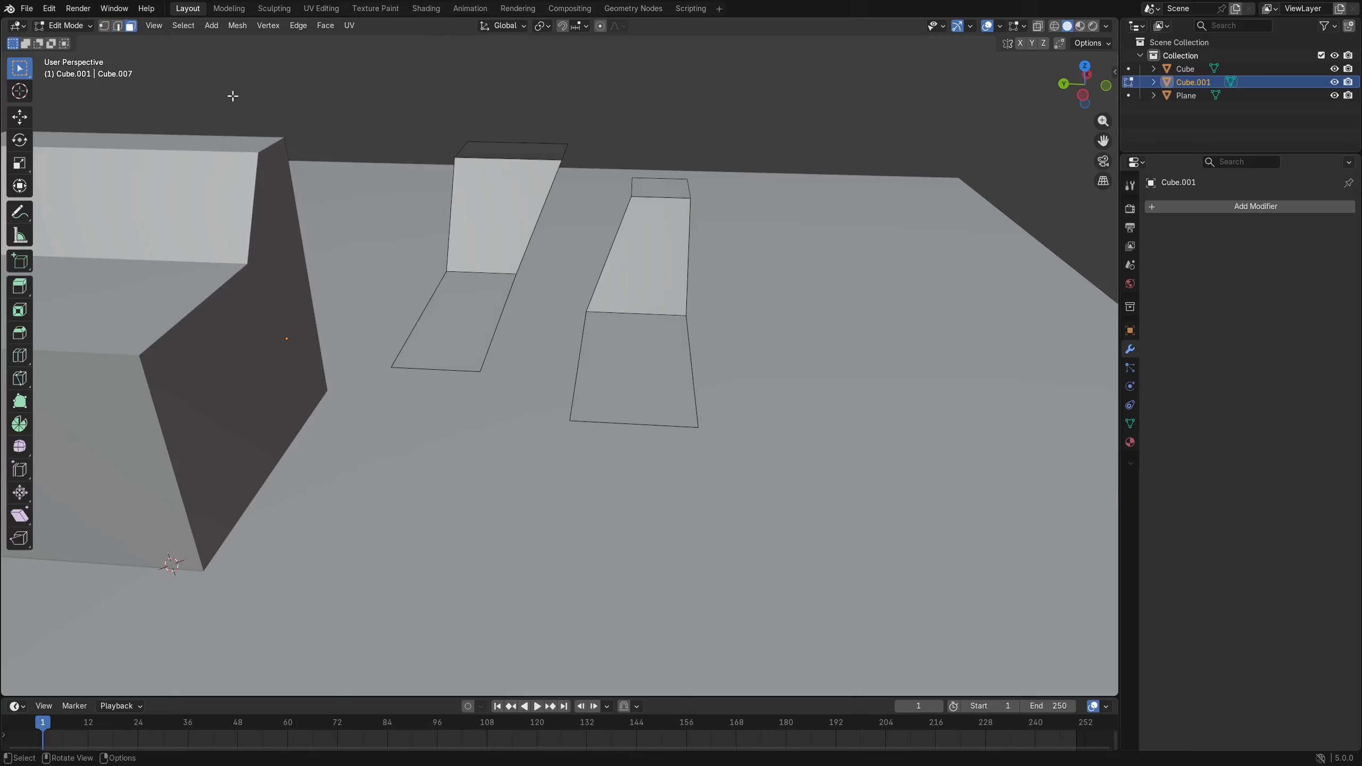
{"action": "left_click", "coordinate": [249, 30]}
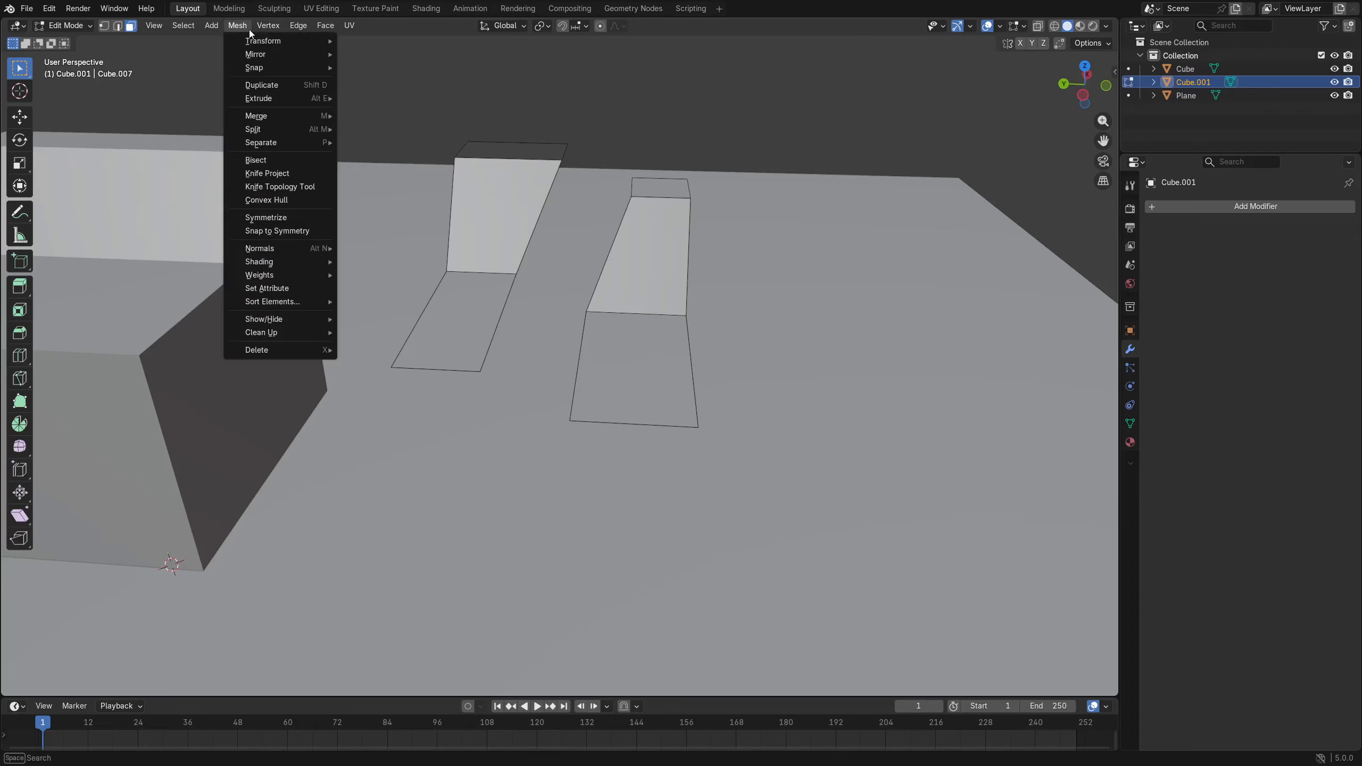
{"action": "mouse_move", "coordinate": [260, 27]}
{"action": "left_click", "coordinate": [325, 25]}
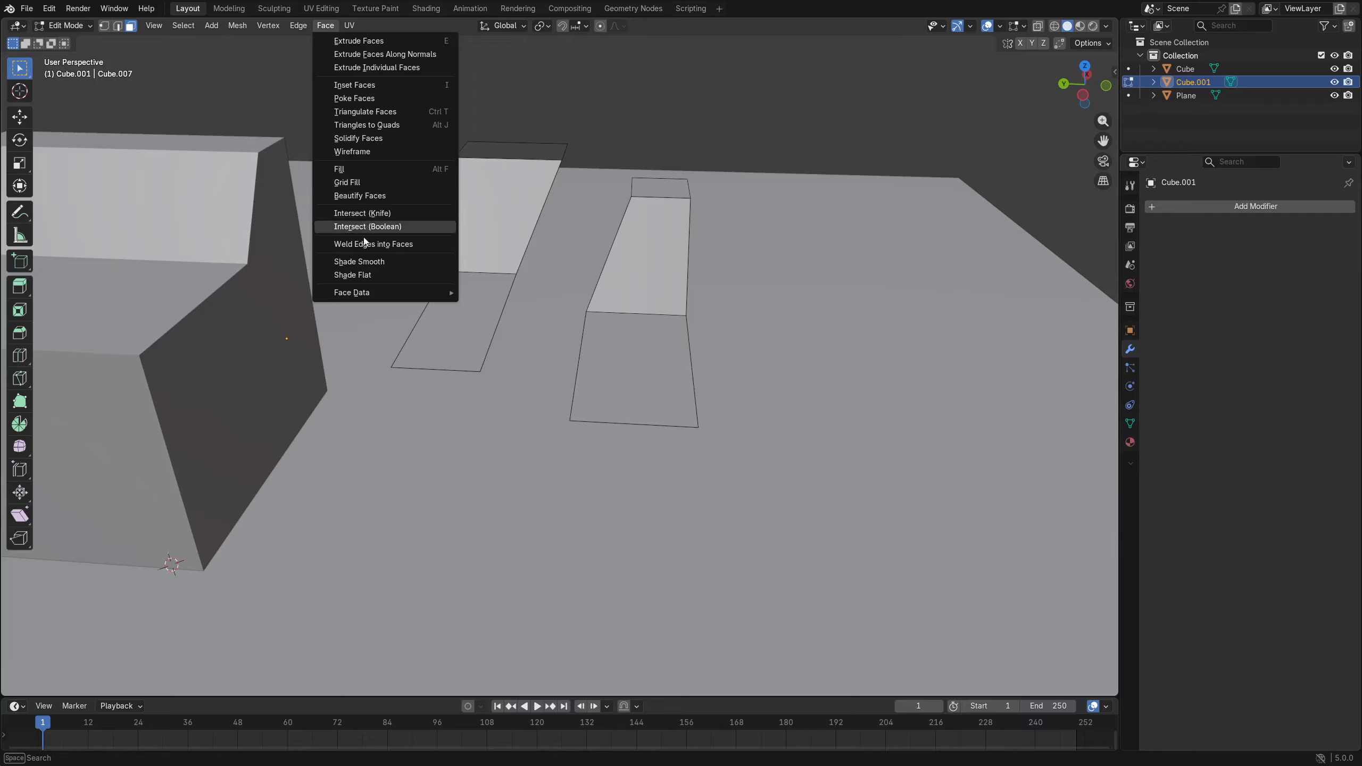
{"action": "left_click", "coordinate": [299, 26]}
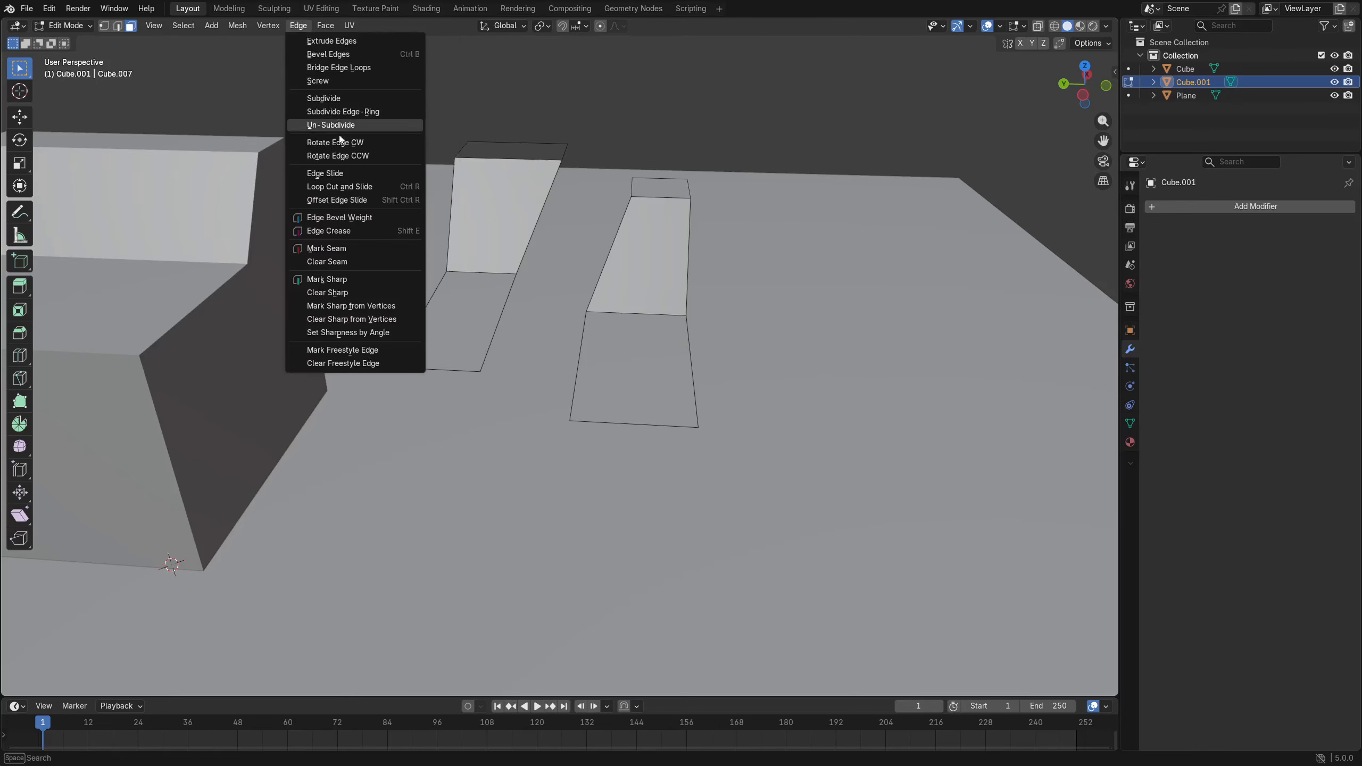
Examine the vertex commands and the general mesh commands, including the weights, bisect, symmetrize and transform entries.
{"action": "left_click", "coordinate": [259, 28]}
{"action": "left_click", "coordinate": [262, 26]}
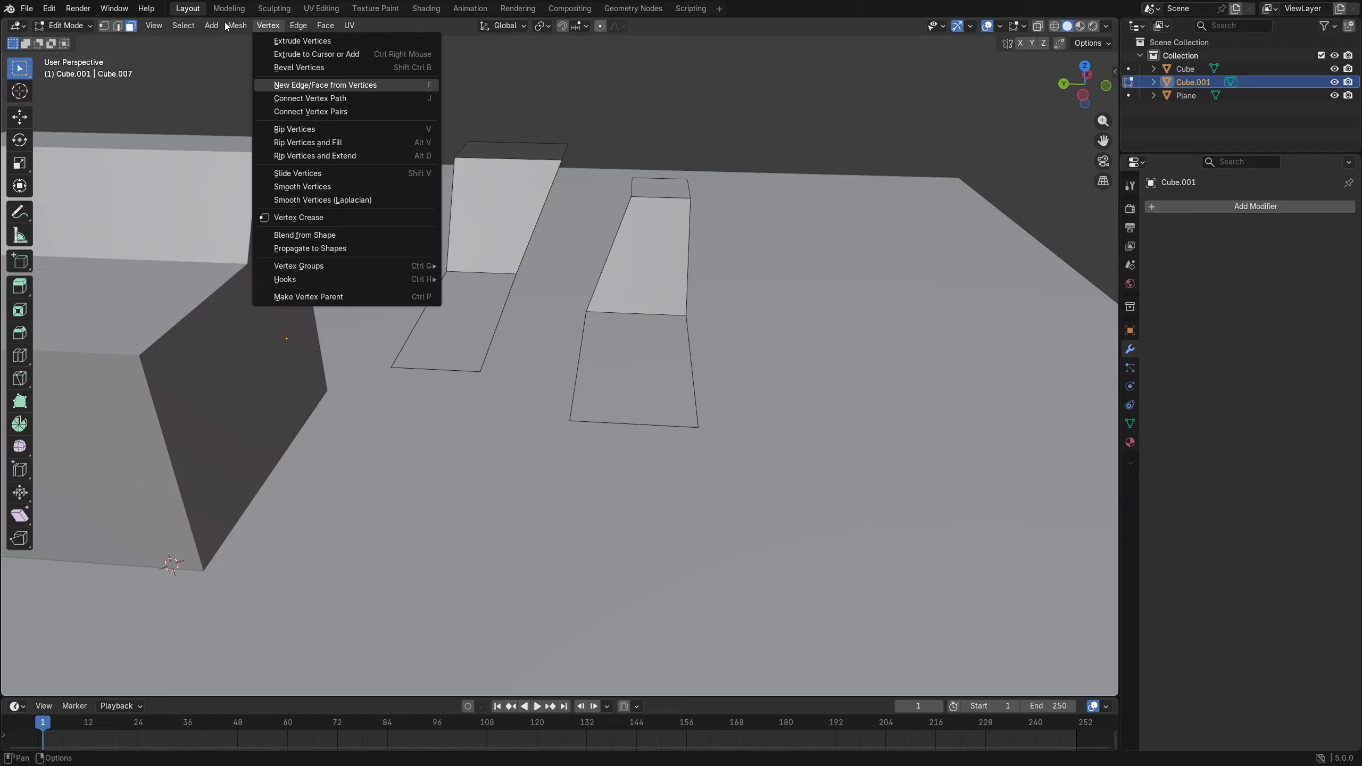
{"action": "left_click", "coordinate": [241, 26]}
{"action": "left_click", "coordinate": [238, 25]}
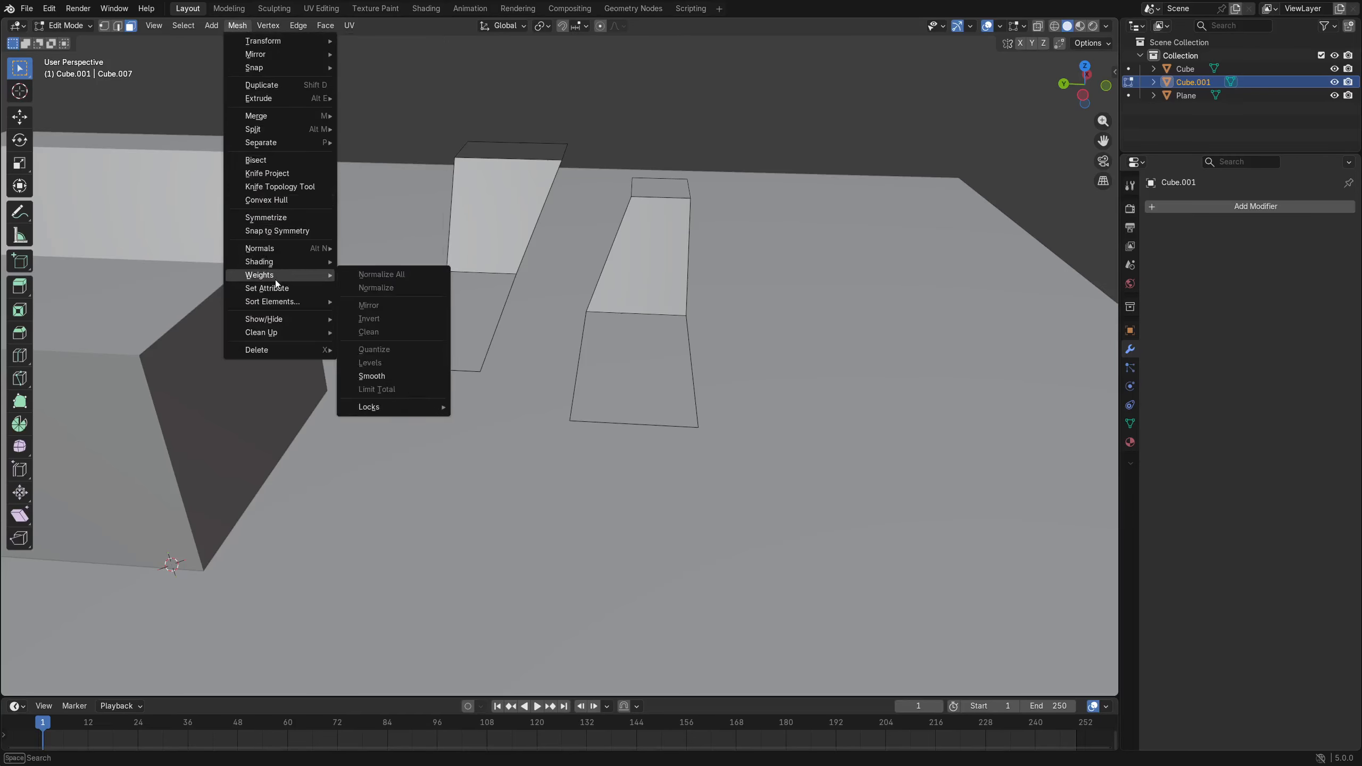
{"action": "mouse_move", "coordinate": [277, 266]}
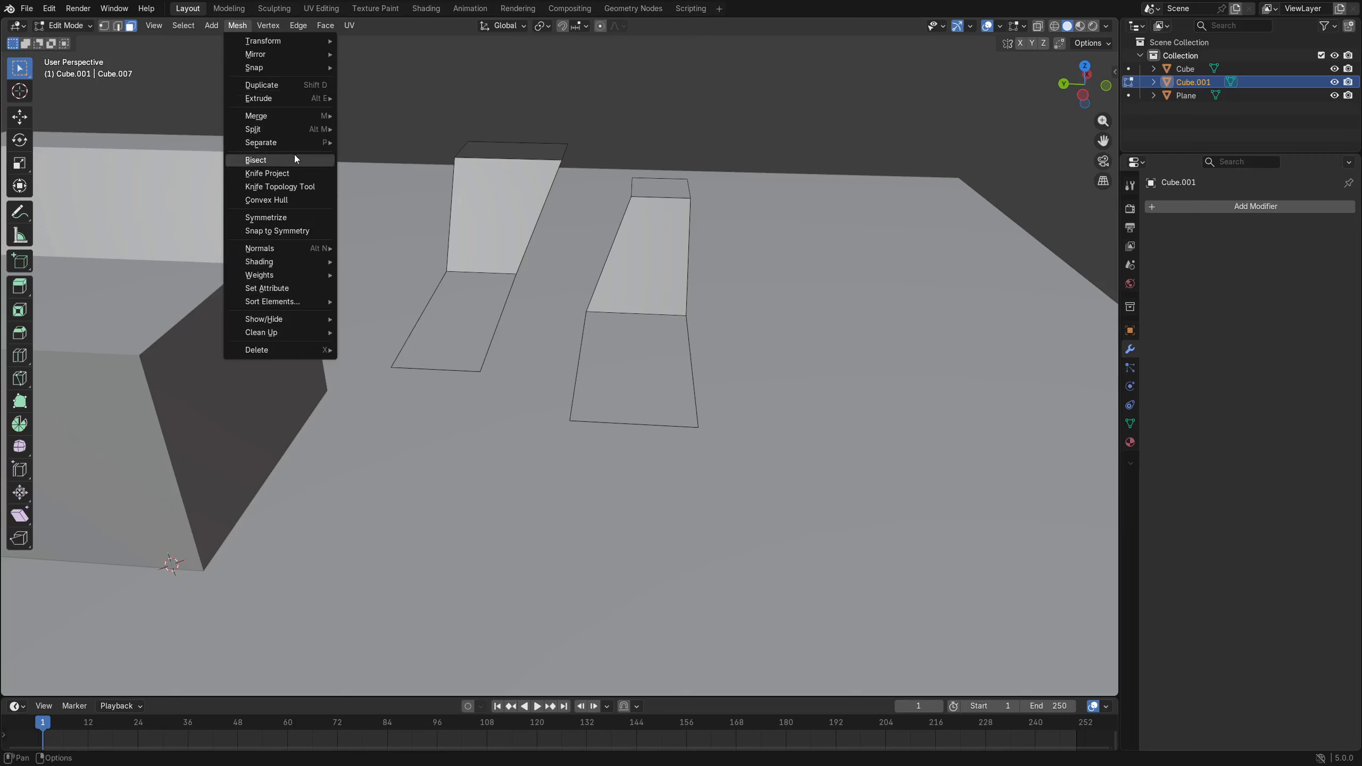
{"action": "mouse_move", "coordinate": [314, 44]}
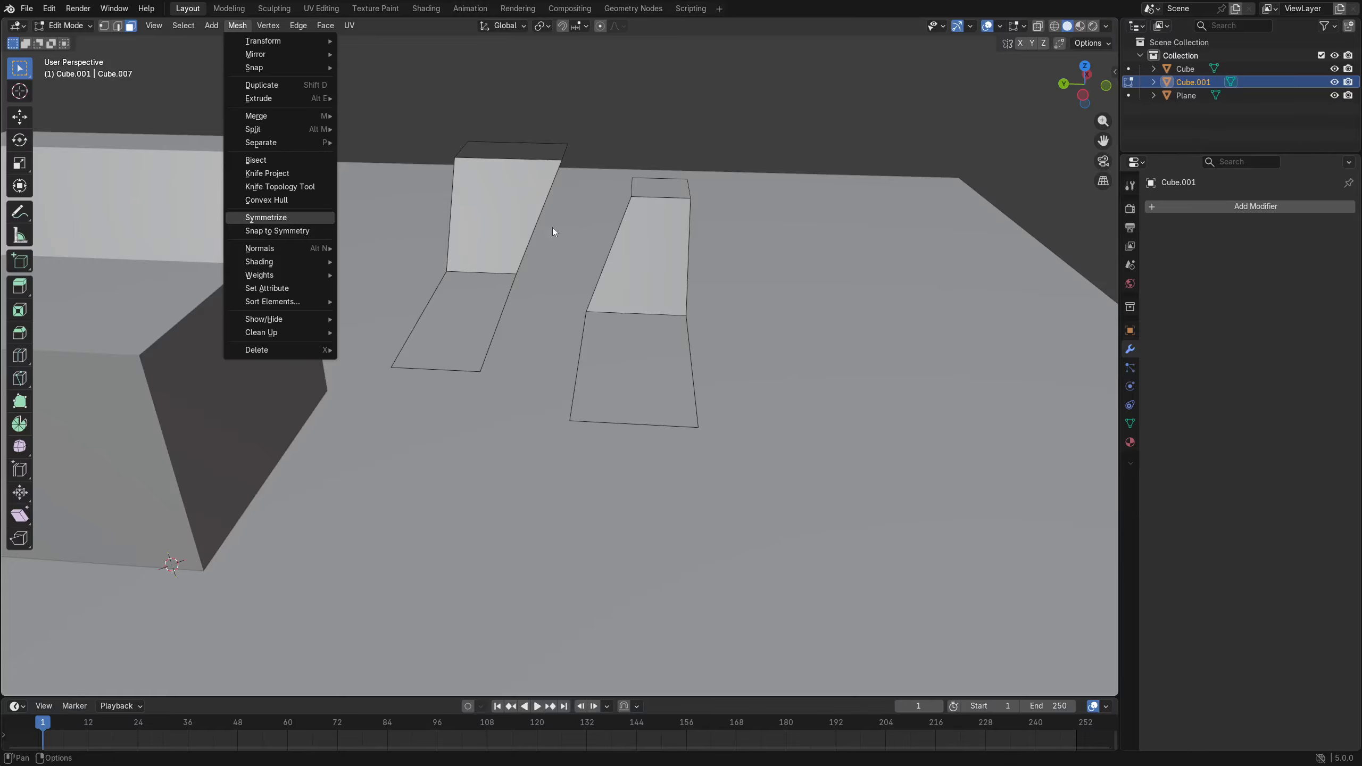
Switch to Object Mode and delete the Cube.001 object containing the two strips.
{"action": "scroll", "coordinate": [574, 290], "scroll_direction": "down", "scroll_amount": 5}
{"action": "key", "text": "ctrl+Tab"}
{"action": "left_click", "coordinate": [498, 361]}
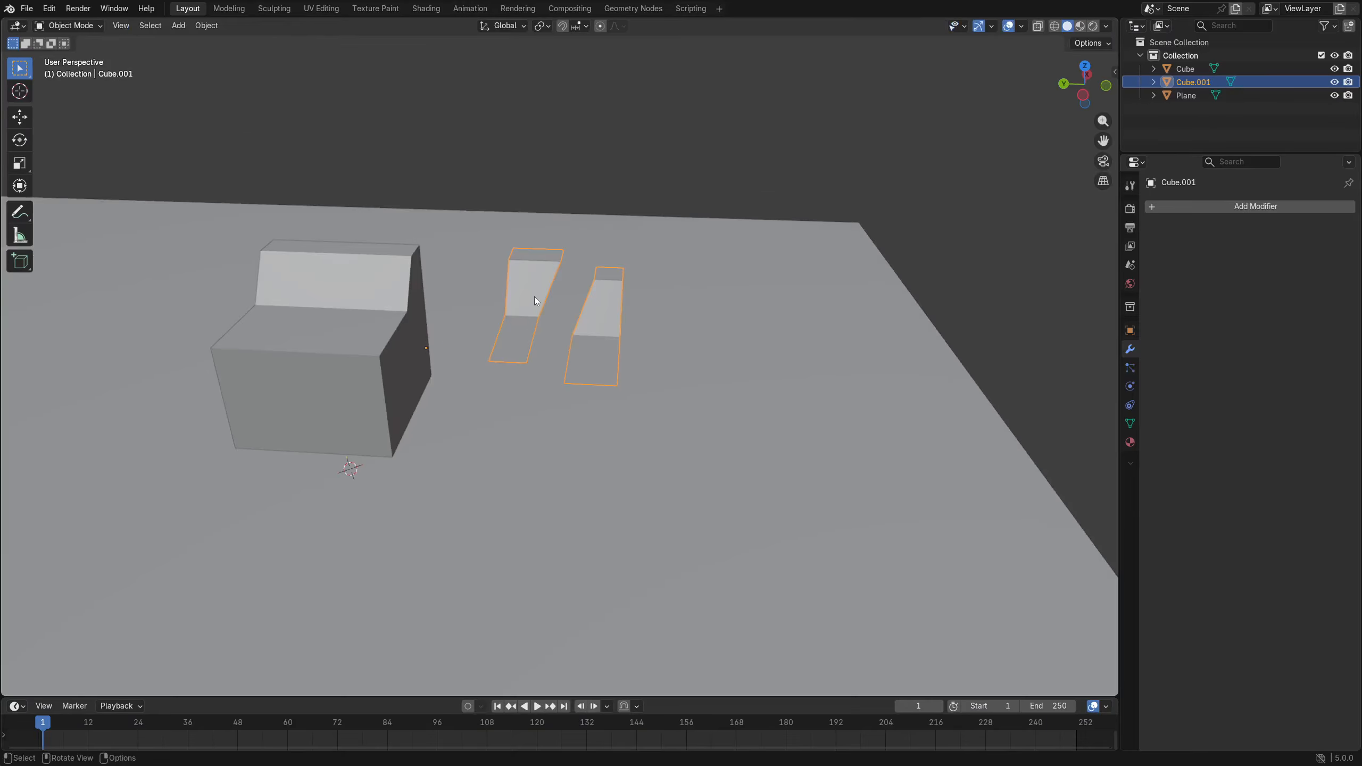
{"action": "key", "text": "x"}
{"action": "left_click", "coordinate": [532, 294]}
In Edit Mode on the Cube object, bevel the edges along one side of its upper stepped profile with a width of about 0.398 m.
{"action": "left_click", "coordinate": [381, 325]}
{"action": "key", "text": "ctrl+Tab"}
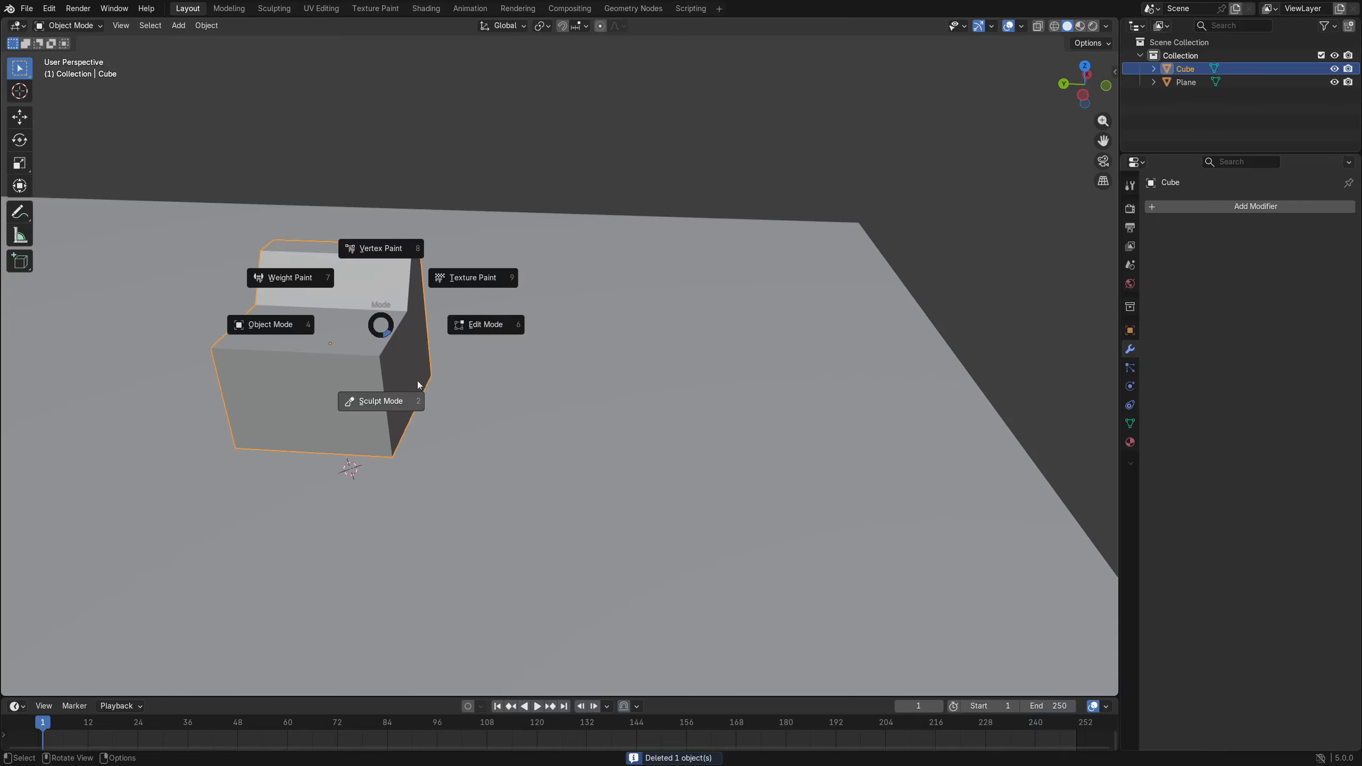
{"action": "left_click", "coordinate": [479, 339]}
{"action": "middle_click_drag", "start_coordinate": [479, 338], "coordinate": [463, 342]}
{"action": "key", "text": "ctrl+Tab"}
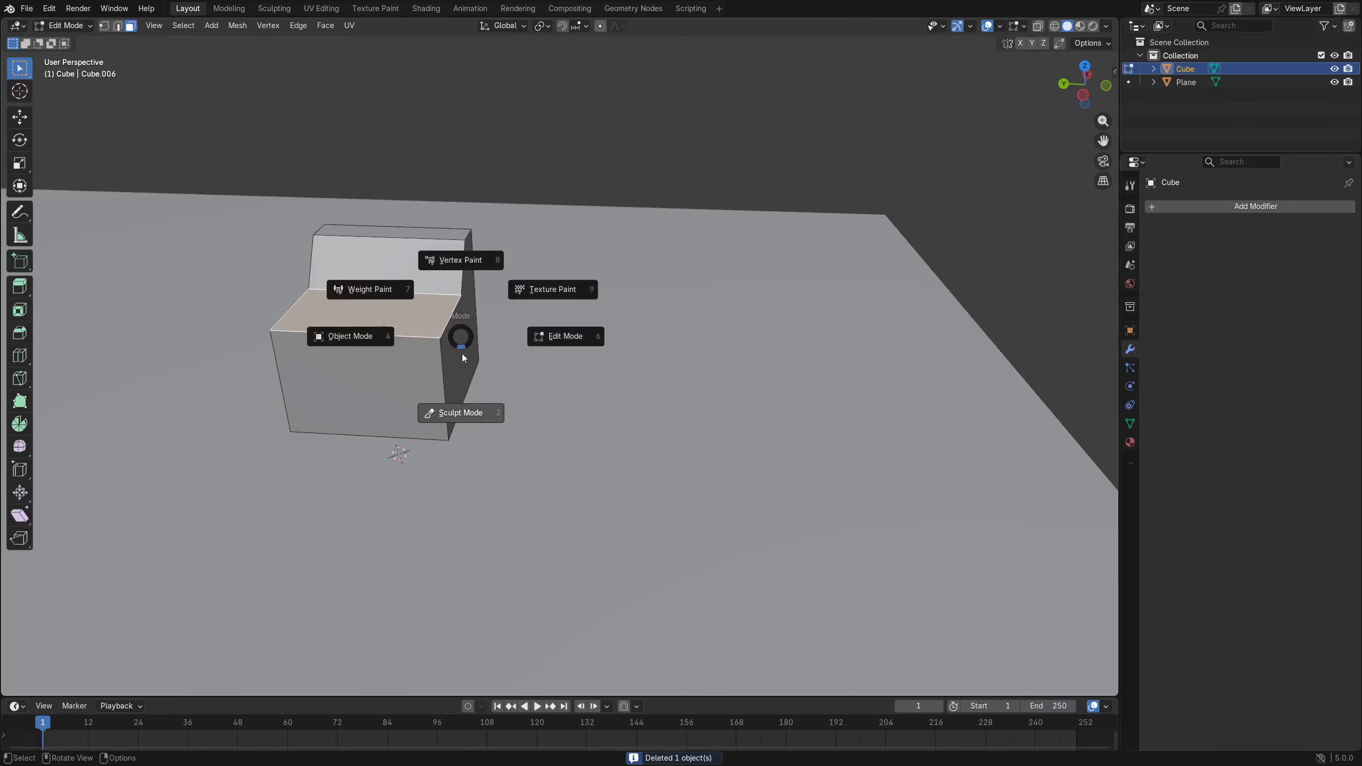
{"action": "left_click", "coordinate": [566, 345]}
{"action": "left_click", "coordinate": [462, 273], "text": "shift"}
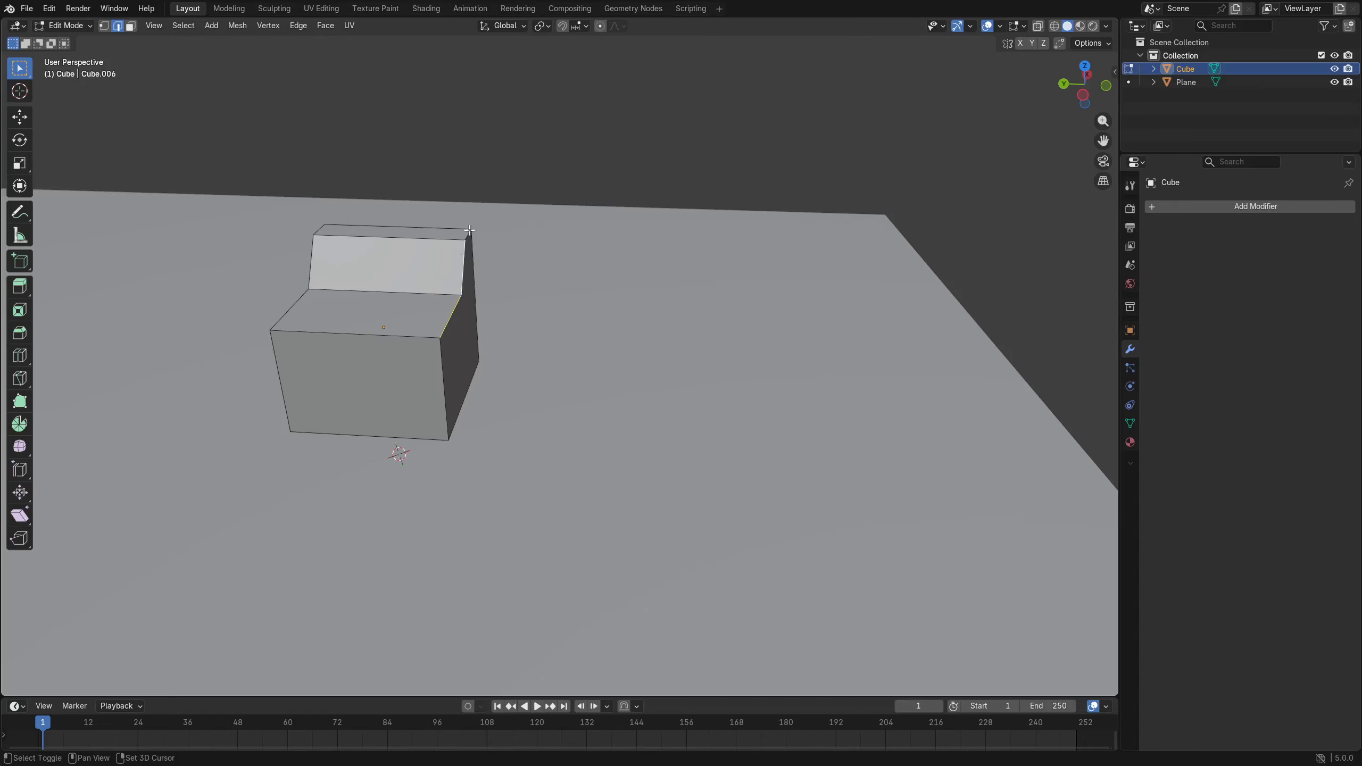
{"action": "middle_click_drag", "start_coordinate": [462, 273], "coordinate": [515, 339]}
{"action": "left_click", "coordinate": [481, 218], "text": "shift"}
{"action": "key", "text": "ctrl+b"}
{"action": "left_click", "coordinate": [653, 395]}
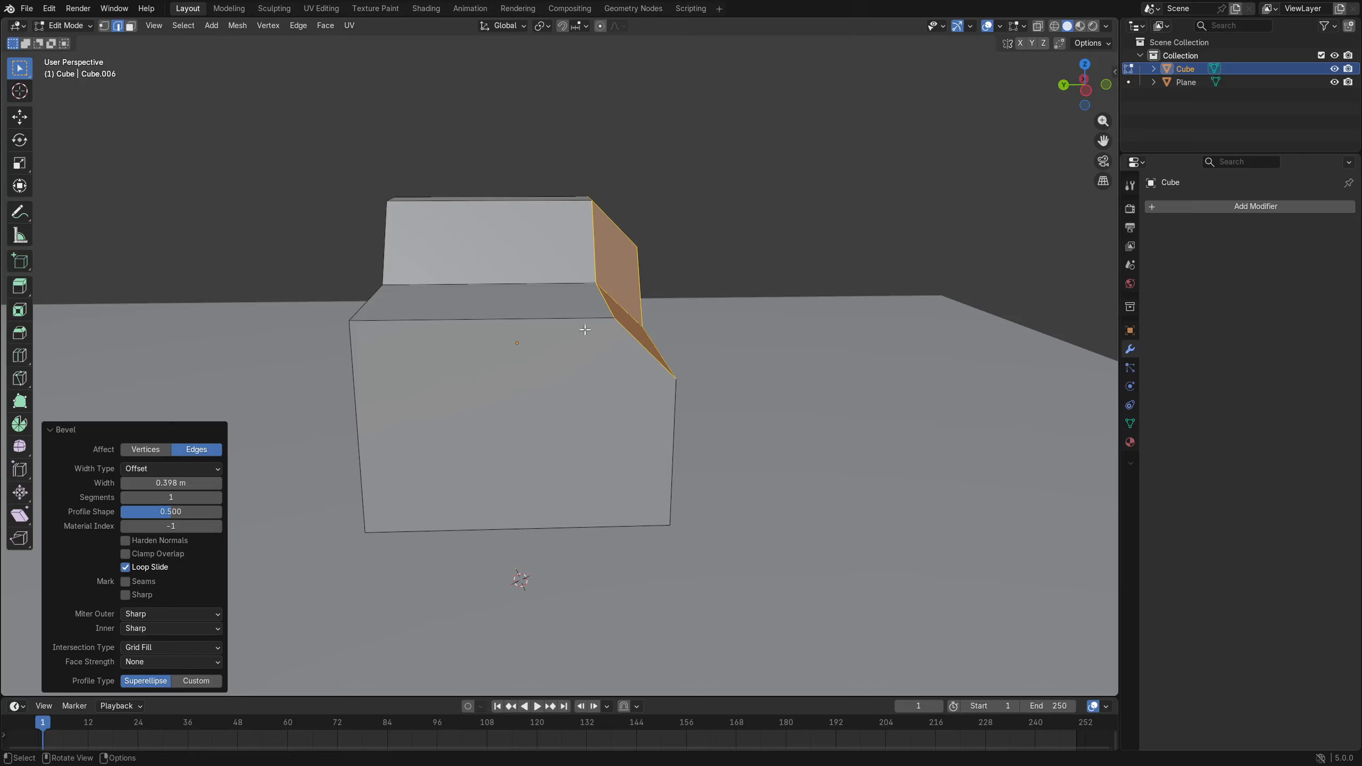
Symmetrize the whole mesh, trying the direction +Y to -Y before setting it to -Y to +Y.
{"action": "key", "text": "a"}
{"action": "left_click", "coordinate": [226, 30]}
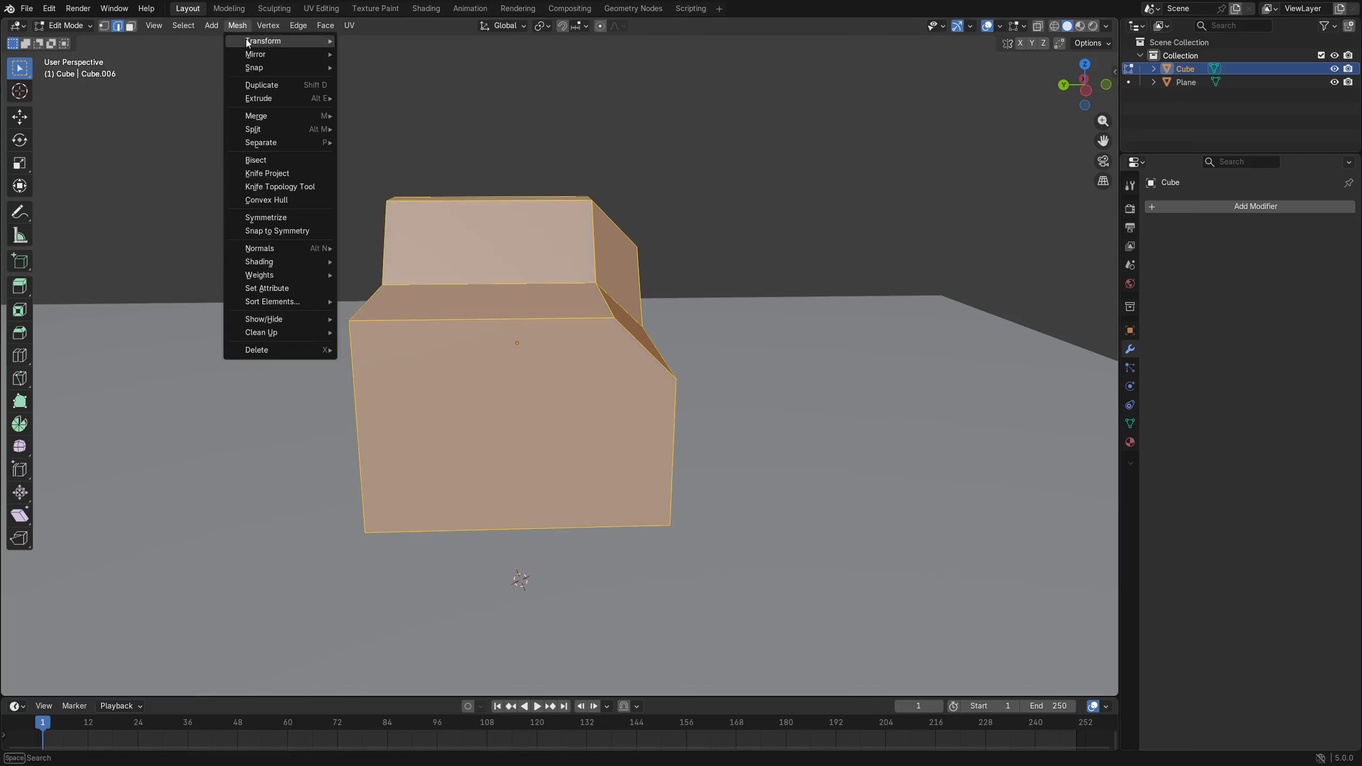
{"action": "left_click", "coordinate": [298, 220]}
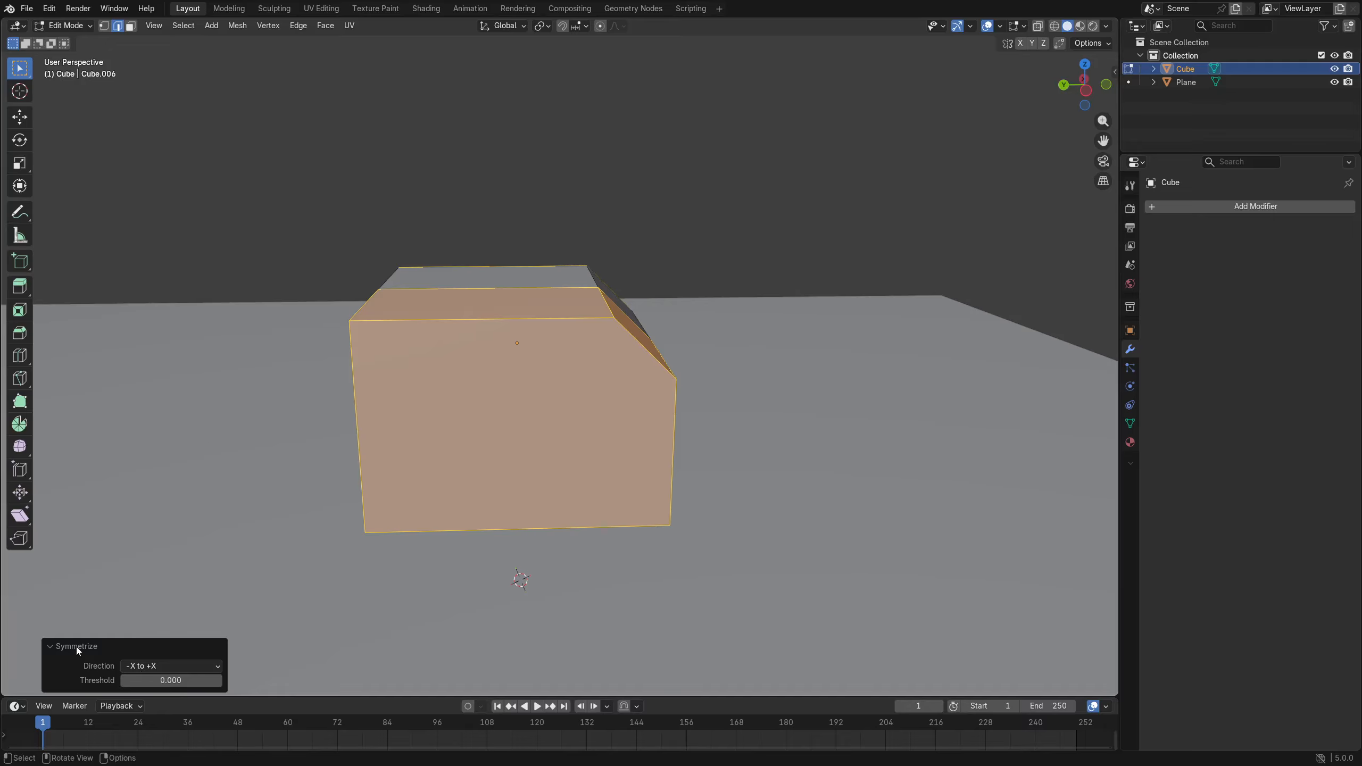
{"action": "left_click", "coordinate": [161, 666]}
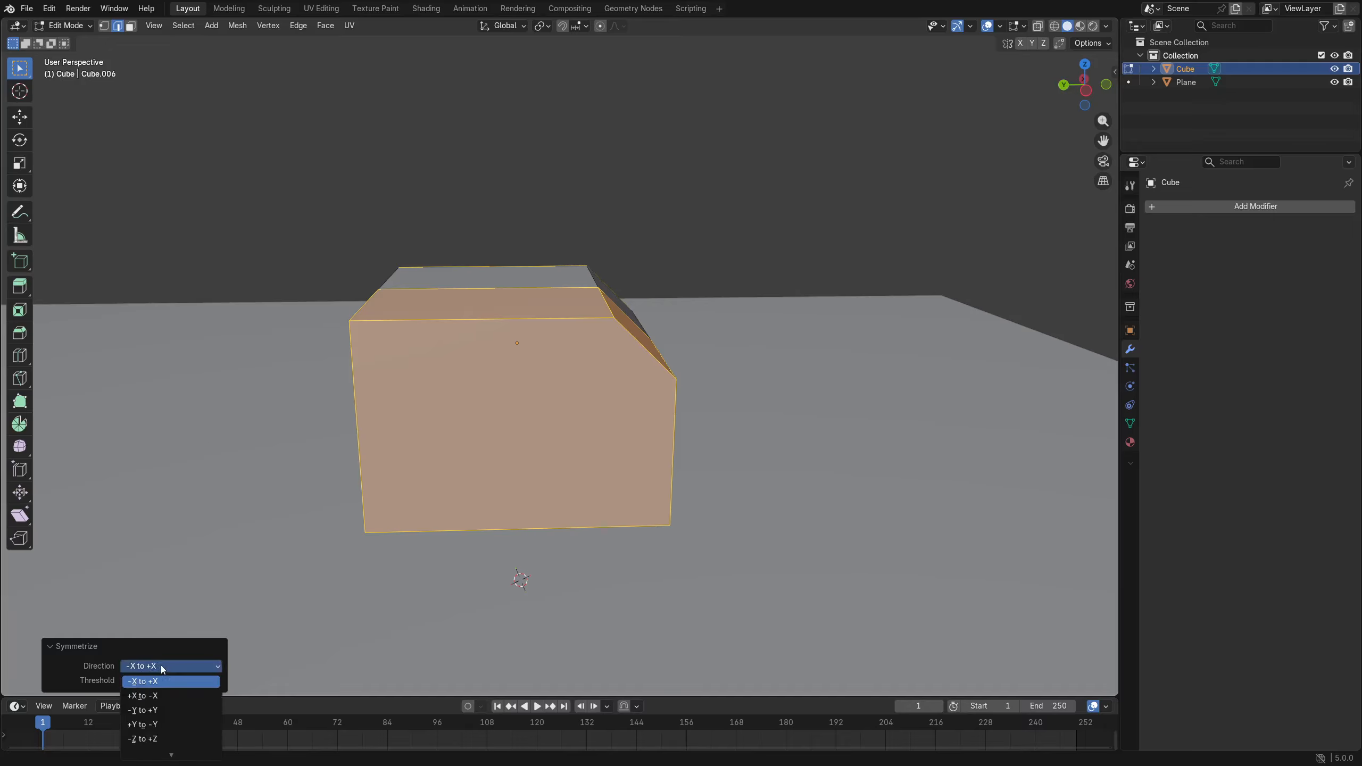
{"action": "left_click", "coordinate": [168, 723]}
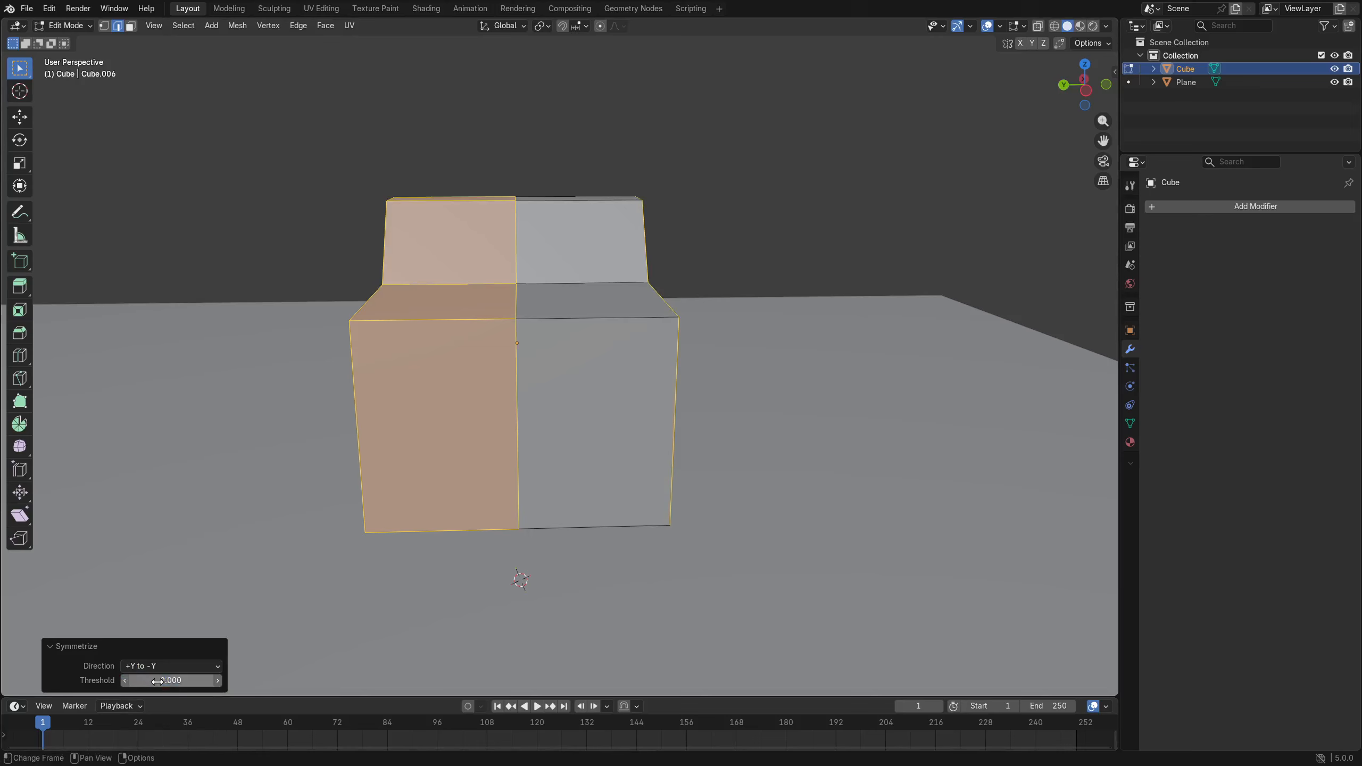
{"action": "left_click", "coordinate": [160, 666]}
{"action": "left_click", "coordinate": [162, 710]}
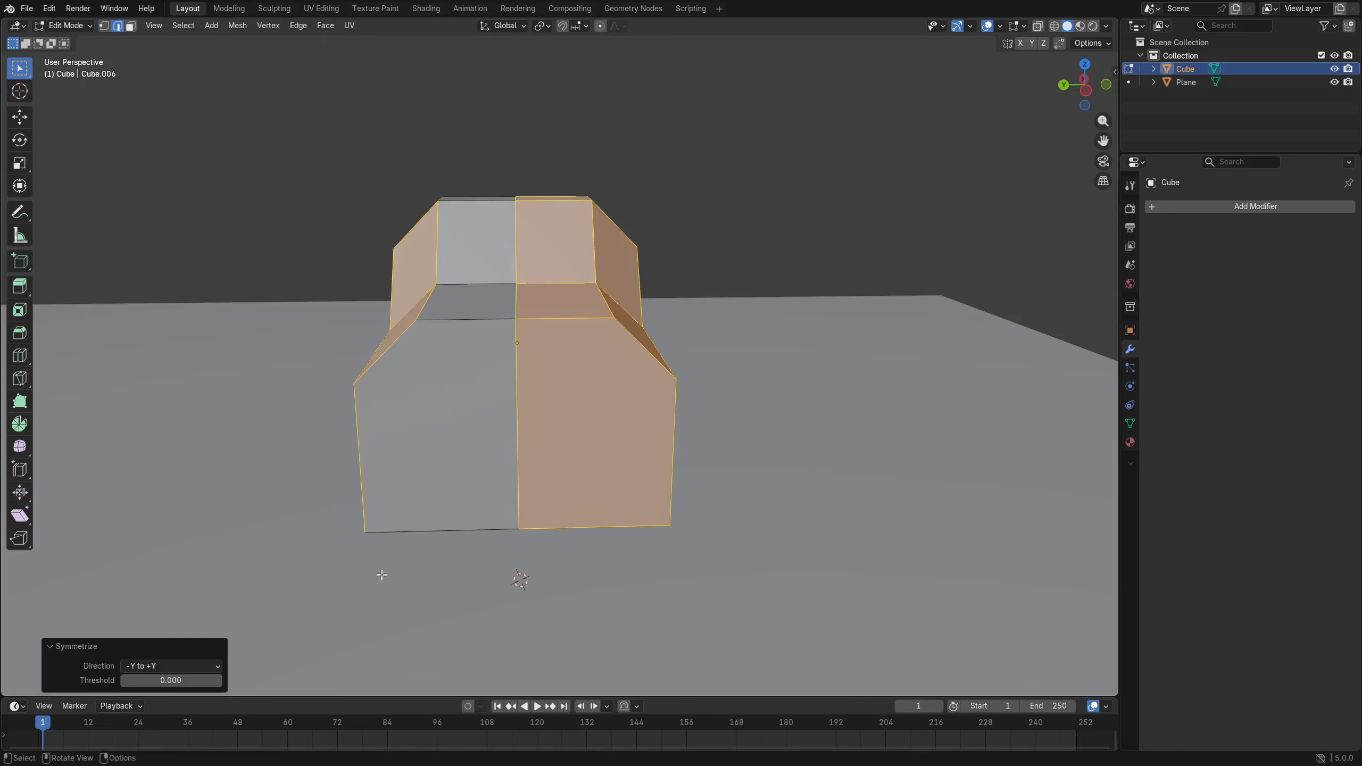
Undo the Symmetrize operation and its direction changes on the beveled cube.
{"action": "left_click", "coordinate": [803, 349]}
{"action": "middle_click_drag", "start_coordinate": [732, 377], "coordinate": [589, 439]}
{"action": "key", "text": "ctrl+z"}
{"action": "key", "text": "ctrl+z"}
{"action": "key", "text": "ctrl+z"}
Return to Object Mode and add a Mirror modifier to the cube.
{"action": "key", "text": "ctrl+Tab"}
{"action": "left_click", "coordinate": [607, 426]}
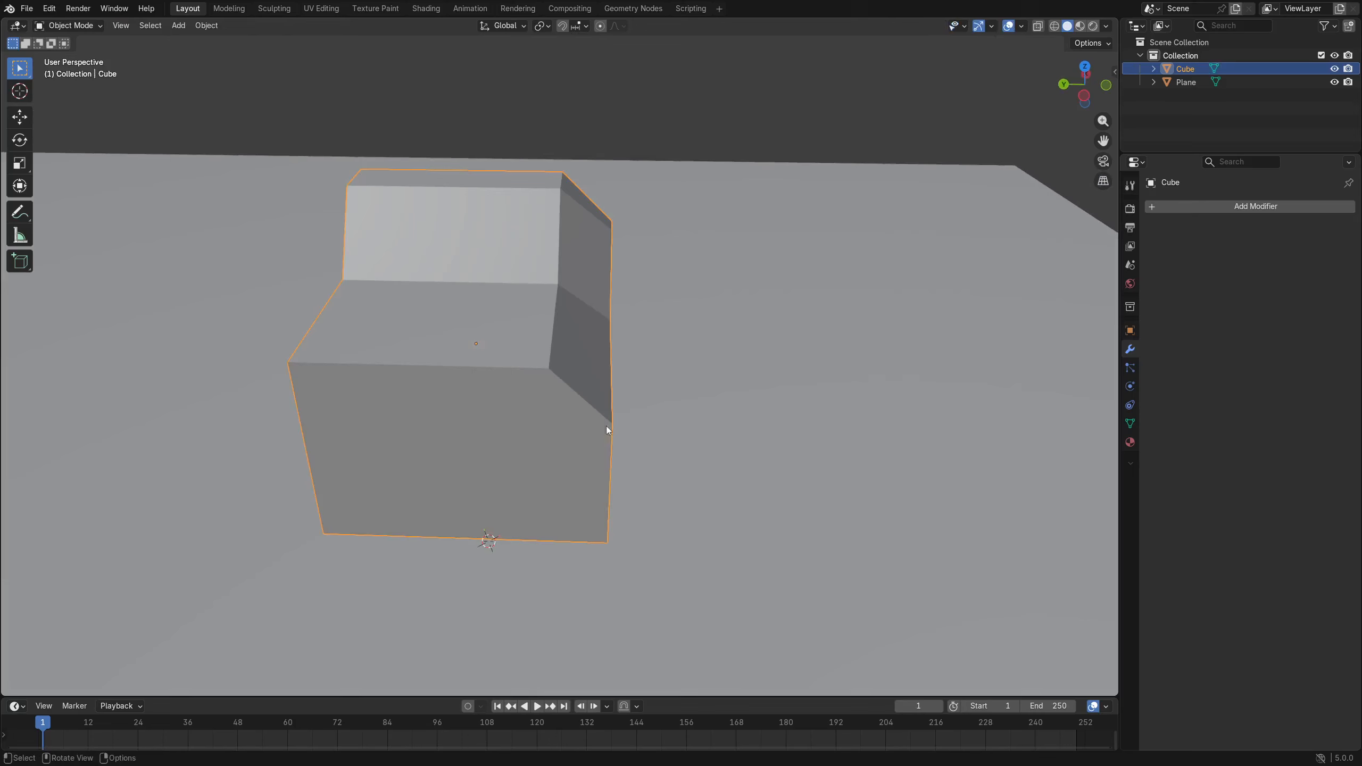
{"action": "left_click", "coordinate": [1202, 206]}
{"action": "key", "text": "space"}
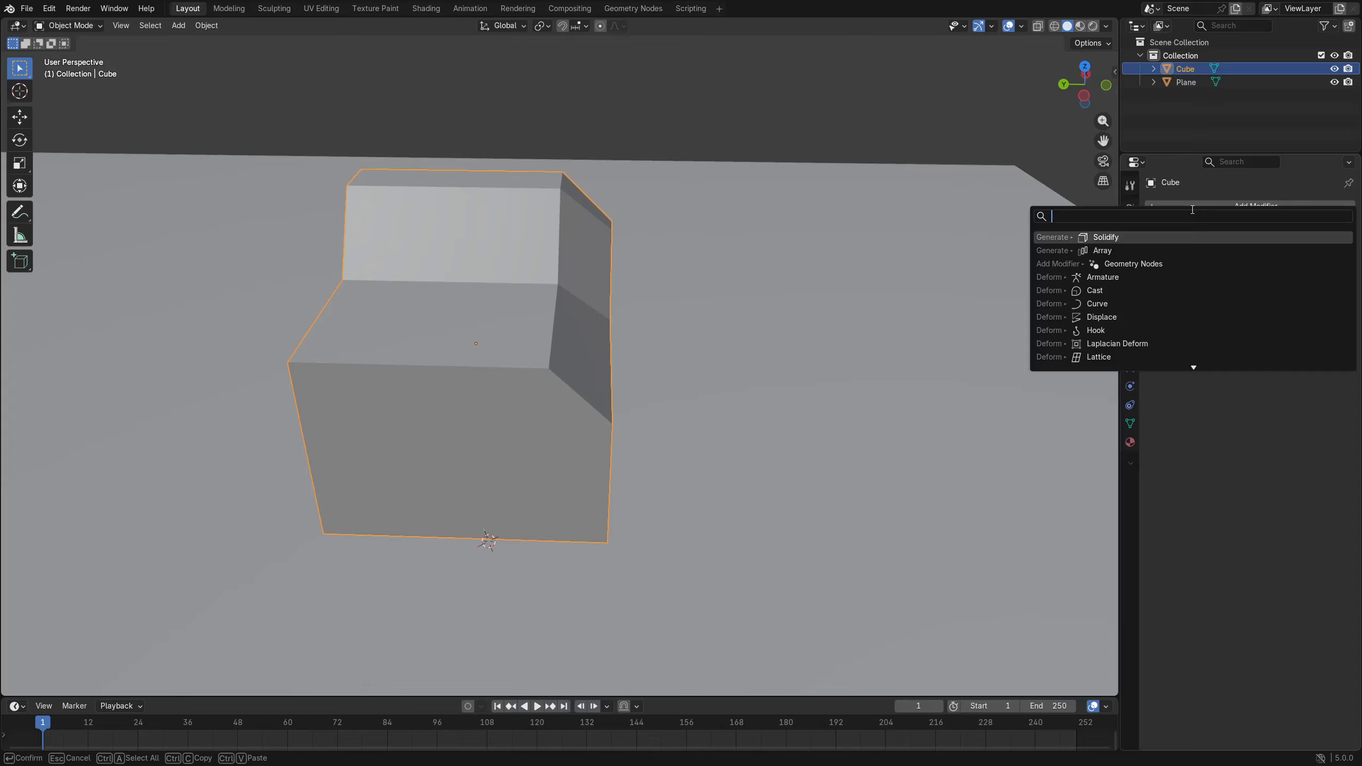
{"action": "type", "text": "mirror"}
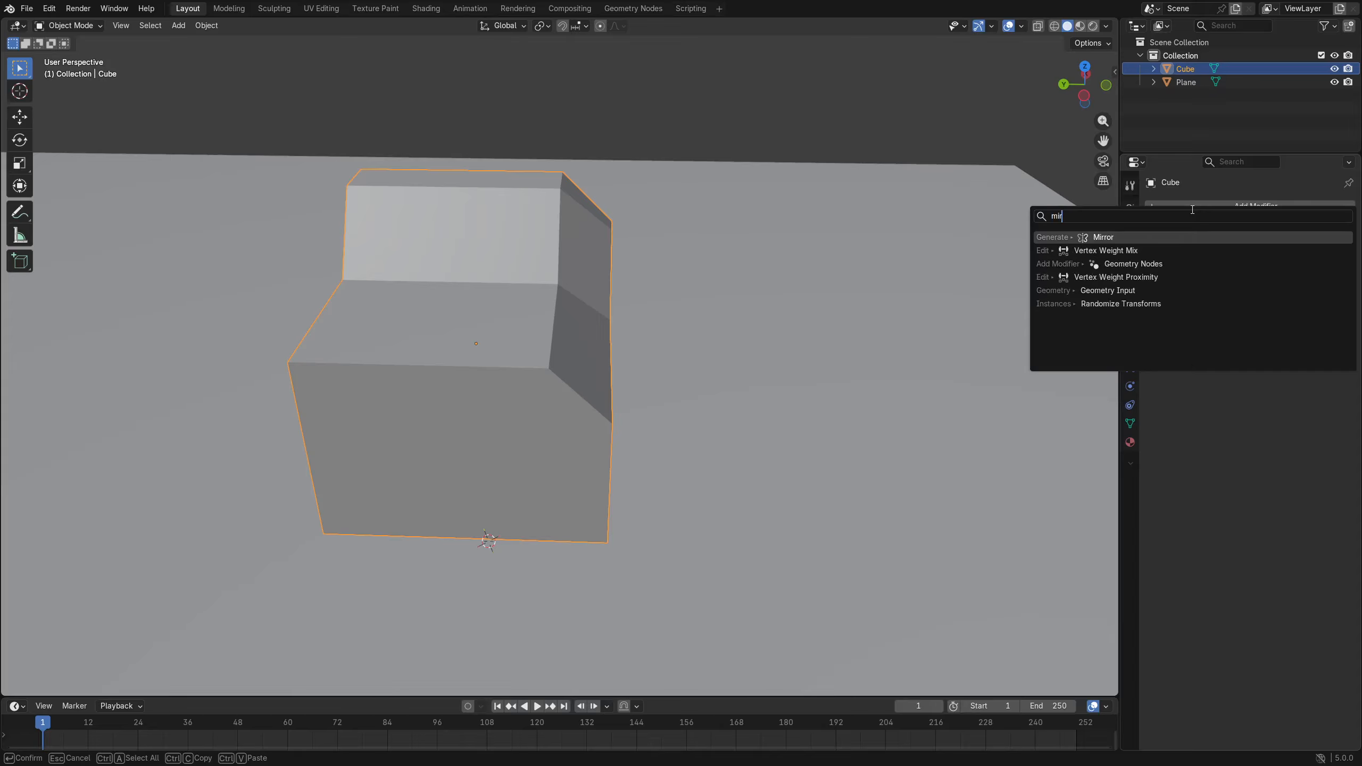
{"action": "key", "text": "Return"}
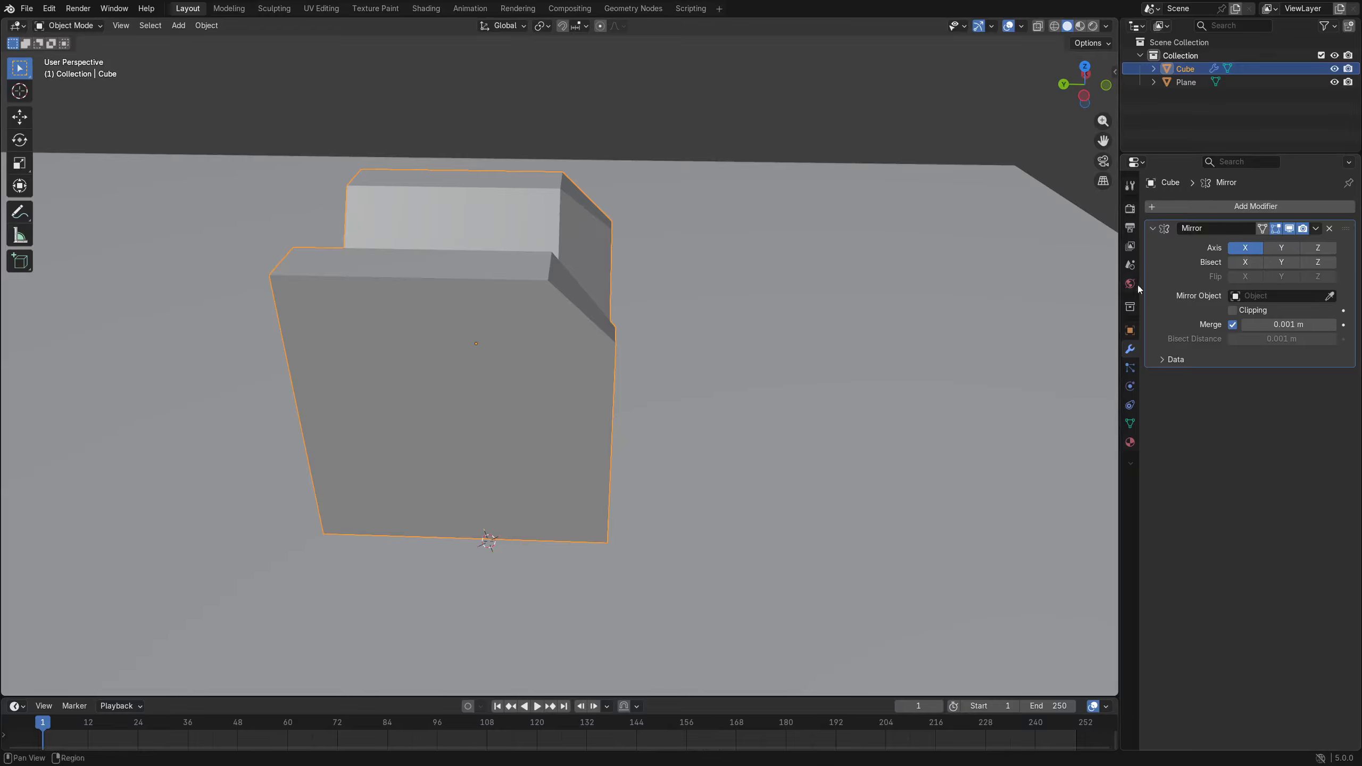
Set the Mirror modifier to the Y axis only, with Bisect and Flip enabled on Y.
{"action": "middle_click_drag", "start_coordinate": [616, 348], "coordinate": [541, 376]}
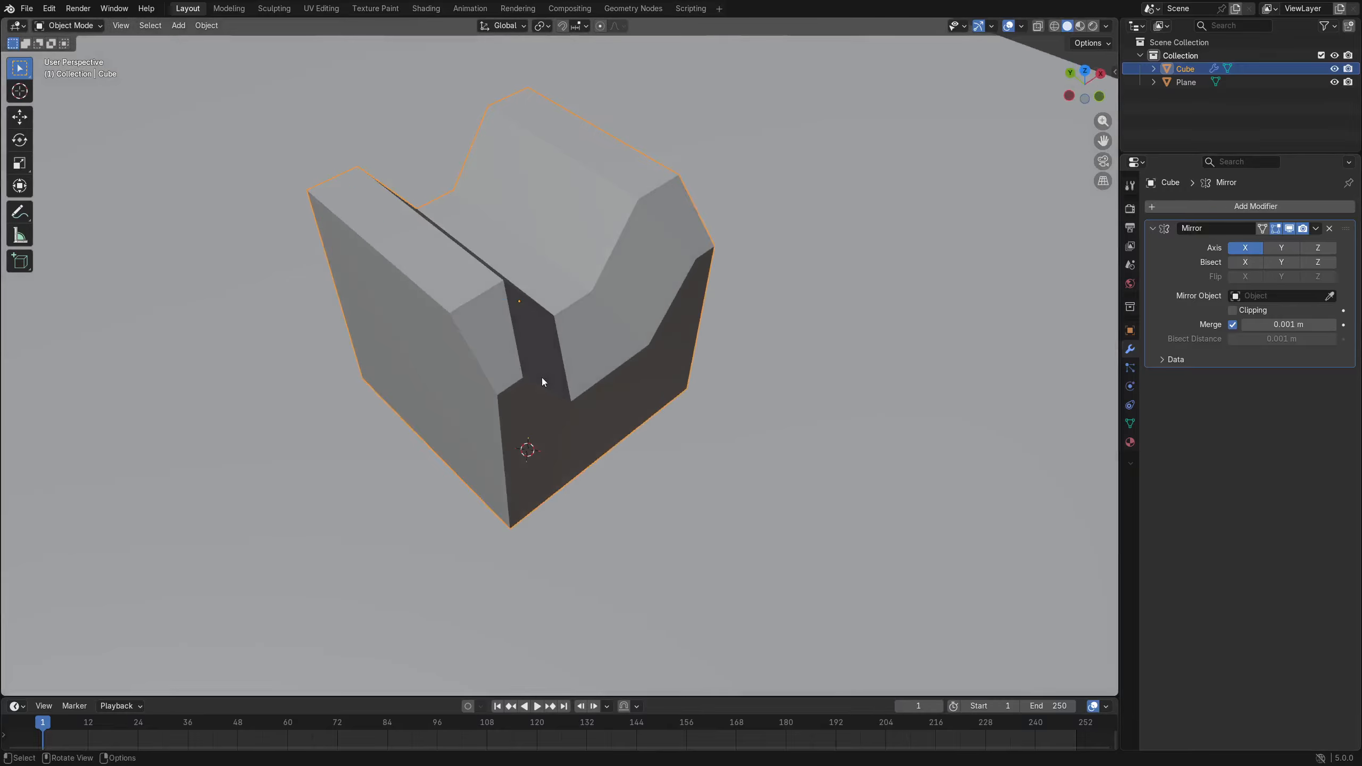
{"action": "left_click", "coordinate": [1274, 252]}
{"action": "left_click", "coordinate": [1254, 250]}
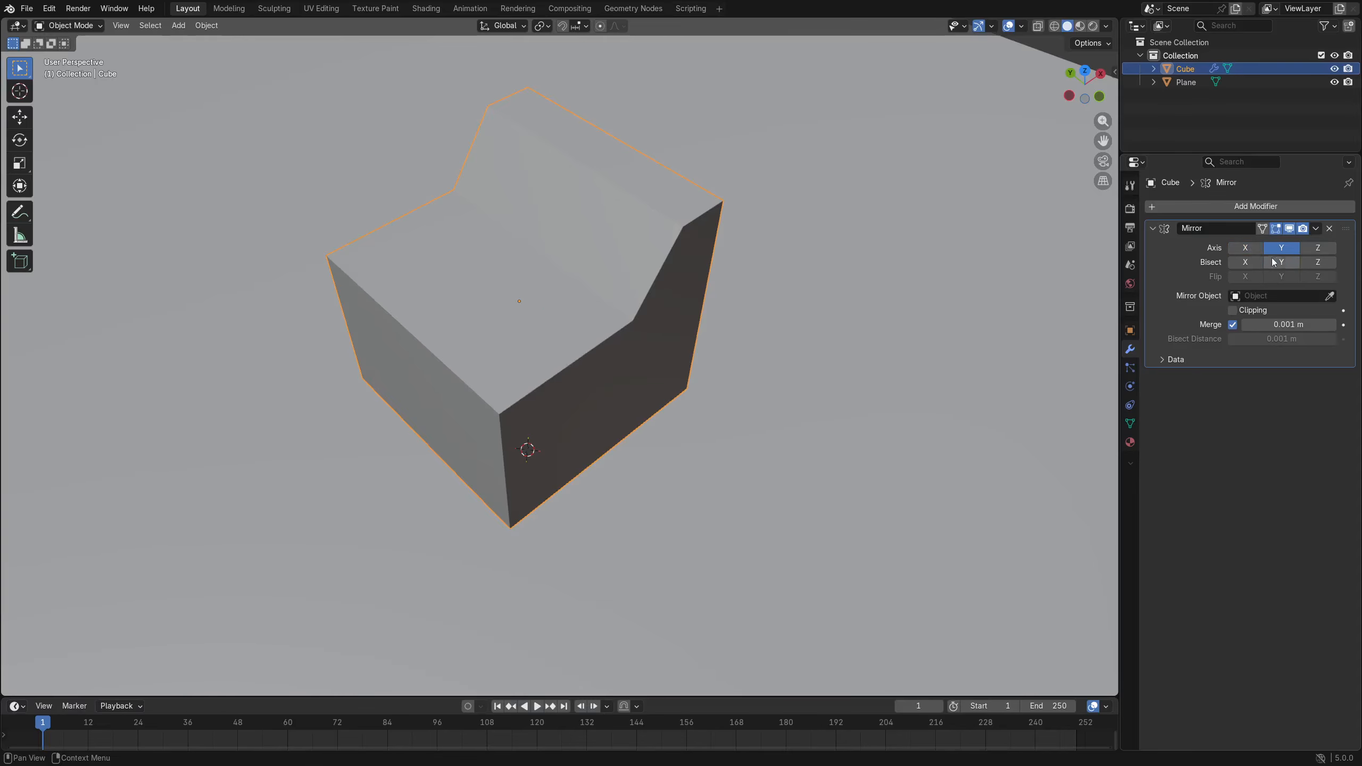
{"action": "left_click", "coordinate": [1285, 262]}
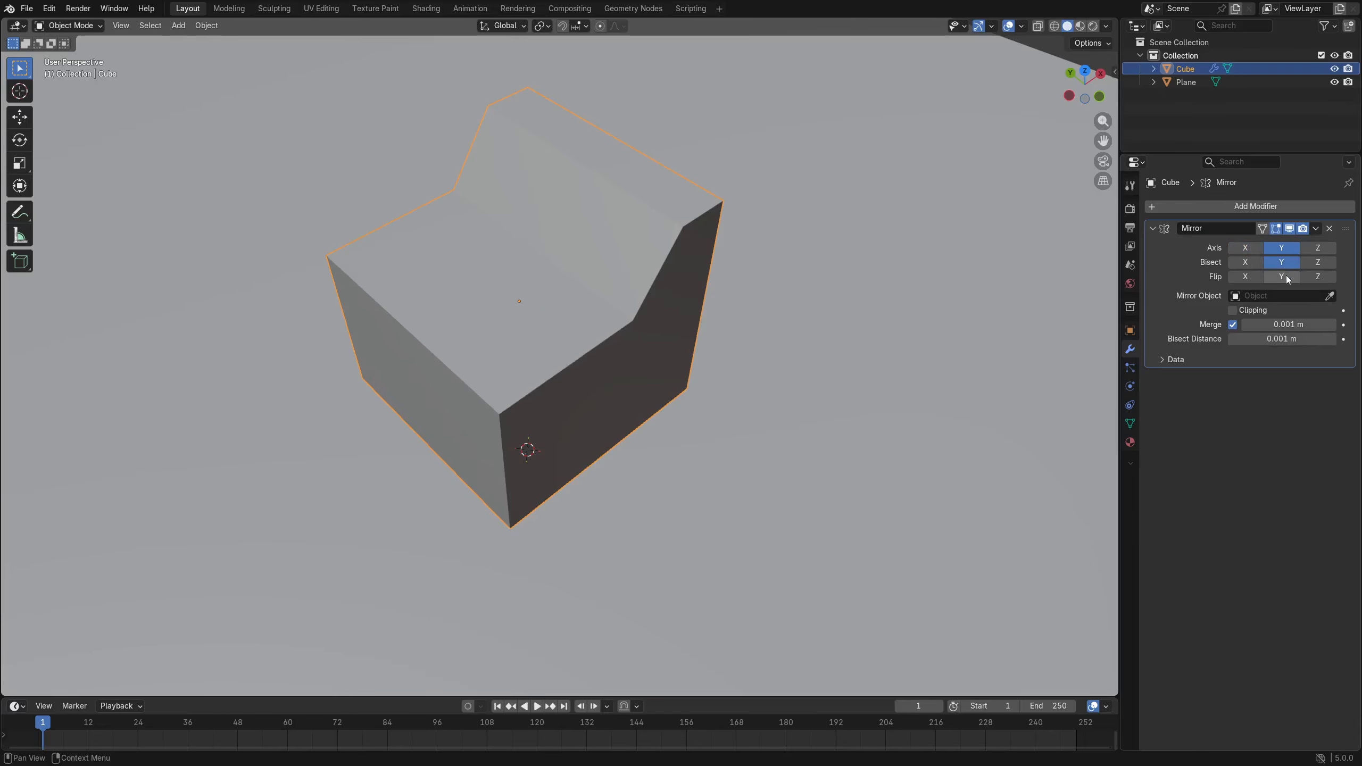
{"action": "left_click", "coordinate": [1285, 275]}
In Edit Mode, extrude the end face on the cube's low side outward about 0.673 m along its normal.
{"action": "middle_click_drag", "start_coordinate": [777, 311], "coordinate": [638, 335]}
{"action": "key", "text": "ctrl+Tab"}
{"action": "left_click", "coordinate": [676, 333]}
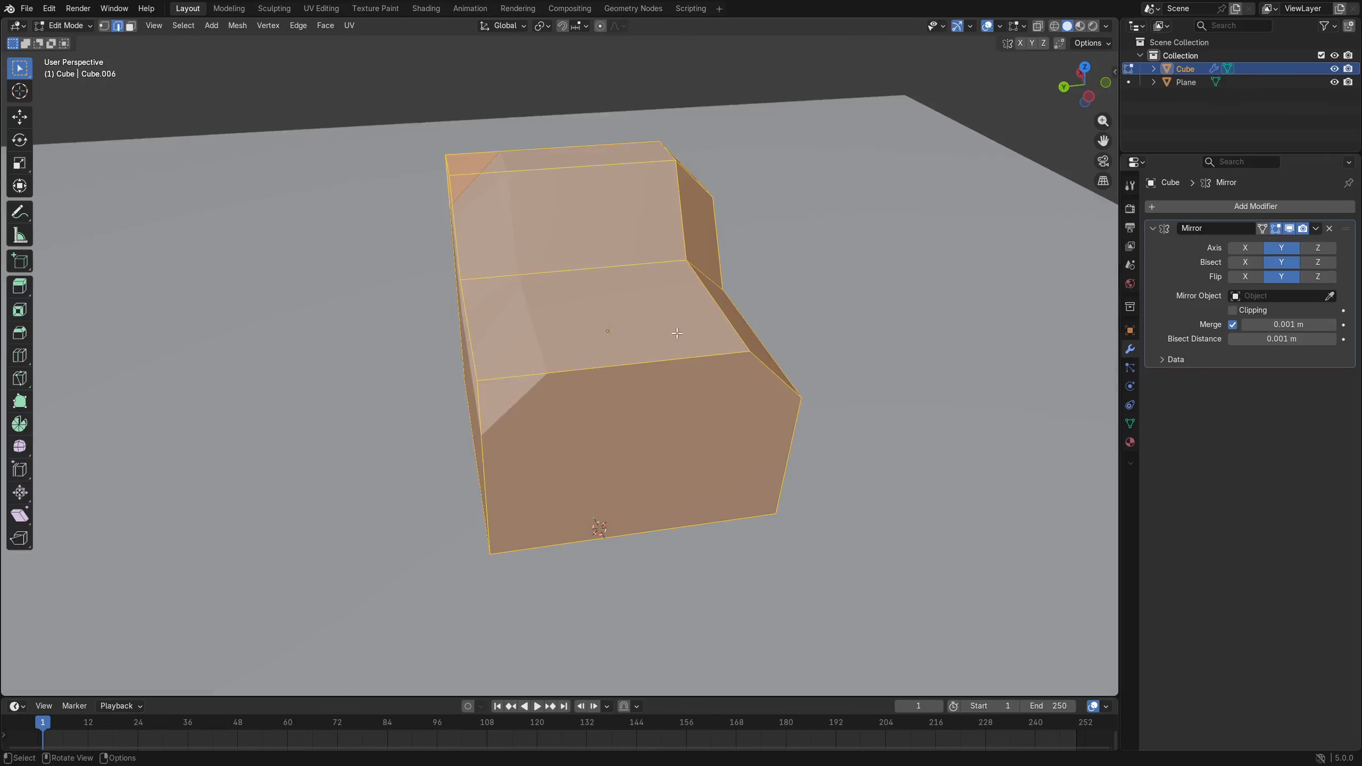
{"action": "middle_click_drag", "start_coordinate": [858, 335], "coordinate": [531, 378]}
{"action": "key", "text": "alt+a"}
{"action": "key", "text": "3"}
{"action": "middle_click_drag", "start_coordinate": [403, 337], "coordinate": [453, 340]}
{"action": "left_click", "coordinate": [453, 340]}
{"action": "key", "text": "e"}
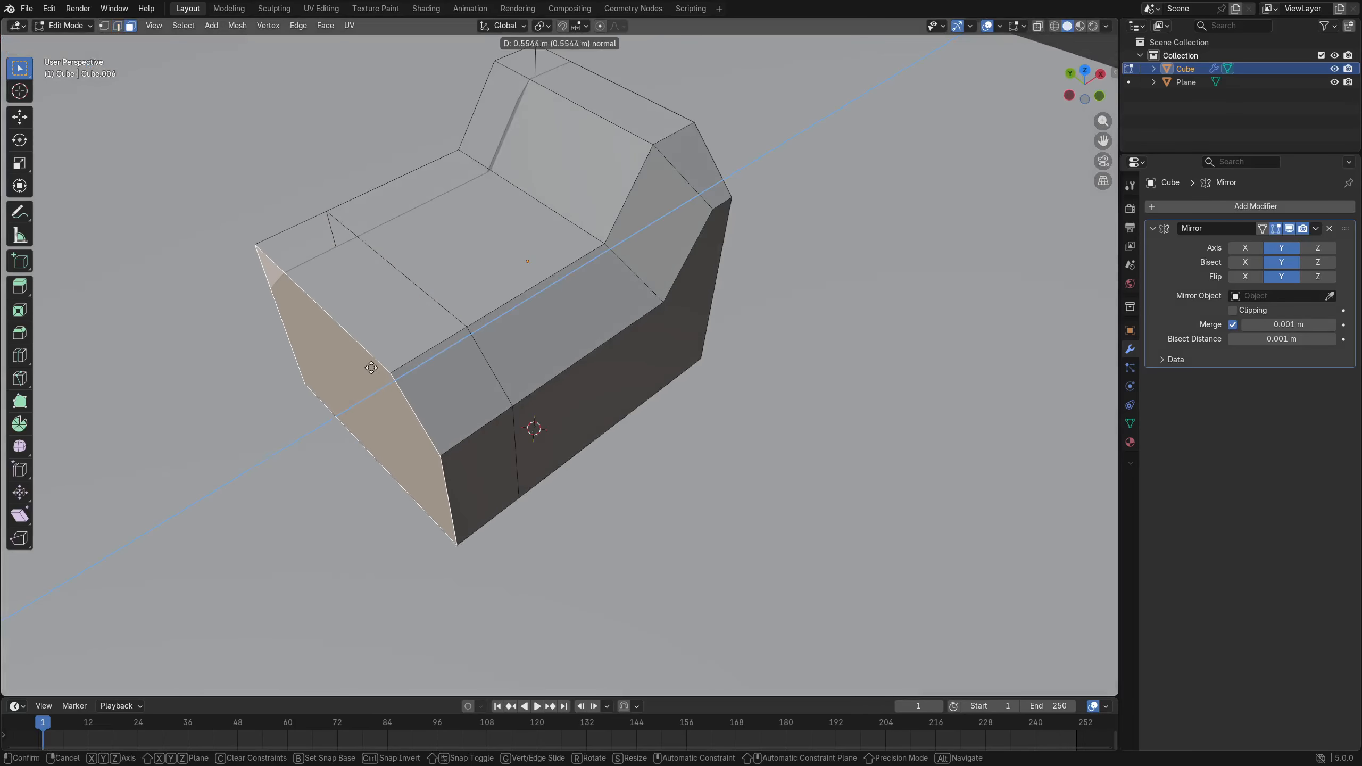
{"action": "left_click", "coordinate": [359, 386]}
Move the vertical corner edge of the extruded end inward along Y to narrow it, and return to Object Mode.
{"action": "middle_click_drag", "start_coordinate": [544, 465], "coordinate": [590, 416], "text": "shift"}
{"action": "key", "text": "ctrl+Tab"}
{"action": "left_click", "coordinate": [622, 433]}
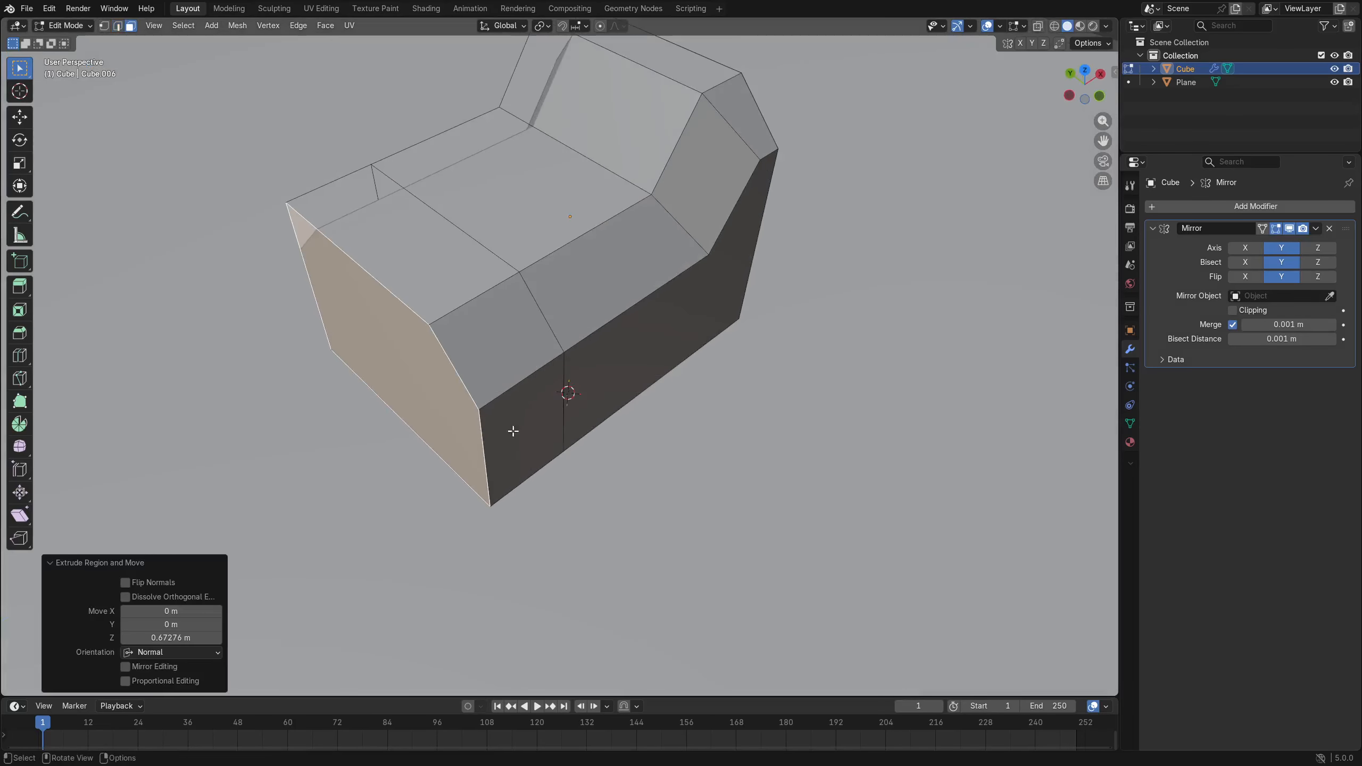
{"action": "left_click", "coordinate": [486, 433]}
{"action": "key", "text": "2"}
{"action": "left_click", "coordinate": [483, 431]}
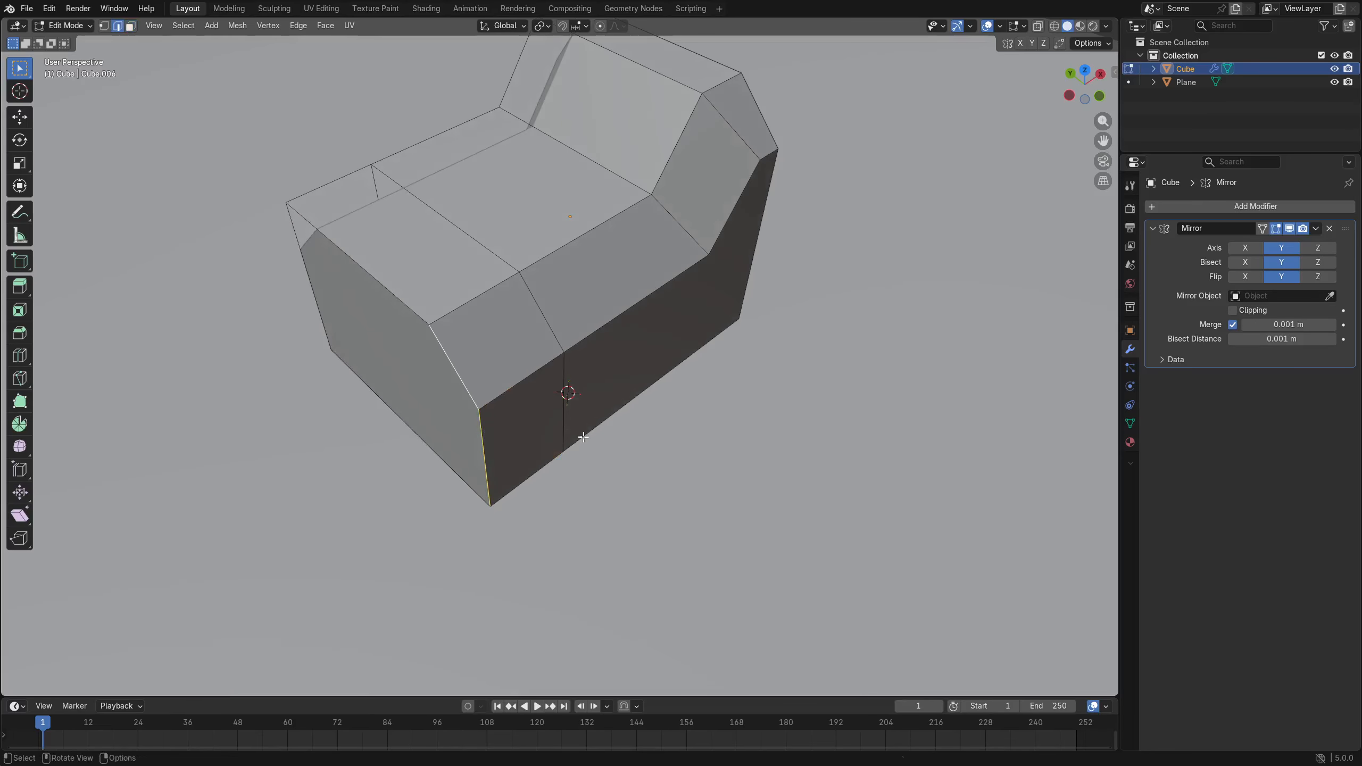
{"action": "key", "text": "g"}
{"action": "key", "text": "y"}
{"action": "left_click", "coordinate": [586, 437]}
{"action": "key", "text": "ctrl+Tab"}
{"action": "left_click", "coordinate": [489, 432]}
Re-enter Edit Mode and move the same corner edge about -0.791 m along Y to widen the end.
{"action": "middle_click_drag", "start_coordinate": [490, 432], "coordinate": [635, 406]}
{"action": "middle_click_drag", "start_coordinate": [596, 329], "coordinate": [556, 359]}
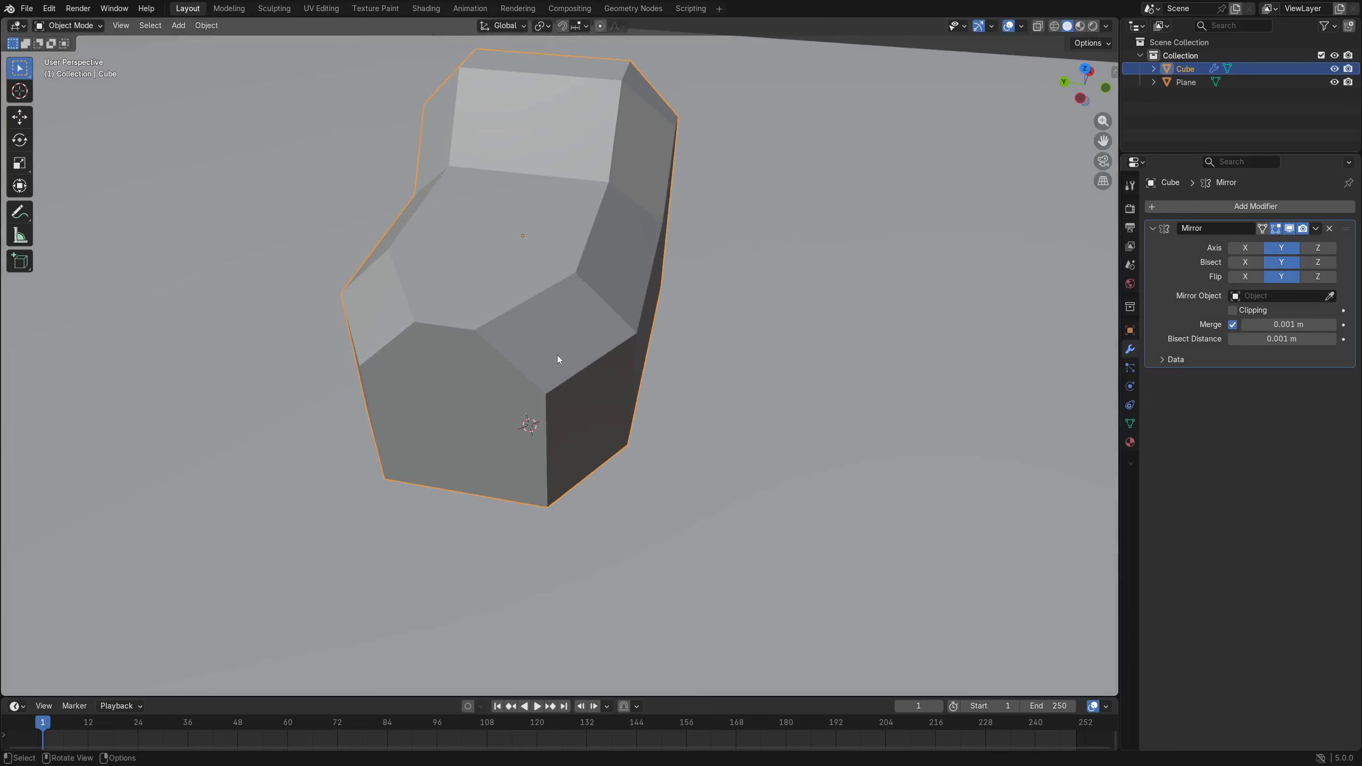
{"action": "mouse_move", "coordinate": [714, 319]}
{"action": "middle_mouse_down"}
{"action": "mouse_move", "coordinate": [595, 337]}
{"action": "mouse_move", "coordinate": [801, 372]}
{"action": "middle_mouse_up"}
{"action": "key", "text": "ctrl+Tab"}
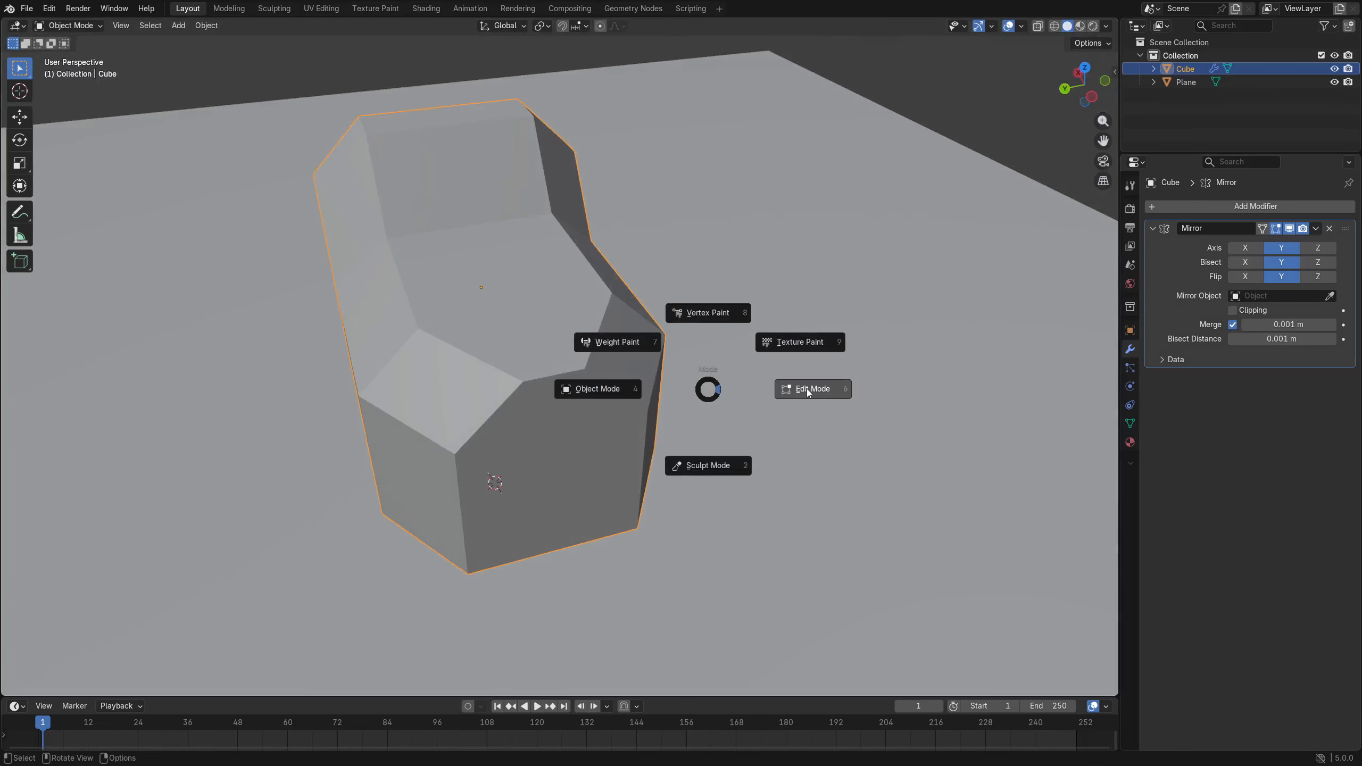
{"action": "left_click", "coordinate": [814, 389]}
{"action": "key", "text": "g"}
{"action": "key", "text": "y"}
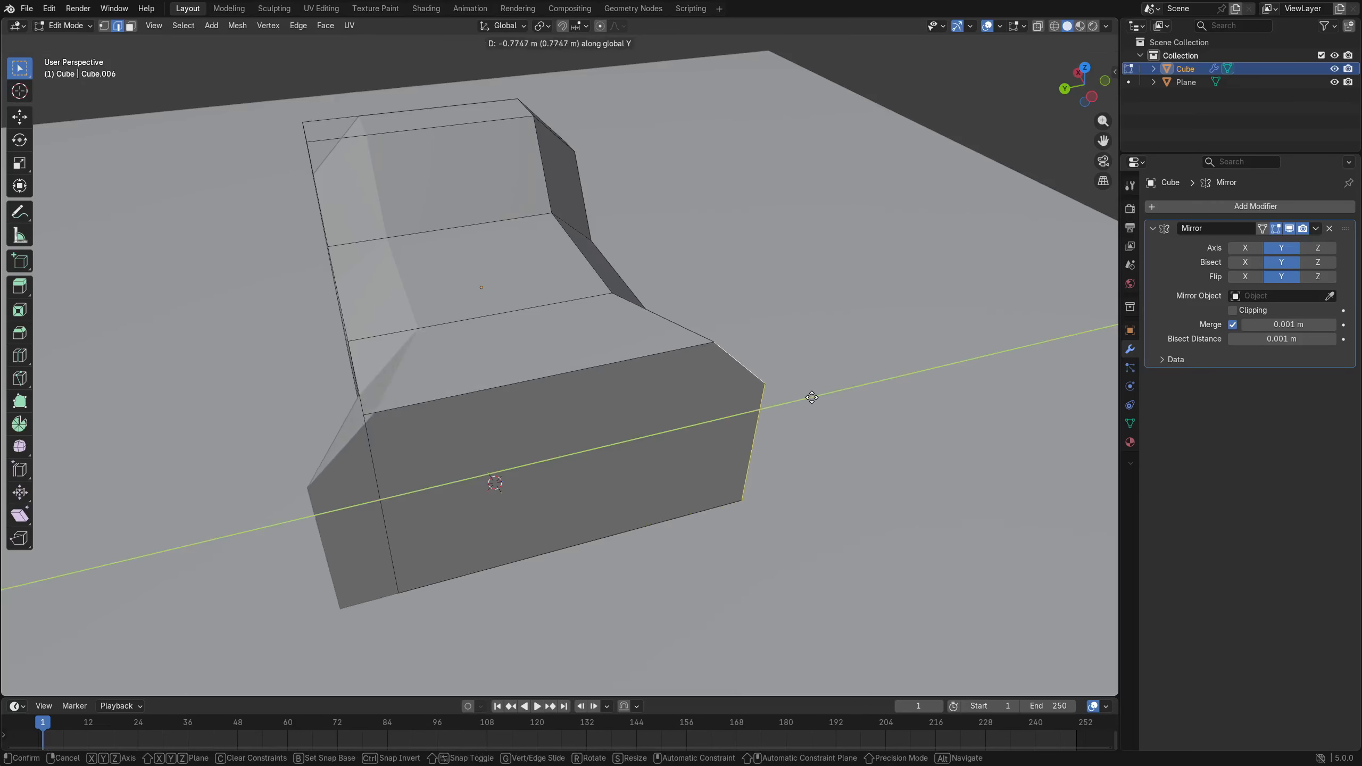
{"action": "left_click", "coordinate": [808, 398]}
Extrude the widened end face about -1.05 m along the global X axis.
{"action": "middle_click_drag", "start_coordinate": [808, 398], "coordinate": [633, 412]}
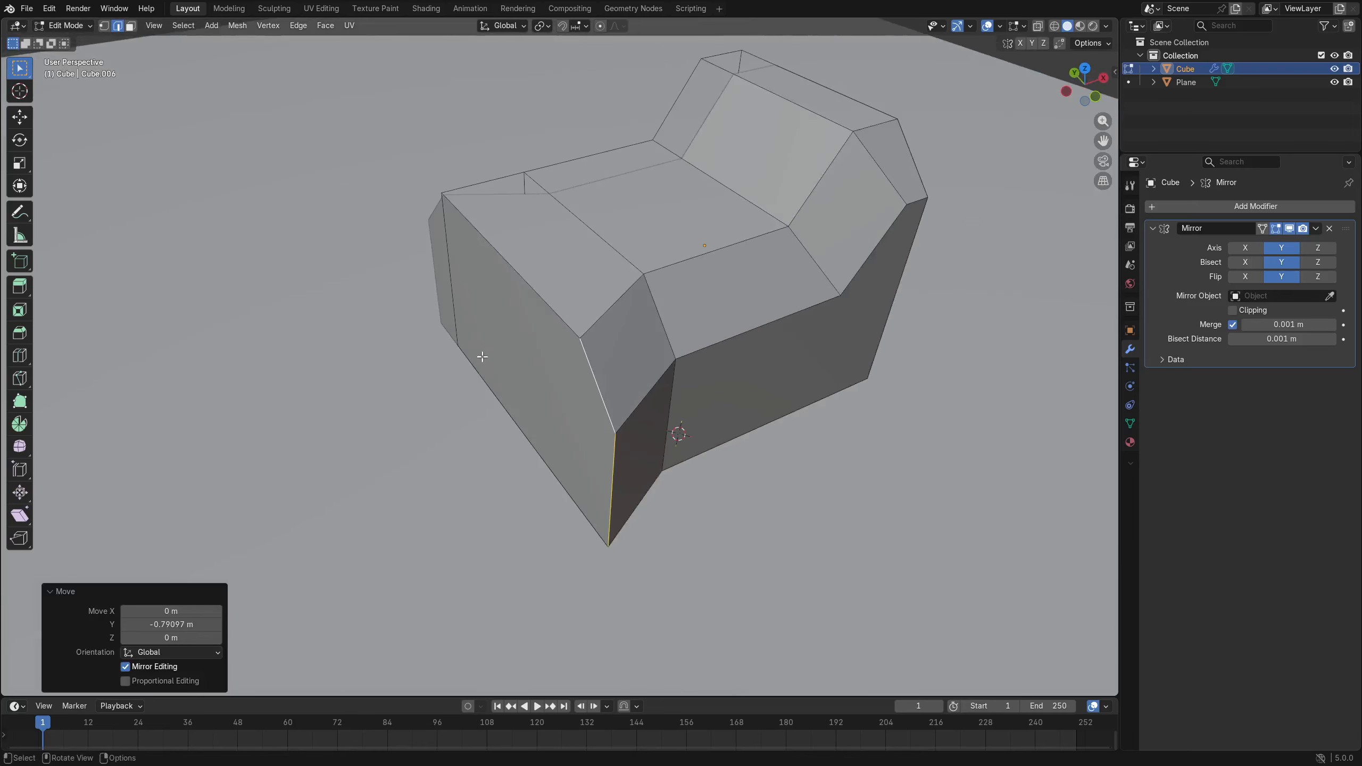
{"action": "key", "text": "ctrl+Tab"}
{"action": "left_click", "coordinate": [608, 389]}
{"action": "left_click", "coordinate": [541, 372]}
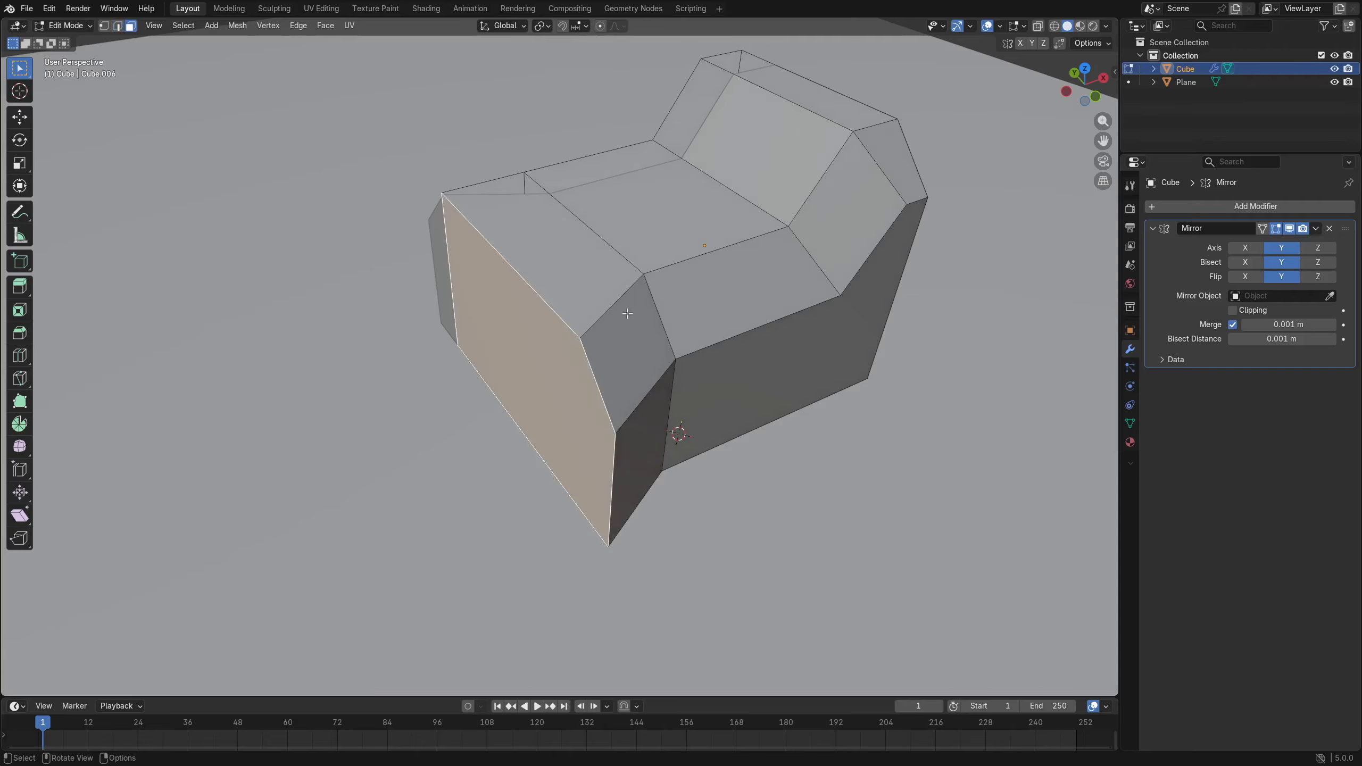
{"action": "key", "text": "e"}
{"action": "key", "text": "x"}
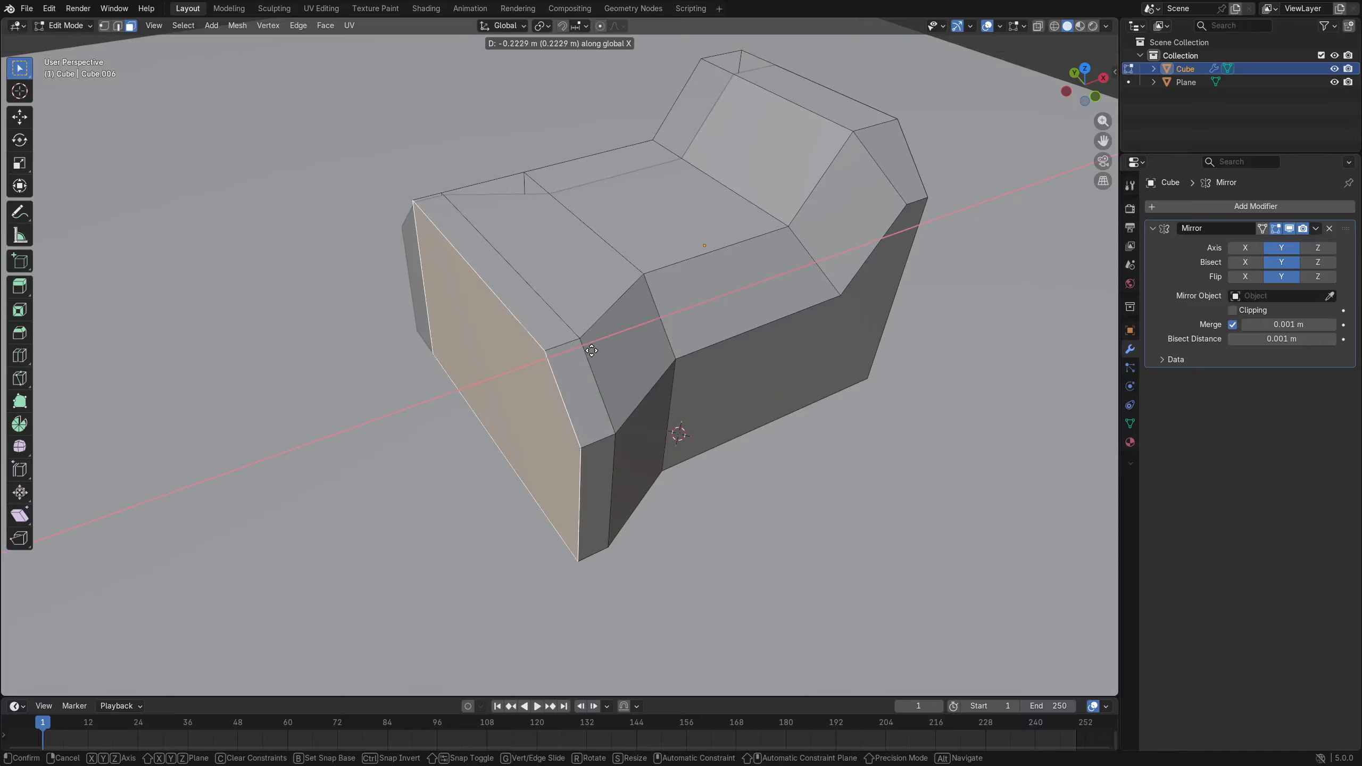
{"action": "left_click", "coordinate": [466, 371]}
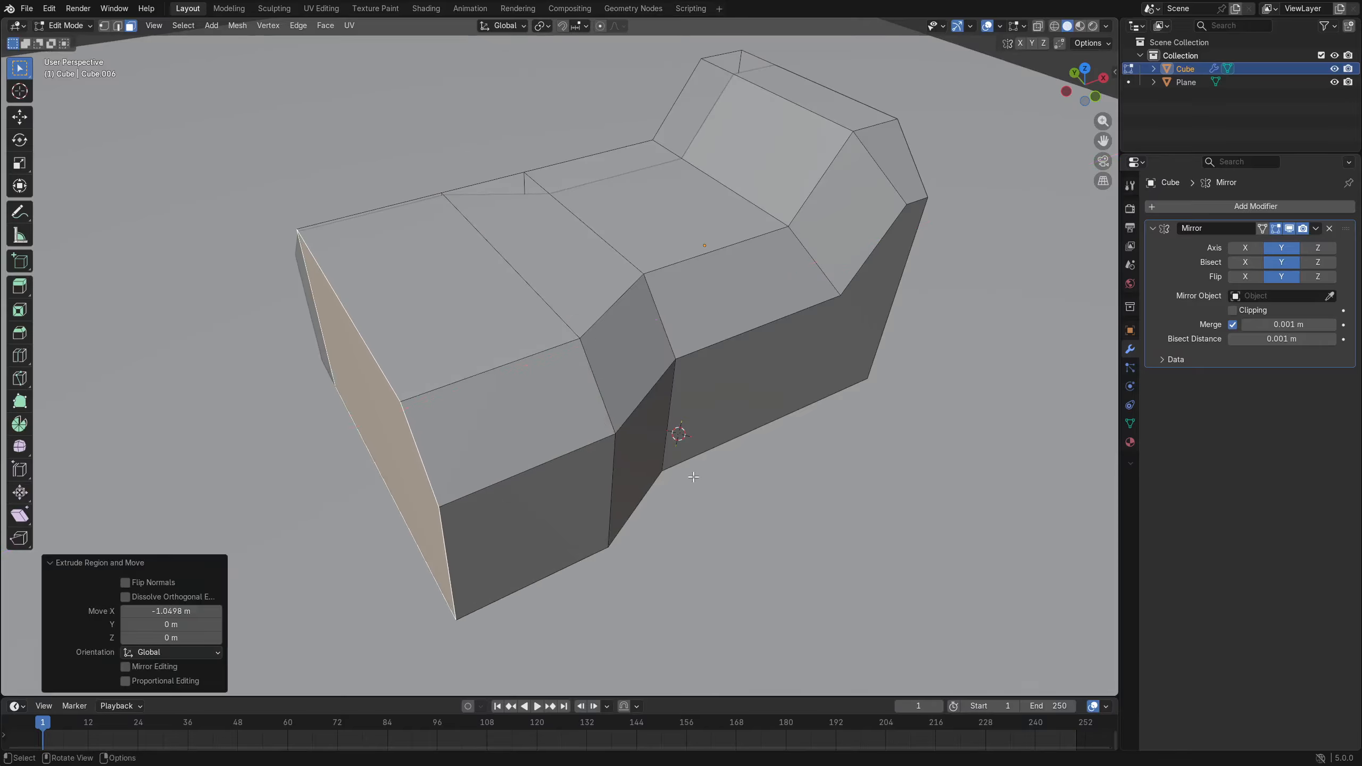
Inspect the extended mirrored body in Object Mode with nothing selected.
{"action": "key", "text": "a"}
{"action": "middle_click_drag", "start_coordinate": [692, 476], "coordinate": [687, 426]}
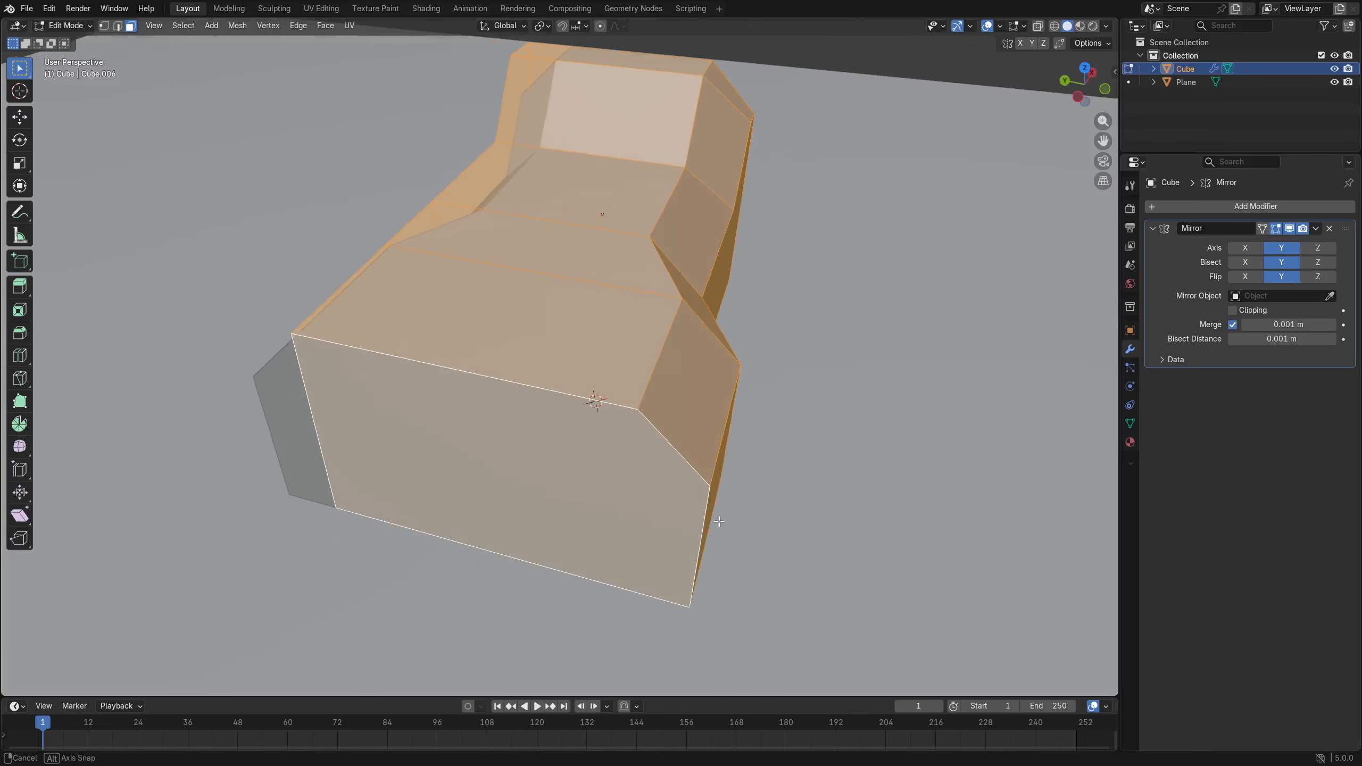
{"action": "key", "text": "ctrl+Tab"}
{"action": "left_click", "coordinate": [701, 445]}
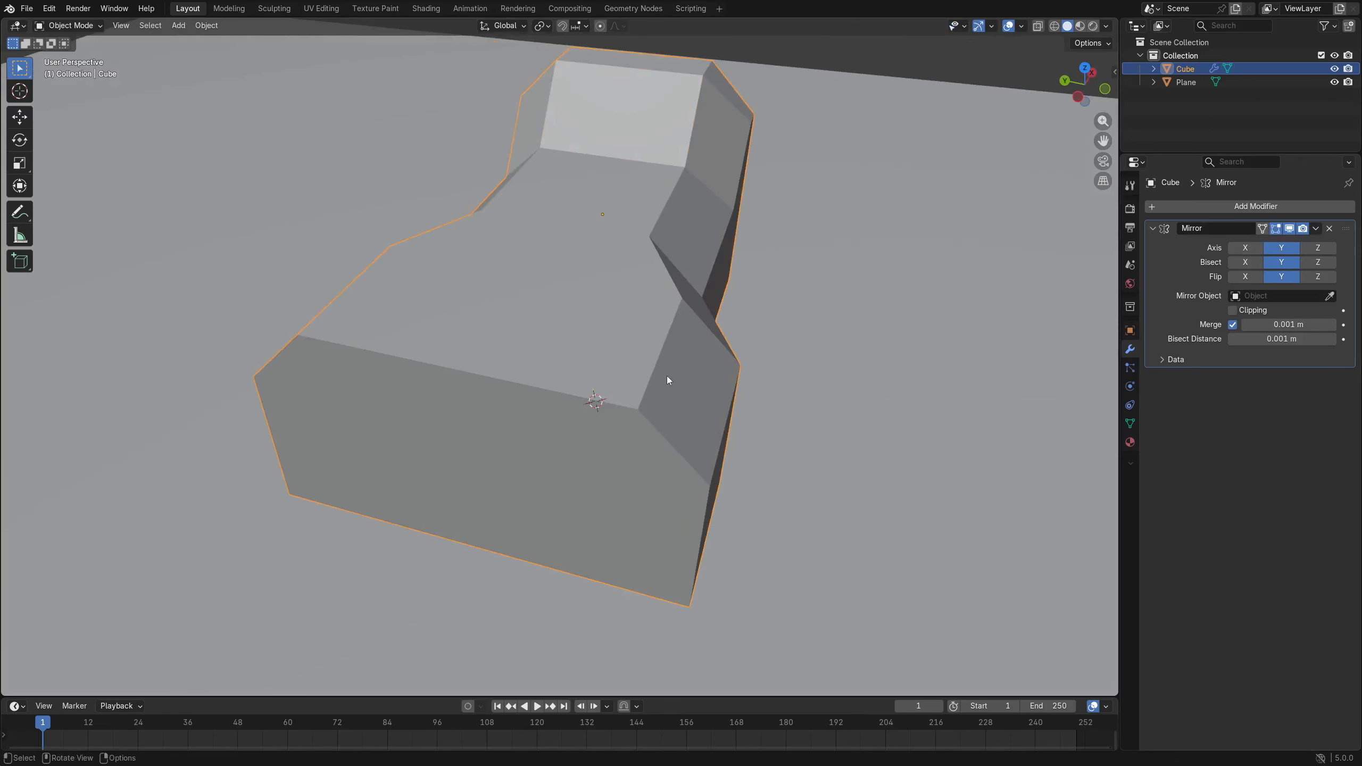
{"action": "middle_click_drag", "start_coordinate": [667, 380], "coordinate": [676, 394]}
{"action": "middle_click_drag", "start_coordinate": [761, 345], "coordinate": [683, 437], "text": "shift"}
{"action": "key", "text": "alt+a"}
Move the selected end face outward along the global X axis to lengthen the body, and return to Object Mode.
{"action": "middle_click_drag", "start_coordinate": [794, 430], "coordinate": [472, 402]}
{"action": "middle_click_drag", "start_coordinate": [552, 396], "coordinate": [653, 365], "text": "shift"}
{"action": "key", "text": "ctrl+Tab"}
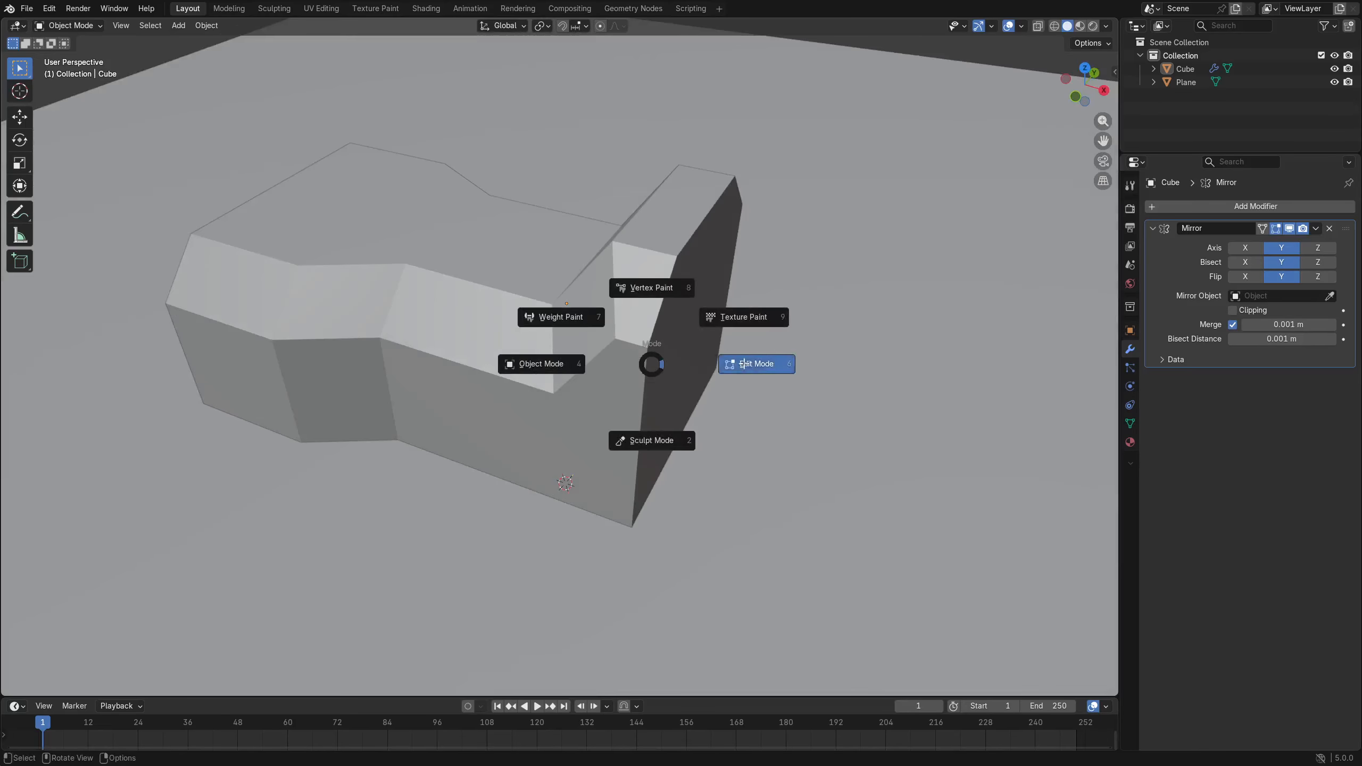
{"action": "left_click", "coordinate": [744, 364]}
{"action": "key", "text": "g"}
{"action": "key", "text": "x"}
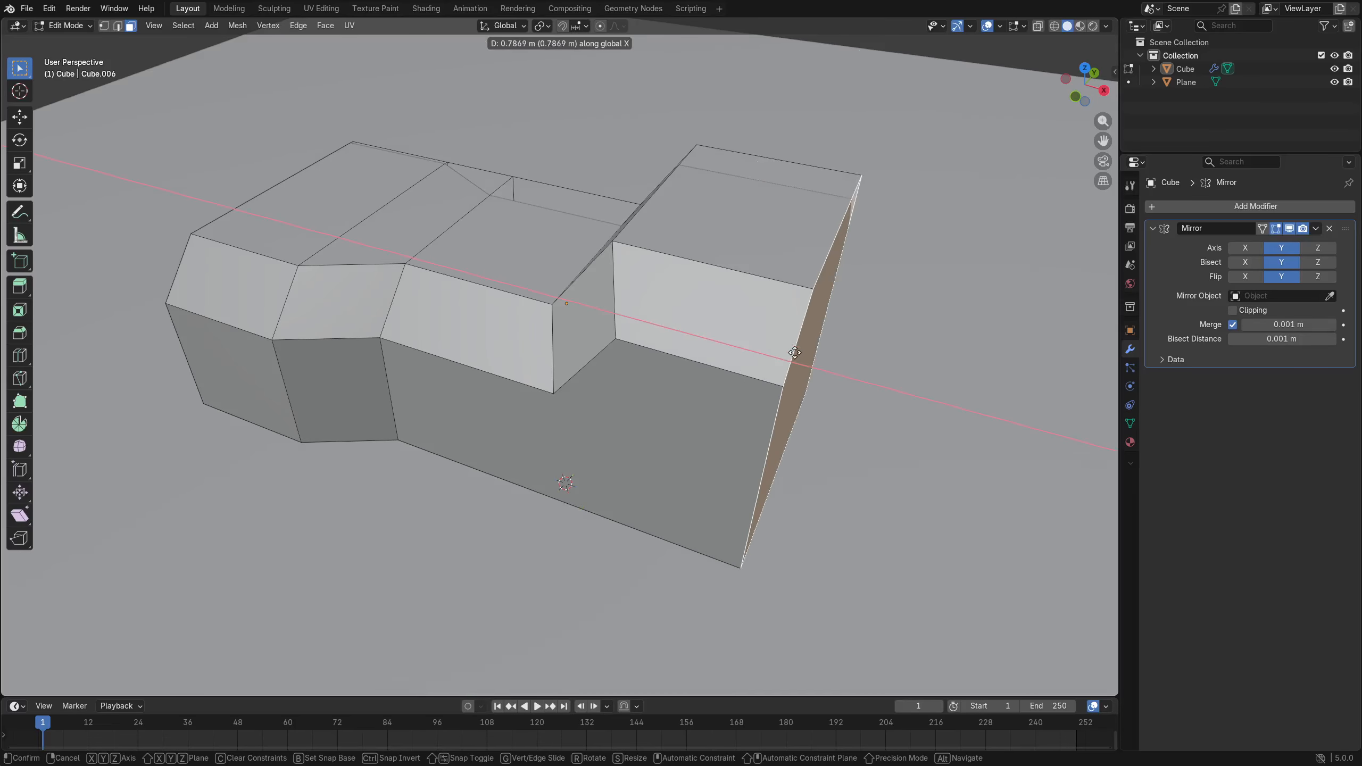
{"action": "left_click", "coordinate": [826, 353]}
{"action": "key", "text": "ctrl+Tab"}
{"action": "left_click", "coordinate": [730, 353]}
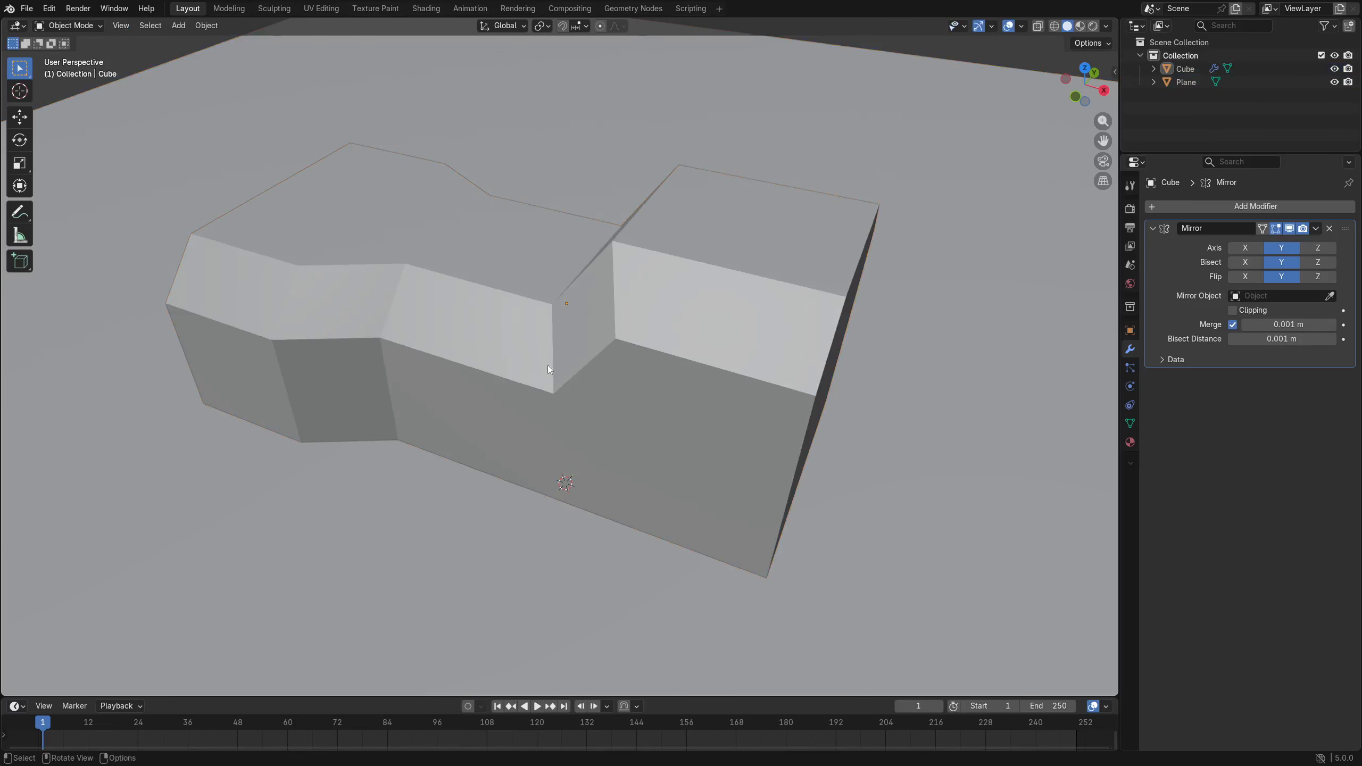
Add a Lattice modifier to the mirrored cube.
{"action": "middle_click_drag", "start_coordinate": [546, 365], "coordinate": [652, 346]}
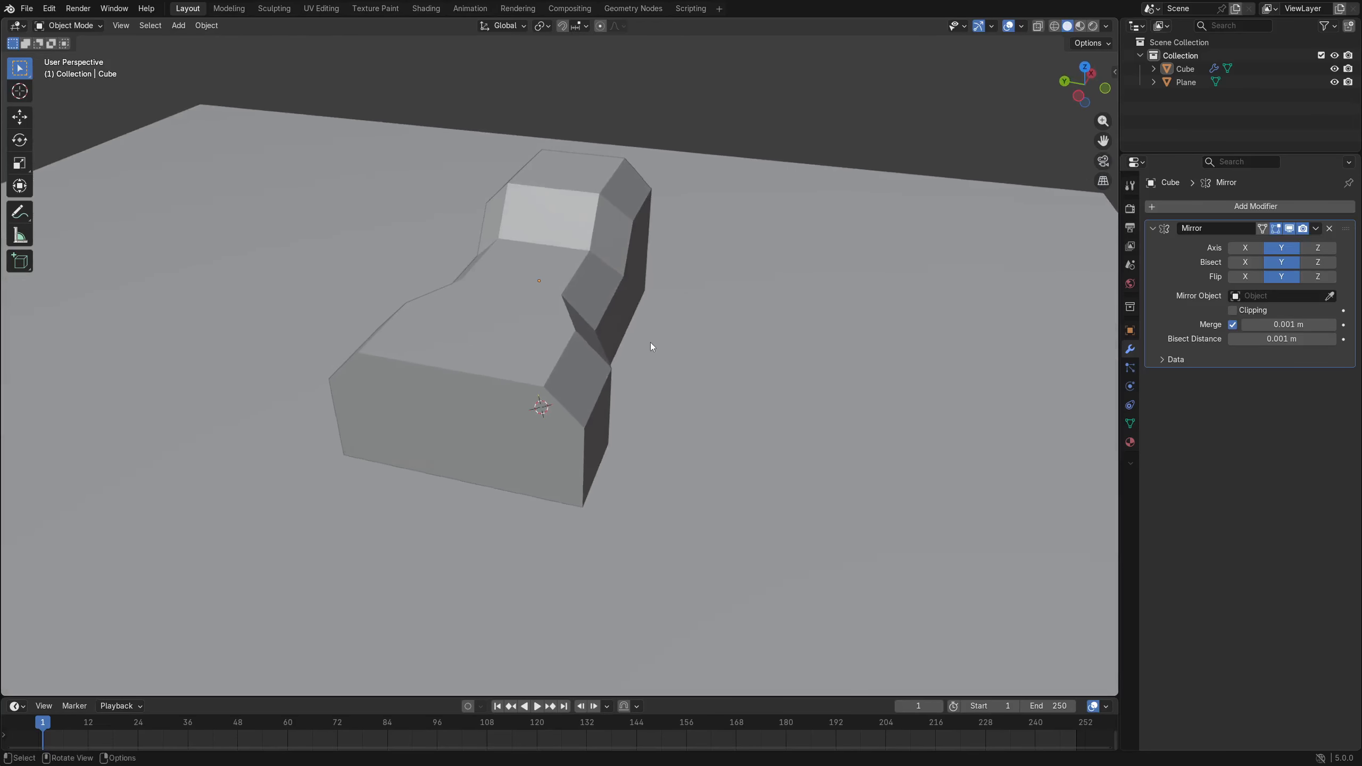
{"action": "left_click", "coordinate": [573, 323]}
{"action": "left_click", "coordinate": [1229, 209]}
{"action": "key", "text": "space"}
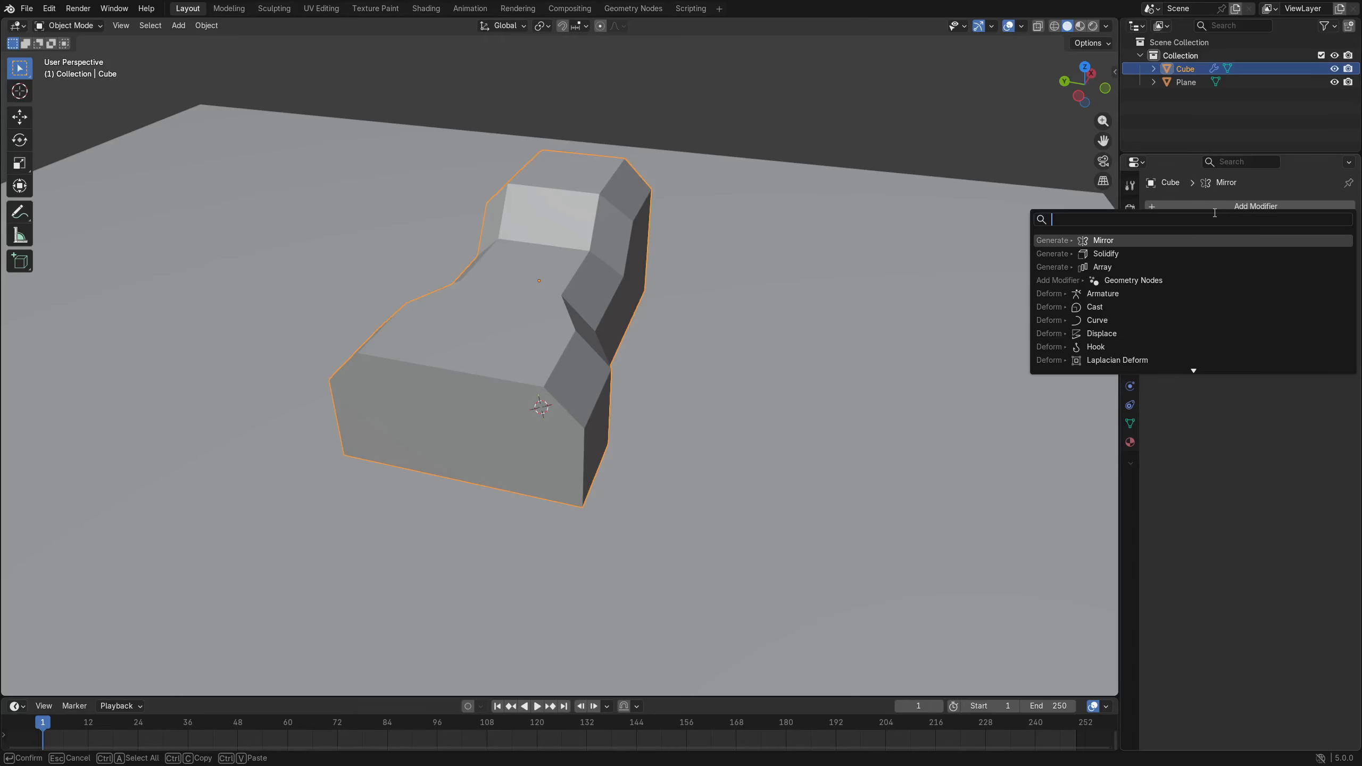
{"action": "type", "text": "lattice"}
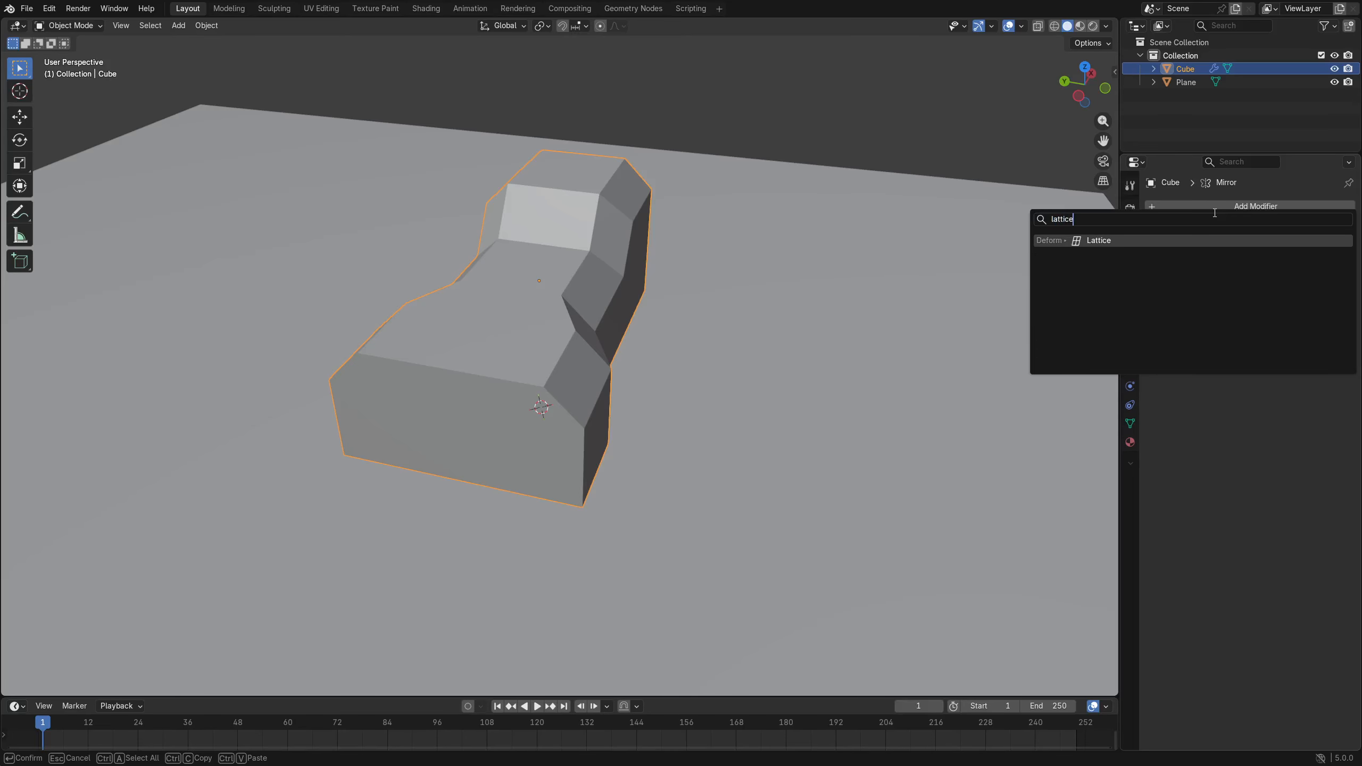
{"action": "left_click", "coordinate": [1091, 242]}
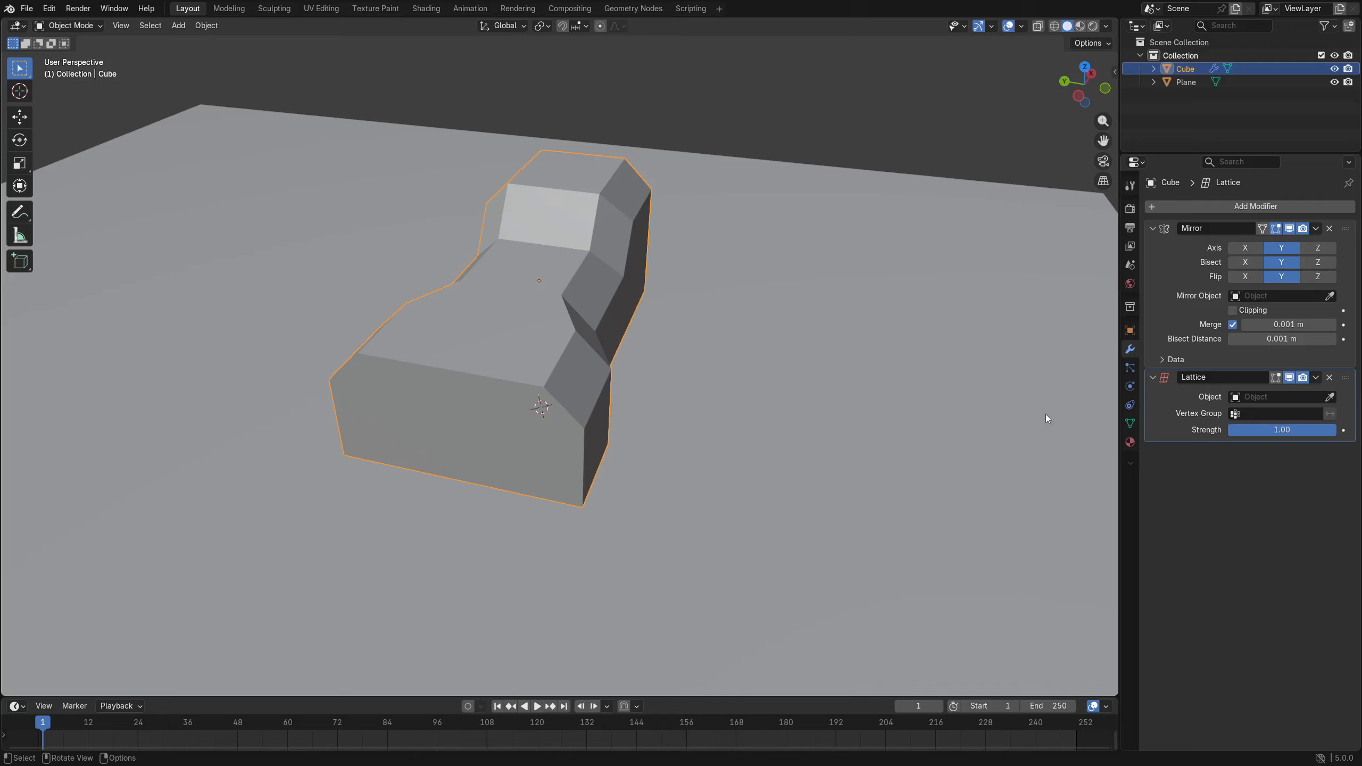
Add a lattice fitted around the selected cube using Lattice Deform Selected, and reselect the cube.
{"action": "left_click", "coordinate": [180, 25]}
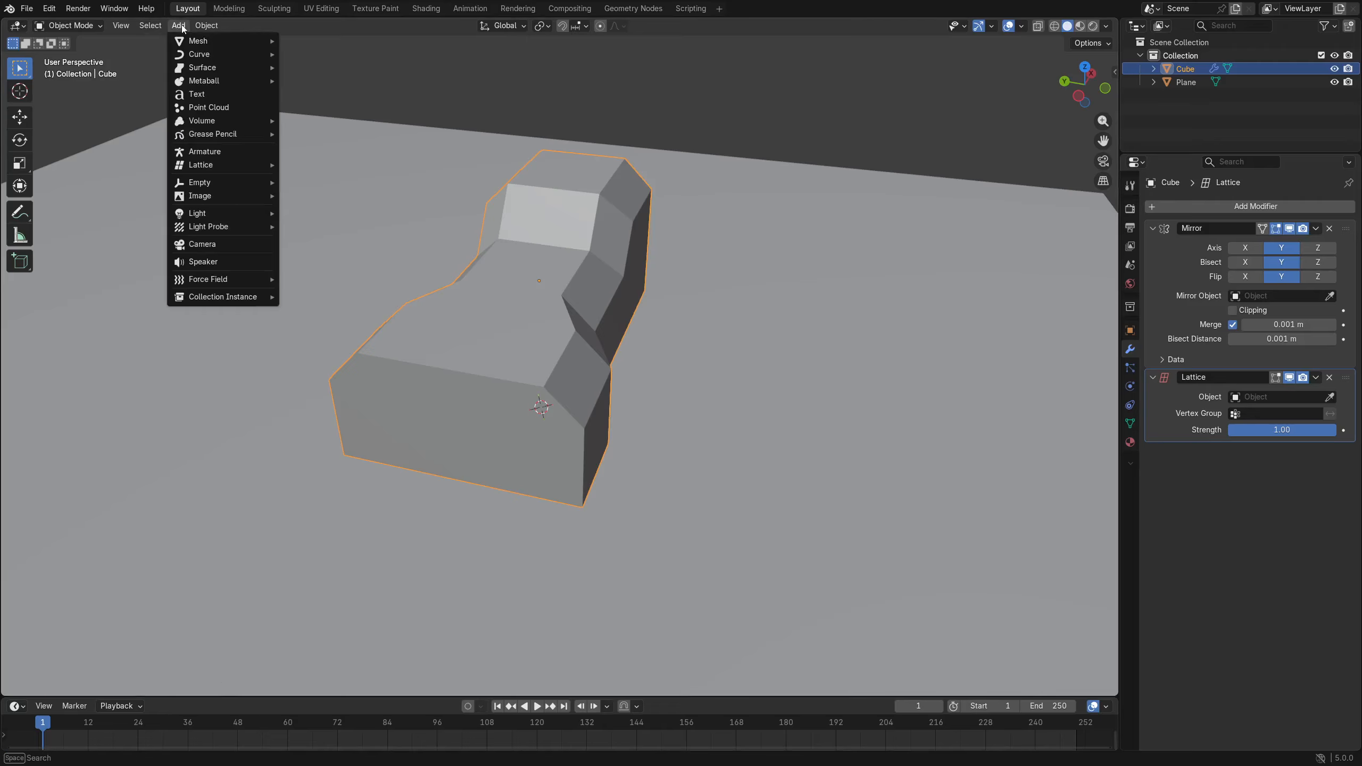
{"action": "left_click", "coordinate": [206, 25]}
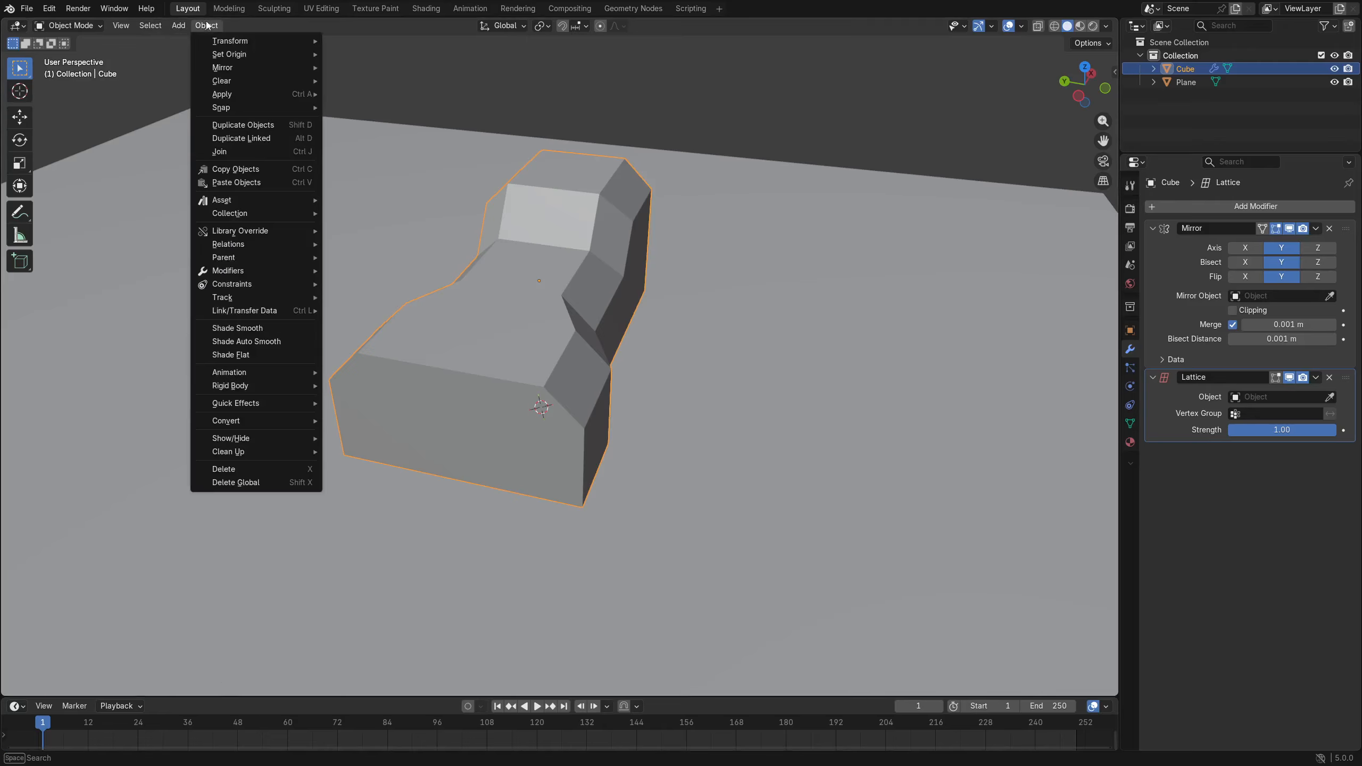
{"action": "mouse_move", "coordinate": [279, 286]}
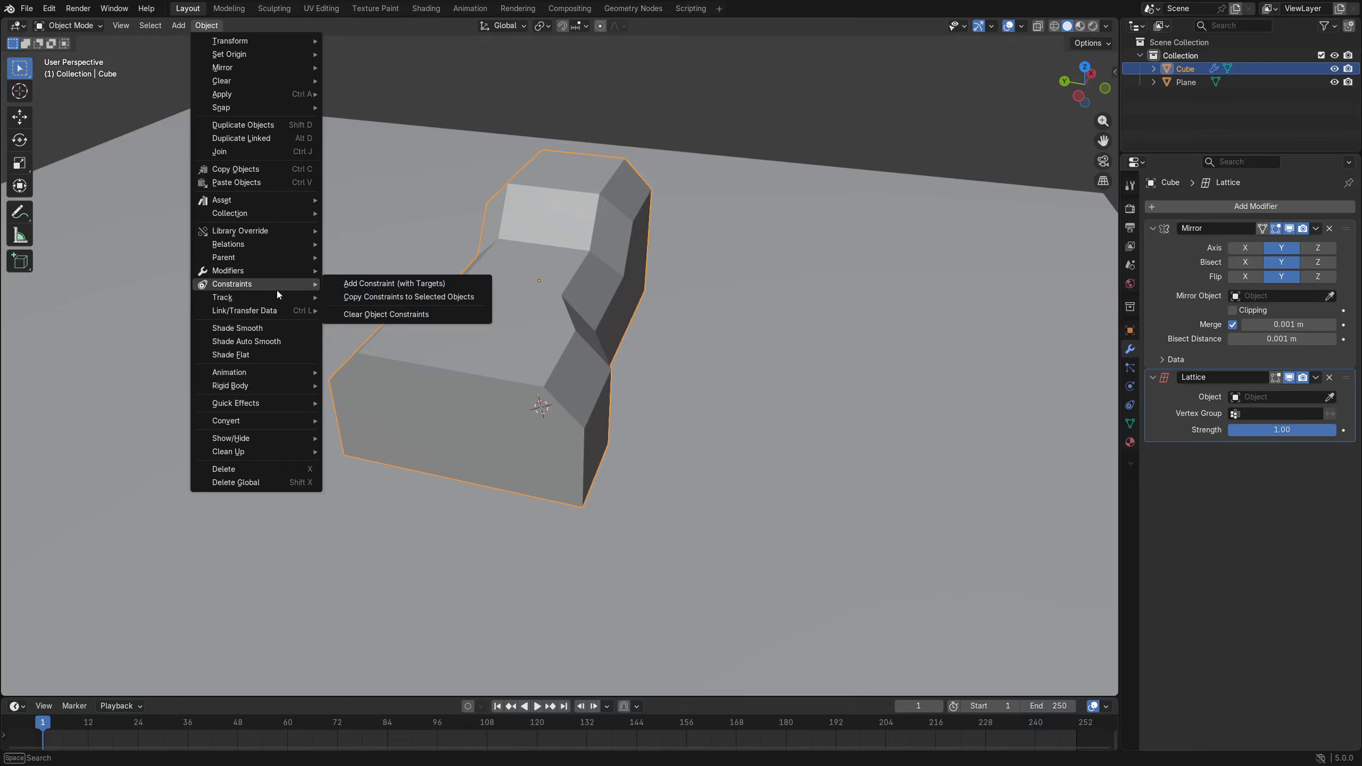
{"action": "key", "text": "shift+a"}
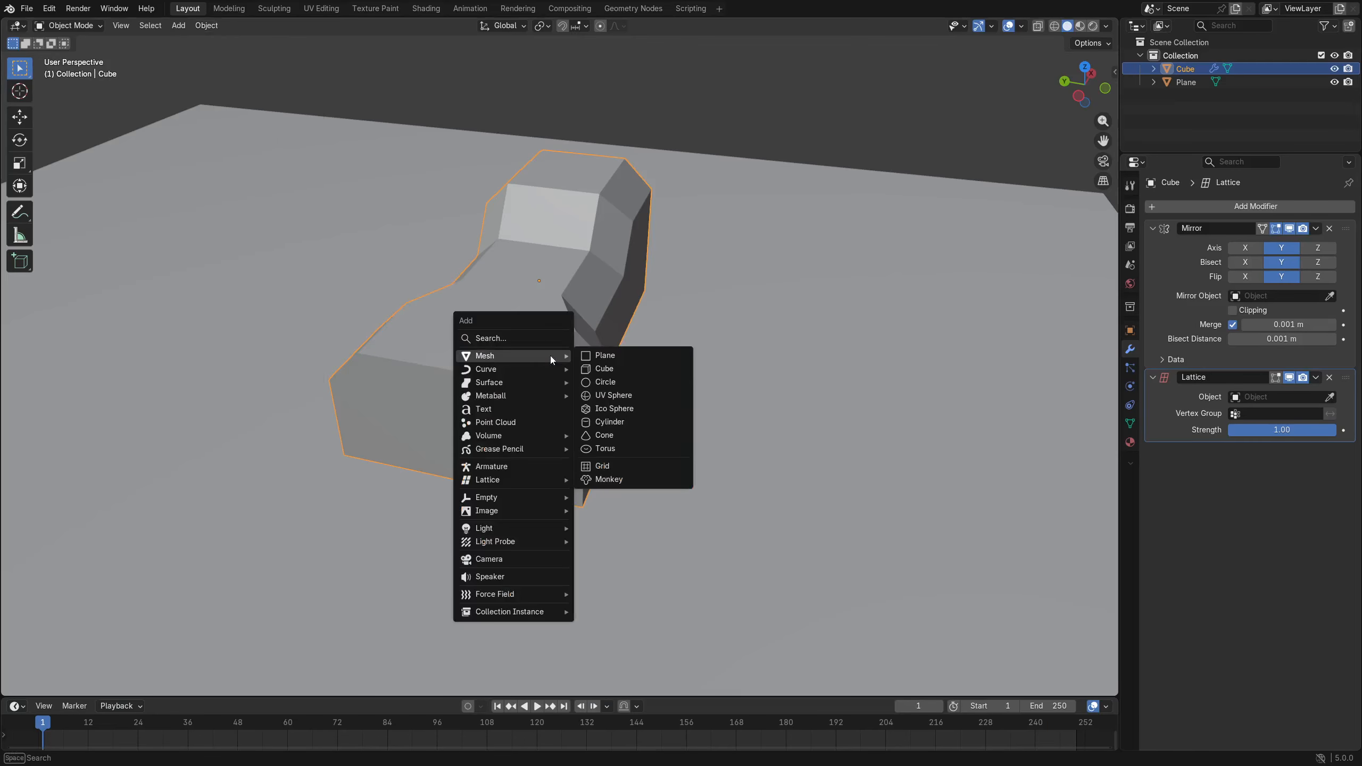
{"action": "mouse_move", "coordinate": [520, 475]}
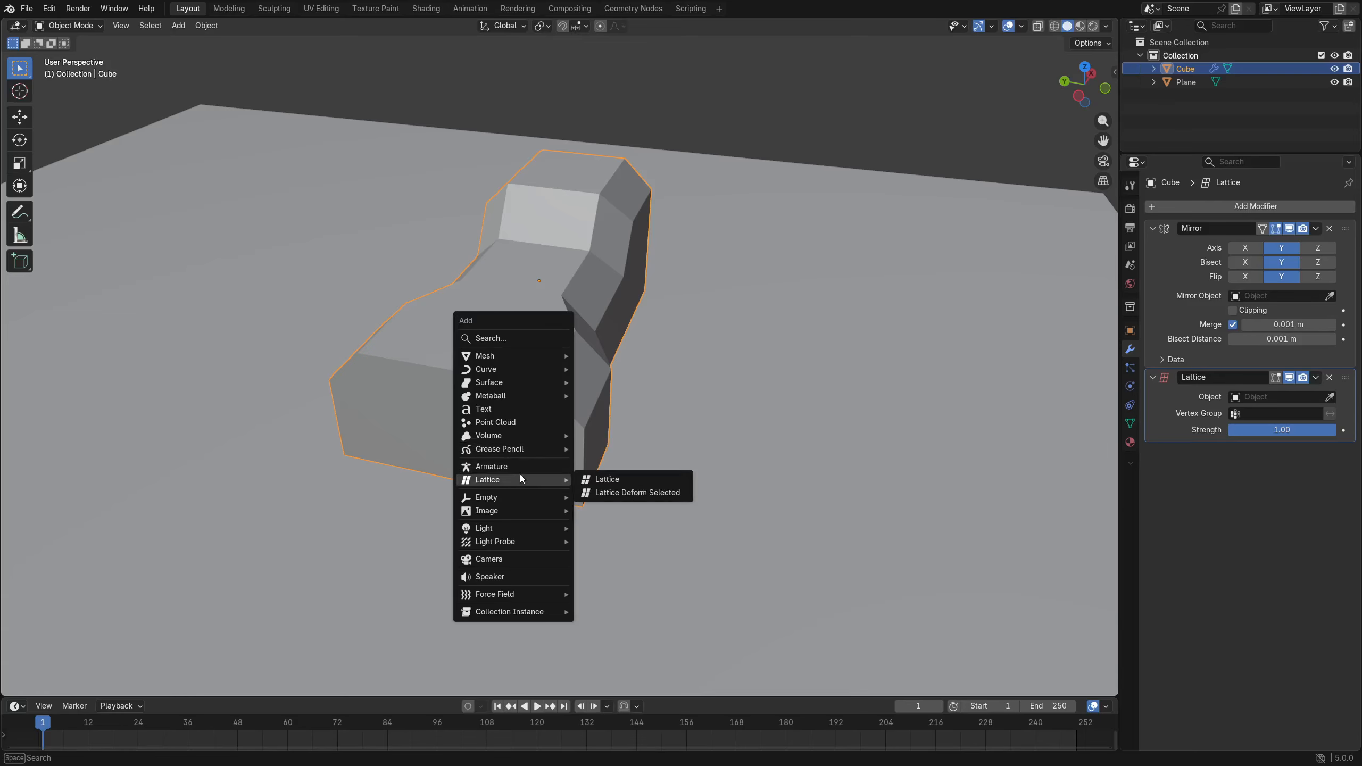
{"action": "left_click", "coordinate": [662, 495]}
{"action": "left_click", "coordinate": [502, 403]}
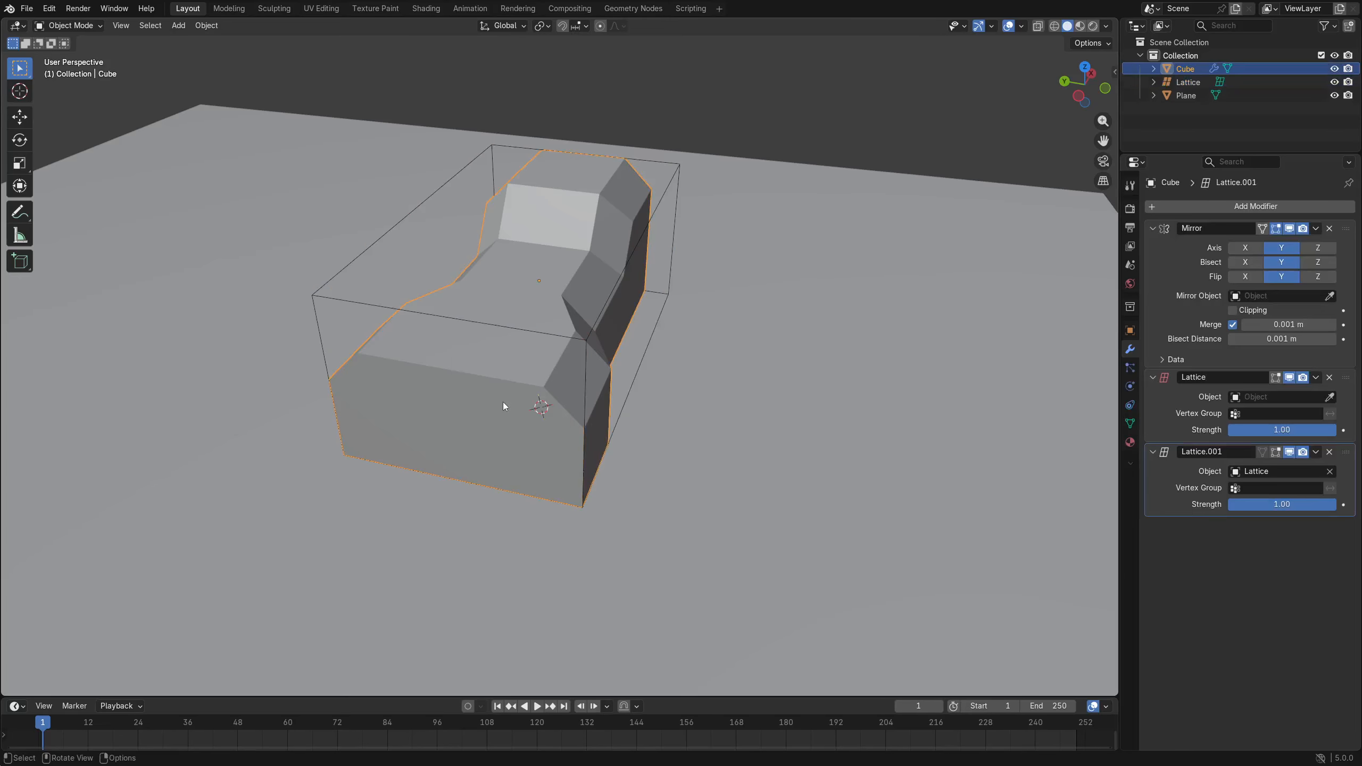
Delete the lattice object and remove both Lattice modifiers from the cube, keeping only the Mirror modifier.
{"action": "left_click", "coordinate": [1330, 377]}
{"action": "left_click", "coordinate": [355, 258]}
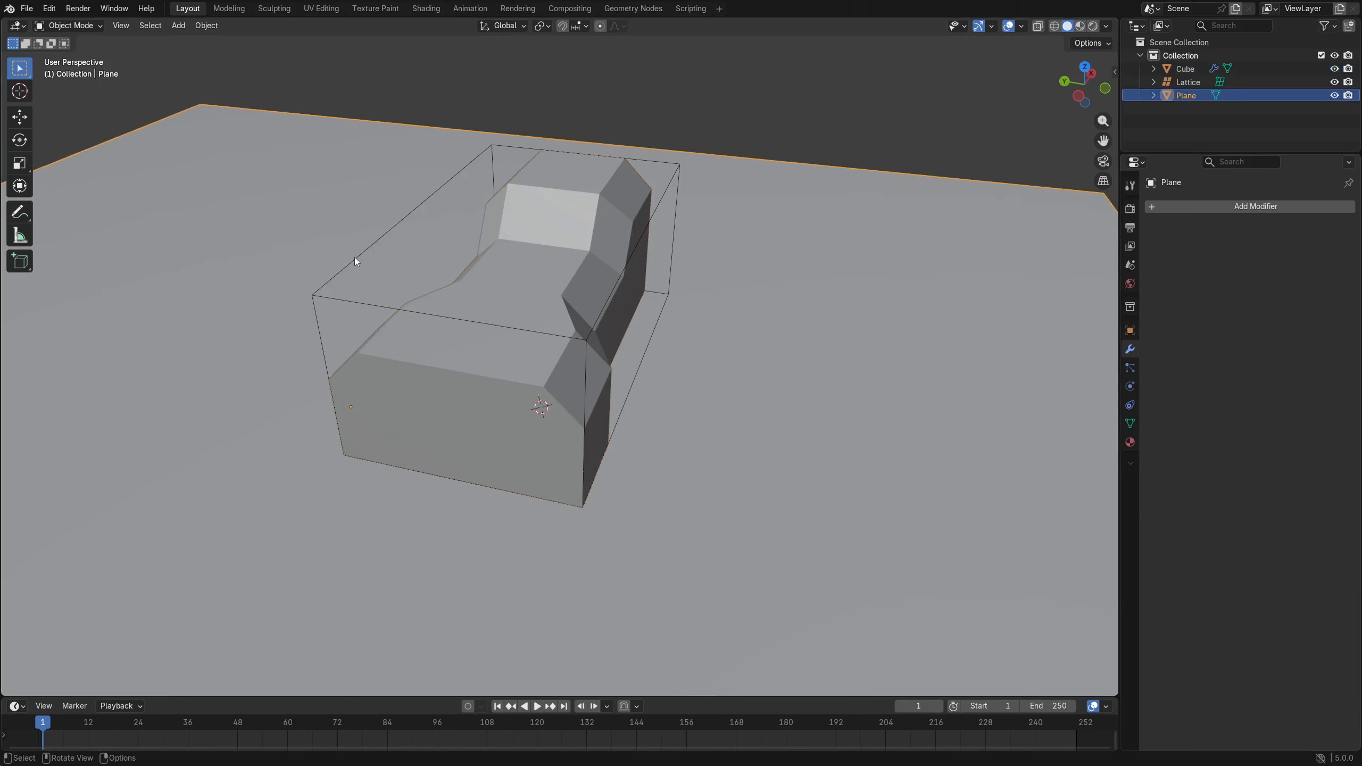
{"action": "key", "text": "x"}
{"action": "left_click", "coordinate": [351, 257]}
{"action": "left_click", "coordinate": [515, 346]}
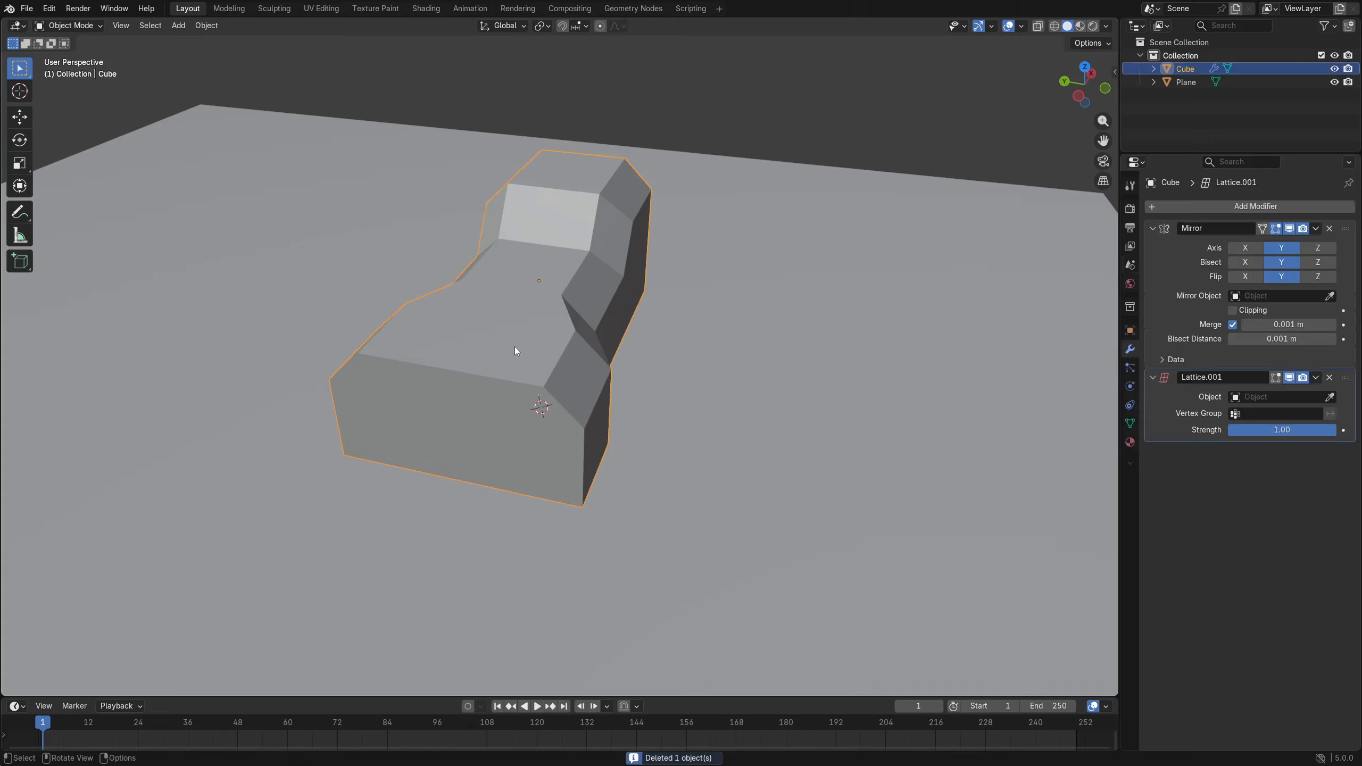
{"action": "left_click", "coordinate": [1330, 377]}
Fit a new lattice around the cube with Lattice Deform Selected, and check the target object of the cube's Lattice modifier.
{"action": "key", "text": "shift+a"}
{"action": "mouse_move", "coordinate": [482, 354]}
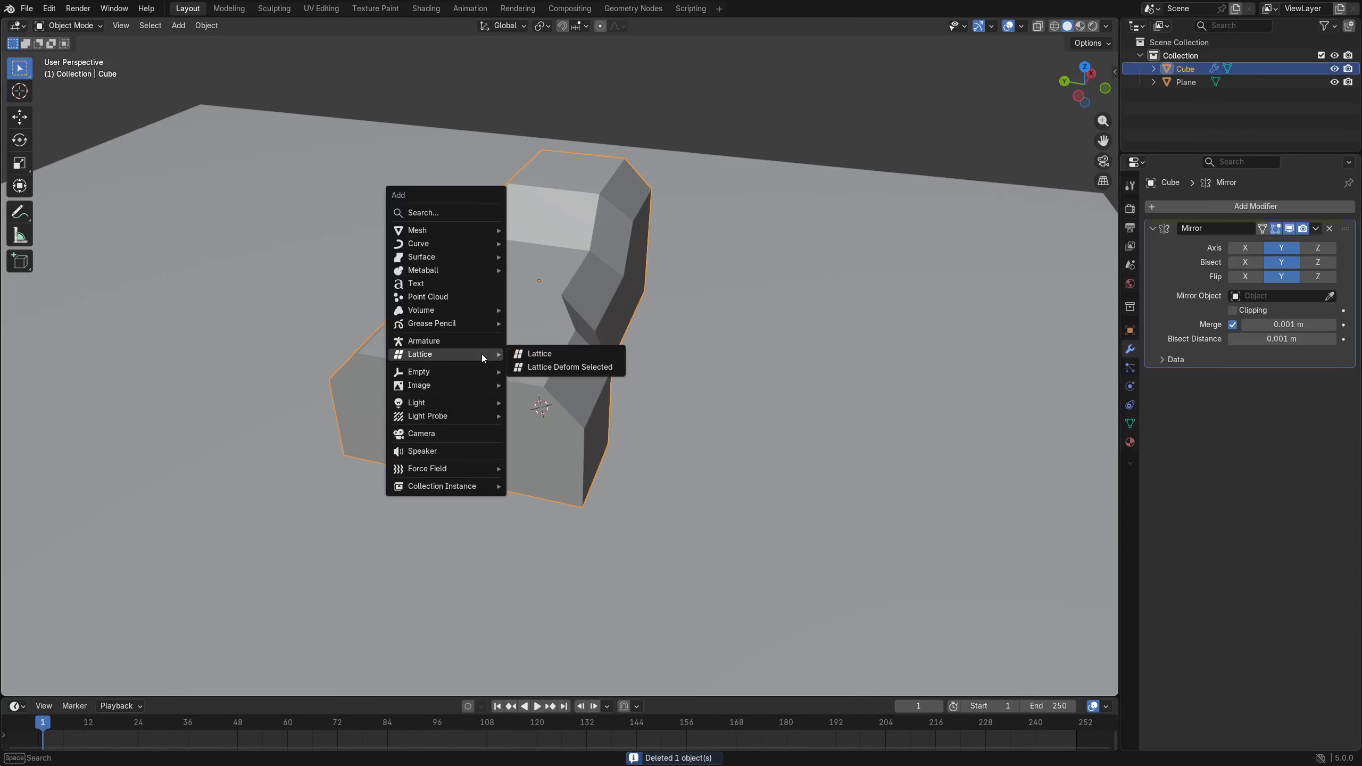
{"action": "left_click", "coordinate": [575, 372]}
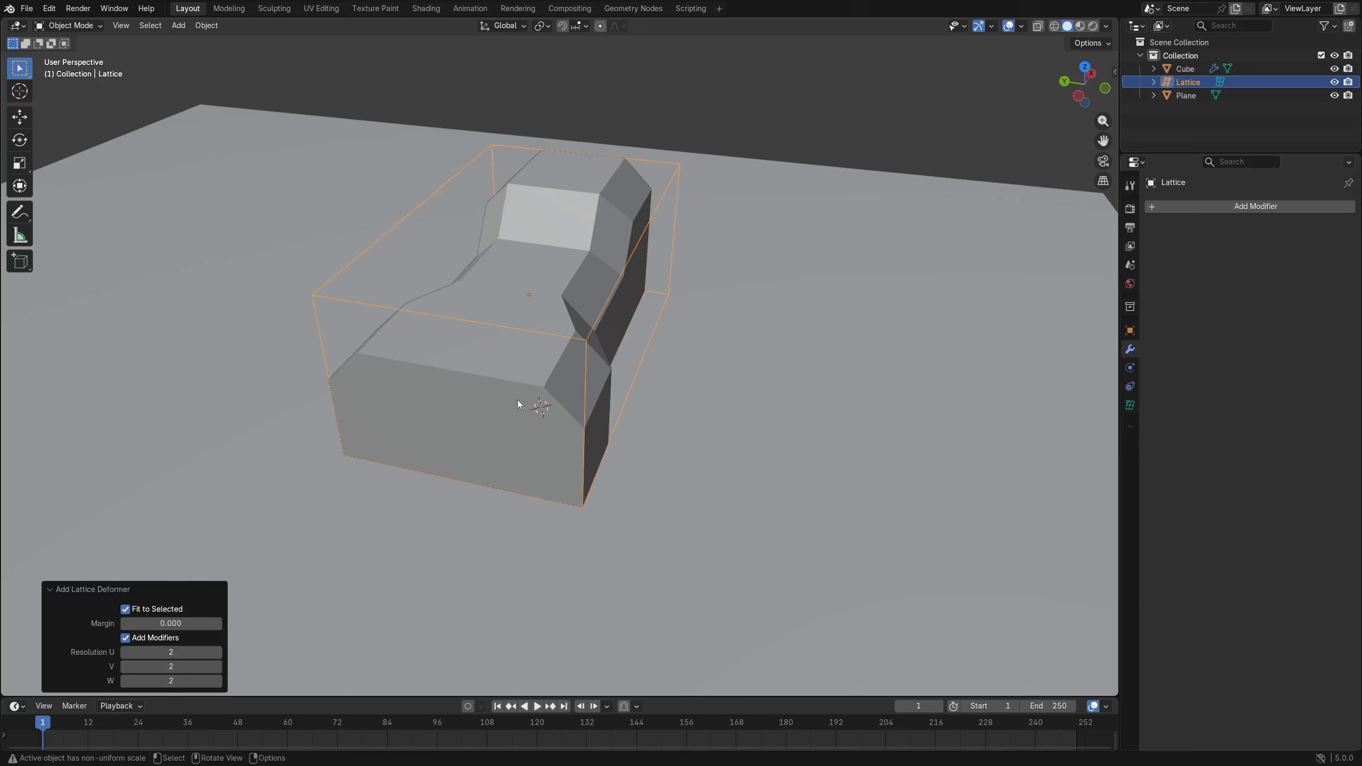
{"action": "left_click", "coordinate": [489, 403]}
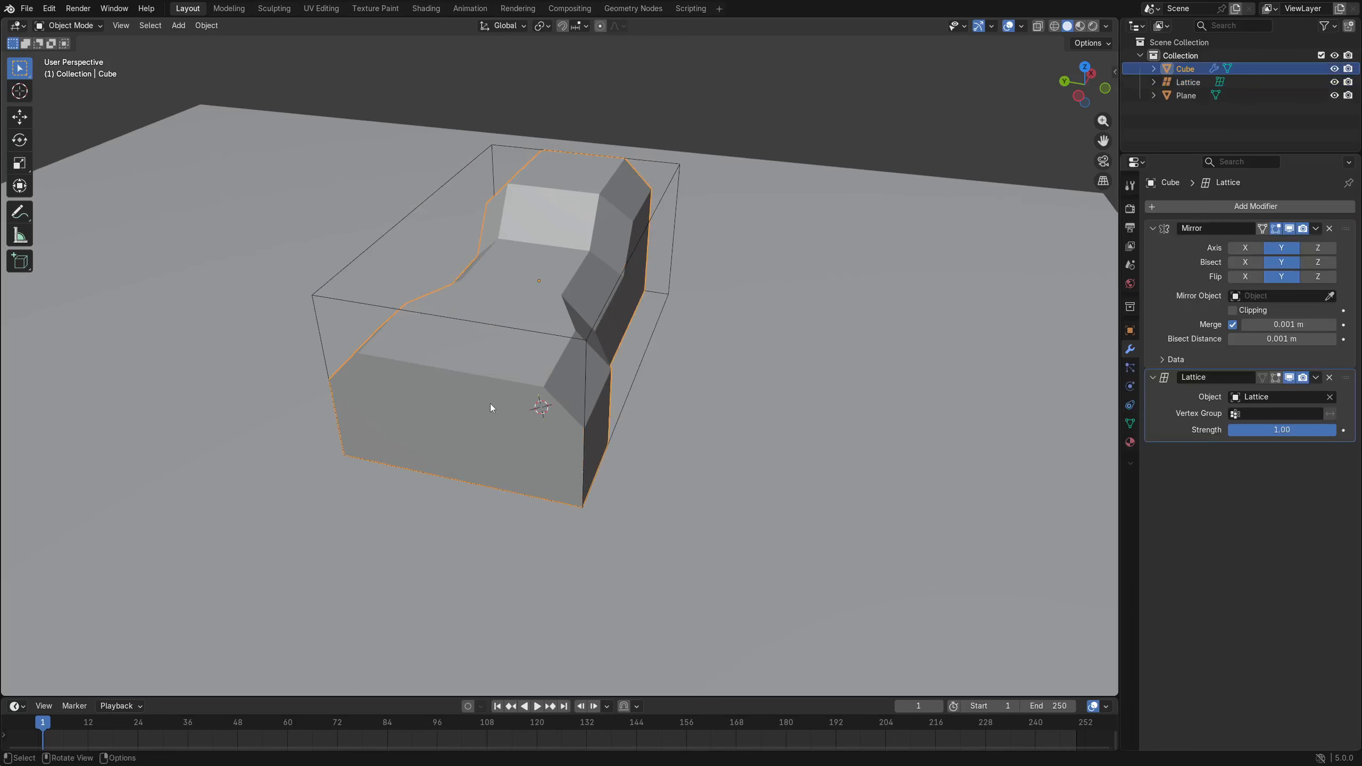
{"action": "left_click", "coordinate": [1280, 397]}
{"action": "key", "text": "Return"}
Set the lattice's resolution to 3 in U, V and W.
{"action": "left_click", "coordinate": [347, 304]}
{"action": "left_click", "coordinate": [1129, 405]}
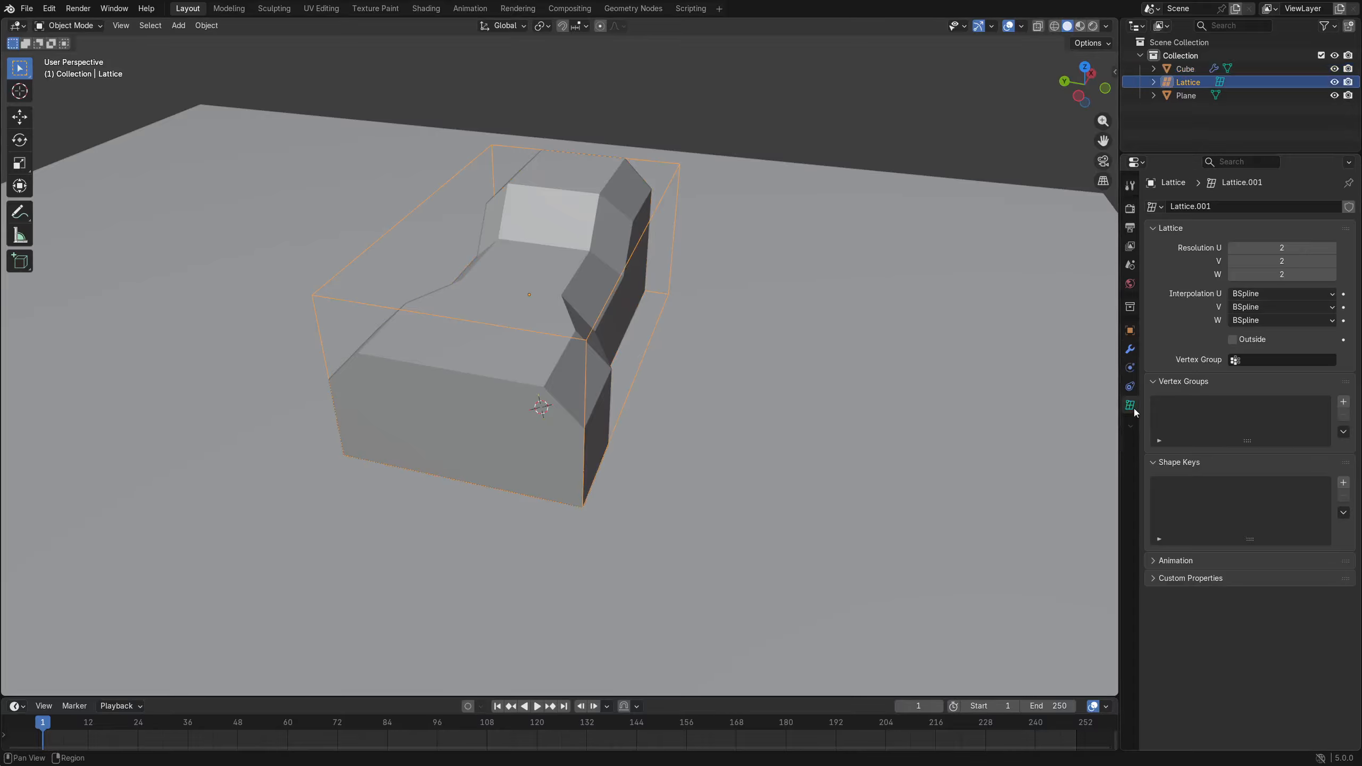
{"action": "left_click_drag", "start_coordinate": [1281, 248], "coordinate": [1297, 273]}
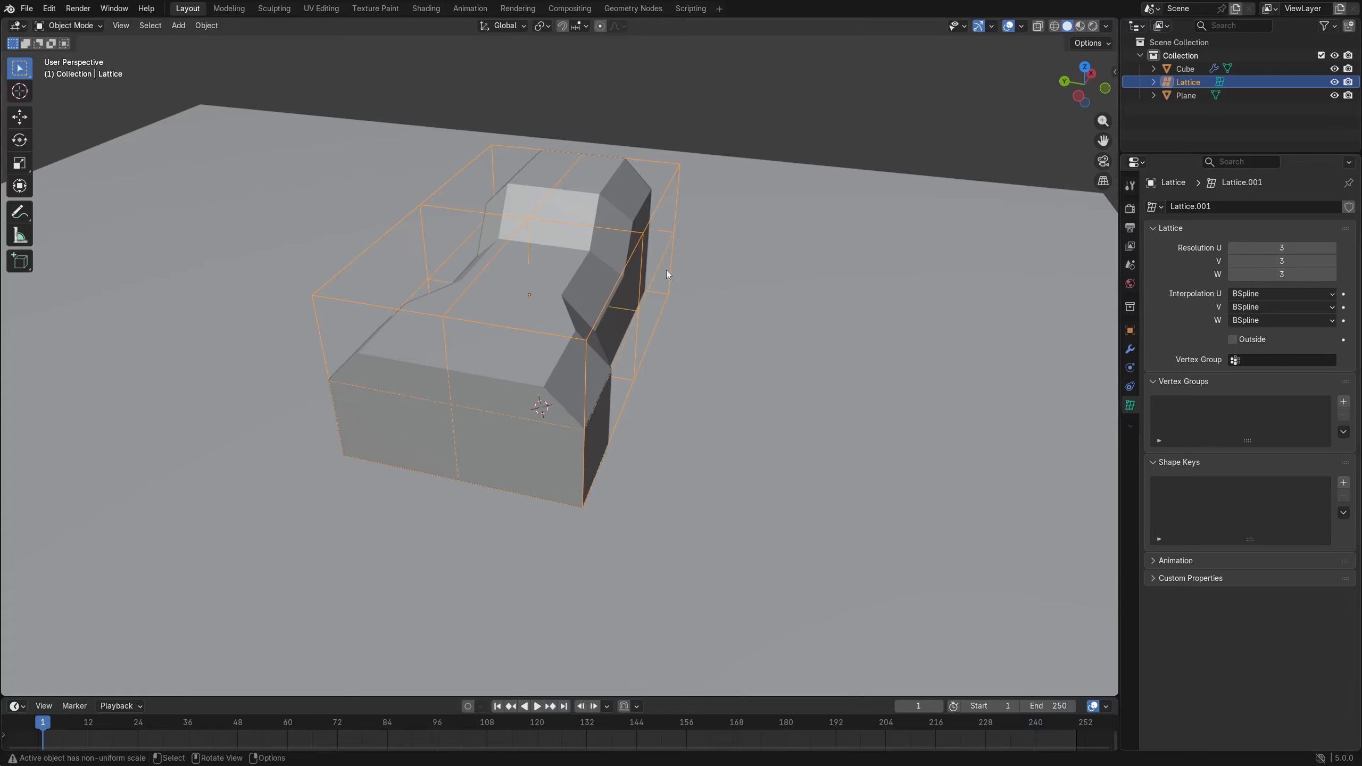
In the lattice's Edit Mode, scale the two upper middle side control points outward to roughly double their spacing.
{"action": "key", "text": "ctrl+Tab"}
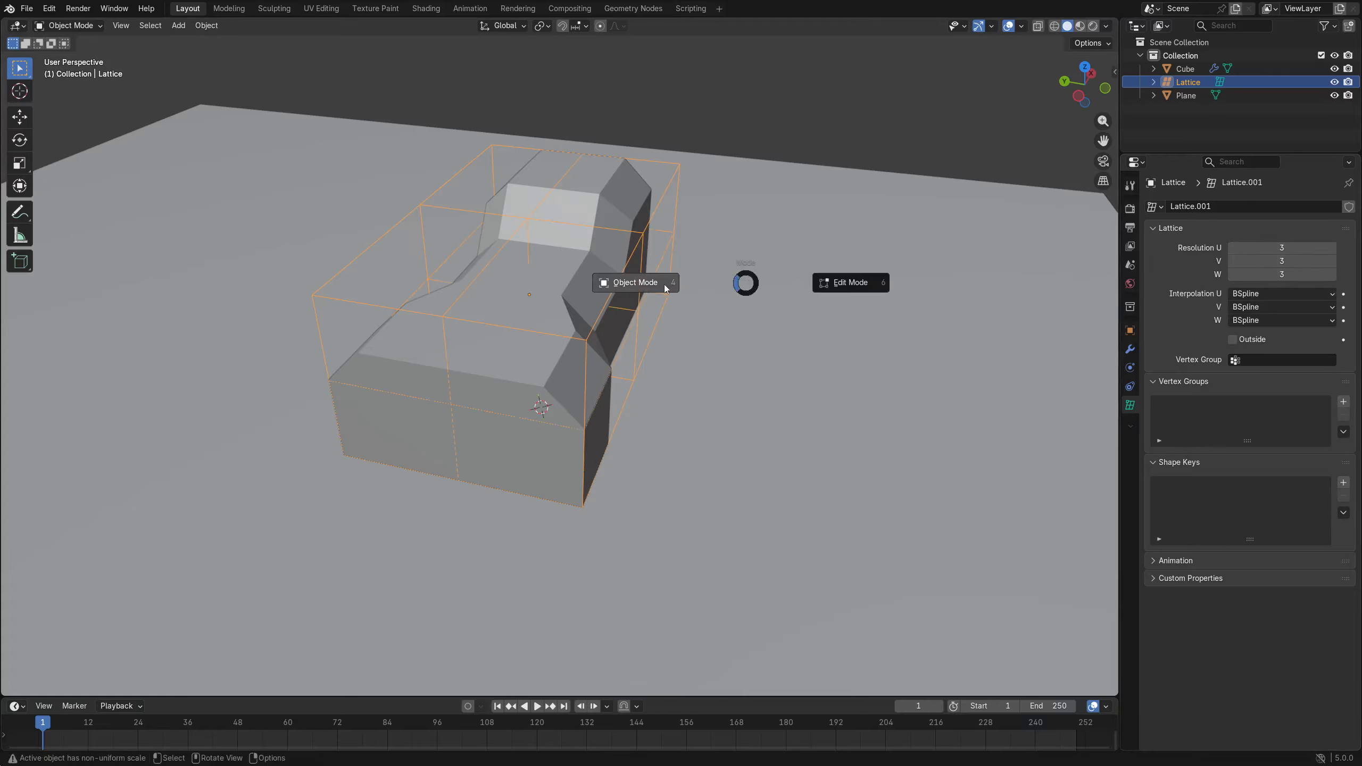
{"action": "left_click", "coordinate": [849, 283]}
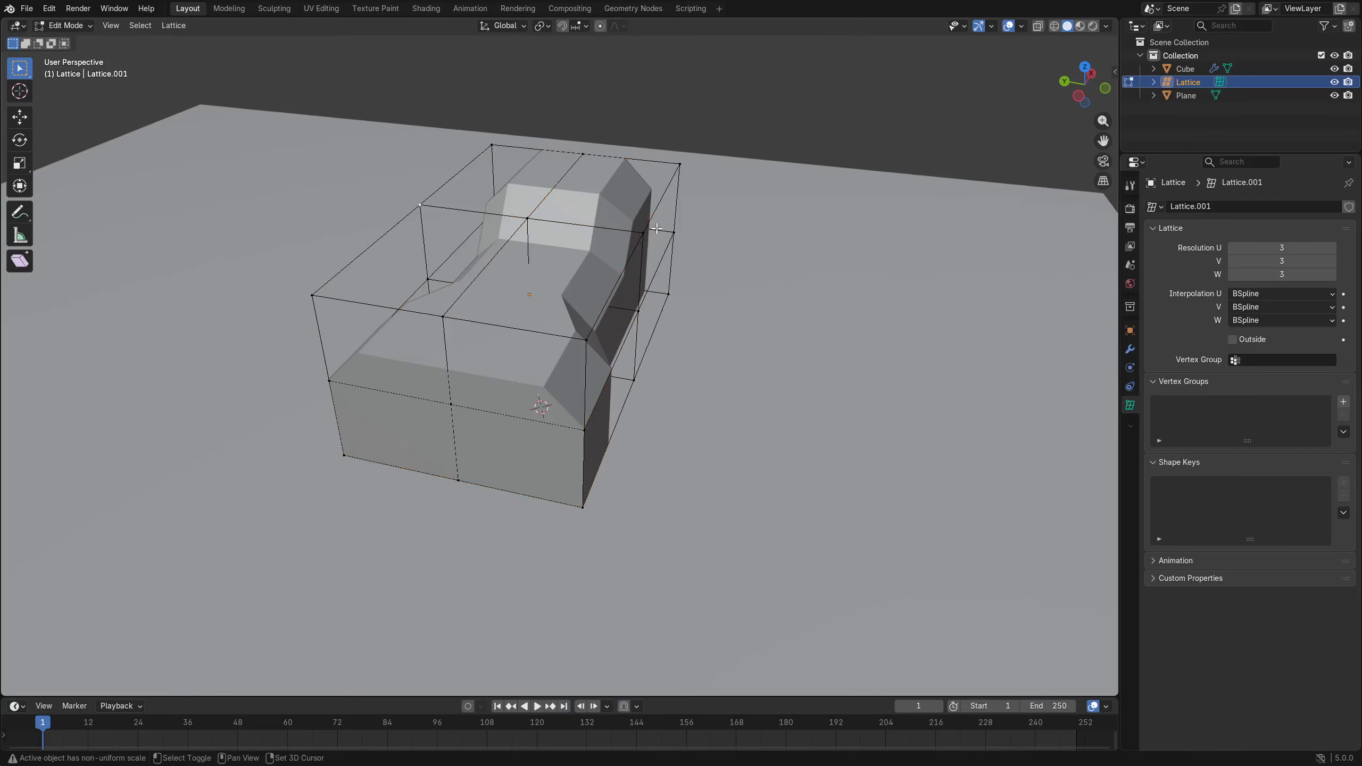
{"action": "key", "text": "s"}
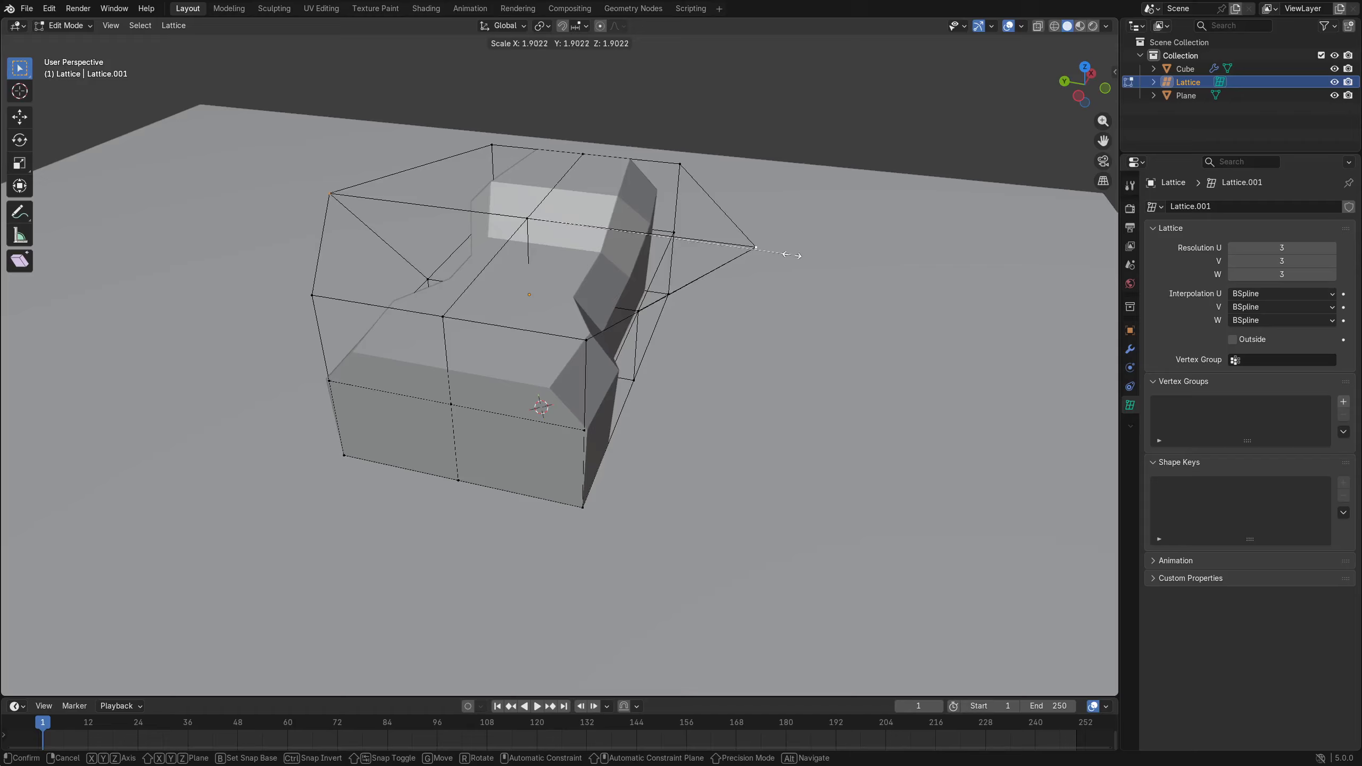
{"action": "left_click", "coordinate": [796, 254]}
{"action": "left_click", "coordinate": [491, 145]}
{"action": "left_click", "coordinate": [680, 163], "text": "ctrl"}
{"action": "key", "text": "s"}
{"action": "right_click", "coordinate": [680, 163]}
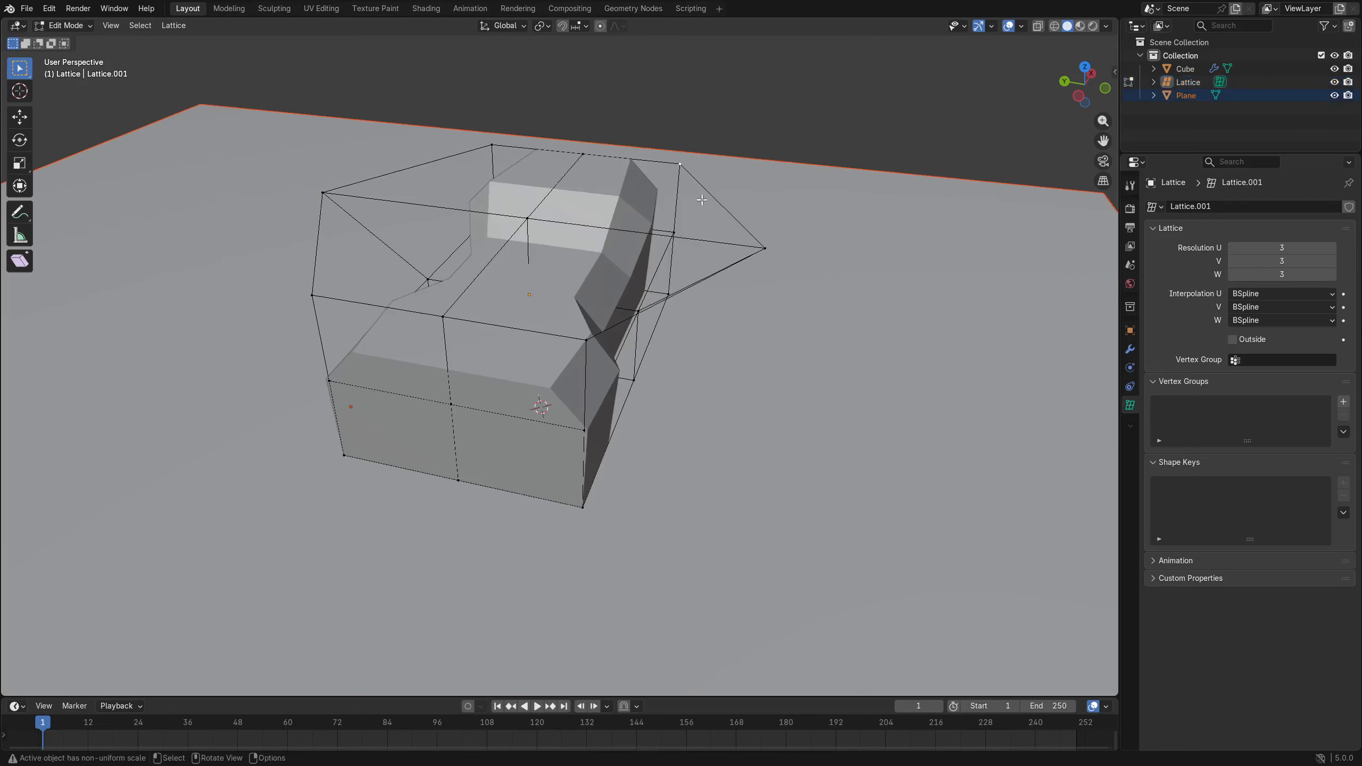
{"action": "middle_click_drag", "start_coordinate": [702, 200], "coordinate": [695, 301]}
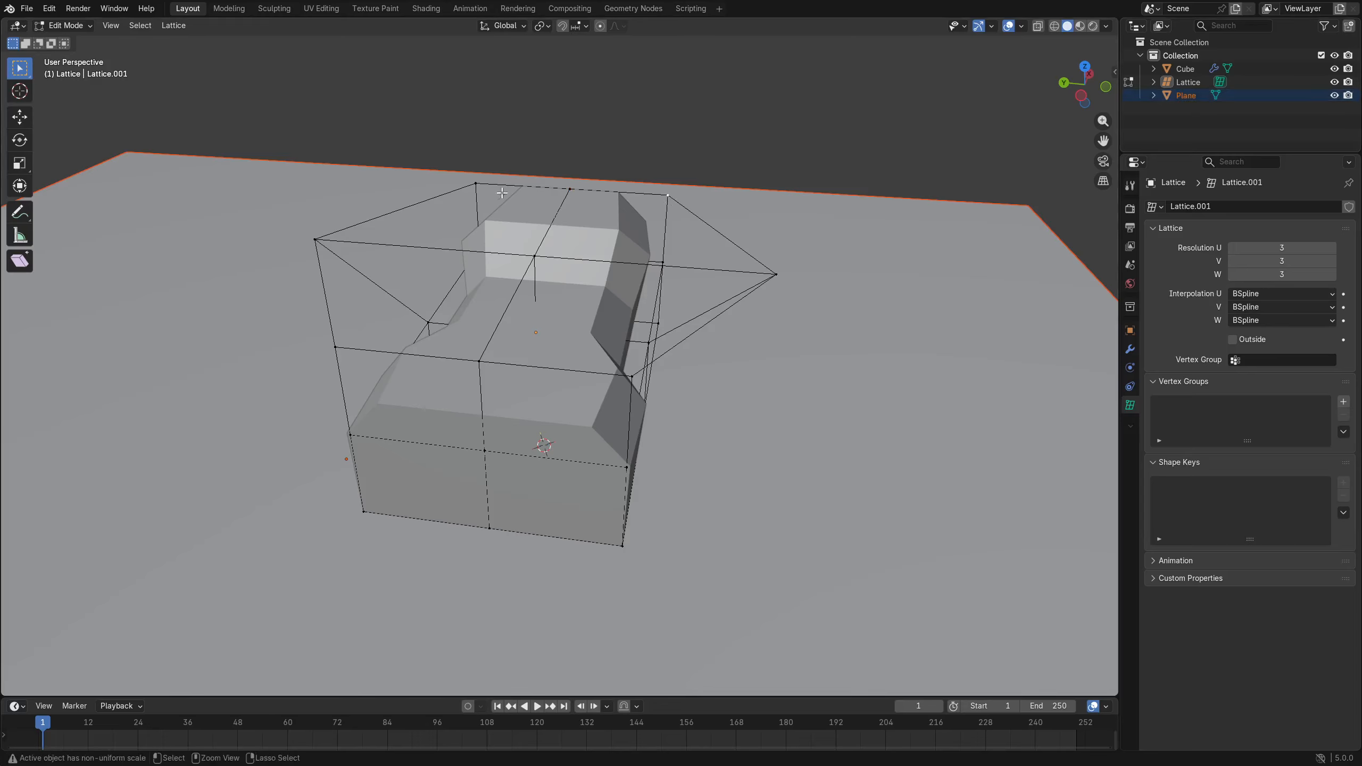
{"action": "left_click", "coordinate": [677, 204], "text": "ctrl"}
Return to Object Mode, make the lattice the only selected object, and re-enter its Edit Mode.
{"action": "key", "text": "ctrl+Tab"}
{"action": "left_click", "coordinate": [566, 317]}
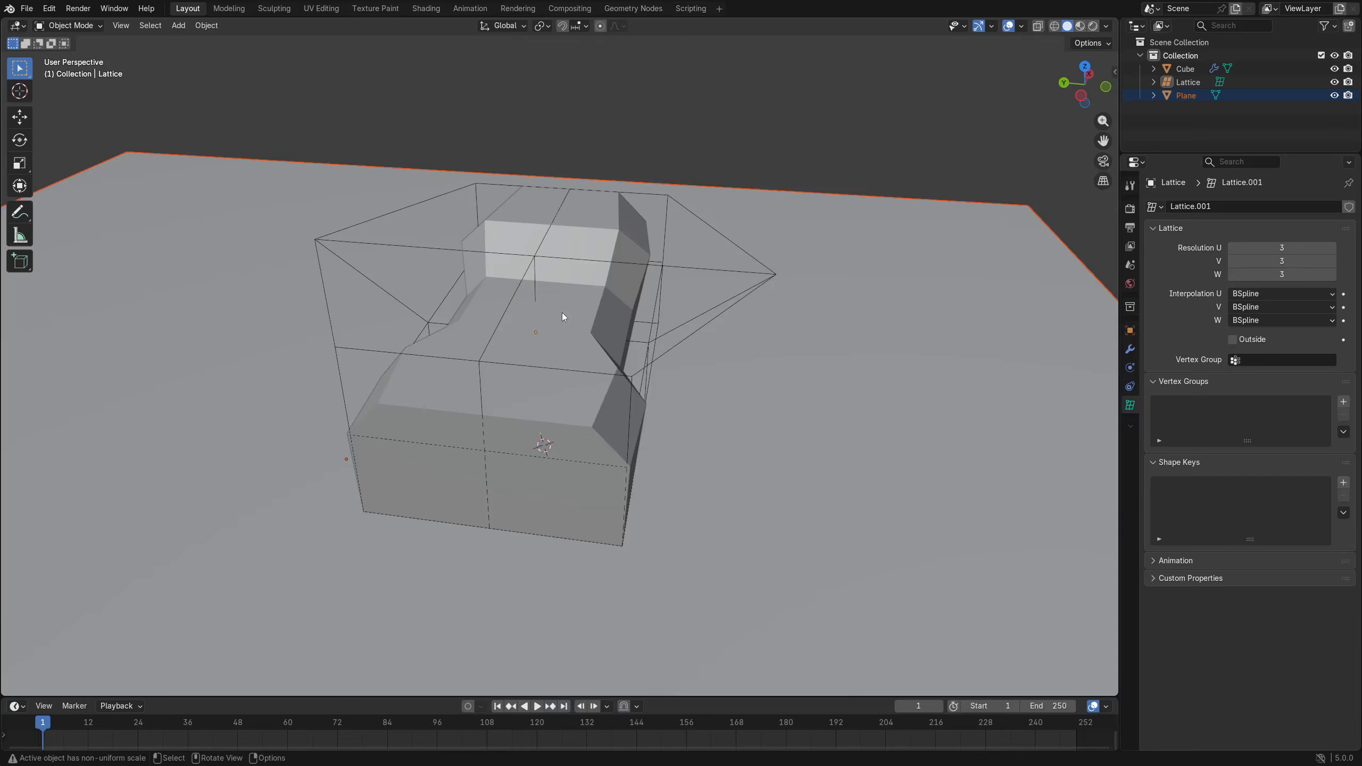
{"action": "left_click", "coordinate": [663, 233]}
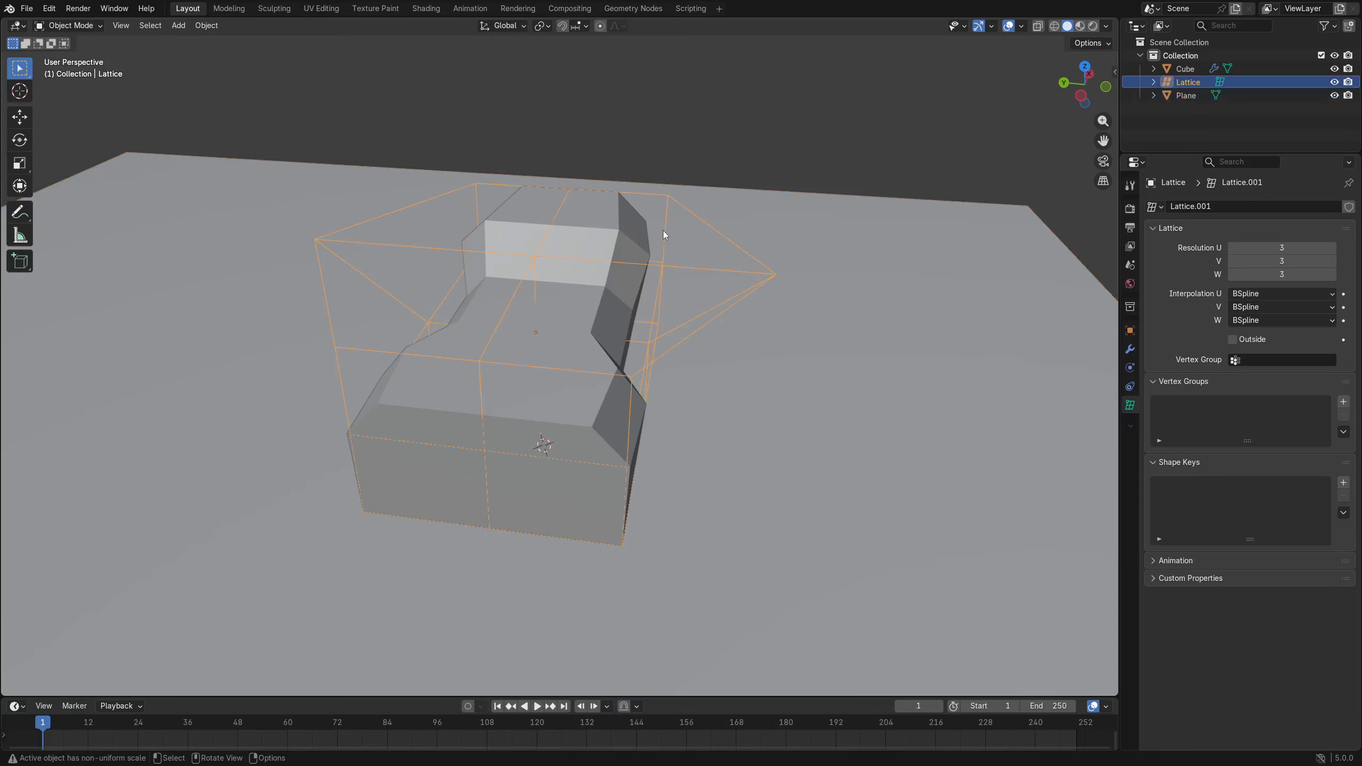
{"action": "left_click", "coordinate": [702, 138]}
{"action": "left_click", "coordinate": [666, 203]}
{"action": "key", "text": "ctrl+Tab"}
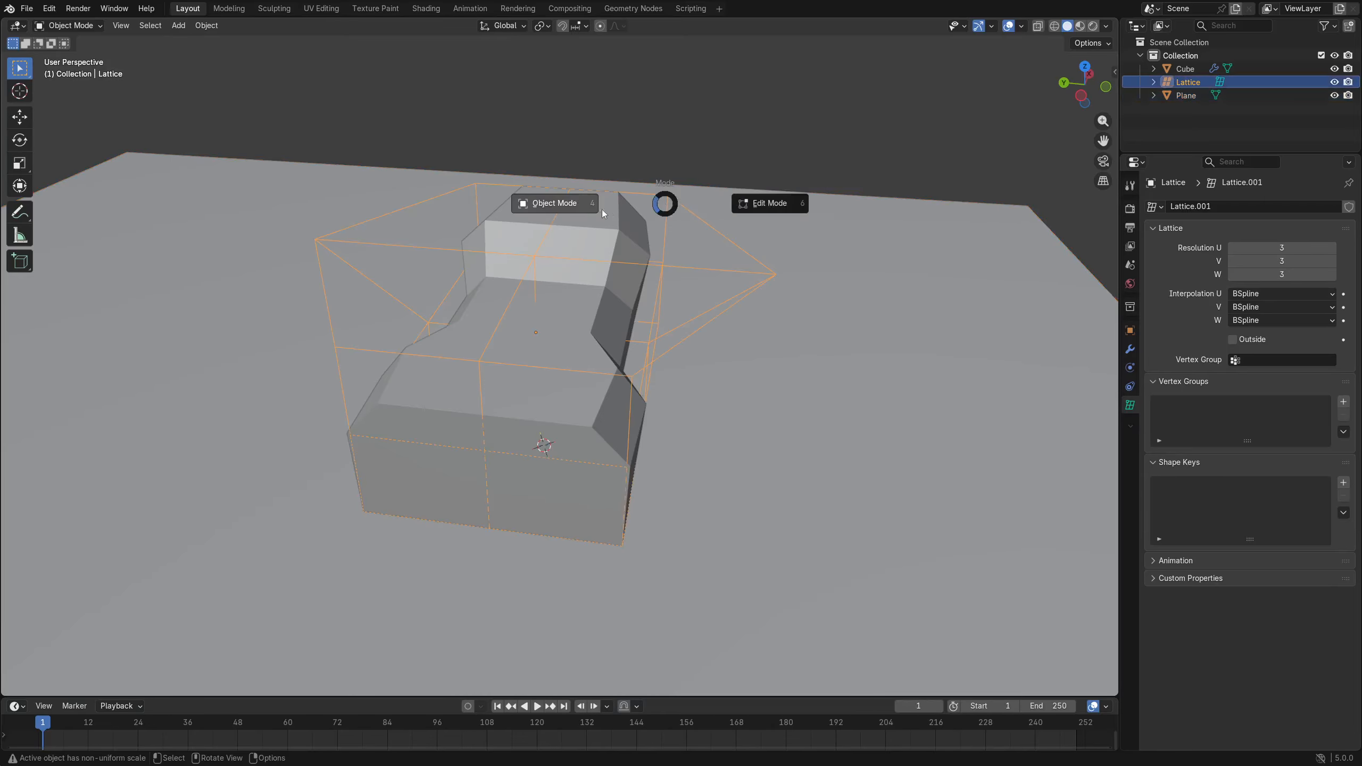
{"action": "left_click", "coordinate": [712, 205]}
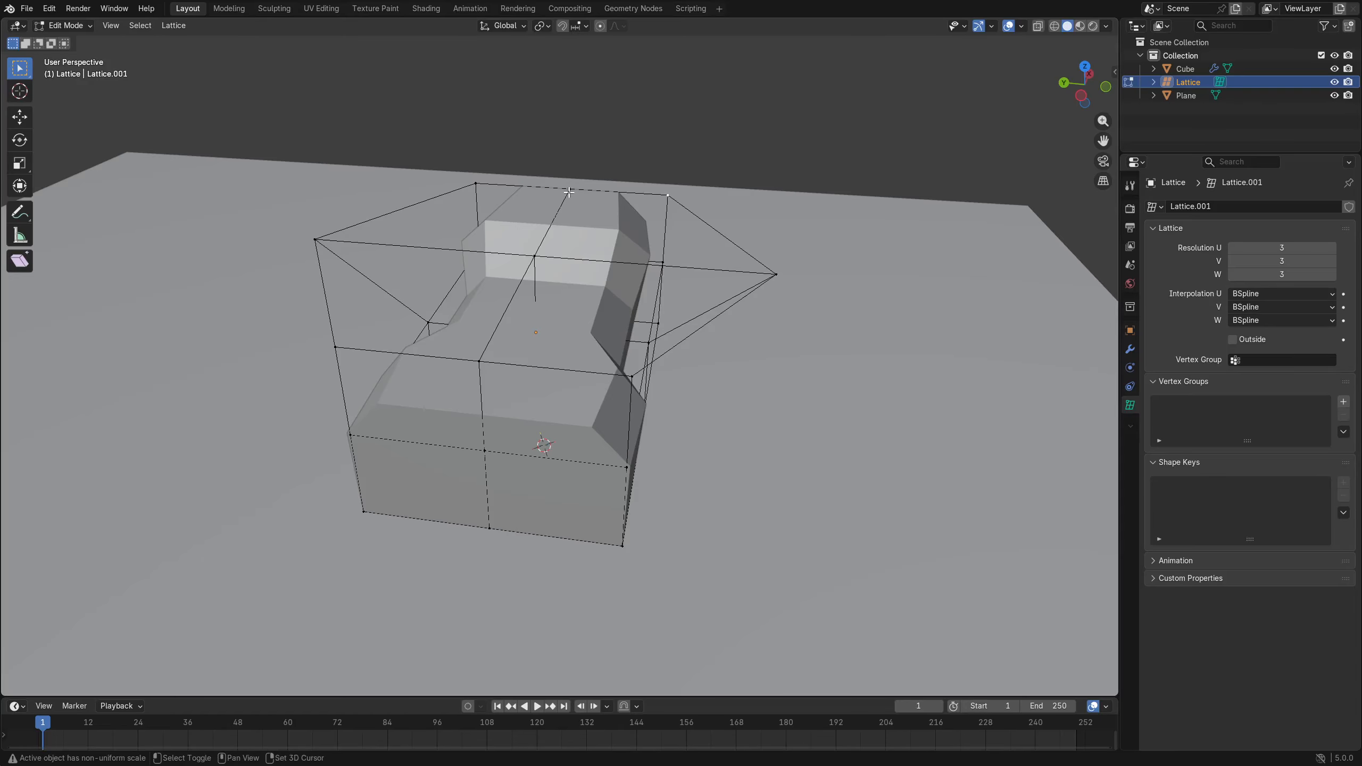
Move the upper row of control points at the lattice's positive X end about -0.758 m along global Z.
{"action": "middle_click_drag", "start_coordinate": [478, 187], "coordinate": [959, 199]}
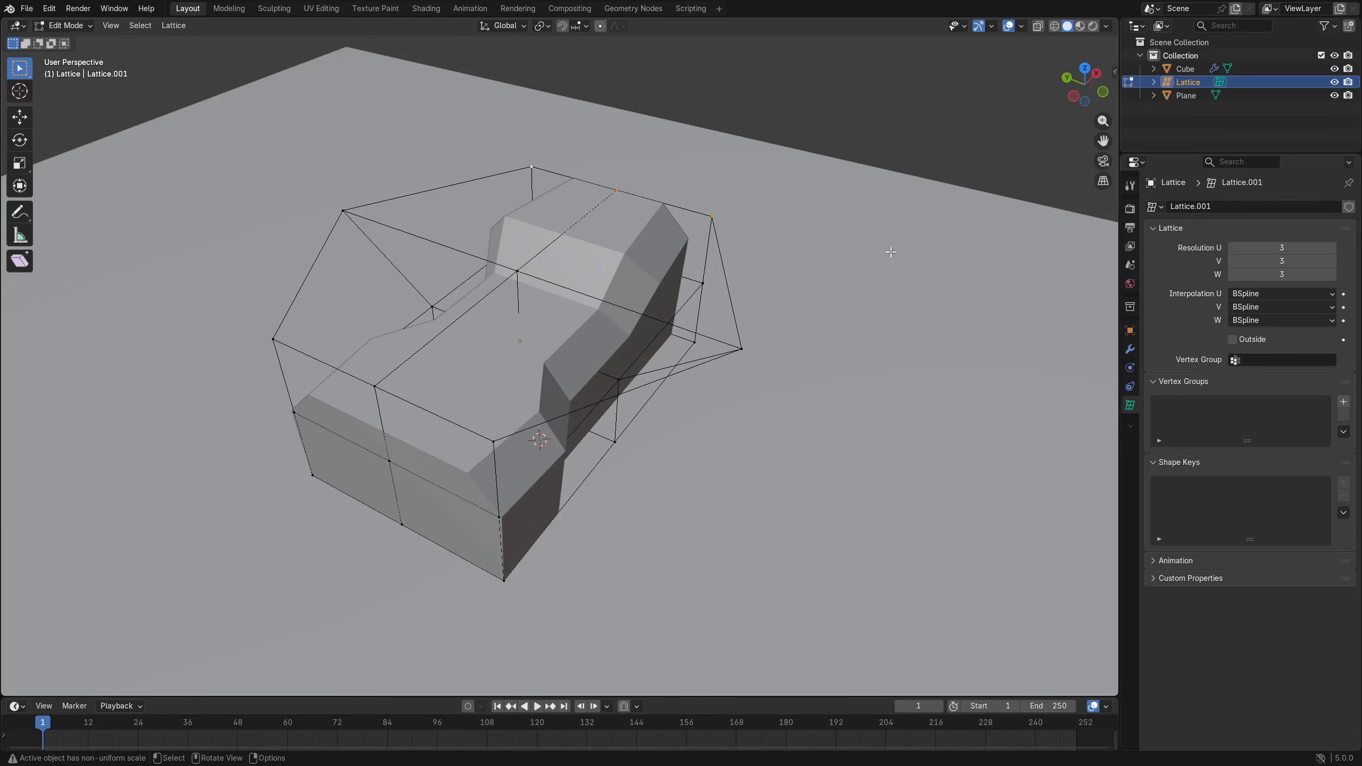
{"action": "middle_click_drag", "start_coordinate": [890, 251], "coordinate": [740, 273]}
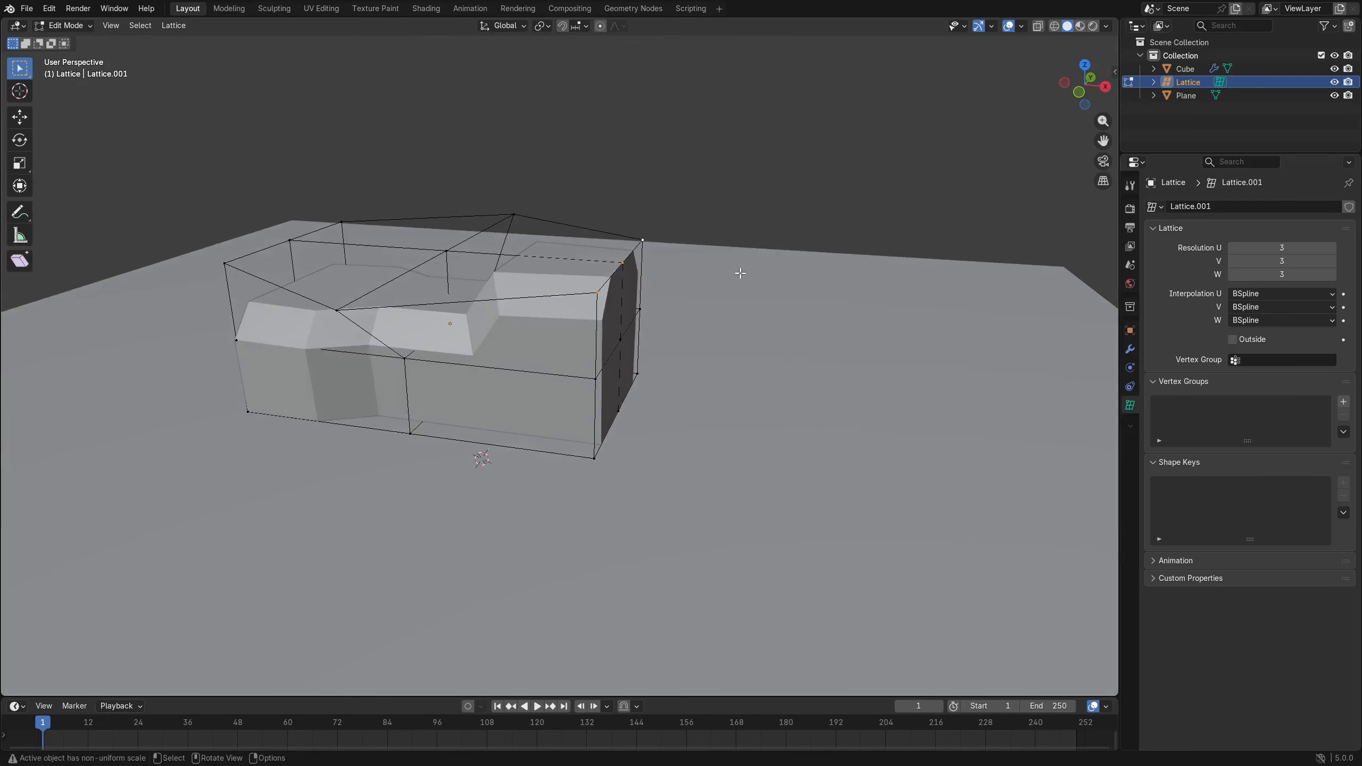
{"action": "key", "text": "g"}
{"action": "key", "text": "z"}
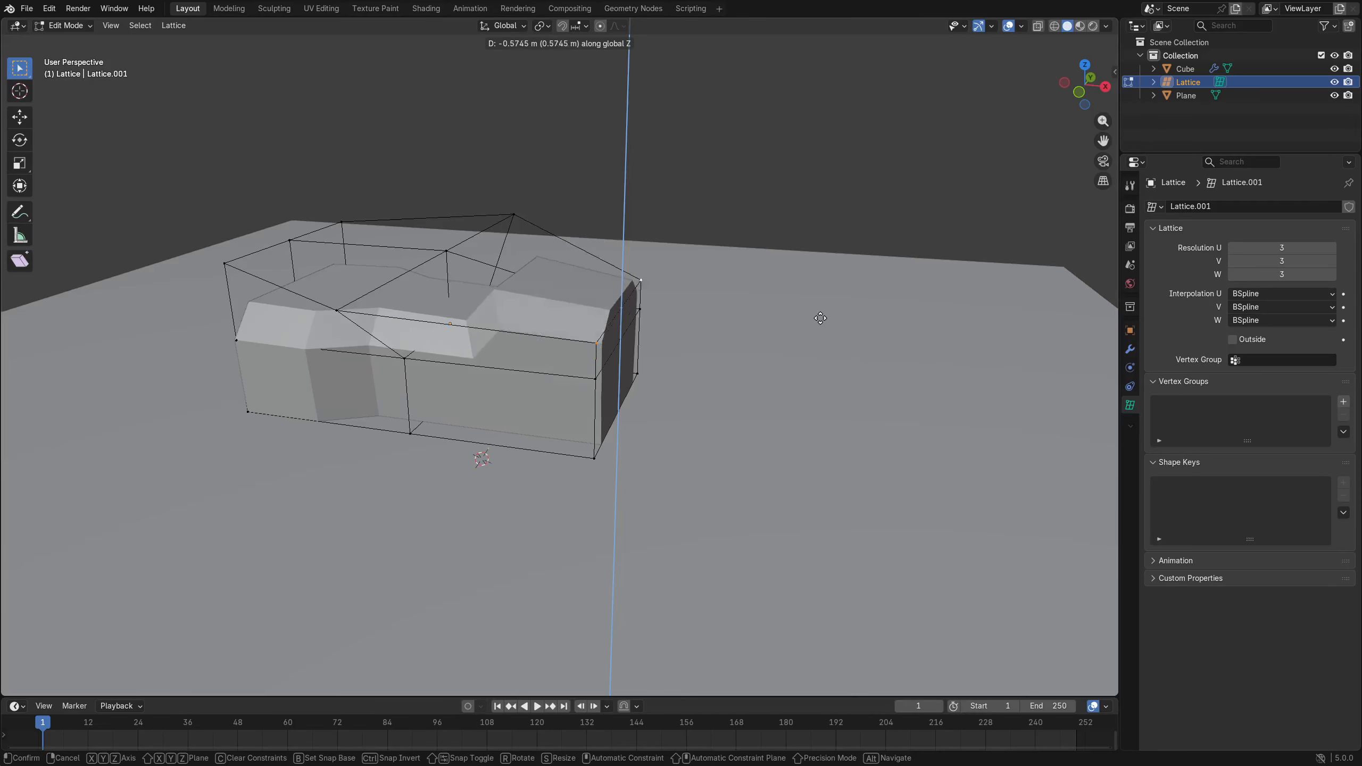
{"action": "left_click", "coordinate": [831, 334]}
With X-ray on in front view, select the lattice's lowest control points at the negative X end and move them inward and down.
{"action": "middle_click_drag", "start_coordinate": [831, 334], "coordinate": [555, 386]}
{"action": "key", "text": "alt+z"}
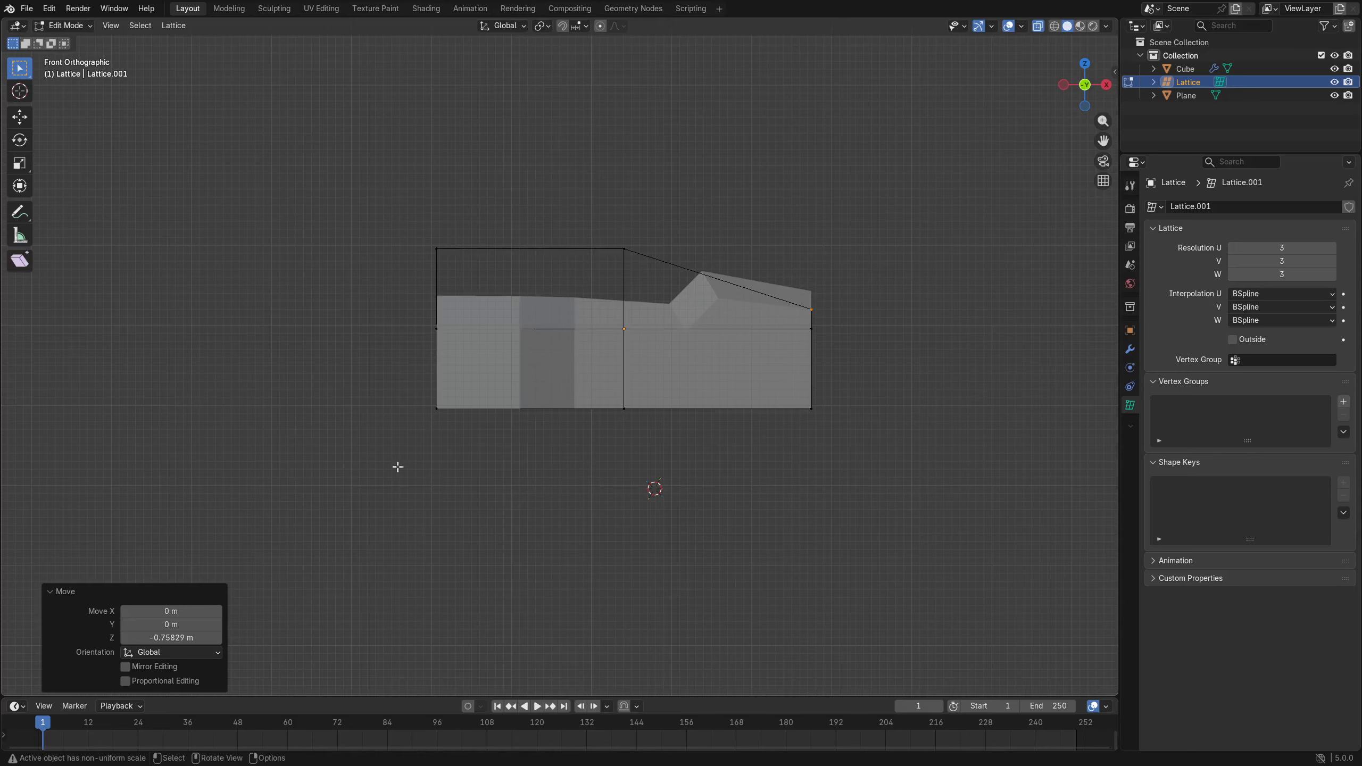
{"action": "left_click_drag", "start_coordinate": [397, 466], "coordinate": [464, 394]}
{"action": "middle_click_drag", "start_coordinate": [471, 386], "coordinate": [380, 416]}
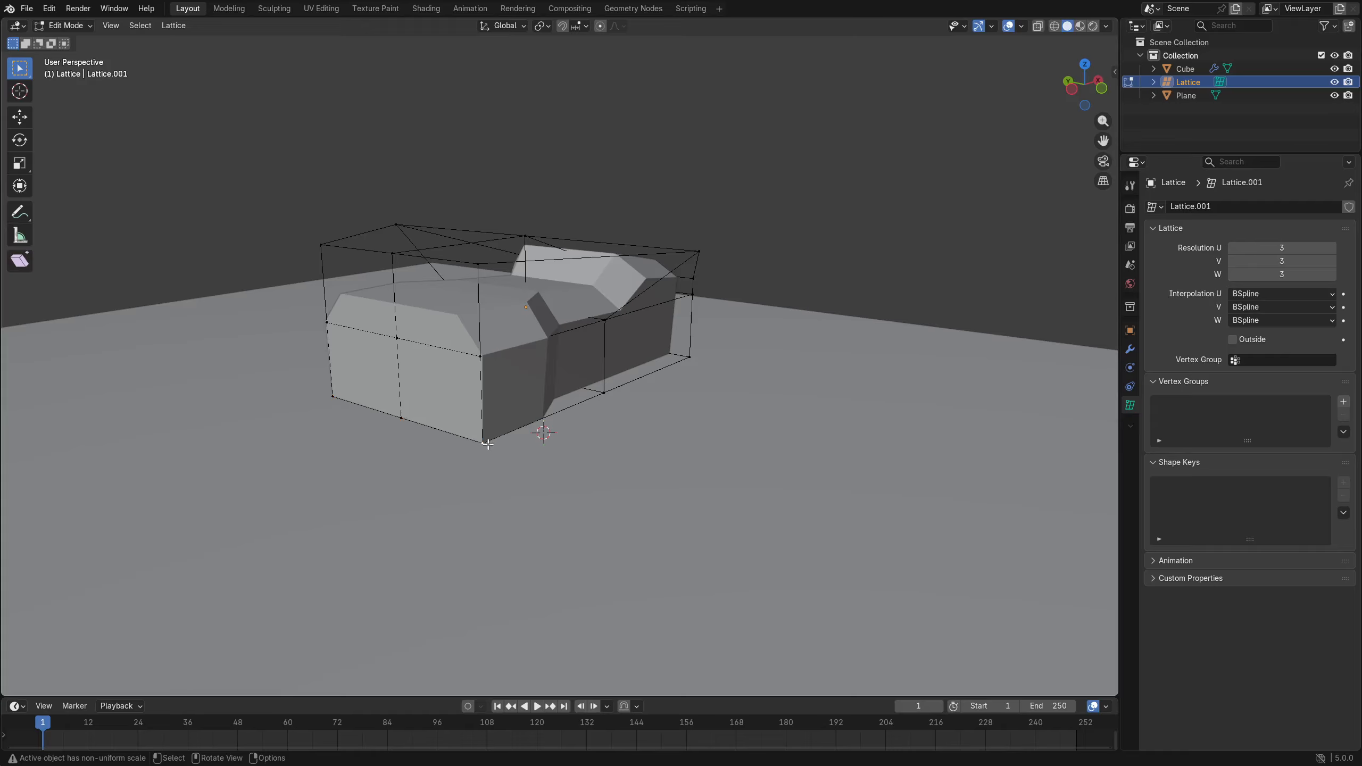
{"action": "middle_click_drag", "start_coordinate": [570, 462], "coordinate": [413, 440]}
{"action": "left_click_drag", "start_coordinate": [366, 462], "coordinate": [482, 371]}
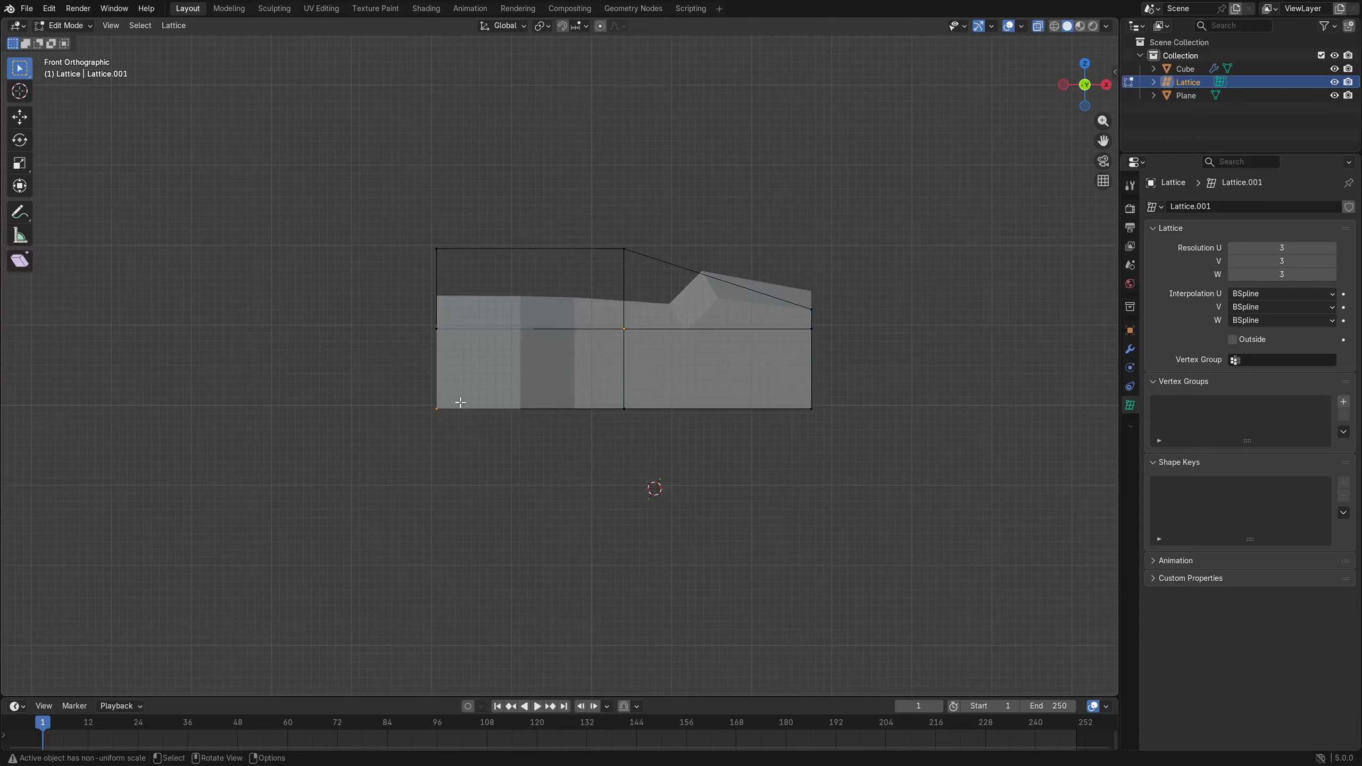
{"action": "middle_click_drag", "start_coordinate": [461, 402], "coordinate": [484, 365]}
{"action": "key", "text": "g"}
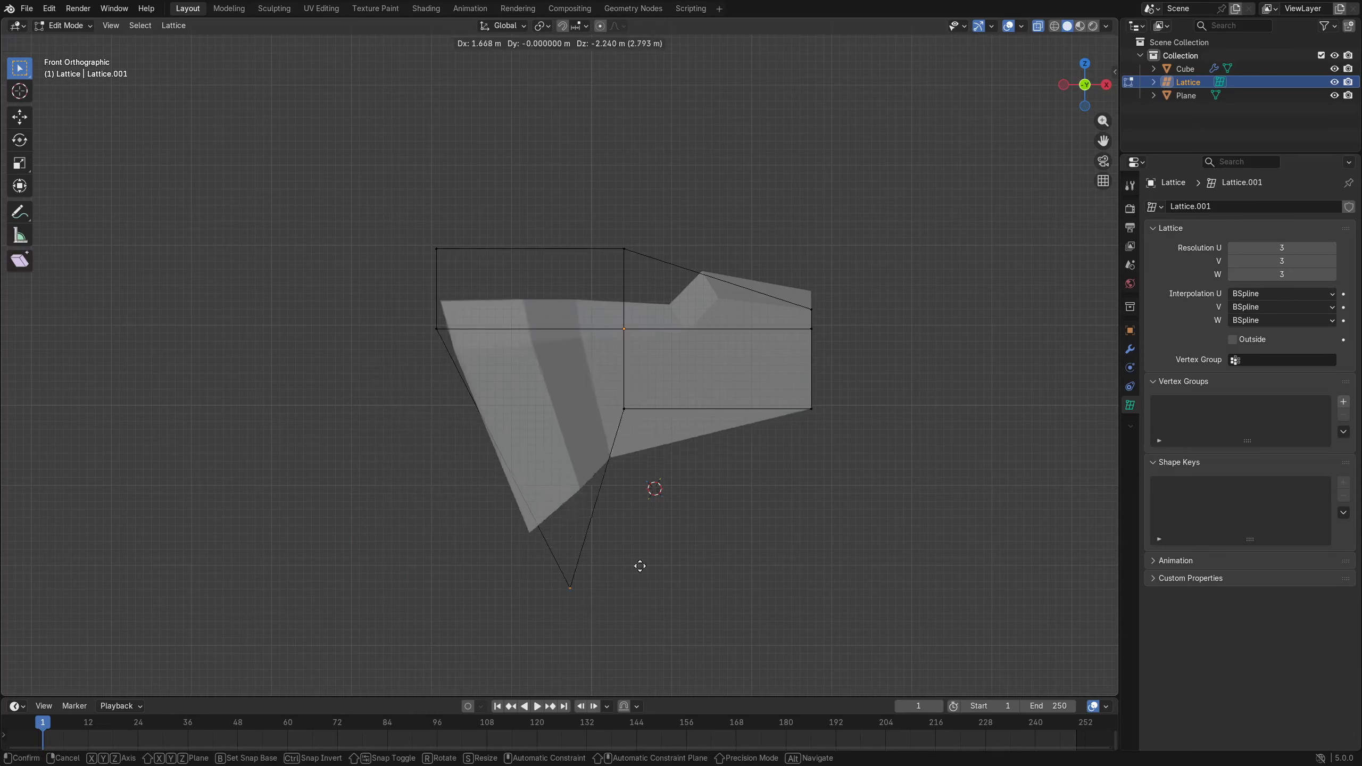
{"action": "left_click", "coordinate": [586, 466]}
Move the lattice's bottom middle row of control points about 0.93 m along X and -0.98 m along Z.
{"action": "key", "text": "g"}
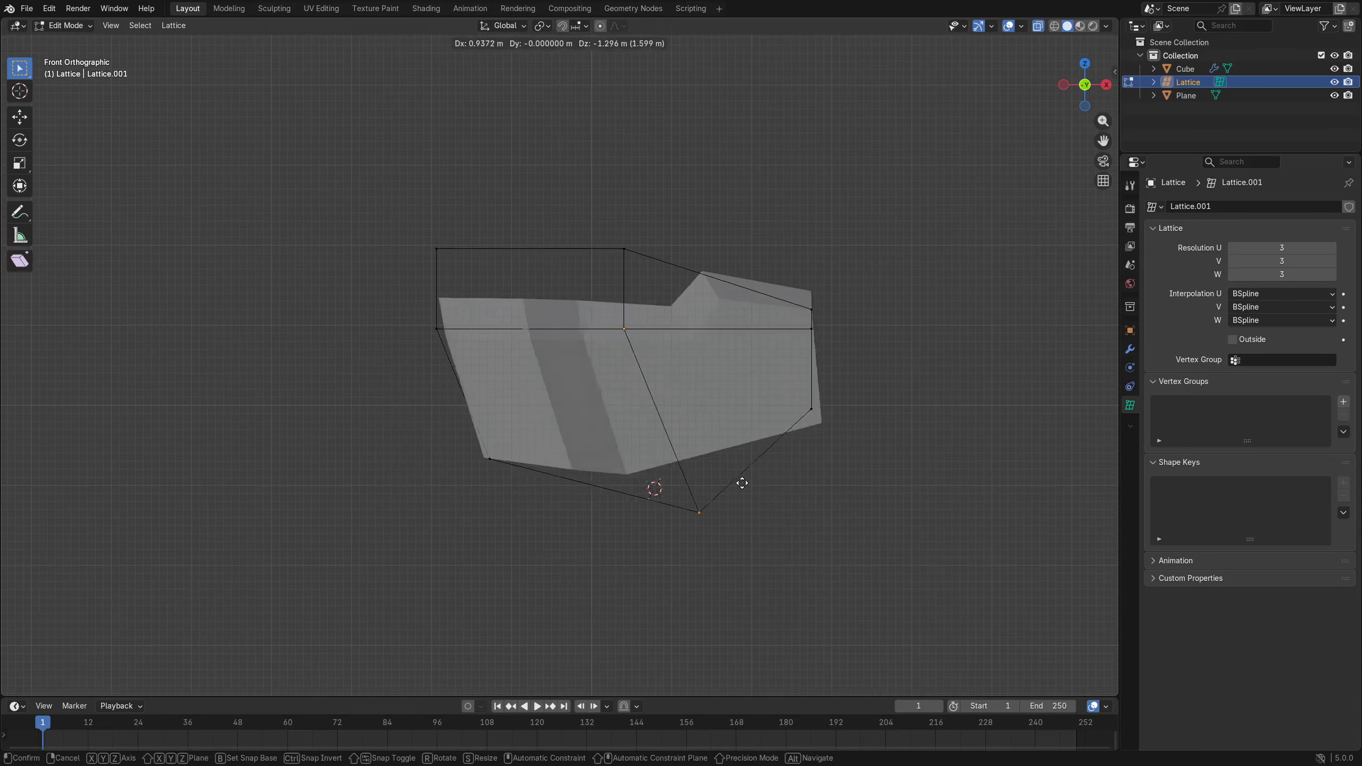
{"action": "left_click", "coordinate": [751, 469]}
{"action": "middle_click_drag", "start_coordinate": [509, 390], "coordinate": [520, 421]}
Return to Object Mode, select the cube body, and apply its Lattice modifier.
{"action": "key", "text": "ctrl+Tab"}
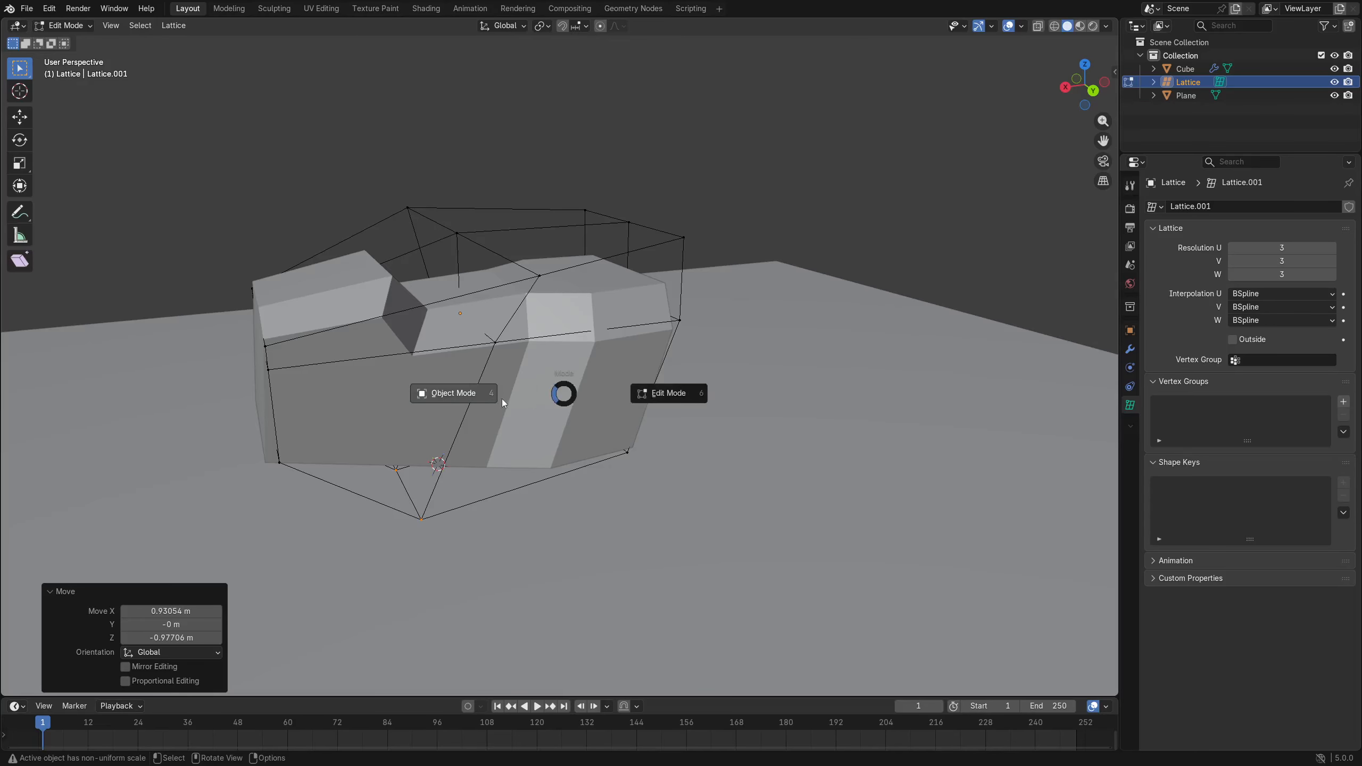
{"action": "left_click", "coordinate": [500, 402]}
{"action": "left_click", "coordinate": [550, 417]}
{"action": "left_click", "coordinate": [1130, 350]}
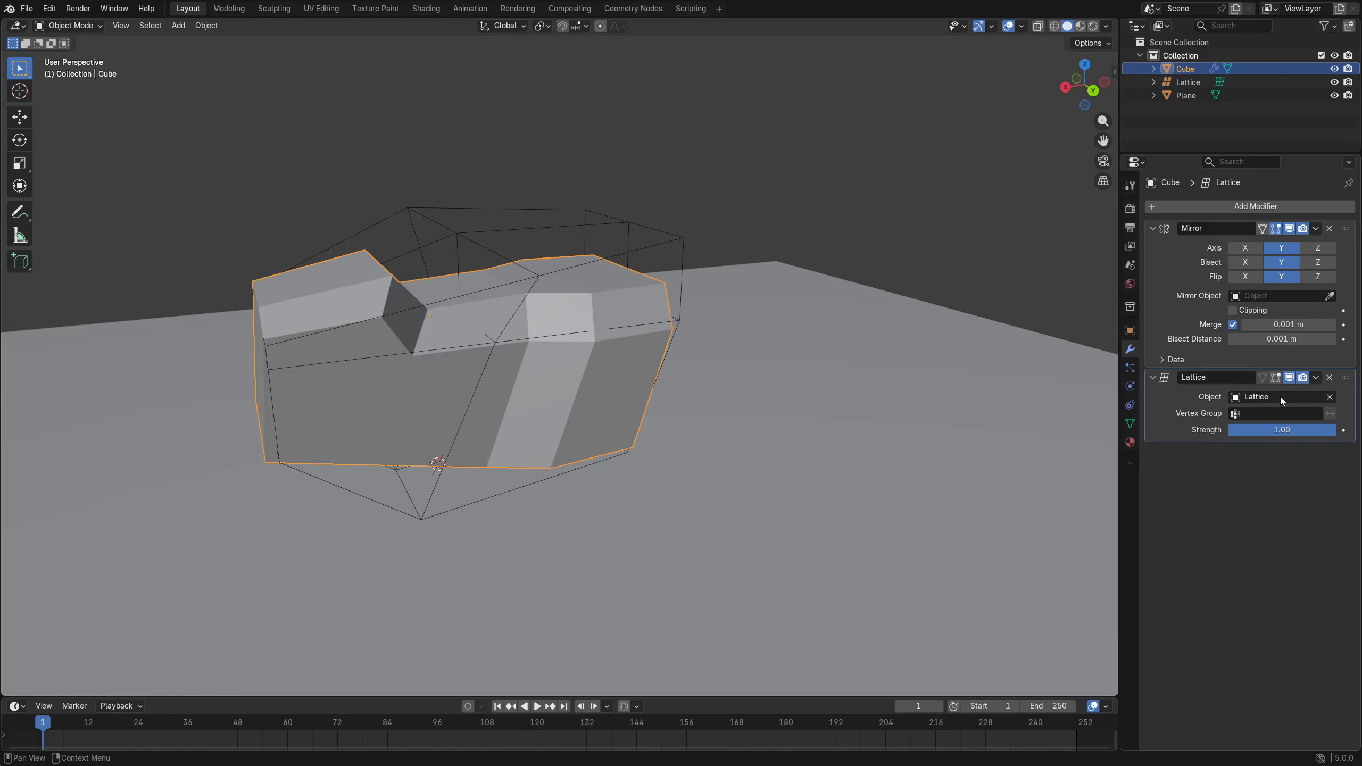
{"action": "middle_click_drag", "start_coordinate": [766, 281], "coordinate": [815, 356]}
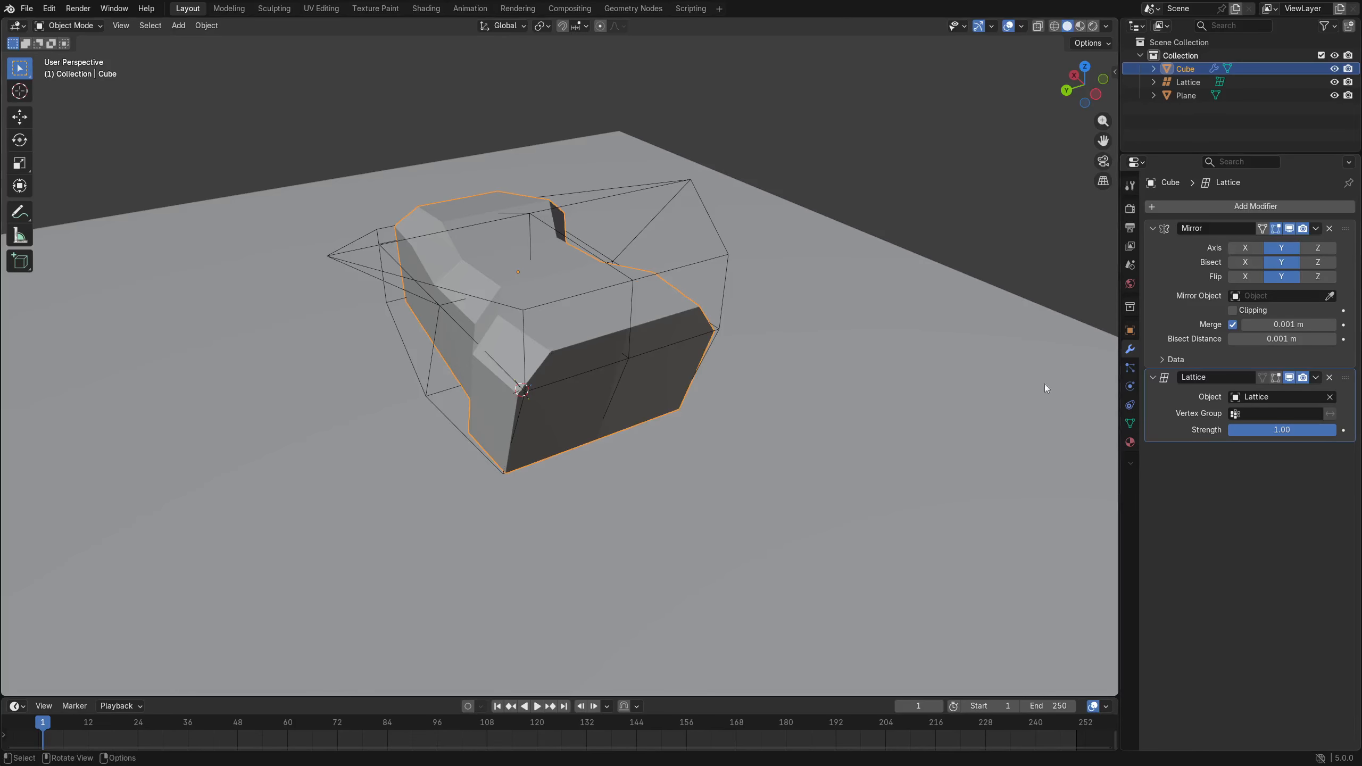
{"action": "key", "text": "ctrl+a"}
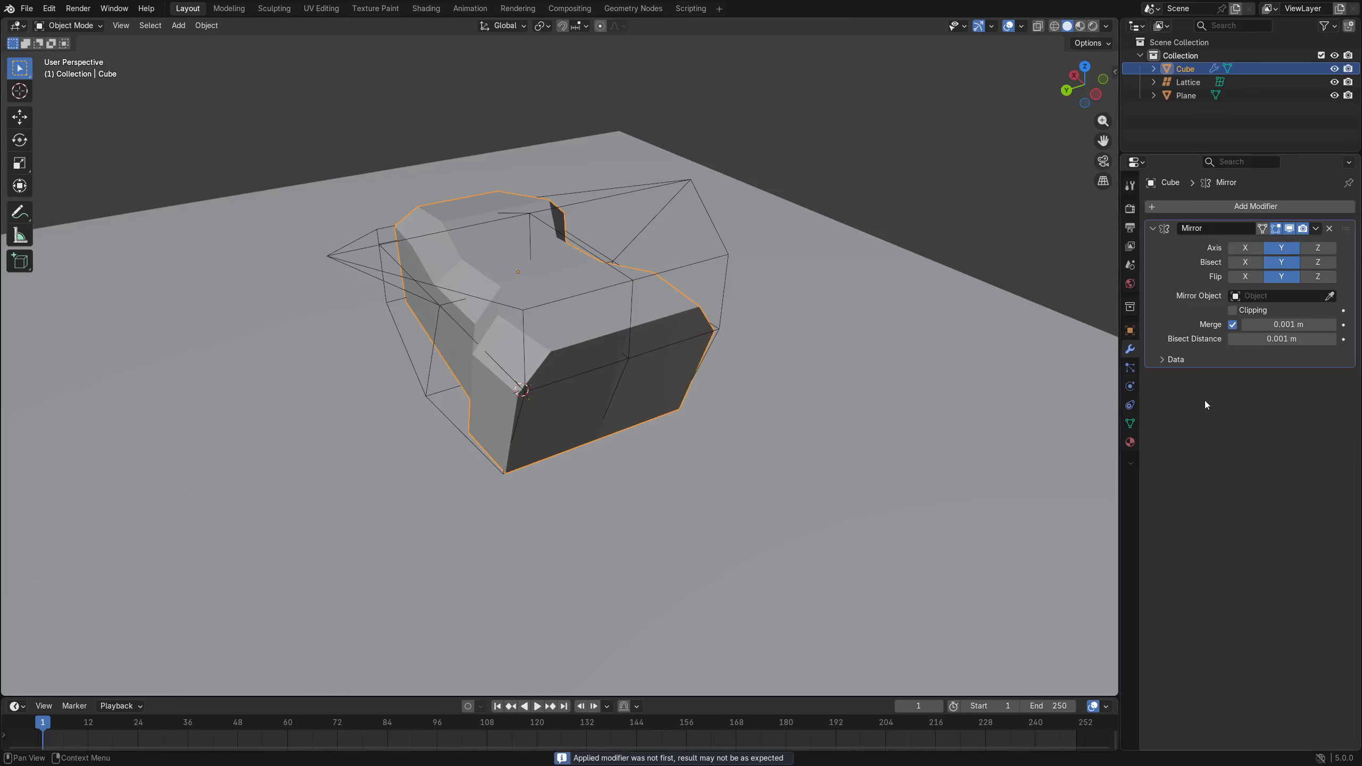
Delete the lattice object and make the cube body the selected object.
{"action": "left_click", "coordinate": [336, 259]}
{"action": "key", "text": "x"}
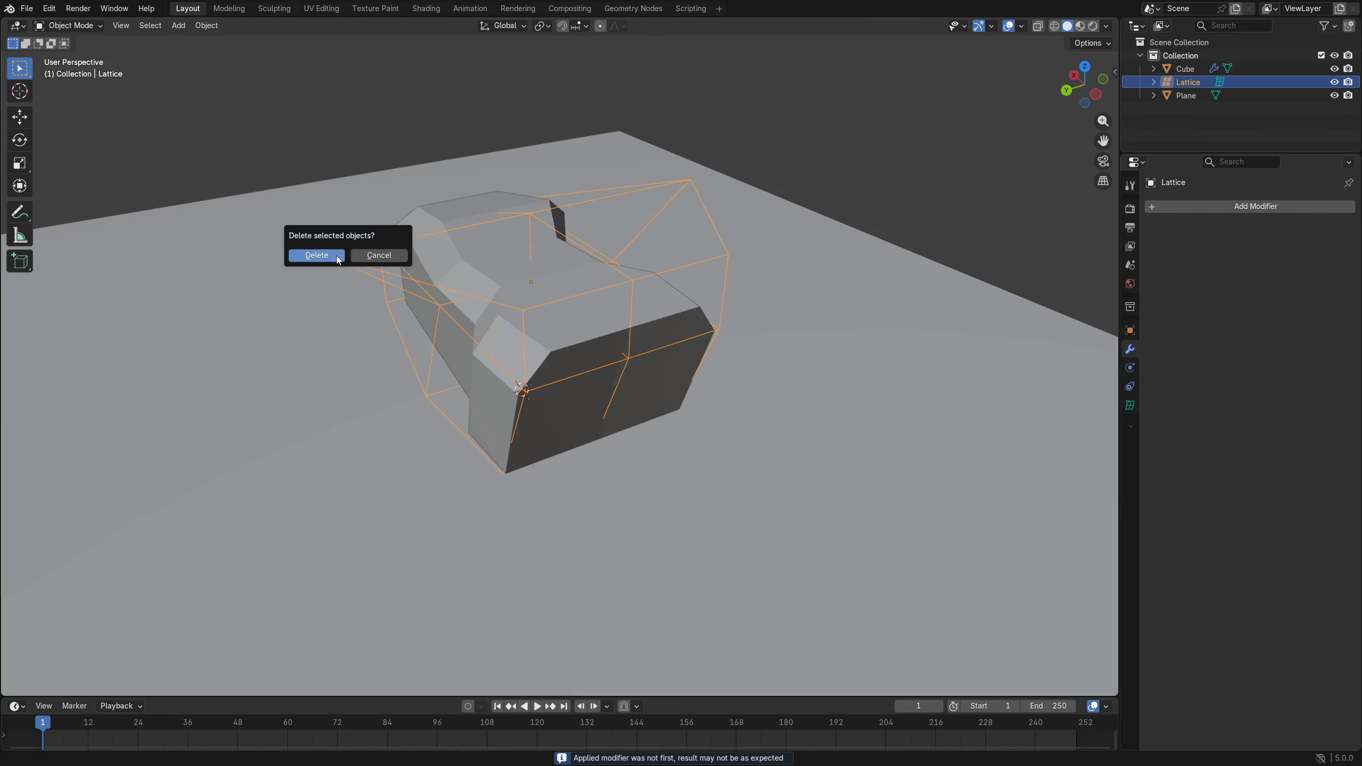
{"action": "left_click", "coordinate": [317, 255]}
{"action": "left_click", "coordinate": [644, 321]}
{"action": "middle_click_drag", "start_coordinate": [643, 321], "coordinate": [813, 356]}
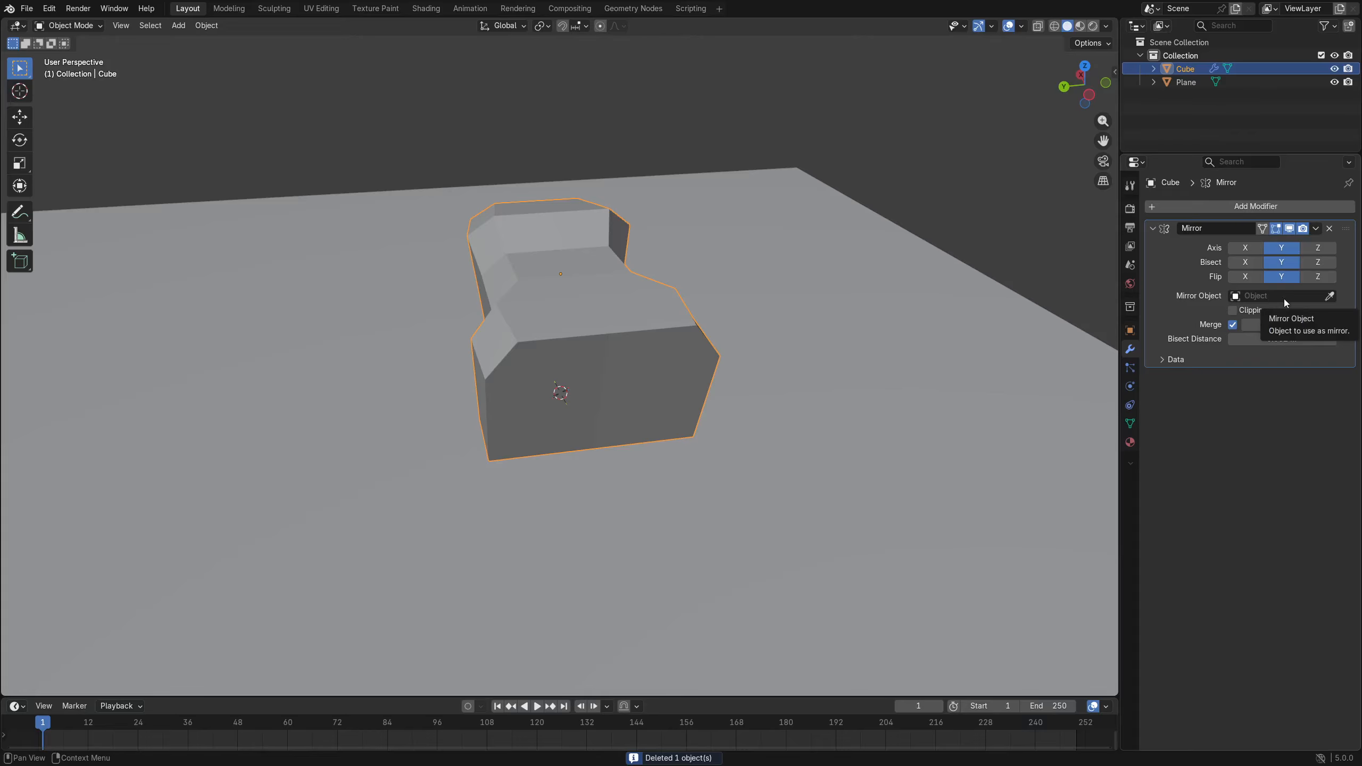
Add a Plain Axes empty at the 3D cursor.
{"action": "middle_click_drag", "start_coordinate": [905, 333], "coordinate": [580, 228]}
{"action": "key", "text": "shift+a"}
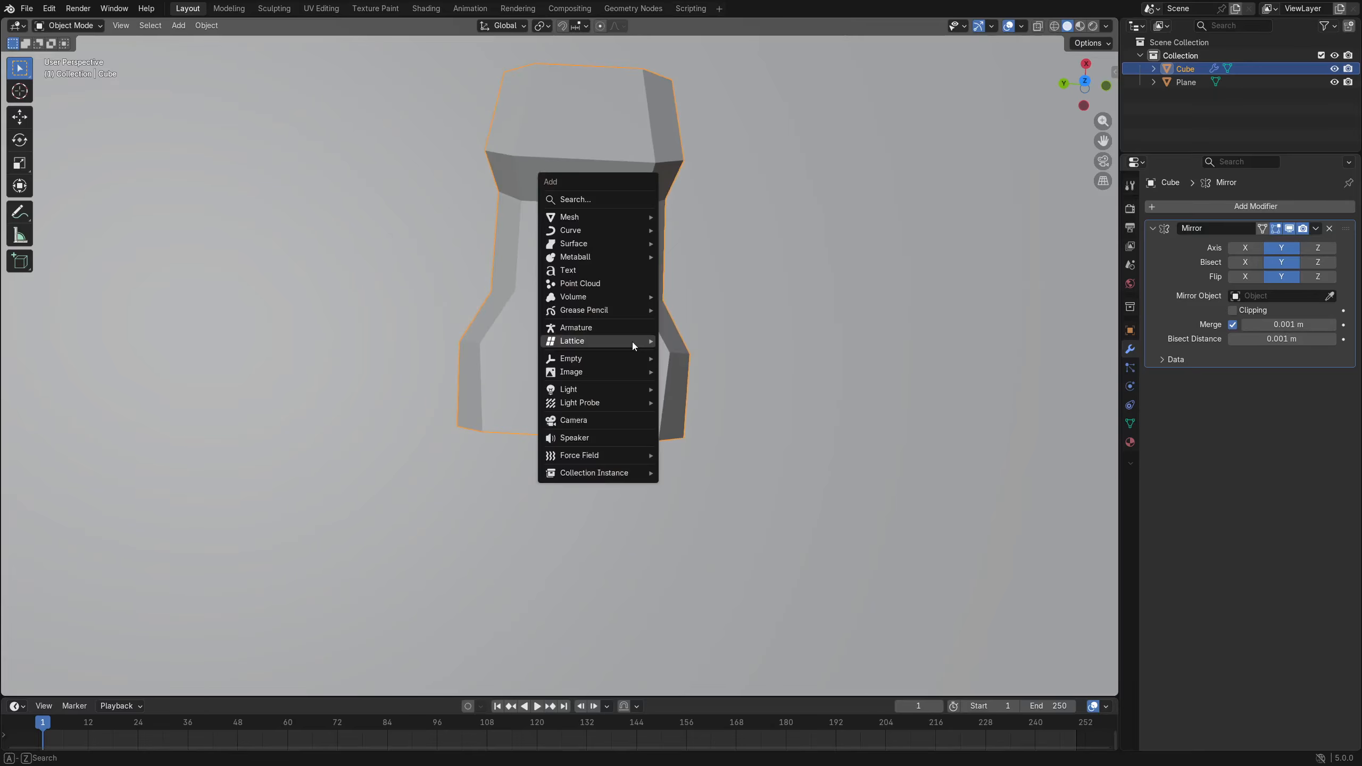
{"action": "mouse_move", "coordinate": [619, 360]}
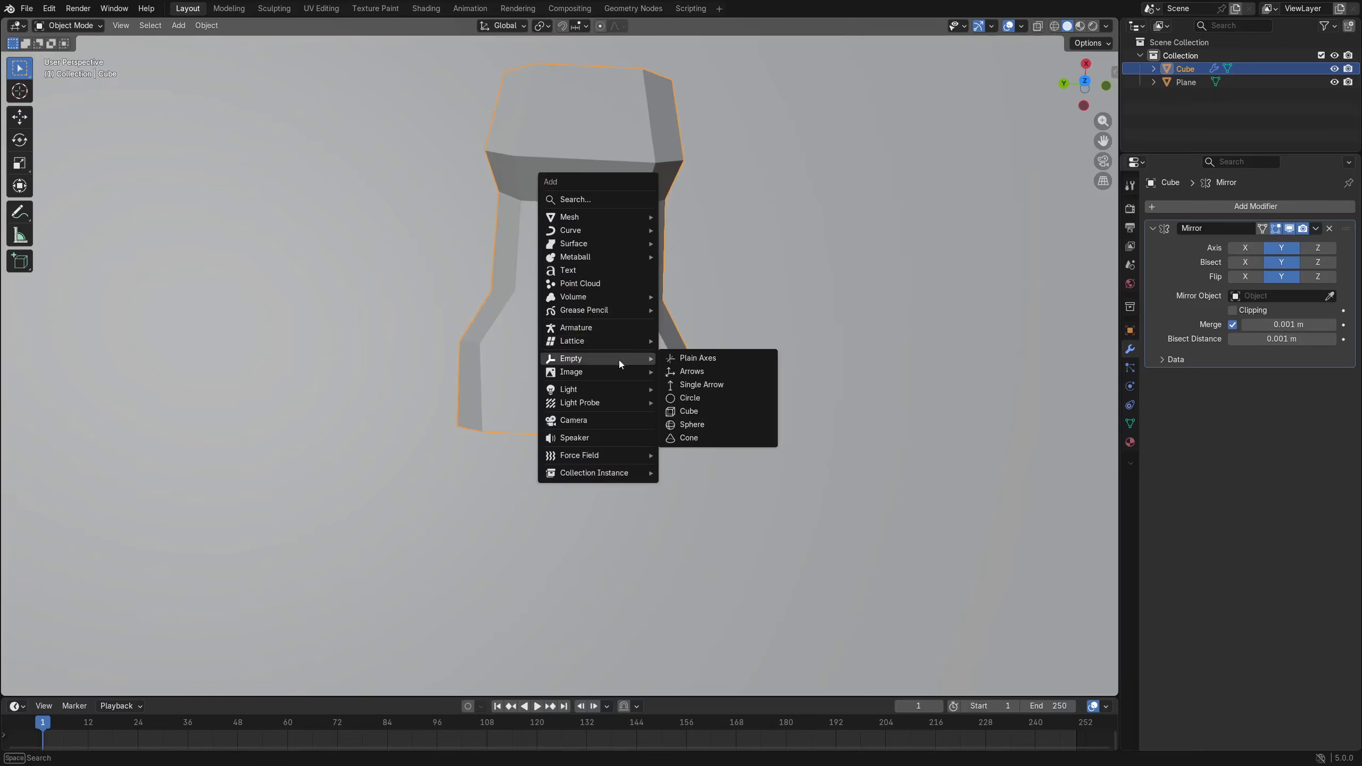
{"action": "left_click", "coordinate": [697, 358]}
{"action": "key", "text": "g"}
{"action": "key", "text": "shift+z"}
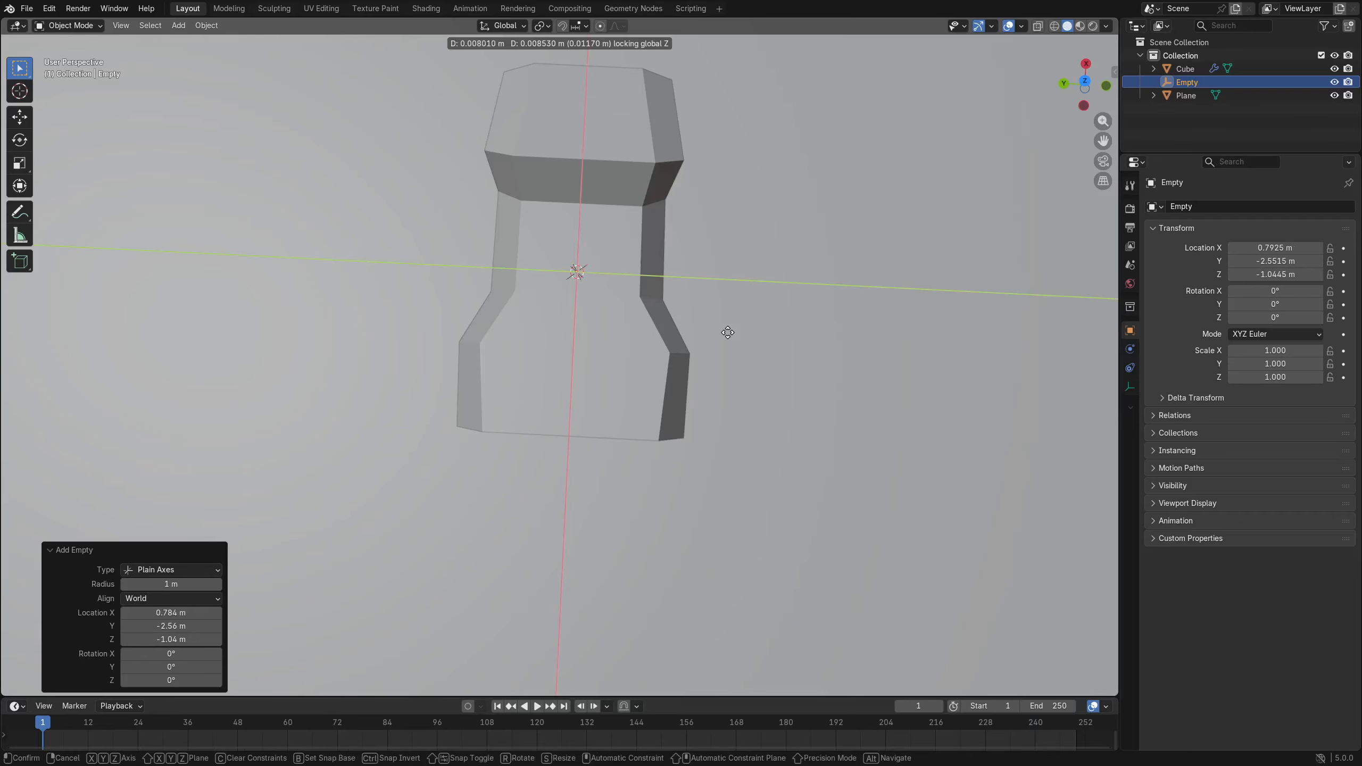
{"action": "left_click", "coordinate": [727, 334]}
{"action": "middle_click_drag", "start_coordinate": [590, 373], "coordinate": [695, 390]}
{"action": "key", "text": "g"}
{"action": "key", "text": "shift+z"}
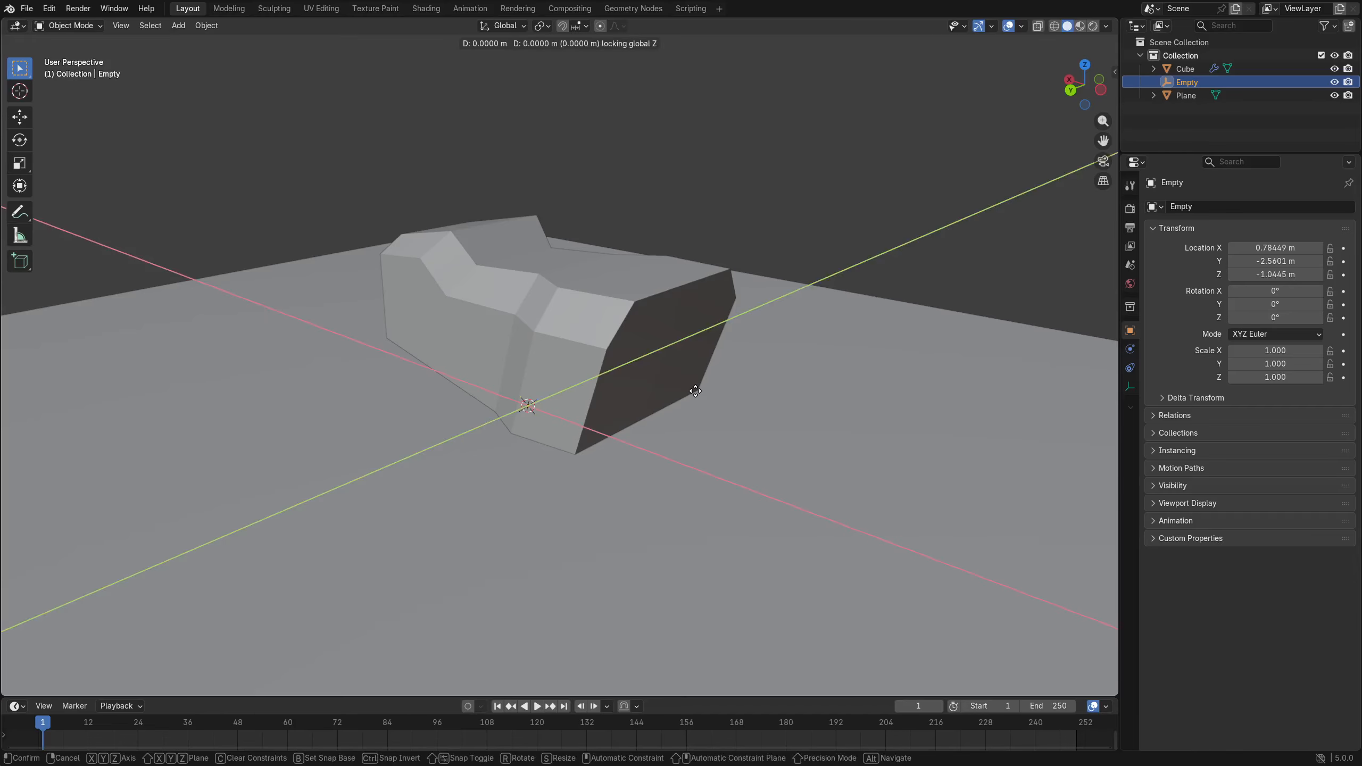
{"action": "right_click", "coordinate": [625, 460]}
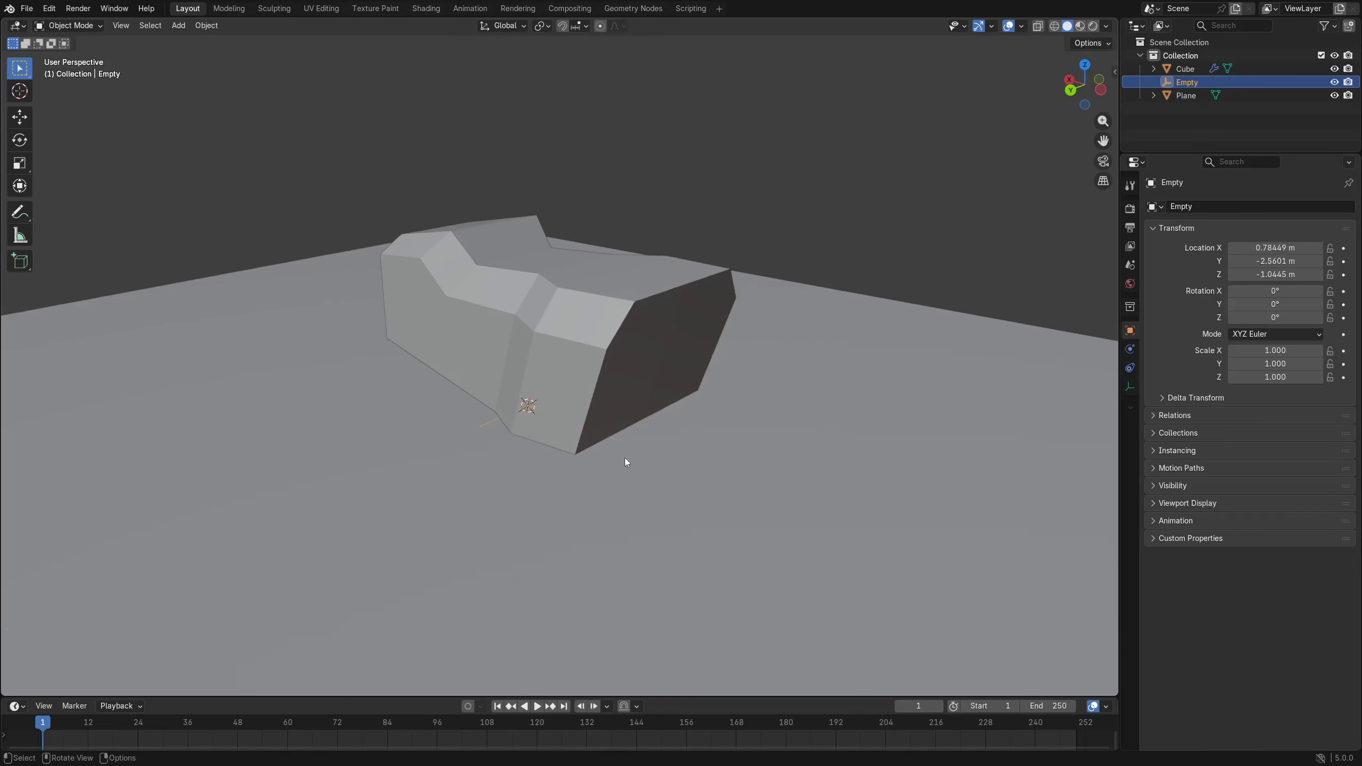
{"action": "key", "text": "g"}
{"action": "key", "text": "shift+x"}
{"action": "key", "text": "shift+y"}
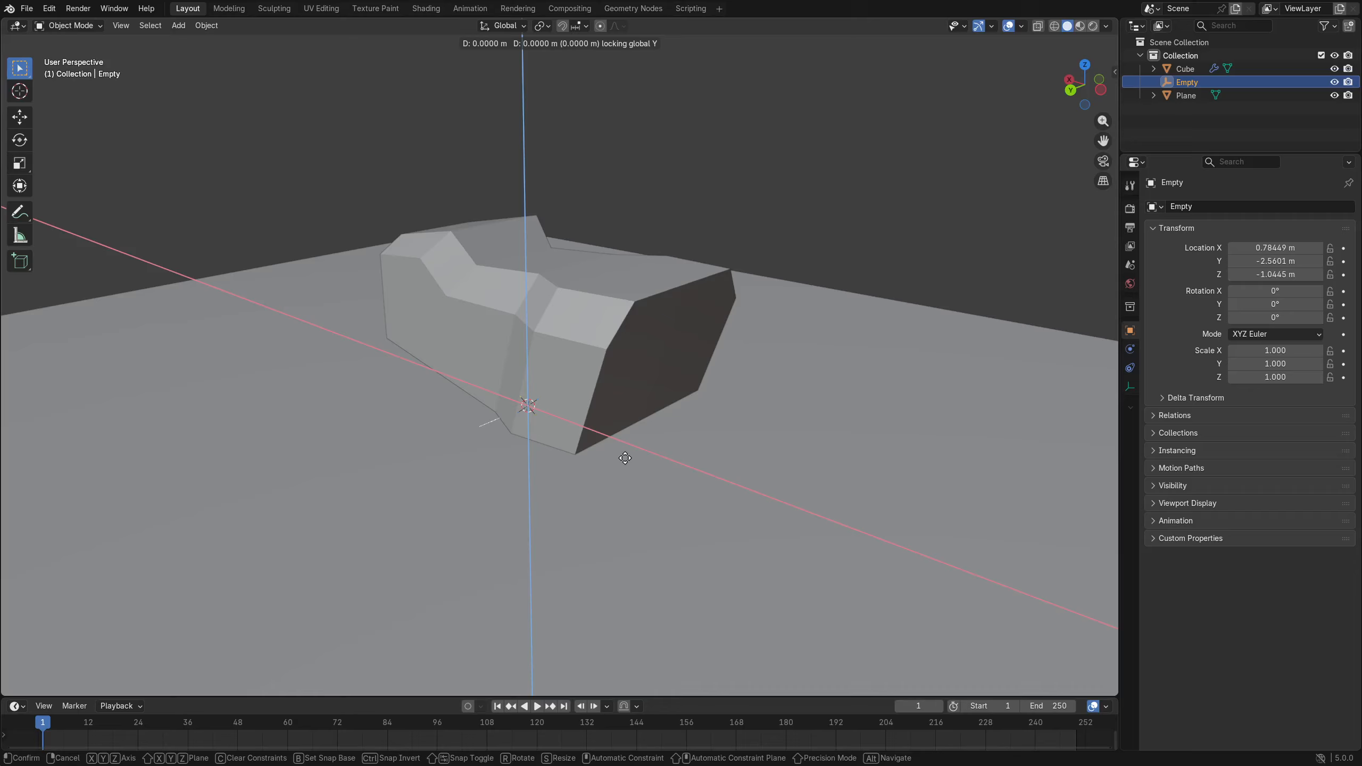
{"action": "key", "text": "shift+z"}
{"action": "right_click", "coordinate": [624, 457]}
Move the empty beside the body with global Z locked, about -0.68 m along X and 2.13 m along Y.
{"action": "key", "text": "g"}
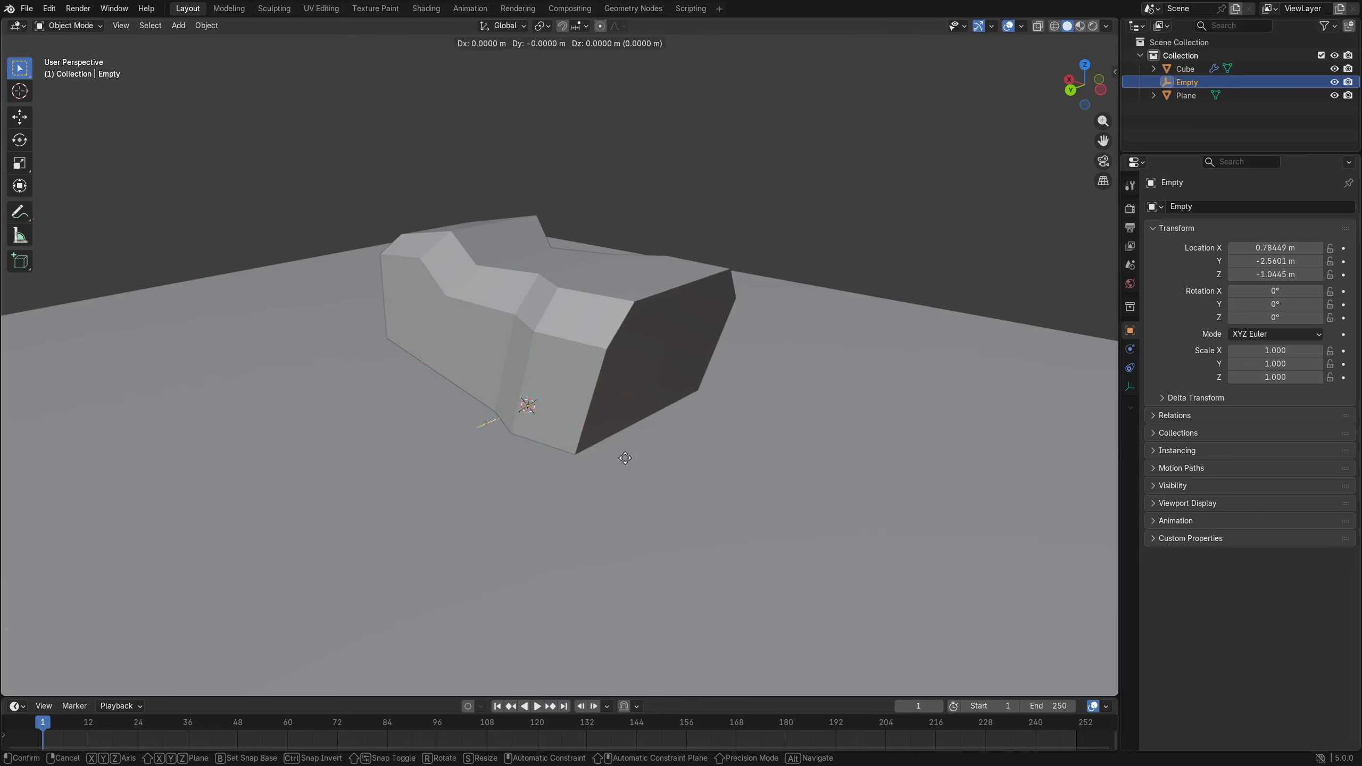
{"action": "key", "text": "shift+z"}
{"action": "left_click", "coordinate": [547, 521]}
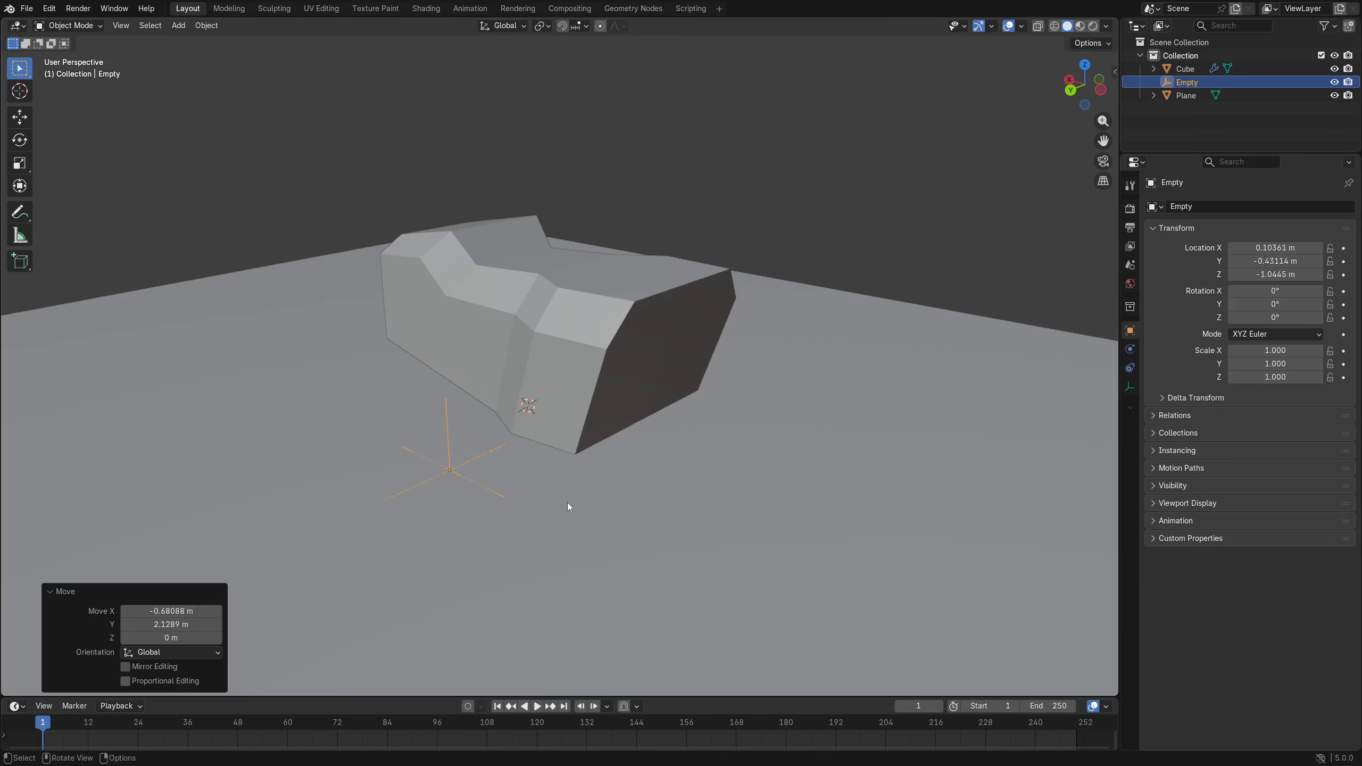
Select the cube body and set the empty as its Mirror modifier's mirror object.
{"action": "left_click", "coordinate": [594, 382]}
{"action": "left_click", "coordinate": [1329, 297]}
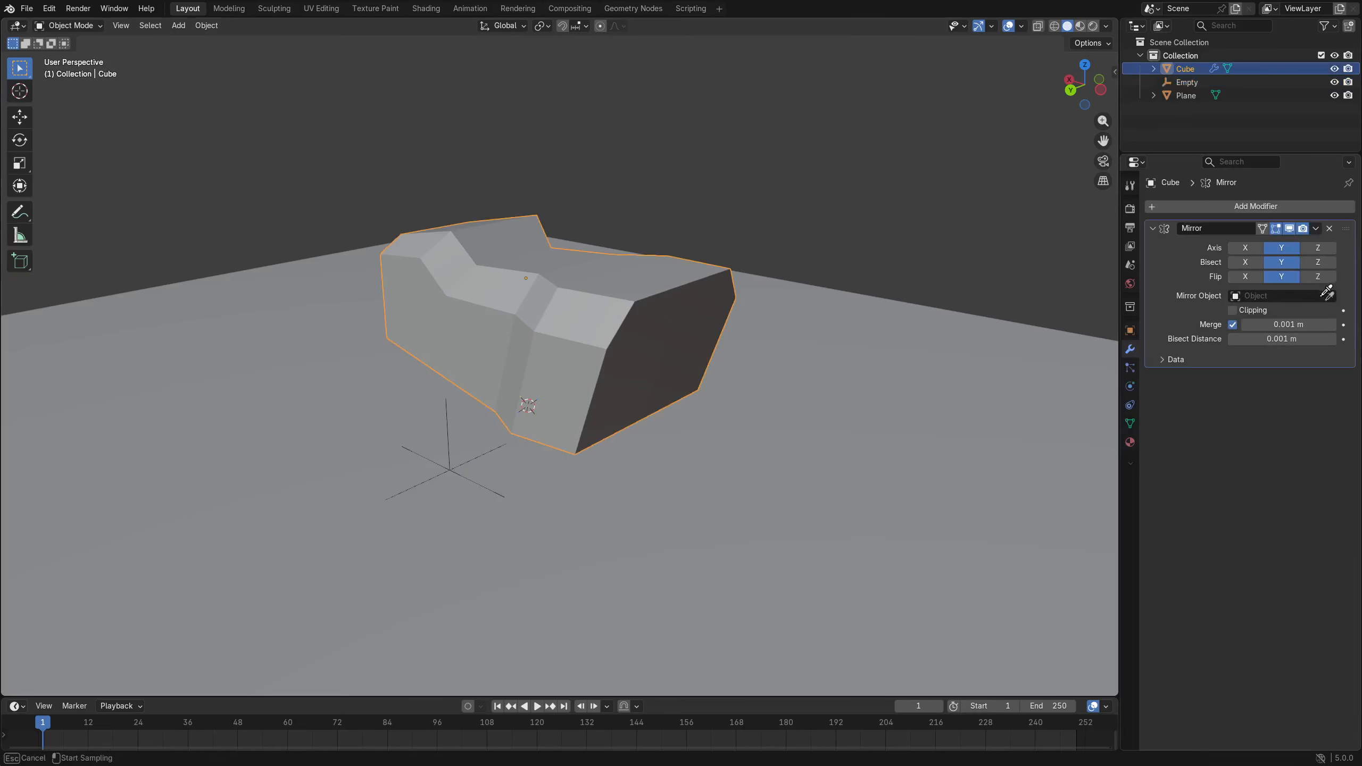
{"action": "left_click", "coordinate": [449, 424]}
Select the empty and, in top view, move it about 0.71 m along X and -1.19 m along Y.
{"action": "middle_click_drag", "start_coordinate": [799, 413], "coordinate": [476, 426]}
{"action": "left_click", "coordinate": [474, 415]}
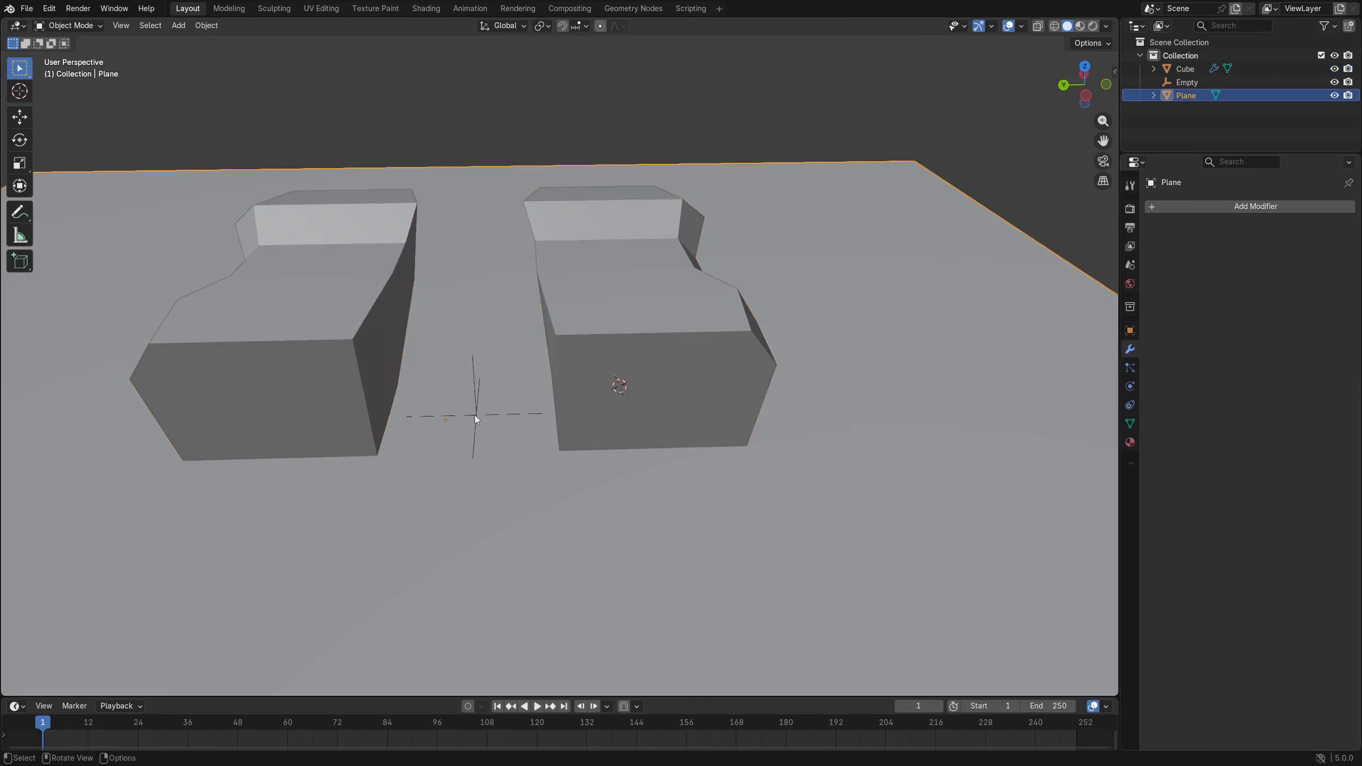
{"action": "key", "text": "KP_7"}
{"action": "key", "text": "g"}
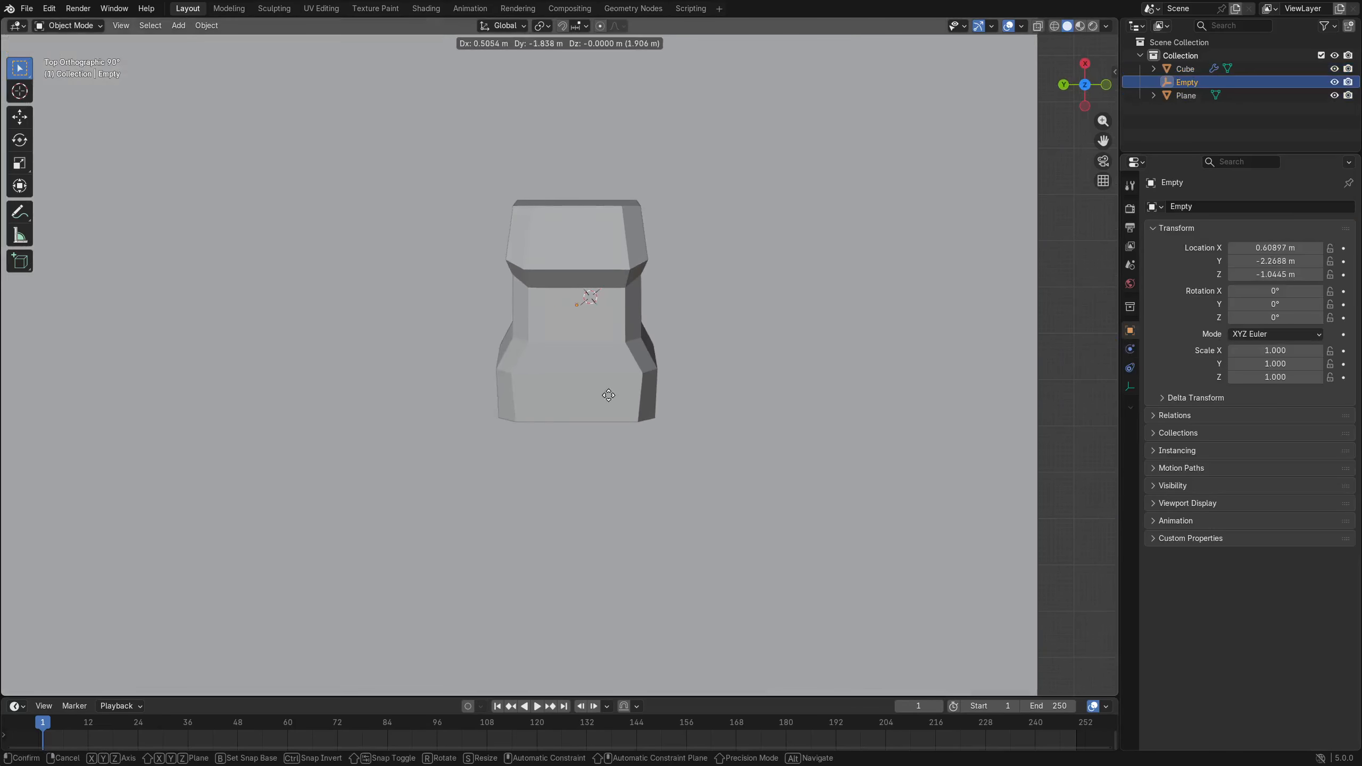
{"action": "left_click", "coordinate": [561, 387]}
Rotate the empty about 33.4° around Z and shift it about 0.16 m along X and 0.42 m along Y.
{"action": "key", "text": "r"}
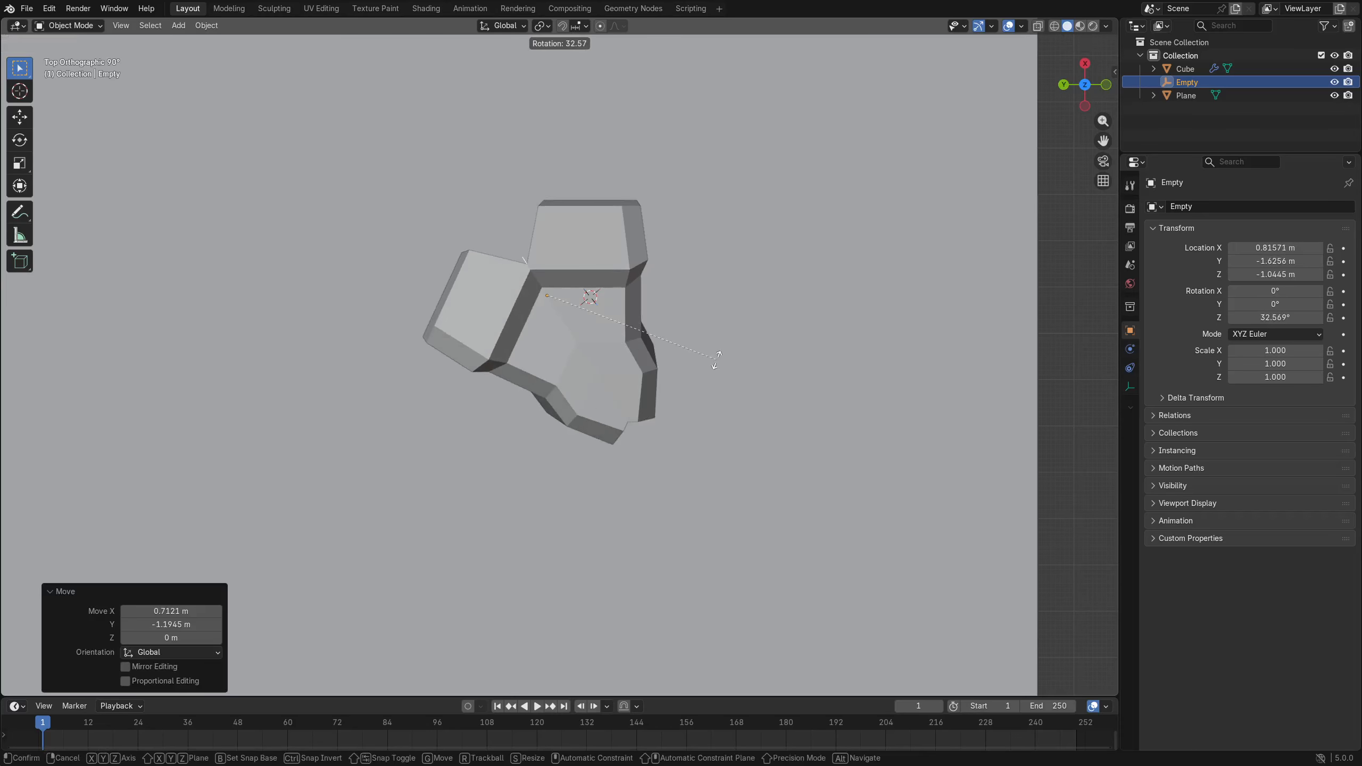
{"action": "left_click", "coordinate": [719, 362]}
{"action": "key", "text": "g"}
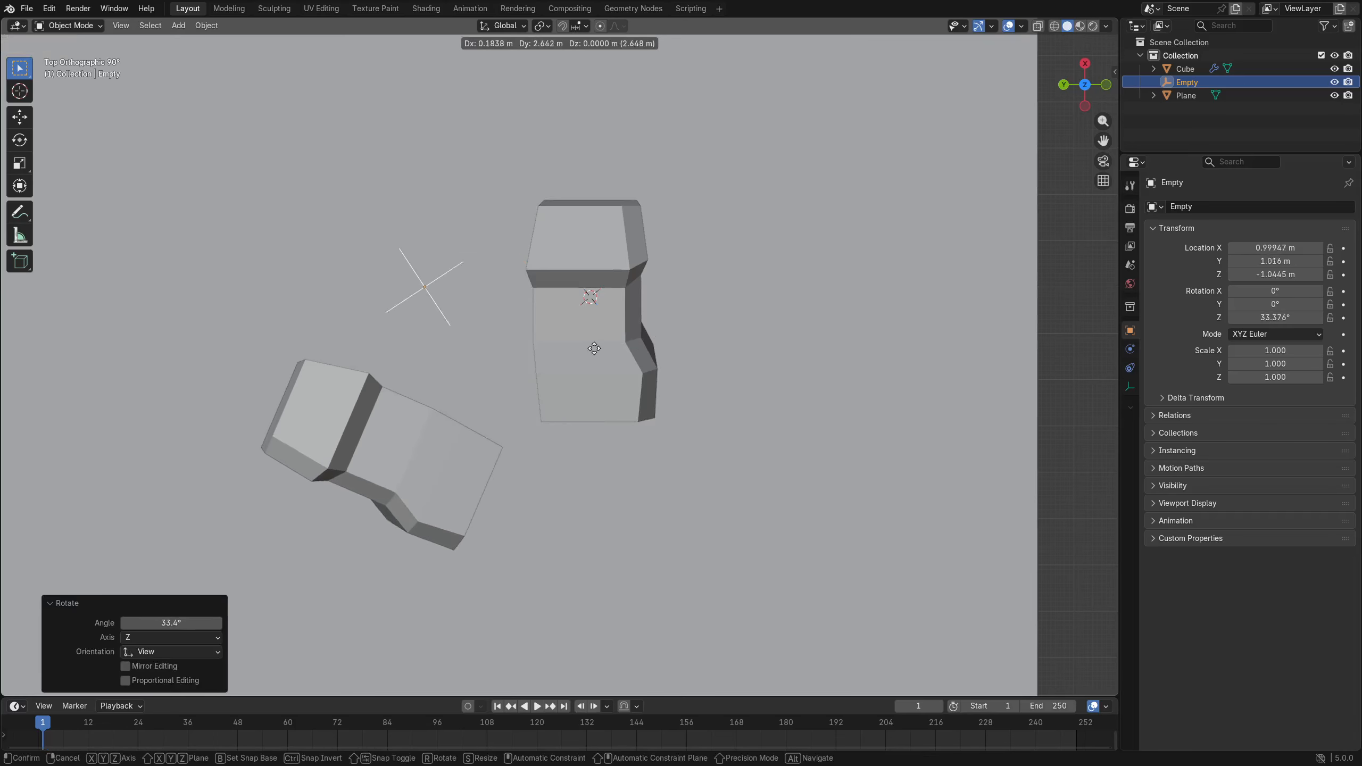
{"action": "left_click", "coordinate": [652, 335]}
Rotate the empty to about 12.1° around Z and move it about -0.04 m in X, -0.66 m in Y and 0.11 m in Z.
{"action": "key", "text": "r"}
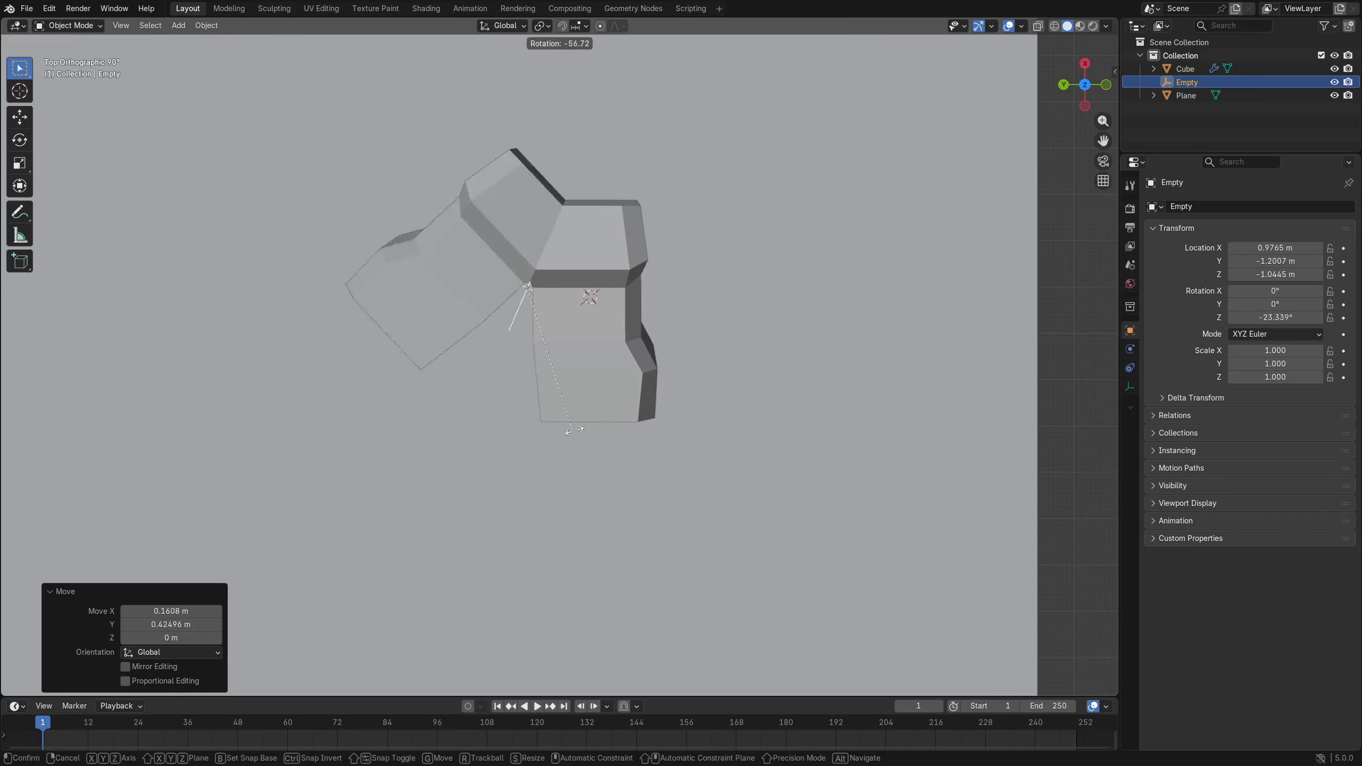
{"action": "left_click", "coordinate": [693, 413]}
{"action": "middle_click_drag", "start_coordinate": [657, 392], "coordinate": [590, 324]}
{"action": "key", "text": "g"}
{"action": "left_click", "coordinate": [644, 313]}
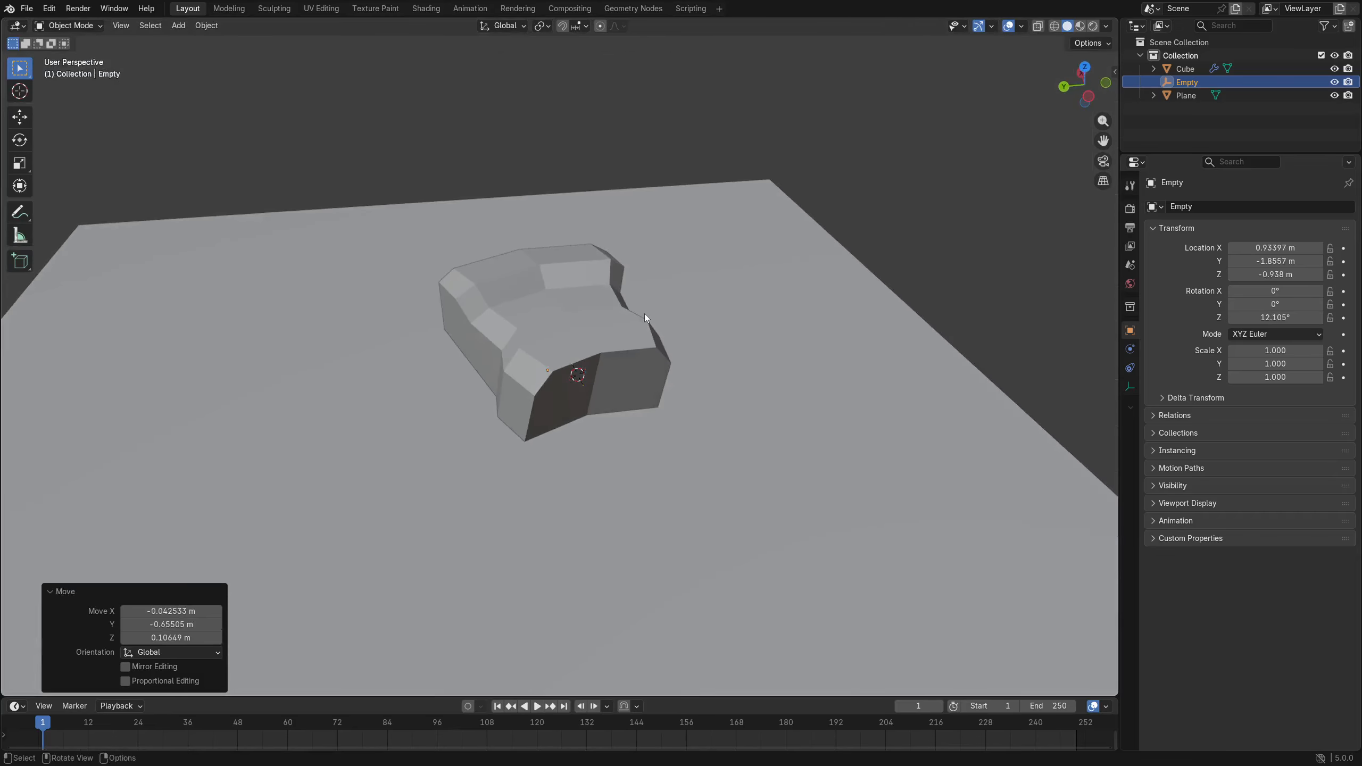
Undo the empty's last two rotations and the moves that followed them.
{"action": "scroll", "coordinate": [606, 379], "scroll_direction": "up", "scroll_amount": 2}
{"action": "key", "text": "ctrl+z"}
{"action": "key", "text": "ctrl+z"}
{"action": "key", "text": "ctrl+z"}
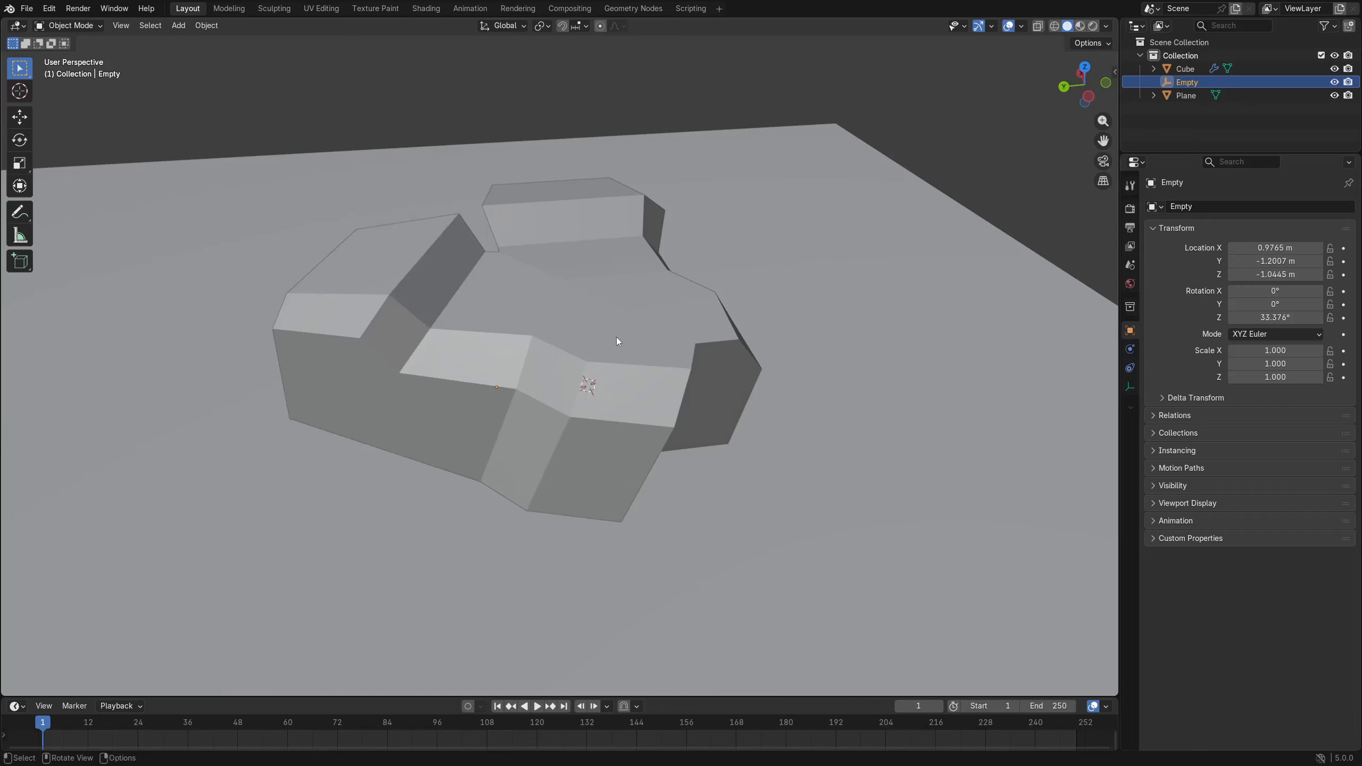
{"action": "key", "text": "ctrl+z"}
In top view with X-ray on, rotate the empty 45° around Z.
{"action": "middle_click_drag", "start_coordinate": [653, 322], "coordinate": [590, 484]}
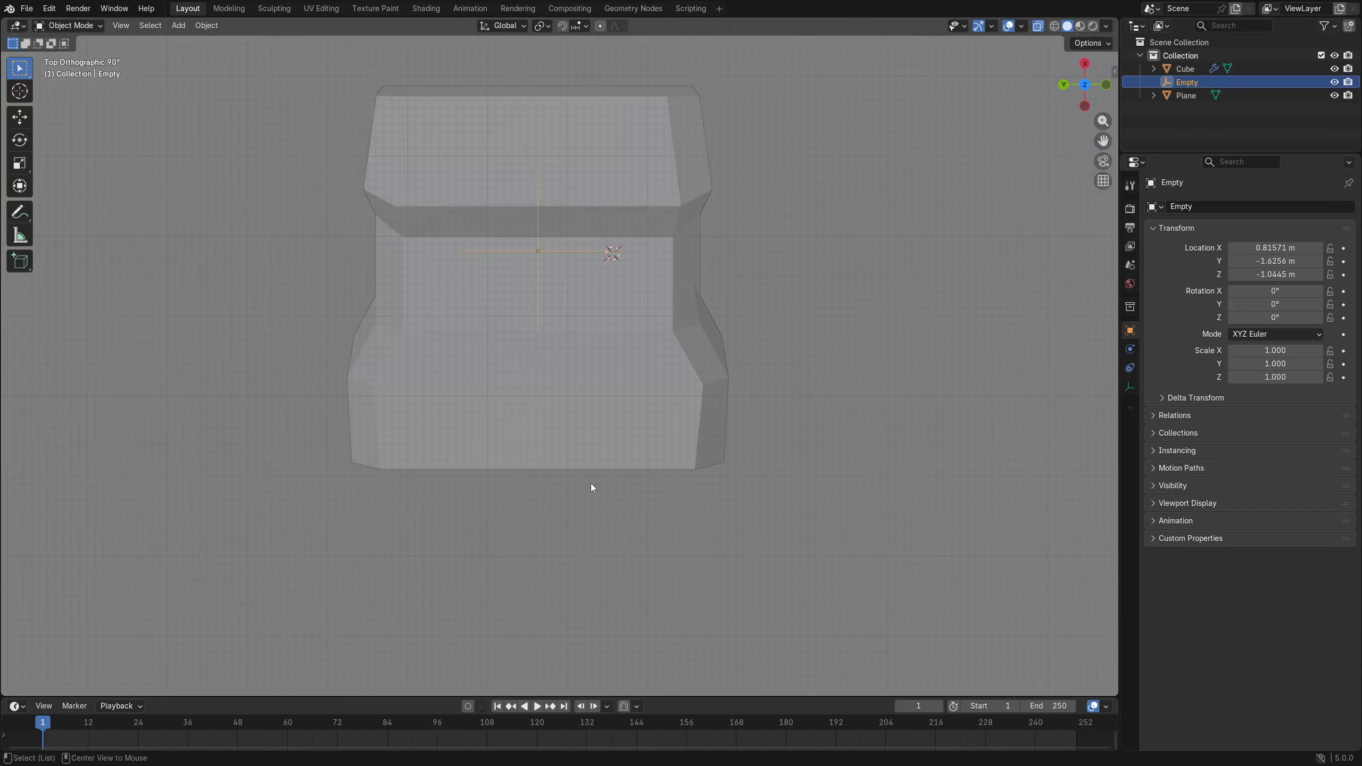
{"action": "left_click", "coordinate": [540, 300]}
{"action": "left_click", "coordinate": [539, 301]}
{"action": "key", "text": "r"}
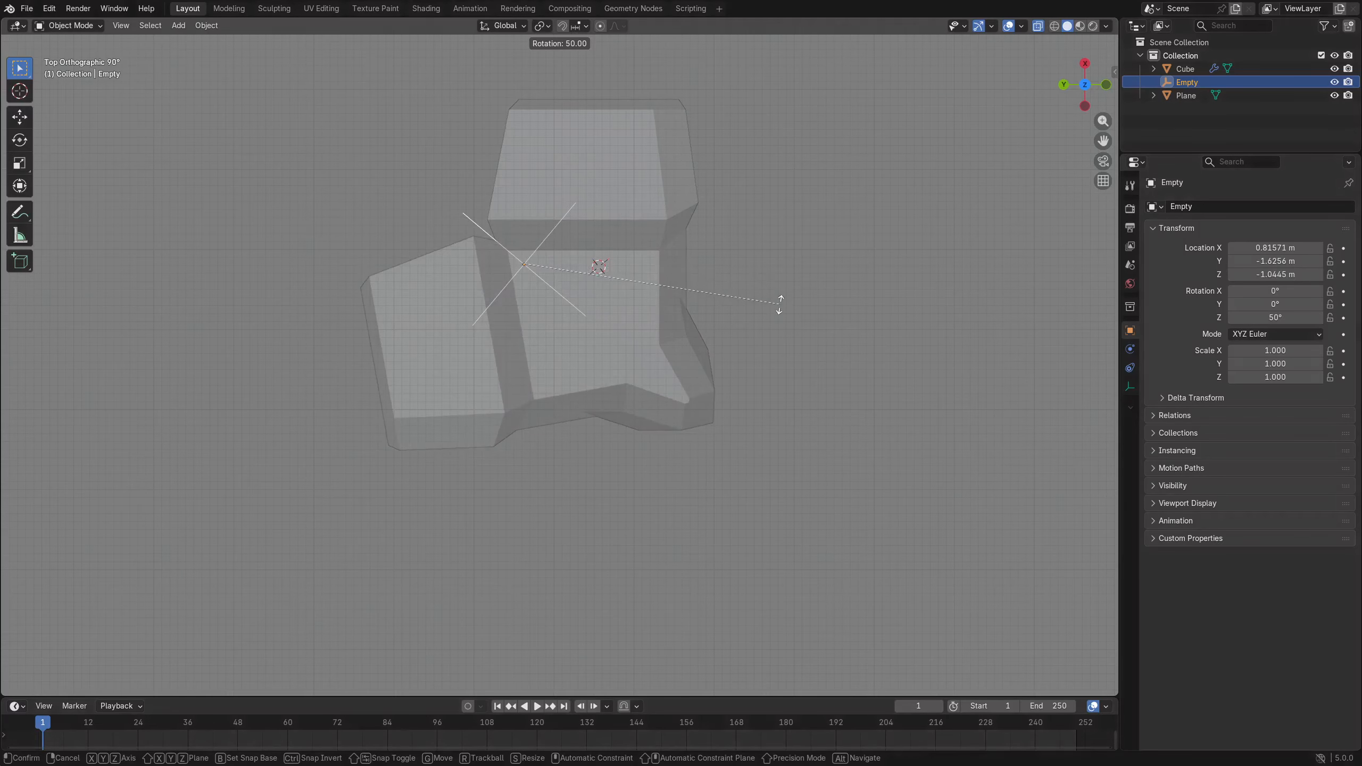
{"action": "left_click", "coordinate": [775, 328]}
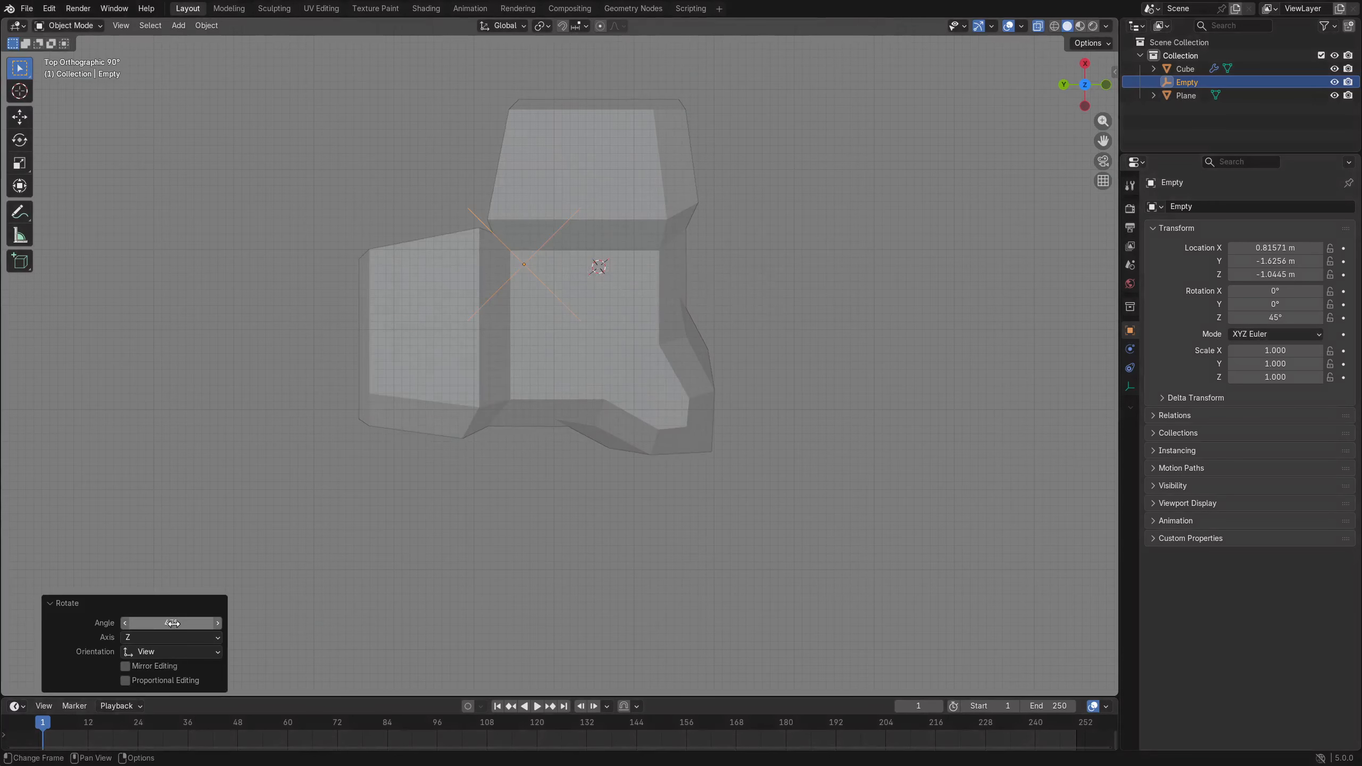
Move the rotated empty about -0.38 m along the global X axis.
{"action": "middle_click_drag", "start_coordinate": [589, 435], "coordinate": [609, 337]}
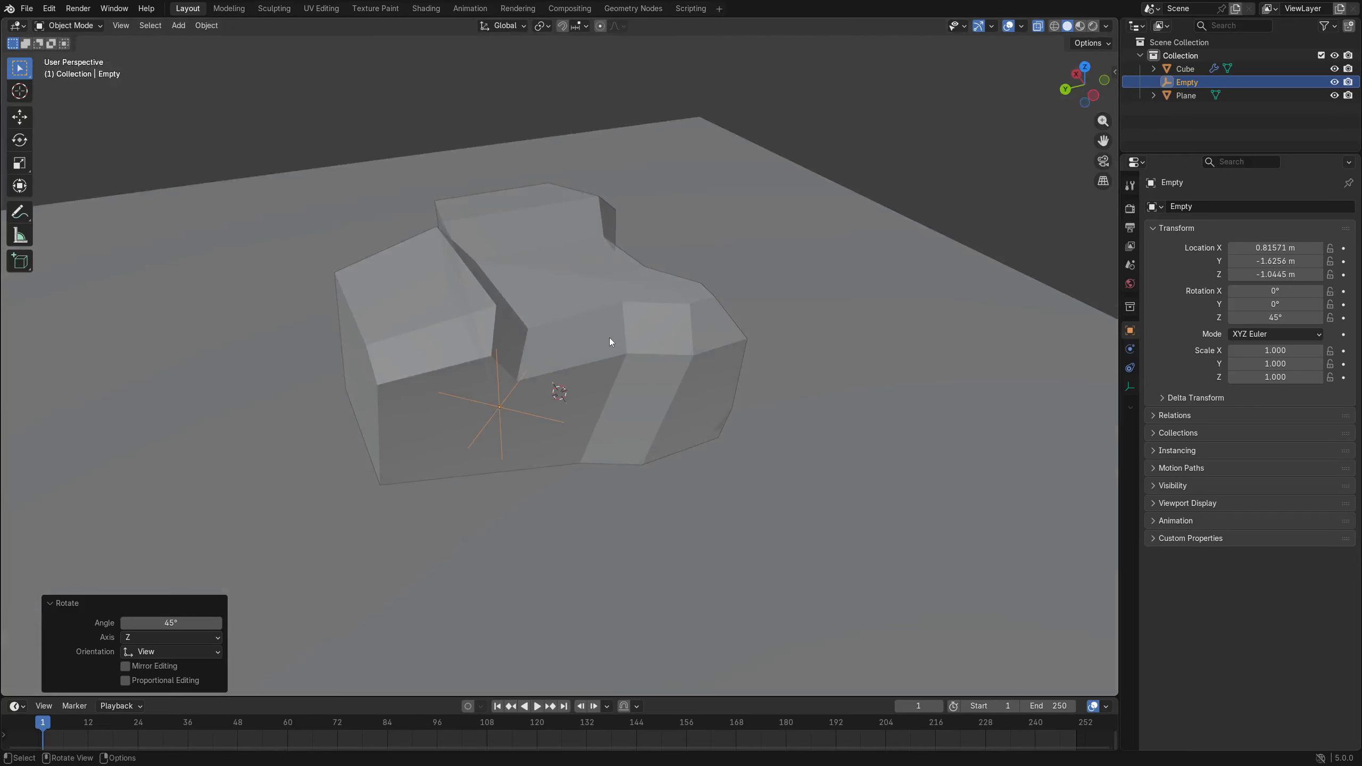
{"action": "left_click", "coordinate": [541, 422]}
{"action": "left_click", "coordinate": [540, 418]}
{"action": "left_click", "coordinate": [540, 418]}
{"action": "key", "text": "g"}
{"action": "key", "text": "x"}
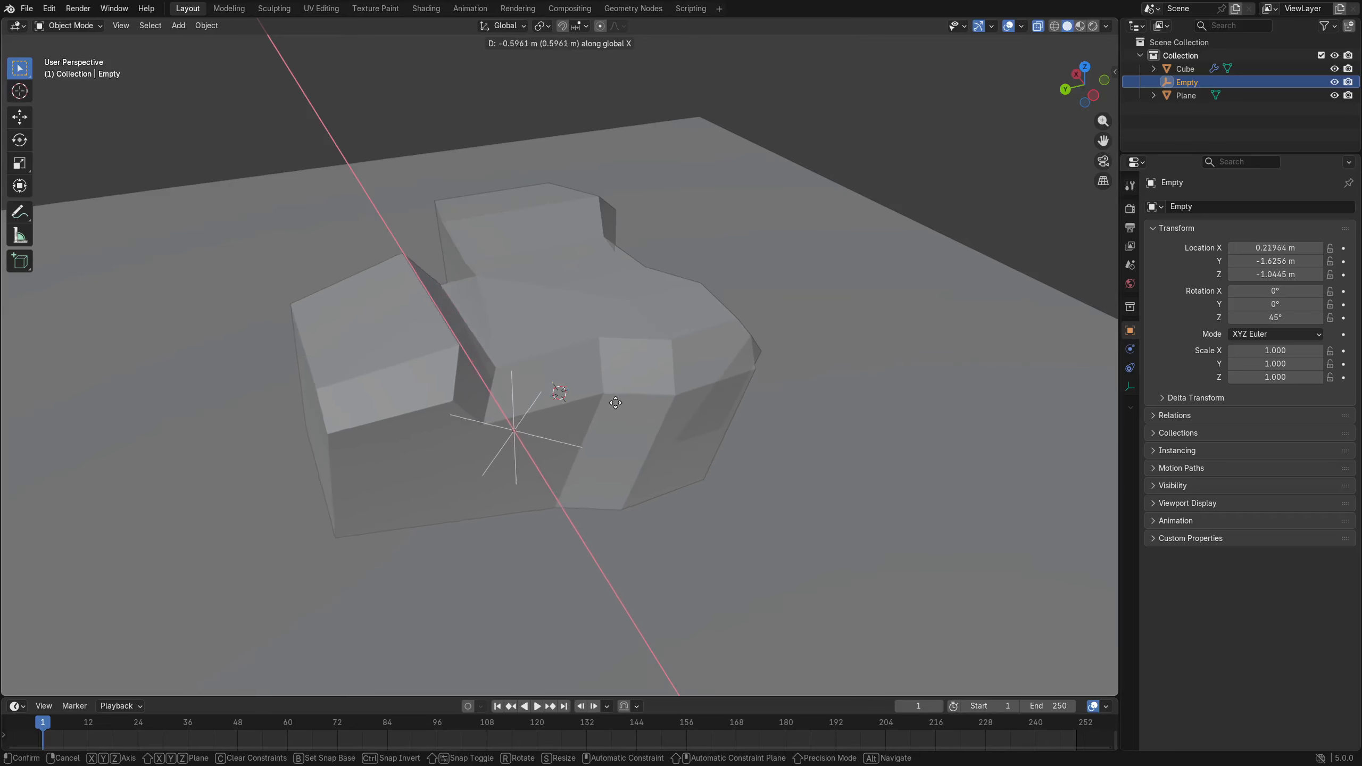
{"action": "left_click", "coordinate": [584, 410]}
Move the empty about 0.57 m along global X to bring the mirrored halves together, and turn off X-ray.
{"action": "middle_click_drag", "start_coordinate": [584, 409], "coordinate": [625, 352]}
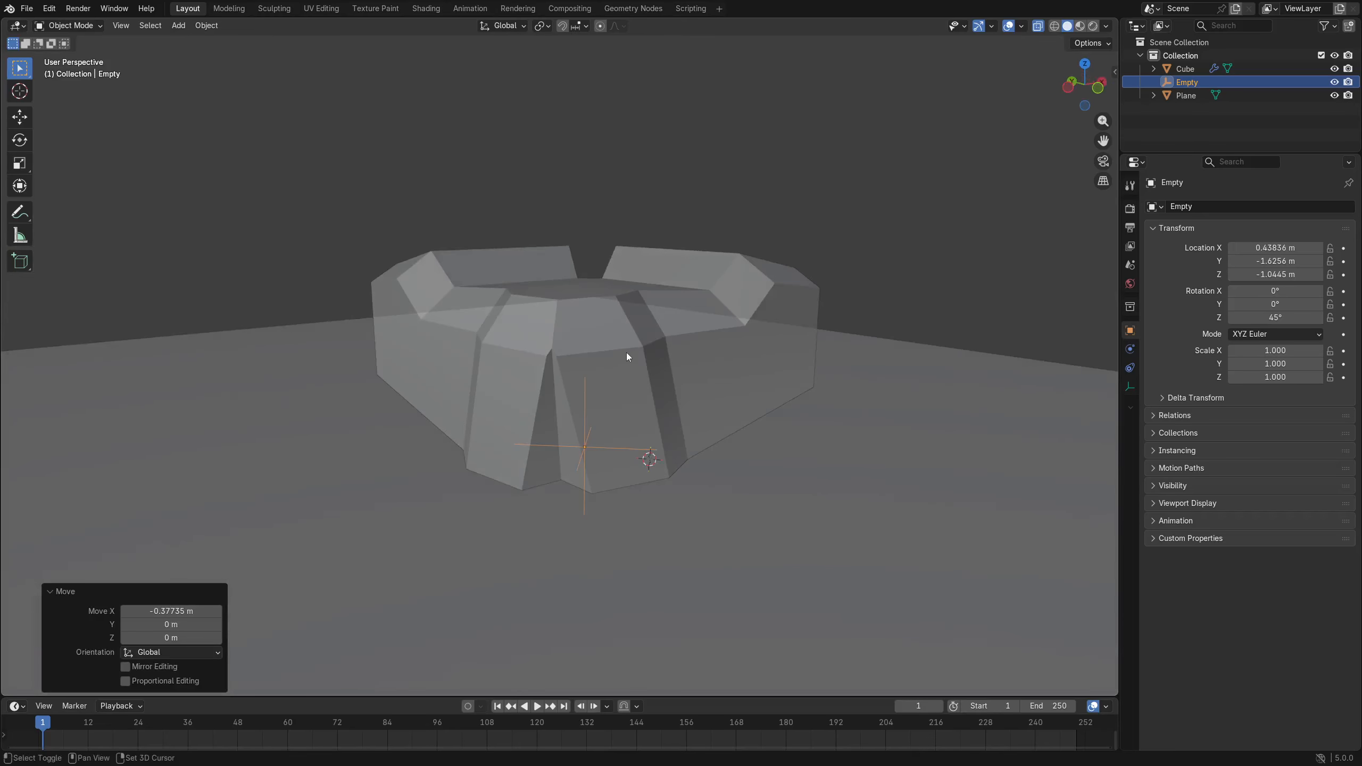
{"action": "key", "text": "g"}
{"action": "key", "text": "x"}
{"action": "left_click", "coordinate": [632, 328]}
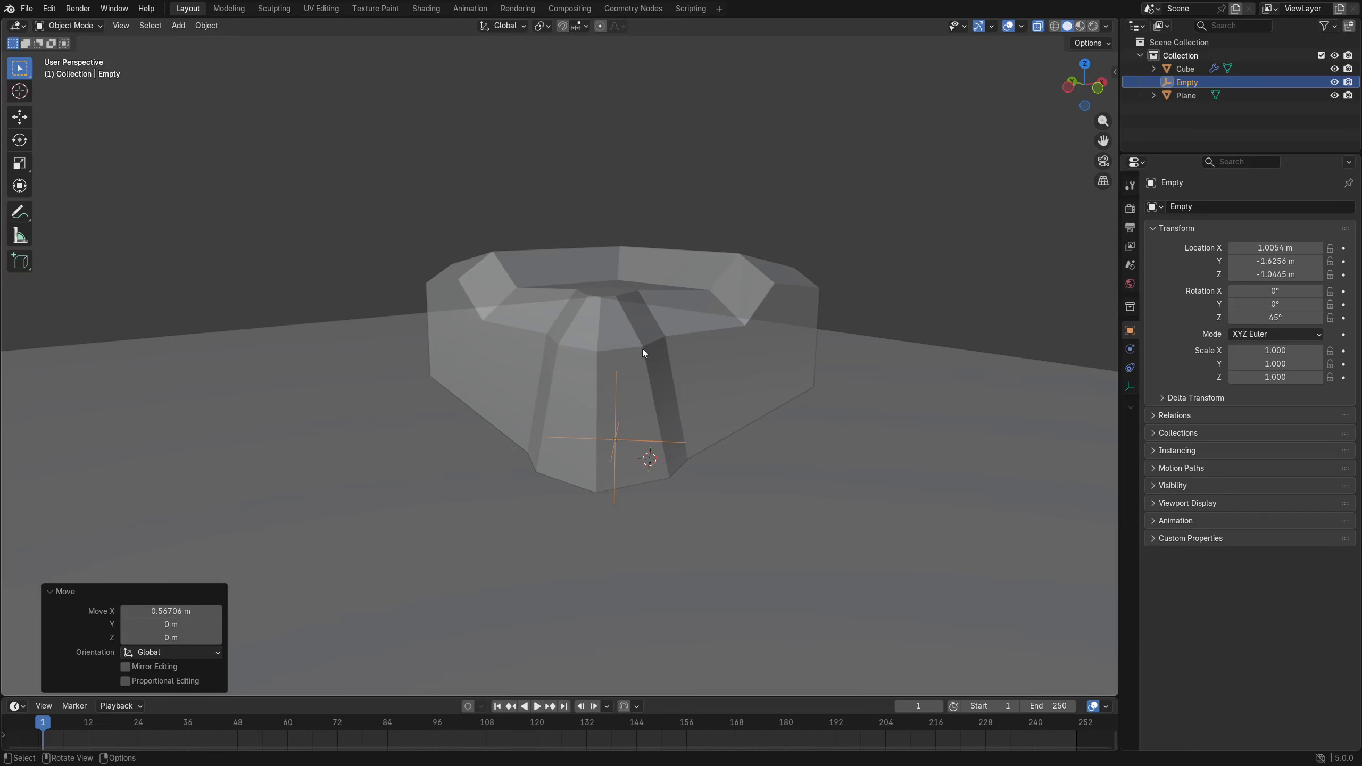
{"action": "key", "text": "alt+z"}
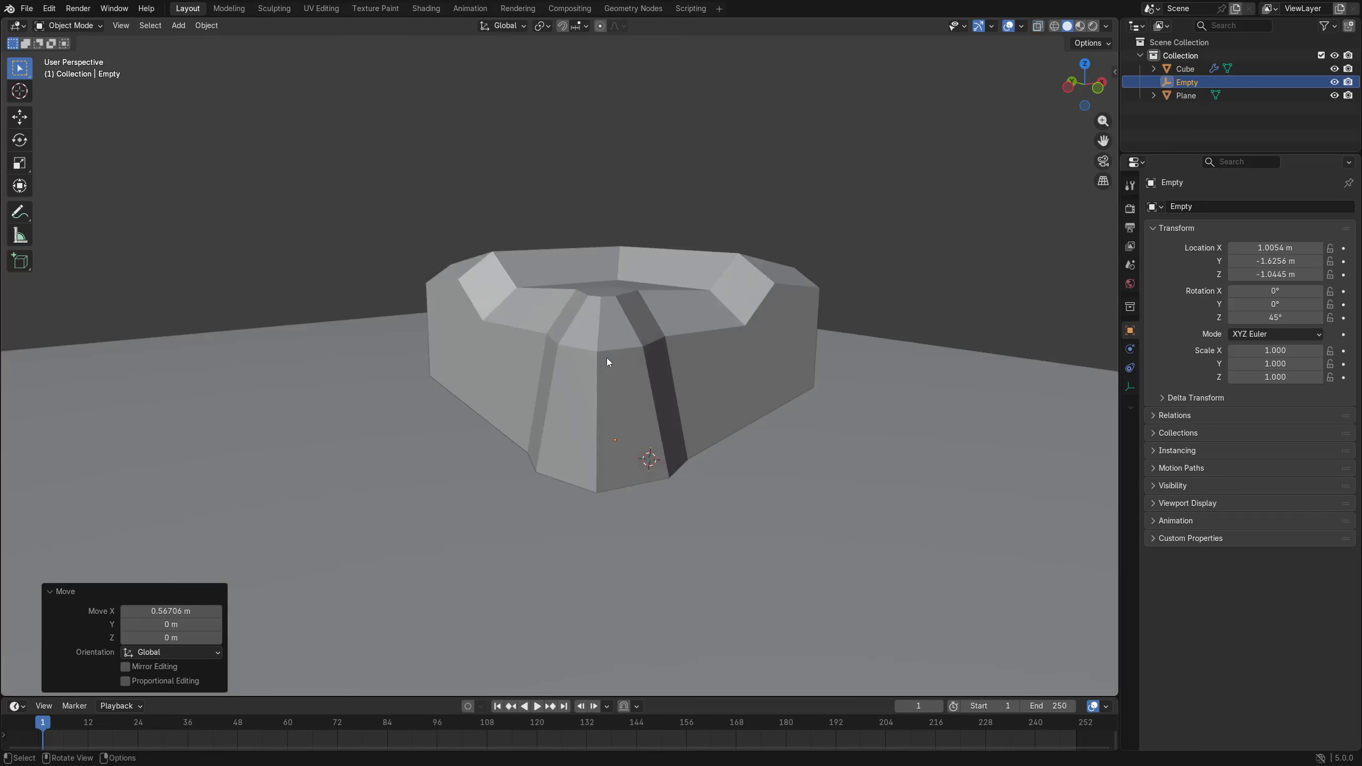
Reveal the empty with X-ray, delete this mirror object of the cube, and turn X-ray off again.
{"action": "mouse_move", "coordinate": [606, 358]}
{"action": "middle_mouse_down"}
{"action": "mouse_move", "coordinate": [551, 354]}
{"action": "mouse_move", "coordinate": [663, 361]}
{"action": "mouse_move", "coordinate": [583, 356]}
{"action": "middle_mouse_up"}
{"action": "left_click", "coordinate": [583, 355]}
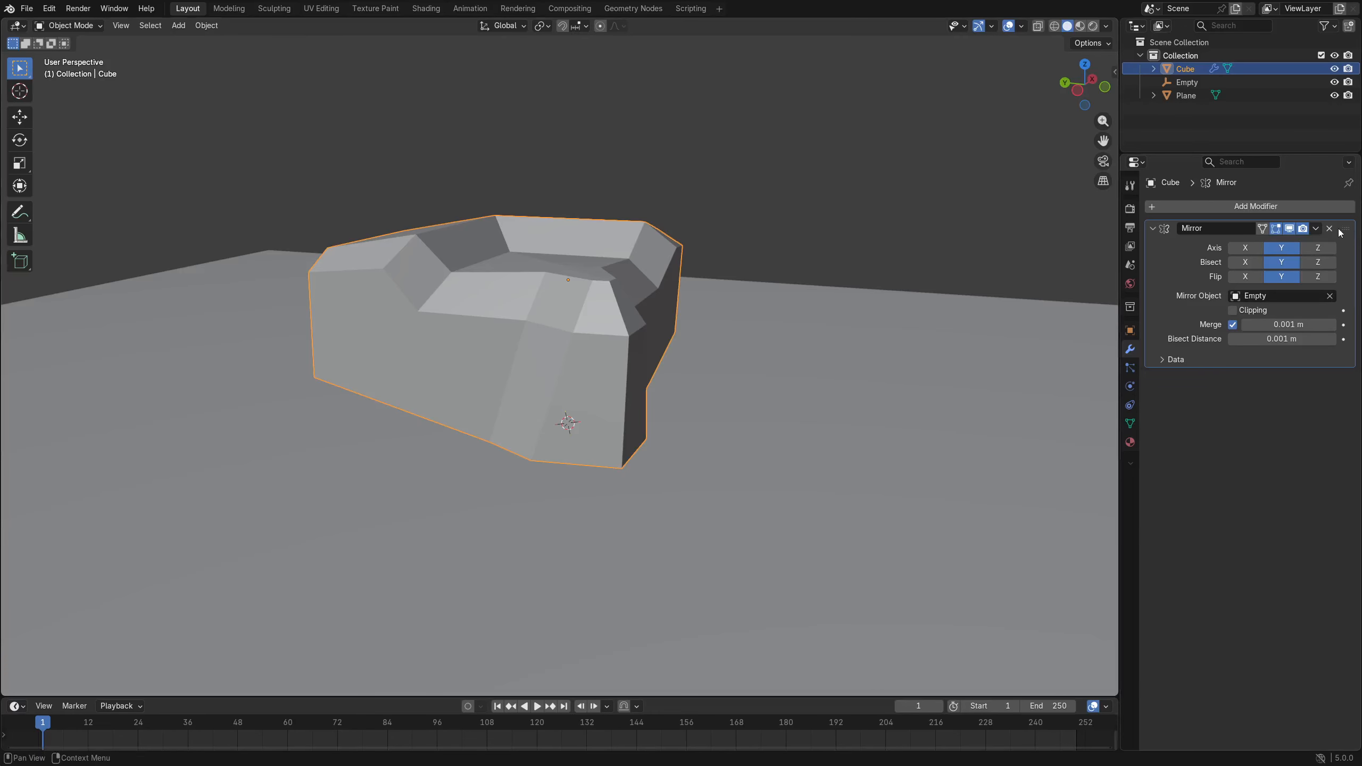
{"action": "right_click", "coordinate": [704, 338]}
{"action": "key", "text": "alt+z"}
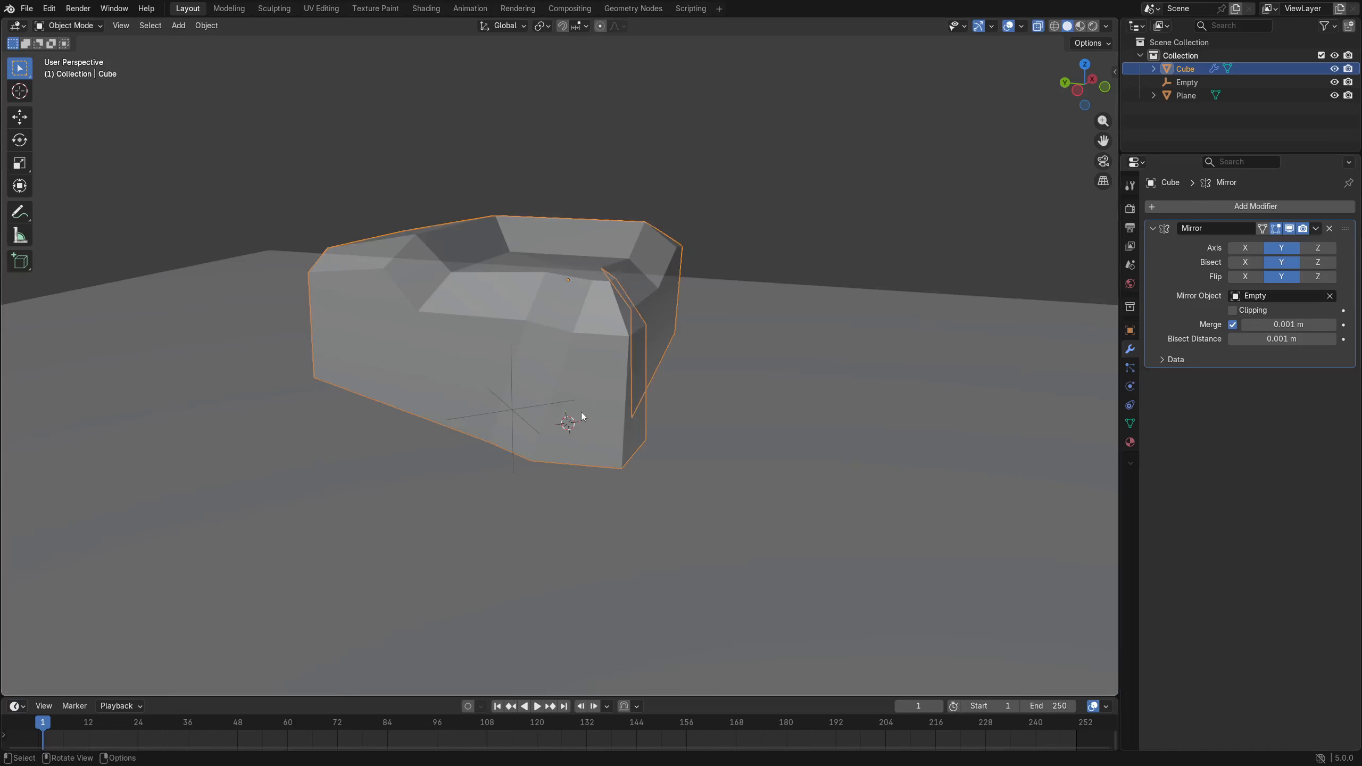
{"action": "left_click", "coordinate": [528, 419]}
{"action": "key", "text": "x"}
{"action": "left_click", "coordinate": [525, 419]}
{"action": "left_click", "coordinate": [534, 400]}
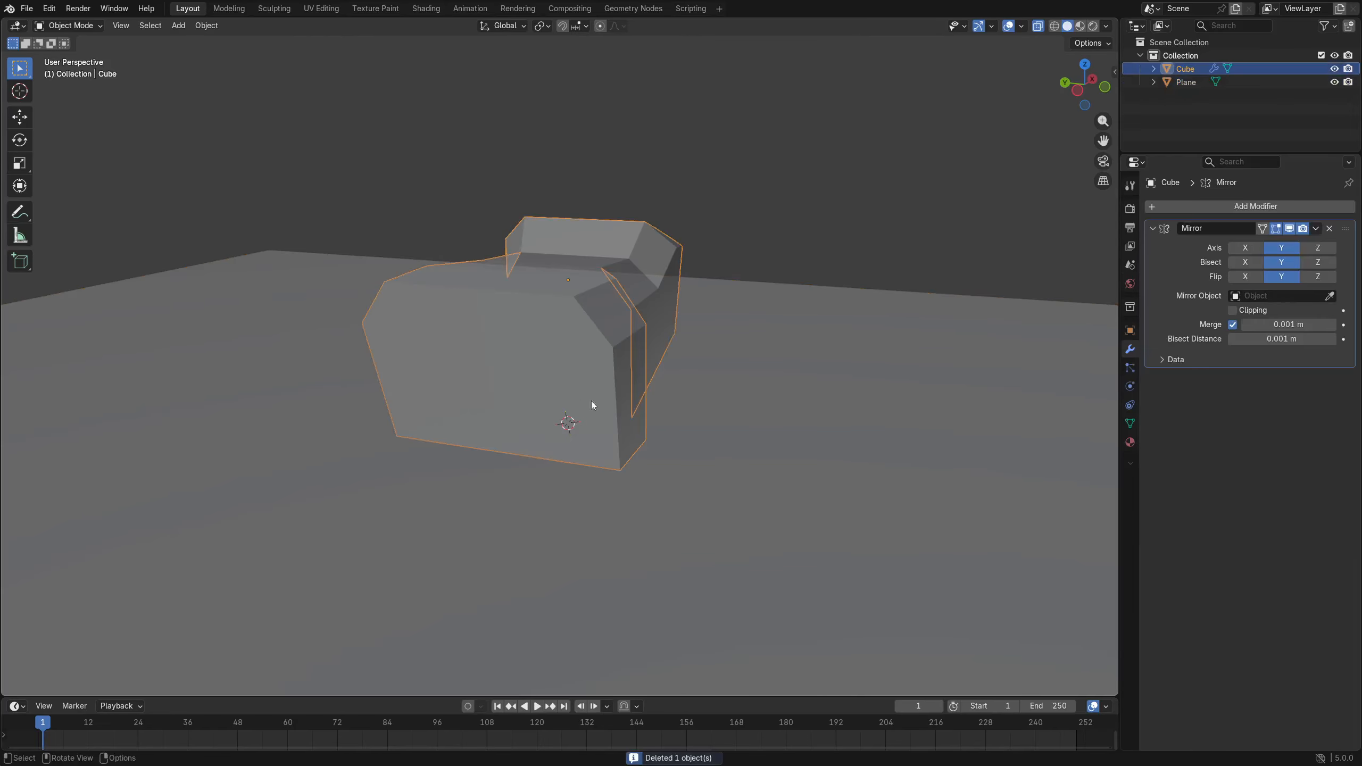
{"action": "key", "text": "alt+z"}
{"action": "middle_click_drag", "start_coordinate": [517, 391], "coordinate": [620, 358]}
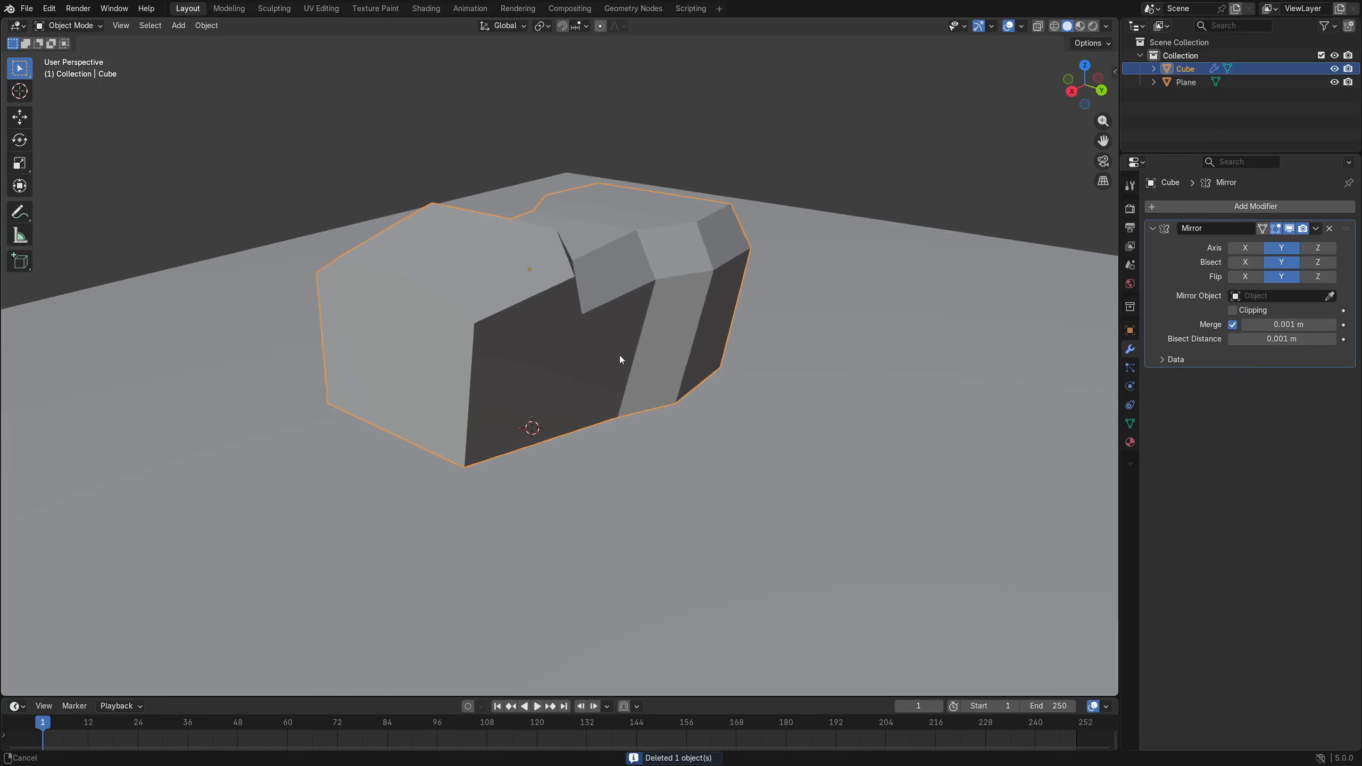
{"action": "middle_click_drag", "start_coordinate": [691, 329], "coordinate": [606, 440]}
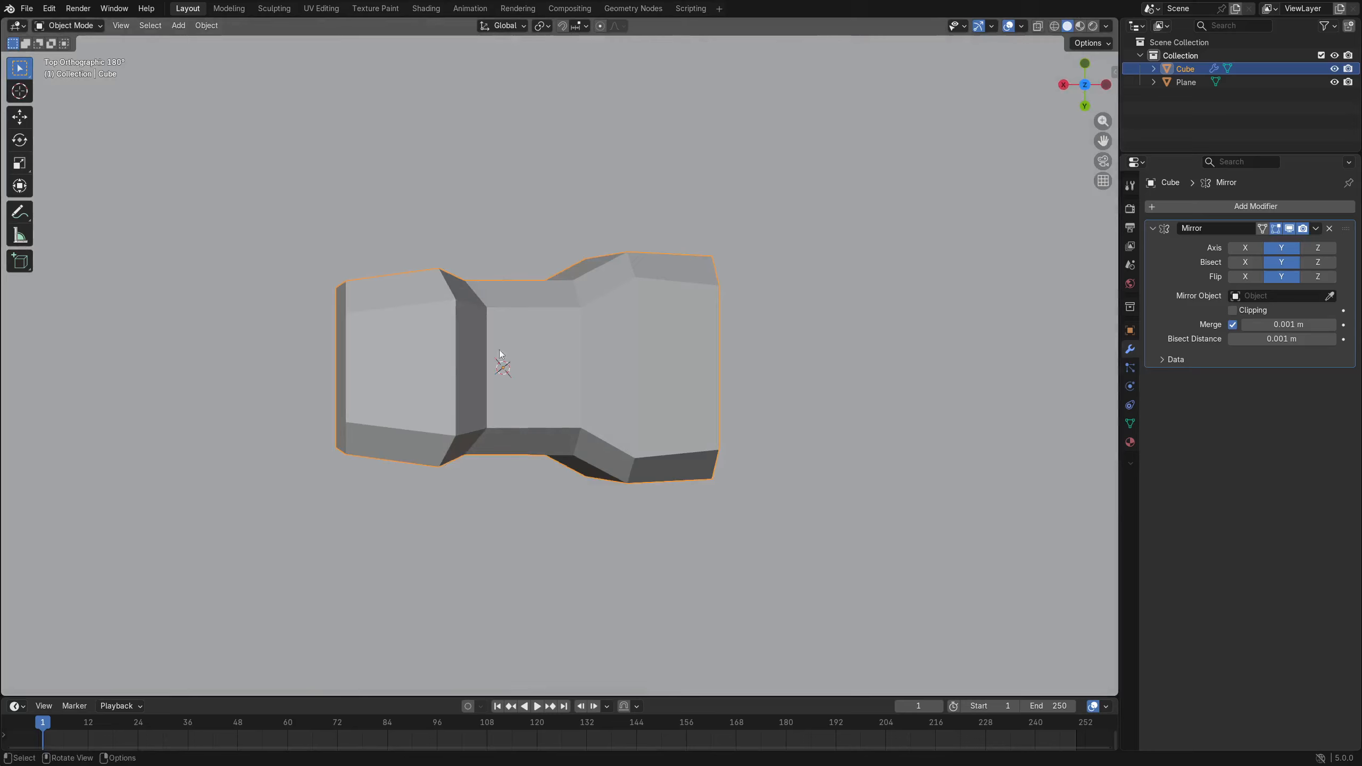
Deselect the cube and set the viewport shading to MatCap lighting with Material object color.
{"action": "left_click", "coordinate": [547, 492]}
{"action": "middle_click_drag", "start_coordinate": [547, 492], "coordinate": [670, 343]}
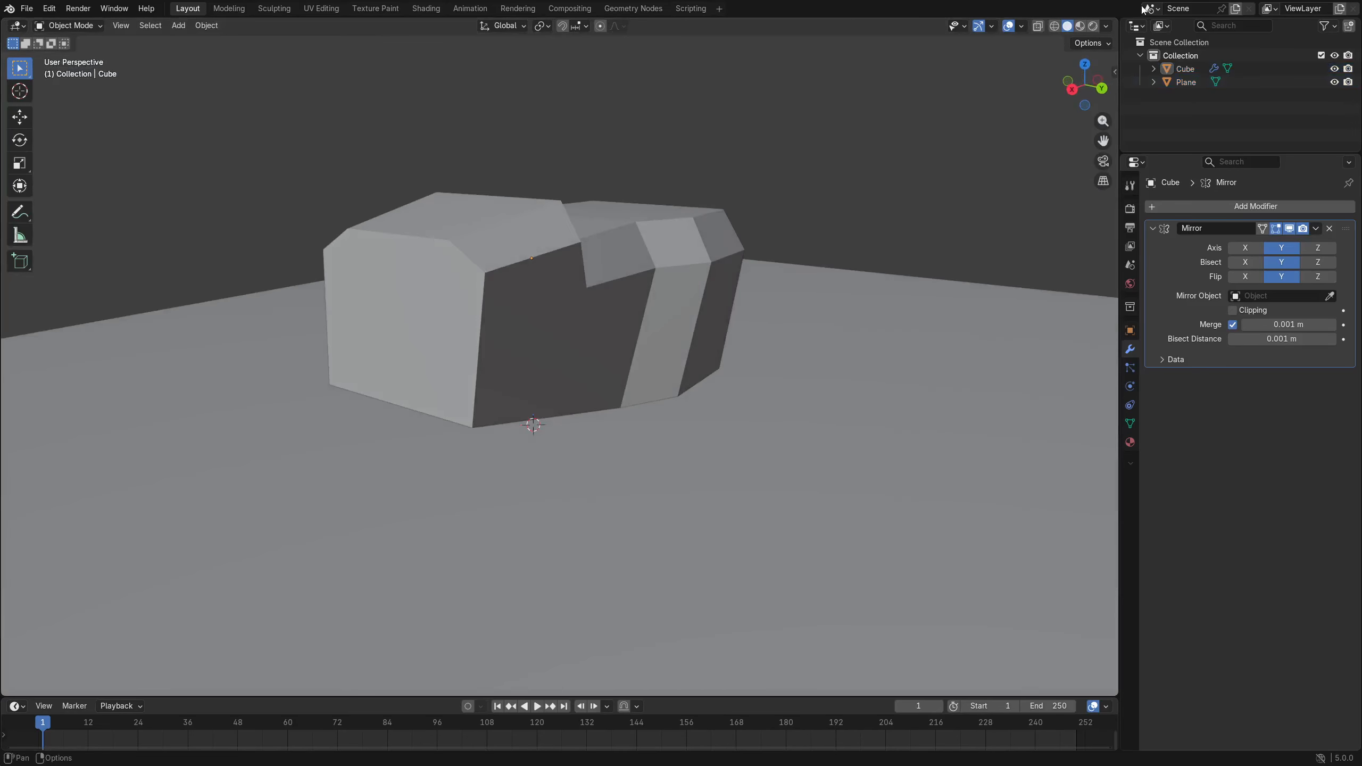
{"action": "left_click", "coordinate": [1106, 26]}
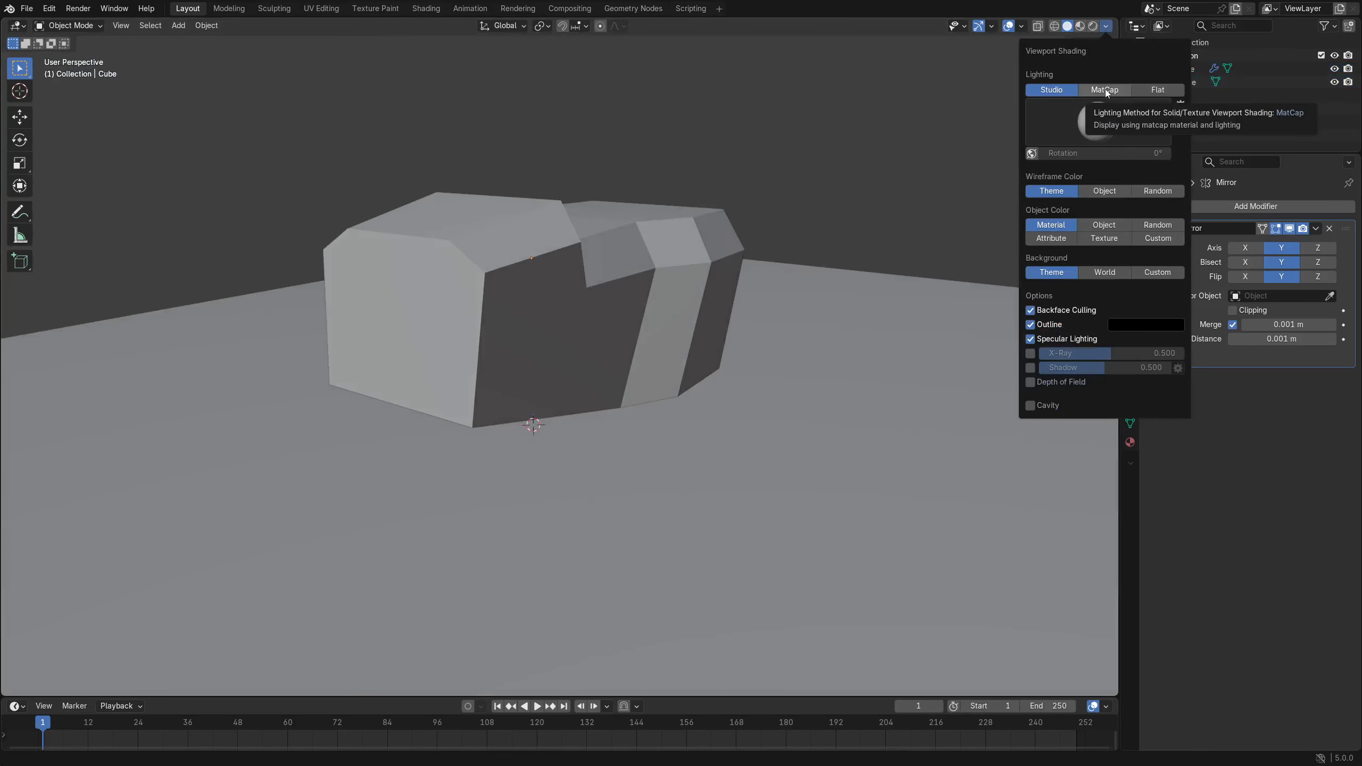
{"action": "left_click", "coordinate": [1106, 90]}
{"action": "left_click", "coordinate": [1102, 210]}
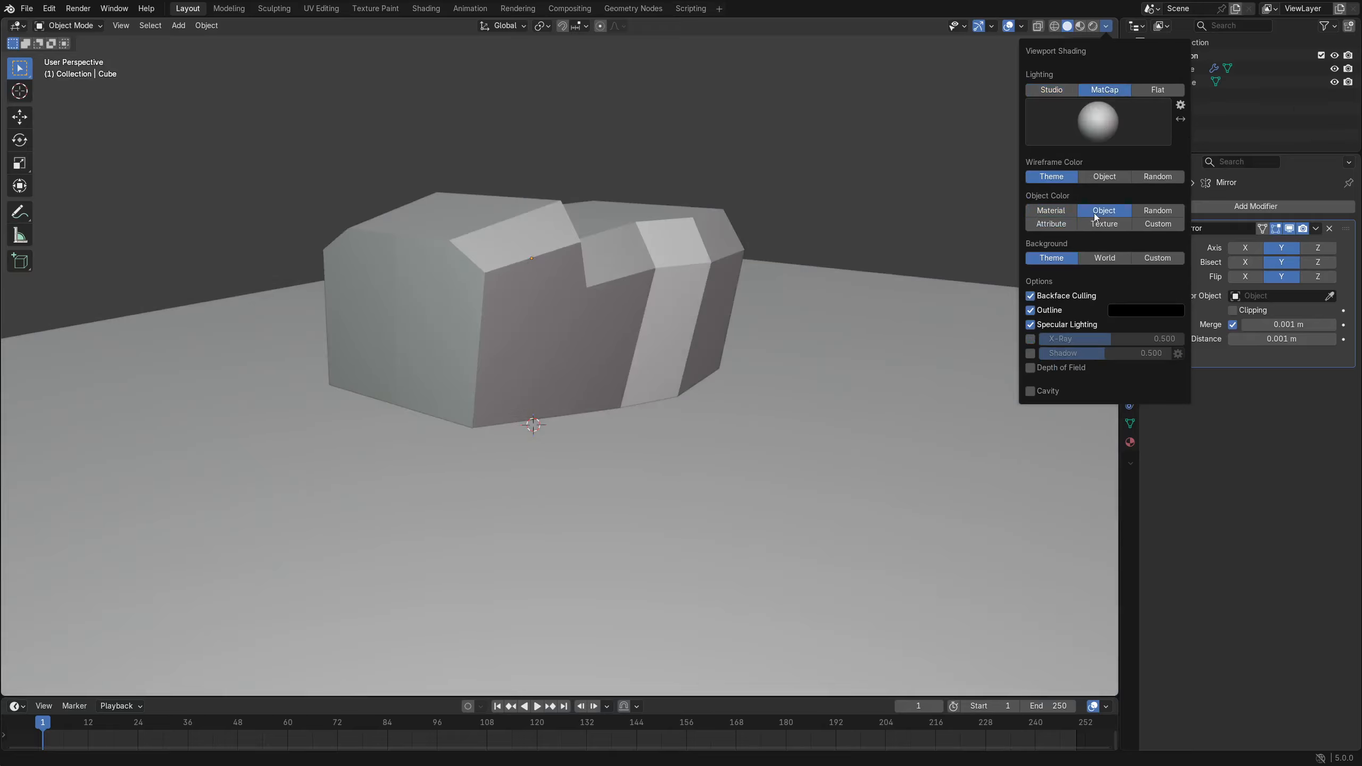
{"action": "left_click", "coordinate": [1056, 212]}
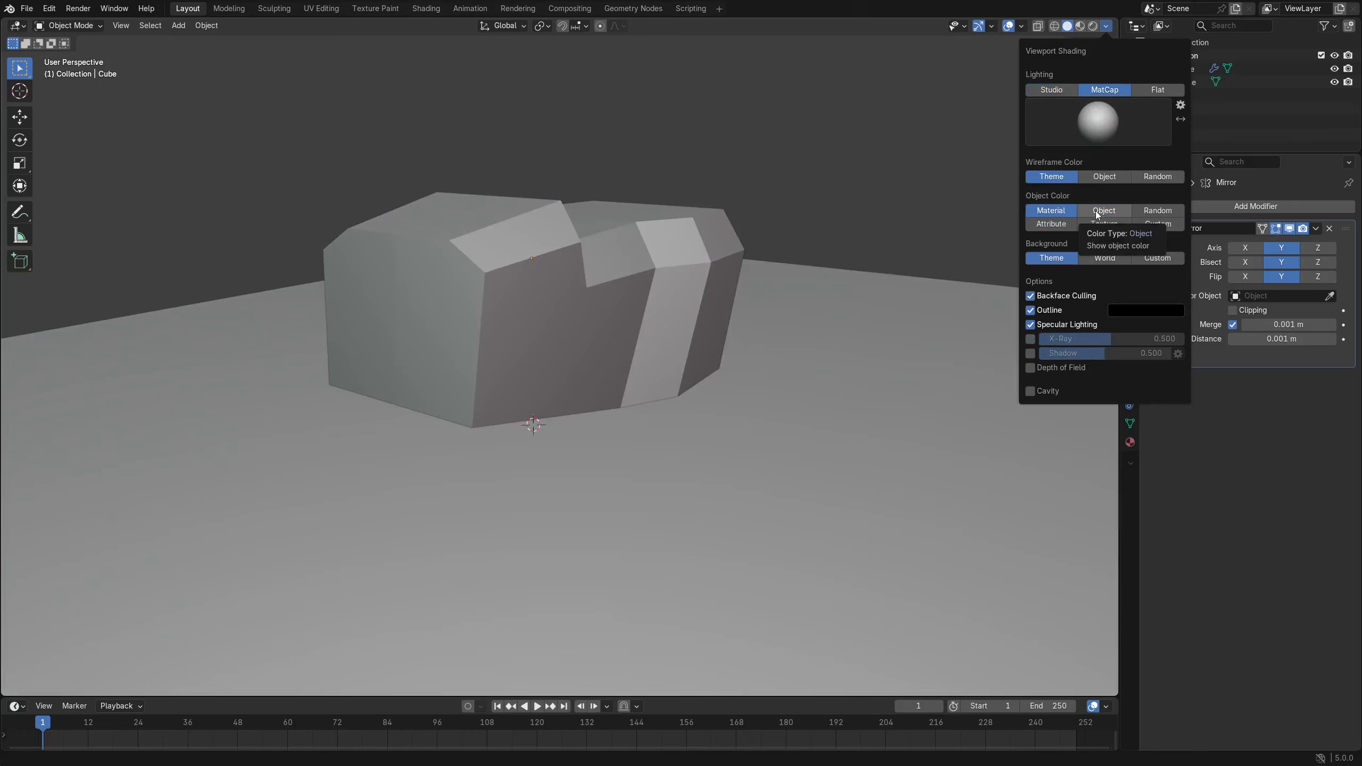
Try the glossy red, the red with a highlight band, and the dark metallic matcaps in the viewport.
{"action": "left_click", "coordinate": [1097, 136]}
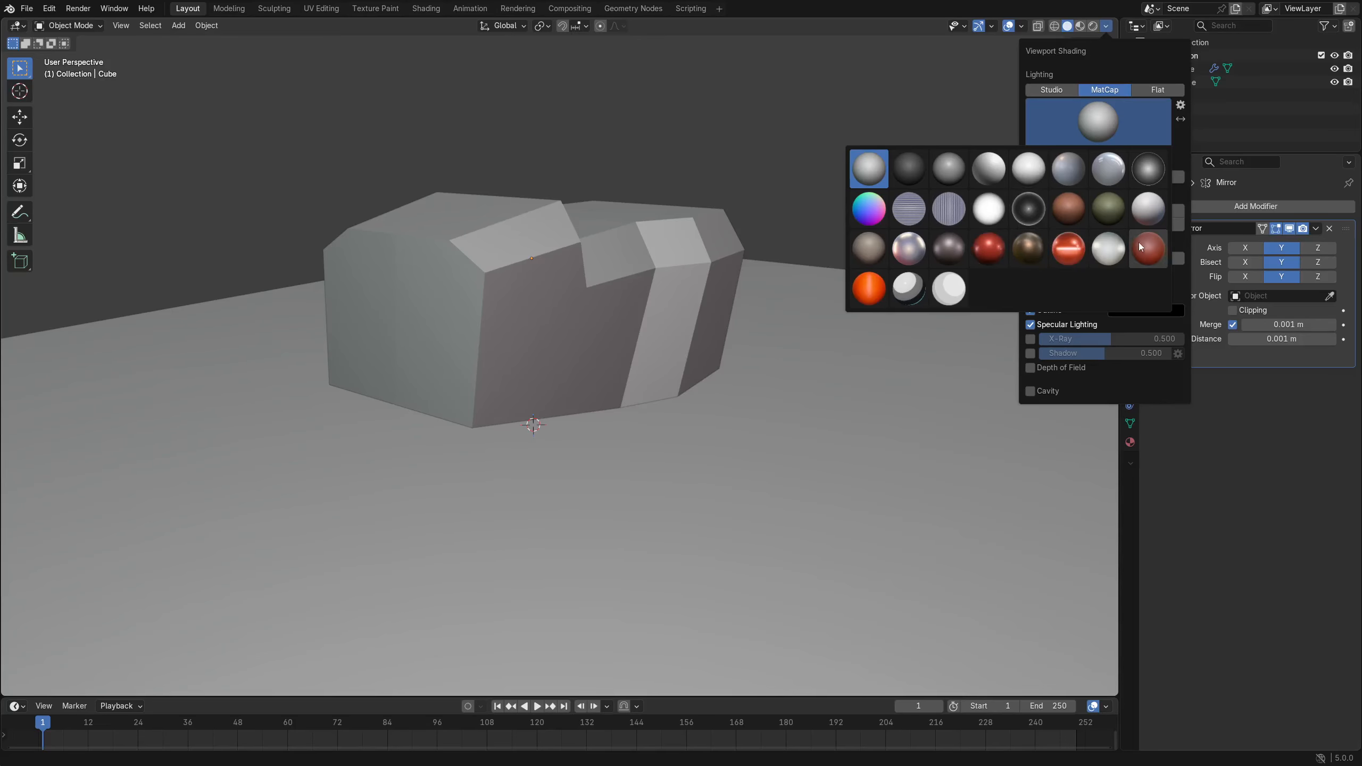
{"action": "left_click", "coordinate": [997, 253]}
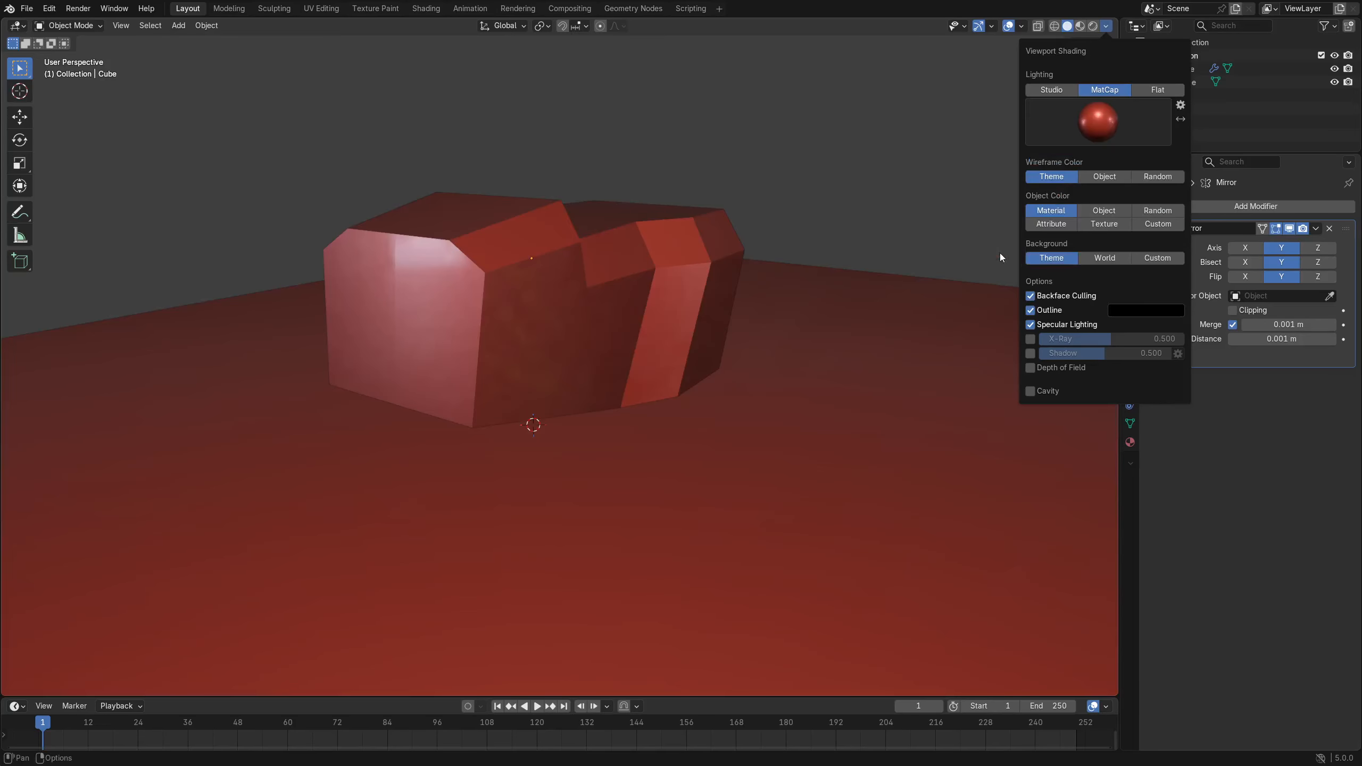
{"action": "left_click", "coordinate": [1089, 133]}
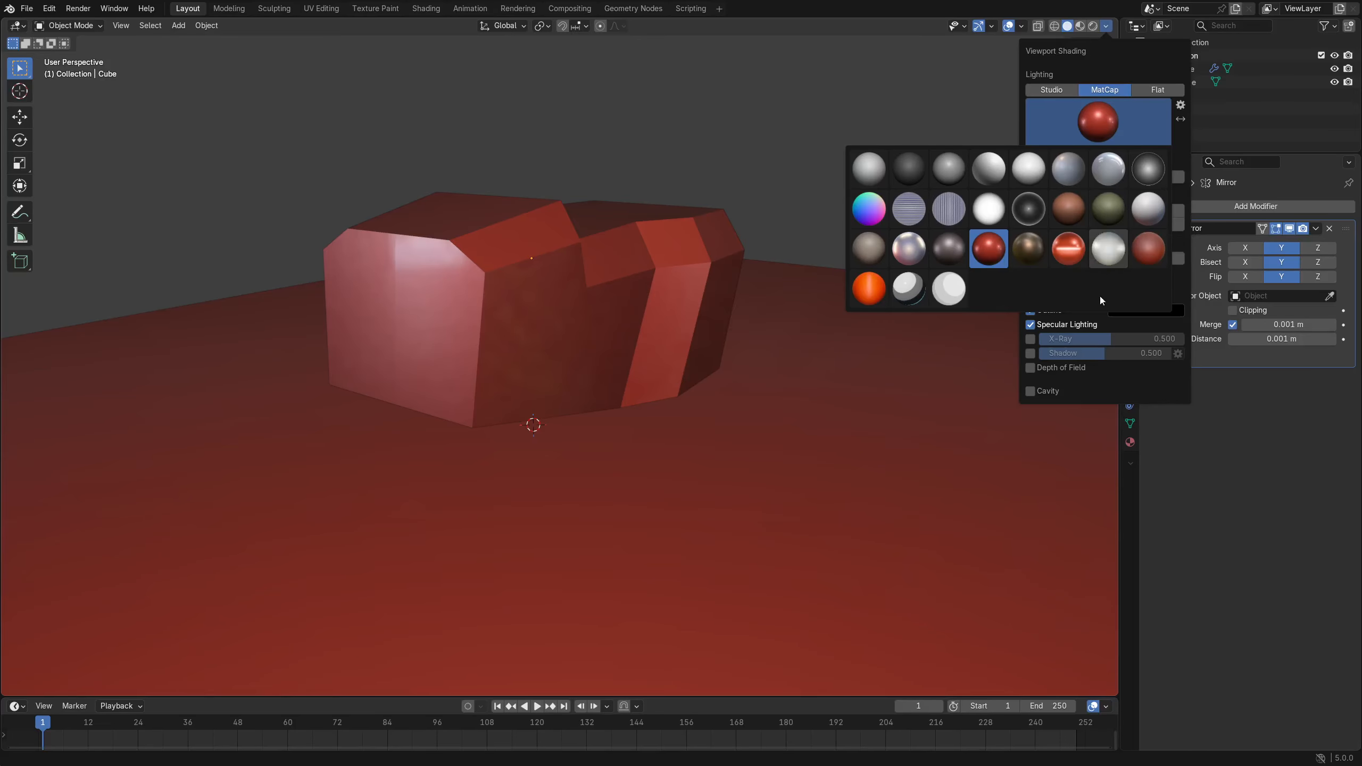
{"action": "left_click", "coordinate": [1076, 259]}
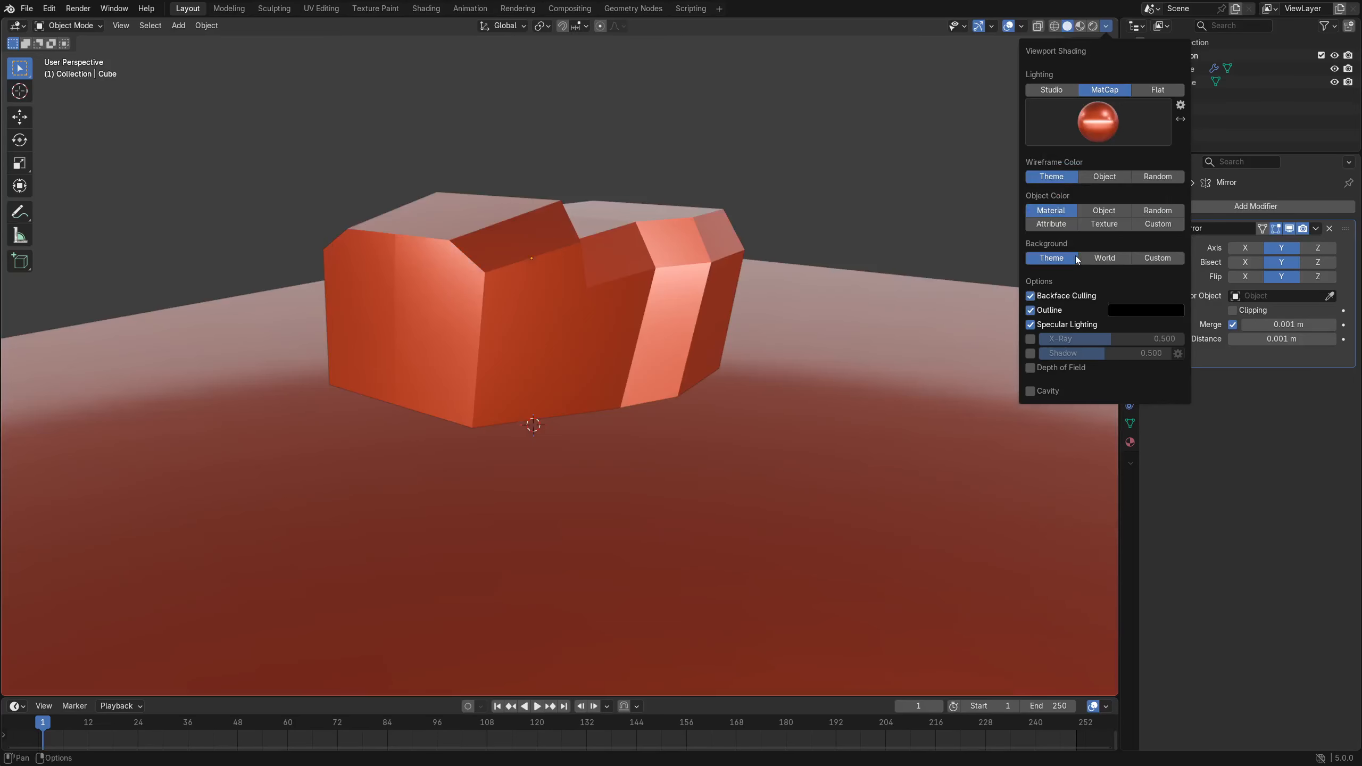
{"action": "left_click", "coordinate": [1086, 138]}
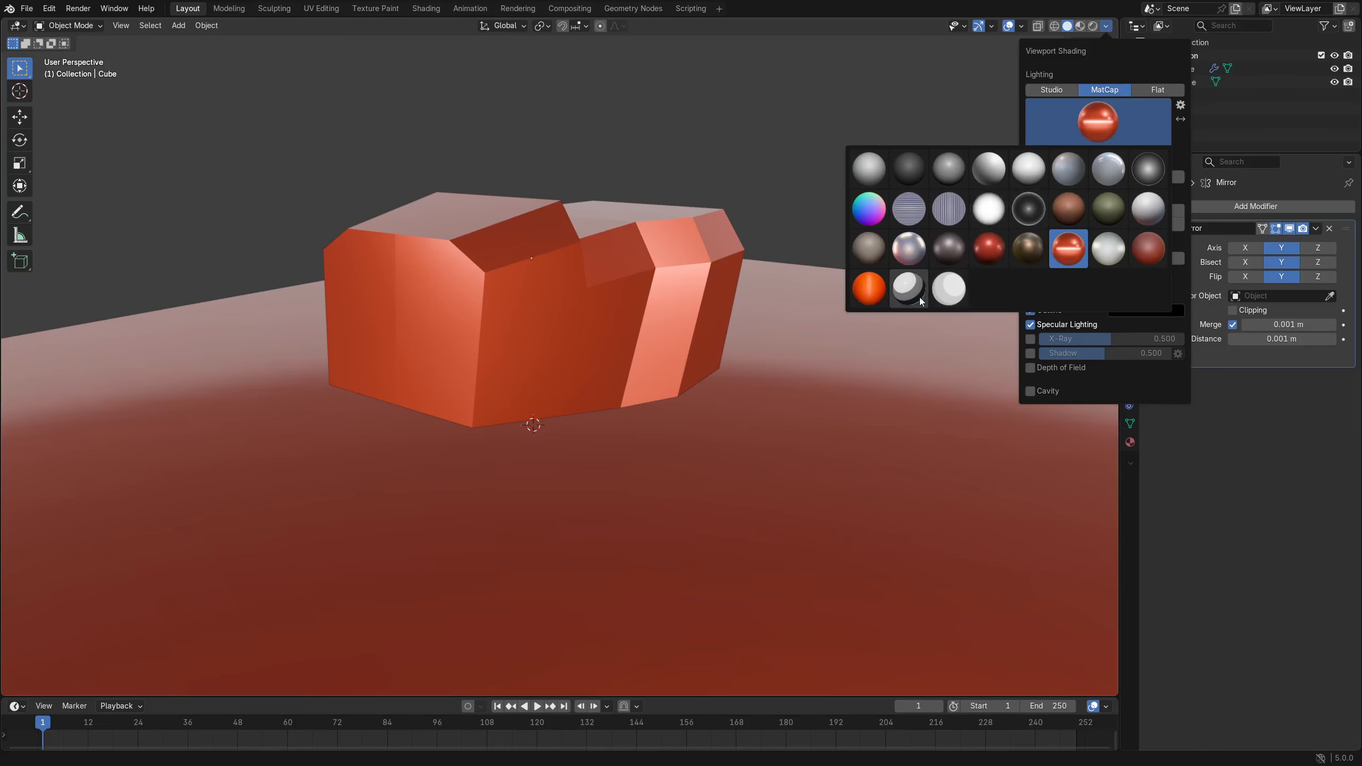
{"action": "left_click", "coordinate": [949, 249]}
Try the two checker matcaps, first with vertical and next with horizontal stripes.
{"action": "left_click", "coordinate": [1109, 117]}
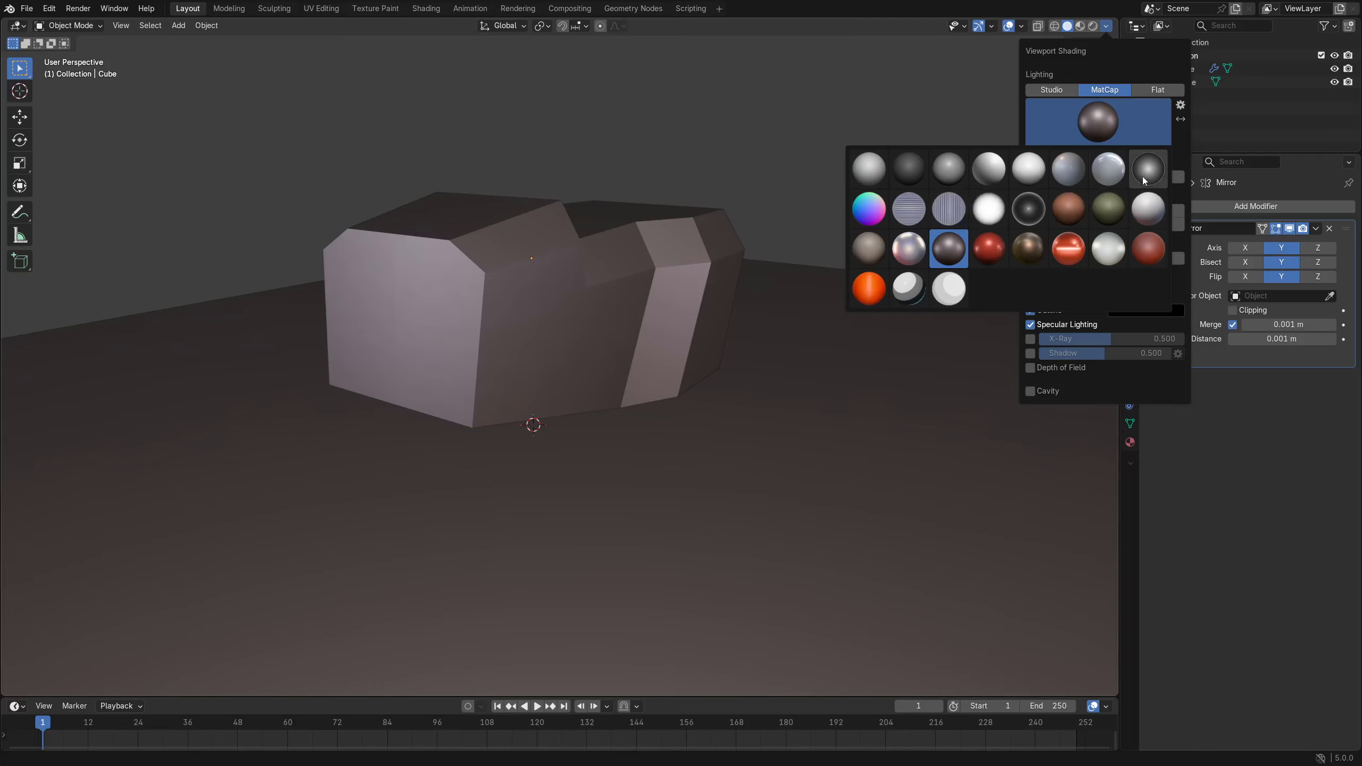
{"action": "left_click", "coordinate": [959, 209]}
{"action": "left_click", "coordinate": [1073, 129]}
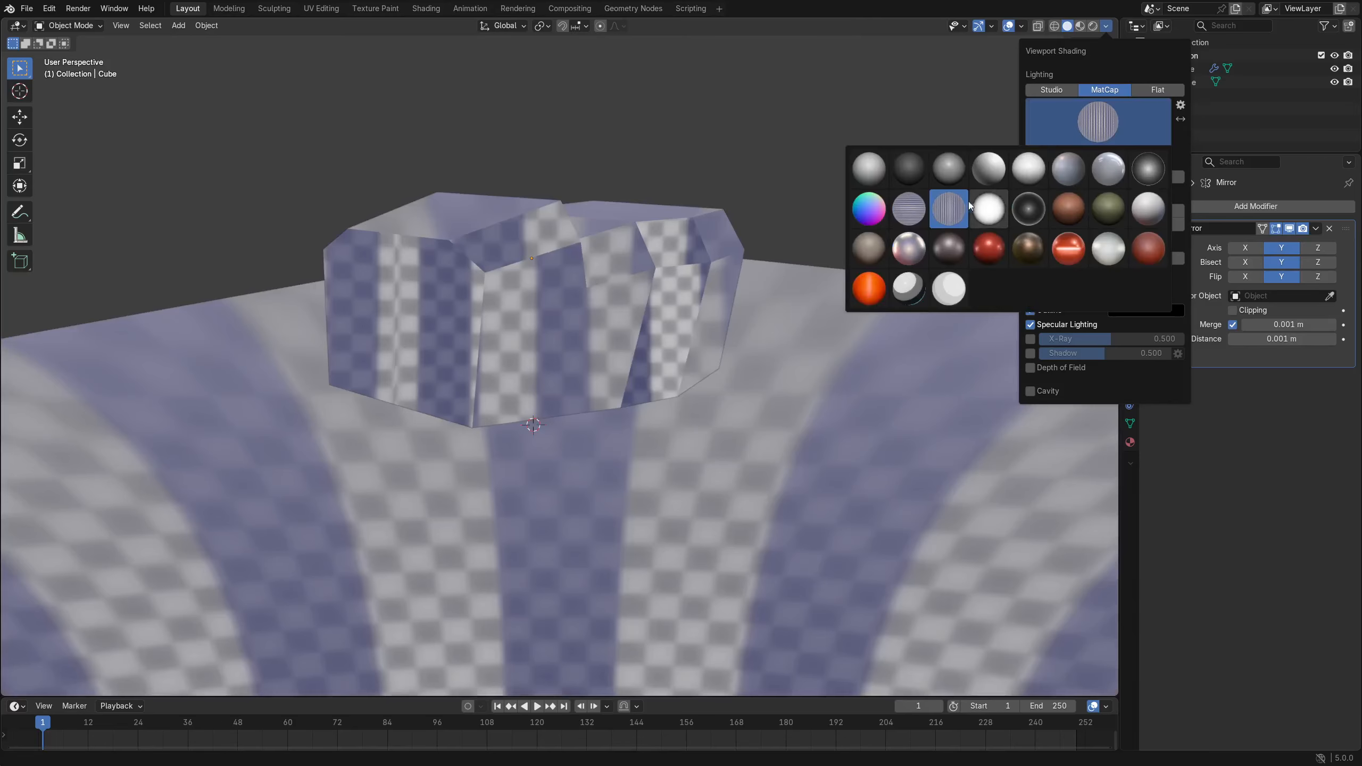
{"action": "left_click", "coordinate": [905, 214]}
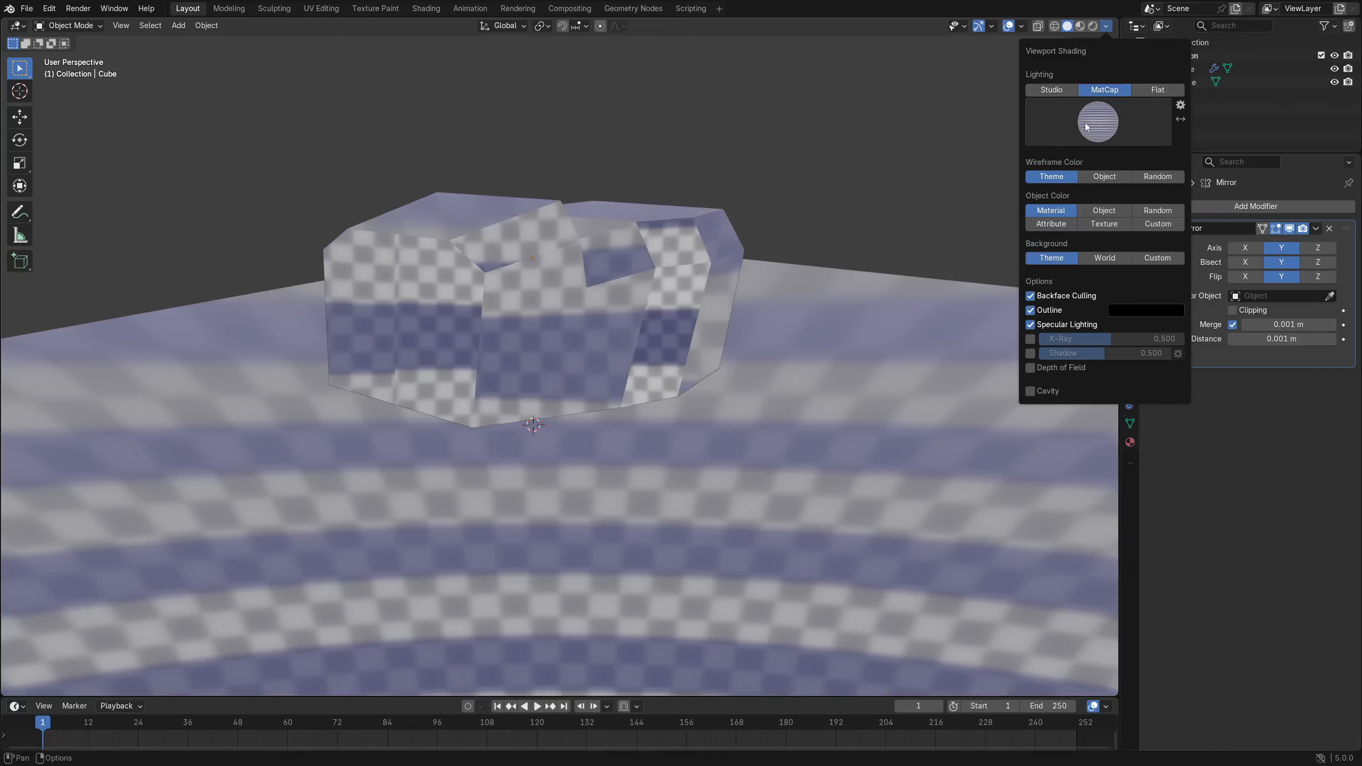
Try the last three matcaps of the first row: the blue-grey, light metallic and dark light-centred spheres, viewing the cube from above.
{"action": "left_click", "coordinate": [1097, 123]}
{"action": "left_click", "coordinate": [1079, 168]}
{"action": "left_click", "coordinate": [1099, 132]}
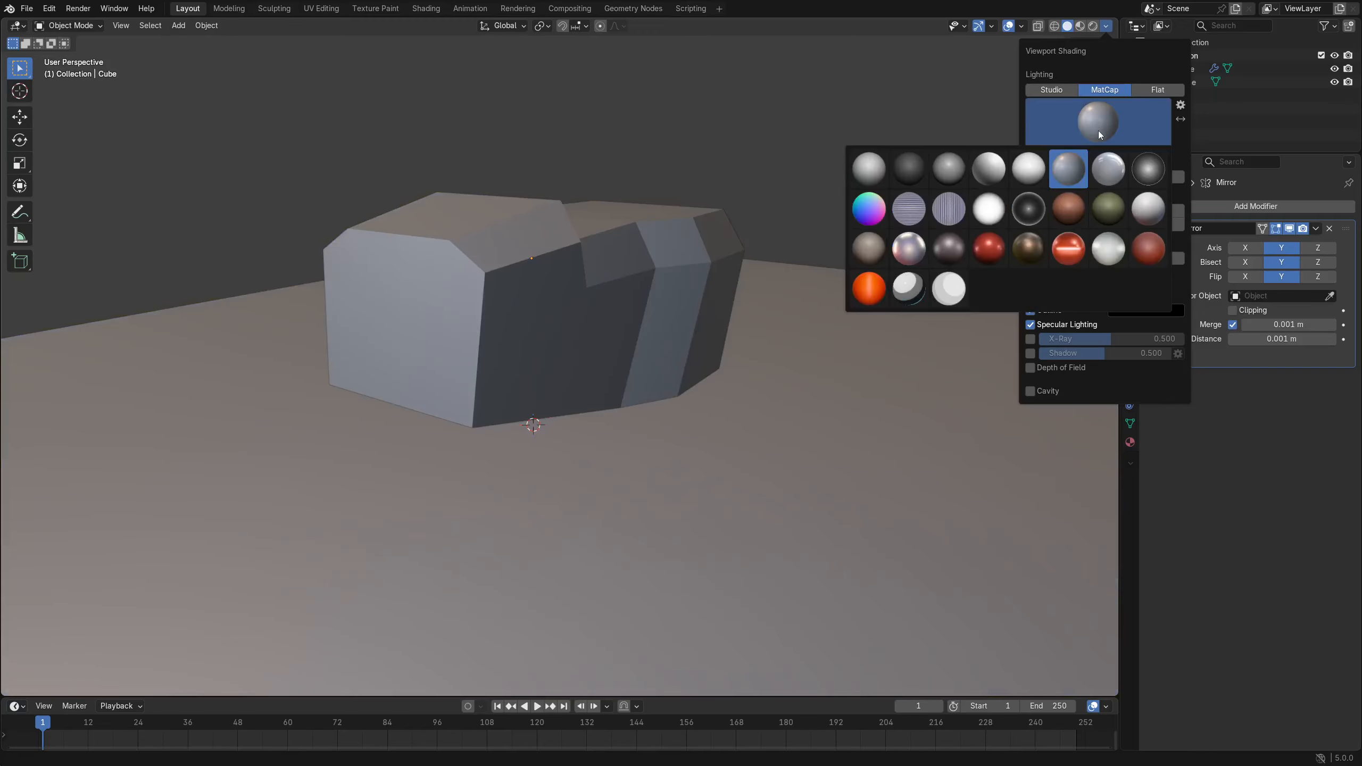
{"action": "left_click", "coordinate": [1112, 171]}
{"action": "left_click", "coordinate": [1115, 135]}
{"action": "left_click", "coordinate": [1145, 165]}
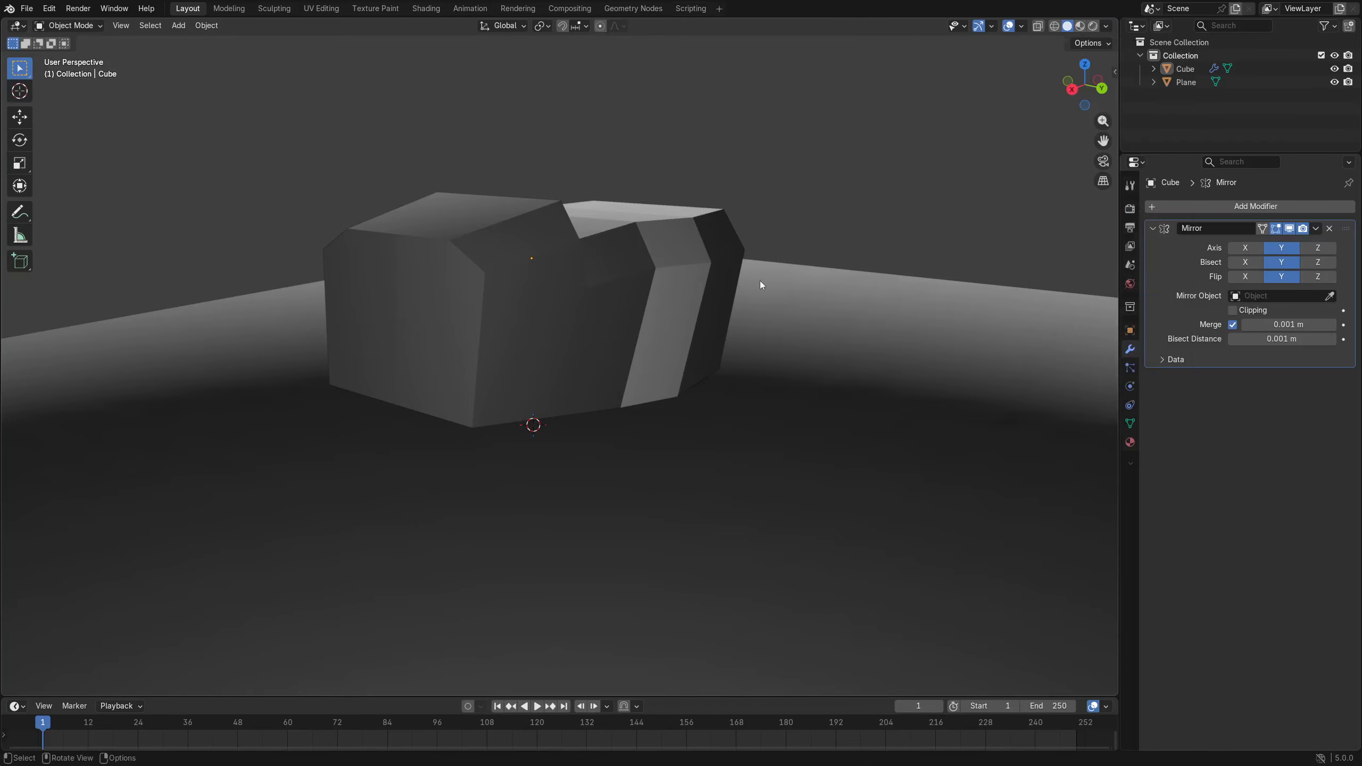
{"action": "mouse_move", "coordinate": [760, 281]}
{"action": "middle_mouse_down"}
{"action": "mouse_move", "coordinate": [691, 376]}
{"action": "mouse_move", "coordinate": [732, 358]}
{"action": "middle_mouse_up"}
Set the viewport matcap to the bright white sphere in the first row.
{"action": "left_click", "coordinate": [1105, 26]}
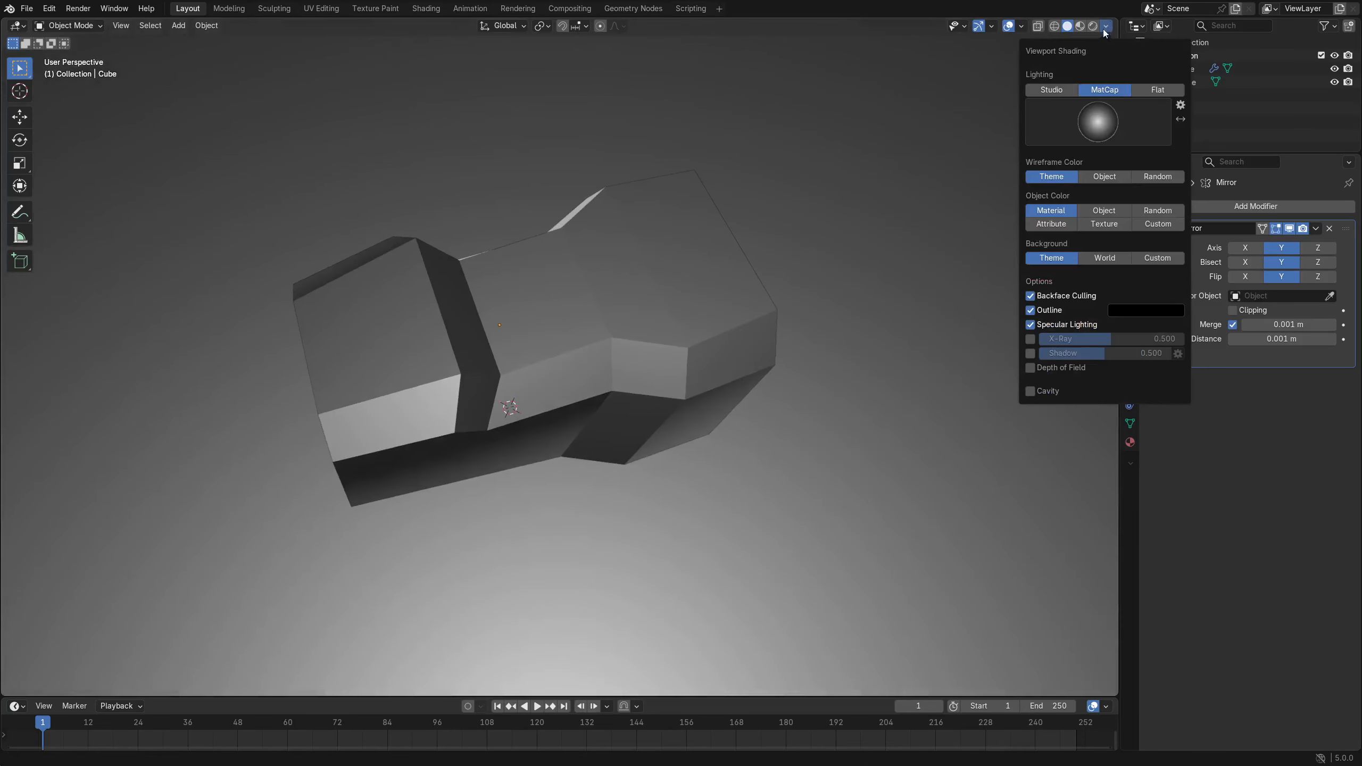
{"action": "left_click", "coordinate": [1098, 123]}
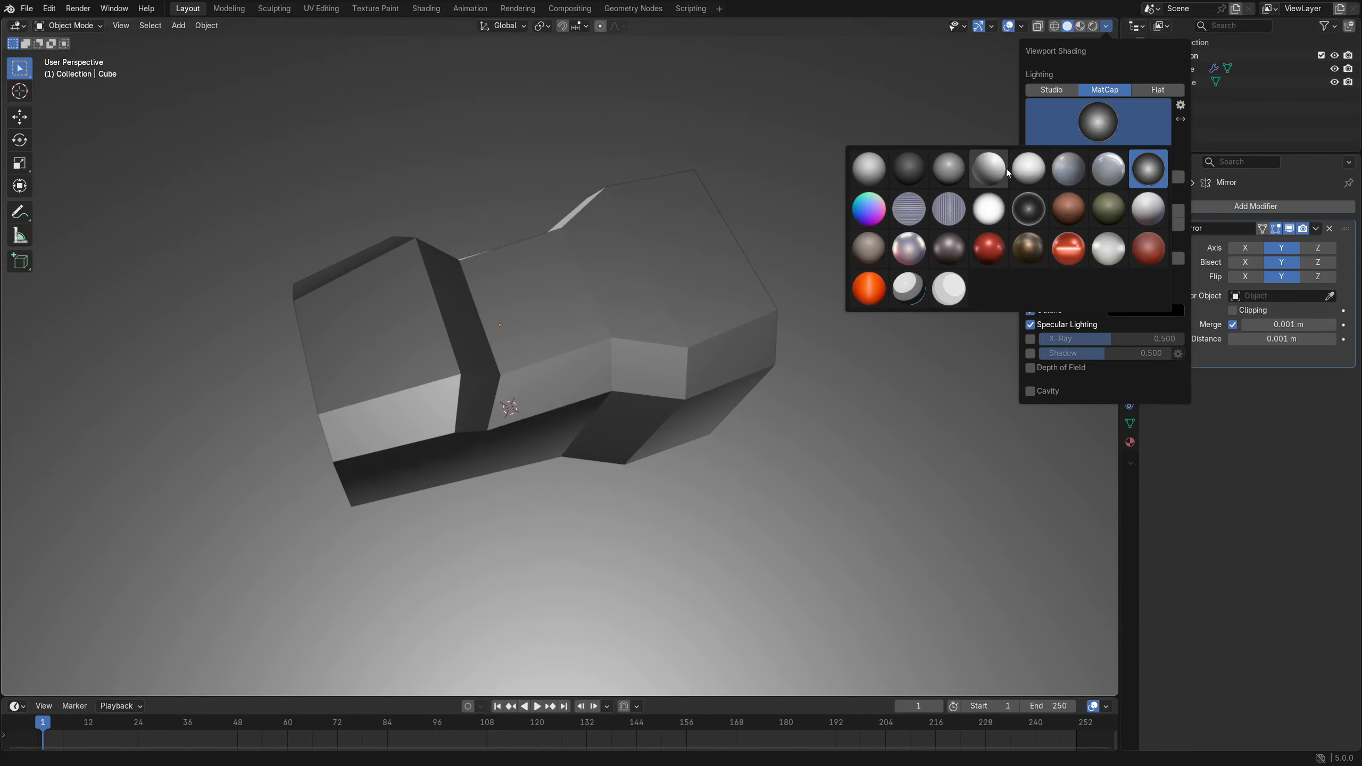
{"action": "left_click", "coordinate": [1028, 168]}
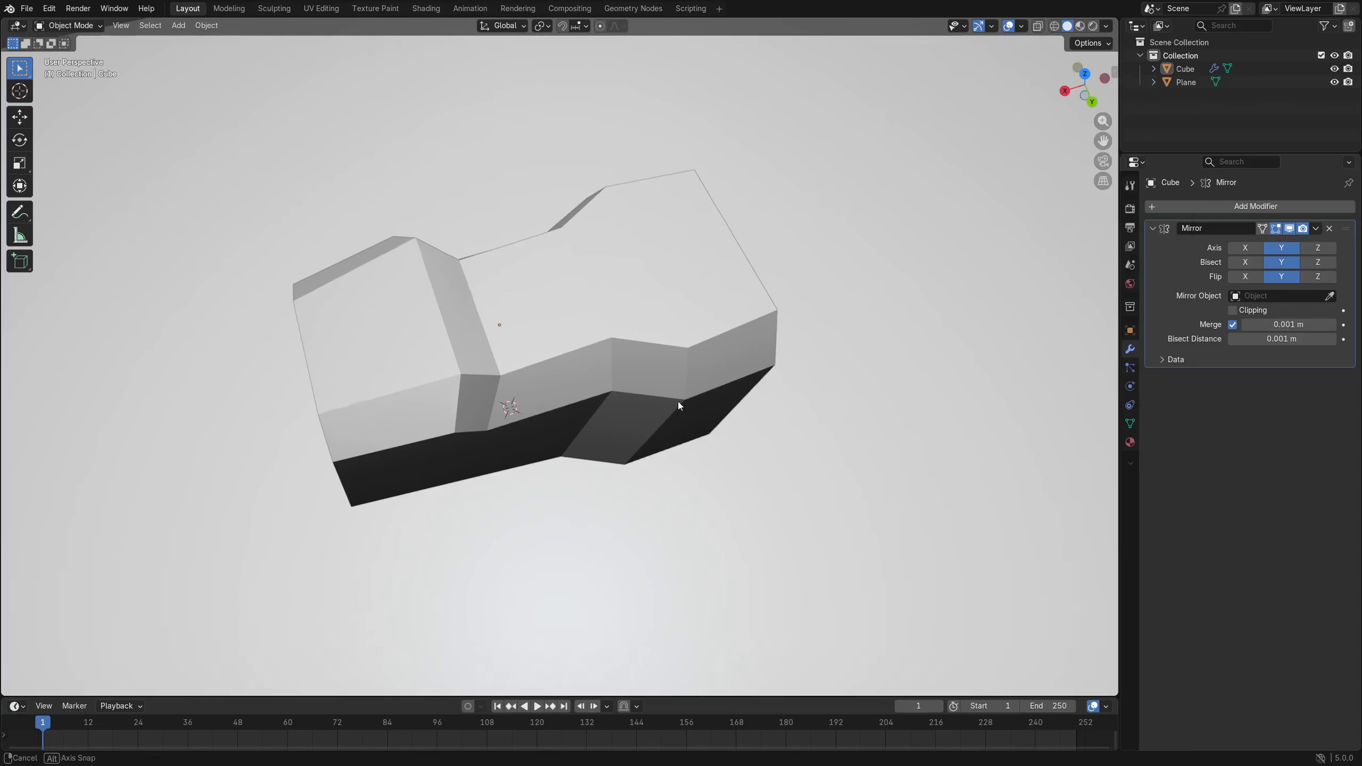
{"action": "middle_click_drag", "start_coordinate": [678, 401], "coordinate": [723, 358]}
Enable Cavity shading with type Both and set the World Space and Screen Space ridge values to 0.
{"action": "left_click", "coordinate": [1106, 26]}
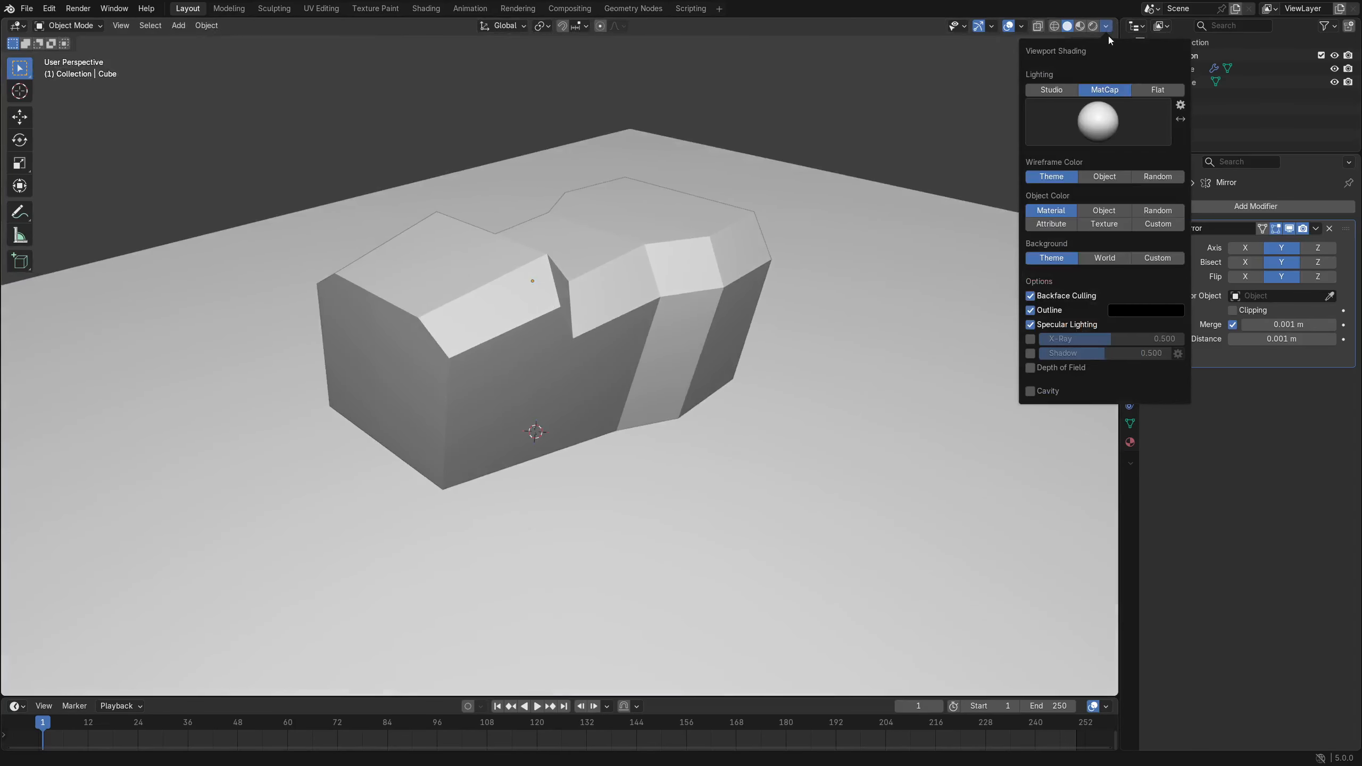
{"action": "left_click", "coordinate": [1030, 391]}
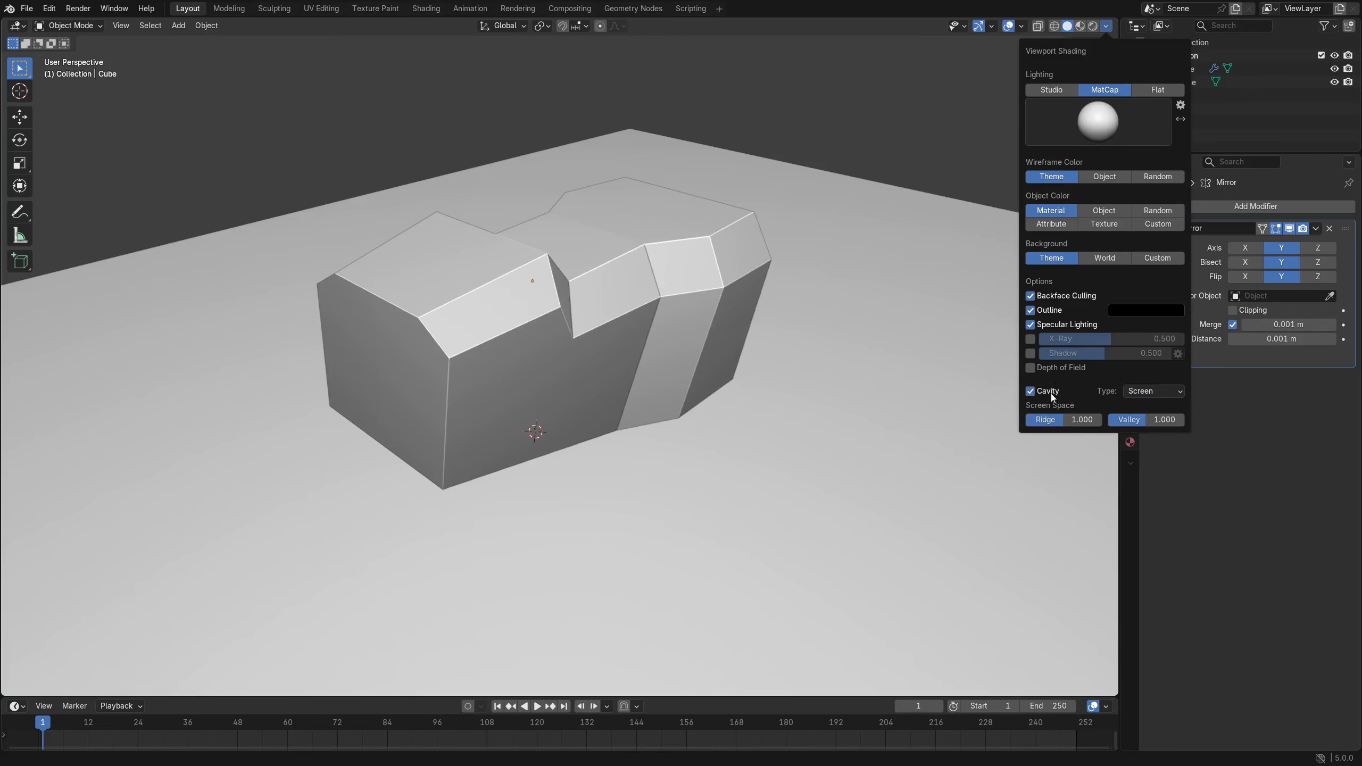
{"action": "left_click", "coordinate": [1148, 391]}
{"action": "left_click", "coordinate": [1144, 436]}
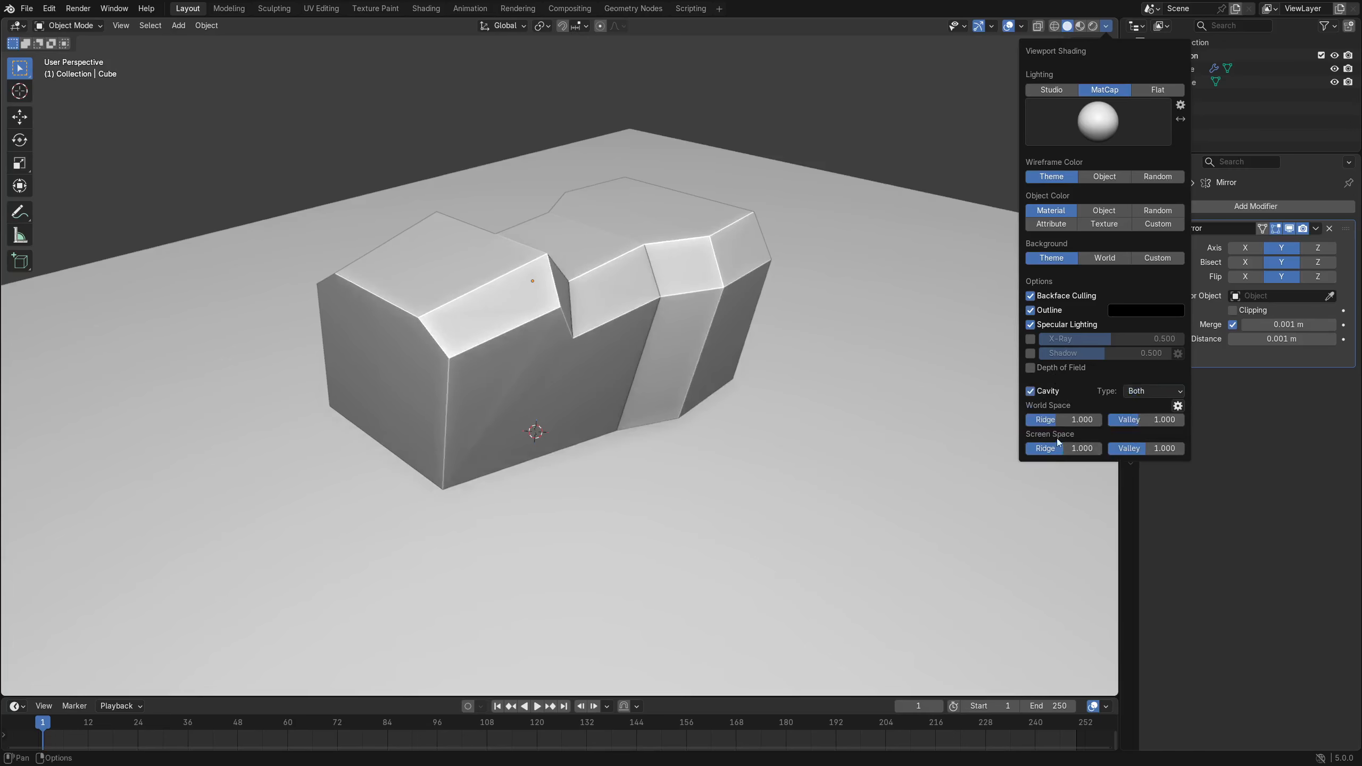
{"action": "left_click_drag", "start_coordinate": [1071, 422], "coordinate": [1026, 449]}
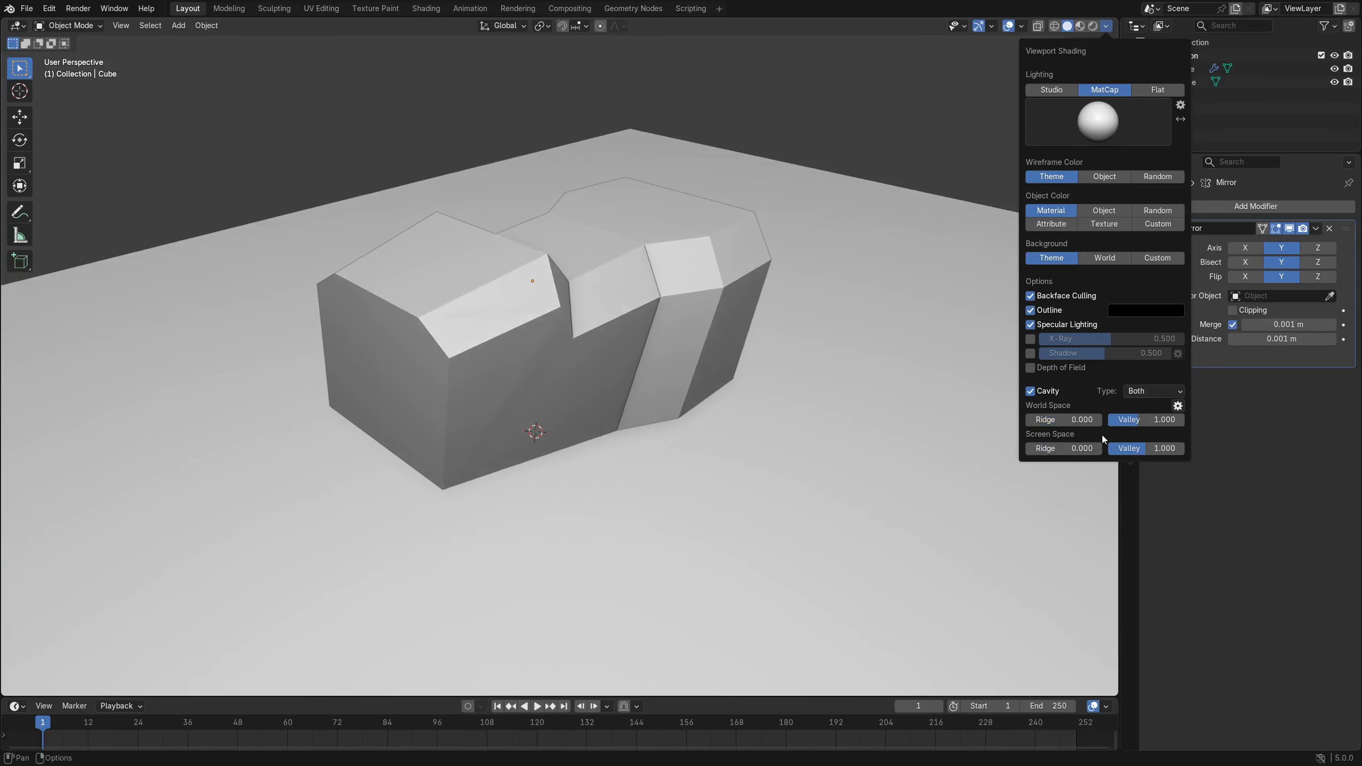
{"action": "mouse_move", "coordinate": [723, 361]}
{"action": "middle_mouse_down"}
{"action": "mouse_move", "coordinate": [713, 351]}
{"action": "mouse_move", "coordinate": [690, 379]}
{"action": "middle_mouse_up"}
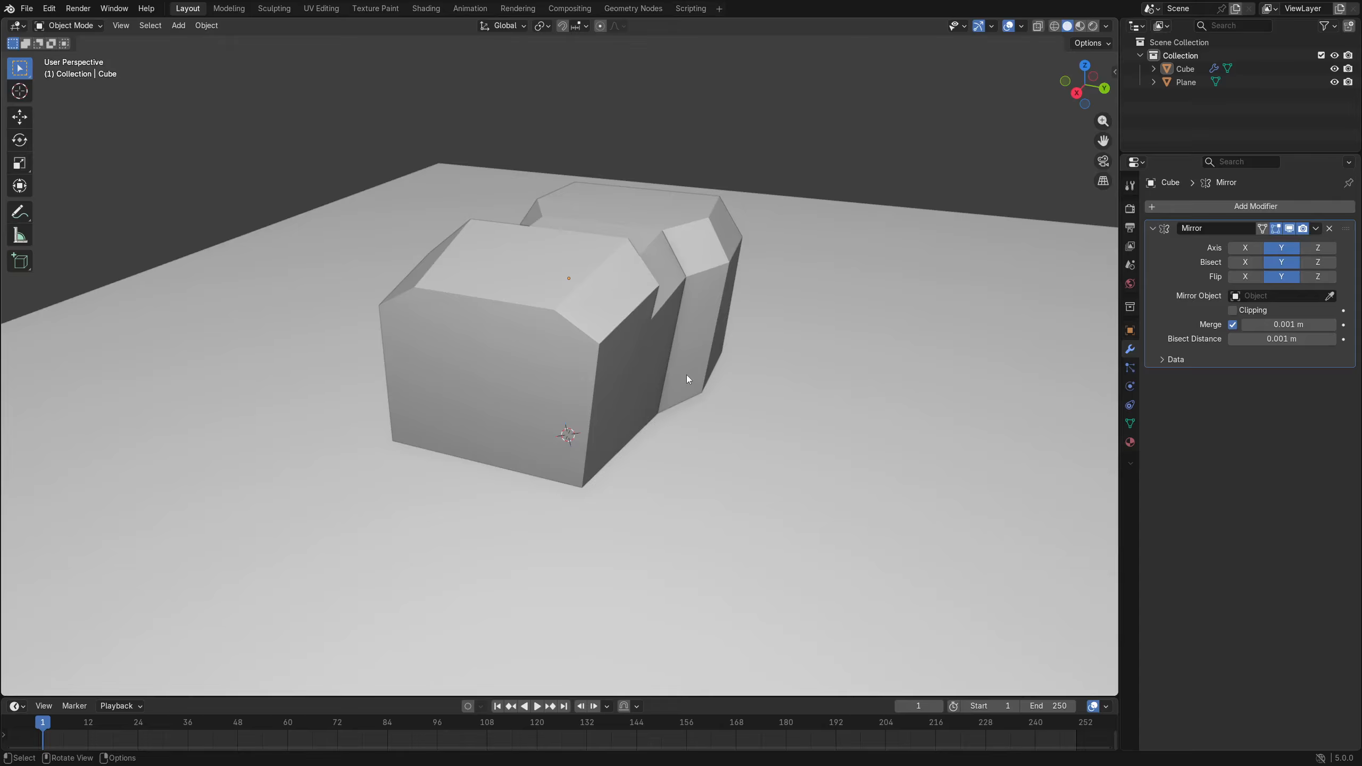
Select the cube, apply its Mirror modifier, and undo the application.
{"action": "left_click", "coordinate": [624, 335]}
{"action": "key", "text": "q"}
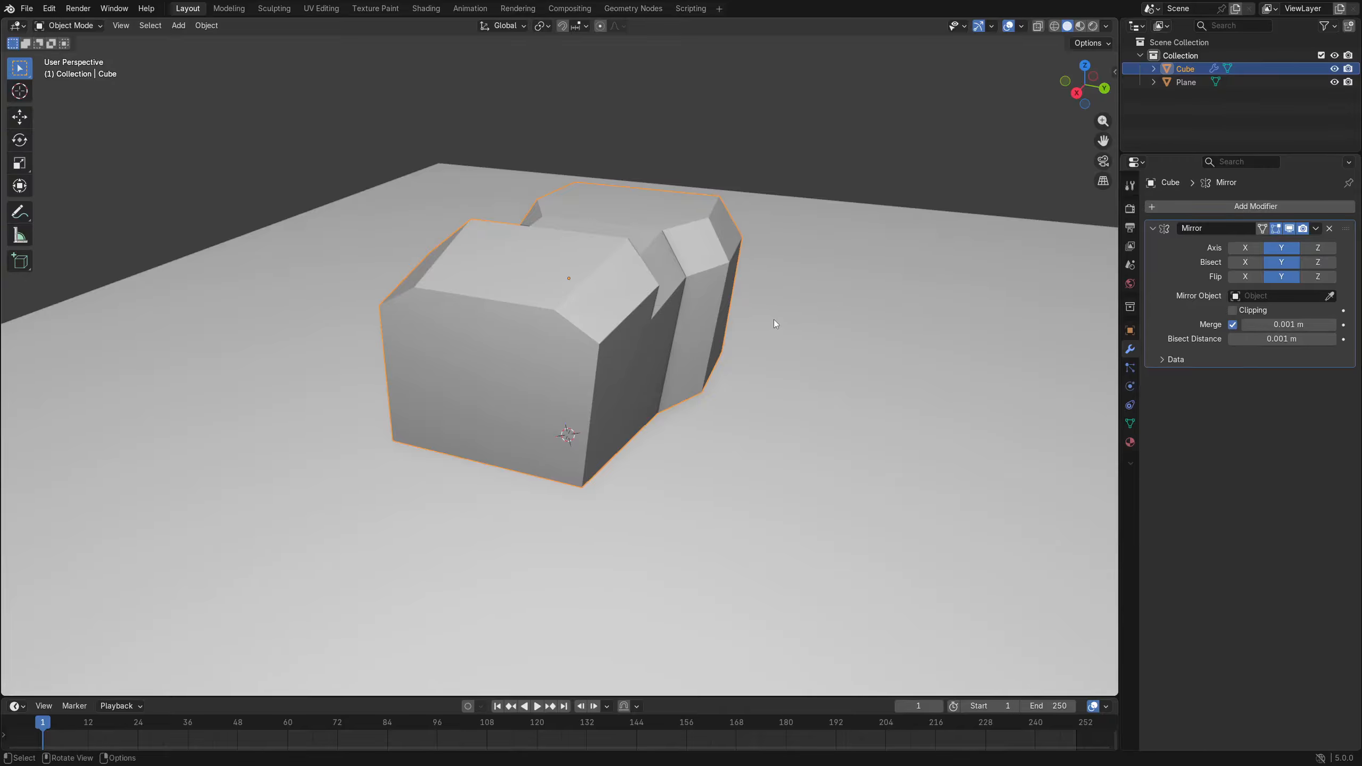
{"action": "middle_click_drag", "start_coordinate": [839, 342], "coordinate": [833, 348], "text": "shift"}
{"action": "mouse_move", "coordinate": [738, 394]}
{"action": "middle_mouse_down"}
{"action": "mouse_move", "coordinate": [757, 370]}
{"action": "mouse_move", "coordinate": [730, 402]}
{"action": "mouse_move", "coordinate": [744, 400]}
{"action": "middle_mouse_up"}
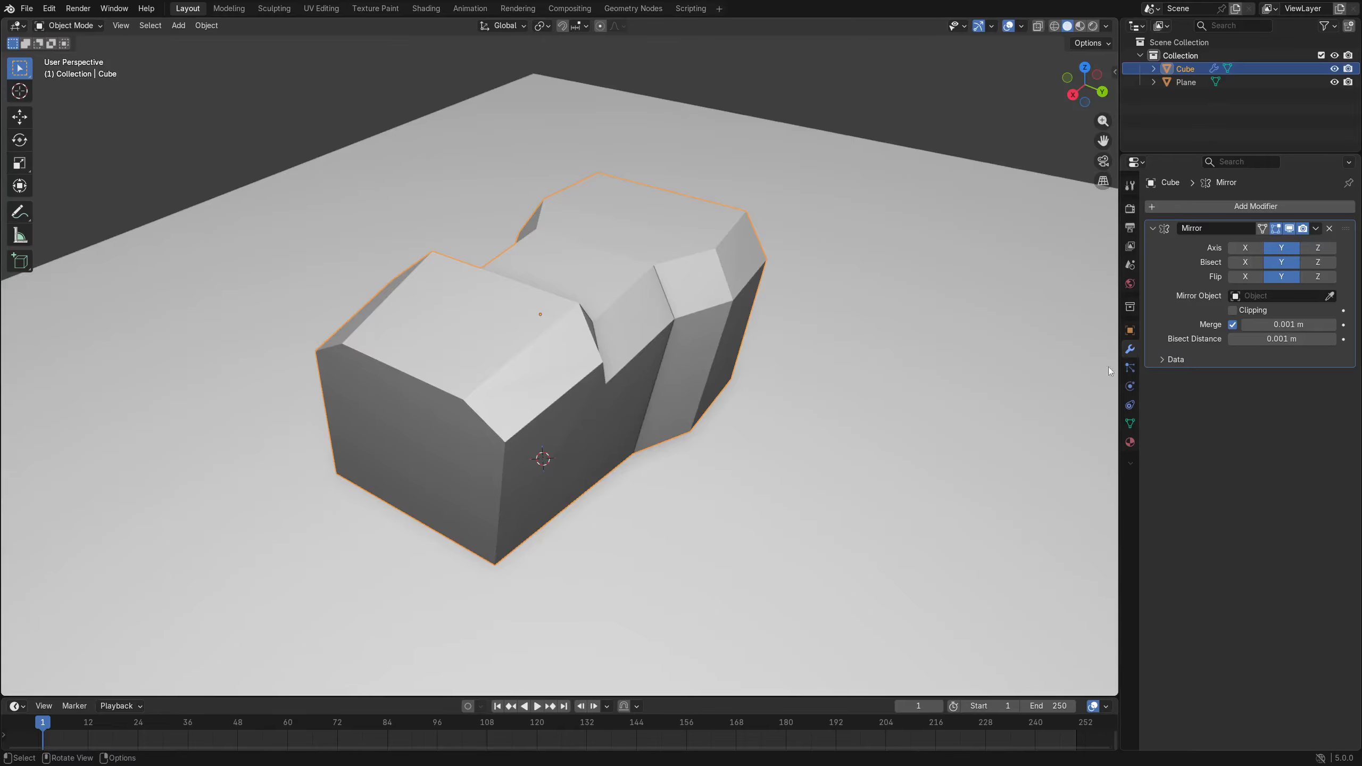
{"action": "key", "text": "ctrl+a"}
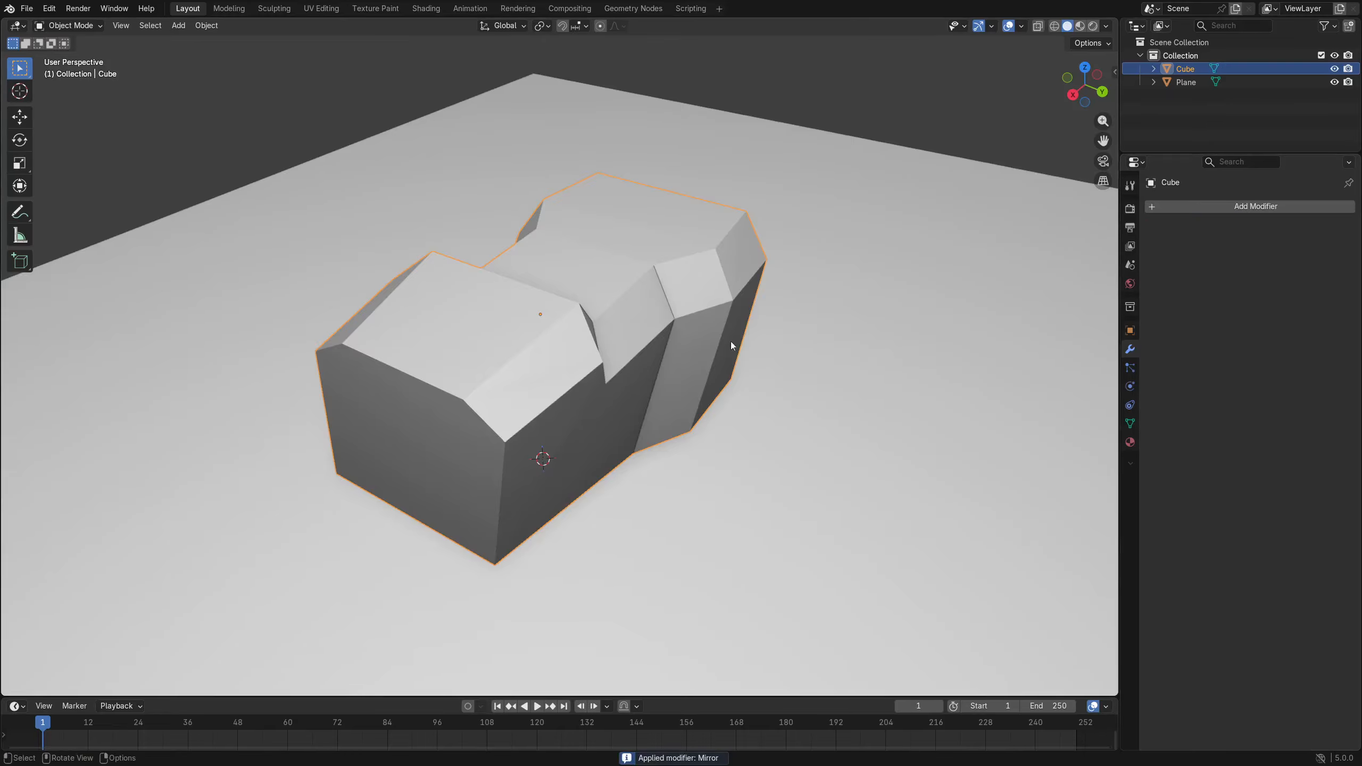
{"action": "key", "text": "ctrl+z"}
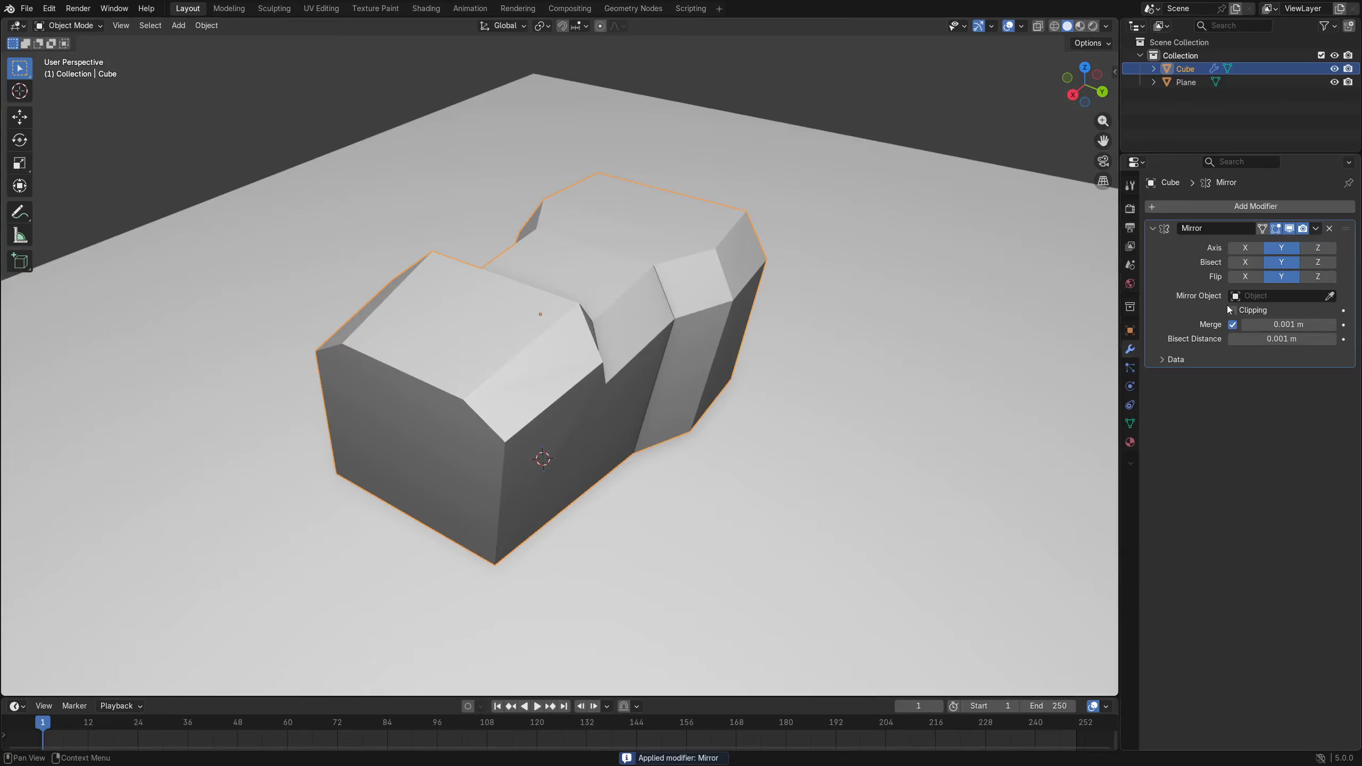
Add a Displace modifier and a Skin modifier below the Mirror modifier on the cube.
{"action": "left_click", "coordinate": [1223, 206]}
{"action": "mouse_move", "coordinate": [1217, 250]}
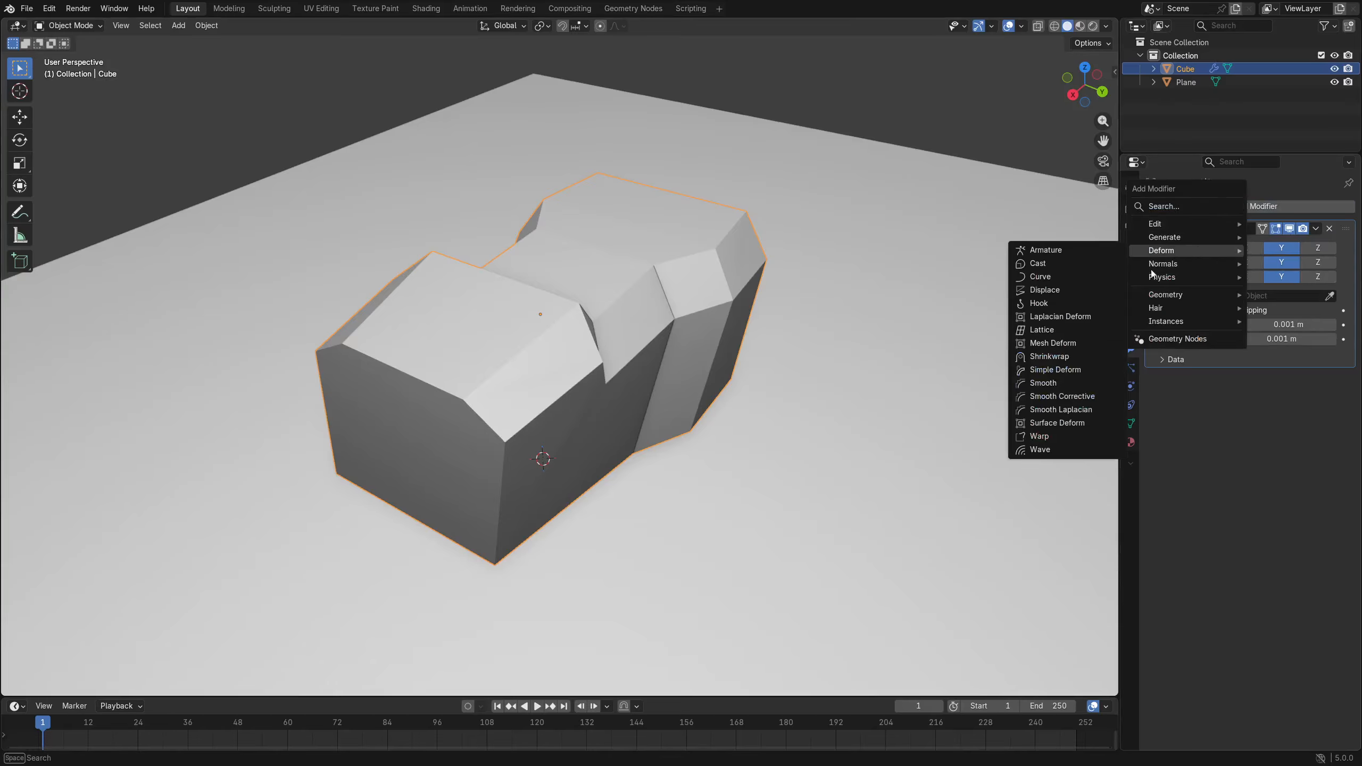
{"action": "left_click", "coordinate": [1078, 296]}
{"action": "left_click", "coordinate": [1238, 205]}
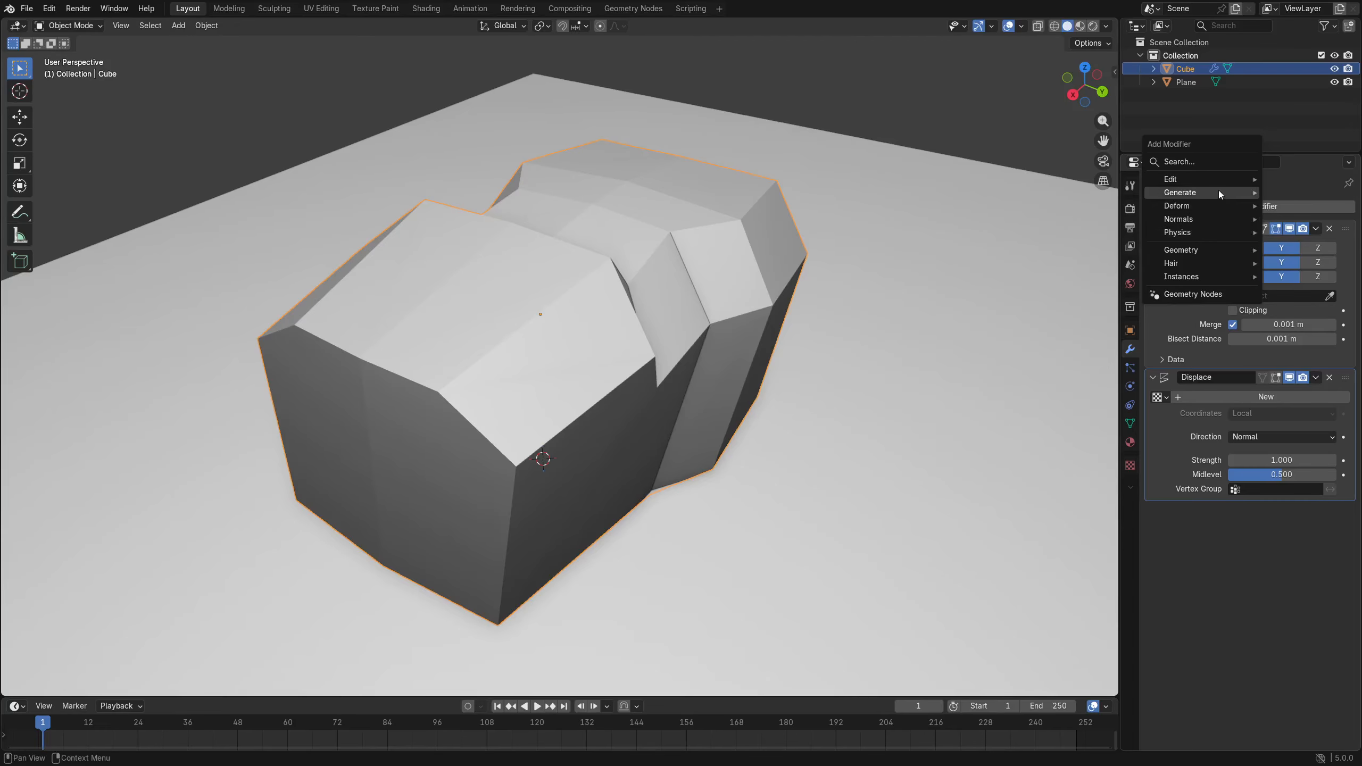
{"action": "mouse_move", "coordinate": [1218, 189]}
{"action": "left_click", "coordinate": [1067, 378]}
Add an Edge Split modifier at the end of the cube's modifier stack.
{"action": "left_click", "coordinate": [1245, 209]}
{"action": "mouse_move", "coordinate": [1245, 208]}
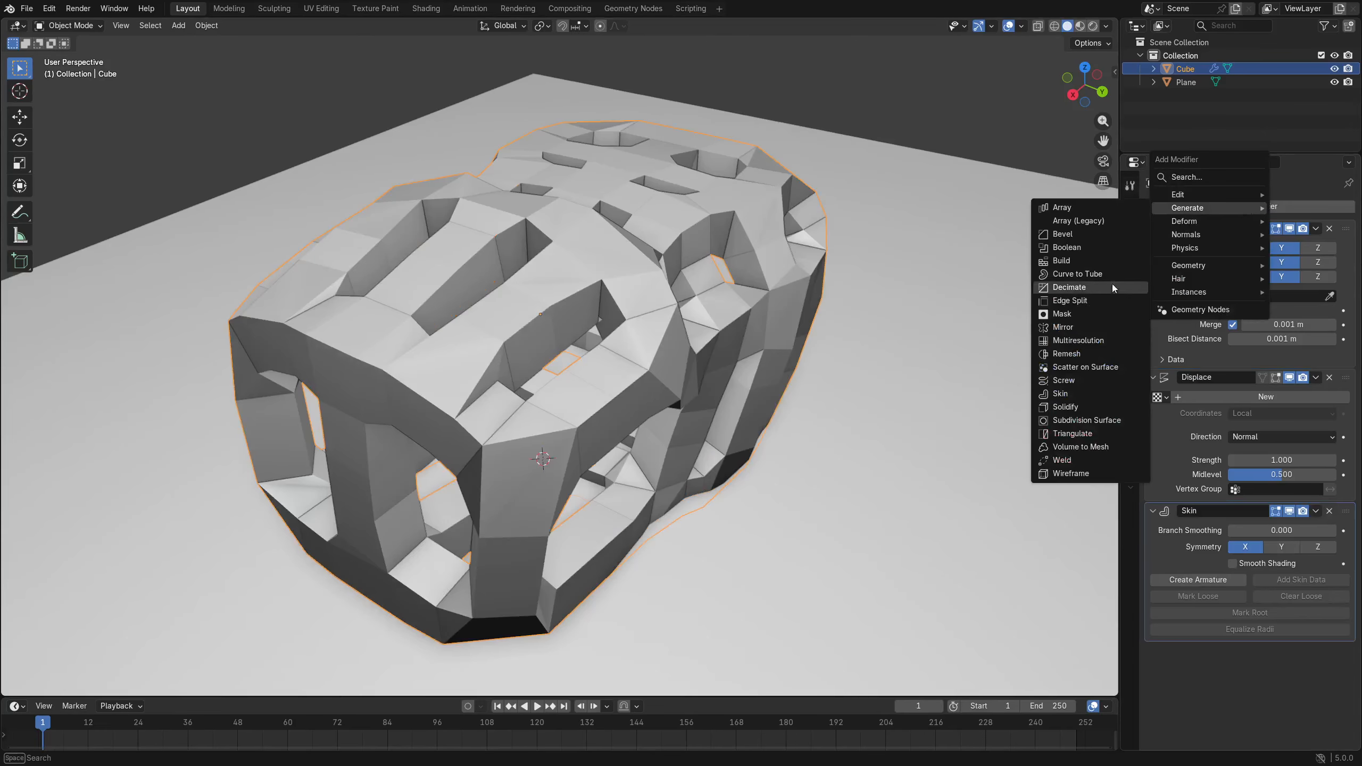
{"action": "left_click", "coordinate": [1083, 301]}
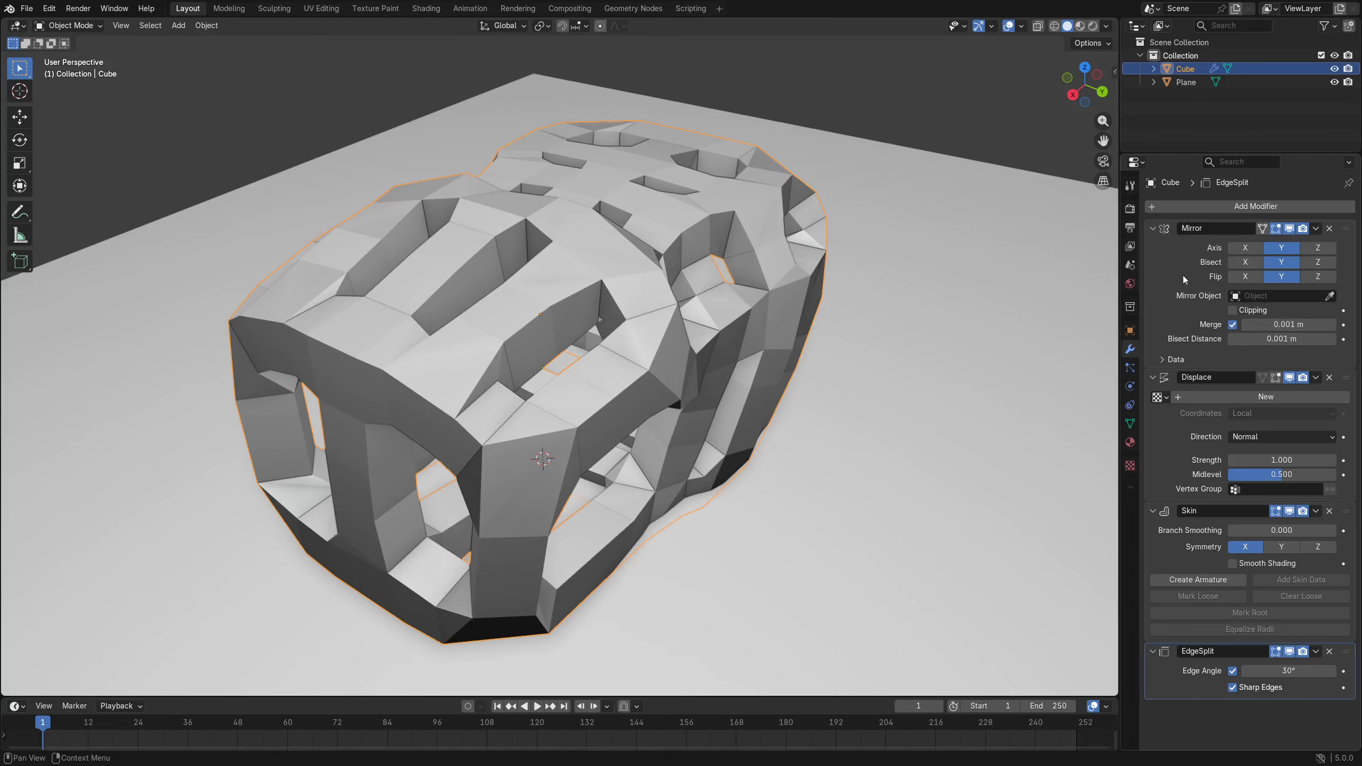
Collapse the cube's modifier panels and move the Edge Split modifier above the Skin modifier.
{"action": "left_click_drag", "start_coordinate": [1152, 233], "coordinate": [1151, 280]}
{"action": "left_click", "coordinate": [1151, 281]}
{"action": "left_click", "coordinate": [1343, 286]}
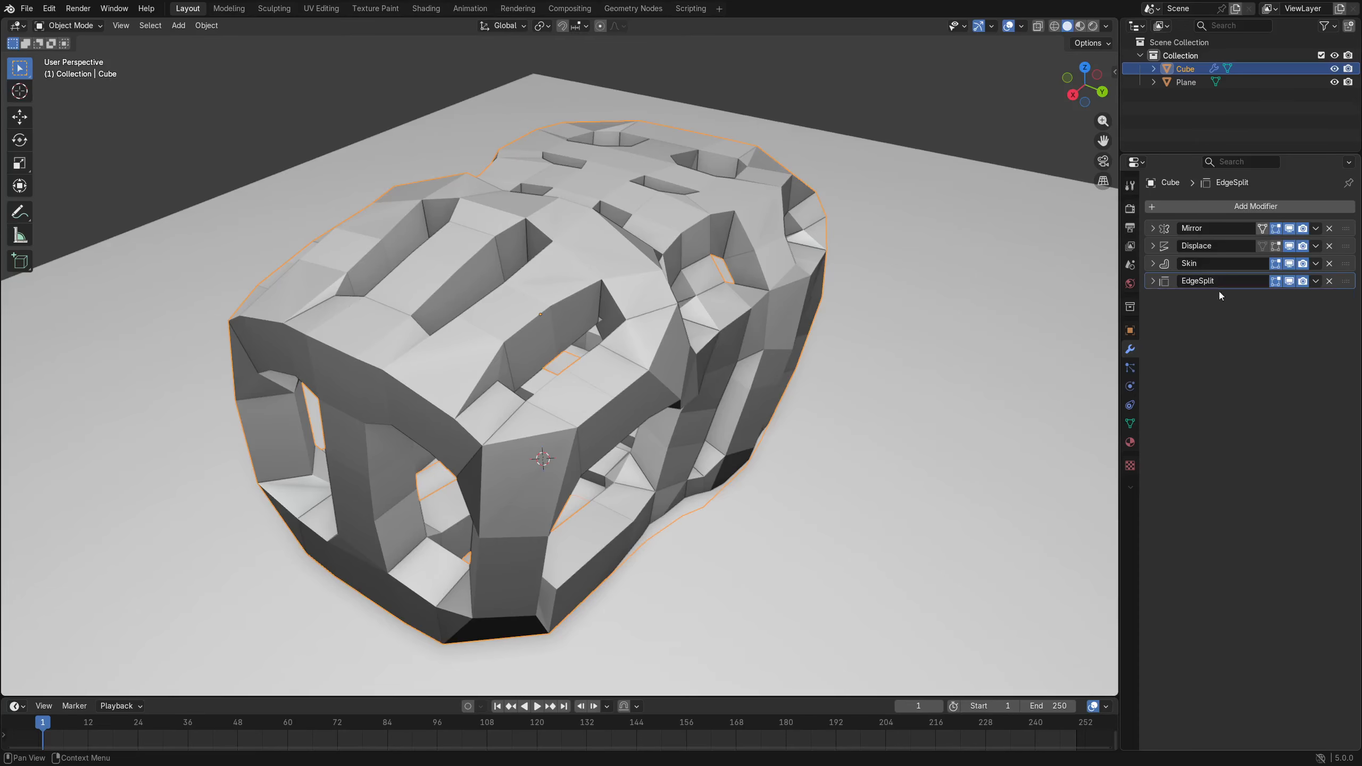
{"action": "left_click_drag", "start_coordinate": [1343, 284], "coordinate": [1343, 264]}
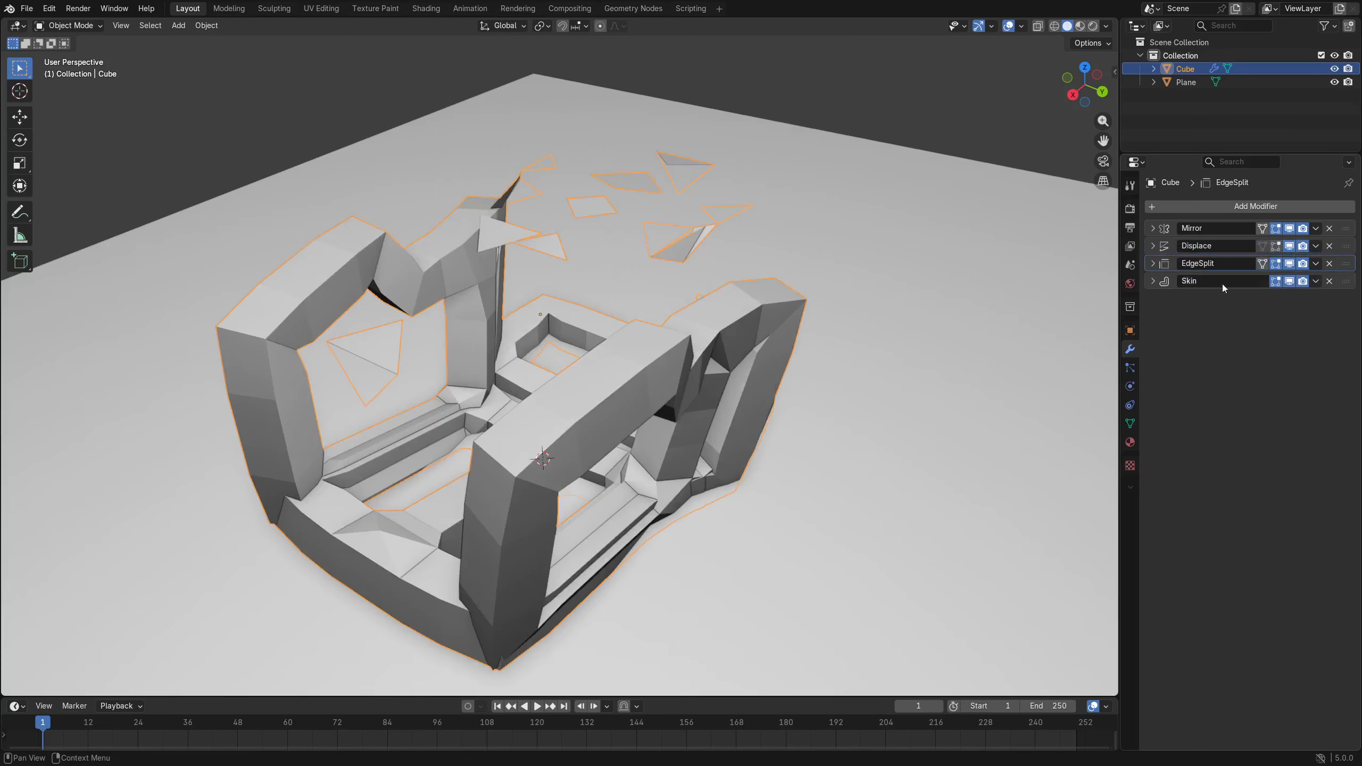
{"action": "left_click", "coordinate": [1147, 269]}
{"action": "left_click", "coordinate": [1151, 265]}
{"action": "left_click", "coordinate": [1152, 265]}
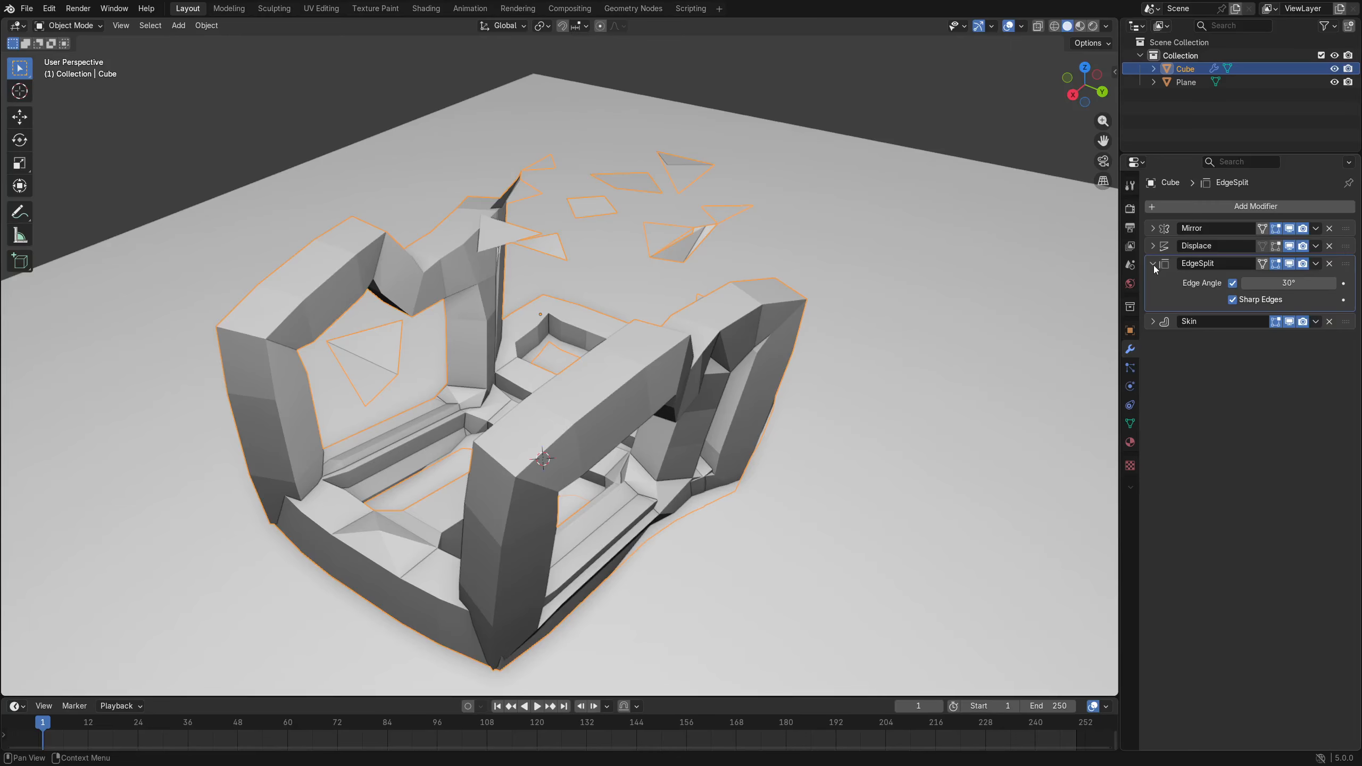
{"action": "left_click", "coordinate": [1152, 266]}
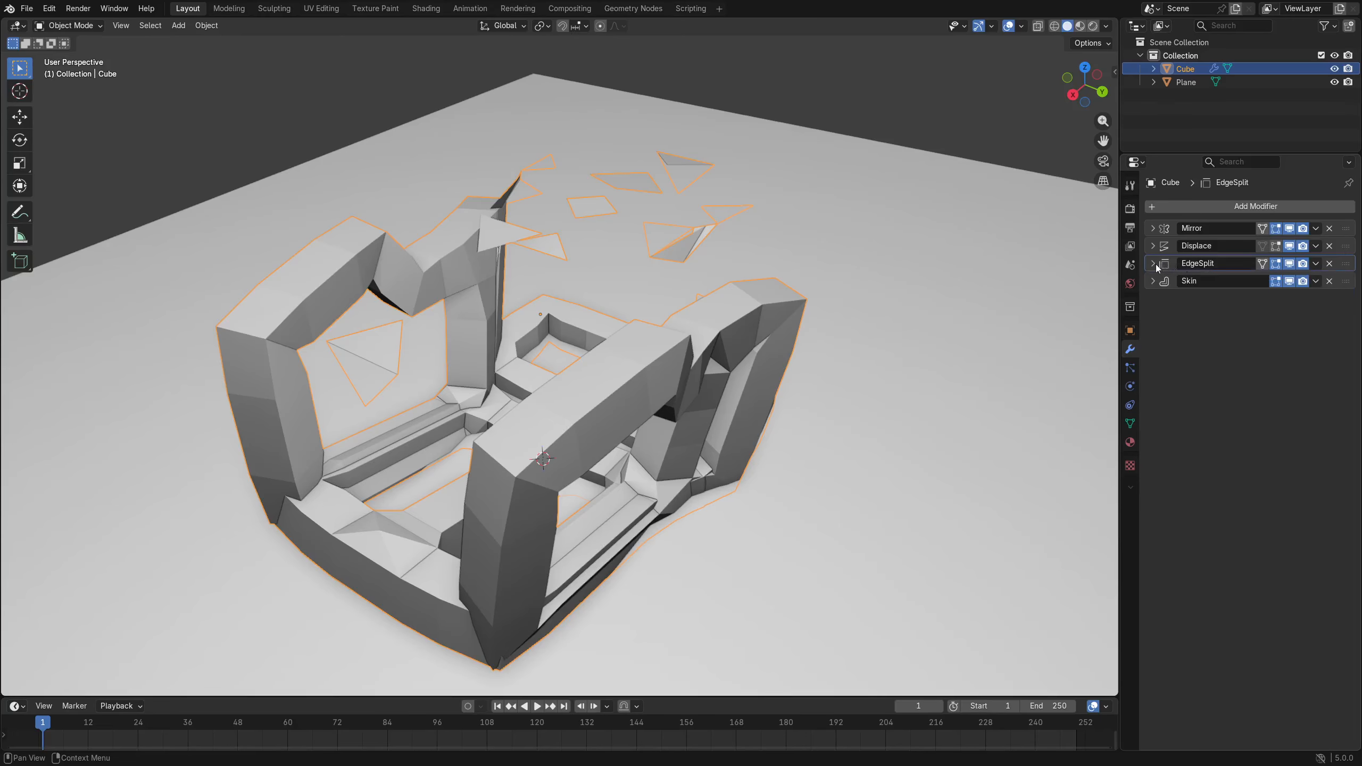
{"action": "key", "text": "a"}
{"action": "key", "text": "a"}
{"action": "key", "text": "a"}
{"action": "key", "text": "a"}
{"action": "key", "text": "a"}
{"action": "key", "text": "a"}
{"action": "key", "text": "a"}
{"action": "key", "text": "a"}
{"action": "left_click", "coordinate": [1350, 284]}
{"action": "left_click", "coordinate": [1349, 268]}
{"action": "left_click", "coordinate": [1344, 249]}
{"action": "left_click", "coordinate": [1347, 263]}
{"action": "left_click", "coordinate": [1349, 281]}
{"action": "left_click", "coordinate": [1350, 263]}
{"action": "left_click", "coordinate": [1349, 246]}
{"action": "left_click", "coordinate": [1349, 281]}
Examine the modifiers' settings panels and the contents of the Plane and Cube objects in the Outliner.
{"action": "left_click", "coordinate": [1150, 282]}
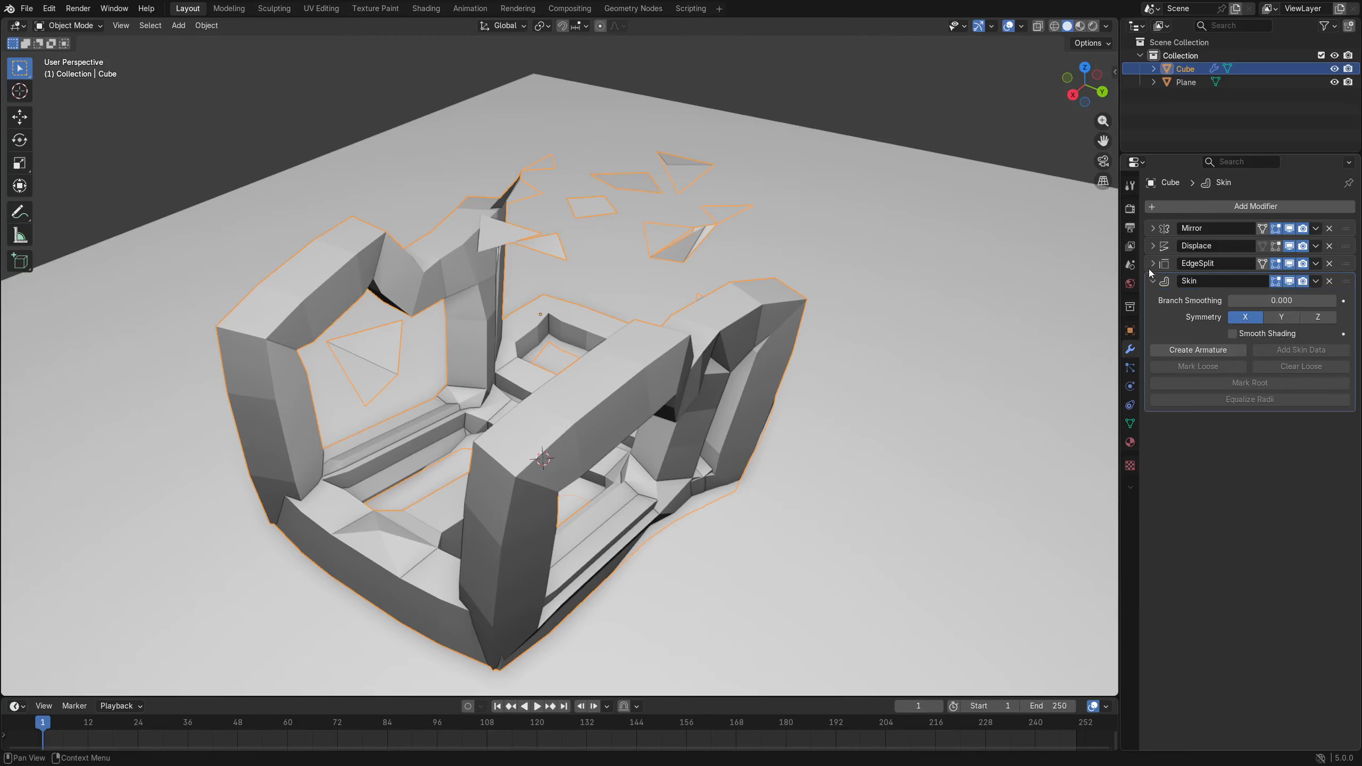
{"action": "left_click", "coordinate": [1151, 264]}
{"action": "left_click", "coordinate": [1152, 229]}
{"action": "left_click_drag", "start_coordinate": [1152, 231], "coordinate": [1151, 305]}
{"action": "left_click", "coordinate": [1151, 83]}
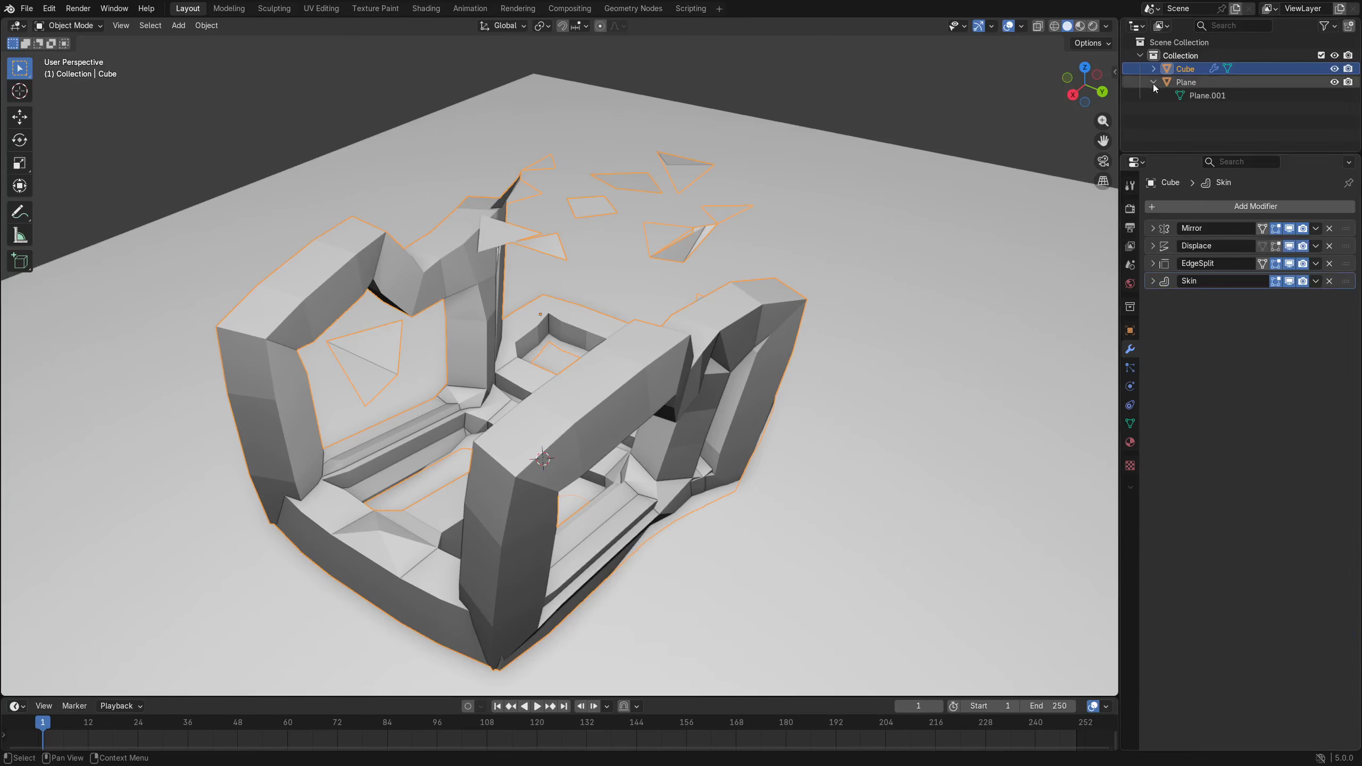
{"action": "left_click", "coordinate": [1155, 82]}
{"action": "left_click", "coordinate": [1153, 69]}
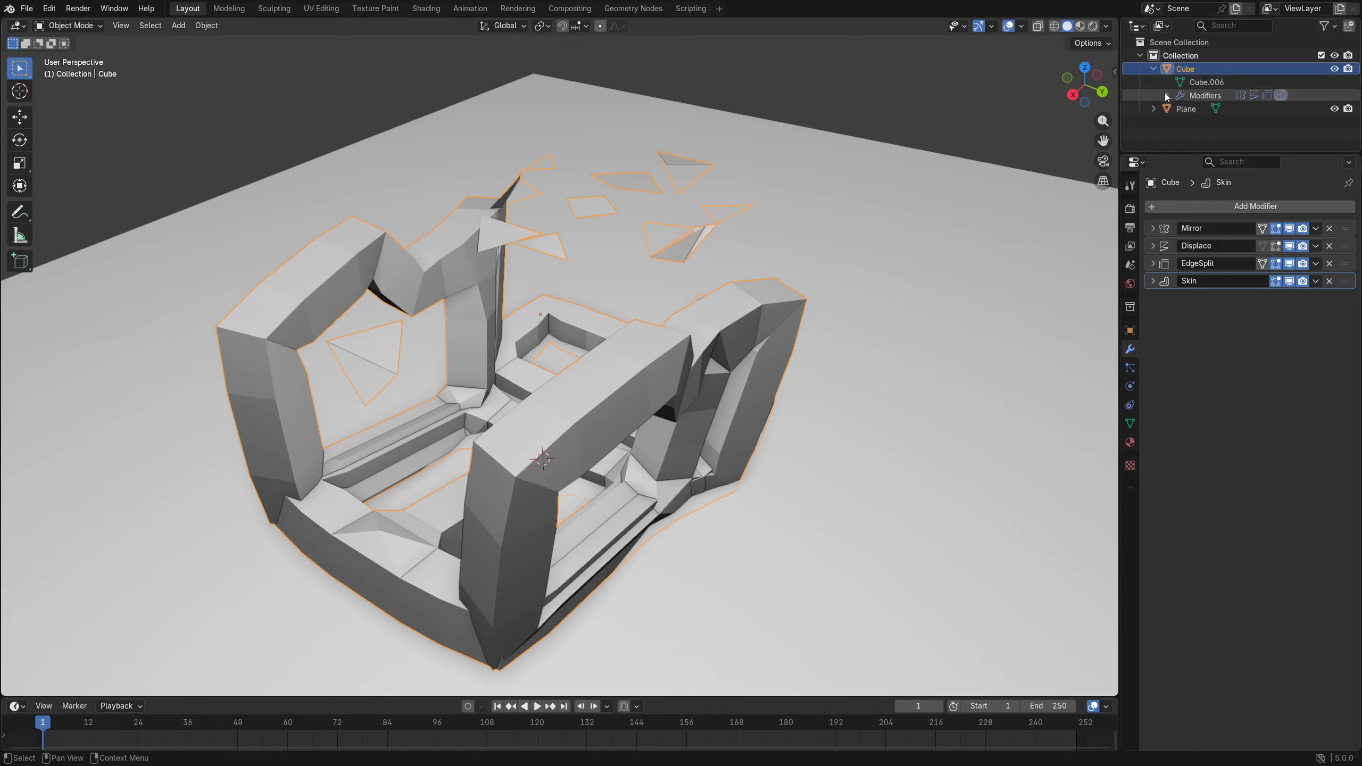
{"action": "left_click", "coordinate": [1167, 95]}
{"action": "left_click", "coordinate": [1153, 69]}
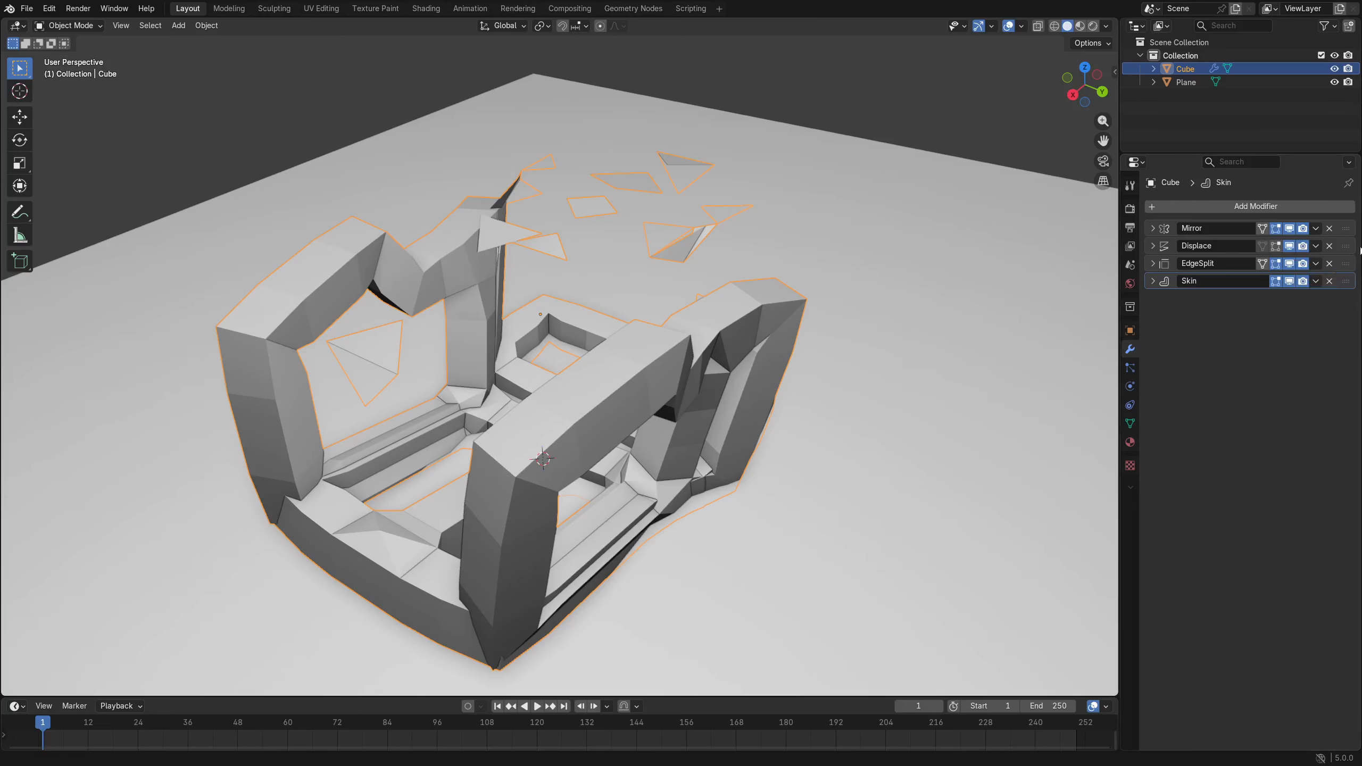
Remove the Mirror, Displace, Edge Split and Skin modifiers from the cube.
{"action": "left_click", "coordinate": [1332, 228]}
{"action": "left_click", "coordinate": [1332, 228]}
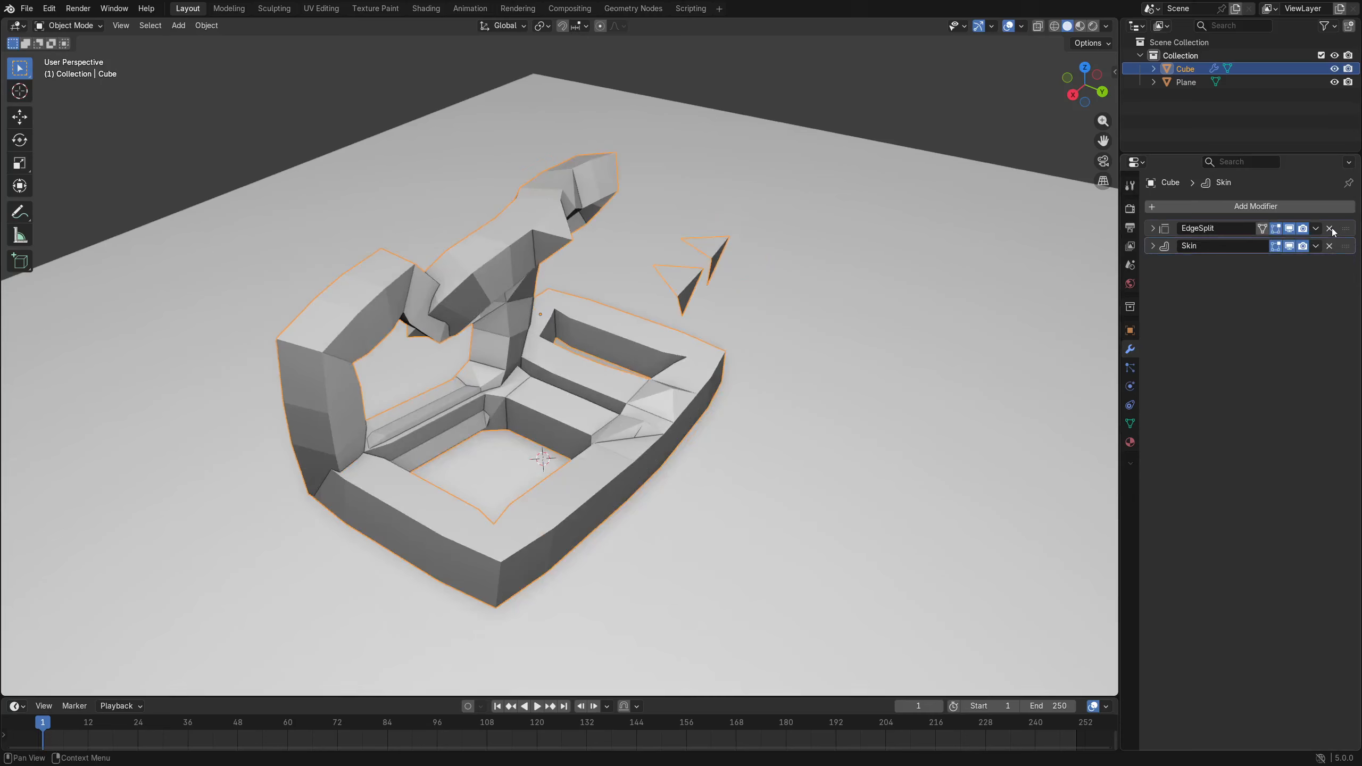
{"action": "left_click", "coordinate": [1332, 228]}
{"action": "left_click", "coordinate": [1332, 228]}
{"action": "middle_click_drag", "start_coordinate": [646, 440], "coordinate": [790, 410]}
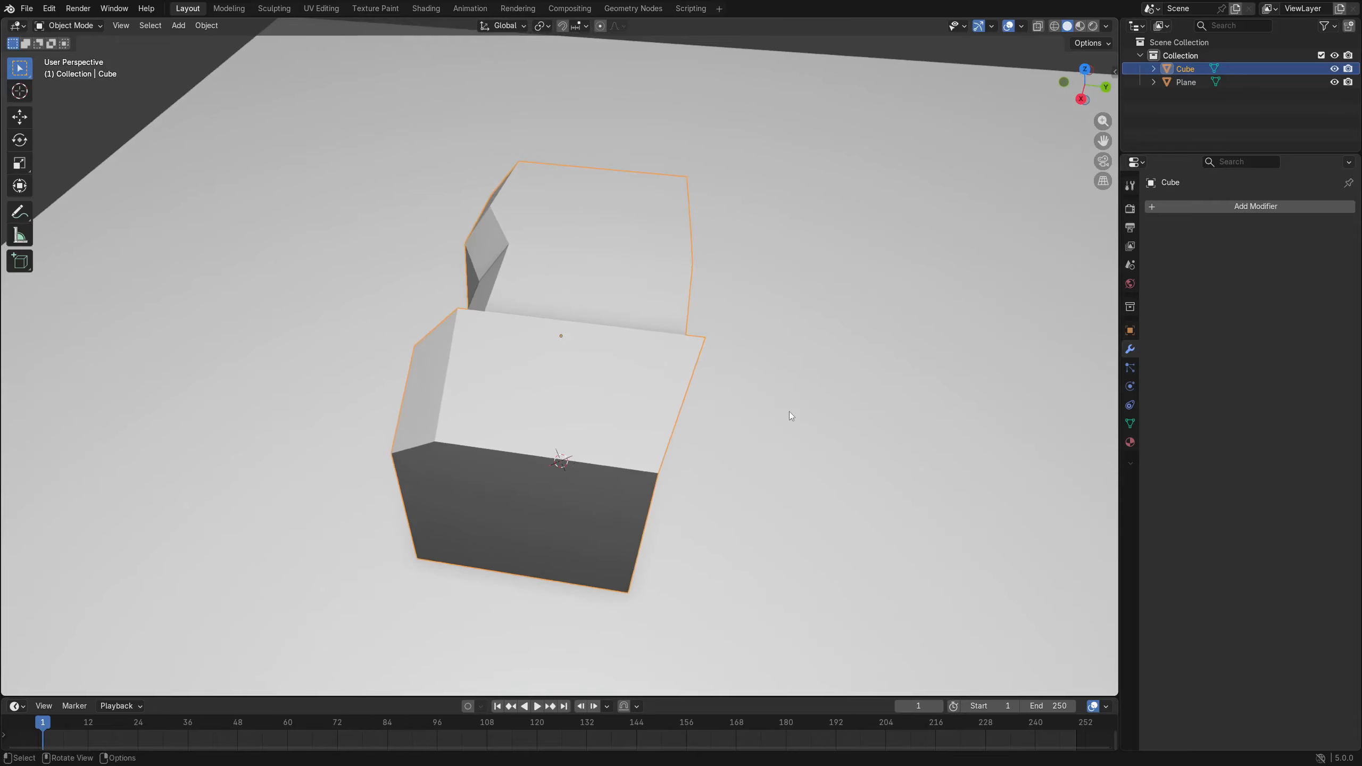
Create a new material on the cube and display the viewport in Material Preview shading.
{"action": "left_click", "coordinate": [1131, 443]}
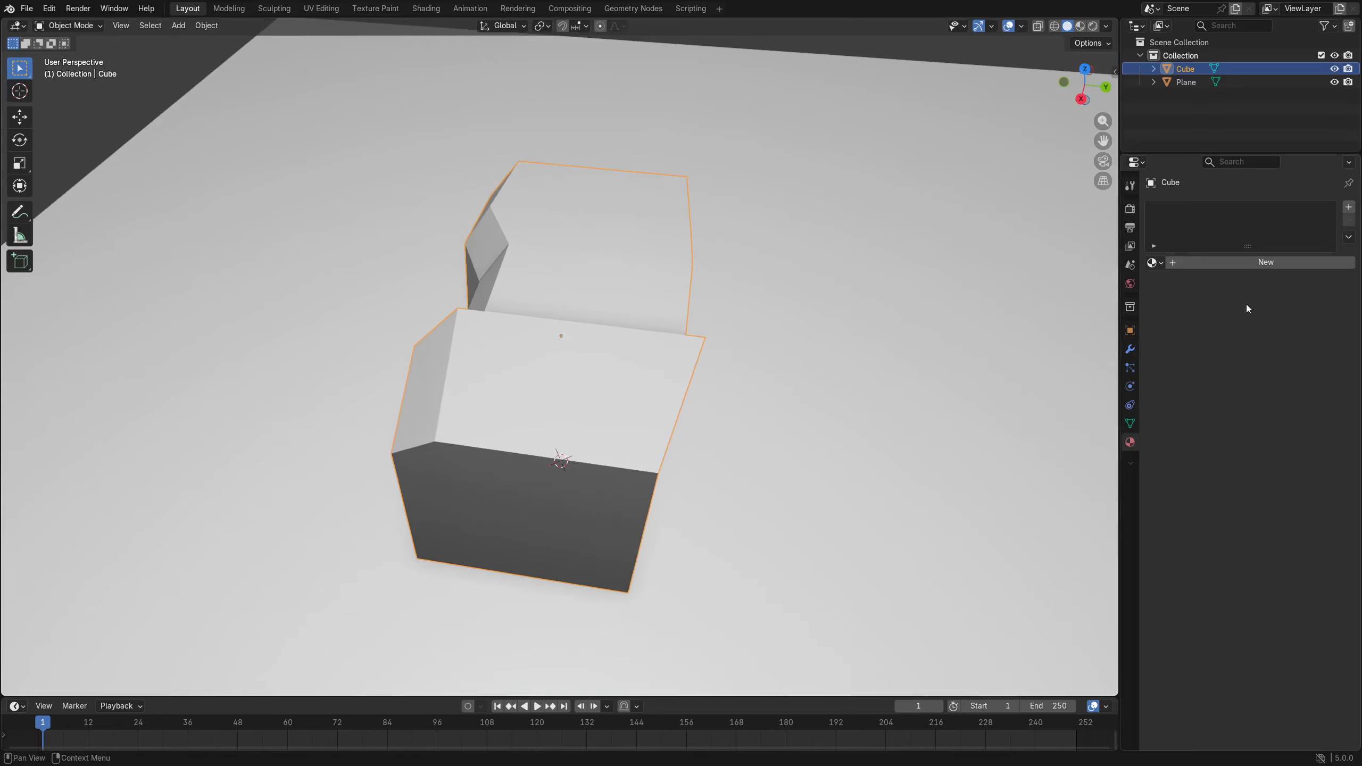
{"action": "left_click", "coordinate": [1221, 263]}
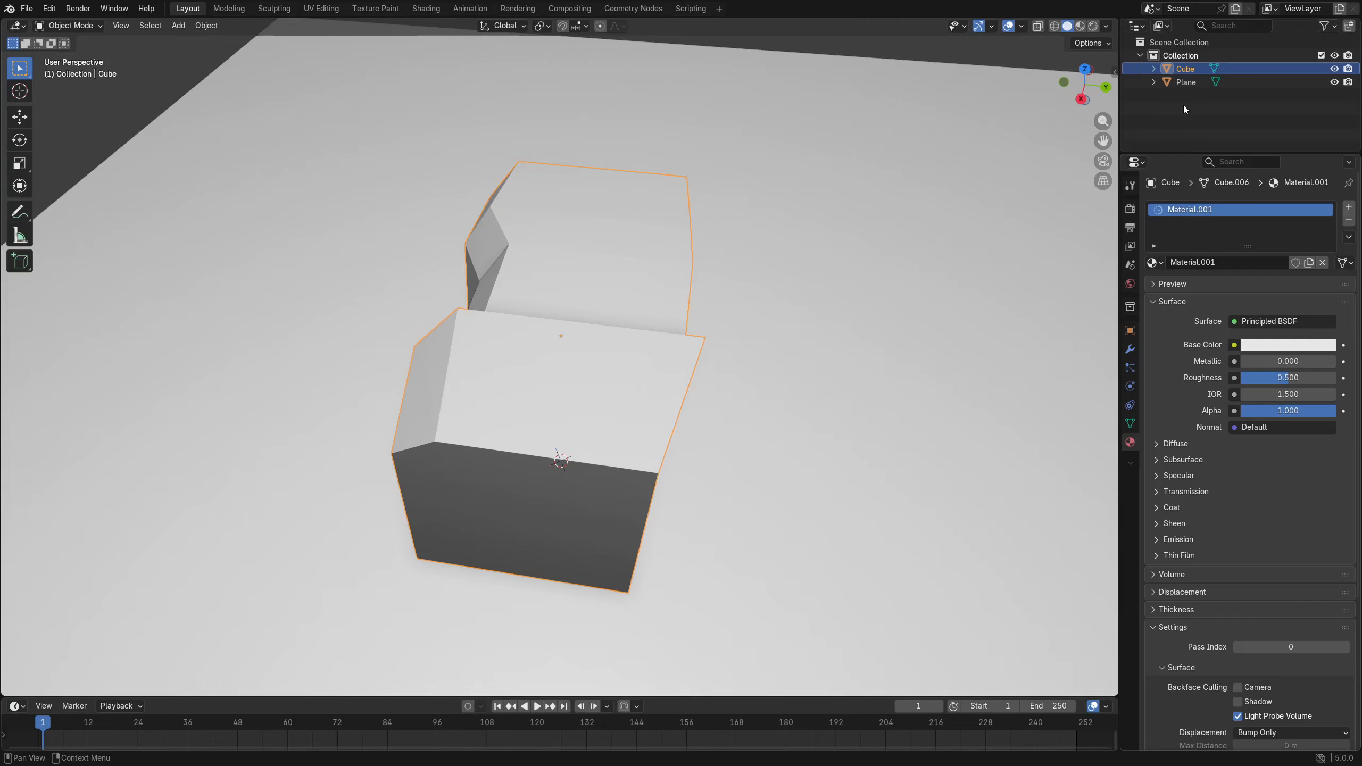
{"action": "left_click", "coordinate": [1080, 26]}
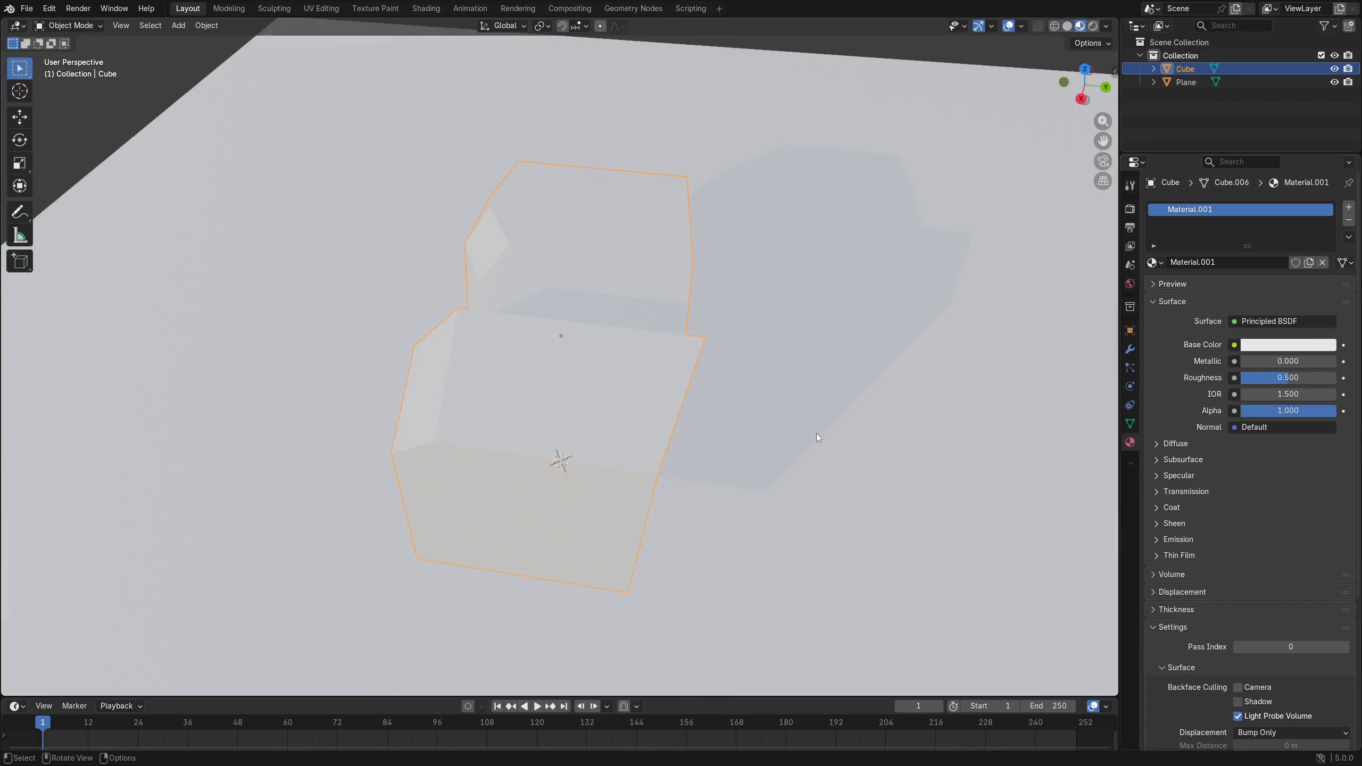
Deselect everything and set the cube material's Metallic to 0.503 and Roughness to 0.163.
{"action": "middle_click_drag", "start_coordinate": [816, 433], "coordinate": [785, 381]}
{"action": "key", "text": "alt+a"}
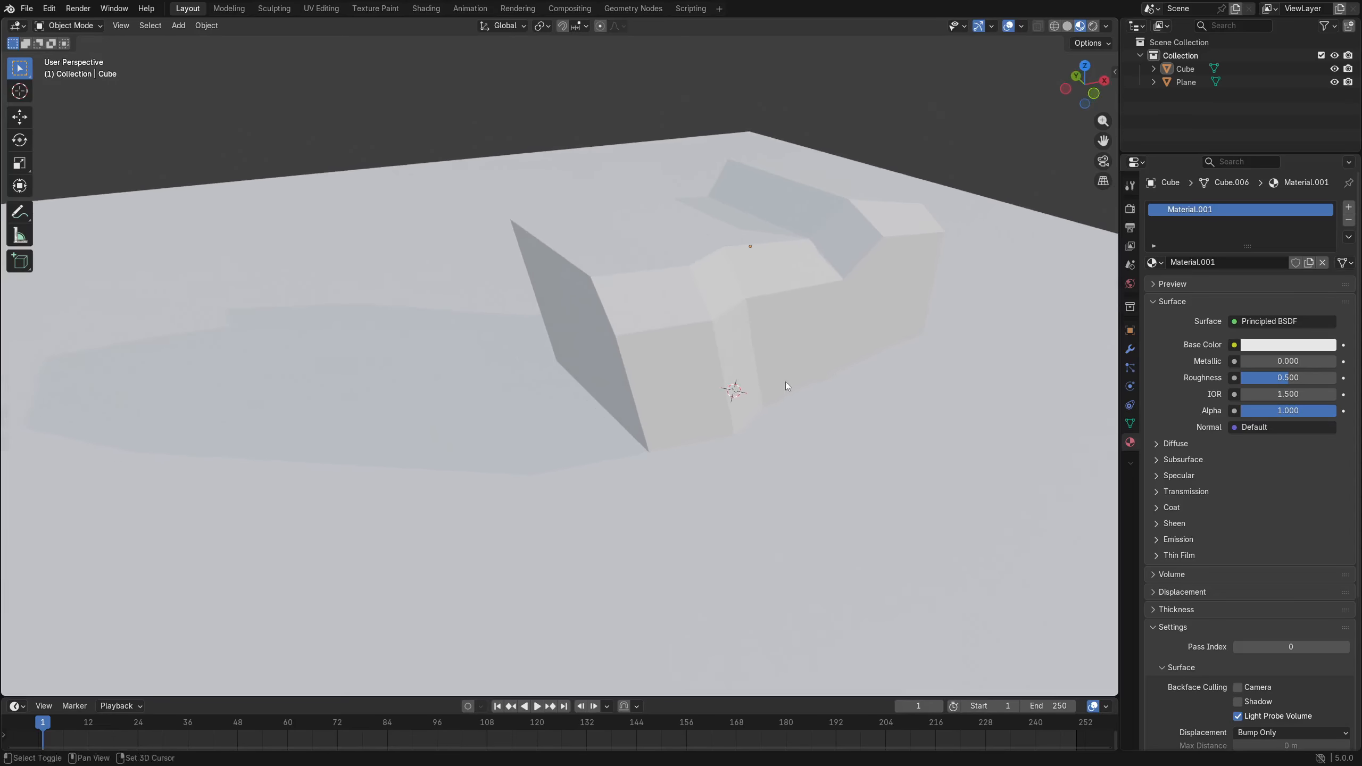
{"action": "mouse_move", "coordinate": [1275, 366]}
{"action": "left_mouse_down"}
{"action": "mouse_move", "coordinate": [1333, 366]}
{"action": "mouse_move", "coordinate": [1225, 378]}
{"action": "mouse_move", "coordinate": [1311, 361]}
{"action": "mouse_move", "coordinate": [1267, 365]}
{"action": "left_mouse_up"}
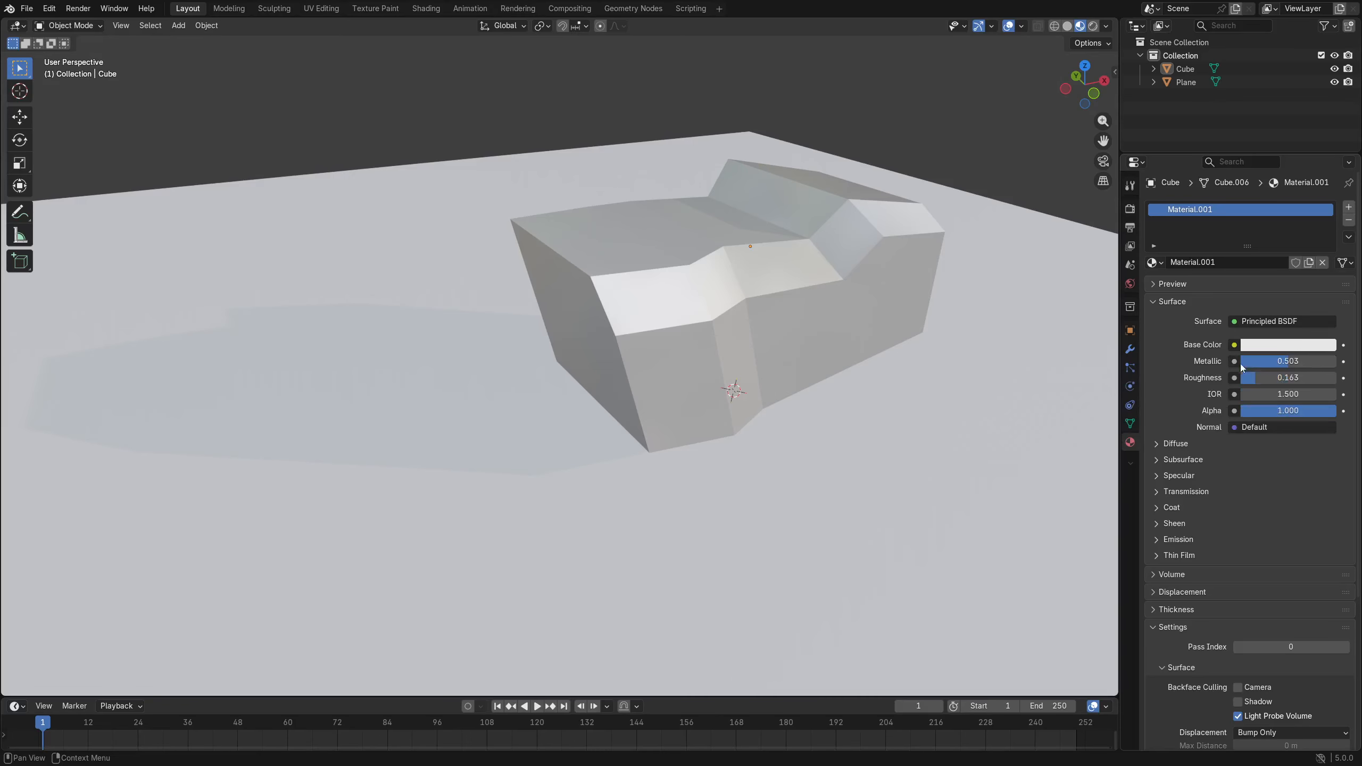
Return the viewport to Solid shading and open the cube material's Viewport Display settings.
{"action": "left_click", "coordinate": [1070, 28]}
{"action": "left_click", "coordinate": [1174, 303]}
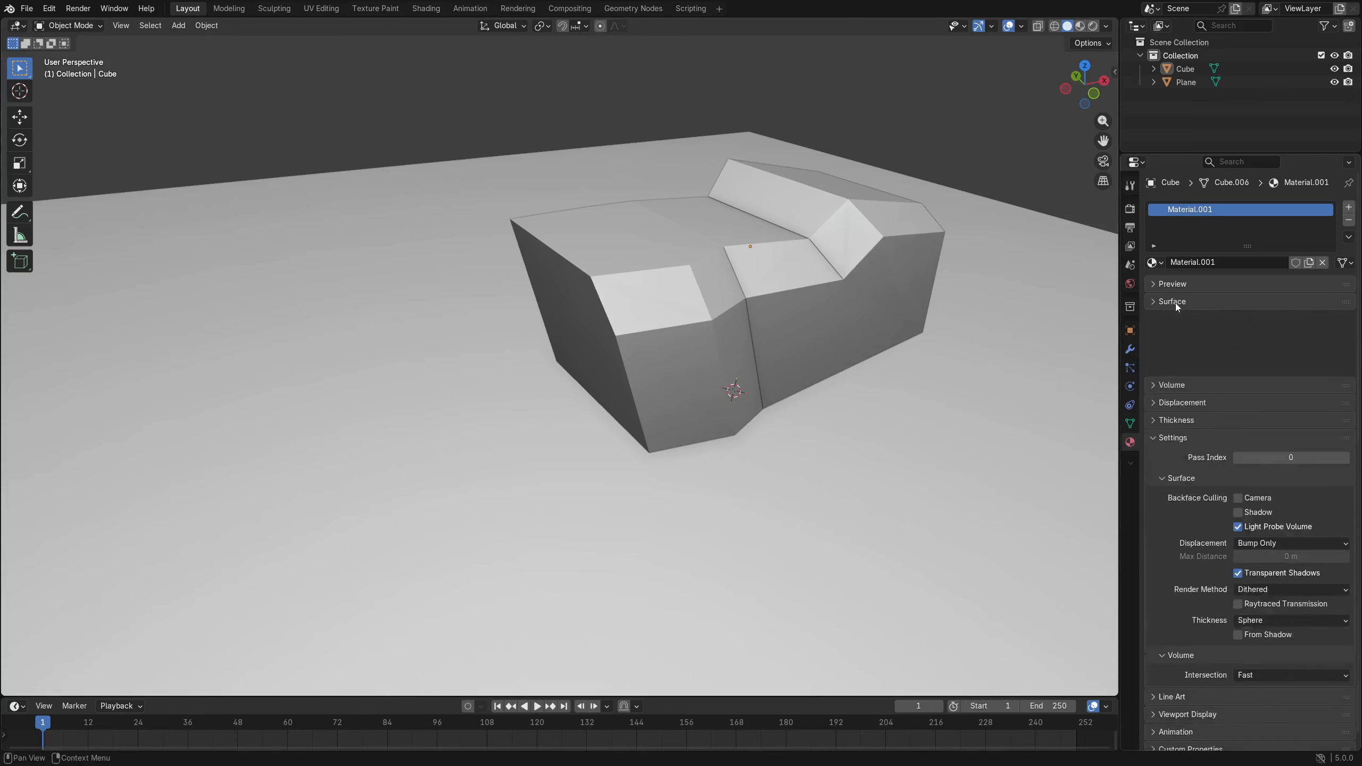
{"action": "left_click", "coordinate": [1107, 26]}
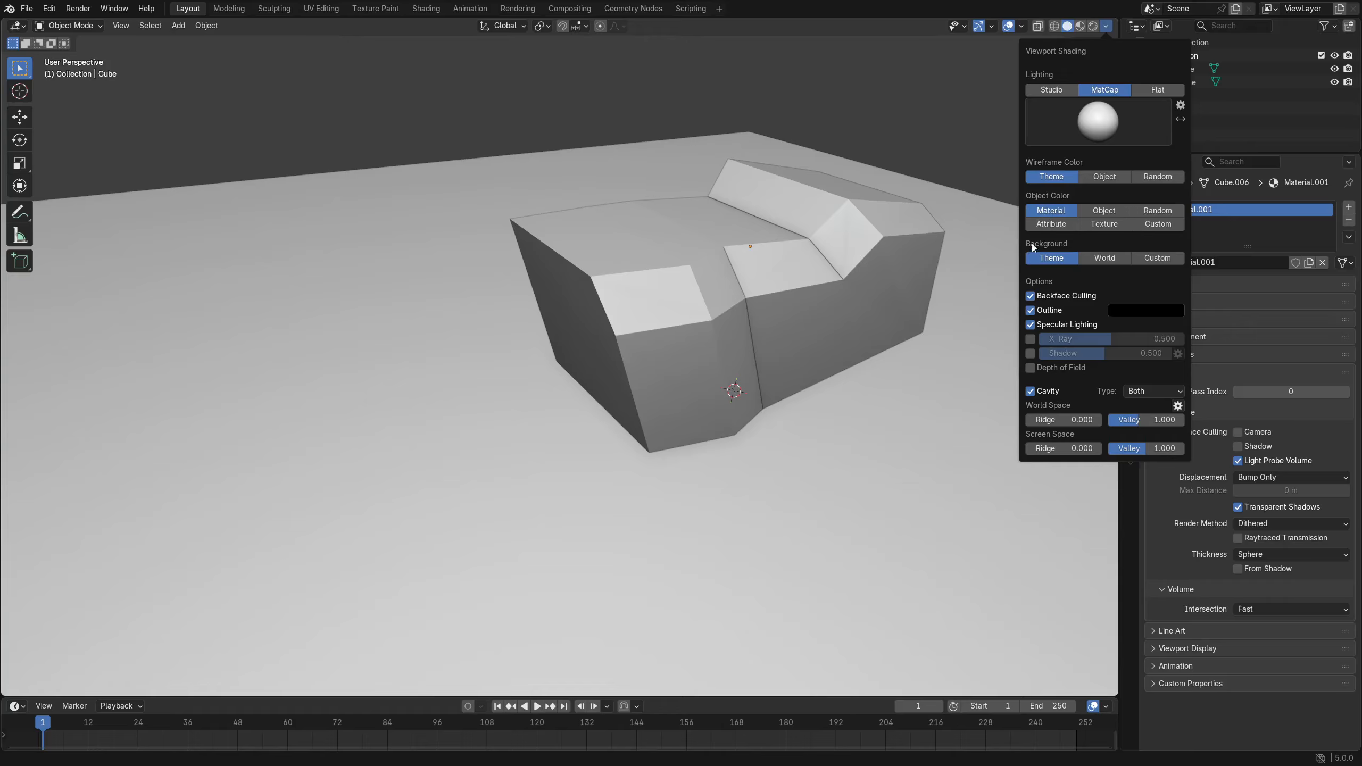
{"action": "middle_click_drag", "start_coordinate": [734, 288], "coordinate": [704, 299], "text": "shift"}
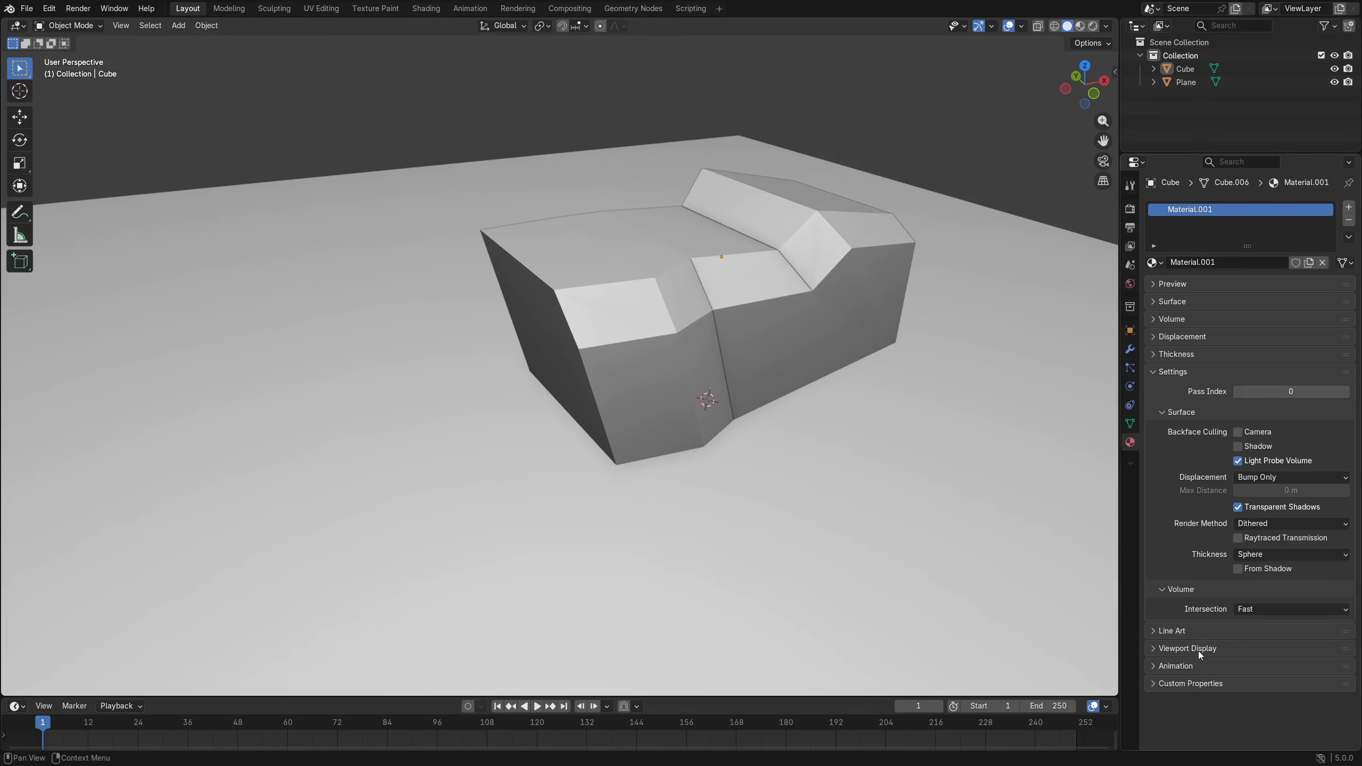
{"action": "left_click", "coordinate": [1175, 373]}
{"action": "left_click", "coordinate": [1193, 408]}
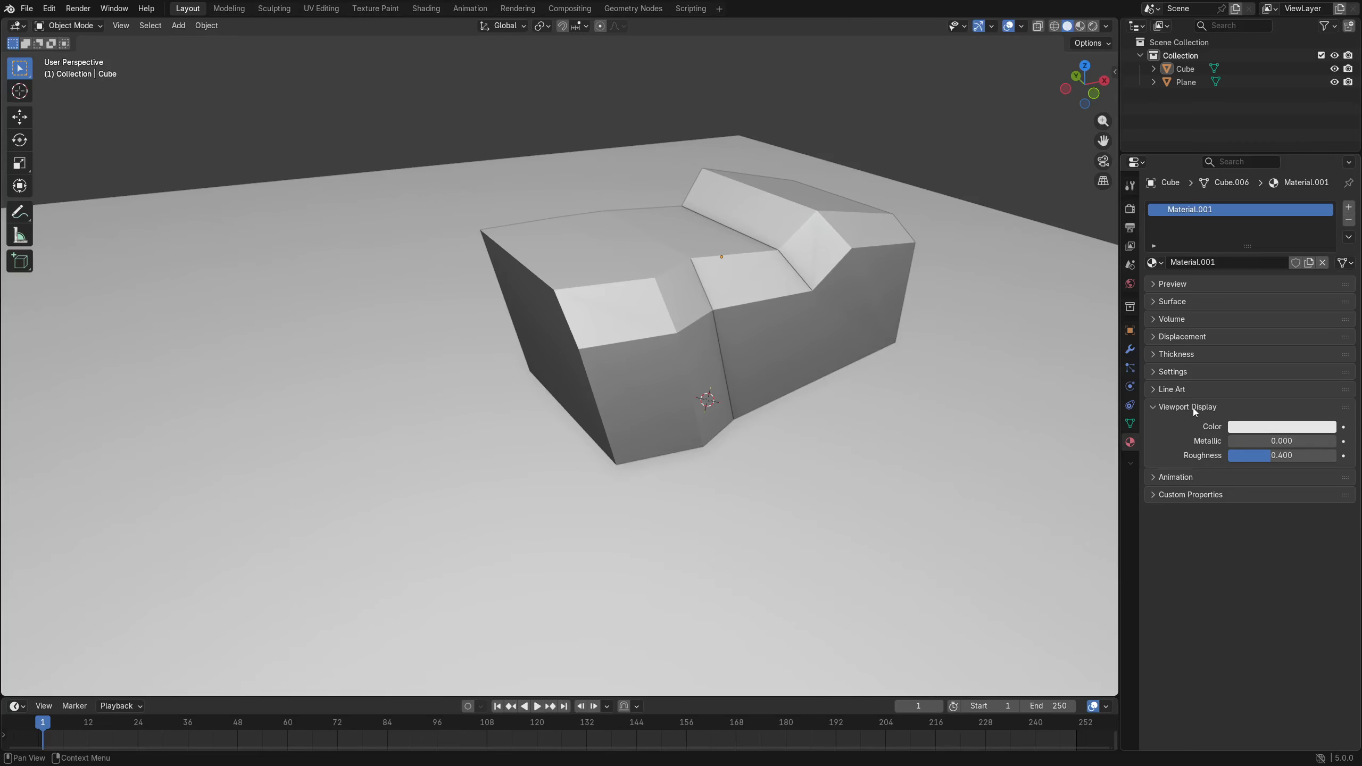
Set the cube material's viewport display color to blue #0037E7FF, Metallic to 0.272 and Roughness to 0.415.
{"action": "left_click", "coordinate": [1251, 428]}
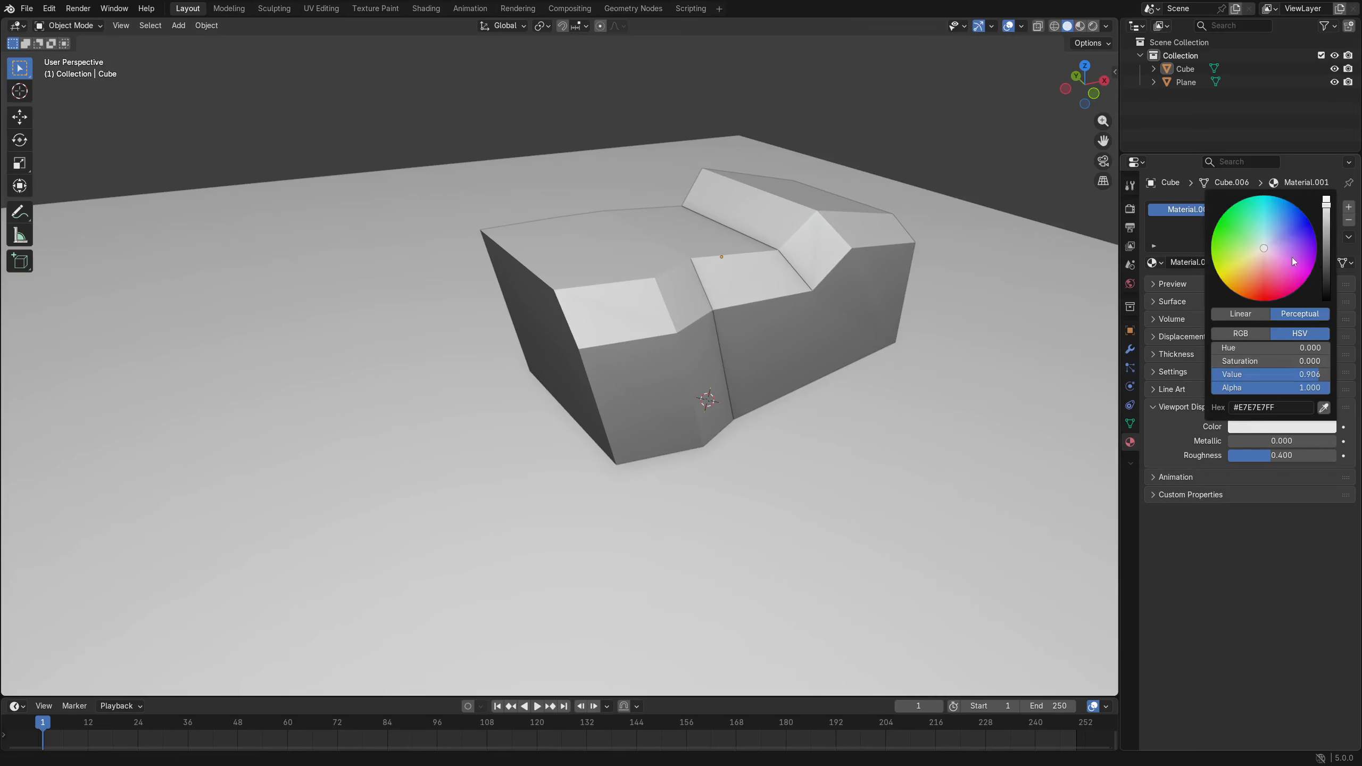
{"action": "left_click_drag", "start_coordinate": [1294, 261], "coordinate": [1301, 211]}
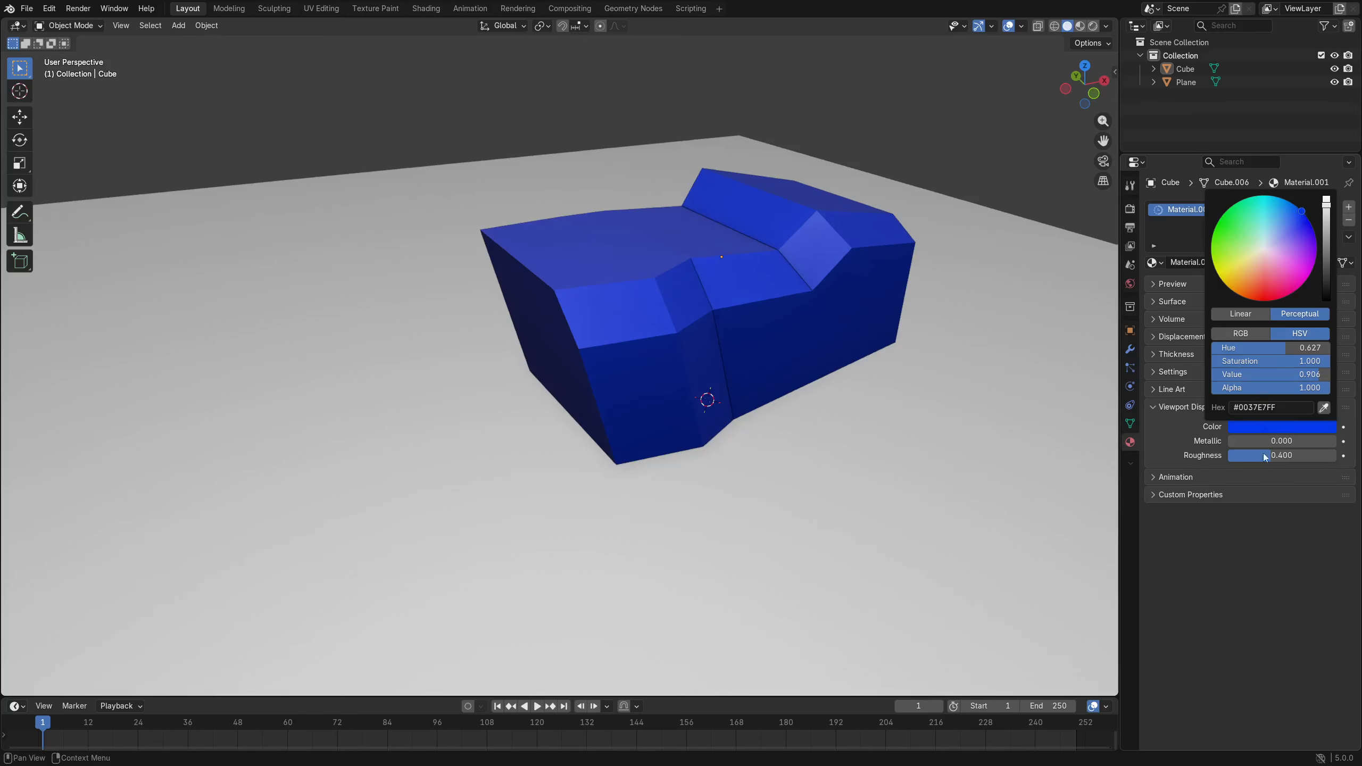
{"action": "mouse_move", "coordinate": [1273, 456]}
{"action": "left_mouse_down"}
{"action": "mouse_move", "coordinate": [1248, 456]}
{"action": "mouse_move", "coordinate": [1308, 442]}
{"action": "mouse_move", "coordinate": [1268, 443]}
{"action": "left_mouse_up"}
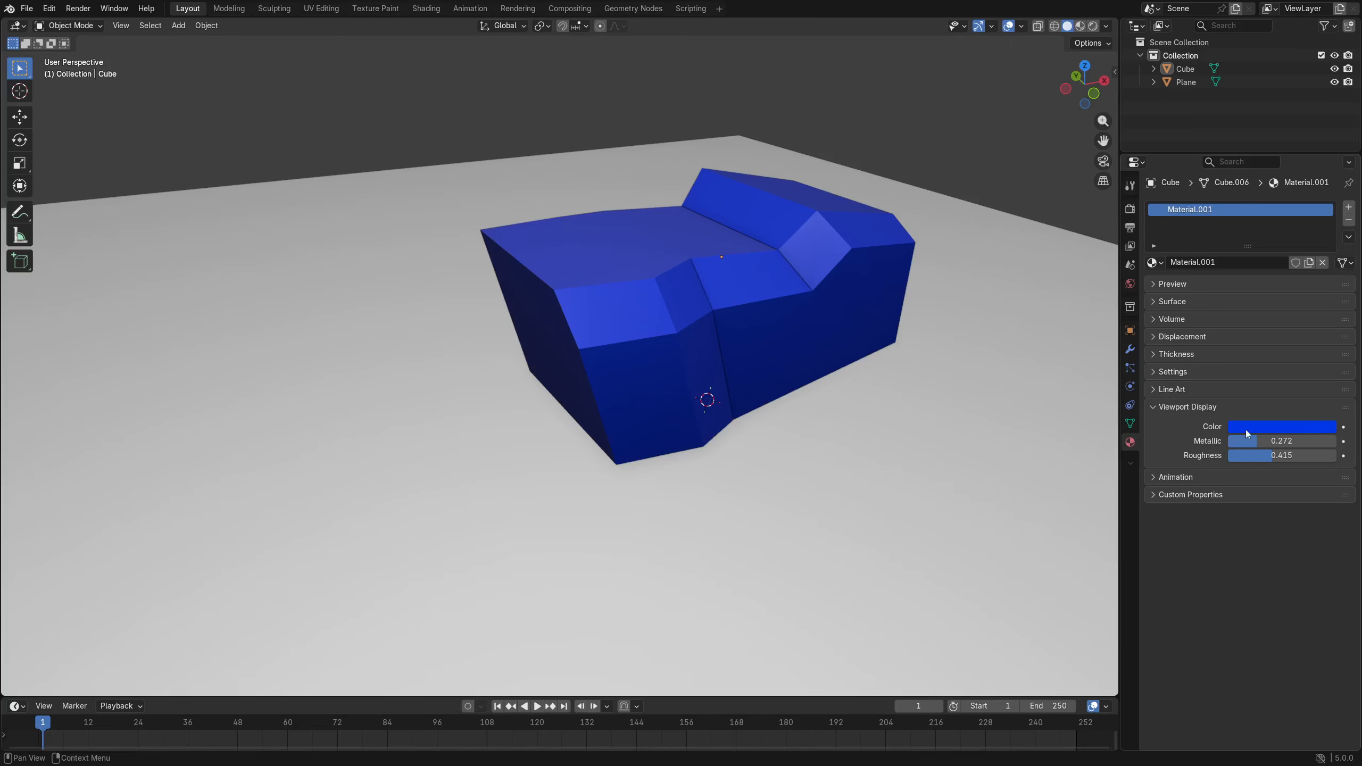
Try lowering the alpha of the blue viewport display color to 0.653.
{"action": "left_click", "coordinate": [1298, 429]}
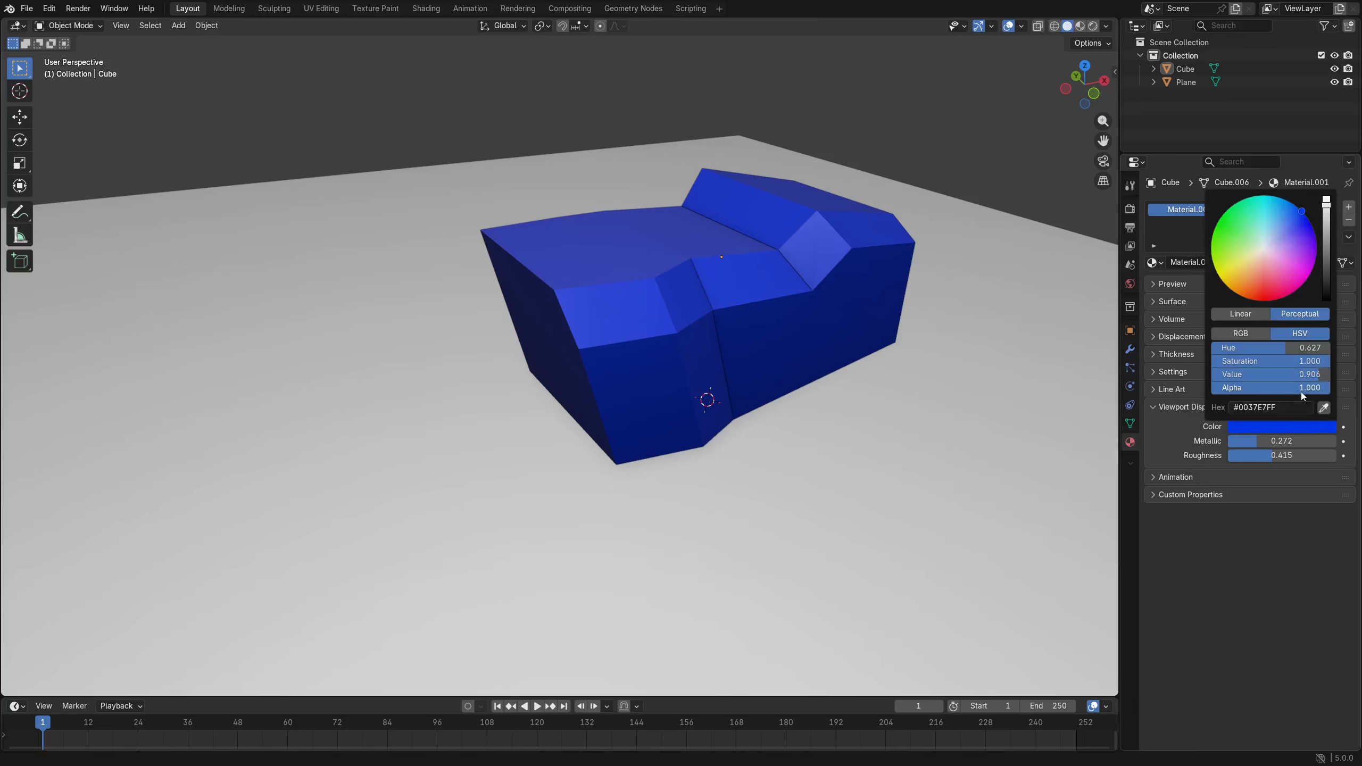
{"action": "left_click_drag", "start_coordinate": [1311, 389], "coordinate": [1272, 389]}
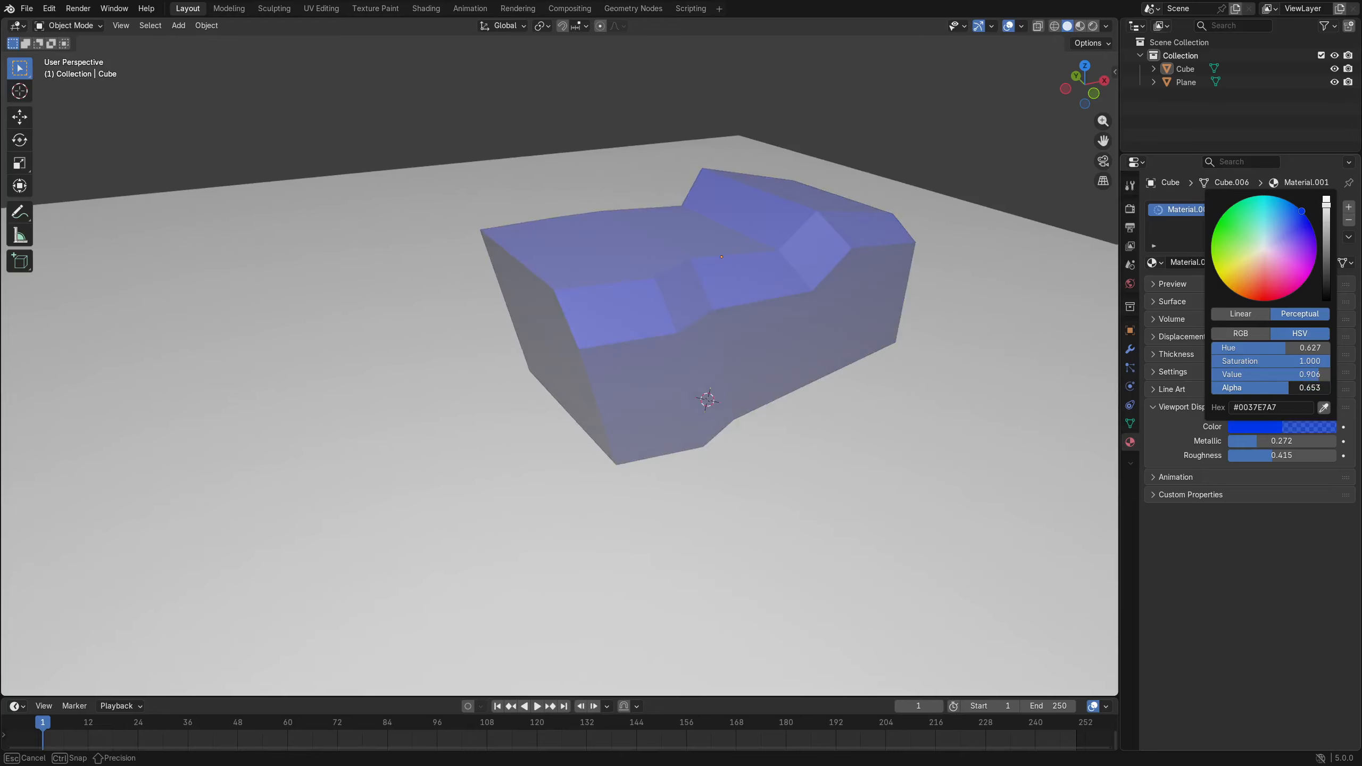
{"action": "key", "text": "Escape"}
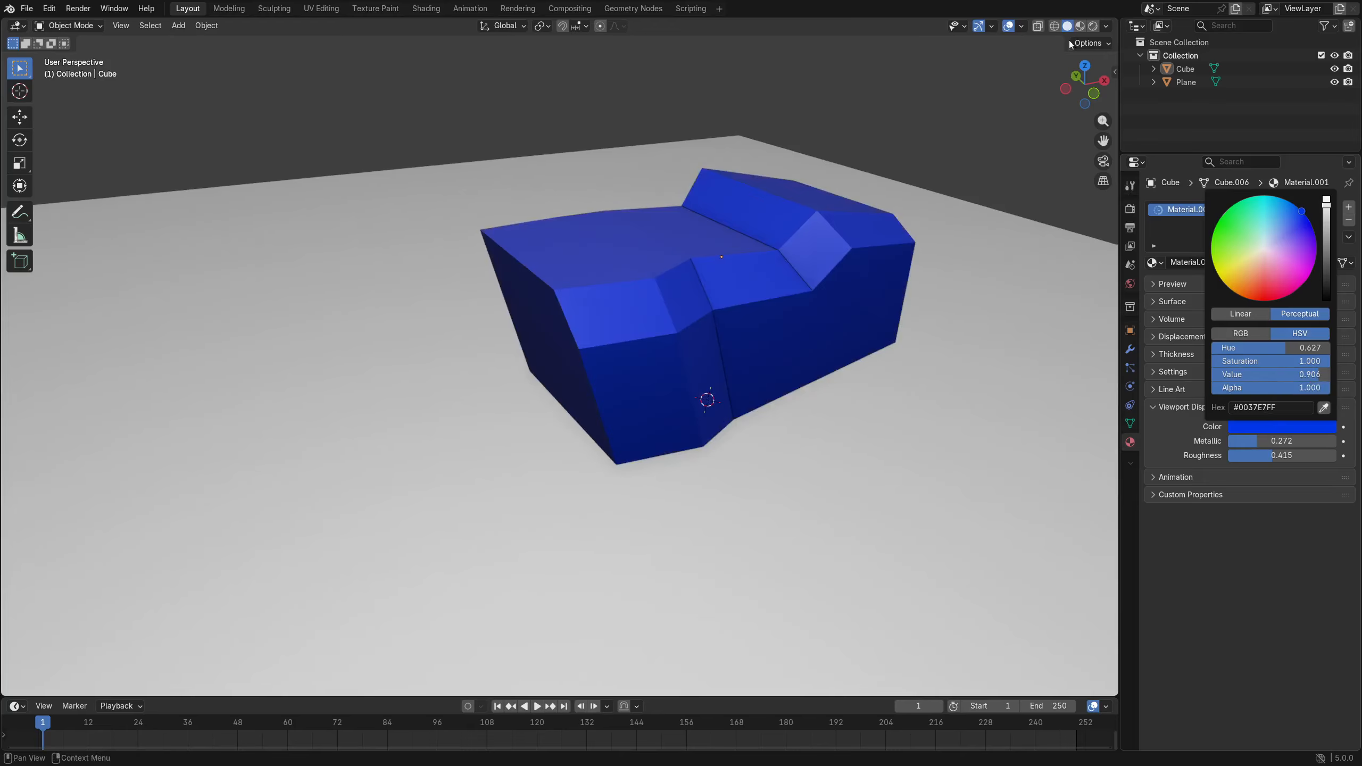
Duplicate the blue cube beside the original in the horizontal plane, and offset a second copy from the first by about -2.9 m X and -4.0 m Y.
{"action": "middle_click_drag", "start_coordinate": [905, 219], "coordinate": [868, 296]}
{"action": "scroll", "coordinate": [702, 375], "scroll_direction": "down", "scroll_amount": 3}
{"action": "middle_click_drag", "start_coordinate": [673, 405], "coordinate": [634, 276], "text": "shift"}
{"action": "key", "text": "shift+d"}
{"action": "key", "text": "shift+z"}
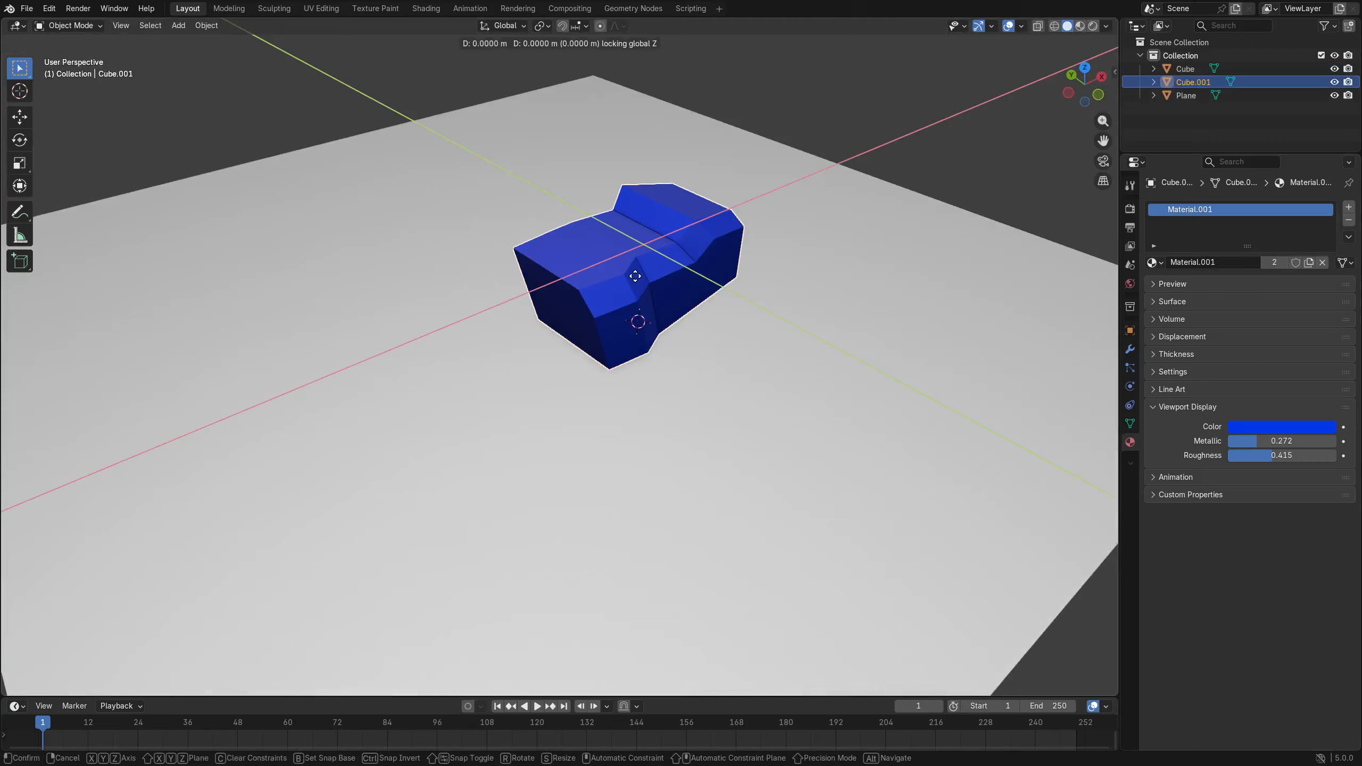
{"action": "left_click", "coordinate": [348, 278]}
{"action": "key", "text": "shift+d"}
{"action": "key", "text": "shift+z"}
{"action": "left_click", "coordinate": [314, 432]}
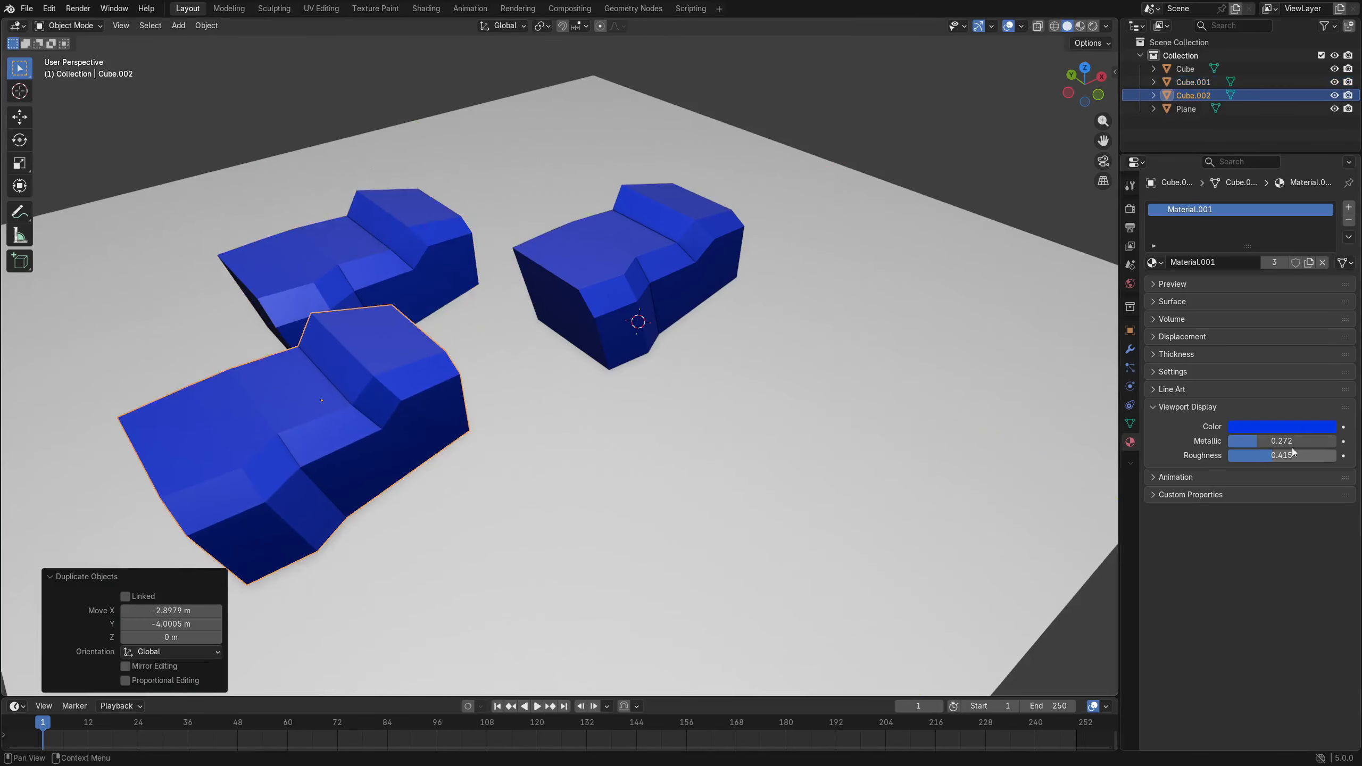
Give the second copy its own duplicate of the material and set its viewport display color to red #E70003FF.
{"action": "left_click", "coordinate": [1309, 262]}
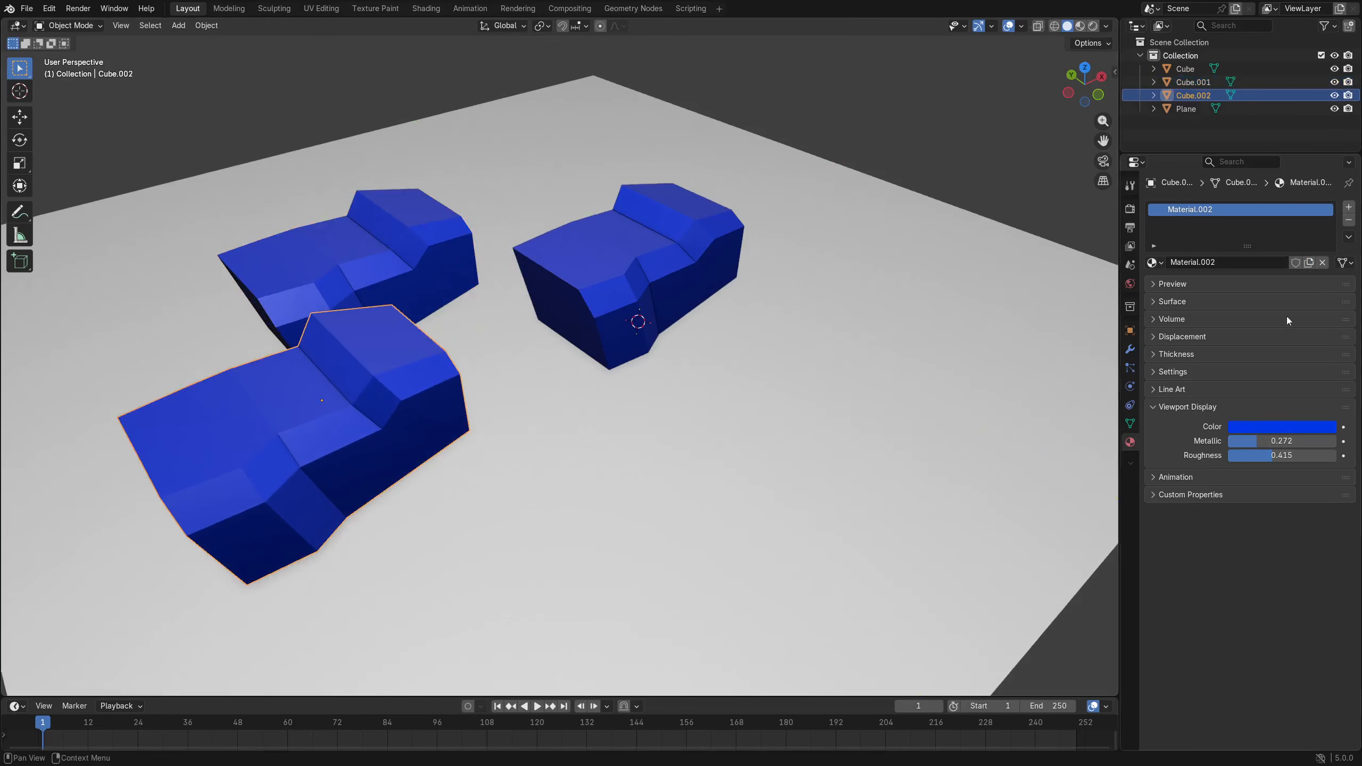
{"action": "left_click", "coordinate": [1270, 431]}
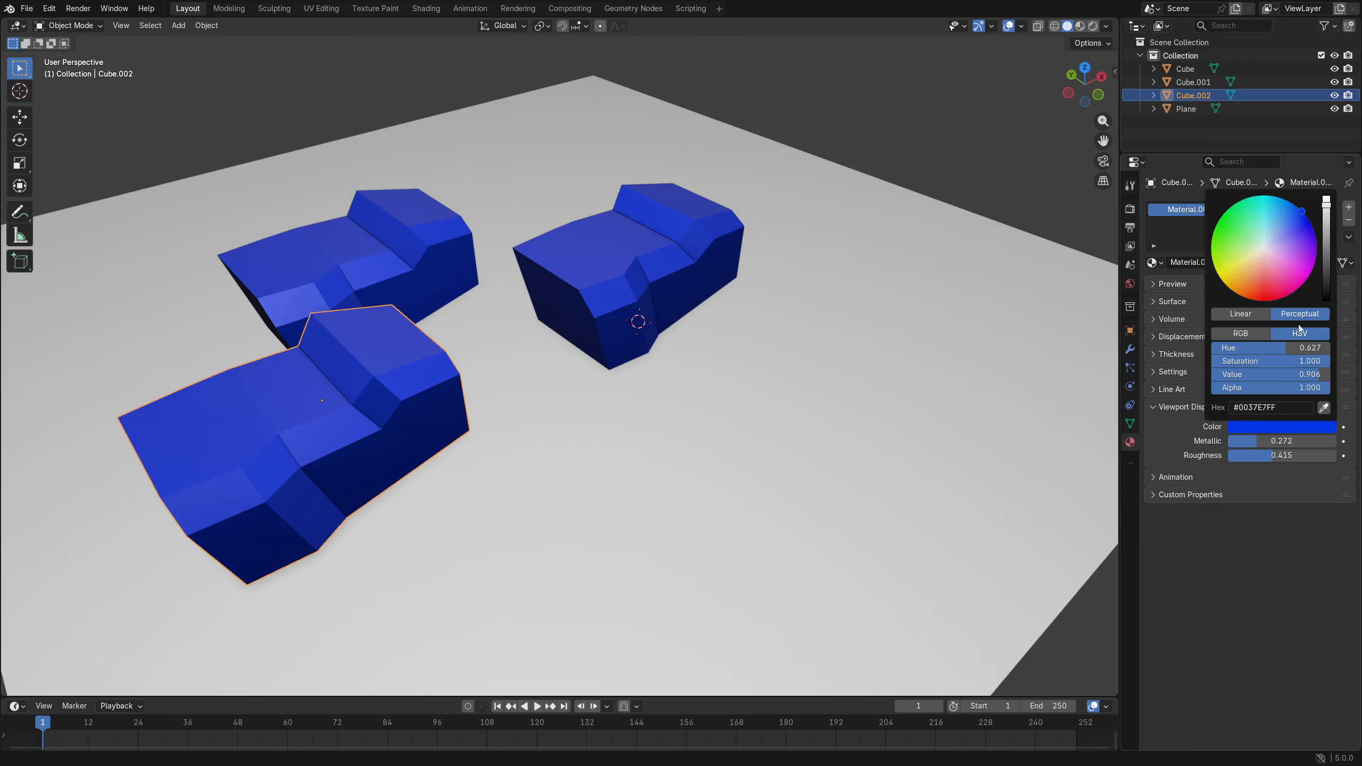
{"action": "left_click_drag", "start_coordinate": [1266, 279], "coordinate": [1263, 303]}
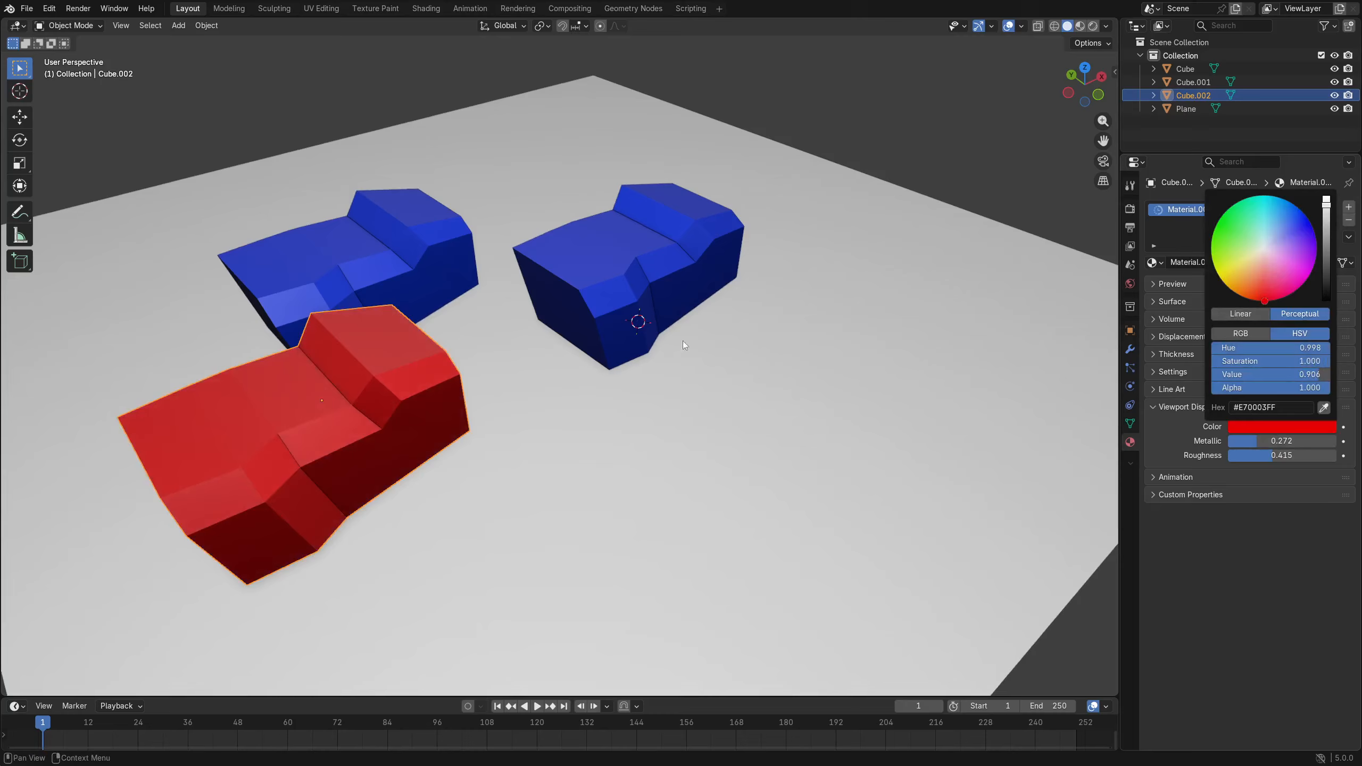
Delete the red copy of the cube.
{"action": "middle_click_drag", "start_coordinate": [609, 422], "coordinate": [728, 418], "text": "shift"}
{"action": "key", "text": "x"}
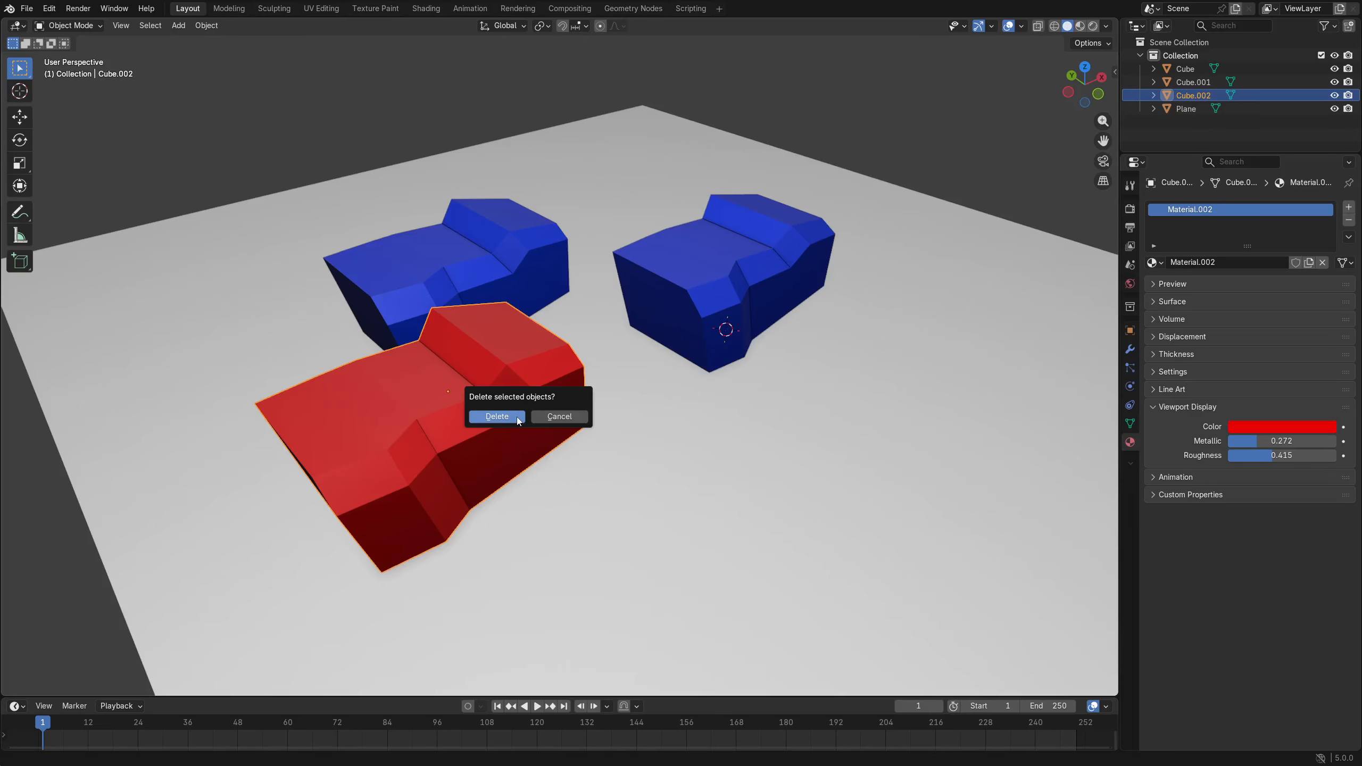
{"action": "left_click", "coordinate": [519, 421]}
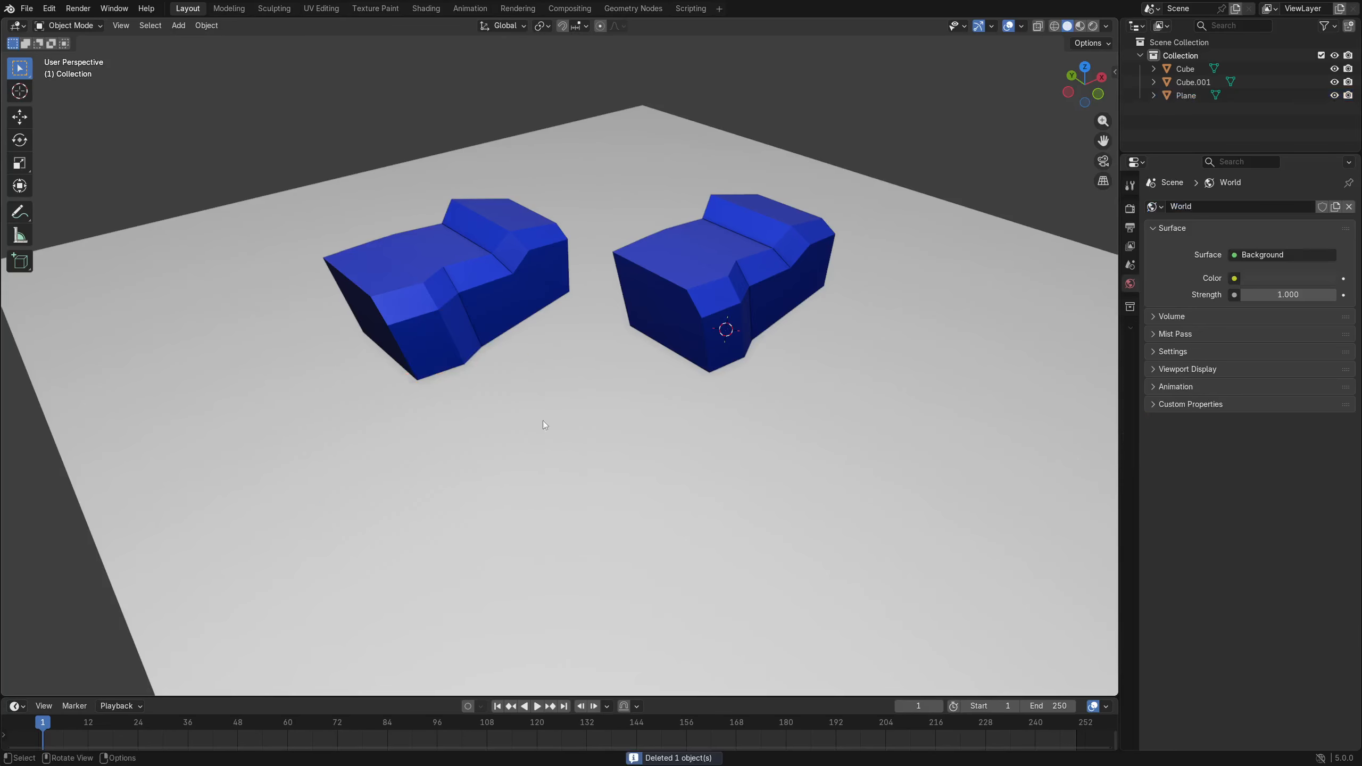
Select the original blue cube and set the viewport's Solid shading lighting to Studio.
{"action": "middle_click_drag", "start_coordinate": [797, 343], "coordinate": [796, 368], "text": "shift"}
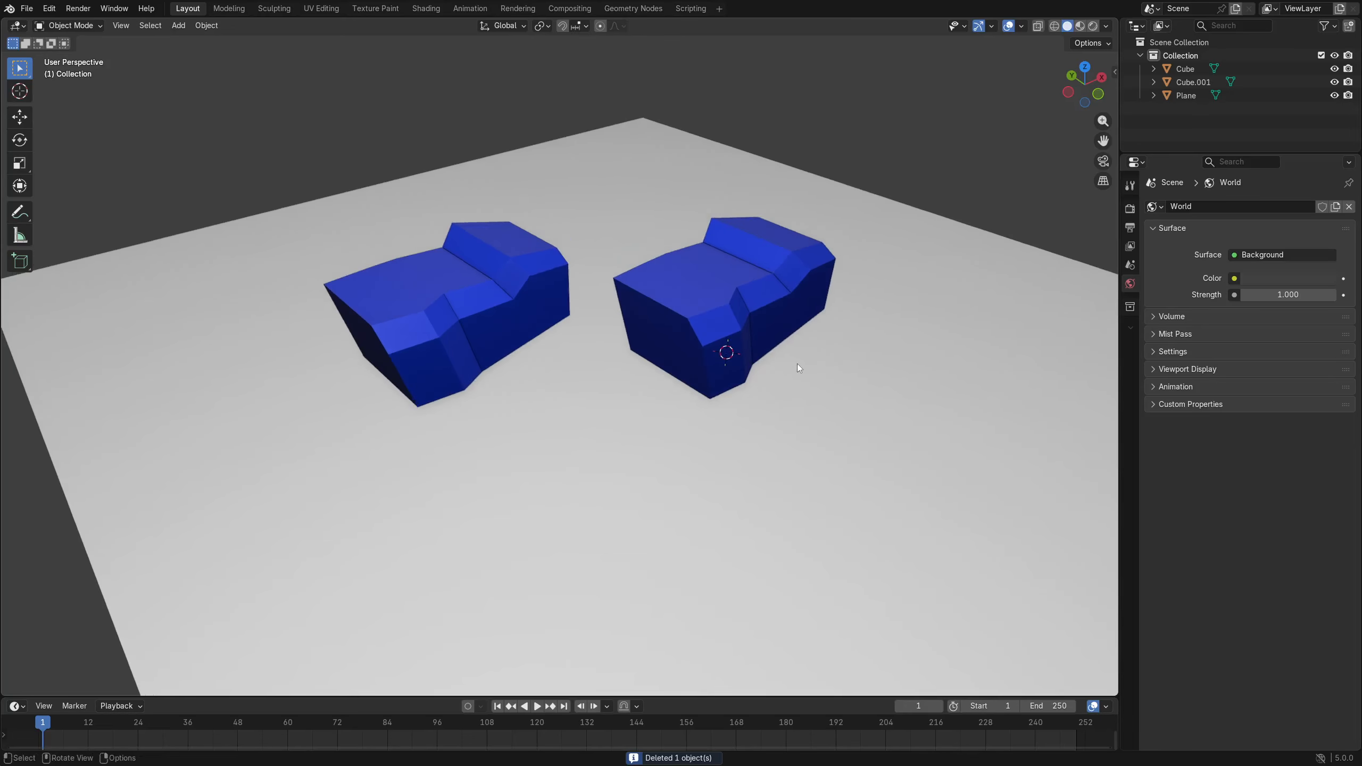
{"action": "left_click", "coordinate": [759, 332]}
{"action": "middle_click_drag", "start_coordinate": [949, 349], "coordinate": [931, 364], "text": "shift"}
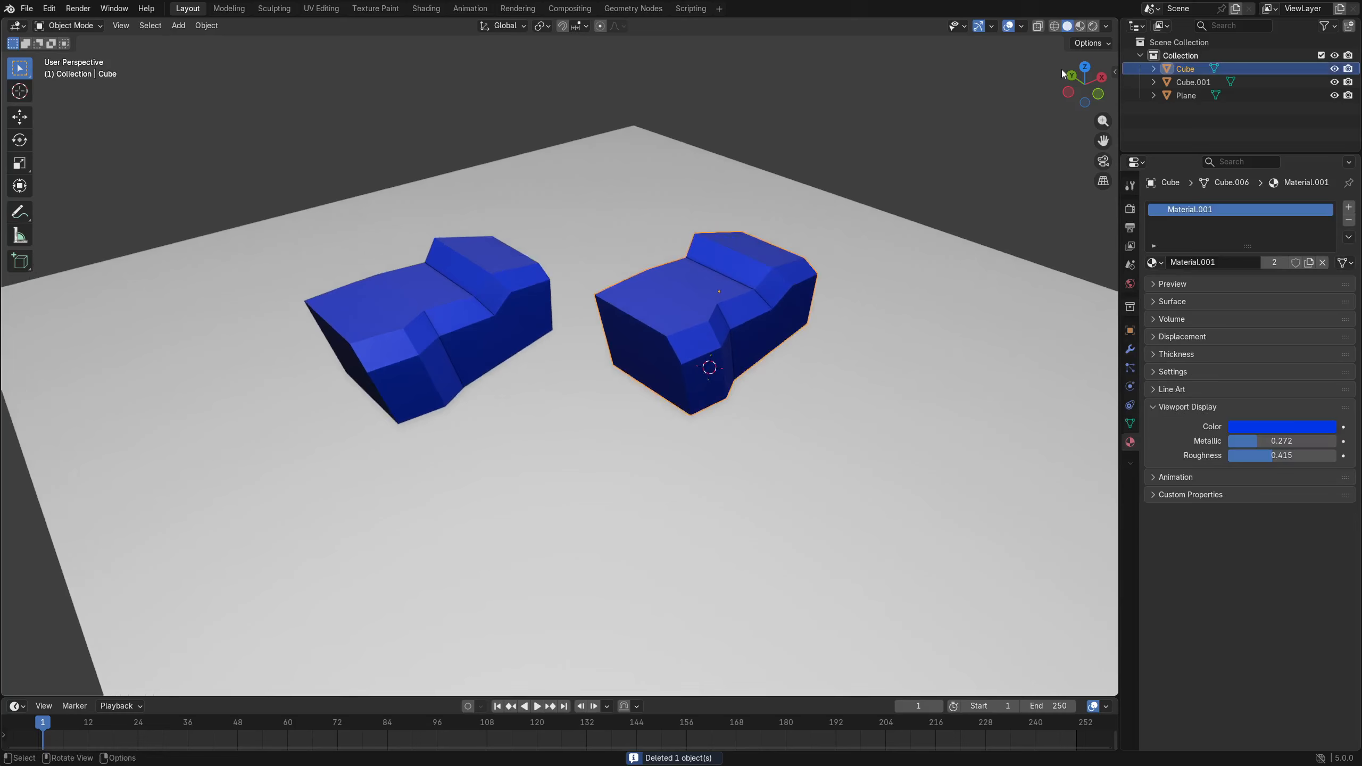
{"action": "left_click", "coordinate": [1105, 26]}
{"action": "left_click", "coordinate": [1047, 90]}
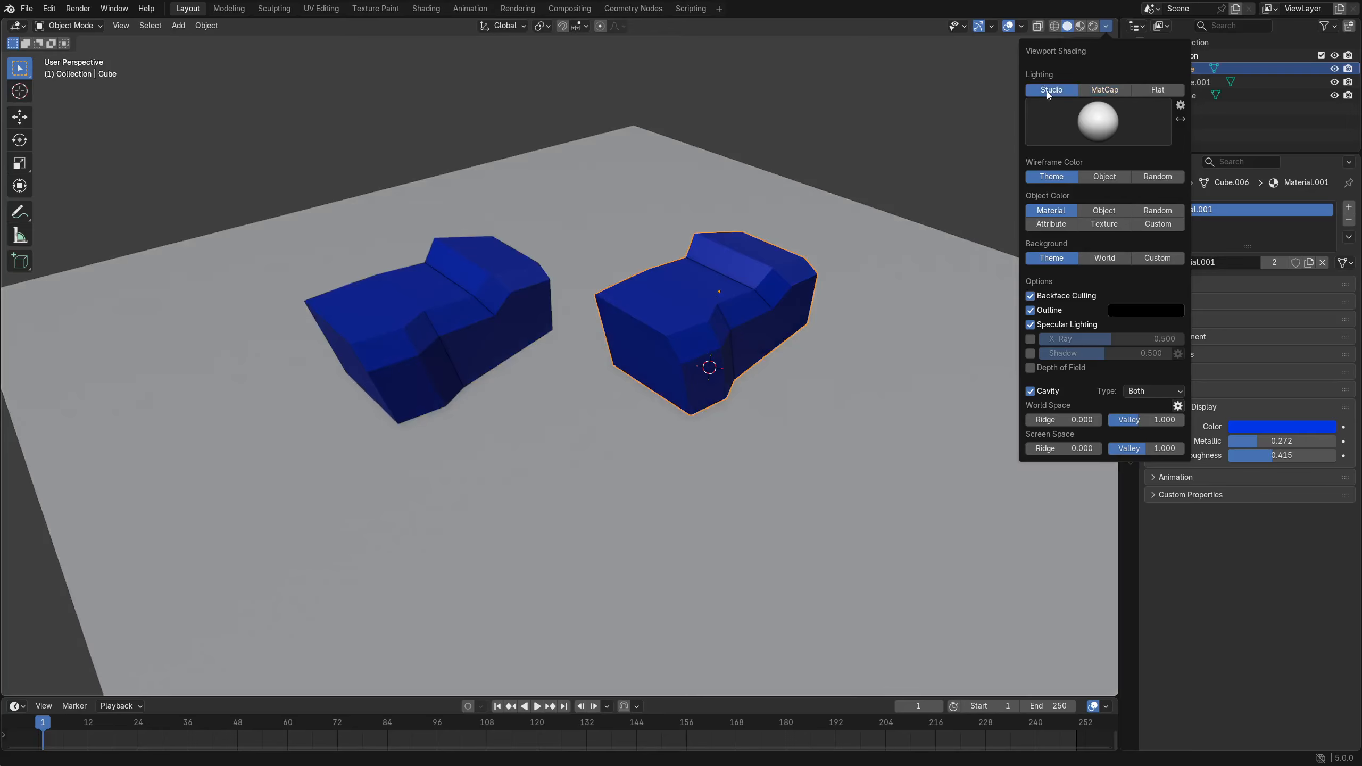
Choose a different studio light for Solid shading, and set the material's viewport display metallic to 0.000 and roughness to about 0.507.
{"action": "left_click", "coordinate": [1096, 116]}
{"action": "left_click", "coordinate": [1078, 171]}
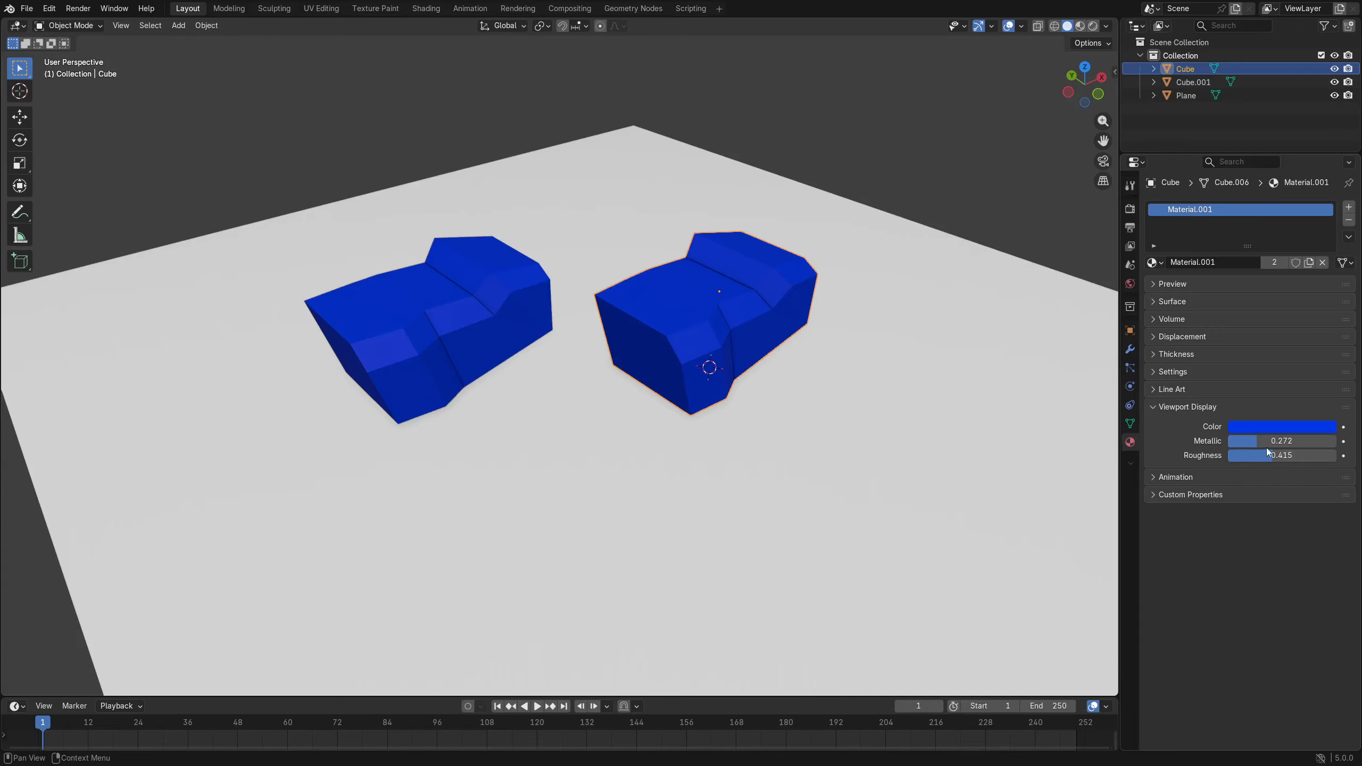
{"action": "mouse_move", "coordinate": [1263, 441]}
{"action": "left_mouse_down"}
{"action": "mouse_move", "coordinate": [1338, 440]}
{"action": "mouse_move", "coordinate": [1268, 455]}
{"action": "left_mouse_up"}
{"action": "mouse_move", "coordinate": [1335, 441]}
{"action": "left_mouse_down"}
{"action": "mouse_move", "coordinate": [1230, 441]}
{"action": "mouse_move", "coordinate": [1307, 455]}
{"action": "mouse_move", "coordinate": [1283, 455]}
{"action": "left_mouse_up"}
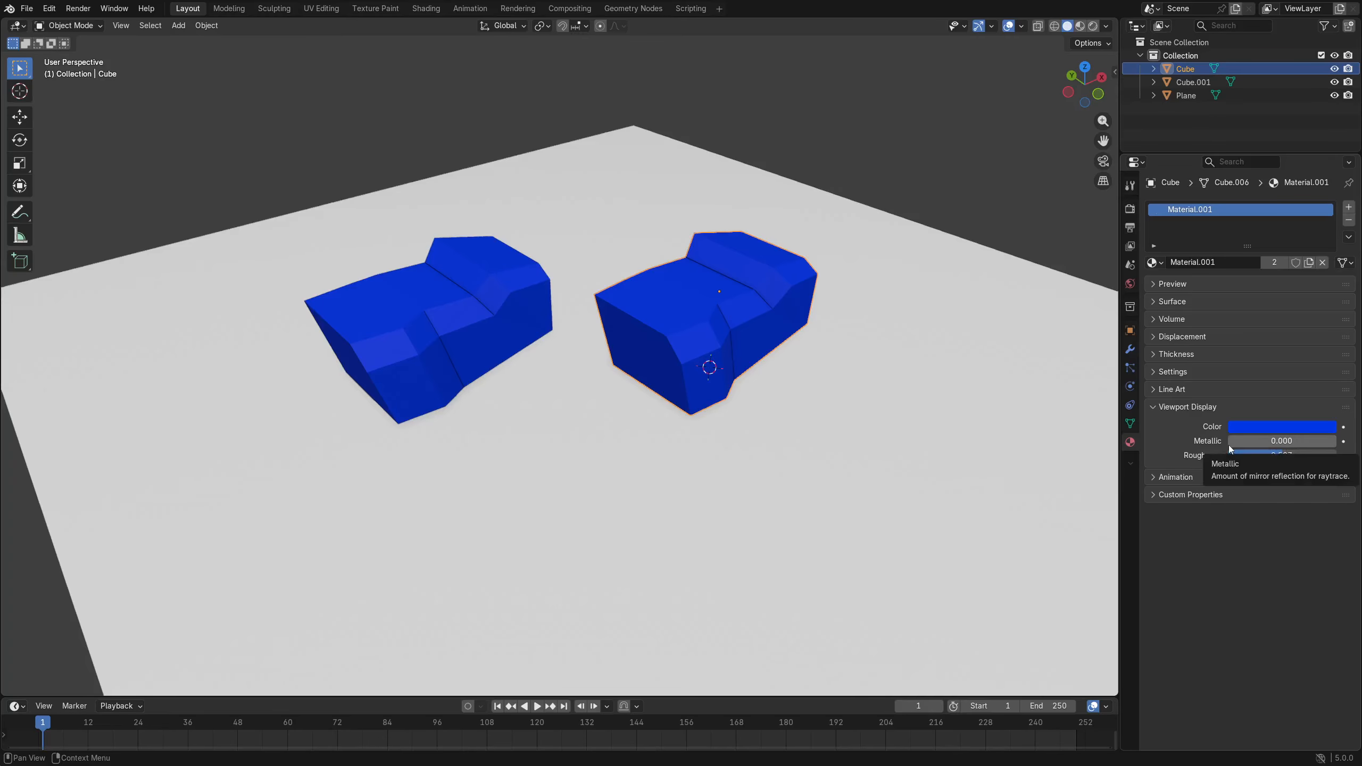
Remove the material slot from the original cube and delete its blue copy.
{"action": "left_click", "coordinate": [1351, 221]}
{"action": "left_click", "coordinate": [489, 304]}
{"action": "key", "text": "x"}
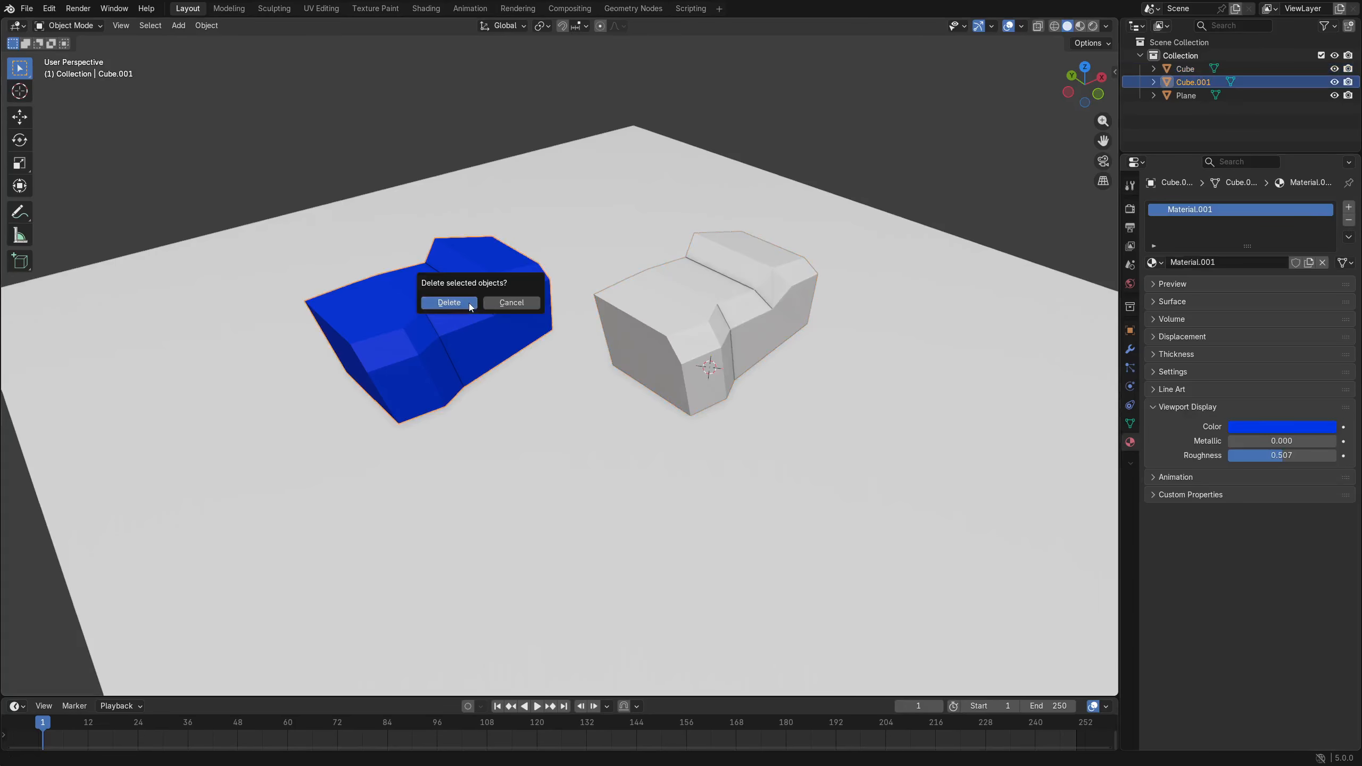
{"action": "left_click", "coordinate": [451, 302]}
Select the remaining cube and set the viewport shading's wireframe color to Object.
{"action": "left_click", "coordinate": [653, 317]}
{"action": "mouse_move", "coordinate": [653, 317]}
{"action": "middle_mouse_down"}
{"action": "mouse_move", "coordinate": [661, 416]}
{"action": "mouse_move", "coordinate": [691, 407]}
{"action": "middle_mouse_up"}
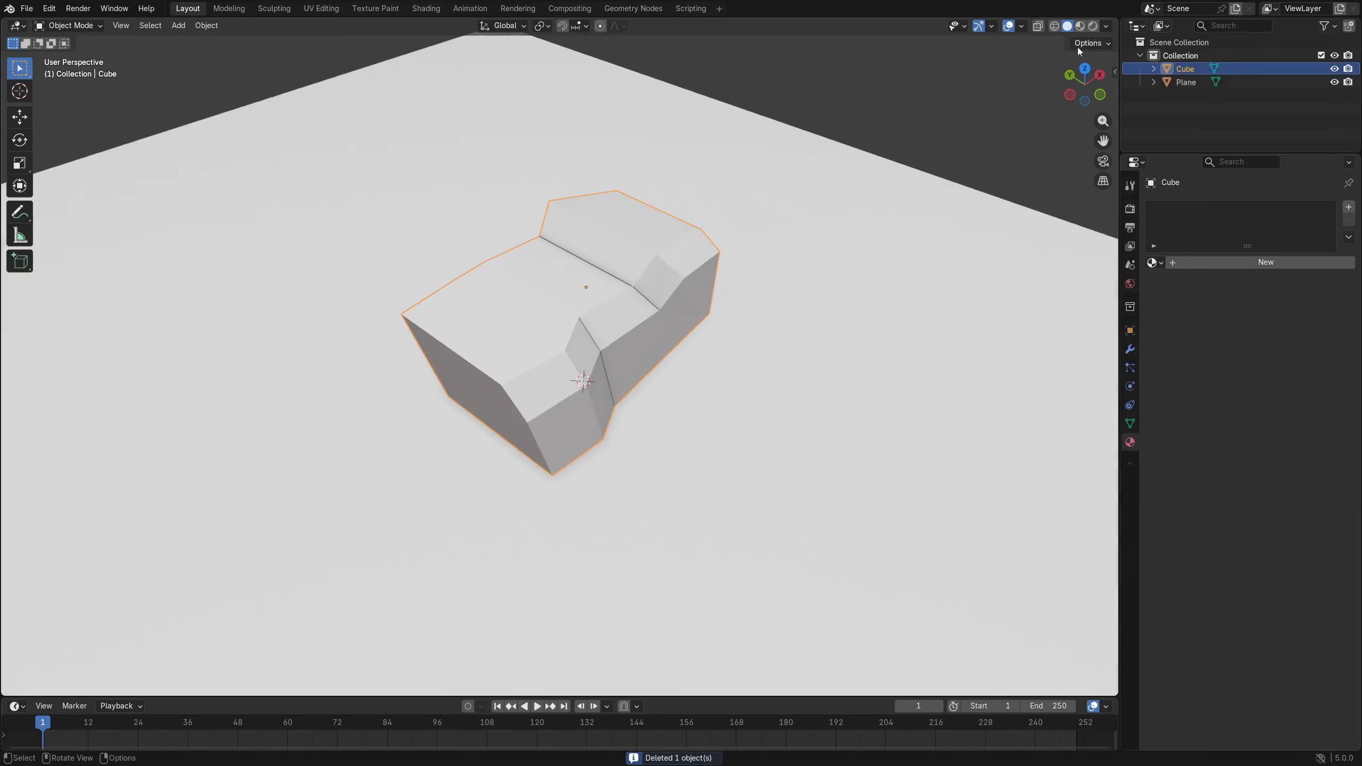
{"action": "left_click", "coordinate": [1107, 25]}
{"action": "left_click", "coordinate": [1105, 192]}
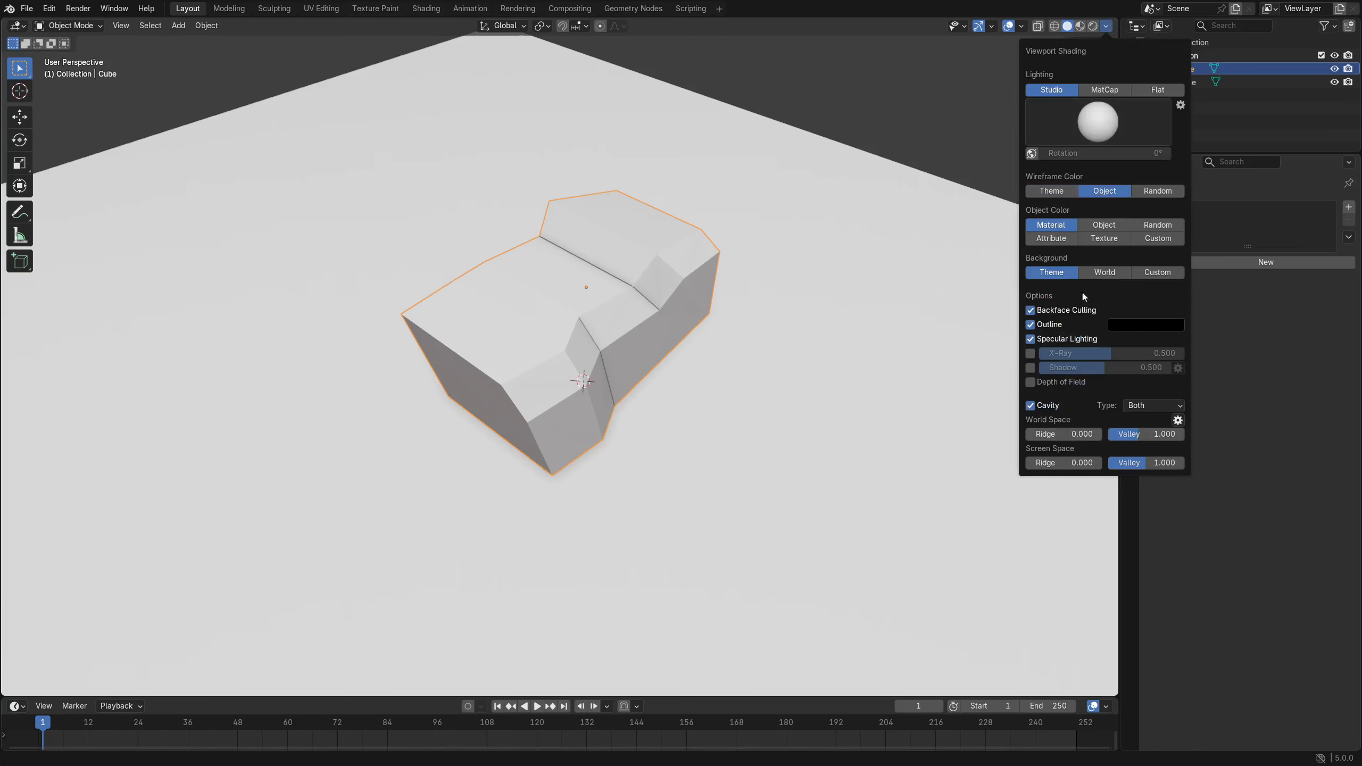
{"action": "key", "text": "n"}
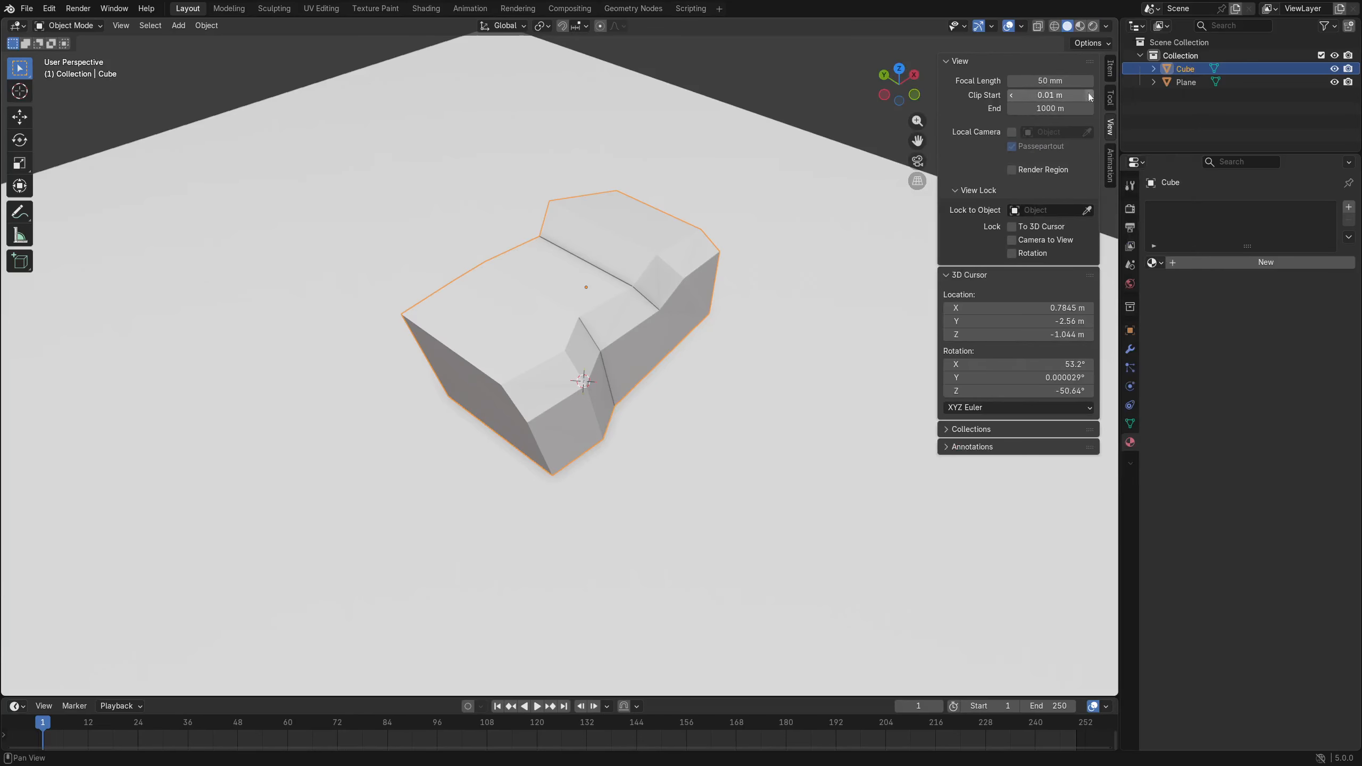
{"action": "key", "text": "n"}
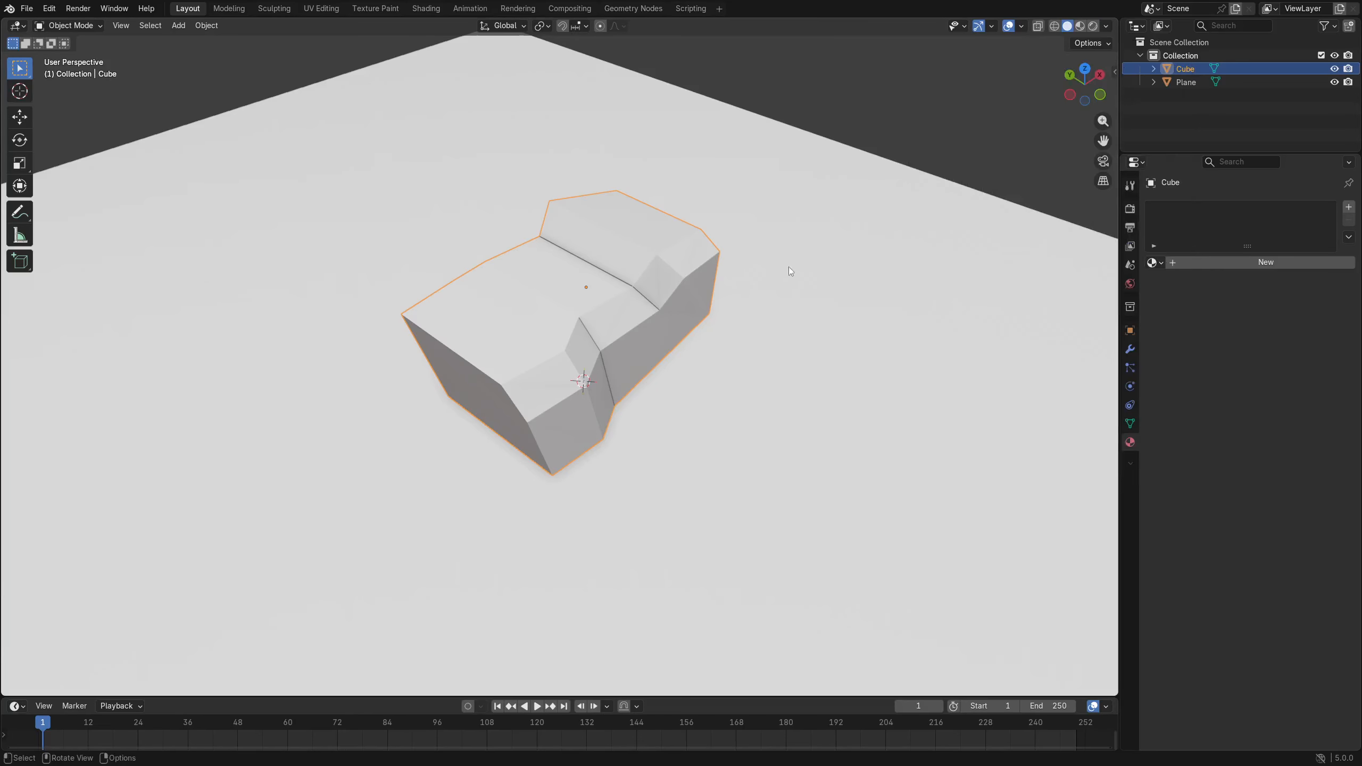
Set the cube's object viewport display color to blue #0026FFFF and the Solid shading's object color mode to Object.
{"action": "left_click", "coordinate": [1129, 331]}
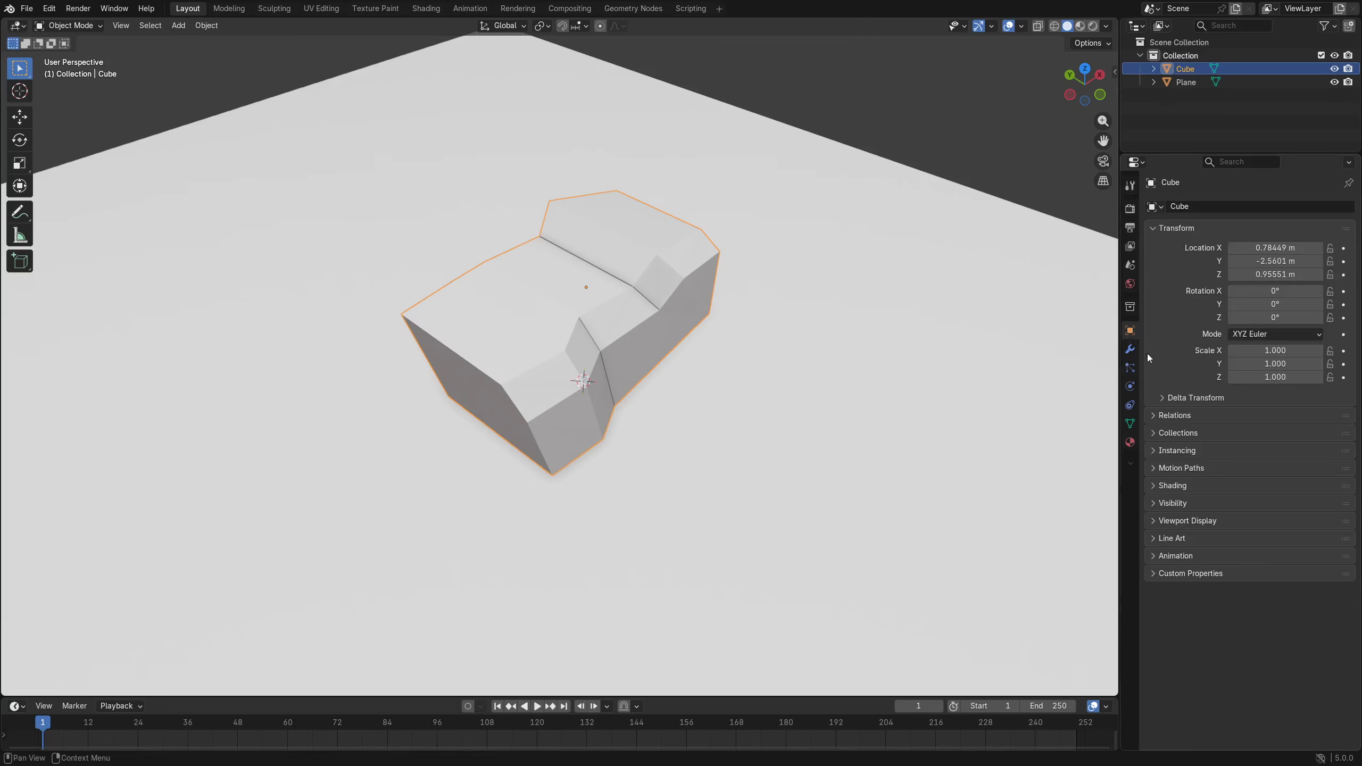
{"action": "left_click", "coordinate": [1194, 519]}
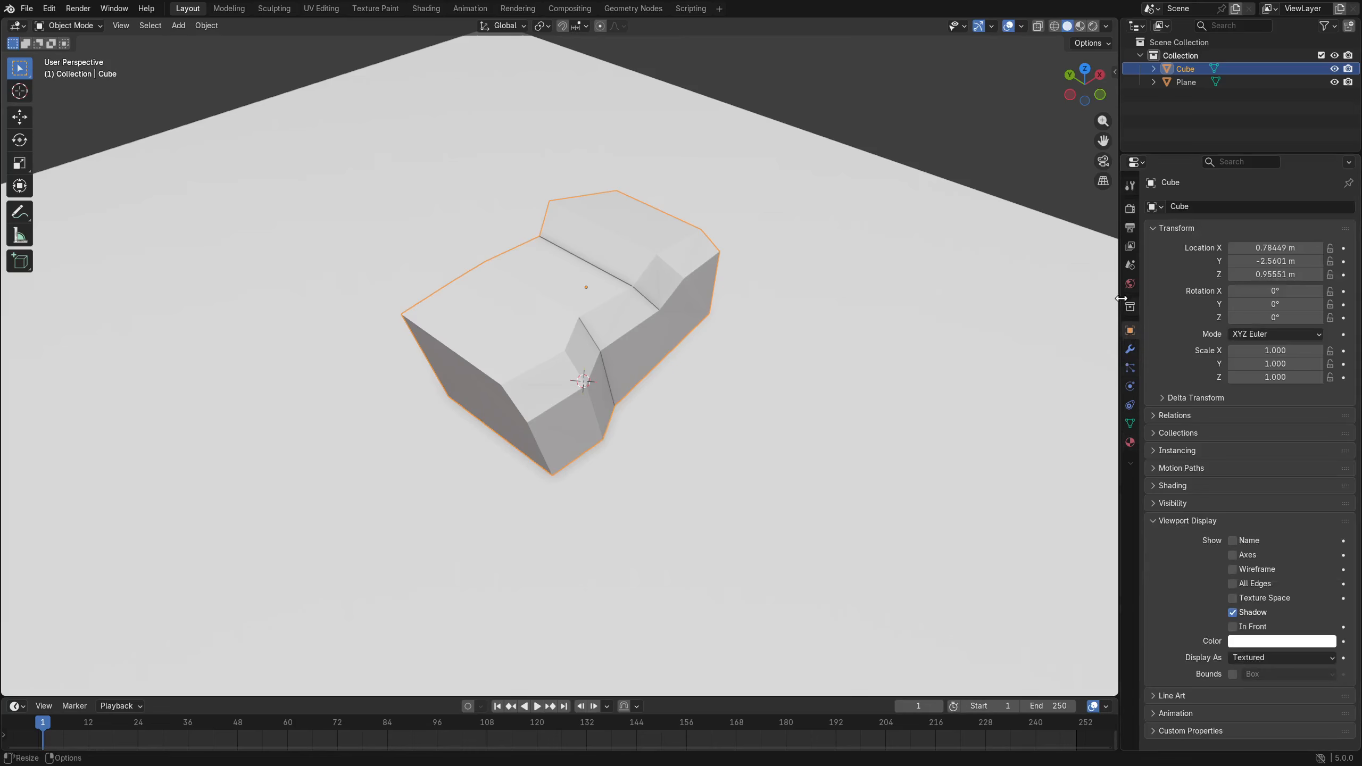
{"action": "left_click", "coordinate": [1245, 642]}
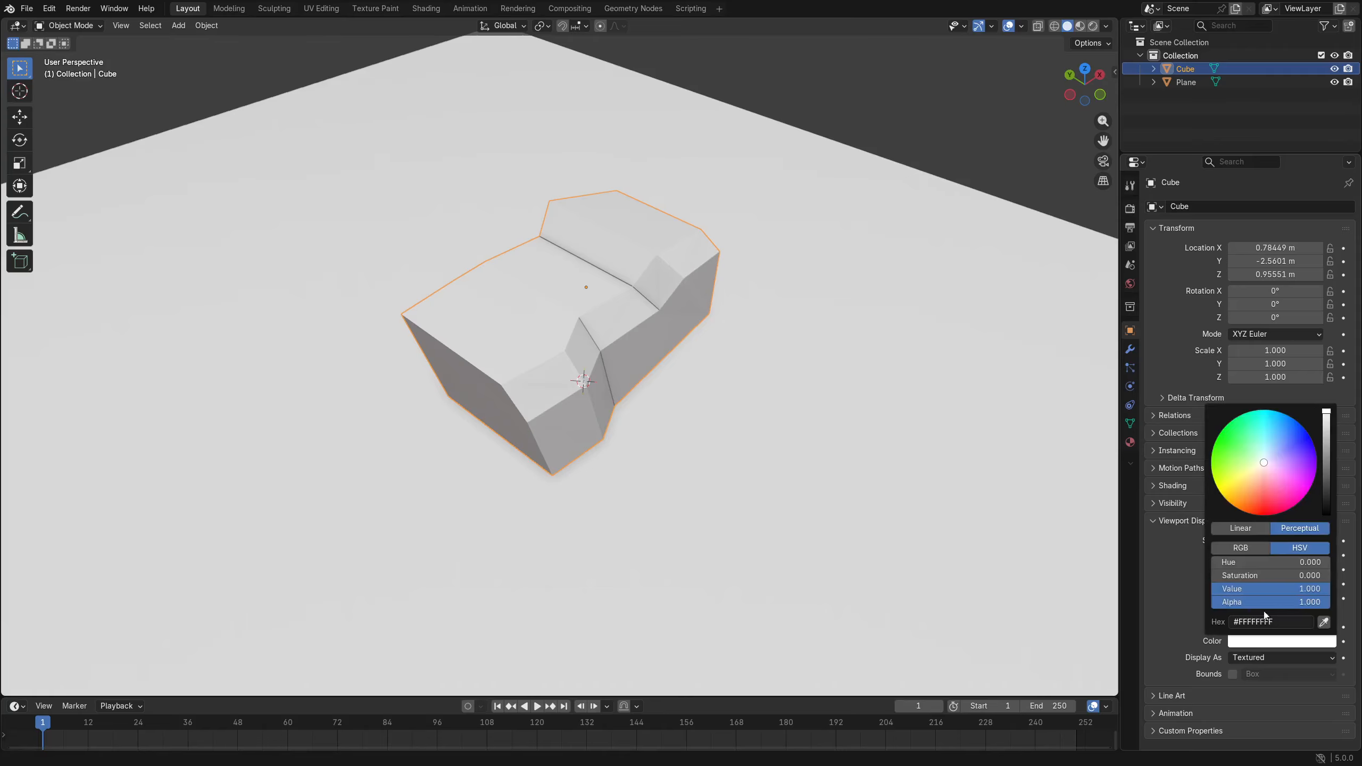
{"action": "left_click_drag", "start_coordinate": [1266, 457], "coordinate": [1306, 425]}
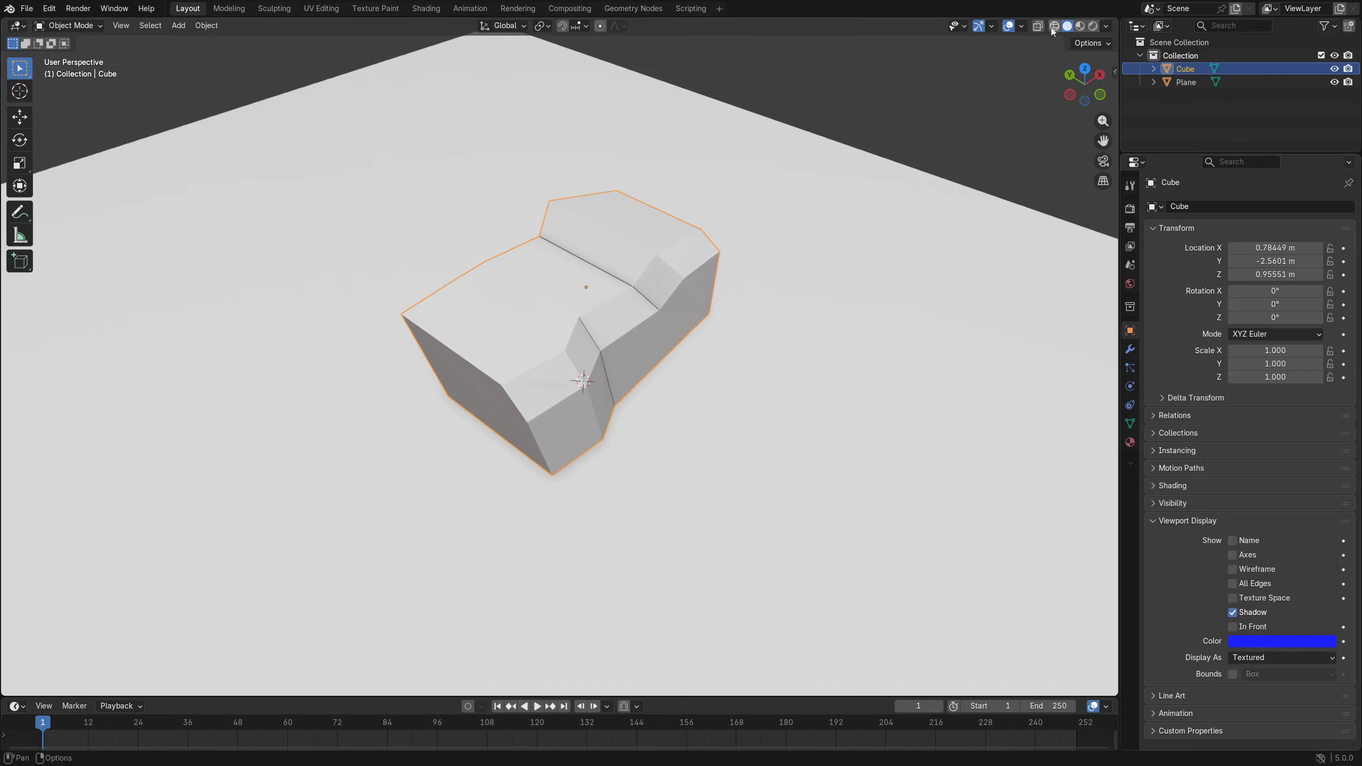
{"action": "left_click", "coordinate": [1106, 27]}
{"action": "left_click", "coordinate": [1104, 225]}
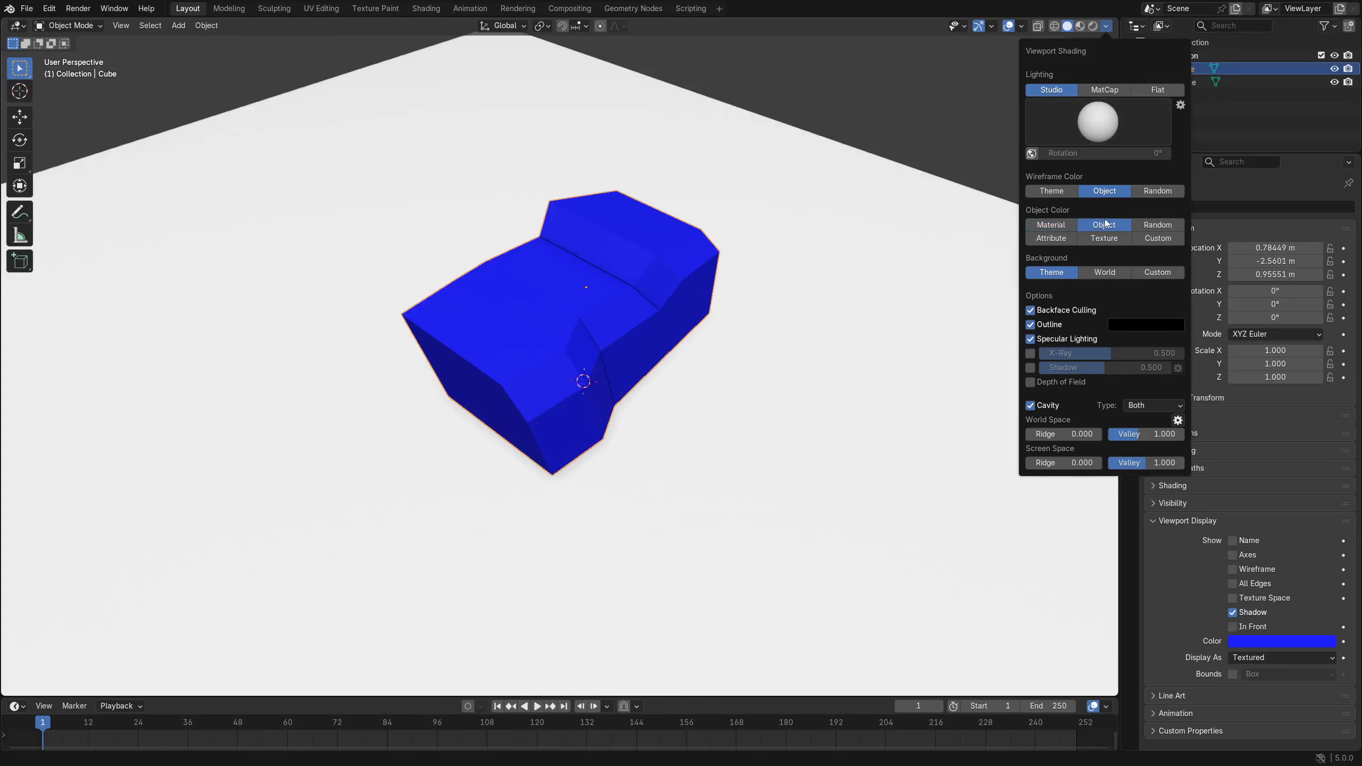
{"action": "left_click", "coordinate": [1269, 641]}
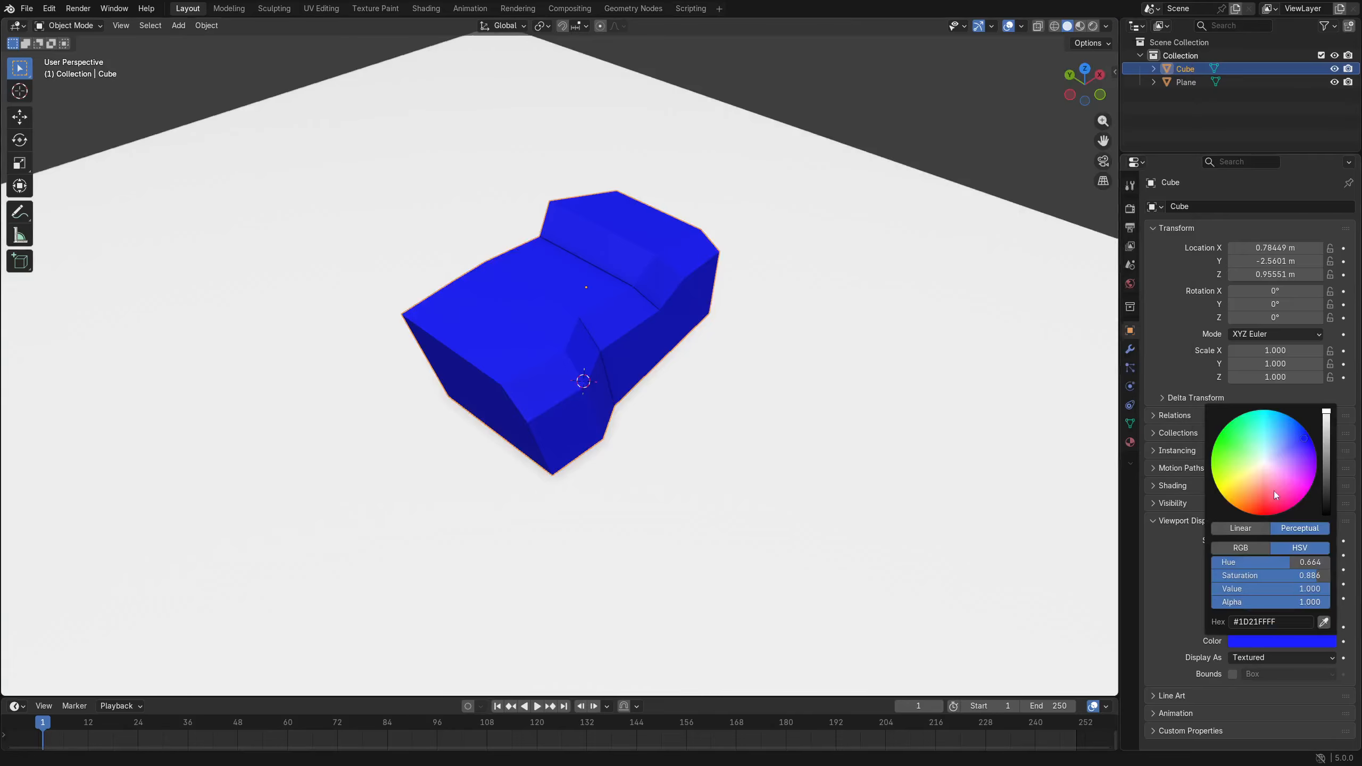
{"action": "left_click_drag", "start_coordinate": [1303, 431], "coordinate": [1305, 431]}
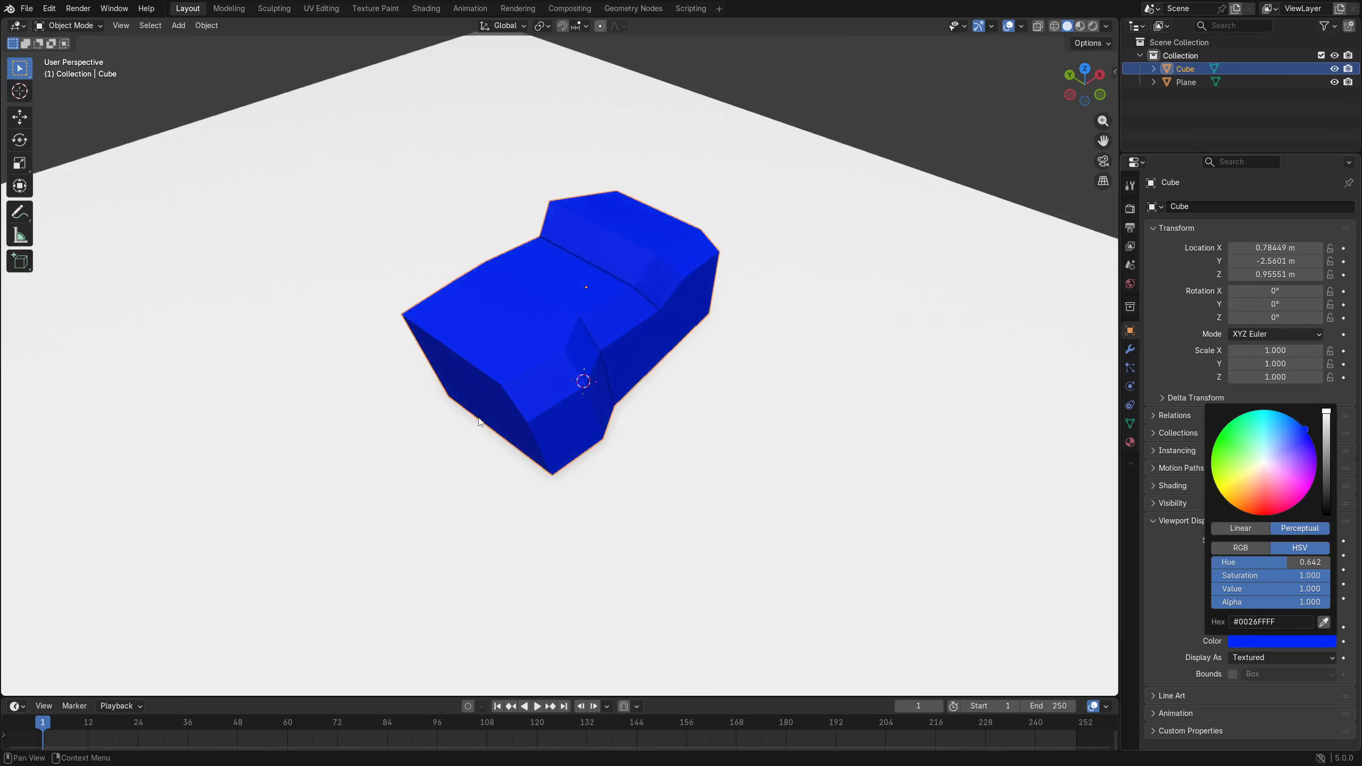
Duplicate the blue cube about 3.5 m along Y, and duplicate that copy about 3.9 m further along Y.
{"action": "scroll", "coordinate": [581, 393], "scroll_direction": "down", "scroll_amount": 2}
{"action": "middle_click_drag", "start_coordinate": [581, 394], "coordinate": [642, 412]}
{"action": "key", "text": "shift+d"}
{"action": "key", "text": "x"}
{"action": "key", "text": "y"}
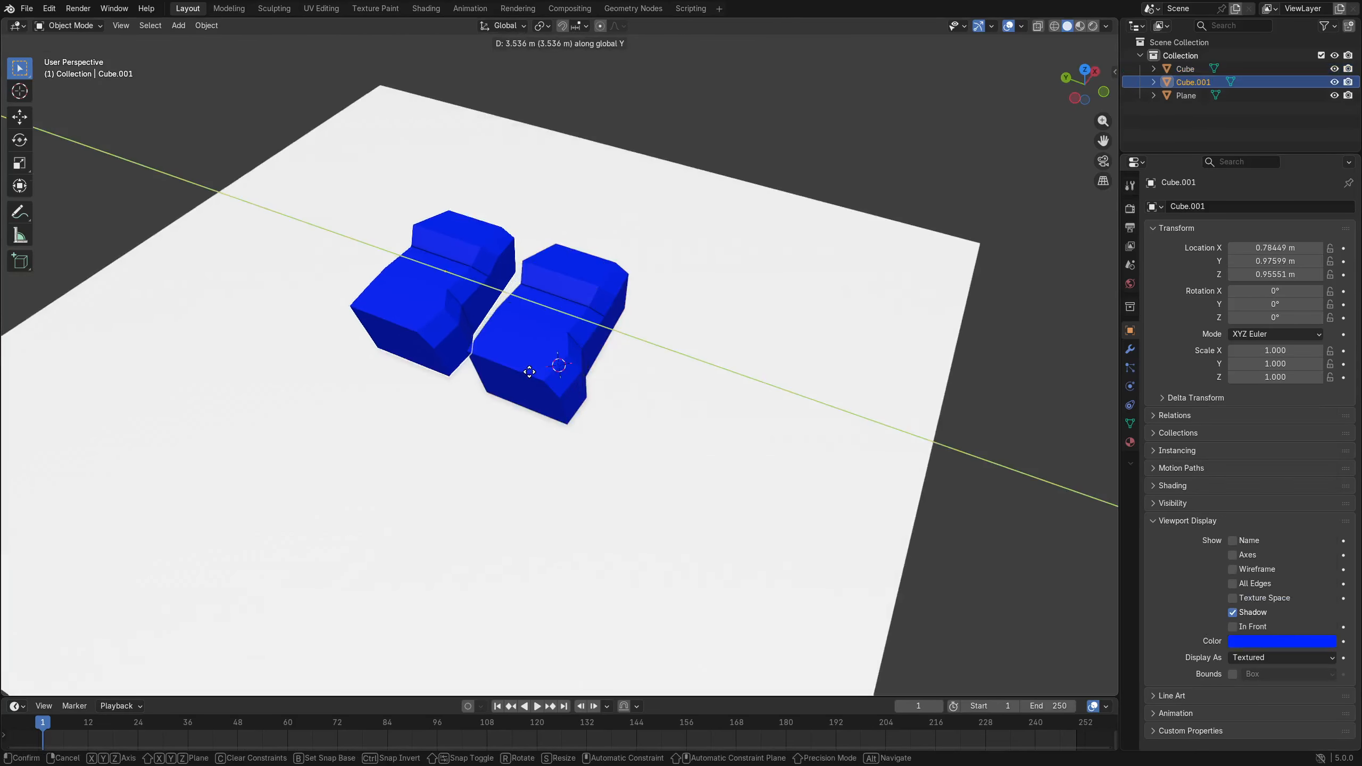
{"action": "left_click", "coordinate": [528, 371]}
{"action": "key", "text": "shift+d"}
{"action": "key", "text": "y"}
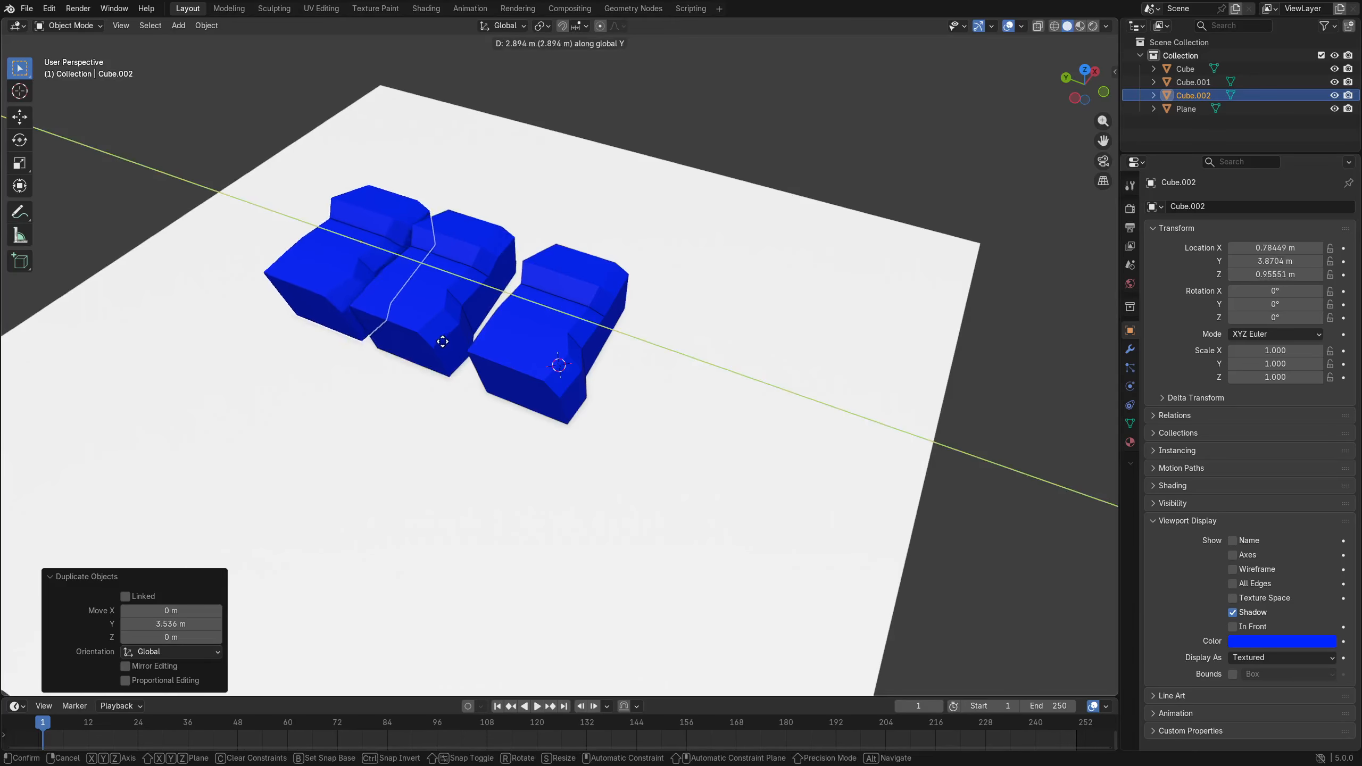
{"action": "left_click", "coordinate": [414, 327]}
{"action": "middle_click_drag", "start_coordinate": [303, 298], "coordinate": [382, 319], "text": "shift"}
Set the object viewport display color of the outermost copy to red and of the middle copy to magenta pink.
{"action": "left_click", "coordinate": [1281, 641]}
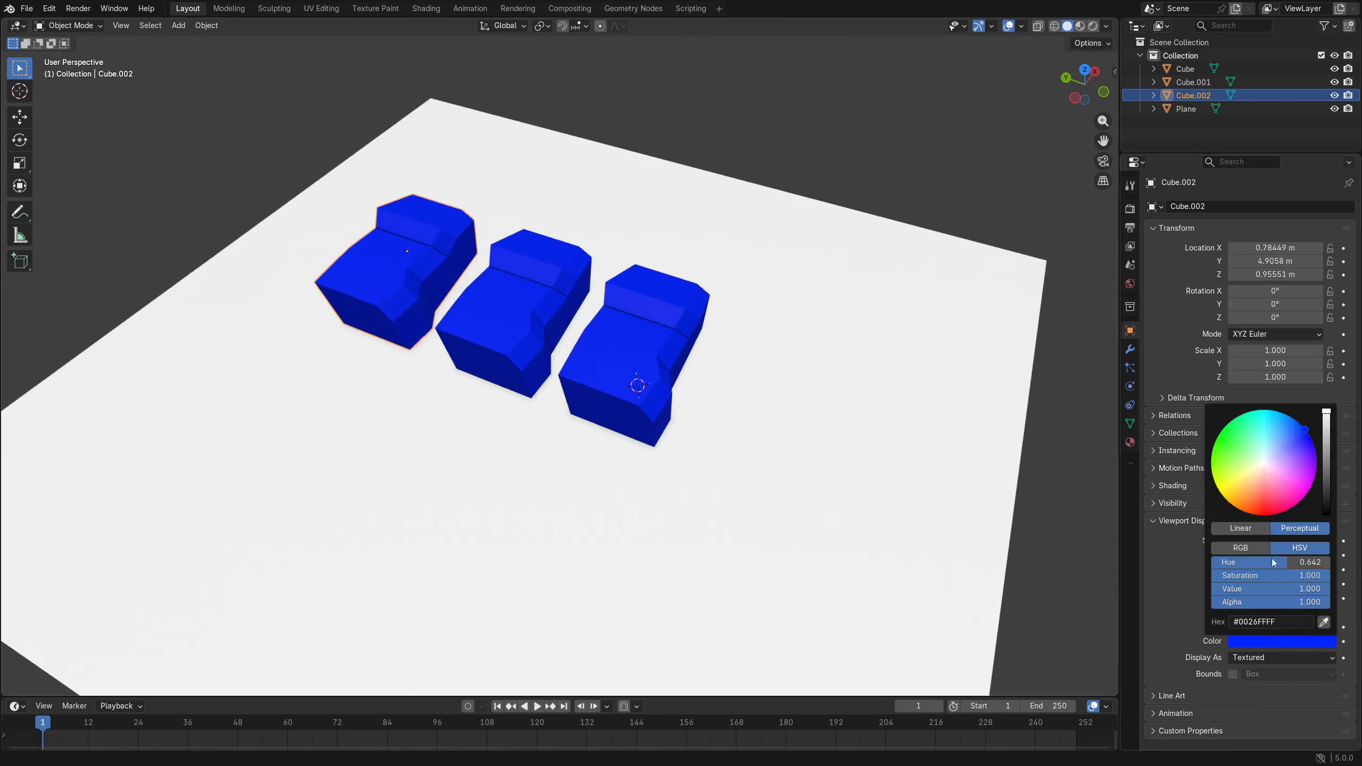
{"action": "left_click", "coordinate": [1267, 502]}
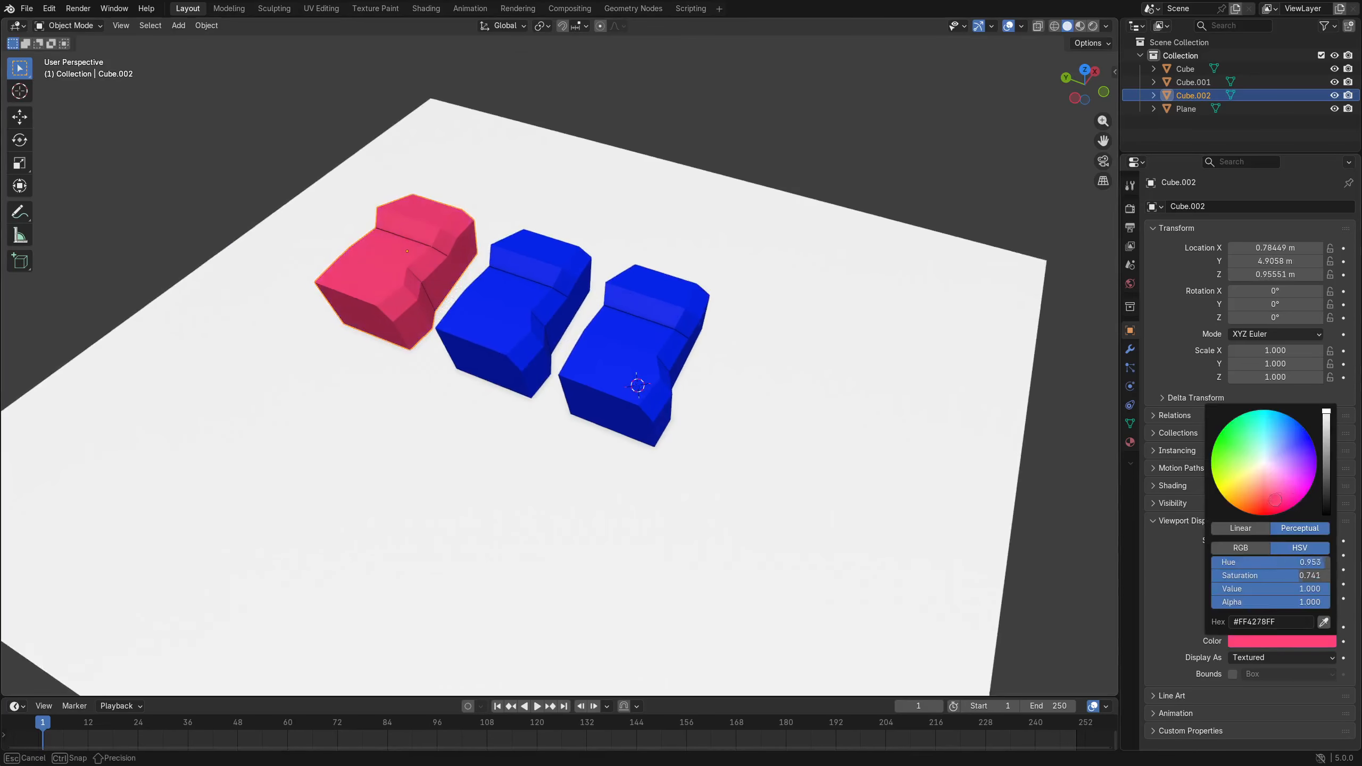
{"action": "left_click", "coordinate": [549, 327]}
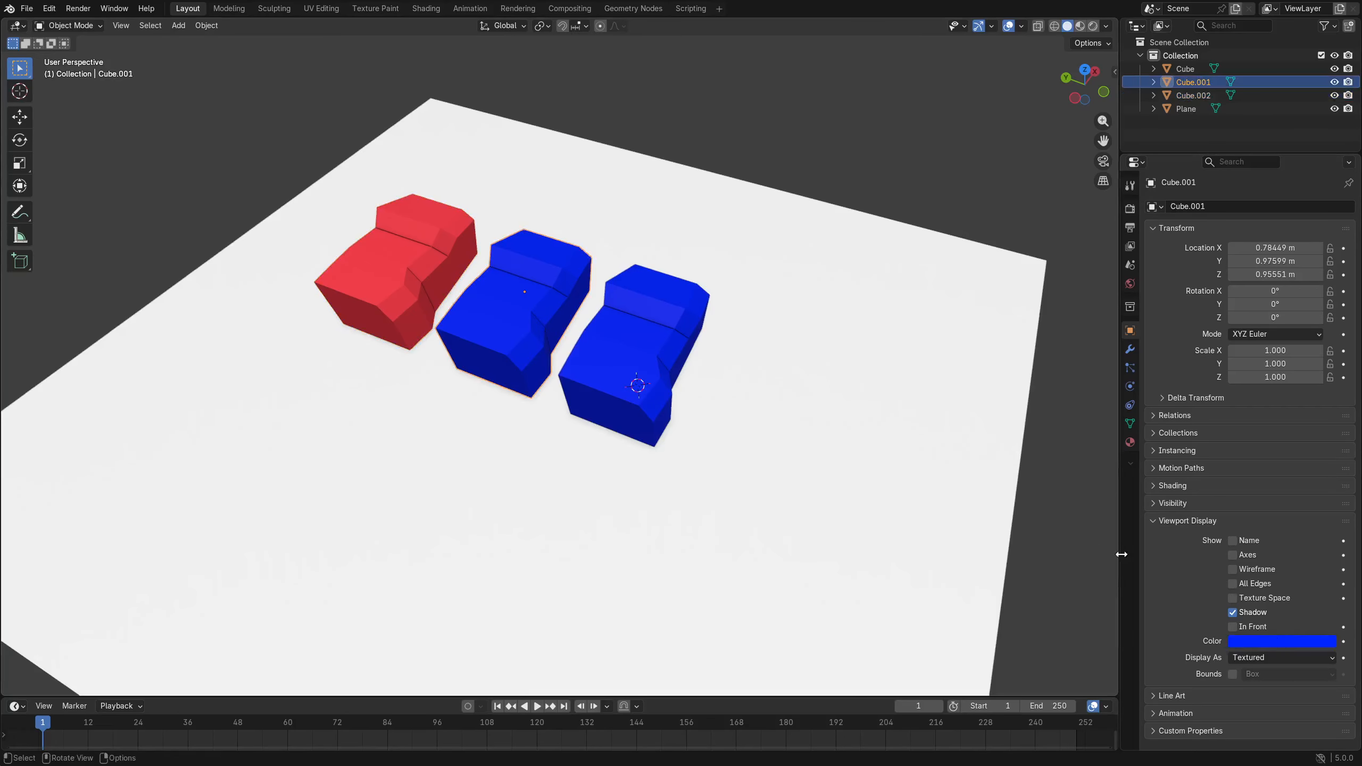
{"action": "left_click", "coordinate": [1280, 641]}
{"action": "left_click_drag", "start_coordinate": [1271, 481], "coordinate": [1300, 497]}
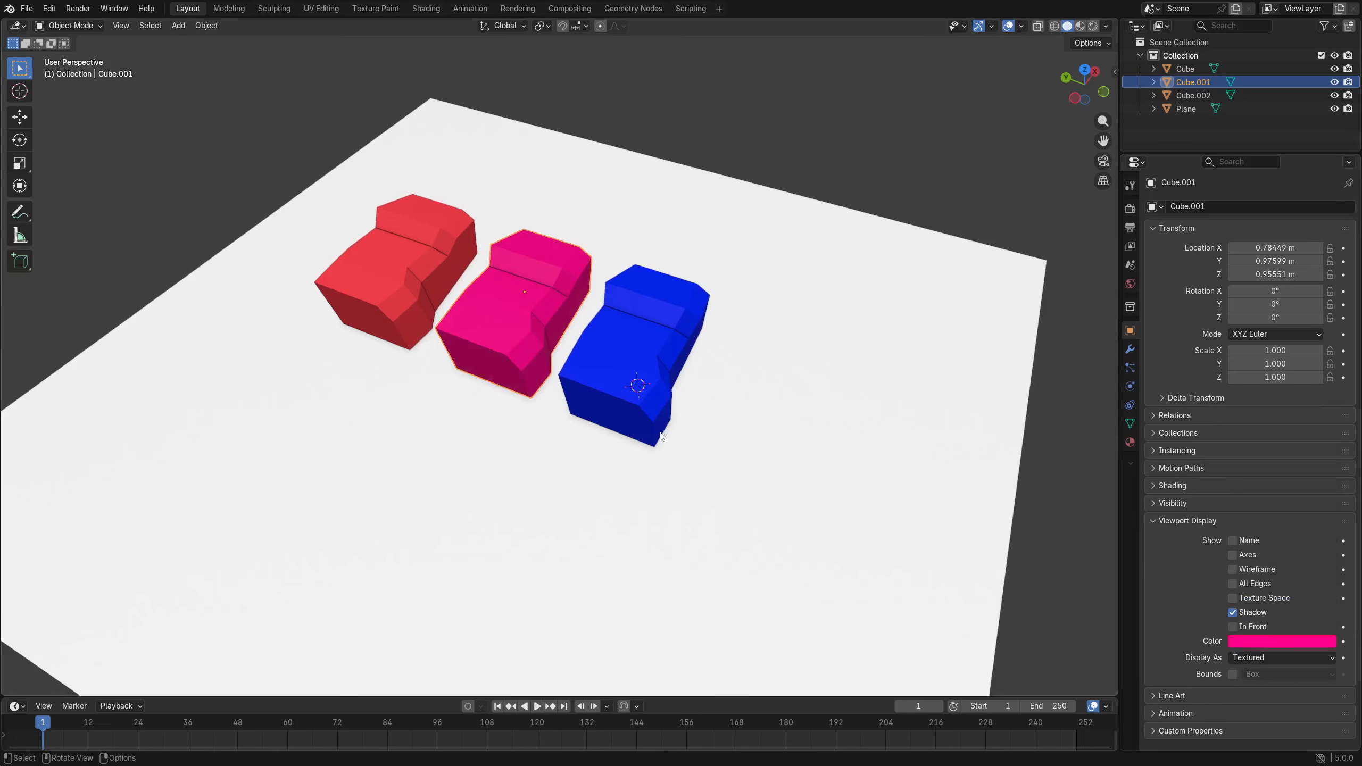
Set the ground plane's object viewport display color to gray #737373FF and deselect it.
{"action": "mouse_move", "coordinate": [661, 436]}
{"action": "middle_mouse_down"}
{"action": "mouse_move", "coordinate": [635, 406]}
{"action": "mouse_move", "coordinate": [660, 429]}
{"action": "middle_mouse_up"}
{"action": "left_click", "coordinate": [897, 568]}
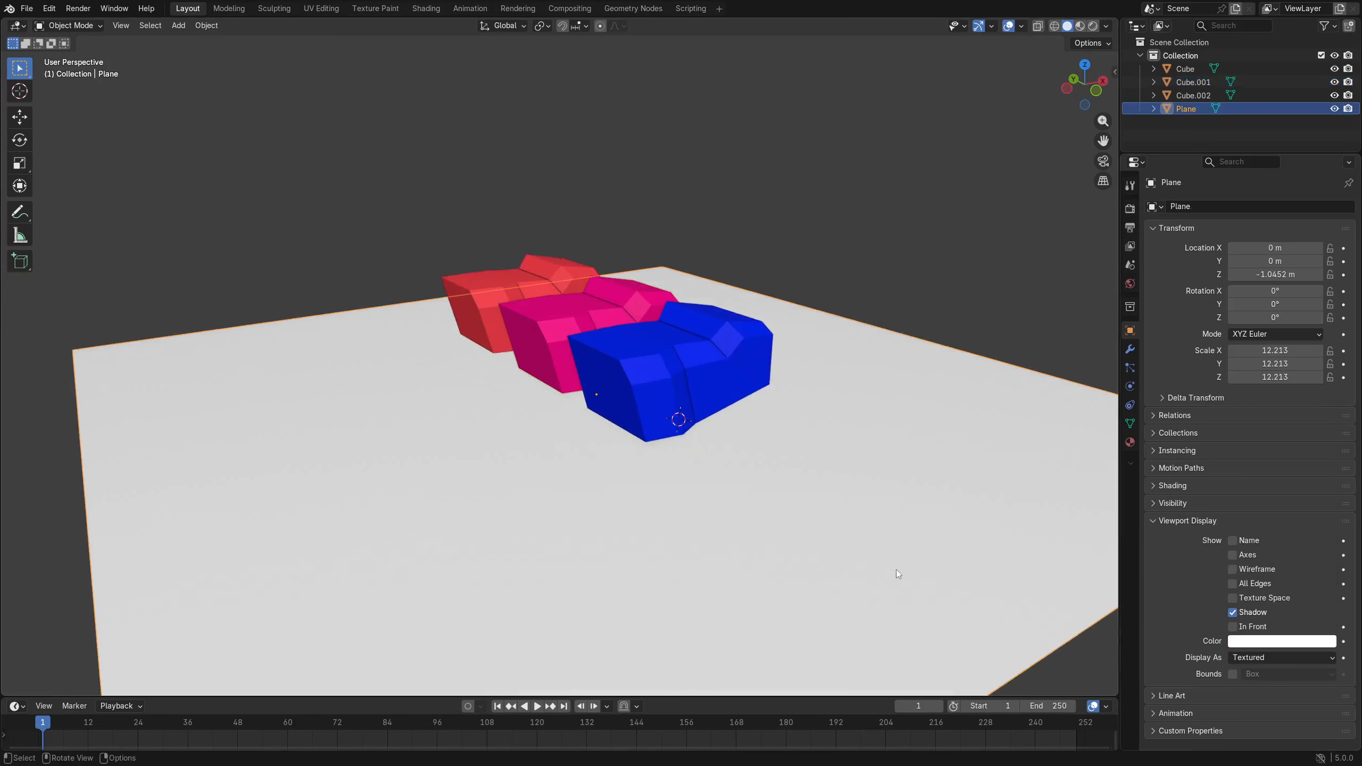
{"action": "left_click", "coordinate": [1268, 642]}
{"action": "left_click", "coordinate": [1326, 469]}
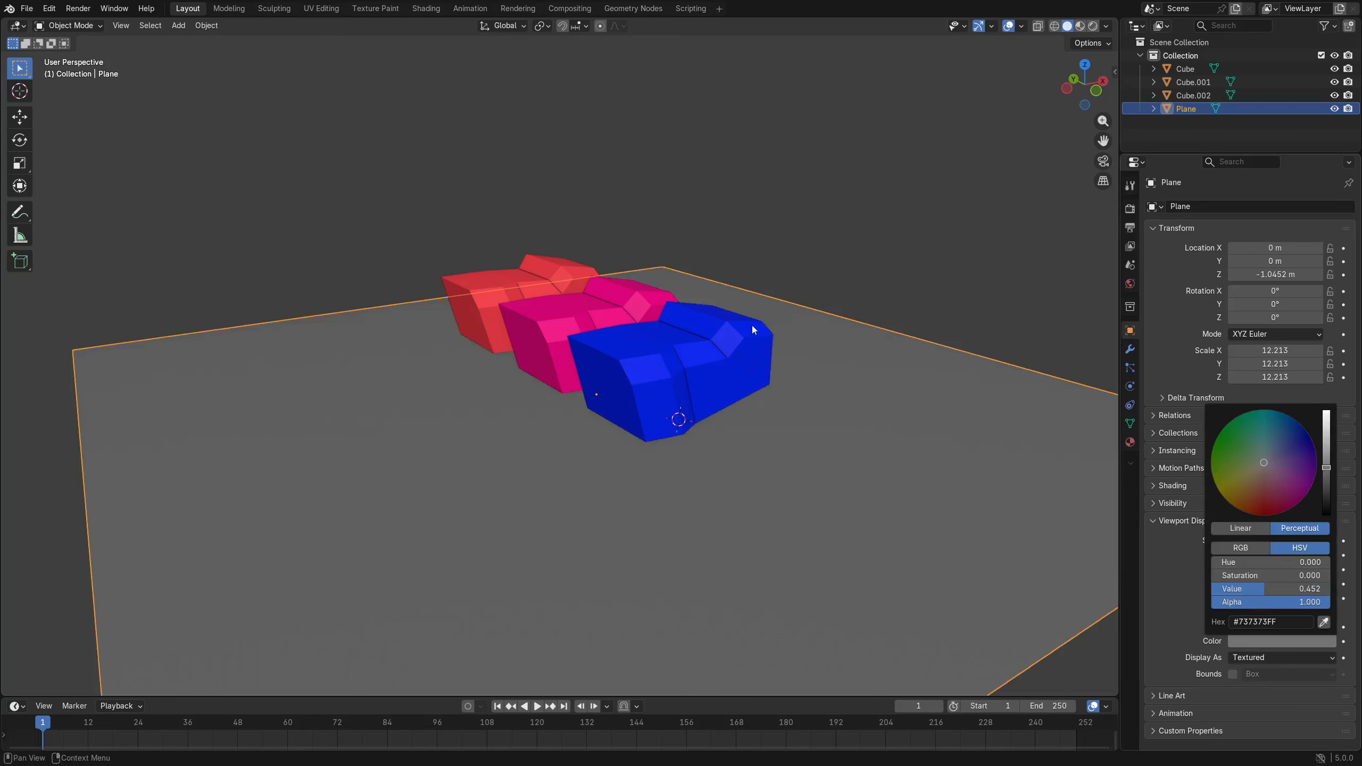
{"action": "left_click", "coordinate": [796, 177]}
{"action": "middle_click_drag", "start_coordinate": [563, 277], "coordinate": [574, 307]}
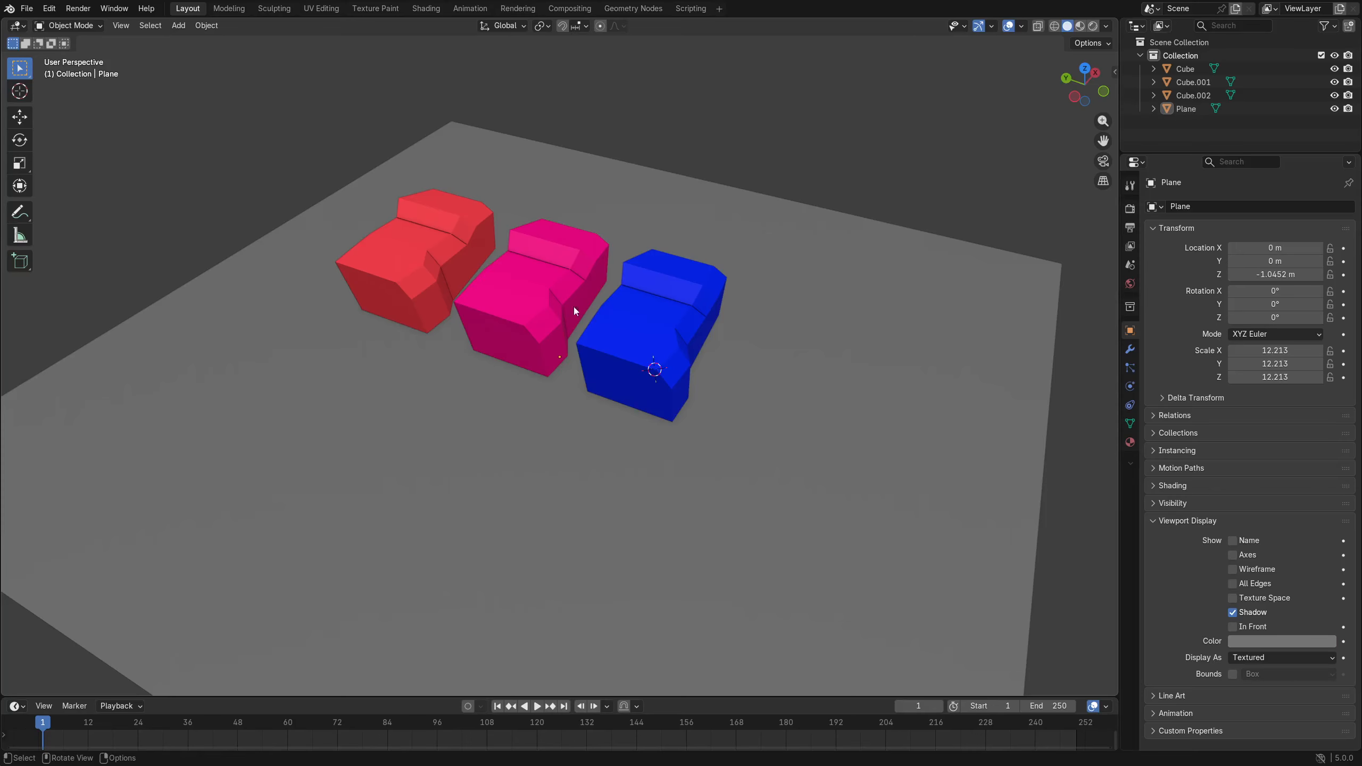
Copy the blue cube's object viewport display color onto the pink middle cube and deselect everything.
{"action": "left_click", "coordinate": [569, 305]}
{"action": "left_click", "coordinate": [643, 348]}
{"action": "left_click", "coordinate": [501, 295]}
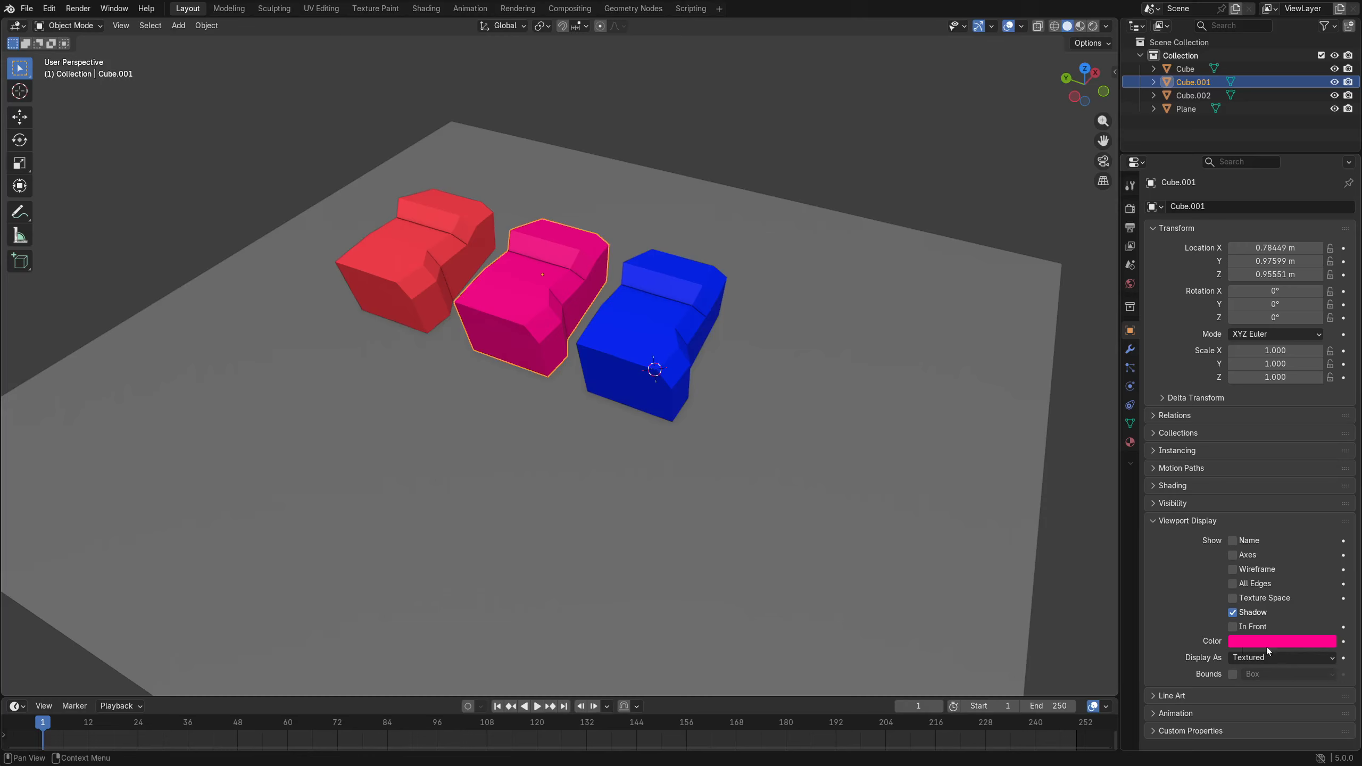
{"action": "left_click", "coordinate": [595, 346]}
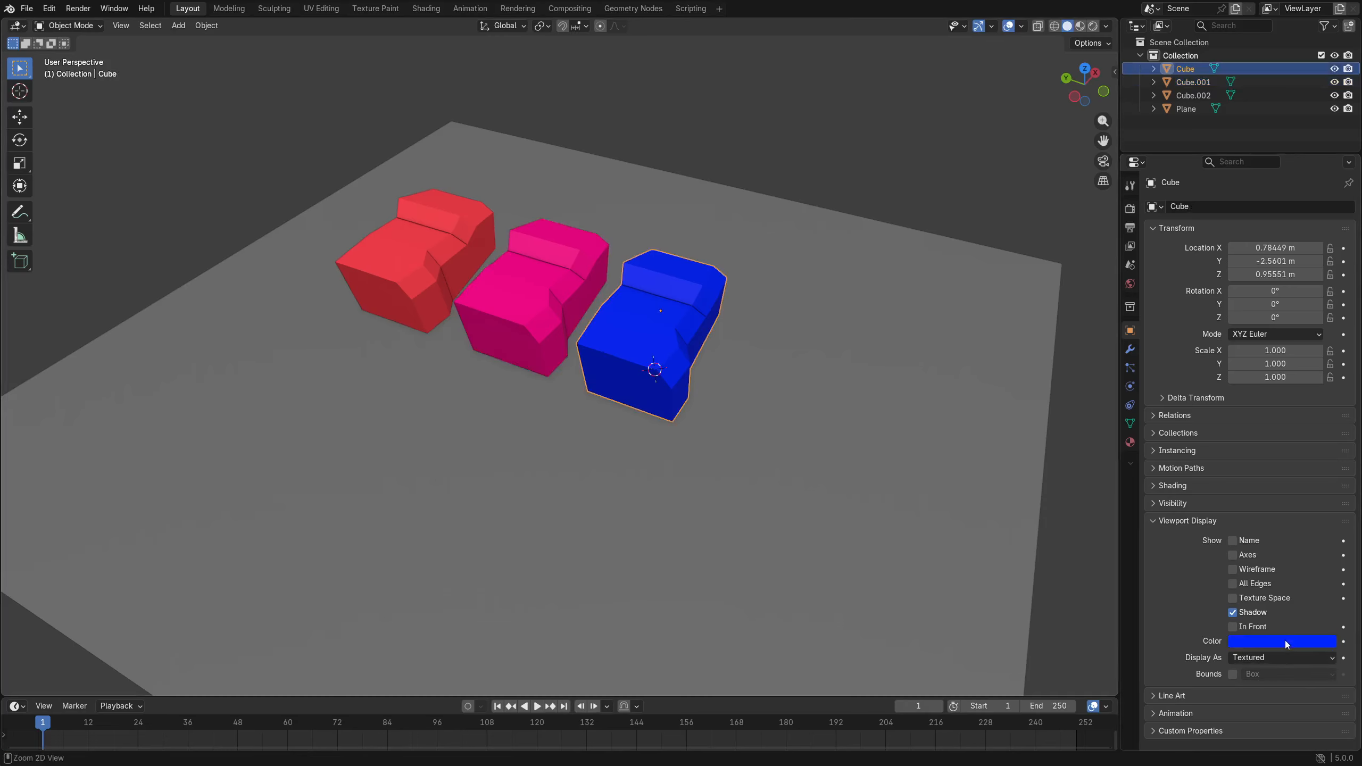
{"action": "left_click", "coordinate": [512, 309]}
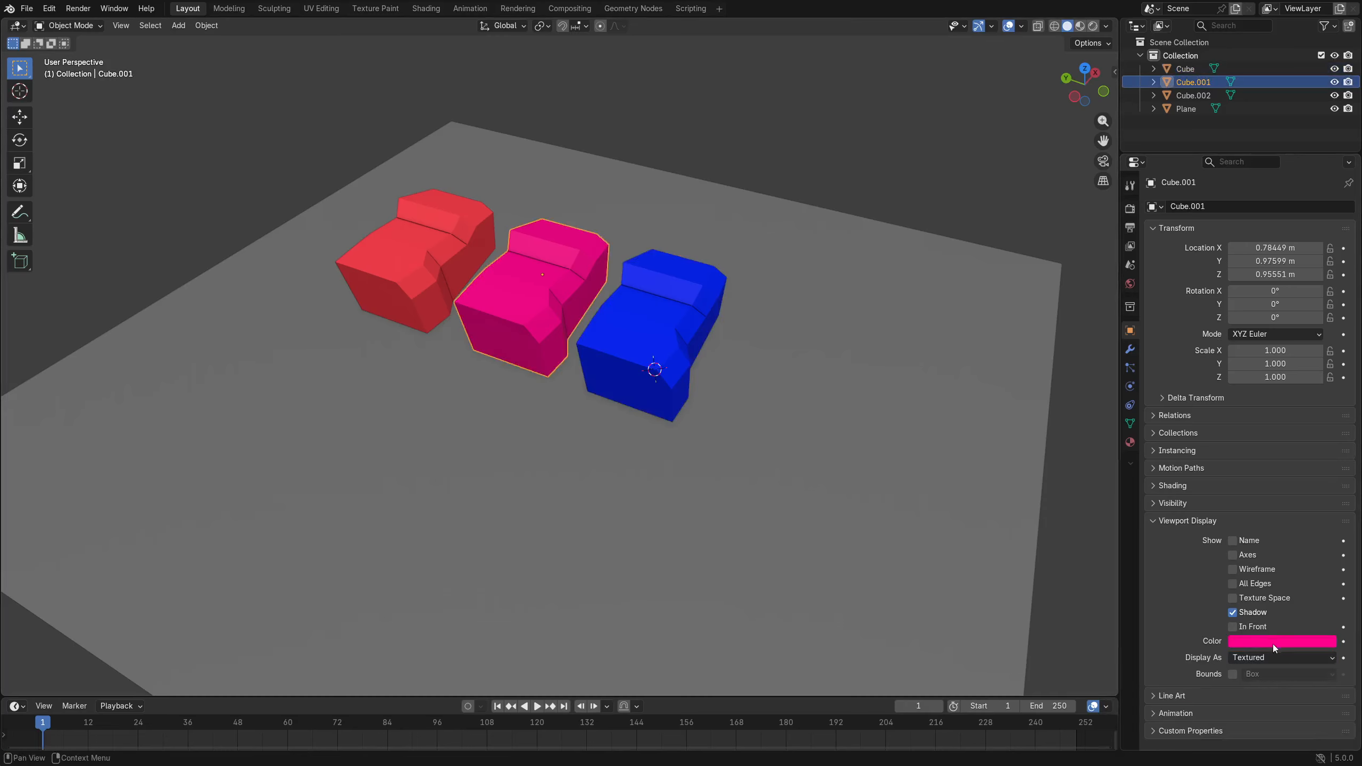
{"action": "key", "text": "ctrl+v"}
{"action": "key", "text": "alt+a"}
{"action": "middle_click_drag", "start_coordinate": [877, 376], "coordinate": [668, 413]}
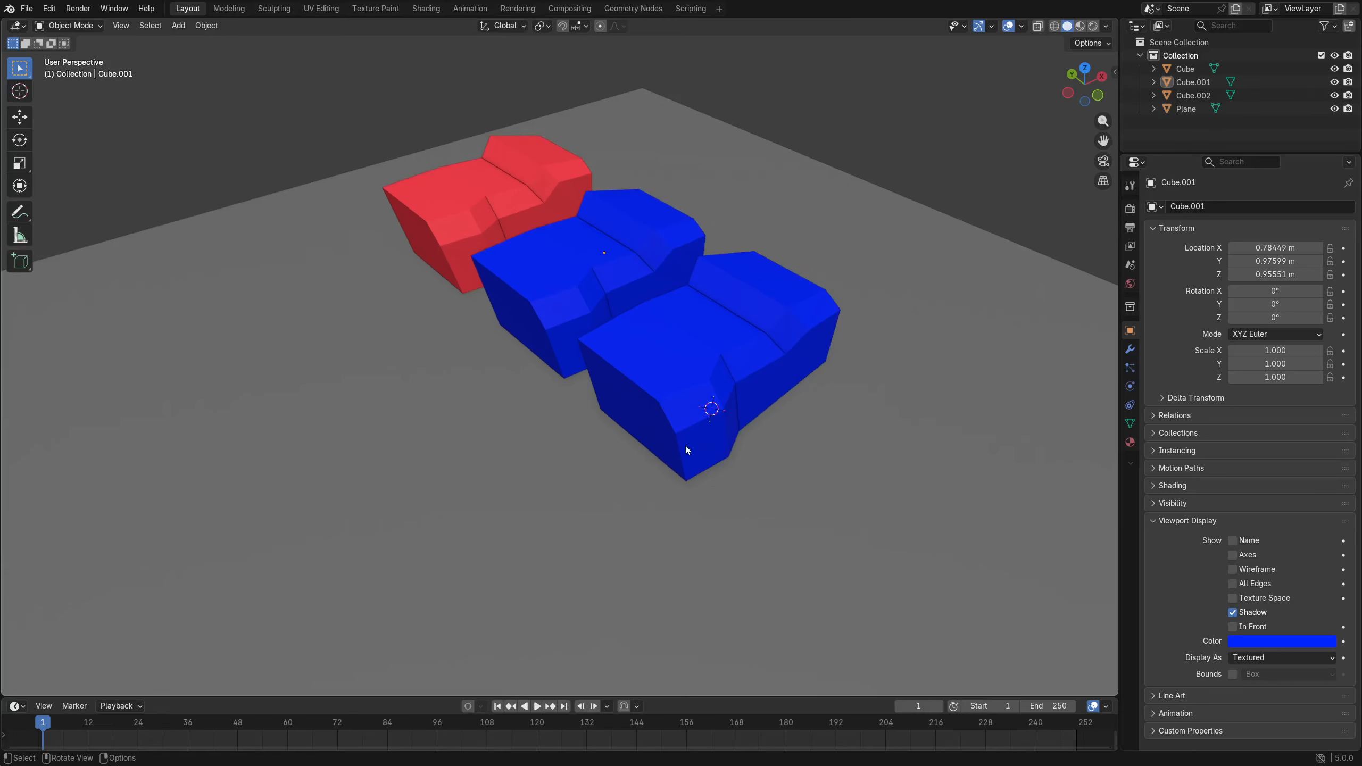
Select all three colored cubes and delete them.
{"action": "scroll", "coordinate": [685, 445], "scroll_direction": "down", "scroll_amount": 5}
{"action": "middle_click_drag", "start_coordinate": [544, 463], "coordinate": [670, 471]}
{"action": "scroll", "coordinate": [649, 434], "scroll_direction": "up", "scroll_amount": 3}
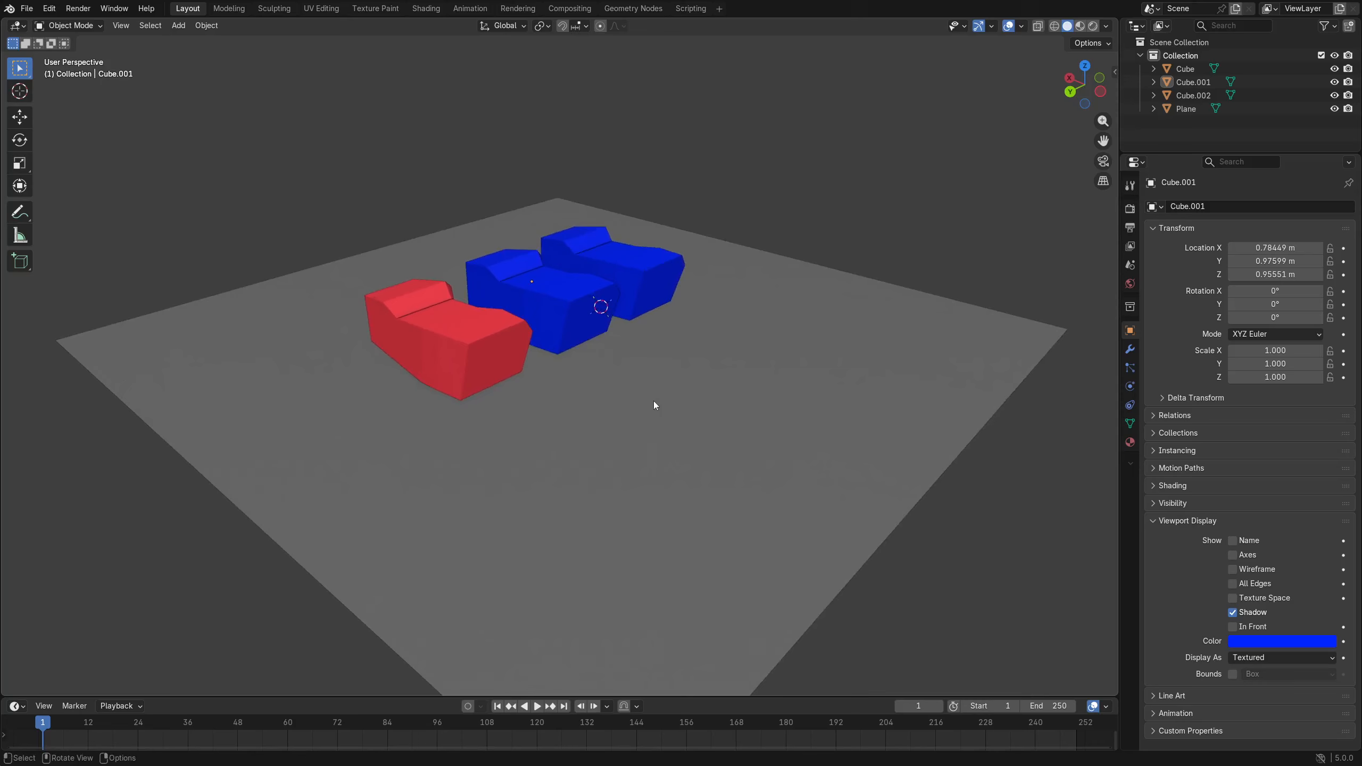
{"action": "scroll", "coordinate": [586, 407], "scroll_direction": "up", "scroll_amount": 4}
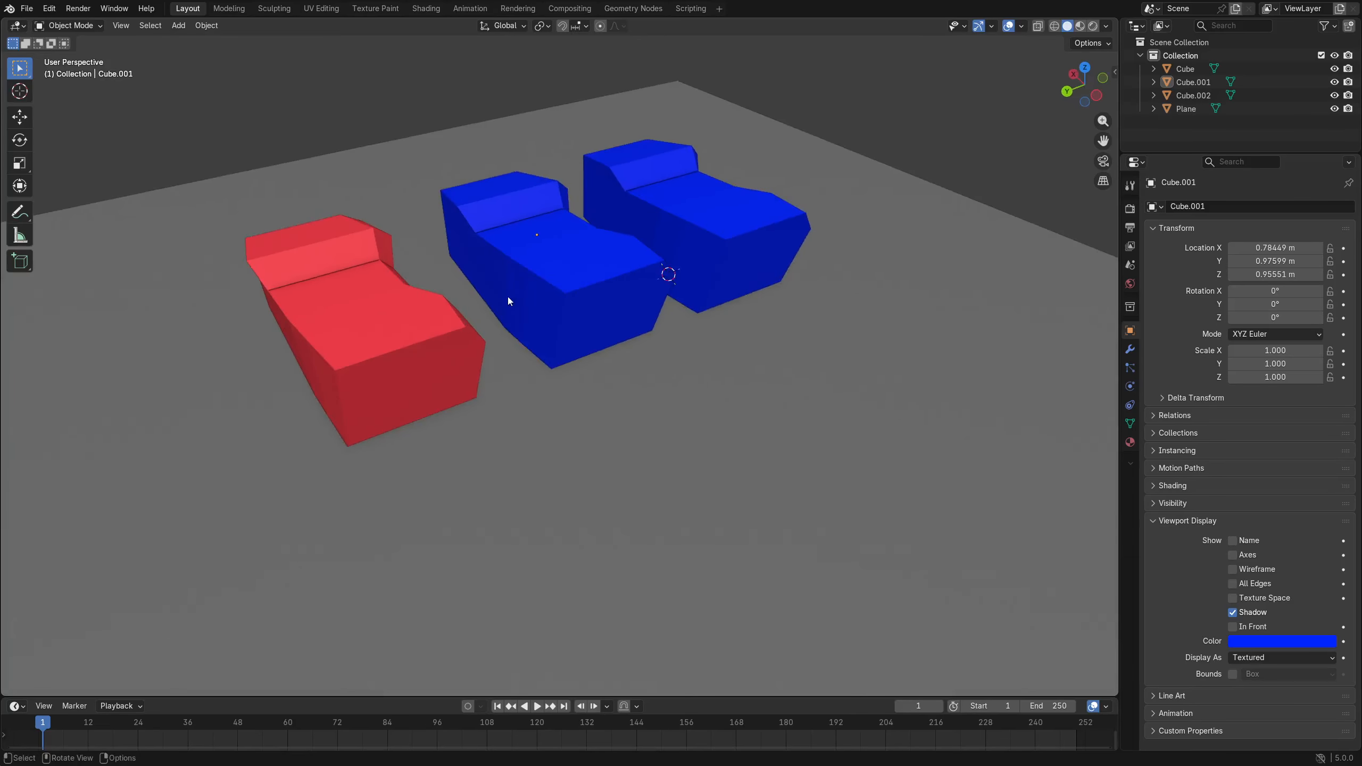
{"action": "left_click", "coordinate": [505, 298]}
{"action": "left_click", "coordinate": [396, 359], "text": "shift"}
{"action": "left_click", "coordinate": [718, 252], "text": "shift"}
{"action": "key", "text": "Delete"}
{"action": "key", "text": "shift+a"}
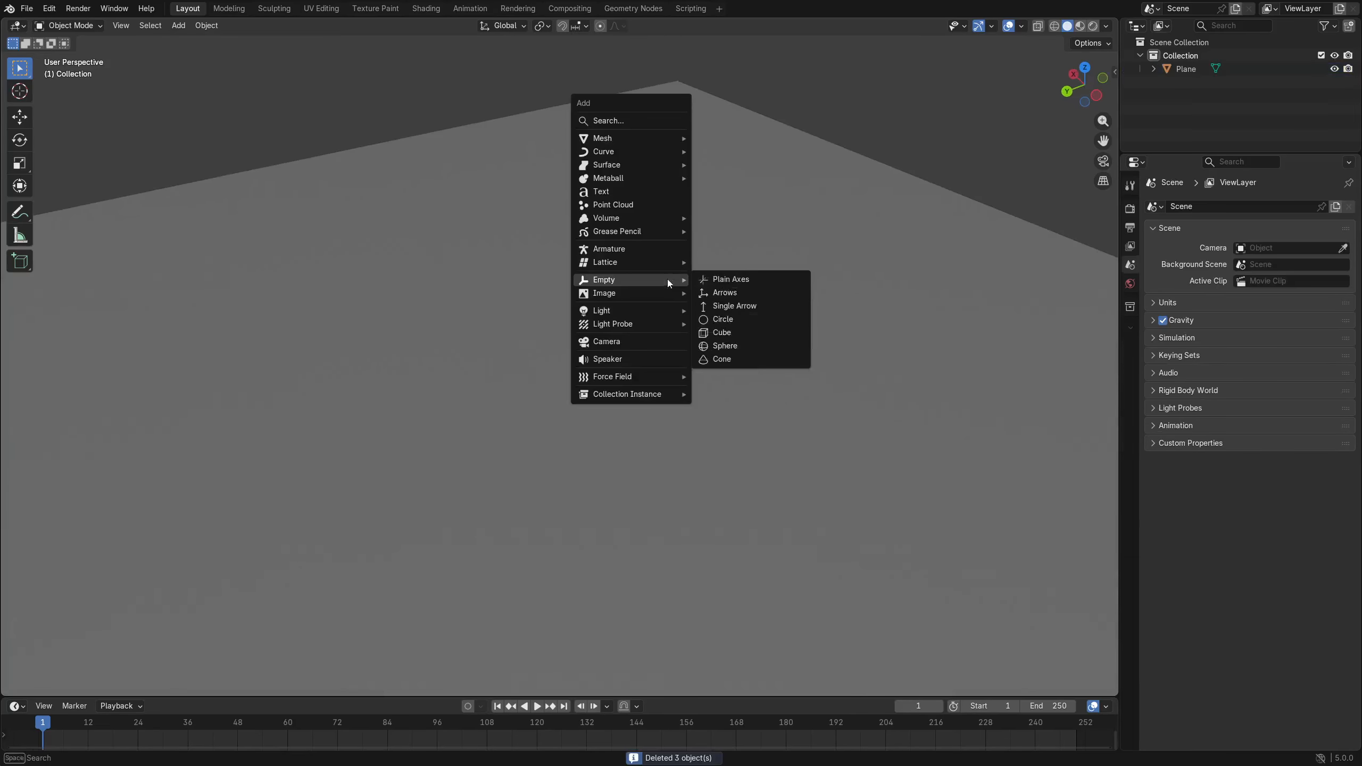
{"action": "mouse_move", "coordinate": [632, 141]}
{"action": "left_click", "coordinate": [721, 137]}
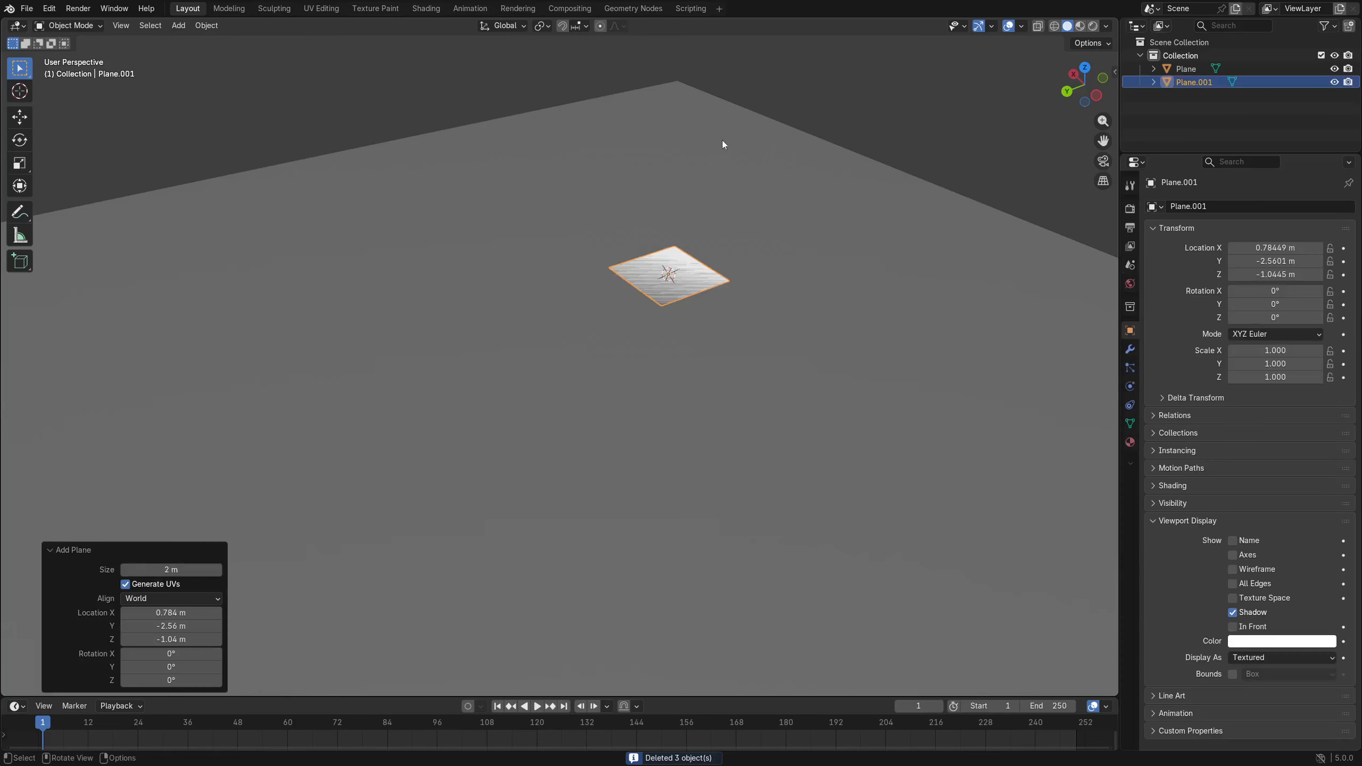
{"action": "key", "text": "x"}
{"action": "left_click", "coordinate": [697, 360]}
Add a 2 m mesh cube at the 3D cursor on the ground plane.
{"action": "key", "text": "shift+a"}
{"action": "mouse_move", "coordinate": [697, 359]}
{"action": "left_click", "coordinate": [768, 373]}
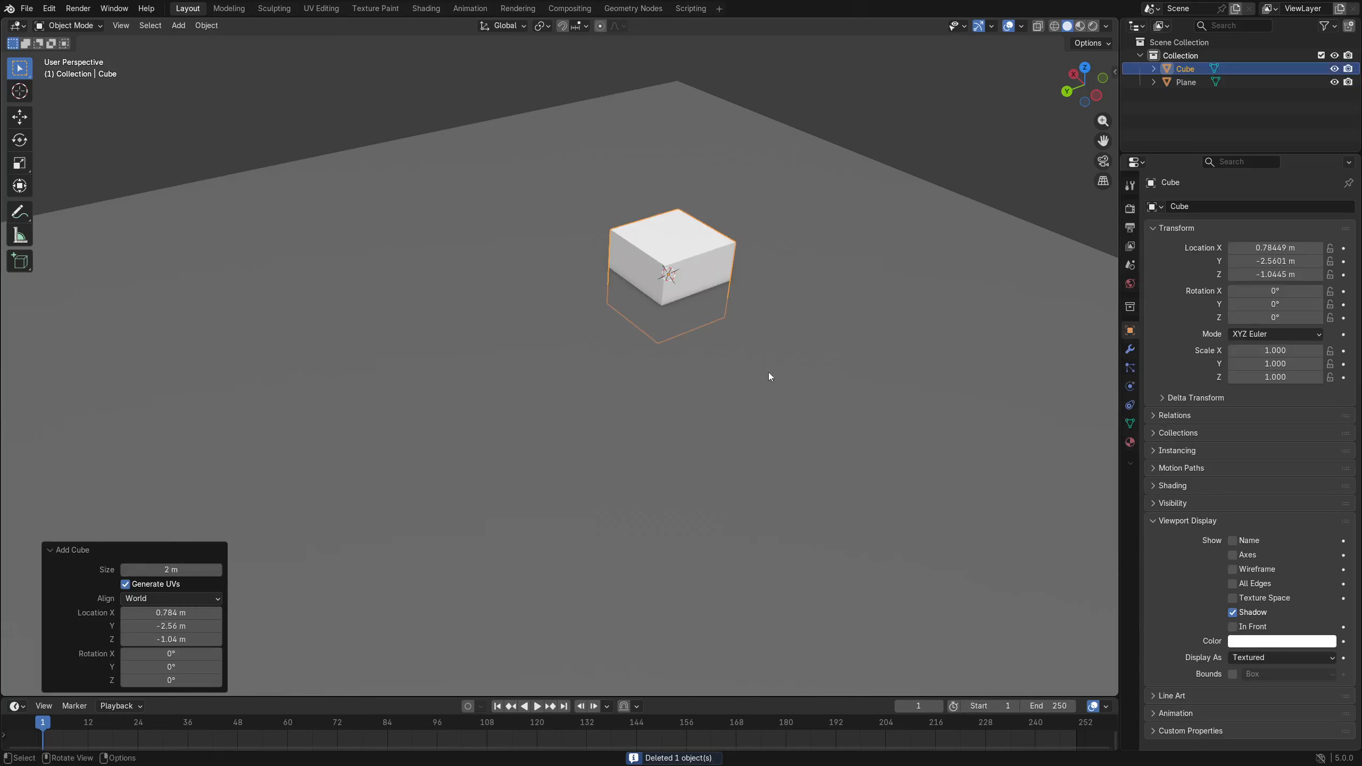
{"action": "middle_click_drag", "start_coordinate": [717, 449], "coordinate": [766, 420], "text": "alt"}
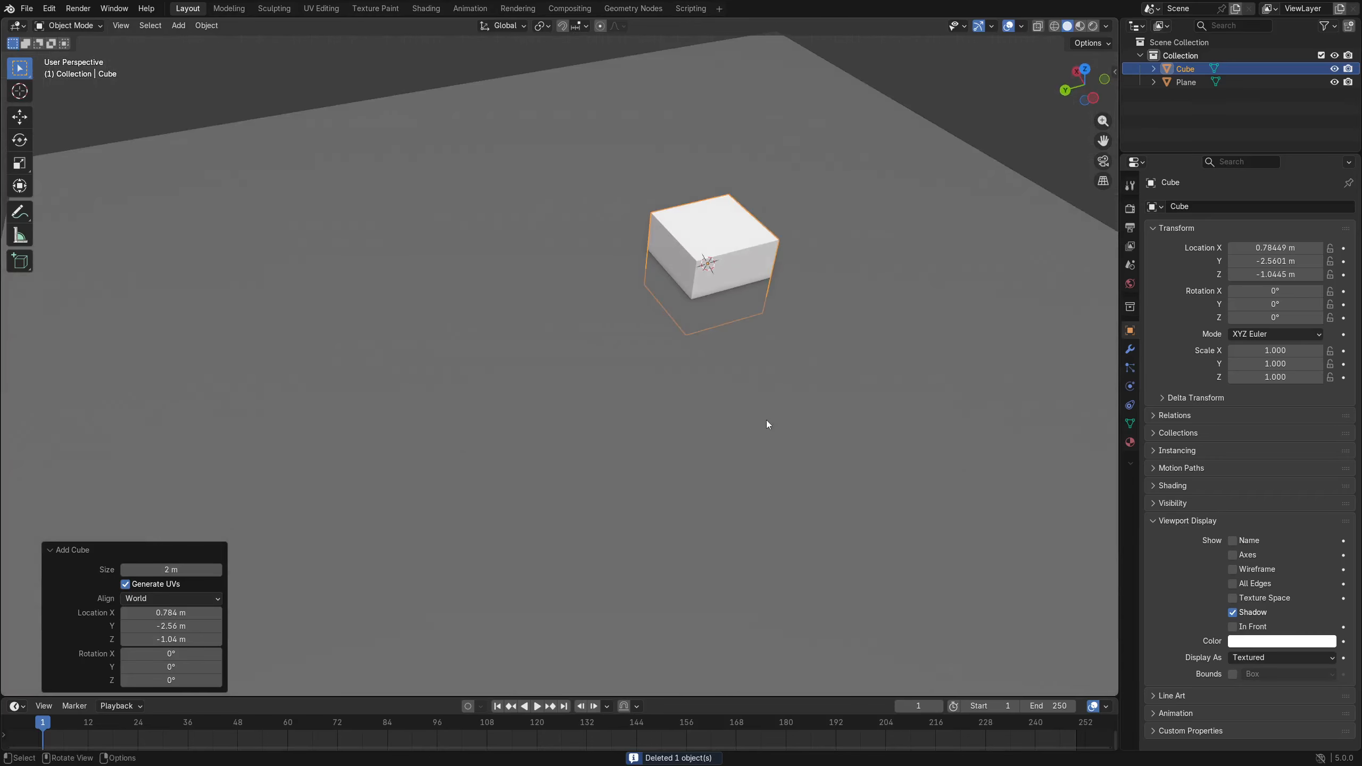
Reset the location of the cube and the ground plane to 0 m on X, Y and Z.
{"action": "key", "text": "n"}
{"action": "key", "text": "BackSpace"}
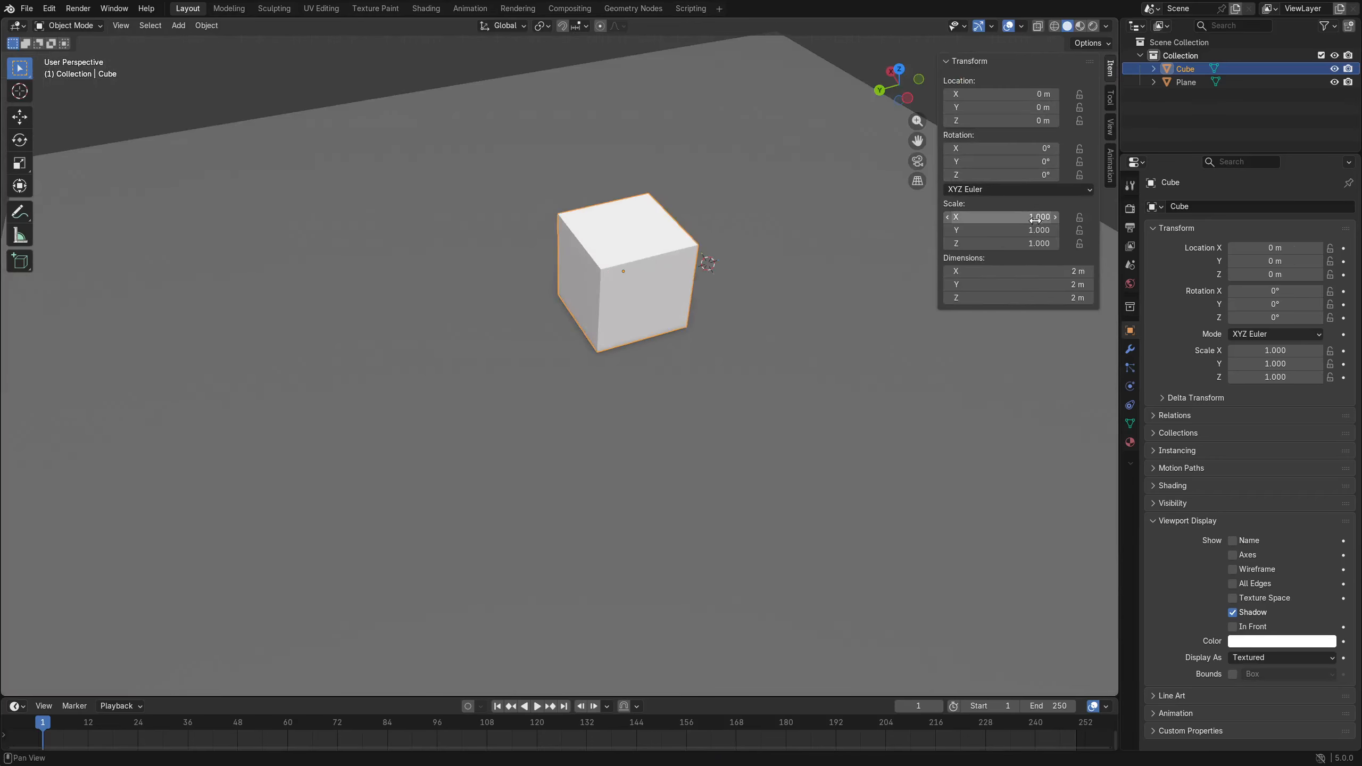
{"action": "left_click", "coordinate": [726, 350]}
{"action": "key", "text": "BackSpace"}
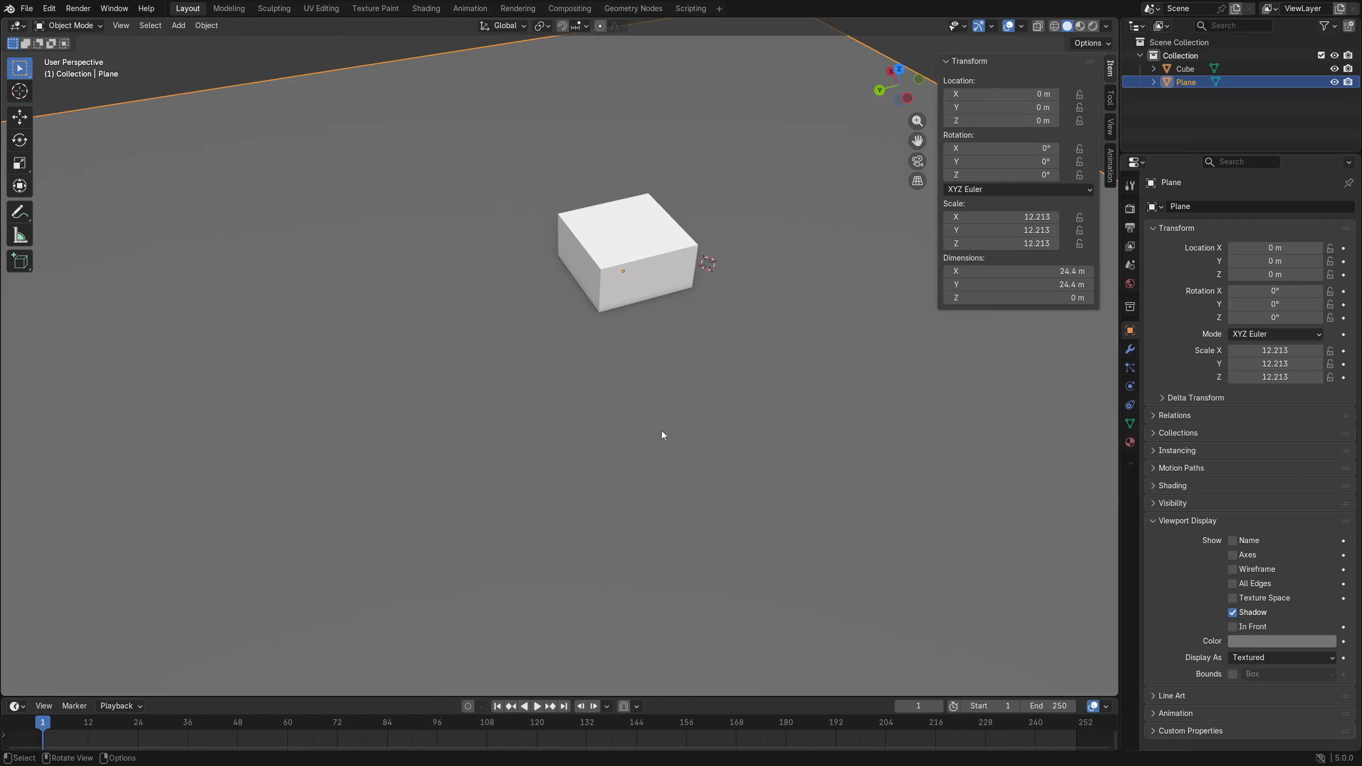
Select the cube and move it up 1 m along Z so it rests on the ground plane.
{"action": "left_click", "coordinate": [609, 297]}
{"action": "middle_click_drag", "start_coordinate": [609, 297], "coordinate": [690, 426]}
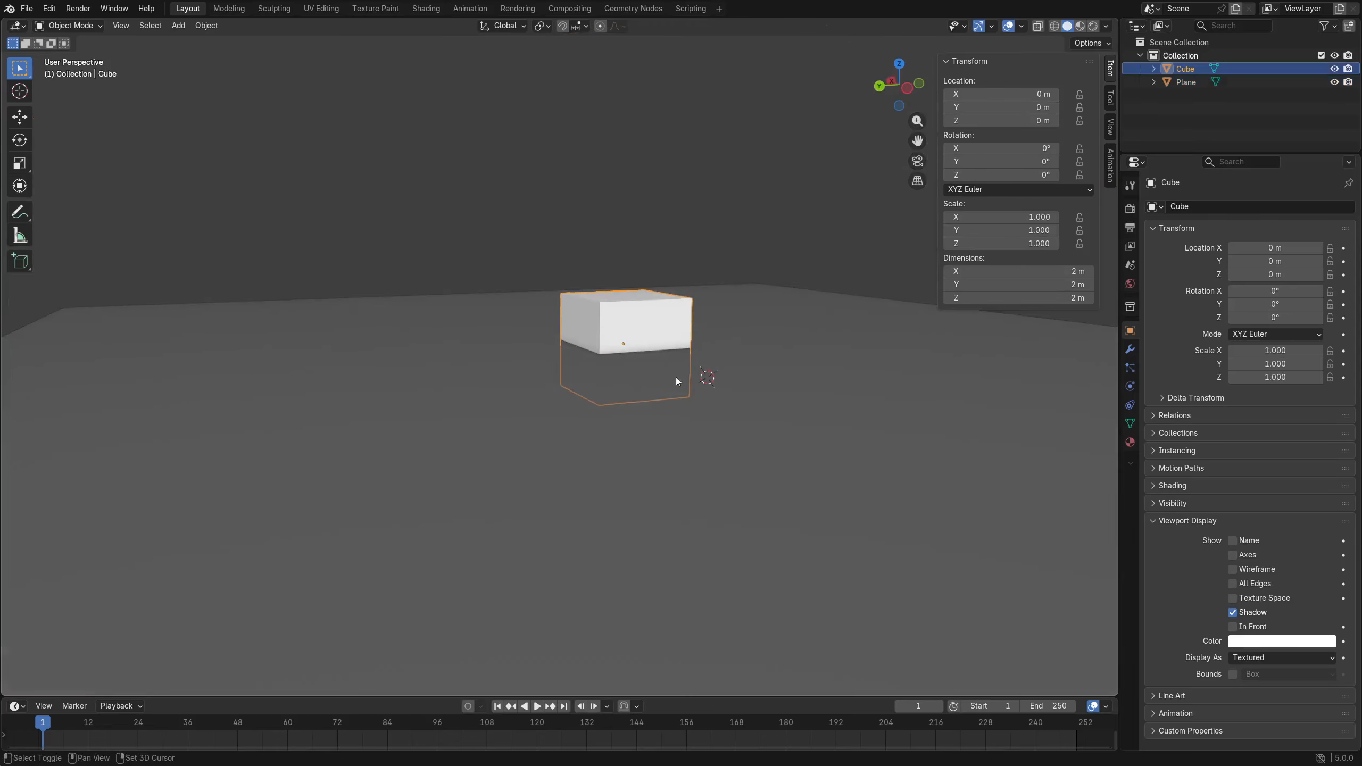
{"action": "middle_click_drag", "start_coordinate": [675, 380], "coordinate": [671, 303]}
{"action": "key", "text": "g"}
{"action": "key", "text": "z"}
{"action": "left_click", "coordinate": [666, 299]}
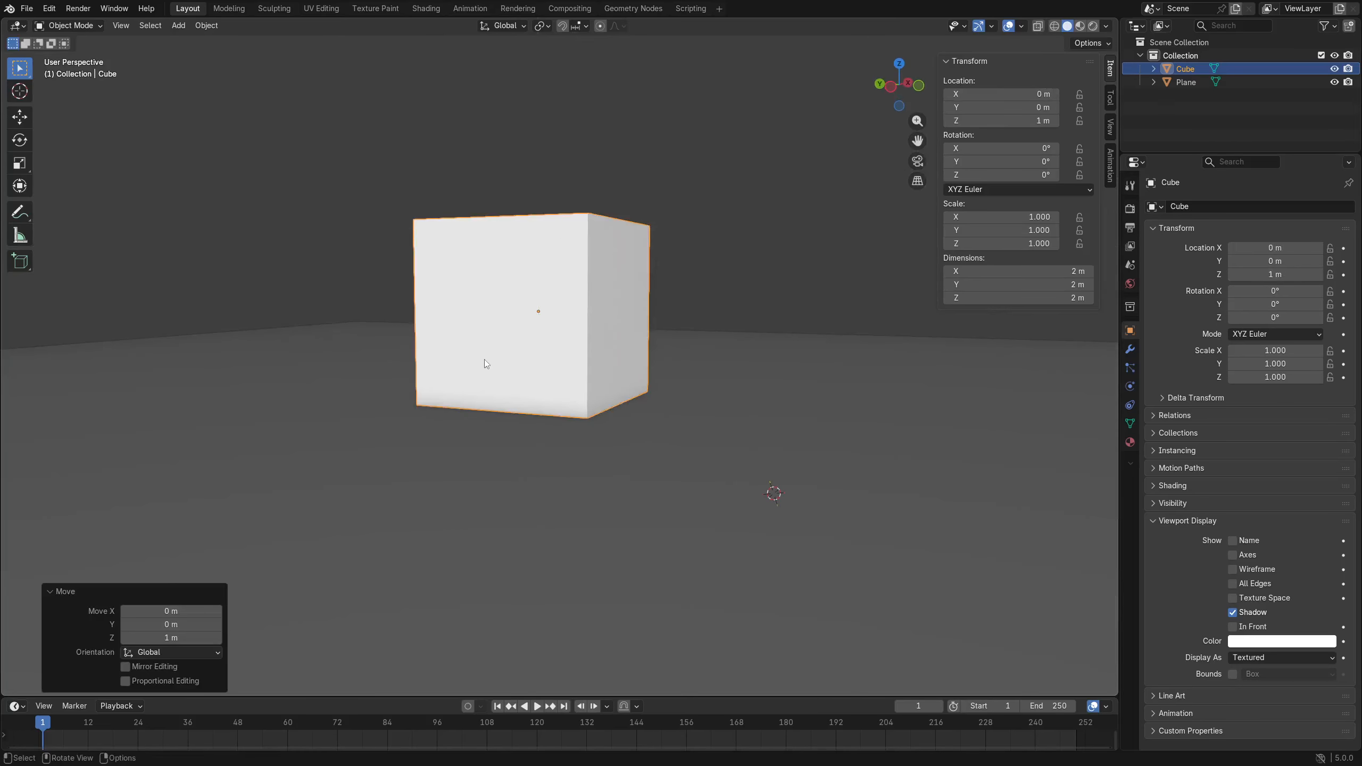
Place the 3D cursor on the ground plane in front of the cube.
{"action": "scroll", "coordinate": [509, 357], "scroll_direction": "up", "scroll_amount": 6}
{"action": "middle_click_drag", "start_coordinate": [687, 221], "coordinate": [576, 379]}
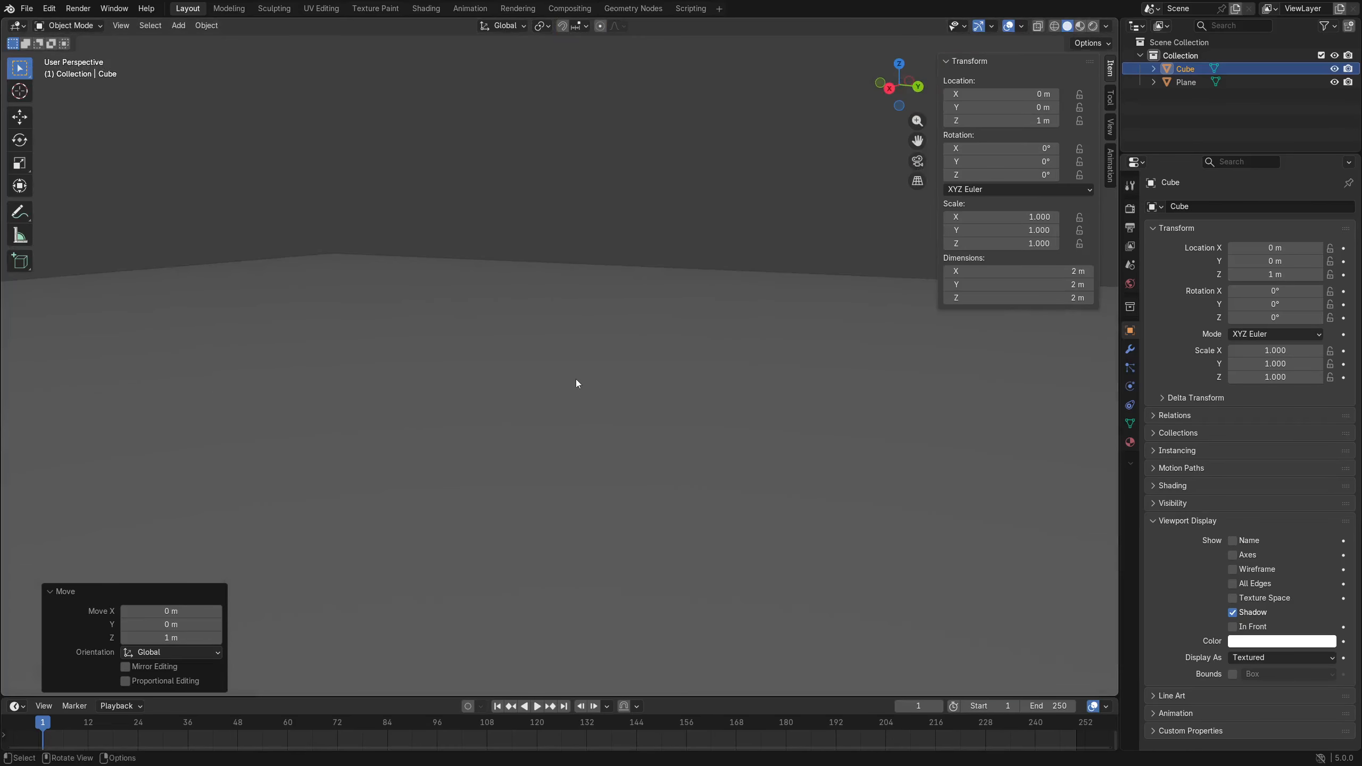
{"action": "scroll", "coordinate": [576, 378], "scroll_direction": "down", "scroll_amount": 6}
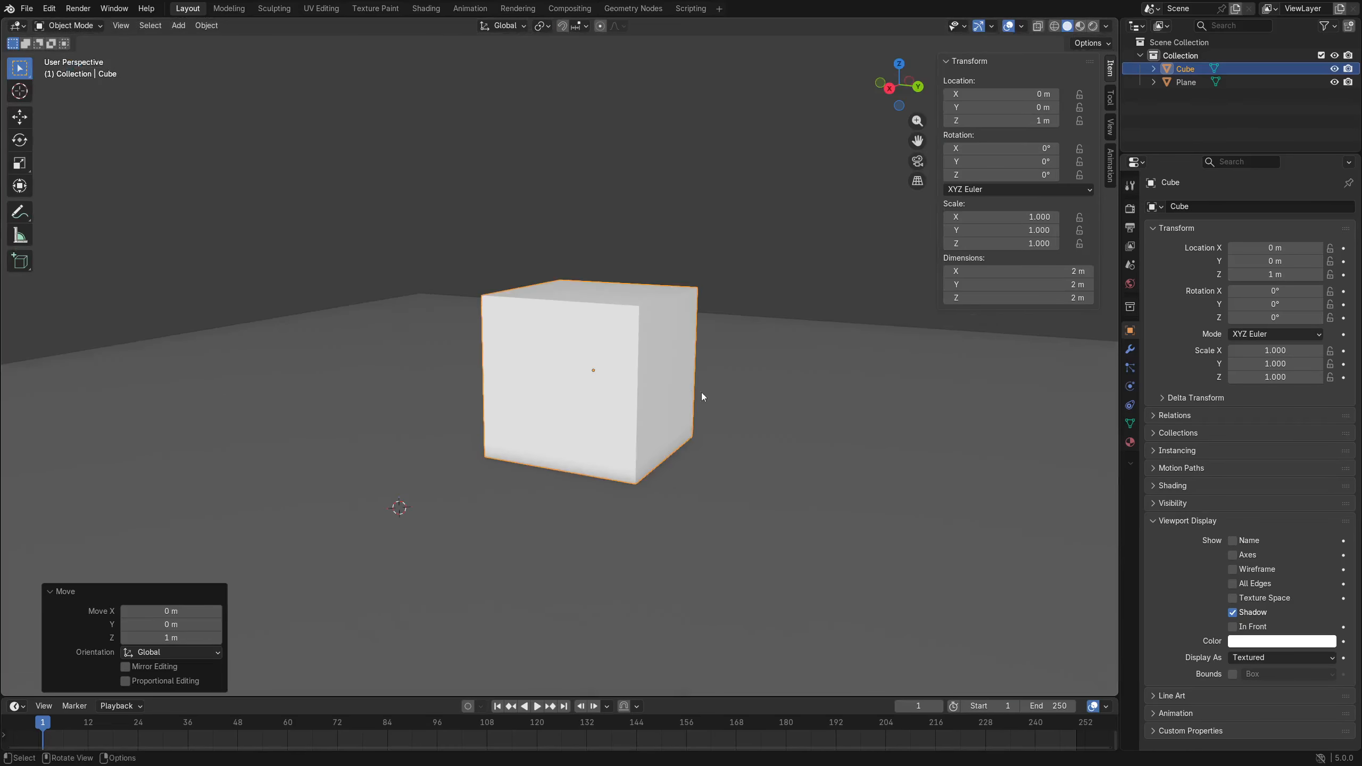
{"action": "middle_click_drag", "start_coordinate": [701, 391], "coordinate": [656, 344]}
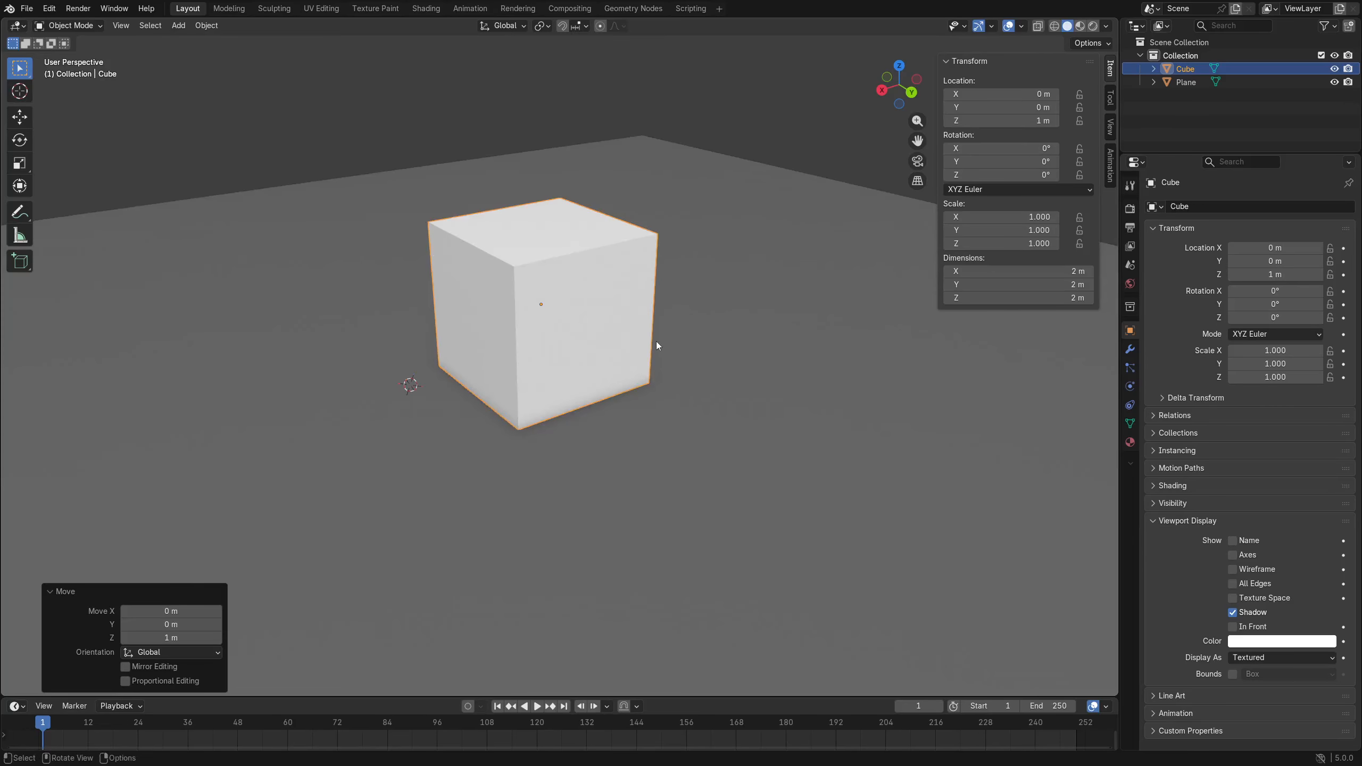
{"action": "mouse_move", "coordinate": [562, 364]}
{"action": "middle_mouse_down"}
{"action": "mouse_move", "coordinate": [628, 358]}
{"action": "mouse_move", "coordinate": [564, 358]}
{"action": "middle_mouse_up"}
{"action": "middle_click_drag", "start_coordinate": [517, 445], "coordinate": [572, 409], "text": "shift"}
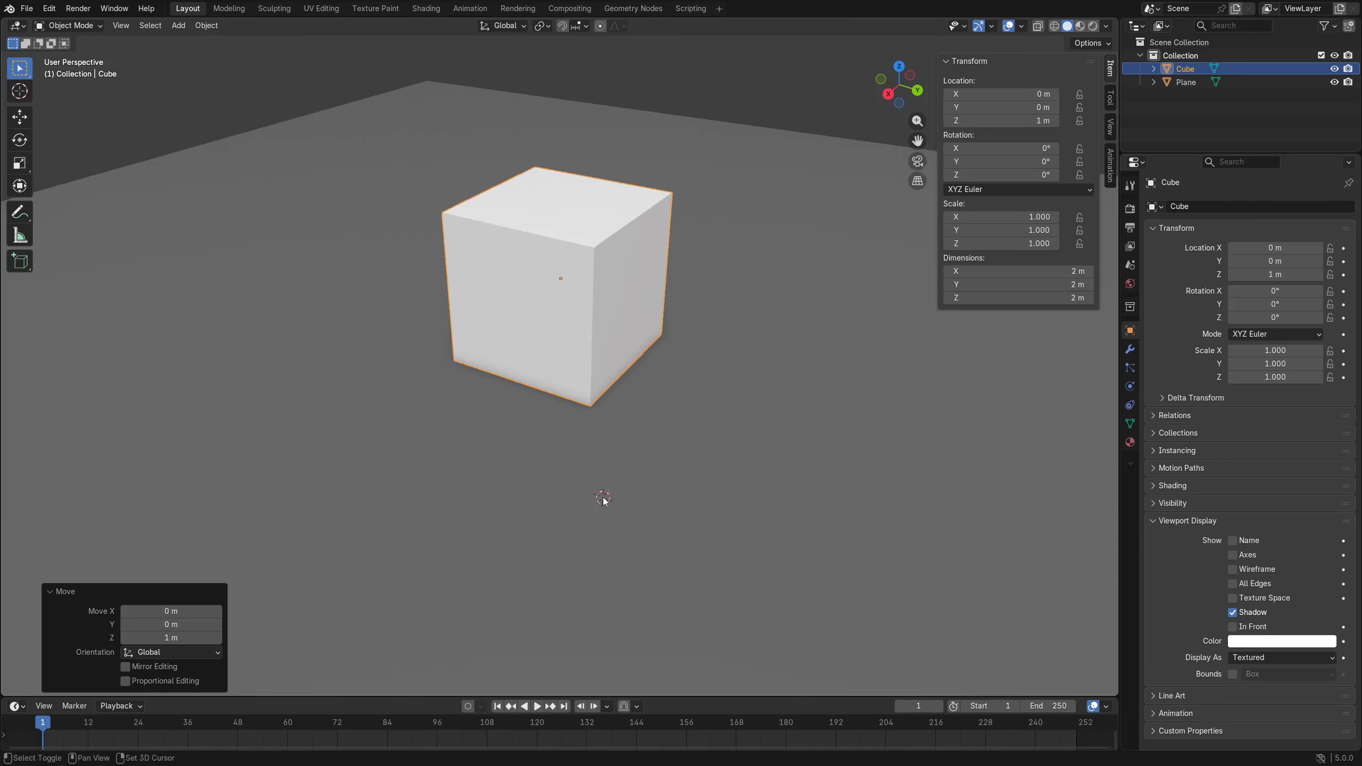
{"action": "middle_click_drag", "start_coordinate": [746, 403], "coordinate": [664, 412], "text": "shift"}
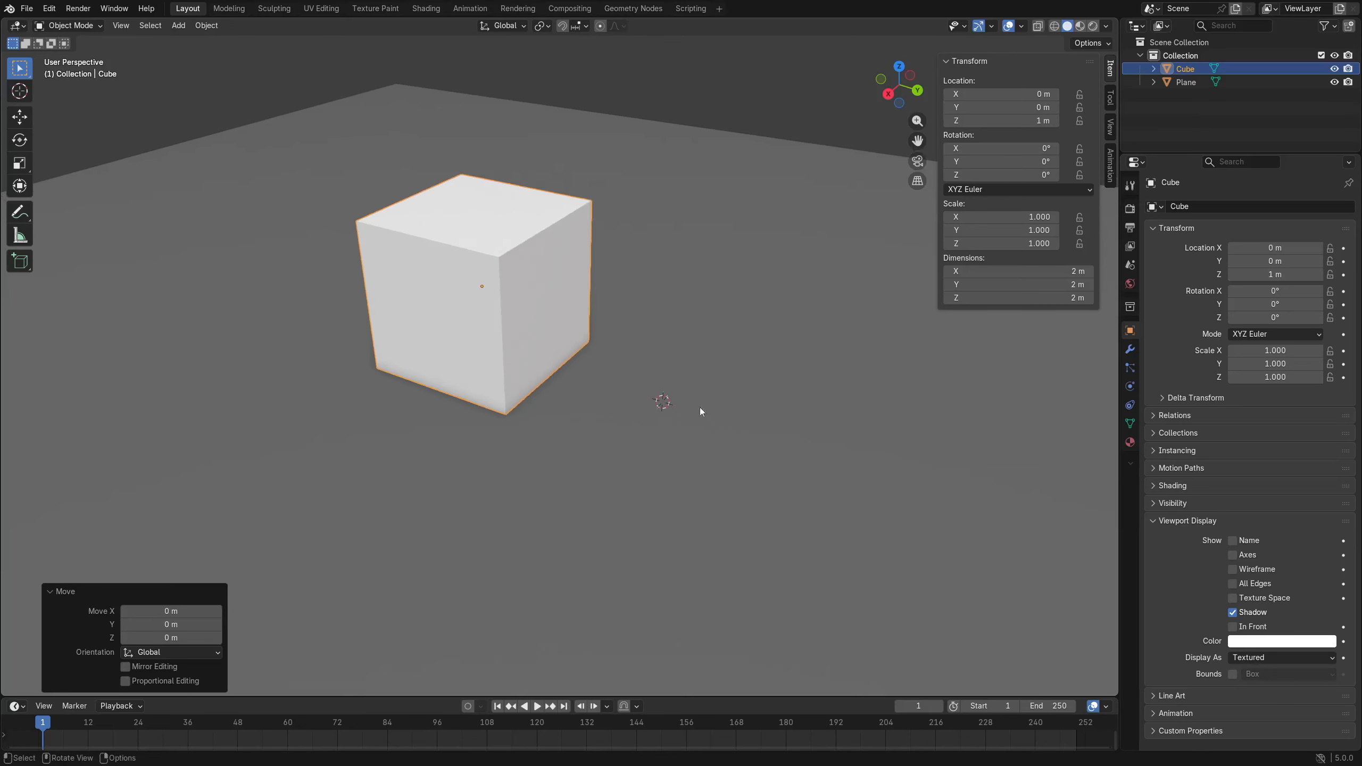
Bevel the cube's top edge on the +Y side into a wide flat chamfer in Edit Mode, and return to Object Mode.
{"action": "key", "text": "ctrl+Tab"}
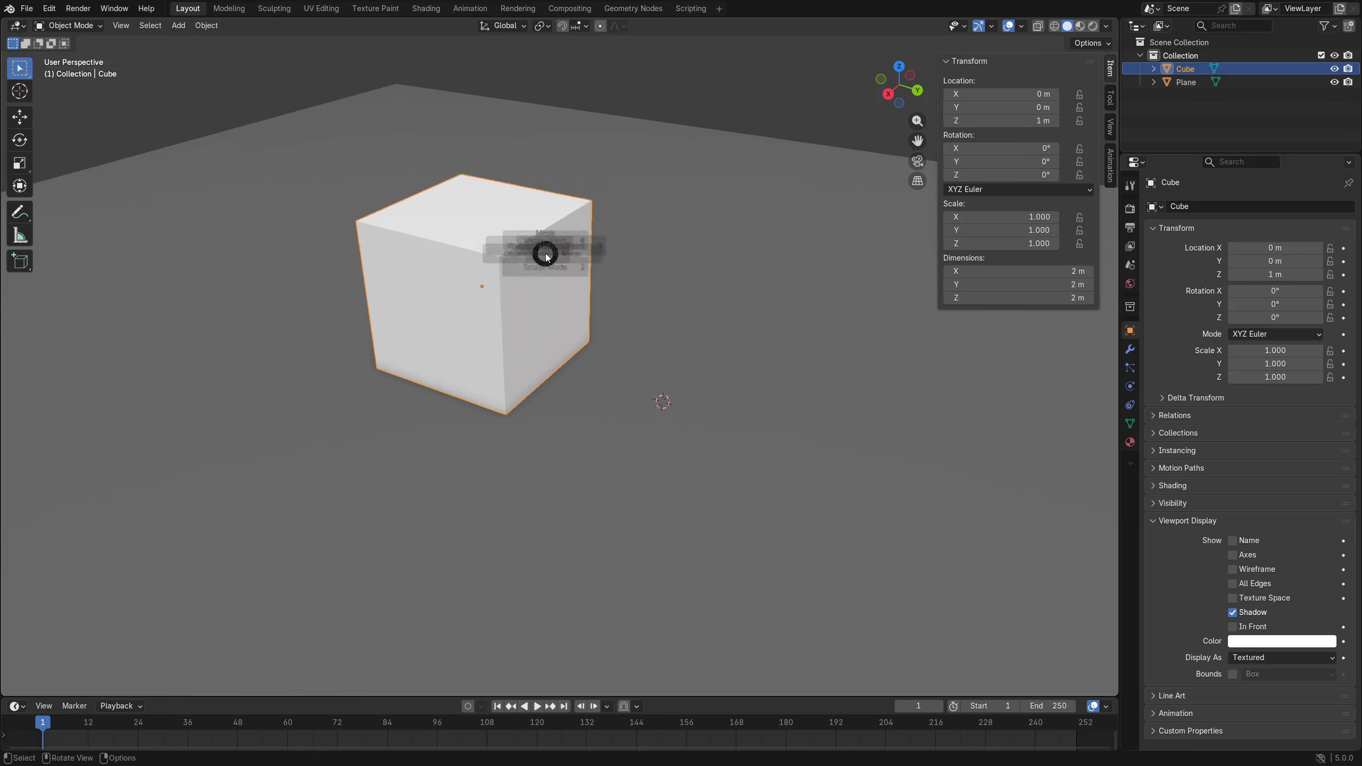
{"action": "left_click", "coordinate": [545, 317]}
{"action": "key", "text": "ctrl+Tab"}
{"action": "left_click", "coordinate": [612, 240]}
{"action": "key", "text": "2"}
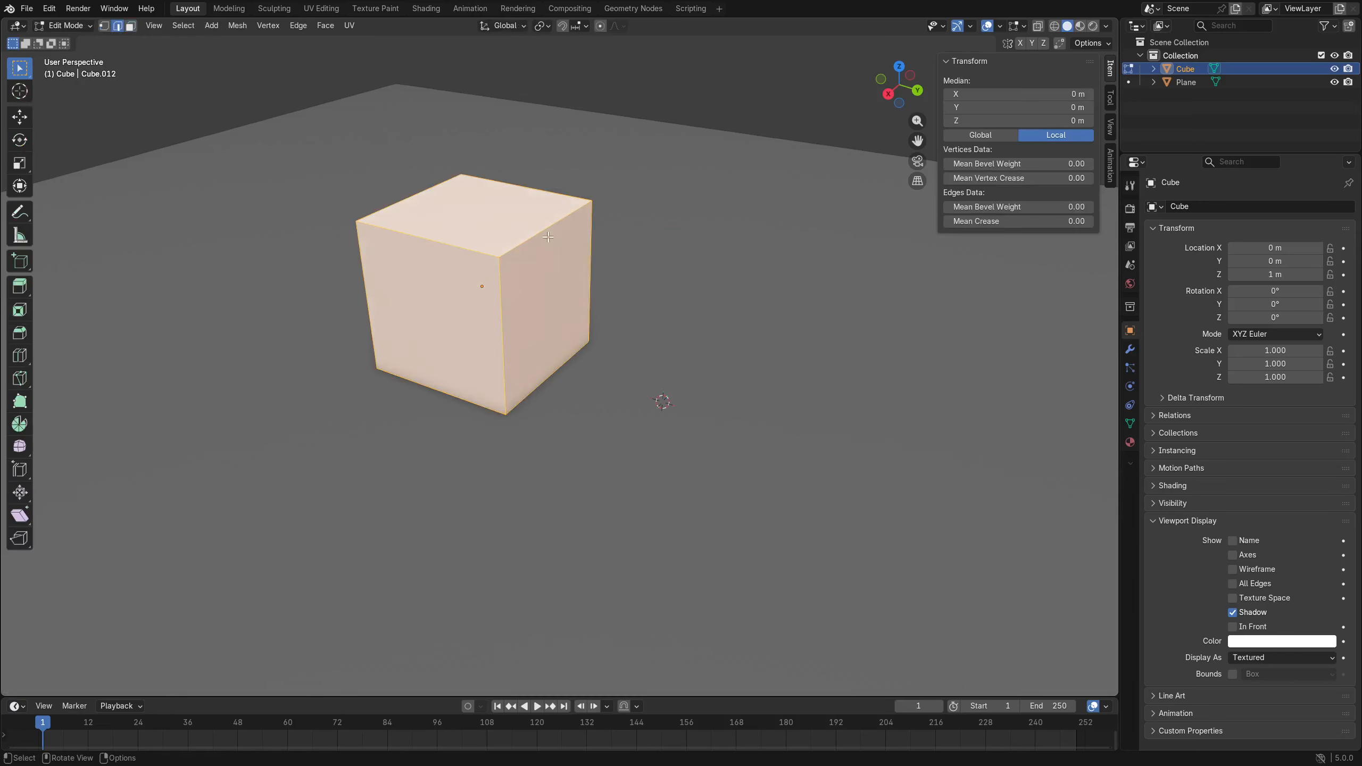
{"action": "left_click", "coordinate": [531, 250]}
{"action": "key", "text": "ctrl+b"}
{"action": "left_click", "coordinate": [676, 296]}
{"action": "key", "text": "ctrl+Tab"}
{"action": "left_click", "coordinate": [595, 298]}
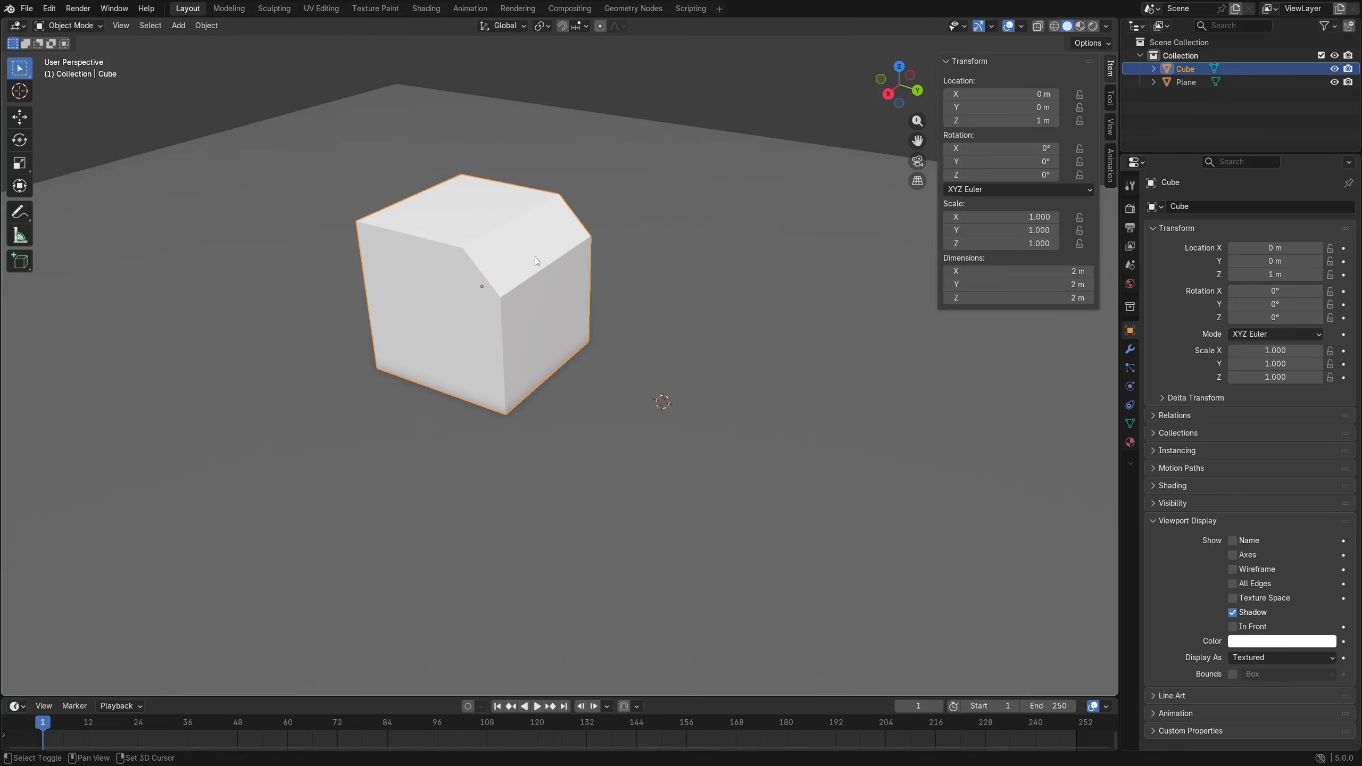
Place the 3D cursor on the cube's slanted bevel face and center the view there.
{"action": "right_click", "coordinate": [526, 237], "text": "shift"}
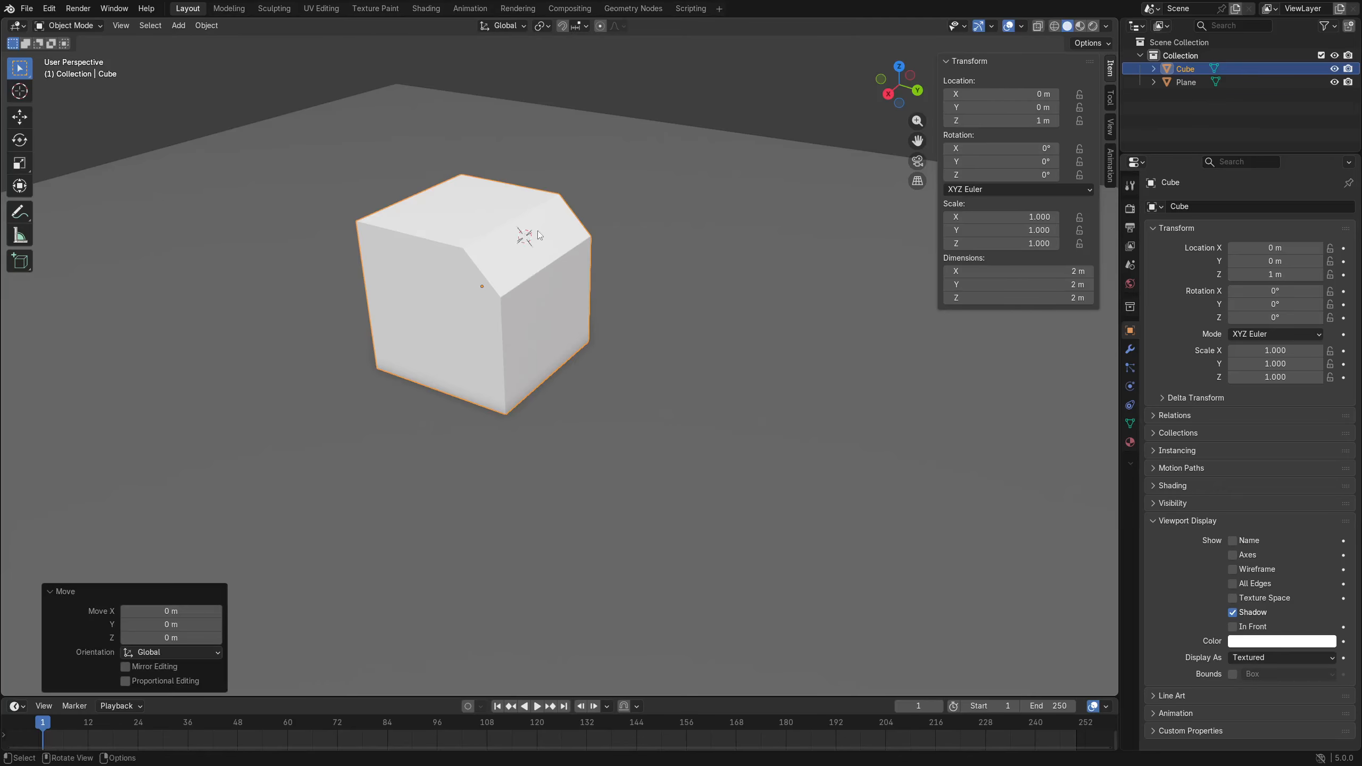
{"action": "middle_click", "coordinate": [526, 237], "text": "alt"}
{"action": "scroll", "coordinate": [587, 317], "scroll_direction": "up", "scroll_amount": 4}
{"action": "middle_click_drag", "start_coordinate": [708, 395], "coordinate": [555, 336]}
{"action": "scroll", "coordinate": [560, 343], "scroll_direction": "down", "scroll_amount": 3}
Add a mesh cylinder aligned to the 3D cursor, with a radius of about 0.77 m and a depth of about 0.86 m.
{"action": "key", "text": "shift+a"}
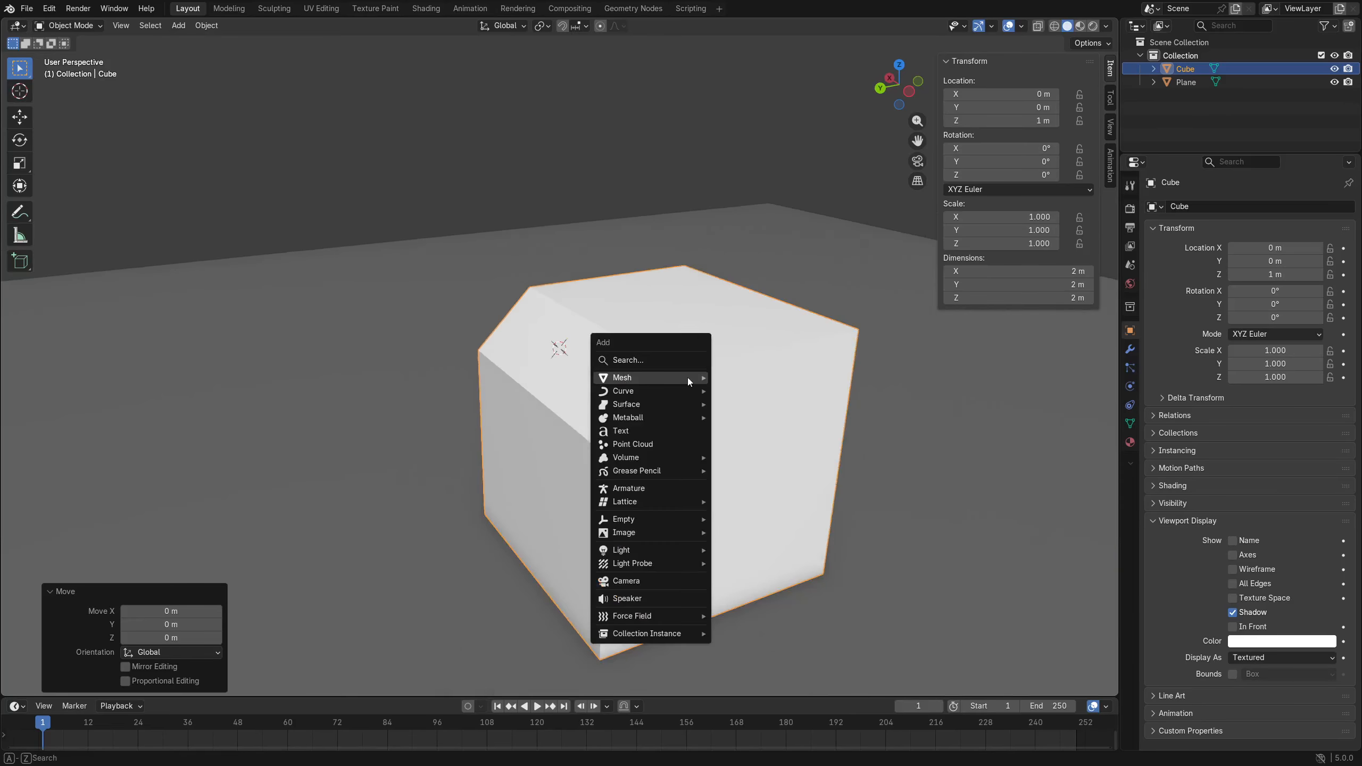
{"action": "mouse_move", "coordinate": [689, 381]}
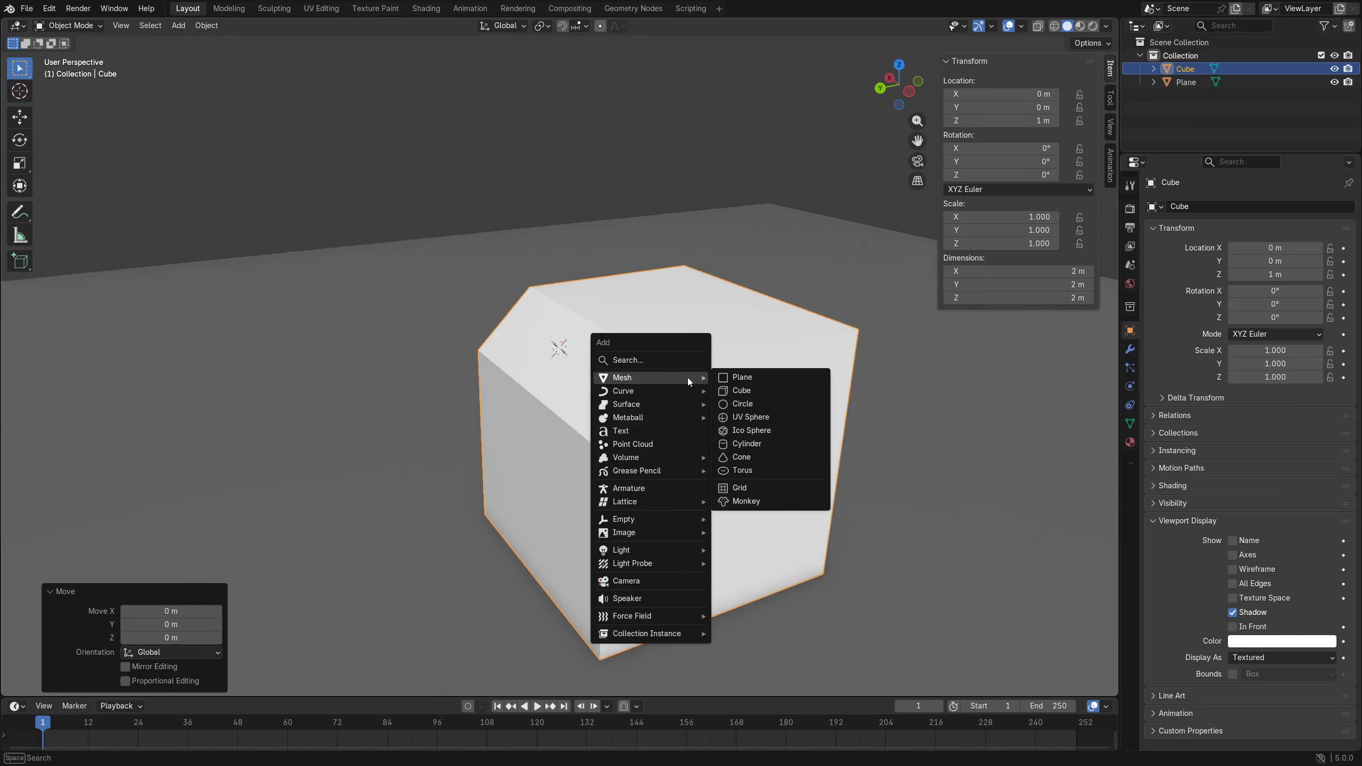
{"action": "left_click", "coordinate": [765, 444]}
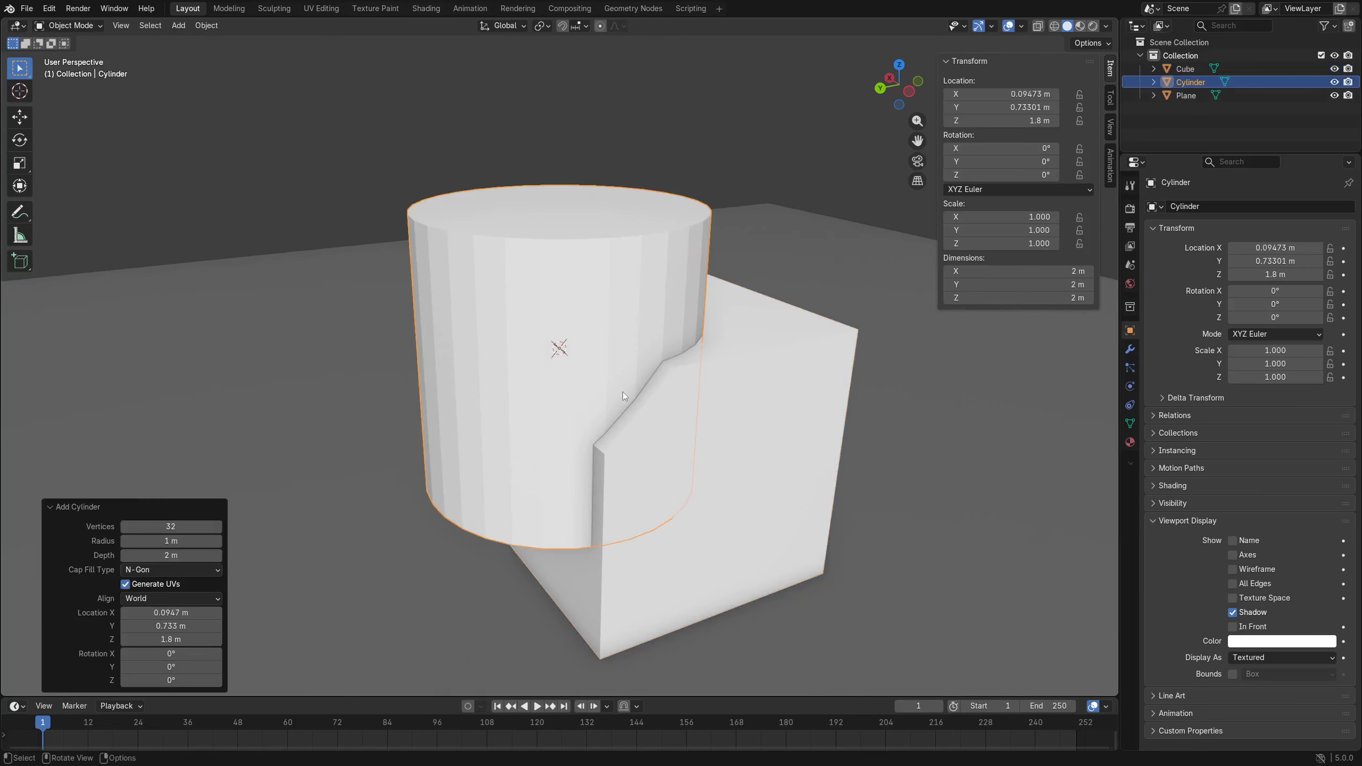
{"action": "left_click", "coordinate": [145, 601]}
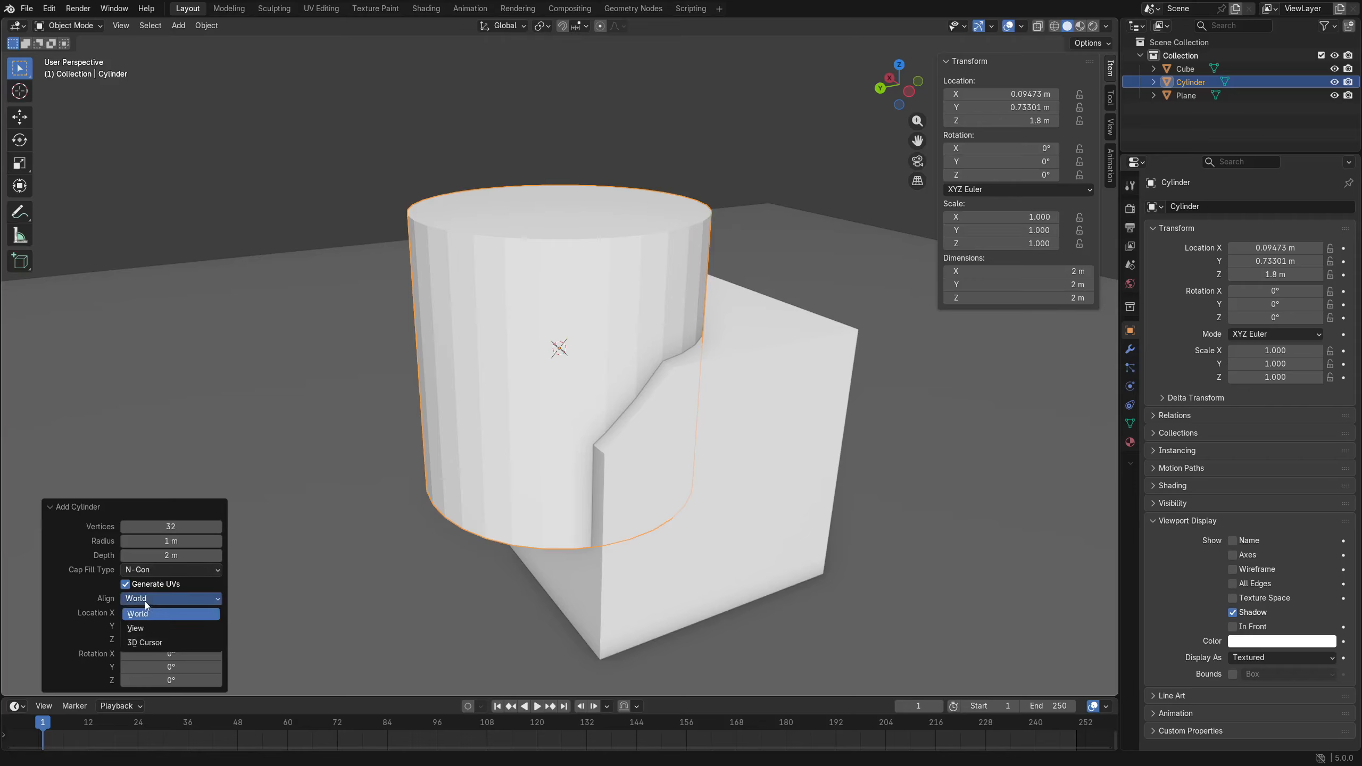
{"action": "left_click", "coordinate": [157, 643]}
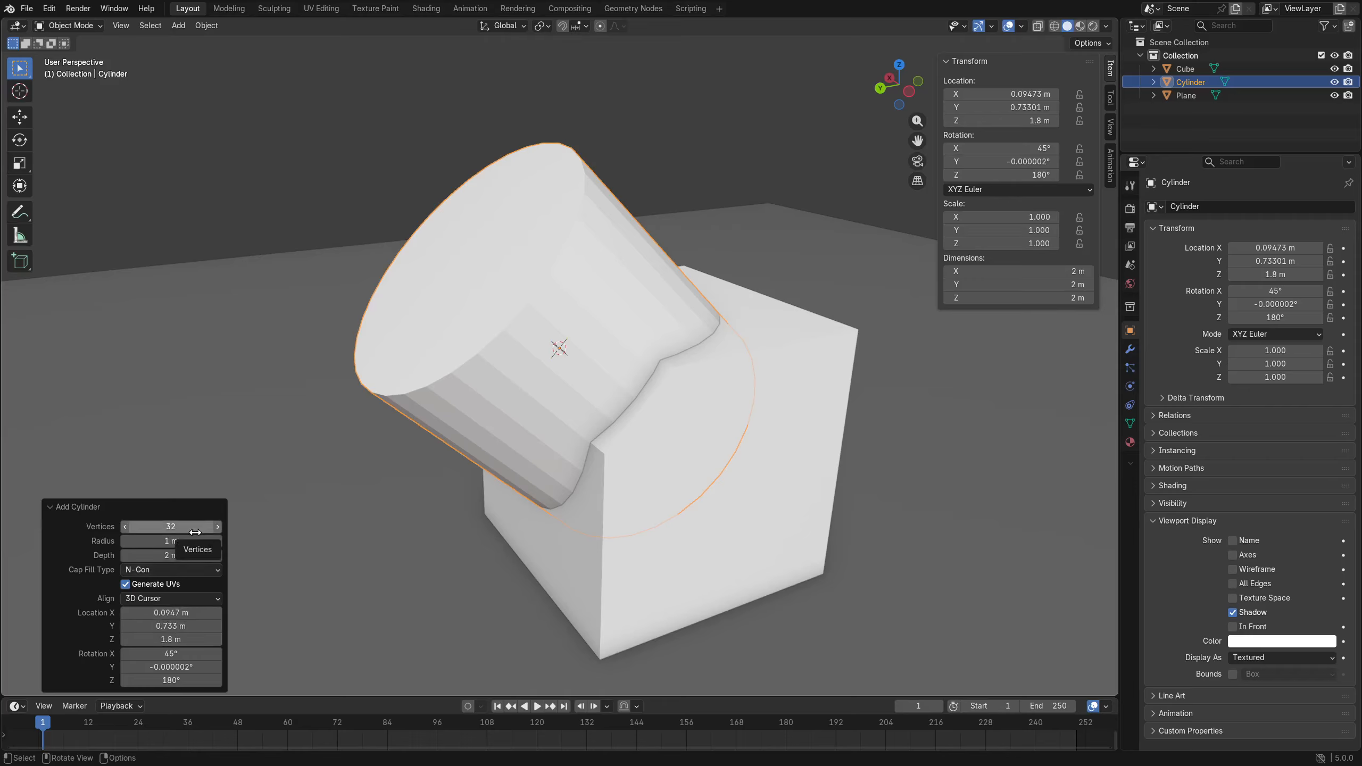
{"action": "left_click_drag", "start_coordinate": [171, 541], "coordinate": [140, 556]}
Select the beveled cube and darken its object viewport display color to a medium gray.
{"action": "left_click", "coordinate": [438, 198]}
{"action": "middle_click_drag", "start_coordinate": [369, 403], "coordinate": [428, 400]}
{"action": "left_click", "coordinate": [428, 400]}
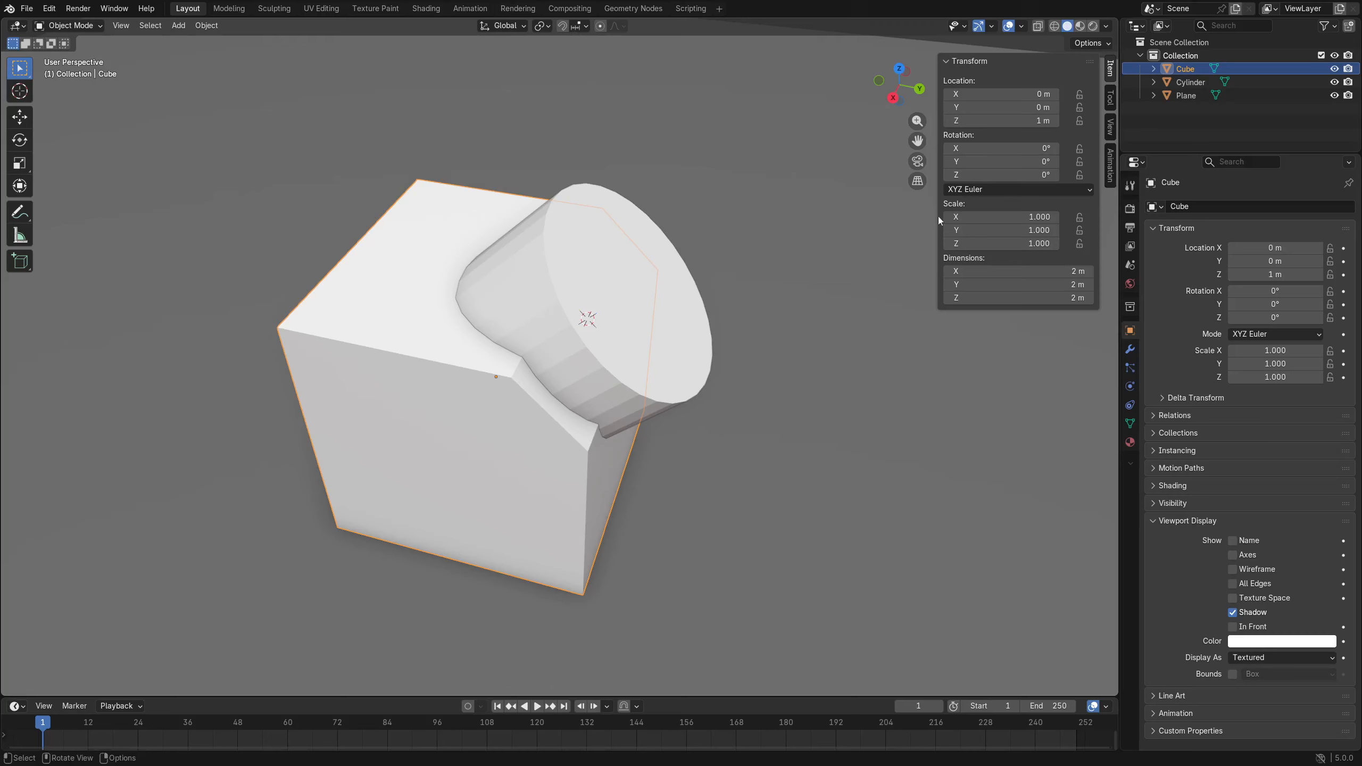
{"action": "left_click", "coordinate": [1260, 639]}
{"action": "left_click_drag", "start_coordinate": [1281, 496], "coordinate": [1260, 466]}
{"action": "left_click", "coordinate": [1263, 463]}
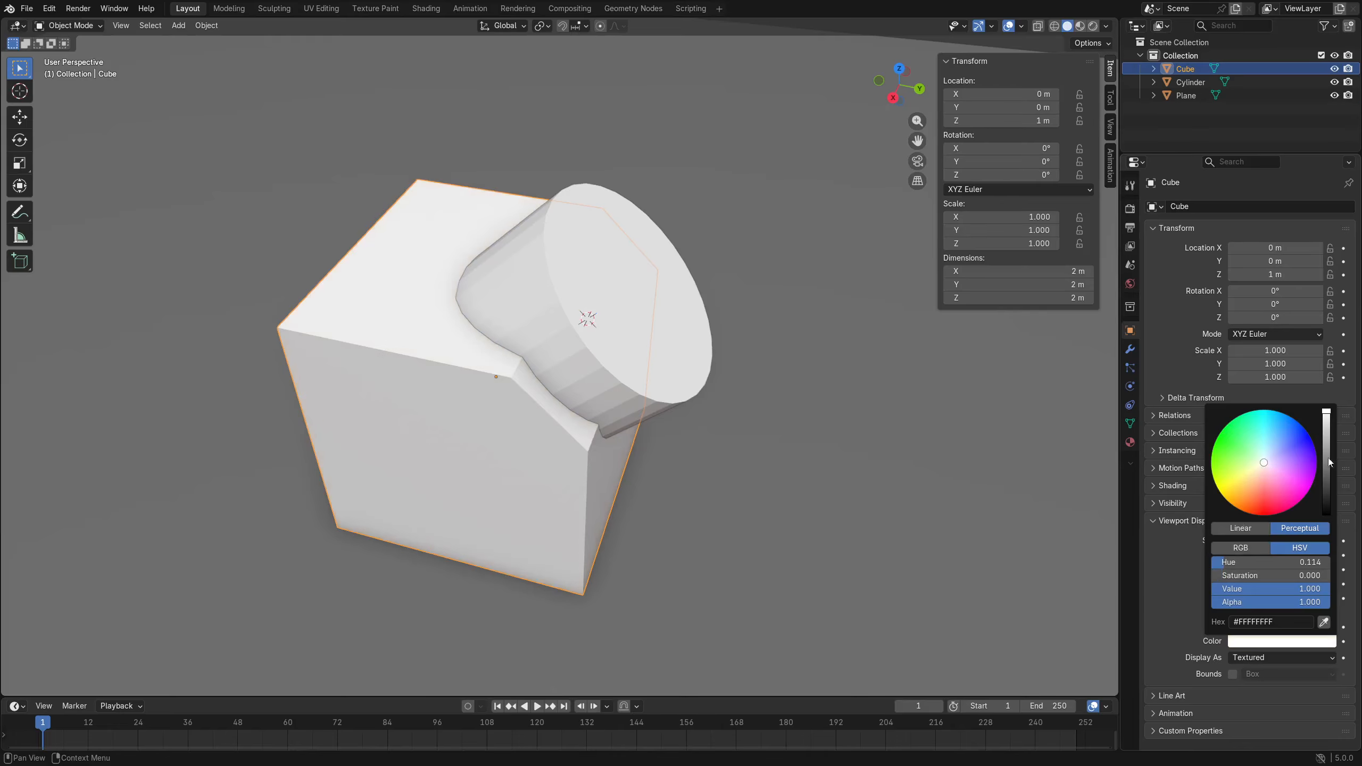
{"action": "mouse_move", "coordinate": [1327, 431]}
{"action": "left_mouse_down"}
{"action": "mouse_move", "coordinate": [1325, 460]}
{"action": "mouse_move", "coordinate": [1326, 444]}
{"action": "left_mouse_up"}
Select the cylinder and darken its viewport display color to gray #7C7C7C, value 0.487.
{"action": "left_click", "coordinate": [654, 367]}
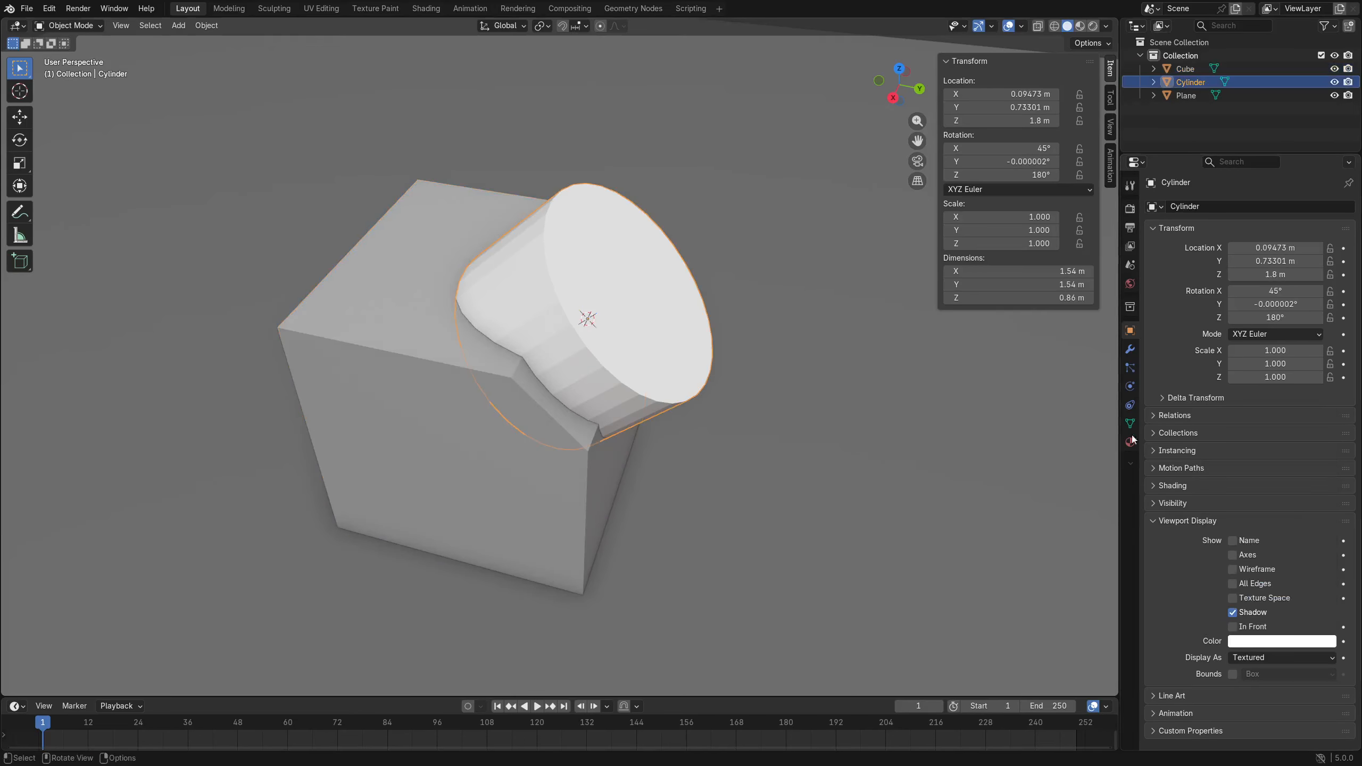
{"action": "left_click", "coordinate": [1304, 641]}
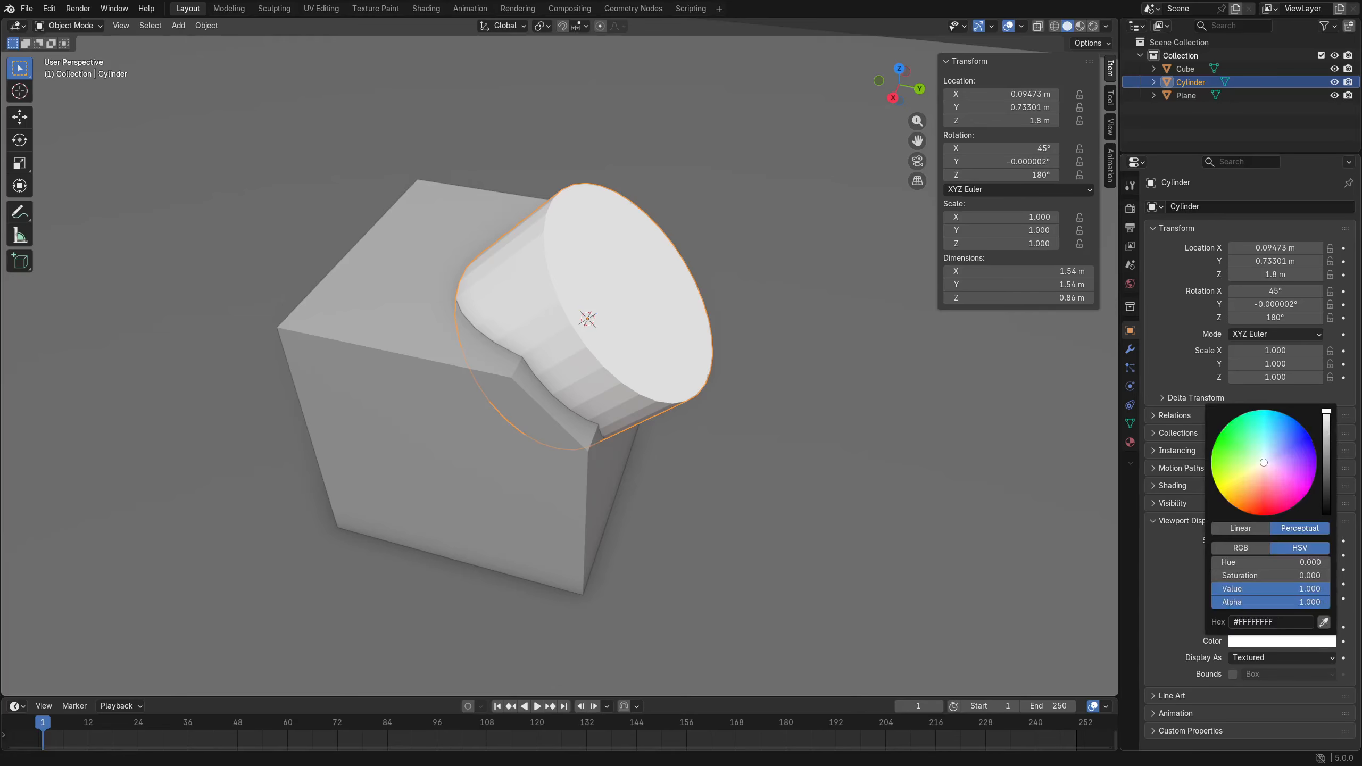
{"action": "left_click_drag", "start_coordinate": [1326, 412], "coordinate": [1326, 464]}
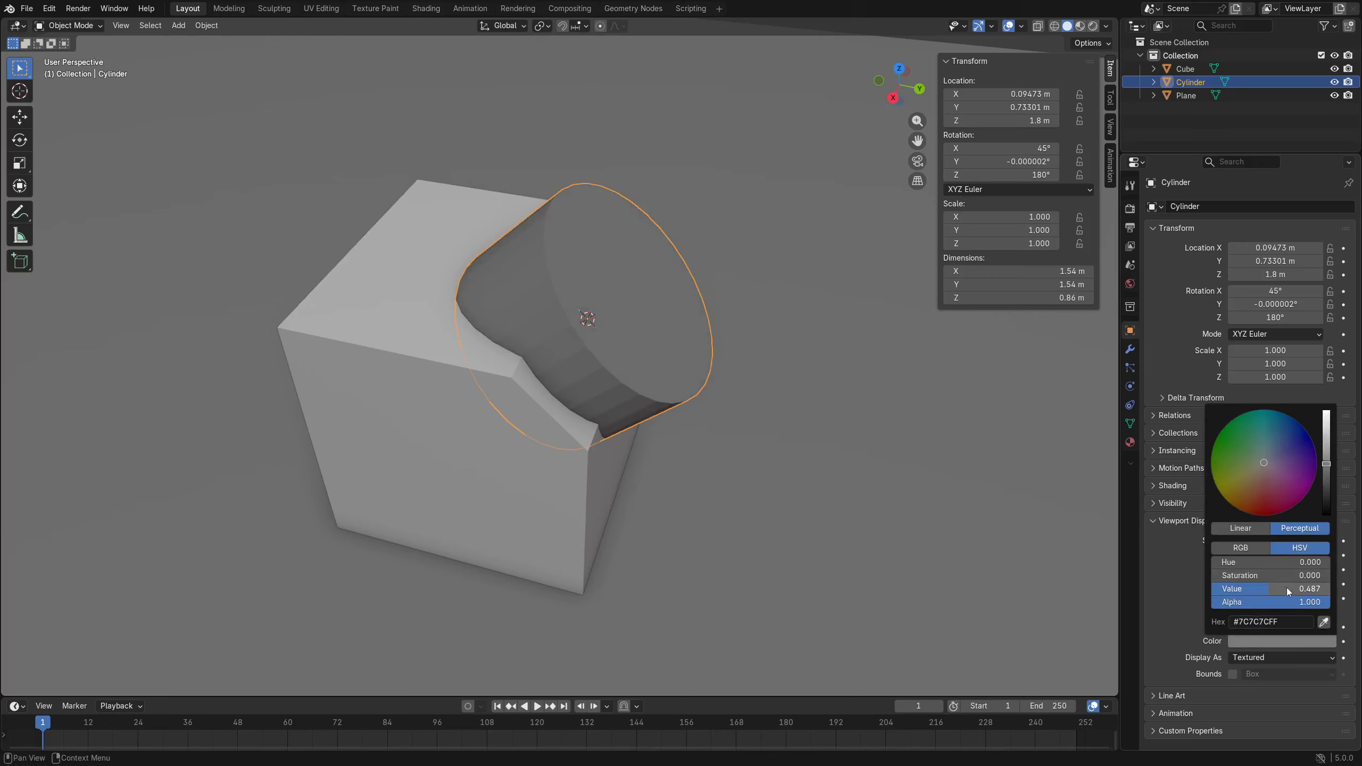
{"action": "left_click", "coordinate": [1259, 642]}
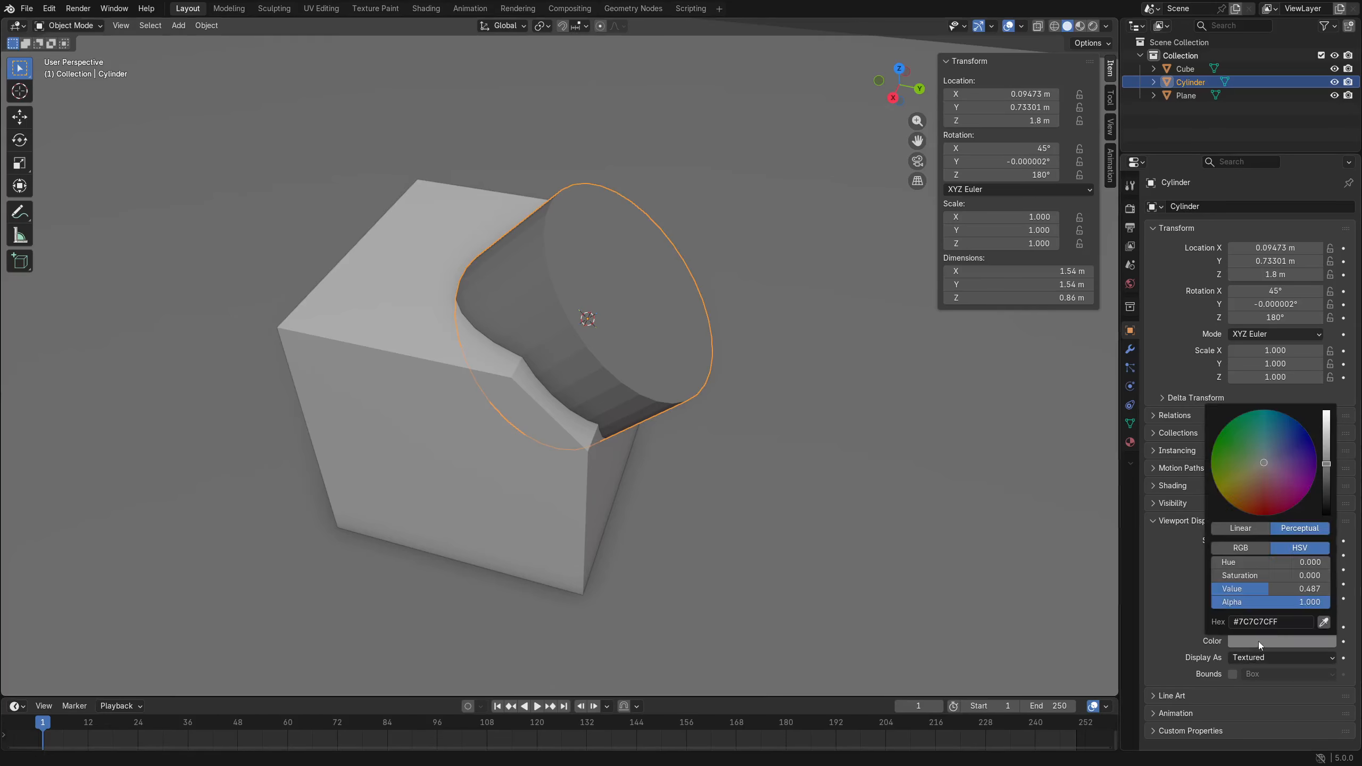
Set the Color Picker Type to Square (SV + H) in the Interface preferences and close Preferences.
{"action": "left_click", "coordinate": [53, 9]}
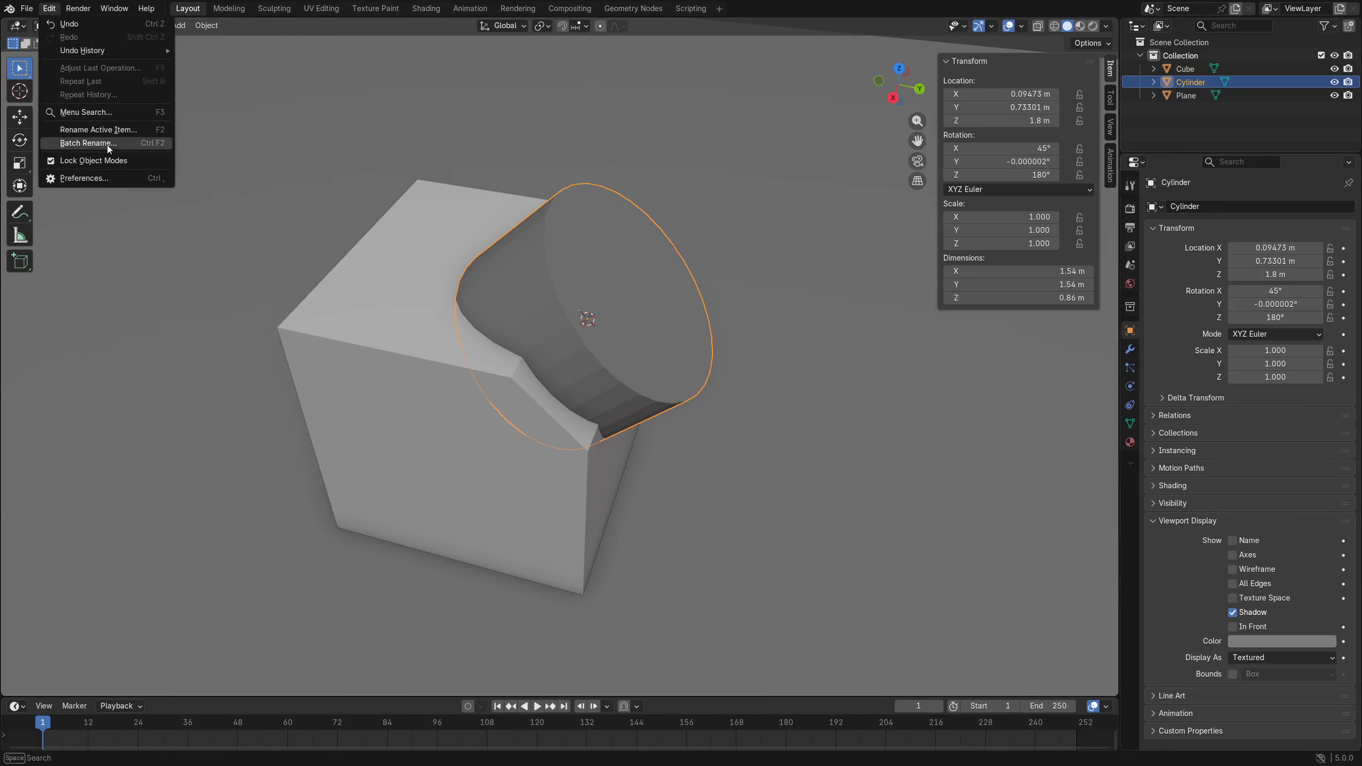
{"action": "left_click", "coordinate": [108, 177]}
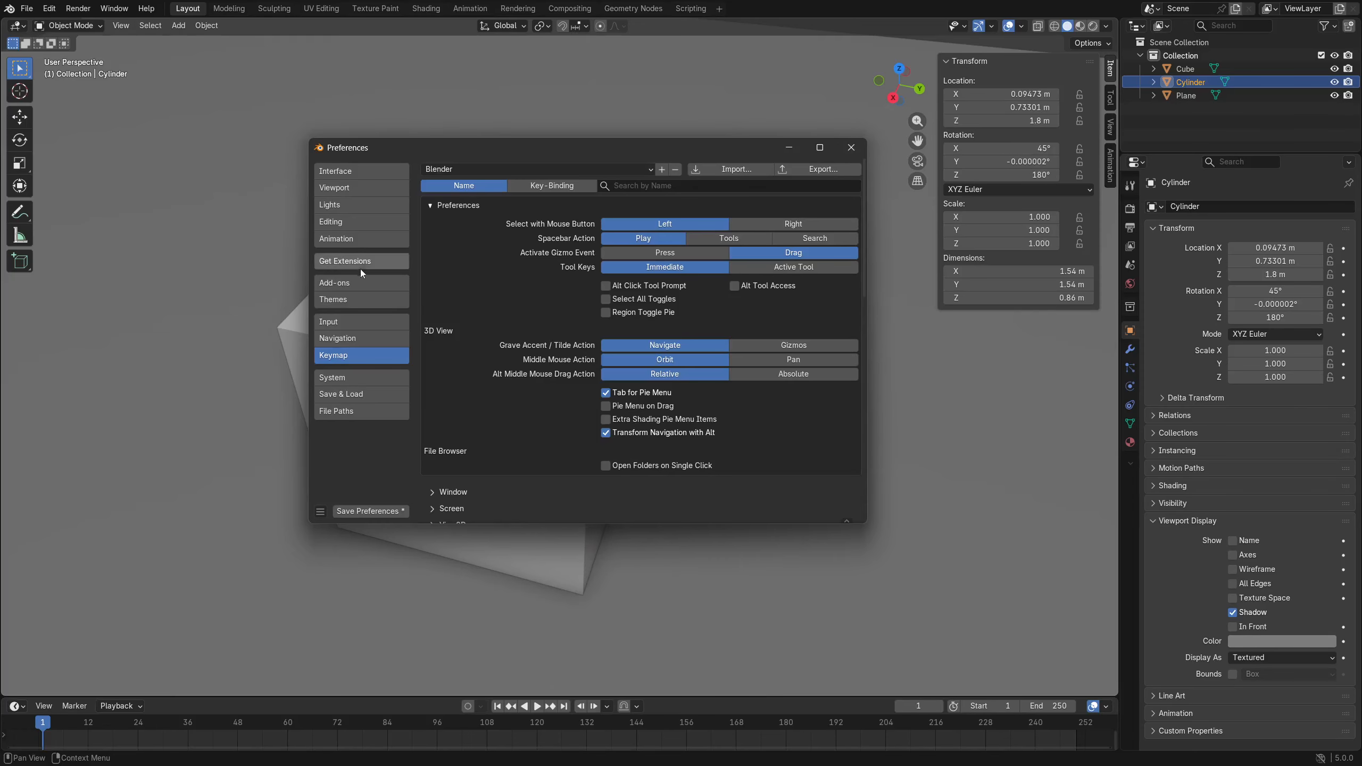
{"action": "left_click", "coordinate": [355, 172]}
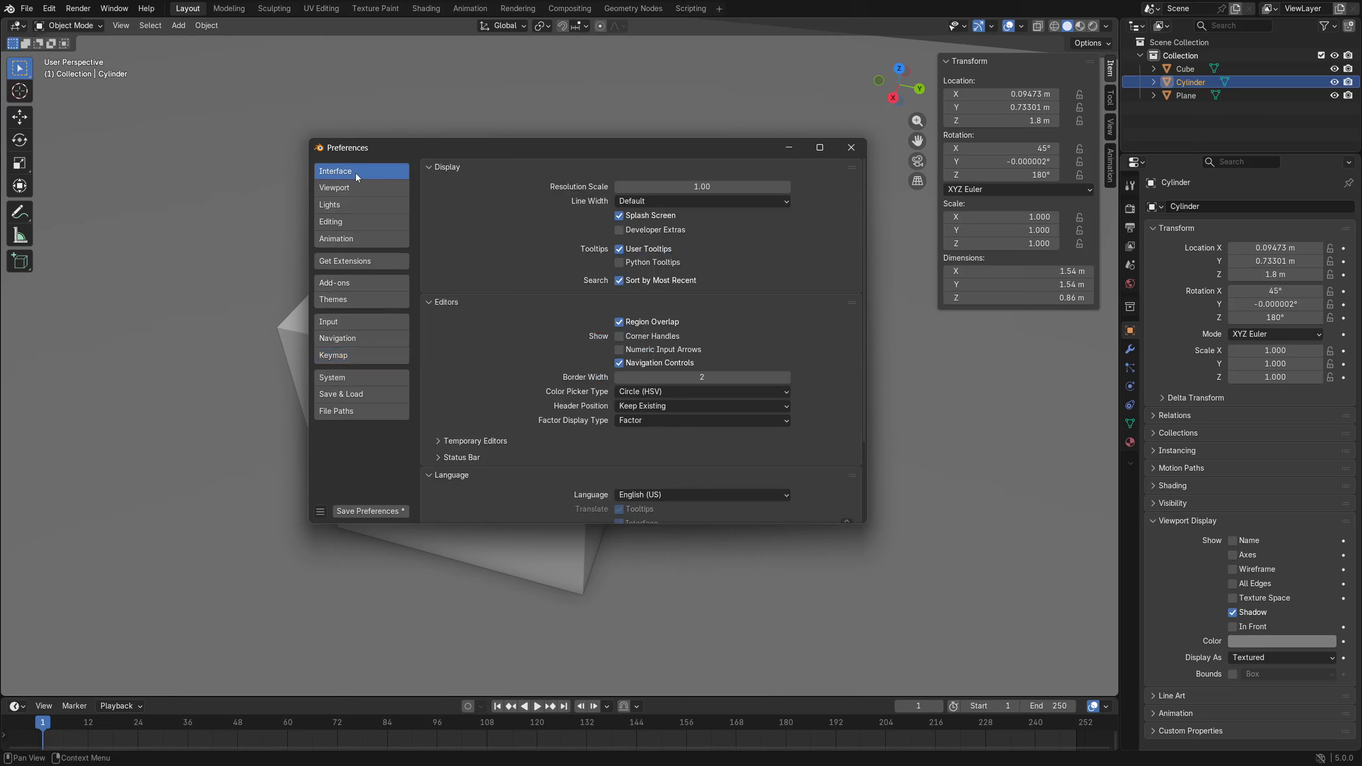
{"action": "left_click", "coordinate": [671, 392]}
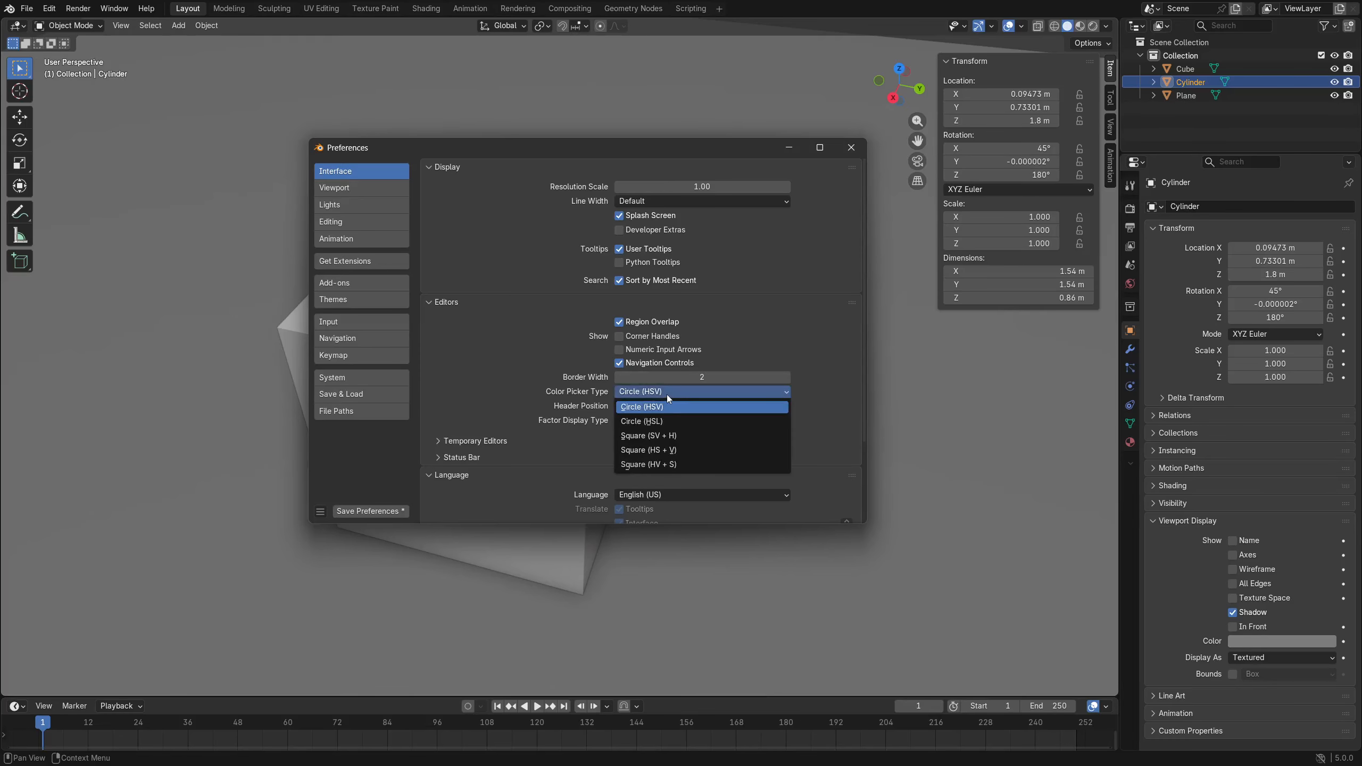
{"action": "left_click", "coordinate": [673, 436]}
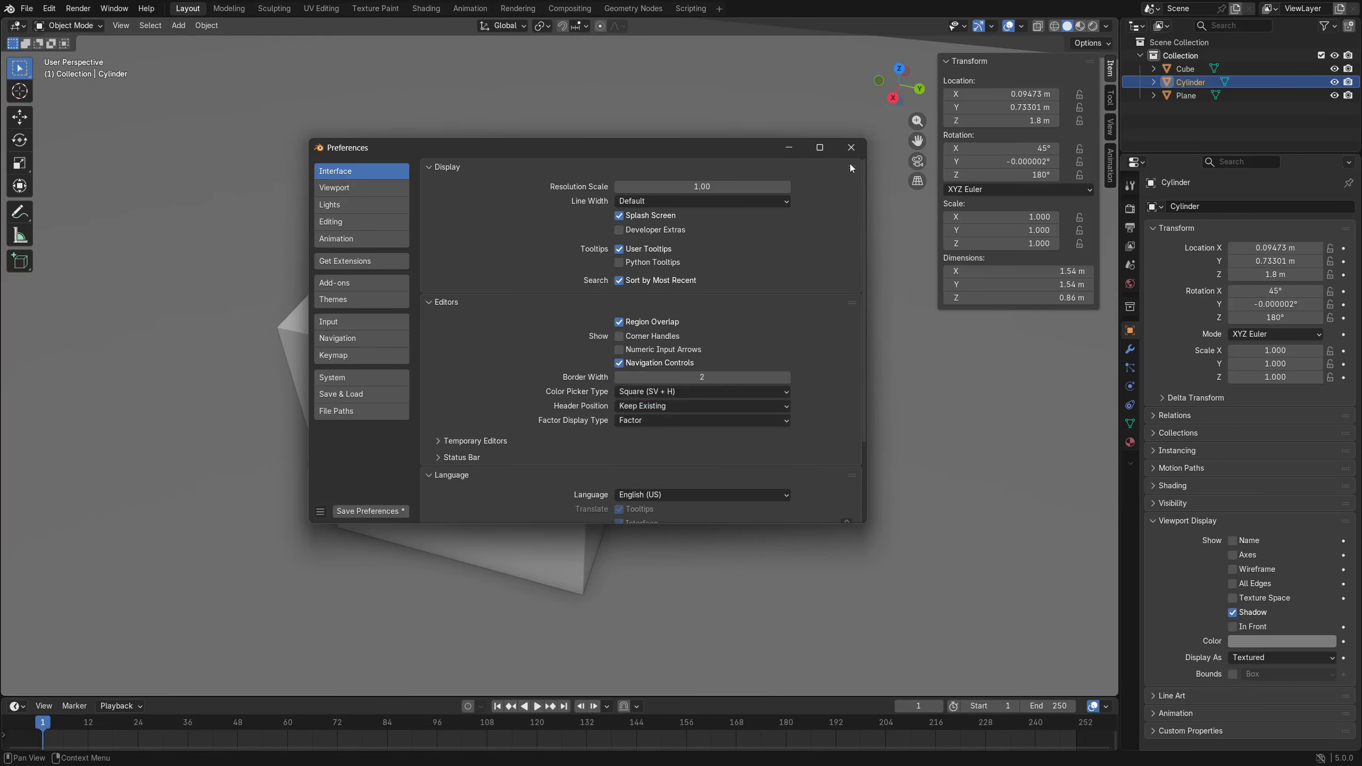
{"action": "left_click", "coordinate": [851, 147]}
Try blue, red and green viewport display colors on the cylinder, ending on a light gray.
{"action": "left_click", "coordinate": [1249, 641]}
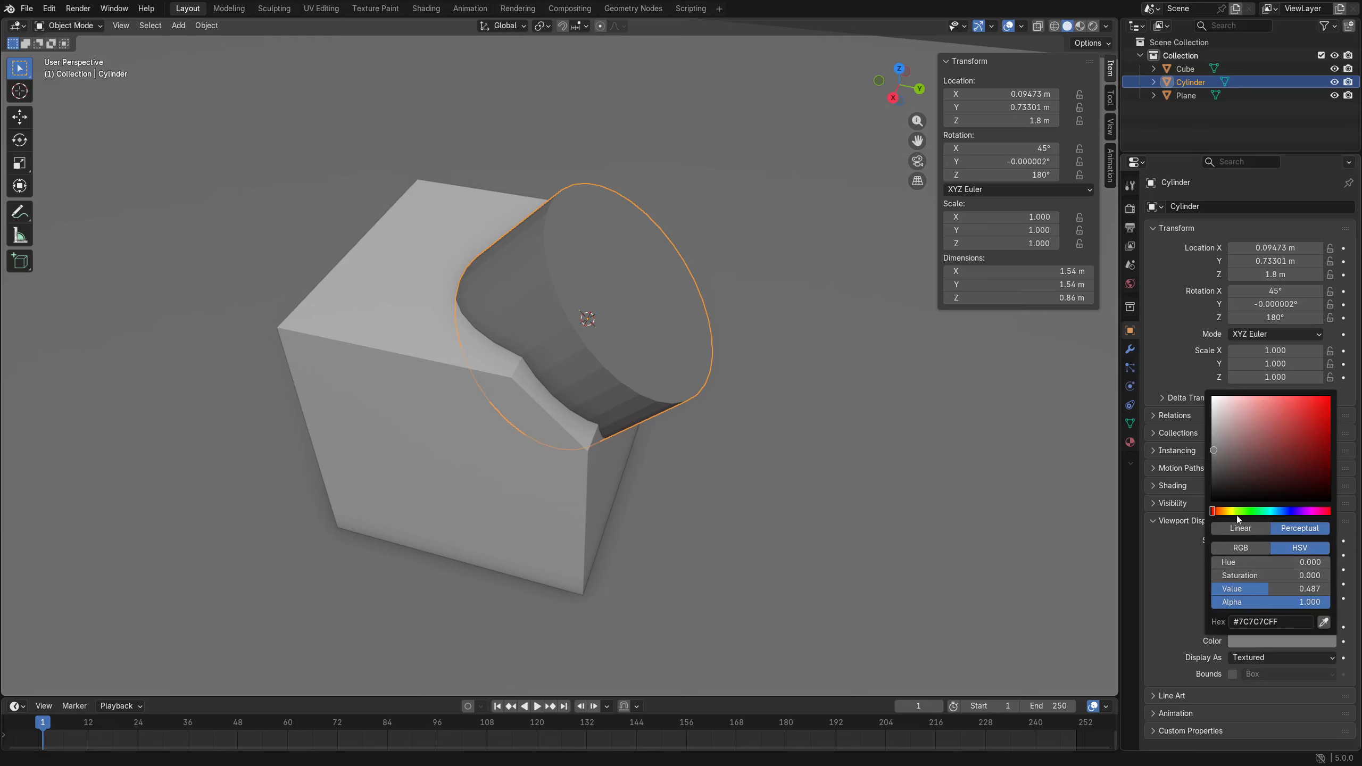
{"action": "left_click_drag", "start_coordinate": [1236, 512], "coordinate": [1259, 514]}
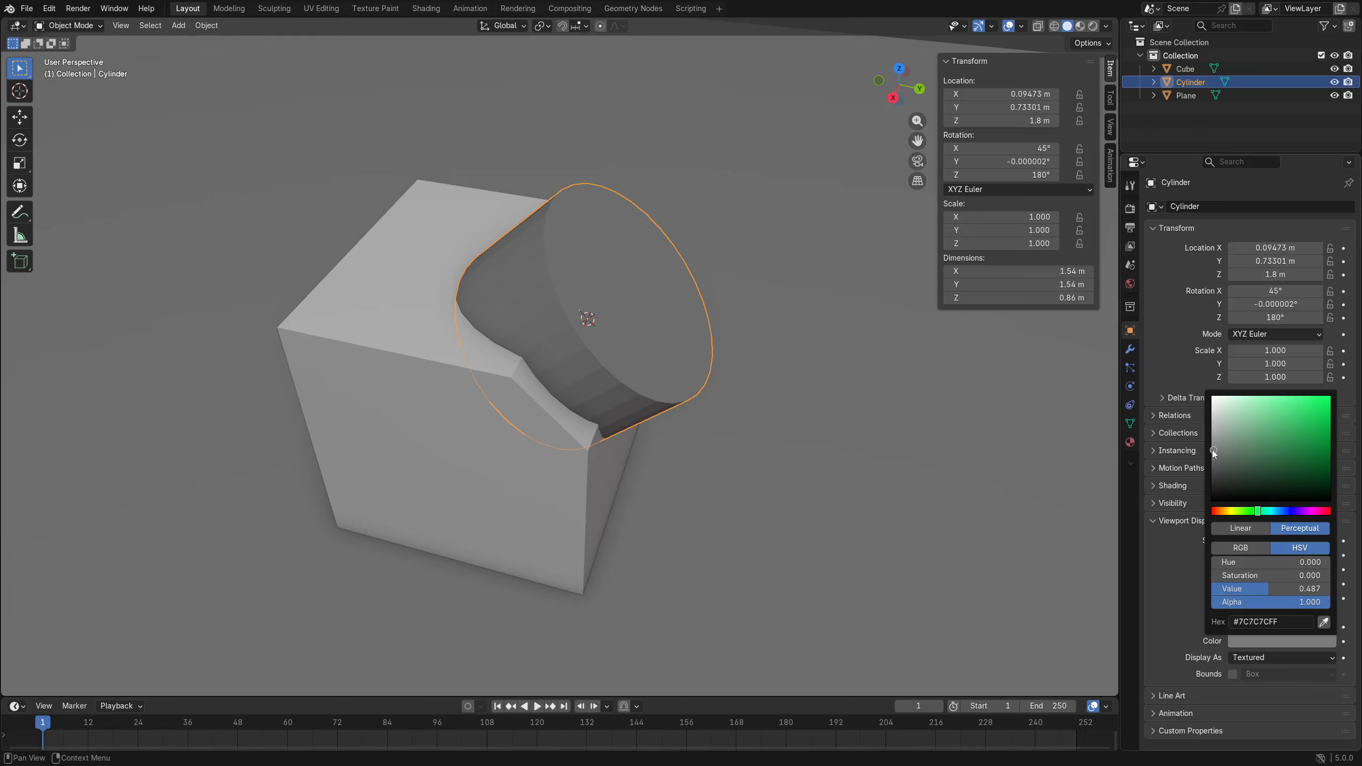
{"action": "left_click_drag", "start_coordinate": [1214, 451], "coordinate": [1213, 454]}
{"action": "mouse_move", "coordinate": [1276, 513]}
{"action": "left_mouse_down"}
{"action": "mouse_move", "coordinate": [1297, 511]}
{"action": "mouse_move", "coordinate": [1284, 511]}
{"action": "left_mouse_up"}
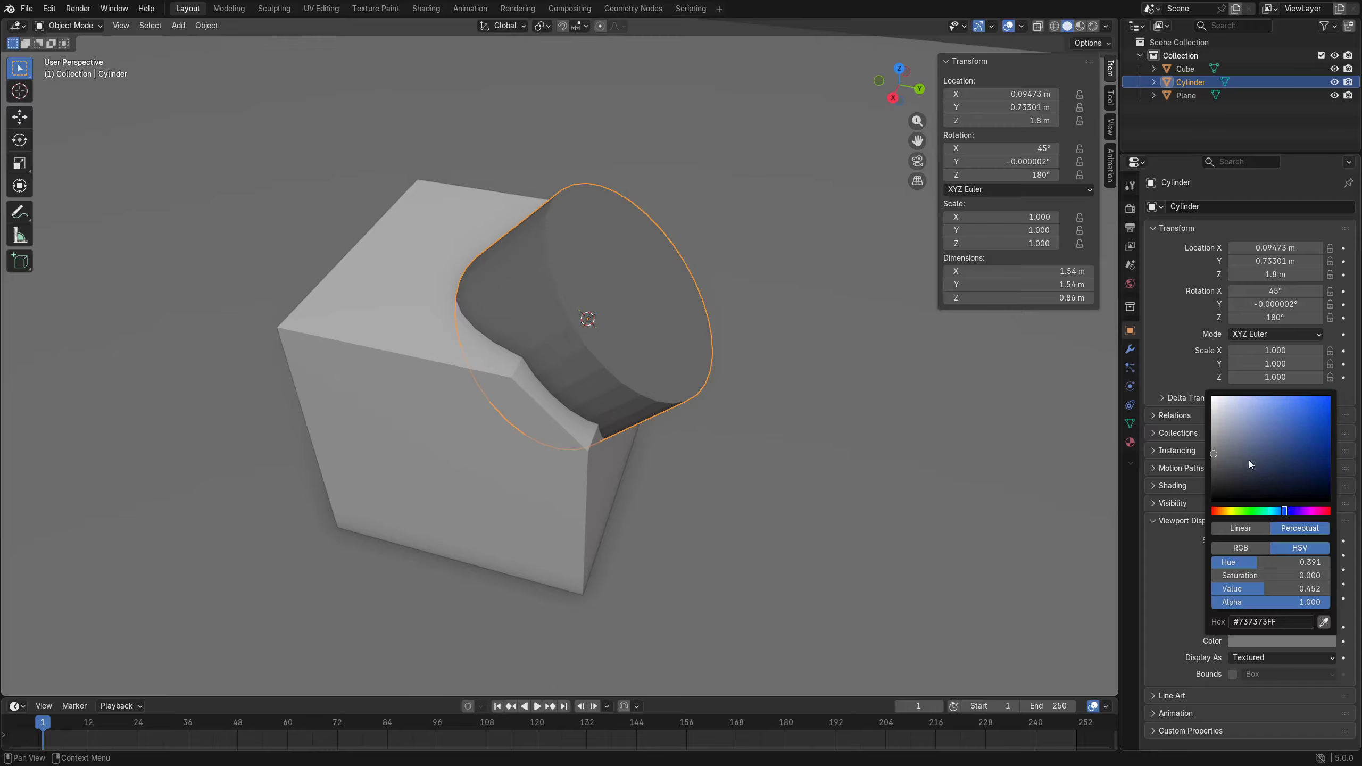
{"action": "left_click", "coordinate": [1261, 433]}
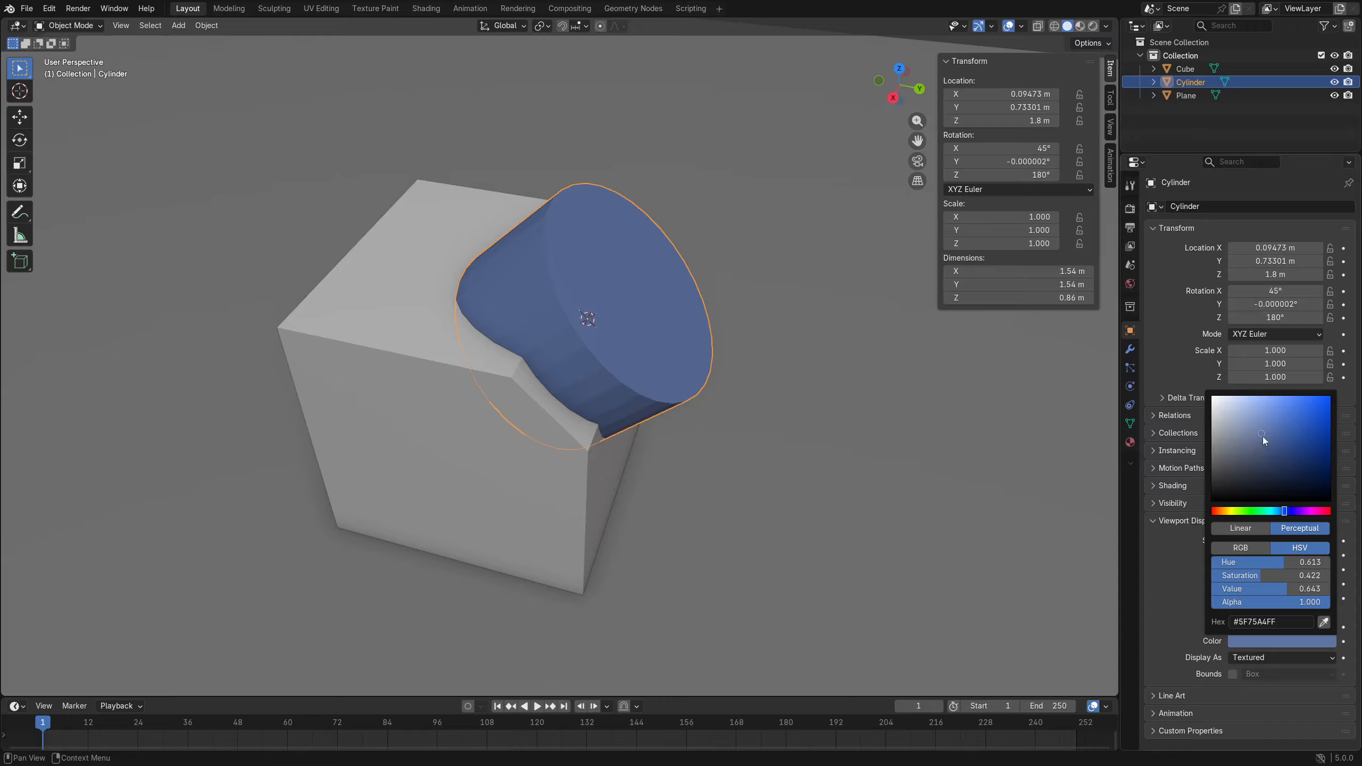
{"action": "left_click_drag", "start_coordinate": [1234, 512], "coordinate": [1214, 456]}
{"action": "left_click", "coordinate": [1272, 432]}
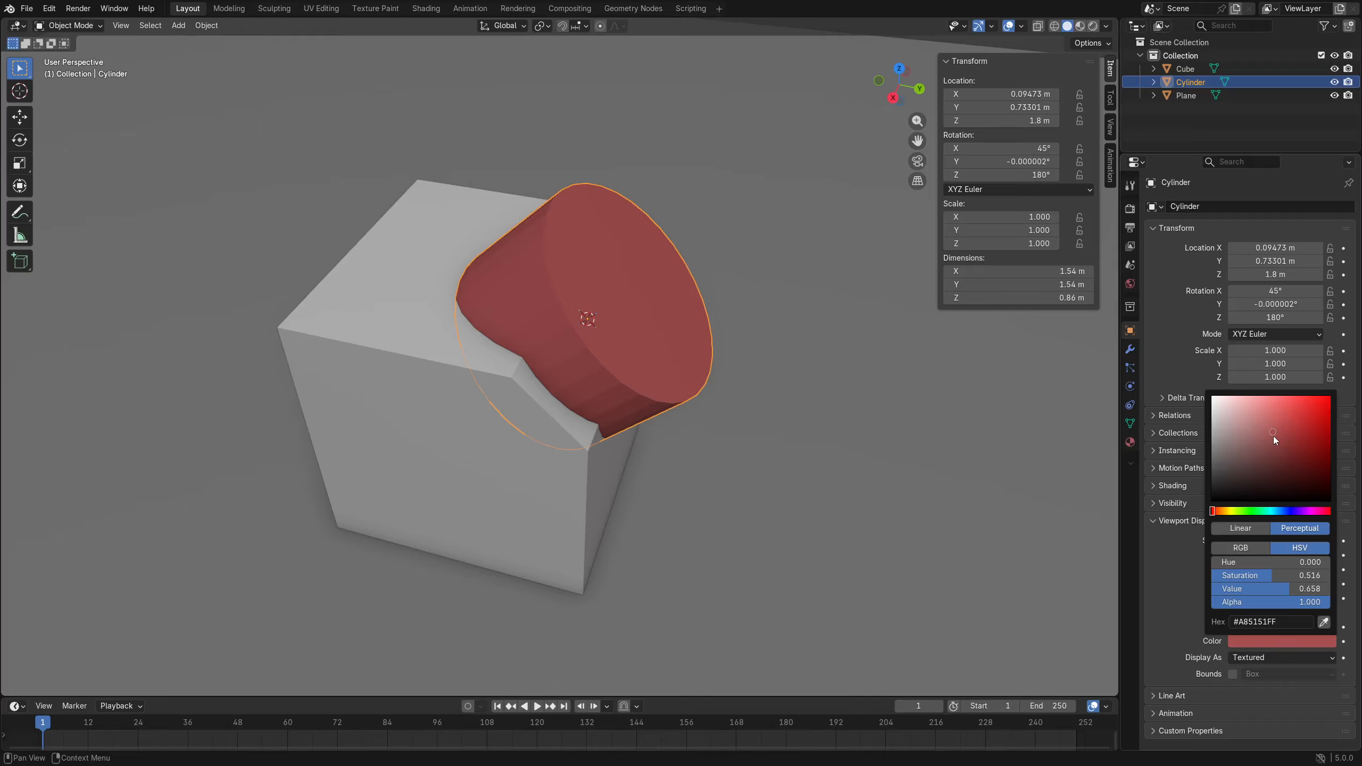
{"action": "left_click", "coordinate": [1249, 512]}
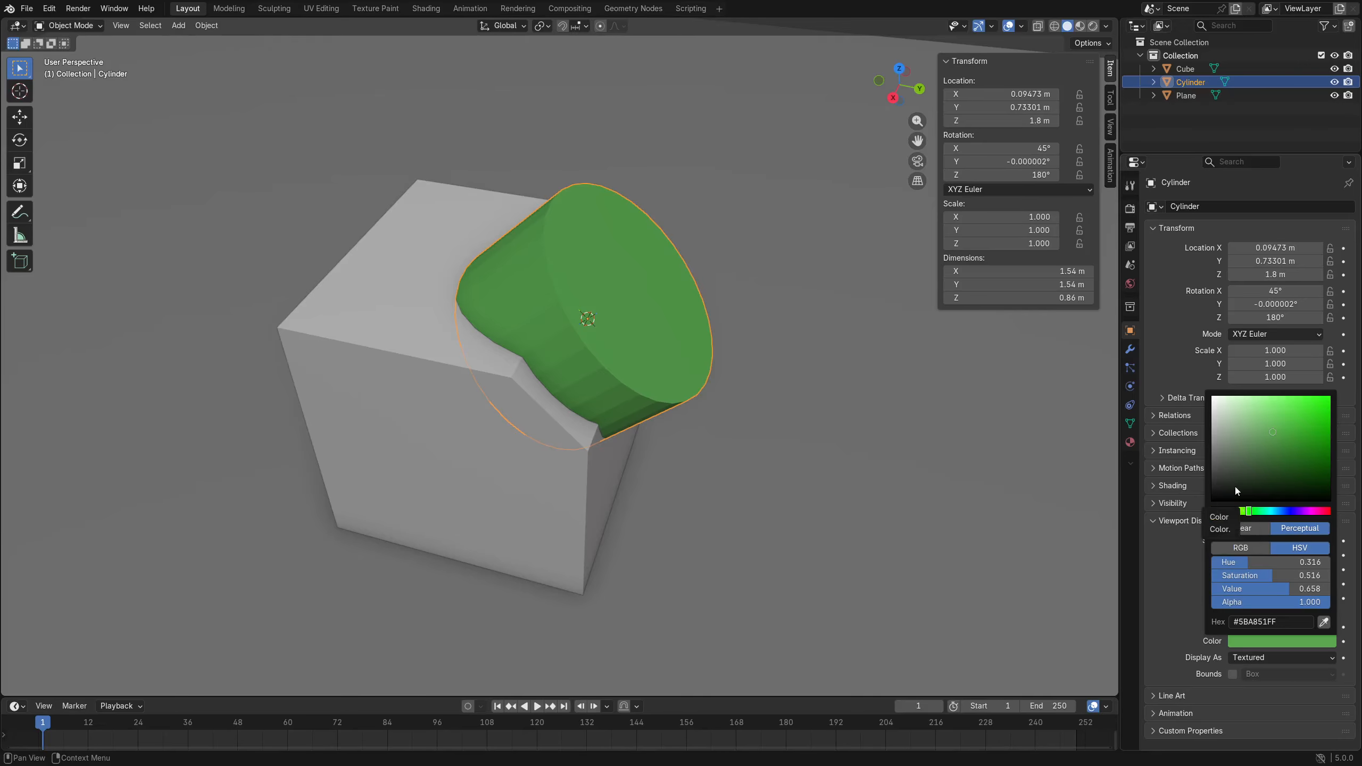
{"action": "left_click_drag", "start_coordinate": [1223, 484], "coordinate": [1213, 397]}
Apply Shade Auto Smooth to the cylinder with a 30° angle.
{"action": "middle_click_drag", "start_coordinate": [485, 412], "coordinate": [485, 377]}
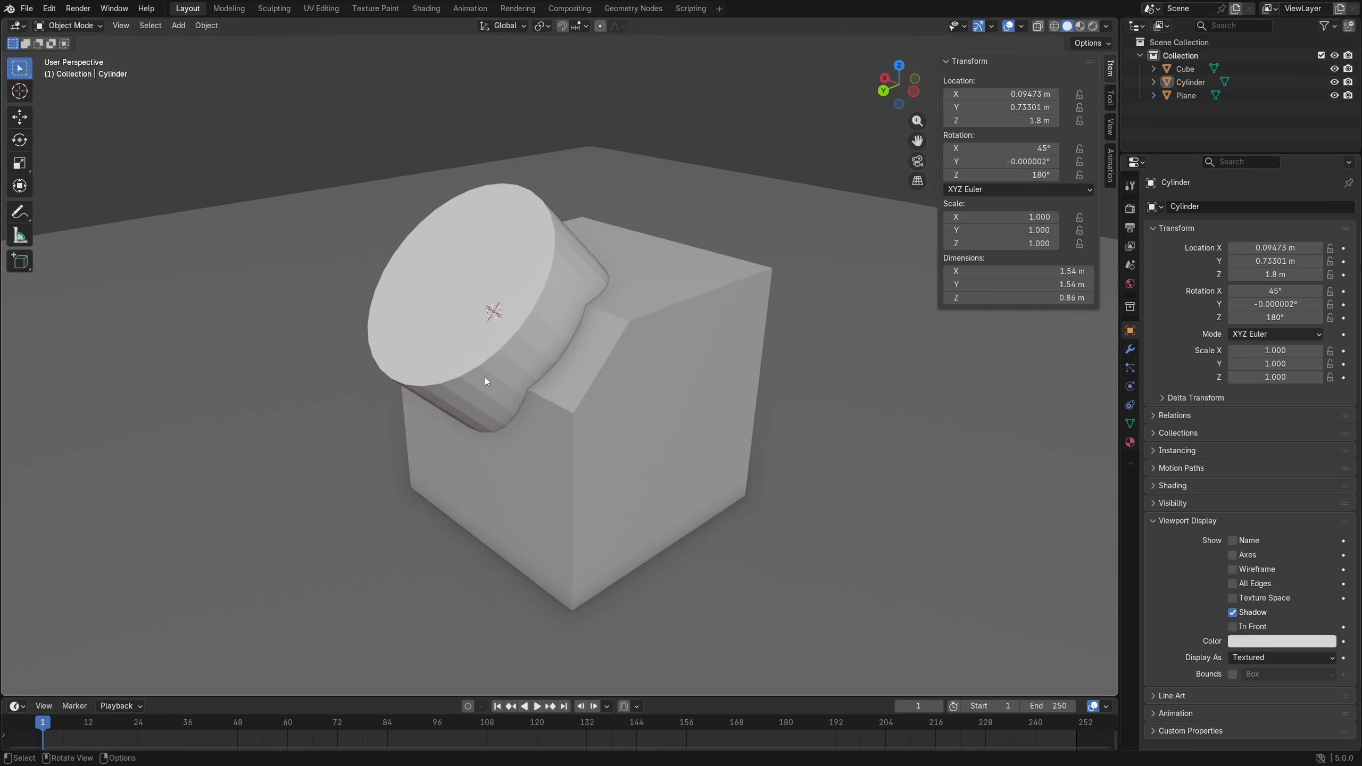
{"action": "left_click", "coordinate": [569, 364]}
{"action": "right_click", "coordinate": [581, 378]}
{"action": "left_click", "coordinate": [581, 378]}
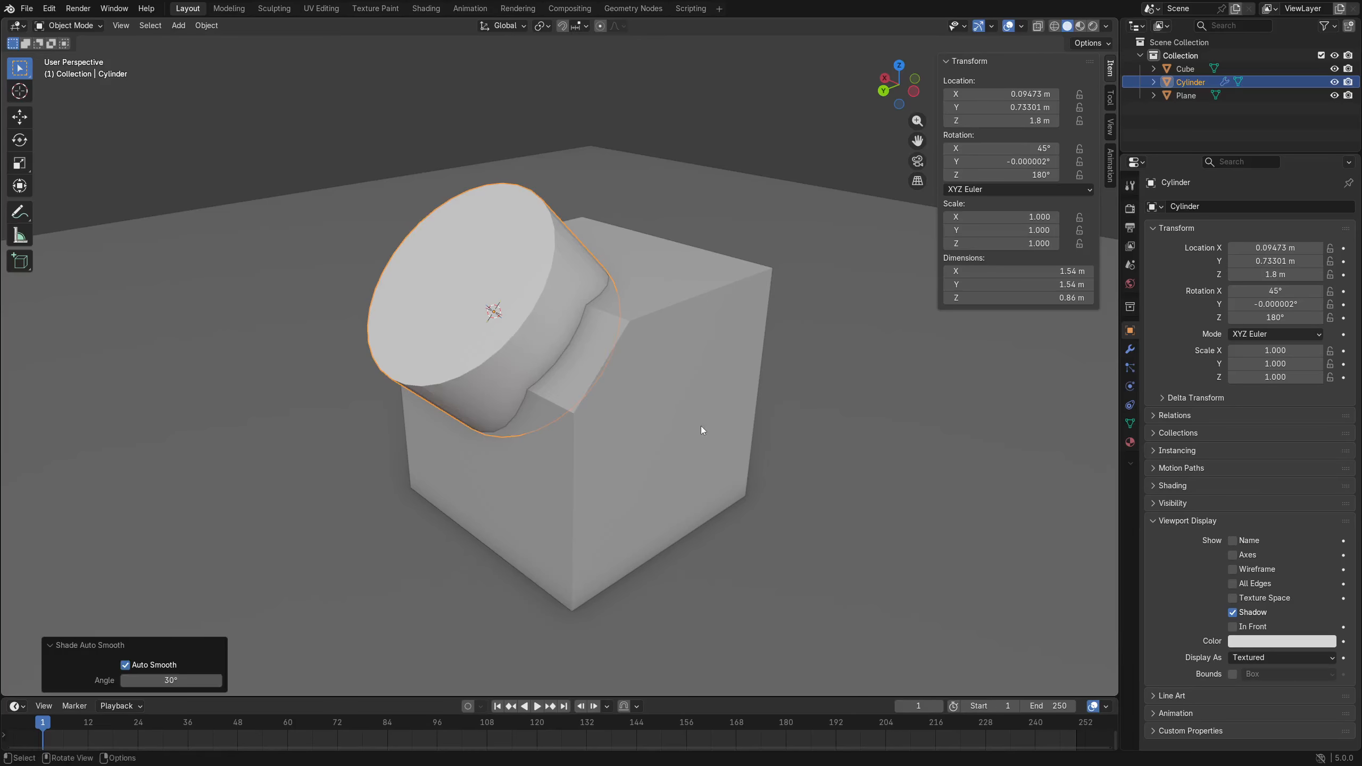
Move the cylinder along the X axis to stand beside the cube, at a location X of about -2.22 m.
{"action": "scroll", "coordinate": [700, 426], "scroll_direction": "down", "scroll_amount": 3}
{"action": "key", "text": "alt+a"}
{"action": "middle_click_drag", "start_coordinate": [609, 397], "coordinate": [540, 369]}
{"action": "left_click", "coordinate": [484, 332]}
{"action": "key", "text": "ctrl+KP_1"}
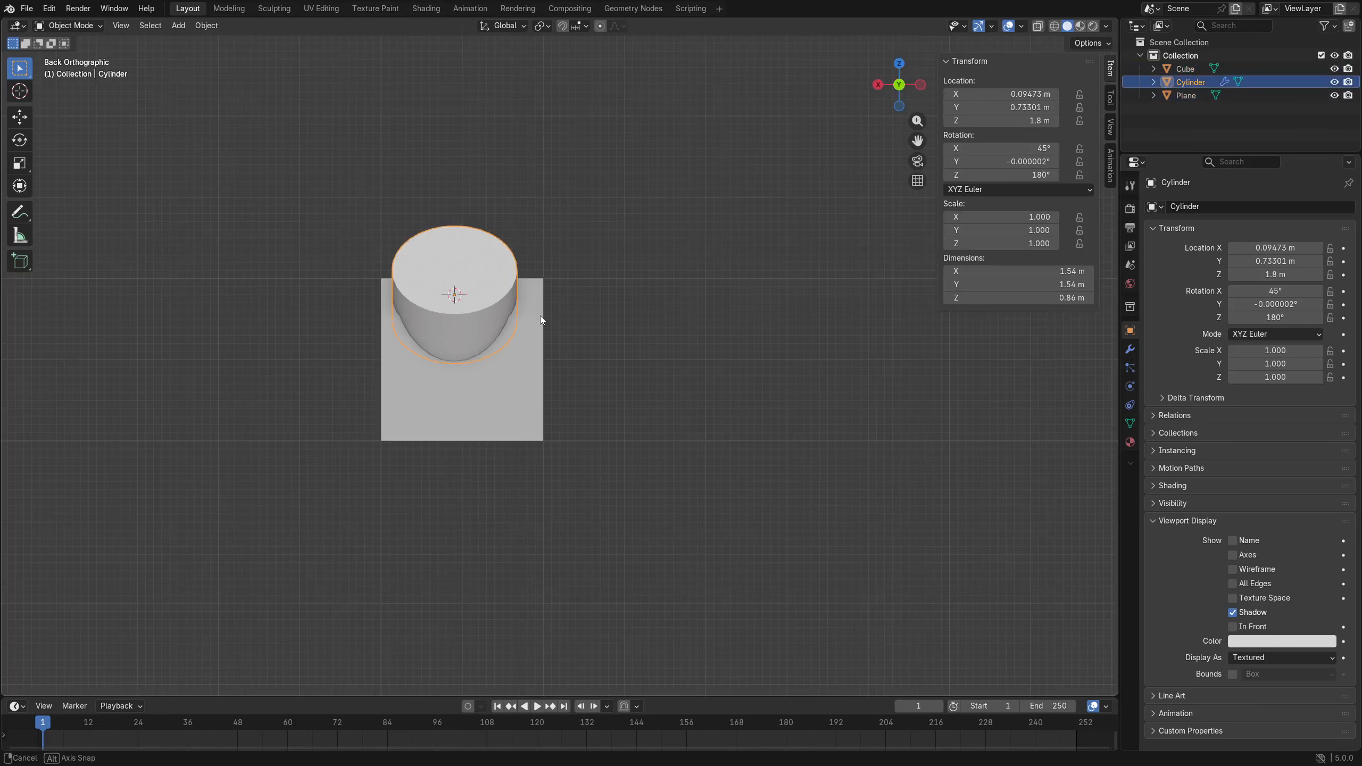
{"action": "key", "text": "g"}
{"action": "key", "text": "x"}
{"action": "left_click", "coordinate": [674, 337]}
{"action": "middle_click_drag", "start_coordinate": [675, 338], "coordinate": [681, 407]}
{"action": "key", "text": "g"}
{"action": "right_click", "coordinate": [629, 397]}
{"action": "key", "text": "a"}
{"action": "left_click", "coordinate": [713, 355]}
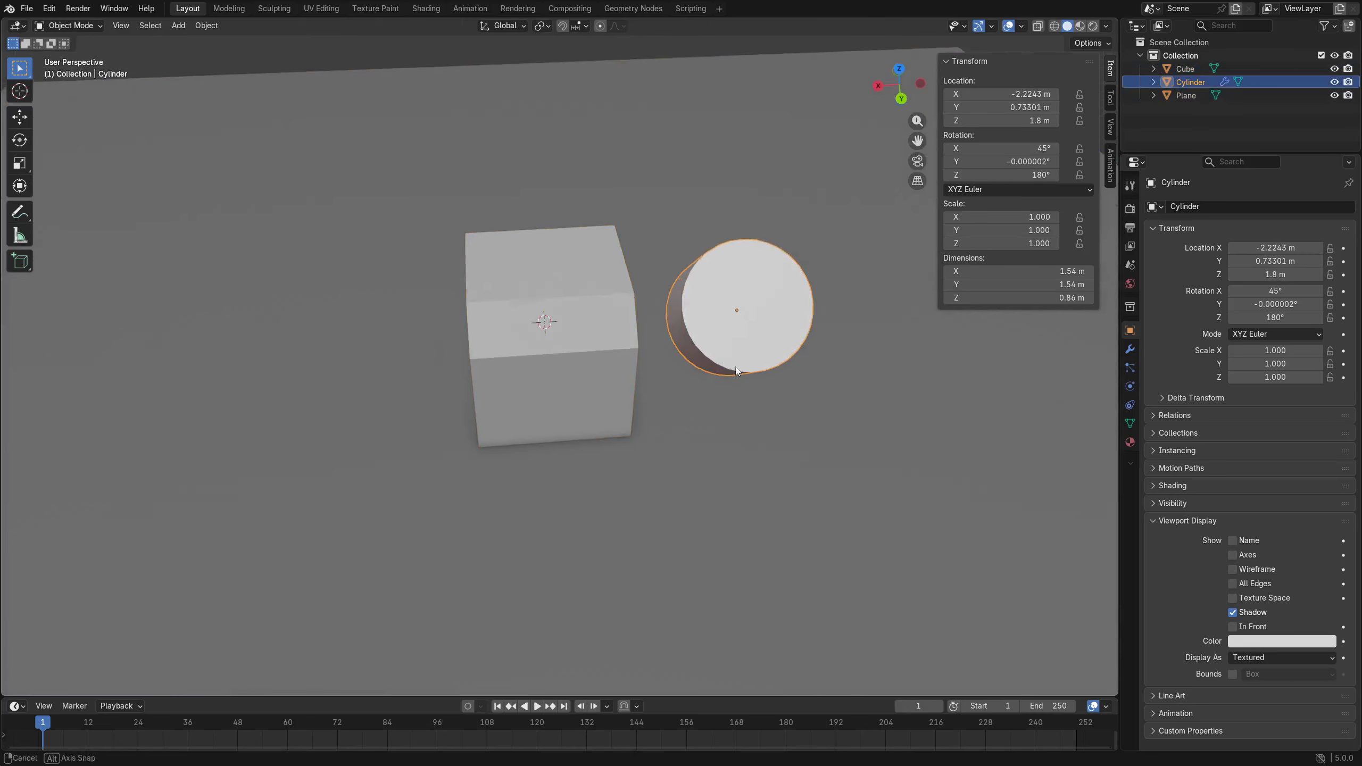
Add a Mirror modifier on the X axis to the cylinder, using the Cube as the Mirror Object.
{"action": "middle_click_drag", "start_coordinate": [713, 354], "coordinate": [761, 343]}
{"action": "left_click", "coordinate": [1130, 349]}
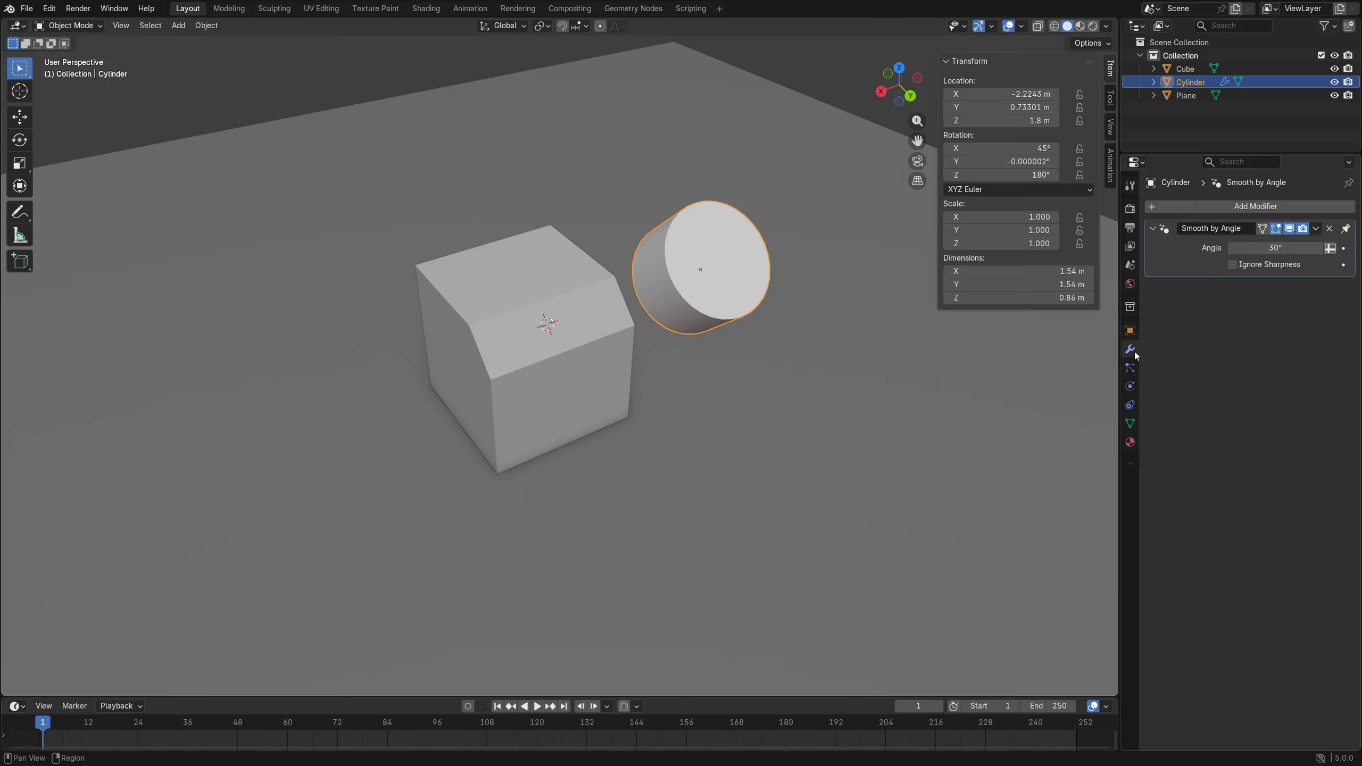
{"action": "left_click", "coordinate": [1210, 213]}
{"action": "type", "text": "mi"}
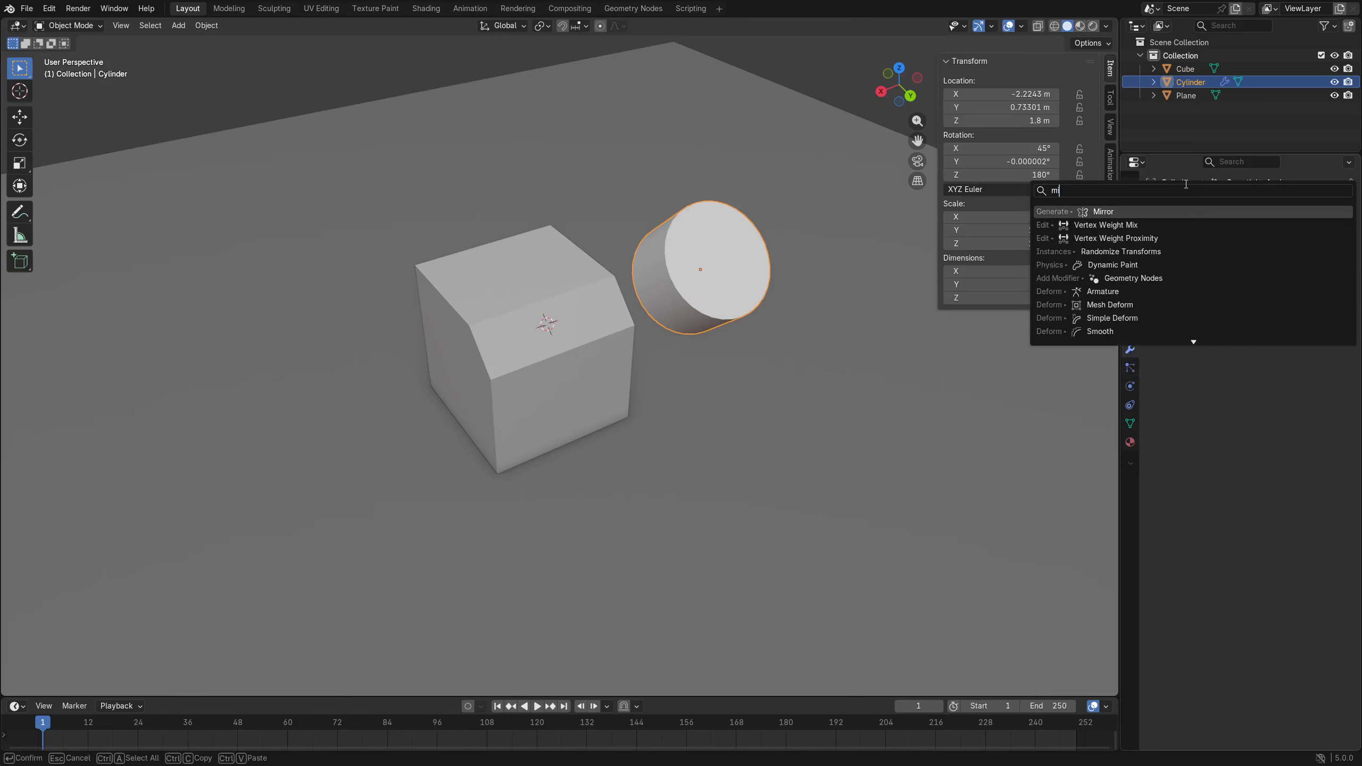
{"action": "key", "text": "Return"}
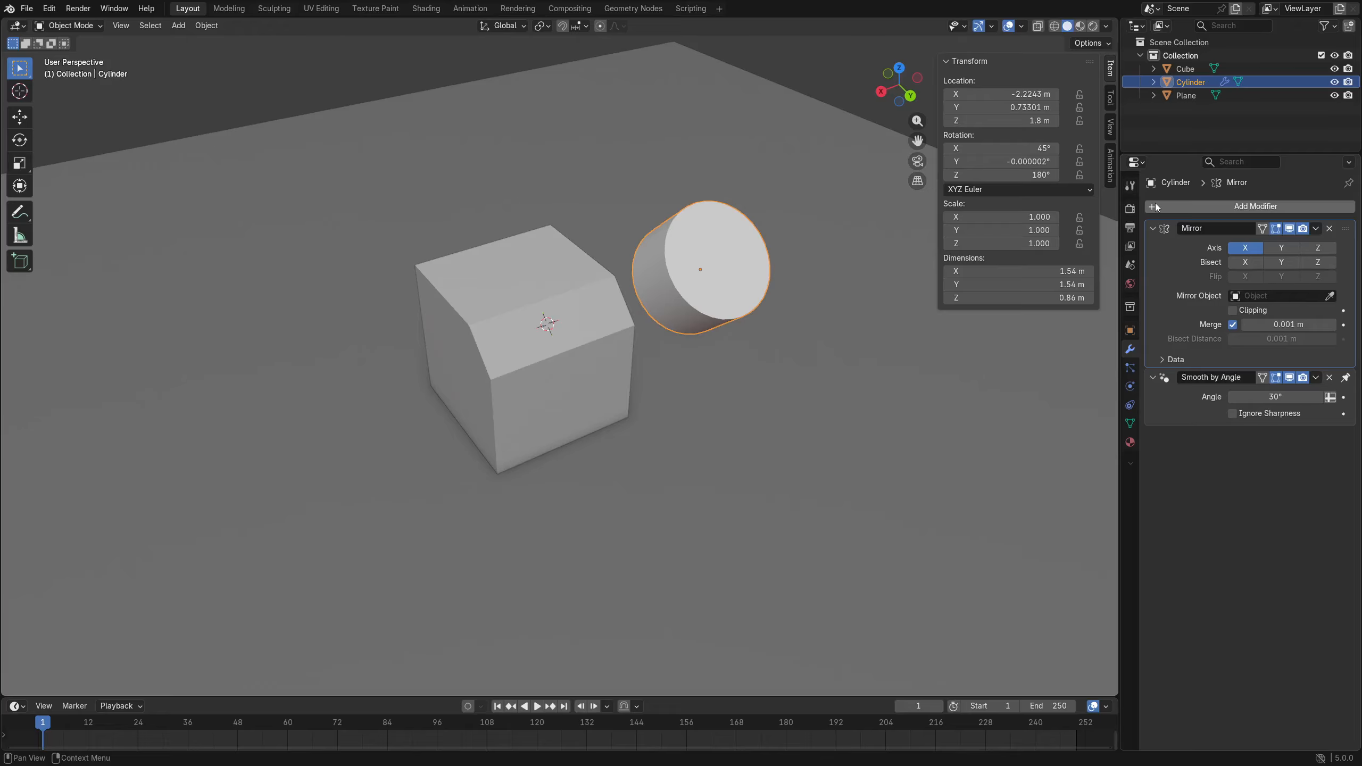
{"action": "left_click", "coordinate": [1330, 299]}
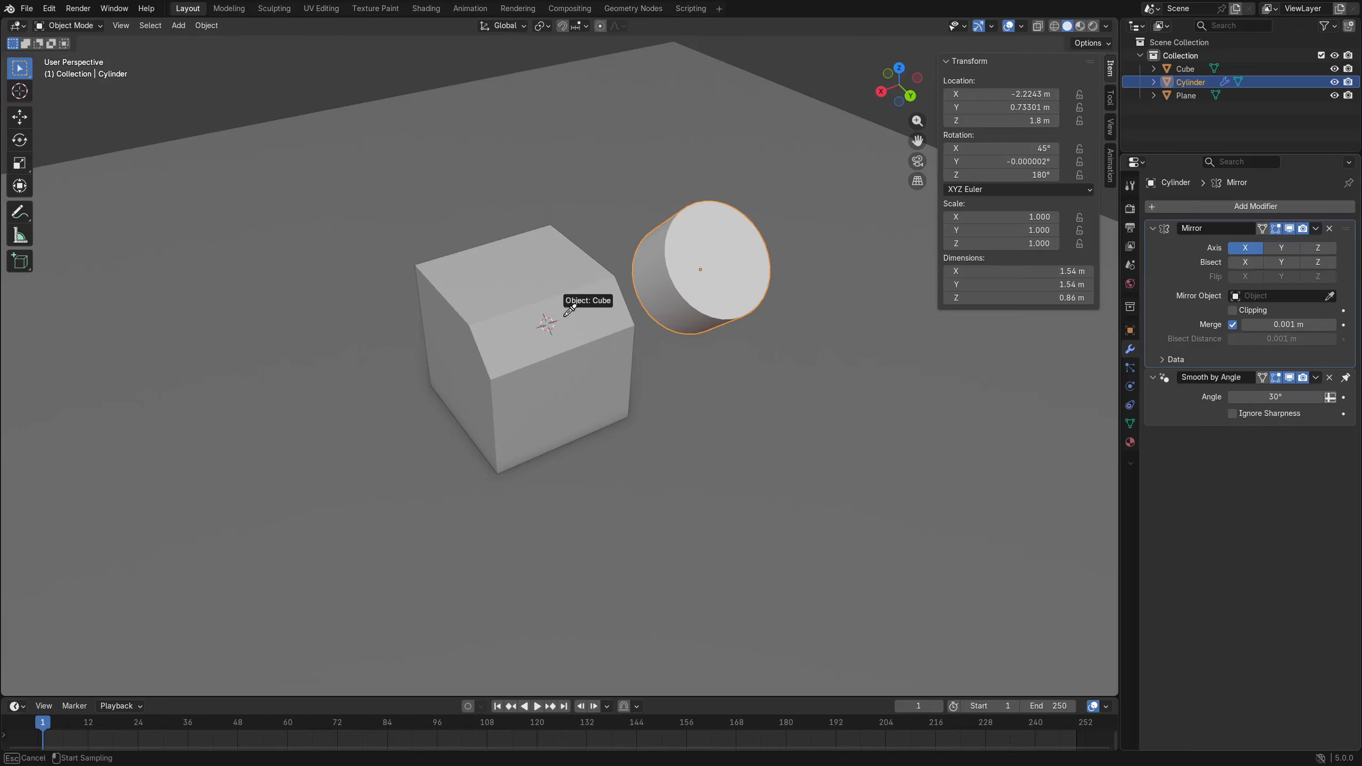
{"action": "left_click", "coordinate": [534, 321]}
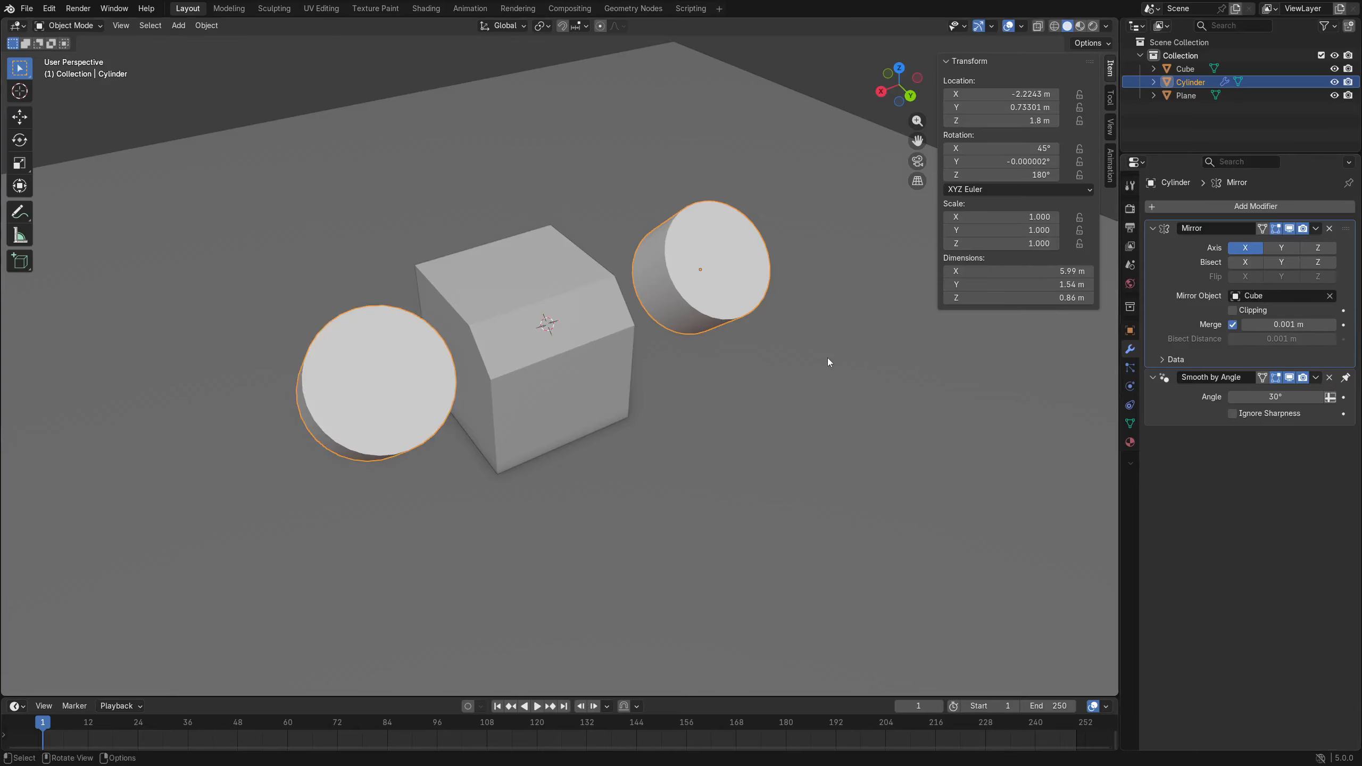
{"action": "middle_click_drag", "start_coordinate": [828, 358], "coordinate": [790, 358]}
{"action": "key", "text": "g"}
{"action": "key", "text": "y"}
{"action": "right_click", "coordinate": [787, 386]}
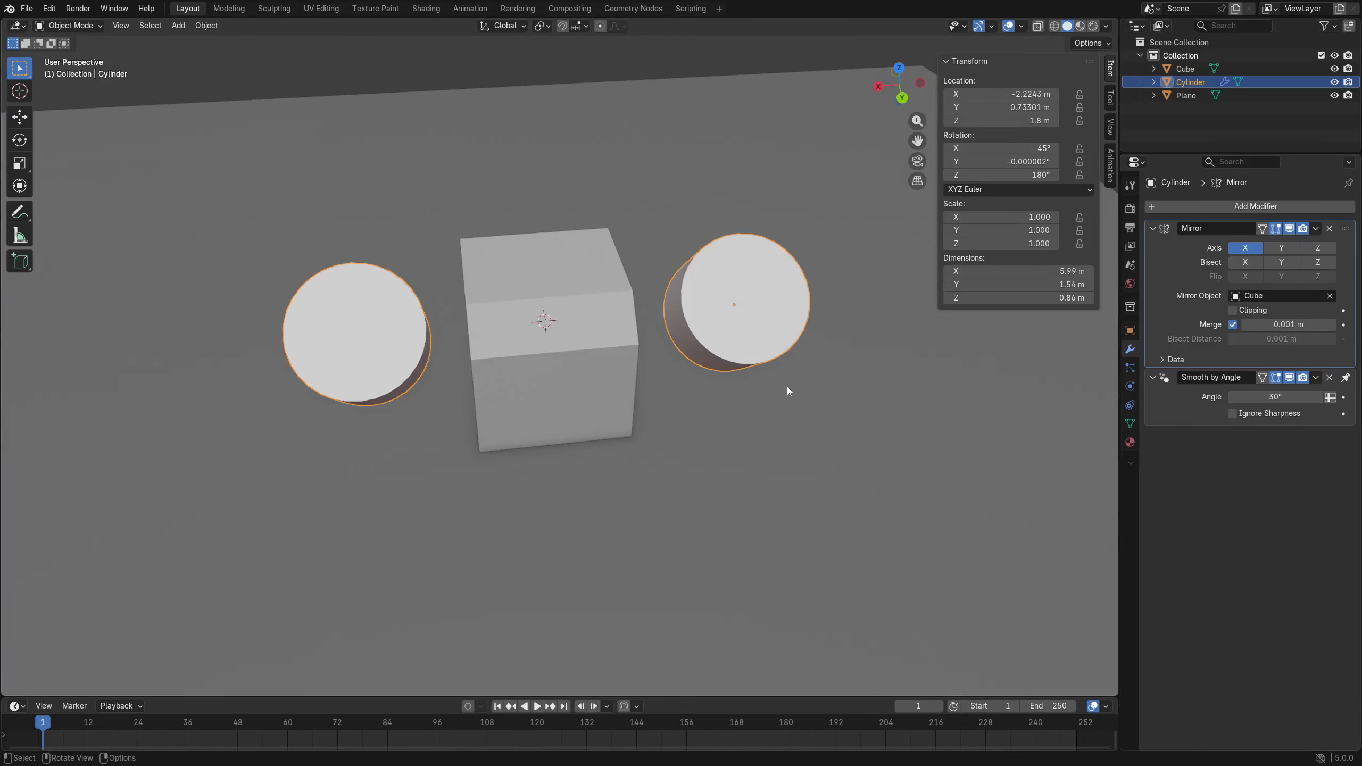
Move the mirrored cylinder about 0.81 m along the X axis toward the cube.
{"action": "key", "text": "g"}
{"action": "key", "text": "x"}
{"action": "left_click", "coordinate": [727, 445]}
{"action": "middle_click_drag", "start_coordinate": [727, 445], "coordinate": [786, 365]}
{"action": "key", "text": "r"}
{"action": "key", "text": "z"}
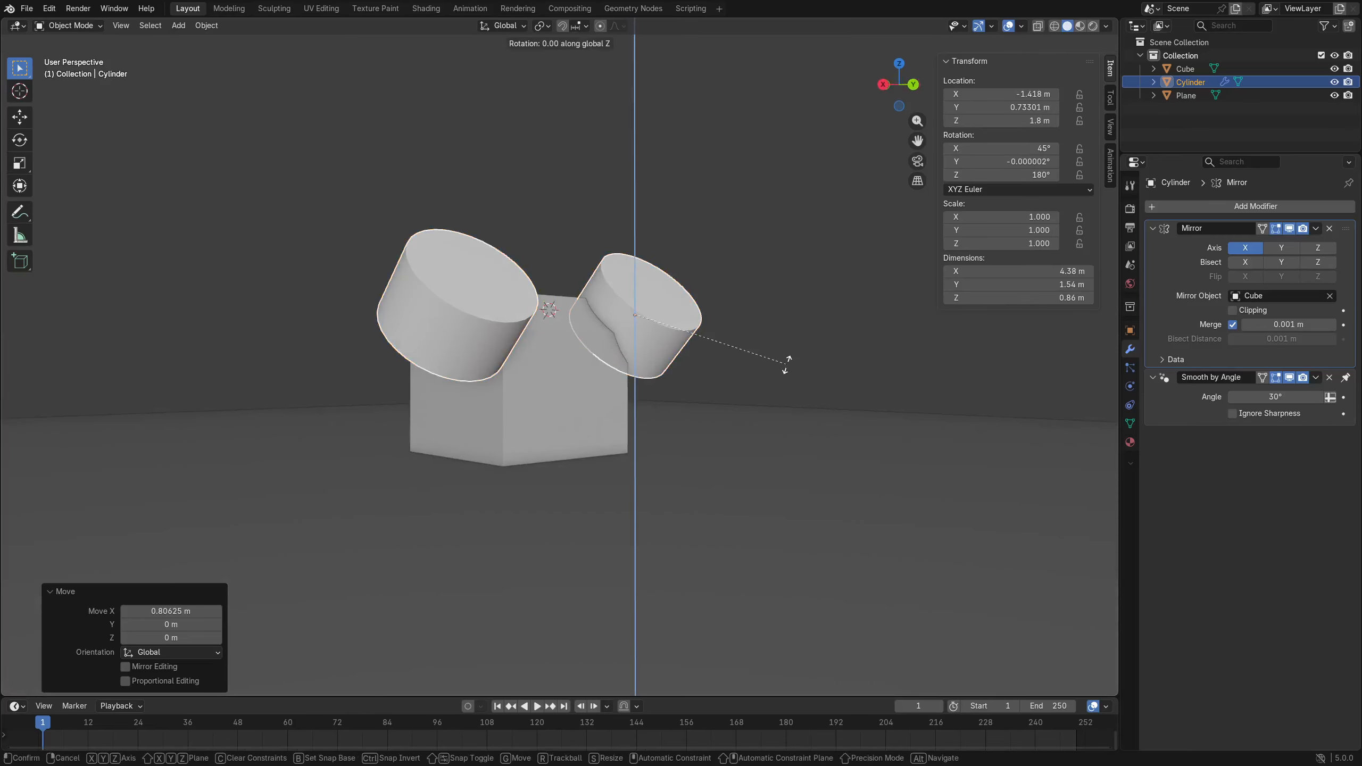
{"action": "right_click", "coordinate": [786, 365]}
{"action": "middle_click_drag", "start_coordinate": [825, 308], "coordinate": [795, 383]}
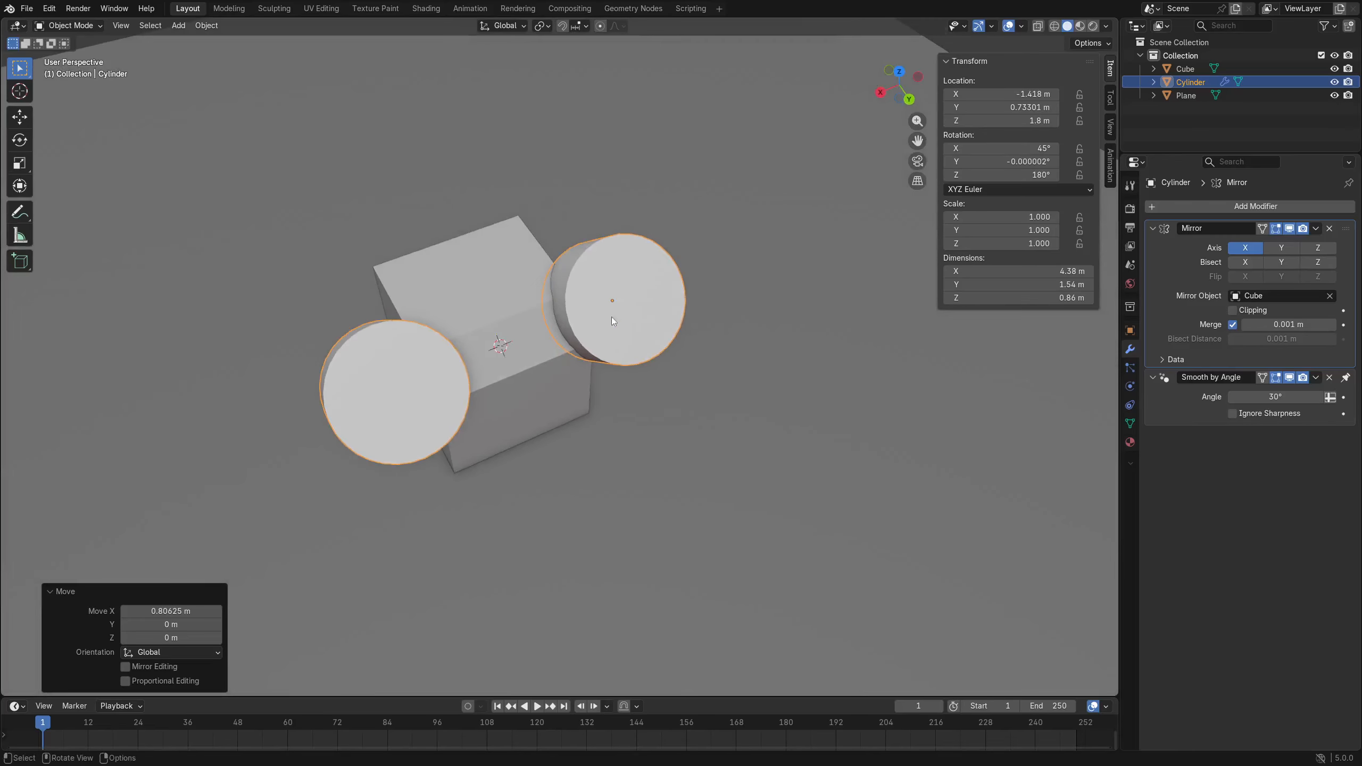
{"action": "middle_click_drag", "start_coordinate": [692, 325], "coordinate": [701, 326], "text": "shift"}
Check the available transform orientations and try moving the cylinder freely from several view angles.
{"action": "left_click", "coordinate": [504, 27]}
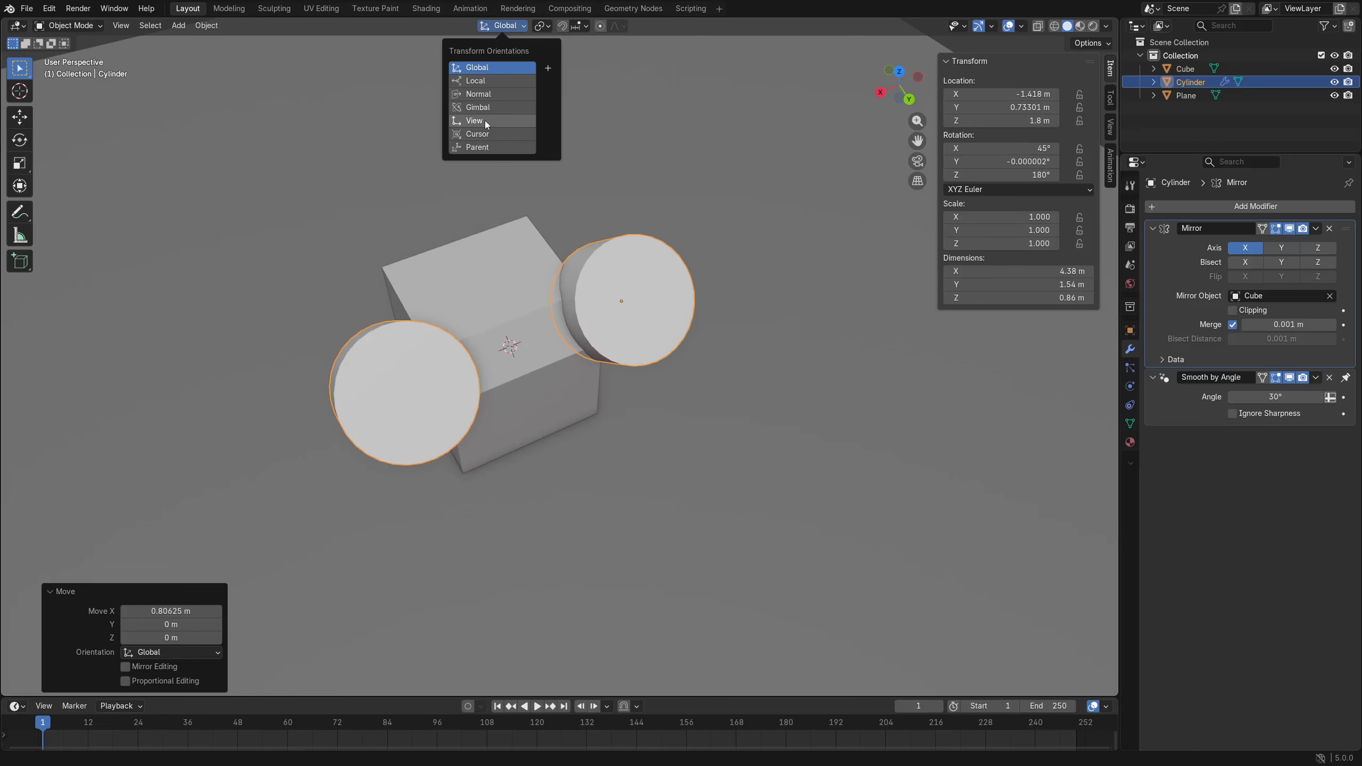
{"action": "mouse_move", "coordinate": [620, 343]}
{"action": "middle_mouse_down"}
{"action": "mouse_move", "coordinate": [671, 309]}
{"action": "mouse_move", "coordinate": [745, 324]}
{"action": "mouse_move", "coordinate": [626, 318]}
{"action": "middle_mouse_up"}
{"action": "key", "text": "g"}
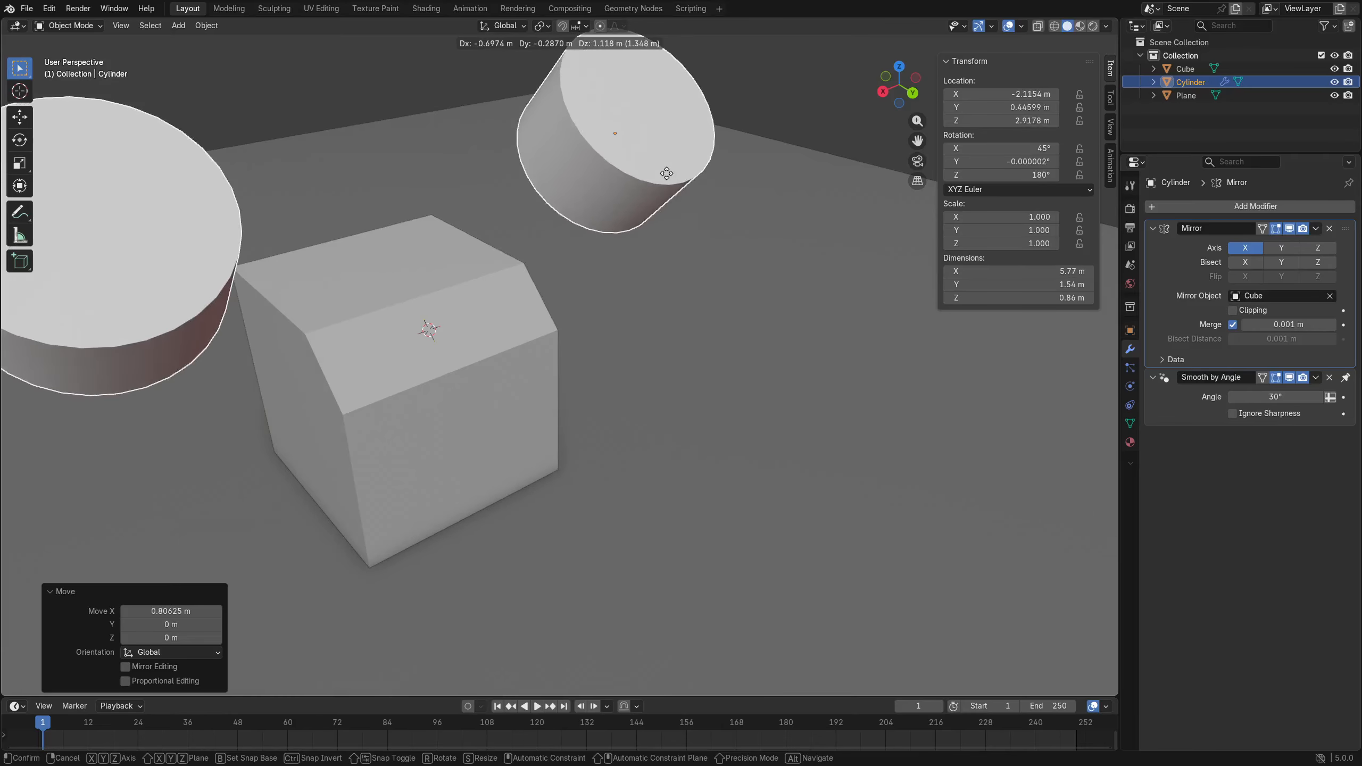
{"action": "left_click", "coordinate": [658, 356]}
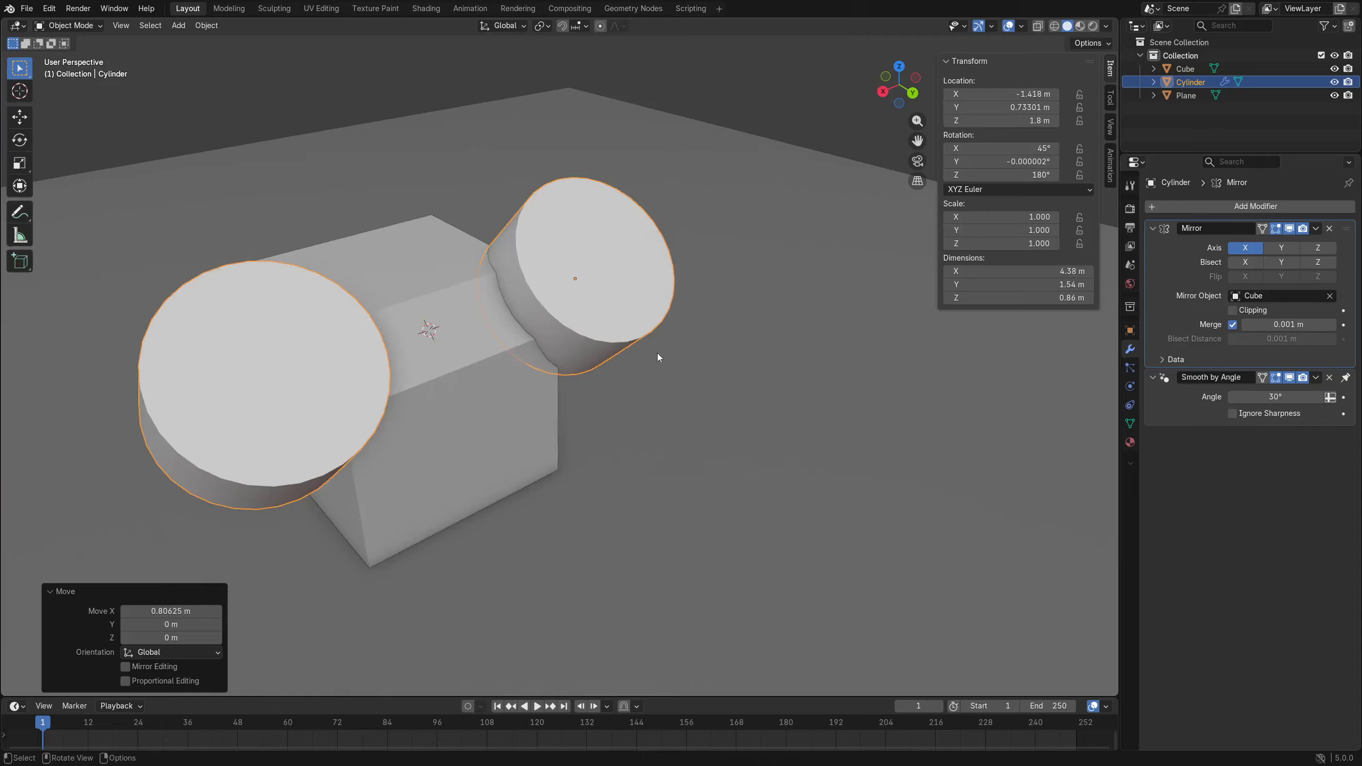
{"action": "middle_click_drag", "start_coordinate": [606, 230], "coordinate": [579, 356]}
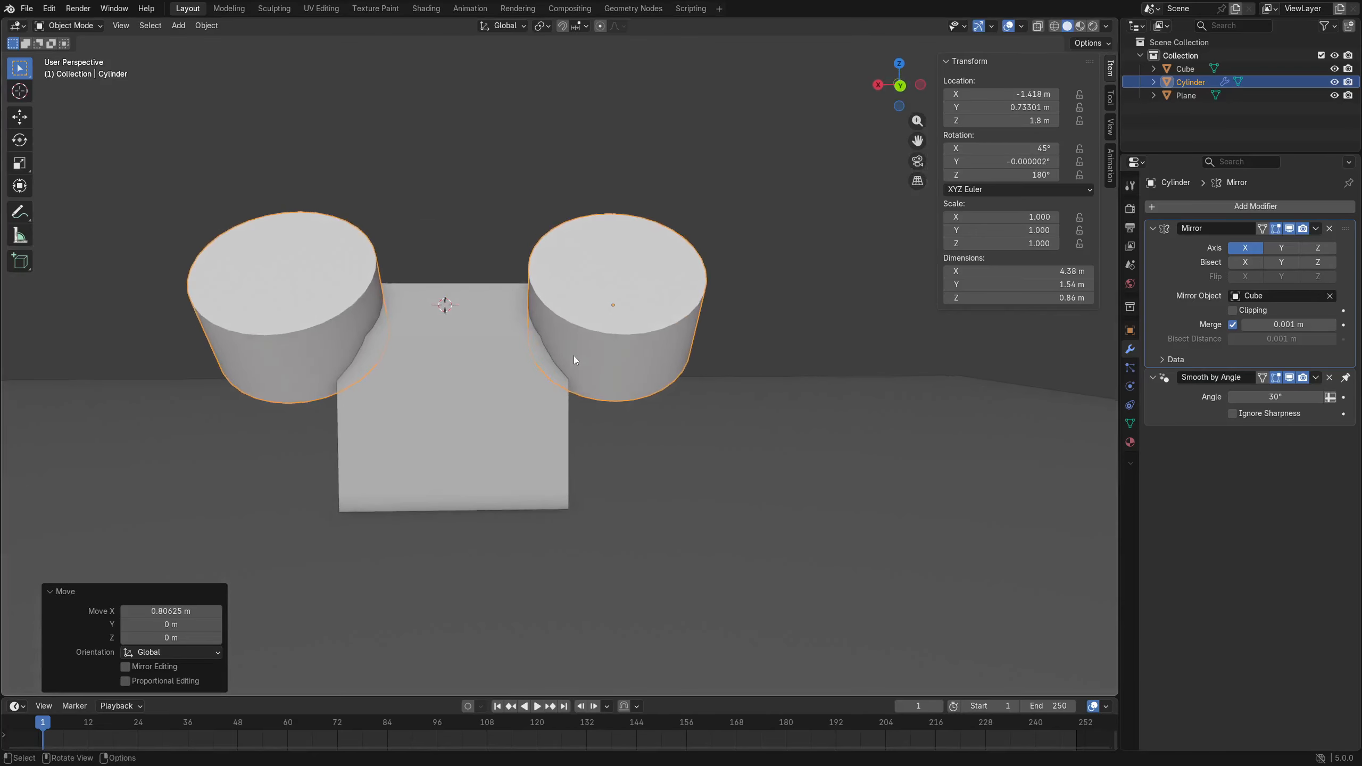
{"action": "key", "text": "g"}
{"action": "right_click", "coordinate": [579, 190]}
{"action": "middle_click_drag", "start_coordinate": [861, 328], "coordinate": [694, 333]}
{"action": "key", "text": "g"}
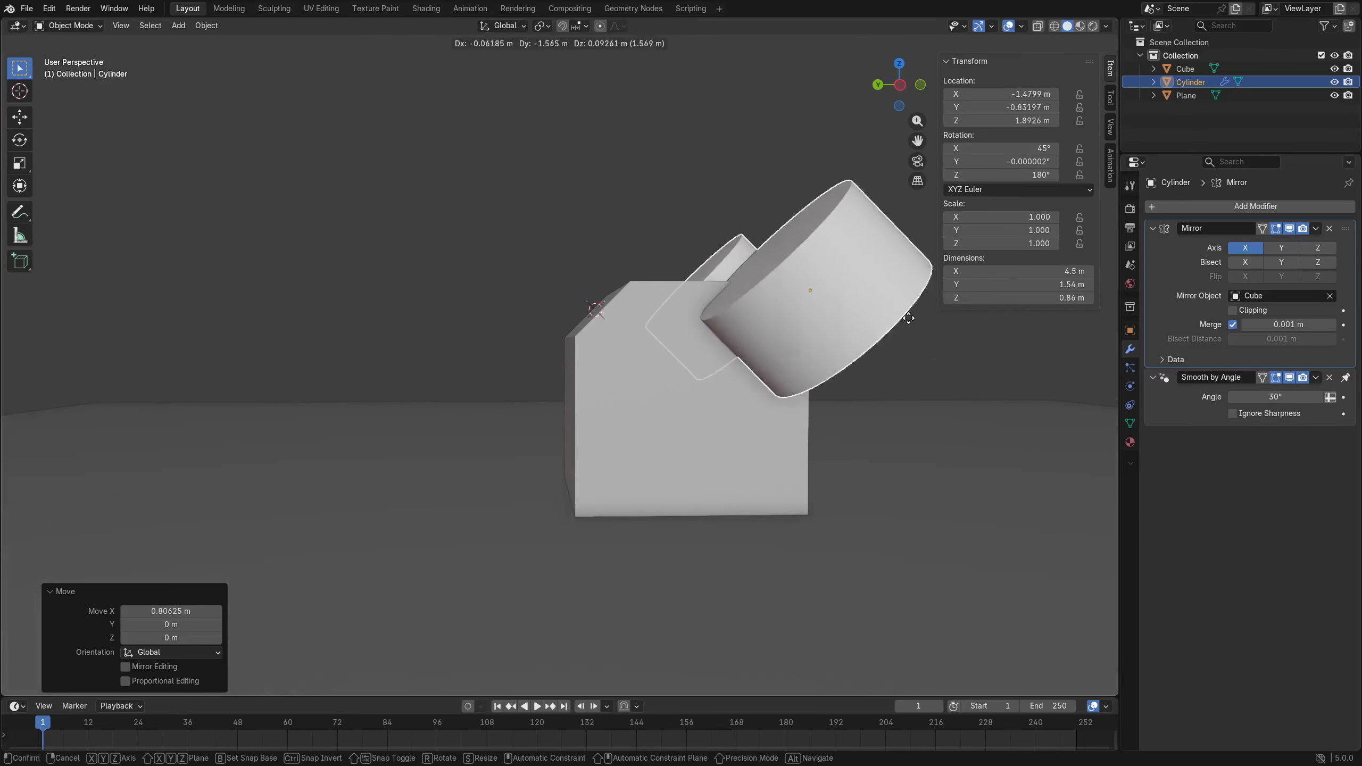
{"action": "right_click", "coordinate": [391, 328]}
{"action": "middle_click_drag", "start_coordinate": [391, 328], "coordinate": [606, 136]}
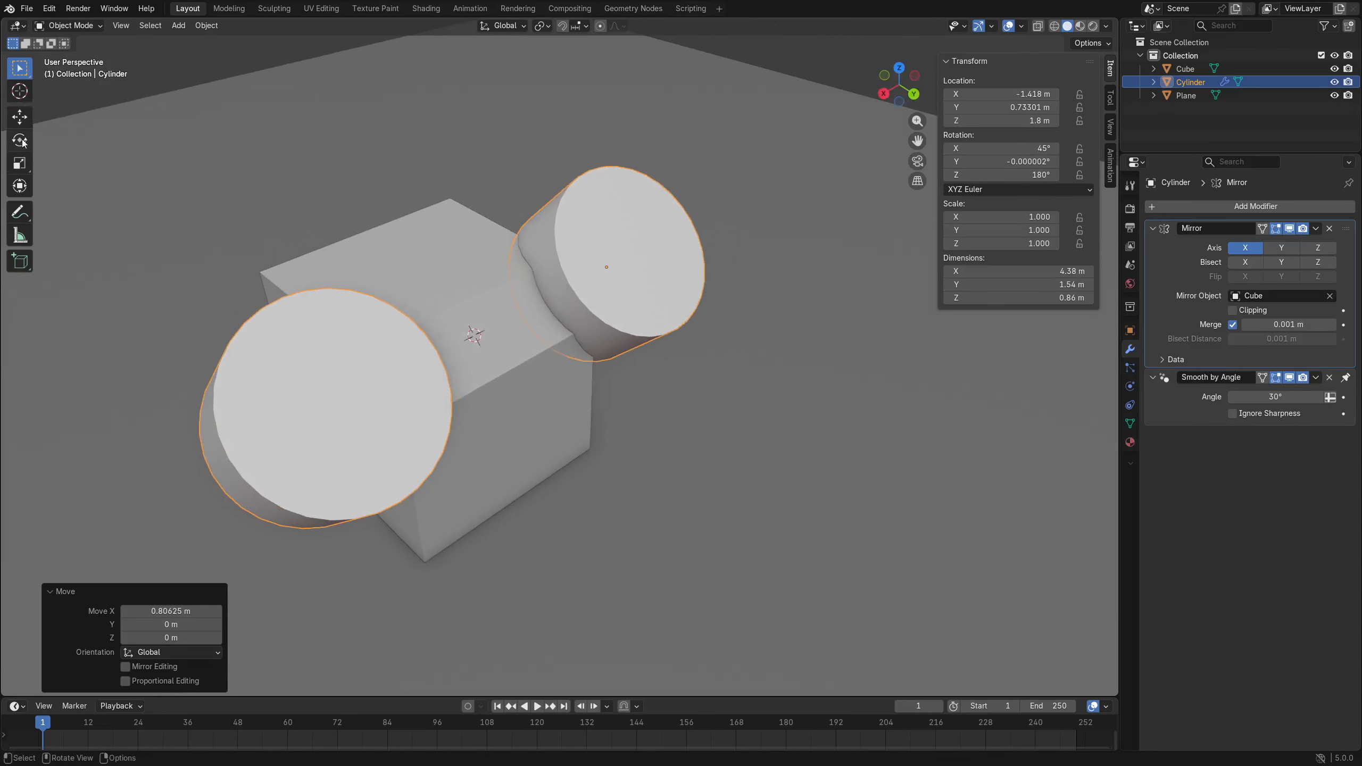
Activate the Move tool for the cylinder and set the transform orientation to Local.
{"action": "left_click", "coordinate": [18, 122]}
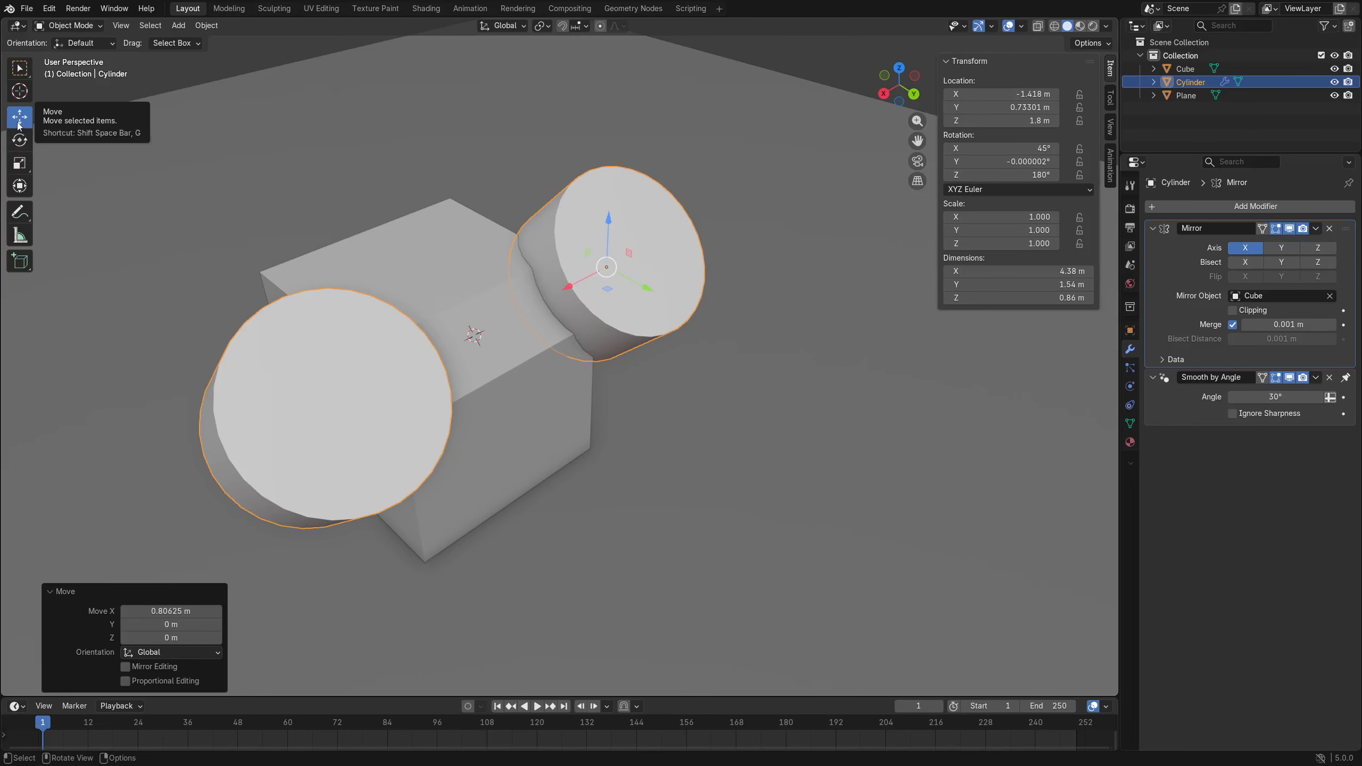
{"action": "middle_click_drag", "start_coordinate": [734, 370], "coordinate": [717, 375], "text": "shift"}
{"action": "middle_click_drag", "start_coordinate": [717, 374], "coordinate": [698, 366]}
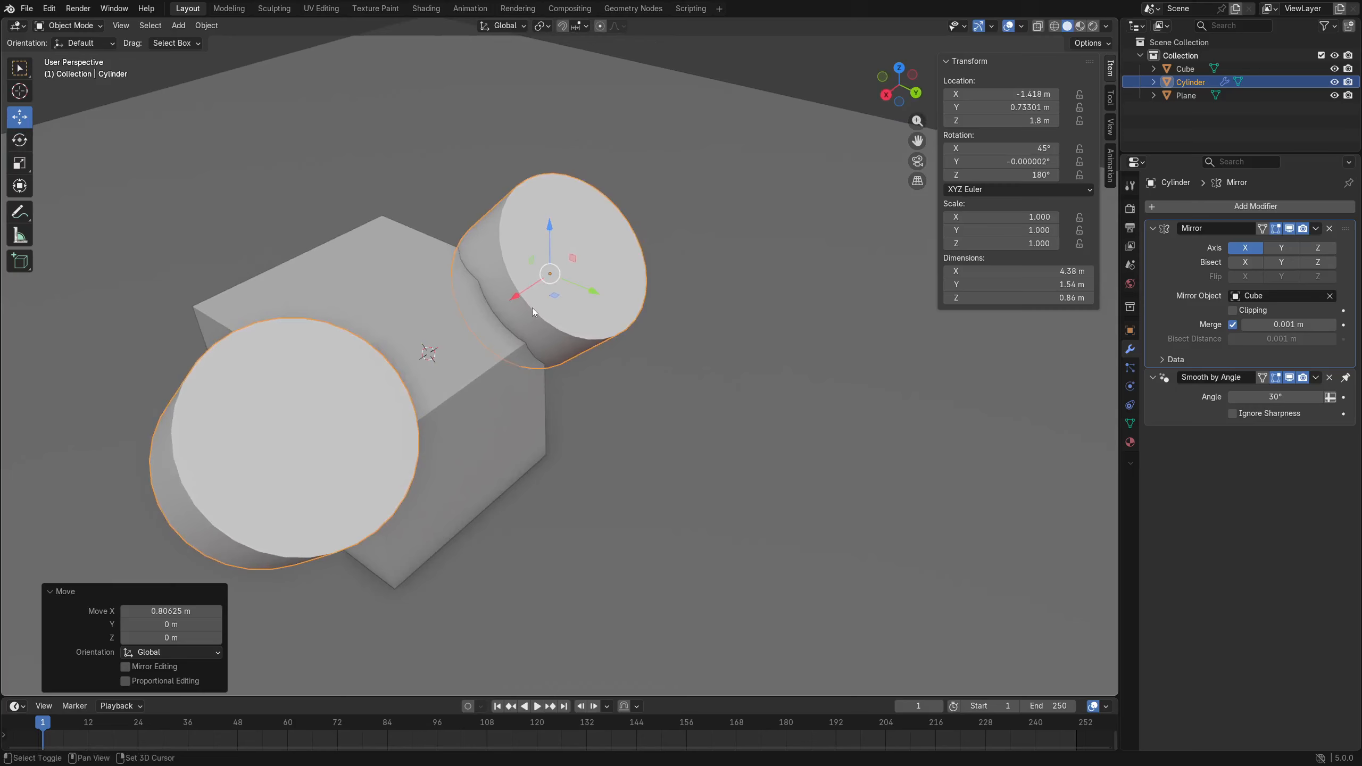
{"action": "middle_click_drag", "start_coordinate": [532, 308], "coordinate": [523, 309], "text": "shift"}
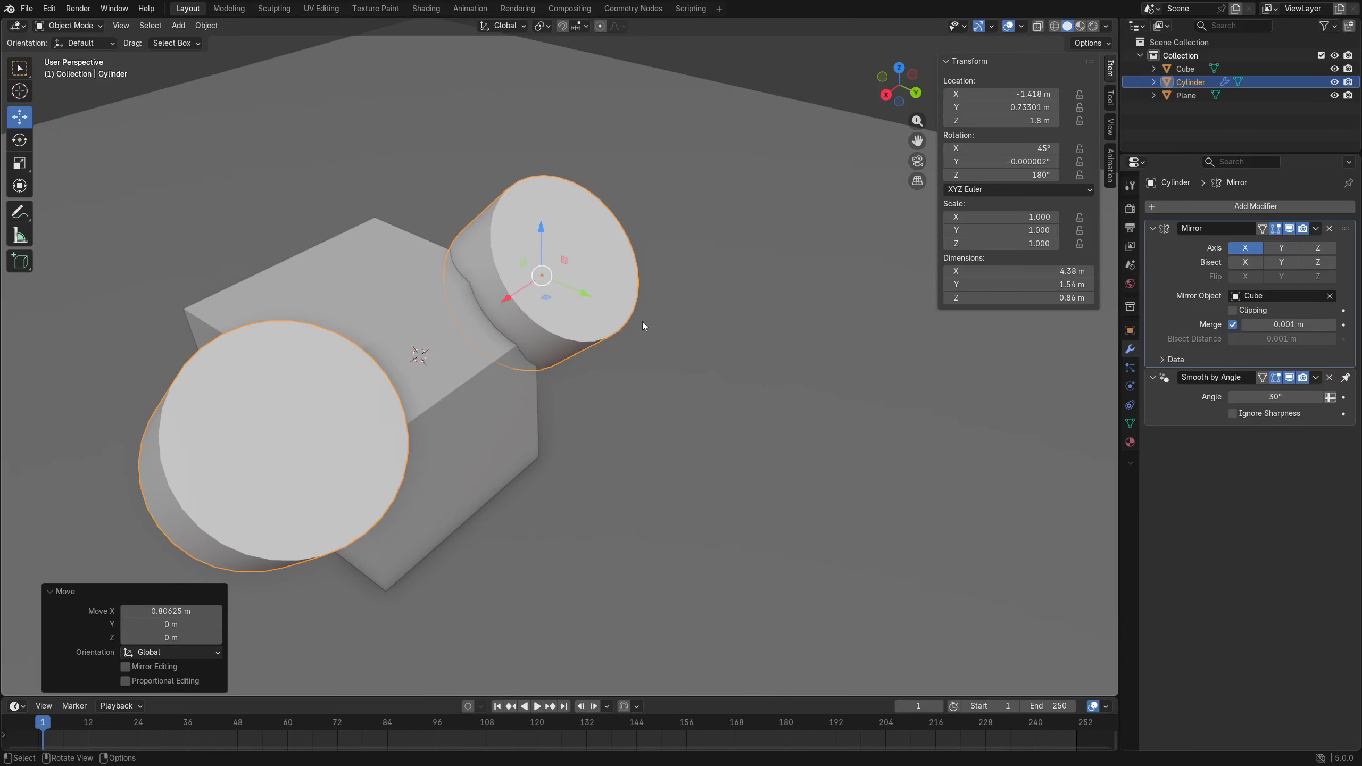
{"action": "middle_click_drag", "start_coordinate": [673, 342], "coordinate": [606, 292]}
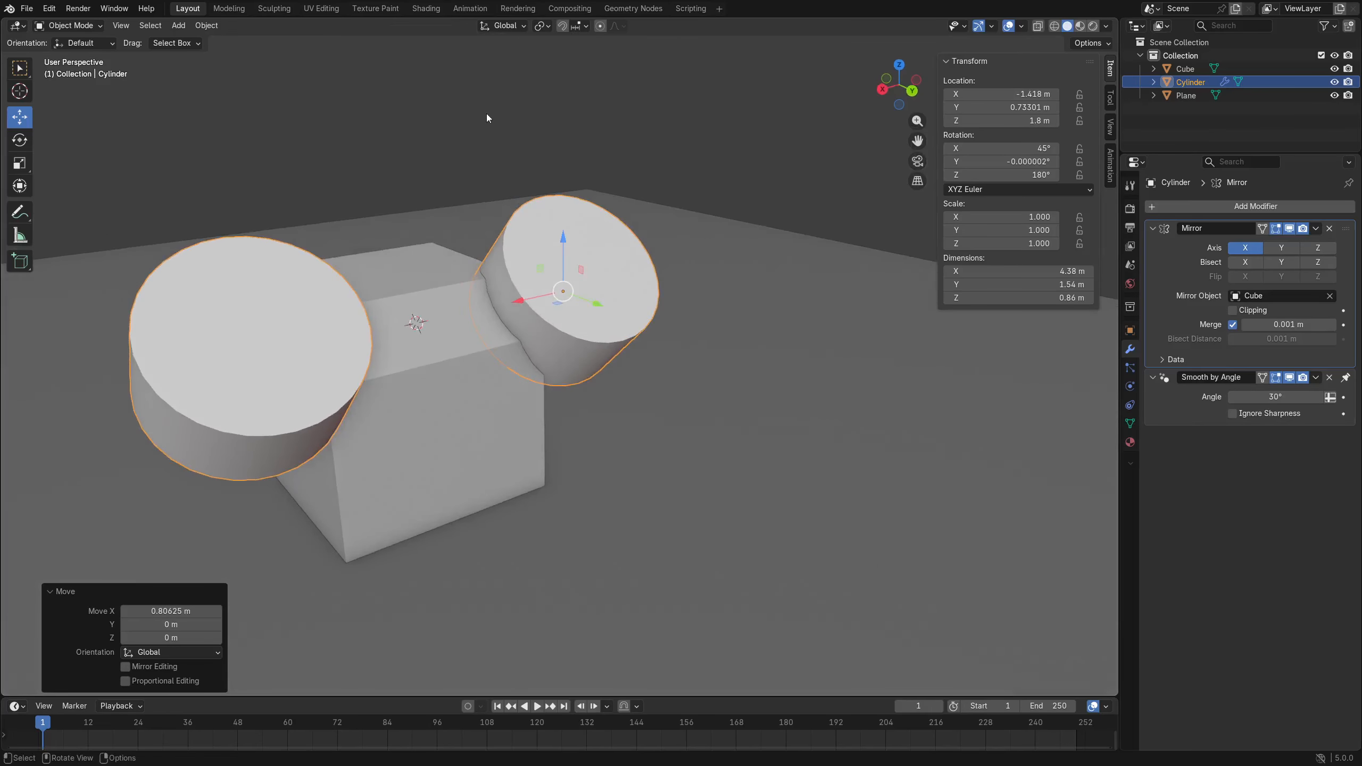
{"action": "left_click", "coordinate": [506, 26]}
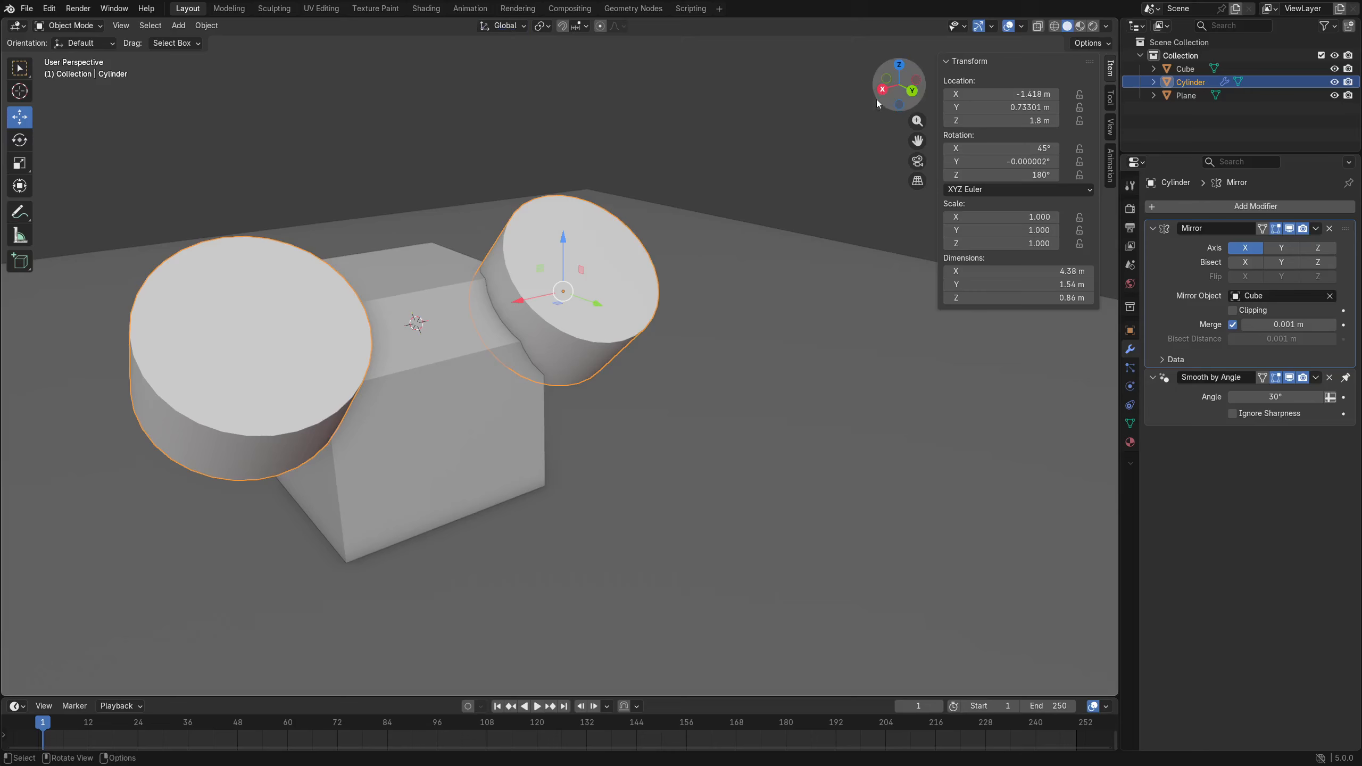
{"action": "left_click", "coordinate": [504, 26]}
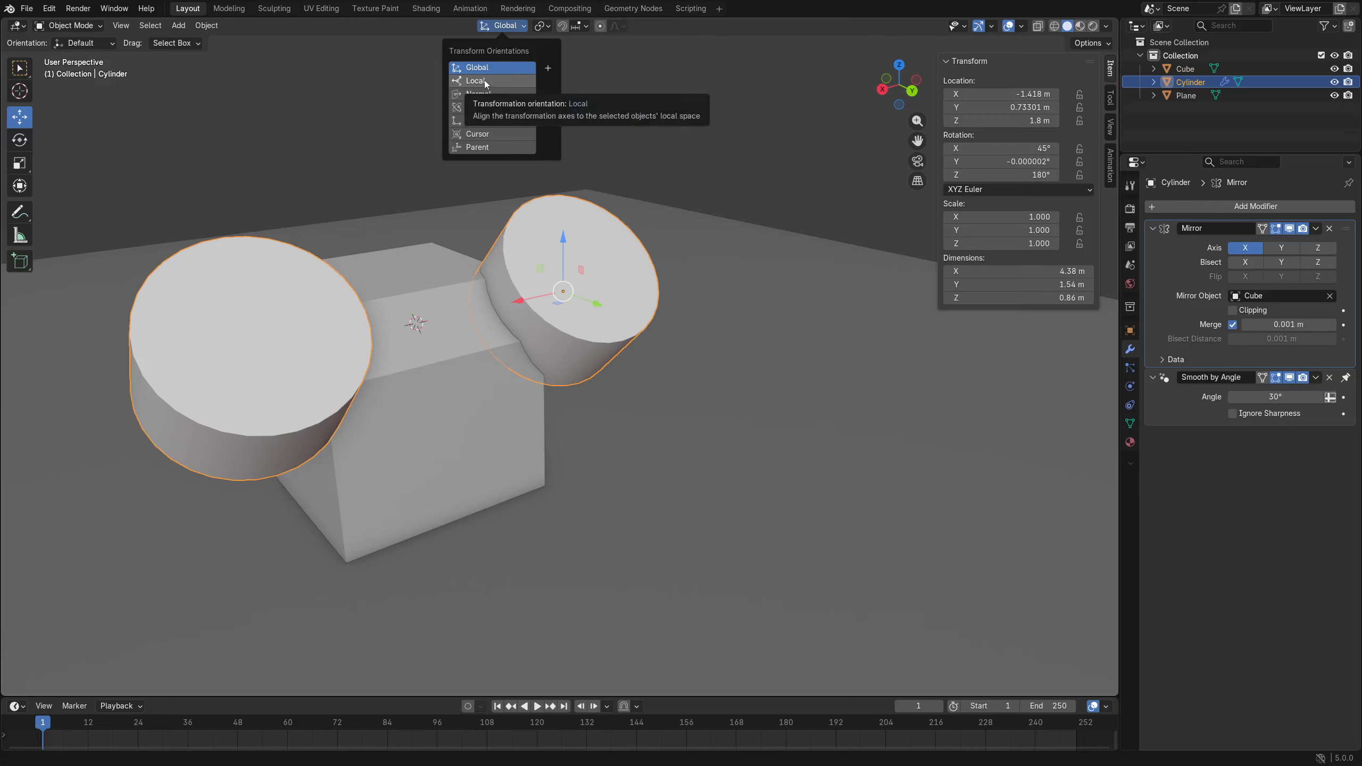
{"action": "left_click", "coordinate": [486, 81]}
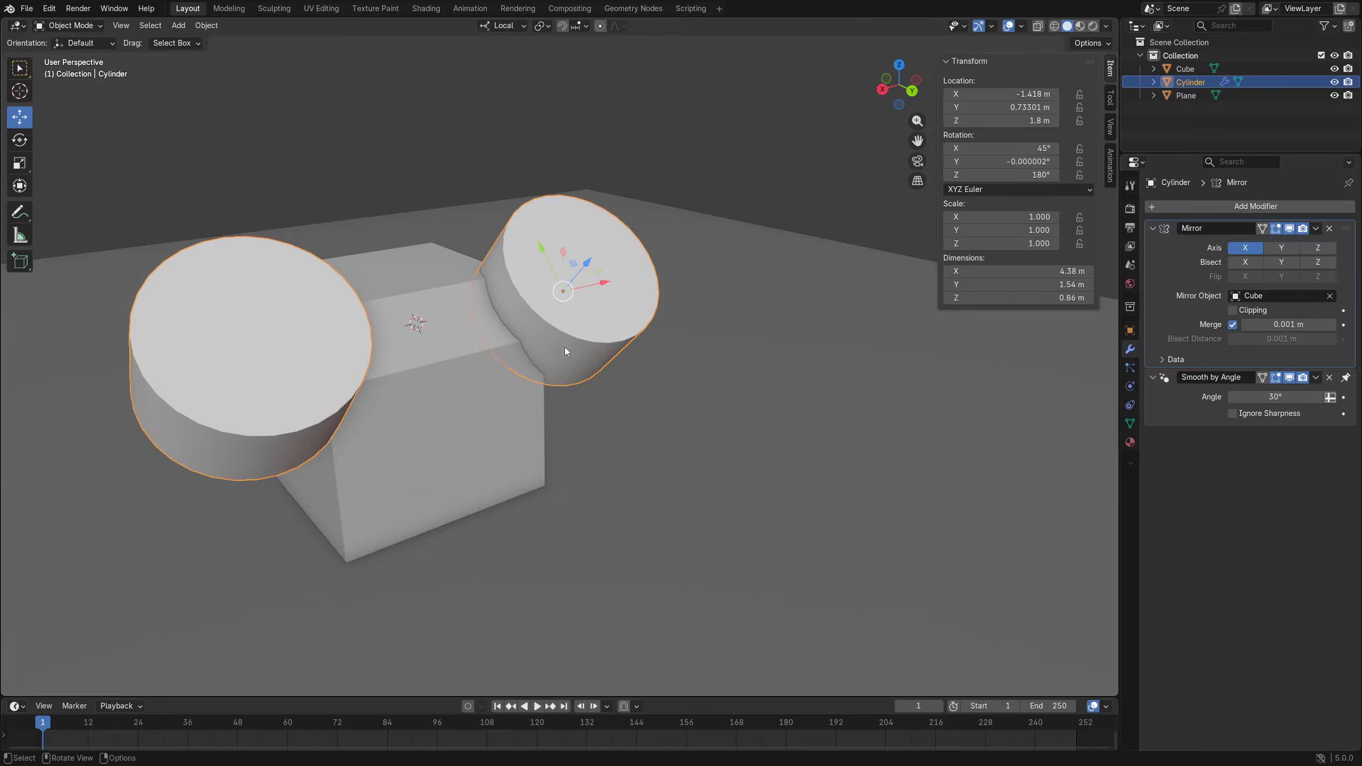
Enter Edit Mode on the cylinder and select one of its narrow side faces next to the cube.
{"action": "left_click", "coordinate": [477, 376]}
{"action": "left_click", "coordinate": [575, 332]}
{"action": "key", "text": "ctrl+Tab"}
{"action": "left_click", "coordinate": [563, 383]}
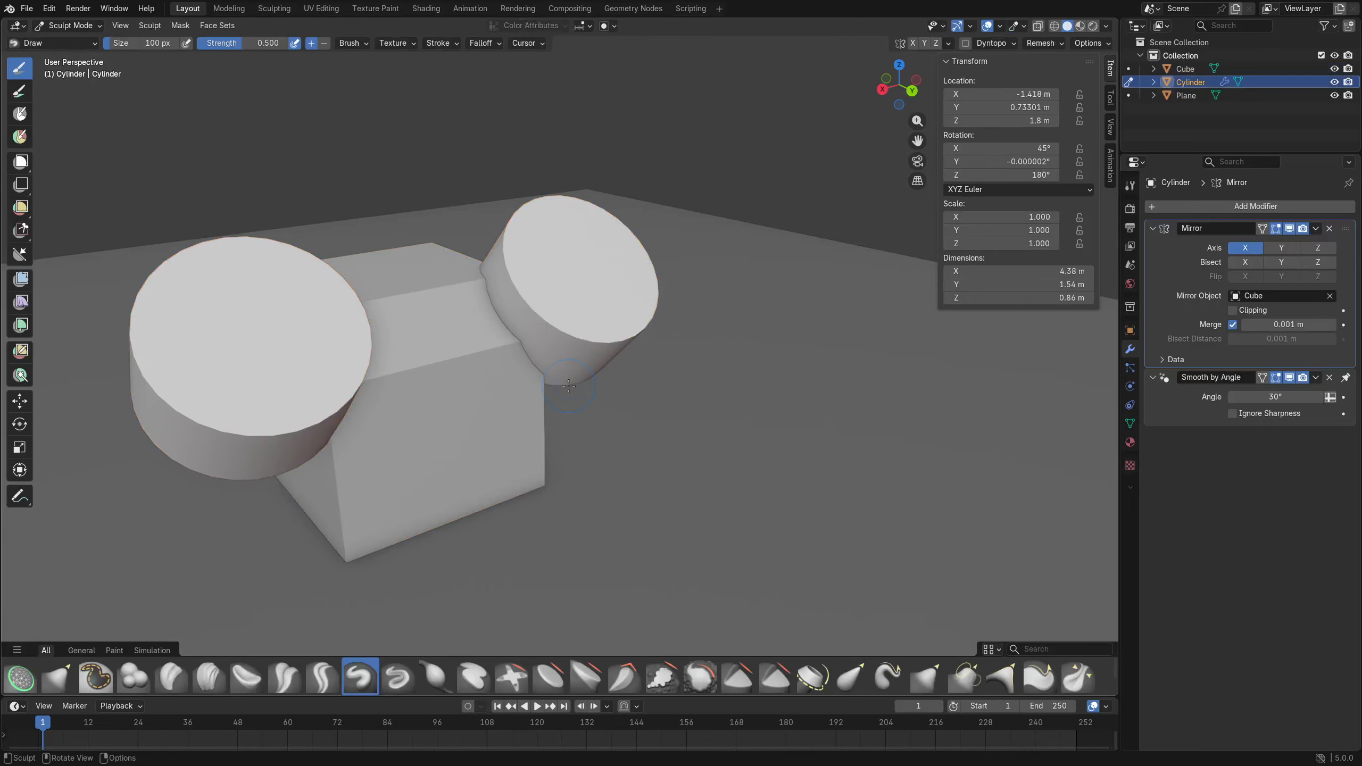
{"action": "key", "text": "ctrl+Tab"}
{"action": "left_click", "coordinate": [619, 383]}
{"action": "left_click", "coordinate": [531, 330]}
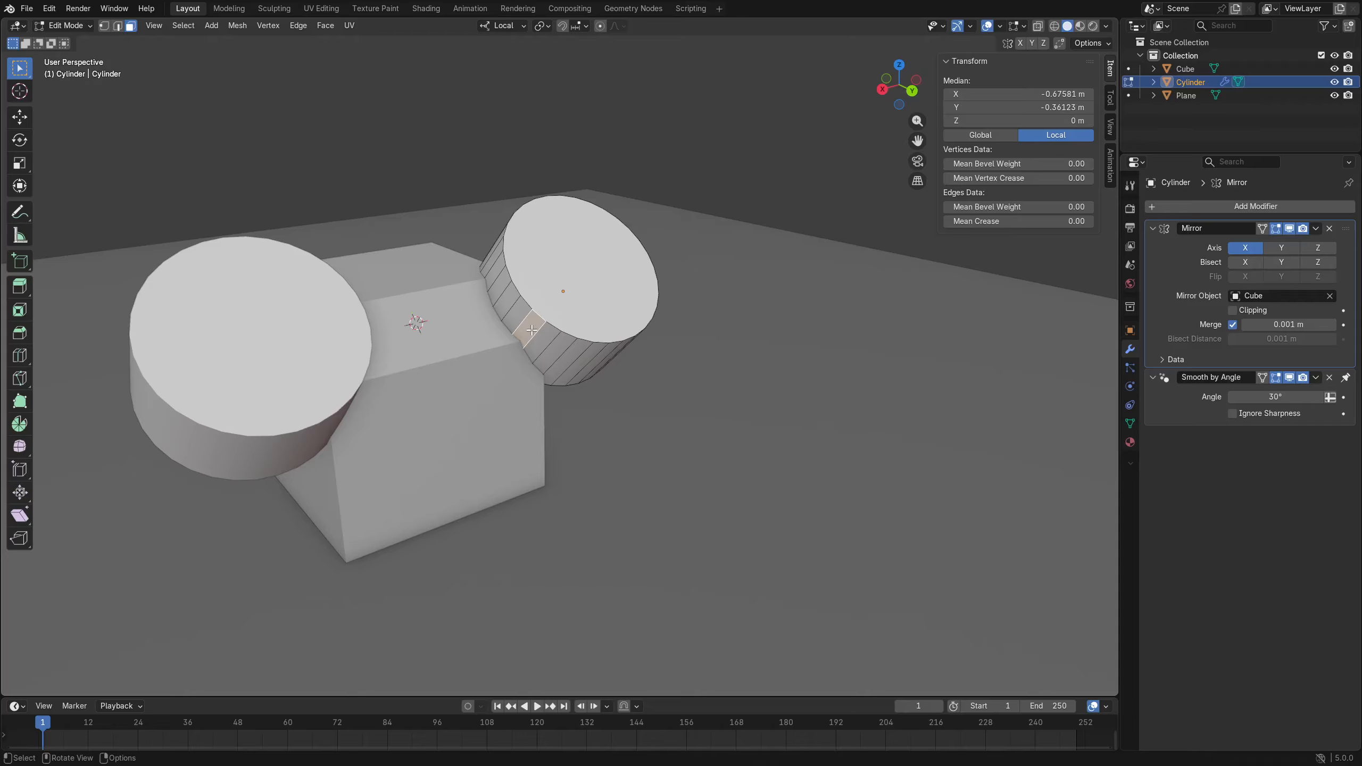
Activate the Move tool in Edit Mode and set the transform orientation to Normal.
{"action": "left_click", "coordinate": [19, 117]}
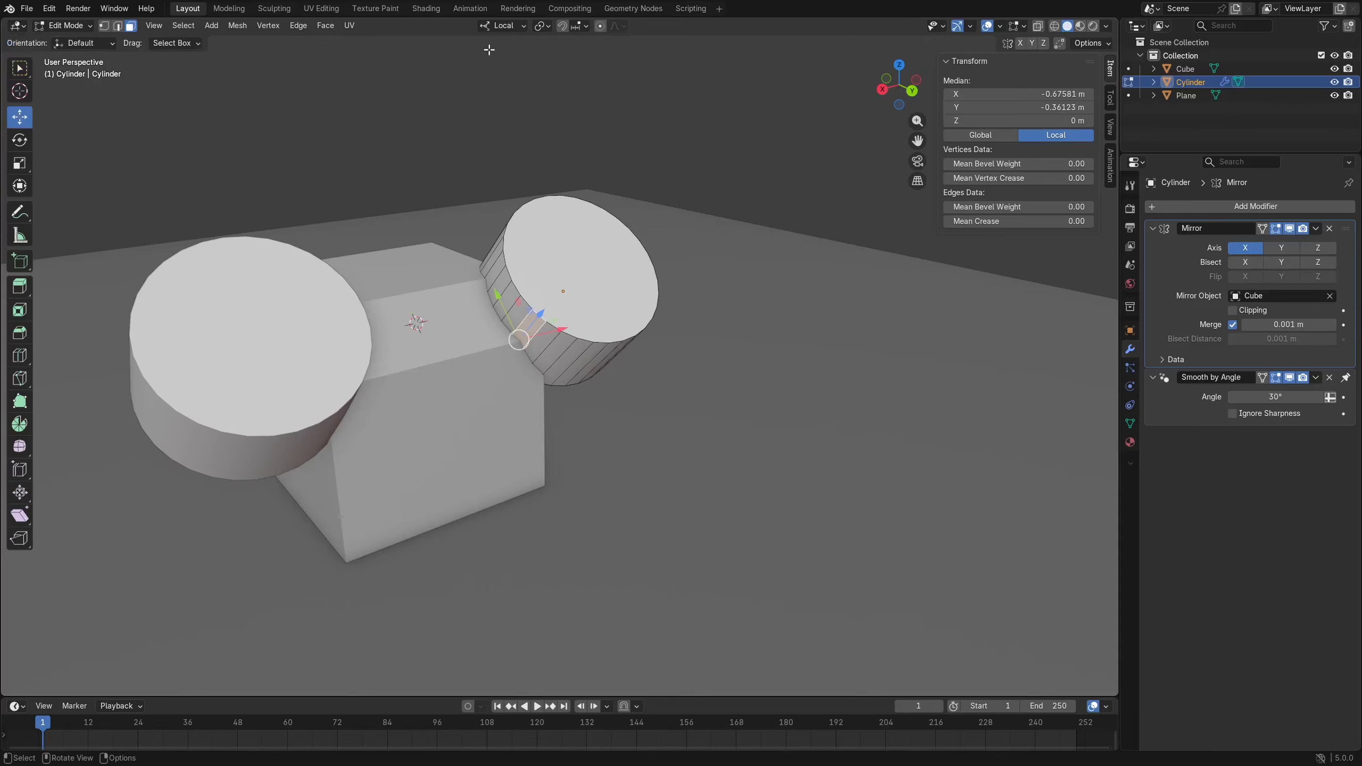
{"action": "left_click", "coordinate": [503, 26]}
{"action": "left_click", "coordinate": [493, 94]}
Select different side and cap faces of the cylinder to examine how the Normal-oriented move gizmo aligns with each.
{"action": "middle_click_drag", "start_coordinate": [522, 301], "coordinate": [477, 337]}
{"action": "scroll", "coordinate": [525, 399], "scroll_direction": "up", "scroll_amount": 3}
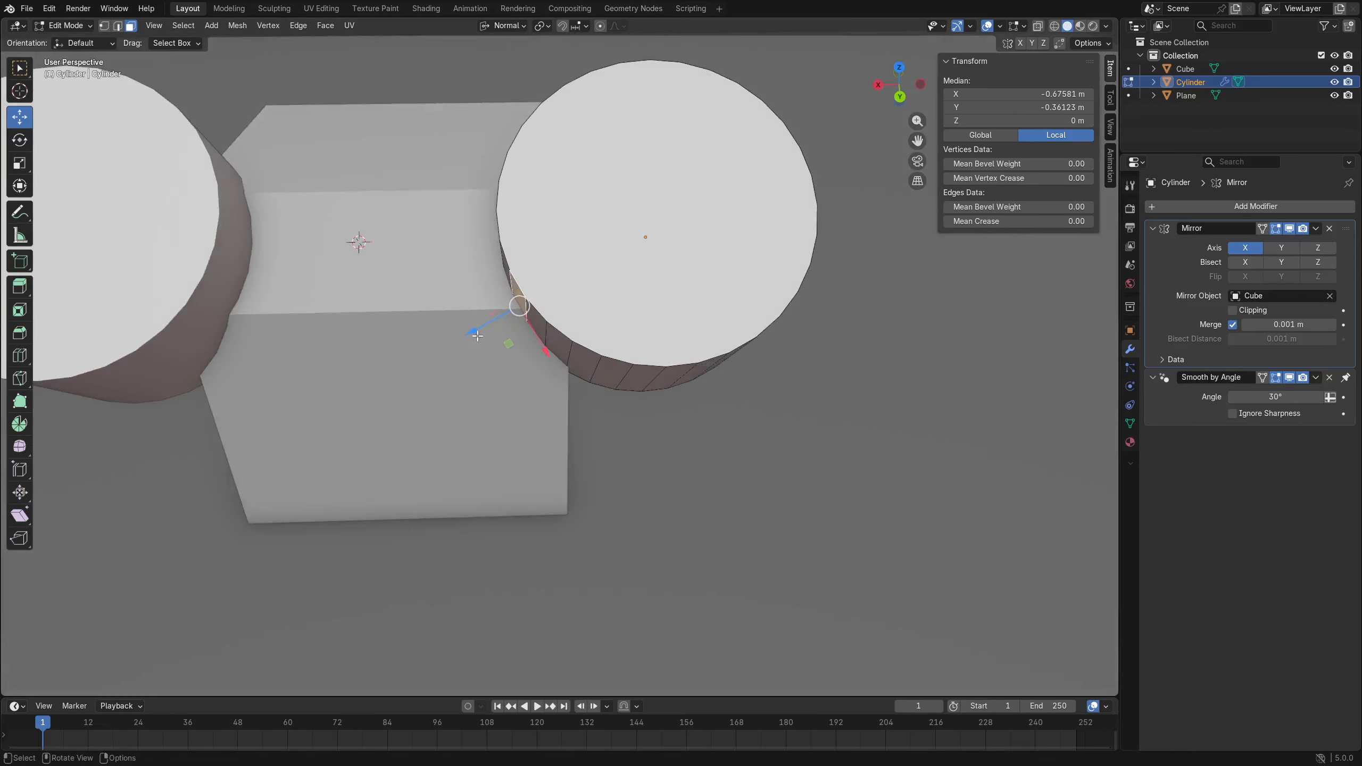
{"action": "left_click", "coordinate": [626, 379]}
{"action": "middle_click_drag", "start_coordinate": [625, 379], "coordinate": [624, 350]}
{"action": "left_click", "coordinate": [709, 388]}
{"action": "left_click", "coordinate": [588, 316]}
{"action": "left_click", "coordinate": [394, 283]}
{"action": "middle_click_drag", "start_coordinate": [674, 308], "coordinate": [576, 278]}
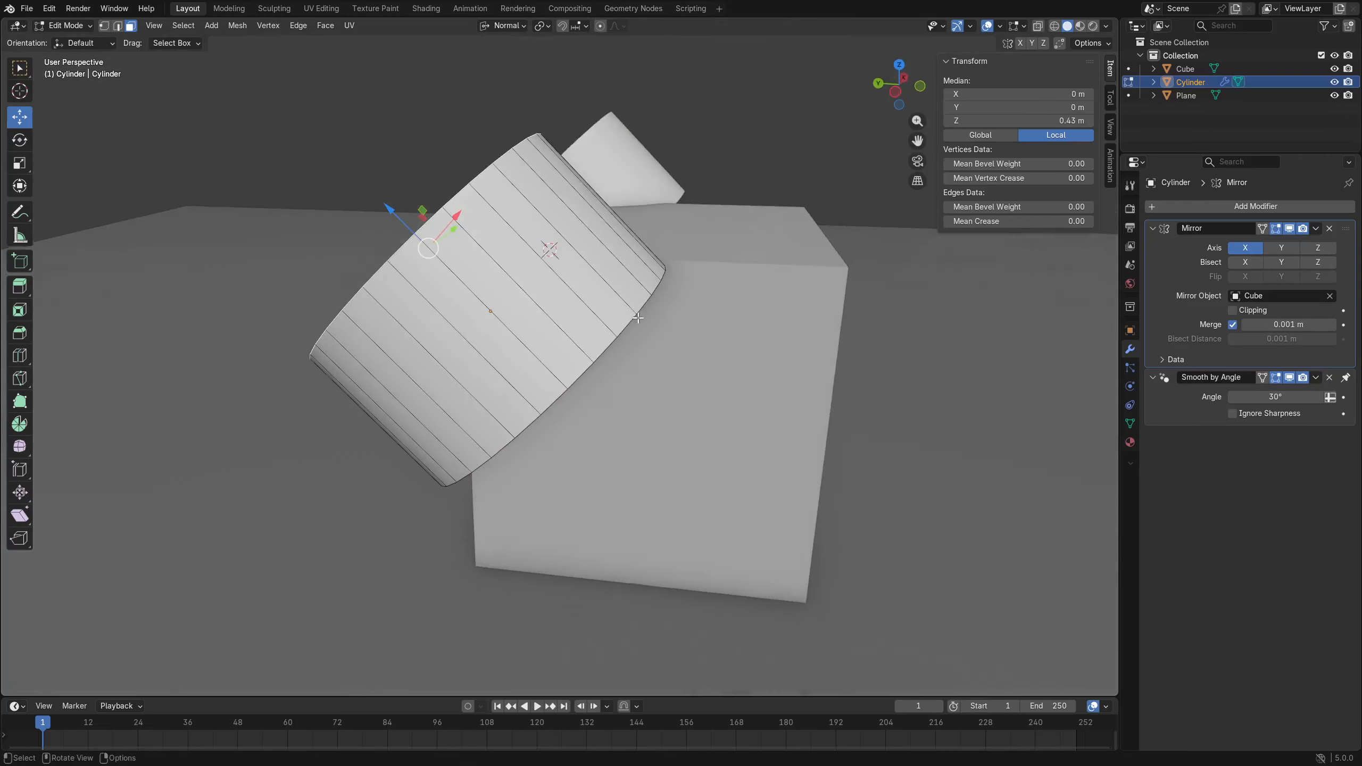
{"action": "left_click", "coordinate": [558, 272]}
{"action": "middle_click_drag", "start_coordinate": [472, 306], "coordinate": [529, 321]}
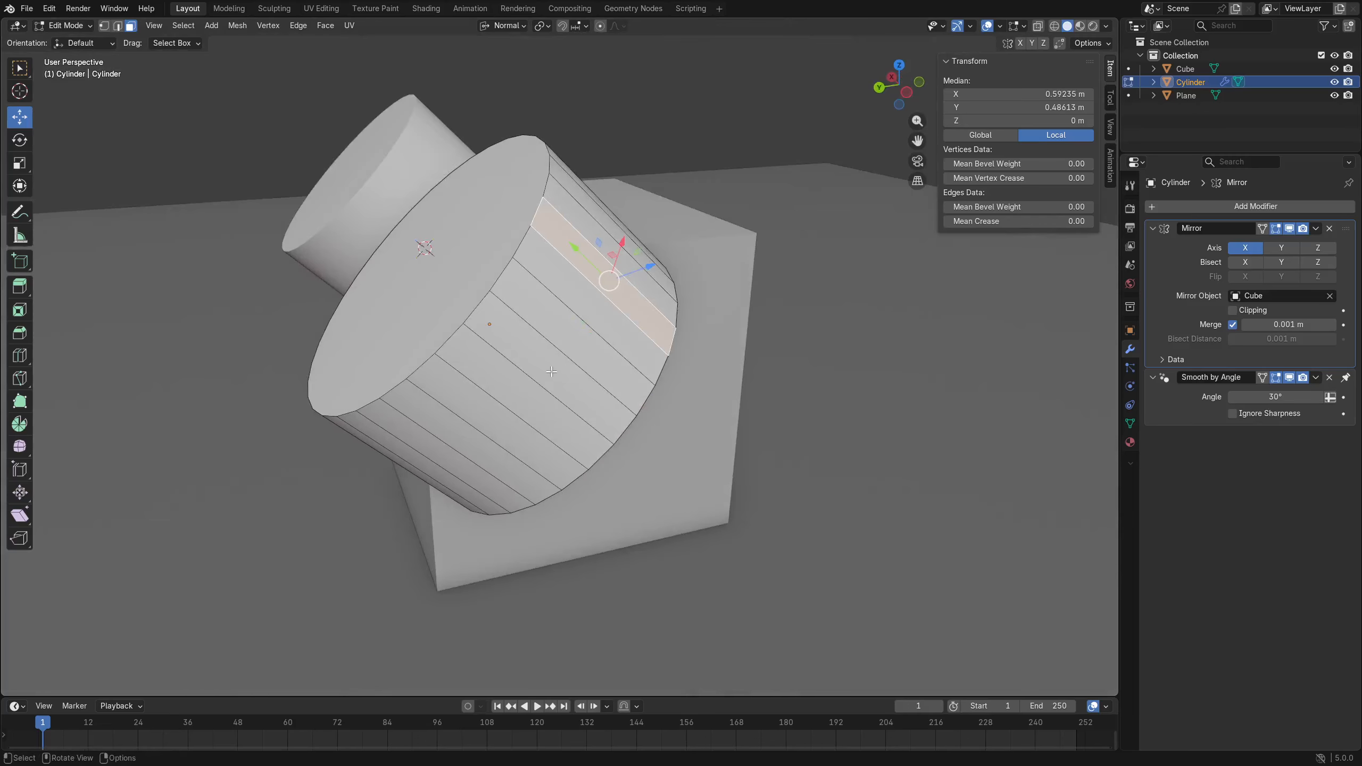
Switch to vertex selection and select individual vertices on the cylinder's cap rim to examine their gizmo orientation.
{"action": "key", "text": "1"}
{"action": "left_click", "coordinate": [515, 259]}
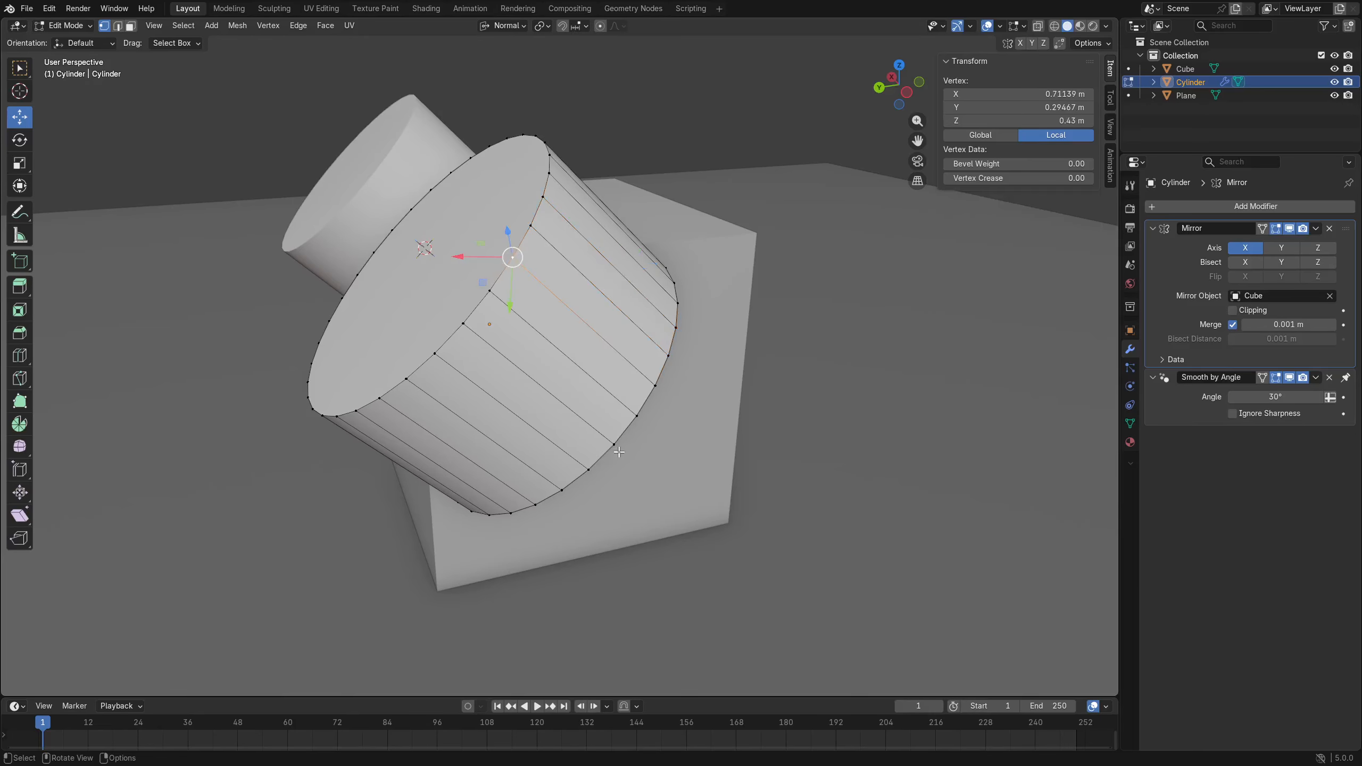
{"action": "middle_click_drag", "start_coordinate": [523, 257], "coordinate": [672, 289]}
{"action": "left_click", "coordinate": [670, 276]}
Display the cylinder's vertex and face normals in the mesh overlays at size 0.39.
{"action": "left_click", "coordinate": [1016, 26]}
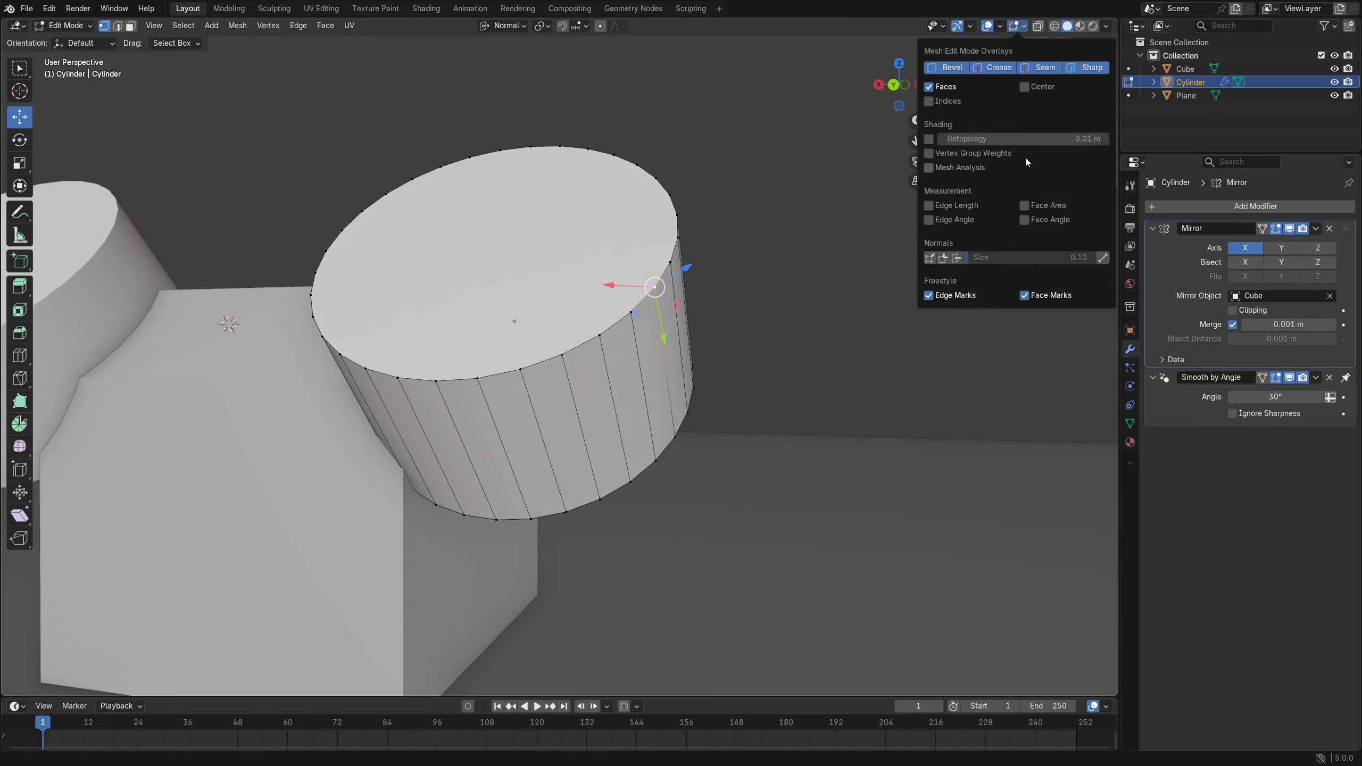
{"action": "left_click", "coordinate": [932, 260]}
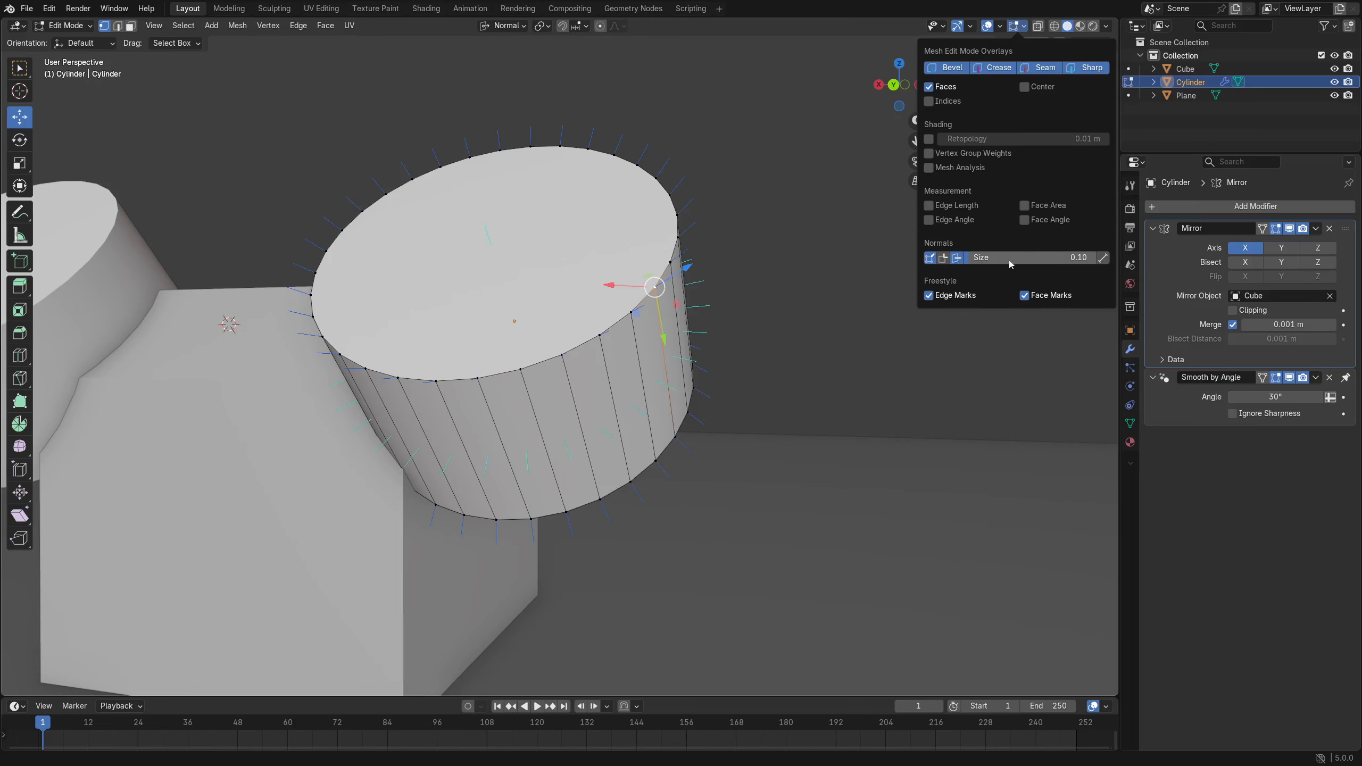
{"action": "left_click_drag", "start_coordinate": [1011, 257], "coordinate": [1057, 258]}
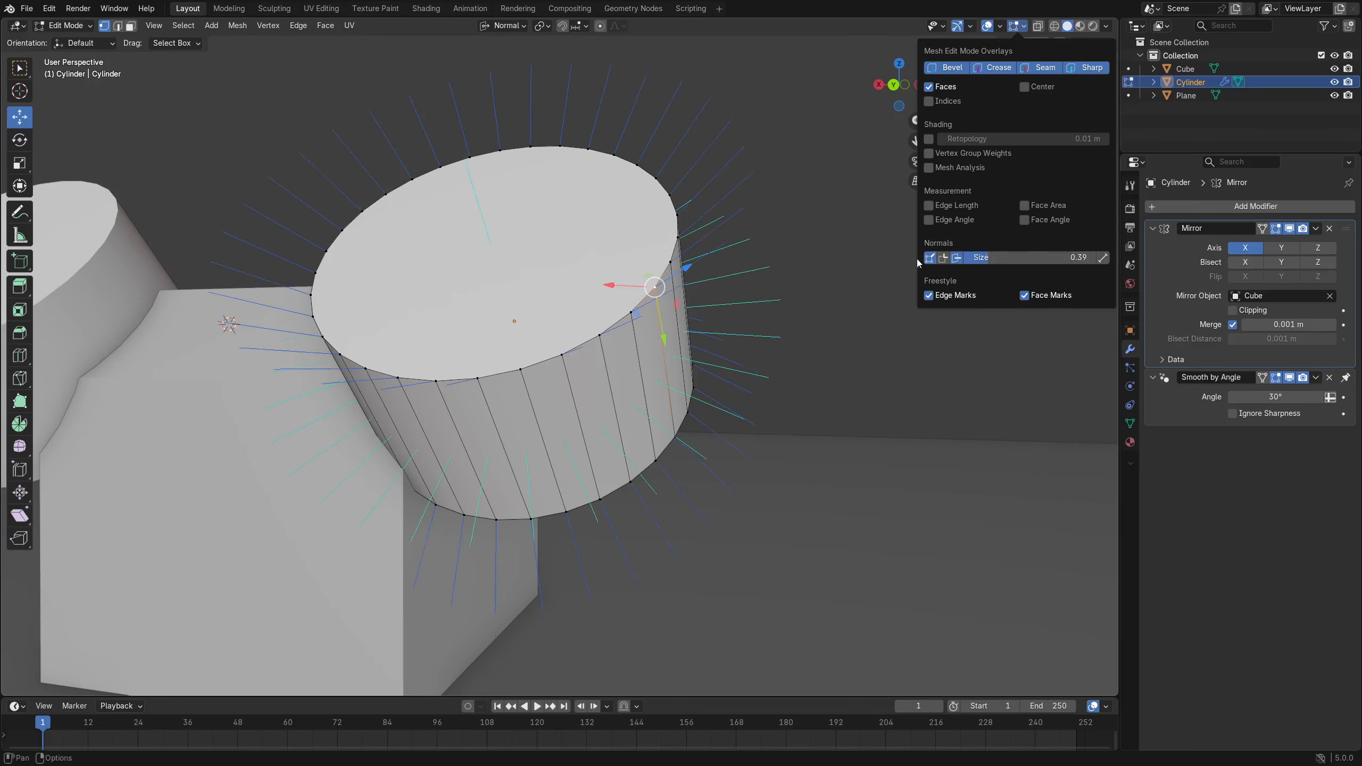
Limit the normals overlay to split normals and set its size to 0.25.
{"action": "left_click", "coordinate": [930, 259]}
{"action": "left_click", "coordinate": [956, 259]}
{"action": "left_click", "coordinate": [943, 259]}
{"action": "left_click_drag", "start_coordinate": [1012, 259], "coordinate": [989, 259]}
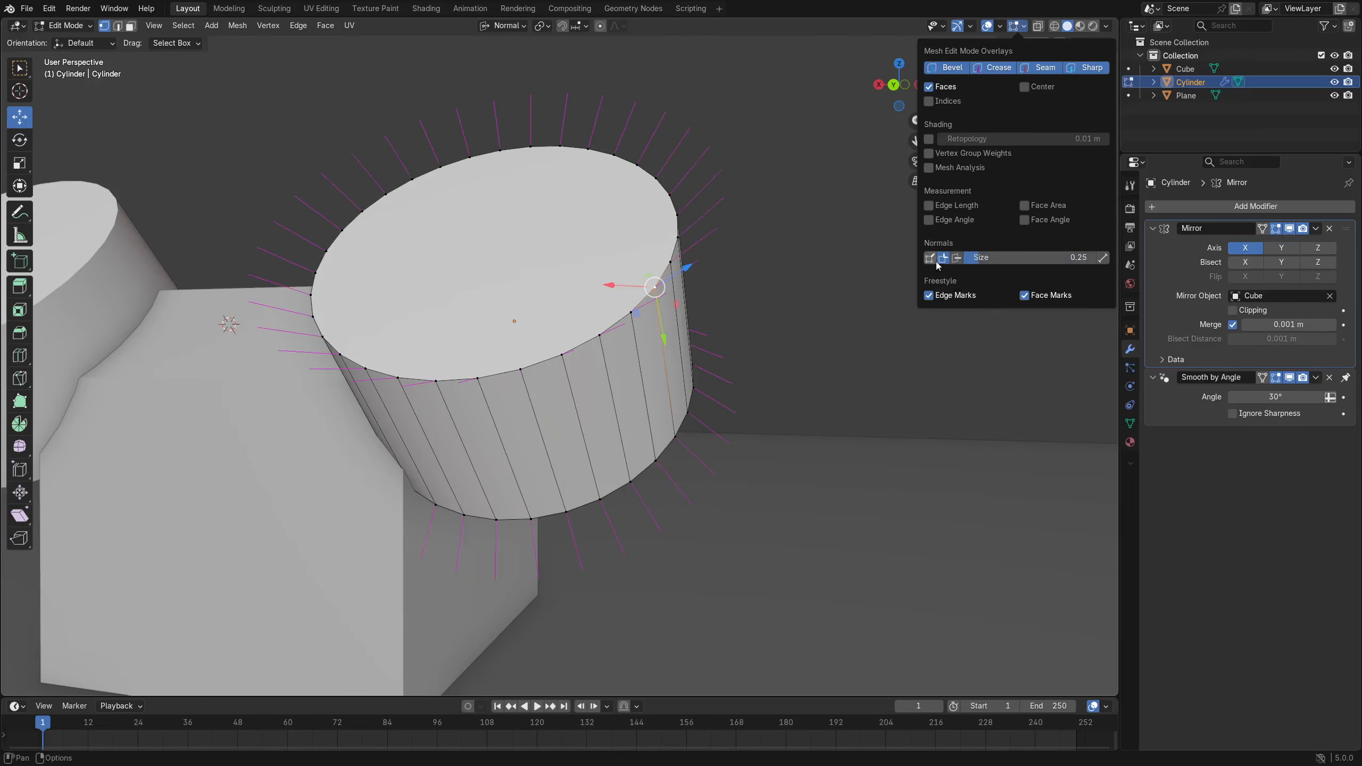
Hide the normals overlay and knife-cut a diagonal line across the cylinder's top face.
{"action": "left_click", "coordinate": [942, 260]}
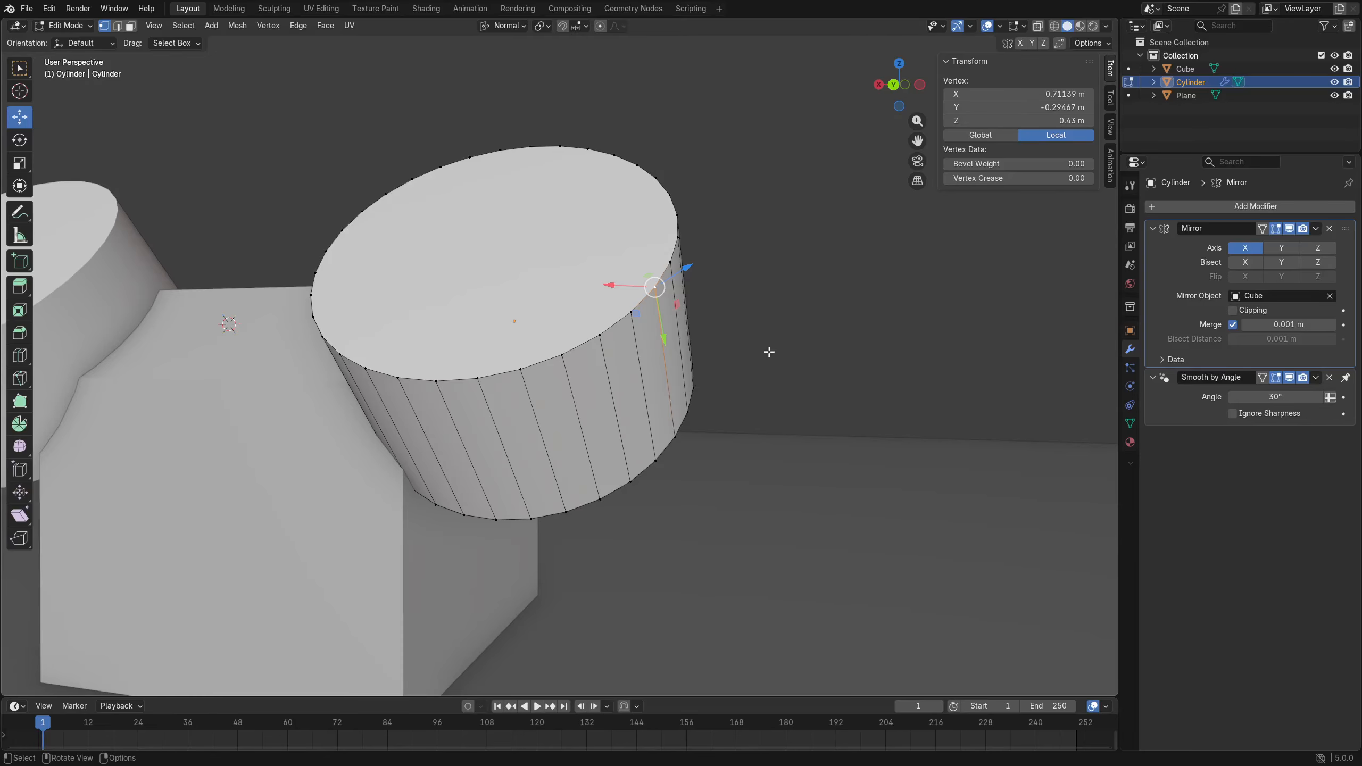
{"action": "middle_click_drag", "start_coordinate": [737, 349], "coordinate": [595, 402]}
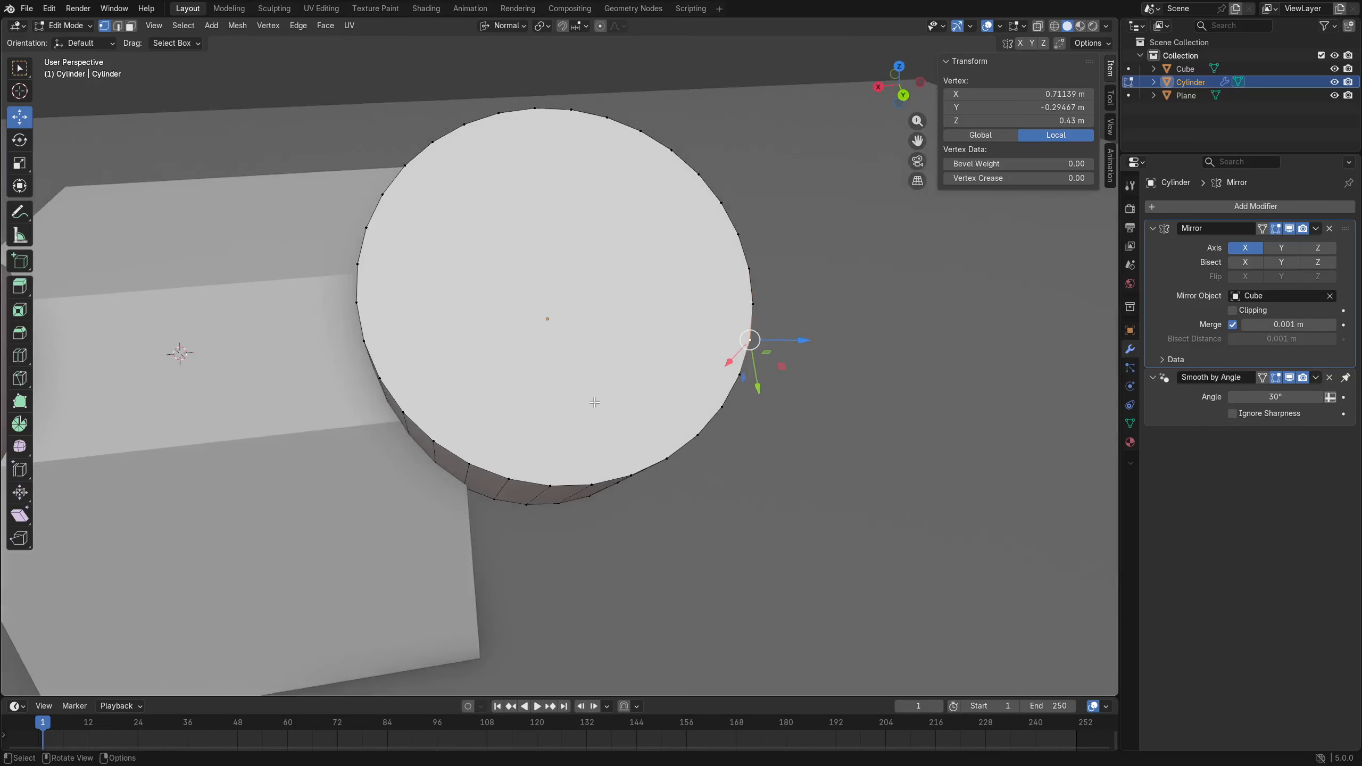
{"action": "key", "text": "k"}
{"action": "left_click", "coordinate": [441, 410]}
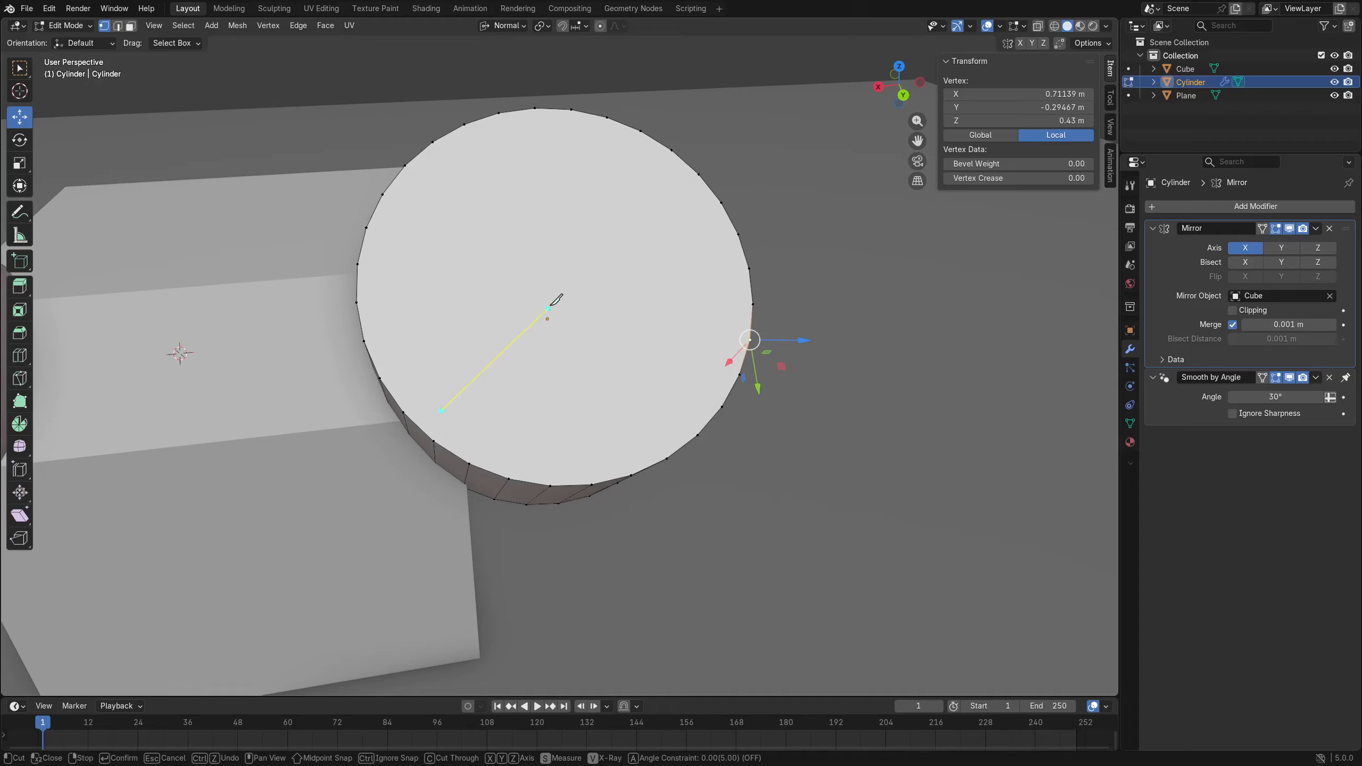
{"action": "left_click", "coordinate": [605, 239]}
{"action": "key", "text": "Return"}
Switch to edge selection and select the long diagonal edge cut into the cylinder's top face.
{"action": "key", "text": "ctrl+Tab"}
{"action": "left_click", "coordinate": [708, 240]}
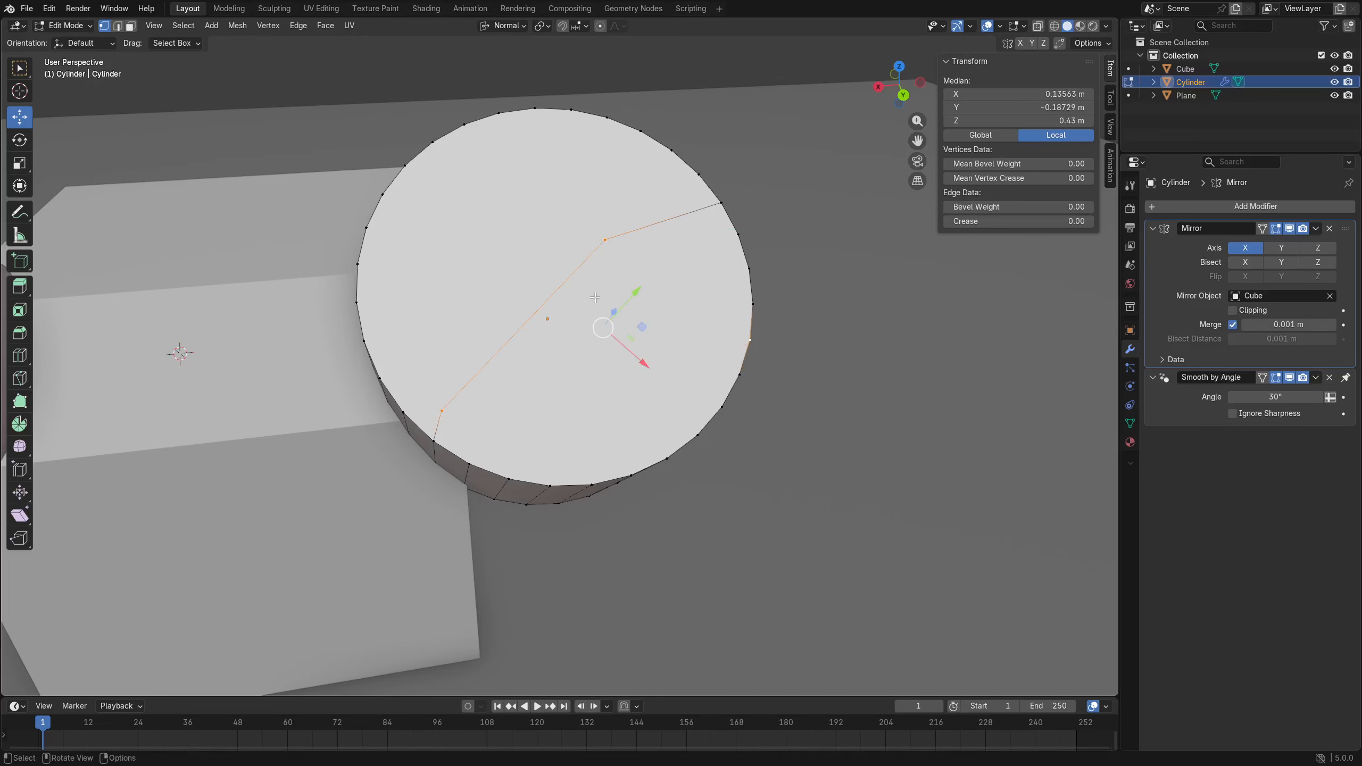
{"action": "key", "text": "2"}
{"action": "middle_click_drag", "start_coordinate": [548, 316], "coordinate": [619, 301]}
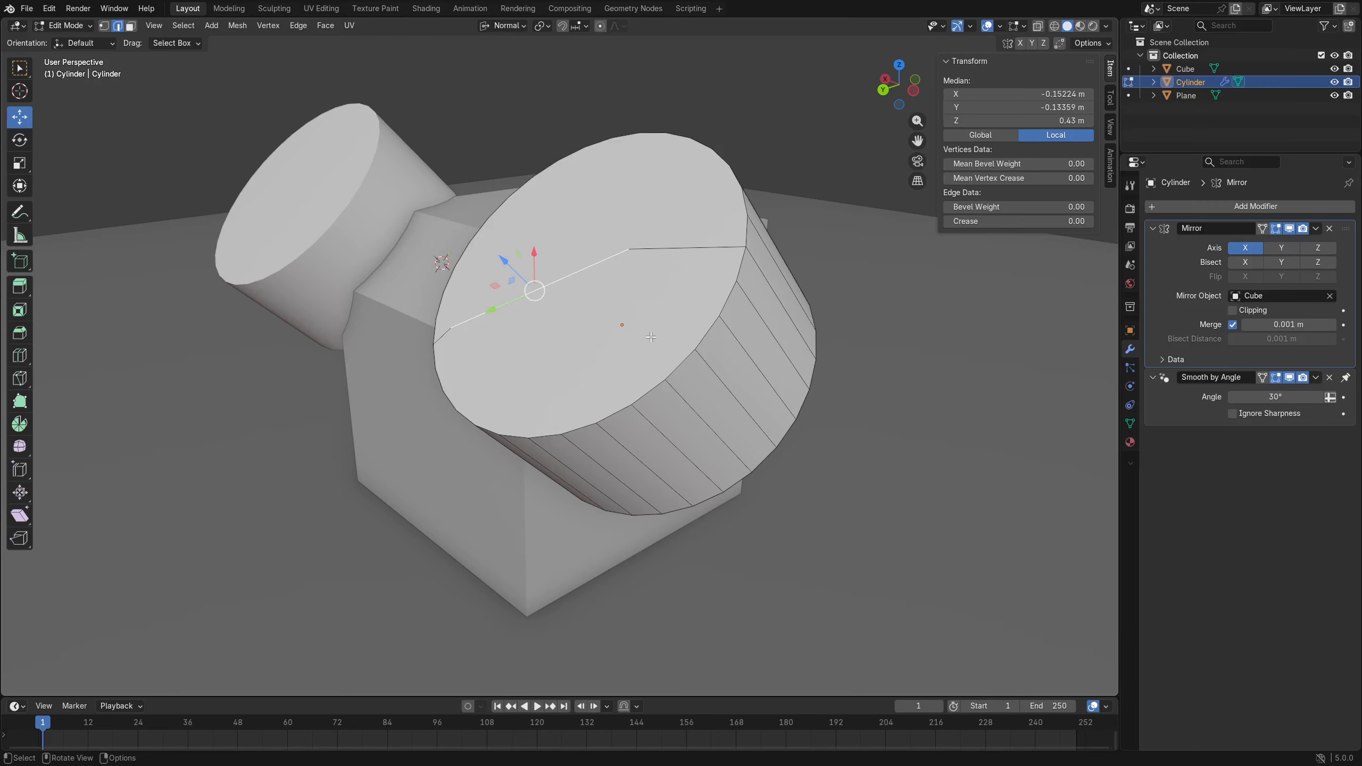
Darken the cylinder's viewport display color to a mid grey.
{"action": "left_click", "coordinate": [1106, 26]}
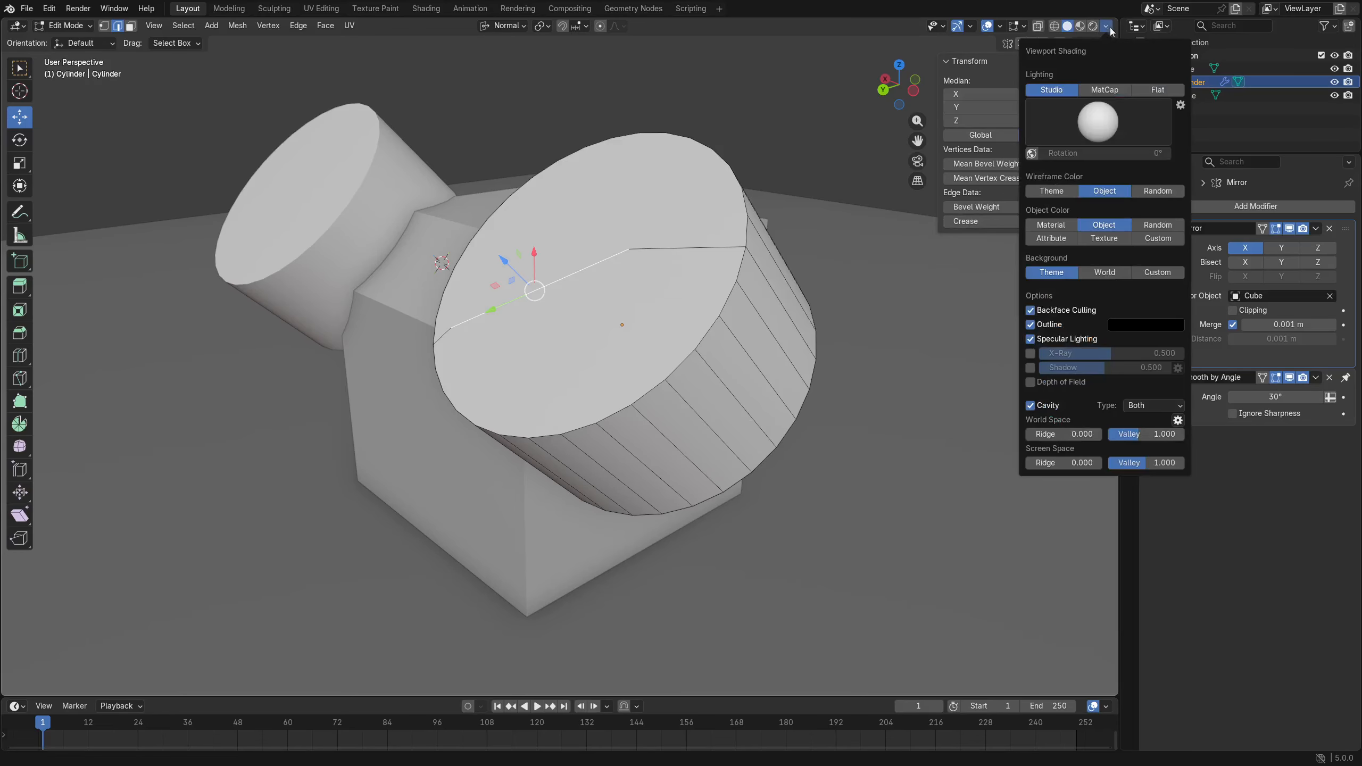
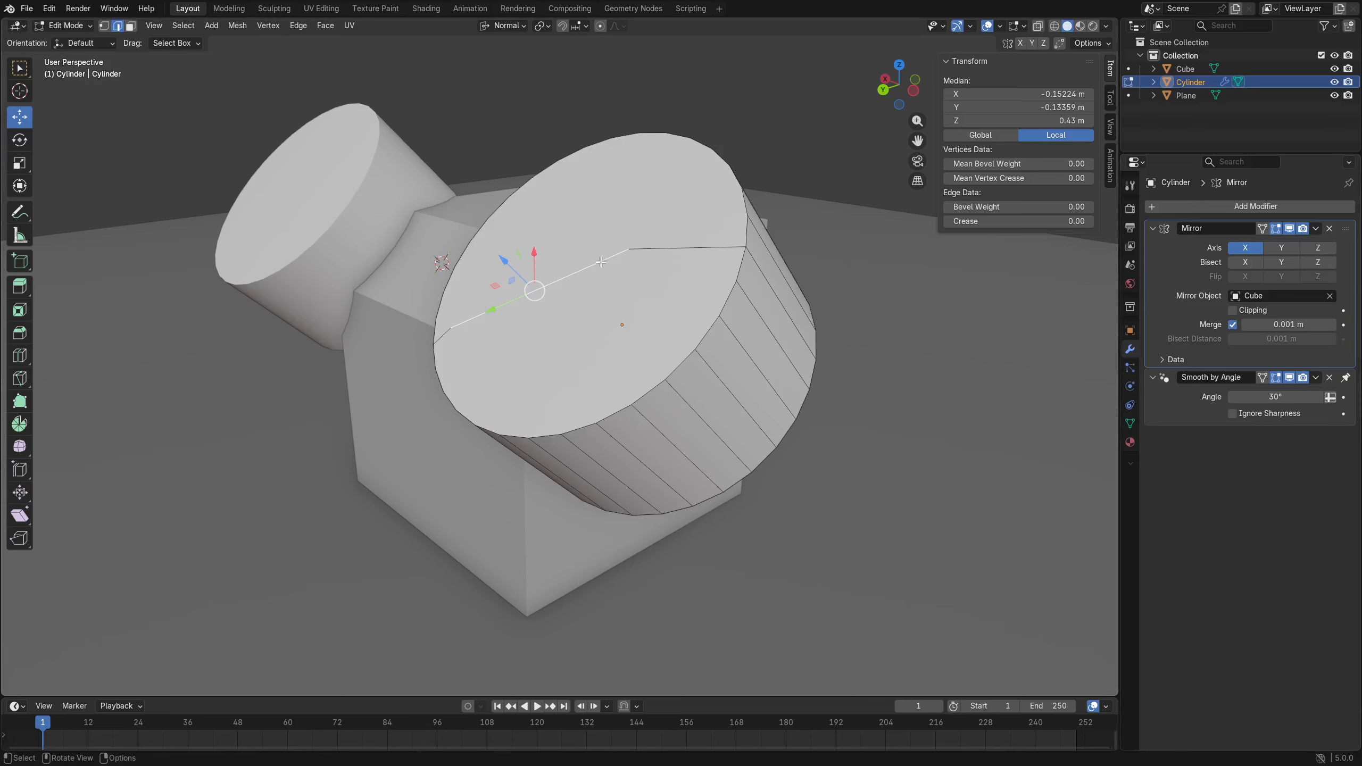
{"action": "middle_click_drag", "start_coordinate": [620, 327], "coordinate": [460, 286]}
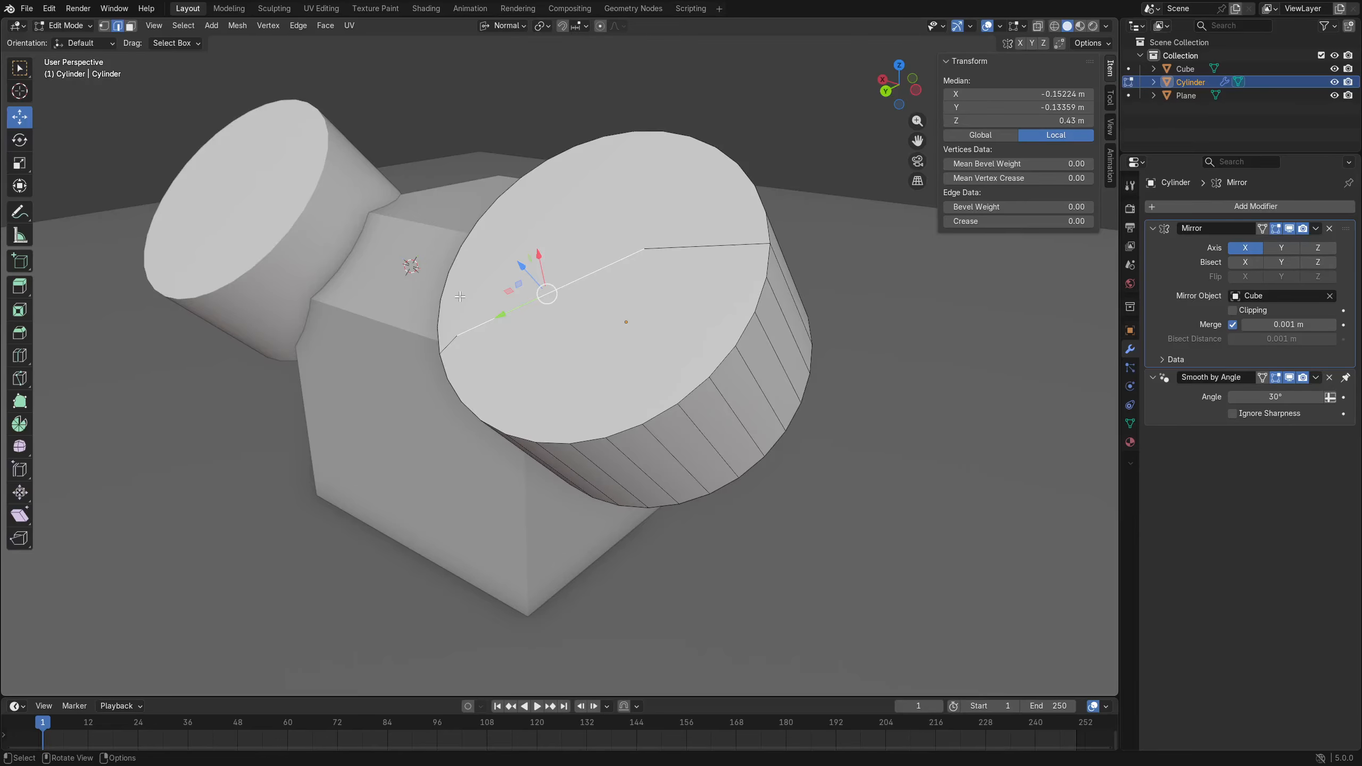
{"action": "middle_click_drag", "start_coordinate": [640, 329], "coordinate": [710, 334], "text": "shift"}
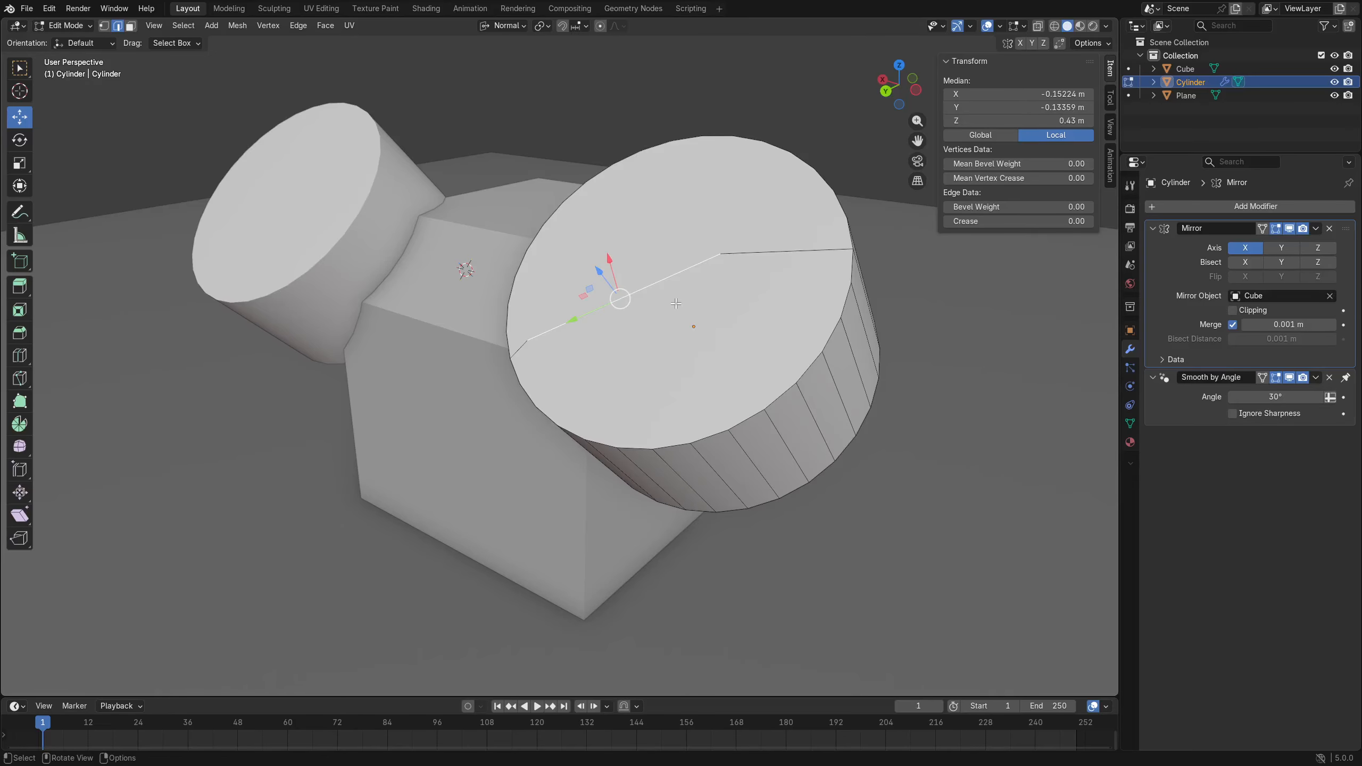
{"action": "middle_click_drag", "start_coordinate": [674, 306], "coordinate": [777, 304]}
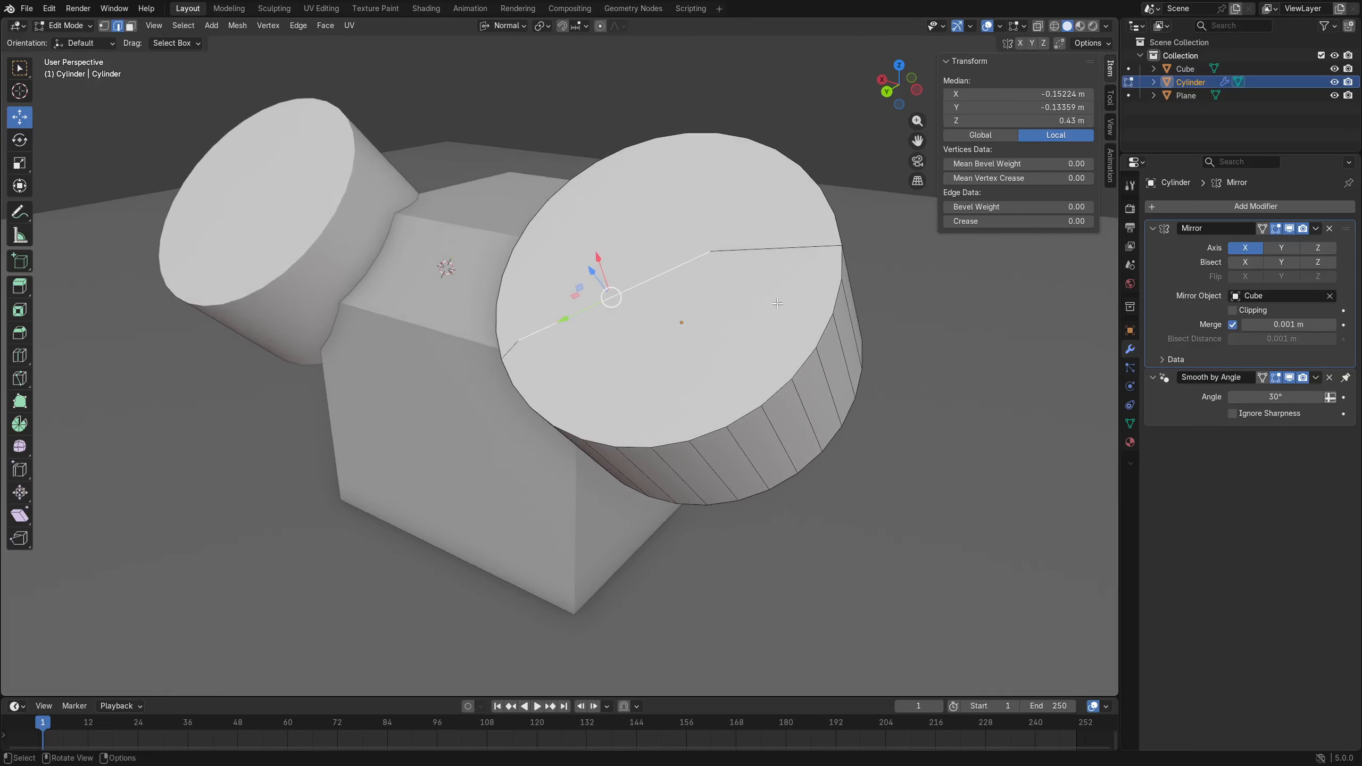
{"action": "left_click", "coordinate": [1106, 26]}
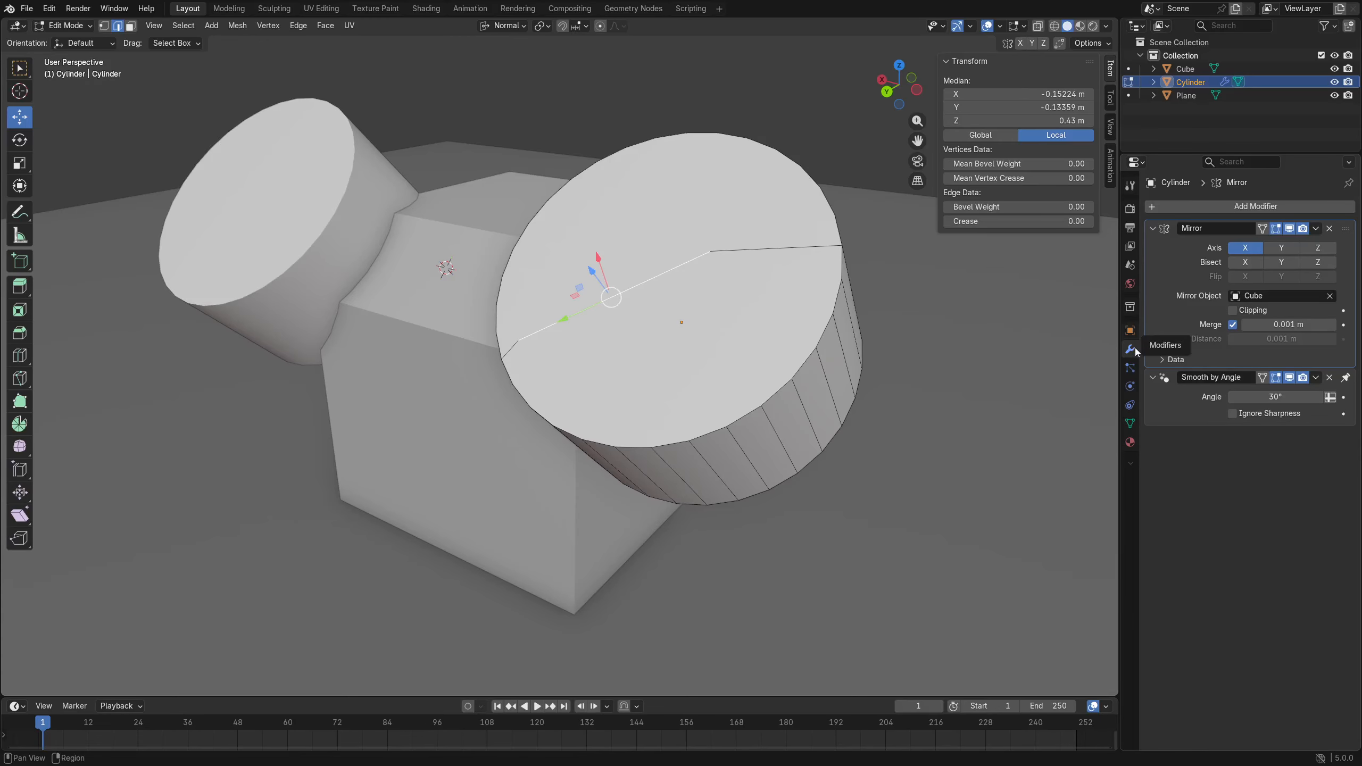
{"action": "left_click", "coordinate": [1130, 330]}
{"action": "left_click", "coordinate": [1286, 641]}
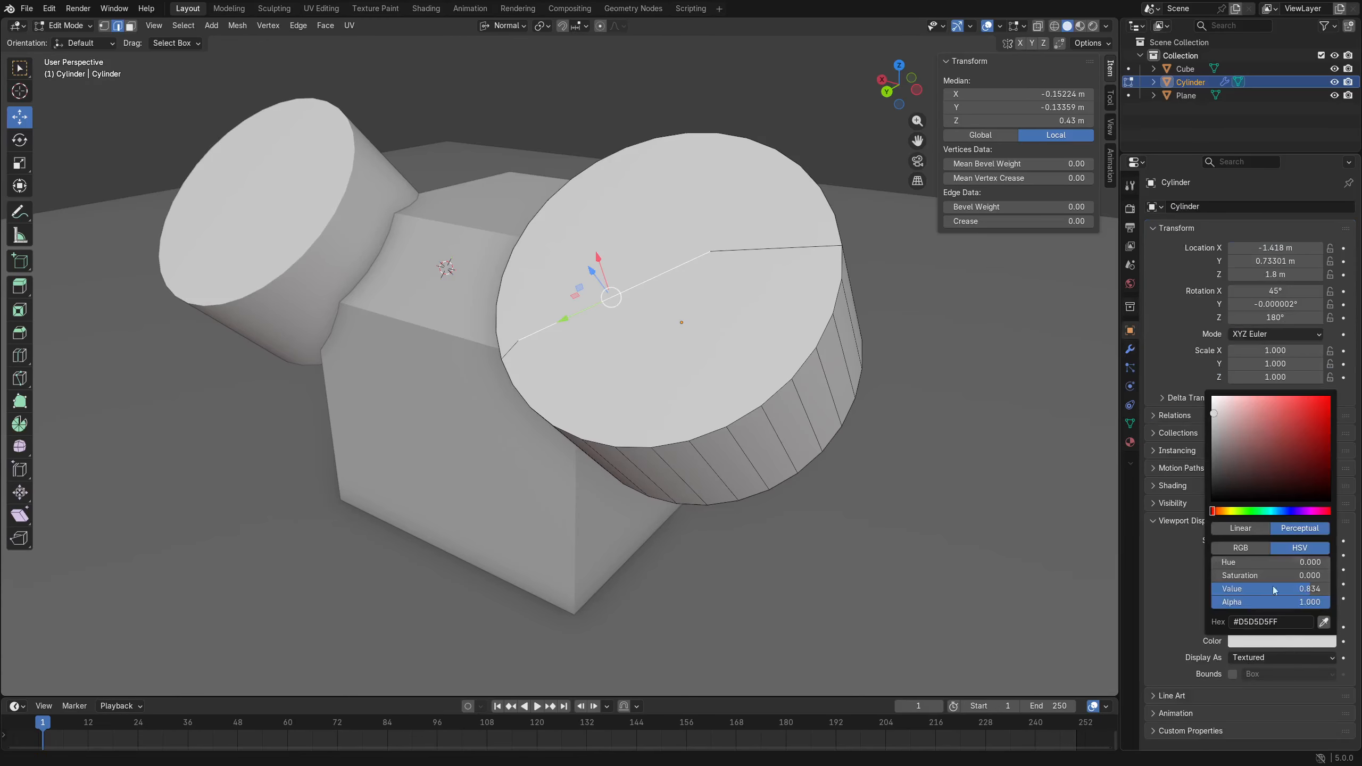
{"action": "left_click_drag", "start_coordinate": [1228, 436], "coordinate": [1211, 442]}
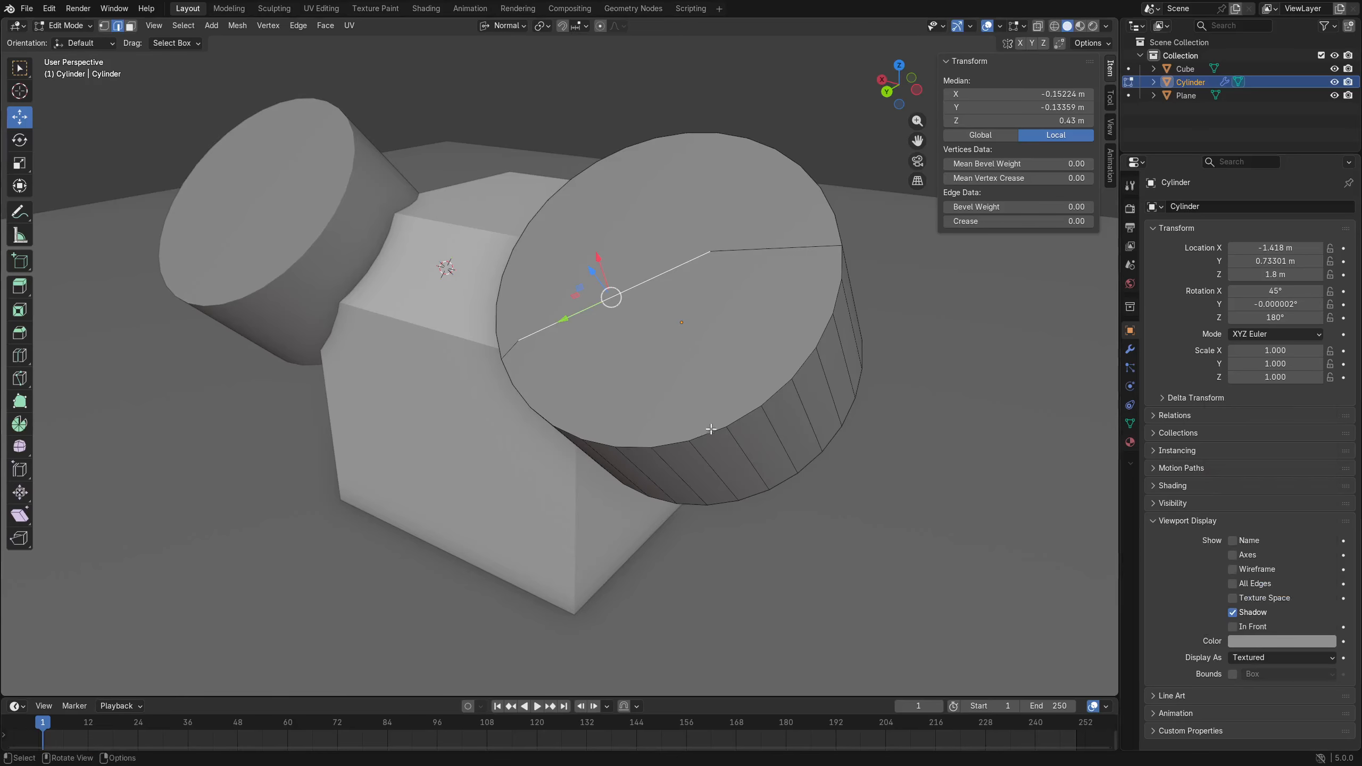
Create a custom transform orientation from the selected diagonal edge.
{"action": "middle_click_drag", "start_coordinate": [751, 439], "coordinate": [662, 456]}
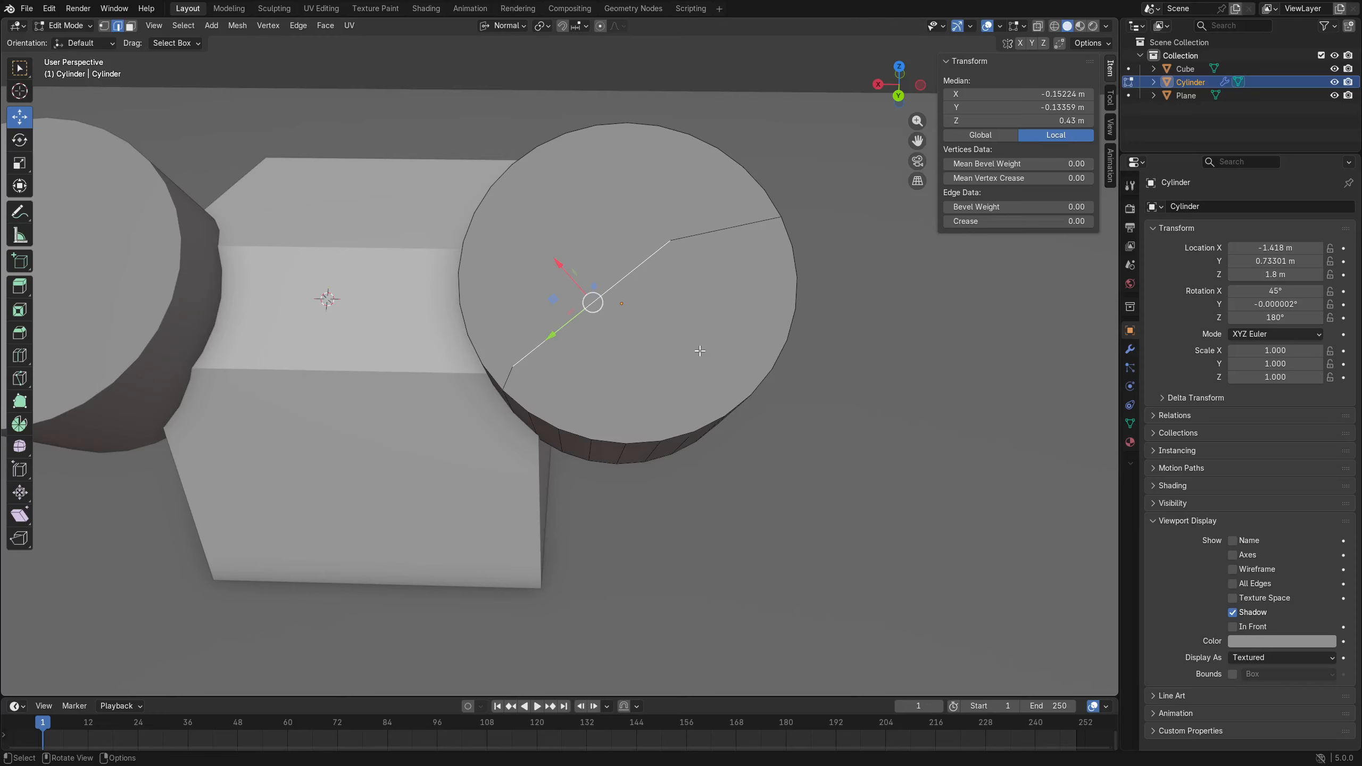
{"action": "left_click", "coordinate": [520, 25]}
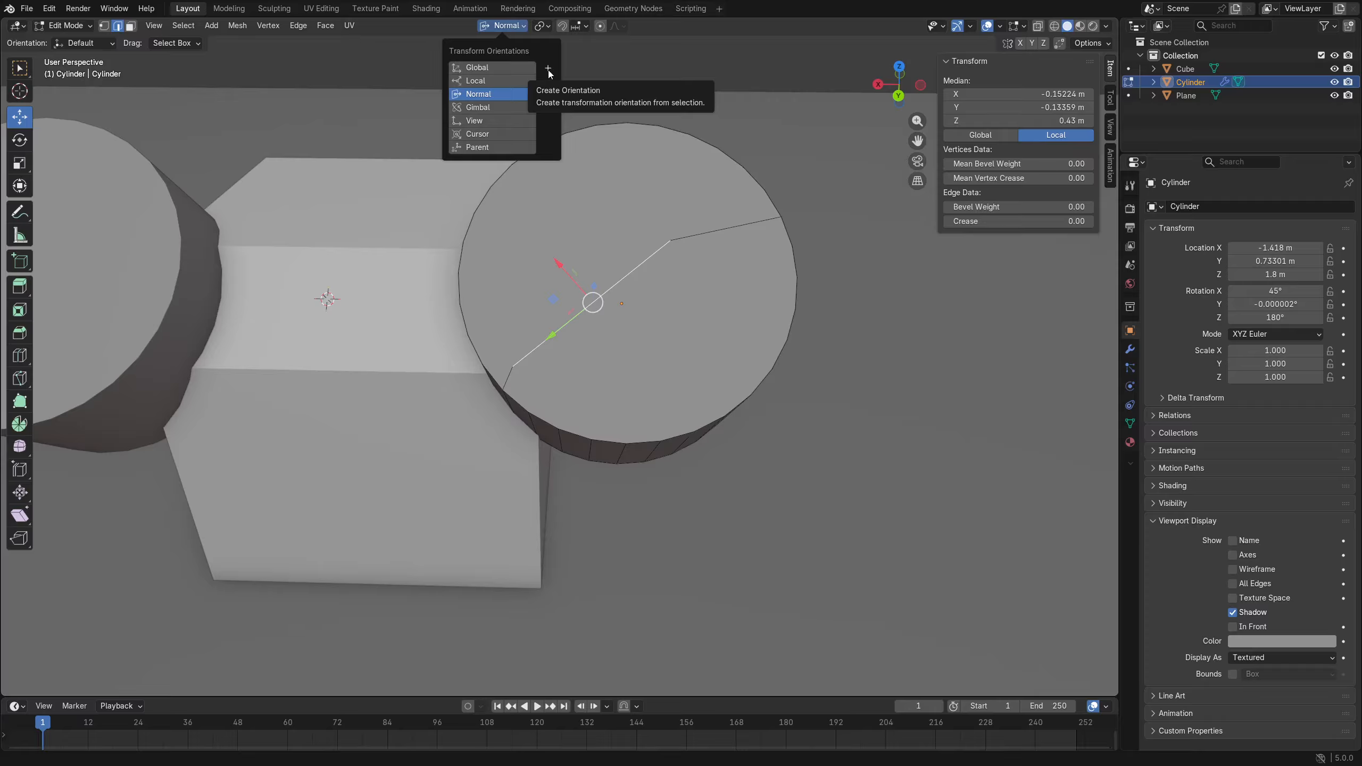
{"action": "left_click", "coordinate": [547, 70]}
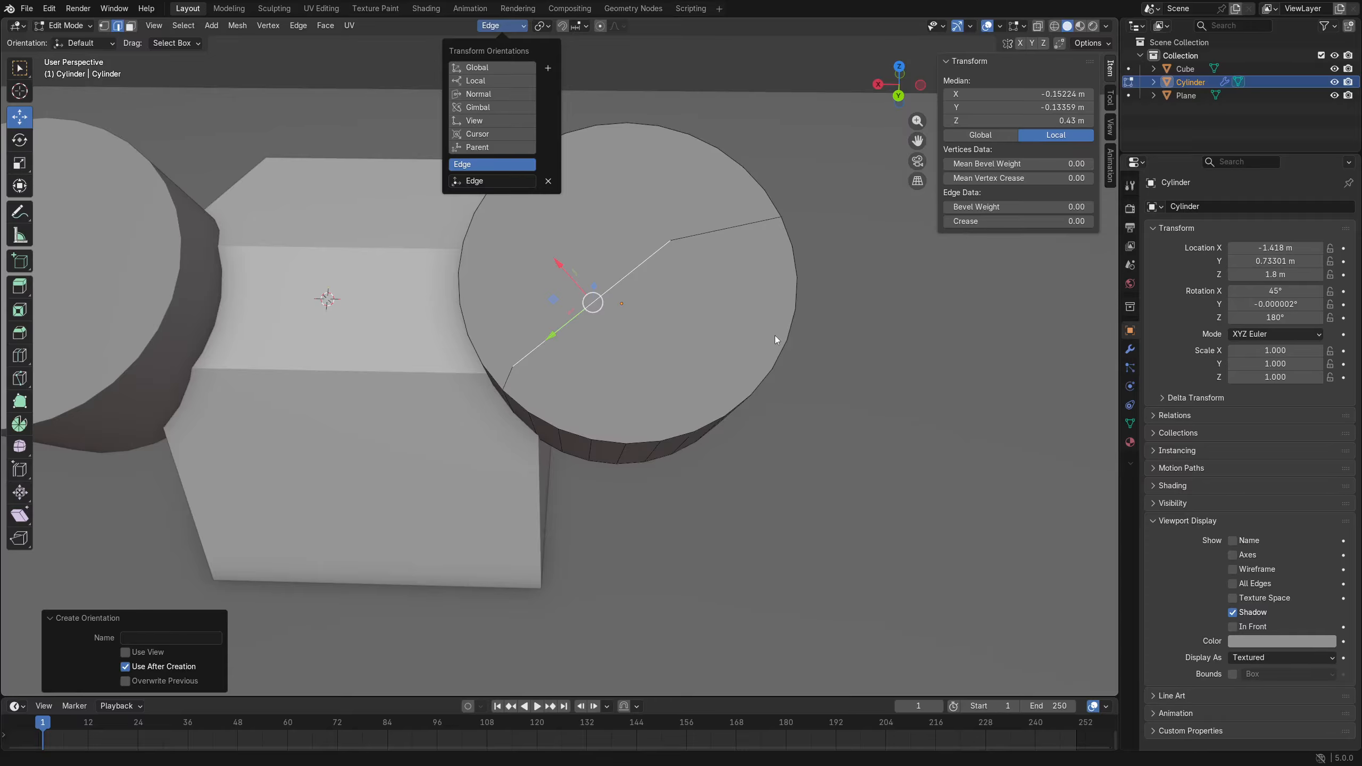
Select different vertical edges on the cylinder's side to check the gizmo's direction in the Edge orientation.
{"action": "middle_click_drag", "start_coordinate": [775, 334], "coordinate": [621, 313]}
{"action": "left_click", "coordinate": [721, 405]}
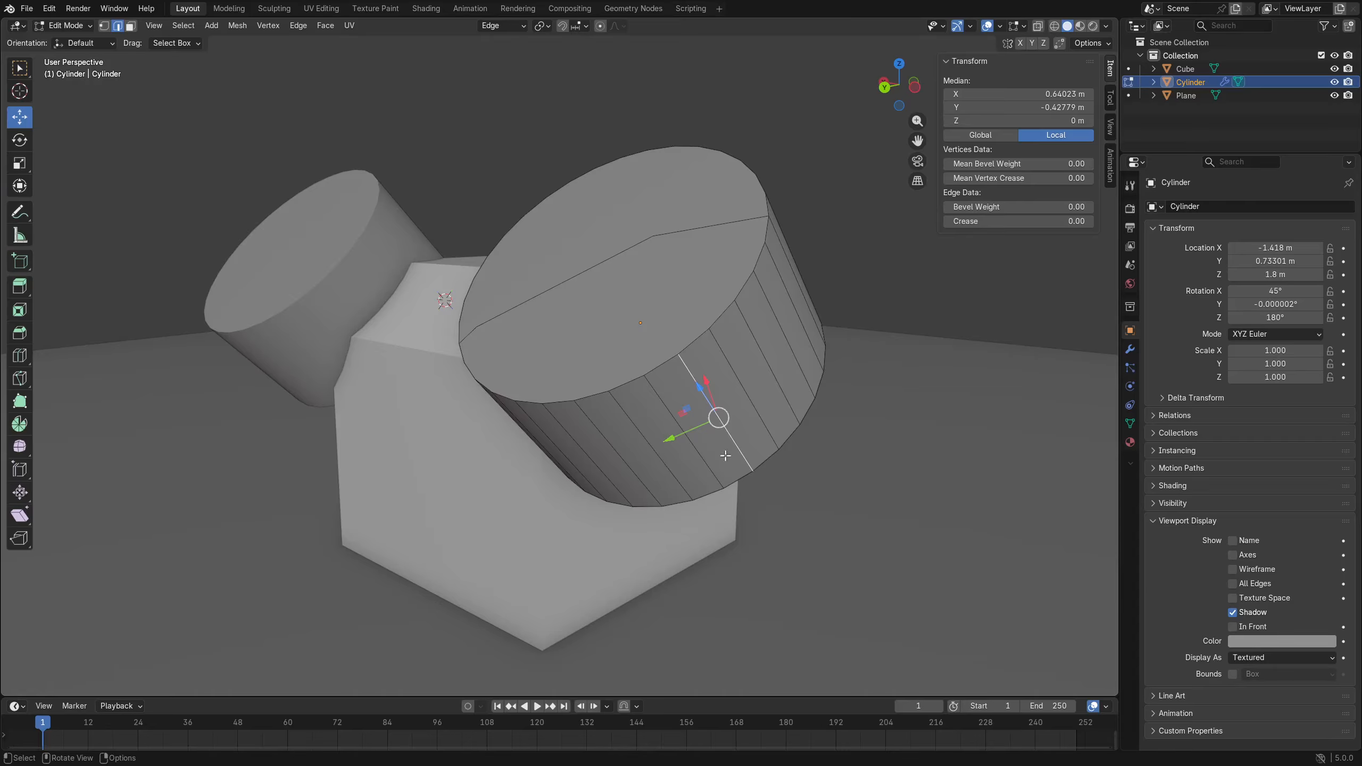
{"action": "mouse_move", "coordinate": [683, 437]}
{"action": "left_mouse_down"}
{"action": "mouse_move", "coordinate": [663, 446]}
{"action": "mouse_move", "coordinate": [679, 439]}
{"action": "left_mouse_up"}
{"action": "key", "text": "ctrl+z"}
{"action": "middle_click_drag", "start_coordinate": [674, 432], "coordinate": [646, 413]}
{"action": "left_click", "coordinate": [562, 417]}
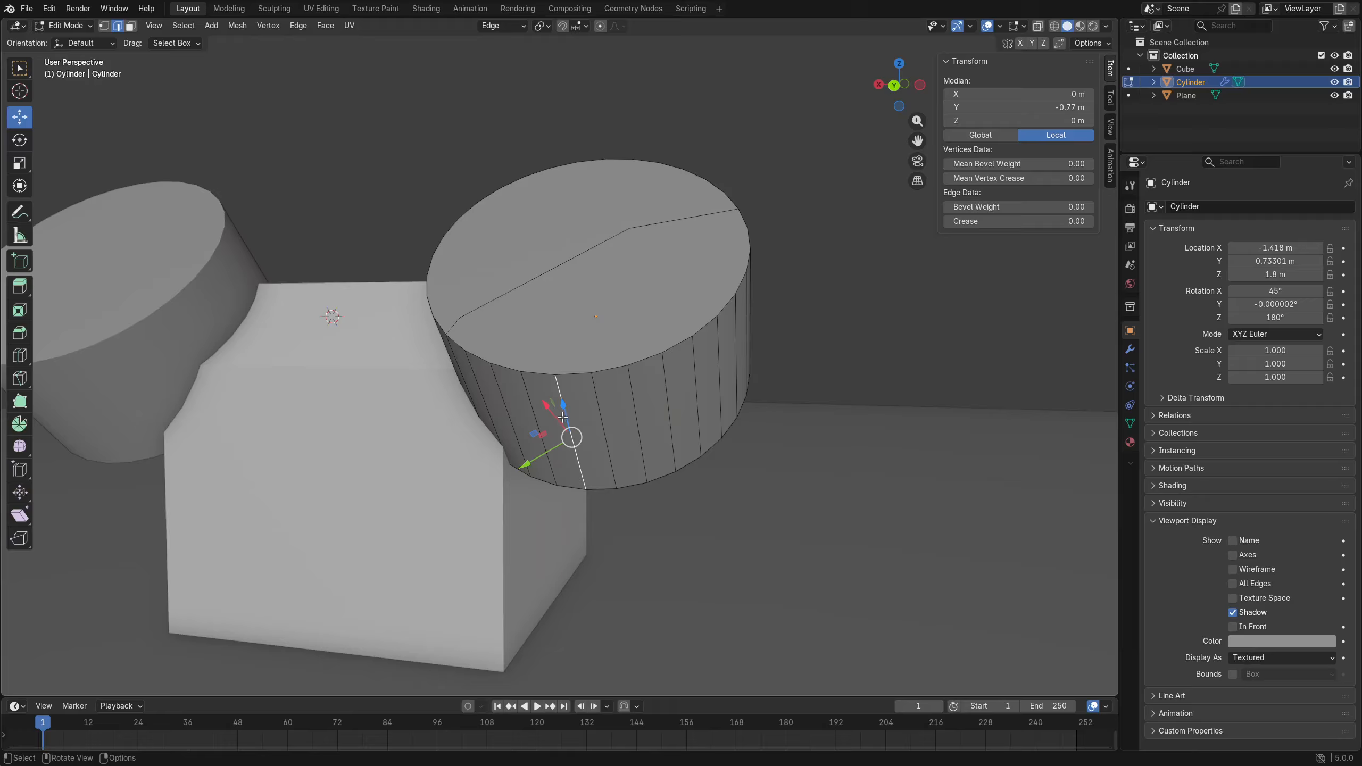
Switch to face selection and select a run of six adjacent faces on the cylinder's side.
{"action": "key", "text": "3"}
{"action": "left_click", "coordinate": [552, 426]}
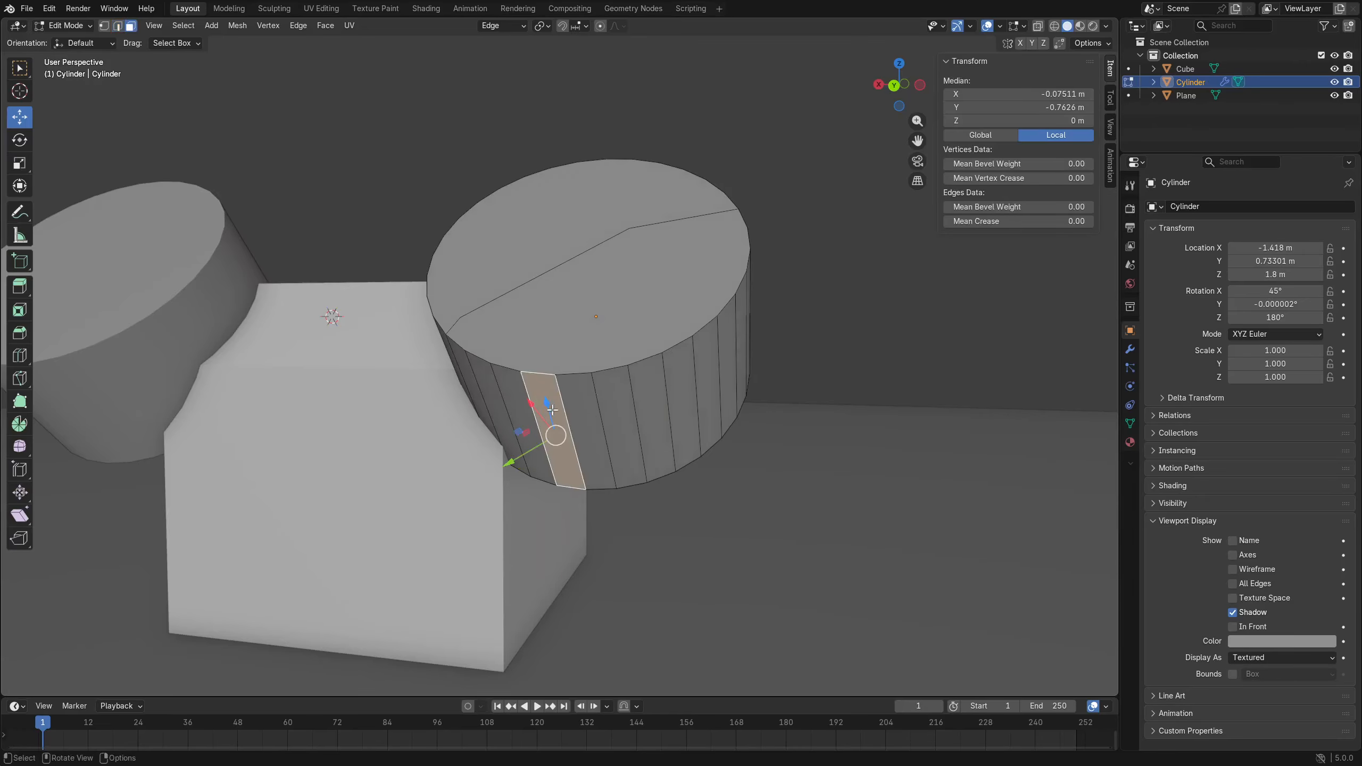
{"action": "left_click", "coordinate": [702, 360], "text": "ctrl"}
{"action": "middle_click_drag", "start_coordinate": [702, 361], "coordinate": [554, 383]}
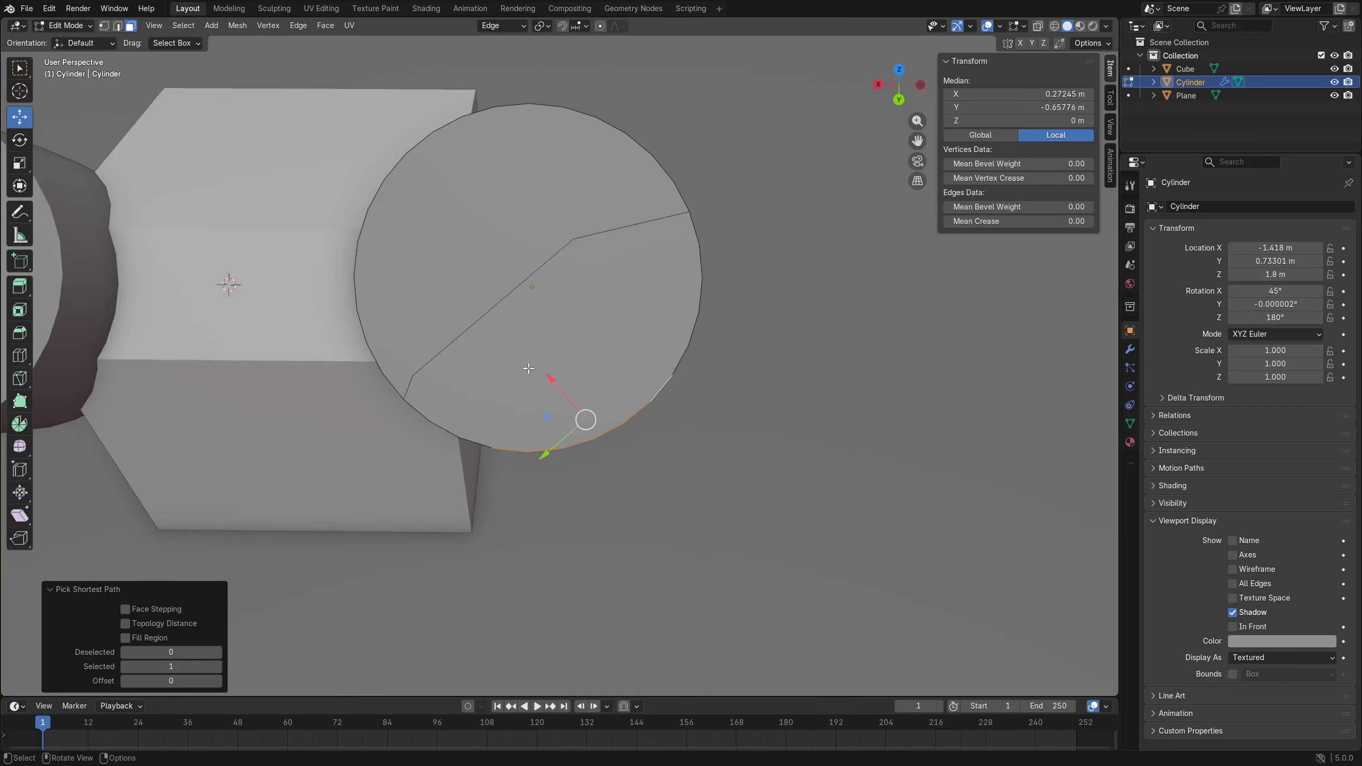
{"action": "middle_click_drag", "start_coordinate": [720, 527], "coordinate": [720, 456]}
Try to flatten the six selected side faces by scaling them to 0 along the Edge X axis about the median point.
{"action": "key", "text": "s"}
{"action": "key", "text": "x"}
{"action": "key", "text": "x"}
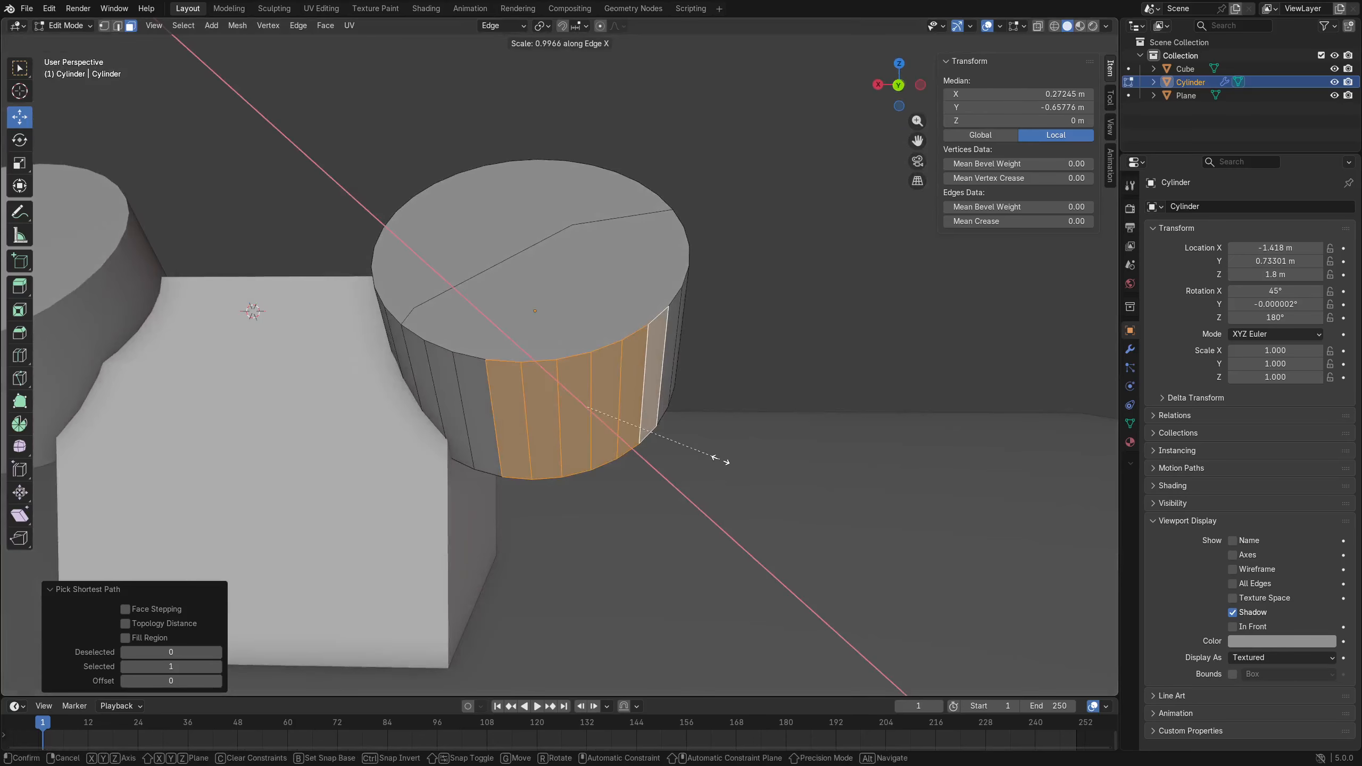
{"action": "key", "text": "0"}
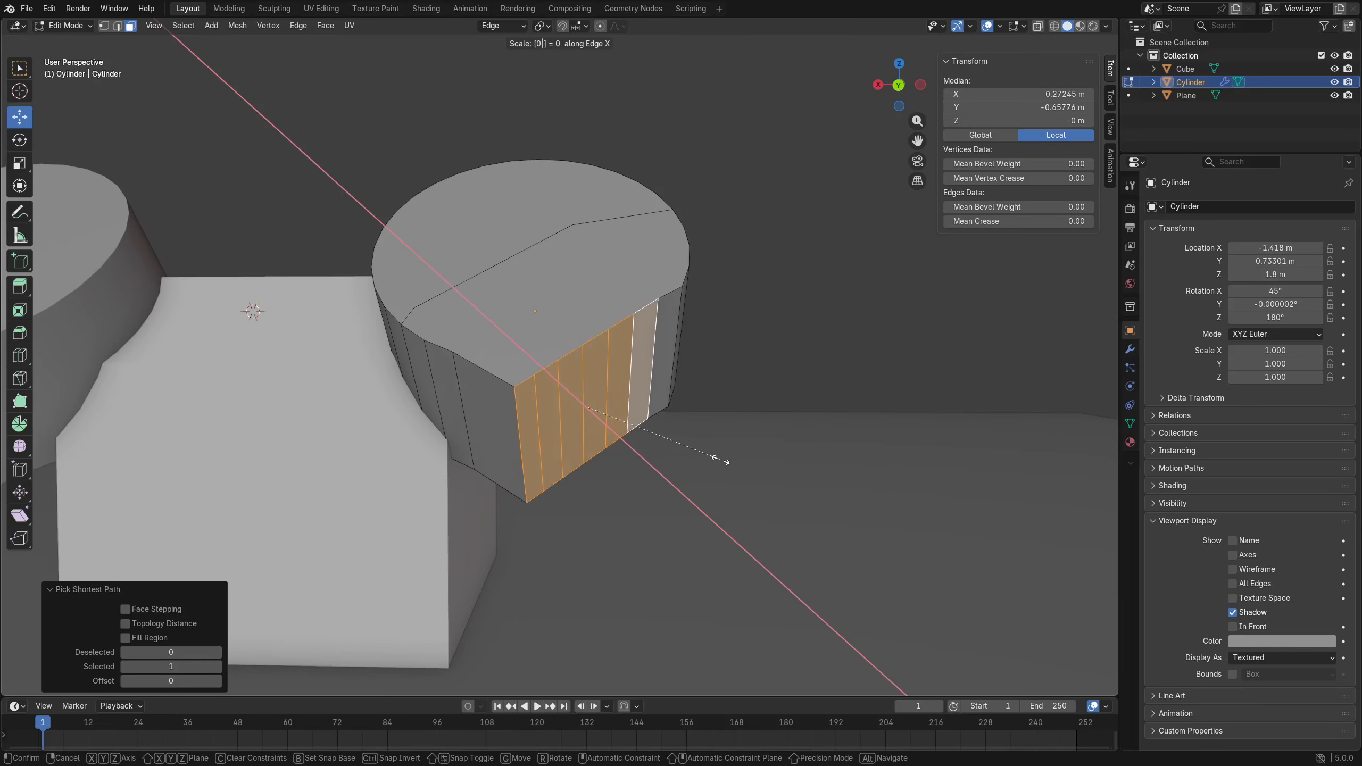
{"action": "key", "text": "Return"}
{"action": "middle_click_drag", "start_coordinate": [717, 462], "coordinate": [692, 534]}
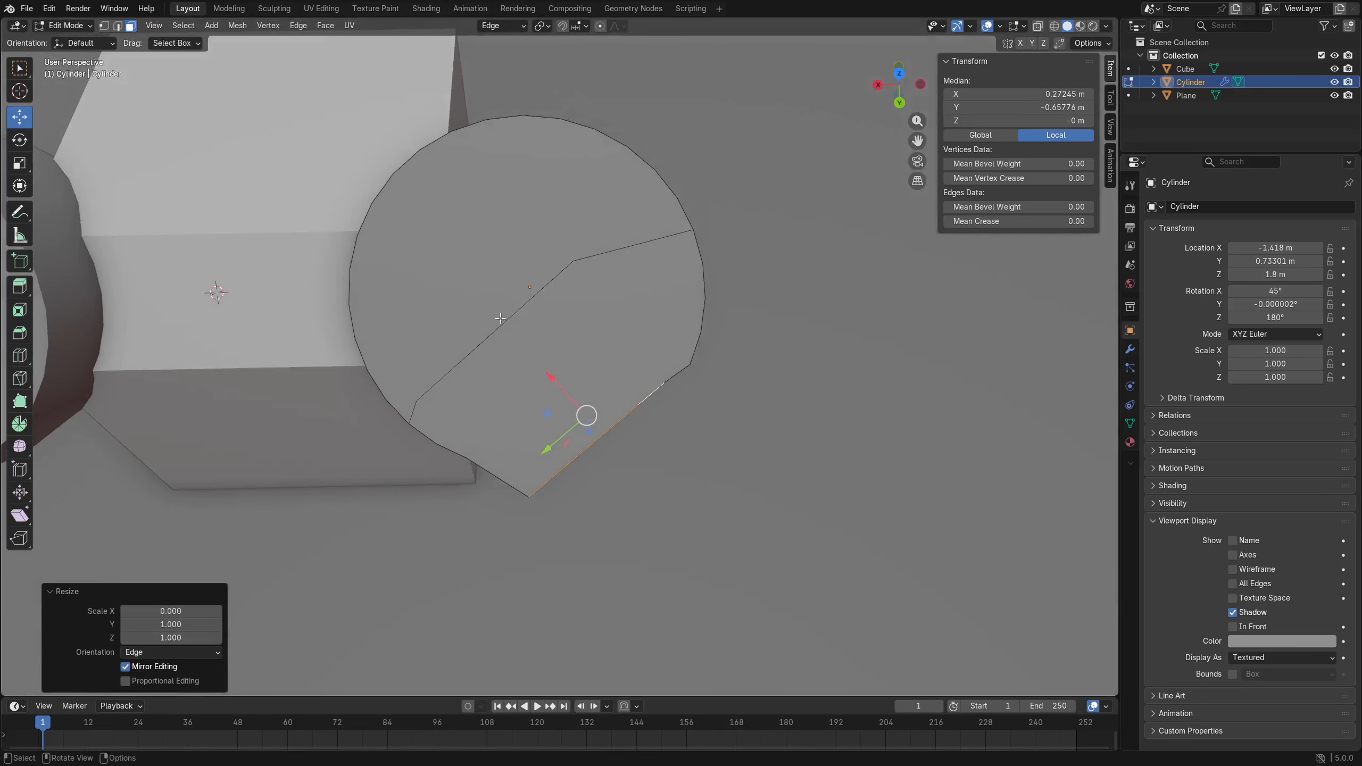
{"action": "key", "text": "ctrl+z"}
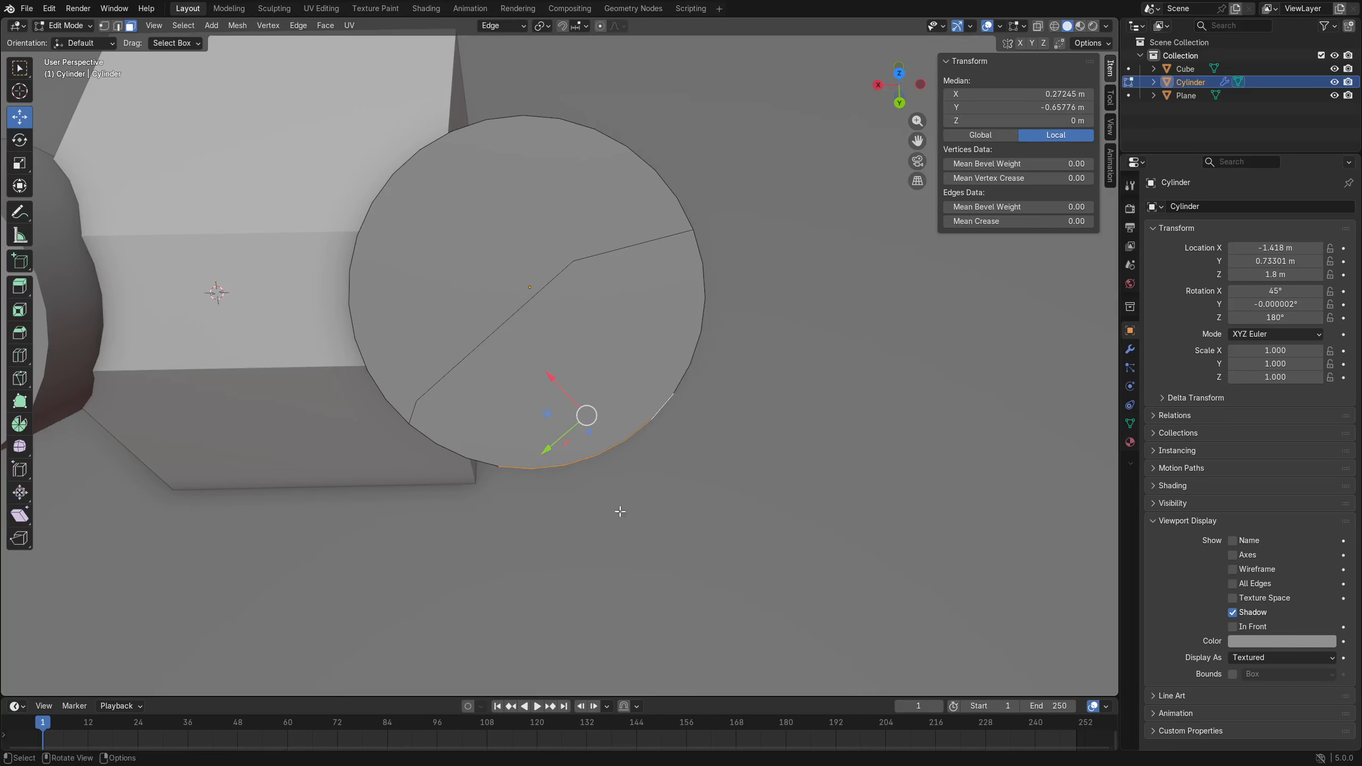
Switch to edge selection and make the vertical edge at the start of the selected side faces the active element.
{"action": "middle_click_drag", "start_coordinate": [622, 510], "coordinate": [541, 440]}
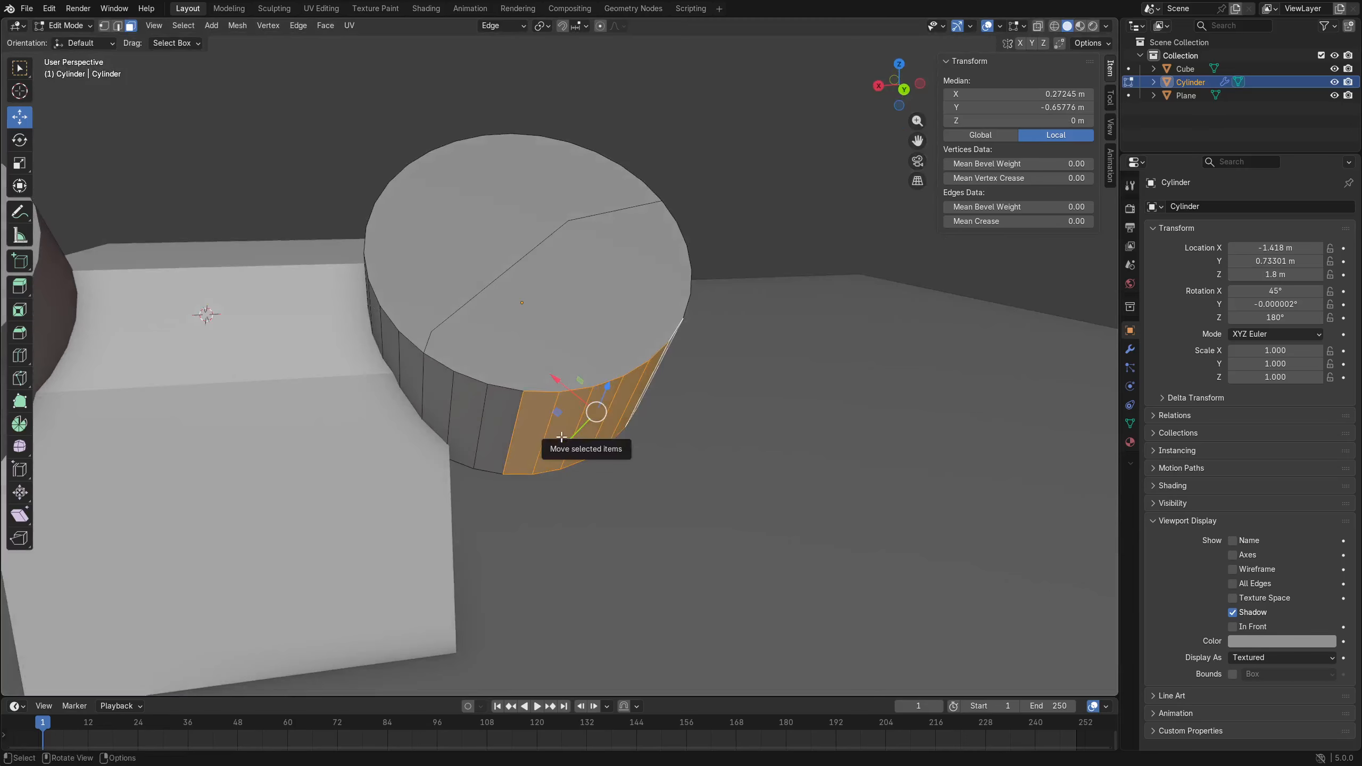
{"action": "key", "text": "ctrl+Tab"}
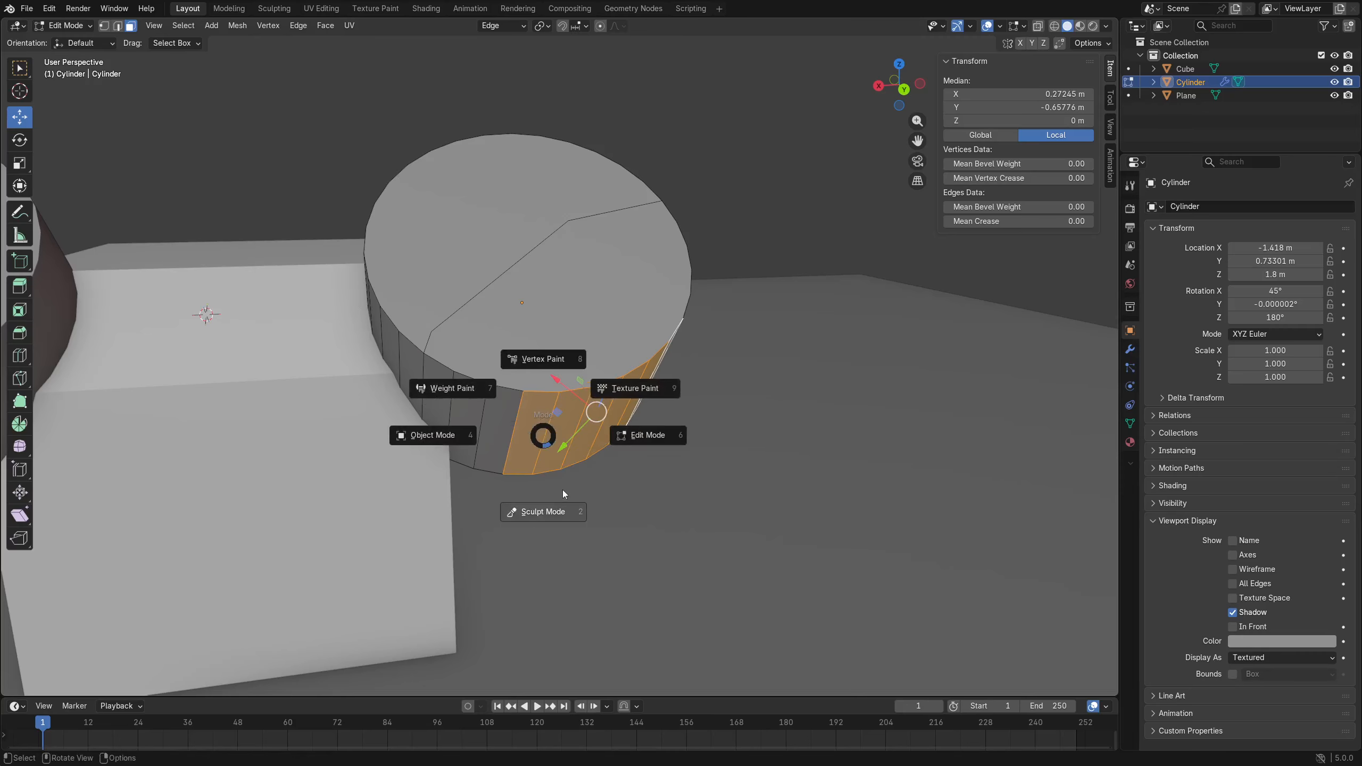
{"action": "key", "text": "Escape"}
{"action": "key", "text": "2"}
{"action": "left_click", "coordinate": [526, 429], "text": "shift"}
{"action": "left_click", "coordinate": [523, 419], "text": "shift"}
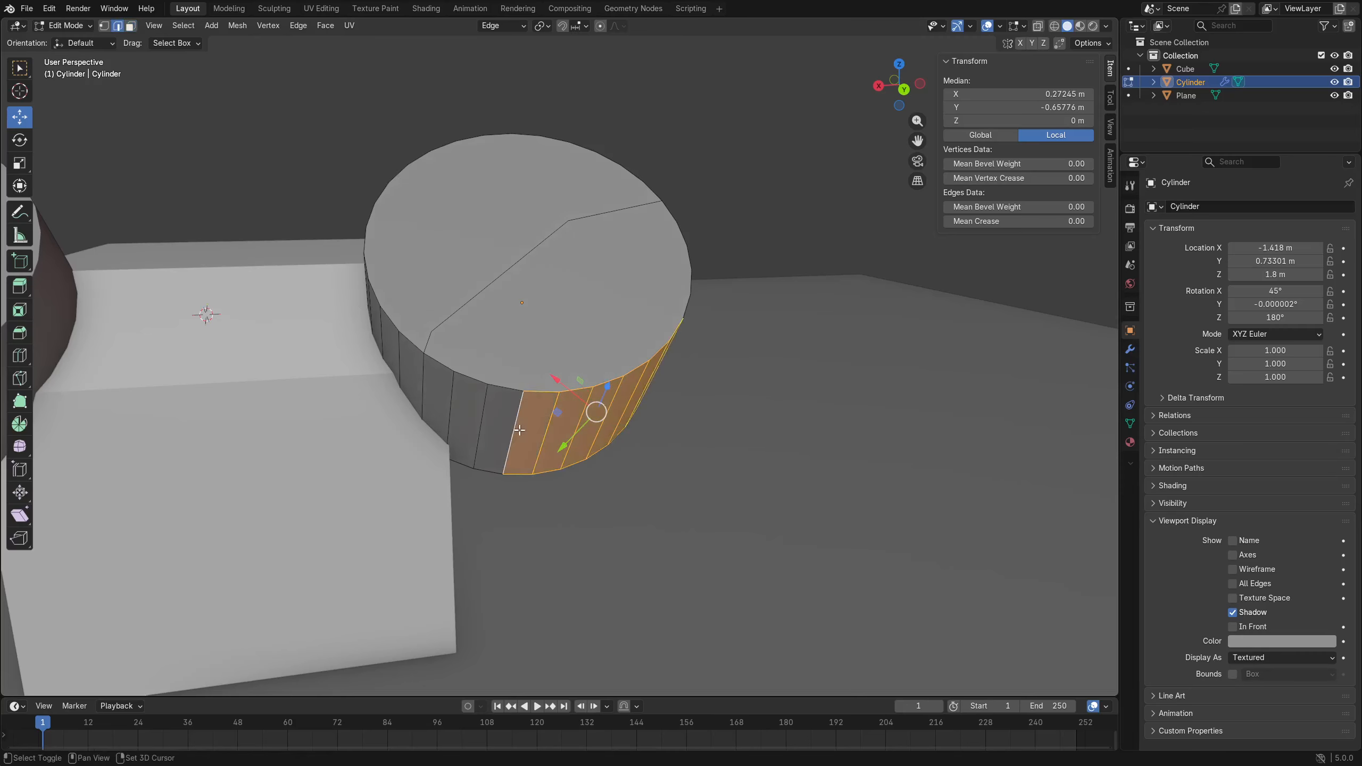
Set the transform pivot point to Active Element.
{"action": "middle_click_drag", "start_coordinate": [503, 471], "coordinate": [623, 501]}
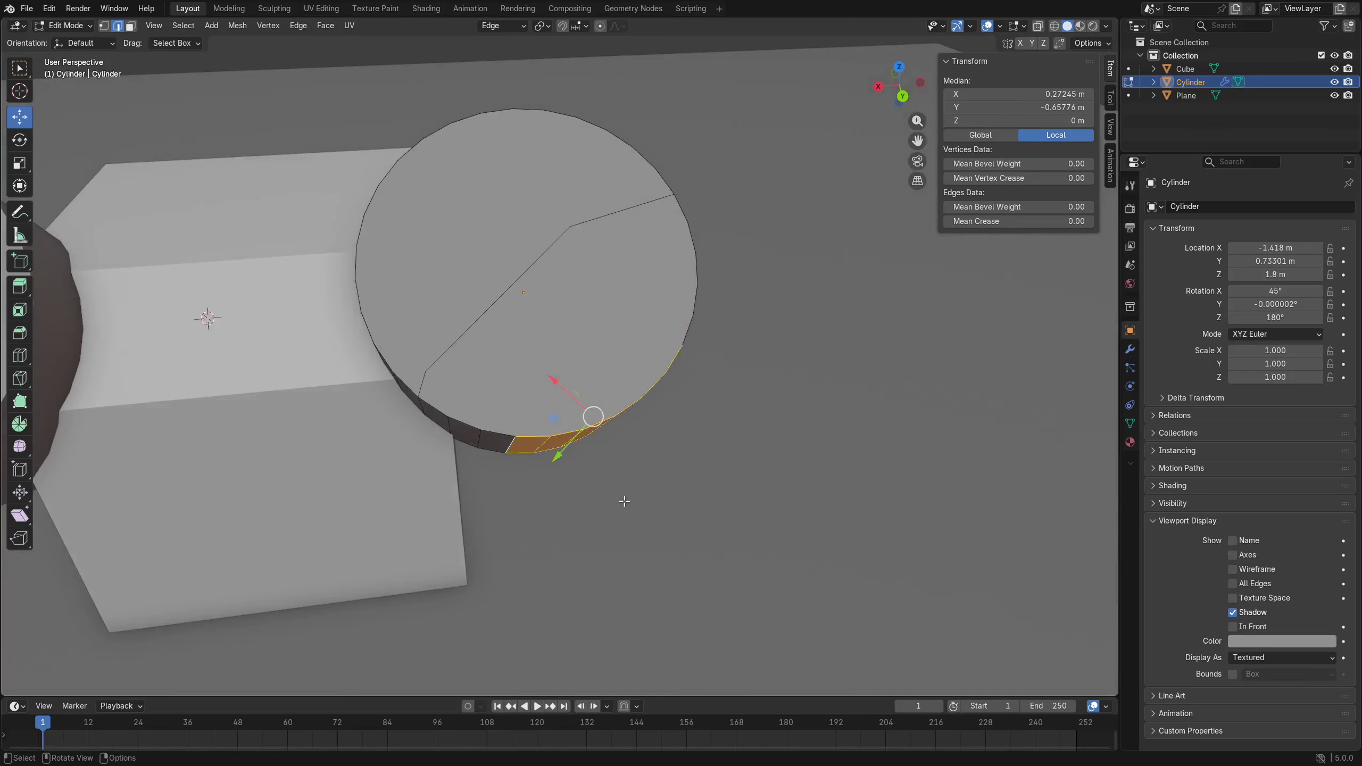
{"action": "left_click", "coordinate": [542, 25]}
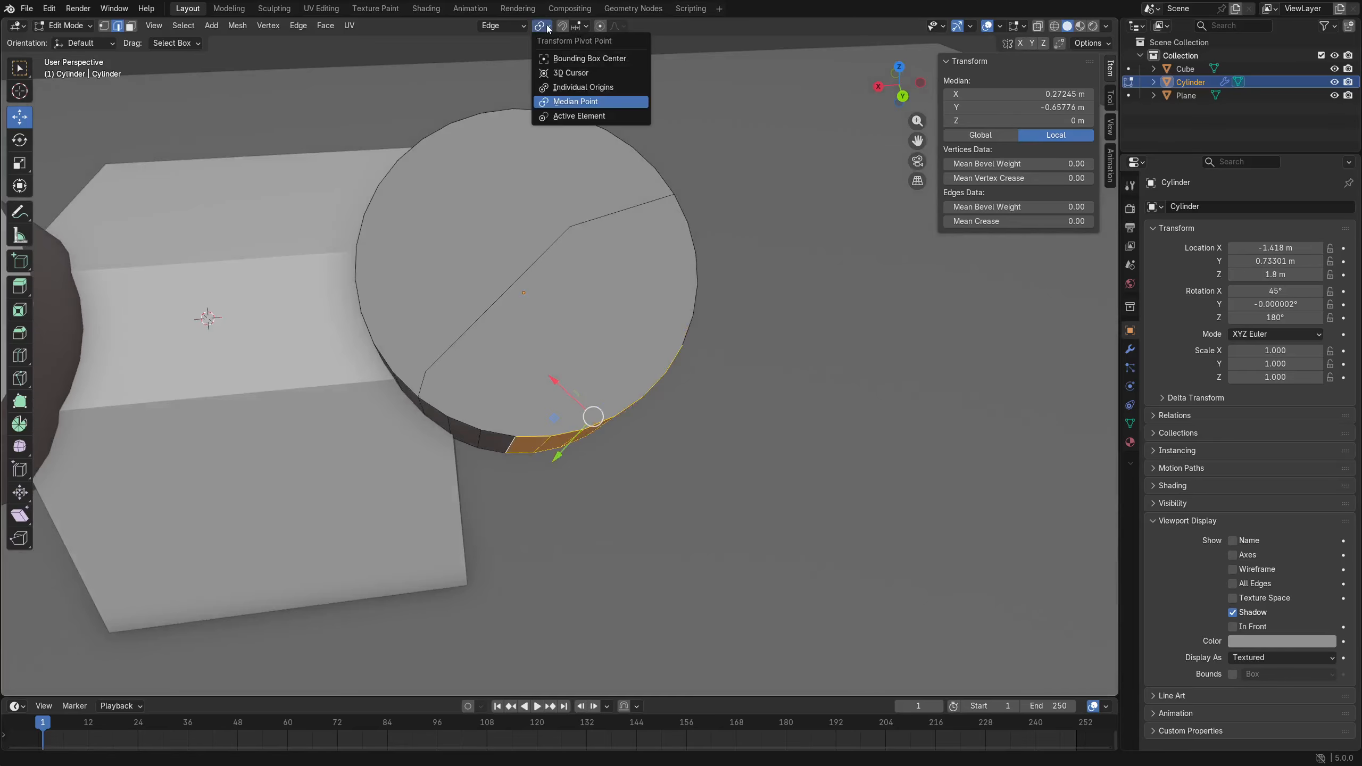
{"action": "left_click", "coordinate": [596, 116]}
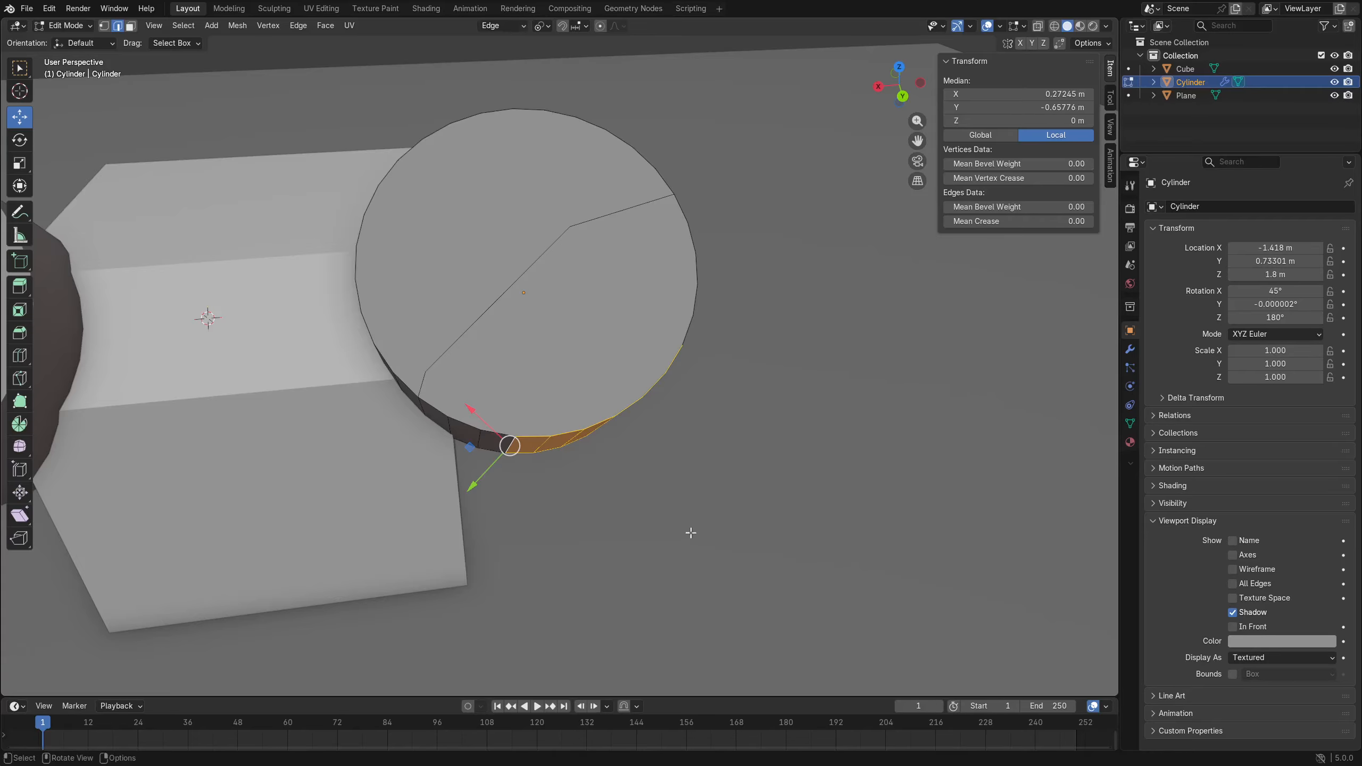
{"action": "middle_click_drag", "start_coordinate": [690, 535], "coordinate": [491, 416]}
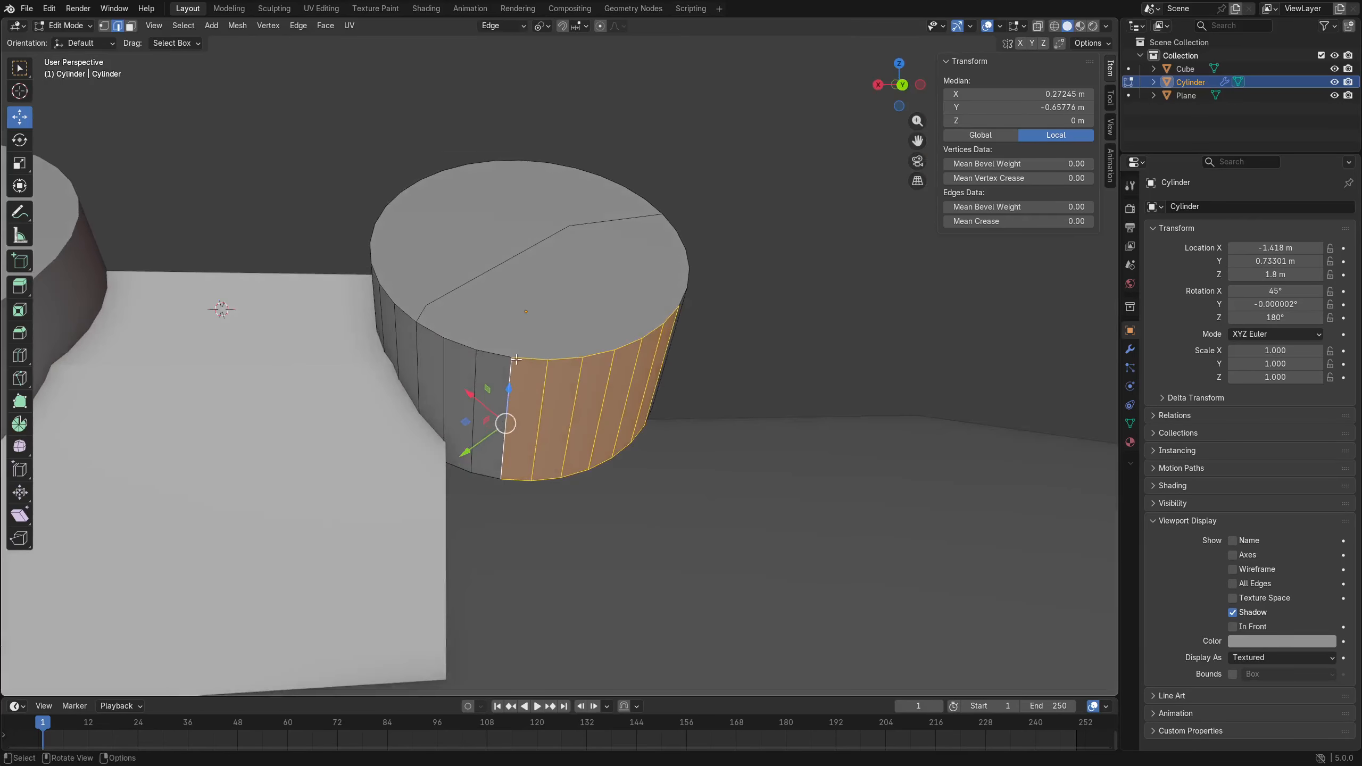
Flatten the selected side faces by scaling them to 0 along the Edge X axis about the active edge.
{"action": "middle_click_drag", "start_coordinate": [516, 359], "coordinate": [705, 492]}
{"action": "key", "text": "s"}
{"action": "type", "text": "x"}
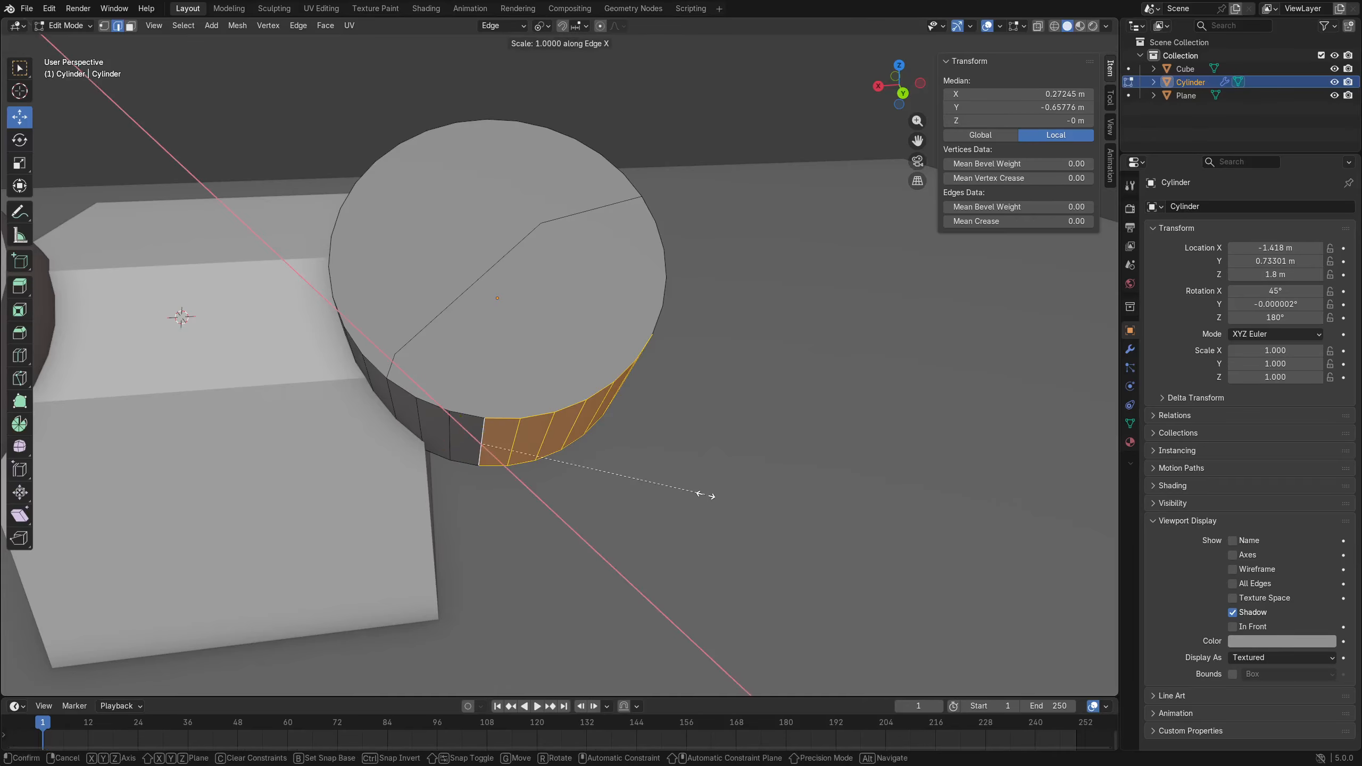
{"action": "type", "text": "0"}
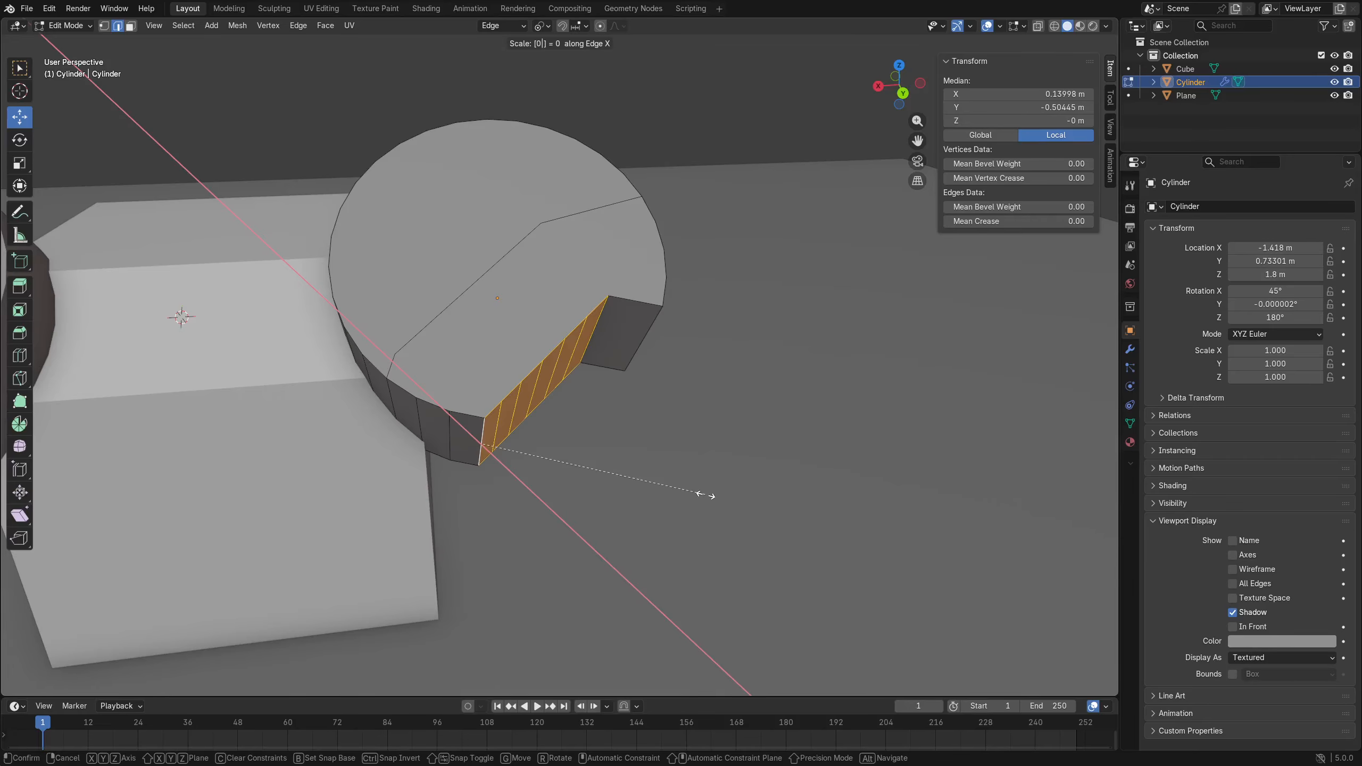
{"action": "key", "text": "Return"}
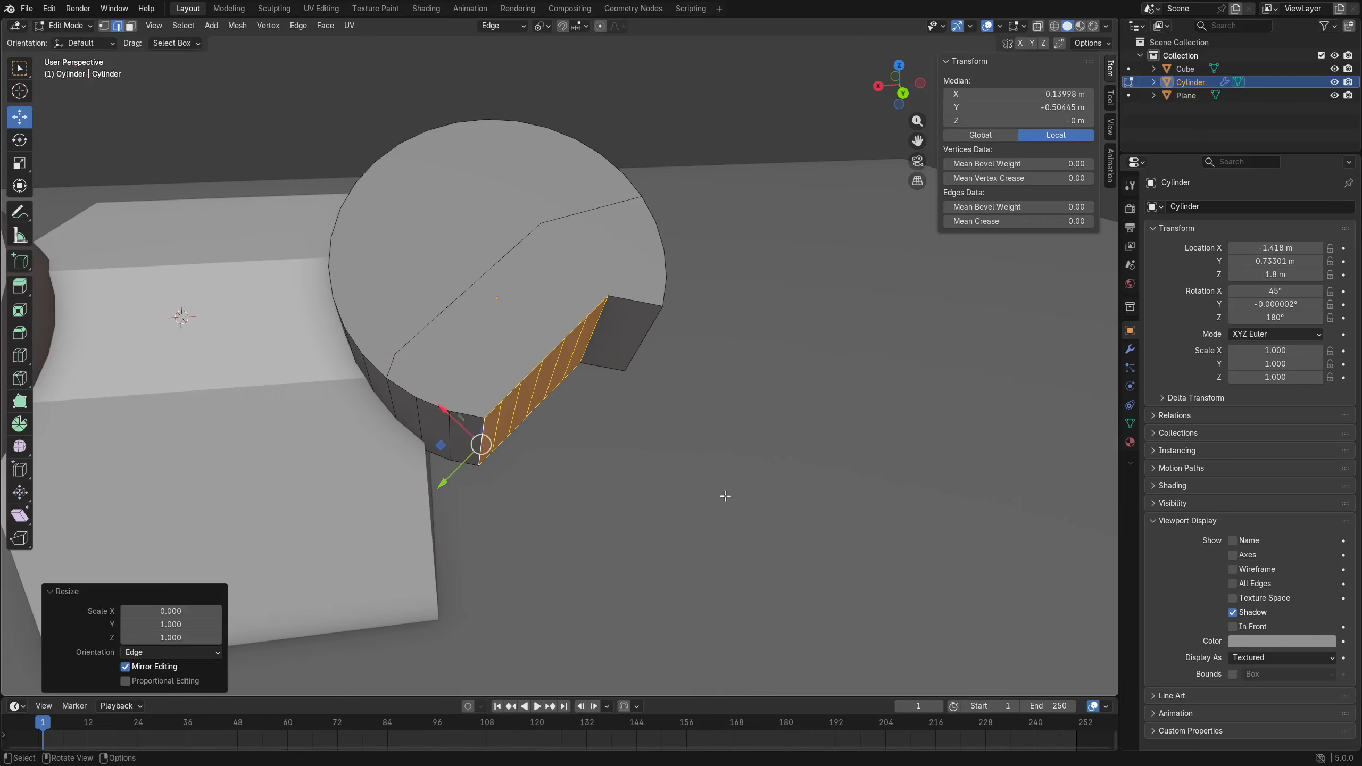
Bevel the outer edge beside the notch on the cylinder's side by about 0.093 m with one segment.
{"action": "middle_click_drag", "start_coordinate": [724, 493], "coordinate": [624, 368]}
{"action": "left_click", "coordinate": [625, 368]}
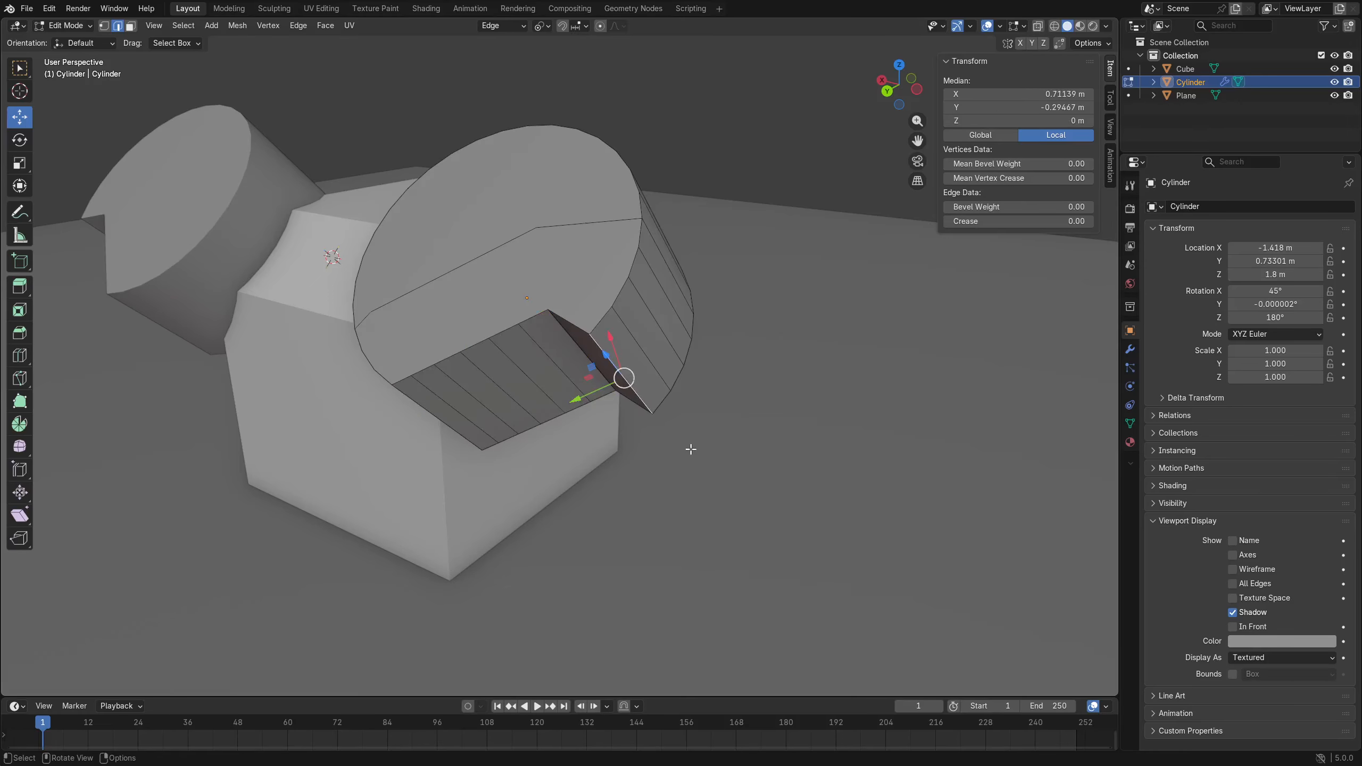
{"action": "key", "text": "ctrl+b"}
{"action": "left_click", "coordinate": [714, 450]}
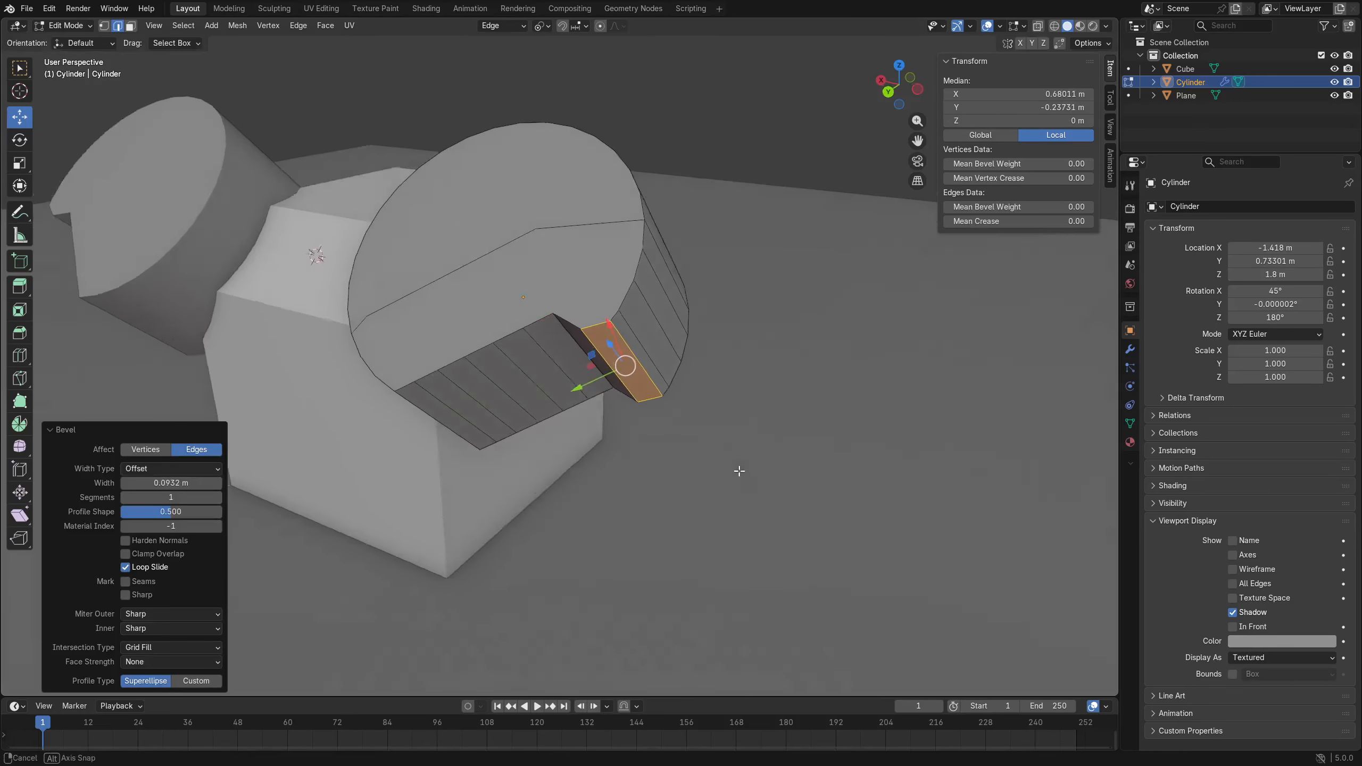
Select the narrow bevelled face beside the notch and make its outer edge the active element.
{"action": "middle_click_drag", "start_coordinate": [735, 471], "coordinate": [663, 375]}
{"action": "left_click", "coordinate": [647, 353]}
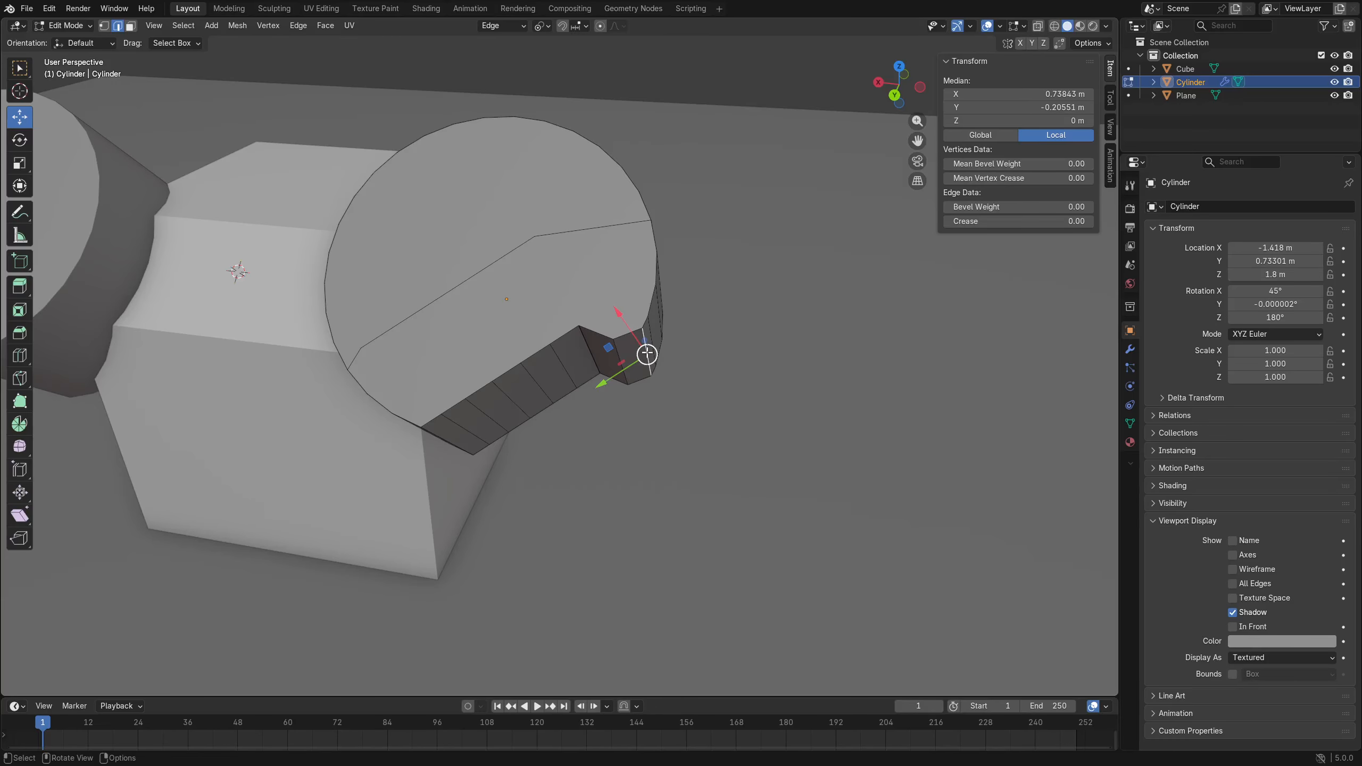
{"action": "key", "text": "ctrl+Tab"}
{"action": "left_click", "coordinate": [629, 352]}
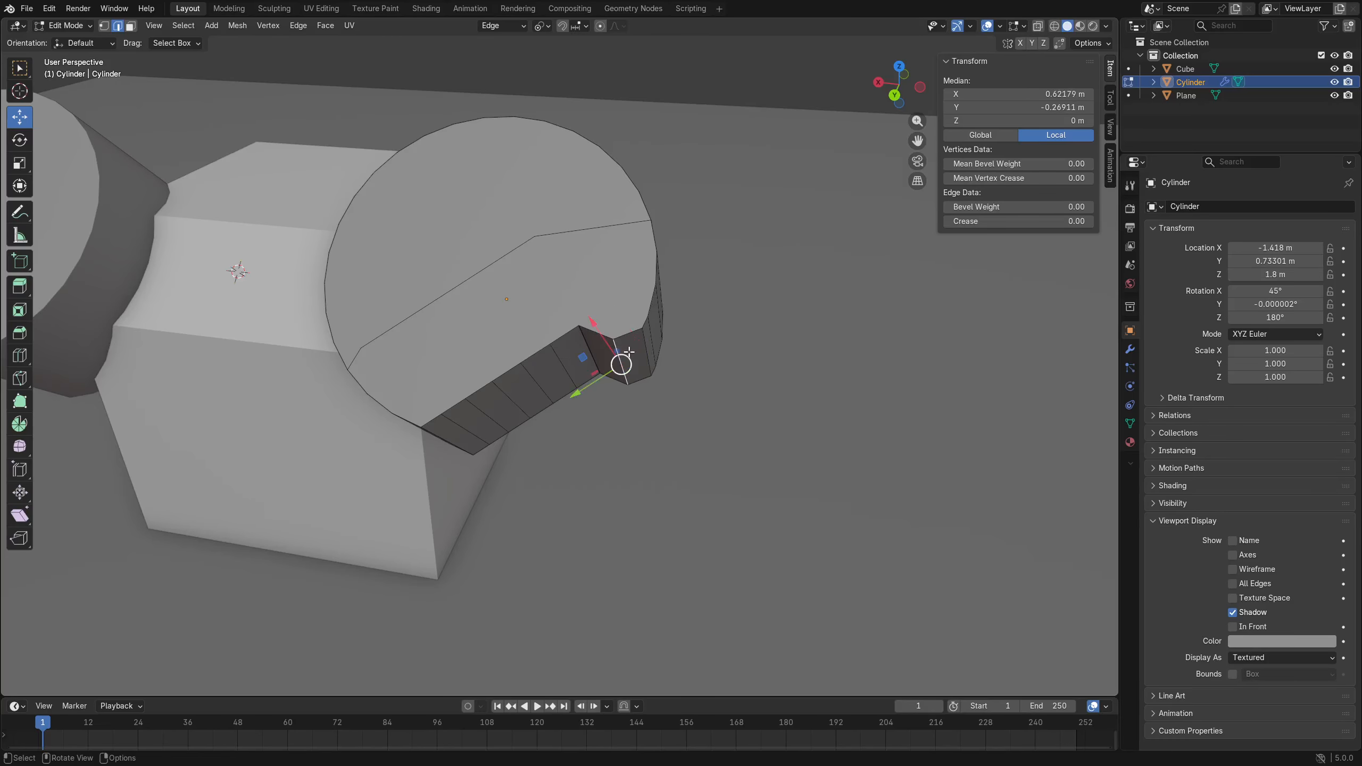
{"action": "key", "text": "ctrl+Tab"}
{"action": "left_click", "coordinate": [641, 354]}
{"action": "left_click", "coordinate": [625, 352]}
{"action": "key", "text": "2"}
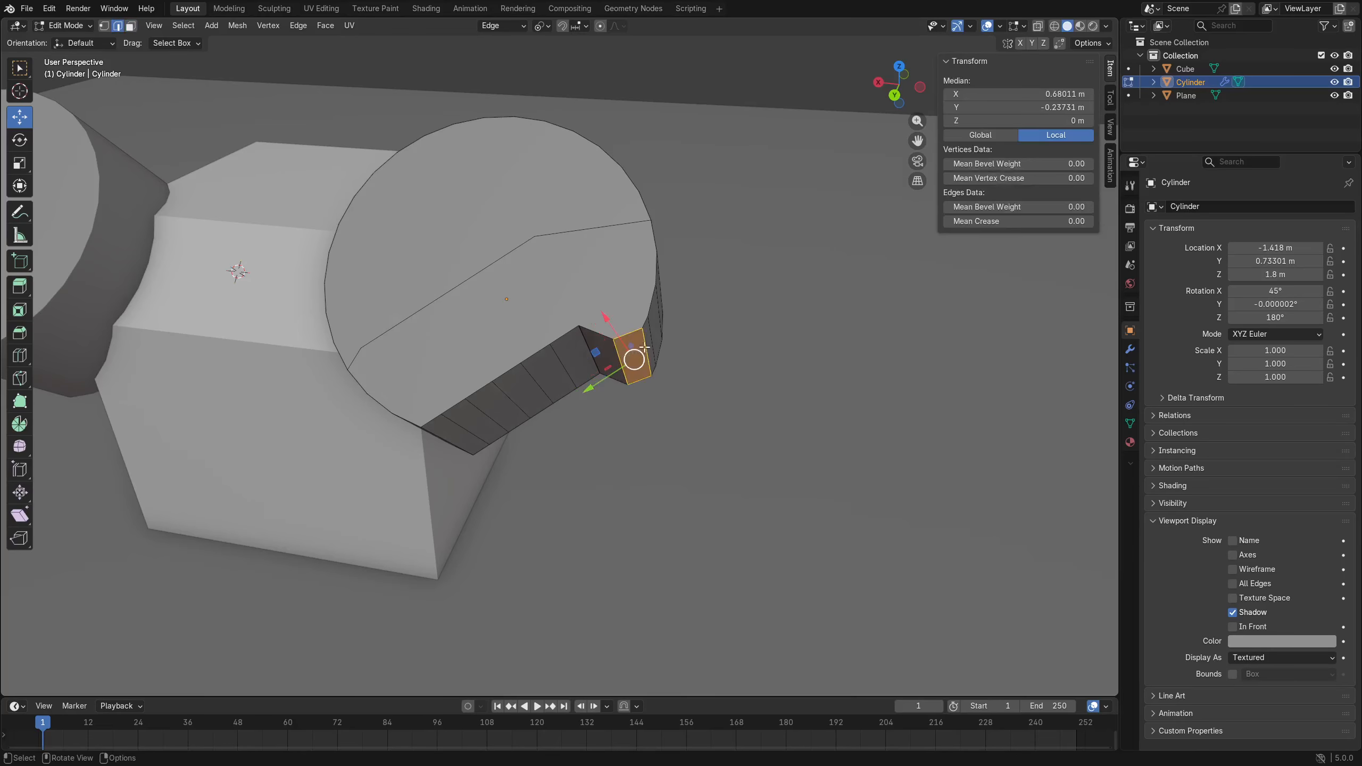
{"action": "left_click", "coordinate": [645, 340], "text": "shift"}
{"action": "left_click", "coordinate": [647, 344], "text": "shift"}
Align the bevelled face by scaling it to 0 along the Edge X axis about the active edge.
{"action": "middle_click_drag", "start_coordinate": [690, 370], "coordinate": [745, 465]}
{"action": "key", "text": "s"}
{"action": "key", "text": "x"}
{"action": "key", "text": "x"}
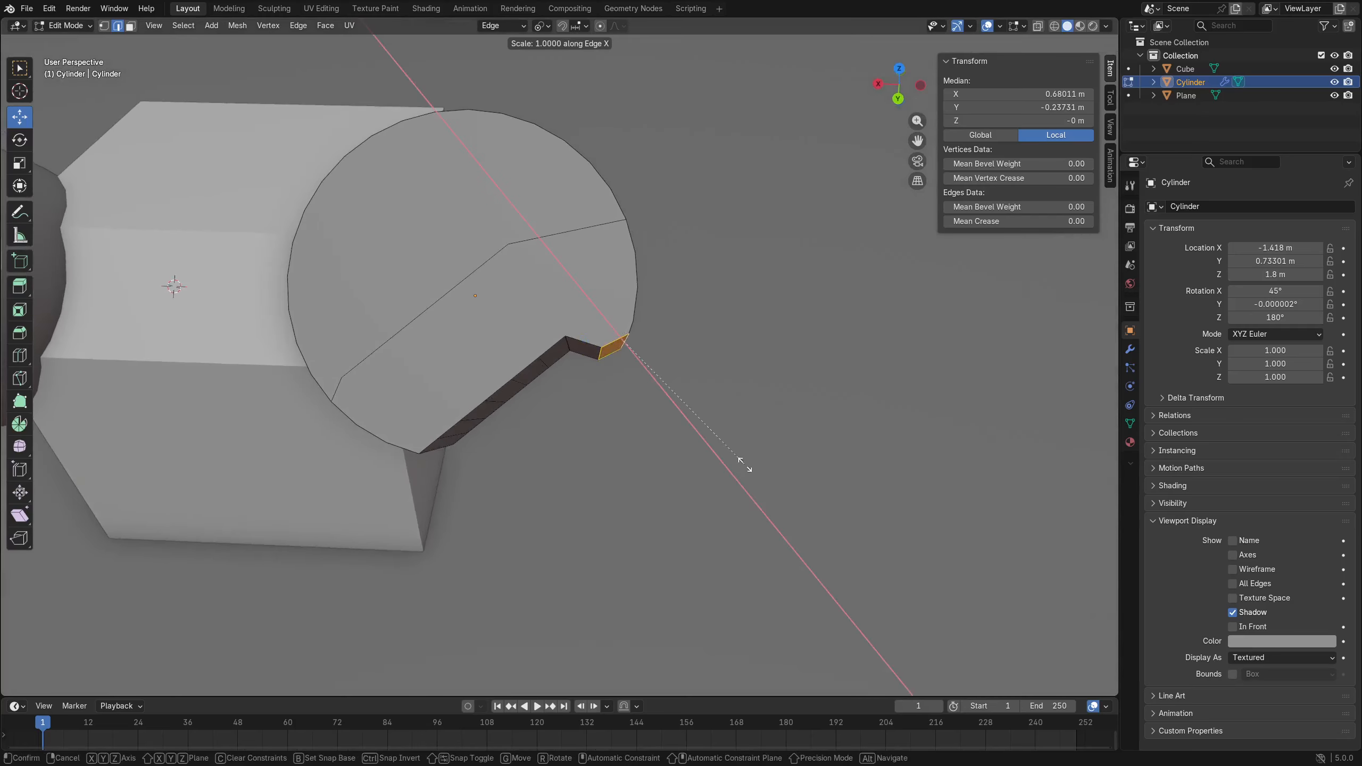
{"action": "key", "text": "0"}
{"action": "key", "text": "Return"}
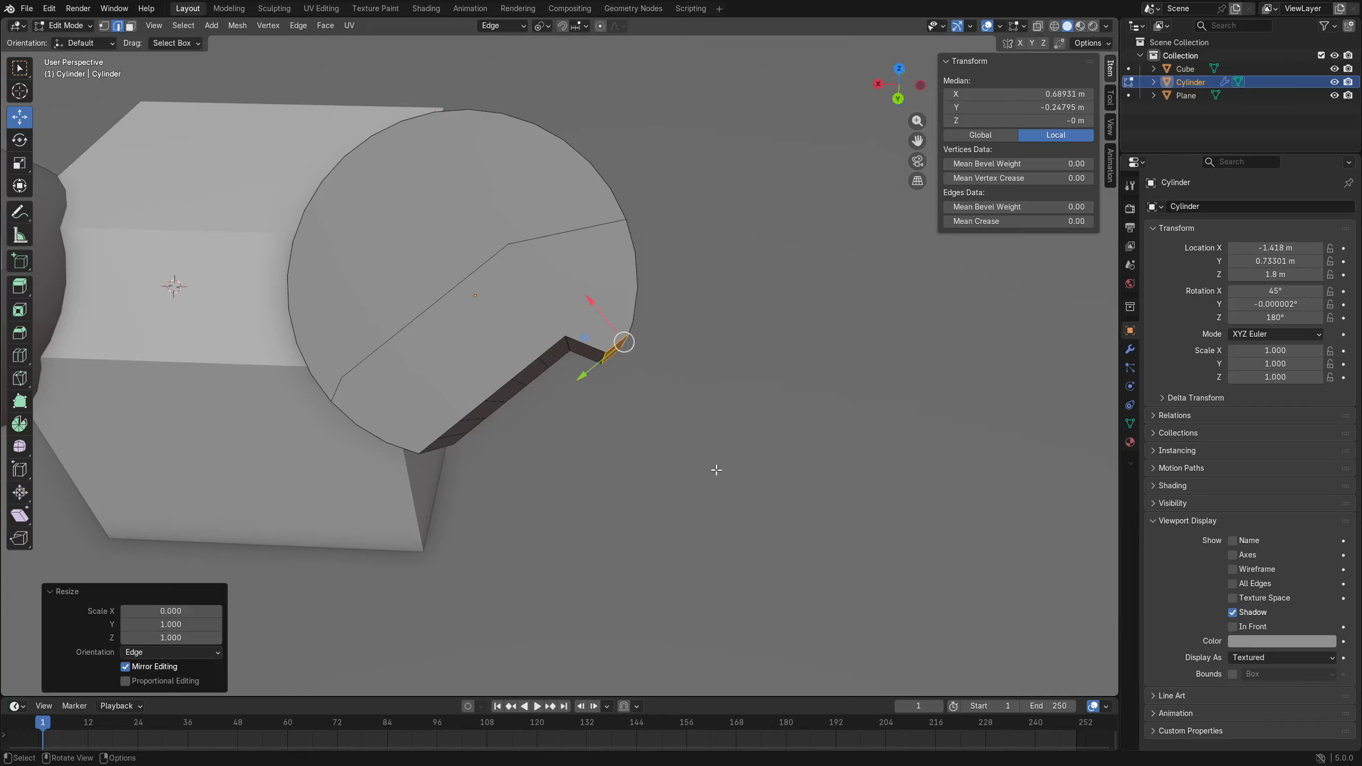
Select the bent edge loop running across the cylinder's cap and bevel it by about 0.028 m with one segment.
{"action": "middle_click_drag", "start_coordinate": [540, 470], "coordinate": [584, 475]}
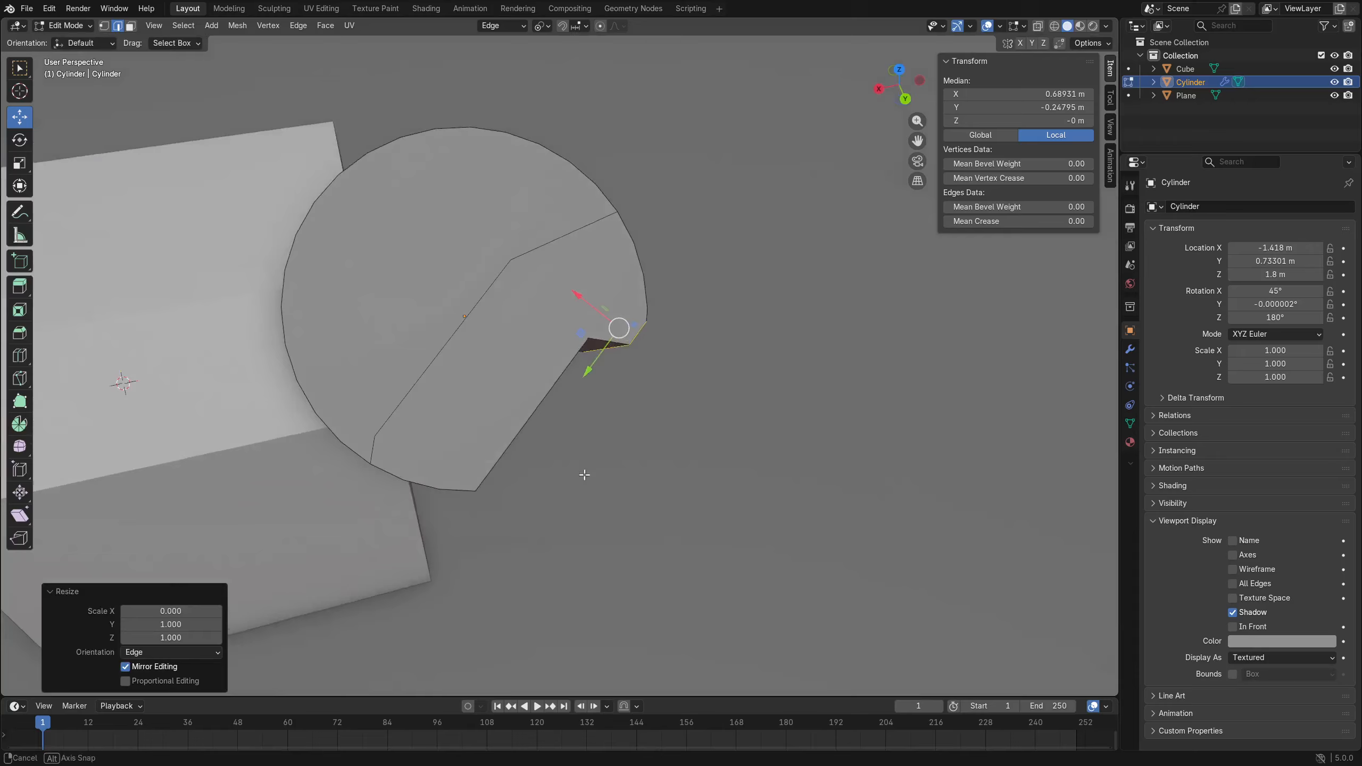
{"action": "key", "text": "ctrl+Tab"}
{"action": "left_click", "coordinate": [672, 455]}
{"action": "left_click", "coordinate": [421, 378], "text": "alt"}
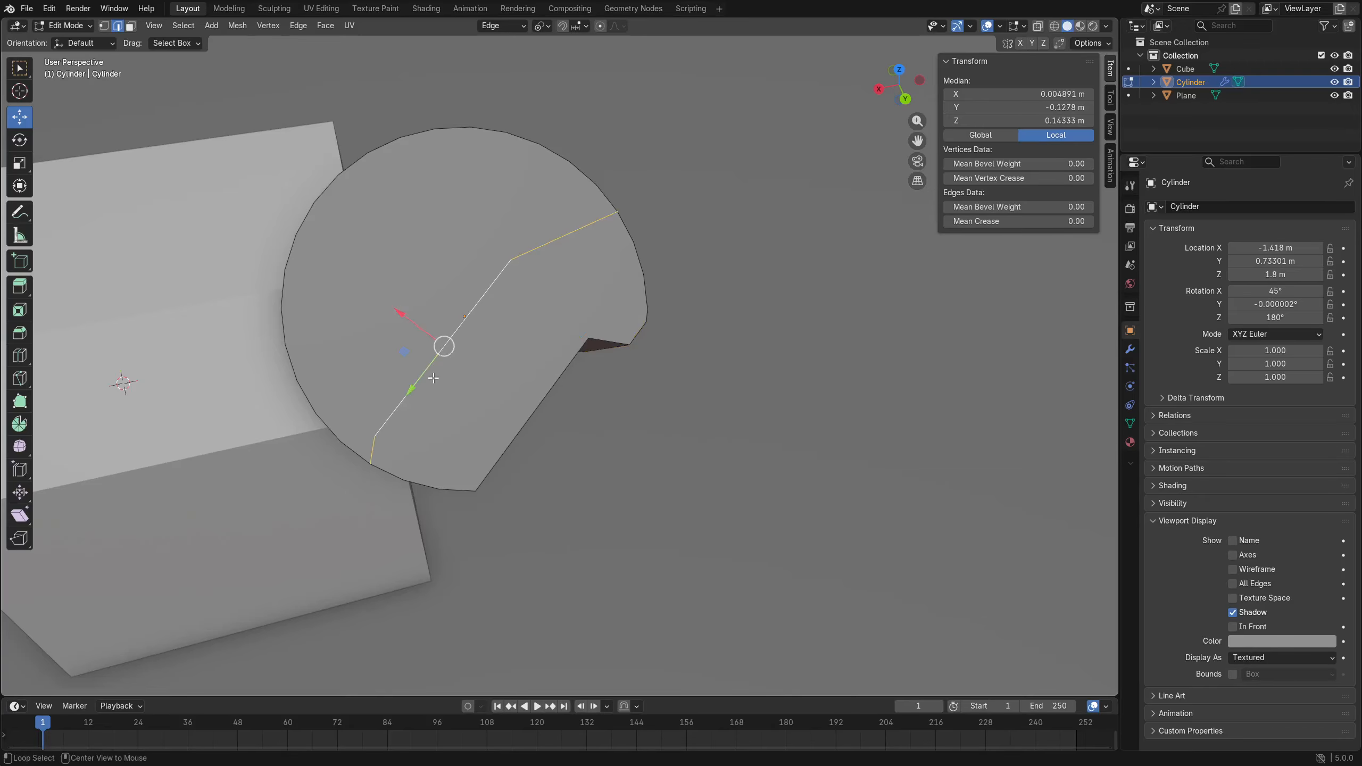
{"action": "middle_click_drag", "start_coordinate": [421, 378], "coordinate": [536, 451]}
{"action": "key", "text": "ctrl+b"}
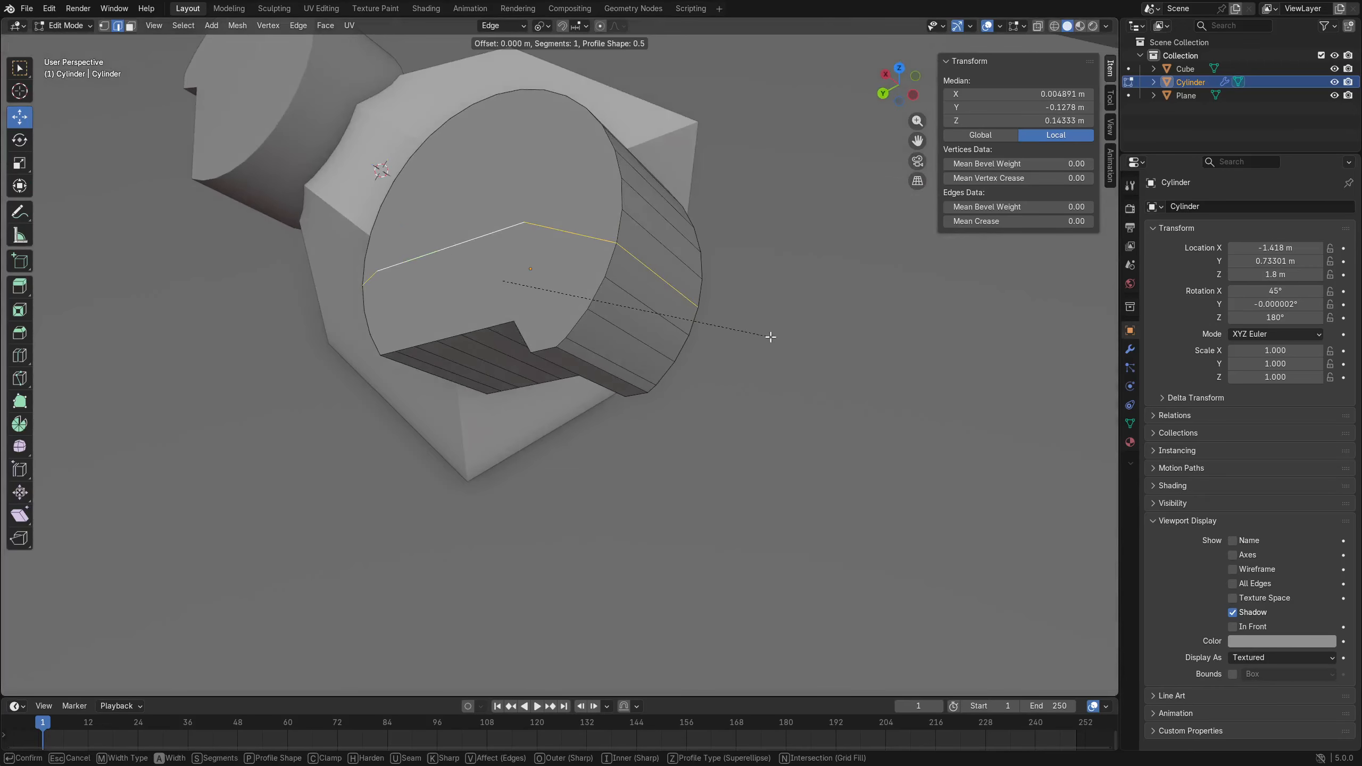
{"action": "left_click", "coordinate": [830, 338]}
Try deleting the faces of the bevelled strip across the cap and side, and undo the deletion.
{"action": "middle_click_drag", "start_coordinate": [730, 346], "coordinate": [717, 378]}
{"action": "key", "text": "x"}
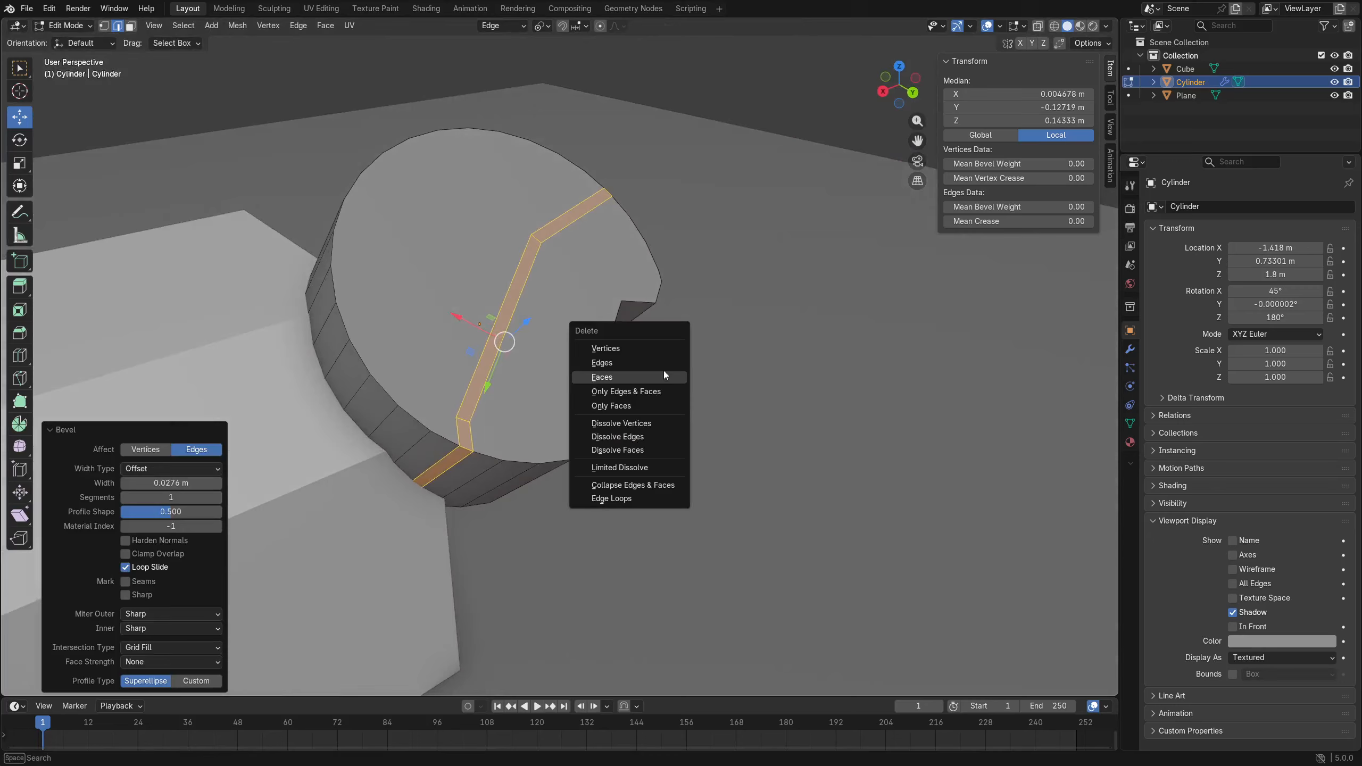
{"action": "left_click", "coordinate": [653, 373]}
{"action": "key", "text": "ctrl+z"}
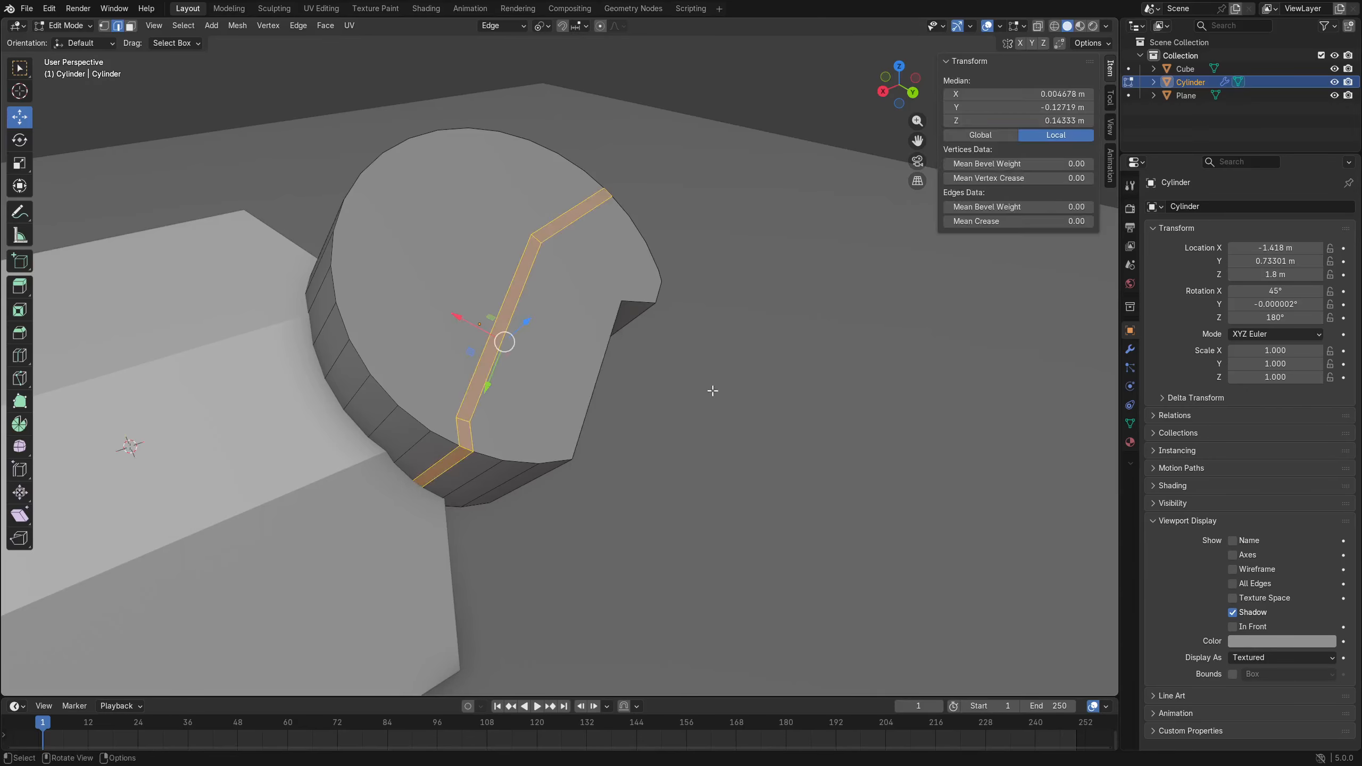
Try insetting the strip faces by about 0.011 m and sinking them to a depth of about -0.037 m.
{"action": "key", "text": "i"}
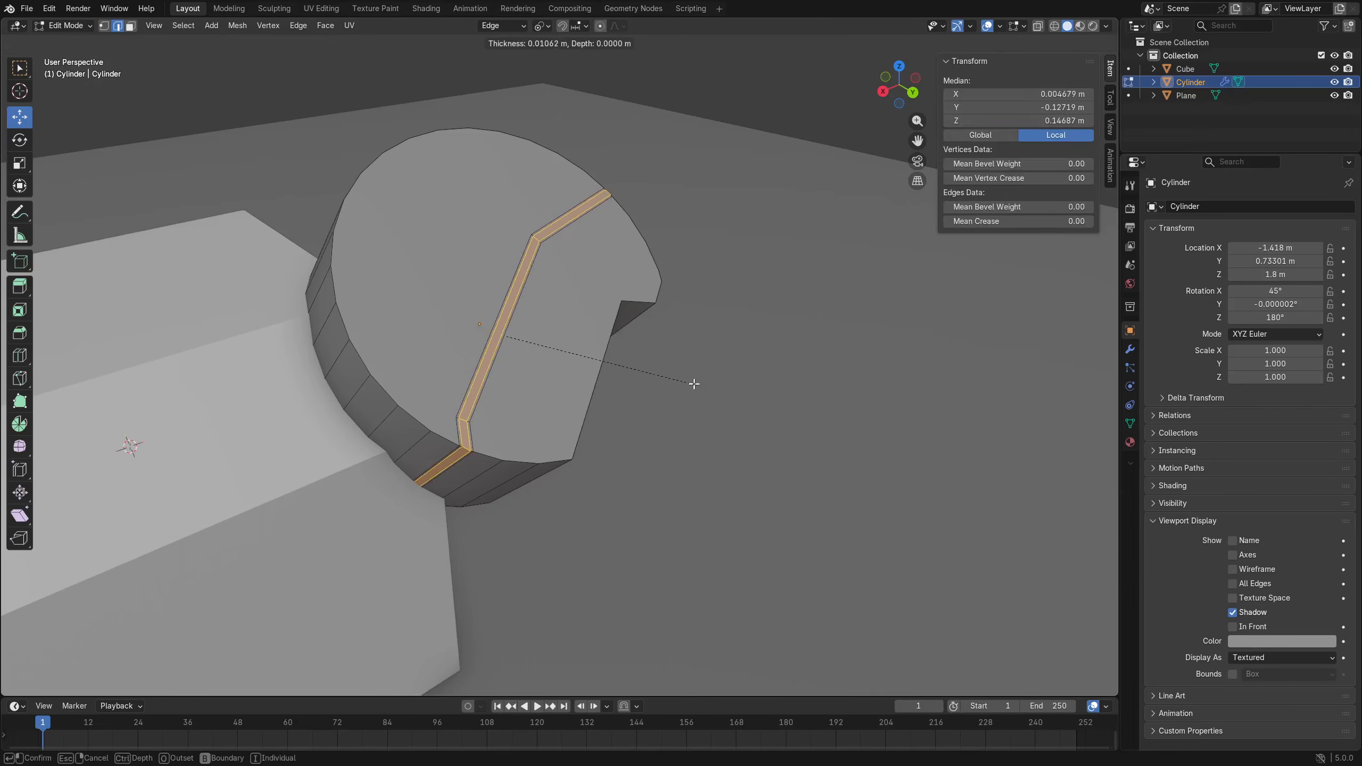
{"action": "left_click", "coordinate": [695, 382]}
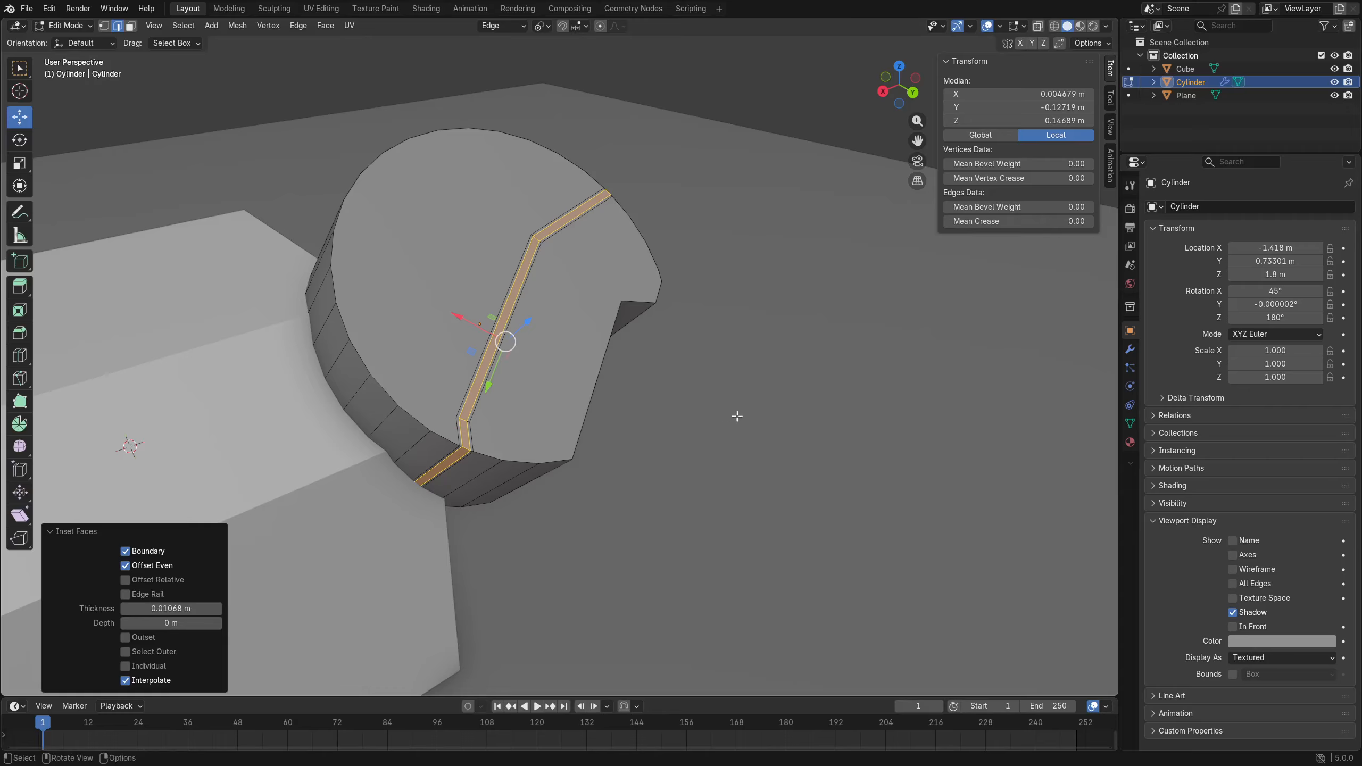
{"action": "key", "text": "i"}
{"action": "key", "text": "ctrl"}
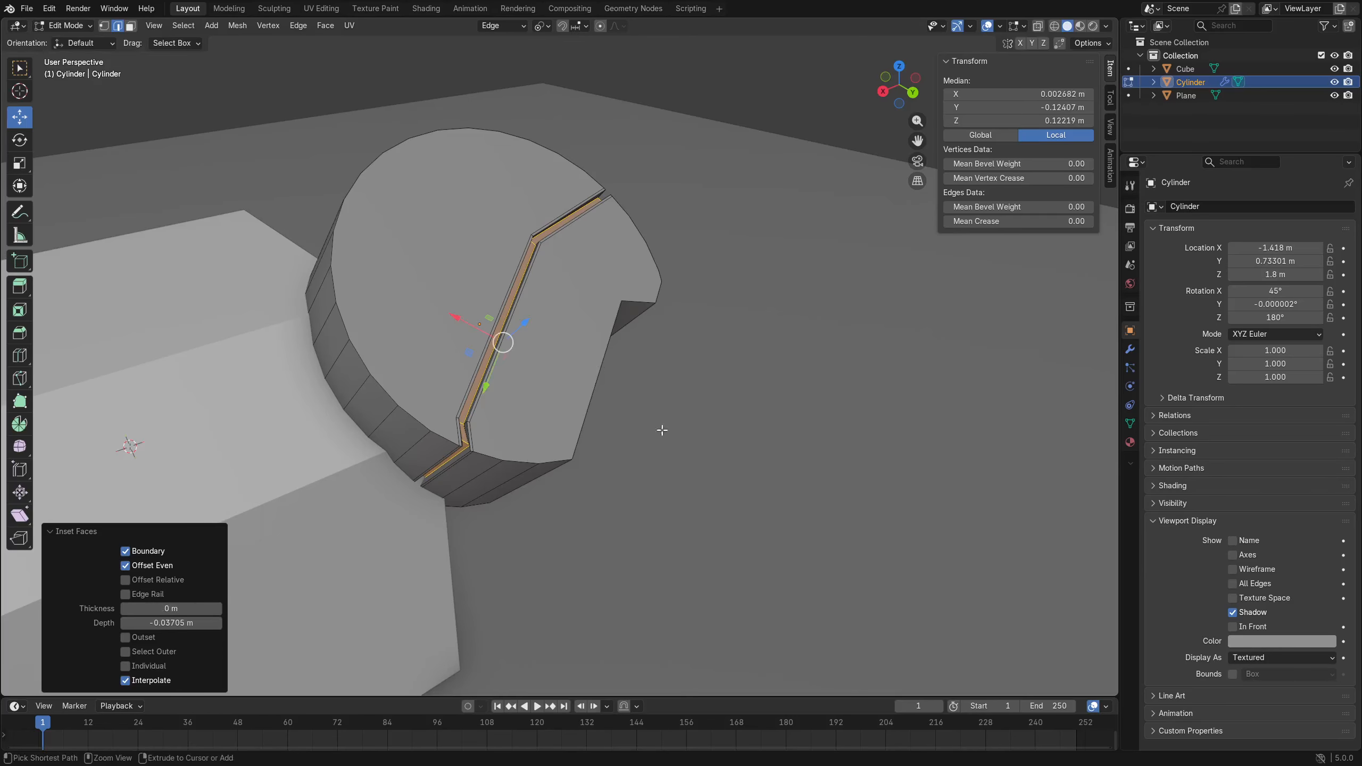
{"action": "left_click", "coordinate": [730, 412]}
{"action": "scroll", "coordinate": [599, 444], "scroll_direction": "up", "scroll_amount": 5}
{"action": "mouse_move", "coordinate": [599, 445]}
{"action": "middle_mouse_down"}
{"action": "mouse_move", "coordinate": [611, 369]}
{"action": "mouse_move", "coordinate": [663, 386]}
{"action": "mouse_move", "coordinate": [588, 442]}
{"action": "middle_mouse_up"}
{"action": "middle_click_drag", "start_coordinate": [488, 387], "coordinate": [540, 422]}
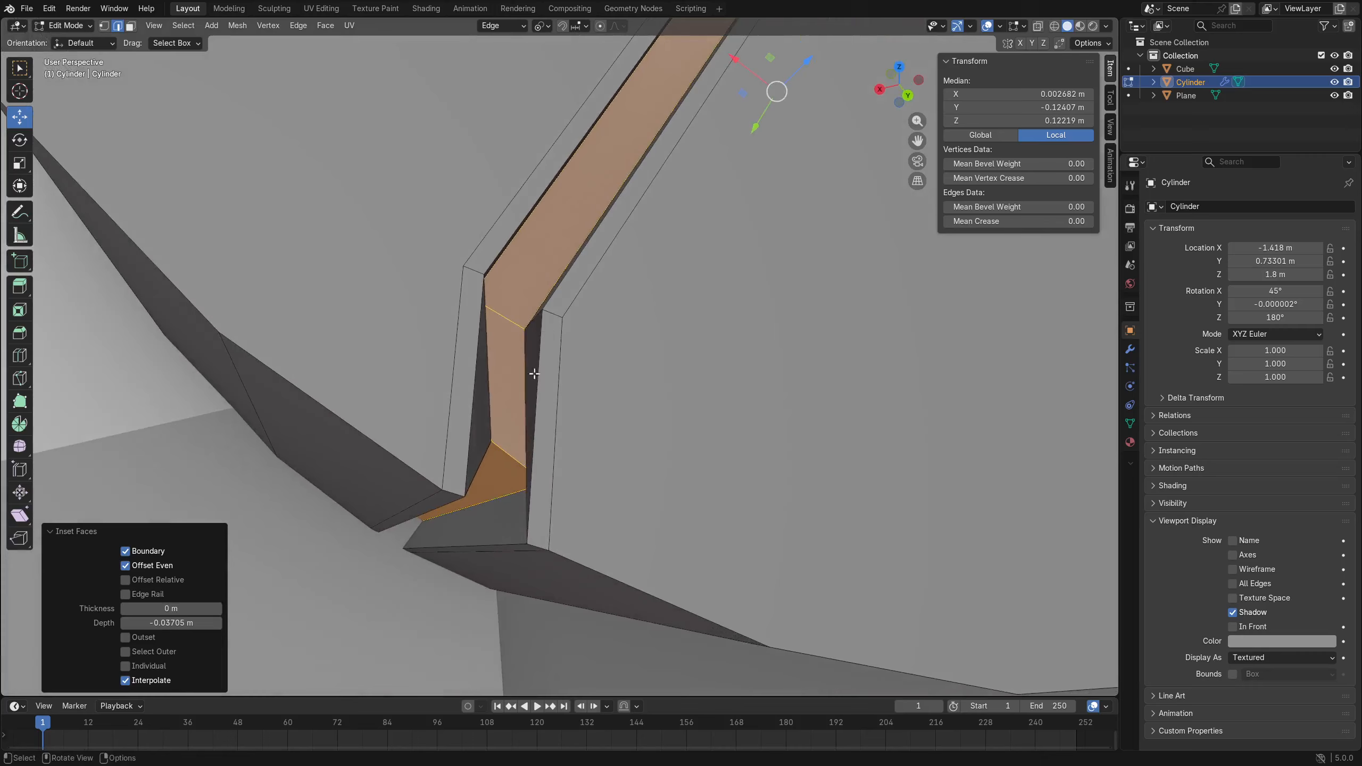
{"action": "key", "text": "ctrl+z"}
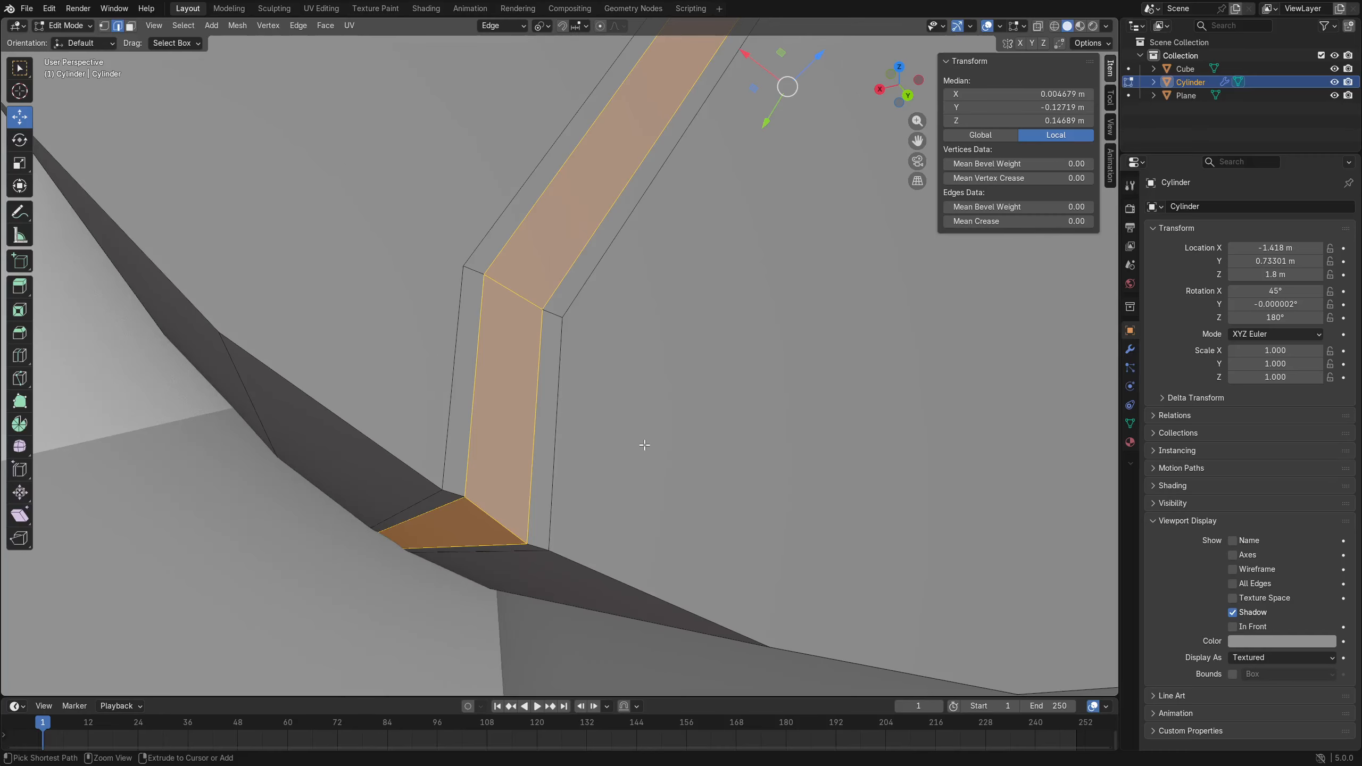
Delete the strip faces to open a slot through the cylinder.
{"action": "middle_click_drag", "start_coordinate": [614, 478], "coordinate": [623, 419]}
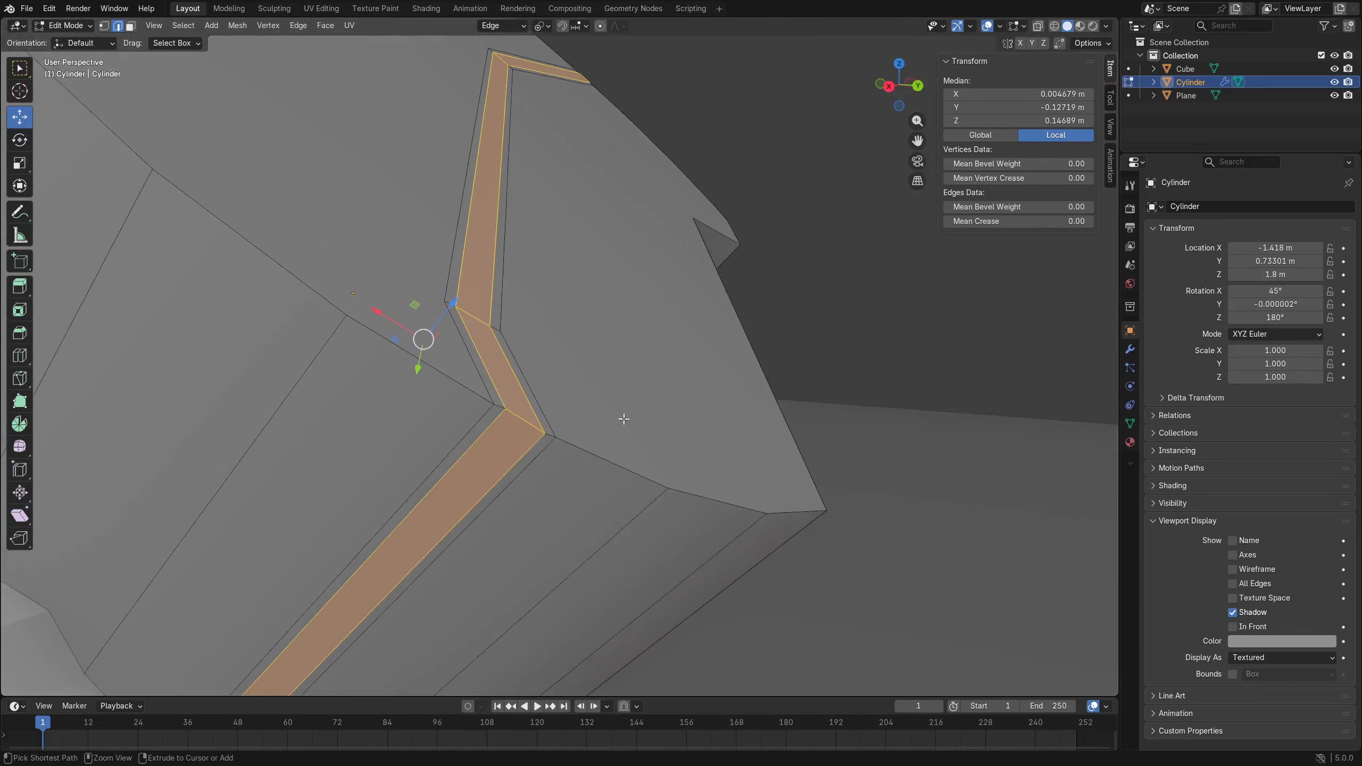
{"action": "key", "text": "x"}
{"action": "left_click", "coordinate": [674, 437]}
Show the mesh in X-ray and select the lower long edge of the slot on the cylinder's side.
{"action": "key", "text": "ctrl+Tab"}
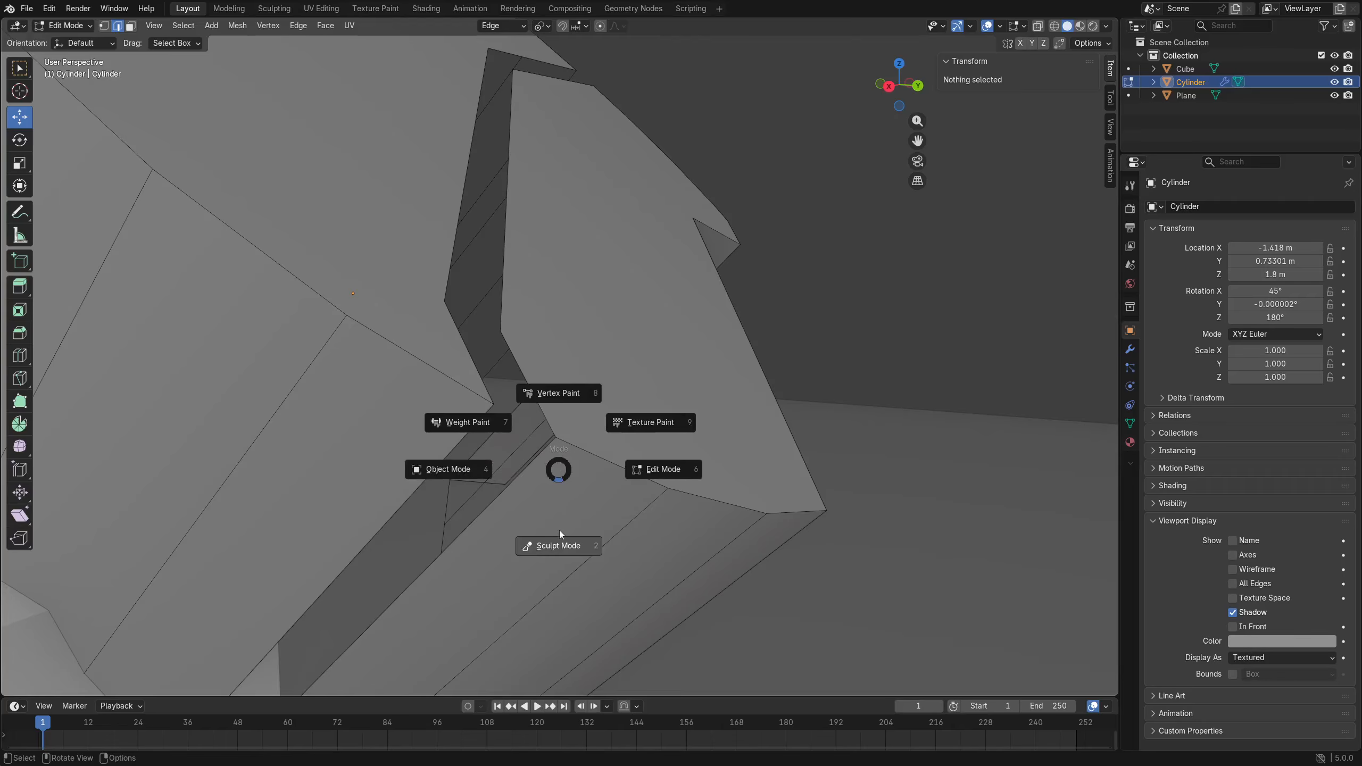
{"action": "left_click", "coordinate": [639, 477]}
{"action": "left_click", "coordinate": [499, 512]}
{"action": "scroll", "coordinate": [571, 432], "scroll_direction": "down", "scroll_amount": 3}
{"action": "middle_click_drag", "start_coordinate": [571, 432], "coordinate": [525, 438]}
{"action": "left_click", "coordinate": [459, 522]}
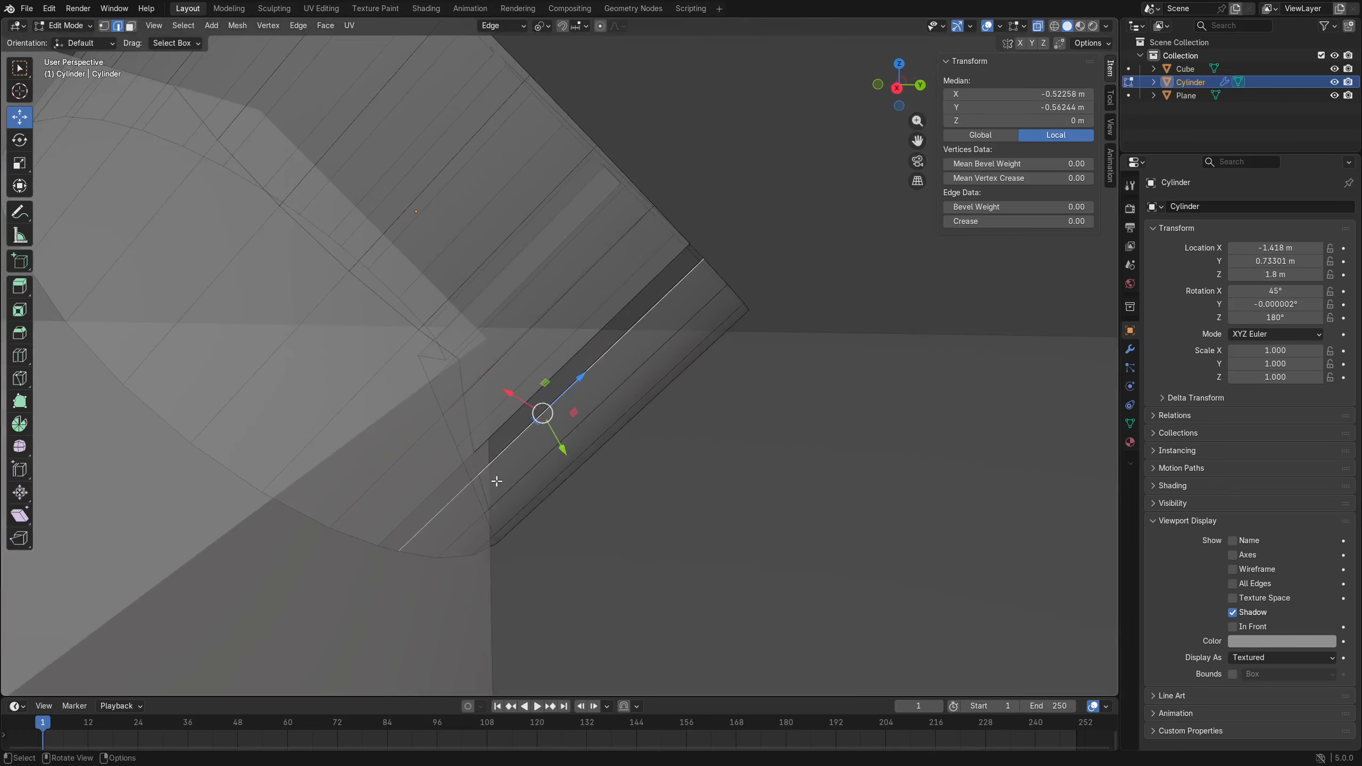
{"action": "middle_click_drag", "start_coordinate": [496, 482], "coordinate": [626, 395]}
{"action": "middle_click_drag", "start_coordinate": [442, 434], "coordinate": [454, 448]}
{"action": "key", "text": "ctrl+Tab"}
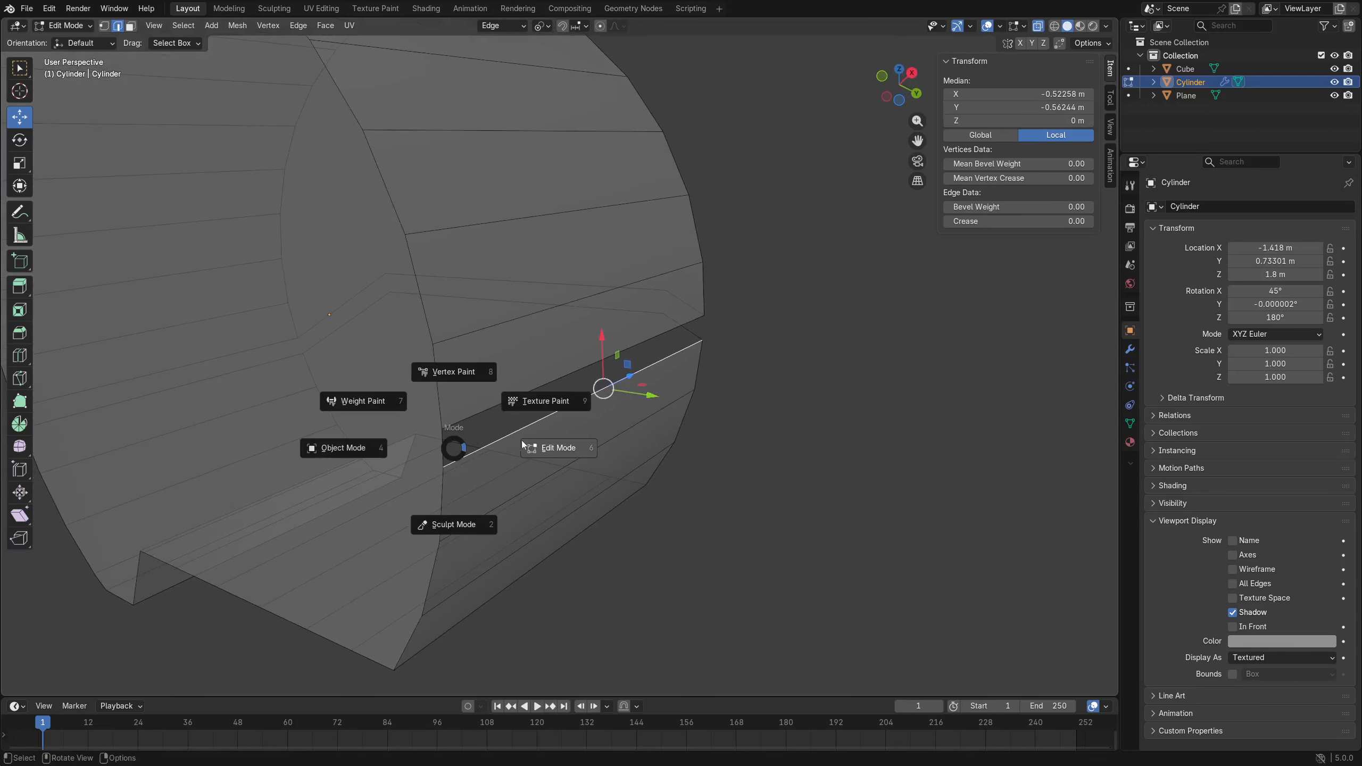
{"action": "left_click", "coordinate": [547, 447]}
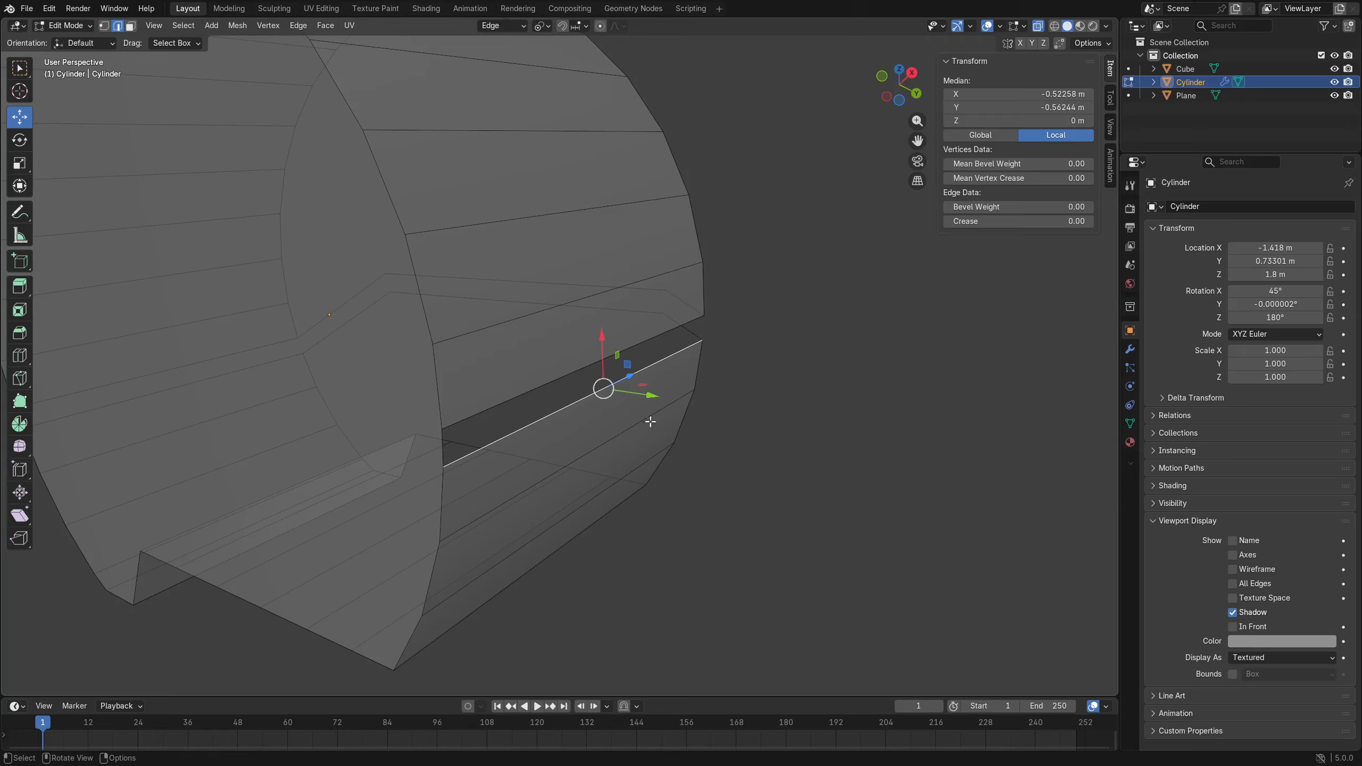
Try to close the side gap from the slot's lower long edge, and undo the attempt.
{"action": "middle_click_drag", "start_coordinate": [452, 438], "coordinate": [552, 419], "text": "shift"}
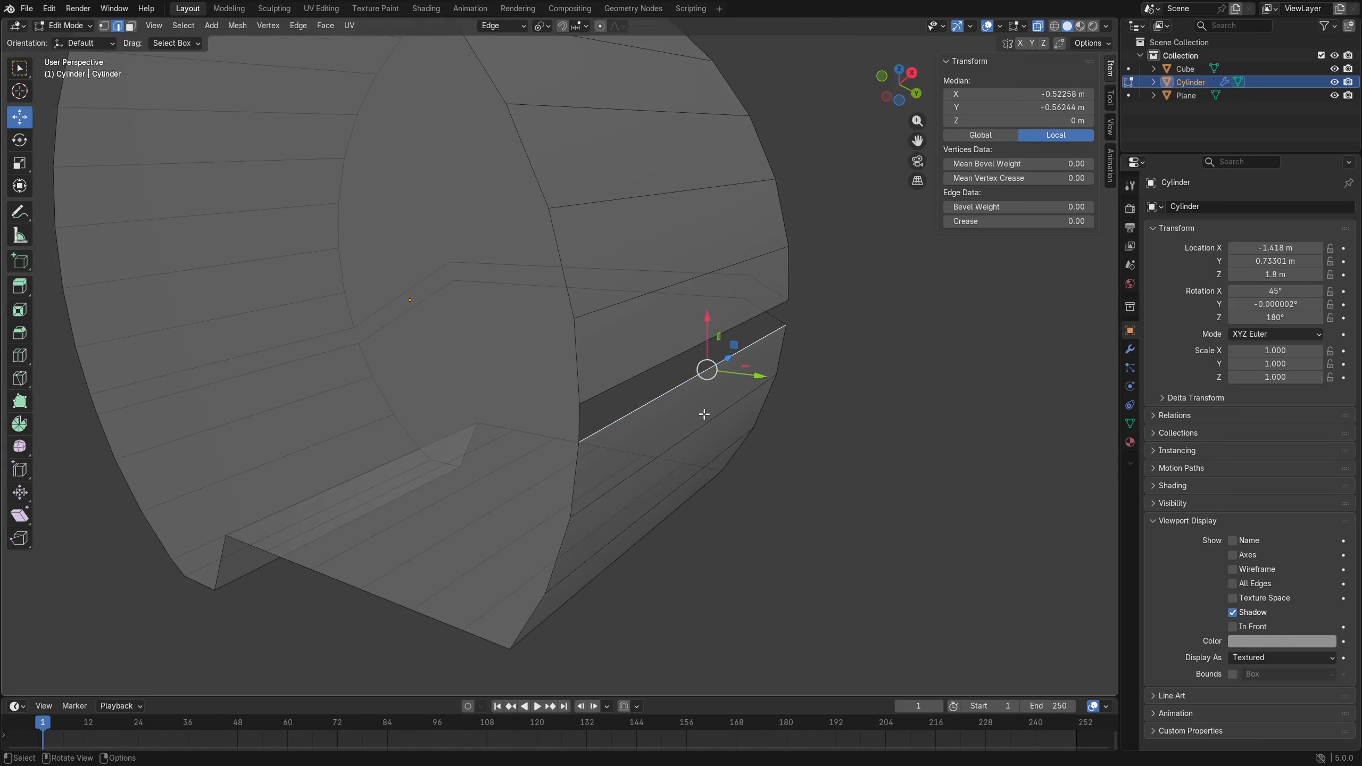
{"action": "key", "text": "alt+a"}
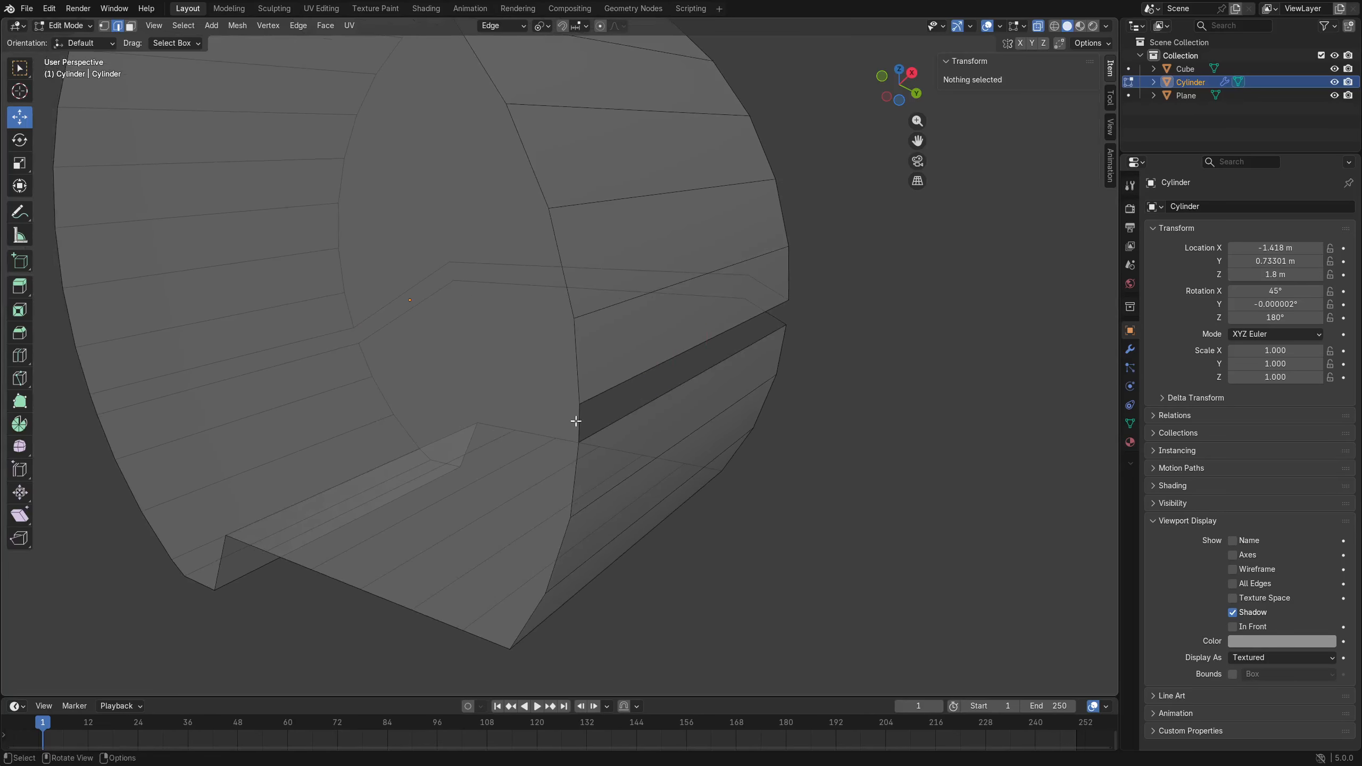
{"action": "left_click", "coordinate": [712, 377]}
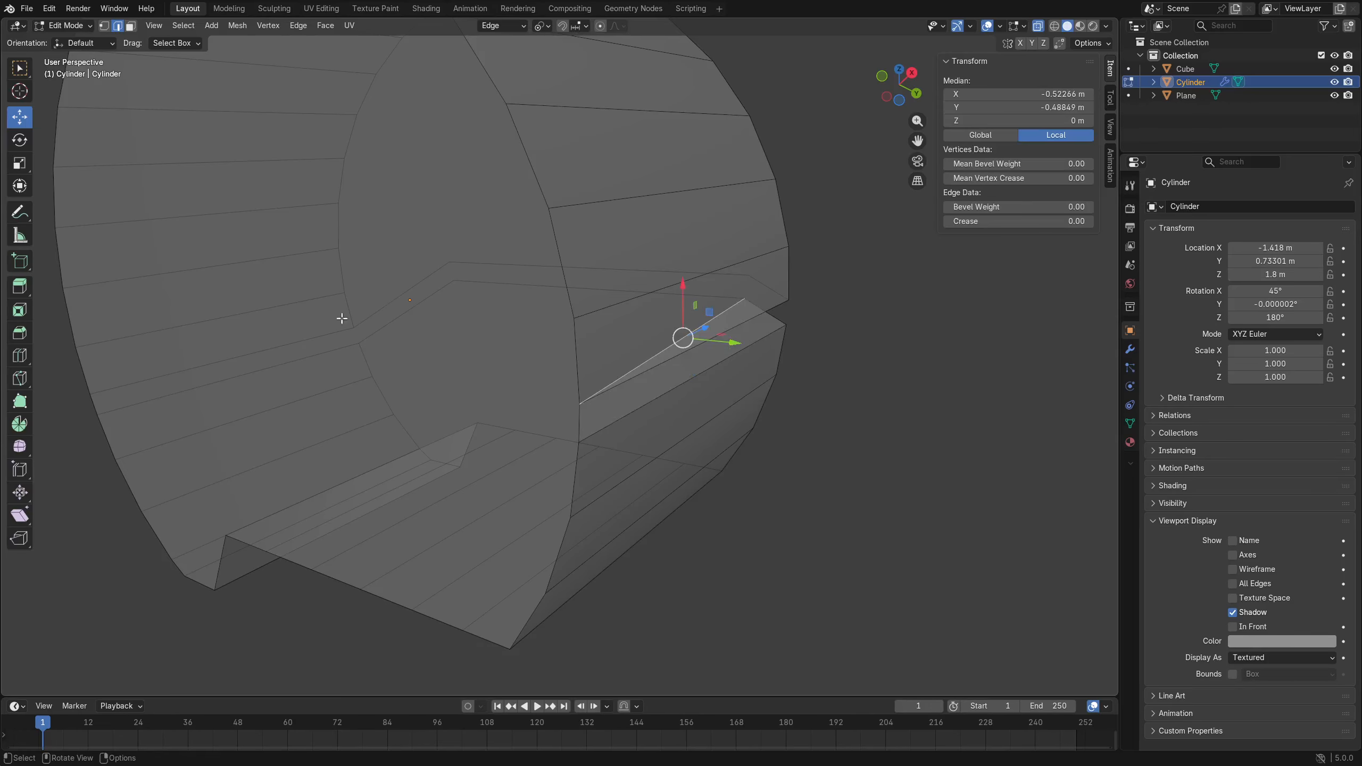
{"action": "key", "text": "ctrl+z"}
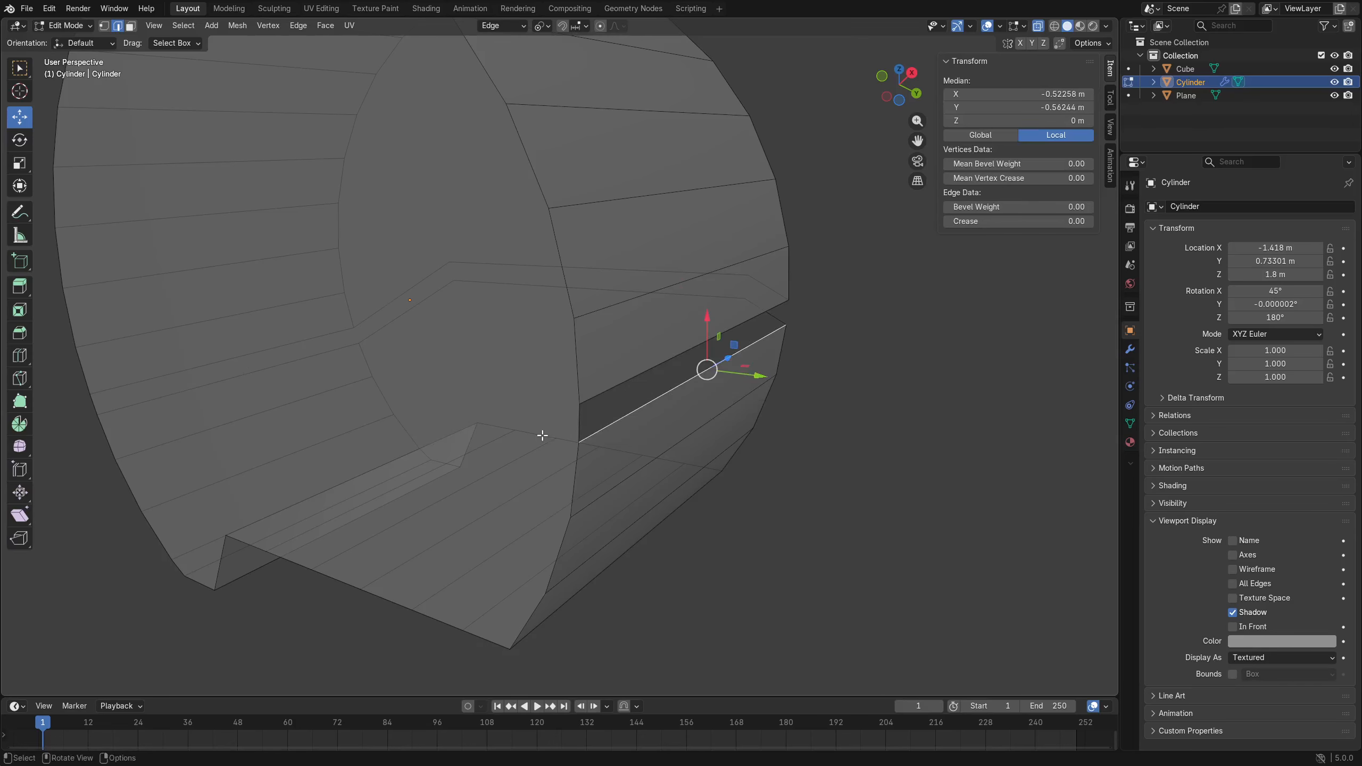
Select the cylinder's back cap face in face selection, turn off X-ray and isolate the cylinder in local view.
{"action": "key", "text": "3"}
{"action": "left_click", "coordinate": [240, 324]}
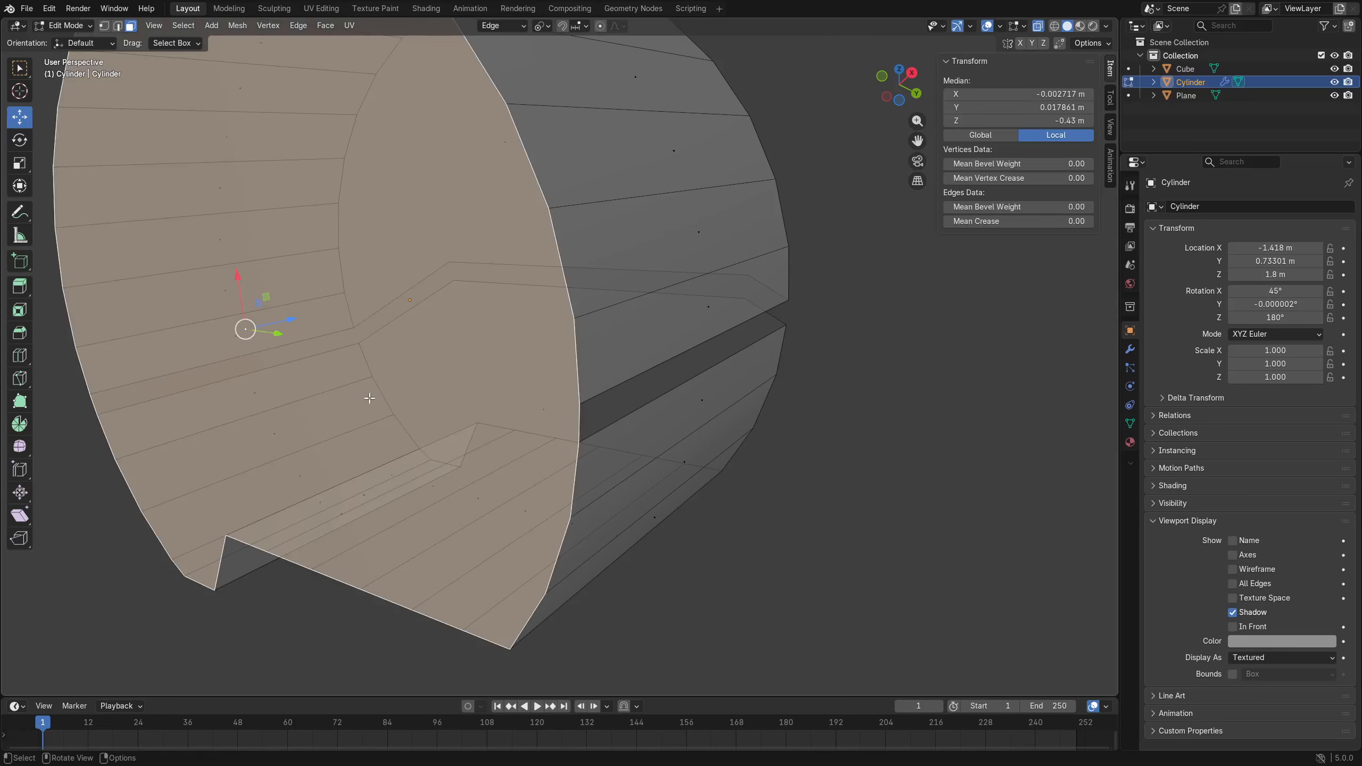
{"action": "scroll", "coordinate": [367, 397], "scroll_direction": "down", "scroll_amount": 4}
{"action": "key", "text": "alt+z"}
{"action": "middle_click_drag", "start_coordinate": [696, 392], "coordinate": [542, 429]}
{"action": "key", "text": "KP_Divide"}
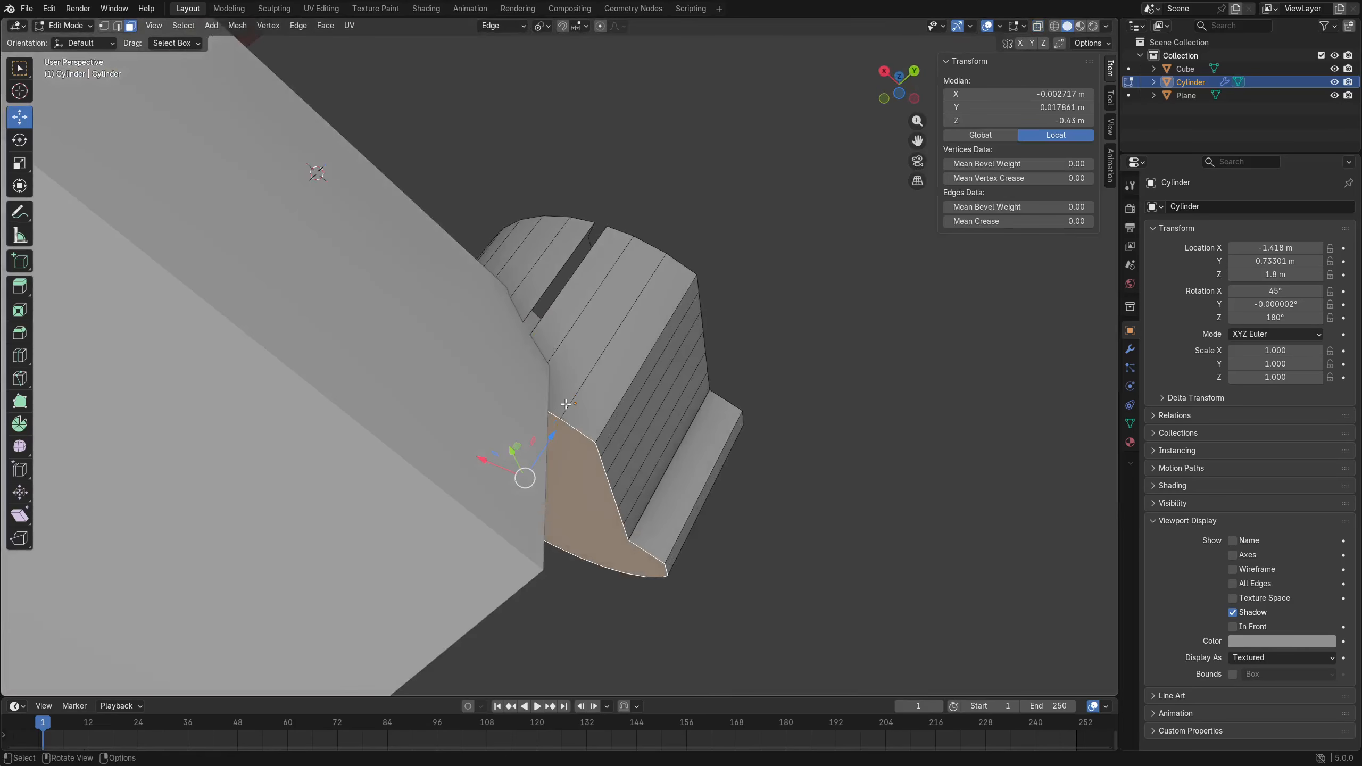
{"action": "key", "text": "KP_Divide"}
{"action": "key", "text": "KP_Divide"}
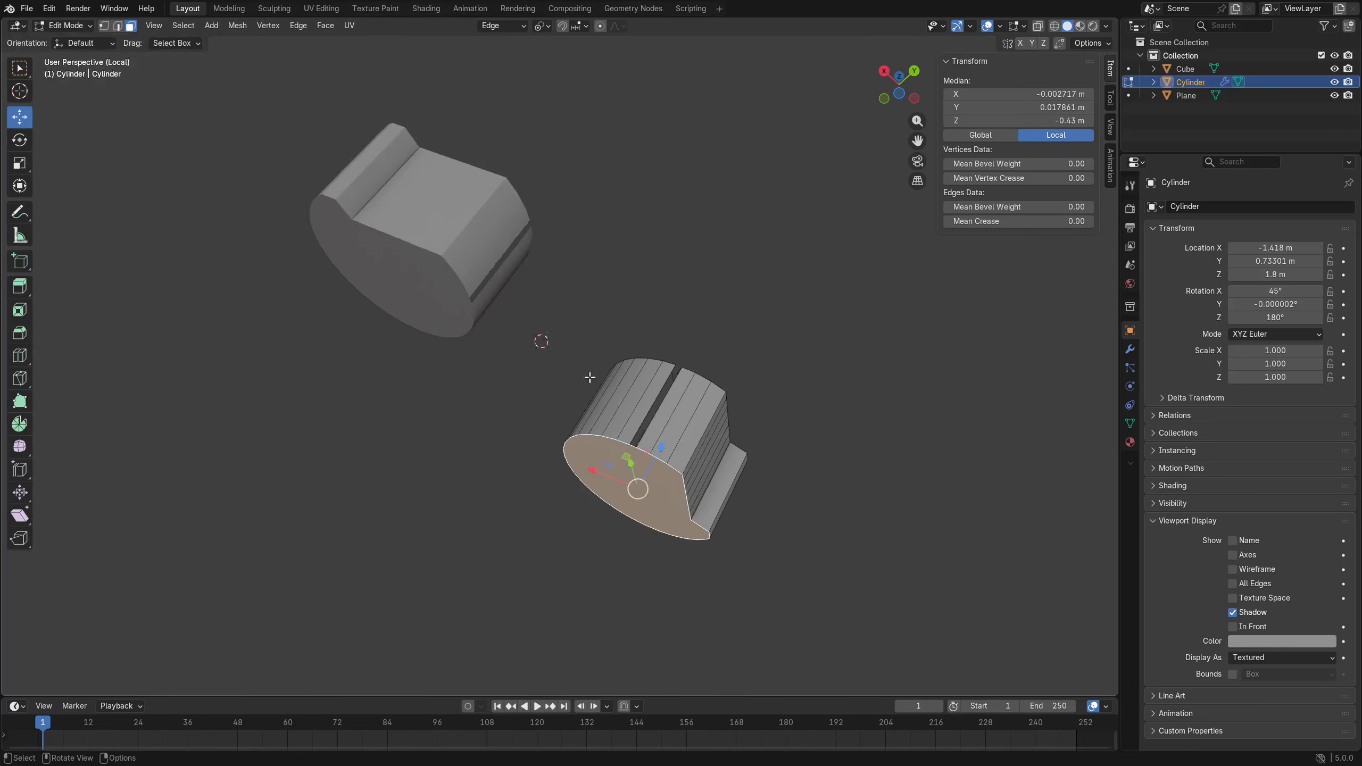
Delete the selected back cap face of the isolated cylinder.
{"action": "middle_click_drag", "start_coordinate": [659, 463], "coordinate": [674, 325]}
{"action": "scroll", "coordinate": [675, 324], "scroll_direction": "up", "scroll_amount": 3}
{"action": "middle_click_drag", "start_coordinate": [778, 413], "coordinate": [700, 356], "text": "shift"}
{"action": "key", "text": "x"}
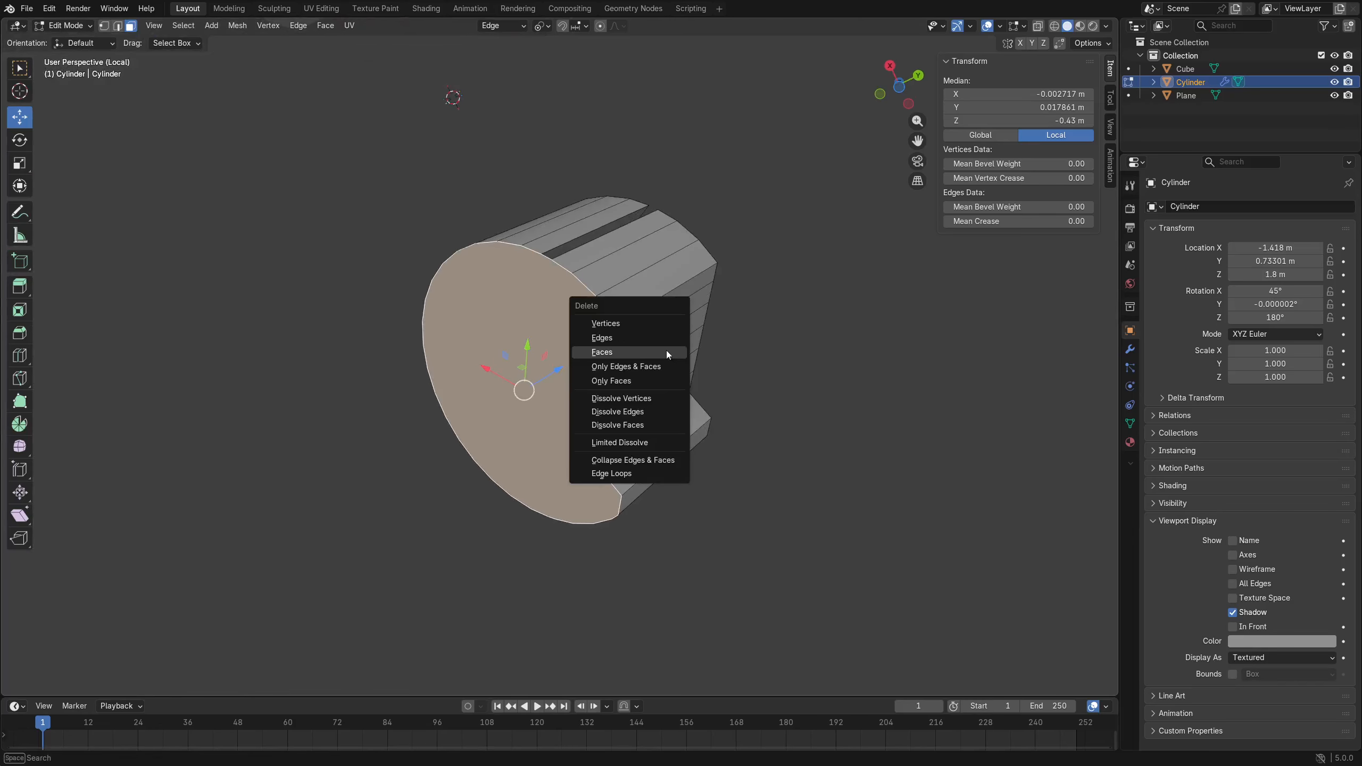
{"action": "left_click", "coordinate": [666, 350]}
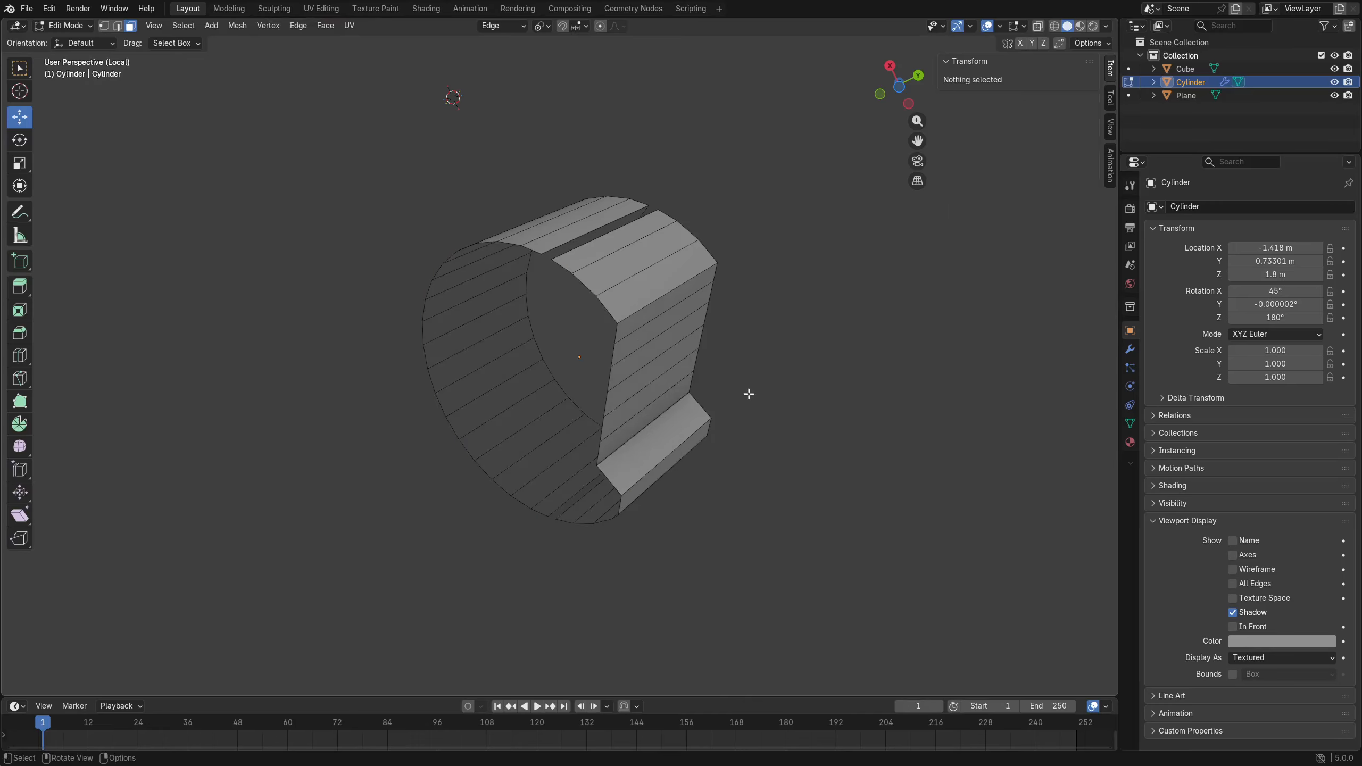
Set the snap target to Vertex.
{"action": "middle_click_drag", "start_coordinate": [611, 389], "coordinate": [574, 423]}
{"action": "scroll", "coordinate": [608, 281], "scroll_direction": "up", "scroll_amount": 2}
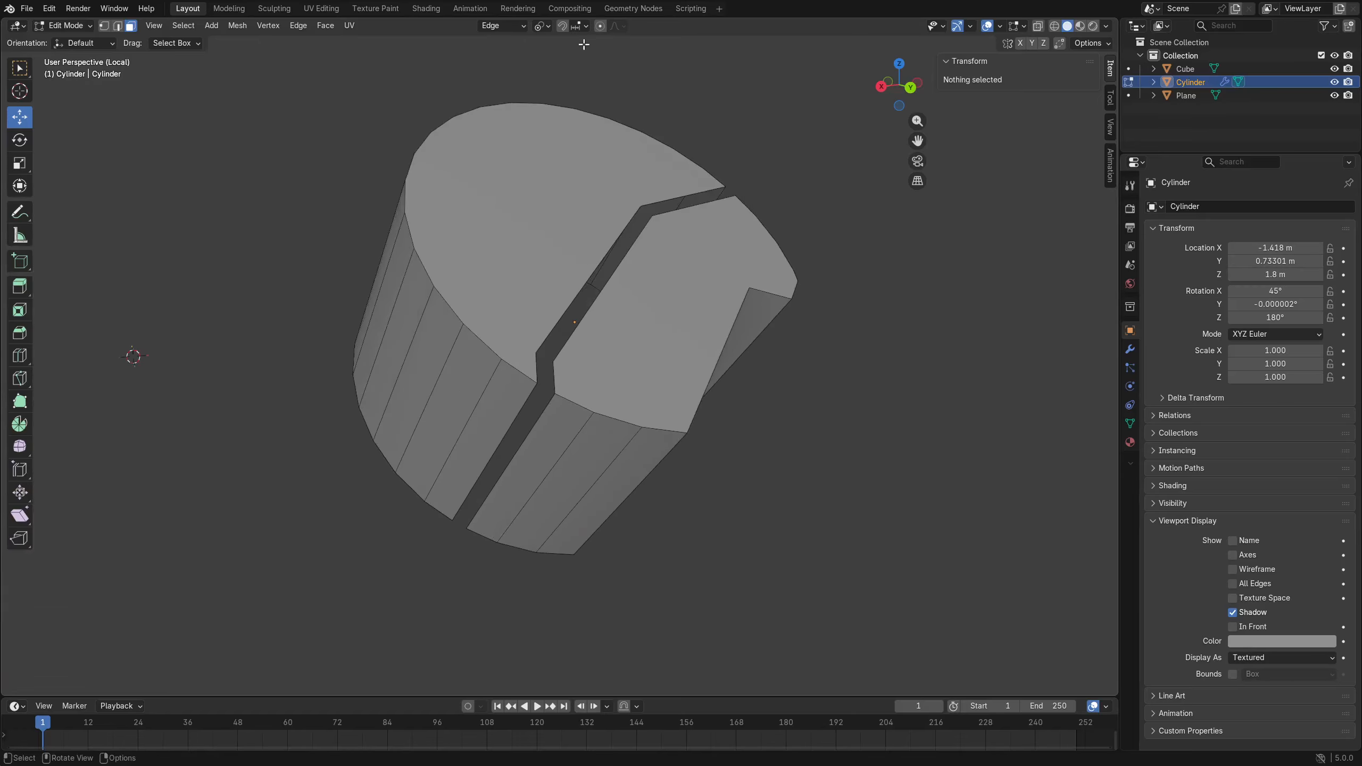
{"action": "left_click", "coordinate": [584, 26]}
{"action": "left_click", "coordinate": [545, 119]}
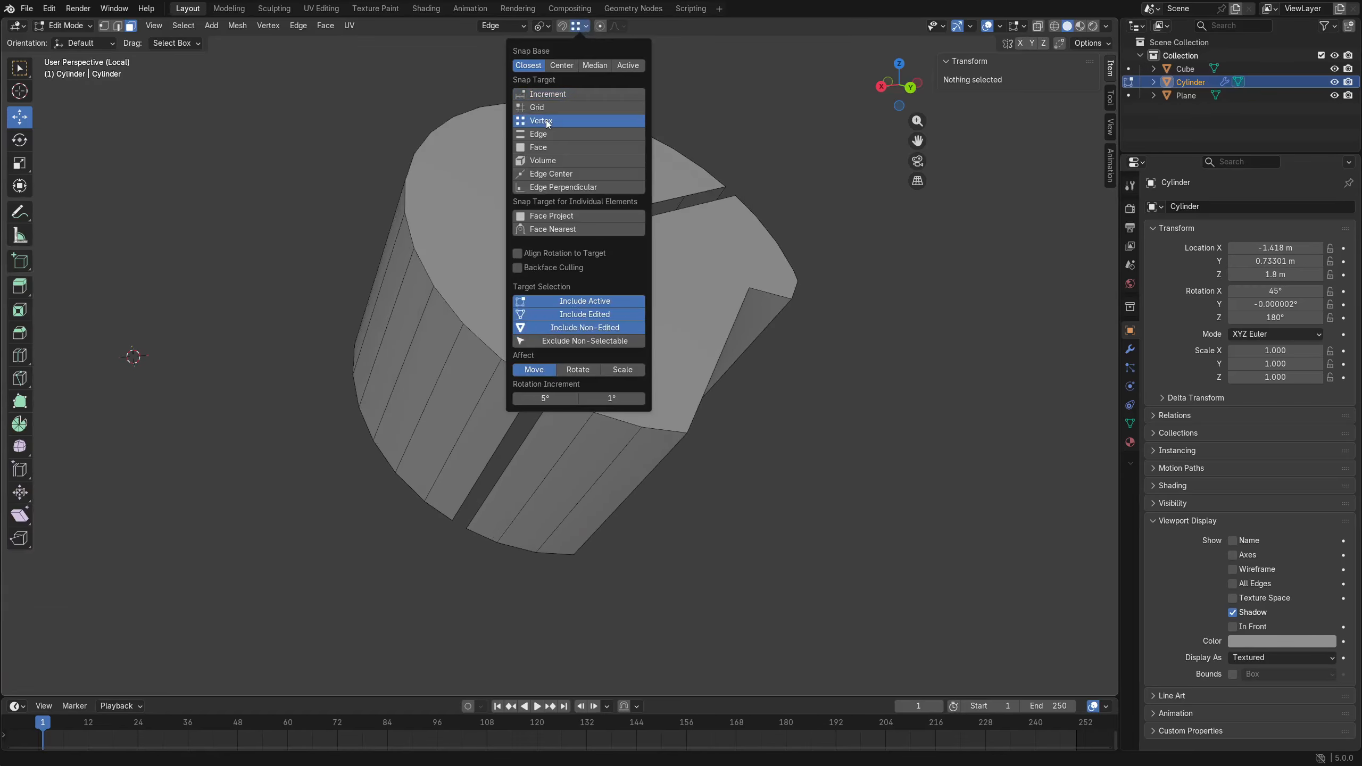
Set the transform pivot point to Median Point and reopen the snapping options.
{"action": "left_click", "coordinate": [541, 26]}
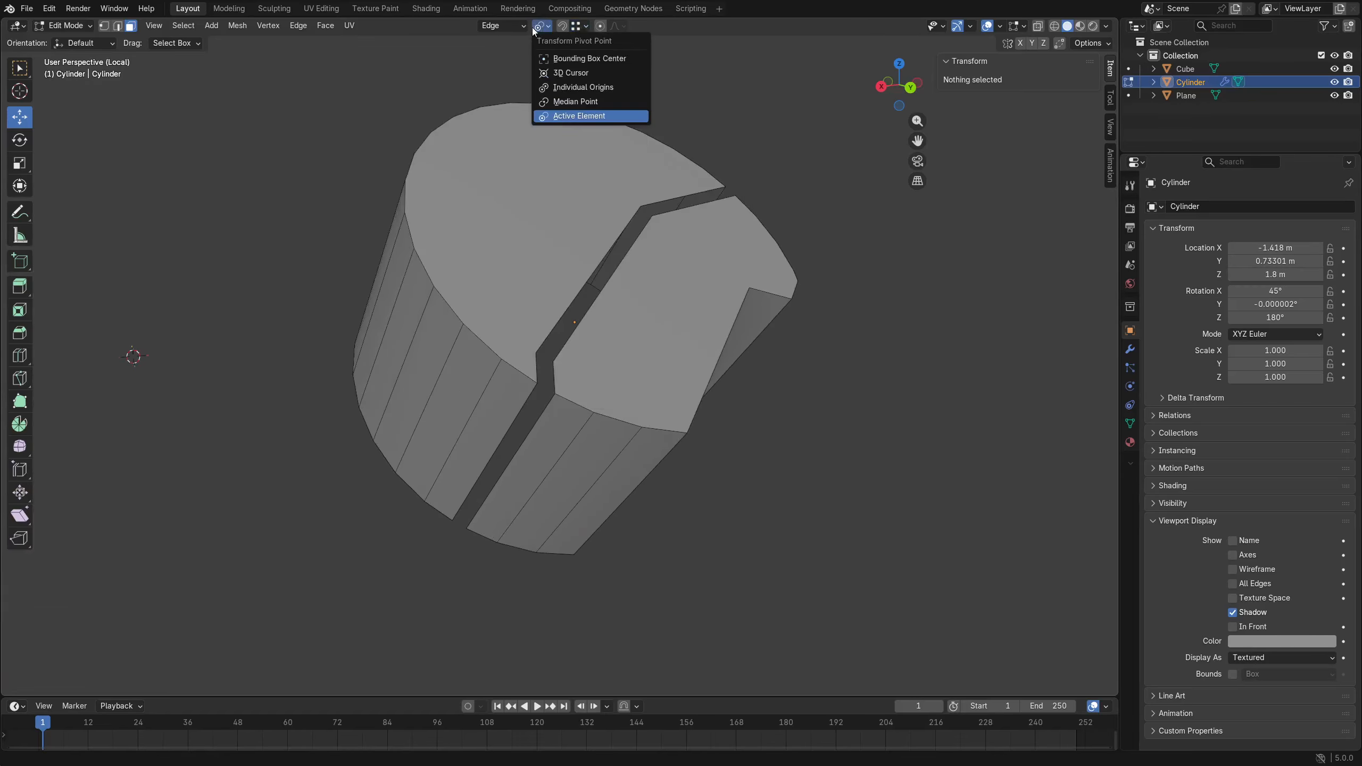
{"action": "left_click", "coordinate": [579, 103]}
{"action": "left_click", "coordinate": [583, 25]}
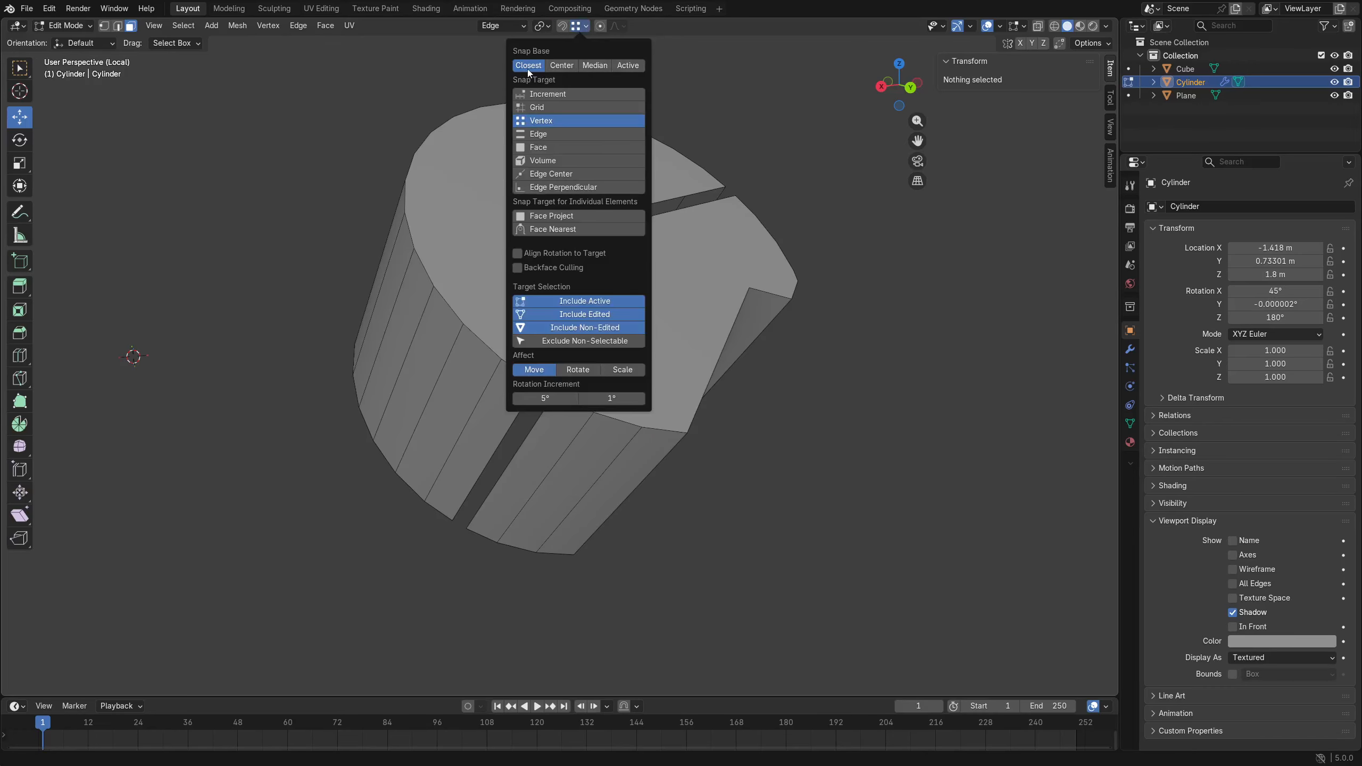
Set the transform orientation to Global and extrude the slot's near-side rim edge, snapped to the slot's first inner corner.
{"action": "left_click", "coordinate": [513, 27]}
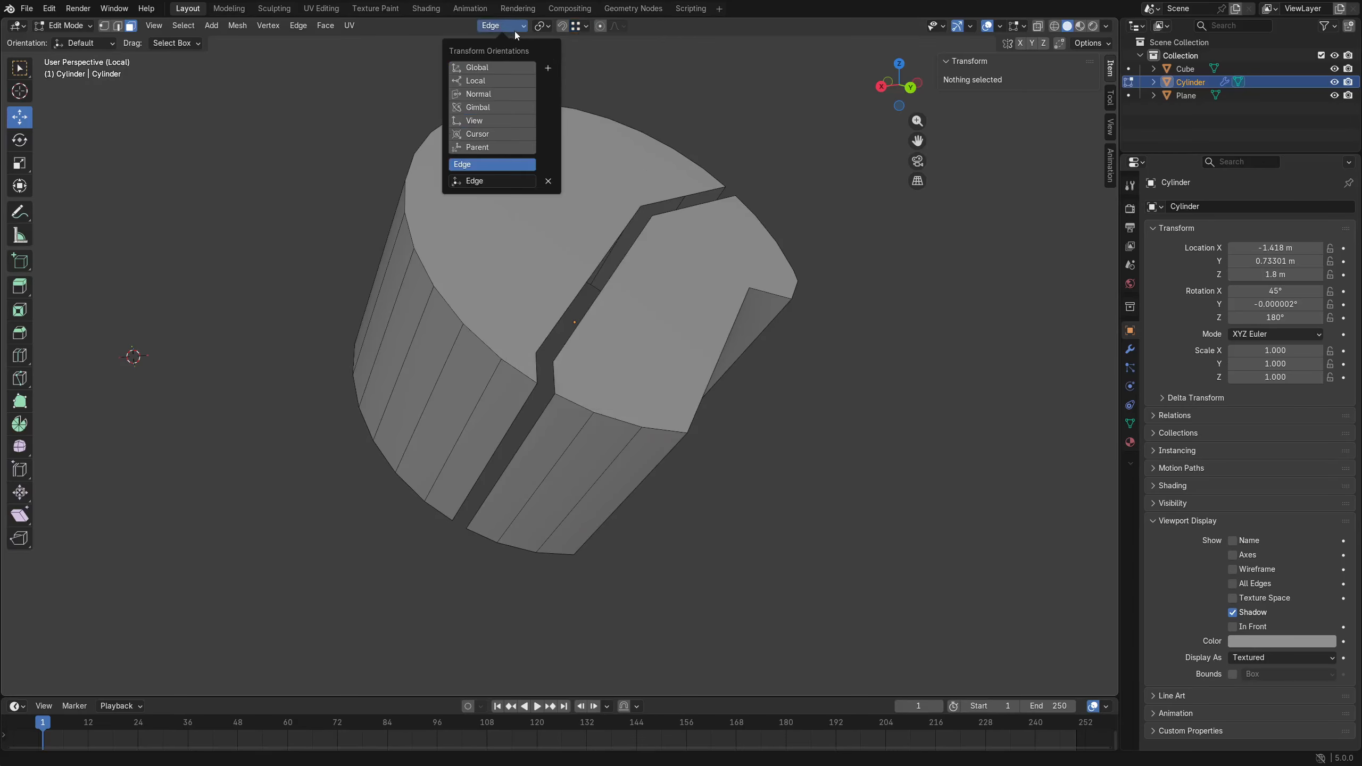
{"action": "left_click", "coordinate": [487, 67]}
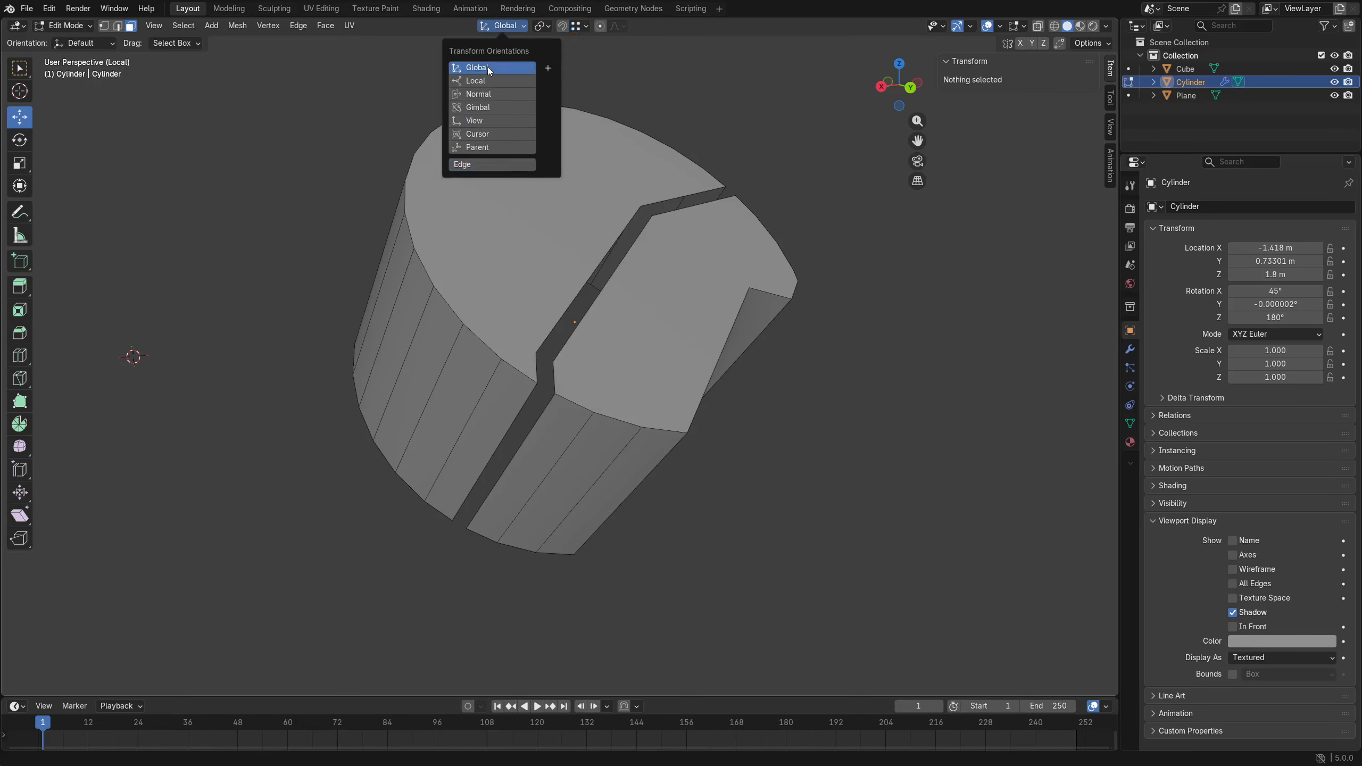
{"action": "left_click", "coordinate": [535, 447]}
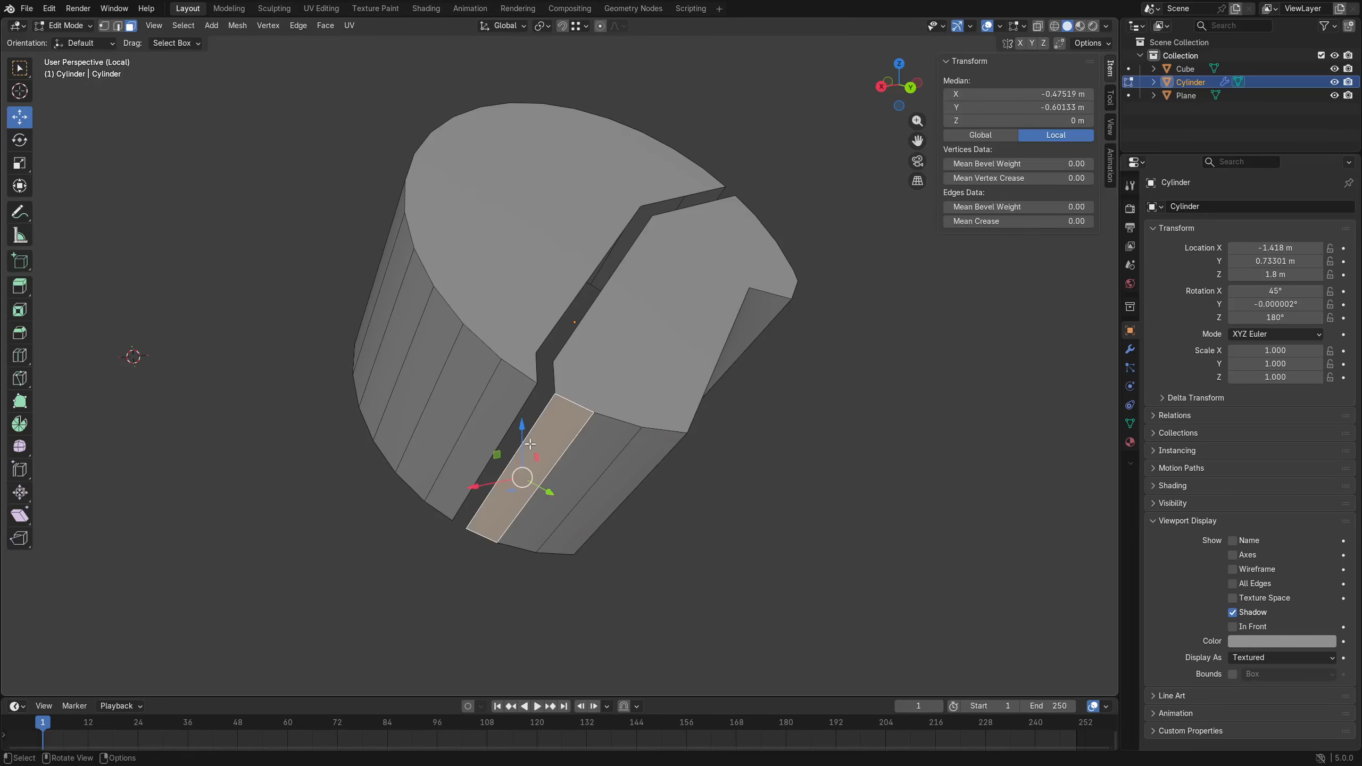
{"action": "key", "text": "ctrl+Tab"}
{"action": "key", "text": "2"}
{"action": "left_click", "coordinate": [525, 443]}
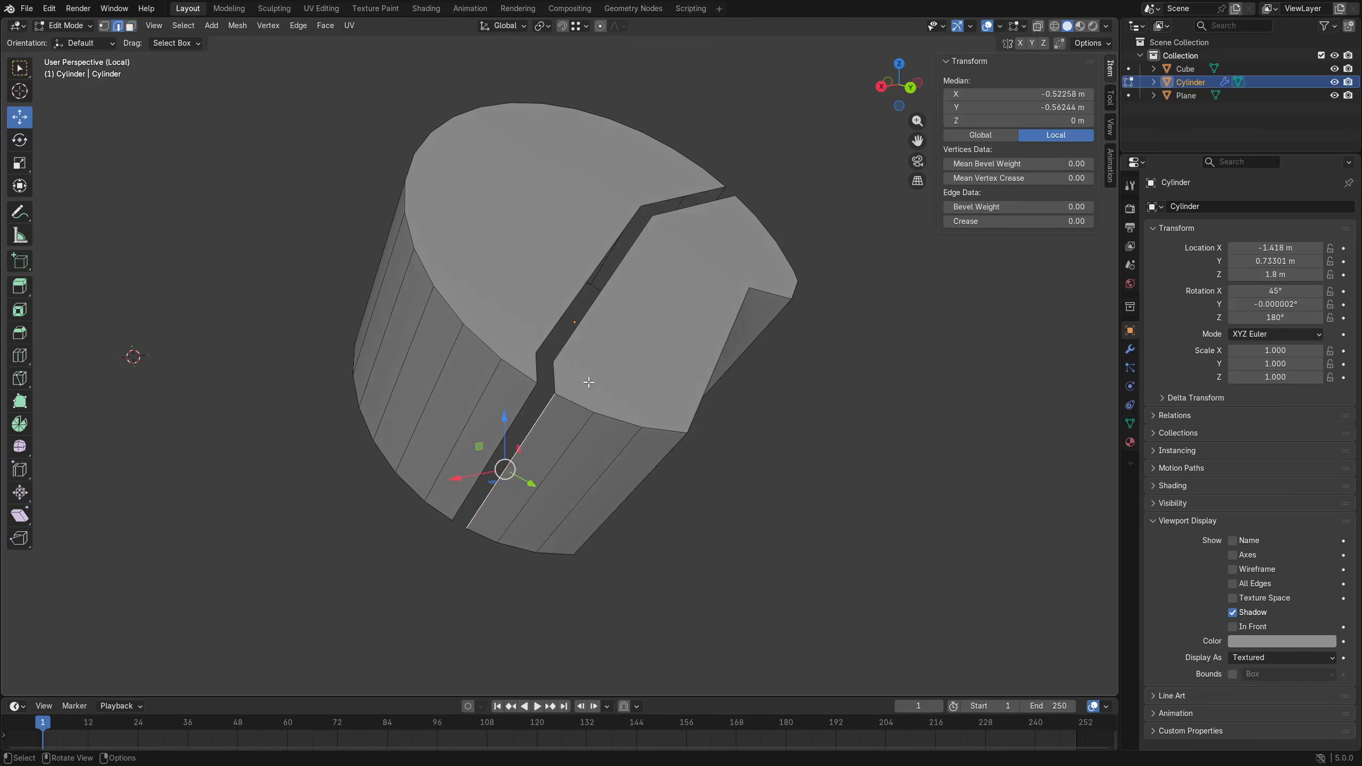
{"action": "middle_click_drag", "start_coordinate": [525, 443], "coordinate": [564, 461]}
{"action": "key", "text": "g"}
{"action": "left_click", "coordinate": [547, 465]}
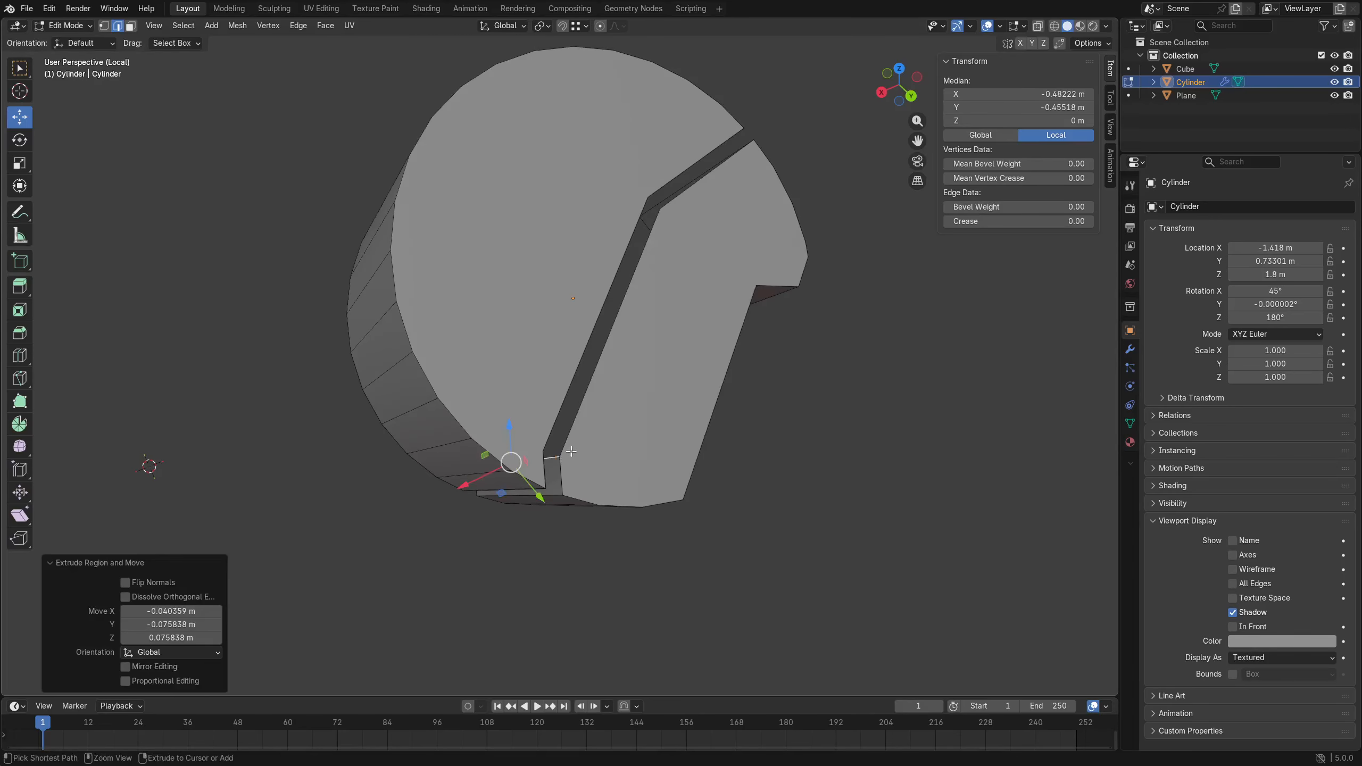
With X-ray on, continue extruding the edge to the slot's second inner corner and out to the far rim.
{"action": "key", "text": "alt+z"}
{"action": "middle_click_drag", "start_coordinate": [635, 370], "coordinate": [596, 444], "text": "shift"}
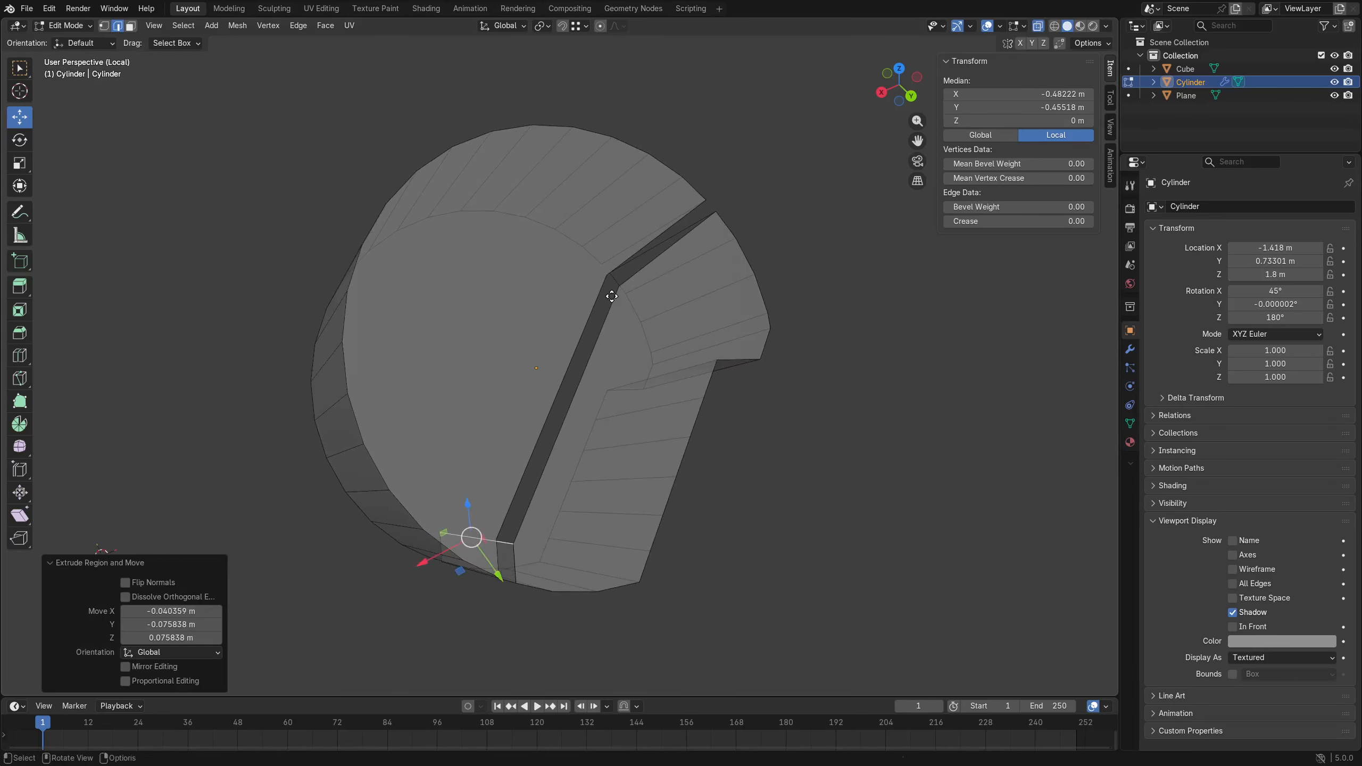
{"action": "key", "text": "e"}
{"action": "left_click", "coordinate": [616, 289], "text": "ctrl"}
{"action": "middle_click_drag", "start_coordinate": [648, 288], "coordinate": [602, 367], "text": "shift"}
{"action": "key", "text": "e"}
{"action": "left_click", "coordinate": [657, 298], "text": "ctrl"}
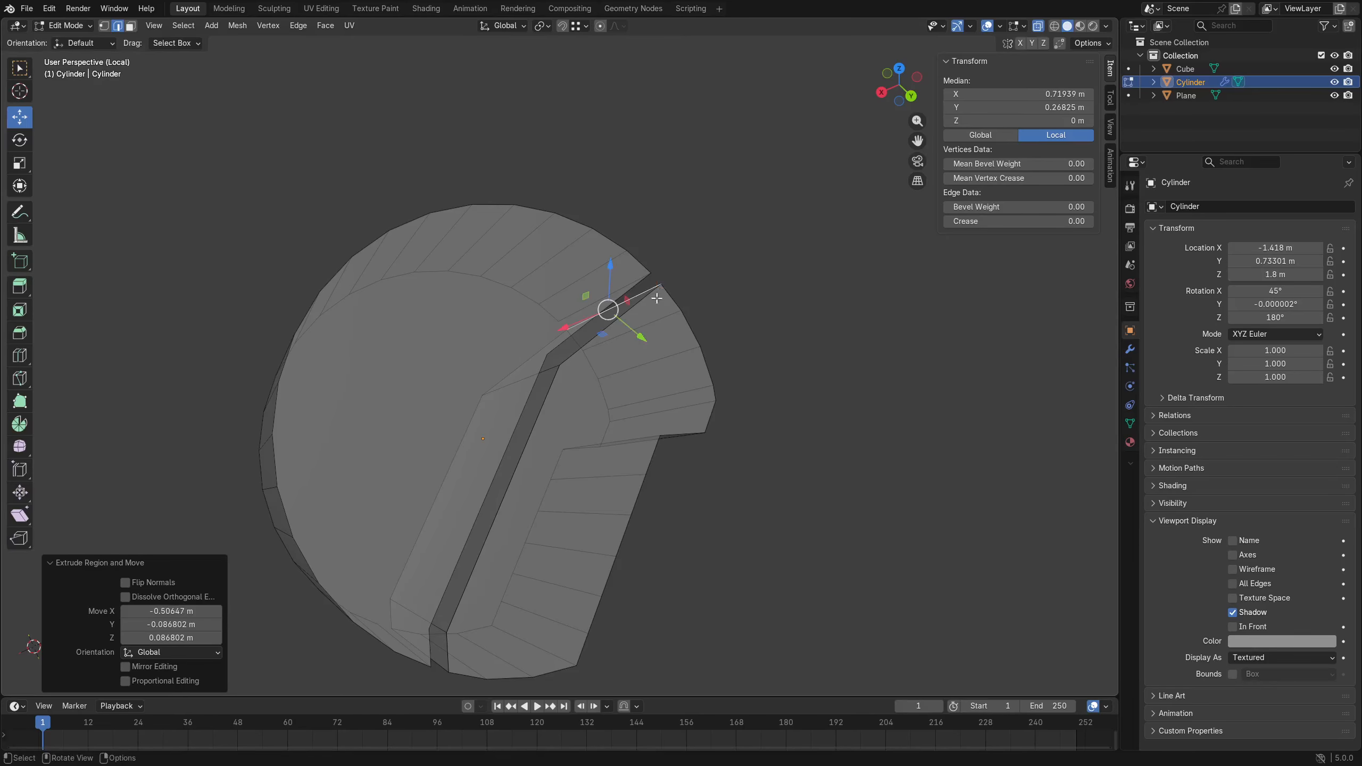
Extrude the opposite rim edge of the slot, snapped to the first inner corner on that side.
{"action": "middle_click_drag", "start_coordinate": [697, 545], "coordinate": [680, 478]}
{"action": "middle_click_drag", "start_coordinate": [560, 519], "coordinate": [655, 457], "text": "shift"}
{"action": "key", "text": "ctrl+Tab"}
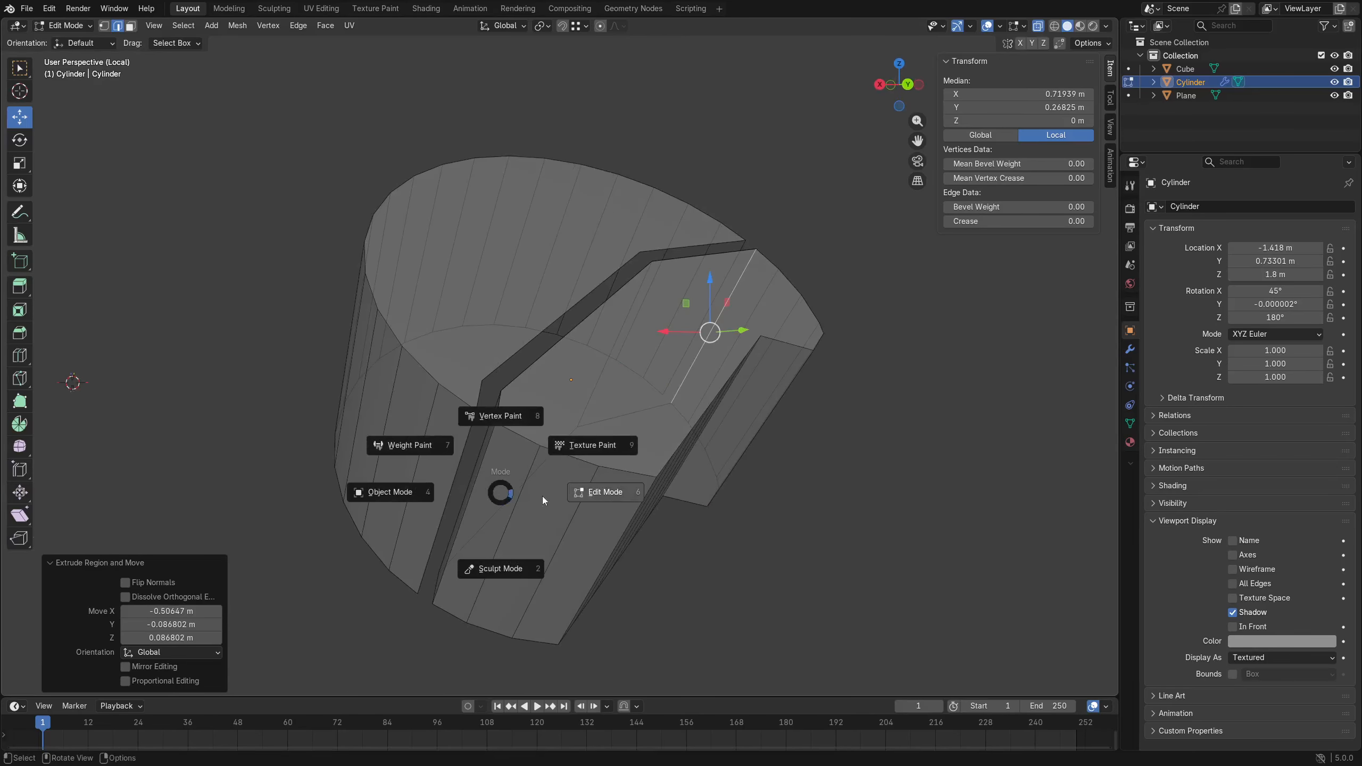
{"action": "left_click", "coordinate": [568, 496]}
{"action": "left_click", "coordinate": [453, 467]}
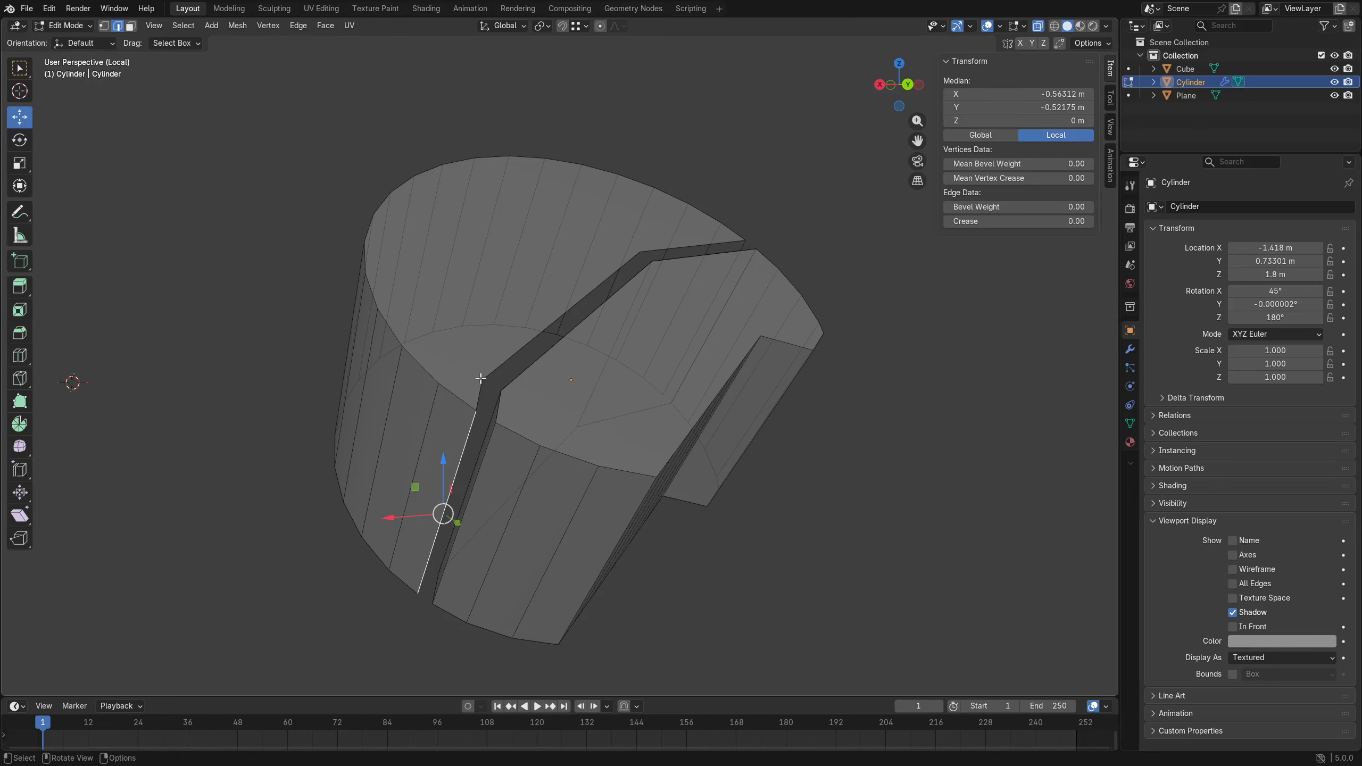
{"action": "key", "text": "e"}
{"action": "left_click", "coordinate": [500, 392], "text": "ctrl"}
Extend the opposite slot wall by extruding its edge to the second inner corner and the far rim vertex.
{"action": "middle_click_drag", "start_coordinate": [500, 391], "coordinate": [615, 387]}
{"action": "key", "text": "e"}
{"action": "left_click", "coordinate": [648, 298], "text": "ctrl"}
{"action": "middle_click_drag", "start_coordinate": [663, 285], "coordinate": [569, 402], "text": "shift"}
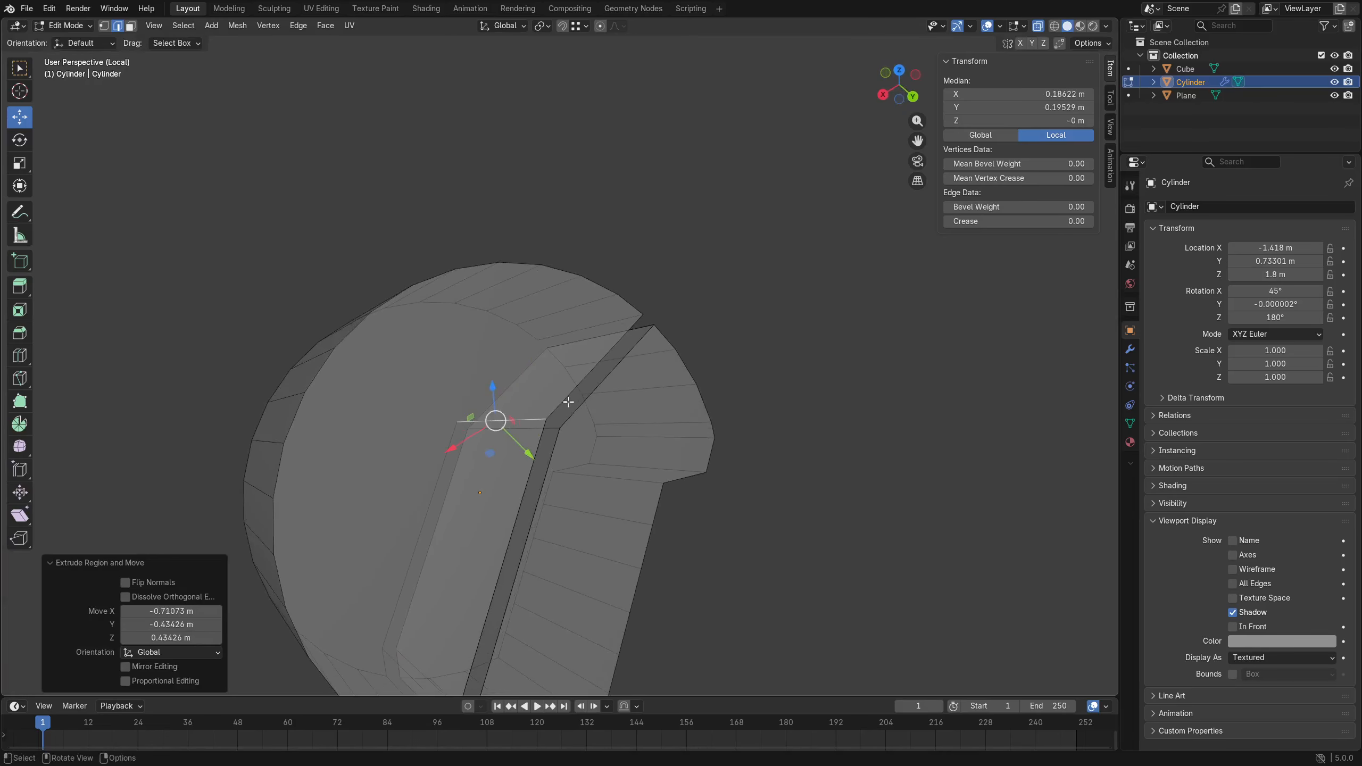
{"action": "key", "text": "e"}
{"action": "left_click", "coordinate": [637, 325], "text": "ctrl"}
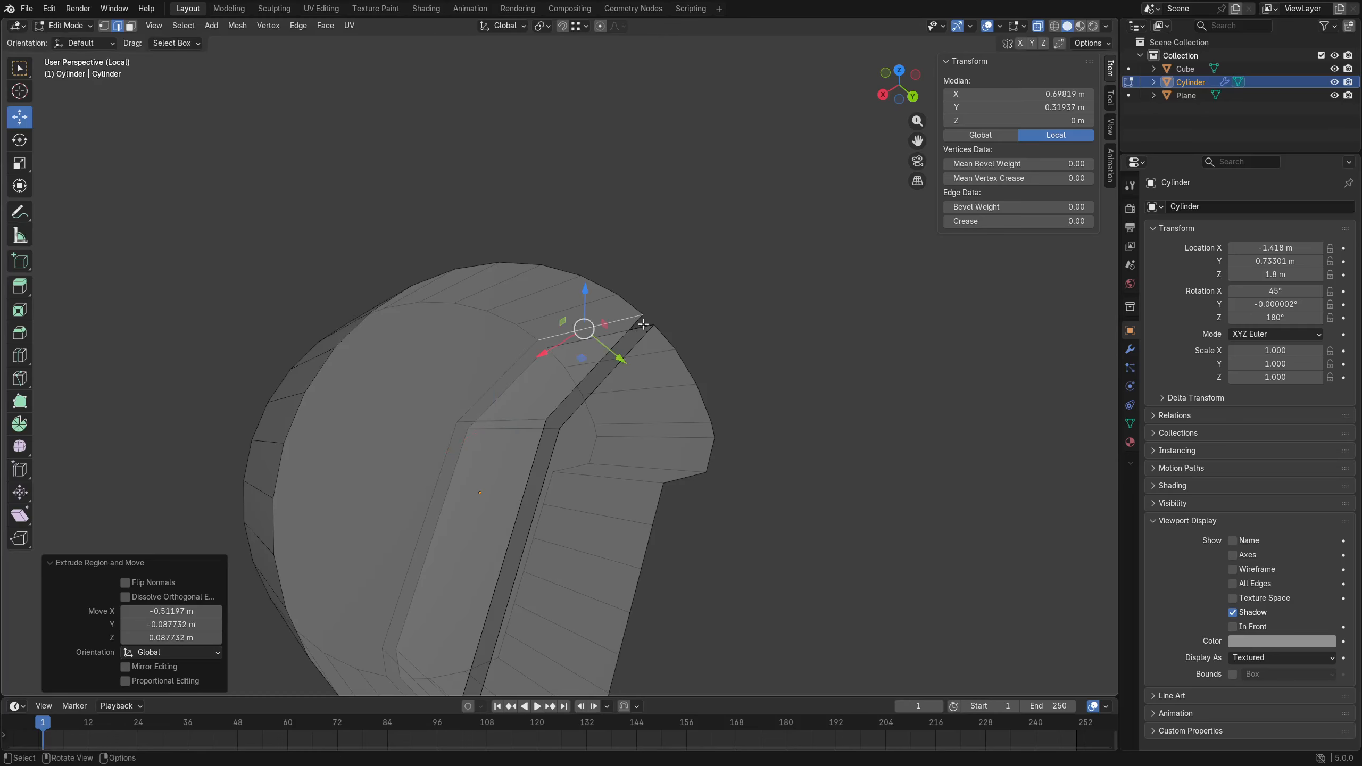
Select the entire cylinder mesh and switch to vertex selection.
{"action": "middle_click_drag", "start_coordinate": [722, 494], "coordinate": [542, 461]}
{"action": "key", "text": "a"}
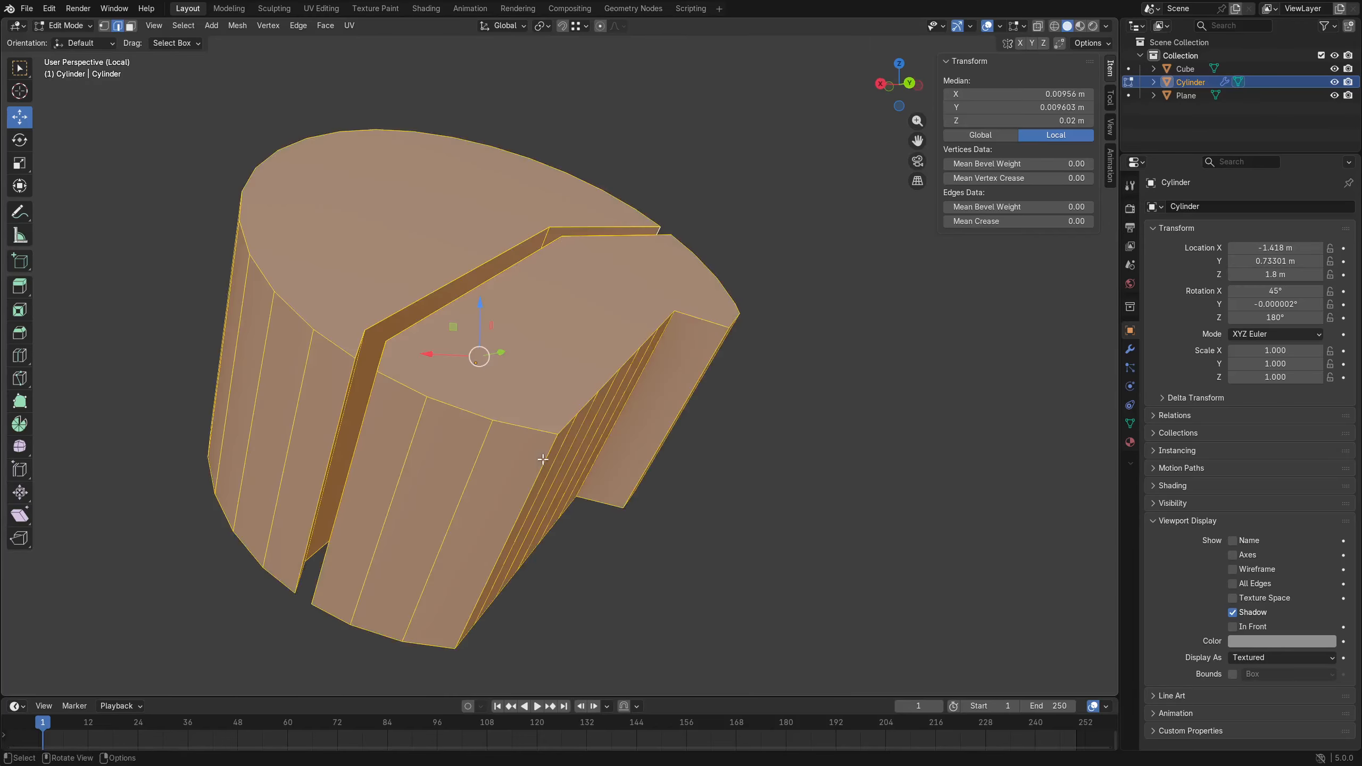
{"action": "key", "text": "ctrl+Tab"}
{"action": "left_click", "coordinate": [509, 372]}
{"action": "key", "text": "1"}
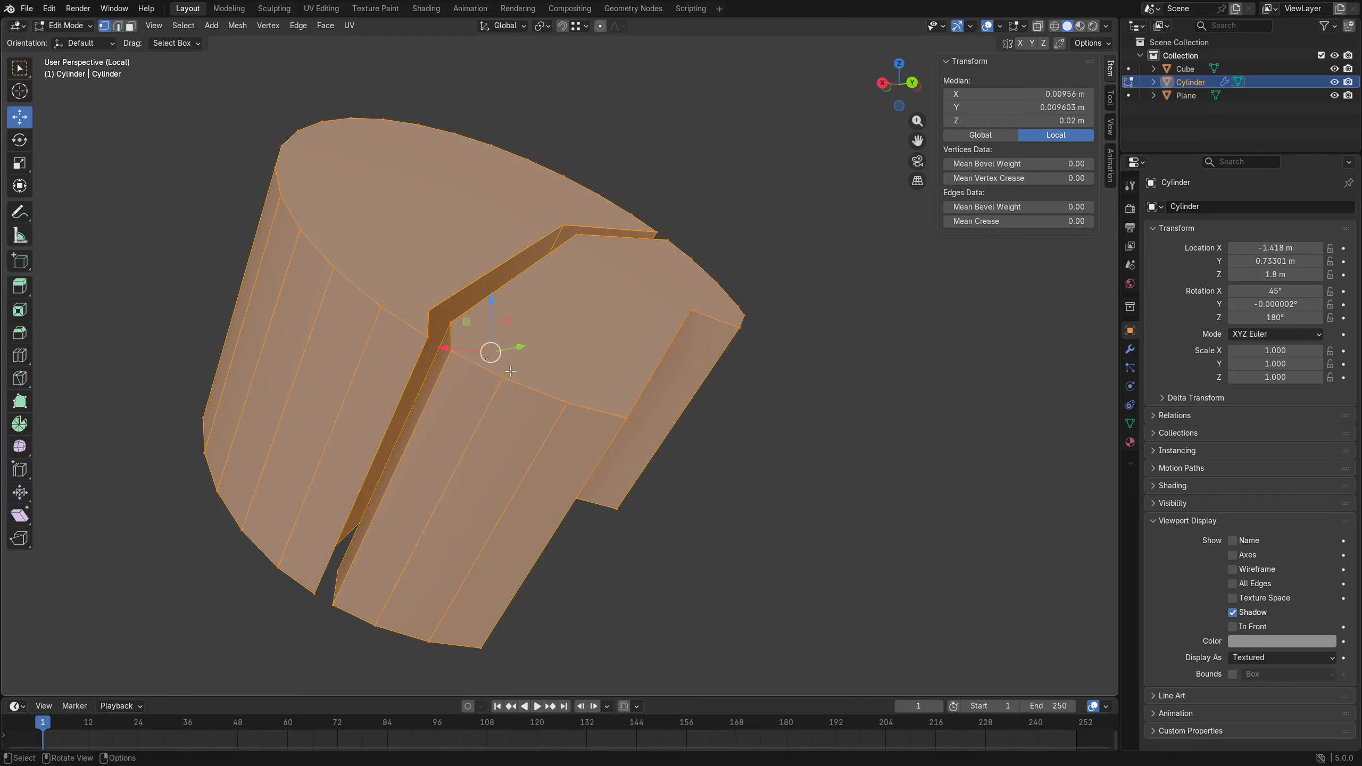
Try moving the vertex at the slot's first inner corner on the front cap, and cancel the move.
{"action": "left_click", "coordinate": [434, 330]}
{"action": "key", "text": "g"}
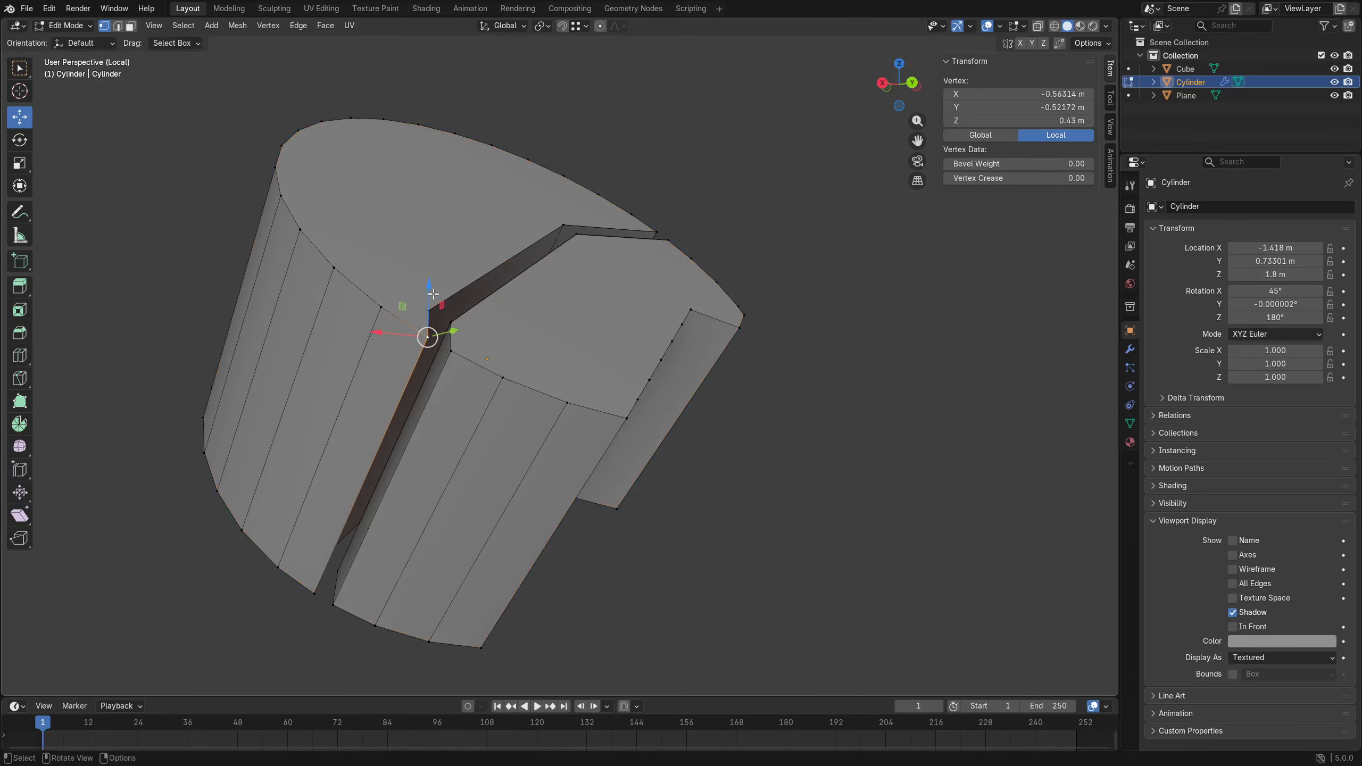
{"action": "left_click", "coordinate": [433, 296]}
{"action": "key", "text": "KP_Decimal"}
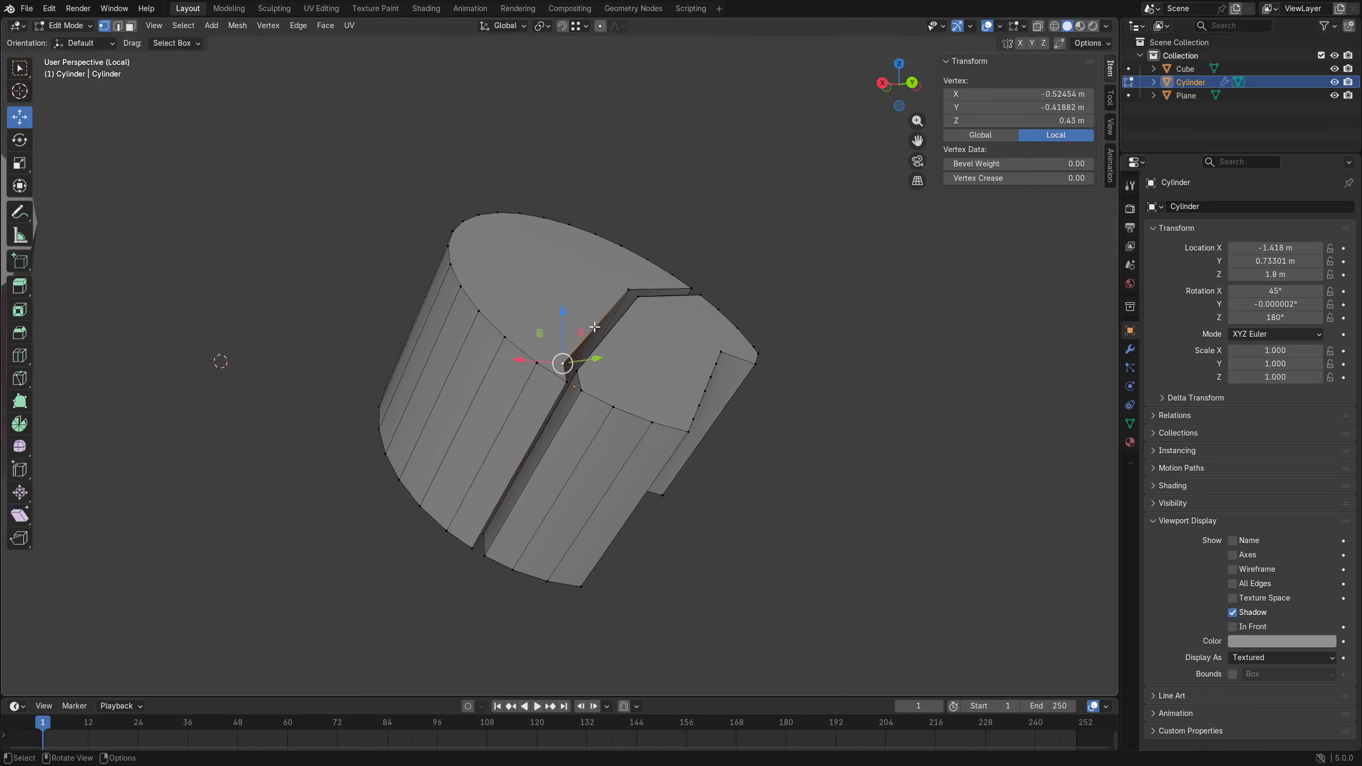
{"action": "middle_click_drag", "start_coordinate": [785, 438], "coordinate": [696, 414]}
{"action": "key", "text": "g"}
{"action": "right_click", "coordinate": [684, 444]}
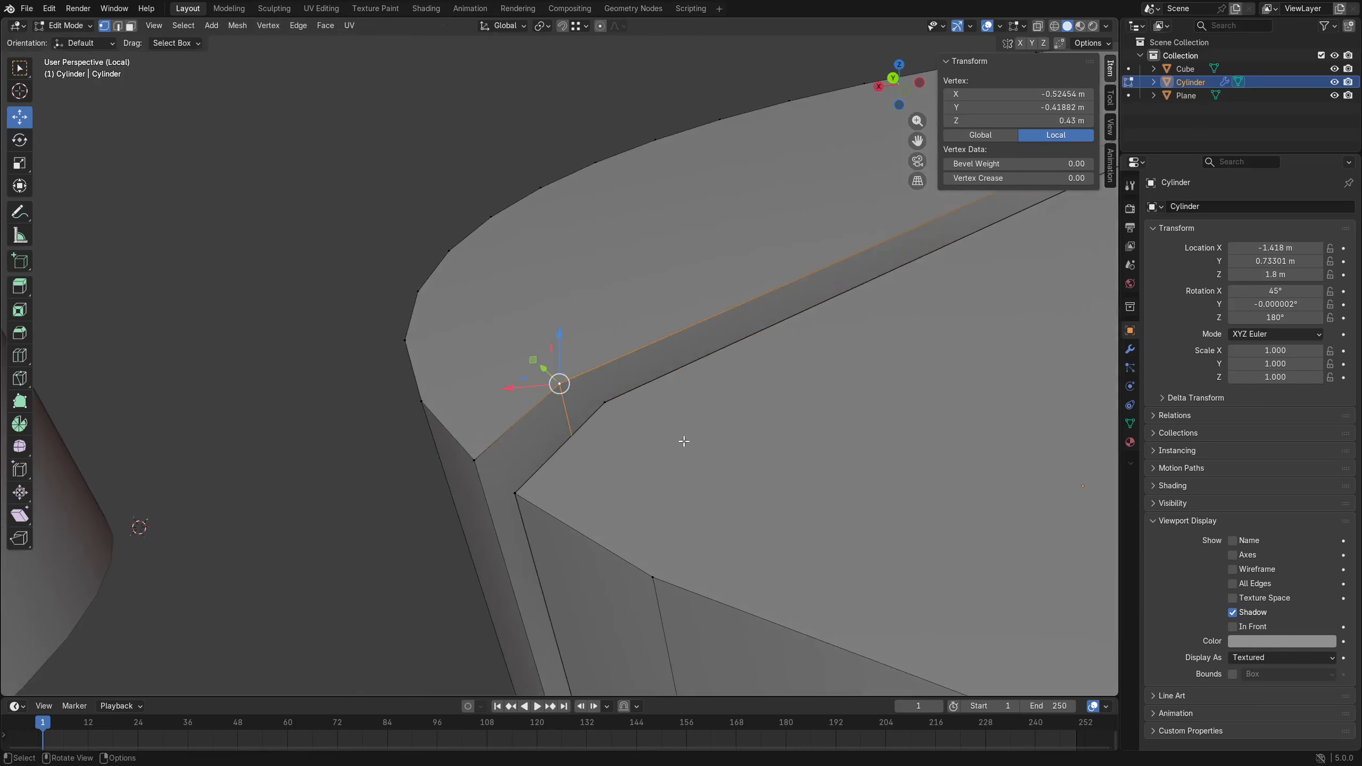
{"action": "key", "text": "g"}
{"action": "right_click", "coordinate": [599, 392]}
Merge all of the mesh's vertices by distance and reselect the slot's first inner corner vertex.
{"action": "key", "text": "a"}
{"action": "key", "text": "m"}
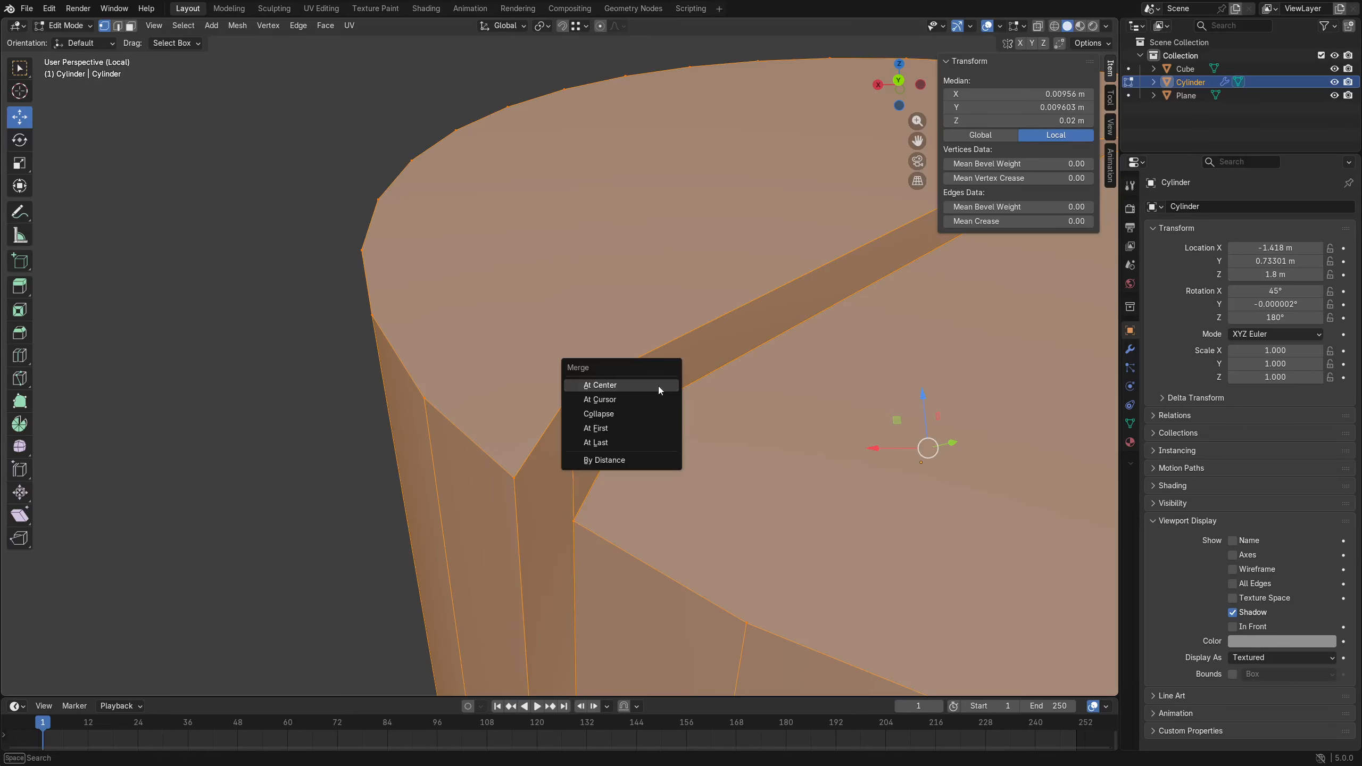
{"action": "left_click", "coordinate": [647, 460]}
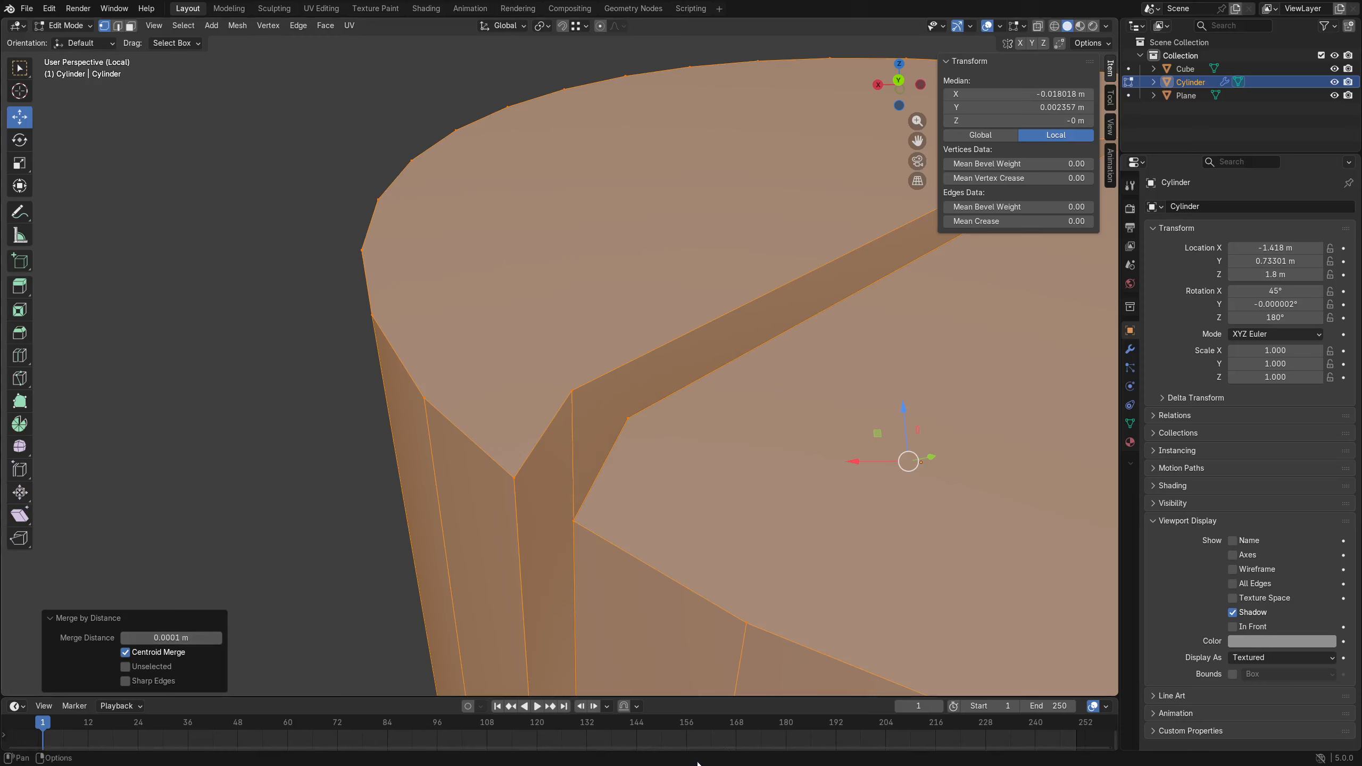
{"action": "left_click", "coordinate": [574, 392]}
{"action": "middle_click_drag", "start_coordinate": [574, 392], "coordinate": [562, 422]}
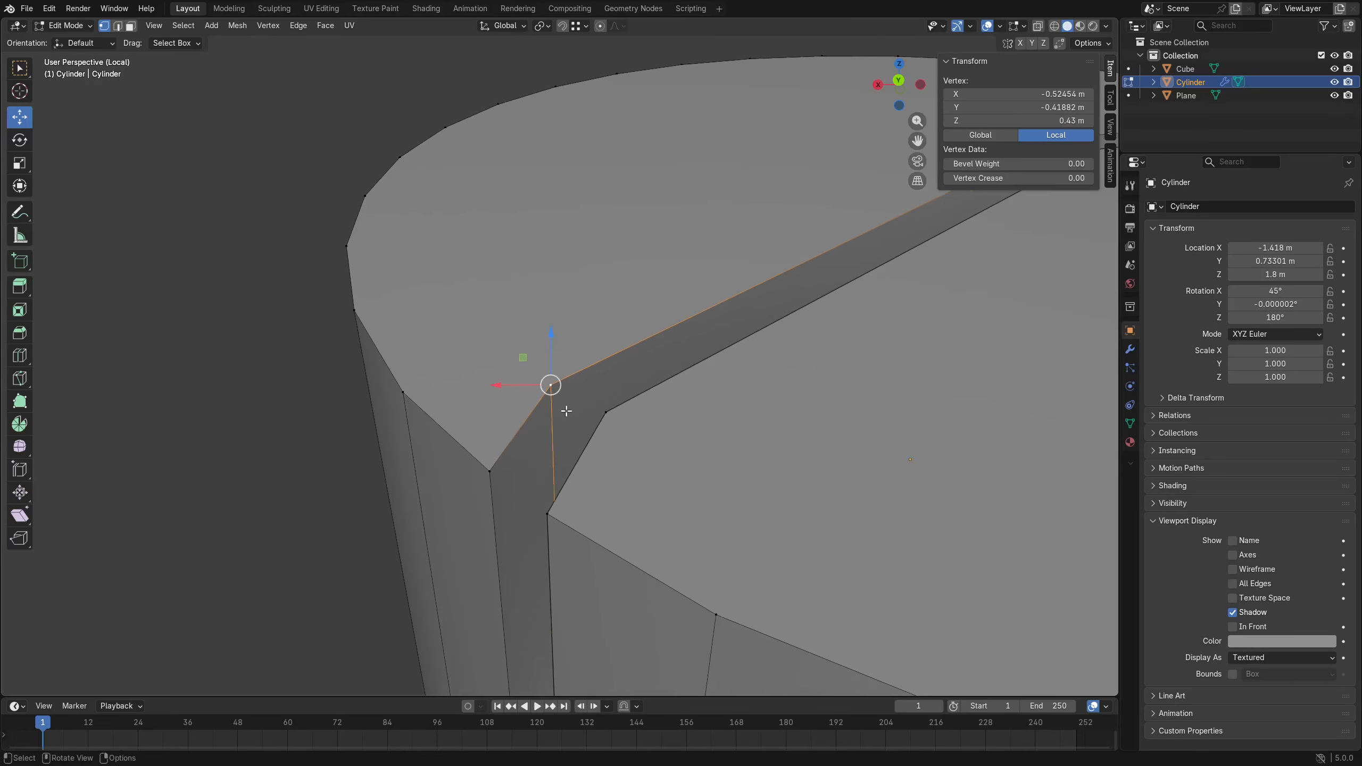
{"action": "left_click", "coordinate": [606, 359]}
{"action": "scroll", "coordinate": [670, 357], "scroll_direction": "down", "scroll_amount": 3}
{"action": "middle_click_drag", "start_coordinate": [521, 377], "coordinate": [541, 377]}
{"action": "left_click", "coordinate": [521, 376]}
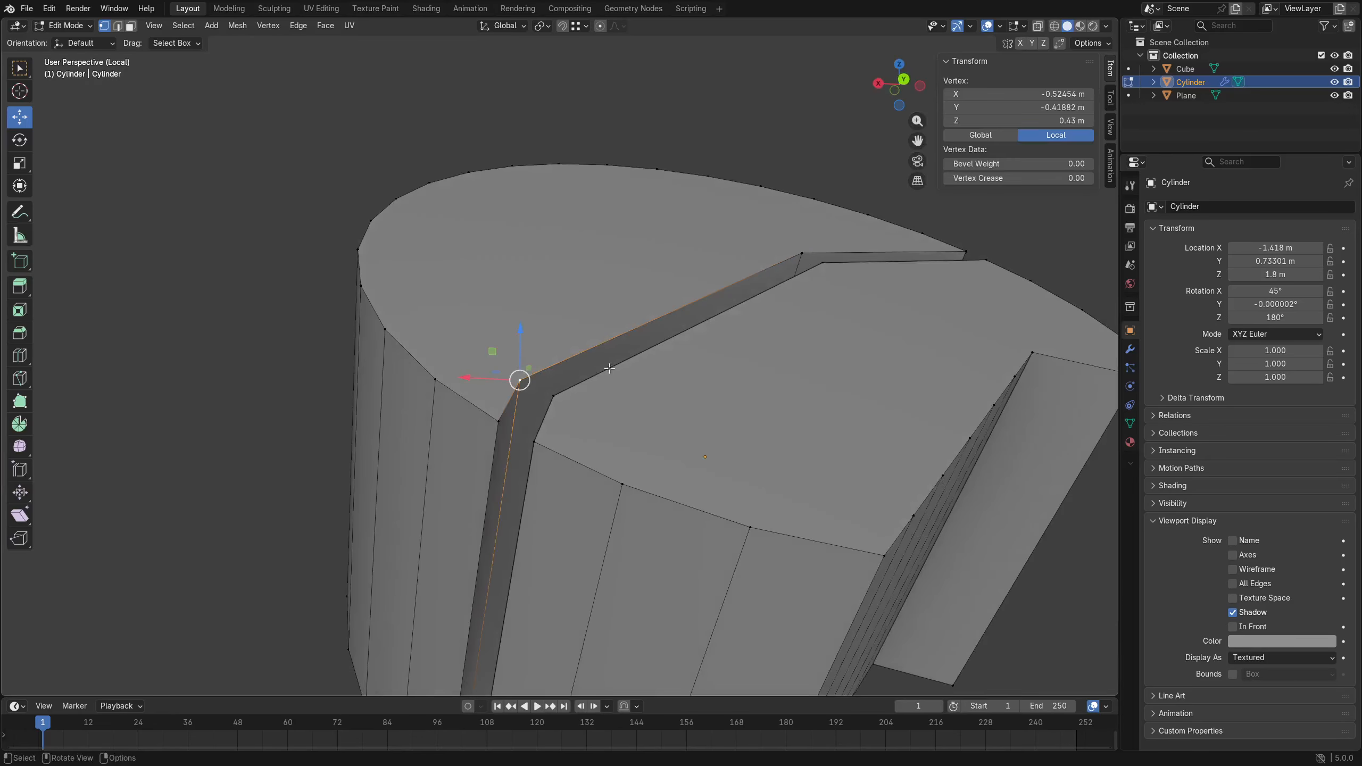
{"action": "key", "text": "ctrl+r"}
{"action": "left_click", "coordinate": [686, 356]}
{"action": "right_click", "coordinate": [686, 357]}
{"action": "key", "text": "z"}
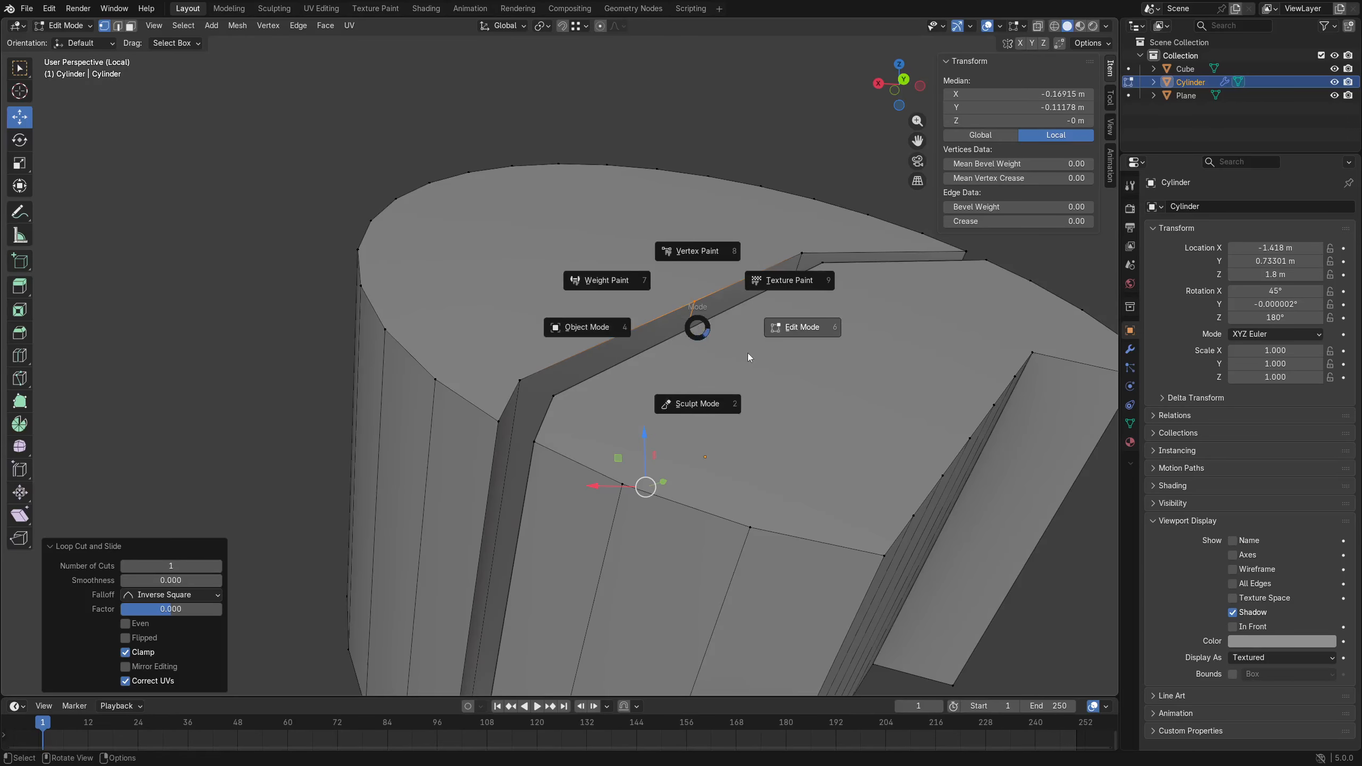
{"action": "key", "text": "ctrl+z"}
Subdivide the front cap's slot edge between its two inner corner vertices.
{"action": "left_click", "coordinate": [801, 252], "text": "shift"}
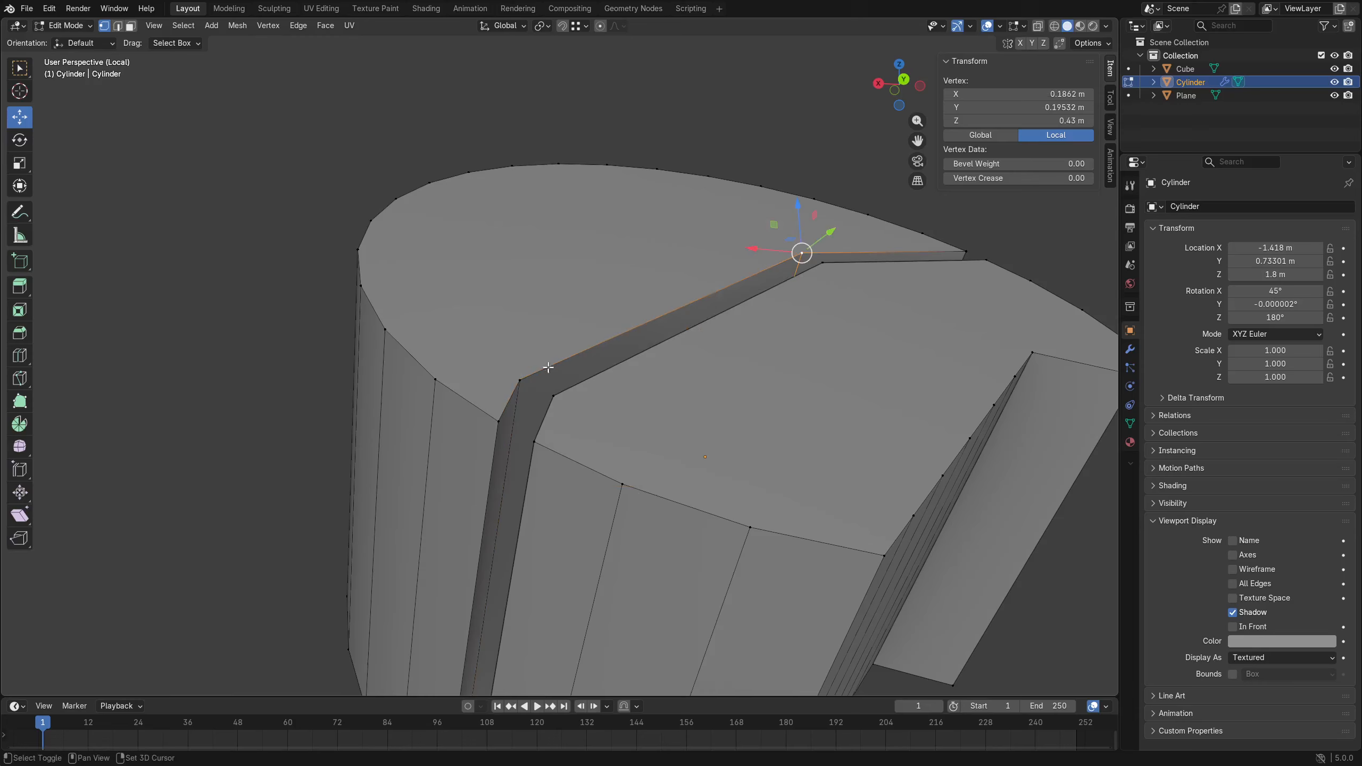
{"action": "right_click", "coordinate": [742, 203]}
{"action": "left_click", "coordinate": [733, 200]}
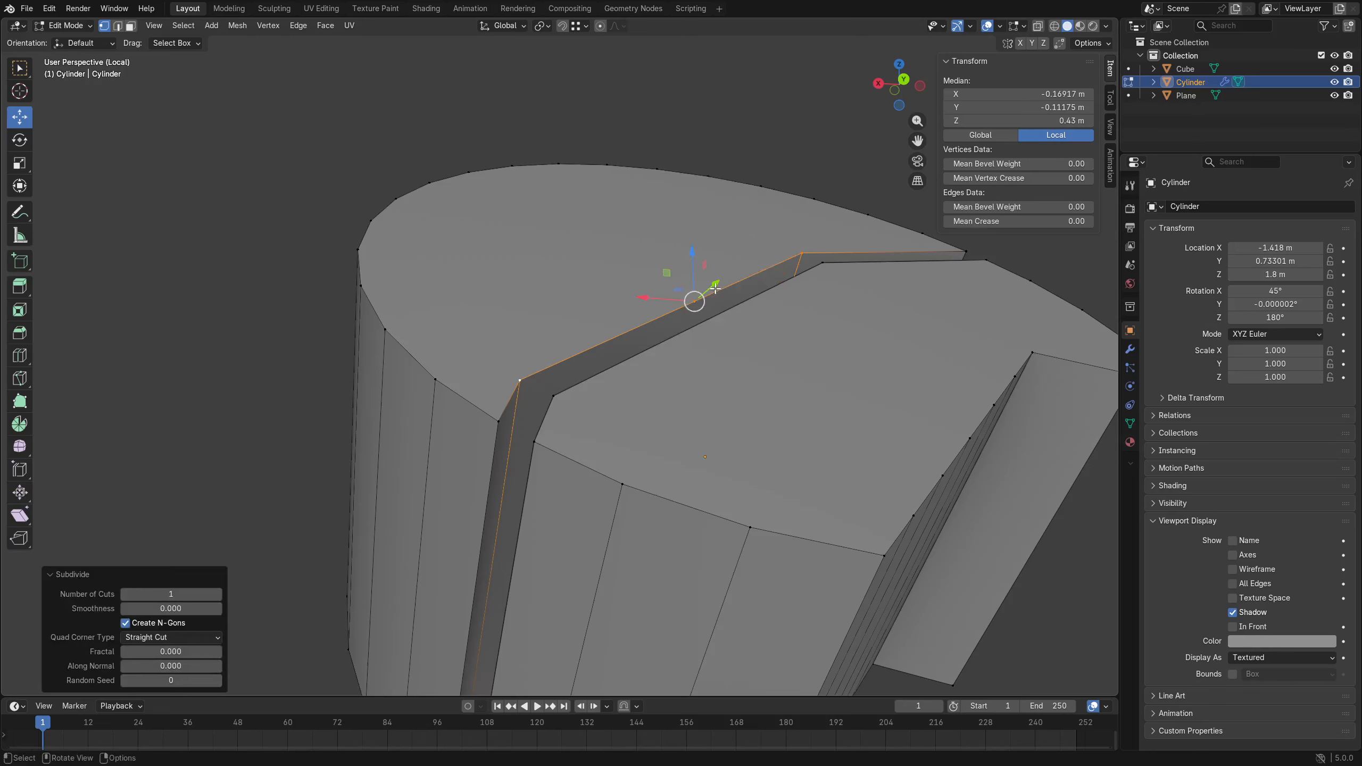
Slide the new vertex along the slot edge until it sits right beside the first inner corner.
{"action": "key", "text": "shift+v"}
{"action": "left_click", "coordinate": [554, 357]}
{"action": "scroll", "coordinate": [526, 380], "scroll_direction": "up", "scroll_amount": 6}
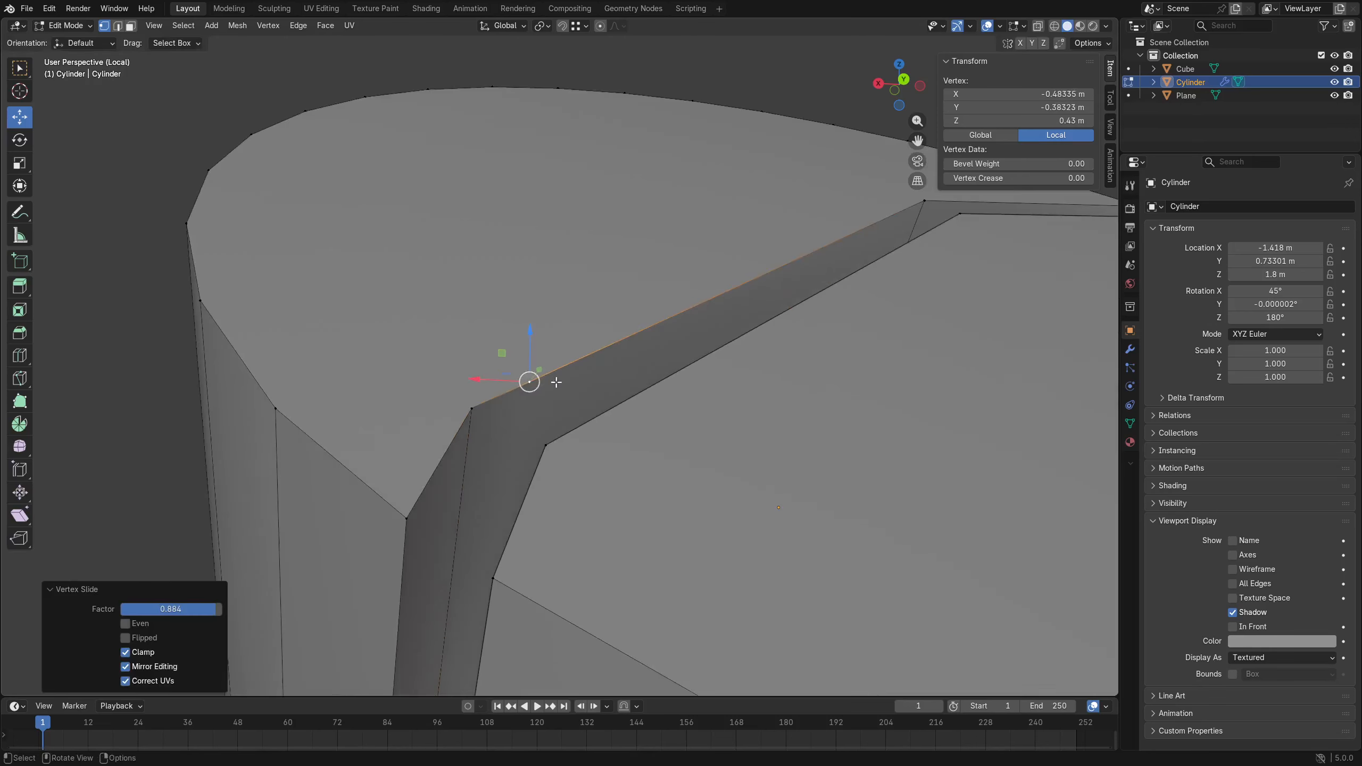
{"action": "key", "text": "shift+v"}
{"action": "left_click", "coordinate": [543, 456]}
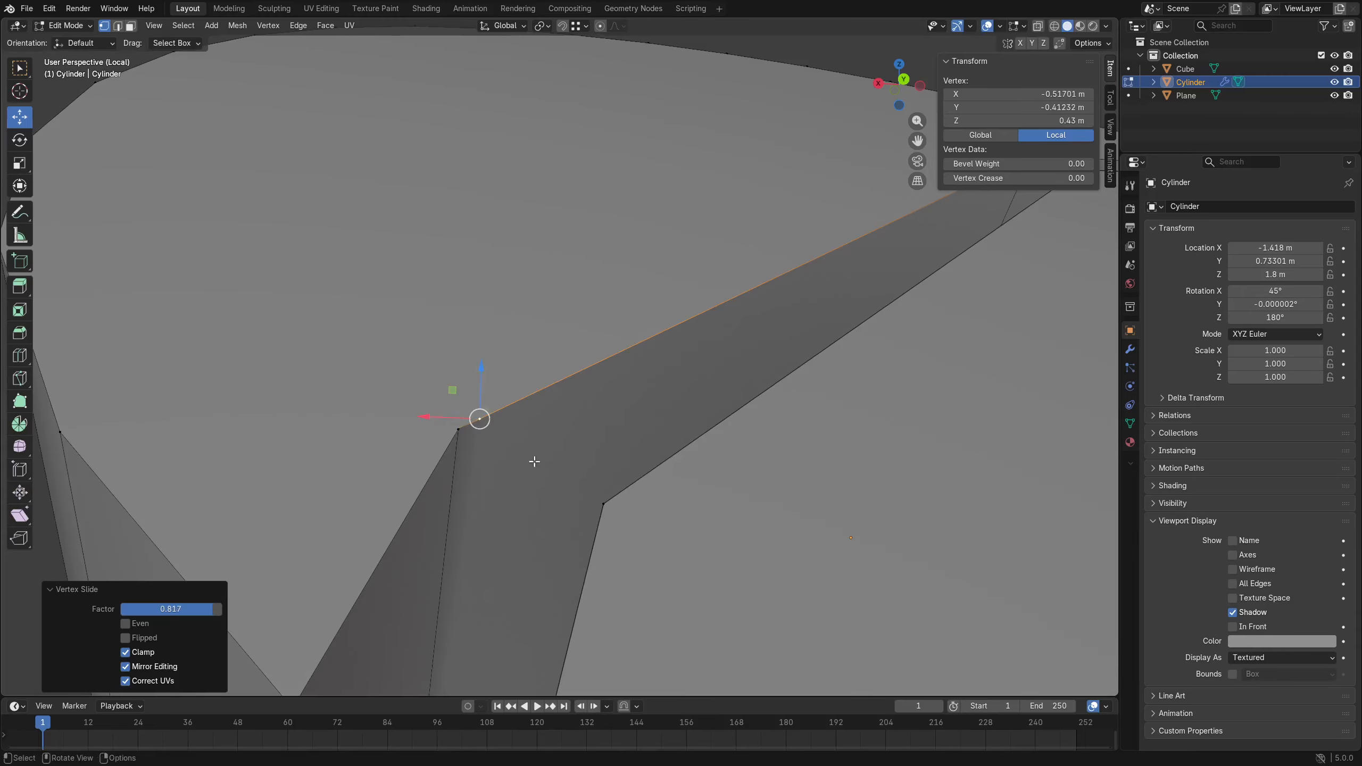
{"action": "middle_click_drag", "start_coordinate": [532, 462], "coordinate": [540, 444]}
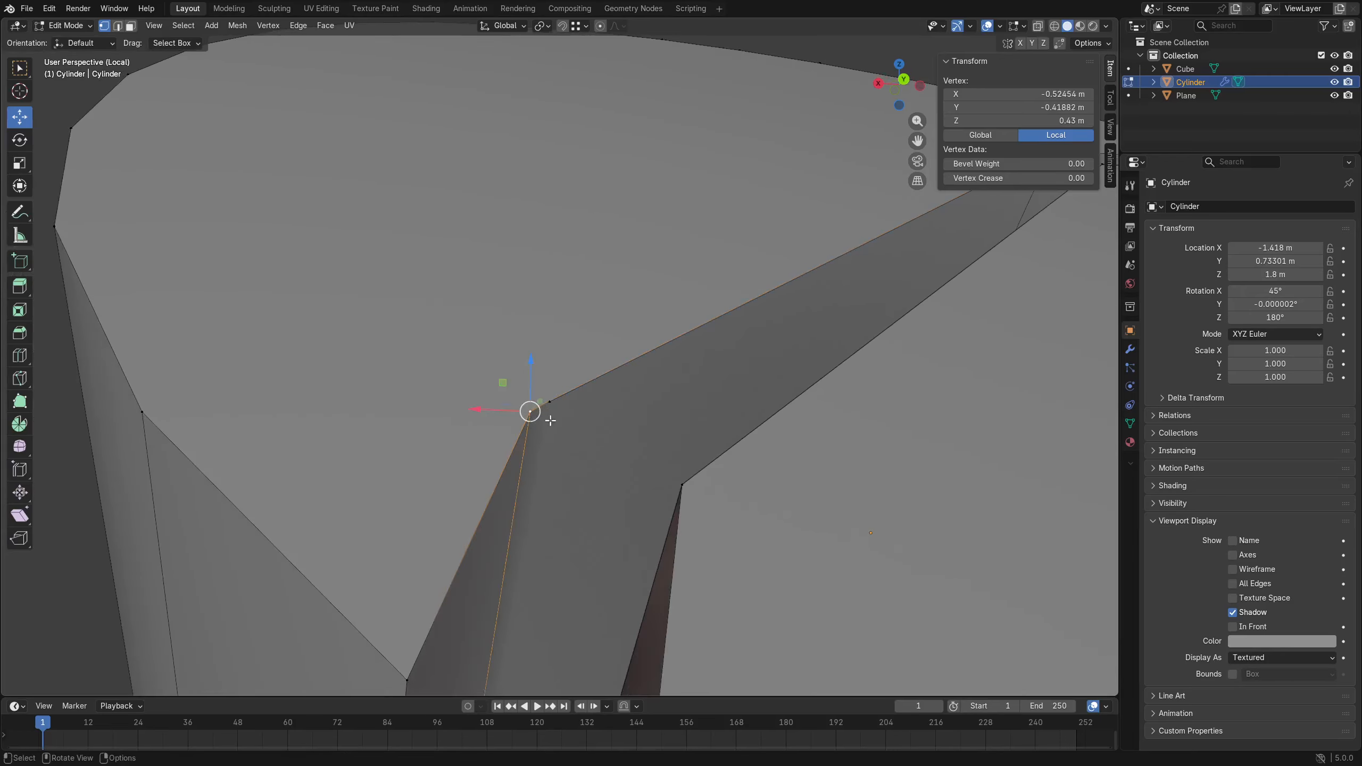
Select the slot's inner corner vertex together with the vertex beside it, merge them At Last and undo the merge.
{"action": "left_click", "coordinate": [531, 414], "text": "shift"}
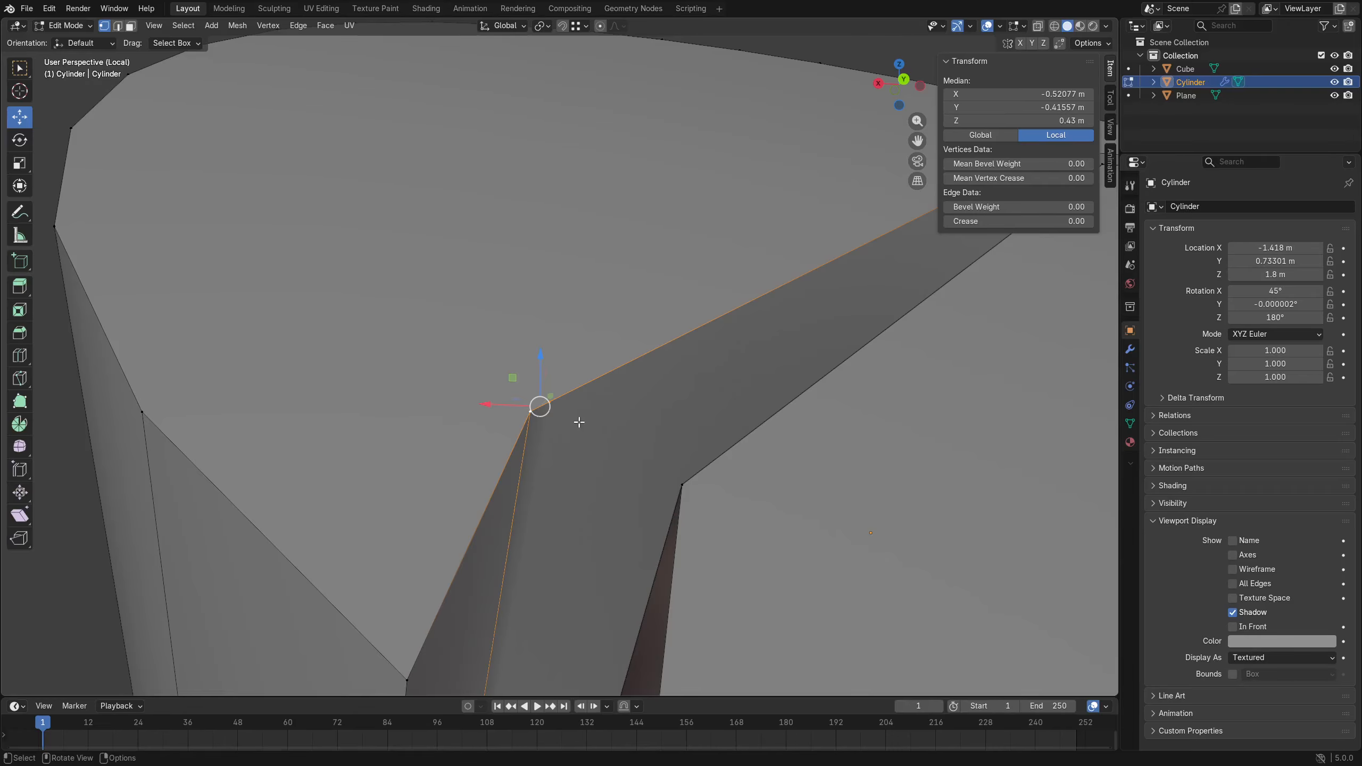
{"action": "key", "text": "m"}
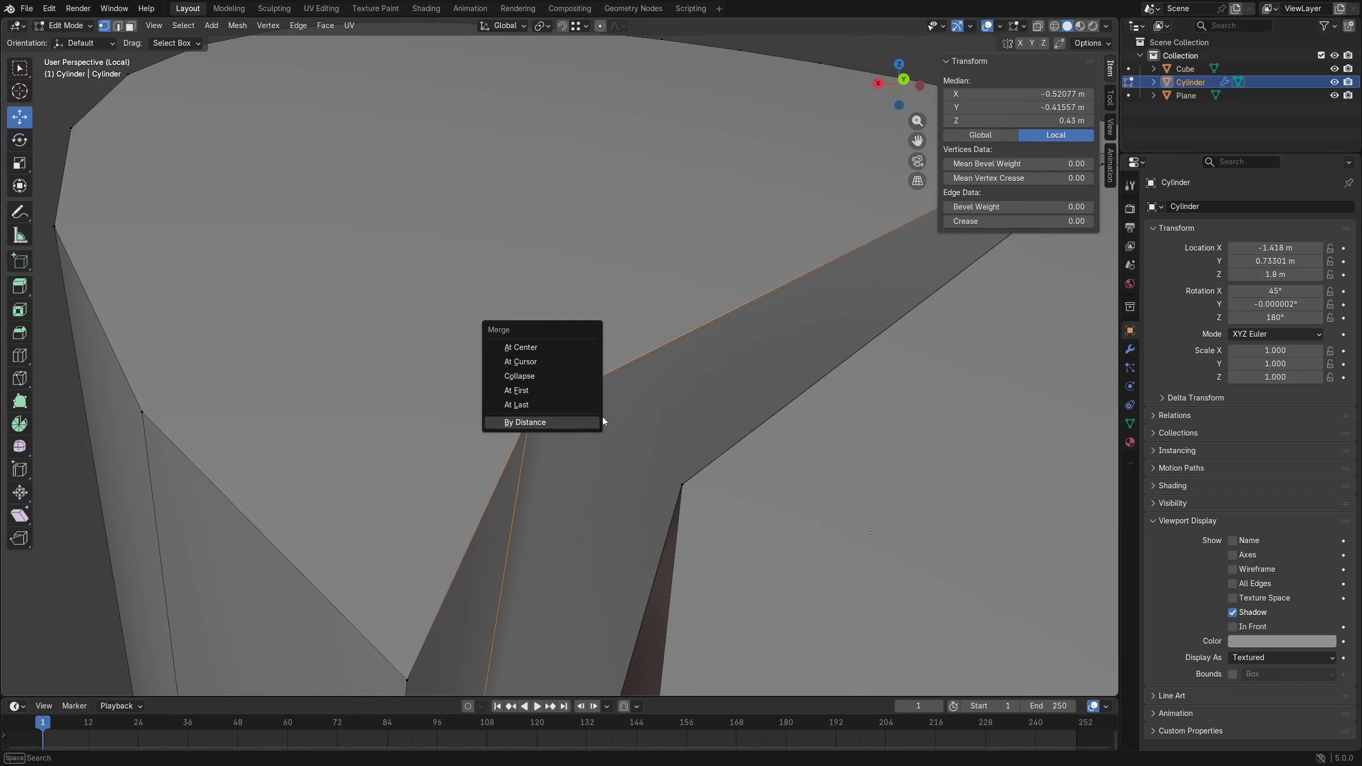
{"action": "key", "text": "m"}
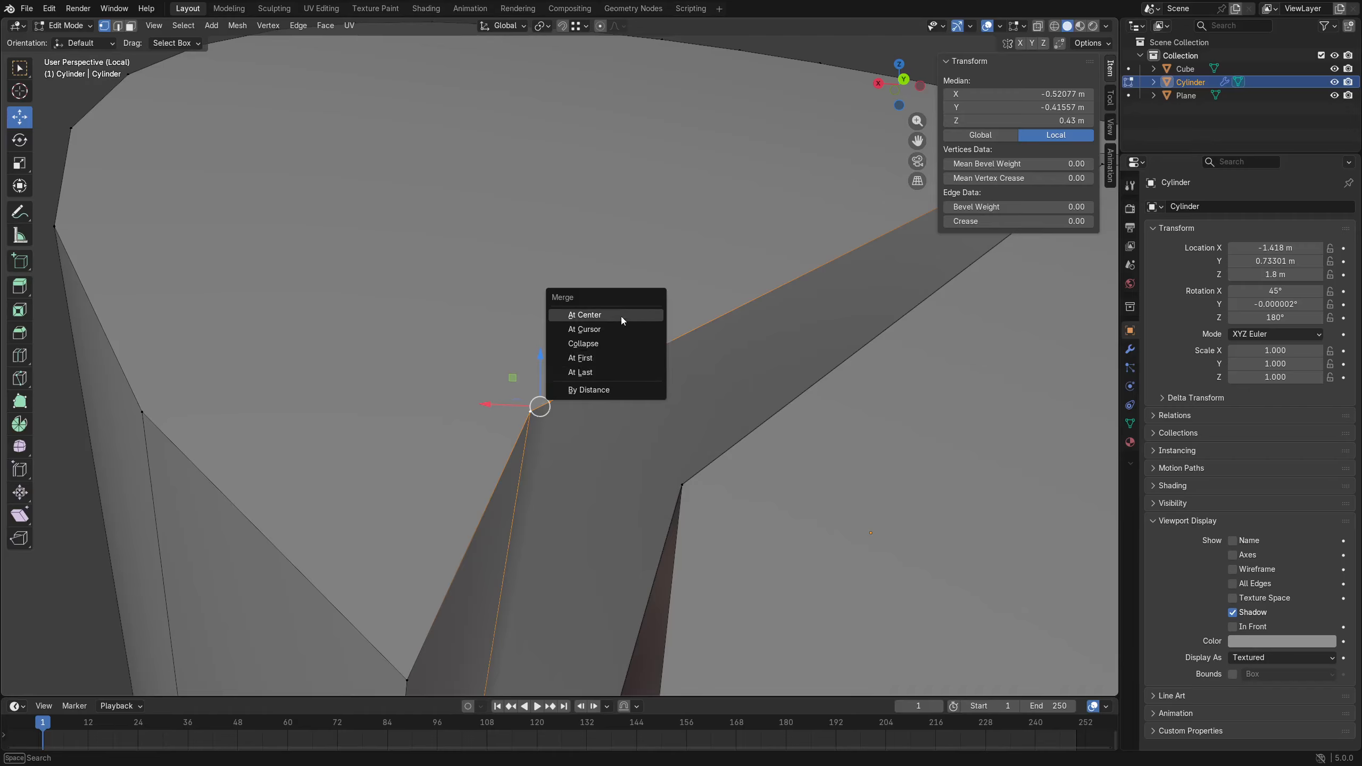
{"action": "left_click", "coordinate": [610, 371]}
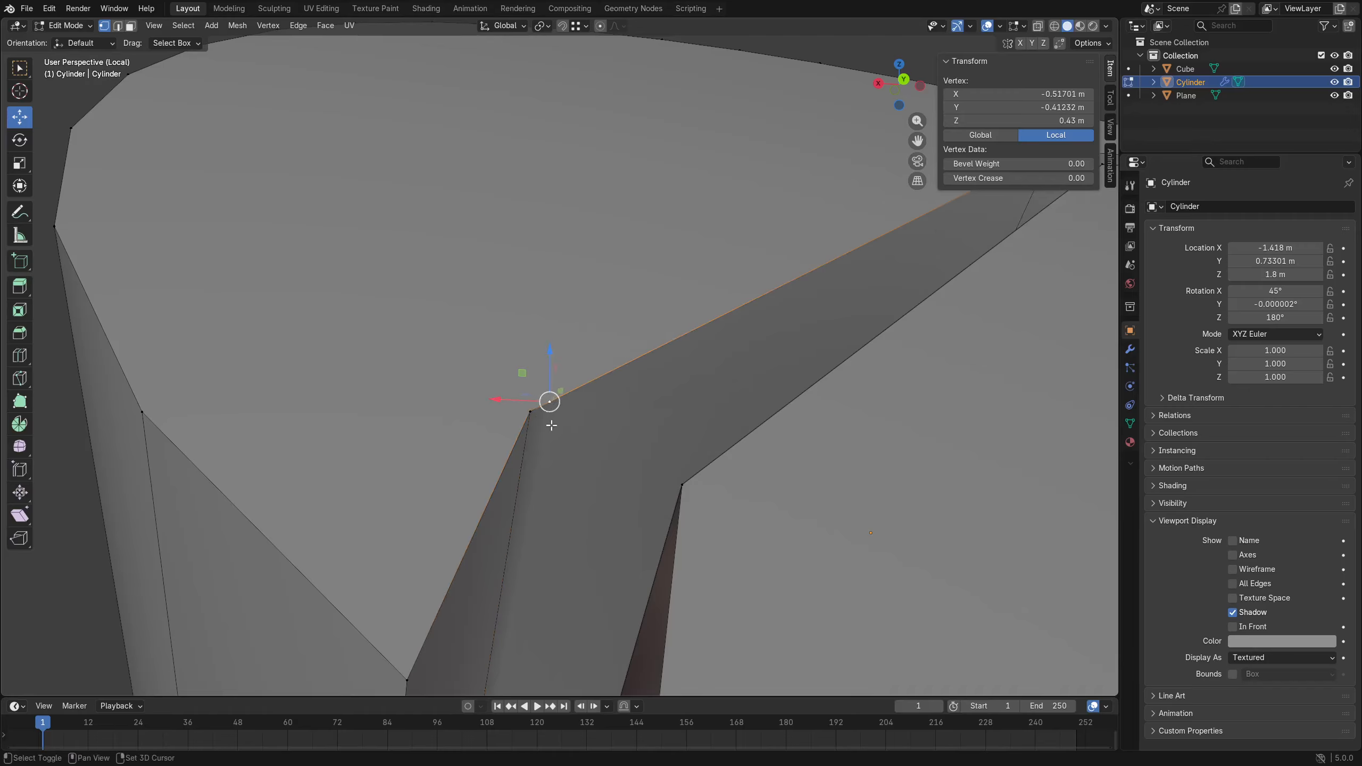
{"action": "key", "text": "ctrl+z"}
Merge the two neighbouring corner vertices At Last, undo it, merge them At First and undo that too.
{"action": "key", "text": "m"}
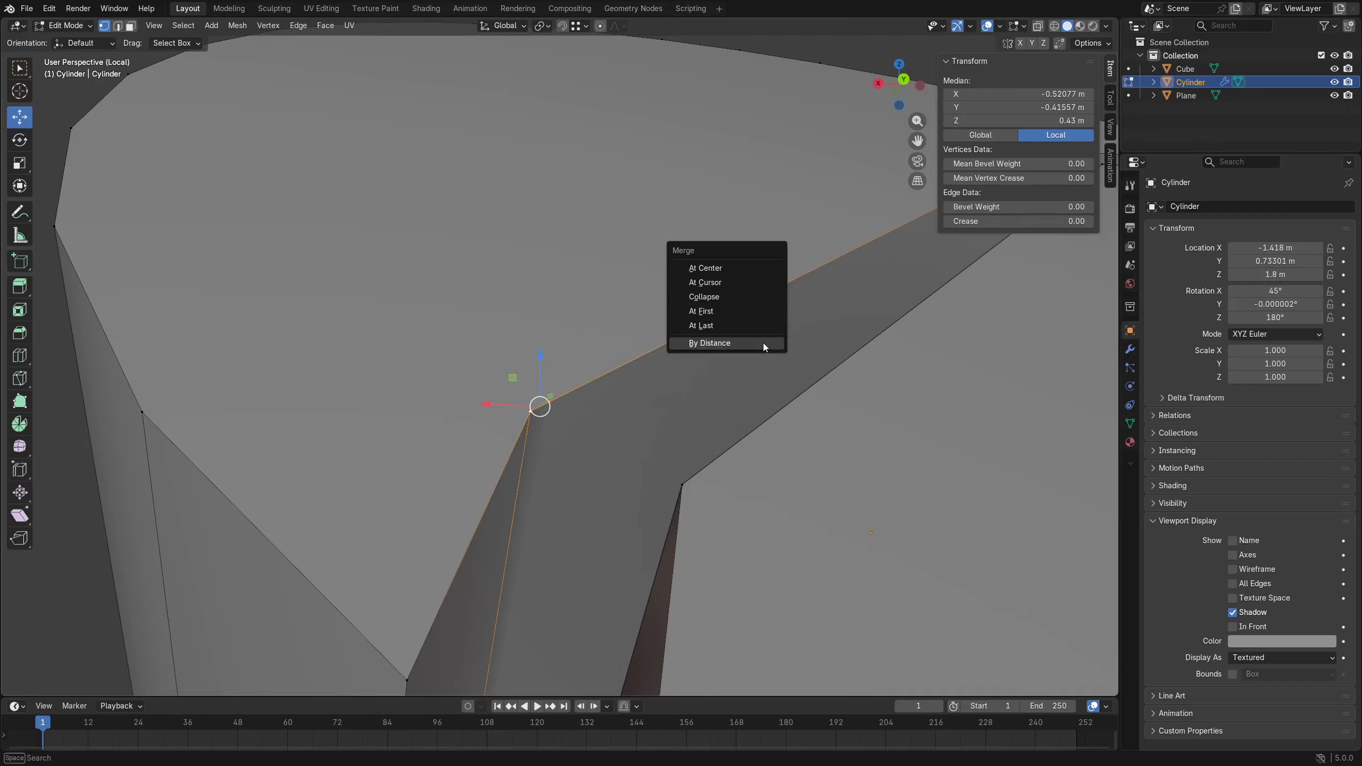
{"action": "left_click", "coordinate": [745, 326]}
{"action": "key", "text": "ctrl+z"}
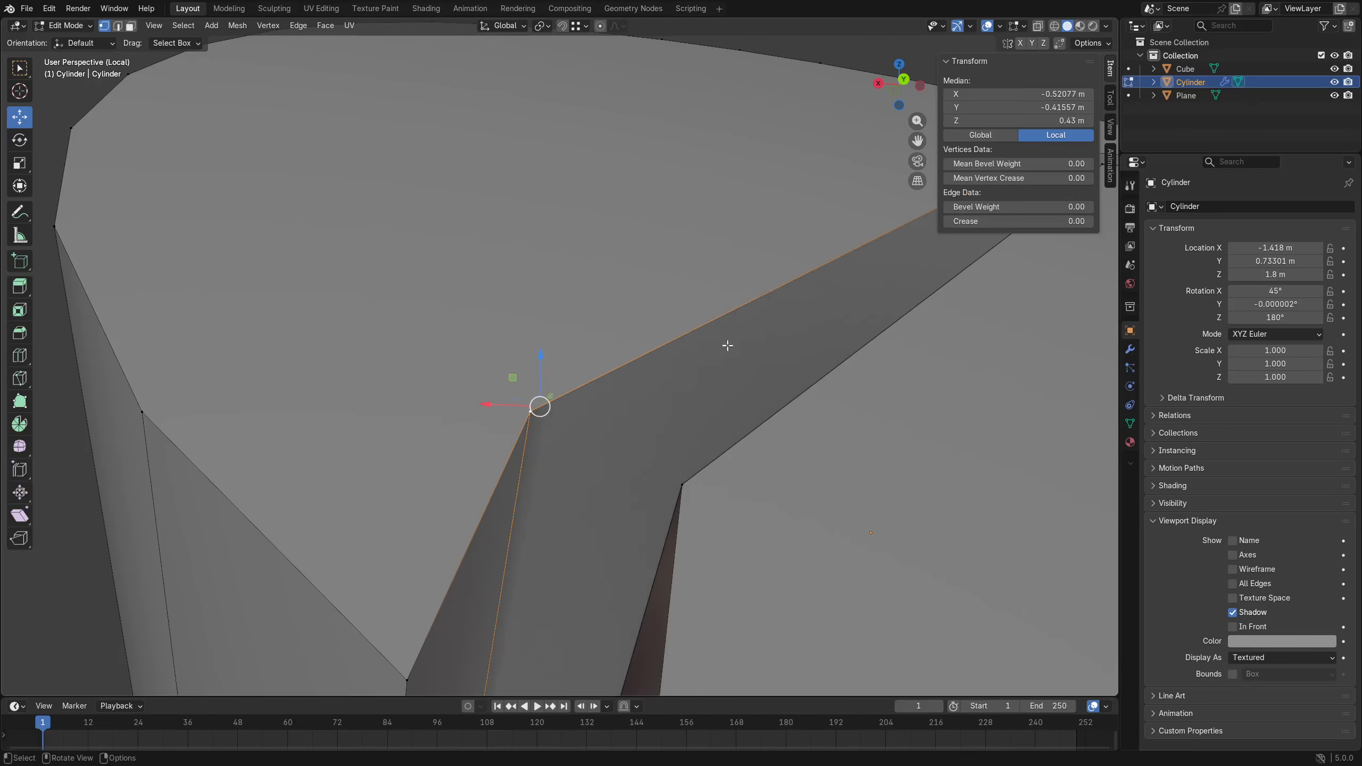
{"action": "key", "text": "m"}
{"action": "left_click", "coordinate": [825, 294]}
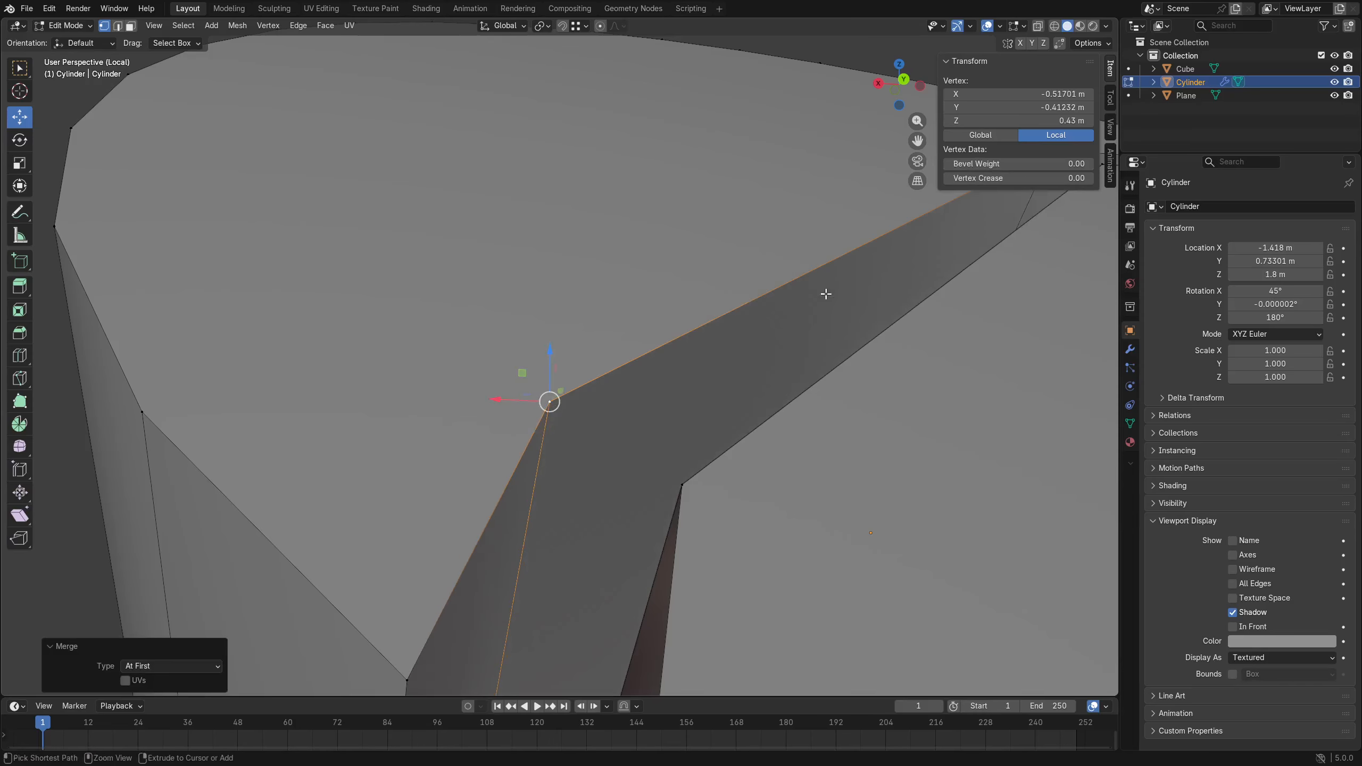
{"action": "key", "text": "ctrl+z"}
Merge the two neighbouring corner vertices At Center and undo the merge.
{"action": "key", "text": "m"}
{"action": "left_click", "coordinate": [806, 251]}
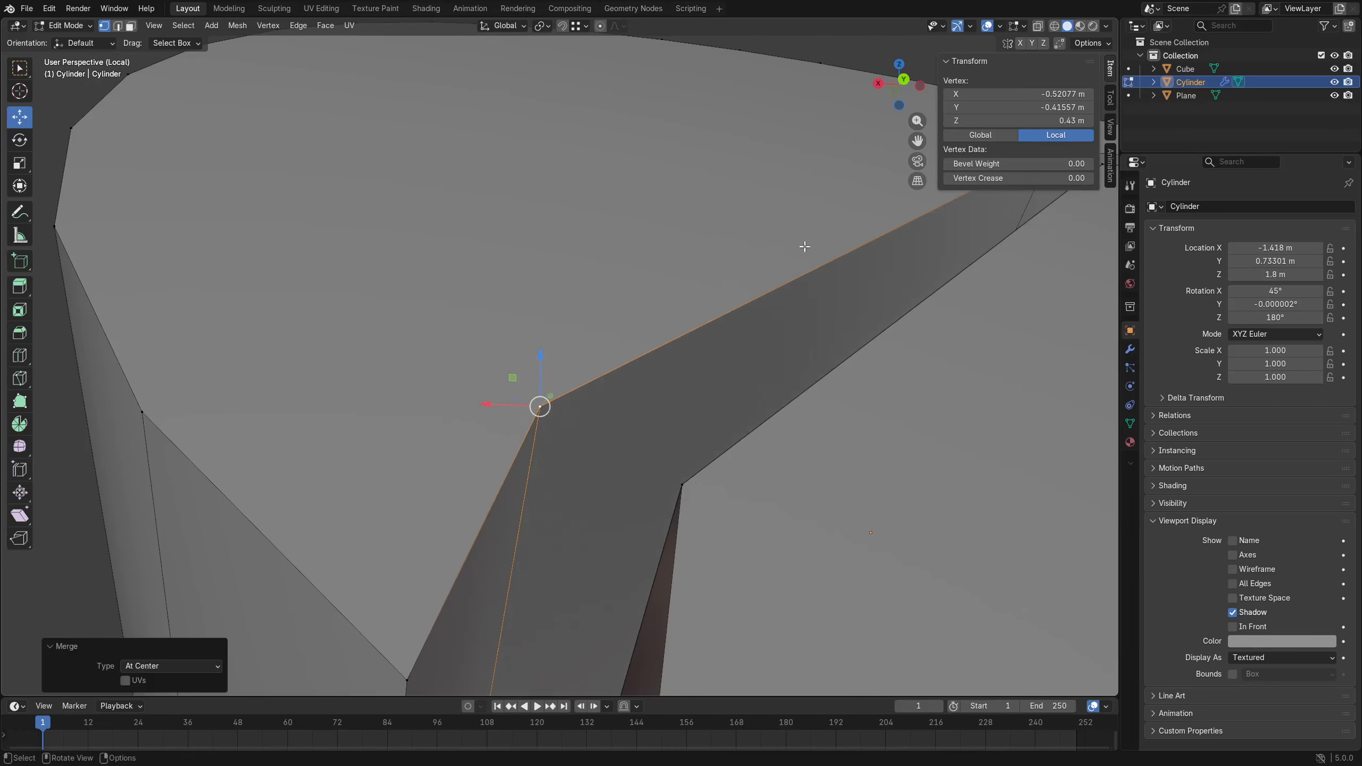
{"action": "key", "text": "ctrl+z"}
{"action": "key", "text": "ctrl+shift+z"}
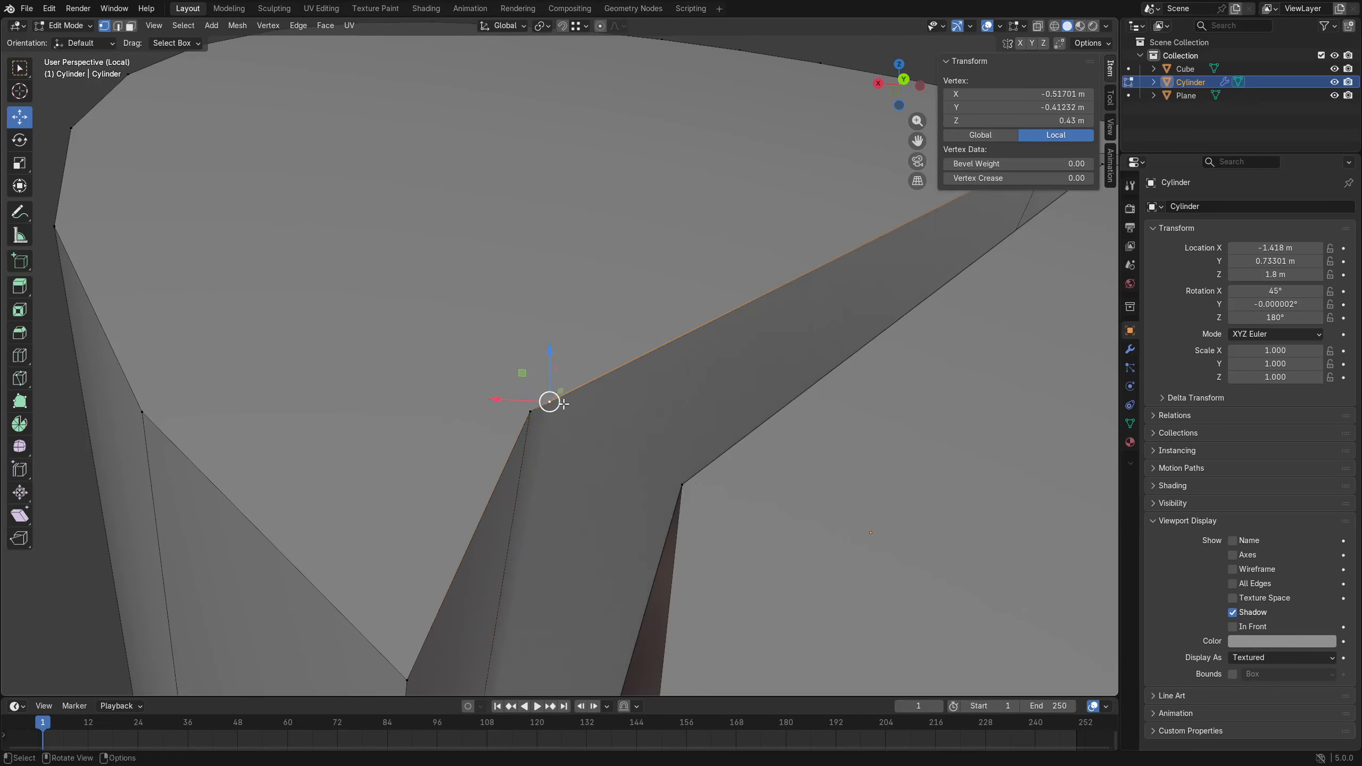
Undo the previous merge, merge the two neighbouring slot corner vertices At Last, and clear the selection.
{"action": "key", "text": "ctrl+z"}
{"action": "key", "text": "m"}
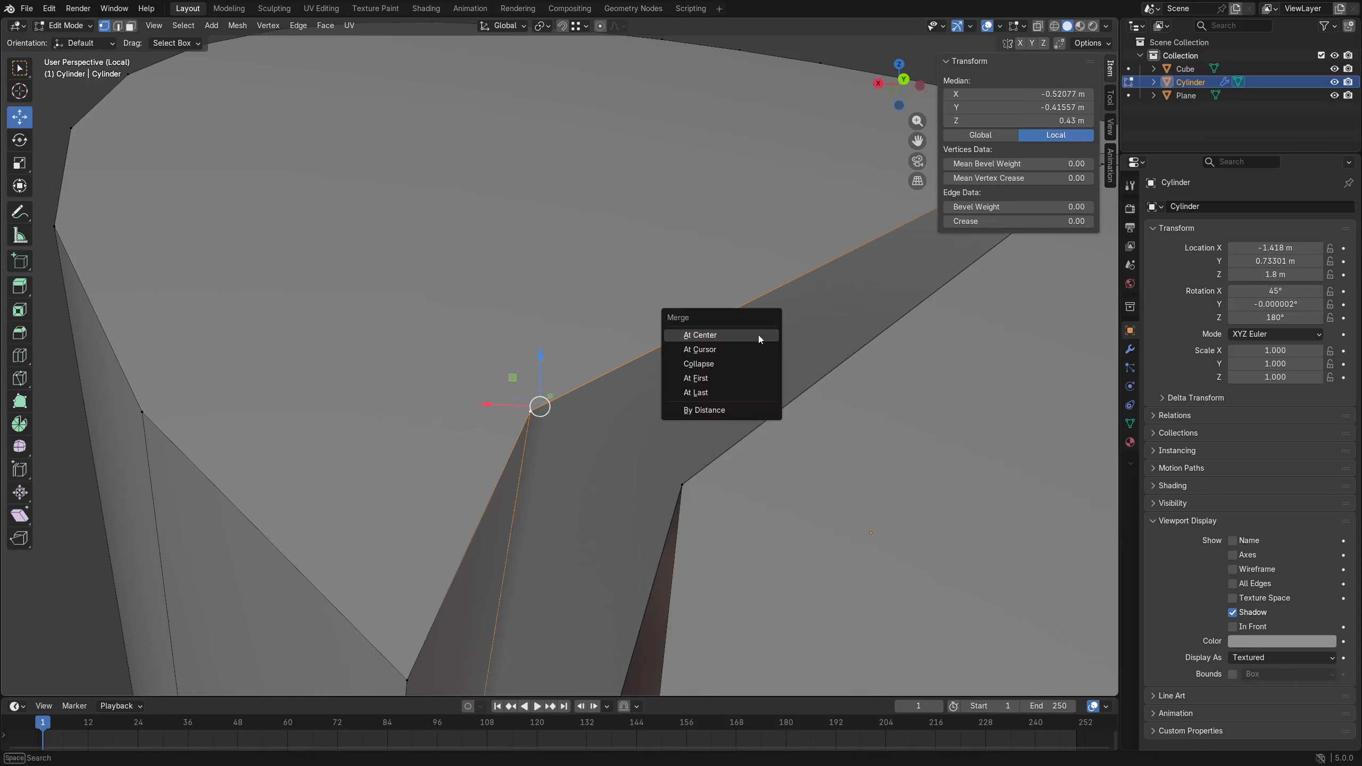
{"action": "left_click", "coordinate": [747, 391]}
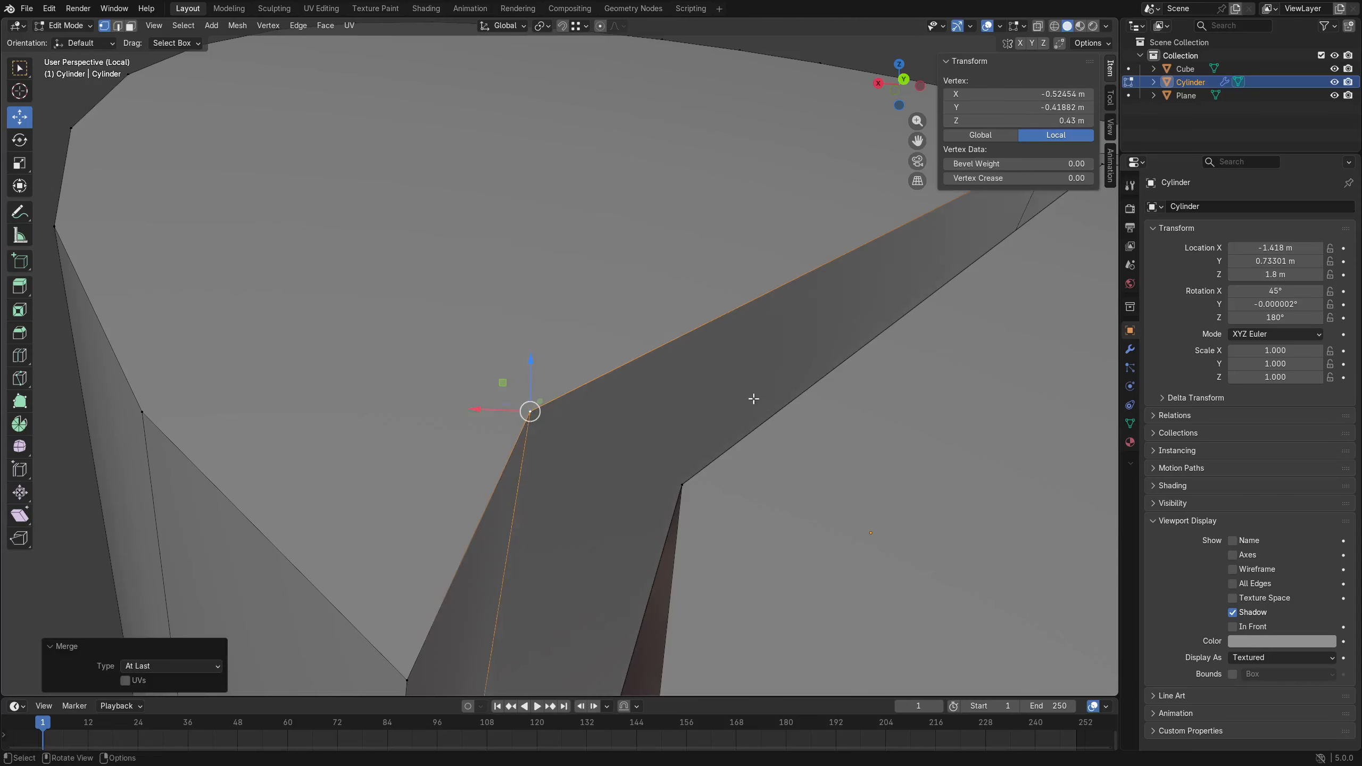
{"action": "key", "text": "a"}
{"action": "key", "text": "a"}
{"action": "scroll", "coordinate": [751, 397], "scroll_direction": "down", "scroll_amount": 3}
{"action": "middle_click_drag", "start_coordinate": [718, 418], "coordinate": [594, 407], "text": "shift"}
{"action": "scroll", "coordinate": [594, 407], "scroll_direction": "down", "scroll_amount": 2}
{"action": "middle_click_drag", "start_coordinate": [622, 360], "coordinate": [713, 447]}
{"action": "scroll", "coordinate": [722, 341], "scroll_direction": "down", "scroll_amount": 2}
{"action": "middle_click_drag", "start_coordinate": [735, 328], "coordinate": [657, 420]}
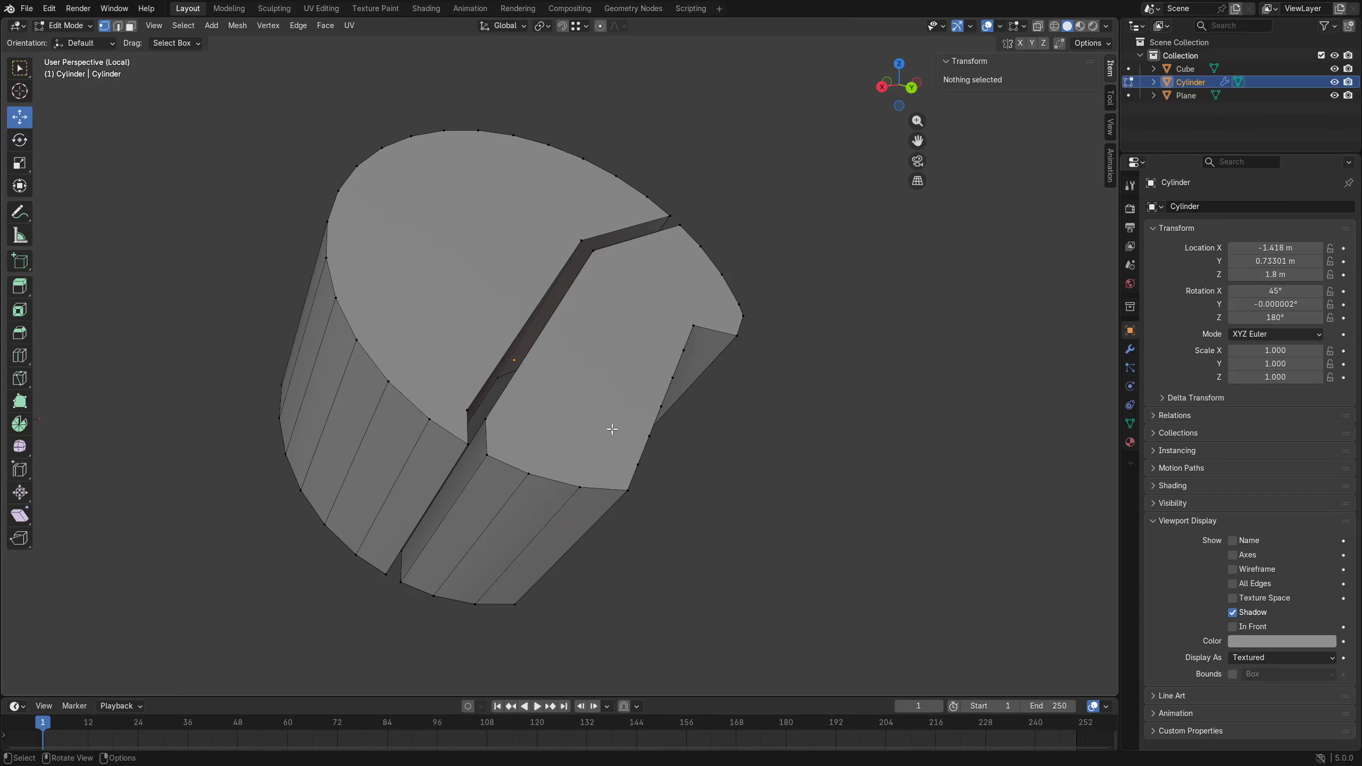
Switch the cylinder from Edit Mode to Object Mode and back to Edit Mode.
{"action": "key", "text": "ctrl+Tab"}
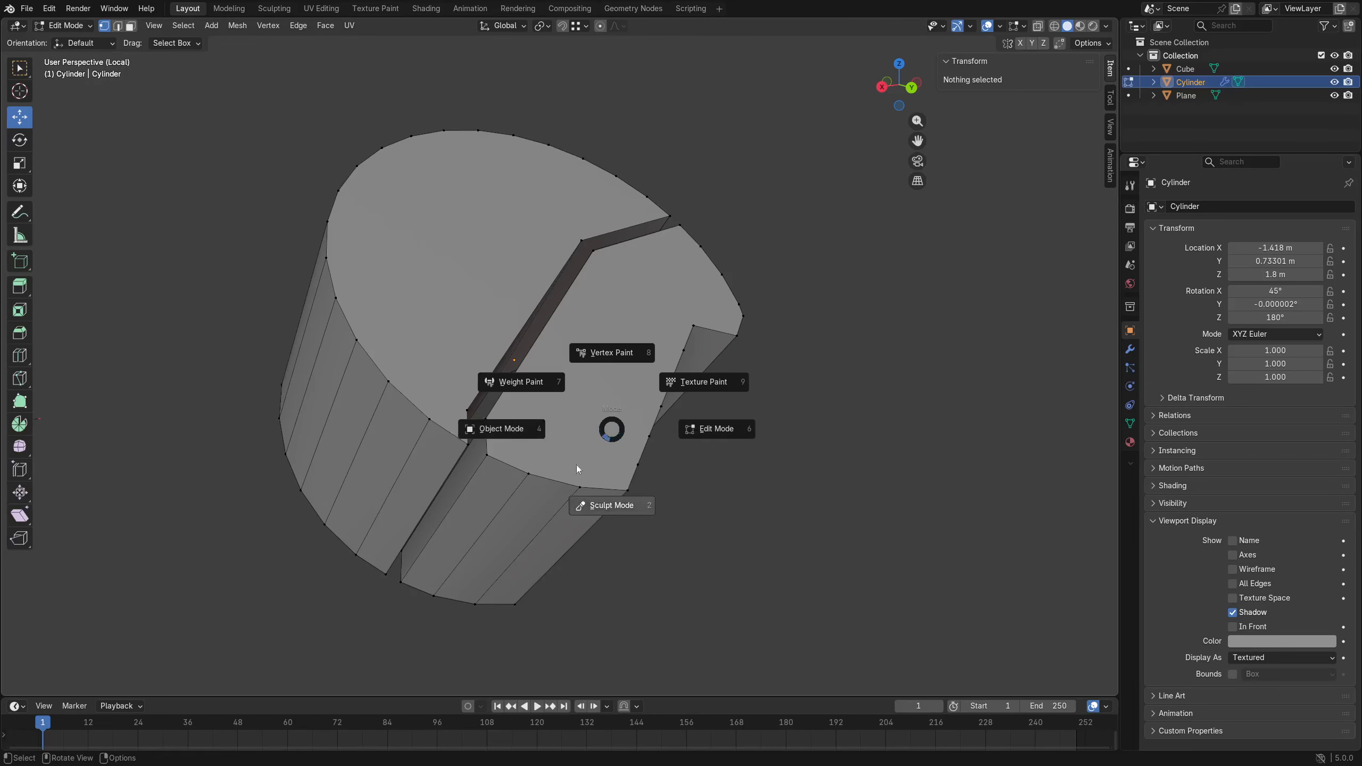
{"action": "key", "text": "Escape"}
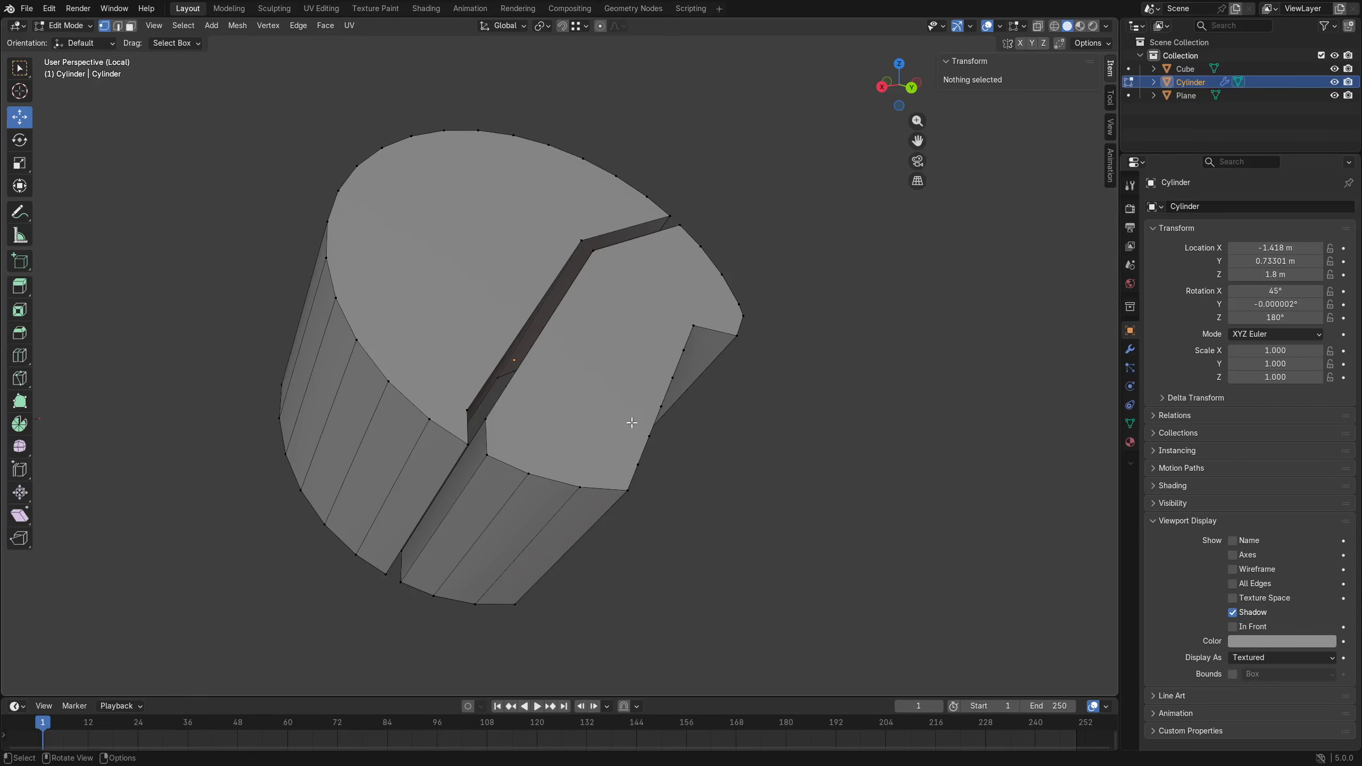
{"action": "key", "text": "ctrl+Tab"}
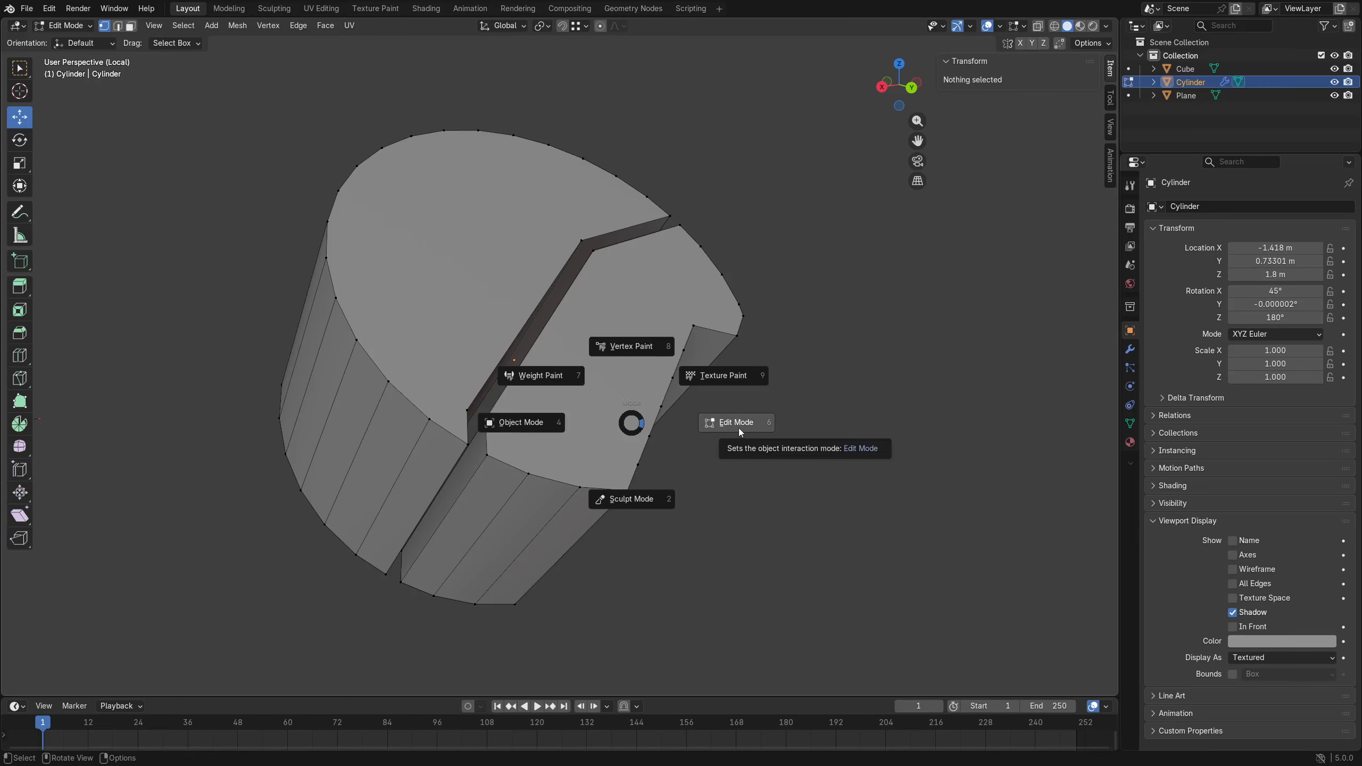
{"action": "left_click", "coordinate": [541, 428]}
{"action": "key", "text": "ctrl+Tab"}
{"action": "left_click", "coordinate": [640, 425]}
{"action": "key", "text": "ctrl+Tab"}
{"action": "key", "text": "Escape"}
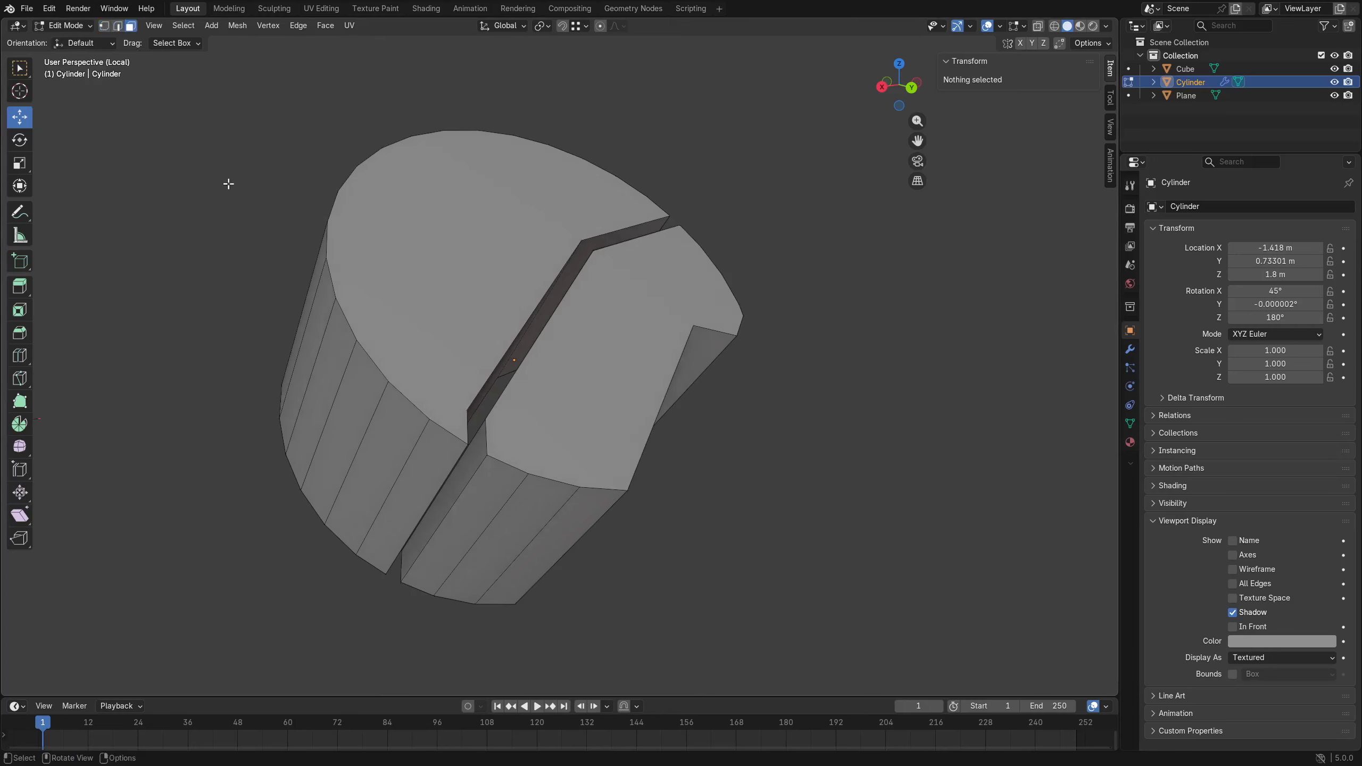
Cycle through vertex and face select modes, settle on edge select and pick one edge of the larger part's top rim.
{"action": "key", "text": "1"}
{"action": "key", "text": "3"}
{"action": "key", "text": "1"}
{"action": "key", "text": "2"}
{"action": "left_click", "coordinate": [408, 385]}
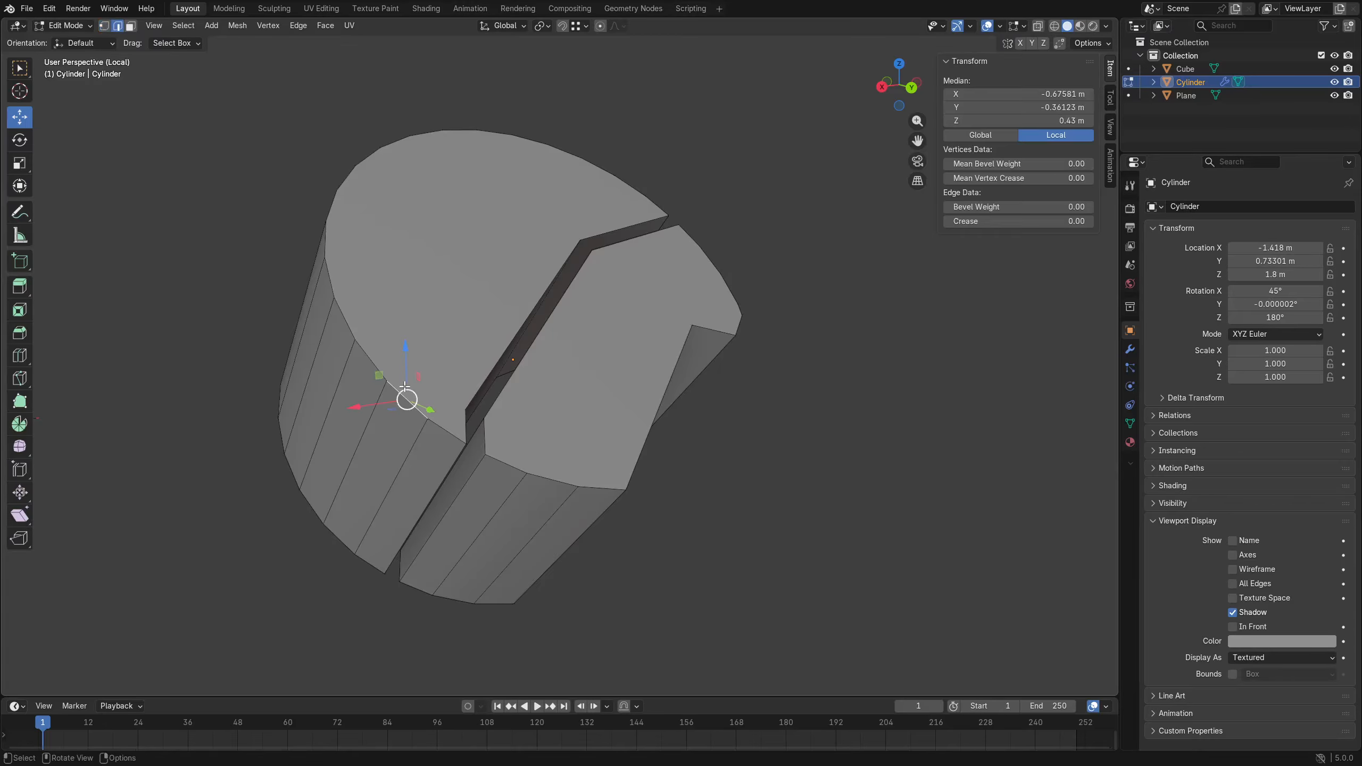
Loop-select a vertical side edge of the larger part, select the whole mesh and deselect everything.
{"action": "middle_click_drag", "start_coordinate": [405, 386], "coordinate": [538, 330], "text": "shift"}
{"action": "key", "text": "a"}
{"action": "key", "text": "alt+a"}
{"action": "middle_click_drag", "start_coordinate": [513, 412], "coordinate": [528, 413]}
{"action": "left_click", "coordinate": [494, 387], "text": "alt"}
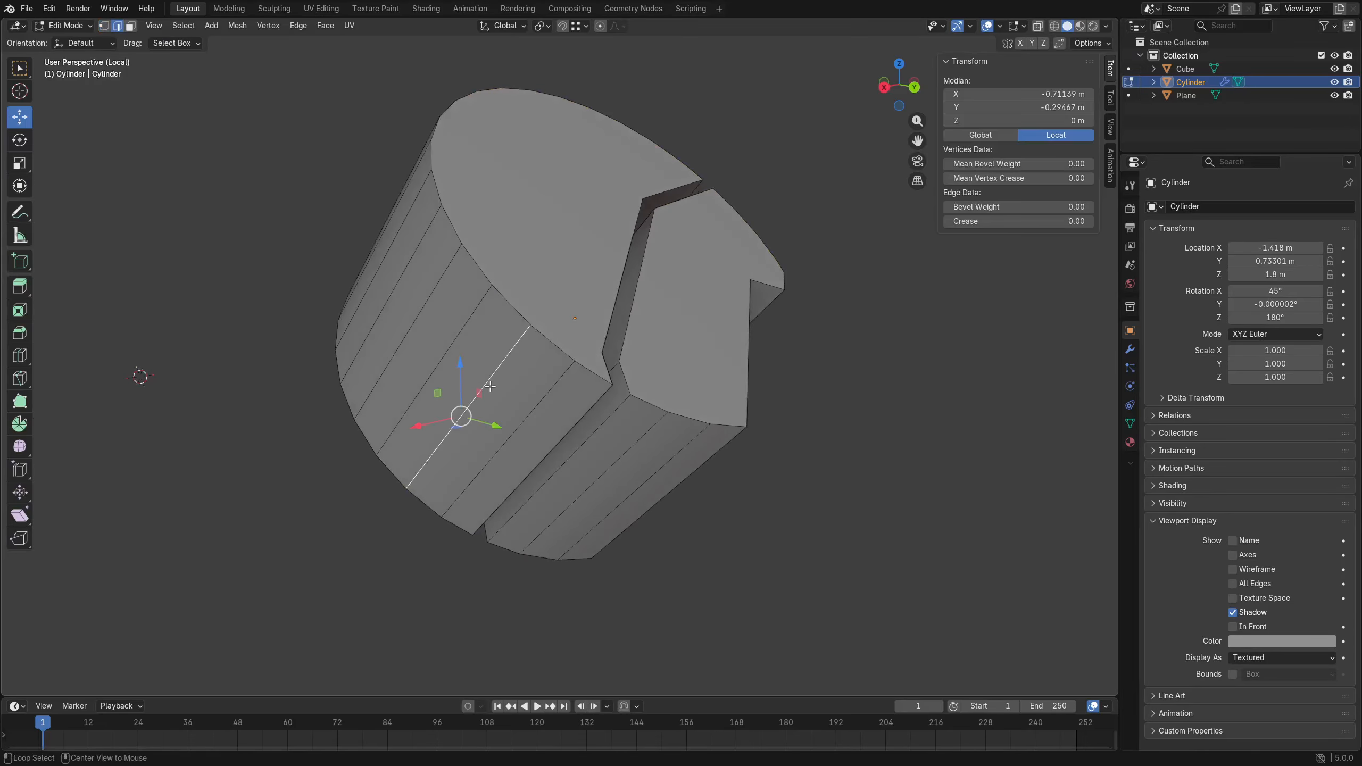
{"action": "key", "text": "a"}
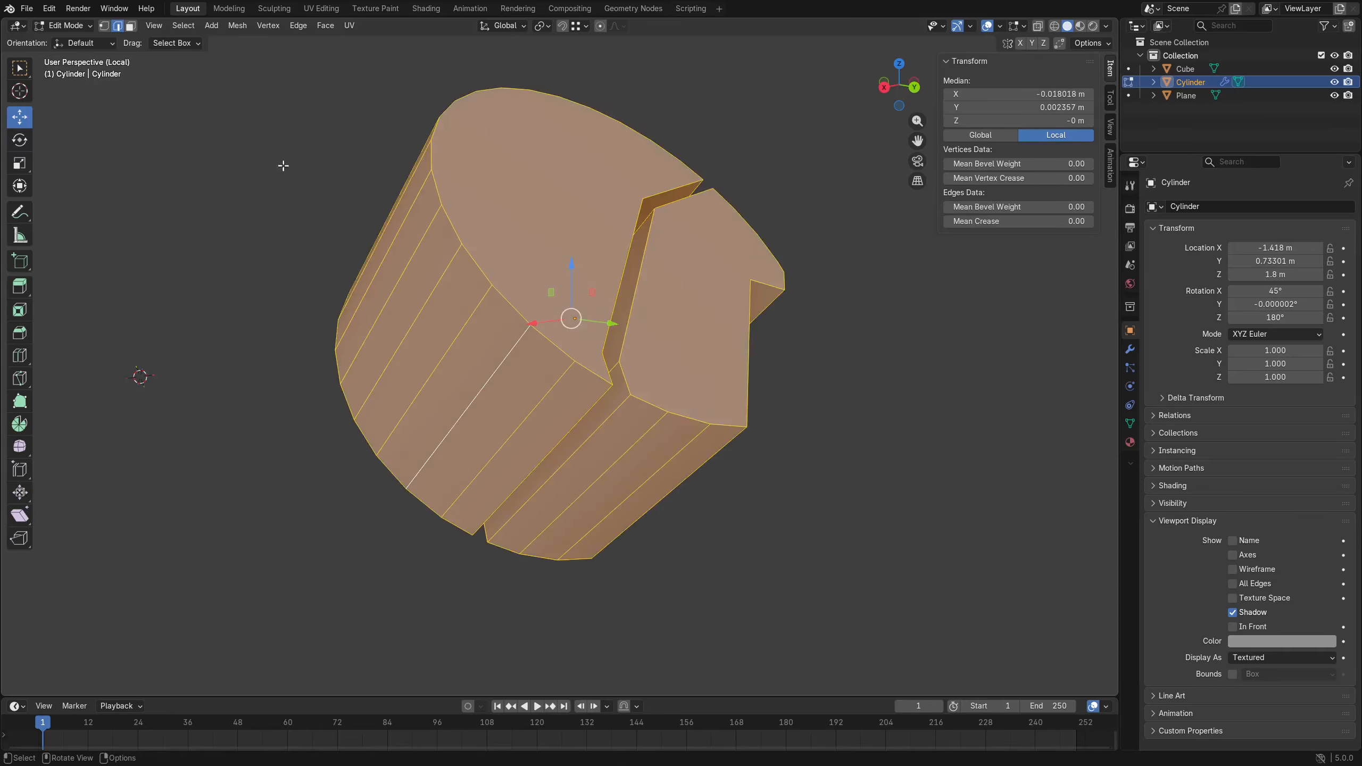
{"action": "key", "text": "alt+a"}
In face select mode, select the loop of side faces around the larger part and clear the selection.
{"action": "key", "text": "3"}
{"action": "left_click", "coordinate": [489, 372], "text": "alt"}
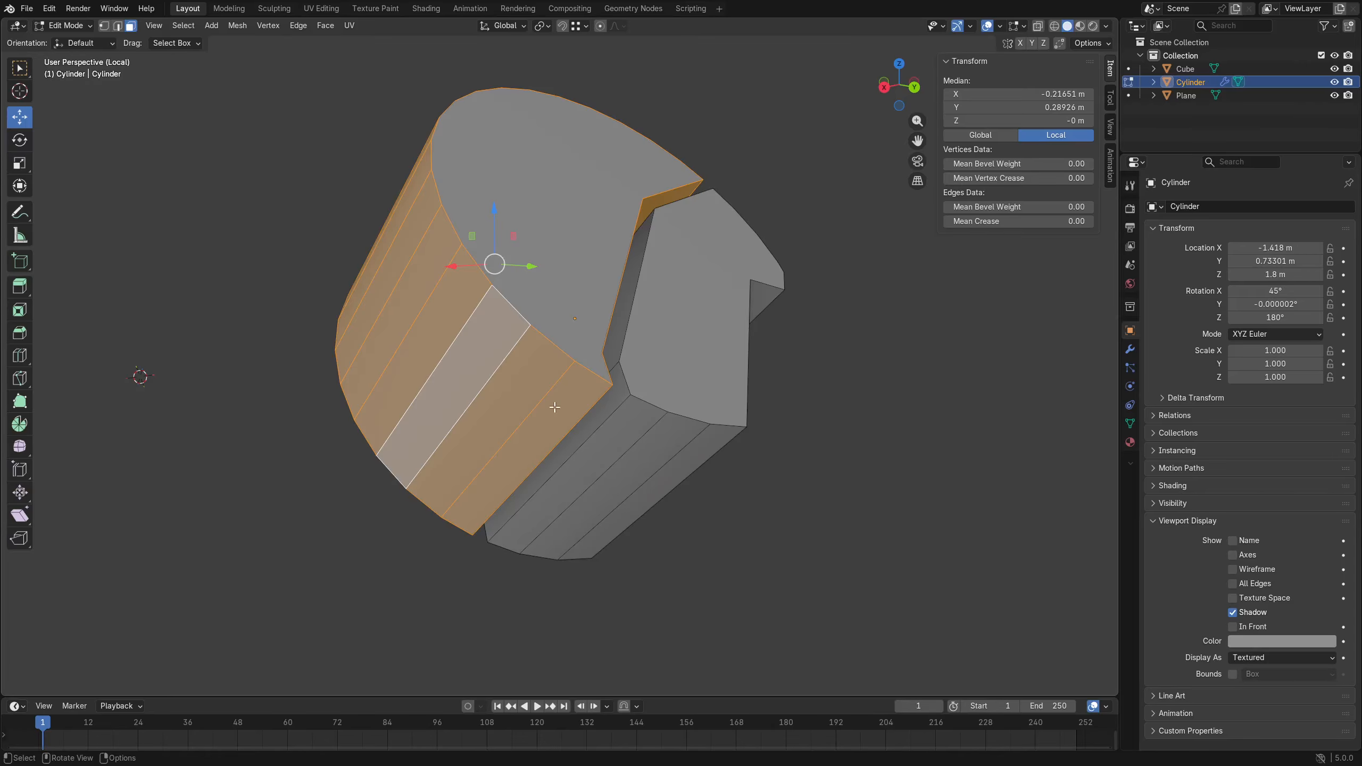
{"action": "key", "text": "a"}
{"action": "key", "text": "alt+a"}
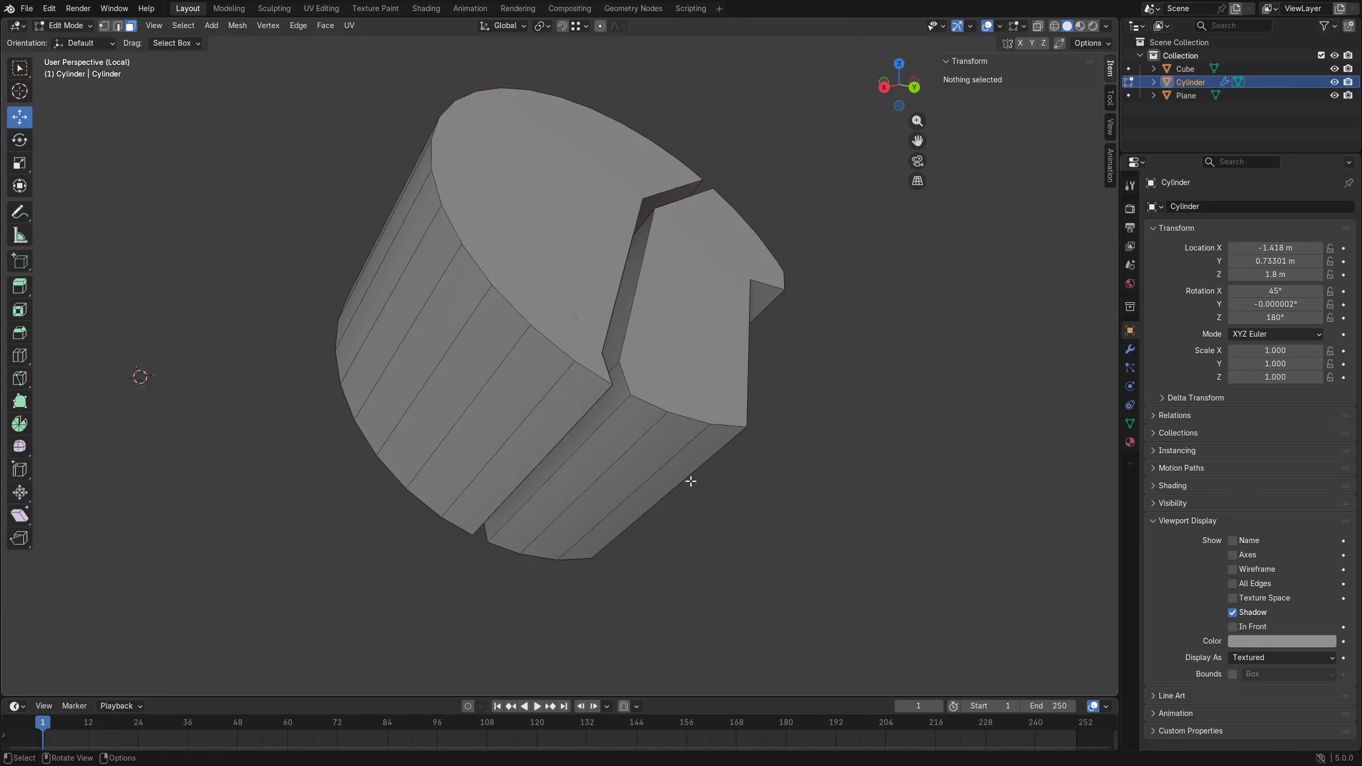
Add a single centred loop cut around the smaller part's side faces and return to face select mode.
{"action": "middle_click_drag", "start_coordinate": [690, 481], "coordinate": [527, 377], "text": "shift"}
{"action": "middle_click_drag", "start_coordinate": [601, 482], "coordinate": [553, 422]}
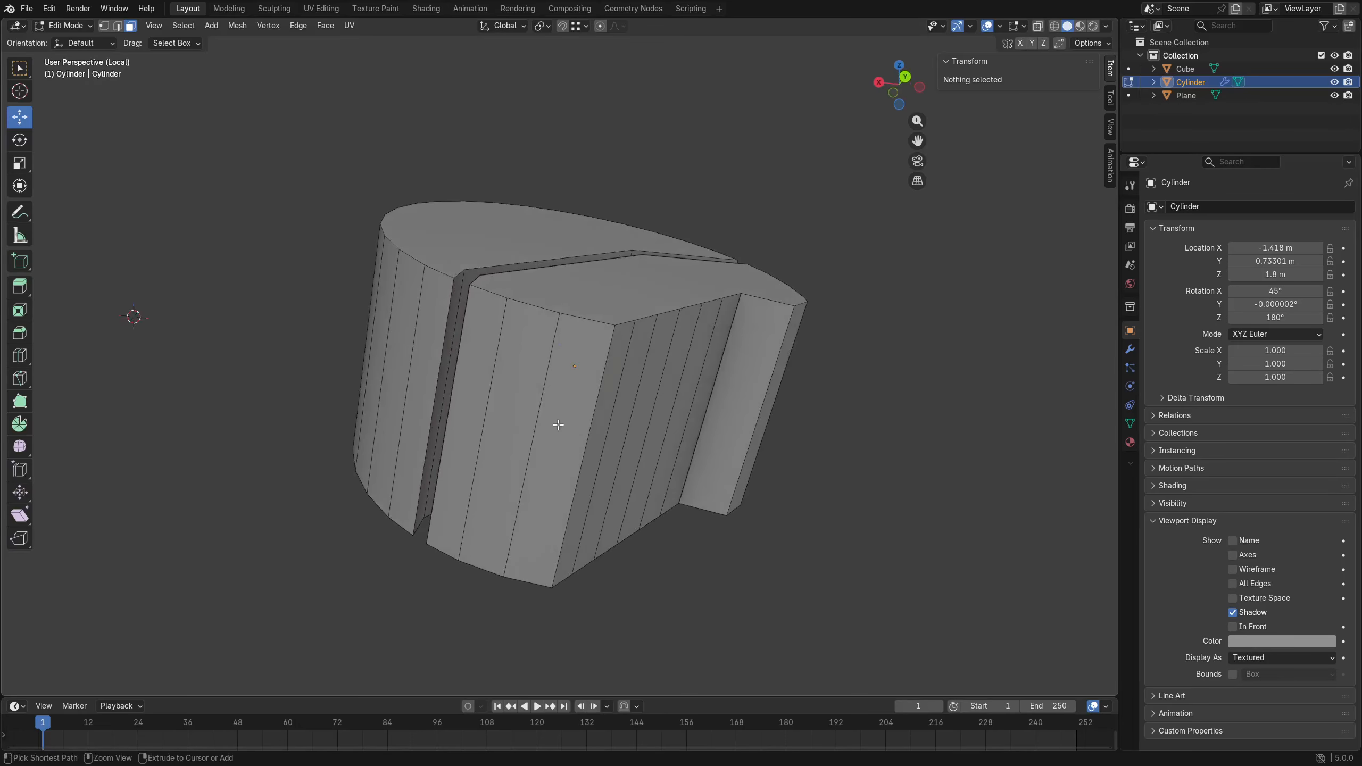
{"action": "key", "text": "ctrl+r"}
{"action": "left_click", "coordinate": [566, 433]}
{"action": "right_click", "coordinate": [569, 433]}
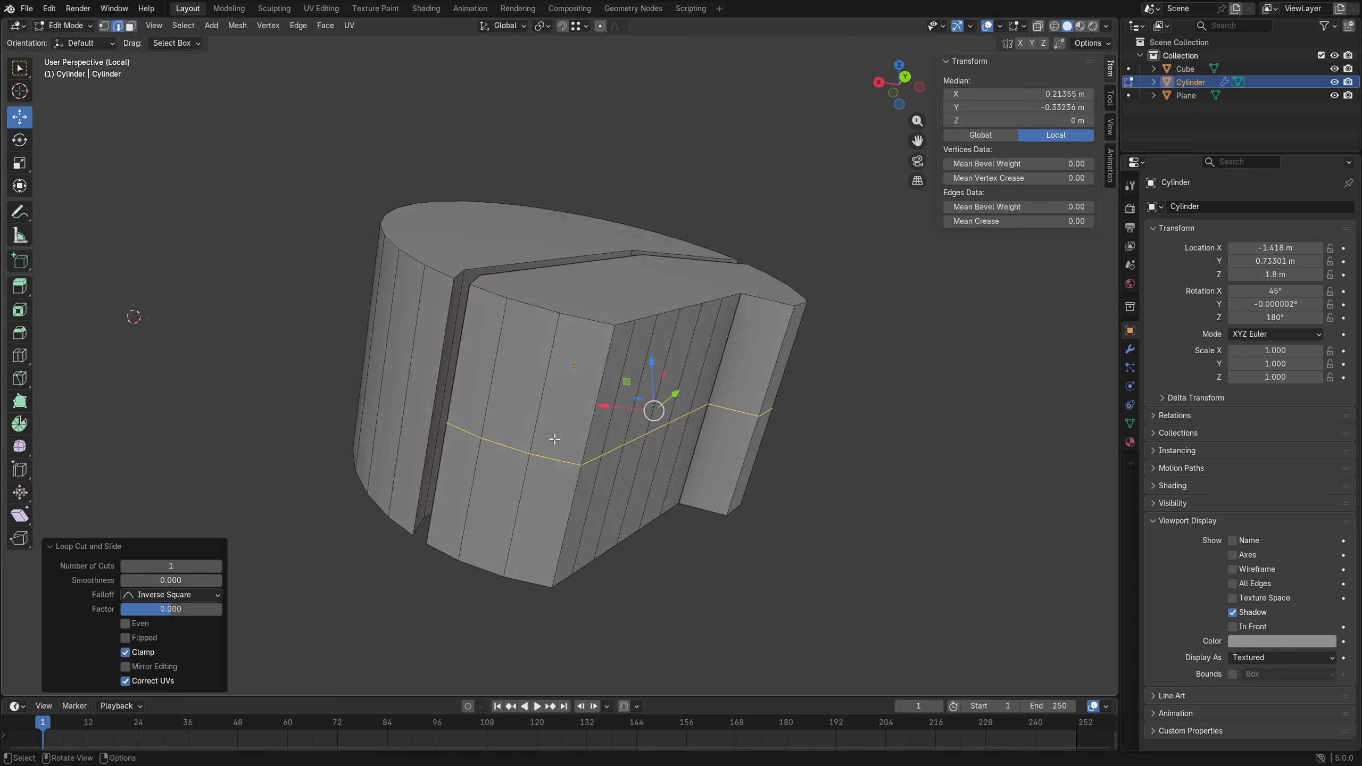
{"action": "key", "text": "3"}
Select the top faces of both cylinder parts and inset them about 0.042 m with Edge Rail enabled.
{"action": "middle_click_drag", "start_coordinate": [754, 417], "coordinate": [546, 423]}
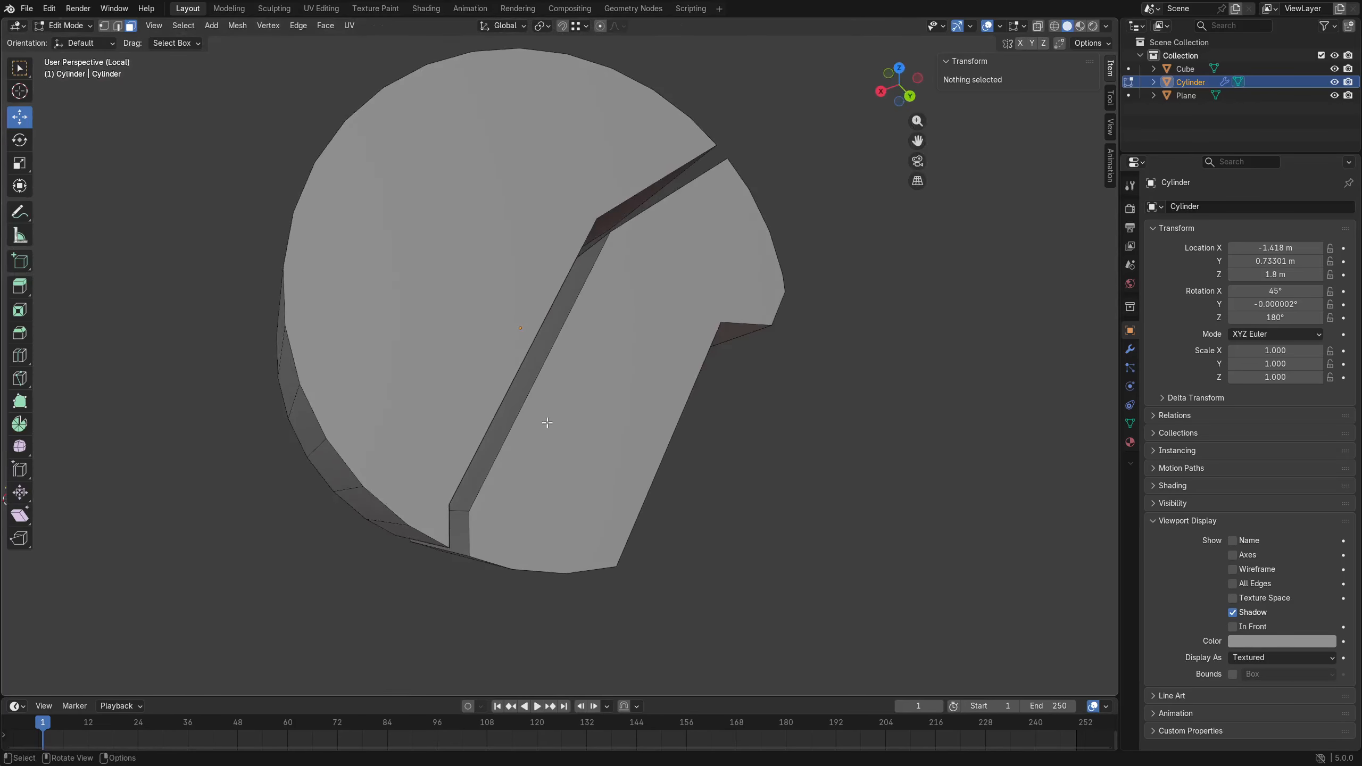
{"action": "key", "text": "ctrl+Tab"}
{"action": "left_click", "coordinate": [630, 410]}
{"action": "middle_click_drag", "start_coordinate": [601, 407], "coordinate": [613, 374]}
{"action": "left_click", "coordinate": [613, 374]}
{"action": "left_click", "coordinate": [483, 241], "text": "shift"}
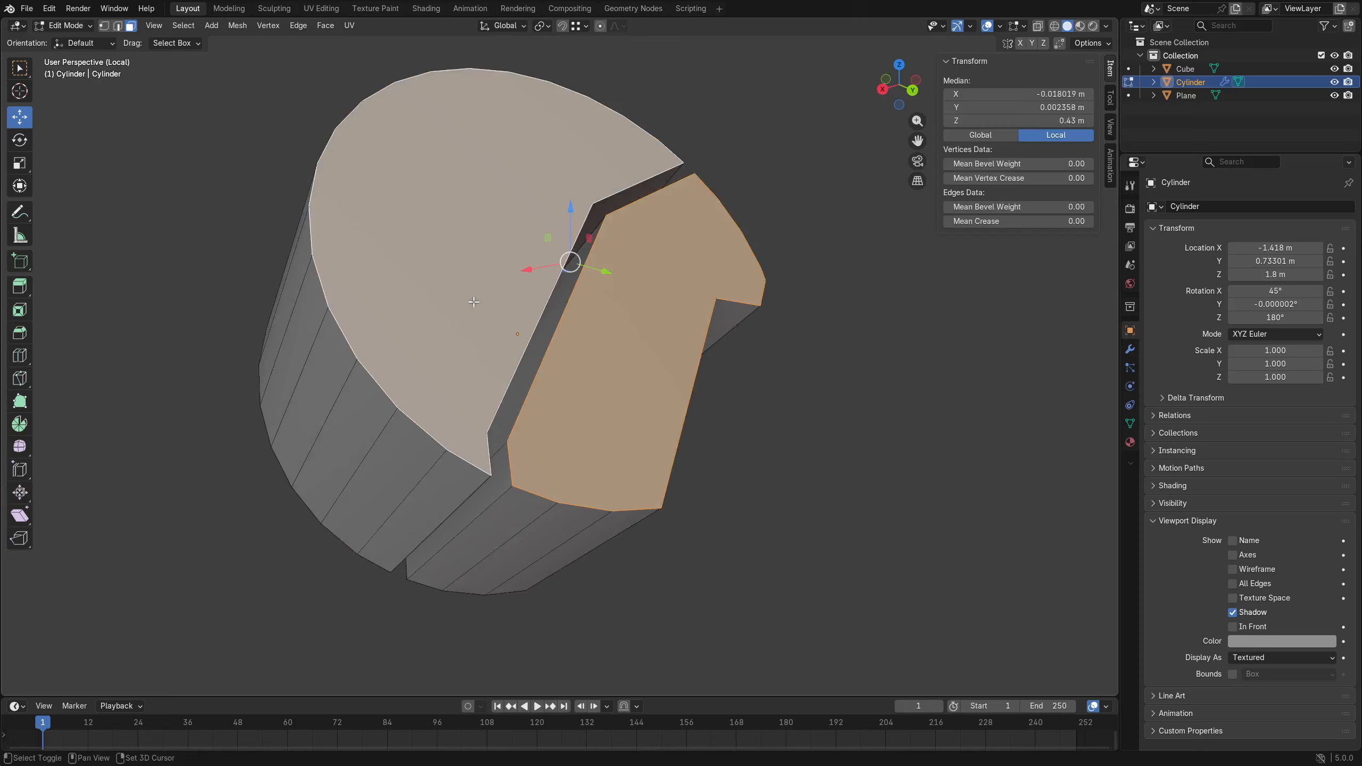
{"action": "key", "text": "i"}
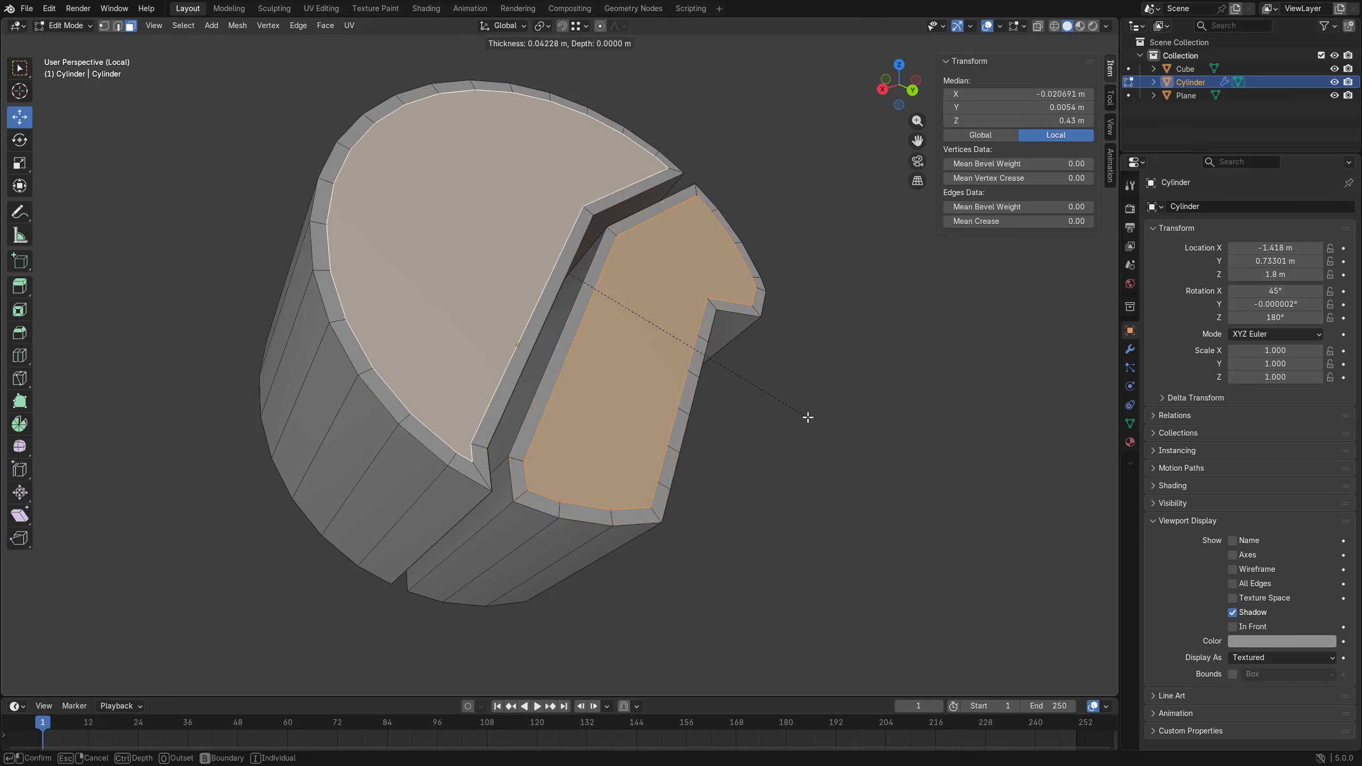
{"action": "left_click", "coordinate": [807, 417]}
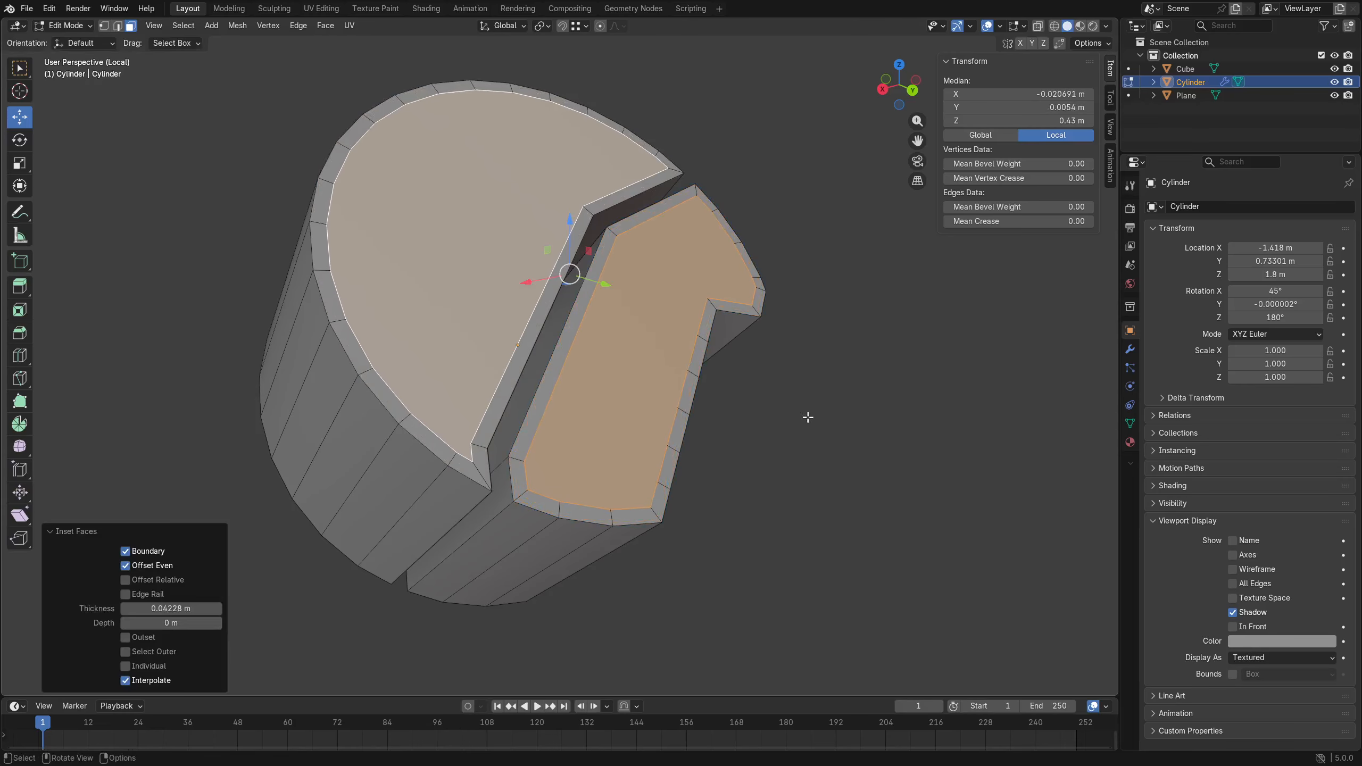
{"action": "left_click", "coordinate": [155, 595]}
Recess both inset top faces about 0.082 m using the inset depth.
{"action": "key", "text": "i"}
{"action": "key", "text": "ctrl"}
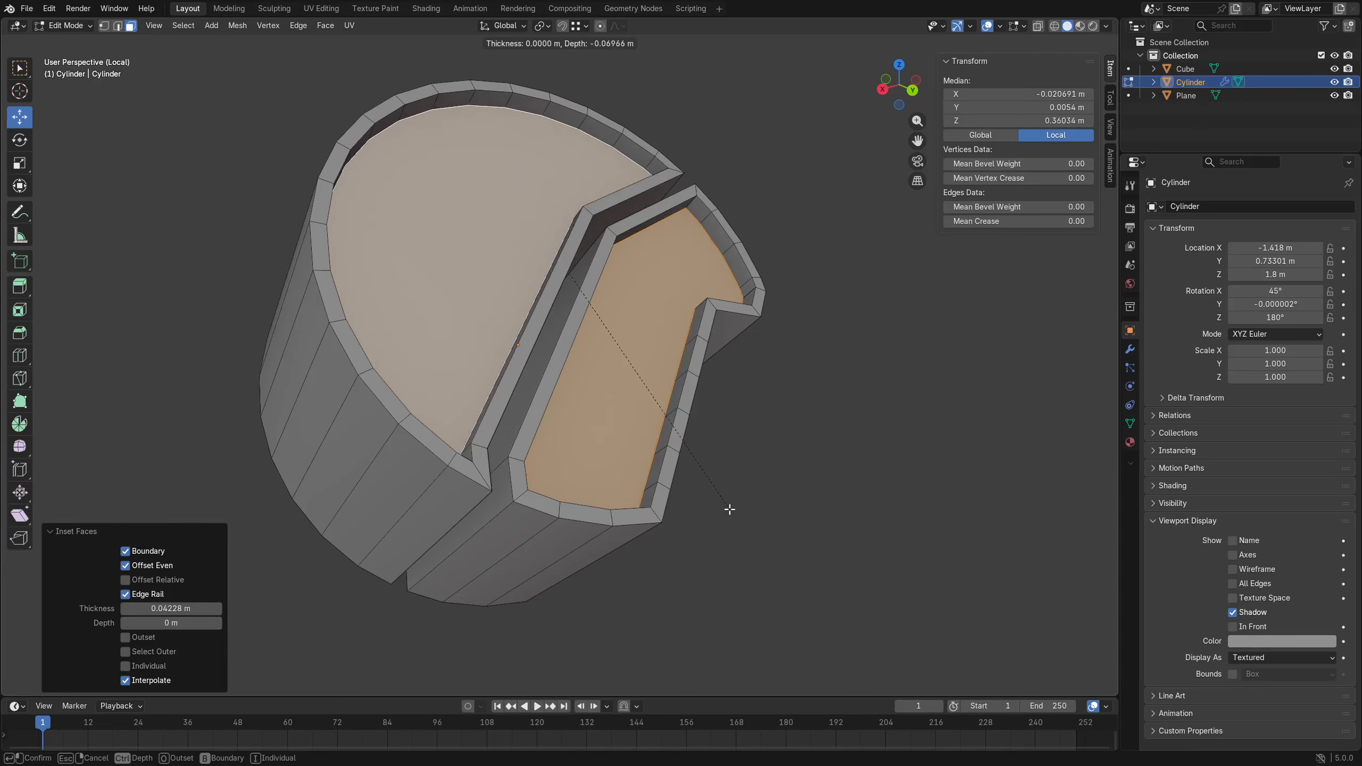
{"action": "left_click", "coordinate": [728, 508]}
Inspect the recessed cylinder in Object Mode, return to Edit Mode and undo the recess and the inset.
{"action": "key", "text": "ctrl+Tab"}
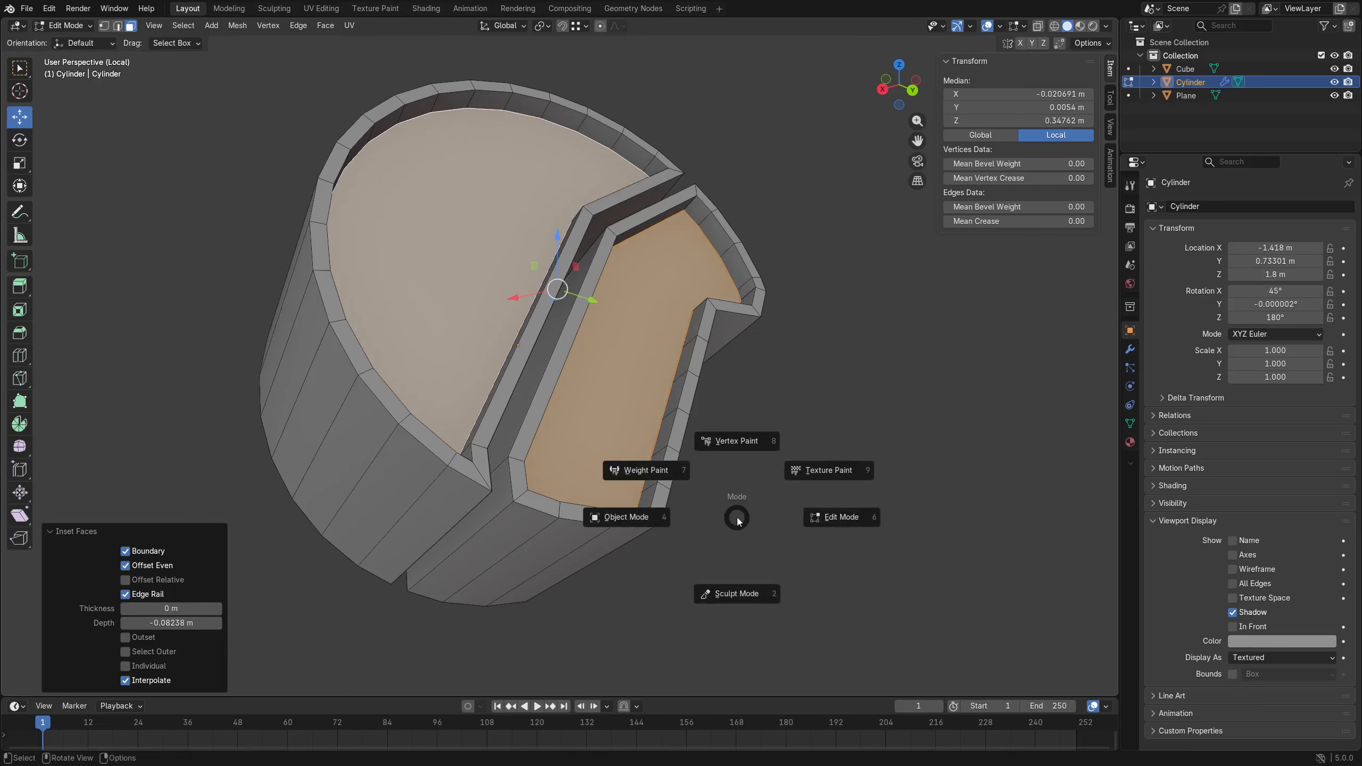
{"action": "left_click", "coordinate": [657, 517]}
{"action": "left_click", "coordinate": [676, 514]}
{"action": "middle_click_drag", "start_coordinate": [676, 514], "coordinate": [507, 450]}
{"action": "key", "text": "ctrl+Tab"}
{"action": "left_click", "coordinate": [538, 455]}
{"action": "key", "text": "ctrl+Tab"}
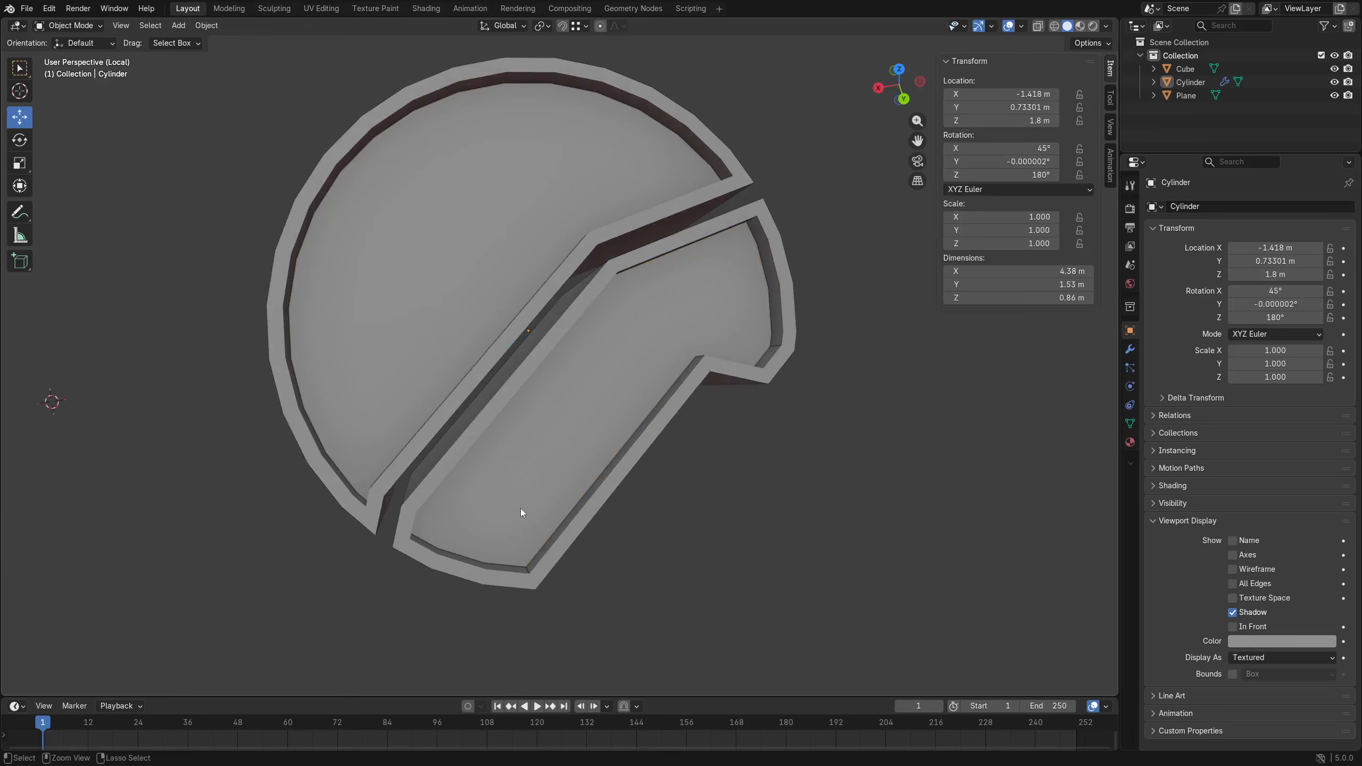
{"action": "left_click", "coordinate": [521, 506]}
{"action": "key", "text": "ctrl+Tab"}
{"action": "middle_click_drag", "start_coordinate": [581, 502], "coordinate": [602, 432]}
{"action": "key", "text": "ctrl+z"}
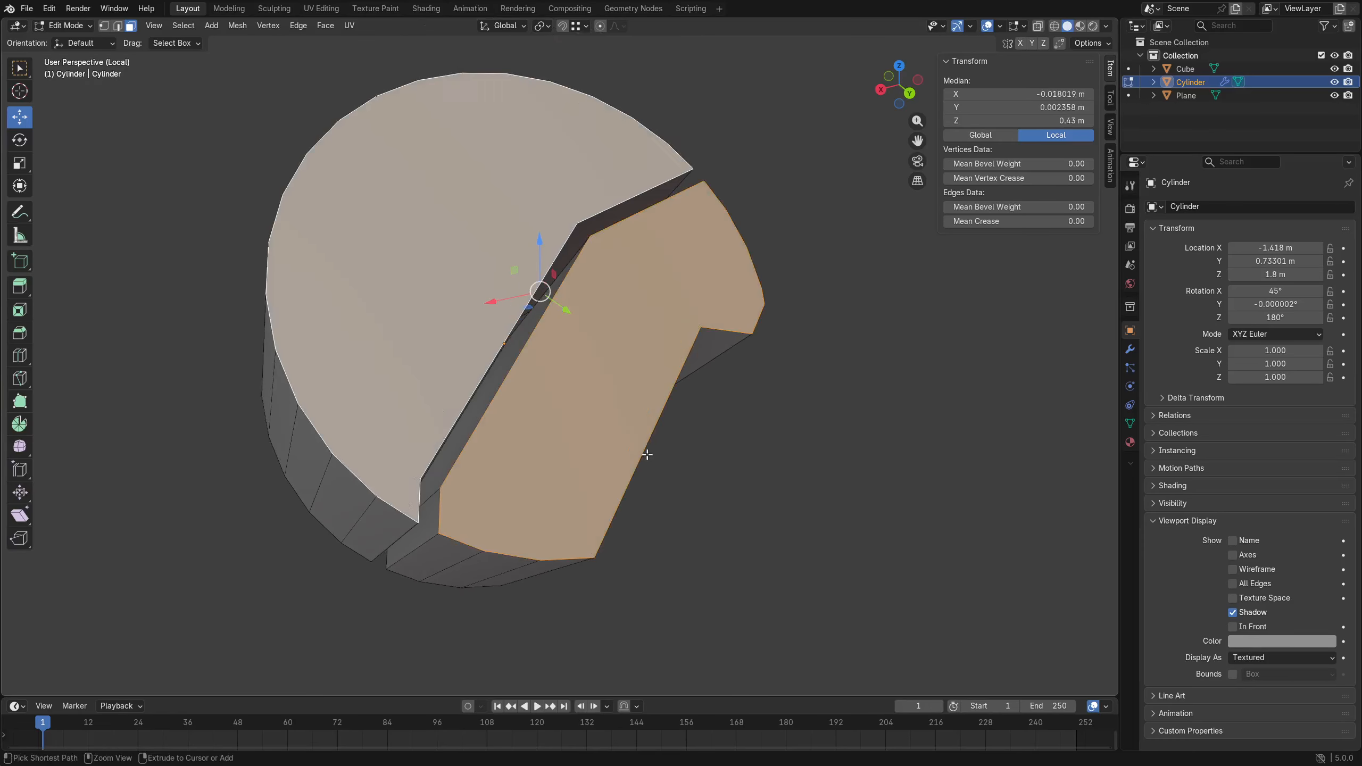
Inset both top faces about 0.034 m and raise them about 0.107 m using the inset depth.
{"action": "key", "text": "i"}
{"action": "left_click", "coordinate": [699, 466]}
{"action": "key", "text": "i"}
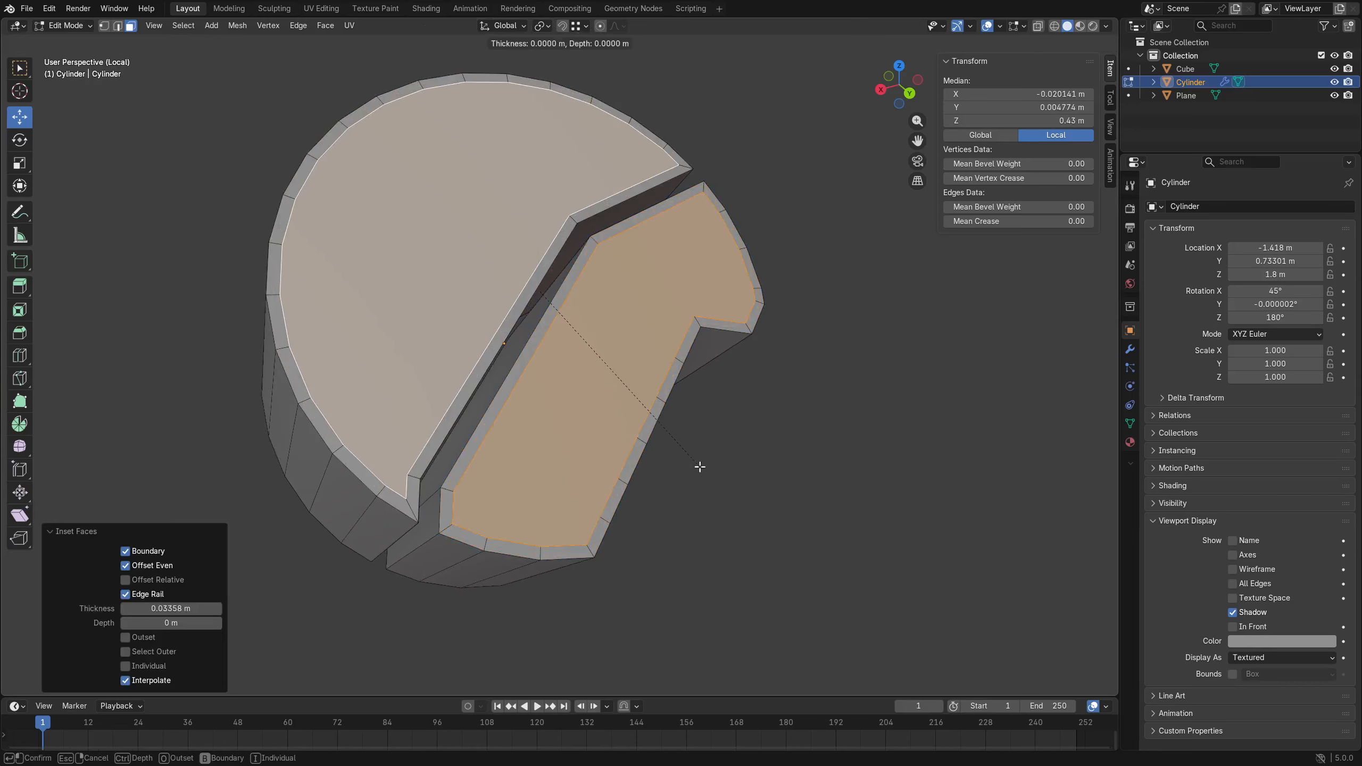
{"action": "key", "text": "ctrl"}
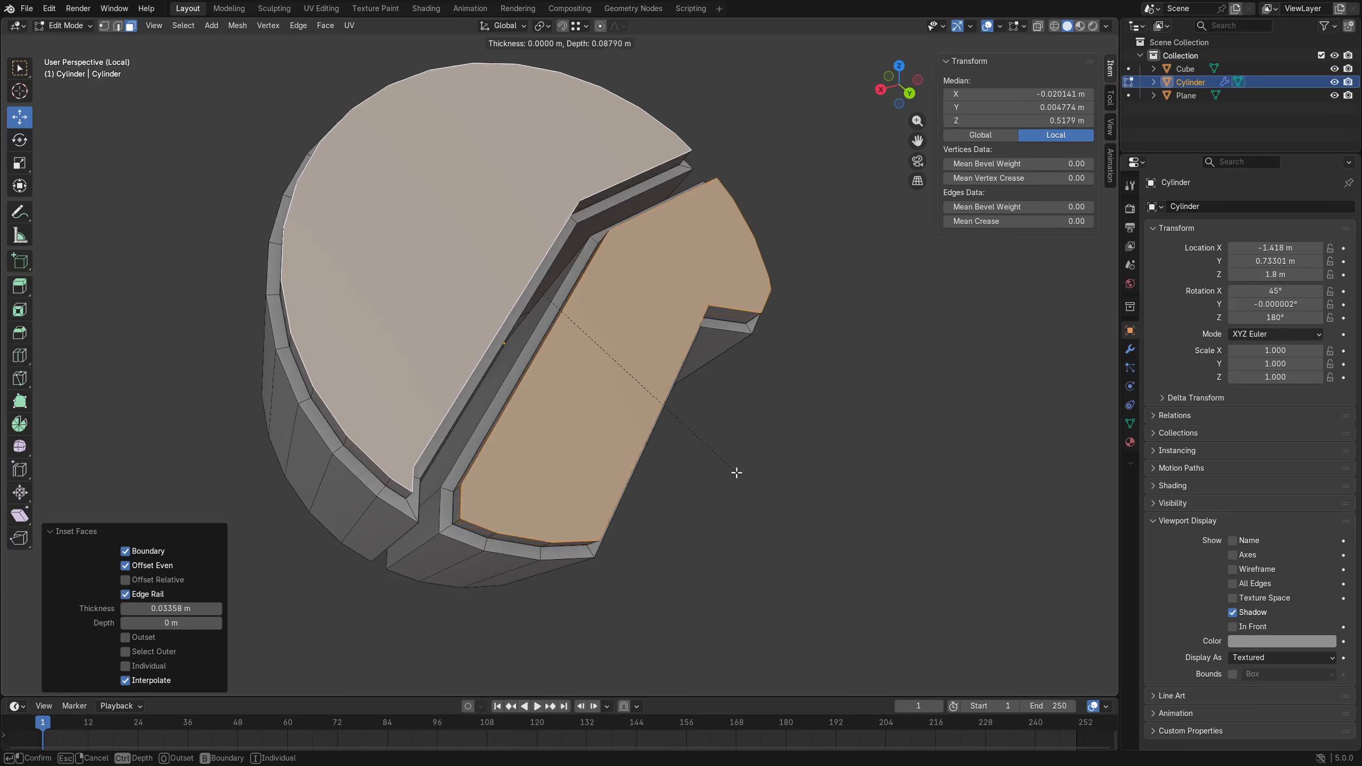
{"action": "left_click", "coordinate": [742, 471]}
Inset the two raised top faces by about 0.028 m.
{"action": "key", "text": "i"}
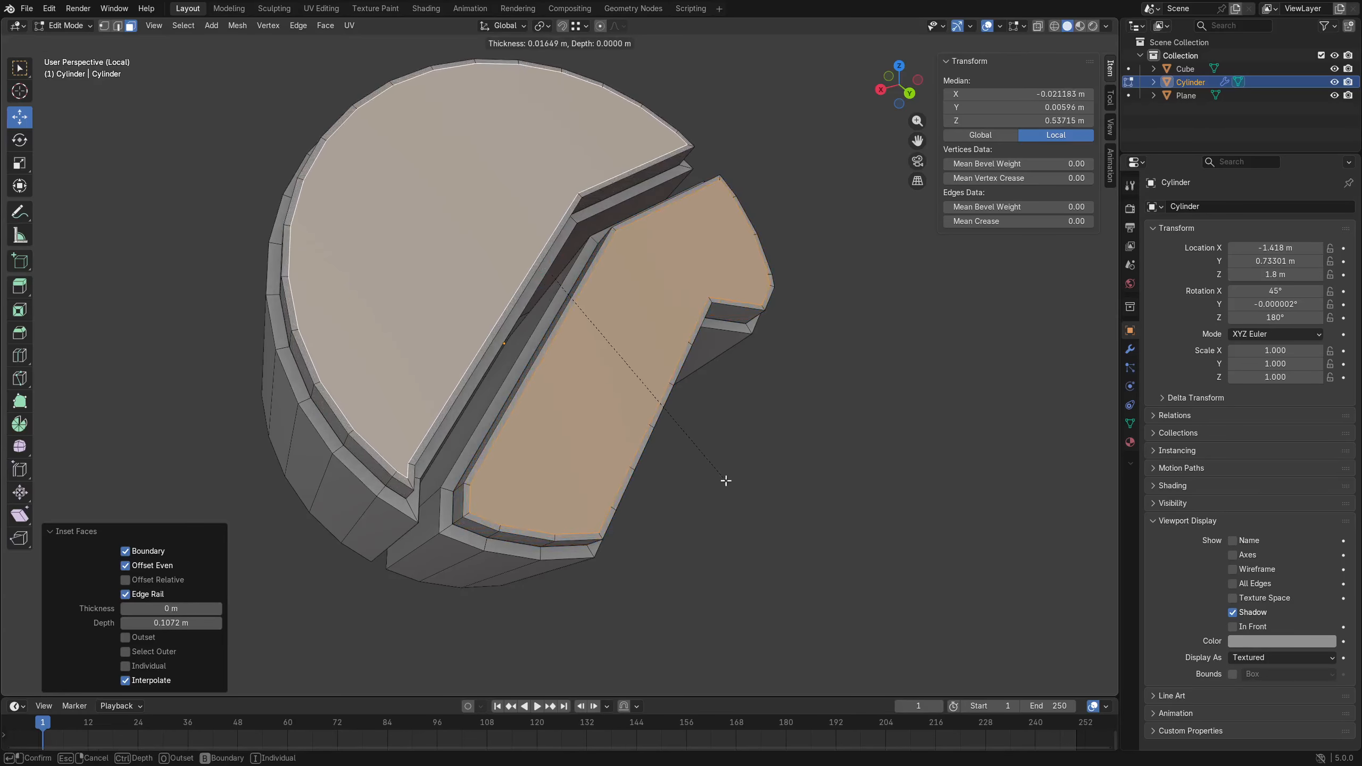
{"action": "left_click", "coordinate": [706, 464]}
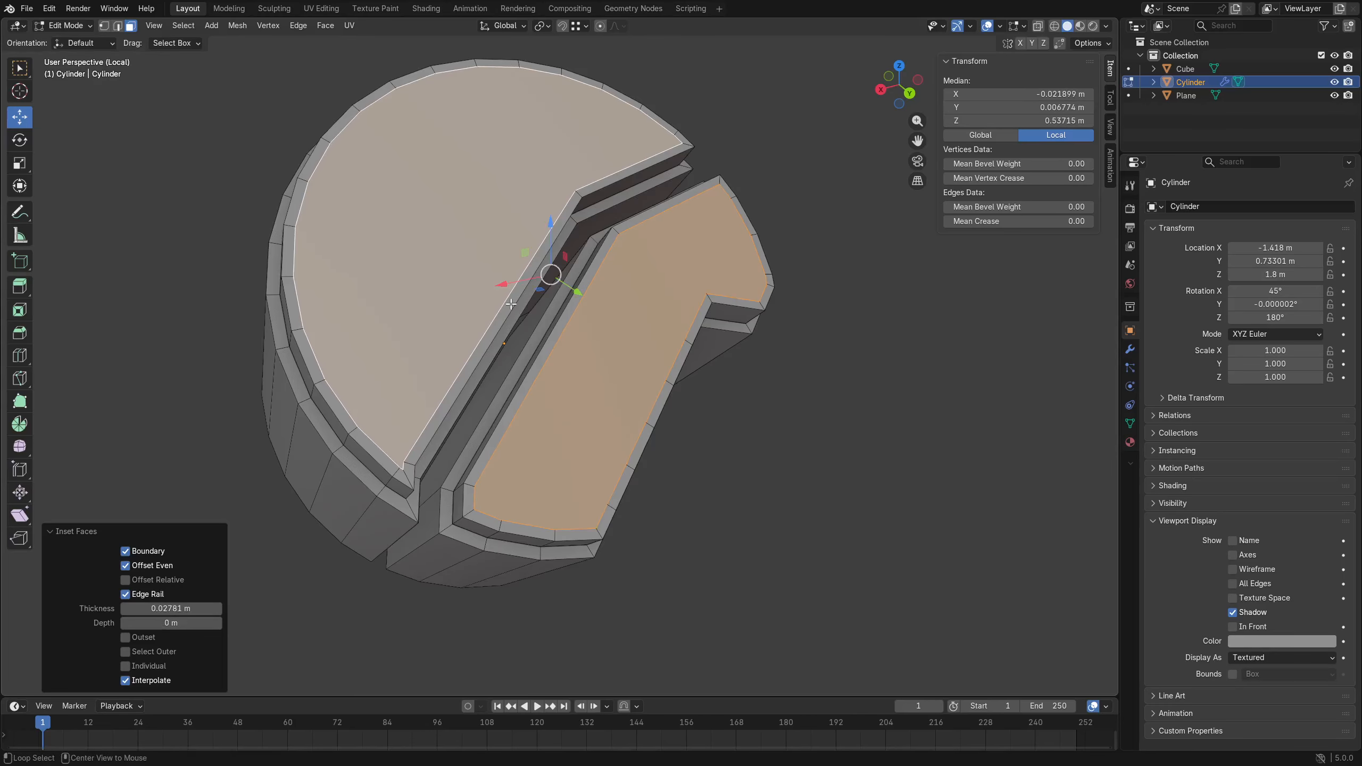
Select the three close inset vertices at the larger part's corner by the slot end, merge them At Center and deselect.
{"action": "scroll", "coordinate": [536, 411], "scroll_direction": "up", "scroll_amount": 3}
{"action": "scroll", "coordinate": [536, 411], "scroll_direction": "up", "scroll_amount": 1}
{"action": "key", "text": "ctrl+Tab"}
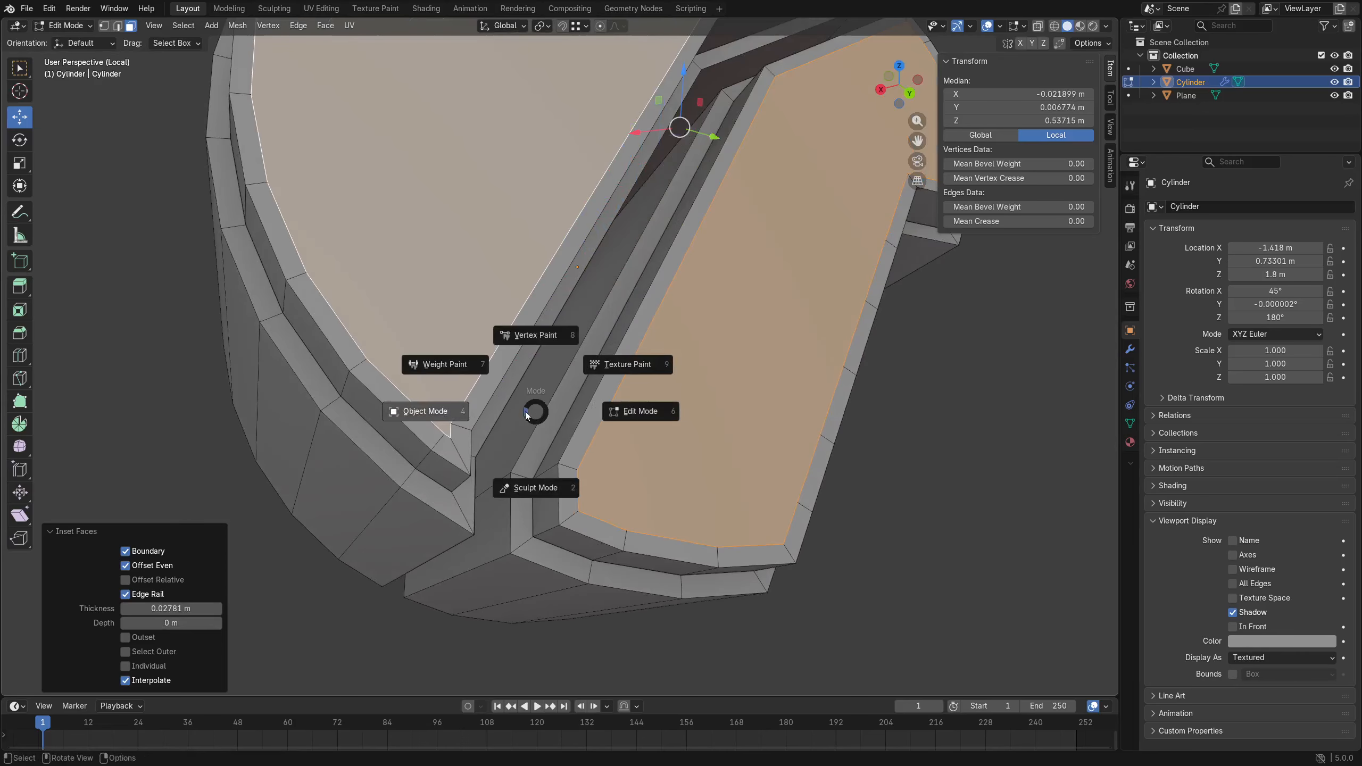
{"action": "key", "text": "Escape"}
{"action": "left_click", "coordinate": [452, 423]}
{"action": "key", "text": "1"}
{"action": "left_click", "coordinate": [445, 434]}
{"action": "left_click", "coordinate": [451, 438], "text": "shift"}
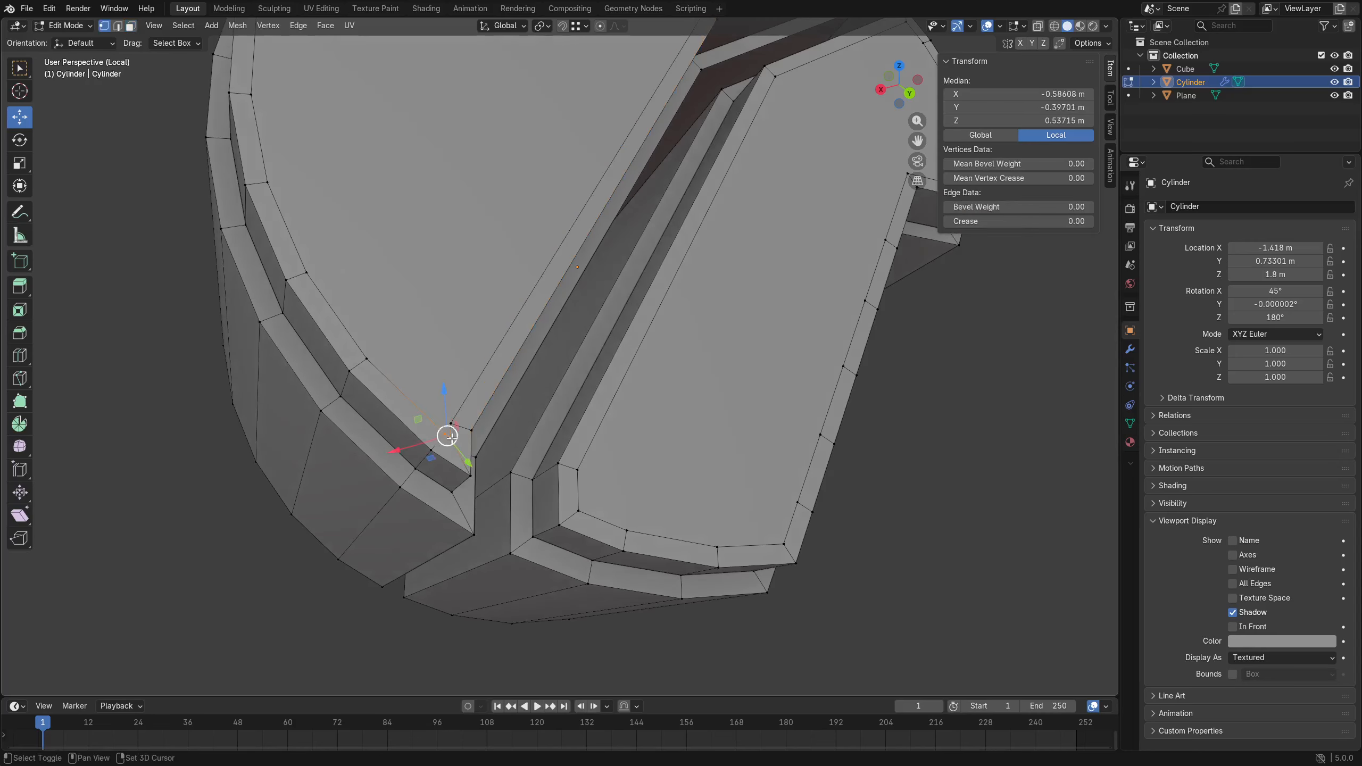
{"action": "left_click", "coordinate": [451, 424], "text": "shift"}
{"action": "middle_click_drag", "start_coordinate": [496, 475], "coordinate": [597, 420], "text": "shift"}
{"action": "scroll", "coordinate": [597, 420], "scroll_direction": "up", "scroll_amount": 4}
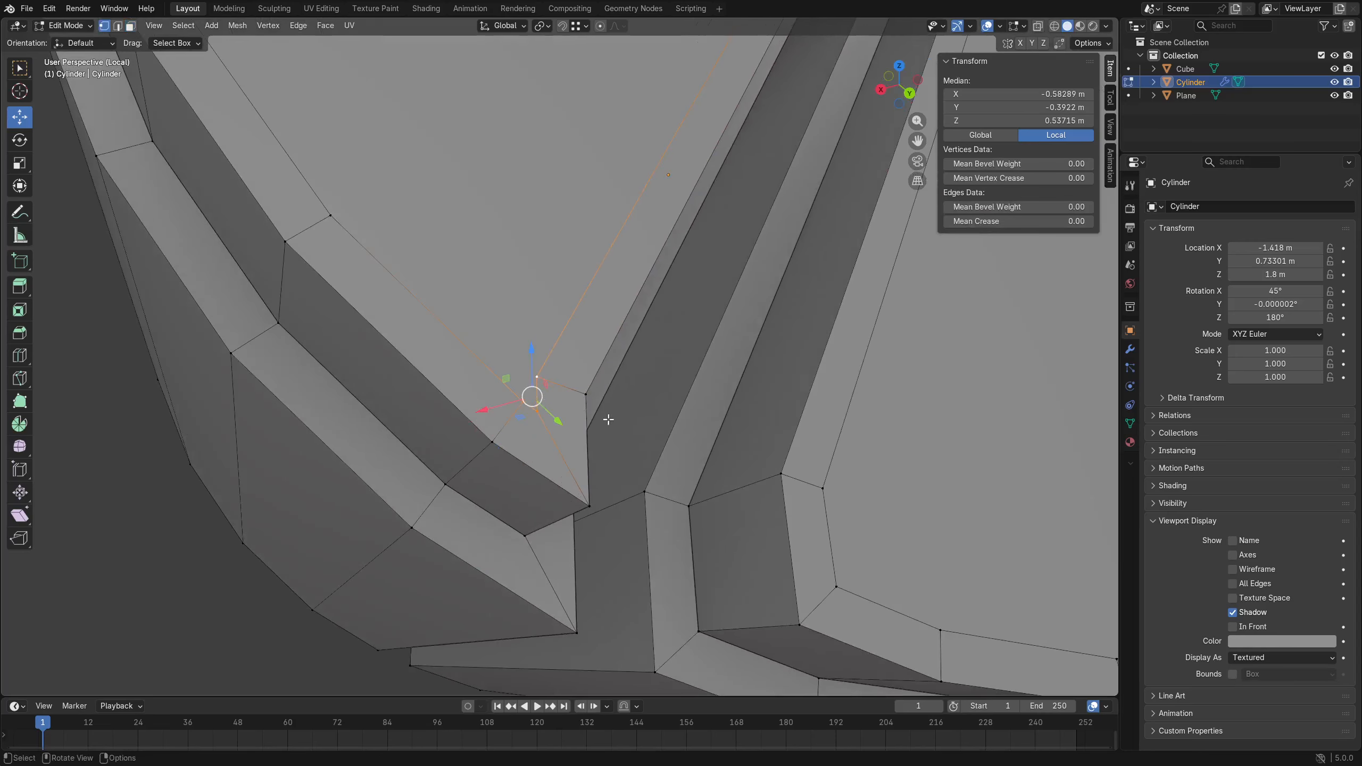
{"action": "key", "text": "m"}
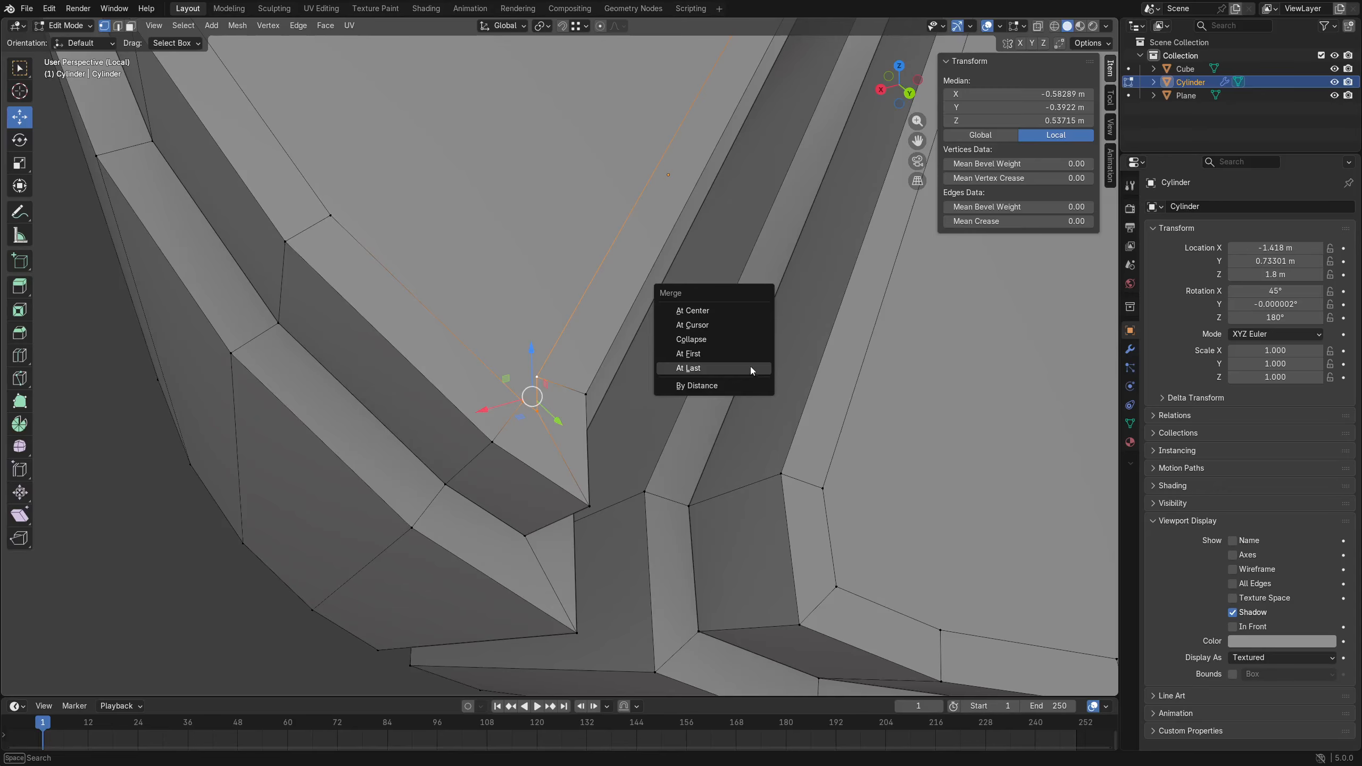
{"action": "left_click", "coordinate": [742, 314]}
{"action": "left_click", "coordinate": [574, 430]}
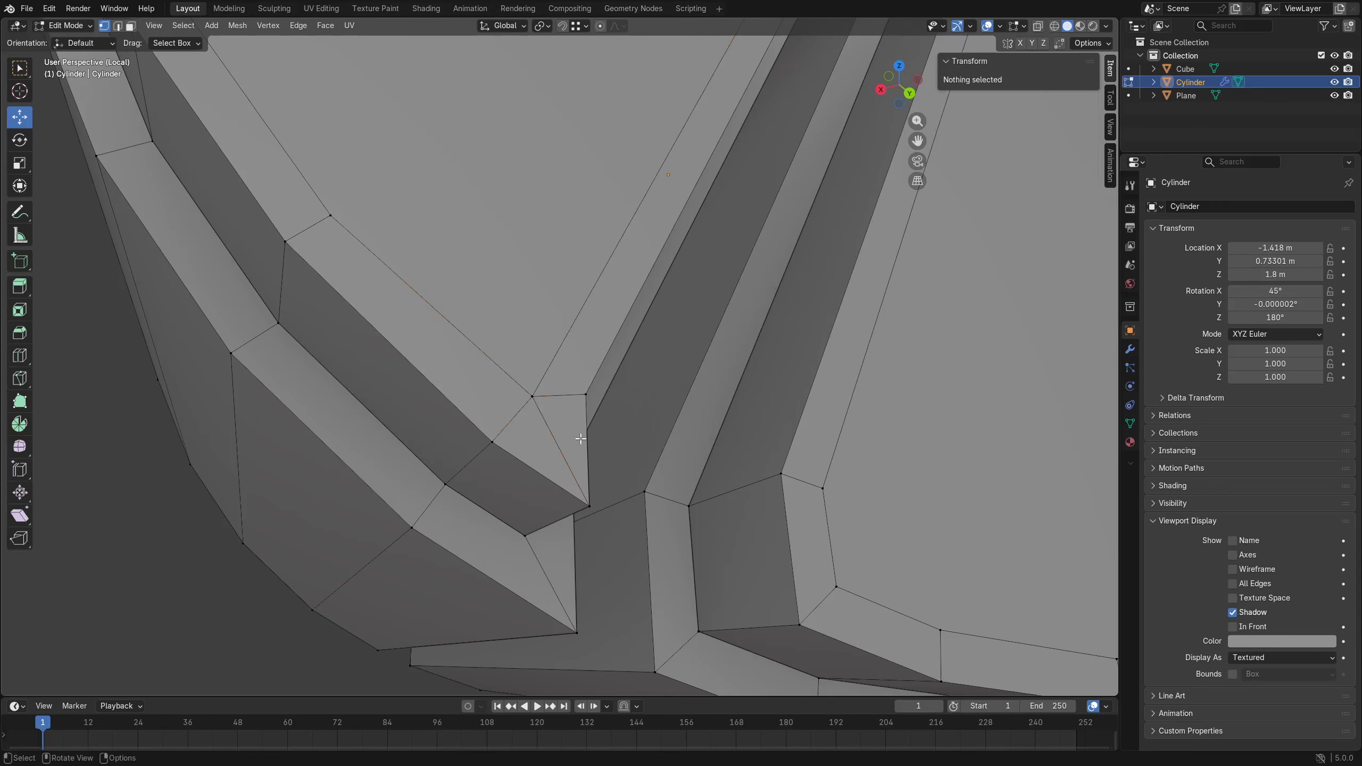
In edge select mode, dissolve the surplus edge crossing the inset border beside the merged corner vertex.
{"action": "key", "text": "ctrl+Tab"}
{"action": "key", "text": "Escape"}
{"action": "key", "text": "2"}
{"action": "left_click", "coordinate": [562, 443]}
{"action": "key", "text": "ctrl+x"}
{"action": "scroll", "coordinate": [687, 453], "scroll_direction": "down", "scroll_amount": 3}
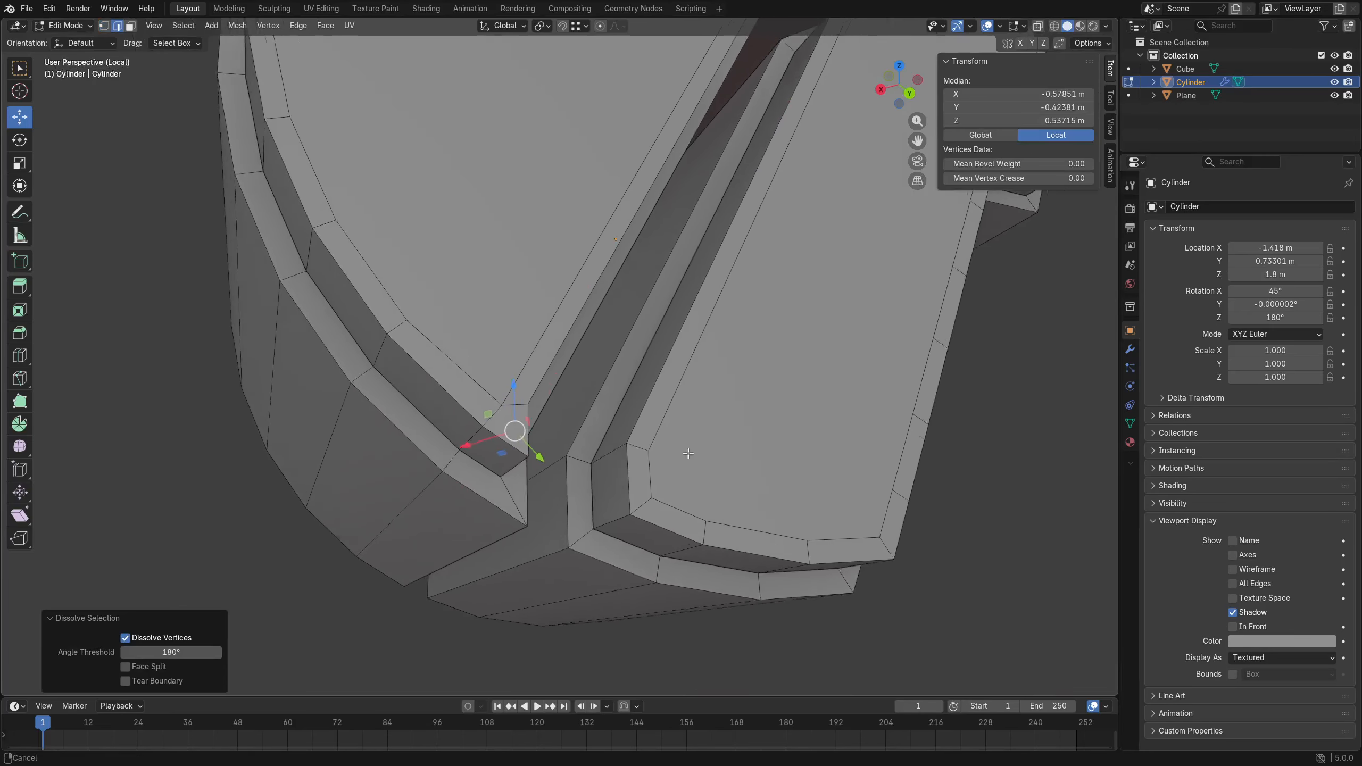
With the Knife, cut the larger part's inset top between opposite border vertices and from the slot's inner corner vertex to the border.
{"action": "middle_click_drag", "start_coordinate": [688, 453], "coordinate": [599, 365]}
{"action": "middle_click_drag", "start_coordinate": [696, 284], "coordinate": [665, 356], "text": "ctrl"}
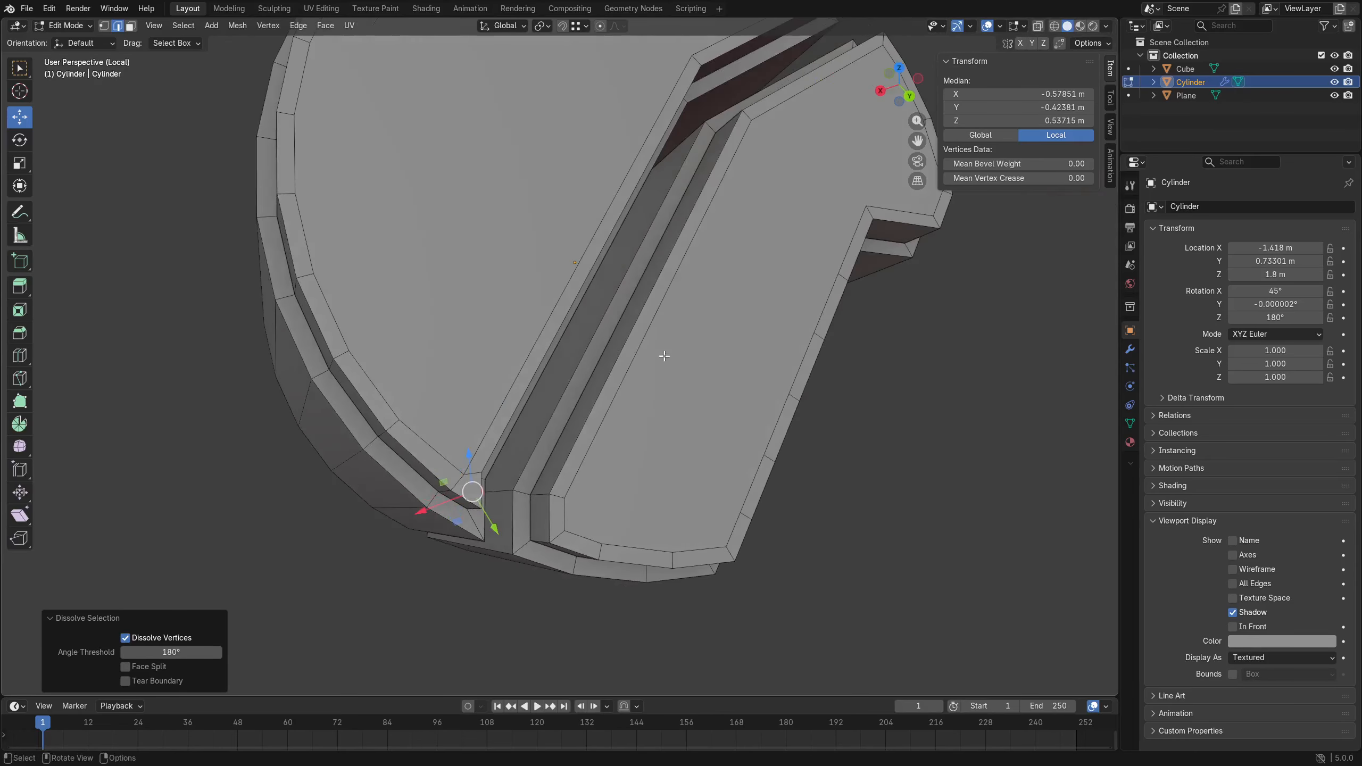
{"action": "scroll", "coordinate": [585, 331], "scroll_direction": "down", "scroll_amount": 3}
{"action": "middle_click_drag", "start_coordinate": [608, 282], "coordinate": [646, 341]}
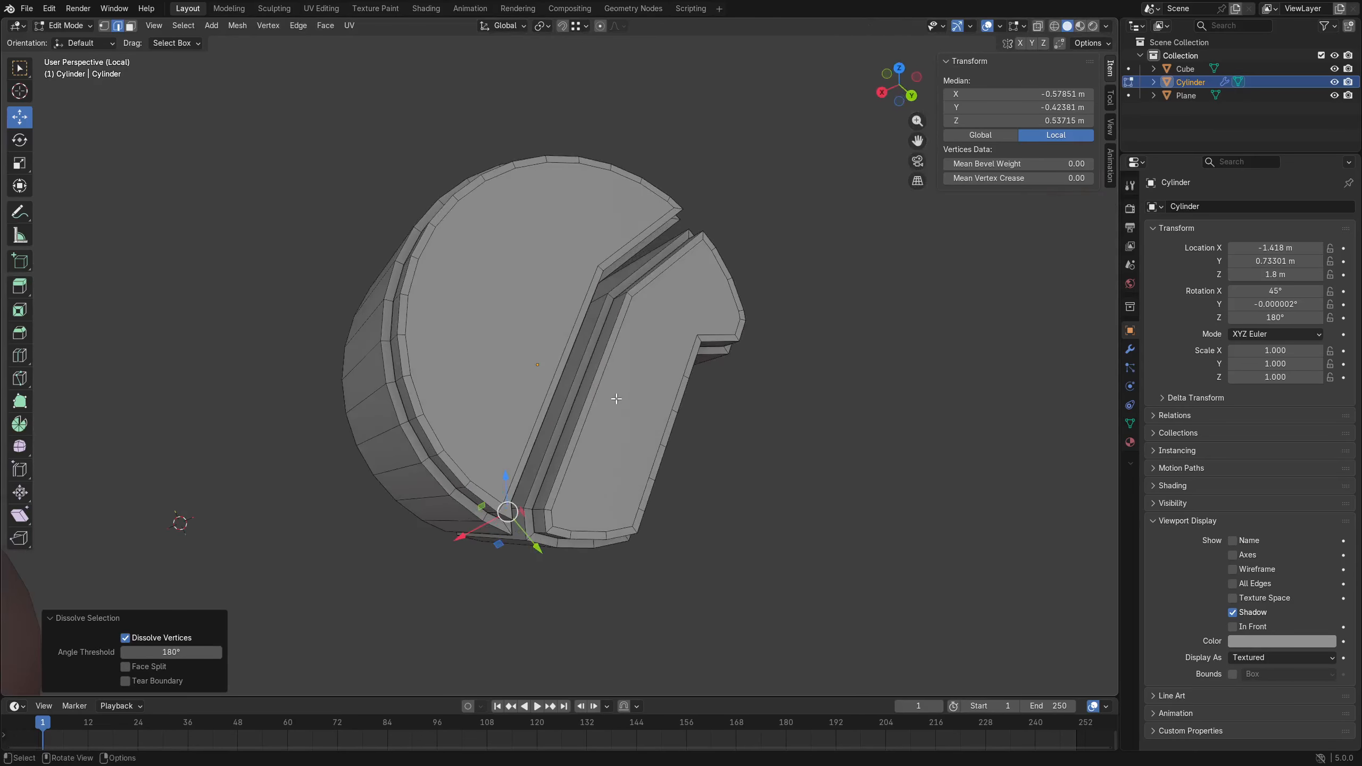
{"action": "scroll", "coordinate": [616, 399], "scroll_direction": "up", "scroll_amount": 2}
{"action": "key", "text": "k"}
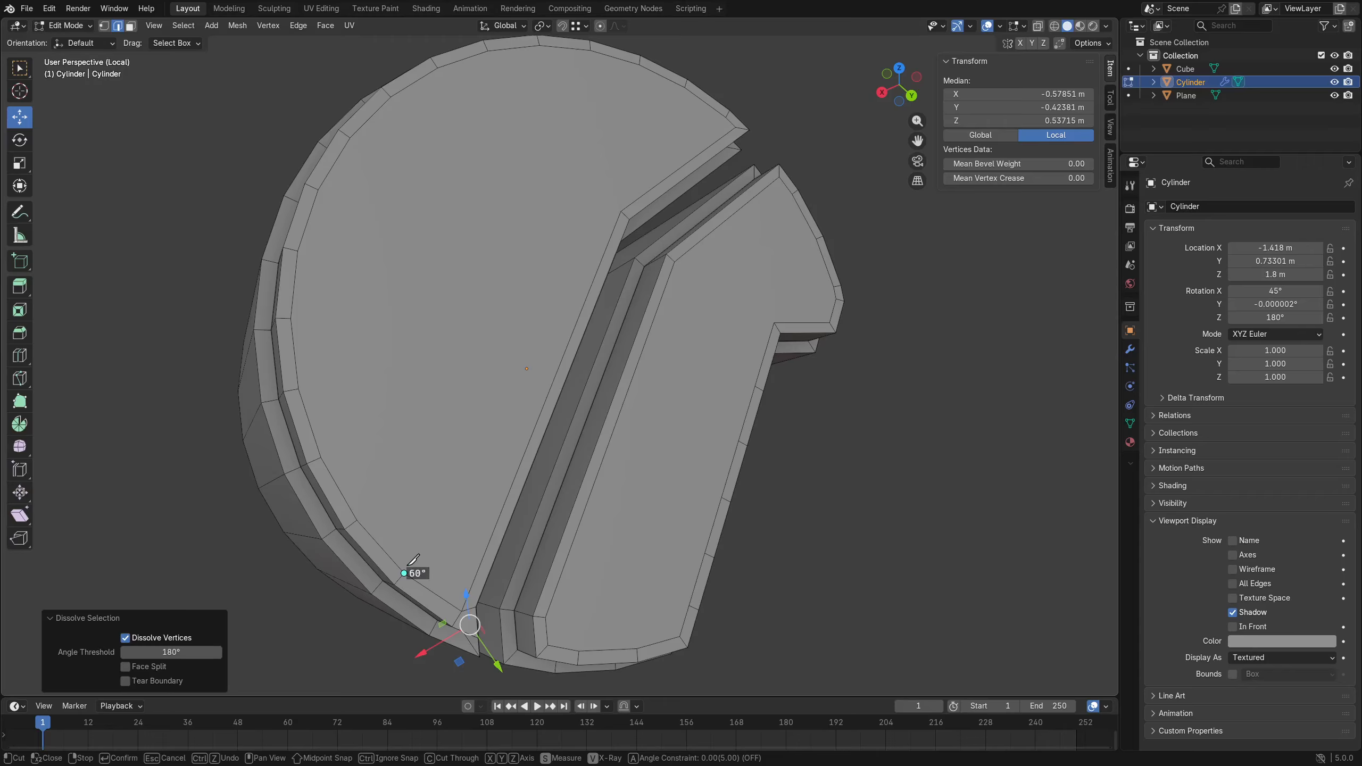
{"action": "left_click", "coordinate": [403, 573]}
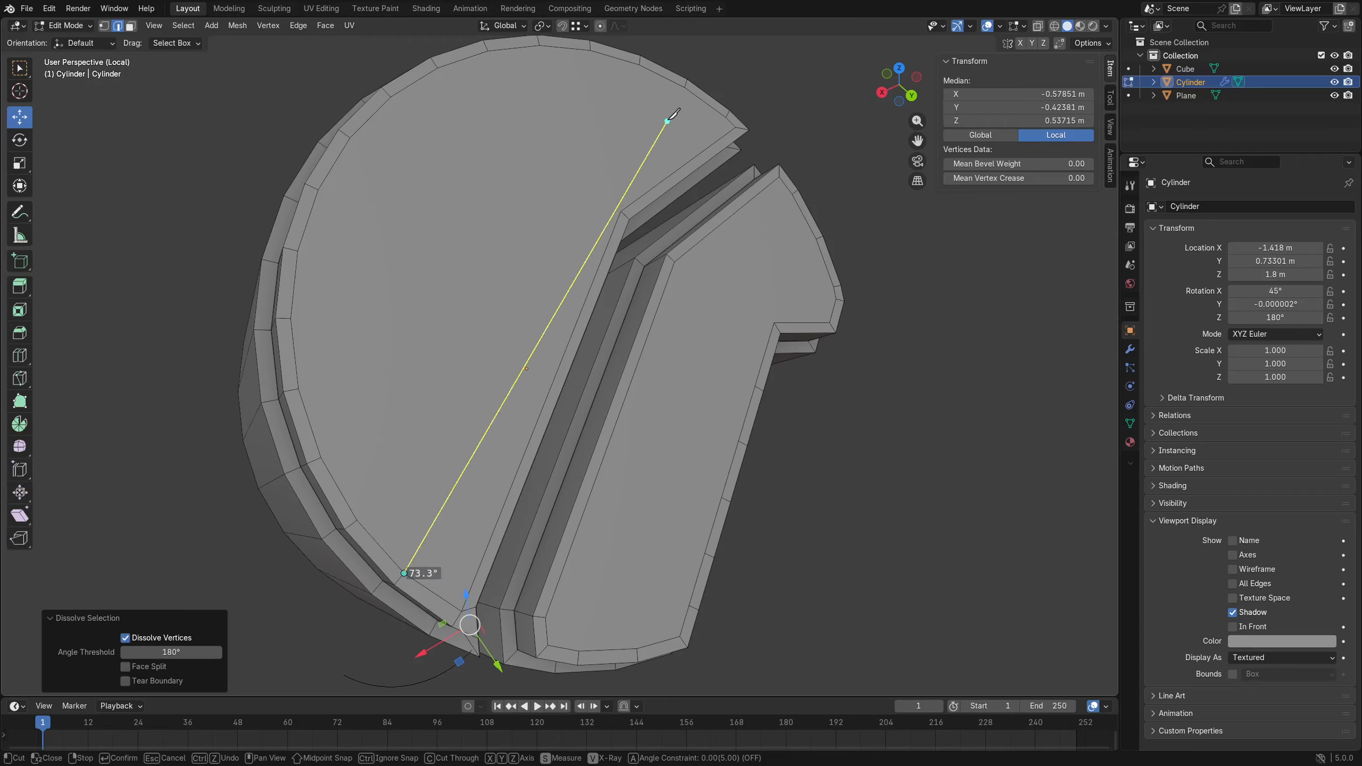
{"action": "left_click", "coordinate": [642, 67]}
{"action": "right_click", "coordinate": [642, 67]}
{"action": "left_click", "coordinate": [621, 210]}
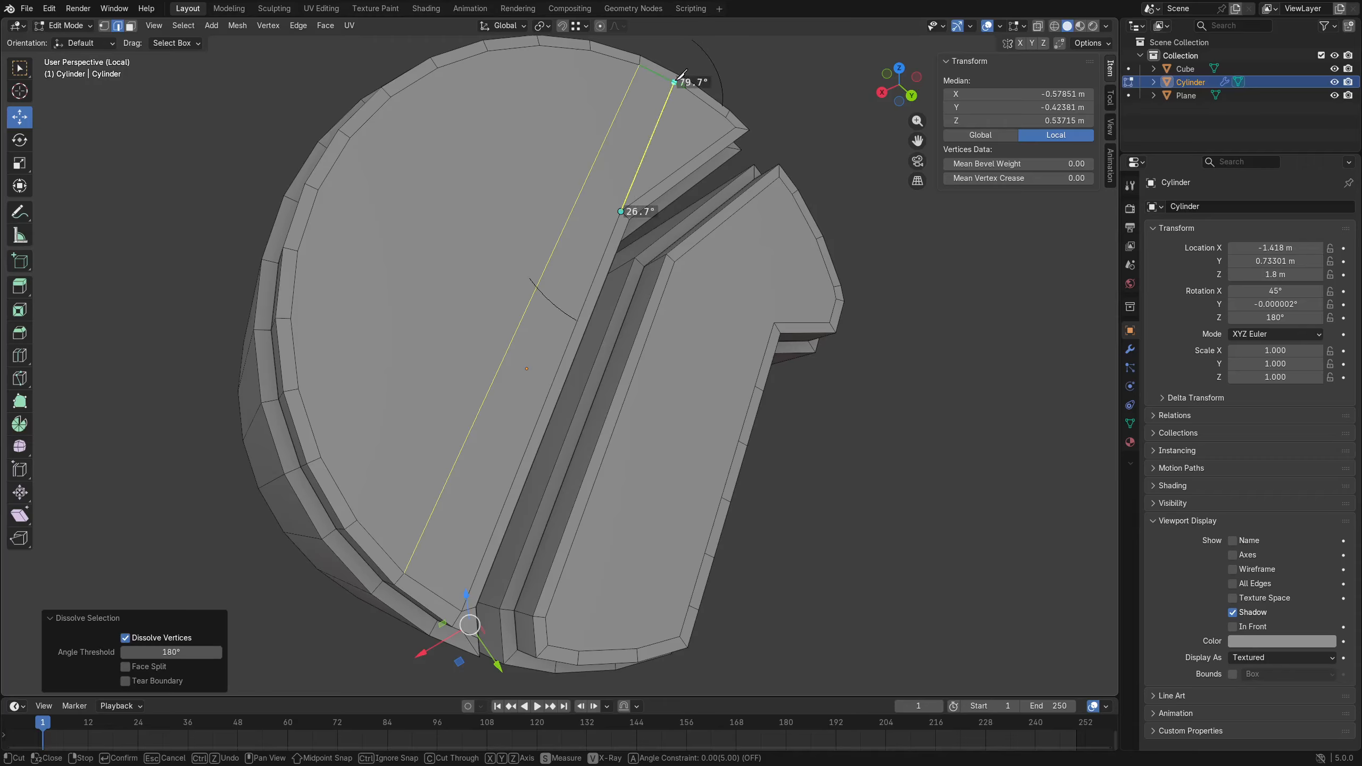
{"action": "left_click", "coordinate": [685, 87]}
{"action": "right_click", "coordinate": [642, 110]}
Add further parallel knife cuts between the next pairs of border vertices on the larger top, confirm the cuts and deselect.
{"action": "left_click", "coordinate": [357, 519]}
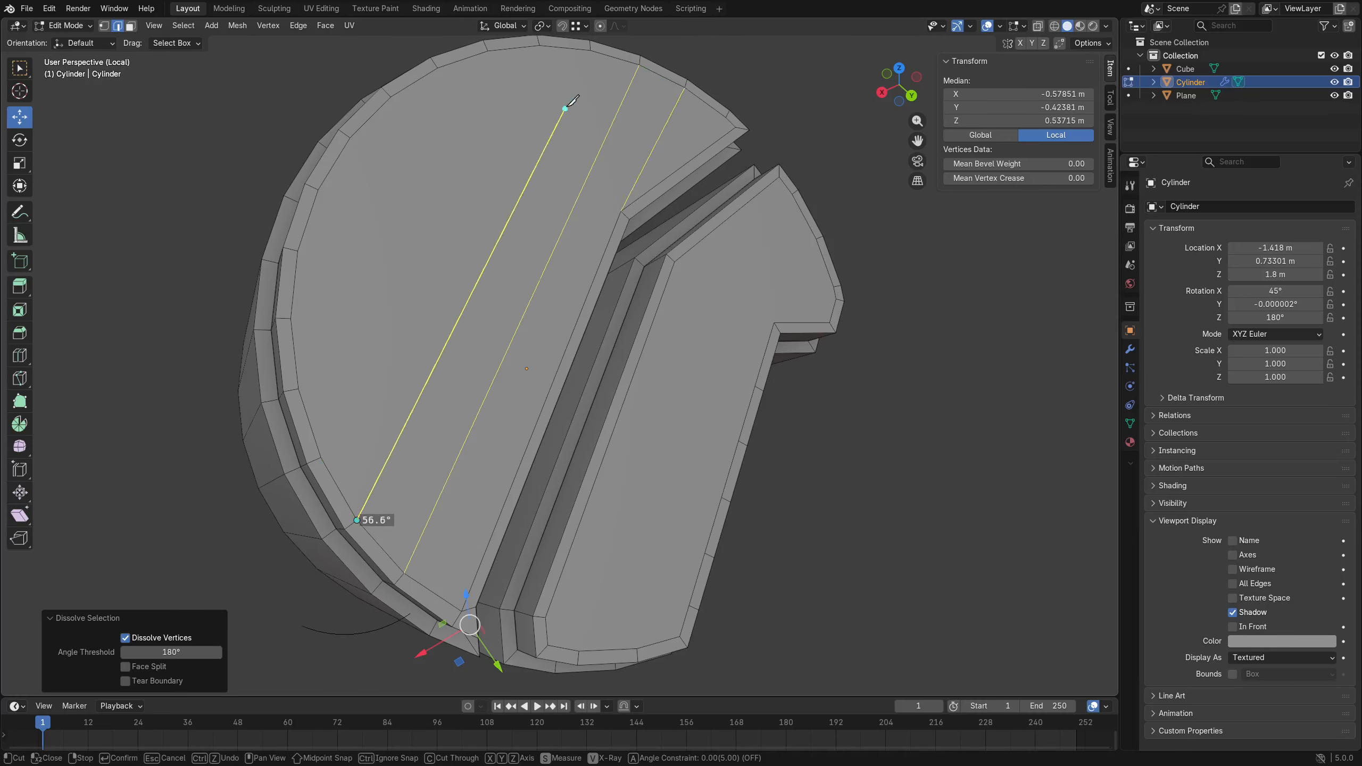
{"action": "left_click", "coordinate": [591, 50]}
{"action": "left_click", "coordinate": [321, 457]}
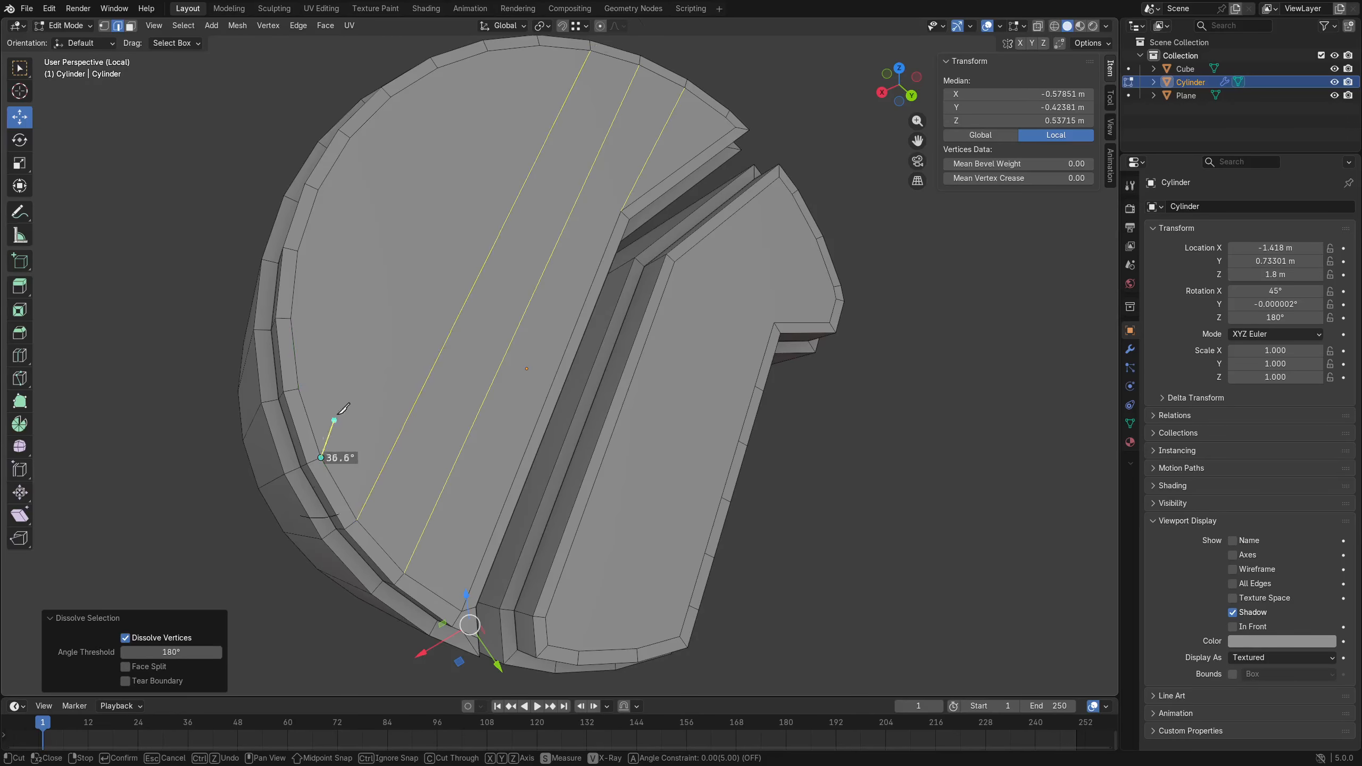
{"action": "left_click", "coordinate": [540, 45]}
{"action": "key", "text": "Return"}
{"action": "middle_click_drag", "start_coordinate": [638, 436], "coordinate": [550, 310]}
{"action": "key", "text": "alt+a"}
{"action": "middle_click_drag", "start_coordinate": [455, 187], "coordinate": [453, 222]}
{"action": "middle_click_drag", "start_coordinate": [571, 302], "coordinate": [471, 382], "text": "shift"}
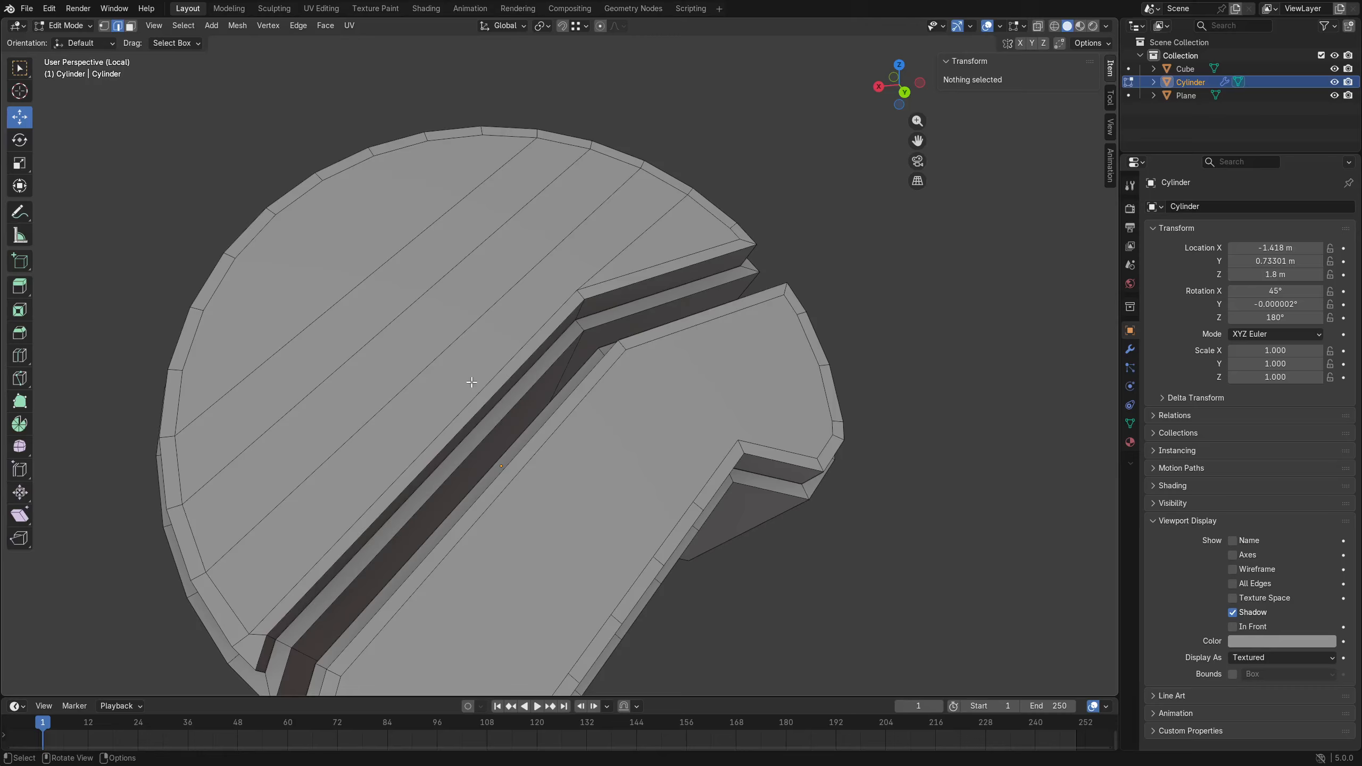
{"action": "middle_click_drag", "start_coordinate": [602, 350], "coordinate": [704, 371]}
{"action": "middle_click_drag", "start_coordinate": [799, 395], "coordinate": [754, 450], "text": "shift"}
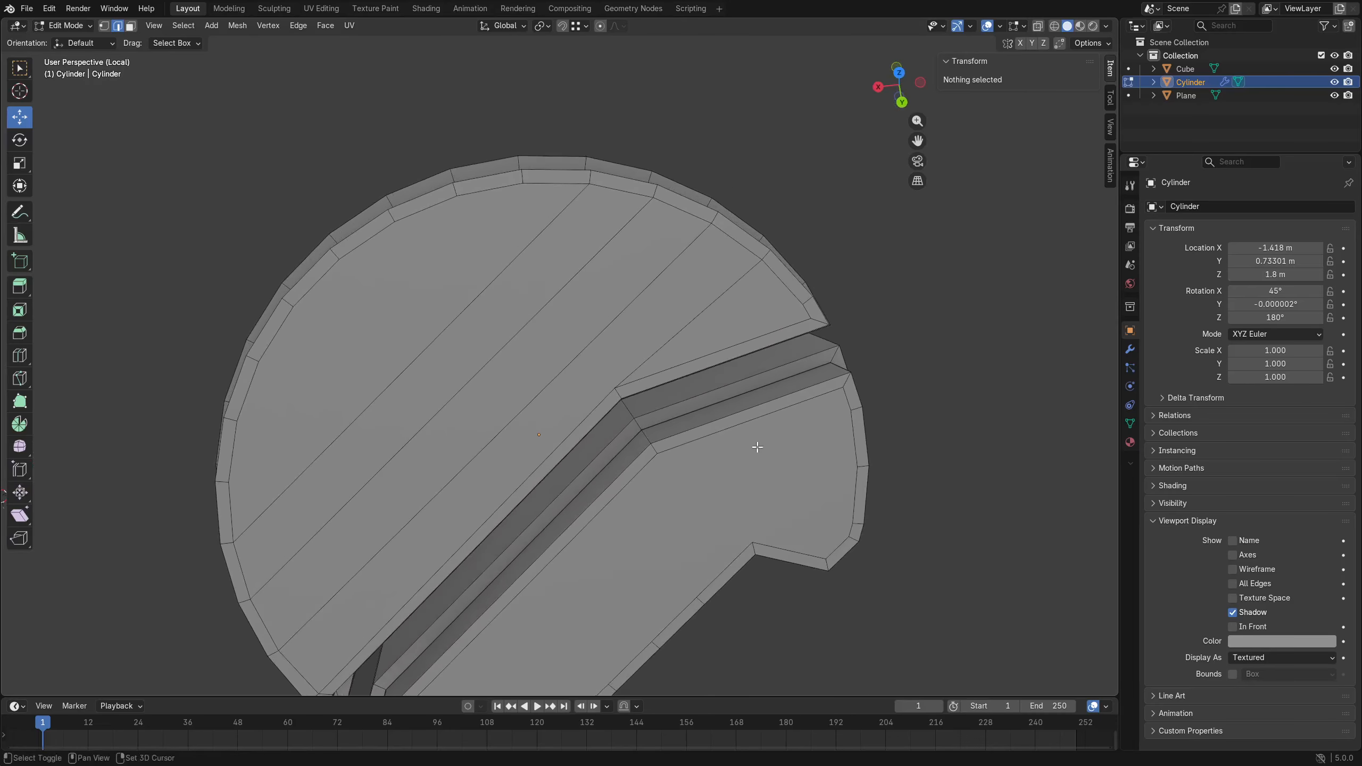
{"action": "scroll", "coordinate": [728, 424], "scroll_direction": "down", "scroll_amount": 4}
{"action": "middle_click_drag", "start_coordinate": [608, 535], "coordinate": [559, 382]}
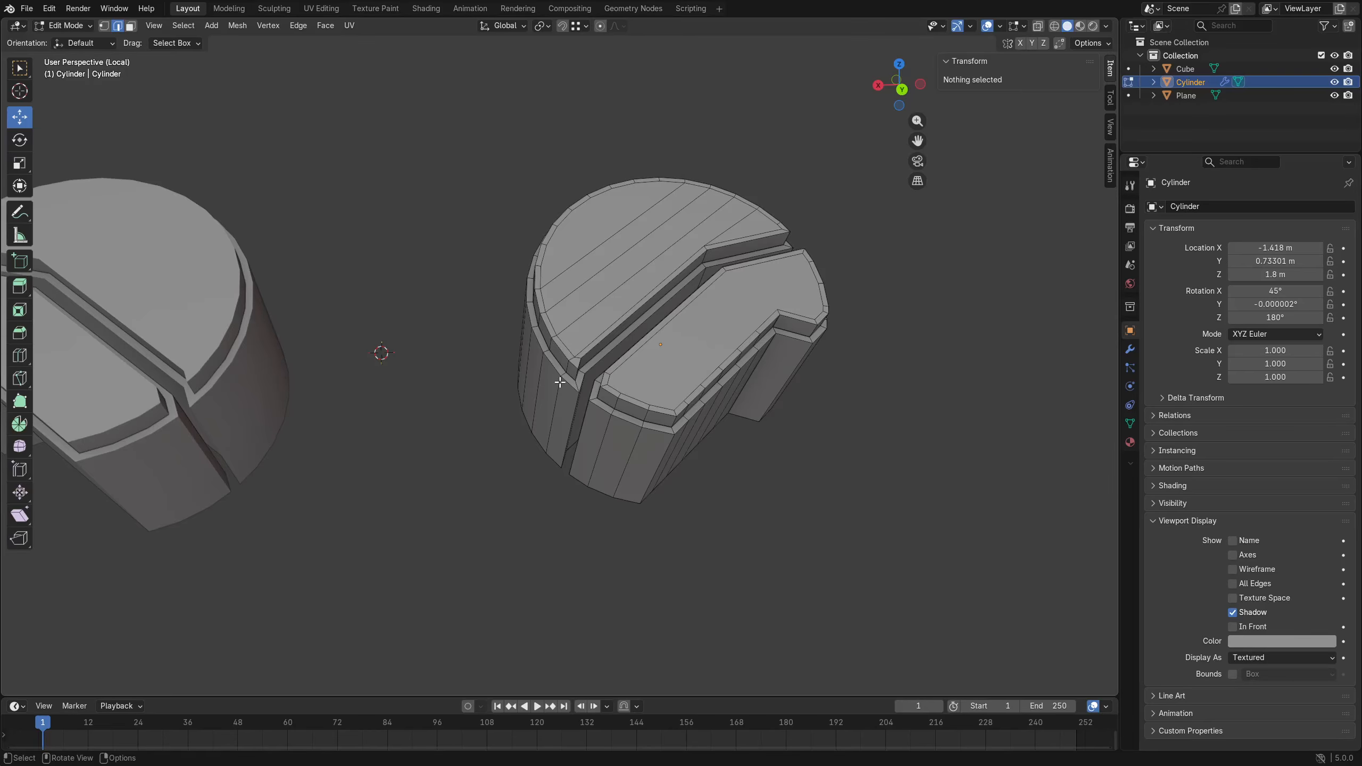
Set the orbit method to Trackball in the navigation preferences and try it by orbiting around the cylinders.
{"action": "left_click", "coordinate": [49, 8]}
{"action": "left_click", "coordinate": [130, 175]}
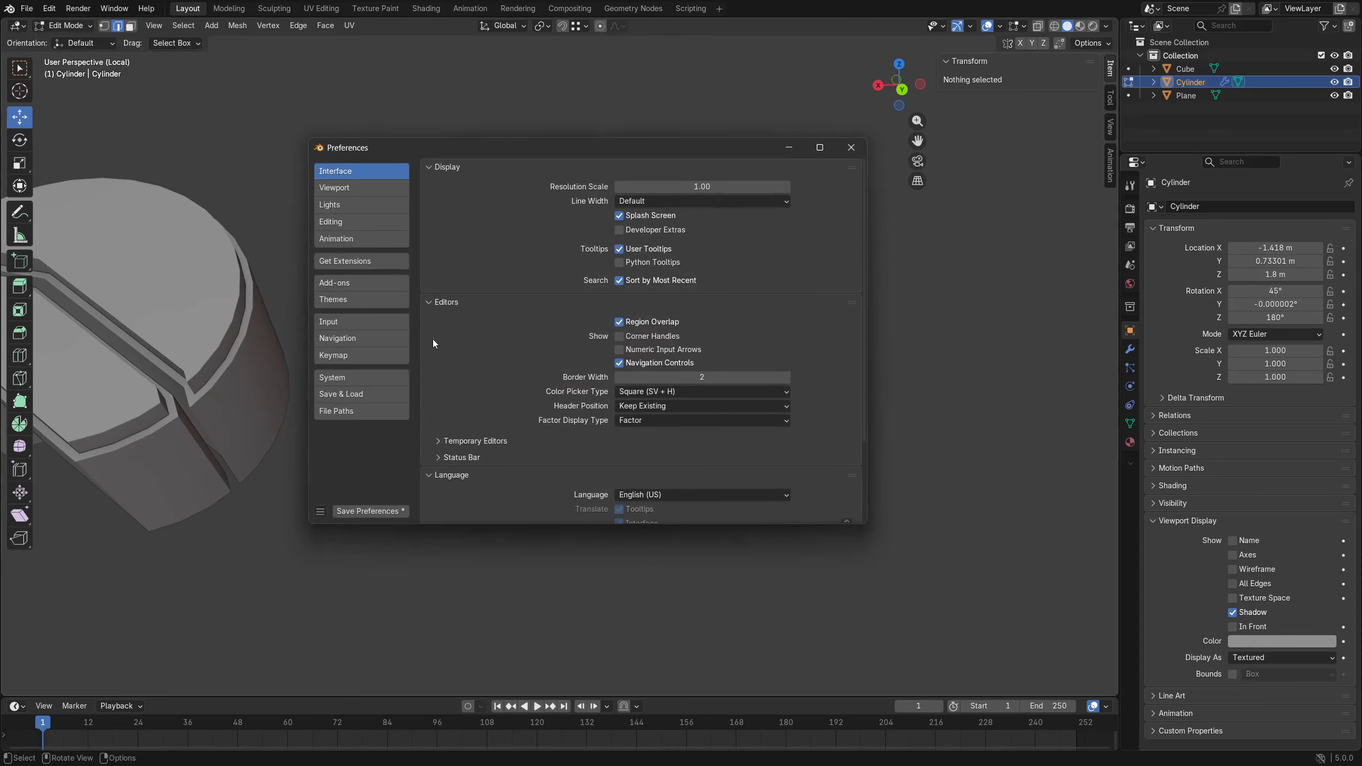
{"action": "left_click", "coordinate": [360, 343]}
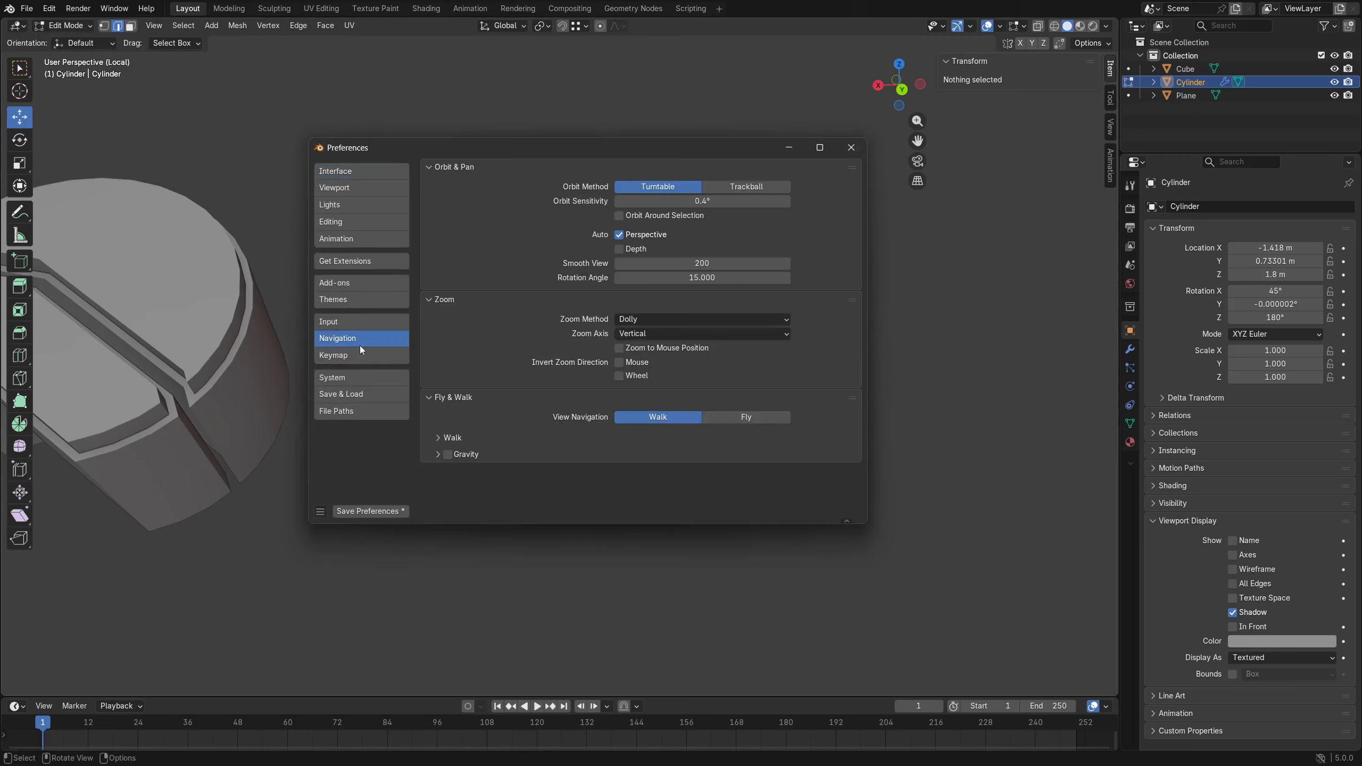
{"action": "left_click", "coordinate": [743, 187]}
{"action": "left_click", "coordinate": [143, 226]}
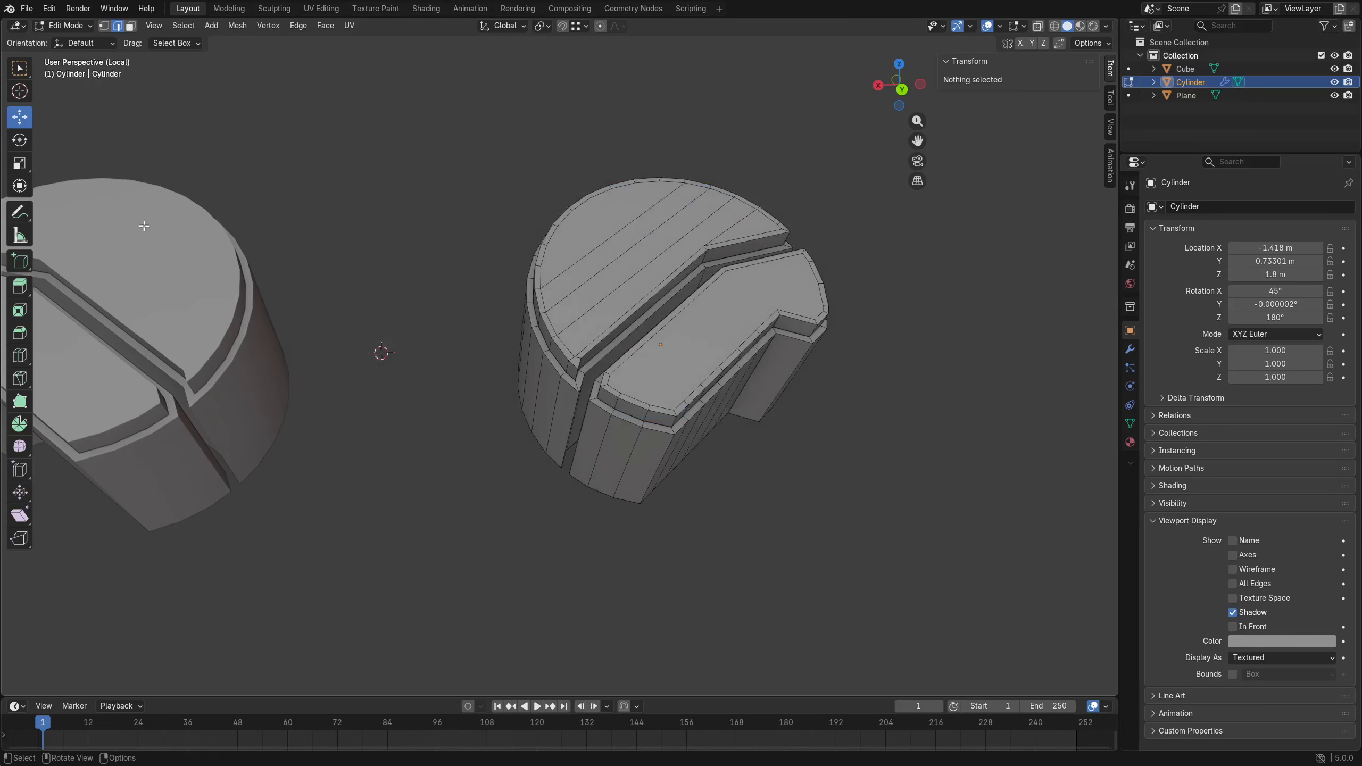
{"action": "middle_click_drag", "start_coordinate": [144, 226], "coordinate": [468, 373]}
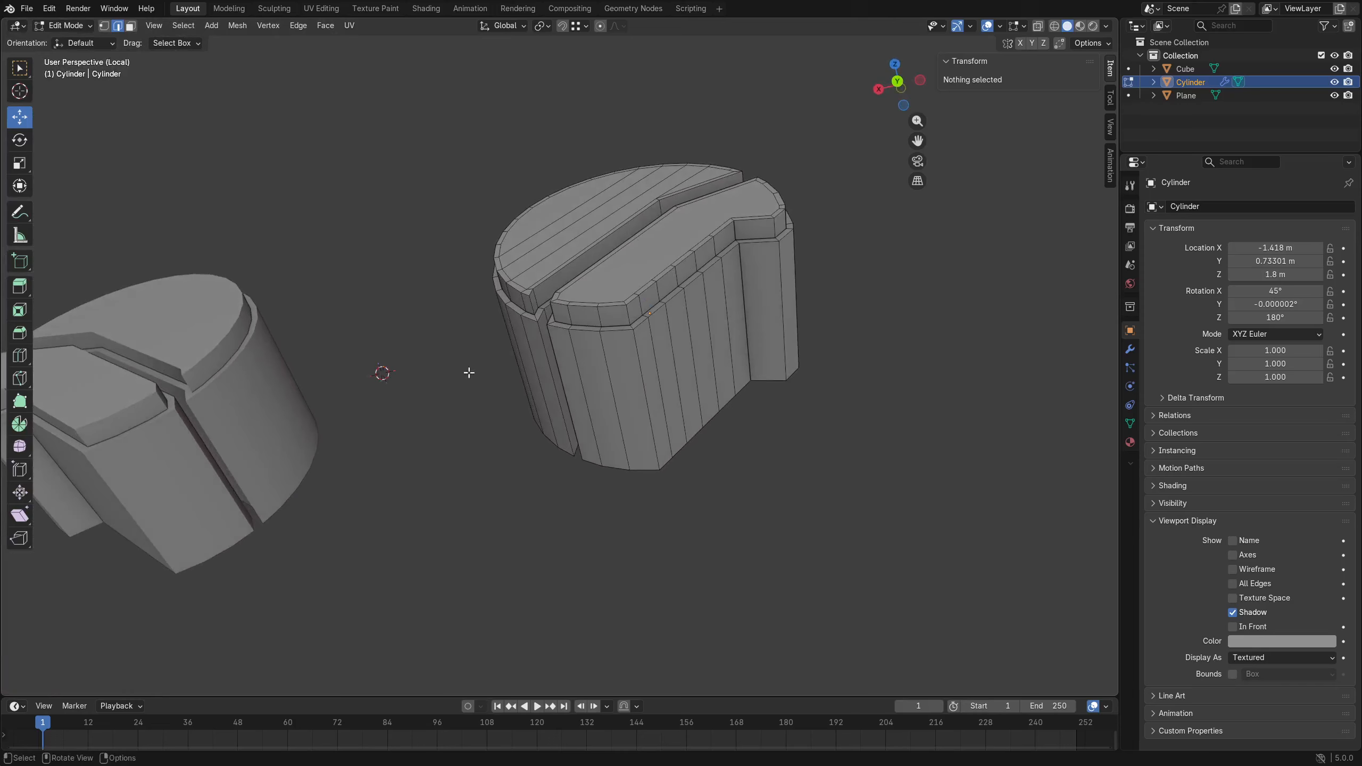
Set the orbit method back to Turntable in the navigation preferences and close them.
{"action": "left_click", "coordinate": [49, 8]}
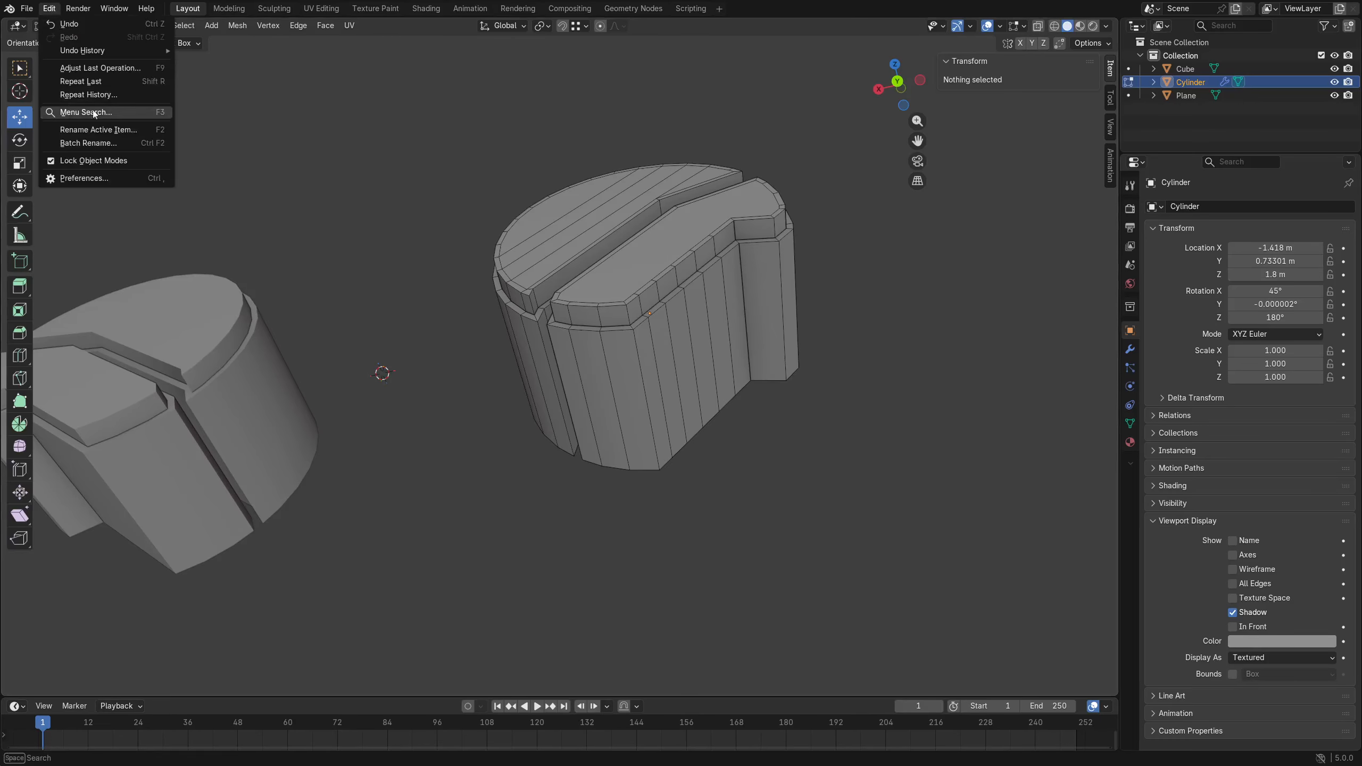
{"action": "left_click", "coordinate": [104, 173]}
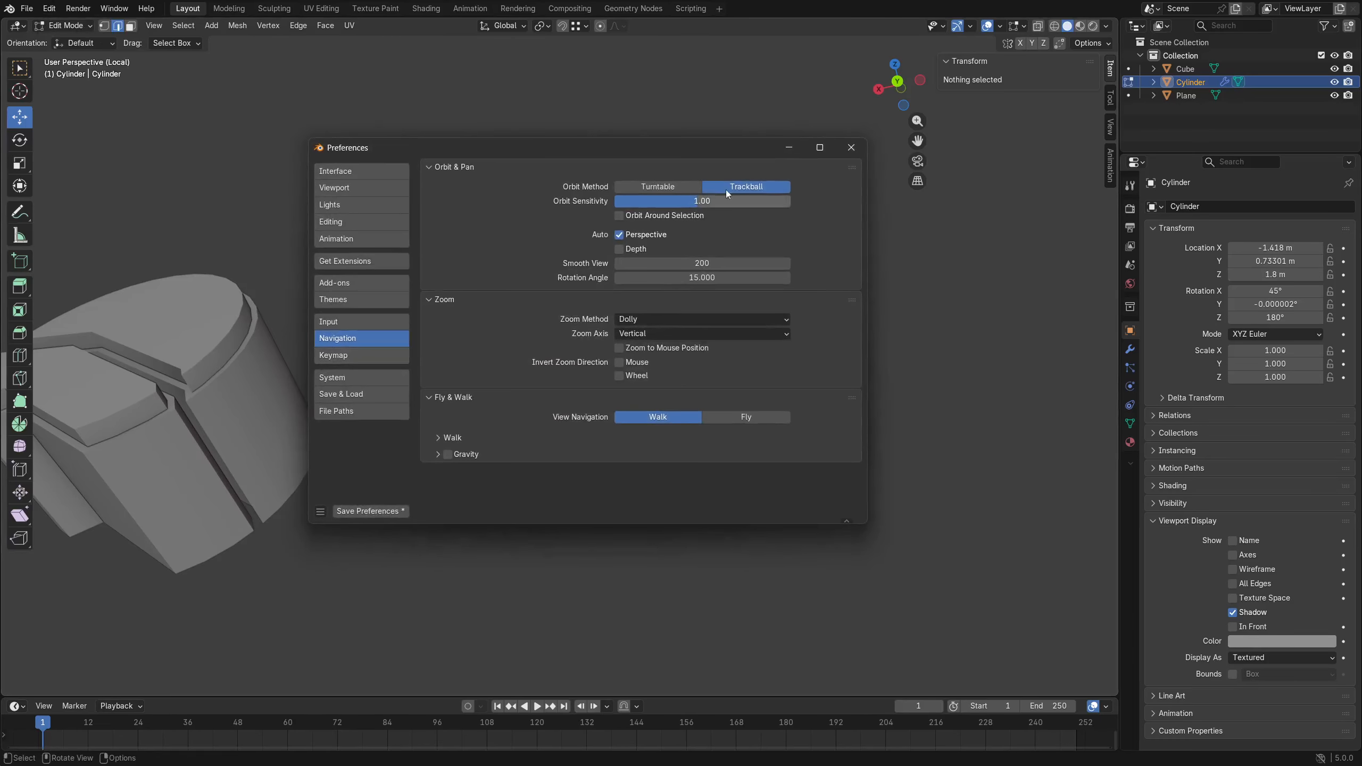
{"action": "left_click", "coordinate": [656, 187]}
{"action": "left_click", "coordinate": [849, 148]}
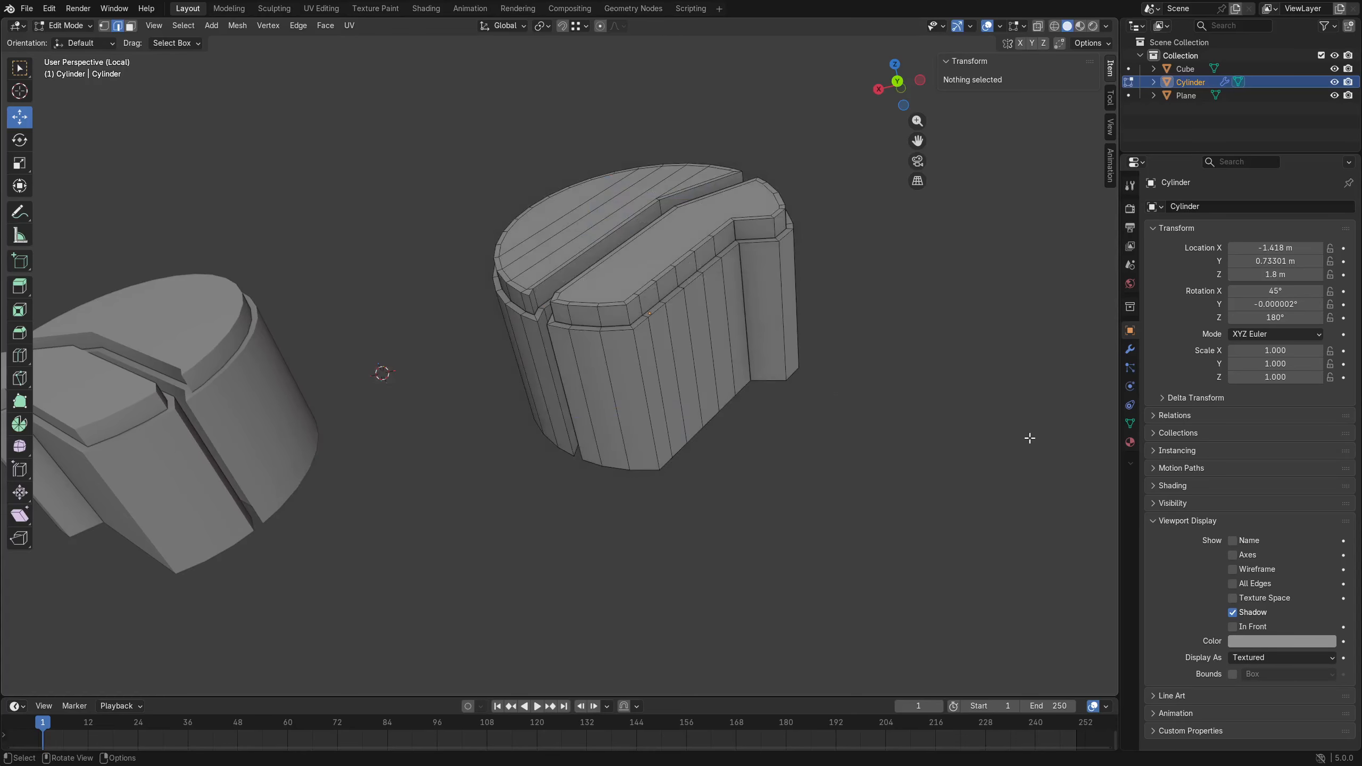
Orbit around both cylinders and try the view pie menu for jumping to a preset view.
{"action": "middle_click_drag", "start_coordinate": [844, 438], "coordinate": [892, 445]}
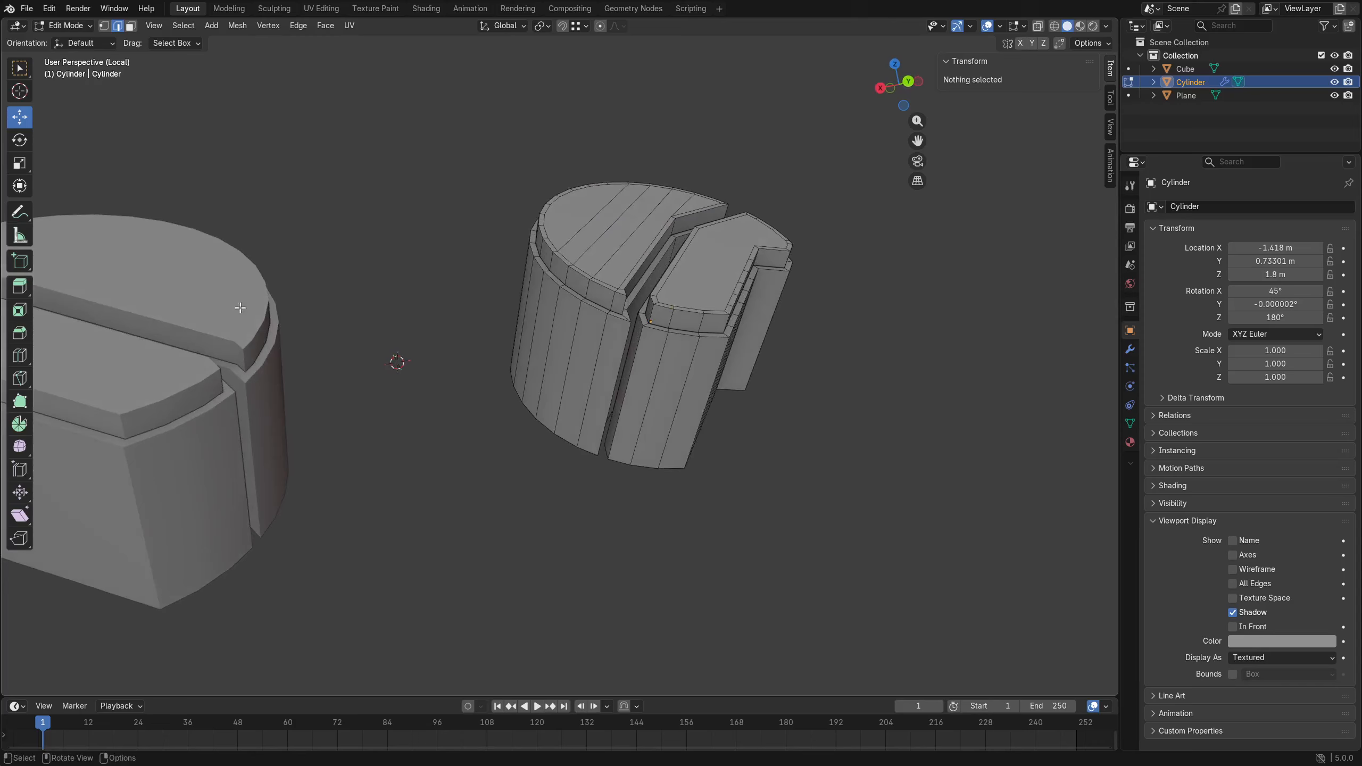
{"action": "middle_click_drag", "start_coordinate": [240, 307], "coordinate": [743, 335]}
{"action": "middle_click_drag", "start_coordinate": [741, 243], "coordinate": [656, 256], "text": "shift"}
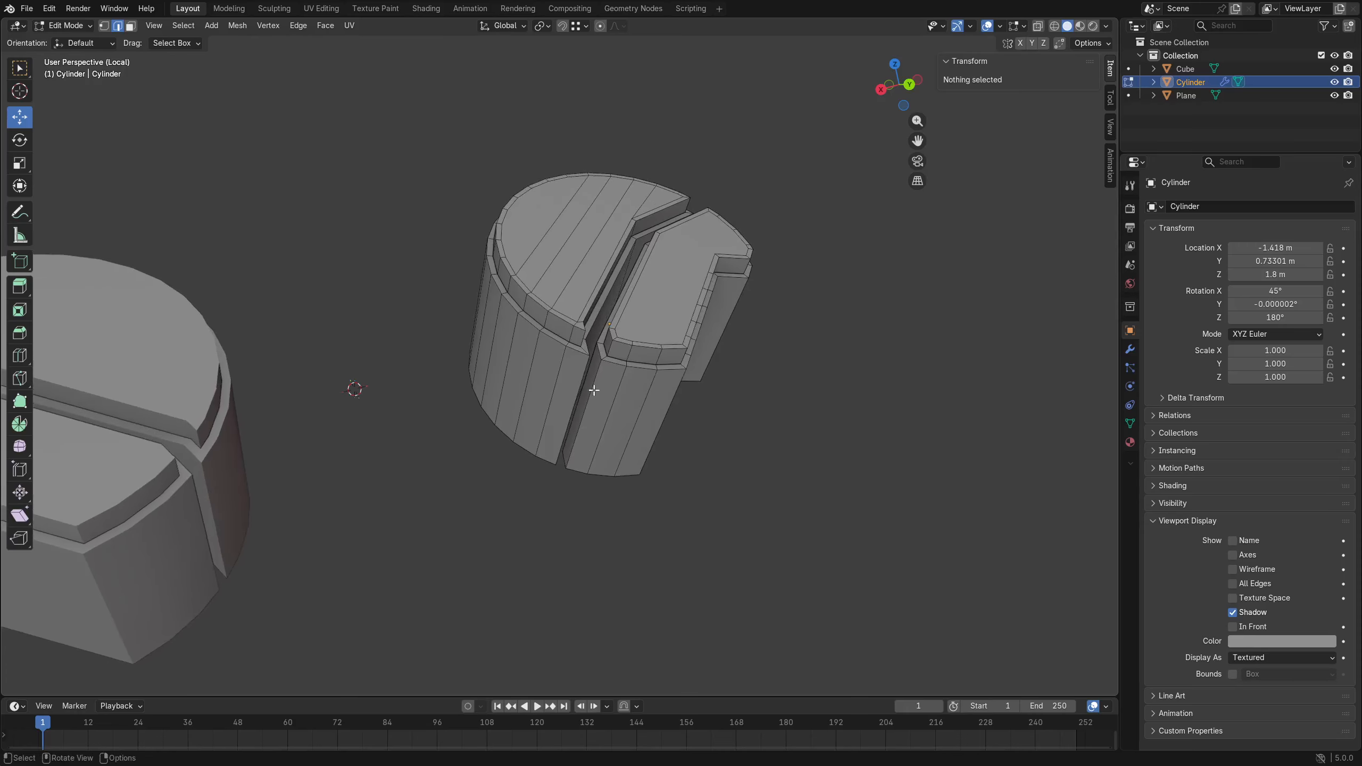
{"action": "middle_click_drag", "start_coordinate": [593, 390], "coordinate": [581, 432], "text": "shift"}
{"action": "key", "text": "grave"}
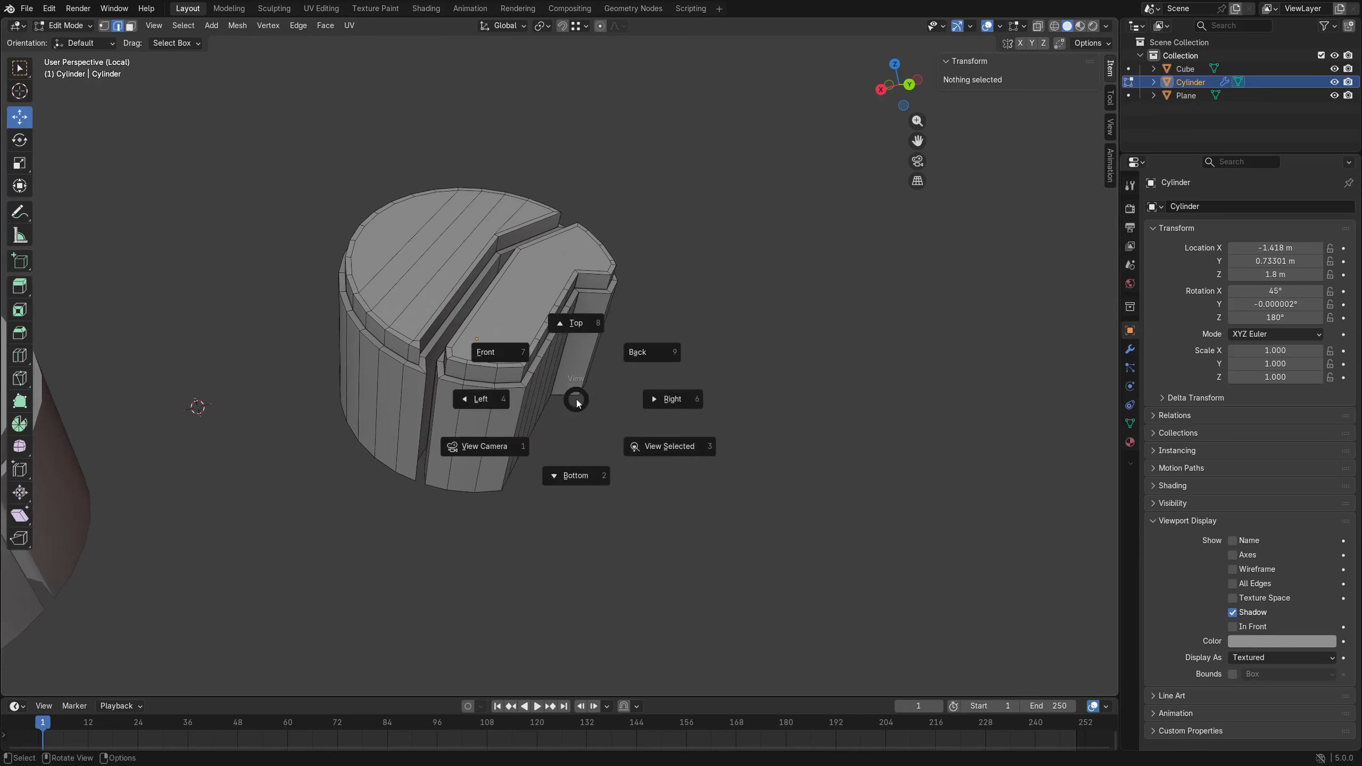
{"action": "left_click", "coordinate": [631, 398]}
{"action": "middle_click_drag", "start_coordinate": [631, 452], "coordinate": [499, 498]}
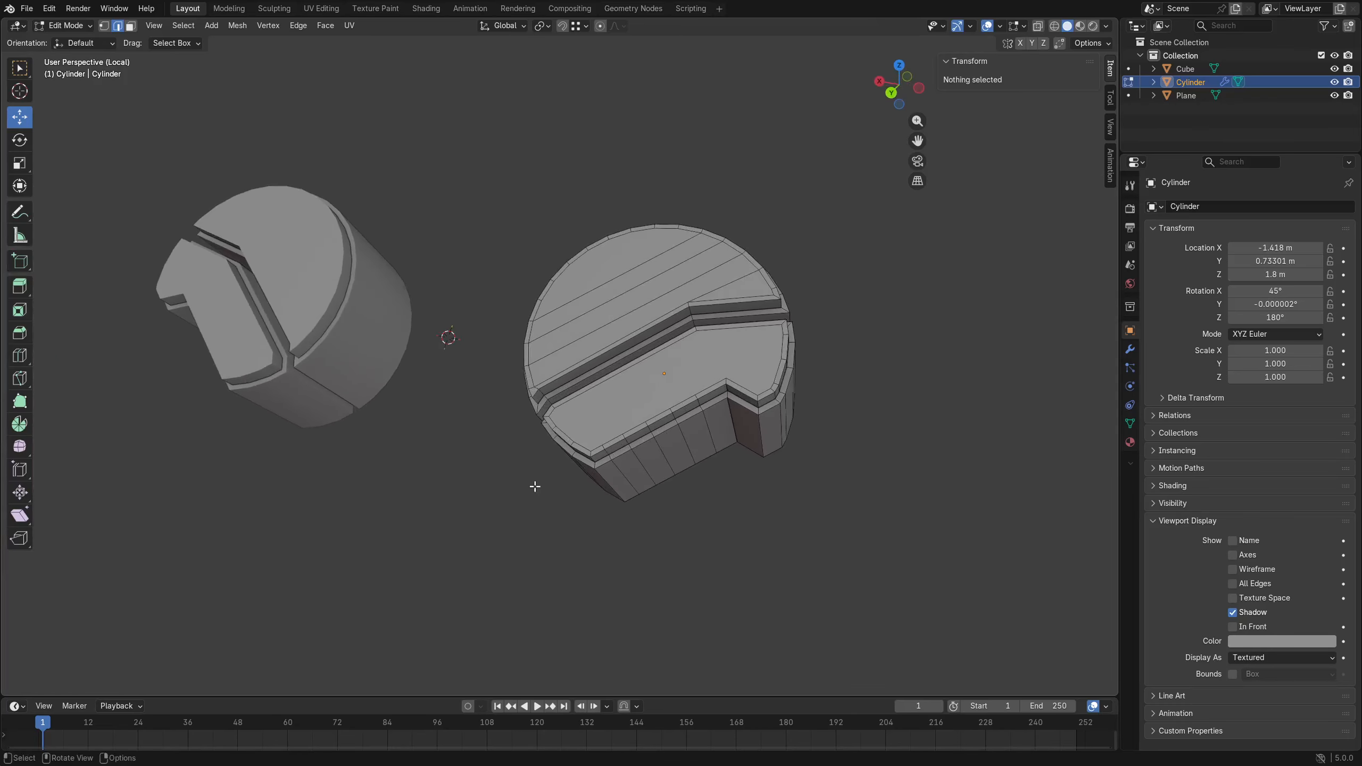
Start a box selection, cancel it, and switch the cylinder to Vertex Paint mode.
{"action": "key", "text": "b"}
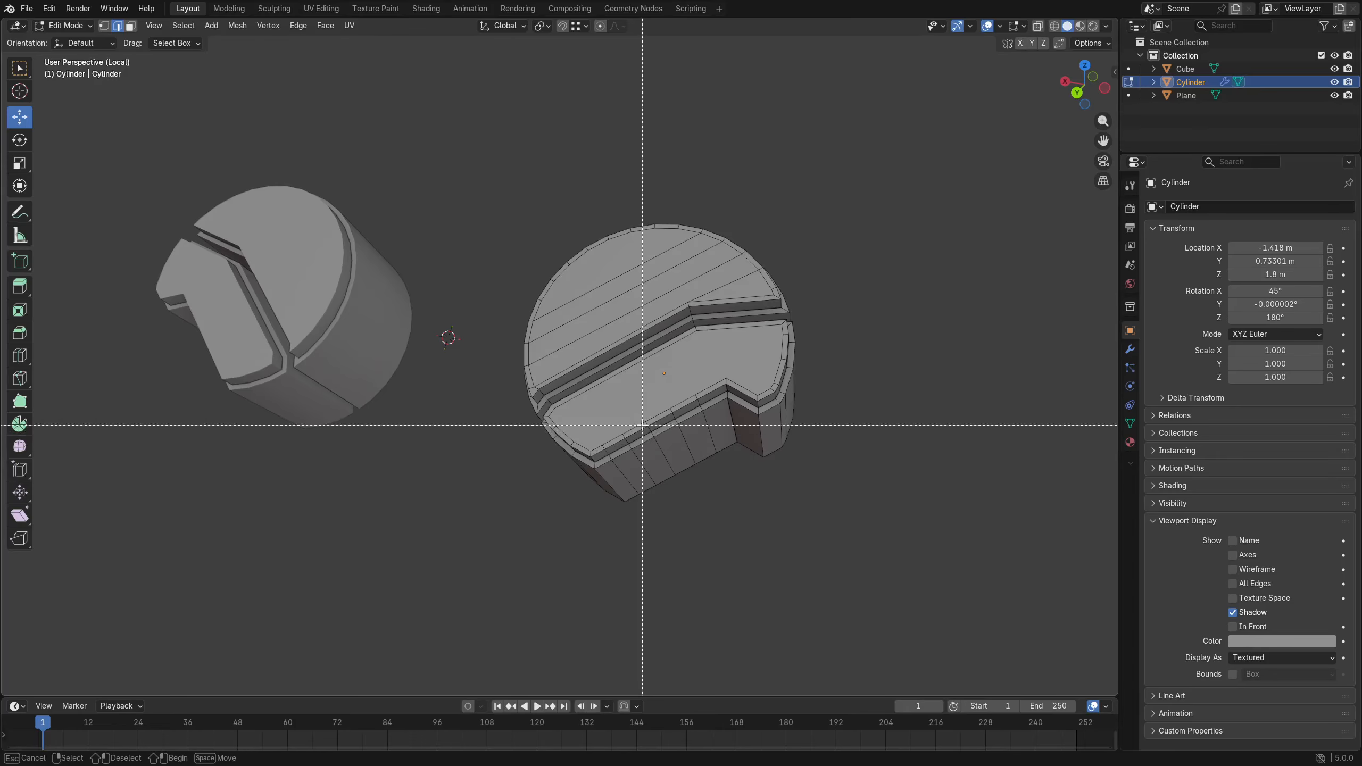
{"action": "key", "text": "Escape"}
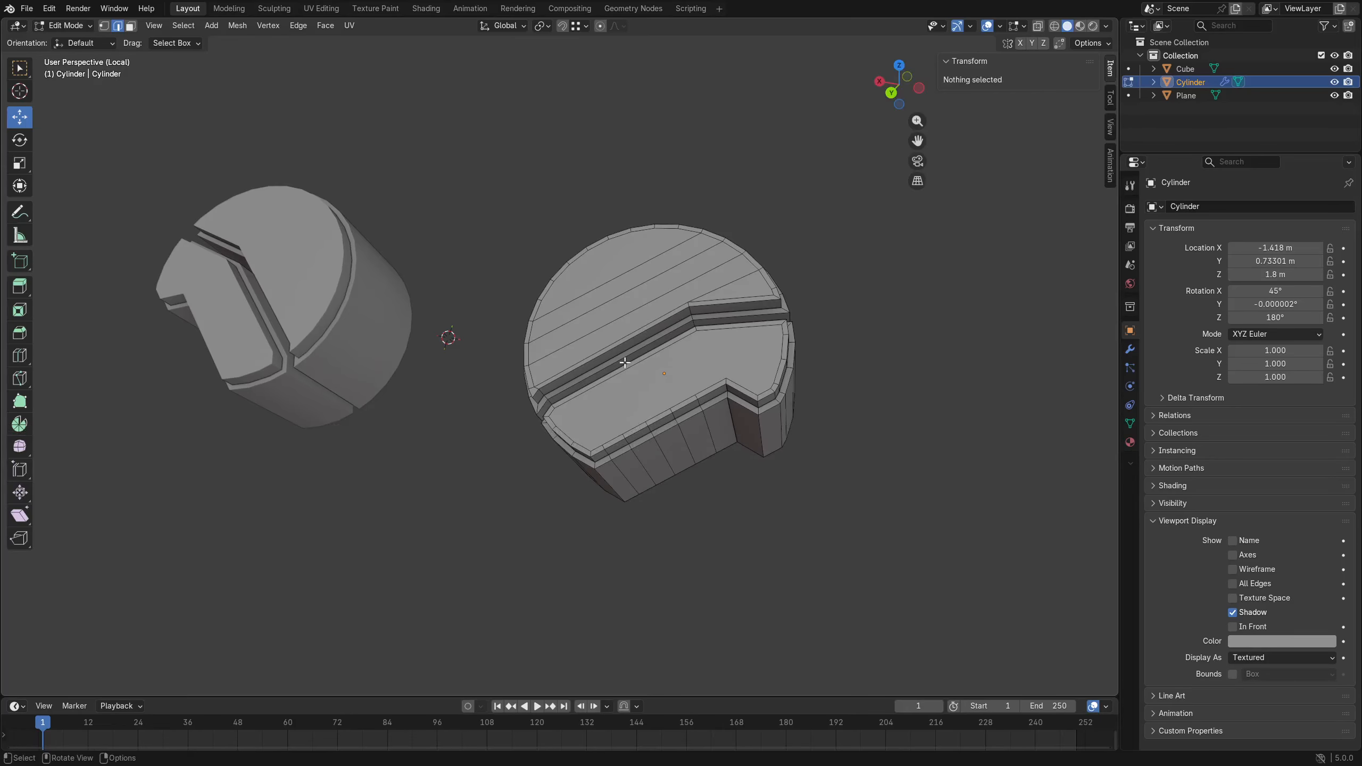
{"action": "key", "text": "Tab"}
{"action": "key", "text": "ctrl+Tab"}
{"action": "left_click", "coordinate": [632, 320]}
Return the cylinder to Object Mode and deselect it.
{"action": "key", "text": "ctrl+Tab"}
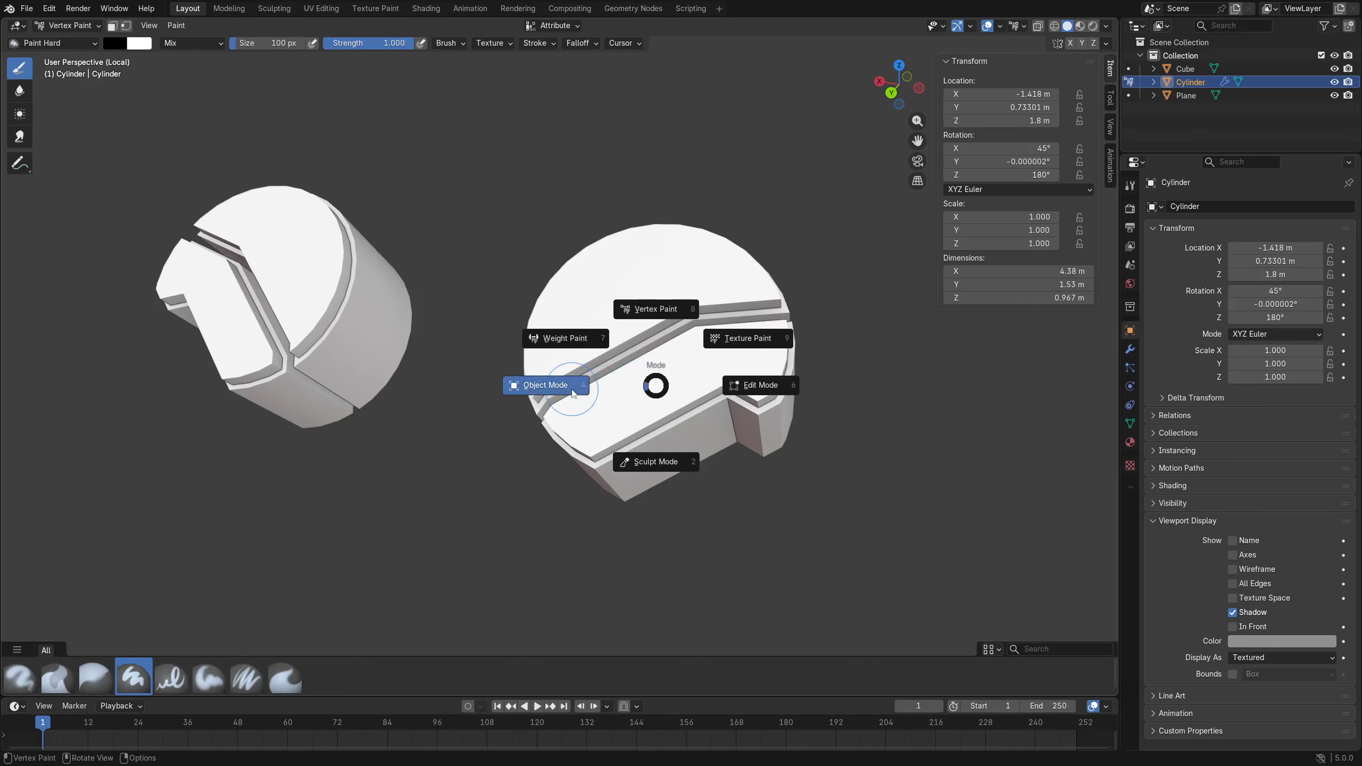
{"action": "left_click", "coordinate": [572, 393]}
{"action": "left_click", "coordinate": [457, 449]}
{"action": "middle_click_drag", "start_coordinate": [457, 449], "coordinate": [559, 427]}
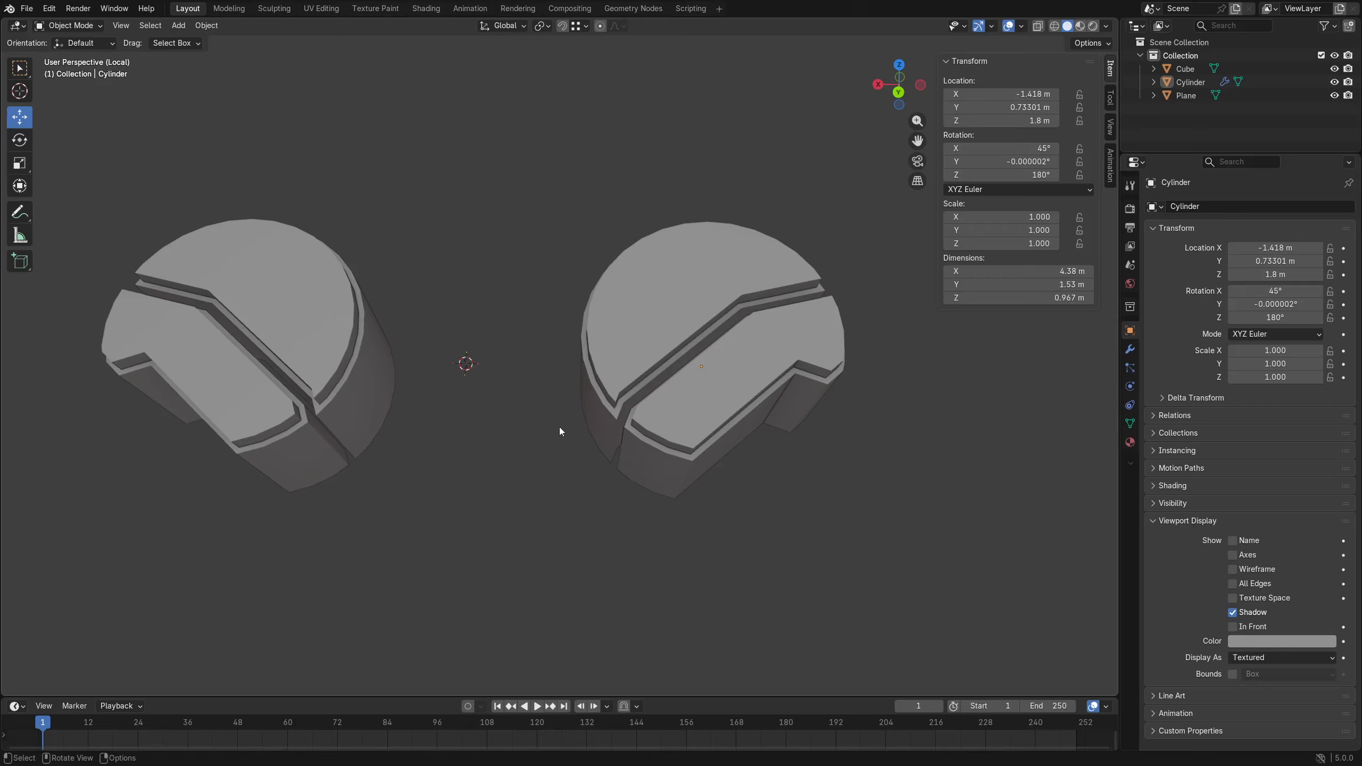
Exit local view to show the whole scene and select the slotted cylinder.
{"action": "key", "text": "KP_Divide"}
{"action": "middle_click_drag", "start_coordinate": [588, 436], "coordinate": [472, 429]}
{"action": "middle_click_drag", "start_coordinate": [472, 429], "coordinate": [627, 370], "text": "shift"}
{"action": "left_click", "coordinate": [690, 262]}
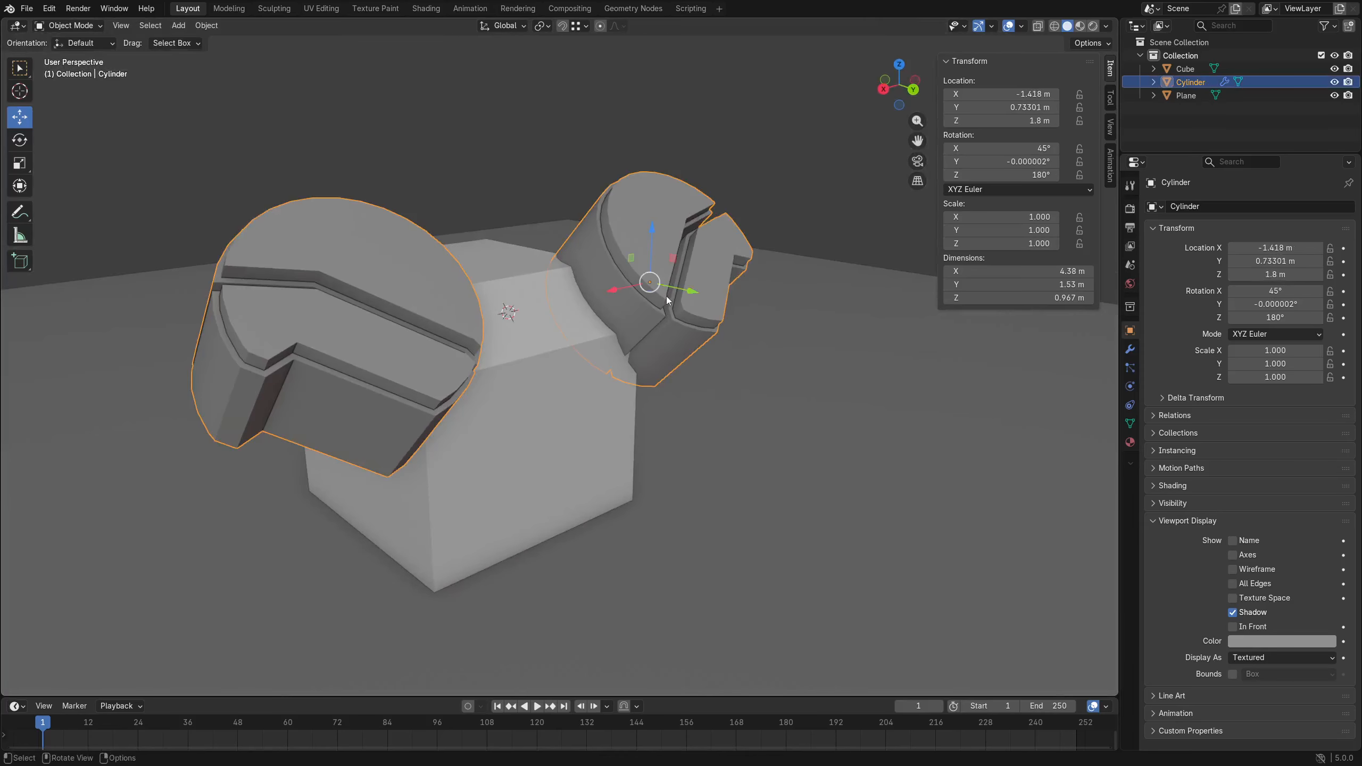
Isolate the cylinder in local view and return to the full scene several times, viewing it from different angles.
{"action": "key", "text": "KP_Divide"}
{"action": "key", "text": "KP_Divide"}
{"action": "key", "text": "KP_Divide"}
{"action": "key", "text": "KP_Divide"}
{"action": "middle_click_drag", "start_coordinate": [794, 324], "coordinate": [404, 378]}
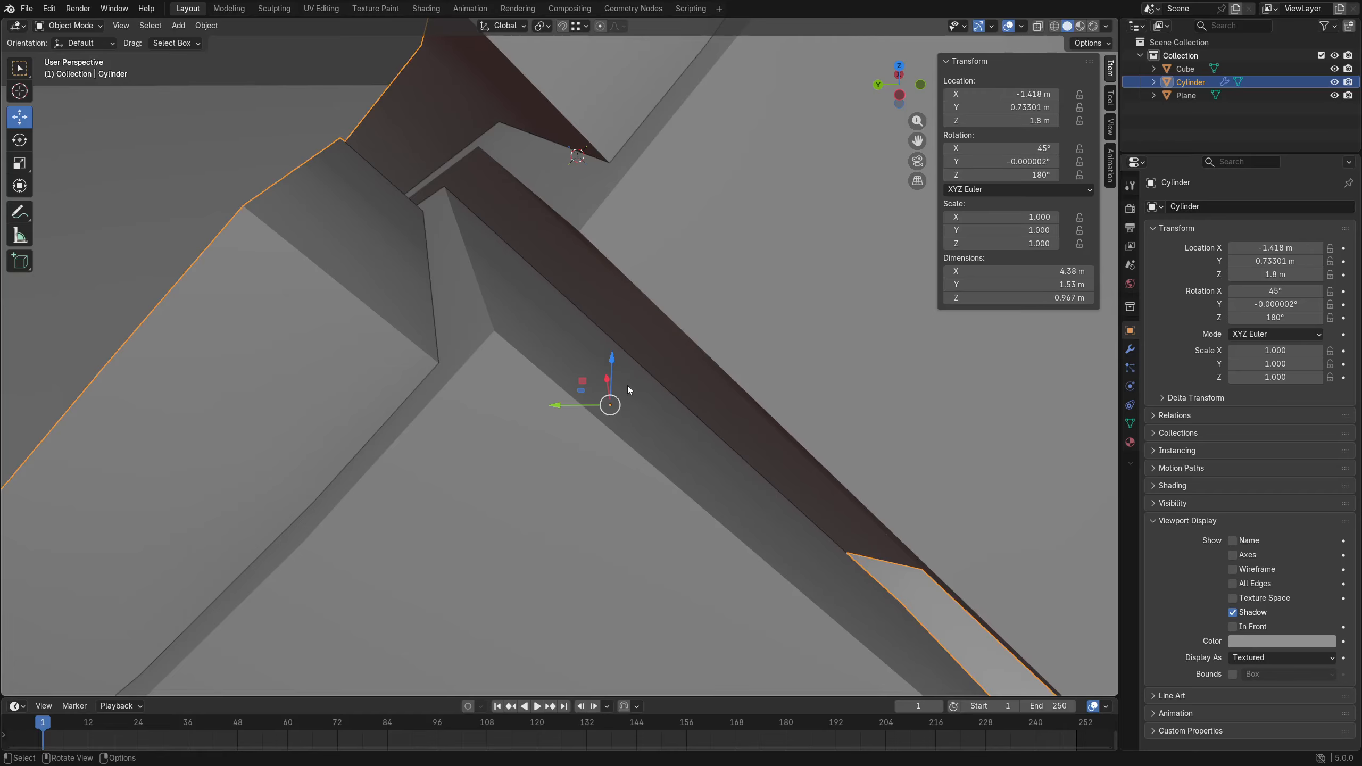
{"action": "key", "text": "KP_Divide"}
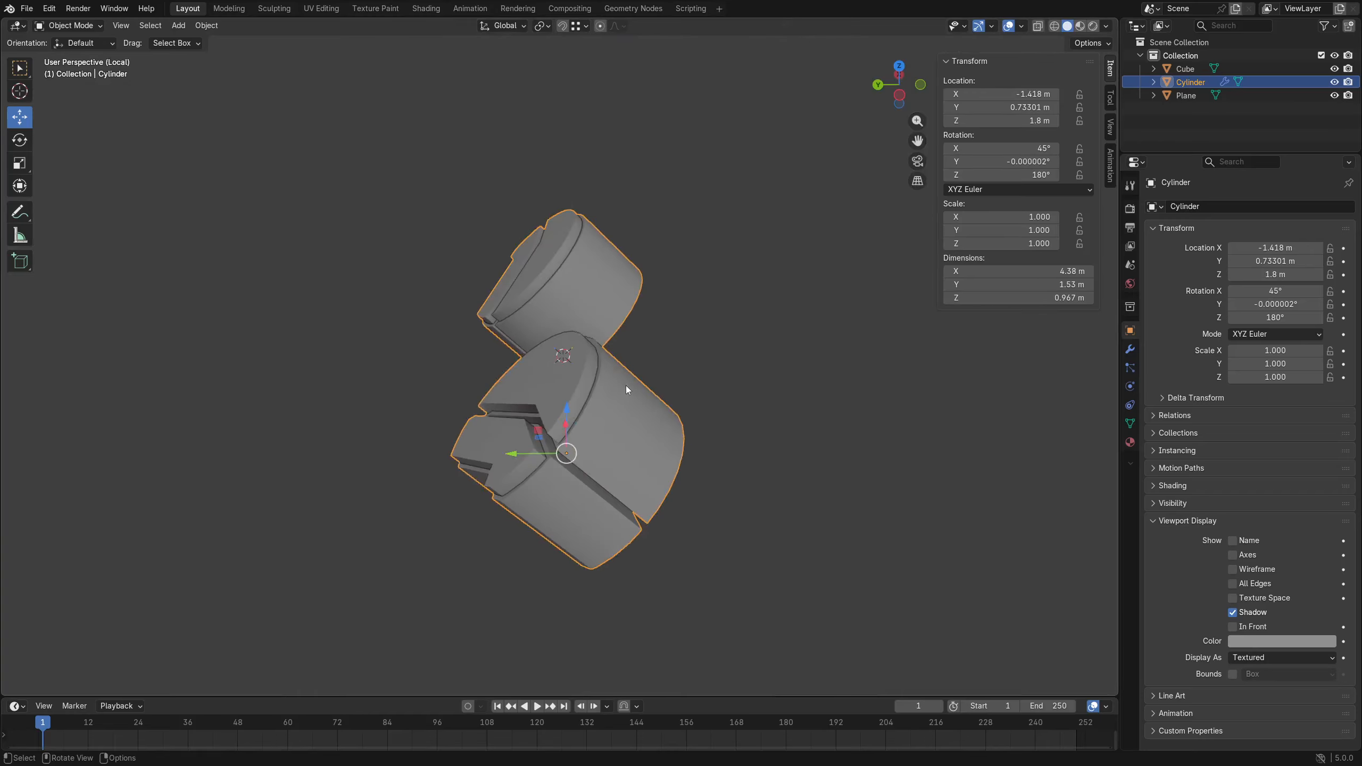
{"action": "key", "text": "KP_Divide"}
{"action": "middle_click_drag", "start_coordinate": [507, 399], "coordinate": [710, 407]}
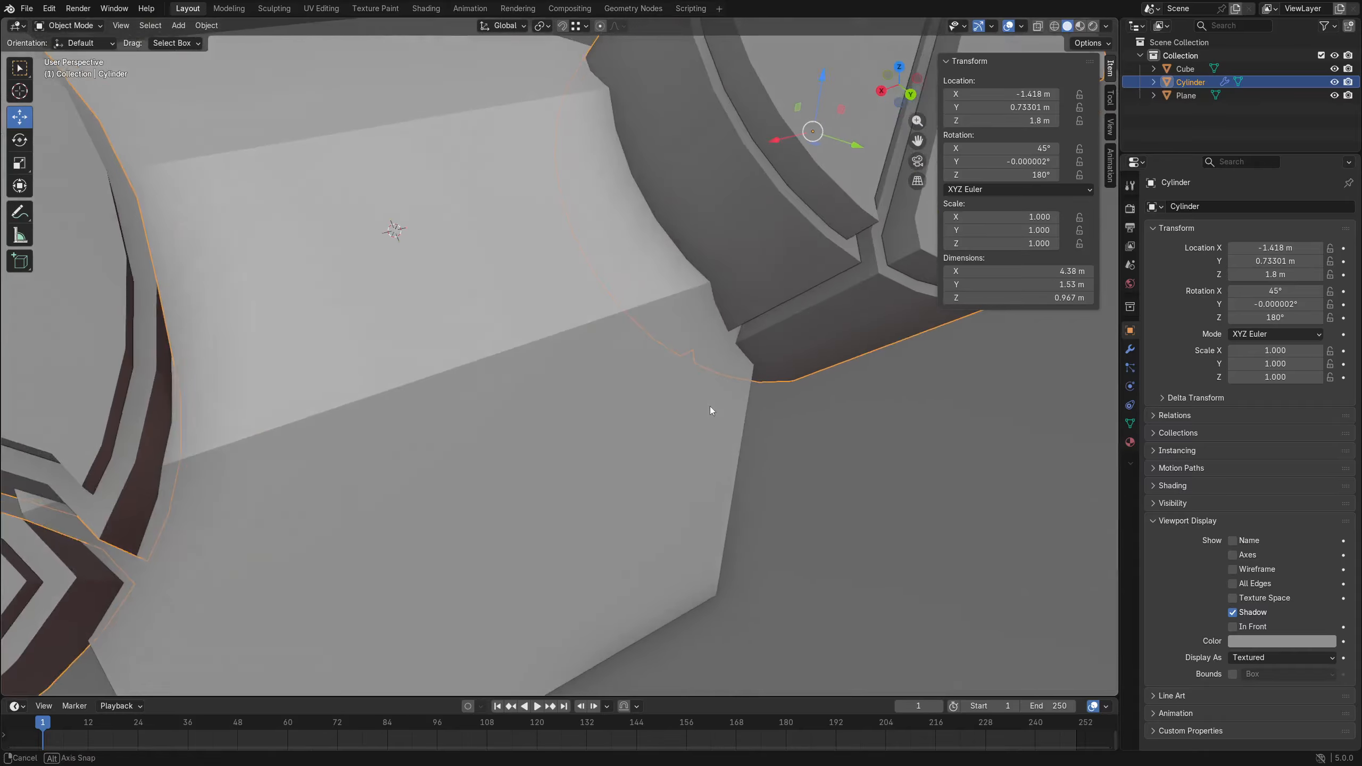
{"action": "middle_click_drag", "start_coordinate": [628, 246], "coordinate": [672, 413], "text": "ctrl"}
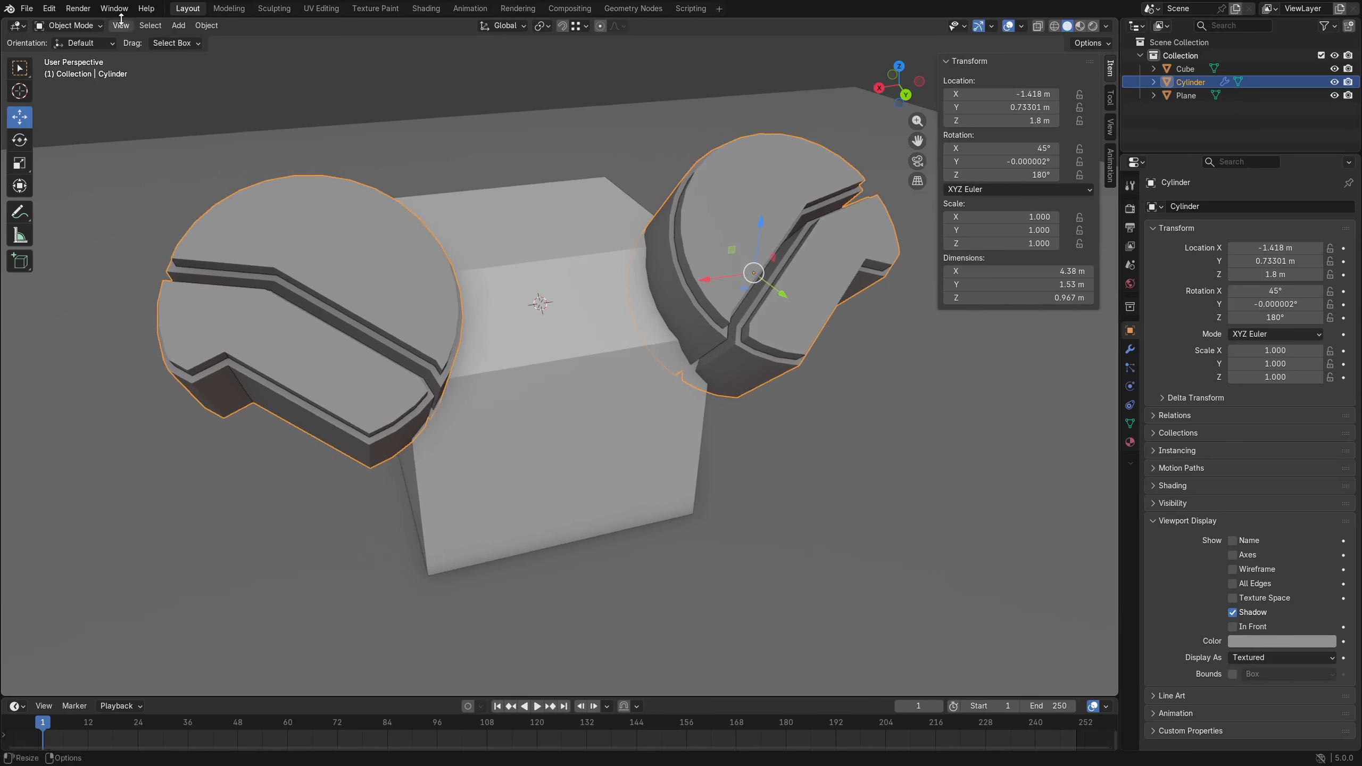
Search the keymap preferences by name for "knif".
{"action": "left_click", "coordinate": [48, 8]}
{"action": "left_click", "coordinate": [75, 178]}
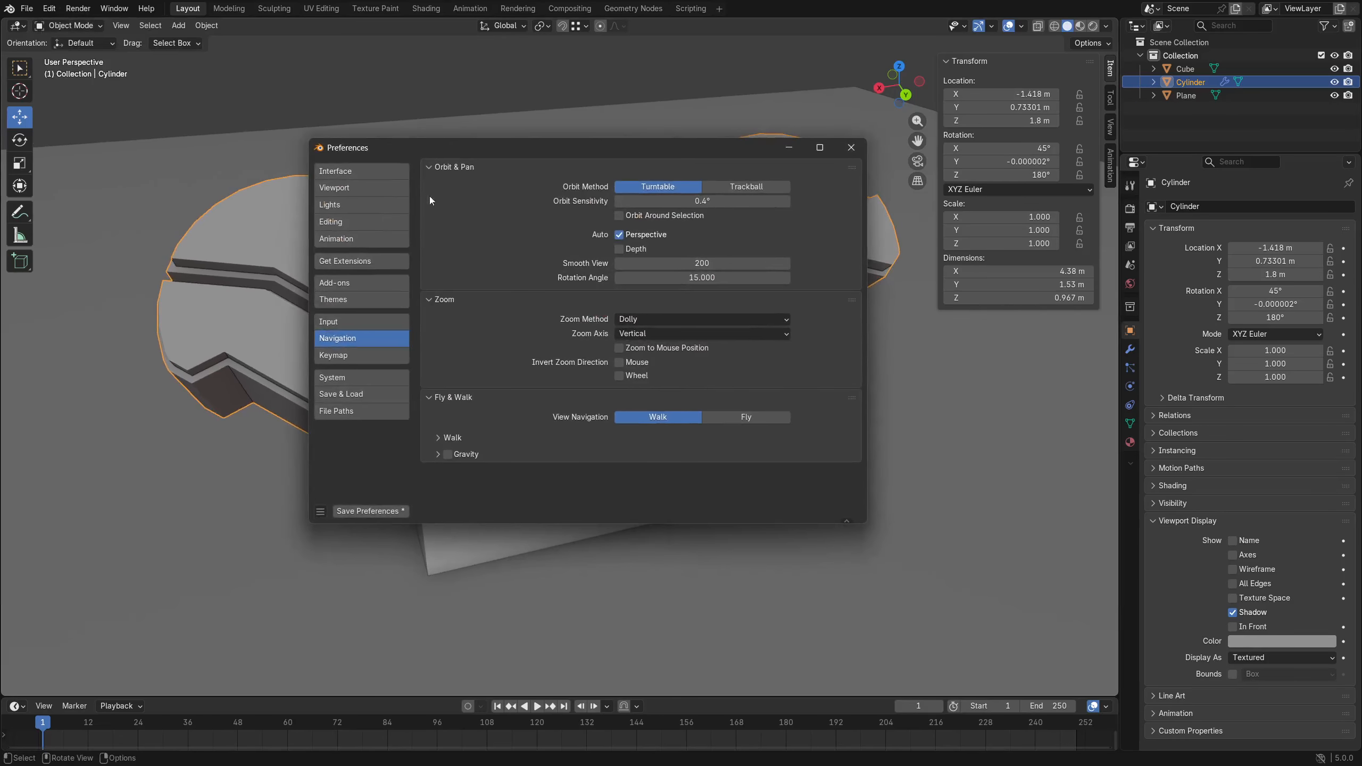
{"action": "left_click", "coordinate": [372, 357]}
{"action": "left_click", "coordinate": [649, 185]}
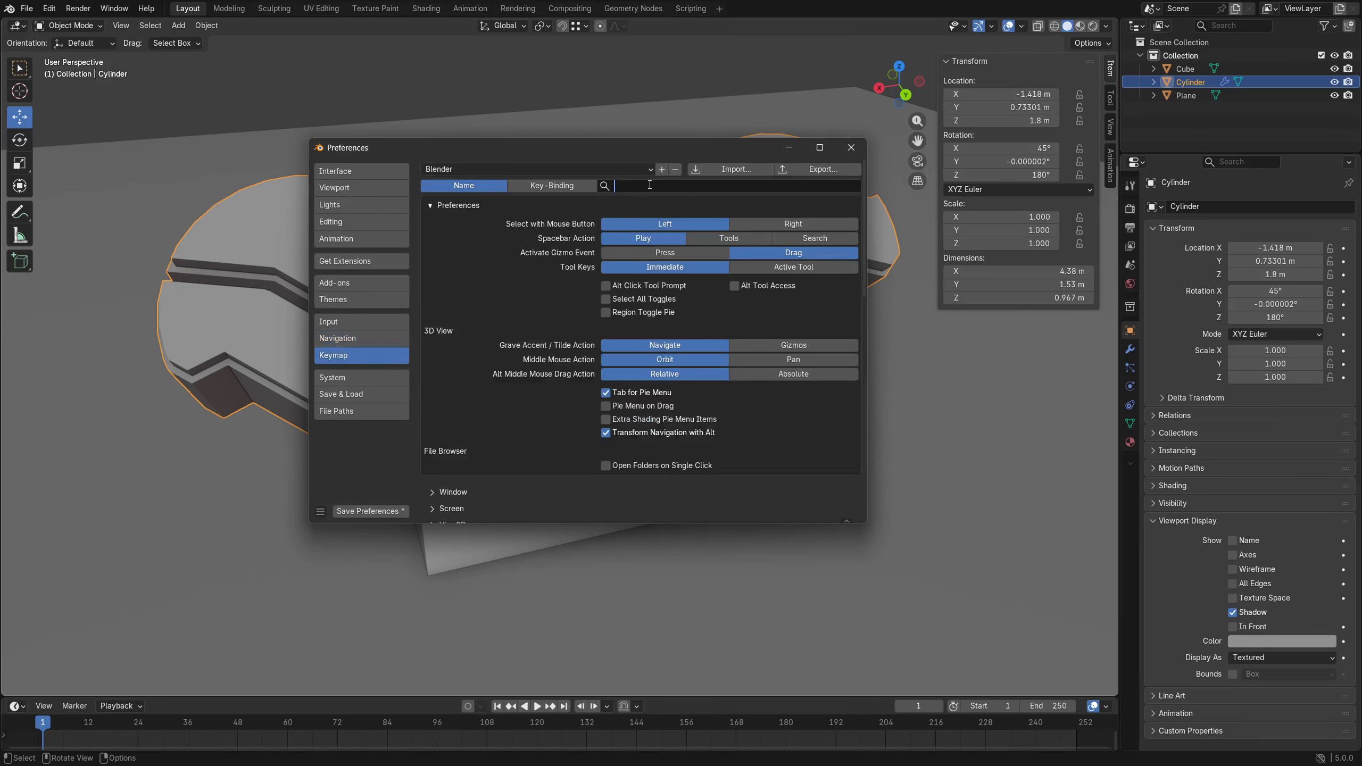
{"action": "type", "text": "knif"}
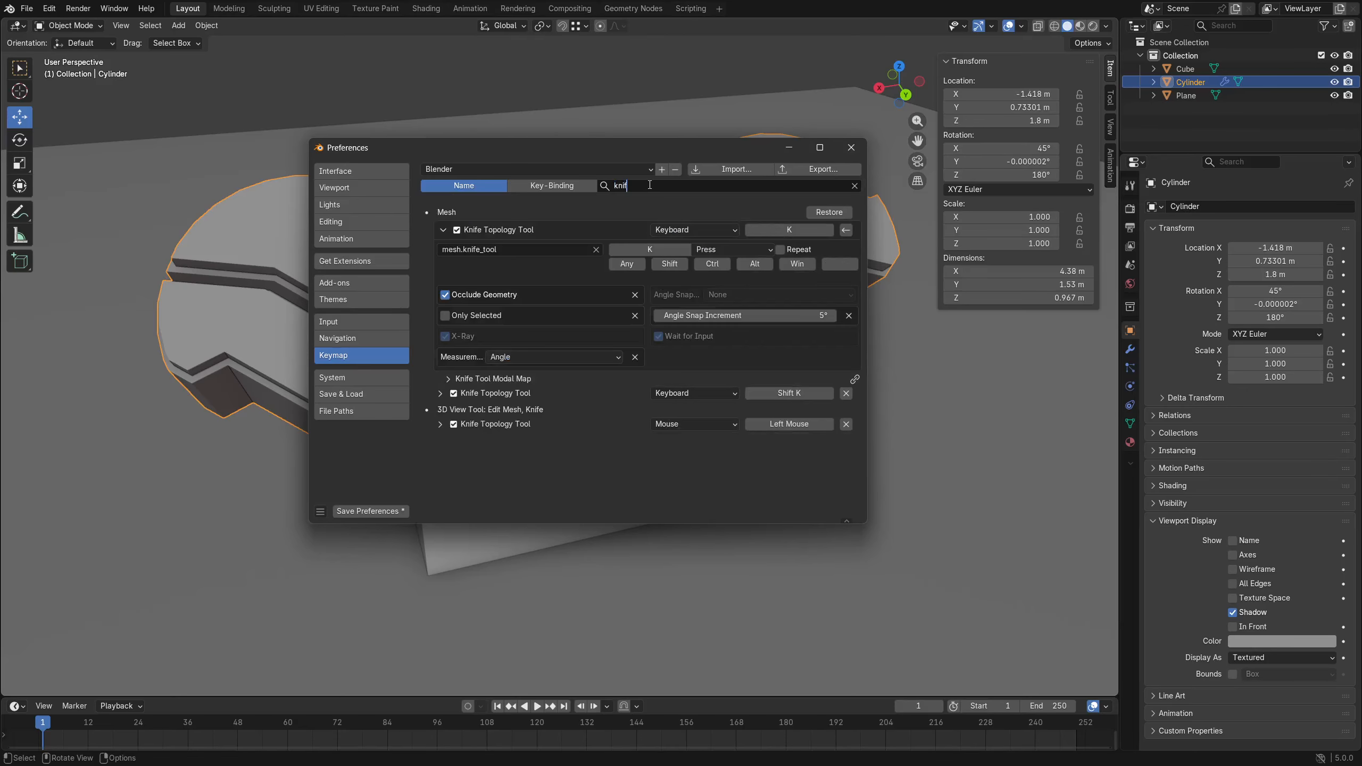
Clear the keymap search and search the shortcuts by key-binding for "/".
{"action": "key", "text": "ctrl+a"}
{"action": "key", "text": "BackSpace"}
{"action": "left_click", "coordinate": [552, 185]}
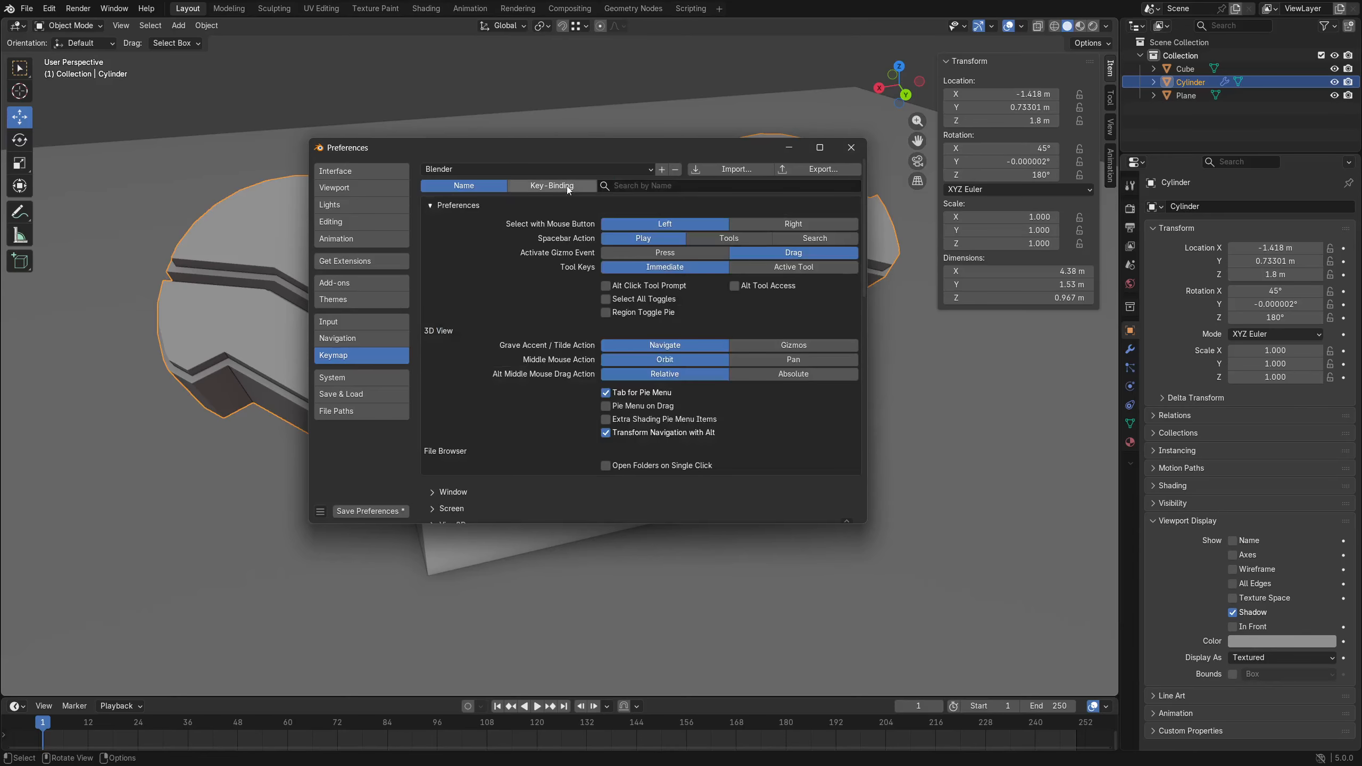
{"action": "left_click", "coordinate": [632, 186]}
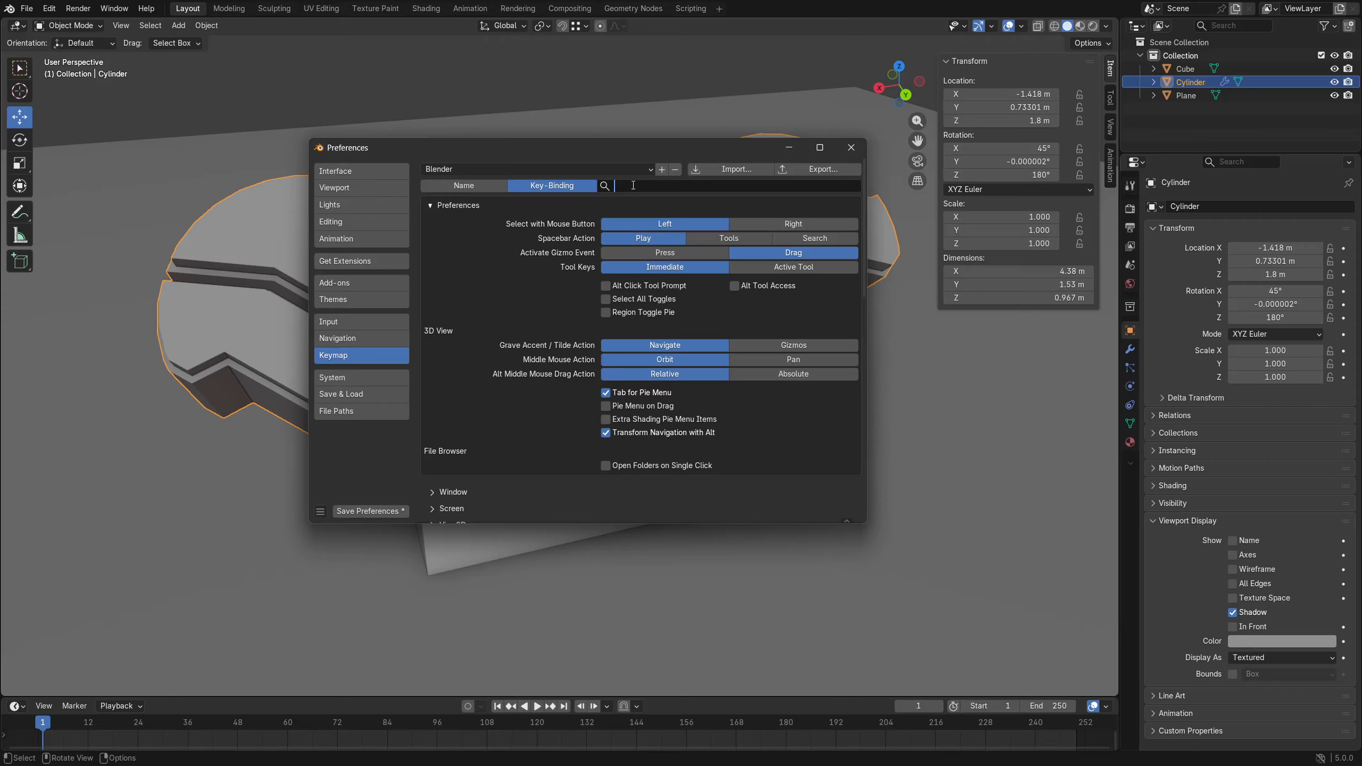
{"action": "type", "text": "/"}
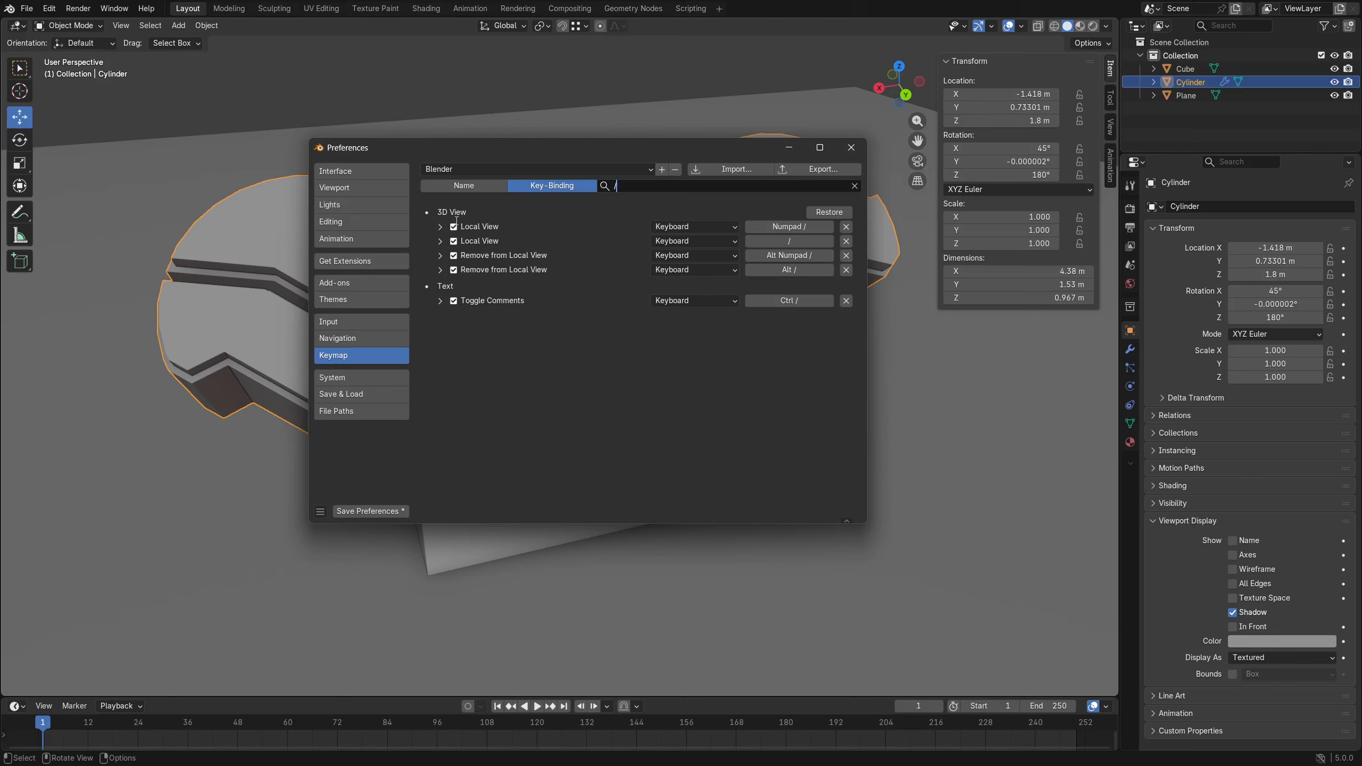
Turn off Frame Selected for the "/" Local View shortcut and close the preferences.
{"action": "left_click", "coordinate": [440, 243]}
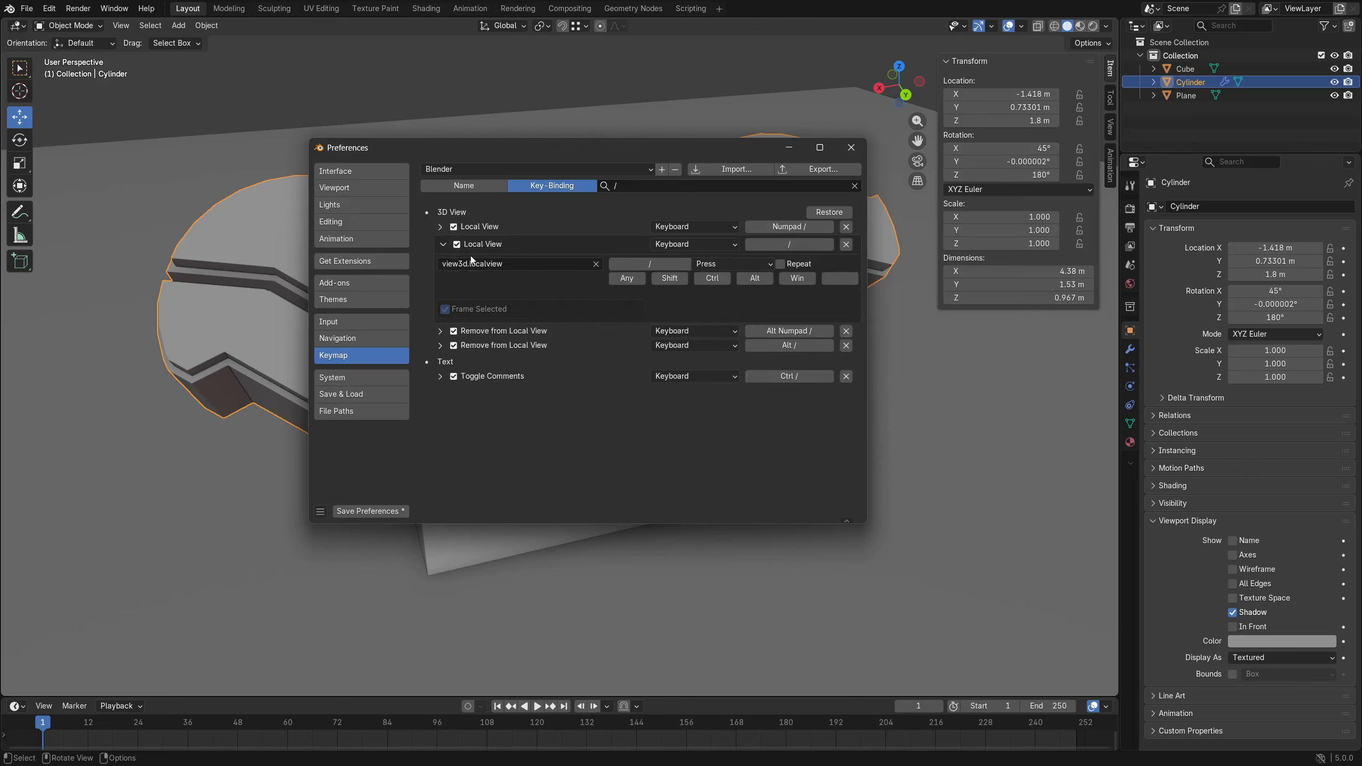
{"action": "left_click", "coordinate": [445, 310]}
{"action": "left_click", "coordinate": [849, 146]}
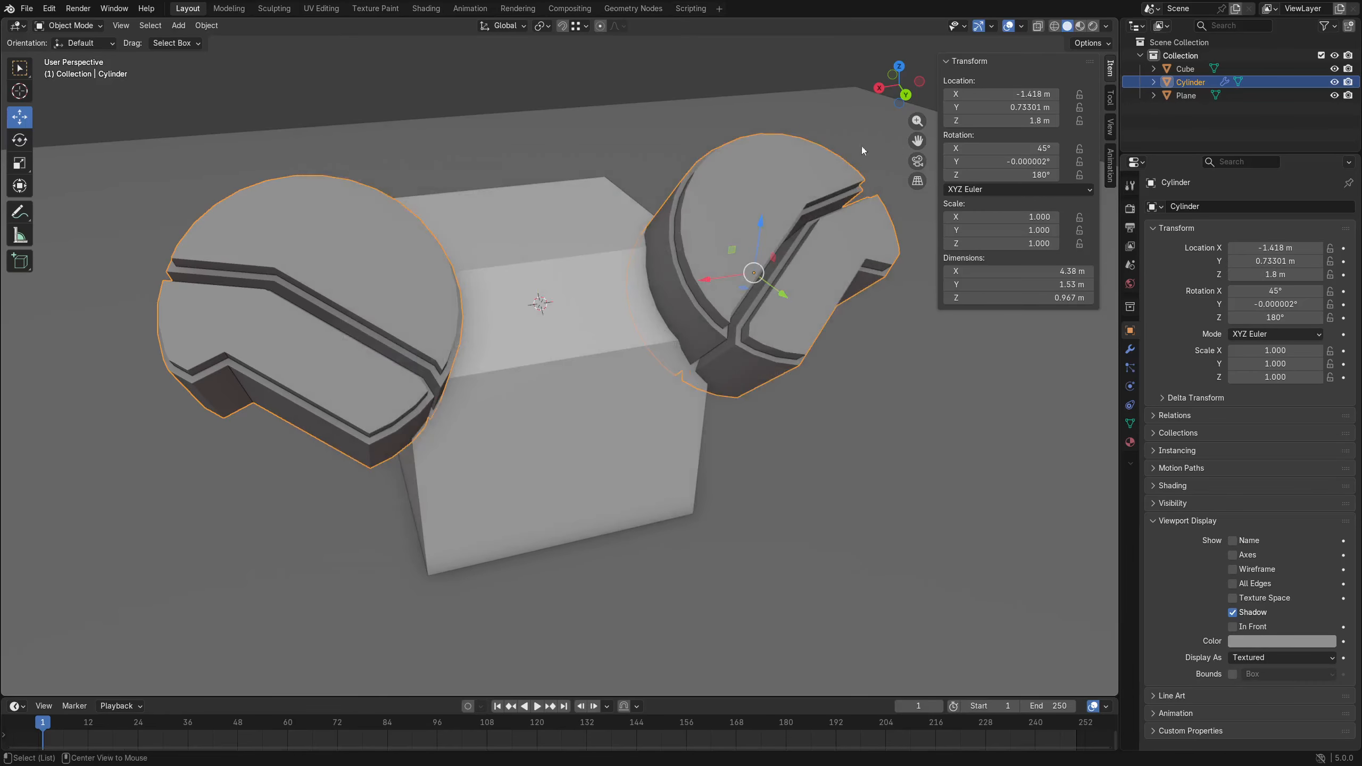
Toggle local view on the cylinder repeatedly from a close-up angle to check the framing behaviour.
{"action": "middle_click", "coordinate": [830, 235], "text": "alt"}
{"action": "scroll", "coordinate": [626, 368], "scroll_direction": "up", "scroll_amount": 4}
{"action": "middle_click_drag", "start_coordinate": [626, 368], "coordinate": [586, 391]}
{"action": "middle_click", "coordinate": [349, 492], "text": "alt"}
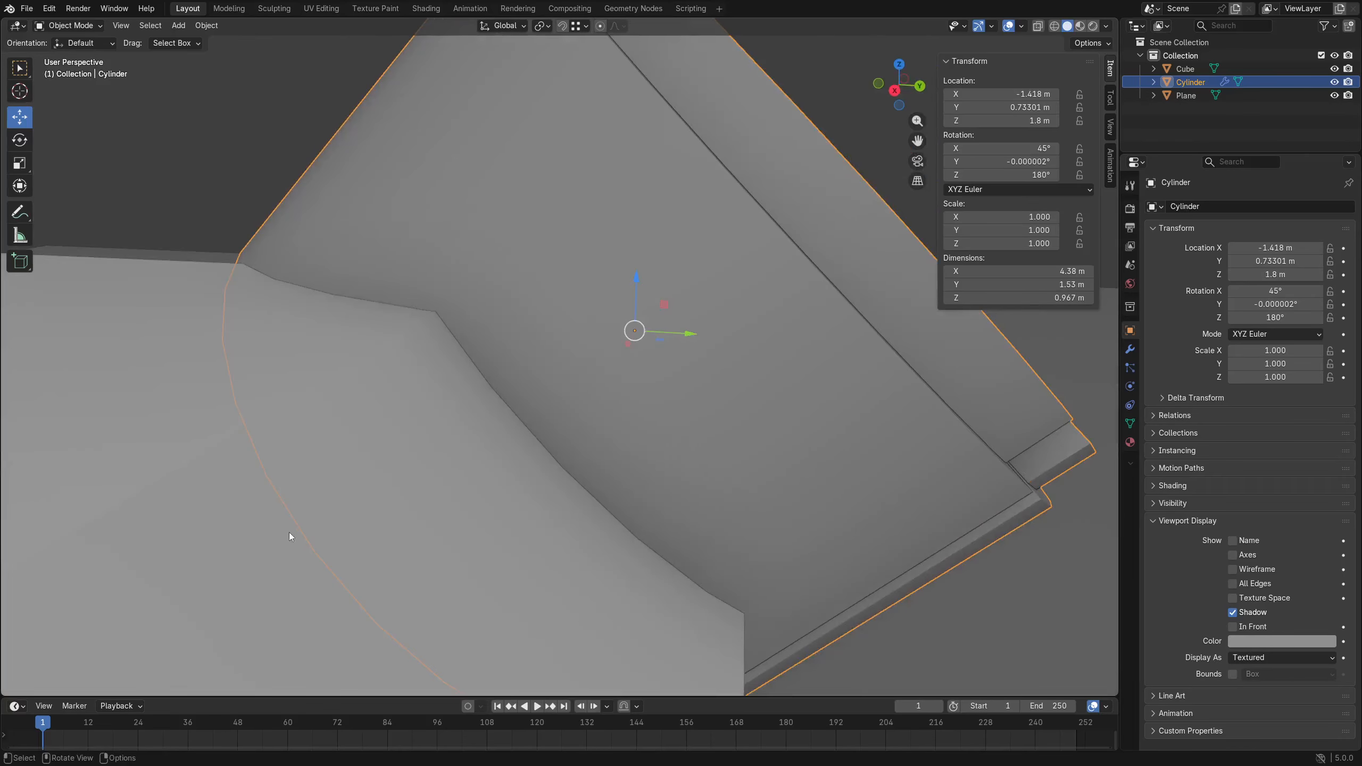
{"action": "middle_click_drag", "start_coordinate": [459, 465], "coordinate": [498, 456], "text": "shift"}
{"action": "key", "text": "slash"}
{"action": "key", "text": "slash"}
{"action": "key", "text": "slash"}
{"action": "key", "text": "slash"}
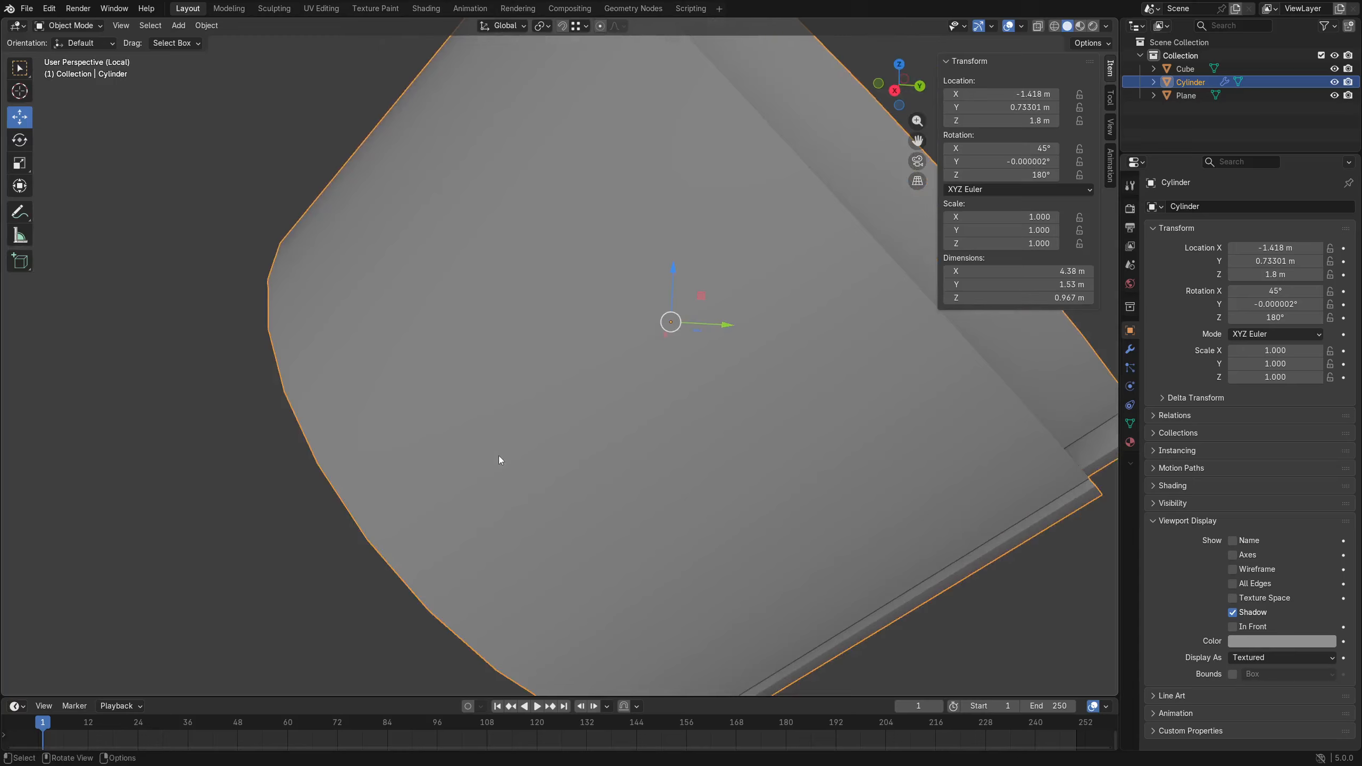
{"action": "key", "text": "slash"}
{"action": "key", "text": "slash"}
Toggle local view from a wider angle, return to the full scene and deselect everything.
{"action": "middle_click_drag", "start_coordinate": [702, 370], "coordinate": [571, 443]}
{"action": "scroll", "coordinate": [616, 290], "scroll_direction": "down", "scroll_amount": 5}
{"action": "key", "text": "slash"}
{"action": "key", "text": "slash"}
{"action": "key", "text": "a"}
{"action": "key", "text": "a"}
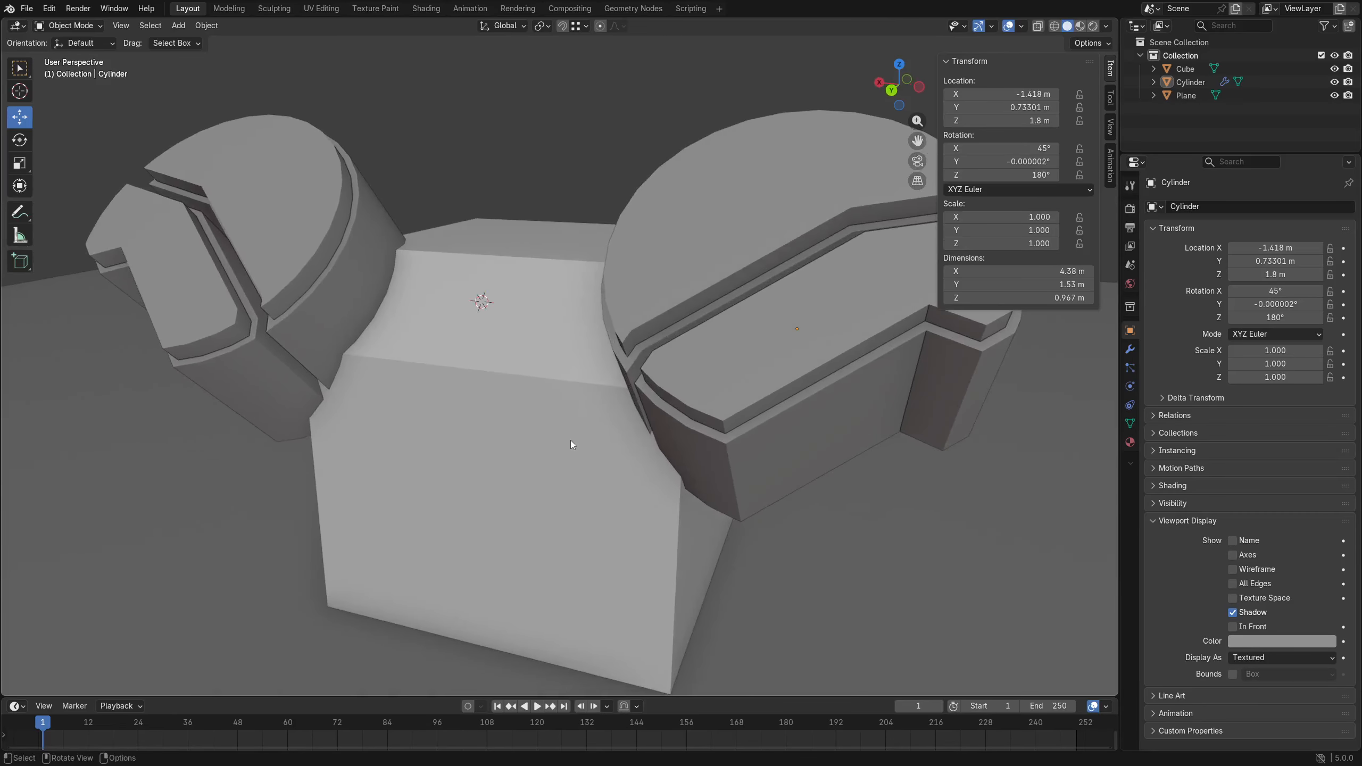
{"action": "scroll", "coordinate": [532, 418], "scroll_direction": "down", "scroll_amount": 5}
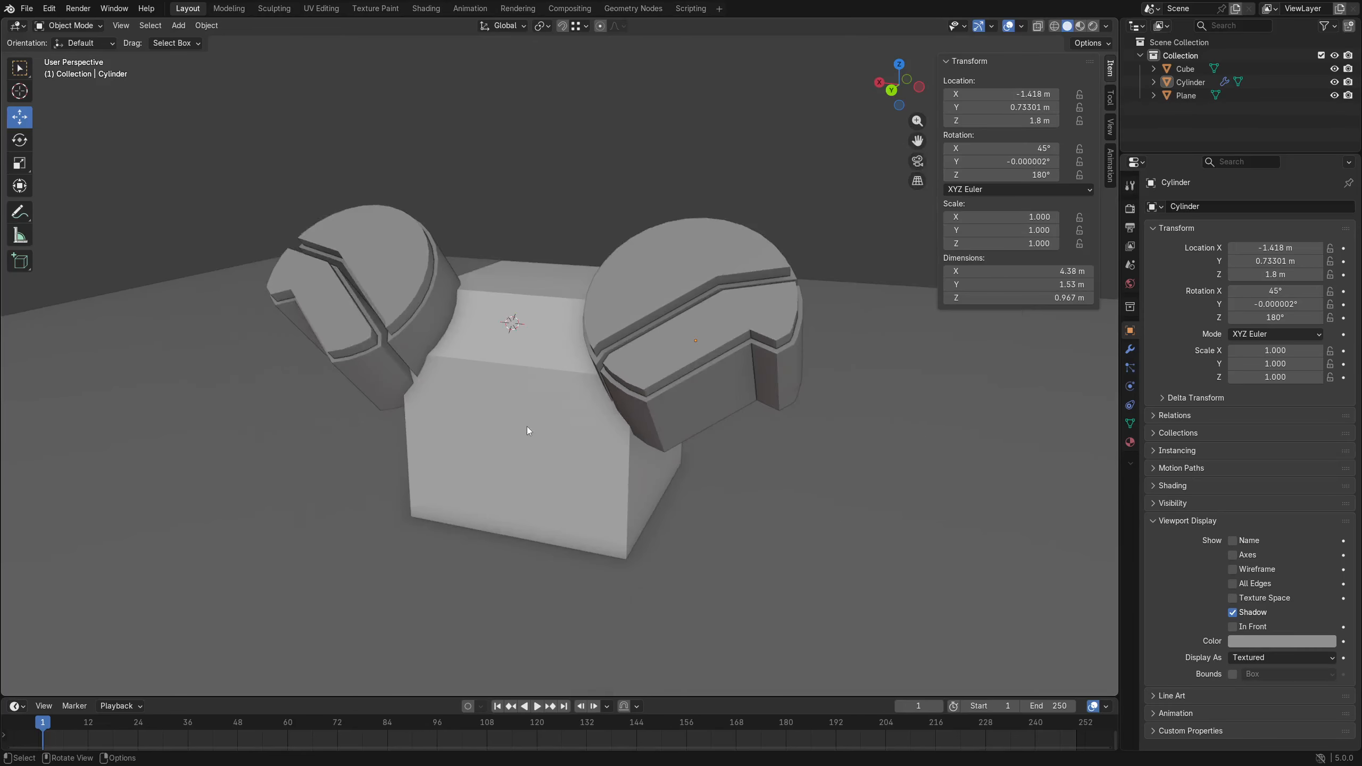
Enter Edit Mode on the cube and add one centred loop cut running down its middle.
{"action": "middle_click_drag", "start_coordinate": [527, 426], "coordinate": [663, 414]}
{"action": "left_click", "coordinate": [508, 379]}
{"action": "key", "text": "ctrl+Tab"}
{"action": "left_click", "coordinate": [574, 414]}
{"action": "key", "text": "ctrl+r"}
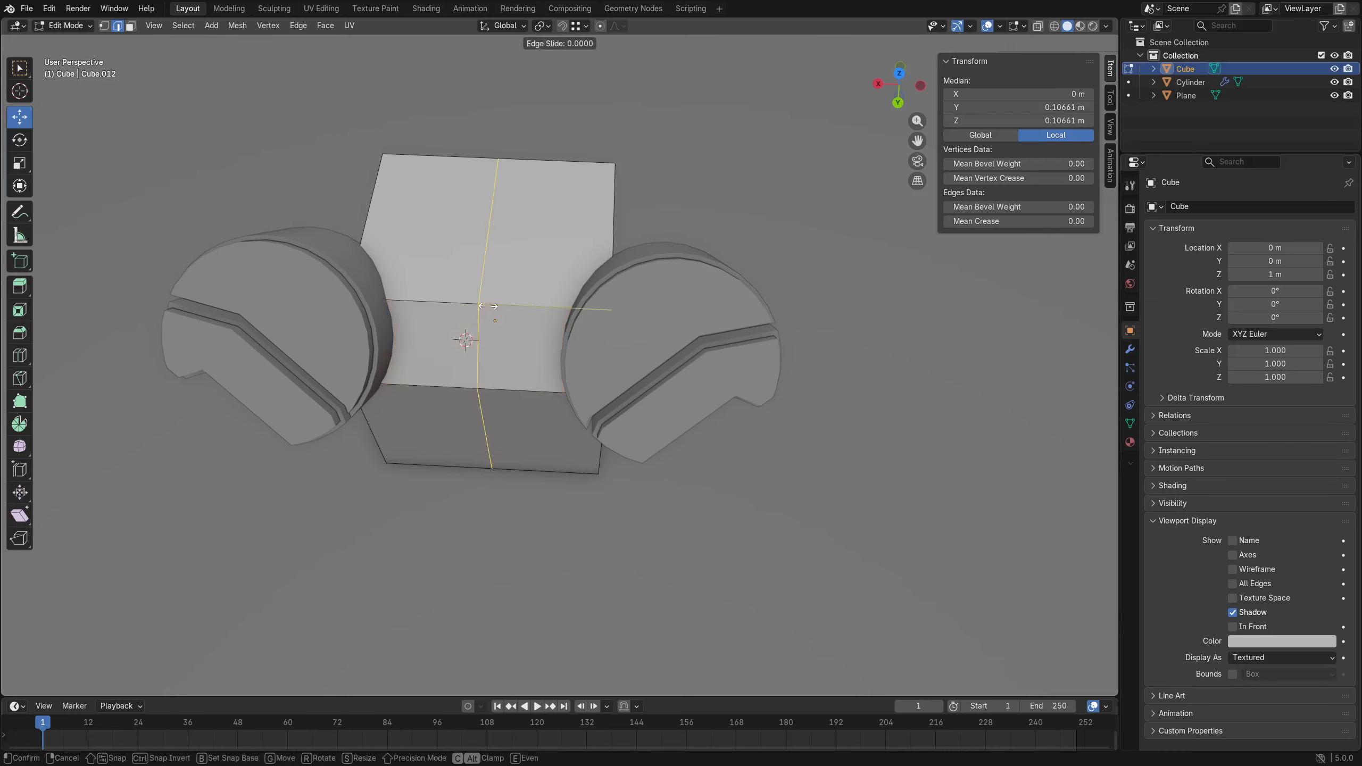
{"action": "left_click", "coordinate": [495, 319]}
{"action": "right_click", "coordinate": [495, 319]}
Bevel the cube's new edge loop by about 0.44 m with one segment to form a central face strip.
{"action": "key", "text": "ctrl+b"}
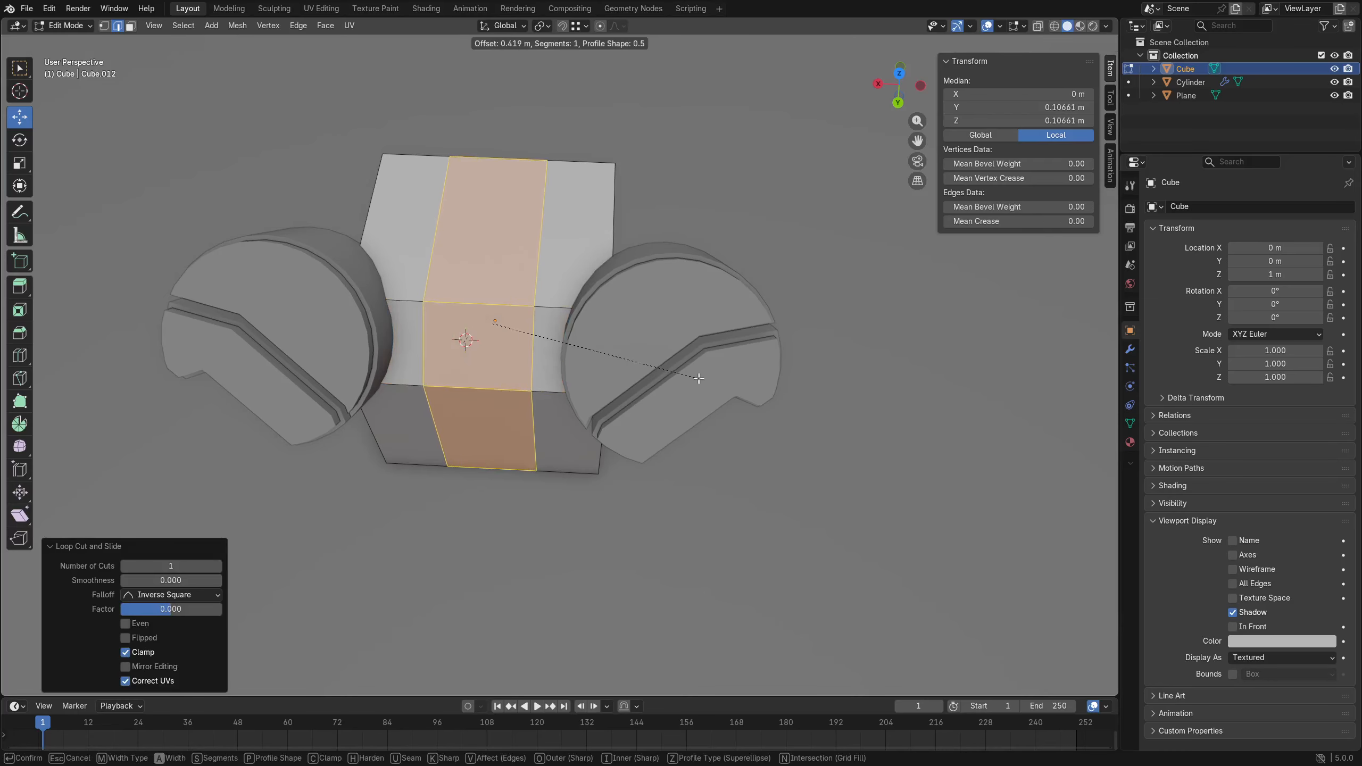
{"action": "left_click", "coordinate": [701, 377]}
{"action": "middle_click_drag", "start_coordinate": [701, 378], "coordinate": [777, 412], "text": "shift"}
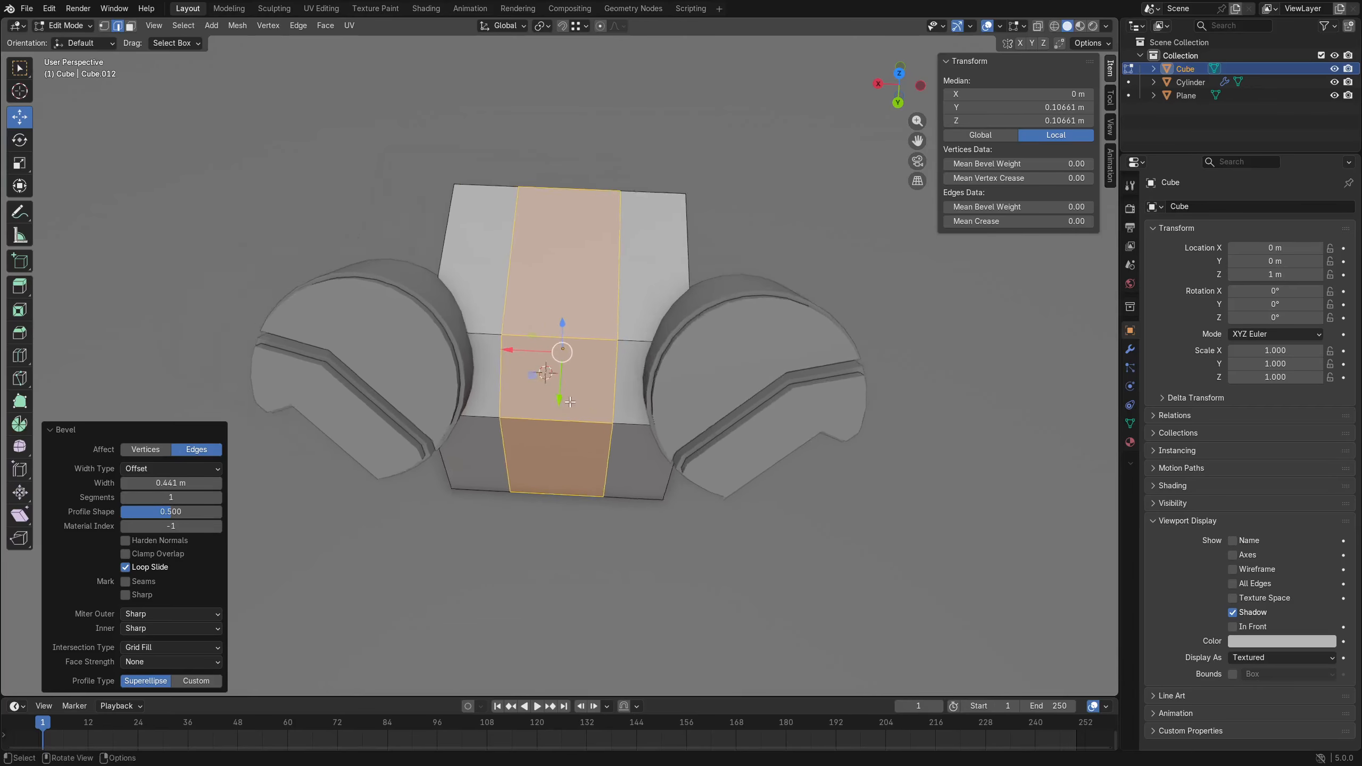
Try to inset the cube's central face strip with a raised depth and zero thickness.
{"action": "scroll", "coordinate": [681, 483], "scroll_direction": "up", "scroll_amount": 3}
{"action": "middle_click_drag", "start_coordinate": [682, 488], "coordinate": [711, 429]}
{"action": "key", "text": "i"}
{"action": "left_click", "coordinate": [665, 477]}
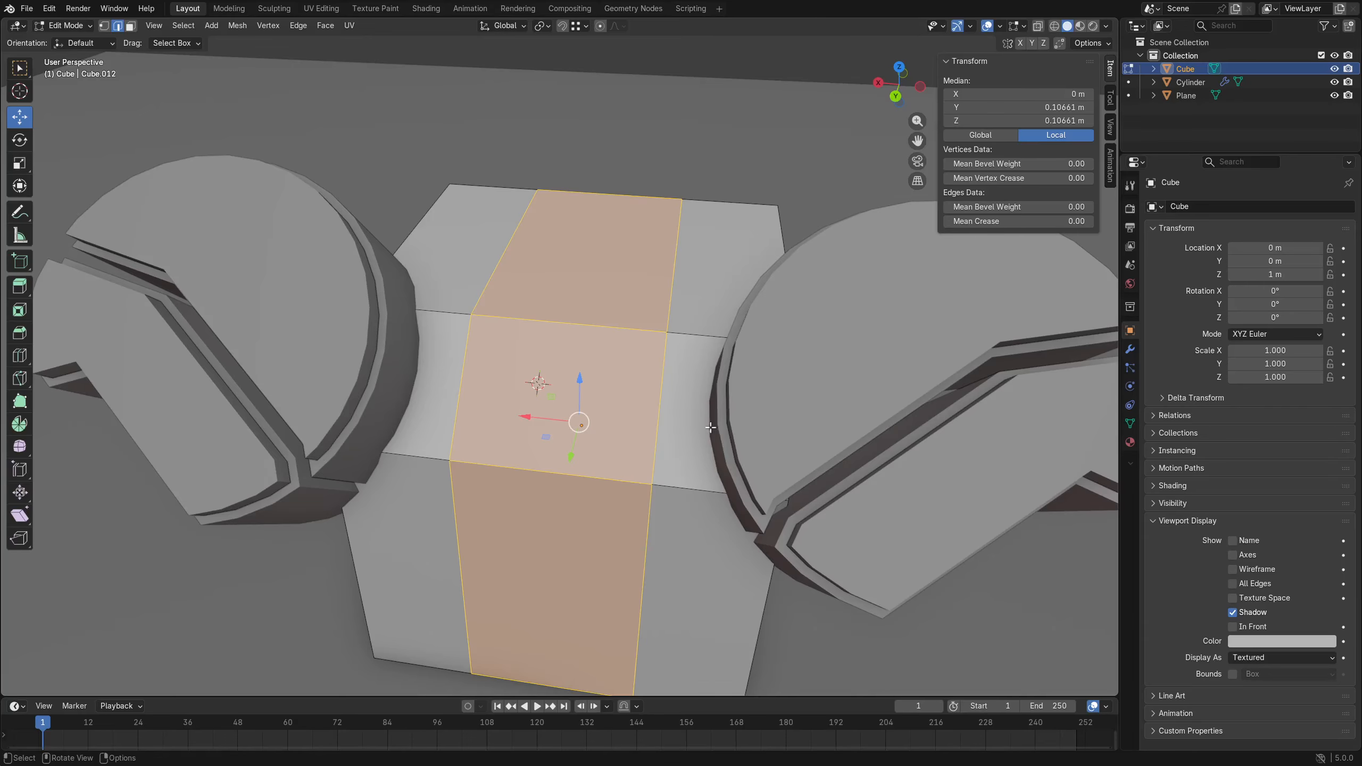
{"action": "key", "text": "i"}
{"action": "key", "text": "ctrl"}
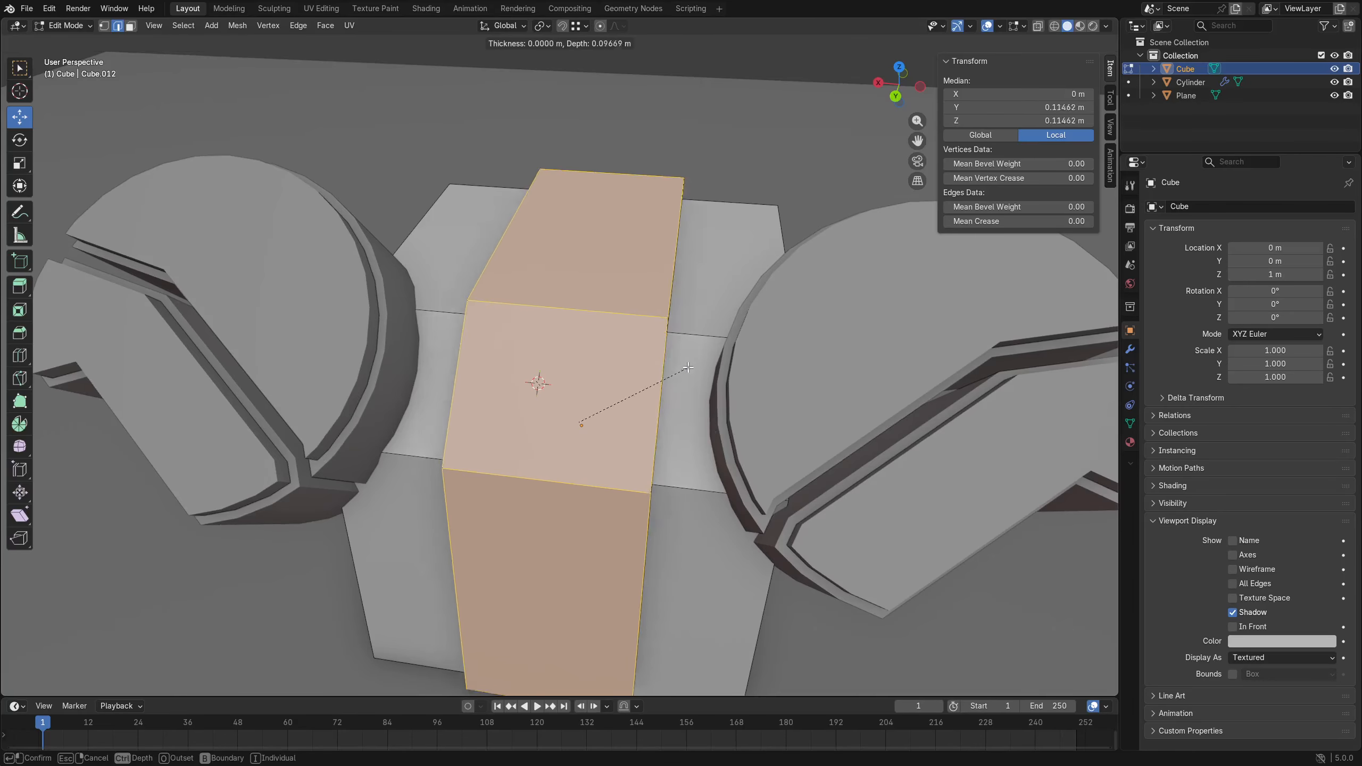
{"action": "key", "text": "Escape"}
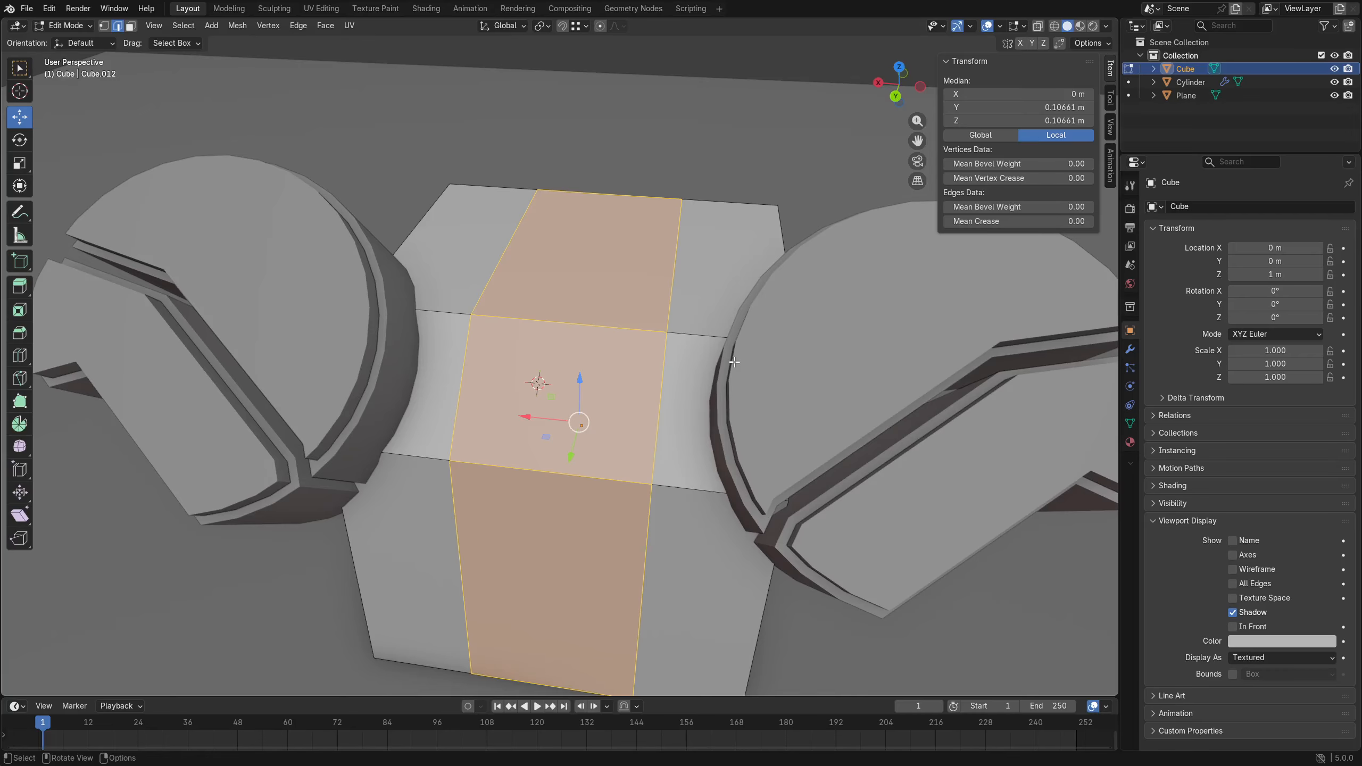
Activate the Select Box tool in Edit Mode and return the cube to Object Mode.
{"action": "left_click", "coordinate": [26, 78]}
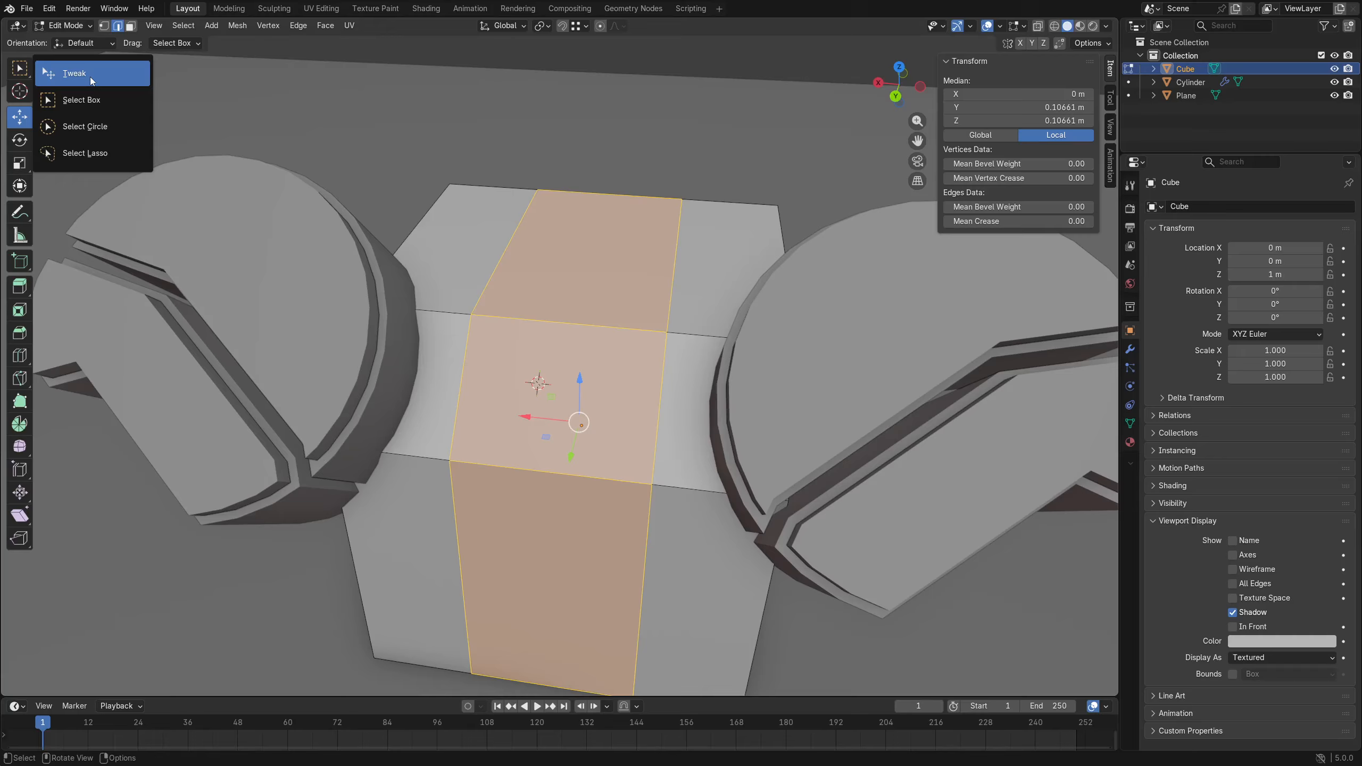
{"action": "left_click", "coordinate": [87, 76]}
{"action": "left_click", "coordinate": [29, 72]}
{"action": "left_click", "coordinate": [90, 100]}
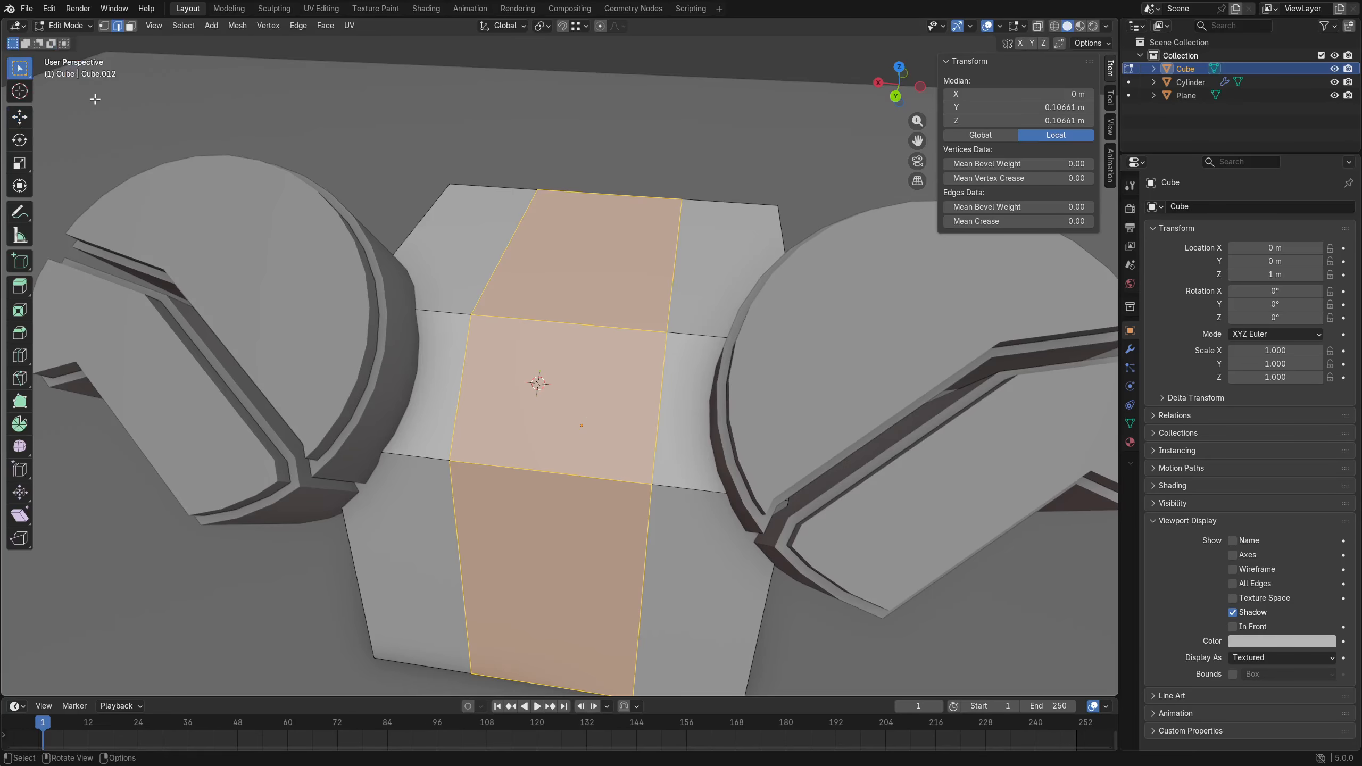
{"action": "scroll", "coordinate": [684, 359], "scroll_direction": "down", "scroll_amount": 4}
{"action": "key", "text": "ctrl+Tab"}
{"action": "left_click", "coordinate": [569, 356]}
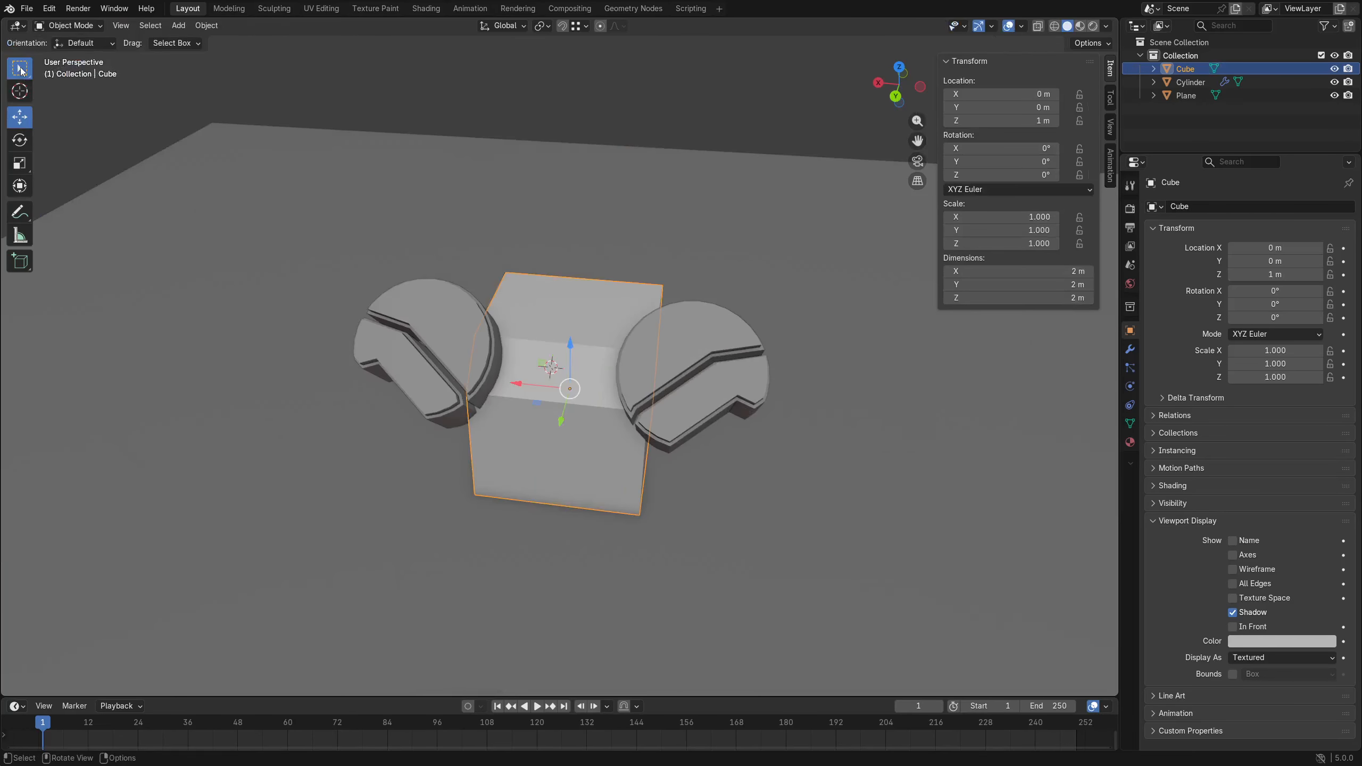
Switch the cube to Edit Mode, back to Object Mode and into Edit Mode again to compare the active tools.
{"action": "key", "text": "ctrl+Tab"}
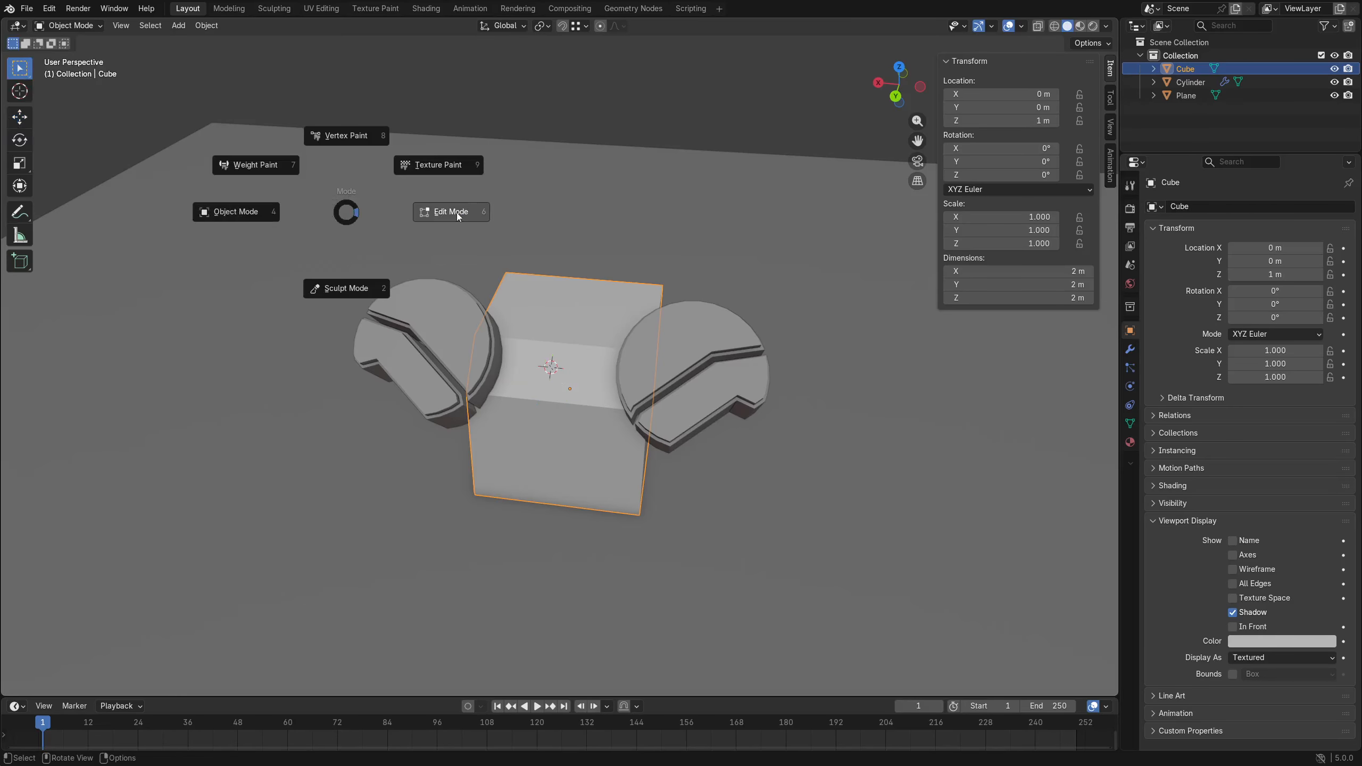
{"action": "left_click", "coordinate": [453, 212]}
{"action": "key", "text": "ctrl+Tab"}
{"action": "left_click", "coordinate": [429, 367]}
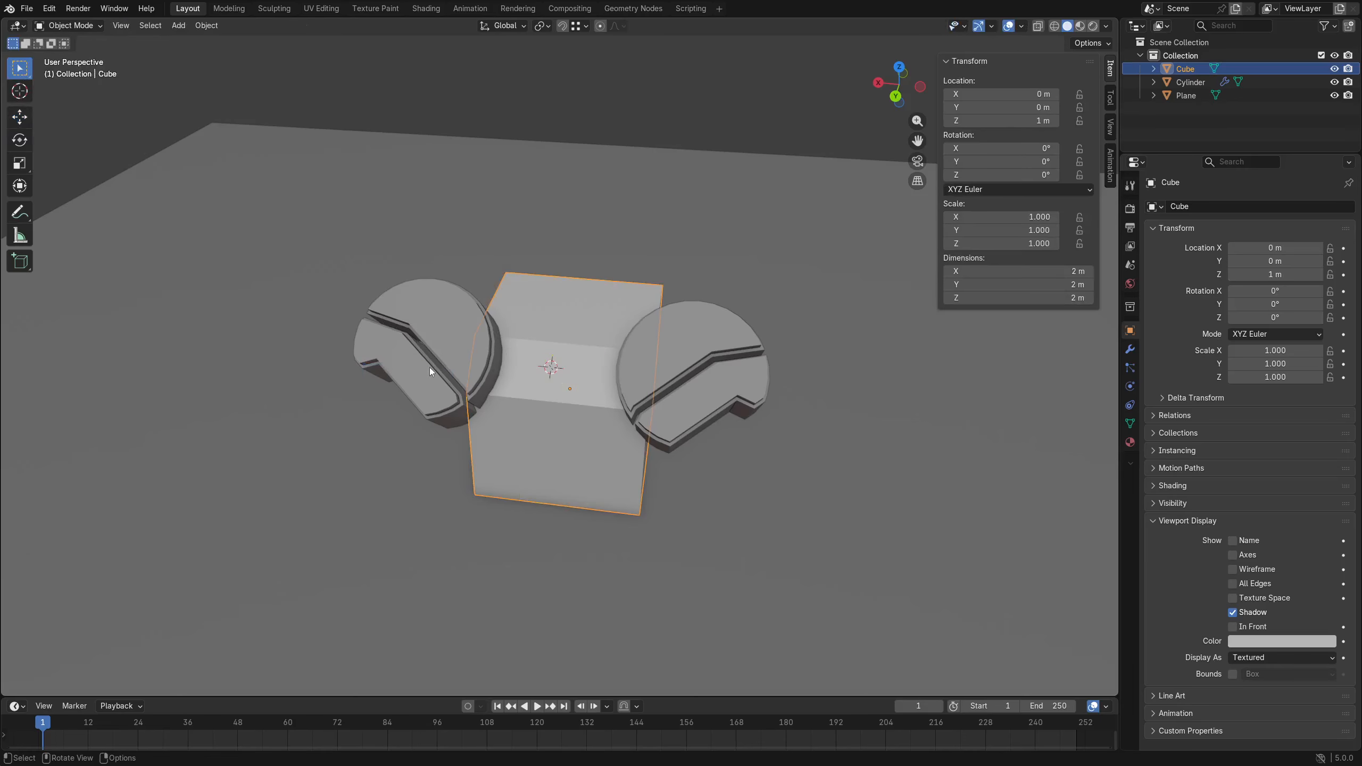
{"action": "key", "text": "ctrl+Tab"}
{"action": "left_click", "coordinate": [504, 226]}
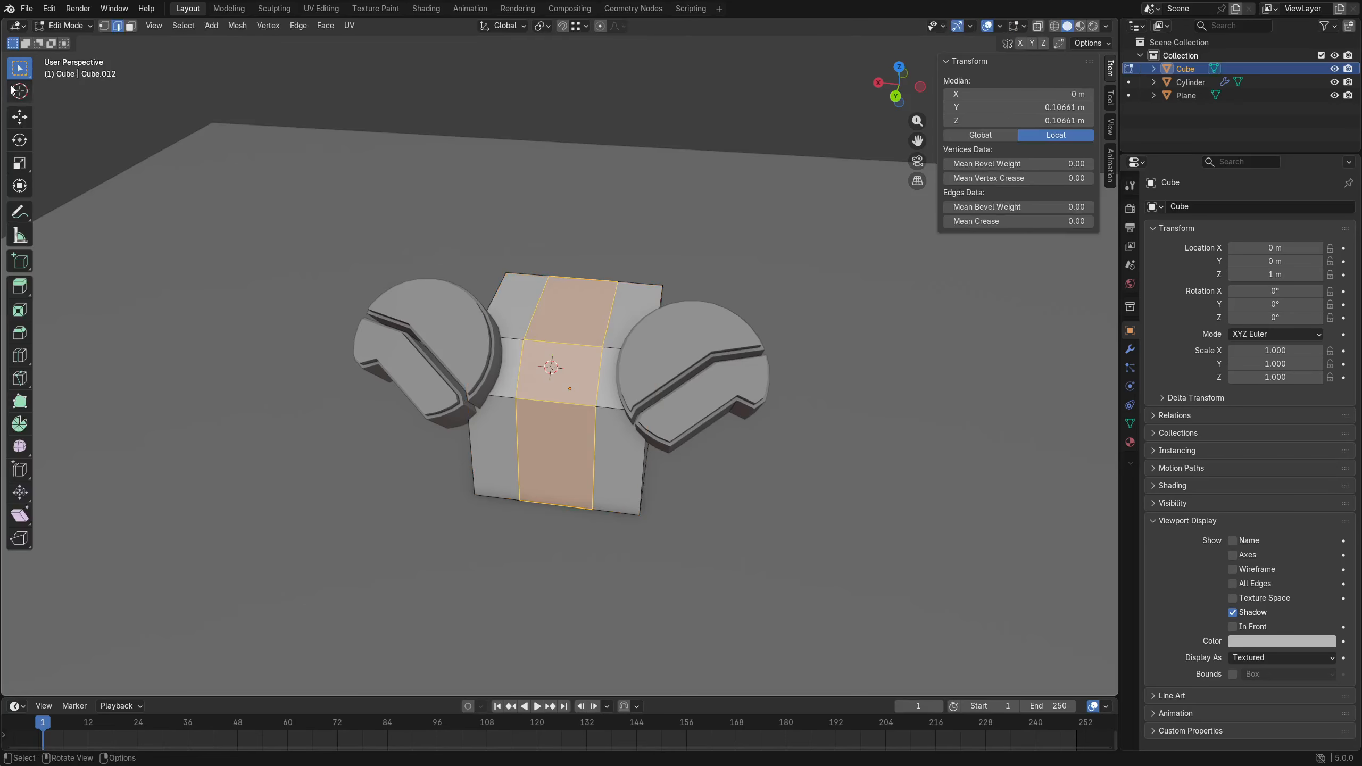
Activate the Move tool in Edit Mode and switch between modes, finishing in Object Mode.
{"action": "left_click", "coordinate": [20, 118]}
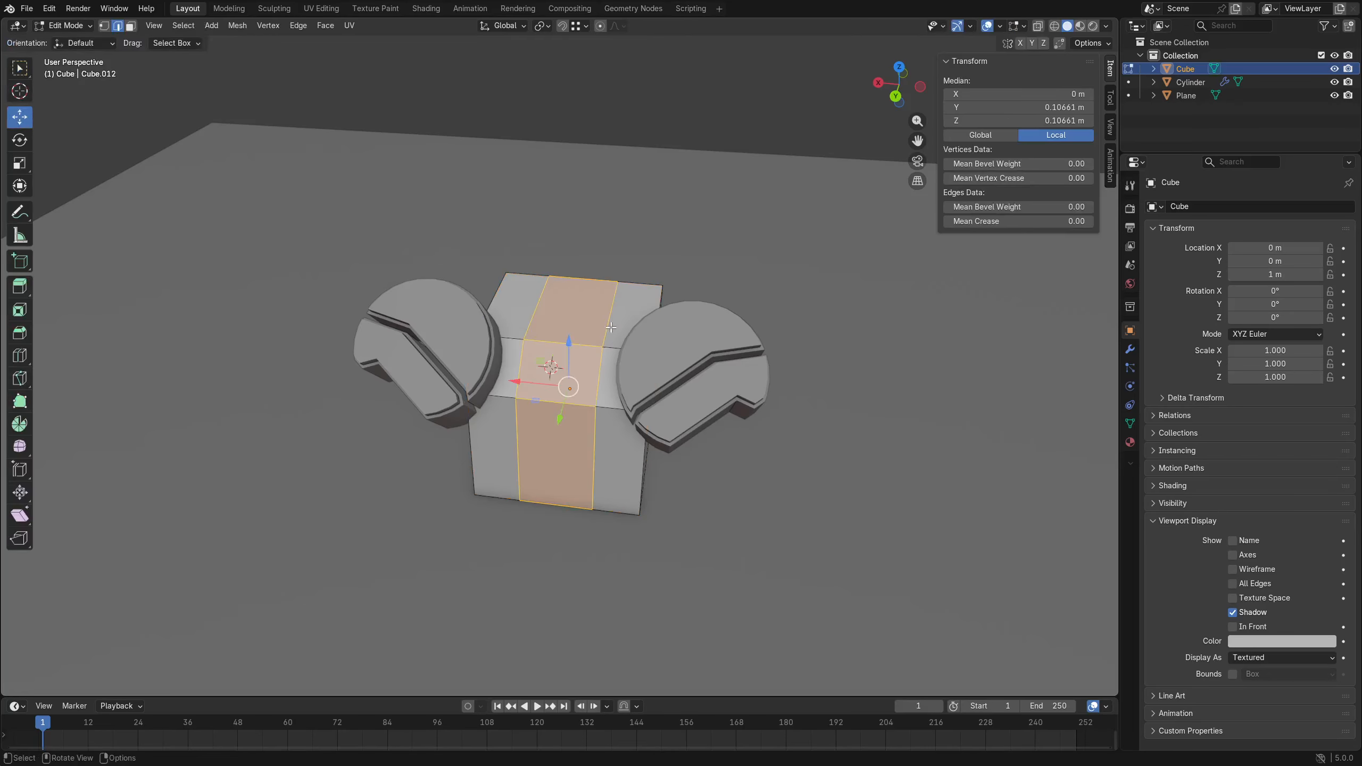
{"action": "key", "text": "Tab"}
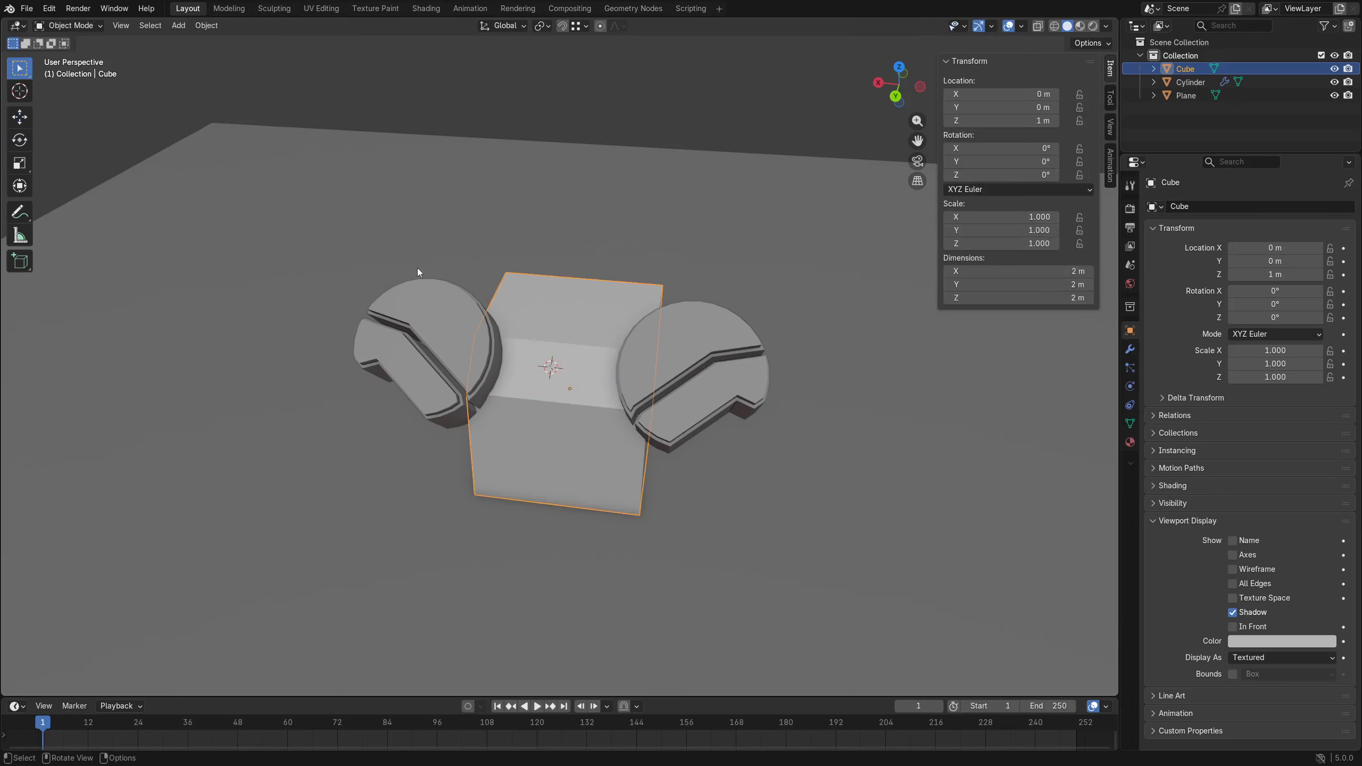
{"action": "key", "text": "Tab"}
{"action": "key", "text": "ctrl+Tab"}
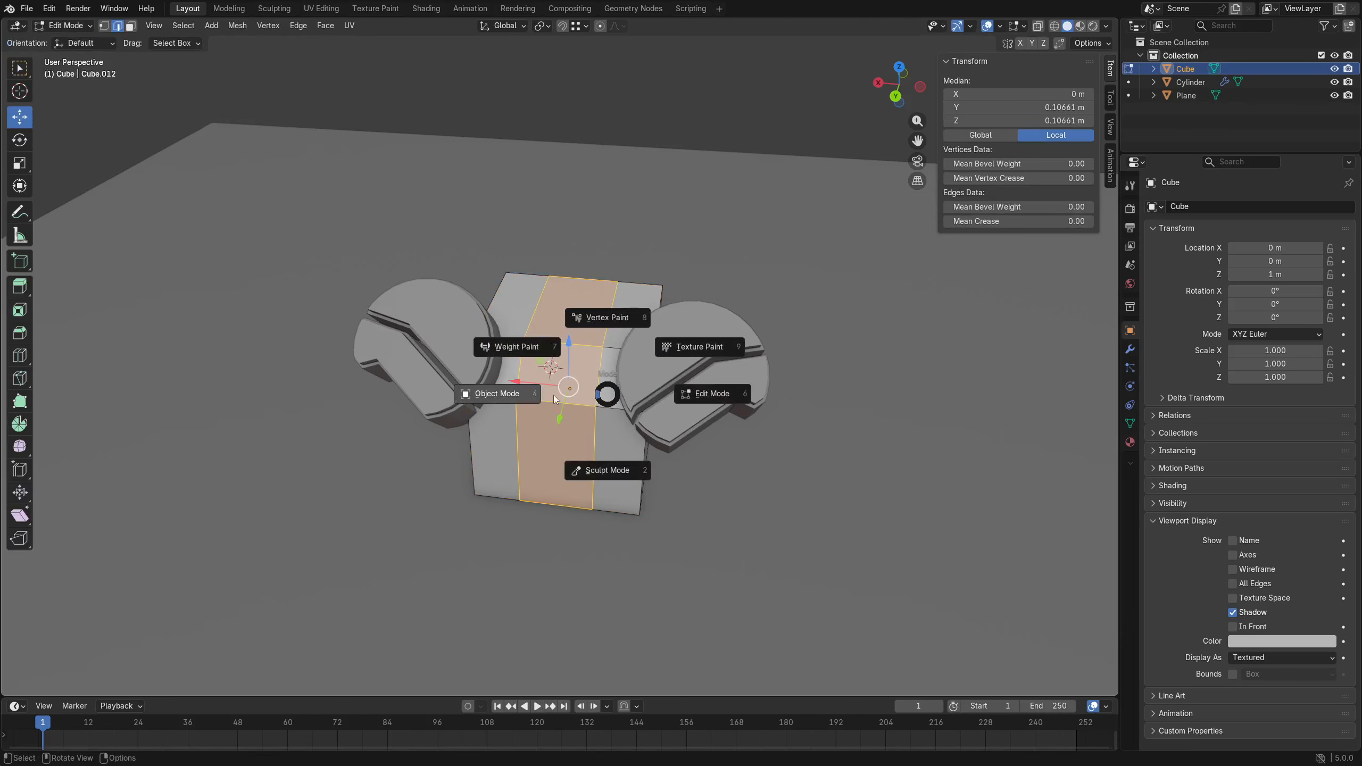
{"action": "key", "text": "ctrl+Tab"}
{"action": "left_click", "coordinate": [482, 393]}
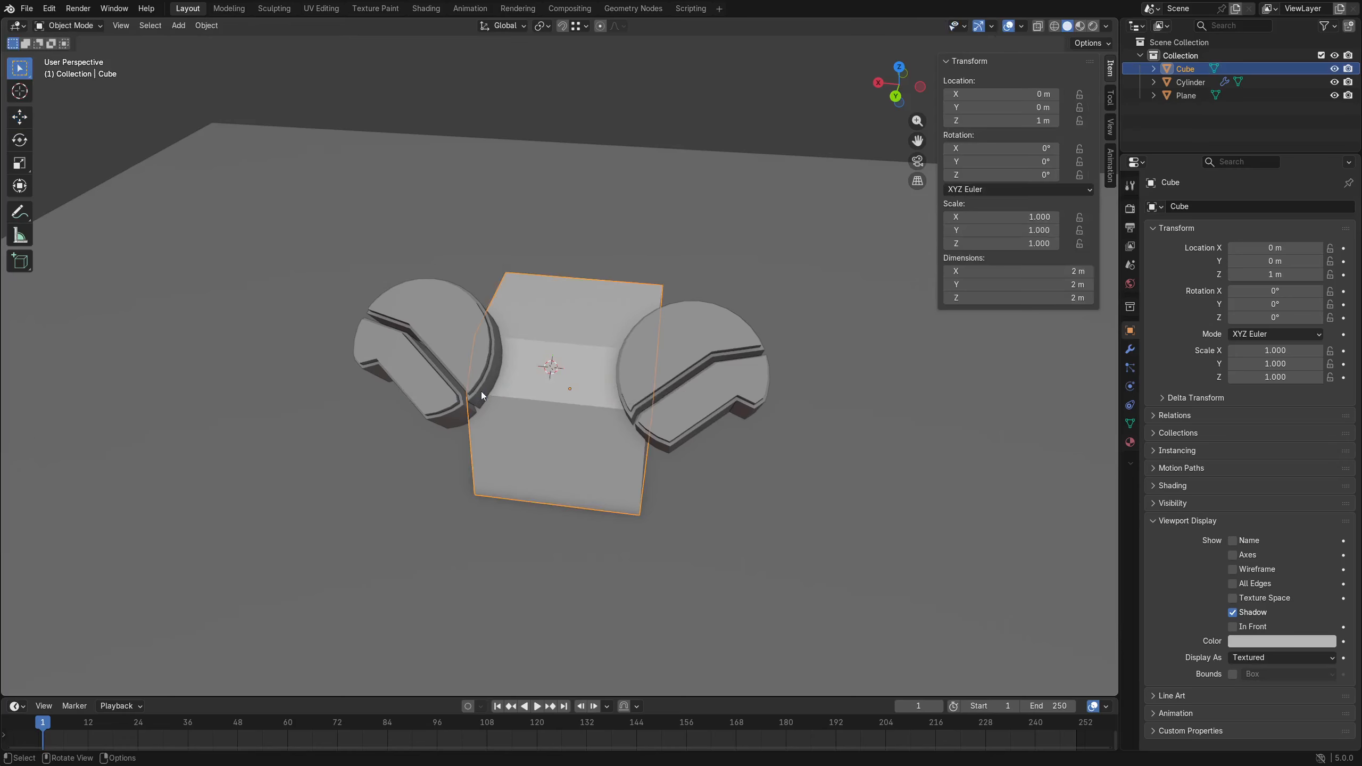
Box-select across the cube and cylinder twice, and clear the selection.
{"action": "key", "text": "alt+a"}
{"action": "middle_click_drag", "start_coordinate": [598, 391], "coordinate": [560, 377]}
{"action": "left_click", "coordinate": [572, 383]}
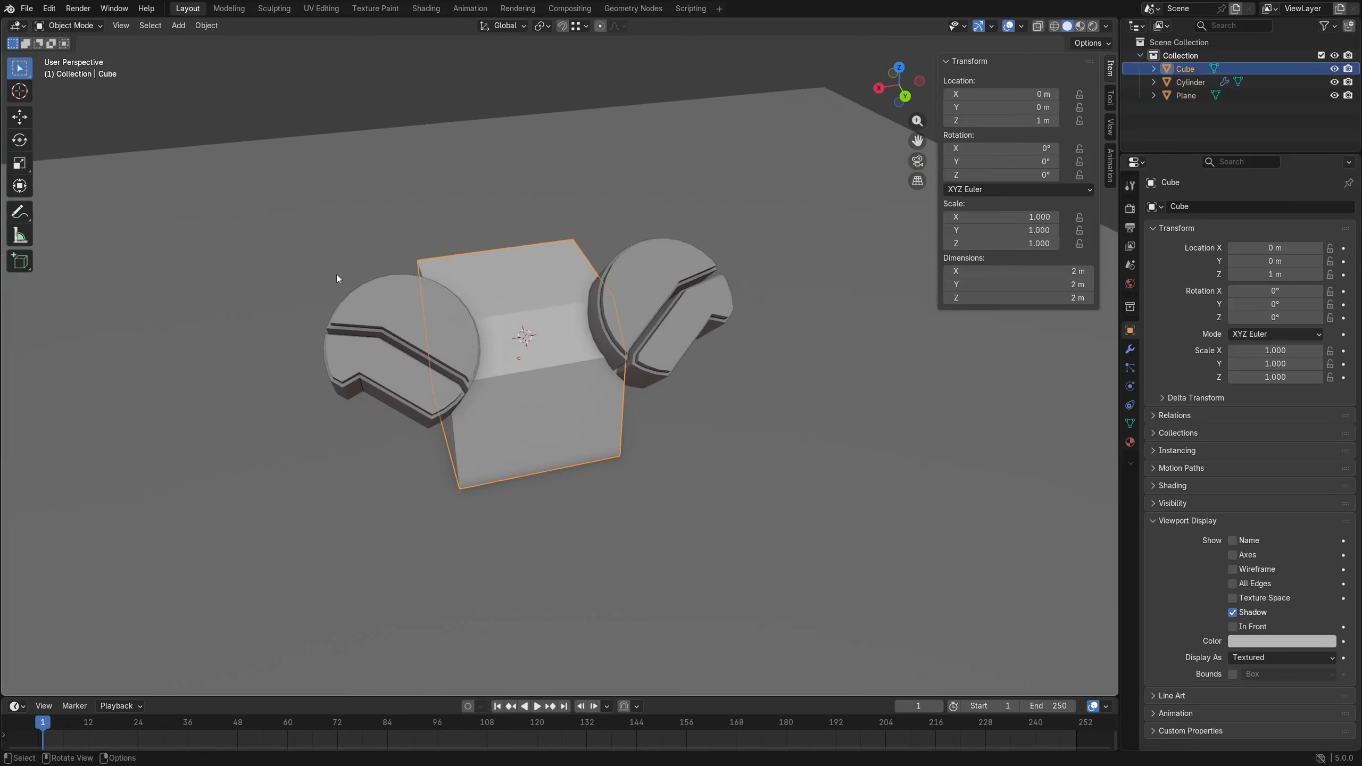
{"action": "left_click_drag", "start_coordinate": [322, 175], "coordinate": [649, 460]}
{"action": "left_click_drag", "start_coordinate": [368, 177], "coordinate": [690, 477]}
{"action": "left_click", "coordinate": [373, 142]}
Switch to the Move tool and back to Select Box, and select the cube.
{"action": "left_click", "coordinate": [27, 76]}
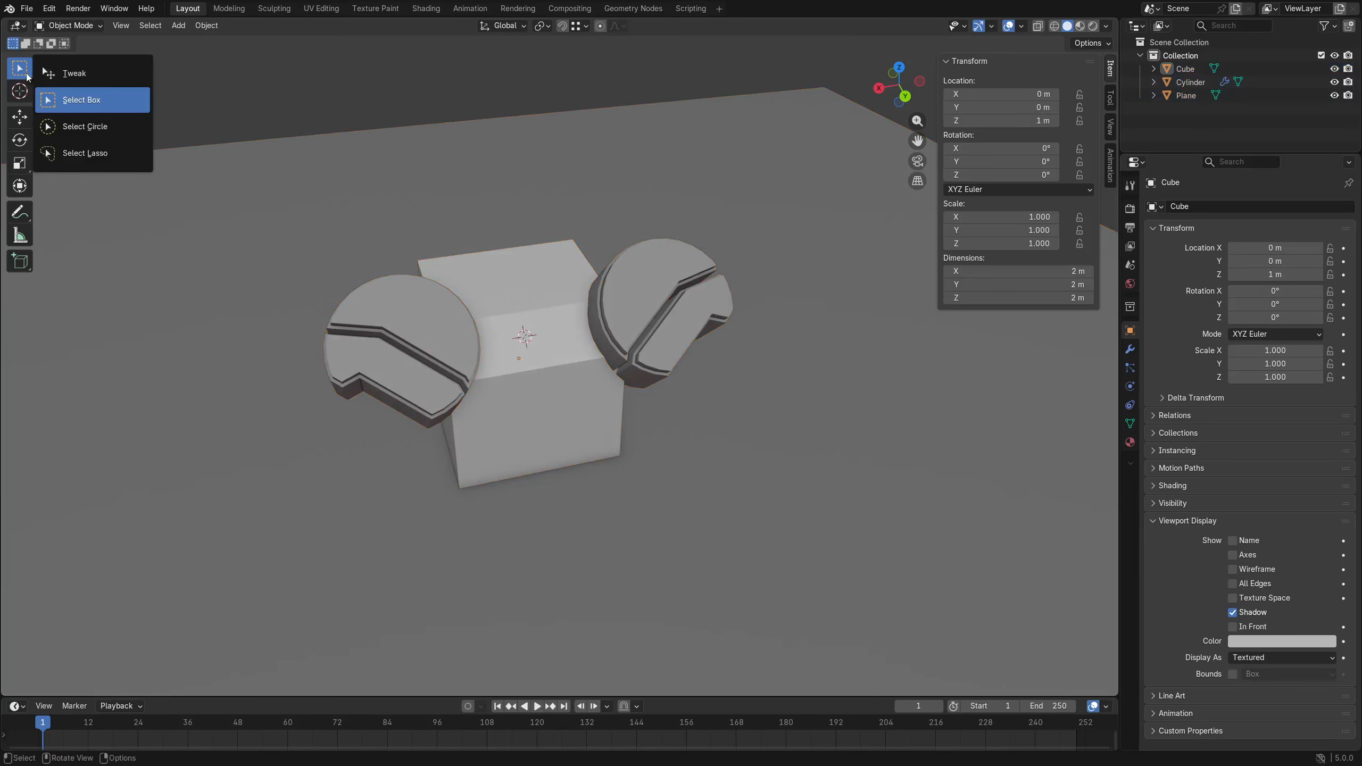
{"action": "left_click", "coordinate": [94, 100]}
{"action": "left_click_drag", "start_coordinate": [26, 75], "coordinate": [91, 98]}
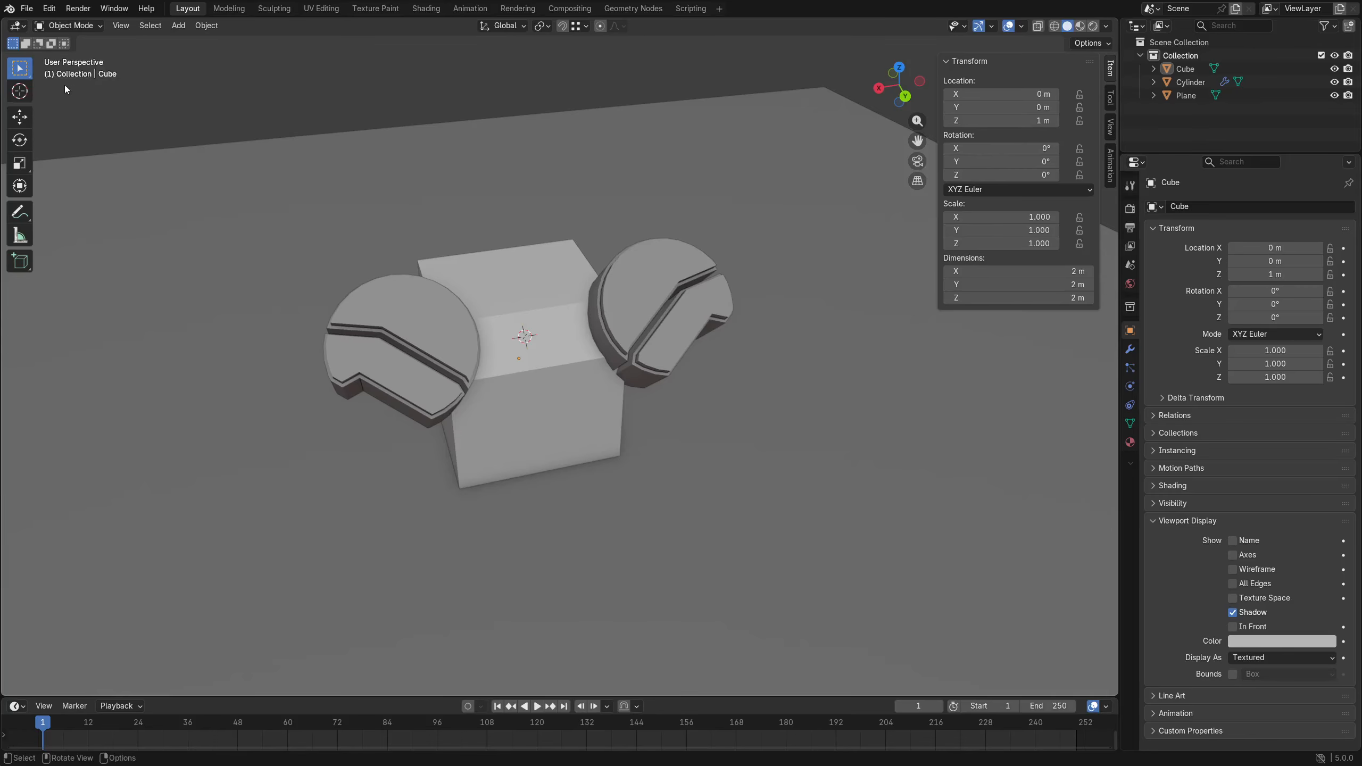
{"action": "left_click", "coordinate": [27, 117]}
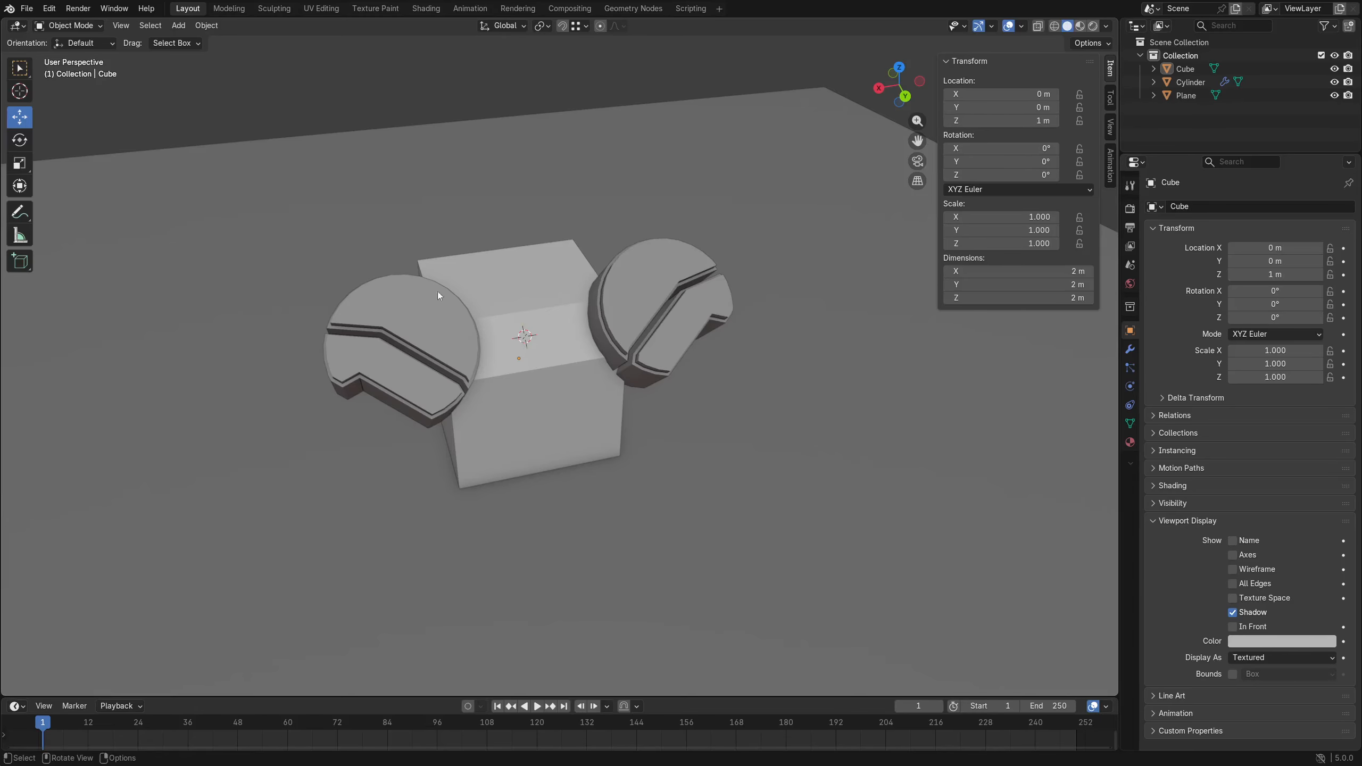
{"action": "left_click", "coordinate": [21, 75]}
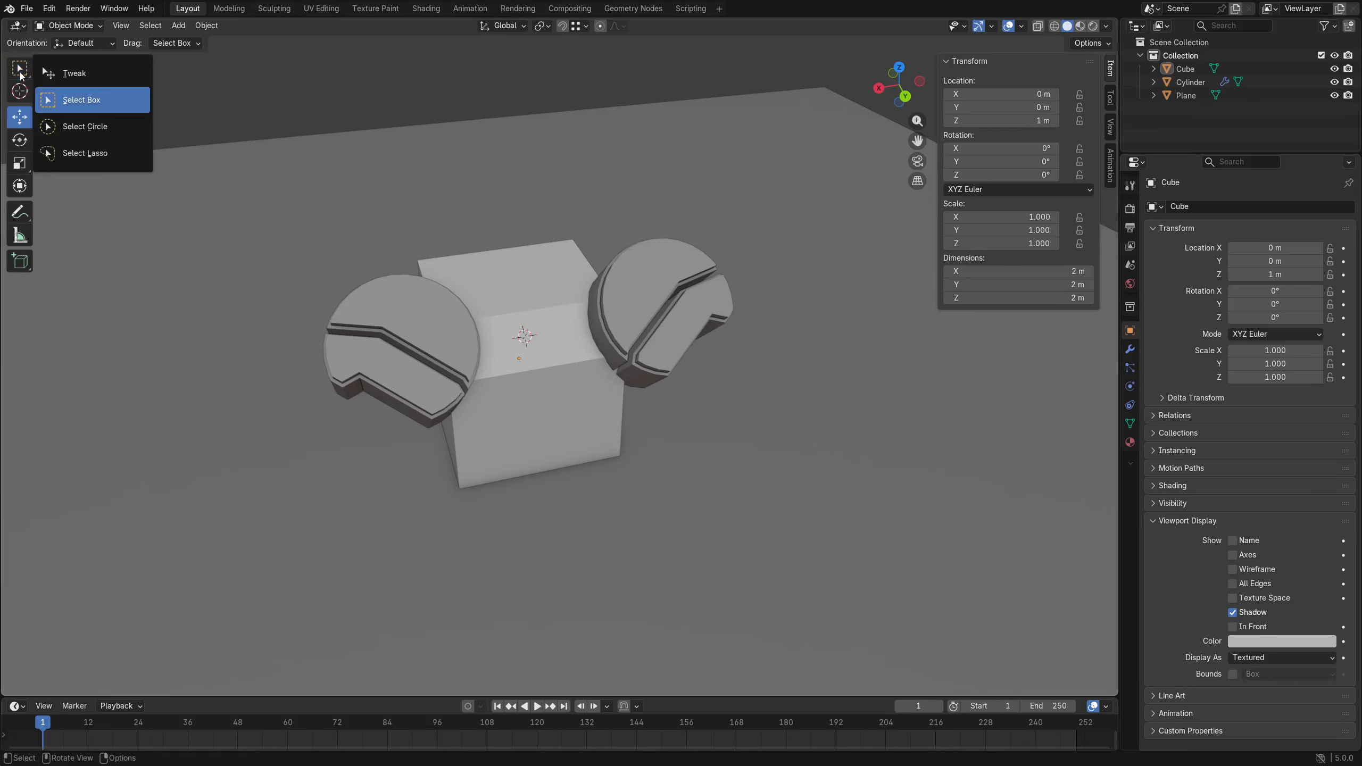
{"action": "left_click", "coordinate": [81, 100]}
{"action": "left_click", "coordinate": [524, 349]}
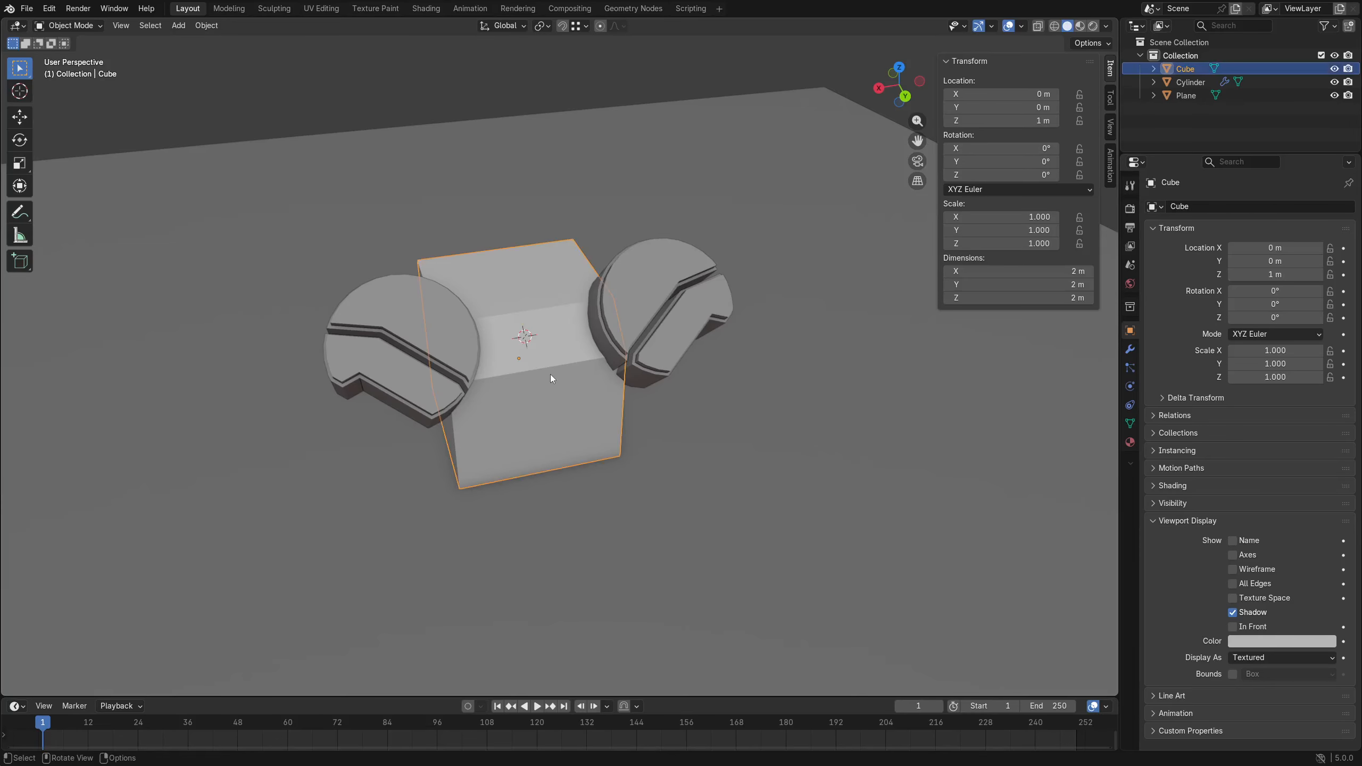
Cycle repeatedly through the selection tool variants, finishing on Select Circle.
{"action": "scroll", "coordinate": [538, 340], "scroll_direction": "up", "scroll_amount": 4}
{"action": "middle_click_drag", "start_coordinate": [568, 423], "coordinate": [517, 380], "text": "shift"}
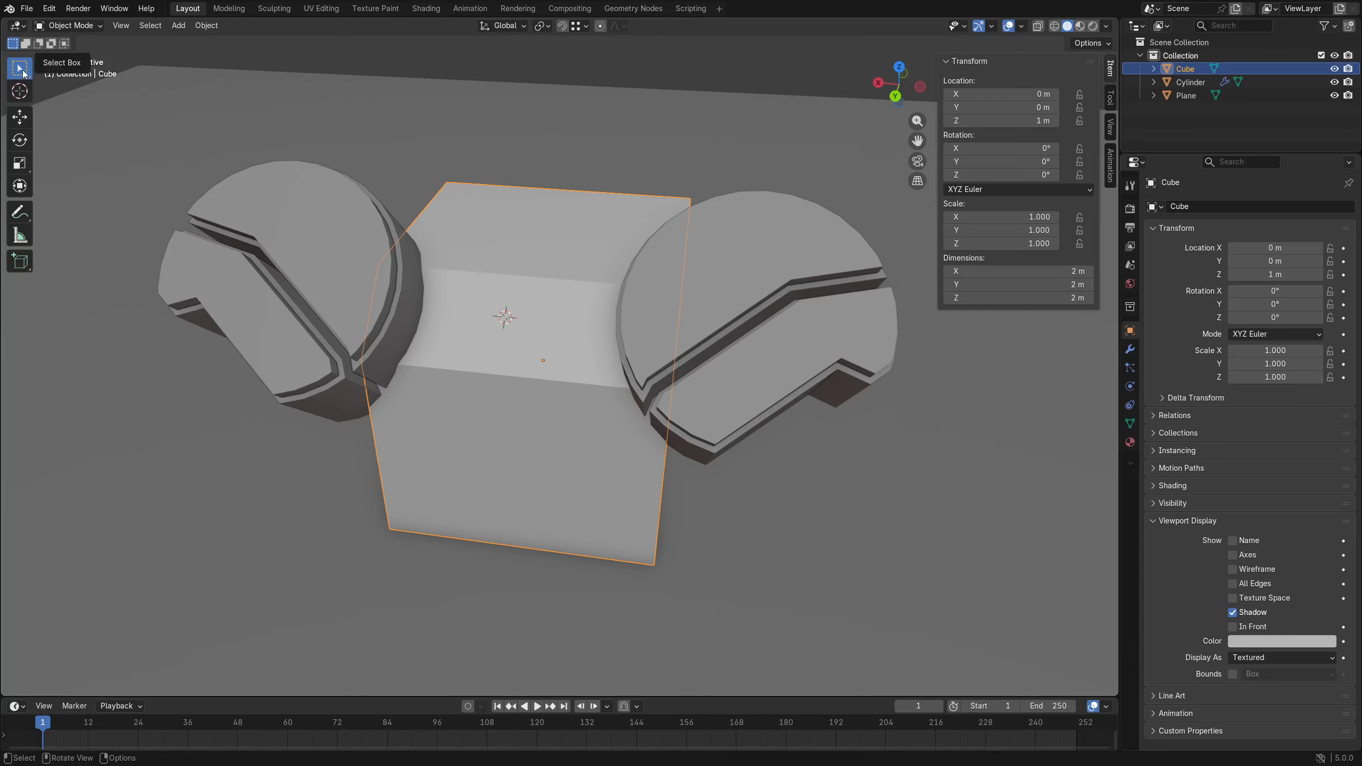
{"action": "key", "text": "w"}
{"action": "key", "text": "w"}
{"action": "key", "text": "w"}
{"action": "key", "text": "w"}
{"action": "key", "text": "w"}
{"action": "key", "text": "w"}
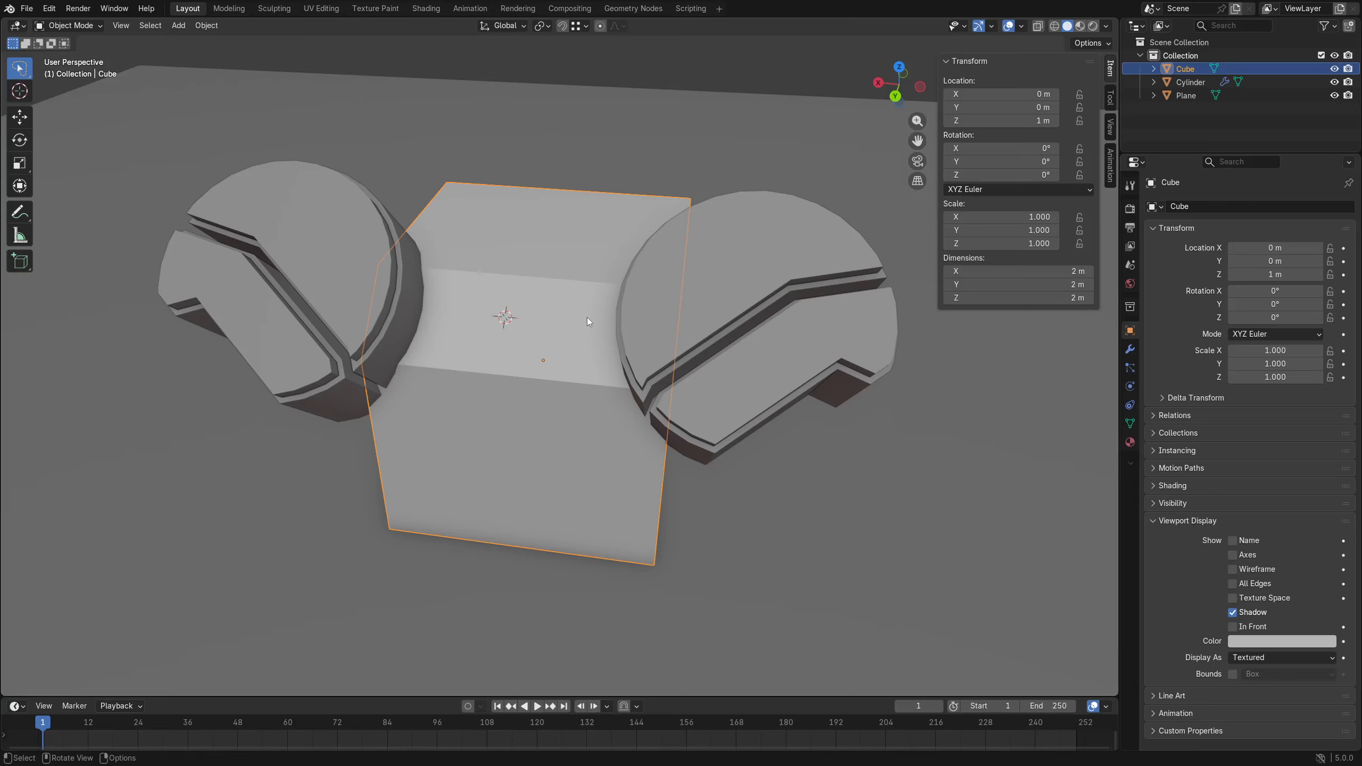
{"action": "key", "text": "w"}
{"action": "key", "text": "w"}
{"action": "key", "text": "w"}
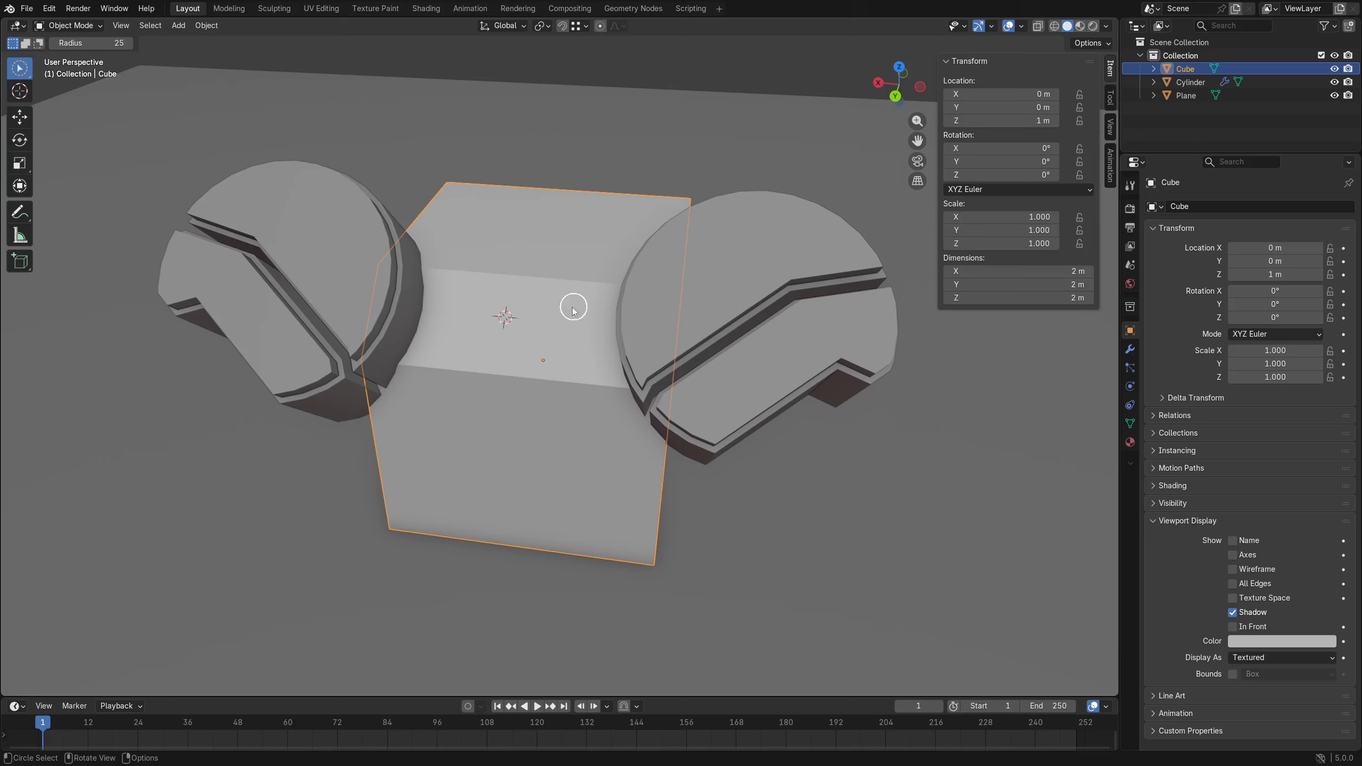
{"action": "scroll", "coordinate": [541, 306], "scroll_direction": "down", "scroll_amount": 5}
{"action": "scroll", "coordinate": [544, 309], "scroll_direction": "up", "scroll_amount": 6}
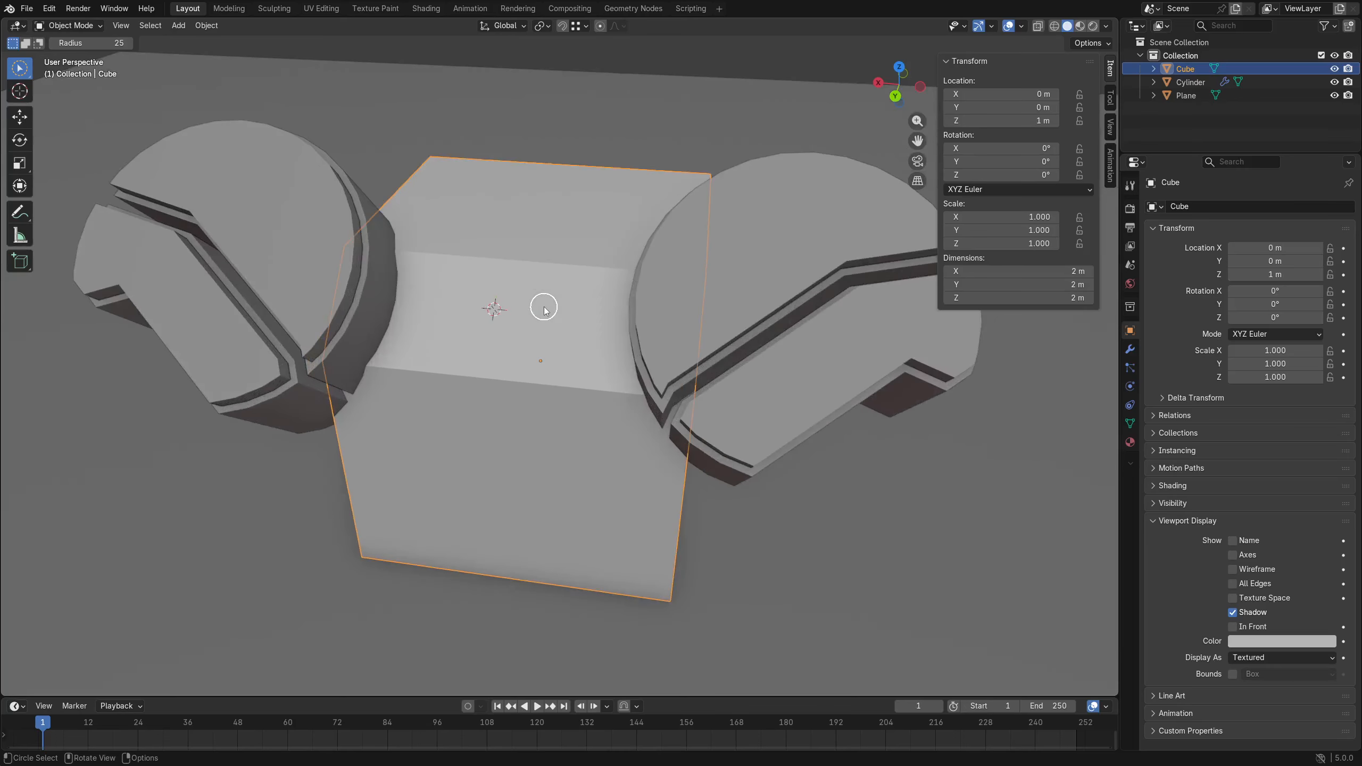
Dismiss the object context menu and choose the Select Box variant of the selection tool.
{"action": "right_click", "coordinate": [497, 359]}
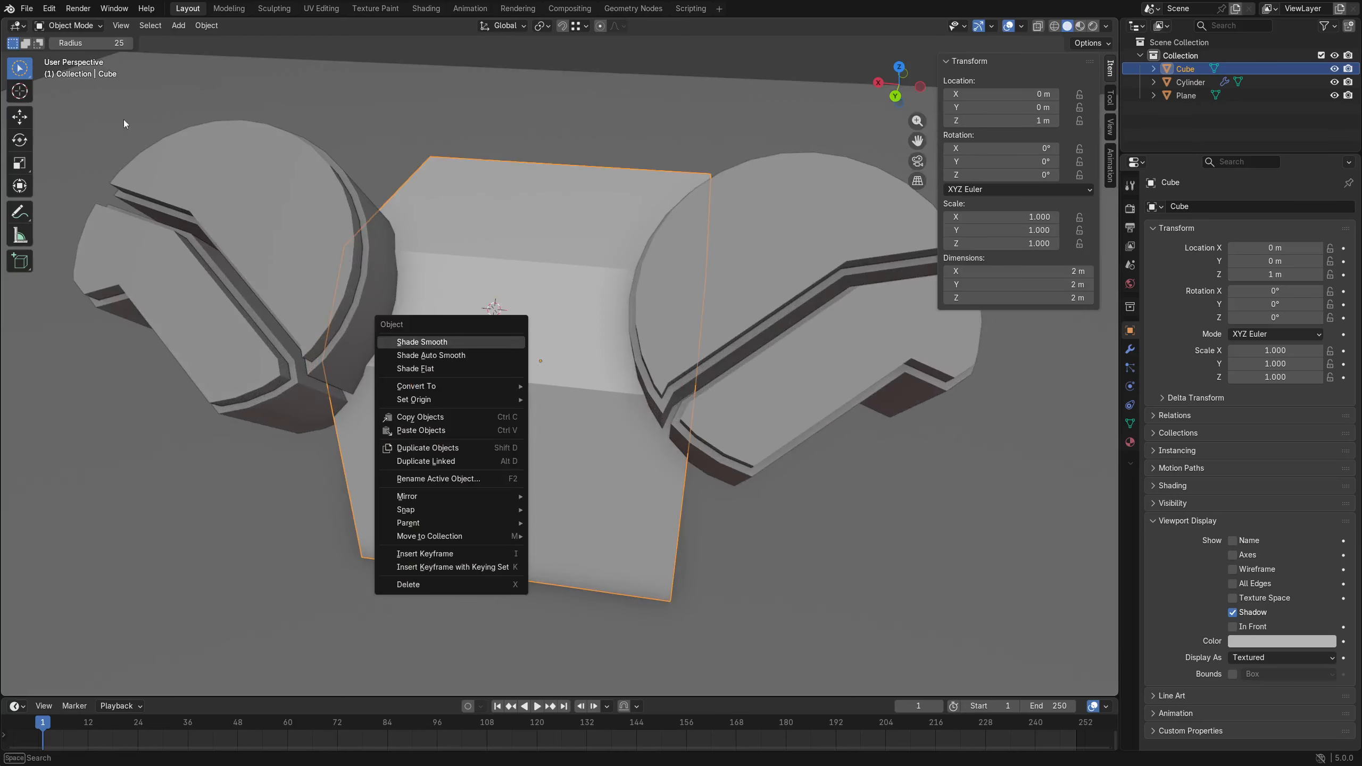
{"action": "left_click", "coordinate": [20, 68]}
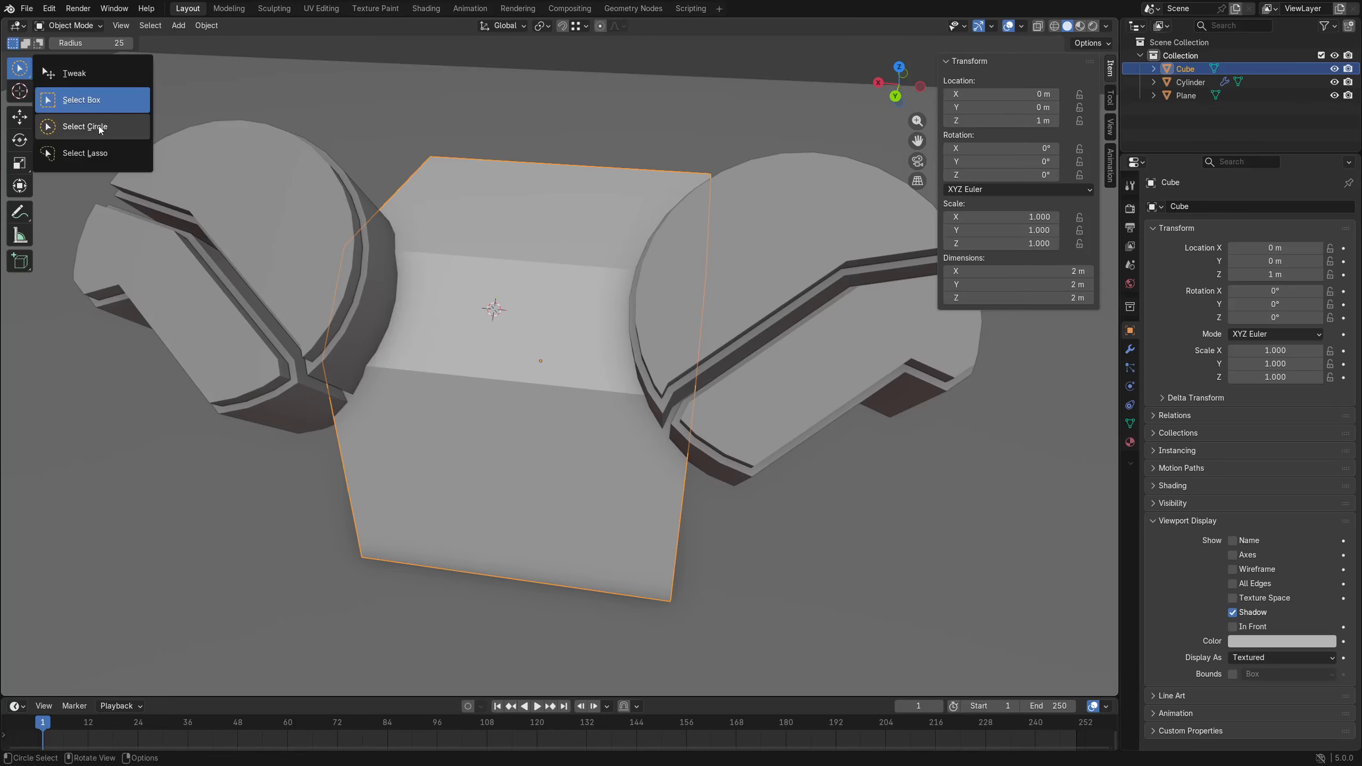
{"action": "left_click", "coordinate": [102, 101]}
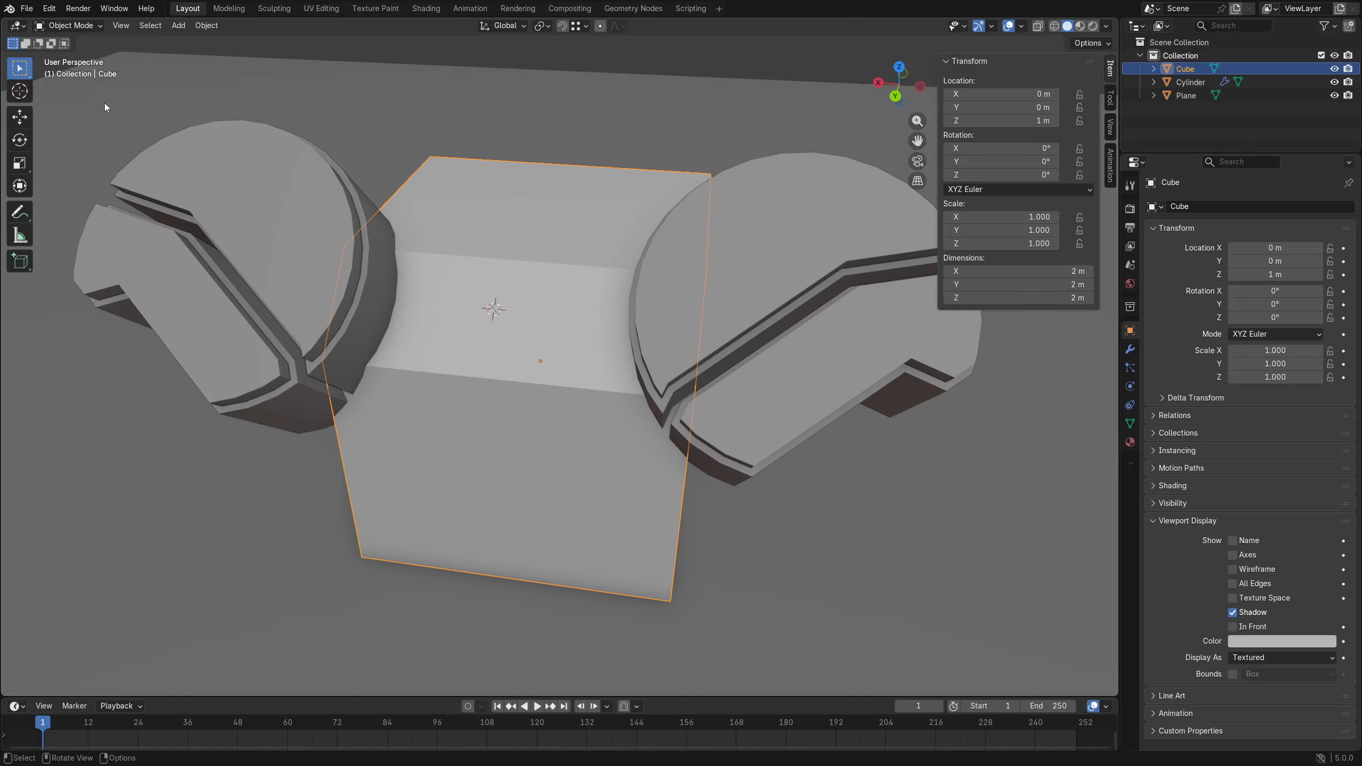
{"action": "left_click", "coordinate": [26, 73]}
Box-select the cube and the plane, and clear the selection.
{"action": "mouse_move", "coordinate": [314, 91]}
{"action": "left_mouse_down"}
{"action": "mouse_move", "coordinate": [455, 189]}
{"action": "mouse_move", "coordinate": [445, 473]}
{"action": "mouse_move", "coordinate": [663, 100]}
{"action": "mouse_move", "coordinate": [367, 57]}
{"action": "mouse_move", "coordinate": [379, 94]}
{"action": "left_mouse_up"}
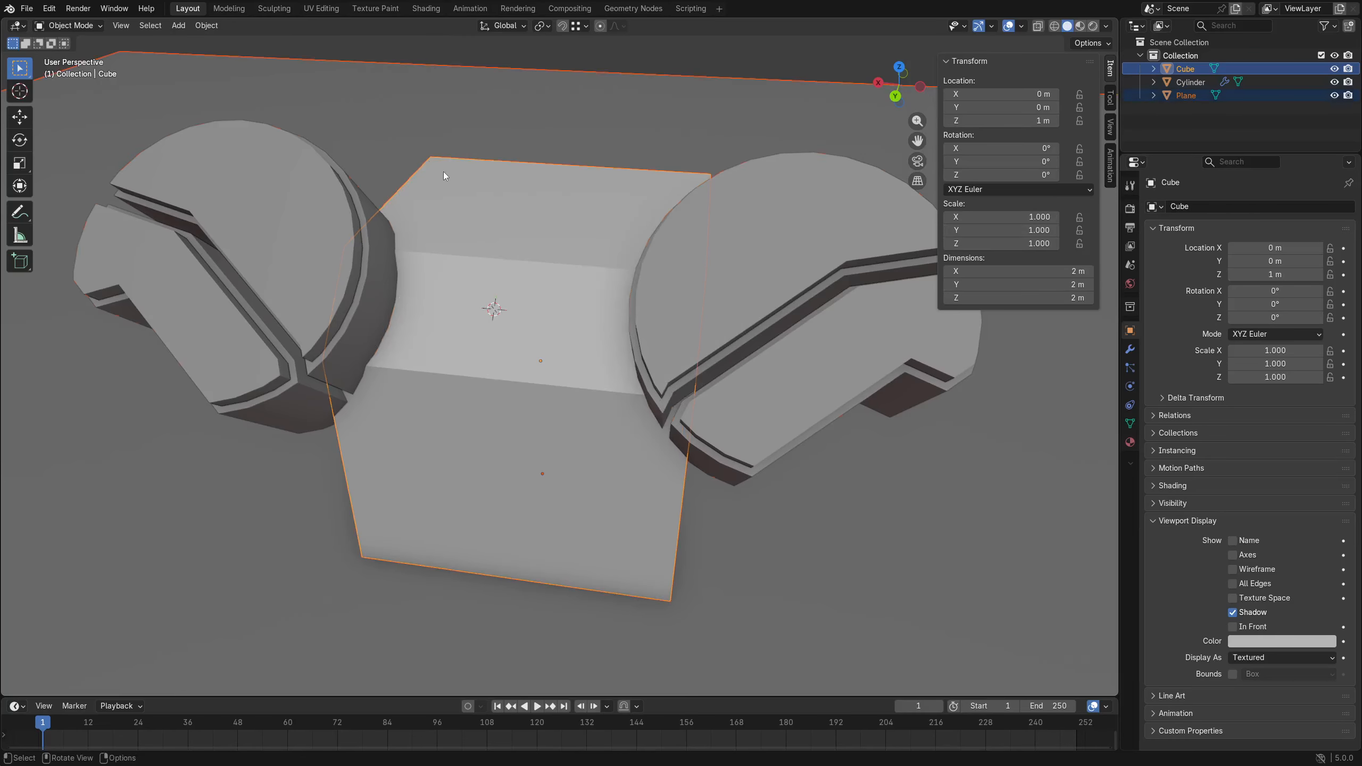
{"action": "key", "text": "alt+a"}
{"action": "mouse_move", "coordinate": [268, 146]}
{"action": "right_mouse_down", "text": "ctrl"}
{"action": "mouse_move", "coordinate": [513, 177]}
{"action": "mouse_move", "coordinate": [309, 160]}
{"action": "right_mouse_up", "text": "ctrl"}
{"action": "mouse_move", "coordinate": [521, 394]}
{"action": "middle_mouse_down"}
{"action": "mouse_move", "coordinate": [587, 381]}
{"action": "mouse_move", "coordinate": [615, 336]}
{"action": "middle_mouse_up"}
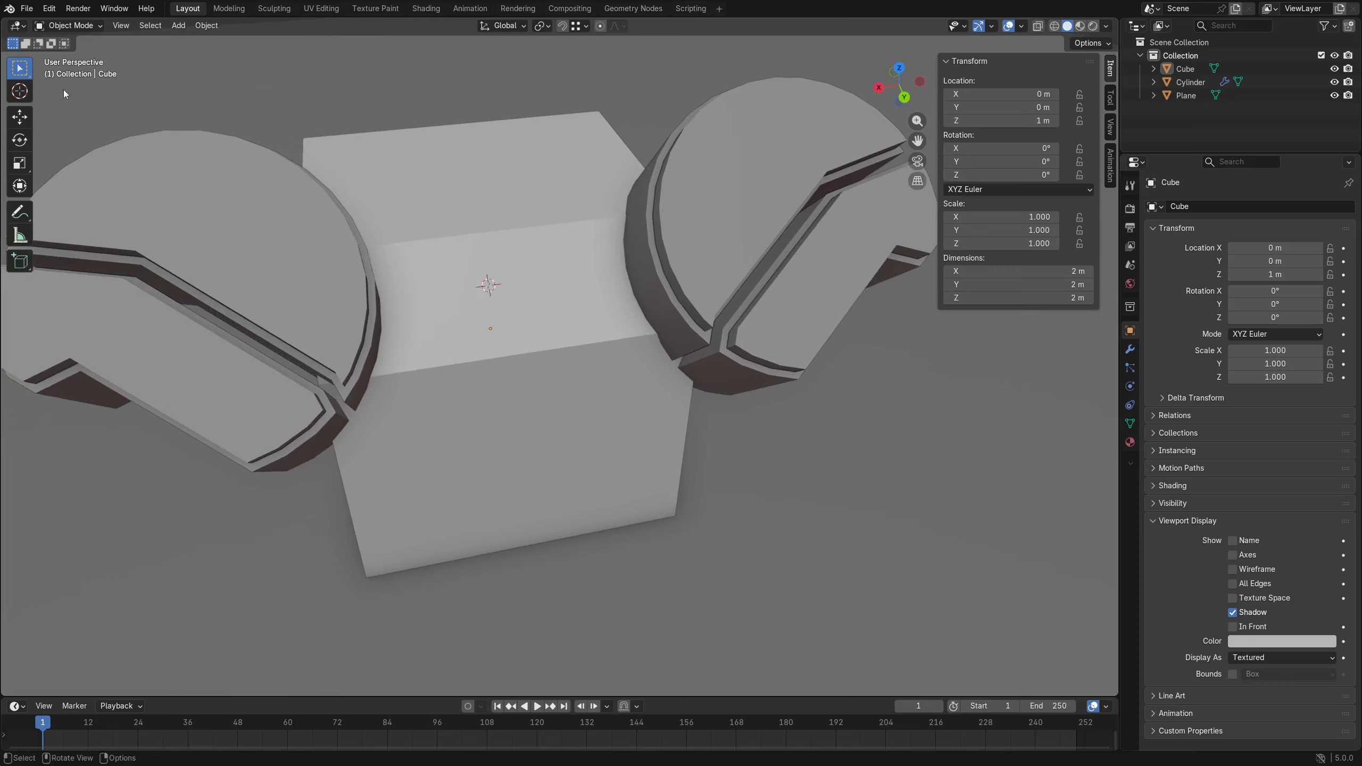
Cycle through the selection tool variants in Object Mode and enter Edit Mode on the cube.
{"action": "key", "text": "w"}
{"action": "key", "text": "w"}
{"action": "key", "text": "w"}
{"action": "key", "text": "w"}
{"action": "key", "text": "ctrl+Tab"}
{"action": "left_click", "coordinate": [595, 317]}
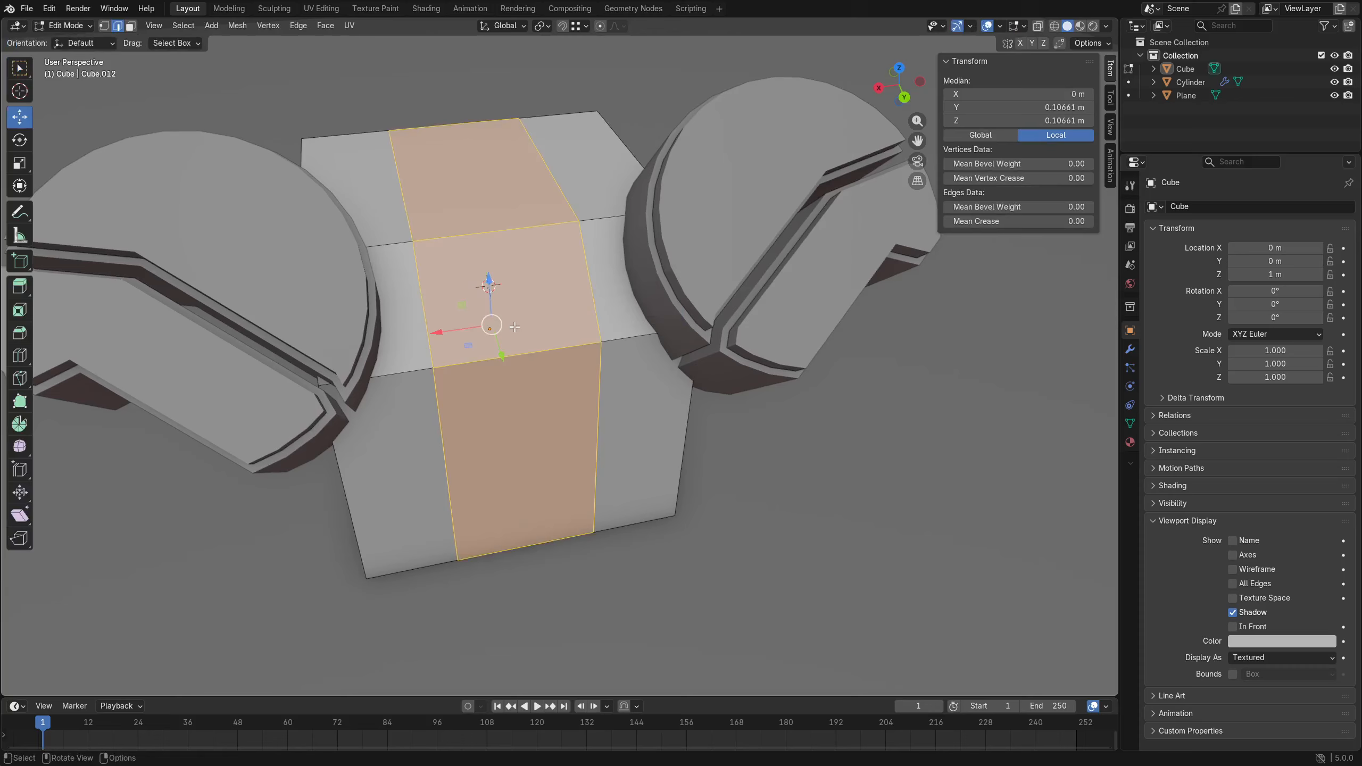
Replace the Move tool in Edit Mode by cycling through the selection tools, finishing on Select Box.
{"action": "key", "text": "w"}
{"action": "key", "text": "w"}
{"action": "key", "text": "w"}
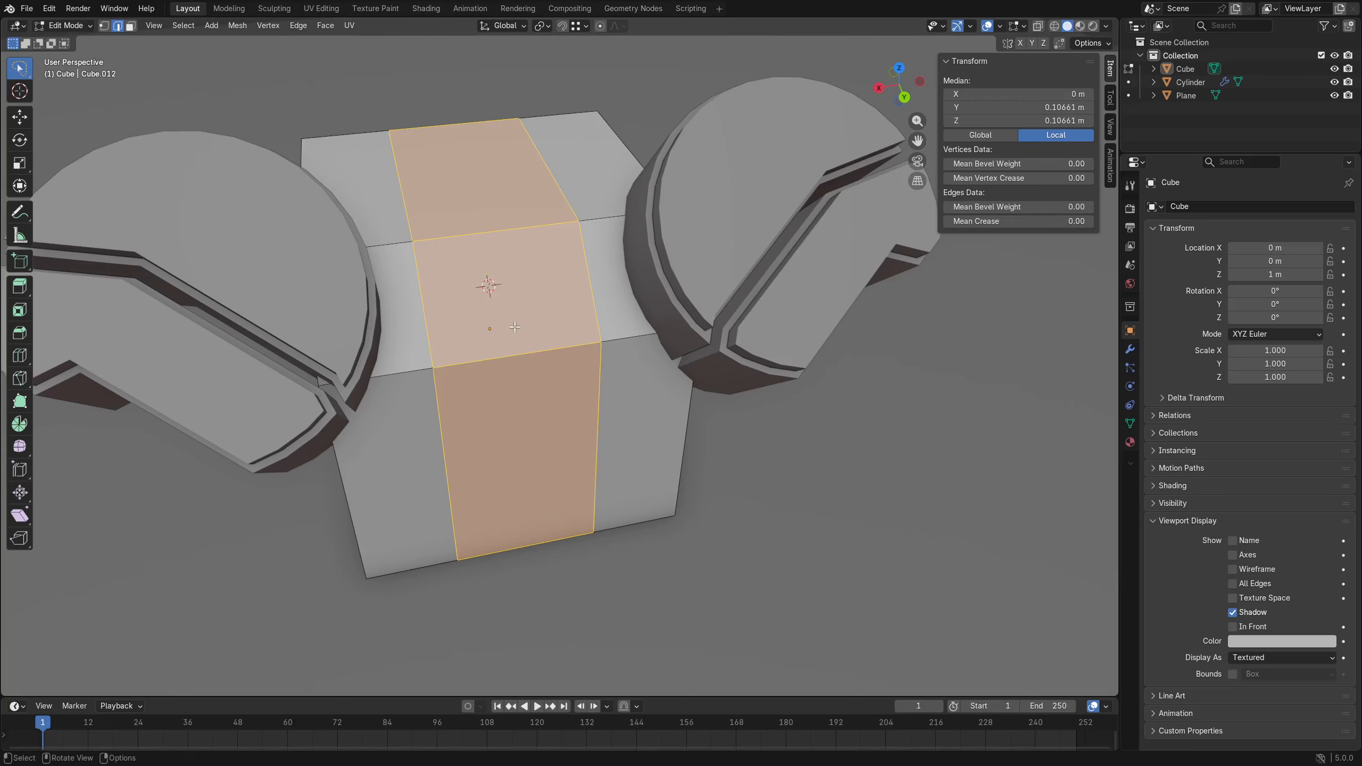
{"action": "key", "text": "w"}
Switch the cube to Object Mode and back to Edit Mode.
{"action": "key", "text": "ctrl+Tab"}
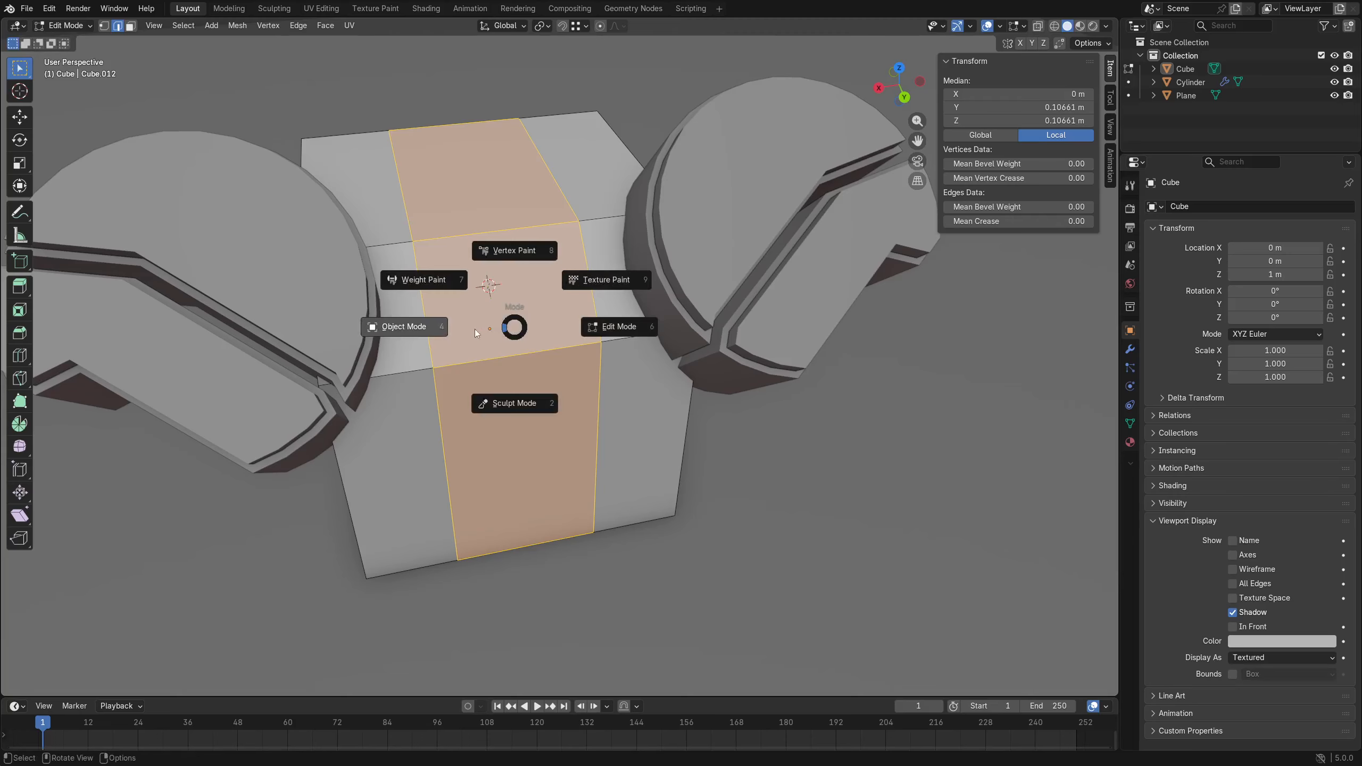
{"action": "left_click", "coordinate": [460, 328]}
{"action": "middle_click_drag", "start_coordinate": [502, 337], "coordinate": [619, 386]}
{"action": "key", "text": "ctrl+Tab"}
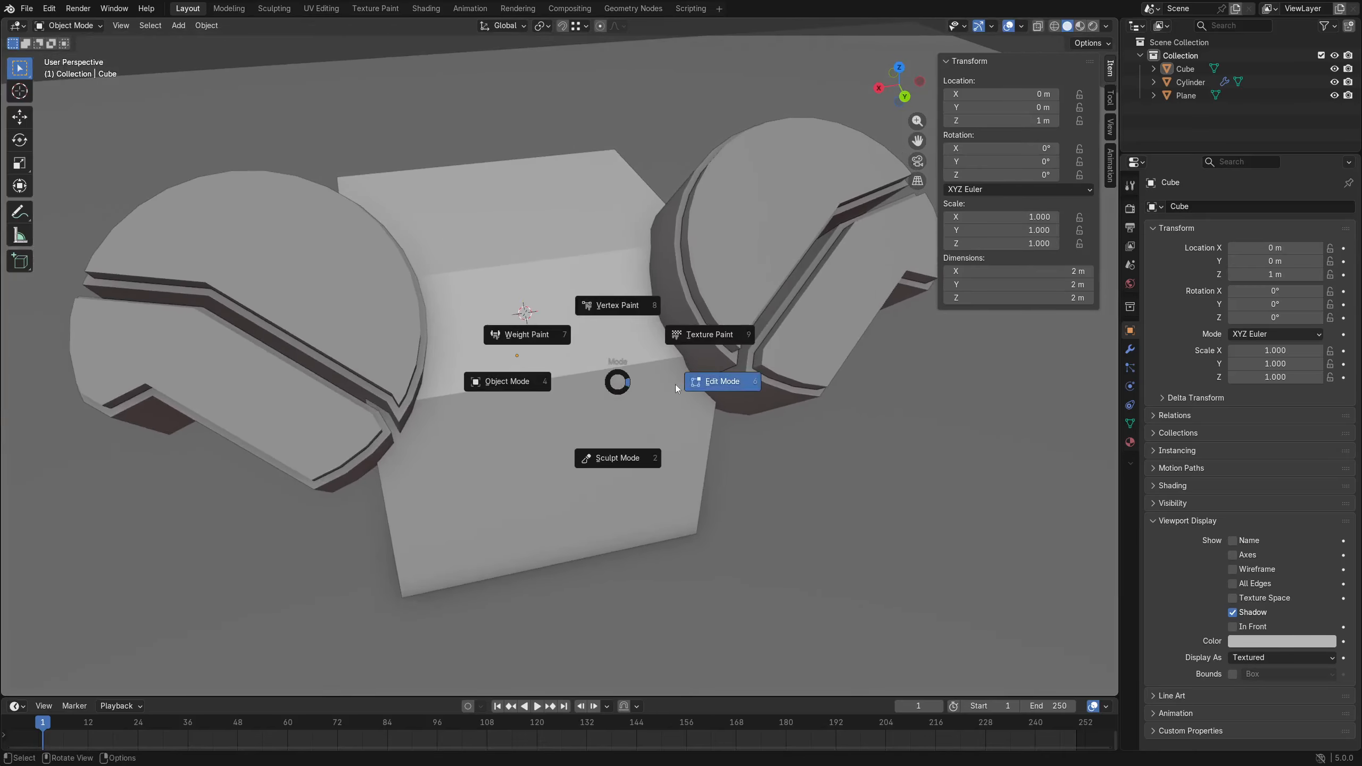
{"action": "left_click", "coordinate": [675, 384]}
Switch to face selection and select the middle face on the cube's top.
{"action": "left_click", "coordinate": [514, 252]}
{"action": "key", "text": "ctrl+Tab"}
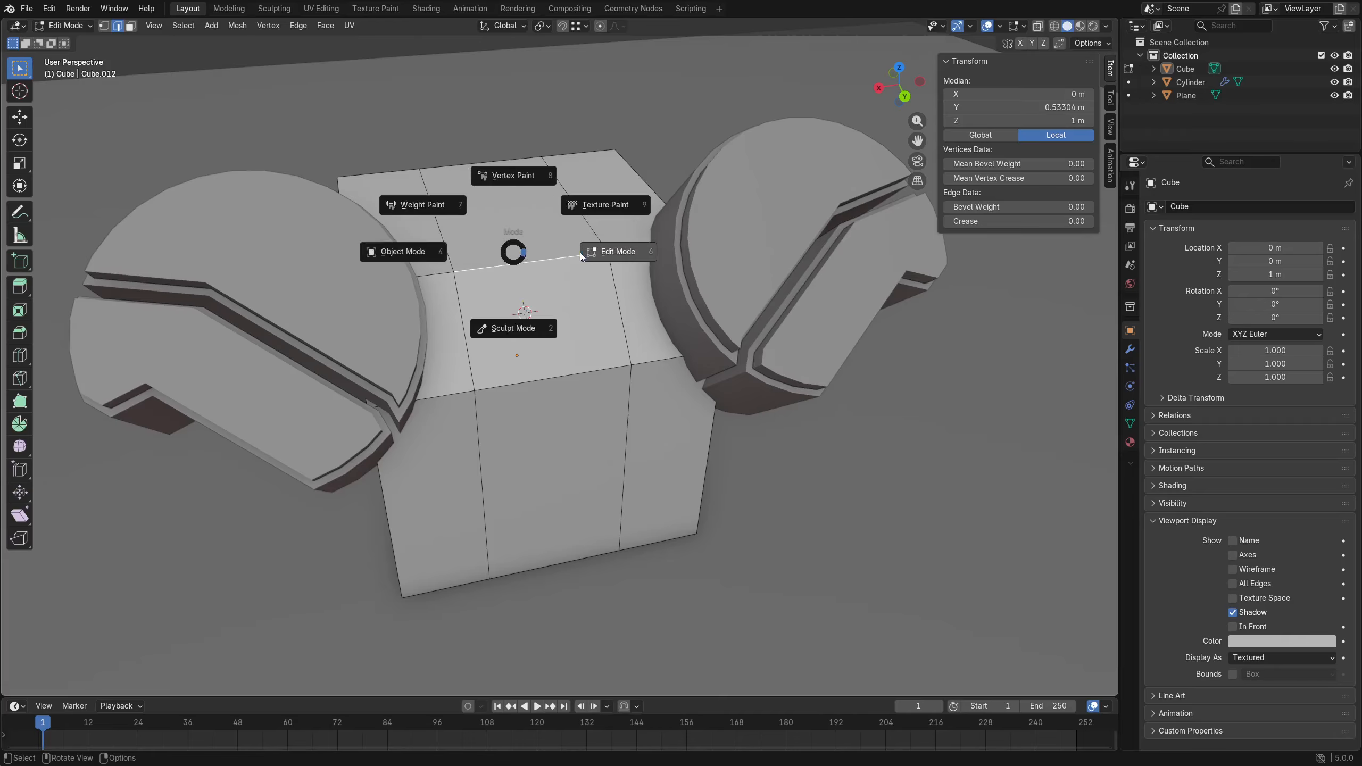
{"action": "left_click", "coordinate": [542, 249]}
{"action": "left_click", "coordinate": [542, 249]}
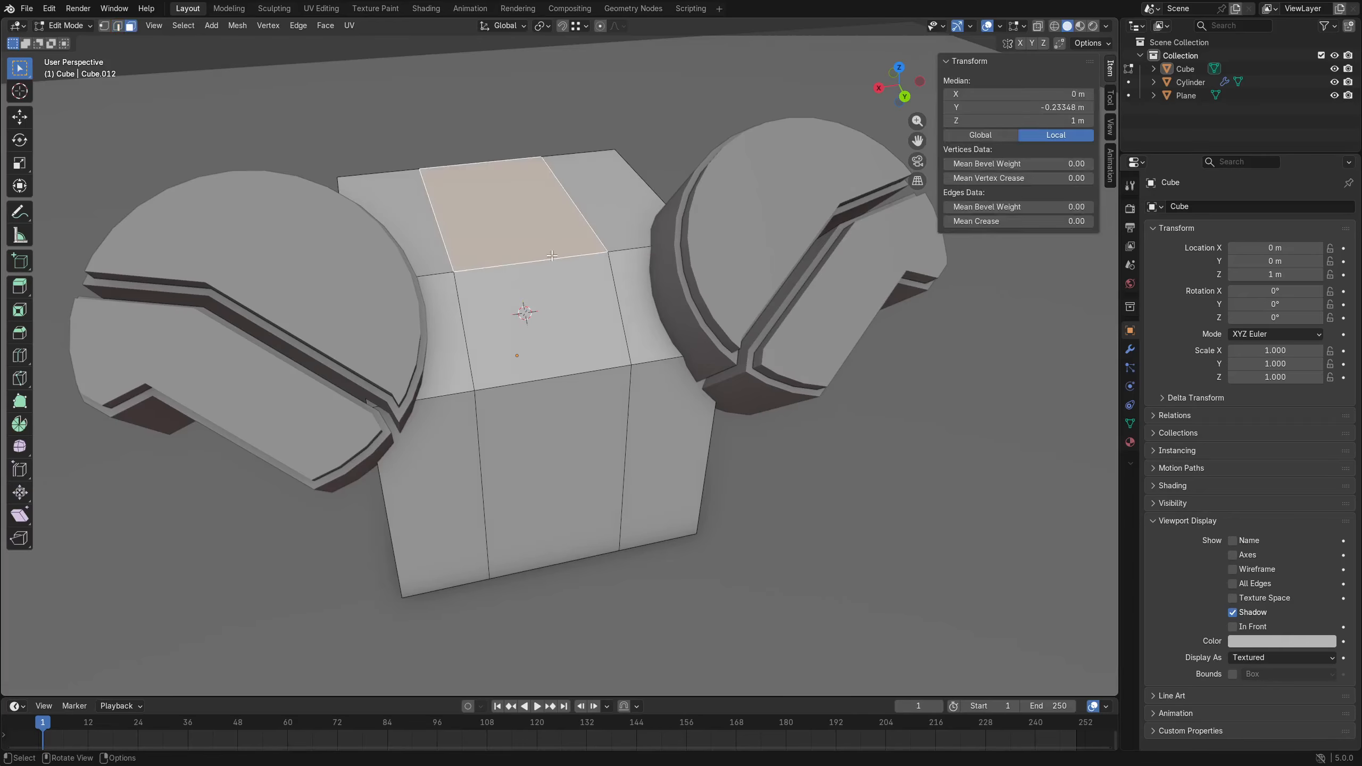
Inset the selected top face by about 0.13 m and undo the inset.
{"action": "key", "text": "i"}
{"action": "left_click", "coordinate": [539, 228]}
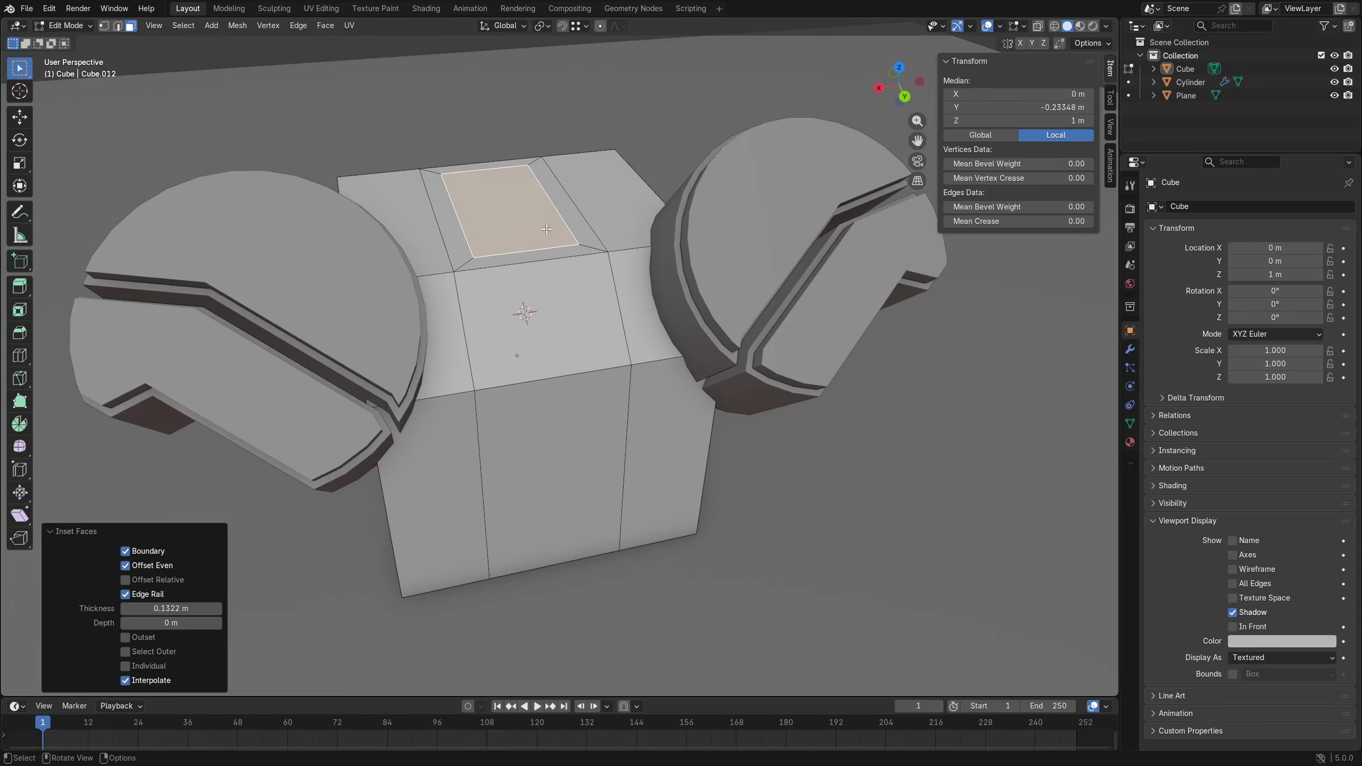
{"action": "key", "text": "ctrl+z"}
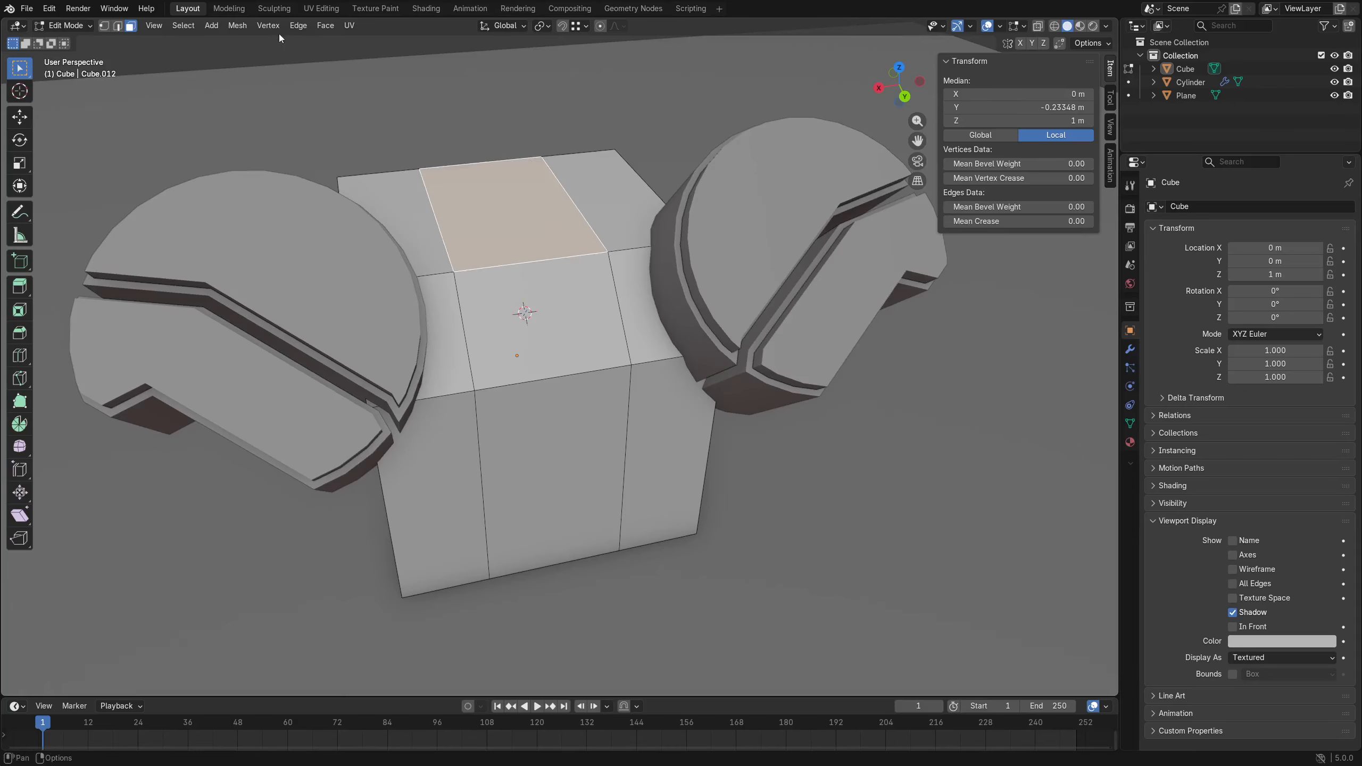
Change the keyboard shortcut of the Inset Faces command to W.
{"action": "left_click", "coordinate": [324, 25]}
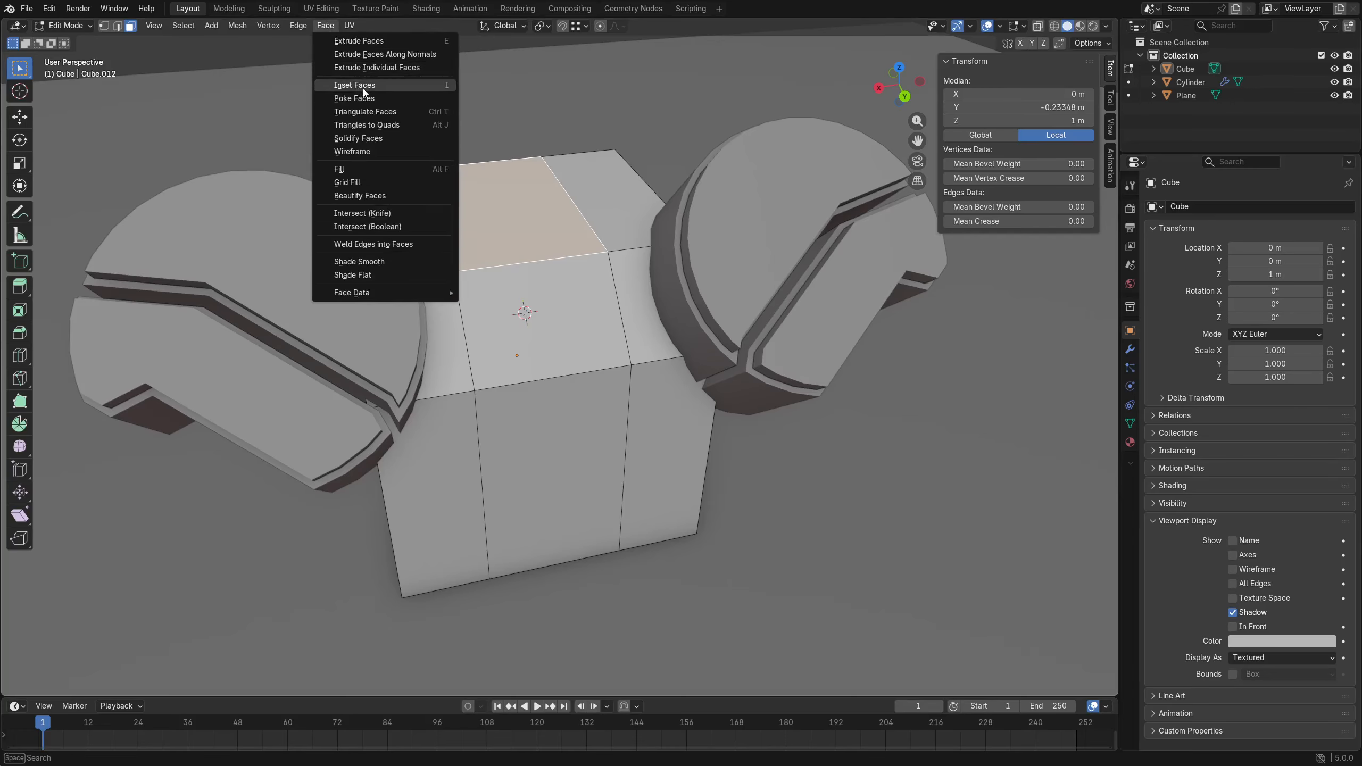
{"action": "right_click", "coordinate": [376, 89]}
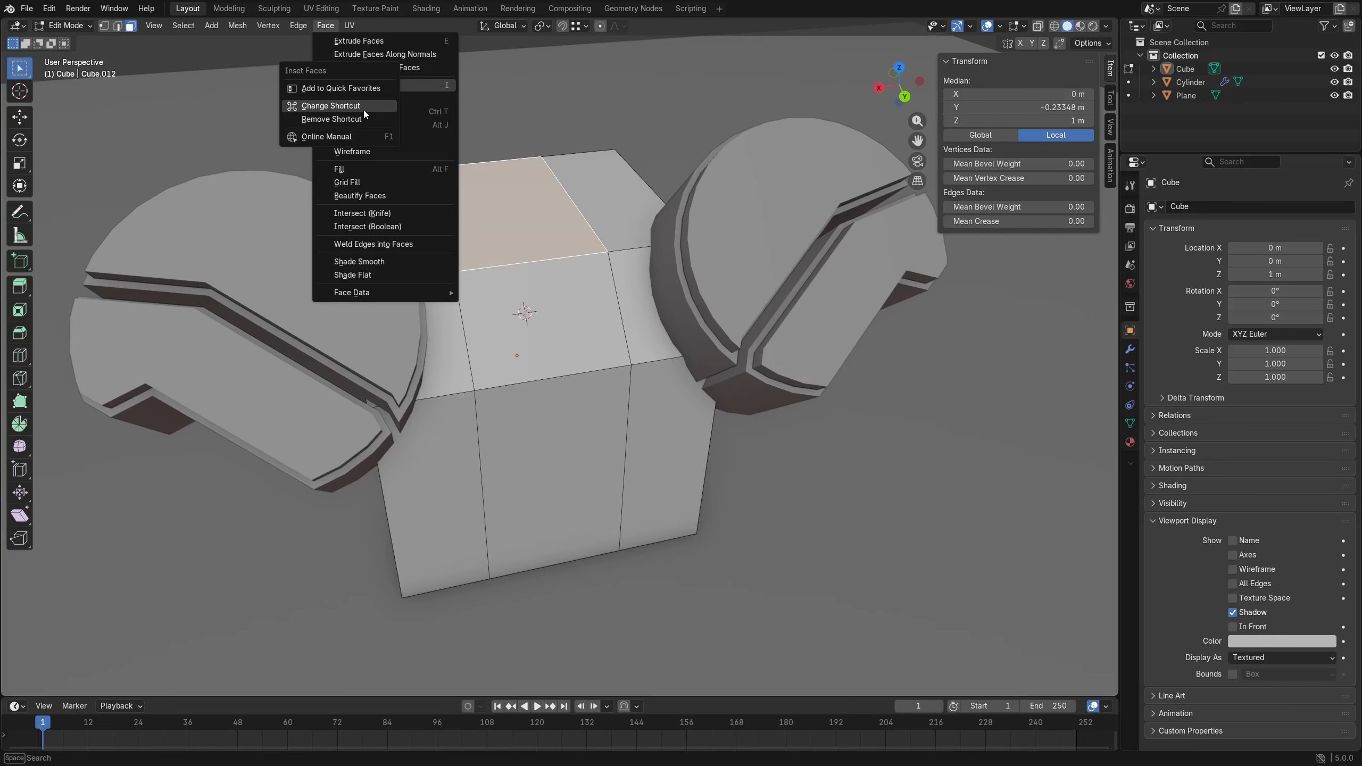
{"action": "left_click", "coordinate": [364, 107]}
{"action": "key", "text": "w"}
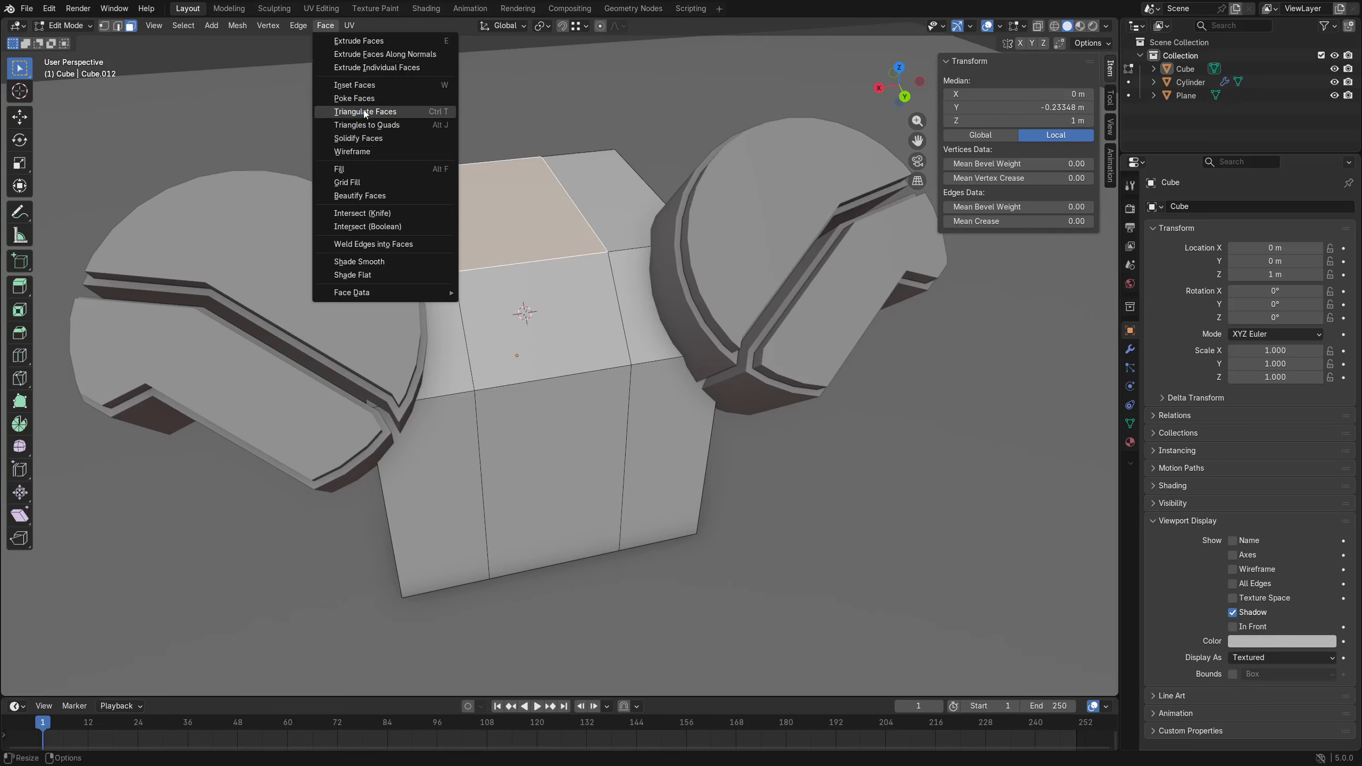
Test the new Inset Faces shortcut on the top face and on the three middle strip faces, undoing the inset.
{"action": "middle_click_drag", "start_coordinate": [186, 204], "coordinate": [452, 257]}
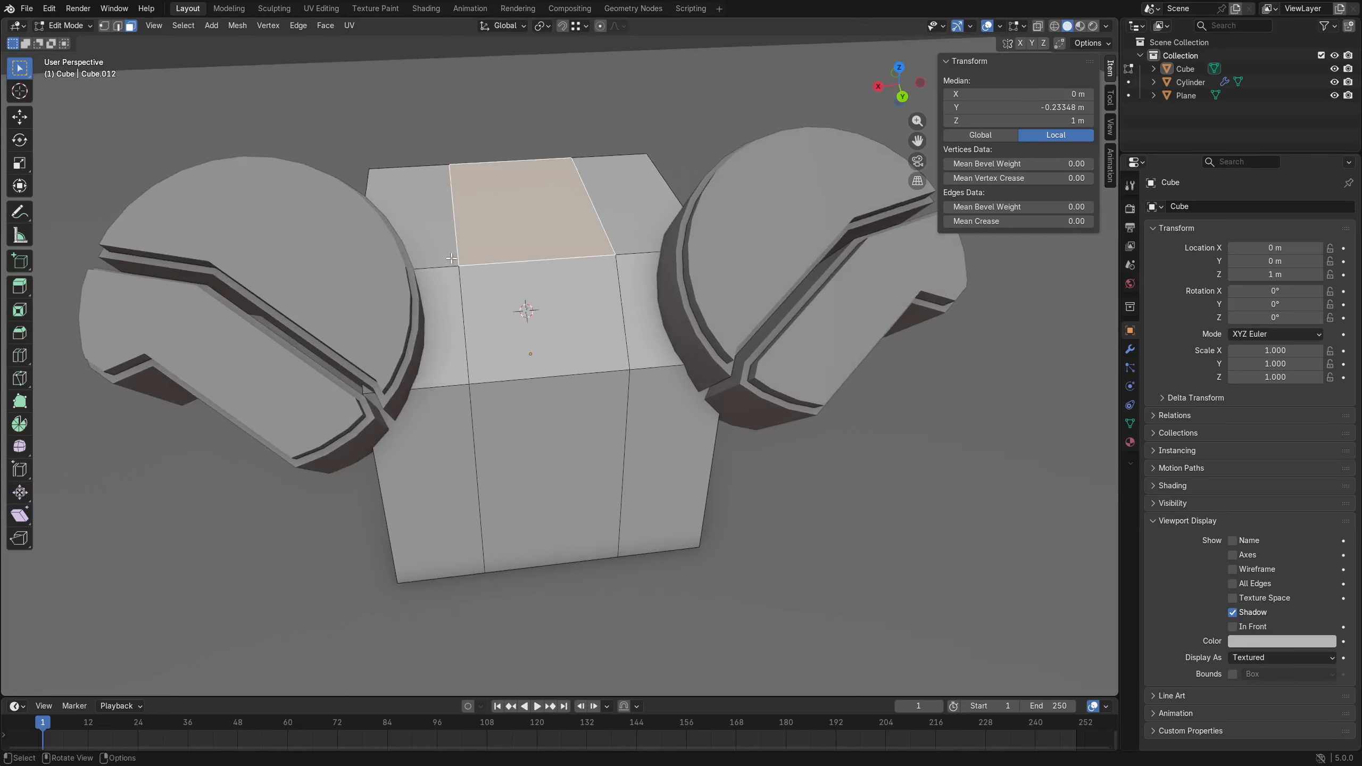
{"action": "key", "text": "w"}
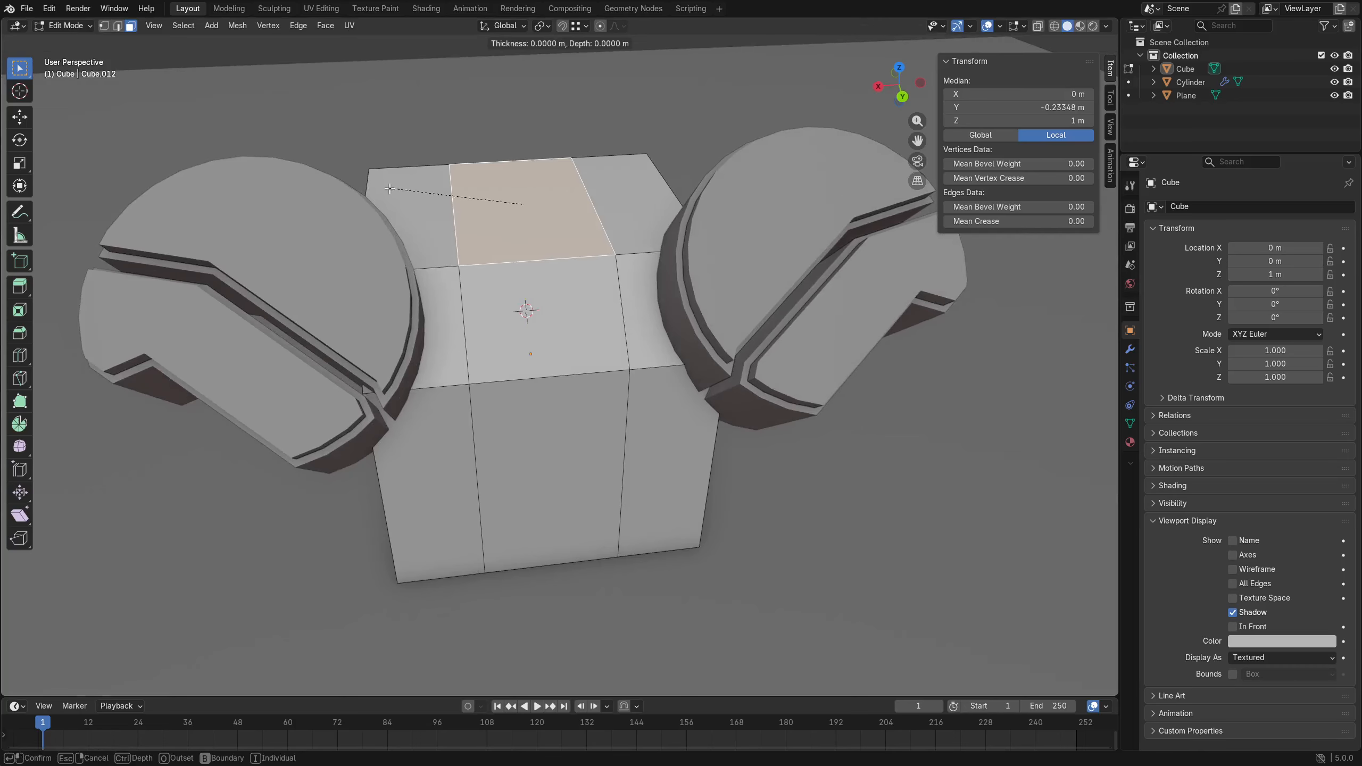
{"action": "right_click", "coordinate": [396, 189]}
{"action": "left_click", "coordinate": [518, 315]}
{"action": "left_click", "coordinate": [534, 445], "text": "shift"}
{"action": "left_click", "coordinate": [528, 220], "text": "shift"}
{"action": "key", "text": "w"}
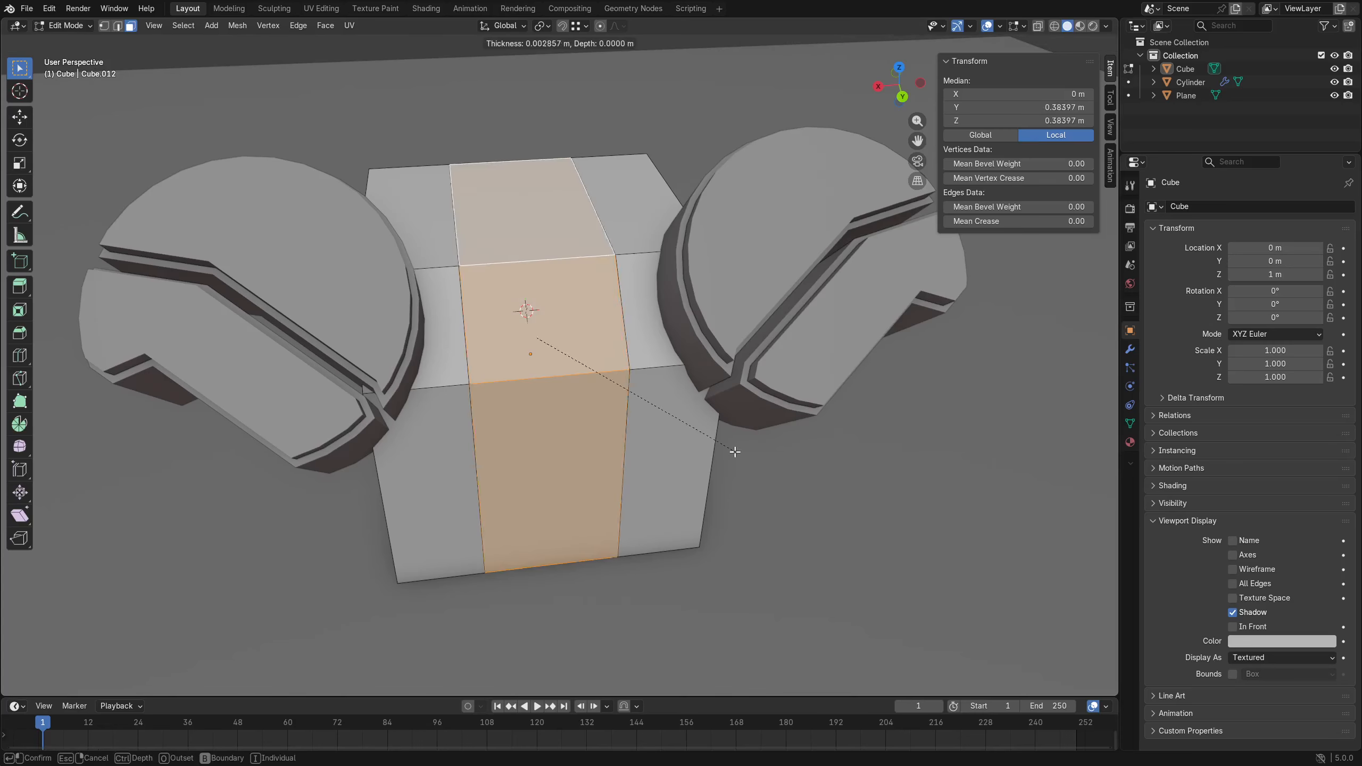
{"action": "left_click", "coordinate": [719, 446]}
{"action": "key", "text": "ctrl+z"}
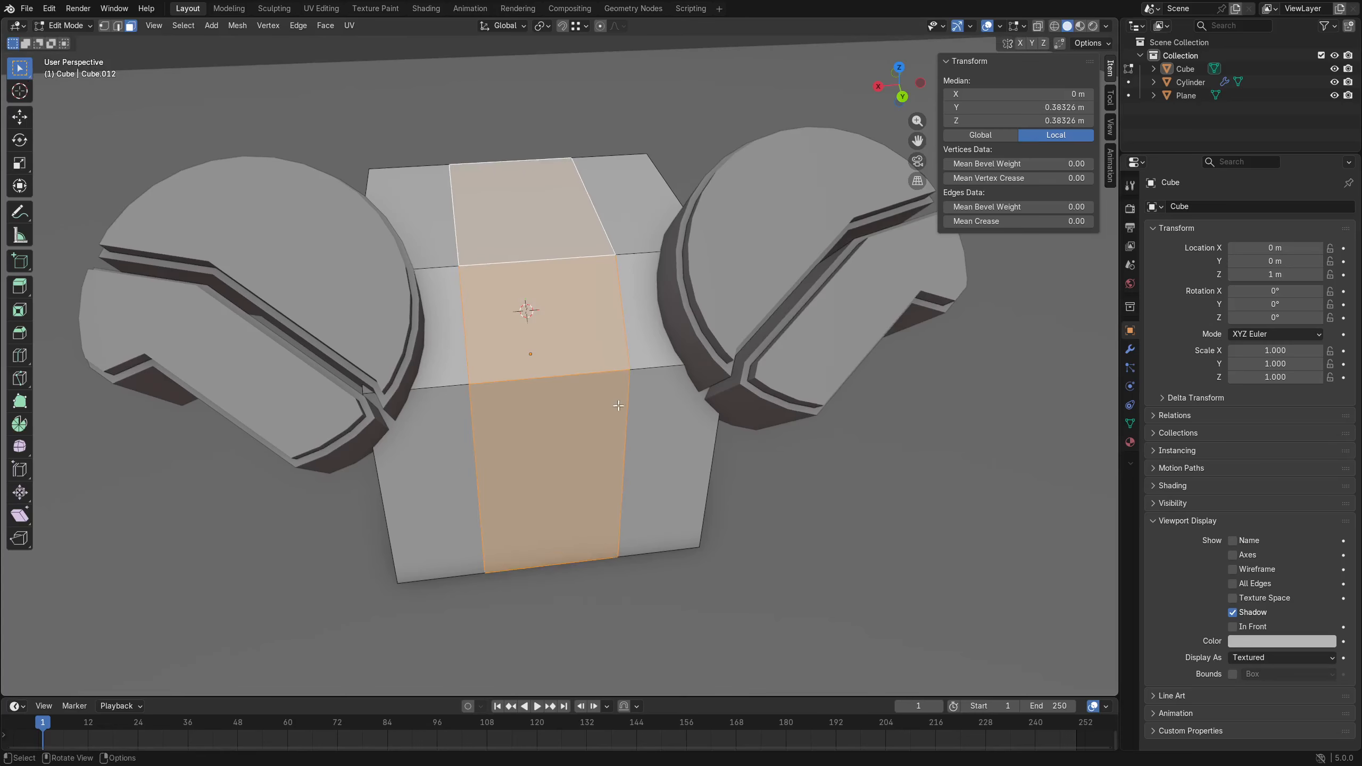
Return to Object Mode, search the keymap for W bindings, and disable the Set Tool by Name binding under 3D View.
{"action": "key", "text": "ctrl+Tab"}
{"action": "left_click", "coordinate": [637, 479]}
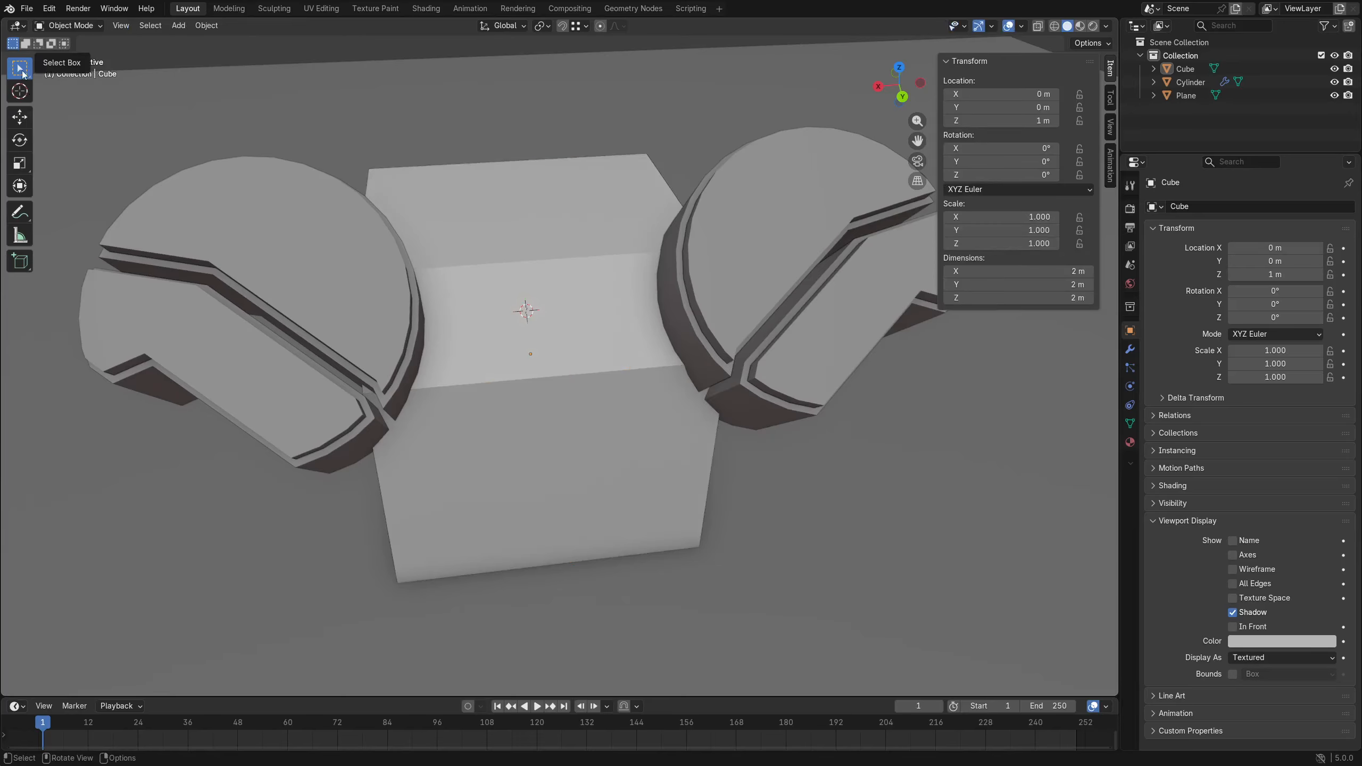
{"action": "left_click", "coordinate": [49, 8]}
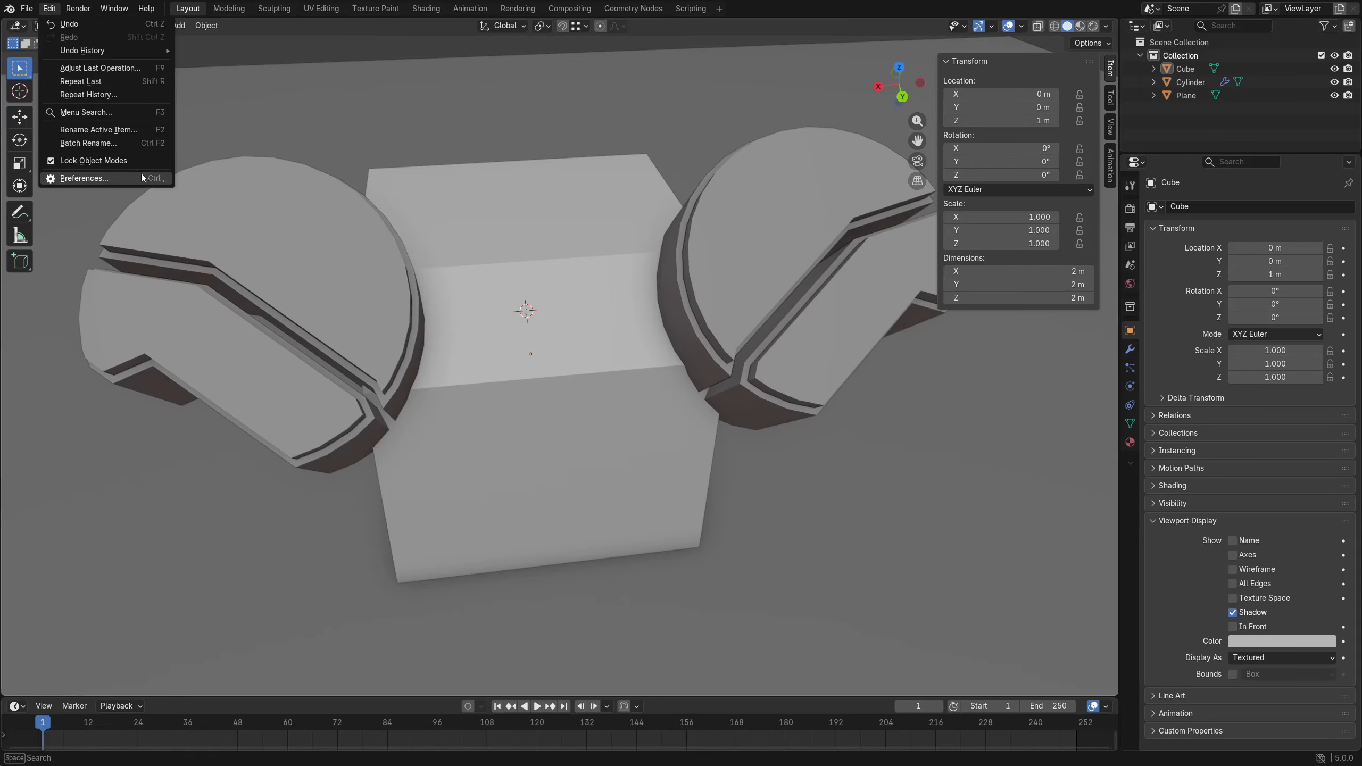
{"action": "left_click", "coordinate": [136, 171]}
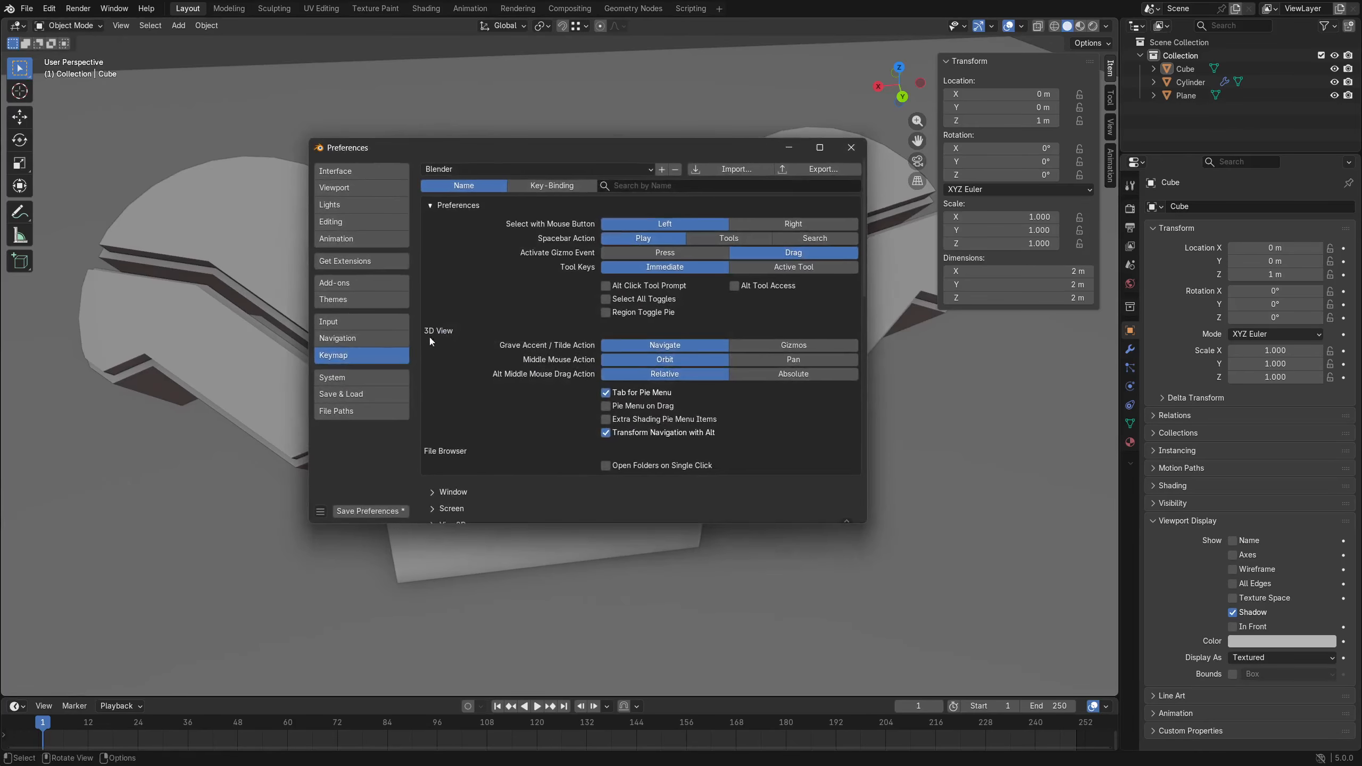
{"action": "left_click", "coordinate": [552, 186]}
{"action": "left_click", "coordinate": [656, 186]}
{"action": "type", "text": "w"}
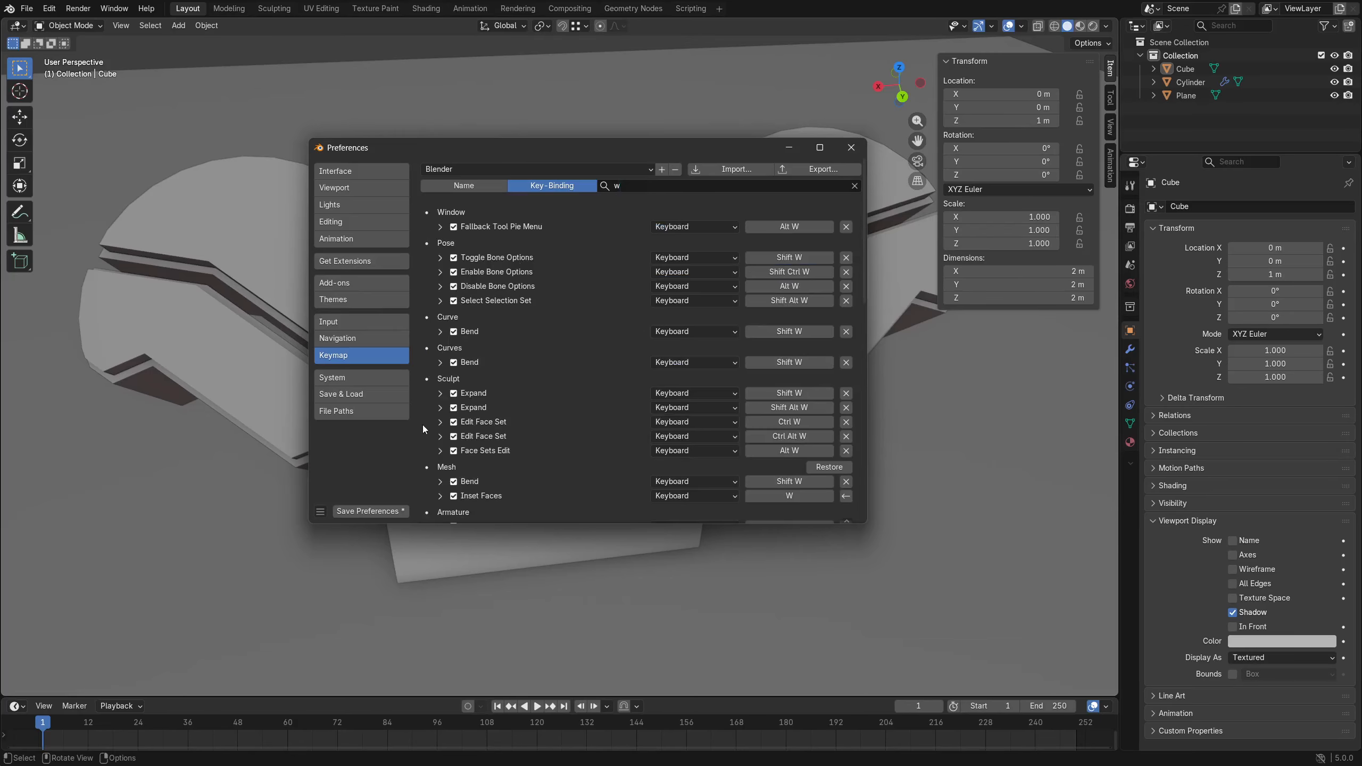
{"action": "scroll", "coordinate": [422, 425], "scroll_direction": "down", "scroll_amount": 10}
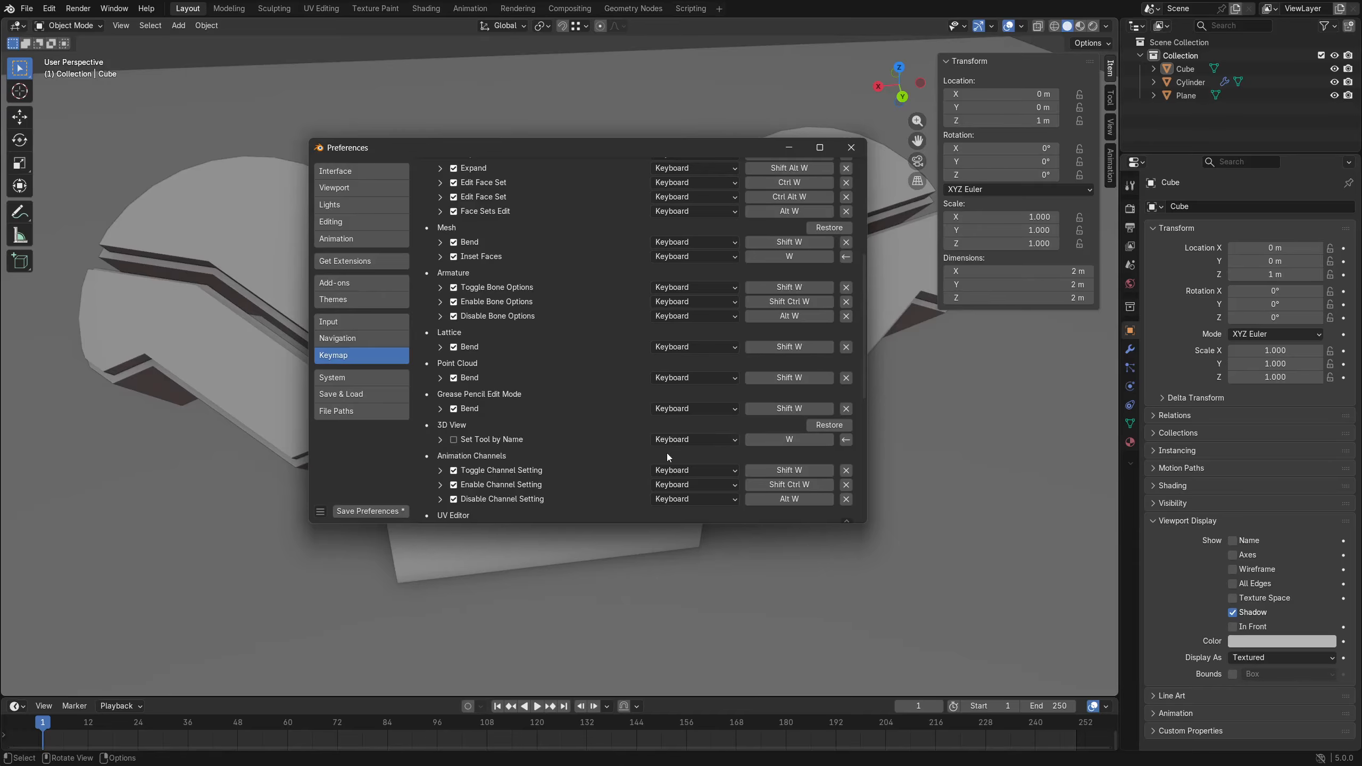
{"action": "left_click", "coordinate": [852, 148]}
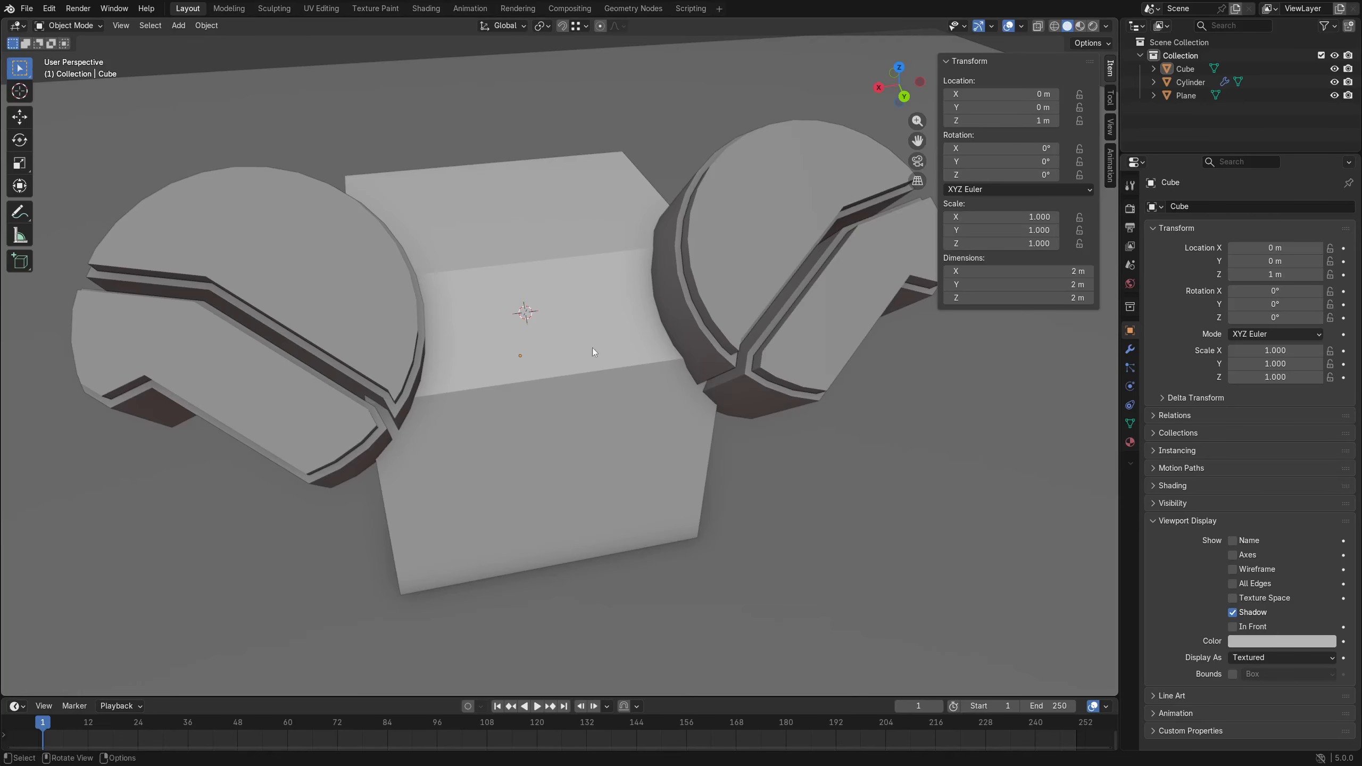
Select the cube and switch it between Edit Mode and Object Mode, finishing in Edit Mode.
{"action": "left_click", "coordinate": [569, 336]}
{"action": "key", "text": "ctrl+Tab"}
{"action": "left_click", "coordinate": [770, 353]}
{"action": "middle_click_drag", "start_coordinate": [719, 375], "coordinate": [676, 383]}
{"action": "middle_click_drag", "start_coordinate": [782, 370], "coordinate": [637, 402]}
{"action": "key", "text": "ctrl+Tab"}
{"action": "middle_click_drag", "start_coordinate": [734, 393], "coordinate": [641, 411], "text": "shift"}
{"action": "left_click", "coordinate": [439, 398]}
{"action": "key", "text": "ctrl+Tab"}
{"action": "left_click", "coordinate": [600, 388]}
Select the cube's upper back corner vertex in vertex selection and bevel it by about 0.467 m.
{"action": "key", "text": "1"}
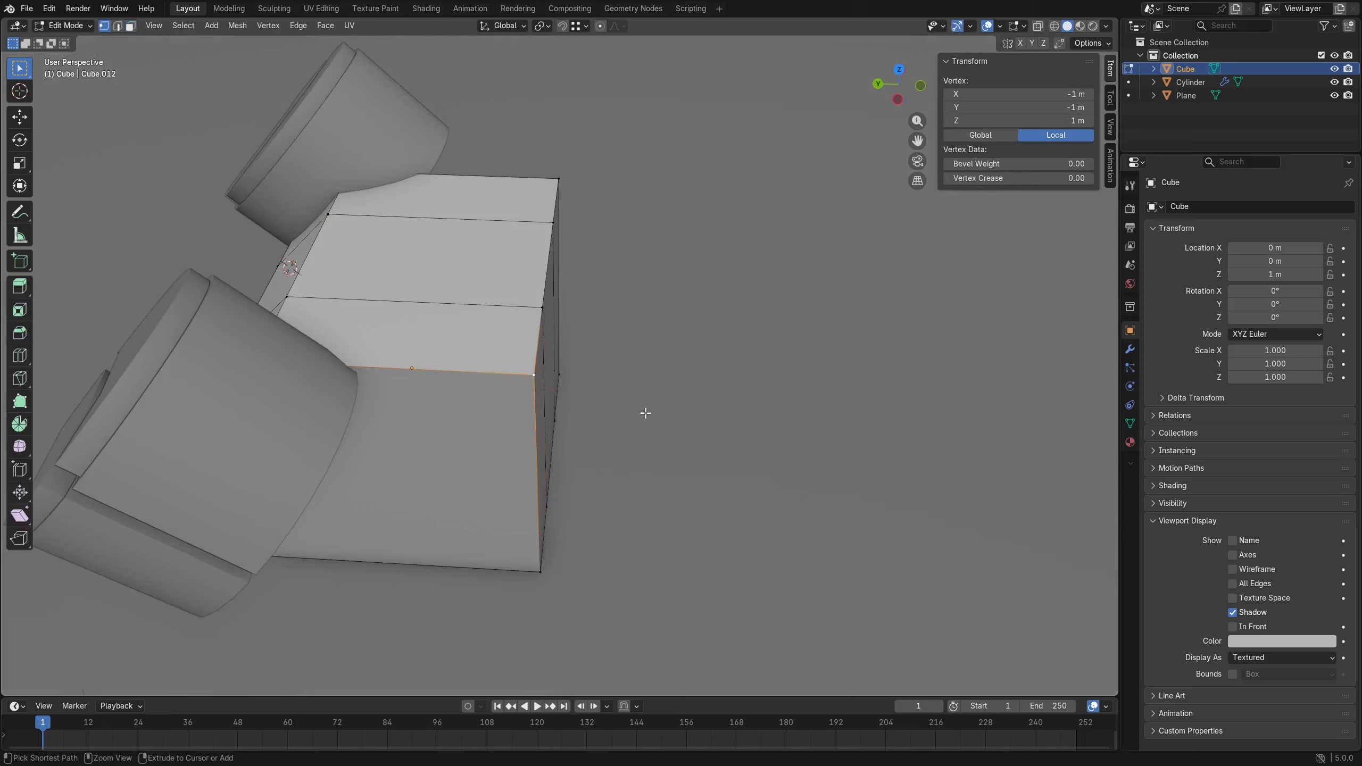
{"action": "key", "text": "ctrl+b"}
{"action": "key", "text": "v"}
{"action": "left_click", "coordinate": [650, 428]}
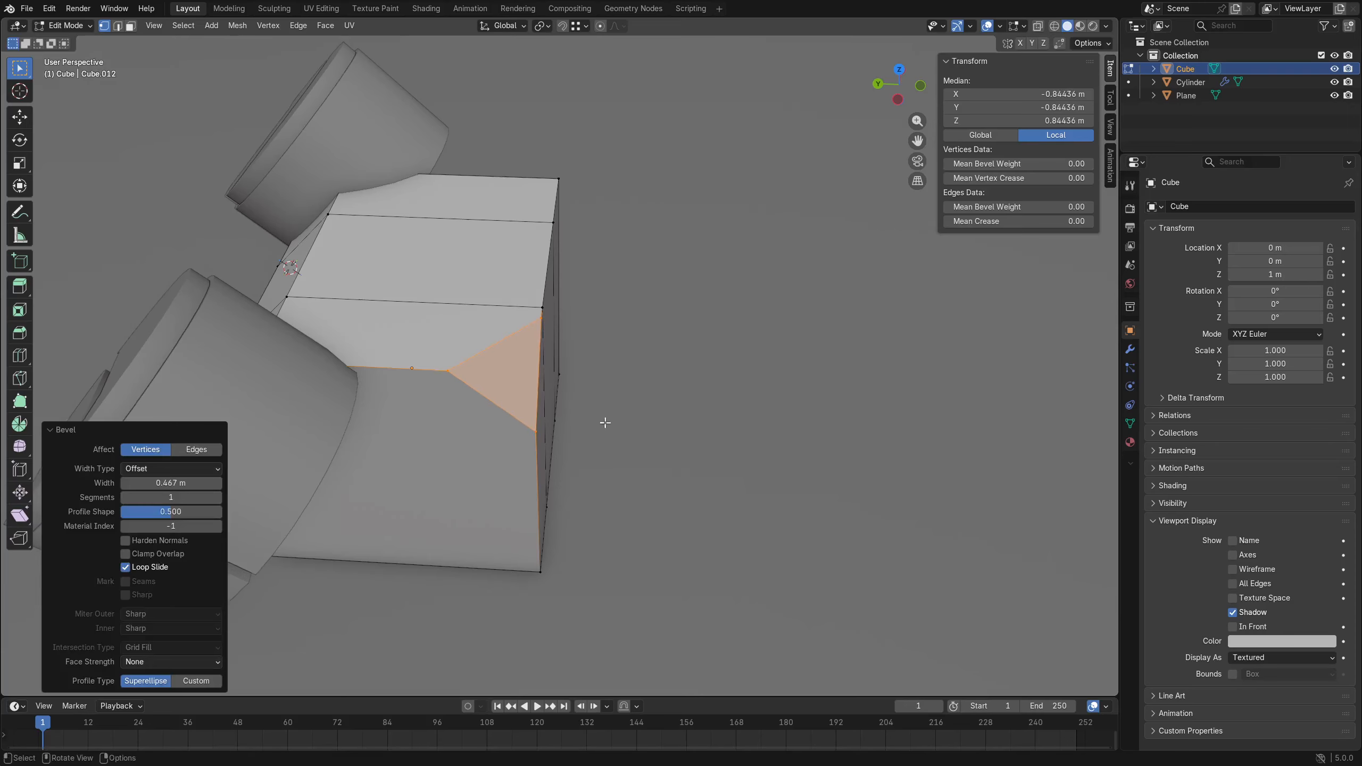
Inset the triangular corner face and sink its inner face about 0.087 m into the cube.
{"action": "key", "text": "3"}
{"action": "middle_click_drag", "start_coordinate": [695, 463], "coordinate": [645, 456]}
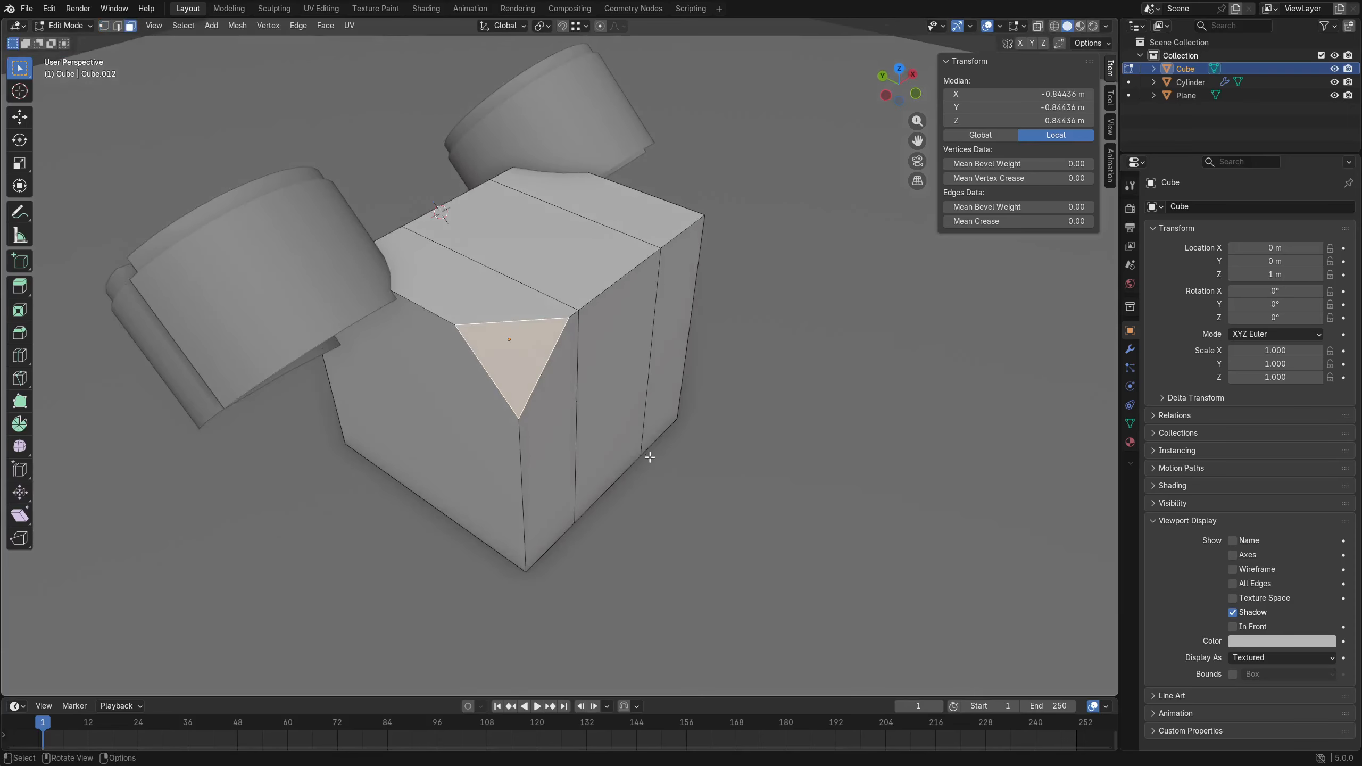
{"action": "key", "text": "i"}
{"action": "left_click", "coordinate": [640, 451]}
{"action": "middle_click_drag", "start_coordinate": [730, 435], "coordinate": [605, 413]}
{"action": "key", "text": "i"}
{"action": "left_click", "coordinate": [646, 455]}
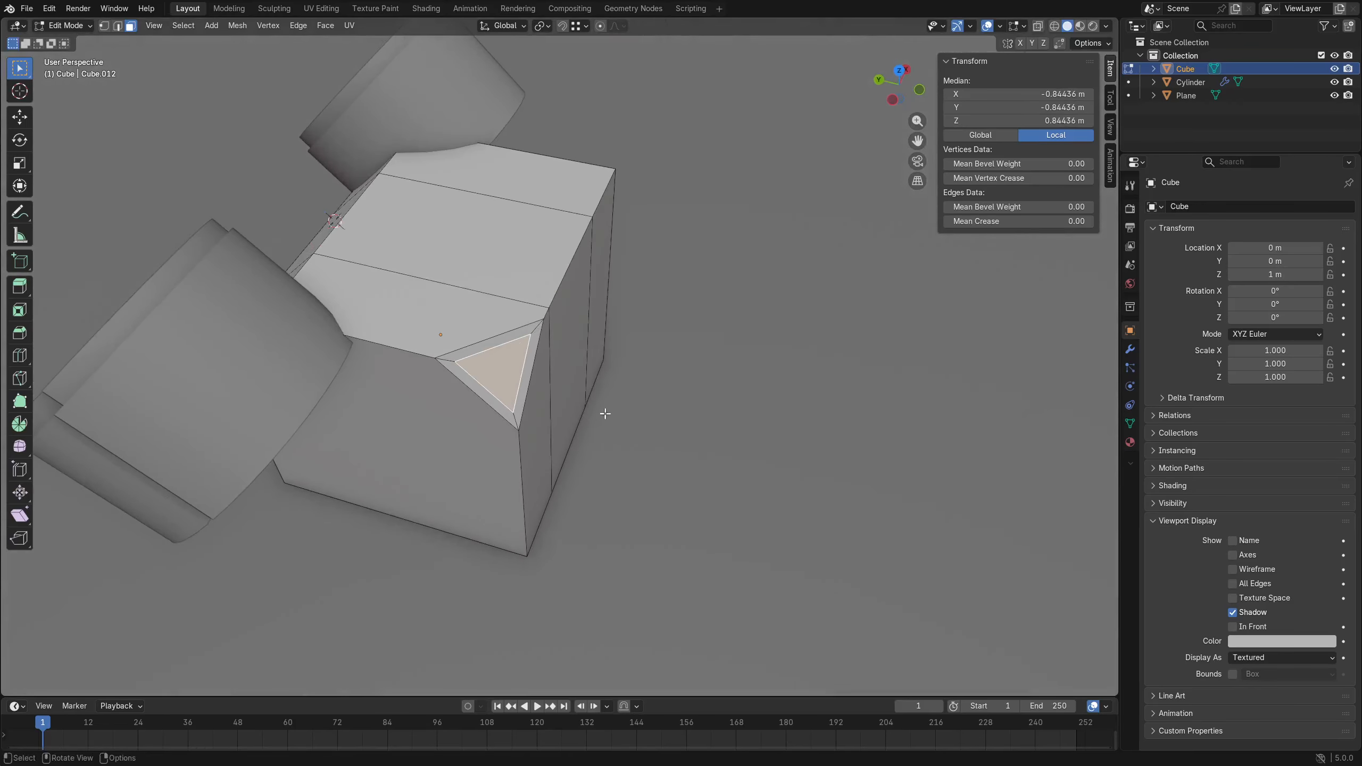
{"action": "key", "text": "i"}
{"action": "left_click", "coordinate": [646, 414]}
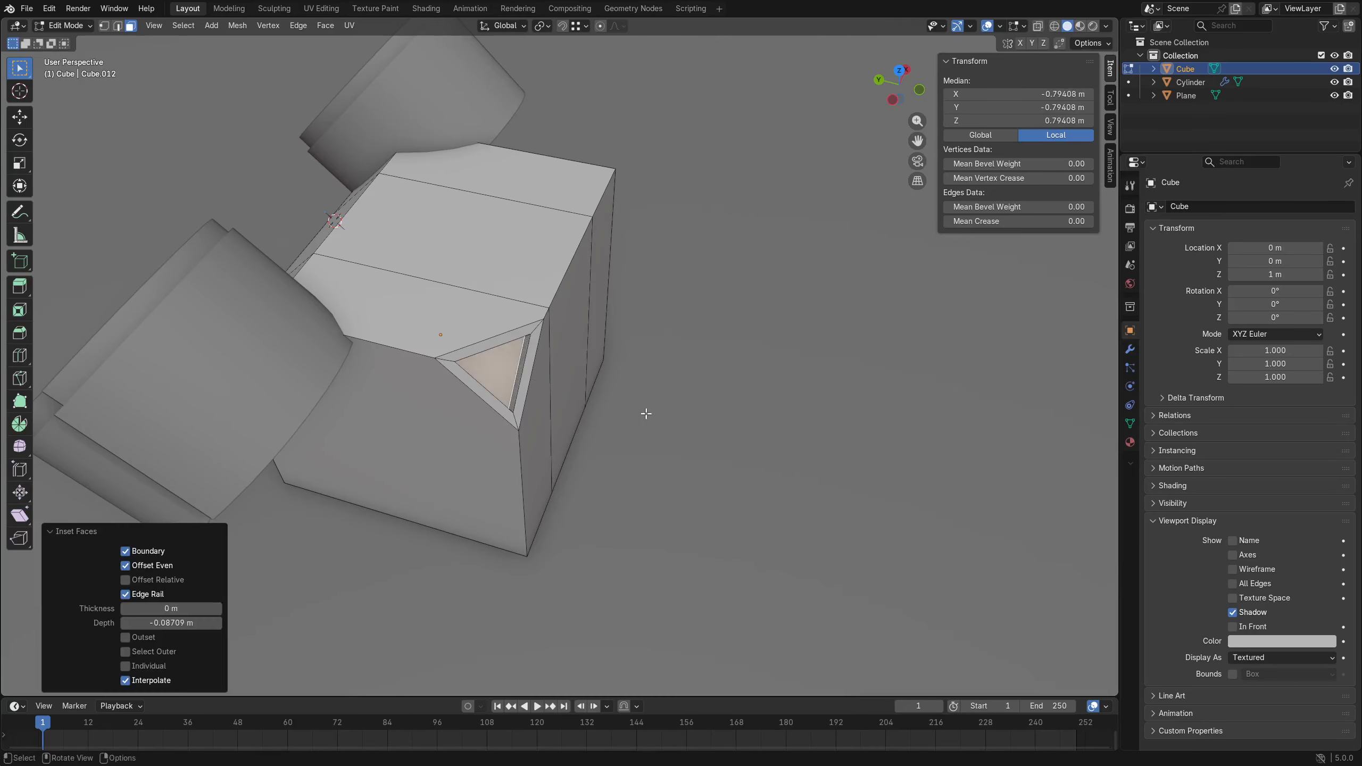
Select the middle strip faces on the cube's top and back, inset them about 0.081 m, and sink them about 0.062 m.
{"action": "left_click", "coordinate": [680, 414], "text": "alt"}
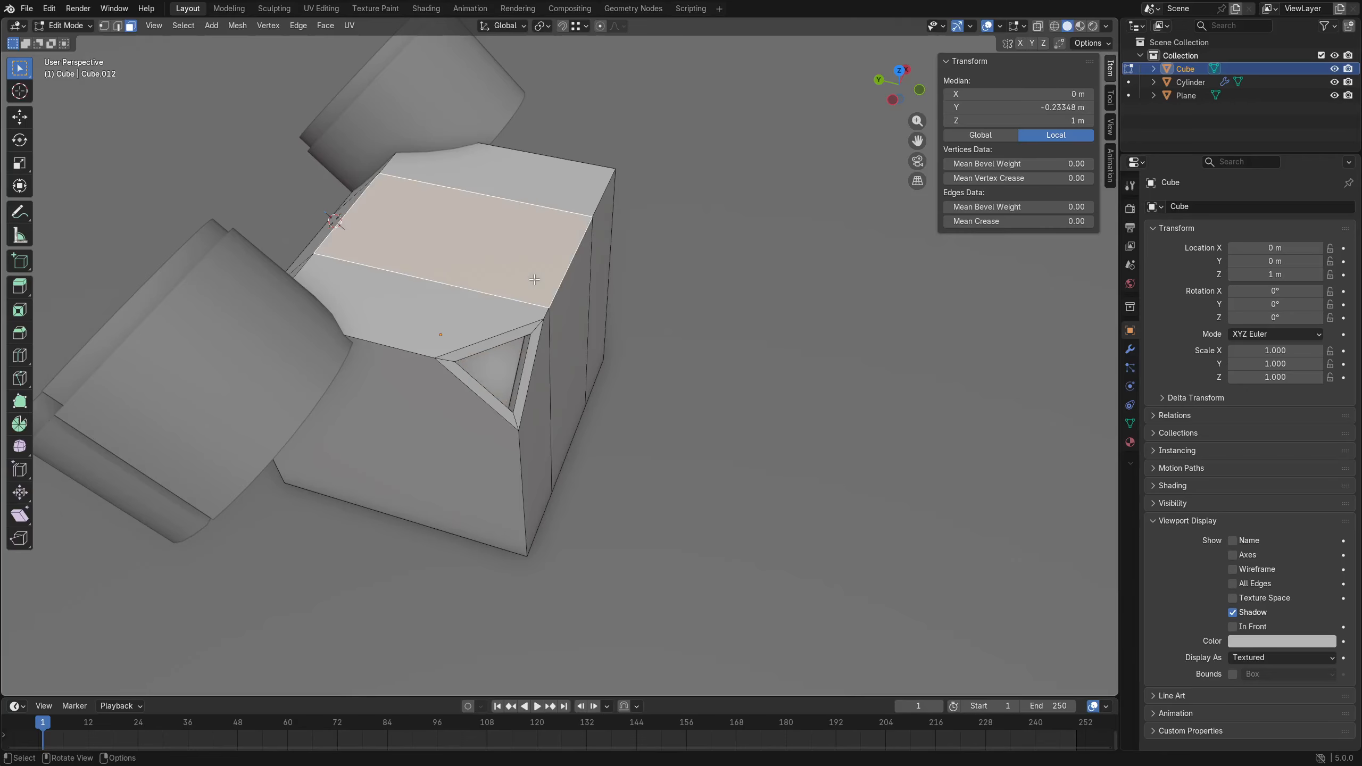
{"action": "key", "text": "i"}
{"action": "left_click", "coordinate": [766, 450]}
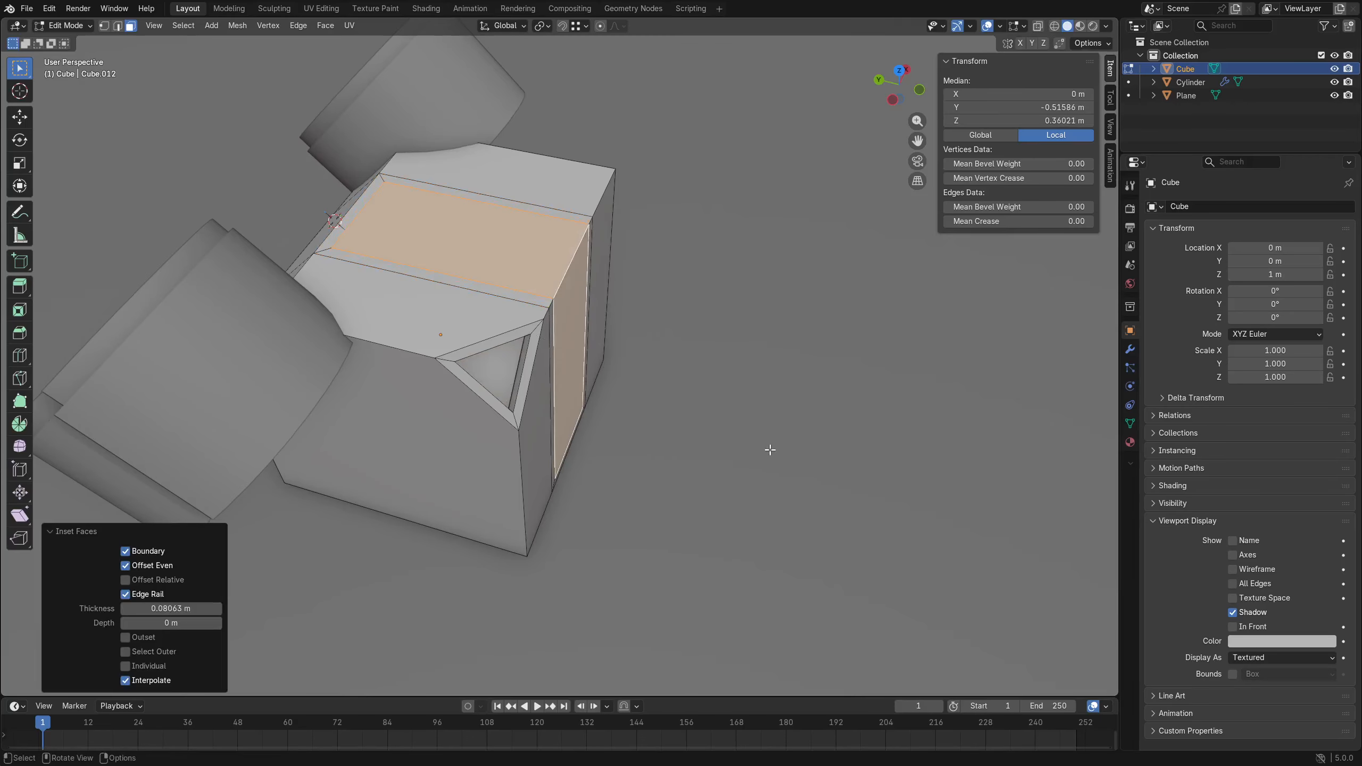
{"action": "key", "text": "i"}
{"action": "left_click", "coordinate": [763, 446]}
{"action": "middle_click_drag", "start_coordinate": [763, 448], "coordinate": [603, 305]}
{"action": "scroll", "coordinate": [603, 306], "scroll_direction": "up", "scroll_amount": 2}
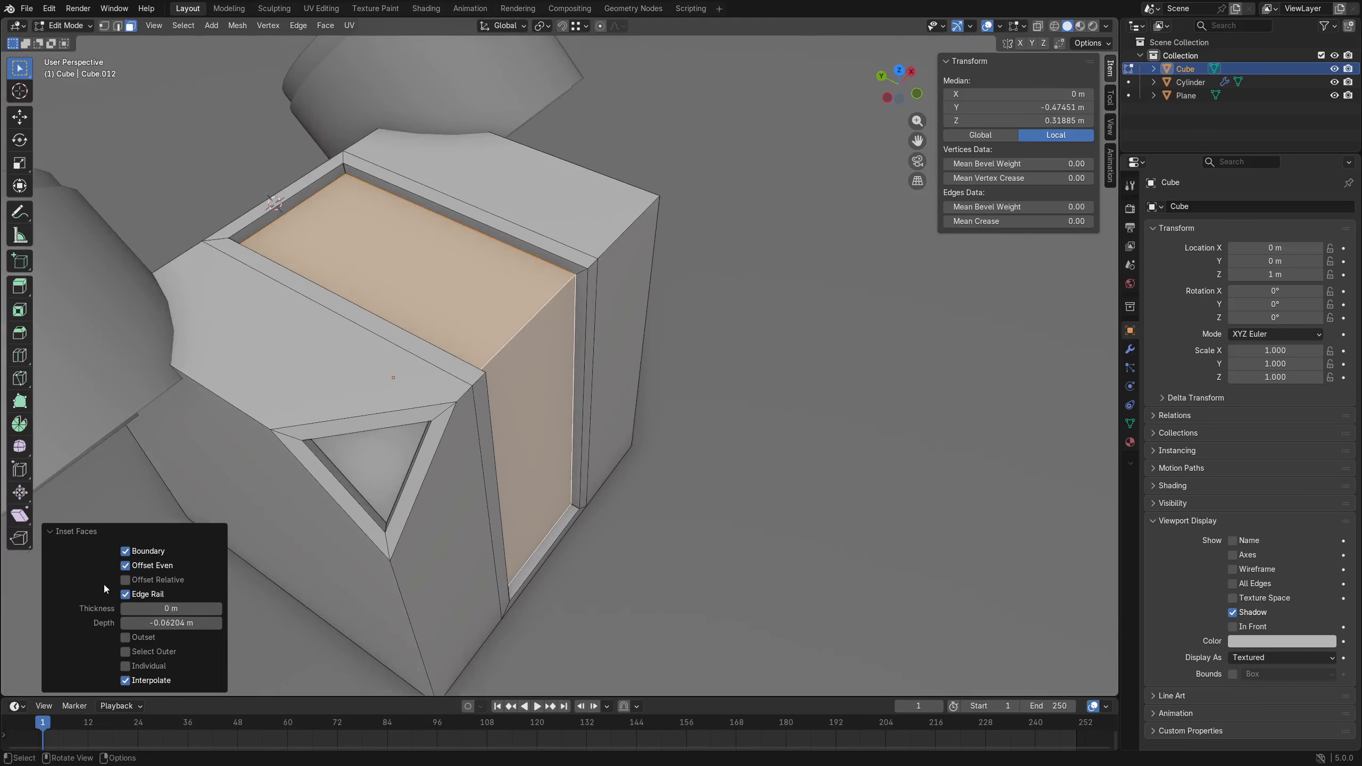
Try to add a horizontal loop cut across the recessed back strip and the neighbouring face, and undo it.
{"action": "left_click", "coordinate": [728, 425]}
{"action": "mouse_move", "coordinate": [541, 395]}
{"action": "middle_mouse_down"}
{"action": "mouse_move", "coordinate": [496, 358]}
{"action": "mouse_move", "coordinate": [556, 387]}
{"action": "middle_mouse_up"}
{"action": "left_click", "coordinate": [496, 359]}
{"action": "key", "text": "ctrl+r"}
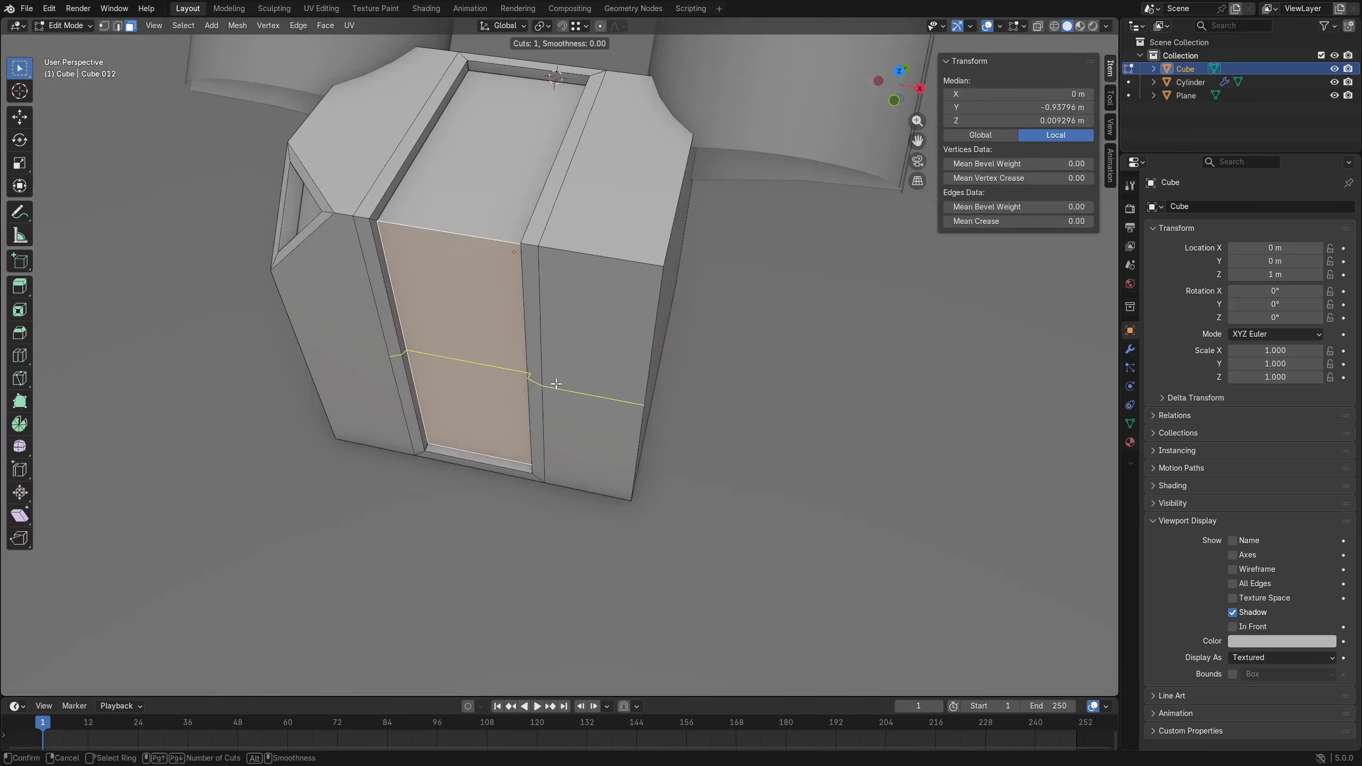
{"action": "left_click", "coordinate": [556, 383]}
{"action": "left_click", "coordinate": [558, 444]}
{"action": "middle_click_drag", "start_coordinate": [558, 444], "coordinate": [524, 403]}
{"action": "key", "text": "ctrl+z"}
{"action": "key", "text": "ctrl+z"}
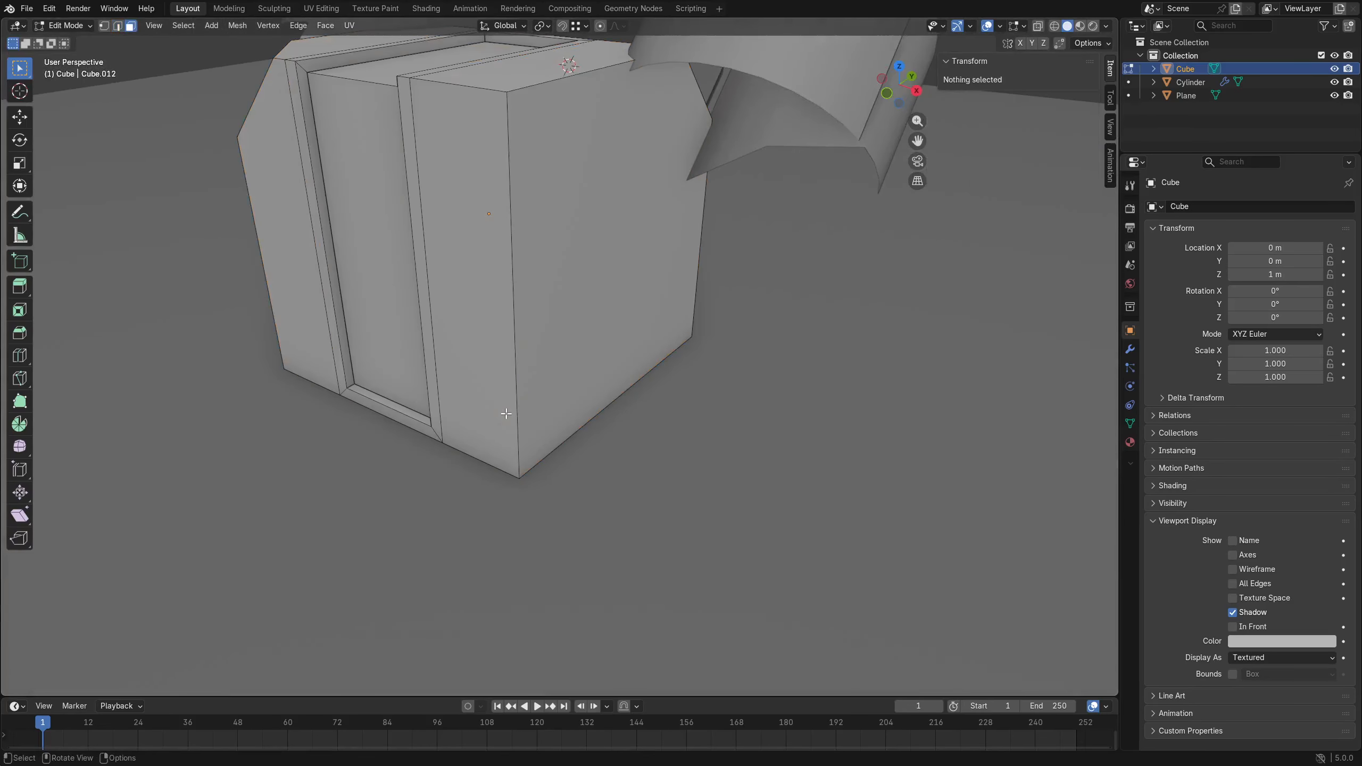
Knife a perpendicular cut low around the cube's corner, from the narrow back strip across the adjacent side, and select the two faces below it.
{"action": "key", "text": "k"}
{"action": "left_click", "coordinate": [437, 376]}
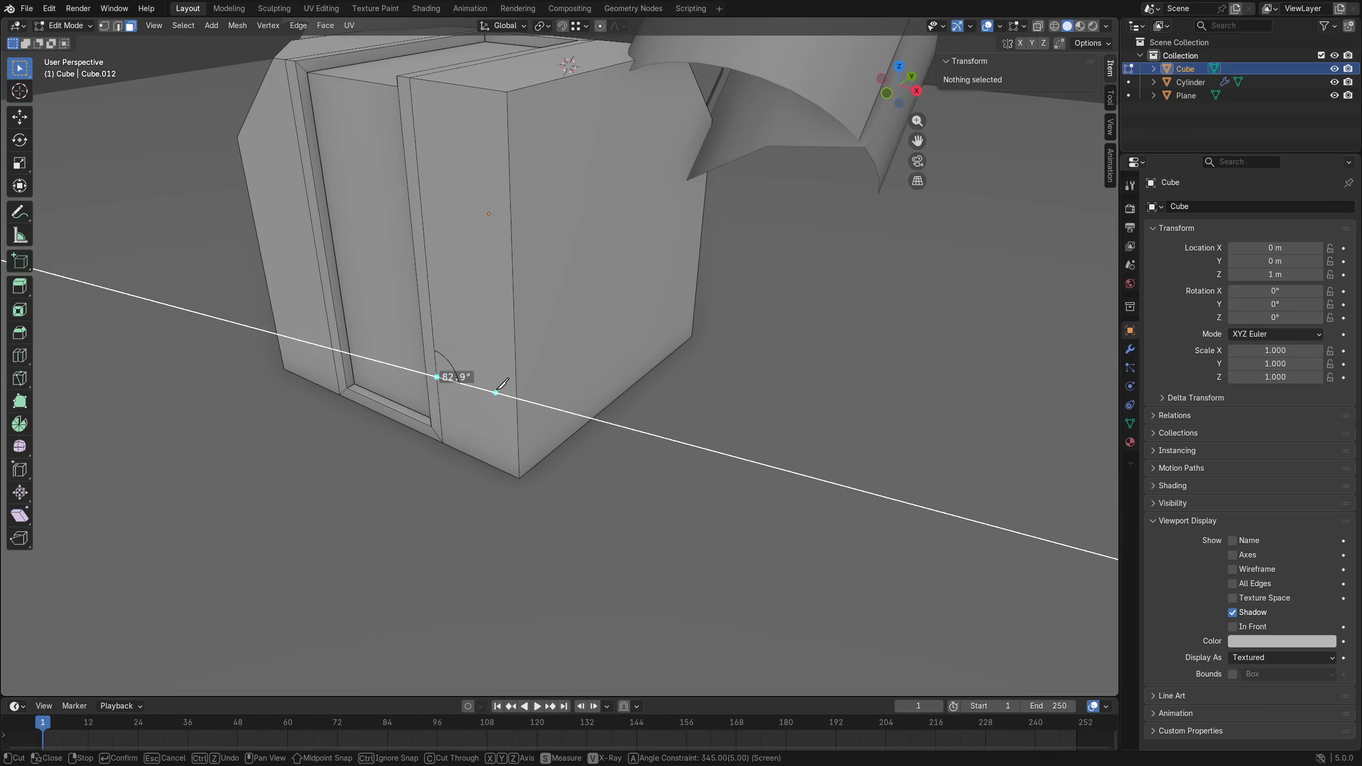
{"action": "key", "text": "a"}
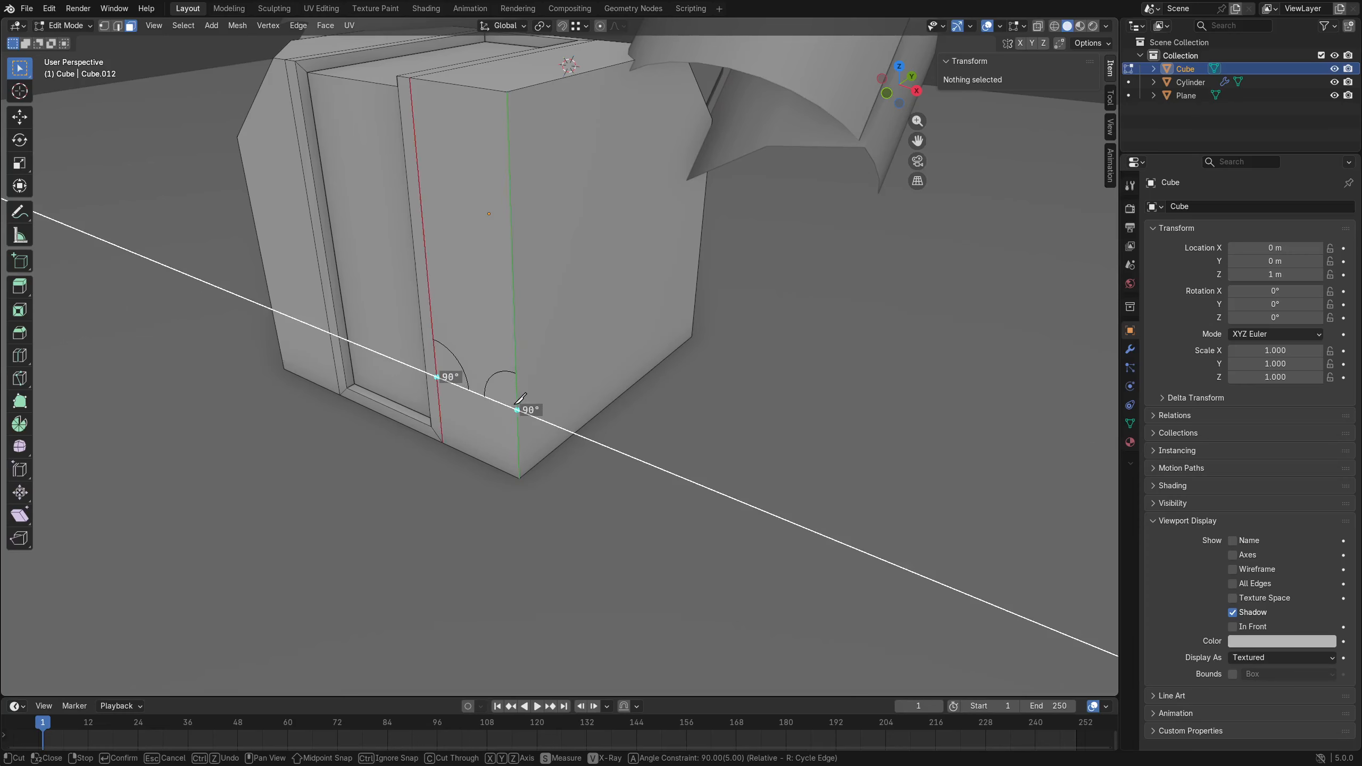
{"action": "left_click", "coordinate": [517, 409]}
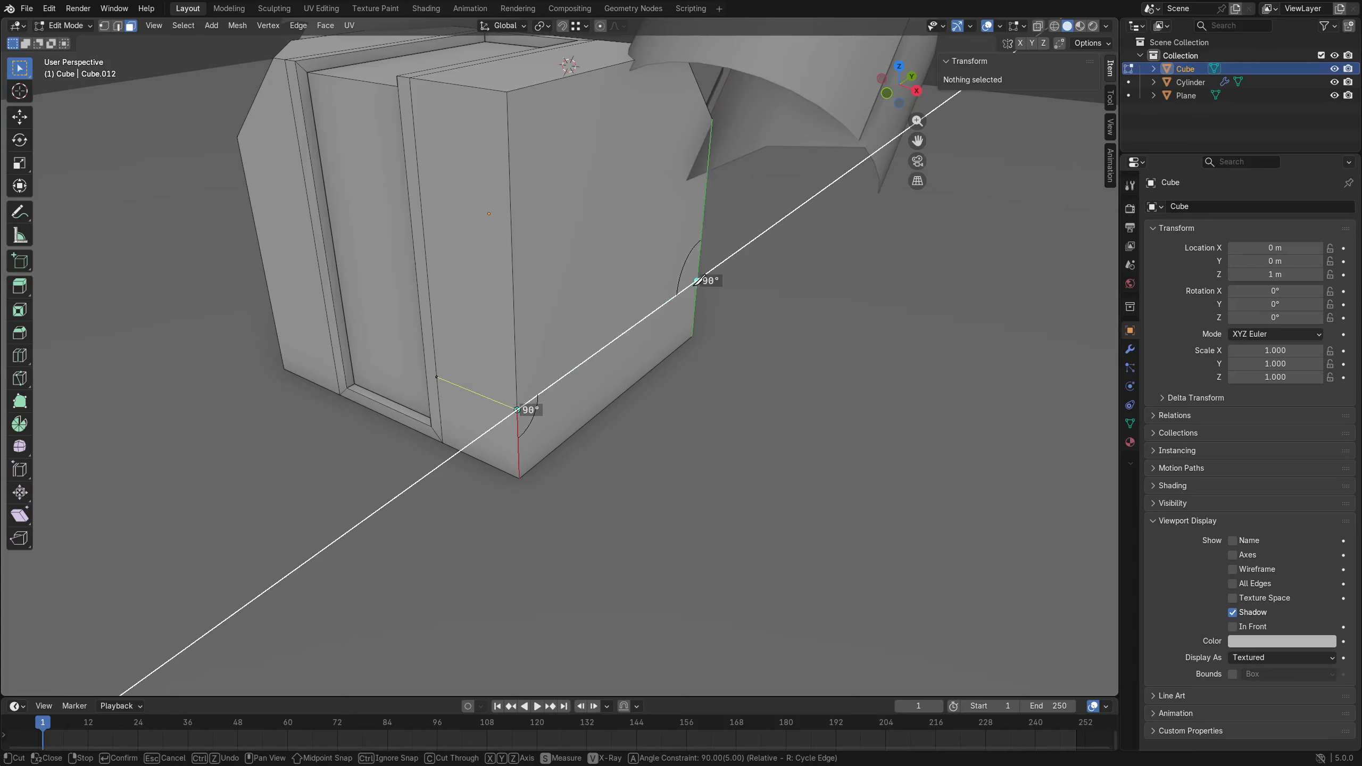
{"action": "left_click", "coordinate": [697, 281]}
{"action": "key", "text": "Return"}
{"action": "left_click", "coordinate": [497, 429]}
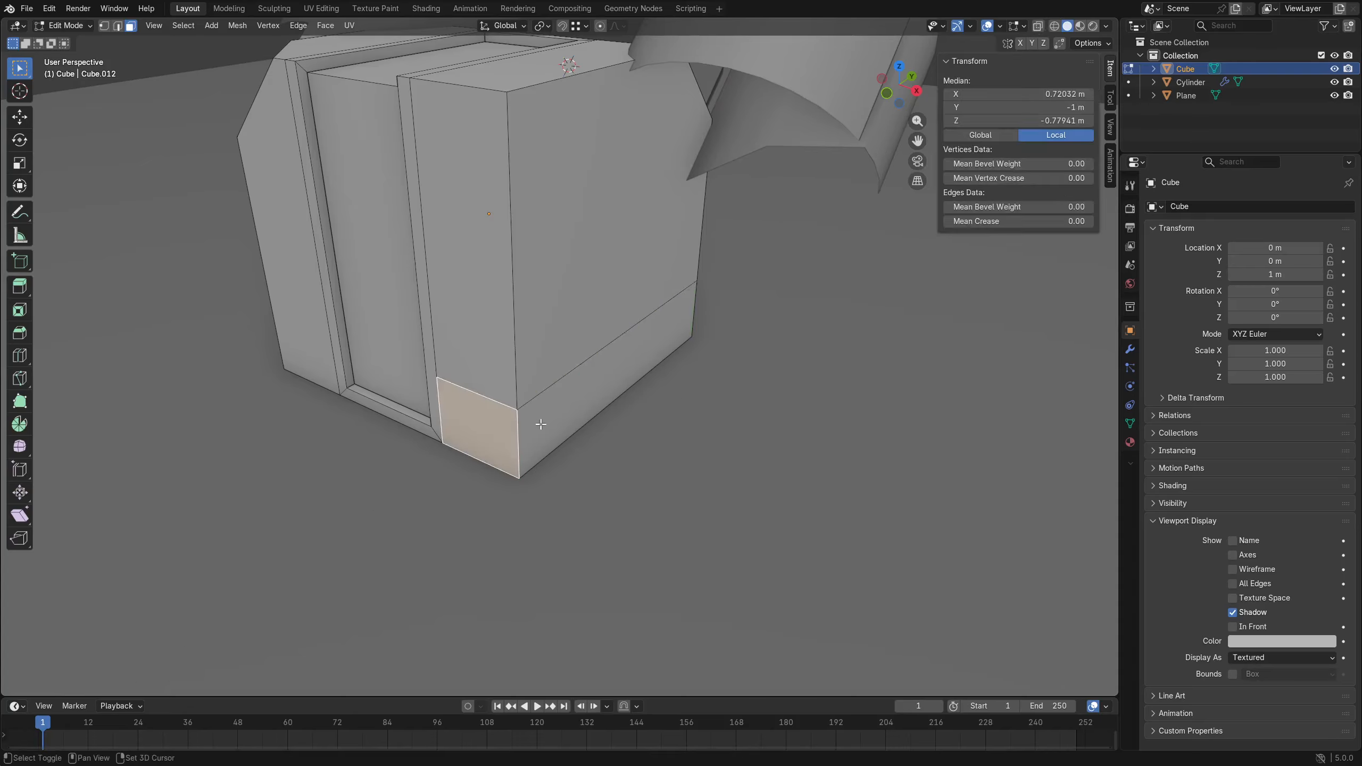
{"action": "left_click", "coordinate": [684, 395], "text": "alt"}
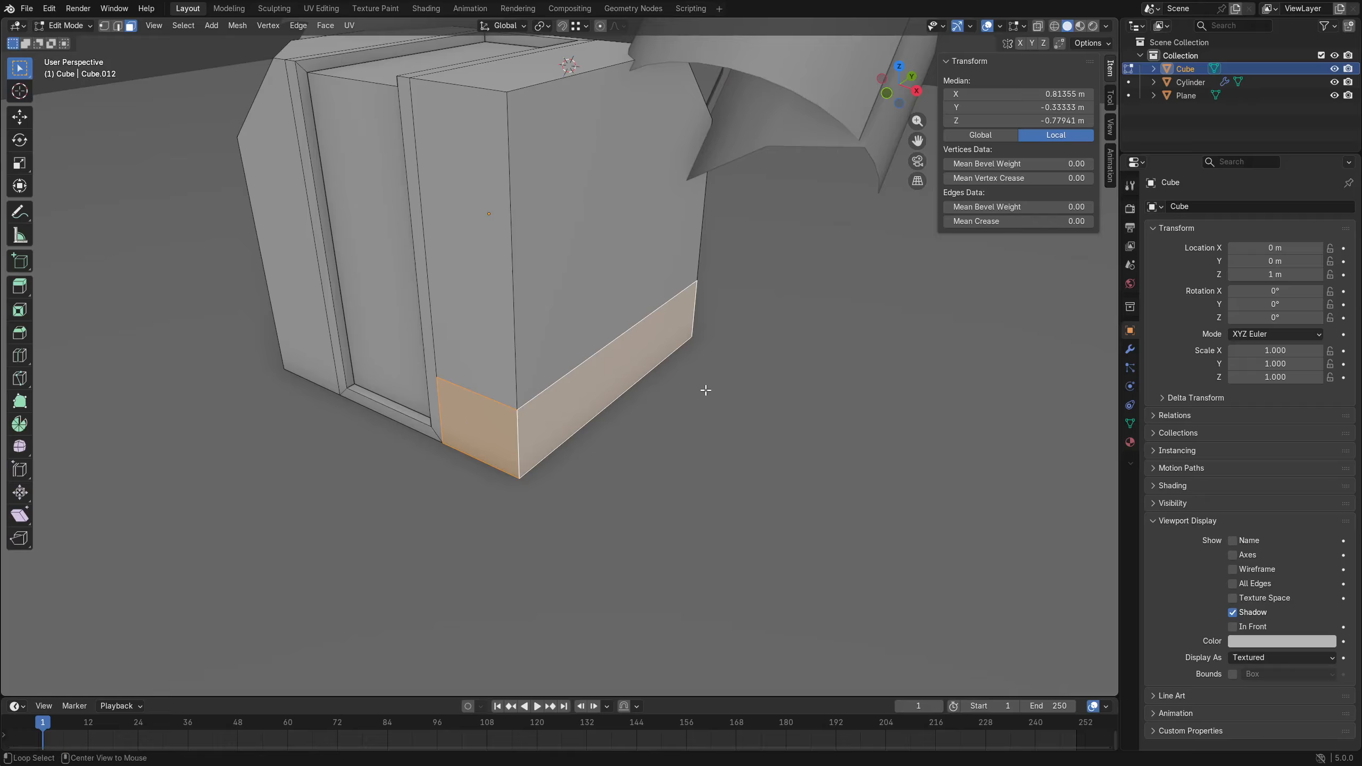
Try to extrude the two lower faces along their normals by 0.19 m with Offset Even enabled, and undo it.
{"action": "key", "text": "alt+e"}
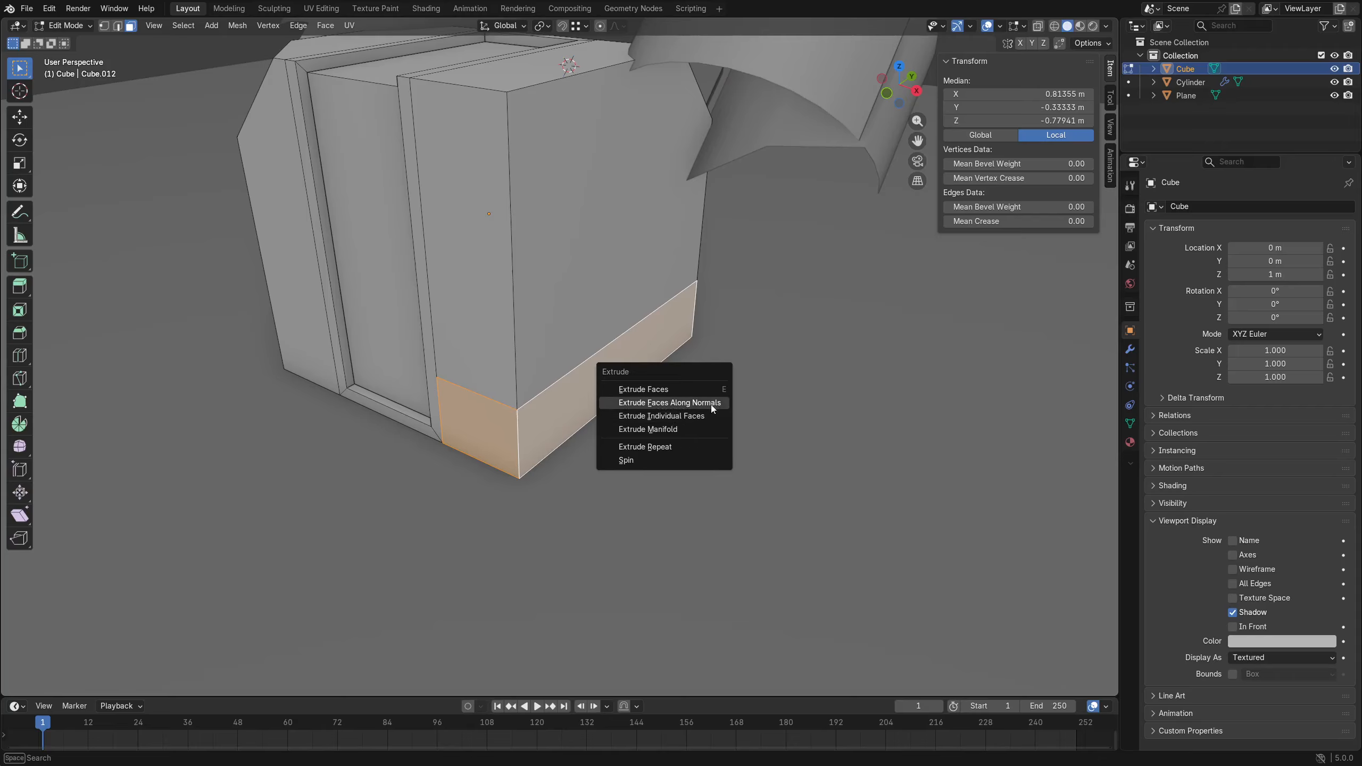
{"action": "left_click", "coordinate": [710, 405]}
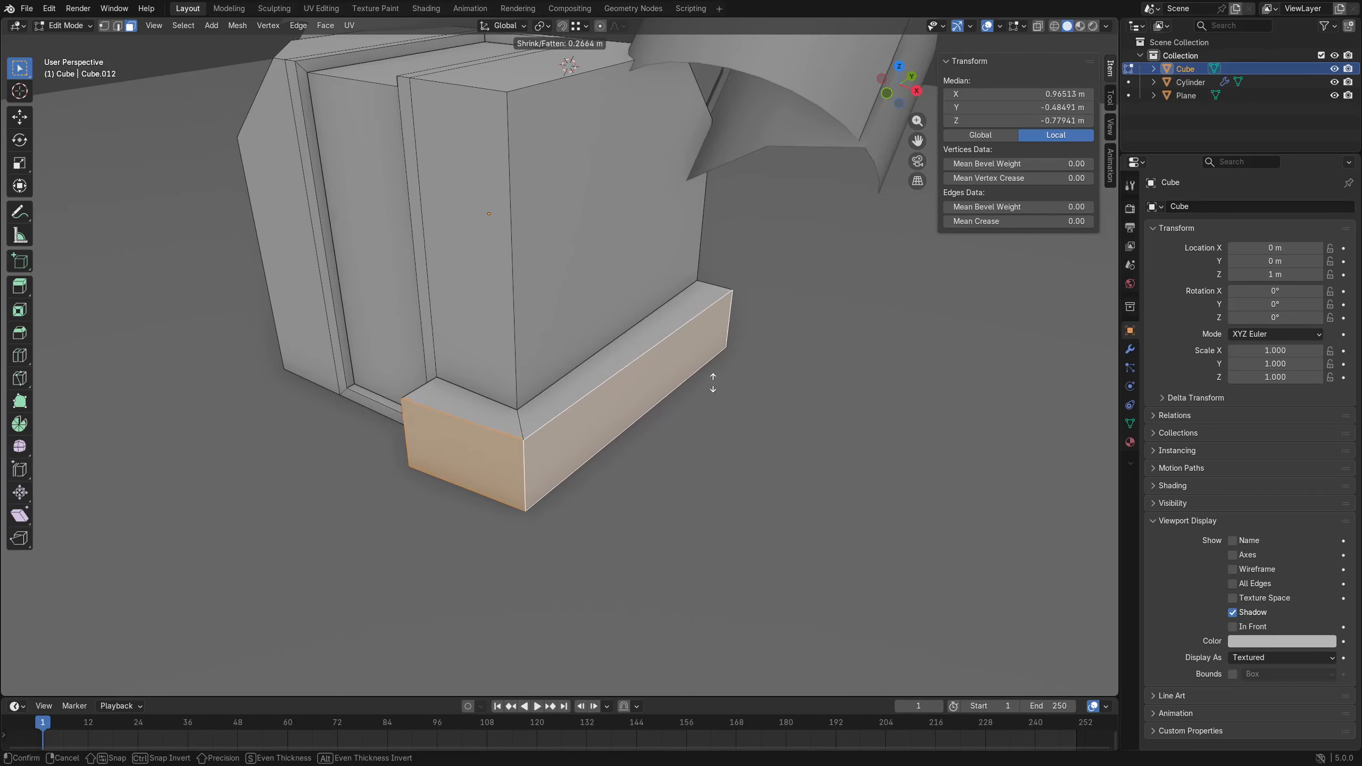
{"action": "left_click", "coordinate": [719, 389]}
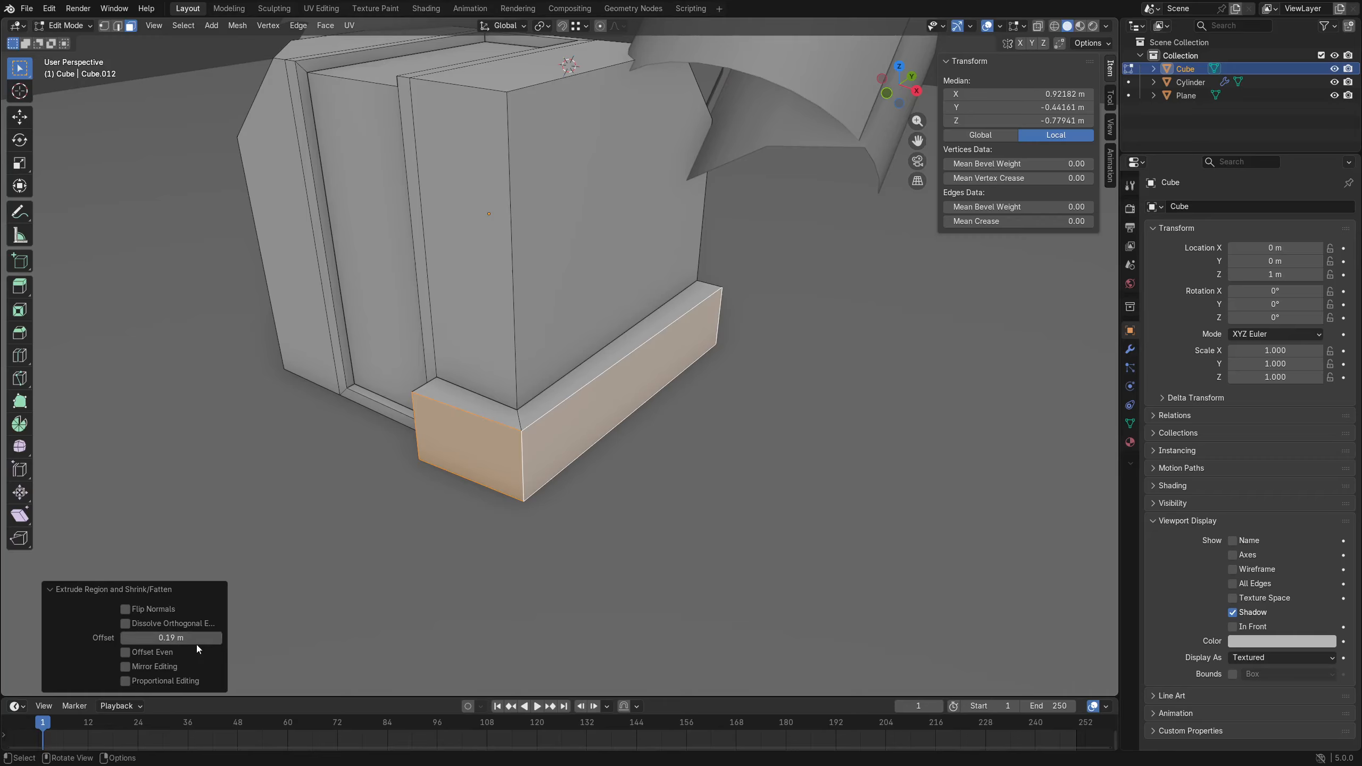
{"action": "left_click", "coordinate": [170, 654]}
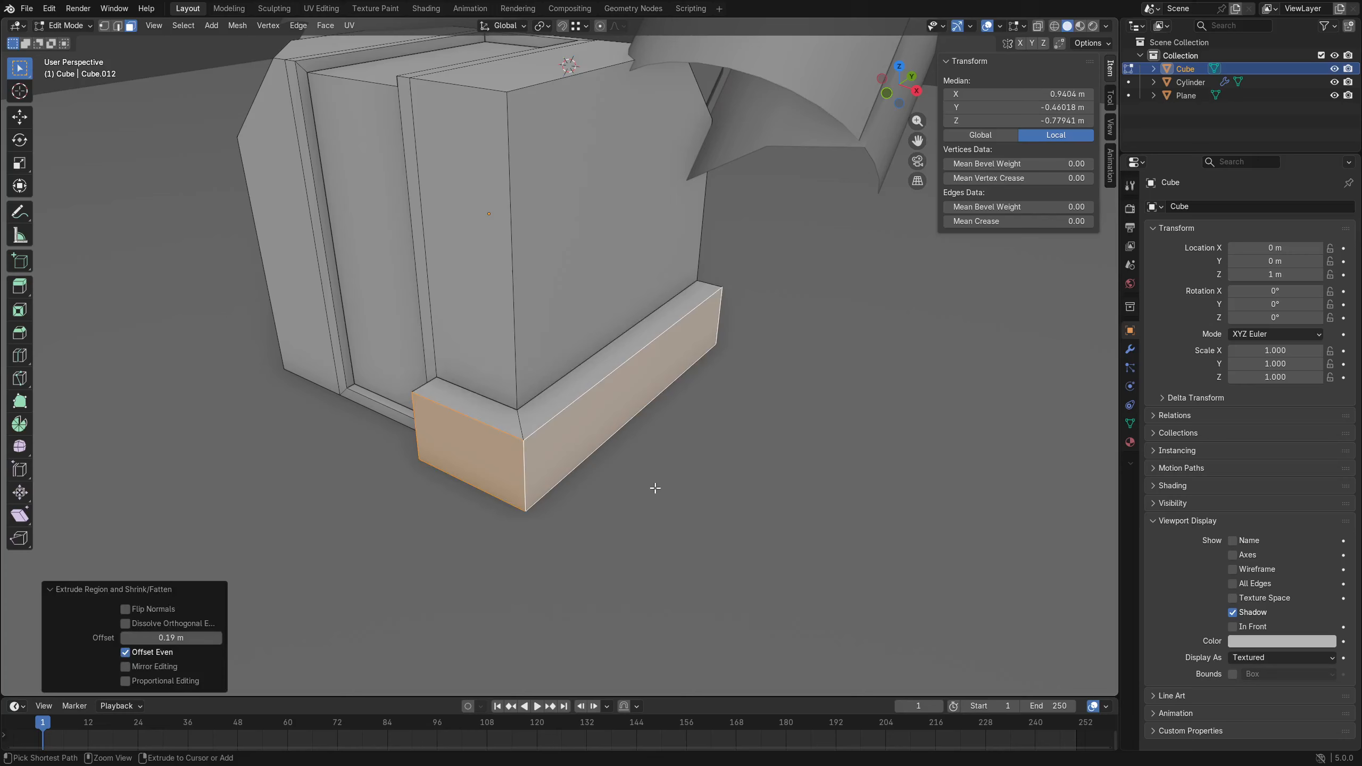
{"action": "key", "text": "ctrl+z"}
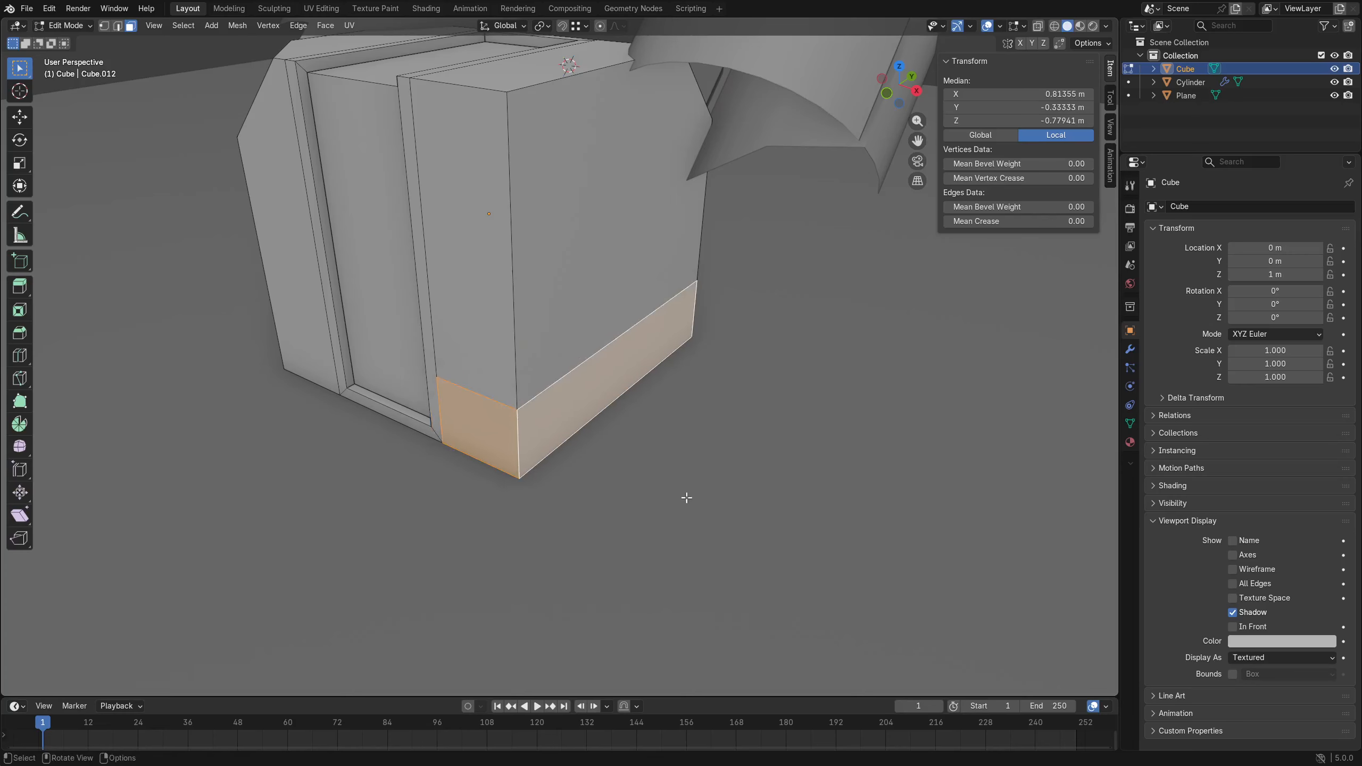
Push the two lower faces outward into a ledge using the Inset Faces depth, and clear the selection.
{"action": "key", "text": "i"}
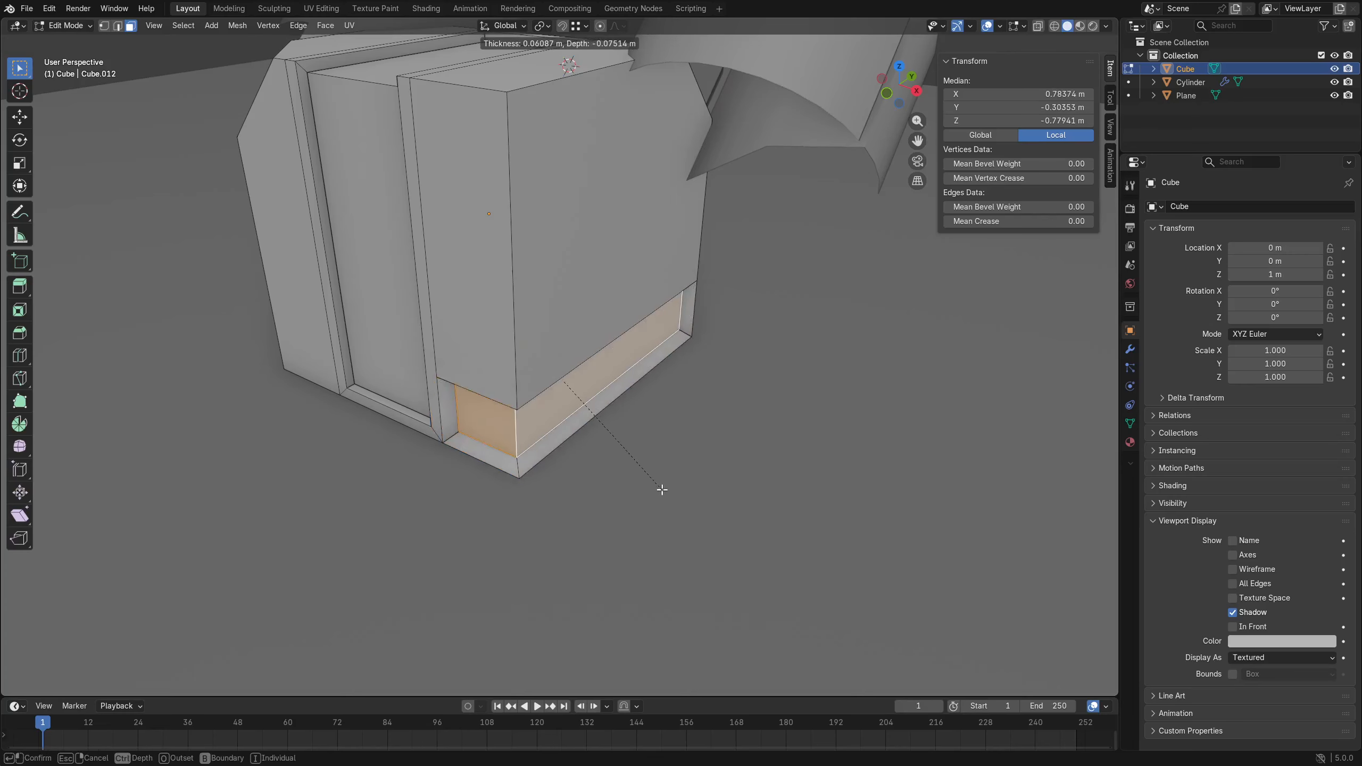
{"action": "left_click", "coordinate": [689, 503]}
{"action": "scroll", "coordinate": [680, 486], "scroll_direction": "down", "scroll_amount": 3}
{"action": "key", "text": "a"}
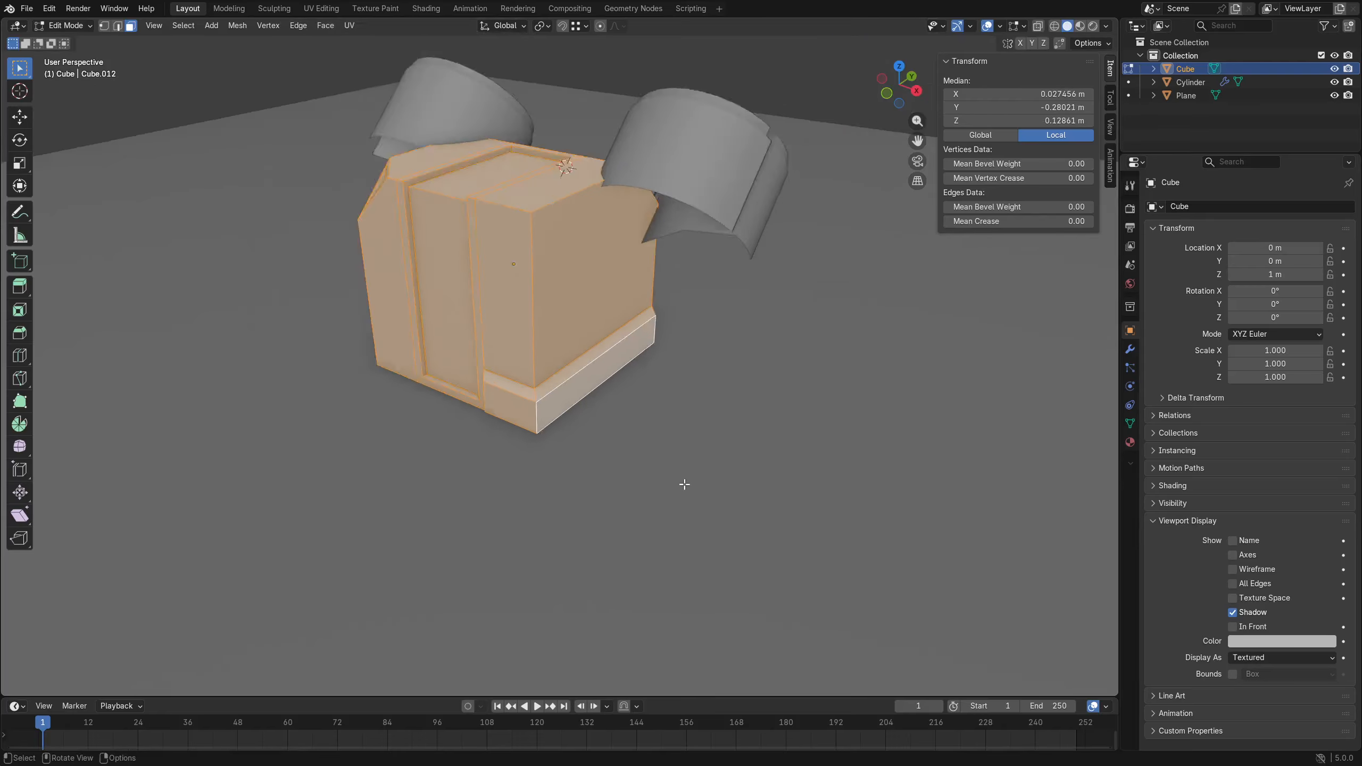
{"action": "middle_click_drag", "start_coordinate": [684, 485], "coordinate": [632, 420]}
{"action": "key", "text": "alt+a"}
Try to extrude the narrow top face beside the recess about 0.589 m and to inset it, undoing both.
{"action": "left_click", "coordinate": [577, 310]}
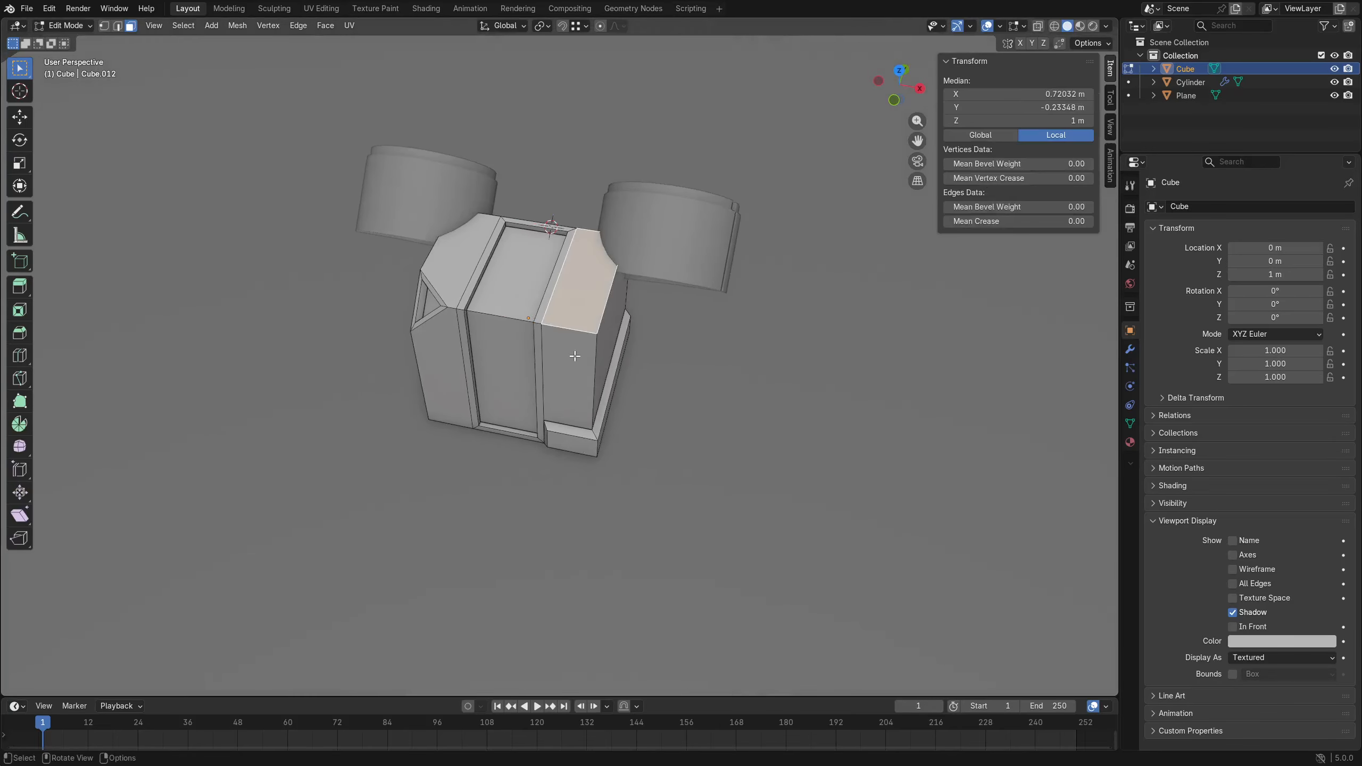
{"action": "key", "text": "e"}
{"action": "left_click", "coordinate": [603, 312]}
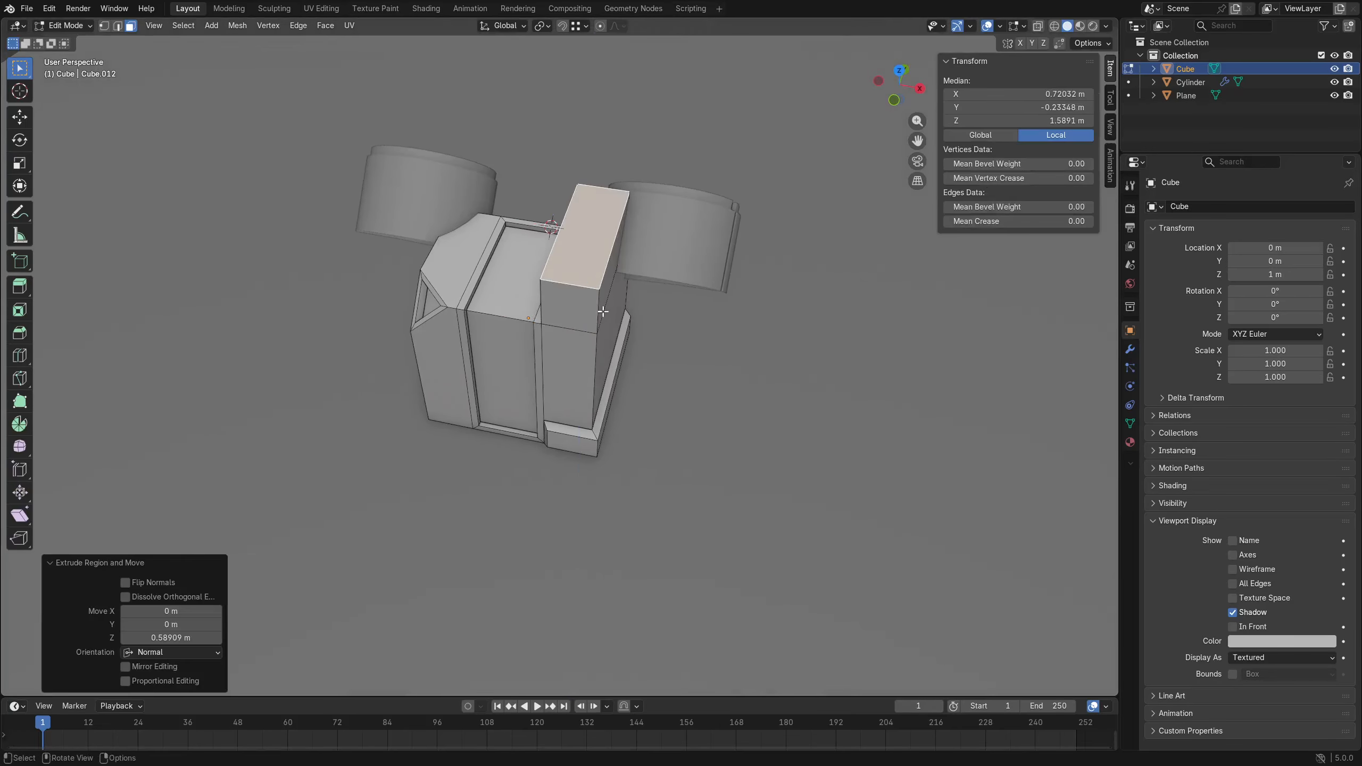
{"action": "key", "text": "ctrl+z"}
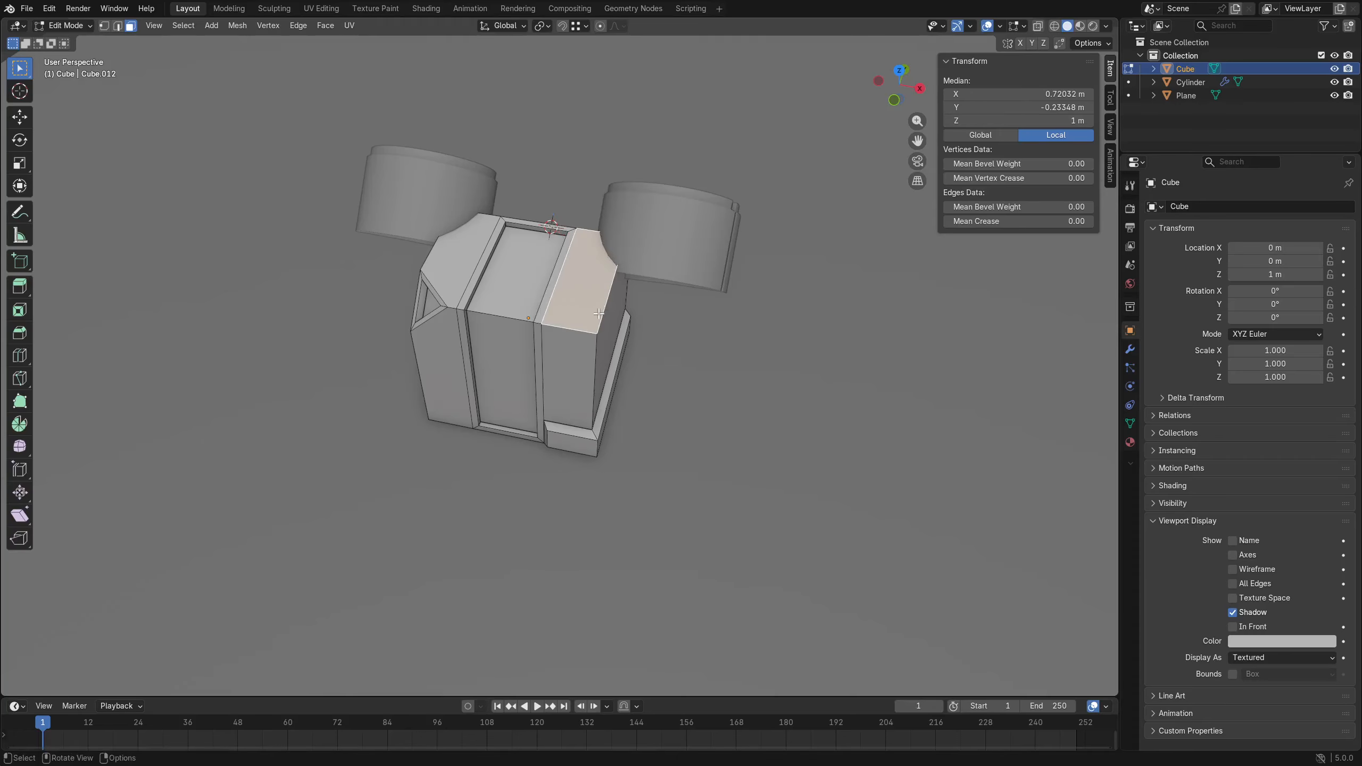
{"action": "key", "text": "i"}
{"action": "left_click", "coordinate": [588, 371]}
{"action": "key", "text": "ctrl+z"}
{"action": "key", "text": "alt+e"}
Extrude the three vertical faces at the cube's sloped end by 1.47 m and isolate the cube in Local View.
{"action": "middle_click_drag", "start_coordinate": [549, 401], "coordinate": [623, 380]}
{"action": "left_click", "coordinate": [523, 388]}
{"action": "left_click", "coordinate": [472, 389], "text": "shift"}
{"action": "left_click", "coordinate": [571, 397], "text": "shift"}
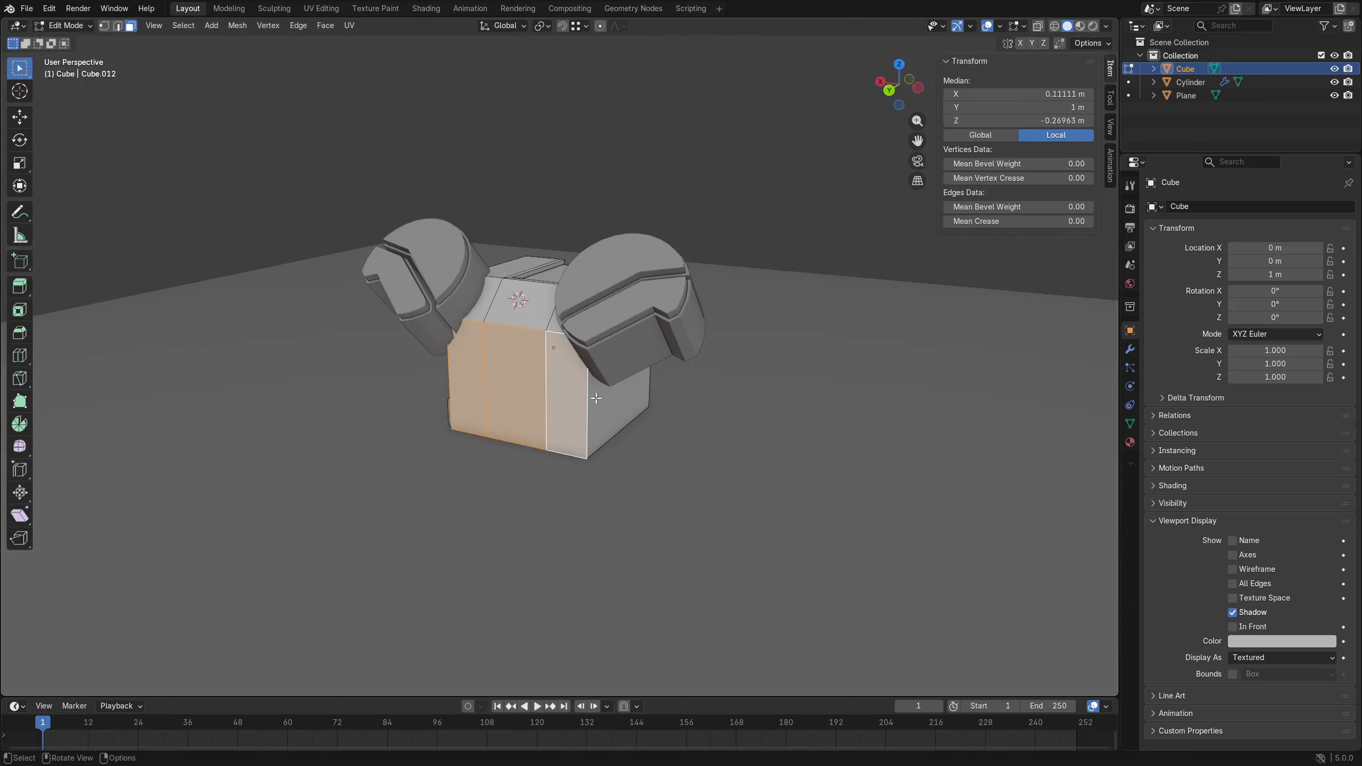
{"action": "key", "text": "e"}
{"action": "left_click", "coordinate": [563, 405]}
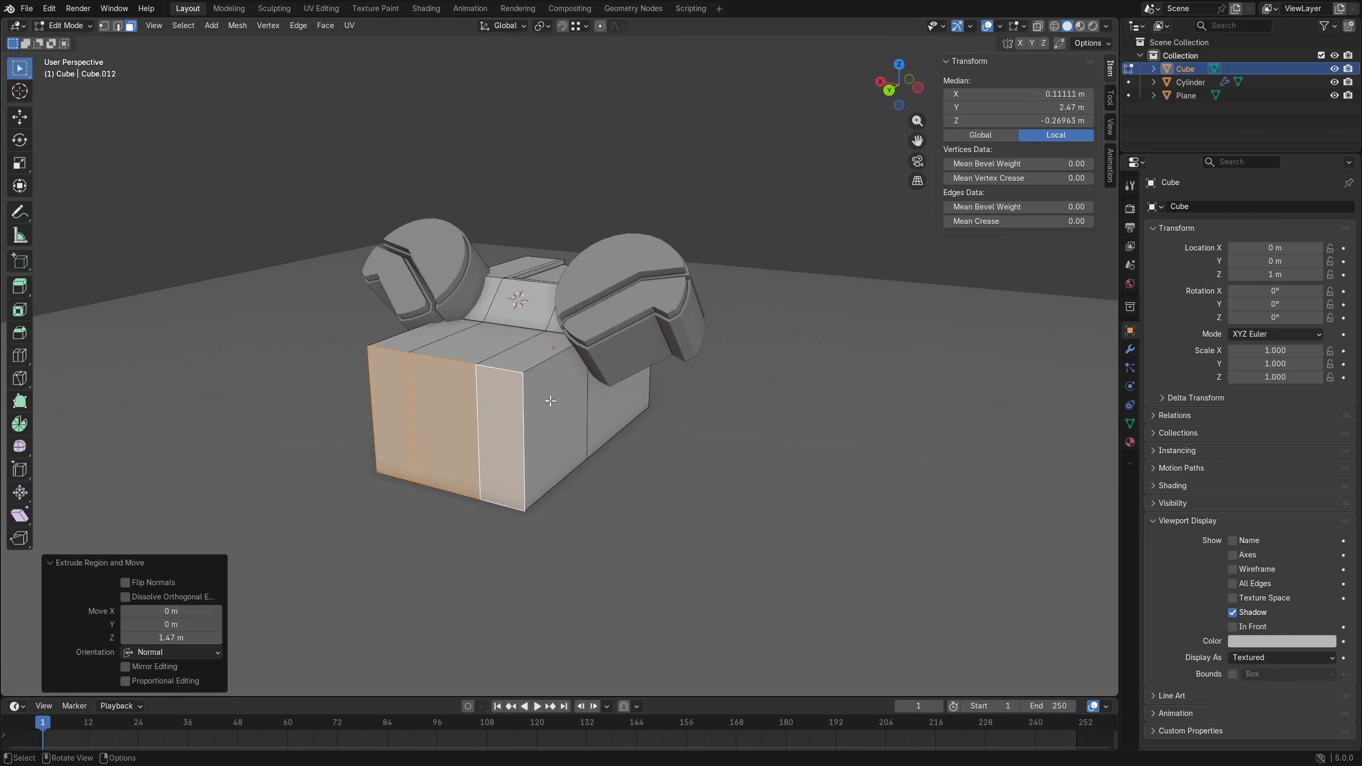
{"action": "mouse_move", "coordinate": [552, 399]}
{"action": "middle_mouse_down"}
{"action": "mouse_move", "coordinate": [571, 397]}
{"action": "mouse_move", "coordinate": [553, 395]}
{"action": "middle_mouse_up"}
{"action": "key", "text": "KP_Divide"}
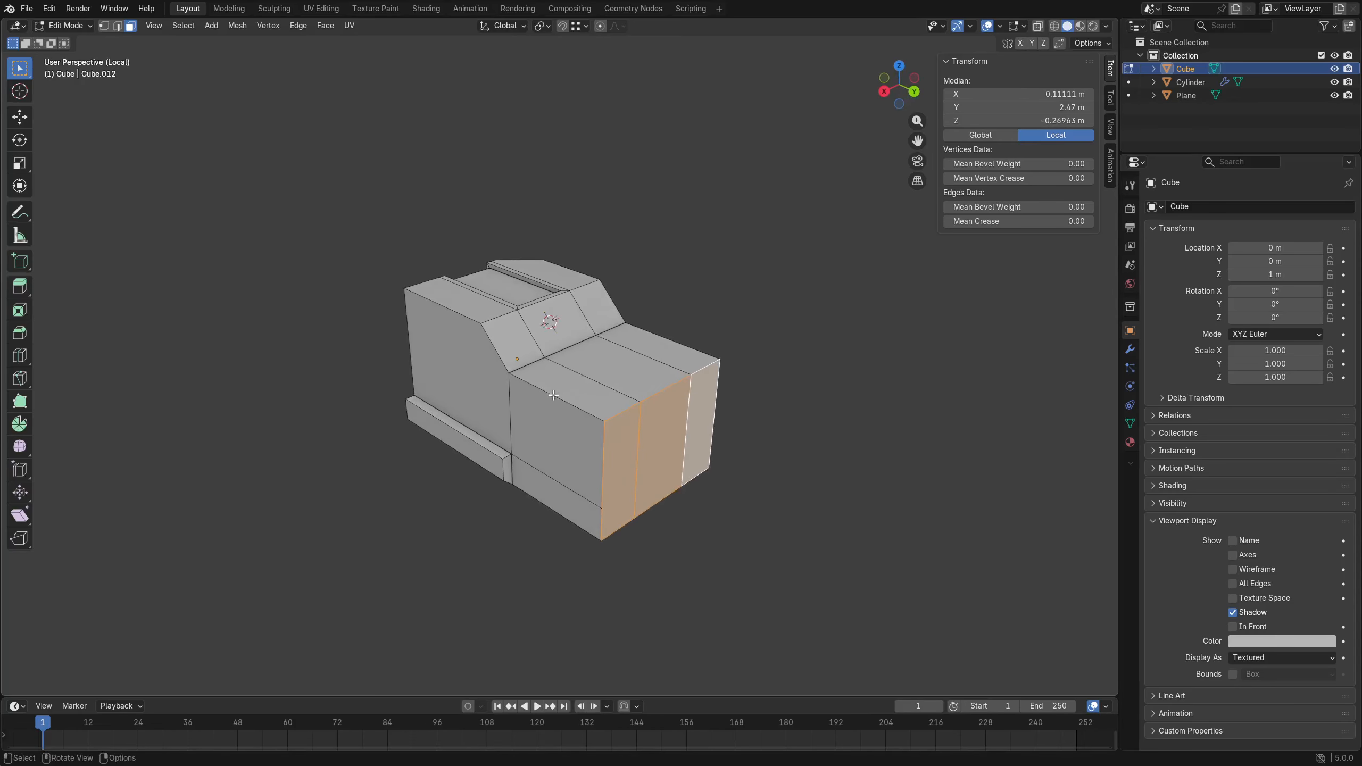
Try selecting single faces and edges around the new extension in face and edge selection modes, and clear the selection.
{"action": "left_click", "coordinate": [553, 394]}
{"action": "key", "text": "ctrl+Tab"}
{"action": "left_click", "coordinate": [558, 467]}
{"action": "key", "text": "ctrl+Tab"}
{"action": "left_click", "coordinate": [636, 465]}
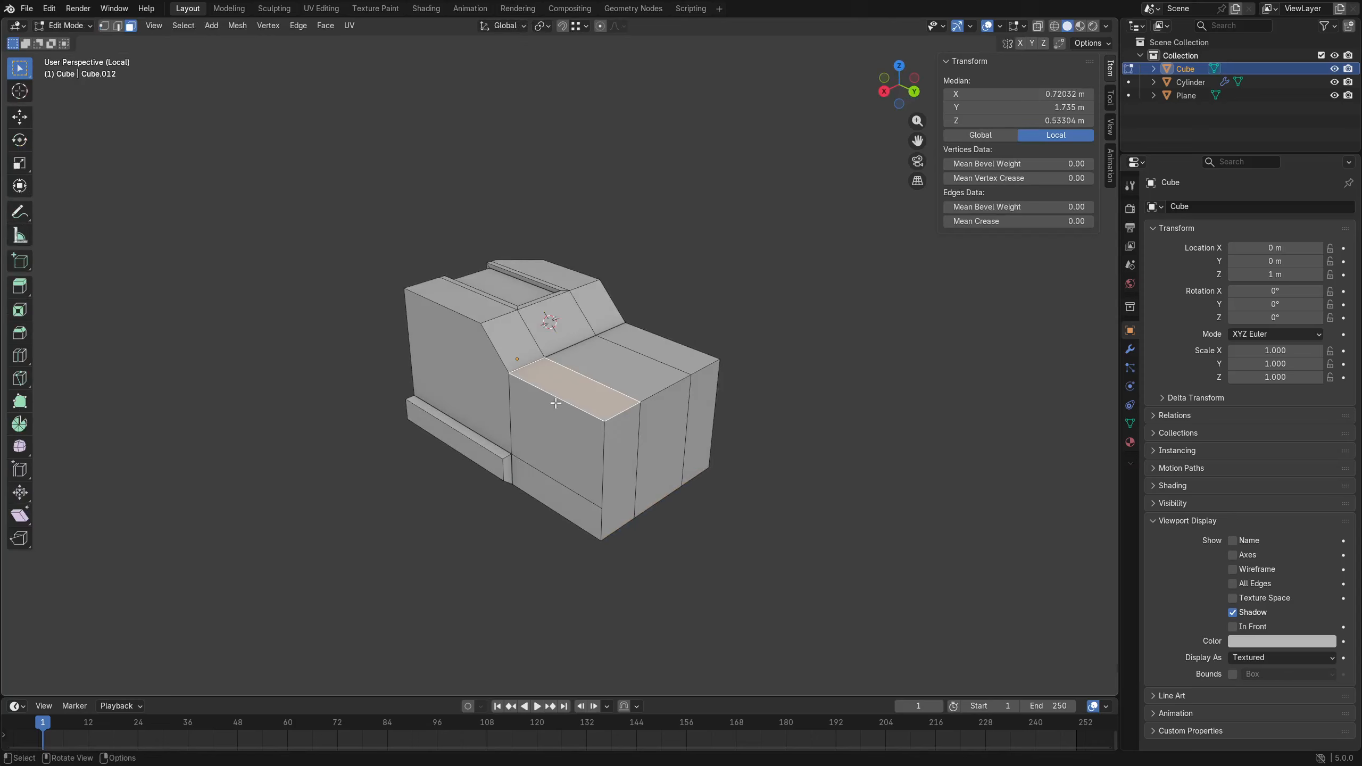
{"action": "key", "text": "ctrl+Tab"}
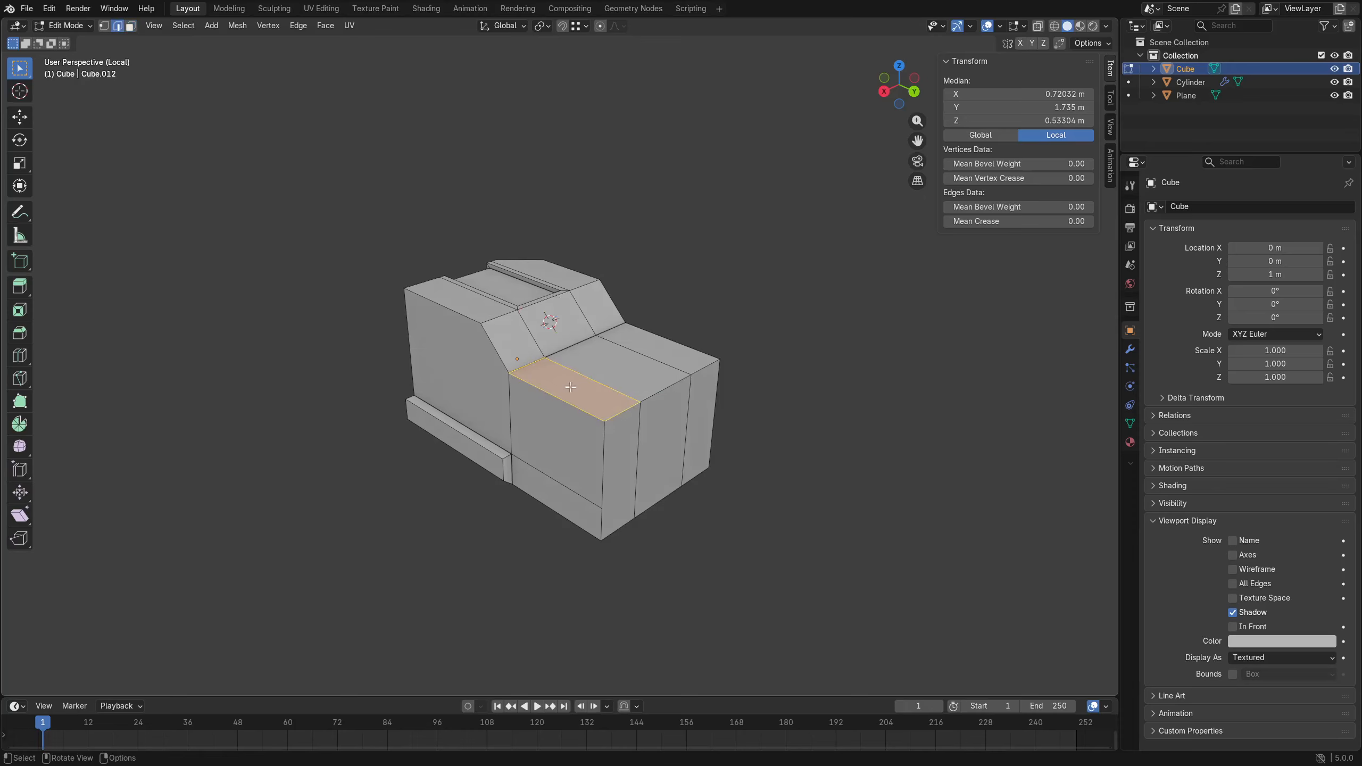
{"action": "key", "text": "2"}
{"action": "left_click", "coordinate": [530, 382]}
{"action": "left_click", "coordinate": [480, 322], "text": "shift"}
{"action": "scroll", "coordinate": [565, 386], "scroll_direction": "up", "scroll_amount": 2}
{"action": "middle_click_drag", "start_coordinate": [600, 384], "coordinate": [561, 414], "text": "shift"}
{"action": "key", "text": "alt+a"}
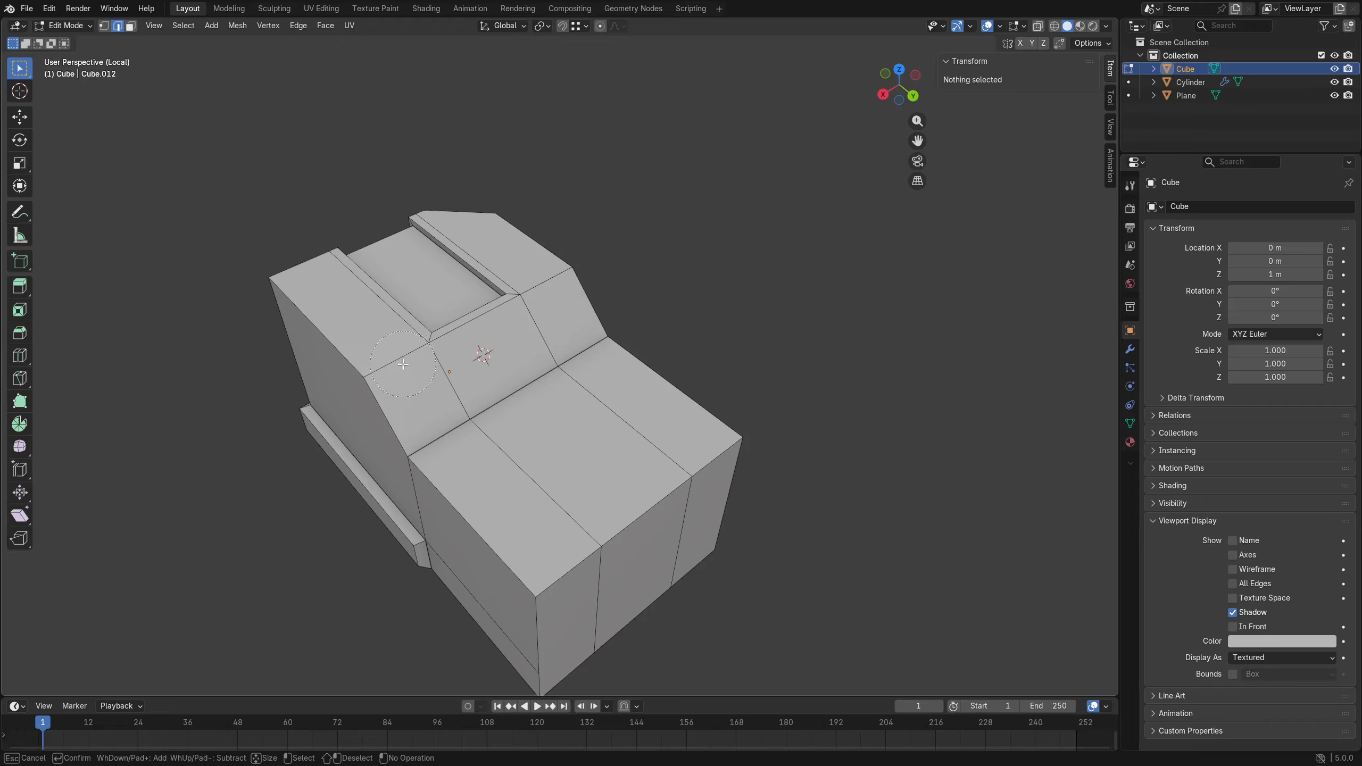
Circle-select the top, sloped and extension upper faces in face selection mode, leaving out the recessed panel.
{"action": "scroll", "coordinate": [402, 362], "scroll_direction": "up", "scroll_amount": 4}
{"action": "mouse_move", "coordinate": [399, 359]}
{"action": "left_mouse_down"}
{"action": "mouse_move", "coordinate": [444, 376]}
{"action": "mouse_move", "coordinate": [490, 450]}
{"action": "mouse_move", "coordinate": [563, 338]}
{"action": "left_mouse_up"}
{"action": "right_click", "coordinate": [456, 402]}
{"action": "key", "text": "3"}
{"action": "key", "text": "c"}
{"action": "left_click", "coordinate": [407, 360]}
{"action": "left_click", "coordinate": [533, 275]}
{"action": "right_click", "coordinate": [533, 275]}
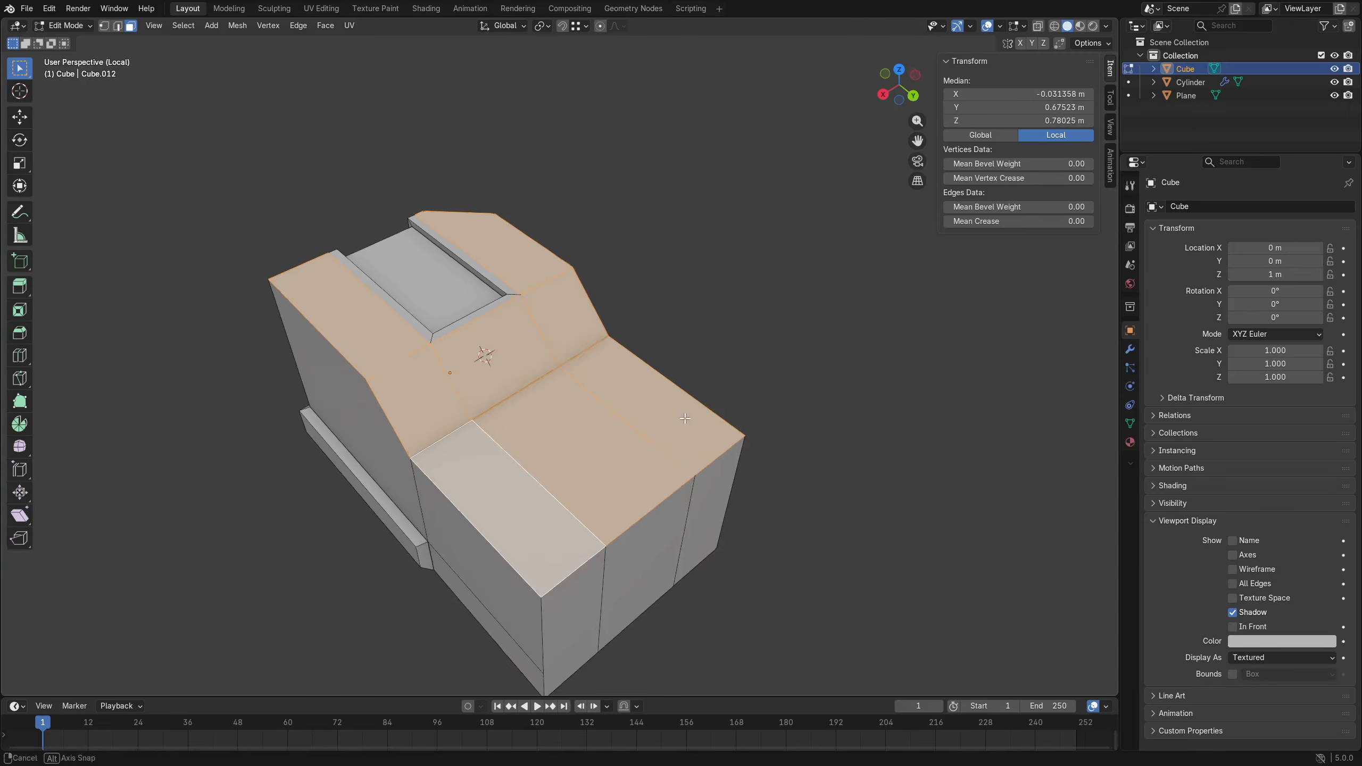
Try to inset the selected upper faces as one region by about 0.11 m, and undo it.
{"action": "middle_click_drag", "start_coordinate": [748, 461], "coordinate": [779, 465]}
{"action": "key", "text": "i"}
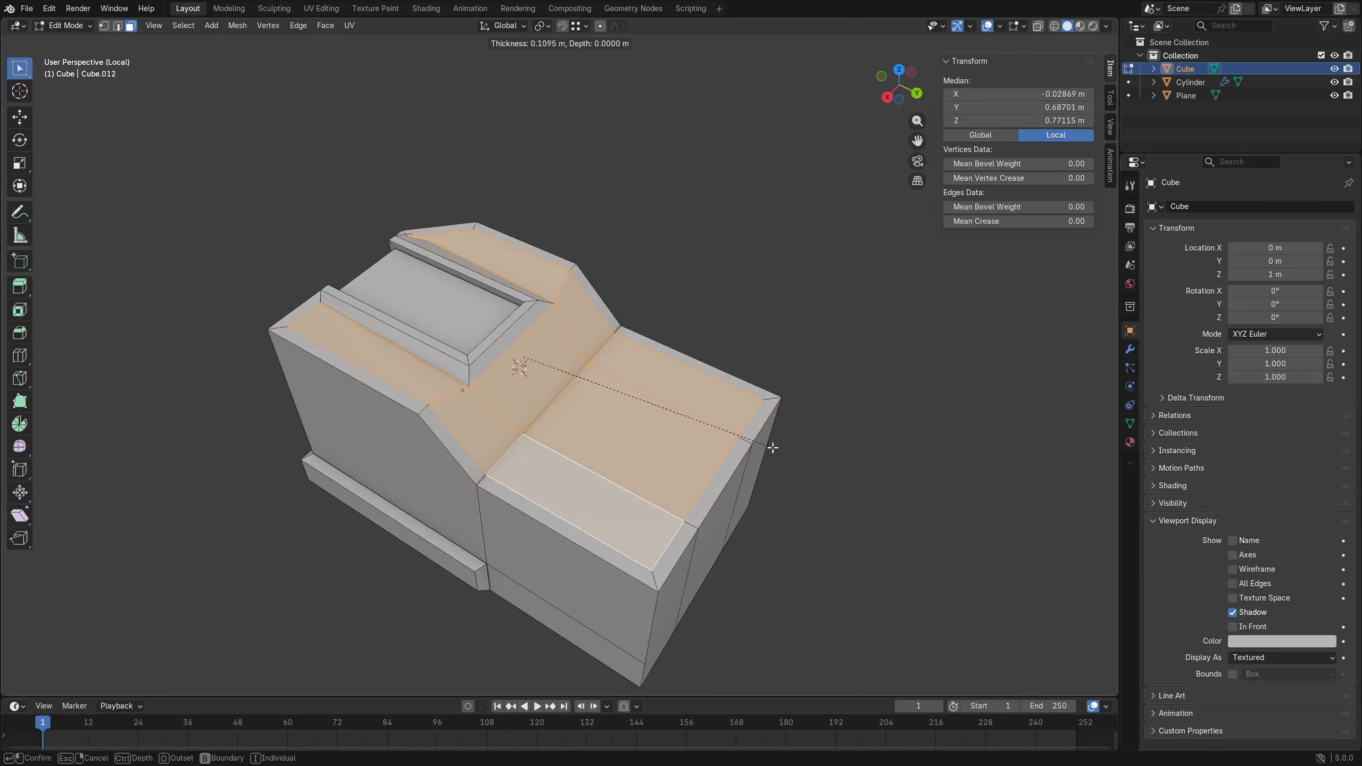
{"action": "left_click", "coordinate": [775, 448]}
{"action": "middle_click_drag", "start_coordinate": [775, 448], "coordinate": [621, 405]}
{"action": "key", "text": "ctrl+z"}
Inset the selected upper faces individually by about 0.065 m, and sink their inner faces about 0.11 m.
{"action": "key", "text": "i"}
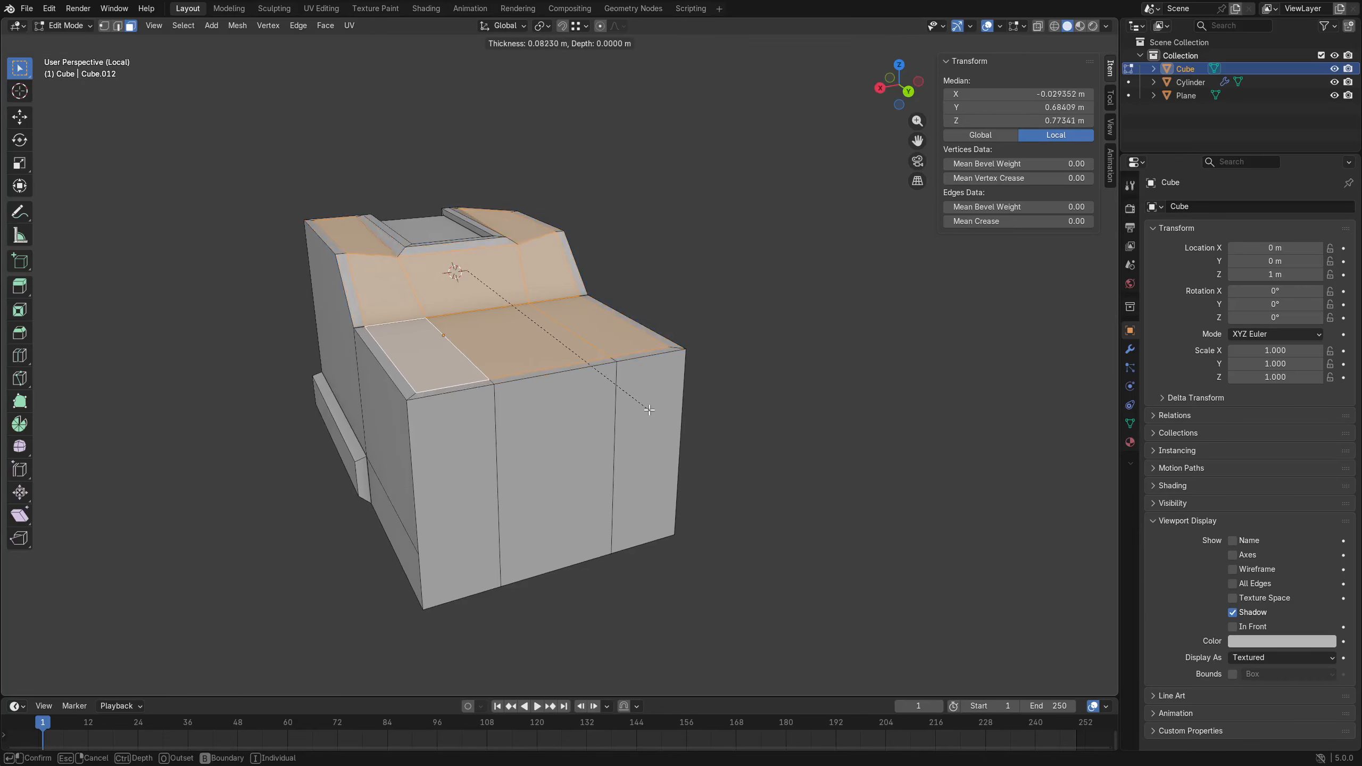
{"action": "key", "text": "i"}
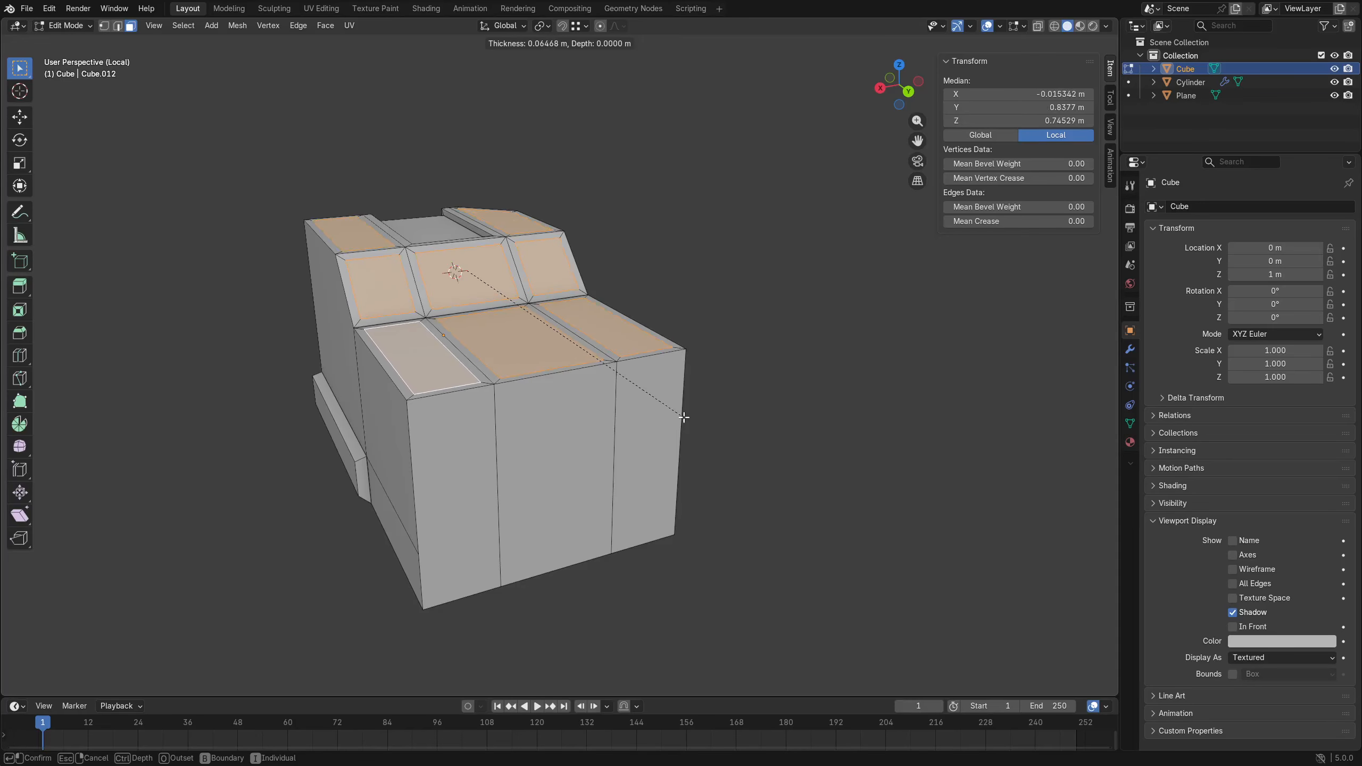
{"action": "left_click", "coordinate": [632, 400]}
{"action": "middle_click_drag", "start_coordinate": [633, 400], "coordinate": [724, 459]}
{"action": "key", "text": "i"}
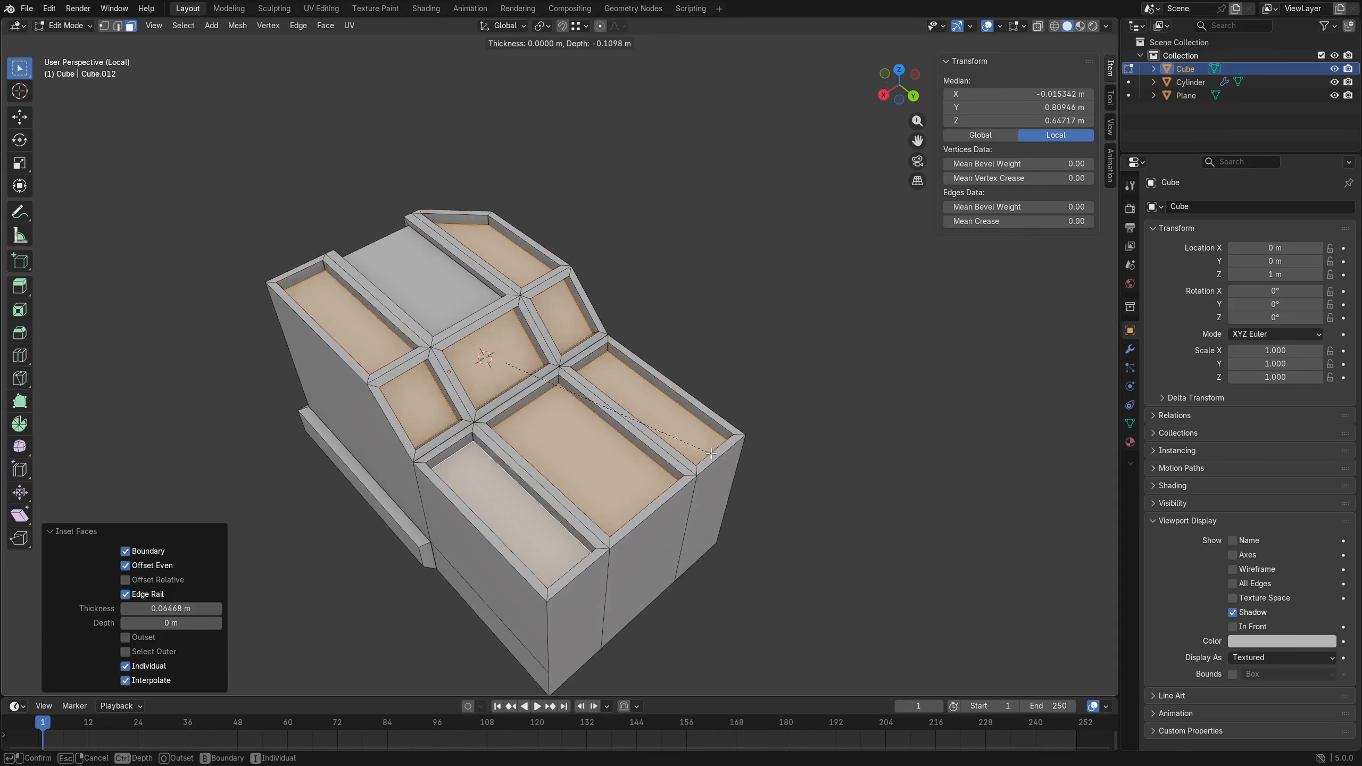
{"action": "left_click", "coordinate": [686, 462]}
Delete the tall back face below the triangular corner recess, beside the recessed back strip.
{"action": "middle_click_drag", "start_coordinate": [684, 456], "coordinate": [500, 409]}
{"action": "scroll", "coordinate": [622, 395], "scroll_direction": "up", "scroll_amount": 4}
{"action": "scroll", "coordinate": [500, 409], "scroll_direction": "down", "scroll_amount": 4}
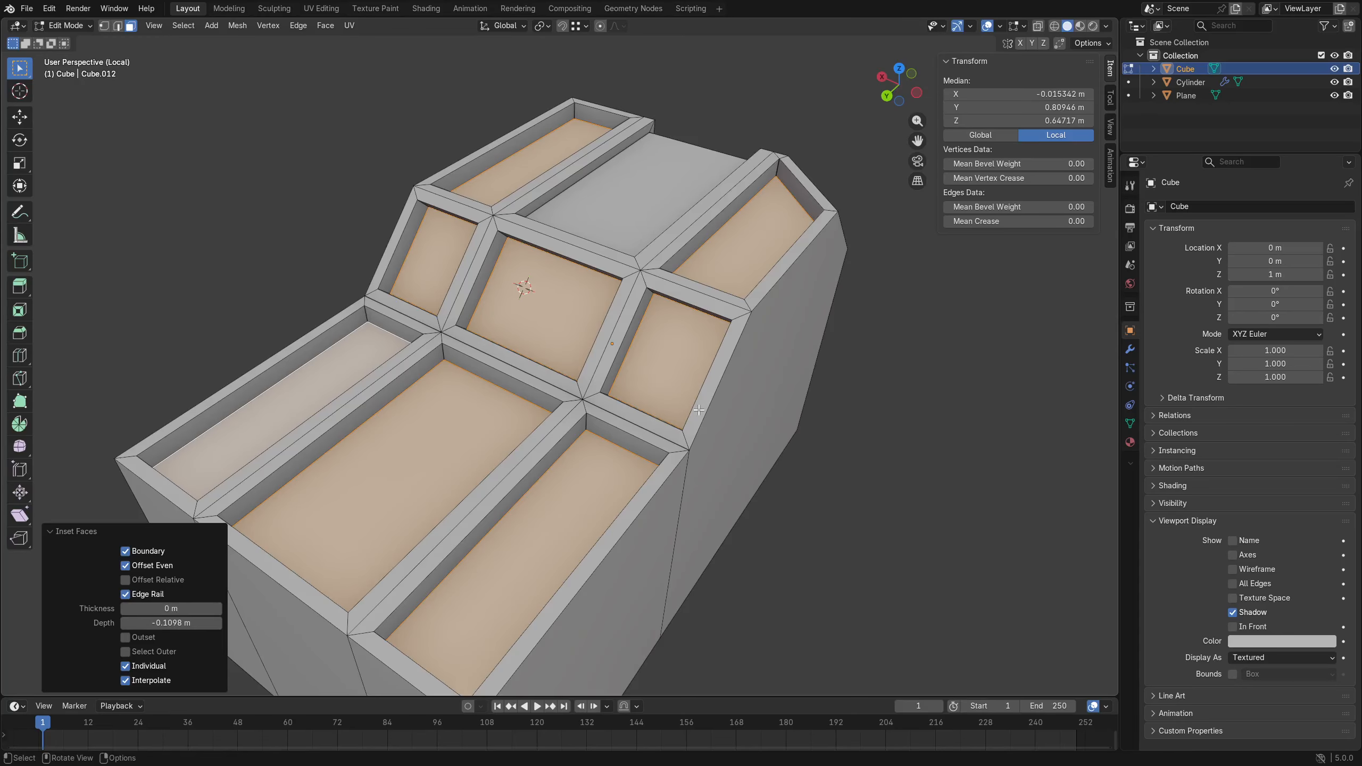
{"action": "mouse_move", "coordinate": [698, 409]}
{"action": "middle_mouse_down"}
{"action": "mouse_move", "coordinate": [638, 443]}
{"action": "mouse_move", "coordinate": [687, 422]}
{"action": "middle_mouse_up"}
{"action": "middle_click_drag", "start_coordinate": [598, 496], "coordinate": [582, 390]}
{"action": "left_click", "coordinate": [582, 390]}
{"action": "key", "text": "x"}
{"action": "left_click", "coordinate": [580, 389]}
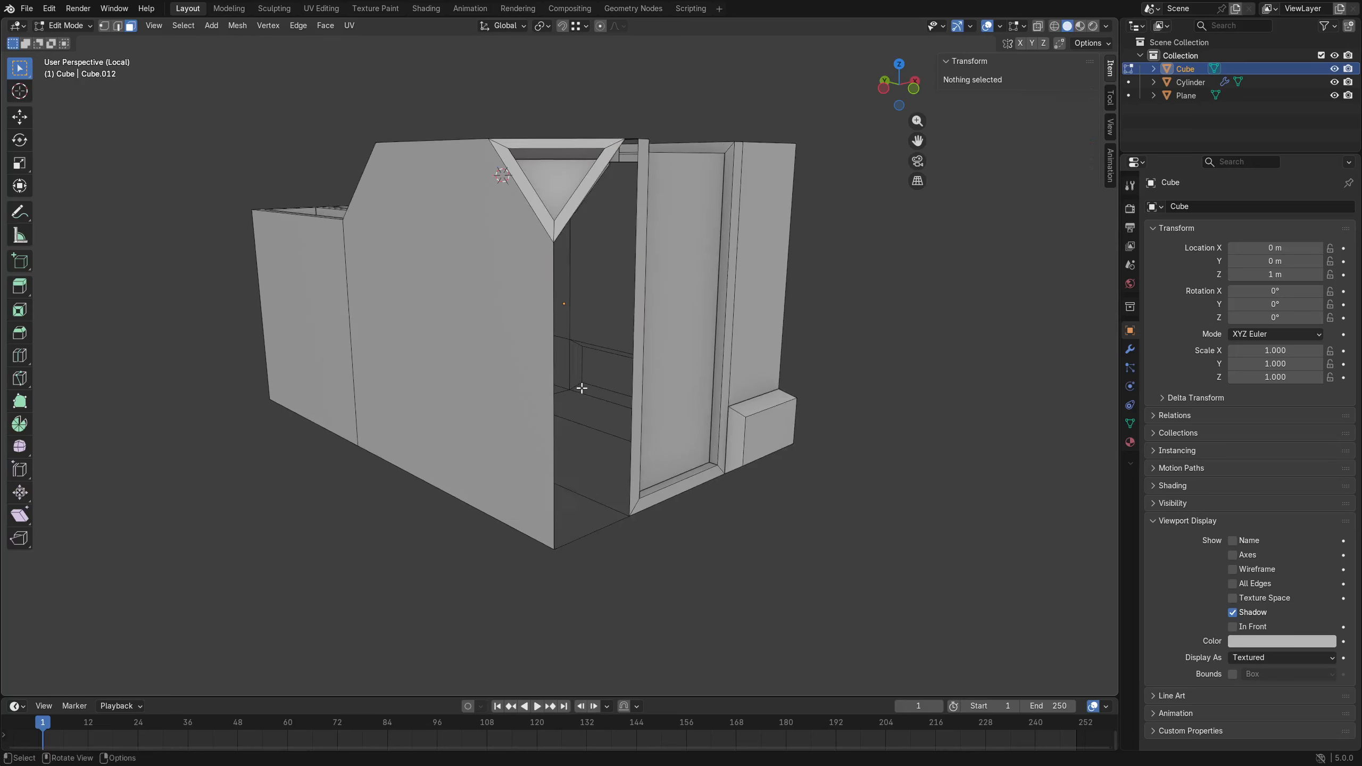
Try picking faces and edges on the side wall and opening while switching between face and edge selection modes.
{"action": "key", "text": "ctrl+Tab"}
{"action": "left_click", "coordinate": [449, 351]}
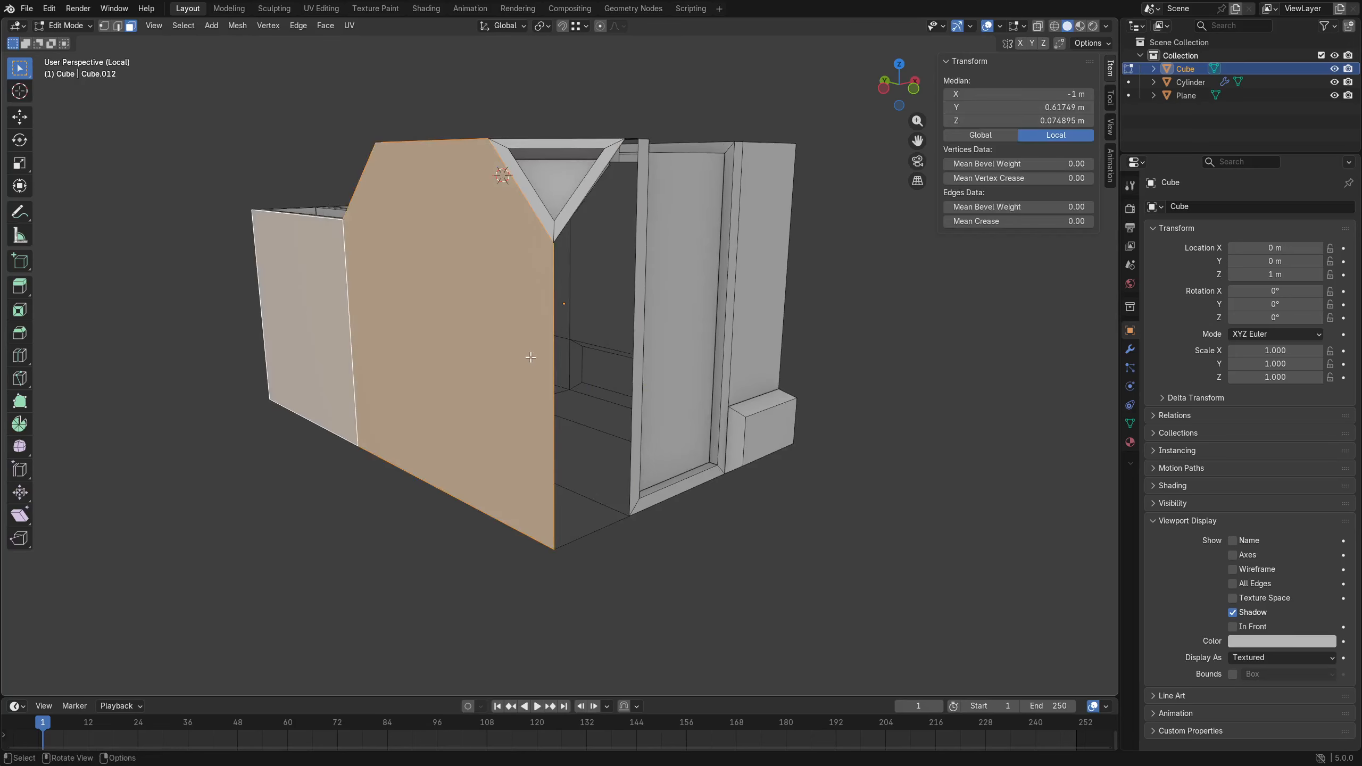
{"action": "key", "text": "ctrl+Tab"}
{"action": "key", "text": "Escape"}
{"action": "key", "text": "2"}
{"action": "left_click", "coordinate": [558, 383]}
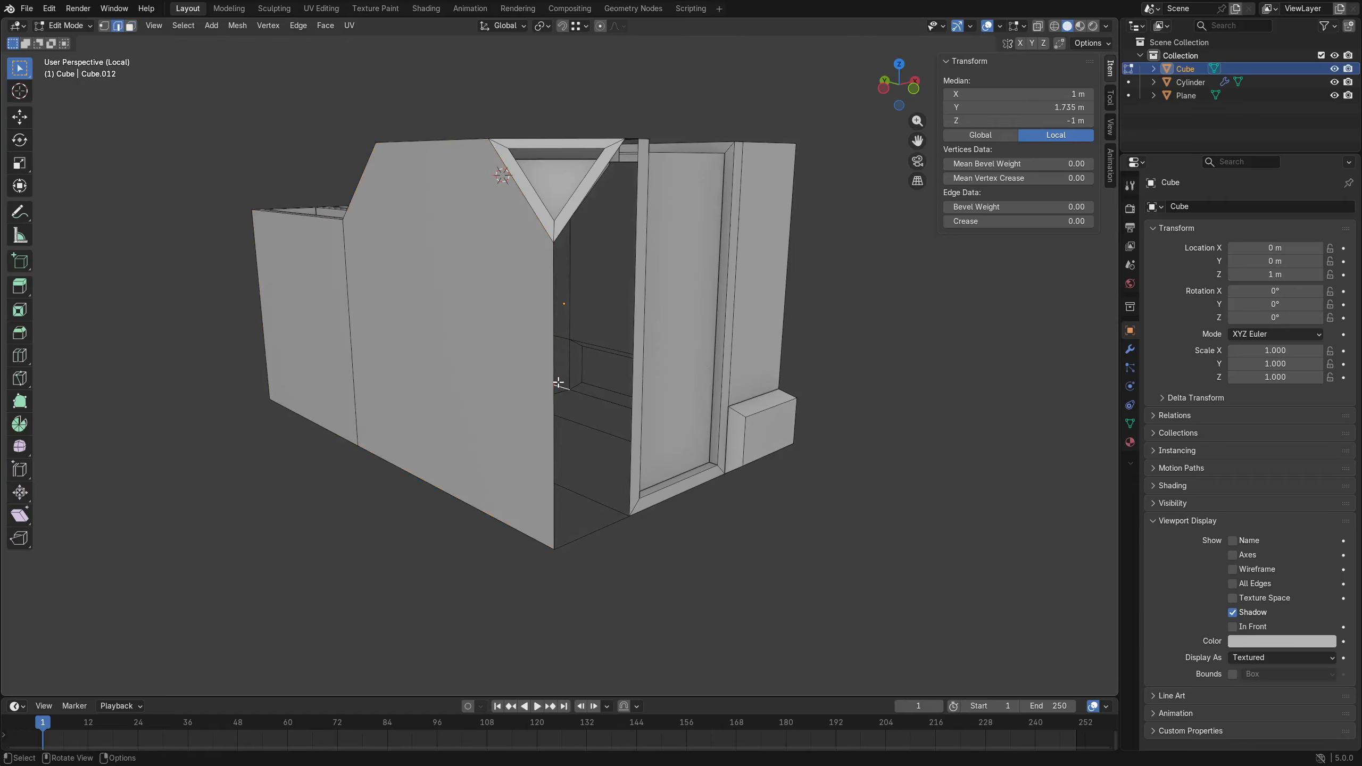
{"action": "left_click", "coordinate": [552, 371]}
{"action": "key", "text": "ctrl+Tab"}
{"action": "key", "text": "Escape"}
{"action": "left_click", "coordinate": [367, 341]}
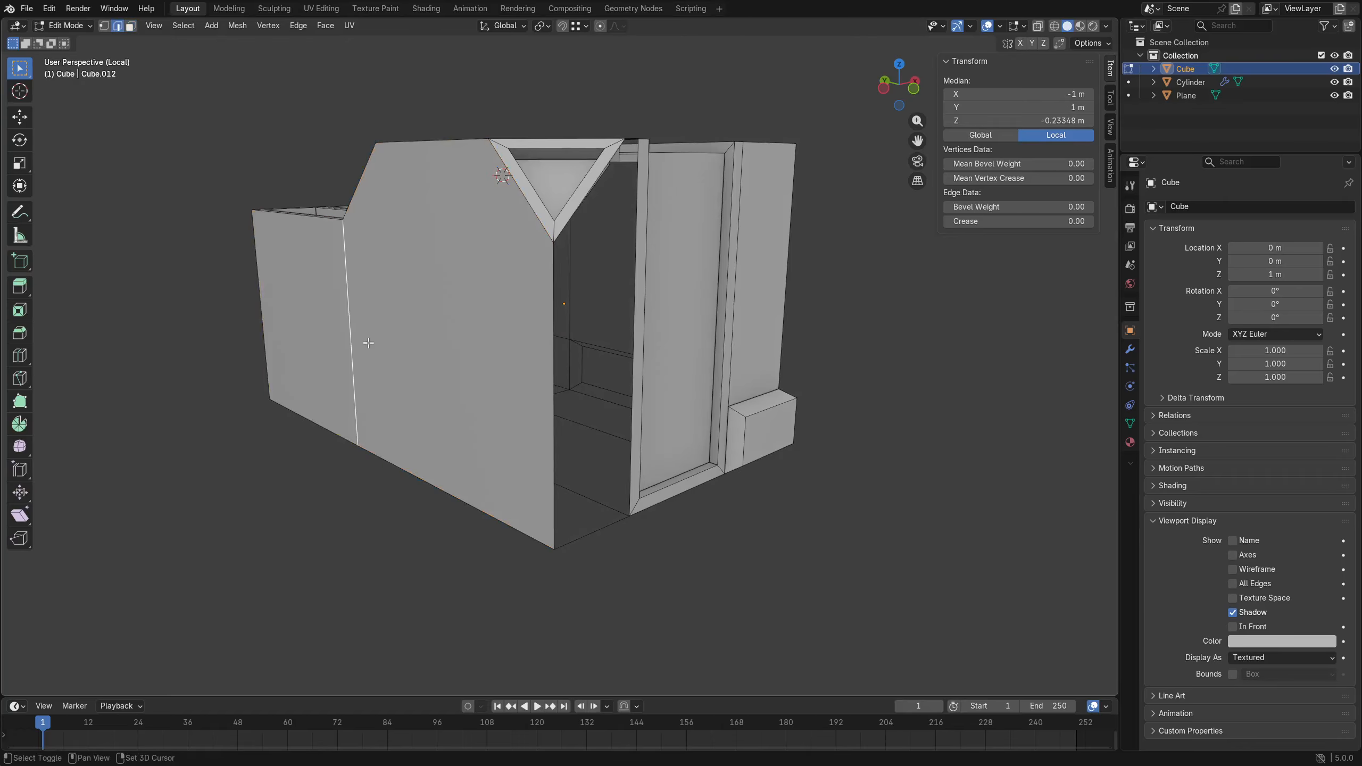
Inset the two adjacent side wall faces as one region by about 0.13 m, excluding the open boundary edges.
{"action": "key", "text": "3"}
{"action": "left_click", "coordinate": [316, 327]}
{"action": "left_click", "coordinate": [429, 354], "text": "shift"}
{"action": "key", "text": "i"}
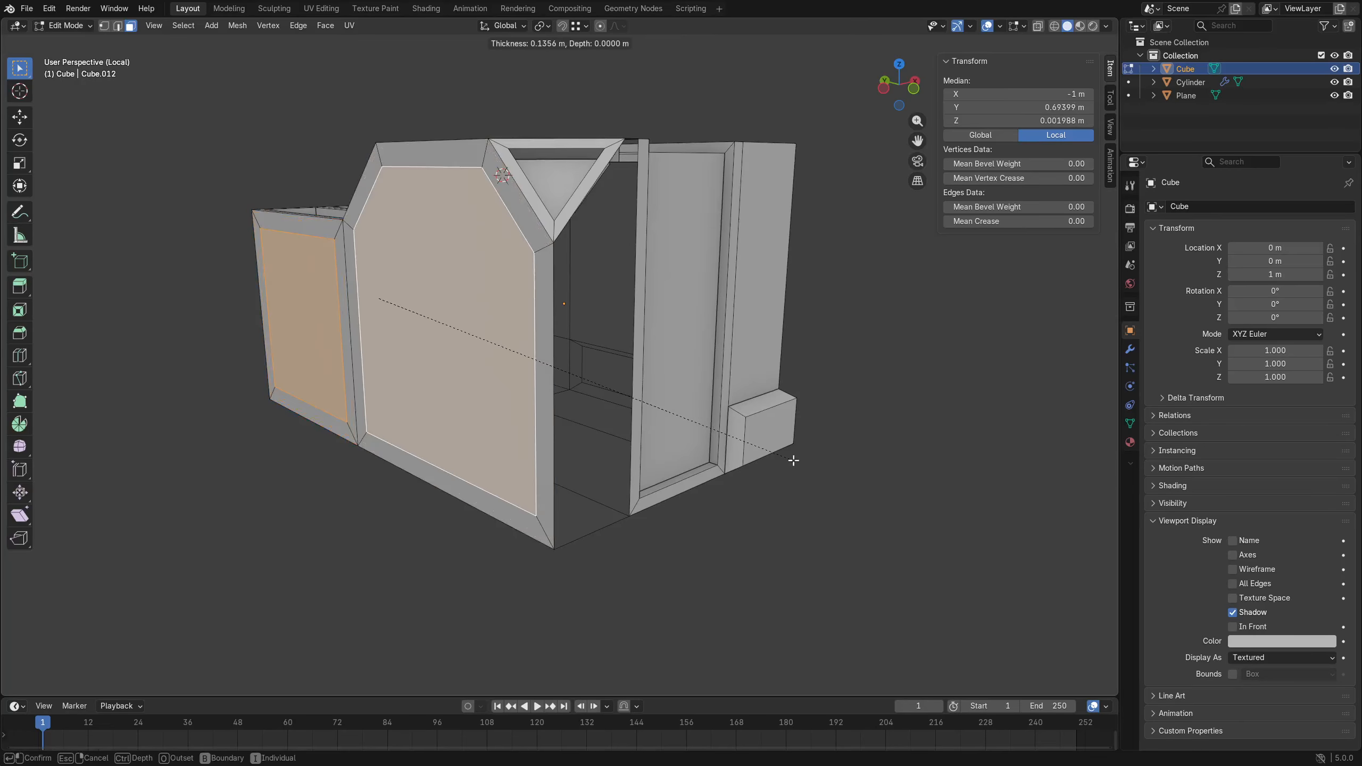
{"action": "key", "text": "i"}
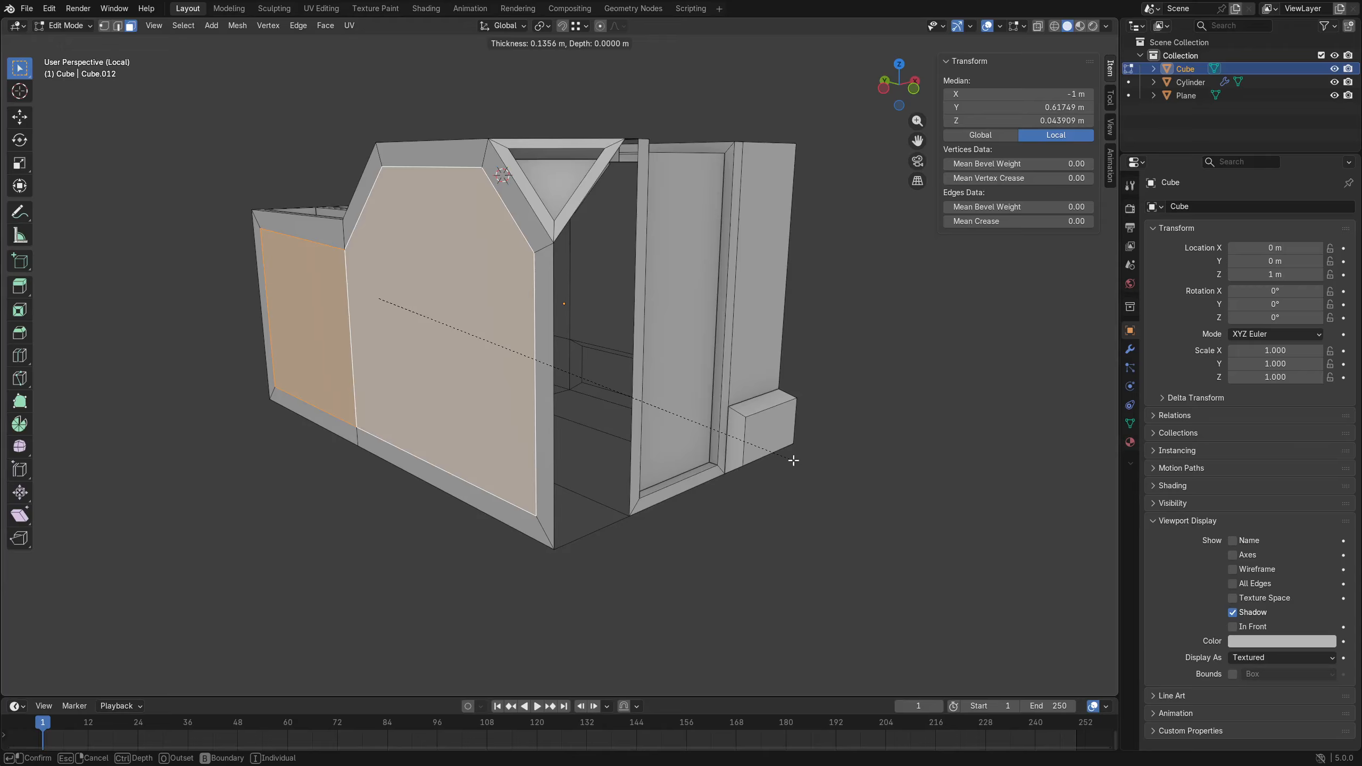
{"action": "key", "text": "b"}
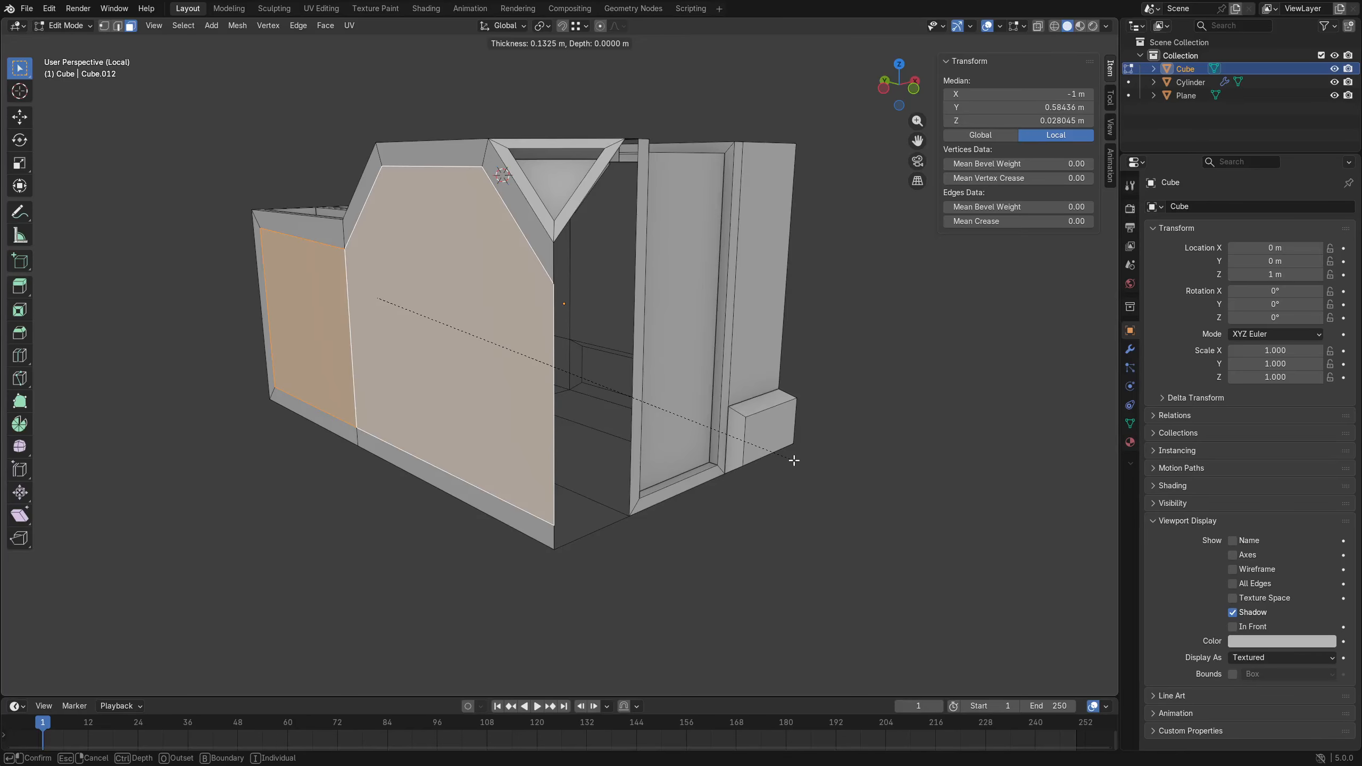
{"action": "left_click", "coordinate": [794, 460]}
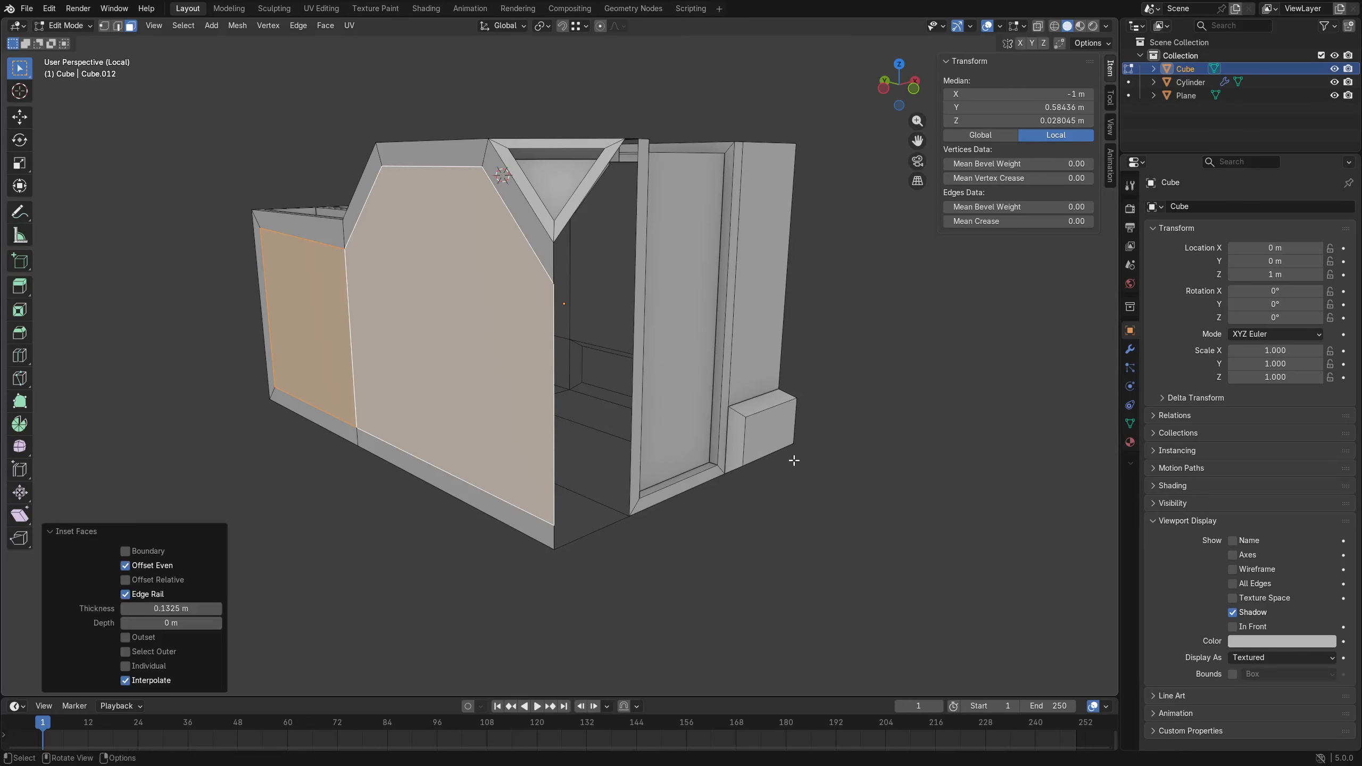
Try to extrude the inset side wall faces inward by about 0.17 m, and undo the extrusion.
{"action": "middle_click_drag", "start_coordinate": [794, 460], "coordinate": [766, 478]}
{"action": "key", "text": "e"}
{"action": "left_click", "coordinate": [599, 483]}
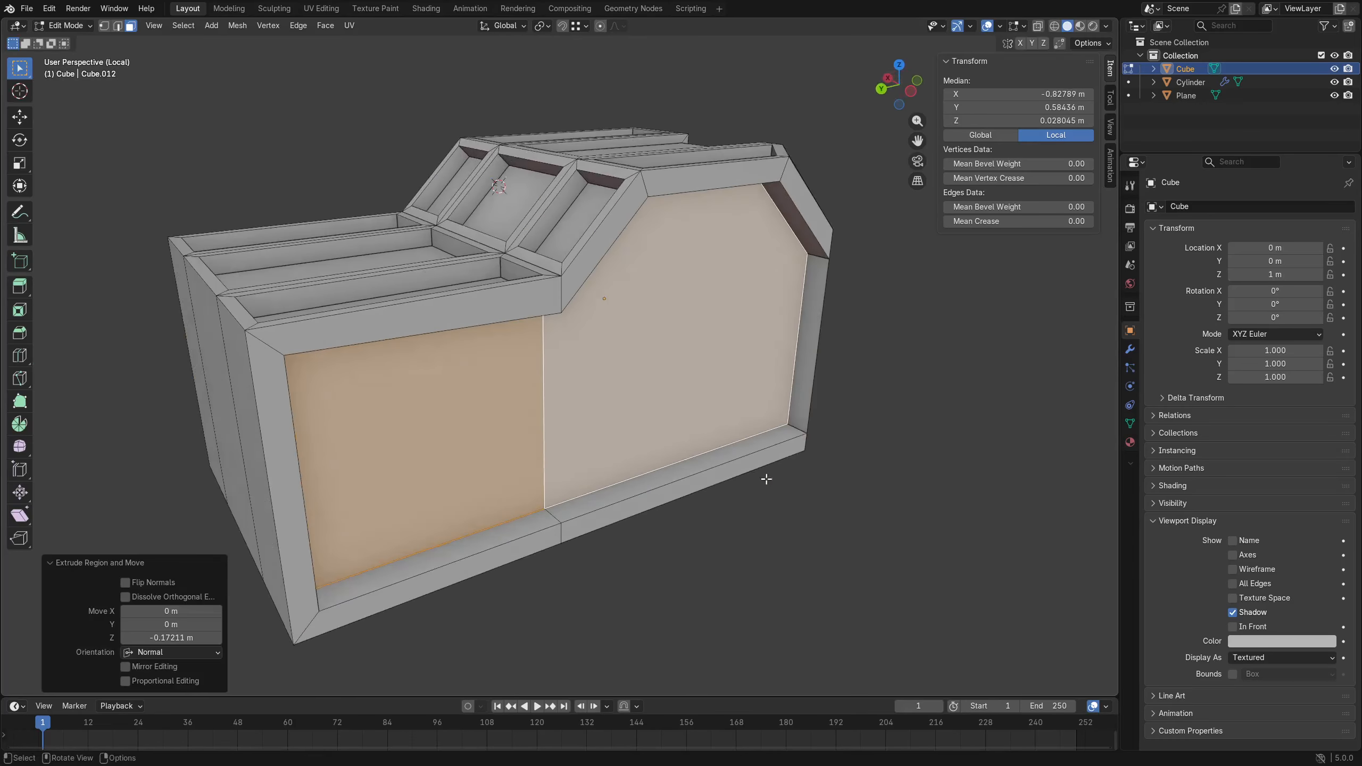
{"action": "key", "text": "ctrl+z"}
Sink the inset side wall faces about 0.2 m using Inset Faces with zero thickness, and deselect everything.
{"action": "middle_click_drag", "start_coordinate": [900, 429], "coordinate": [757, 432]}
{"action": "key", "text": "i"}
{"action": "left_click", "coordinate": [697, 486]}
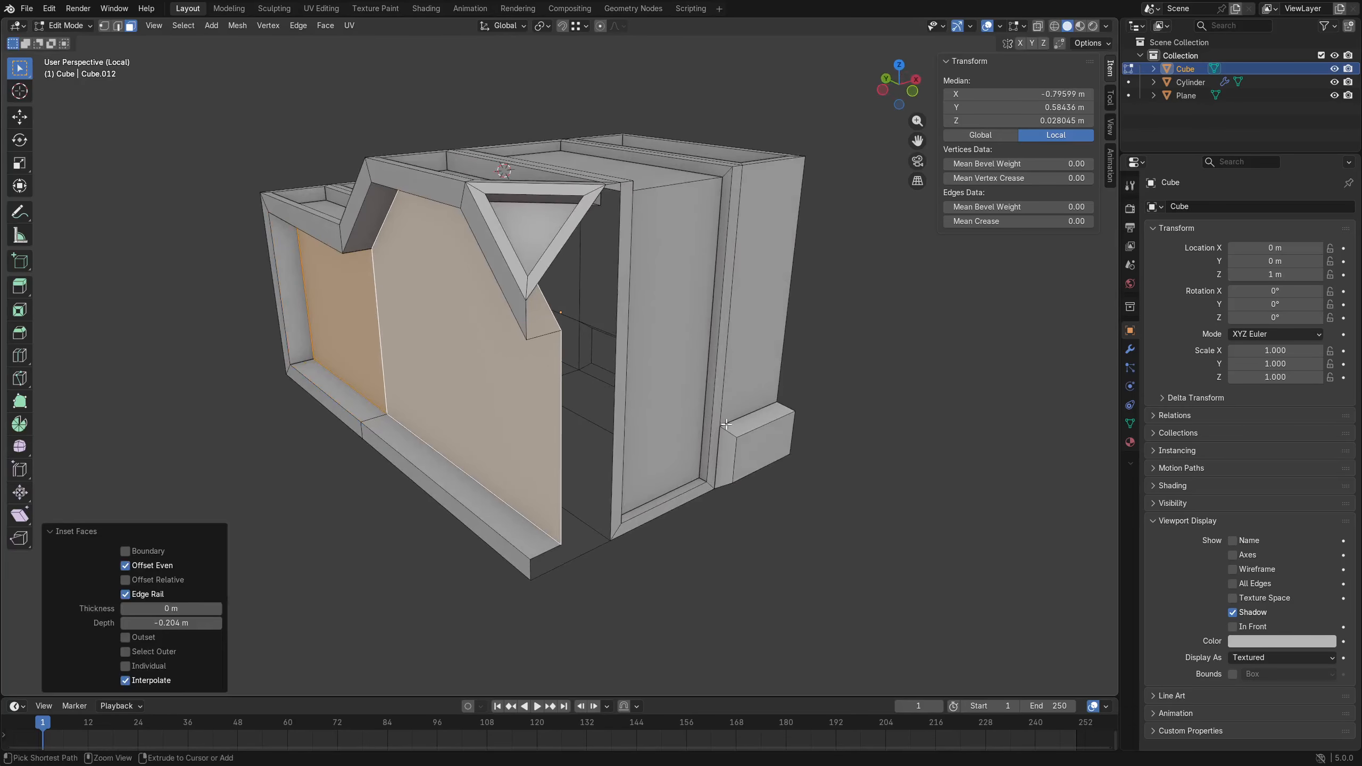
{"action": "key", "text": "a"}
{"action": "key", "text": "alt+a"}
{"action": "middle_click_drag", "start_coordinate": [696, 486], "coordinate": [682, 418]}
Return the cube to Object Mode and delete it from the scene.
{"action": "key", "text": "ctrl+Tab"}
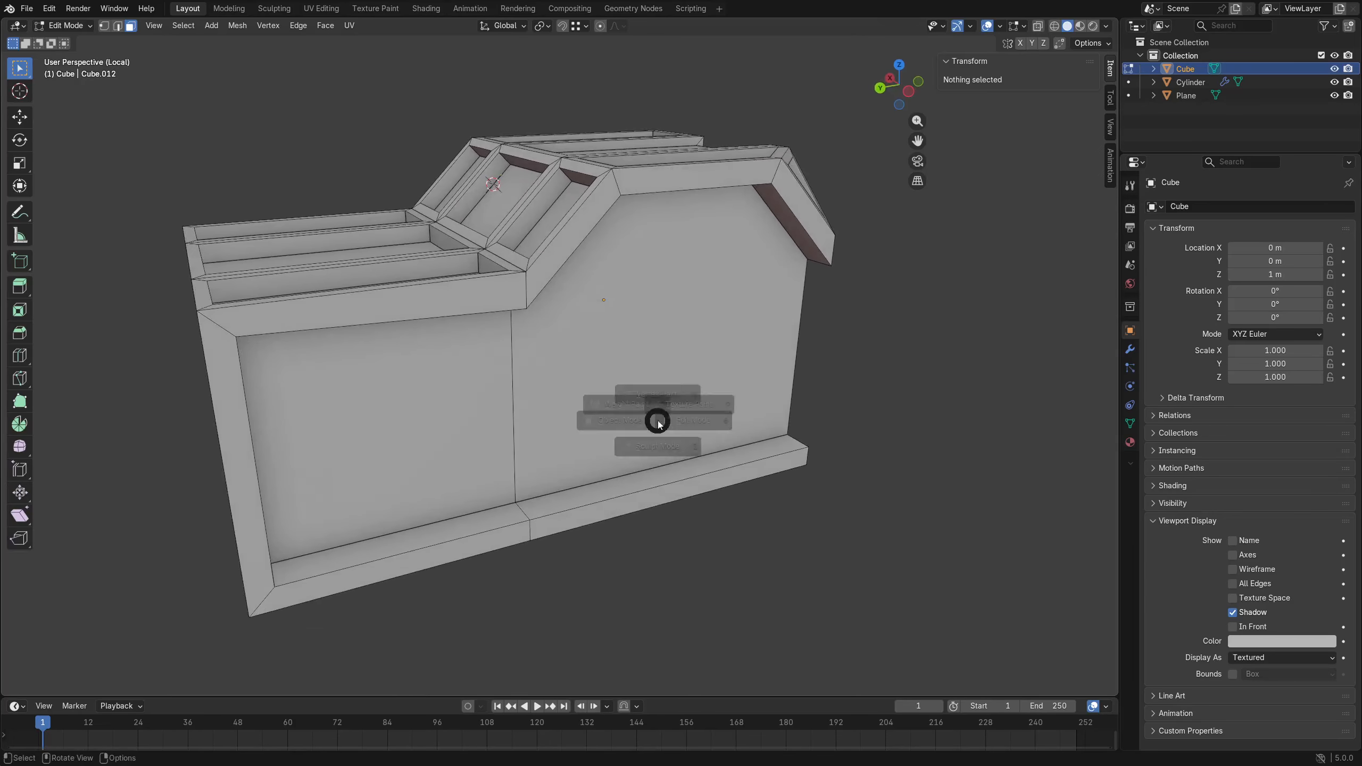
{"action": "left_click", "coordinate": [583, 428]}
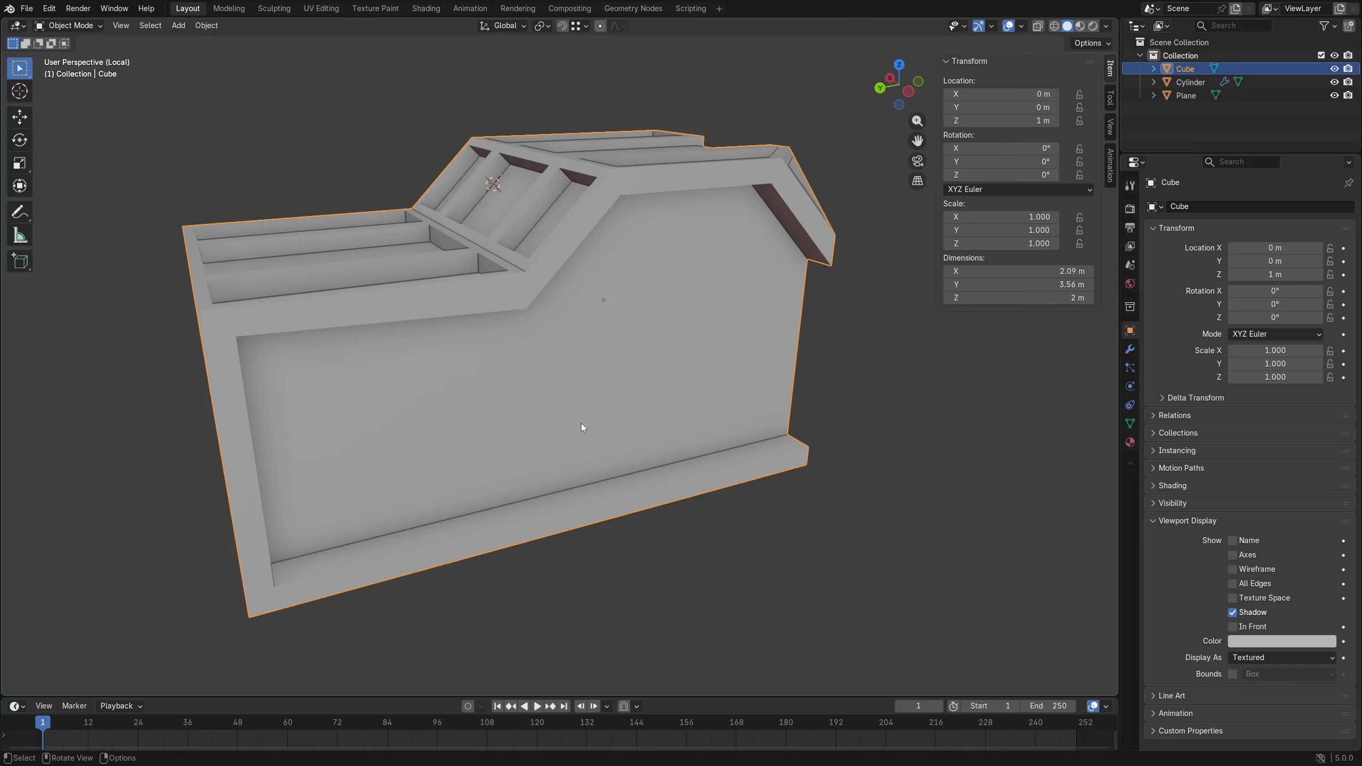
{"action": "key", "text": "x"}
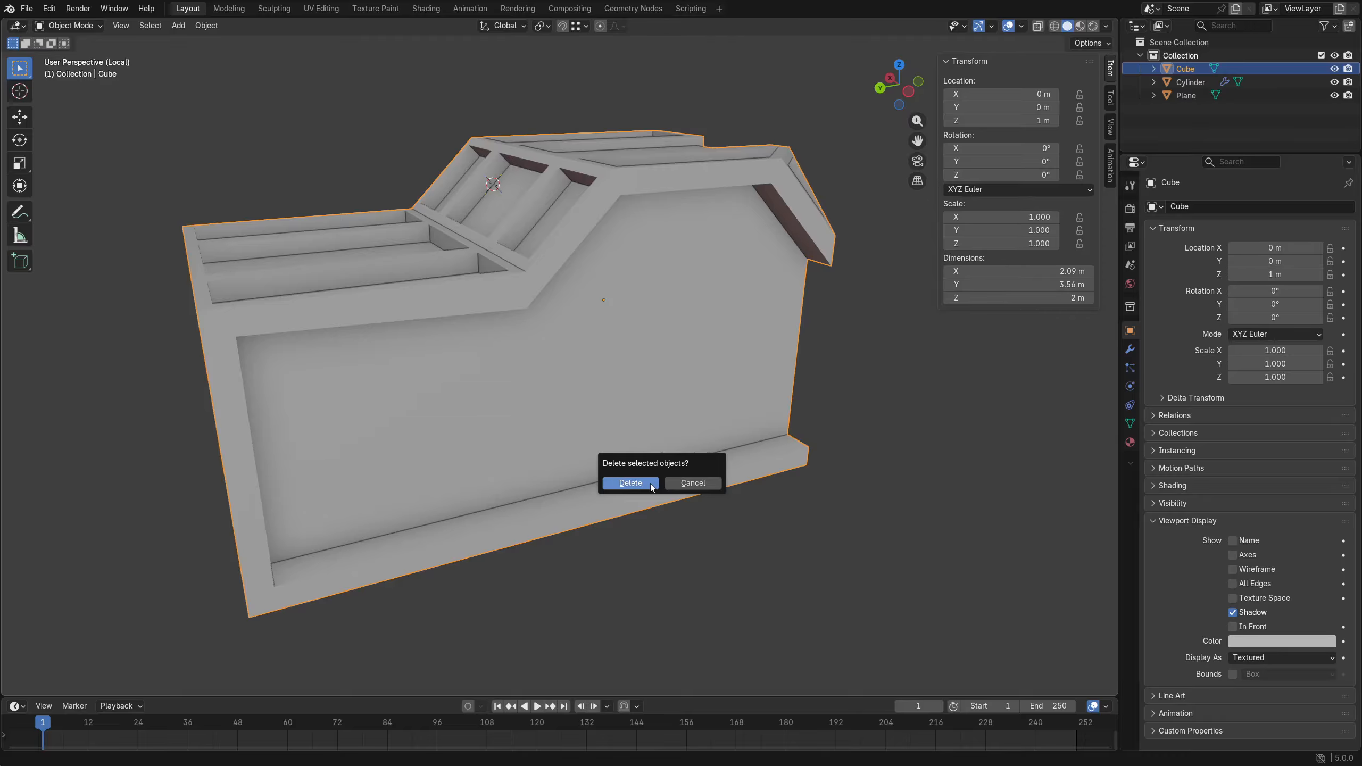
{"action": "left_click", "coordinate": [650, 483]}
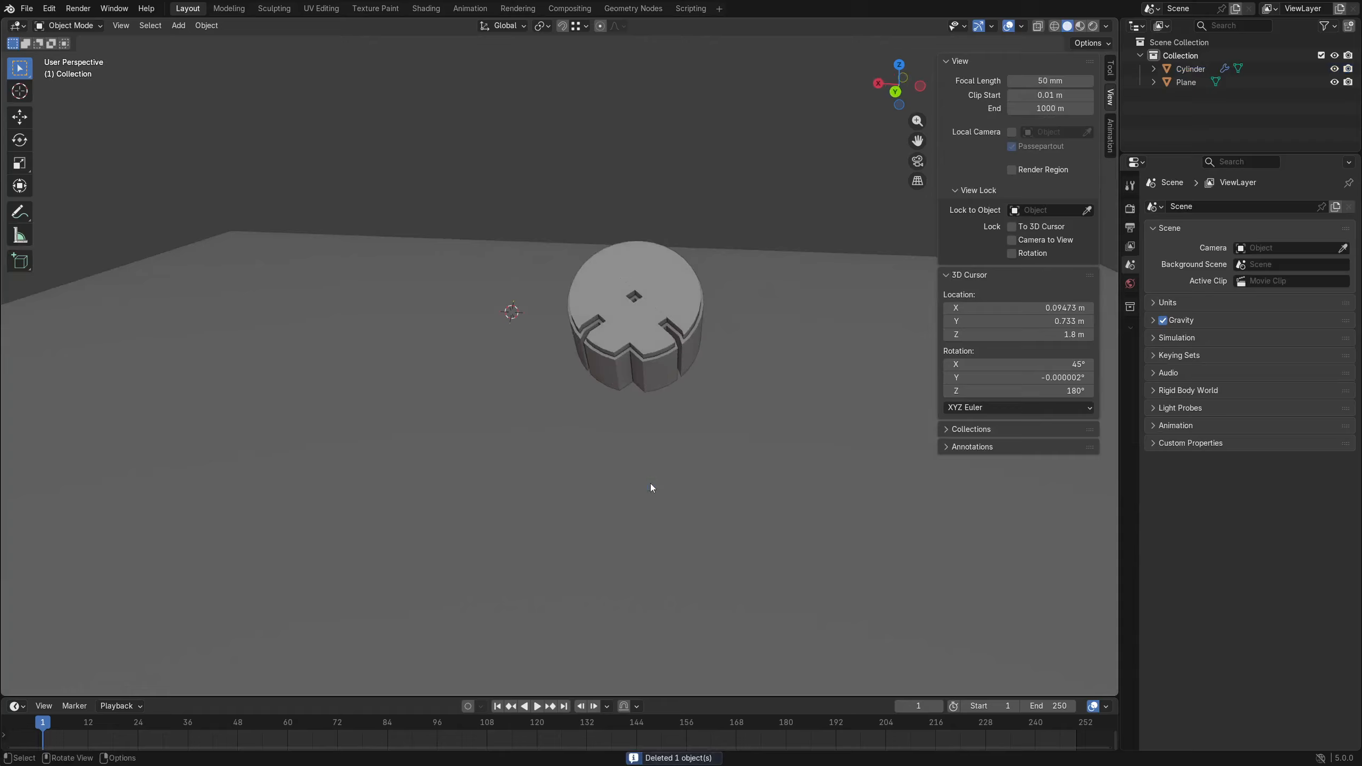
Select the cylinder, frame it, and examine the object, add, select and view commands available in Object Mode.
{"action": "left_click", "coordinate": [625, 322]}
{"action": "key", "text": "KP_Decimal"}
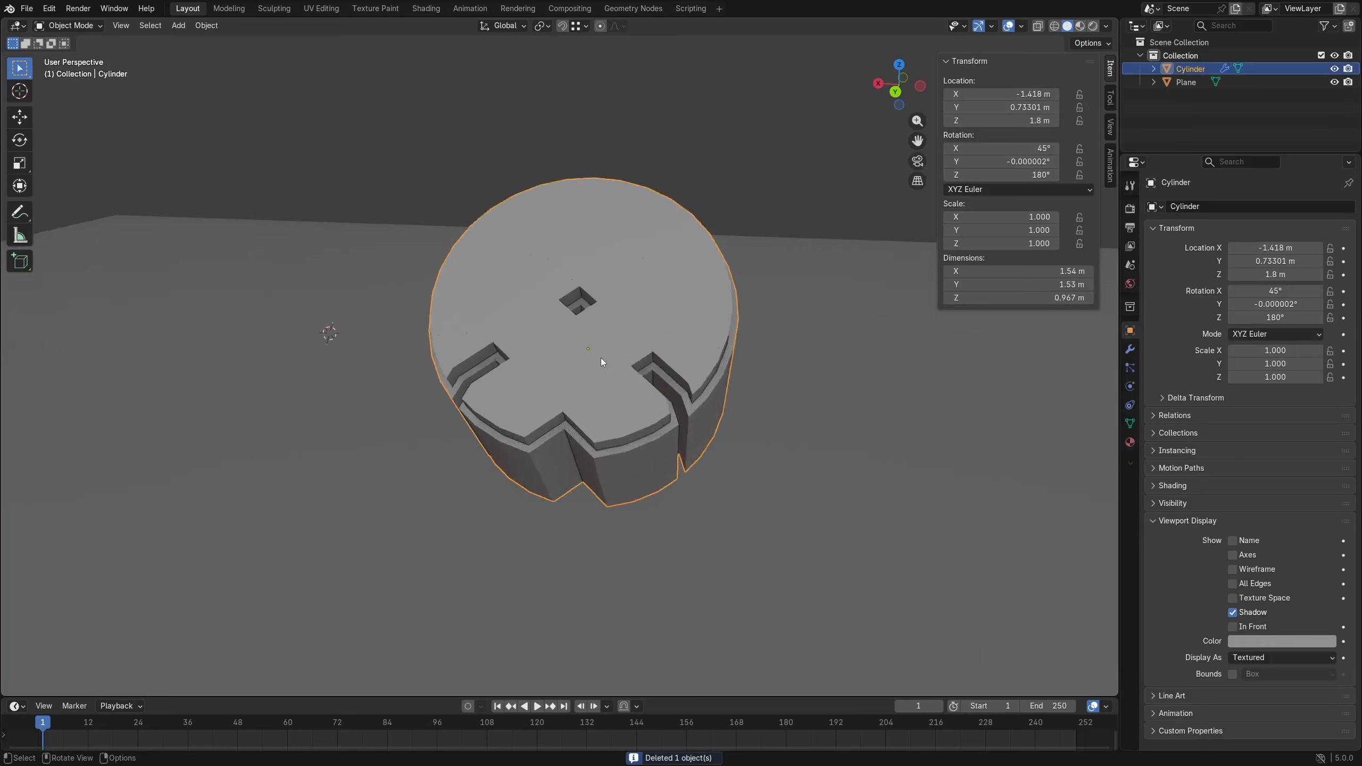
{"action": "left_click", "coordinate": [179, 25]}
{"action": "mouse_move", "coordinate": [206, 25]}
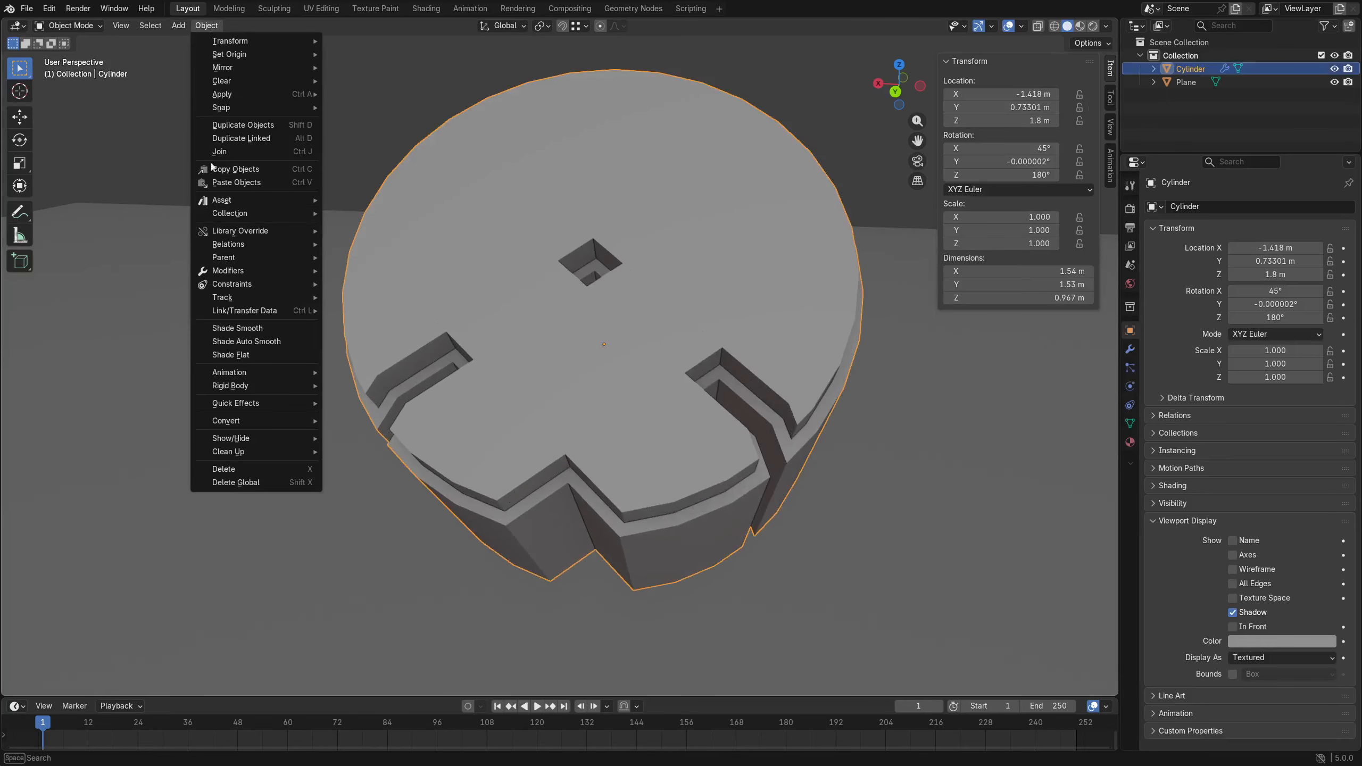
{"action": "mouse_move", "coordinate": [258, 311]}
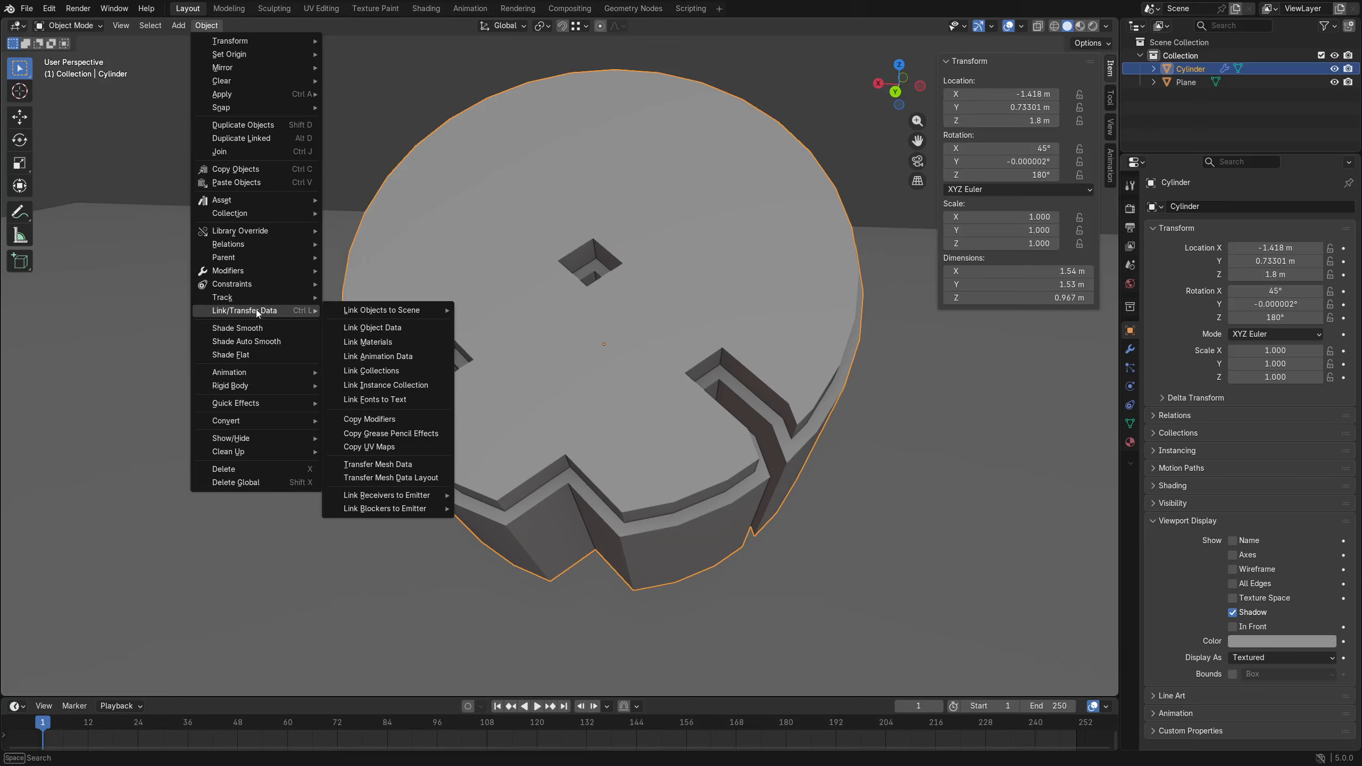
{"action": "mouse_move", "coordinate": [159, 28]}
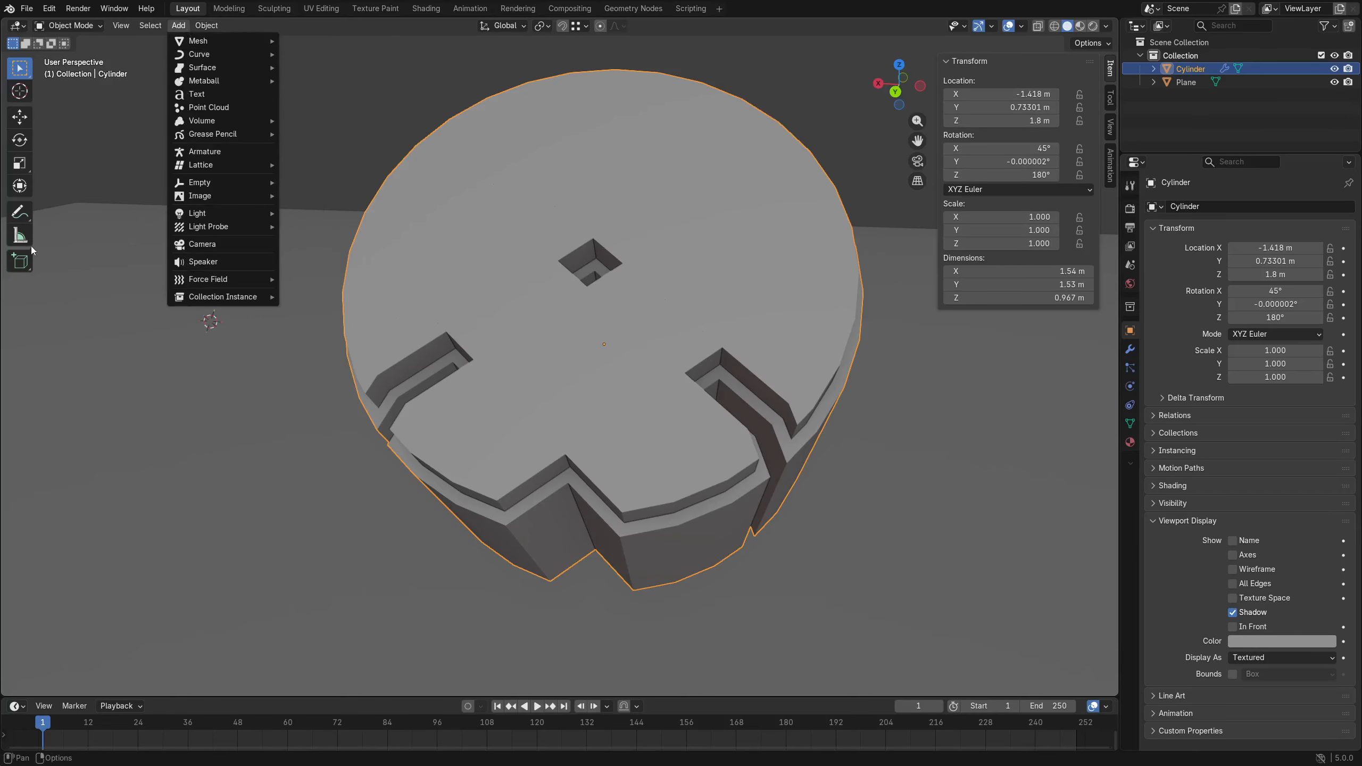
{"action": "left_click", "coordinate": [150, 26]}
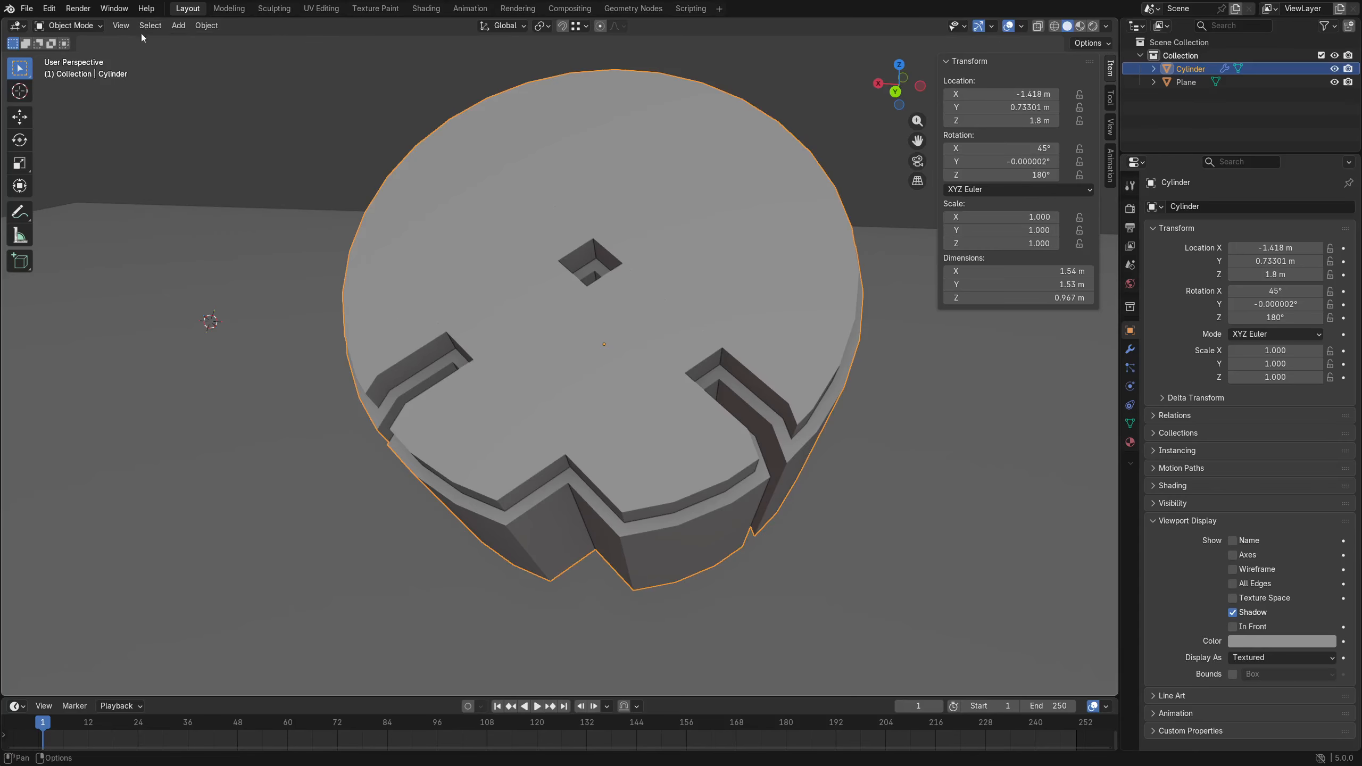
{"action": "left_click", "coordinate": [122, 26]}
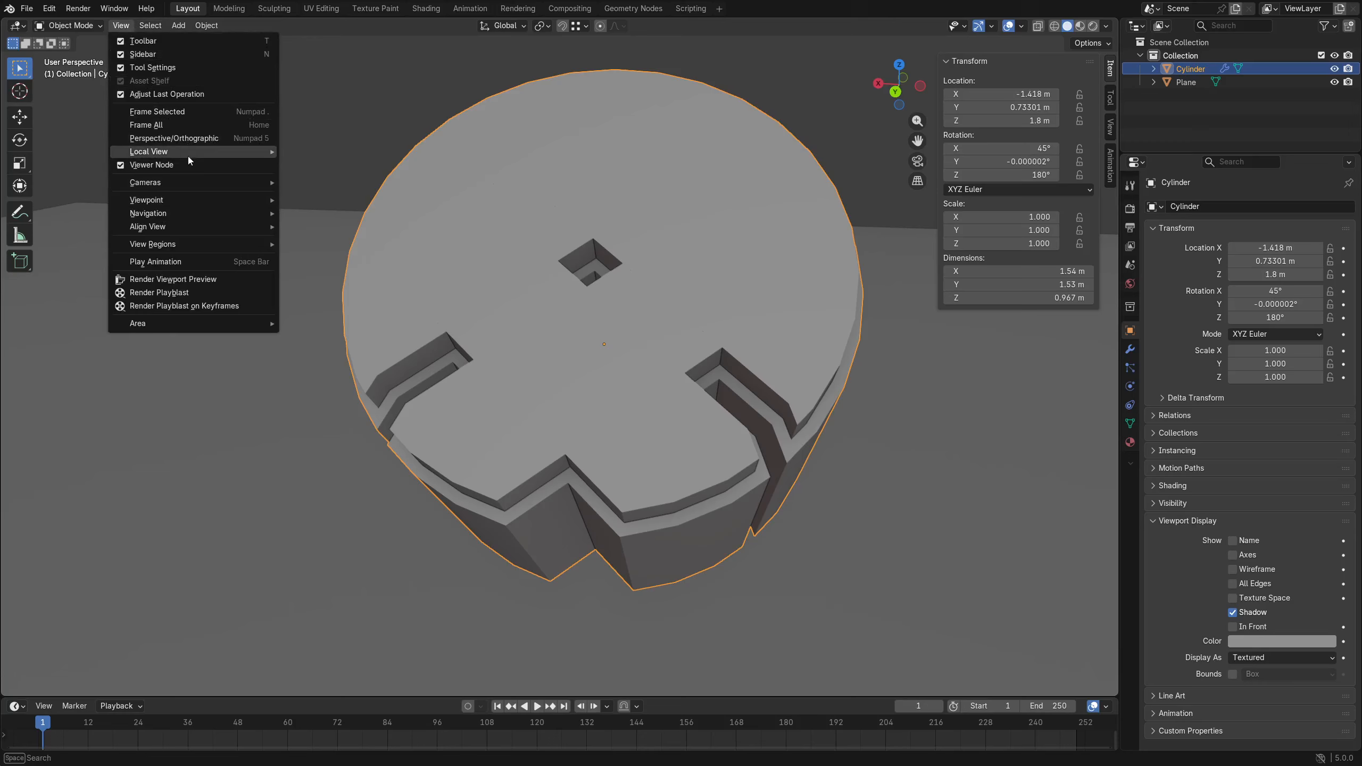
{"action": "mouse_move", "coordinate": [161, 227]}
Try to sink selected faces of the cylinder's flat end about 0.067 m with Inset Faces in Edit Mode, and undo it.
{"action": "key", "text": "ctrl+Tab"}
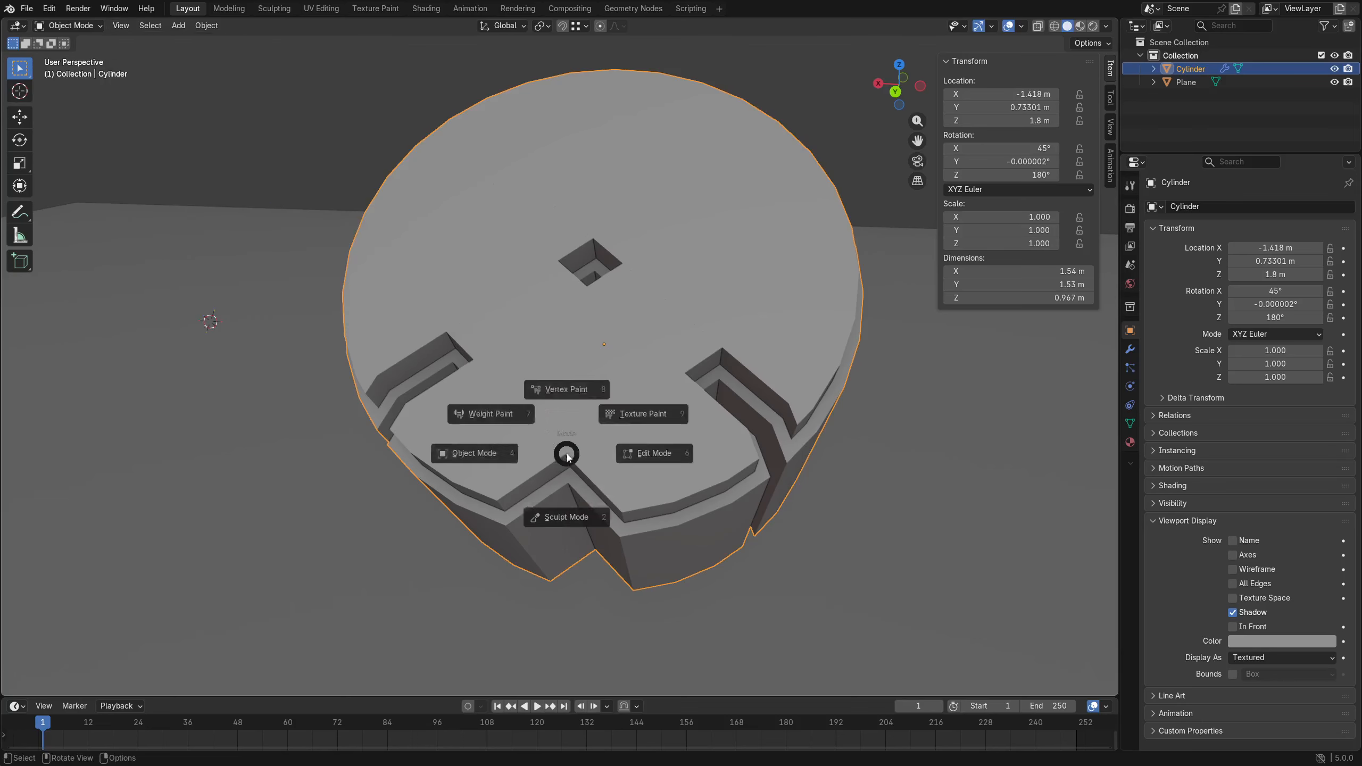
{"action": "left_click", "coordinate": [646, 454]}
{"action": "left_click", "coordinate": [589, 344]}
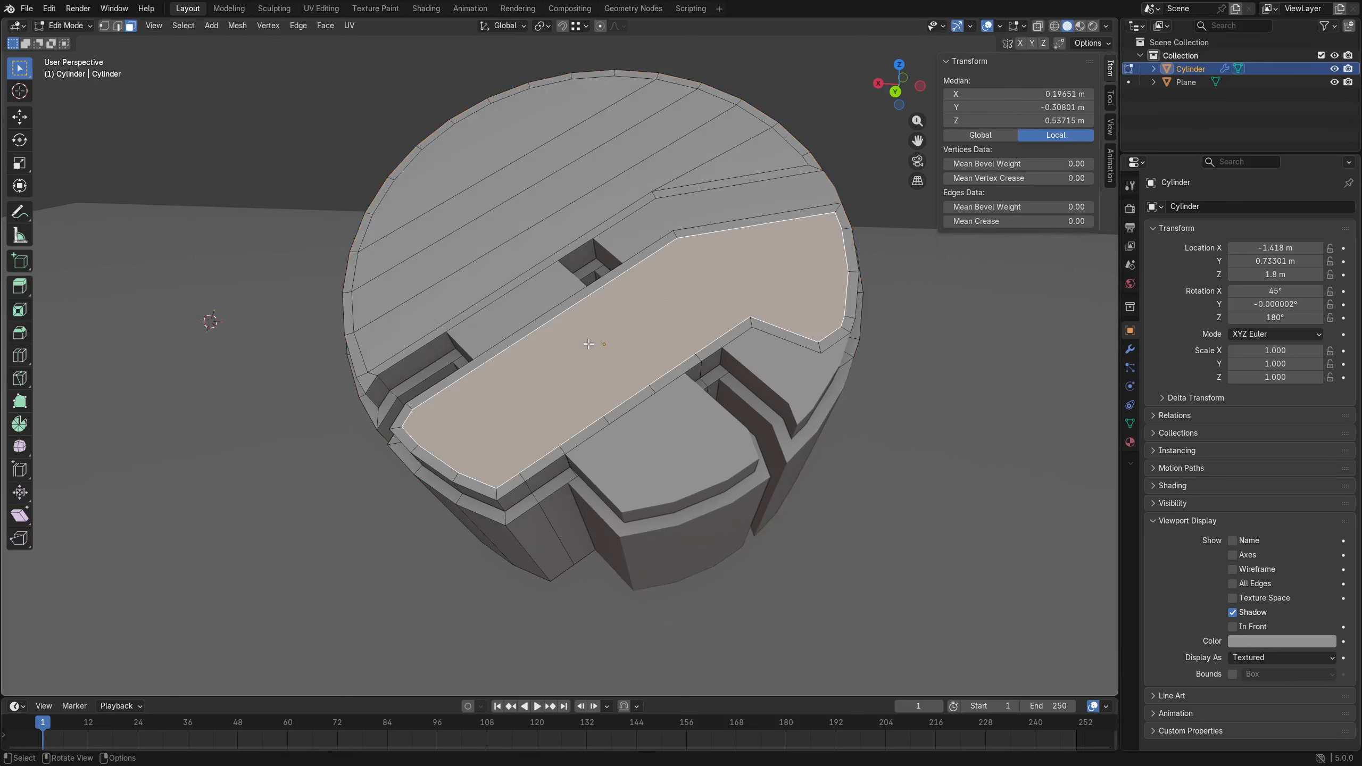
{"action": "left_click", "coordinate": [465, 163], "text": "shift"}
{"action": "key", "text": "i"}
{"action": "left_click", "coordinate": [648, 406], "text": "ctrl"}
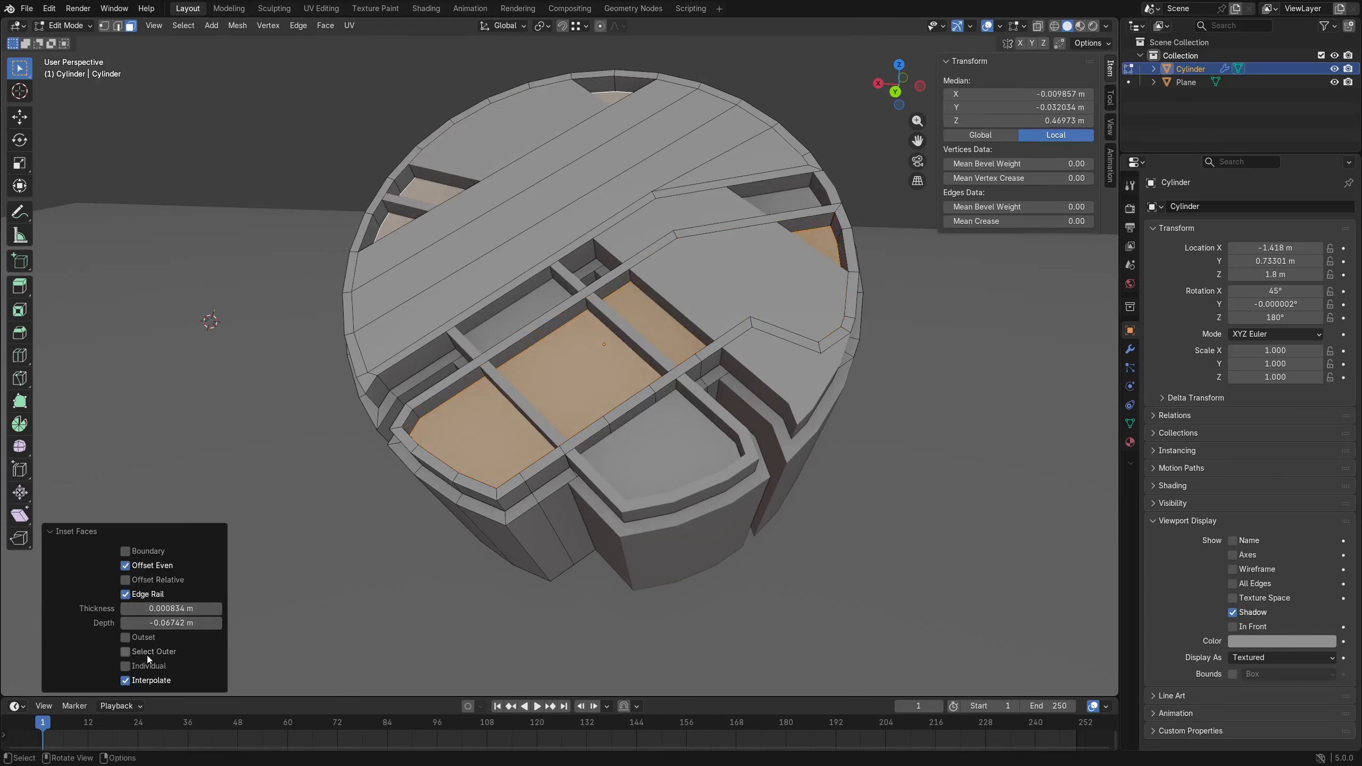
{"action": "key", "text": "ctrl+z"}
Try again to sink the selected end faces, by about 0.046 m with zero inset thickness, and undo it.
{"action": "key", "text": "i"}
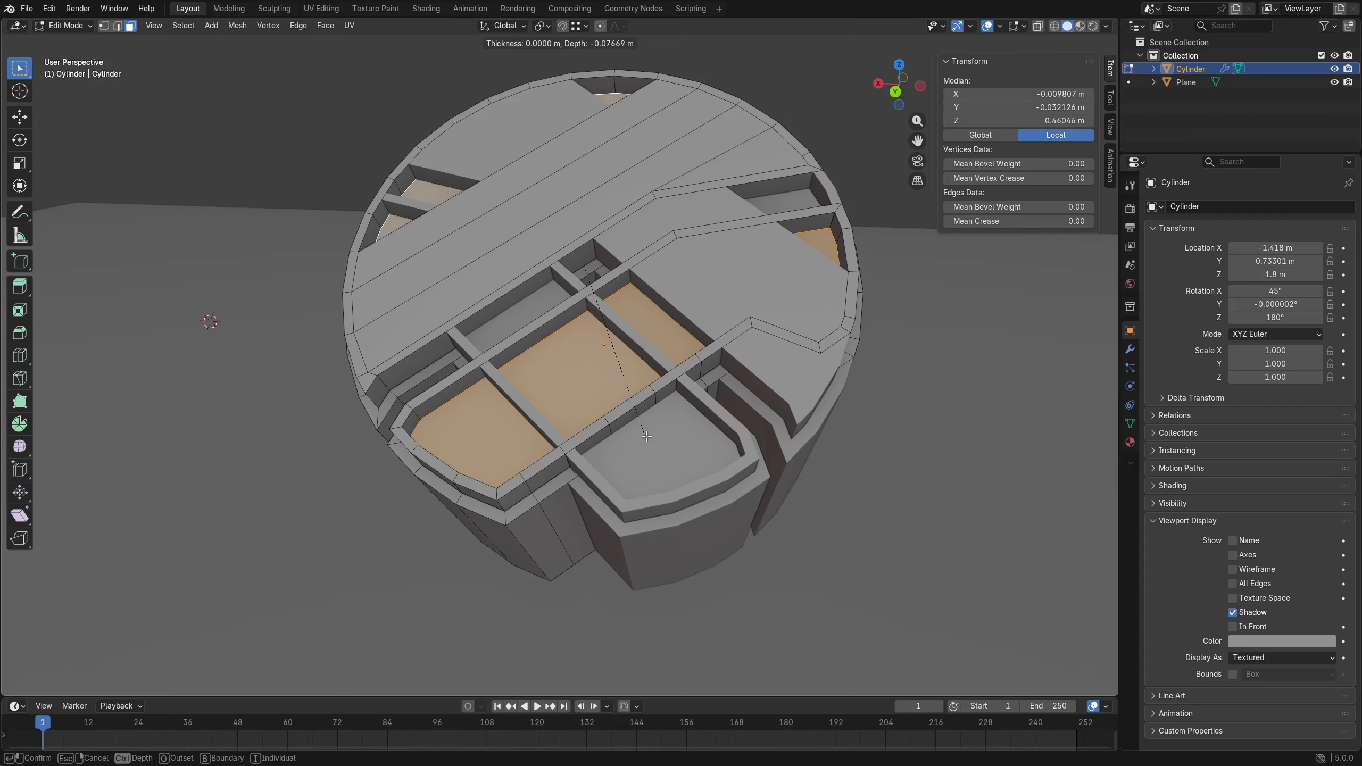
{"action": "left_click", "coordinate": [664, 443]}
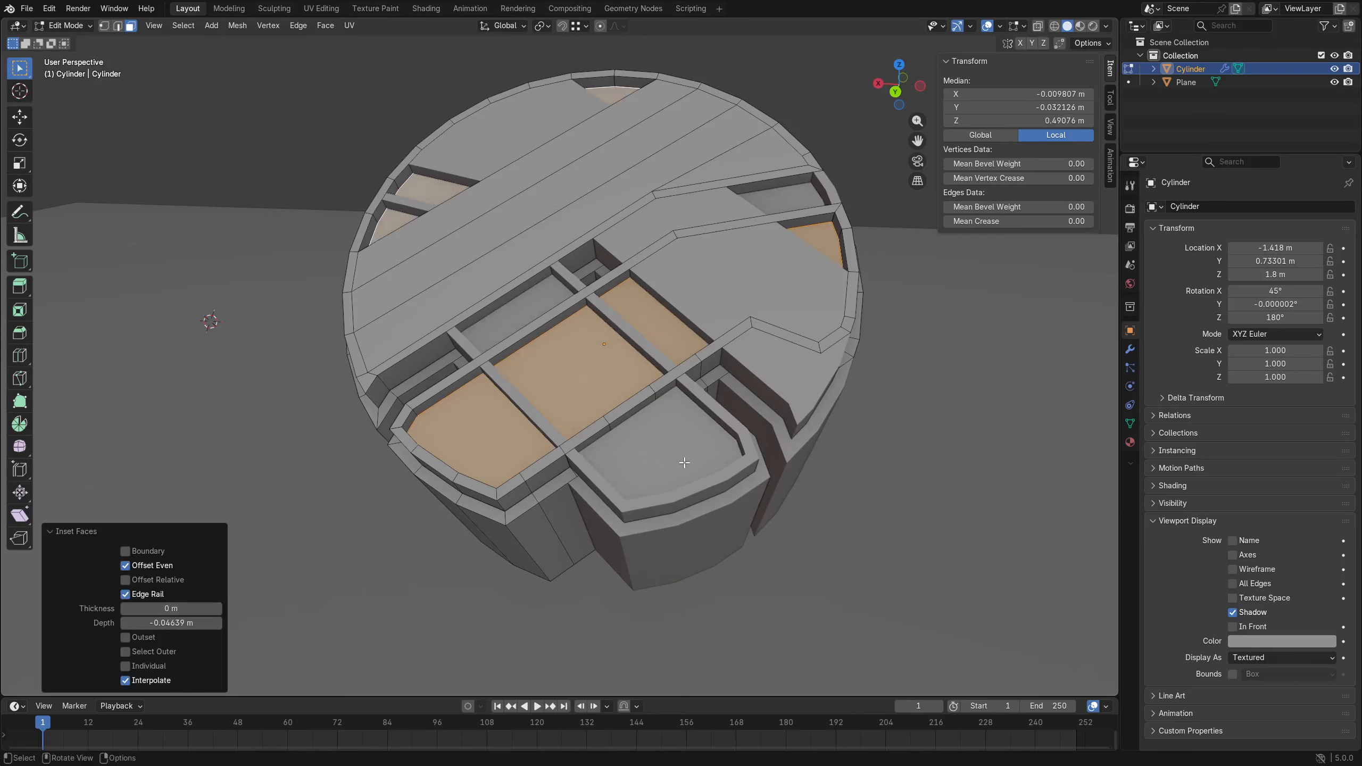
{"action": "key", "text": "ctrl+z"}
Return the cylinder to Object Mode and examine its shape from several sides.
{"action": "middle_click_drag", "start_coordinate": [689, 465], "coordinate": [652, 472]}
{"action": "key", "text": "ctrl+Tab"}
{"action": "left_click", "coordinate": [549, 478]}
{"action": "scroll", "coordinate": [550, 480], "scroll_direction": "down", "scroll_amount": 3}
{"action": "middle_click_drag", "start_coordinate": [550, 481], "coordinate": [593, 476]}
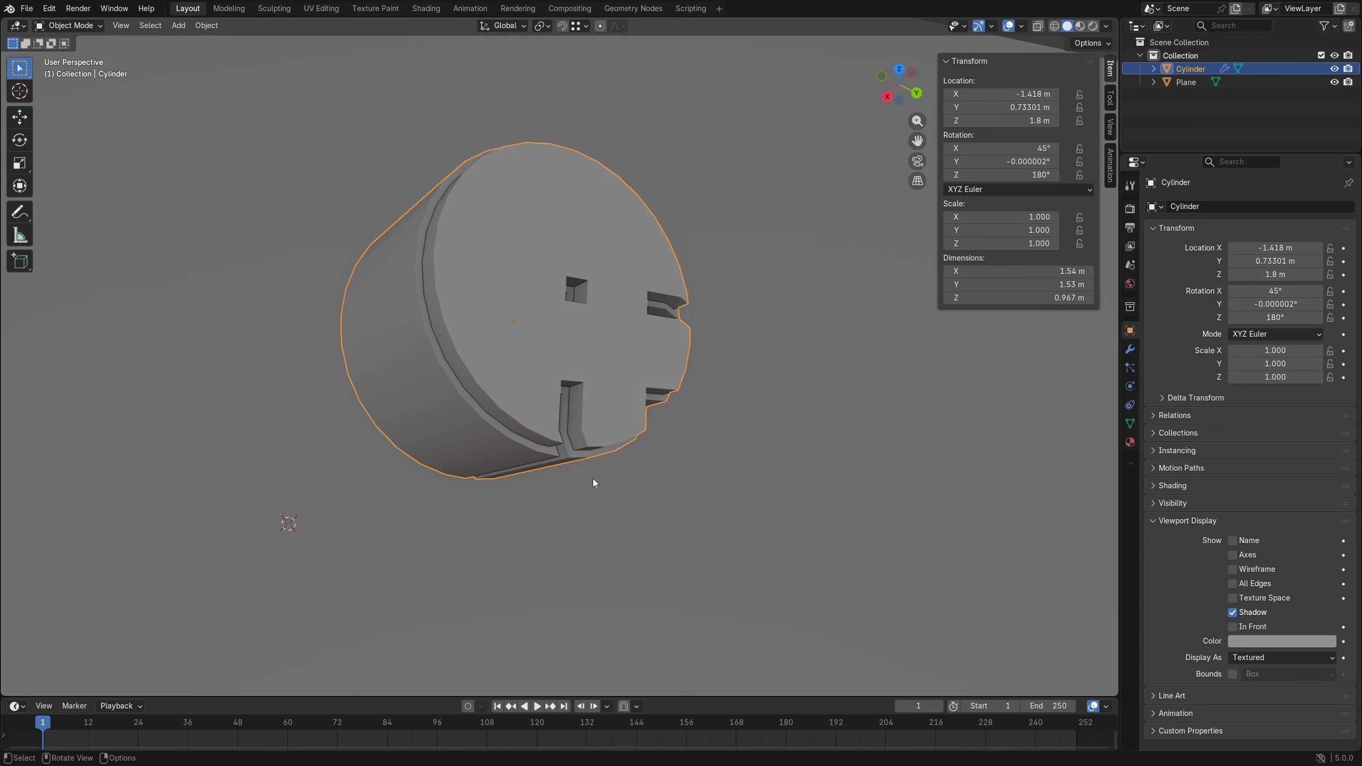
{"action": "middle_click_drag", "start_coordinate": [593, 480], "coordinate": [521, 445]}
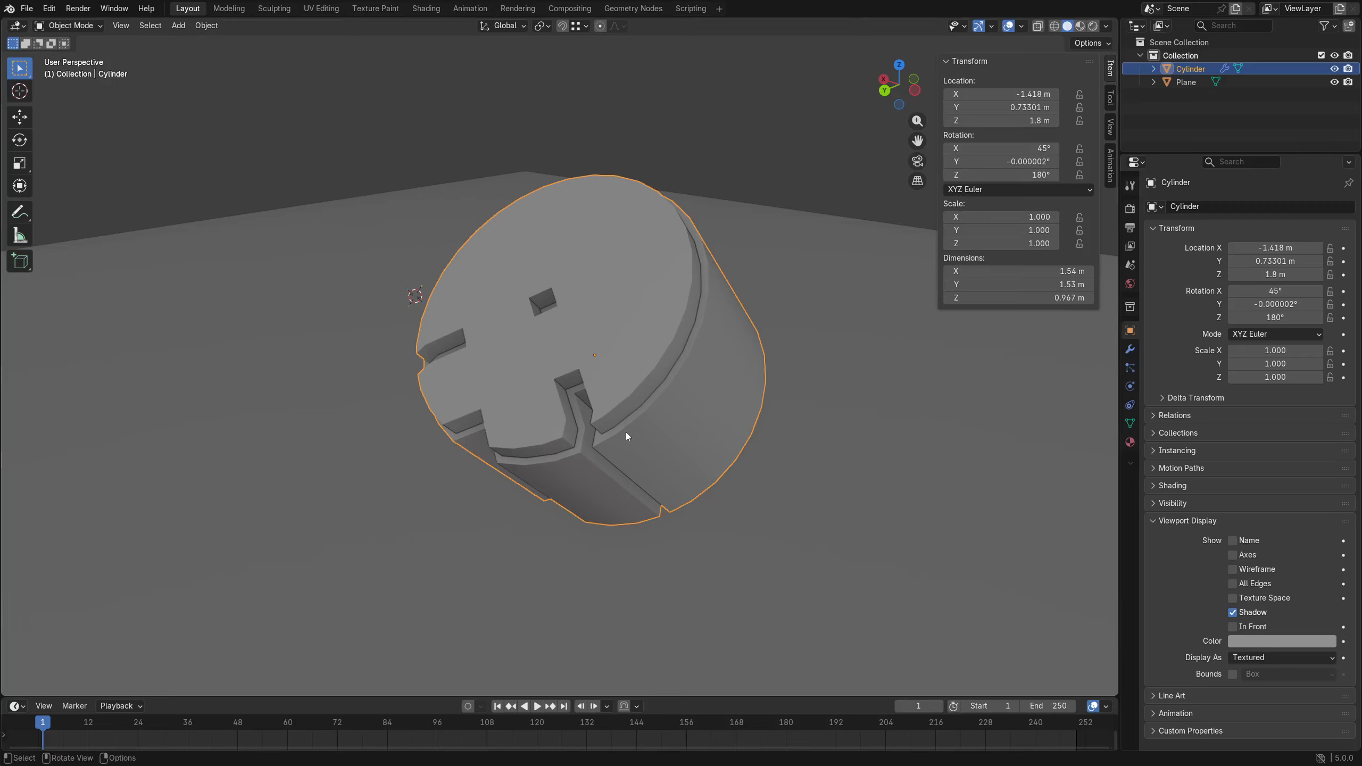
Switch the cylinder to Edit Mode and select the large lower face and the upper strip faces of its flat end.
{"action": "key", "text": "ctrl+Tab"}
{"action": "left_click", "coordinate": [710, 430]}
{"action": "left_click", "coordinate": [549, 329]}
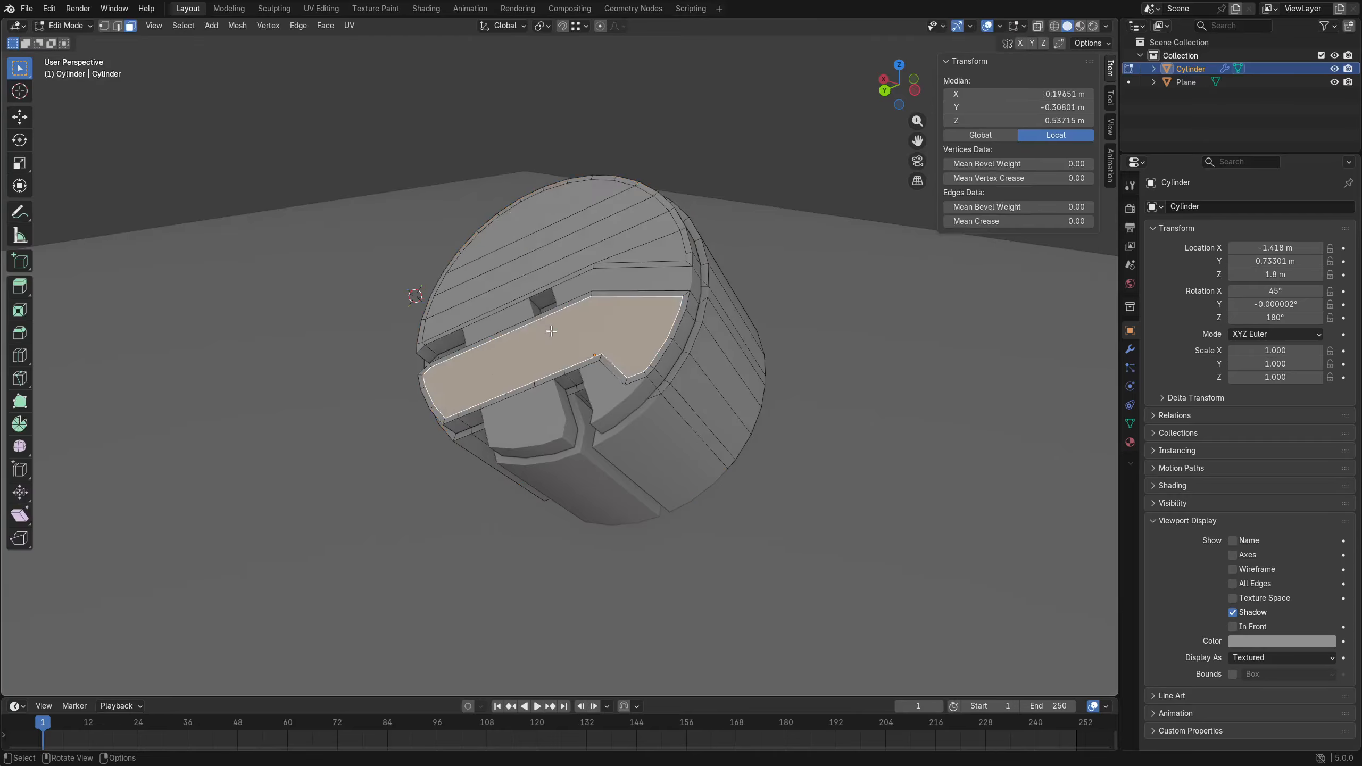
{"action": "left_click", "coordinate": [541, 216], "text": "shift"}
{"action": "left_click", "coordinate": [551, 229], "text": "shift"}
{"action": "left_click", "coordinate": [559, 243], "text": "shift"}
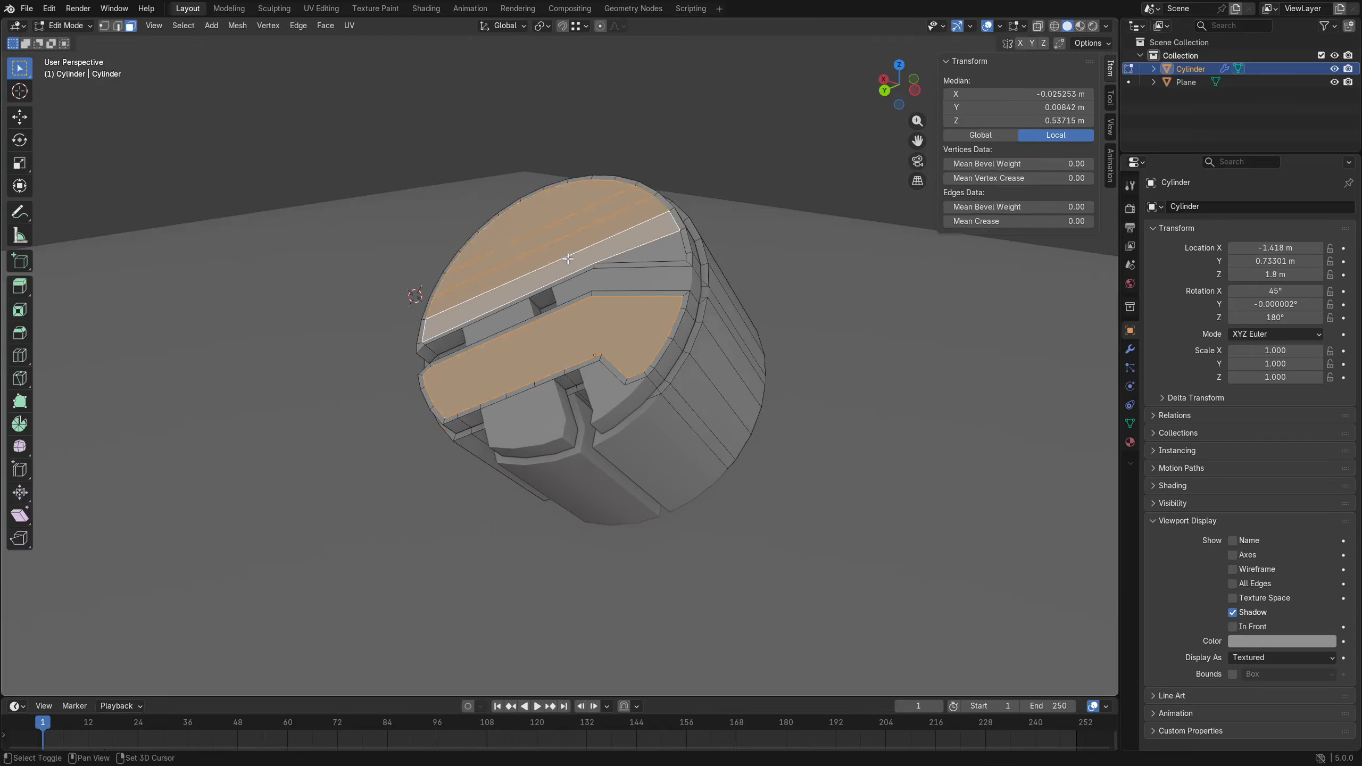
{"action": "middle_click_drag", "start_coordinate": [580, 272], "coordinate": [597, 300]}
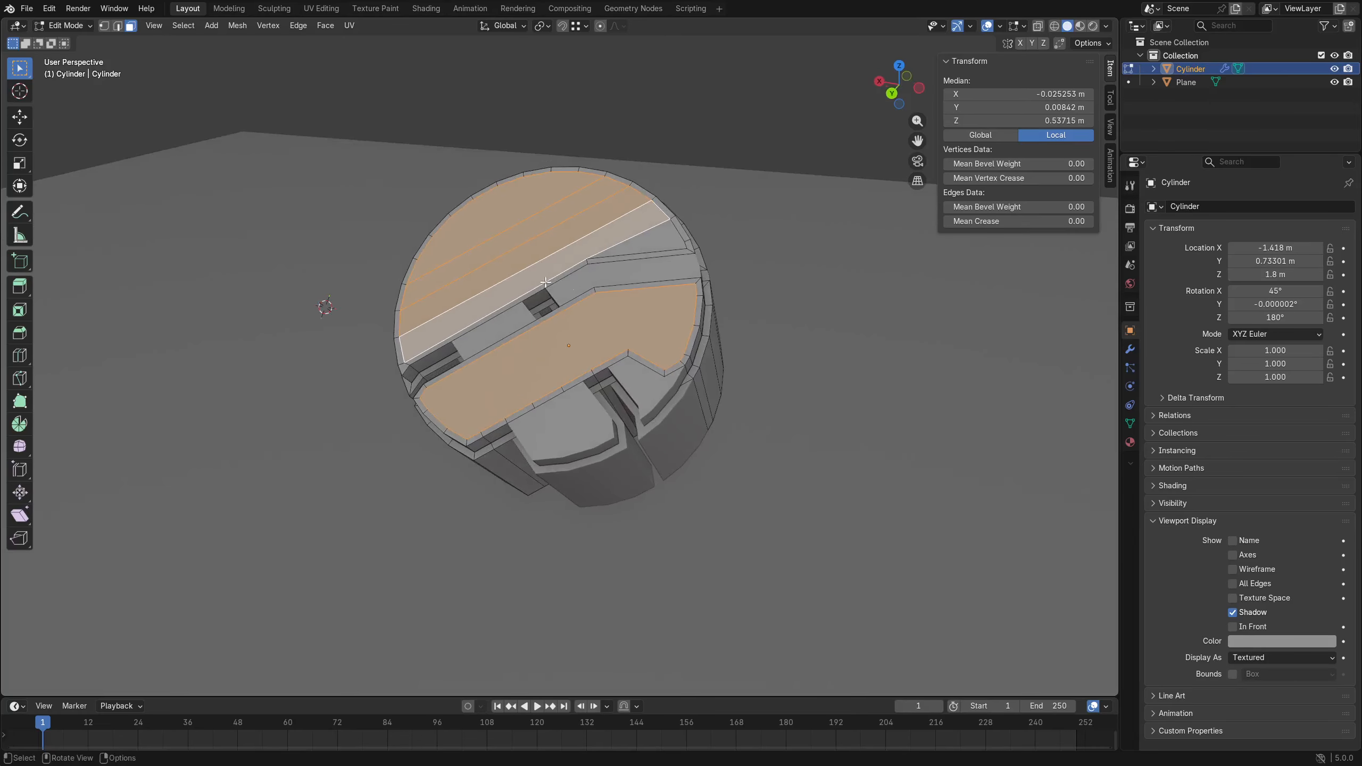
Examine the selection, mesh editing and primitive adding commands available in Edit Mode.
{"action": "left_click", "coordinate": [183, 25]}
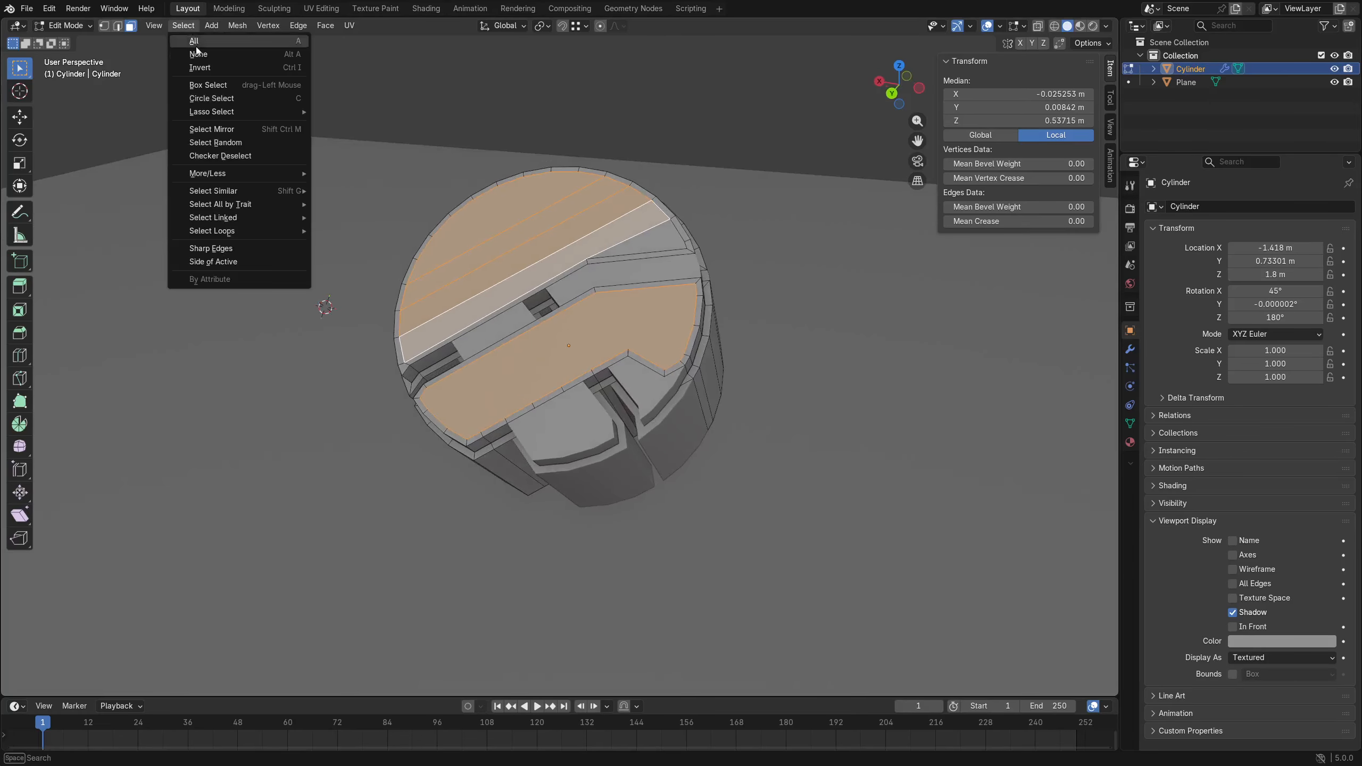
{"action": "mouse_move", "coordinate": [259, 233]}
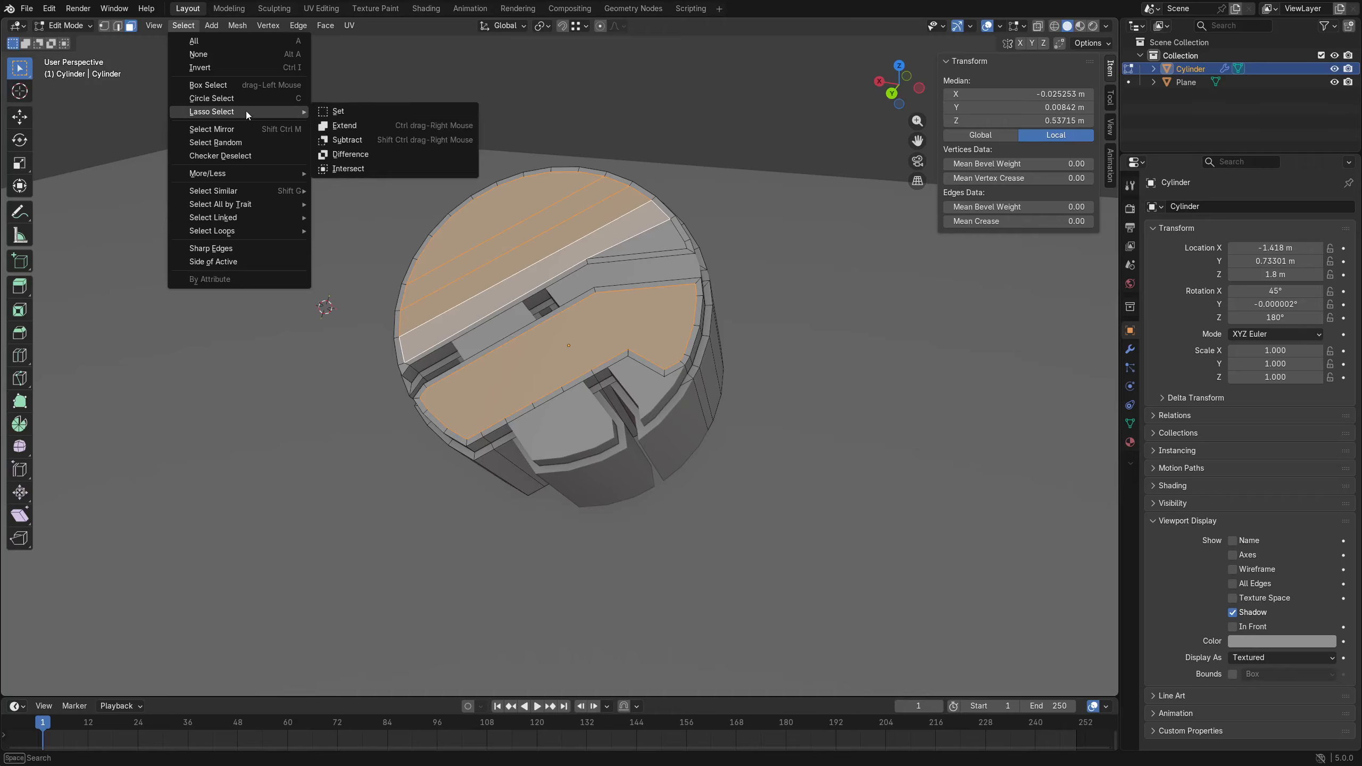
{"action": "left_click", "coordinate": [228, 26]}
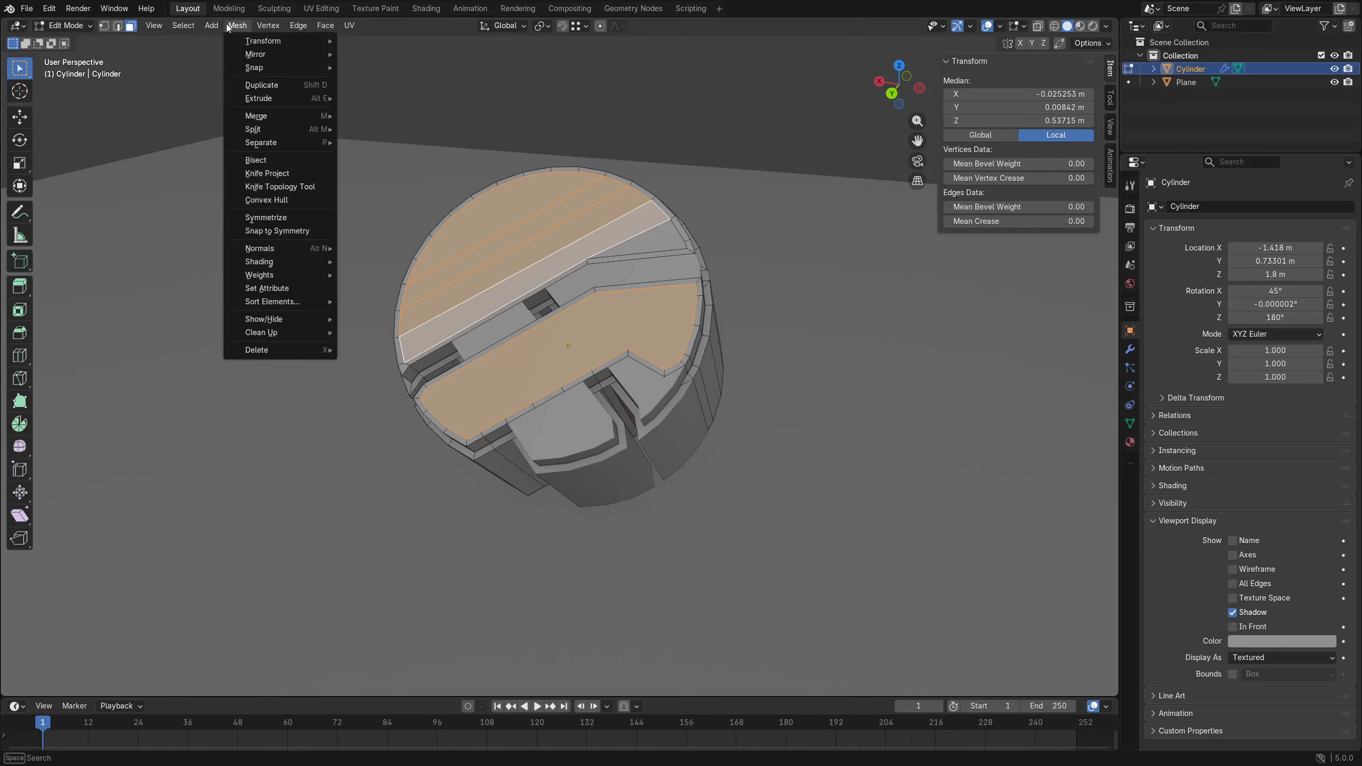
{"action": "mouse_move", "coordinate": [213, 27]}
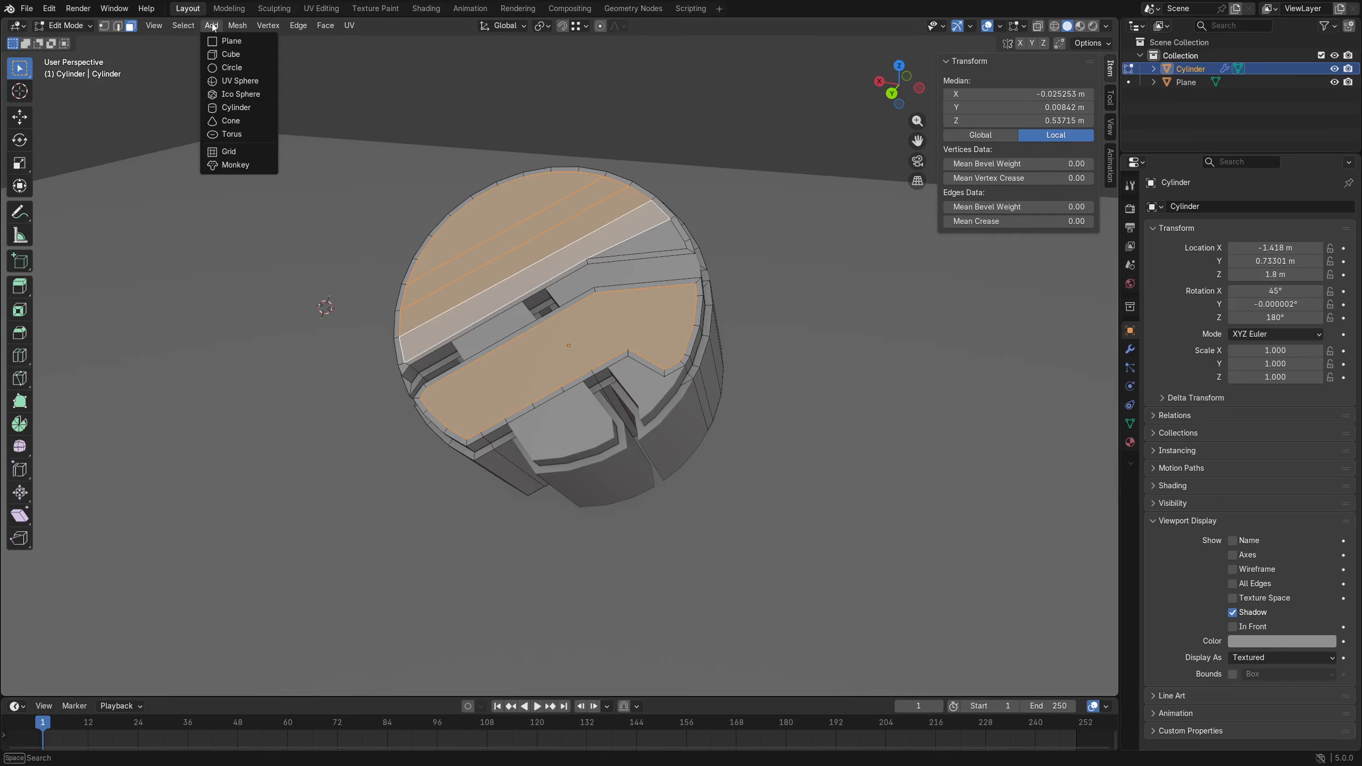
Try dissolving the selected end faces, undo and redo it, undo it again, and look over the delete options.
{"action": "scroll", "coordinate": [531, 384], "scroll_direction": "up", "scroll_amount": 6}
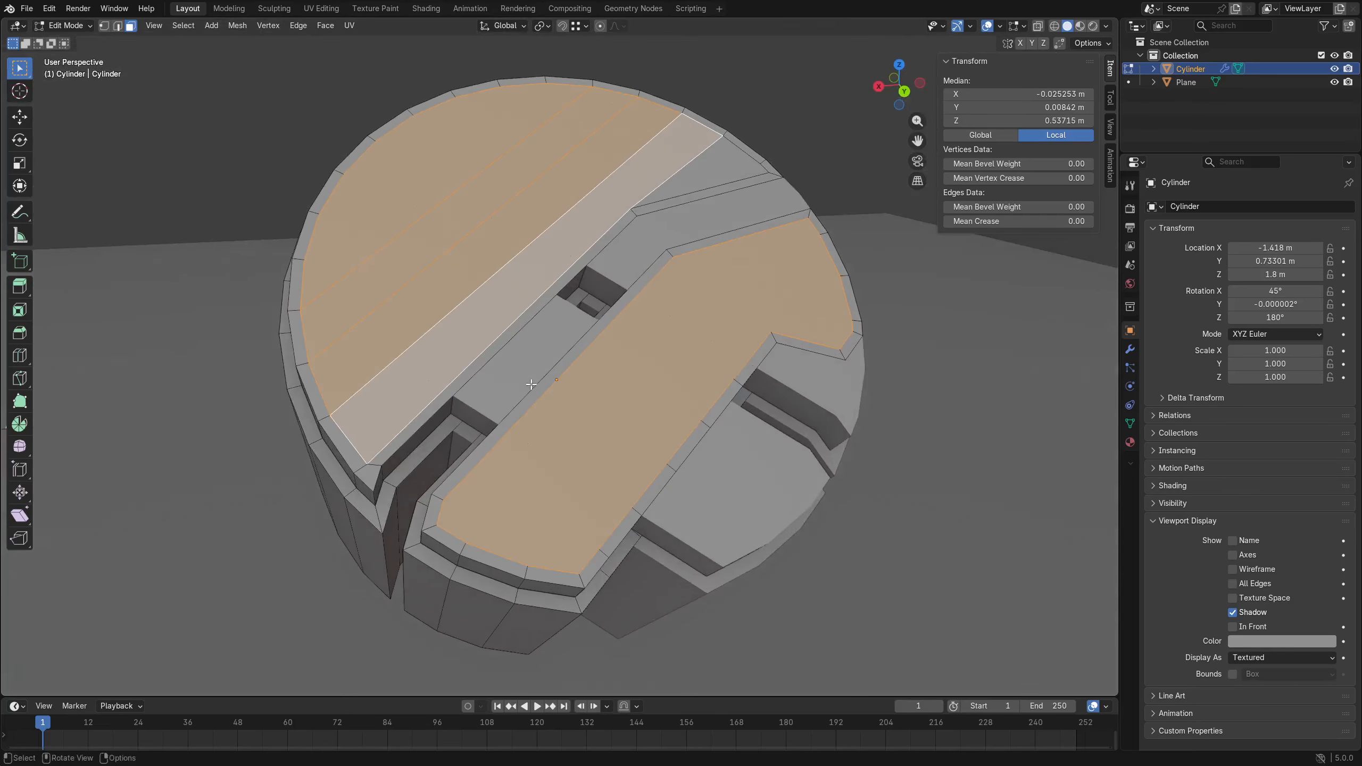
{"action": "key", "text": "ctrl+x"}
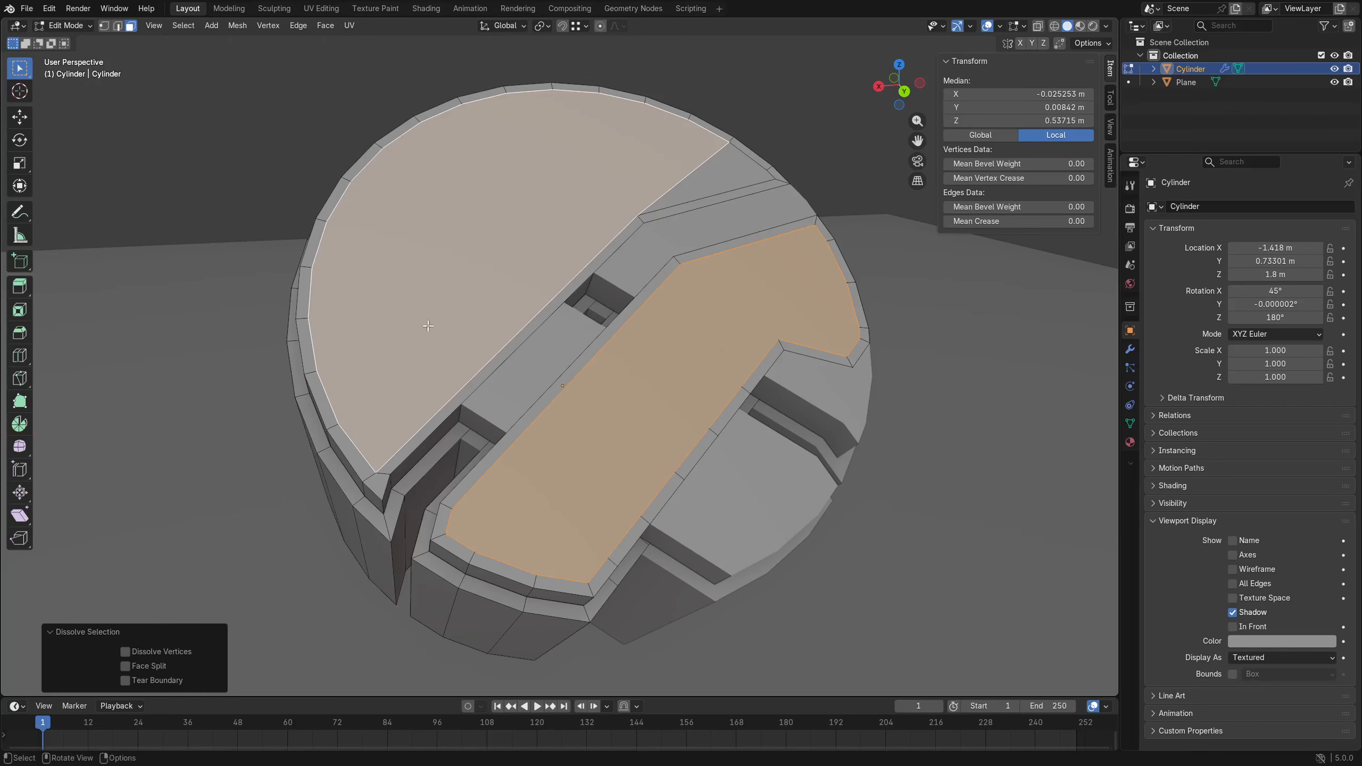
{"action": "key", "text": "ctrl+z"}
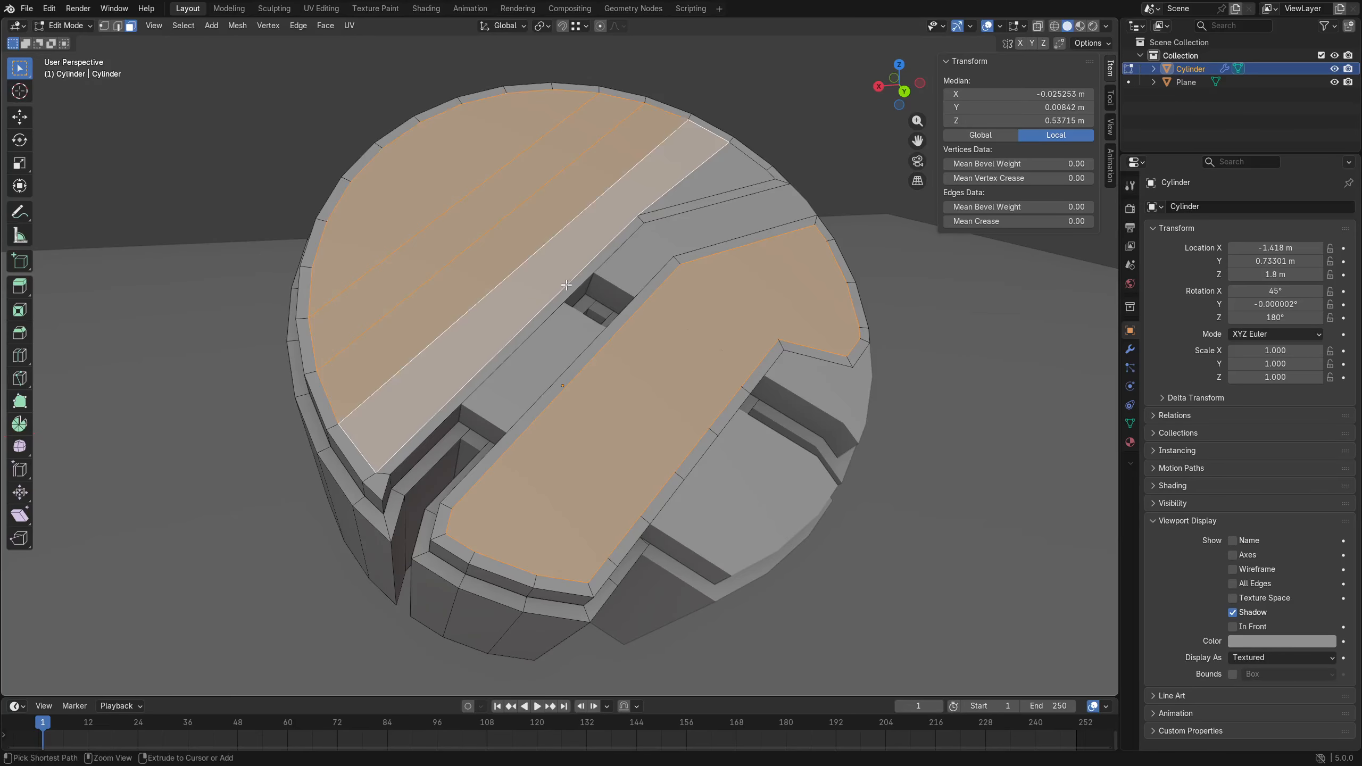
{"action": "key", "text": "ctrl+shift+z"}
{"action": "key", "text": "ctrl+z"}
{"action": "key", "text": "x"}
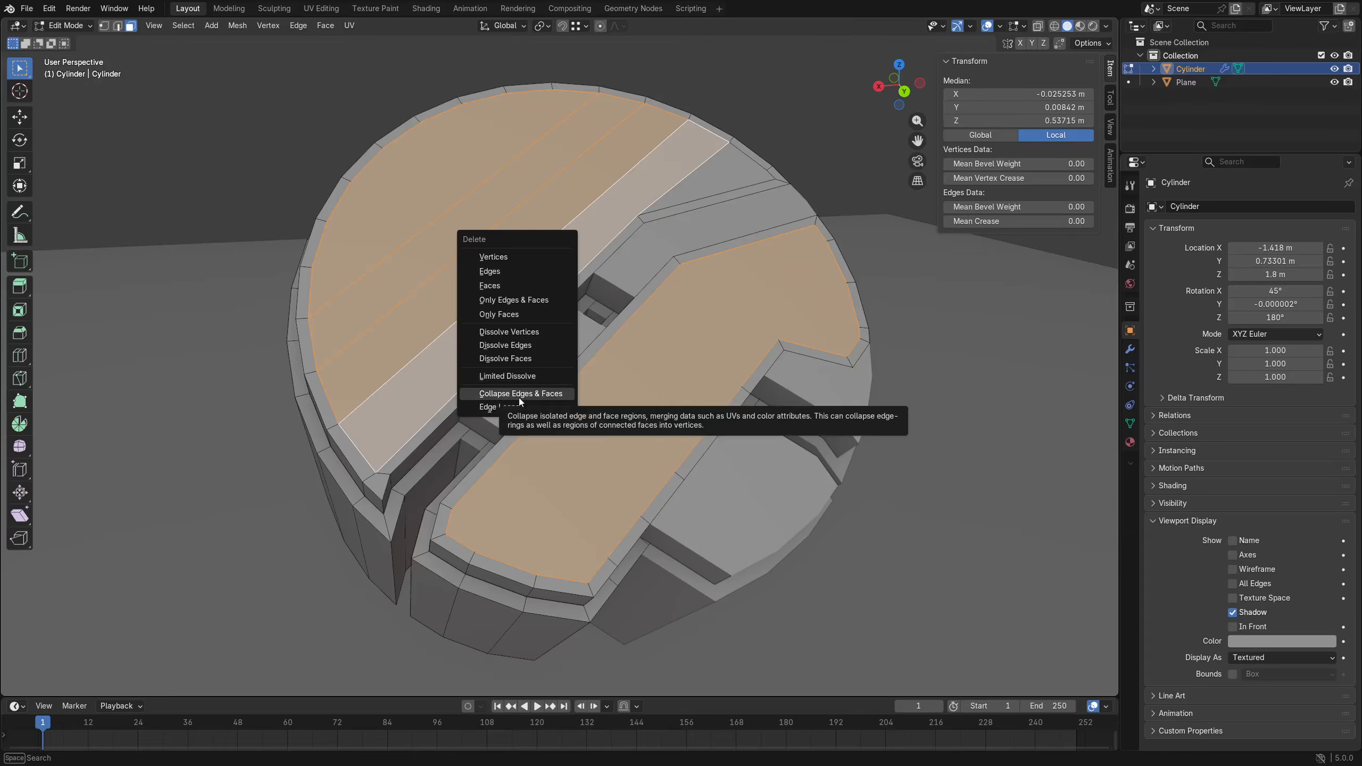
{"action": "left_click", "coordinate": [302, 523]}
Switch the cylinder from Edit Mode to Sculpt Mode.
{"action": "middle_click_drag", "start_coordinate": [302, 524], "coordinate": [481, 395]}
{"action": "left_click", "coordinate": [523, 423]}
{"action": "middle_click_drag", "start_coordinate": [671, 451], "coordinate": [487, 427], "text": "shift"}
{"action": "key", "text": "ctrl+Tab"}
{"action": "left_click", "coordinate": [496, 486]}
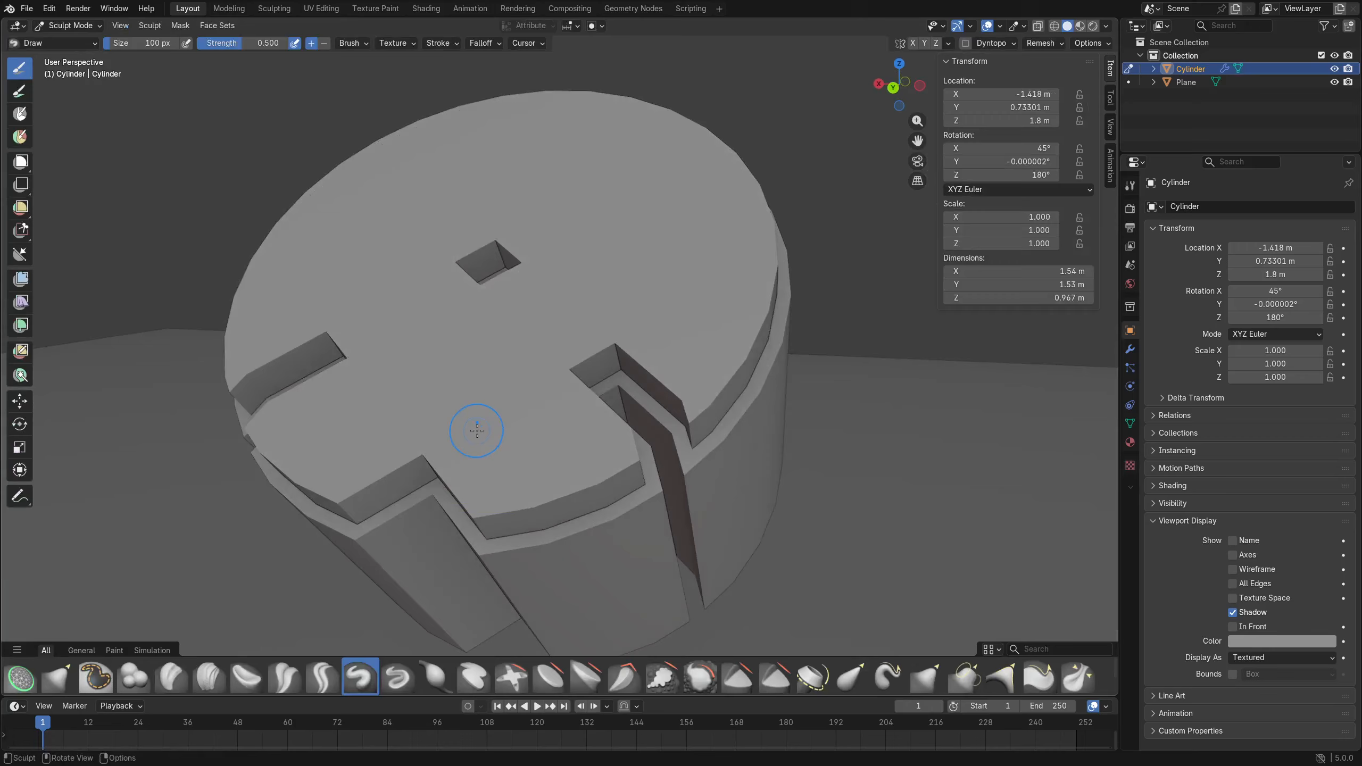
Switch the cylinder from Sculpt Mode to Edit Mode and set edge selection.
{"action": "key", "text": "ctrl+Tab"}
{"action": "left_click", "coordinate": [531, 413]}
{"action": "key", "text": "2"}
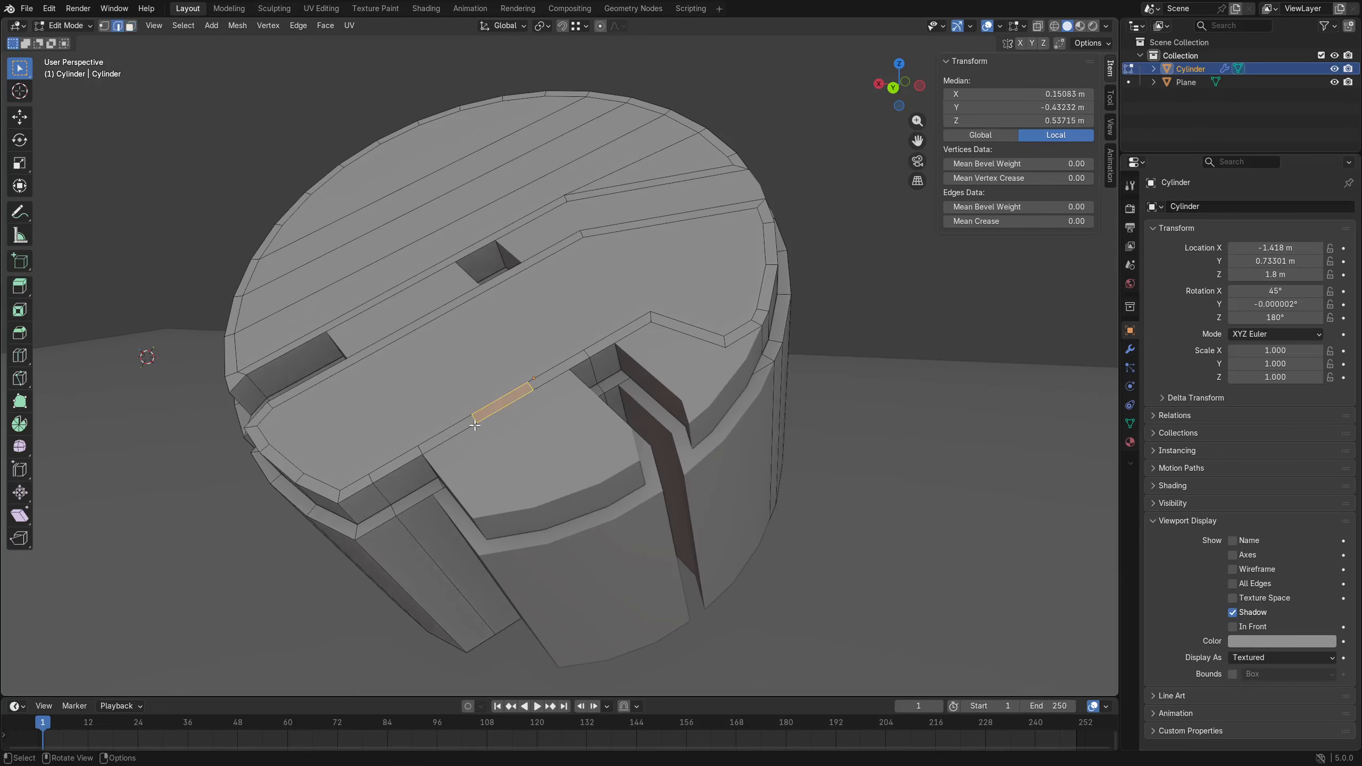
Try Collapse Edges & Faces on the two short edges closing the small strip face on the cylinder's end.
{"action": "left_click", "coordinate": [476, 418]}
{"action": "left_click", "coordinate": [528, 388], "text": "shift"}
{"action": "key", "text": "x"}
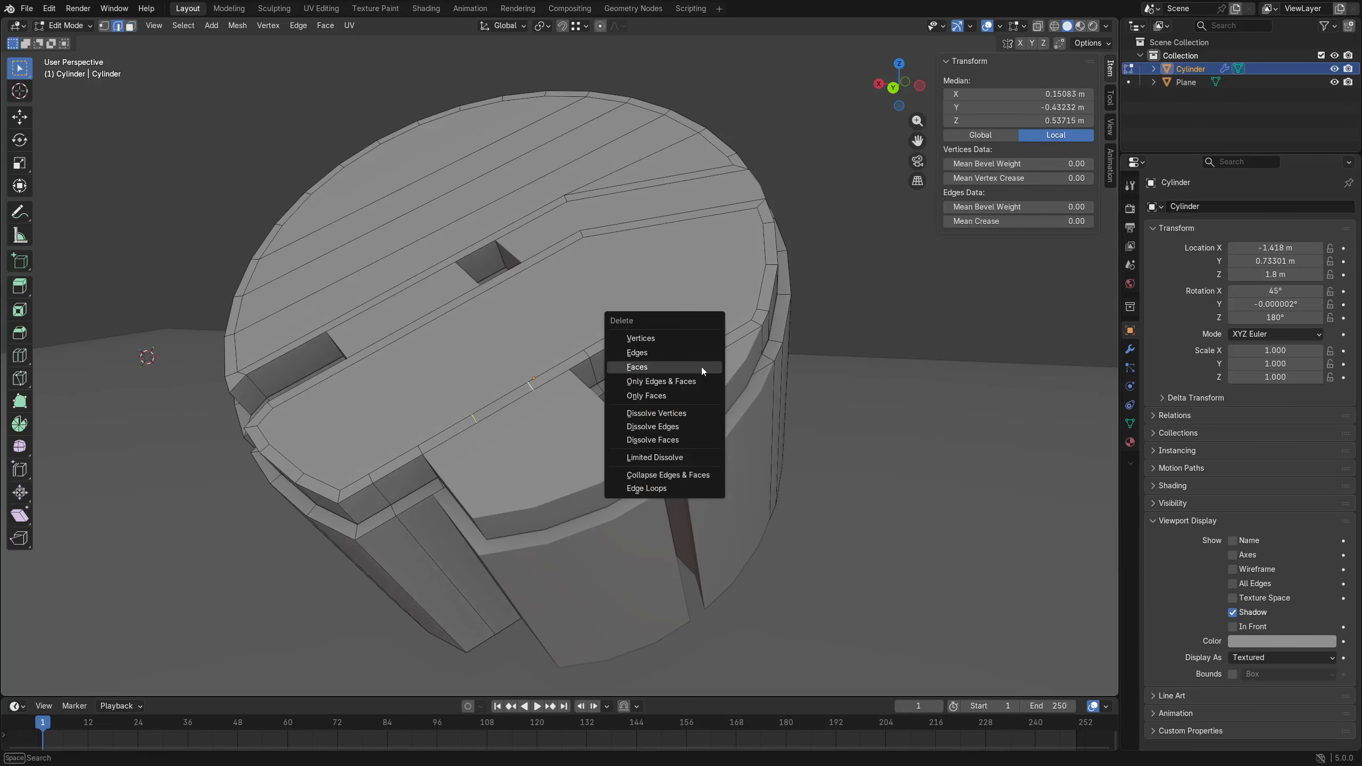
{"action": "left_click", "coordinate": [686, 474]}
{"action": "key", "text": "ctrl+z"}
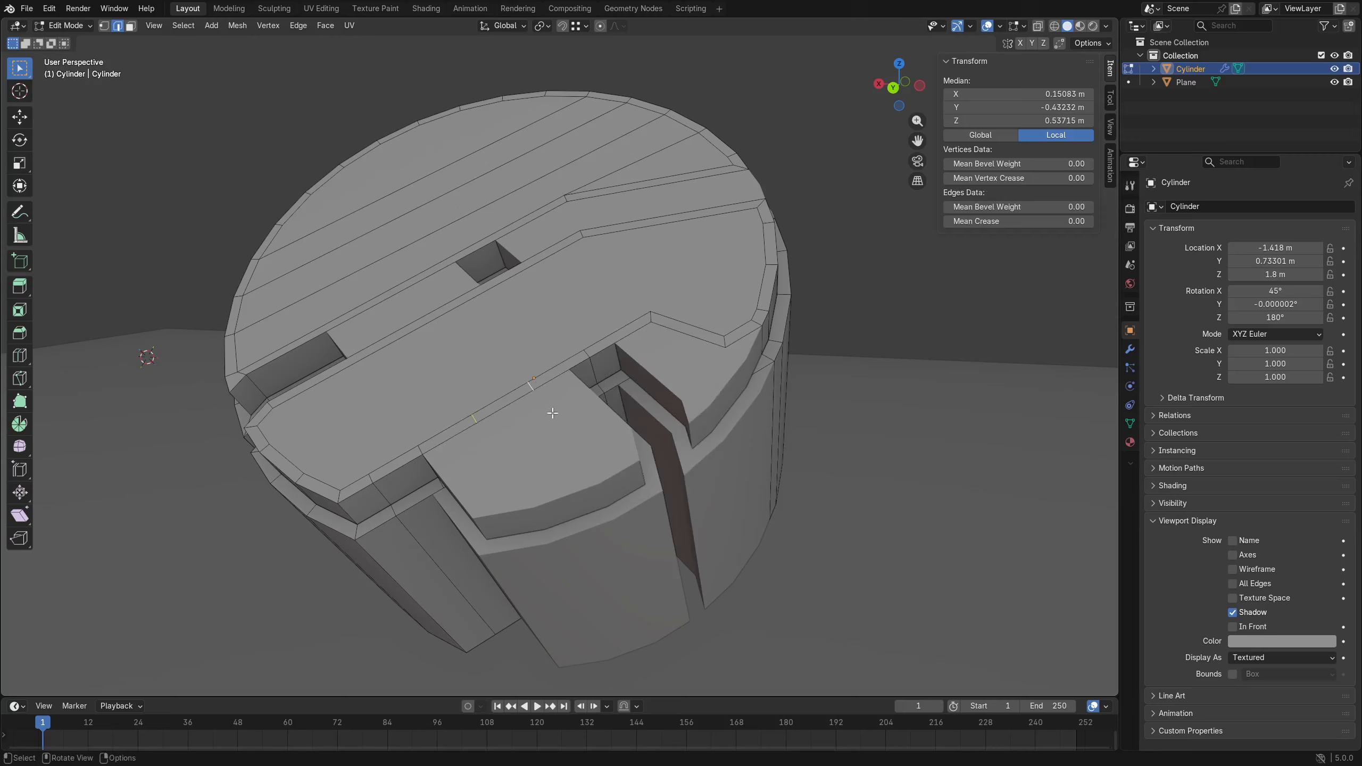
Extend the selection with more short cross edges along the strip, try Collapse Edges & Faces on them, and clear the selection.
{"action": "left_click", "coordinate": [673, 329], "text": "shift"}
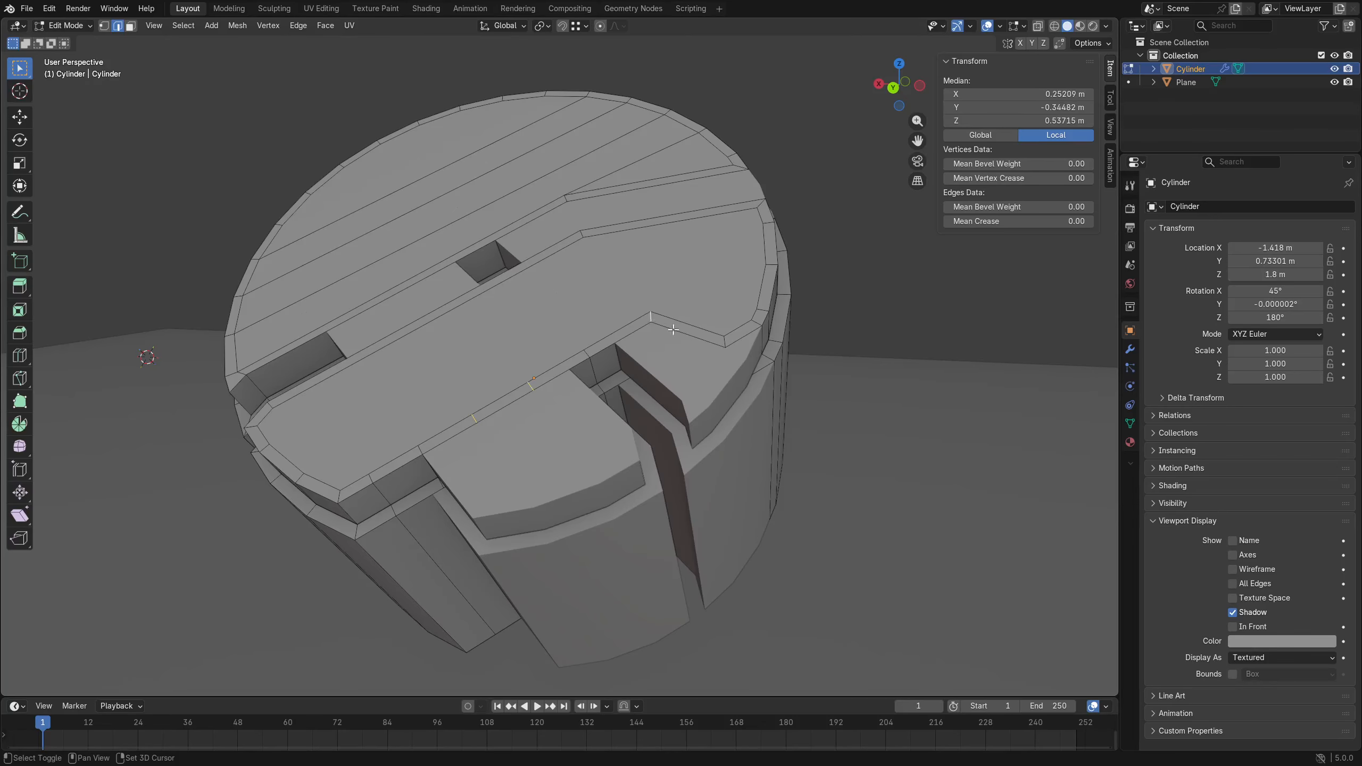
{"action": "left_click", "coordinate": [724, 342], "text": "shift"}
{"action": "left_click", "coordinate": [586, 353], "text": "shift"}
{"action": "key", "text": "x"}
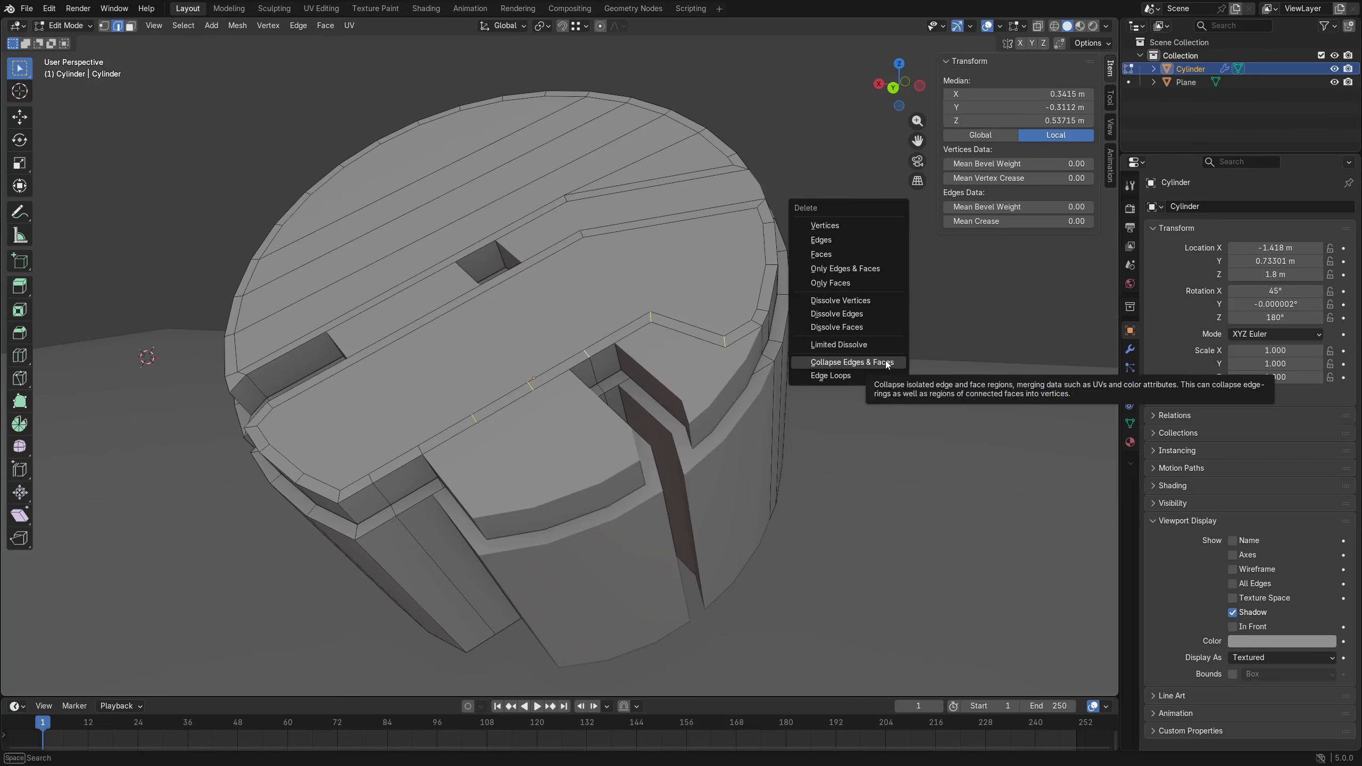
{"action": "left_click", "coordinate": [886, 363]}
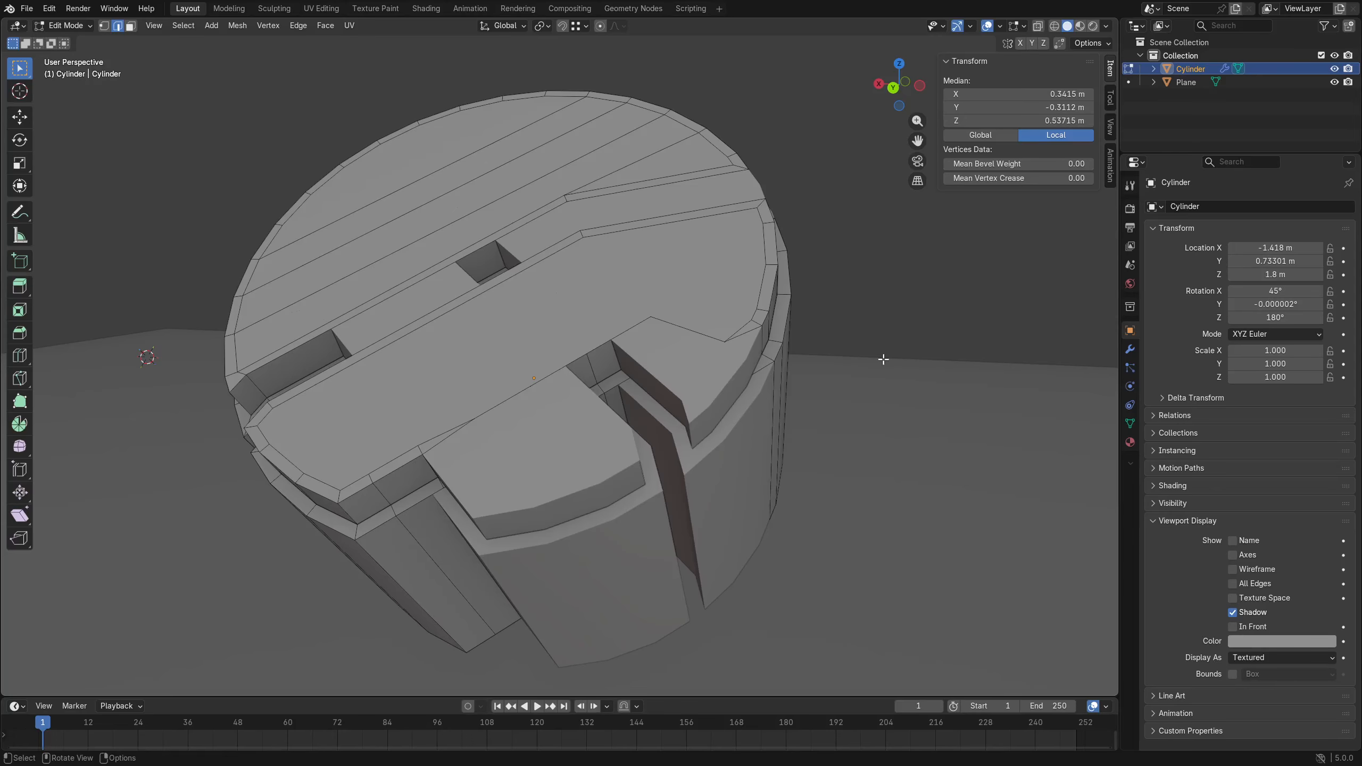
{"action": "key", "text": "alt+a"}
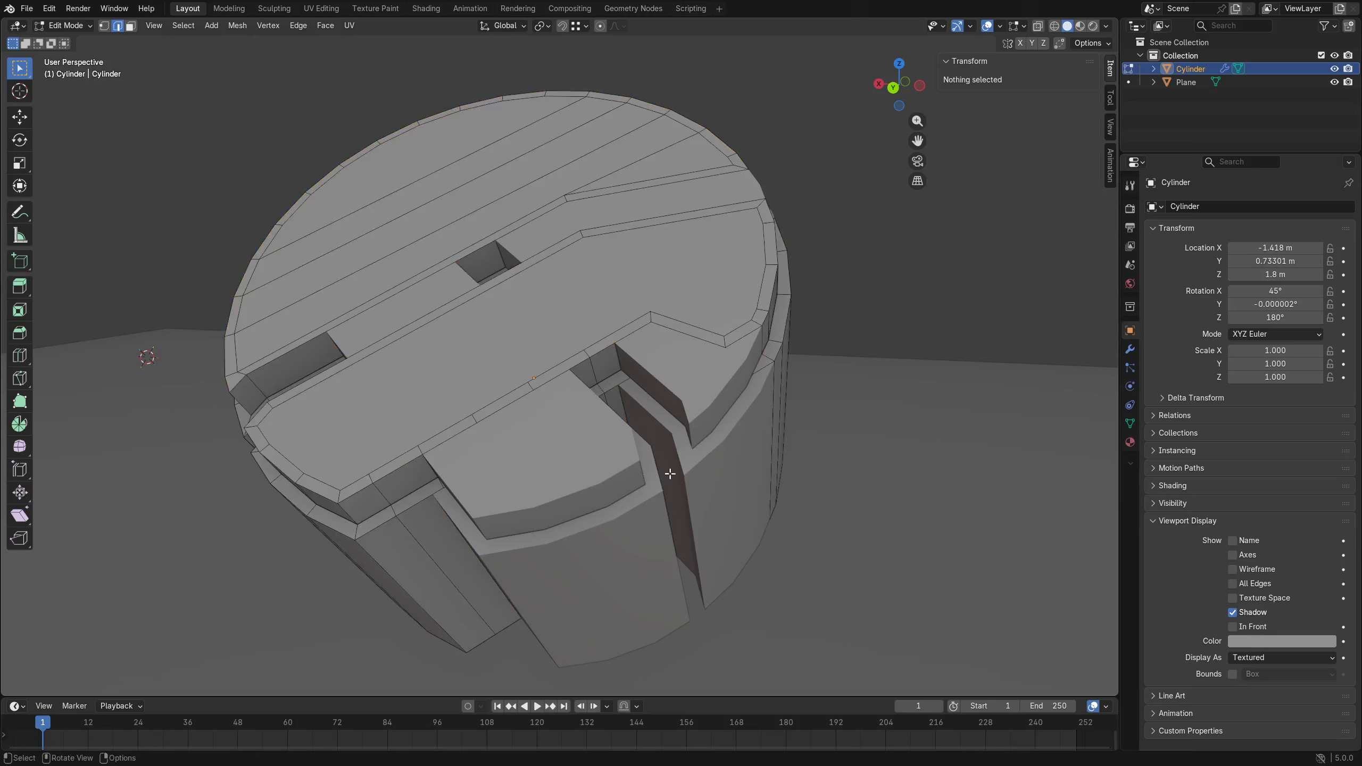
{"action": "middle_click_drag", "start_coordinate": [670, 460], "coordinate": [697, 468]}
{"action": "scroll", "coordinate": [697, 472], "scroll_direction": "down", "scroll_amount": 4}
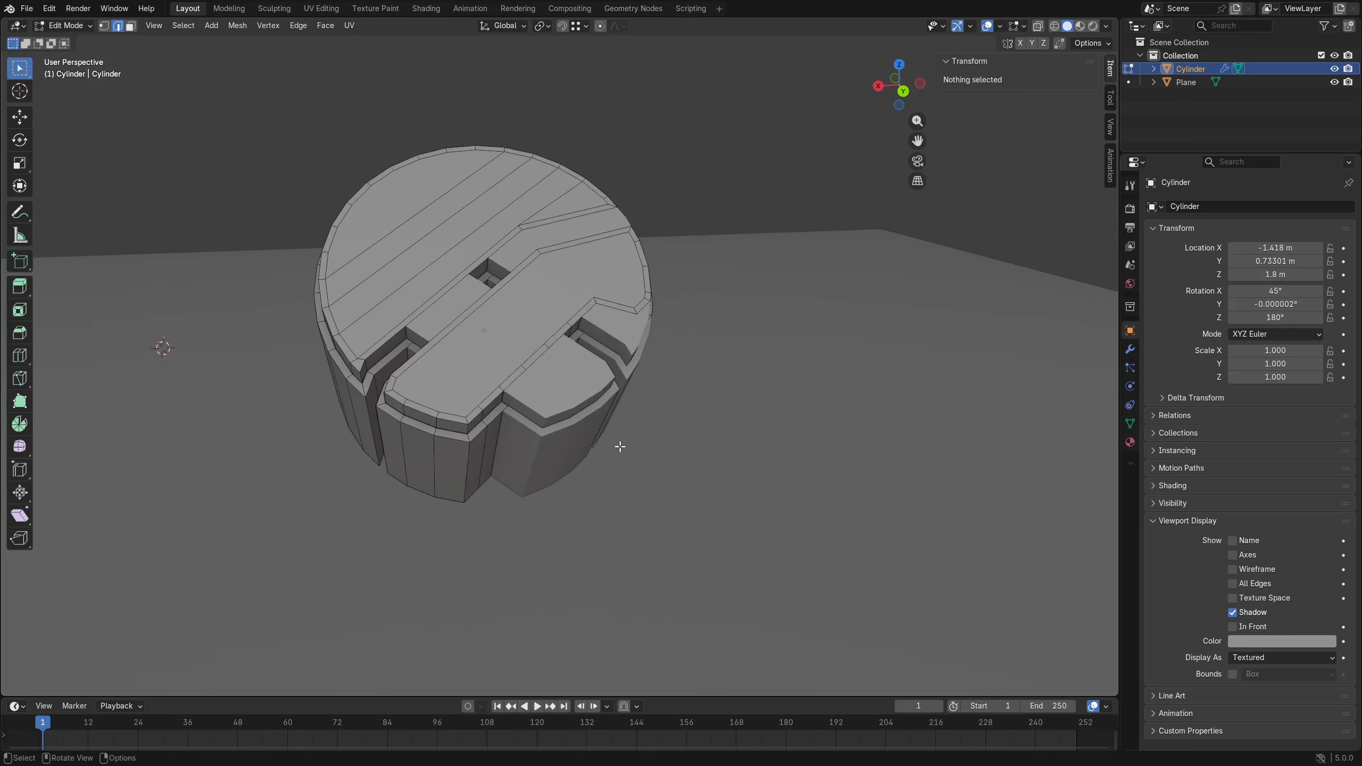
Return to Object Mode and duplicate the cylinder twice, placing the copies in a row at about X -2.93 m and -4.86 m.
{"action": "key", "text": "ctrl+Tab"}
{"action": "left_click", "coordinate": [519, 393]}
{"action": "scroll", "coordinate": [493, 418], "scroll_direction": "down", "scroll_amount": 3}
{"action": "key", "text": "shift+d"}
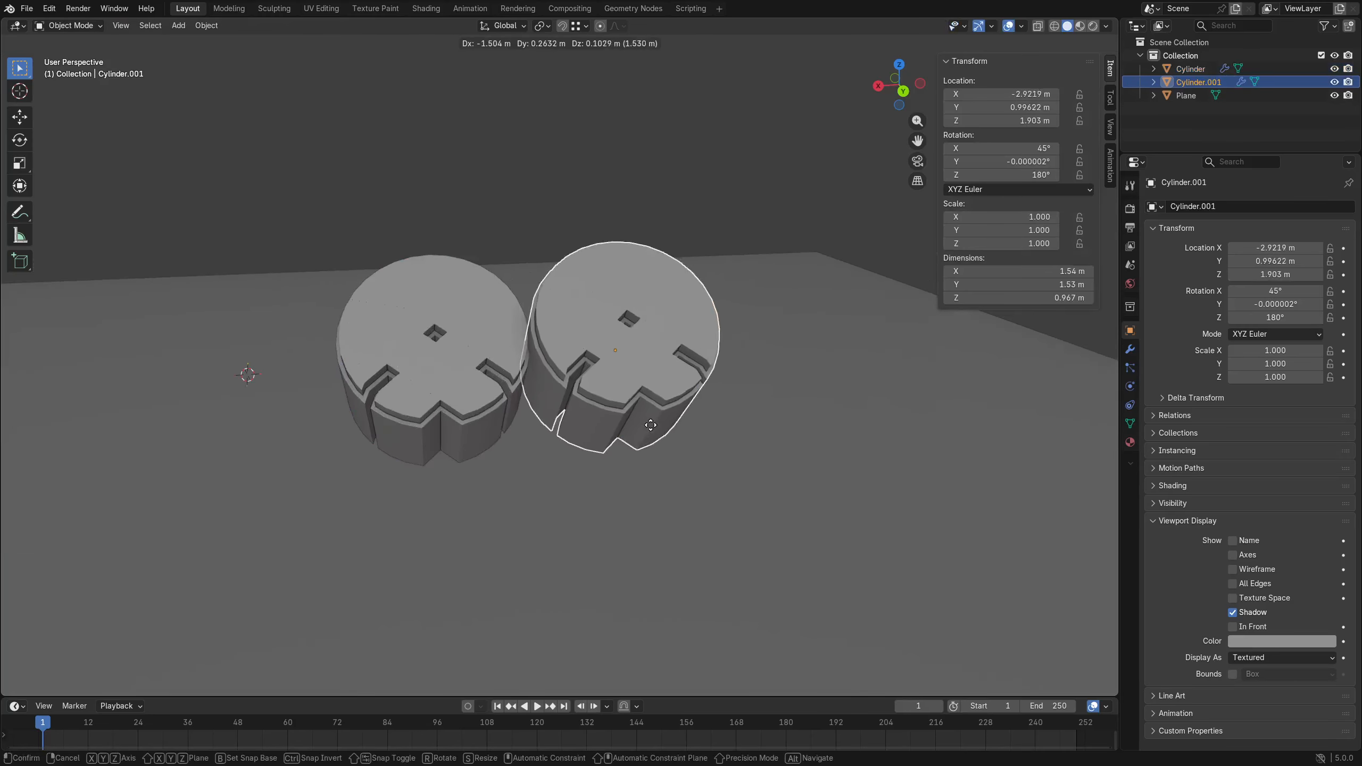
{"action": "left_click", "coordinate": [659, 422]}
{"action": "key", "text": "shift+d"}
{"action": "left_click", "coordinate": [883, 422]}
{"action": "middle_click_drag", "start_coordinate": [712, 390], "coordinate": [579, 395], "text": "shift"}
Switch the second copy to Edit Mode and transfer editing back and forth between the three cylinders, ending on that copy.
{"action": "key", "text": "ctrl+Tab"}
{"action": "left_click", "coordinate": [784, 392]}
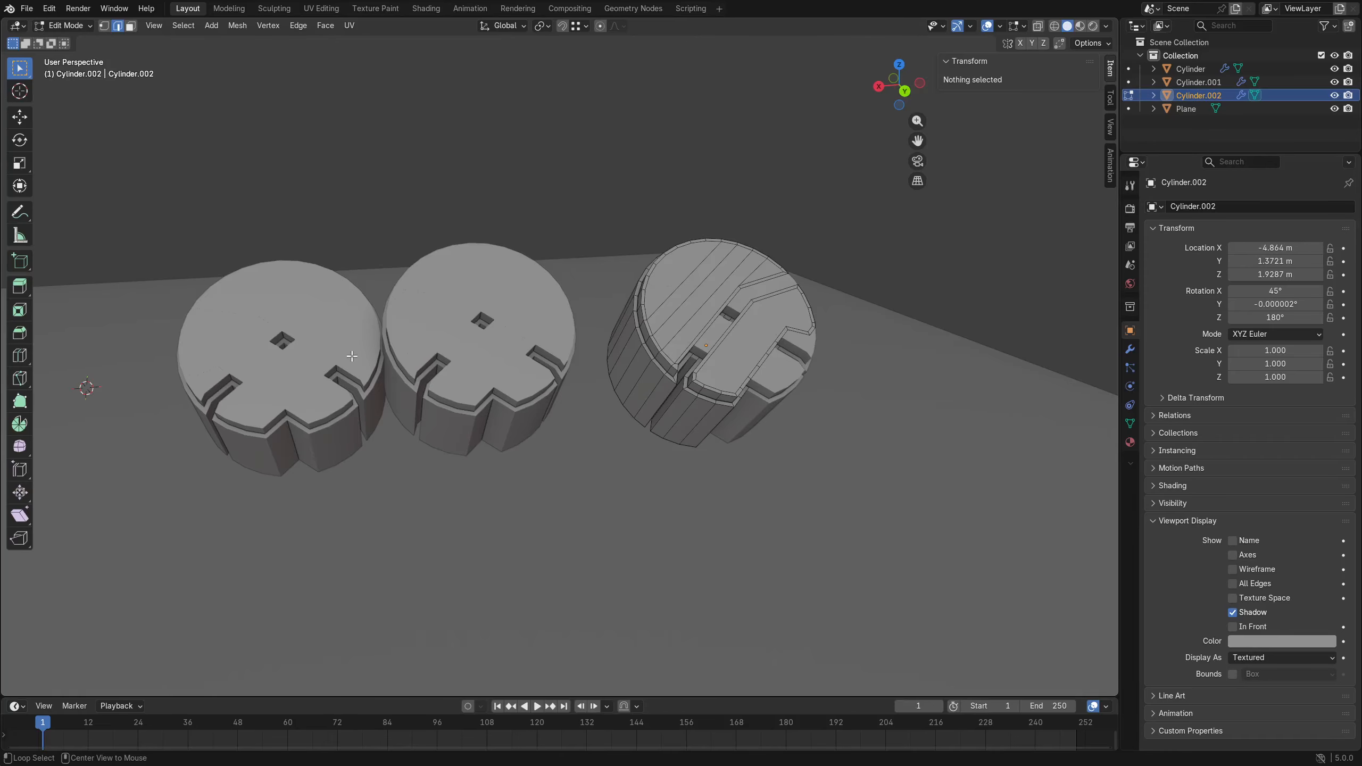
{"action": "key", "text": "alt+q"}
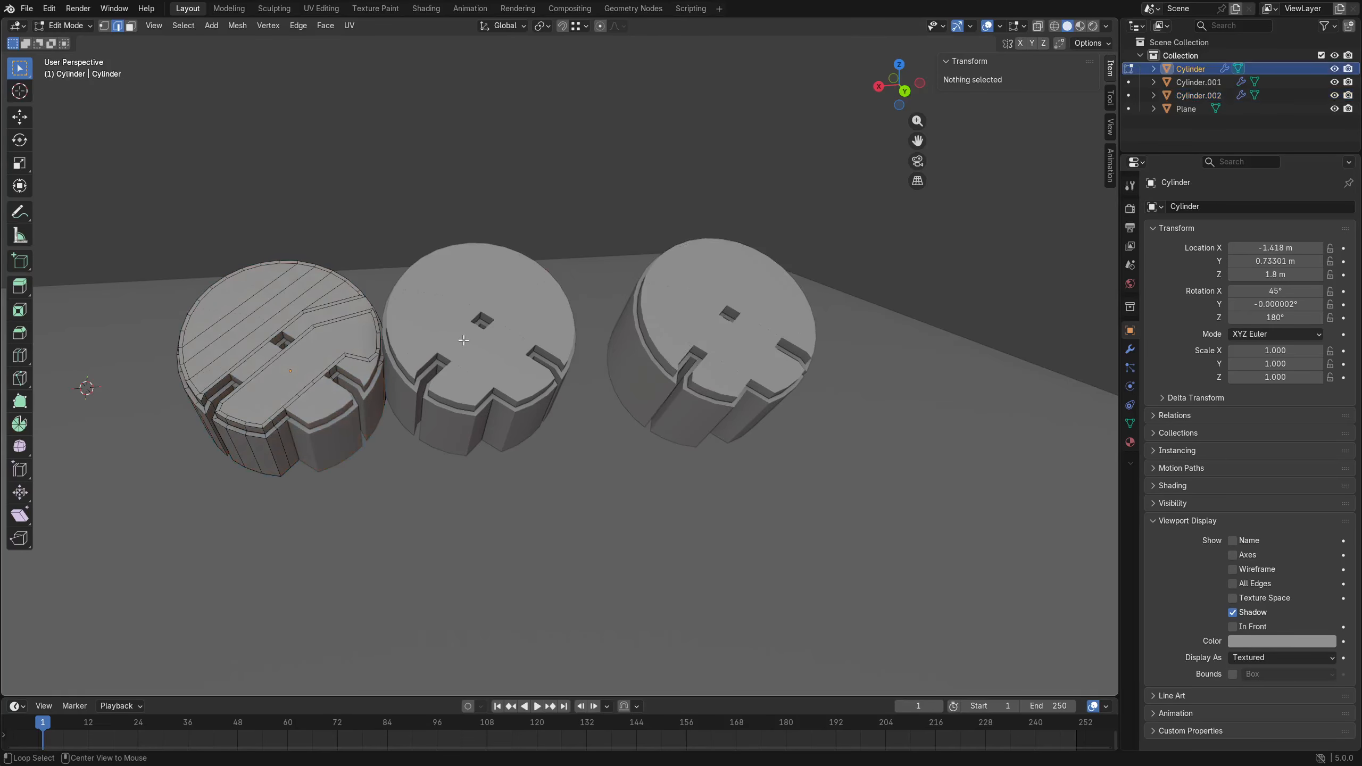
{"action": "key", "text": "alt+q"}
{"action": "key", "text": "alt+q"}
{"action": "key", "text": "alt+q"}
{"action": "key", "text": "alt+q"}
{"action": "middle_click", "coordinate": [246, 370], "text": "alt"}
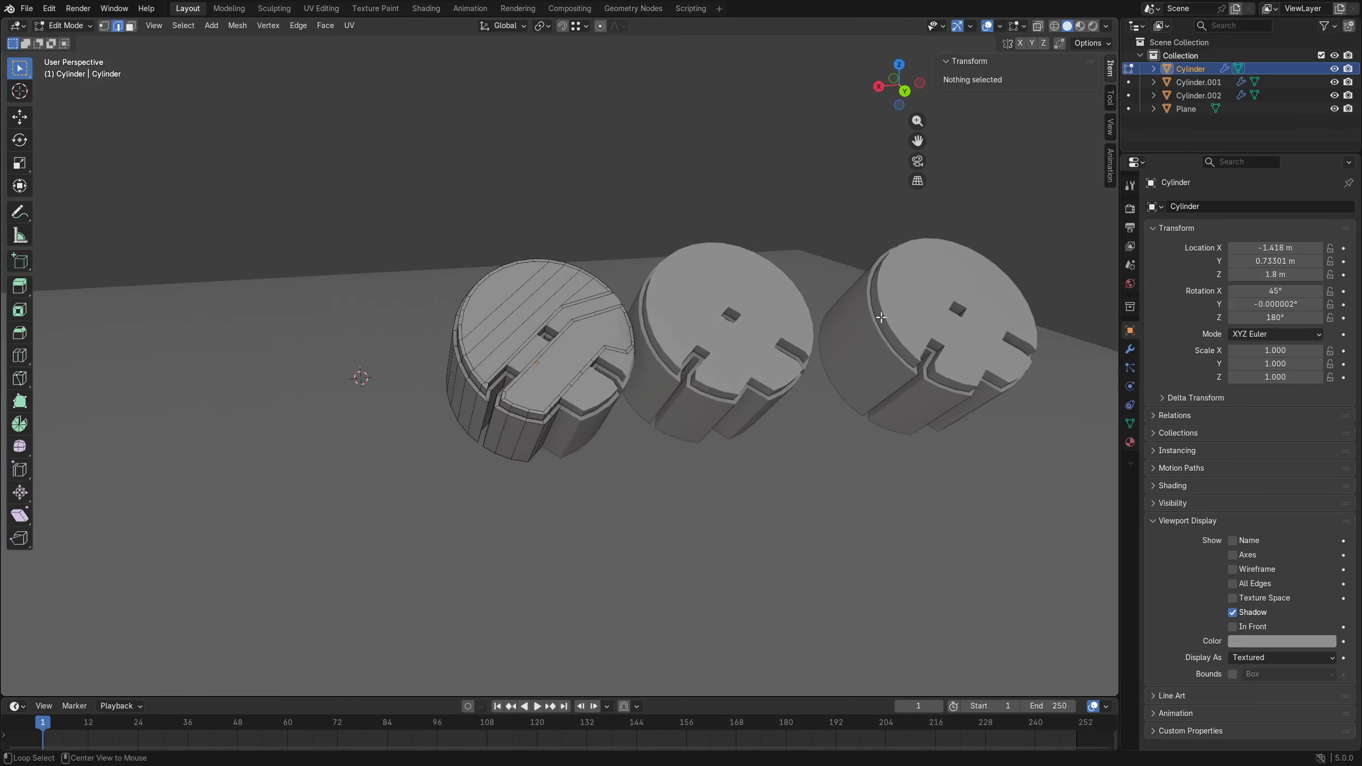
{"action": "key", "text": "alt+q"}
Select the second copy's whole mesh, frame it in the view, and clear the selection.
{"action": "key", "text": "grave"}
{"action": "key", "text": "a"}
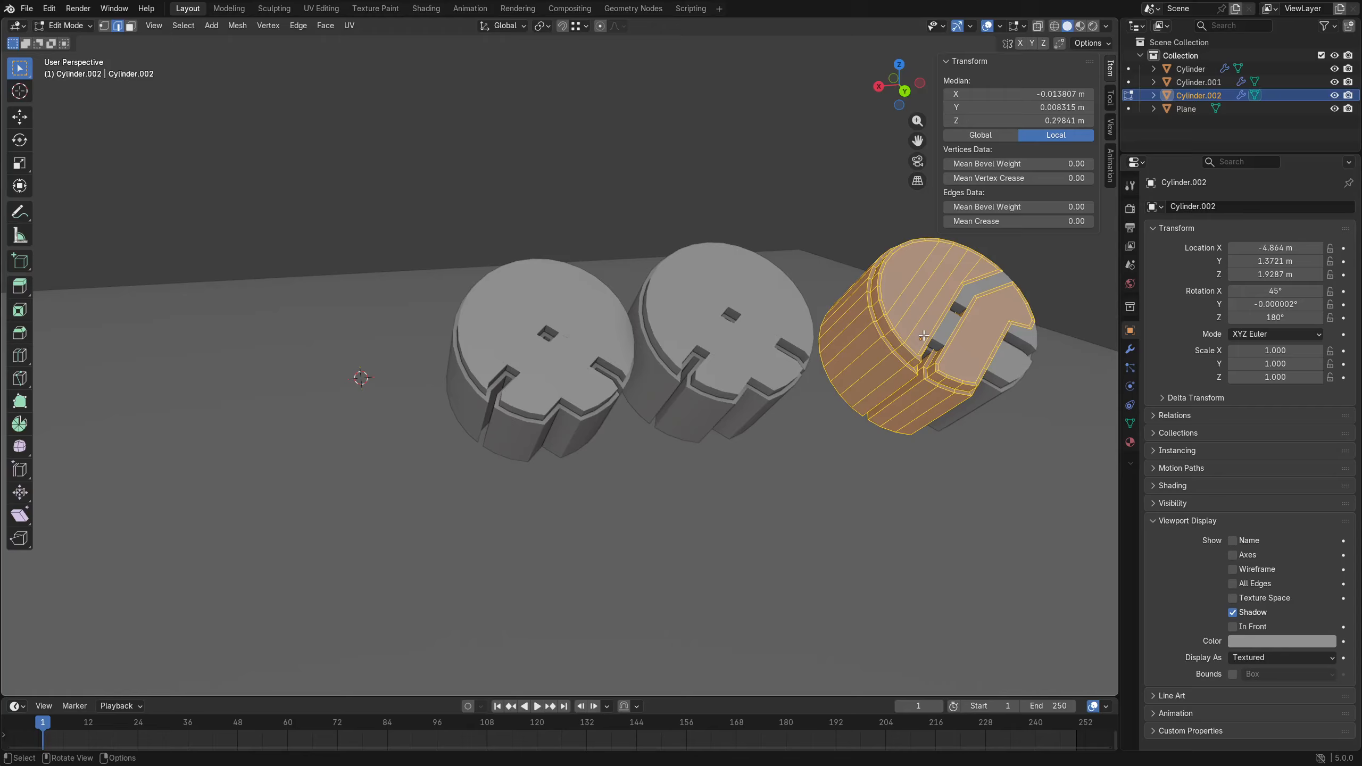
{"action": "key", "text": "grave"}
{"action": "left_click", "coordinate": [988, 371]}
{"action": "key", "text": "alt+a"}
{"action": "middle_click_drag", "start_coordinate": [852, 397], "coordinate": [768, 414]}
Switch the second copy to Object Mode and try moving it.
{"action": "key", "text": "ctrl+Tab"}
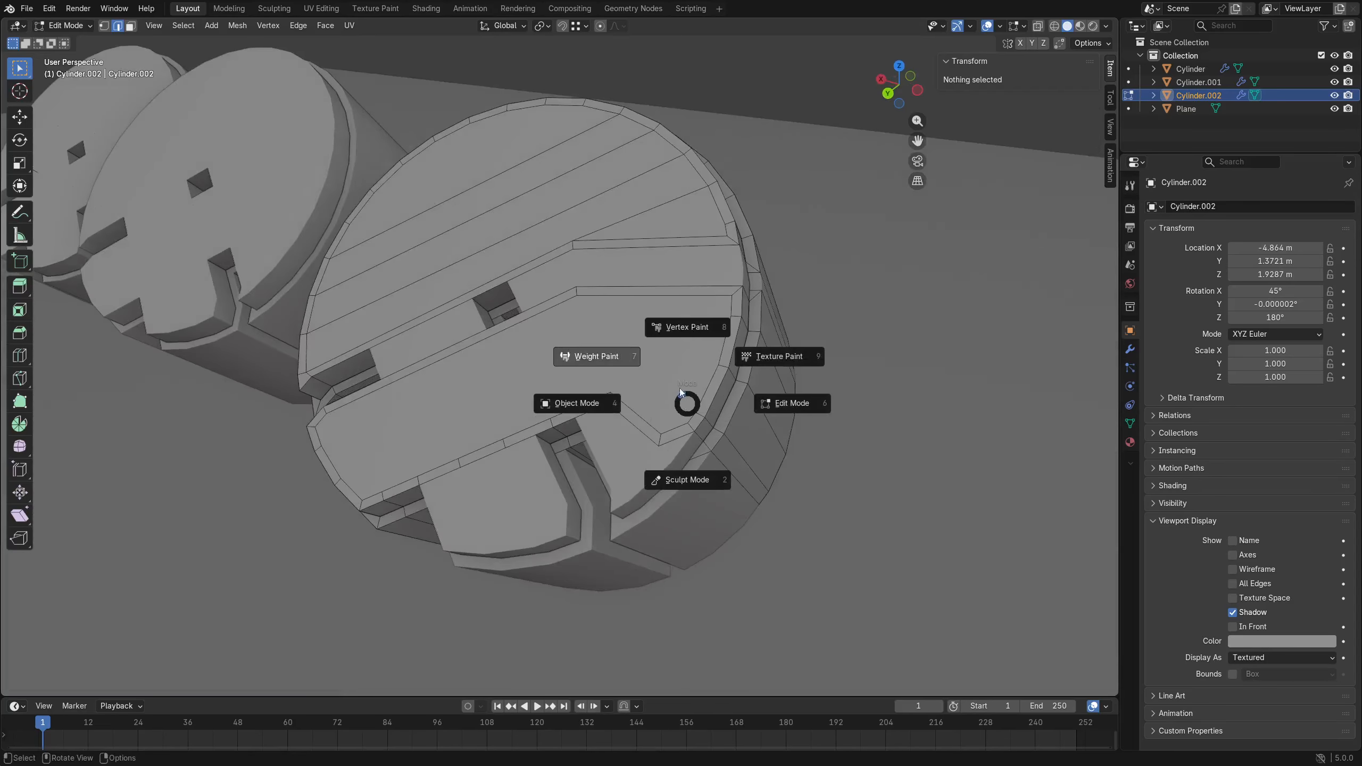
{"action": "left_click", "coordinate": [593, 398]}
{"action": "scroll", "coordinate": [426, 421], "scroll_direction": "down", "scroll_amount": 3}
{"action": "key", "text": "g"}
{"action": "right_click", "coordinate": [413, 435]}
Put the second copy back into Edit Mode and select its whole mesh.
{"action": "key", "text": "ctrl+Tab"}
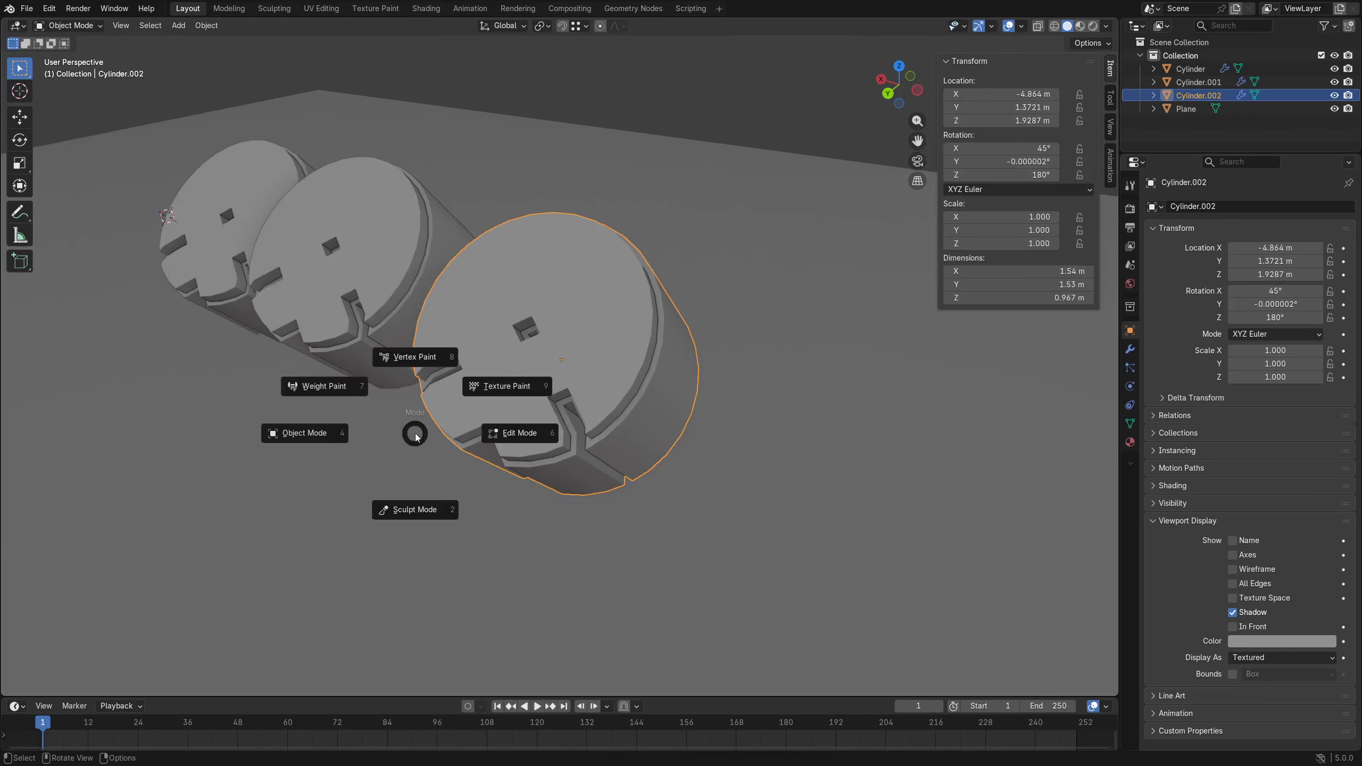
{"action": "left_click", "coordinate": [486, 437]}
{"action": "scroll", "coordinate": [487, 447], "scroll_direction": "down", "scroll_amount": 3}
{"action": "key", "text": "a"}
{"action": "middle_click_drag", "start_coordinate": [486, 447], "coordinate": [663, 402]}
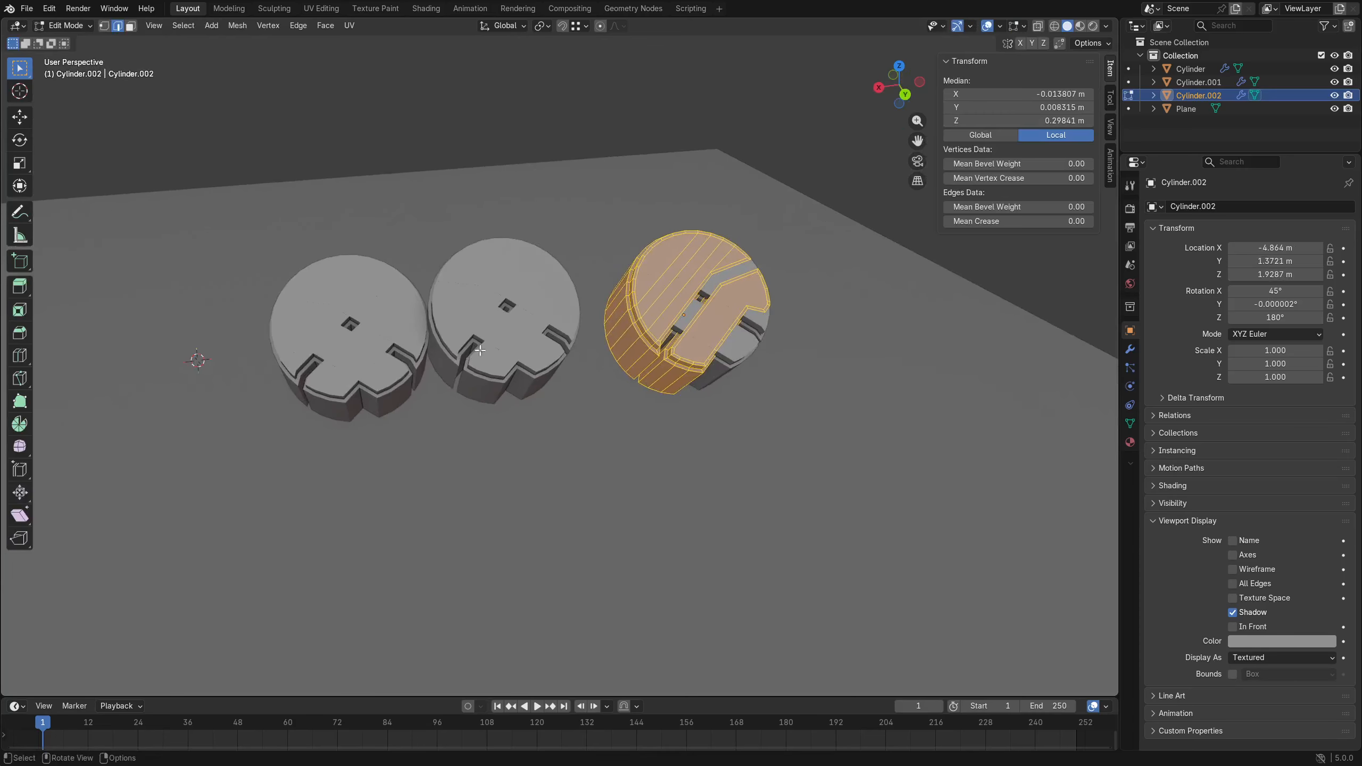
{"action": "key", "text": "ctrl+Tab"}
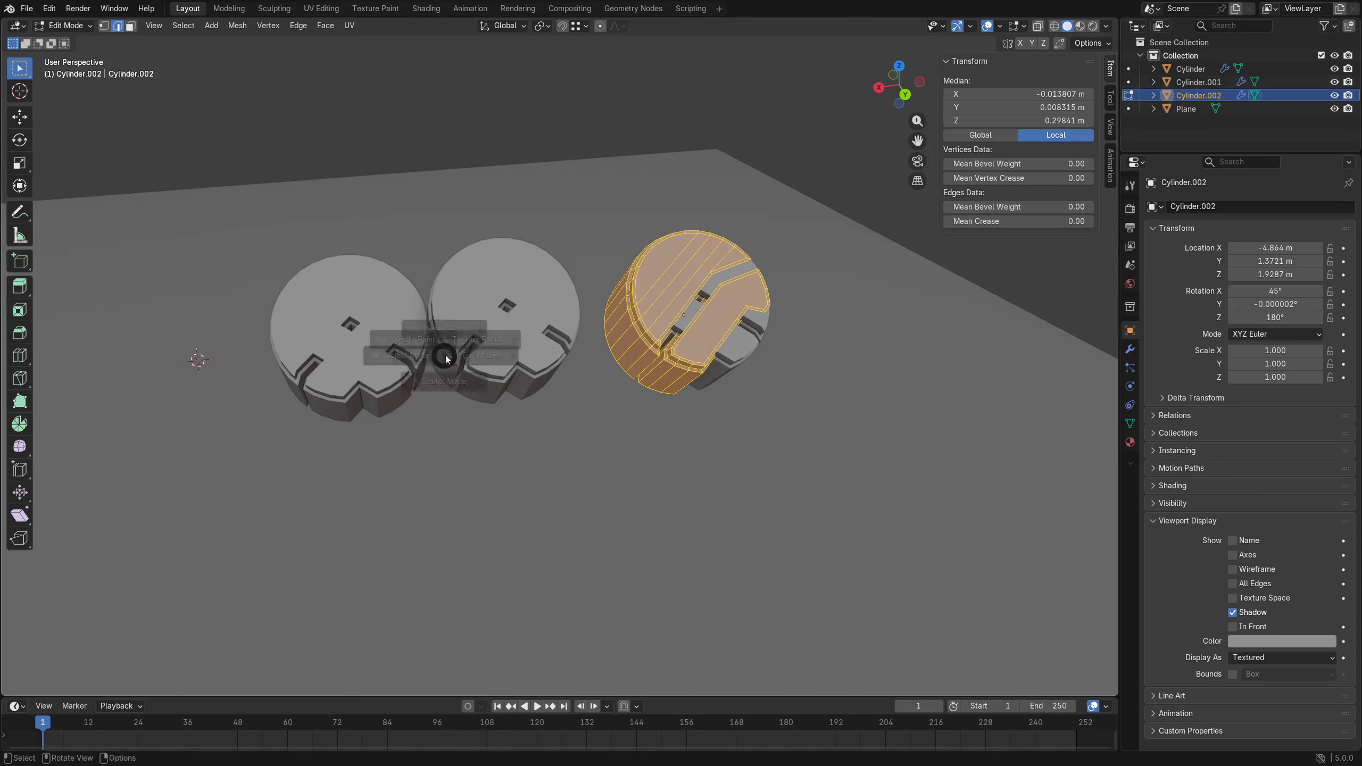
{"action": "left_click", "coordinate": [445, 281]}
Select all three cylinders in Object Mode and open them together in Edit Mode.
{"action": "key", "text": "ctrl+Tab"}
{"action": "left_click", "coordinate": [401, 381]}
{"action": "left_click", "coordinate": [362, 381]}
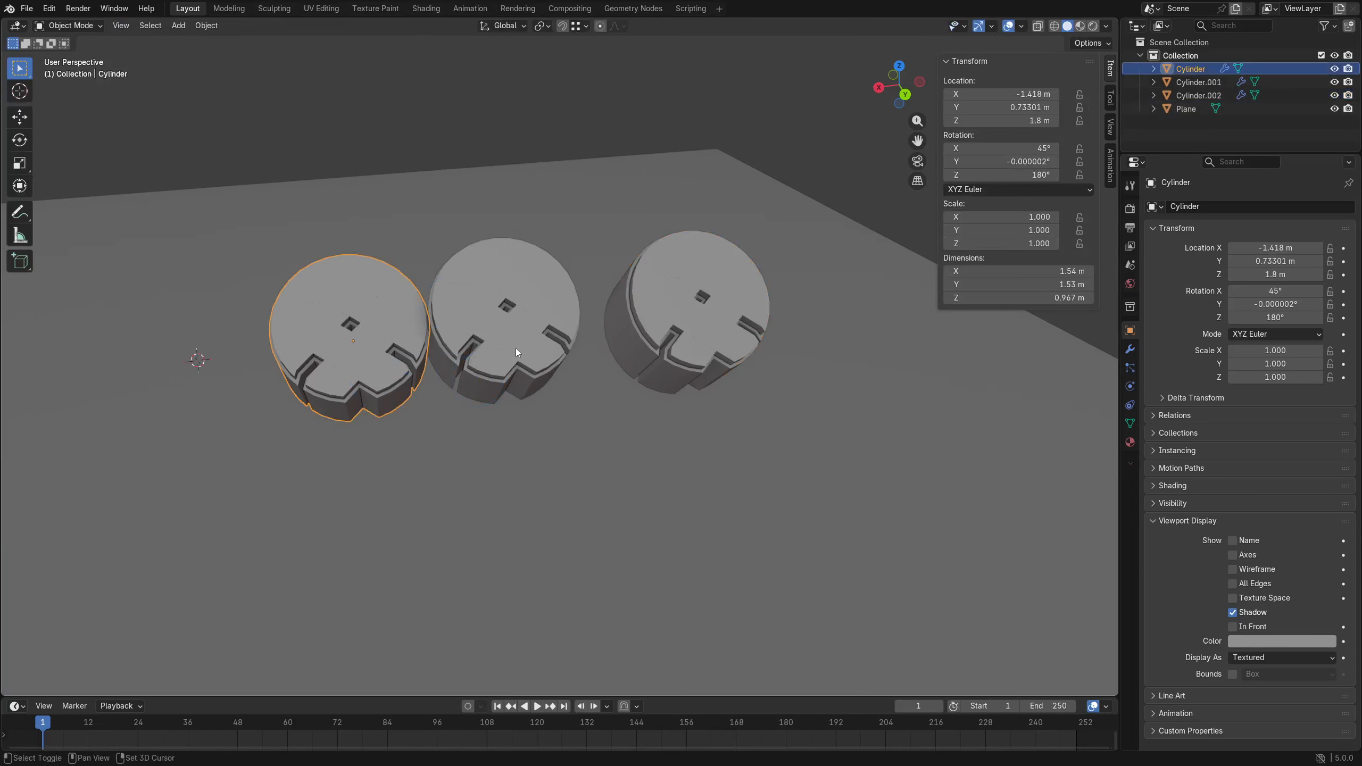
{"action": "left_click", "coordinate": [515, 348], "text": "shift"}
{"action": "left_click", "coordinate": [702, 318], "text": "shift"}
{"action": "key", "text": "ctrl+Tab"}
{"action": "left_click", "coordinate": [820, 318]}
{"action": "key", "text": "alt+a"}
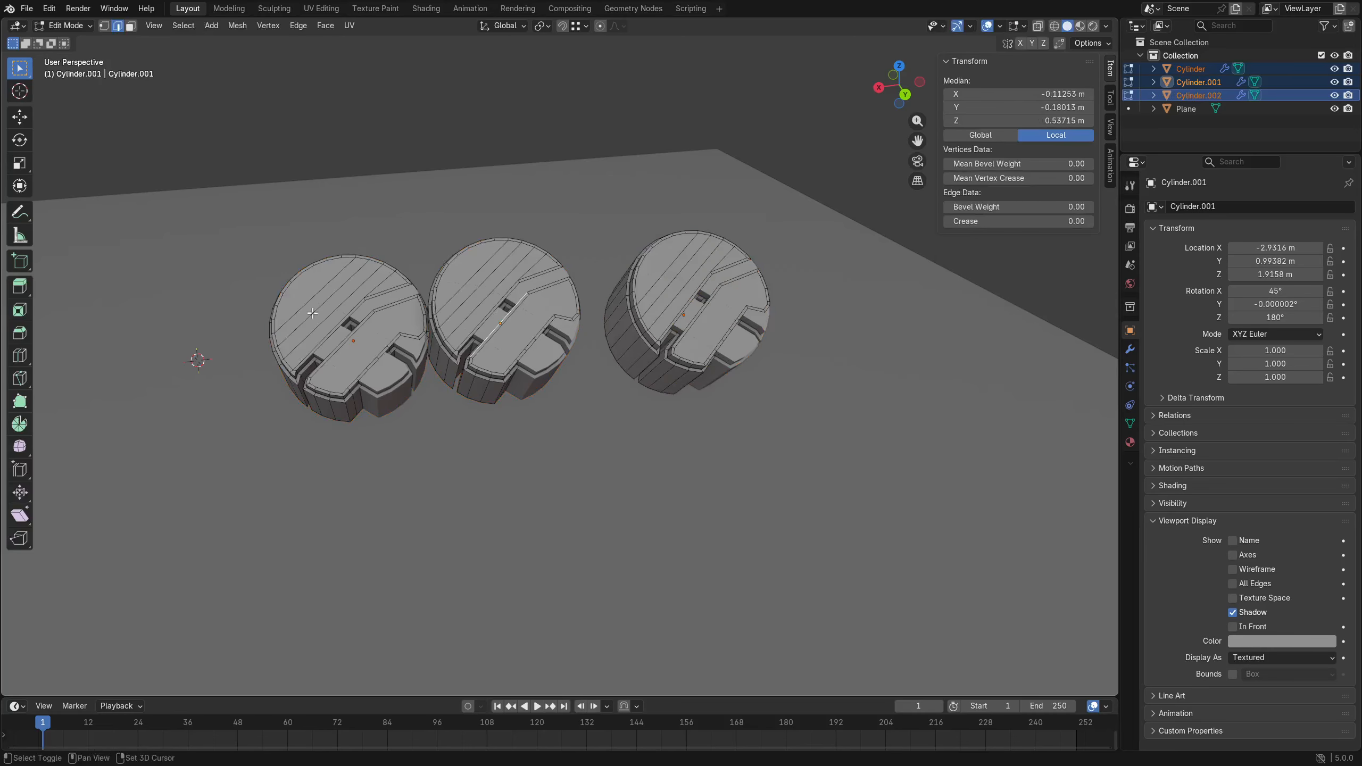
Circle-select end faces across the three cylinders and clear the selection.
{"action": "left_click", "coordinate": [356, 317], "text": "alt"}
{"action": "left_click", "coordinate": [541, 301]}
{"action": "key", "text": "c"}
{"action": "left_click_drag", "start_coordinate": [498, 284], "coordinate": [437, 298]}
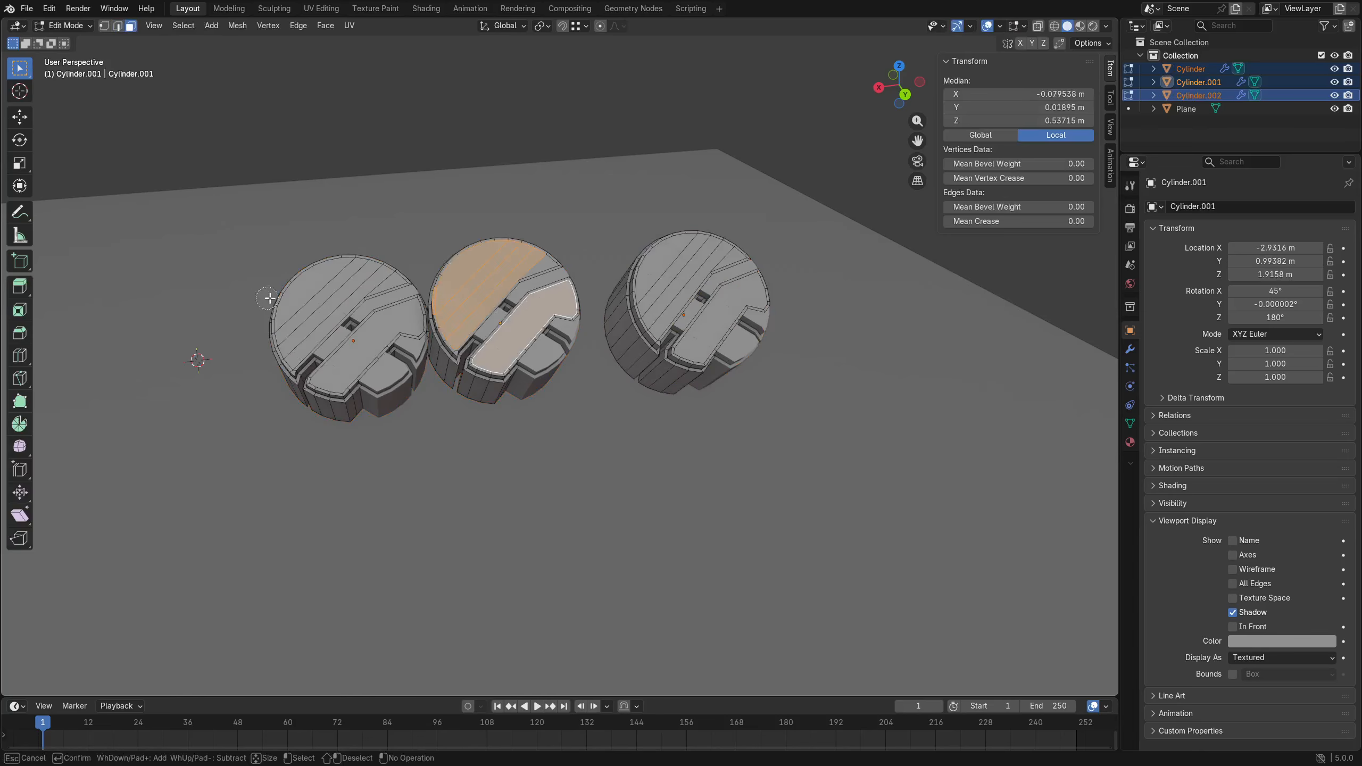
{"action": "left_click_drag", "start_coordinate": [272, 298], "coordinate": [343, 314]}
{"action": "left_click_drag", "start_coordinate": [707, 278], "coordinate": [649, 257]}
{"action": "right_click", "coordinate": [684, 339]}
{"action": "key", "text": "alt+a"}
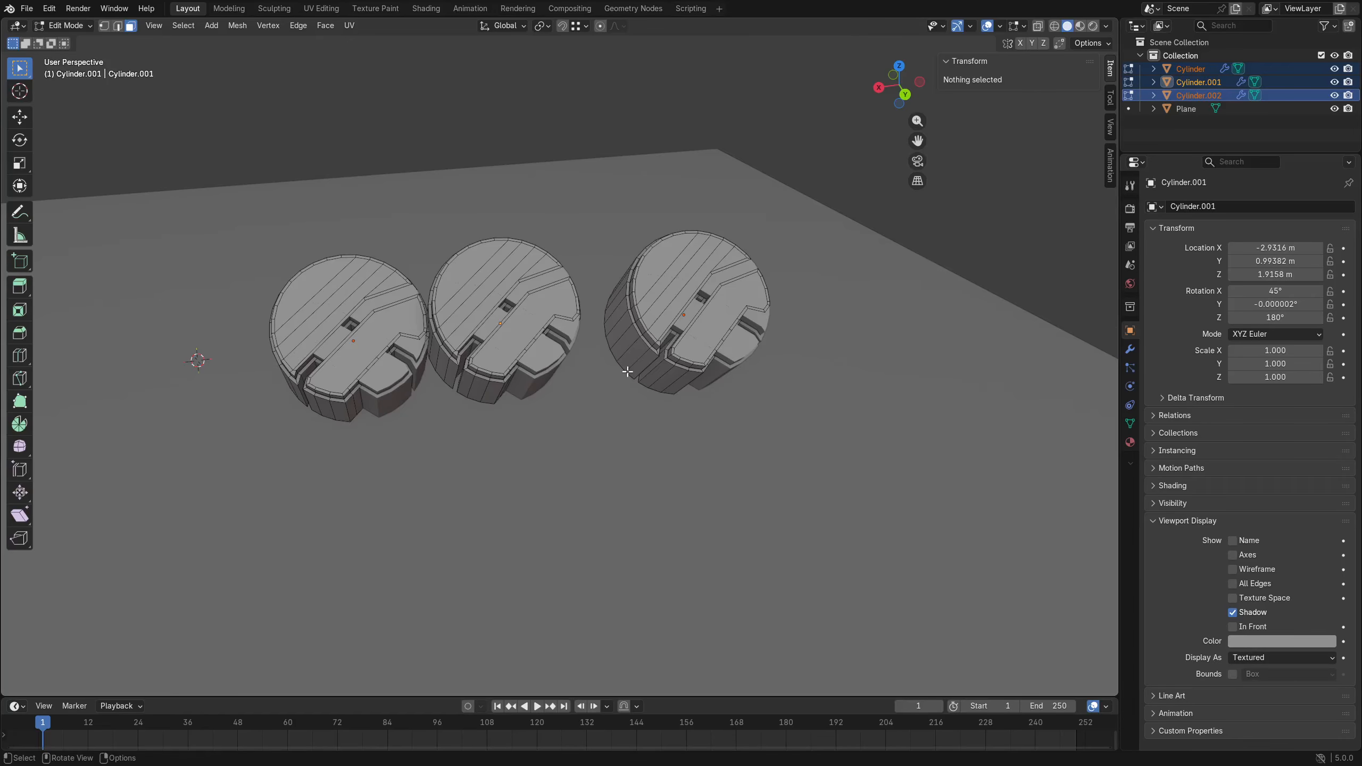
Select the linked mesh parts on all three cylinders, using Seam as the delimiter.
{"action": "middle_click_drag", "start_coordinate": [627, 371], "coordinate": [706, 376]}
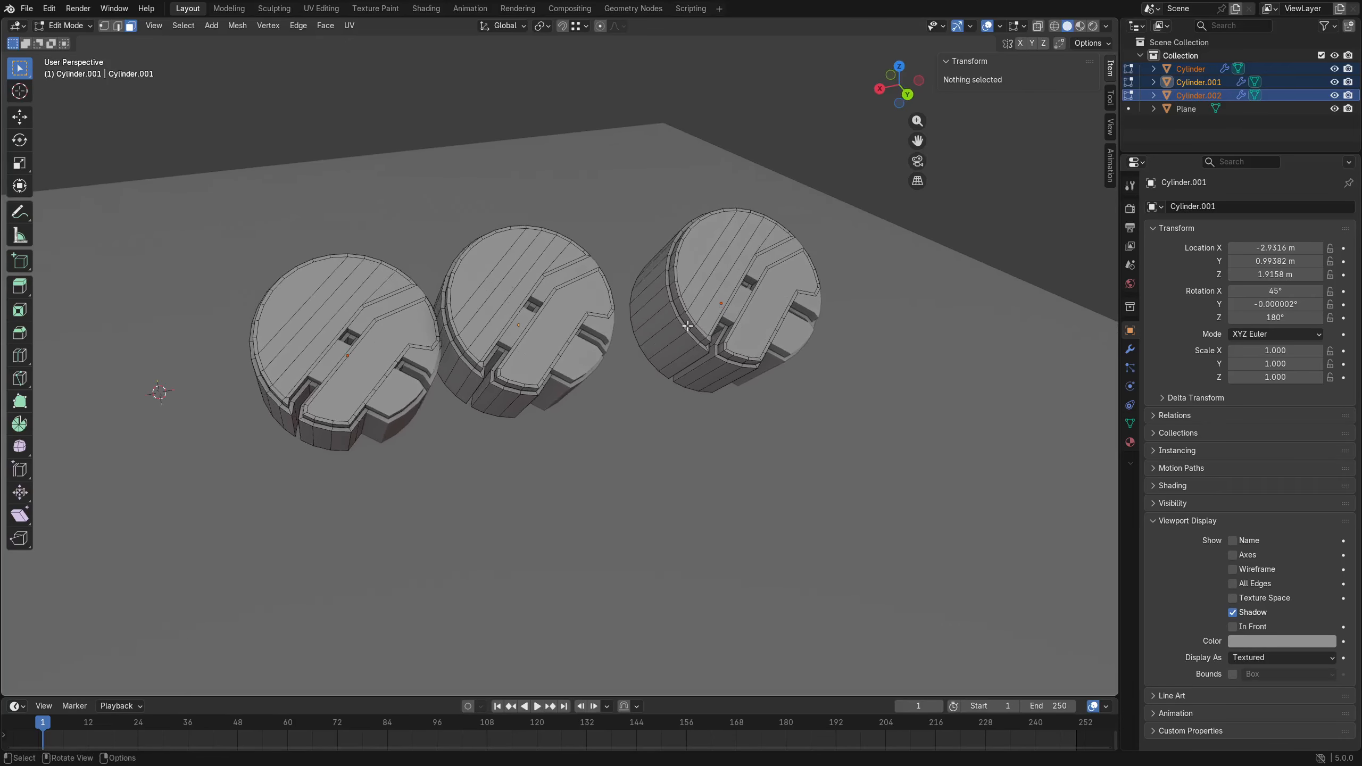
{"action": "key", "text": "l"}
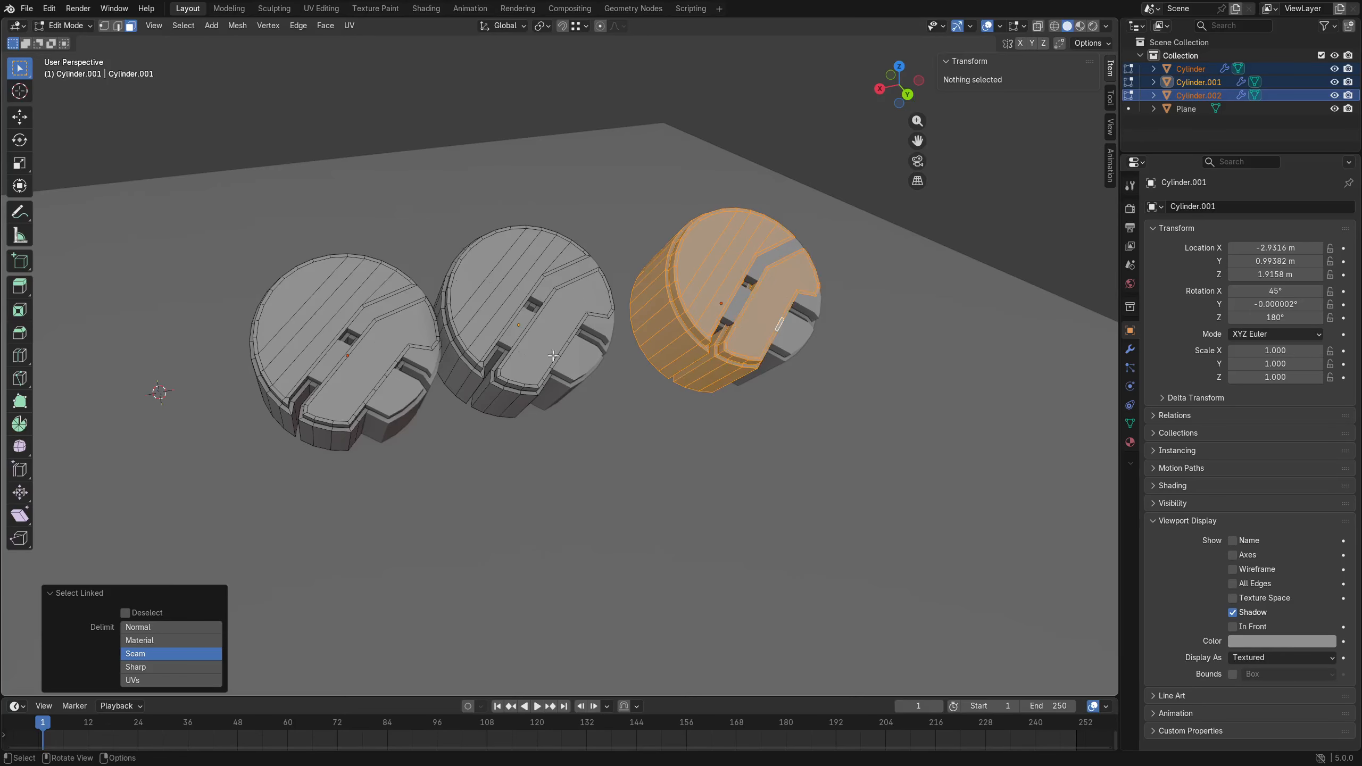
{"action": "key", "text": "l"}
{"action": "key", "text": "l"}
{"action": "key", "text": "l"}
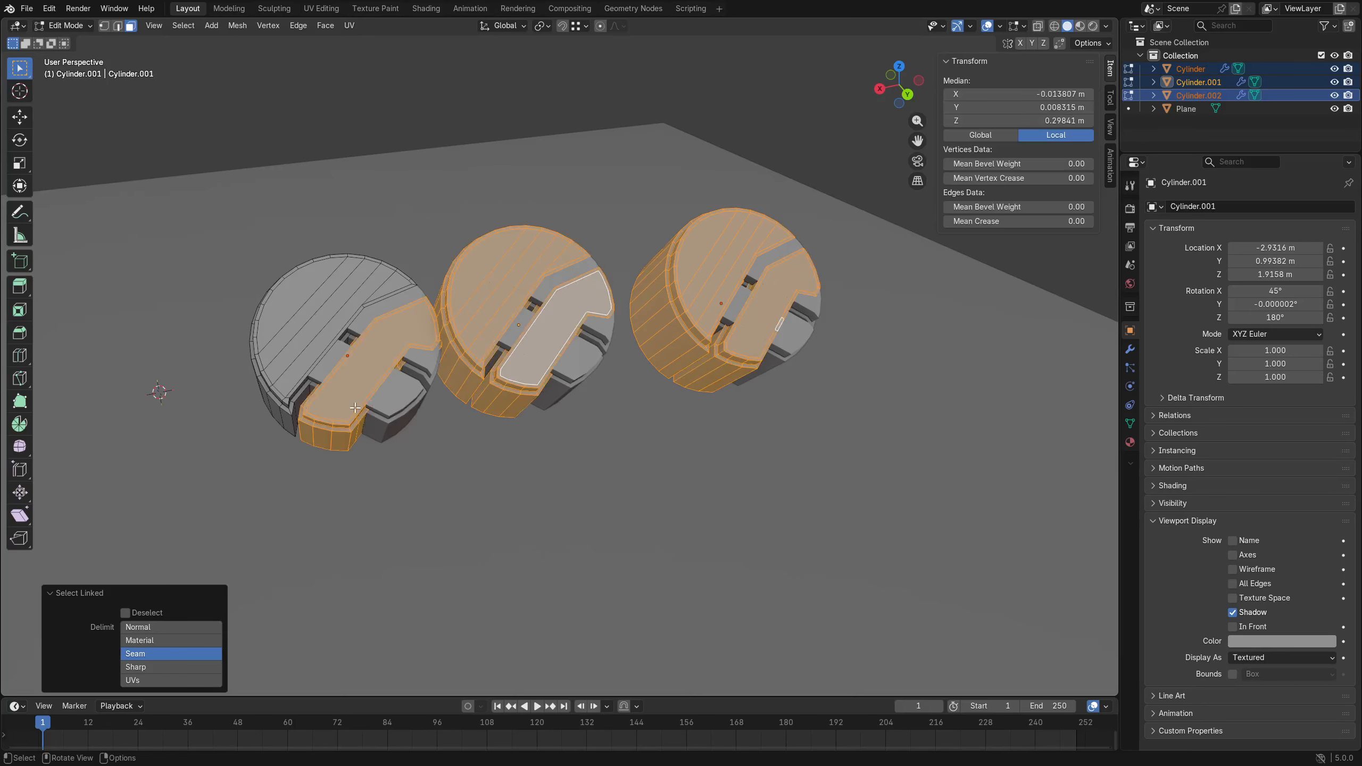
{"action": "key", "text": "l"}
Return the three cylinders to Object Mode and deselect all objects.
{"action": "key", "text": "ctrl+Tab"}
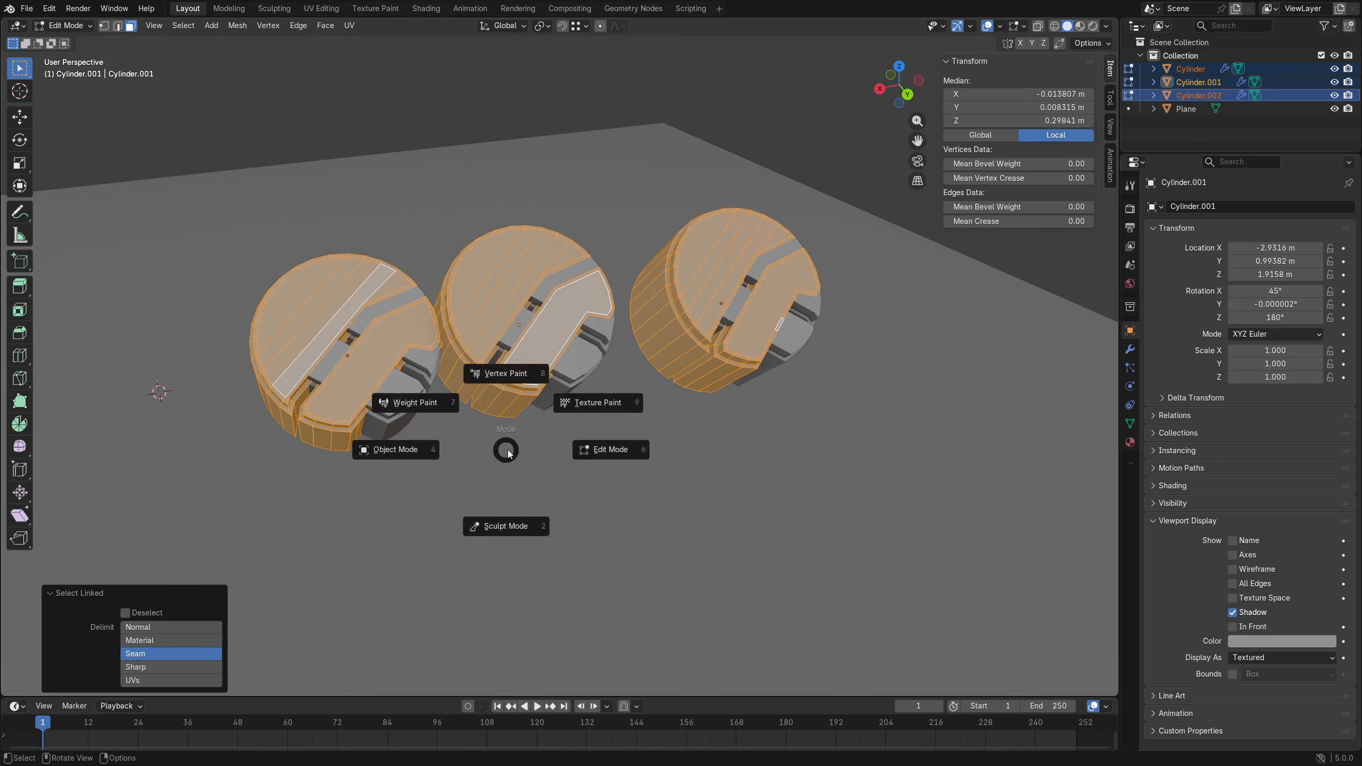
{"action": "left_click", "coordinate": [437, 454]}
{"action": "left_click", "coordinate": [439, 455]}
{"action": "middle_click_drag", "start_coordinate": [440, 455], "coordinate": [585, 453]}
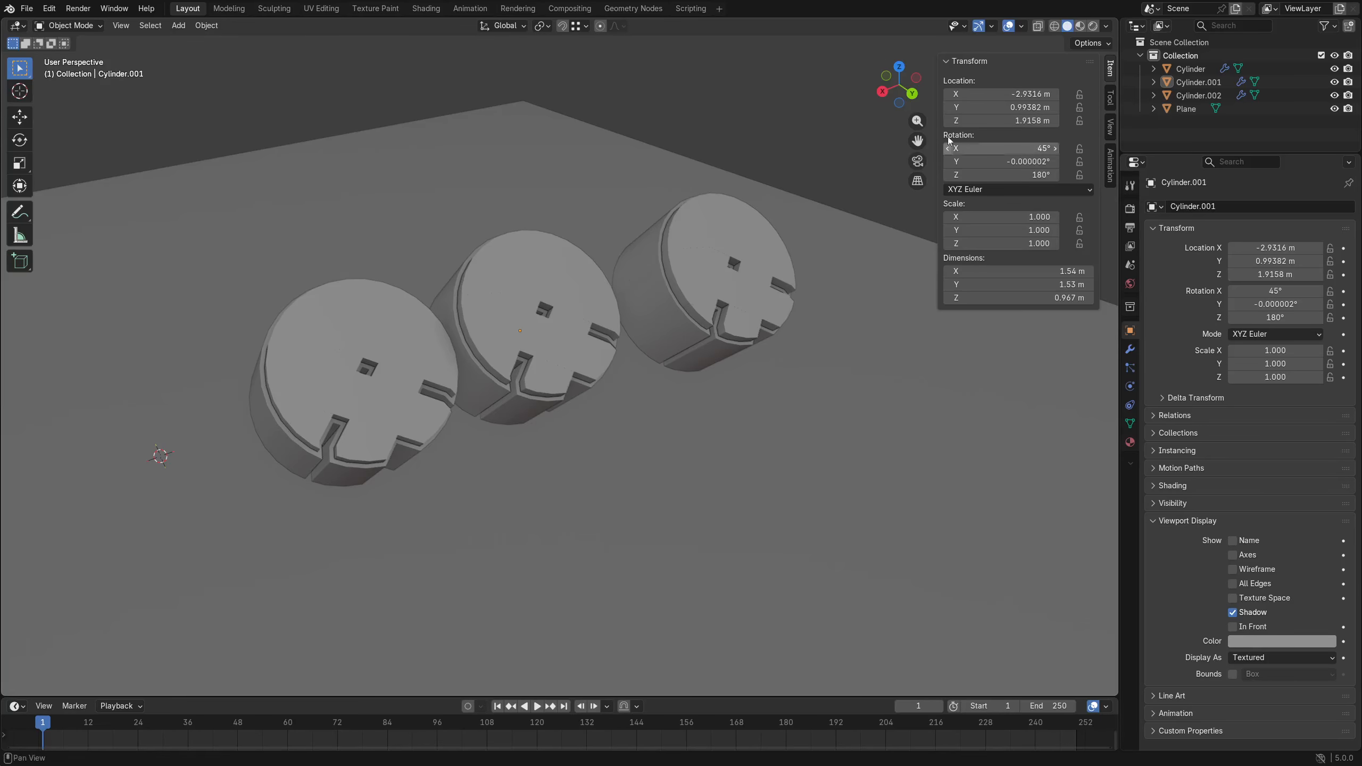
Try to assign a shortcut to the Wireframe viewport overlay.
{"action": "left_click", "coordinate": [1022, 26]}
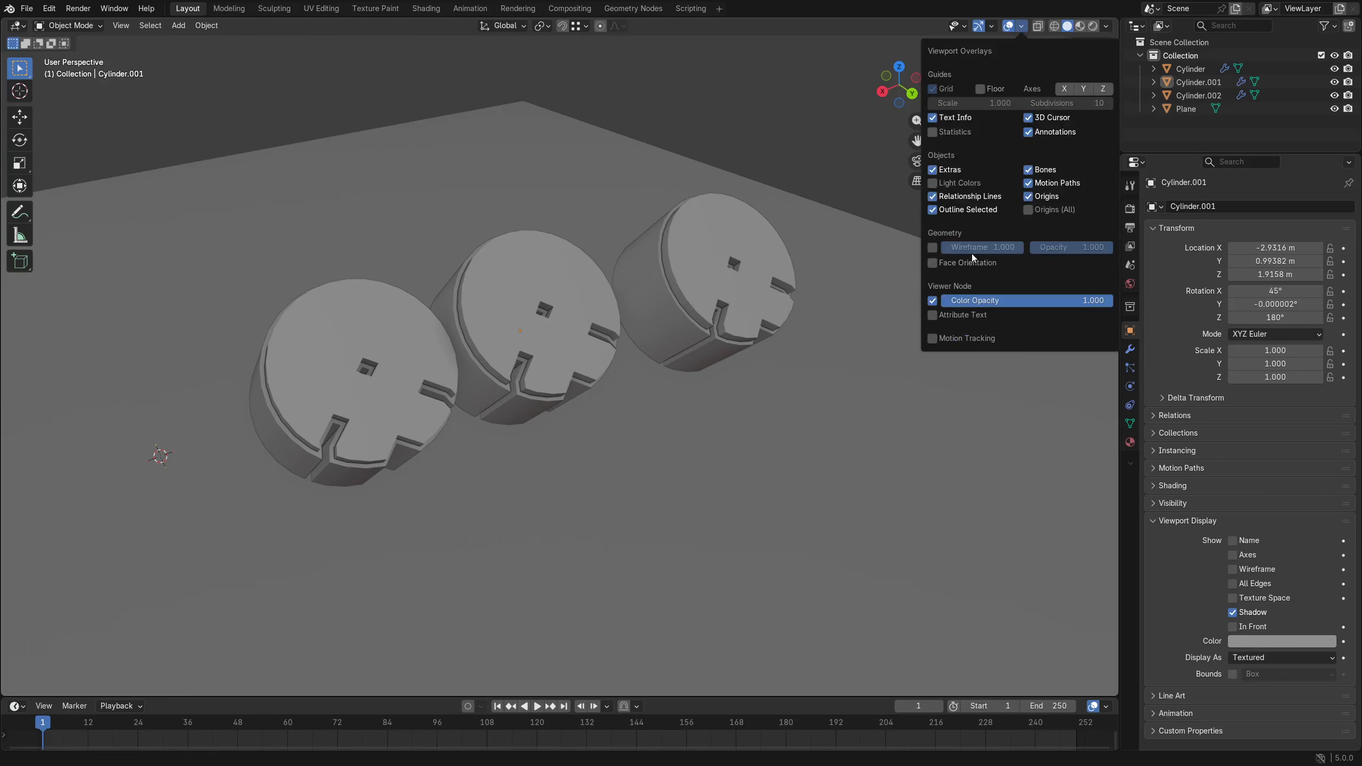
{"action": "right_click", "coordinate": [946, 252]}
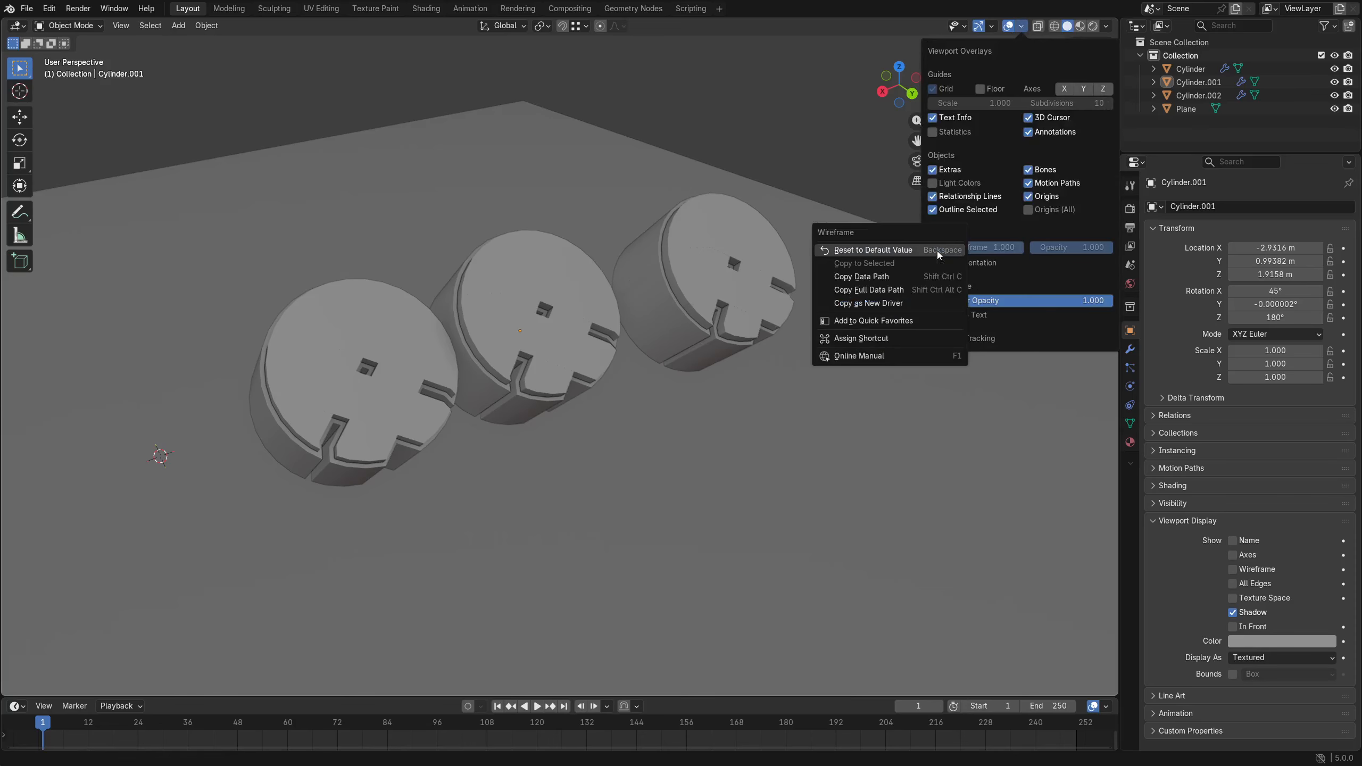
{"action": "left_click", "coordinate": [904, 339]}
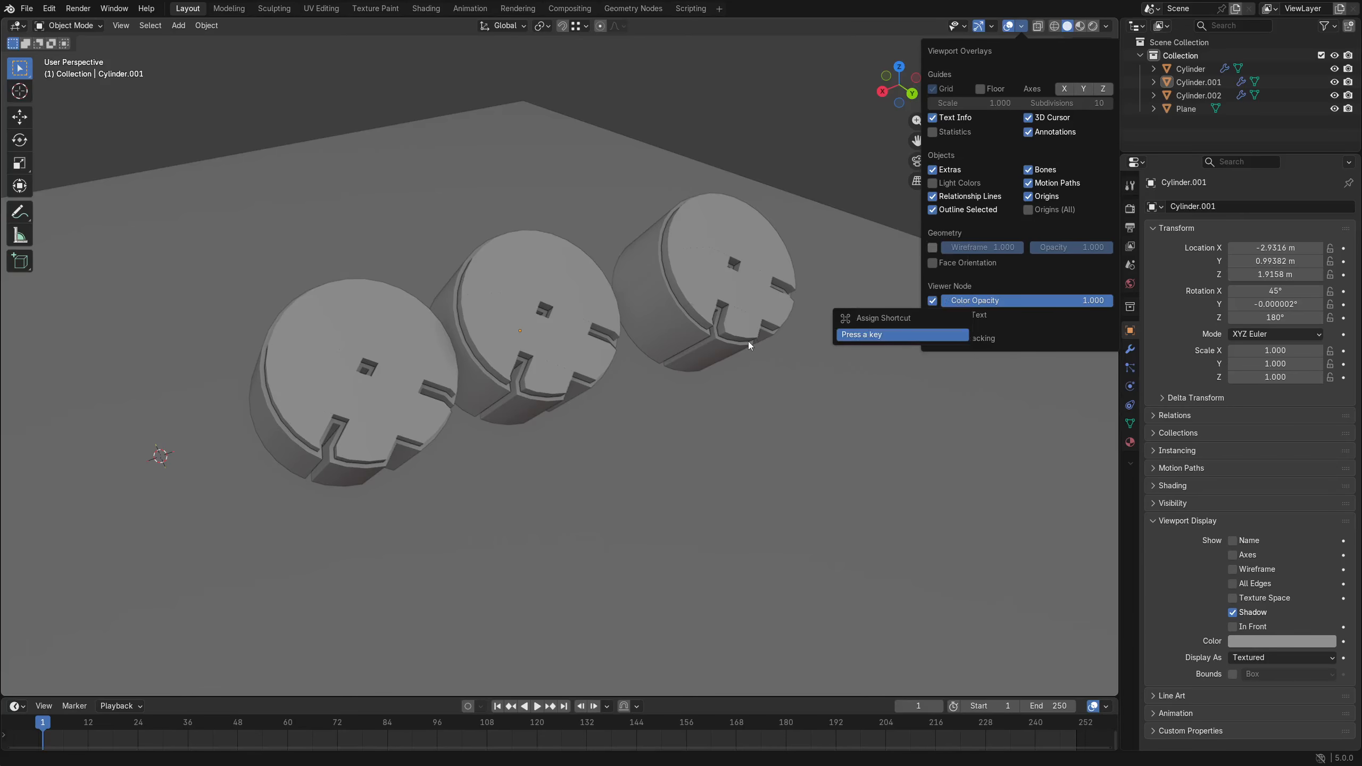
{"action": "key", "text": "Escape"}
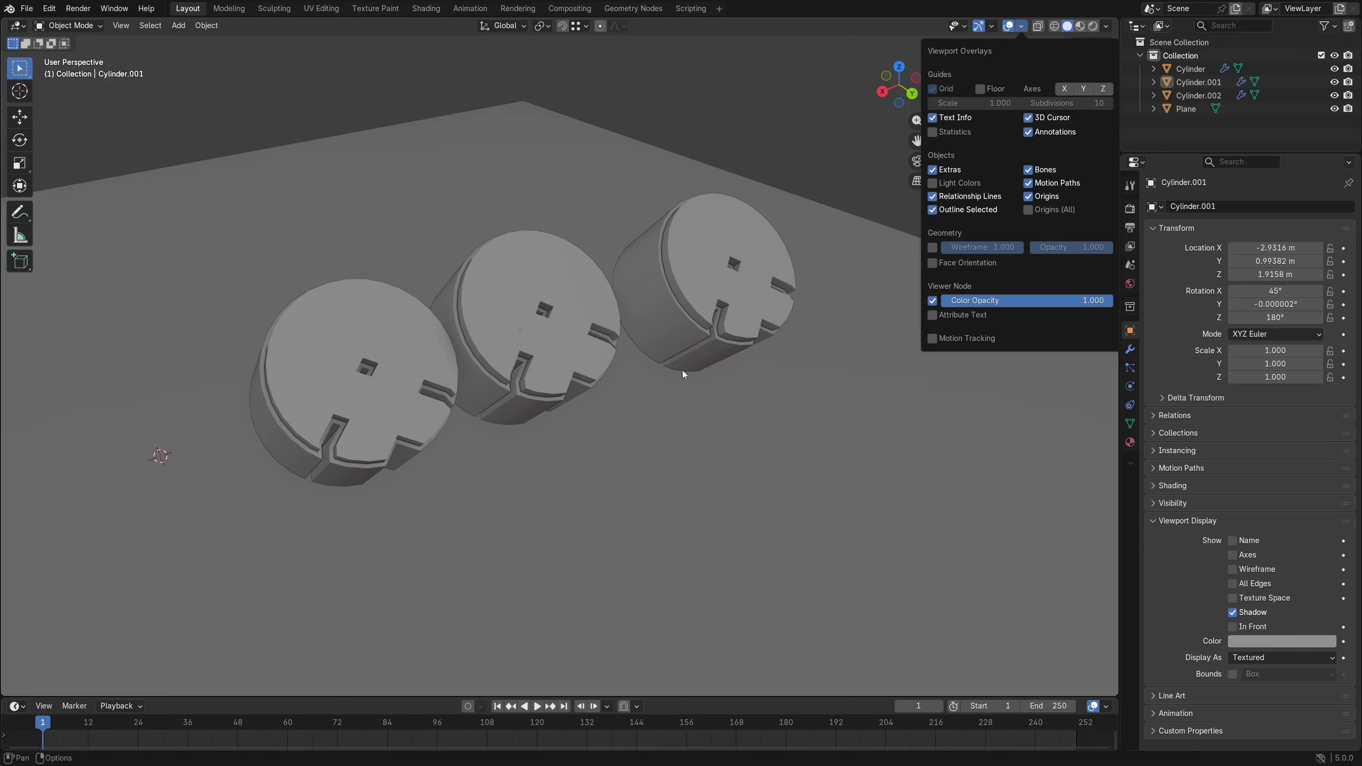
Turn on the Wireframe overlay for the scene, then select and deselect all objects to compare how it displays.
{"action": "key", "text": "n"}
{"action": "key", "text": "alt+w"}
{"action": "key", "text": "a"}
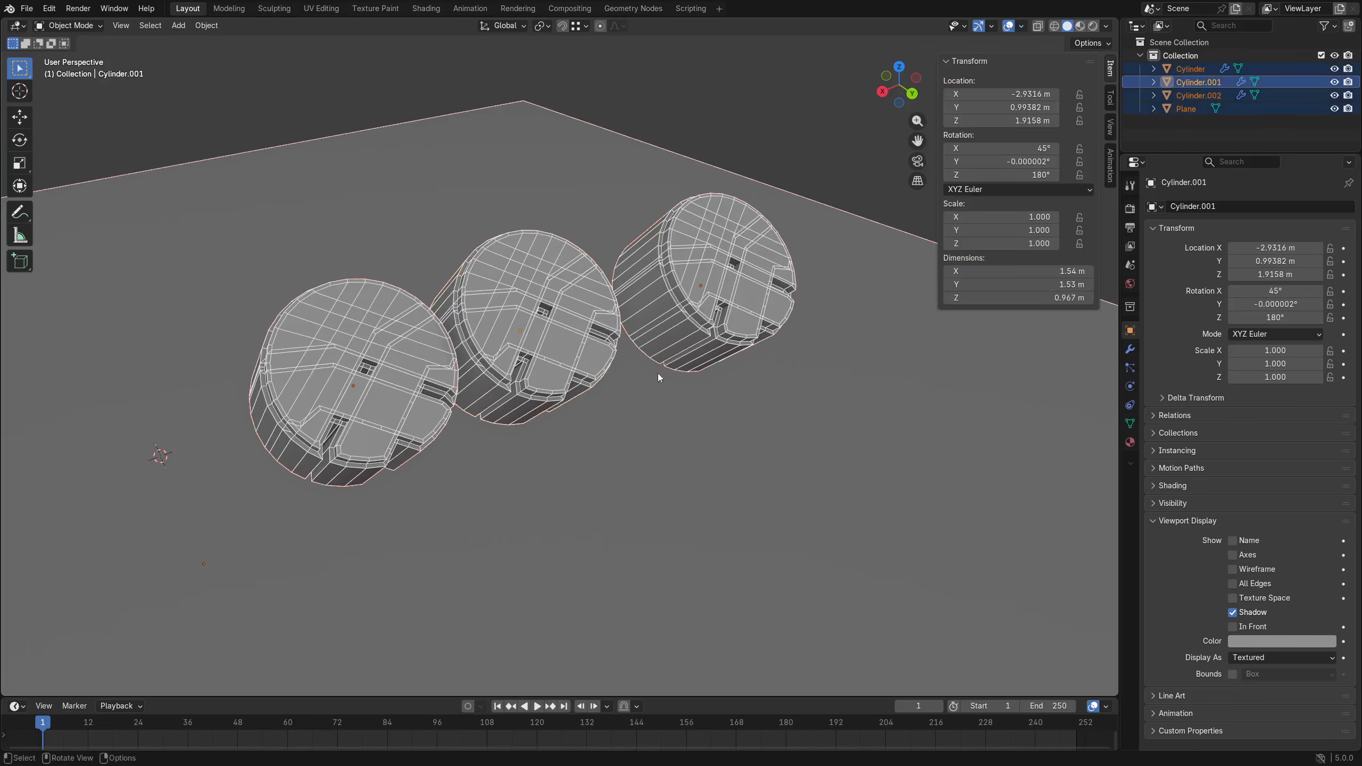
{"action": "key", "text": "alt+a"}
{"action": "middle_click_drag", "start_coordinate": [374, 340], "coordinate": [519, 389], "text": "shift"}
{"action": "scroll", "coordinate": [519, 389], "scroll_direction": "up", "scroll_amount": 2}
{"action": "middle_click_drag", "start_coordinate": [785, 351], "coordinate": [743, 366]}
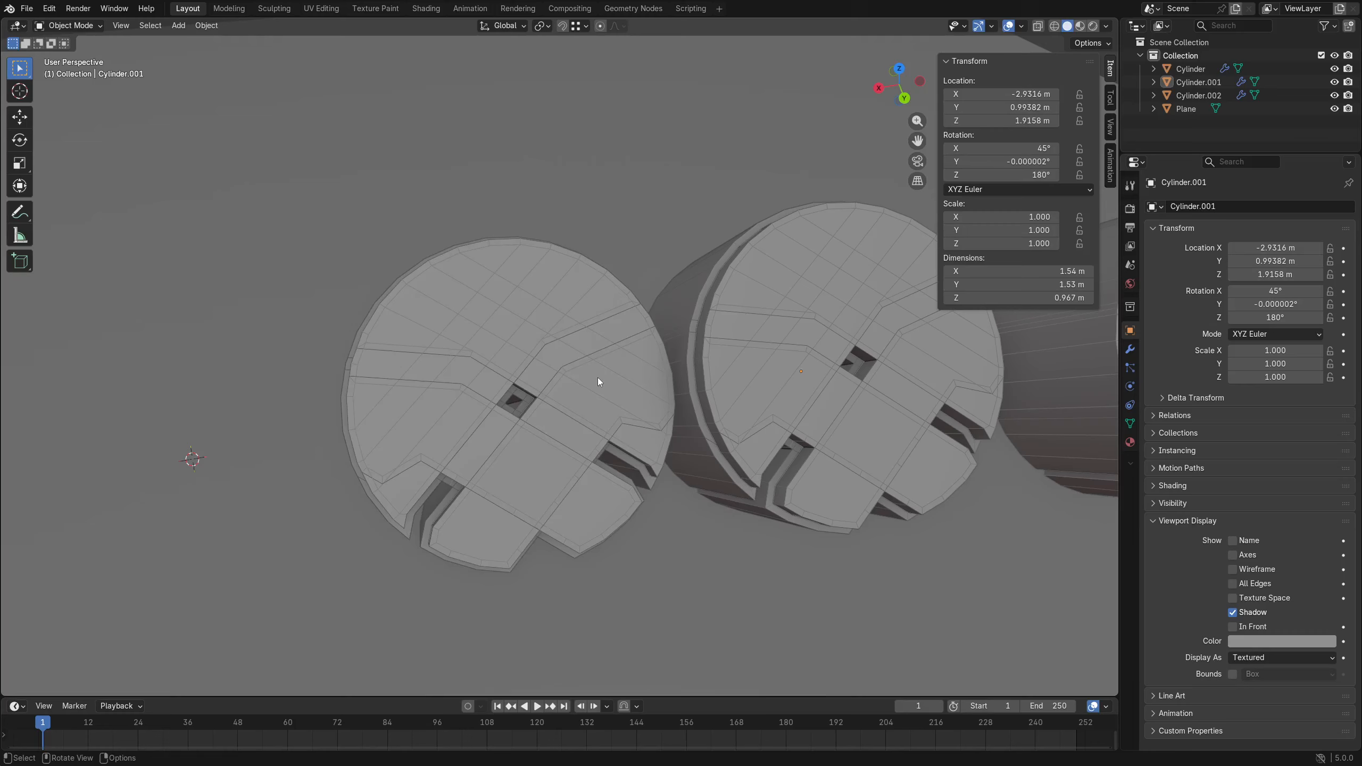
Inspect the original cylinder's mesh with the wireframe overlay in Edit Mode, and return to Object Mode with nothing selected.
{"action": "left_click", "coordinate": [600, 377]}
{"action": "key", "text": "ctrl+Tab"}
{"action": "left_click", "coordinate": [724, 385]}
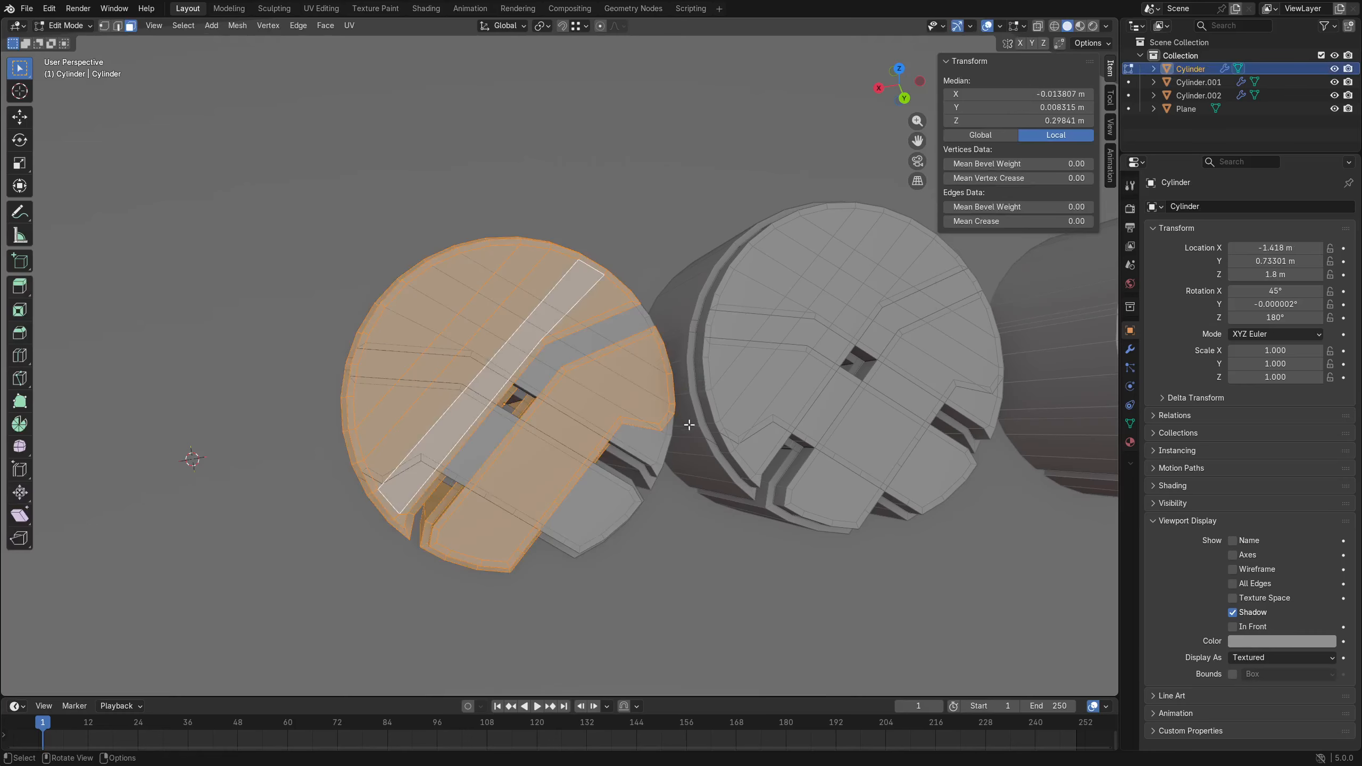
{"action": "key", "text": "alt+a"}
{"action": "key", "text": "ctrl+Tab"}
{"action": "left_click", "coordinate": [620, 439]}
{"action": "middle_click_drag", "start_coordinate": [708, 511], "coordinate": [668, 456], "text": "shift"}
{"action": "key", "text": "alt+a"}
Open the viewport overlay settings.
{"action": "left_click", "coordinate": [1022, 26]}
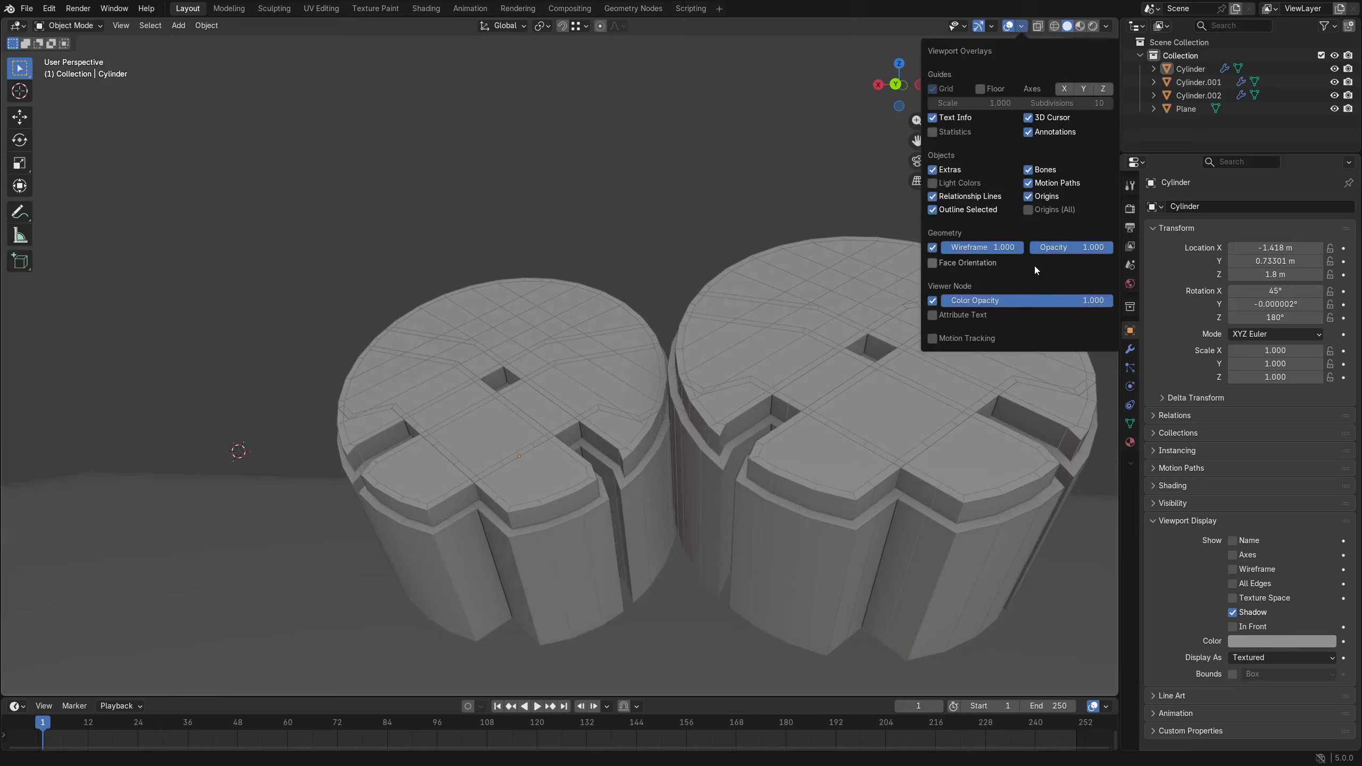
Show the transform properties inside the viewport and select the Cylinder.001 object.
{"action": "key", "text": "n"}
{"action": "middle_click_drag", "start_coordinate": [730, 450], "coordinate": [768, 413]}
{"action": "left_click", "coordinate": [379, 454]}
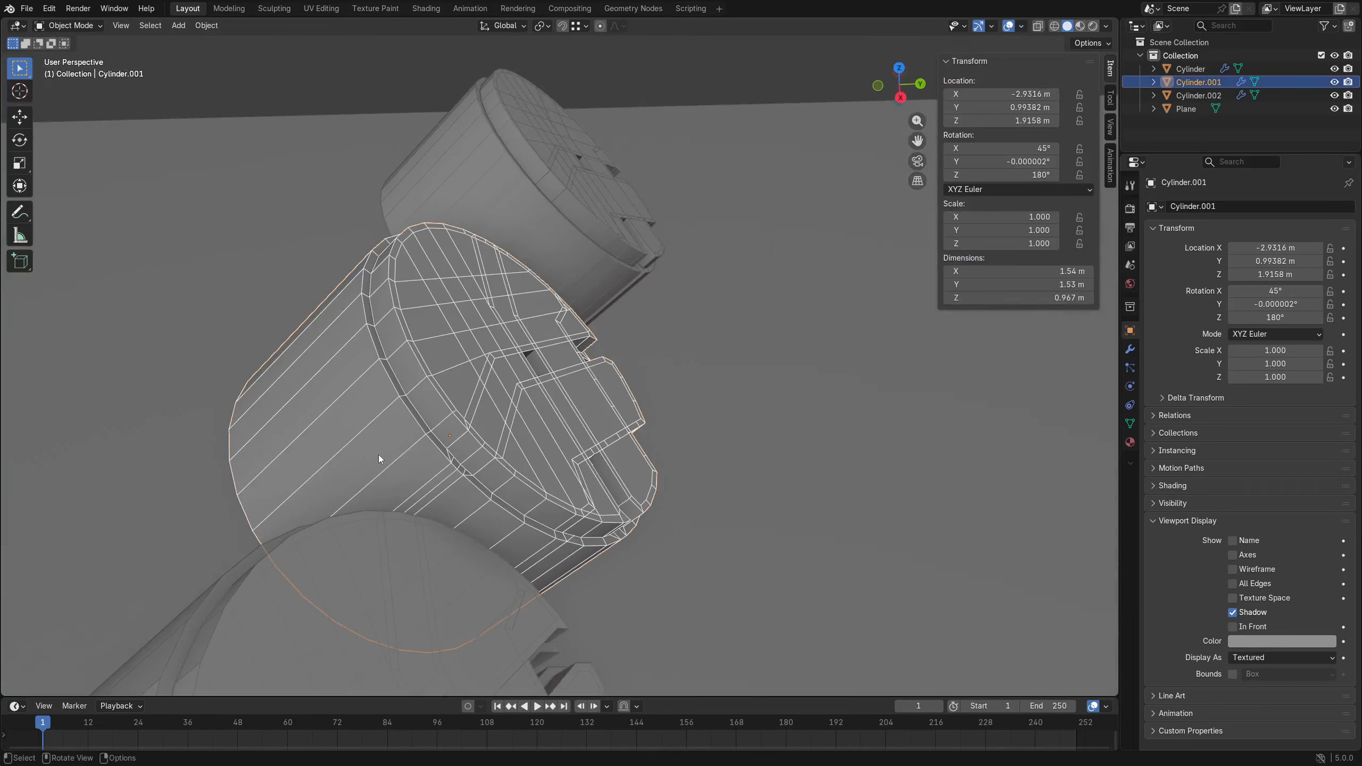
Inspect Cylinder.001's mesh in Edit Mode with nothing selected, return to Object Mode and check the viewport overlay settings.
{"action": "middle_click_drag", "start_coordinate": [378, 455], "coordinate": [483, 453]}
{"action": "key", "text": "ctrl+Tab"}
{"action": "left_click", "coordinate": [567, 455]}
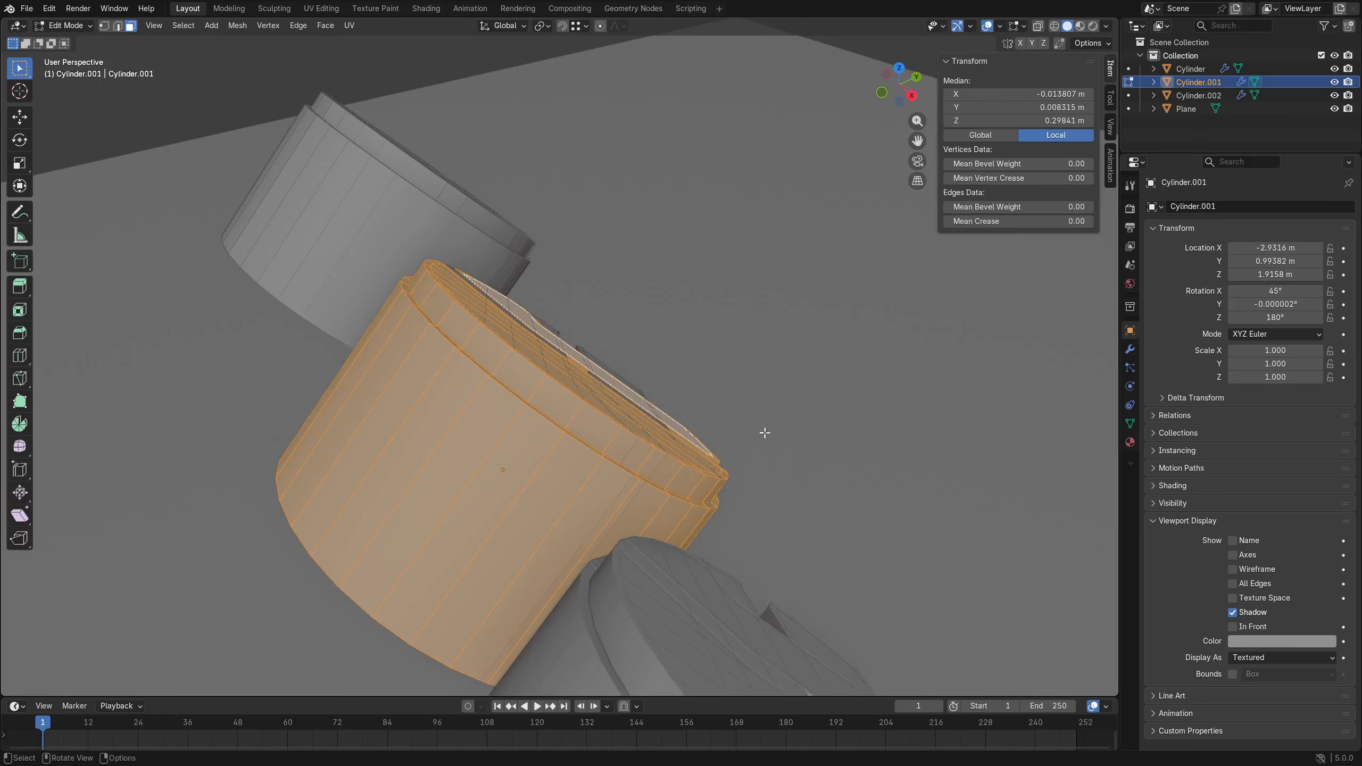
{"action": "key", "text": "alt+a"}
{"action": "middle_click_drag", "start_coordinate": [900, 414], "coordinate": [771, 427]}
{"action": "key", "text": "ctrl+Tab"}
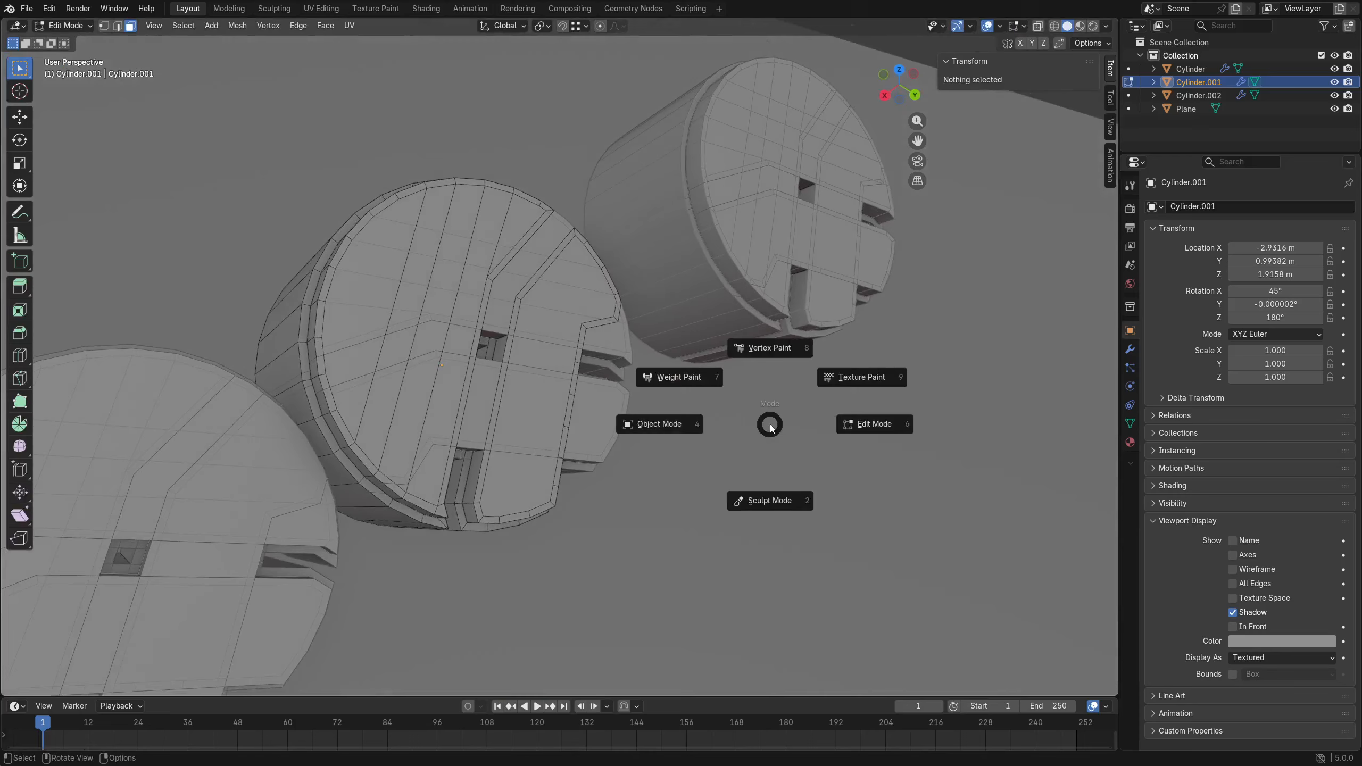
{"action": "left_click", "coordinate": [683, 417]}
{"action": "left_click", "coordinate": [1022, 26]}
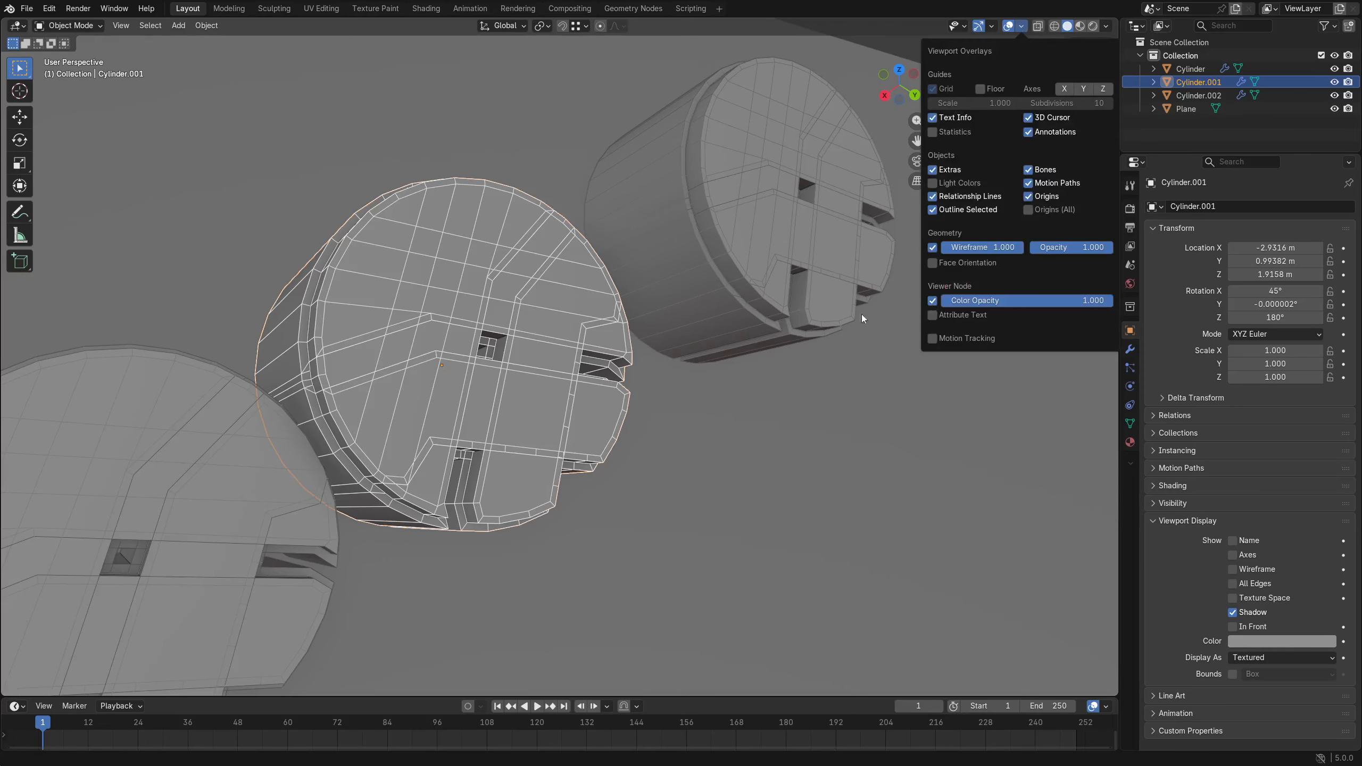
{"action": "scroll", "coordinate": [639, 416], "scroll_direction": "down", "scroll_amount": 5}
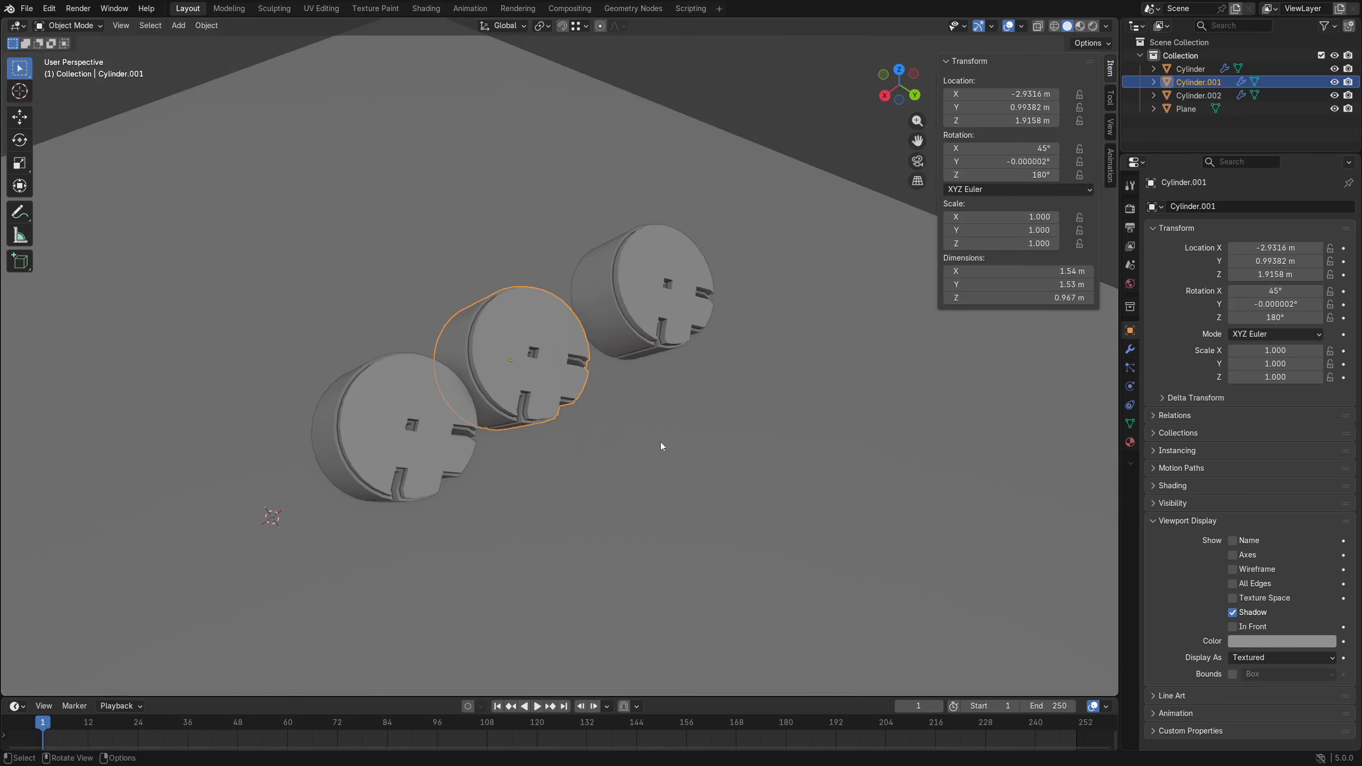
Examine the wireframe lines on the three cylinders from near and far, comparing selected and deselected display.
{"action": "middle_click_drag", "start_coordinate": [660, 442], "coordinate": [643, 428]}
{"action": "scroll", "coordinate": [608, 416], "scroll_direction": "up", "scroll_amount": 1}
{"action": "scroll", "coordinate": [608, 417], "scroll_direction": "up", "scroll_amount": 1}
{"action": "key", "text": "a"}
{"action": "key", "text": "a"}
{"action": "middle_click", "coordinate": [480, 365], "text": "alt"}
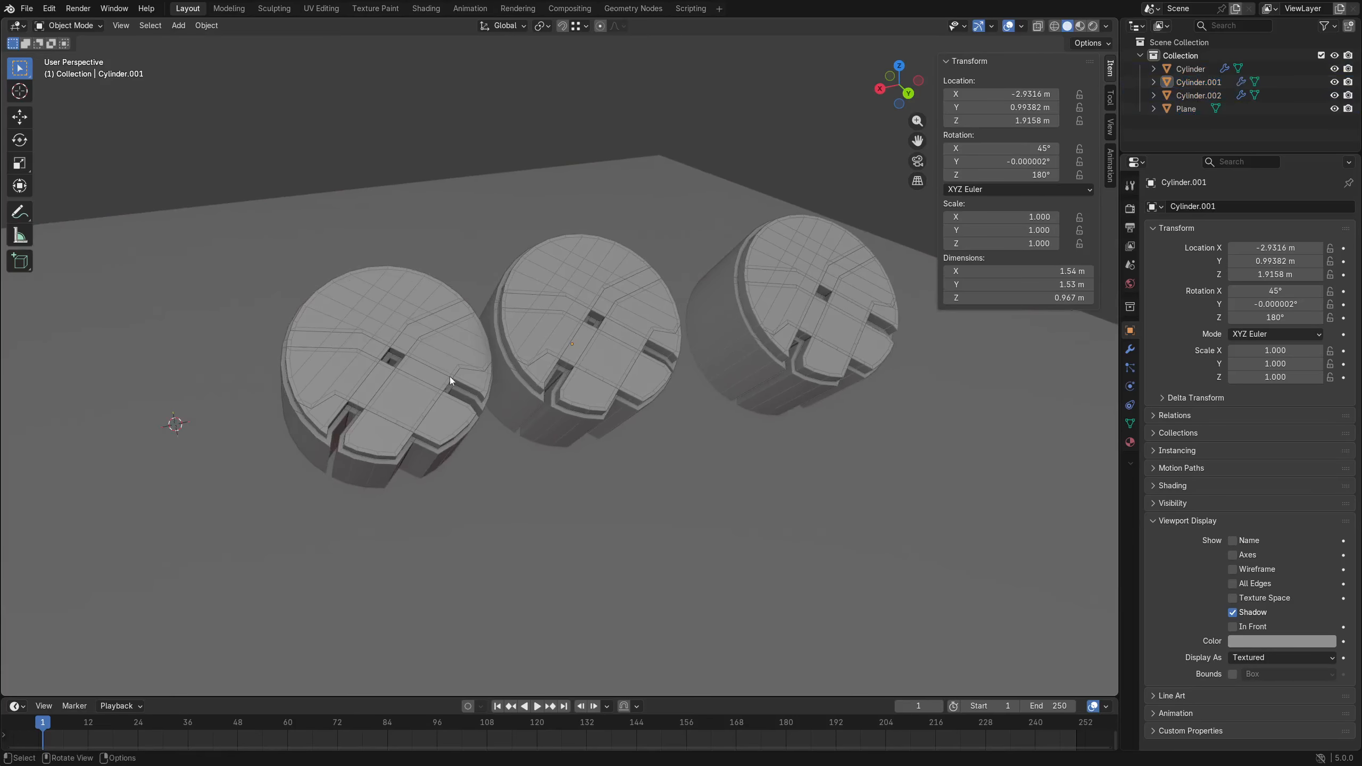
{"action": "middle_click_drag", "start_coordinate": [379, 356], "coordinate": [409, 362]}
{"action": "left_click", "coordinate": [402, 356]}
{"action": "scroll", "coordinate": [394, 352], "scroll_direction": "up", "scroll_amount": 5}
{"action": "key", "text": "alt+a"}
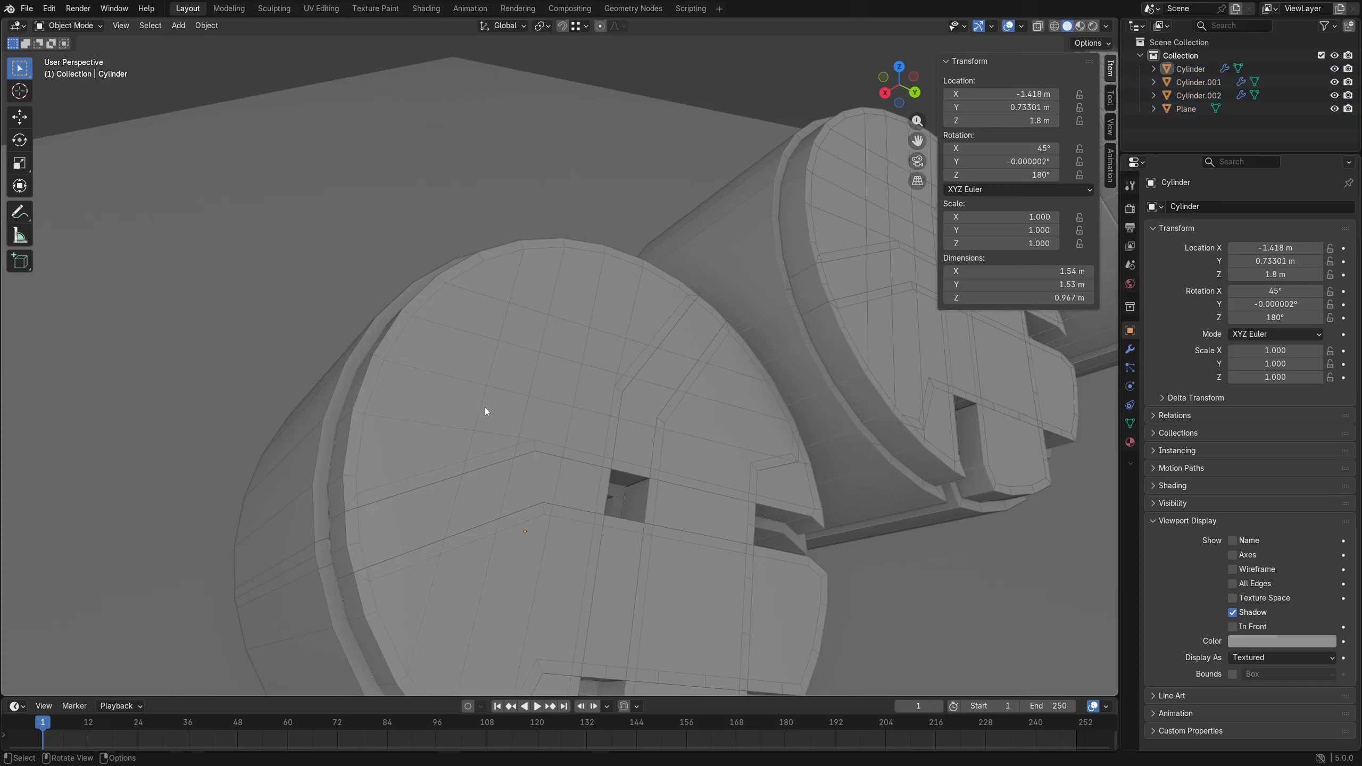
Examine the Cylinder's slotted face and side wall from several angles, with X-ray display on and off.
{"action": "scroll", "coordinate": [552, 397], "scroll_direction": "down", "scroll_amount": 5}
{"action": "middle_click_drag", "start_coordinate": [583, 393], "coordinate": [505, 375]}
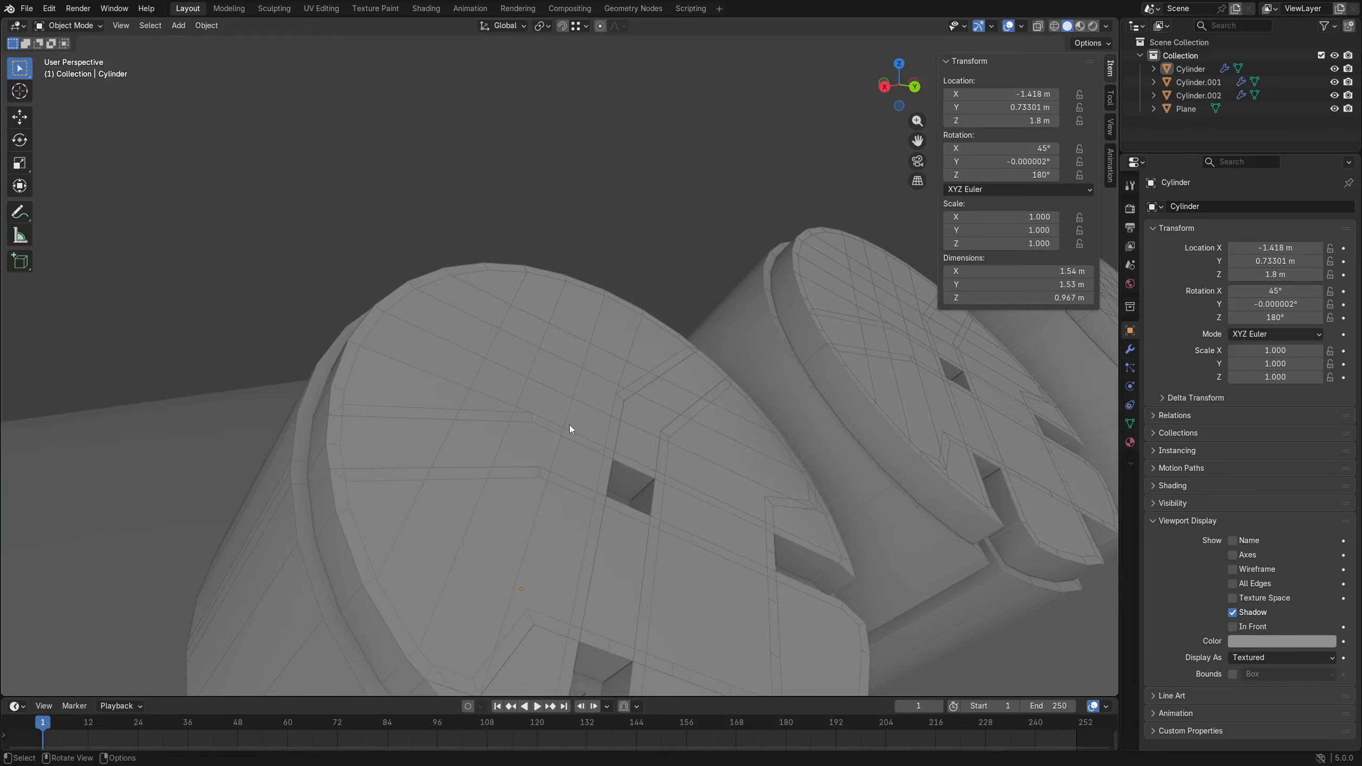
{"action": "middle_click_drag", "start_coordinate": [569, 425], "coordinate": [604, 376]}
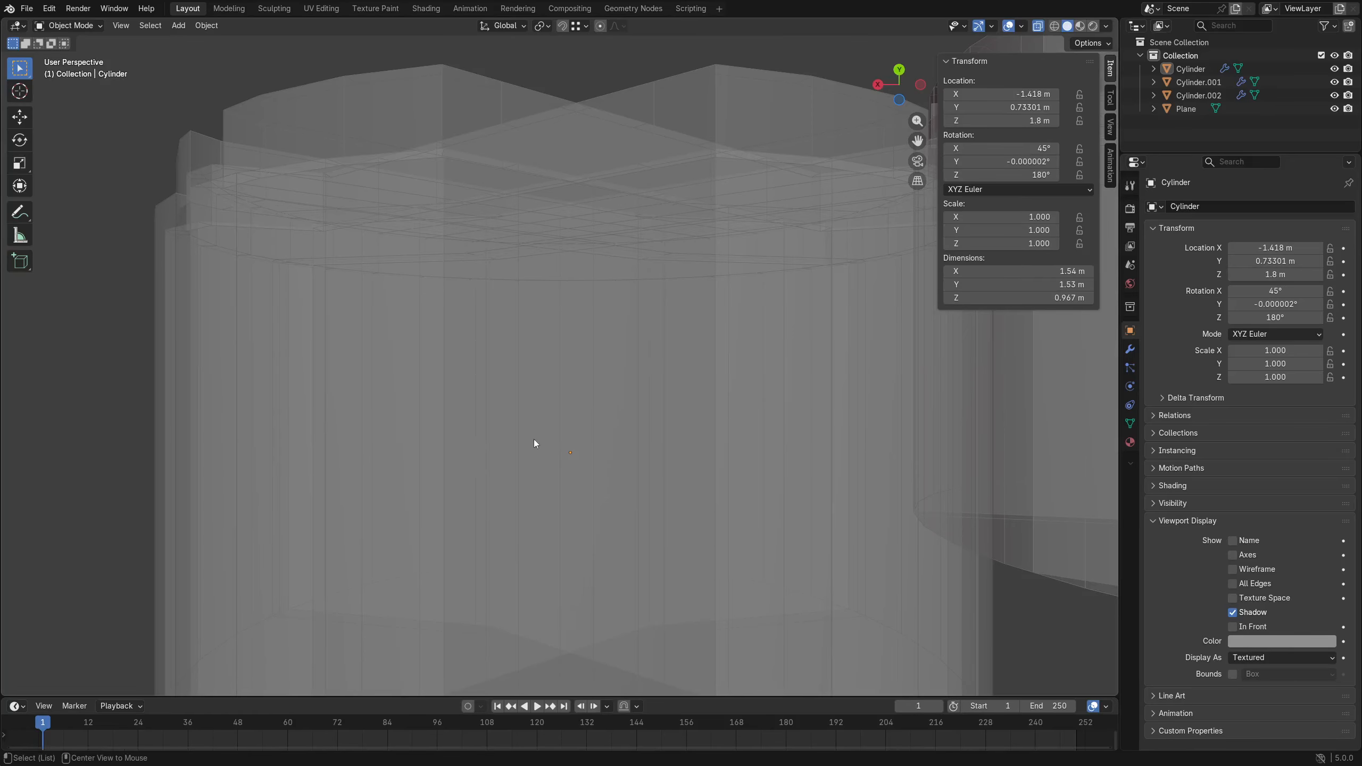
{"action": "key", "text": "alt+z"}
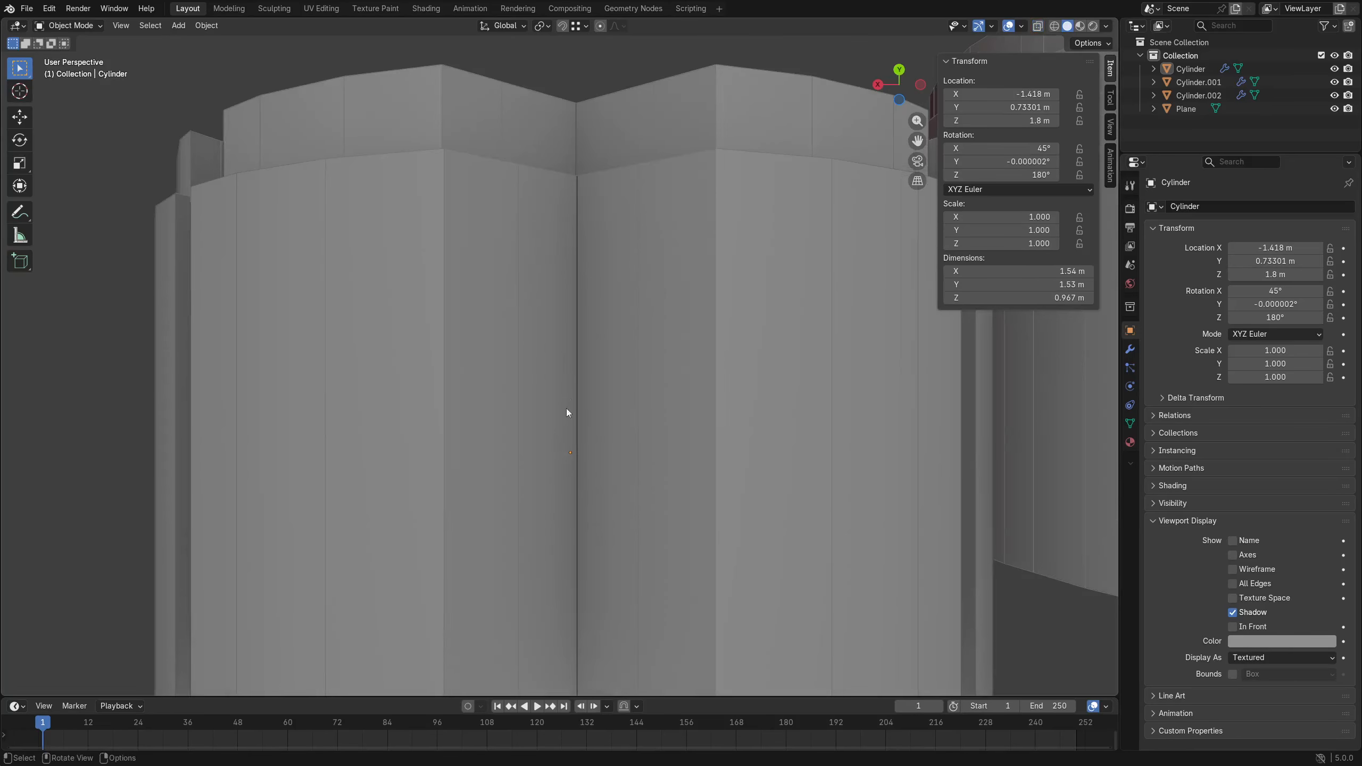
{"action": "scroll", "coordinate": [566, 409], "scroll_direction": "down", "scroll_amount": 5}
{"action": "mouse_move", "coordinate": [566, 409]}
{"action": "middle_mouse_down"}
{"action": "mouse_move", "coordinate": [617, 355]}
{"action": "mouse_move", "coordinate": [503, 461]}
{"action": "middle_mouse_up"}
{"action": "middle_click_drag", "start_coordinate": [711, 490], "coordinate": [672, 437], "text": "shift"}
Review the viewport shading and overlay settings, including wireframe opacity, and check how the cylinders look when nothing is selected.
{"action": "left_click", "coordinate": [1106, 26]}
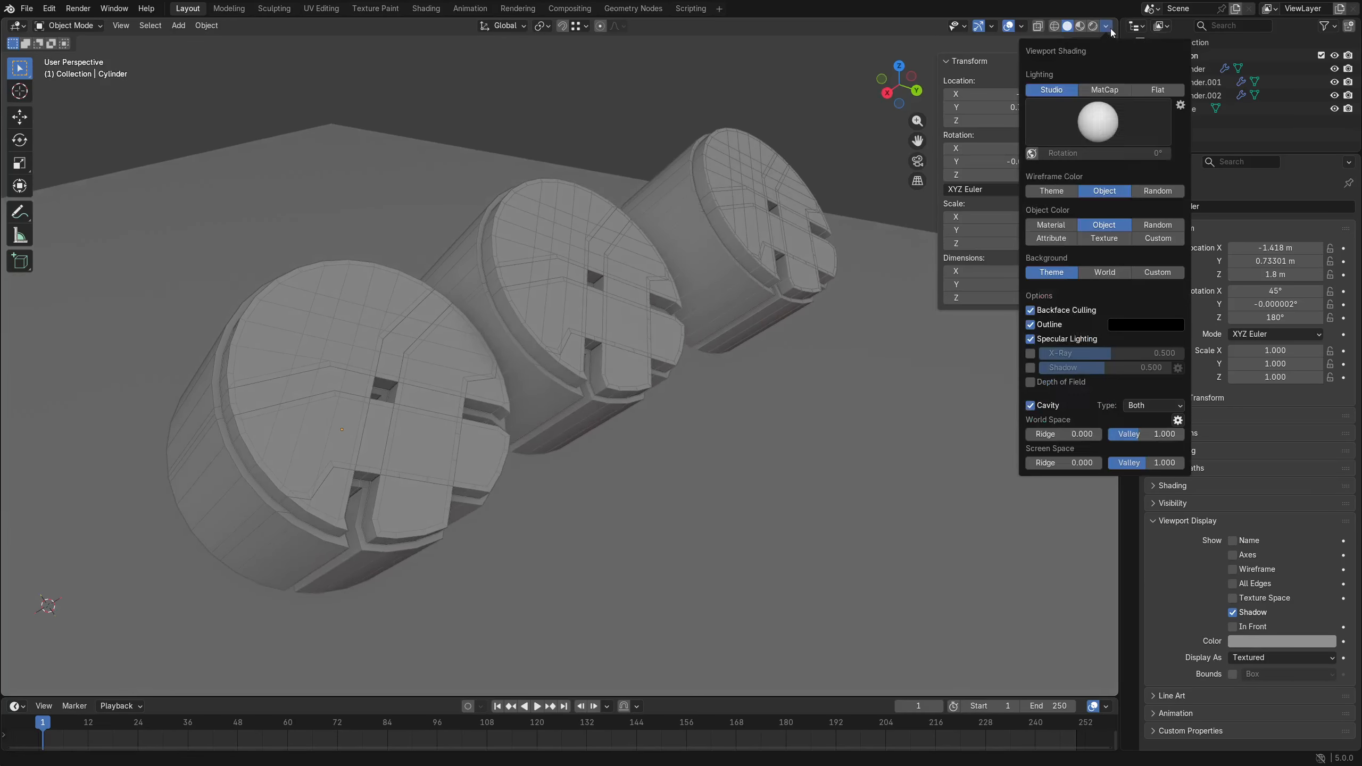
{"action": "left_click", "coordinate": [1021, 25]}
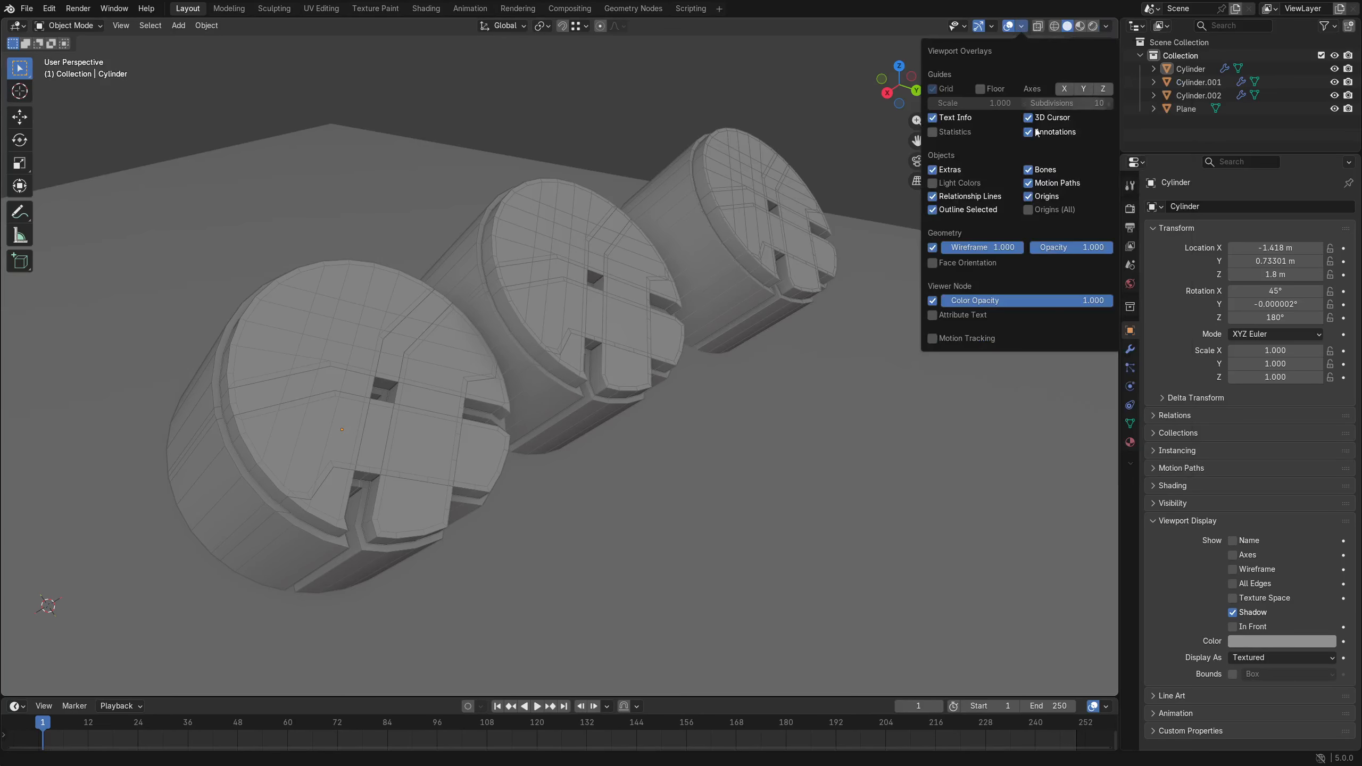
{"action": "left_click_drag", "start_coordinate": [1087, 249], "coordinate": [1088, 249]}
{"action": "middle_click_drag", "start_coordinate": [535, 499], "coordinate": [643, 450]}
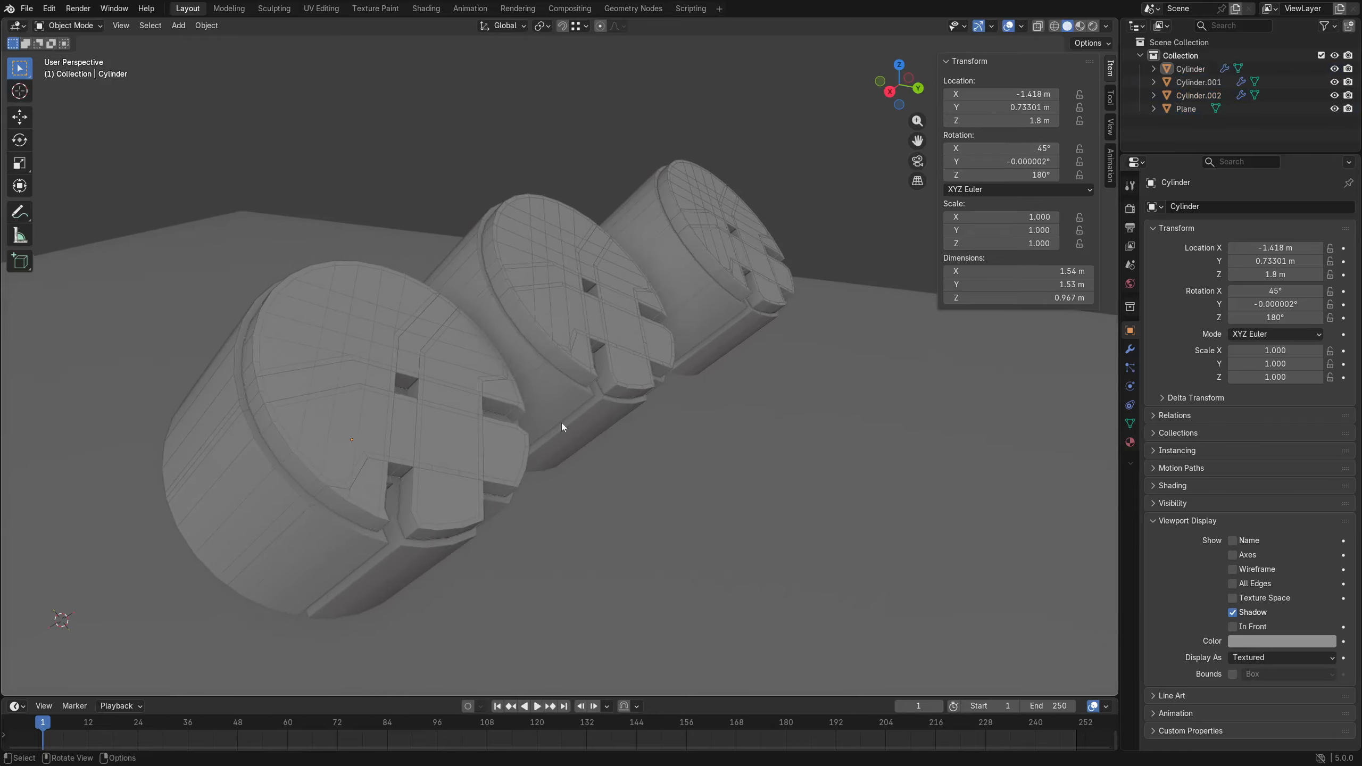
{"action": "left_click", "coordinate": [464, 442]}
{"action": "key", "text": "a"}
{"action": "key", "text": "alt+a"}
{"action": "middle_click_drag", "start_coordinate": [681, 404], "coordinate": [681, 414]}
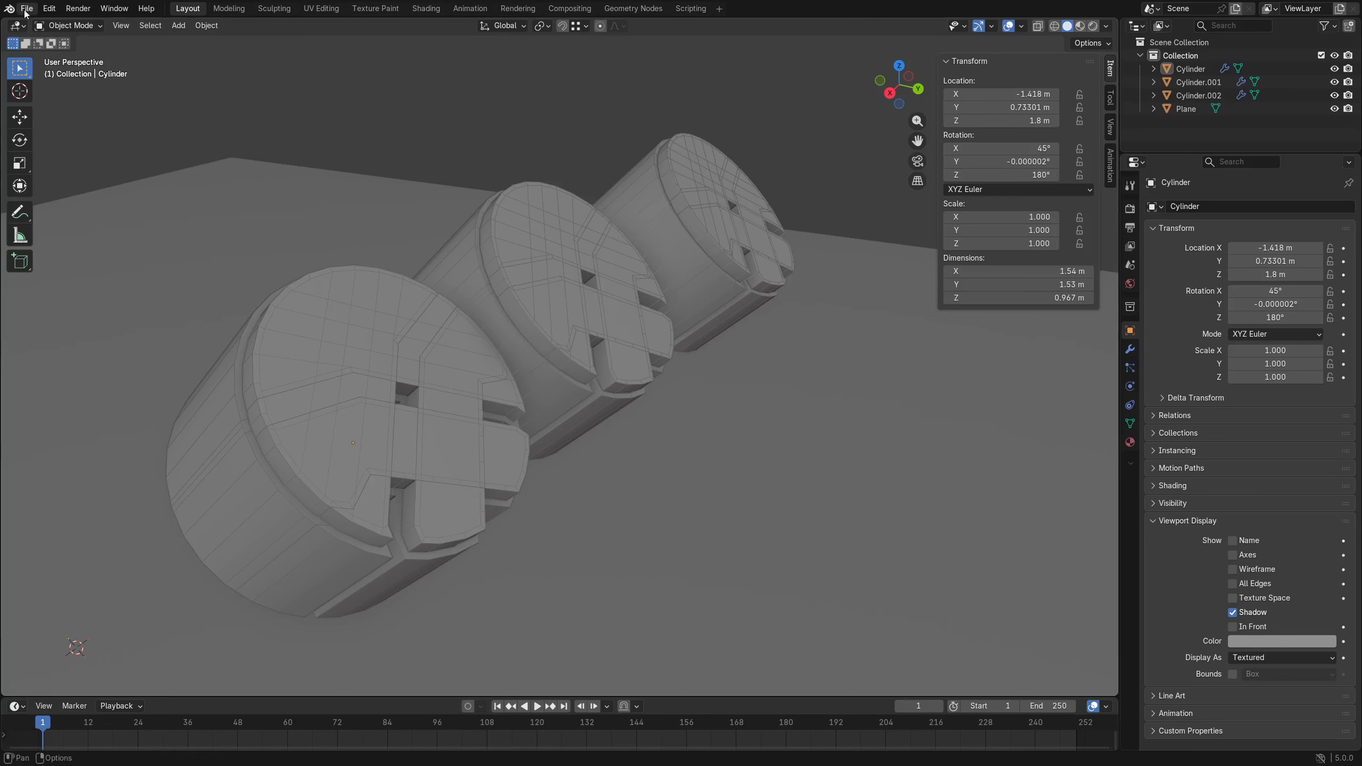
Switch to G HUB and review the G502 HERO's sensitivity settings, command and macro assignments, and both mouse views.
{"action": "left_click", "coordinate": [49, 8]}
{"action": "mouse_move", "coordinate": [32, 10]}
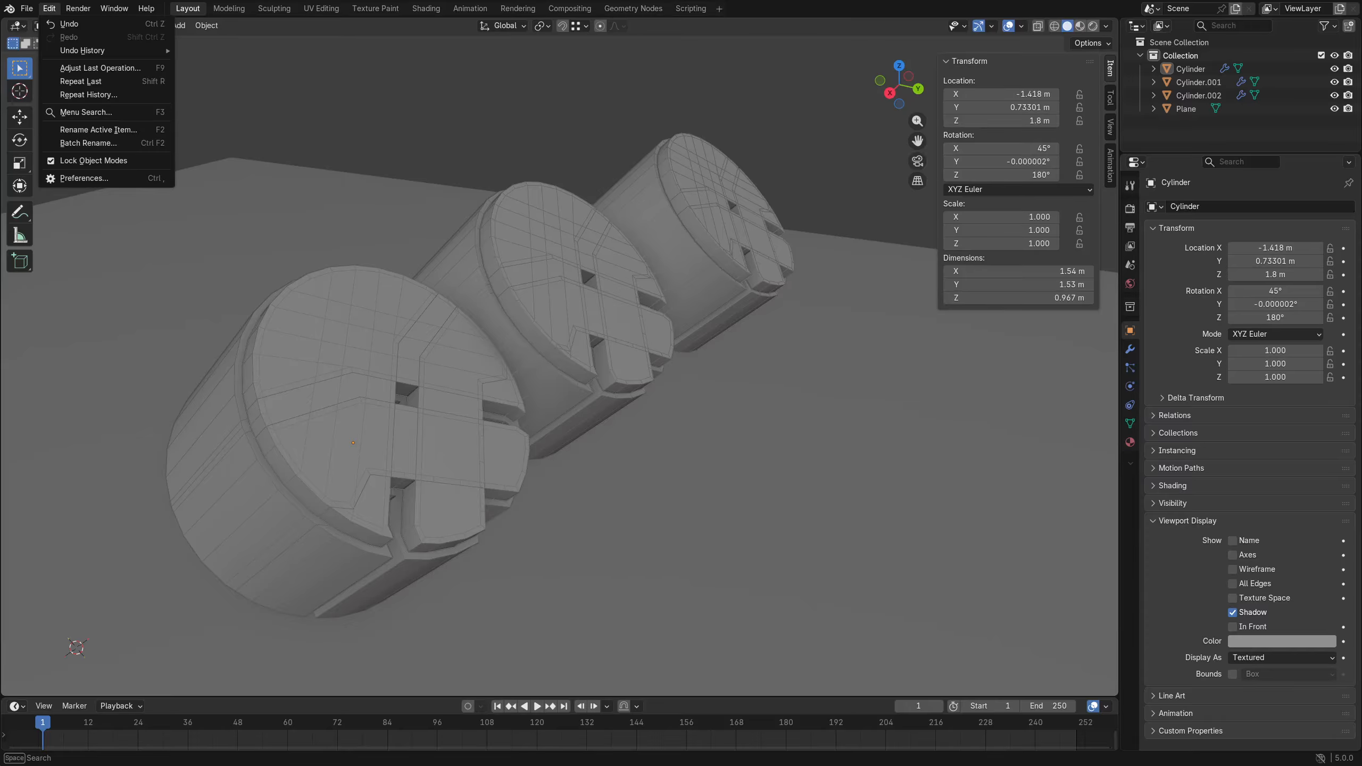
{"action": "left_click_drag", "start_coordinate": [0, 127], "coordinate": [666, 104]}
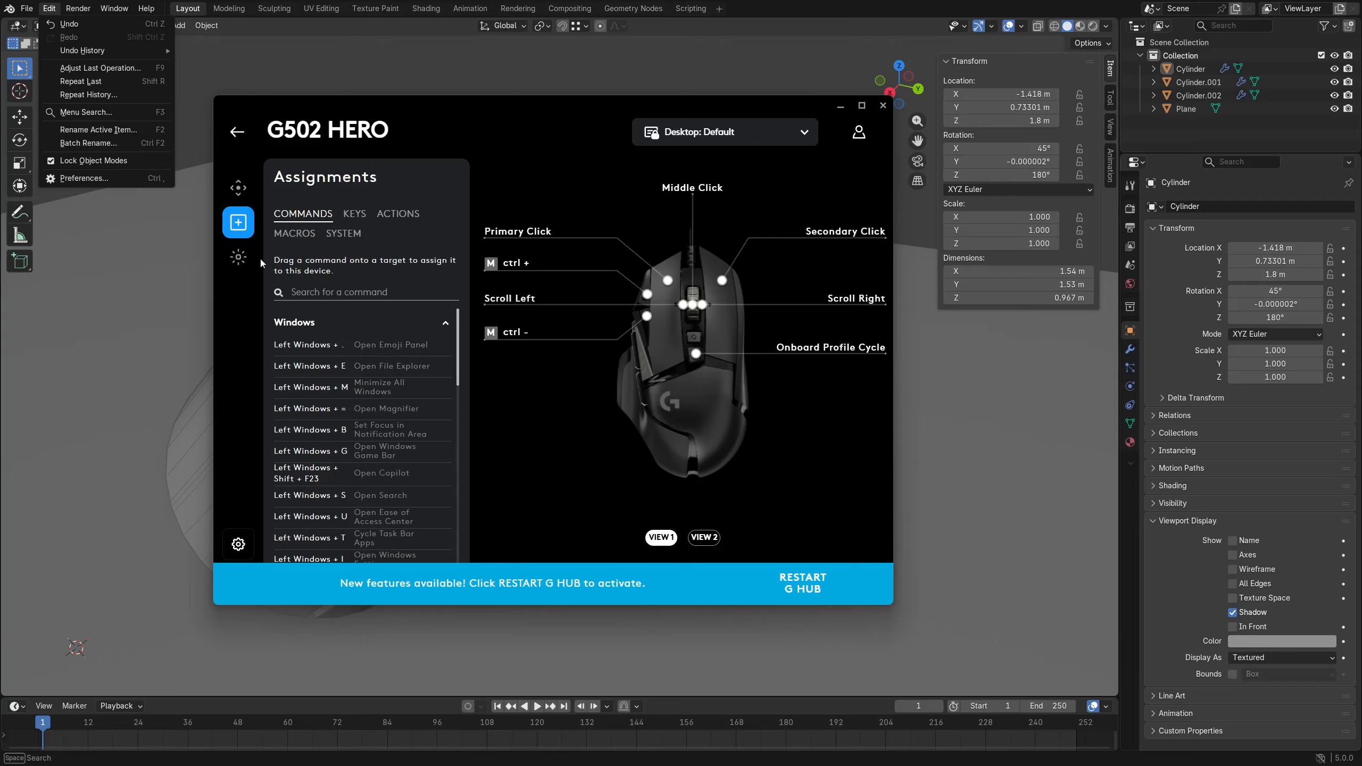
{"action": "left_click", "coordinate": [238, 187]}
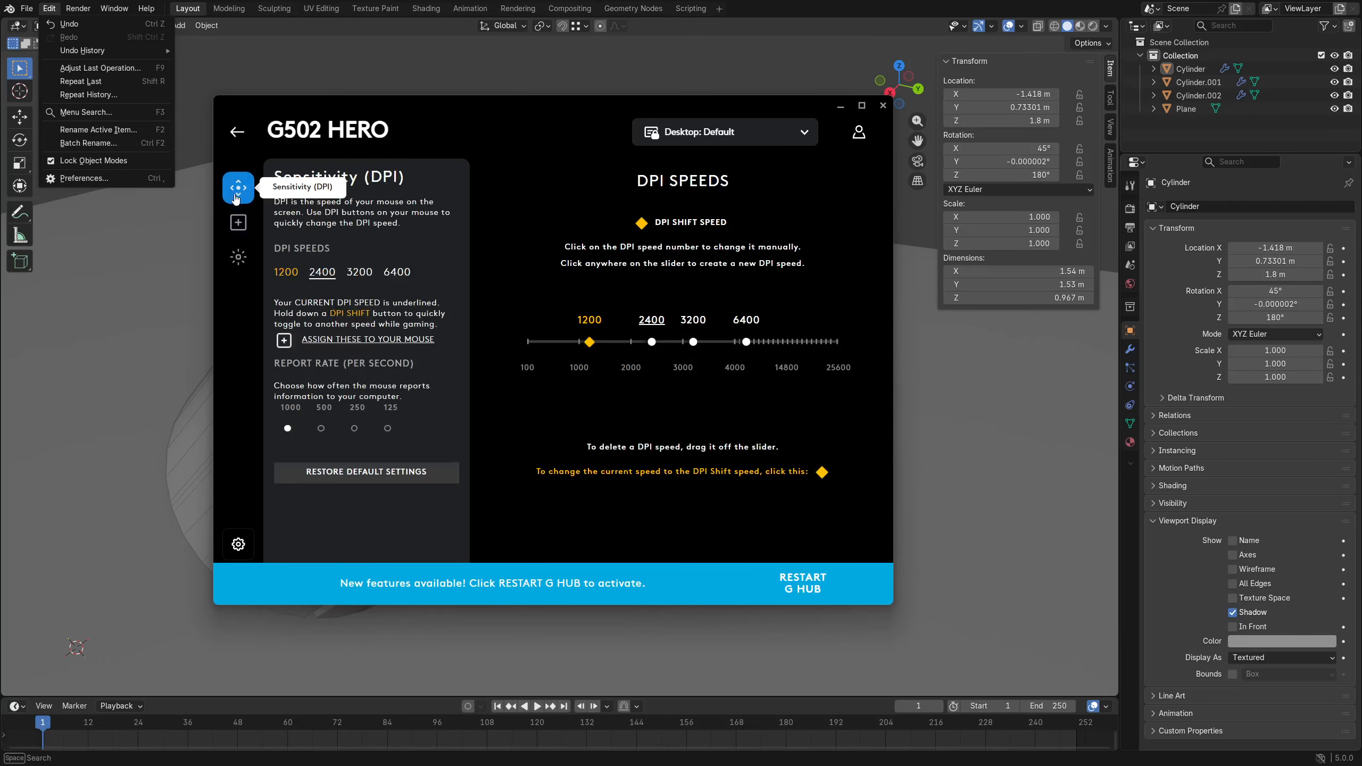
{"action": "left_click", "coordinate": [239, 223]}
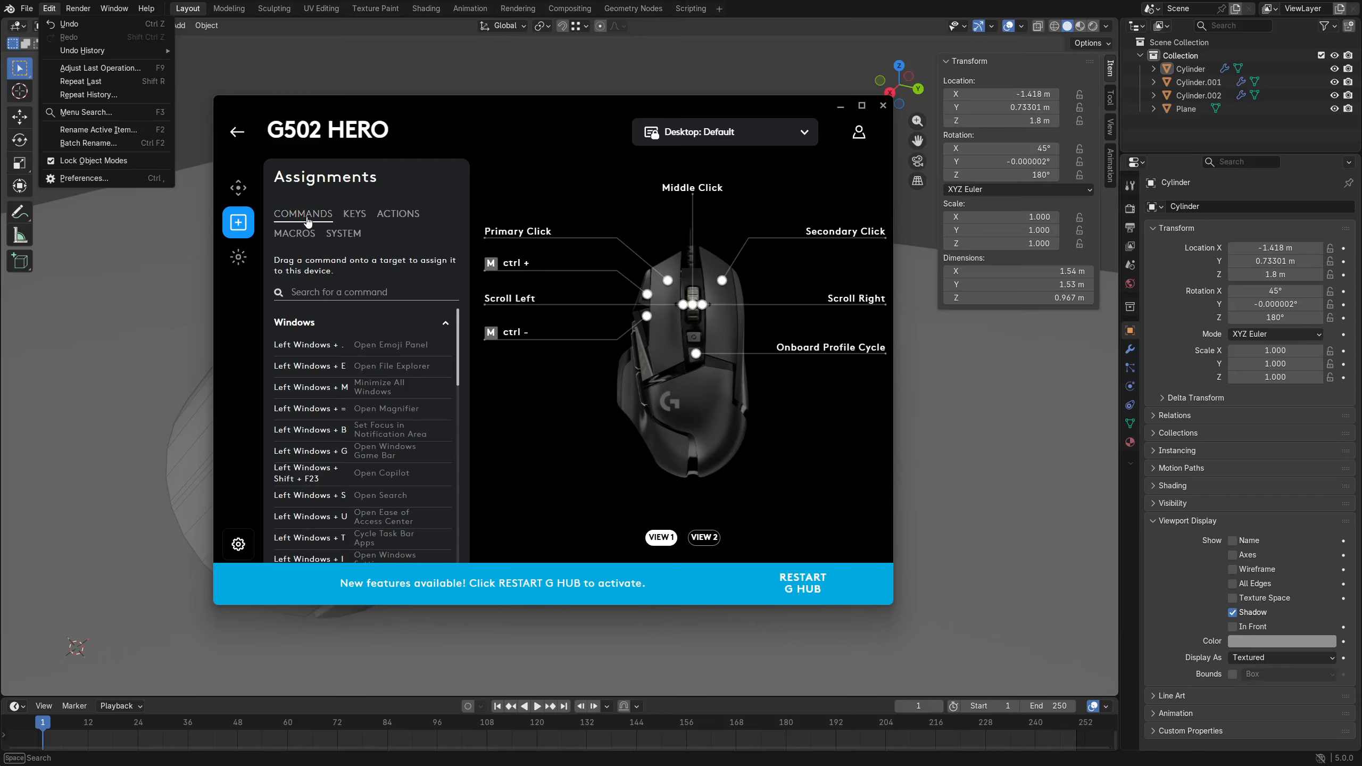
{"action": "left_click", "coordinate": [300, 236]}
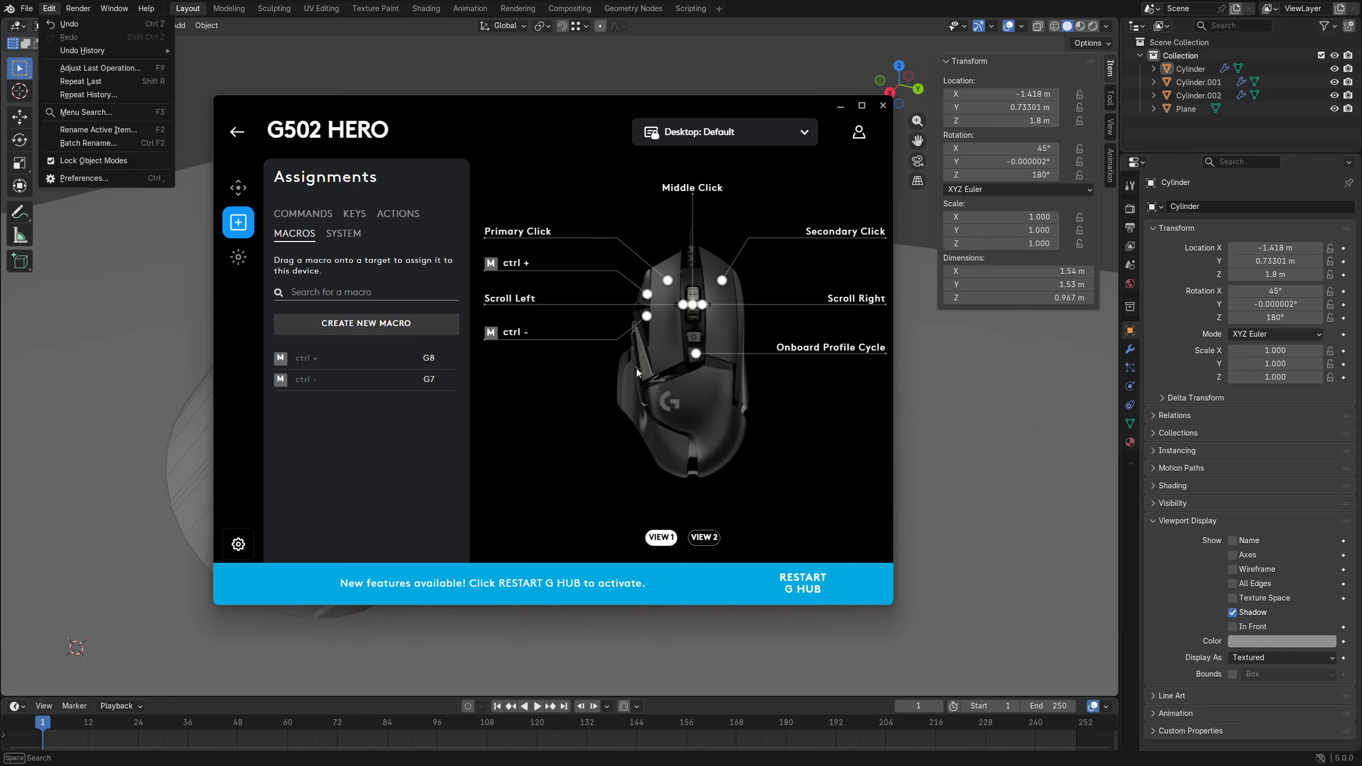
{"action": "left_click", "coordinate": [704, 538]}
{"action": "left_click", "coordinate": [701, 538]}
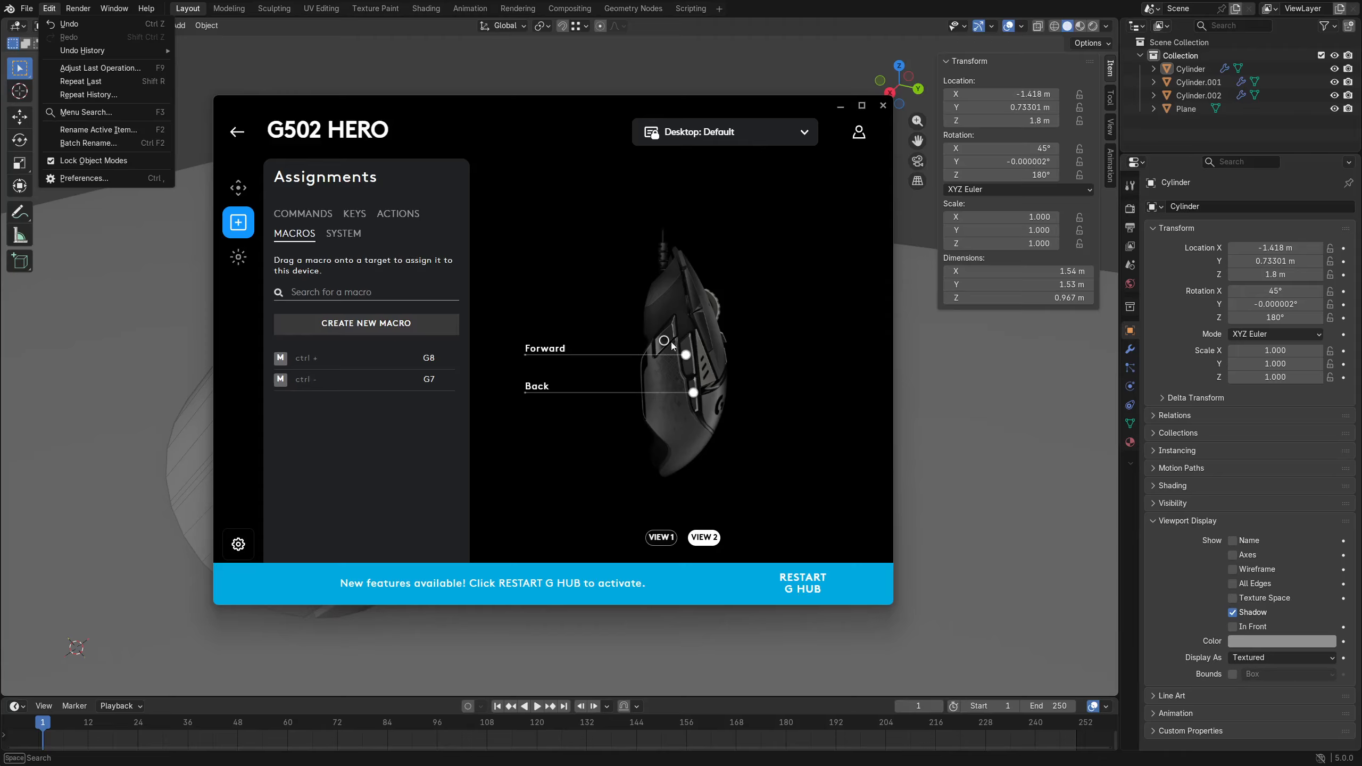
{"action": "left_click", "coordinate": [669, 538]}
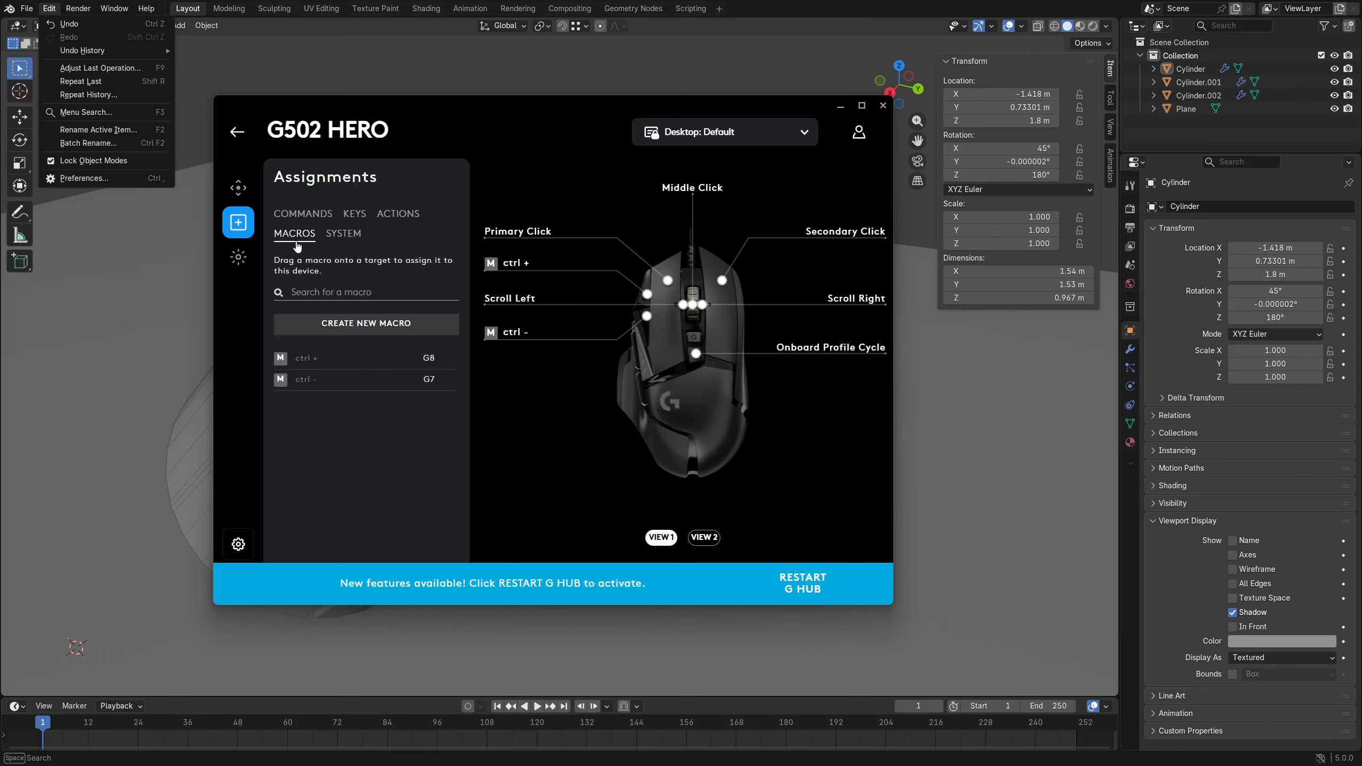
Create a new macro named "Strange" with the Repeat While Holding type.
{"action": "left_click", "coordinate": [390, 333]}
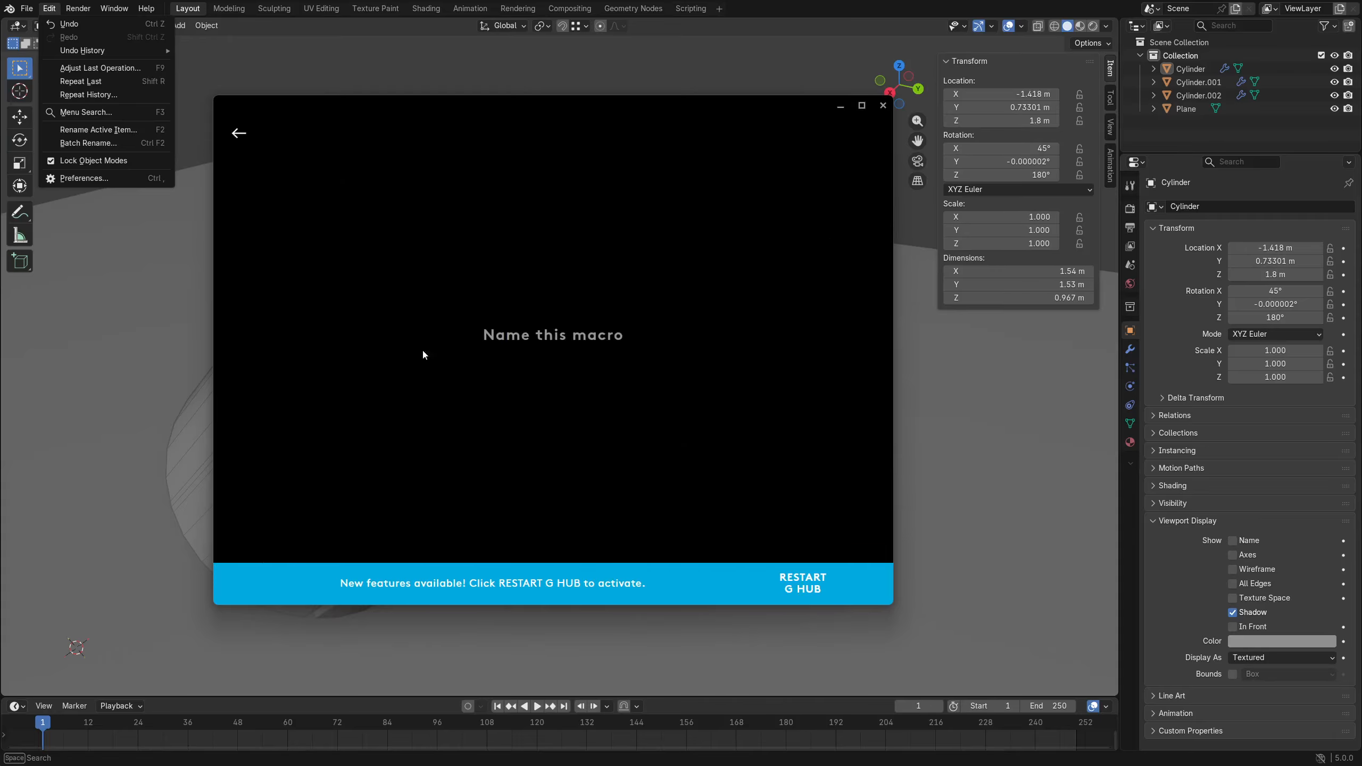
{"action": "type", "text": "Strange"}
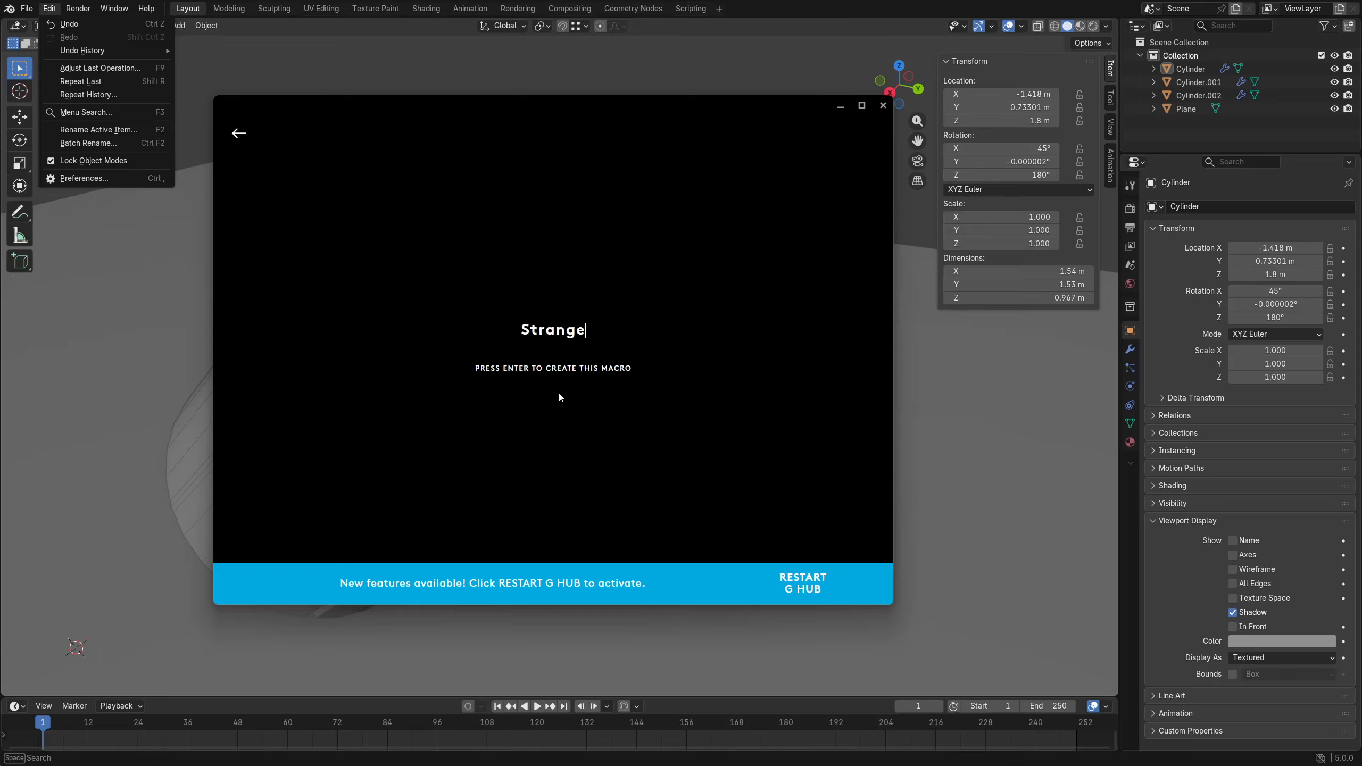
{"action": "key", "text": "Return"}
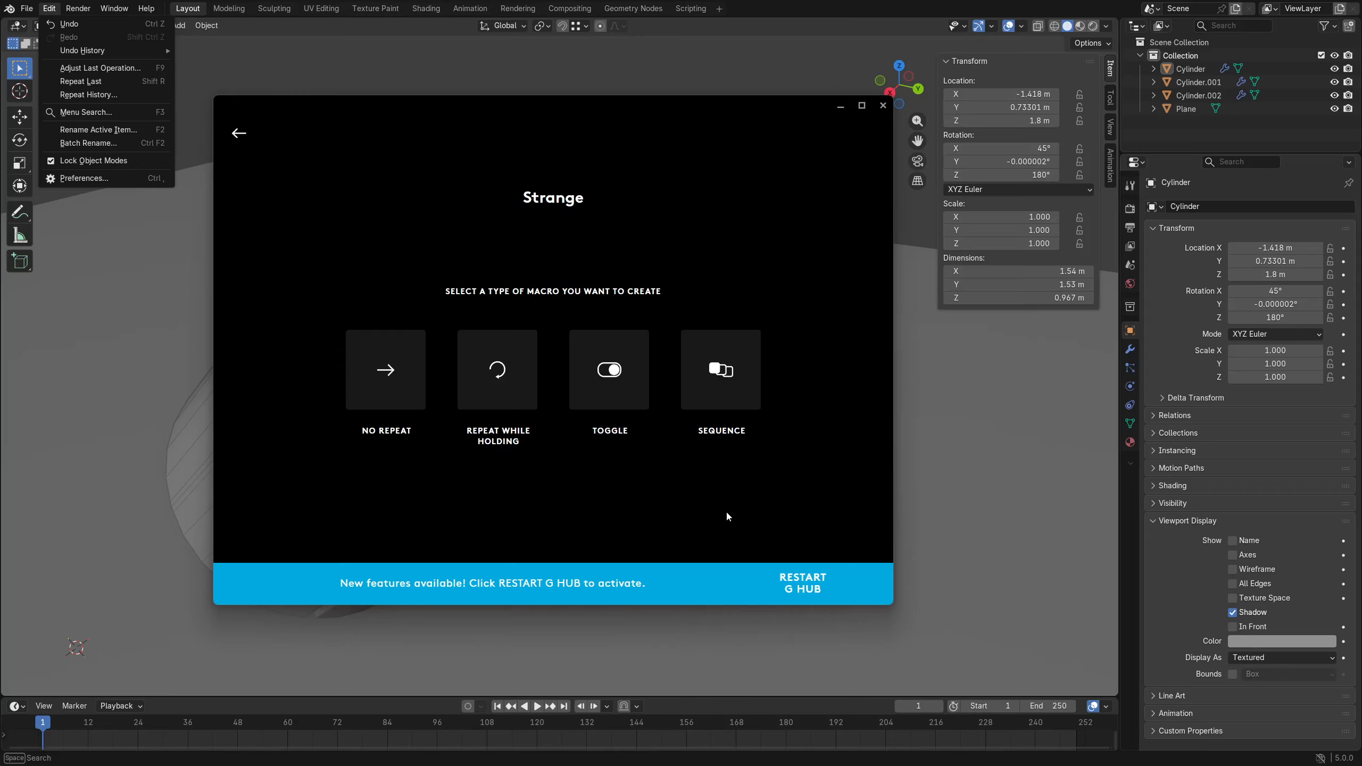
{"action": "left_click", "coordinate": [502, 376]}
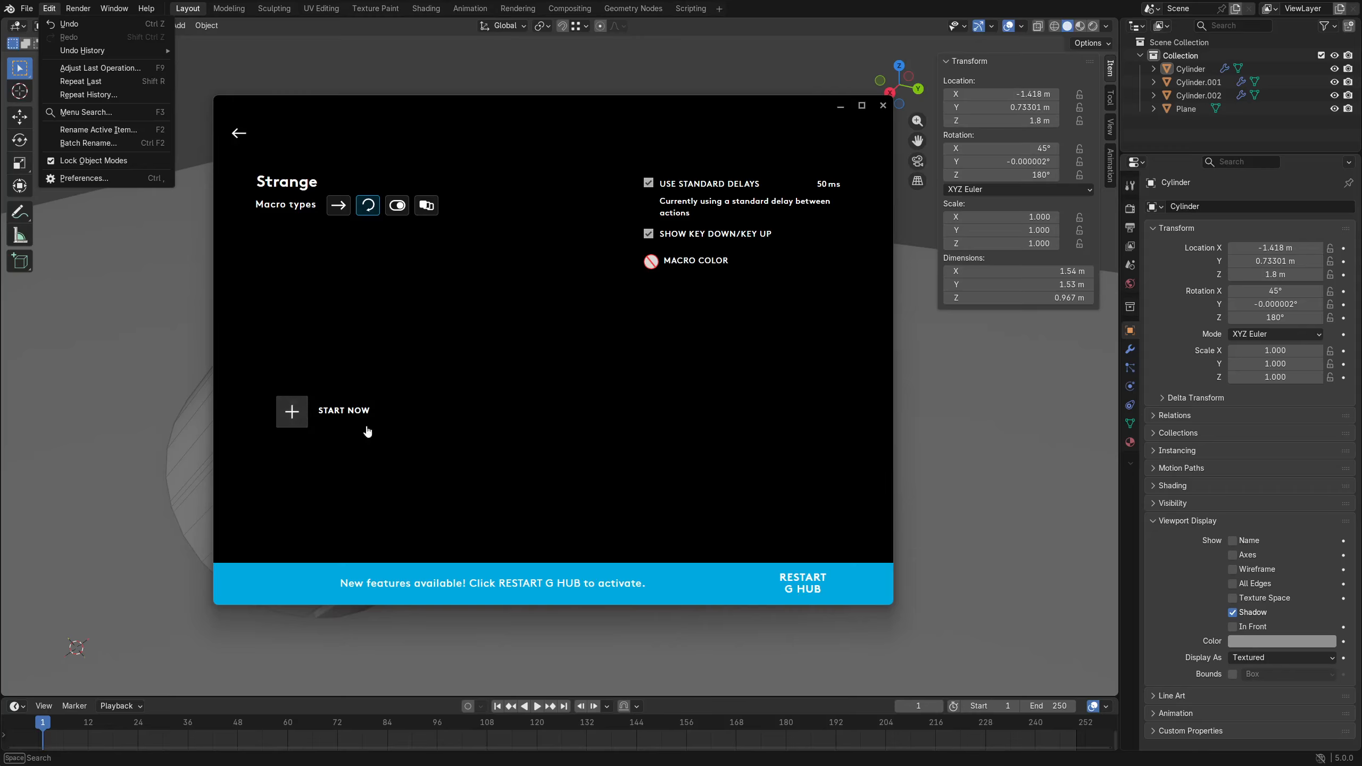
Record the Ctrl and Num + keystroke combination in the "Strange" macro and save the macro changes.
{"action": "left_click", "coordinate": [290, 413]}
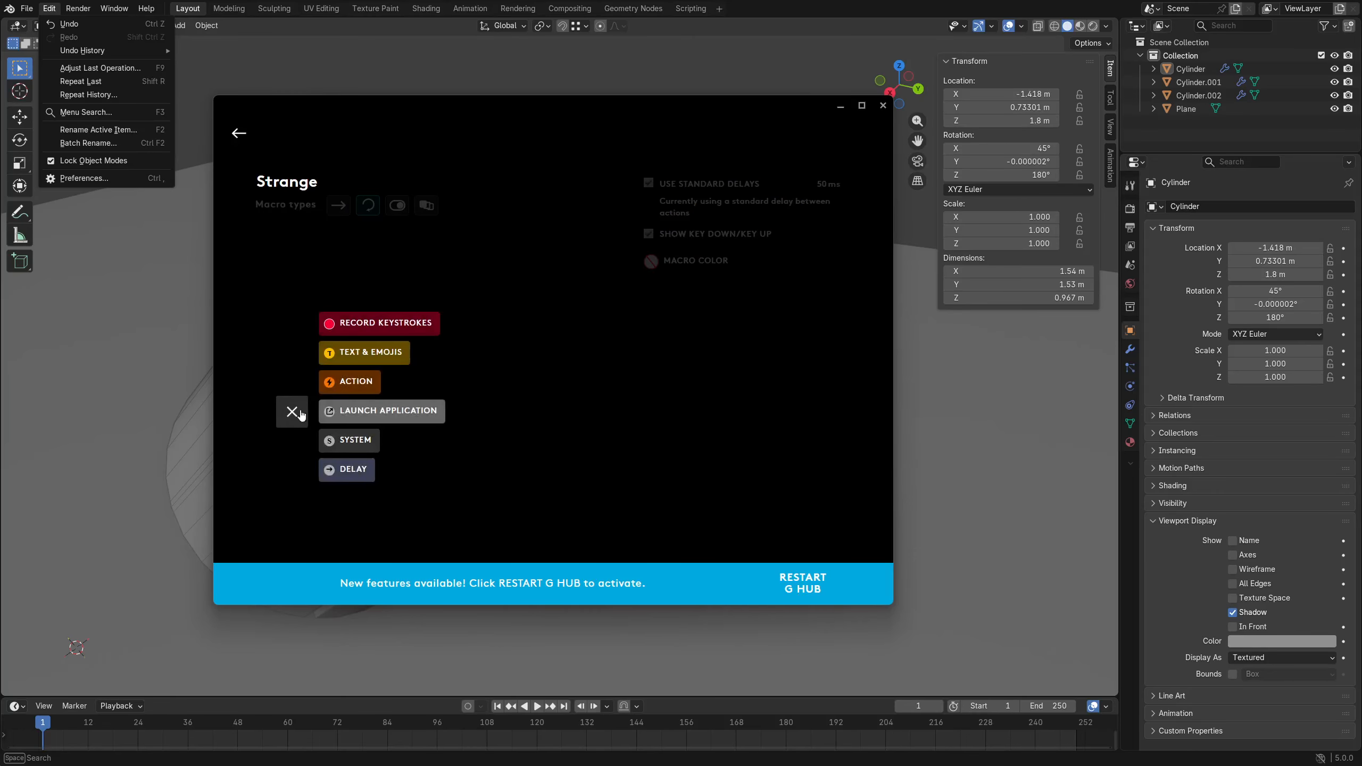
{"action": "left_click", "coordinate": [423, 324]}
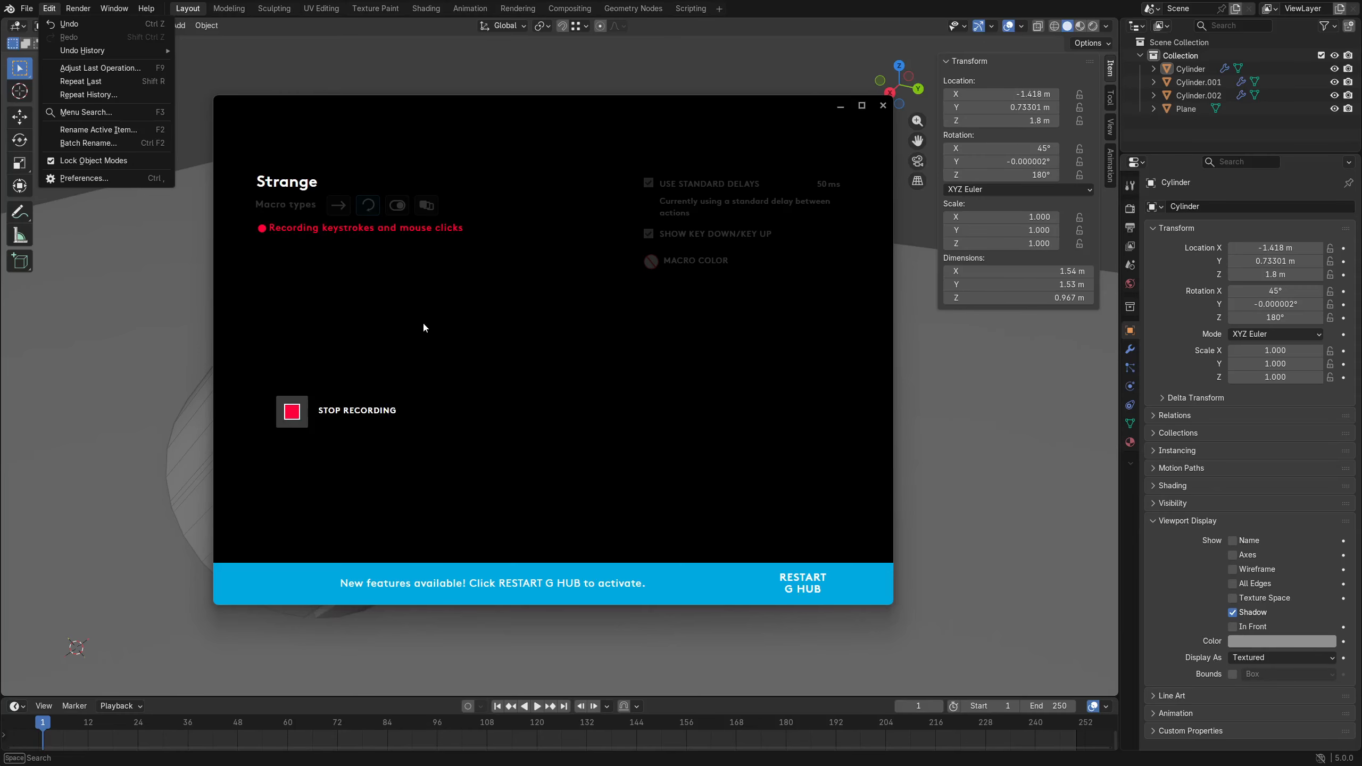
{"action": "key", "text": "ctrl"}
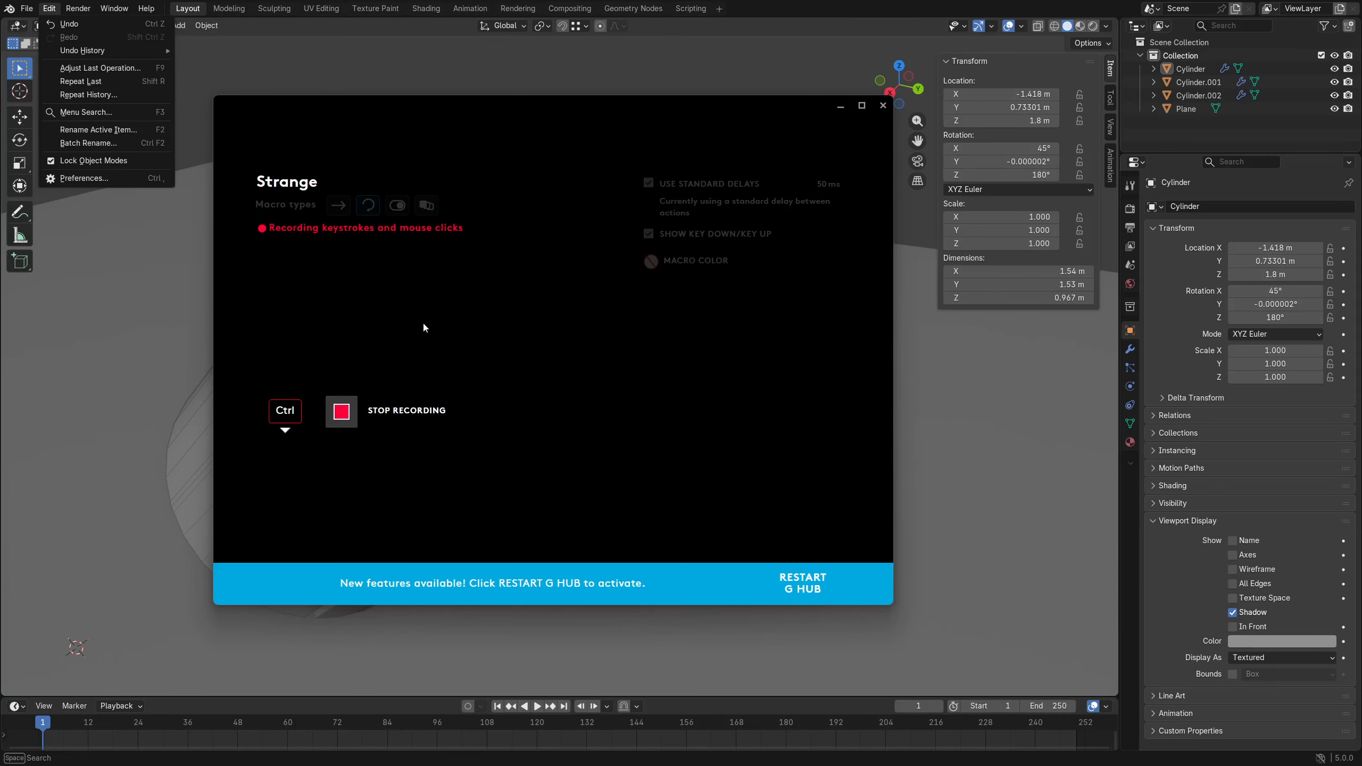
{"action": "key", "text": "ctrl+KP_Add"}
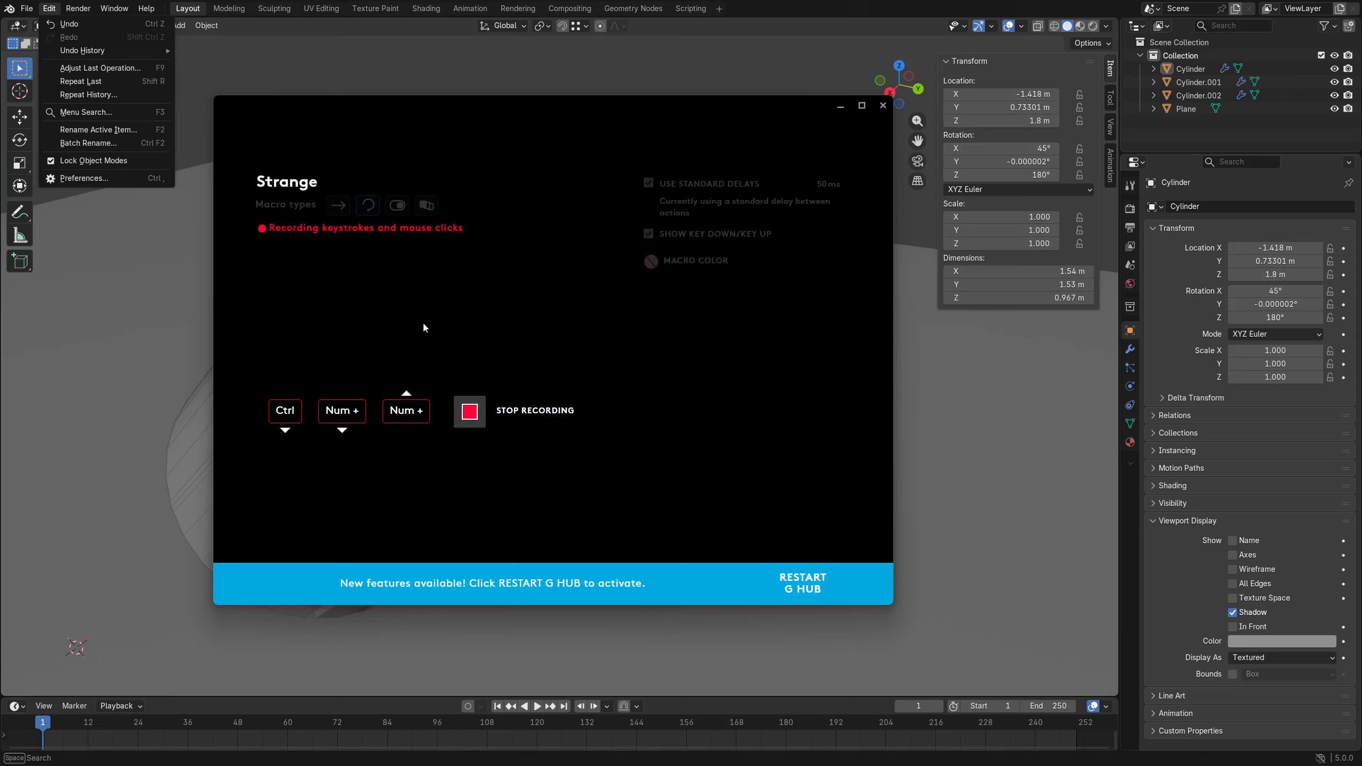
{"action": "key", "text": "ctrl"}
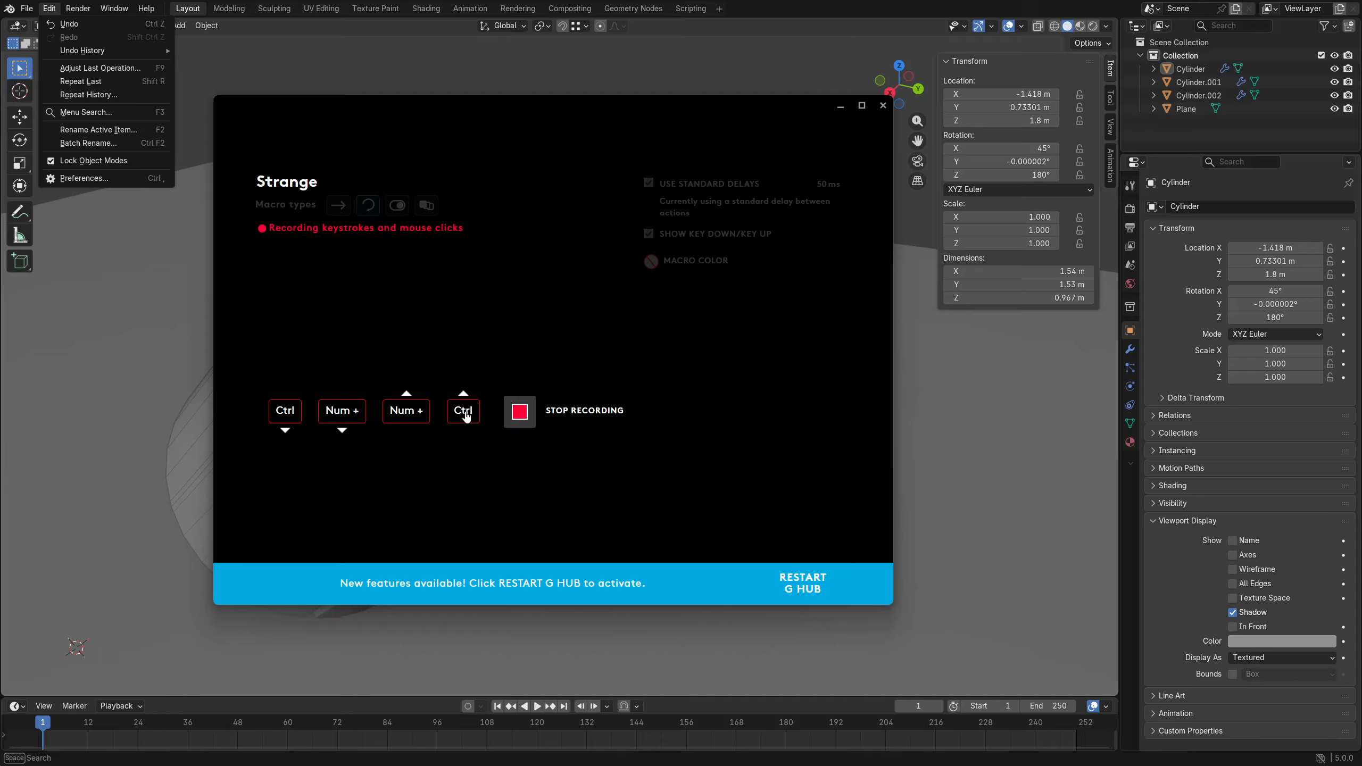
{"action": "left_click", "coordinate": [520, 416]}
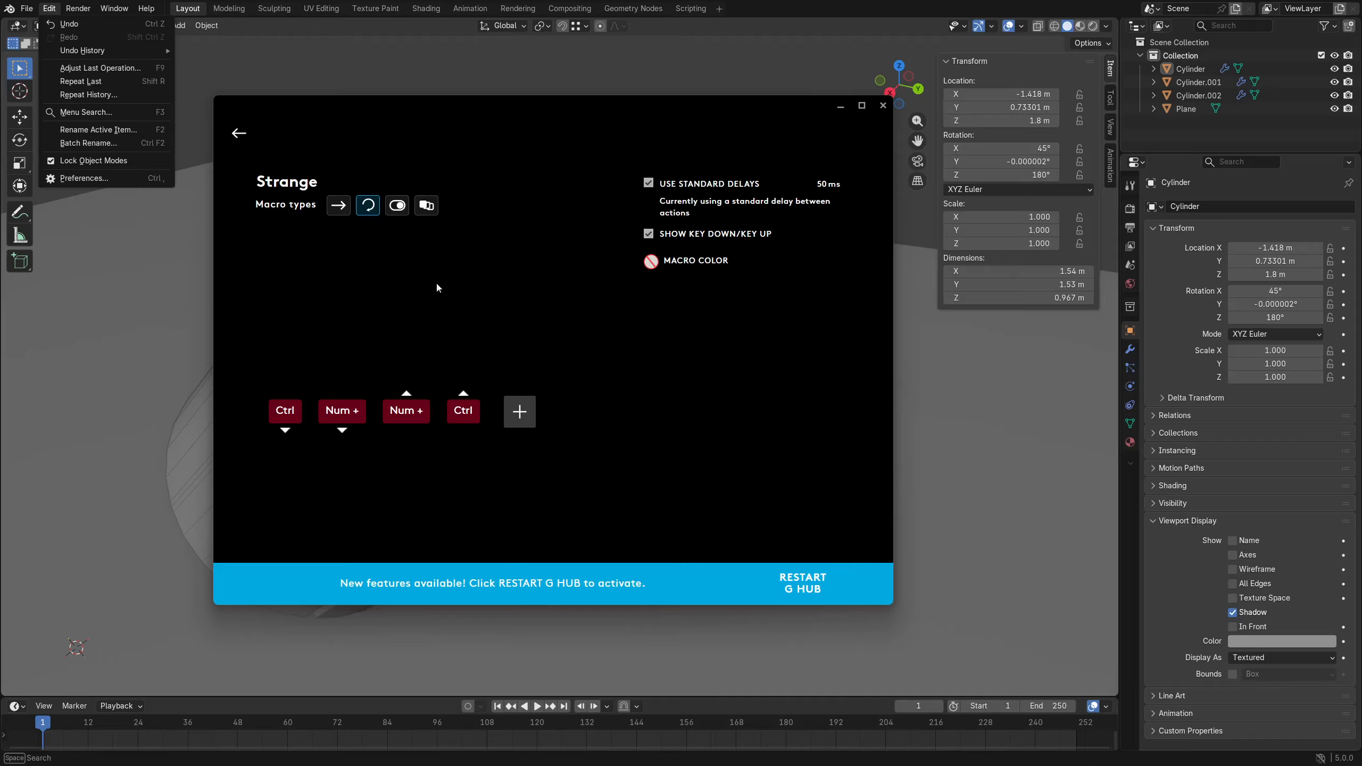
{"action": "left_click", "coordinate": [255, 134]}
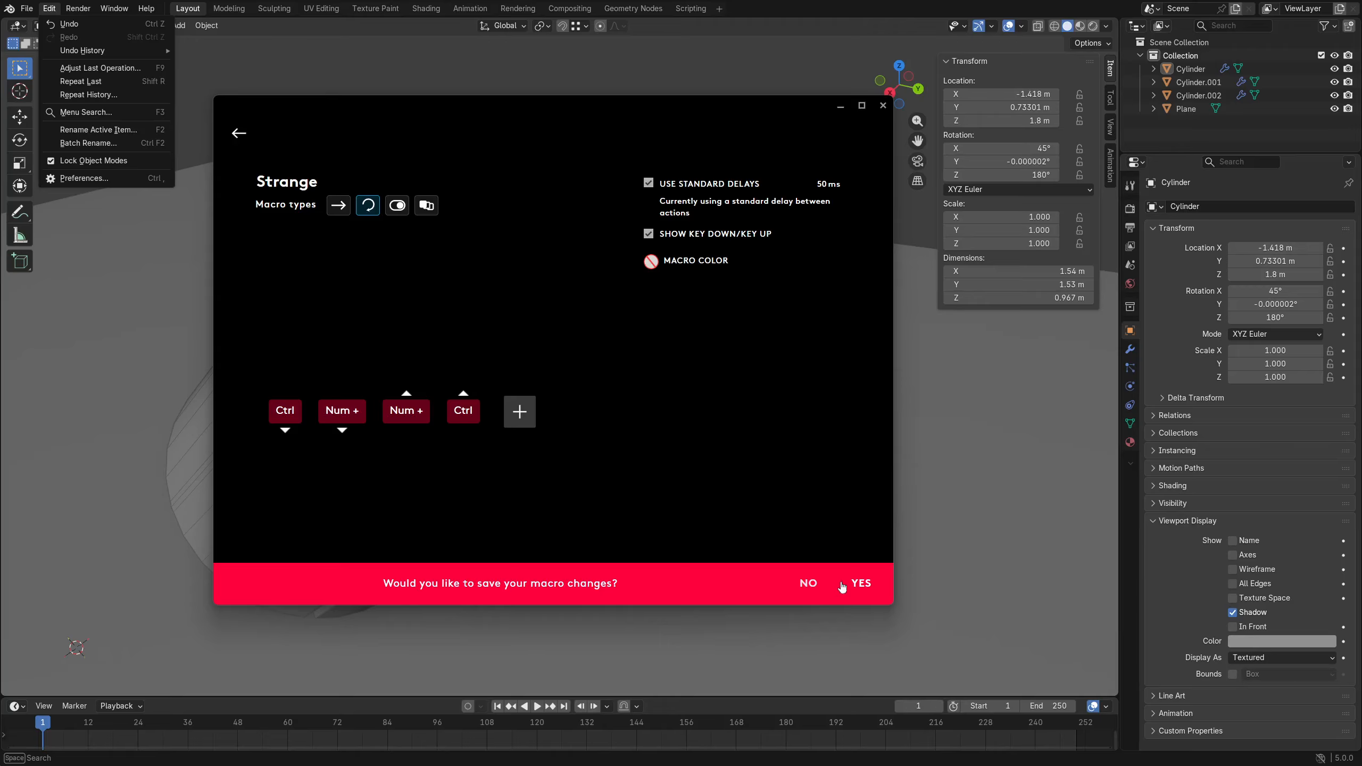
{"action": "left_click", "coordinate": [863, 583]}
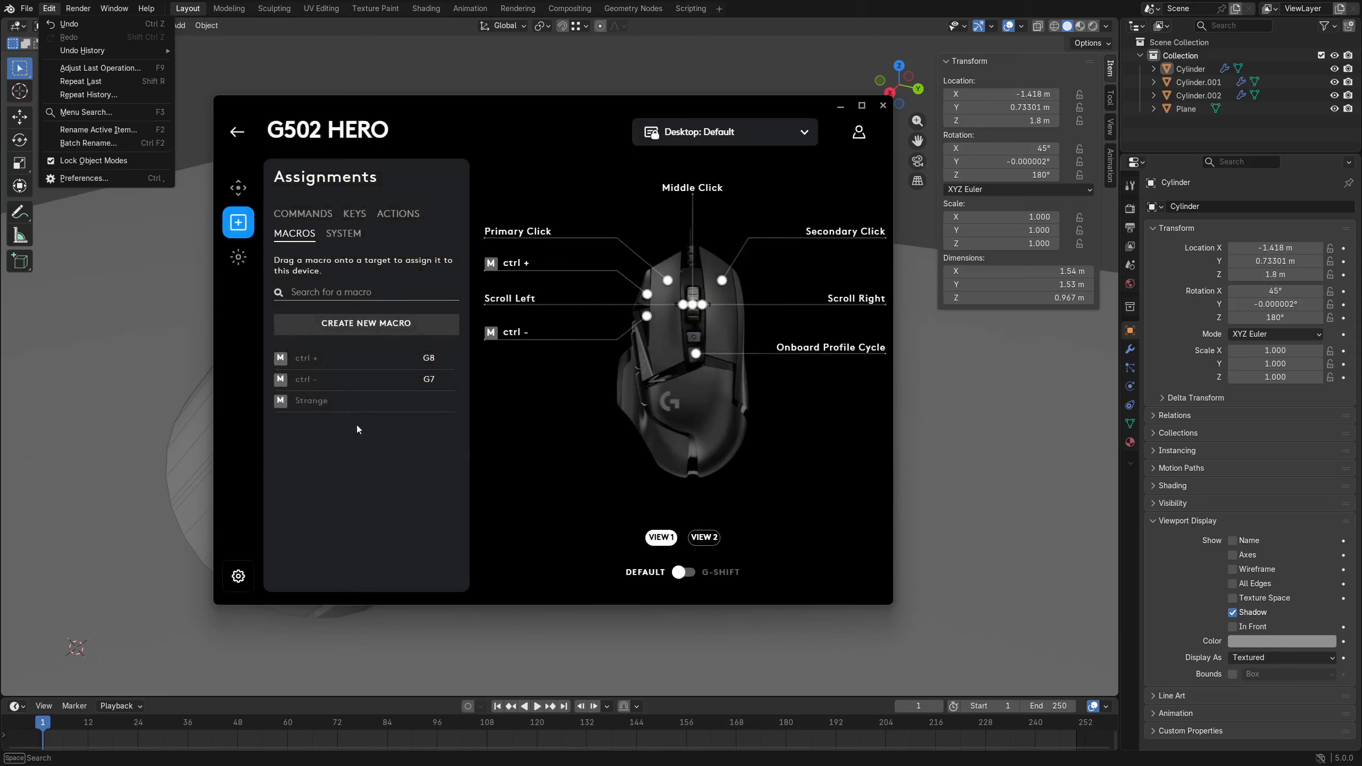
Delete the "Strange" macro from the mouse's macro list and confirm the deletion.
{"action": "left_click", "coordinate": [446, 401]}
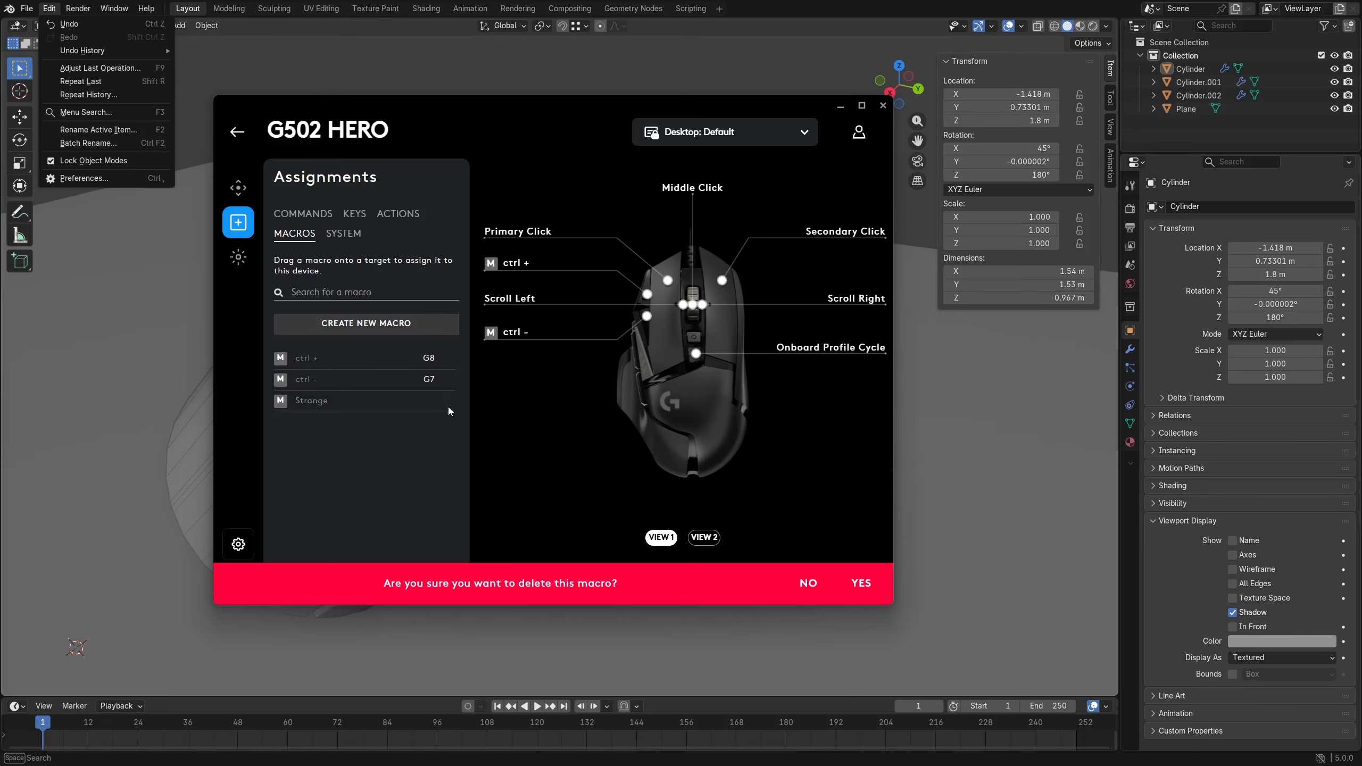
{"action": "left_click", "coordinate": [871, 585]}
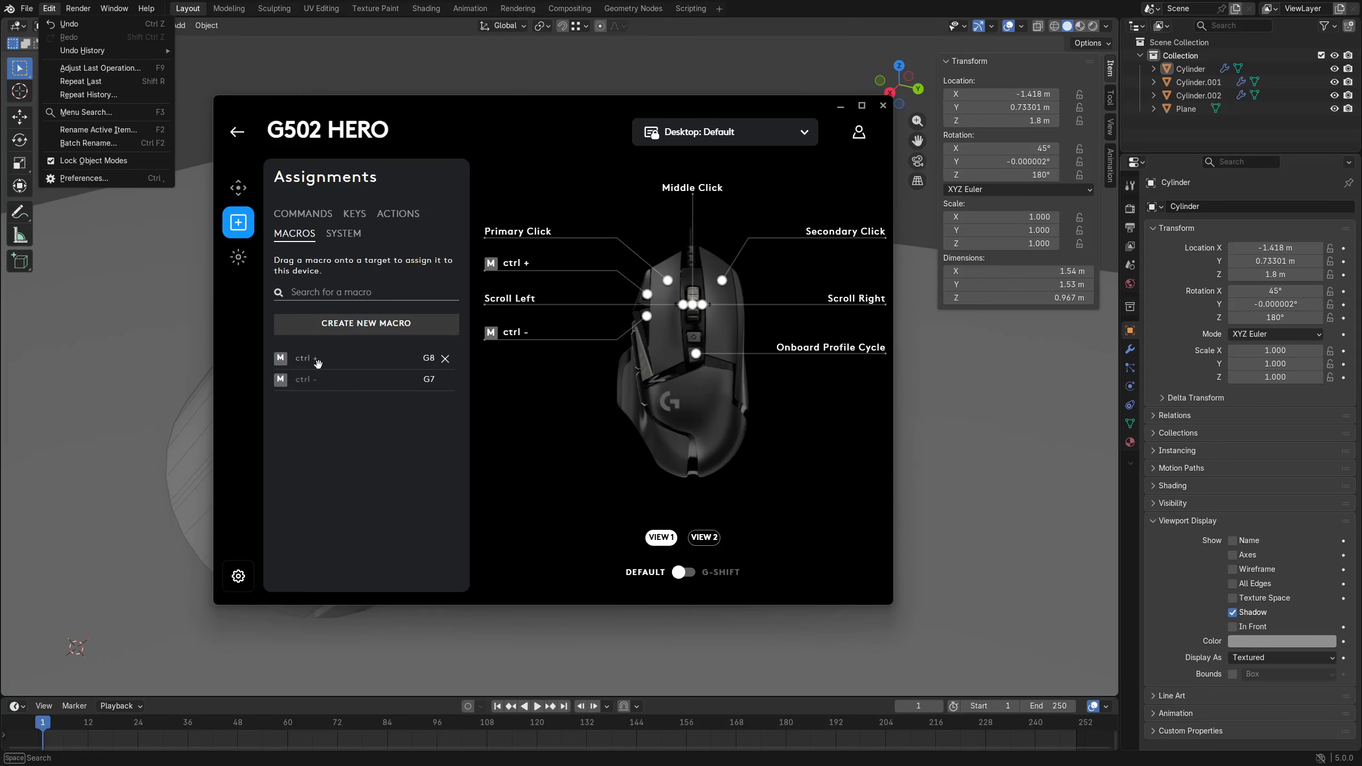
Close G HUB, return to Blender, enter Edit Mode on the middle slotted cylinder and transfer the mode to the front cylinder.
{"action": "left_click", "coordinate": [876, 110]}
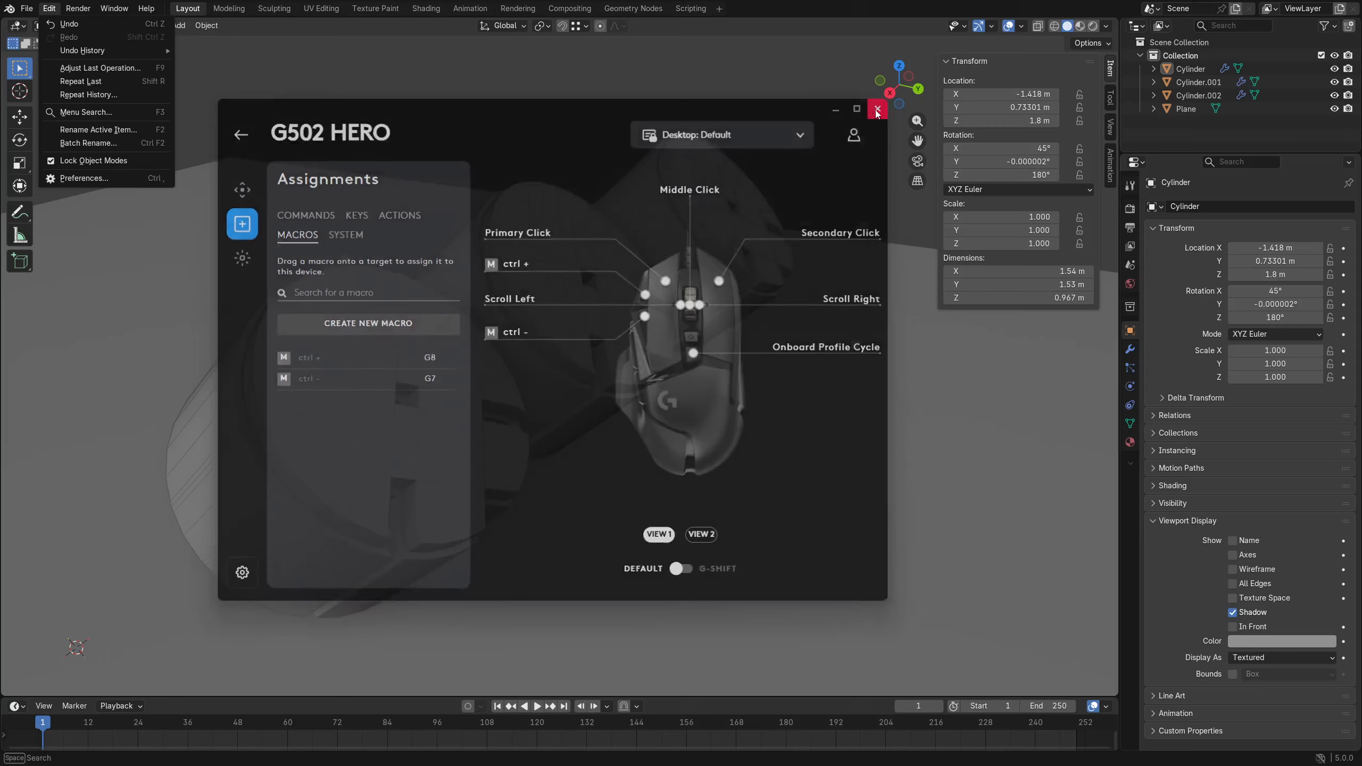
{"action": "left_click", "coordinate": [643, 371]}
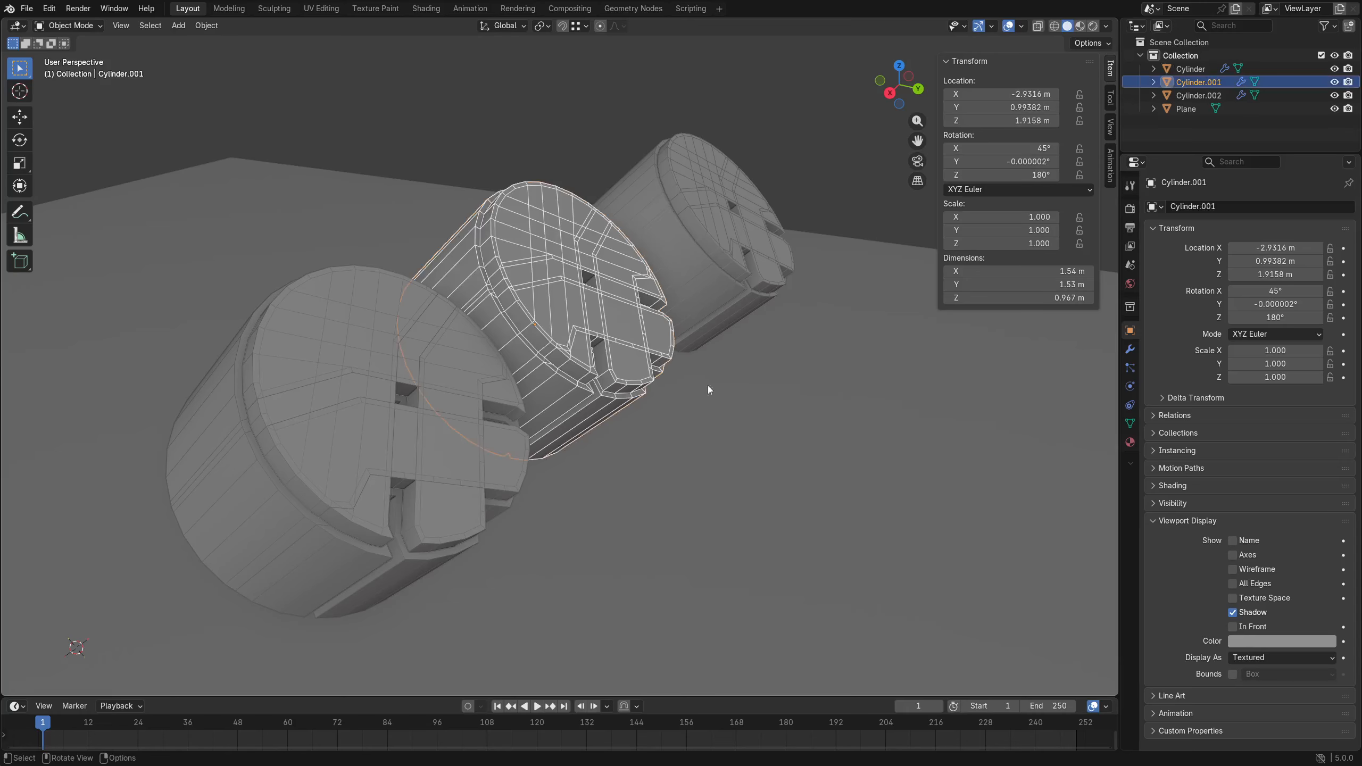
{"action": "middle_click_drag", "start_coordinate": [708, 385], "coordinate": [558, 418]}
{"action": "key", "text": "ctrl+Tab"}
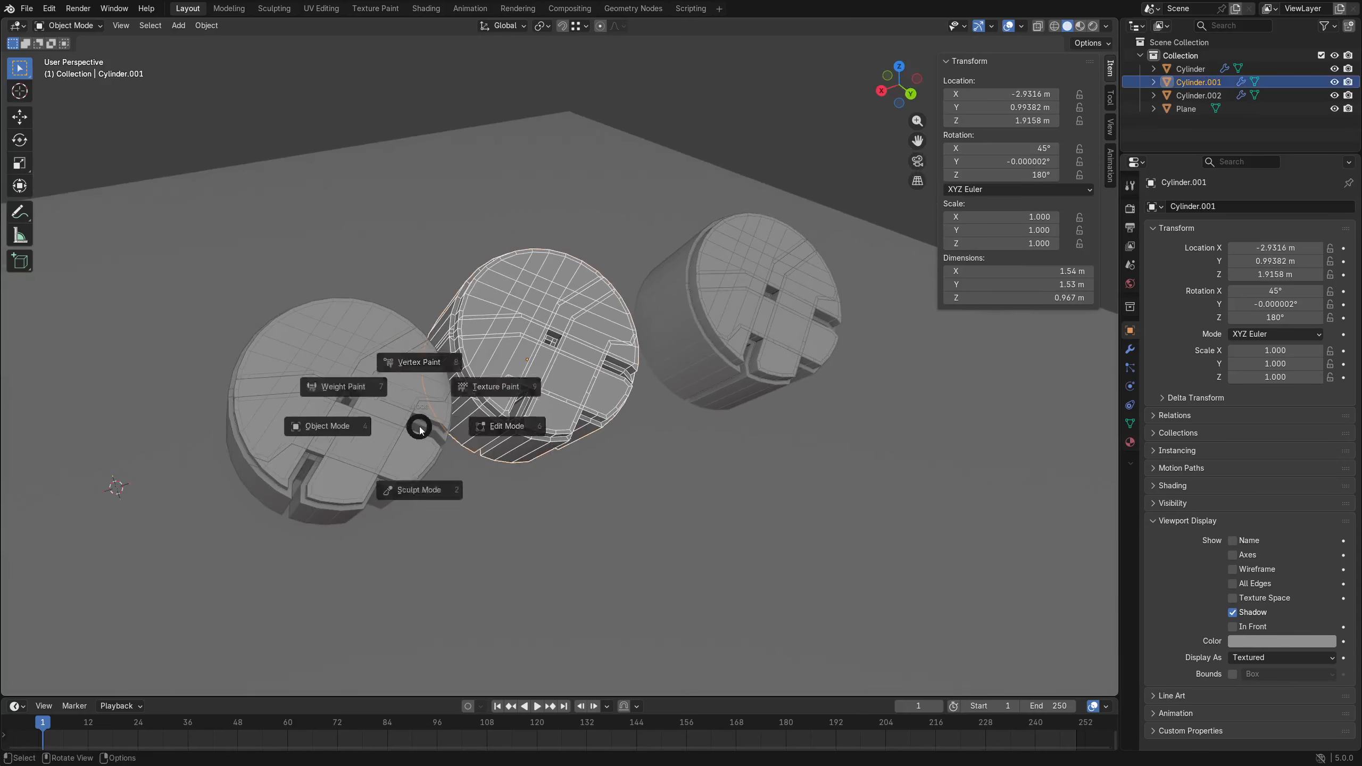
{"action": "left_click", "coordinate": [504, 426]}
{"action": "middle_click_drag", "start_coordinate": [416, 441], "coordinate": [468, 433], "text": "shift"}
{"action": "key", "text": "alt+q"}
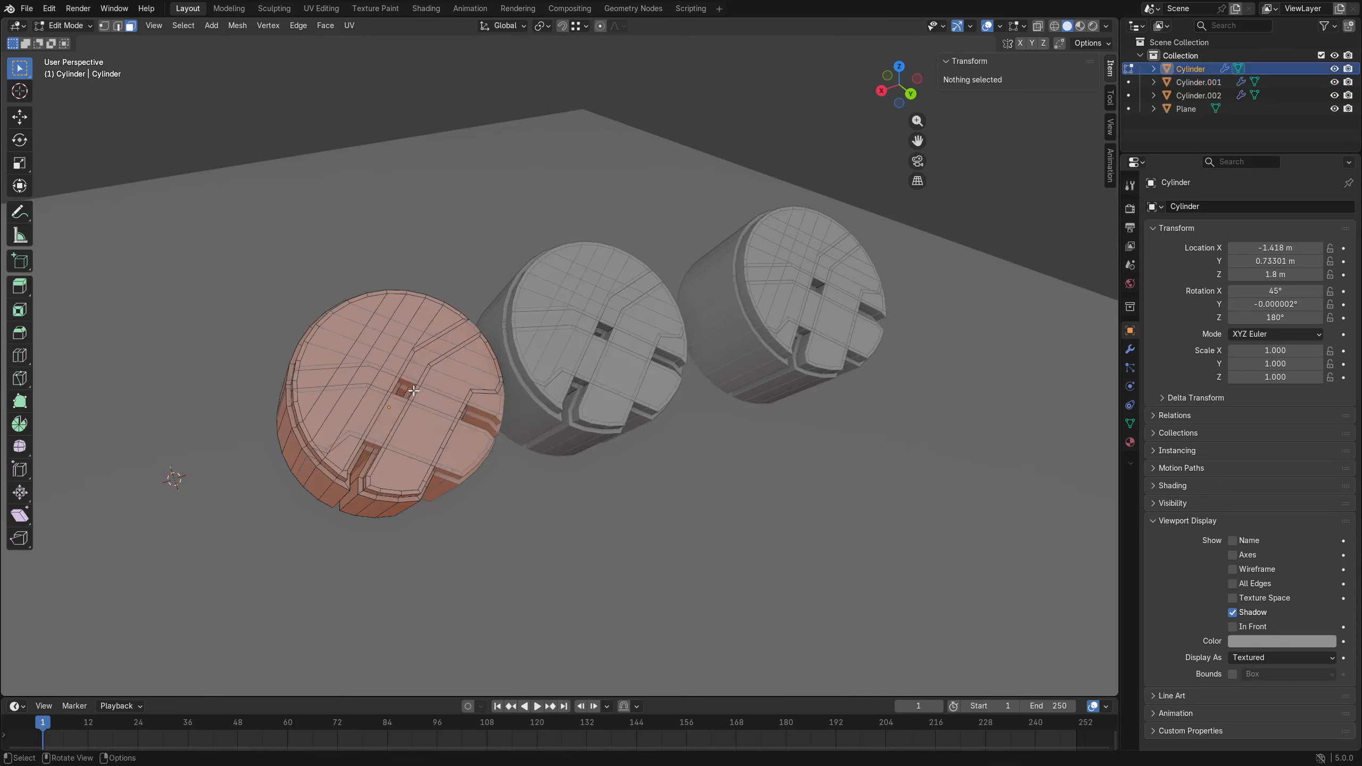
Select the front cylinder's mesh in Edit Mode and separate it by loose parts.
{"action": "left_click", "coordinate": [381, 357], "text": "alt"}
{"action": "middle_click_drag", "start_coordinate": [491, 500], "coordinate": [548, 501], "text": "shift"}
{"action": "key", "text": "ctrl+Tab"}
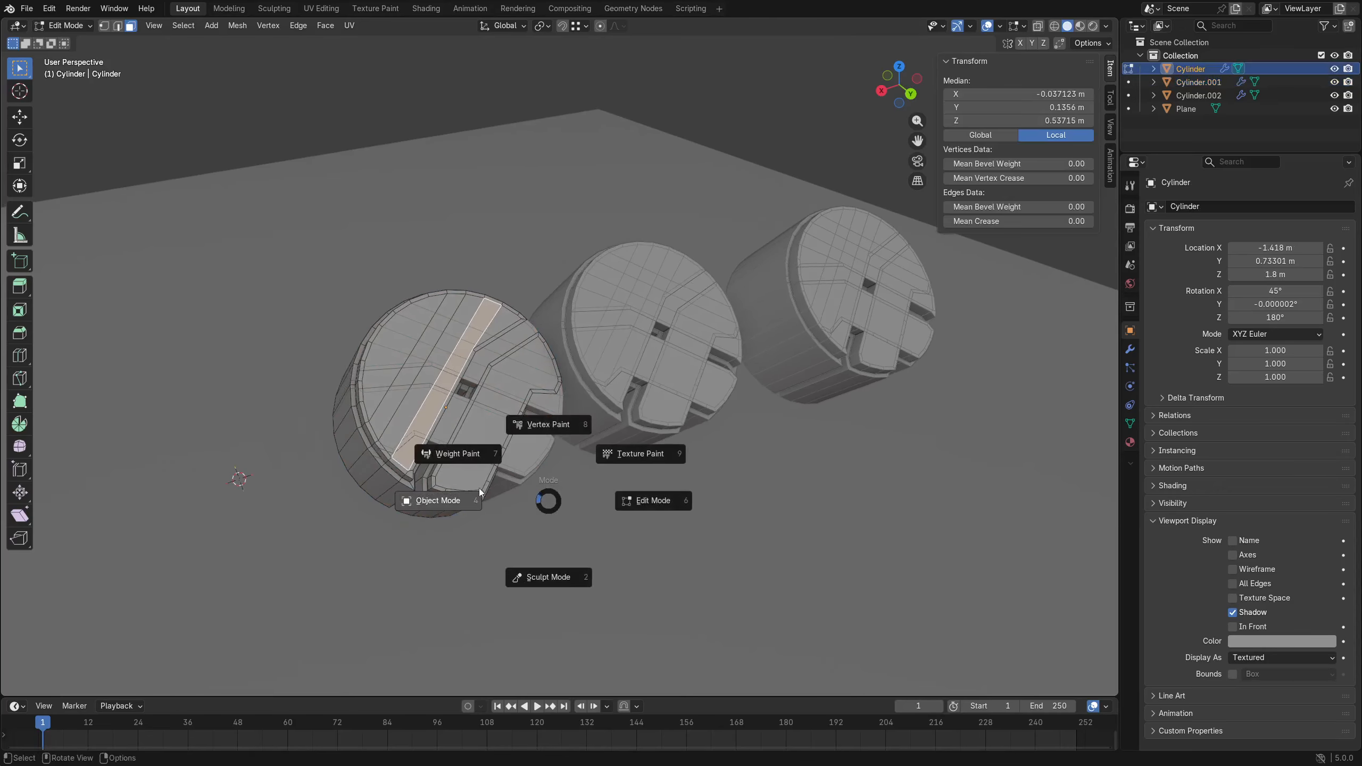
{"action": "left_click", "coordinate": [442, 504]}
{"action": "key", "text": "ctrl+Tab"}
{"action": "left_click", "coordinate": [524, 445]}
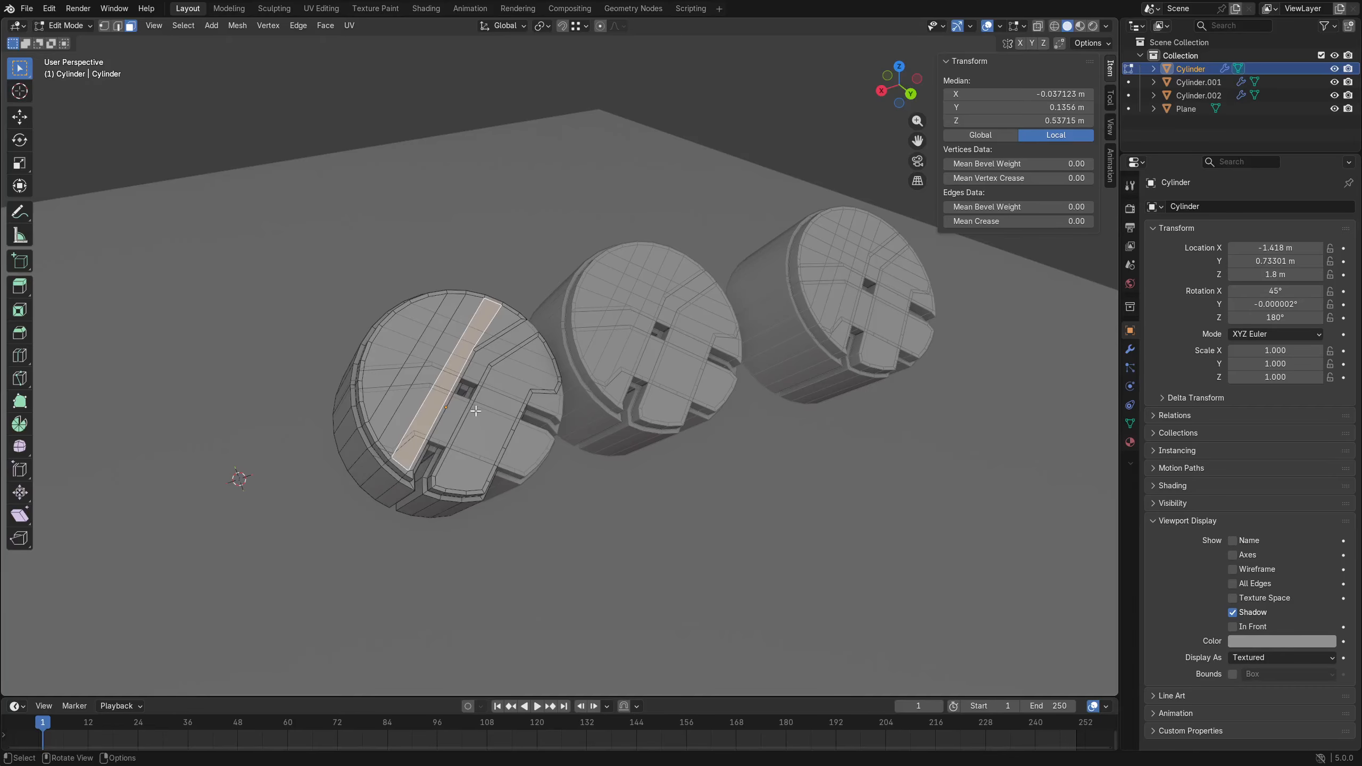
{"action": "key", "text": "a"}
{"action": "key", "text": "p"}
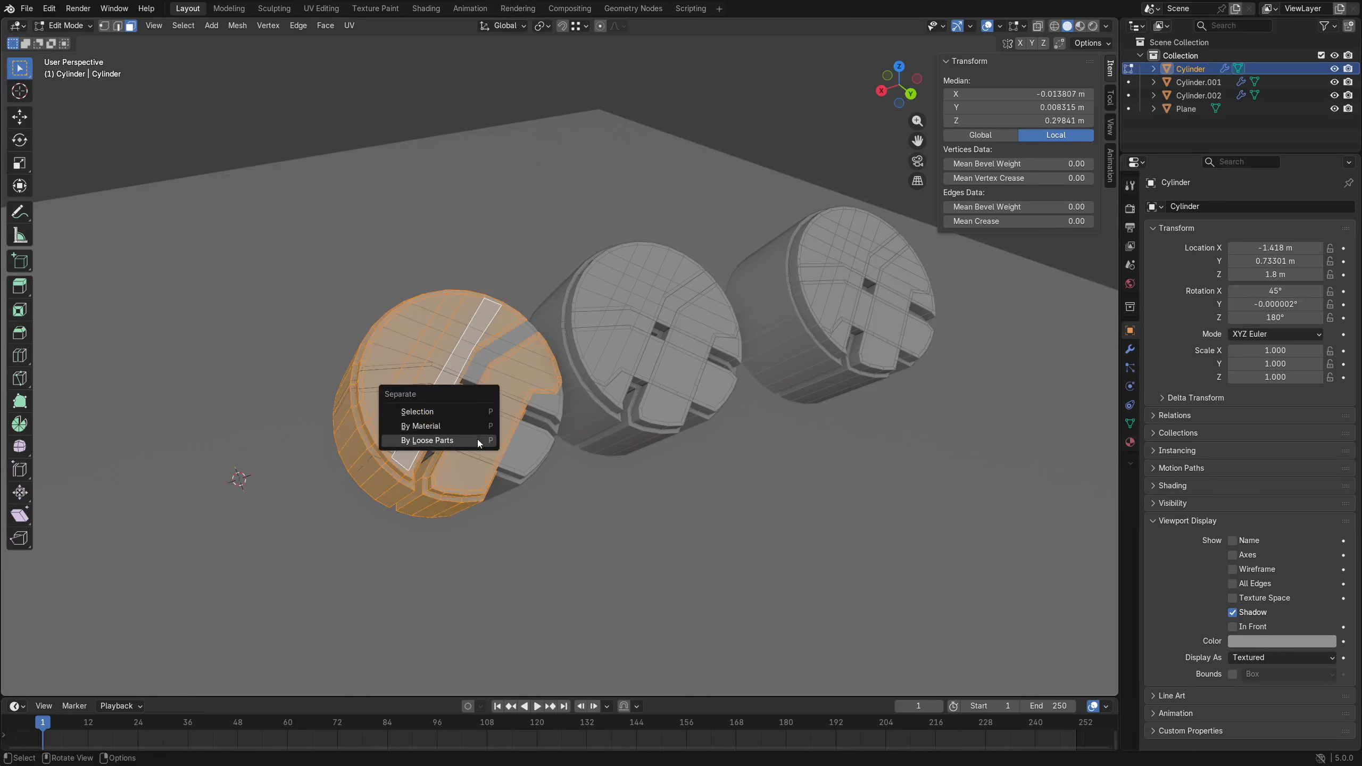
{"action": "left_click", "coordinate": [448, 440]}
Return to Object Mode and move the separated cross-shaped piece away from the front cylinder.
{"action": "key", "text": "ctrl+Tab"}
{"action": "left_click", "coordinate": [449, 426]}
{"action": "left_click", "coordinate": [449, 422]}
{"action": "key", "text": "g"}
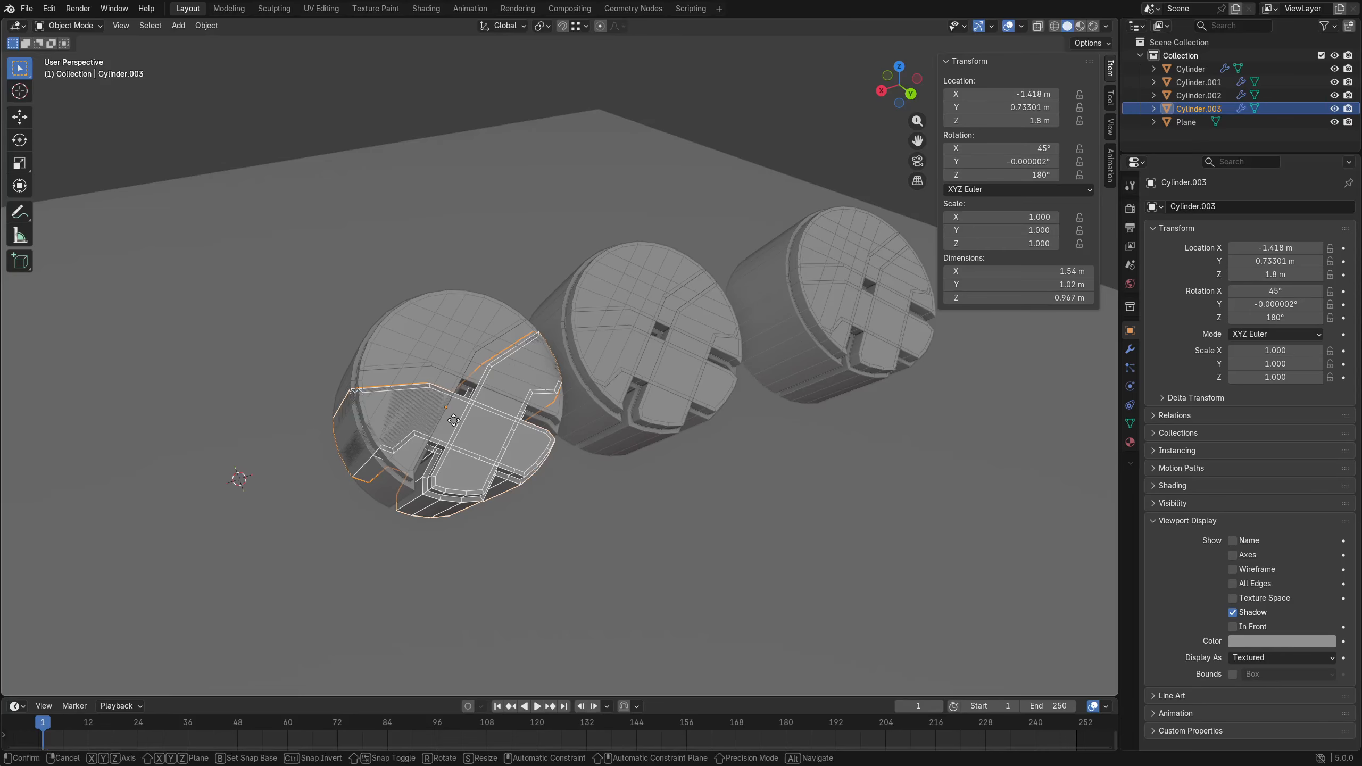
{"action": "left_click", "coordinate": [164, 488]}
Select the remaining front cylinder body and select its linked half delimited by seams in Edit Mode.
{"action": "left_click", "coordinate": [398, 409]}
{"action": "key", "text": "ctrl+Tab"}
{"action": "left_click", "coordinate": [493, 410]}
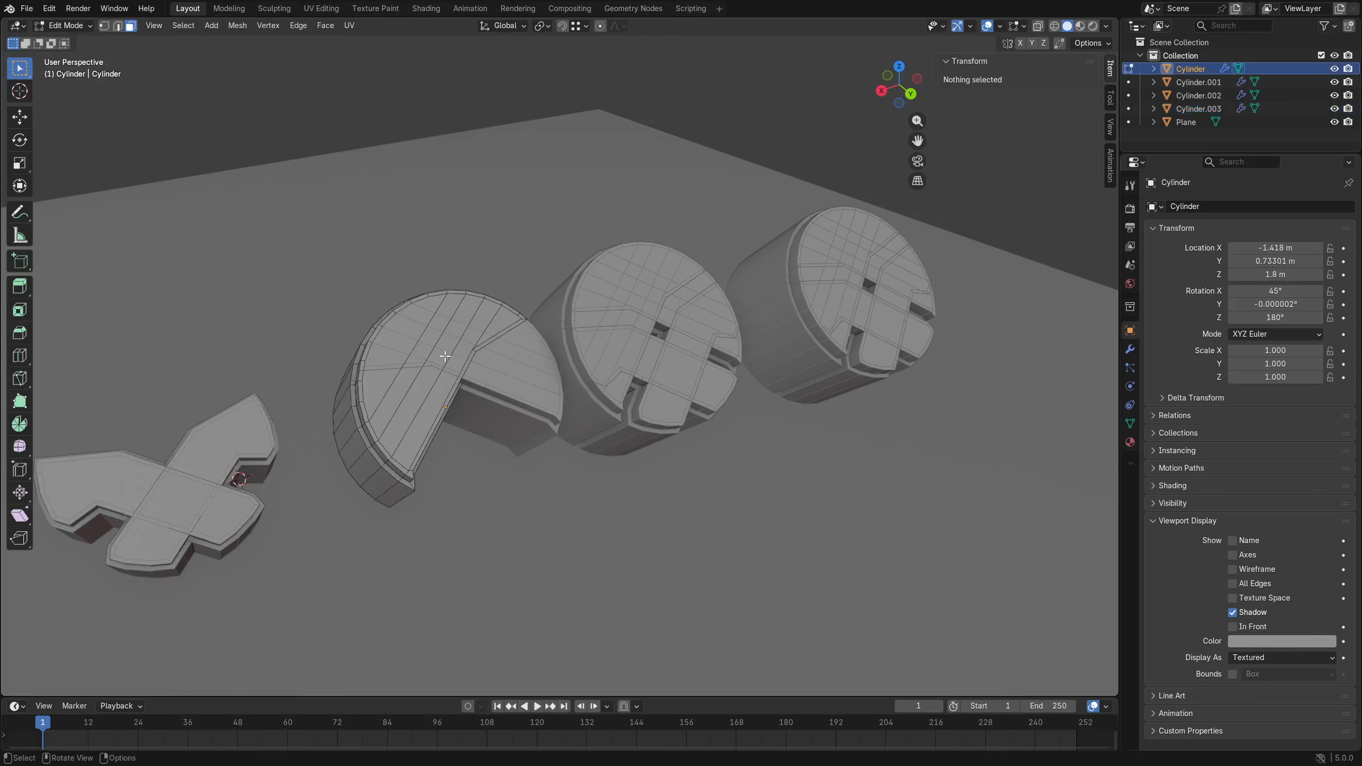
{"action": "left_click", "coordinate": [441, 347]}
{"action": "middle_click_drag", "start_coordinate": [465, 379], "coordinate": [539, 364], "text": "shift"}
{"action": "key", "text": "ctrl+Tab"}
{"action": "left_click", "coordinate": [453, 365]}
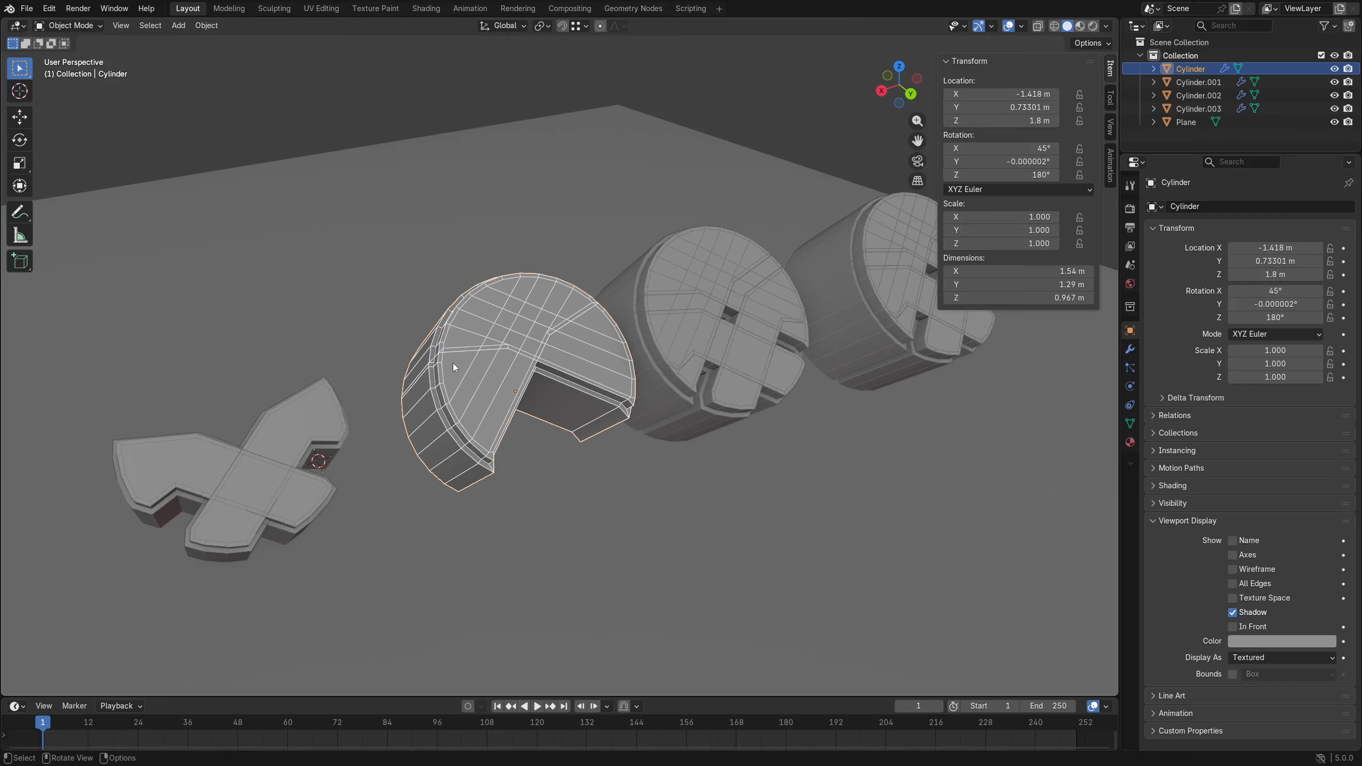
{"action": "key", "text": "ctrl+Tab"}
{"action": "left_click", "coordinate": [483, 377]}
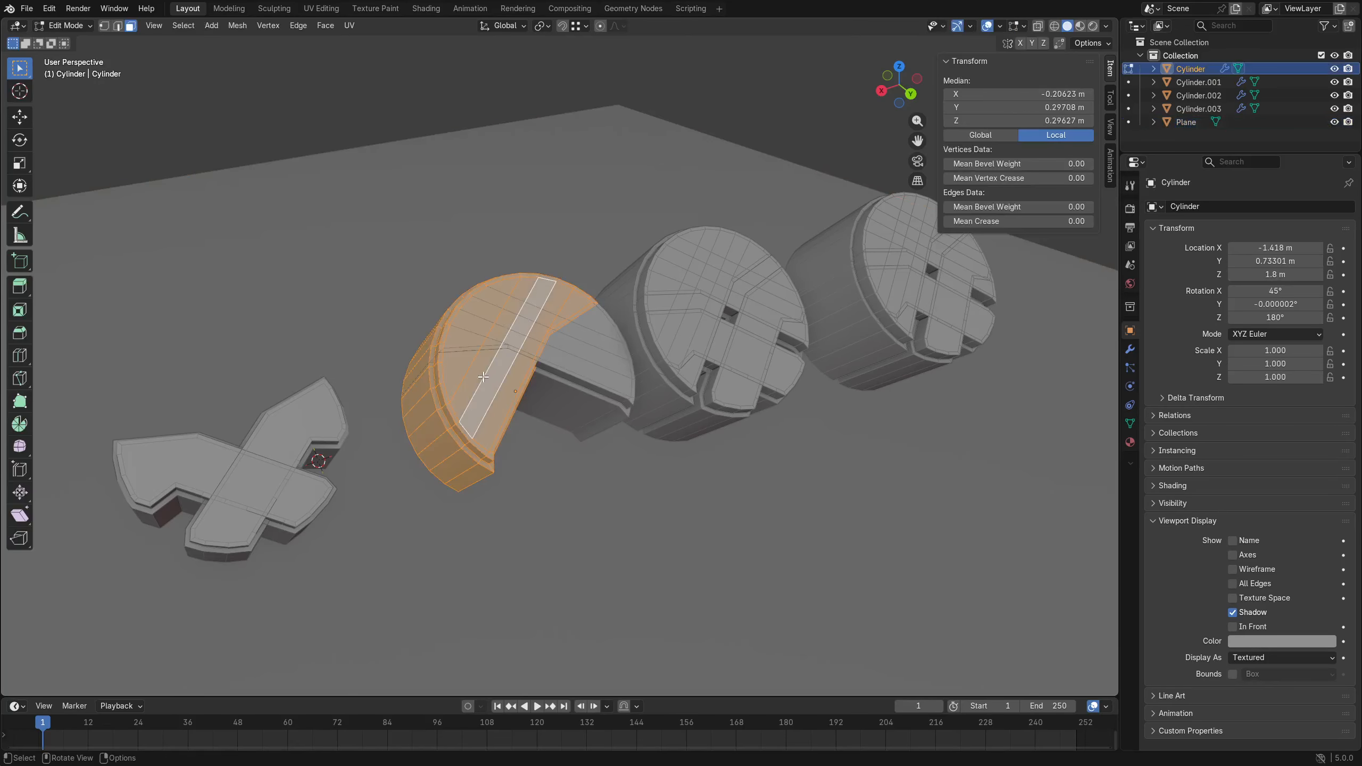
{"action": "key", "text": "alt+a"}
{"action": "key", "text": "l"}
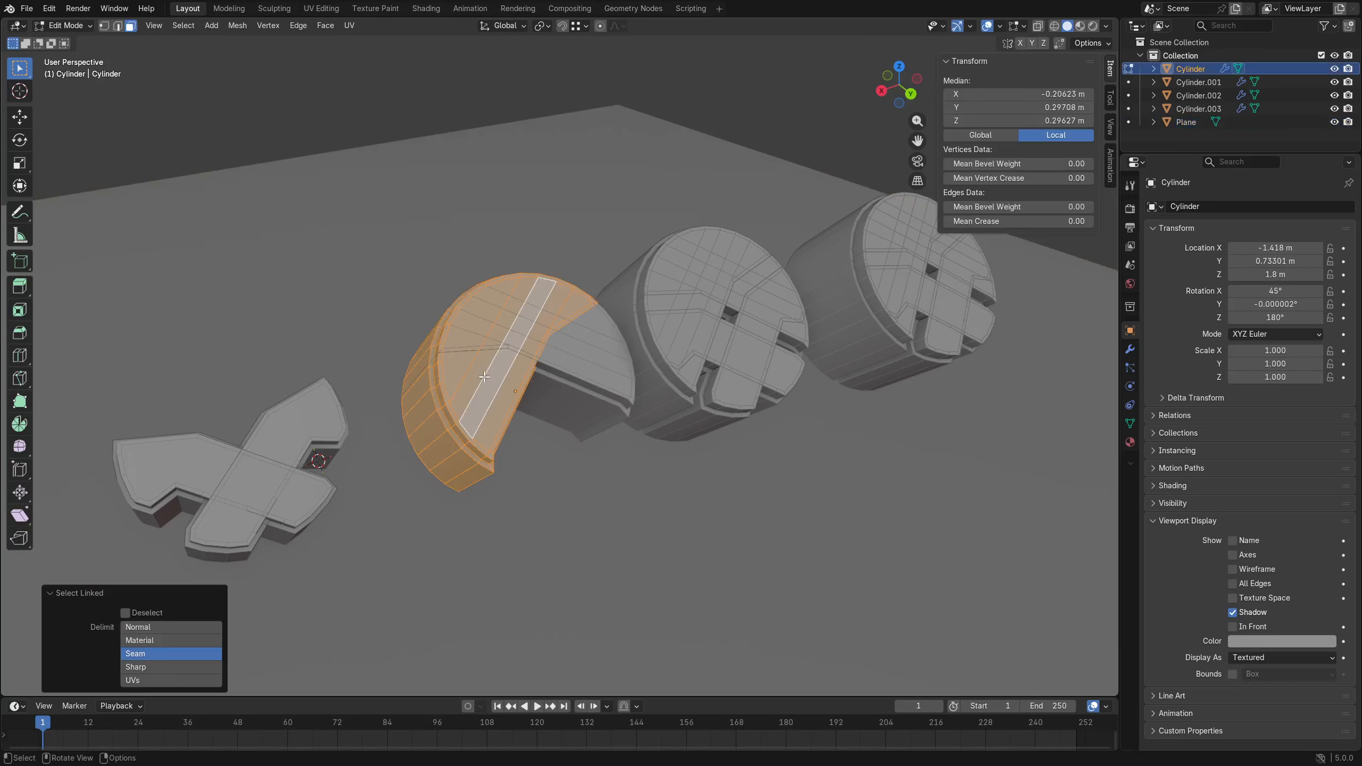
Try moving the linked half out of the cylinder body, and undo the move.
{"action": "key", "text": "g"}
{"action": "left_click", "coordinate": [483, 285]}
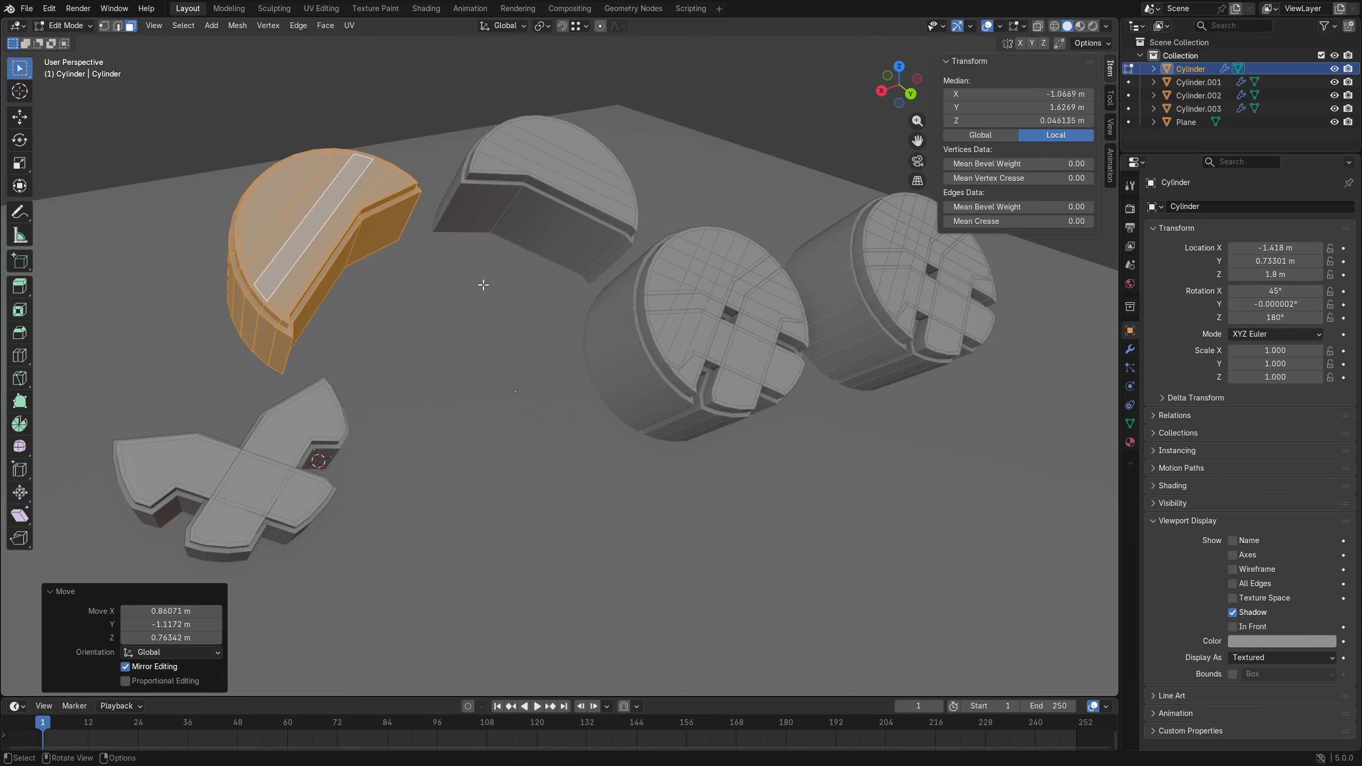
{"action": "key", "text": "ctrl+Tab"}
{"action": "left_click", "coordinate": [389, 305]}
{"action": "key", "text": "ctrl+z"}
{"action": "key", "text": "ctrl+z"}
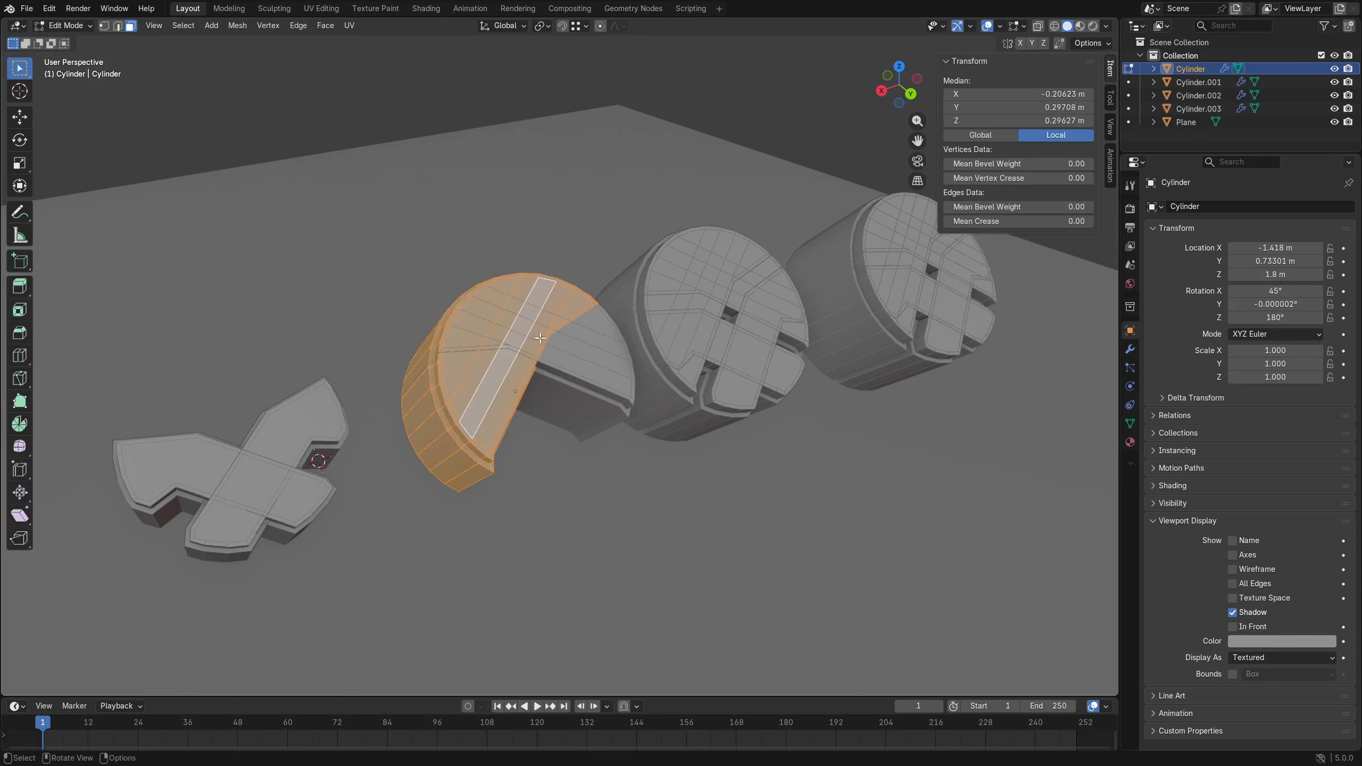
Enable Bisect and Flip on the X axis of the cylinder body's Mirror modifier, and apply the modifier.
{"action": "key", "text": "Tab"}
{"action": "left_click", "coordinate": [1129, 349]}
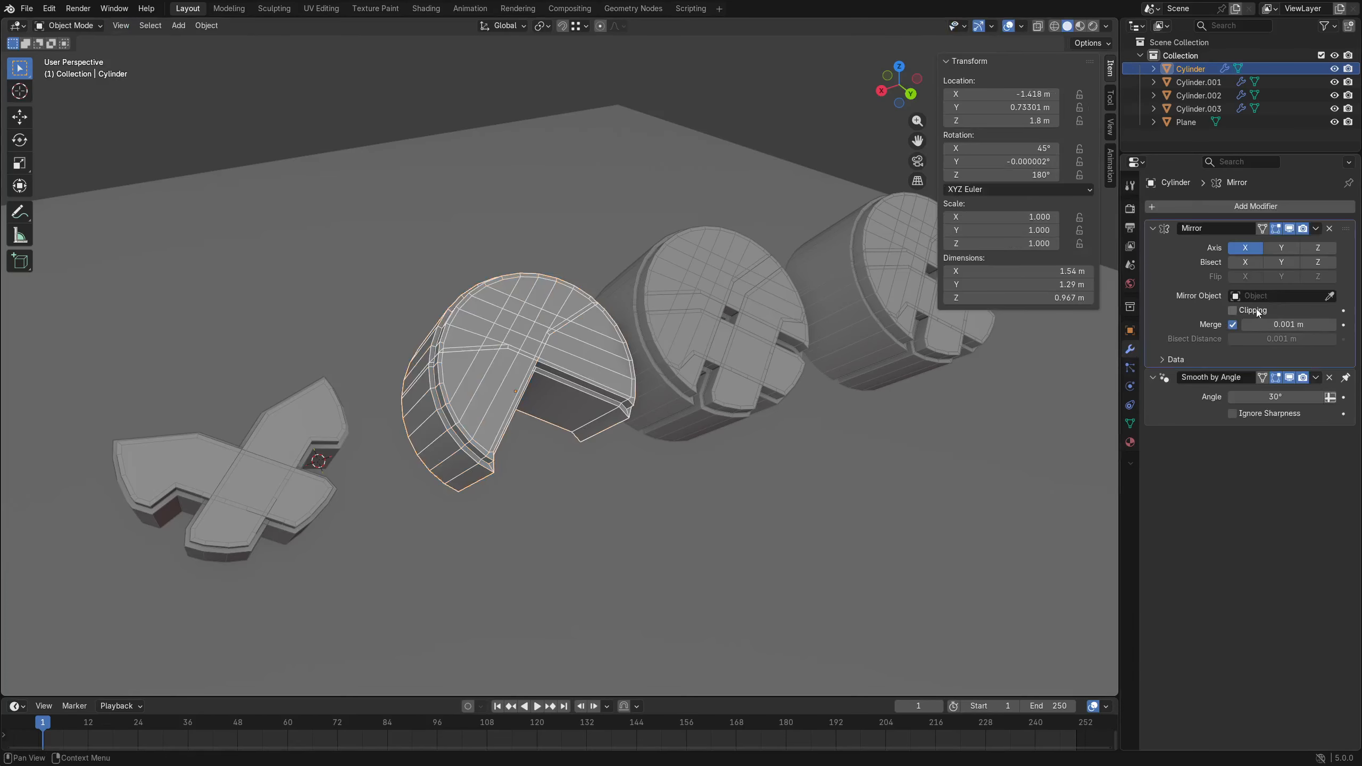
{"action": "left_click", "coordinate": [1244, 262]}
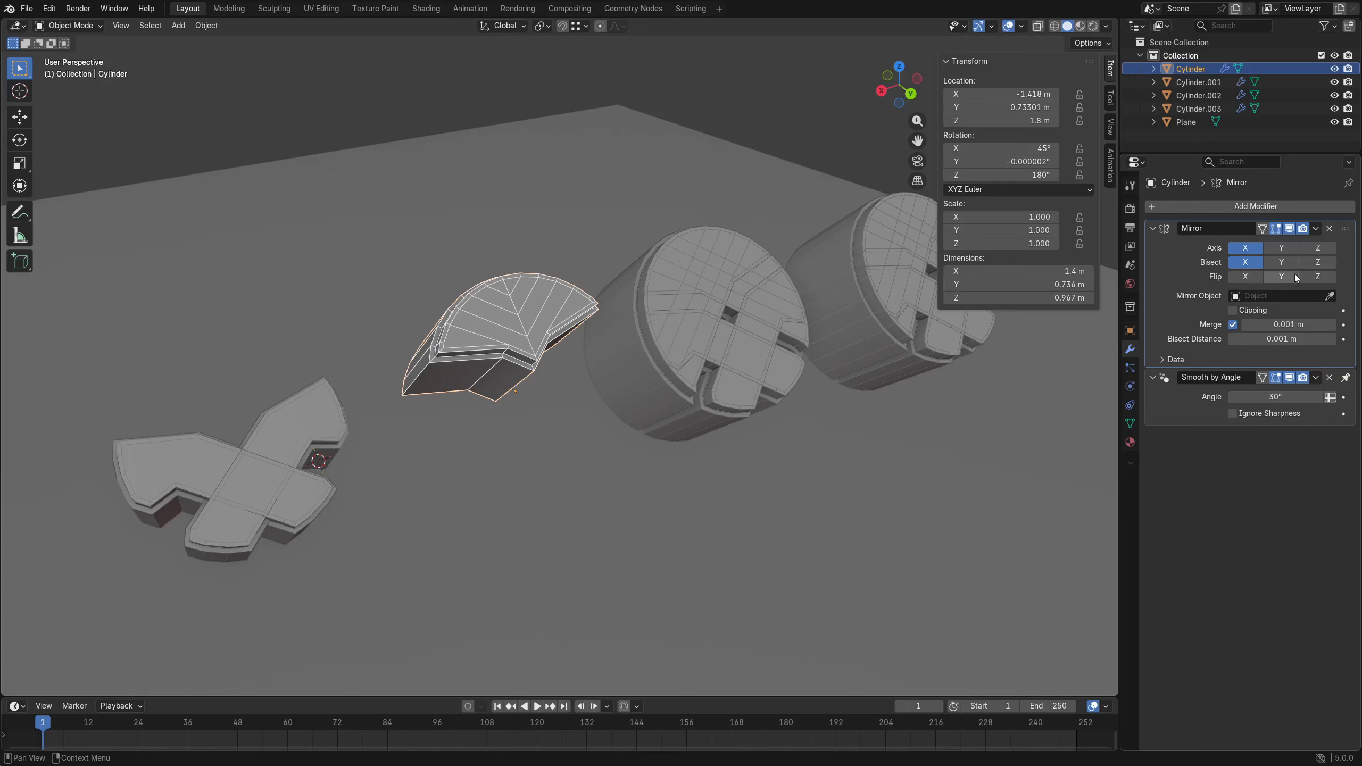
{"action": "left_click", "coordinate": [1247, 277]}
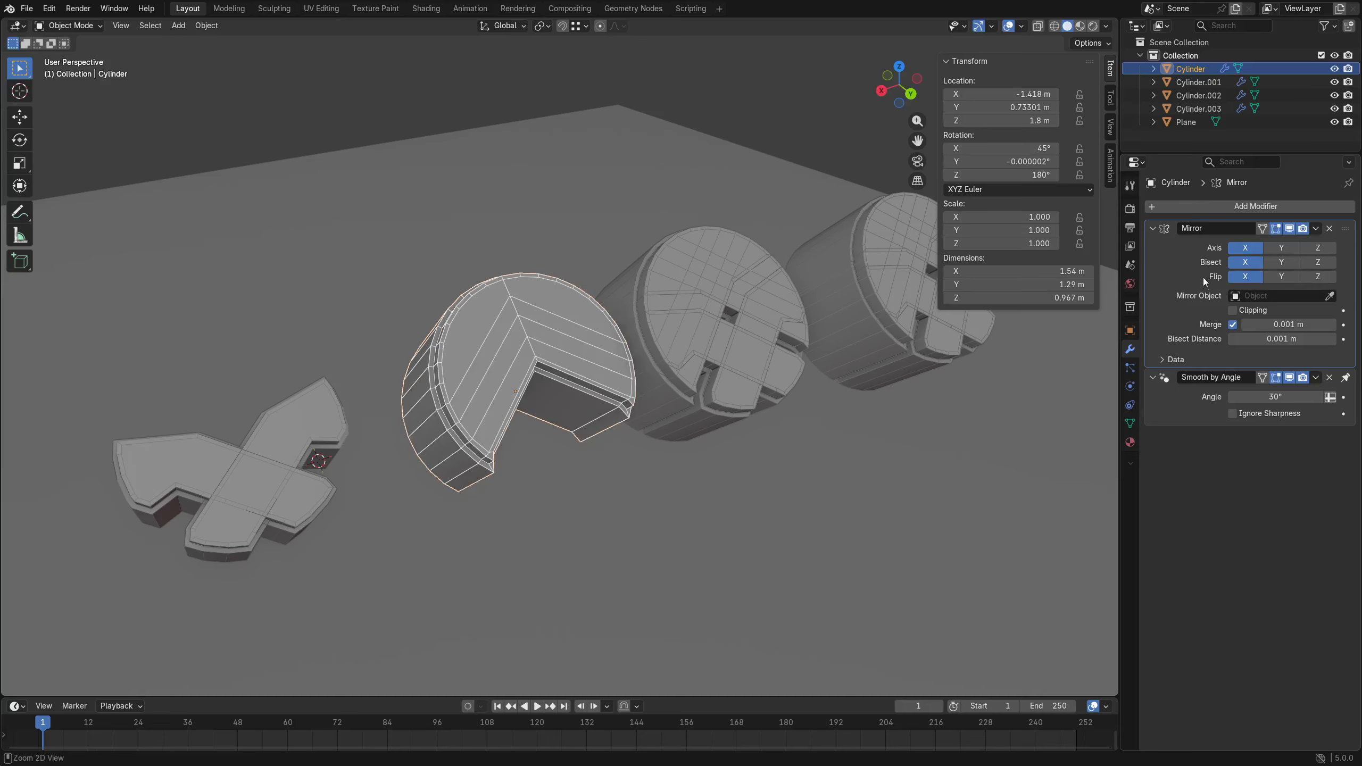
{"action": "key", "text": "ctrl+a"}
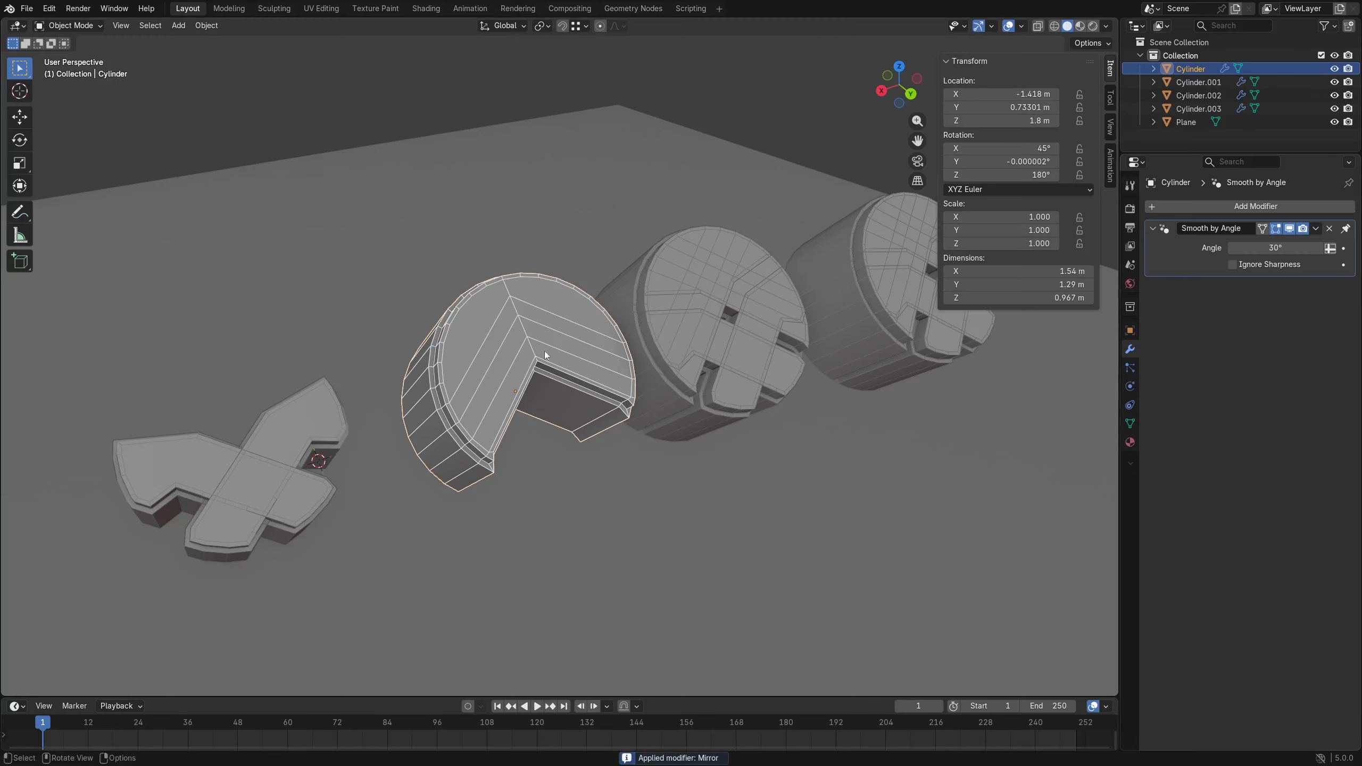
Enter Edit Mode on the cylinder body, clear the selection and select one strip face on its cap.
{"action": "scroll", "coordinate": [512, 349], "scroll_direction": "up", "scroll_amount": 5}
{"action": "key", "text": "Tab"}
{"action": "key", "text": "alt+a"}
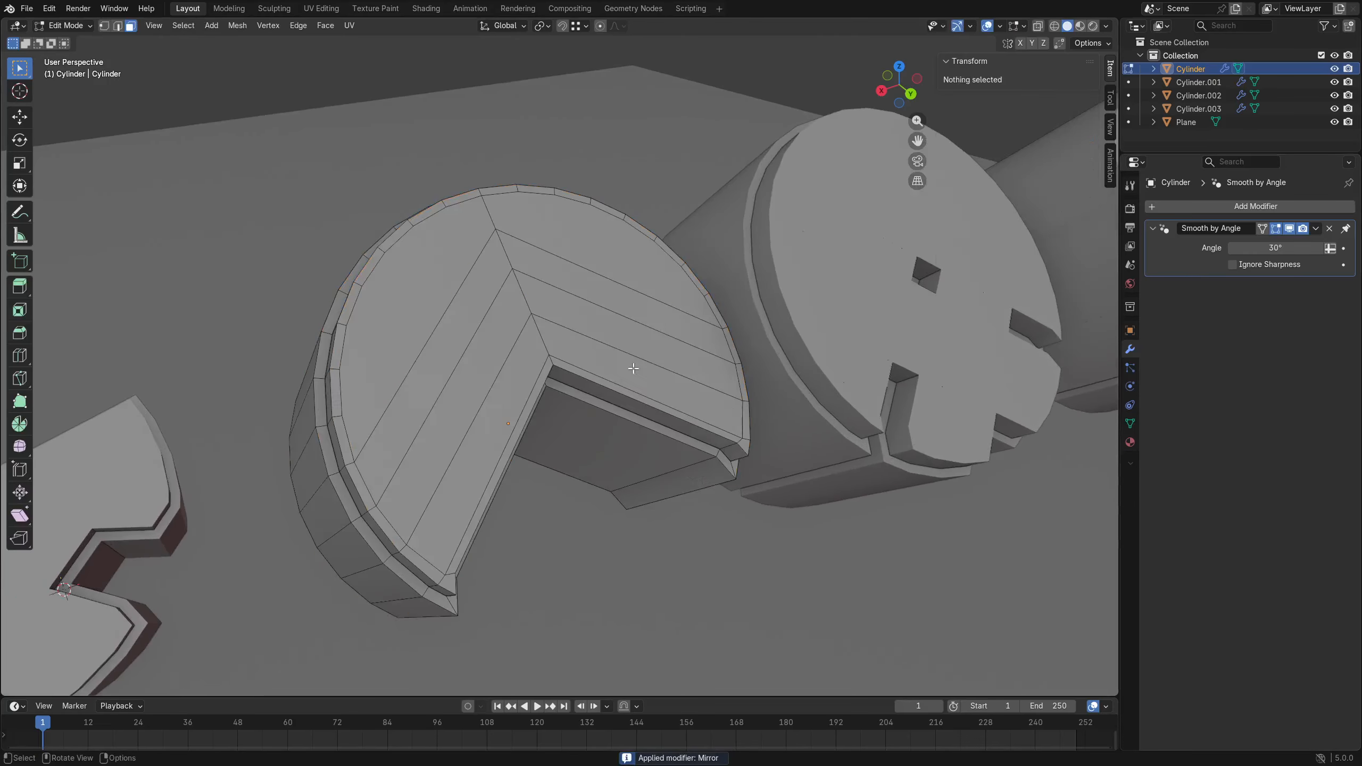
{"action": "middle_click_drag", "start_coordinate": [633, 368], "coordinate": [558, 327]}
{"action": "left_click", "coordinate": [556, 325]}
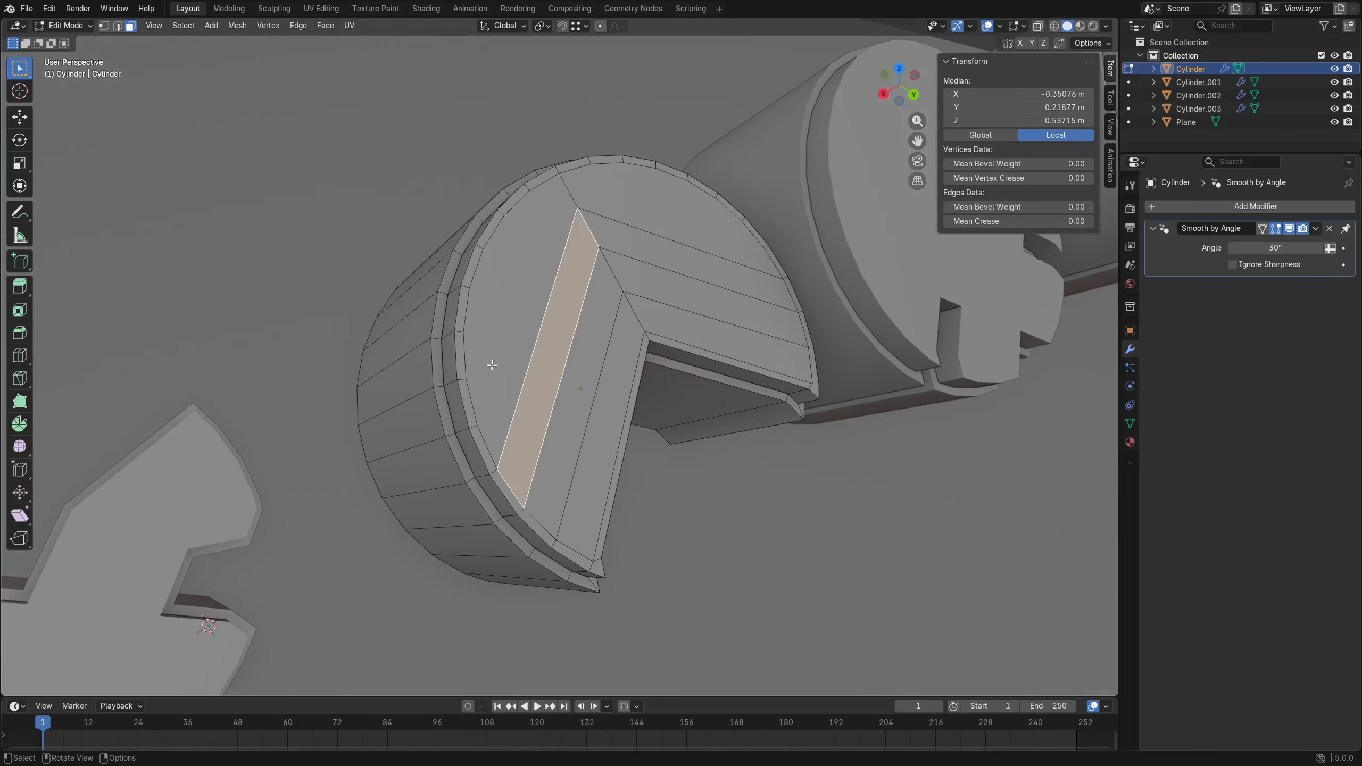
Select a face on the cylinder's rim, grow the selection twice and shrink it twice.
{"action": "middle_click_drag", "start_coordinate": [492, 365], "coordinate": [516, 397]}
{"action": "left_click", "coordinate": [547, 369]}
{"action": "key", "text": "ctrl+KP_Add"}
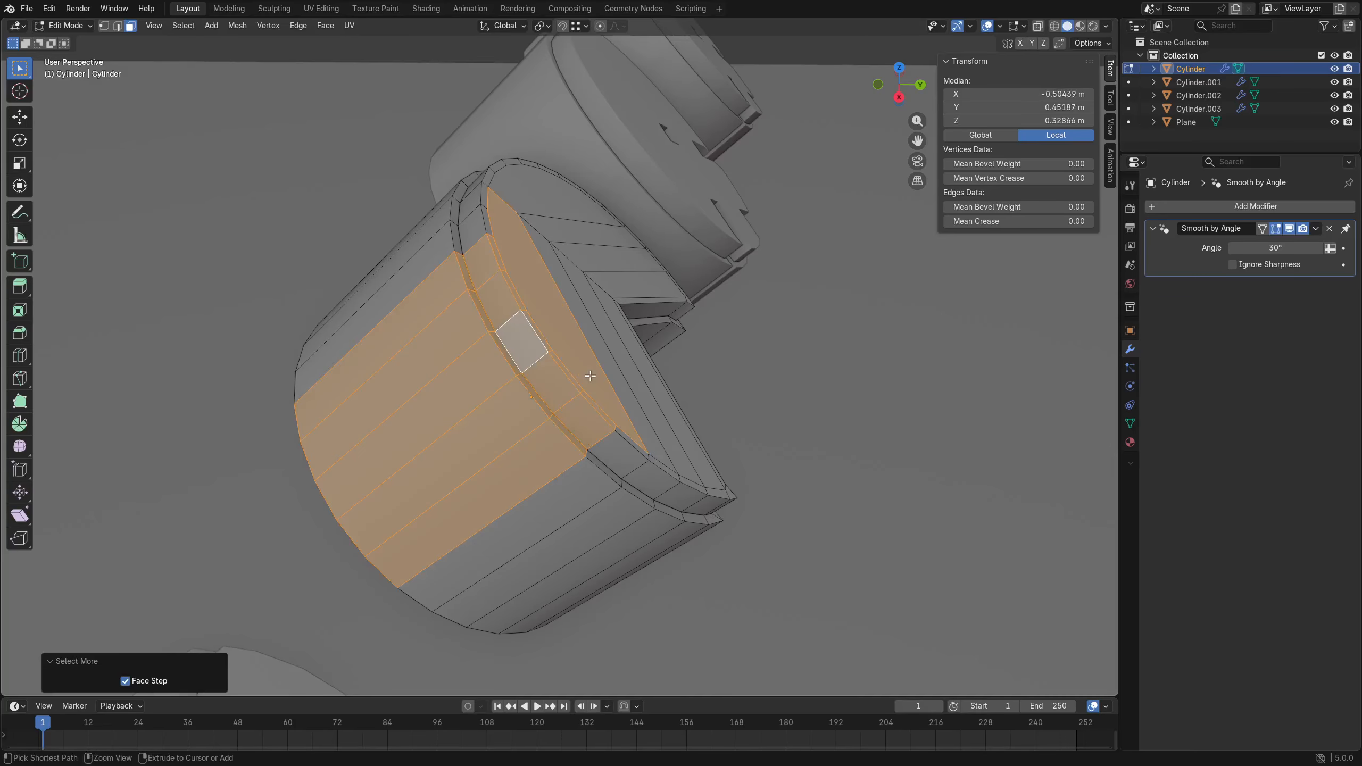
{"action": "key", "text": "ctrl+KP_Add"}
{"action": "key", "text": "ctrl+KP_Subtract"}
{"action": "key", "text": "ctrl+KP_Subtract"}
Select a face on the cylinder's side wall, grow the selection three times and undo the selection changes.
{"action": "left_click", "coordinate": [590, 278]}
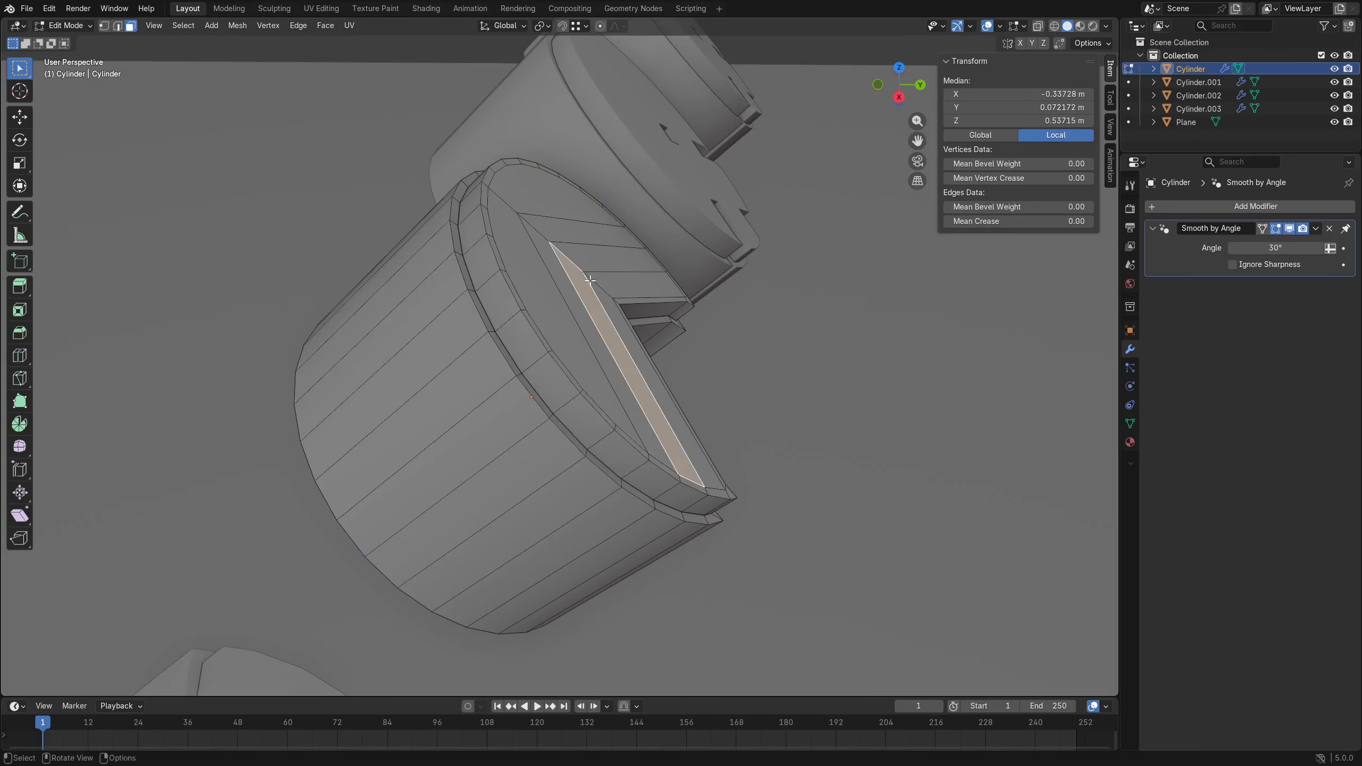
{"action": "middle_click_drag", "start_coordinate": [590, 279], "coordinate": [507, 394]}
{"action": "left_click", "coordinate": [506, 394]}
{"action": "key", "text": "ctrl+KP_Add"}
{"action": "key", "text": "ctrl+KP_Add"}
{"action": "key", "text": "ctrl+KP_Add"}
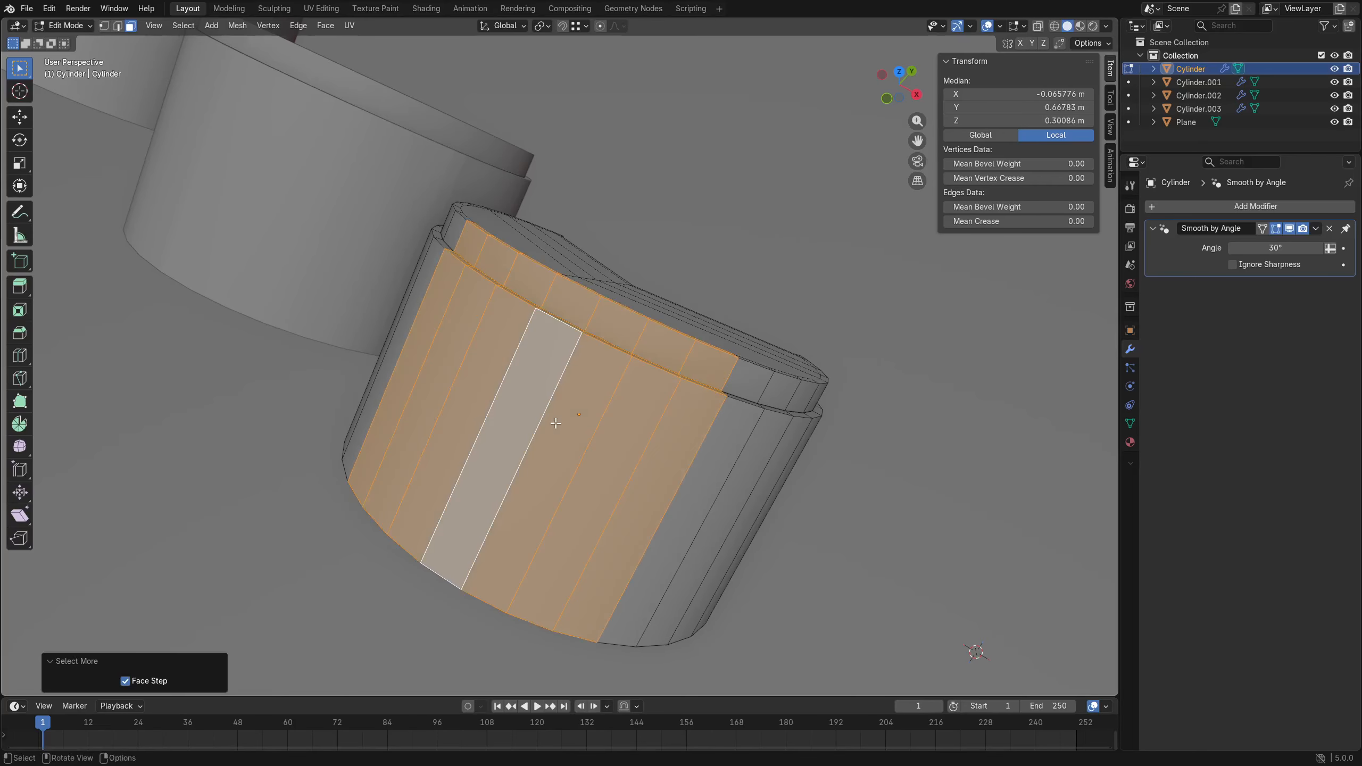
{"action": "key", "text": "ctrl+z"}
{"action": "key", "text": "ctrl+z"}
{"action": "key", "text": "ctrl+z"}
{"action": "key", "text": "ctrl+z"}
Try path selection and growing from the large cap face, undo them, select the whole mesh and clear the selection.
{"action": "middle_click_drag", "start_coordinate": [736, 484], "coordinate": [606, 472]}
{"action": "left_click", "coordinate": [493, 371], "text": "ctrl"}
{"action": "key", "text": "ctrl+z"}
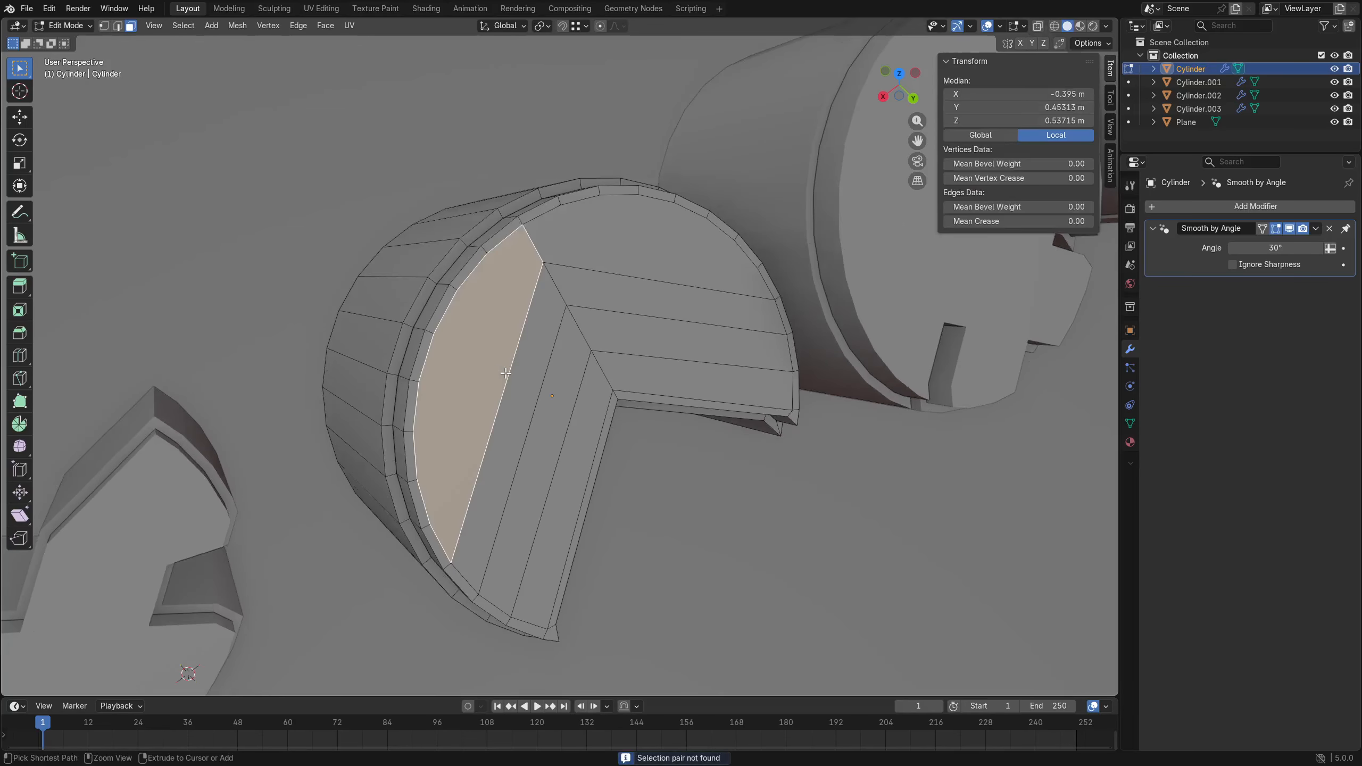
{"action": "key", "text": "ctrl+KP_Add"}
{"action": "key", "text": "ctrl+z"}
{"action": "key", "text": "a"}
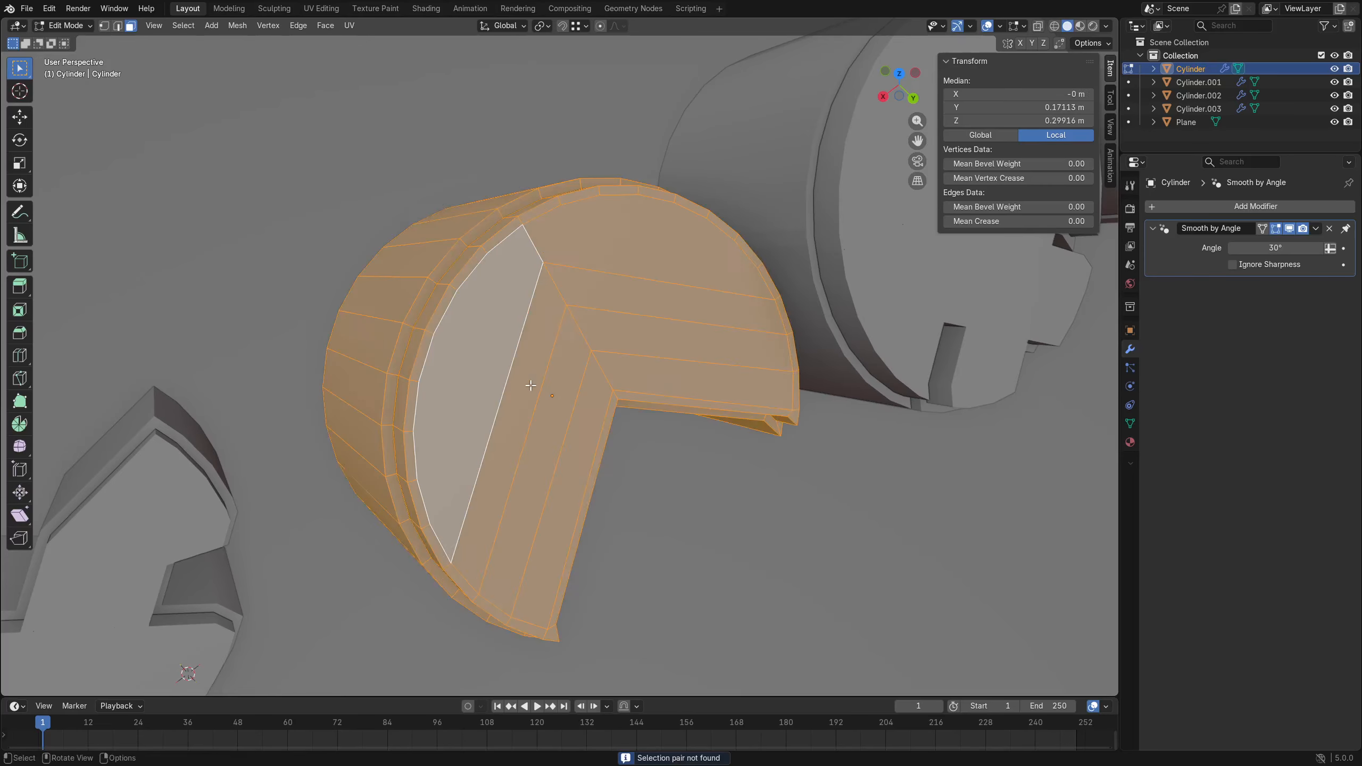
{"action": "key", "text": "alt+a"}
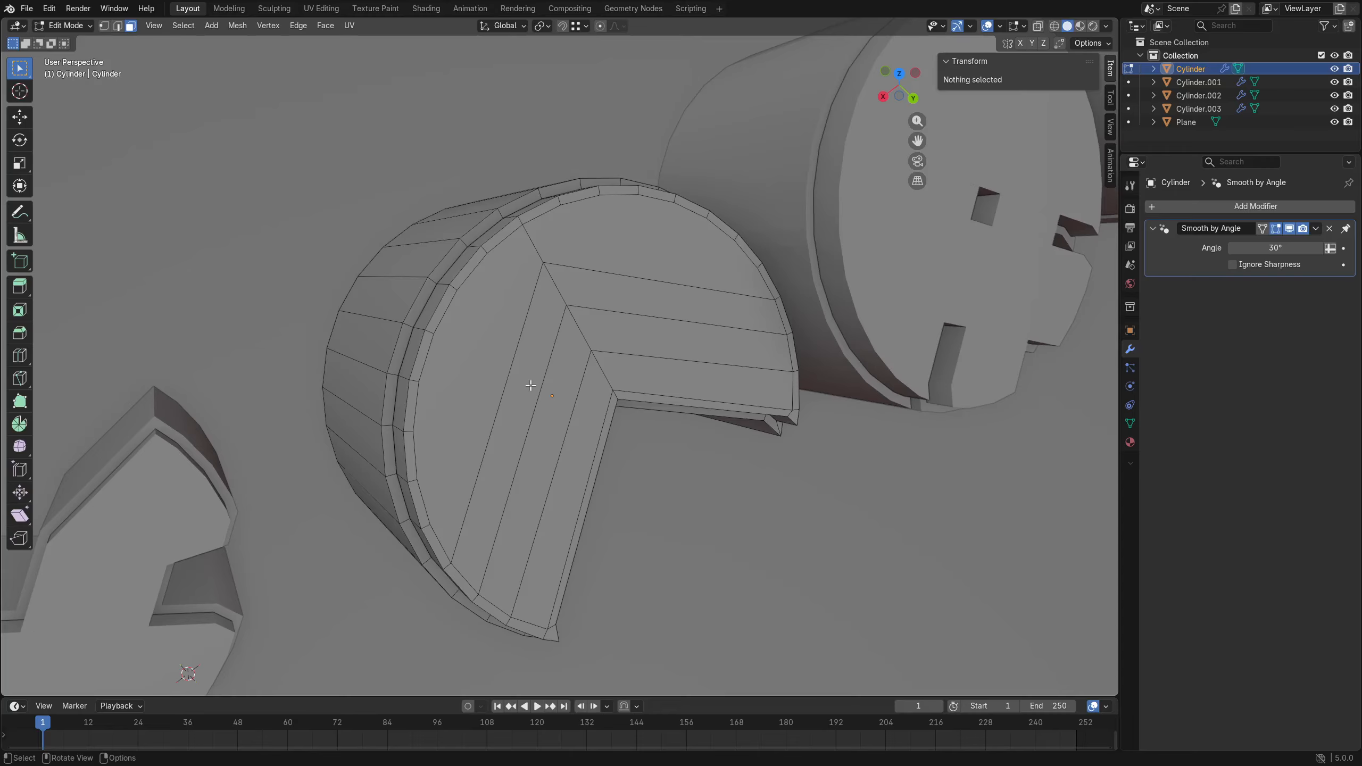
Select the two outer cap faces and the two adjacent strip faces on the cylinder's cap.
{"action": "left_click", "coordinate": [596, 295]}
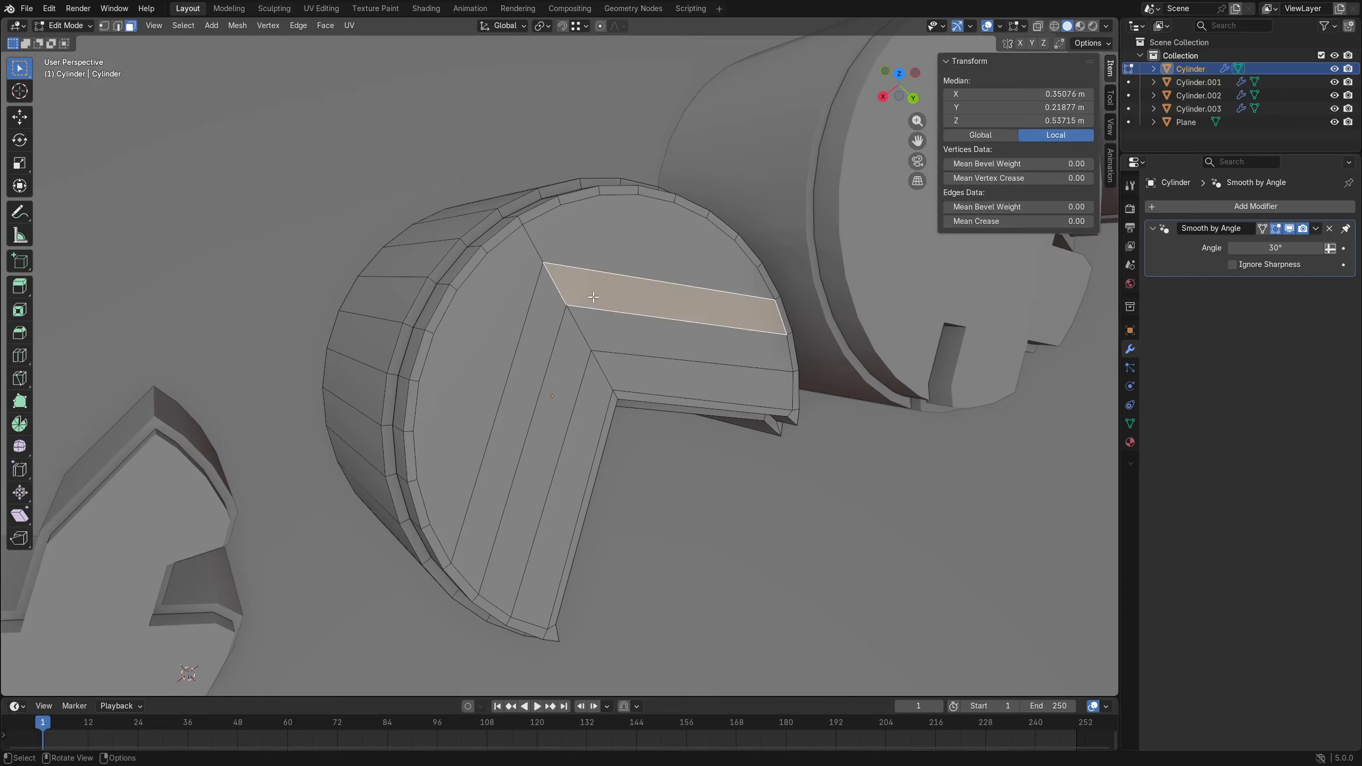
{"action": "left_click", "coordinate": [546, 297], "text": "shift"}
{"action": "left_click", "coordinate": [509, 280]}
{"action": "left_click", "coordinate": [586, 240], "text": "shift"}
{"action": "left_click", "coordinate": [547, 286], "text": "shift"}
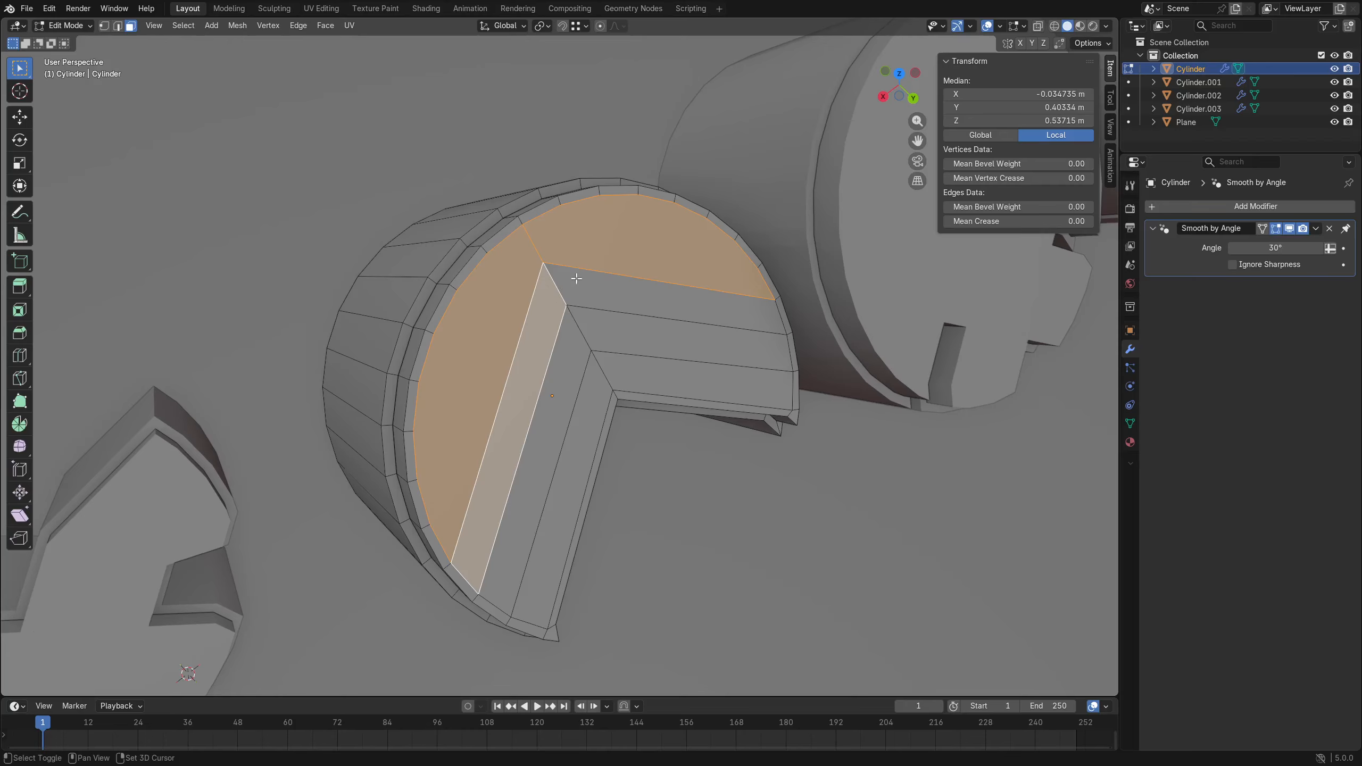
{"action": "left_click", "coordinate": [580, 284], "text": "shift"}
Grow the cap face selection three times and shrink it back three times.
{"action": "key", "text": "ctrl+KP_Add"}
{"action": "key", "text": "ctrl+KP_Add"}
{"action": "key", "text": "ctrl+KP_Add"}
{"action": "key", "text": "ctrl+KP_Subtract"}
{"action": "key", "text": "ctrl+KP_Subtract"}
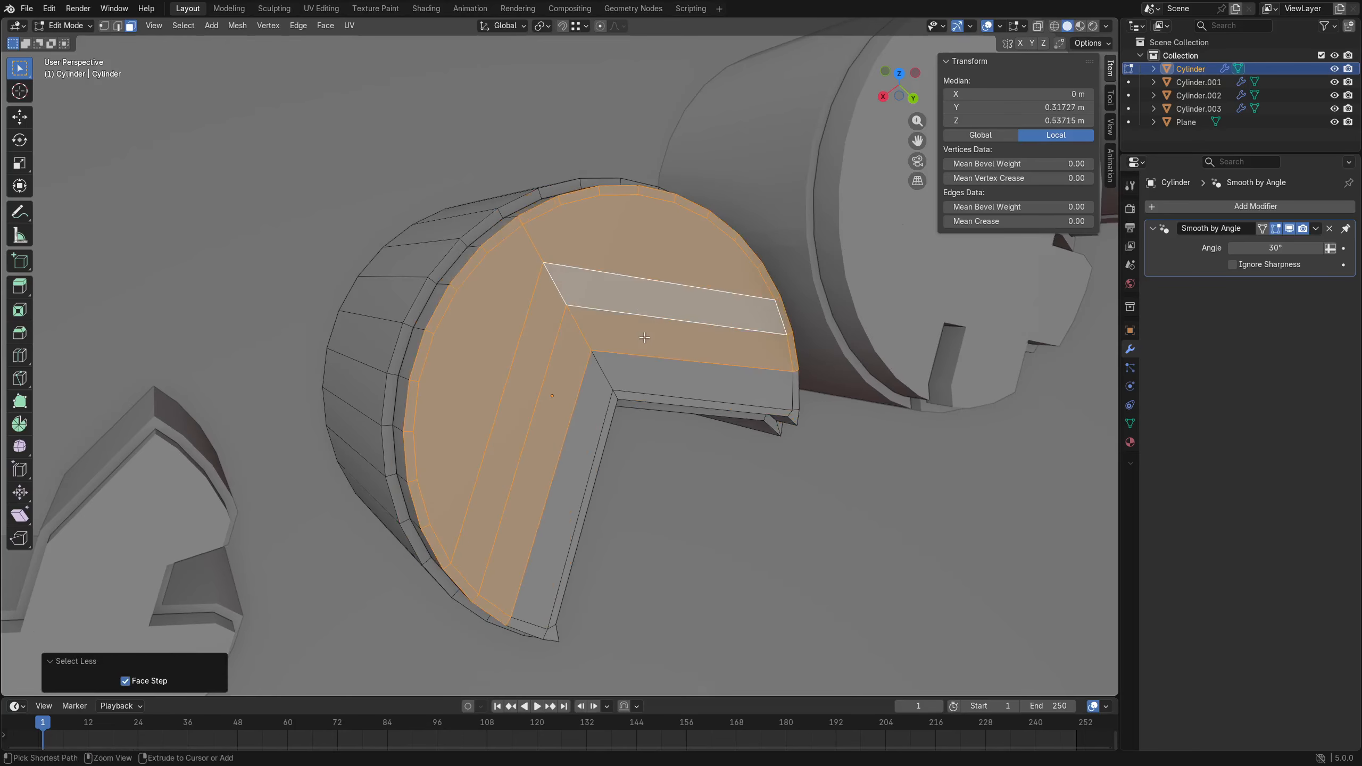
{"action": "key", "text": "ctrl+KP_Subtract"}
Allow online access for Get Extensions in the Preferences, and search the available extensions for "bool".
{"action": "left_click", "coordinate": [48, 8]}
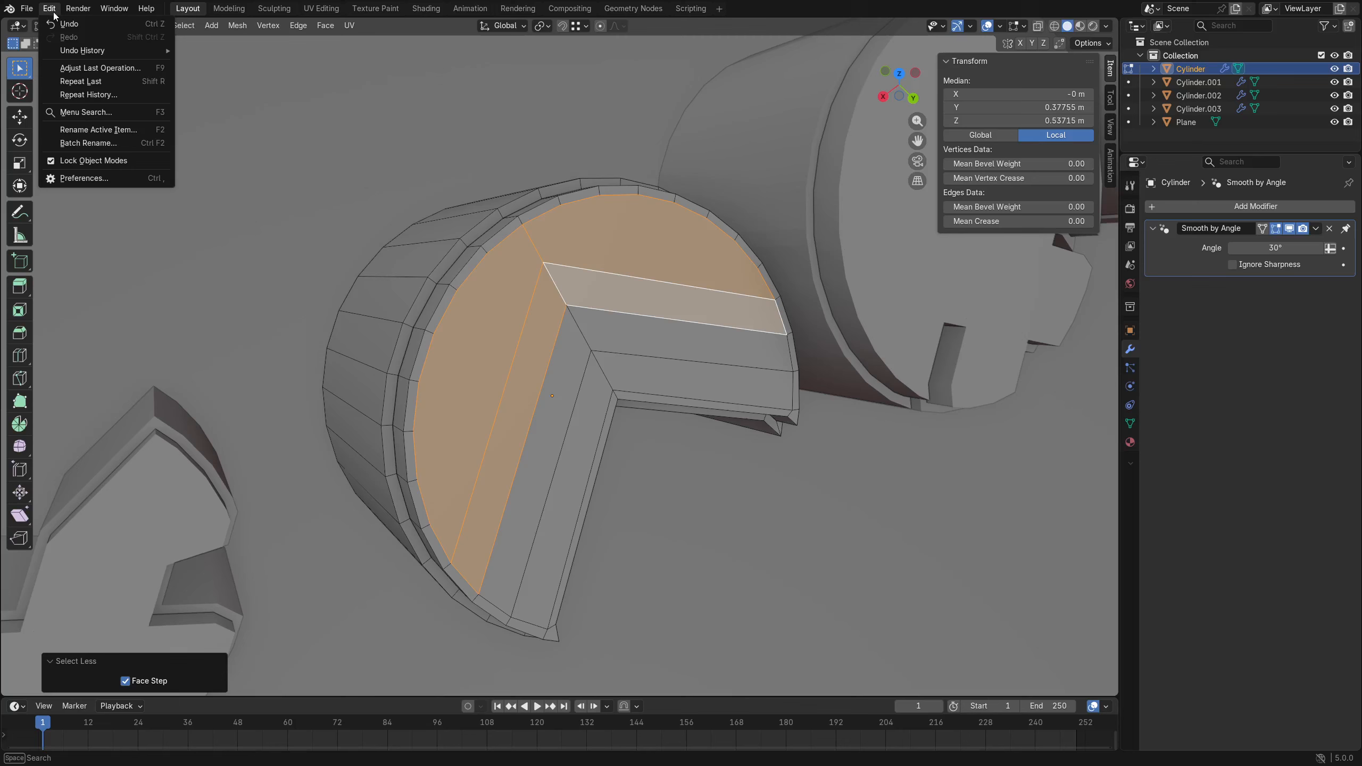
{"action": "left_click", "coordinate": [80, 178]}
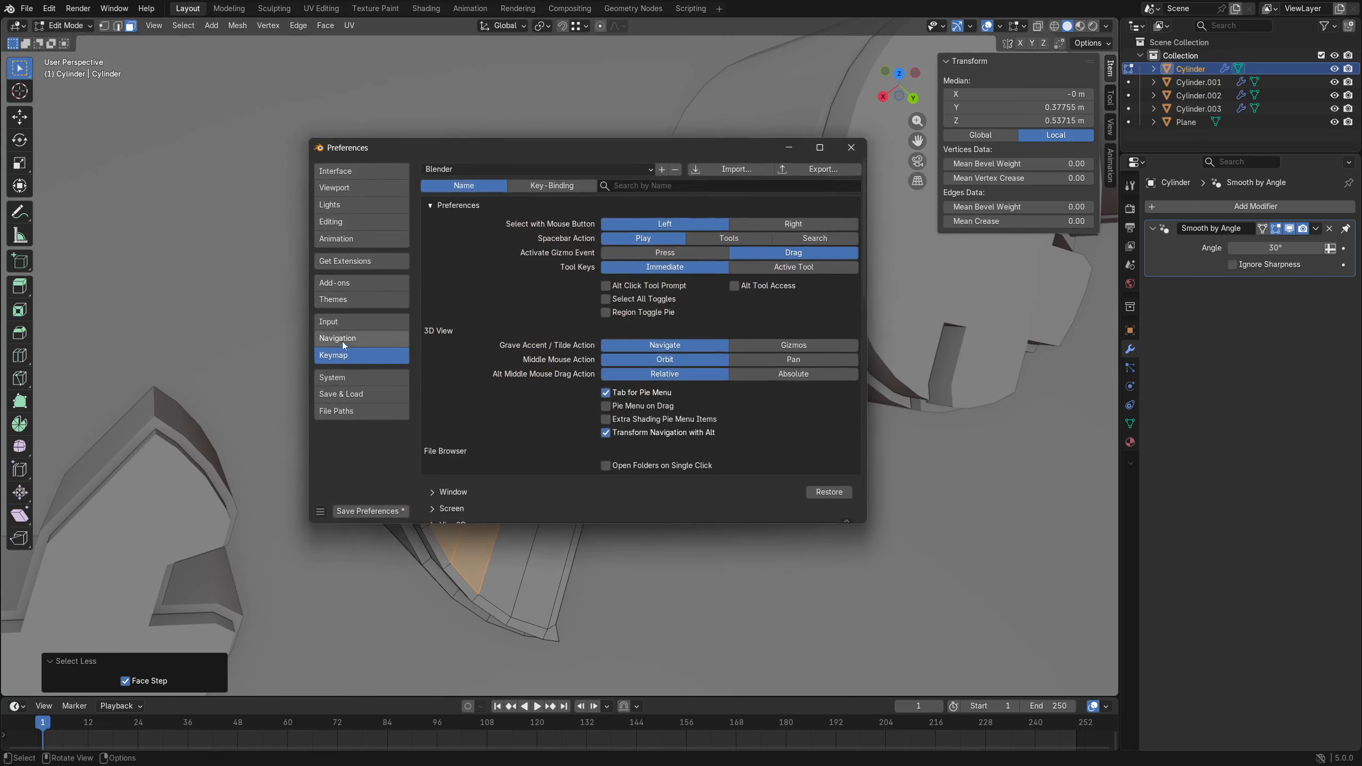
{"action": "left_click", "coordinate": [352, 283]}
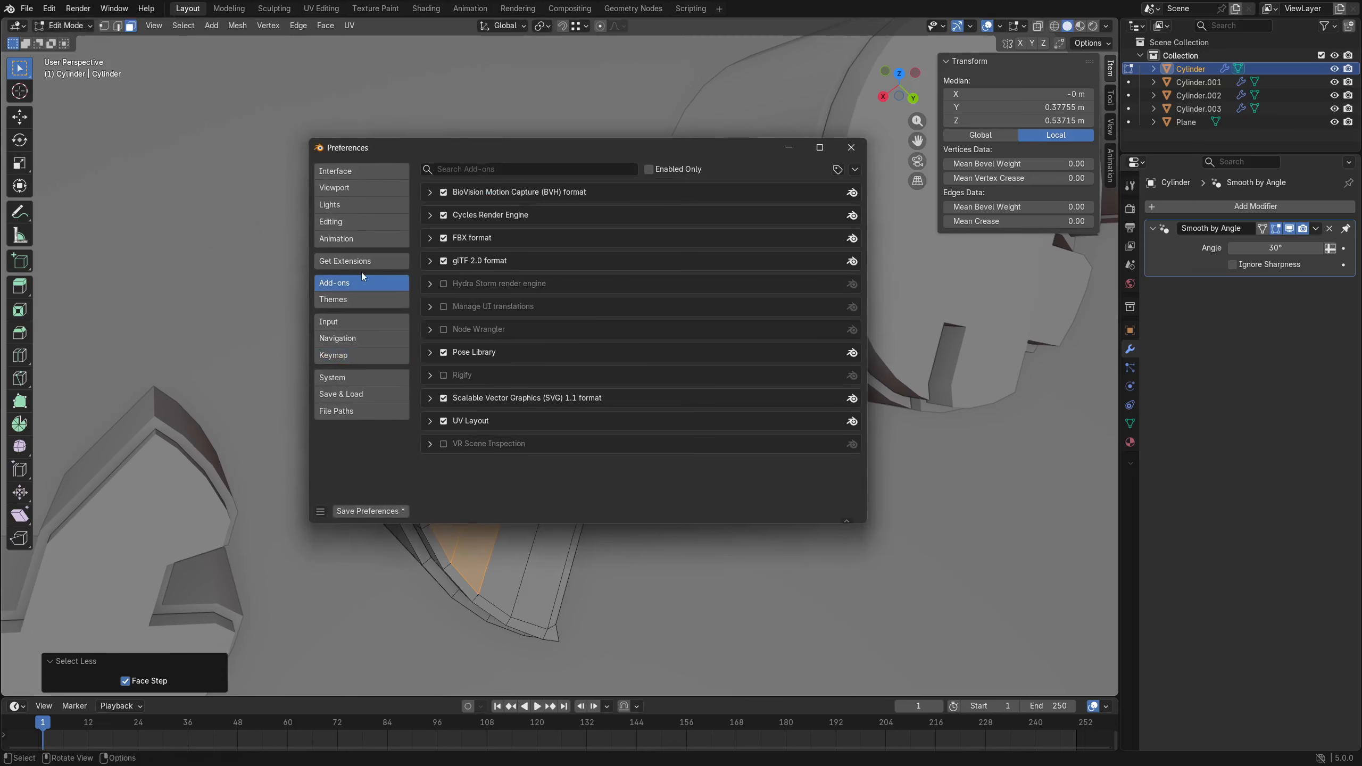
{"action": "left_click", "coordinate": [354, 259]}
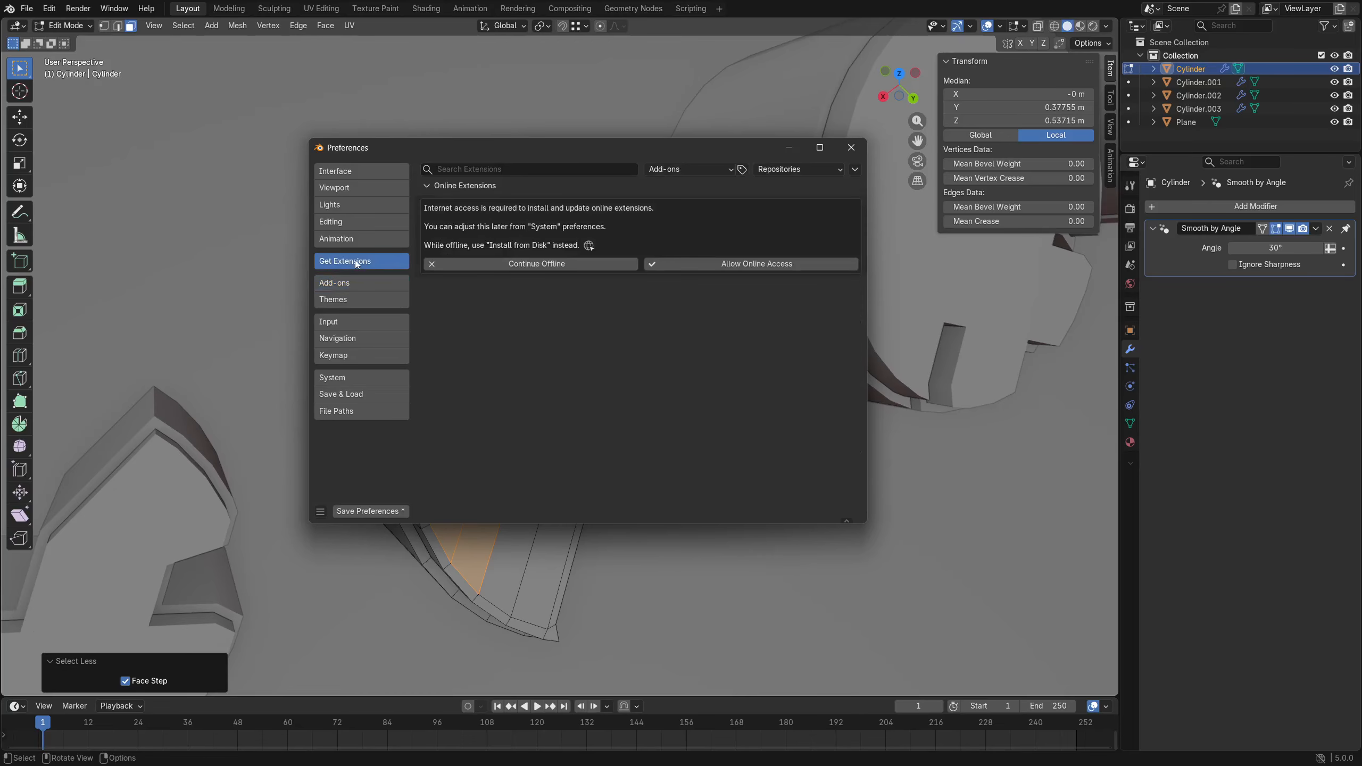
{"action": "left_click", "coordinate": [753, 269]}
{"action": "left_click", "coordinate": [512, 170]}
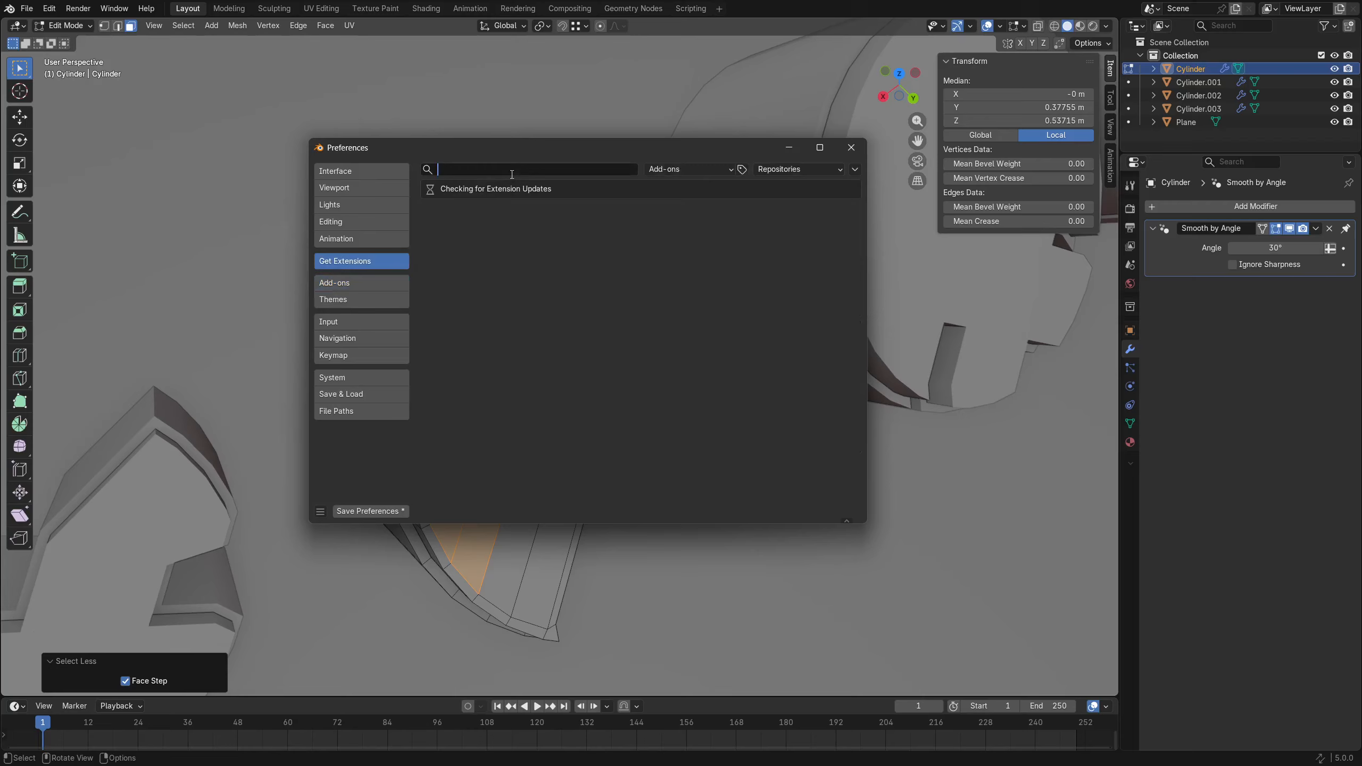
{"action": "type", "text": "bool"}
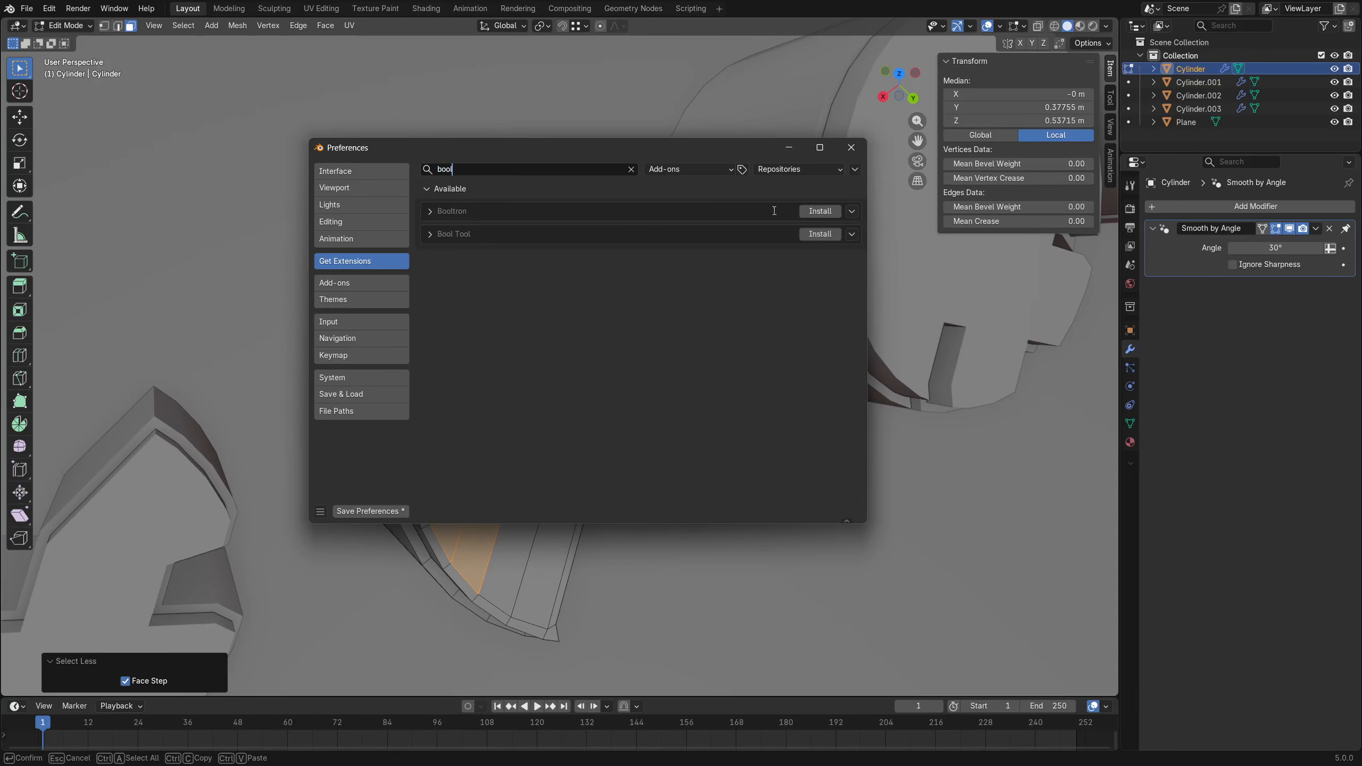
Install the Booltron extension, expand its details and uninstall it.
{"action": "left_click", "coordinate": [808, 211]}
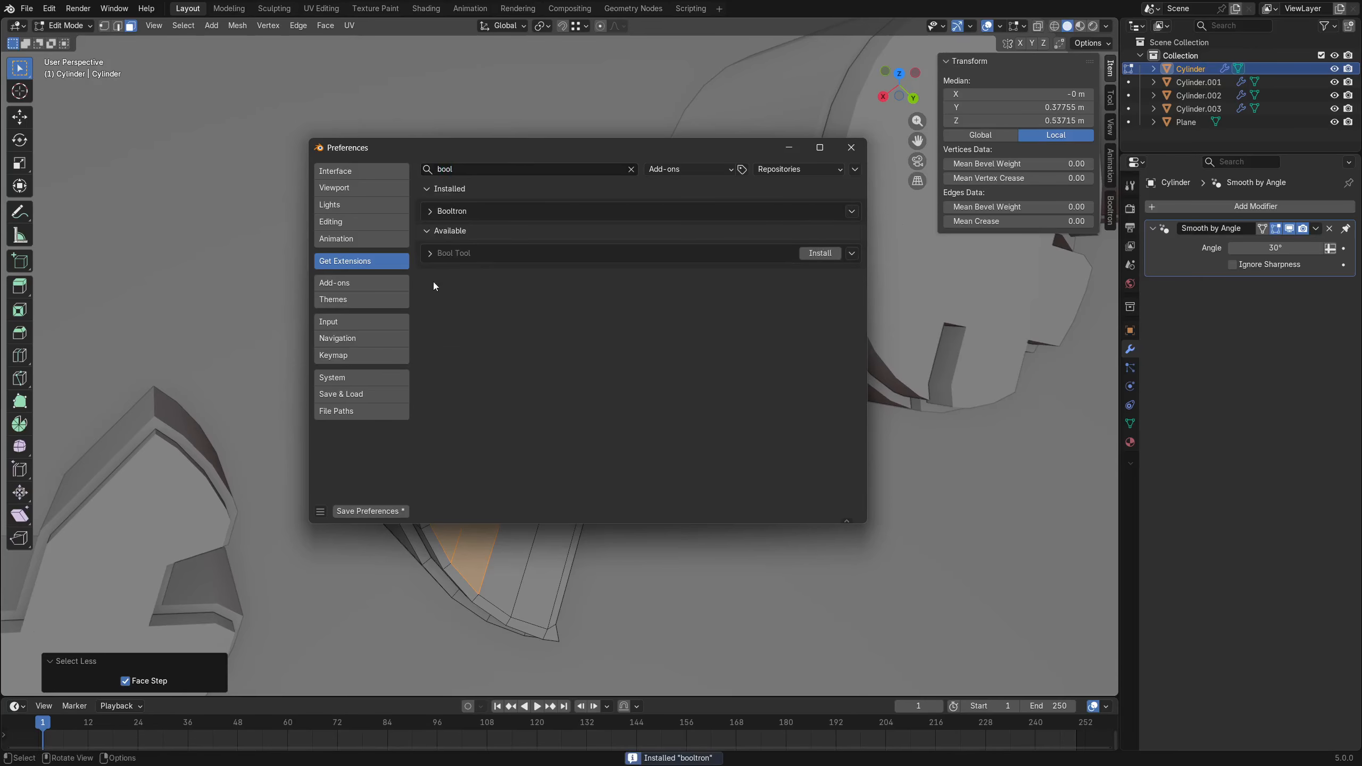
{"action": "left_click", "coordinate": [427, 231]}
{"action": "left_click", "coordinate": [429, 211]}
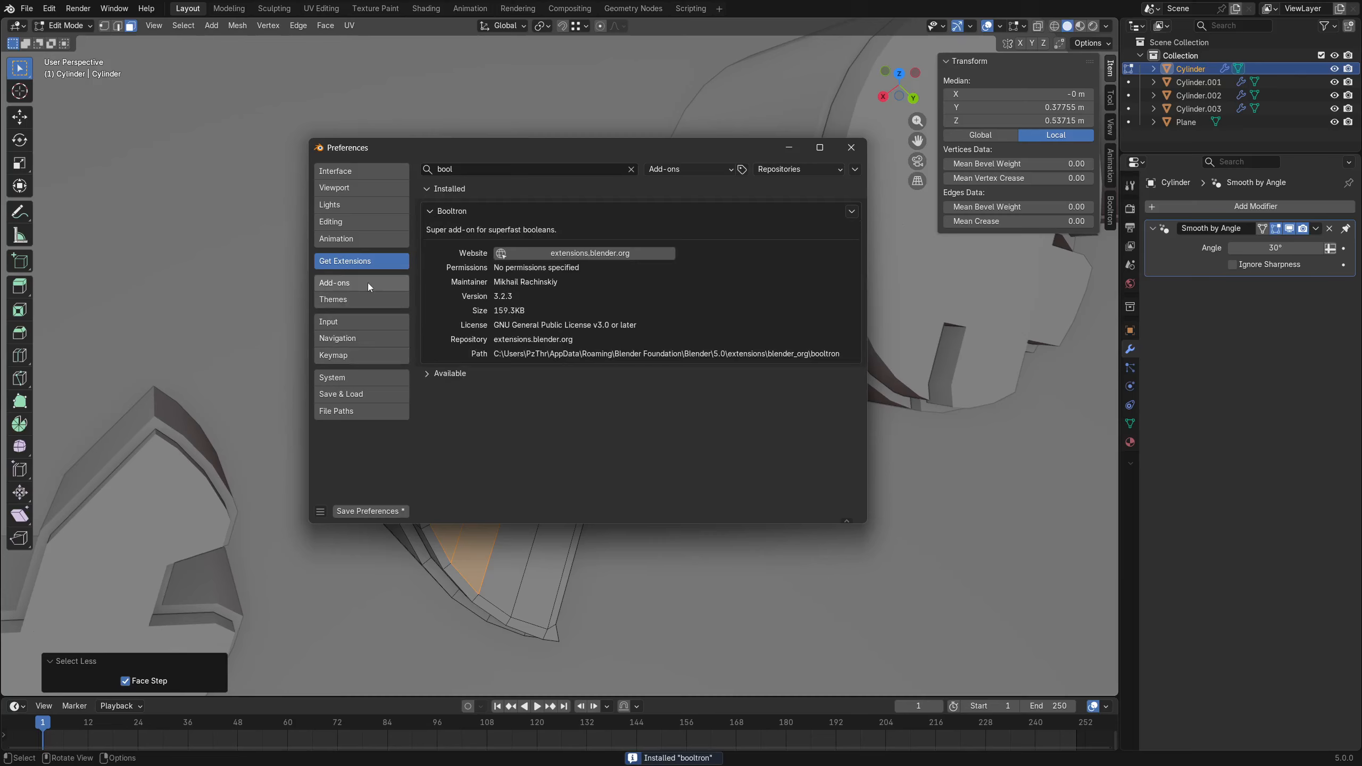
{"action": "left_click", "coordinate": [847, 212]}
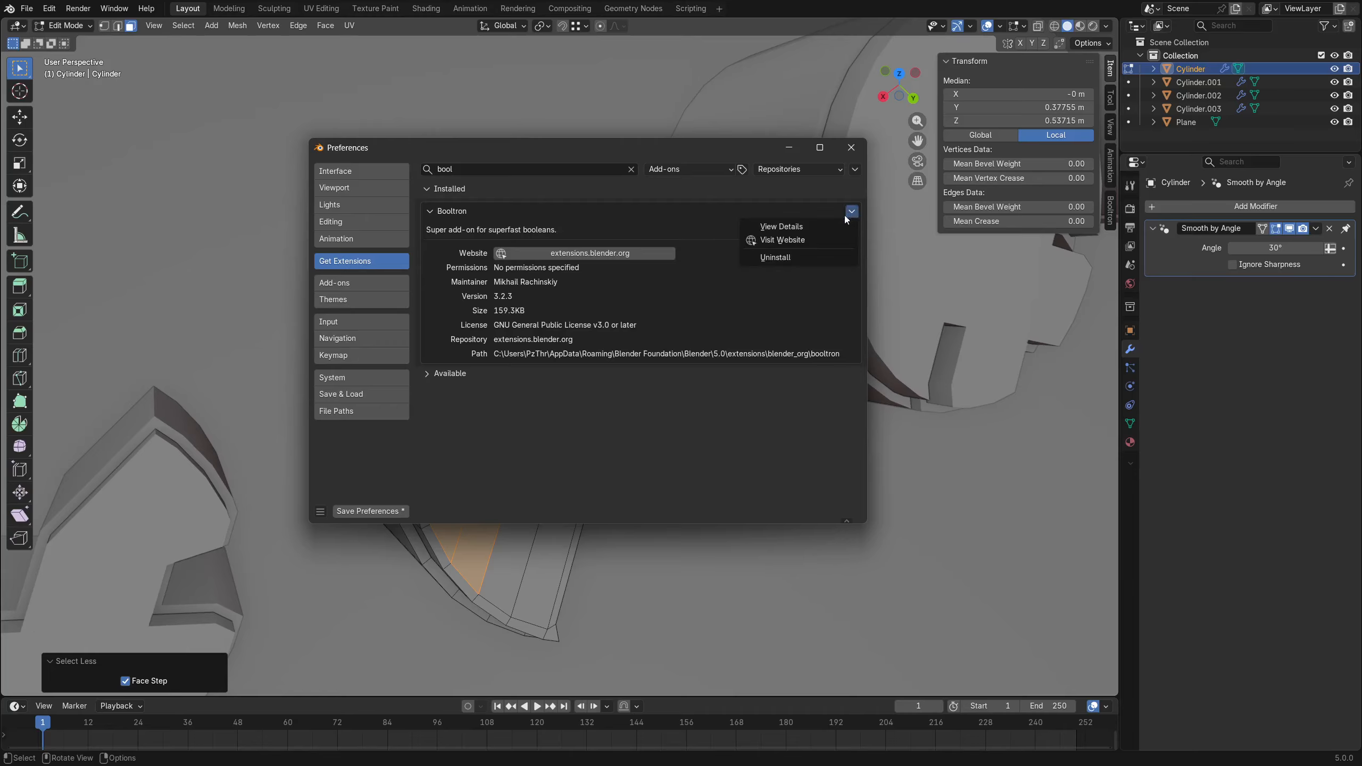
{"action": "left_click", "coordinate": [802, 256]}
Search the available extensions for "bool" and "boolt", and clear the search.
{"action": "left_click", "coordinate": [498, 170]}
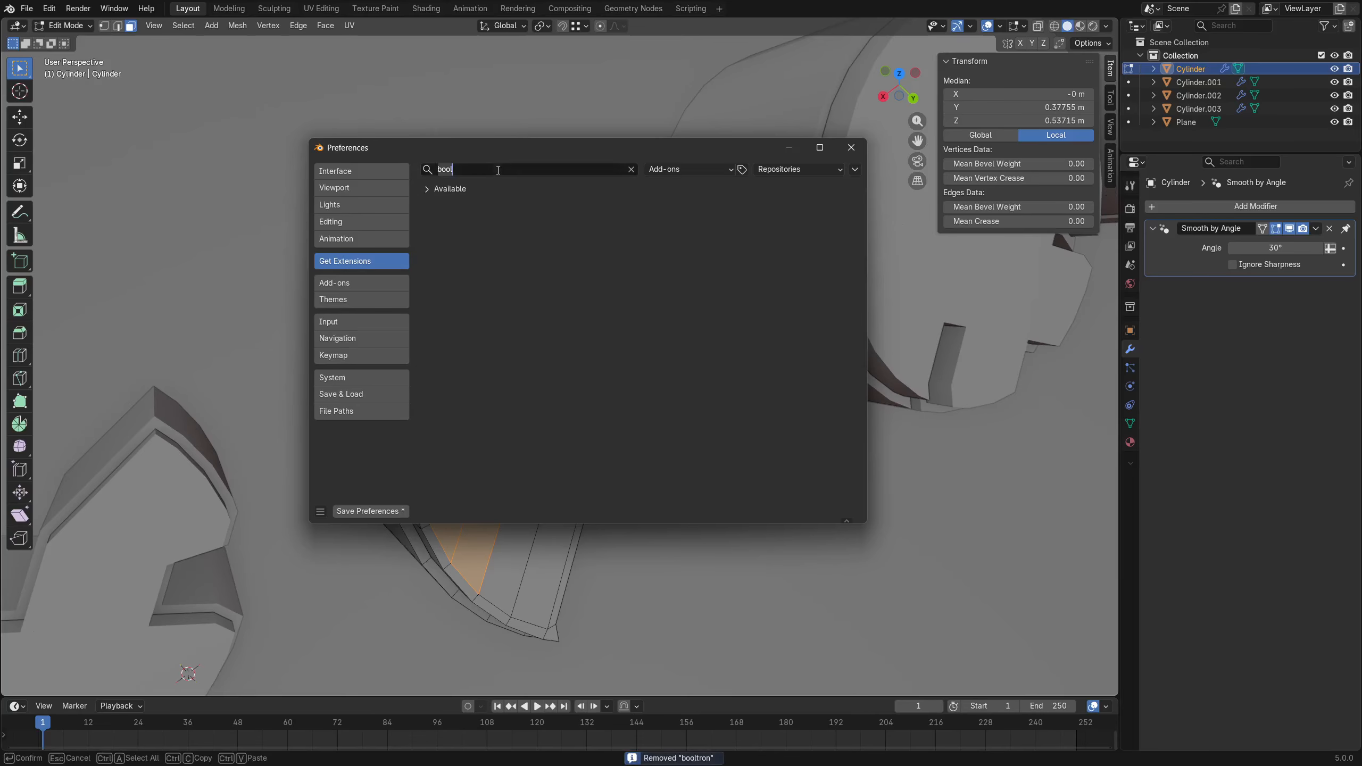
{"action": "type", "text": "b"}
{"action": "left_click", "coordinate": [427, 190]}
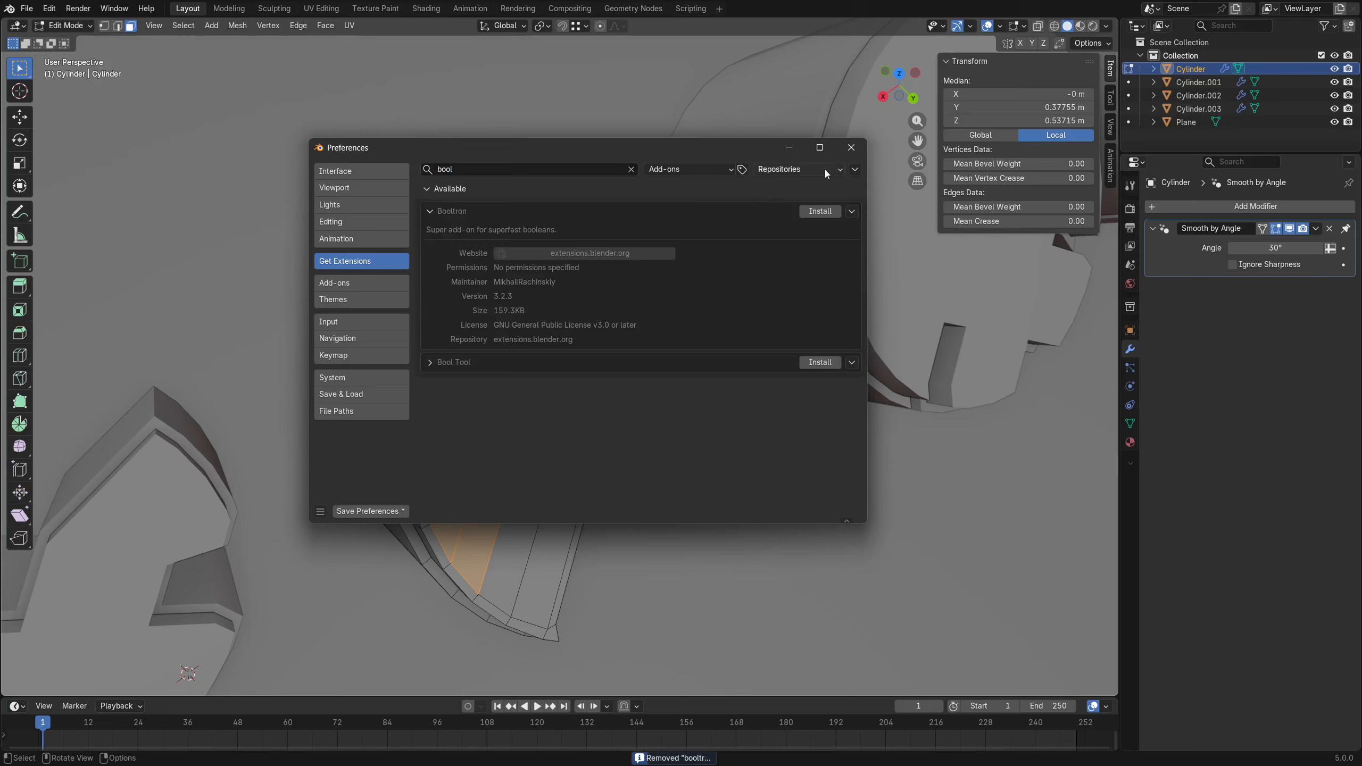
{"action": "left_click", "coordinate": [361, 284]}
{"action": "left_click", "coordinate": [358, 263]}
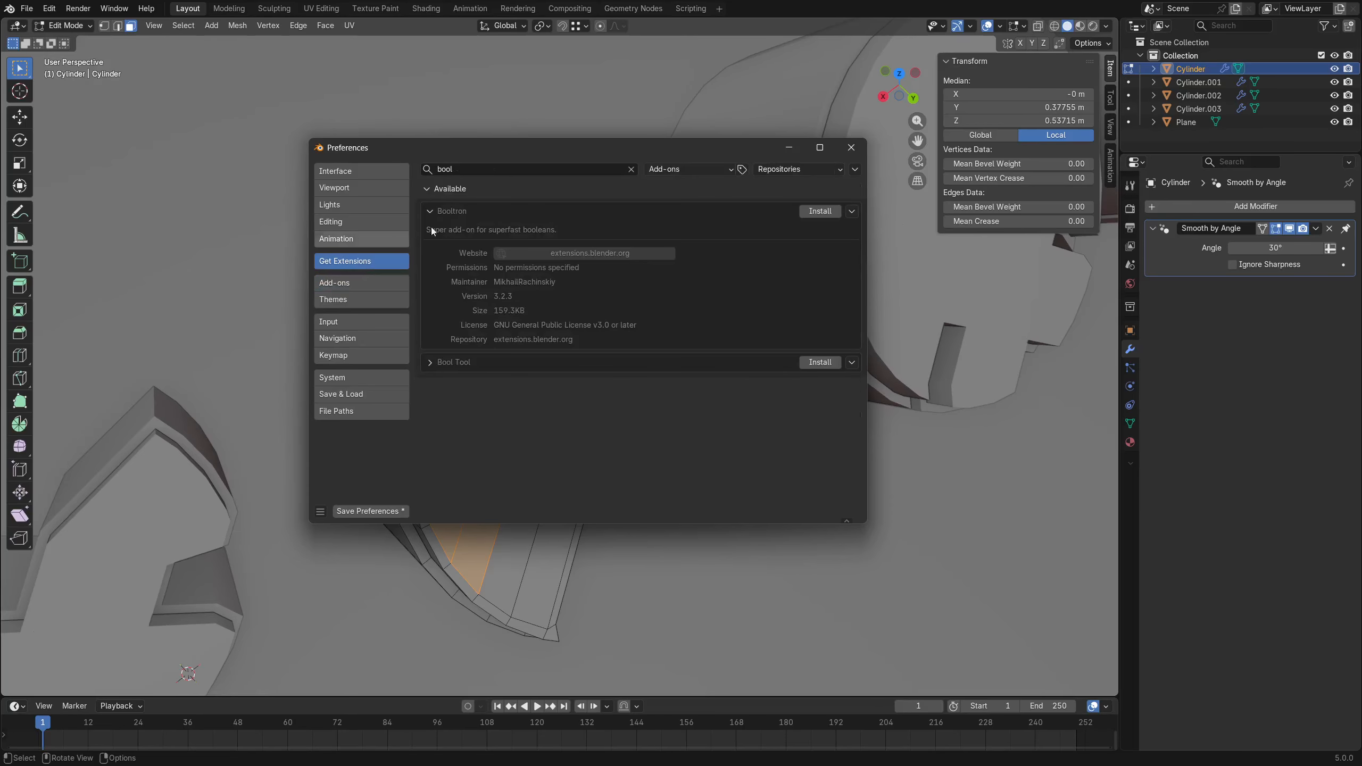
{"action": "left_click", "coordinate": [631, 170]}
{"action": "left_click", "coordinate": [521, 173]}
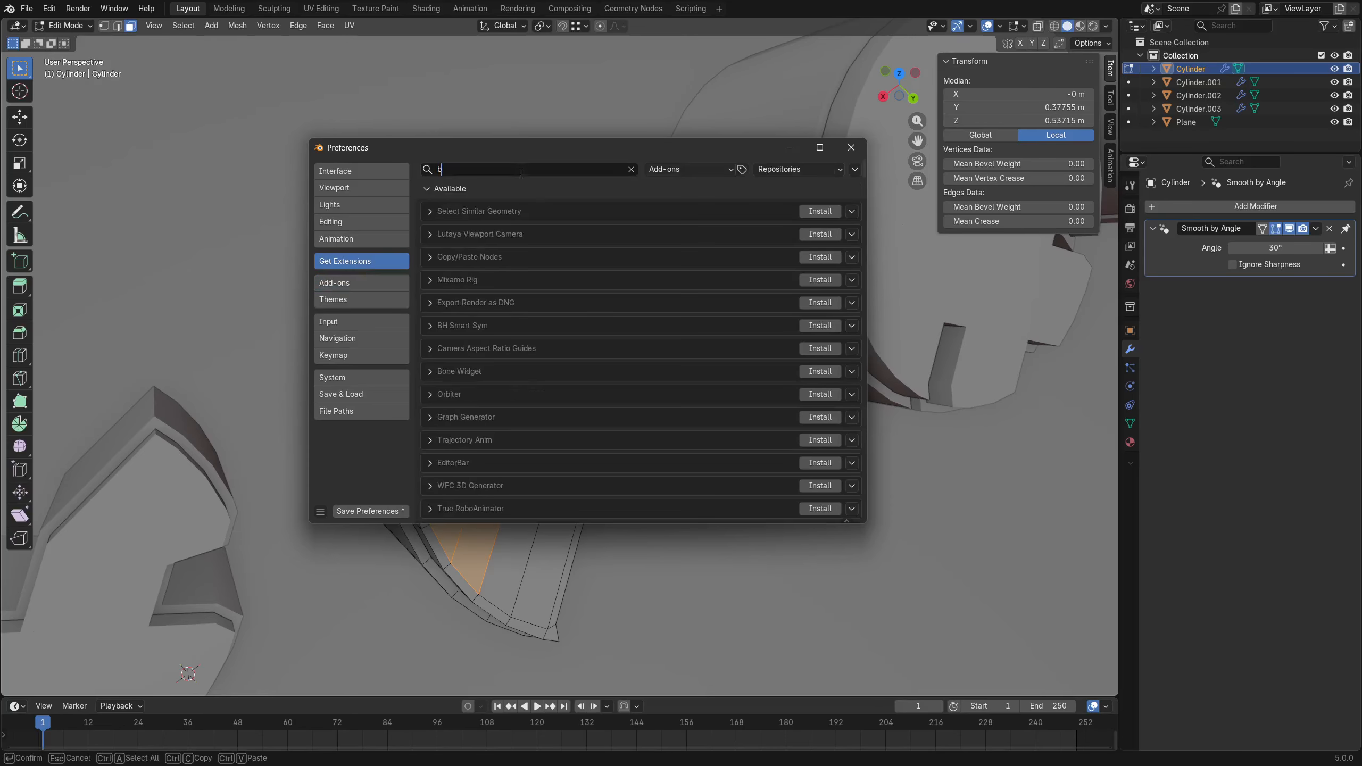
{"action": "type", "text": "boolt"}
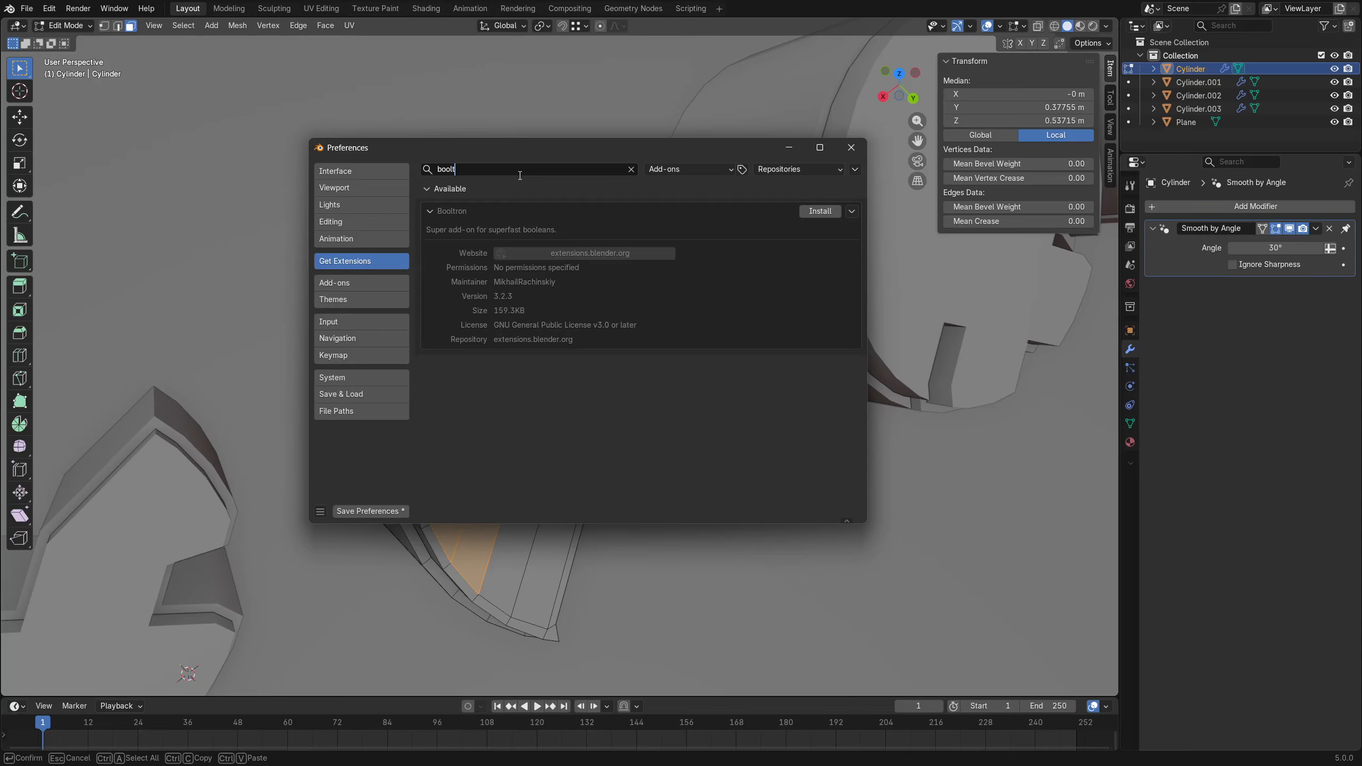
{"action": "key", "text": "ctrl+a"}
{"action": "key", "text": "BackSpace"}
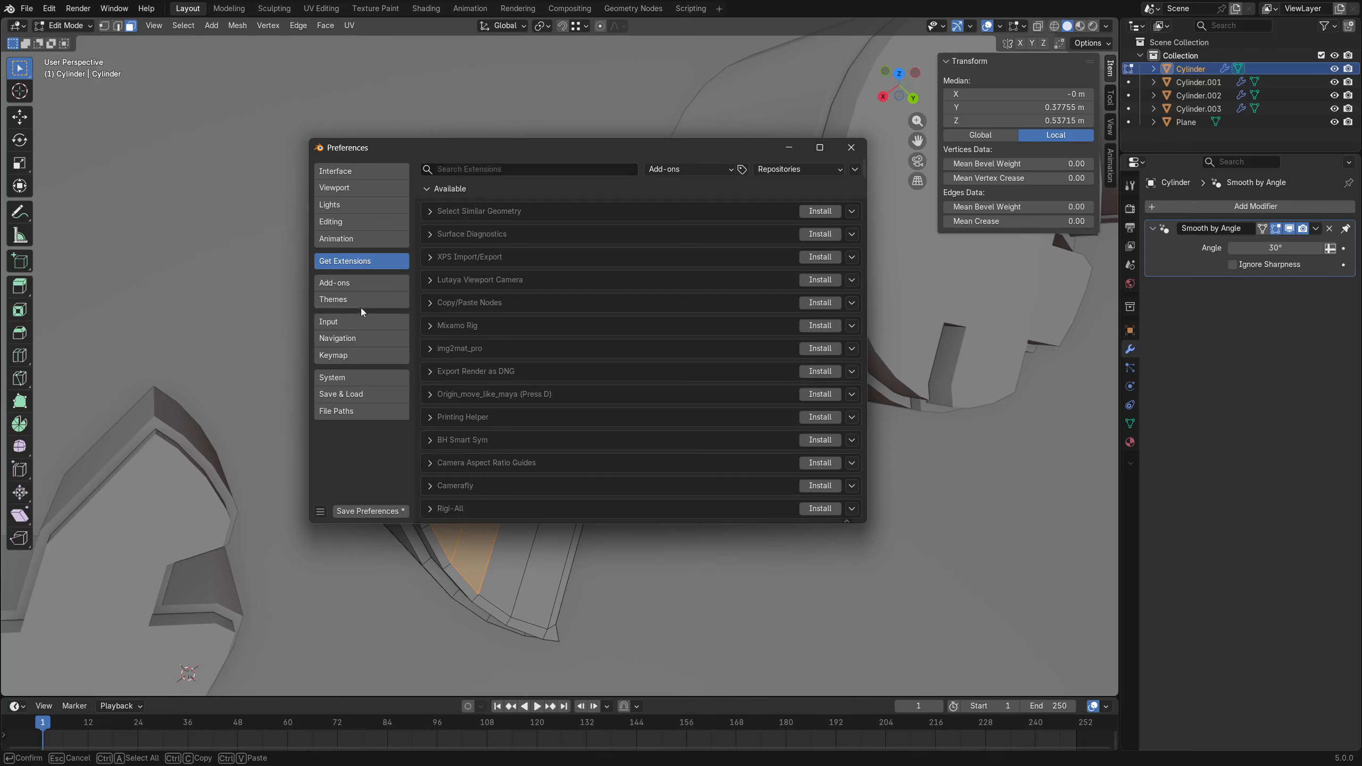
Search the installed add-ons for "bool".
{"action": "left_click", "coordinate": [355, 285]}
{"action": "left_click", "coordinate": [483, 172]}
{"action": "type", "text": "bool"}
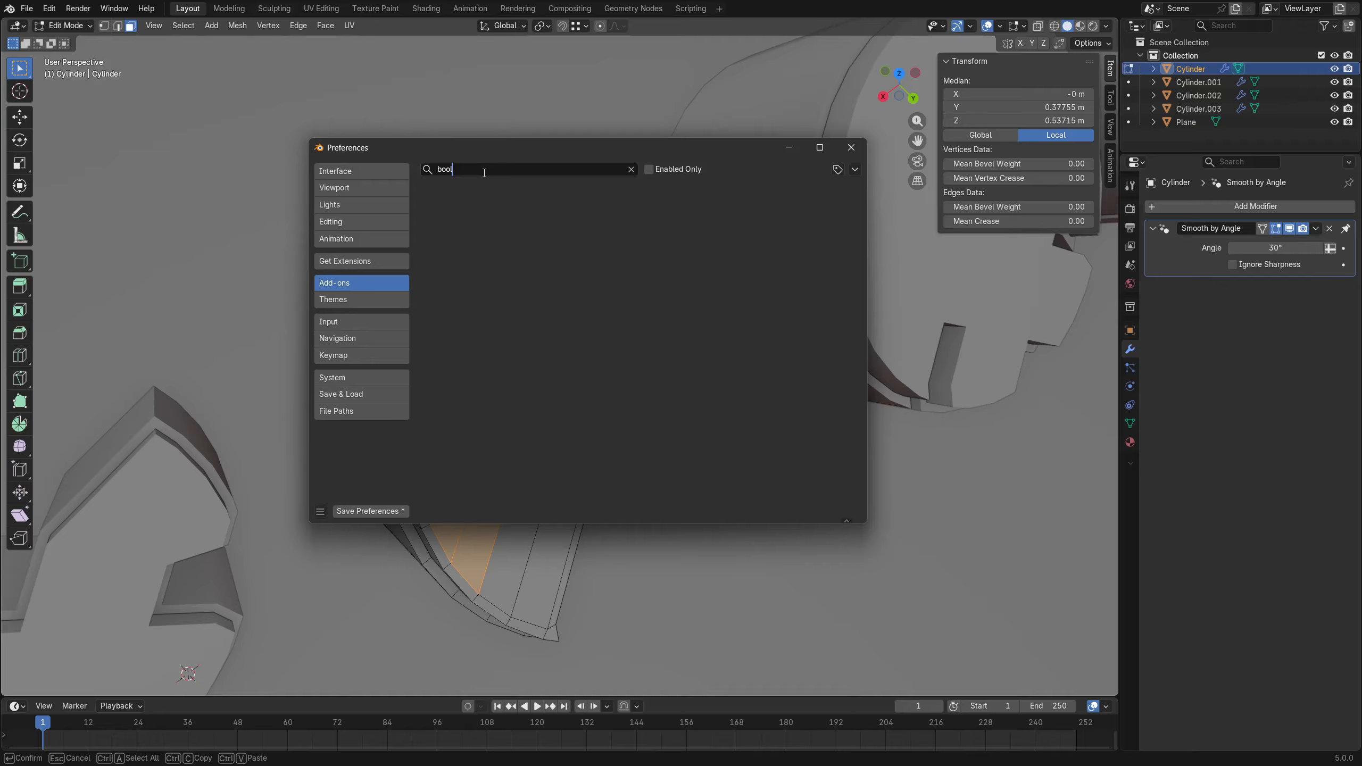
Set the Get Extensions type filter to All and search the extensions for "bool".
{"action": "left_click", "coordinate": [353, 261]}
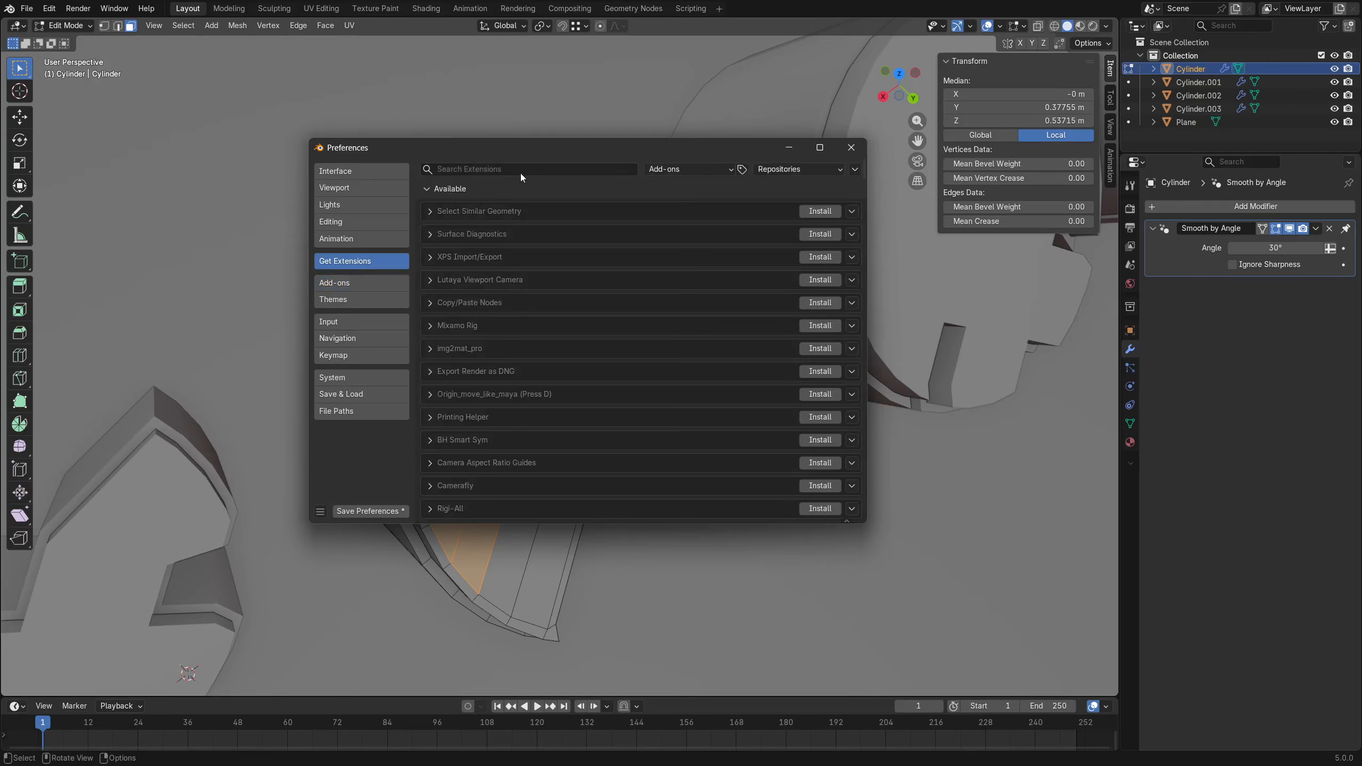
{"action": "left_click", "coordinate": [438, 190]}
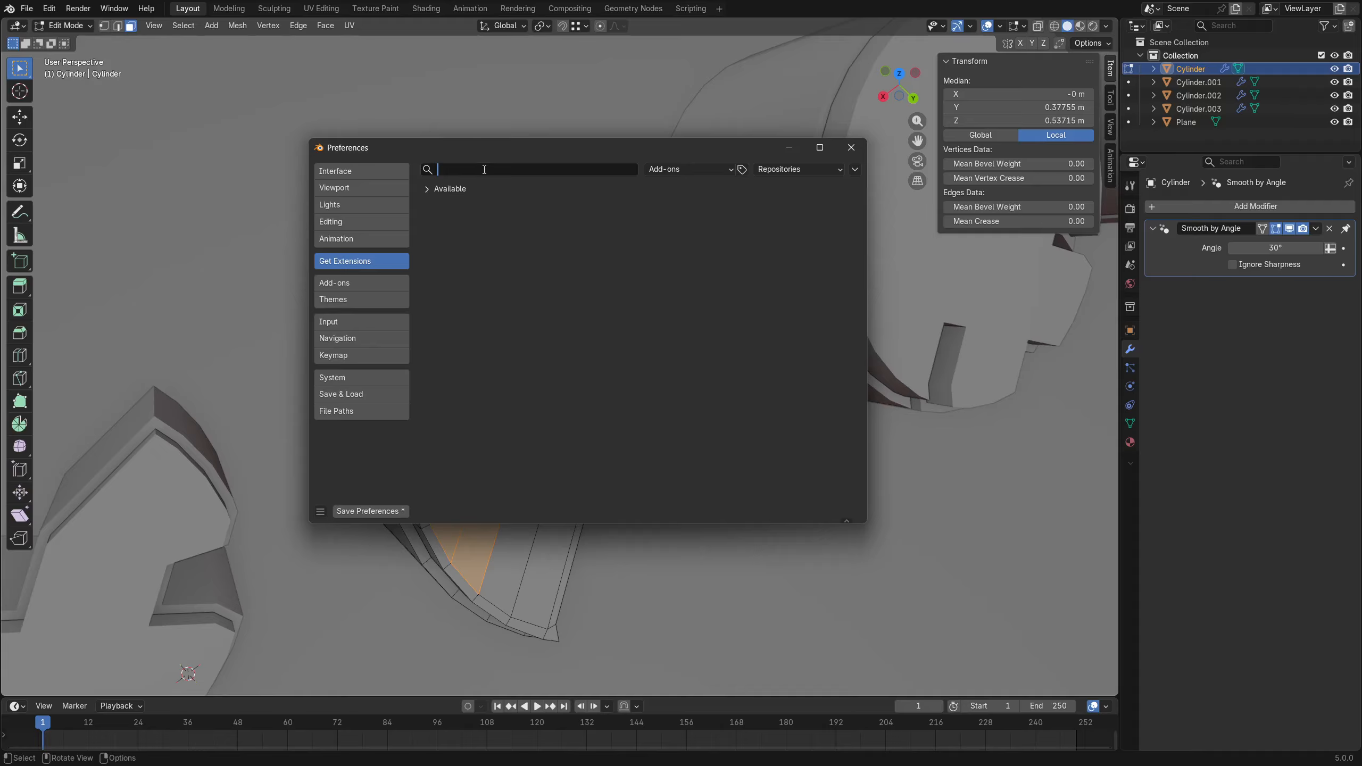
{"action": "left_click", "coordinate": [804, 172]}
{"action": "left_click", "coordinate": [805, 171]}
{"action": "left_click", "coordinate": [686, 170]}
{"action": "left_click", "coordinate": [729, 199]}
{"action": "left_click", "coordinate": [526, 172]}
{"action": "type", "text": "bool"}
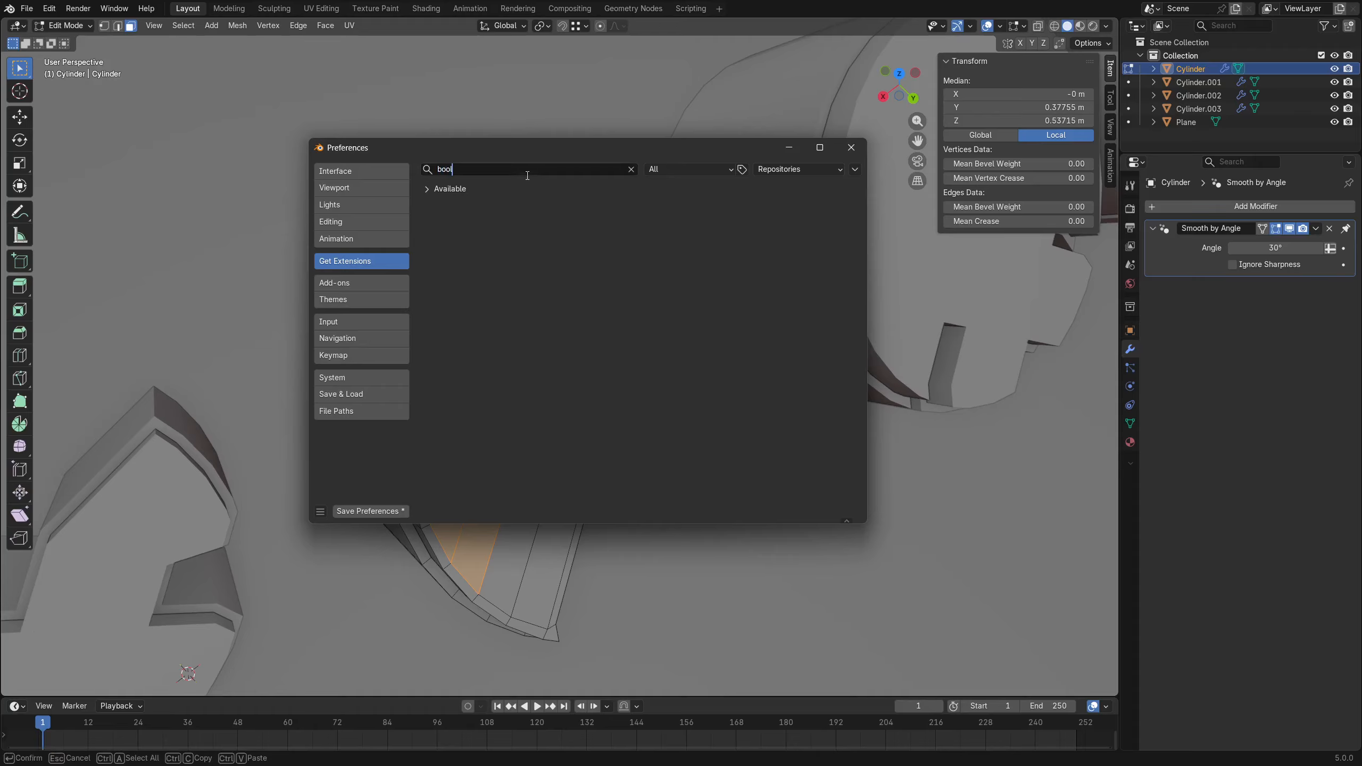
Expand the available results and the Bool Tool details, and install the Bool Tool extension.
{"action": "left_click", "coordinate": [428, 193]}
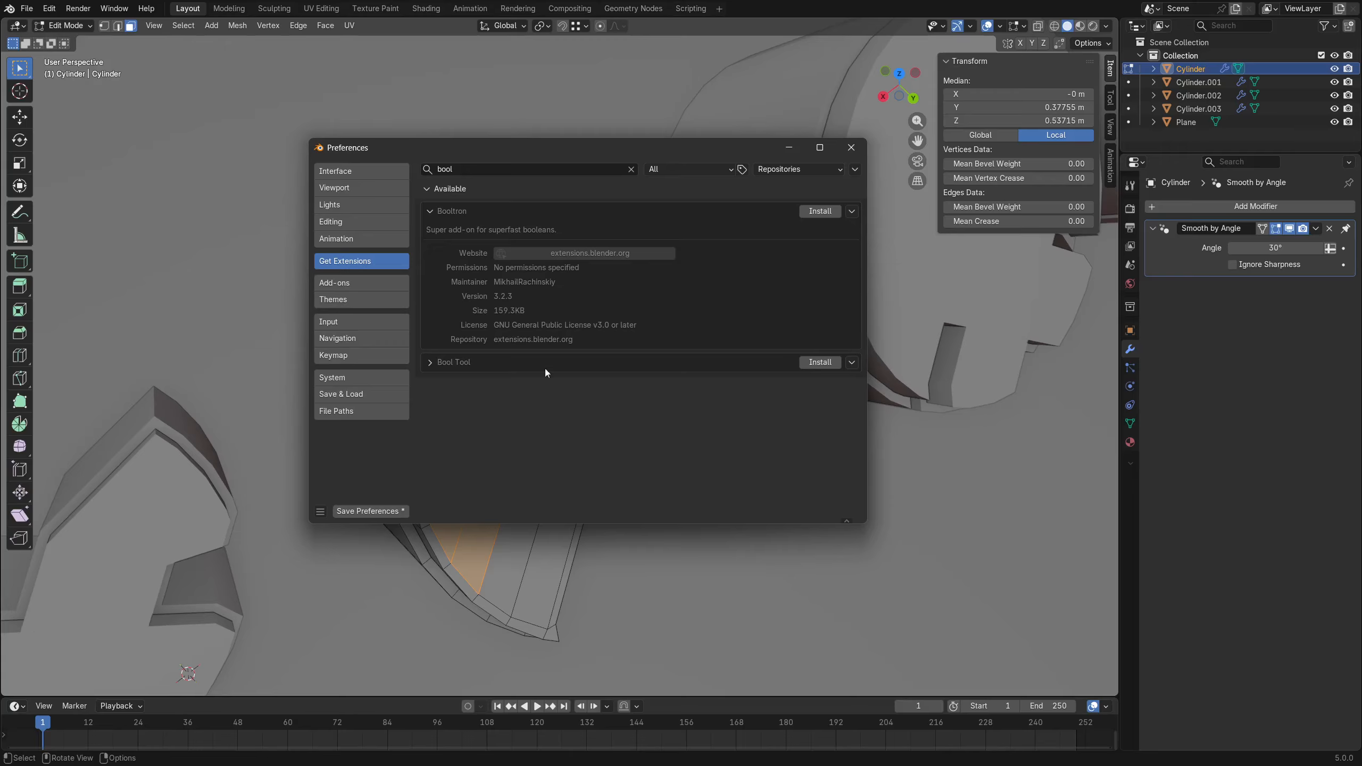
{"action": "left_click", "coordinate": [431, 363]}
{"action": "left_click", "coordinate": [818, 363]}
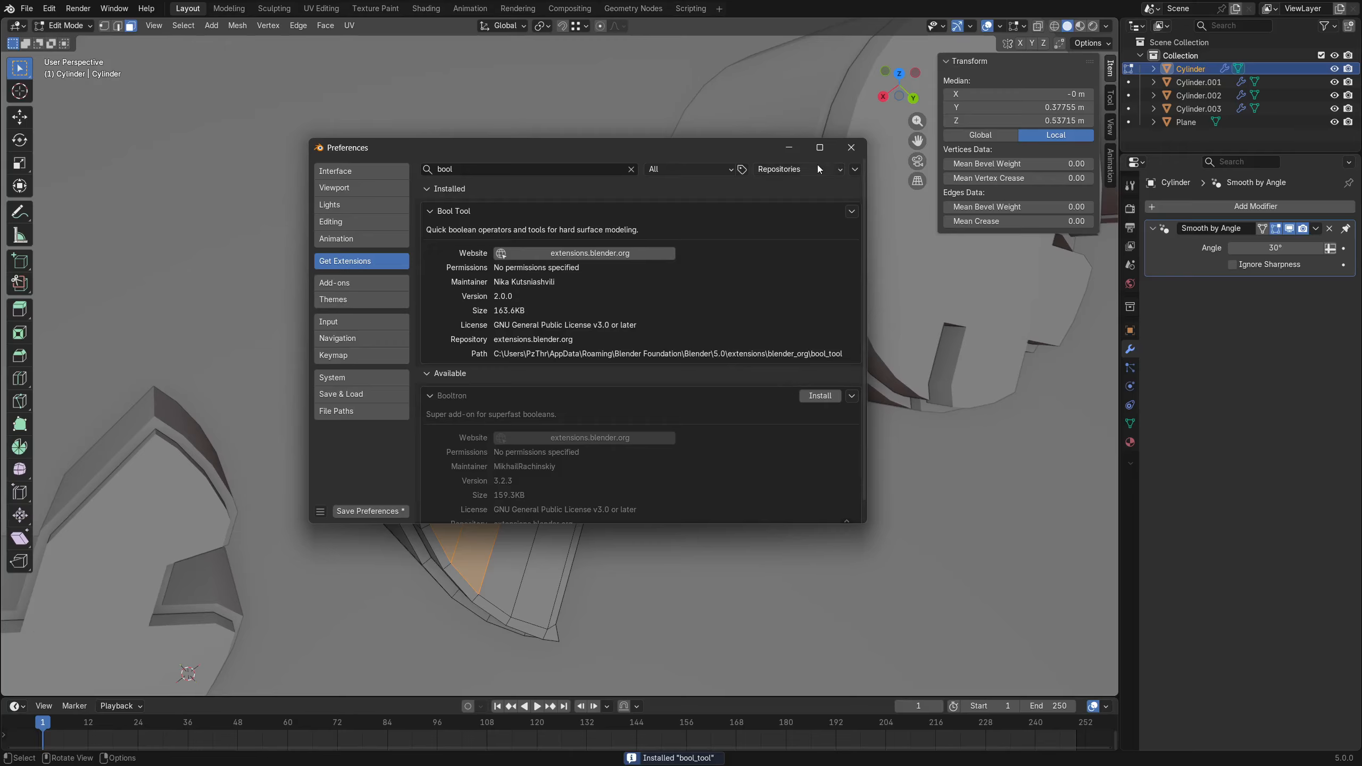
Find Bool Tool among the installed add-ons by searching "bool", and examine its details and preferences.
{"action": "left_click", "coordinate": [356, 283]}
{"action": "left_click", "coordinate": [492, 172]}
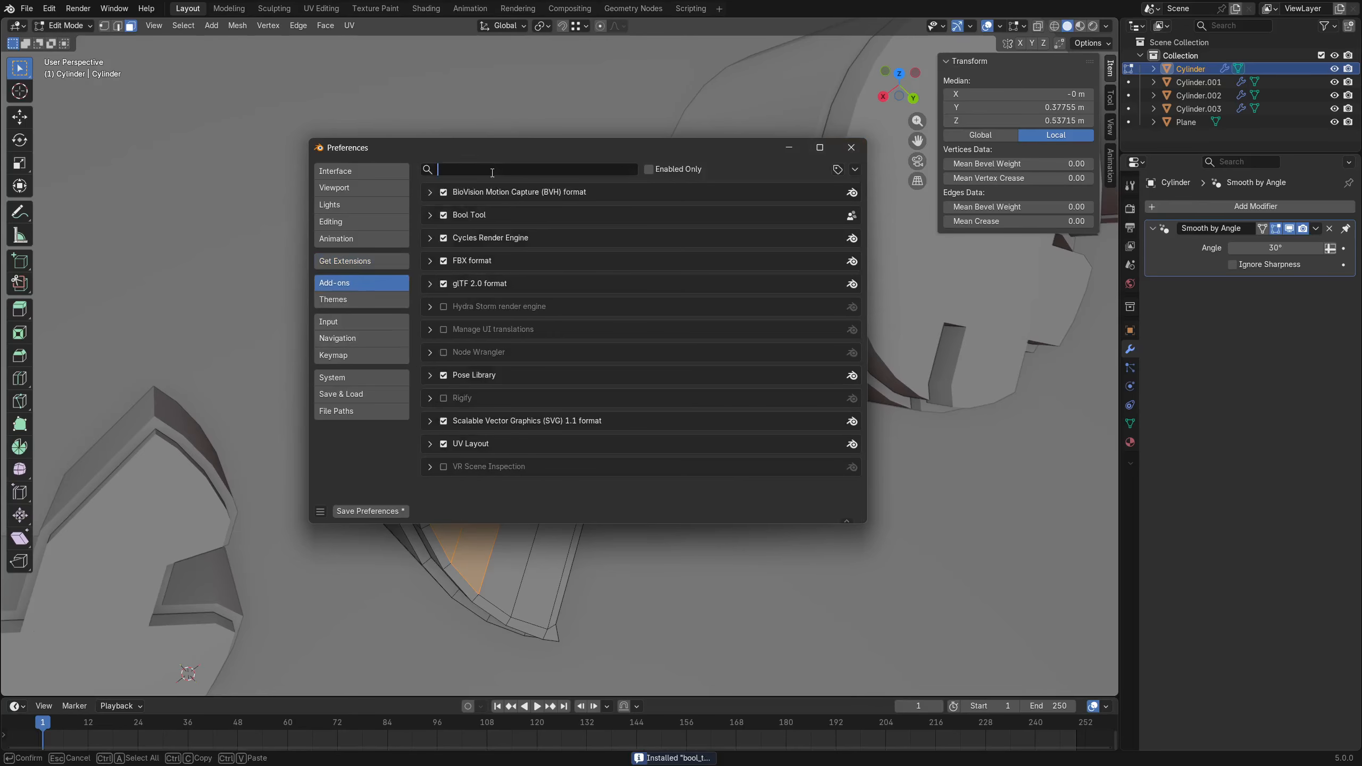
{"action": "type", "text": "bool"}
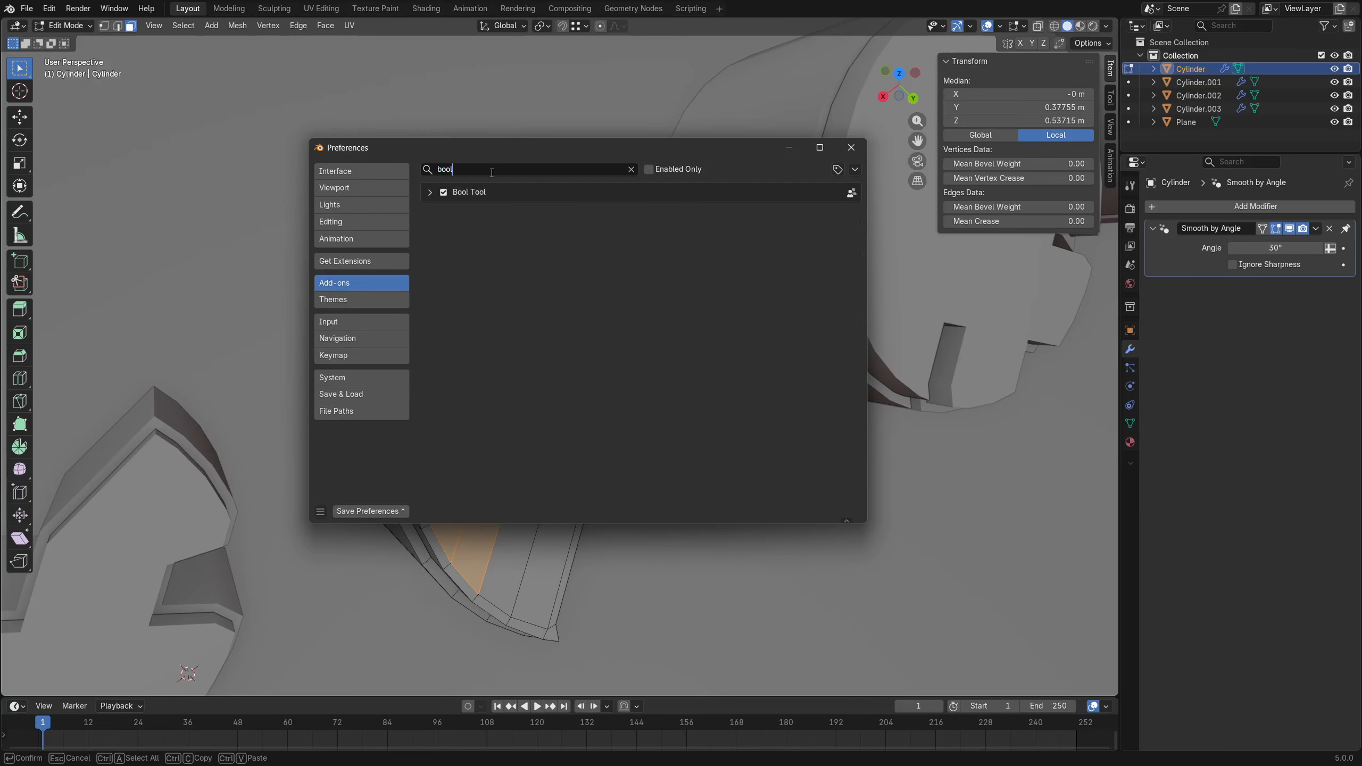
{"action": "left_click", "coordinate": [430, 192]}
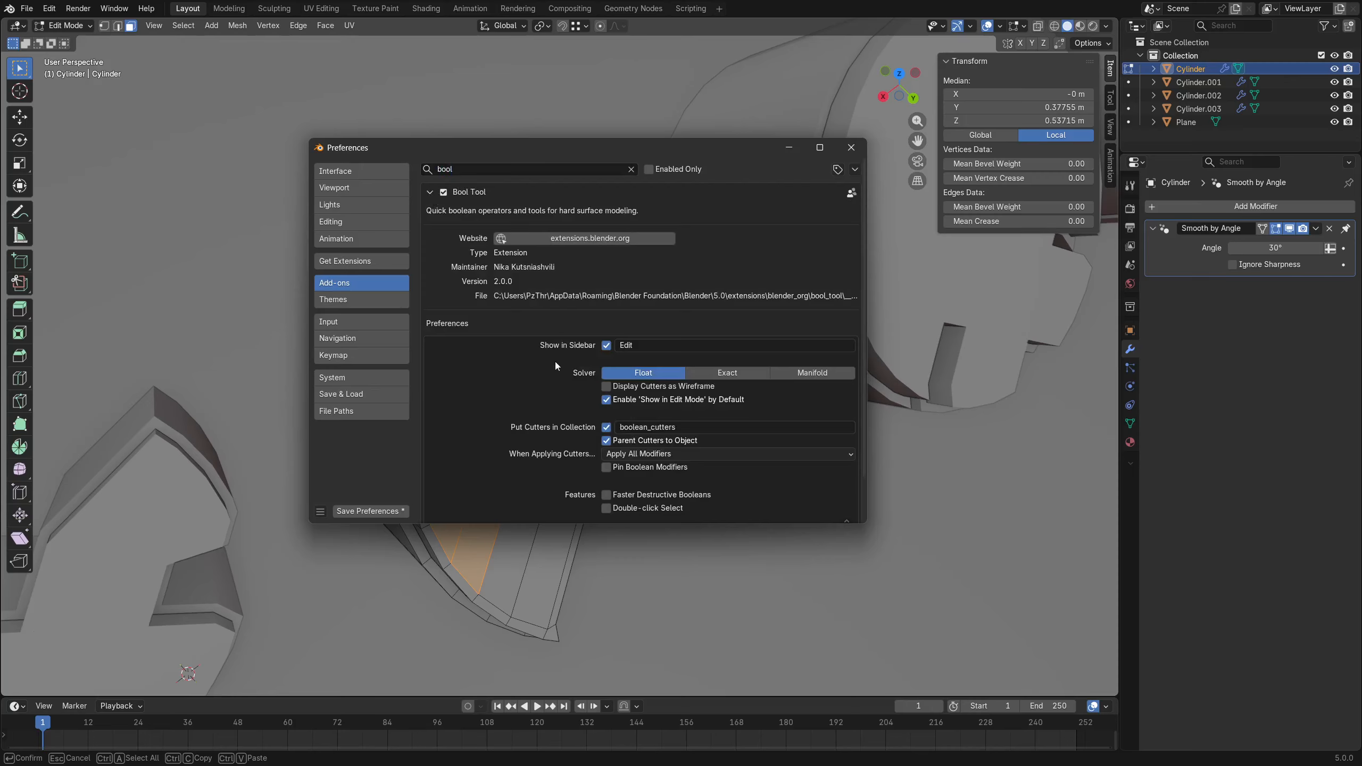
{"action": "scroll", "coordinate": [535, 394], "scroll_direction": "down", "scroll_amount": 1}
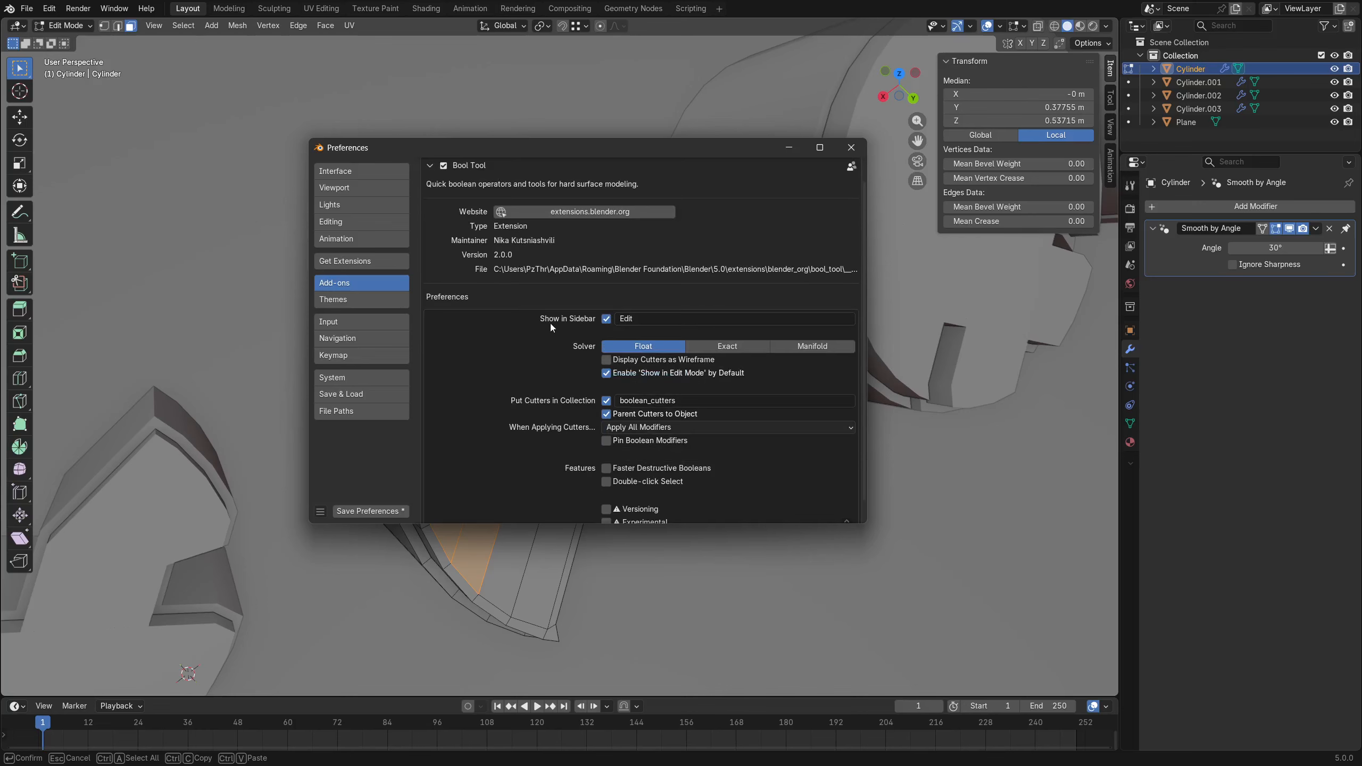
{"action": "left_click", "coordinate": [363, 260]}
{"action": "left_click", "coordinate": [361, 282]}
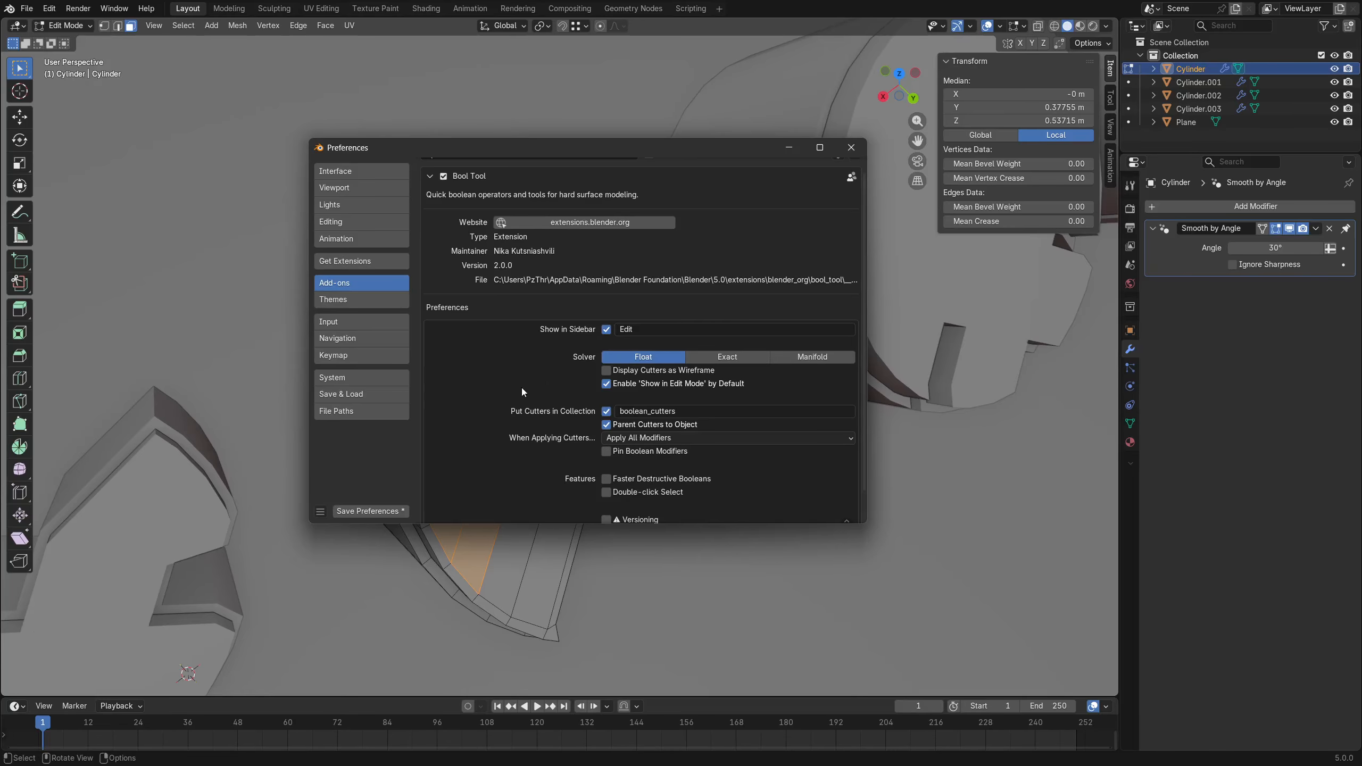
Enable Display Cutters as Wireframe in the Bool Tool preferences and close the Preferences window.
{"action": "left_click_drag", "start_coordinate": [608, 153], "coordinate": [558, 122]}
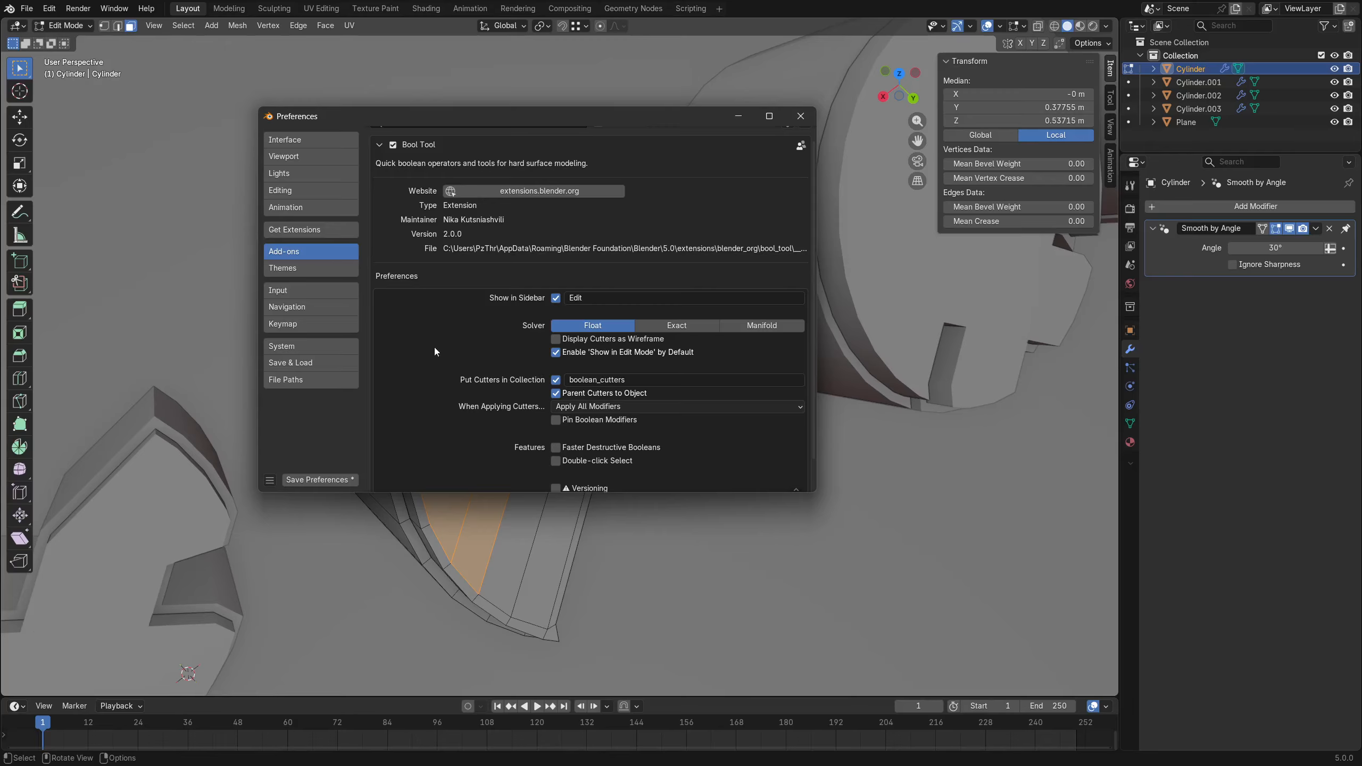
{"action": "scroll", "coordinate": [434, 352], "scroll_direction": "down", "scroll_amount": 1}
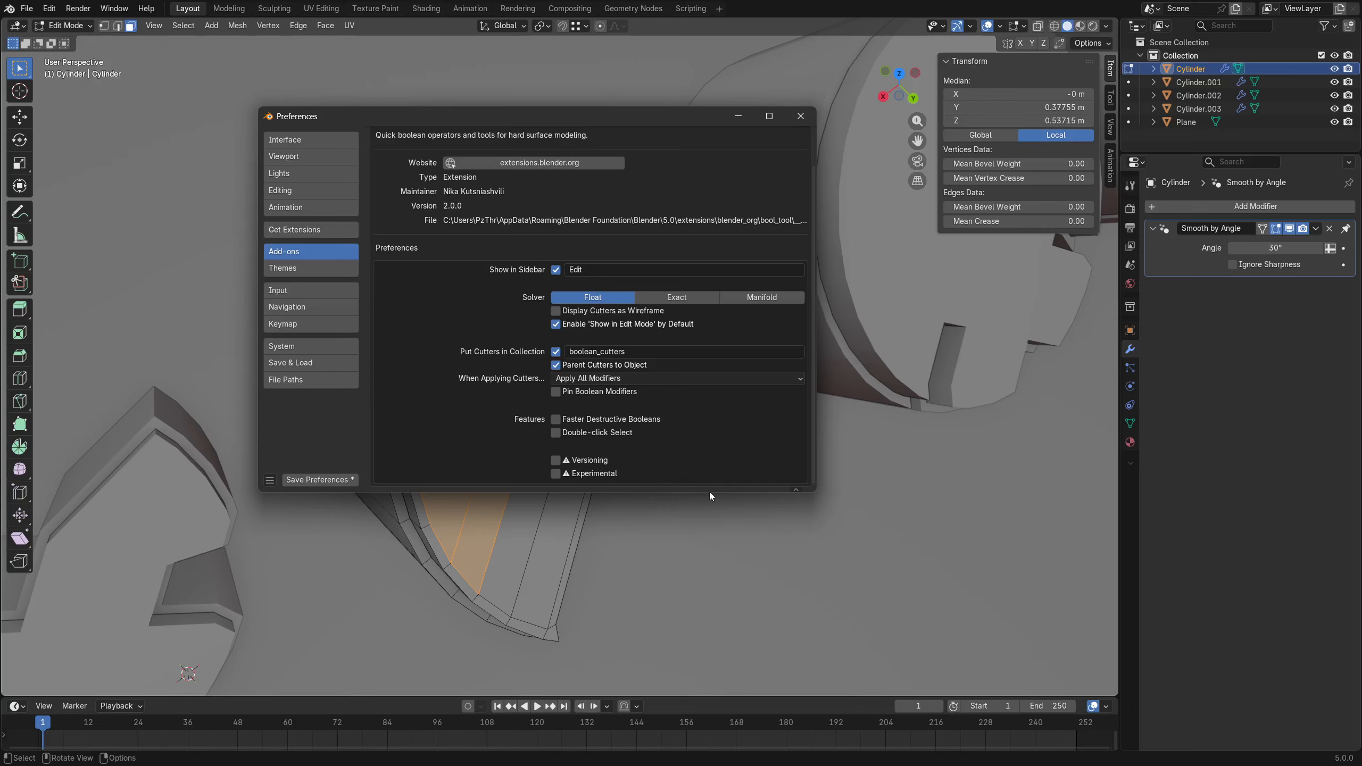
{"action": "left_click_drag", "start_coordinate": [708, 493], "coordinate": [707, 584]}
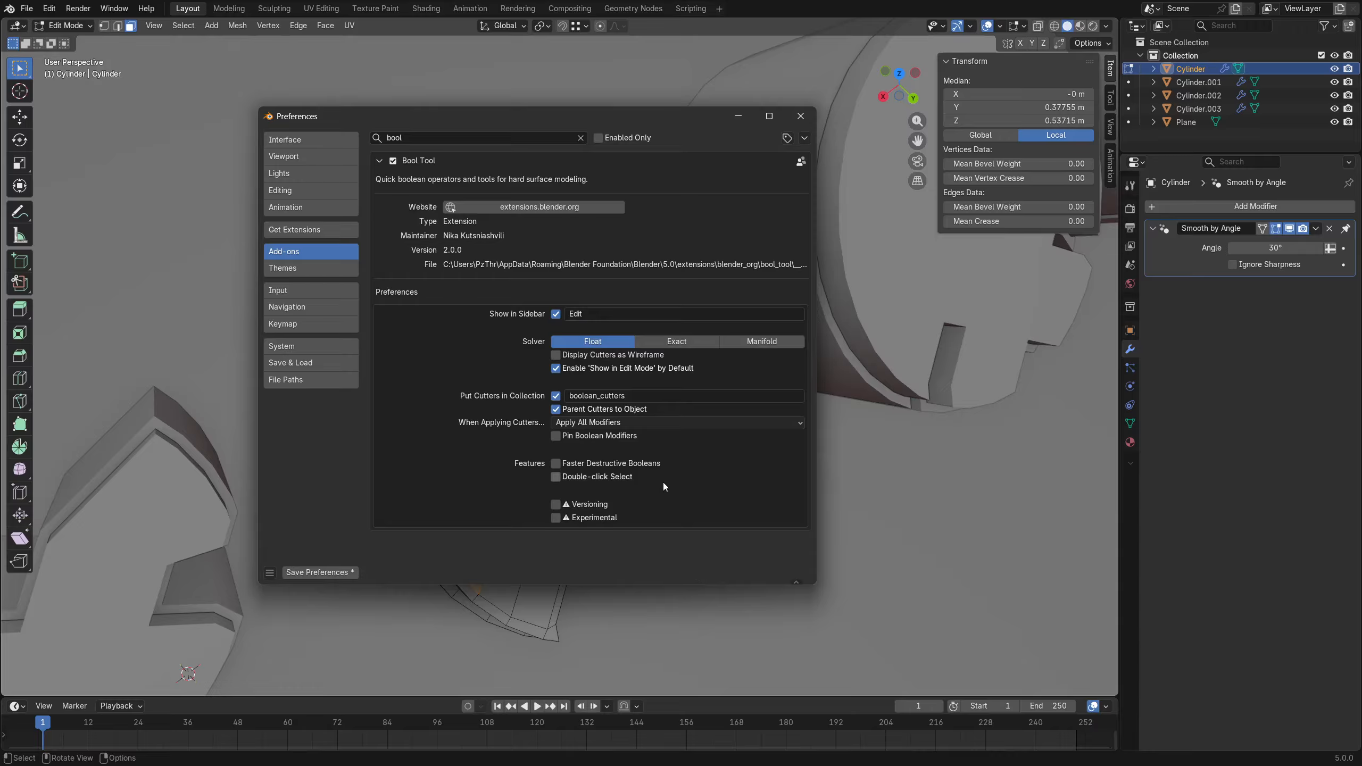
{"action": "left_click", "coordinate": [600, 356]}
{"action": "left_click", "coordinate": [801, 117]}
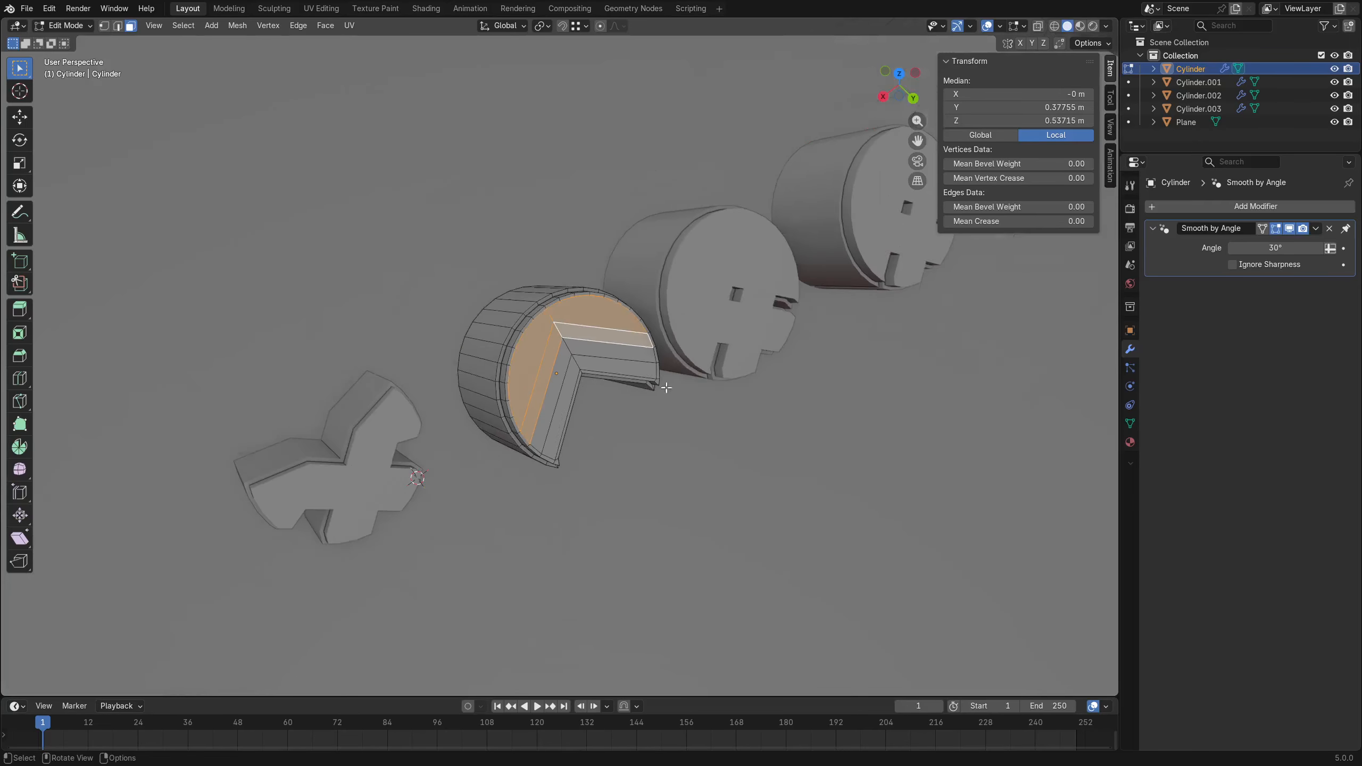
Return to Object Mode, add a 2 m cube and raise it about 5.74 m along Z above the cylinders.
{"action": "key", "text": "ctrl+Tab"}
{"action": "left_click", "coordinate": [540, 476]}
{"action": "scroll", "coordinate": [540, 476], "scroll_direction": "down", "scroll_amount": 5}
{"action": "middle_click_drag", "start_coordinate": [607, 460], "coordinate": [649, 390]}
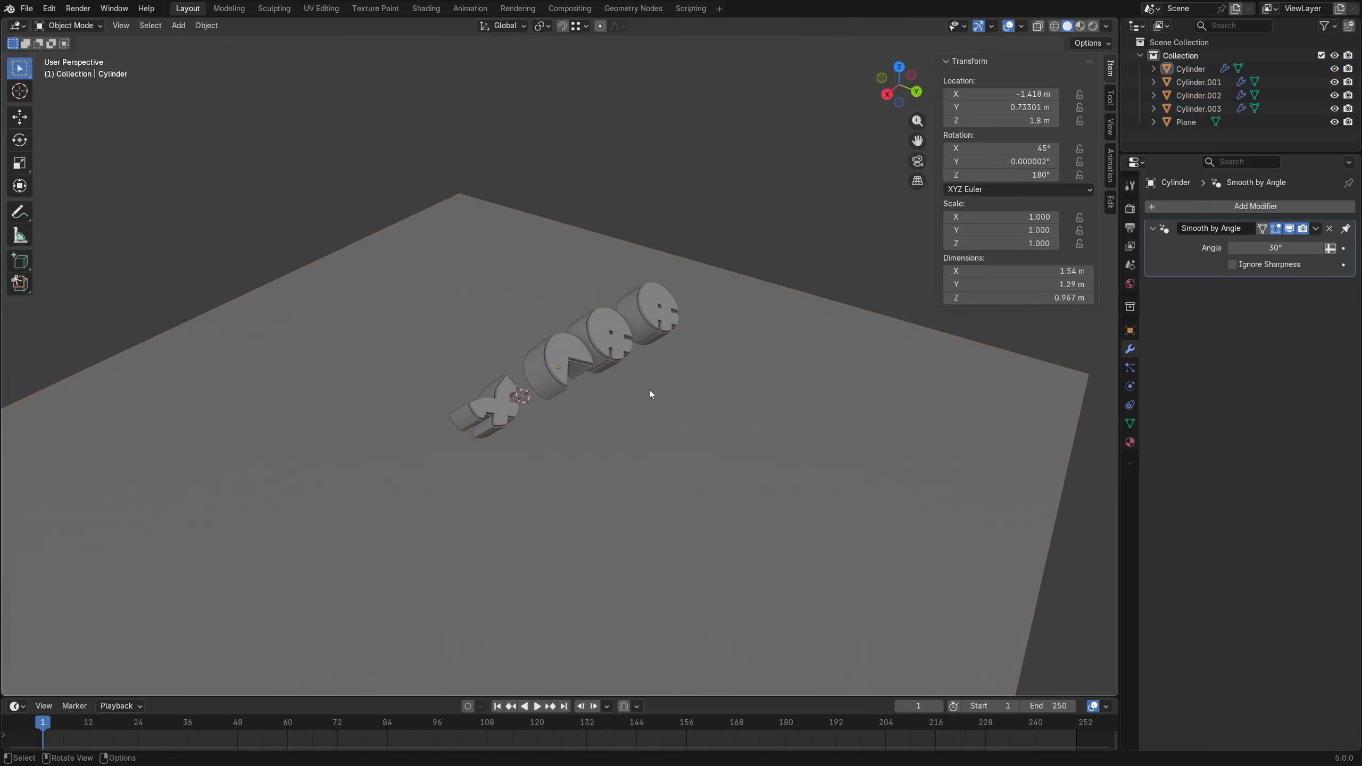
{"action": "key", "text": "shift+a"}
{"action": "mouse_move", "coordinate": [611, 274]}
{"action": "left_click", "coordinate": [665, 292]}
{"action": "key", "text": "g"}
{"action": "key", "text": "z"}
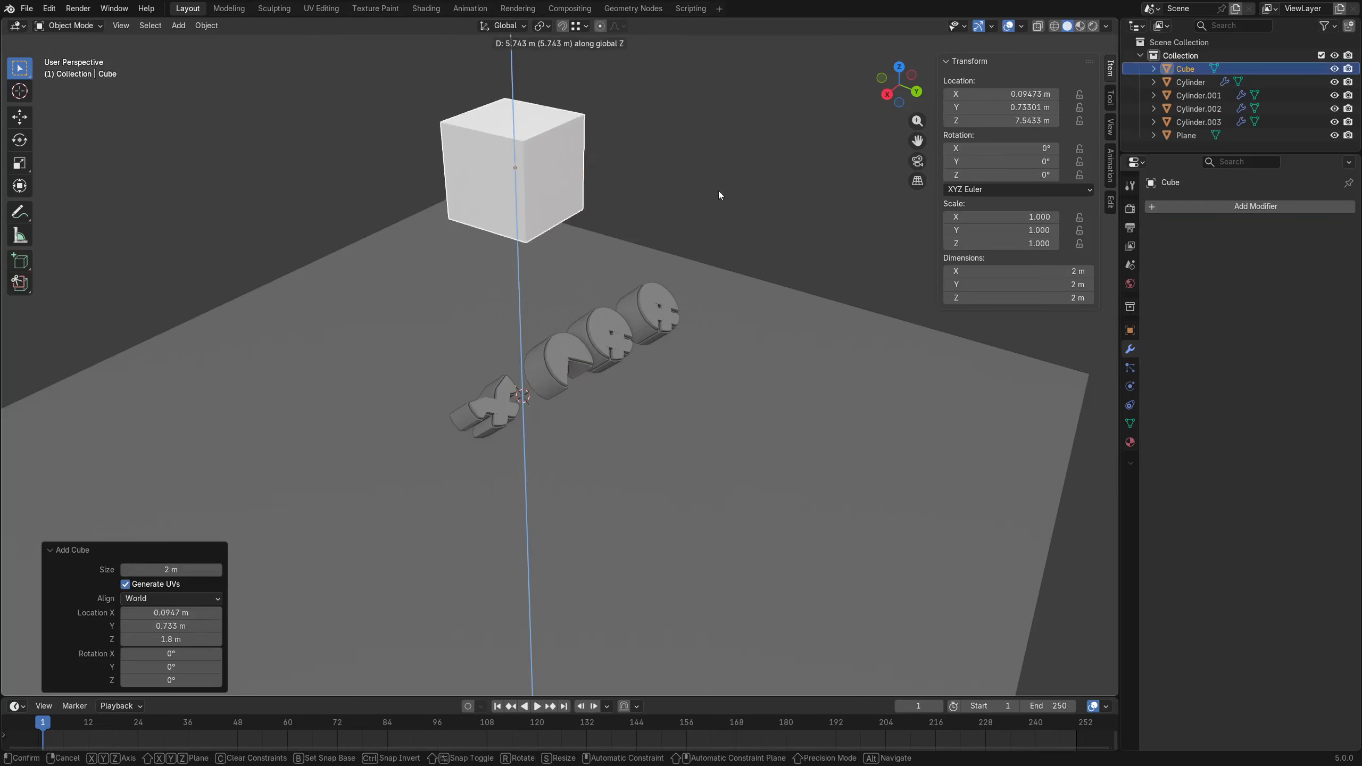
{"action": "left_click", "coordinate": [718, 195]}
Duplicate the cube about 0.73 m upward and shift the copy horizontally about -0.88 m in X and 0.73 m in Y.
{"action": "key", "text": "shift+d"}
{"action": "key", "text": "z"}
{"action": "left_click", "coordinate": [678, 217]}
{"action": "key", "text": "g"}
{"action": "key", "text": "shift+z"}
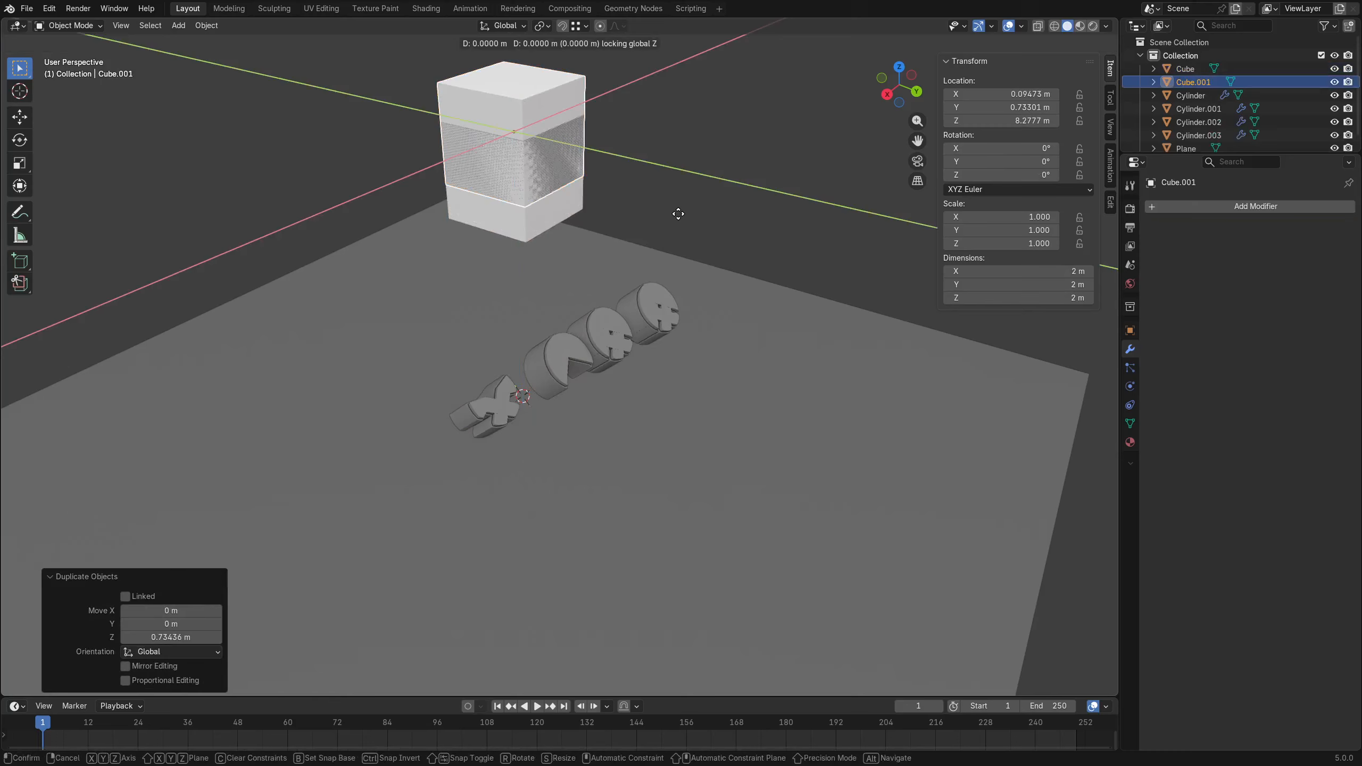
{"action": "left_click", "coordinate": [726, 207]}
Select both overlapping cubes with the original one active, and view the Auto Boolean and Brush Boolean operations of Bool Tool.
{"action": "scroll", "coordinate": [598, 310], "scroll_direction": "up", "scroll_amount": 3}
{"action": "middle_click_drag", "start_coordinate": [625, 209], "coordinate": [634, 379], "text": "shift"}
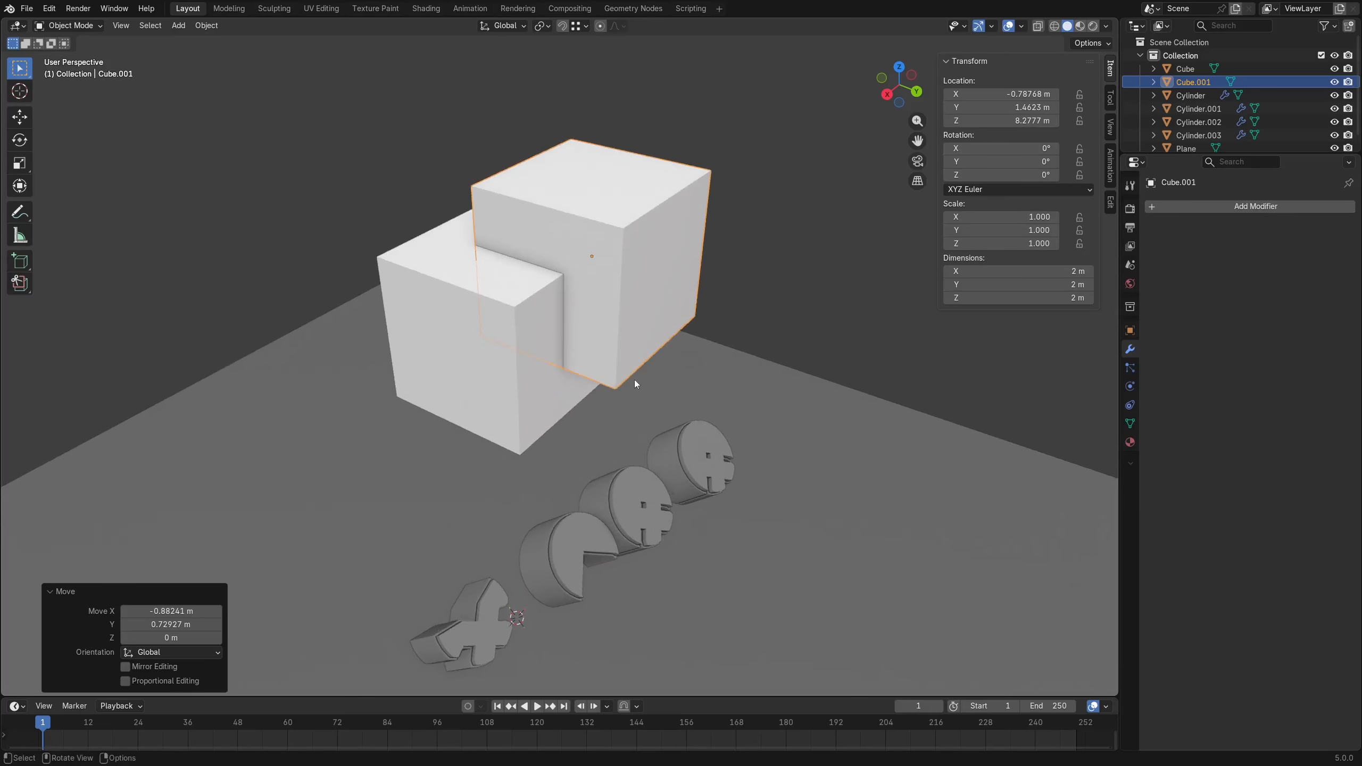
{"action": "left_click", "coordinate": [604, 303]}
{"action": "left_click", "coordinate": [472, 289], "text": "shift"}
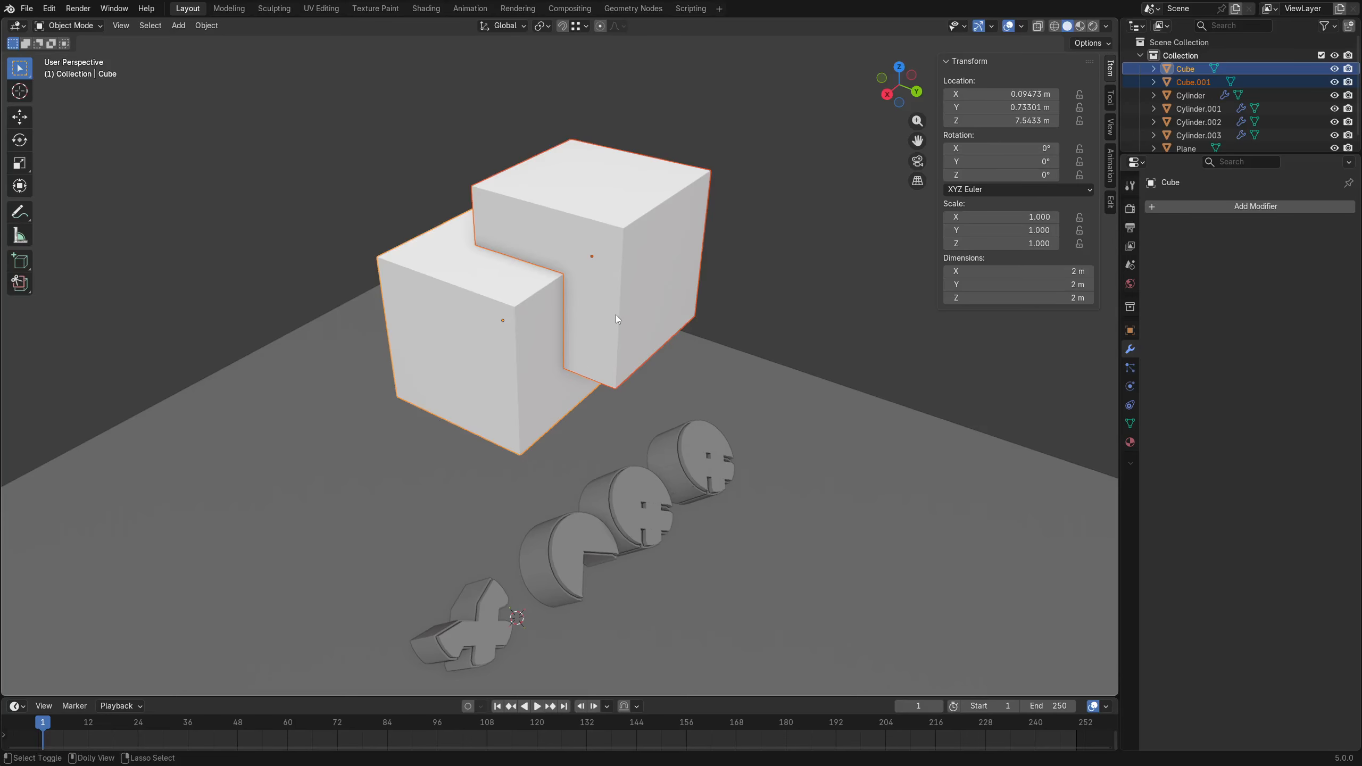
{"action": "key", "text": "ctrl+shift+b"}
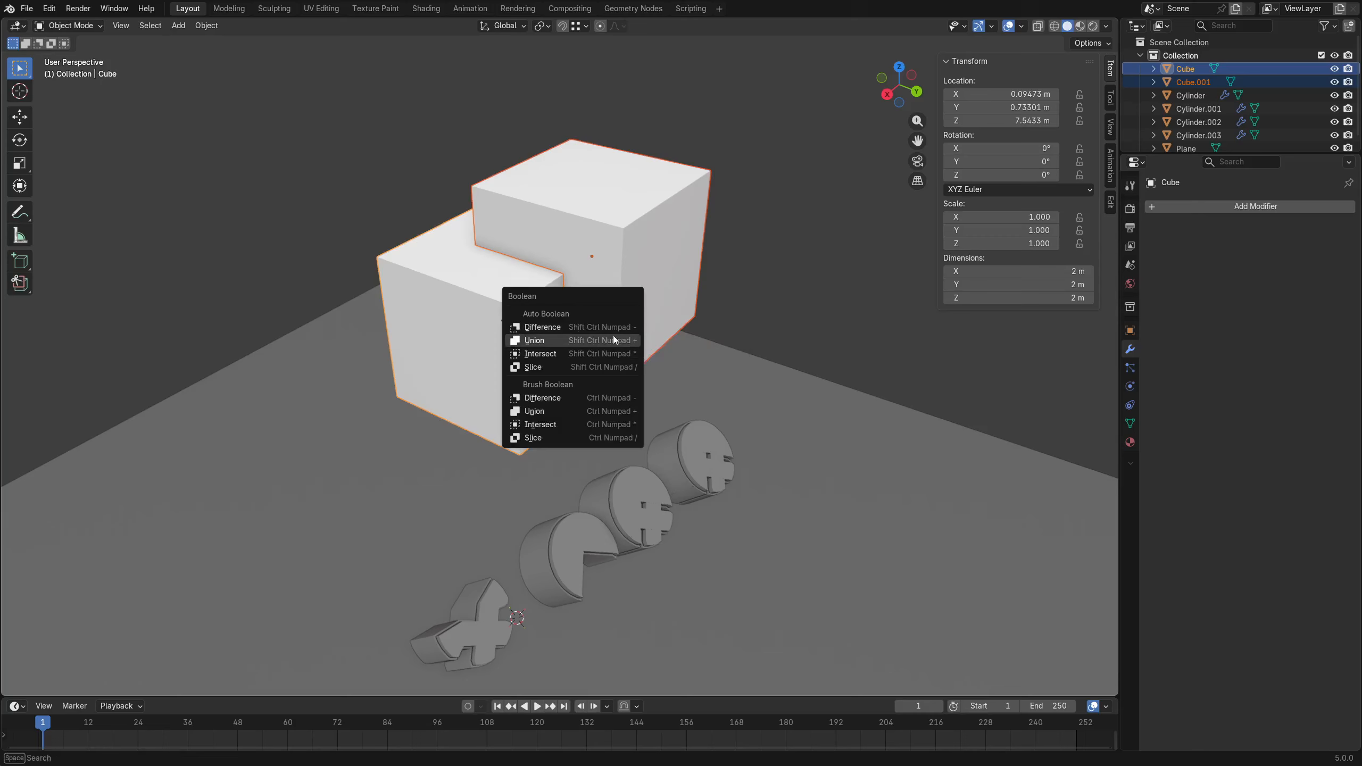
{"action": "left_click", "coordinate": [1110, 202]}
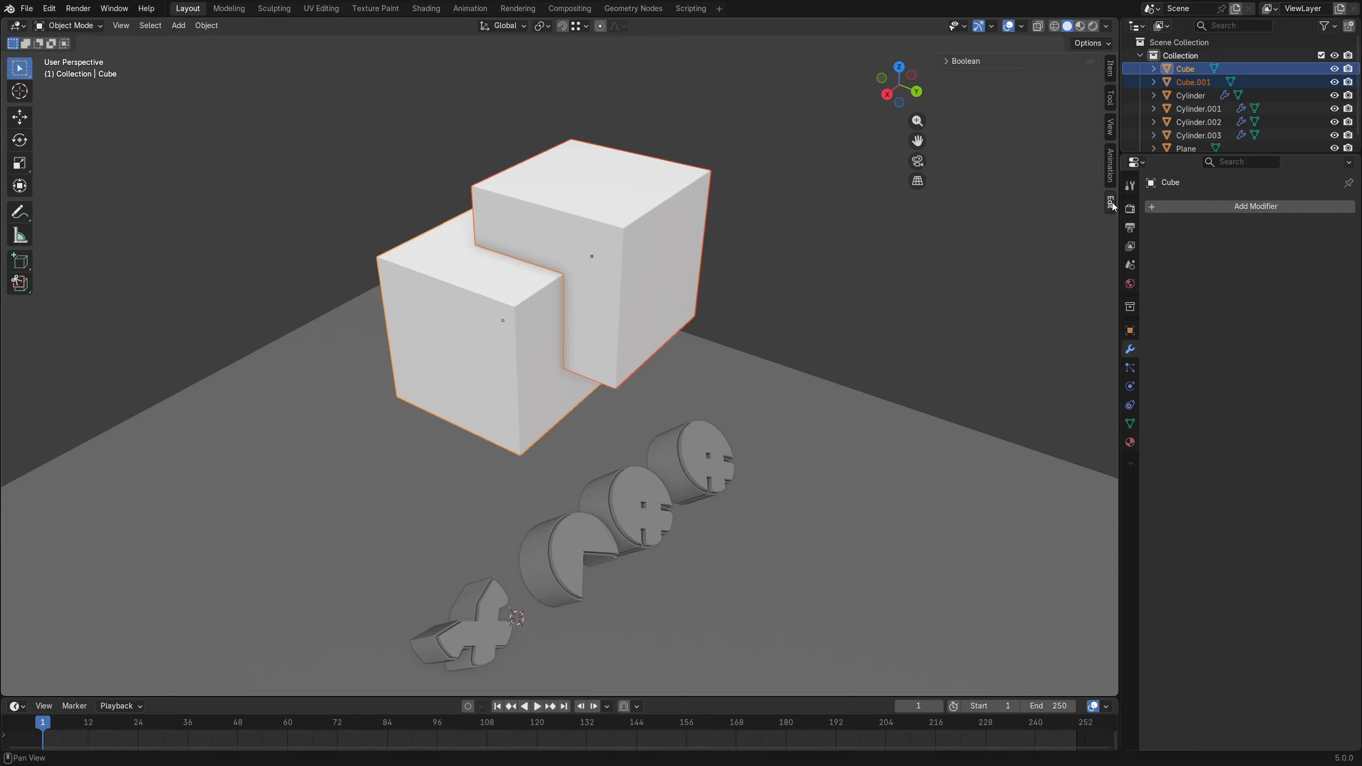
{"action": "left_click", "coordinate": [962, 61]}
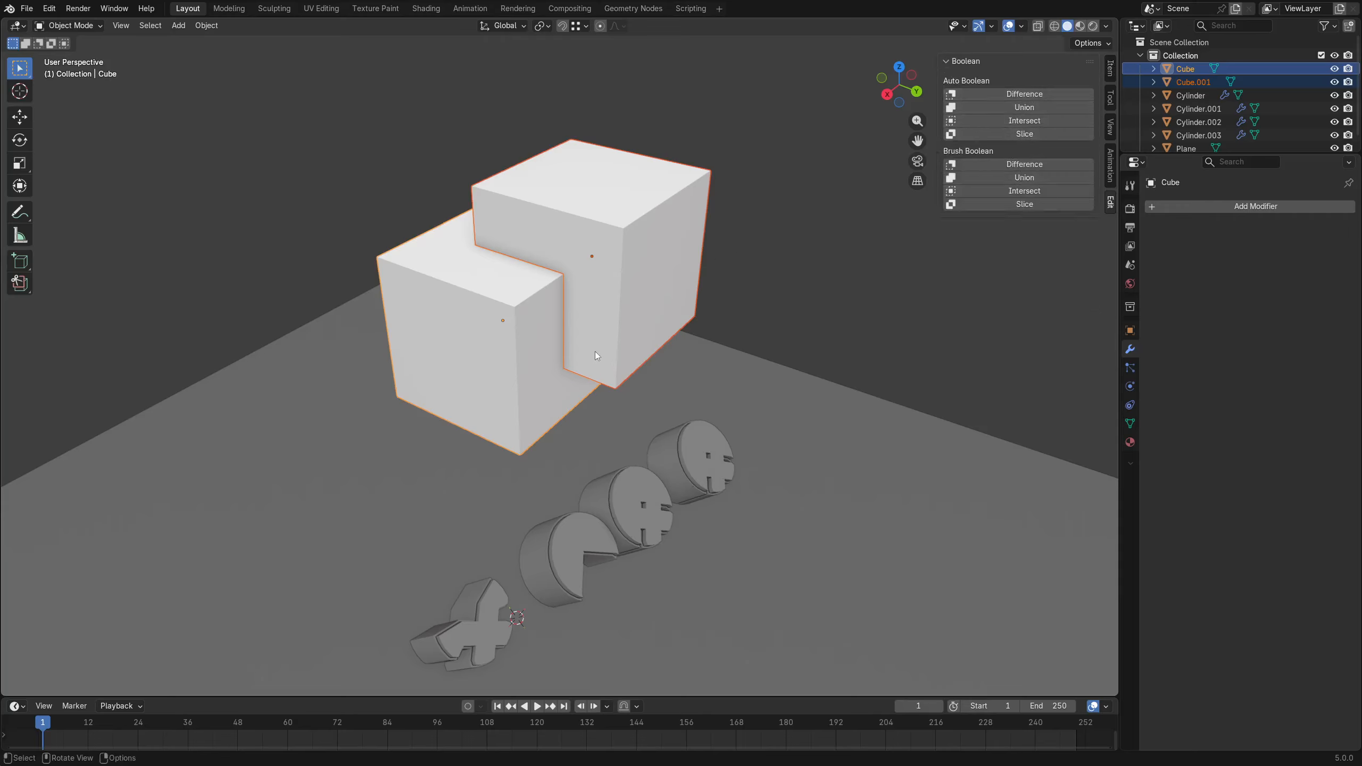
{"action": "left_click", "coordinate": [608, 298]}
{"action": "left_click", "coordinate": [528, 332], "text": "shift"}
{"action": "key", "text": "ctrl+shift+b"}
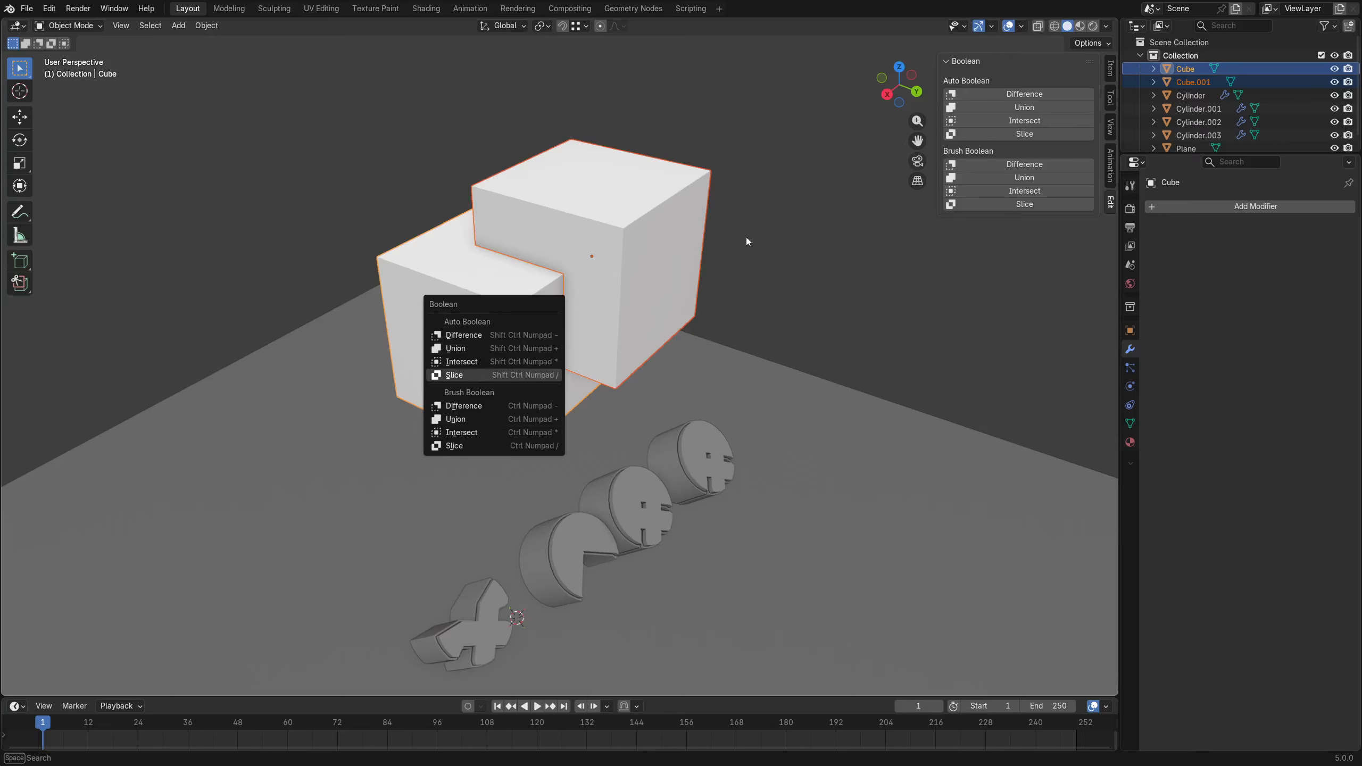
Duplicate the two overlapping cubes and place the copies about -4.72 m in X and 2.95 m in Y from the originals.
{"action": "scroll", "coordinate": [510, 349], "scroll_direction": "down", "scroll_amount": 5}
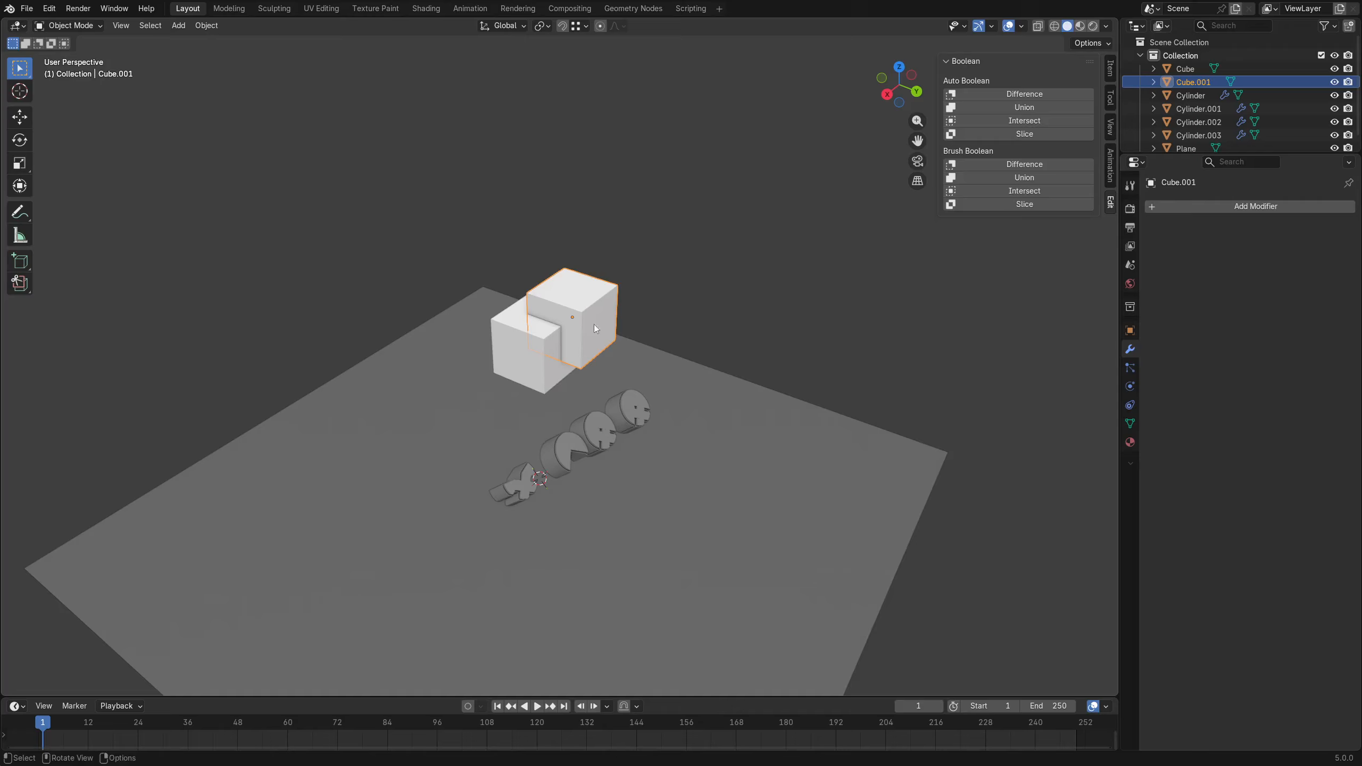
{"action": "key", "text": "shift+d"}
{"action": "key", "text": "shift+z"}
{"action": "left_click", "coordinate": [674, 320]}
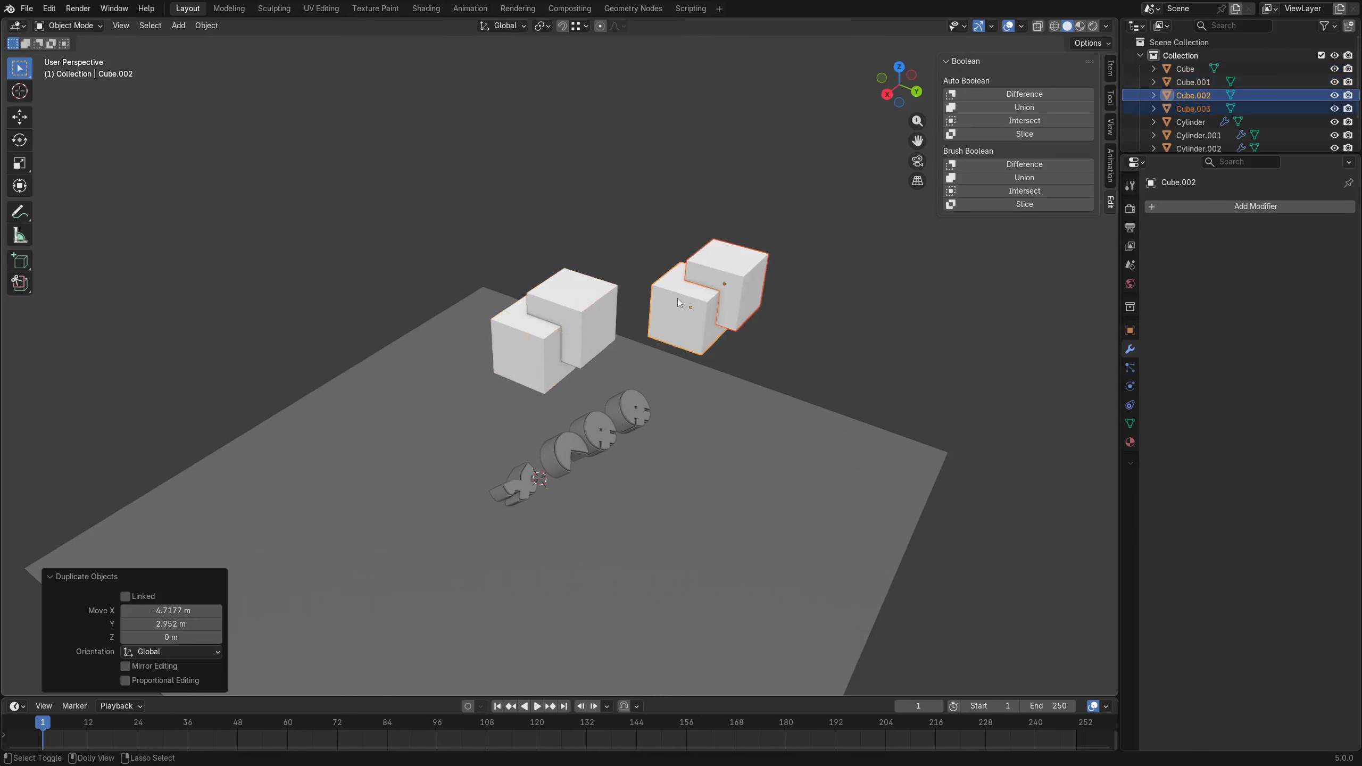
Select both original overlapping cubes with the lower one active and cut it using Auto Boolean Difference.
{"action": "key", "text": "shift+ctrl+b"}
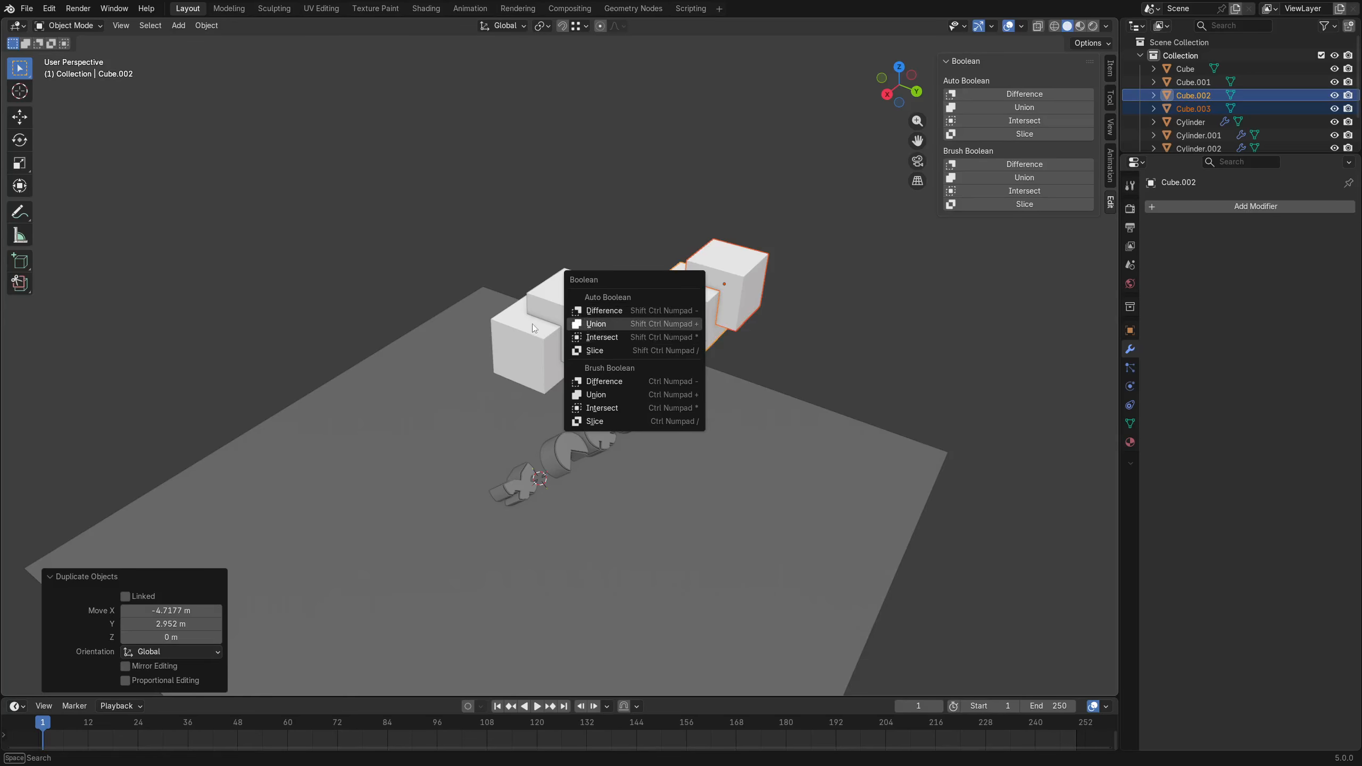
{"action": "left_click", "coordinate": [548, 298]}
{"action": "left_click", "coordinate": [538, 347], "text": "shift"}
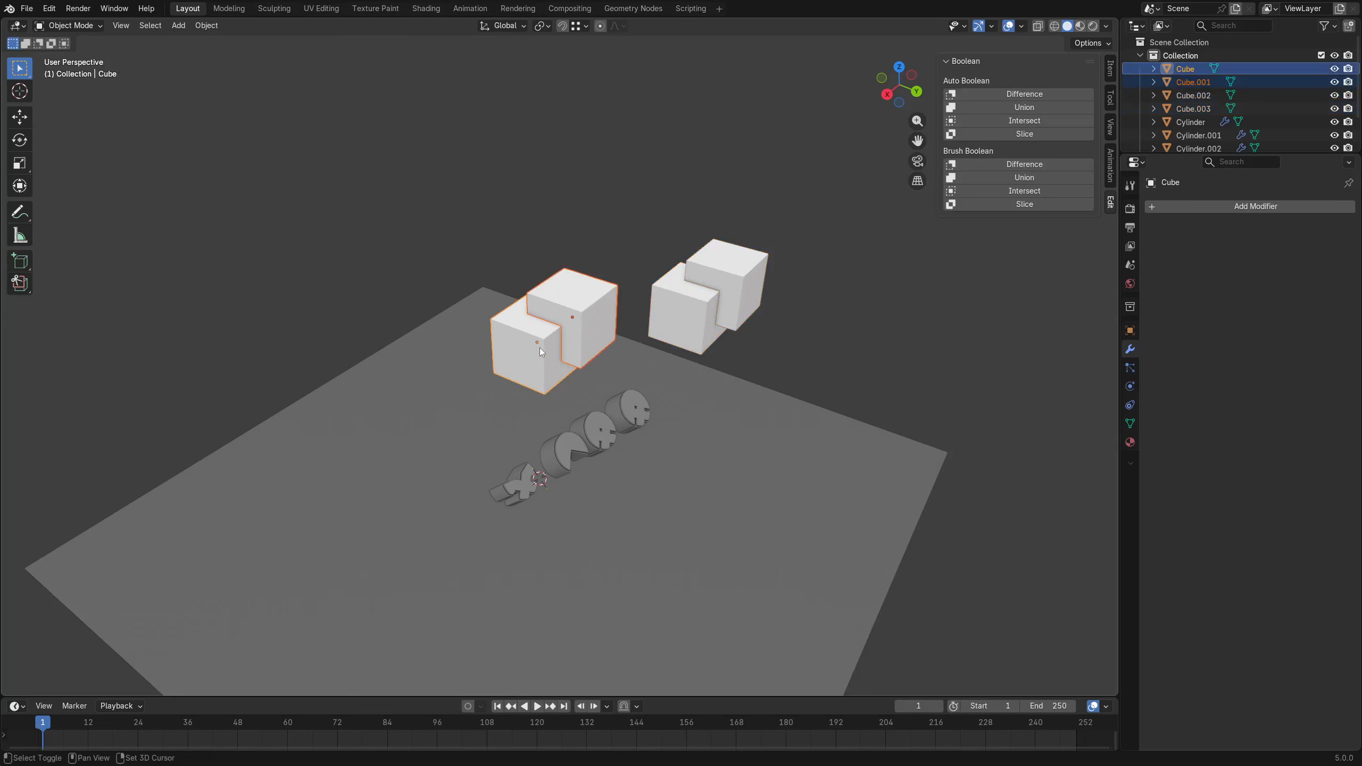
{"action": "key", "text": "ctrl+shift+KP_Subtract"}
{"action": "scroll", "coordinate": [591, 323], "scroll_direction": "up", "scroll_amount": 6}
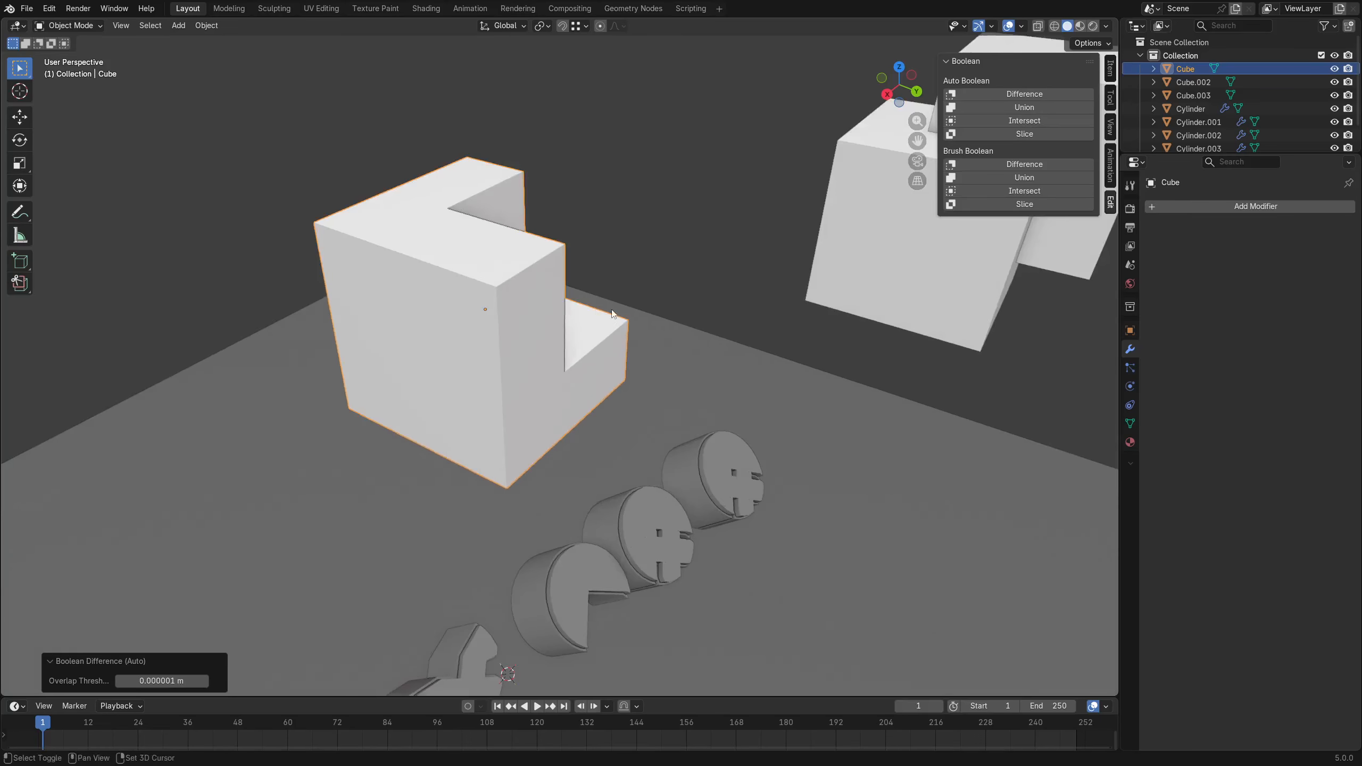
{"action": "key", "text": "alt+a"}
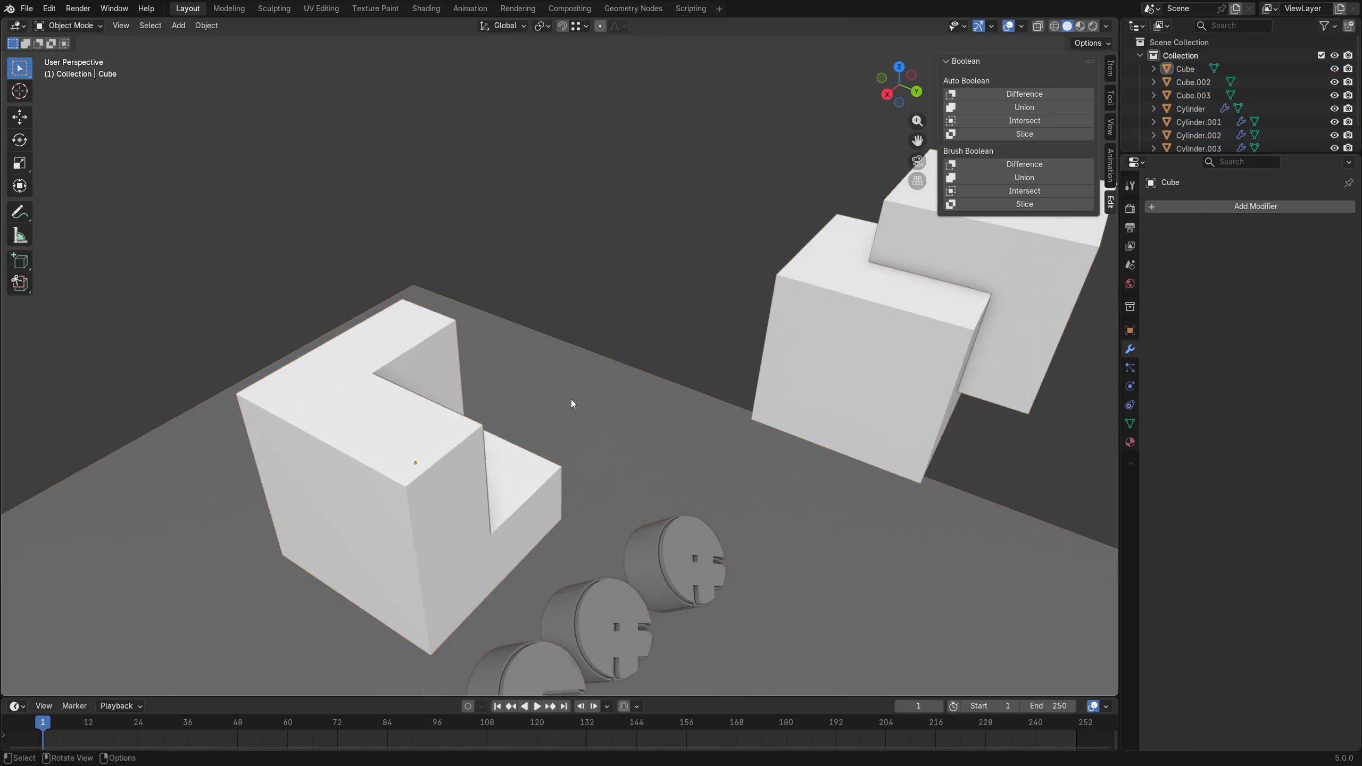
{"action": "scroll", "coordinate": [570, 399], "scroll_direction": "down", "scroll_amount": 4}
{"action": "middle_click_drag", "start_coordinate": [627, 446], "coordinate": [610, 422]}
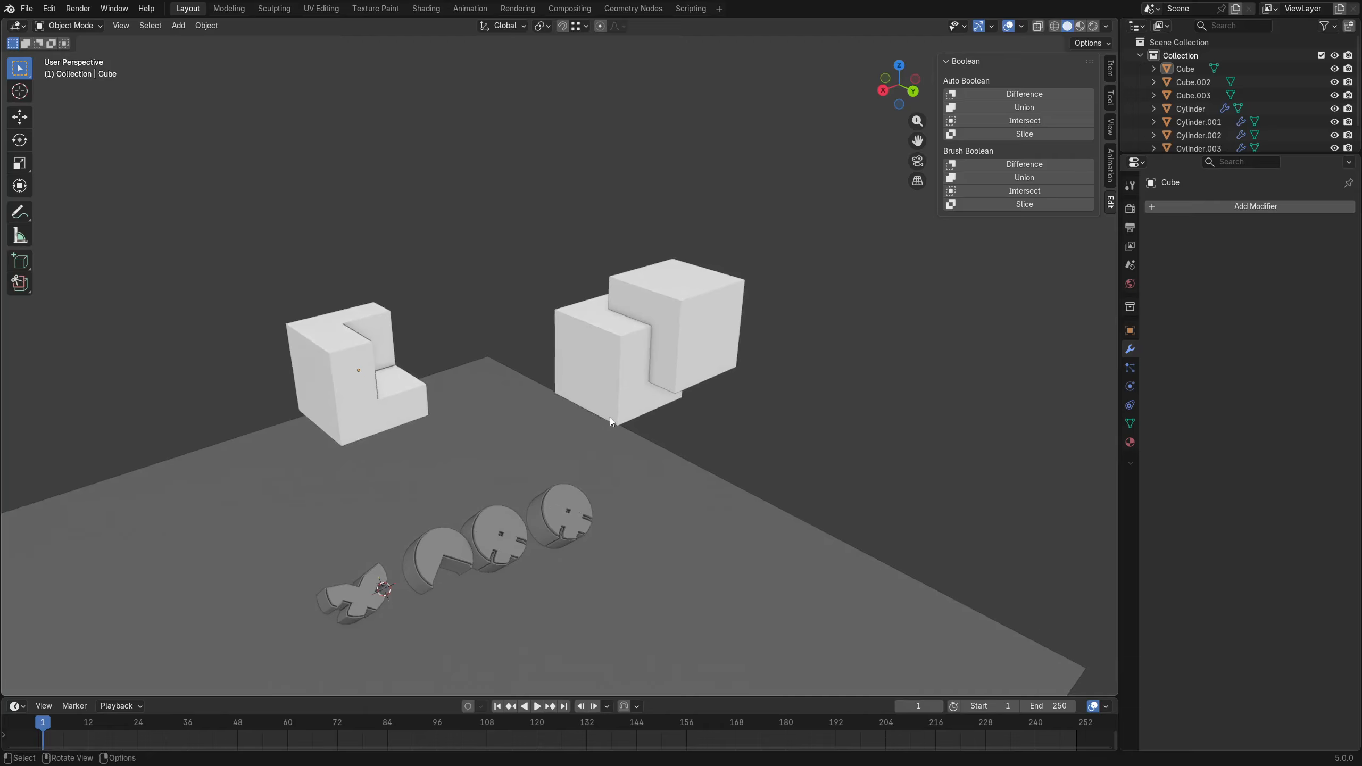
{"action": "middle_click_drag", "start_coordinate": [611, 423], "coordinate": [374, 365]}
{"action": "left_click", "coordinate": [376, 365]}
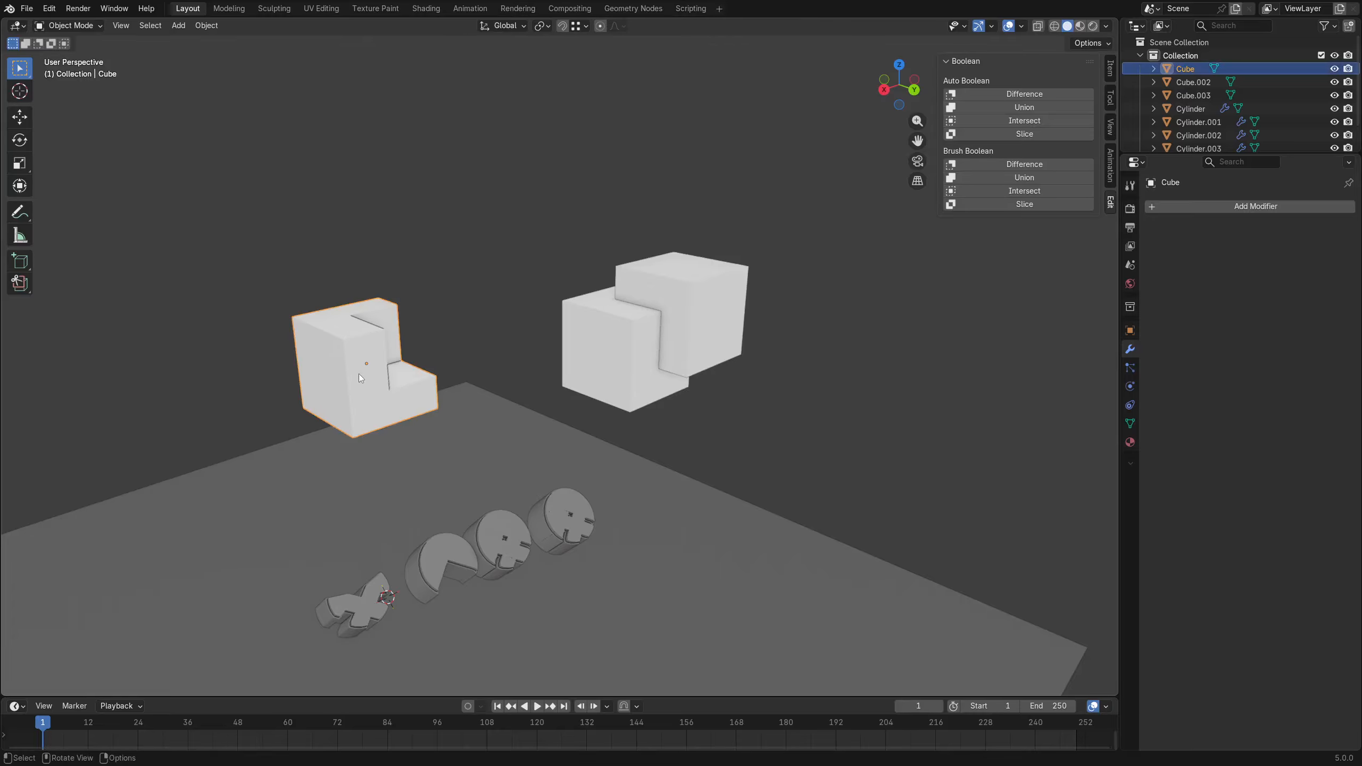
Select the duplicated cube pair with the lower one active and apply a Brush Boolean Difference.
{"action": "left_click", "coordinate": [702, 336]}
{"action": "left_click", "coordinate": [610, 353], "text": "shift"}
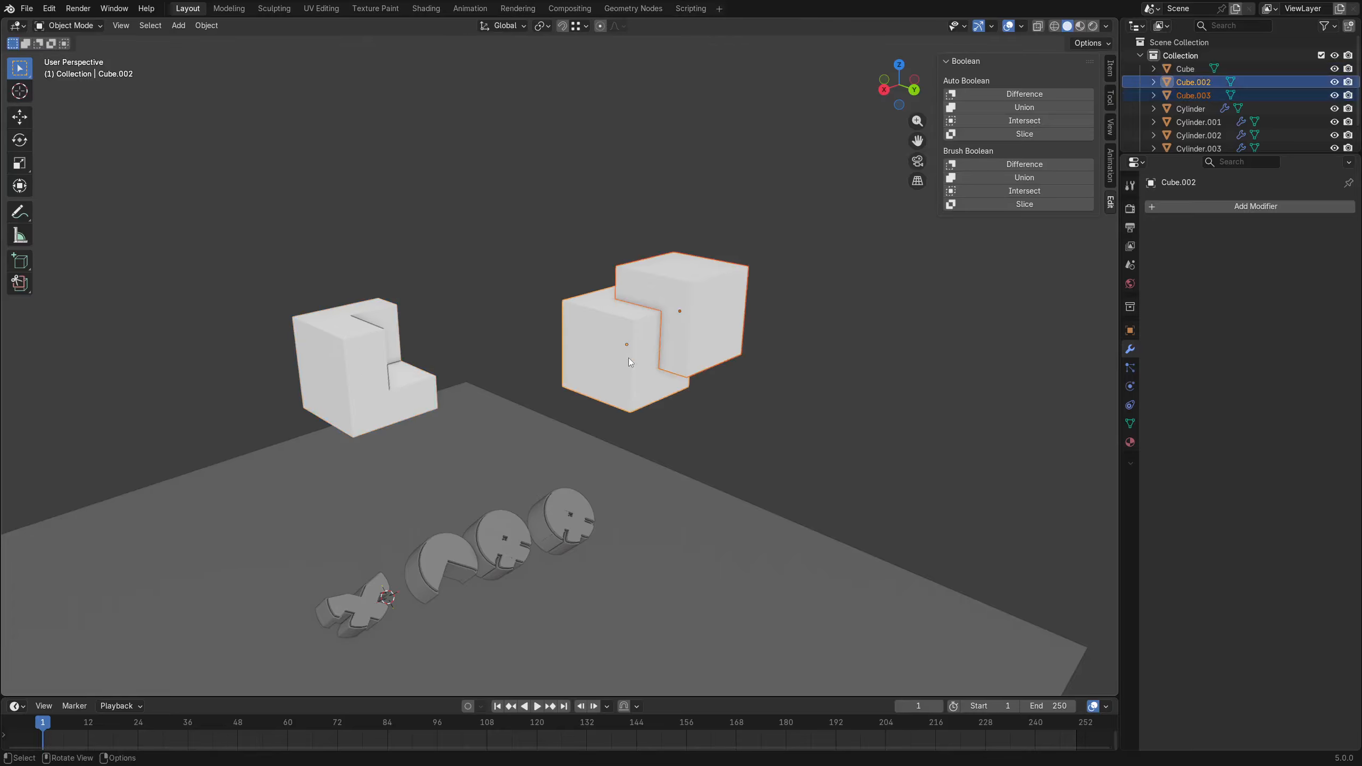
{"action": "key", "text": "ctrl+KP_Subtract"}
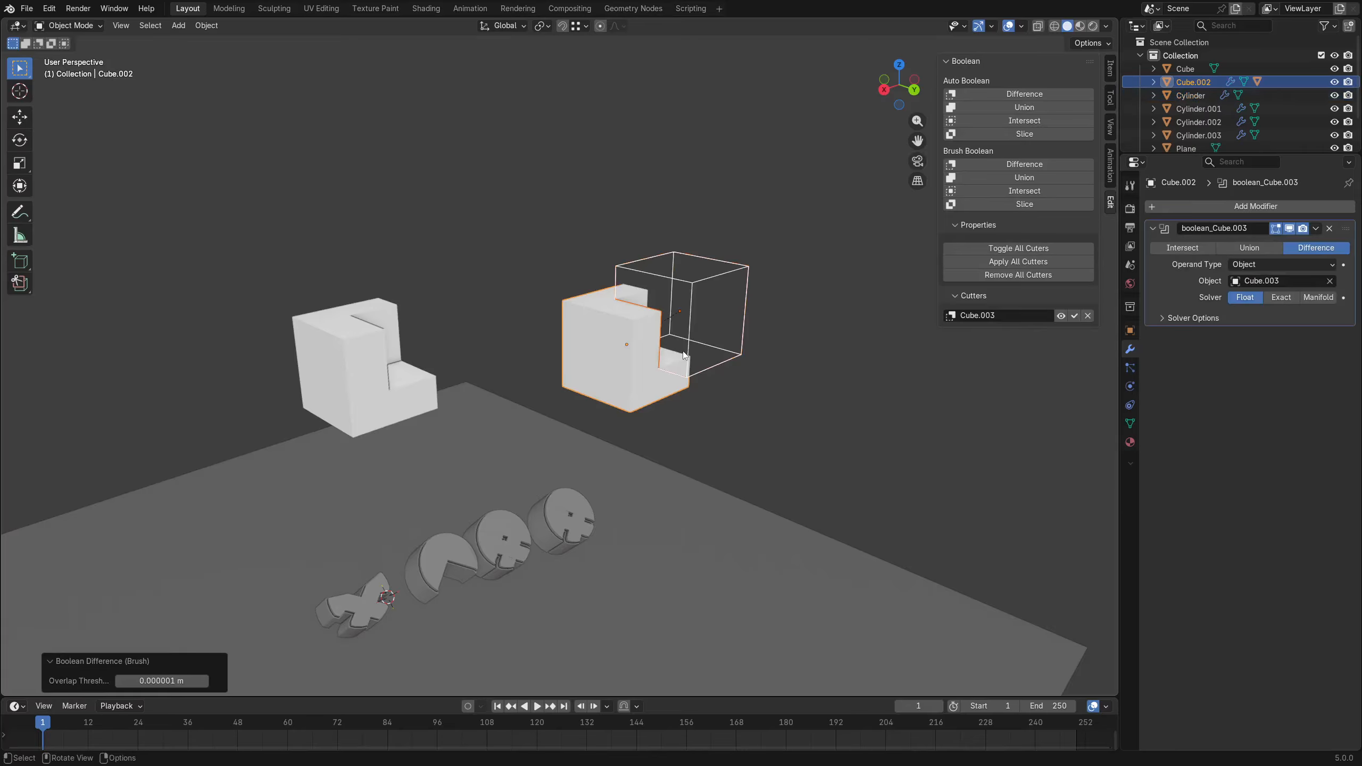
Try to move the wireframe cutter cube of the Brush Boolean Difference.
{"action": "left_click", "coordinate": [696, 363]}
{"action": "middle_click_drag", "start_coordinate": [696, 363], "coordinate": [617, 383]}
{"action": "left_click", "coordinate": [672, 458]}
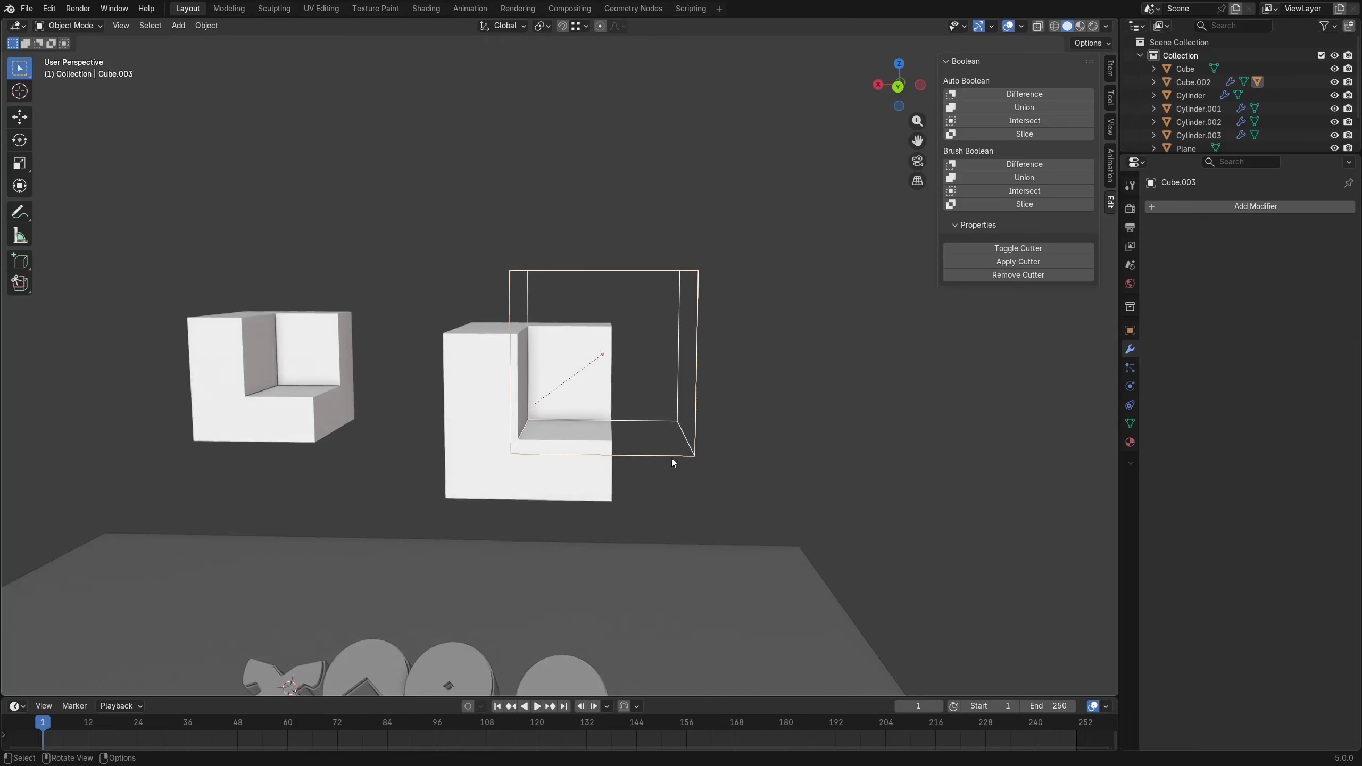
{"action": "key", "text": "g"}
{"action": "right_click", "coordinate": [751, 426]}
Select the Auto Difference result and review the available Auto Boolean and Brush Boolean operations.
{"action": "left_click", "coordinate": [343, 398]}
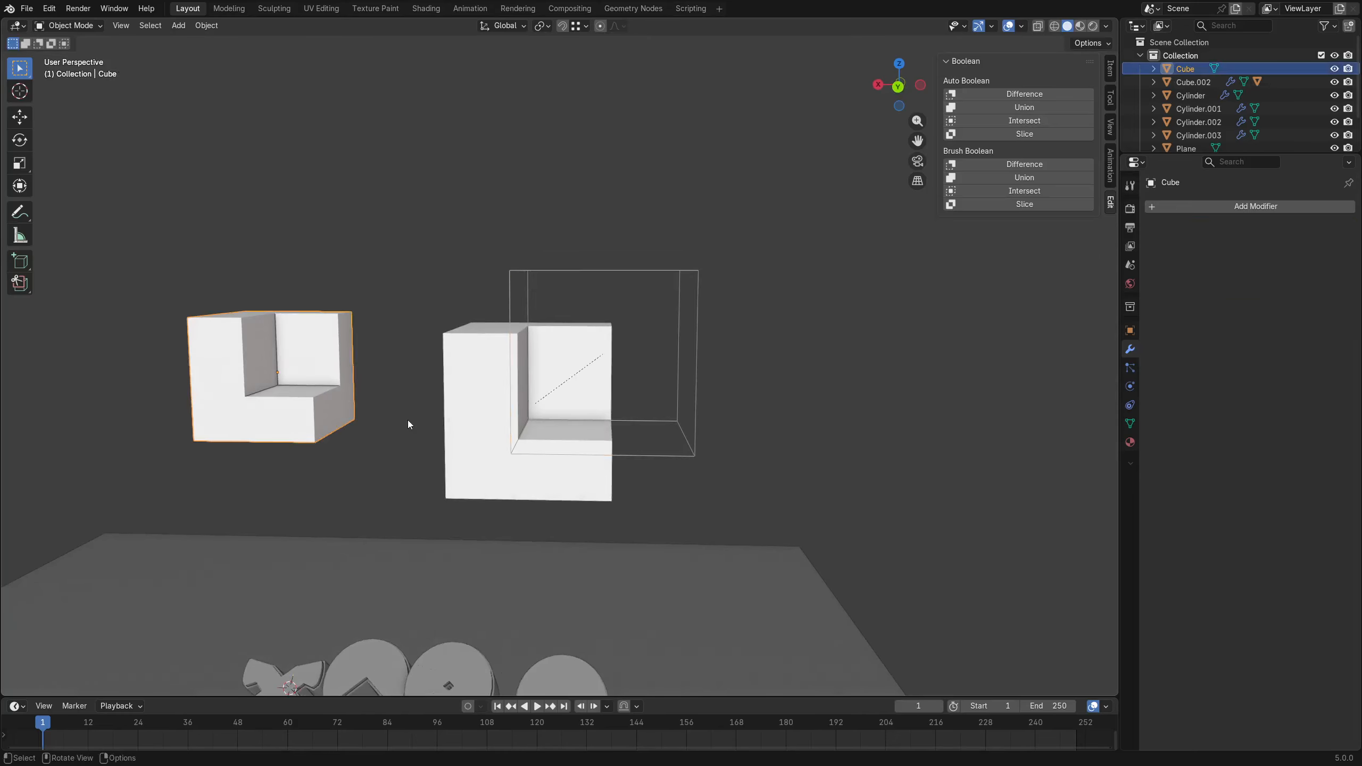
{"action": "middle_click_drag", "start_coordinate": [409, 424], "coordinate": [451, 437]}
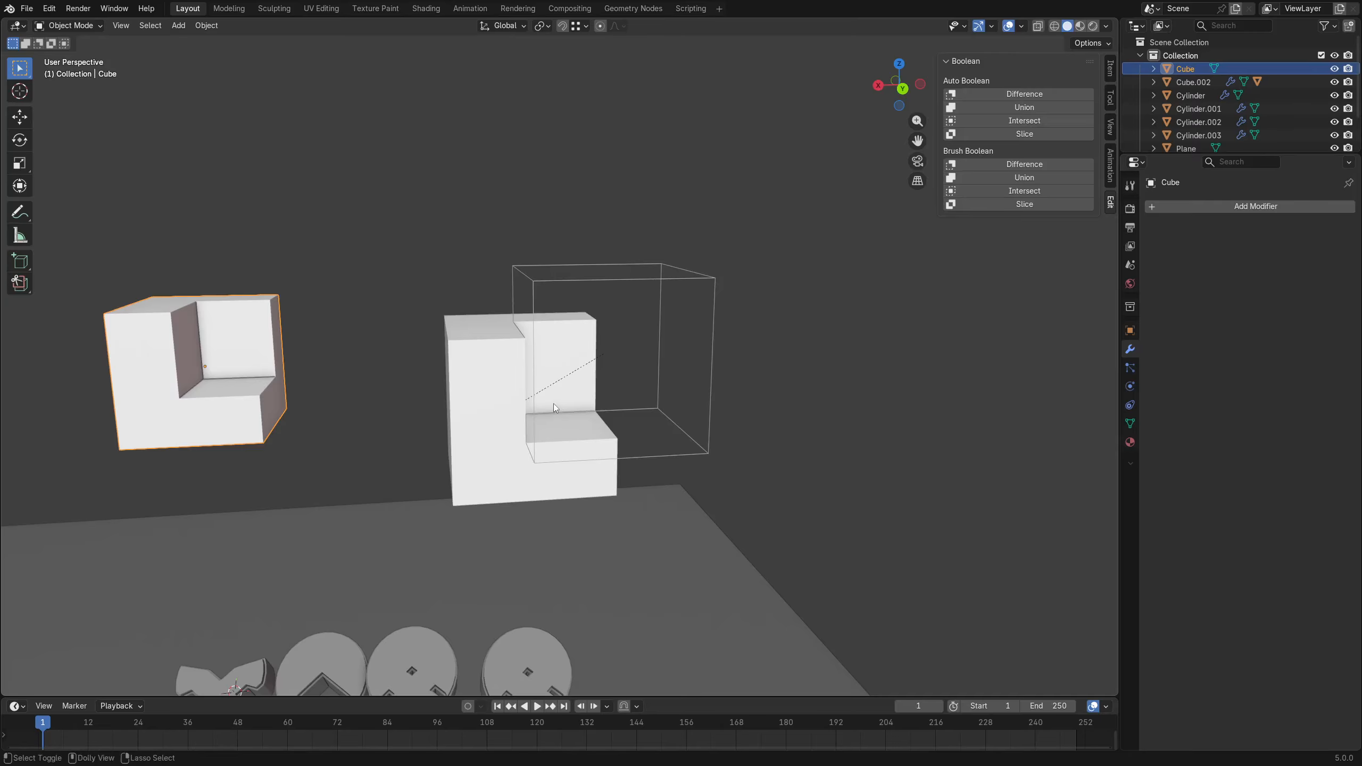
{"action": "key", "text": "ctrl+shift+b"}
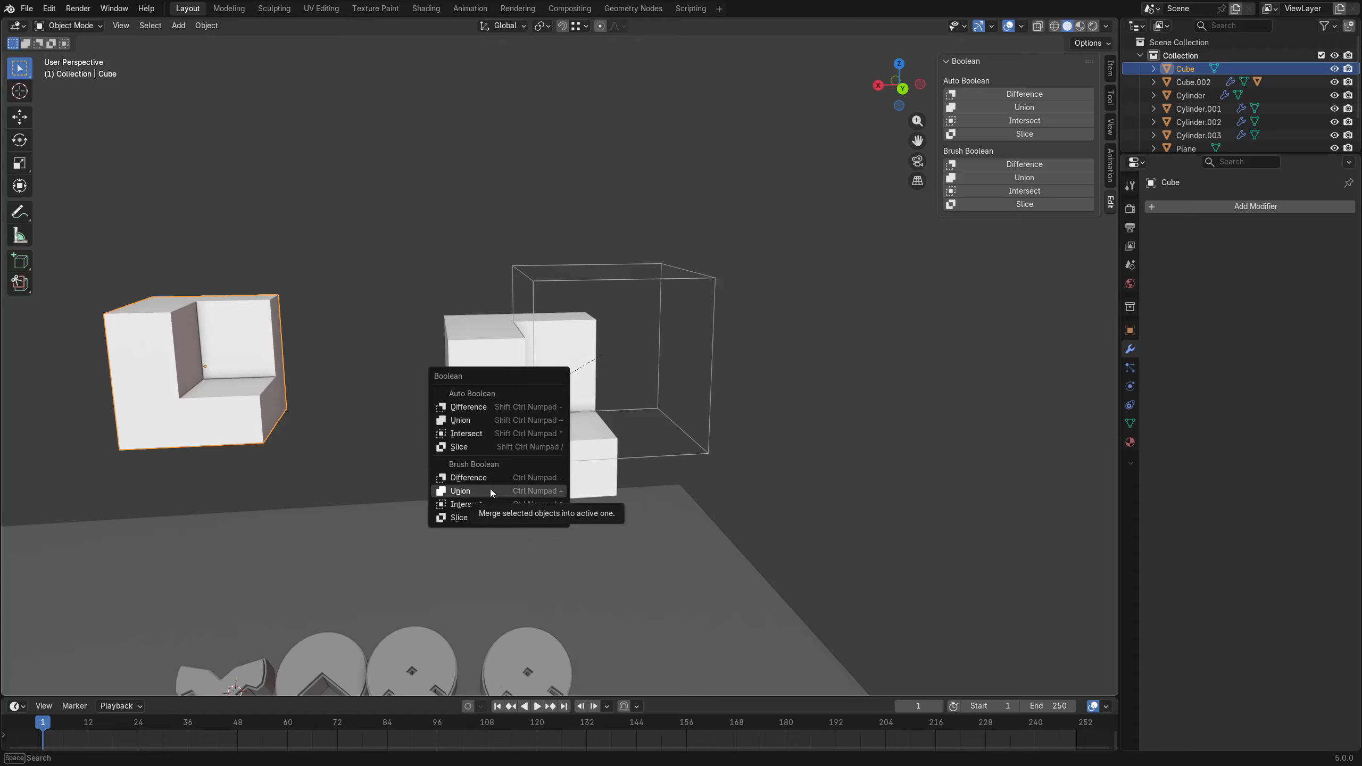
{"action": "key", "text": "ctrl+shift+b"}
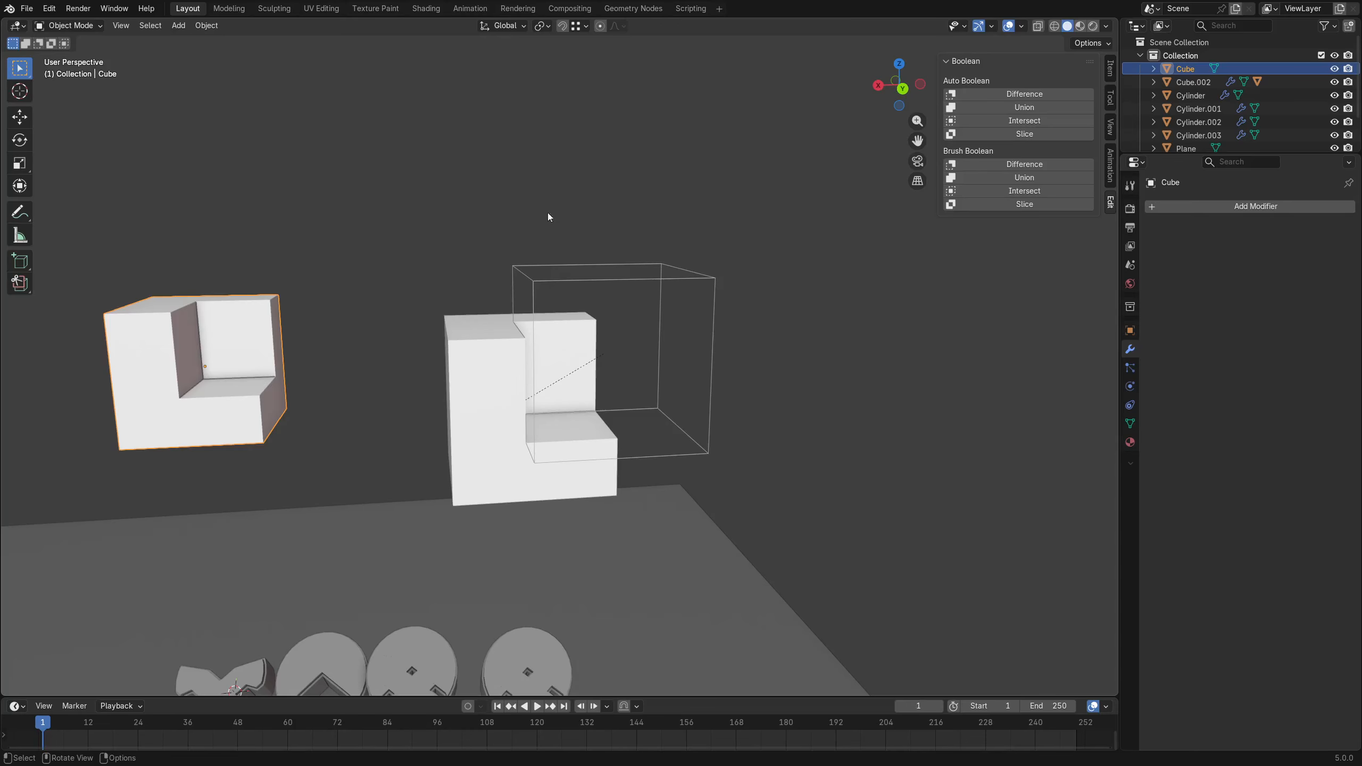
{"action": "middle_click_drag", "start_coordinate": [550, 216], "coordinate": [660, 496]}
Add a cube and move it to overlap the Brush Difference cube, finishing with a shift of about -0.69 m in Z.
{"action": "left_click", "coordinate": [593, 339]}
{"action": "key", "text": "shift+a"}
{"action": "mouse_move", "coordinate": [585, 343]}
{"action": "left_click", "coordinate": [640, 358]}
{"action": "key", "text": "g"}
{"action": "left_click", "coordinate": [791, 521]}
{"action": "middle_click_drag", "start_coordinate": [791, 522], "coordinate": [636, 377]}
{"action": "key", "text": "g"}
{"action": "left_click", "coordinate": [586, 276]}
{"action": "middle_click_drag", "start_coordinate": [496, 276], "coordinate": [572, 366]}
{"action": "key", "text": "g"}
{"action": "left_click", "coordinate": [662, 342]}
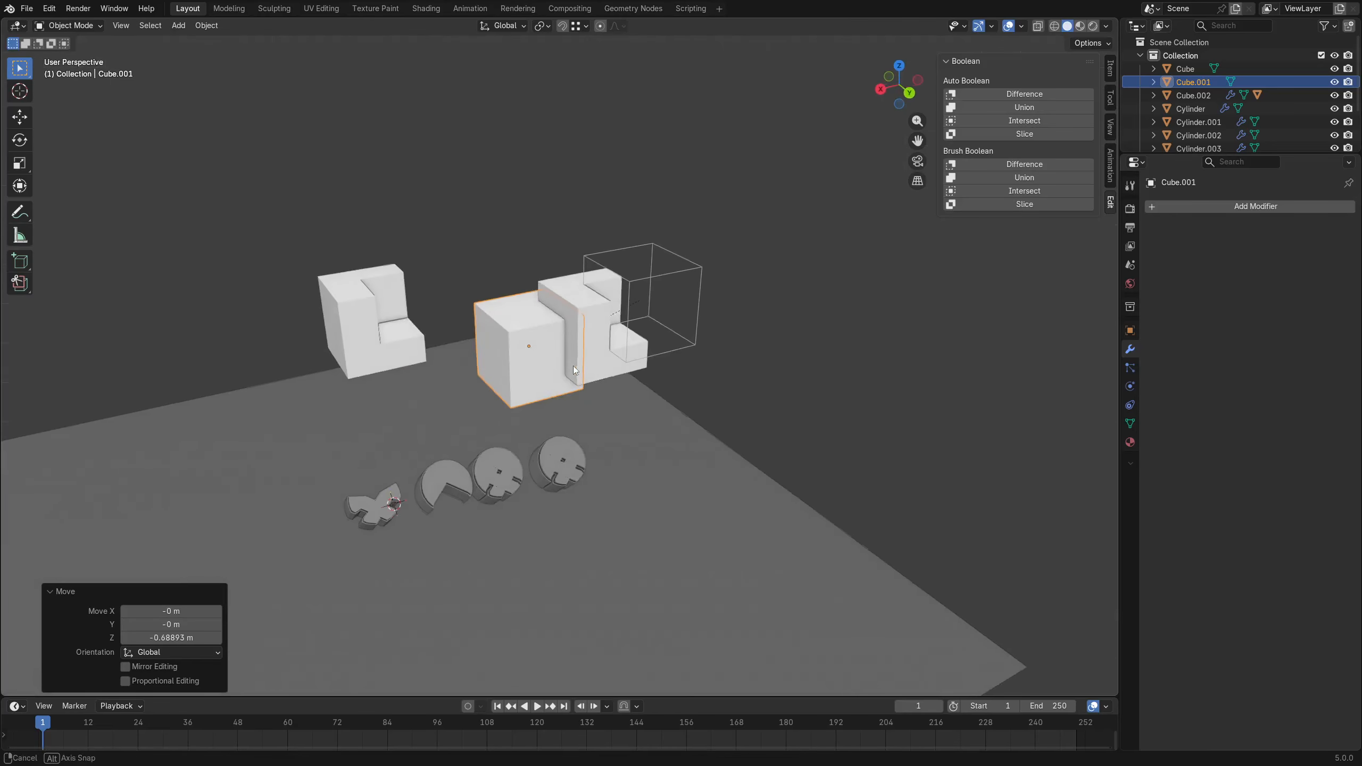
Lengthen the new cube by moving its outer end face about 3.34 m along X, and return to Object Mode.
{"action": "key", "text": "Tab"}
{"action": "left_click", "coordinate": [493, 354]}
{"action": "key", "text": "g"}
{"action": "key", "text": "y"}
{"action": "key", "text": "x"}
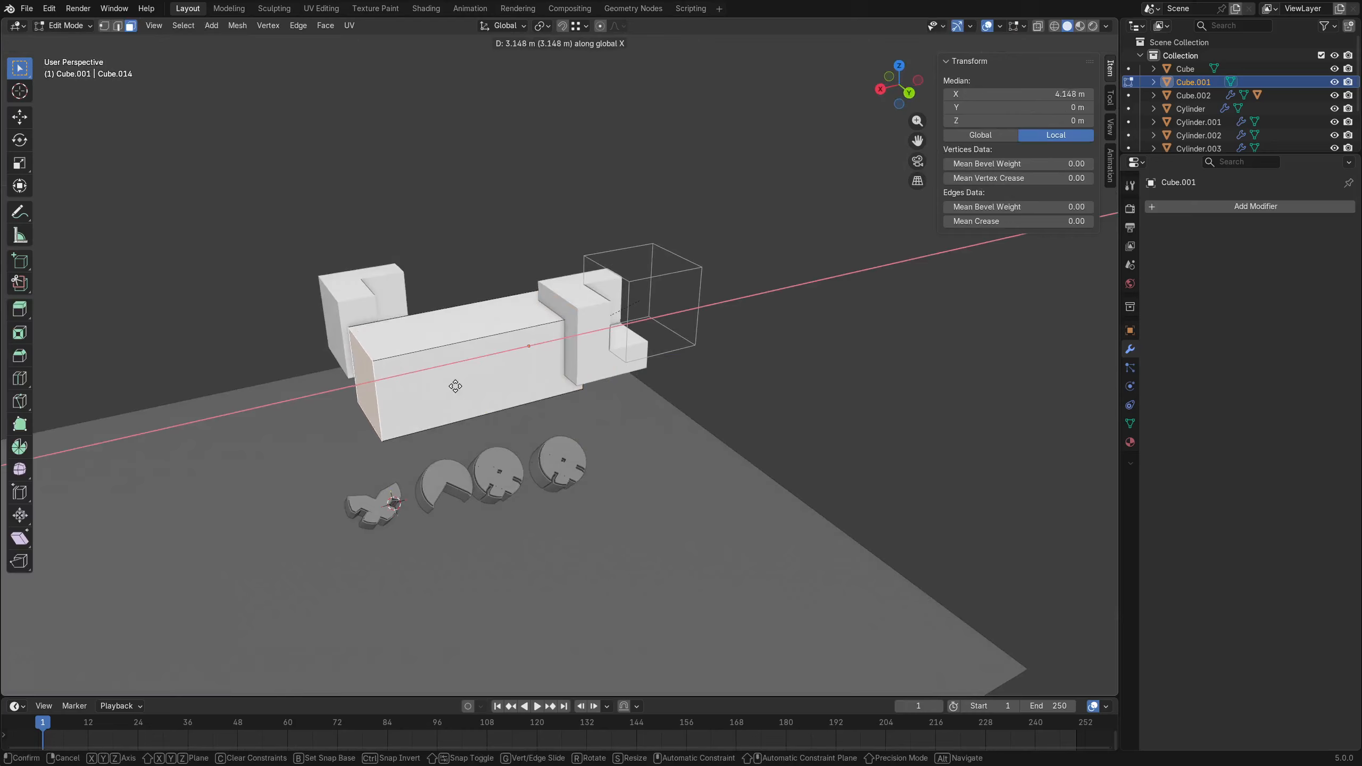
{"action": "left_click", "coordinate": [460, 387]}
{"action": "key", "text": "ctrl+Tab"}
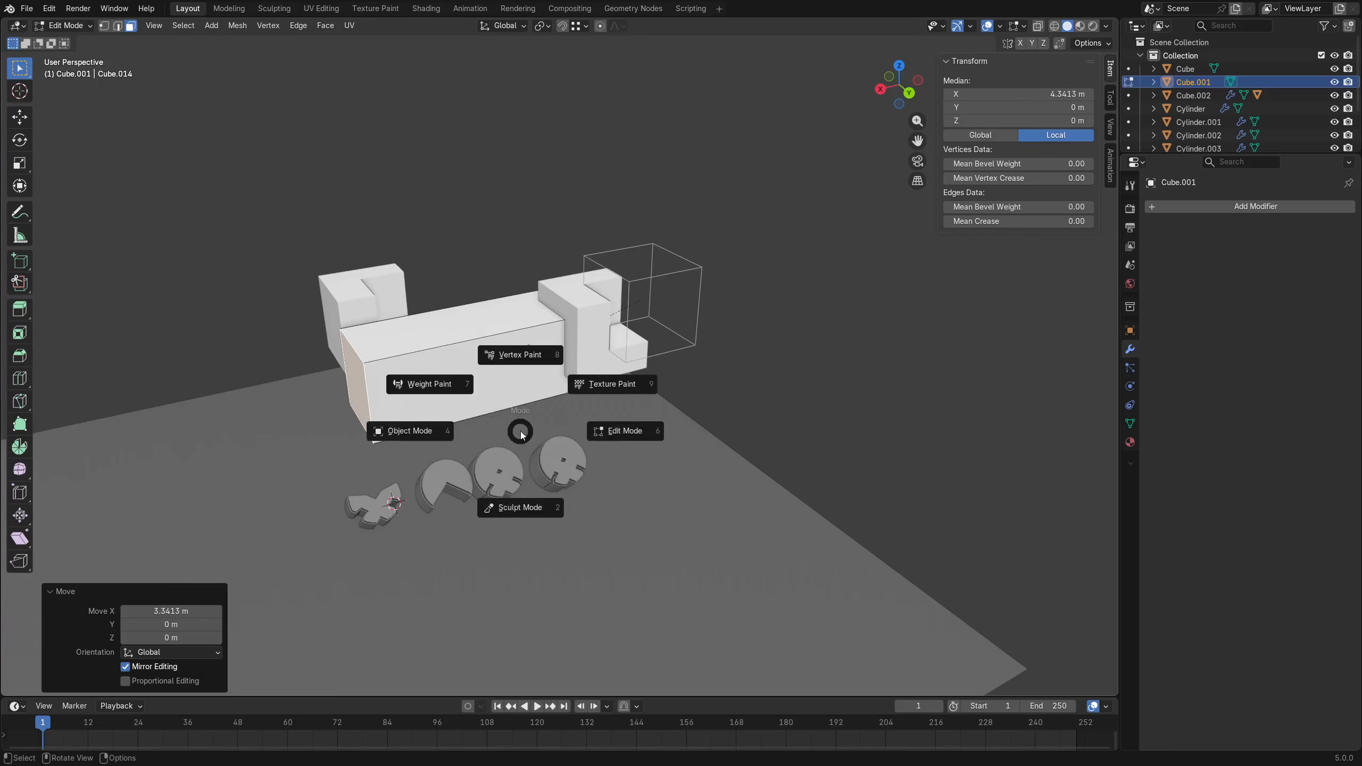
{"action": "left_click", "coordinate": [415, 444]}
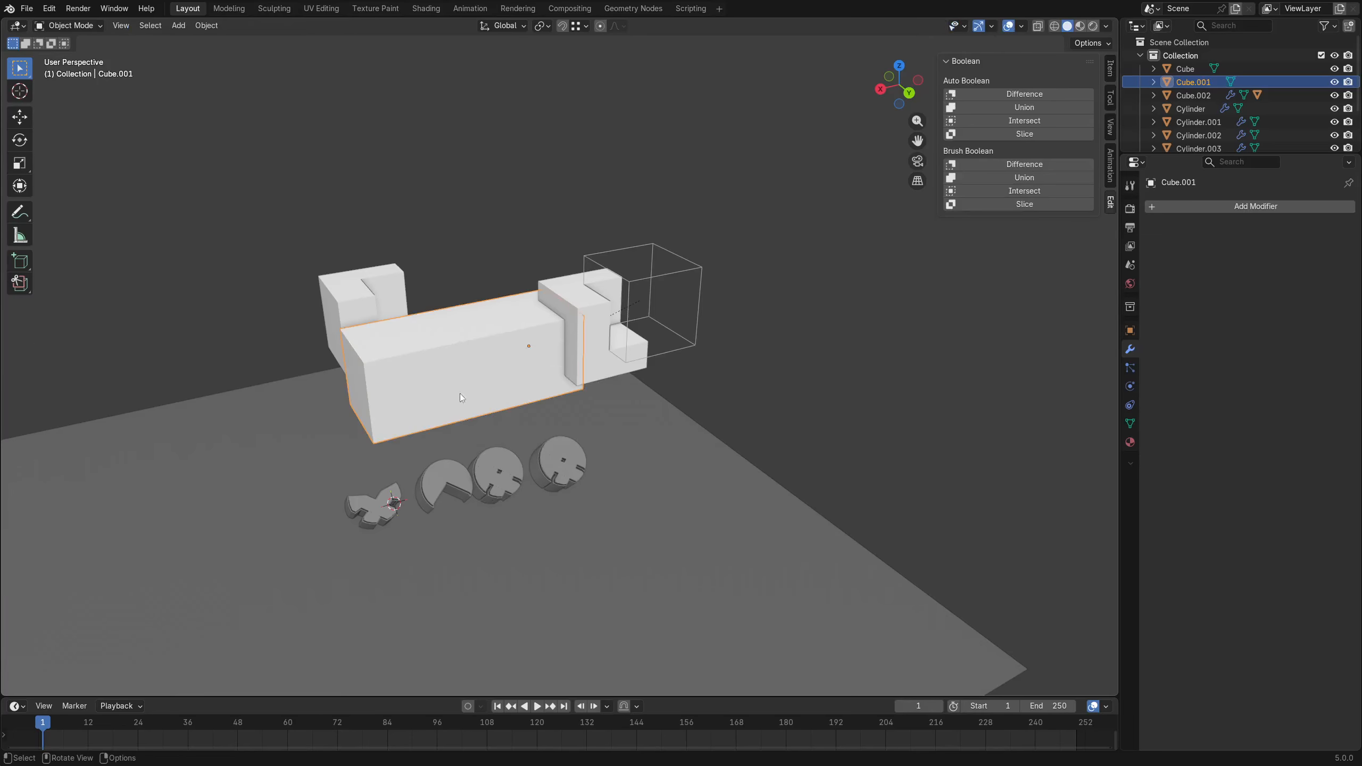
{"action": "middle_click", "coordinate": [482, 363], "text": "alt"}
{"action": "key", "text": "alt+a"}
Move the Auto Difference cube horizontally away from the long block, keeping its height locked.
{"action": "middle_click_drag", "start_coordinate": [598, 367], "coordinate": [656, 396]}
{"action": "scroll", "coordinate": [568, 347], "scroll_direction": "up", "scroll_amount": 2}
{"action": "left_click", "coordinate": [392, 353]}
{"action": "key", "text": "g"}
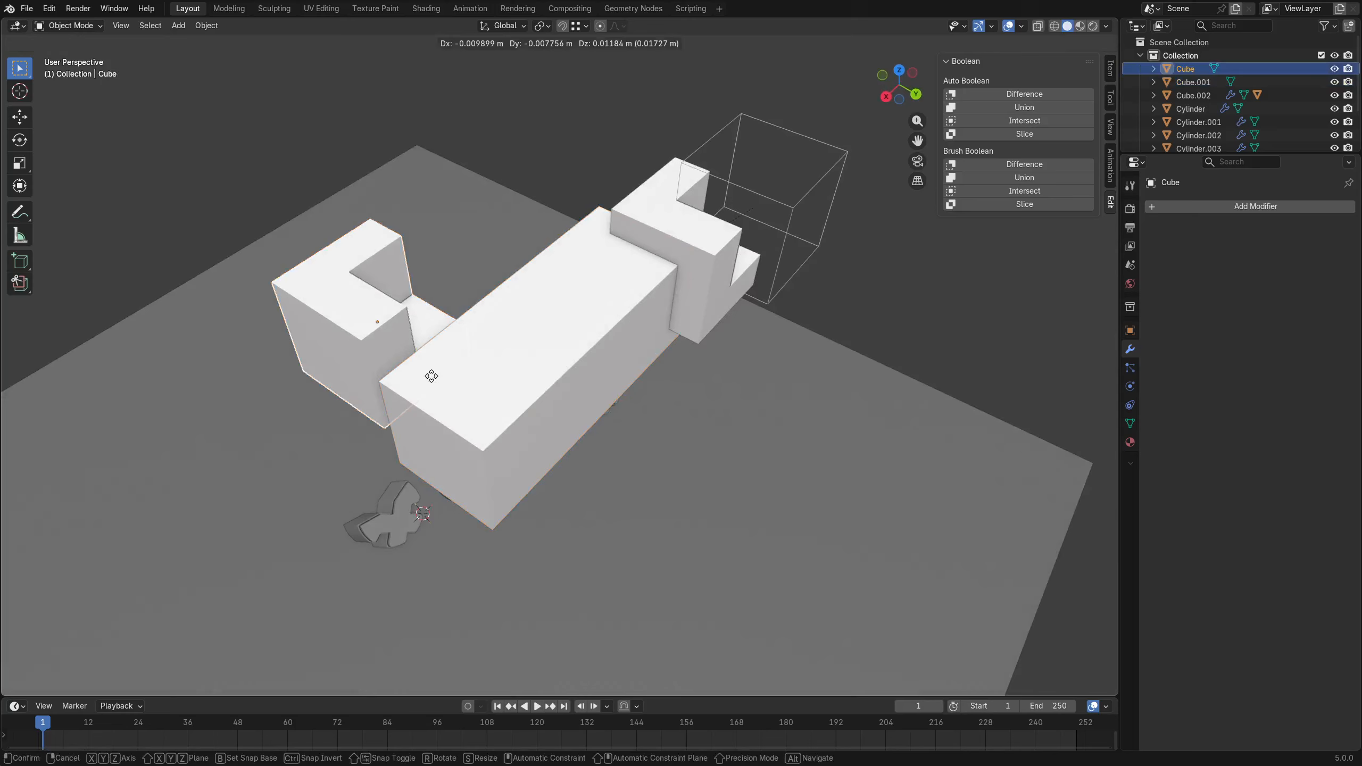
{"action": "key", "text": "shift+z"}
{"action": "left_click", "coordinate": [337, 340]}
Shift the long block horizontally with Z locked, and raise it about 0.2 m along Z.
{"action": "left_click", "coordinate": [485, 420]}
{"action": "key", "text": "g"}
{"action": "key", "text": "shift+z"}
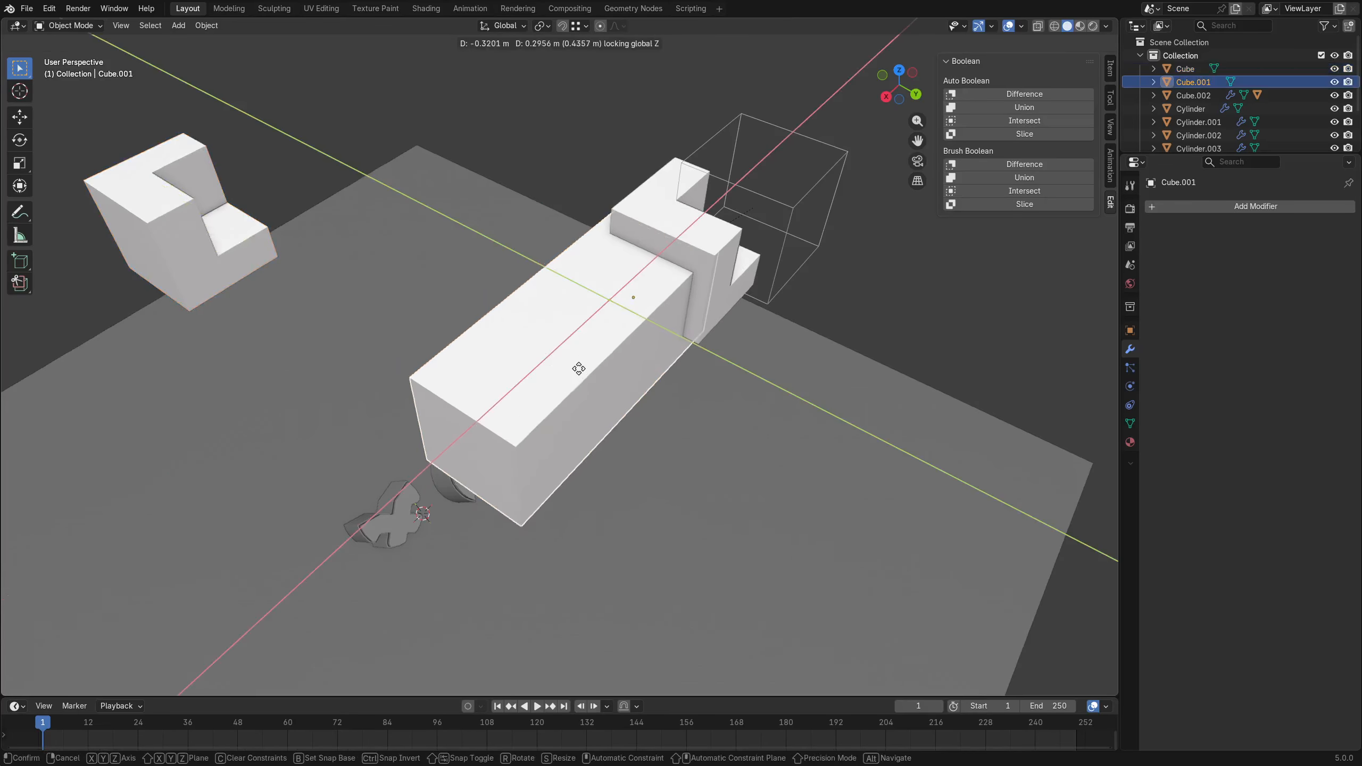
{"action": "left_click", "coordinate": [575, 362]}
{"action": "key", "text": "g"}
{"action": "key", "text": "z"}
{"action": "left_click", "coordinate": [582, 337]}
{"action": "middle_click_drag", "start_coordinate": [723, 329], "coordinate": [694, 348], "text": "shift"}
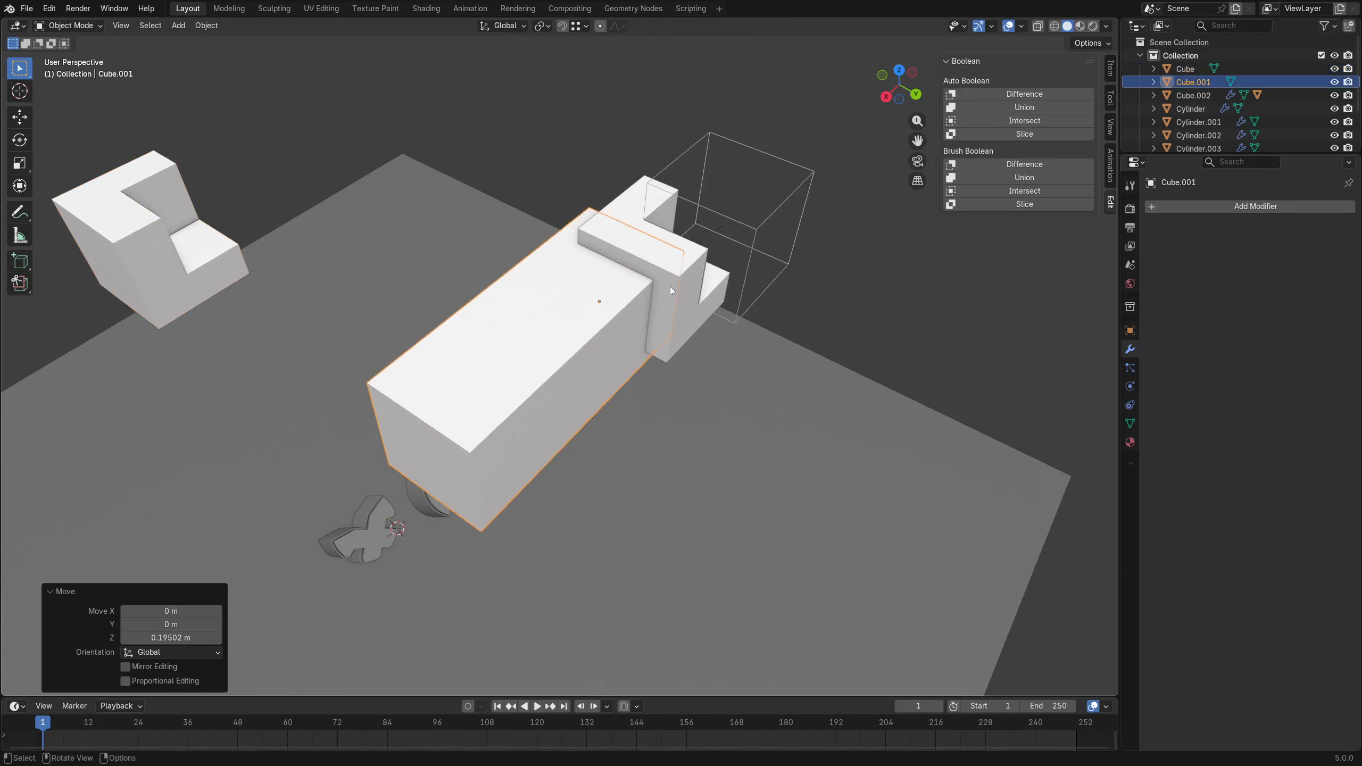
Extrude the Brush Difference cube's face toward the long block about 1.82 m and scale it to 0.791, ending in Object Mode.
{"action": "left_click", "coordinate": [671, 289]}
{"action": "key", "text": "Tab"}
{"action": "key", "text": "e"}
{"action": "left_click", "coordinate": [590, 346]}
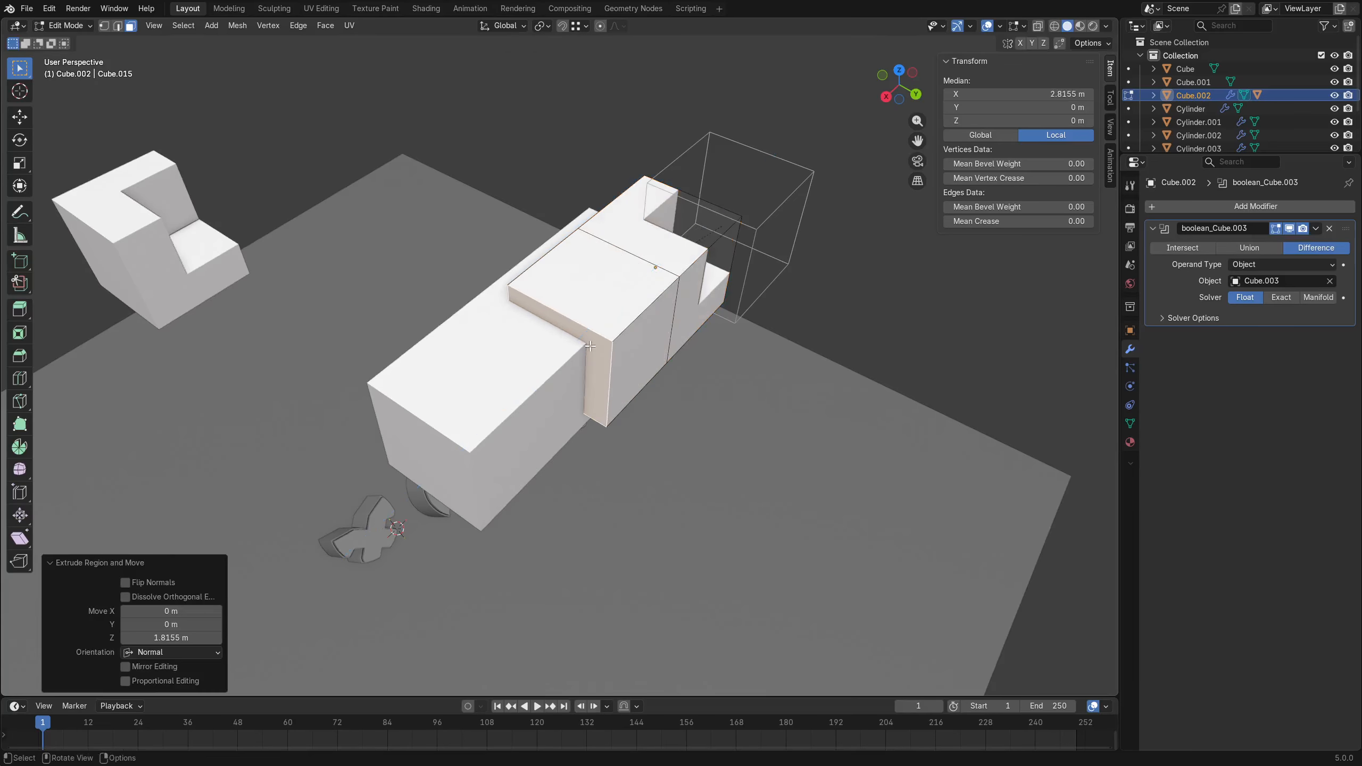
{"action": "key", "text": "s"}
{"action": "left_click", "coordinate": [776, 429]}
{"action": "key", "text": "ctrl+Tab"}
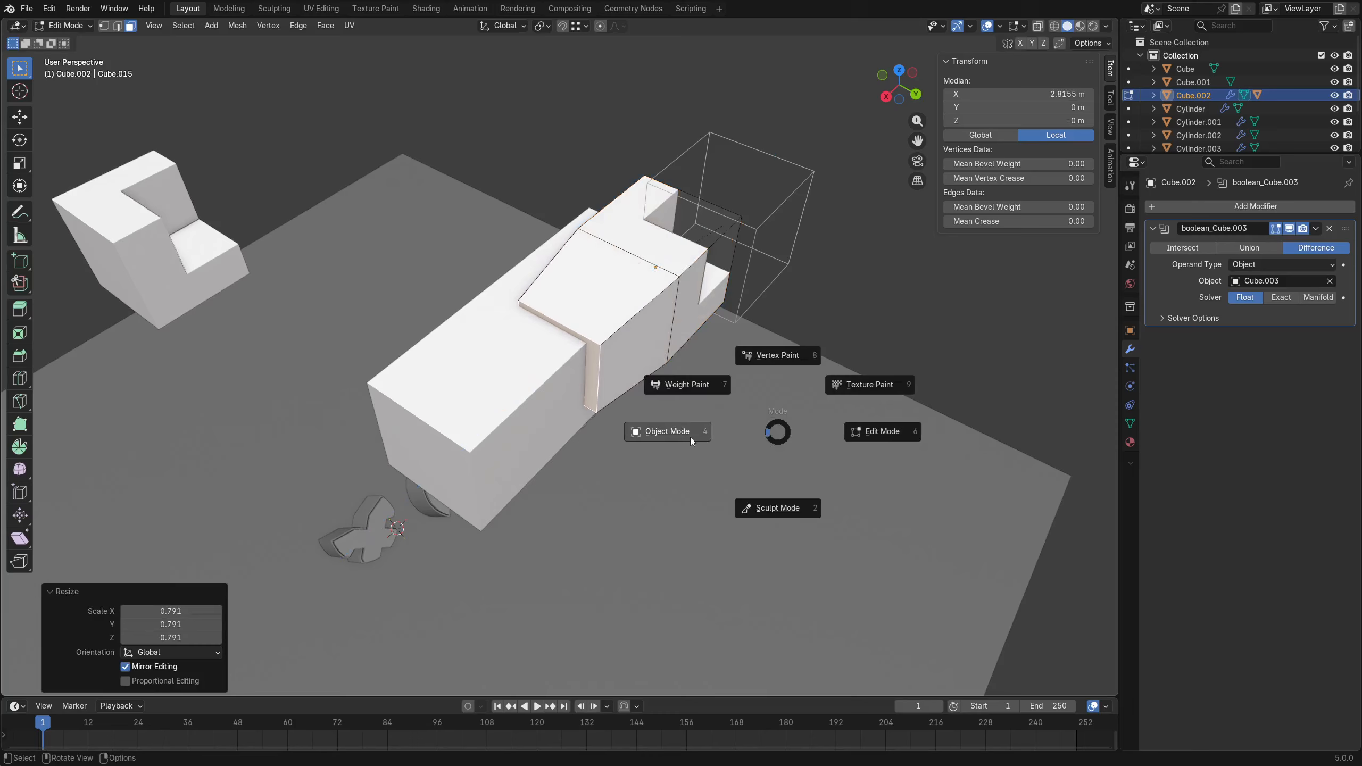
{"action": "left_click", "coordinate": [689, 437]}
Shift the long block slightly along Y and lower it about 0.09 m along Z.
{"action": "left_click", "coordinate": [542, 426]}
{"action": "key", "text": "g"}
{"action": "key", "text": "x"}
{"action": "key", "text": "y"}
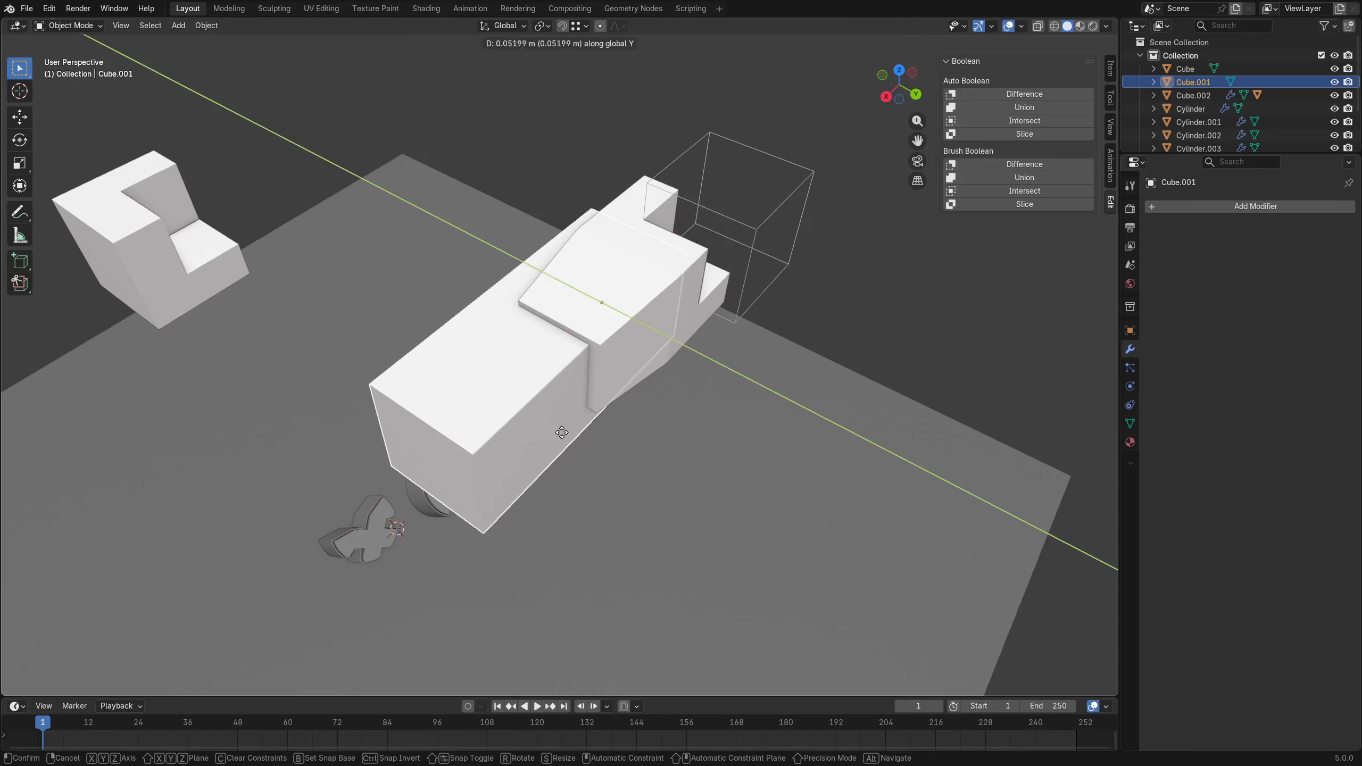
{"action": "left_click", "coordinate": [569, 435]}
{"action": "key", "text": "g"}
{"action": "key", "text": "z"}
{"action": "left_click", "coordinate": [574, 470]}
Move the long block about -0.06 m along Y, readjust it along Y, and clear the selection.
{"action": "key", "text": "g"}
{"action": "key", "text": "x"}
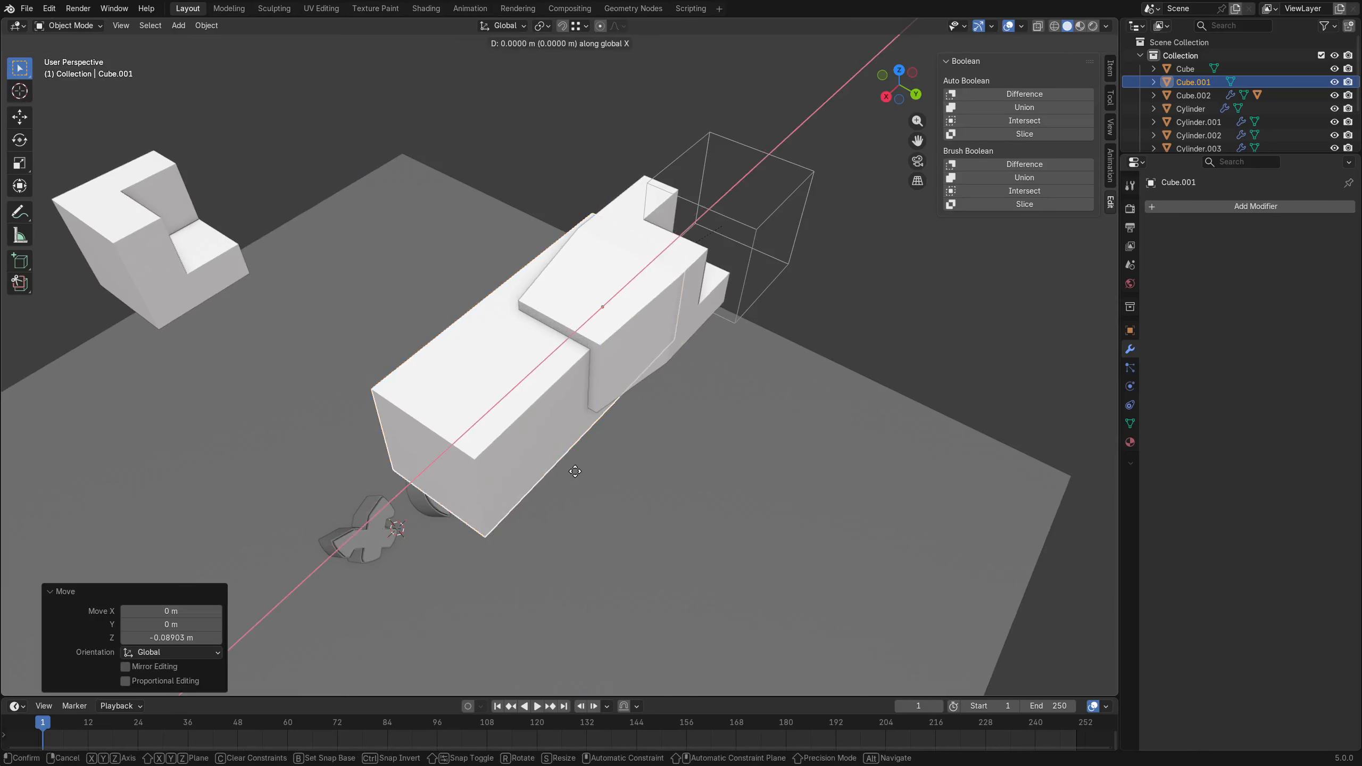
{"action": "key", "text": "y"}
{"action": "left_click", "coordinate": [550, 444]}
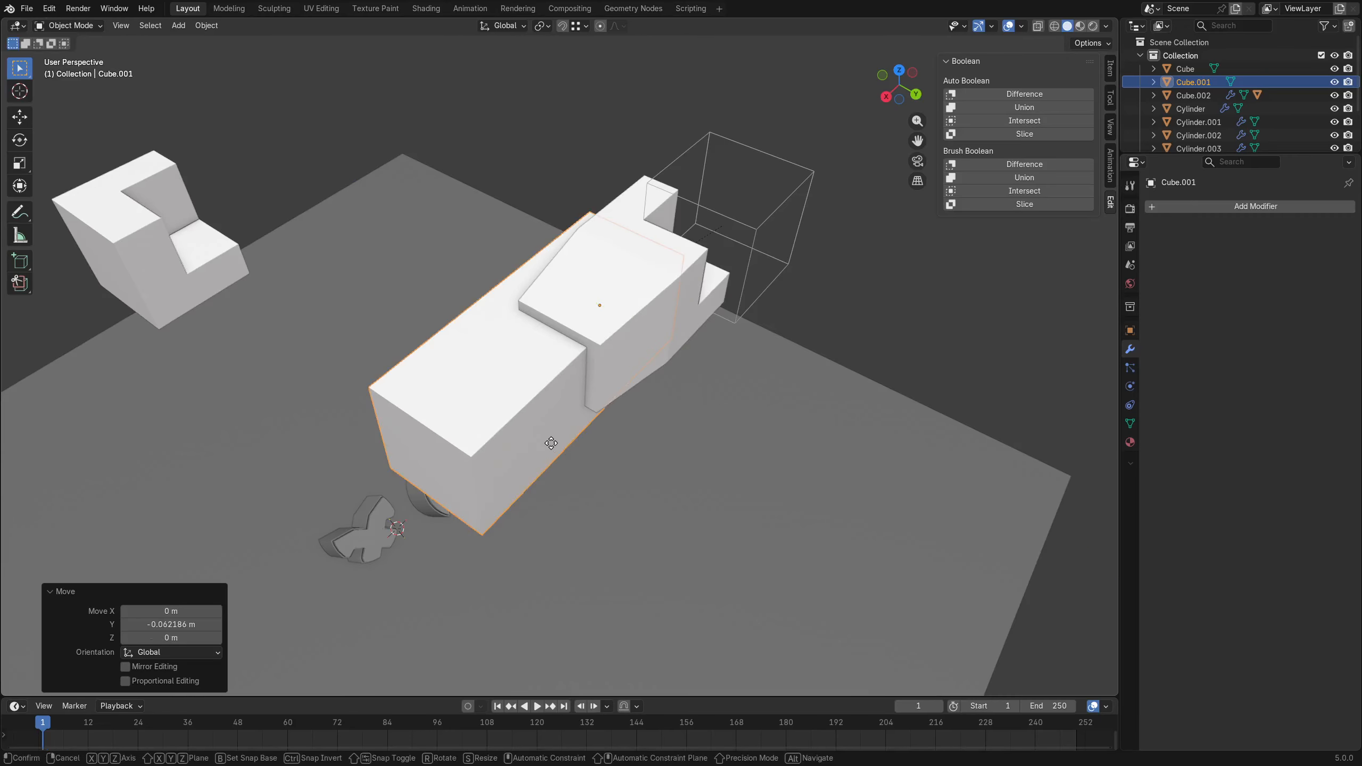
{"action": "key", "text": "y"}
{"action": "left_click", "coordinate": [577, 451]}
{"action": "key", "text": "a"}
{"action": "key", "text": "a"}
{"action": "mouse_move", "coordinate": [590, 436]}
{"action": "middle_mouse_down"}
{"action": "mouse_move", "coordinate": [648, 374]}
{"action": "mouse_move", "coordinate": [675, 381]}
{"action": "mouse_move", "coordinate": [589, 424]}
{"action": "middle_mouse_up"}
{"action": "left_click", "coordinate": [671, 379]}
{"action": "key", "text": "g"}
{"action": "right_click", "coordinate": [599, 392]}
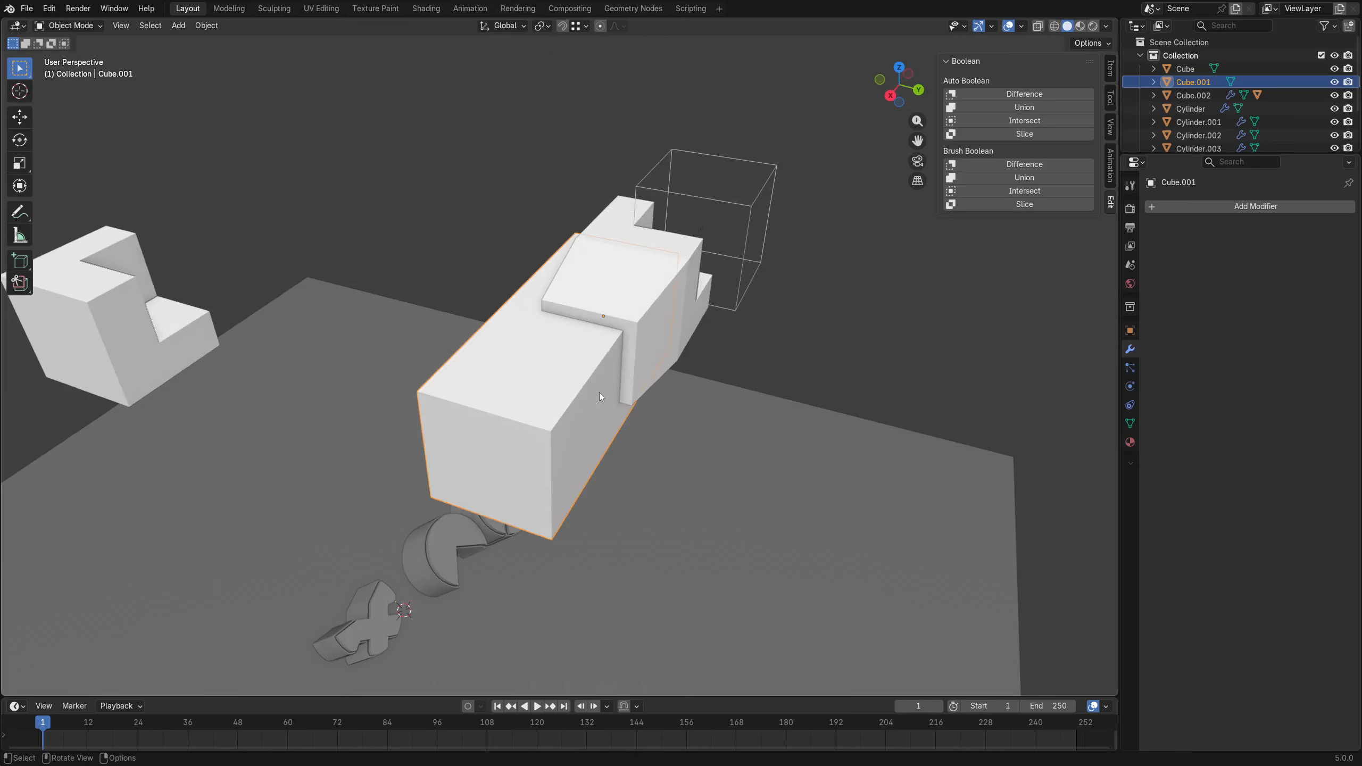
{"action": "key", "text": "g"}
{"action": "key", "text": "x"}
{"action": "key", "text": "y"}
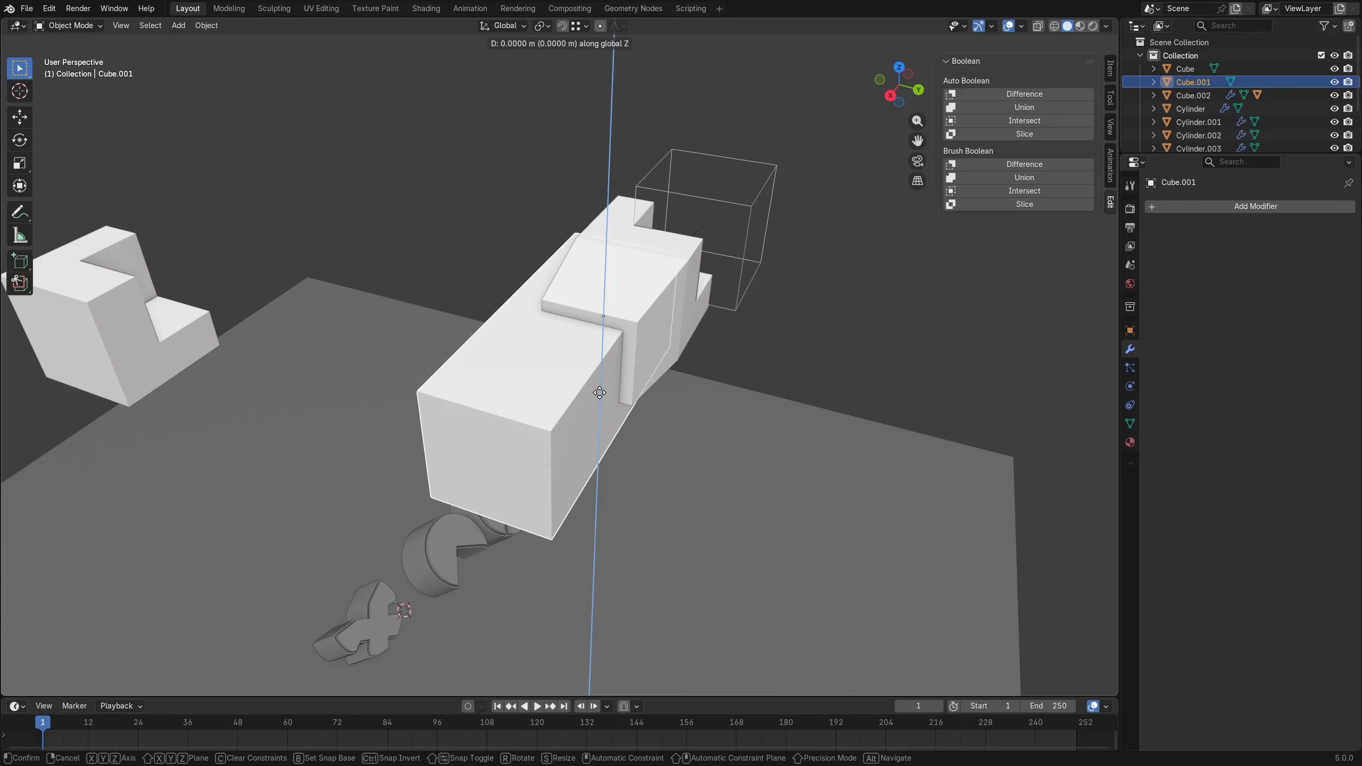
{"action": "key", "text": "shift+z"}
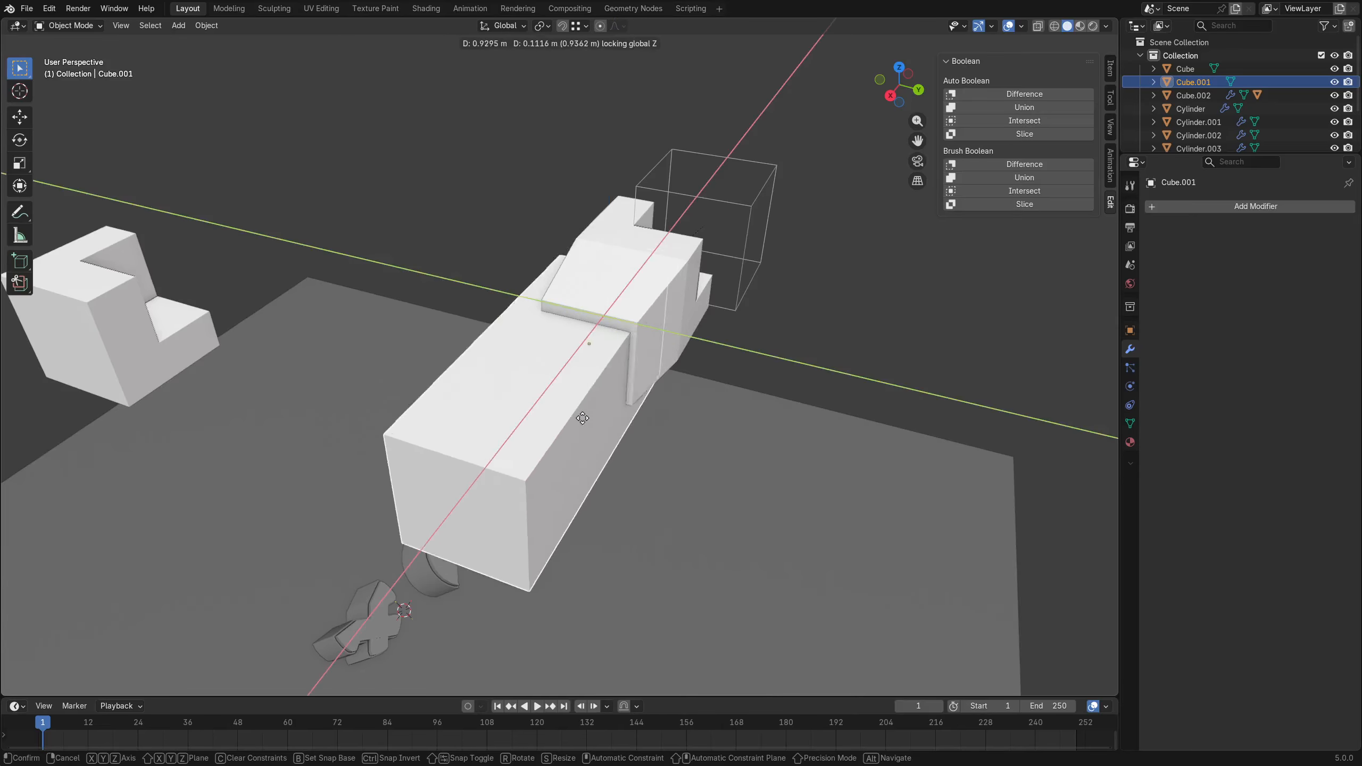
{"action": "right_click", "coordinate": [588, 401]}
Examine how the long block and the tapered Brush Difference block overlap from several angles.
{"action": "key", "text": "a"}
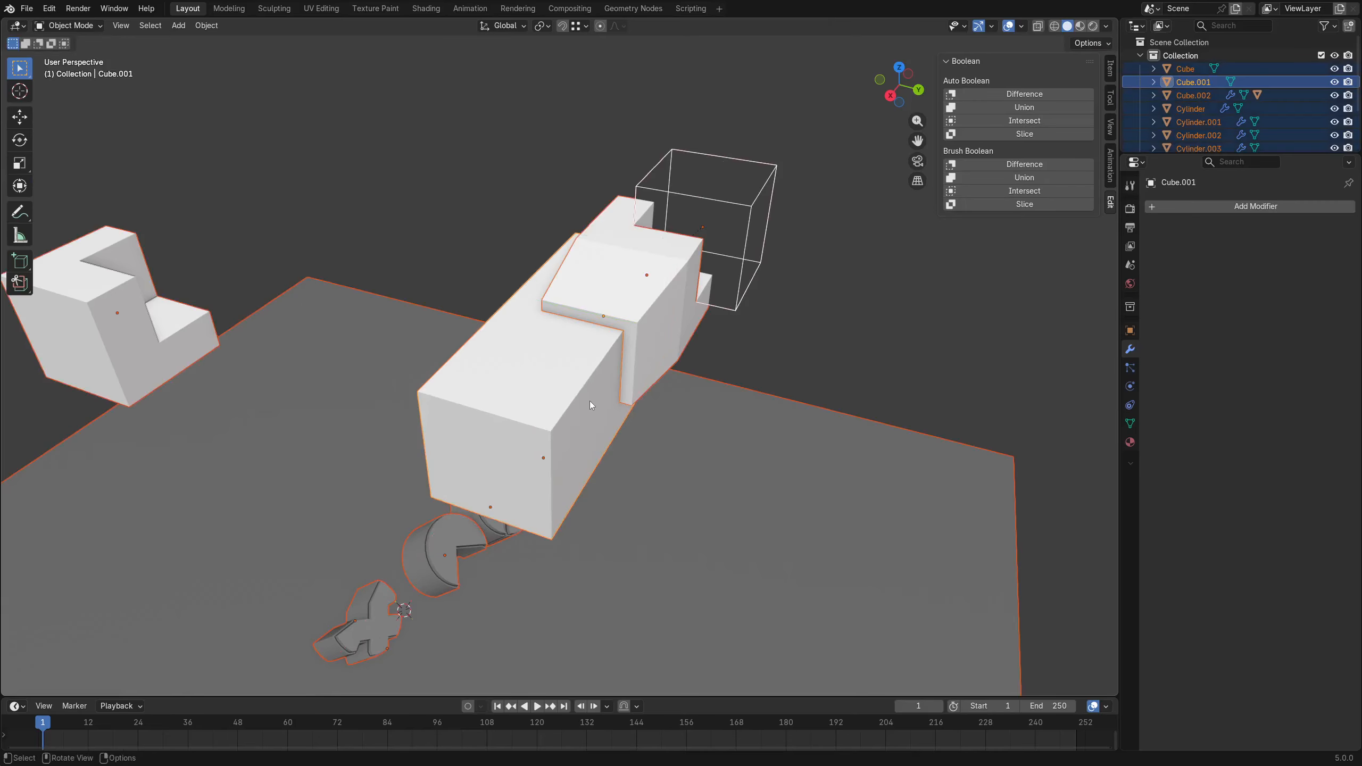
{"action": "key", "text": "ctrl+Tab"}
{"action": "left_click", "coordinate": [595, 413]}
{"action": "left_click", "coordinate": [595, 412]}
{"action": "middle_click_drag", "start_coordinate": [671, 375], "coordinate": [623, 365]}
{"action": "left_click", "coordinate": [696, 350]}
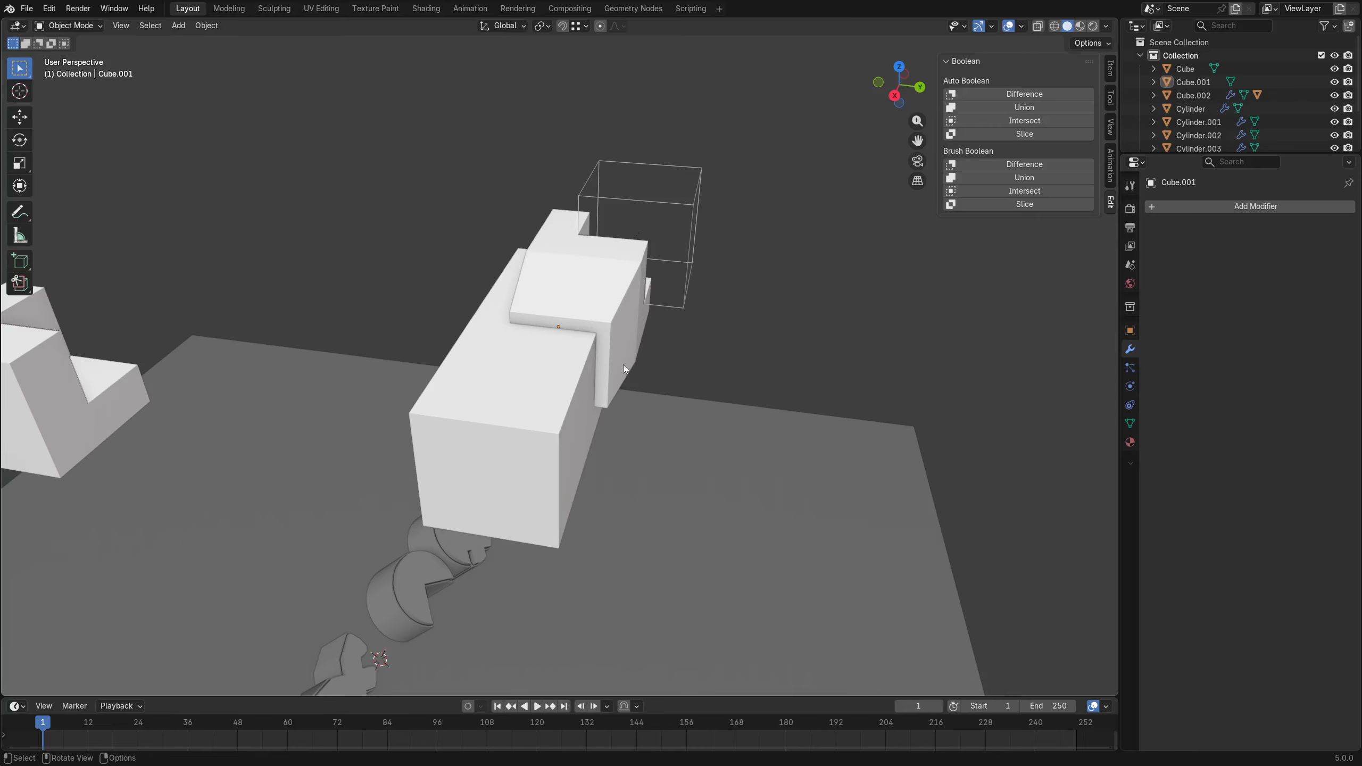
{"action": "middle_click_drag", "start_coordinate": [693, 390], "coordinate": [620, 384]}
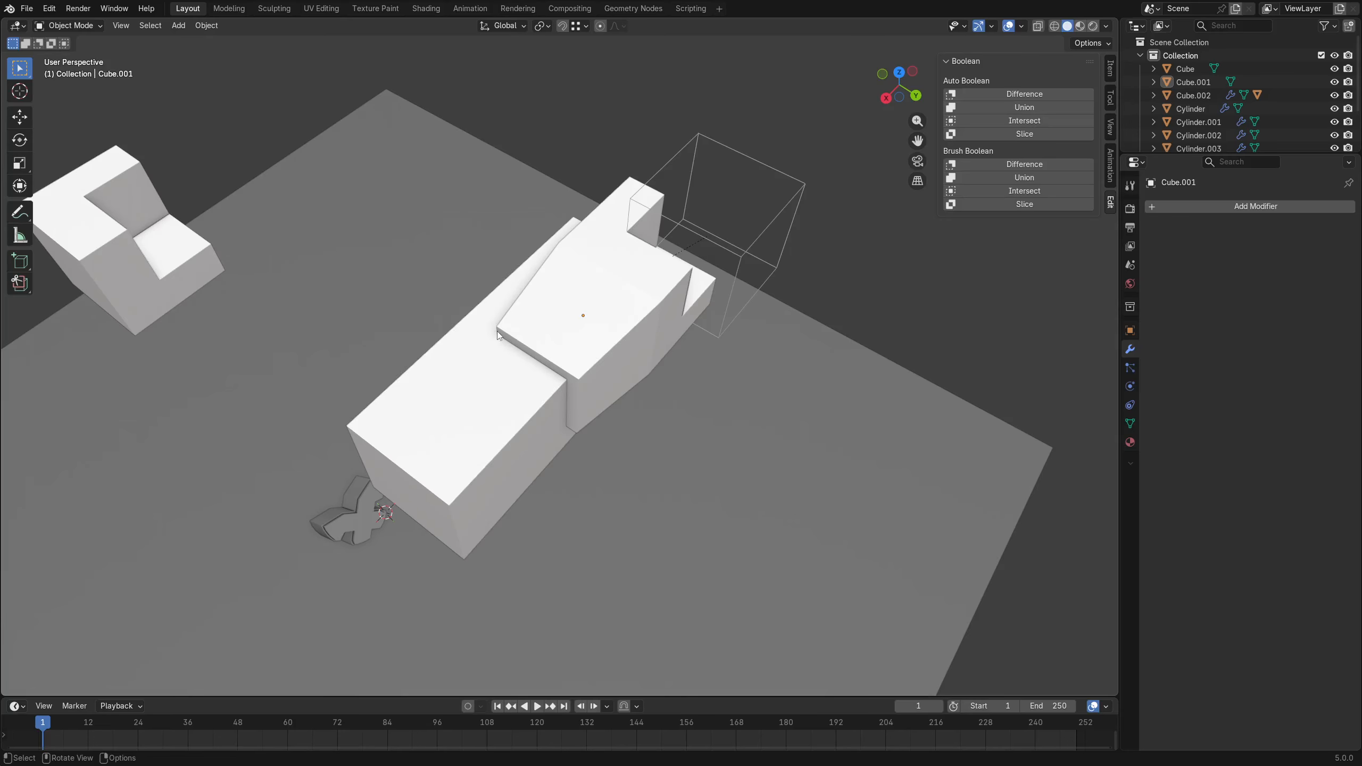
{"action": "middle_click_drag", "start_coordinate": [580, 383], "coordinate": [657, 336]}
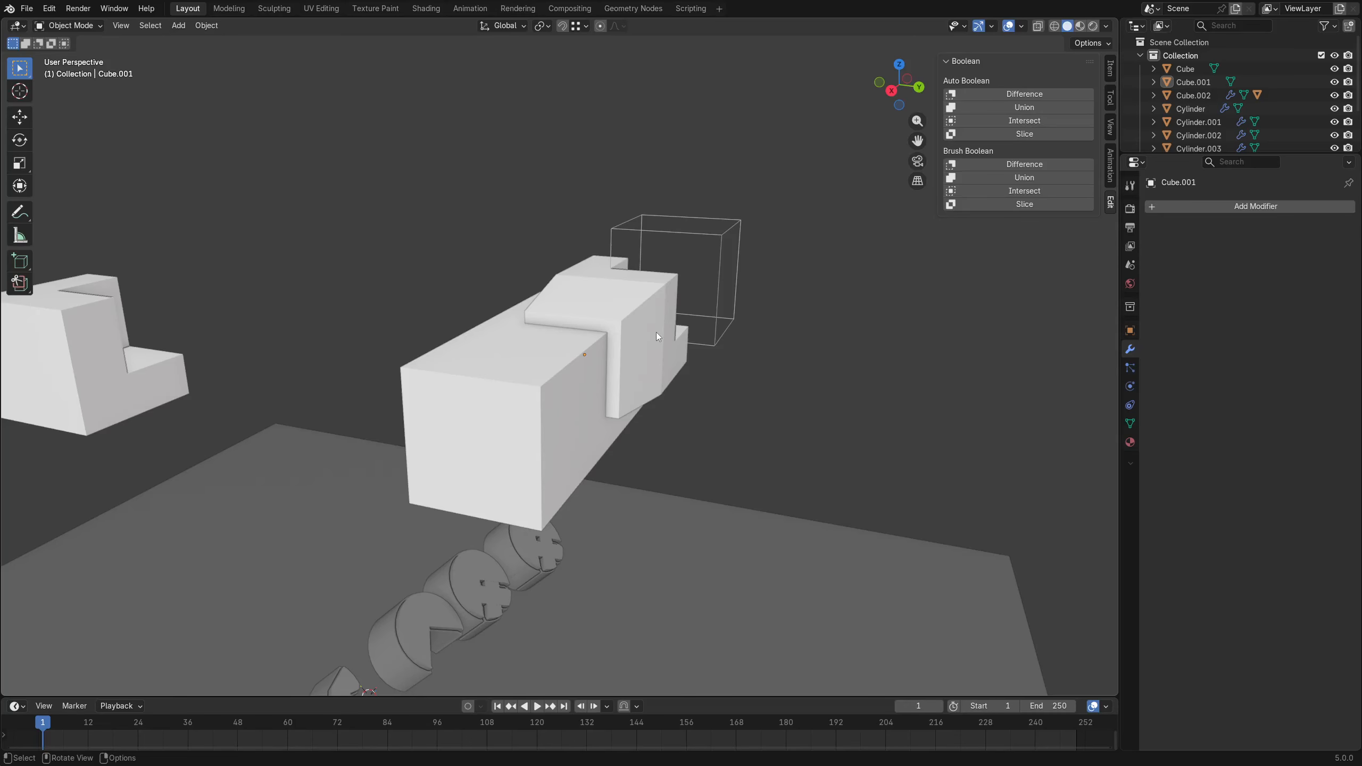
{"action": "mouse_move", "coordinate": [653, 368]}
{"action": "middle_mouse_down"}
{"action": "mouse_move", "coordinate": [648, 401]}
{"action": "mouse_move", "coordinate": [695, 394]}
{"action": "mouse_move", "coordinate": [668, 380]}
{"action": "mouse_move", "coordinate": [698, 396]}
{"action": "middle_mouse_up"}
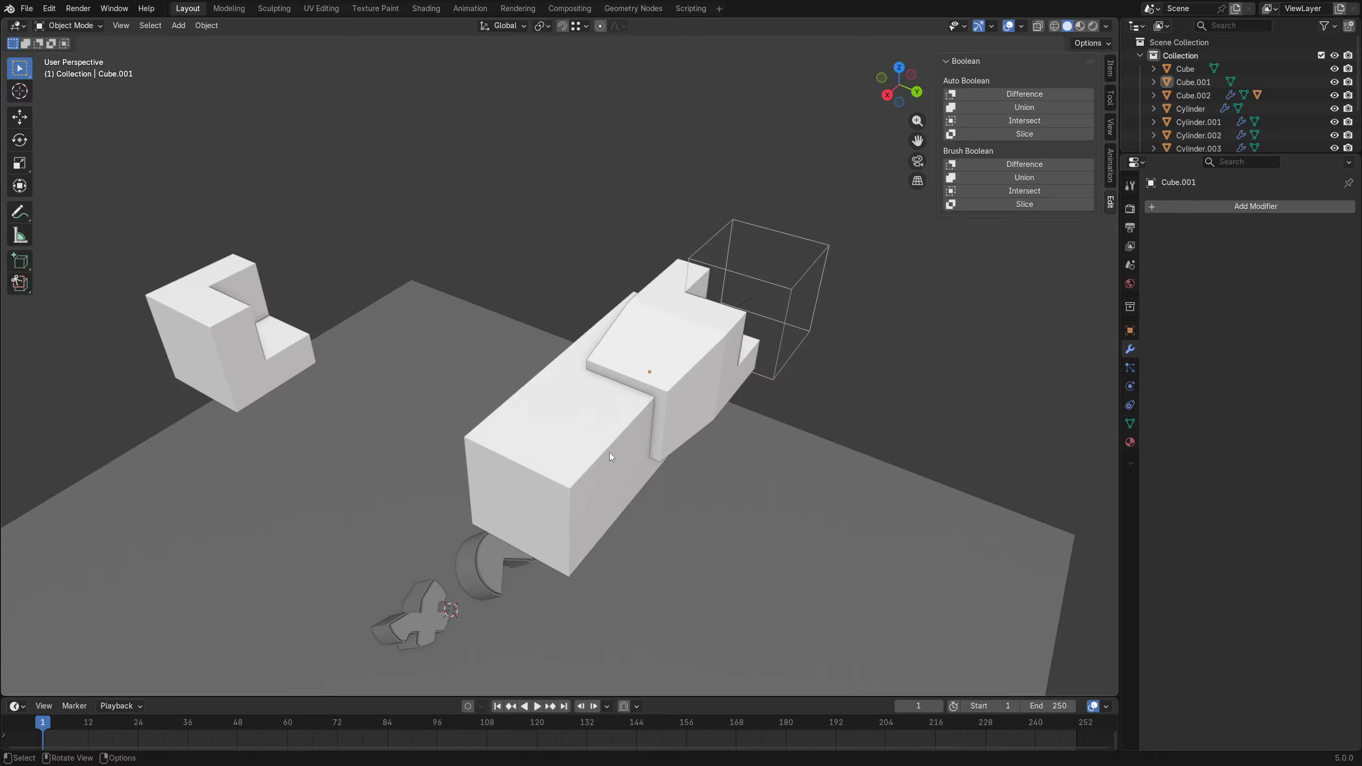
Merge the tapered block into the long block with a Brush Boolean Union and apply the resulting modifier.
{"action": "left_click", "coordinate": [179, 25]}
{"action": "left_click", "coordinate": [632, 407]}
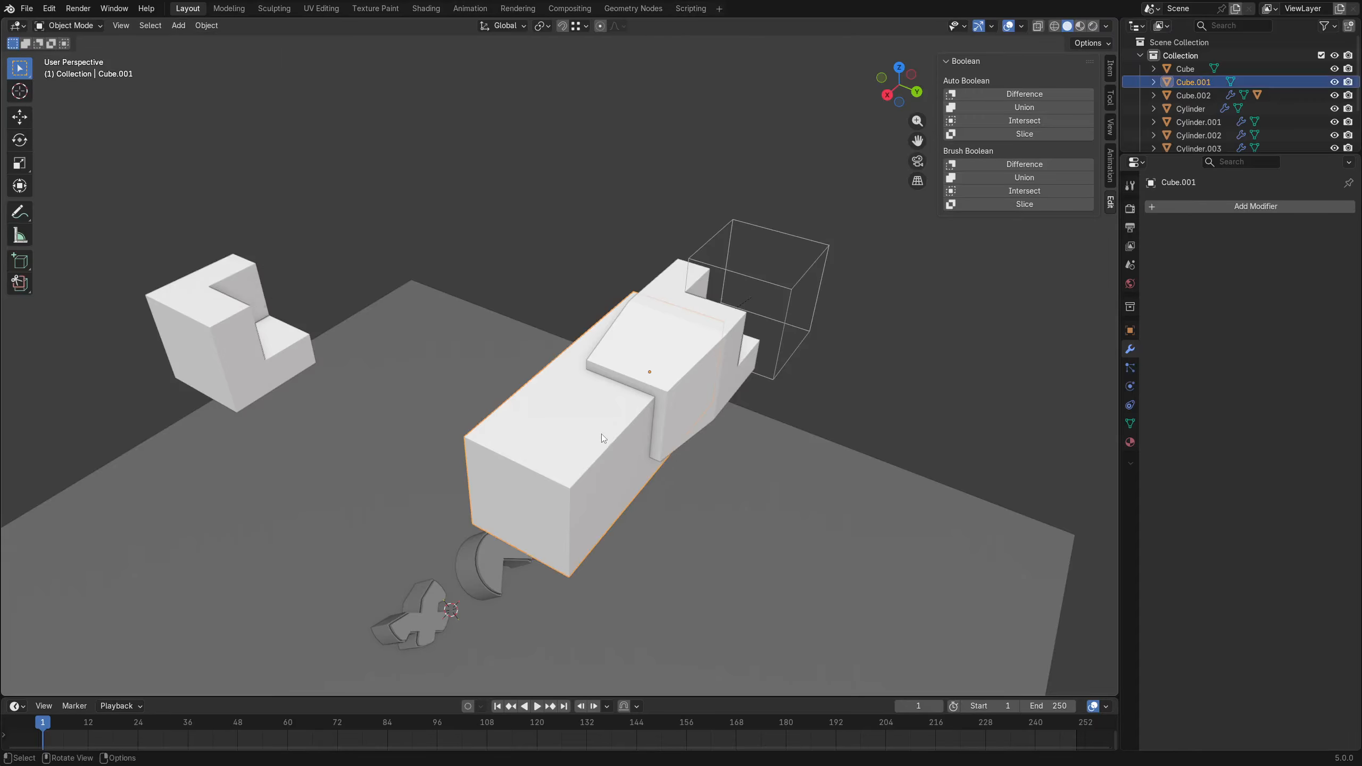
{"action": "middle_click_drag", "start_coordinate": [633, 406], "coordinate": [588, 501]}
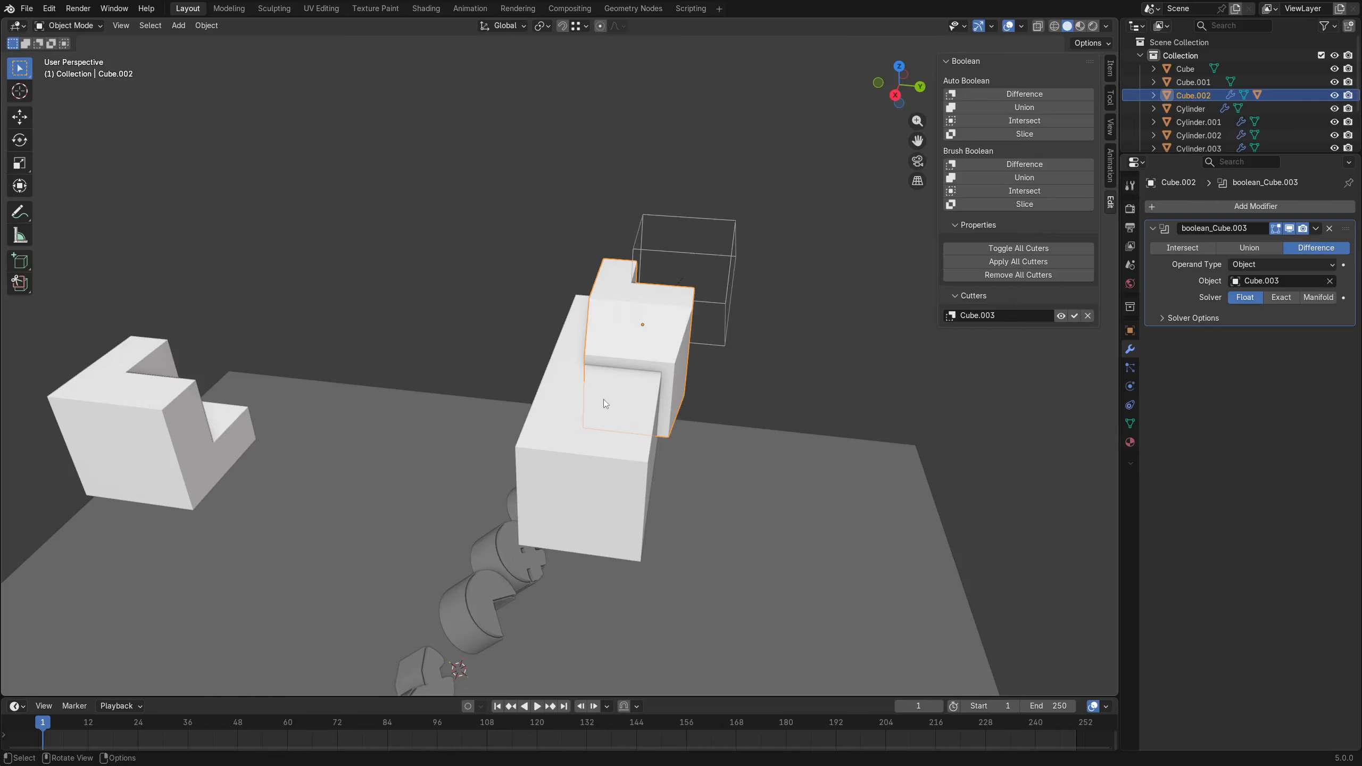
{"action": "left_click", "coordinate": [640, 410], "text": "shift"}
{"action": "key", "text": "ctrl+KP_Add"}
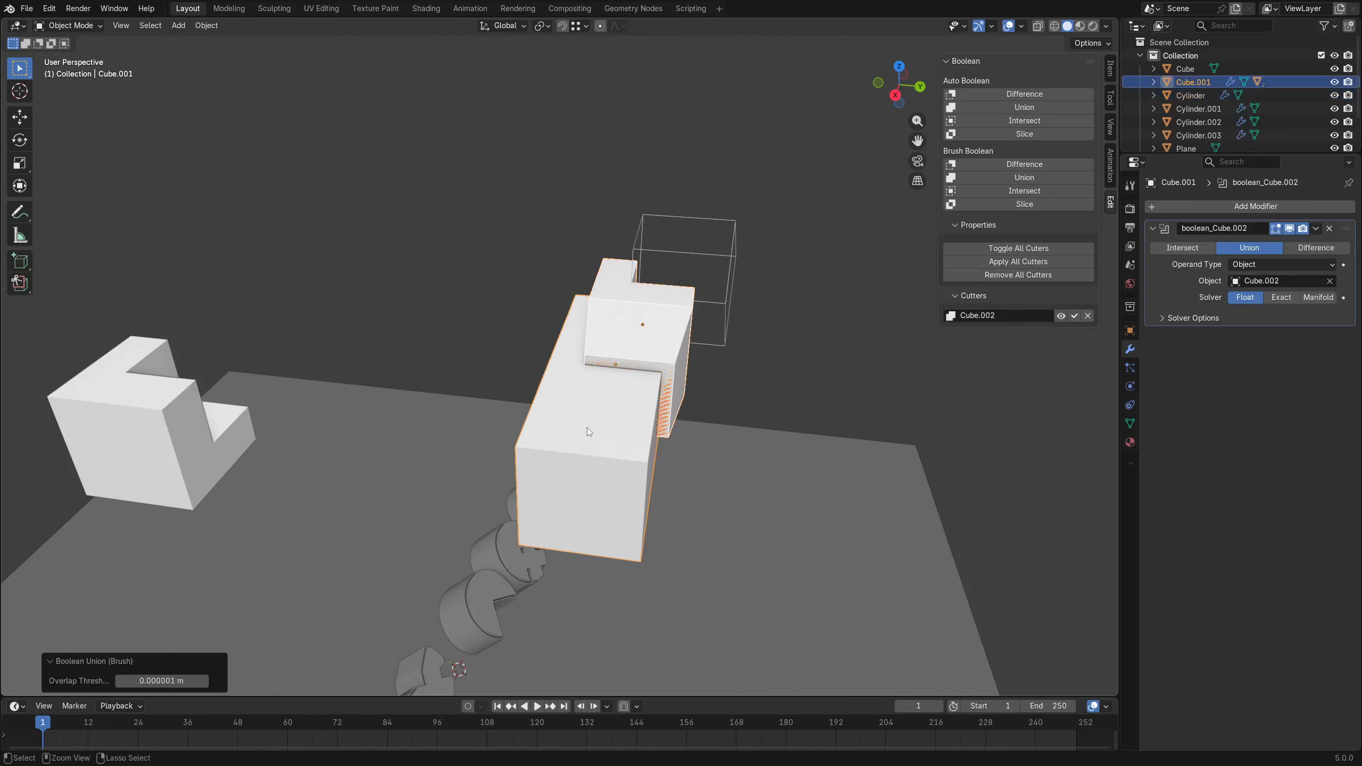
{"action": "left_click", "coordinate": [562, 407]}
{"action": "key", "text": "ctrl+a"}
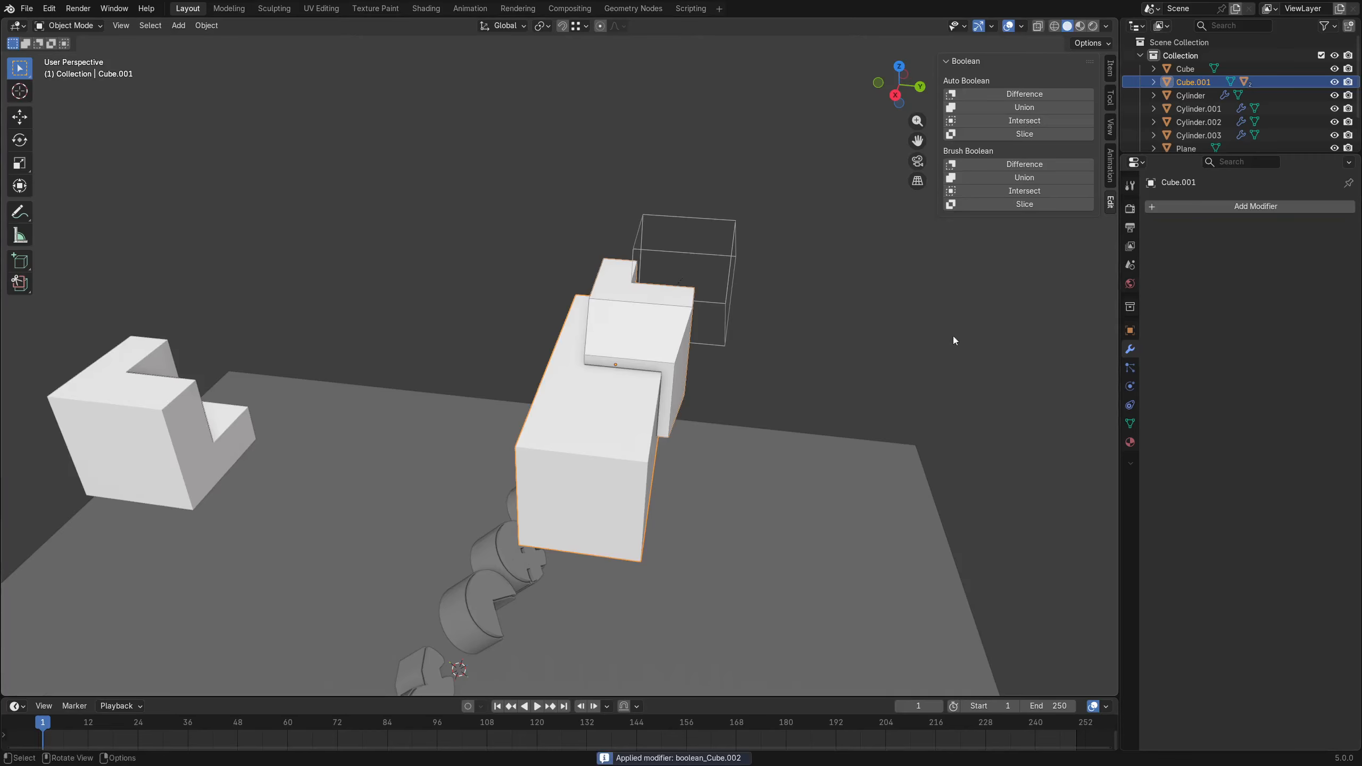
Move the merged block freely by about -1.64 m in X, 6.52 m in Y and 0.64 m in Z.
{"action": "key", "text": "g"}
{"action": "left_click", "coordinate": [951, 384]}
{"action": "middle_click_drag", "start_coordinate": [951, 384], "coordinate": [782, 408], "text": "shift"}
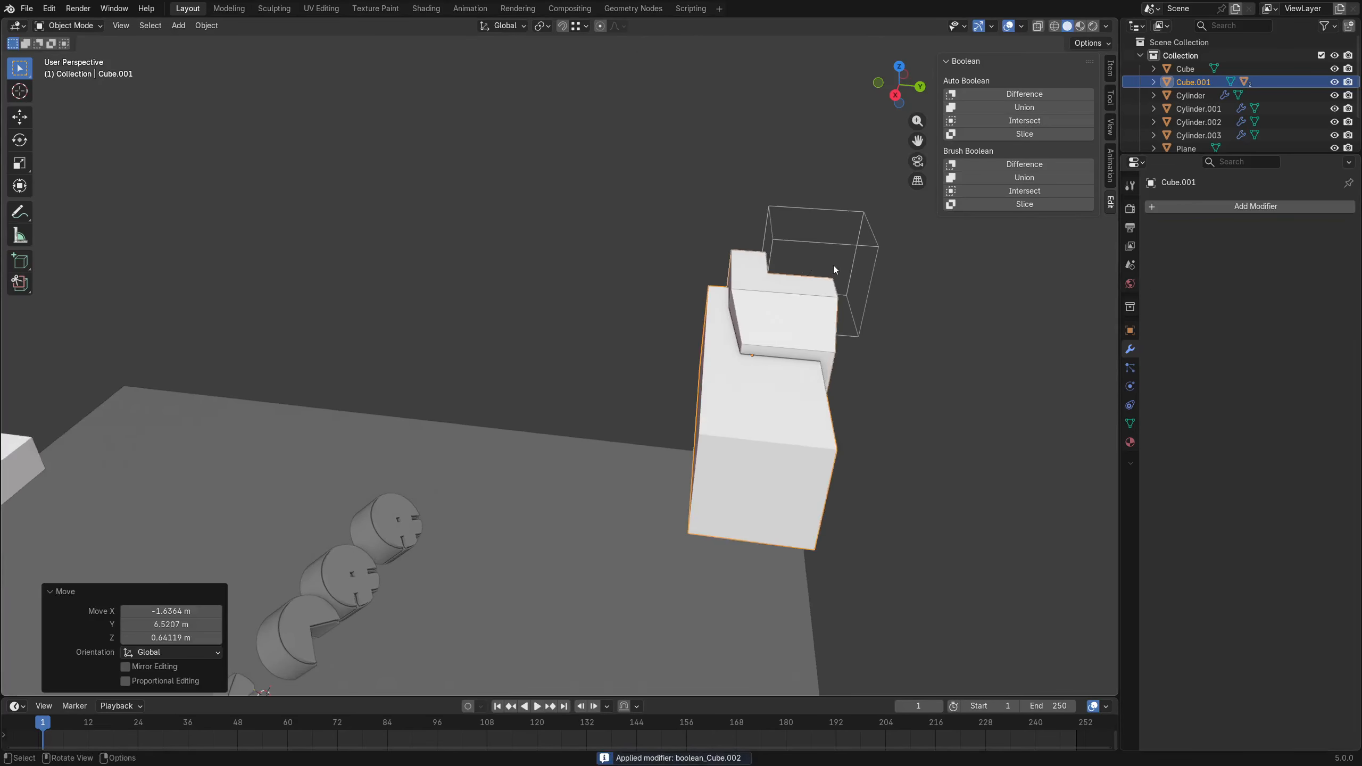
Test moving the wireframe cutter cube beside the merged block, cancel the move and delete the cutter.
{"action": "left_click", "coordinate": [834, 250]}
{"action": "left_click", "coordinate": [827, 243]}
{"action": "key", "text": "g"}
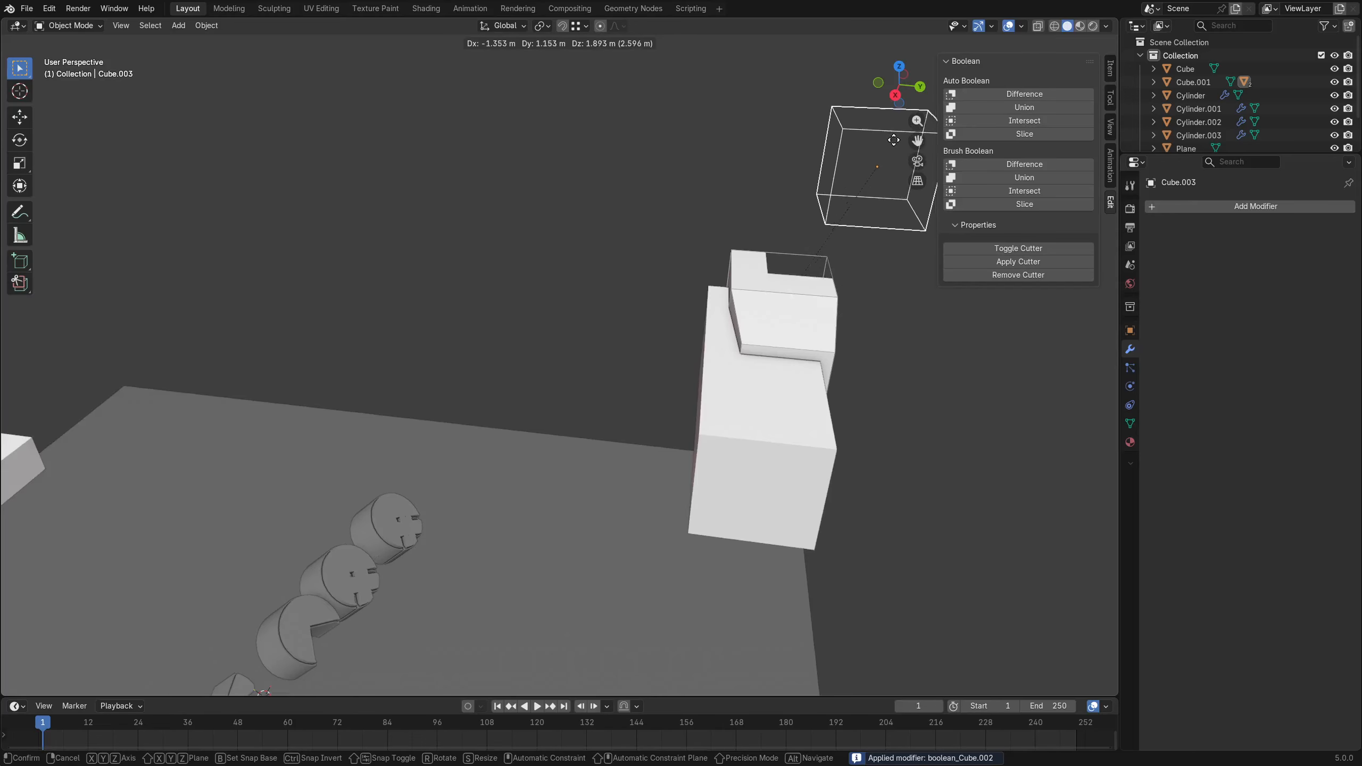
{"action": "right_click", "coordinate": [882, 144]}
{"action": "middle_click_drag", "start_coordinate": [777, 354], "coordinate": [615, 358], "text": "shift"}
{"action": "key", "text": "x"}
{"action": "left_click", "coordinate": [765, 311]}
Delete the remaining boolean cutter object overlapping the merged block.
{"action": "left_click", "coordinate": [670, 287]}
{"action": "middle_click_drag", "start_coordinate": [826, 317], "coordinate": [724, 340]}
{"action": "key", "text": "g"}
{"action": "right_click", "coordinate": [727, 340]}
{"action": "key", "text": "x"}
{"action": "left_click", "coordinate": [727, 338]}
{"action": "middle_click_drag", "start_coordinate": [680, 408], "coordinate": [625, 400]}
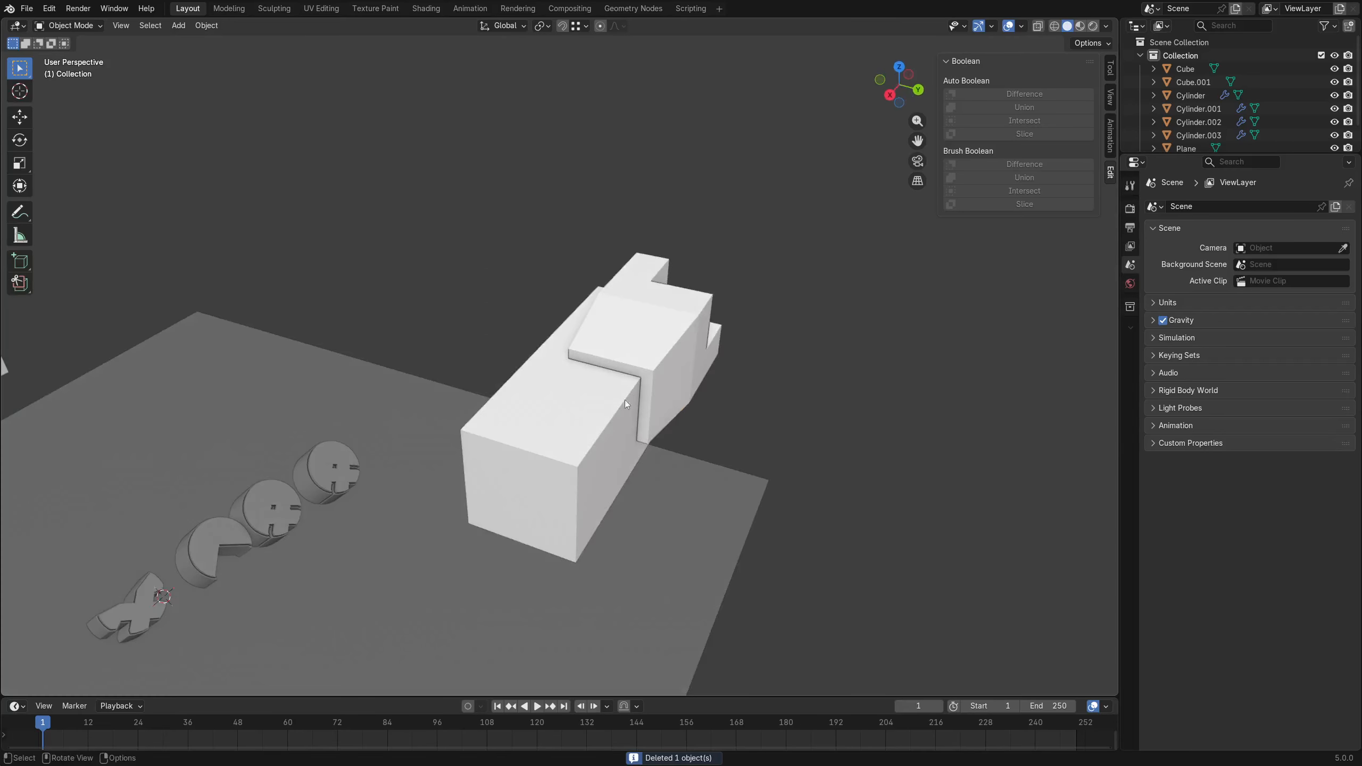
Select the merged block, enter Edit Mode and move its whole mesh along Y away from the object origin.
{"action": "left_click", "coordinate": [574, 478]}
{"action": "middle_click_drag", "start_coordinate": [571, 487], "coordinate": [521, 385]}
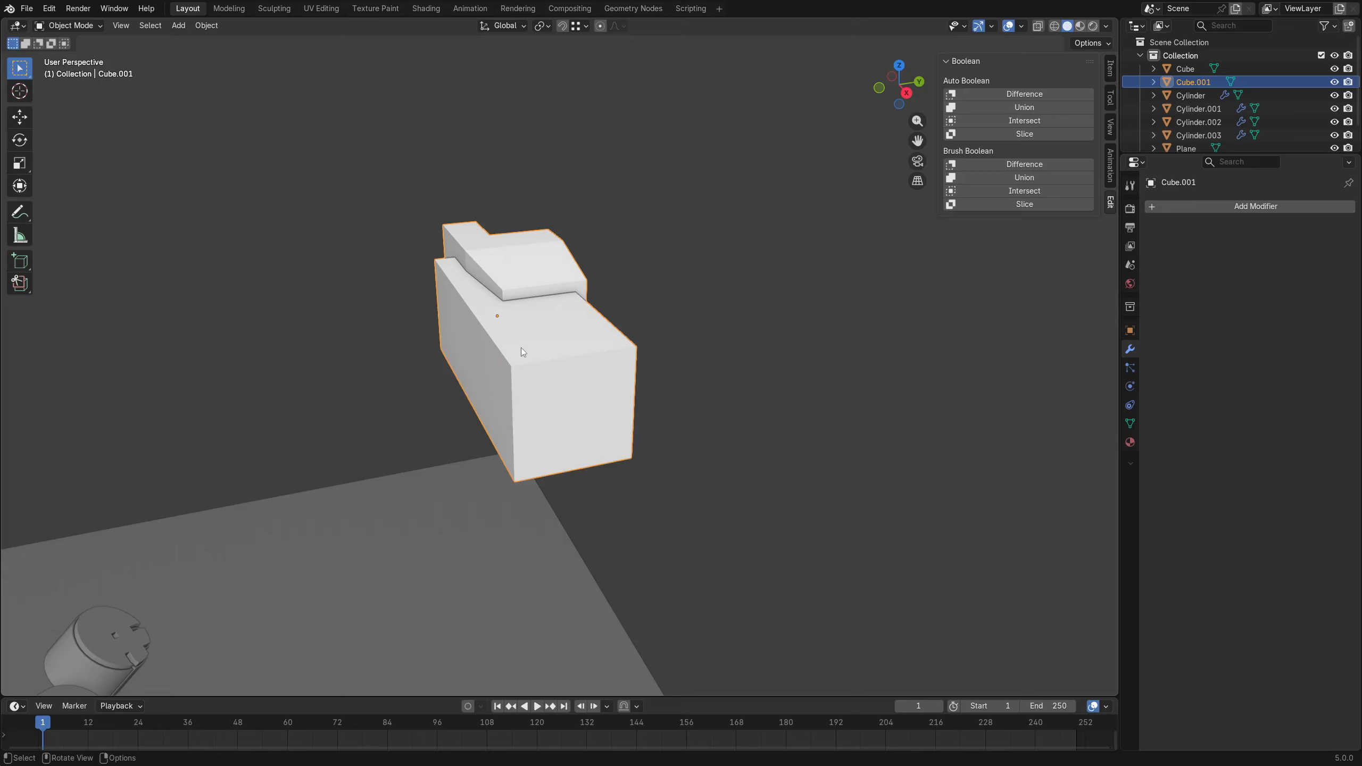
{"action": "key", "text": "ctrl+Tab"}
{"action": "left_click", "coordinate": [638, 352]}
{"action": "key", "text": "g"}
{"action": "key", "text": "x"}
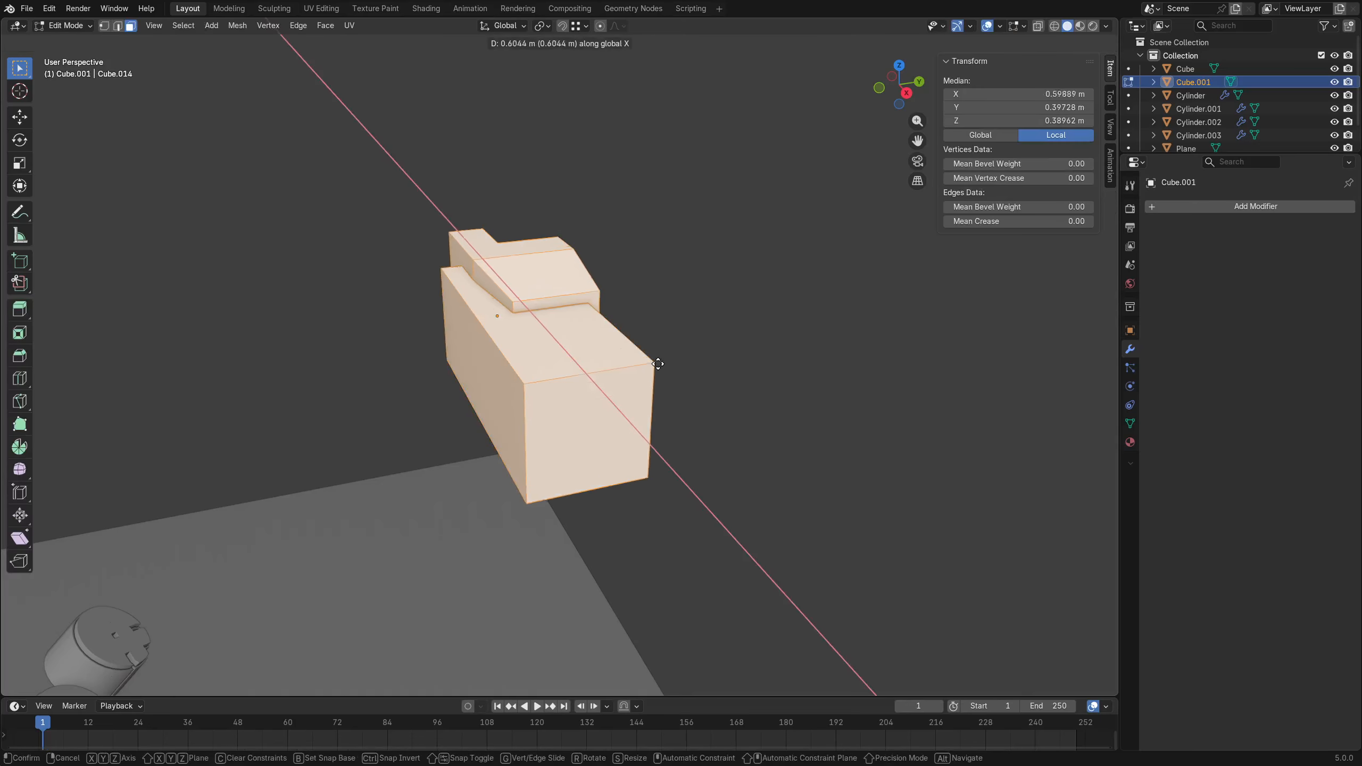
{"action": "key", "text": "y"}
{"action": "left_click", "coordinate": [704, 359]}
Shift the merged mesh farther from its origin along Y by about 0.05 m and another 0.17 m.
{"action": "middle_click_drag", "start_coordinate": [629, 383], "coordinate": [547, 338]}
{"action": "key", "text": "g"}
{"action": "key", "text": "y"}
{"action": "left_click", "coordinate": [586, 359]}
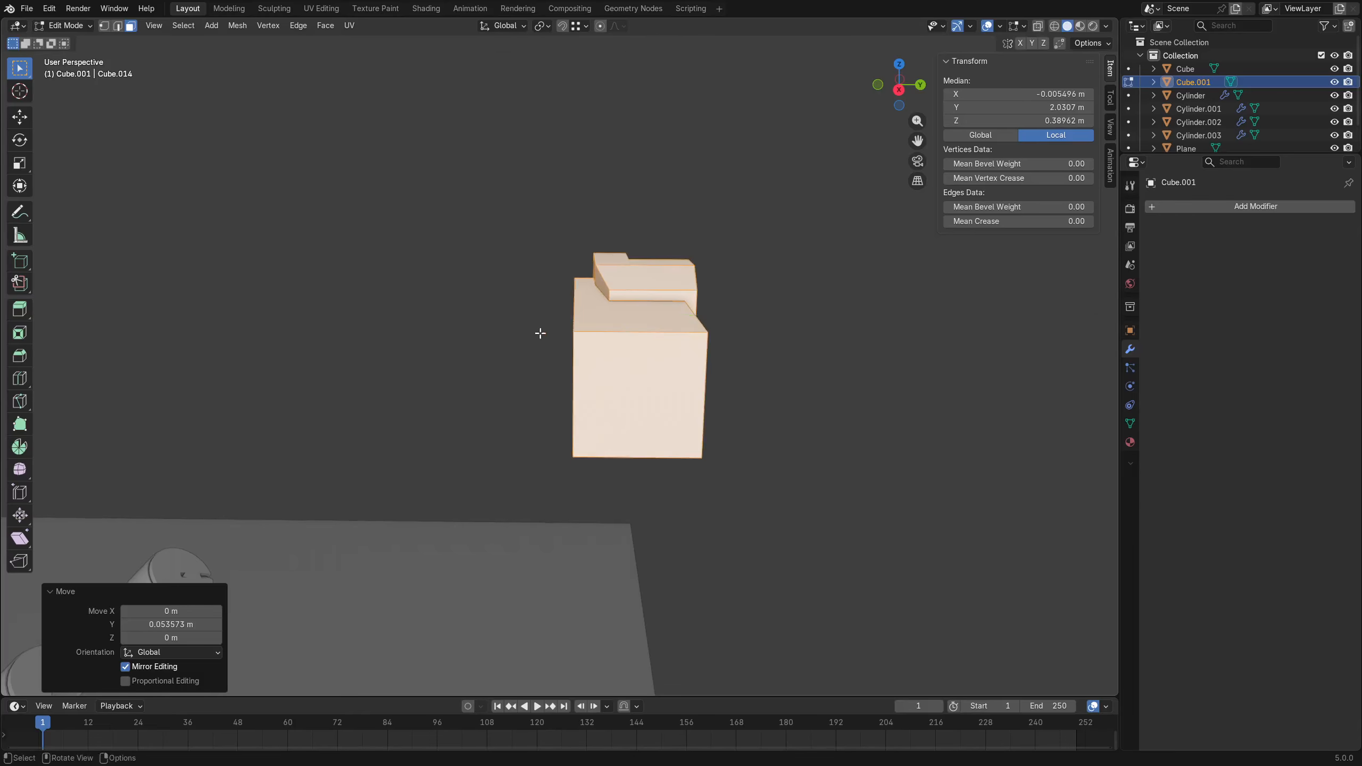
{"action": "key", "text": "g"}
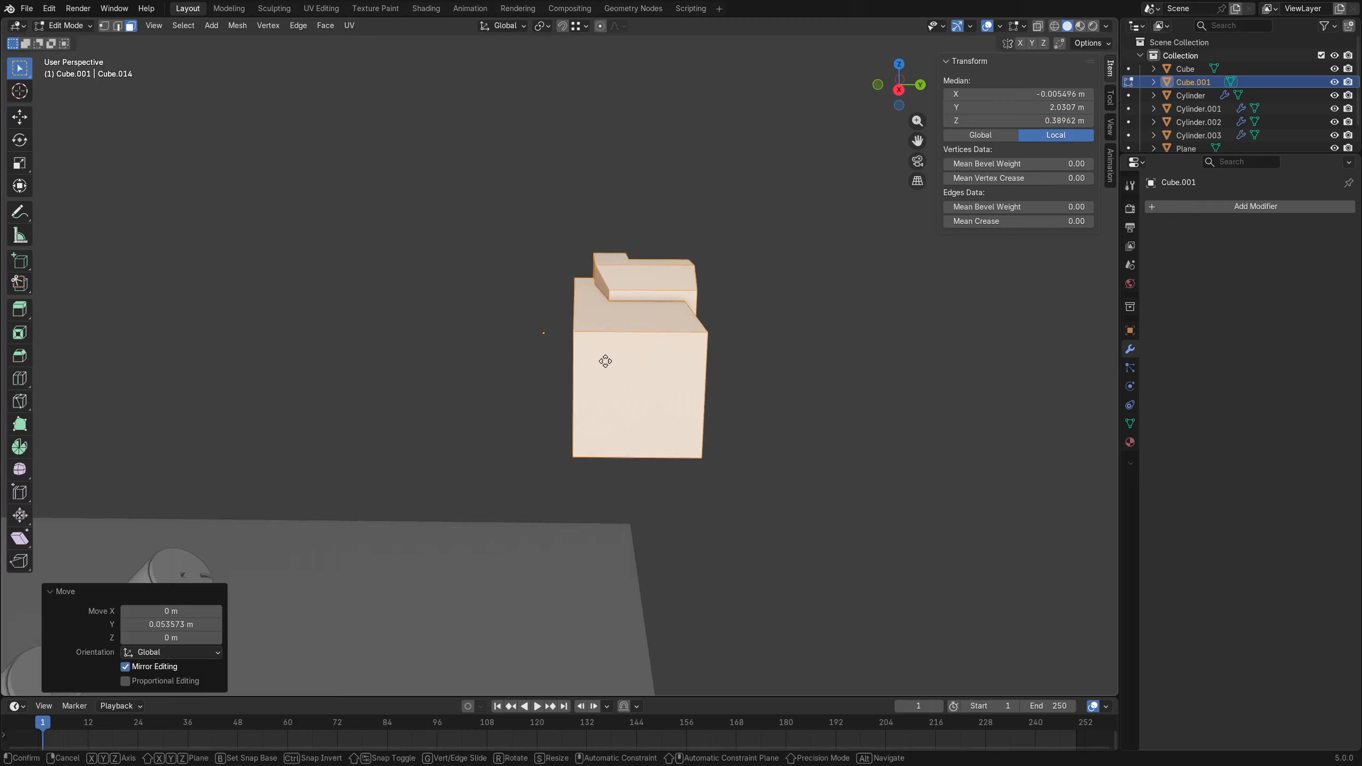
{"action": "key", "text": "y"}
{"action": "left_click", "coordinate": [611, 356]}
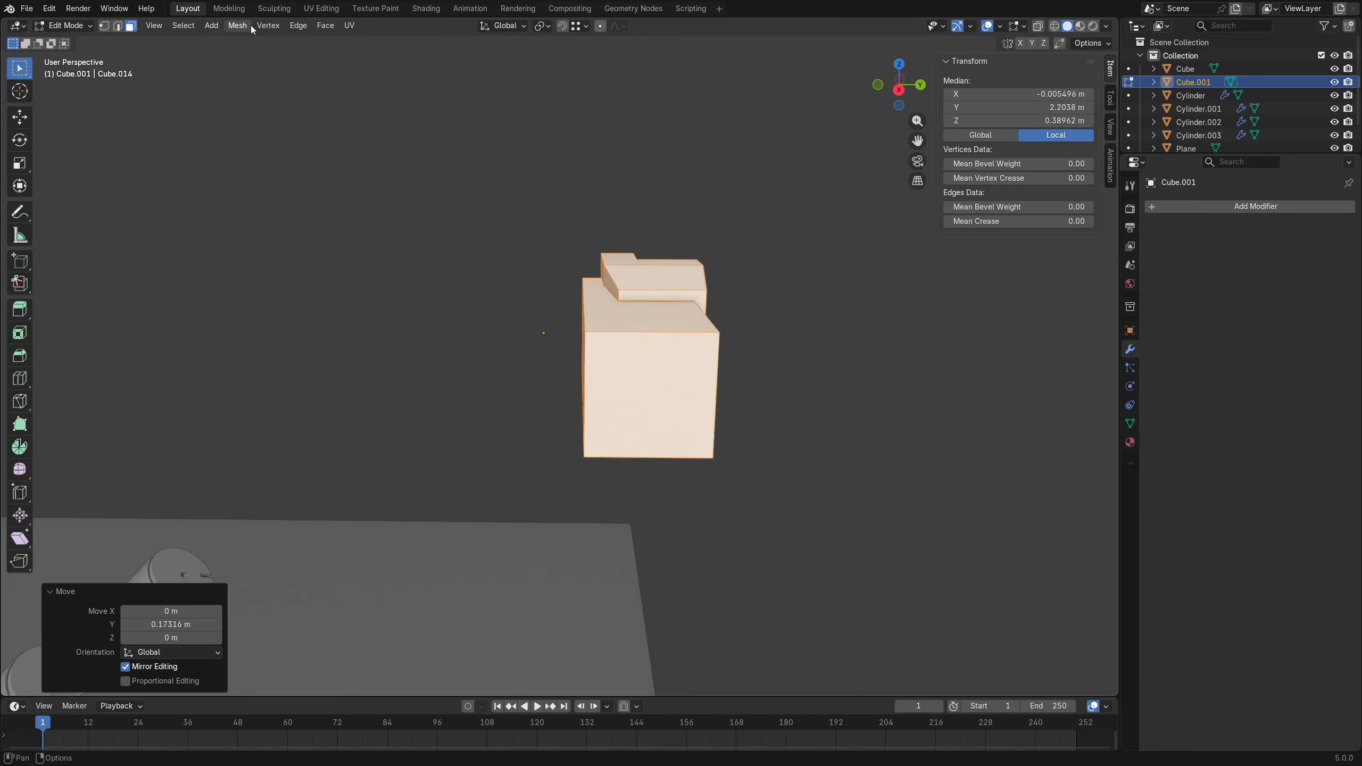
Symmetrize the merged mesh with the direction set to +Y to -Y.
{"action": "left_click", "coordinate": [247, 29]}
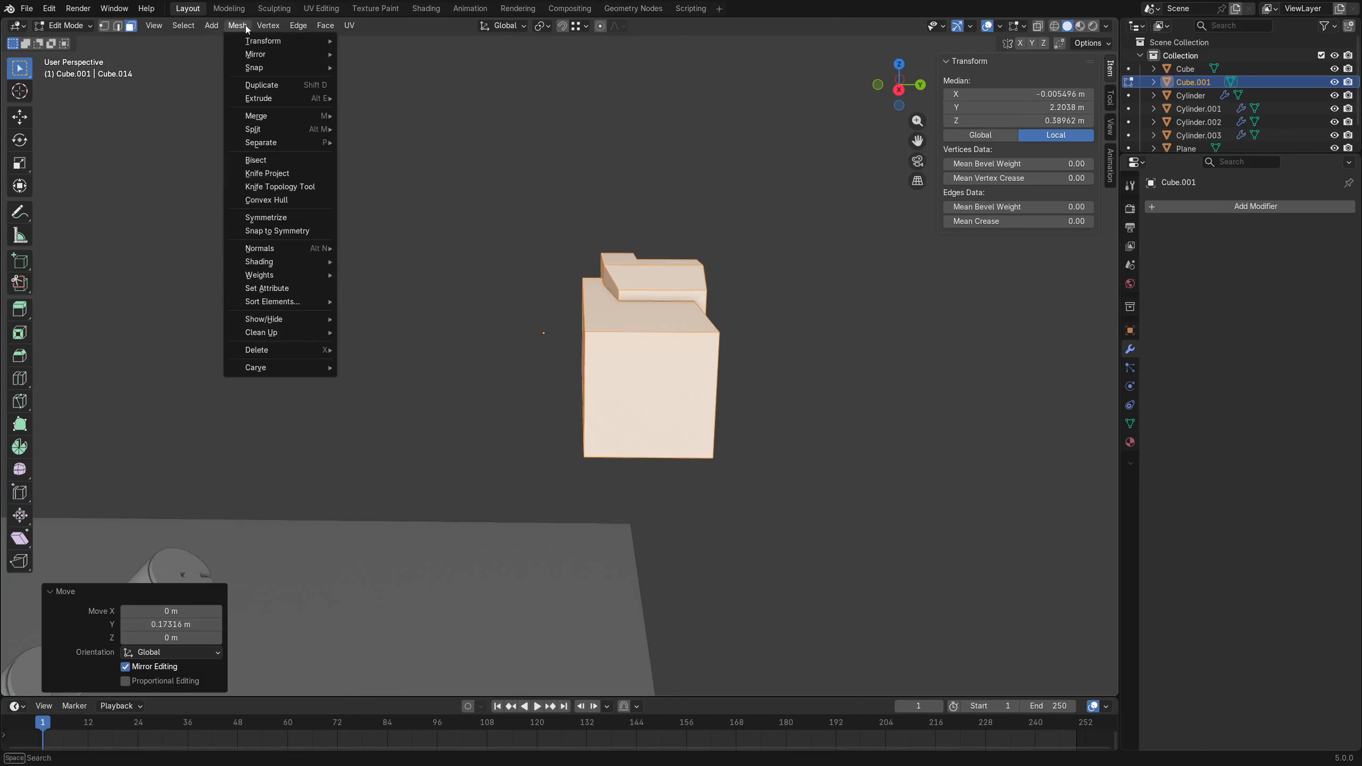
{"action": "left_click", "coordinate": [311, 217]}
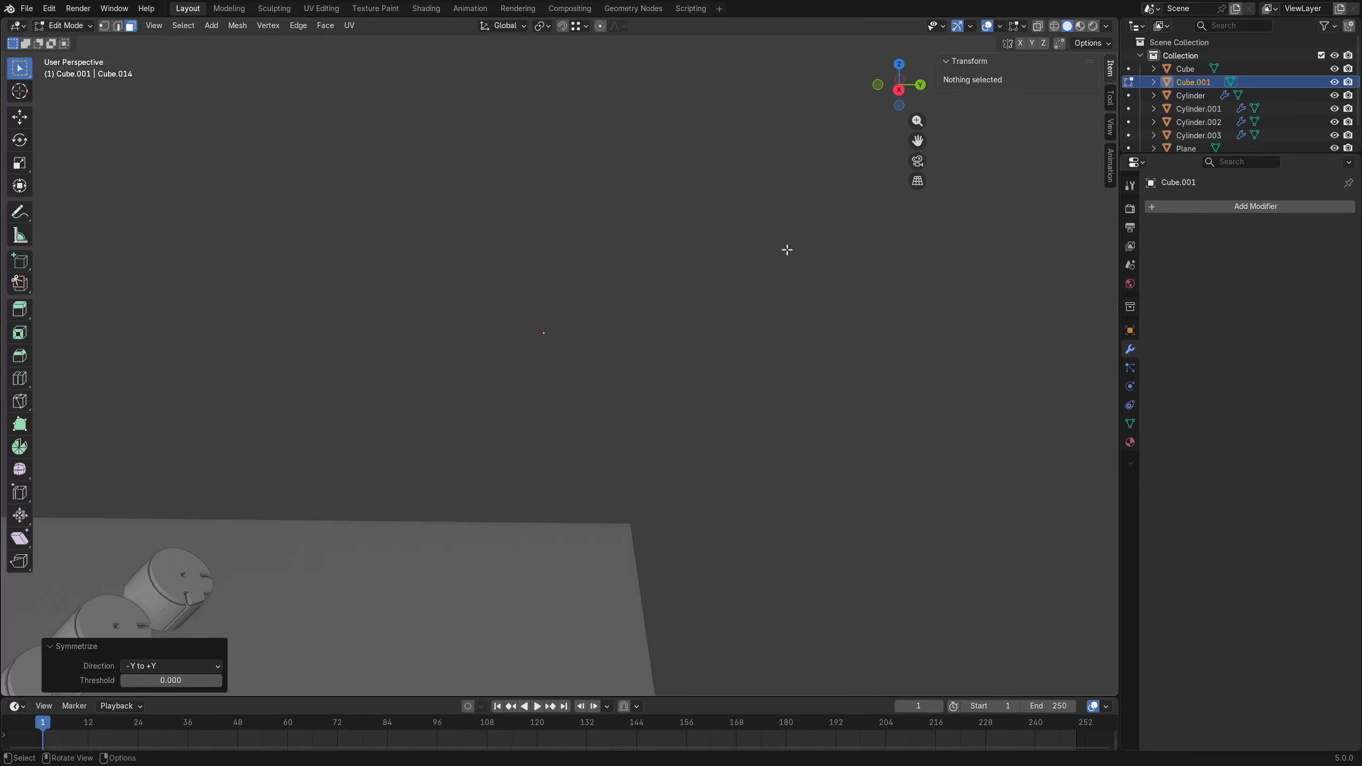
{"action": "left_click", "coordinate": [169, 667]}
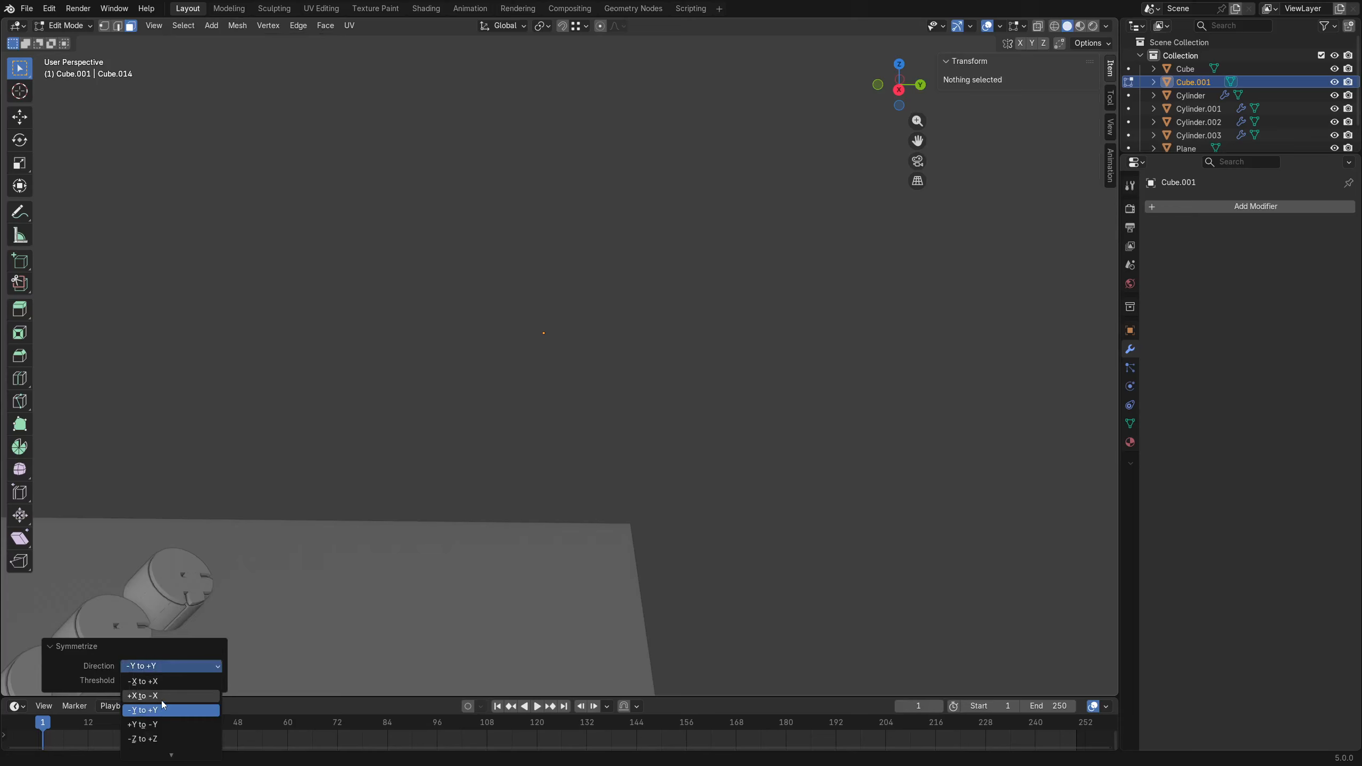
{"action": "left_click", "coordinate": [160, 724]}
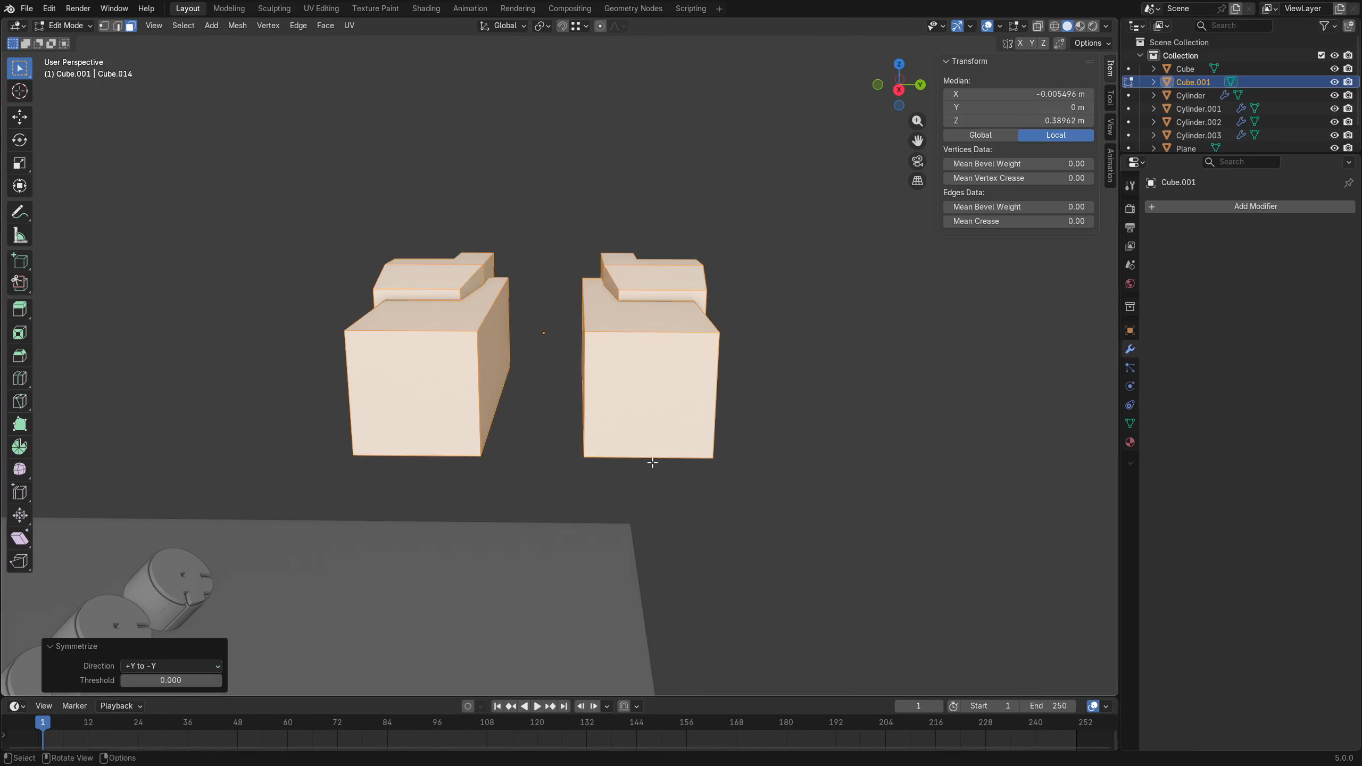
{"action": "mouse_move", "coordinate": [656, 455]}
{"action": "middle_mouse_down"}
{"action": "mouse_move", "coordinate": [626, 417]}
{"action": "mouse_move", "coordinate": [653, 459]}
{"action": "mouse_move", "coordinate": [641, 466]}
{"action": "middle_mouse_up"}
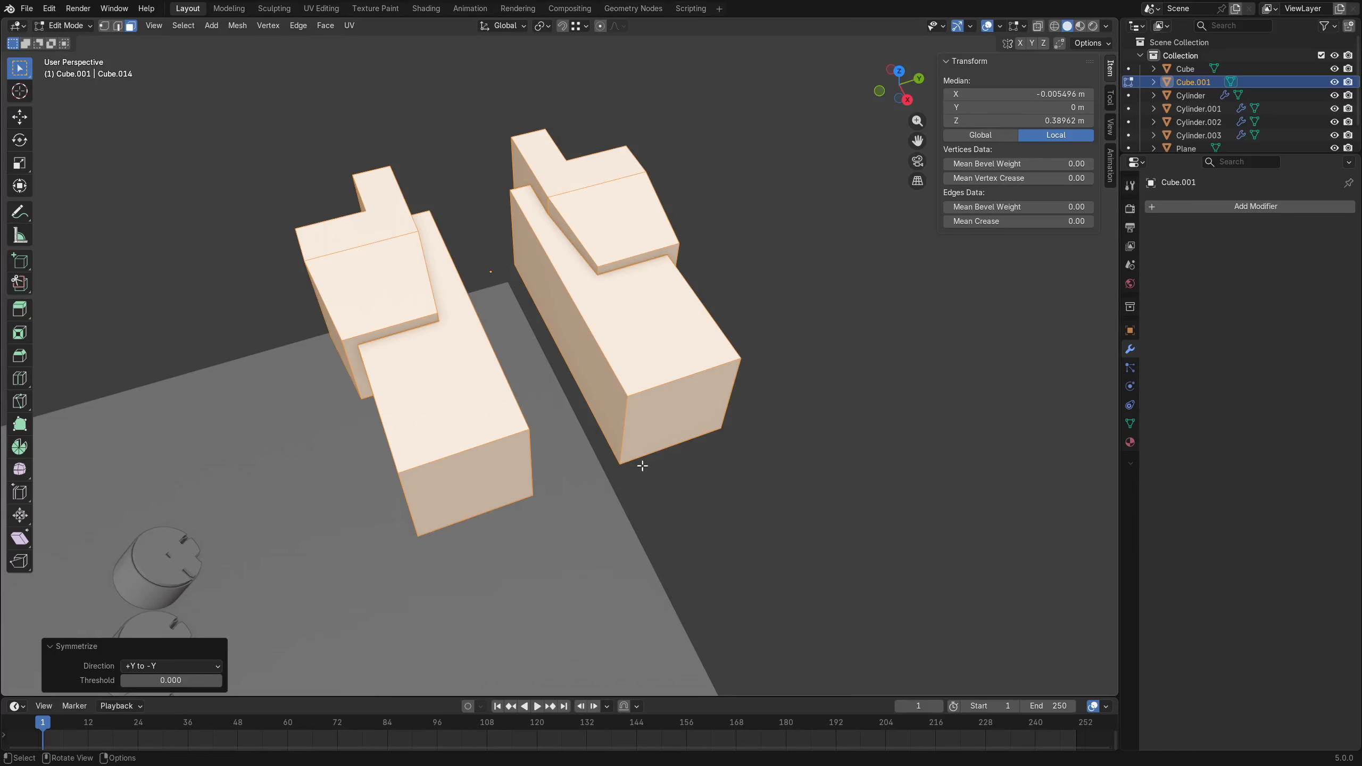
{"action": "middle_click_drag", "start_coordinate": [642, 465], "coordinate": [615, 407]}
Return to Object Mode, show the object's transform values and apply its rotation and scale.
{"action": "key", "text": "ctrl+Tab"}
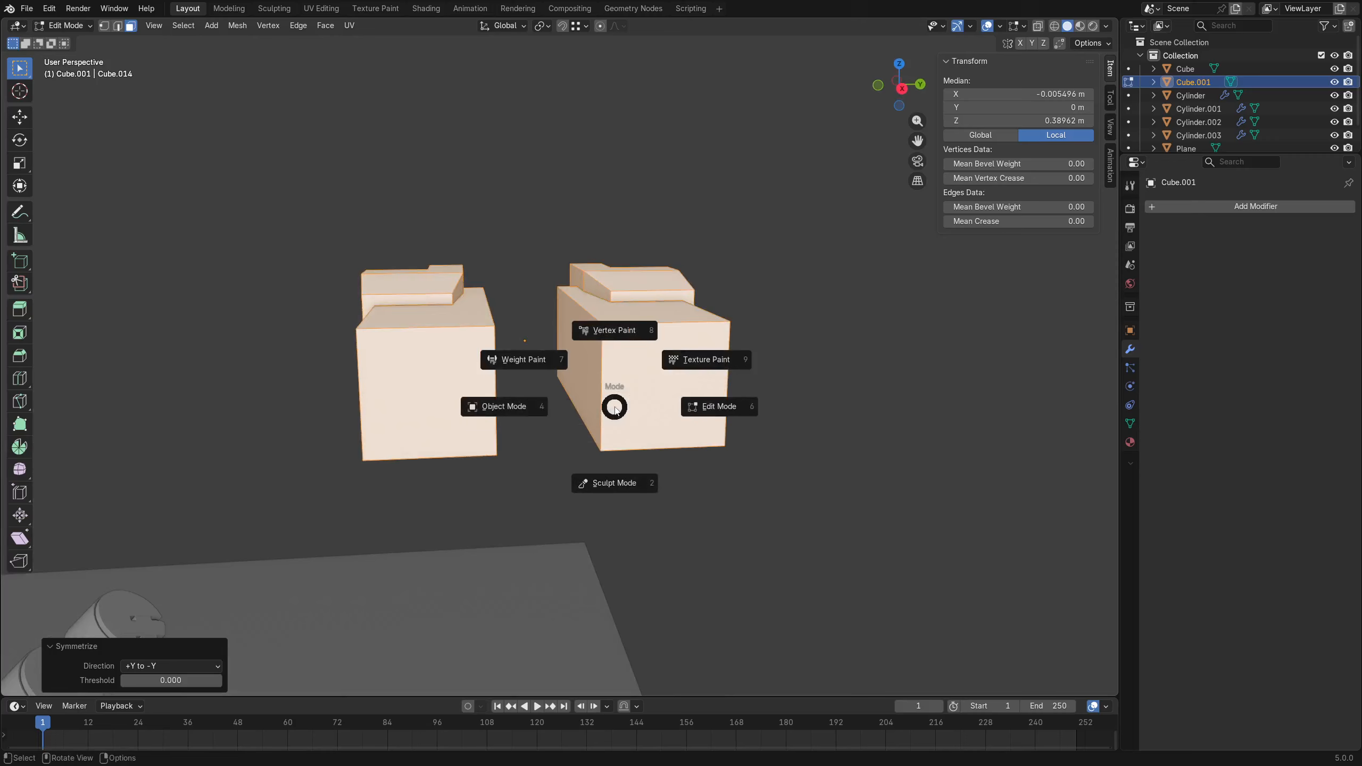
{"action": "left_click", "coordinate": [465, 403]}
{"action": "scroll", "coordinate": [524, 418], "scroll_direction": "down", "scroll_amount": 3}
{"action": "middle_click_drag", "start_coordinate": [533, 400], "coordinate": [388, 359]}
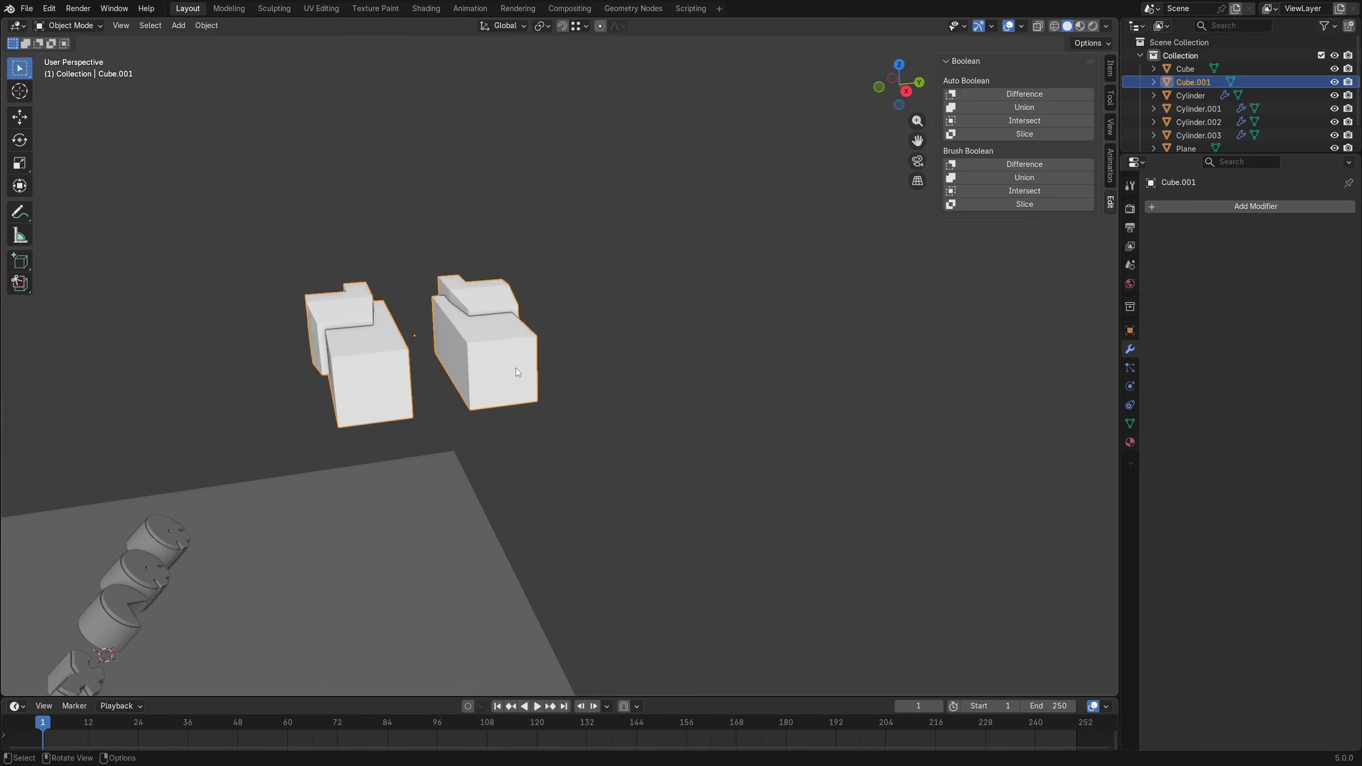
{"action": "key", "text": "n"}
{"action": "key", "text": "n"}
{"action": "left_click", "coordinate": [1108, 66]}
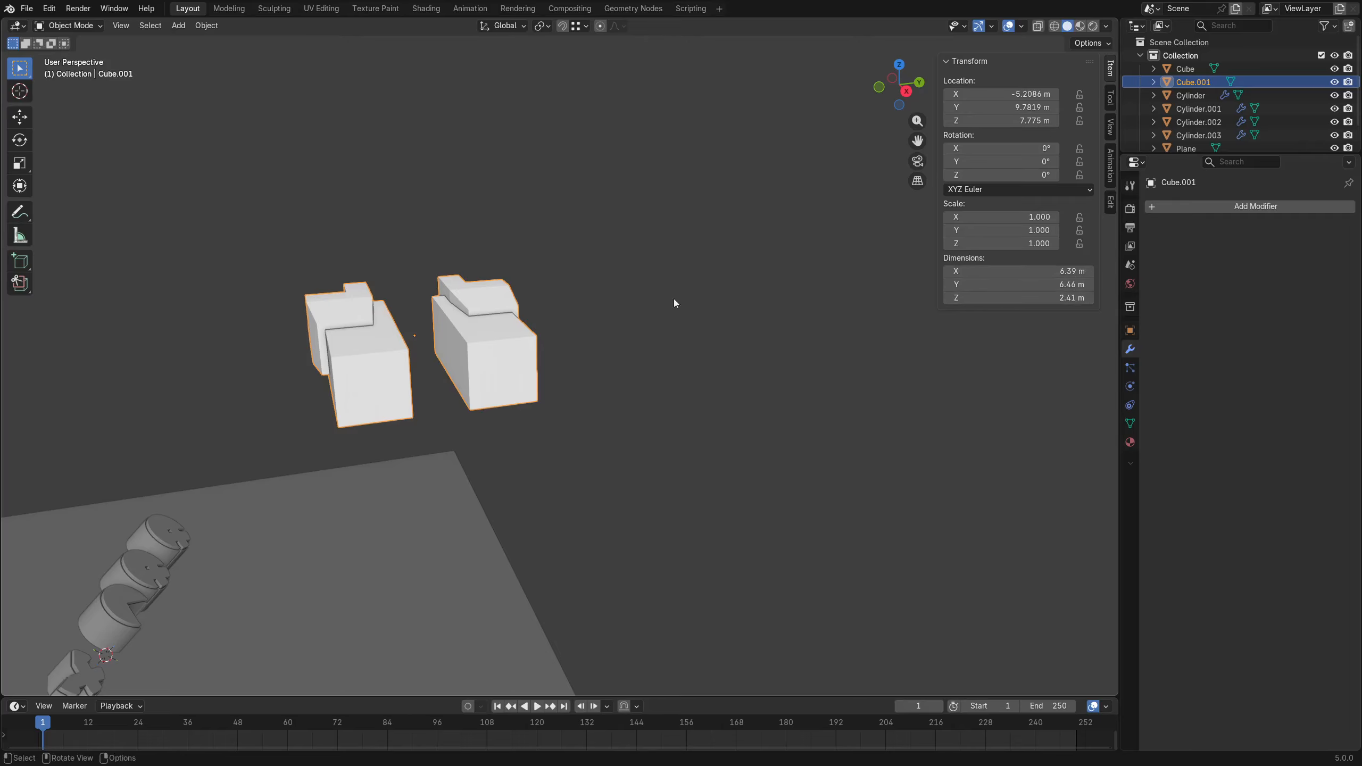
{"action": "key", "text": "ctrl+a"}
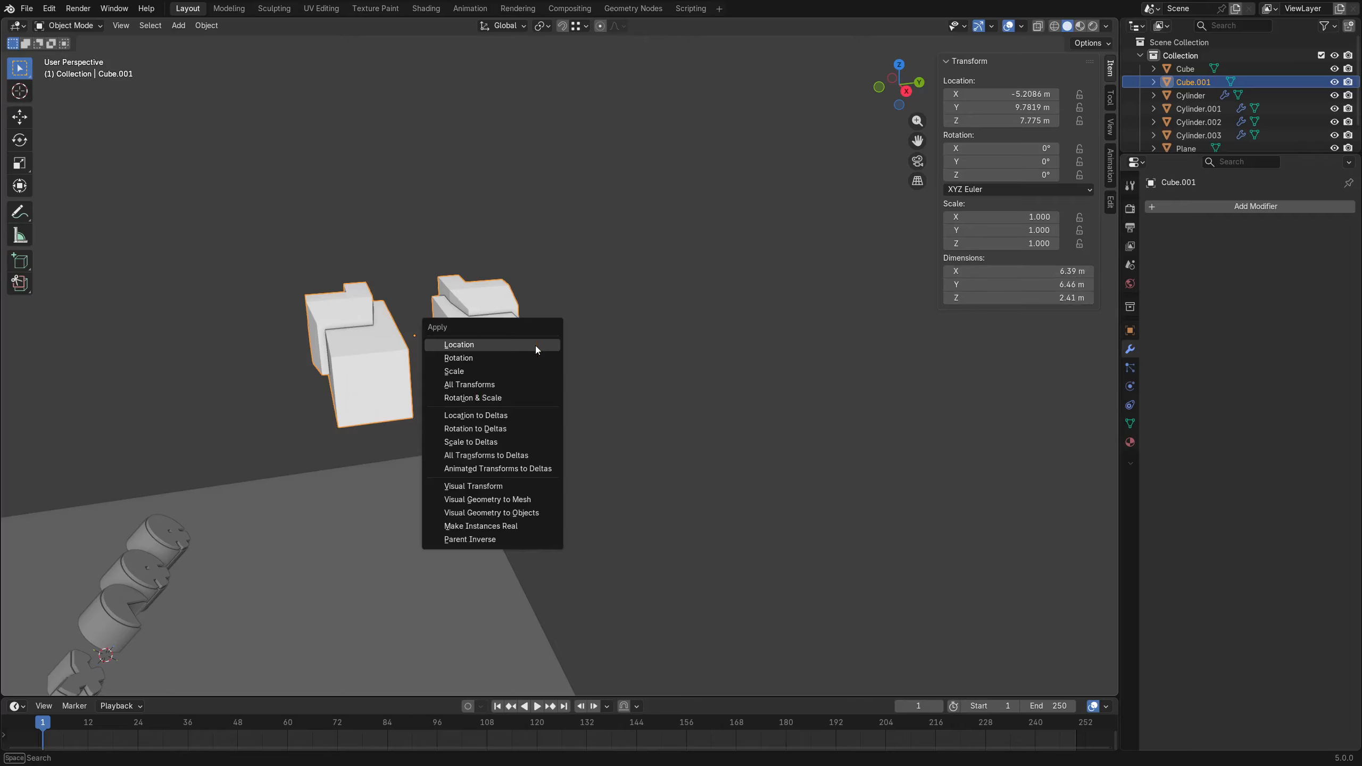
{"action": "left_click", "coordinate": [518, 394]}
{"action": "middle_click_drag", "start_coordinate": [546, 360], "coordinate": [575, 387]}
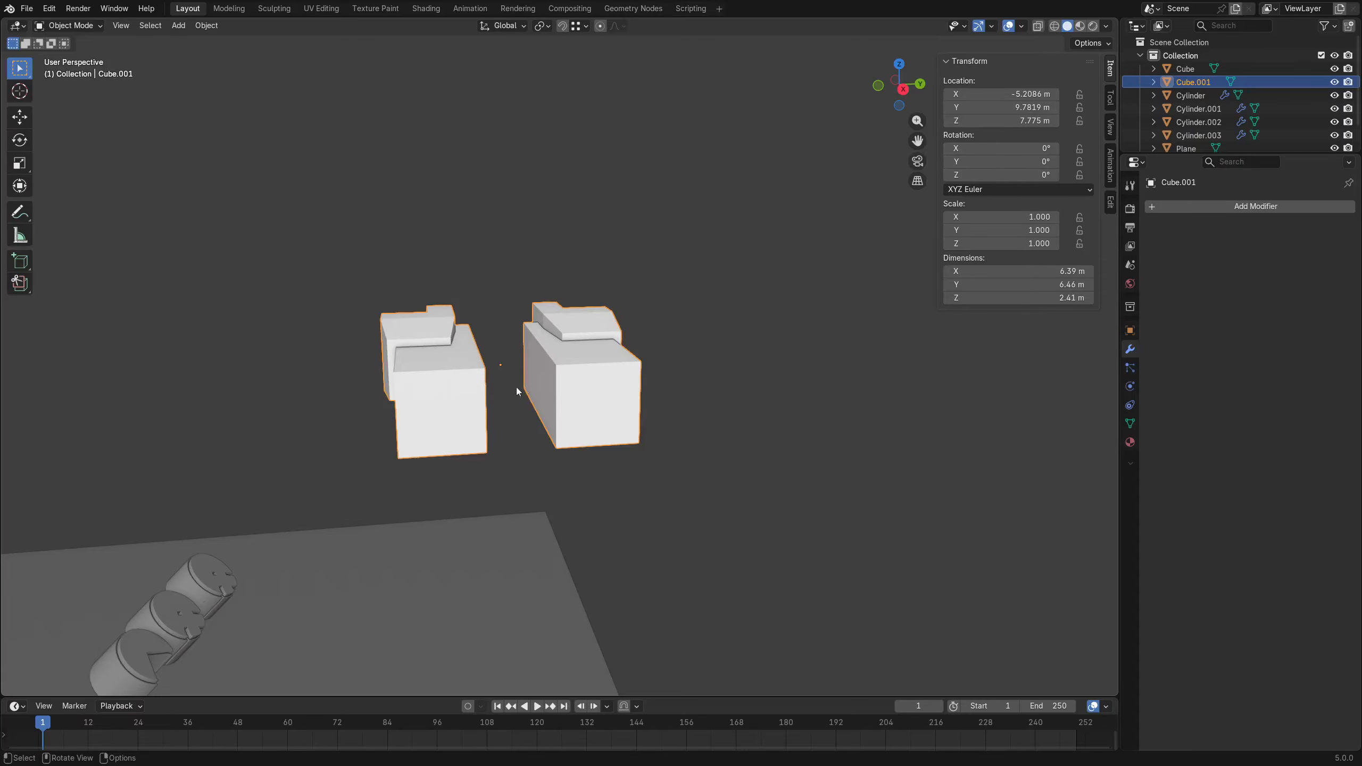
Enter Edit Mode on the symmetrized blocks and add Symmetrize to Quick Favorites.
{"action": "scroll", "coordinate": [529, 396], "scroll_direction": "up", "scroll_amount": 6}
{"action": "middle_click_drag", "start_coordinate": [534, 397], "coordinate": [555, 394], "text": "shift"}
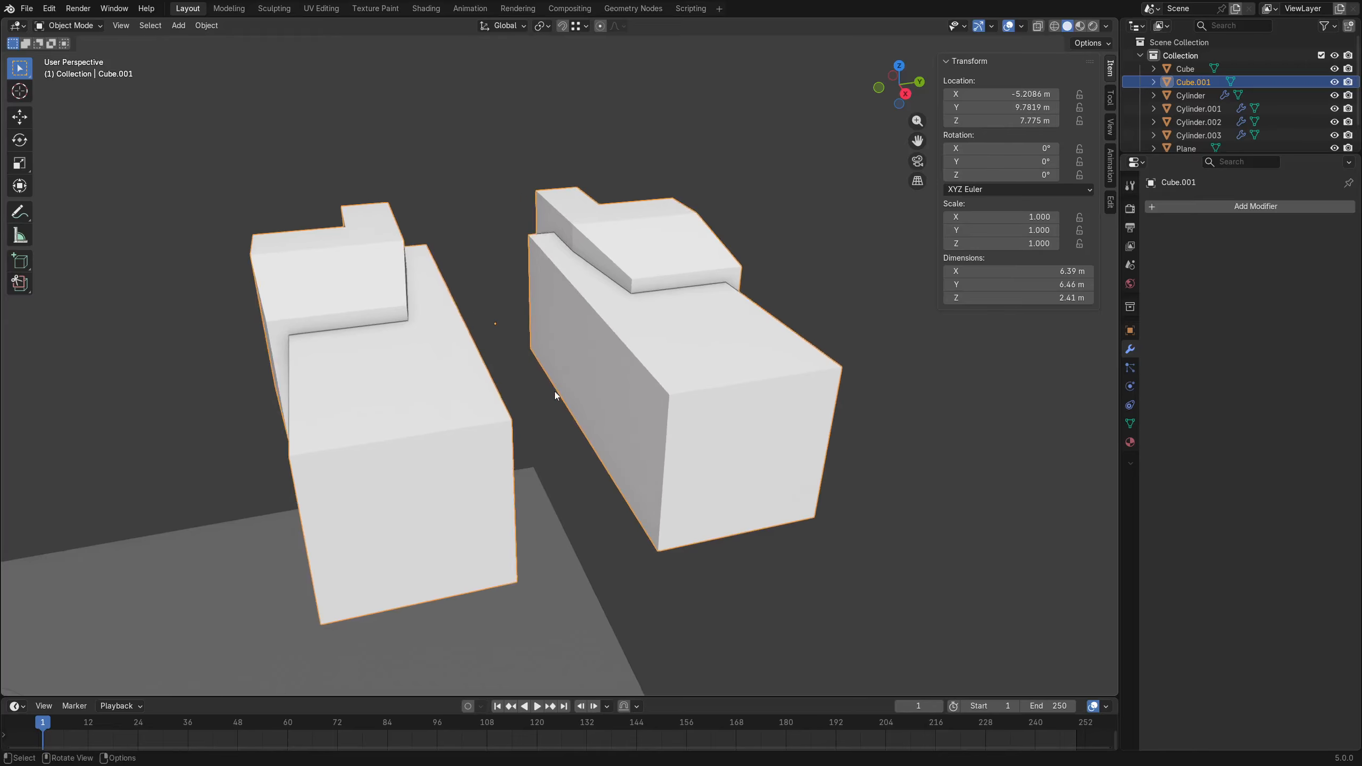
{"action": "key", "text": "ctrl+Tab"}
{"action": "left_click", "coordinate": [566, 392]}
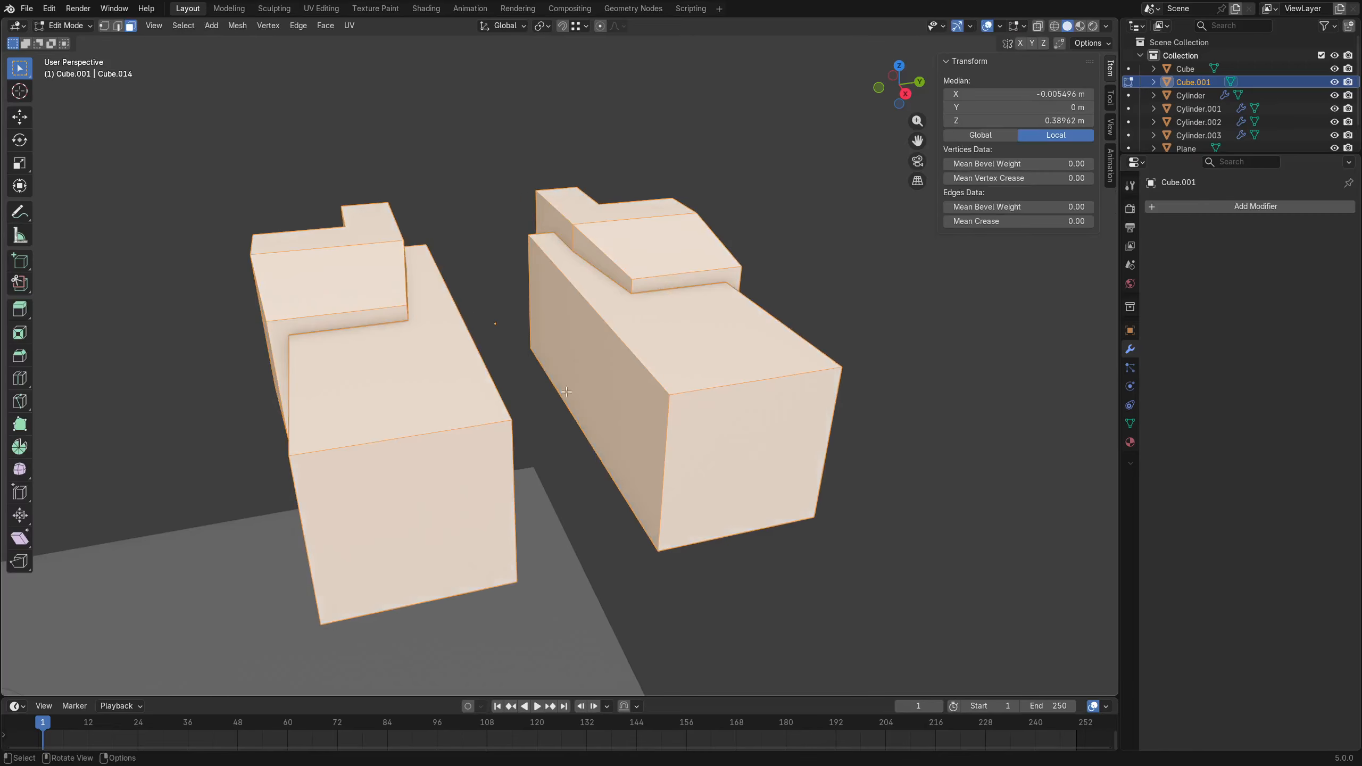
{"action": "left_click", "coordinate": [237, 29]}
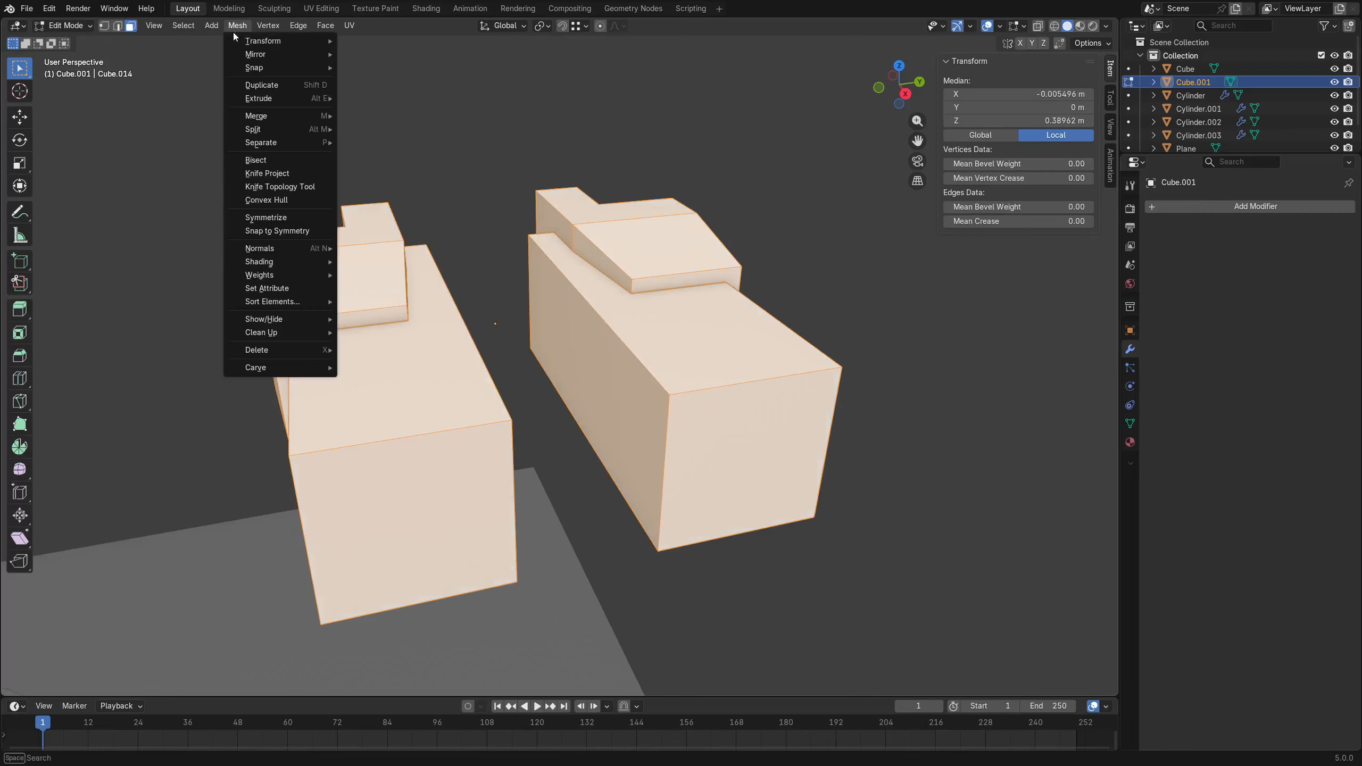
{"action": "right_click", "coordinate": [280, 219]}
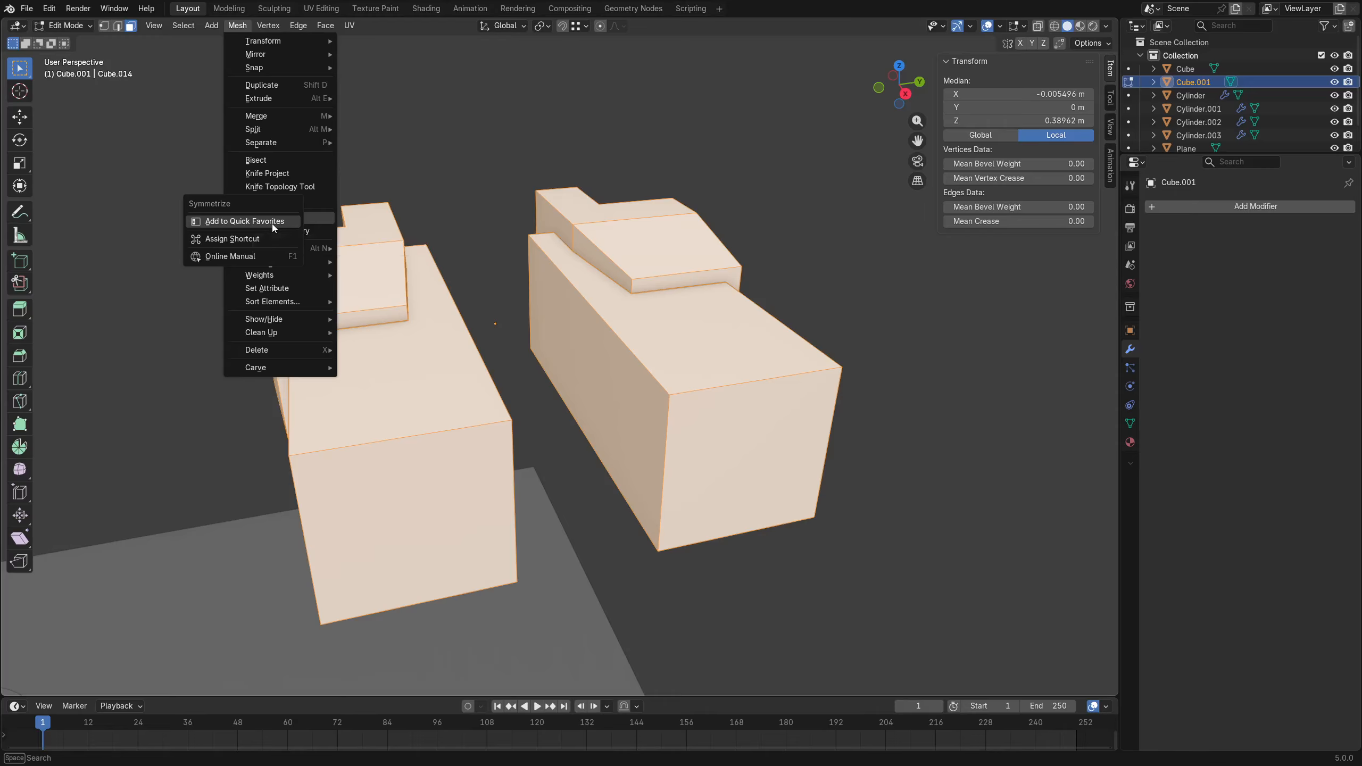
{"action": "left_click", "coordinate": [273, 224]}
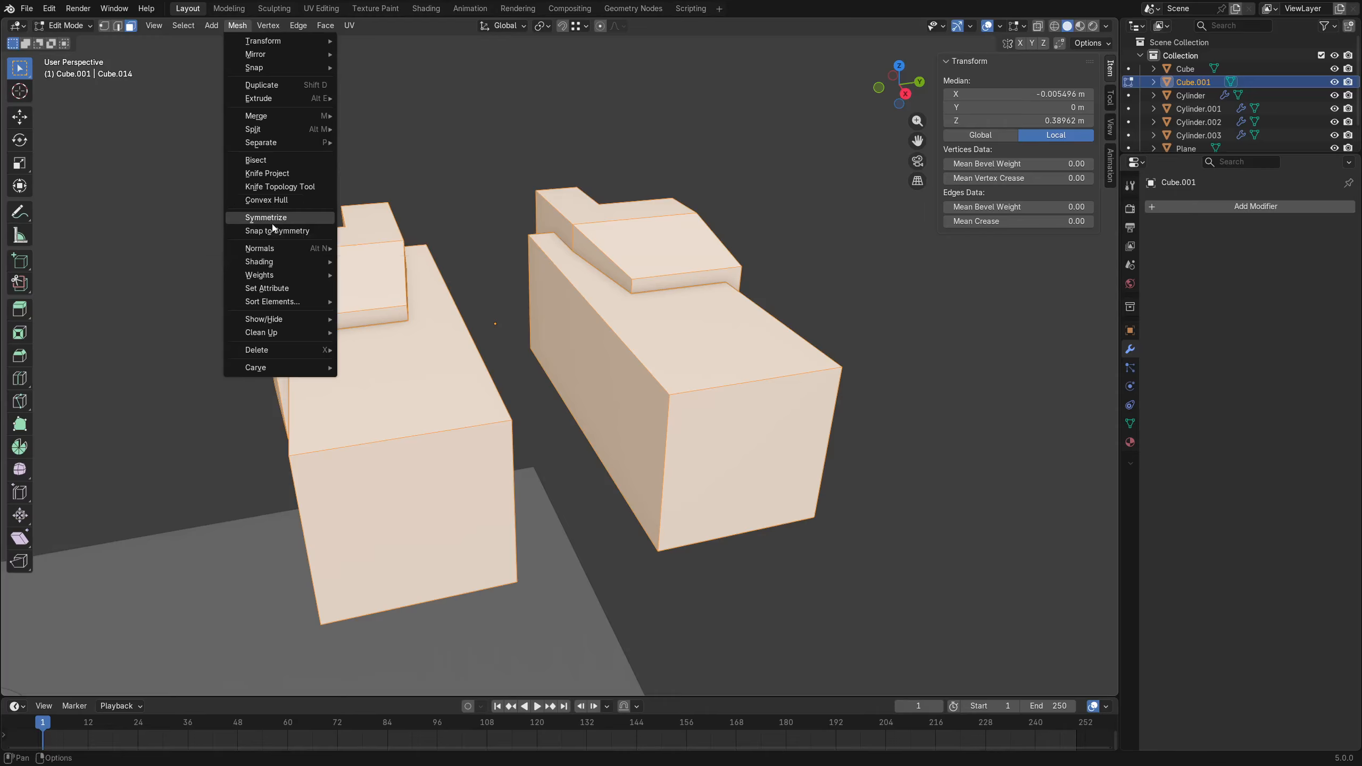
Move the +Y block's inner side face along Y past the object origin toward the opposite block.
{"action": "left_click", "coordinate": [601, 351]}
{"action": "mouse_move", "coordinate": [601, 353]}
{"action": "middle_mouse_down"}
{"action": "mouse_move", "coordinate": [516, 347]}
{"action": "mouse_move", "coordinate": [571, 376]}
{"action": "mouse_move", "coordinate": [541, 370]}
{"action": "mouse_move", "coordinate": [611, 377]}
{"action": "middle_mouse_up"}
{"action": "key", "text": "g"}
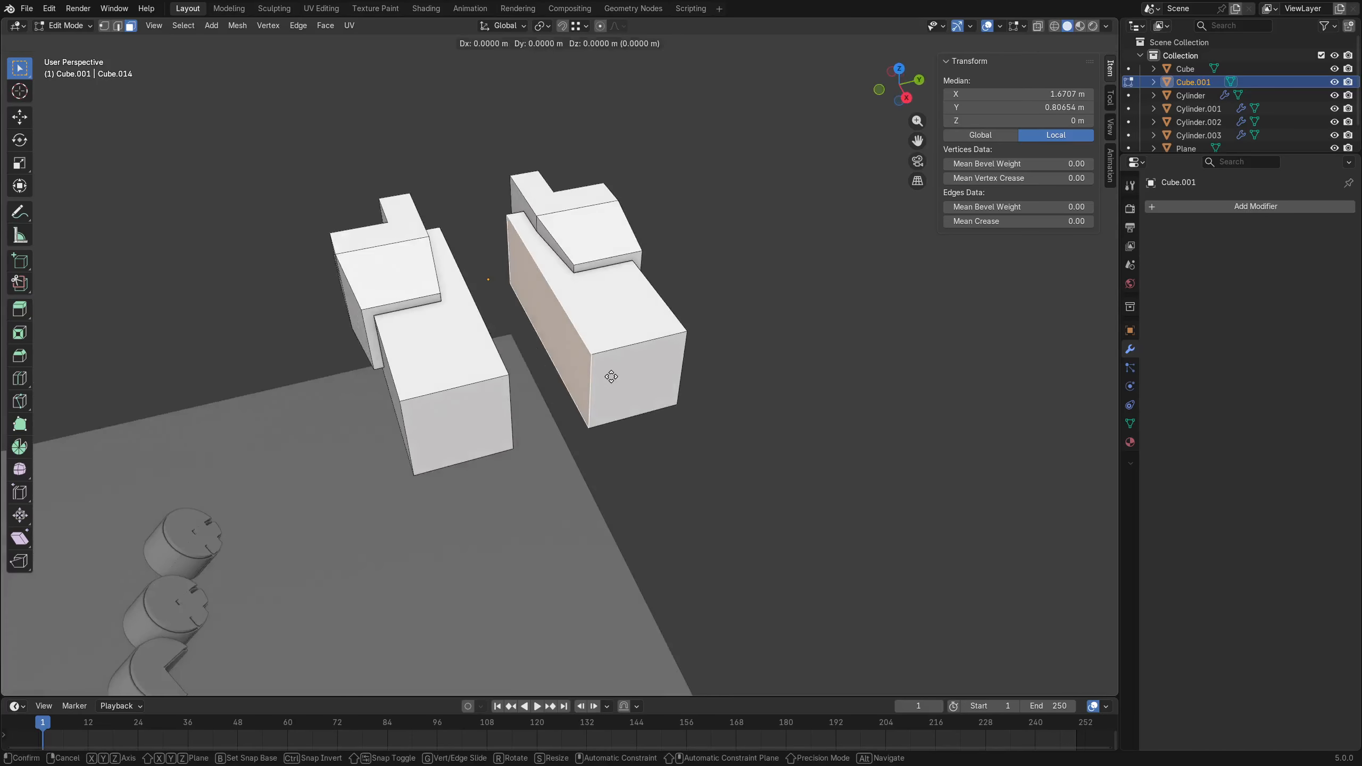
{"action": "key", "text": "y"}
{"action": "left_click", "coordinate": [551, 385]}
Select the entire mesh and symmetrize it from +Y to -Y using Quick Favorites.
{"action": "key", "text": "a"}
{"action": "key", "text": "q"}
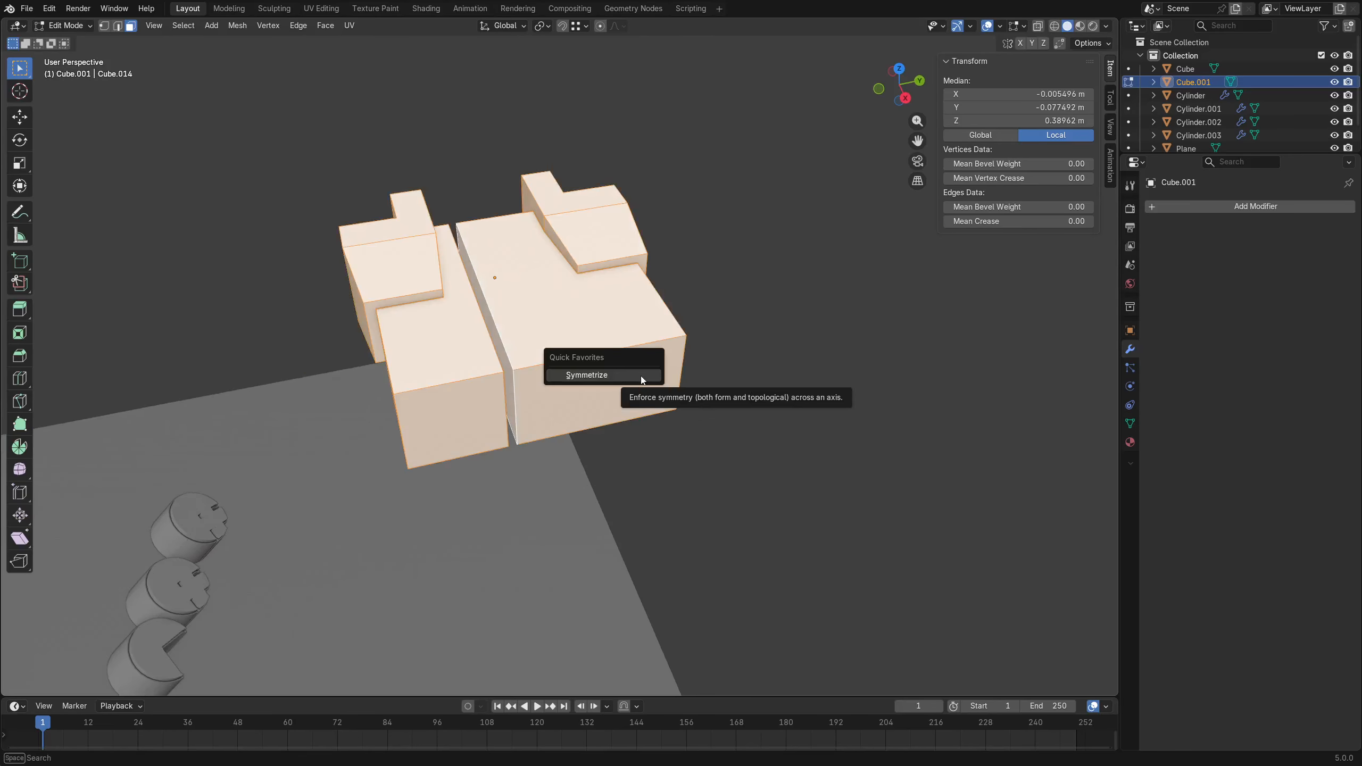
{"action": "left_click", "coordinate": [640, 376]}
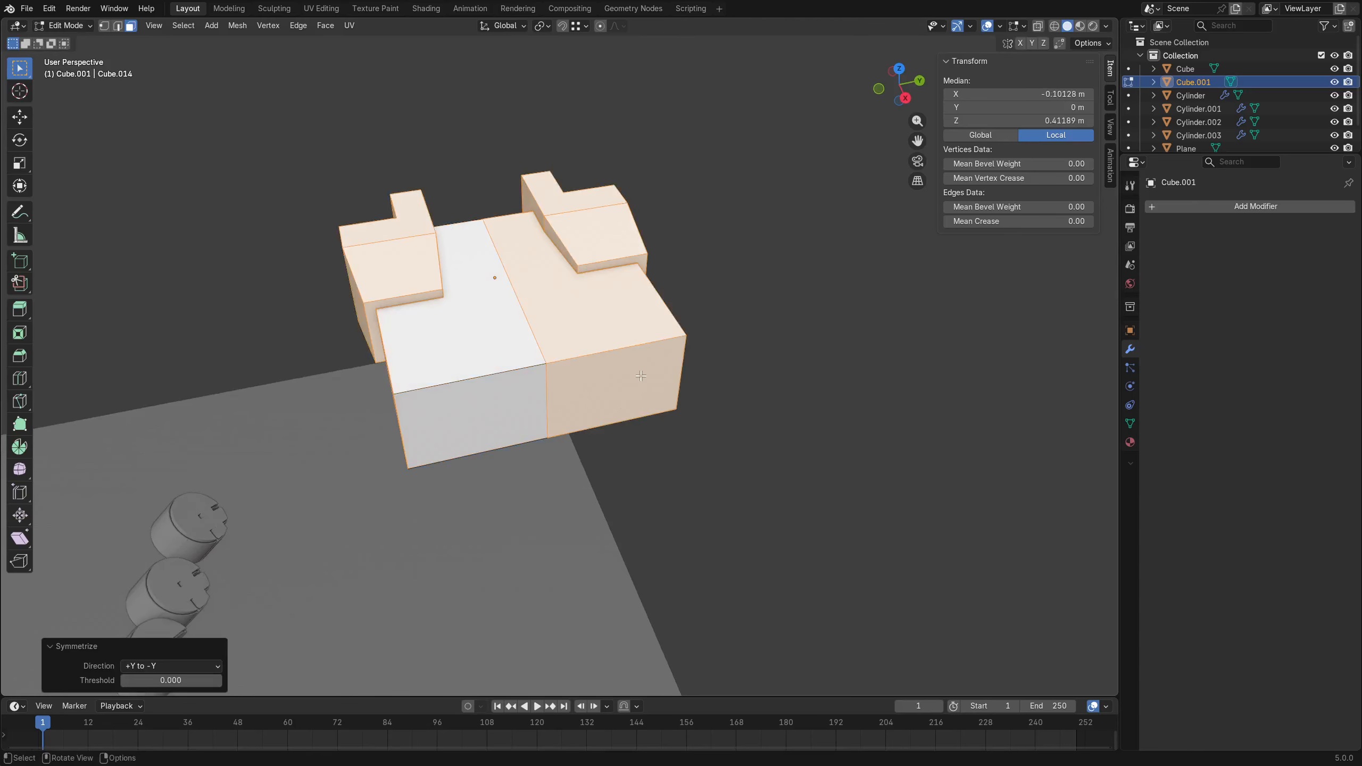
{"action": "middle_click_drag", "start_coordinate": [615, 454], "coordinate": [604, 381]}
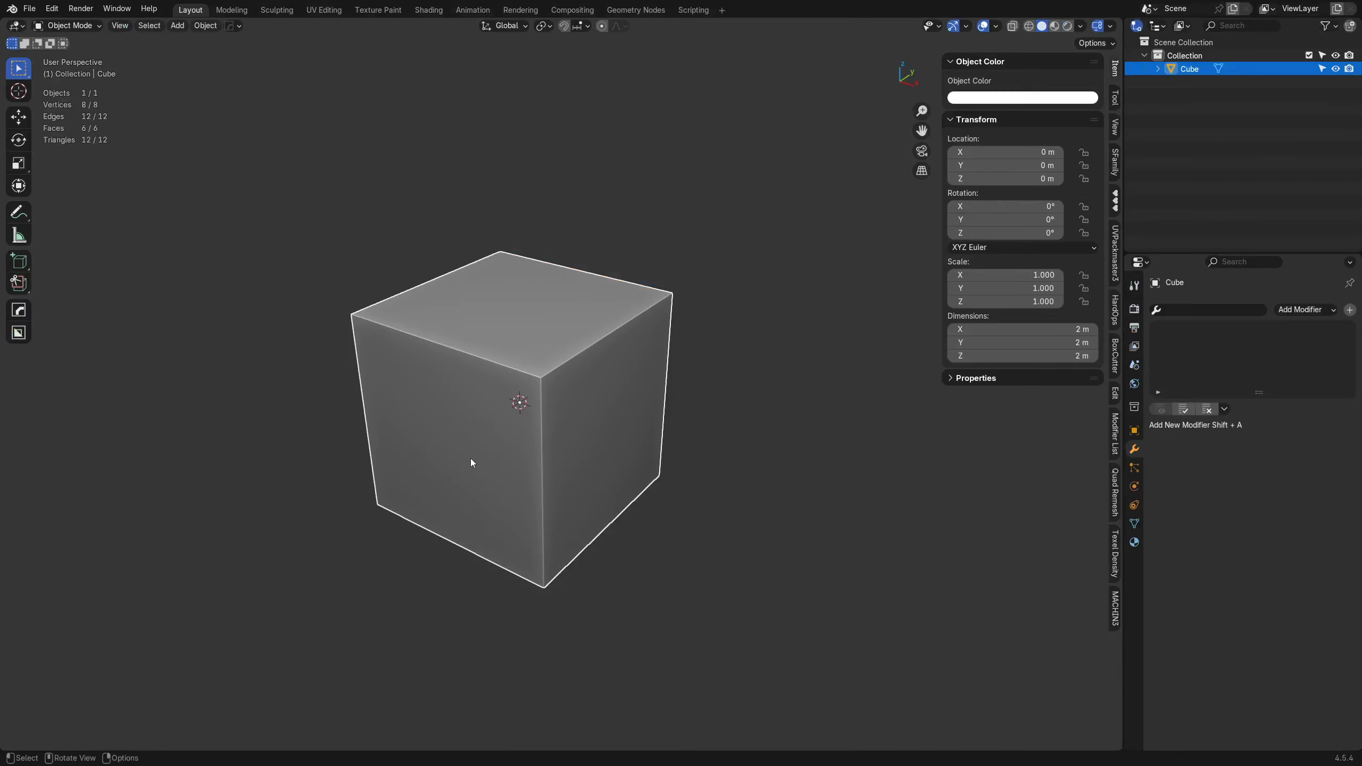
Edit the default cube's mesh and move its -Y face about -1.96 m along Y.
{"action": "key", "text": "Tab"}
{"action": "left_click", "coordinate": [558, 461]}
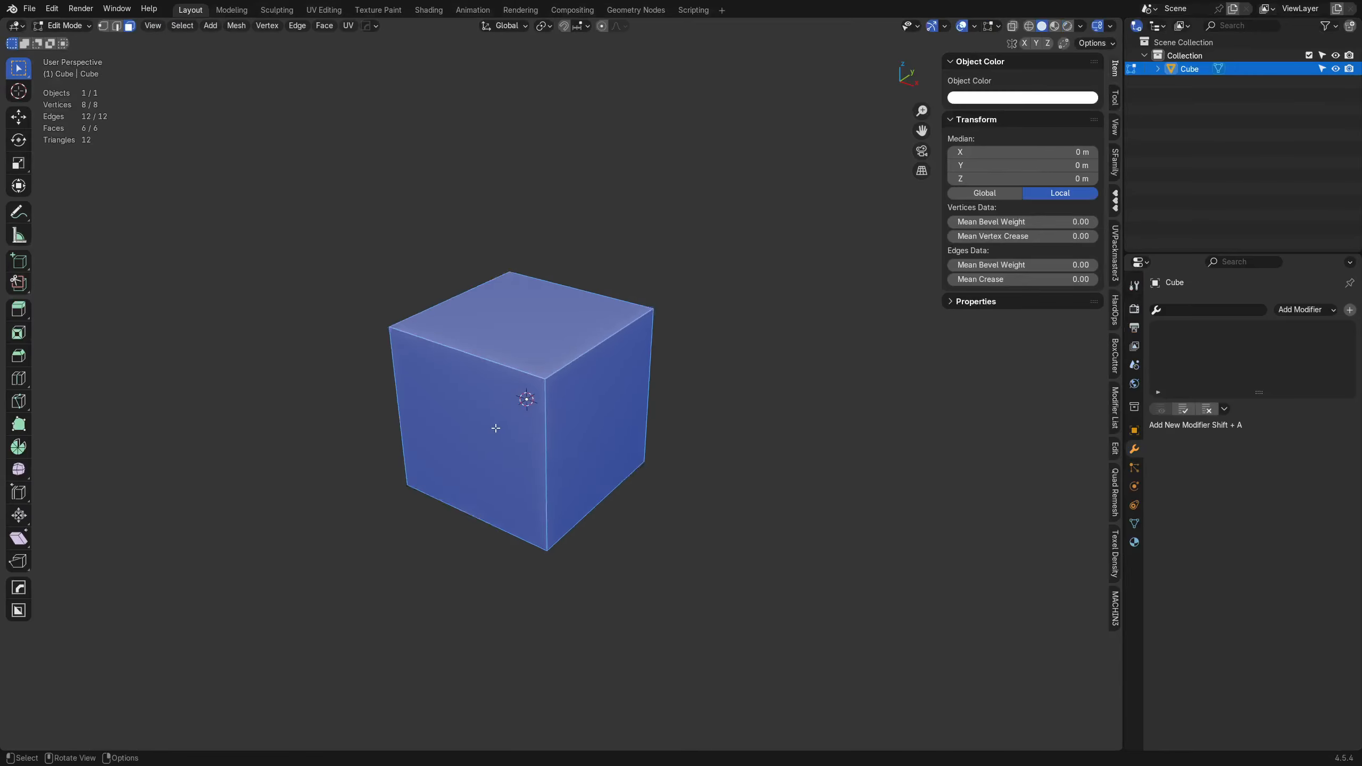
{"action": "scroll", "coordinate": [496, 429], "scroll_direction": "down", "scroll_amount": 3}
{"action": "left_click", "coordinate": [542, 411]}
{"action": "middle_click_drag", "start_coordinate": [543, 412], "coordinate": [557, 440]}
{"action": "key", "text": "g"}
{"action": "key", "text": "y"}
{"action": "left_click", "coordinate": [445, 477]}
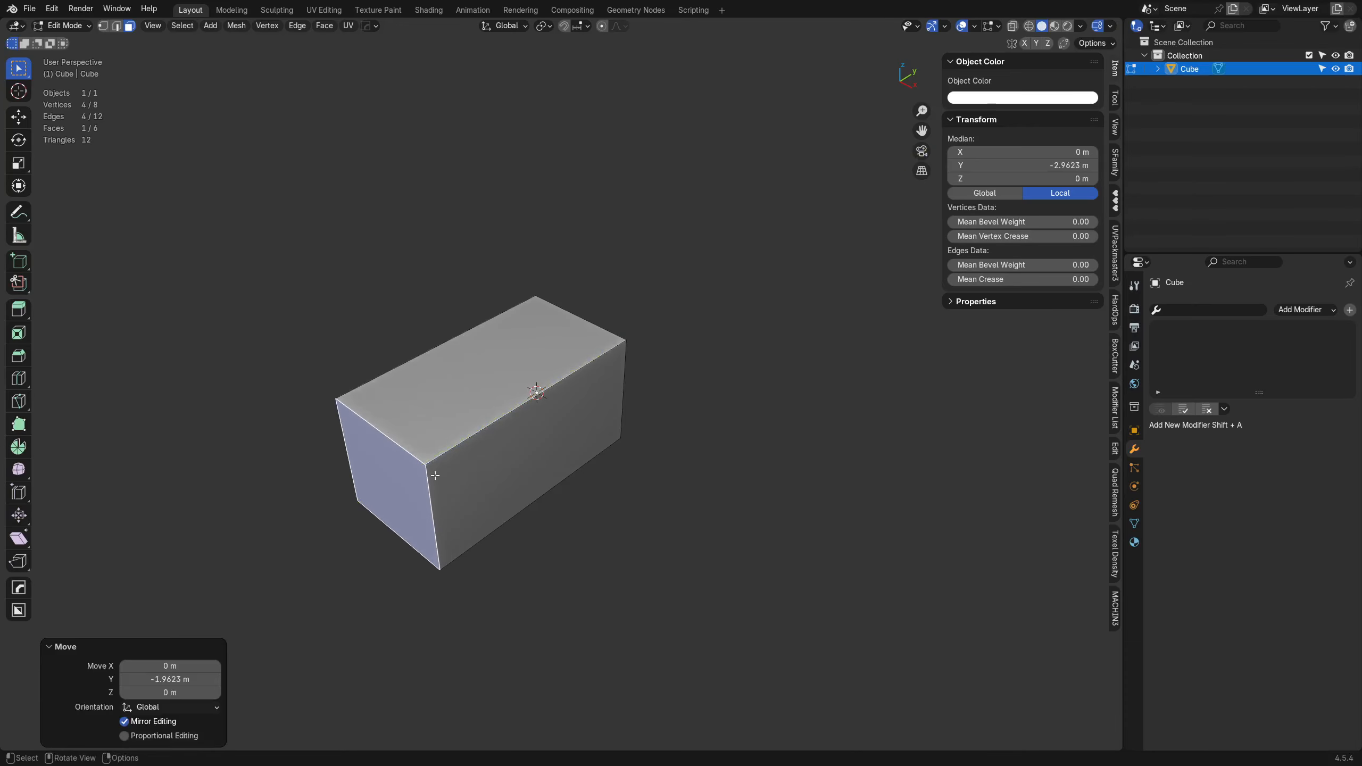
Move the elongated cube's -X side face about 0.73 m along X.
{"action": "middle_click_drag", "start_coordinate": [482, 467], "coordinate": [582, 459]}
{"action": "left_click", "coordinate": [512, 450]}
{"action": "key", "text": "g"}
{"action": "key", "text": "y"}
{"action": "key", "text": "x"}
{"action": "left_click", "coordinate": [560, 441]}
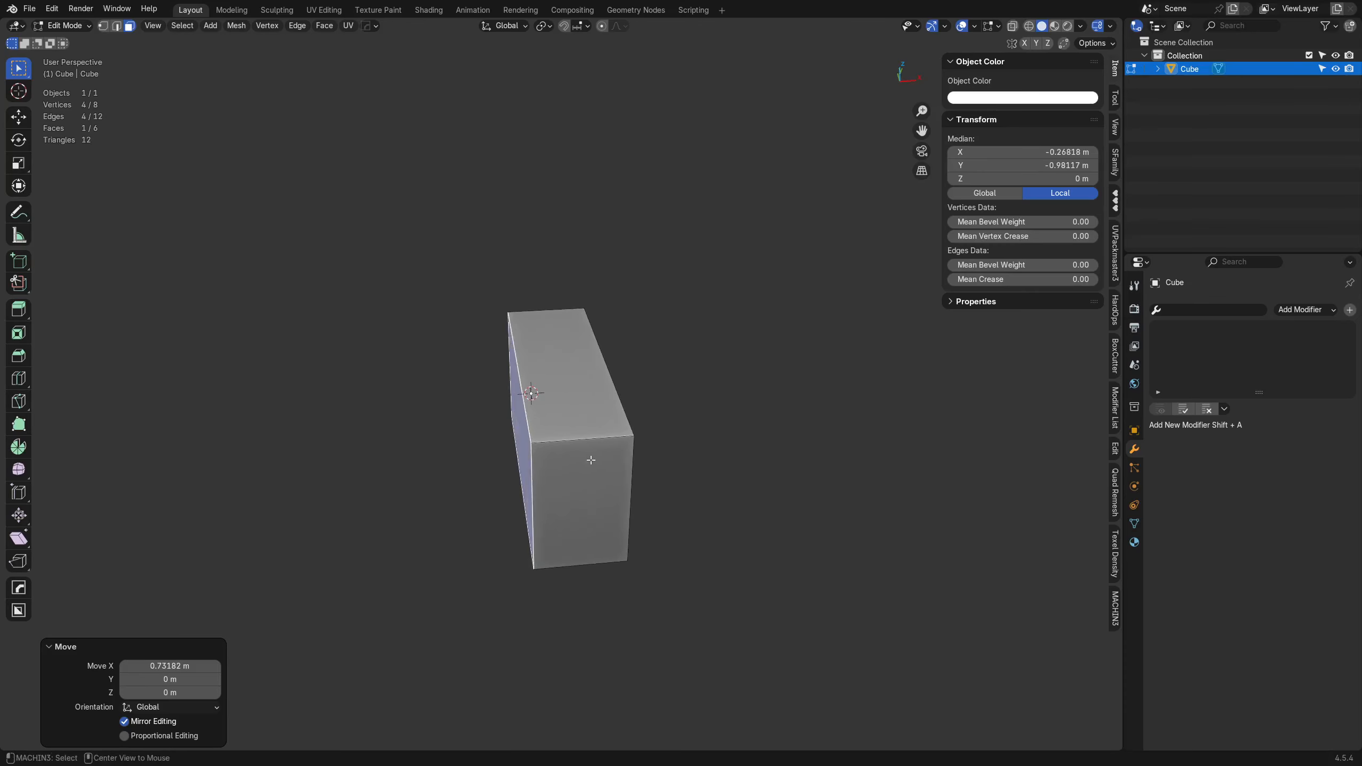
Symmetrize the elongated block's mesh from +X to -X with MACHIN3 Symmetrize.
{"action": "key", "text": "alt+x"}
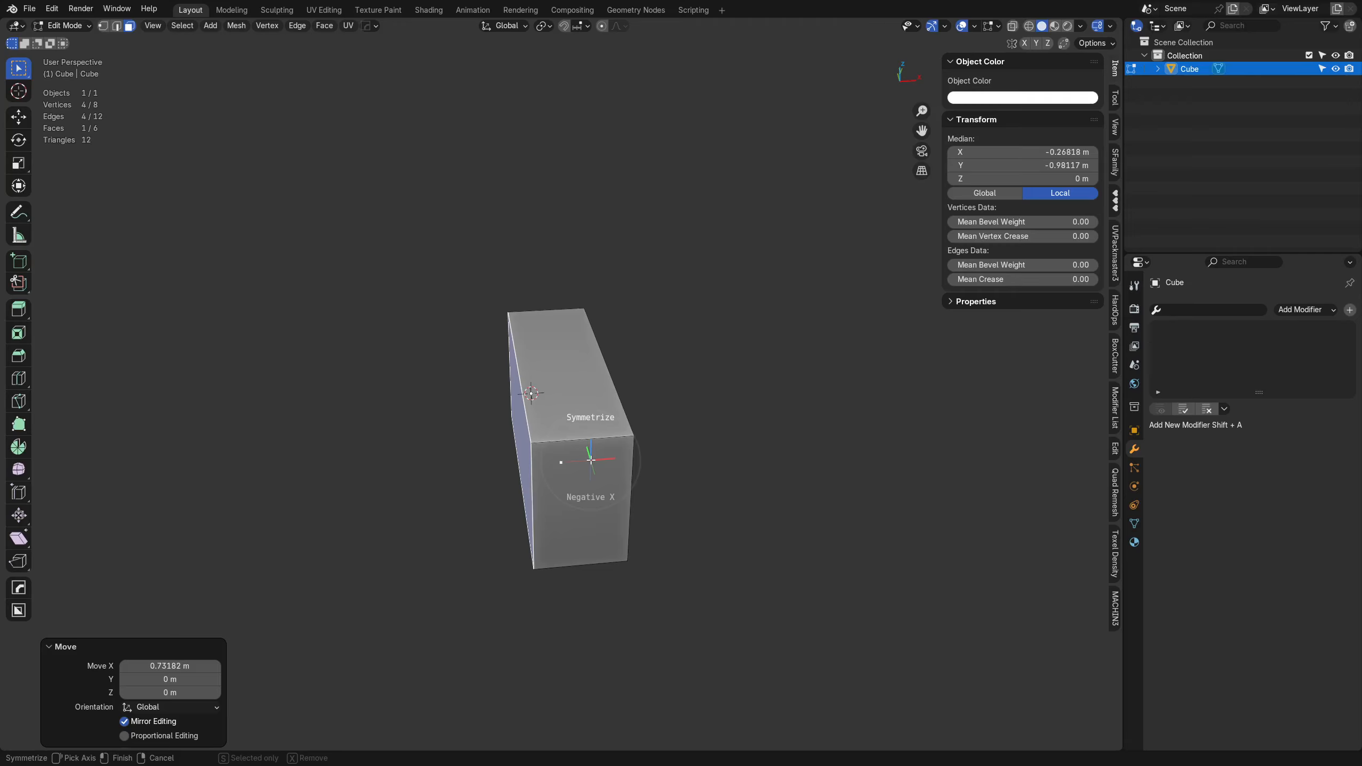
{"action": "left_click", "coordinate": [454, 485]}
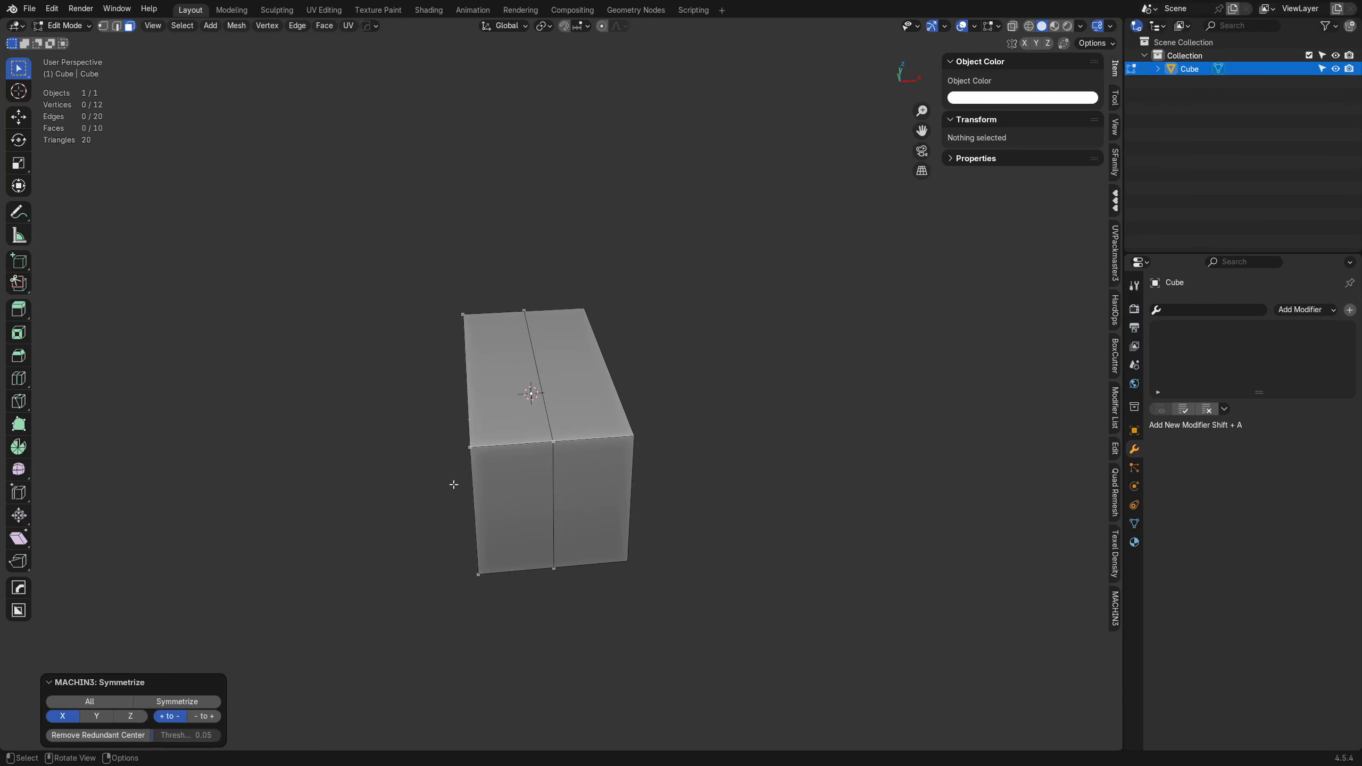
{"action": "middle_click_drag", "start_coordinate": [595, 490], "coordinate": [529, 450]}
Select the block's +X side face and remove the mesh's -X half using MACHIN3 Symmetrize with the Remove option.
{"action": "left_click", "coordinate": [519, 454]}
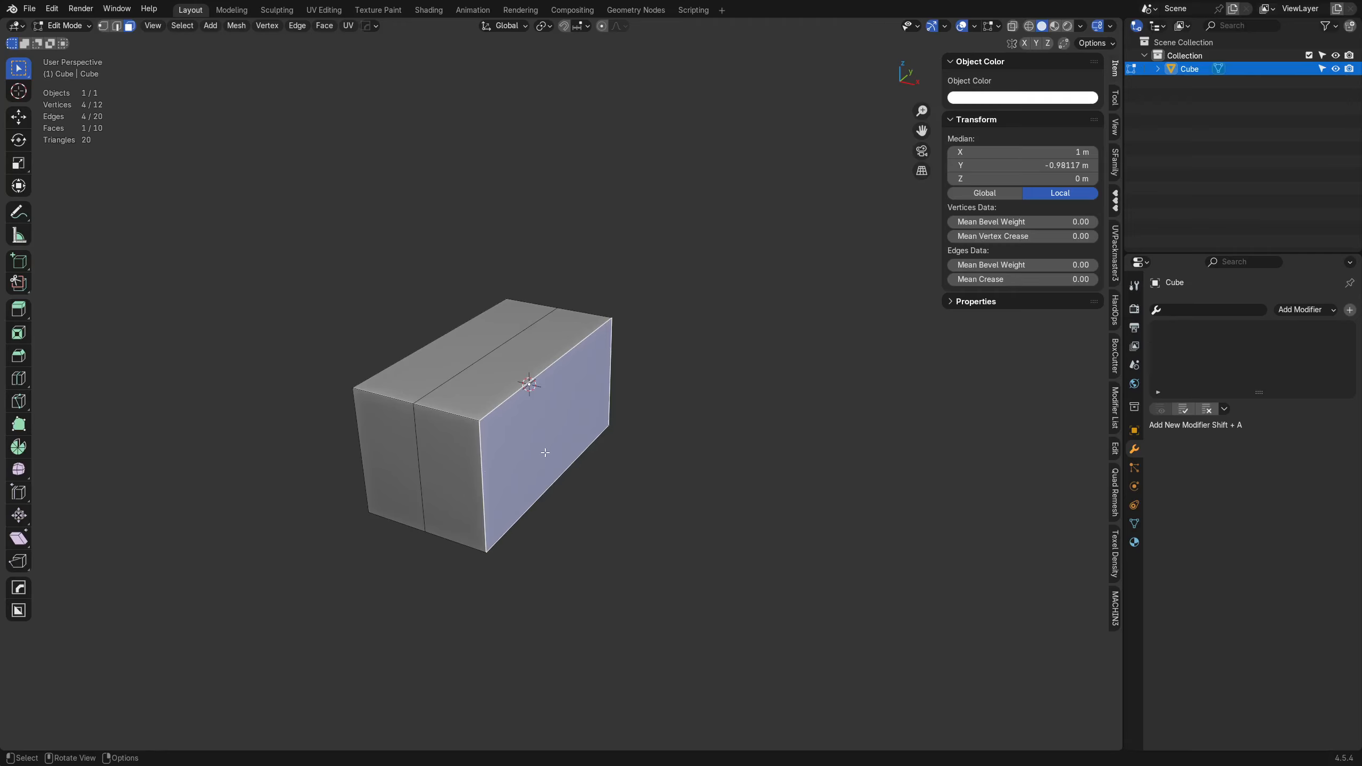
{"action": "key", "text": "alt+x"}
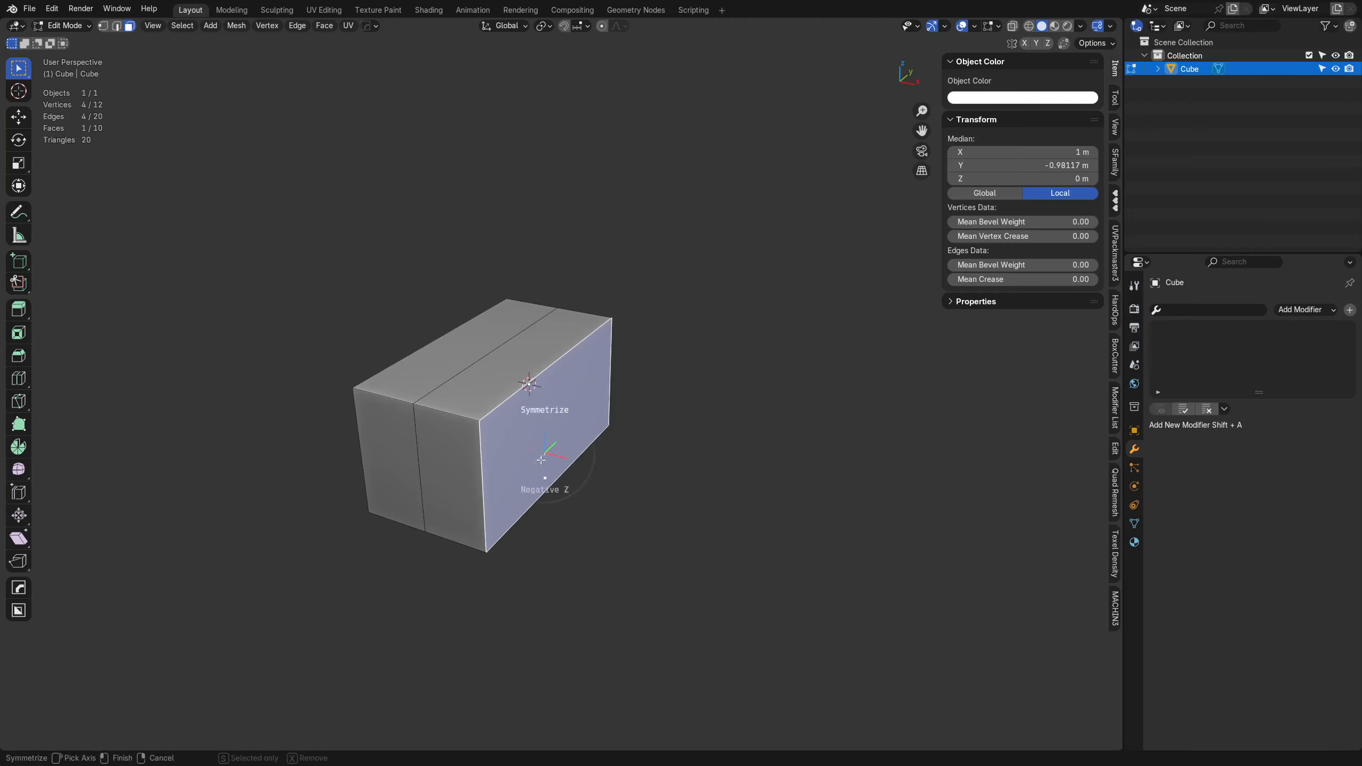
{"action": "left_click", "coordinate": [550, 456]}
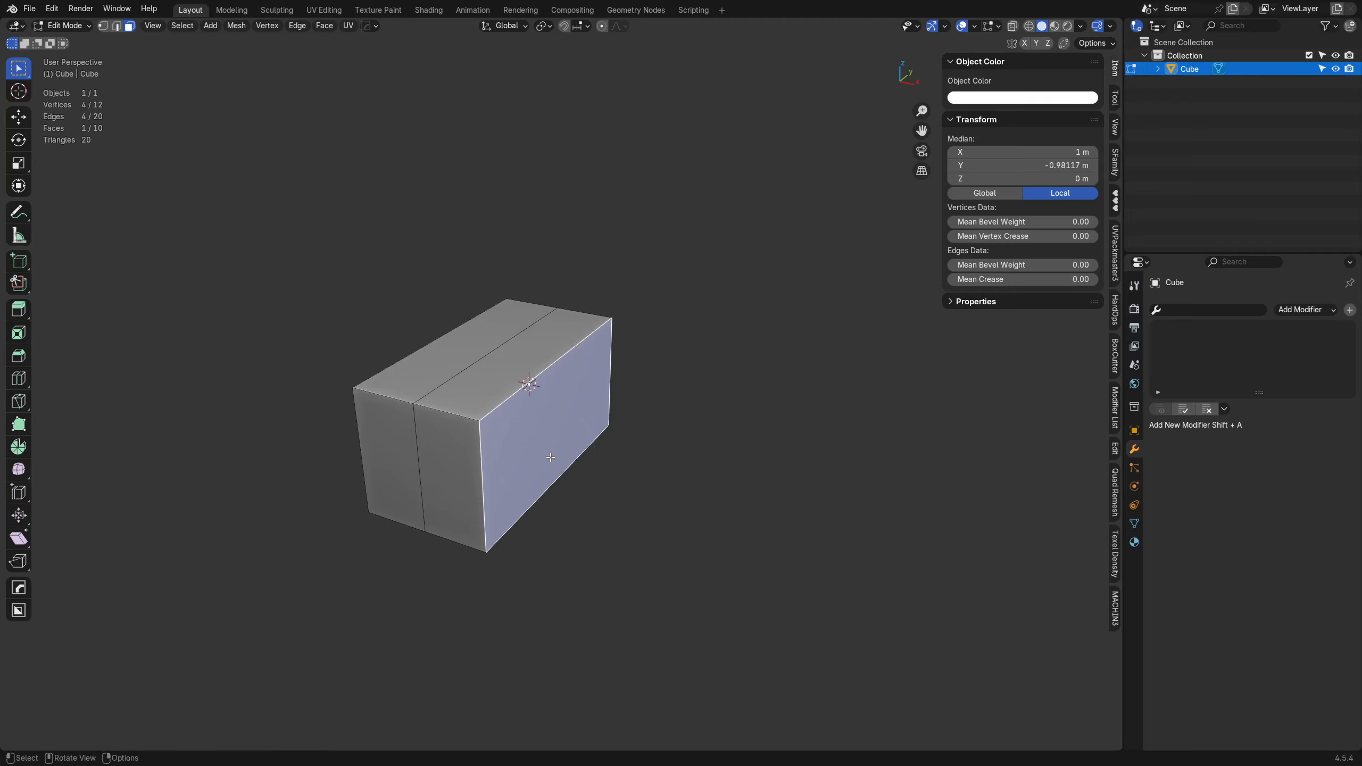
{"action": "key", "text": "alt+x"}
{"action": "key", "text": "x"}
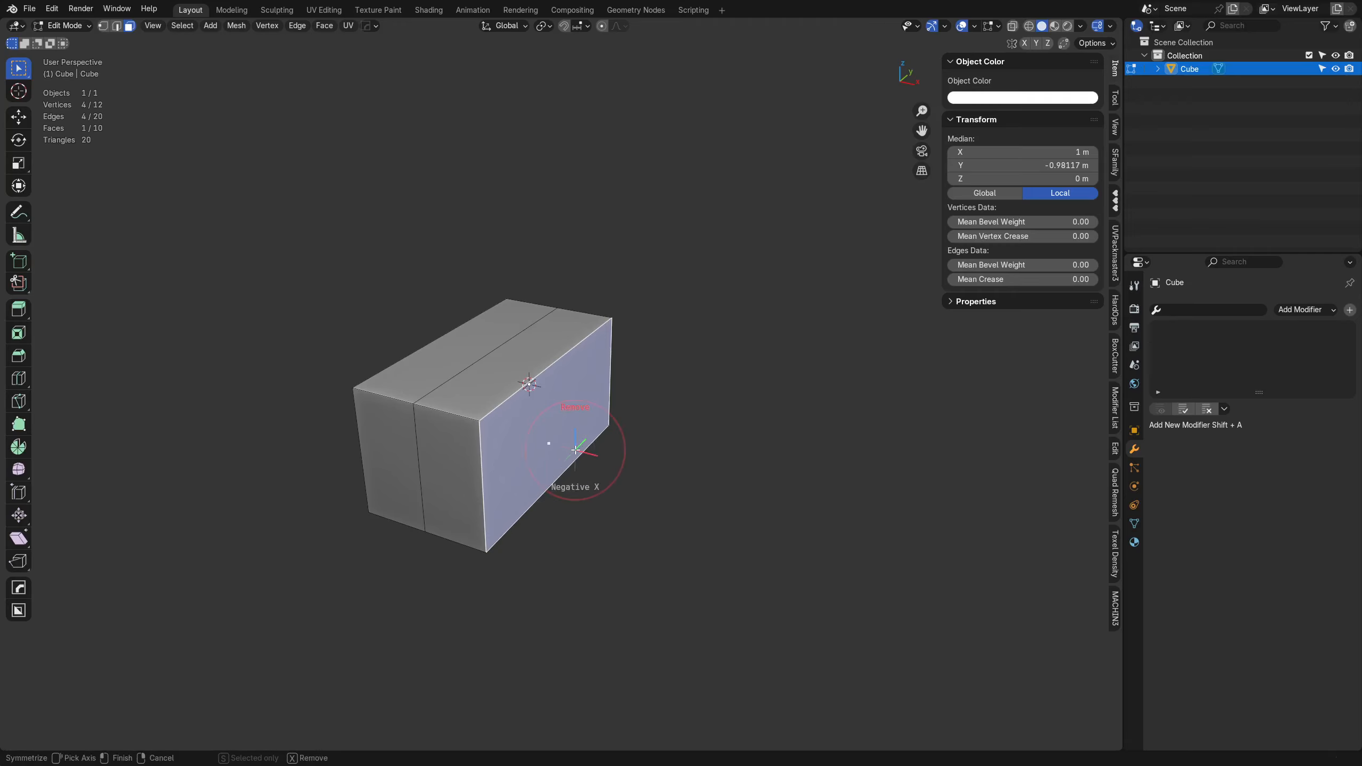
{"action": "left_click", "coordinate": [575, 449]}
{"action": "middle_click_drag", "start_coordinate": [392, 423], "coordinate": [586, 441]}
Inspect the open half block up close and return it to Object Mode.
{"action": "key", "text": "Tab"}
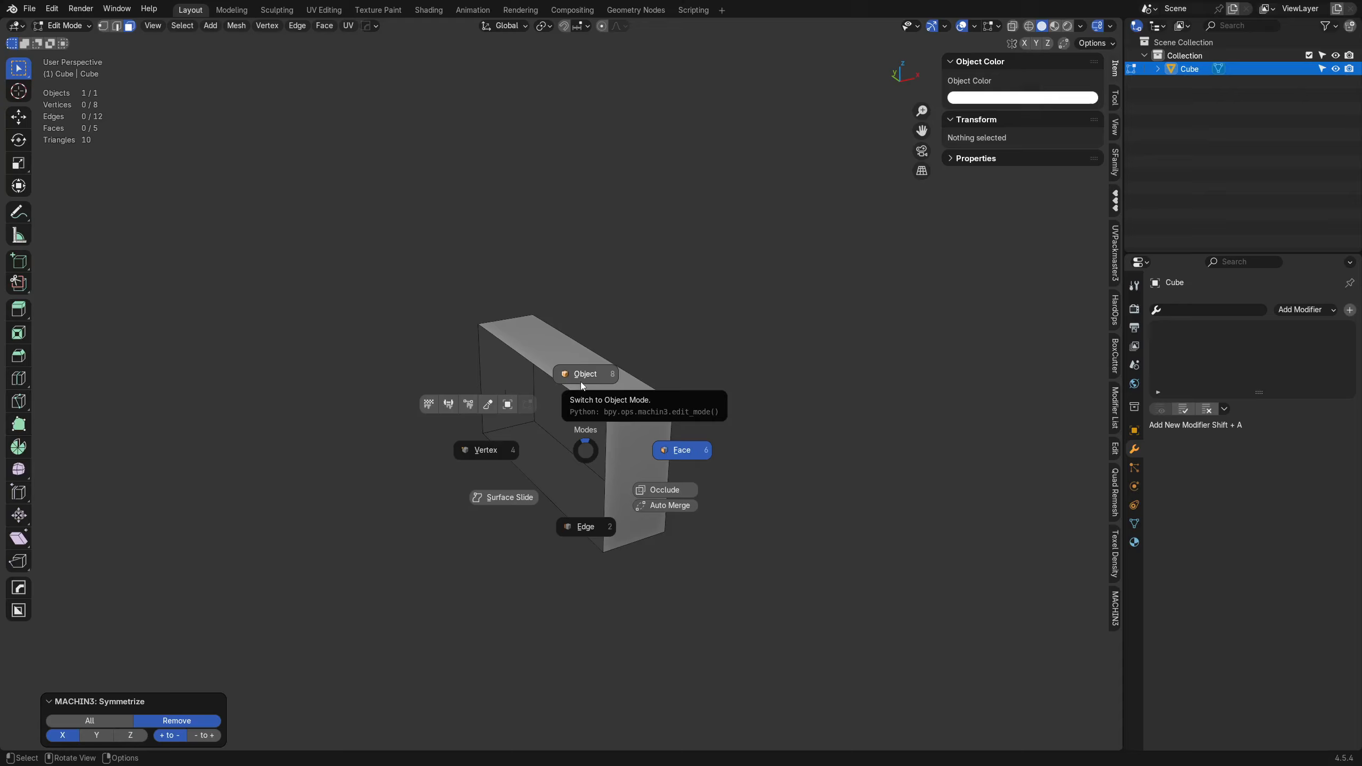
{"action": "key", "text": "Escape"}
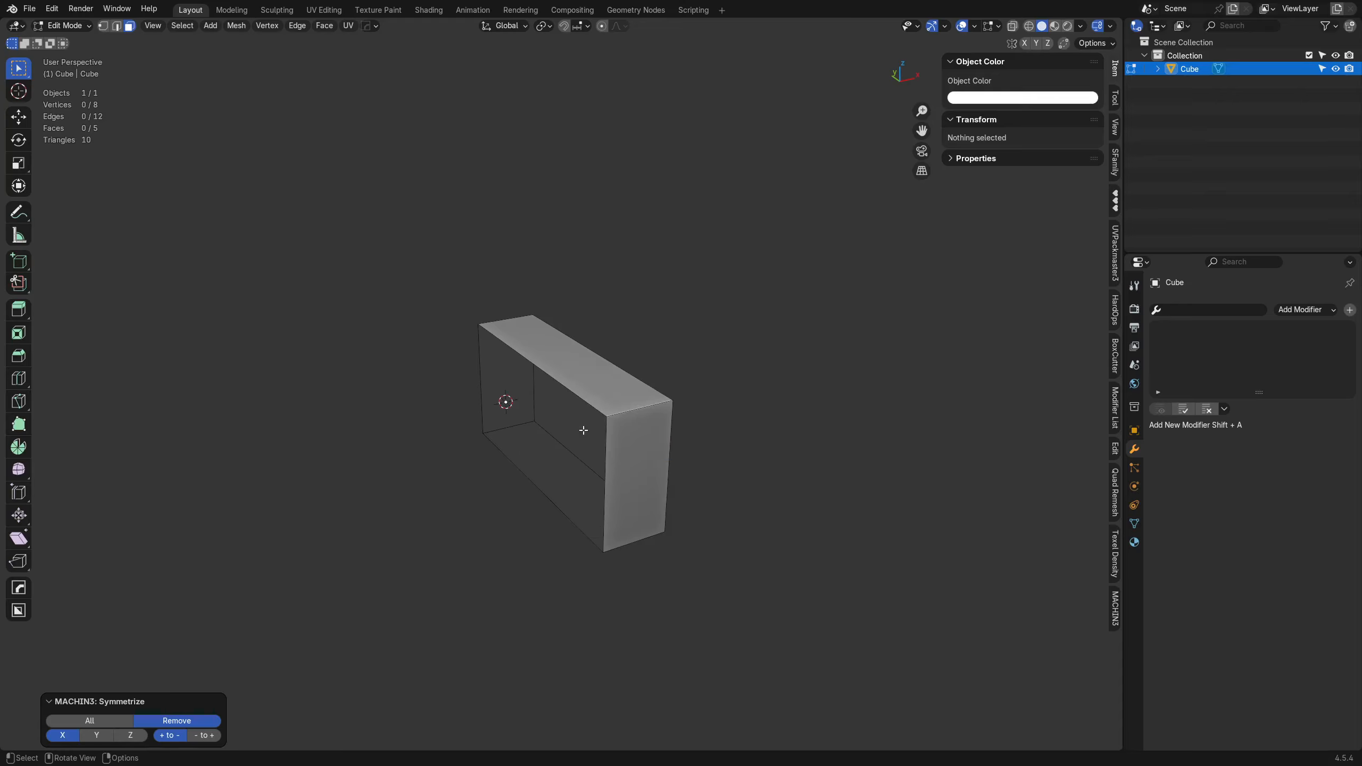
{"action": "middle_click_drag", "start_coordinate": [608, 454], "coordinate": [561, 459], "text": "shift"}
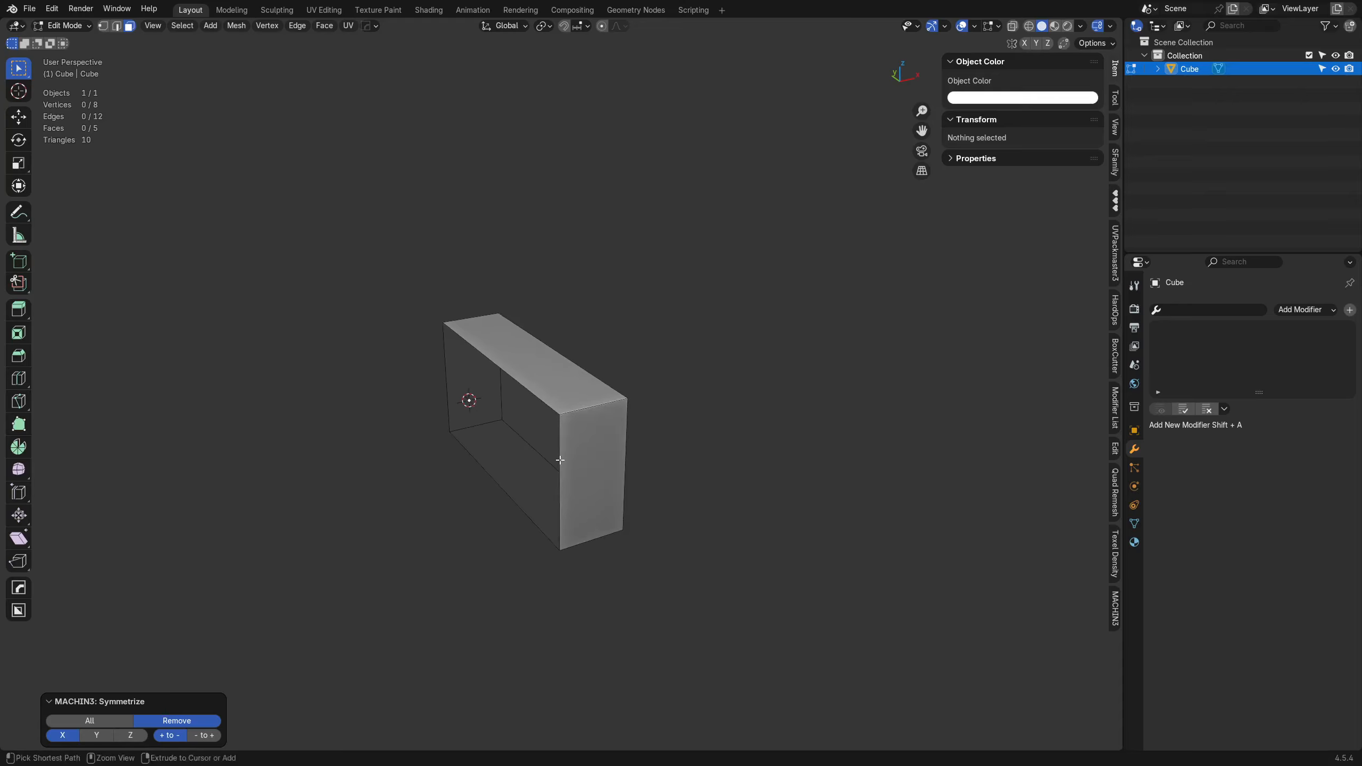
{"action": "middle_click_drag", "start_coordinate": [561, 409], "coordinate": [557, 445], "text": "ctrl"}
{"action": "middle_click_drag", "start_coordinate": [550, 445], "coordinate": [602, 437], "text": "shift"}
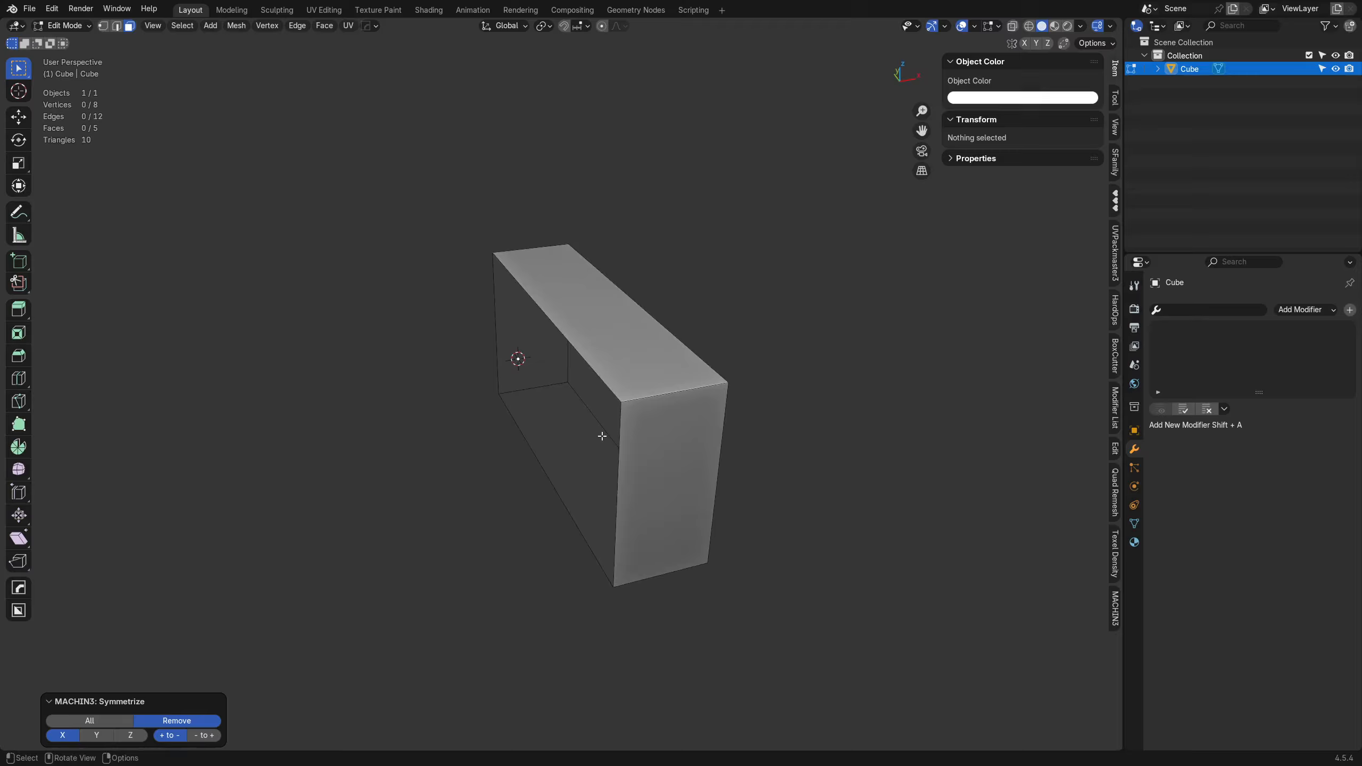
{"action": "key", "text": "Tab"}
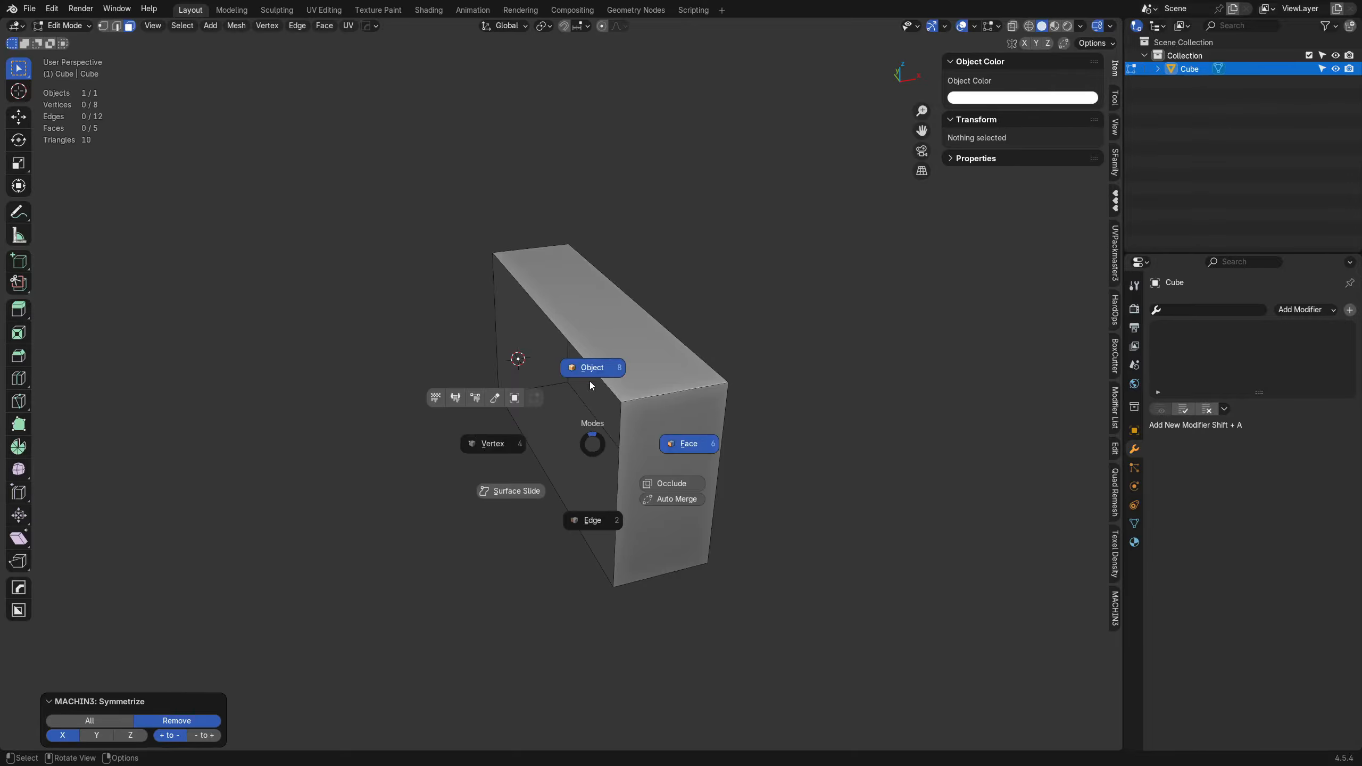
{"action": "left_click", "coordinate": [589, 381]}
{"action": "middle_click_drag", "start_coordinate": [612, 425], "coordinate": [600, 433], "text": "shift"}
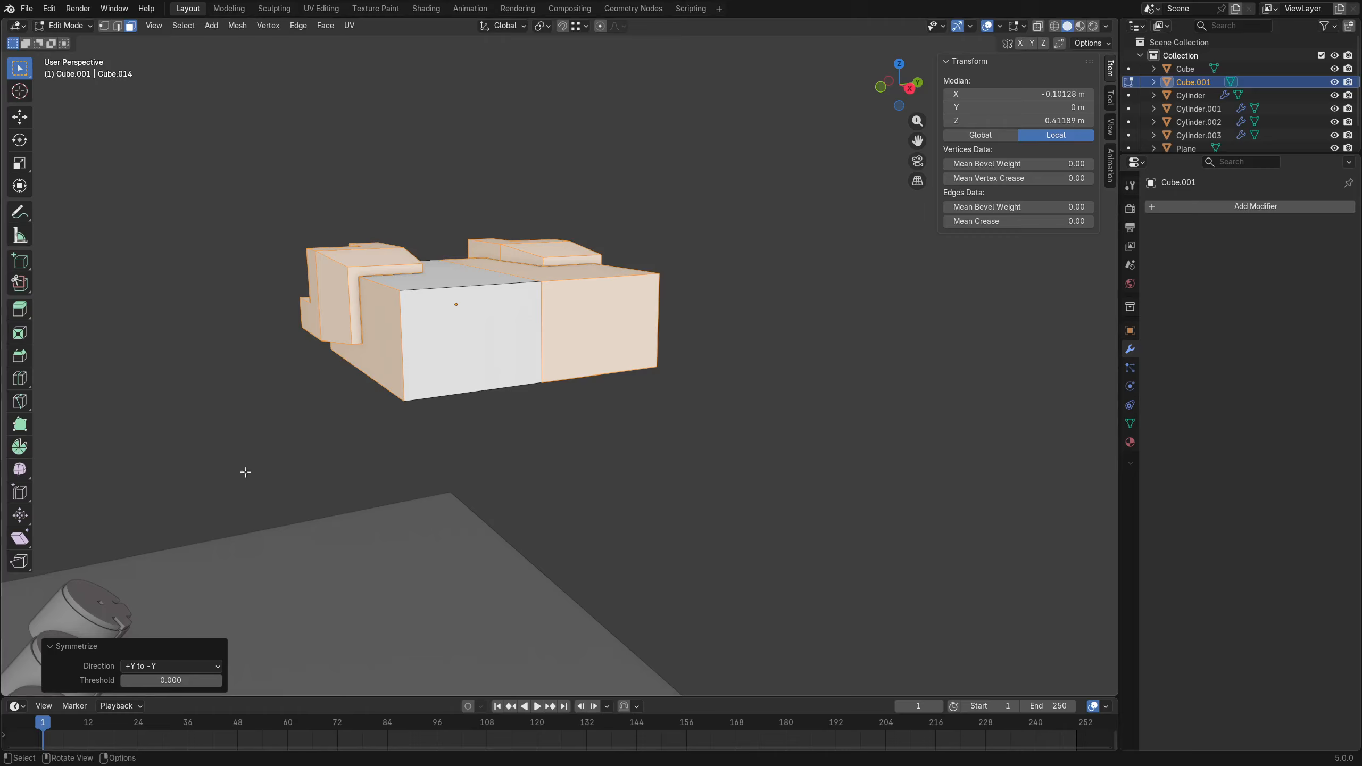
Switch to the other Blender window and take Cube.001 out of mesh editing into Object Mode.
{"action": "left_click", "coordinate": [522, 314]}
{"action": "middle_click_drag", "start_coordinate": [521, 314], "coordinate": [550, 379]}
{"action": "key", "text": "Tab"}
{"action": "left_click", "coordinate": [500, 334]}
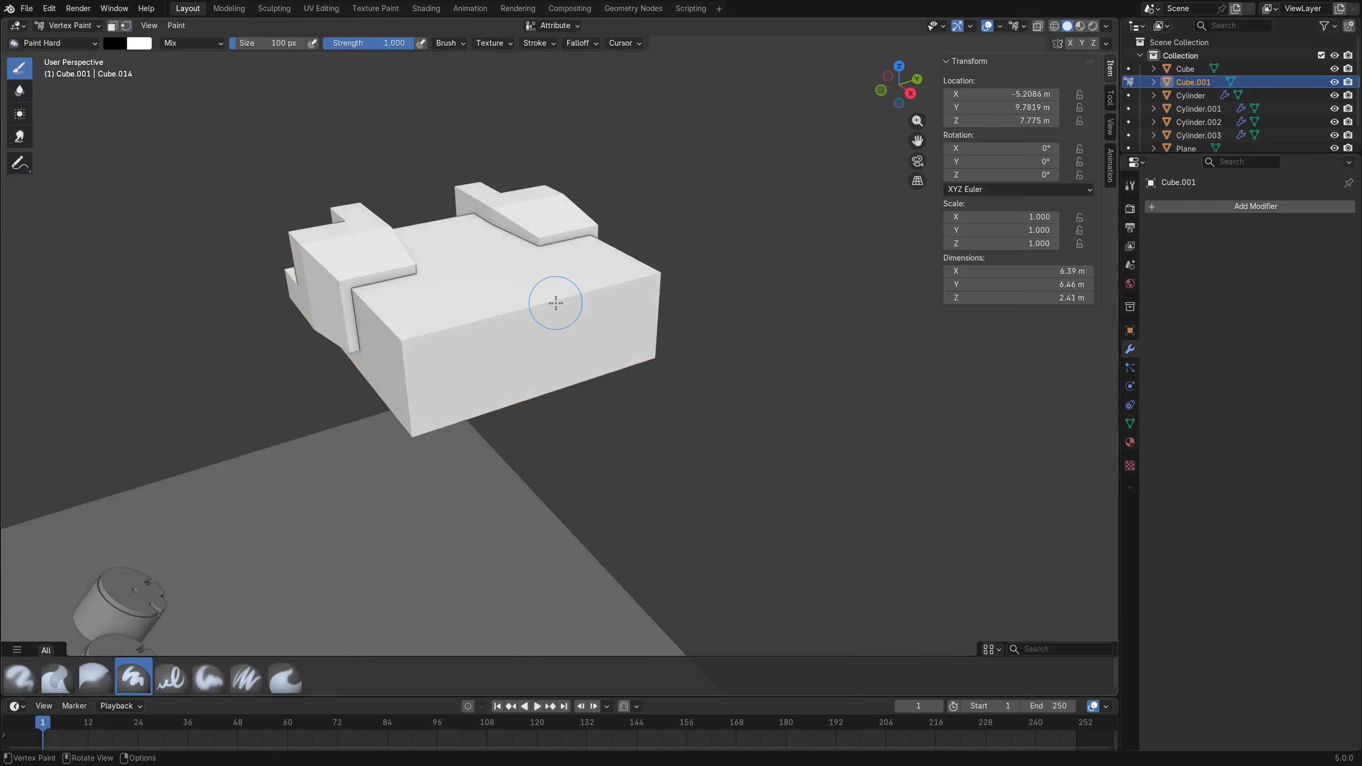
{"action": "key", "text": "Tab"}
{"action": "left_click", "coordinate": [483, 317]}
Add a Mirror modifier on the X axis to Cube.001.
{"action": "key", "text": "ctrl+shift+b"}
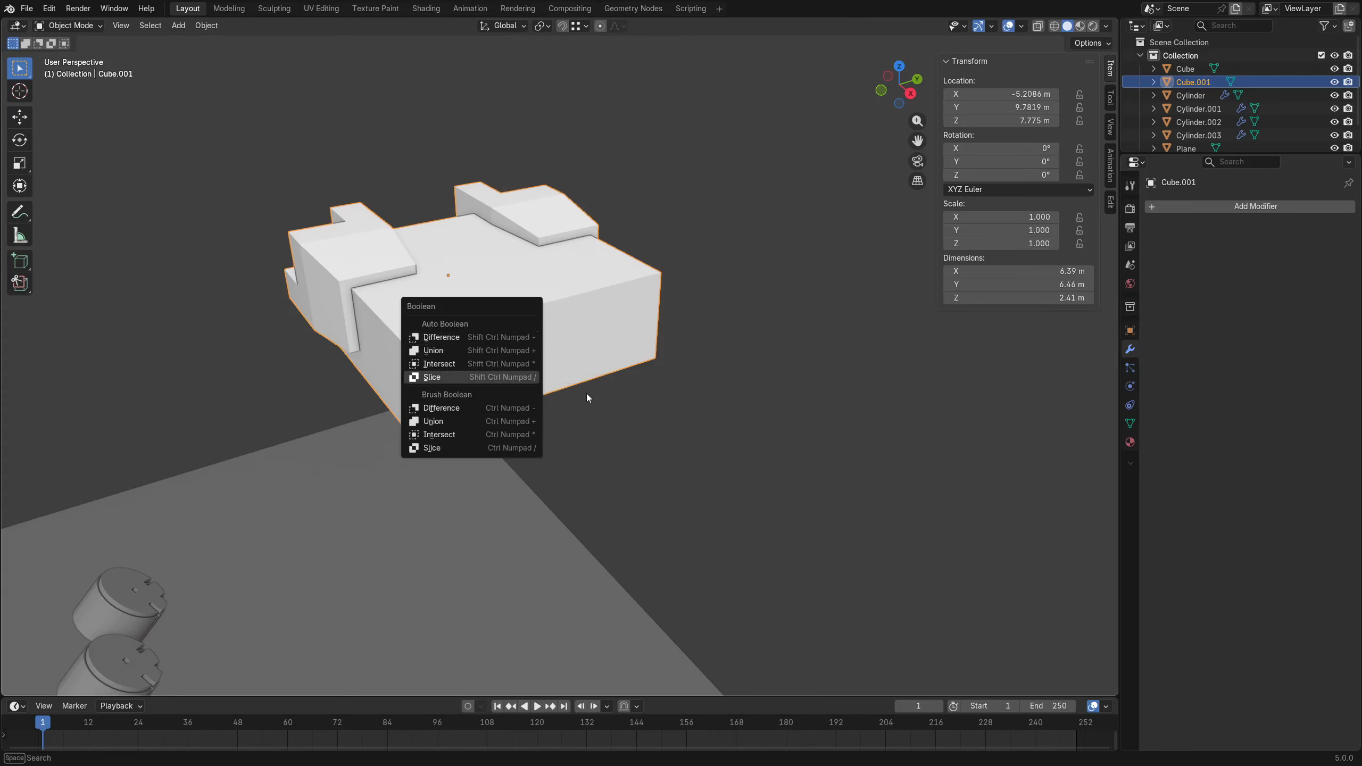
{"action": "left_click", "coordinate": [1210, 208]}
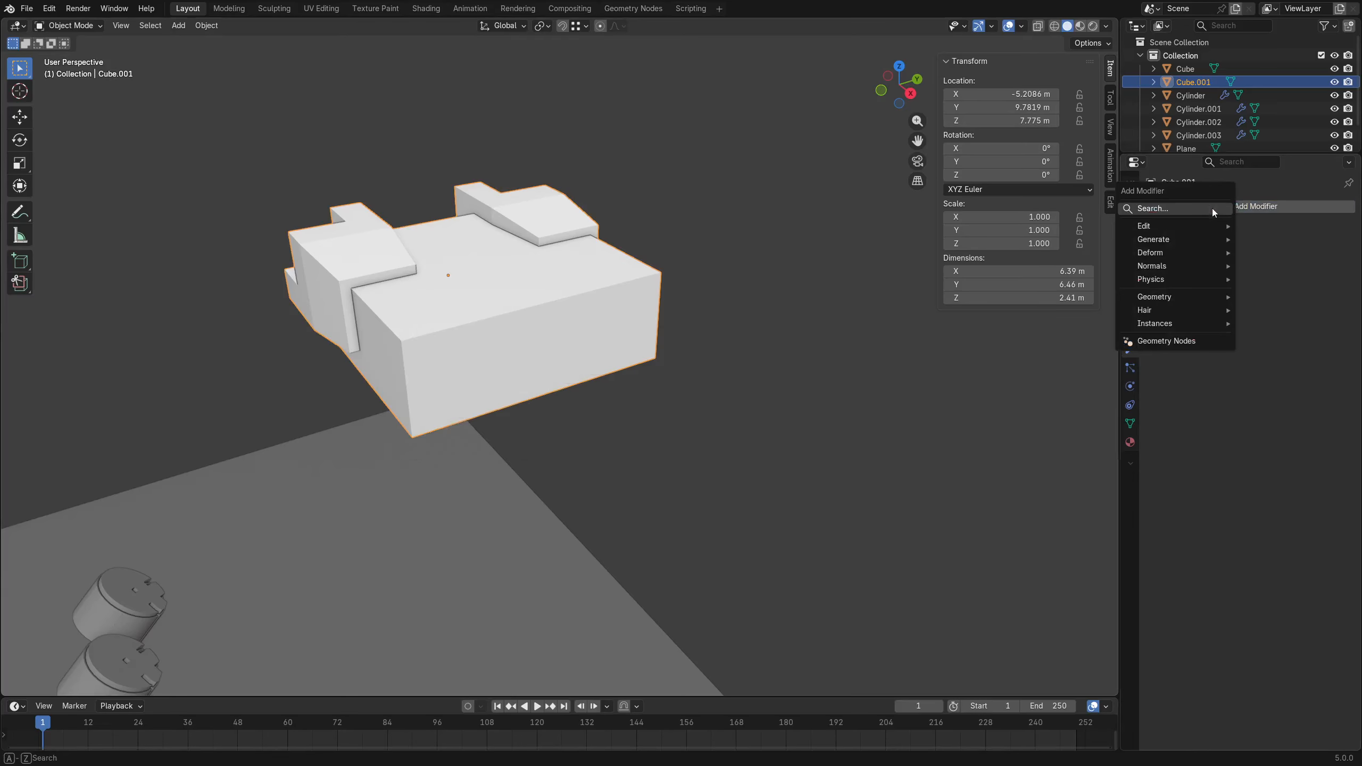
{"action": "left_click", "coordinate": [1177, 211]}
{"action": "left_click", "coordinate": [1134, 235]}
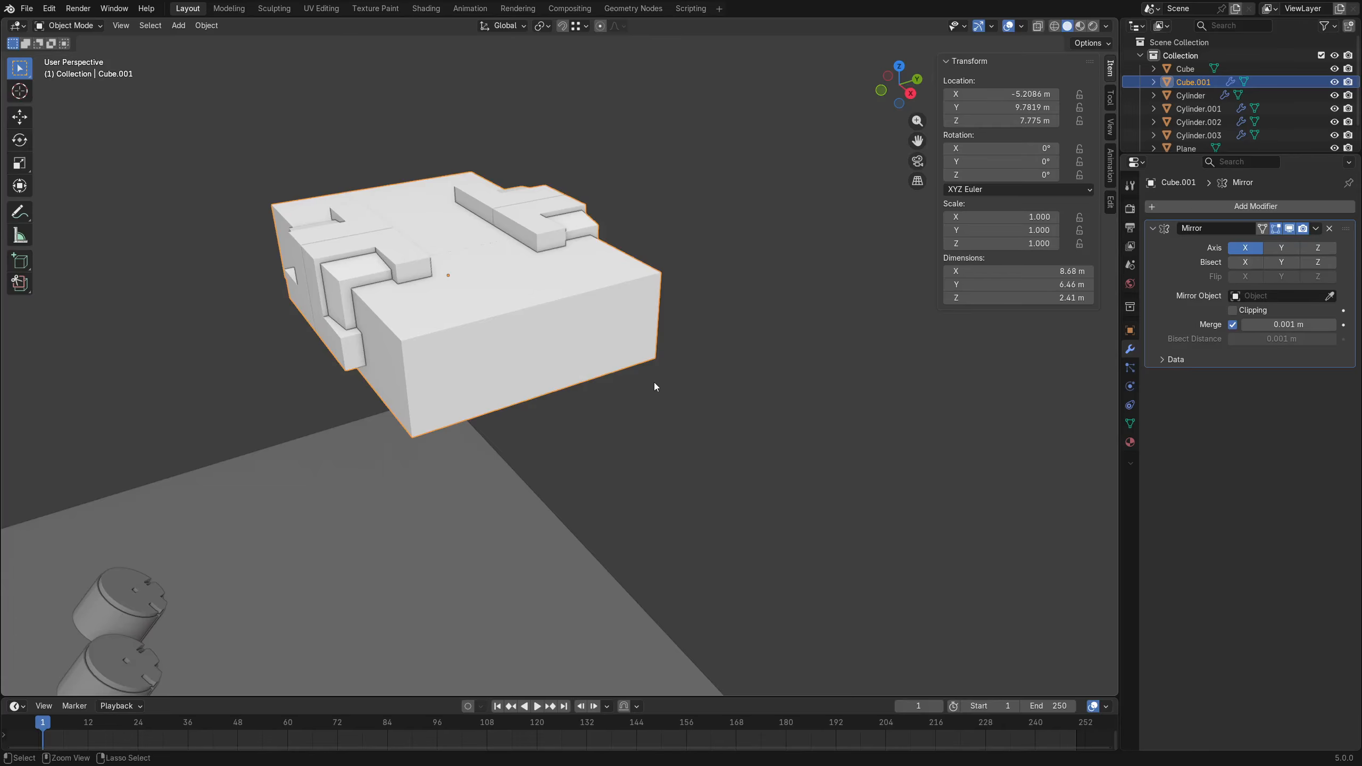
{"action": "middle_click_drag", "start_coordinate": [603, 379], "coordinate": [663, 383], "text": "shift"}
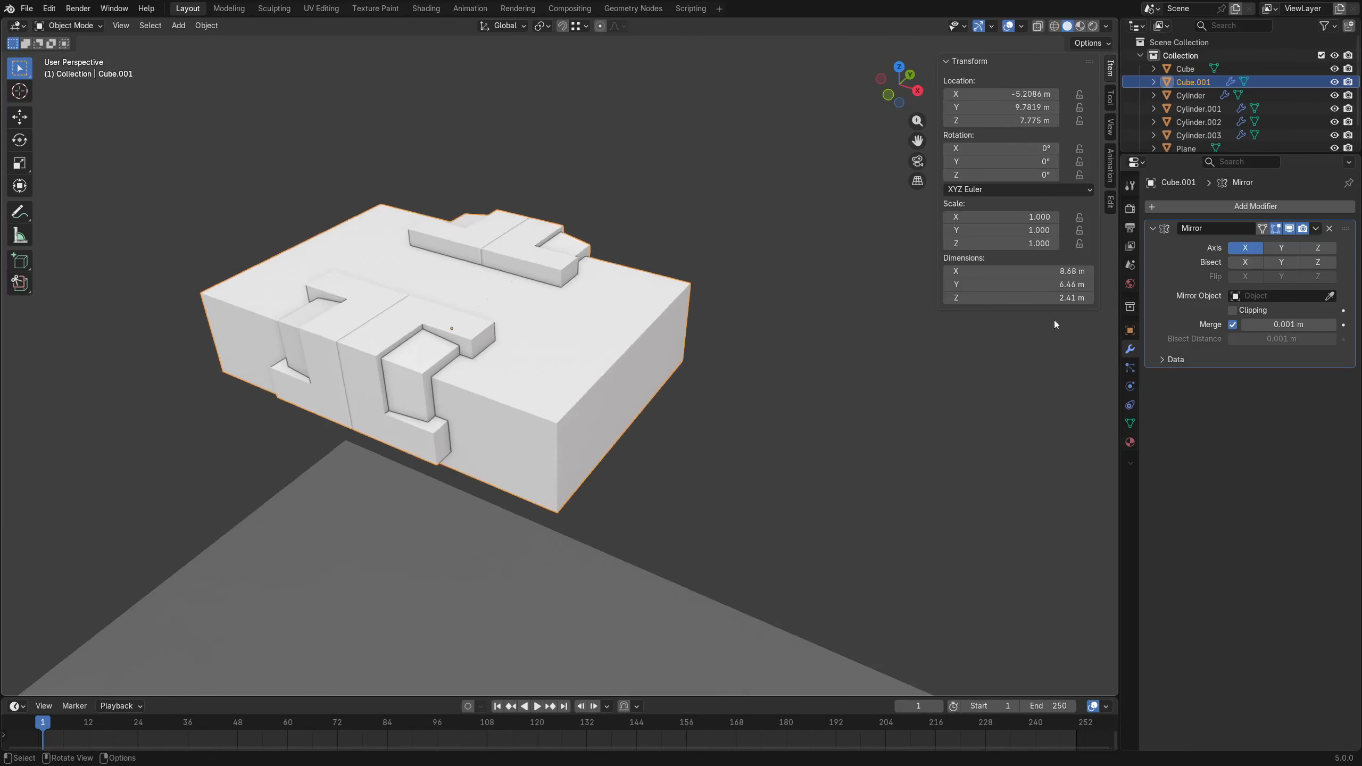
Toggle X bisecting on and off in Cube.001's Mirror modifier and remove the modifier.
{"action": "left_click", "coordinate": [1245, 262]}
{"action": "left_click", "coordinate": [1245, 262]}
{"action": "middle_click_drag", "start_coordinate": [796, 348], "coordinate": [676, 387]}
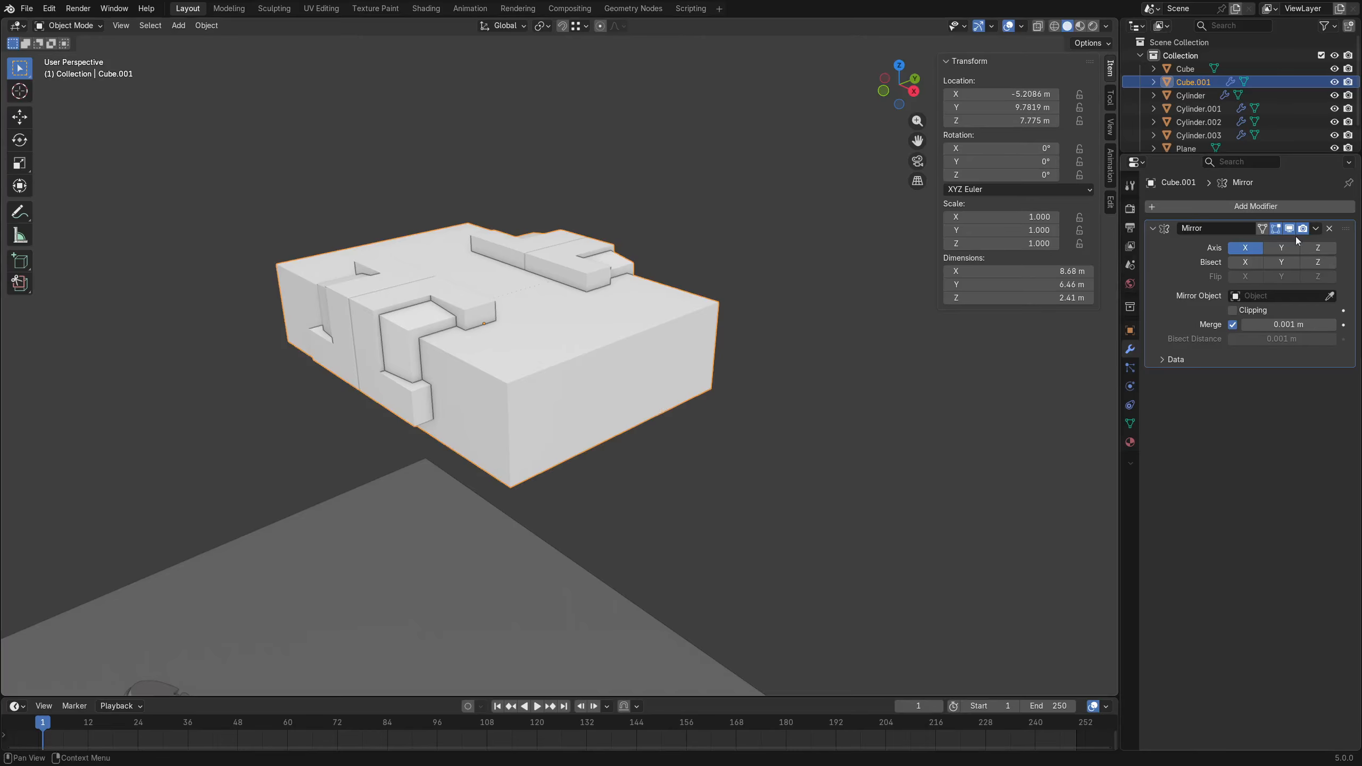
{"action": "left_click", "coordinate": [1330, 229]}
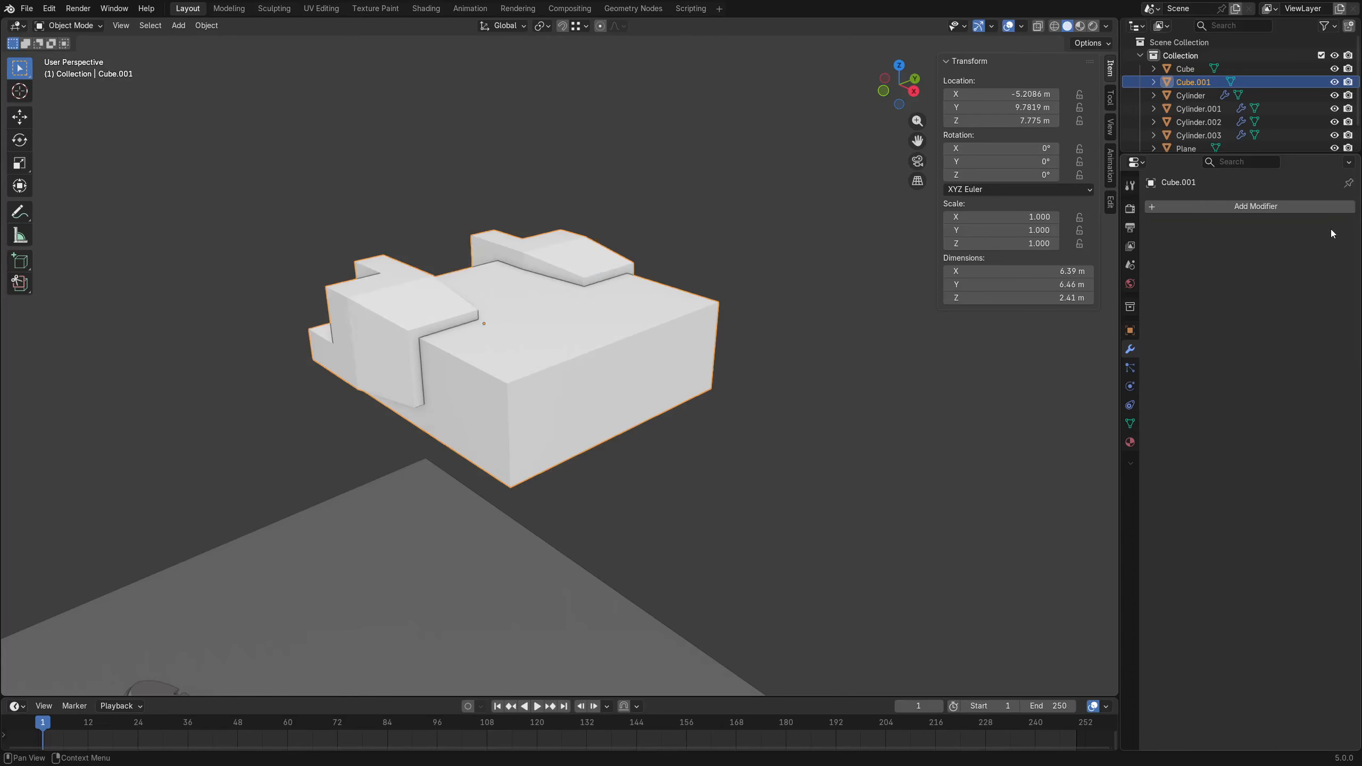
{"action": "middle_click_drag", "start_coordinate": [653, 392], "coordinate": [552, 396]}
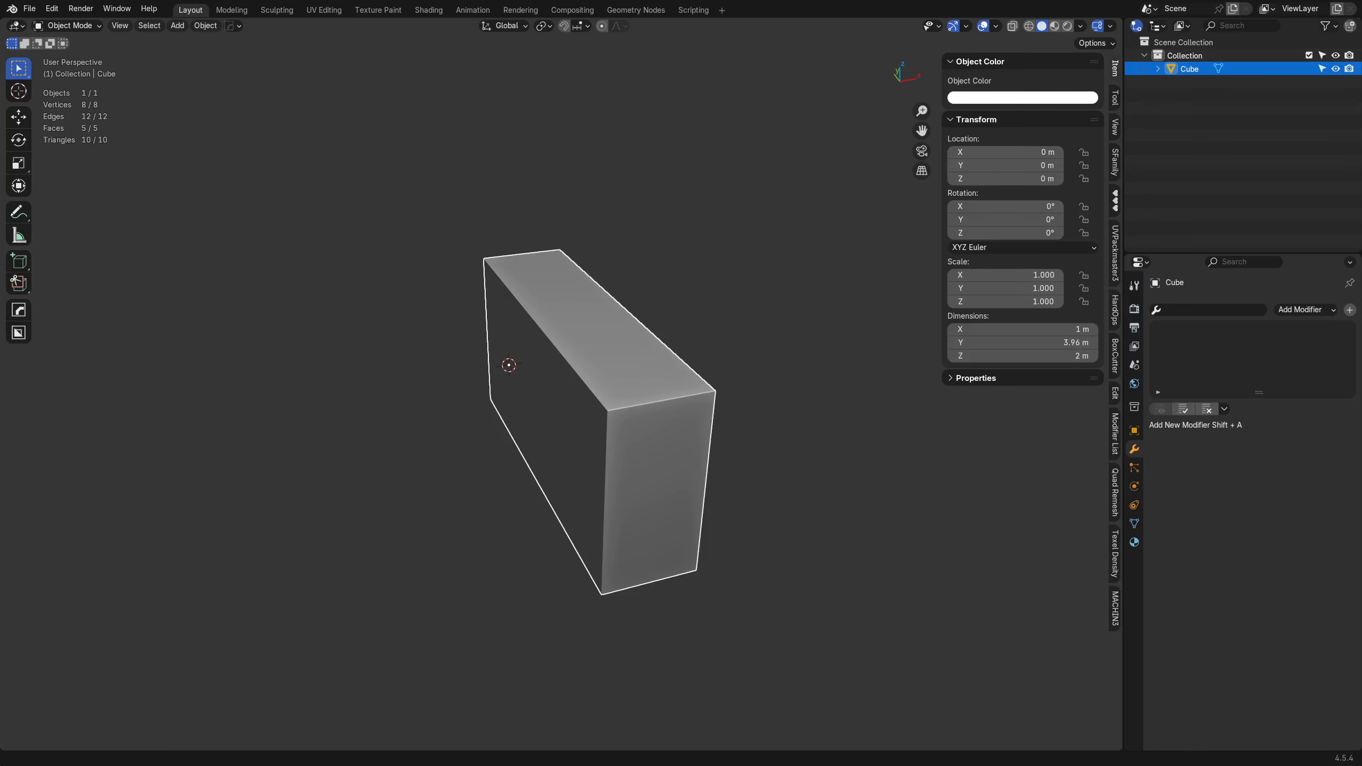
Switch to the half block's Blender window, edit its mesh and align the 3D cursor to its top face.
{"action": "left_click", "coordinate": [568, 440]}
{"action": "left_click", "coordinate": [586, 371]}
{"action": "key", "text": "Tab"}
{"action": "left_click", "coordinate": [665, 371]}
{"action": "left_click", "coordinate": [610, 352]}
{"action": "key", "text": "shift+s"}
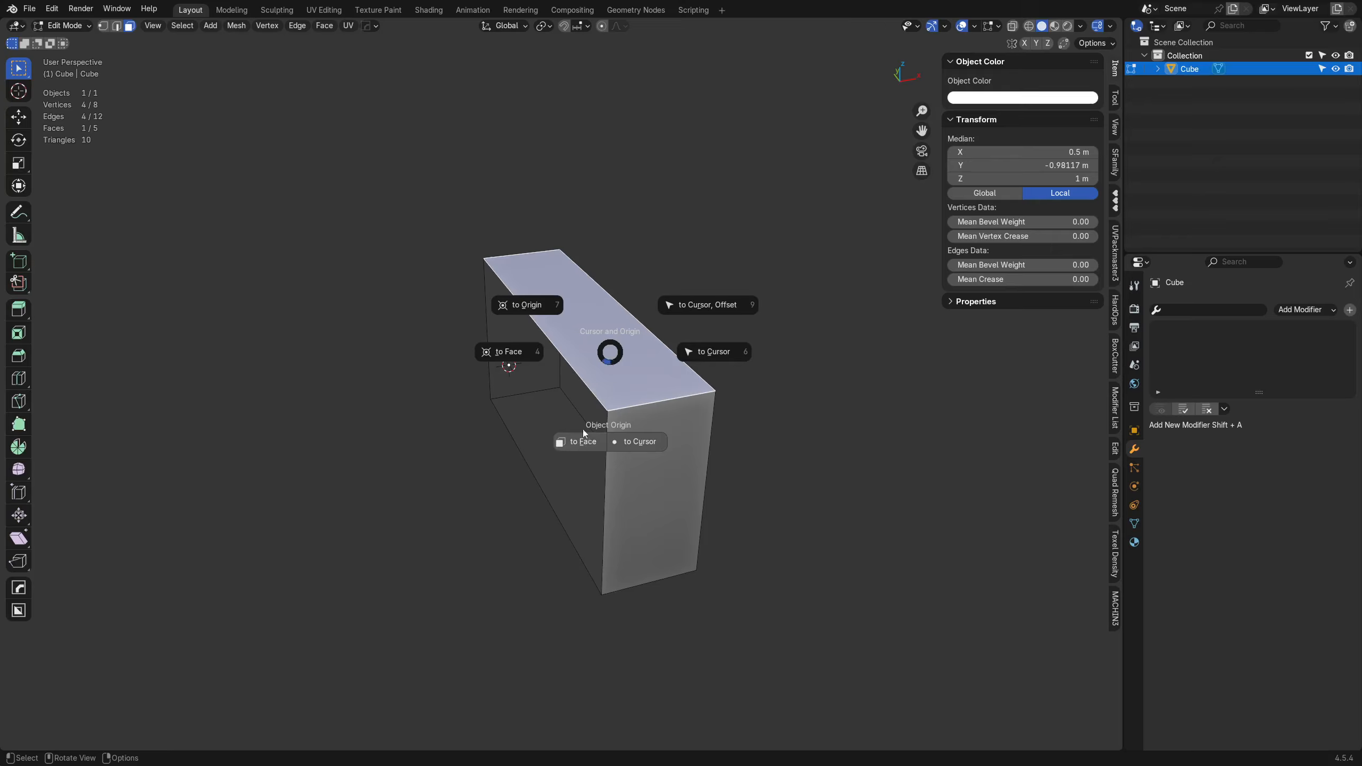
{"action": "left_click", "coordinate": [514, 359]}
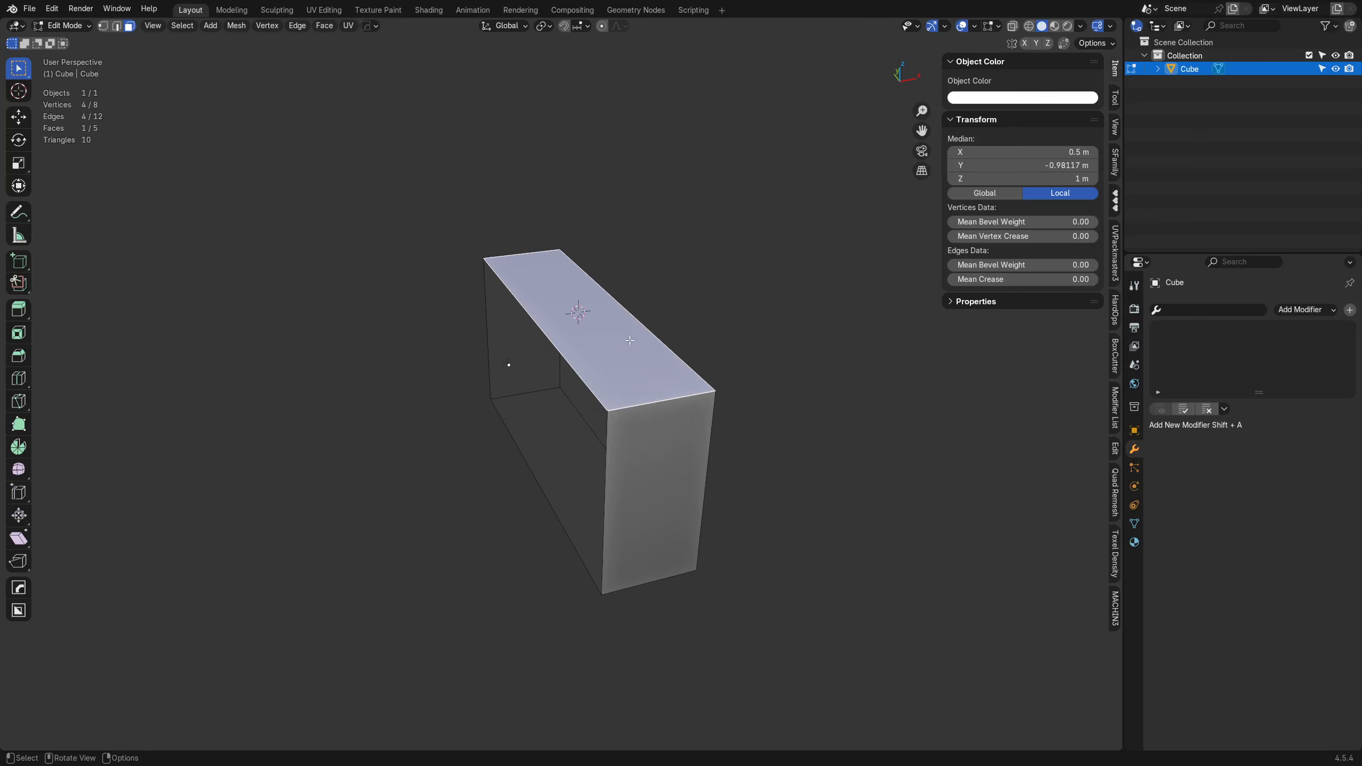
{"action": "key", "text": "shift+s"}
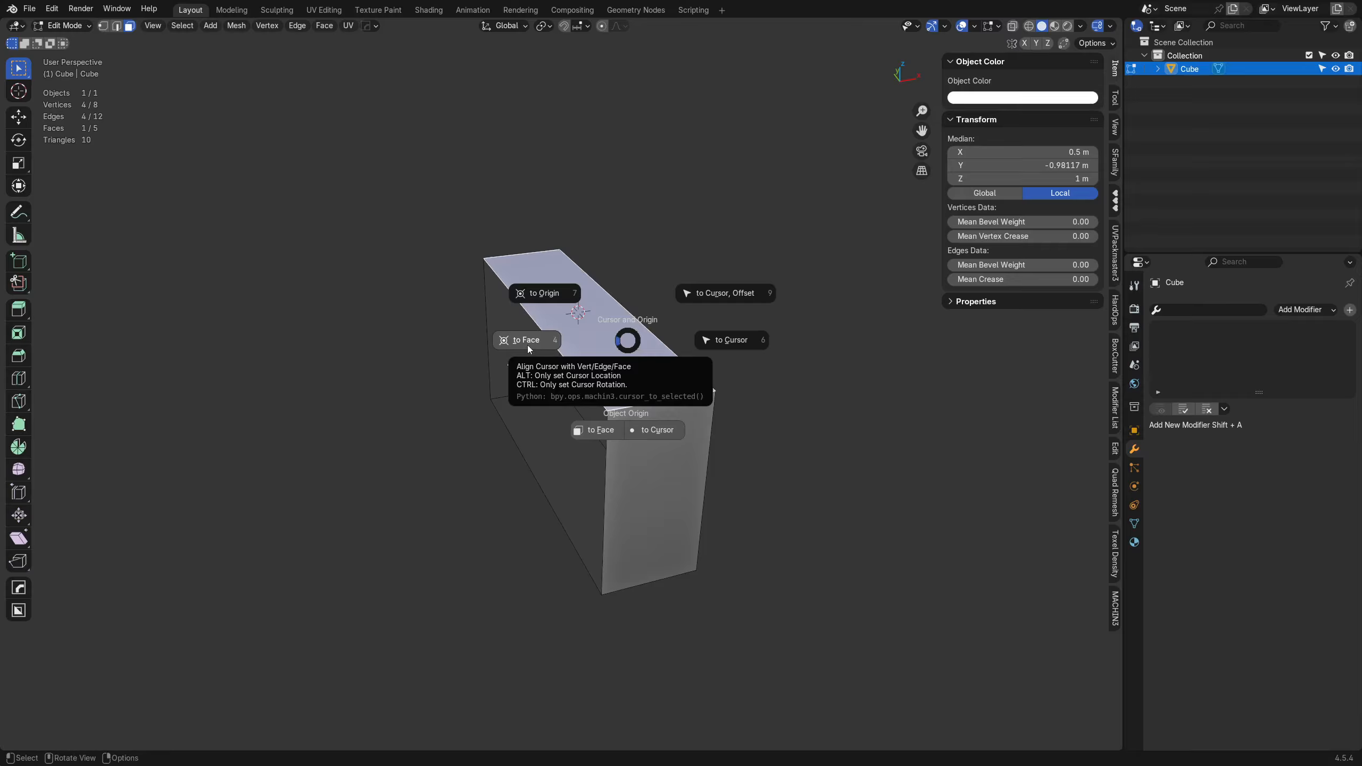
{"action": "left_click", "coordinate": [527, 344]}
Examine the HardOps mesh-editing operations and the expanded set of HardOps pie tools.
{"action": "middle_click_drag", "start_coordinate": [650, 371], "coordinate": [537, 385]}
{"action": "key", "text": "q"}
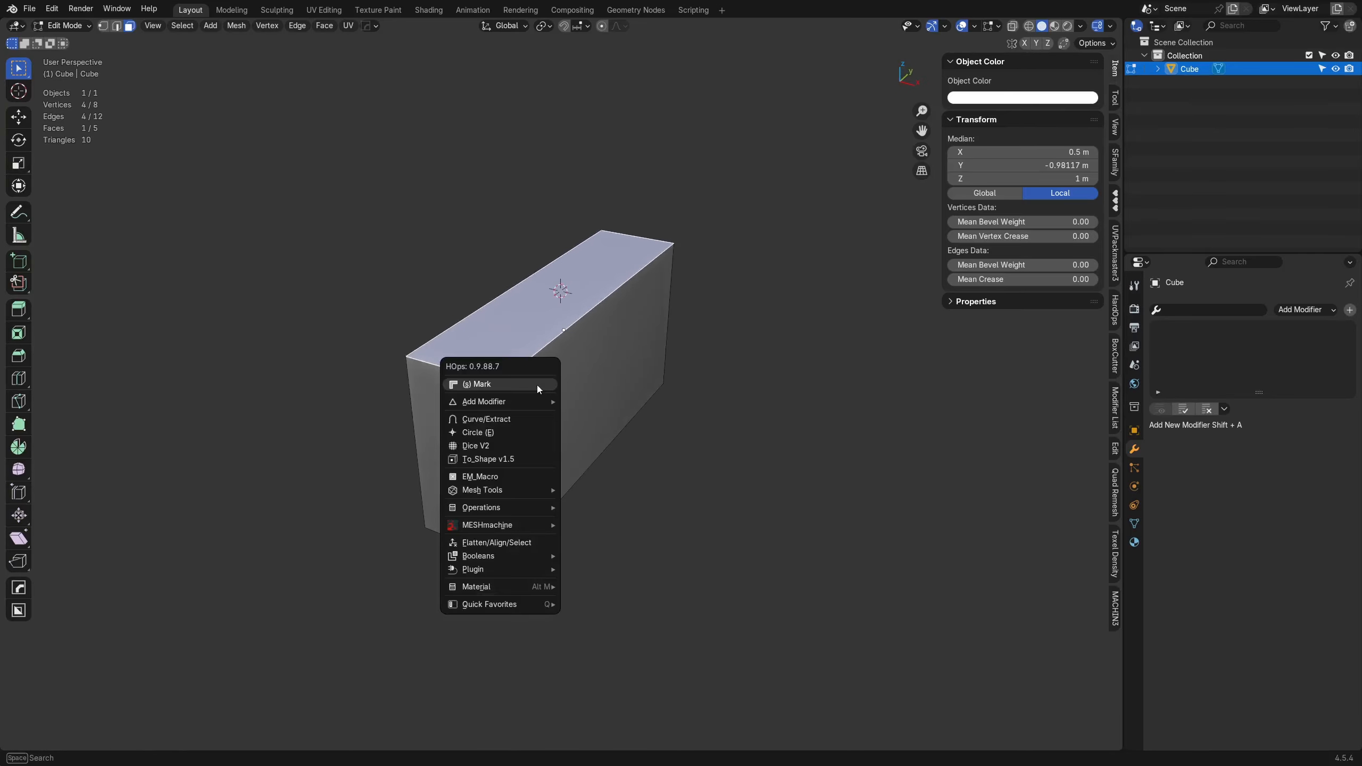
{"action": "mouse_move", "coordinate": [523, 400]}
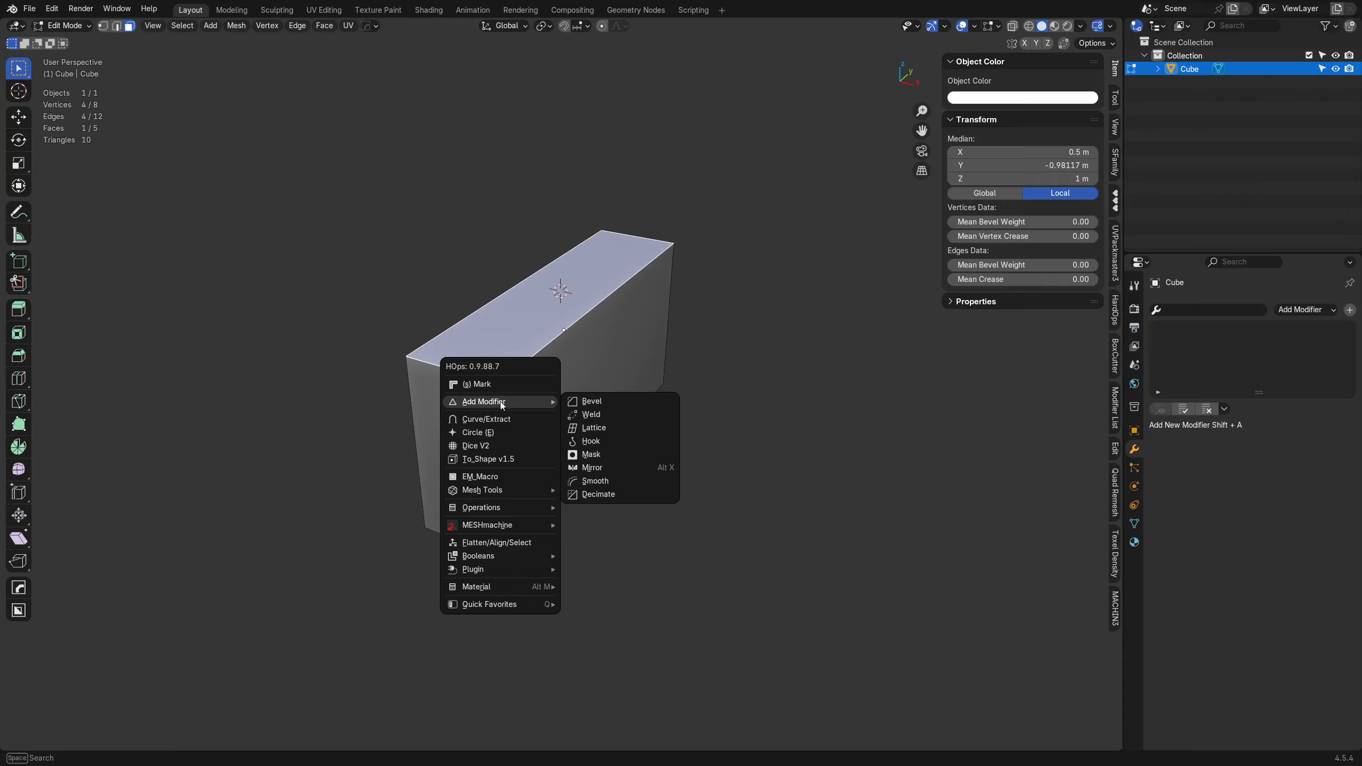
{"action": "key", "text": "q"}
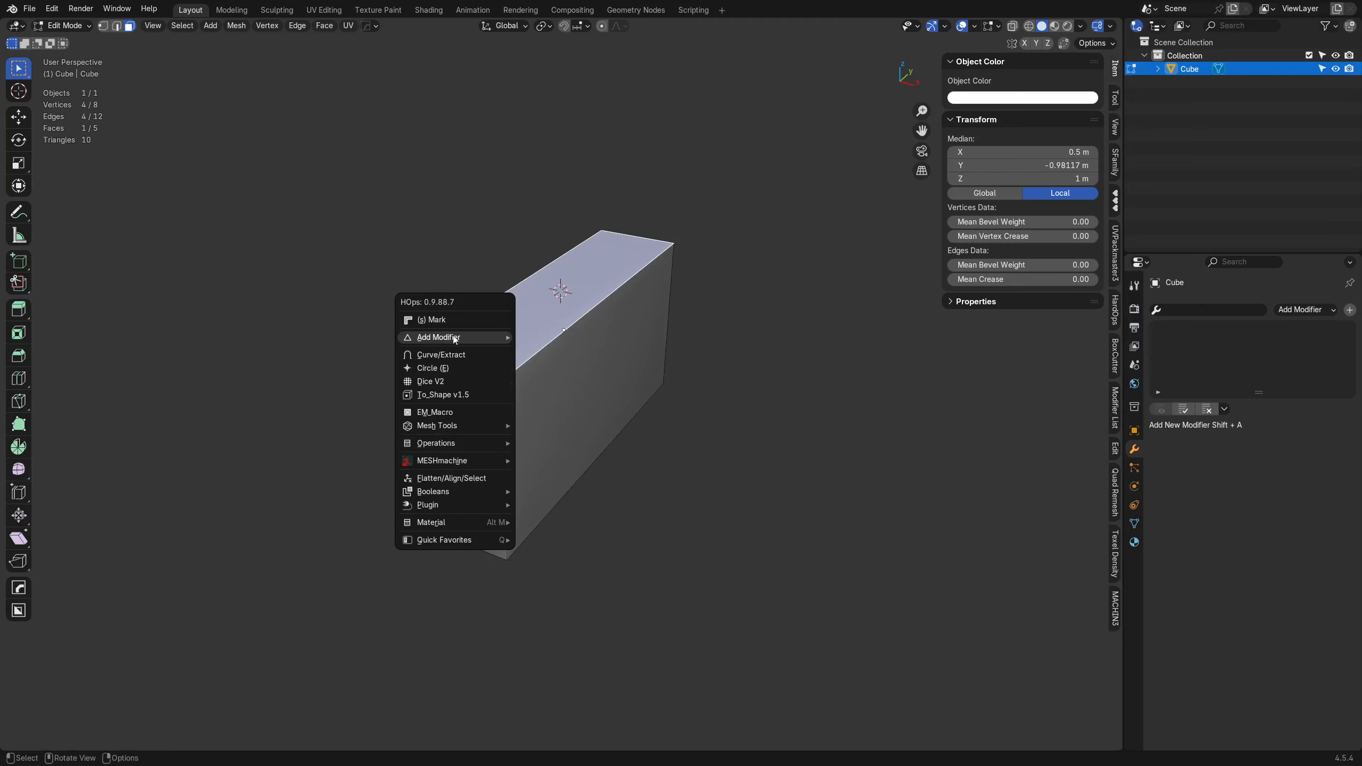
{"action": "key", "text": "Escape"}
{"action": "key", "text": "shift+q"}
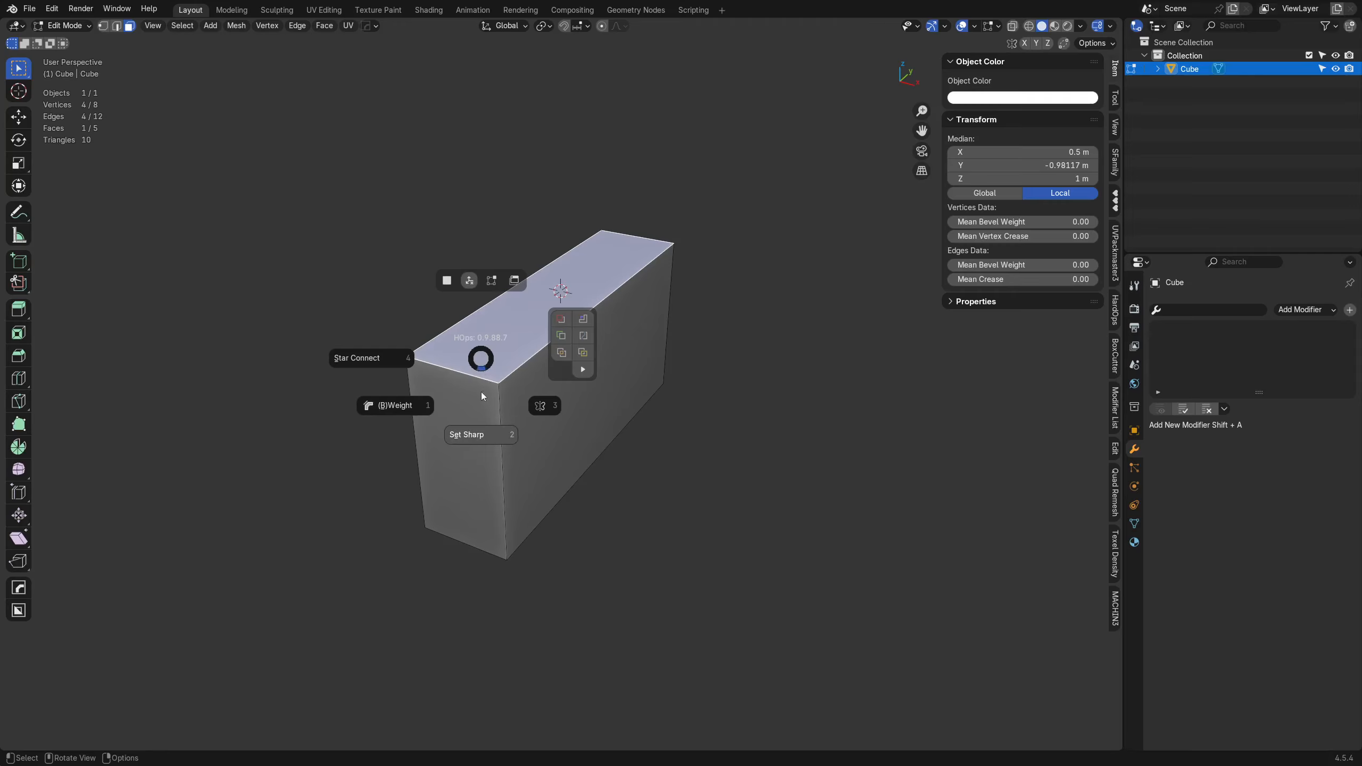
{"action": "left_click", "coordinate": [582, 371]}
{"action": "key", "text": "shift+q"}
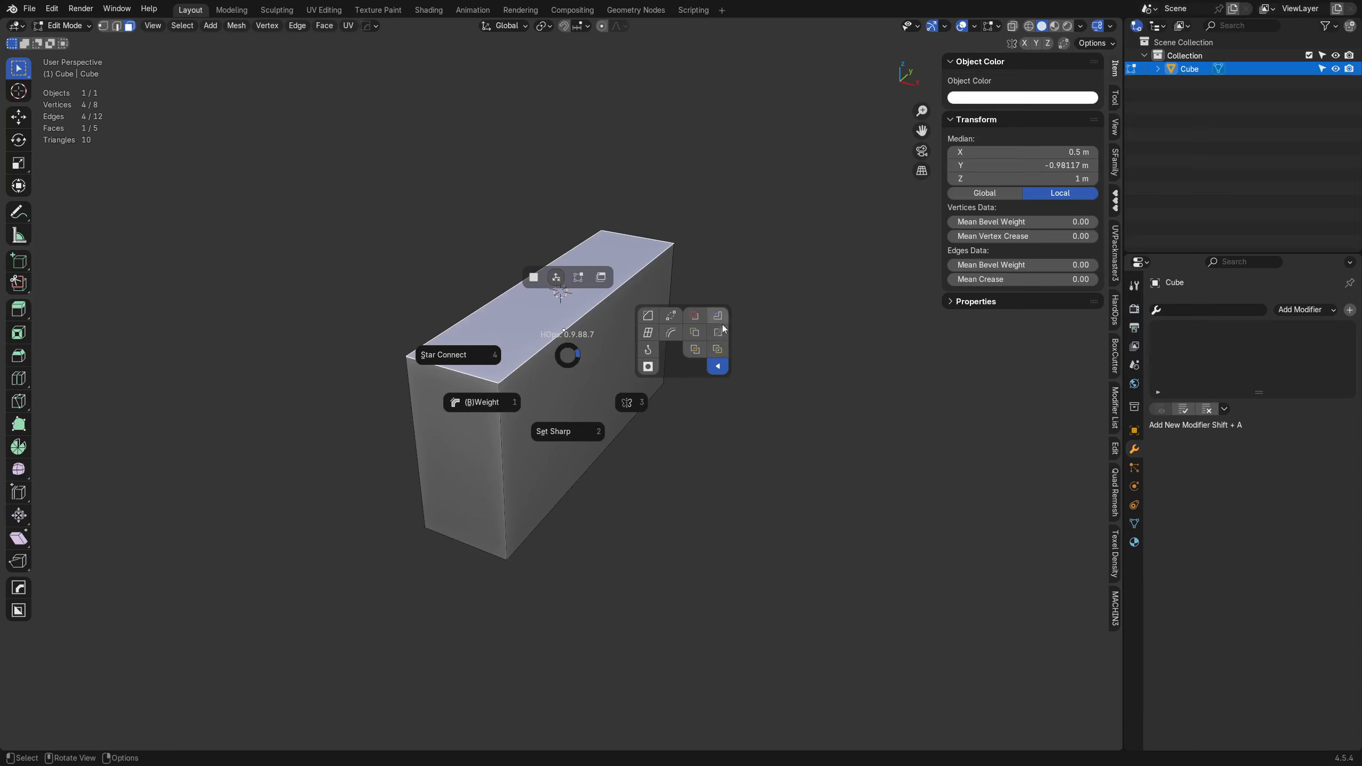
{"action": "key", "text": "Escape"}
Examine the HardOps Mesh Tools options, including Selection to Boolean, and the modifiers HardOps can add.
{"action": "middle_click_drag", "start_coordinate": [528, 341], "coordinate": [614, 345]}
{"action": "key", "text": "q"}
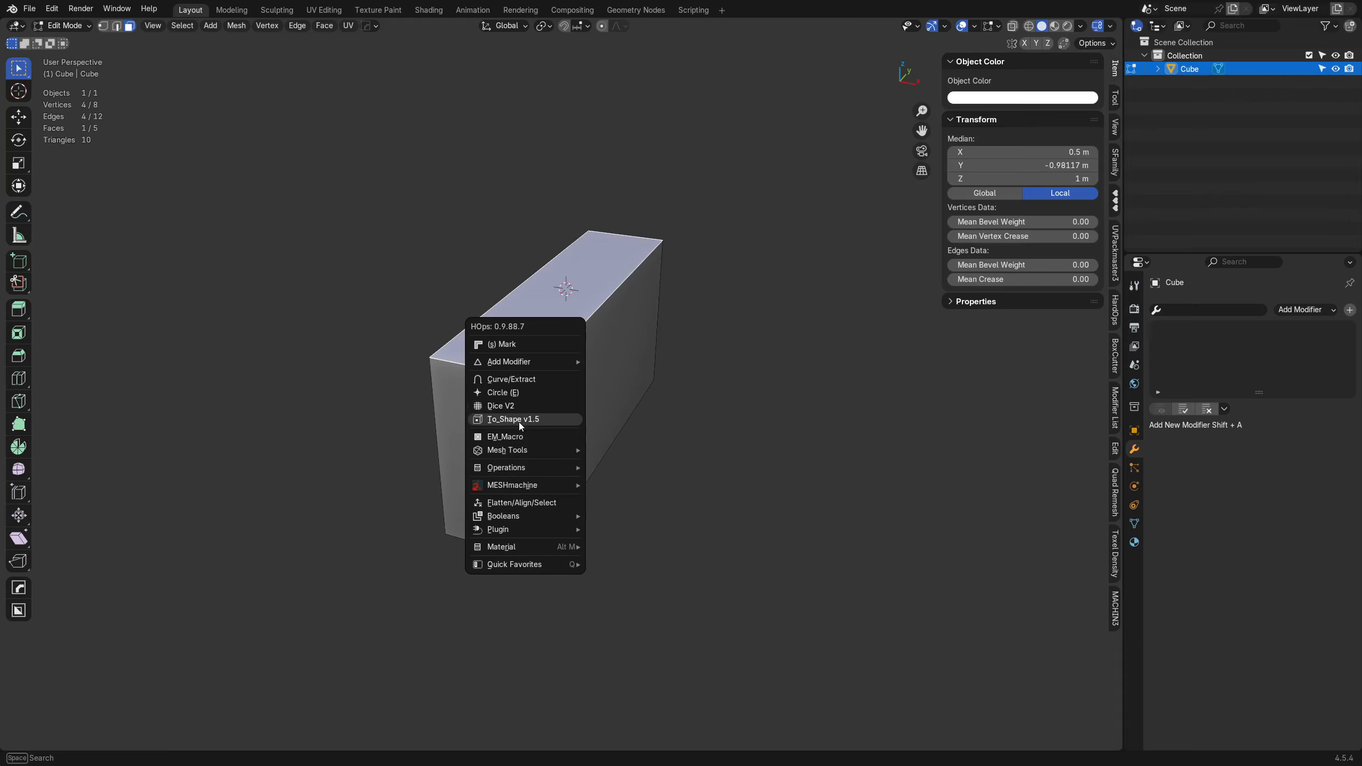
{"action": "mouse_move", "coordinate": [519, 452]}
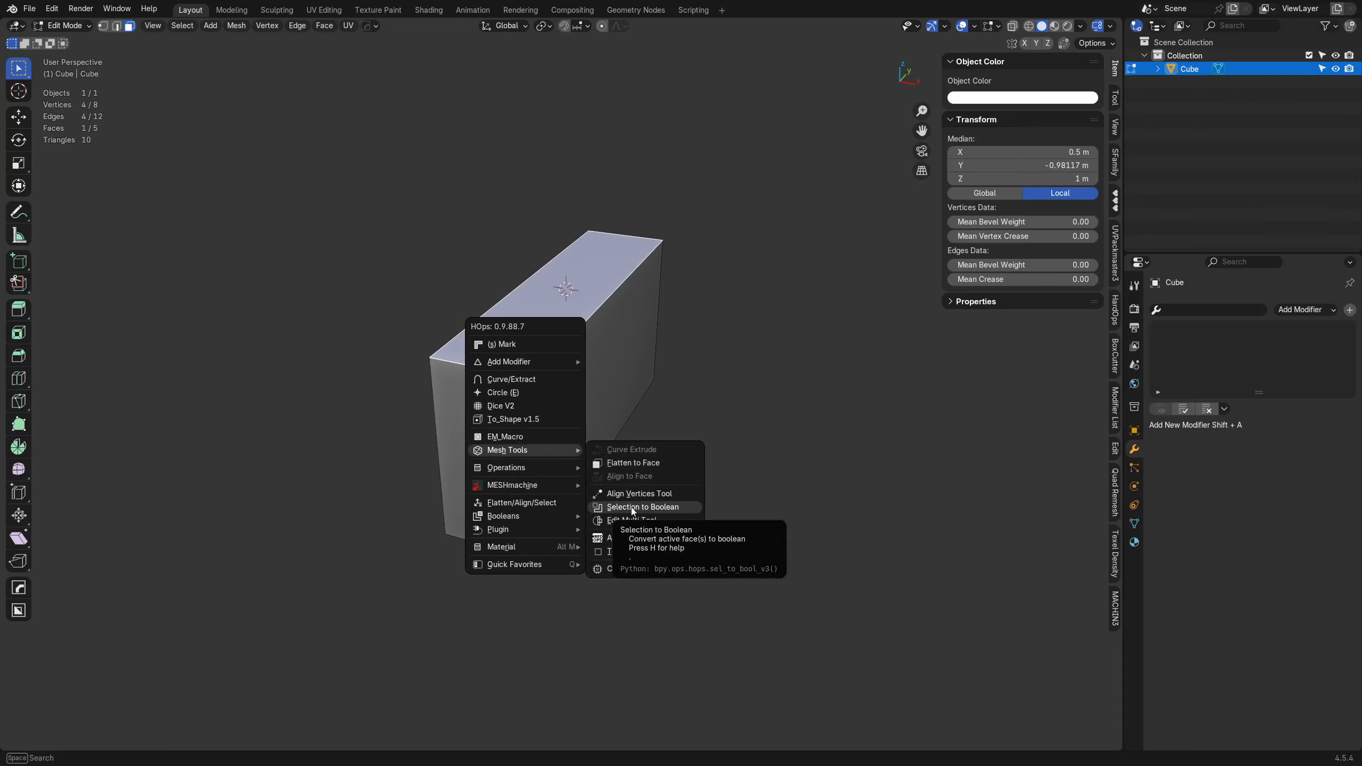
{"action": "right_click", "coordinate": [734, 359]}
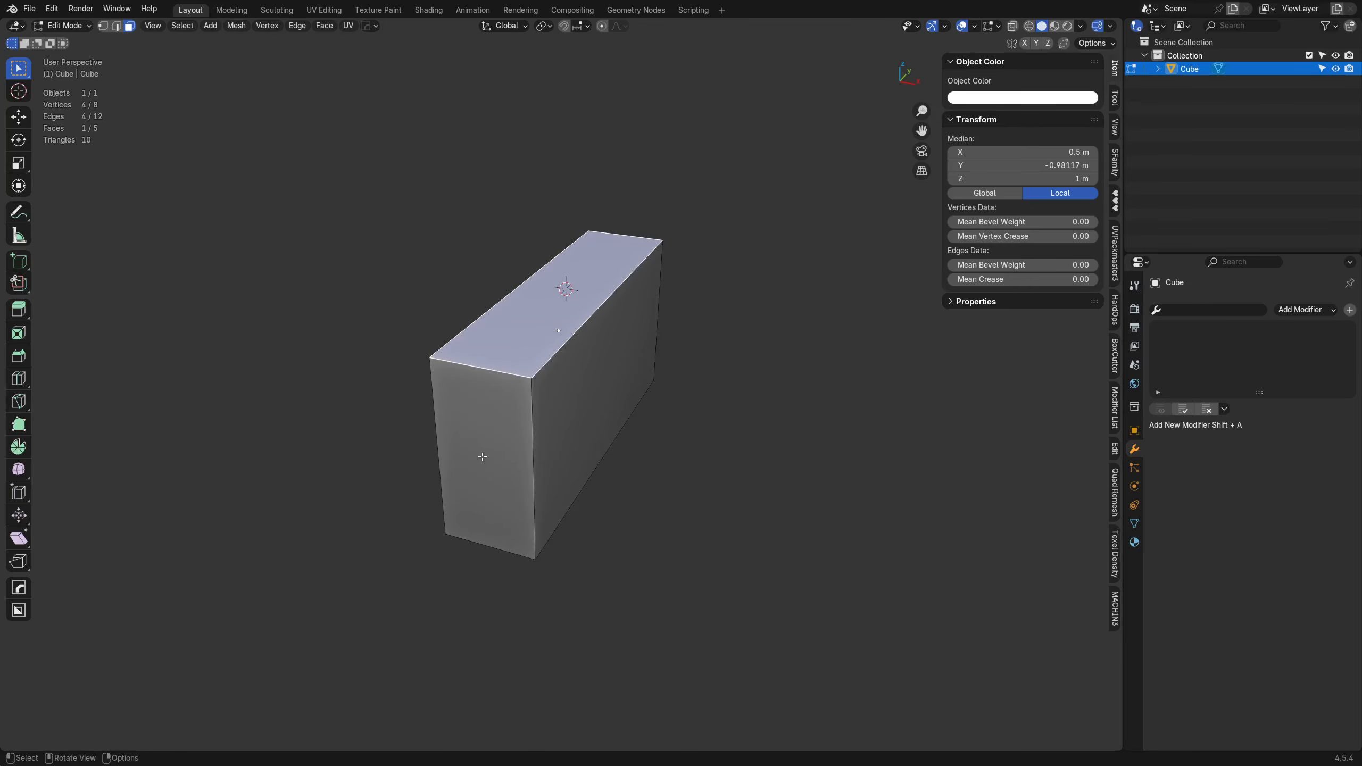
{"action": "middle_click_drag", "start_coordinate": [482, 456], "coordinate": [555, 443]}
{"action": "key", "text": "q"}
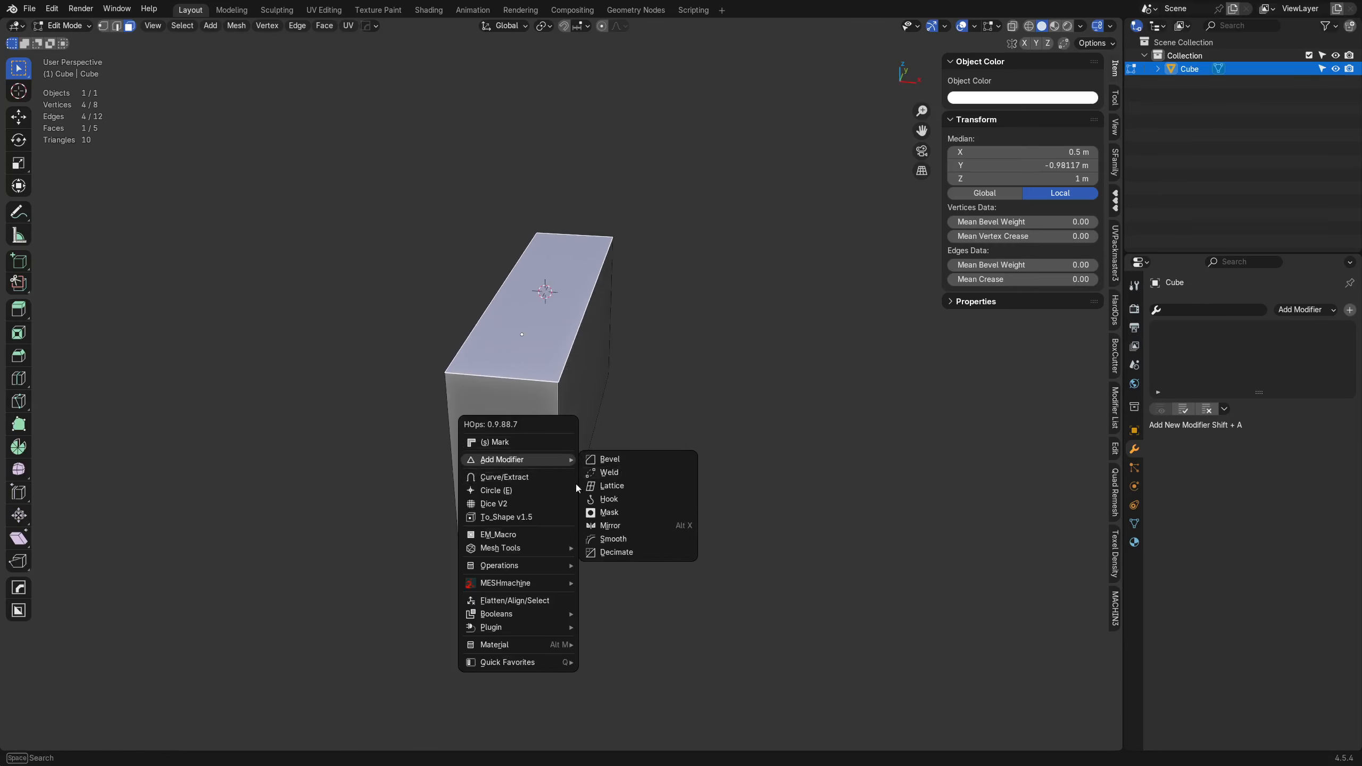
{"action": "mouse_move", "coordinate": [578, 462]}
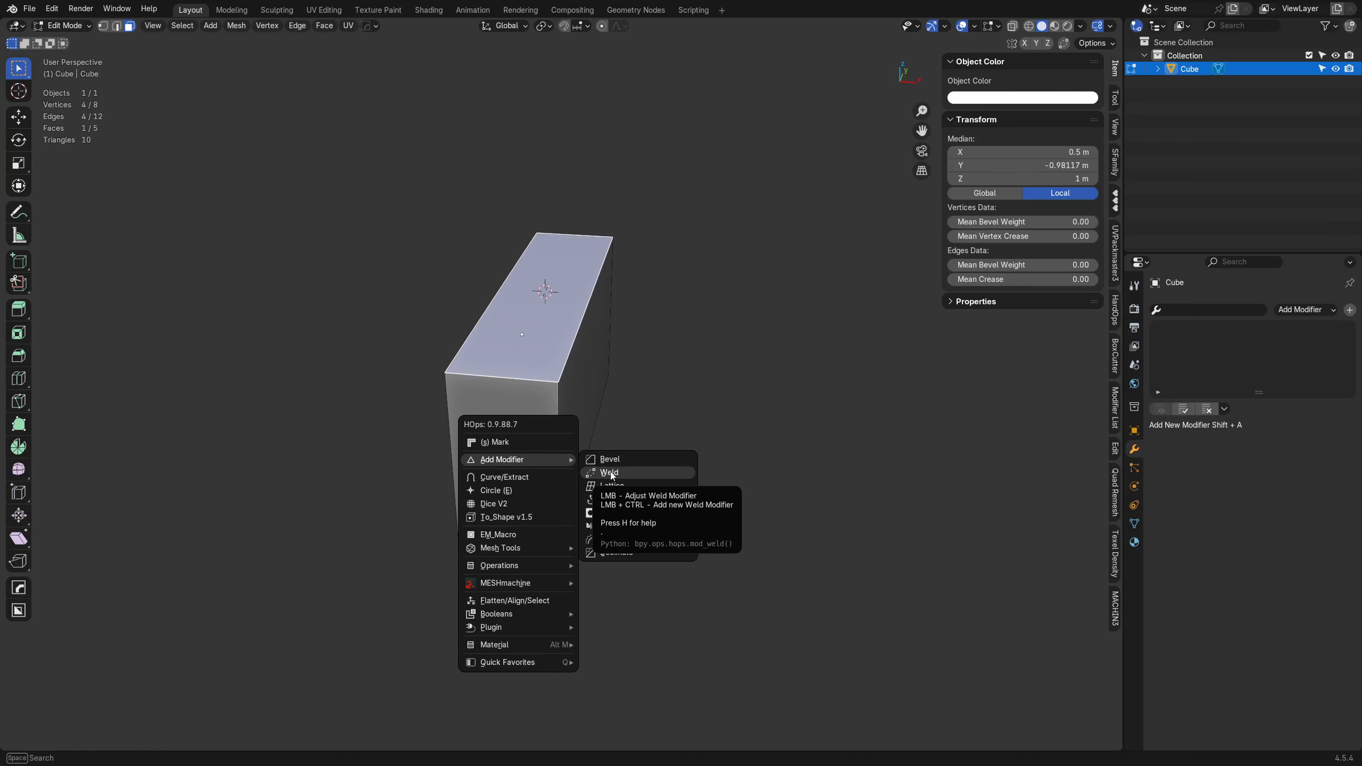
{"action": "right_click", "coordinate": [629, 368]}
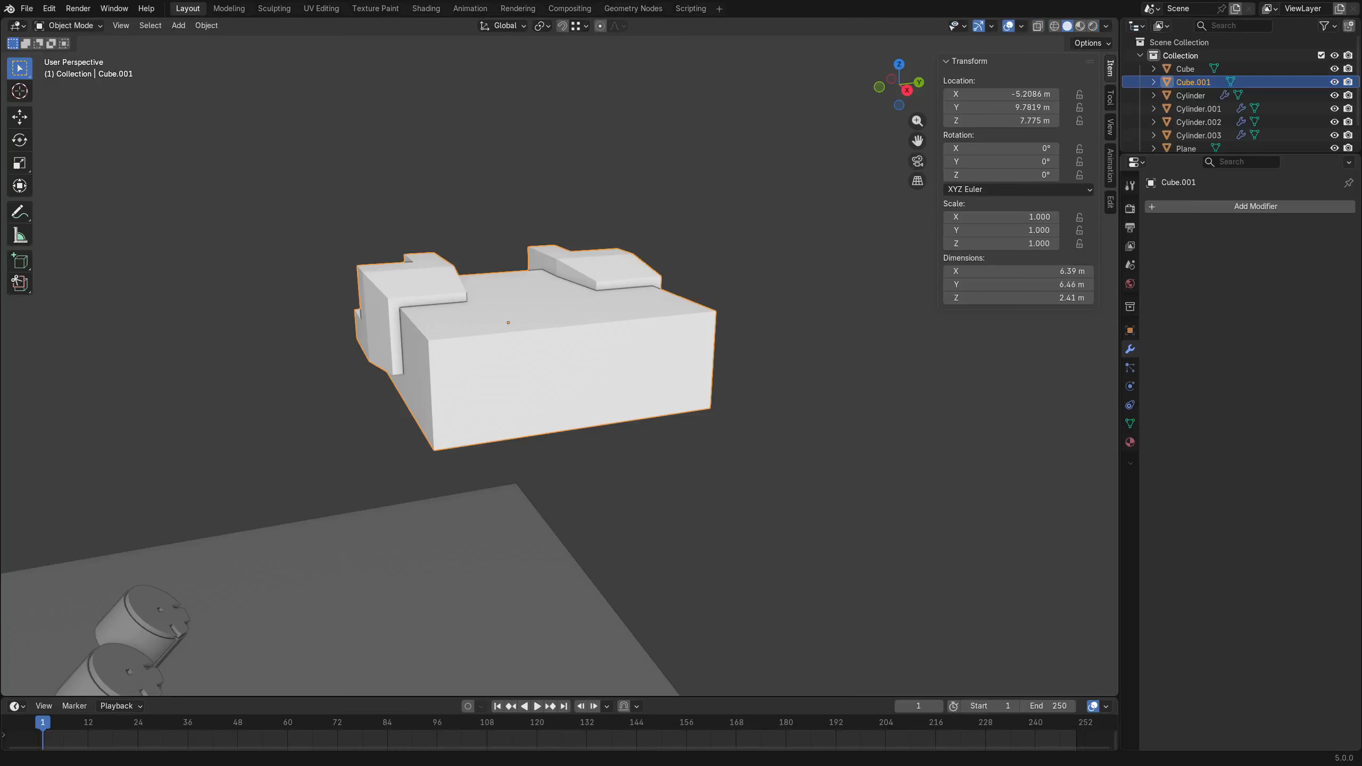
{"action": "middle_click_drag", "start_coordinate": [540, 368], "coordinate": [545, 372]}
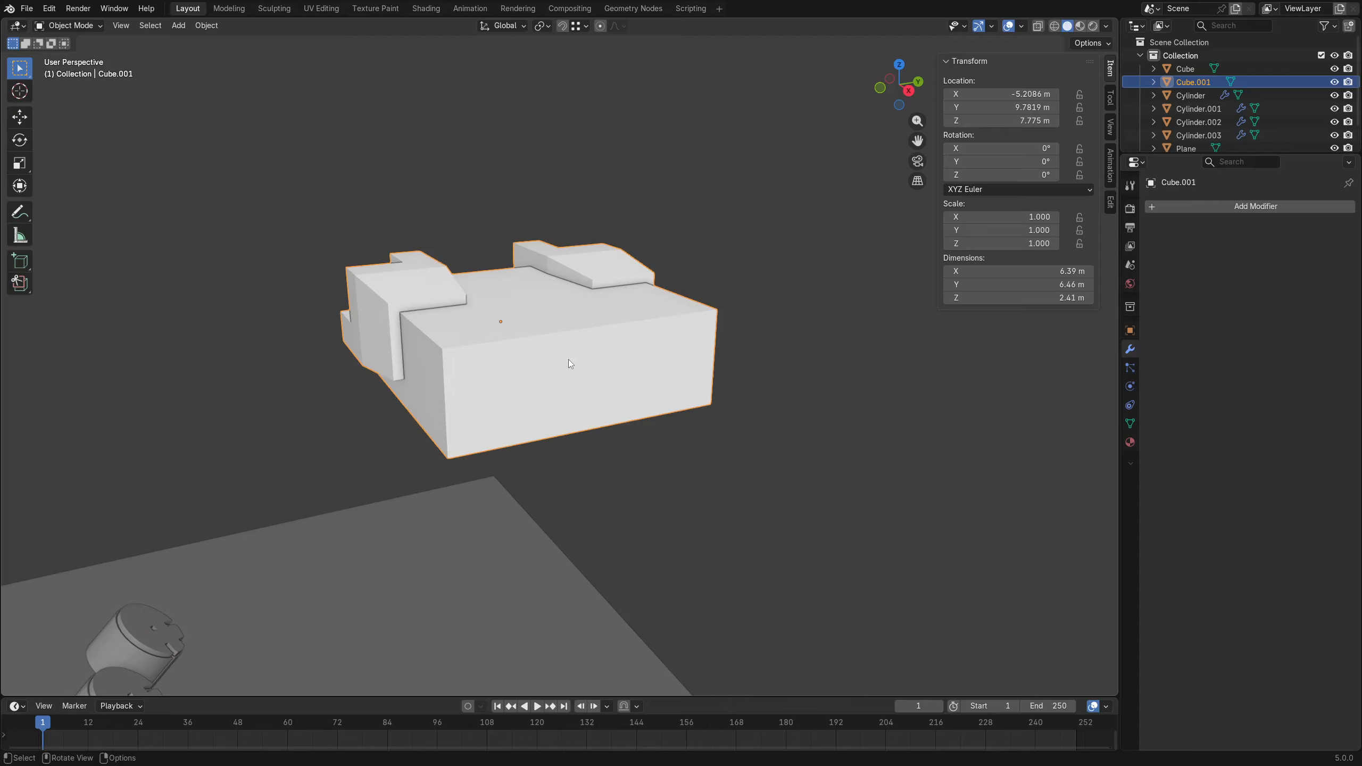
Duplicate Cube.001 in Global orientation, moving the copy about 5.85 m in X, 7.88 m in Y and 1.2 m in Z.
{"action": "mouse_move", "coordinate": [569, 360]}
{"action": "middle_mouse_down"}
{"action": "mouse_move", "coordinate": [532, 379]}
{"action": "mouse_move", "coordinate": [551, 361]}
{"action": "middle_mouse_up"}
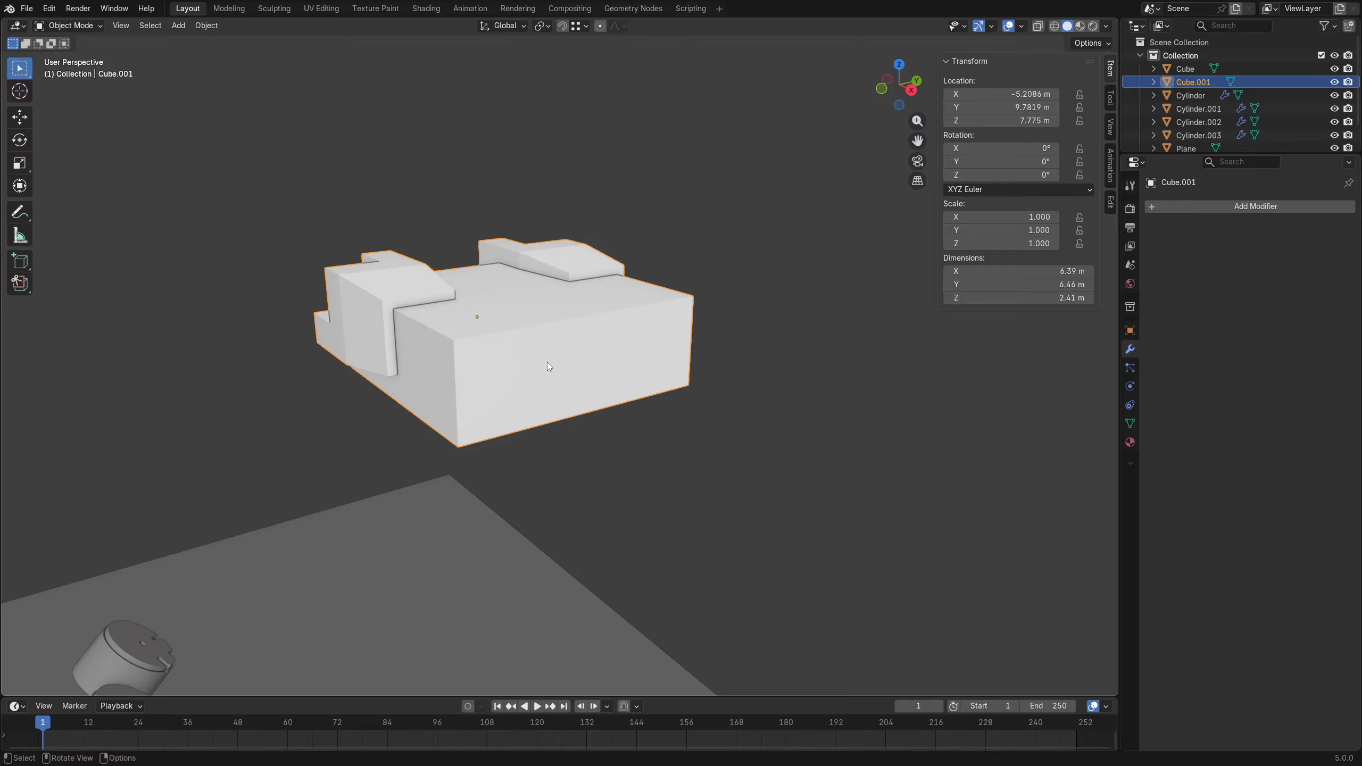
{"action": "middle_click_drag", "start_coordinate": [509, 414], "coordinate": [548, 378]}
{"action": "left_click", "coordinate": [516, 25]}
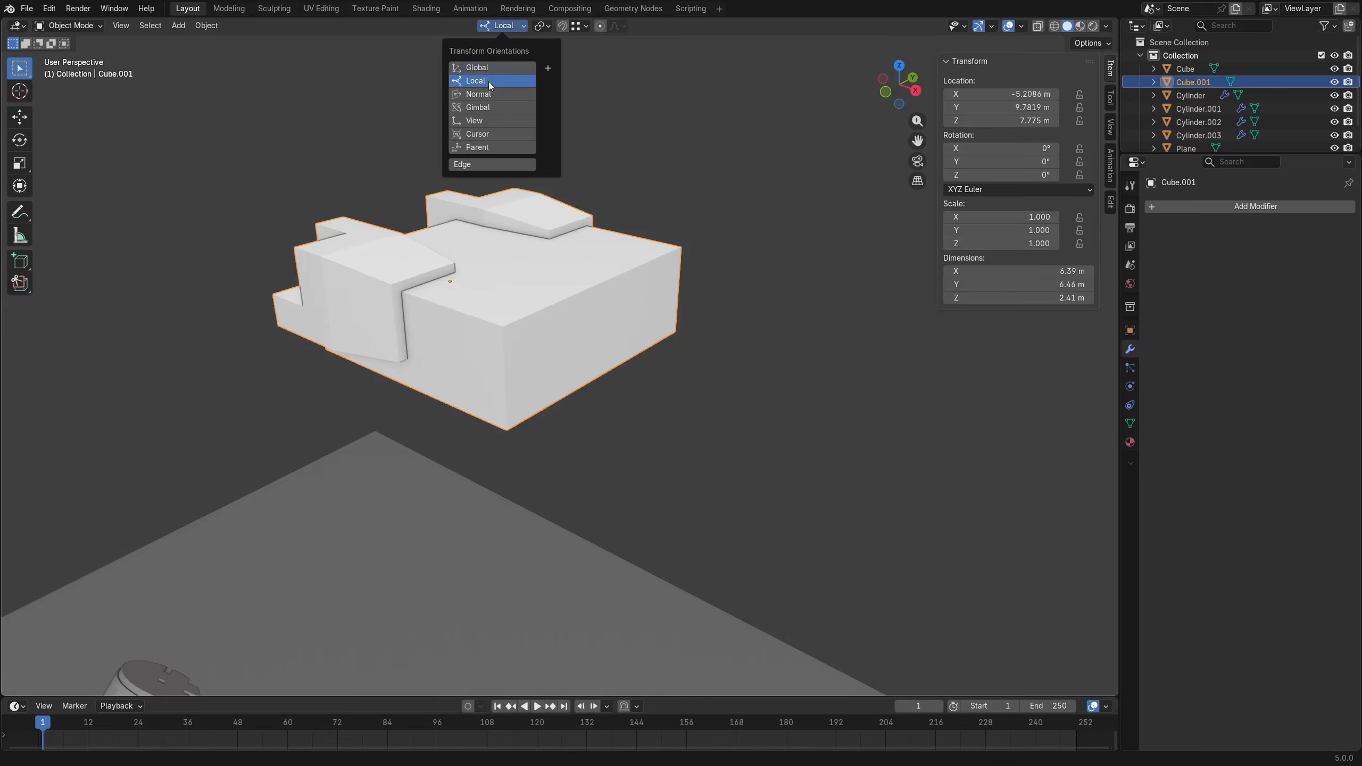
{"action": "middle_click_drag", "start_coordinate": [533, 263], "coordinate": [380, 354]}
{"action": "key", "text": "shift+d"}
{"action": "left_click", "coordinate": [733, 305]}
{"action": "middle_click_drag", "start_coordinate": [733, 306], "coordinate": [611, 355], "text": "shift"}
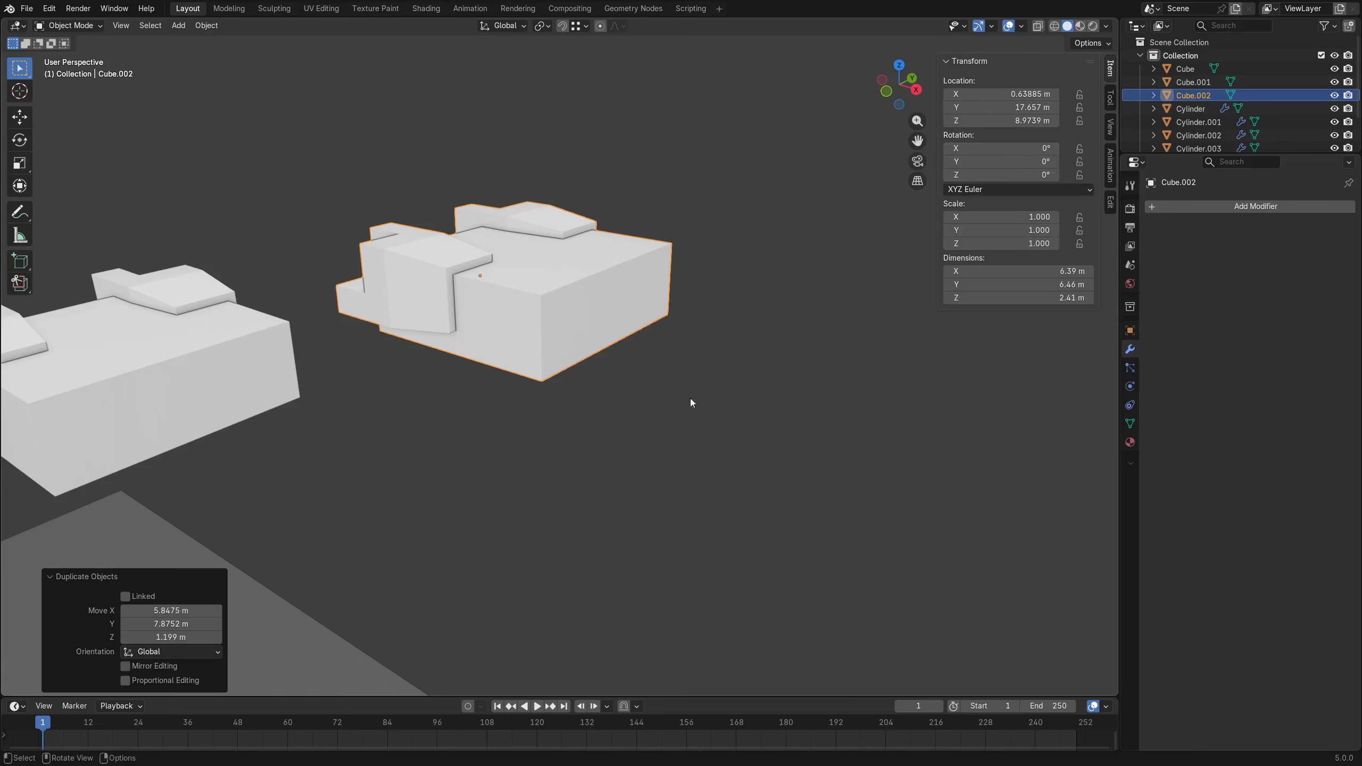
Try moving the duplicated block's whole mesh away from its origin in Edit Mode, and undo the move.
{"action": "key", "text": "ctrl+Tab"}
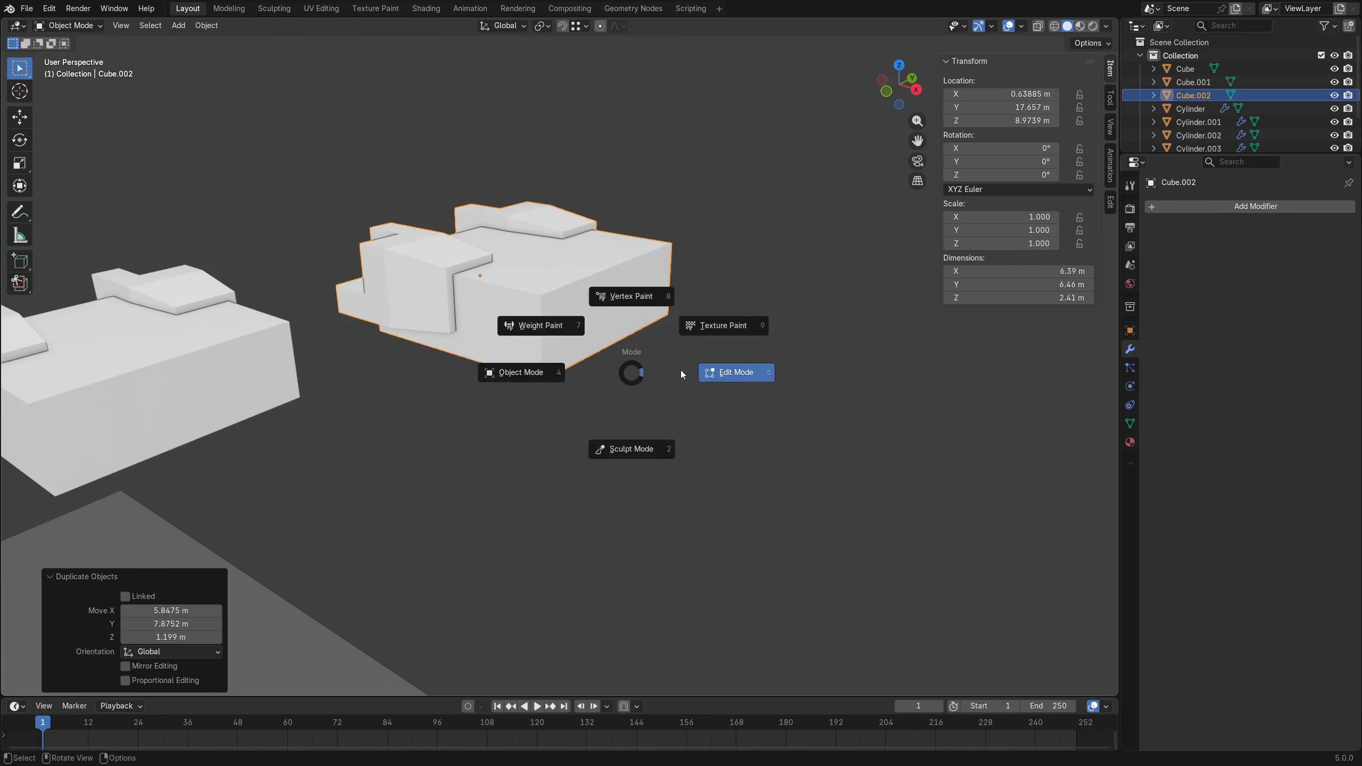
{"action": "left_click", "coordinate": [681, 371]}
{"action": "key", "text": "g"}
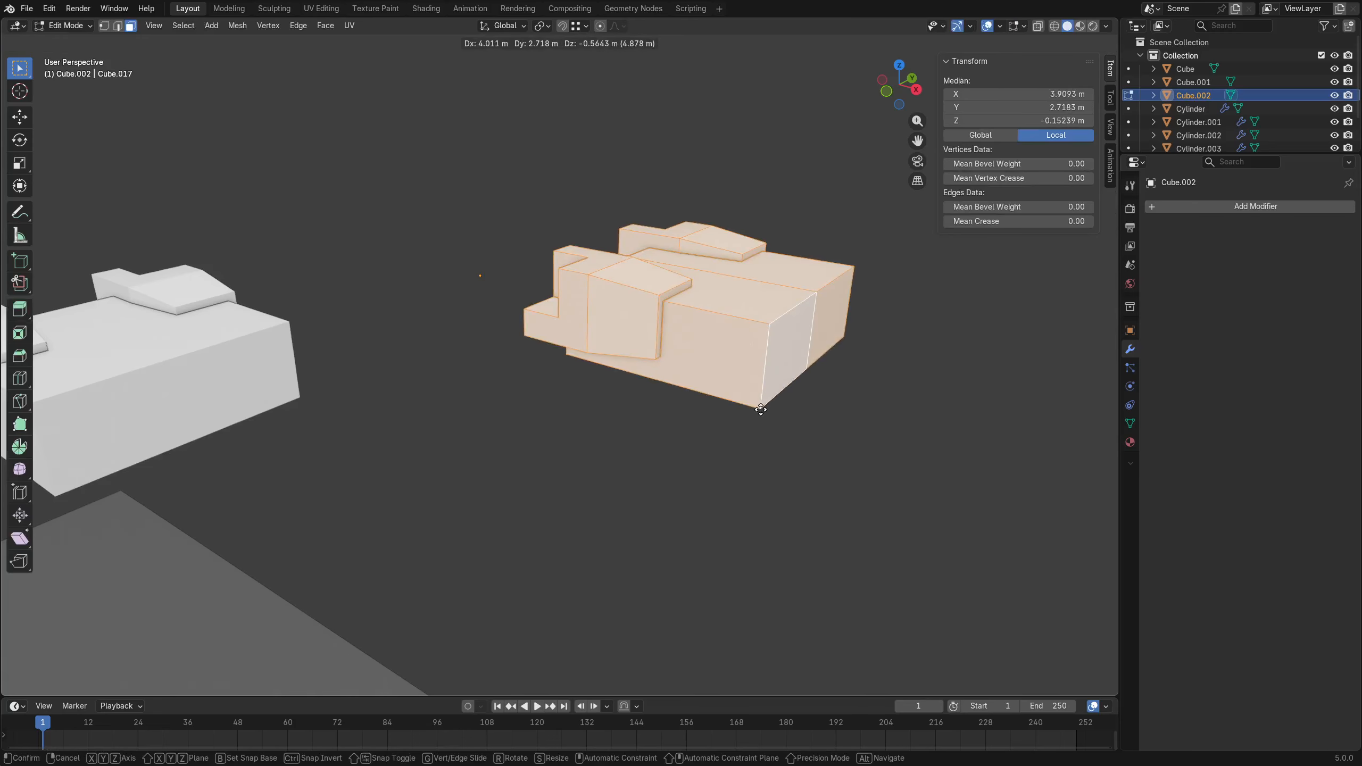
{"action": "left_click", "coordinate": [761, 409]}
{"action": "key", "text": "ctrl+z"}
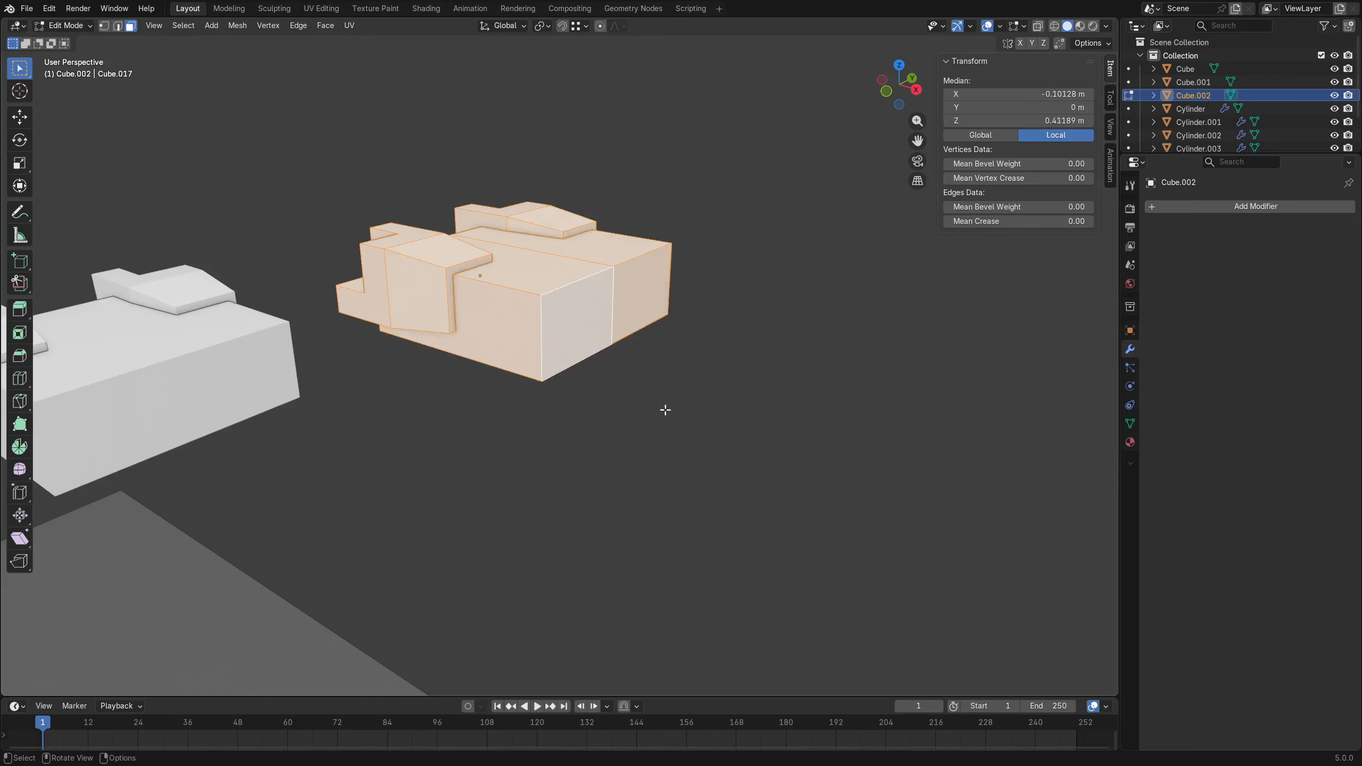
Try rotating the duplicate's mesh about 48° in Edit Mode, undo the rotation and return to Object Mode.
{"action": "key", "text": "r"}
{"action": "left_click", "coordinate": [696, 224]}
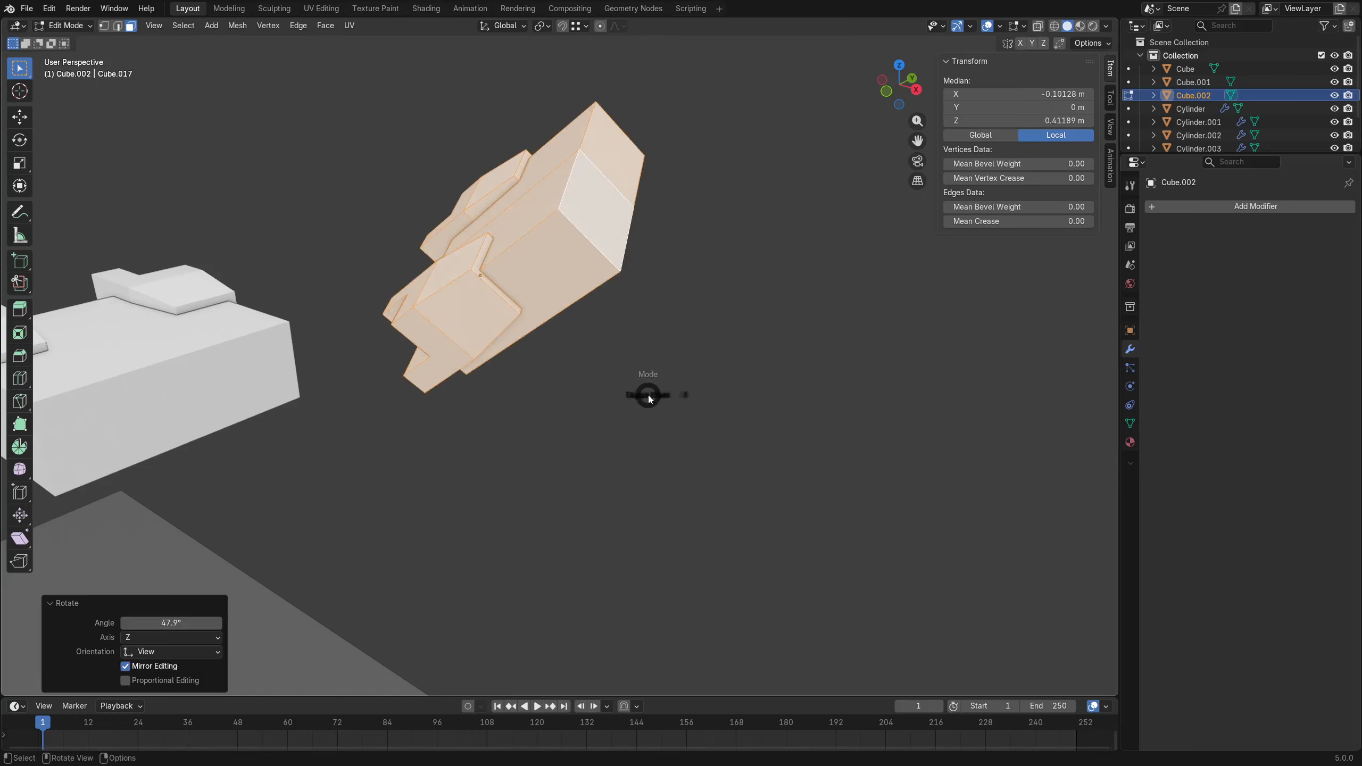
{"action": "left_click", "coordinate": [583, 396]}
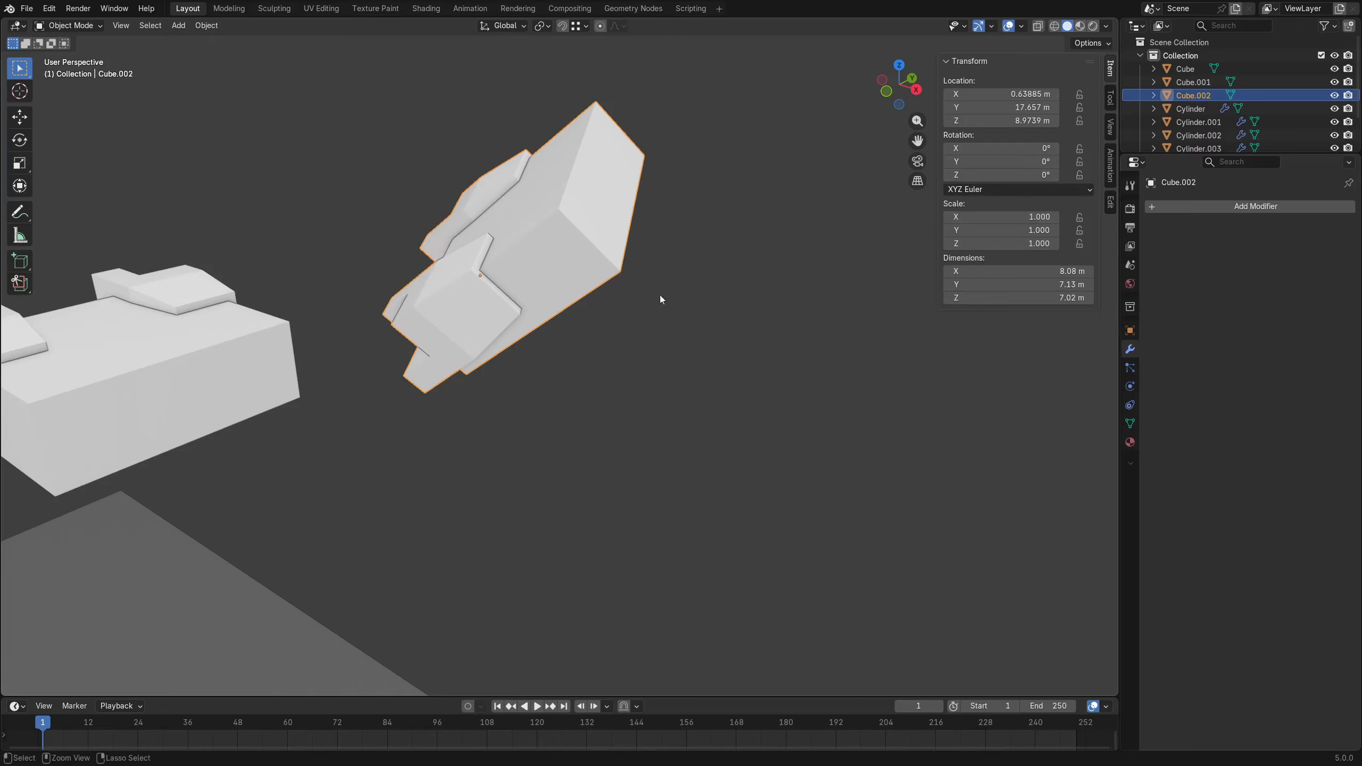
{"action": "key", "text": "ctrl+z"}
{"action": "key", "text": "ctrl+z"}
{"action": "left_click", "coordinate": [568, 338]}
{"action": "key", "text": "ctrl+Tab"}
{"action": "left_click", "coordinate": [530, 341]}
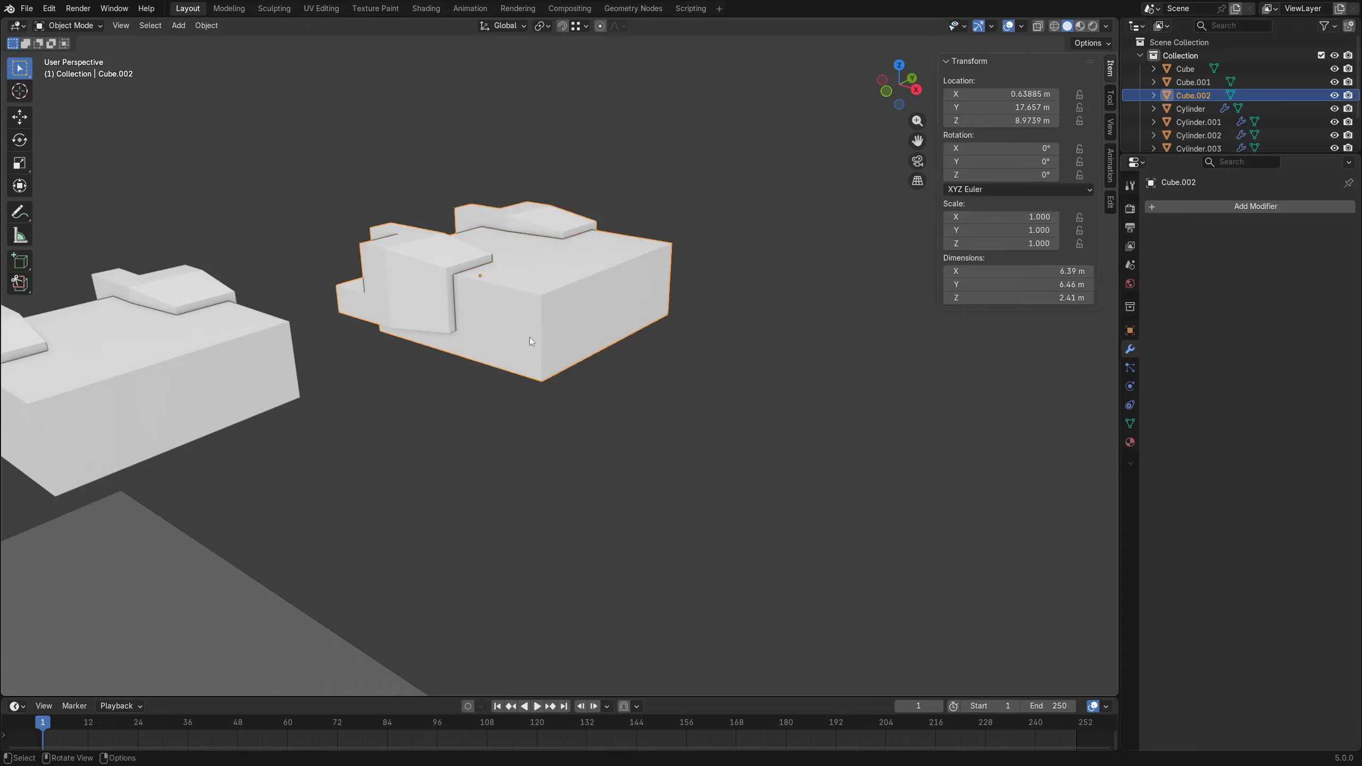
Rotate the duplicated block about 38.7° in the view at object level and scale it uniformly by about 1.129.
{"action": "key", "text": "r"}
{"action": "left_click", "coordinate": [705, 280]}
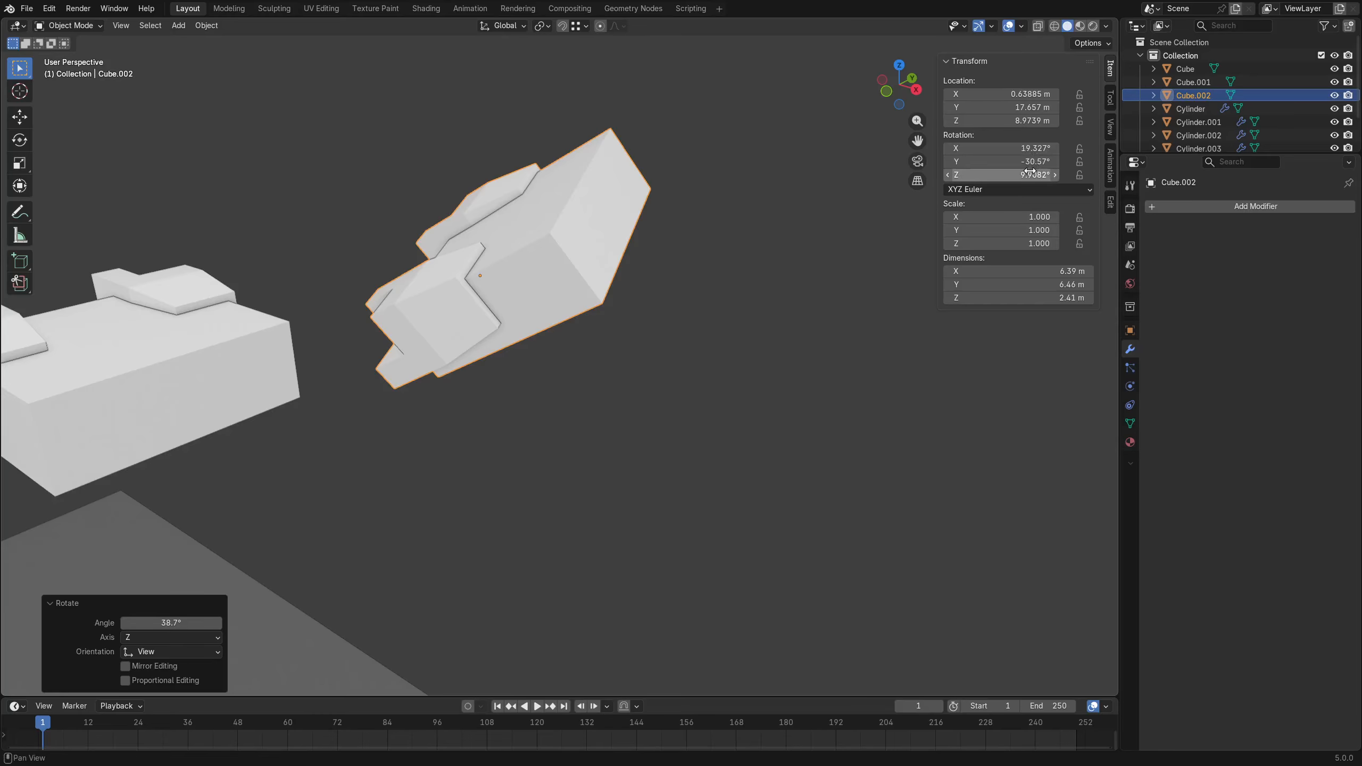
{"action": "key", "text": "s"}
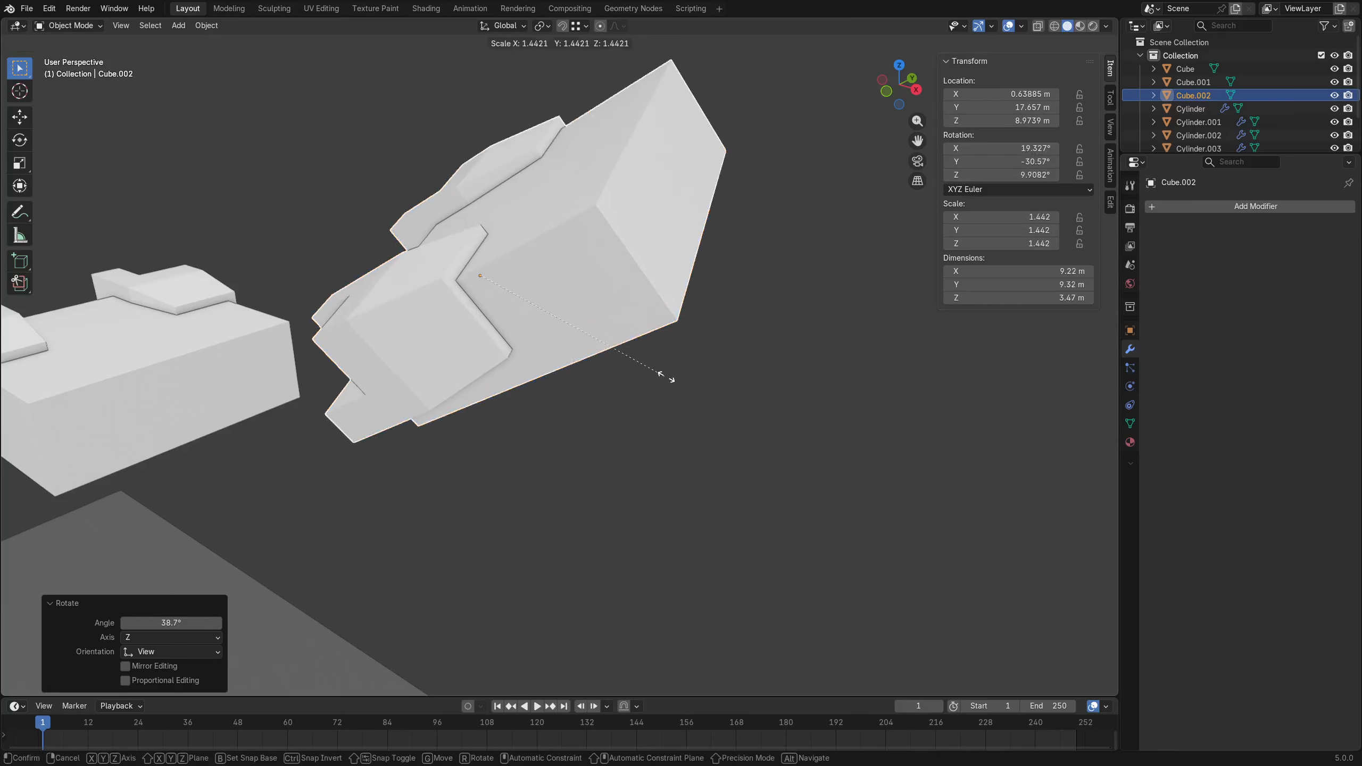
{"action": "left_click", "coordinate": [617, 372]}
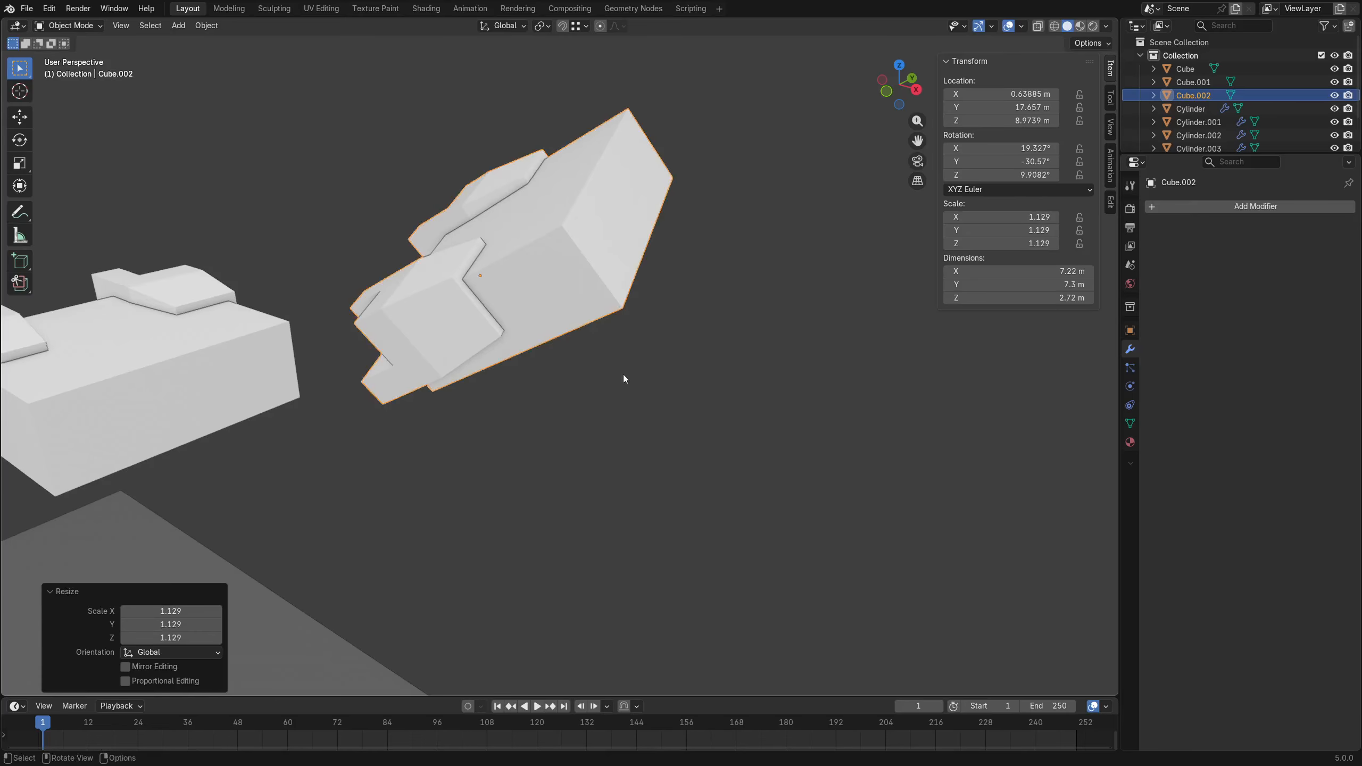
{"action": "middle_click_drag", "start_coordinate": [695, 325], "coordinate": [711, 325], "text": "shift"}
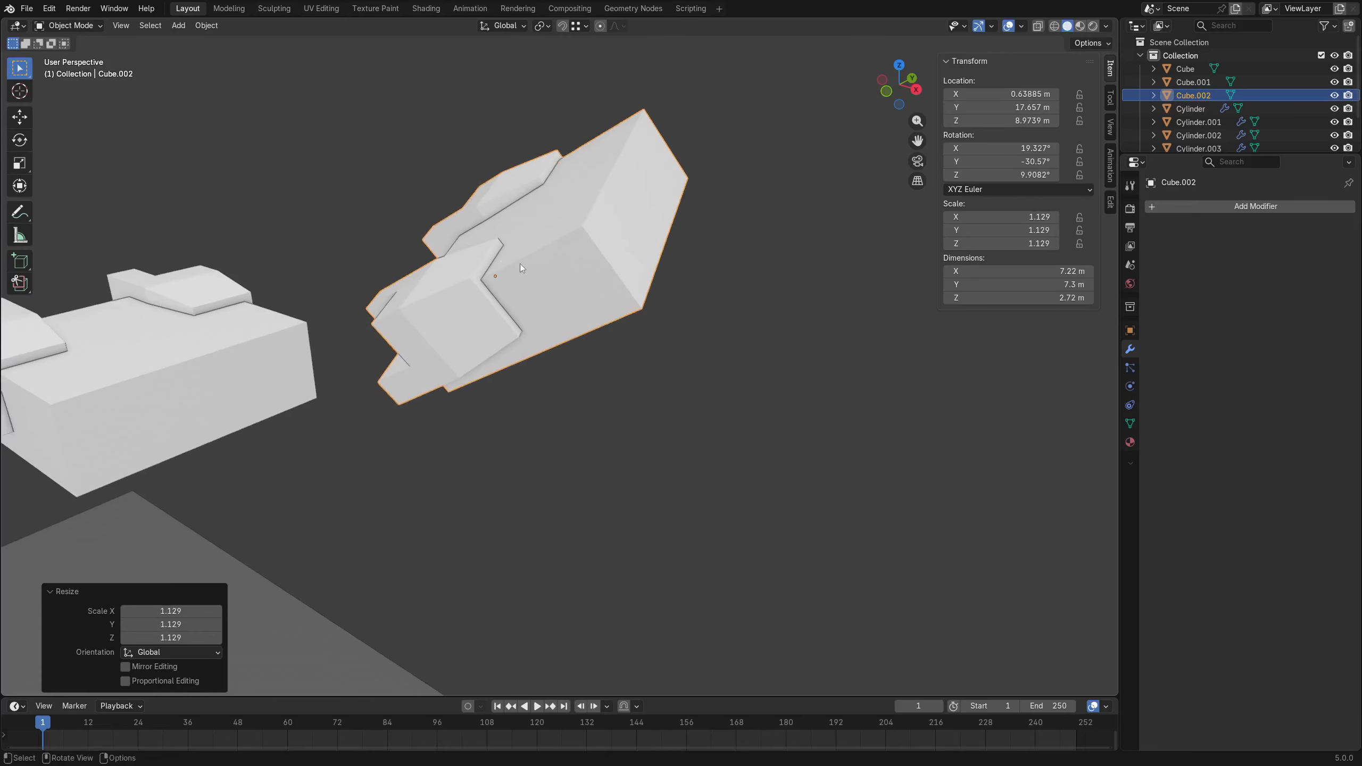
Show the move gizmo on Cube.002 and change the transform orientation to Local and on to Normal.
{"action": "left_click", "coordinate": [19, 116]}
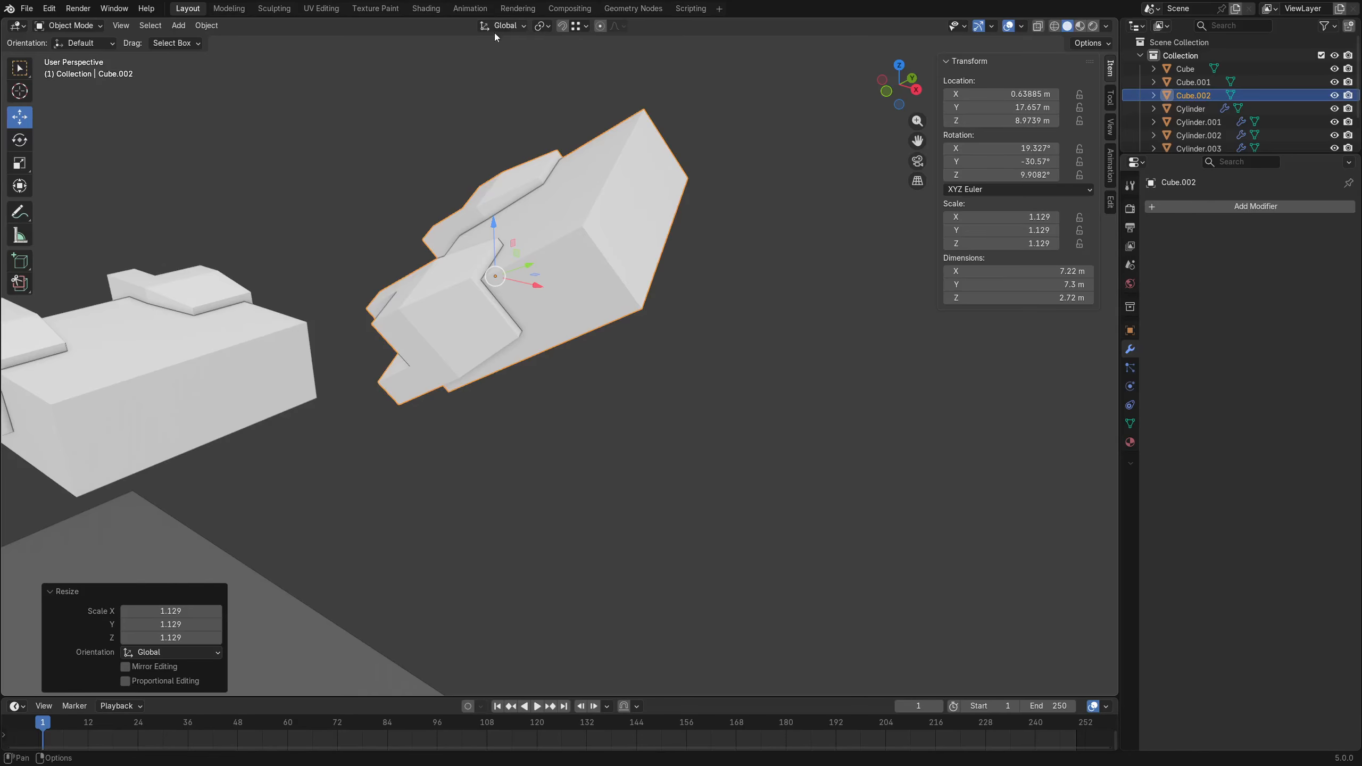
{"action": "middle_click_drag", "start_coordinate": [563, 225], "coordinate": [542, 91]}
{"action": "left_click", "coordinate": [515, 26]}
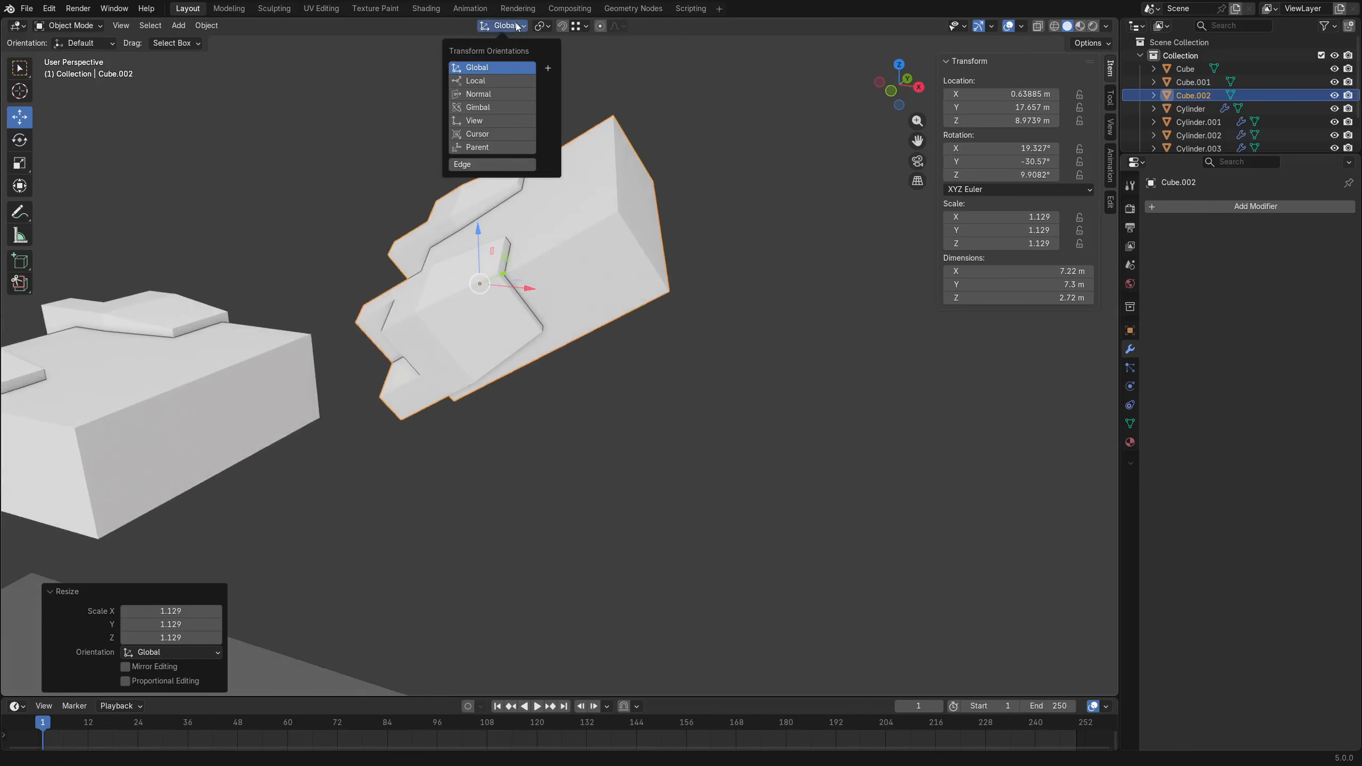
{"action": "left_click", "coordinate": [478, 81]}
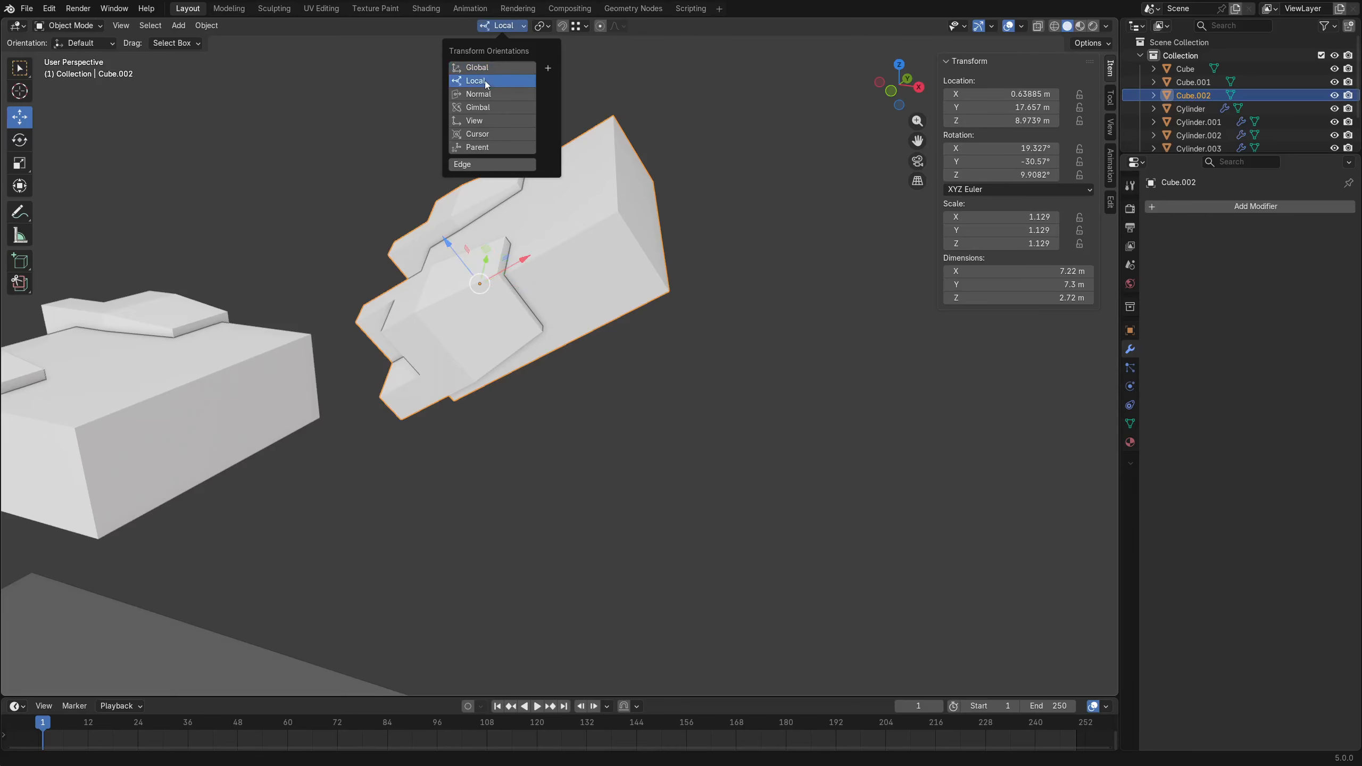
{"action": "left_click", "coordinate": [489, 94]}
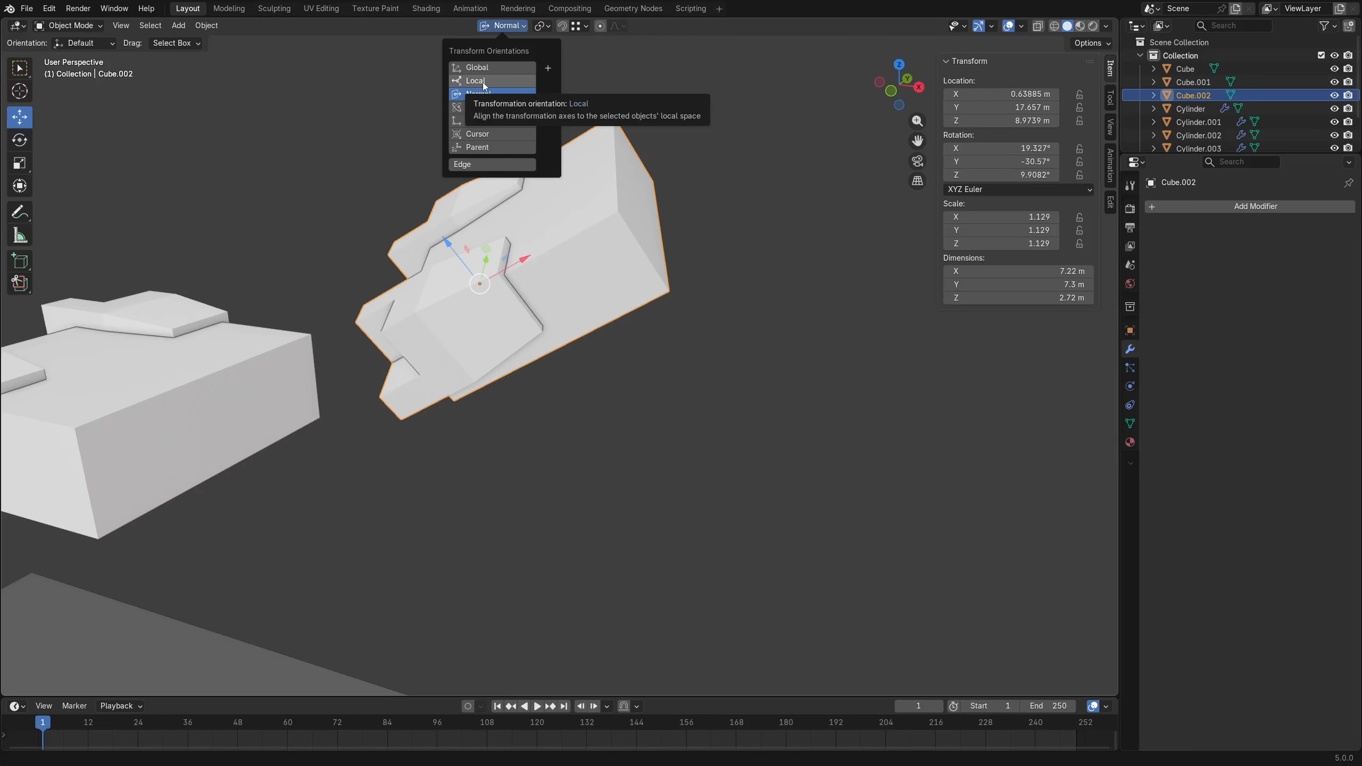
Try rotating all of Cube.002's geometry in Edit Mode with Normal orientation, undo it and return to Object Mode.
{"action": "key", "text": "Tab"}
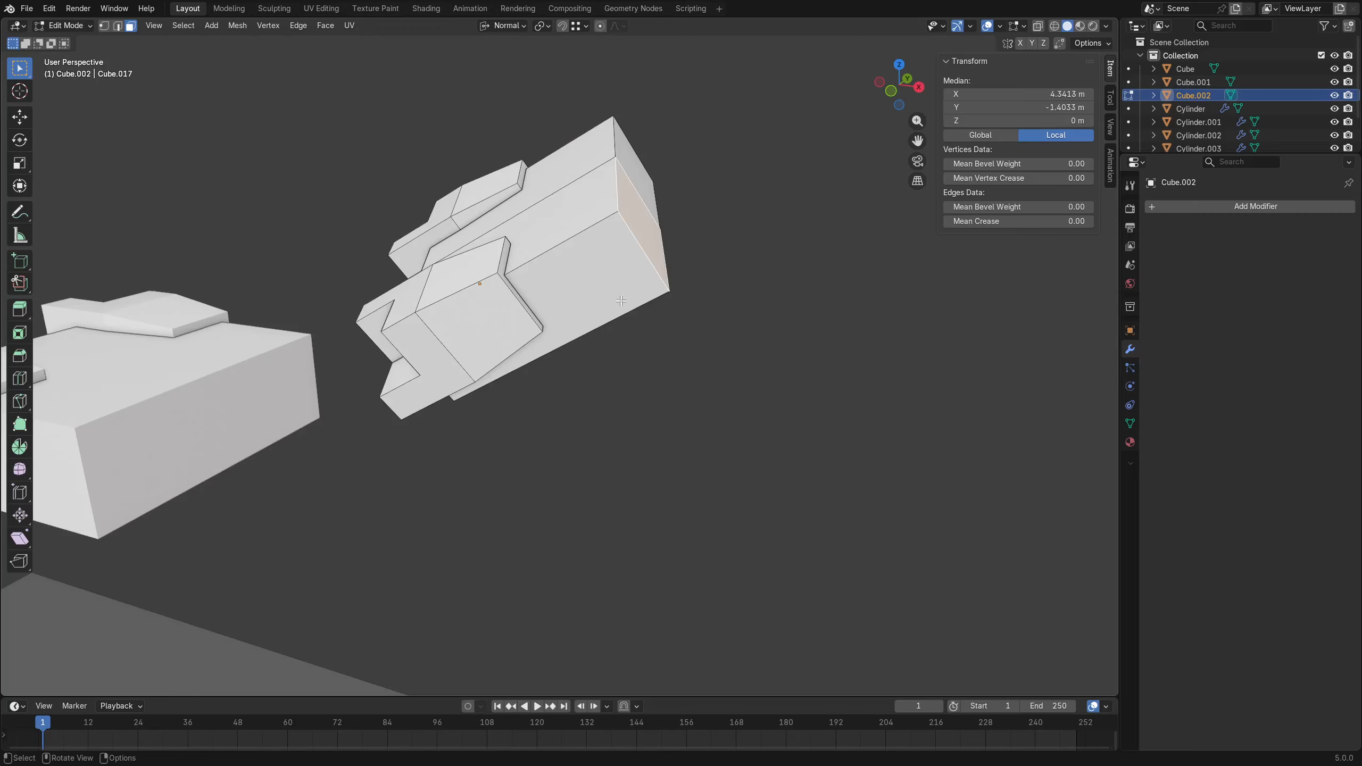
{"action": "key", "text": "a"}
{"action": "key", "text": "r"}
{"action": "left_click", "coordinate": [688, 215]}
{"action": "key", "text": "ctrl+Tab"}
{"action": "left_click", "coordinate": [615, 216]}
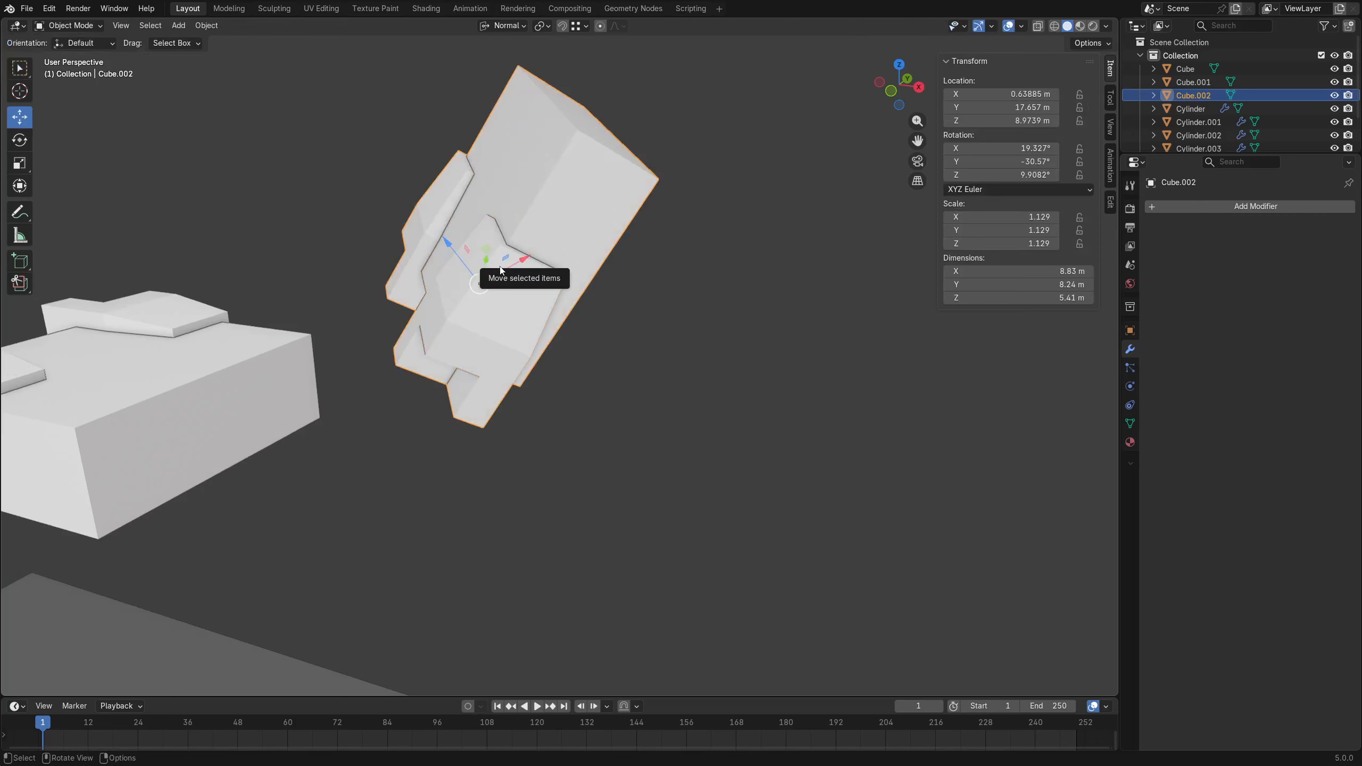
{"action": "key", "text": "ctrl+z"}
{"action": "key", "text": "ctrl+z"}
{"action": "key", "text": "ctrl+Tab"}
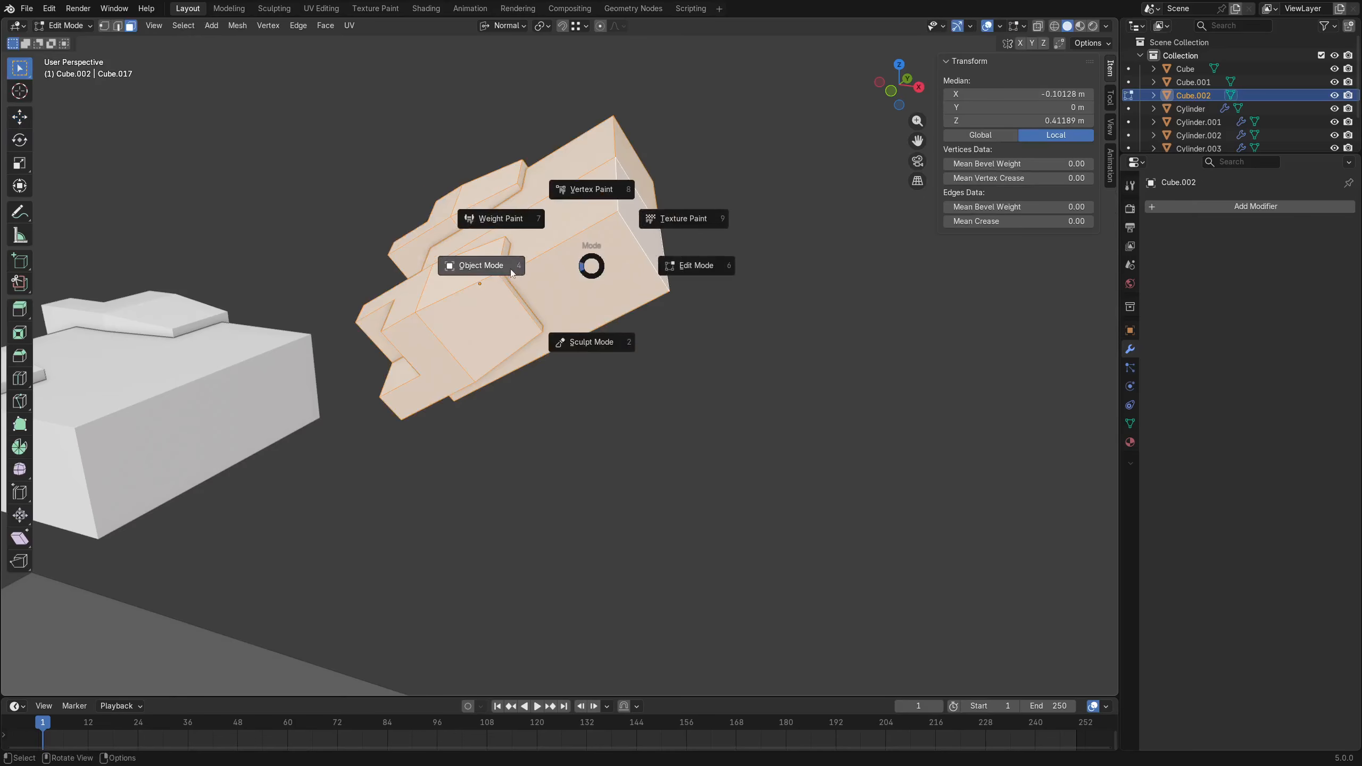
{"action": "left_click", "coordinate": [511, 273]}
Rotate Cube.002 about -40.8°, move it to about X 1.83, Y 18.29, Z 9.37 m, and rotate it another 9°.
{"action": "key", "text": "r"}
{"action": "left_click", "coordinate": [552, 404]}
{"action": "key", "text": "g"}
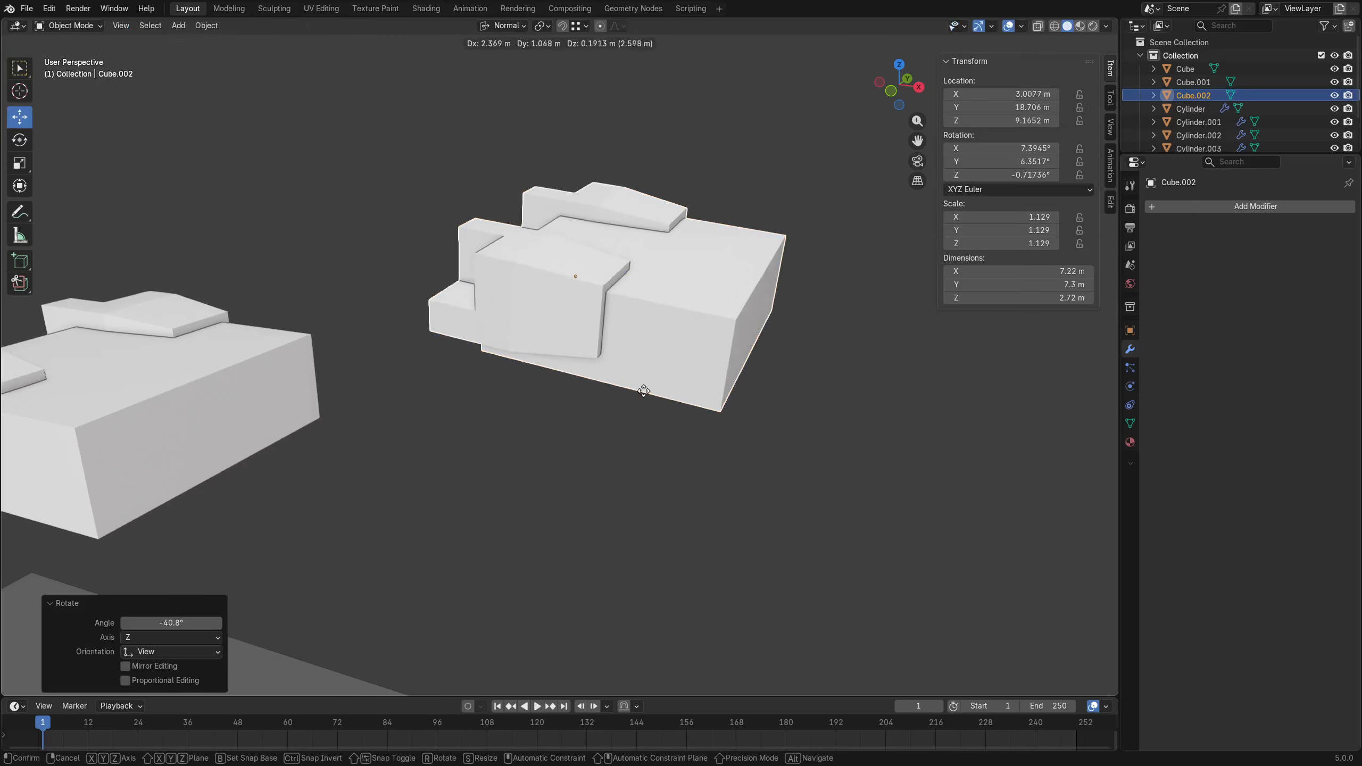
{"action": "left_click", "coordinate": [600, 383]}
{"action": "key", "text": "r"}
{"action": "left_click", "coordinate": [624, 377]}
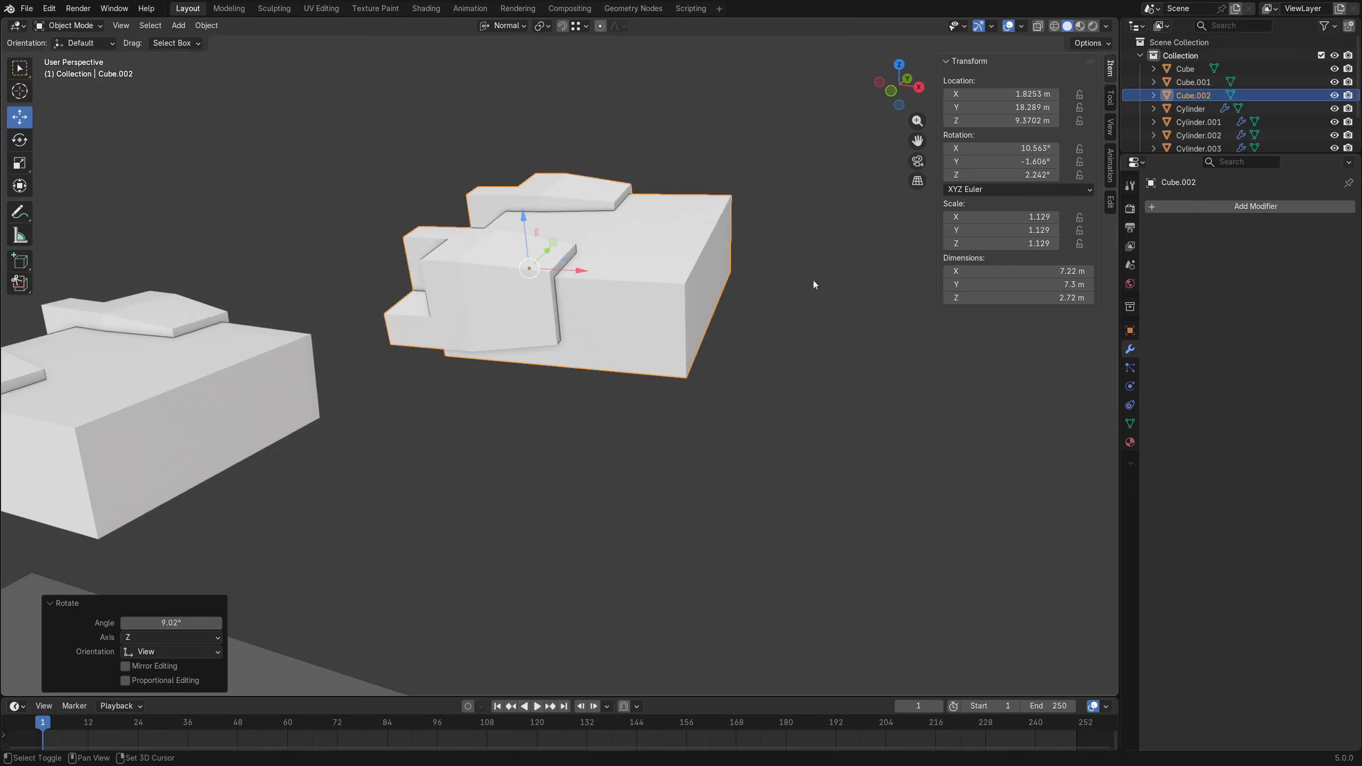
Stretch Cube.002 in Object Mode by a factor of about 3.915 along its normal X axis.
{"action": "middle_click_drag", "start_coordinate": [813, 280], "coordinate": [662, 296]}
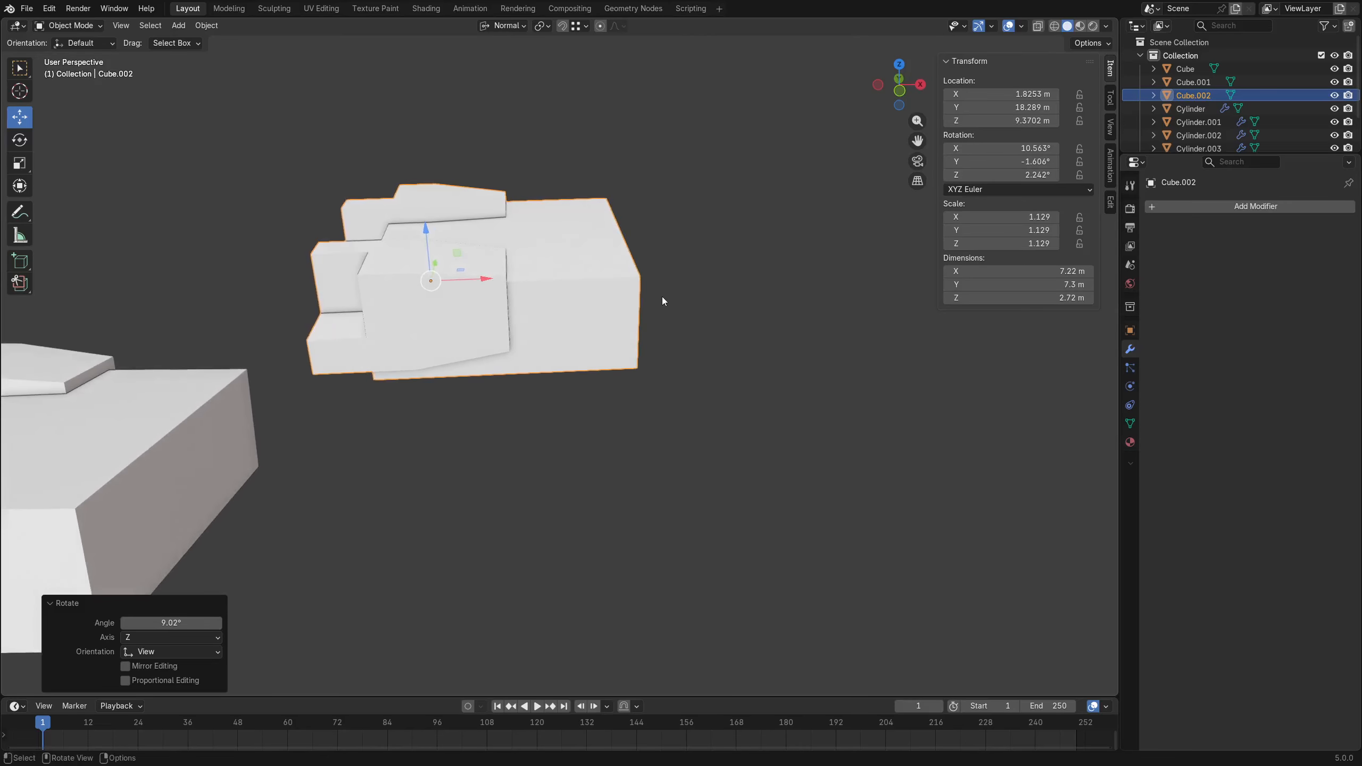
{"action": "key", "text": "s"}
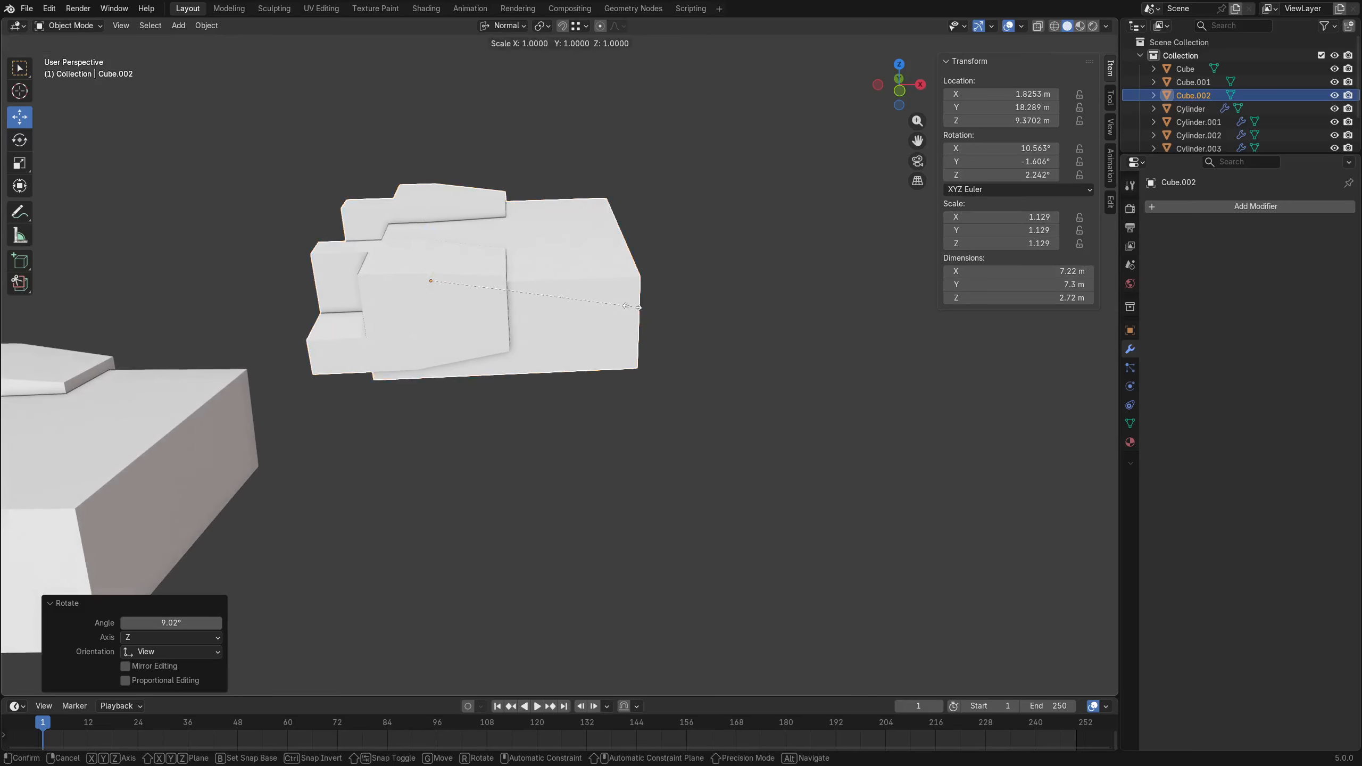
{"action": "key", "text": "x"}
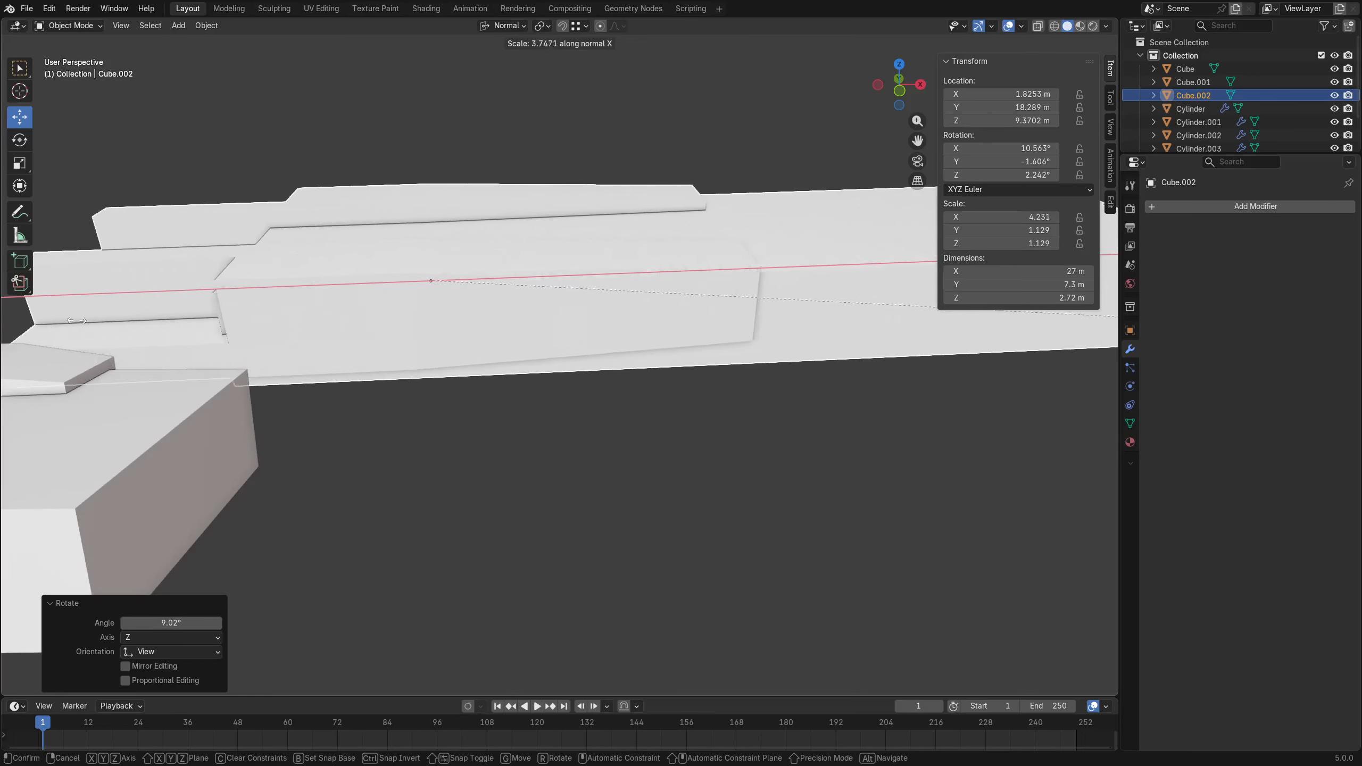
{"action": "left_click", "coordinate": [504, 319]}
{"action": "scroll", "coordinate": [509, 313], "scroll_direction": "down", "scroll_amount": 3}
{"action": "middle_click_drag", "start_coordinate": [643, 354], "coordinate": [583, 410]}
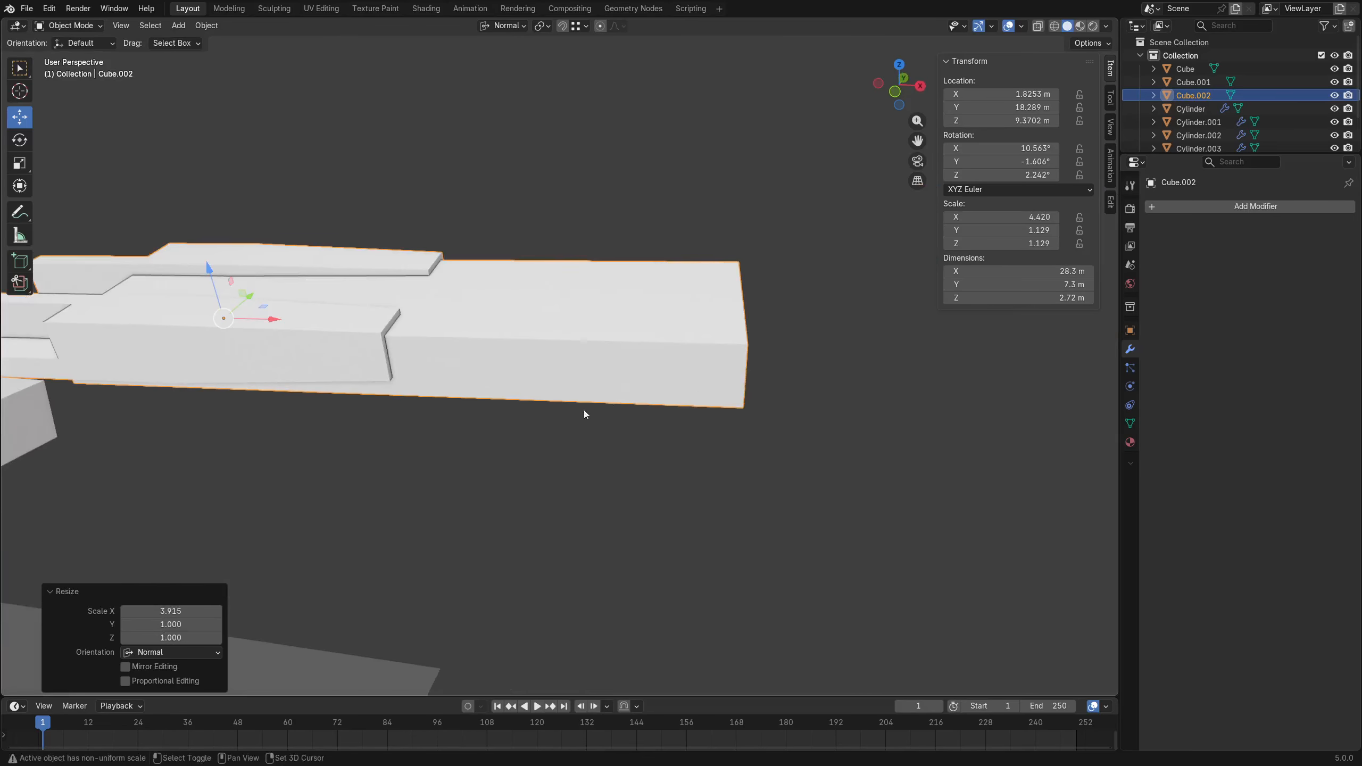
Try beveling the stretched block's upper end edges about 1.16 m with 4 segments, undo the bevel and return to Object Mode.
{"action": "middle_click_drag", "start_coordinate": [691, 349], "coordinate": [642, 378]}
{"action": "key", "text": "ctrl+Tab"}
{"action": "left_click", "coordinate": [717, 390]}
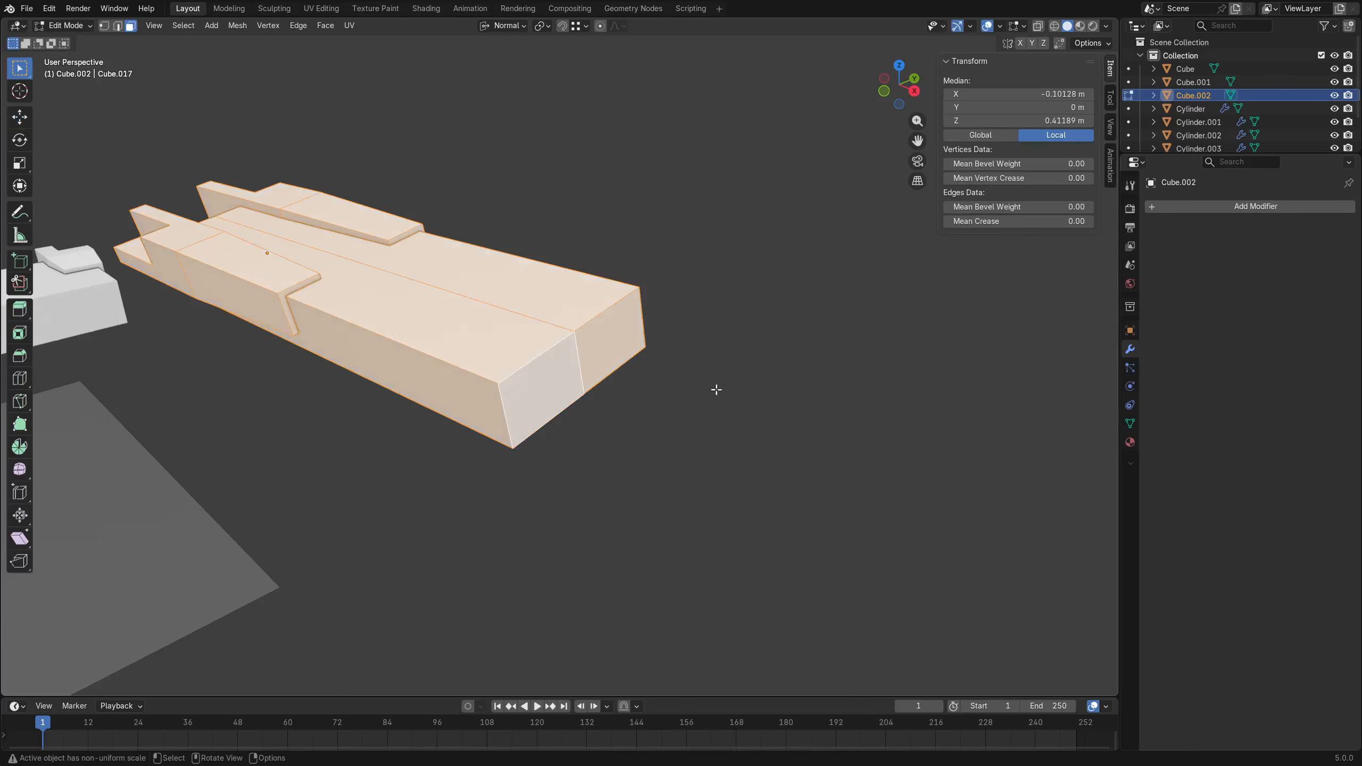
{"action": "left_click", "coordinate": [561, 354]}
{"action": "key", "text": "ctrl+Tab"}
{"action": "left_click", "coordinate": [645, 335]}
{"action": "left_click", "coordinate": [583, 323]}
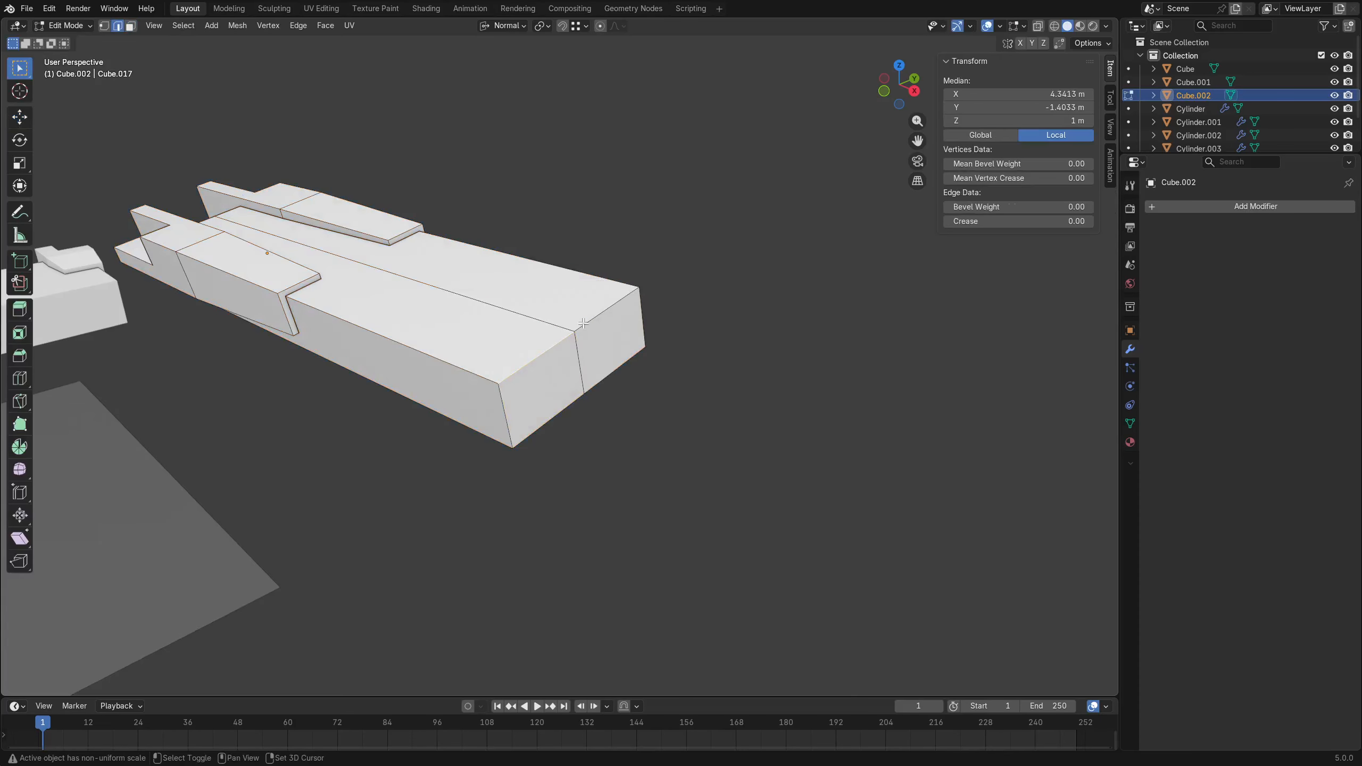
{"action": "key", "text": "ctrl+b"}
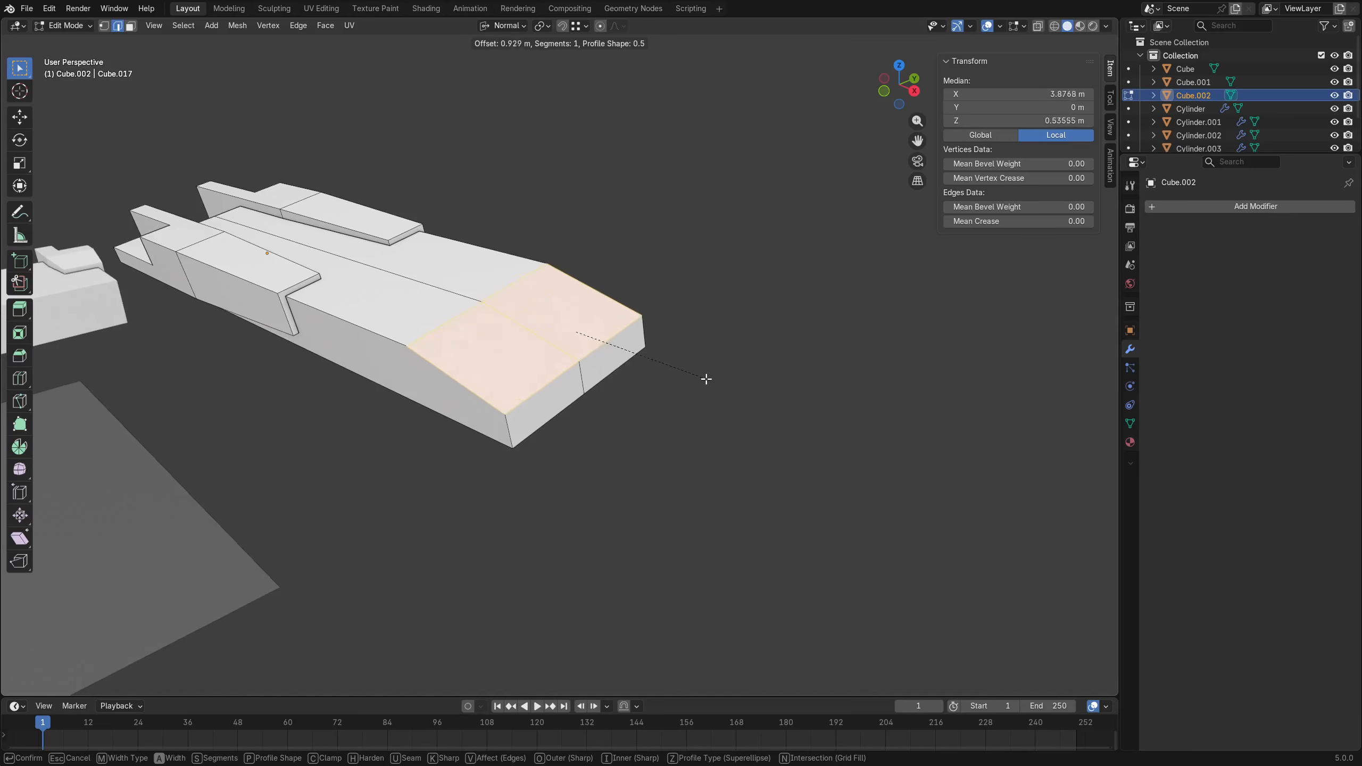
{"action": "scroll", "coordinate": [712, 380], "scroll_direction": "up", "scroll_amount": 3}
{"action": "left_click", "coordinate": [723, 386]}
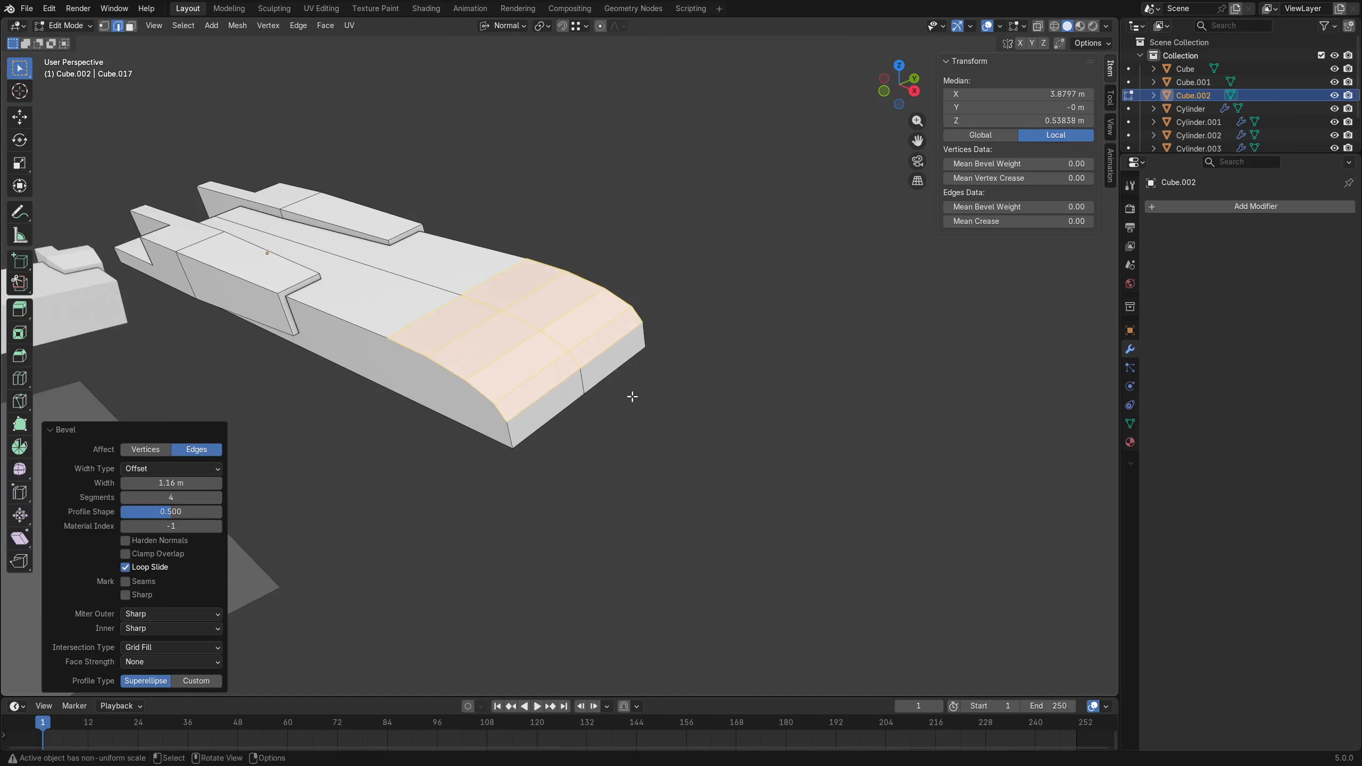
{"action": "middle_click_drag", "start_coordinate": [623, 404], "coordinate": [644, 390]}
{"action": "key", "text": "ctrl+z"}
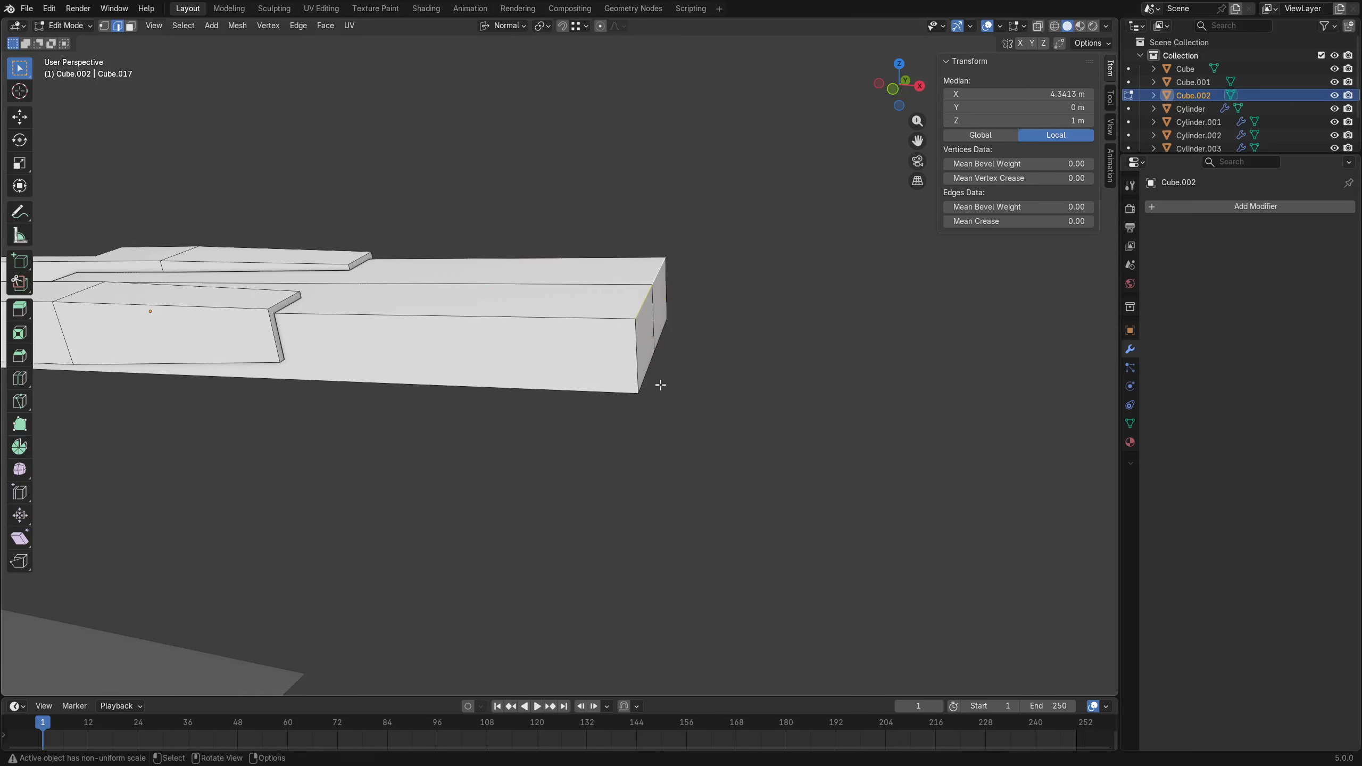
{"action": "key", "text": "ctrl+Tab"}
{"action": "left_click", "coordinate": [580, 385]}
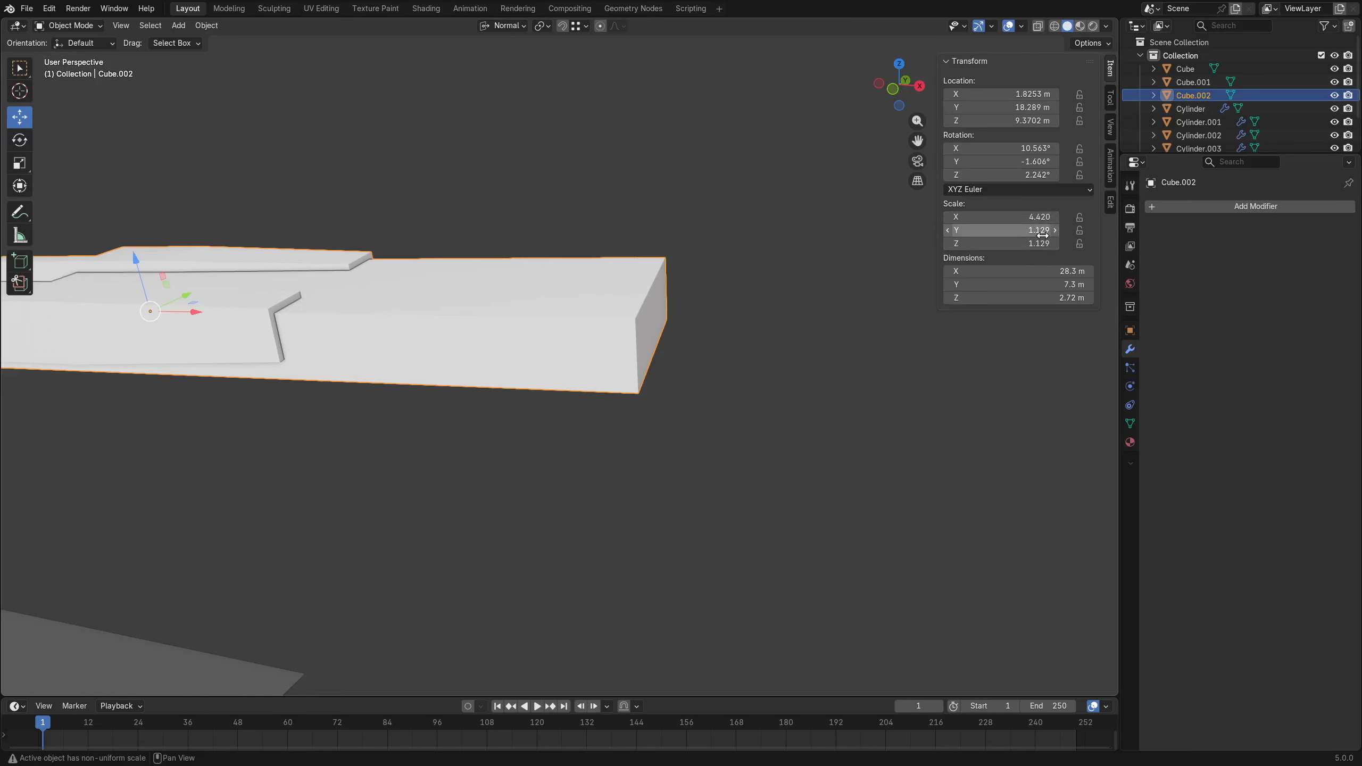
Try applying the stretched Cube.002's scale, then undo it and try clearing the scale before undoing that too.
{"action": "mouse_move", "coordinate": [653, 346]}
{"action": "middle_mouse_down"}
{"action": "mouse_move", "coordinate": [622, 330]}
{"action": "mouse_move", "coordinate": [668, 332]}
{"action": "mouse_move", "coordinate": [632, 344]}
{"action": "middle_mouse_up"}
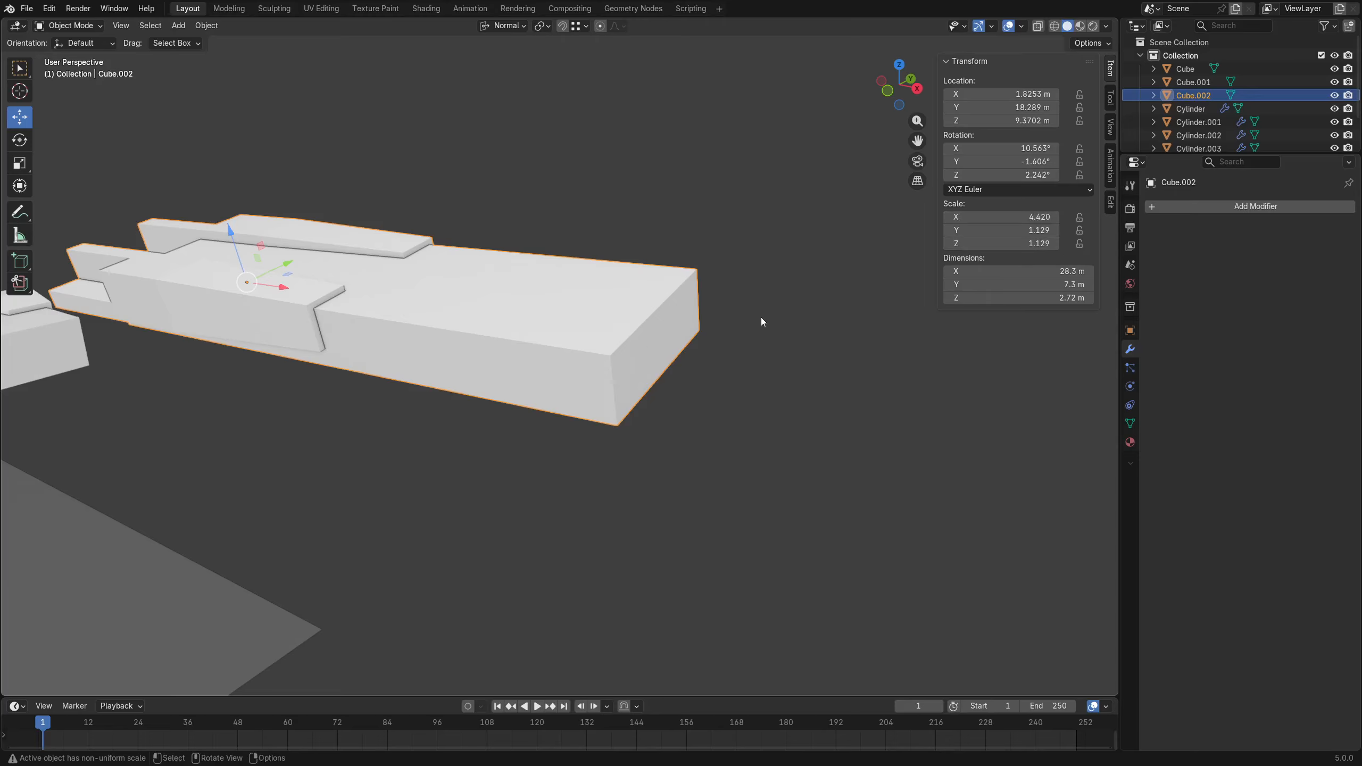
{"action": "middle_click_drag", "start_coordinate": [684, 311], "coordinate": [658, 312]}
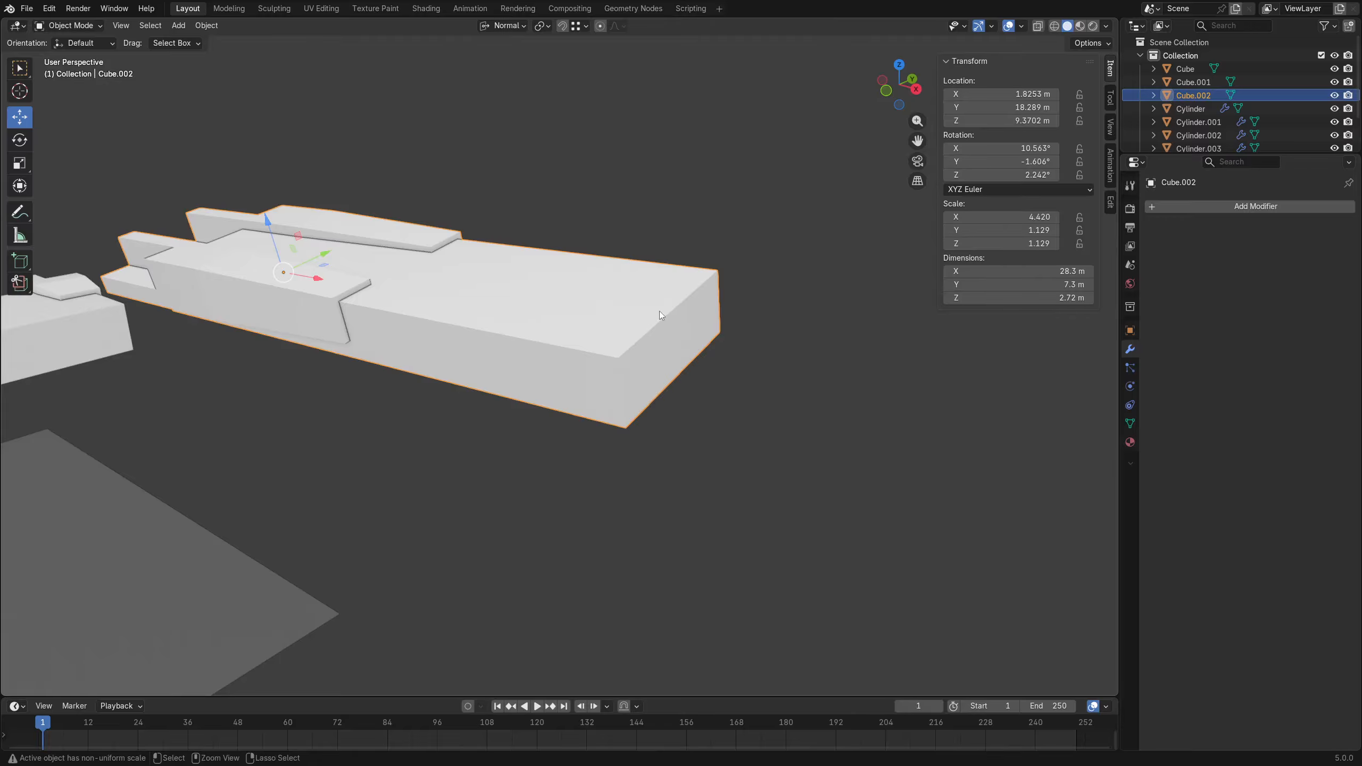
{"action": "key", "text": "ctrl+a"}
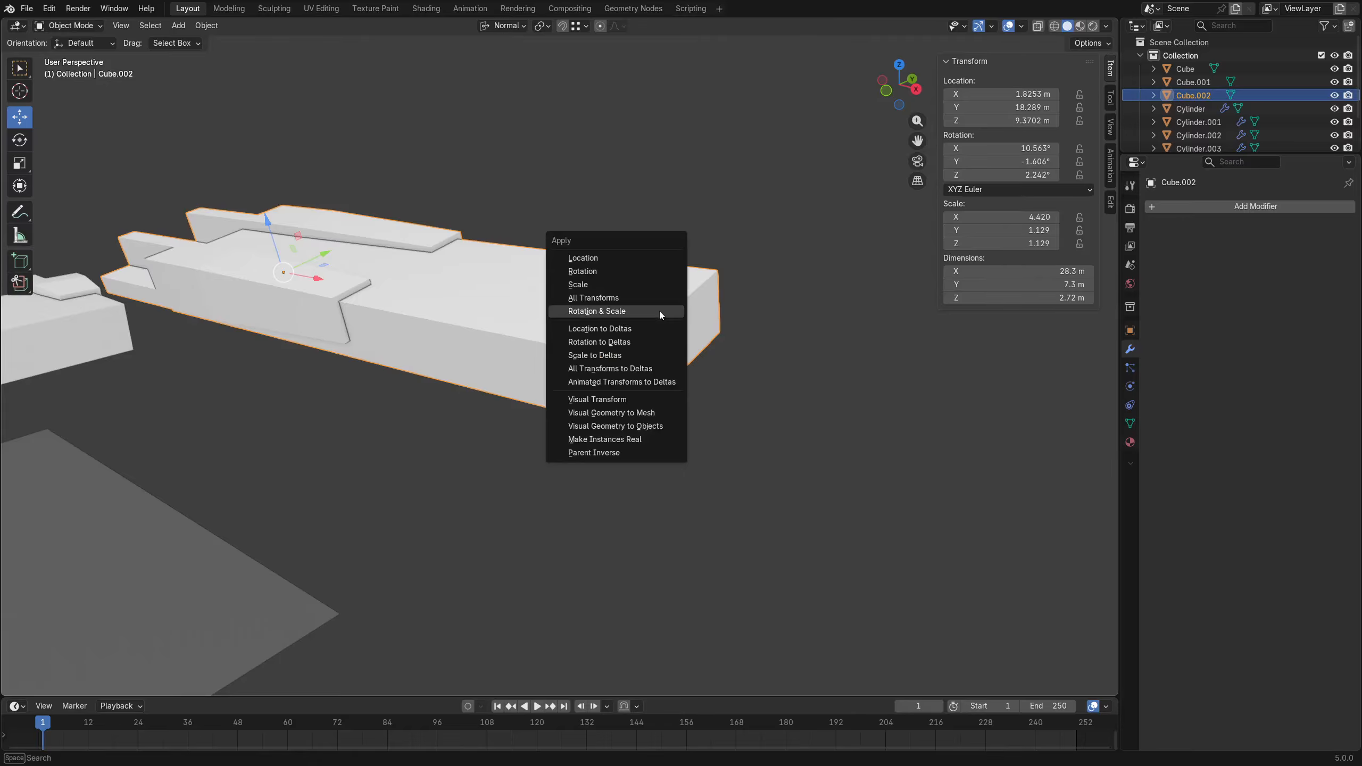
{"action": "left_click", "coordinate": [602, 288]}
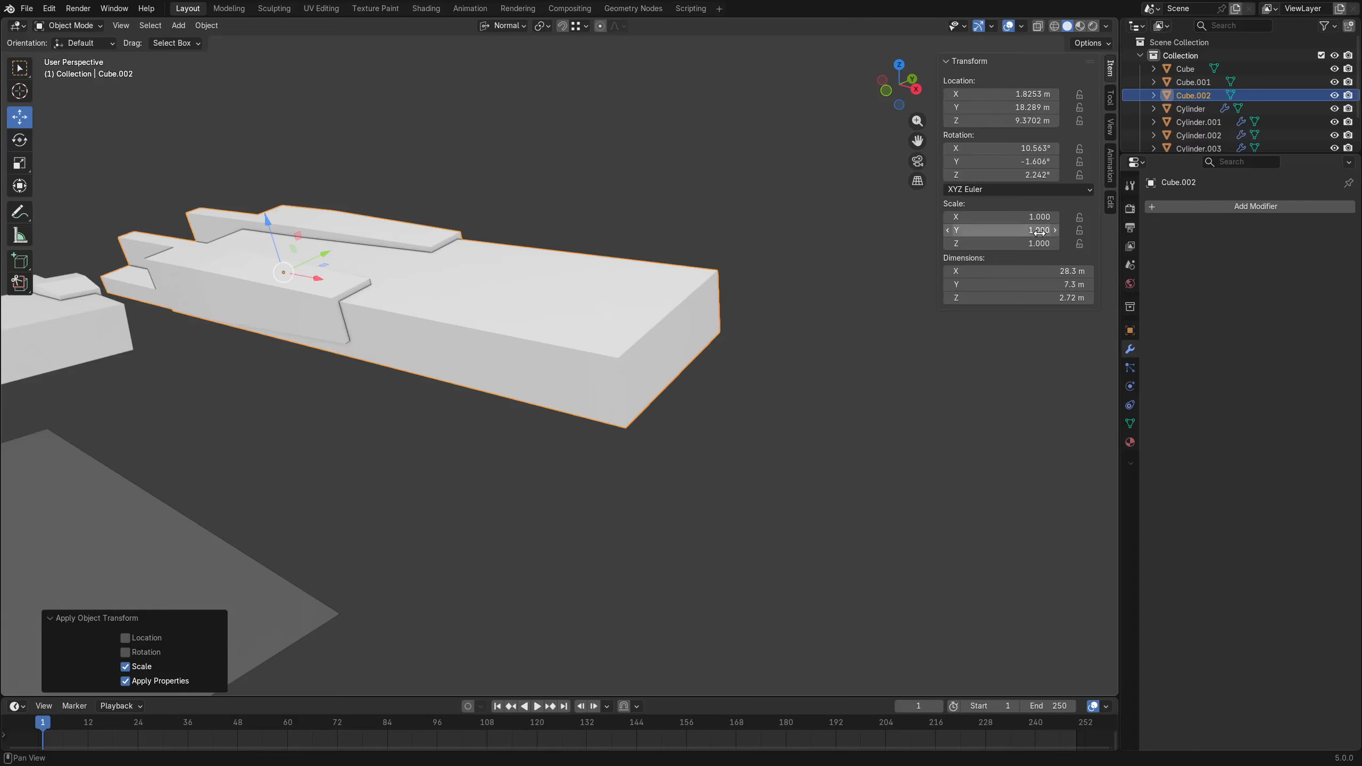
{"action": "key", "text": "ctrl+z"}
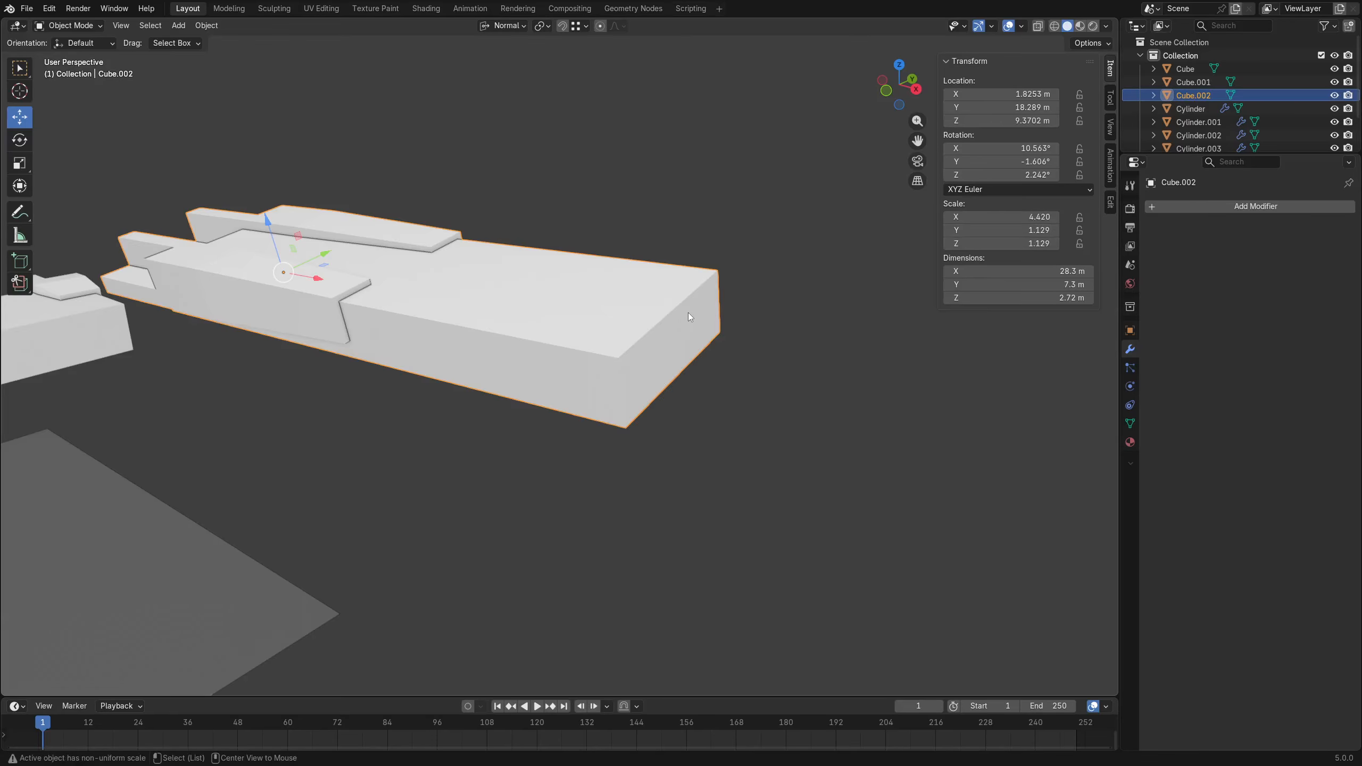
{"action": "key", "text": "alt+s"}
{"action": "key", "text": "ctrl+z"}
Apply only the scale of the stretched Cube.002 in Object Mode.
{"action": "left_click", "coordinate": [688, 313]}
{"action": "key", "text": "ctrl+a"}
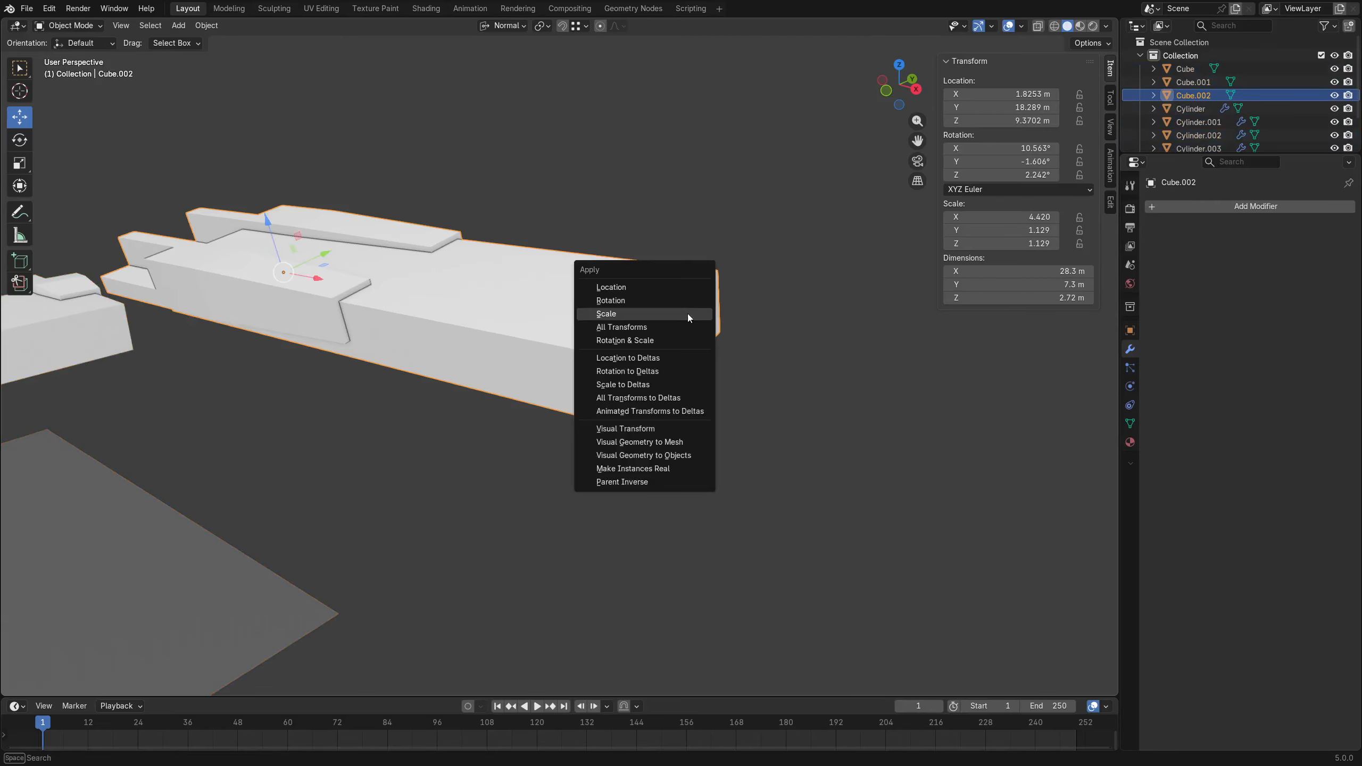
{"action": "left_click", "coordinate": [685, 314]}
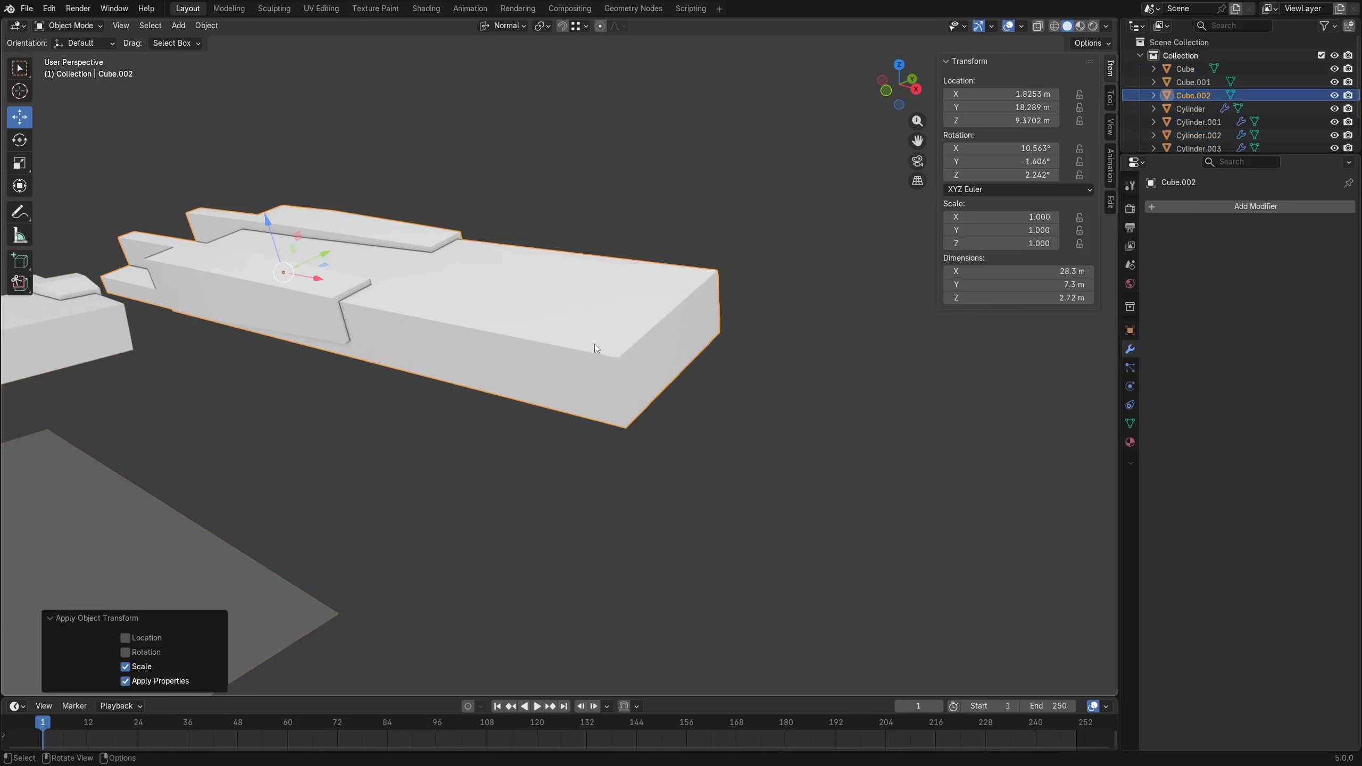
Try beveling the block's upper end edges about 1.52 m with 4 segments, undo the bevel and return to Object Mode.
{"action": "key", "text": "ctrl+Tab"}
{"action": "left_click", "coordinate": [699, 343]}
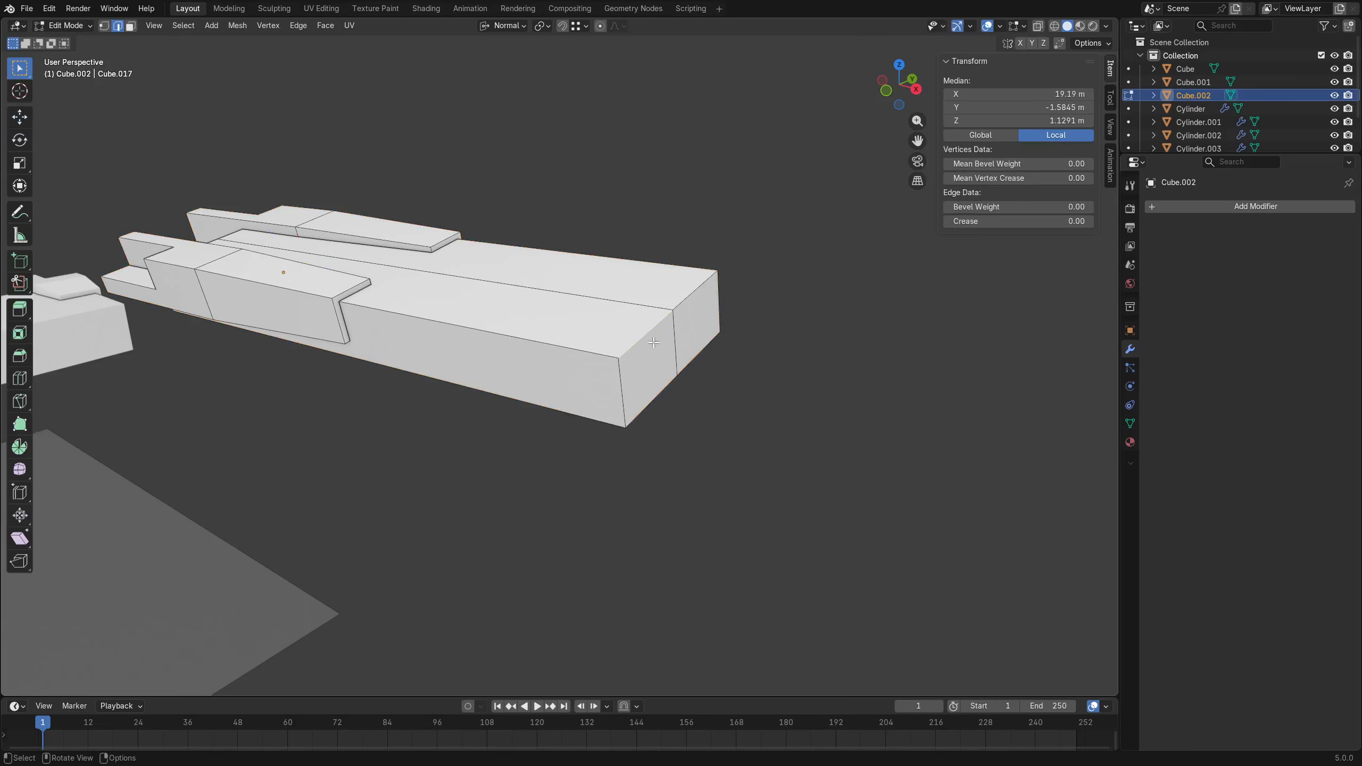
{"action": "key", "text": "ctrl+b"}
{"action": "left_click", "coordinate": [768, 387]}
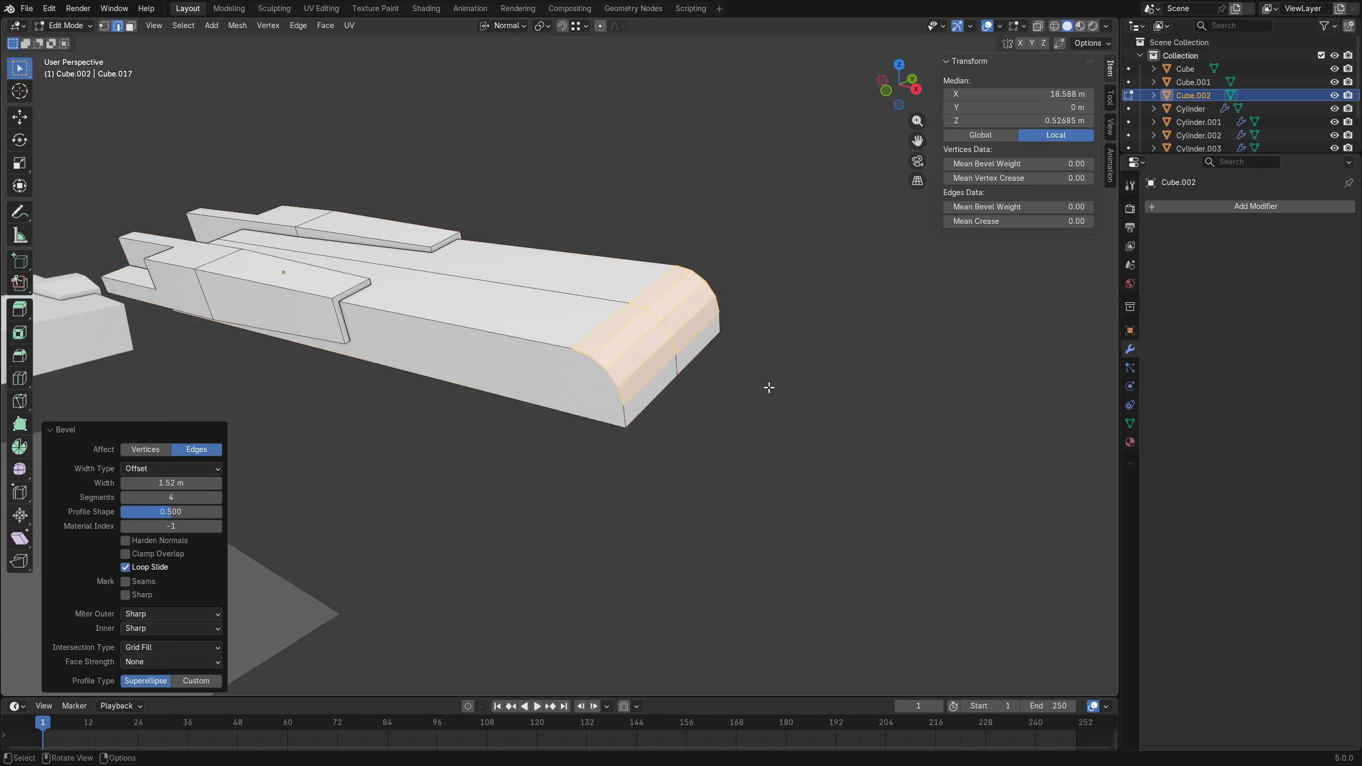
{"action": "key", "text": "ctrl+z"}
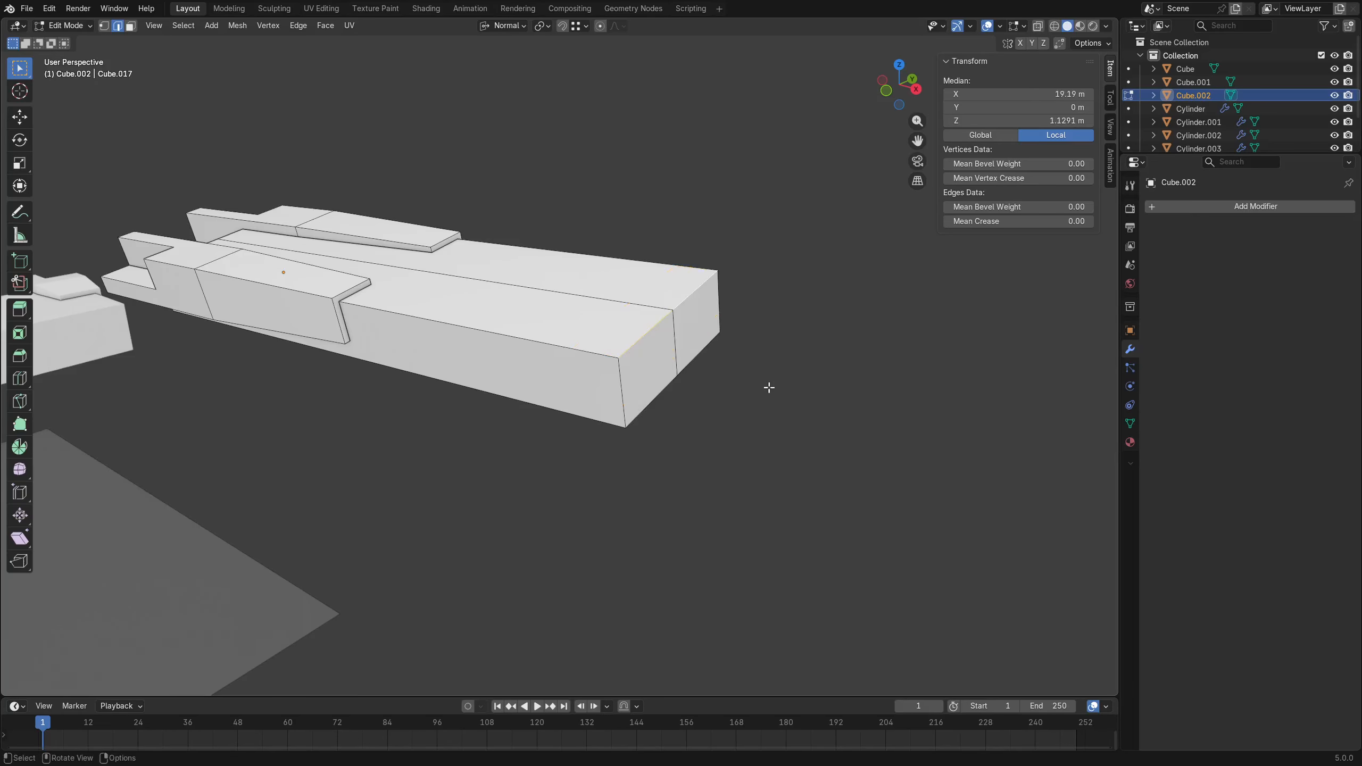
{"action": "key", "text": "ctrl+Tab"}
{"action": "left_click", "coordinate": [689, 394]}
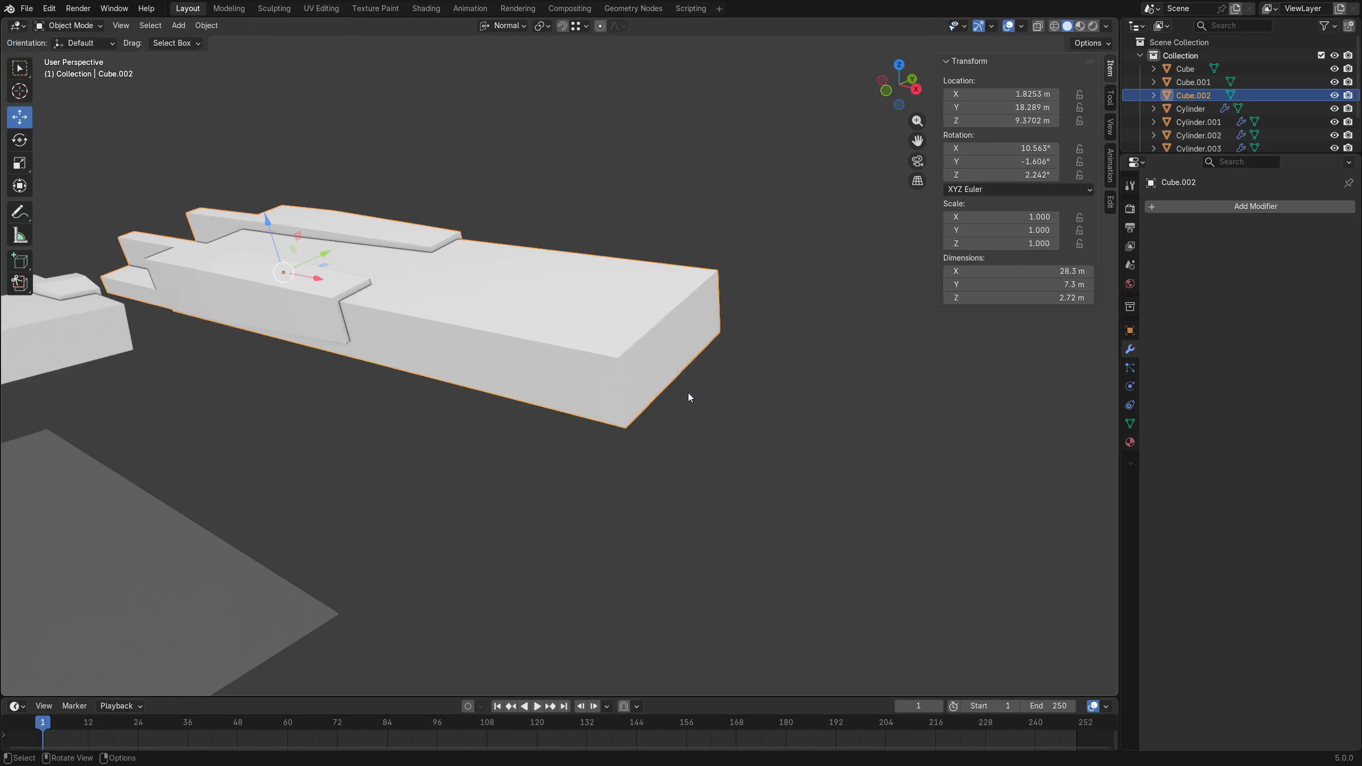
Delete Cube.002, then select Cube.001 and frame it in the view.
{"action": "key", "text": "x"}
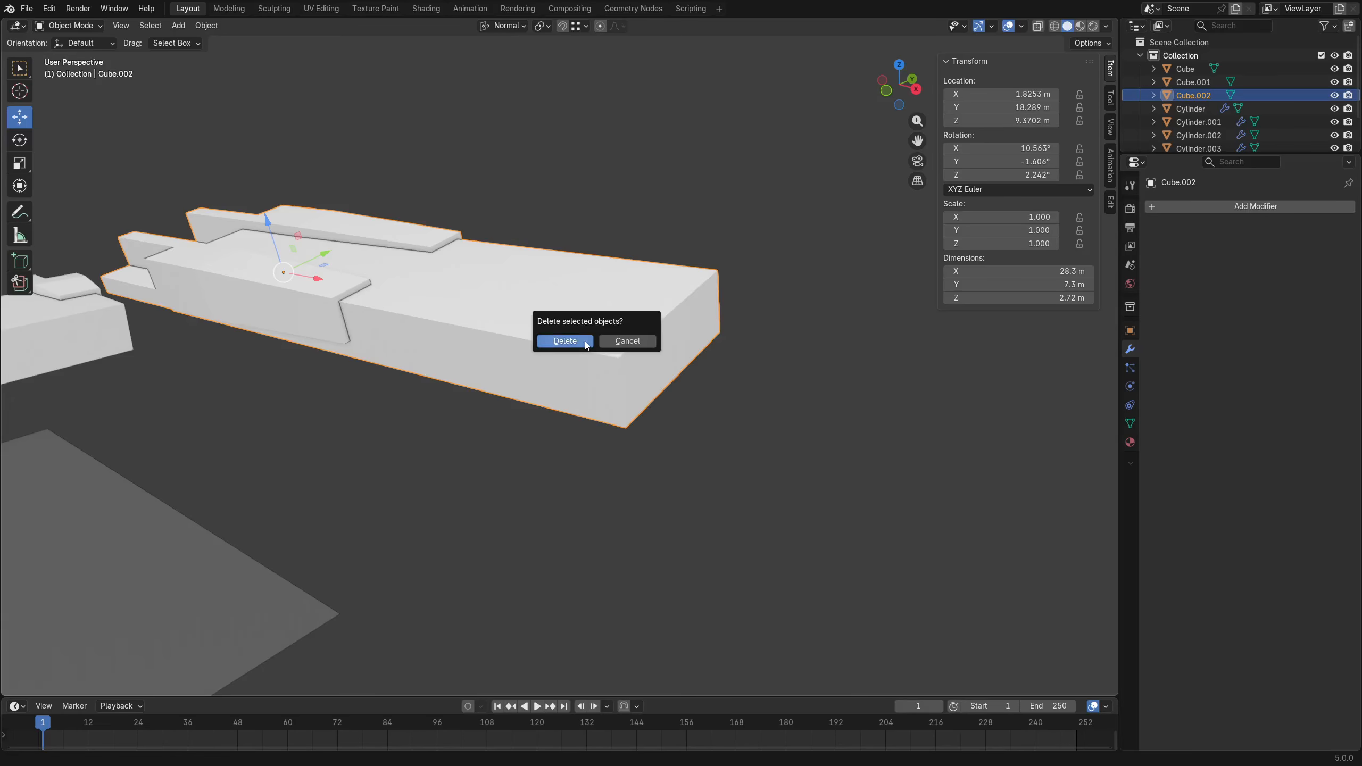
{"action": "left_click", "coordinate": [553, 338]}
{"action": "left_click", "coordinate": [96, 332]}
{"action": "key", "text": "KP_Decimal"}
{"action": "scroll", "coordinate": [423, 406], "scroll_direction": "up", "scroll_amount": 4}
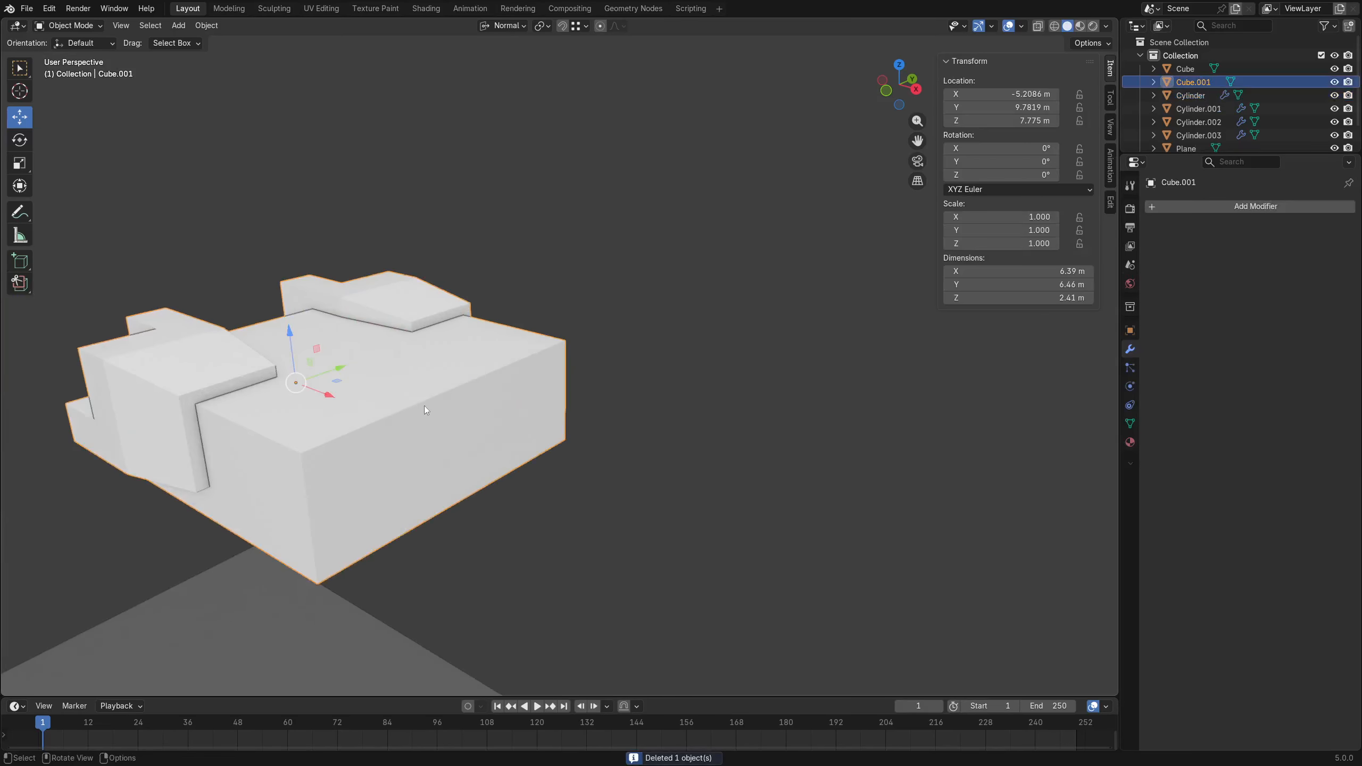
{"action": "middle_click_drag", "start_coordinate": [423, 405], "coordinate": [488, 313]}
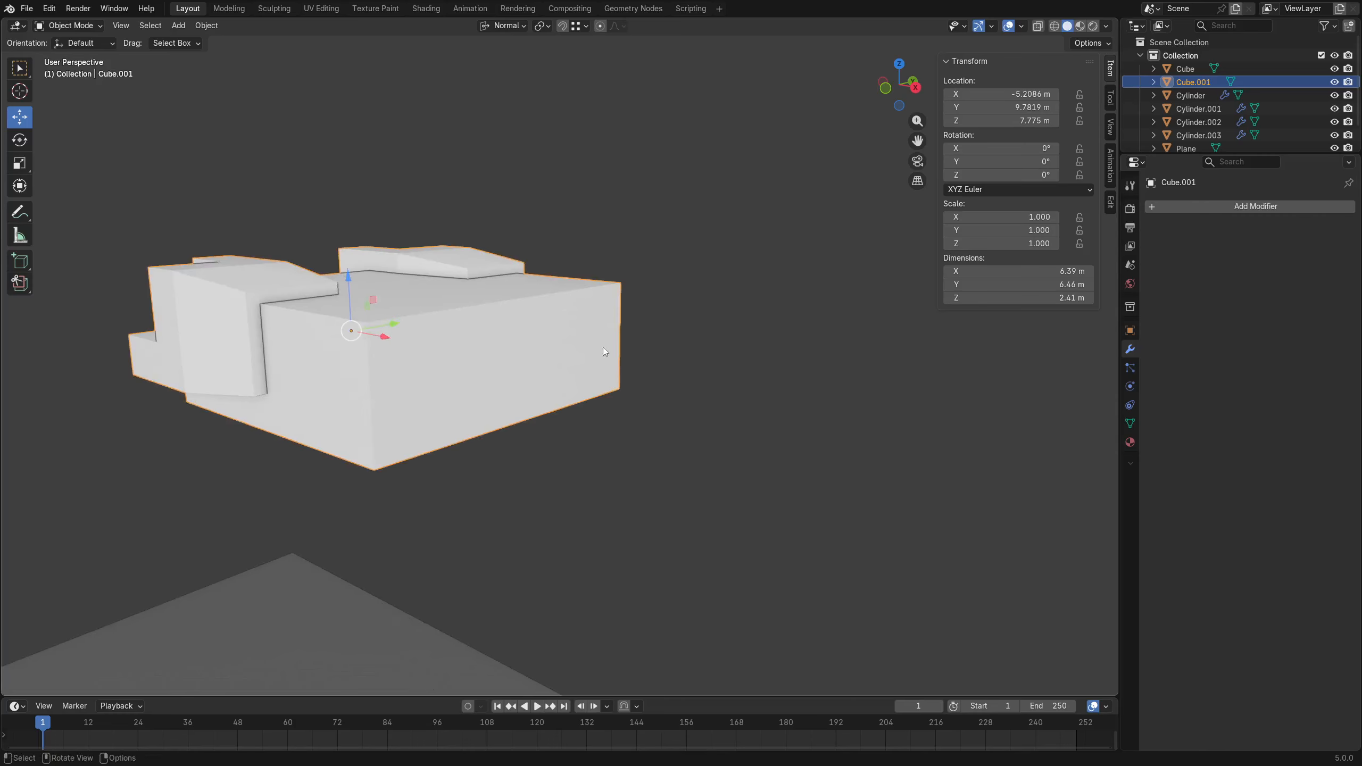
Try moving all of Cube.001's geometry in Edit Mode, undo the move and return to Object Mode.
{"action": "middle_click_drag", "start_coordinate": [603, 347], "coordinate": [439, 432]}
{"action": "key", "text": "ctrl+Tab"}
{"action": "left_click", "coordinate": [489, 428]}
{"action": "key", "text": "a"}
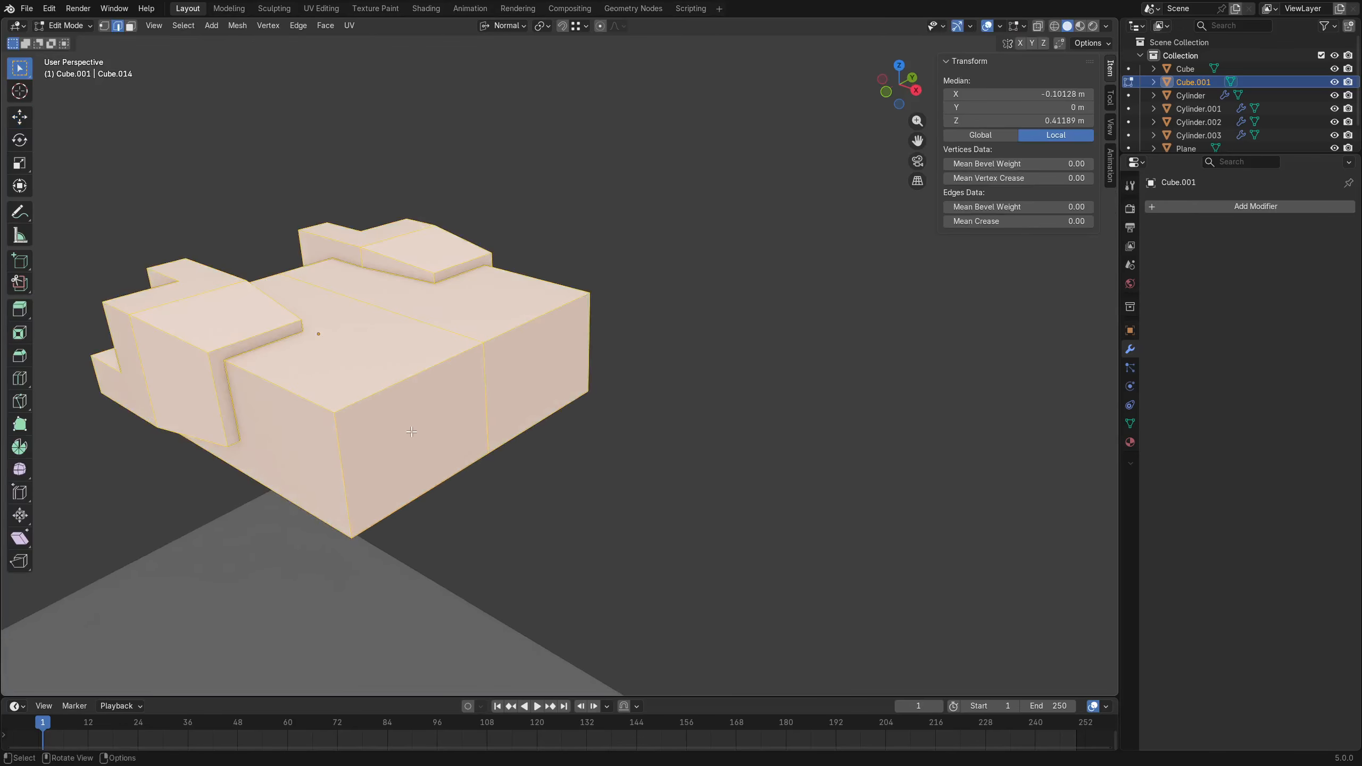
{"action": "key", "text": "g"}
{"action": "left_click", "coordinate": [760, 392]}
{"action": "key", "text": "ctrl+z"}
{"action": "key", "text": "Tab"}
Restrict transforms to object origins only and switch from the Move tool to Select Box.
{"action": "middle_click_drag", "start_coordinate": [479, 404], "coordinate": [488, 375]}
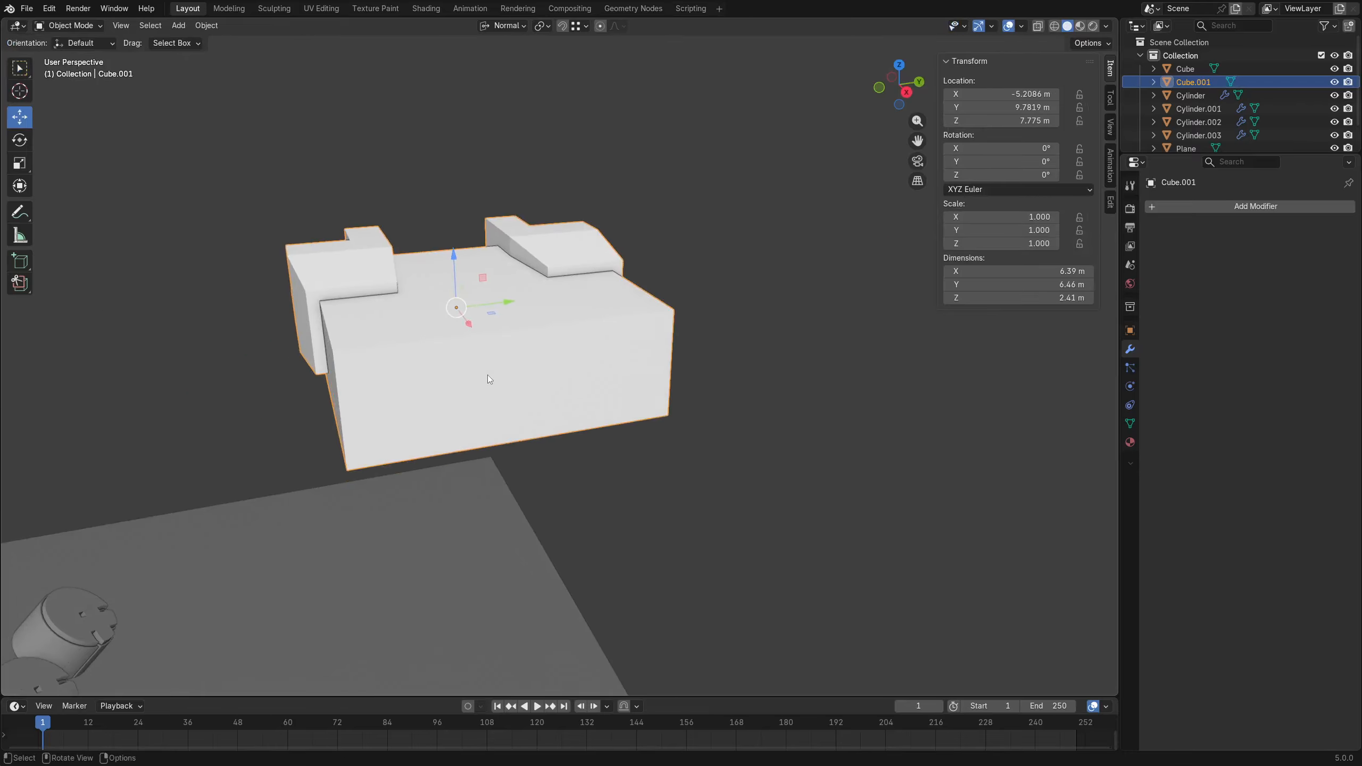
{"action": "key", "text": "ctrl+period"}
{"action": "middle_click_drag", "start_coordinate": [481, 375], "coordinate": [503, 366]}
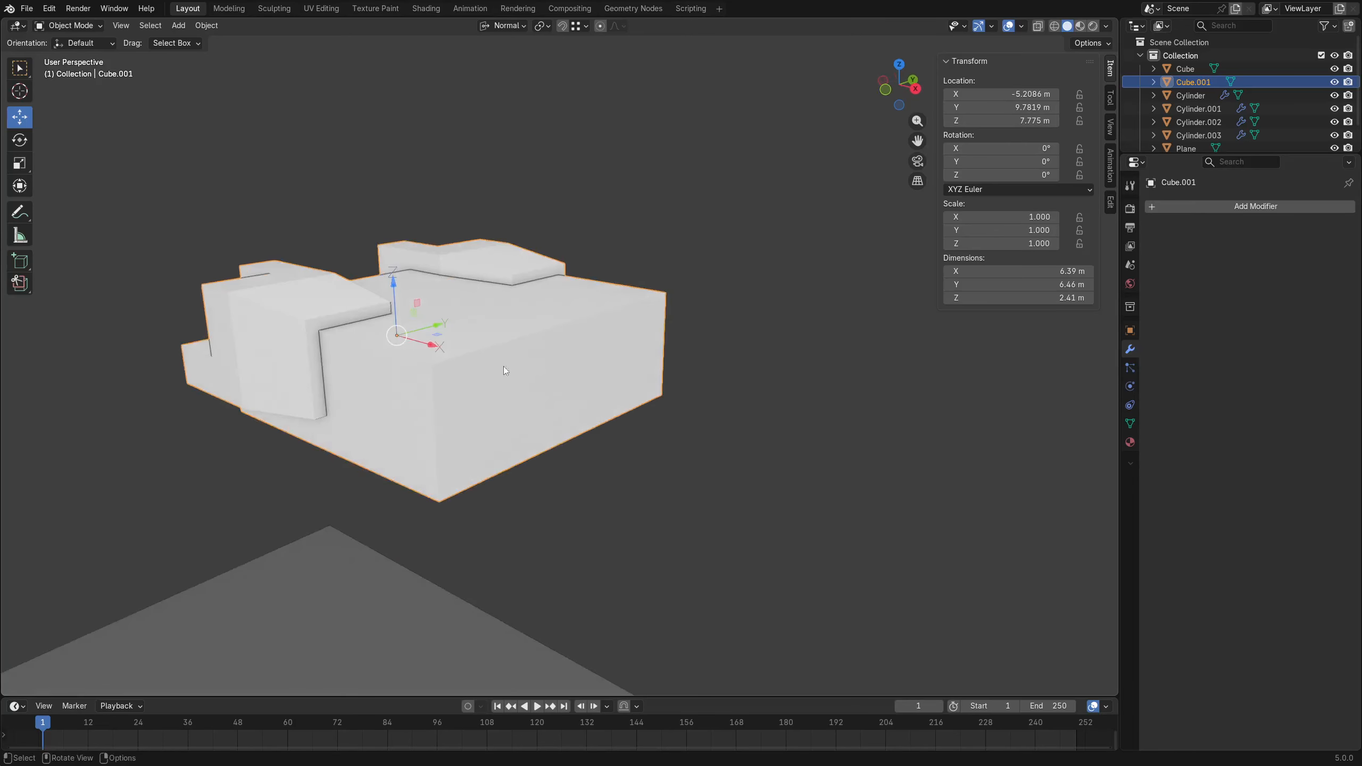
{"action": "left_click", "coordinate": [19, 68]}
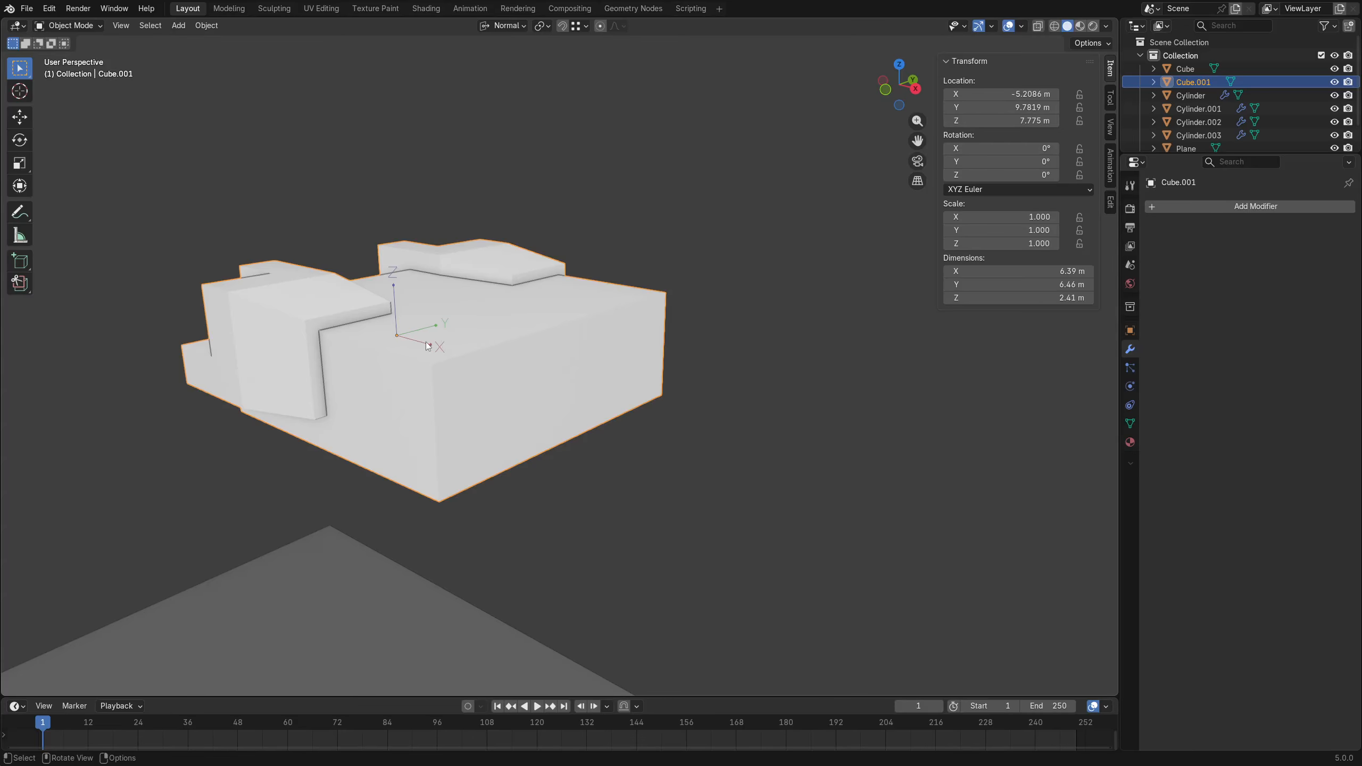
{"action": "key", "text": "ctrl+period"}
{"action": "key", "text": "ctrl+period"}
Move only Cube.001's origin freely by about 3.45 m in X, 3.35 m in Y and 1.11 m in Z.
{"action": "key", "text": "g"}
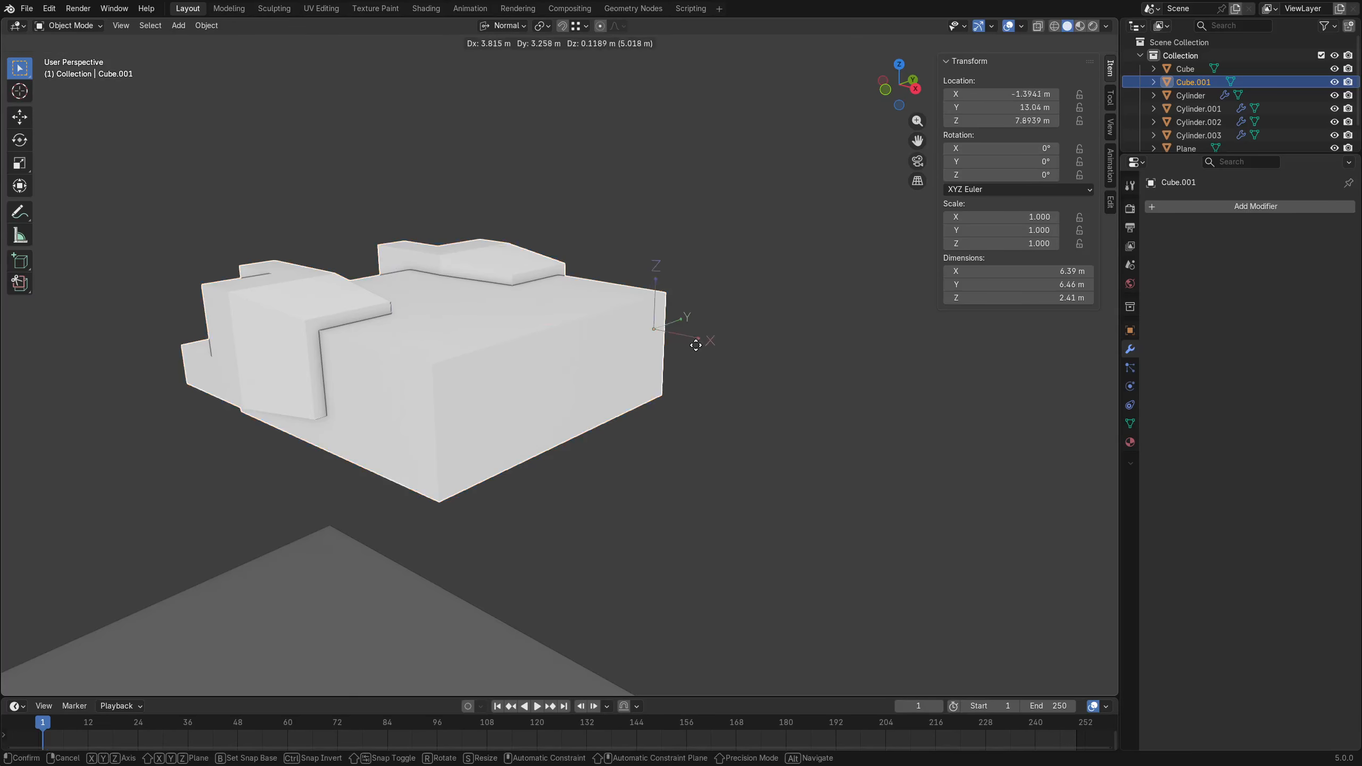
{"action": "left_click", "coordinate": [685, 293]}
{"action": "mouse_move", "coordinate": [686, 293]}
{"action": "middle_mouse_down"}
{"action": "mouse_move", "coordinate": [594, 358]}
{"action": "mouse_move", "coordinate": [626, 349]}
{"action": "mouse_move", "coordinate": [675, 299]}
{"action": "middle_mouse_up"}
Snap Cube.001's origin to the raised side block's inner corner vertex at X -3.4438, Y 8.3426, Z 8.775 m.
{"action": "left_click", "coordinate": [581, 26]}
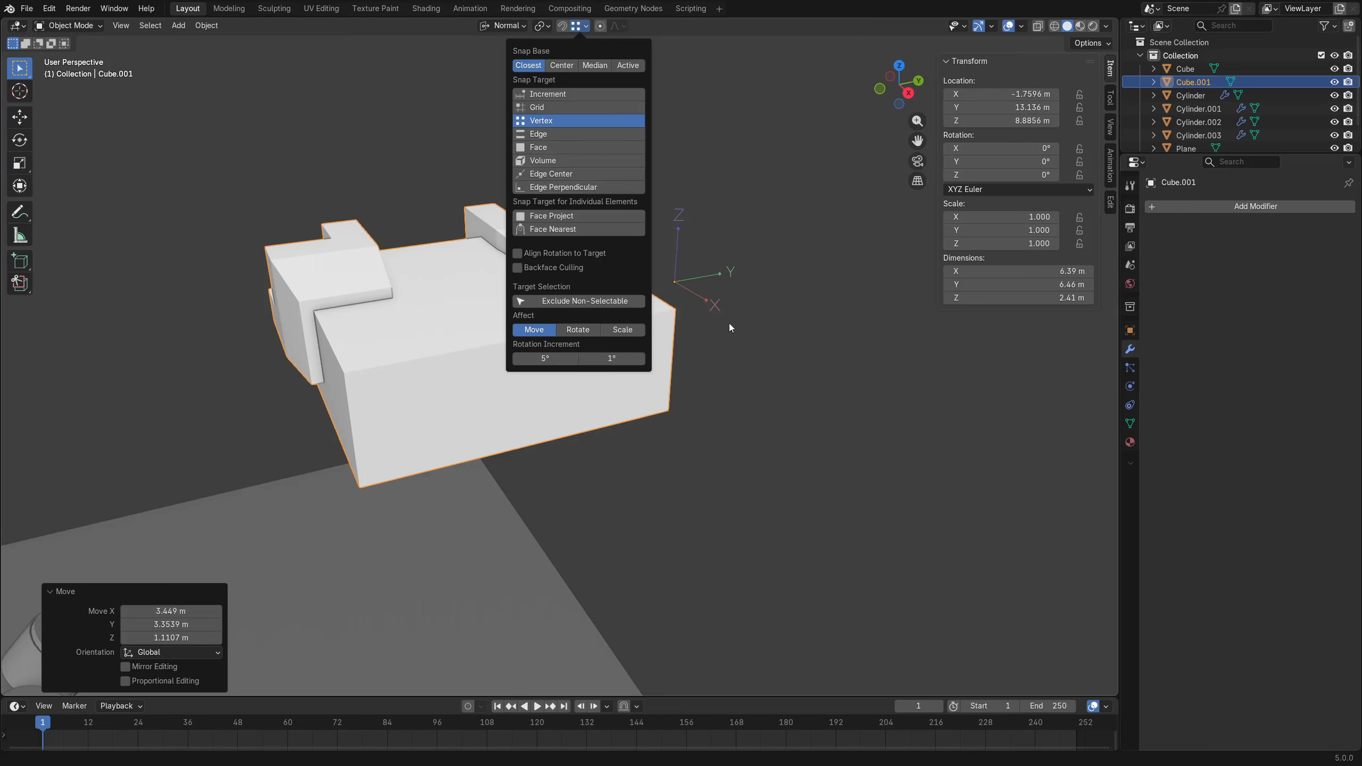
{"action": "key", "text": "g"}
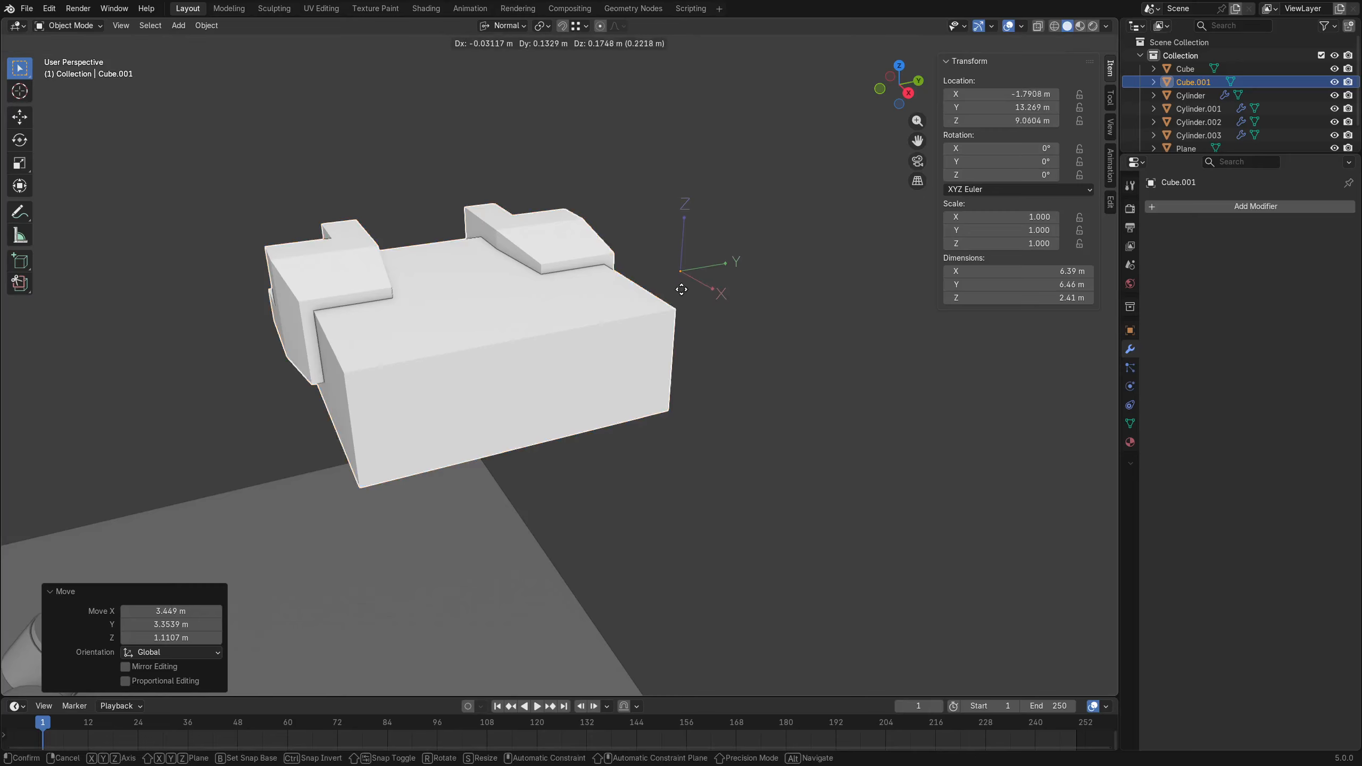
{"action": "key", "text": "ctrl"}
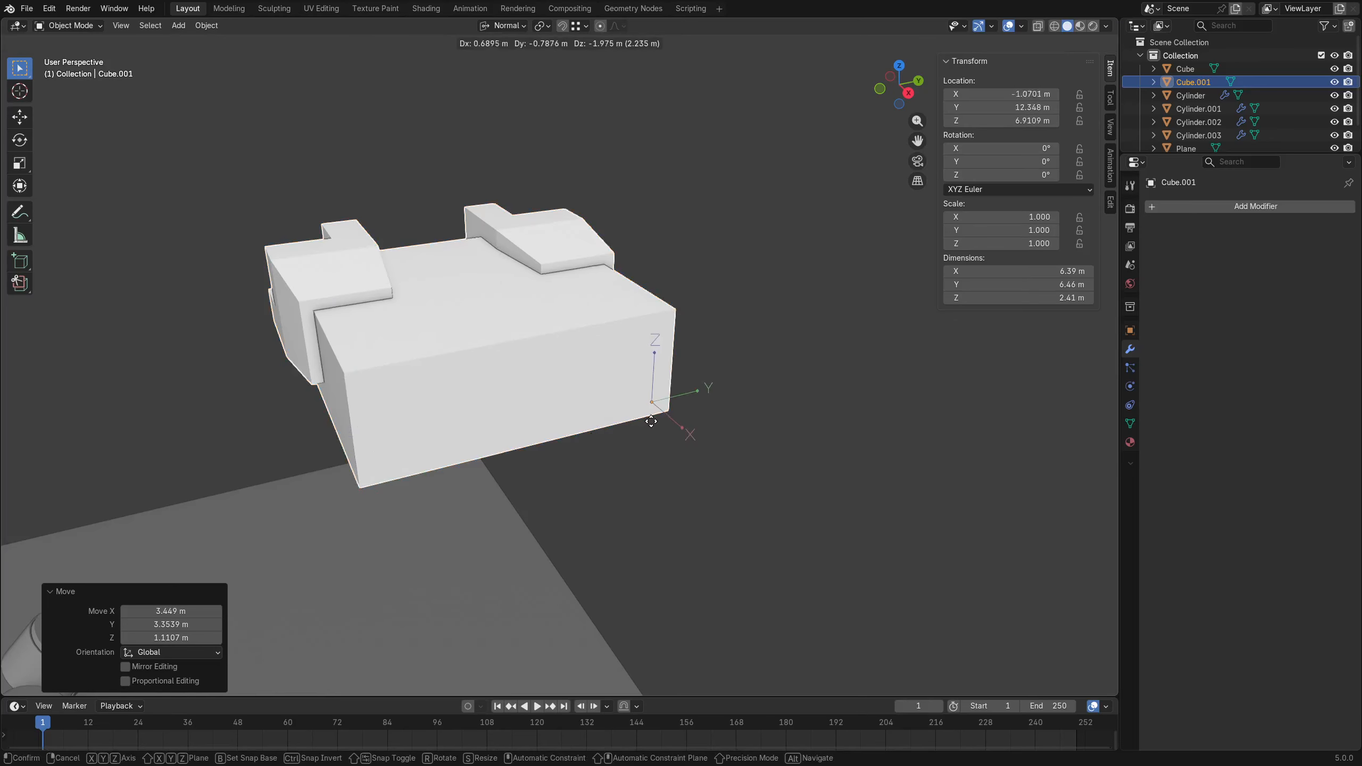
{"action": "key", "text": "ctrl"}
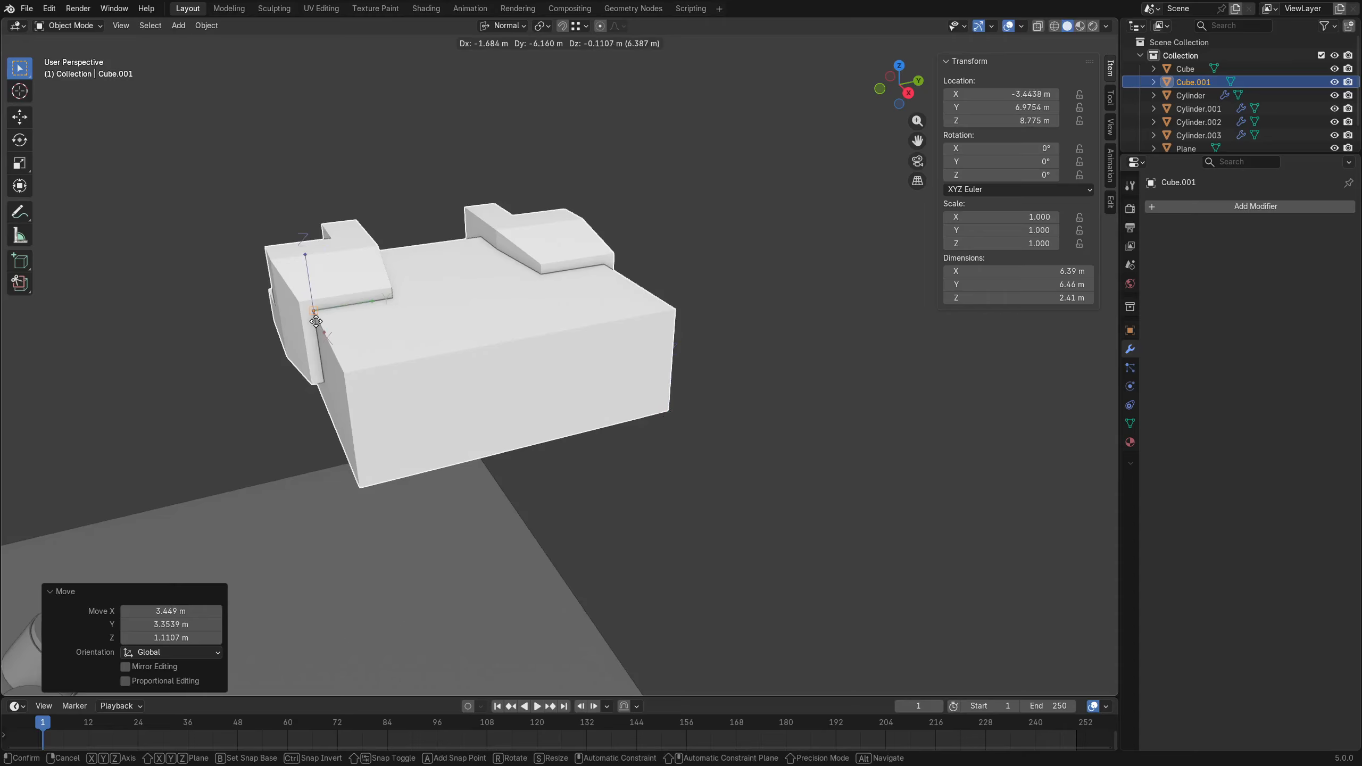
{"action": "left_click", "coordinate": [391, 302]}
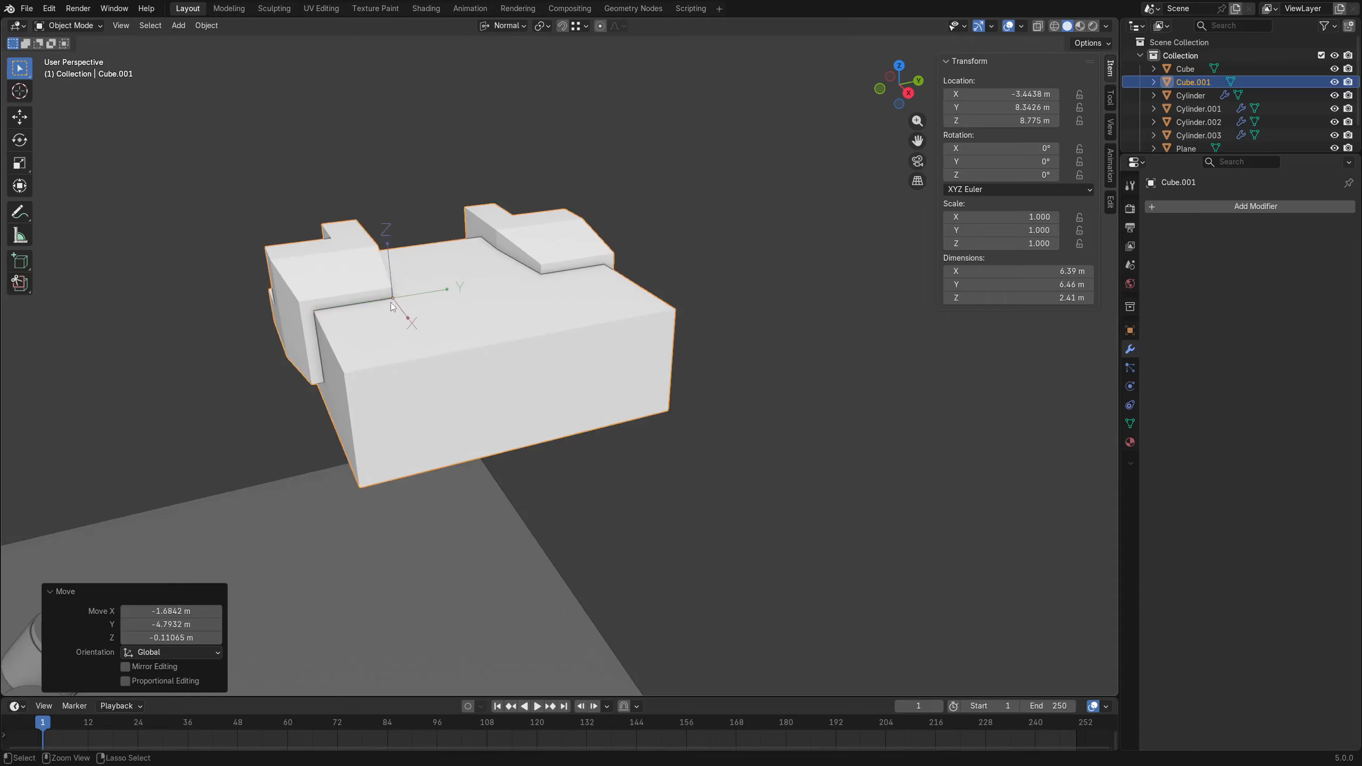
Enable Align Rotation to Target and snap Cube.001's origin to the main block's upper end corner at X -0.8673, Y 12.588, Z 8.775 m.
{"action": "middle_click_drag", "start_coordinate": [517, 312], "coordinate": [520, 214]}
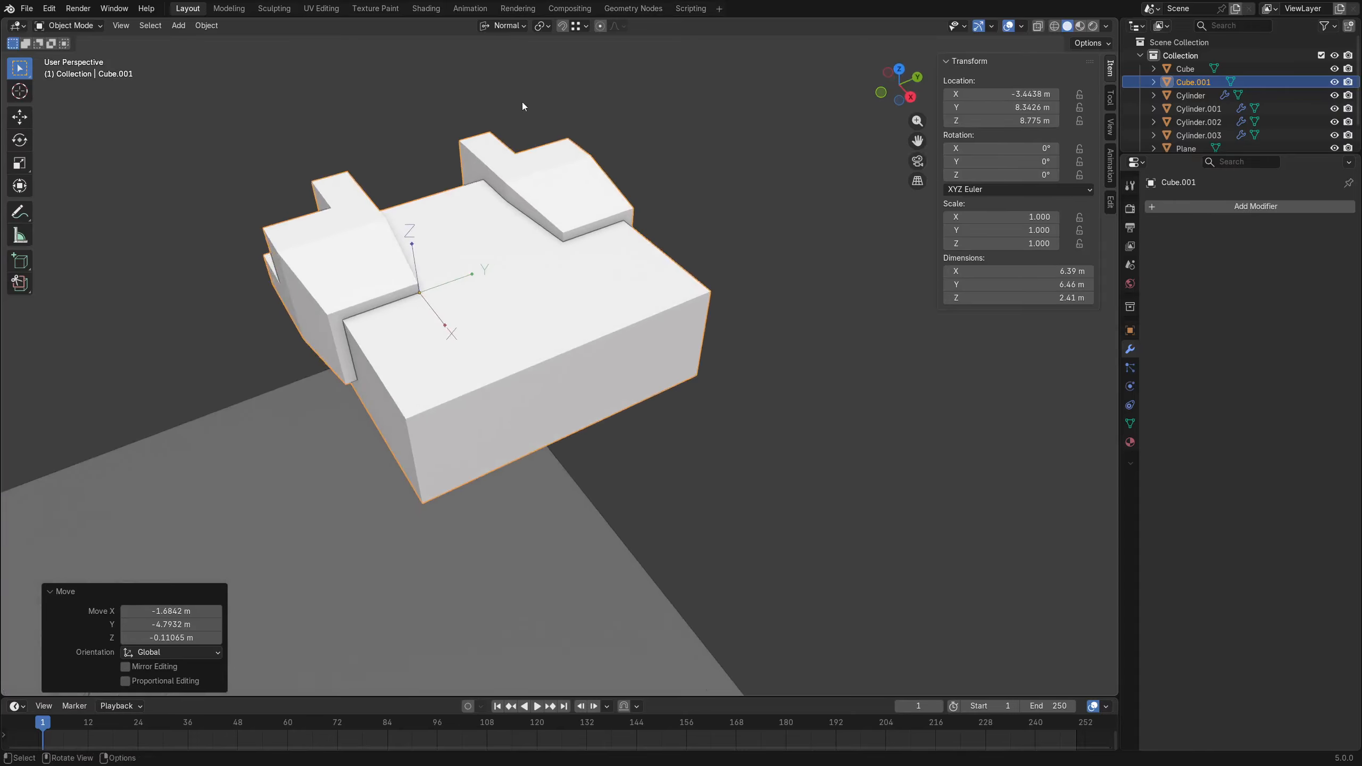
{"action": "left_click", "coordinate": [543, 26]}
{"action": "left_click", "coordinate": [574, 28]}
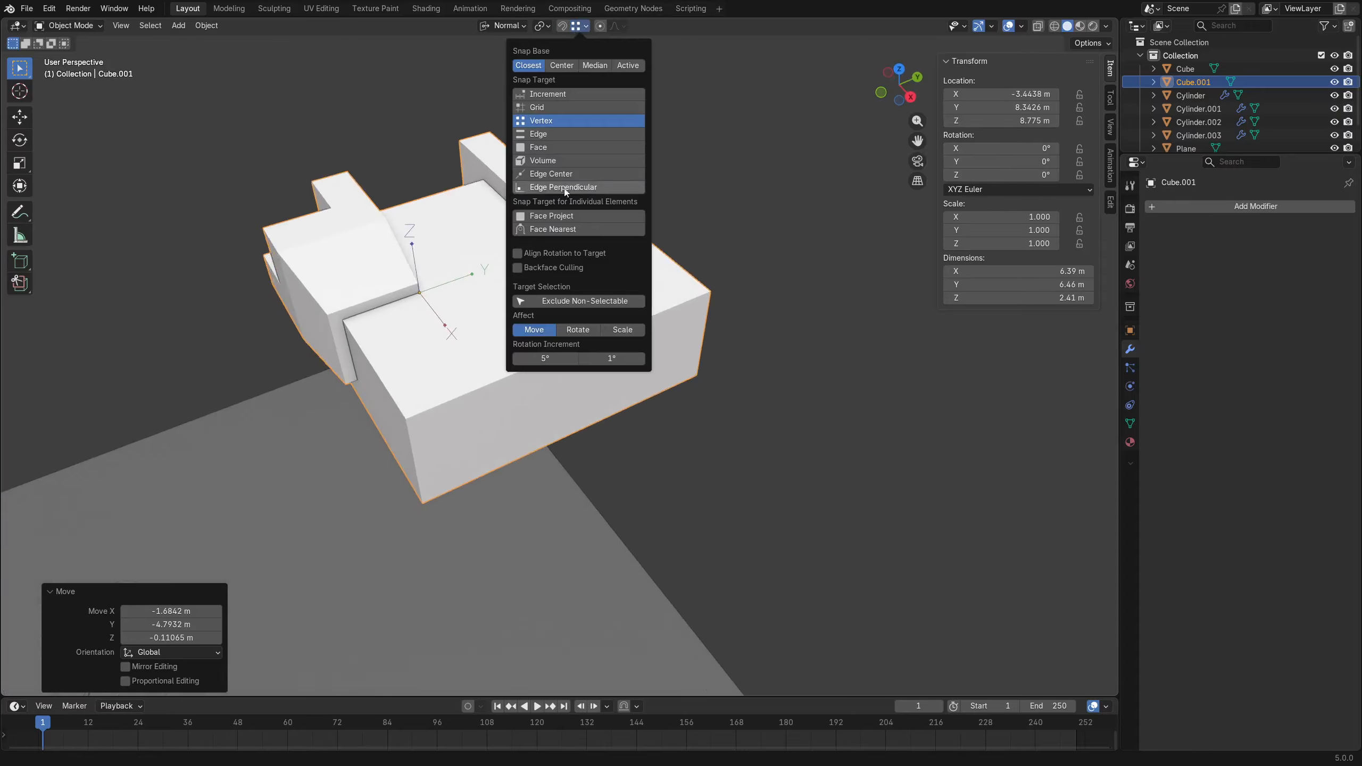
{"action": "left_click", "coordinate": [554, 257]}
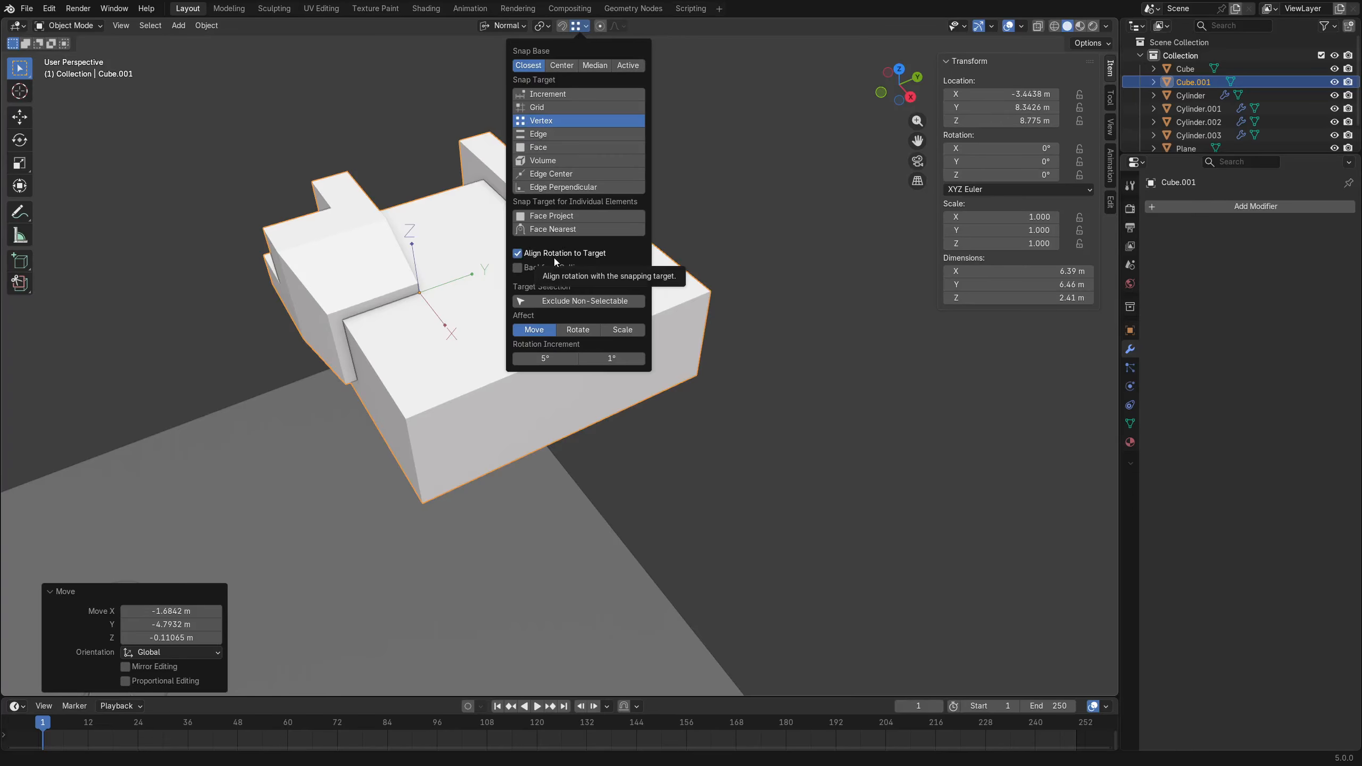
{"action": "key", "text": "g"}
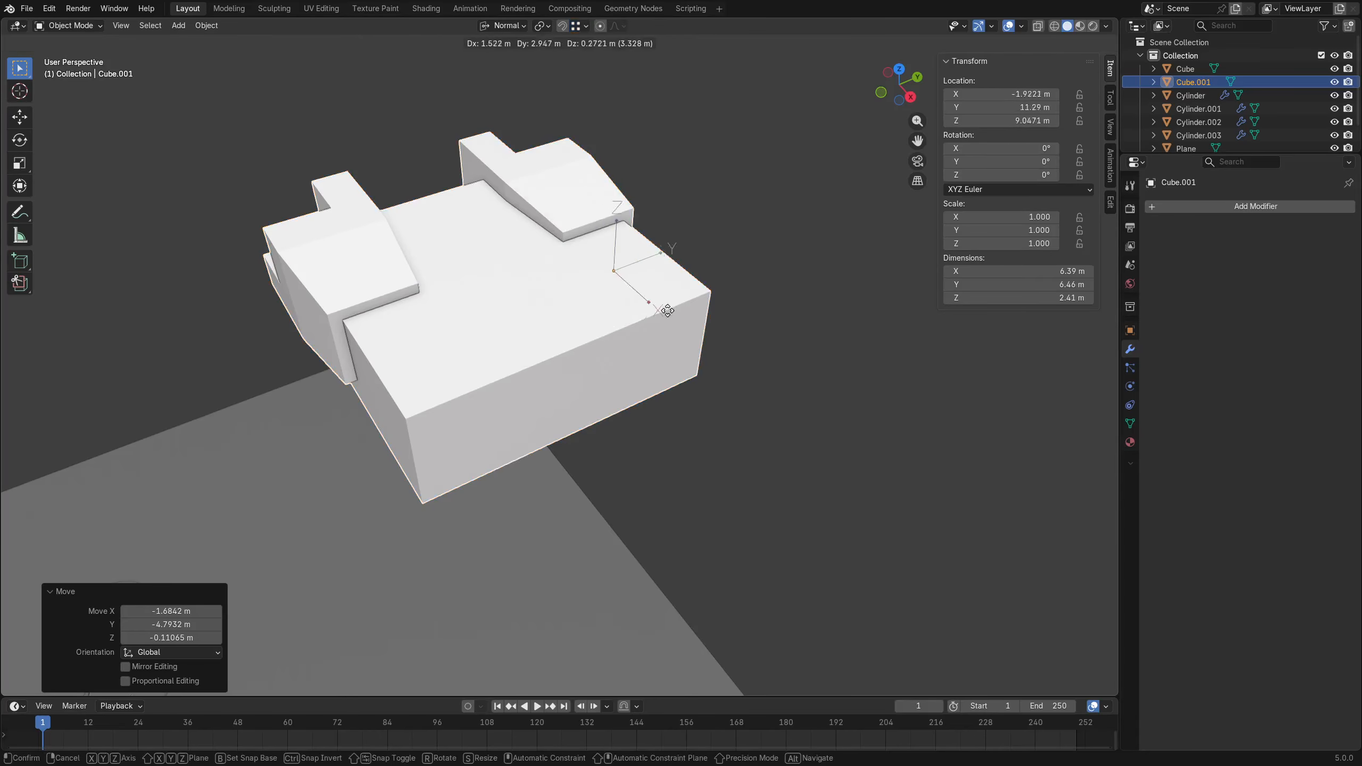
{"action": "left_click", "coordinate": [710, 298]}
Inspect the rotated origin axes at the block's corner from several angles and review the snapping and pivot point options.
{"action": "key", "text": "ctrl+KP_1"}
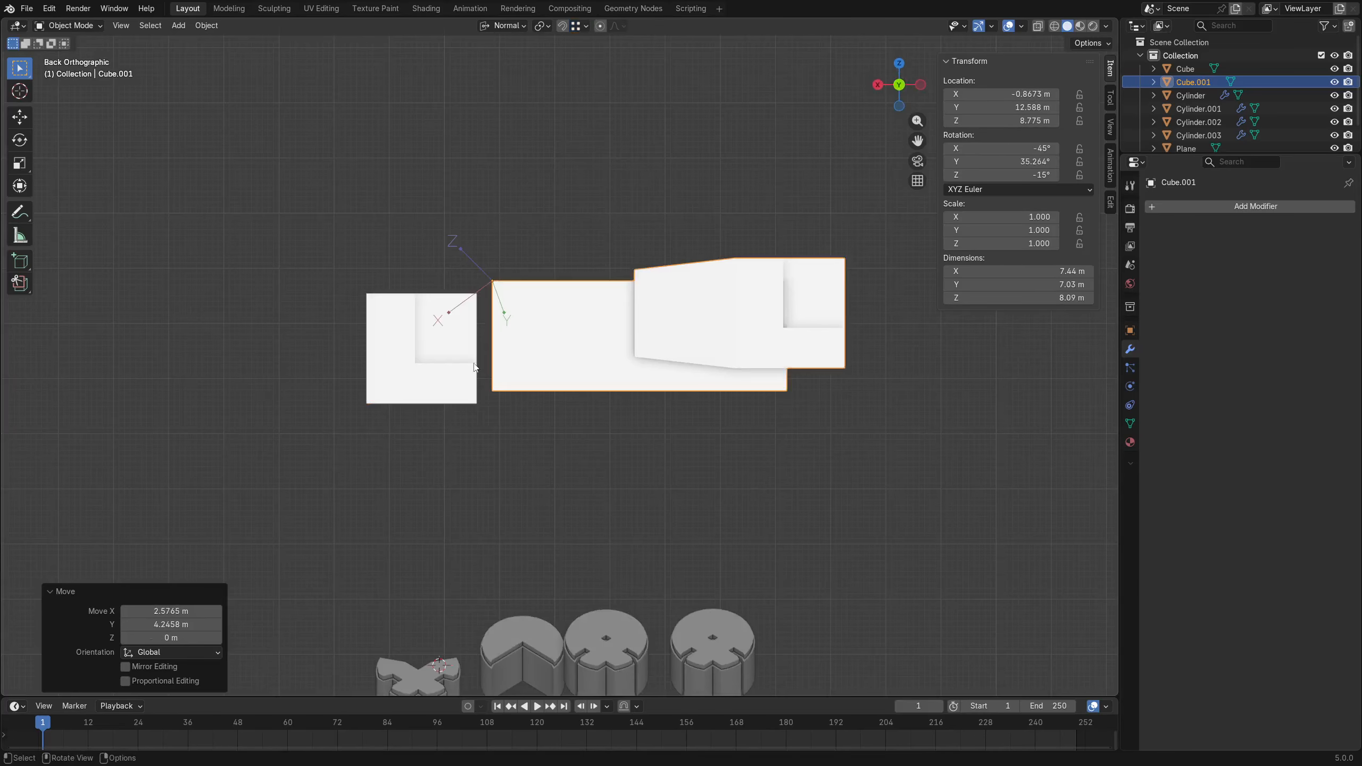
{"action": "middle_click_drag", "start_coordinate": [691, 302], "coordinate": [804, 304]}
{"action": "key", "text": "ctrl+KP_1"}
{"action": "middle_click_drag", "start_coordinate": [688, 303], "coordinate": [576, 347]}
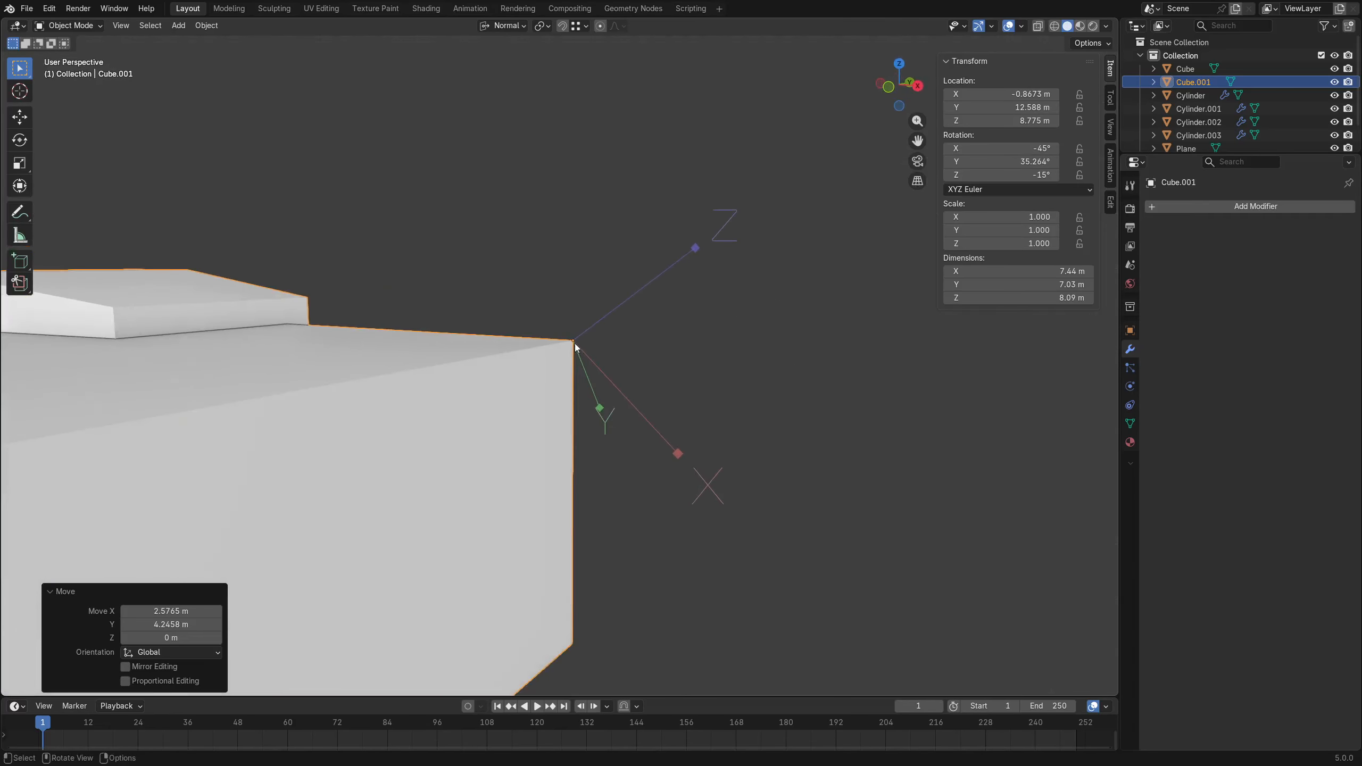
{"action": "middle_click_drag", "start_coordinate": [670, 268], "coordinate": [592, 352]}
{"action": "scroll", "coordinate": [537, 347], "scroll_direction": "down", "scroll_amount": 6}
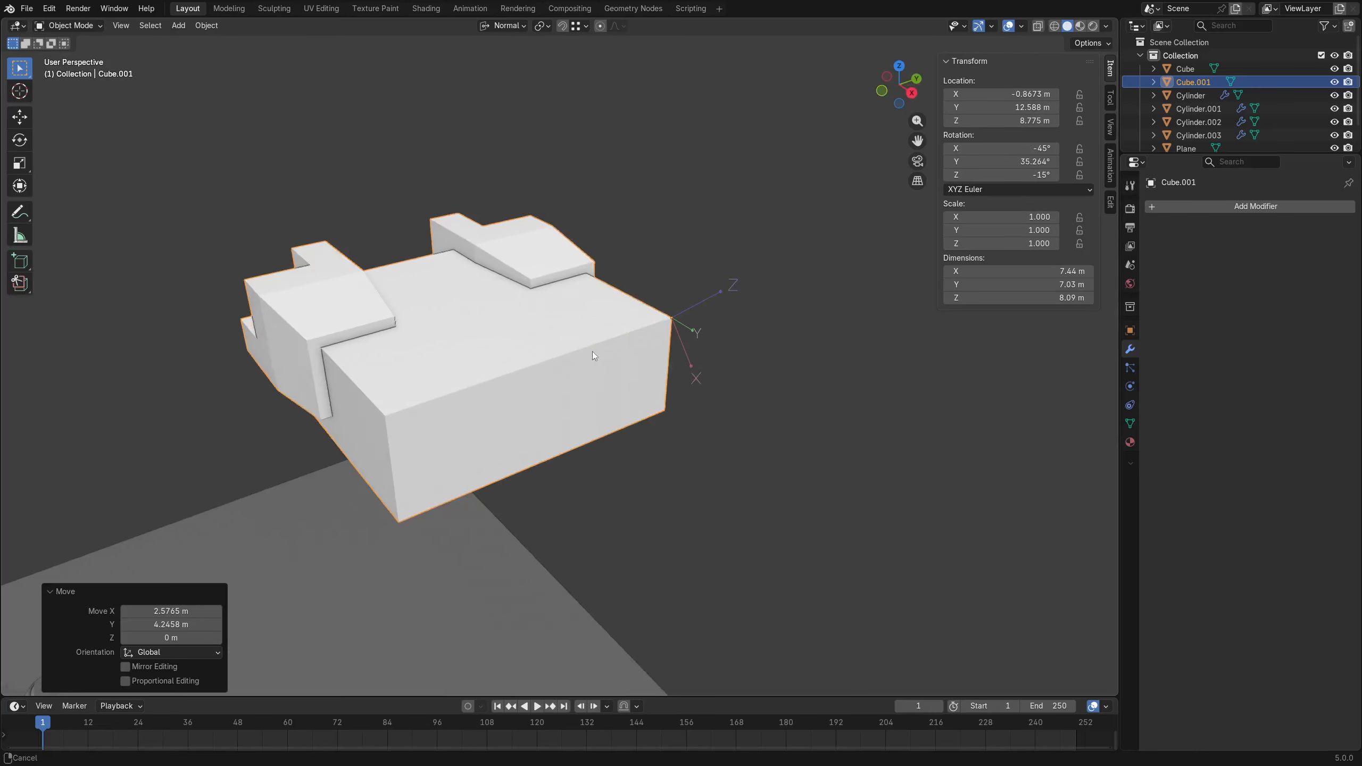
{"action": "left_click", "coordinate": [583, 27]}
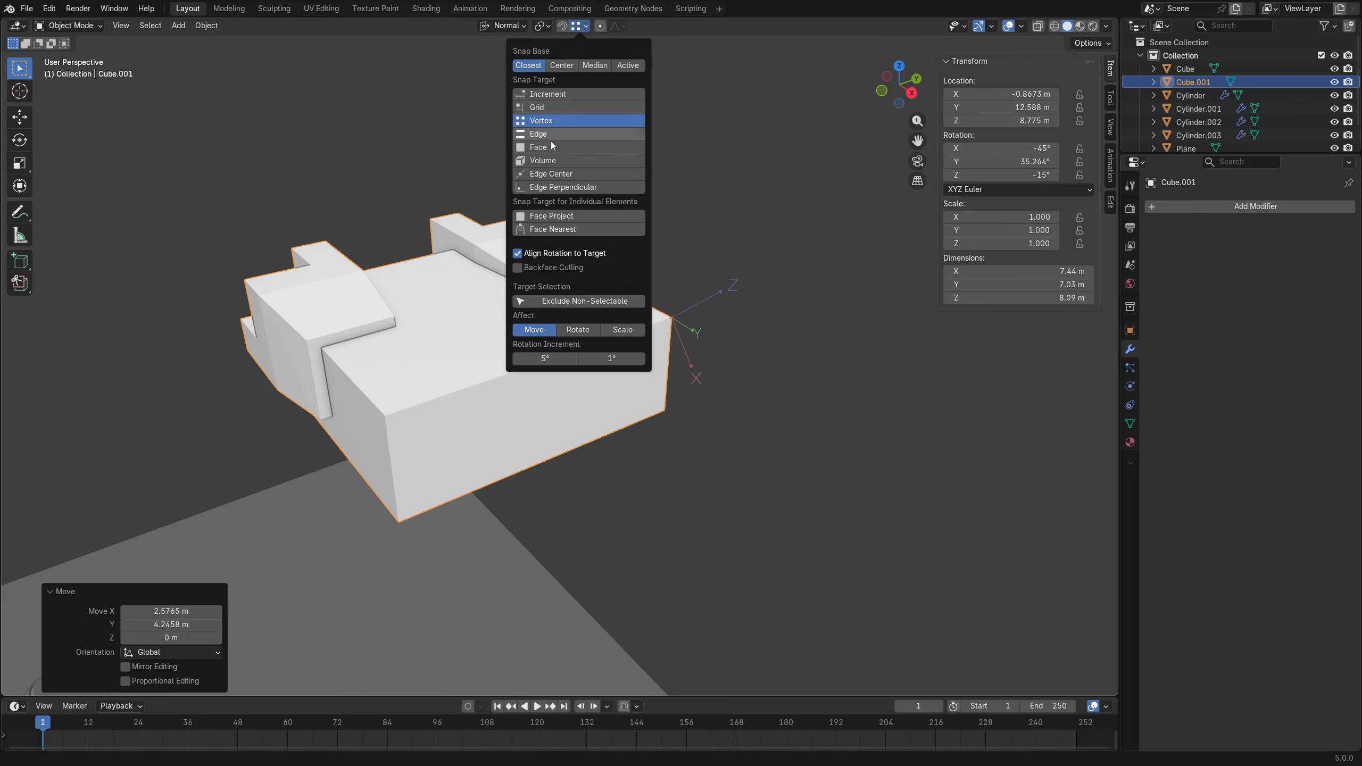
{"action": "middle_click_drag", "start_coordinate": [484, 311], "coordinate": [456, 355]}
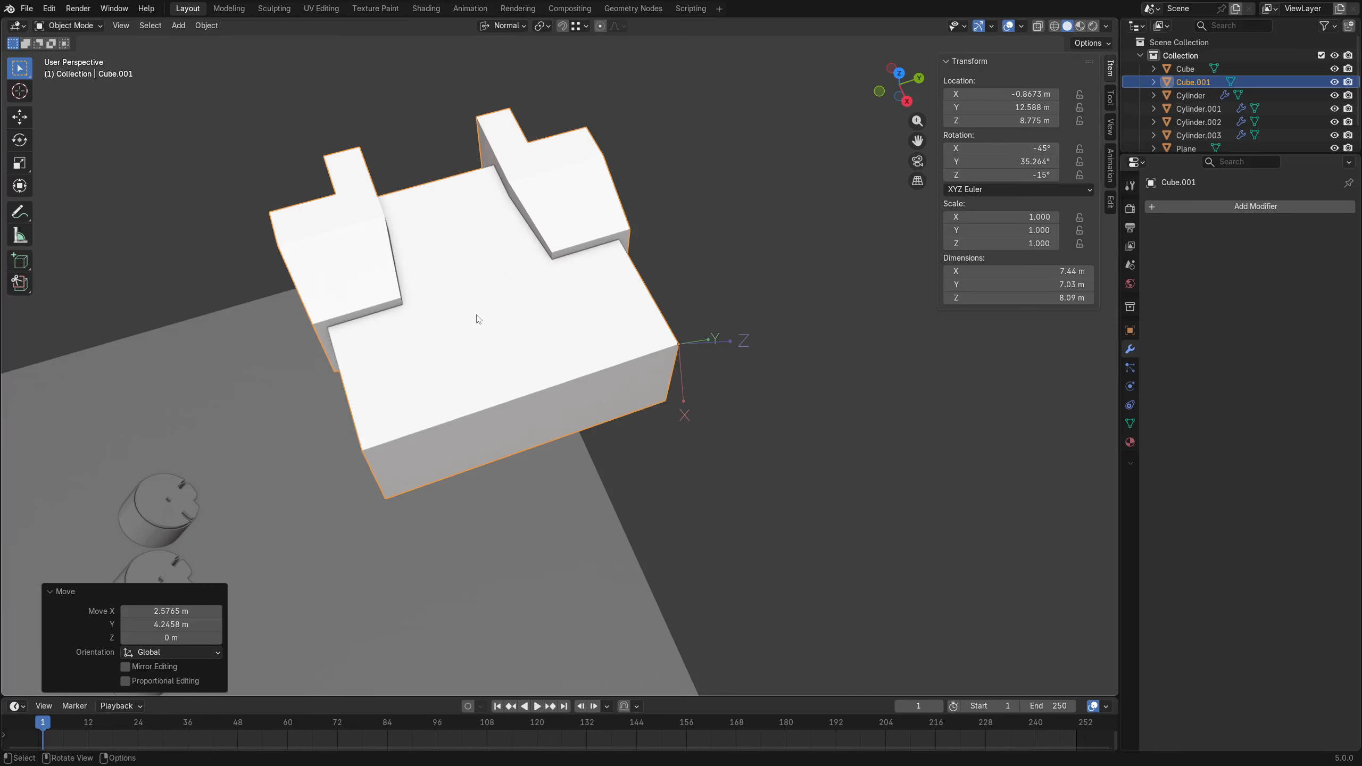
{"action": "middle_click_drag", "start_coordinate": [564, 383], "coordinate": [505, 360]}
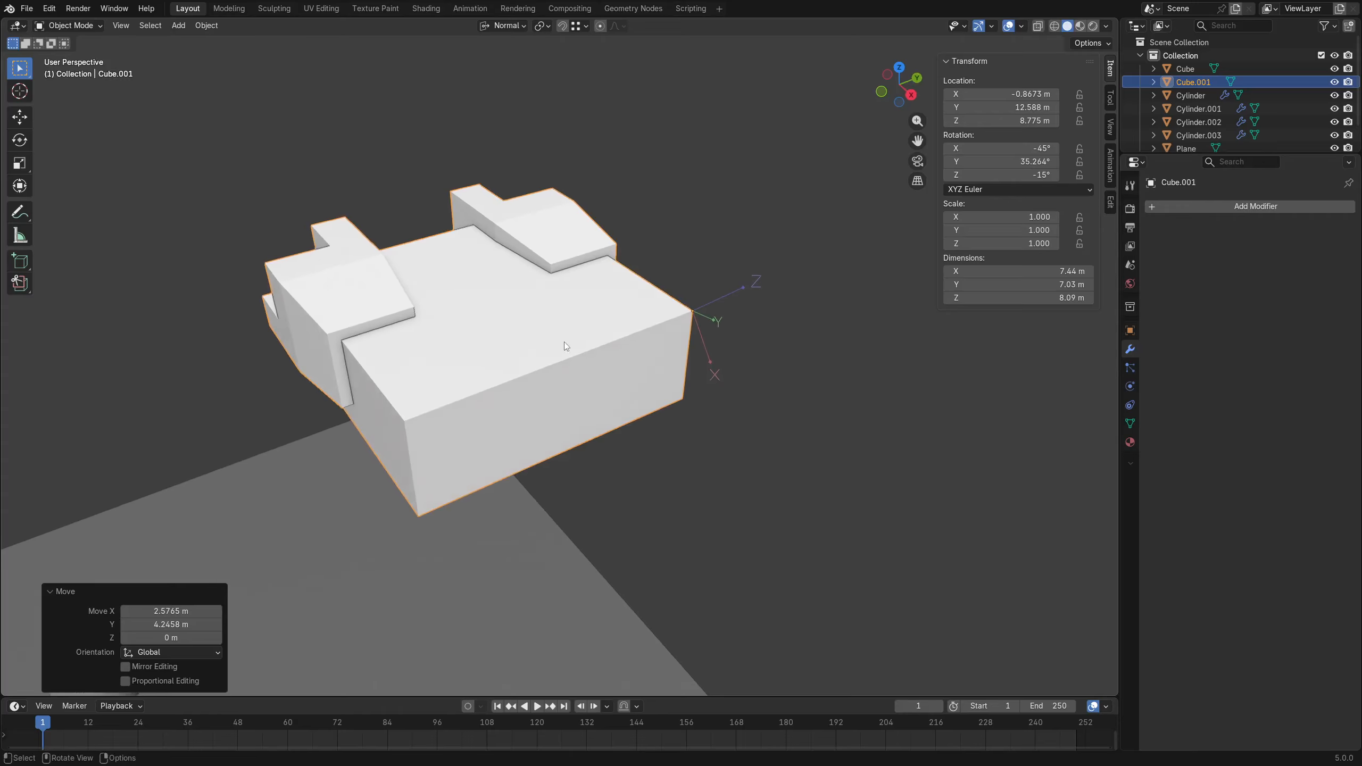
{"action": "left_click", "coordinate": [543, 26]}
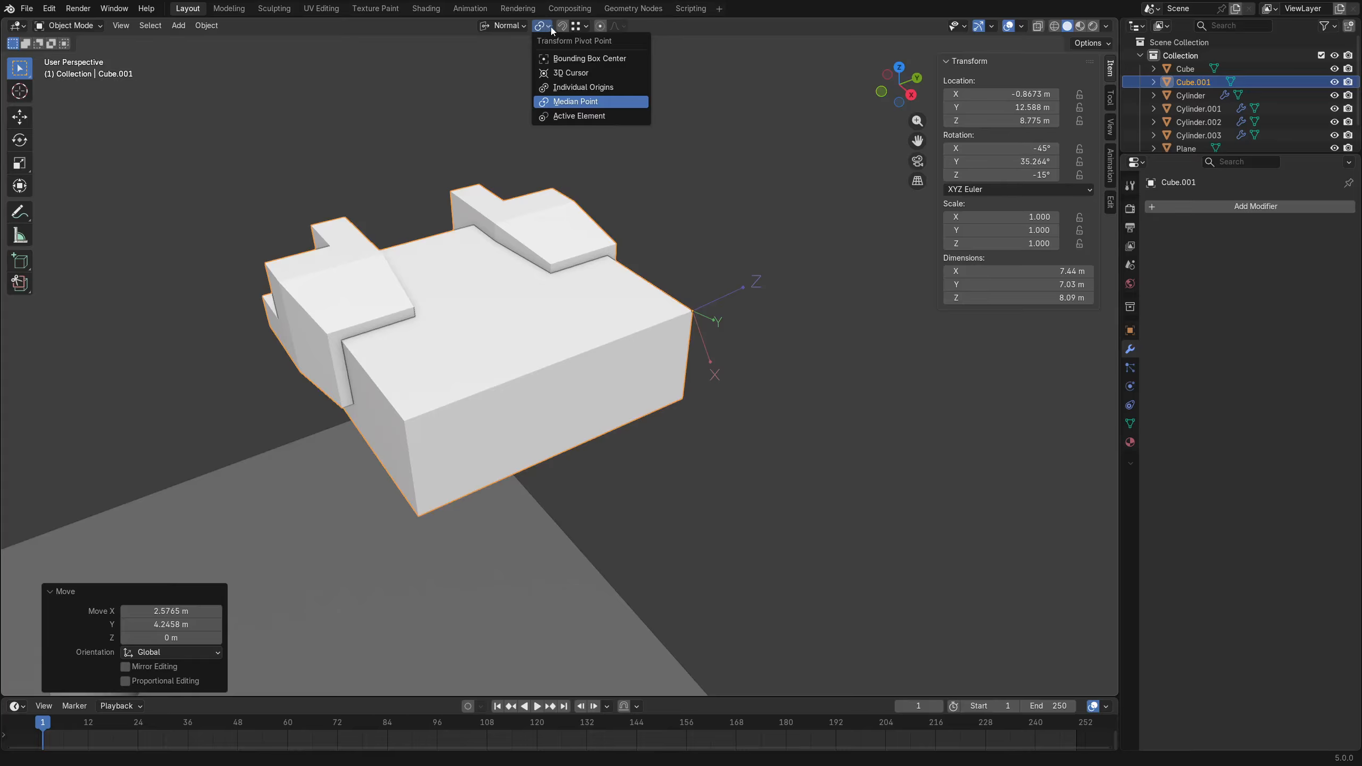
Set the snap target to Face and move Cube.001's origin clear of the mesh to X -1.5532, Y 15.927, Z 11.522 m.
{"action": "left_click", "coordinate": [582, 26]}
{"action": "mouse_move", "coordinate": [550, 27]}
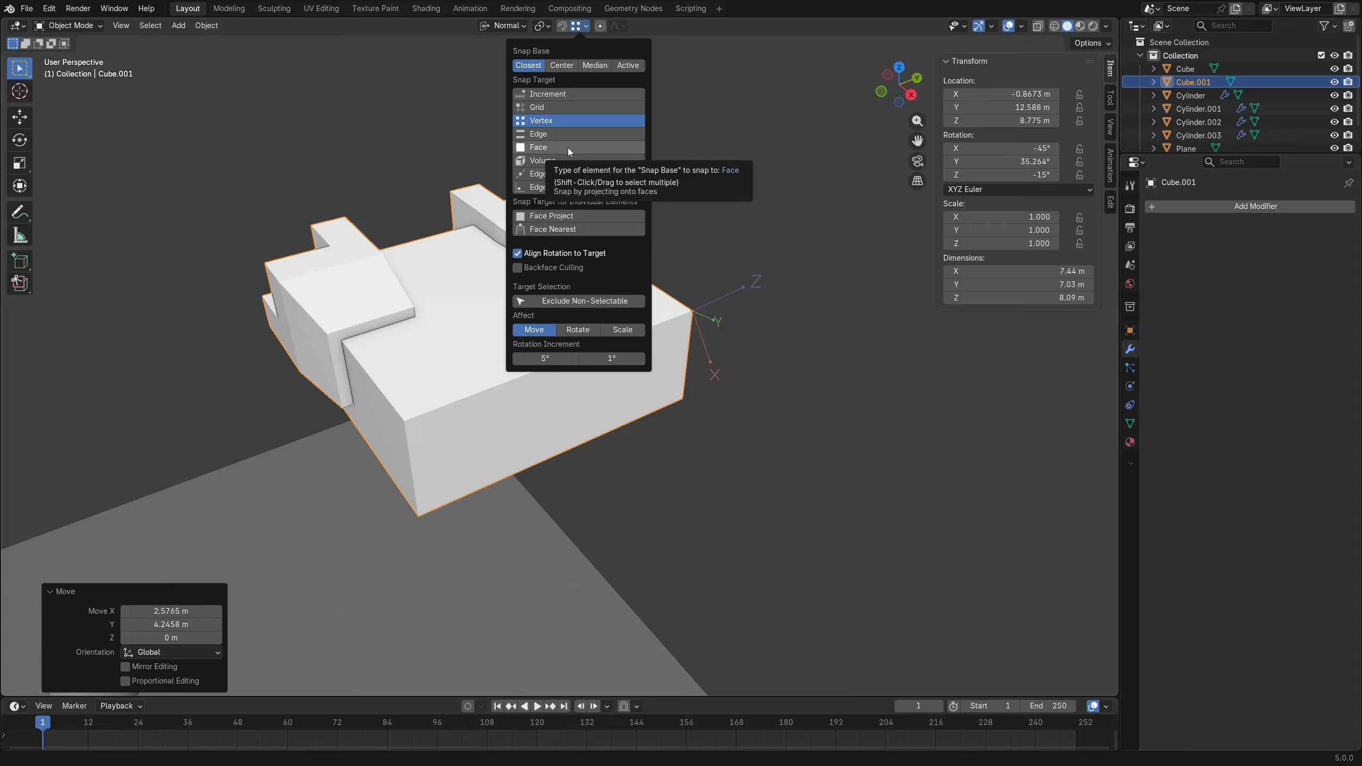
{"action": "left_click", "coordinate": [568, 146]}
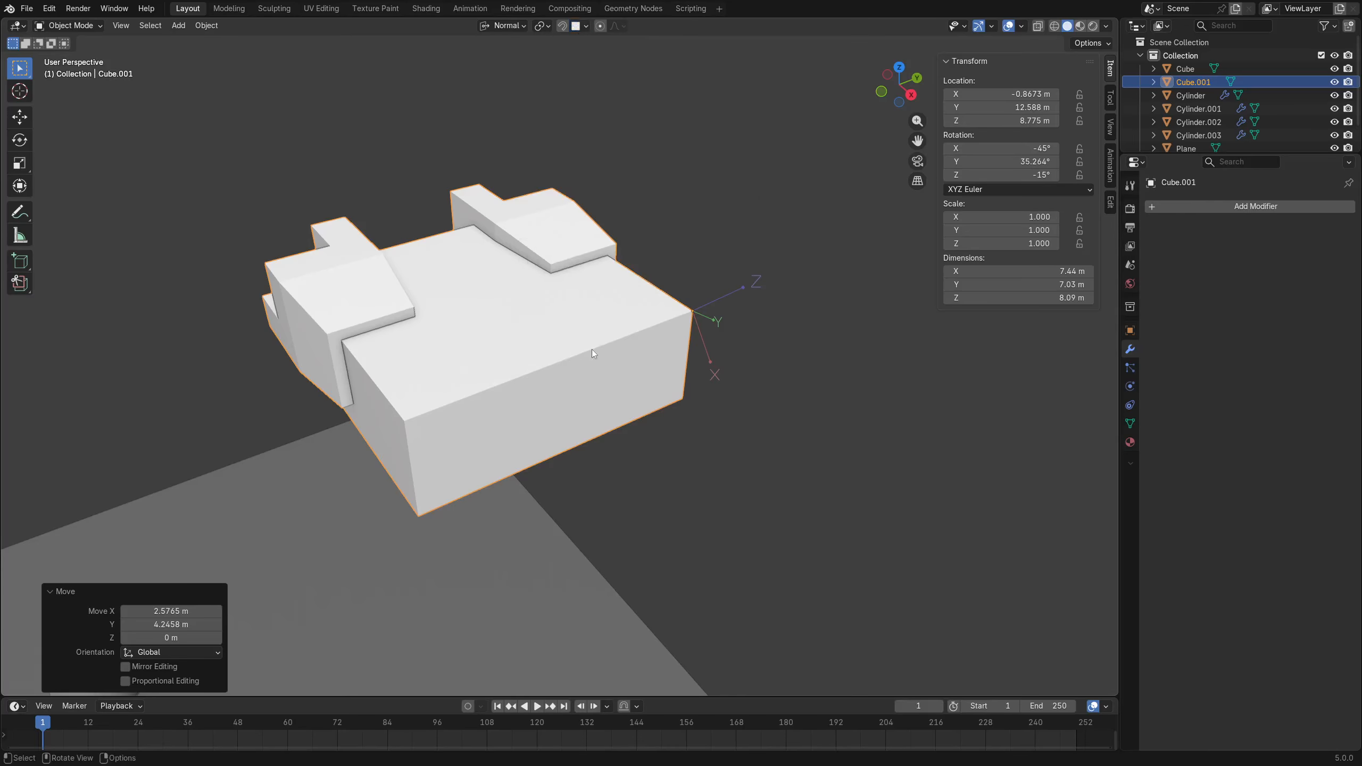
{"action": "key", "text": "g"}
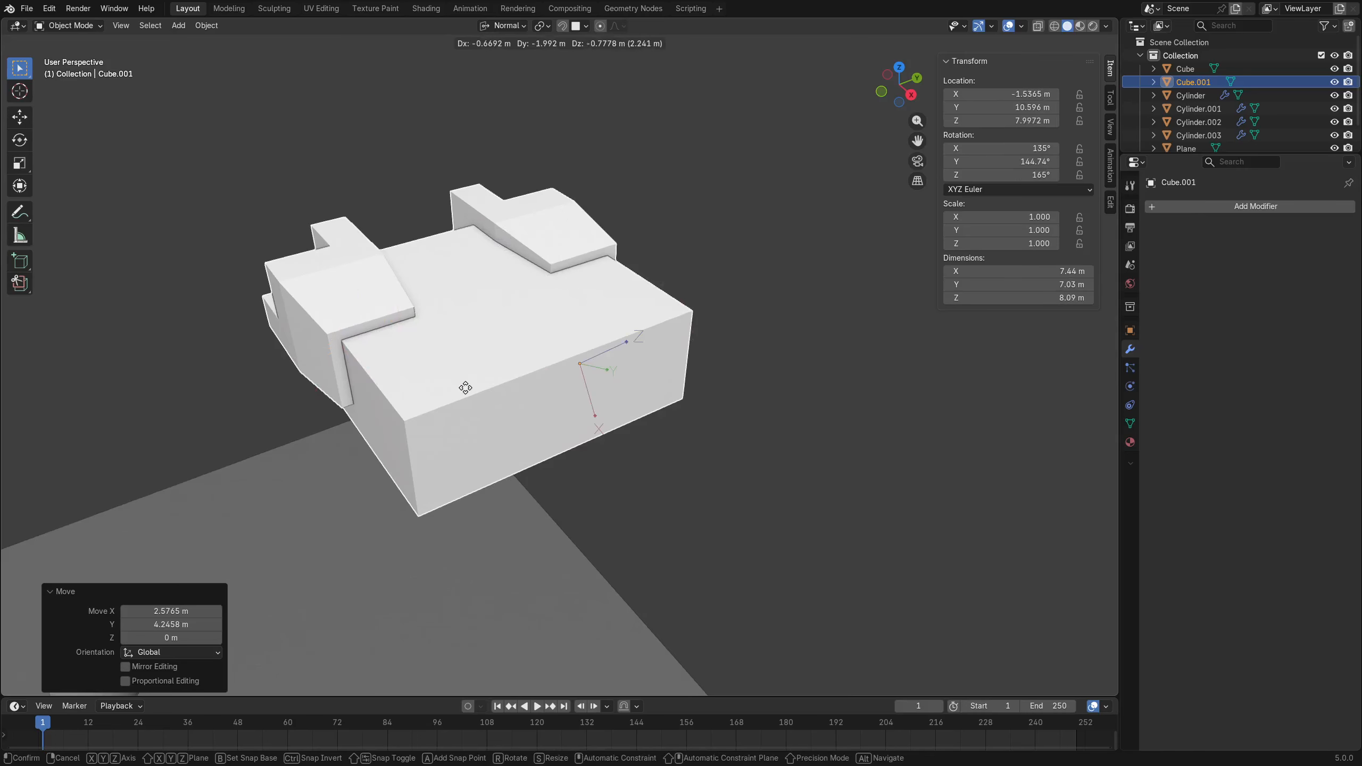
{"action": "key", "text": "b"}
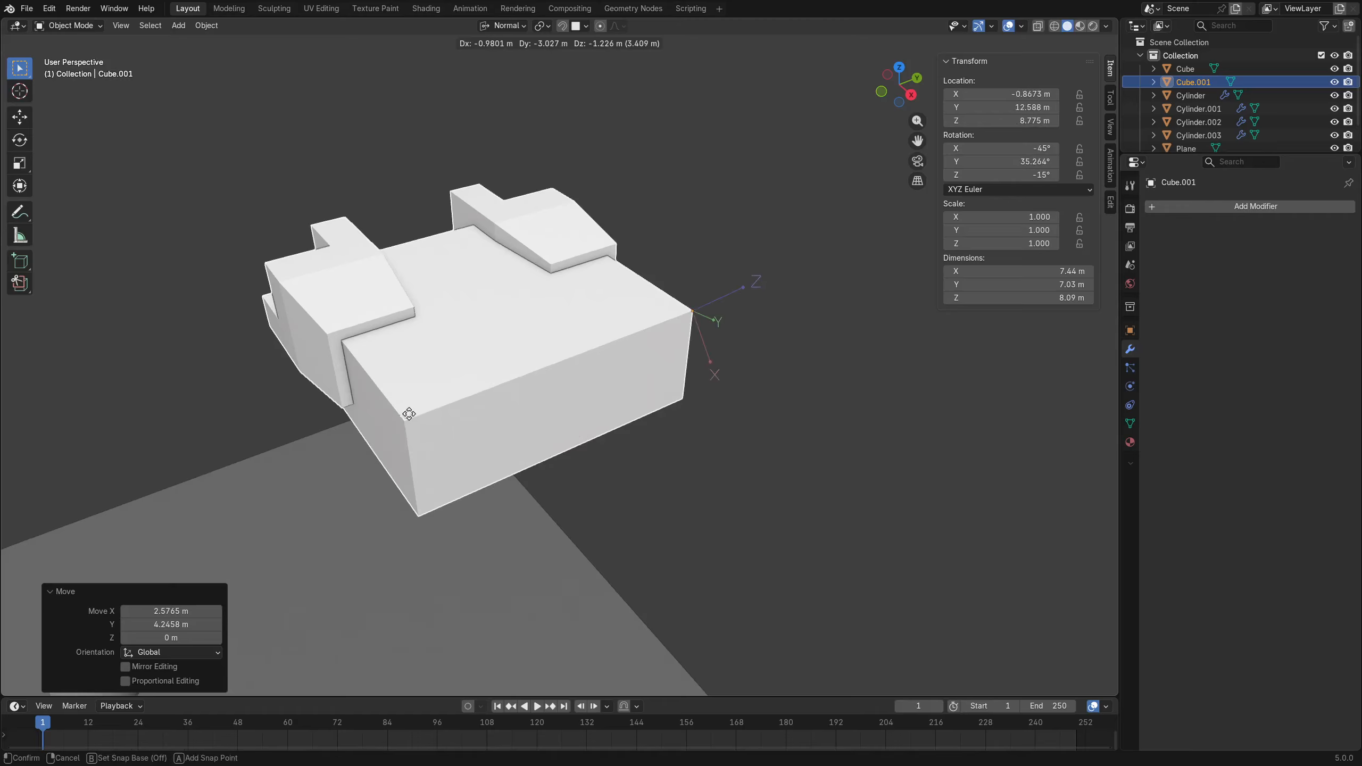
{"action": "left_click", "coordinate": [690, 310]}
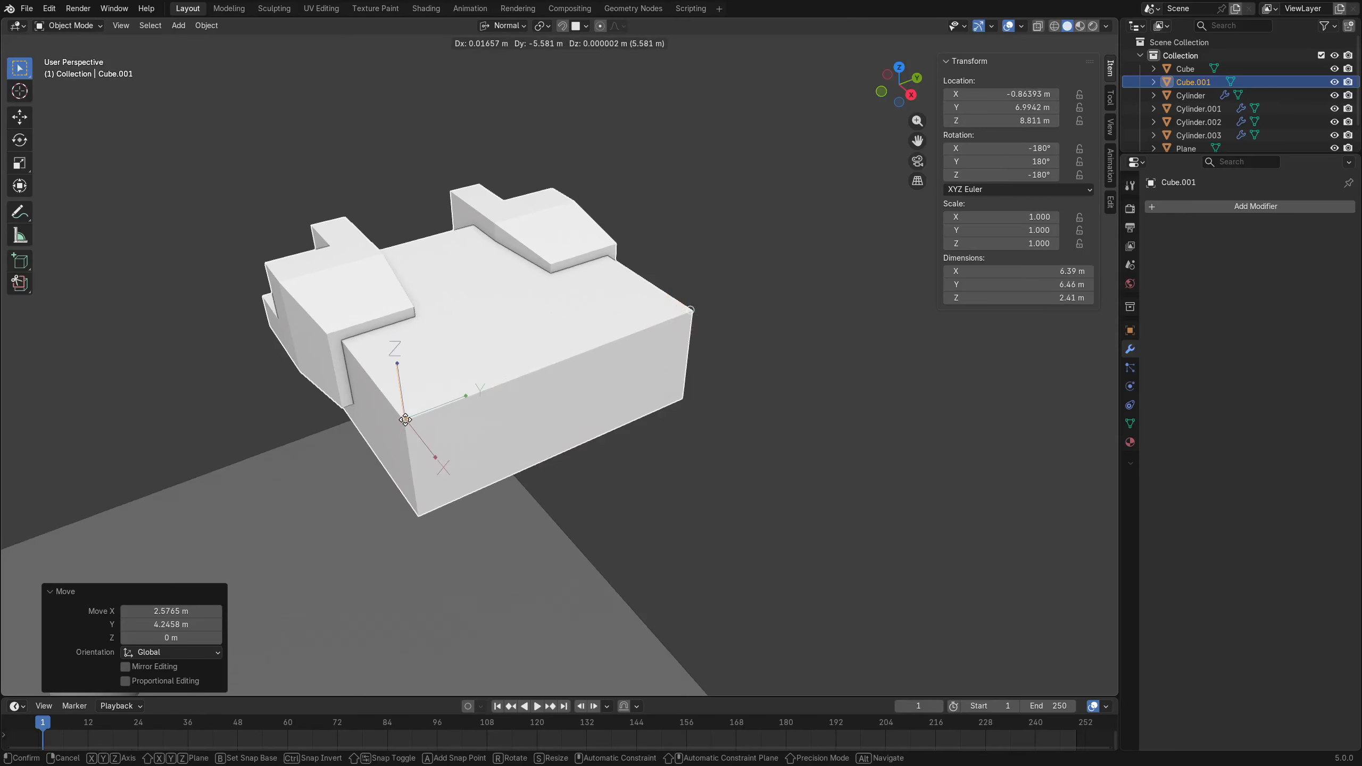
{"action": "key", "text": "b"}
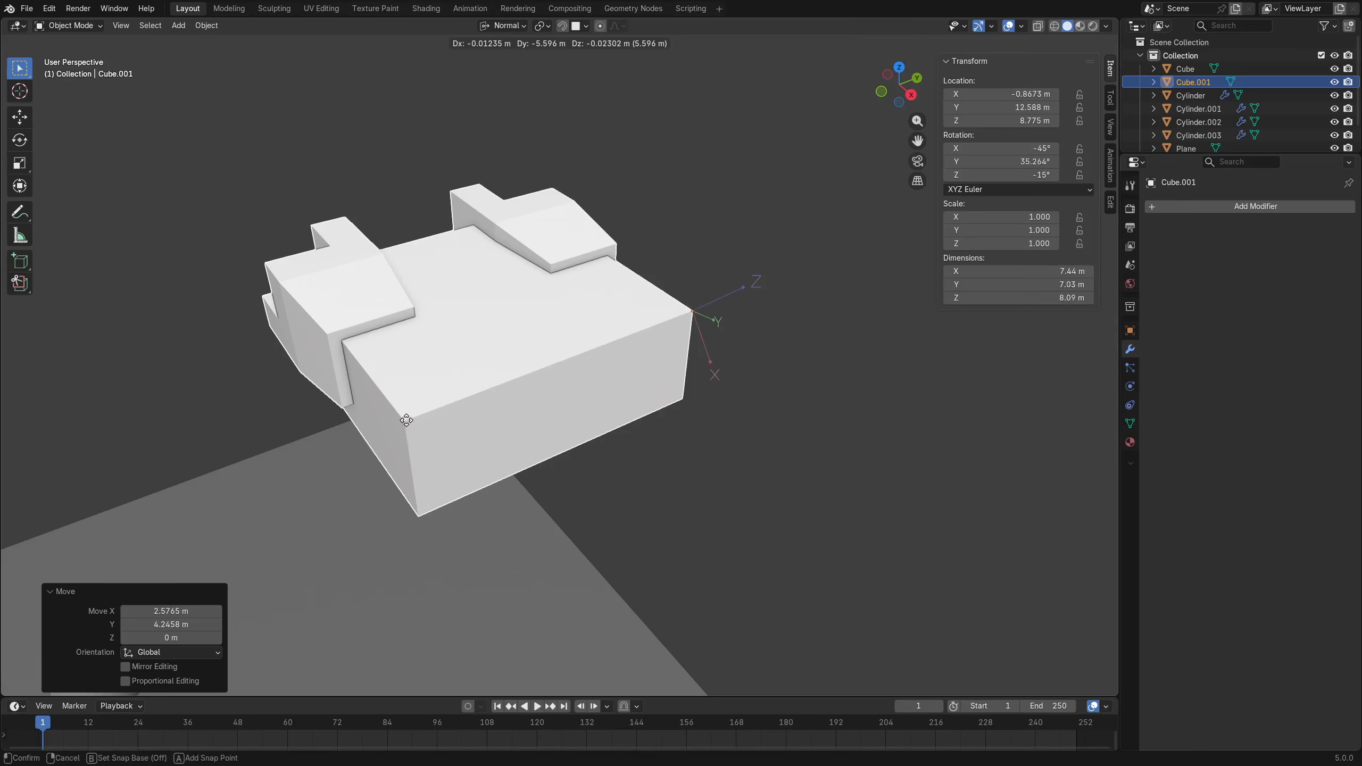
{"action": "left_click", "coordinate": [402, 420]}
{"action": "left_click", "coordinate": [690, 315]}
{"action": "left_click", "coordinate": [535, 367]}
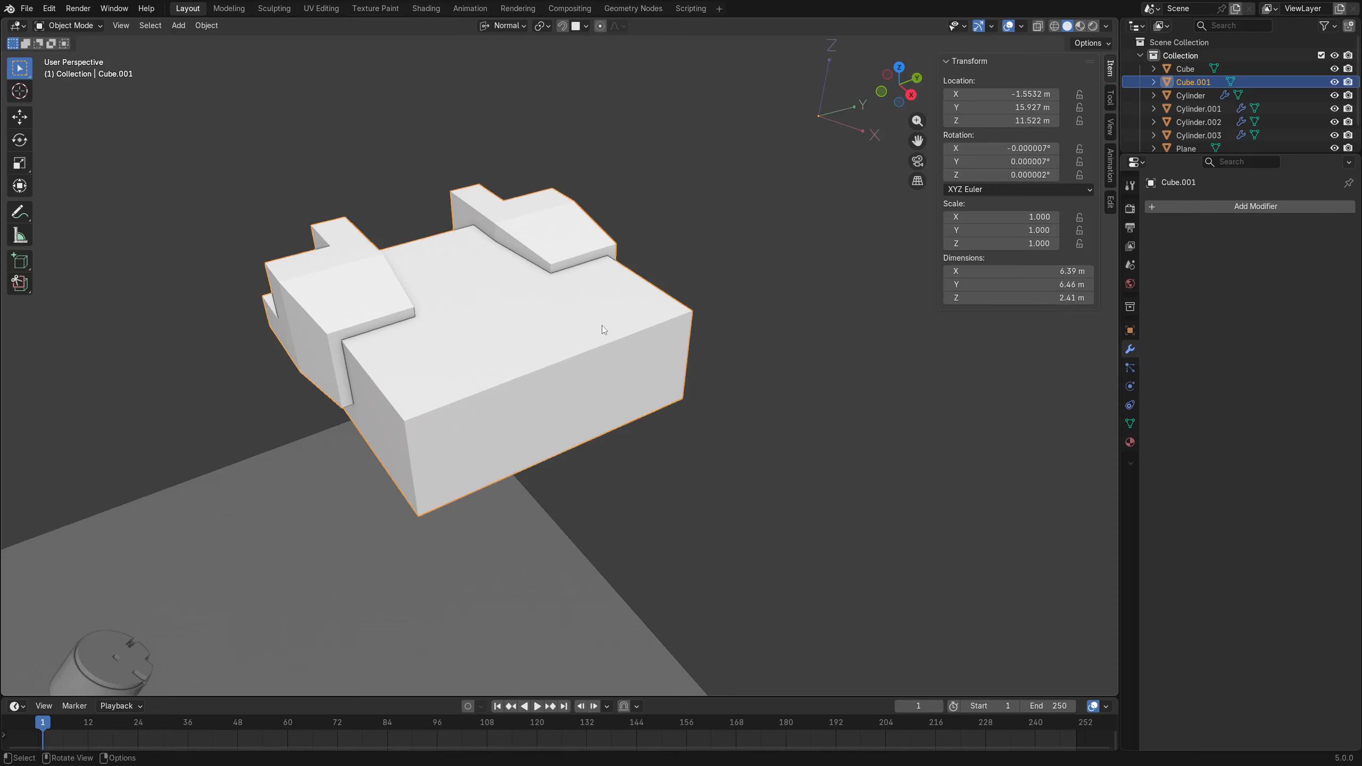
Turn off origin-only transforms and reselect Cube.001 in Object Mode.
{"action": "middle_click_drag", "start_coordinate": [760, 352], "coordinate": [757, 351]}
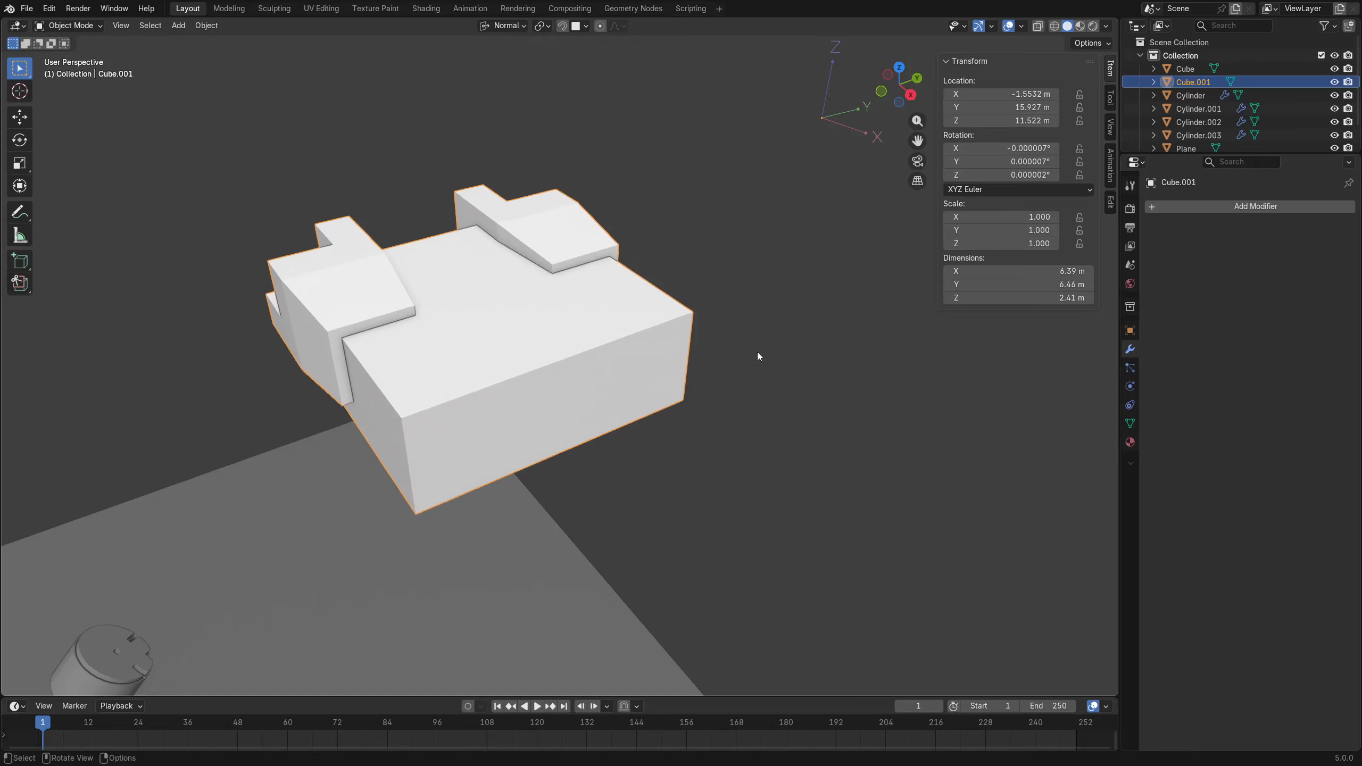
{"action": "left_click", "coordinate": [741, 219]}
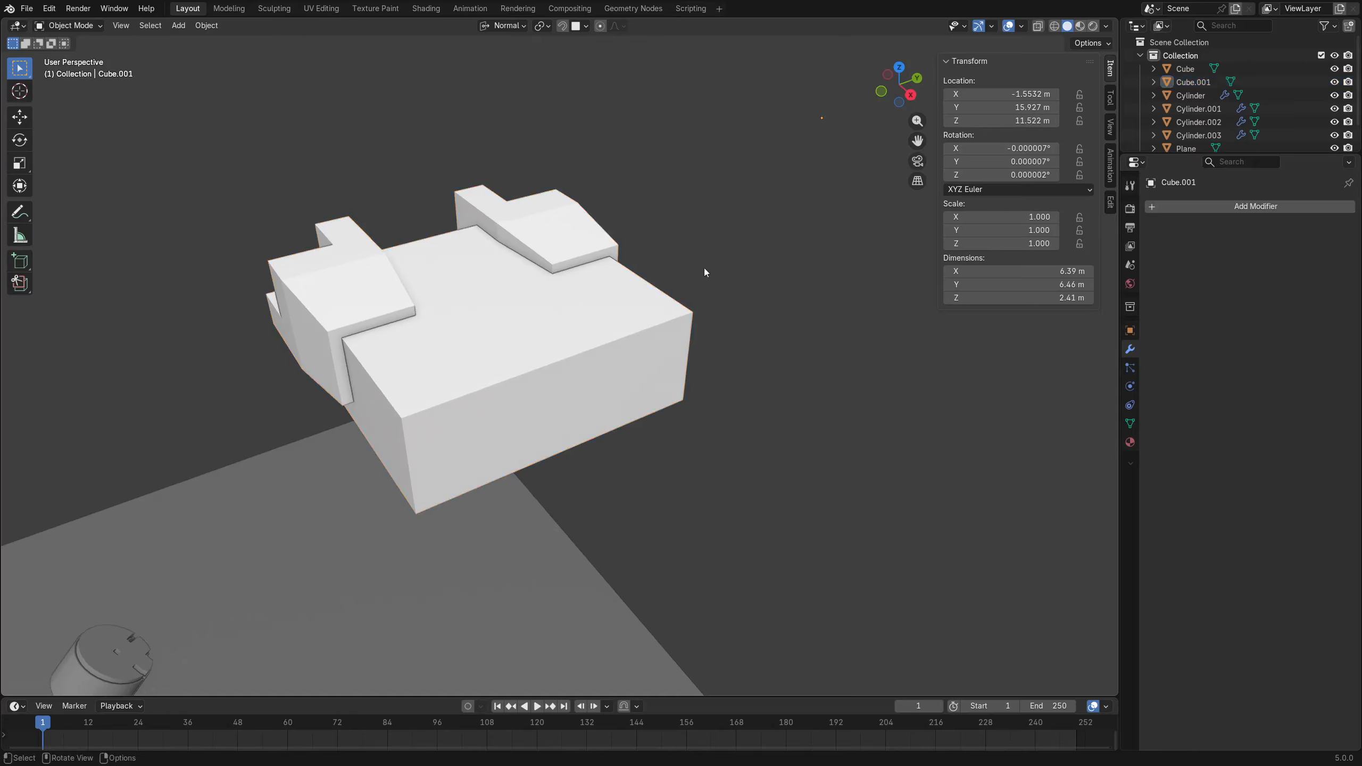
{"action": "key", "text": "a"}
{"action": "left_click", "coordinate": [741, 308]}
{"action": "key", "text": "ctrl+Tab"}
{"action": "left_click", "coordinate": [636, 328]}
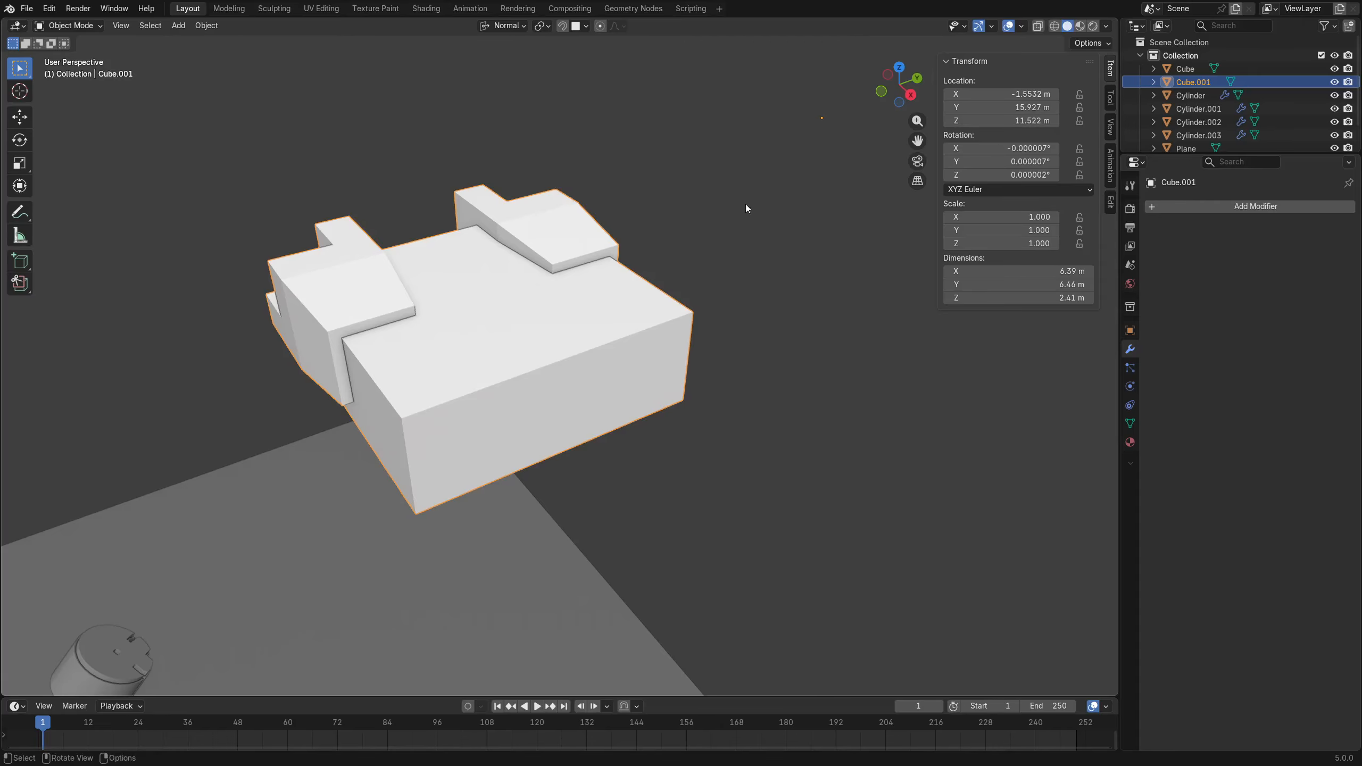
Set Cube.001's origin to its geometry, using the median center.
{"action": "middle_click_drag", "start_coordinate": [826, 121], "coordinate": [675, 275]}
{"action": "right_click", "coordinate": [552, 286]}
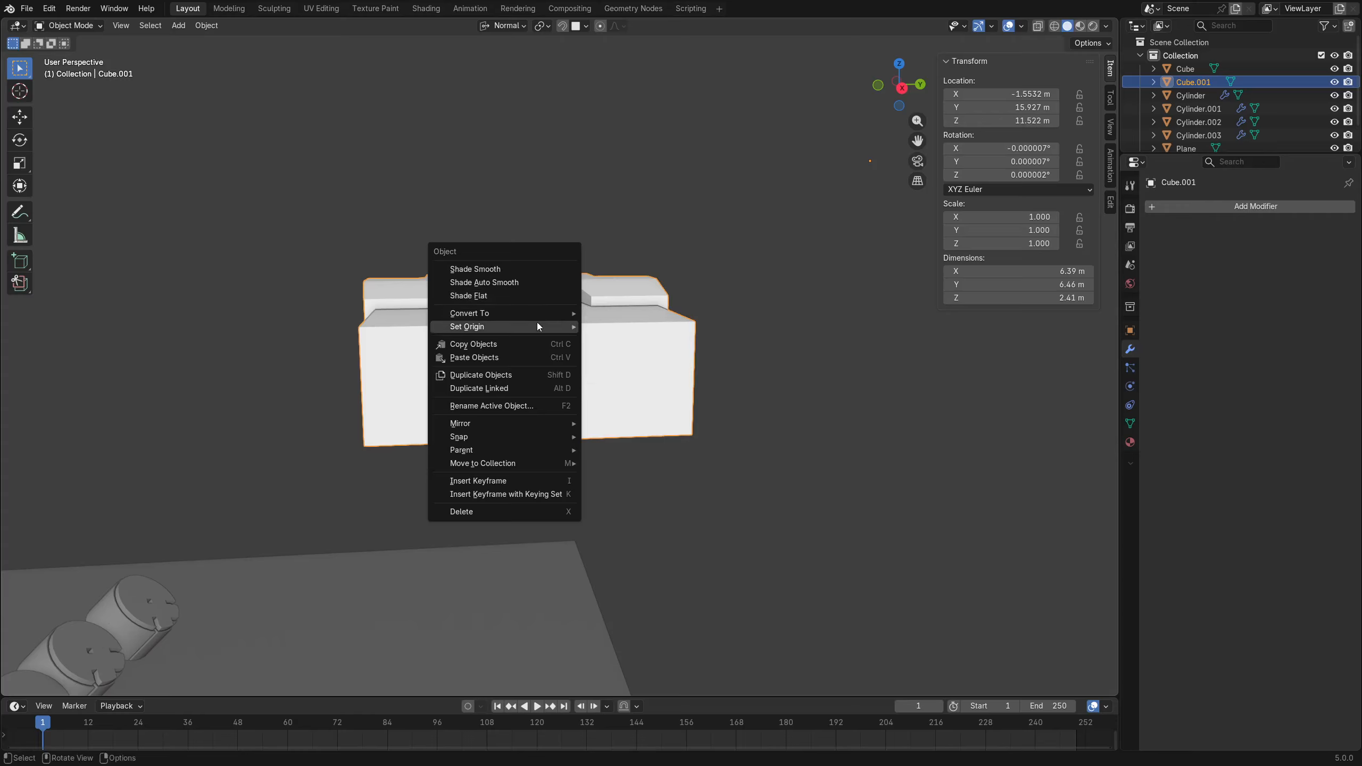
{"action": "mouse_move", "coordinate": [537, 325]}
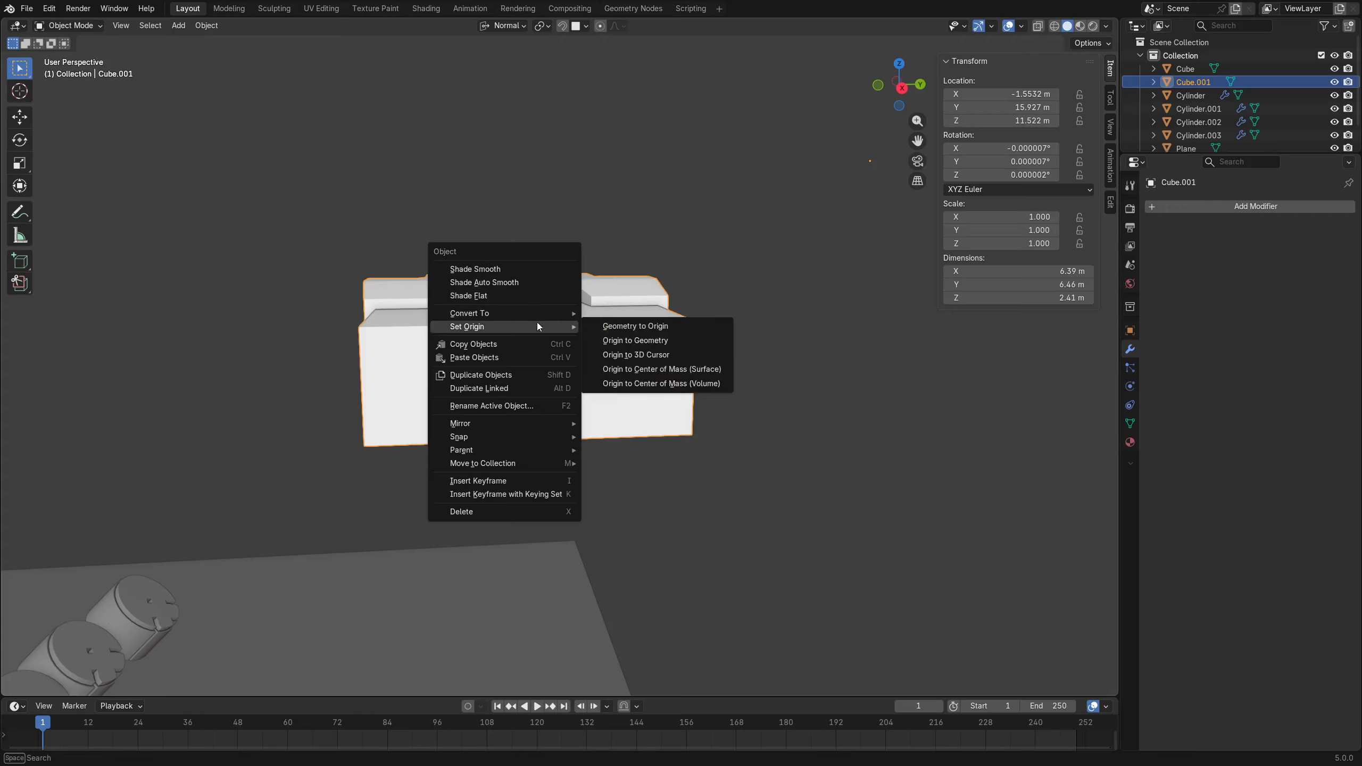
{"action": "left_click", "coordinate": [636, 341]}
{"action": "middle_click_drag", "start_coordinate": [635, 340], "coordinate": [588, 333]}
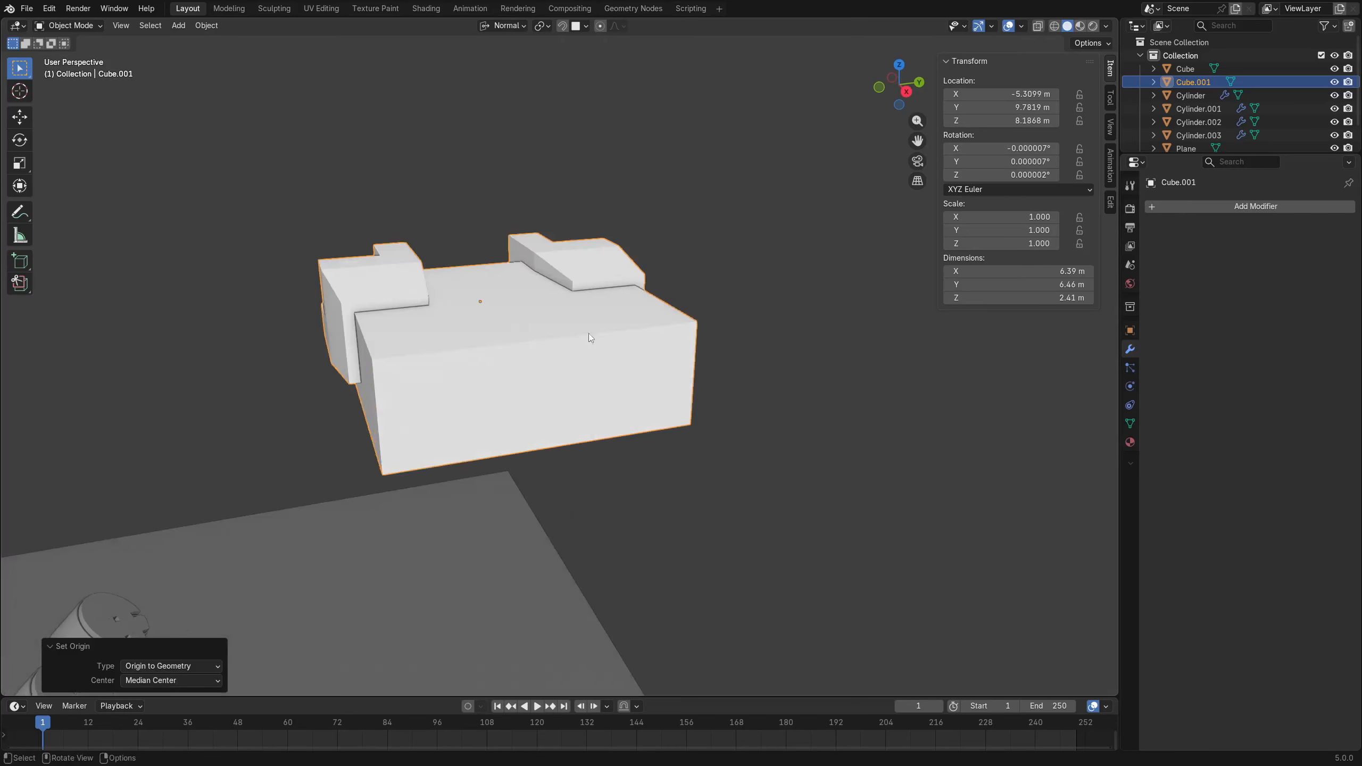
In Edit Mode, select the main block's two large upper faces and snap the 3D cursor to them.
{"action": "left_click", "coordinate": [204, 25]}
{"action": "mouse_move", "coordinate": [232, 54]}
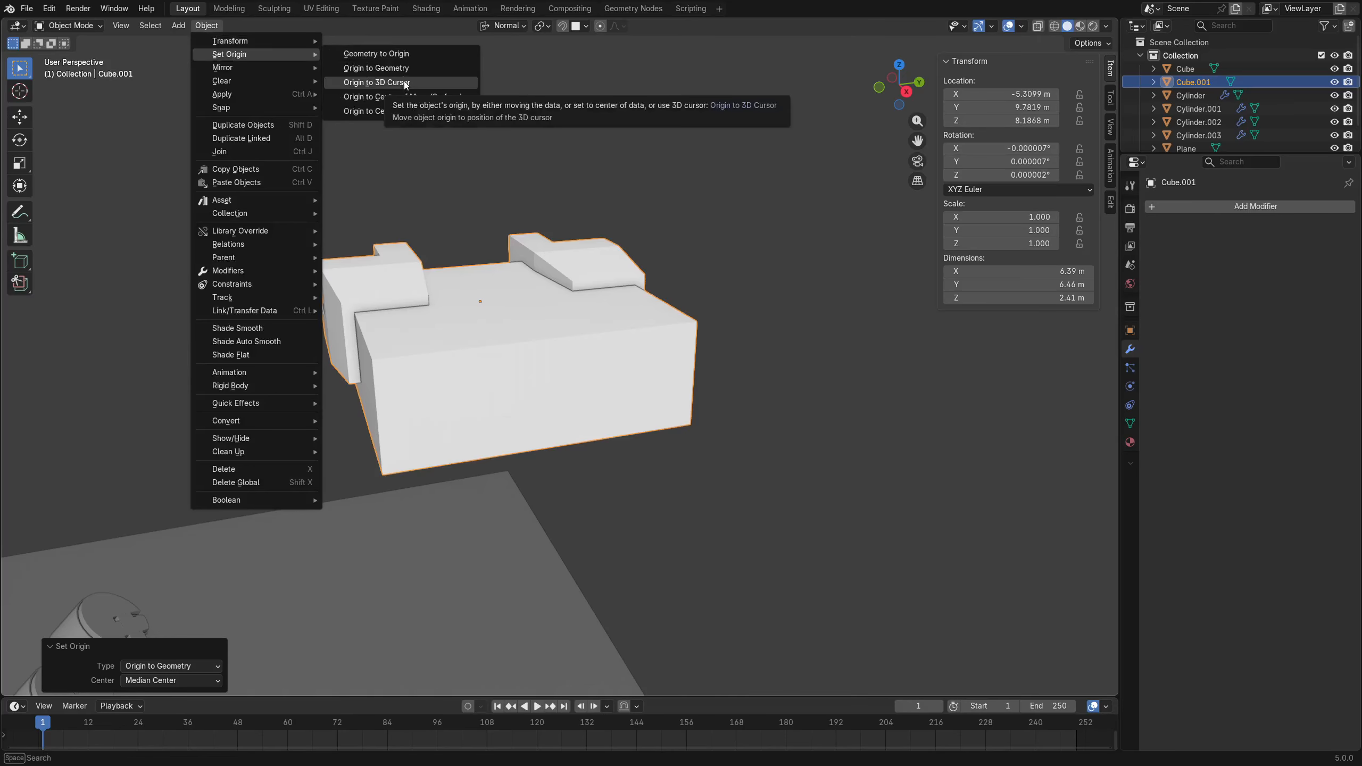
{"action": "key", "text": "ctrl+Tab"}
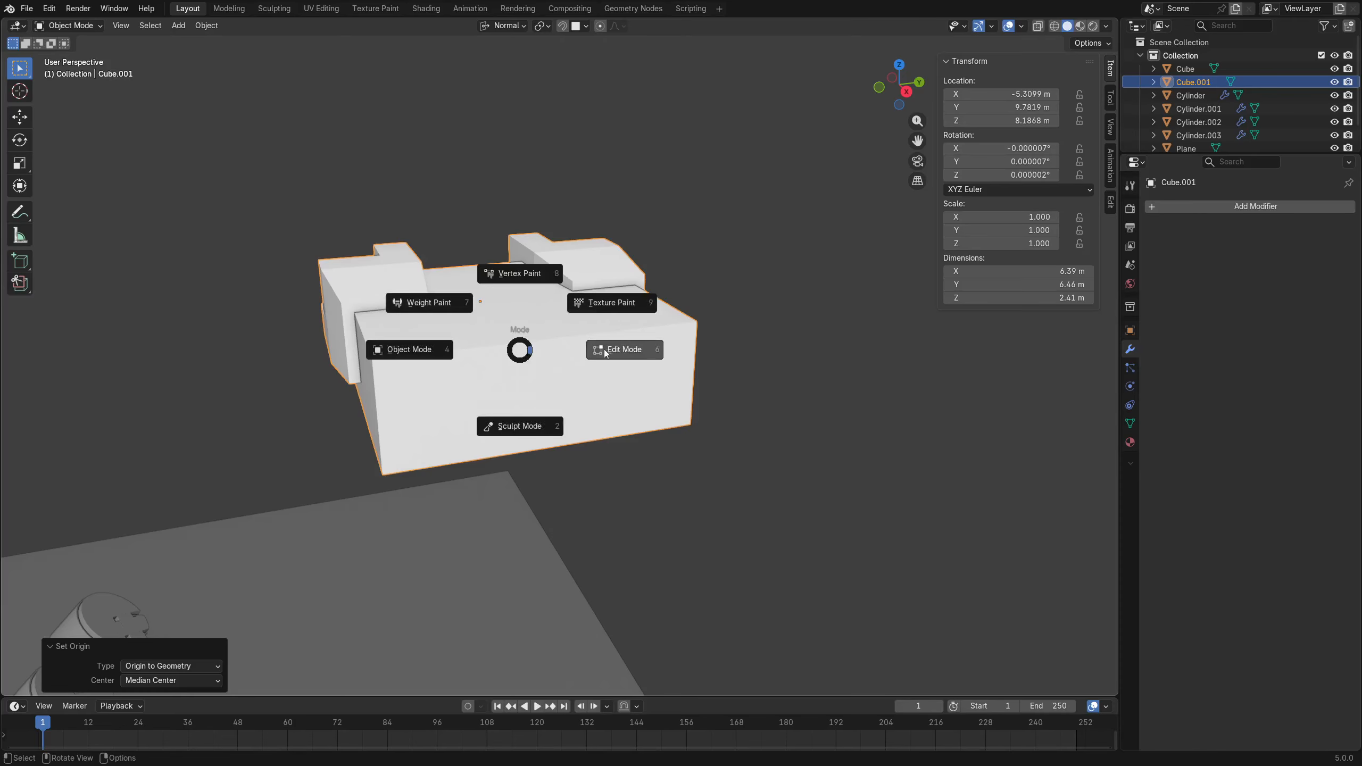
{"action": "left_click", "coordinate": [603, 354]}
{"action": "left_click", "coordinate": [464, 319]}
{"action": "key", "text": "3"}
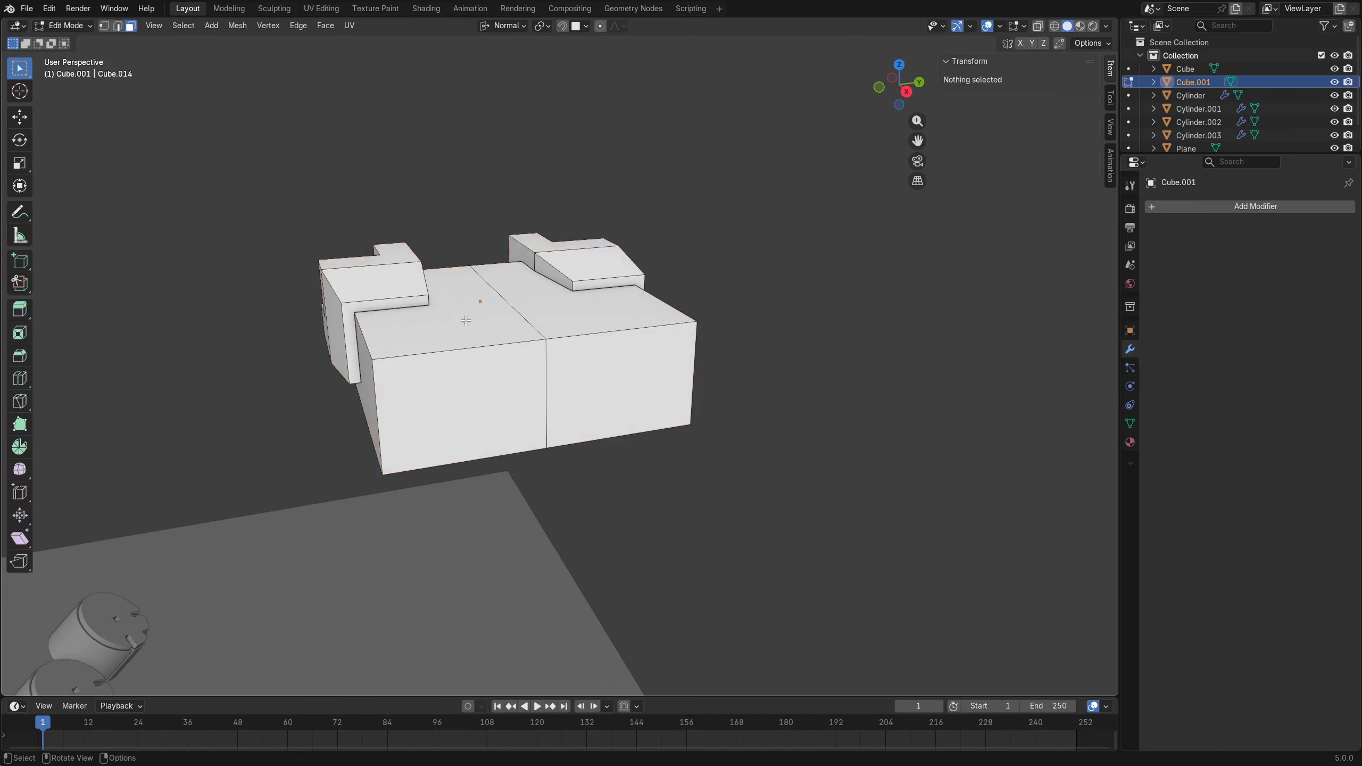
{"action": "left_click", "coordinate": [466, 320]}
{"action": "left_click", "coordinate": [601, 316], "text": "shift"}
{"action": "key", "text": "shift+s"}
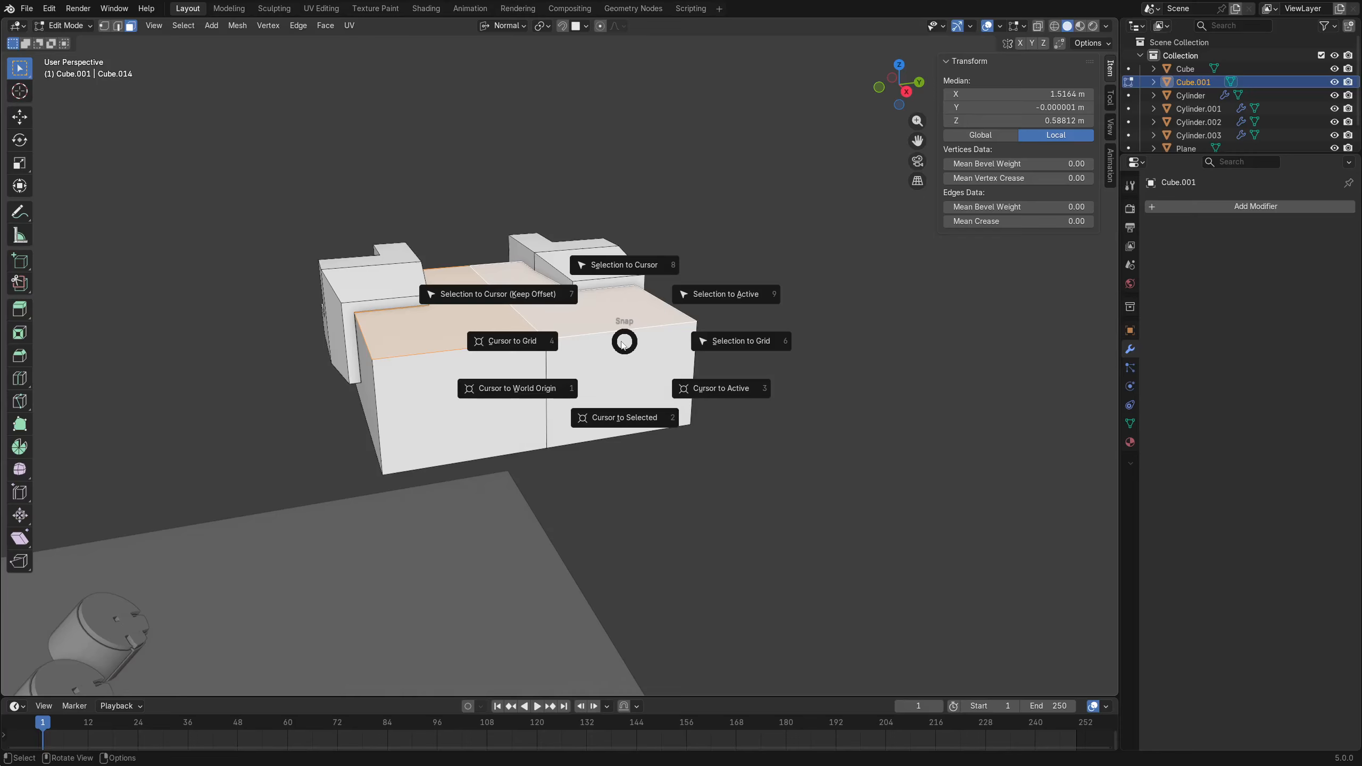
{"action": "left_click", "coordinate": [629, 410]}
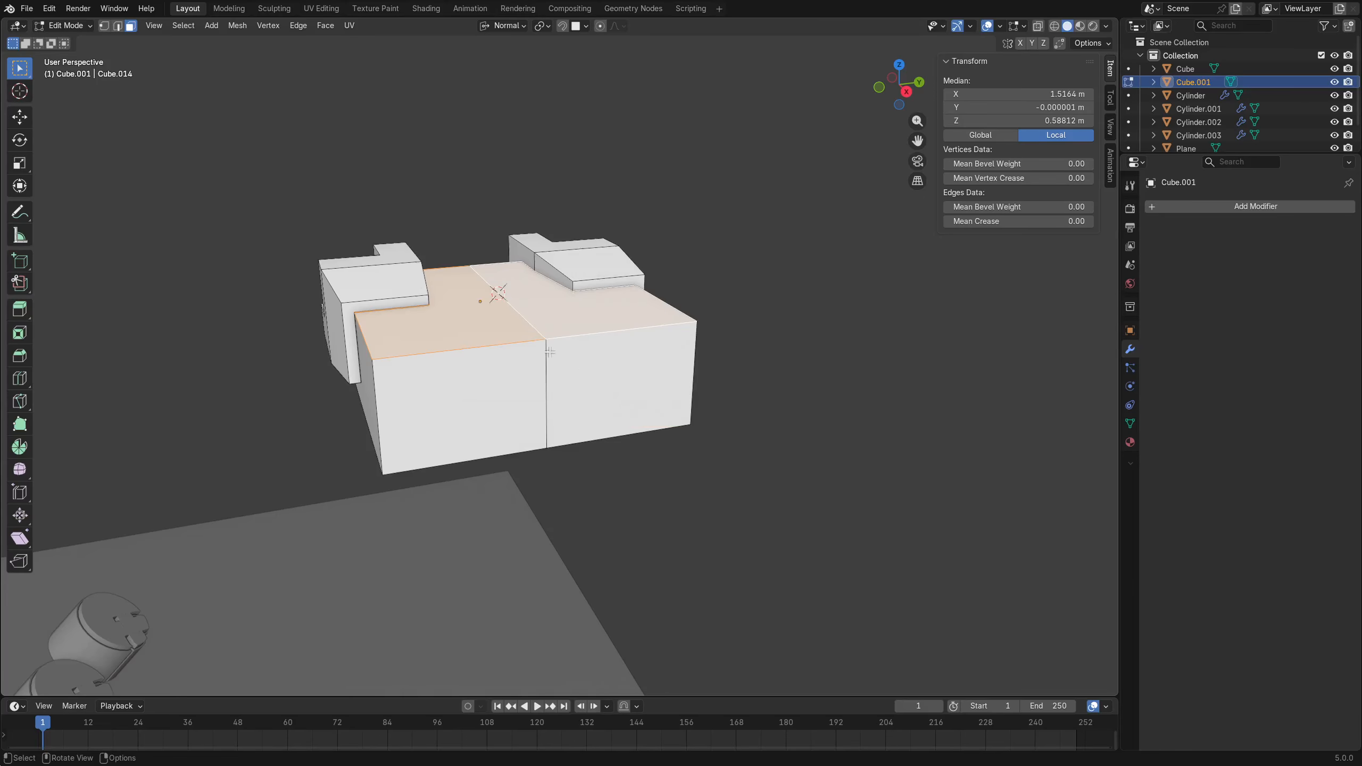
{"action": "middle_click_drag", "start_coordinate": [549, 352], "coordinate": [528, 329]}
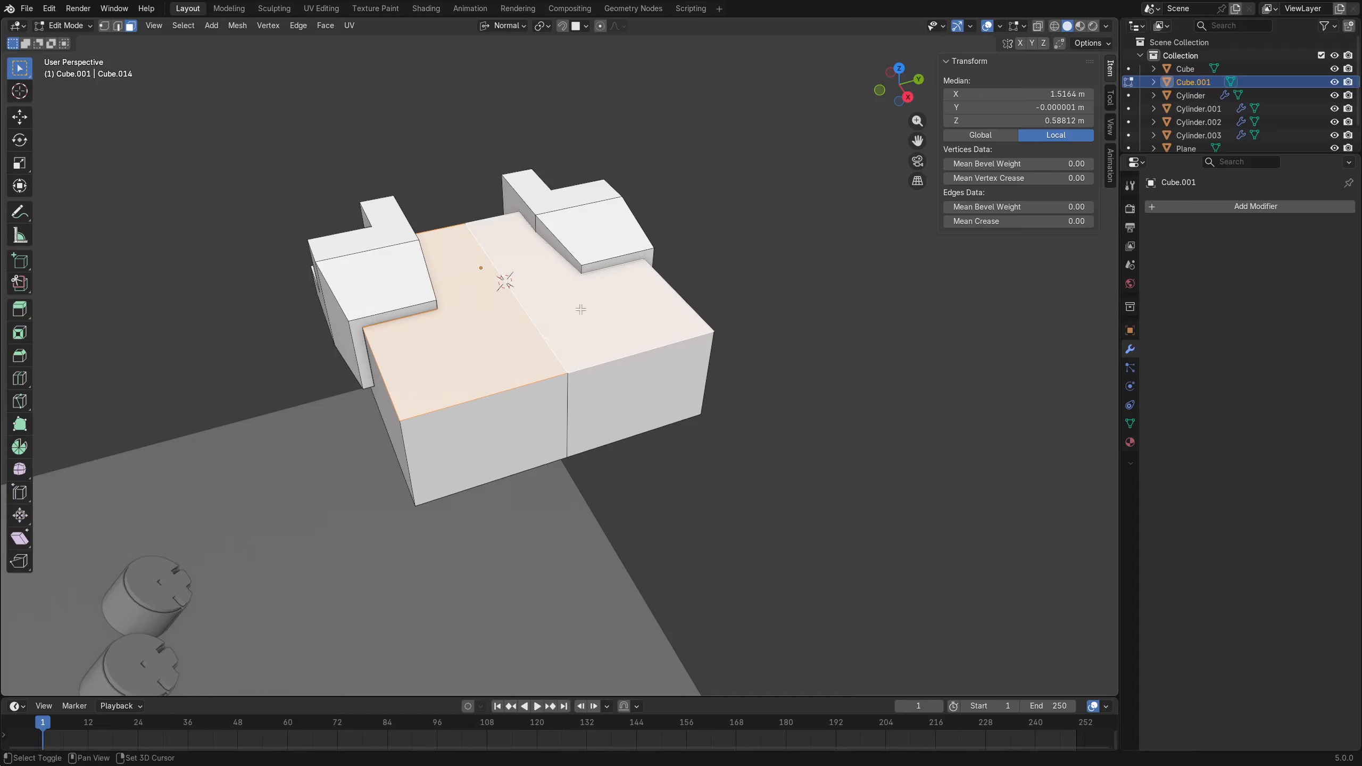
{"action": "middle_click_drag", "start_coordinate": [585, 307], "coordinate": [599, 299]}
Return to Object Mode, set Cube.001's origin to the 3D cursor, and deselect everything.
{"action": "right_click", "coordinate": [616, 285]}
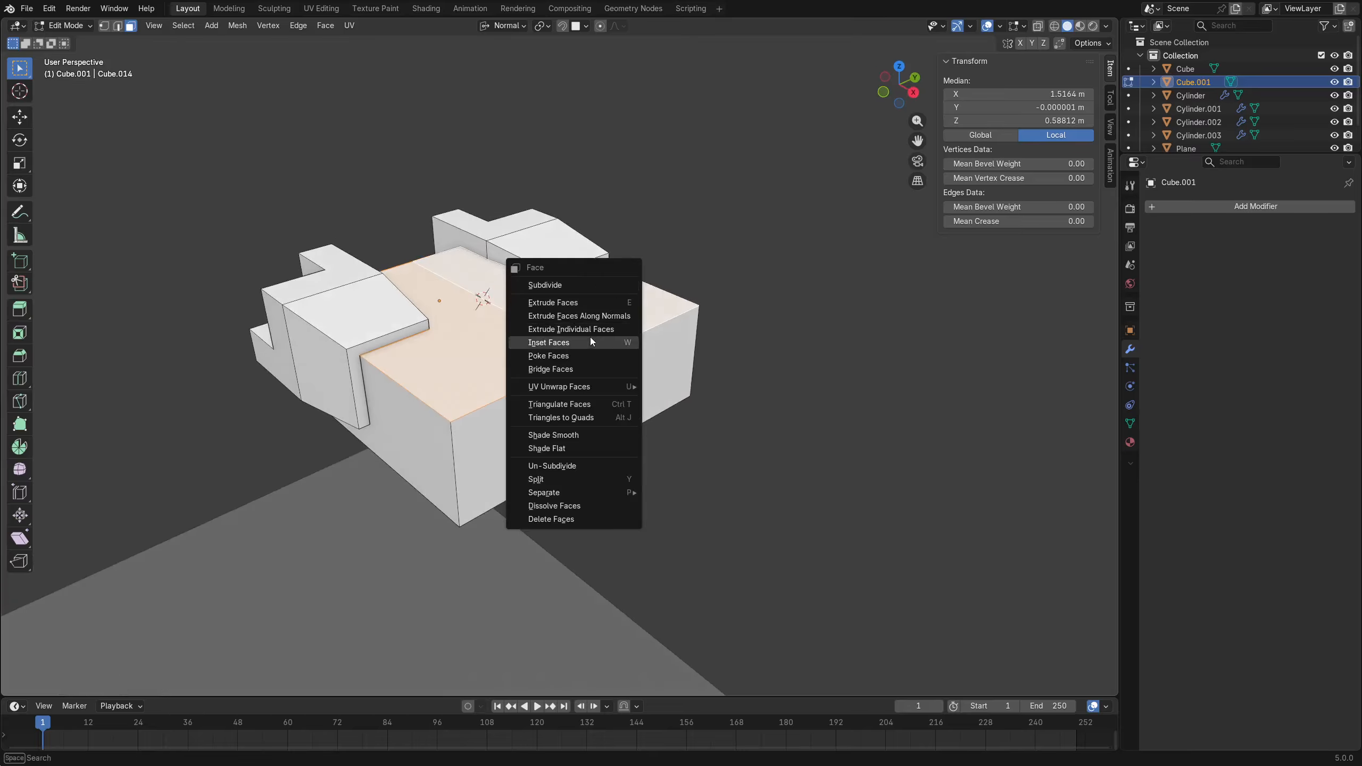
{"action": "right_click", "coordinate": [525, 309]}
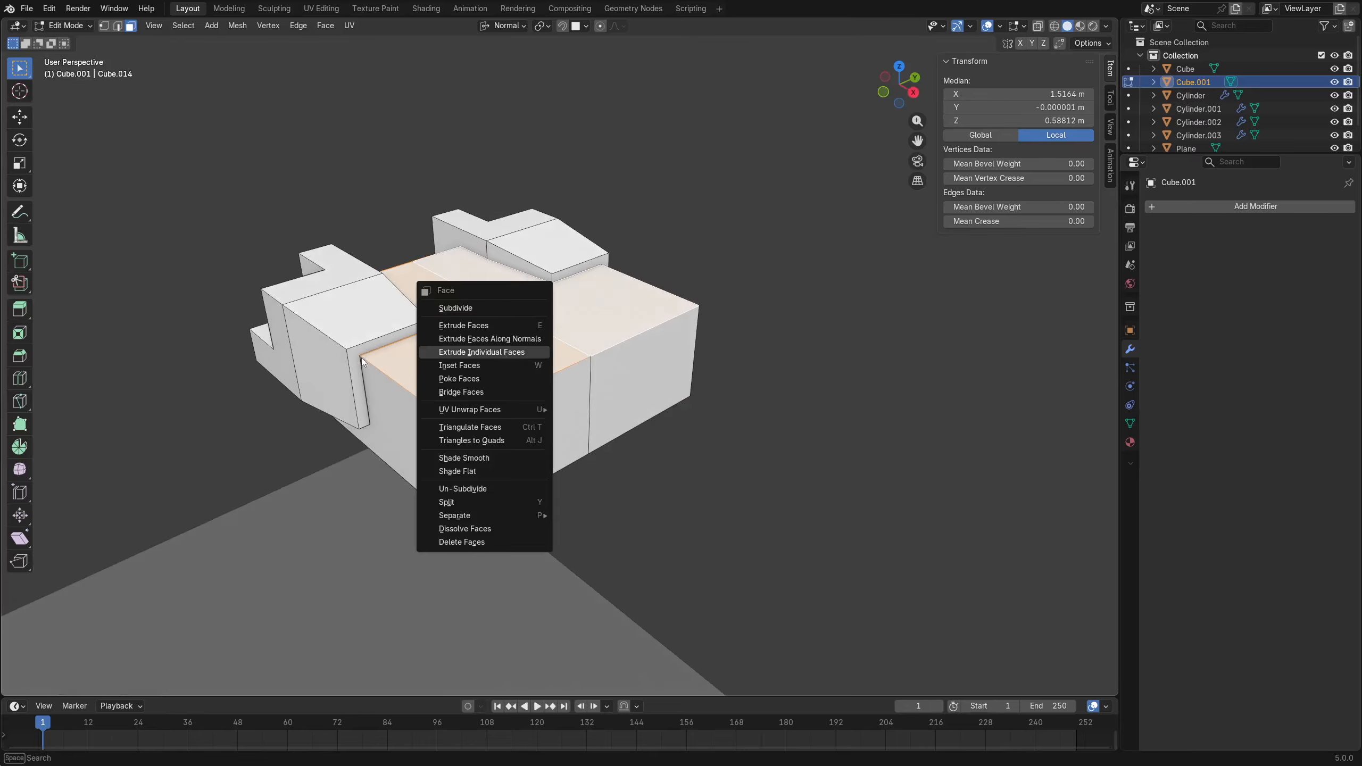
{"action": "key", "text": "ctrl+Tab"}
{"action": "left_click", "coordinate": [438, 300]}
{"action": "right_click", "coordinate": [544, 288]}
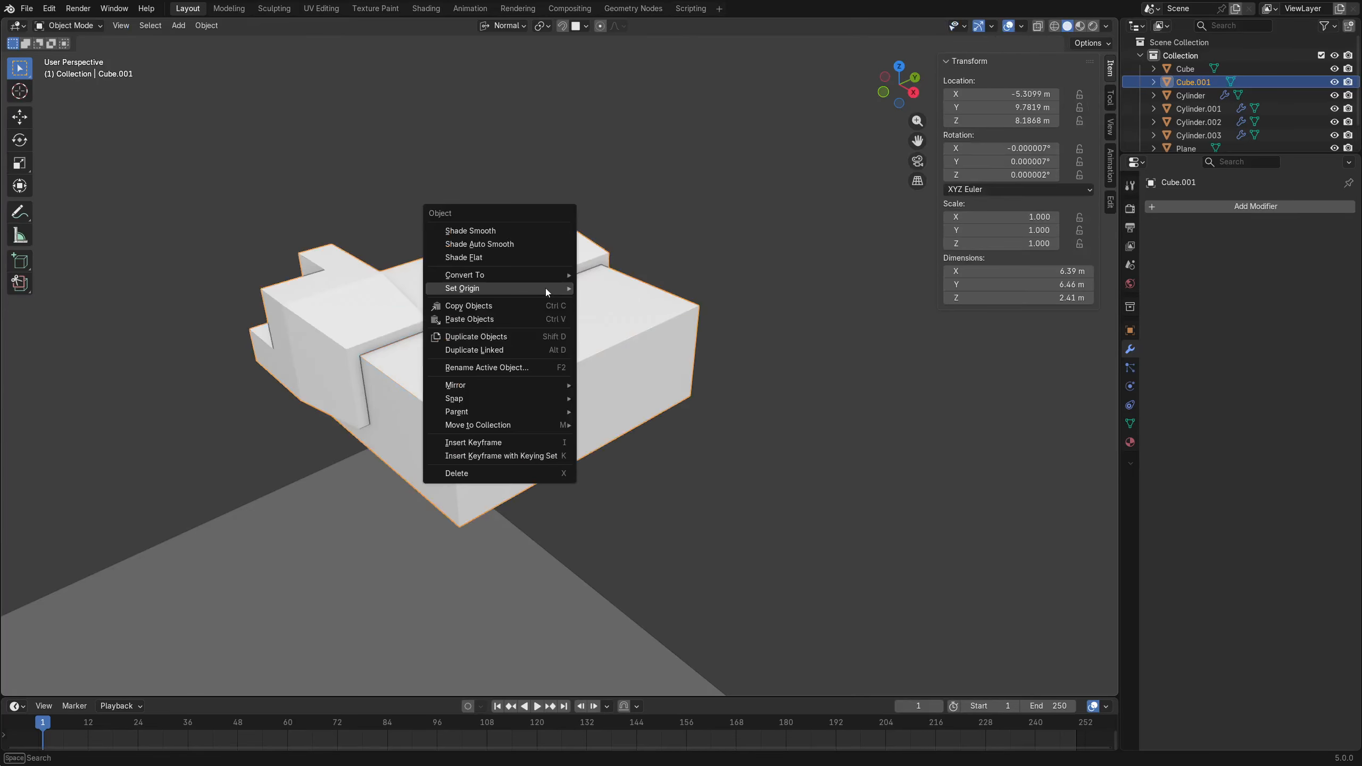
{"action": "mouse_move", "coordinate": [545, 288]}
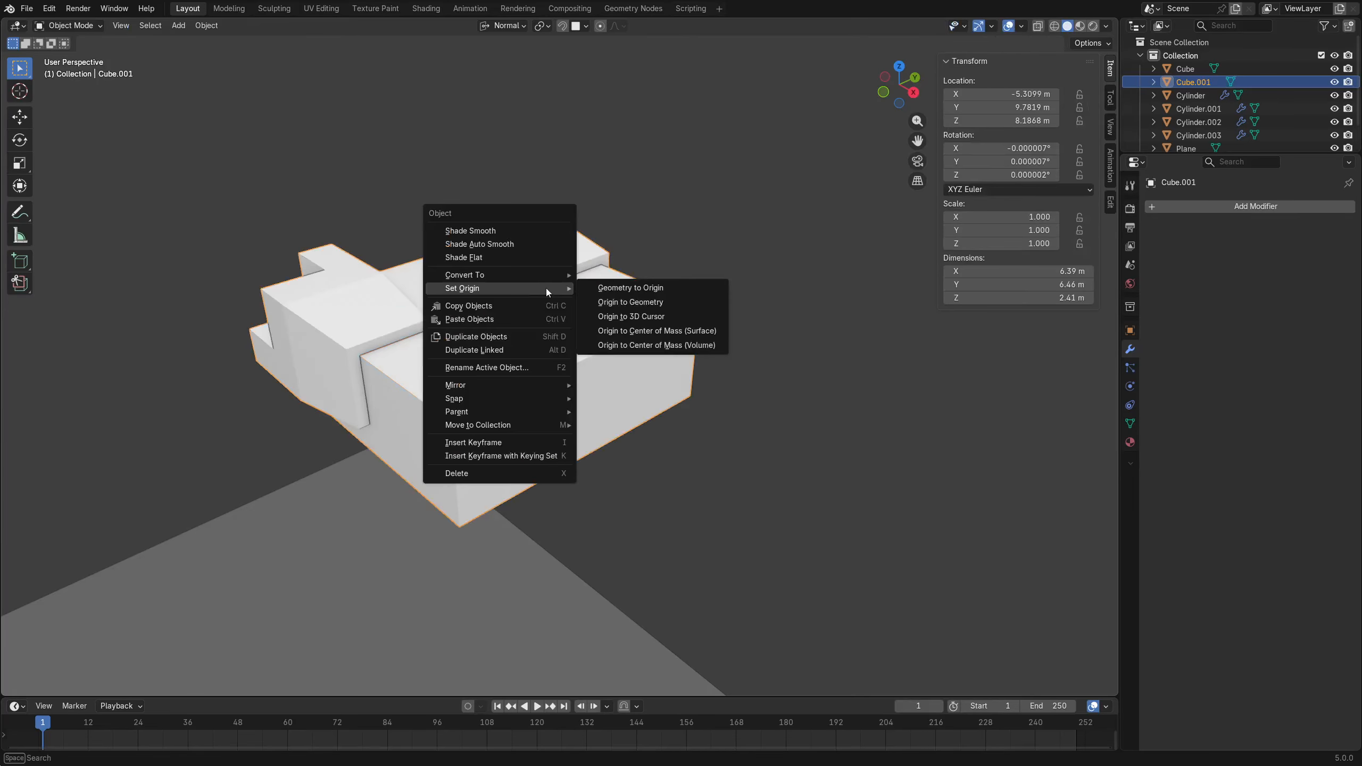
{"action": "left_click", "coordinate": [668, 316]}
{"action": "middle_click_drag", "start_coordinate": [646, 387], "coordinate": [590, 385]}
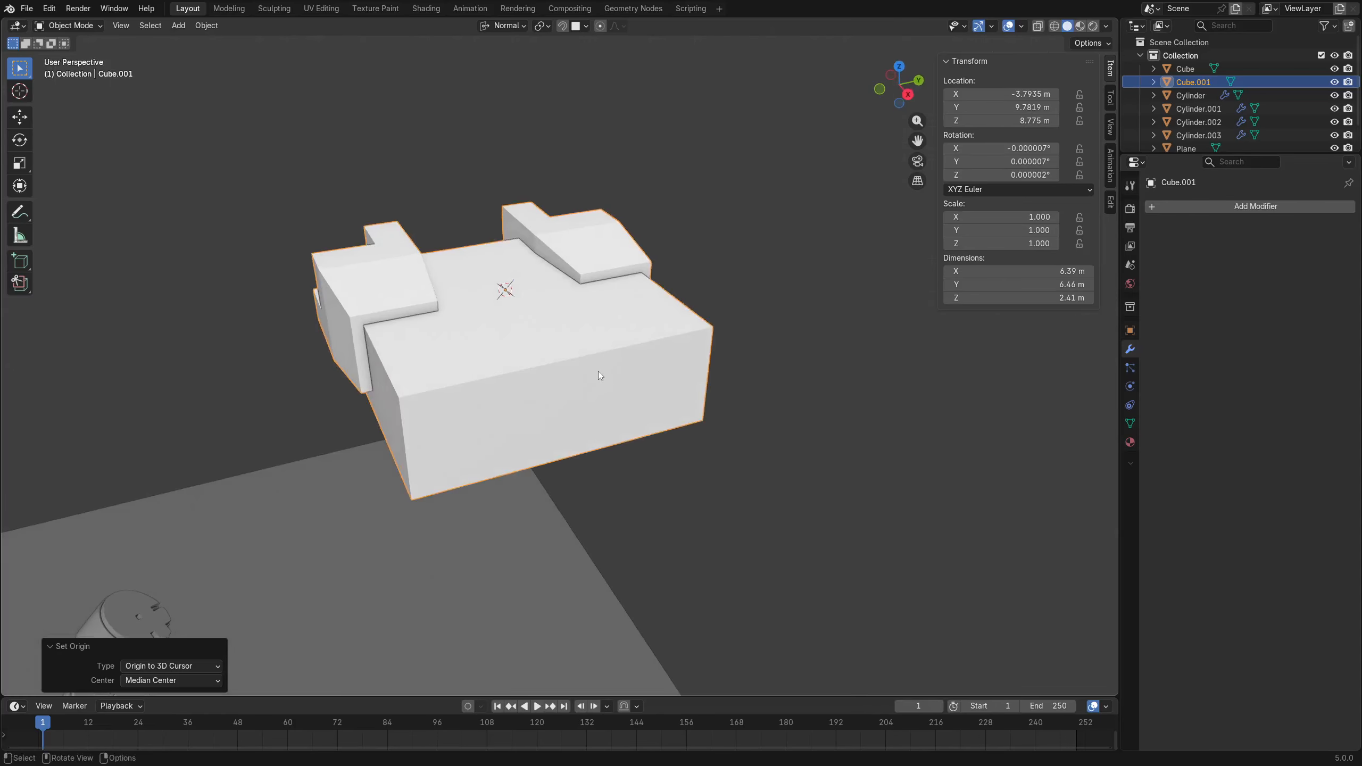
{"action": "key", "text": "alt+a"}
{"action": "middle_click_drag", "start_coordinate": [564, 358], "coordinate": [576, 366]}
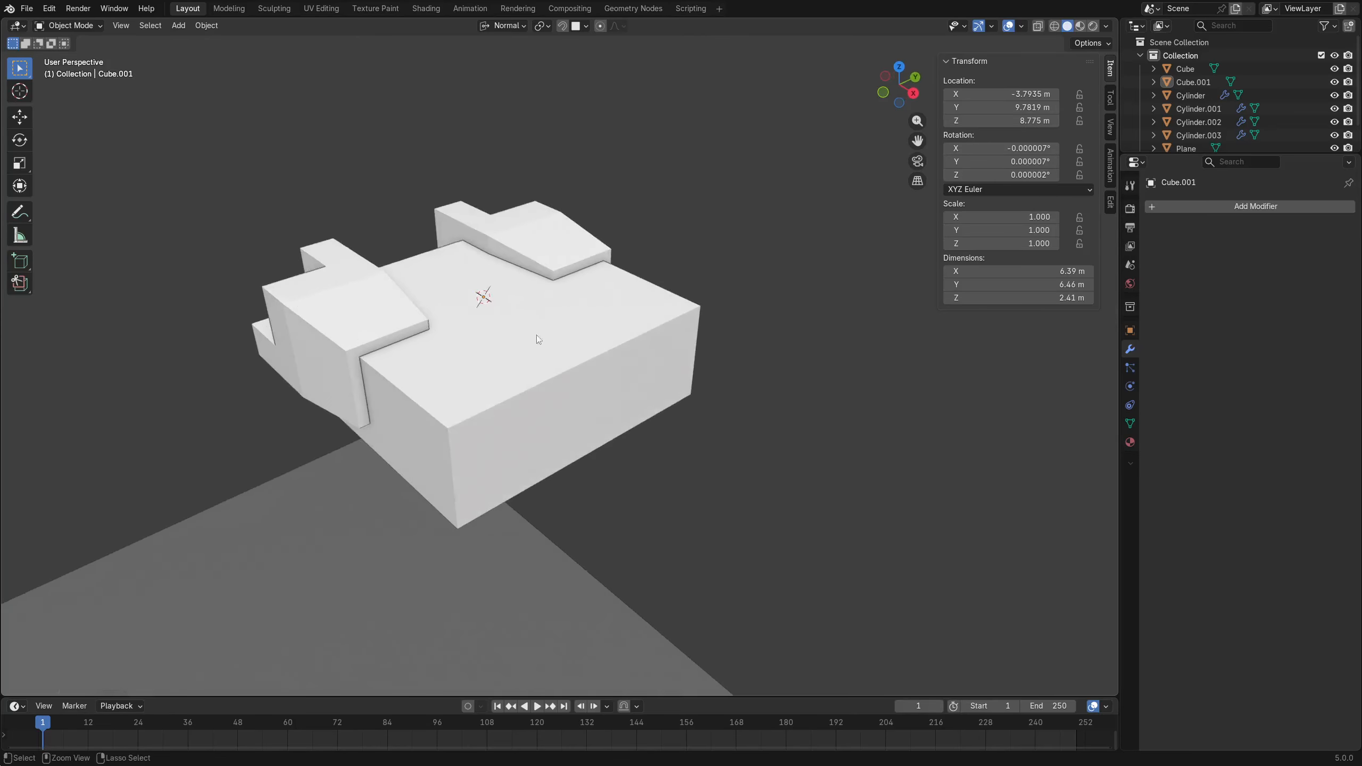
{"action": "middle_click_drag", "start_coordinate": [445, 375], "coordinate": [428, 400]}
Duplicate Cube.001 and place the copy at about X 1.18, Y 16.59, Z 12.5 m.
{"action": "left_click", "coordinate": [566, 352]}
{"action": "scroll", "coordinate": [566, 351], "scroll_direction": "down", "scroll_amount": 4}
{"action": "key", "text": "shift+d"}
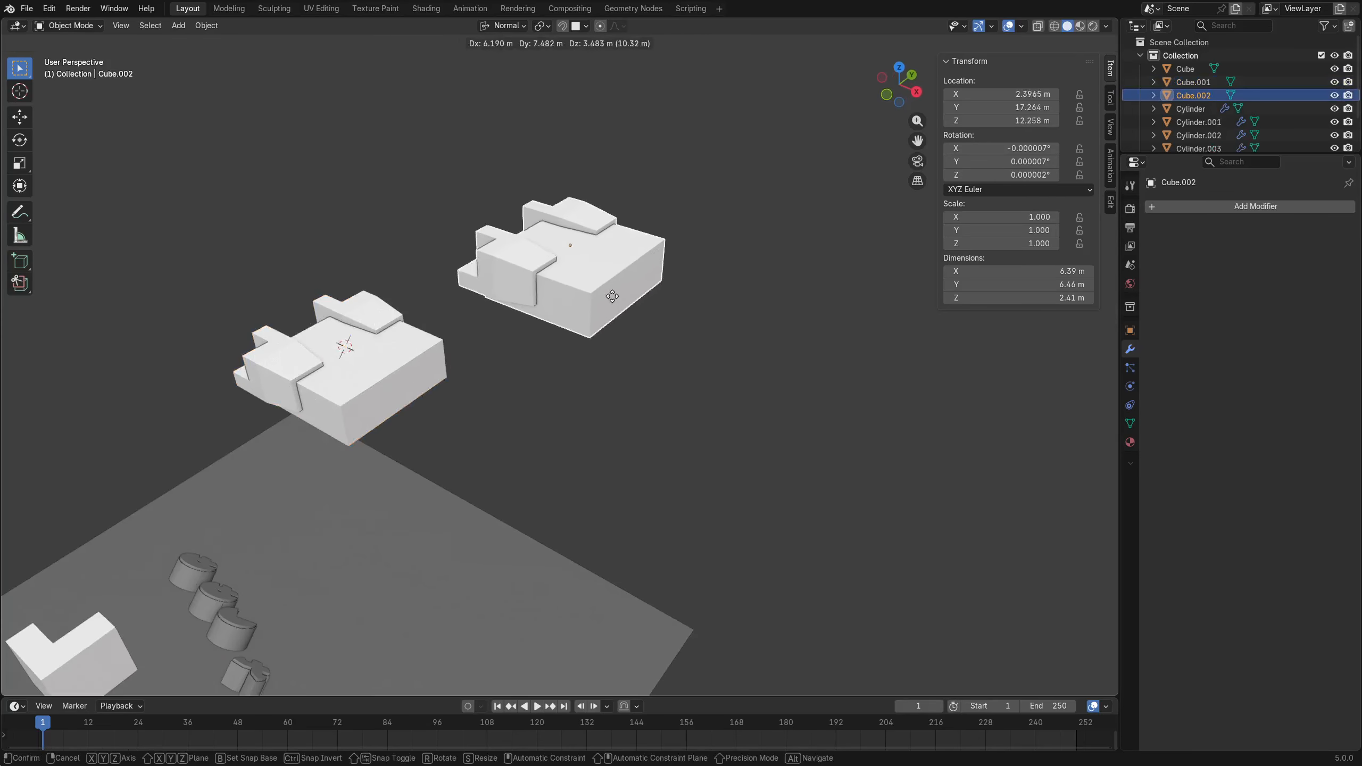
{"action": "left_click", "coordinate": [617, 323]}
Try rotating the duplicate by about -20.6° around the view axis, and undo the rotation.
{"action": "key", "text": "r"}
{"action": "left_click", "coordinate": [645, 384]}
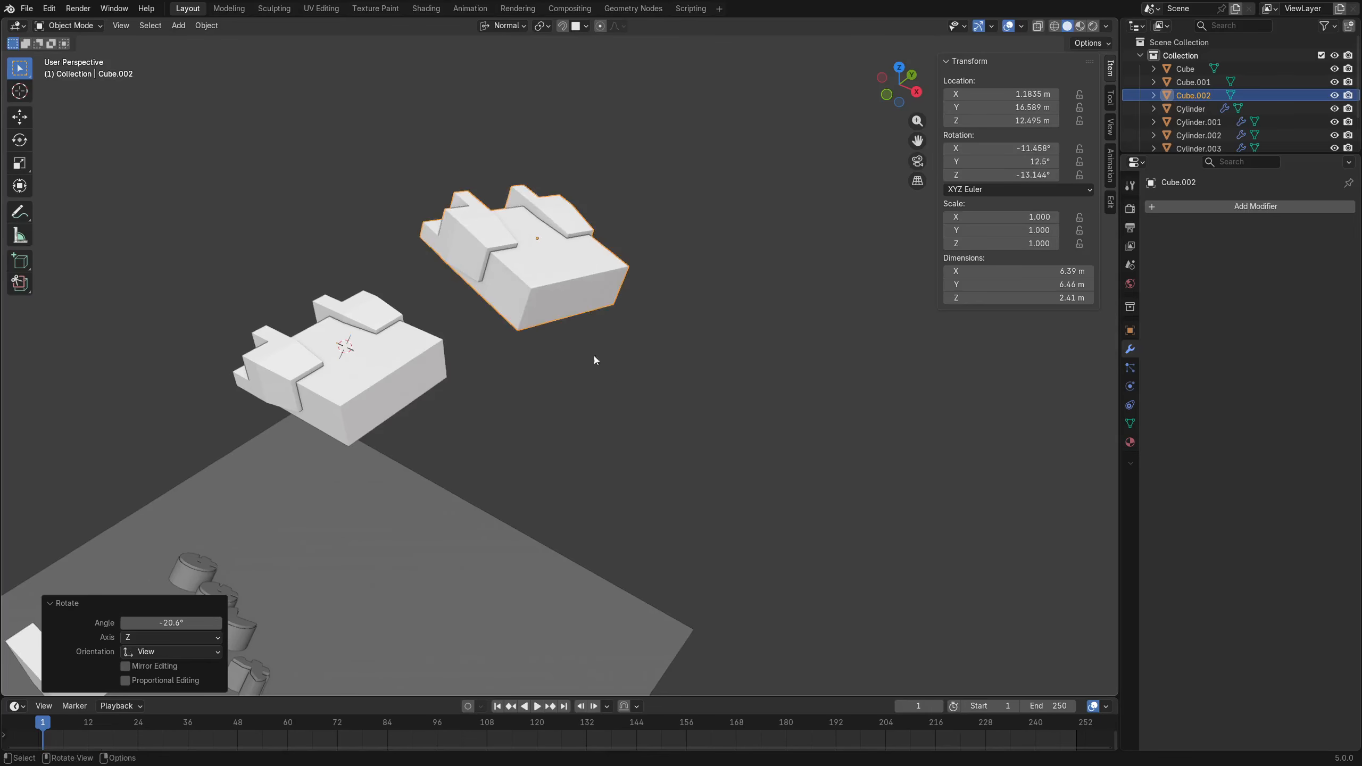
{"action": "key", "text": "shift+d"}
{"action": "right_click", "coordinate": [586, 317]}
{"action": "key", "text": "ctrl+z"}
Scale the duplicate down uniformly to about 0.357.
{"action": "key", "text": "s"}
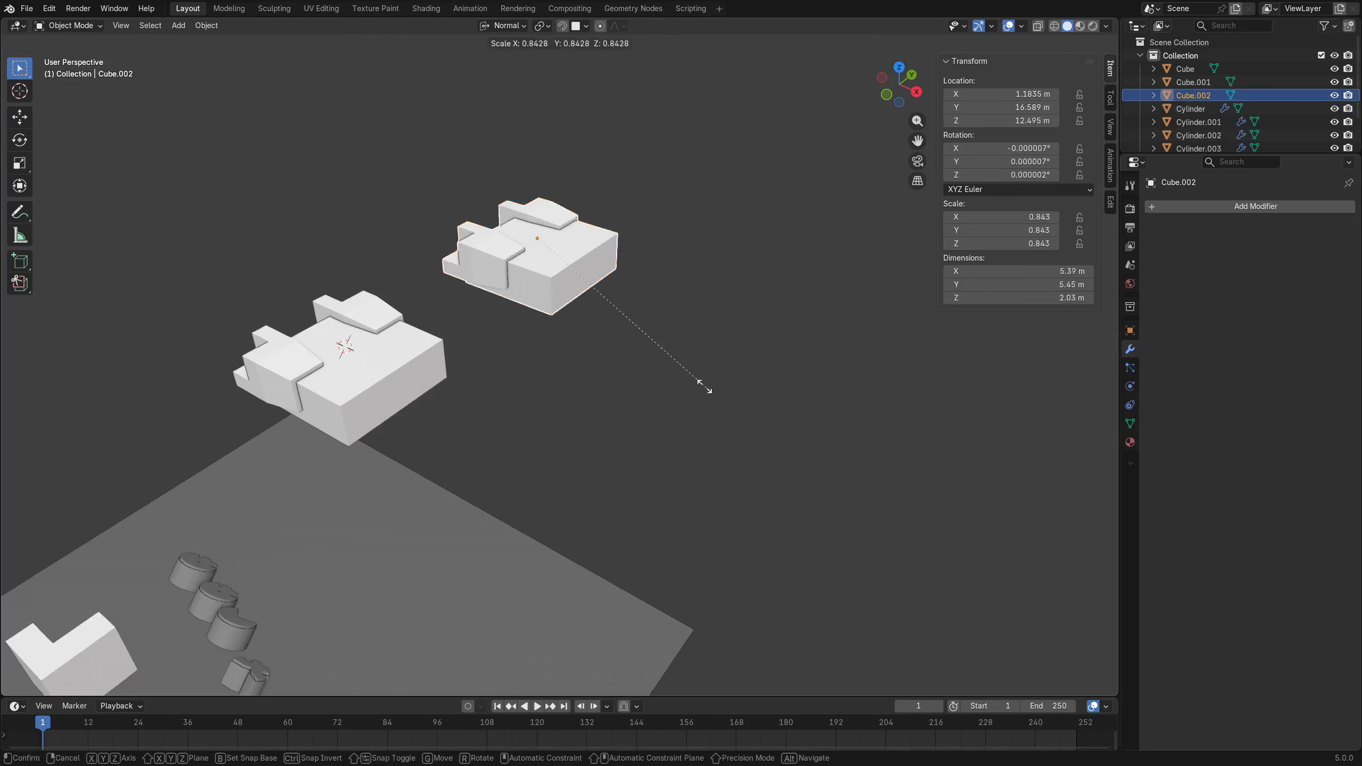
{"action": "left_click", "coordinate": [596, 307]}
{"action": "scroll", "coordinate": [538, 349], "scroll_direction": "up", "scroll_amount": 2}
Snap the 3D cursor to Cube.001's upper end corner vertex in Edit Mode, and select the small duplicate in Object Mode.
{"action": "left_click", "coordinate": [480, 356]}
{"action": "scroll", "coordinate": [481, 356], "scroll_direction": "up", "scroll_amount": 3}
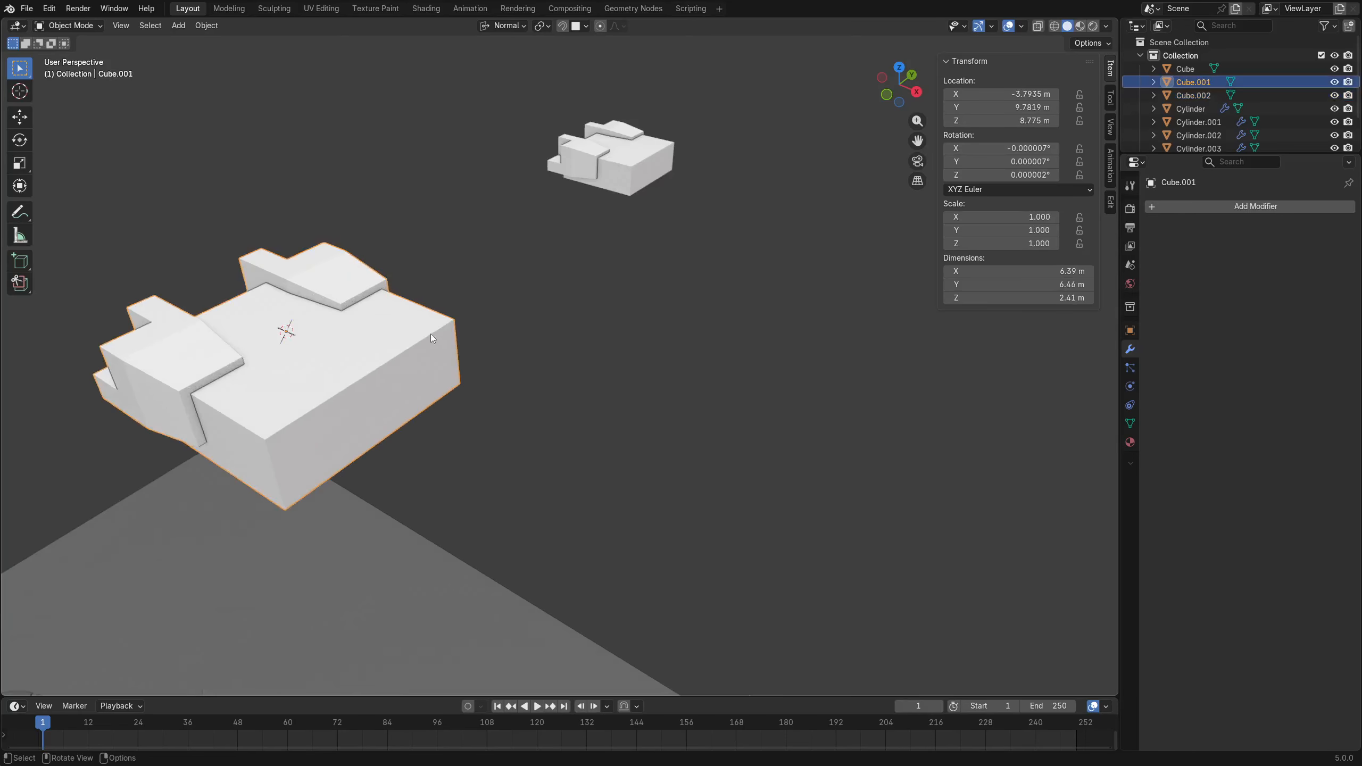
{"action": "key", "text": "ctrl+Tab"}
{"action": "left_click", "coordinate": [487, 333]}
{"action": "left_click", "coordinate": [468, 329]}
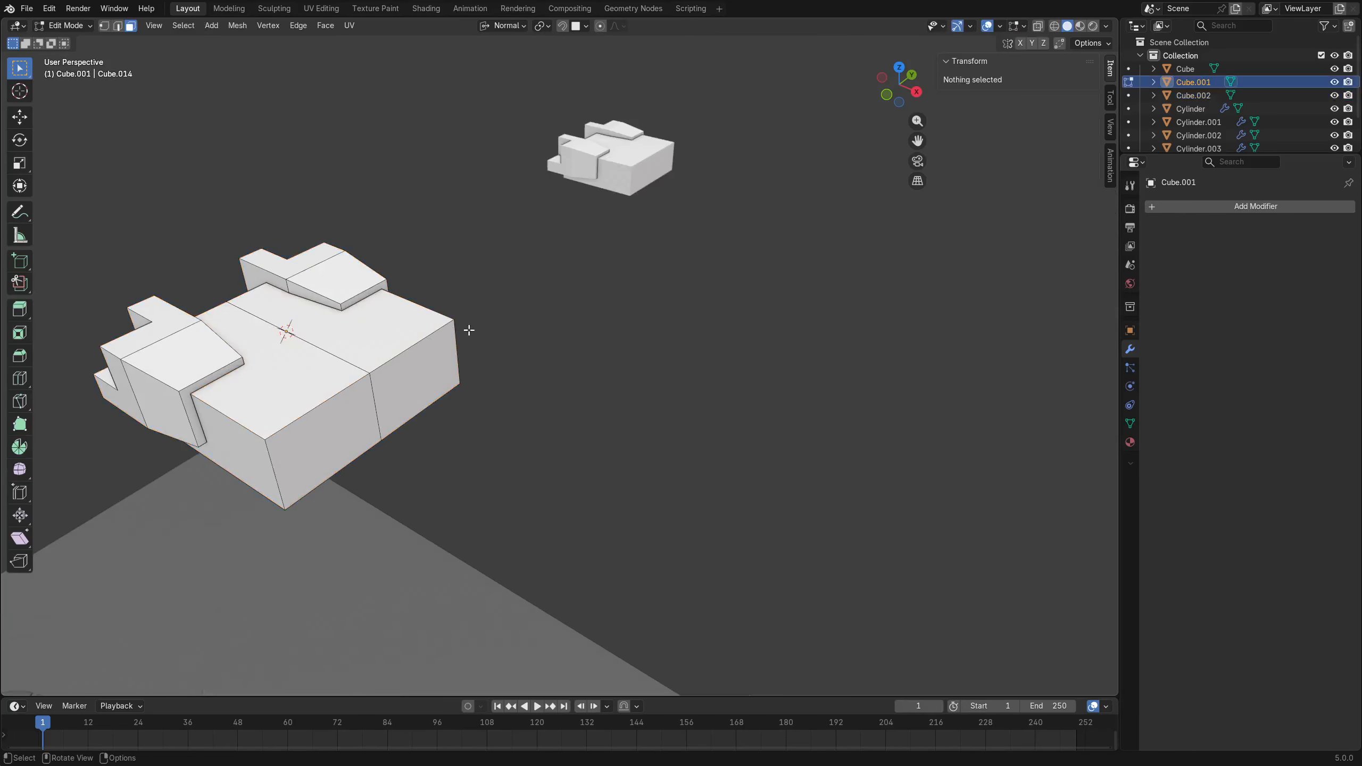
{"action": "key", "text": "ctrl+Tab"}
{"action": "right_click", "coordinate": [468, 329]}
{"action": "key", "text": "1"}
{"action": "left_click", "coordinate": [456, 321]}
{"action": "key", "text": "shift+s"}
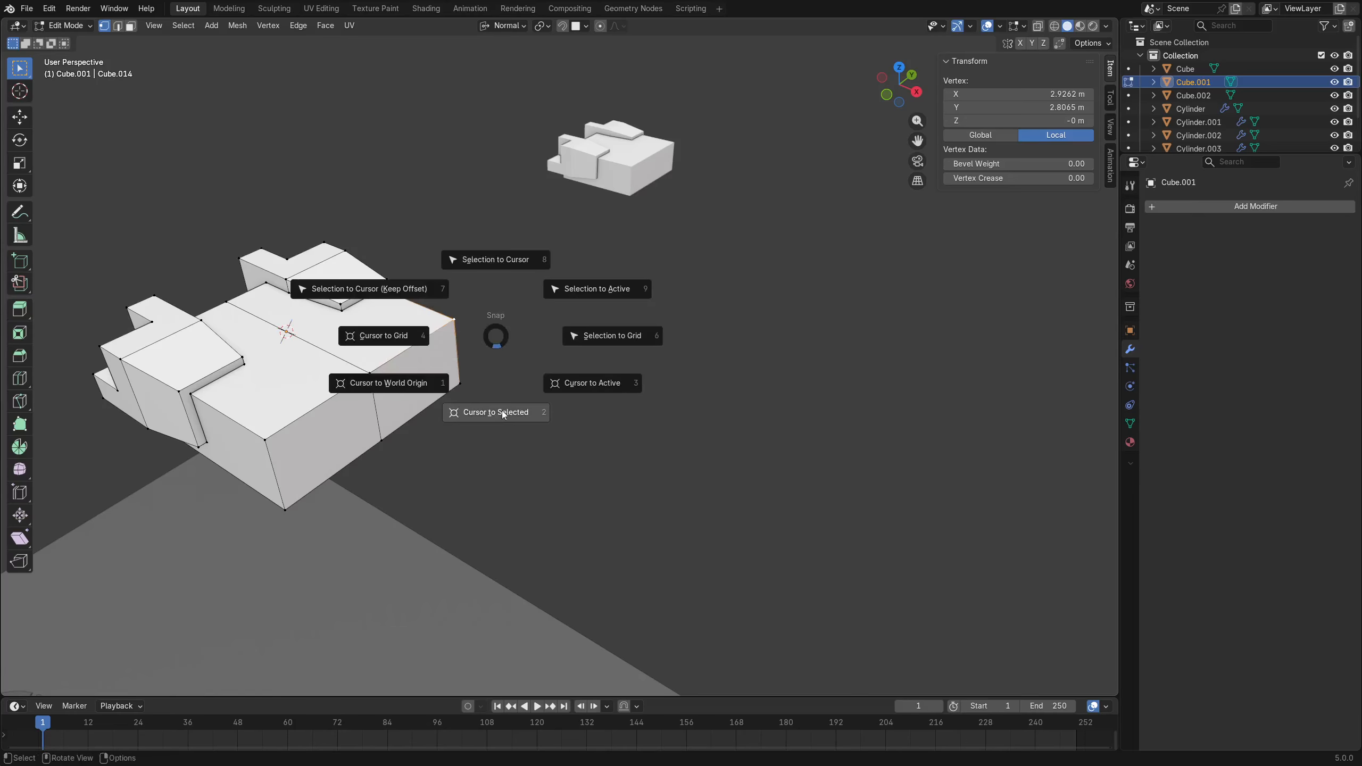
{"action": "left_click", "coordinate": [495, 387]}
{"action": "key", "text": "ctrl+Tab"}
{"action": "left_click", "coordinate": [502, 322]}
{"action": "left_click", "coordinate": [613, 191]}
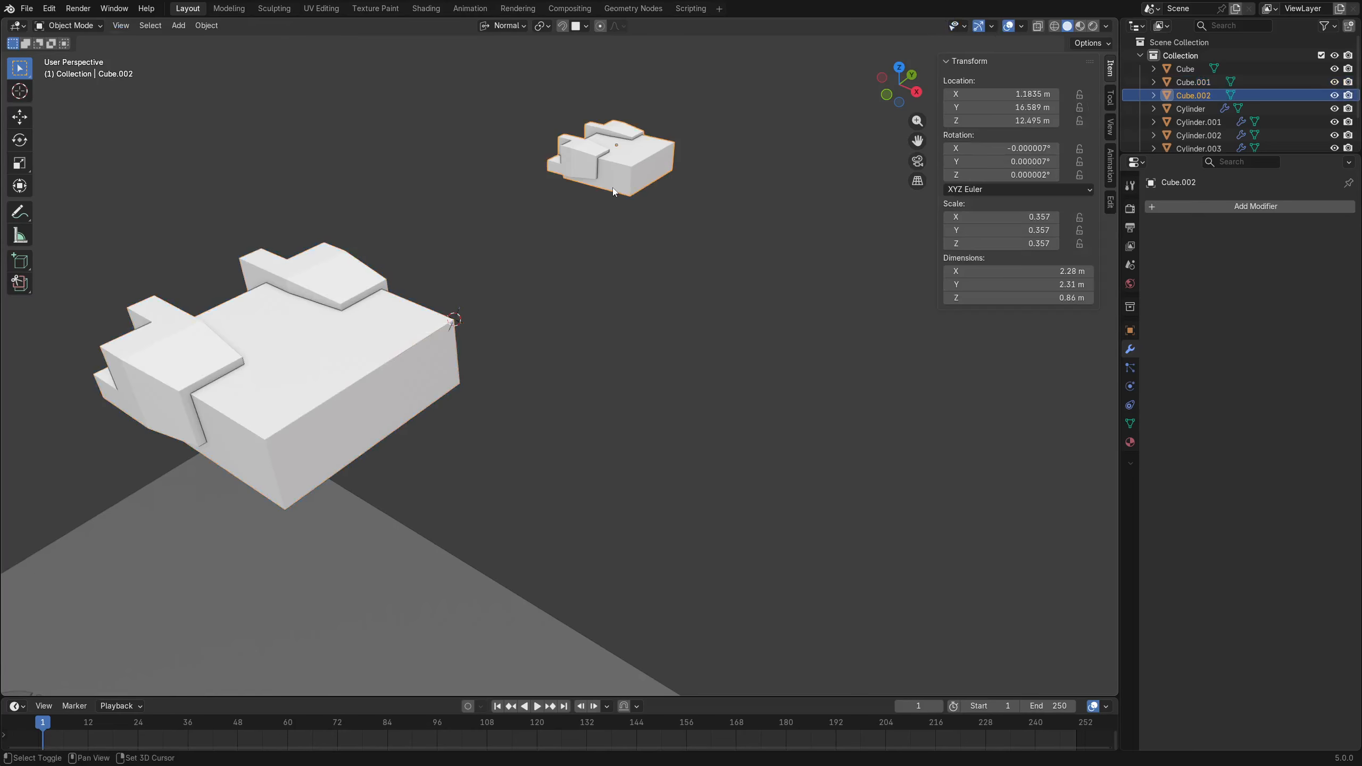
{"action": "key", "text": "shift+s"}
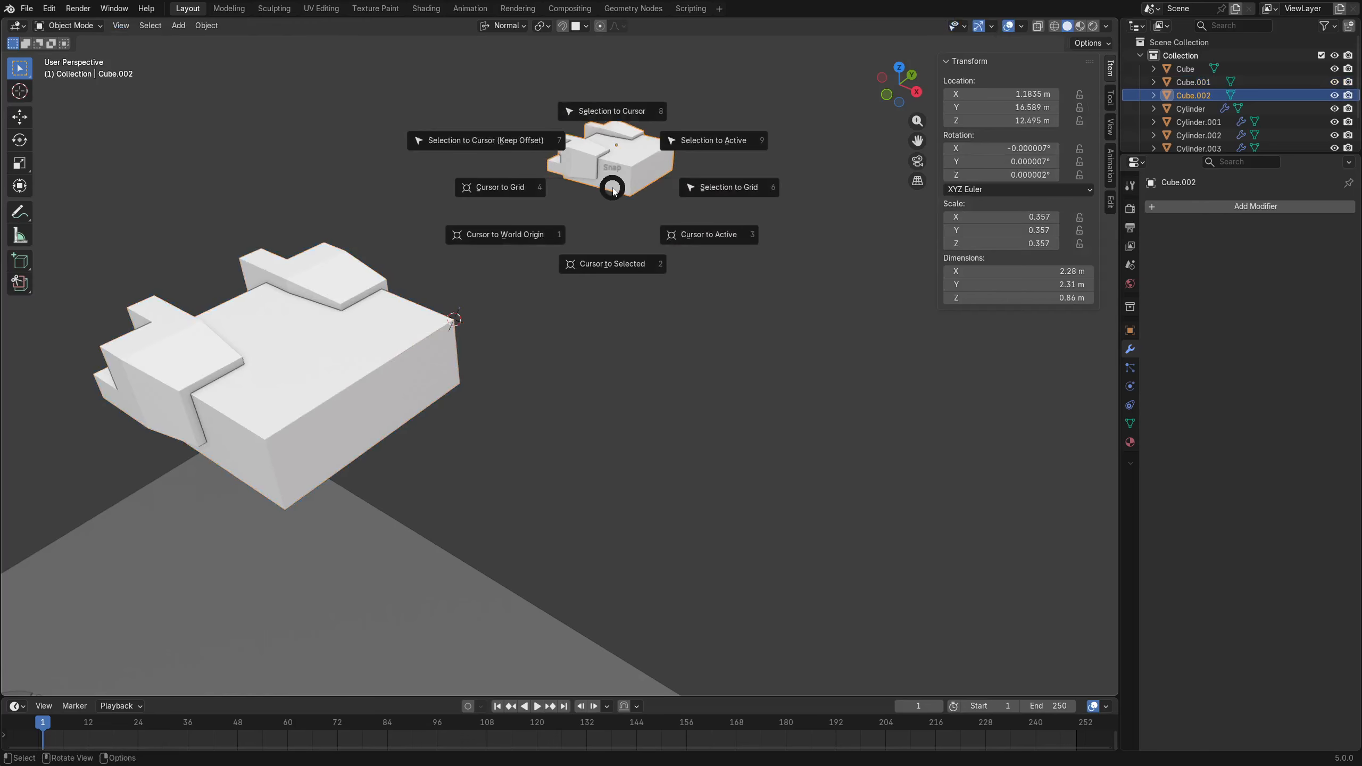
{"action": "left_click", "coordinate": [701, 188]}
{"action": "key", "text": "ctrl+z"}
Snap the small duplicate to the 3D cursor at Cube.001's upper end corner.
{"action": "key", "text": "shift+s"}
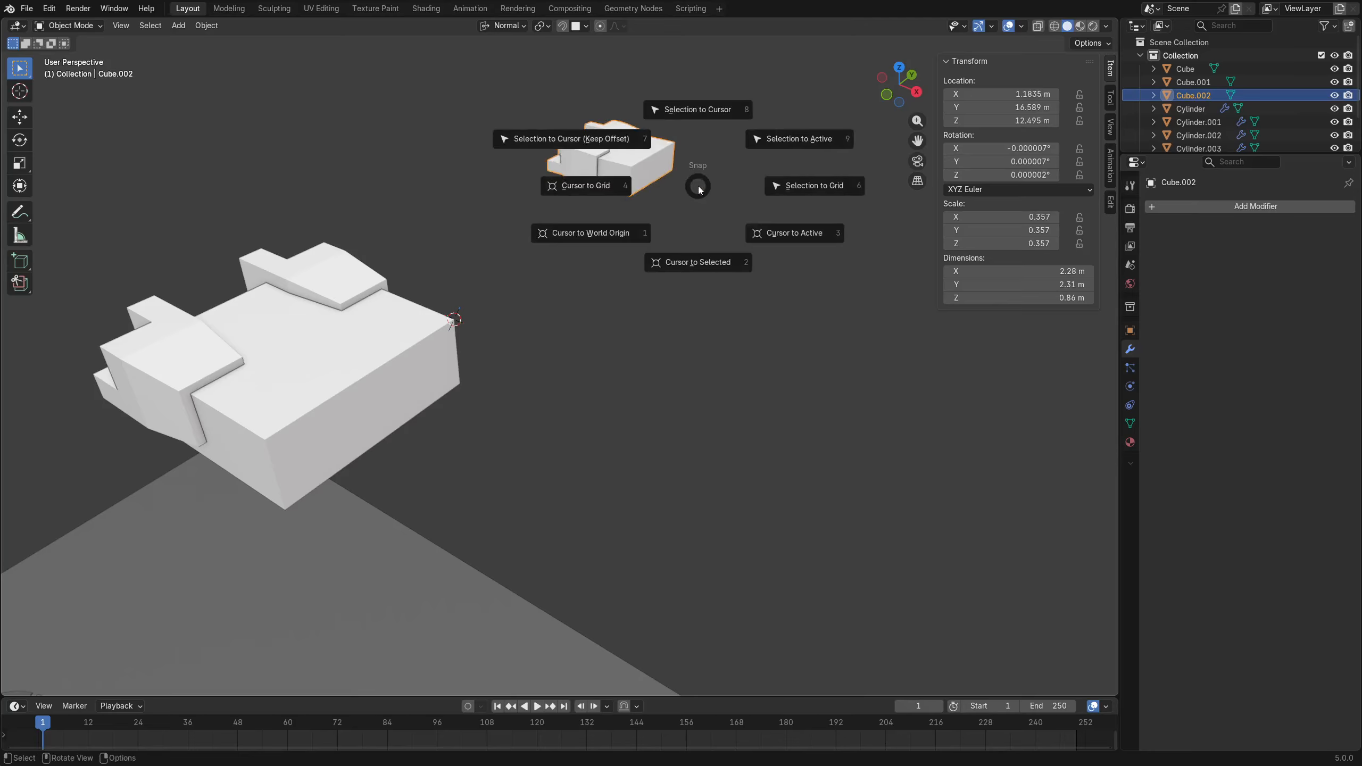
{"action": "left_click", "coordinate": [693, 117]}
{"action": "scroll", "coordinate": [540, 347], "scroll_direction": "up", "scroll_amount": 4}
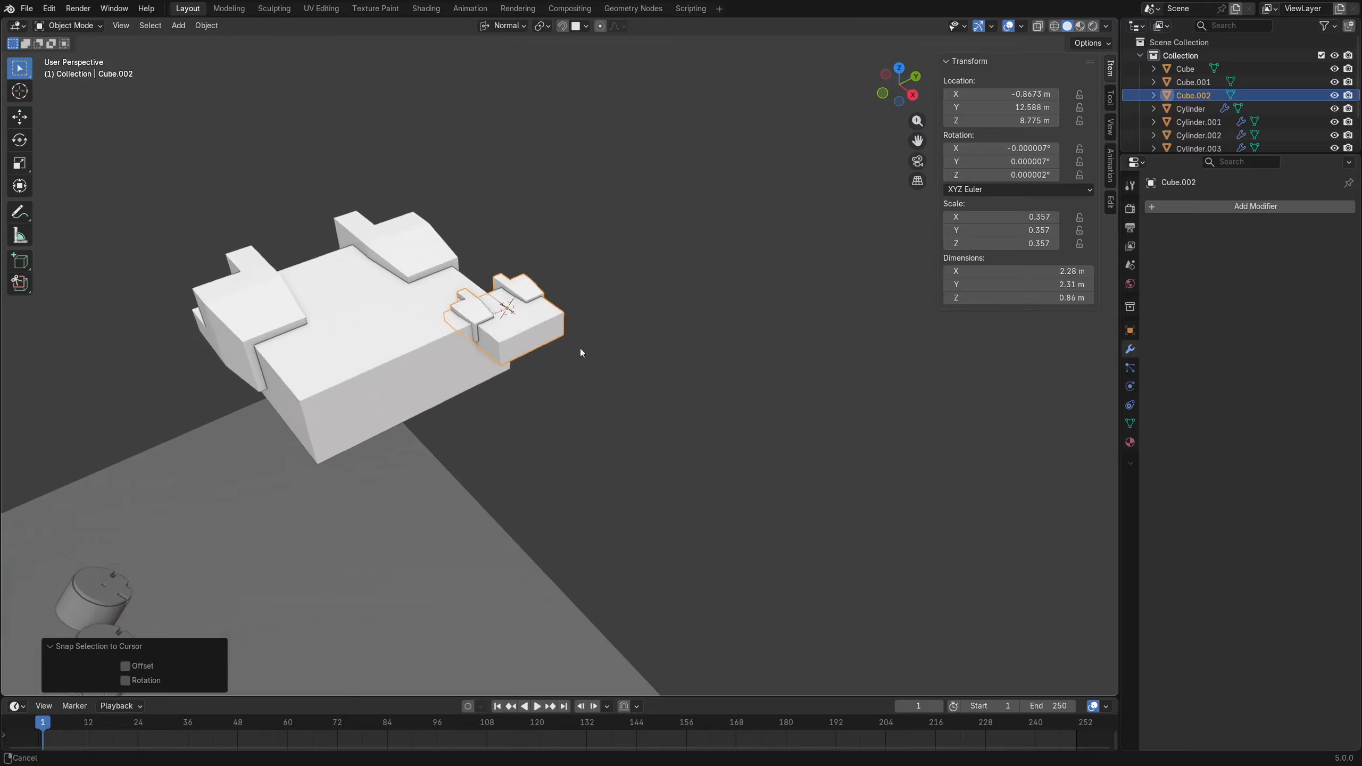
Move the small duplicate off Cube.001 to about X 0.46 m, Y 15.19 m, Z 9.53 m, and open Cube.001 in Edit Mode.
{"action": "left_click_drag", "start_coordinate": [551, 336], "coordinate": [741, 270]}
{"action": "middle_click_drag", "start_coordinate": [550, 279], "coordinate": [560, 406]}
{"action": "left_click", "coordinate": [565, 384]}
{"action": "key", "text": "shift+s"}
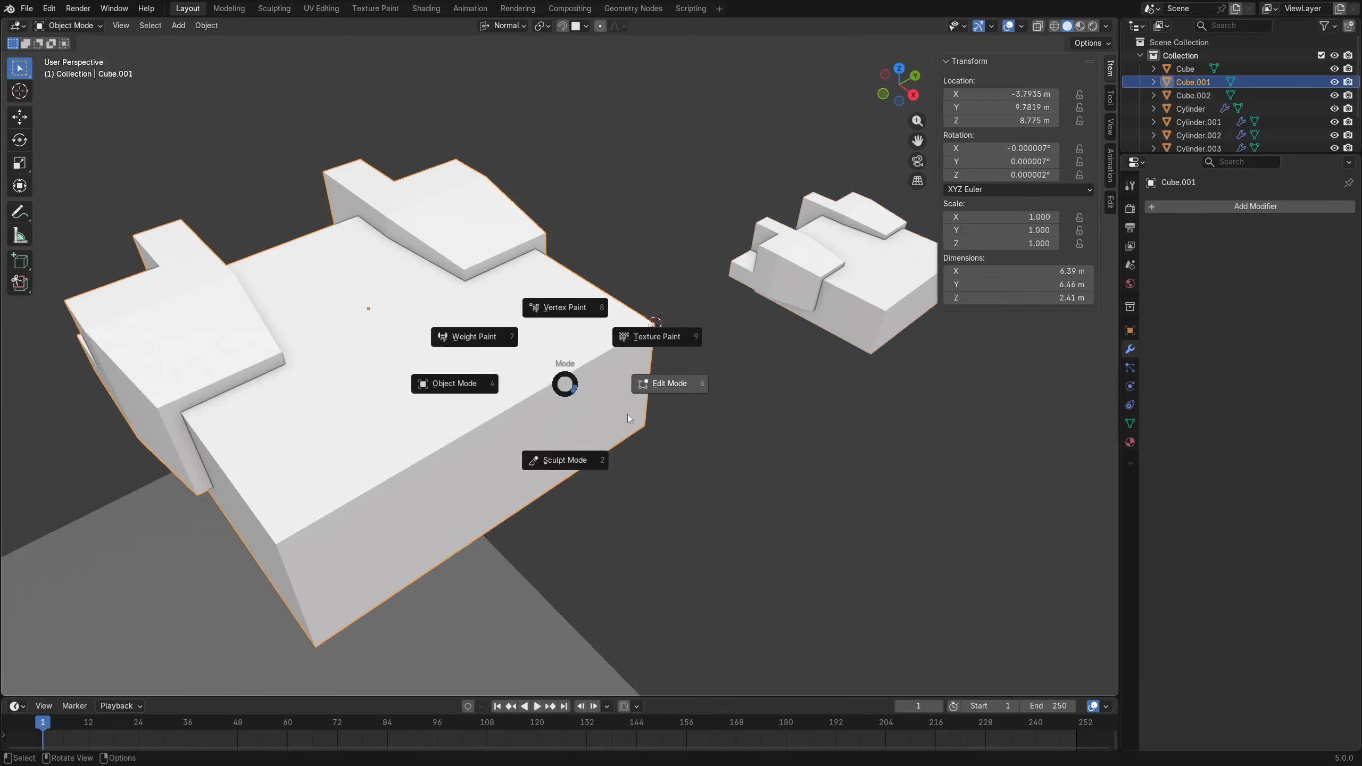
{"action": "key", "text": "Escape"}
{"action": "key", "text": "ctrl+Tab"}
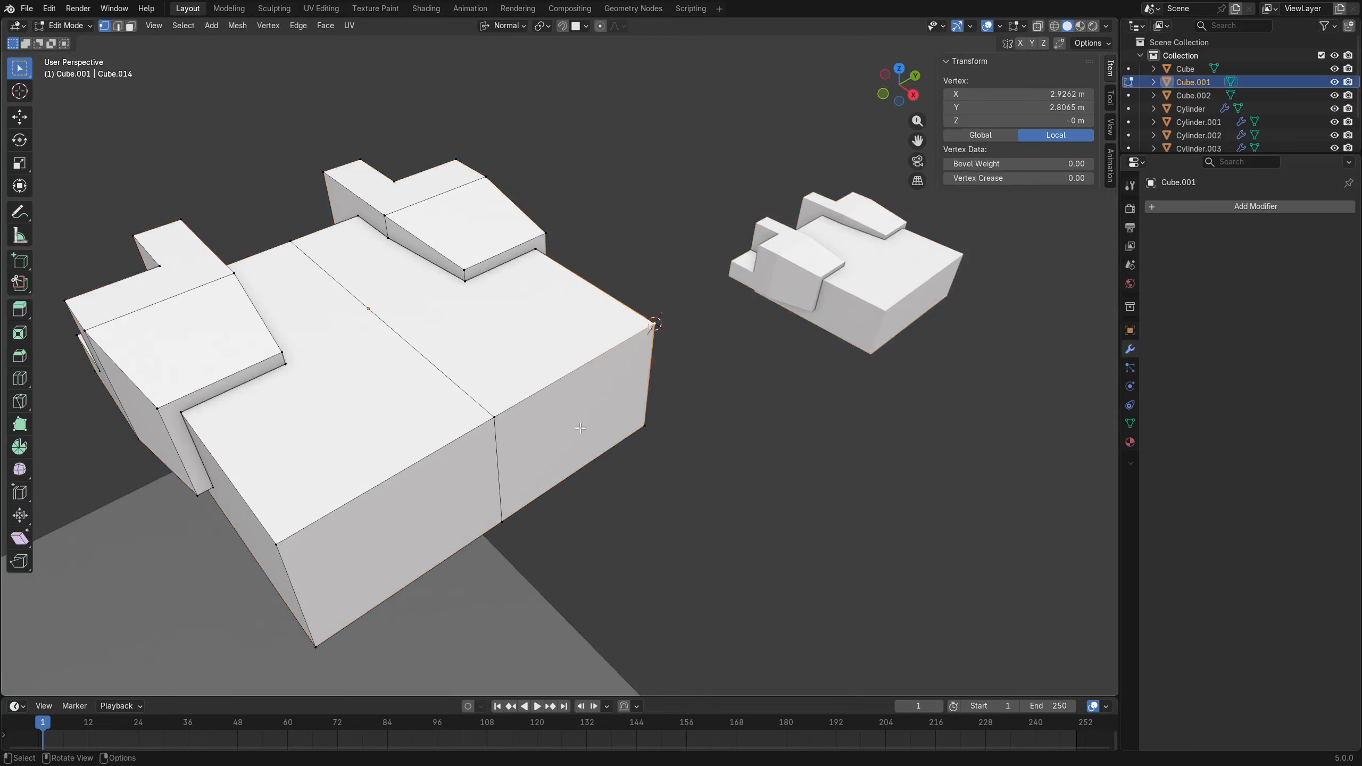
Snap the 3D cursor to the opposite upper corner vertex on the same end of Cube.001.
{"action": "middle_click_drag", "start_coordinate": [383, 483], "coordinate": [472, 430], "text": "shift"}
{"action": "key", "text": "alt+a"}
{"action": "left_click", "coordinate": [393, 473]}
{"action": "key", "text": "shift+s"}
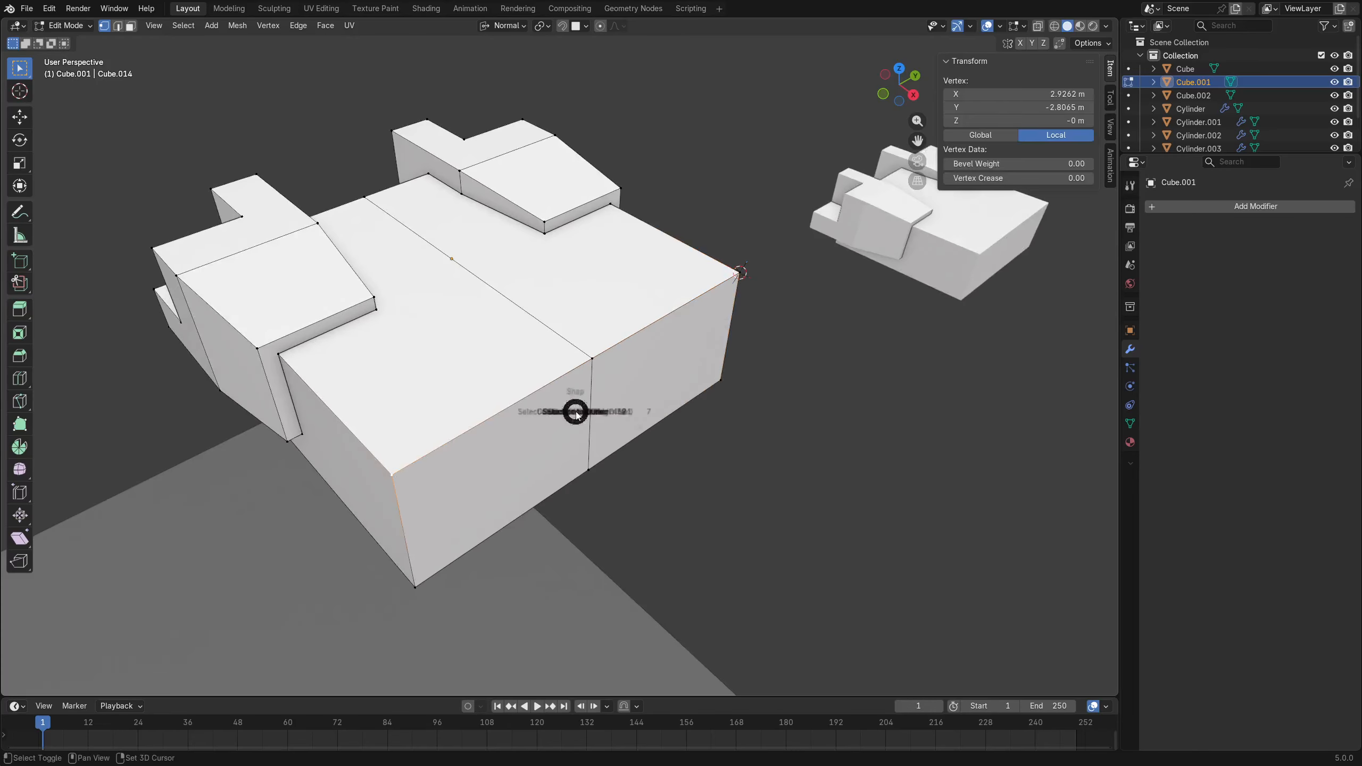
{"action": "left_click", "coordinate": [582, 472]}
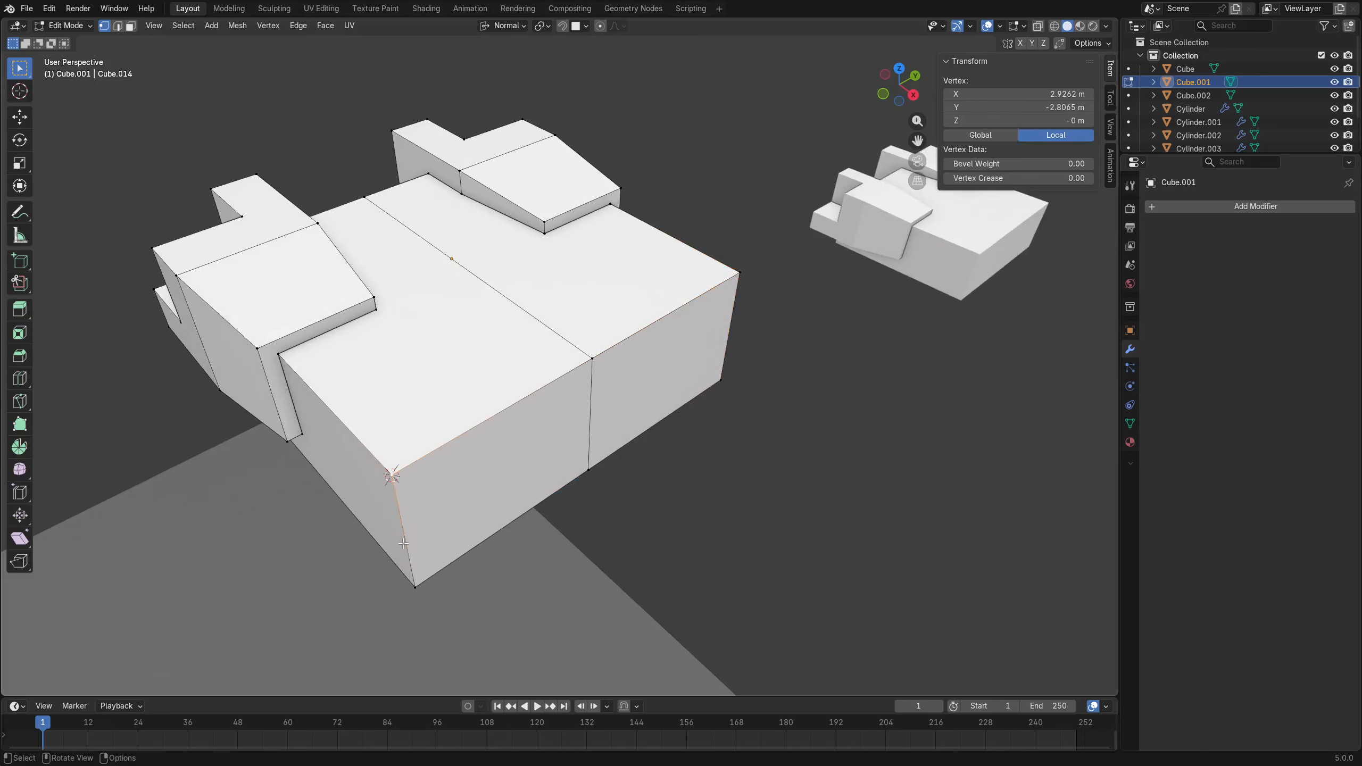
{"action": "middle_click_drag", "start_coordinate": [582, 472], "coordinate": [574, 374]}
{"action": "scroll", "coordinate": [651, 390], "scroll_direction": "up", "scroll_amount": 4}
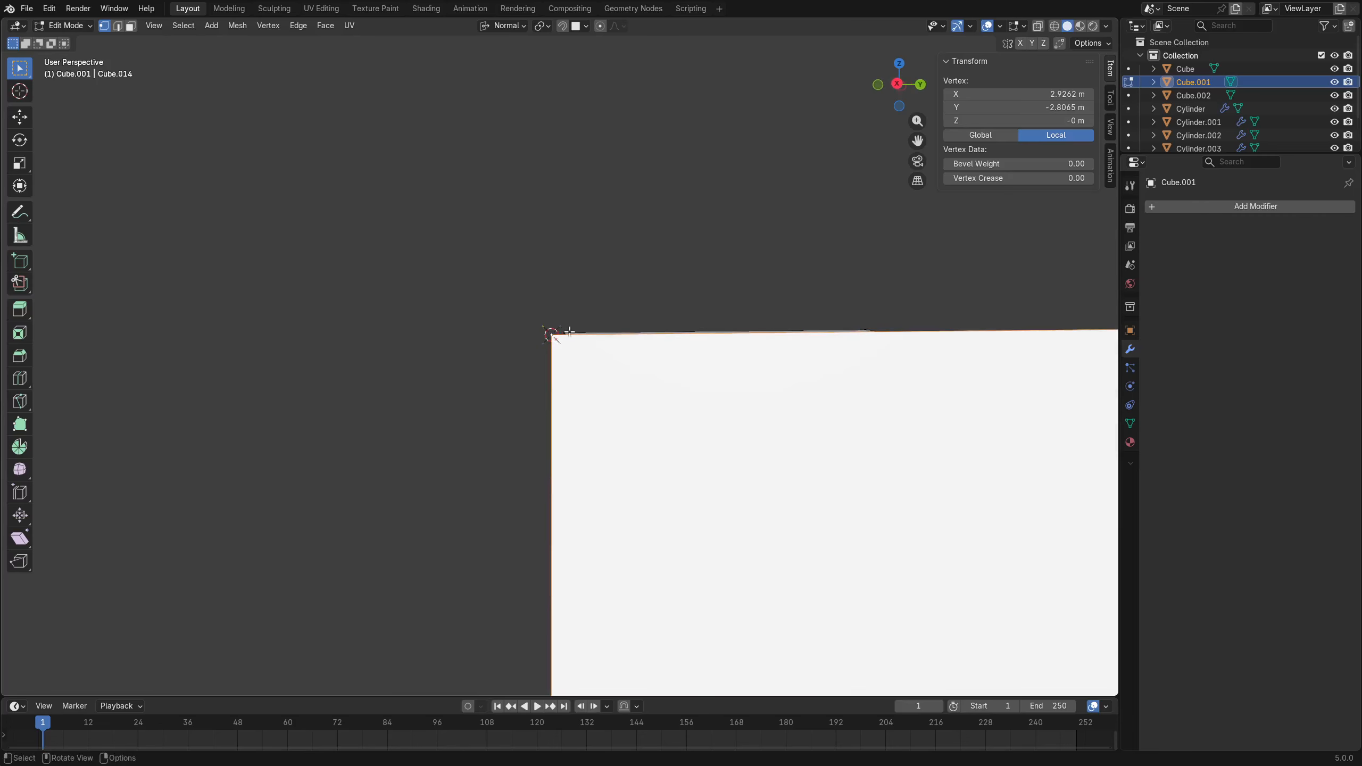
{"action": "middle_click_drag", "start_coordinate": [580, 326], "coordinate": [605, 420]}
{"action": "scroll", "coordinate": [702, 401], "scroll_direction": "down", "scroll_amount": 7}
Return to Object Mode, try snapping the small duplicate to the 3D cursor with Rotation enabled, and undo the snap.
{"action": "key", "text": "ctrl+Tab"}
{"action": "left_click", "coordinate": [593, 420]}
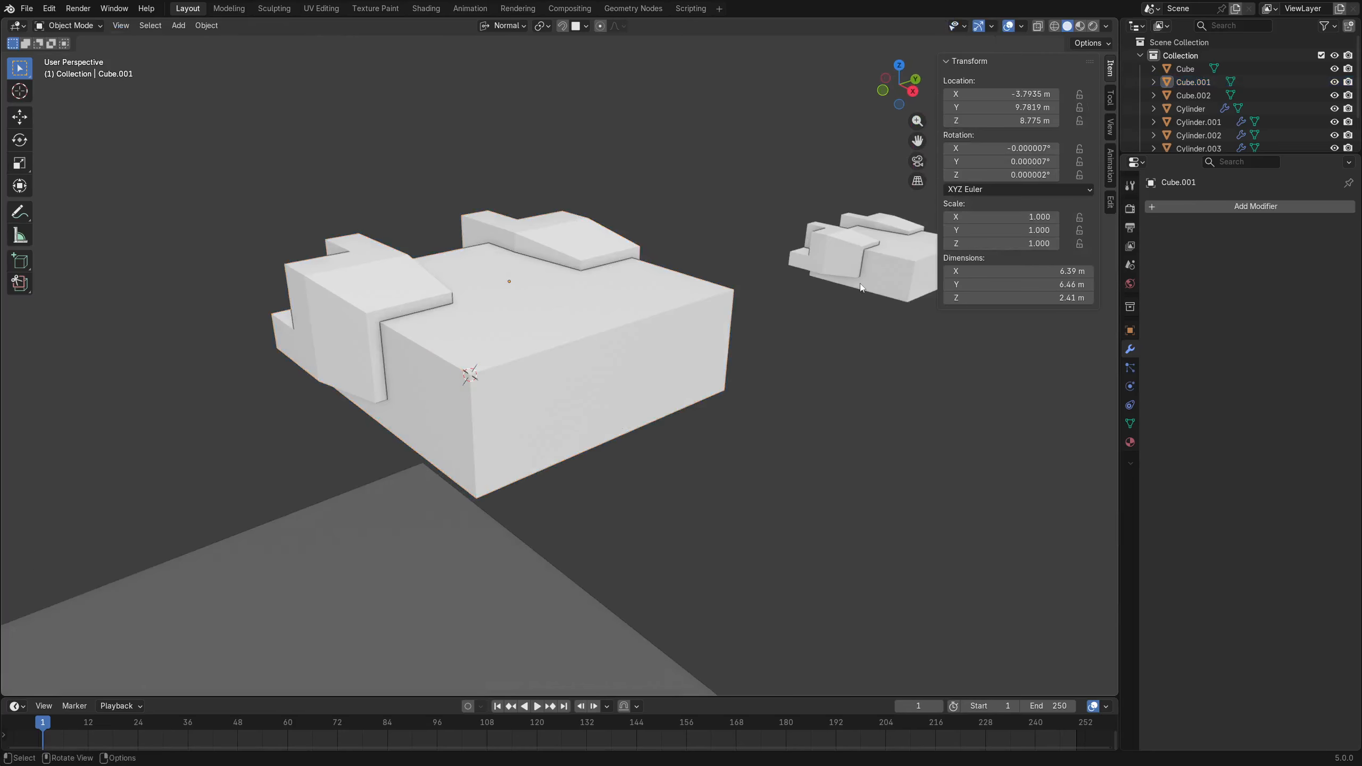
{"action": "left_click", "coordinate": [860, 284]}
{"action": "key", "text": "shift+s"}
{"action": "left_click", "coordinate": [683, 246]}
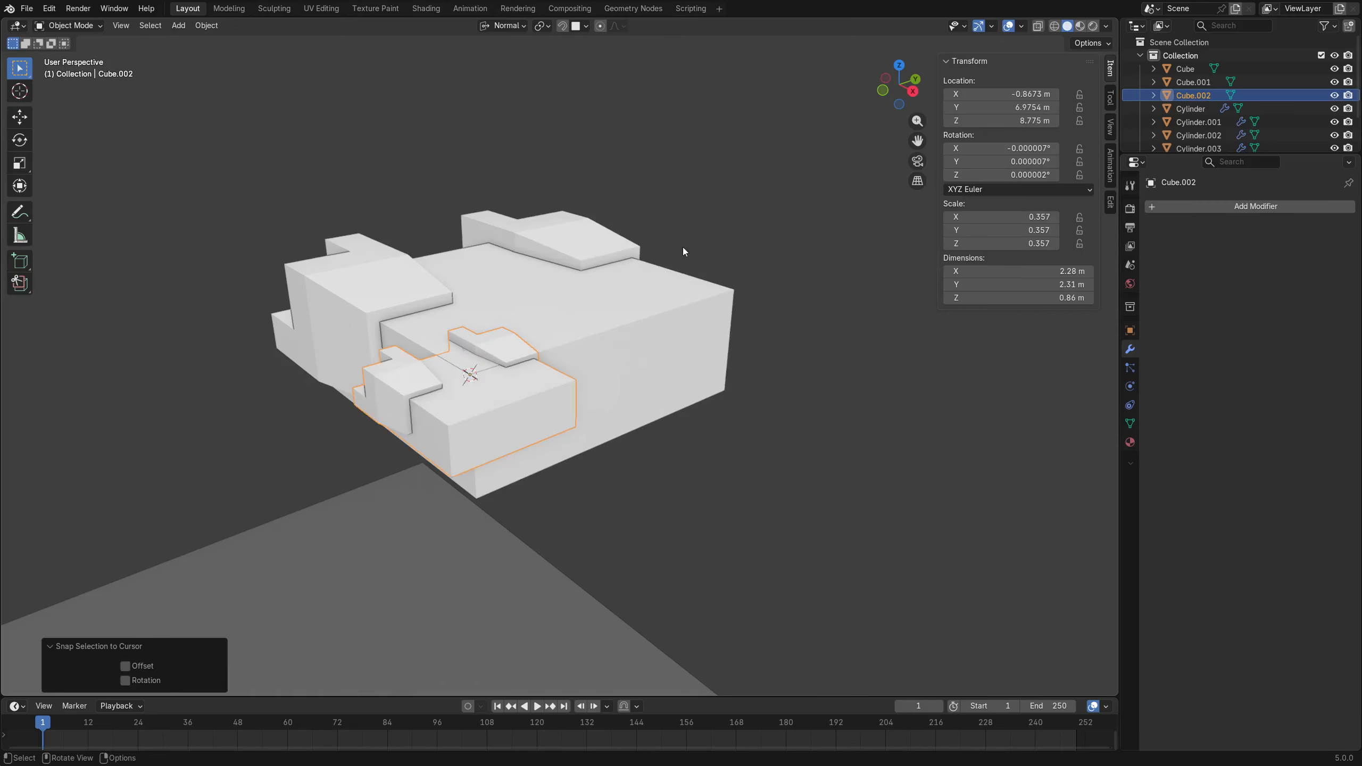
{"action": "left_click", "coordinate": [153, 684]}
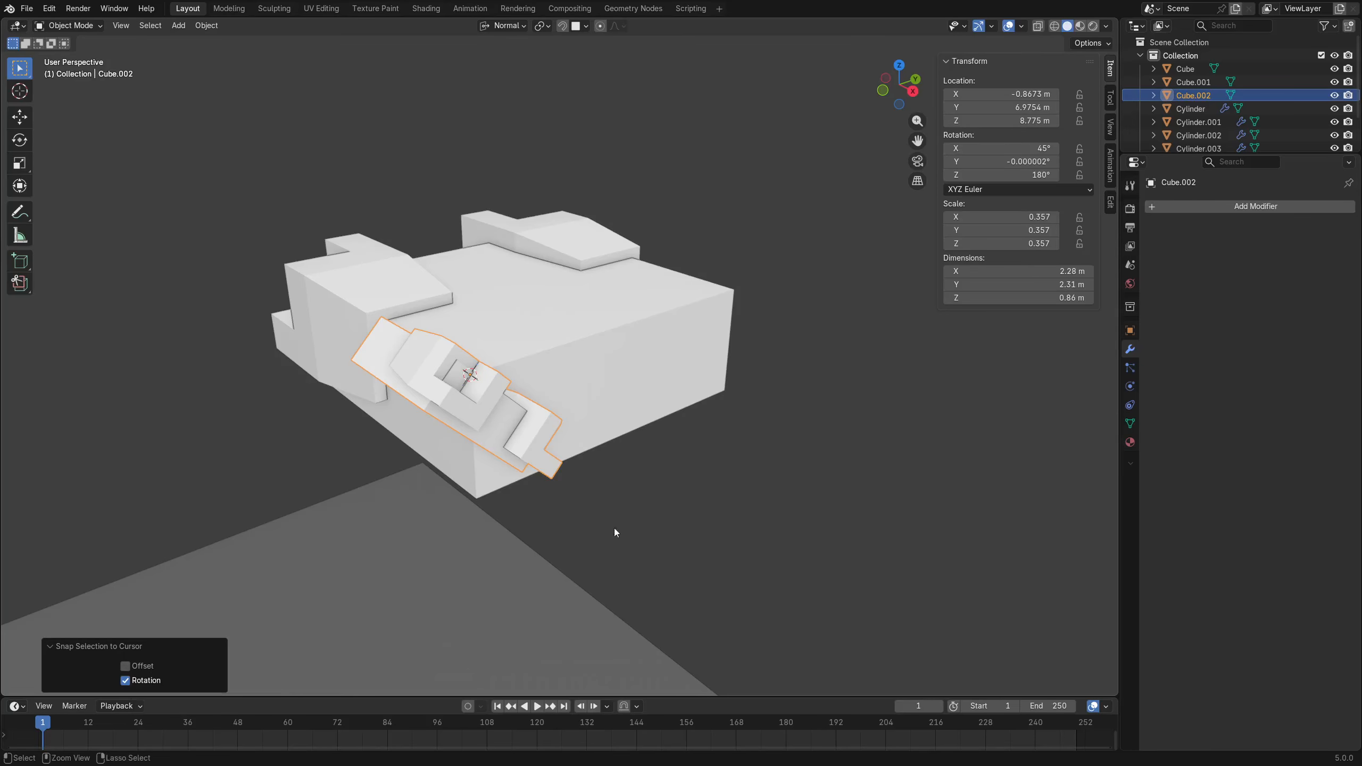
{"action": "key", "text": "ctrl+z"}
{"action": "middle_click_drag", "start_coordinate": [726, 490], "coordinate": [762, 459]}
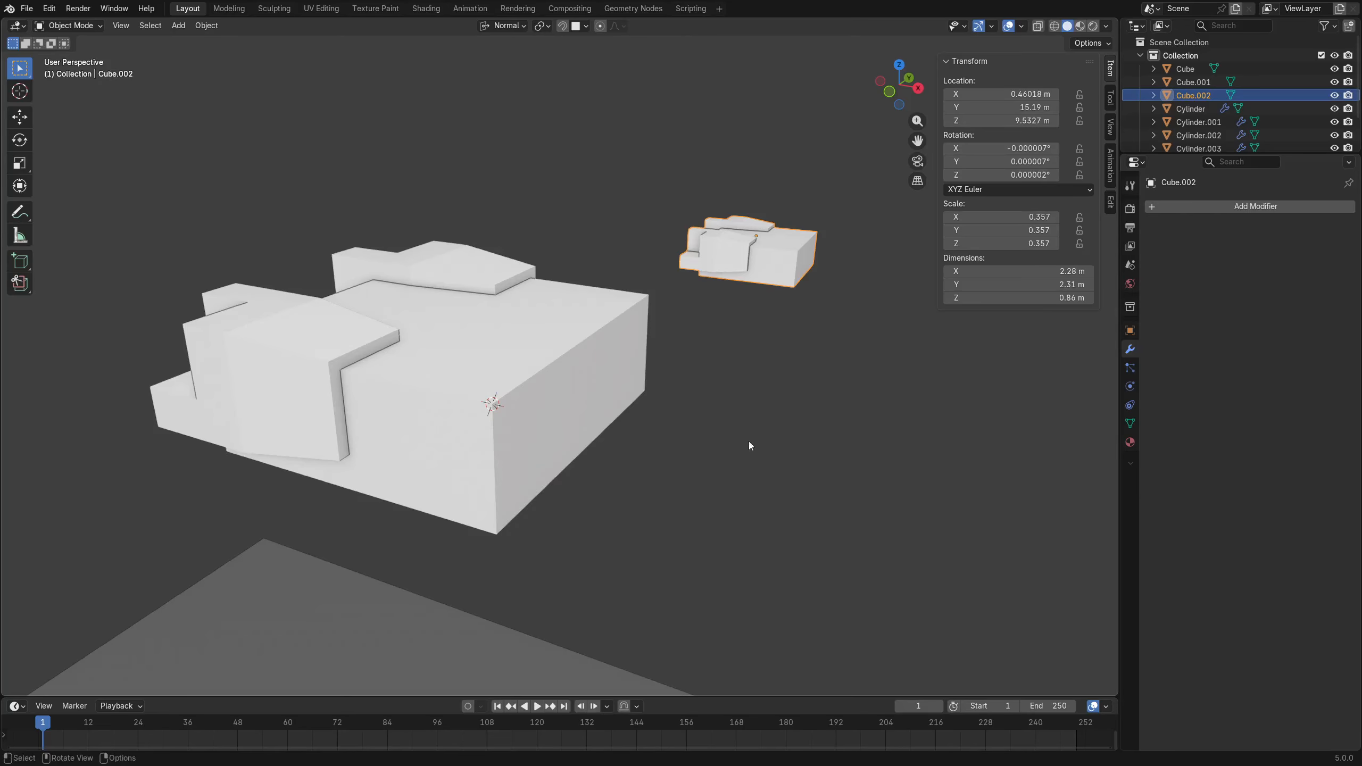
Deselect the small duplicate and select the large block Cube.001.
{"action": "middle_click_drag", "start_coordinate": [651, 424], "coordinate": [746, 398]}
{"action": "left_click", "coordinate": [677, 424]}
{"action": "key", "text": "a"}
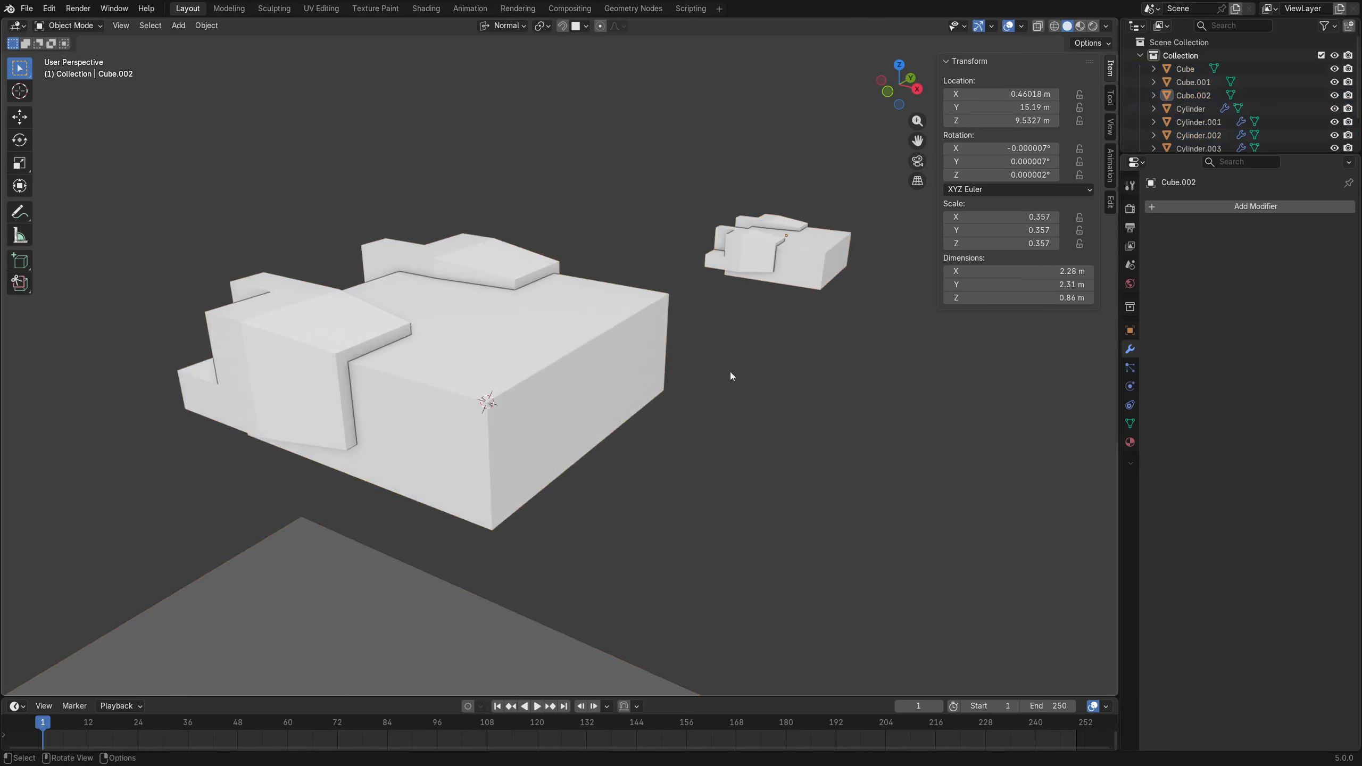
{"action": "middle_click_drag", "start_coordinate": [559, 415], "coordinate": [512, 401]}
{"action": "left_click", "coordinate": [494, 415]}
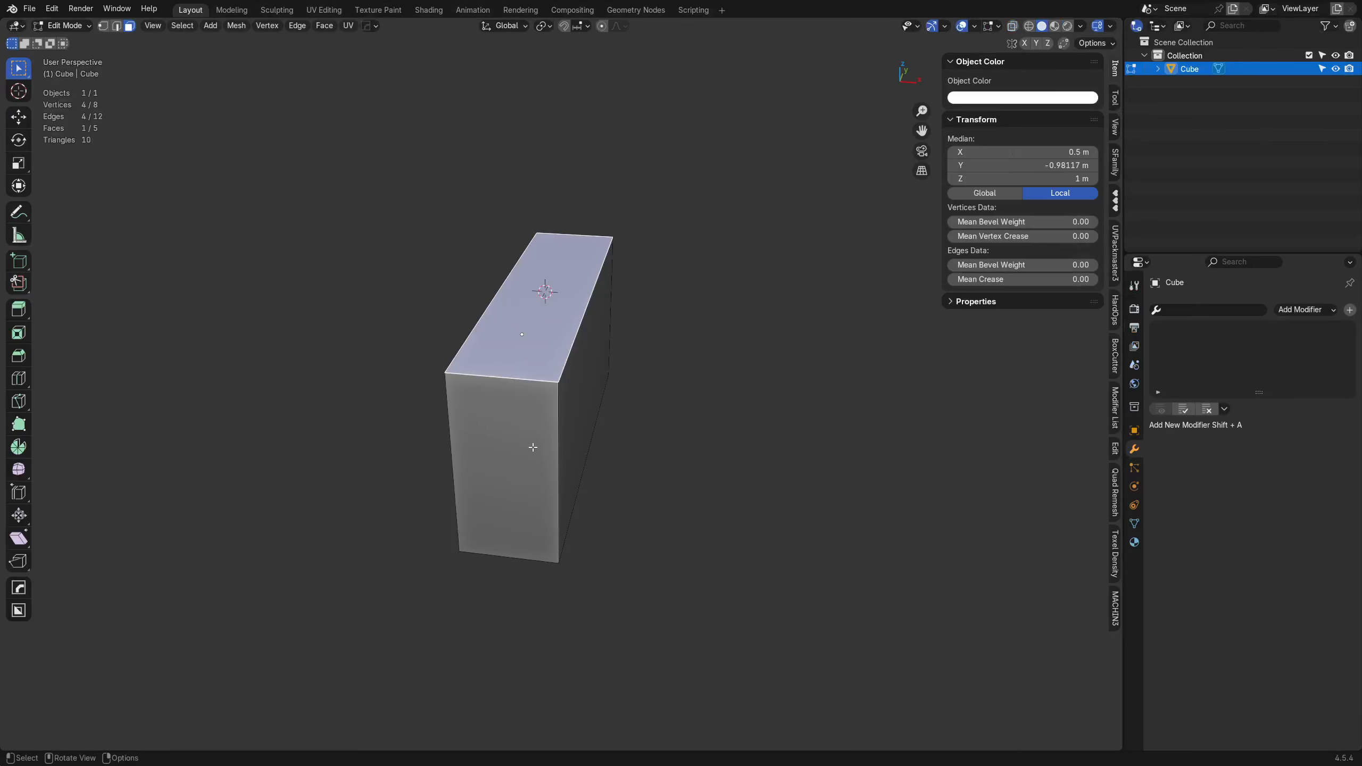
In the single-cube scene, select the narrow block's upper front corner vertex and snap the 3D cursor to it.
{"action": "left_click", "coordinate": [523, 440]}
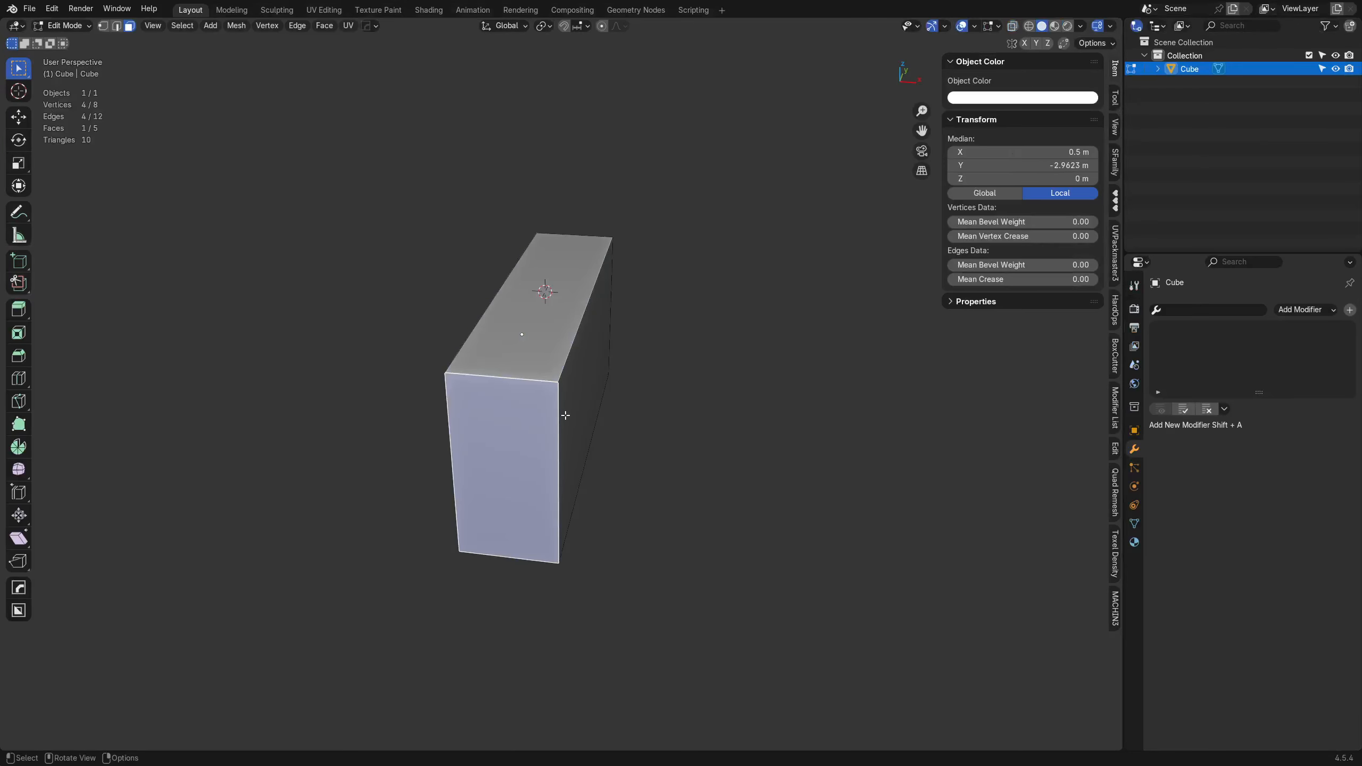
{"action": "left_click", "coordinate": [561, 383]}
{"action": "key", "text": "shift+s"}
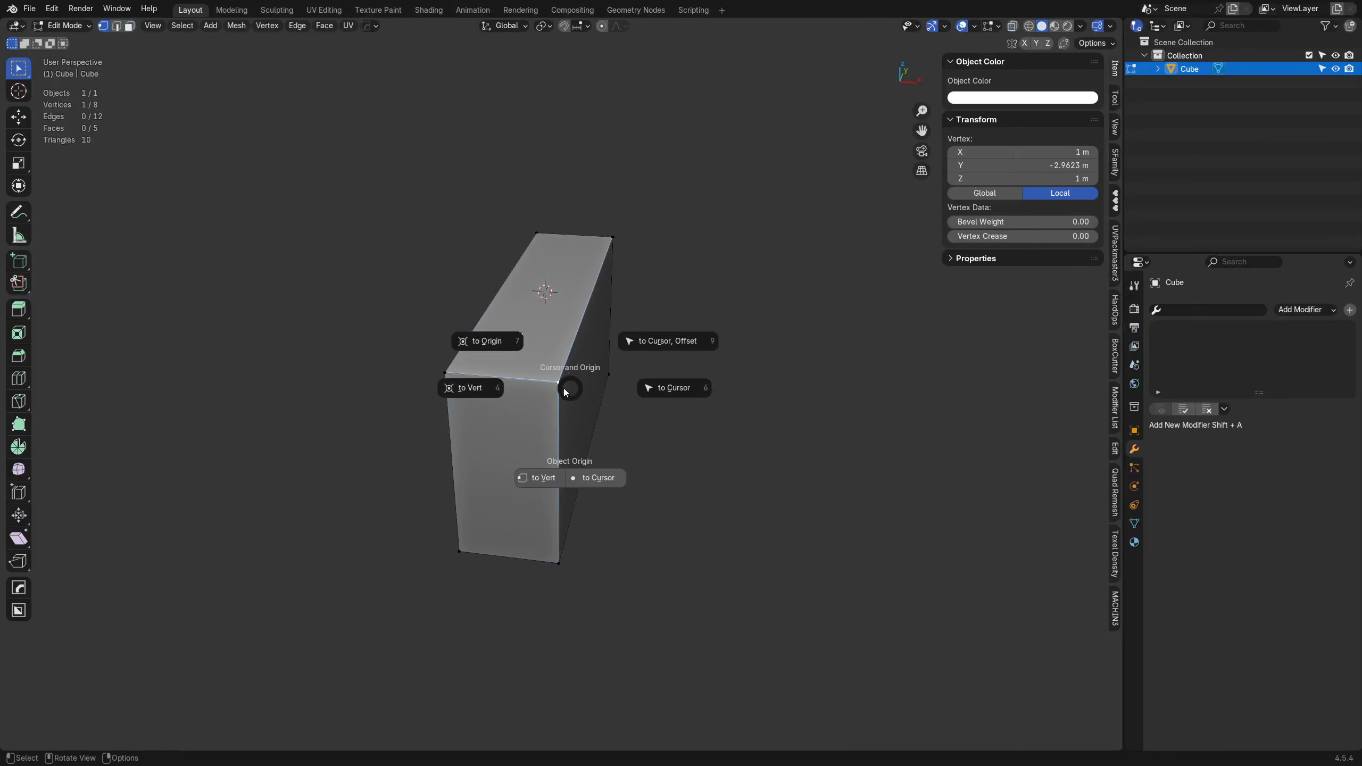
{"action": "left_click", "coordinate": [484, 391]}
{"action": "scroll", "coordinate": [574, 420], "scroll_direction": "up", "scroll_amount": 6}
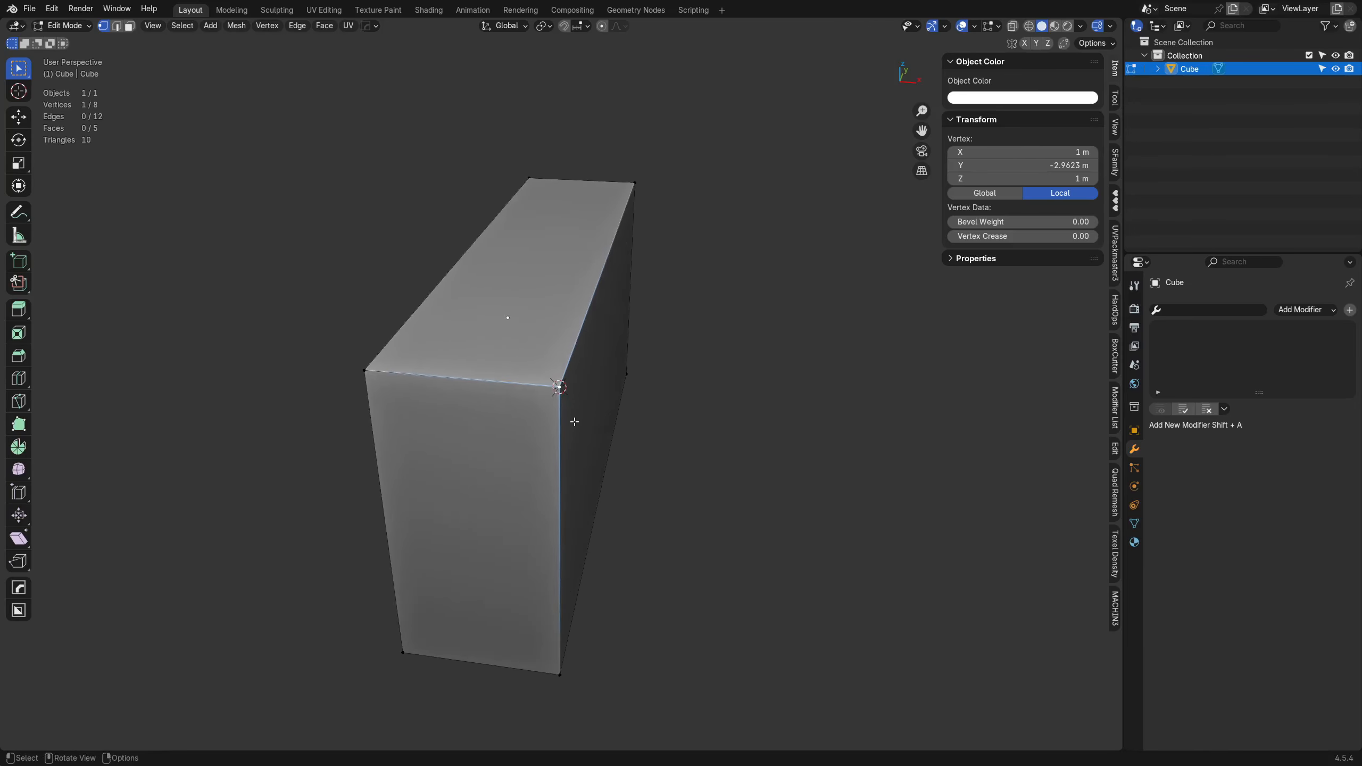
{"action": "middle_click_drag", "start_coordinate": [557, 418], "coordinate": [603, 416]}
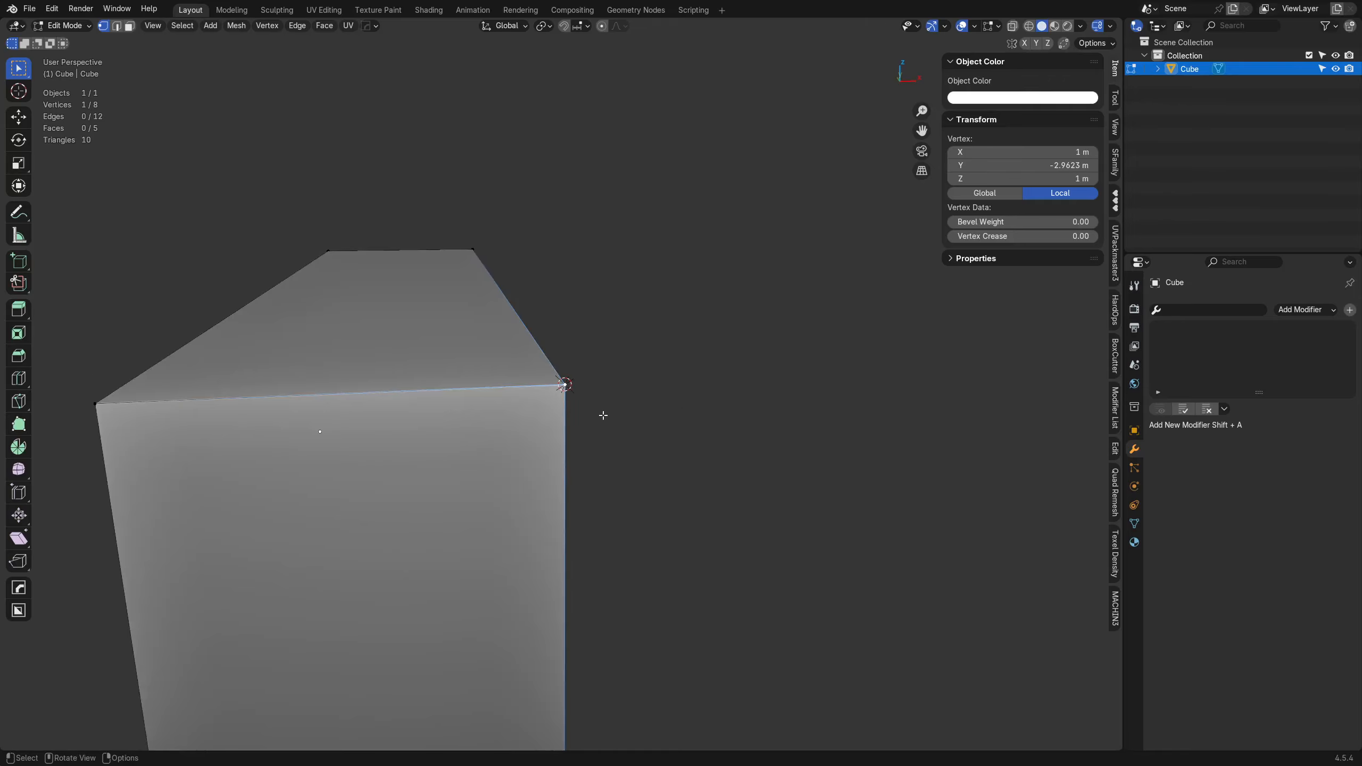
Return to Object Mode and add a 2 m mesh cube at the 3D cursor.
{"action": "key", "text": "Tab"}
{"action": "scroll", "coordinate": [596, 386], "scroll_direction": "down", "scroll_amount": 6}
{"action": "key", "text": "shift+a"}
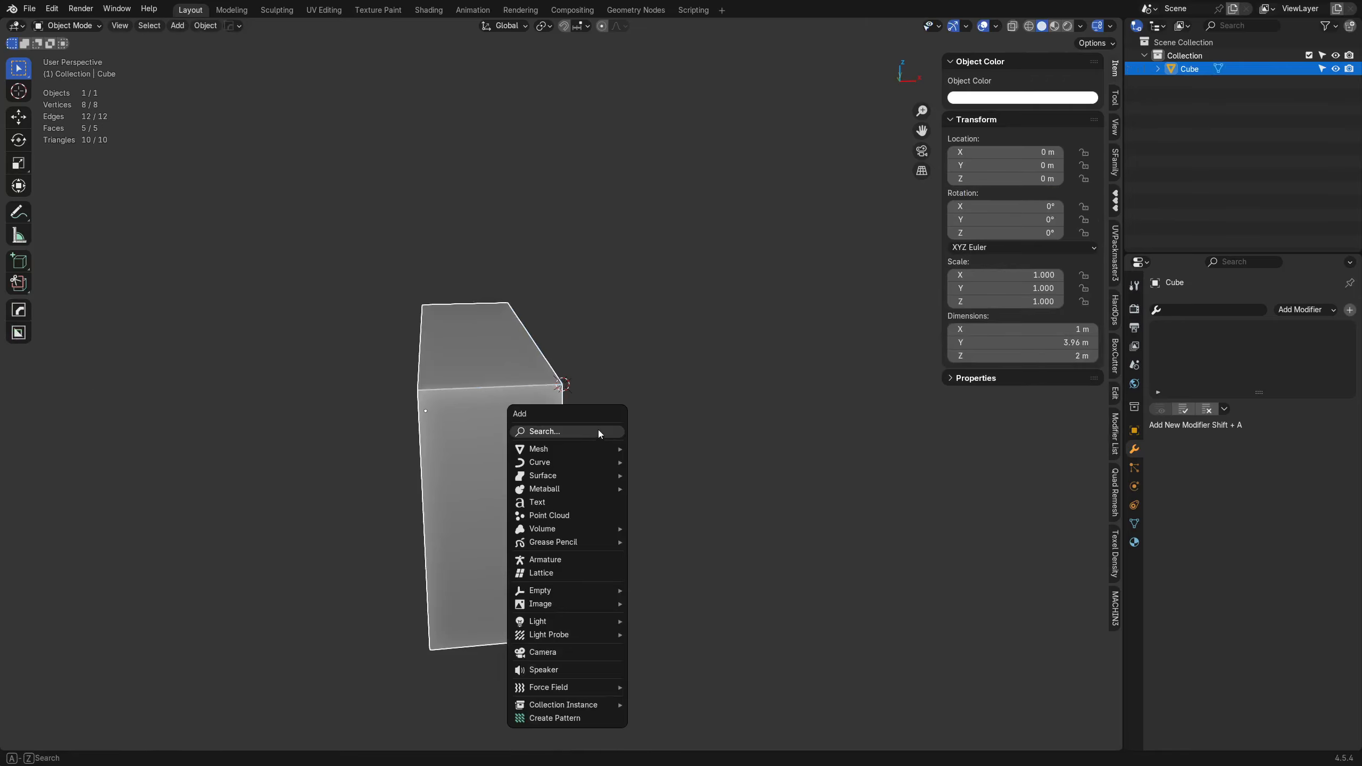
{"action": "mouse_move", "coordinate": [590, 449]}
{"action": "left_click", "coordinate": [665, 462]}
Move the new cube about 2 m away from the narrow block and scale it uniformly to about 0.273.
{"action": "key", "text": "g"}
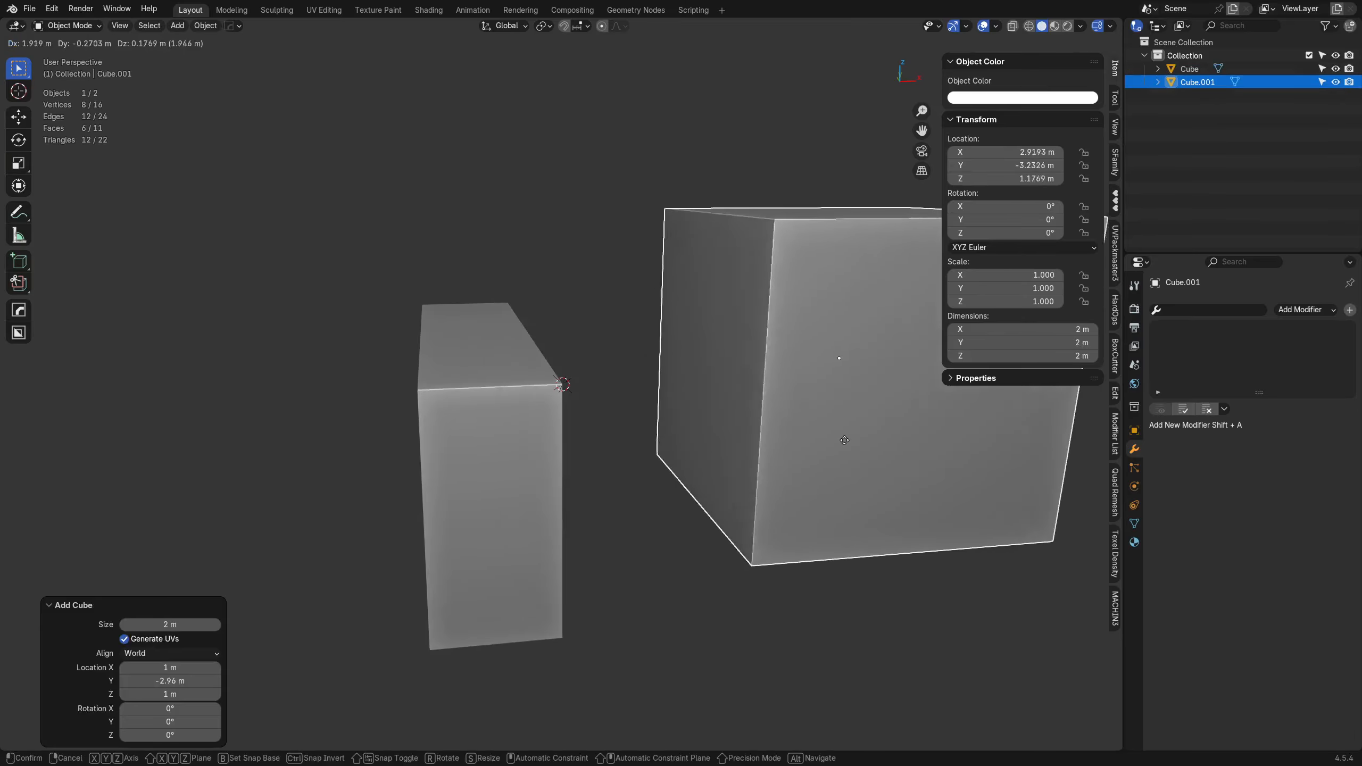
{"action": "left_click", "coordinate": [796, 391]}
{"action": "key", "text": "s"}
{"action": "left_click", "coordinate": [808, 366]}
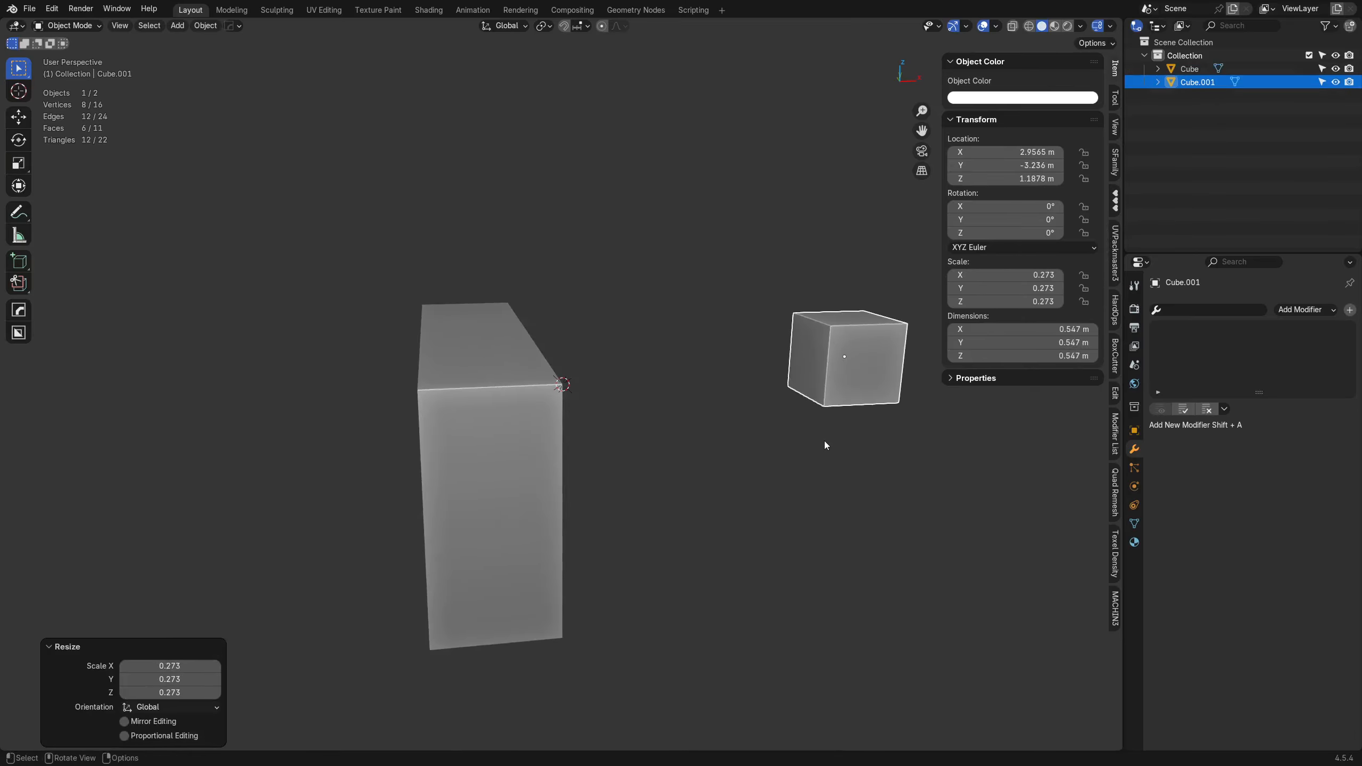
Snap the small cube to the 3D cursor at the narrow block's corner and rescale it uniformly.
{"action": "key", "text": "shift+s"}
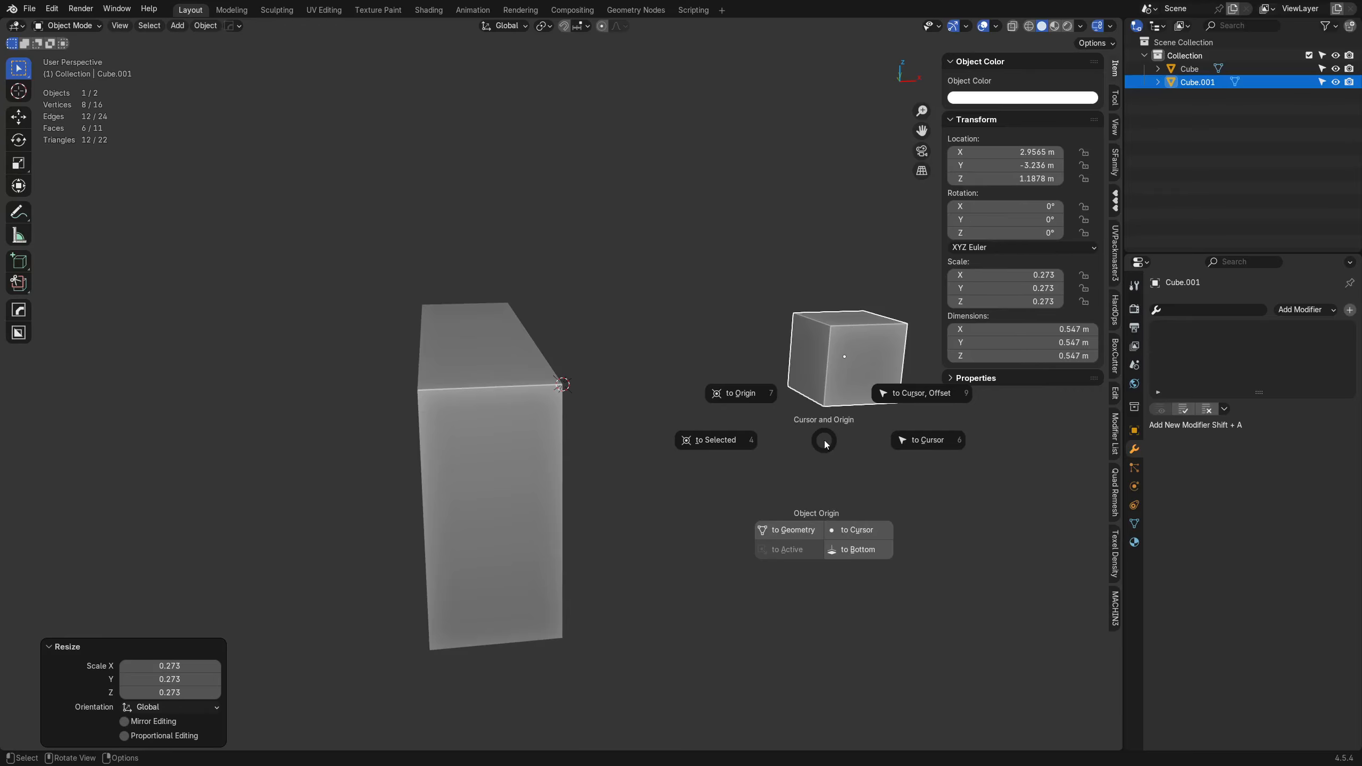
{"action": "left_click", "coordinate": [907, 440]}
{"action": "middle_click_drag", "start_coordinate": [595, 428], "coordinate": [657, 458]}
{"action": "key", "text": "s"}
{"action": "left_click", "coordinate": [696, 477]}
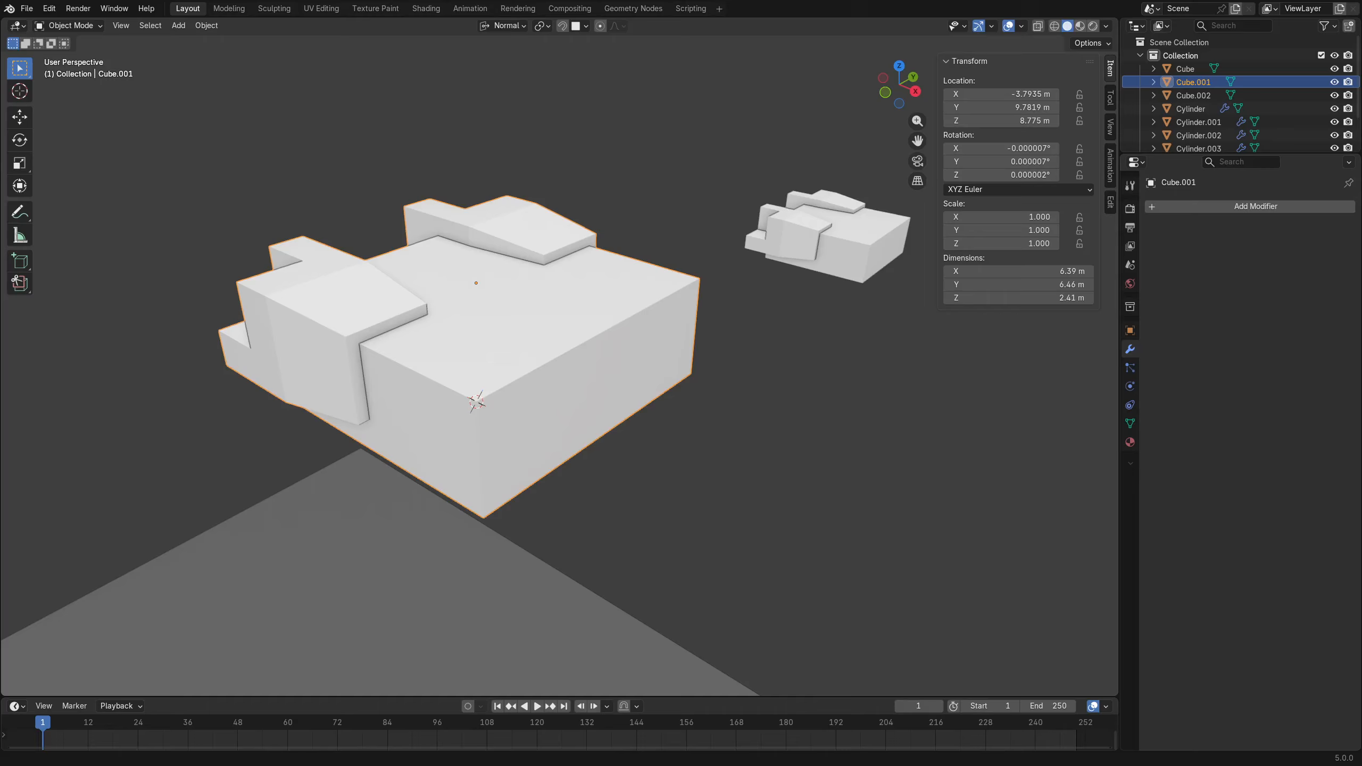
{"action": "middle_click_drag", "start_coordinate": [672, 411], "coordinate": [636, 383]}
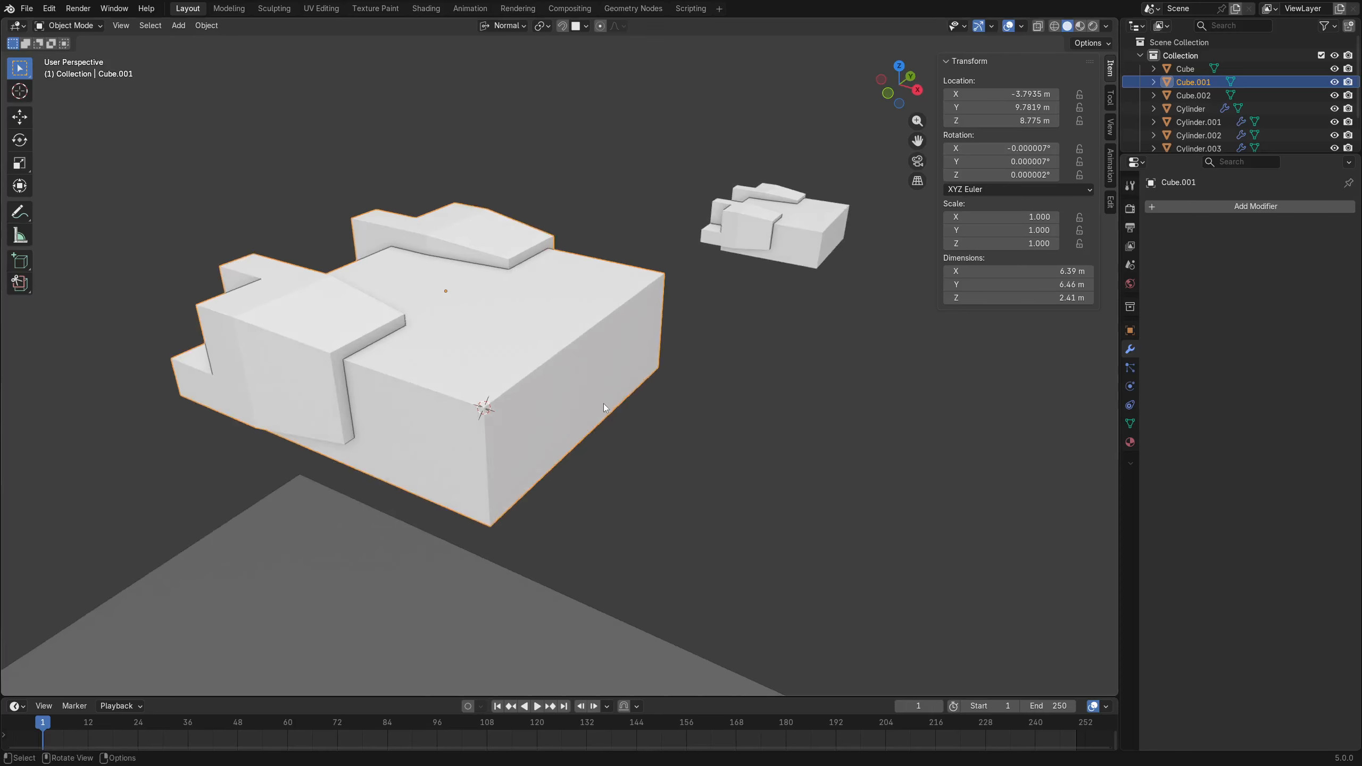
{"action": "middle_click_drag", "start_coordinate": [586, 420], "coordinate": [651, 395]}
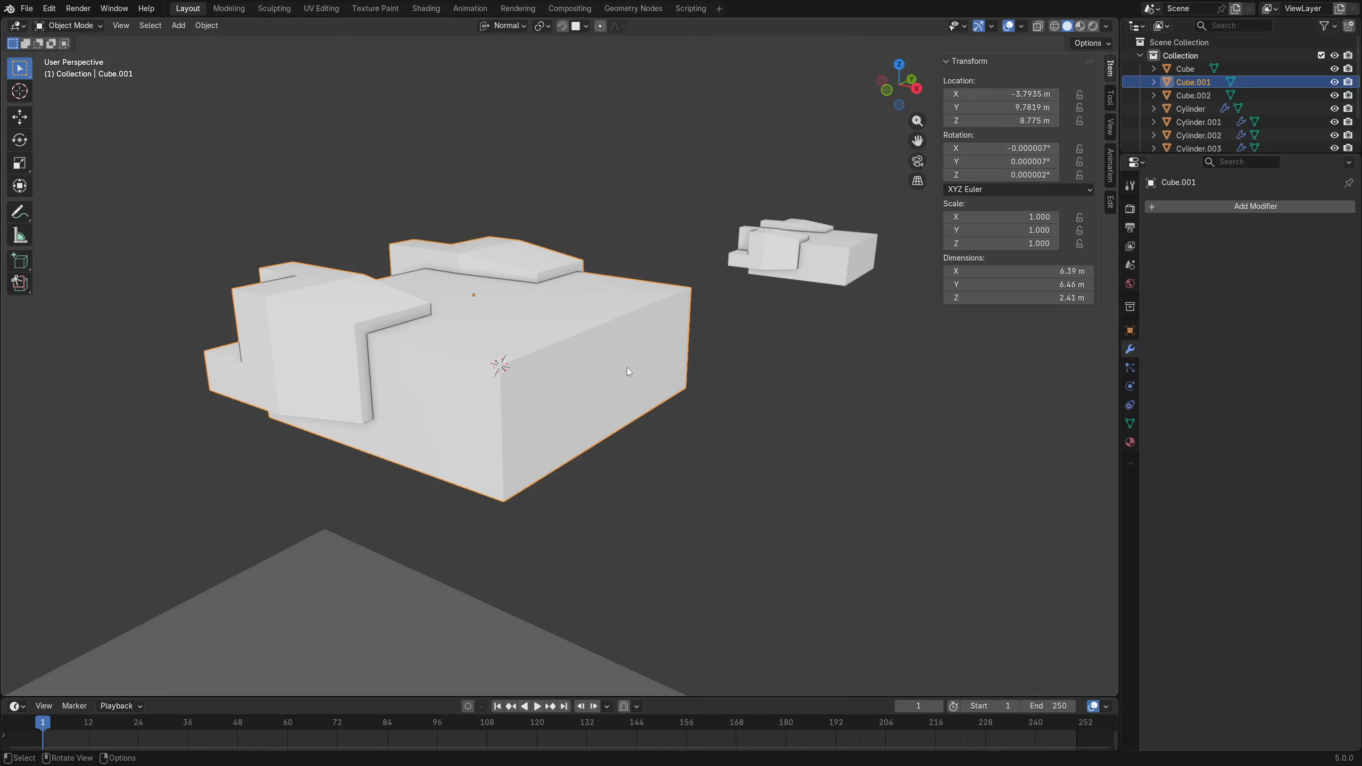
{"action": "middle_click_drag", "start_coordinate": [627, 367], "coordinate": [668, 409]}
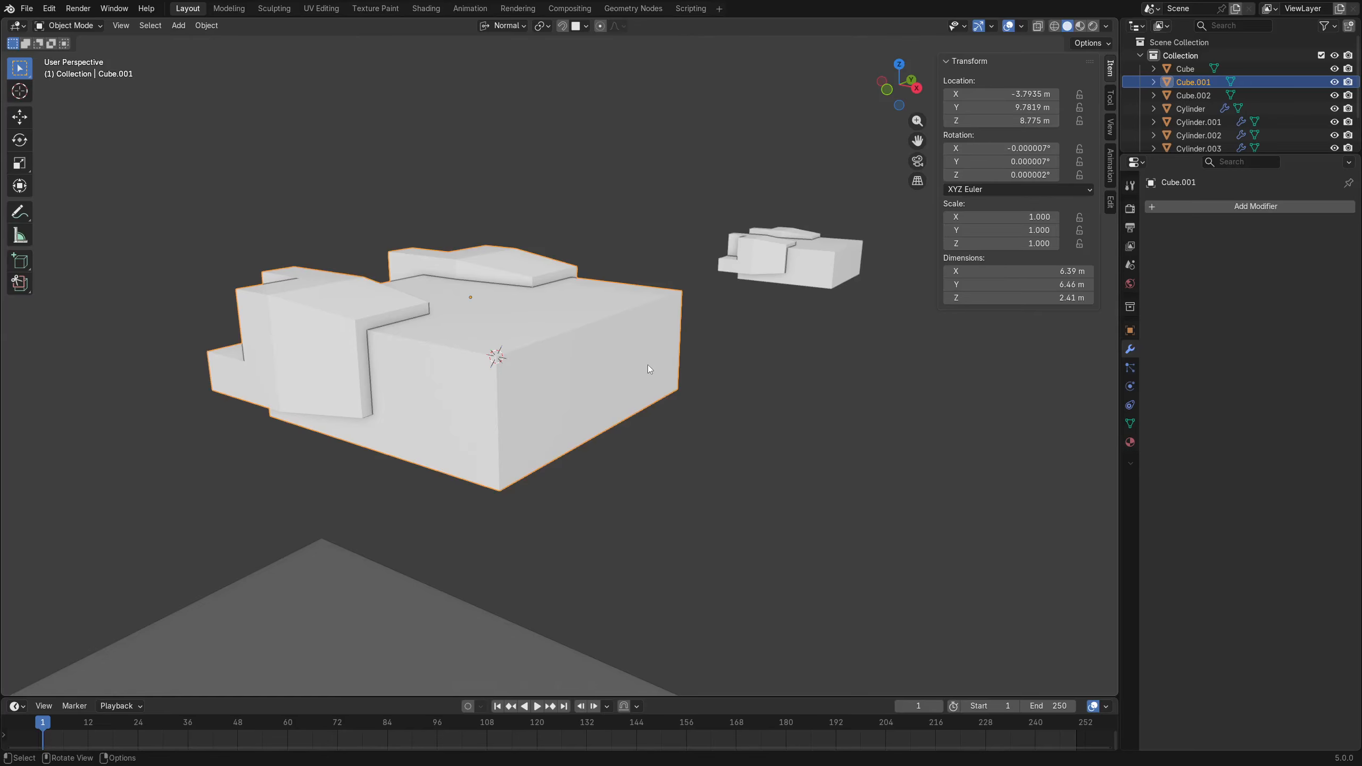
{"action": "middle_click_drag", "start_coordinate": [702, 359], "coordinate": [628, 355]}
{"action": "key", "text": "ctrl+Tab"}
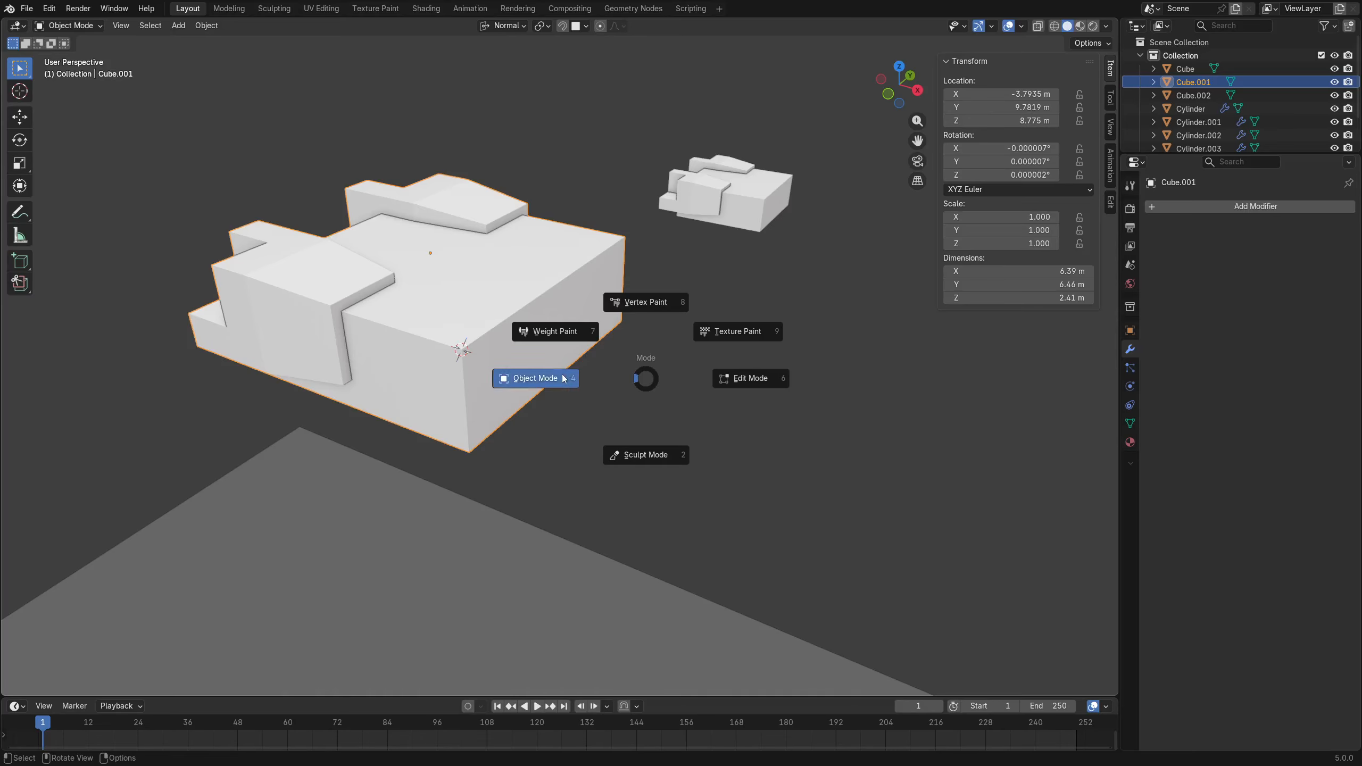
Deselect Cube.001, open the file browser for adding a reference image from the right orthographic view, and cancel it.
{"action": "left_click", "coordinate": [632, 433]}
{"action": "middle_click_drag", "start_coordinate": [614, 425], "coordinate": [502, 373]}
{"action": "key", "text": "shift+a"}
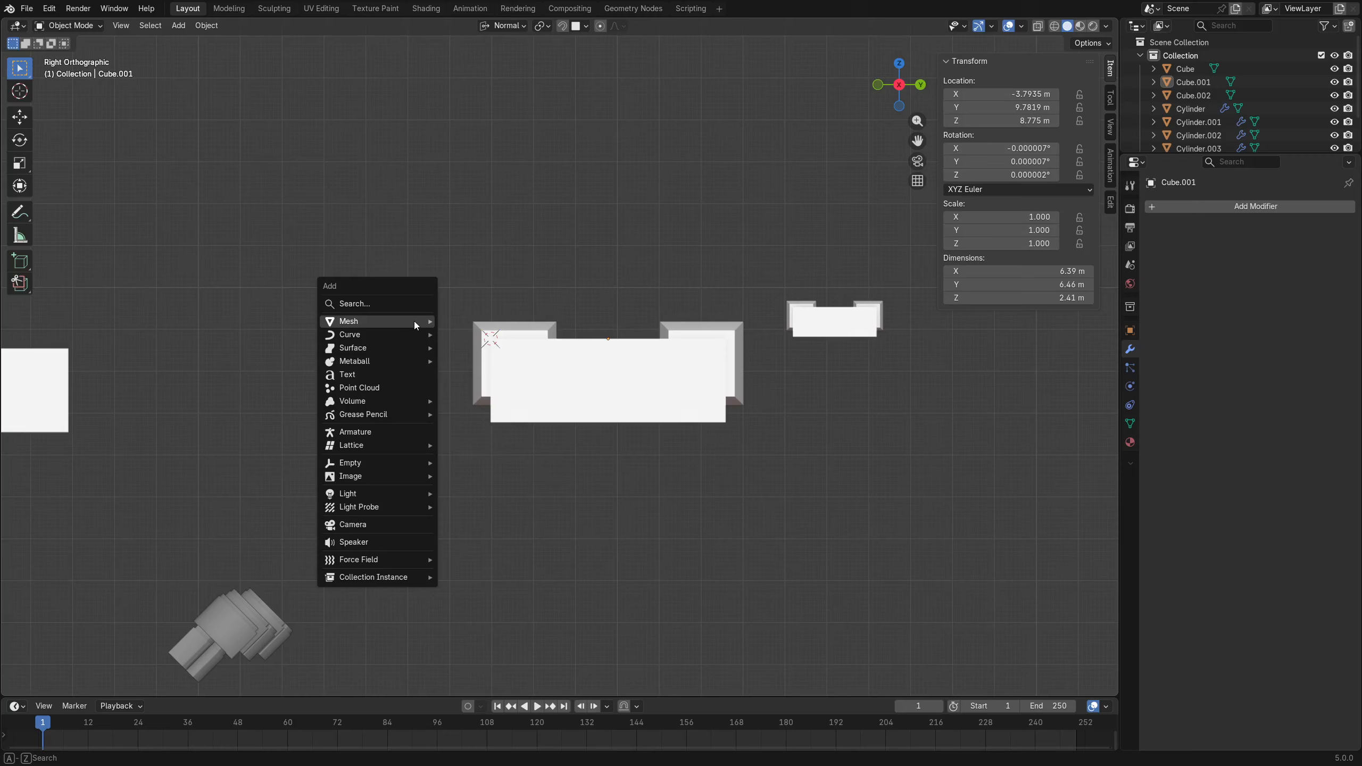
{"action": "mouse_move", "coordinate": [390, 474]}
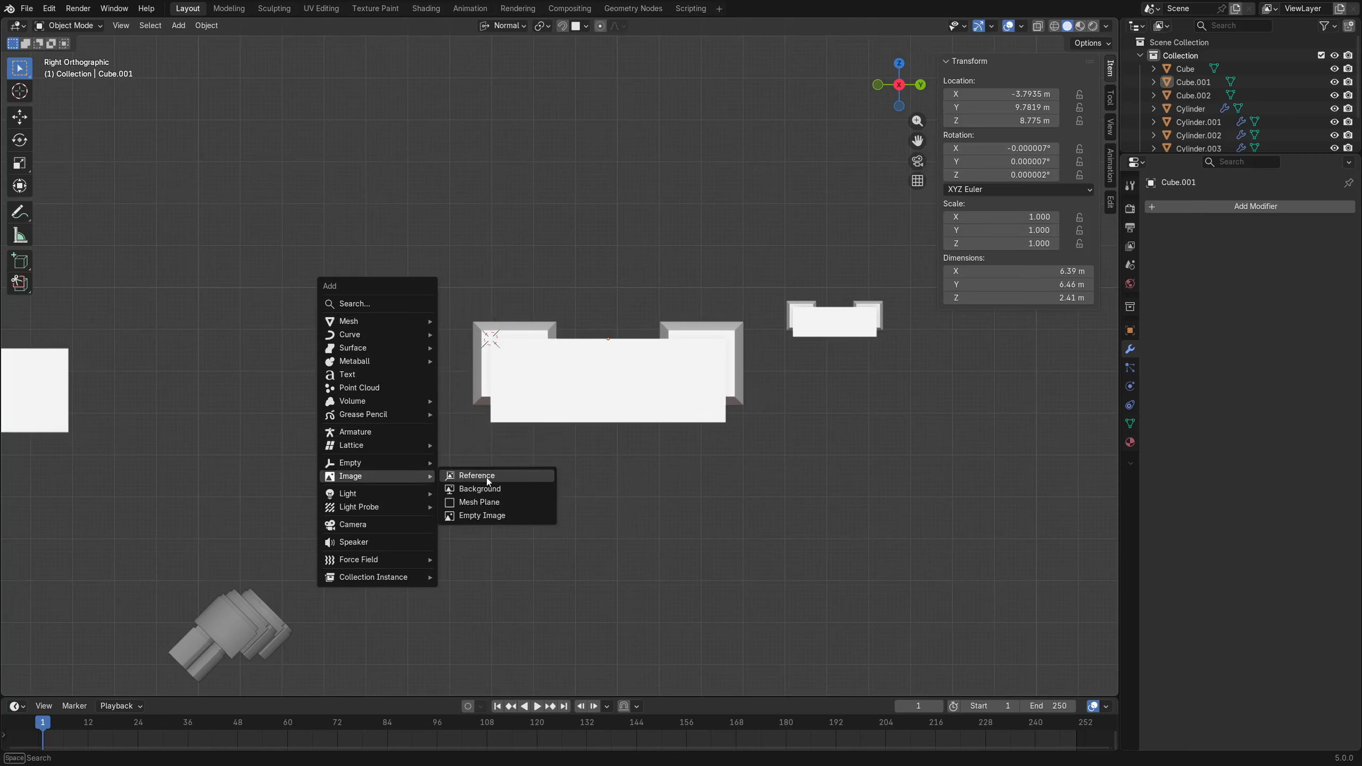
{"action": "key", "text": "Escape"}
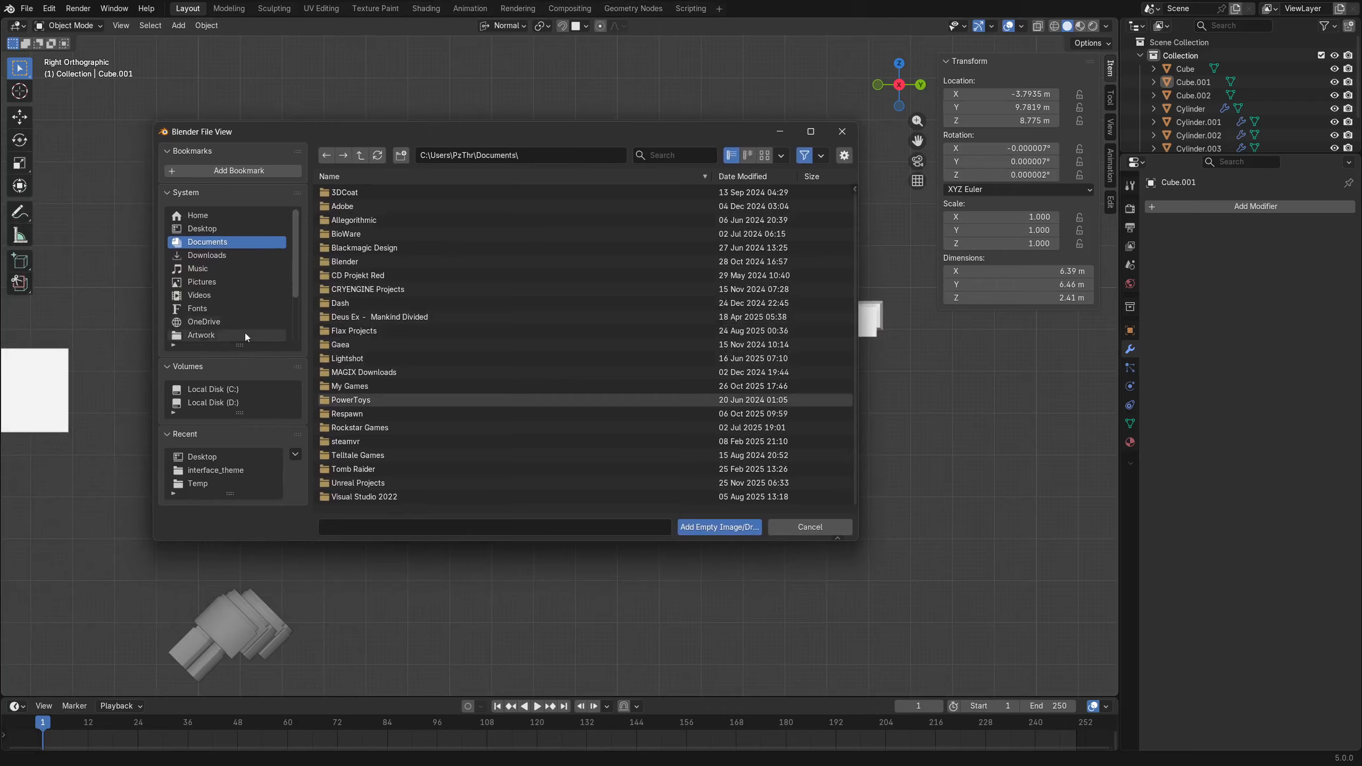
{"action": "left_click", "coordinate": [845, 133]}
{"action": "middle_click_drag", "start_coordinate": [479, 349], "coordinate": [513, 377]}
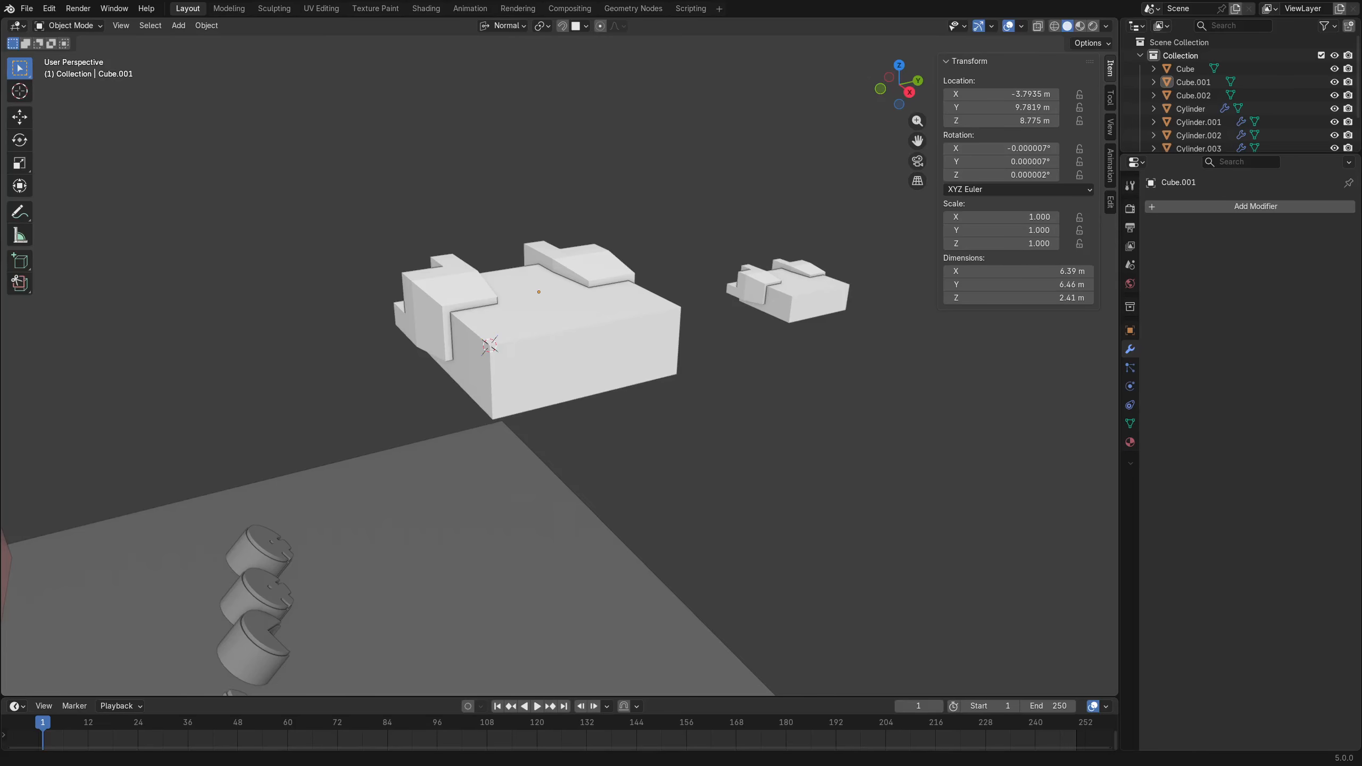
Drop the DebrisStone0030 texture from File Explorer's Concrete folder into the 3D viewport as a view-aligned image empty.
{"action": "left_click_drag", "start_coordinate": [0, 161], "coordinate": [699, 86]}
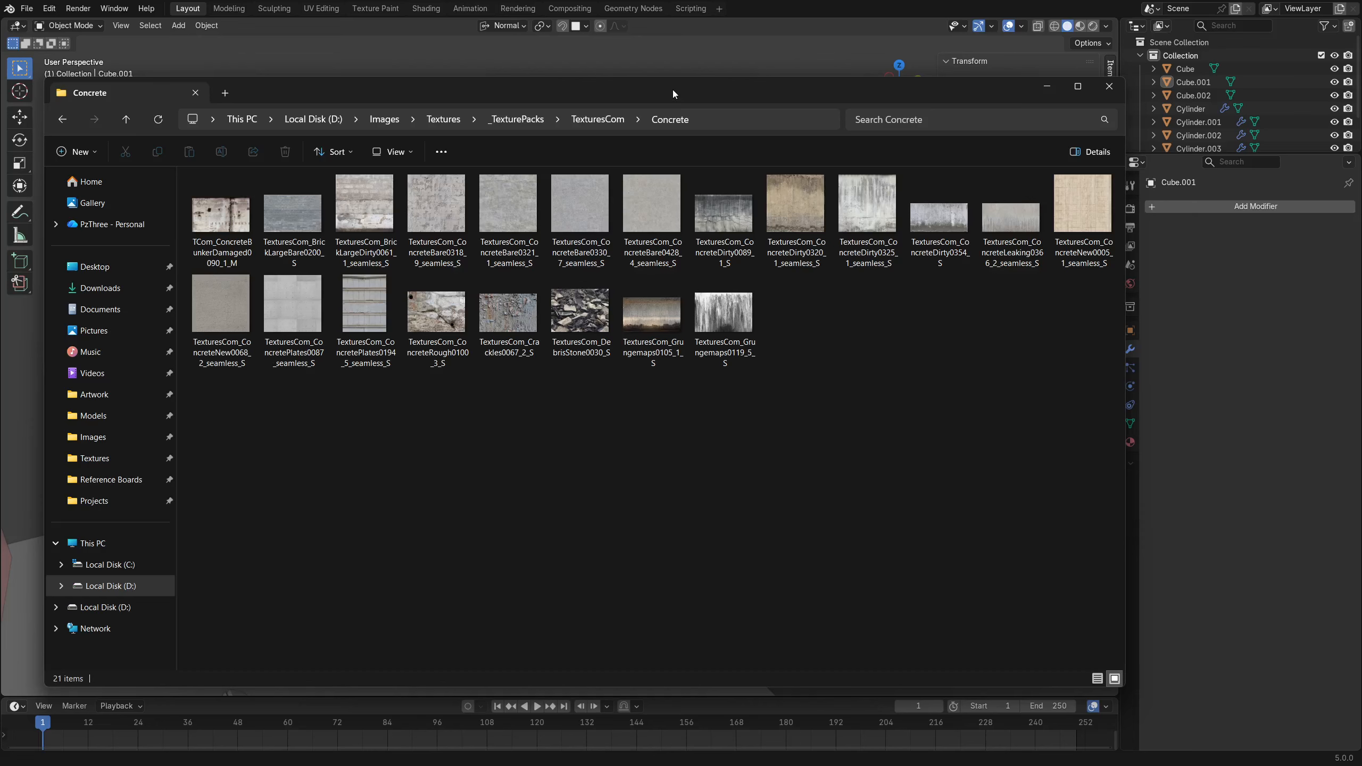
{"action": "left_click_drag", "start_coordinate": [673, 89], "coordinate": [0, 100]}
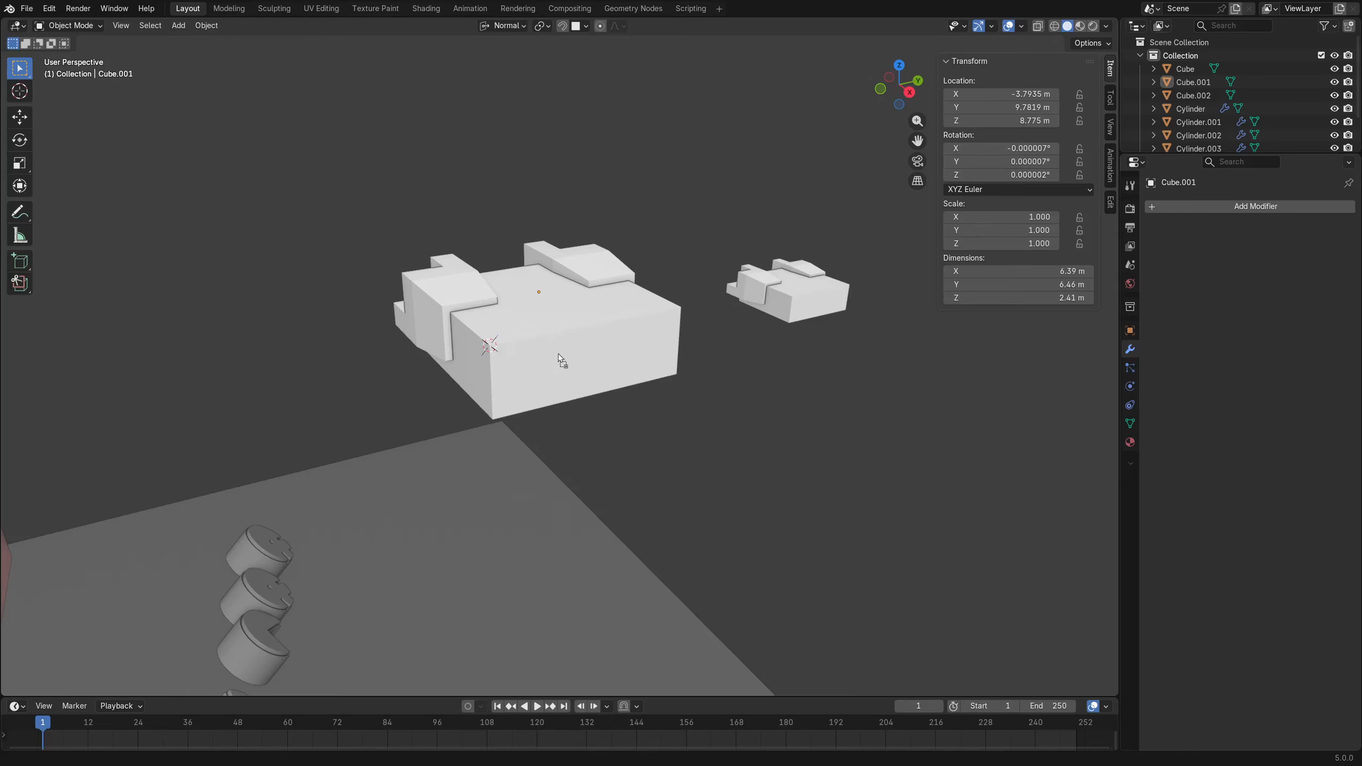
{"action": "left_click_drag", "start_coordinate": [500, 361], "coordinate": [395, 364]}
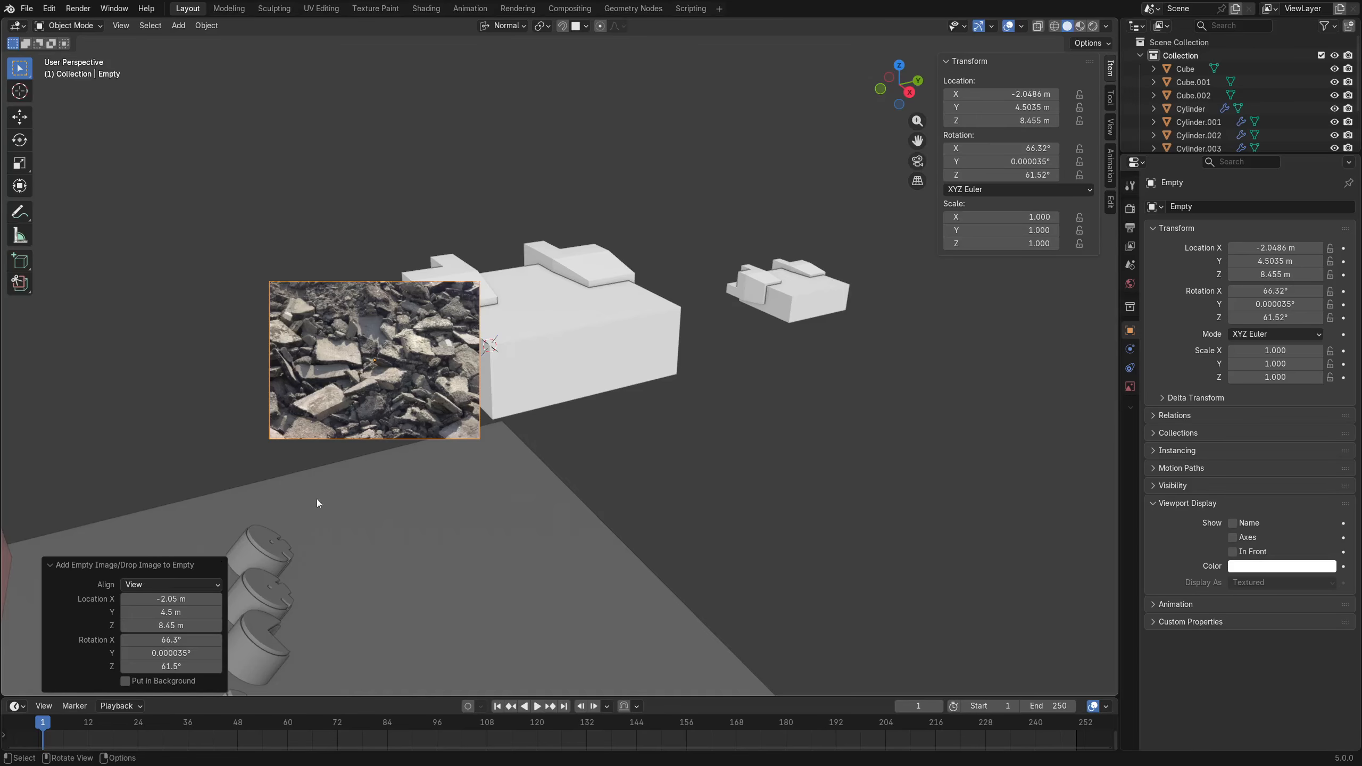
{"action": "left_click", "coordinate": [374, 406]}
{"action": "middle_click_drag", "start_coordinate": [374, 406], "coordinate": [458, 397]}
{"action": "key", "text": "ctrl+Tab"}
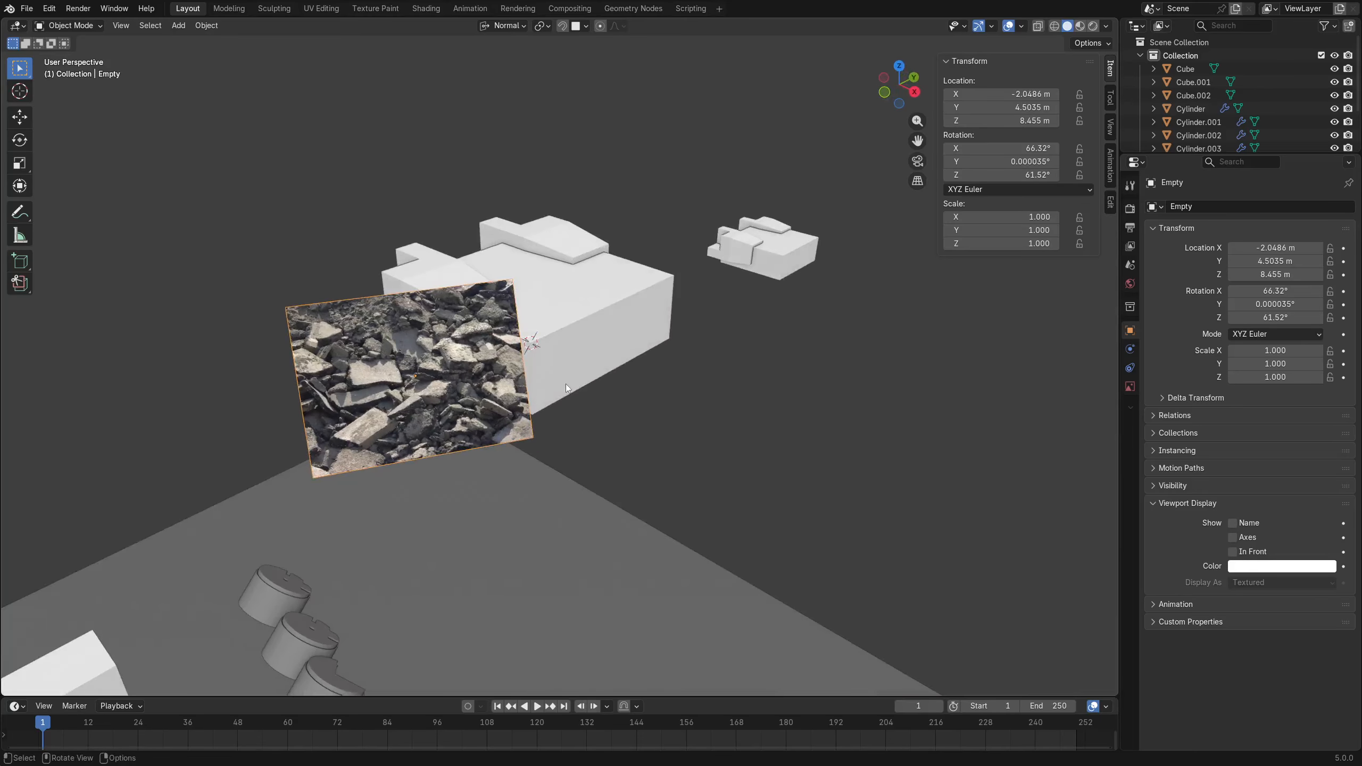
Delete the existing rubble reference image from the scene.
{"action": "key", "text": "x"}
{"action": "left_click", "coordinate": [536, 385]}
Add the debris stone image as a view-aligned empty in the right orthographic view, with Put in Background disabled.
{"action": "key", "text": "KP_3"}
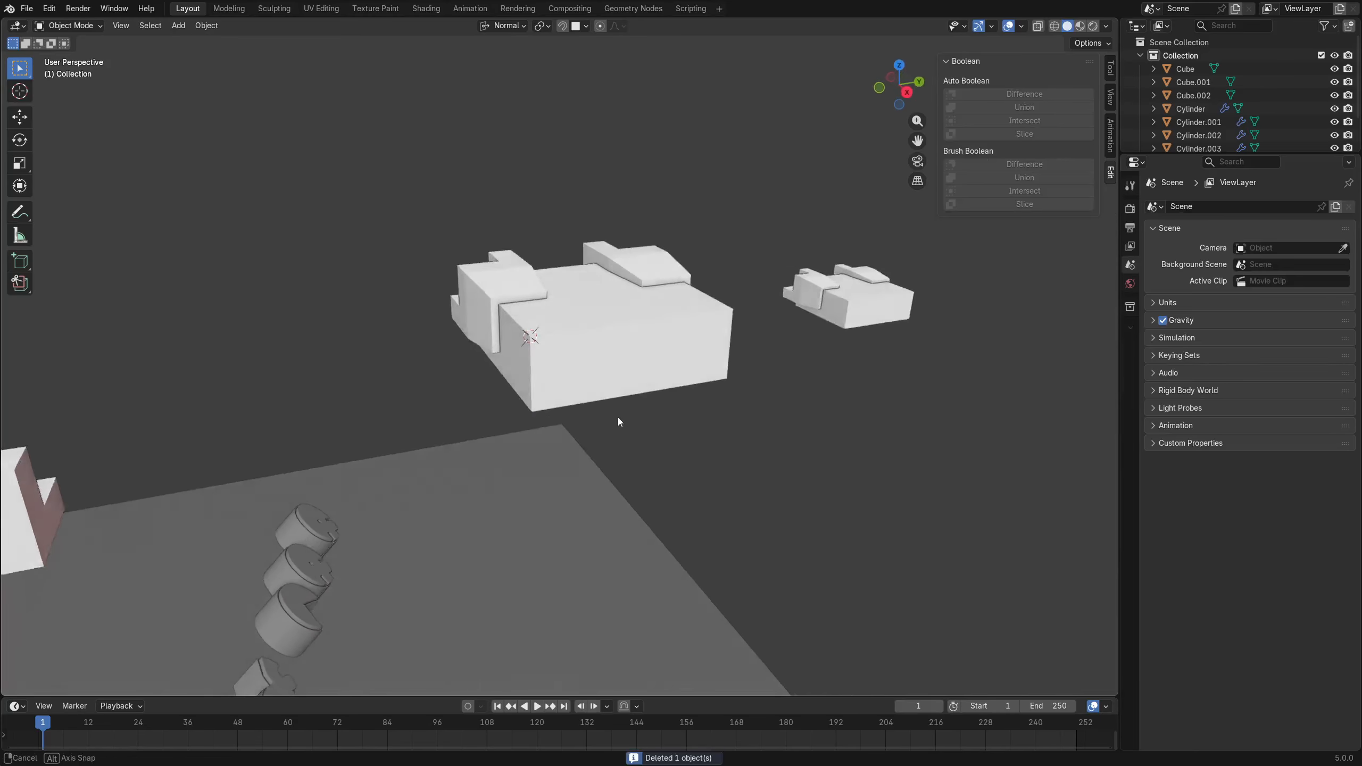
{"action": "middle_click_drag", "start_coordinate": [619, 376], "coordinate": [523, 445], "text": "shift"}
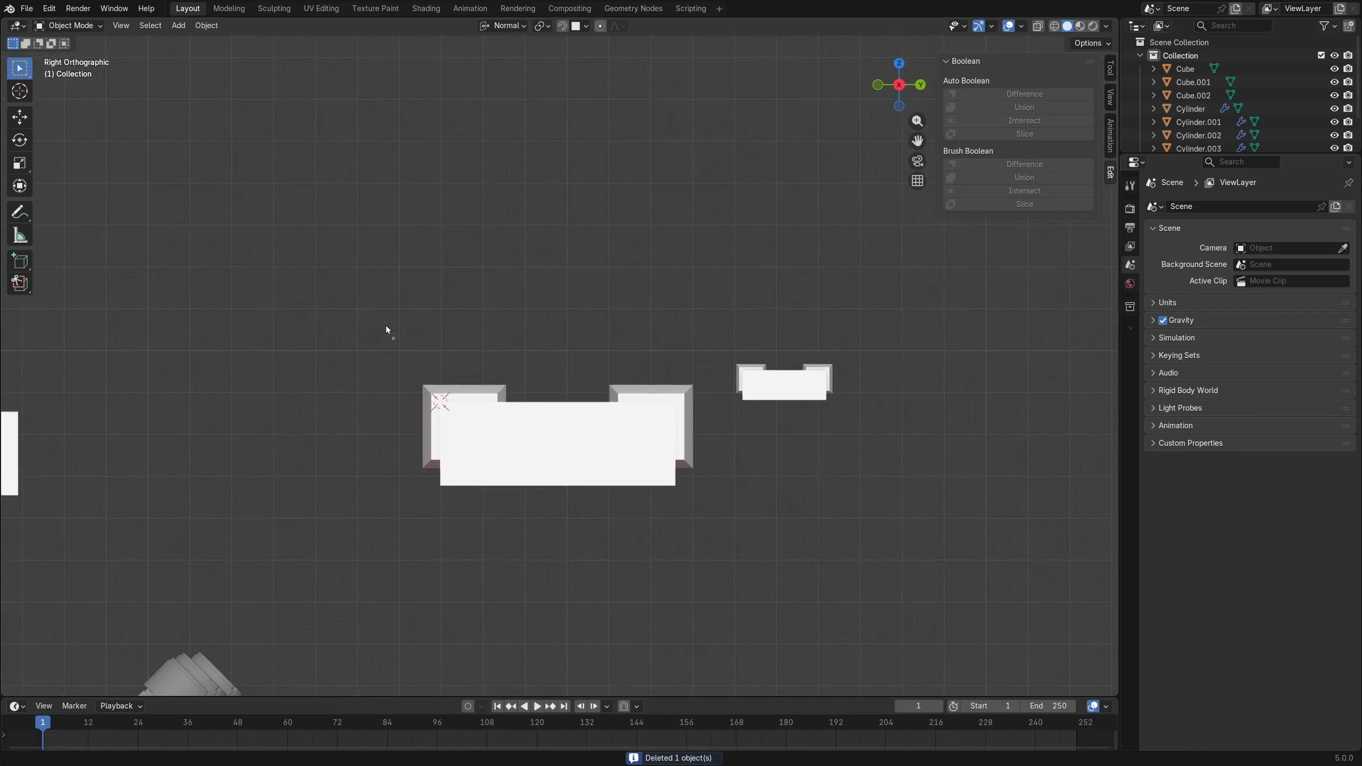
{"action": "left_click_drag", "start_coordinate": [387, 329], "coordinate": [387, 329]}
{"action": "middle_click_drag", "start_coordinate": [326, 447], "coordinate": [412, 463]}
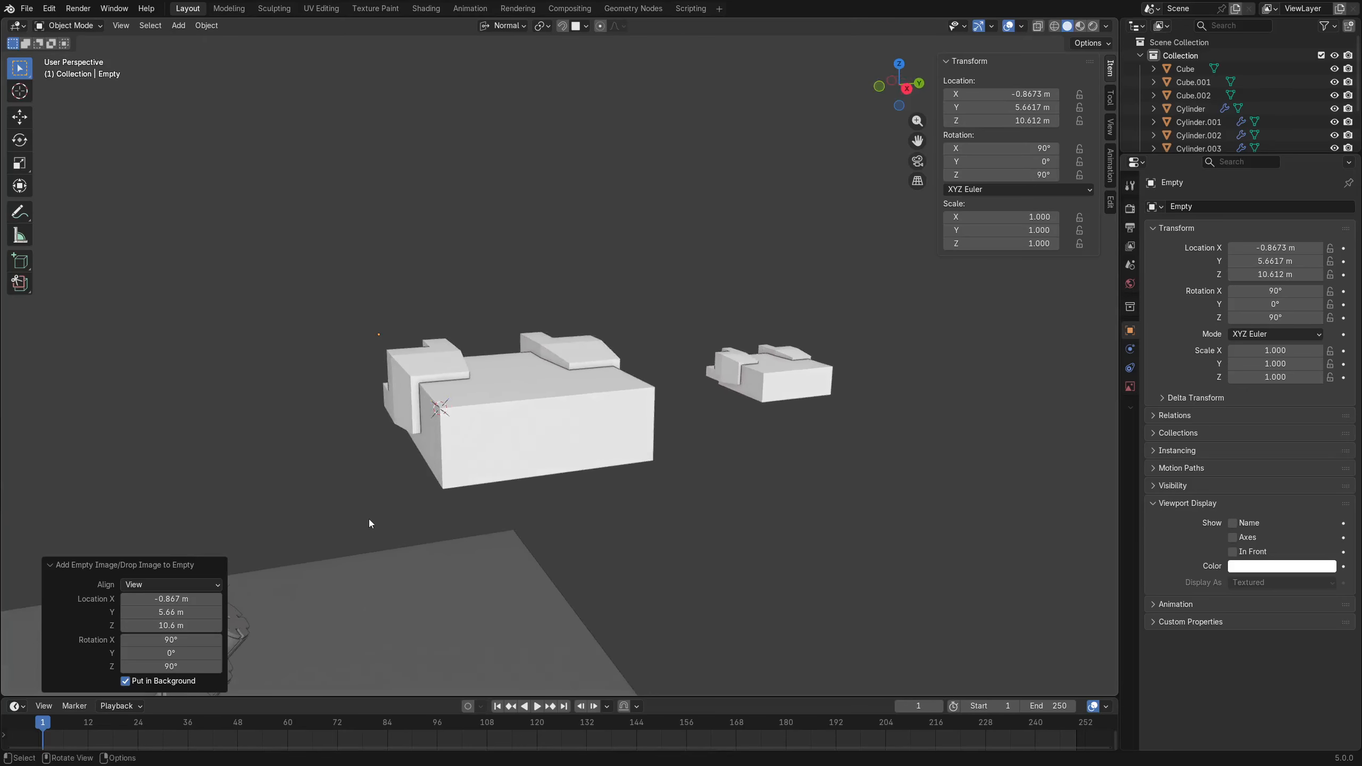
{"action": "left_click", "coordinate": [188, 685]}
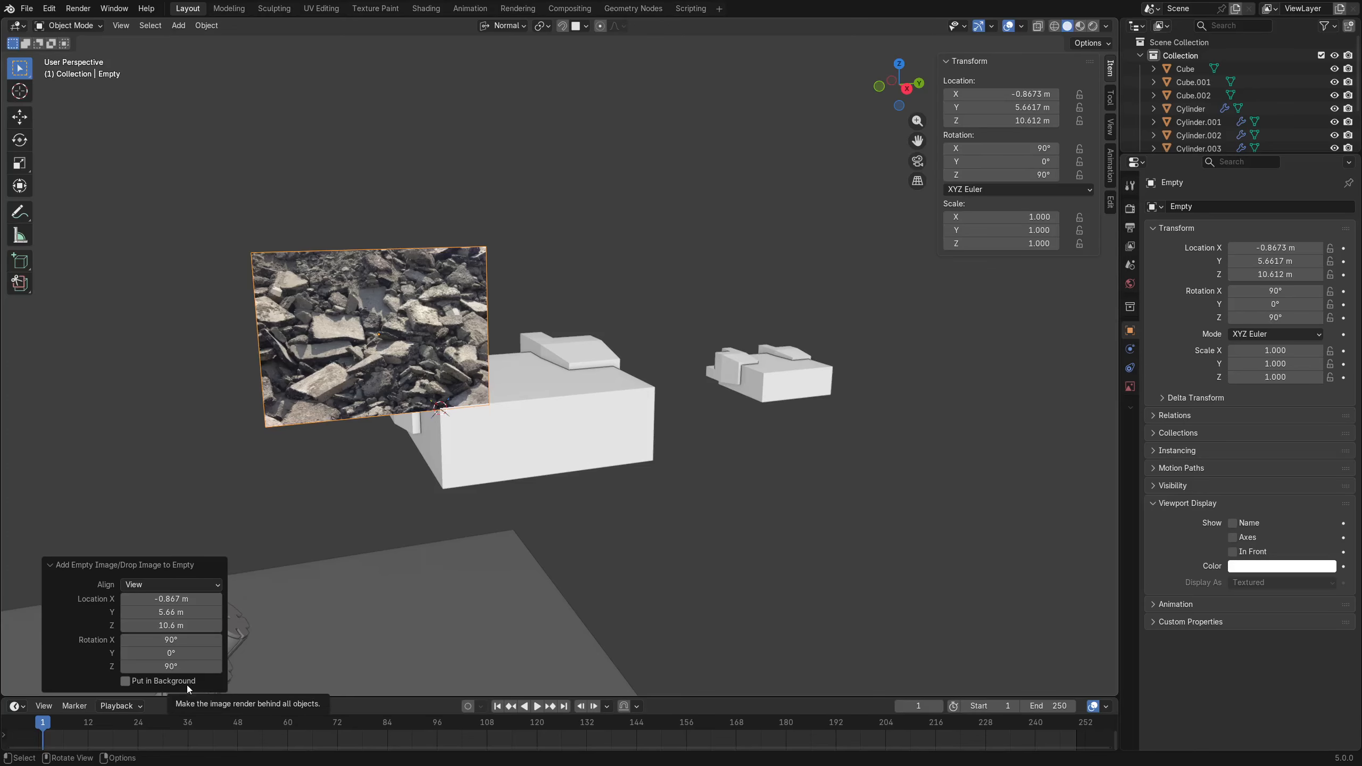
Set the image empty's Side option to Front so it displays from one side only.
{"action": "middle_click_drag", "start_coordinate": [439, 536], "coordinate": [777, 489]}
{"action": "left_click", "coordinate": [1133, 388]}
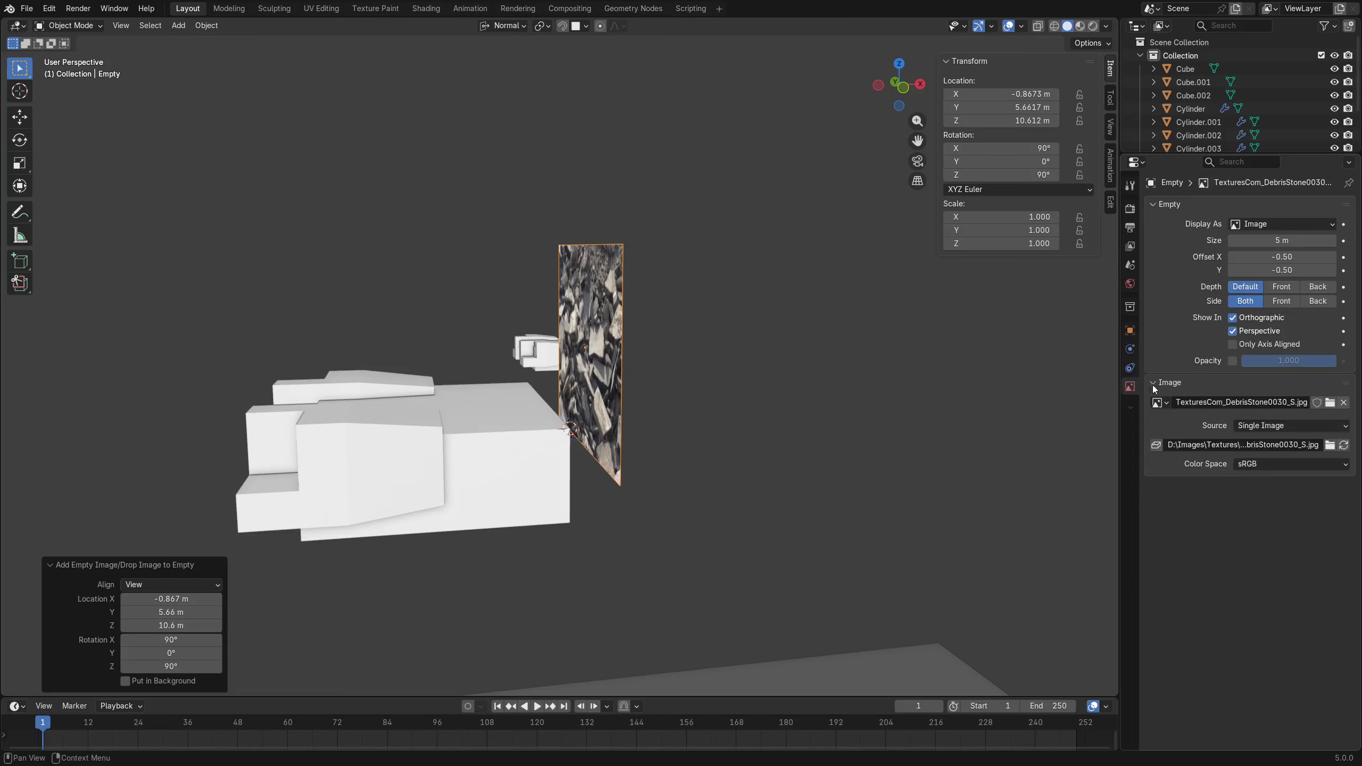
{"action": "left_click", "coordinate": [1272, 303]}
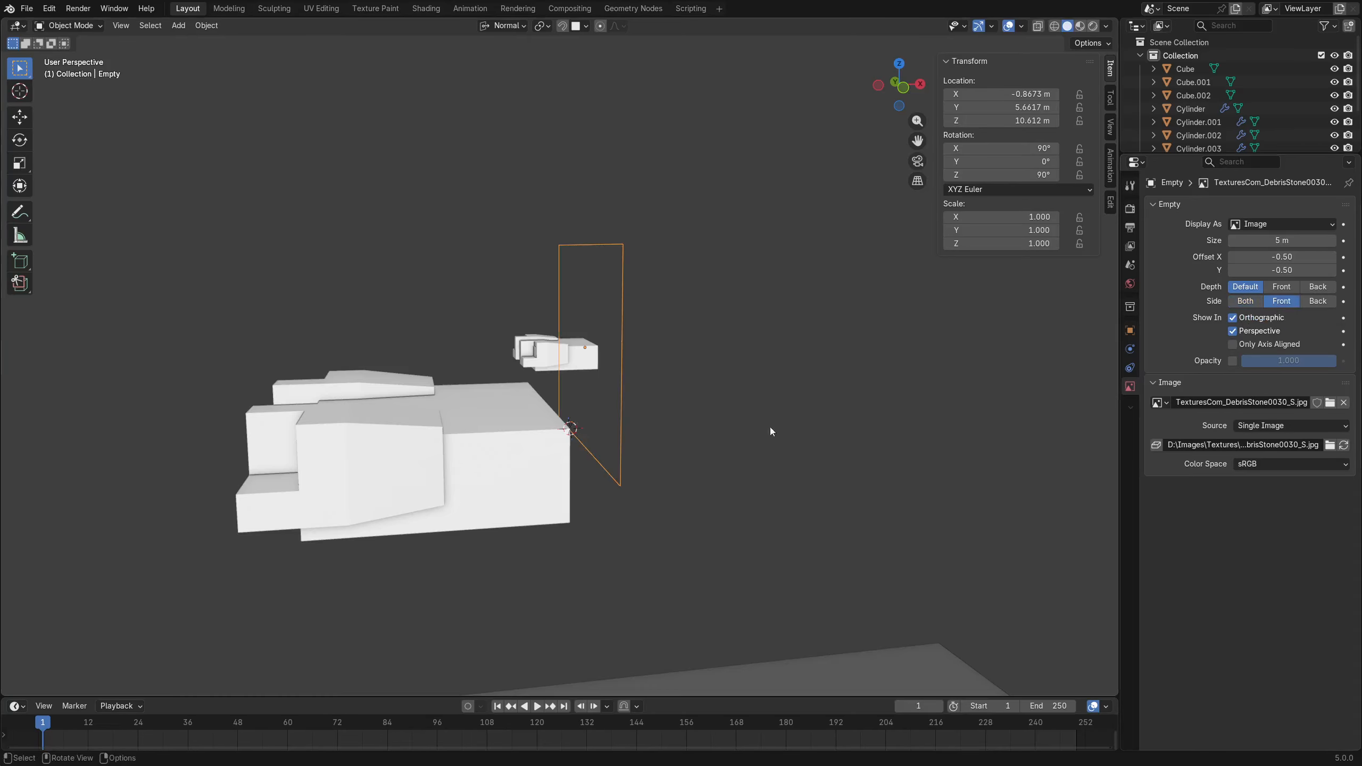
Move the image about 6.94 m backward along its normal Z axis, behind the large block.
{"action": "middle_click_drag", "start_coordinate": [770, 432], "coordinate": [647, 463]}
{"action": "key", "text": "g"}
{"action": "key", "text": "y"}
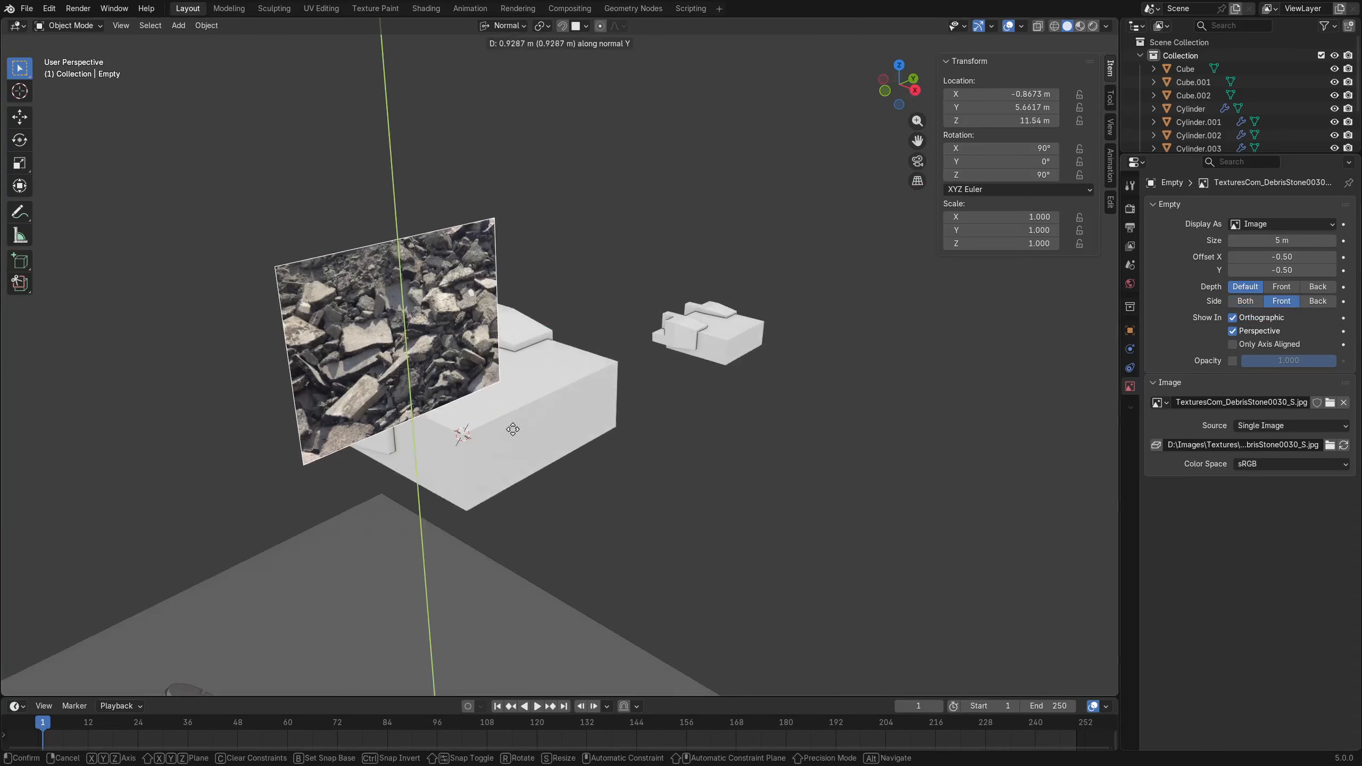
{"action": "key", "text": "z"}
{"action": "key", "text": "Return"}
Enable opacity on the image empty at about 0.381, and delete the image.
{"action": "left_click", "coordinate": [1231, 360]}
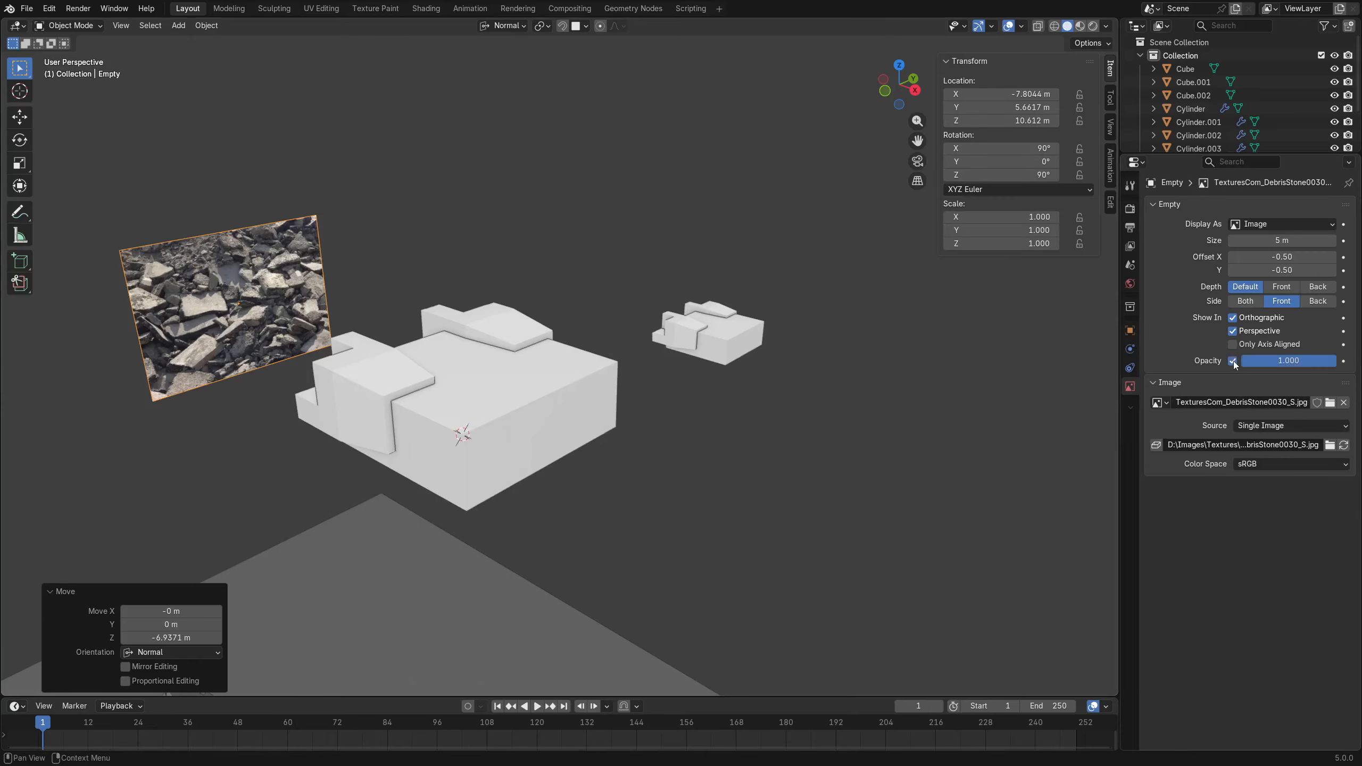
{"action": "left_click_drag", "start_coordinate": [1308, 361], "coordinate": [1277, 360]}
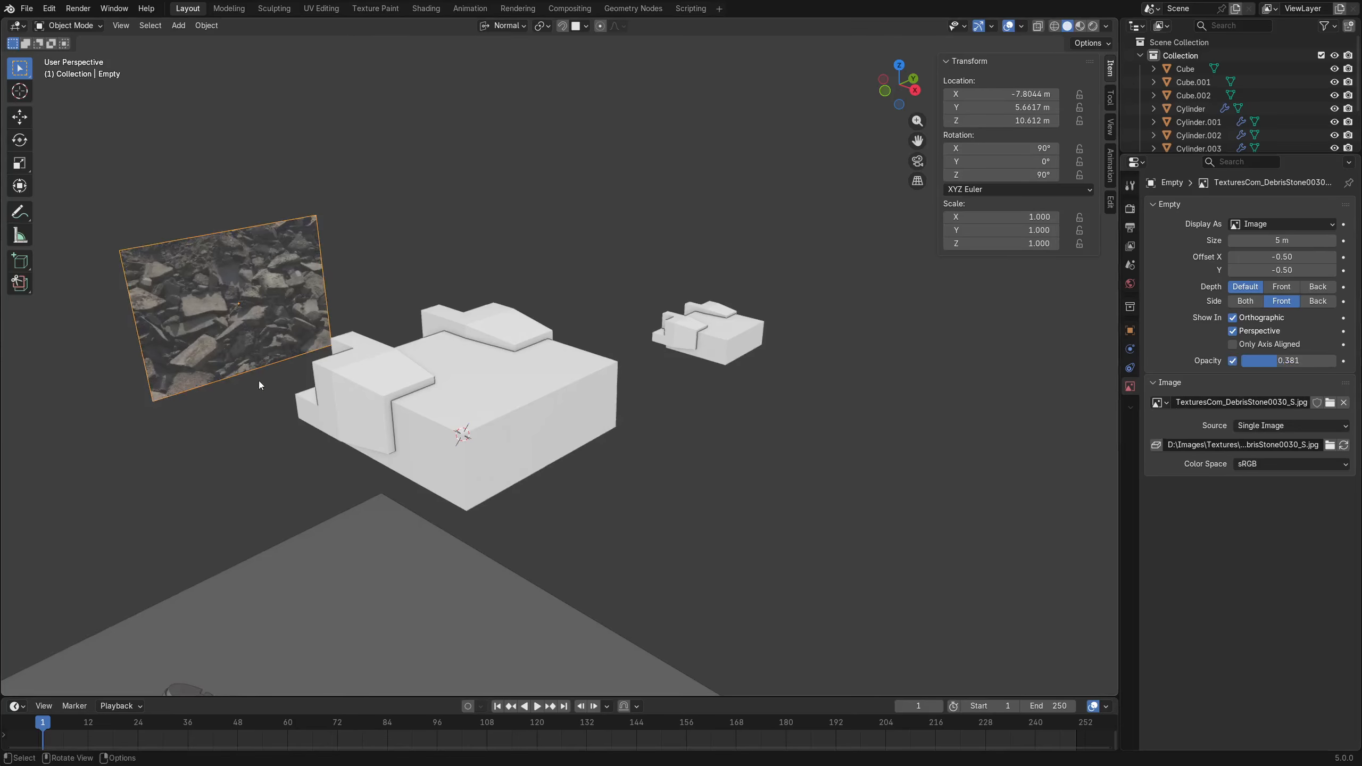
{"action": "key", "text": "x"}
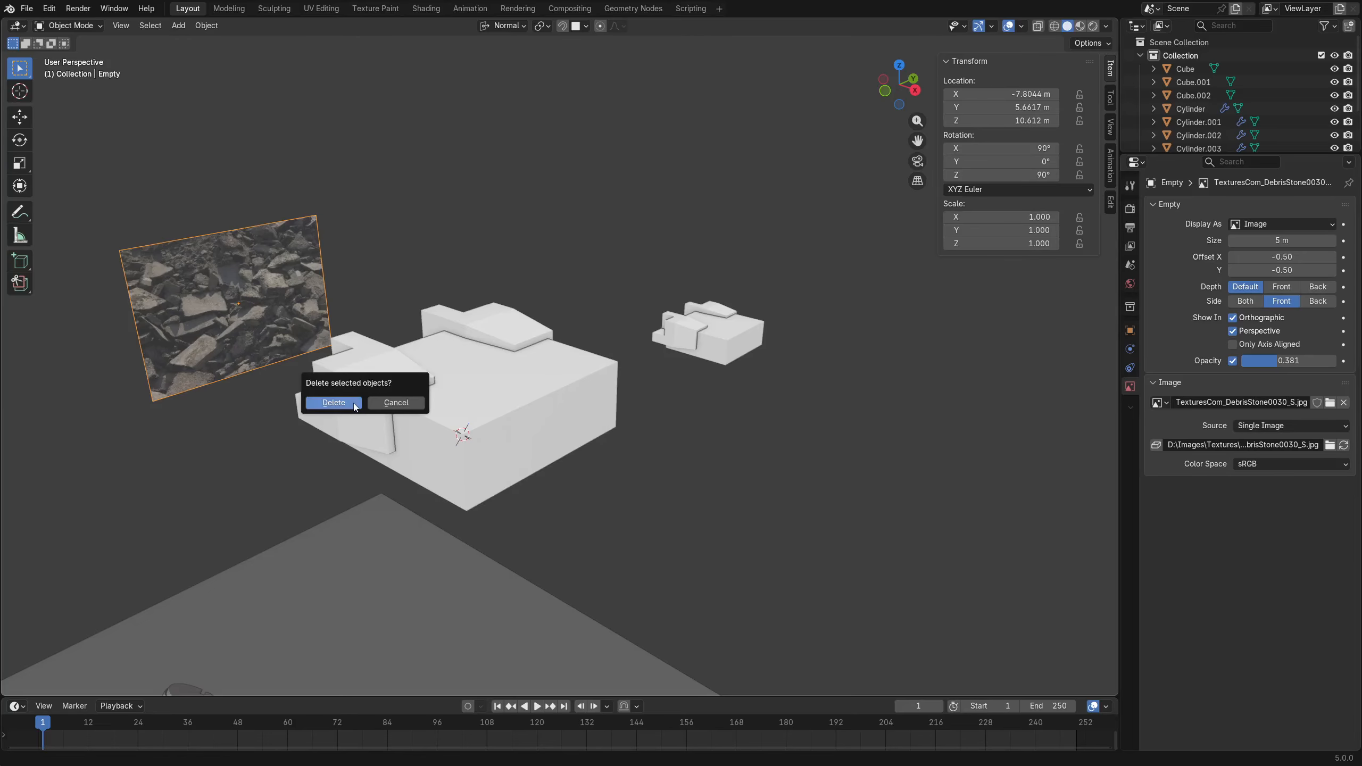
{"action": "left_click", "coordinate": [334, 402]}
{"action": "middle_click_drag", "start_coordinate": [557, 382], "coordinate": [585, 434]}
{"action": "middle_click_drag", "start_coordinate": [585, 434], "coordinate": [576, 379], "text": "shift"}
{"action": "scroll", "coordinate": [537, 448], "scroll_direction": "up", "scroll_amount": 2}
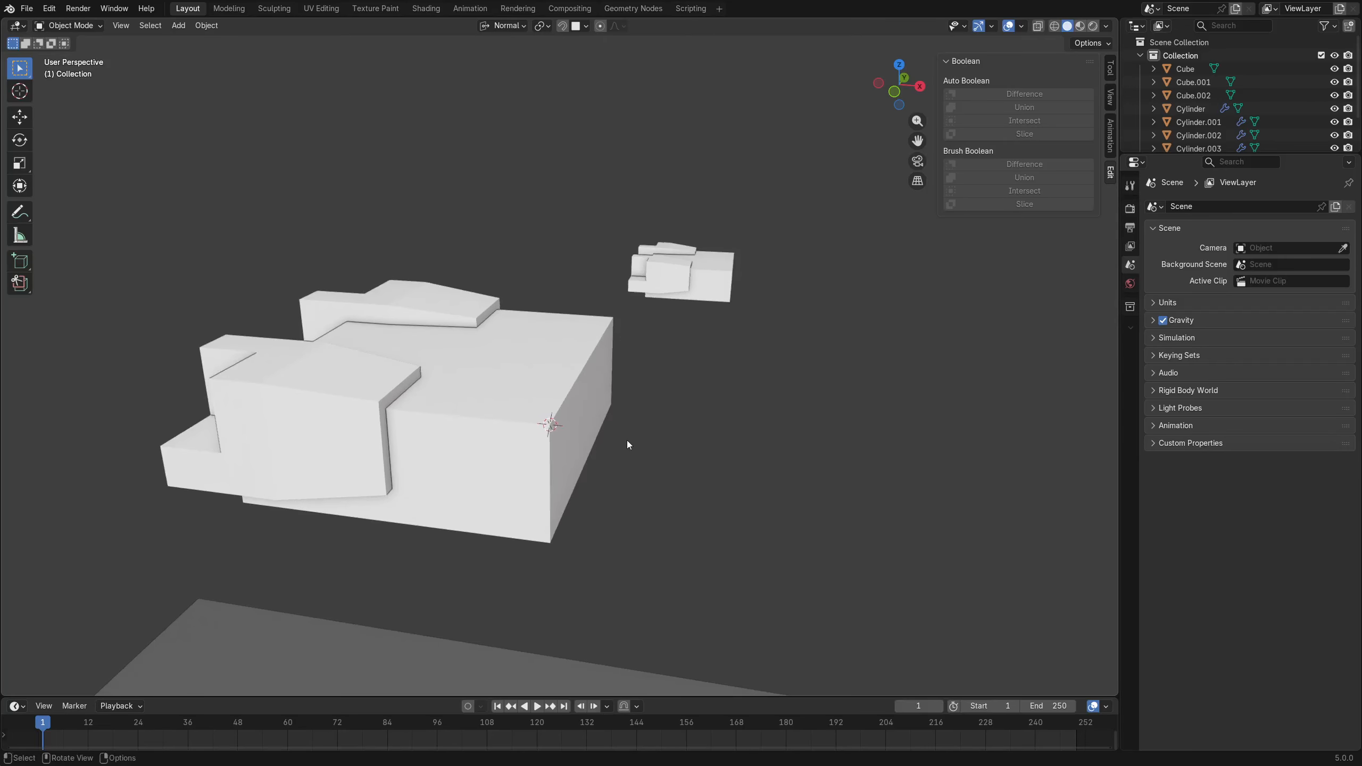
{"action": "middle_click_drag", "start_coordinate": [687, 412], "coordinate": [601, 388]}
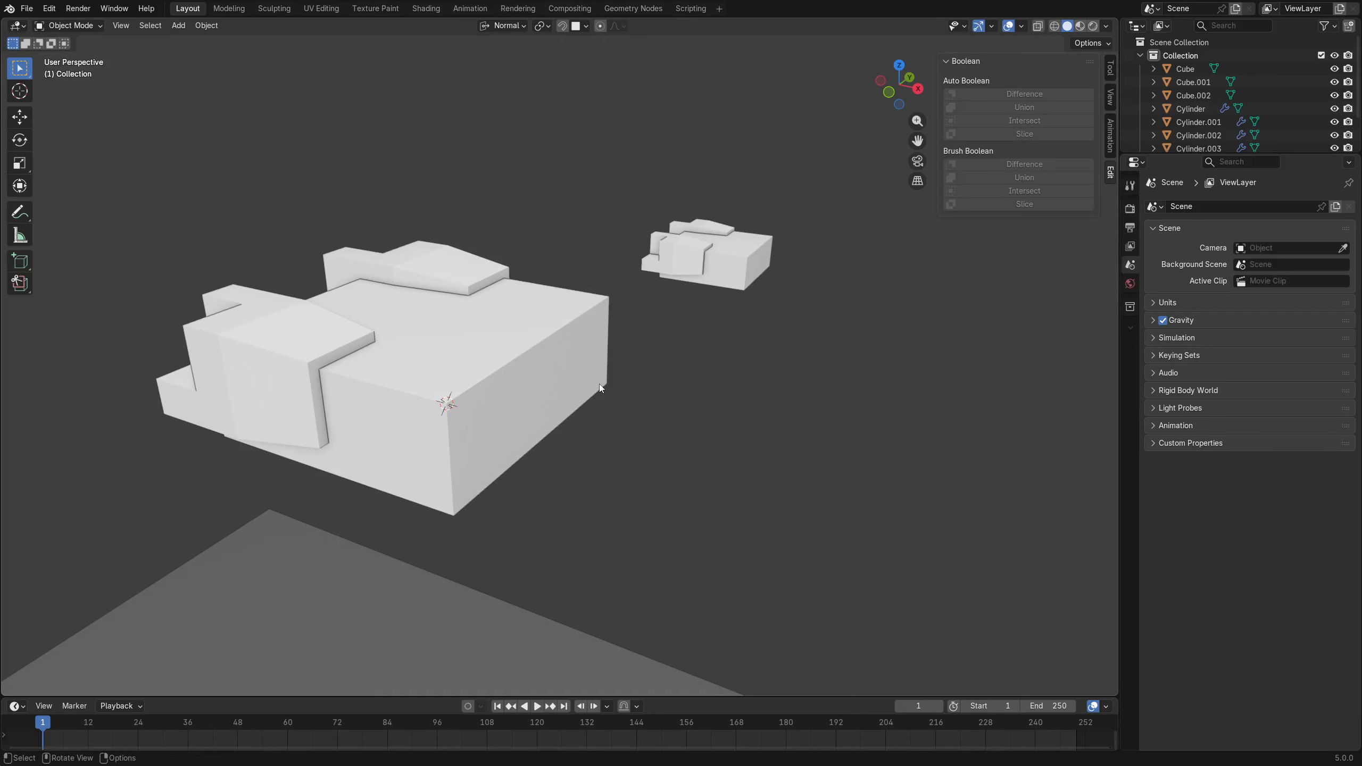
{"action": "middle_click_drag", "start_coordinate": [515, 449], "coordinate": [547, 449]}
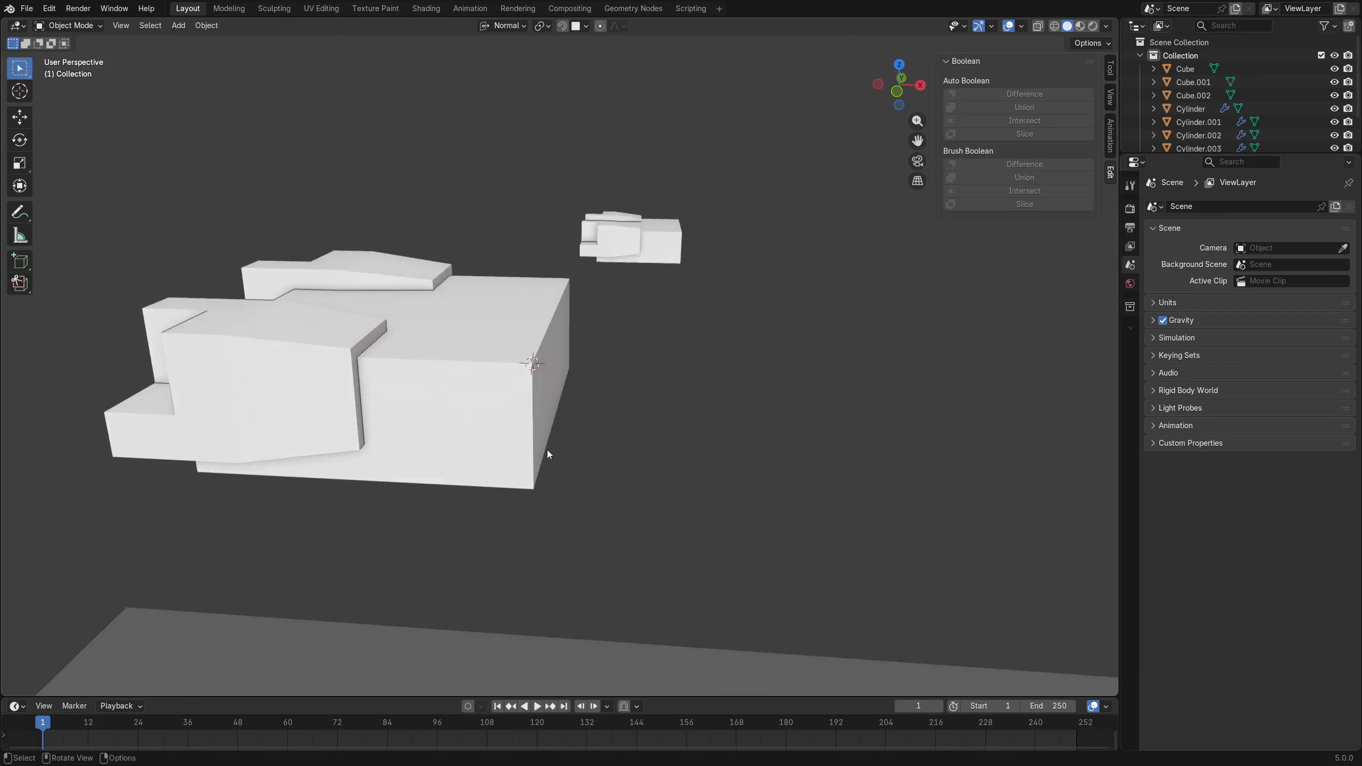
Delete the small block standing behind the large block.
{"action": "left_click", "coordinate": [542, 436]}
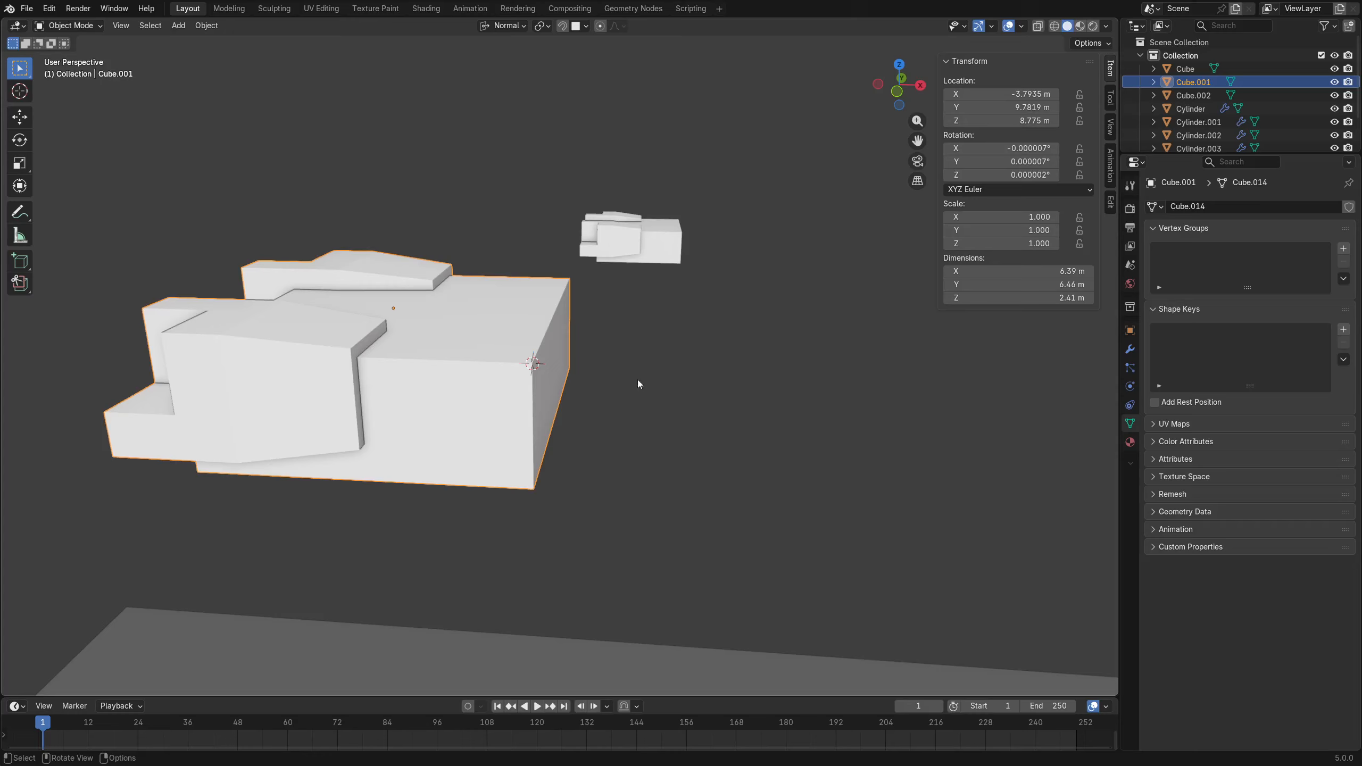
{"action": "middle_click_drag", "start_coordinate": [638, 382], "coordinate": [481, 344]}
{"action": "left_click", "coordinate": [634, 351]}
{"action": "key", "text": "x"}
{"action": "left_click", "coordinate": [623, 356]}
Scale the large block down uniformly to about 0.212.
{"action": "left_click", "coordinate": [514, 413]}
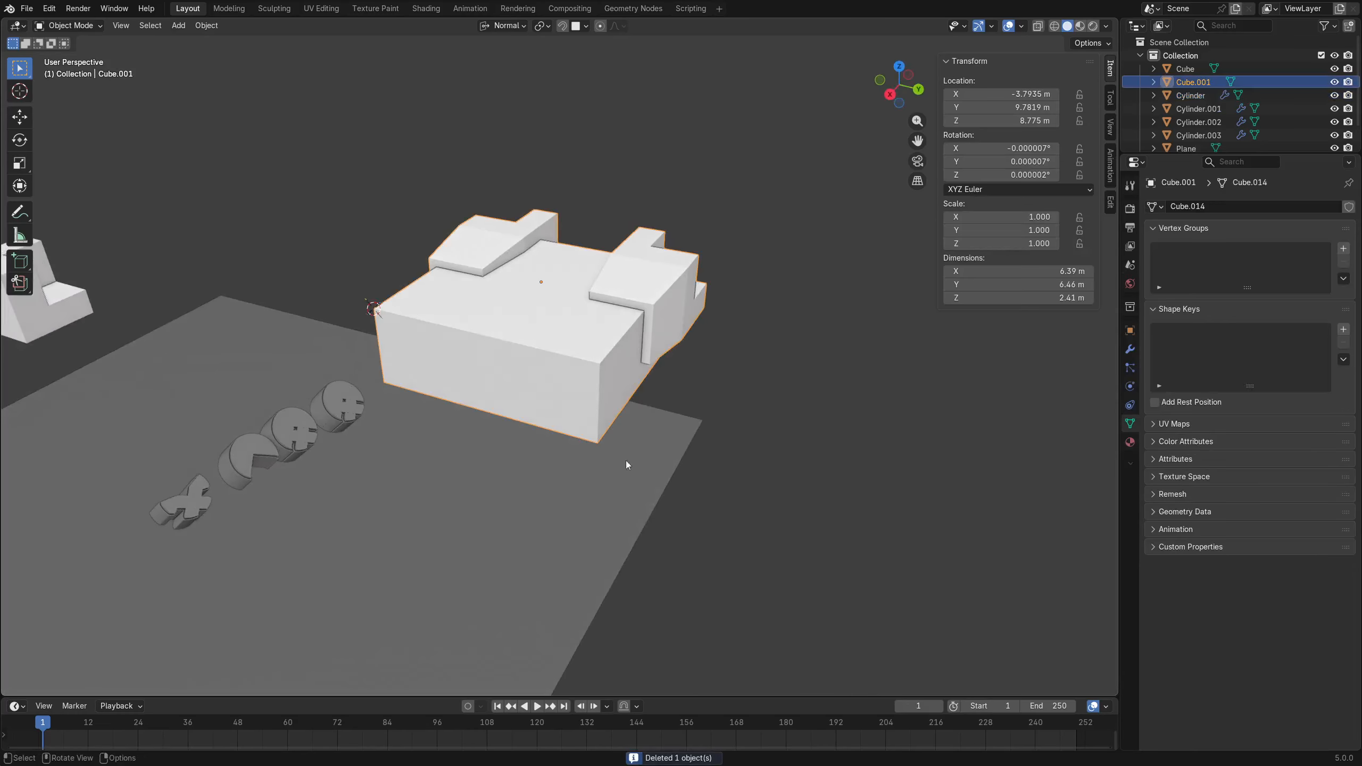
{"action": "key", "text": "s"}
{"action": "left_click", "coordinate": [572, 332]}
Delete the other white mesh, leaving the shrunken block, the cylinders and the plane.
{"action": "scroll", "coordinate": [351, 394], "scroll_direction": "down", "scroll_amount": 3}
{"action": "left_click", "coordinate": [159, 332]}
{"action": "key", "text": "x"}
{"action": "left_click", "coordinate": [158, 332]}
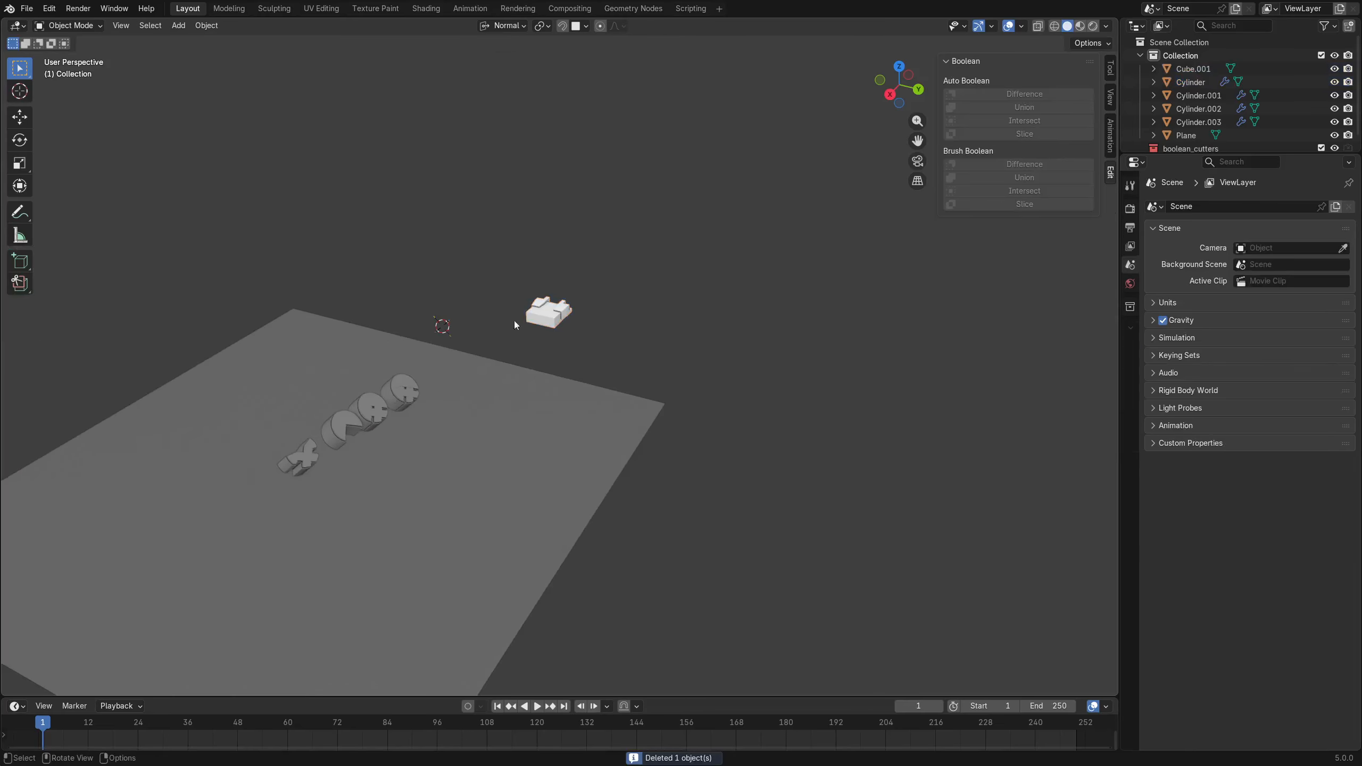
In the right view, move the shrunken block about -8.64 m in Y and -5.53 m in Z, just above the cylinders.
{"action": "left_click", "coordinate": [539, 317]}
{"action": "middle_click_drag", "start_coordinate": [546, 437], "coordinate": [557, 396]}
{"action": "key", "text": "g"}
{"action": "left_click", "coordinate": [355, 505]}
Apply the scale of the block above the cylinders.
{"action": "middle_click_drag", "start_coordinate": [437, 469], "coordinate": [561, 431], "text": "shift"}
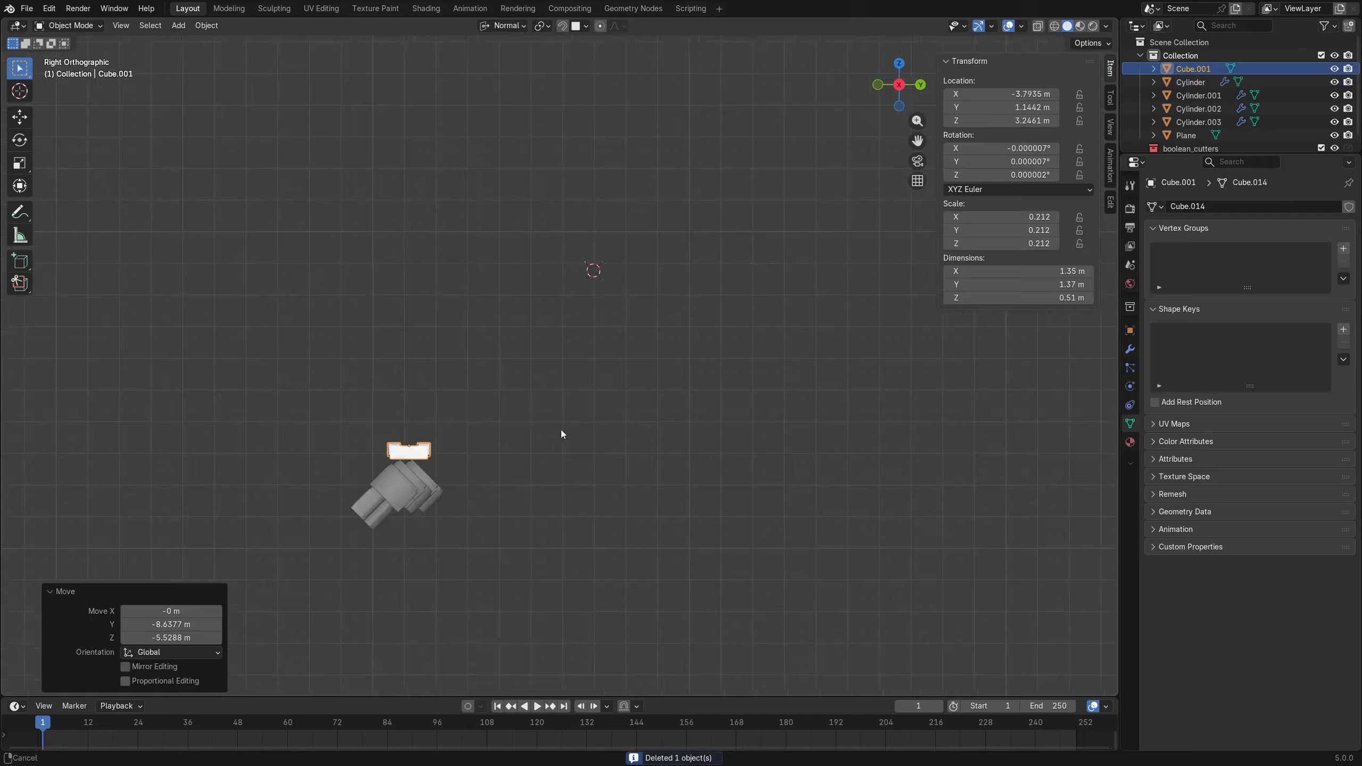
{"action": "middle_click_drag", "start_coordinate": [633, 381], "coordinate": [512, 447]}
{"action": "middle_click_drag", "start_coordinate": [758, 421], "coordinate": [538, 491], "text": "shift"}
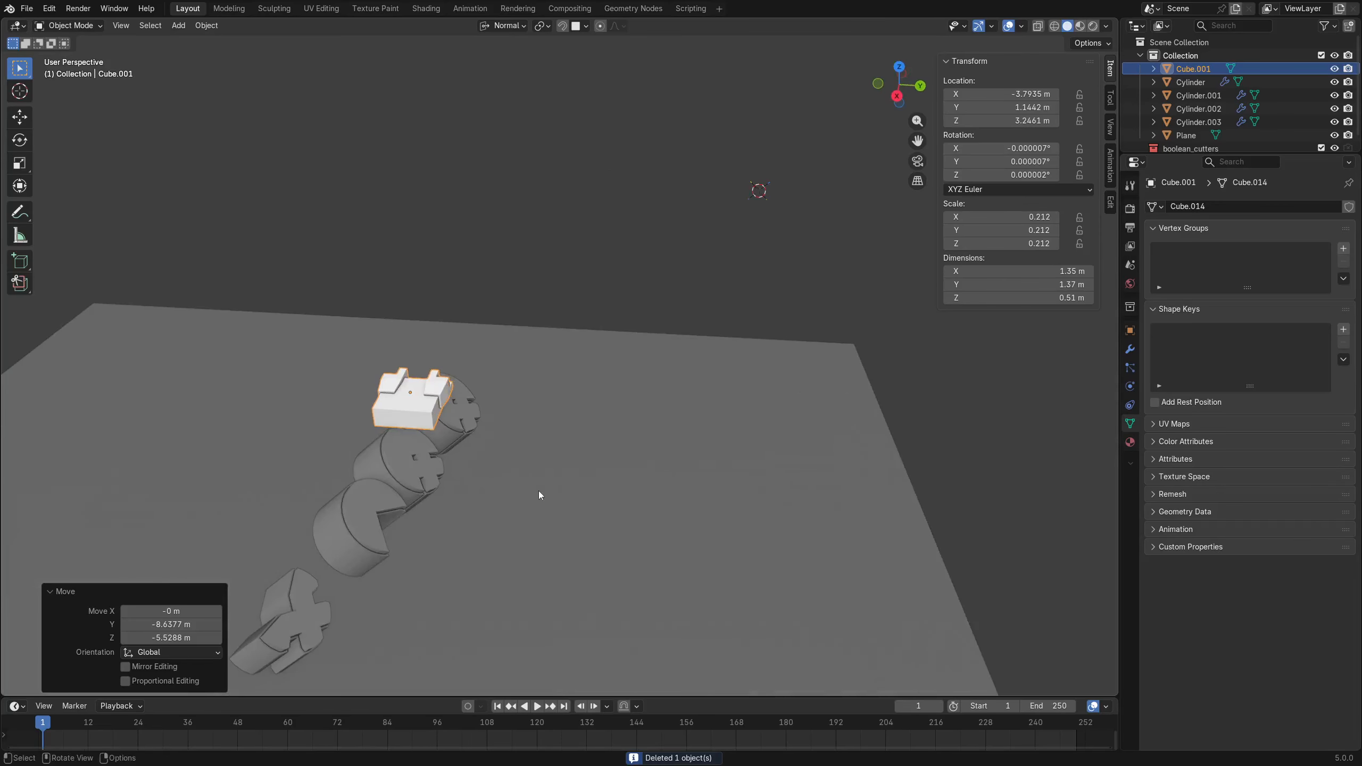
{"action": "key", "text": "grave"}
{"action": "left_click", "coordinate": [613, 505]}
{"action": "scroll", "coordinate": [628, 509], "scroll_direction": "down", "scroll_amount": 5}
{"action": "middle_click_drag", "start_coordinate": [686, 509], "coordinate": [594, 444]}
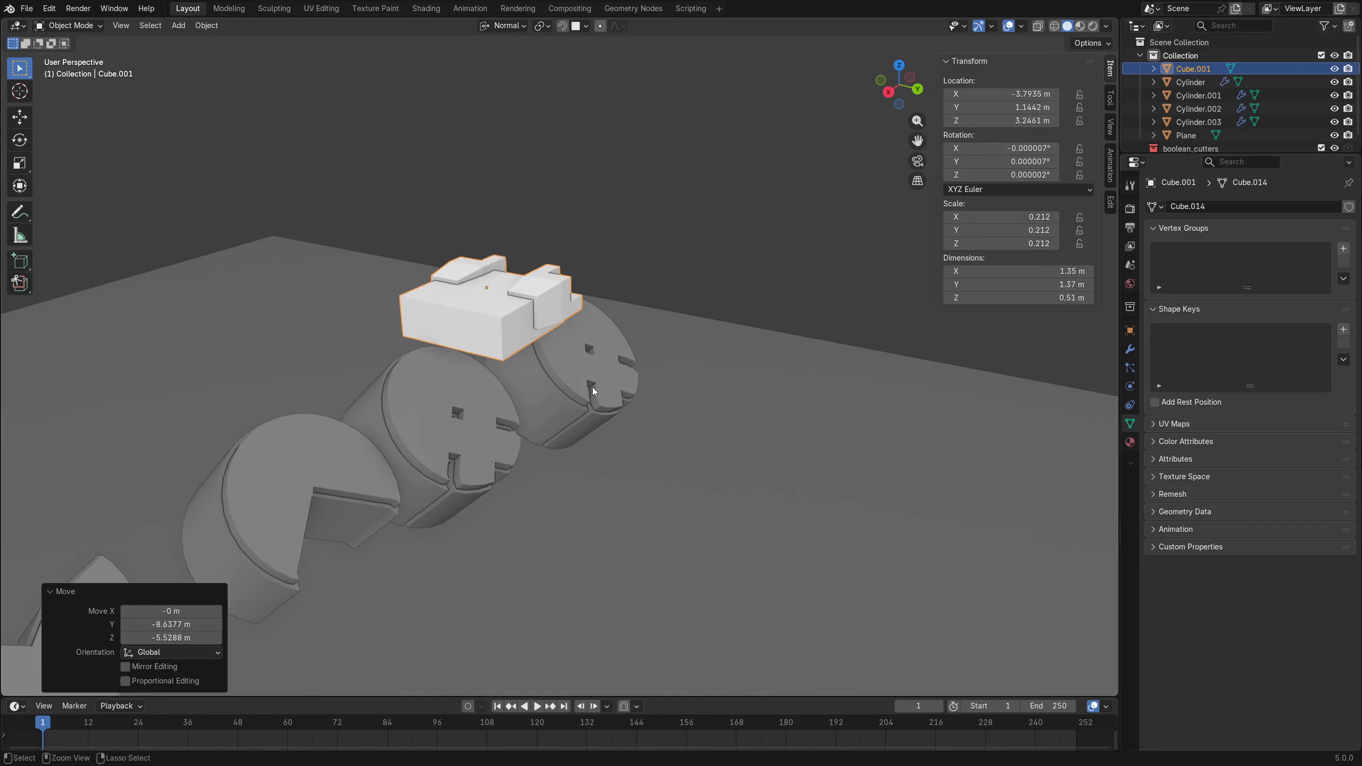
{"action": "key", "text": "ctrl+a"}
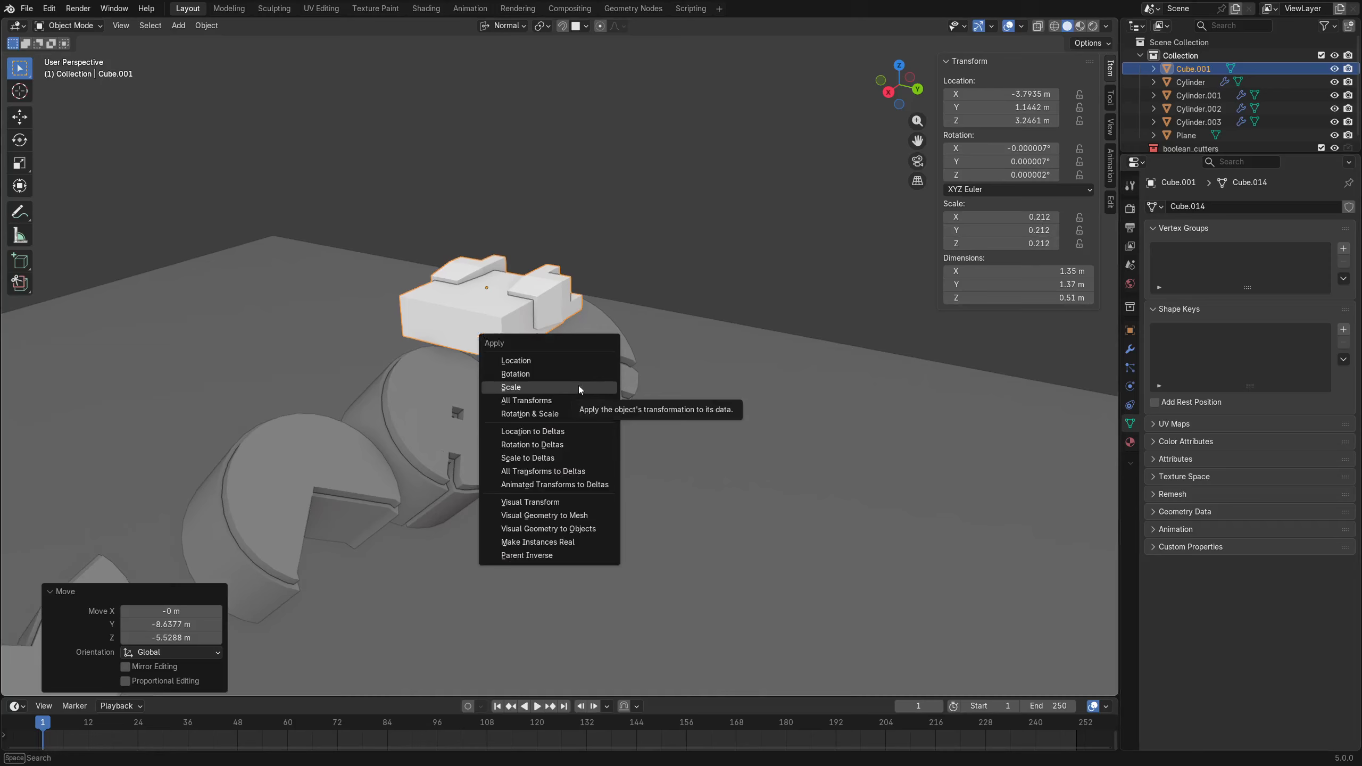
{"action": "left_click", "coordinate": [579, 388]}
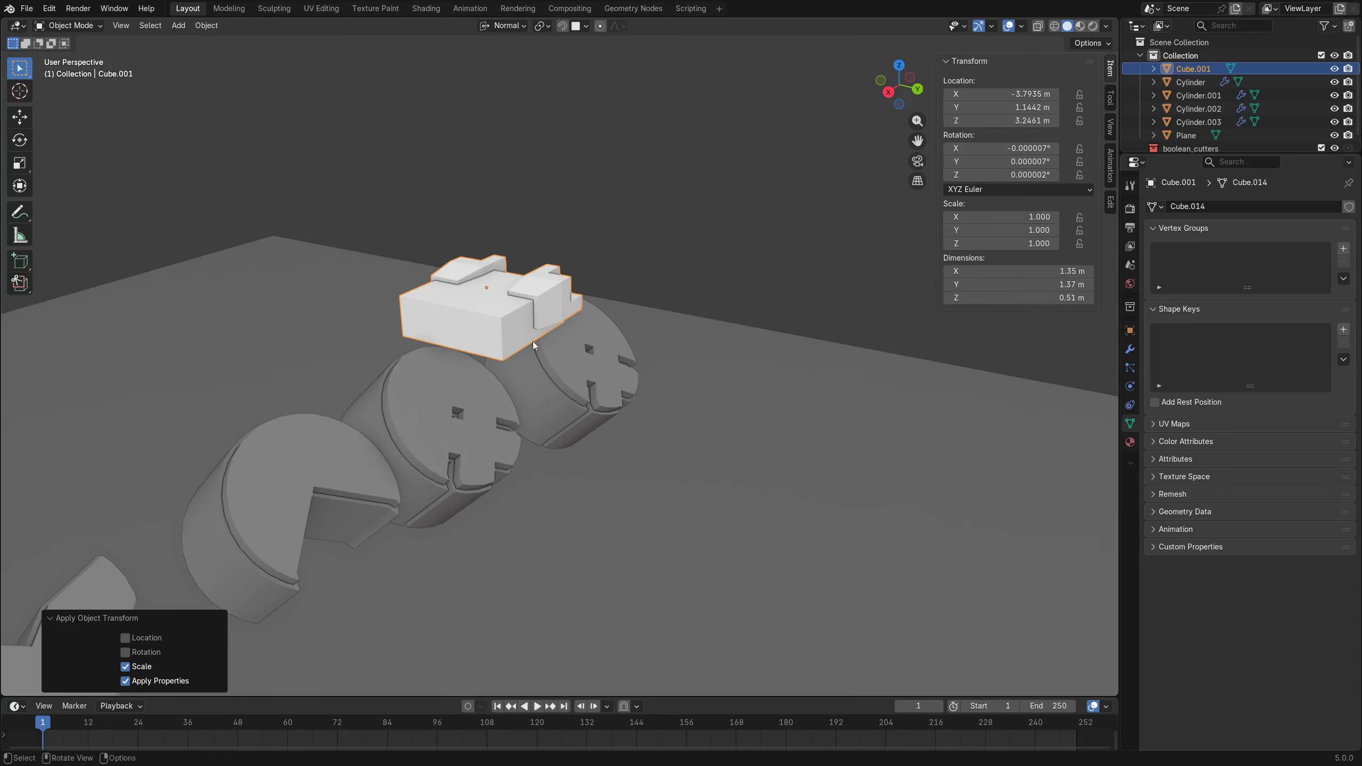
Raise the block about 0.22 m above the cylinders and scale it up uniformly to about 1.501.
{"action": "key", "text": "g"}
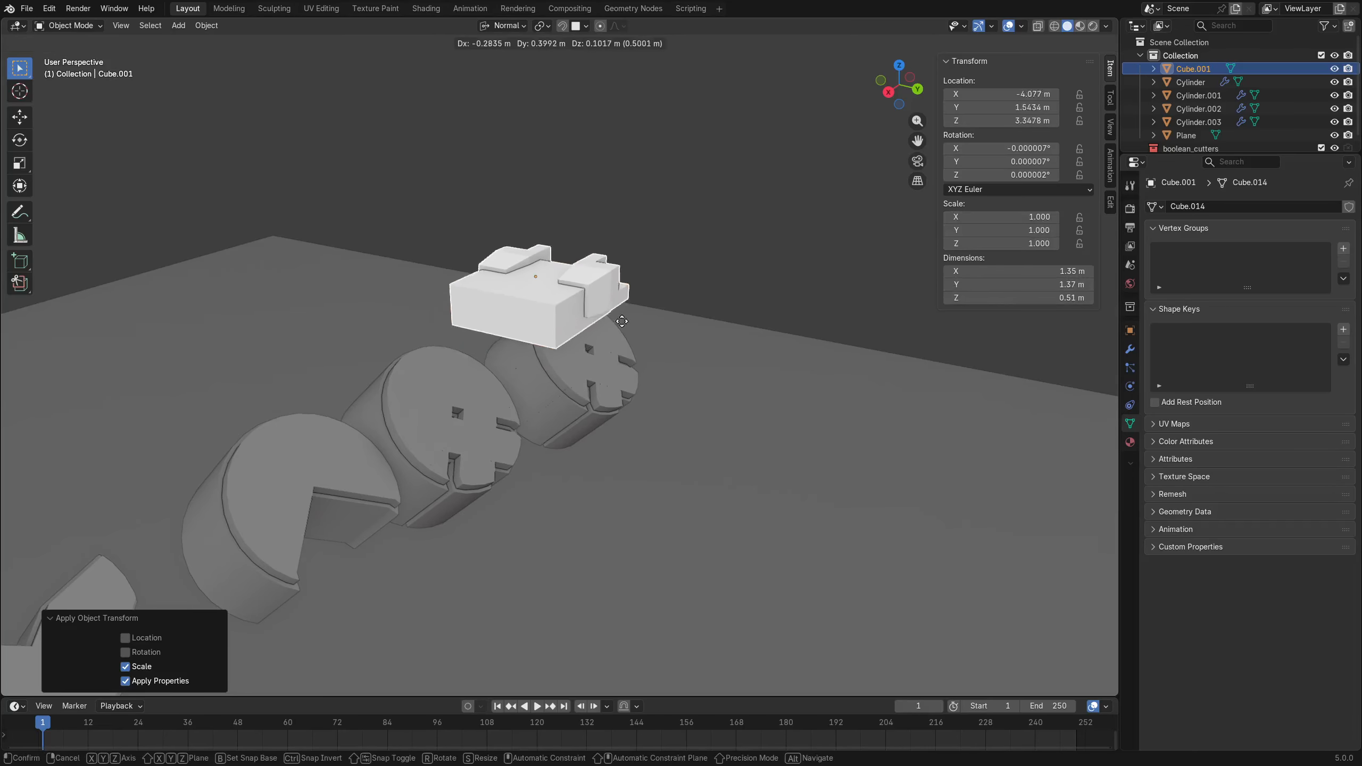
{"action": "left_click", "coordinate": [590, 314]}
{"action": "key", "text": "s"}
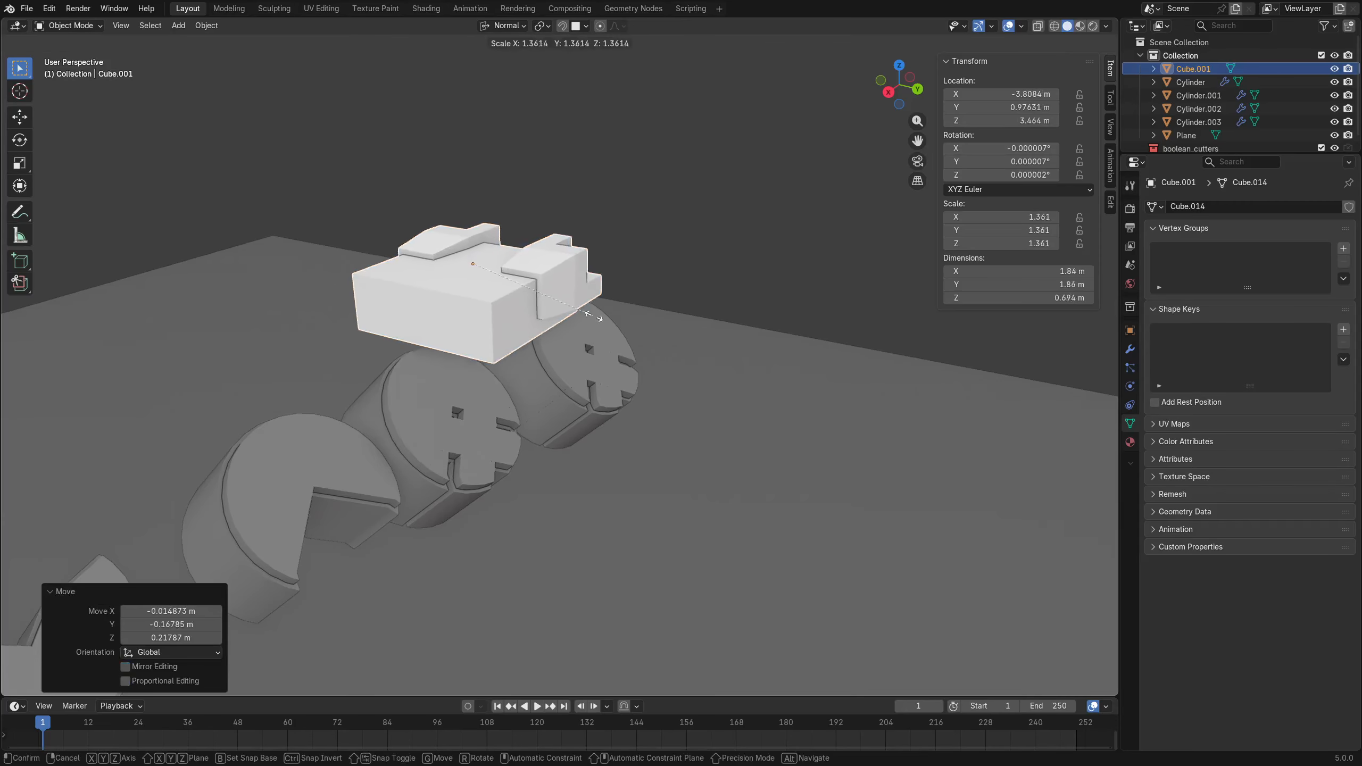
{"action": "left_click", "coordinate": [606, 322]}
{"action": "middle_click_drag", "start_coordinate": [606, 322], "coordinate": [610, 367]}
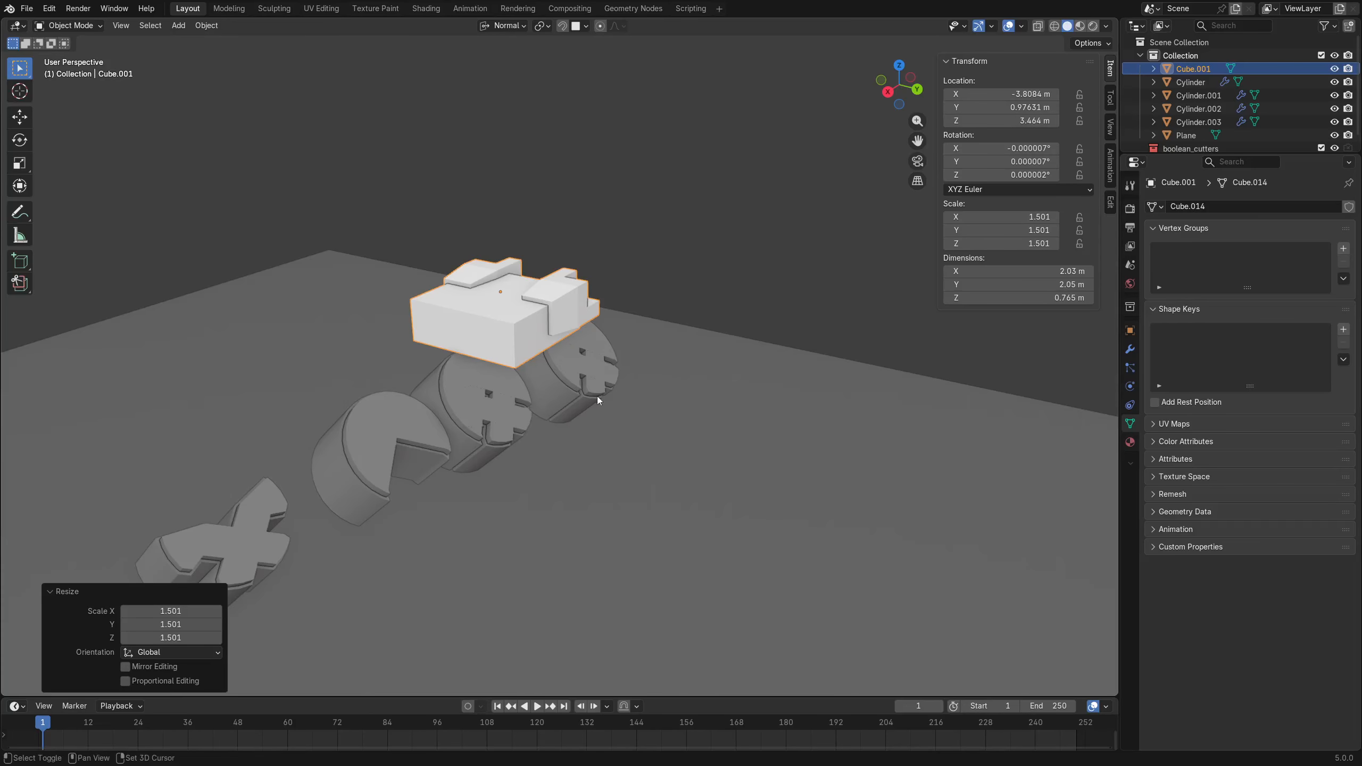
{"action": "middle_click_drag", "start_coordinate": [597, 396], "coordinate": [695, 395], "text": "shift"}
{"action": "key", "text": "shift+d"}
{"action": "left_click", "coordinate": [480, 334]}
{"action": "middle_click_drag", "start_coordinate": [670, 350], "coordinate": [771, 352], "text": "shift"}
{"action": "key", "text": "x"}
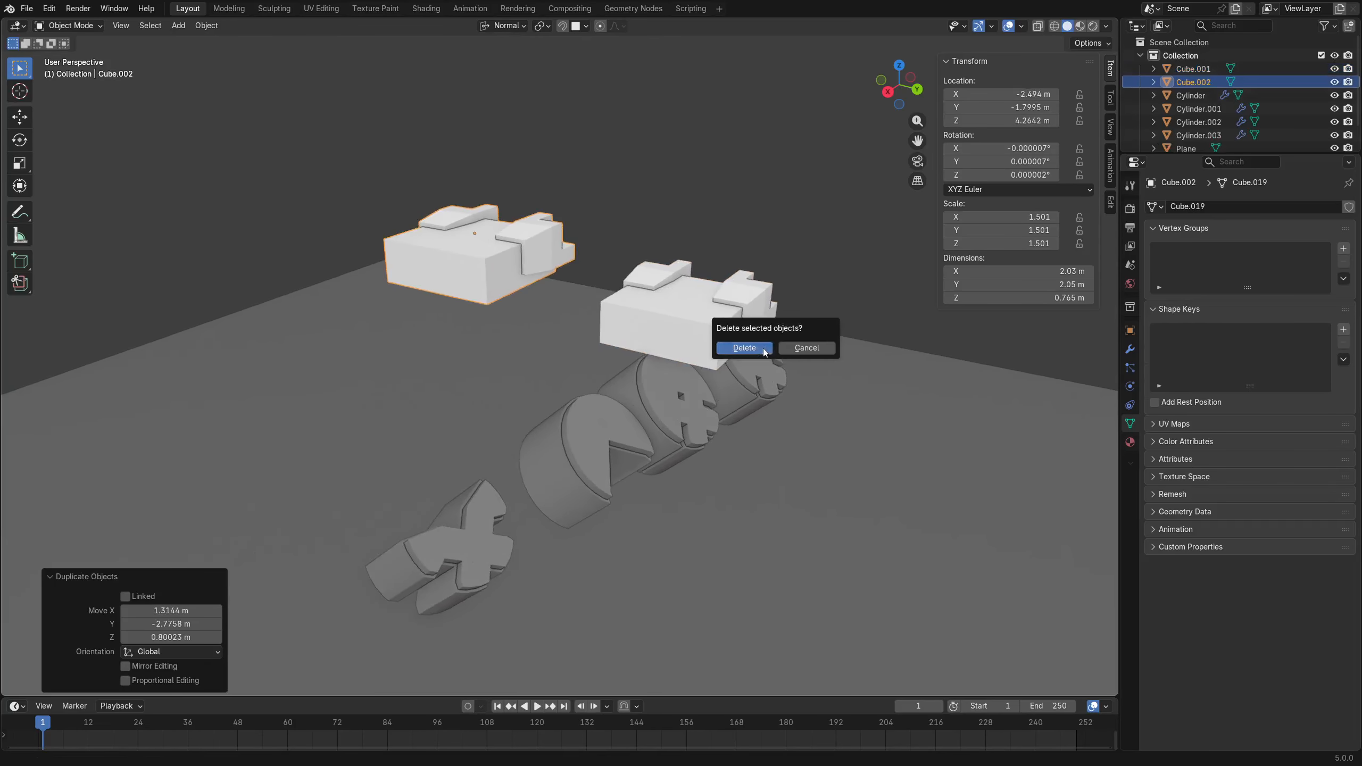
{"action": "left_click", "coordinate": [761, 348]}
Create a linked duplicate of the block, offset about 1.39 m in X, -2.81 m in Y and 0.69 m in Z.
{"action": "left_click", "coordinate": [730, 320]}
{"action": "key", "text": "alt+d"}
{"action": "left_click", "coordinate": [514, 266]}
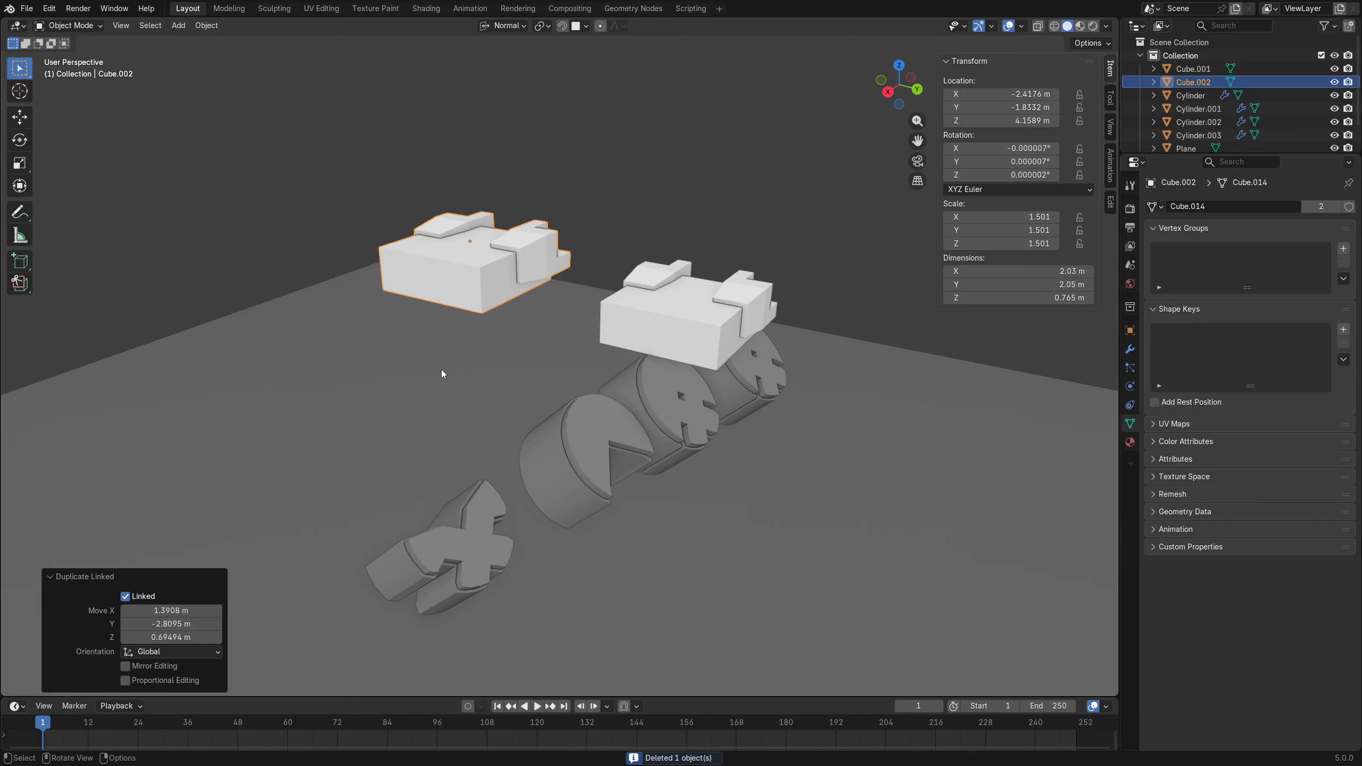
Extrude the linked duplicate's two front faces about 1.84 m along their normal in edit mode.
{"action": "key", "text": "Tab"}
{"action": "left_click", "coordinate": [441, 287]}
{"action": "key", "text": "3"}
{"action": "left_click", "coordinate": [451, 285]}
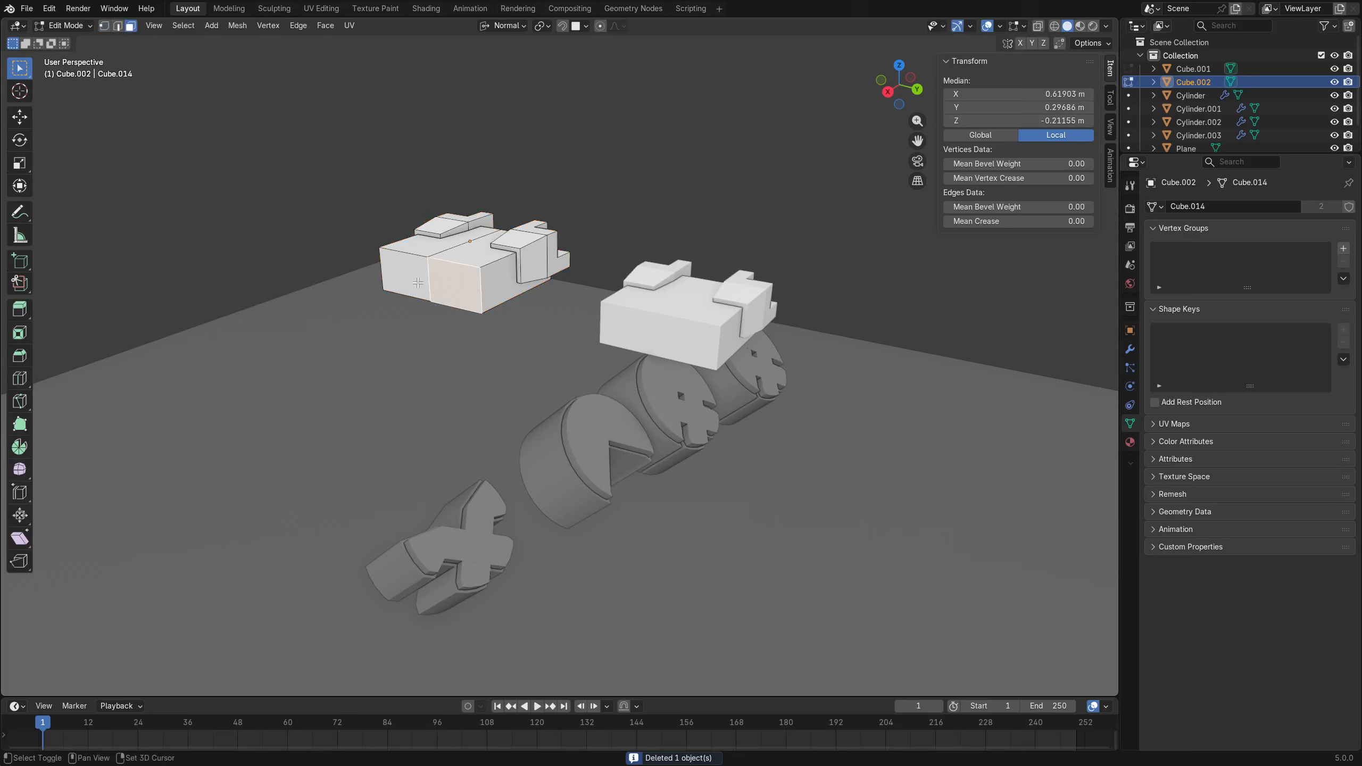
{"action": "left_click", "coordinate": [411, 276], "text": "shift"}
{"action": "key", "text": "e"}
{"action": "left_click", "coordinate": [387, 325]}
Try moving the extruded faces along their normal Z axis, and undo both the move and the extrusion.
{"action": "key", "text": "g"}
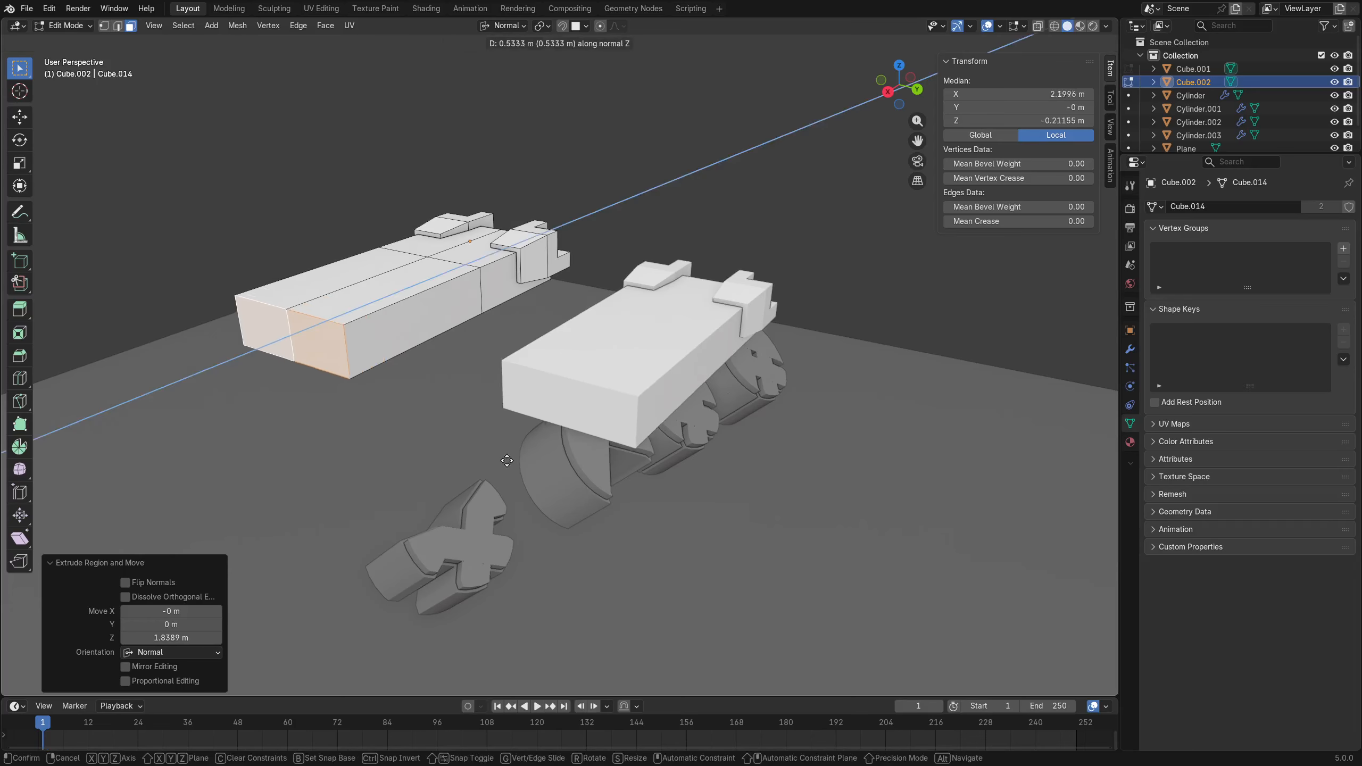
{"action": "key", "text": "z"}
{"action": "left_click", "coordinate": [539, 393]}
{"action": "key", "text": "ctrl+z"}
{"action": "key", "text": "ctrl+z"}
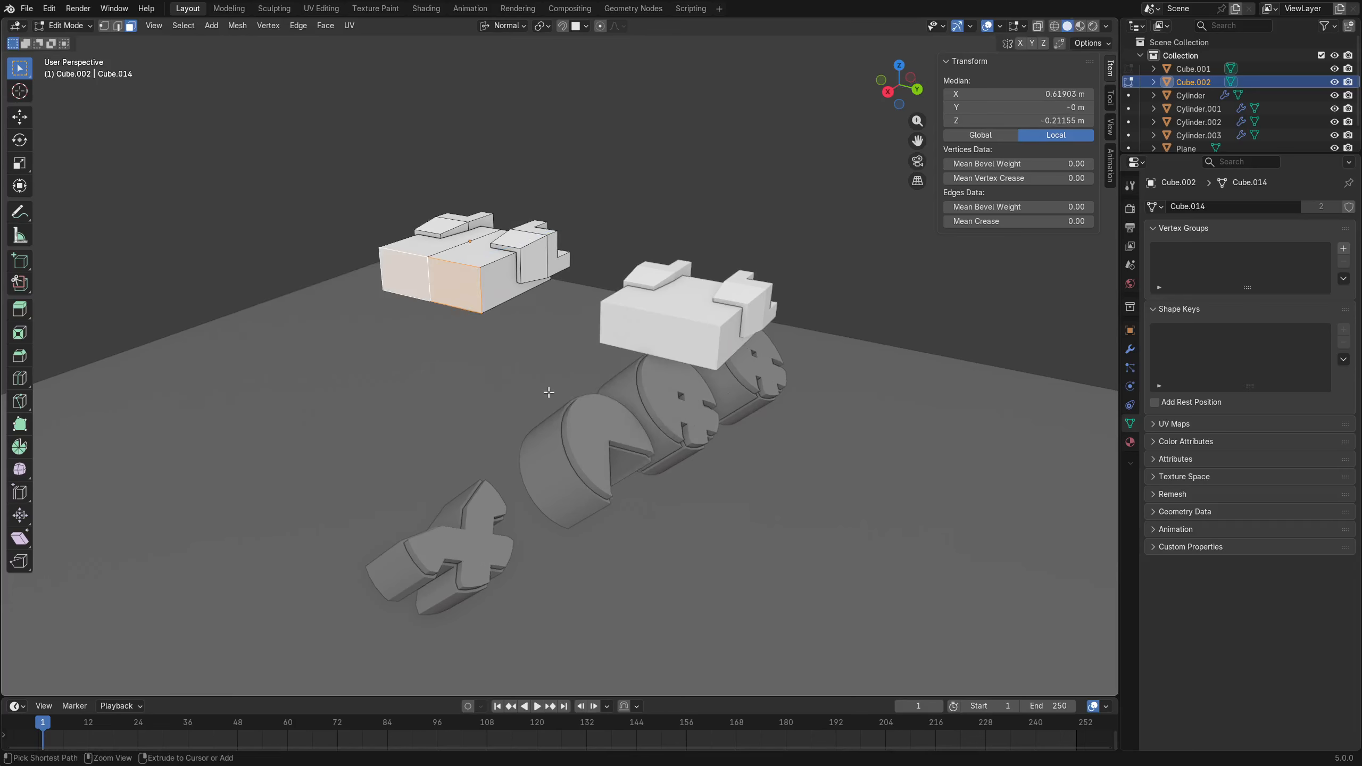
Set the transform orientation to Global.
{"action": "key", "text": "ctrl+Tab"}
{"action": "key", "text": "Escape"}
{"action": "middle_click_drag", "start_coordinate": [501, 221], "coordinate": [521, 196]}
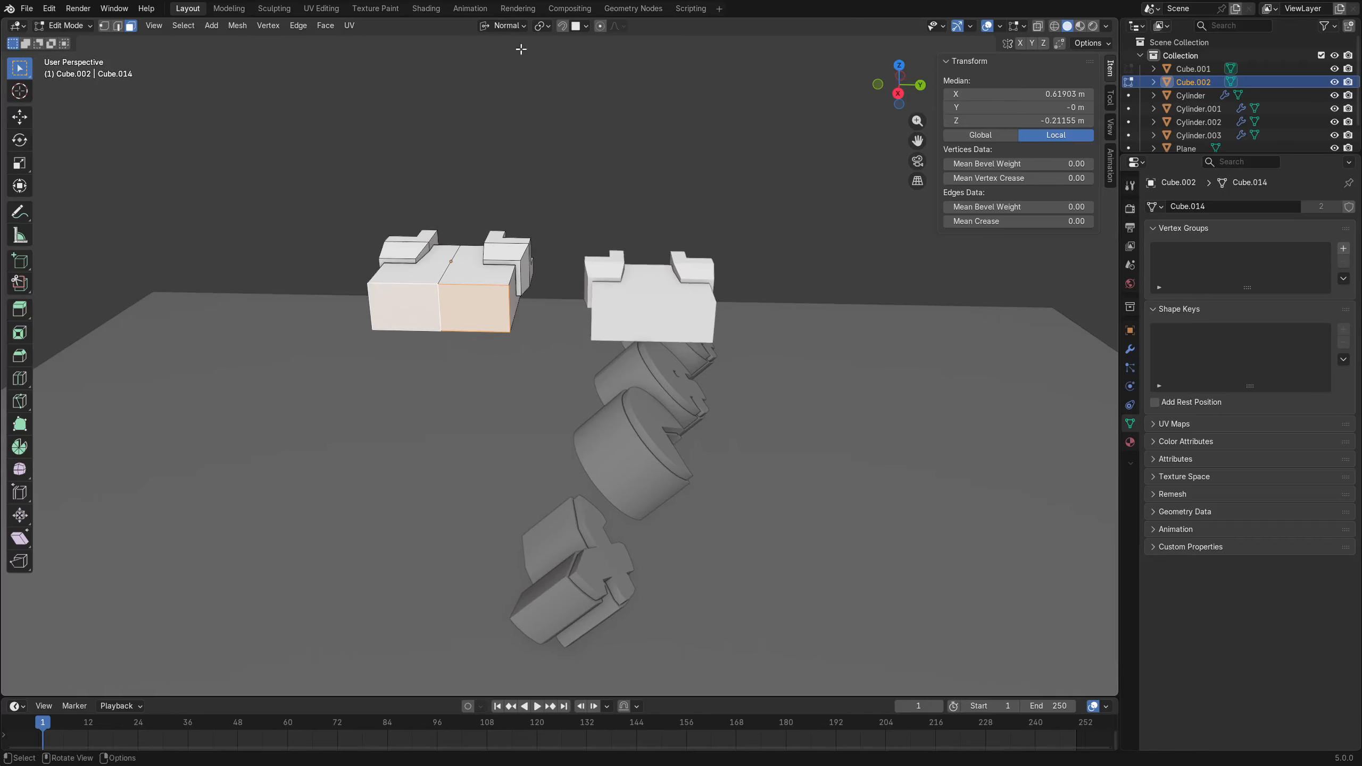
{"action": "left_click", "coordinate": [505, 26]}
{"action": "left_click", "coordinate": [486, 67]}
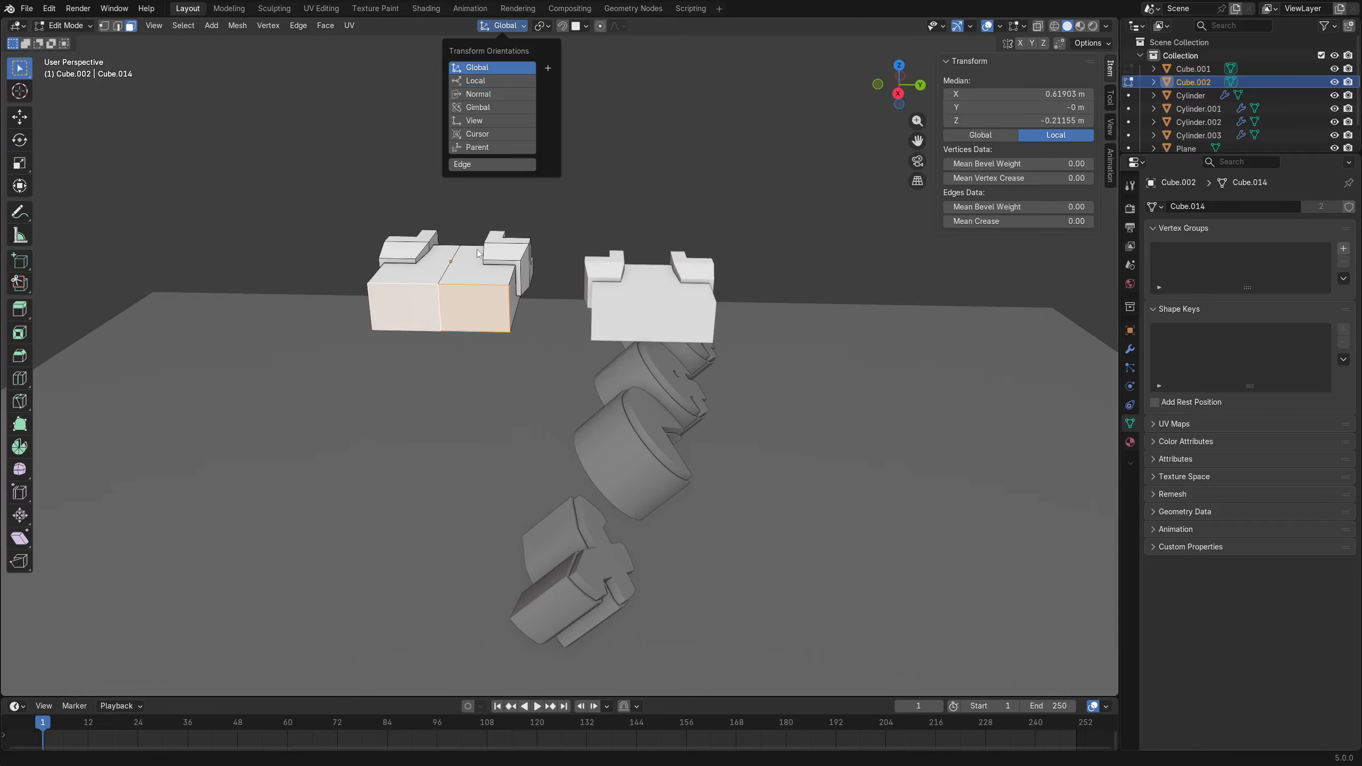
Return the linked duplicate to object mode and rotate it freehand in the current view.
{"action": "key", "text": "ctrl+Tab"}
{"action": "left_click", "coordinate": [460, 343]}
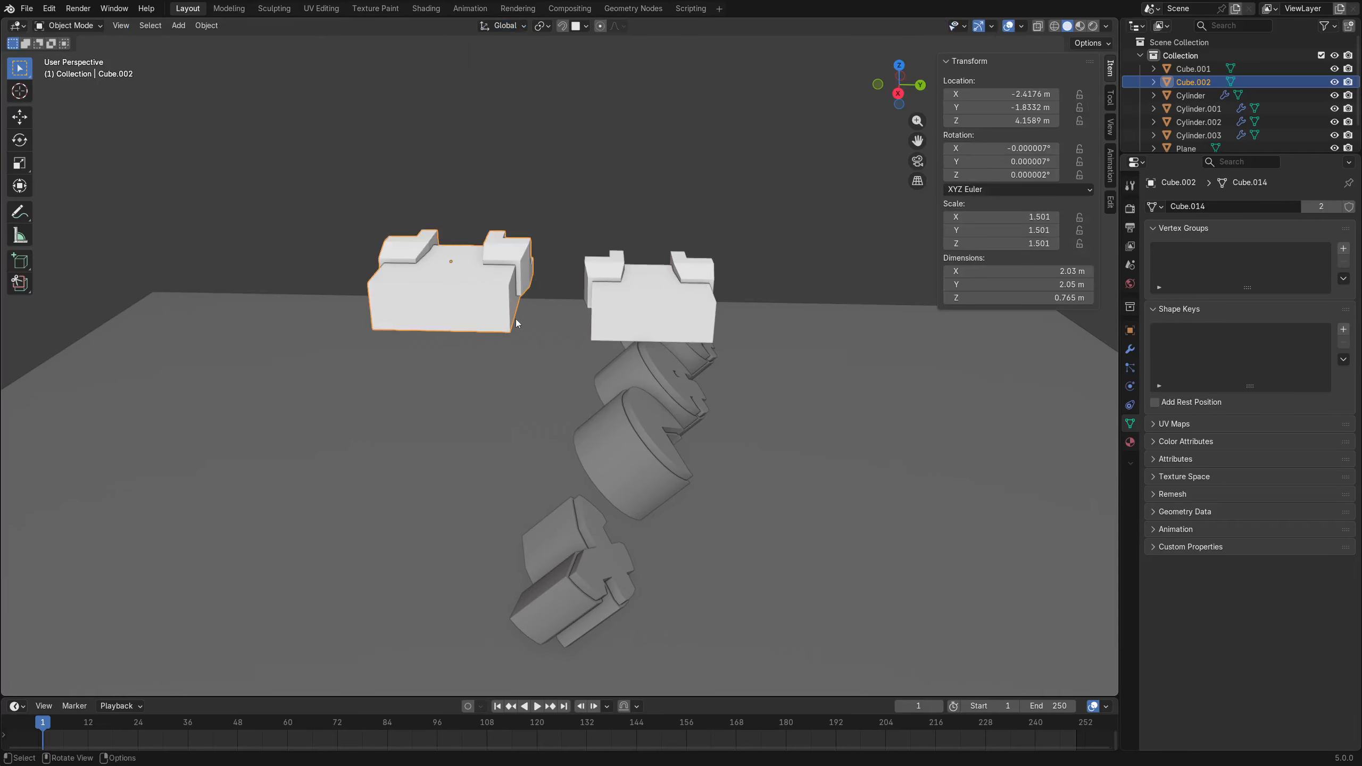
{"action": "key", "text": "r"}
{"action": "left_click", "coordinate": [561, 218]}
Enter edit mode on the rotated duplicate and select one half of its front end face.
{"action": "middle_click_drag", "start_coordinate": [477, 322], "coordinate": [581, 328]}
{"action": "key", "text": "ctrl+Tab"}
{"action": "left_click", "coordinate": [619, 325]}
{"action": "left_click", "coordinate": [570, 295]}
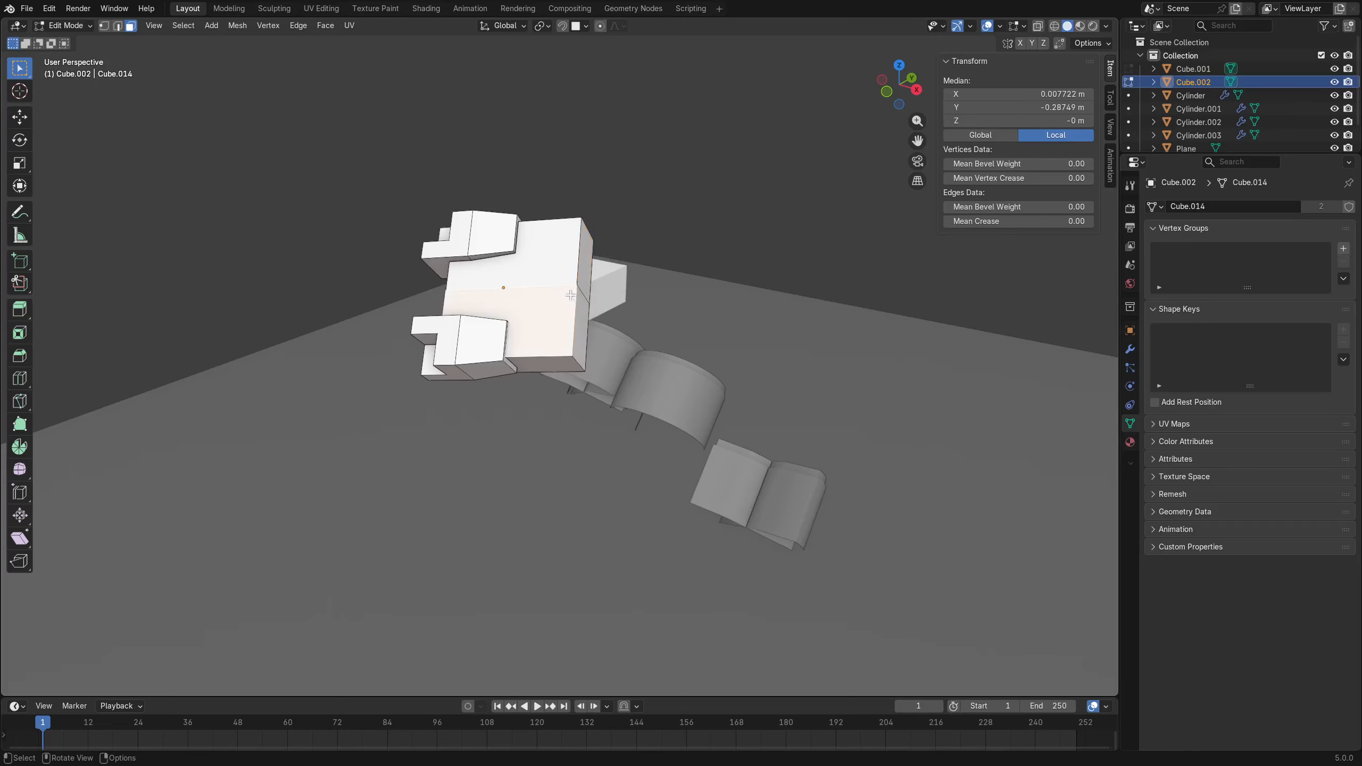
{"action": "left_click", "coordinate": [584, 278]}
{"action": "left_click", "coordinate": [27, 120]}
{"action": "middle_click_drag", "start_coordinate": [665, 336], "coordinate": [585, 326], "text": "shift"}
{"action": "middle_click_drag", "start_coordinate": [582, 325], "coordinate": [598, 357]}
{"action": "left_click", "coordinate": [27, 72]}
Try constraining the selected end face's move to the global X, Y and Z axes on the rotated duplicate.
{"action": "key", "text": "g"}
{"action": "key", "text": "z"}
{"action": "key", "text": "x"}
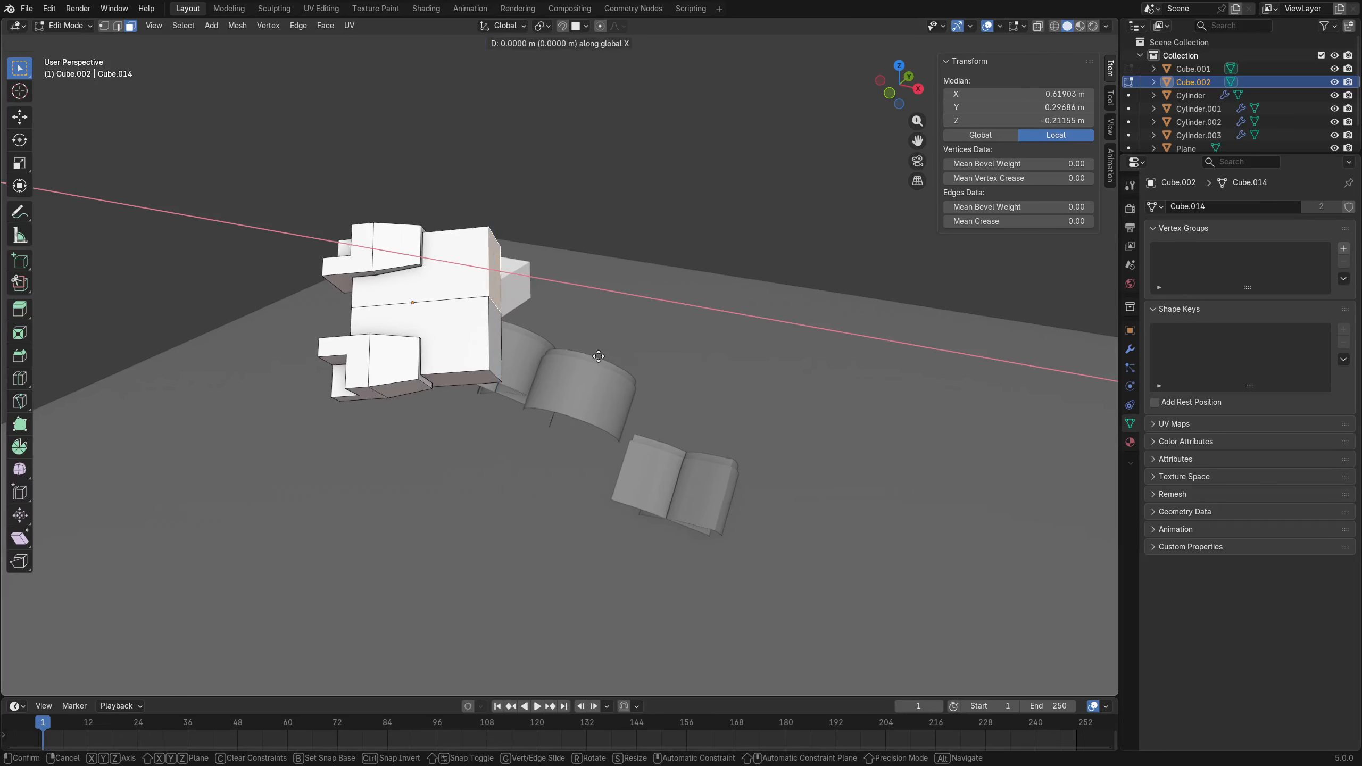
{"action": "key", "text": "y"}
{"action": "key", "text": "z"}
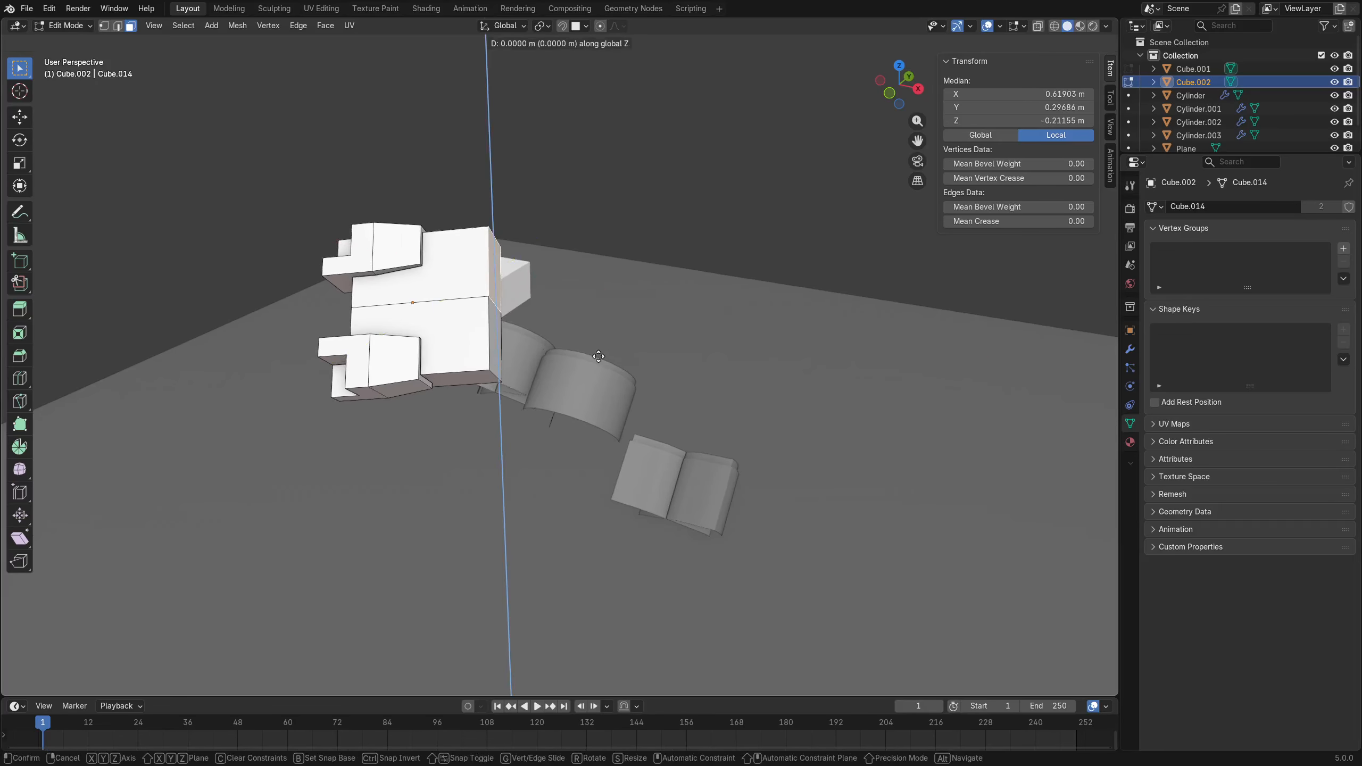
{"action": "middle_click_drag", "start_coordinate": [599, 356], "coordinate": [566, 355], "text": "alt"}
{"action": "key", "text": "x"}
{"action": "key", "text": "y"}
{"action": "key", "text": "z"}
{"action": "key", "text": "x"}
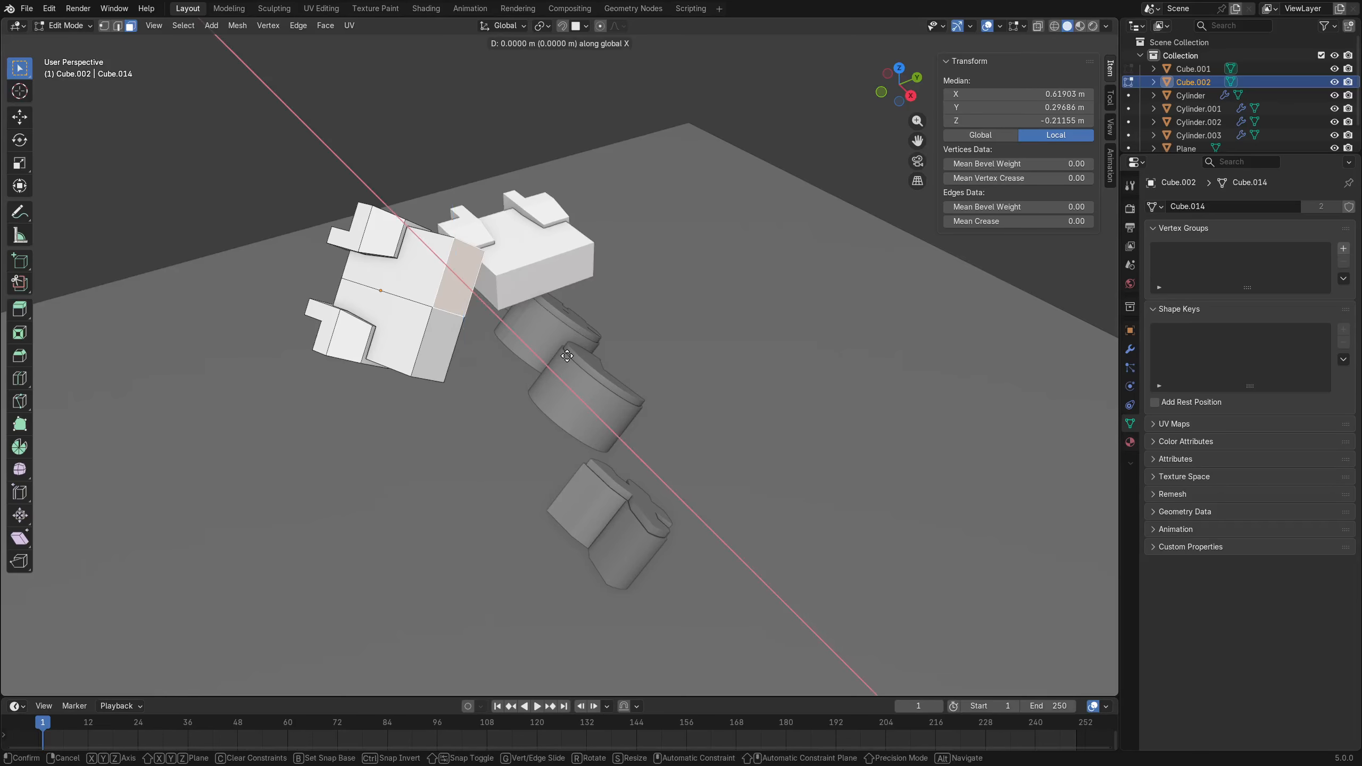
Switch the face's move constraint to the local Y, X and Z axes, ending without displacing the face.
{"action": "key", "text": "y"}
{"action": "key", "text": "y"}
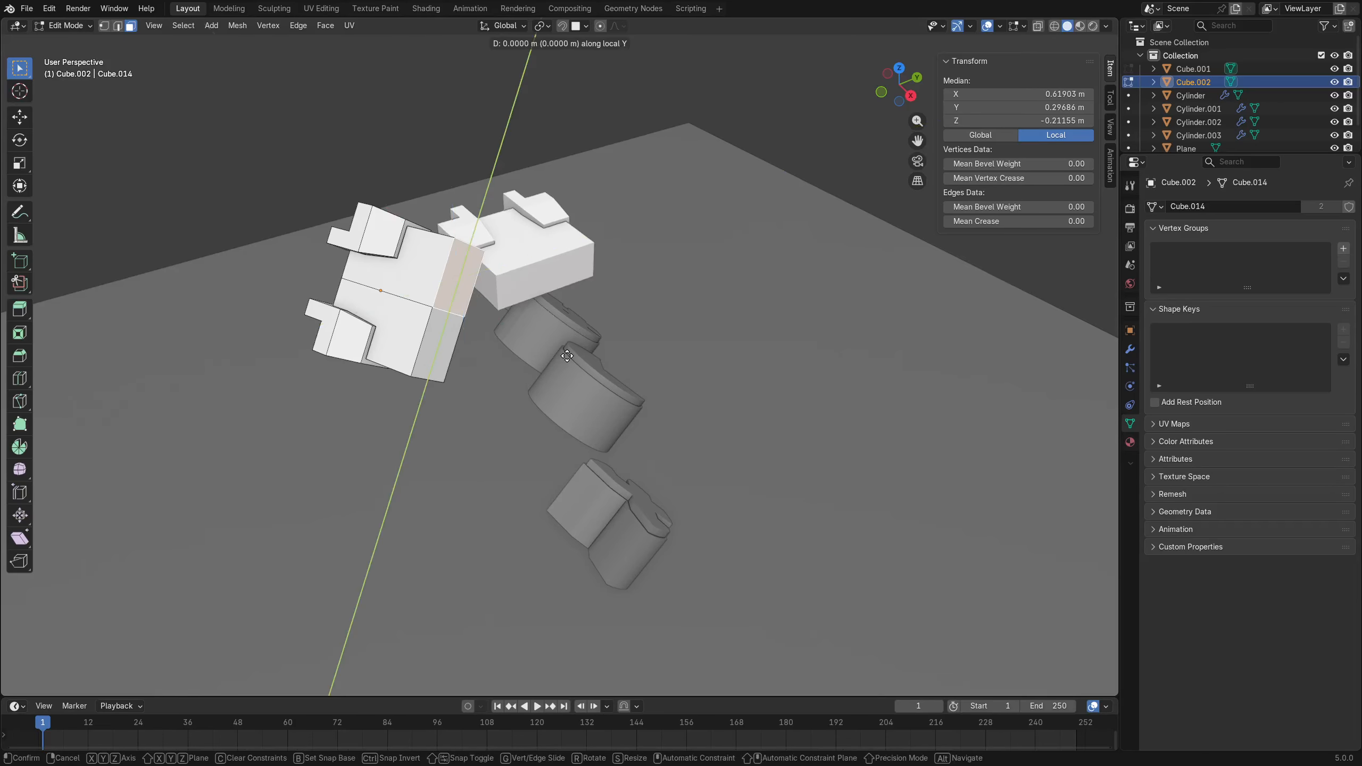
{"action": "key", "text": "x"}
{"action": "key", "text": "x"}
{"action": "key", "text": "z"}
{"action": "key", "text": "z"}
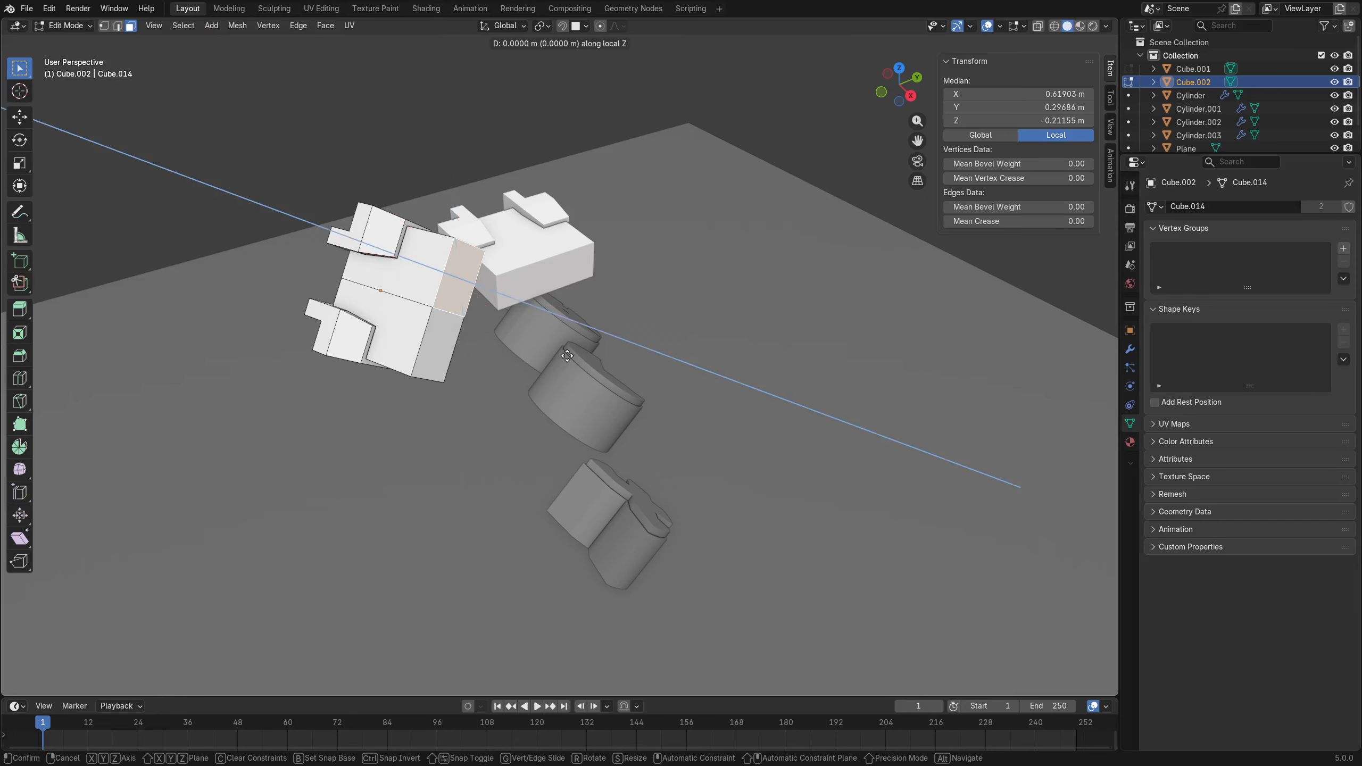
{"action": "left_click", "coordinate": [566, 356]}
In edge select mode, select the central edge between the two halves of the rotated duplicate's front end.
{"action": "middle_click_drag", "start_coordinate": [566, 356], "coordinate": [507, 322]}
{"action": "key", "text": "ctrl+Tab"}
{"action": "left_click", "coordinate": [591, 324]}
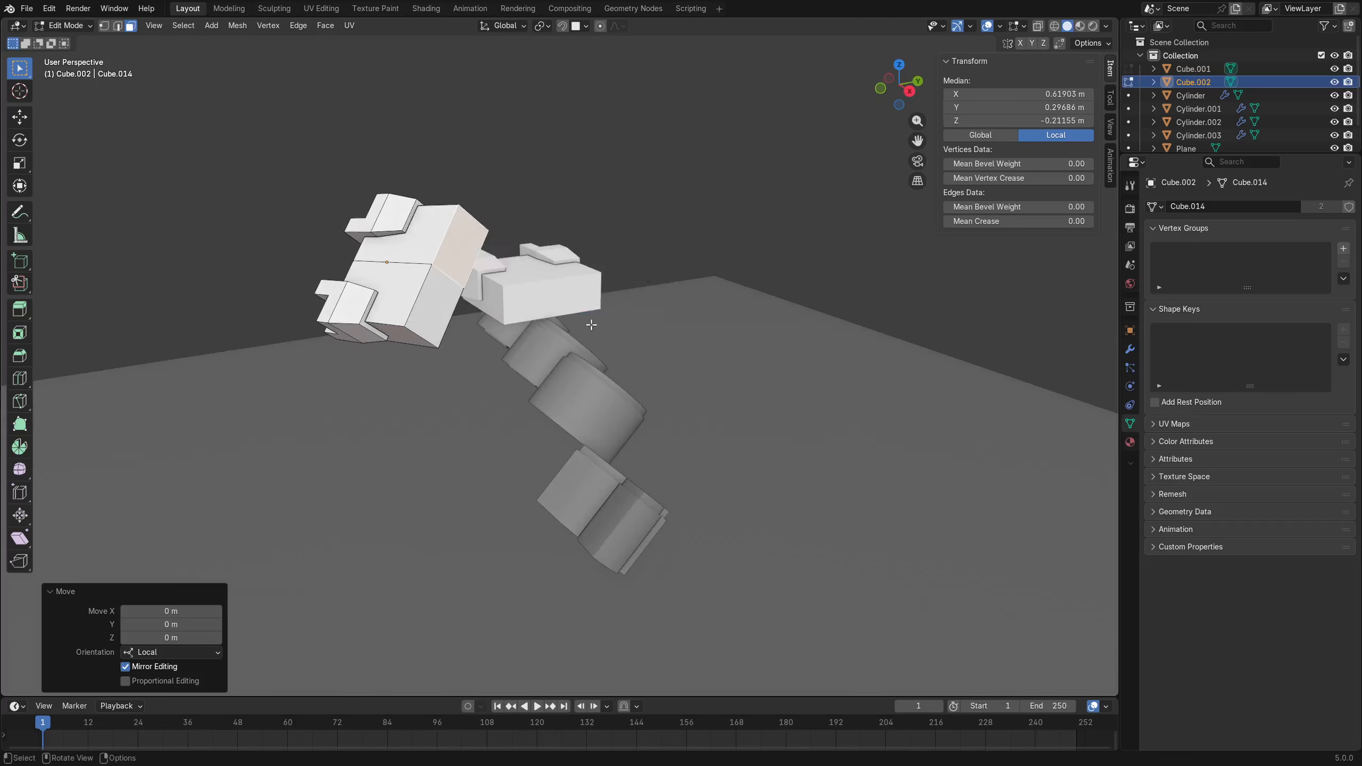
{"action": "left_click", "coordinate": [453, 276]}
{"action": "left_click", "coordinate": [444, 278]}
{"action": "left_click", "coordinate": [450, 275]}
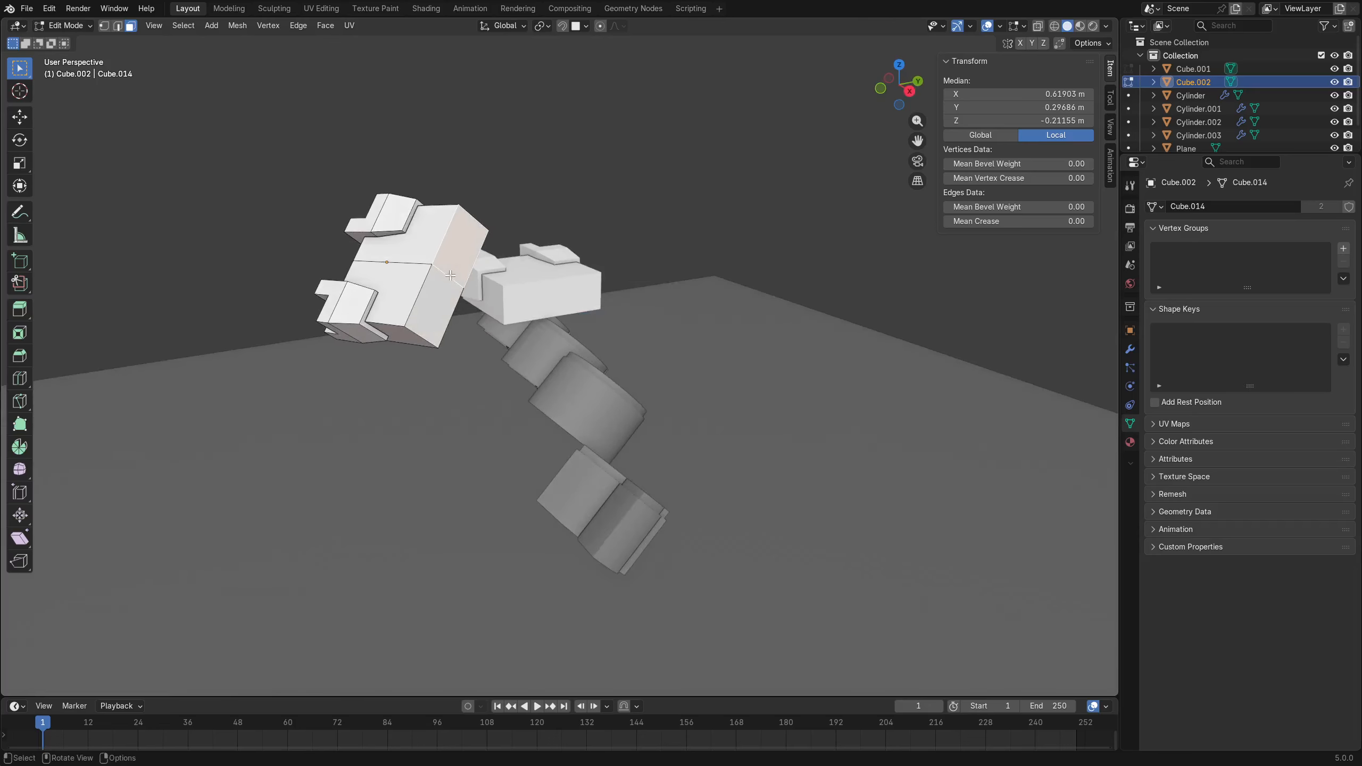
{"action": "key", "text": "2"}
{"action": "left_click", "coordinate": [450, 275]}
{"action": "middle_click_drag", "start_coordinate": [450, 275], "coordinate": [557, 326]}
Try moving the central edge along the global Z, X and Y axes, and cancel the move.
{"action": "key", "text": "g"}
{"action": "key", "text": "z"}
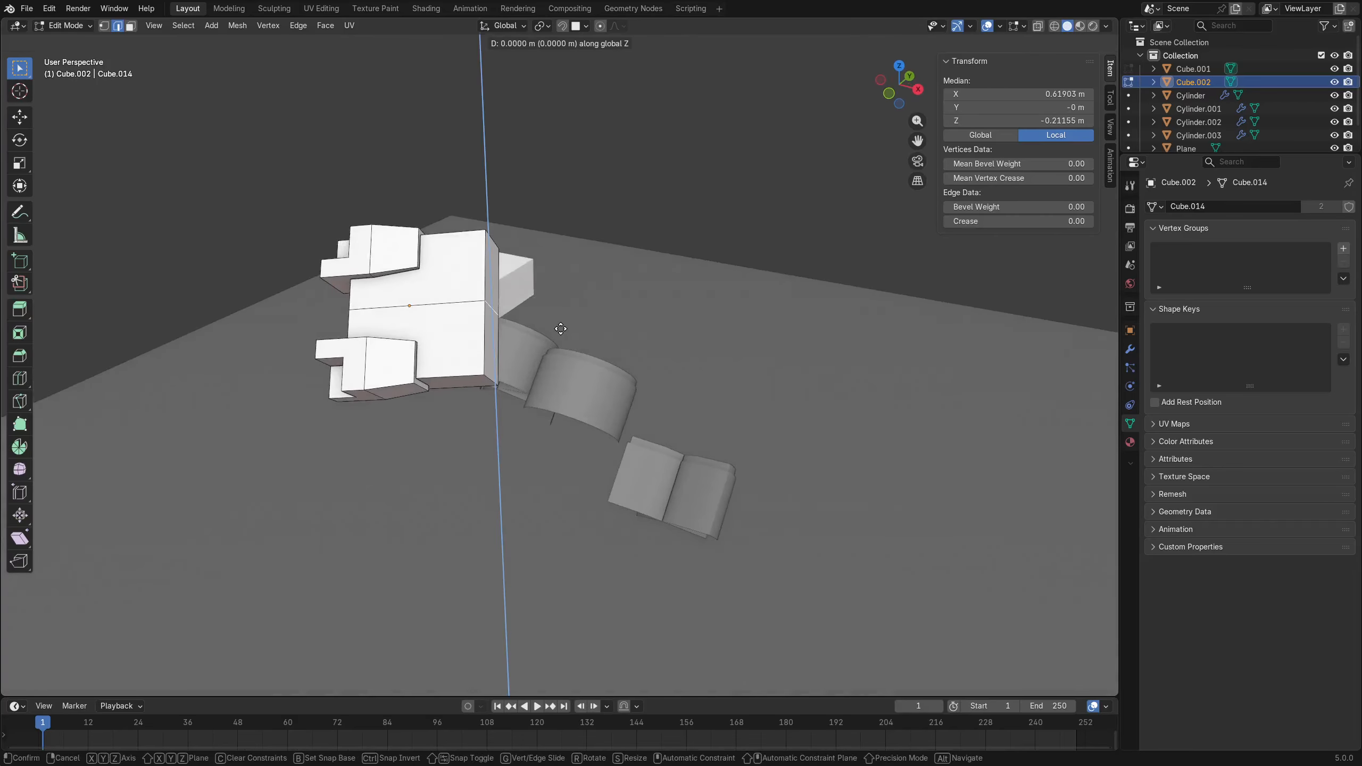
{"action": "key", "text": "x"}
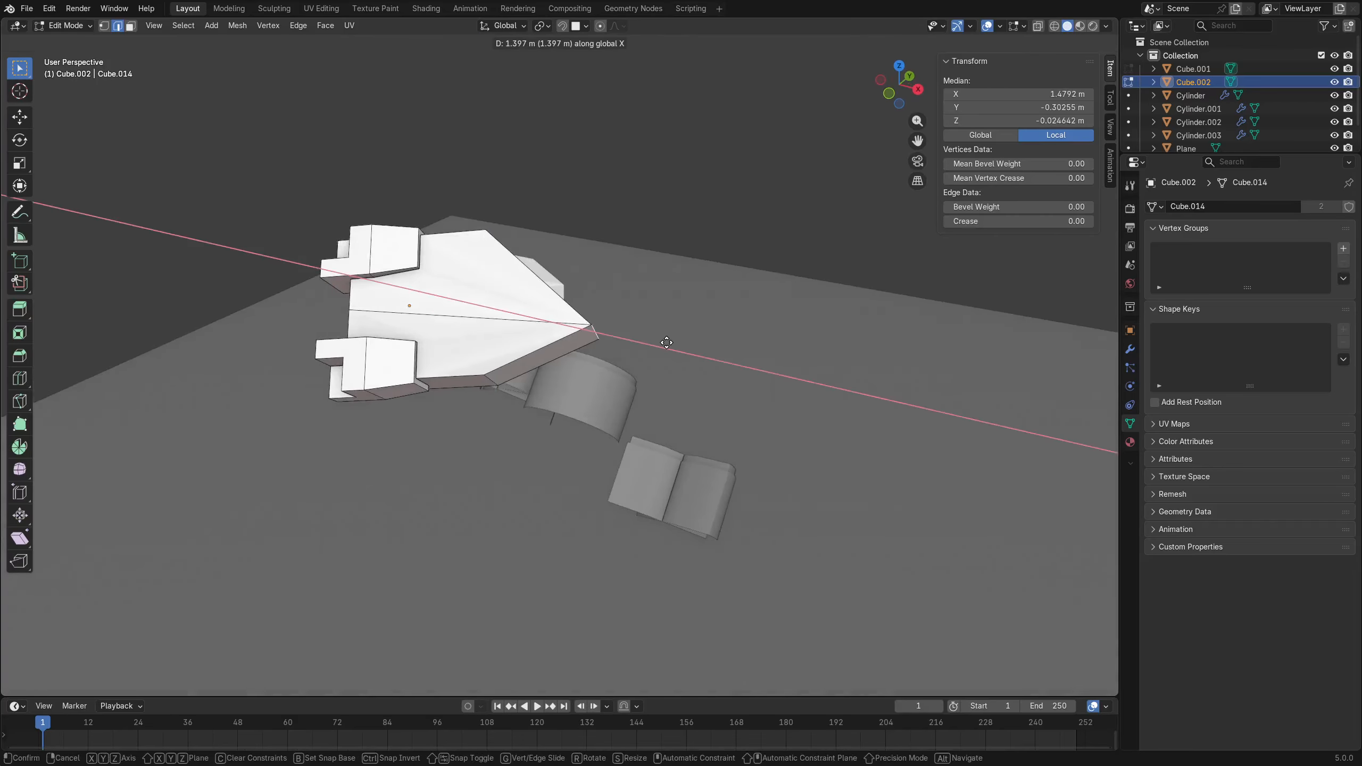
{"action": "key", "text": "y"}
{"action": "key", "text": "z"}
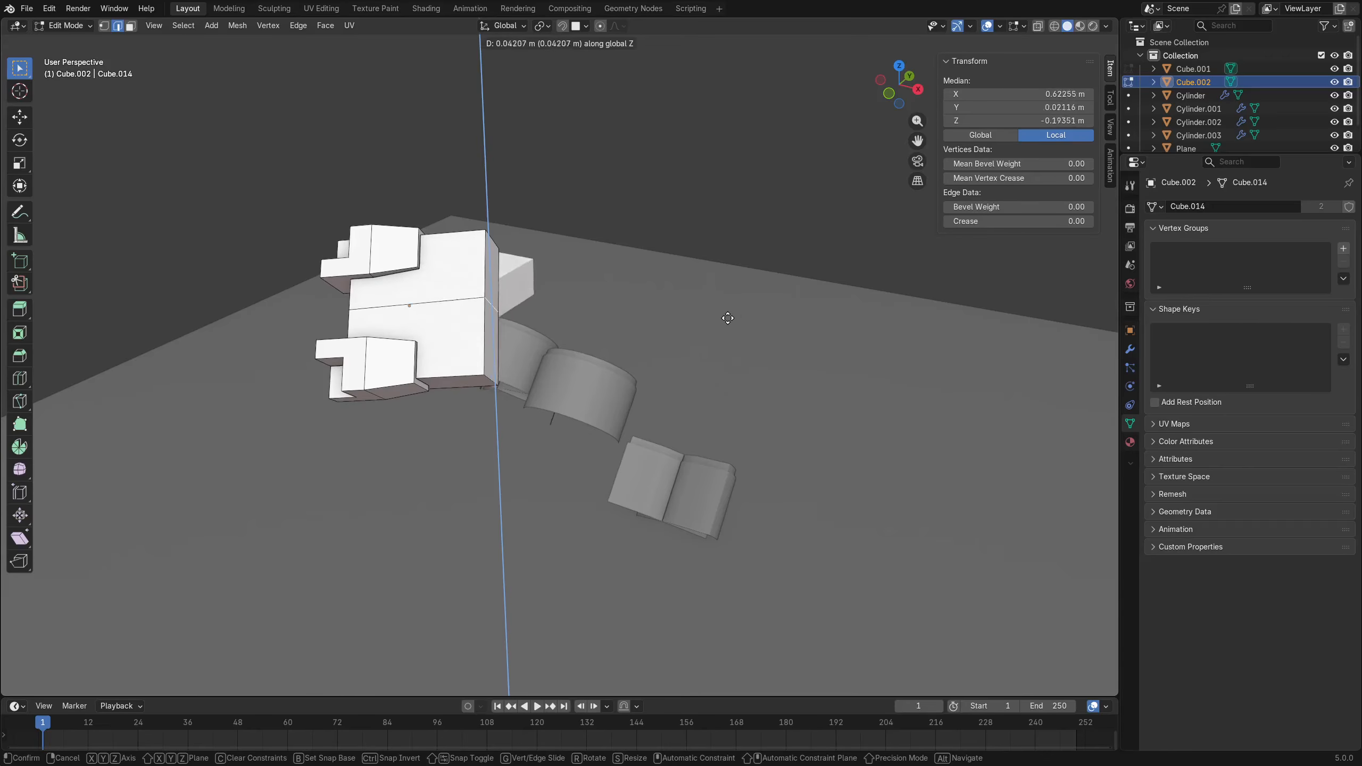
{"action": "right_click", "coordinate": [726, 305]}
Try moving the central edge outward along its local X axis to form a symmetrical point.
{"action": "key", "text": "g"}
{"action": "key", "text": "x"}
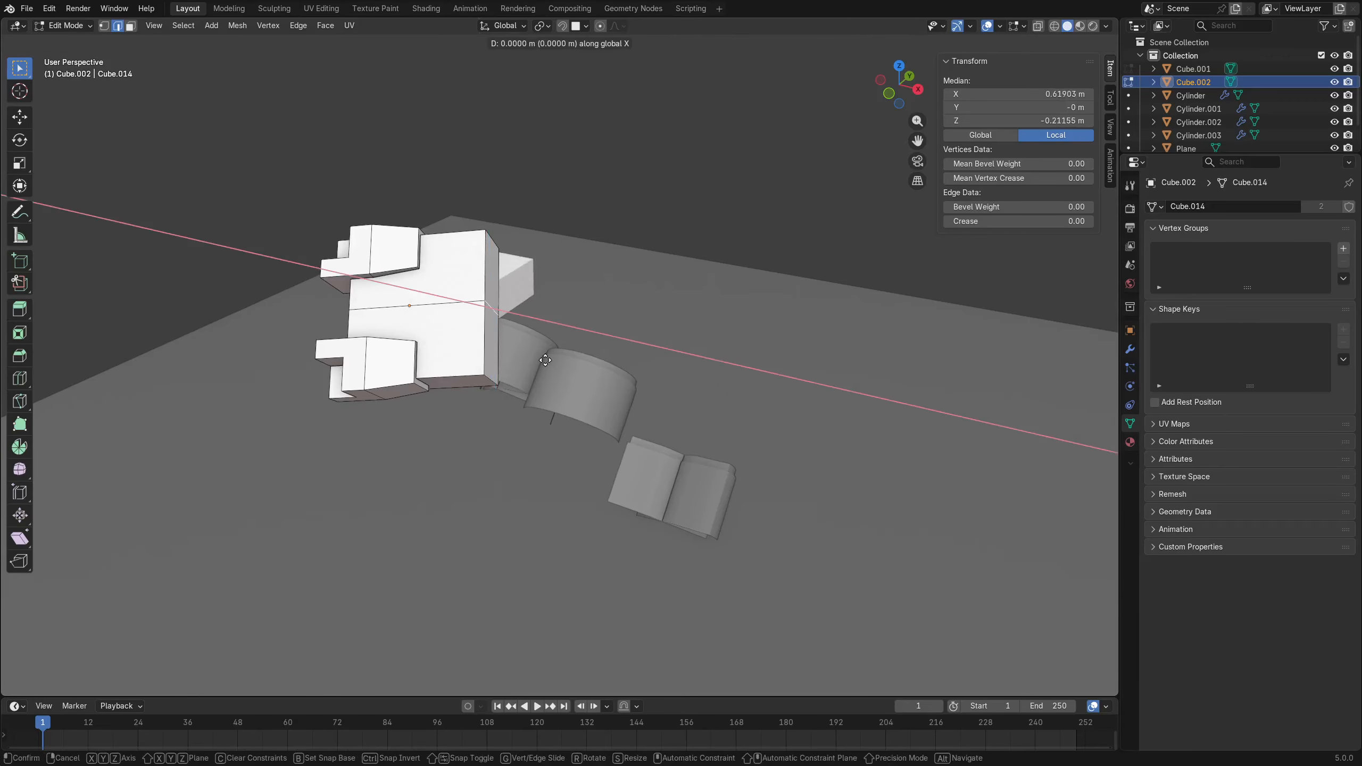
{"action": "key", "text": "x"}
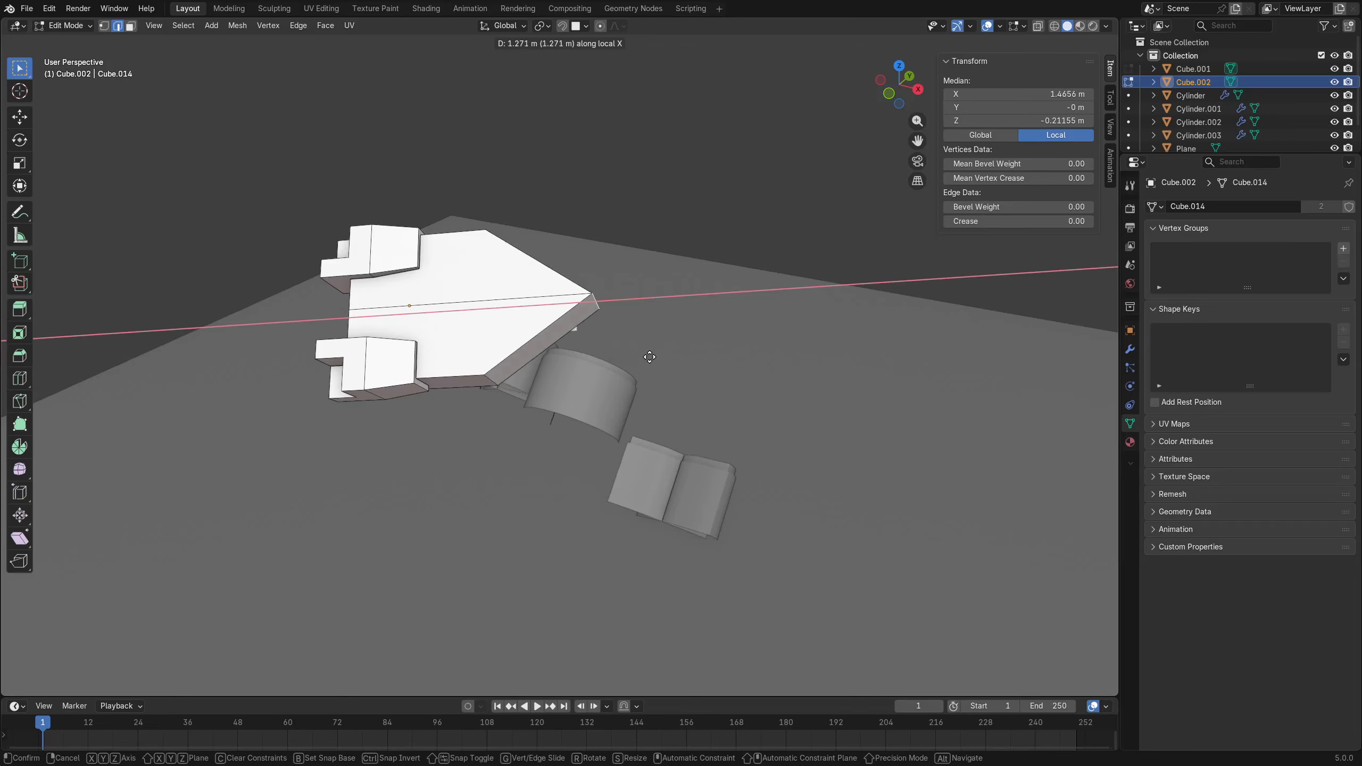
{"action": "left_click", "coordinate": [735, 366]}
Return the rotated duplicate to object mode and delete it.
{"action": "middle_click_drag", "start_coordinate": [737, 366], "coordinate": [602, 420]}
{"action": "key", "text": "ctrl+Tab"}
{"action": "left_click", "coordinate": [532, 417]}
{"action": "key", "text": "x"}
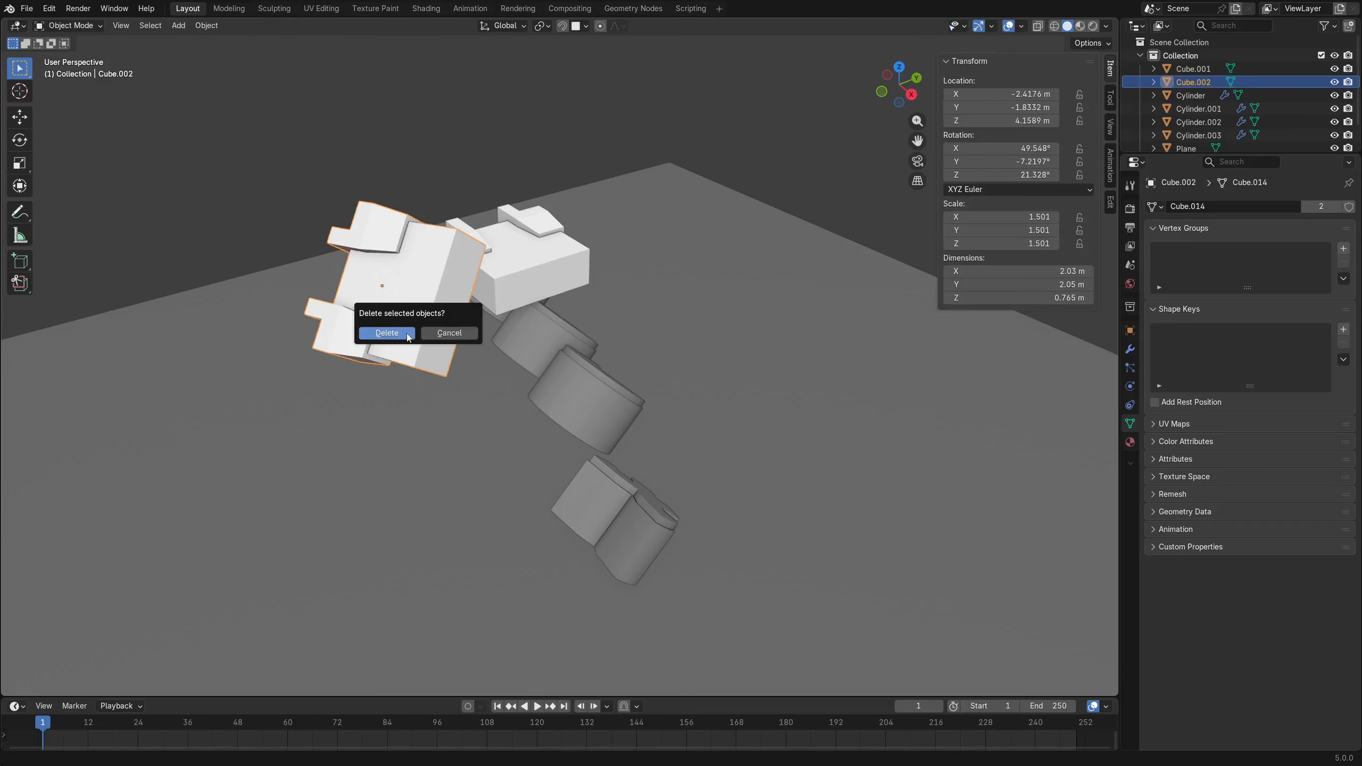
{"action": "left_click", "coordinate": [386, 417]}
Select the remaining block model and rotate it 90° in the top view.
{"action": "left_click", "coordinate": [498, 283]}
{"action": "middle_click_drag", "start_coordinate": [590, 346], "coordinate": [658, 510]}
{"action": "key", "text": "r"}
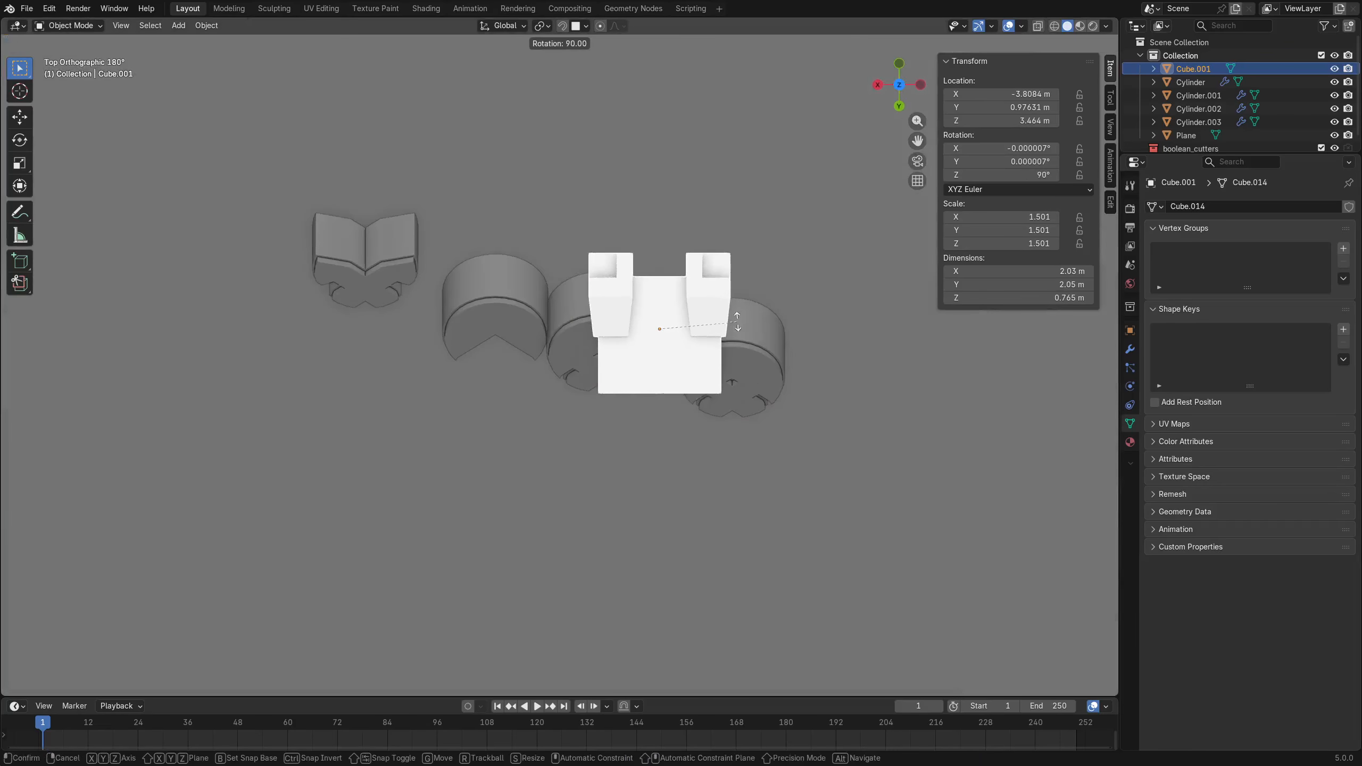
{"action": "left_click", "coordinate": [753, 328]}
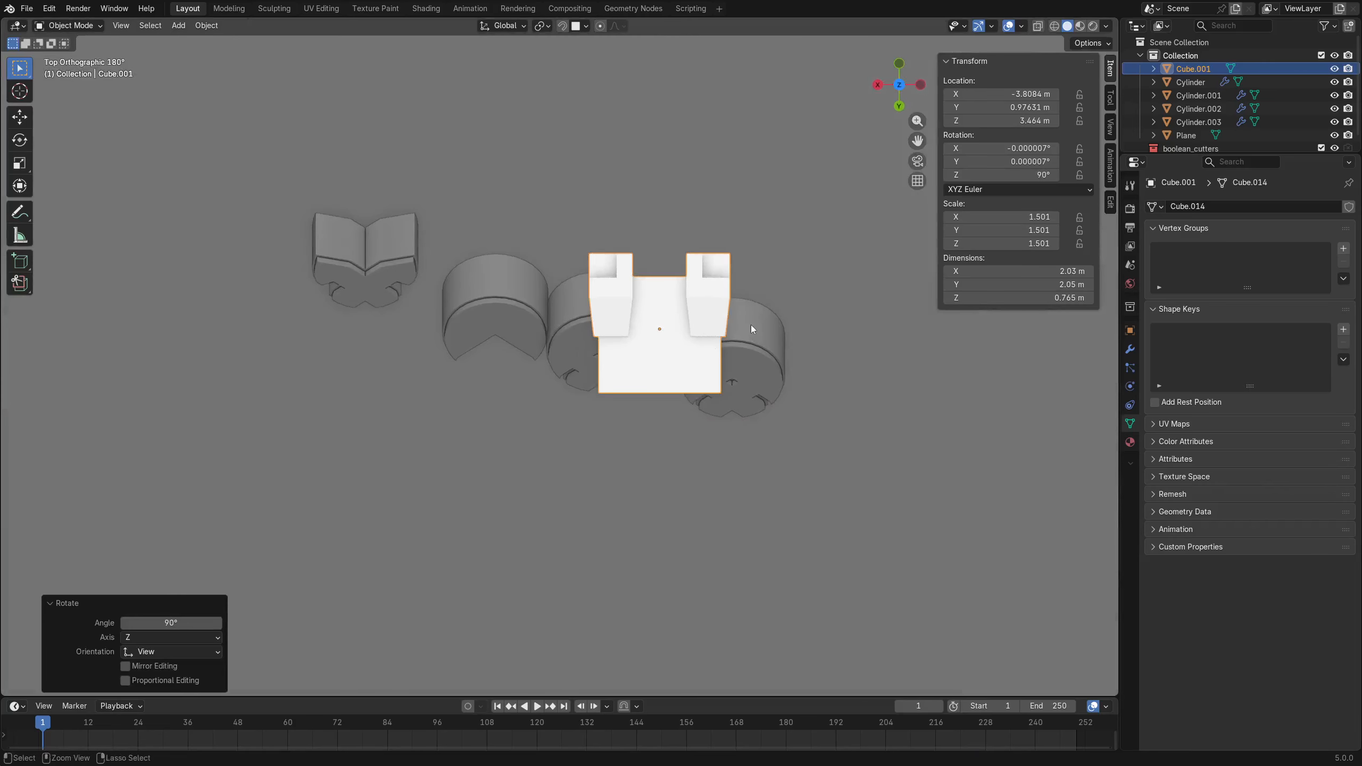
Delete the remaining block model above the cylinders.
{"action": "left_click", "coordinate": [546, 347]}
{"action": "middle_click_drag", "start_coordinate": [545, 492], "coordinate": [633, 361]}
{"action": "left_click", "coordinate": [621, 292]}
{"action": "key", "text": "x"}
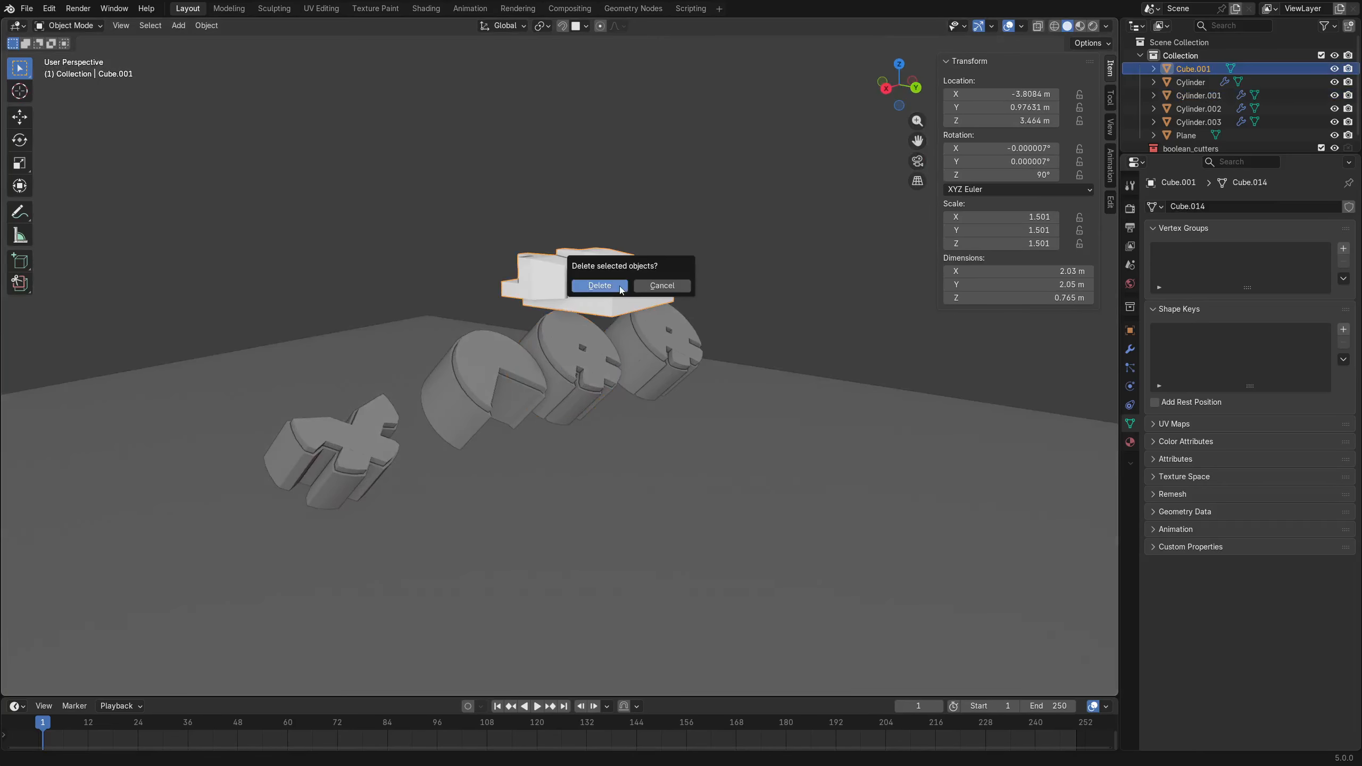
{"action": "left_click", "coordinate": [615, 290]}
Display wireframes over the objects and delete the cross-shaped cut cylinder at the end of the row.
{"action": "left_click", "coordinate": [530, 356]}
{"action": "left_click", "coordinate": [612, 362]}
{"action": "scroll", "coordinate": [598, 372], "scroll_direction": "up", "scroll_amount": 4}
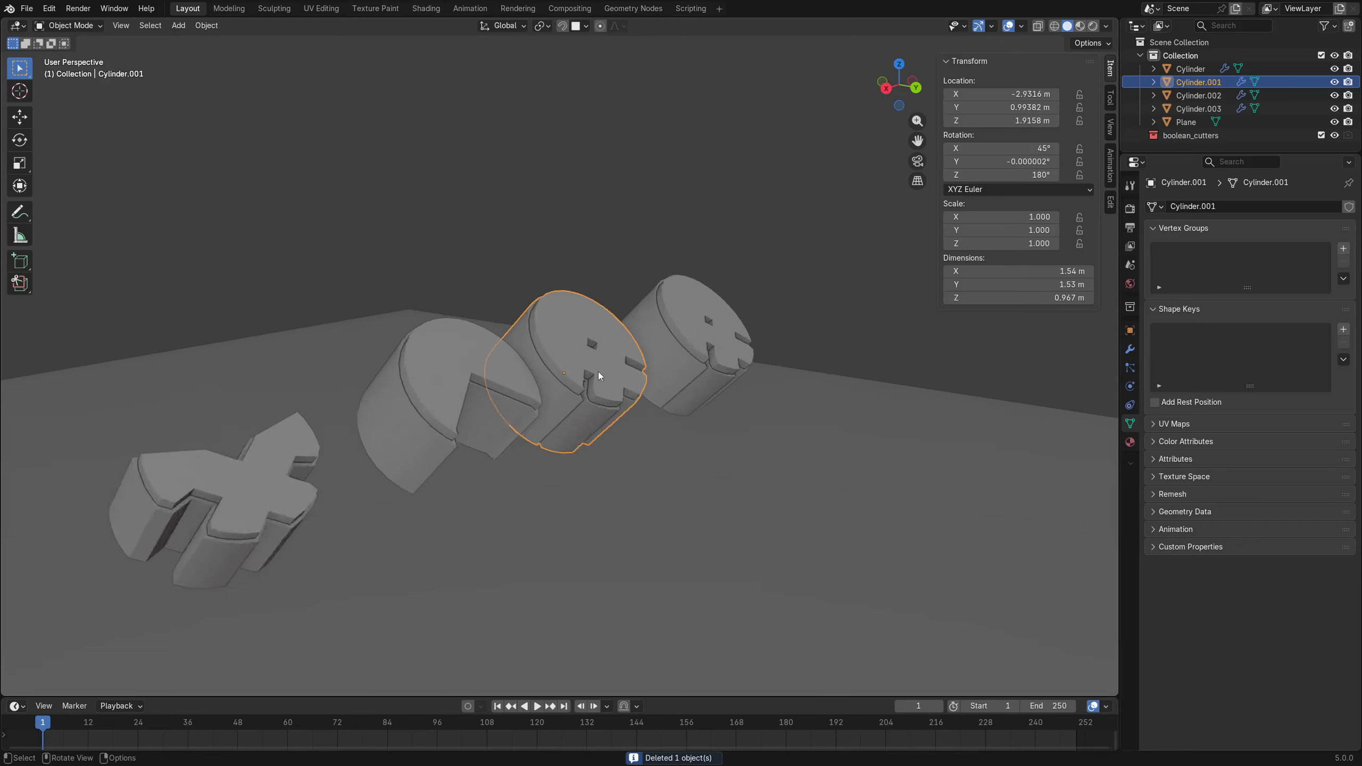
{"action": "middle_click_drag", "start_coordinate": [598, 372], "coordinate": [576, 409]}
{"action": "left_click", "coordinate": [334, 443]}
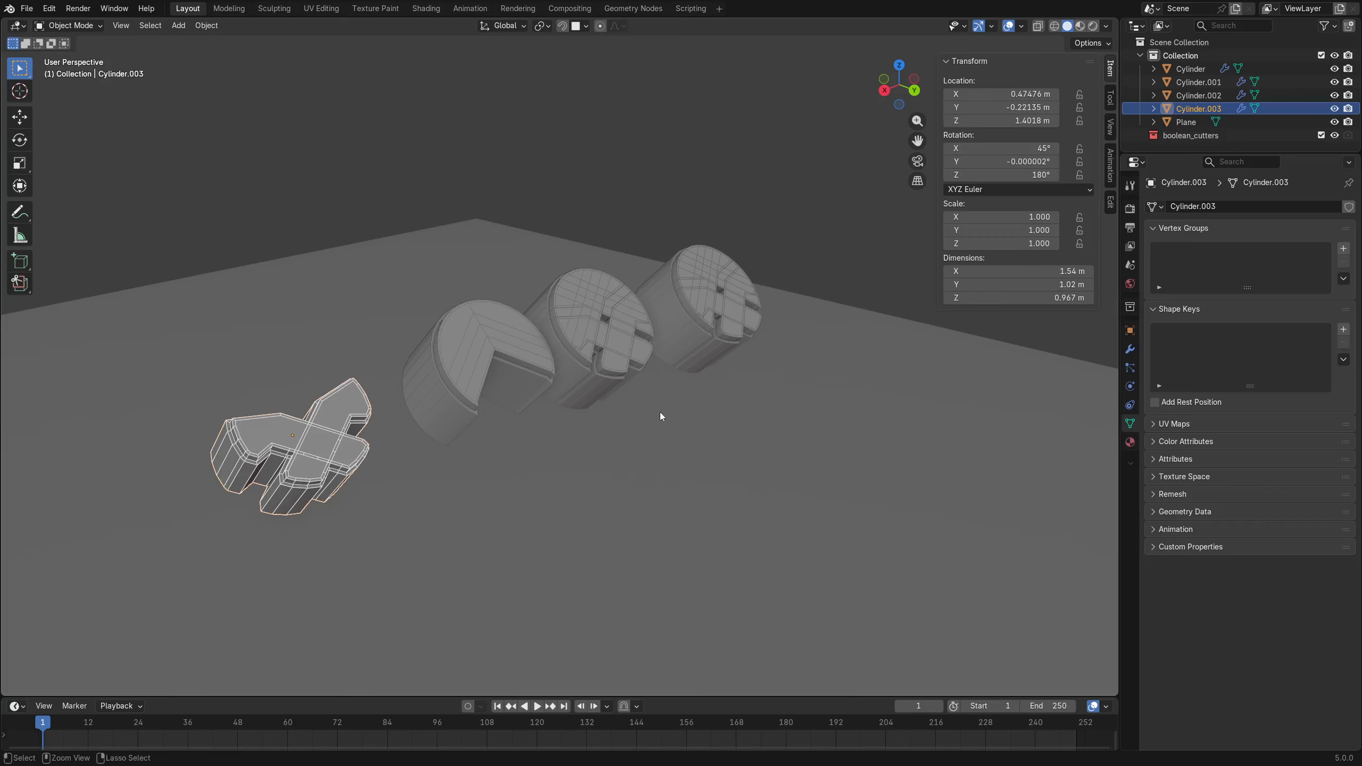
{"action": "middle_click_drag", "start_coordinate": [660, 417], "coordinate": [666, 404], "text": "shift"}
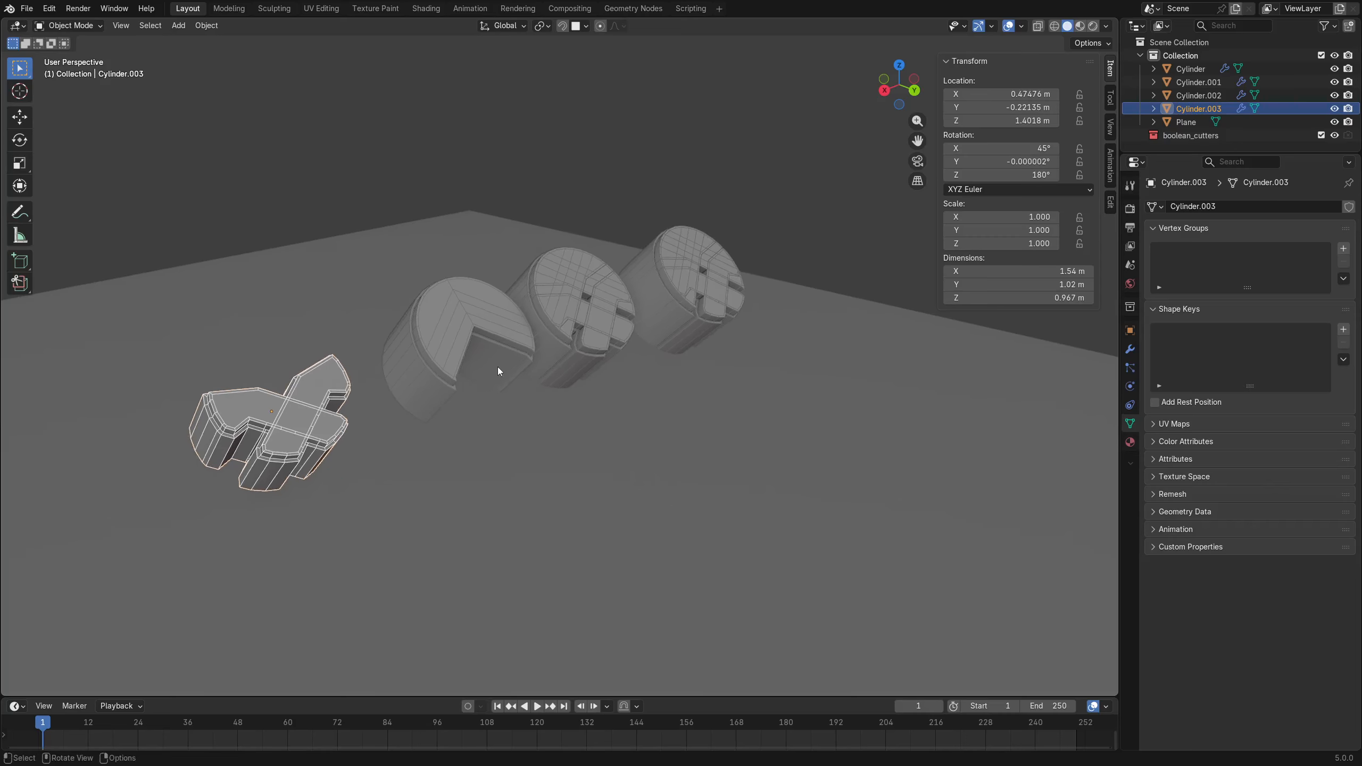
{"action": "mouse_move", "coordinate": [498, 366]}
{"action": "middle_mouse_down"}
{"action": "mouse_move", "coordinate": [519, 383]}
{"action": "mouse_move", "coordinate": [517, 360]}
{"action": "middle_mouse_up"}
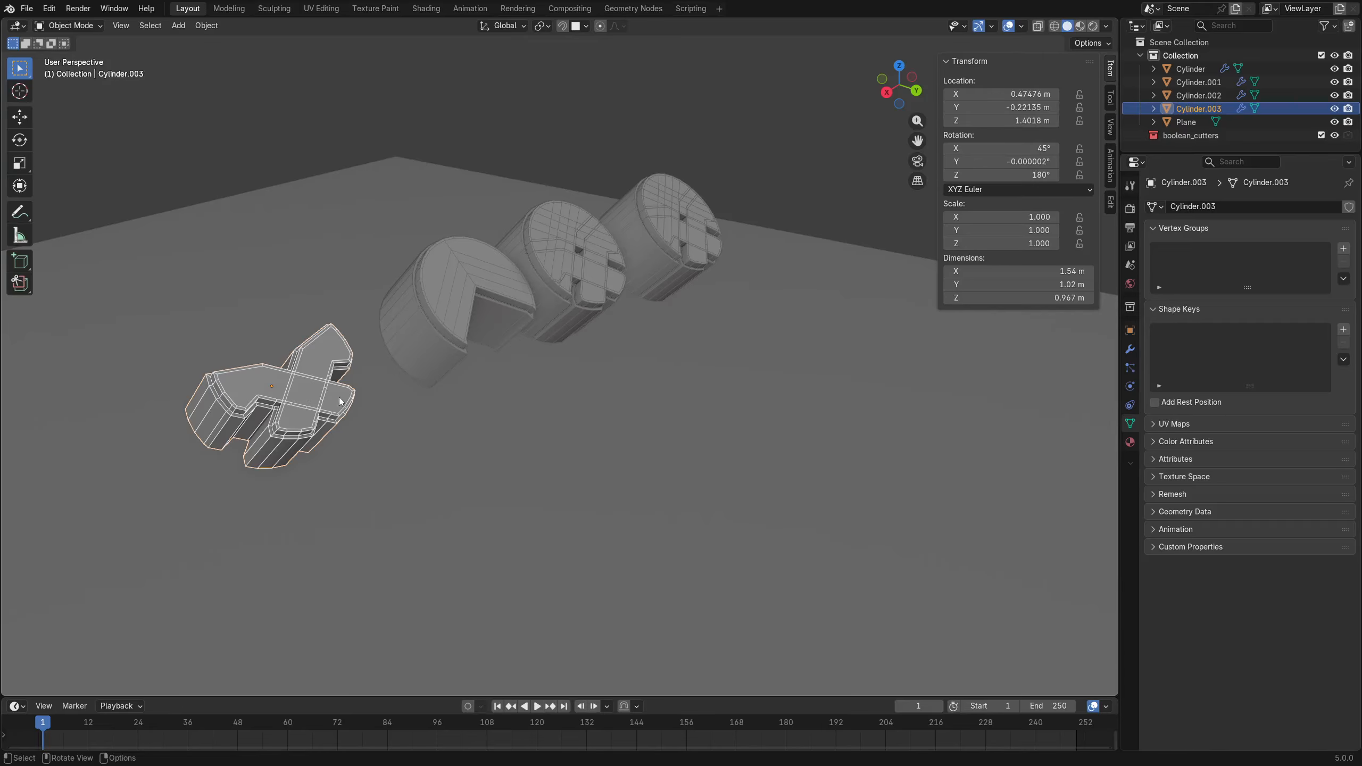
{"action": "key", "text": "x"}
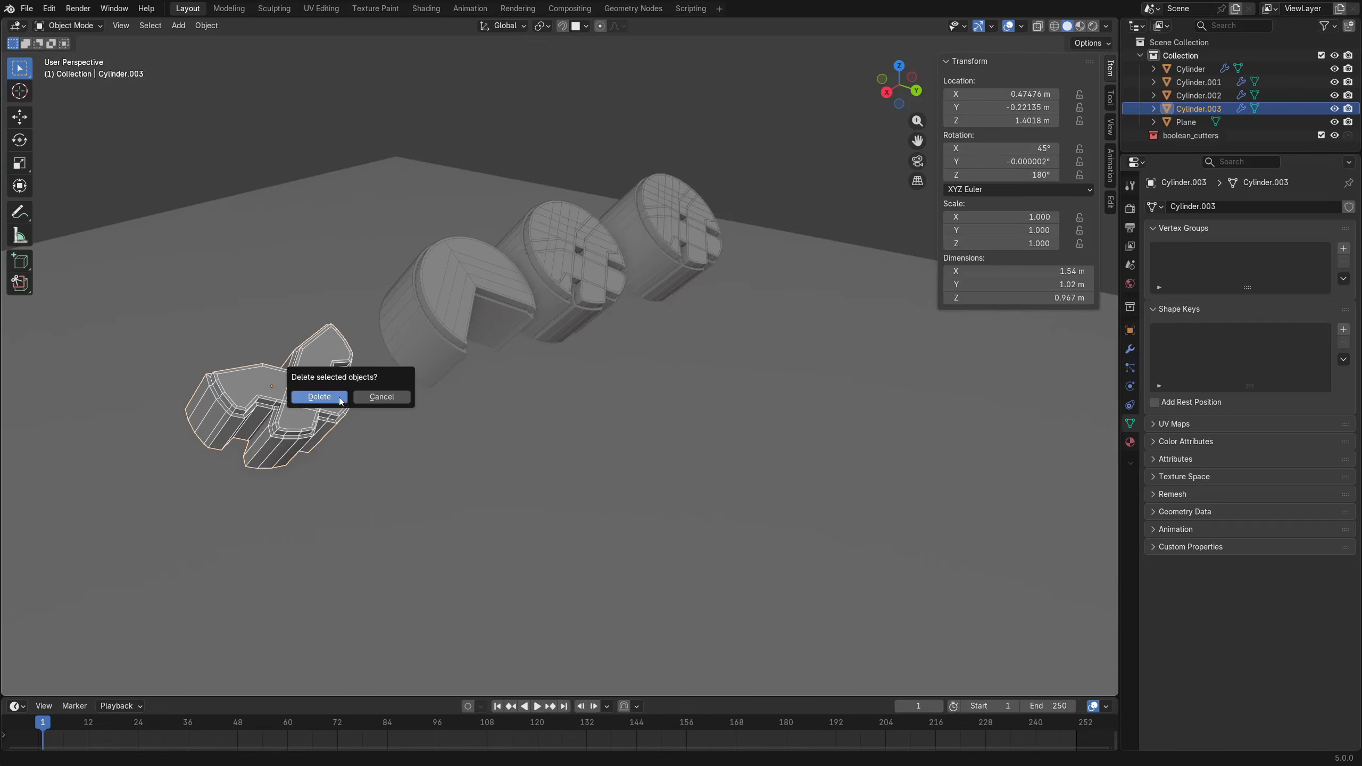
{"action": "left_click", "coordinate": [319, 397]}
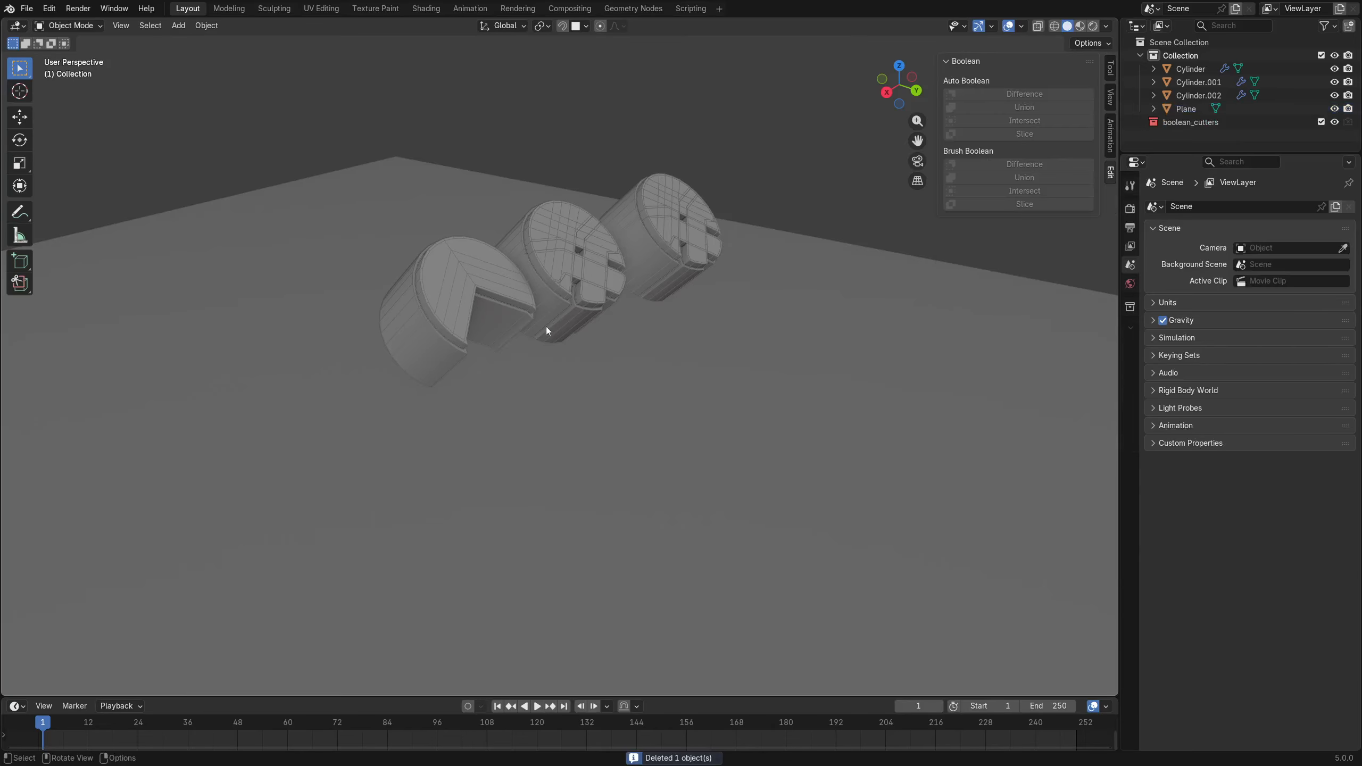
Inspect the Correct Face Attributes and Keep Connected transform options in edit mode on the middle cylinder, and return to object mode.
{"action": "left_click", "coordinate": [583, 257]}
{"action": "key", "text": "ctrl+Tab"}
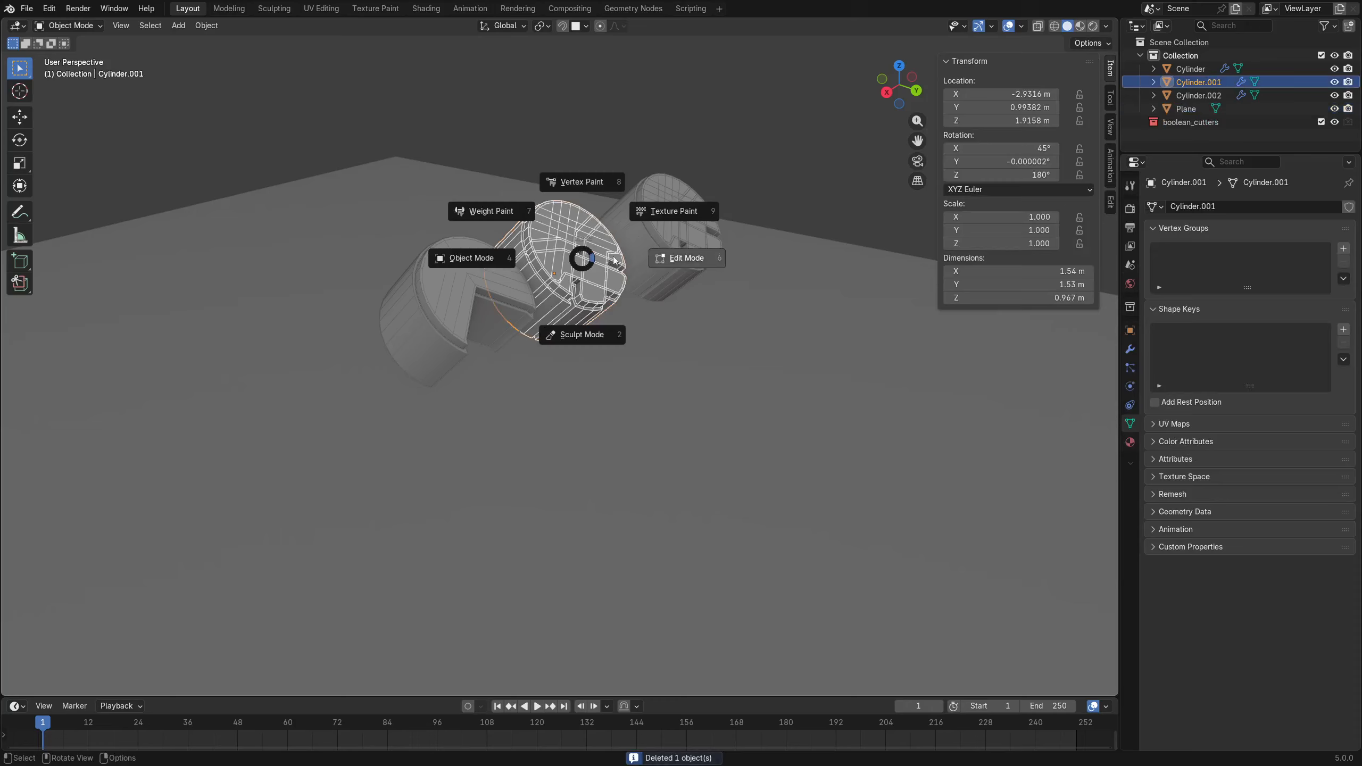
{"action": "left_click", "coordinate": [631, 256]}
{"action": "left_click", "coordinate": [1091, 43]}
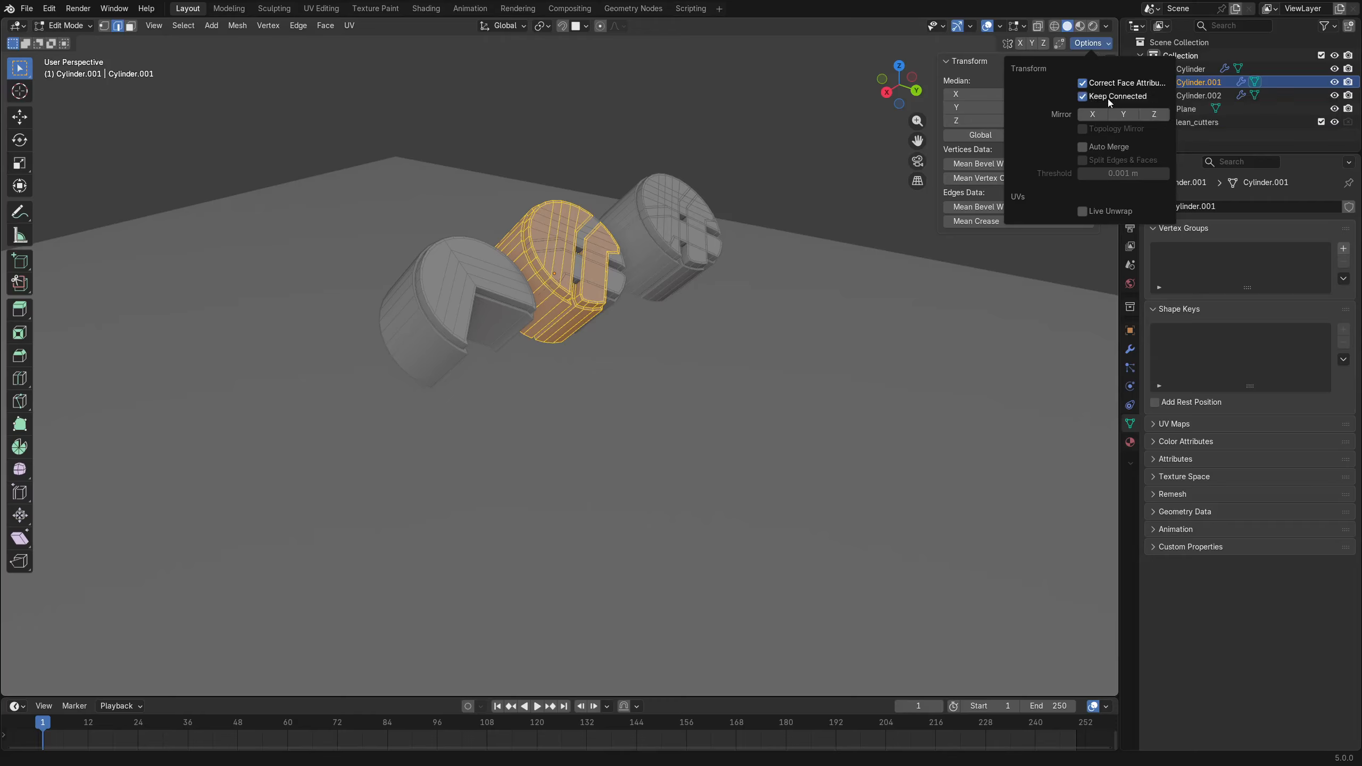
{"action": "left_click", "coordinate": [1100, 96]}
{"action": "key", "text": "ctrl+Tab"}
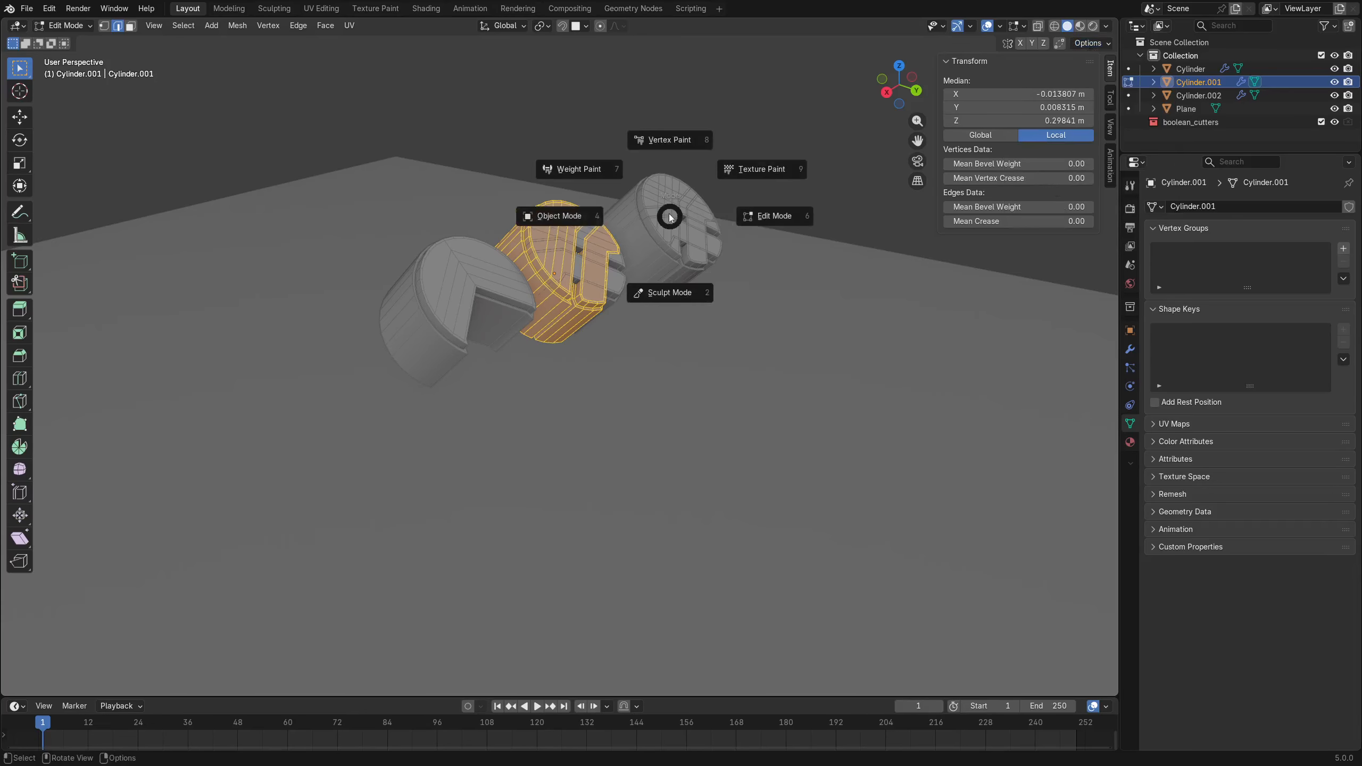
{"action": "left_click", "coordinate": [559, 216]}
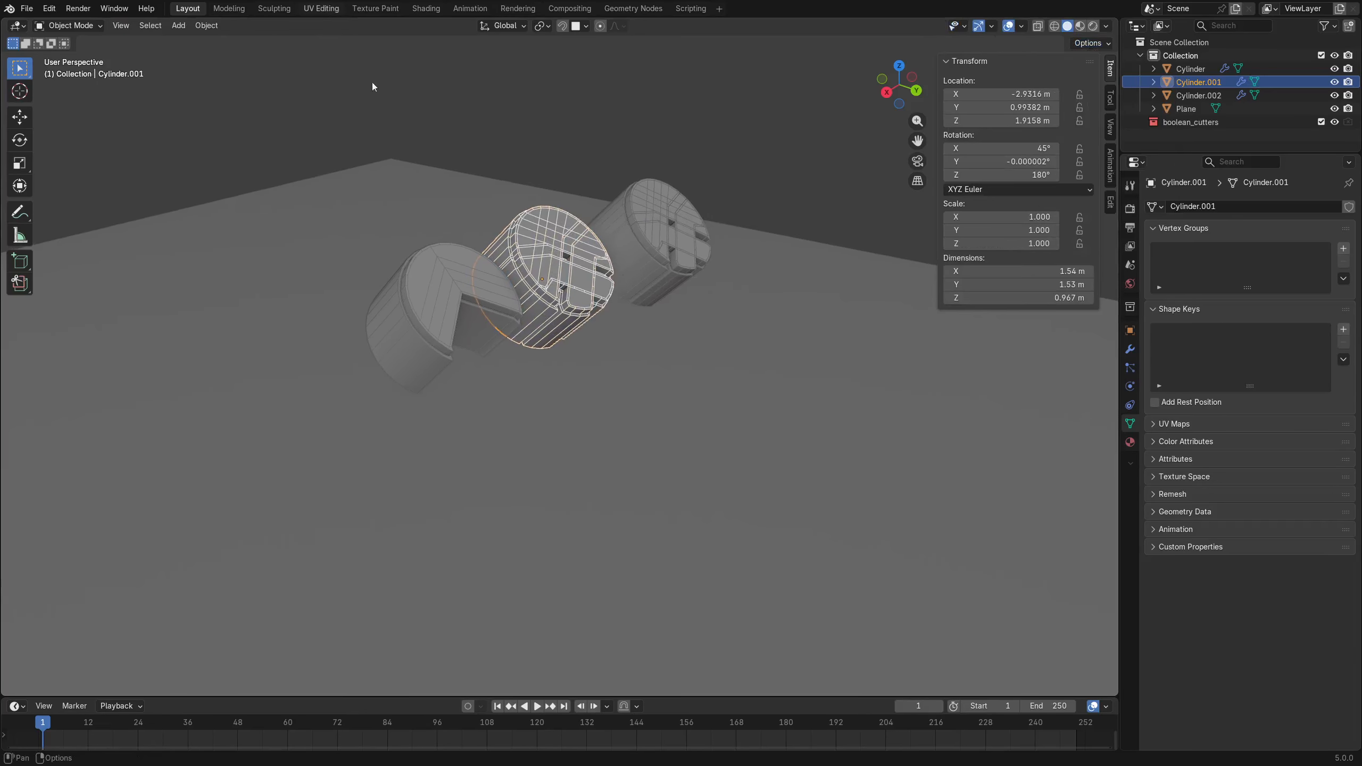
Open the UV Editing workspace, show the UV editor's sidebar and examine the middle cylinder's UV layout.
{"action": "left_click", "coordinate": [321, 8]}
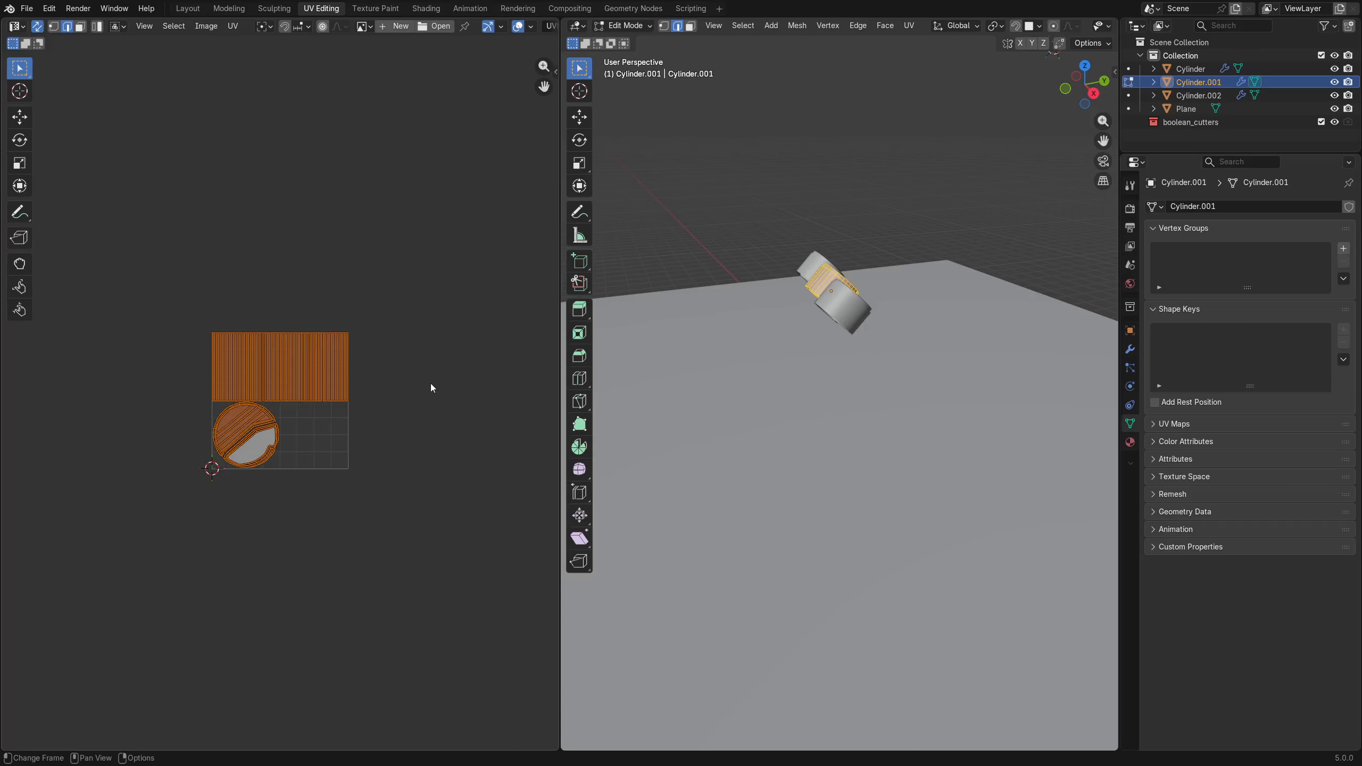
{"action": "key", "text": "n"}
{"action": "key", "text": "ctrl+Tab"}
{"action": "left_click", "coordinate": [778, 374]}
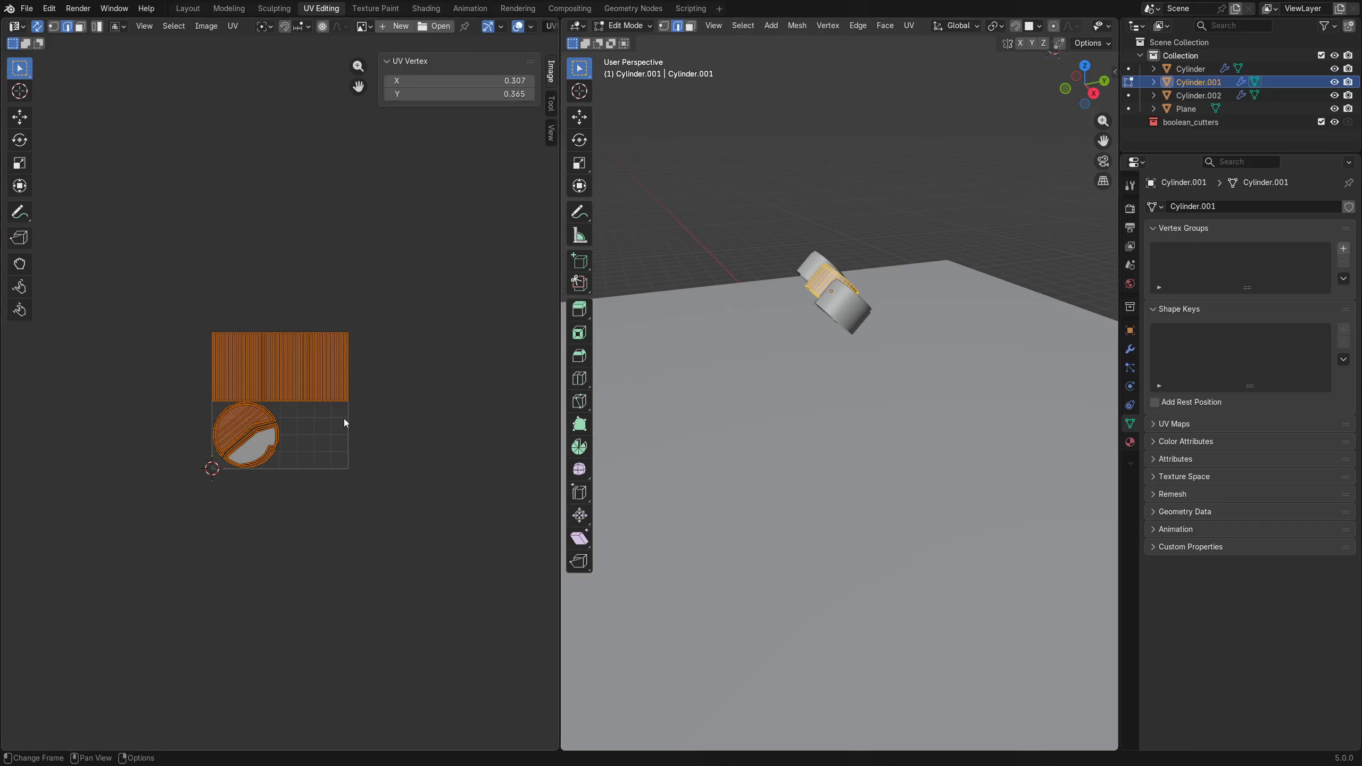
{"action": "scroll", "coordinate": [343, 418], "scroll_direction": "up", "scroll_amount": 1}
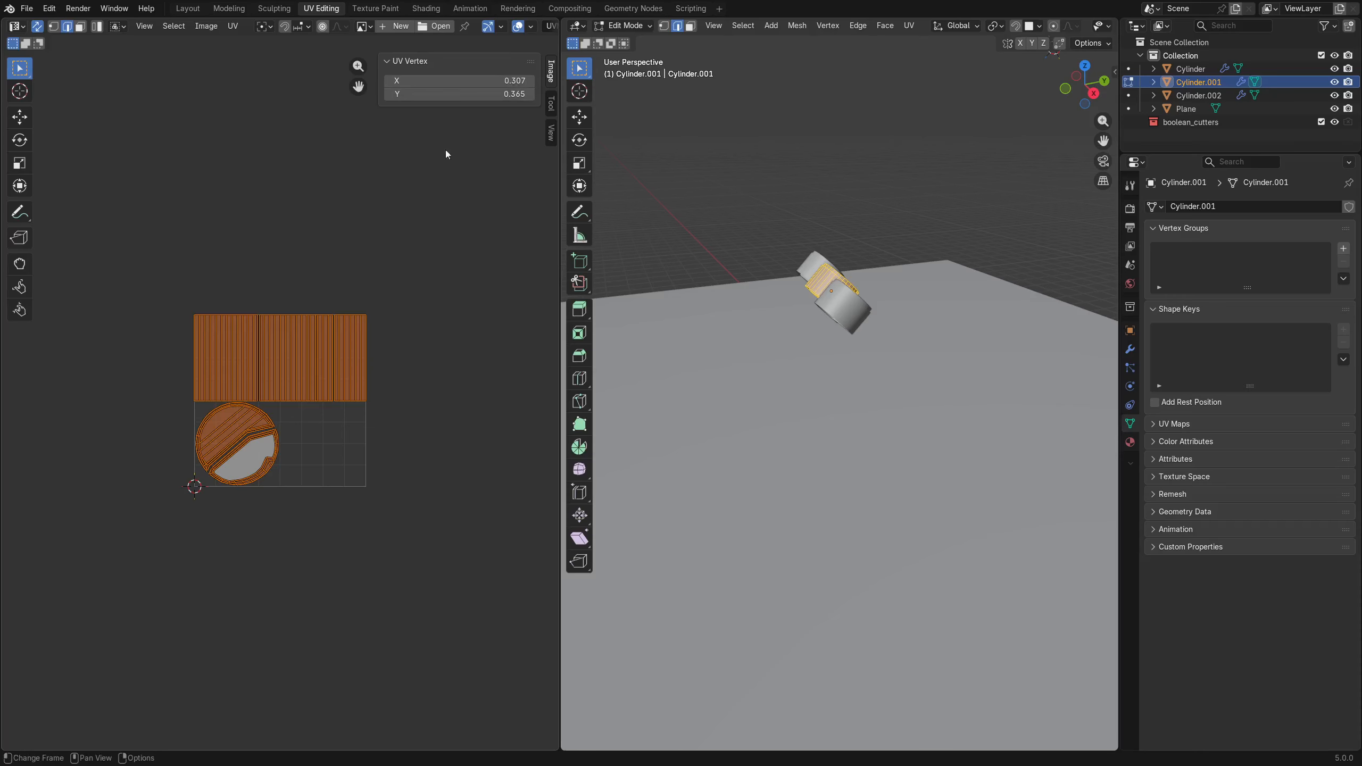
{"action": "scroll", "coordinate": [358, 337], "scroll_direction": "up", "scroll_amount": 3}
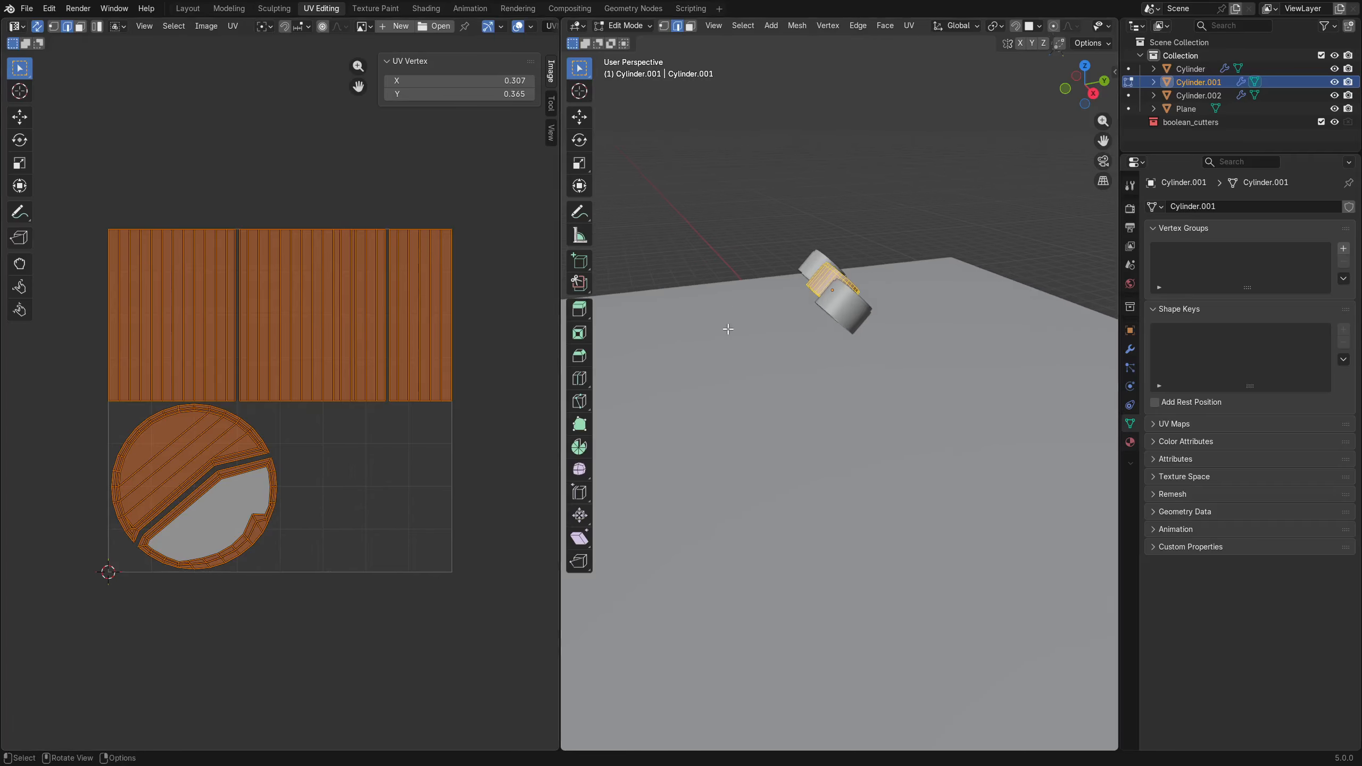
Leave edit mode on the middle cylinder and deselect everything.
{"action": "key", "text": "ctrl+Tab"}
{"action": "left_click", "coordinate": [660, 320]}
{"action": "key", "text": "alt+a"}
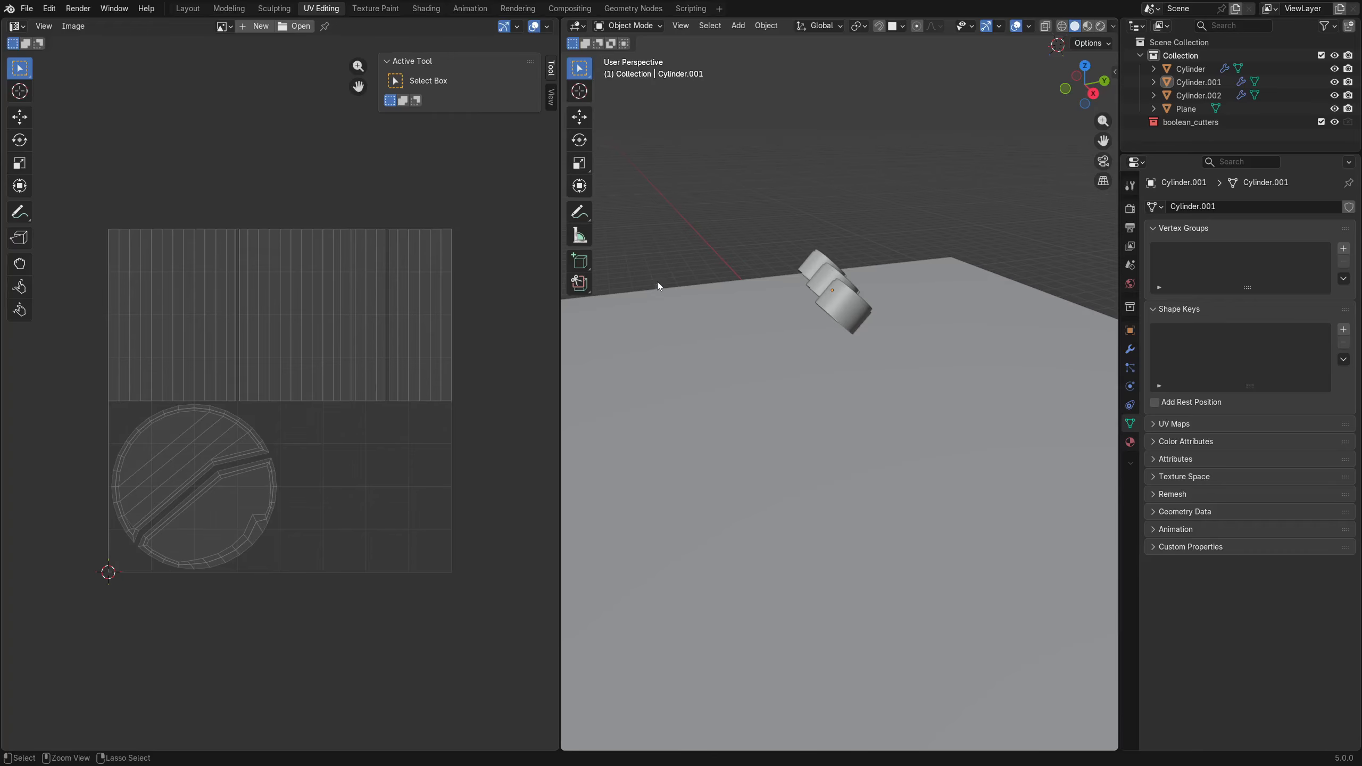
{"action": "middle_click_drag", "start_coordinate": [663, 304], "coordinate": [707, 312]}
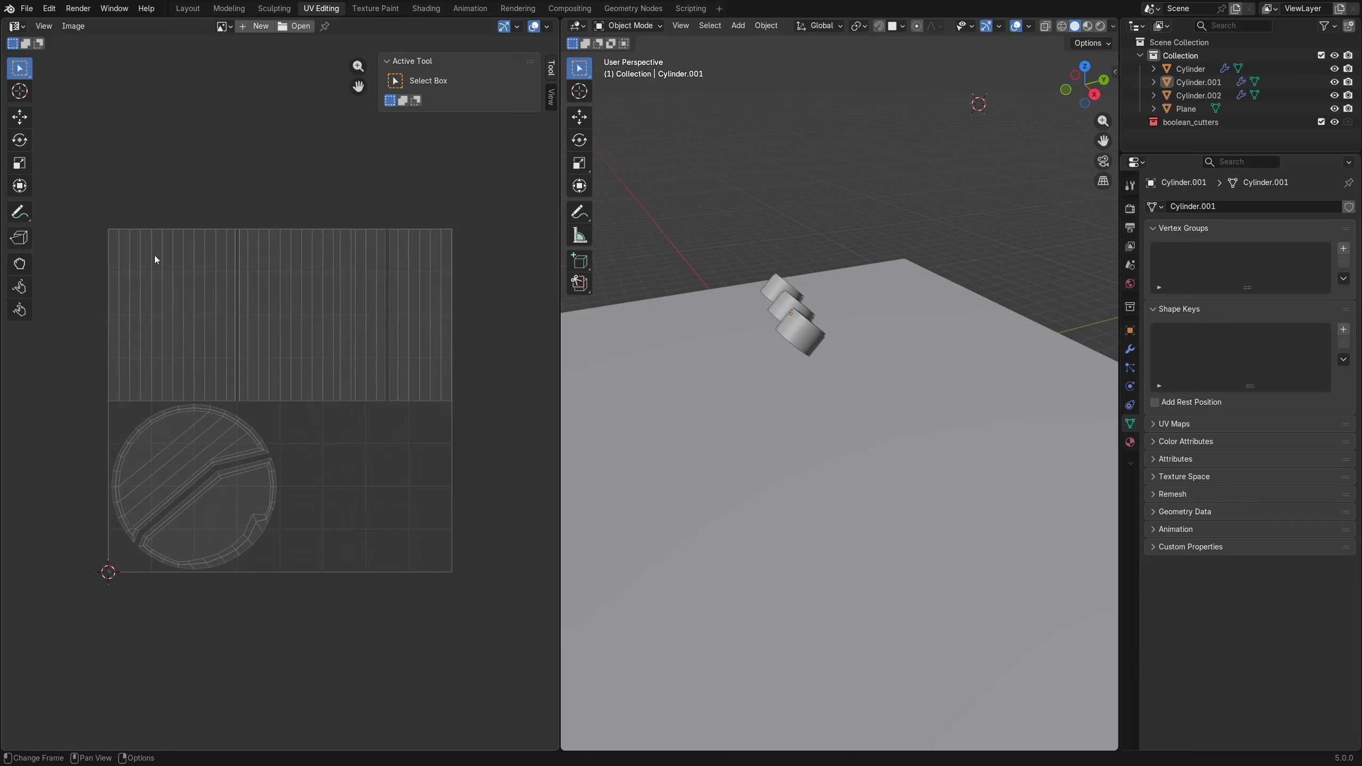
{"action": "middle_click_drag", "start_coordinate": [613, 328], "coordinate": [939, 357]}
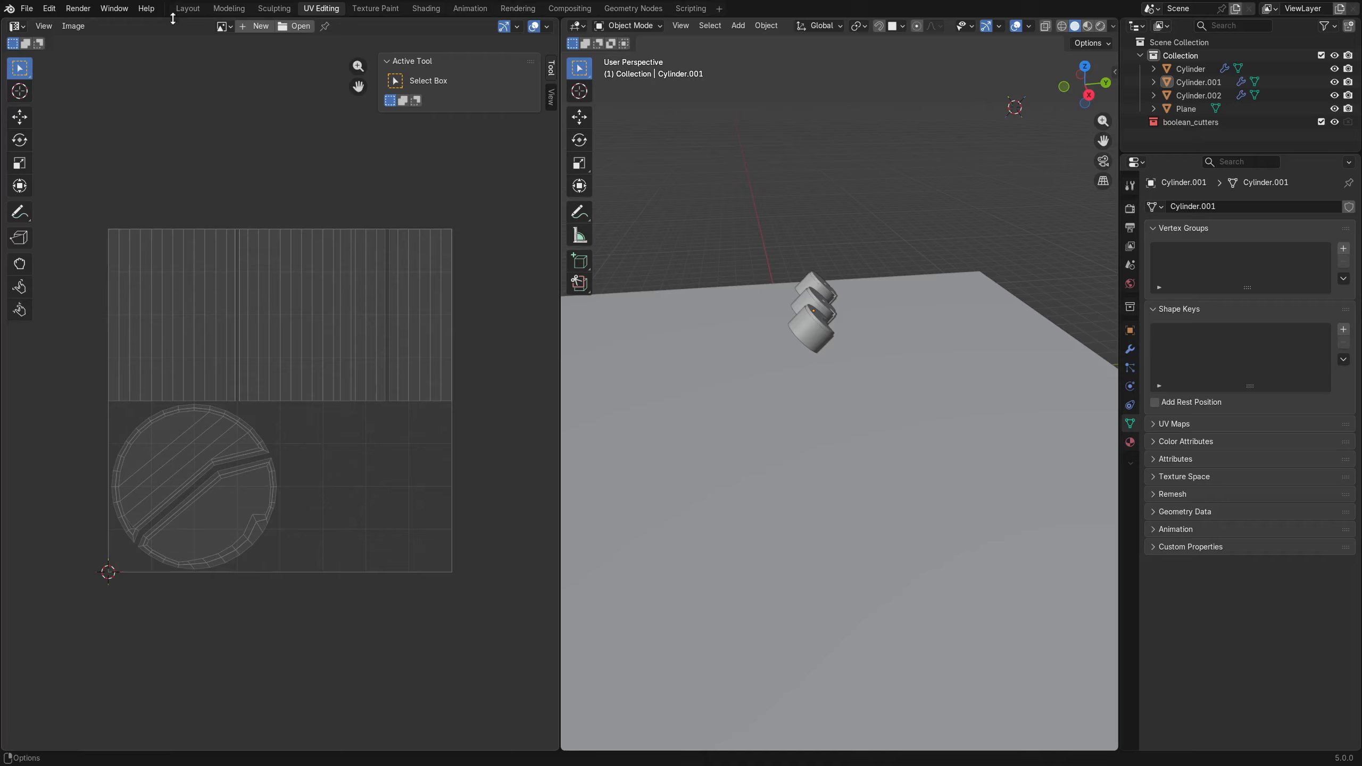
Return to the Layout workspace, frame the middle cylinder in the viewport and clear the selection.
{"action": "left_click", "coordinate": [189, 9]}
{"action": "mouse_move", "coordinate": [629, 344]}
{"action": "middle_mouse_down"}
{"action": "mouse_move", "coordinate": [606, 342]}
{"action": "mouse_move", "coordinate": [641, 354]}
{"action": "mouse_move", "coordinate": [614, 367]}
{"action": "mouse_move", "coordinate": [604, 298]}
{"action": "mouse_move", "coordinate": [541, 355]}
{"action": "mouse_move", "coordinate": [560, 418]}
{"action": "mouse_move", "coordinate": [521, 358]}
{"action": "middle_mouse_up"}
{"action": "left_click", "coordinate": [587, 288]}
{"action": "key", "text": "KP_Decimal"}
{"action": "key", "text": "alt+a"}
{"action": "key", "text": "alt+z"}
{"action": "key", "text": "alt+z"}
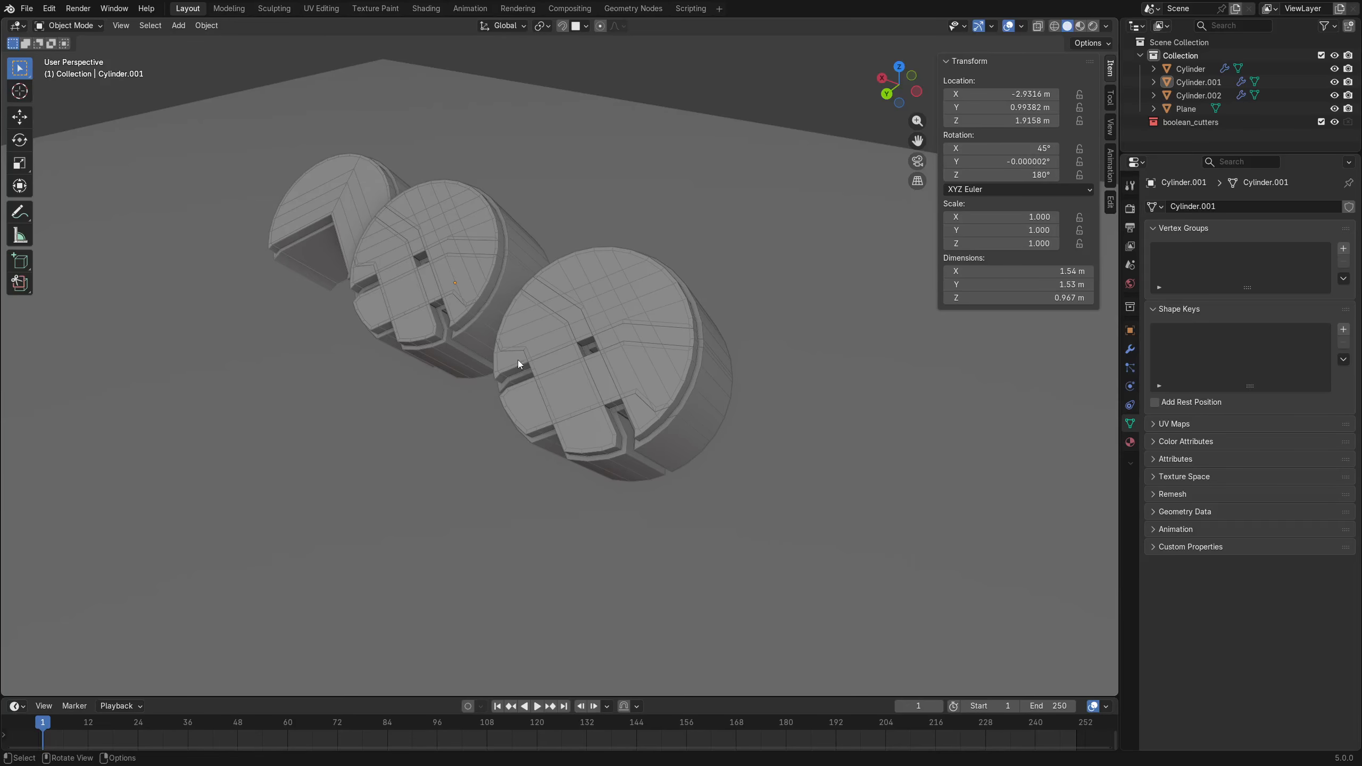
{"action": "middle_click_drag", "start_coordinate": [512, 360], "coordinate": [551, 357]}
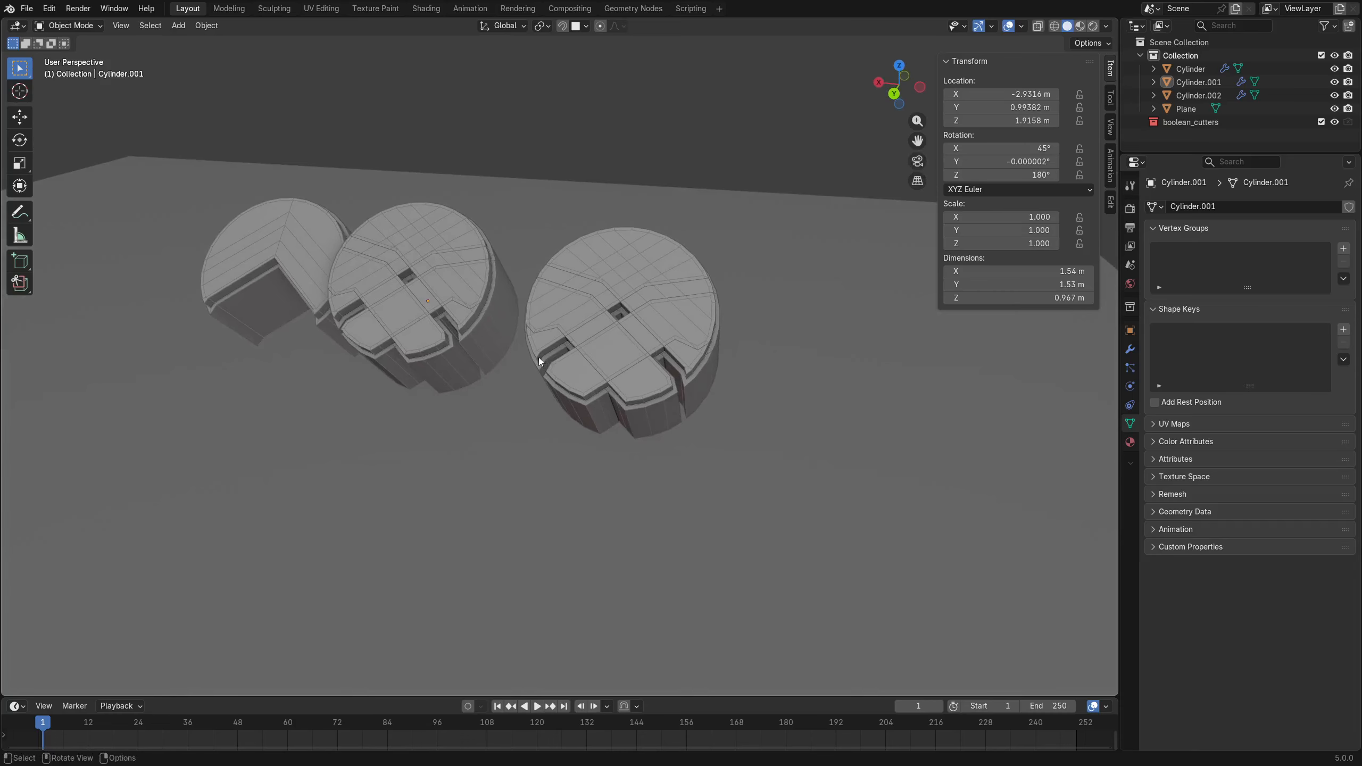
{"action": "middle_click_drag", "start_coordinate": [554, 370], "coordinate": [642, 362]}
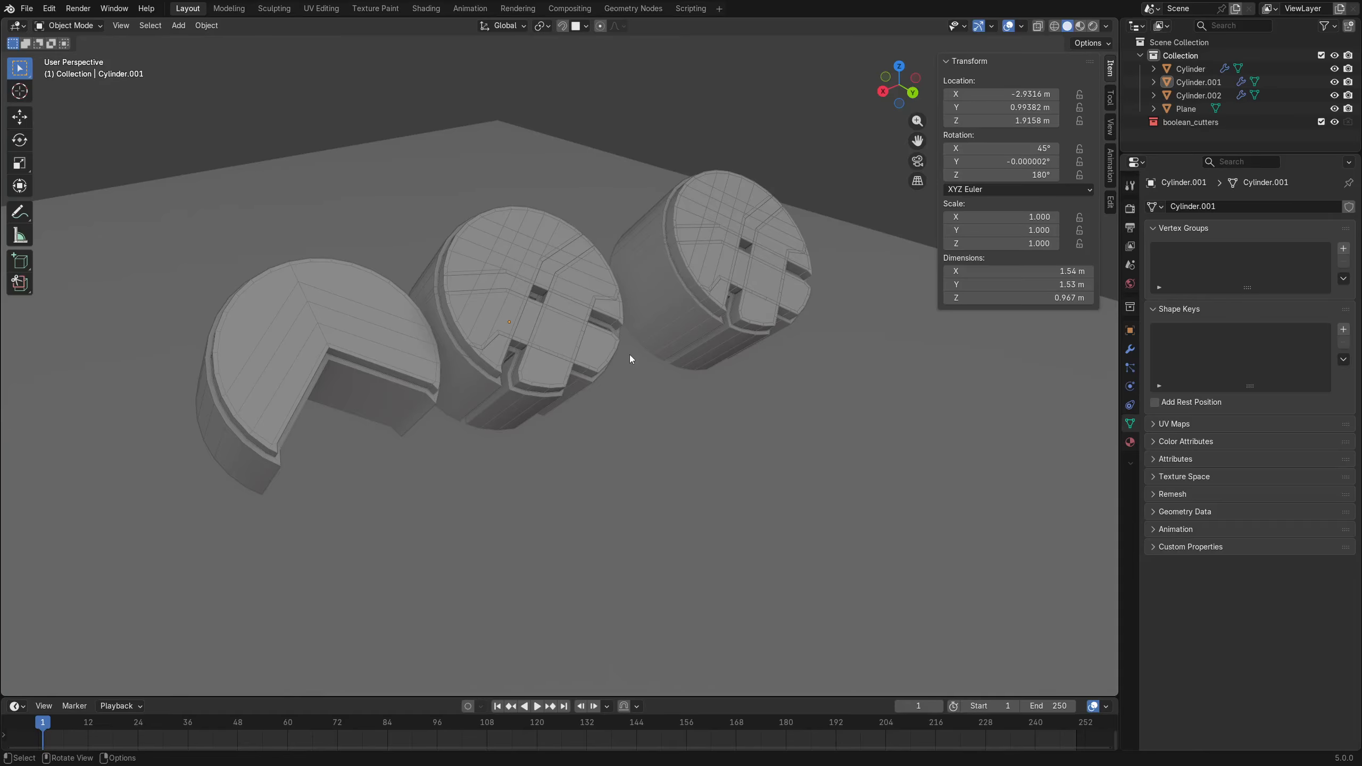
{"action": "middle_click_drag", "start_coordinate": [651, 357], "coordinate": [751, 277]}
{"action": "left_click", "coordinate": [598, 349]}
{"action": "left_click", "coordinate": [751, 277]}
{"action": "left_click", "coordinate": [589, 301]}
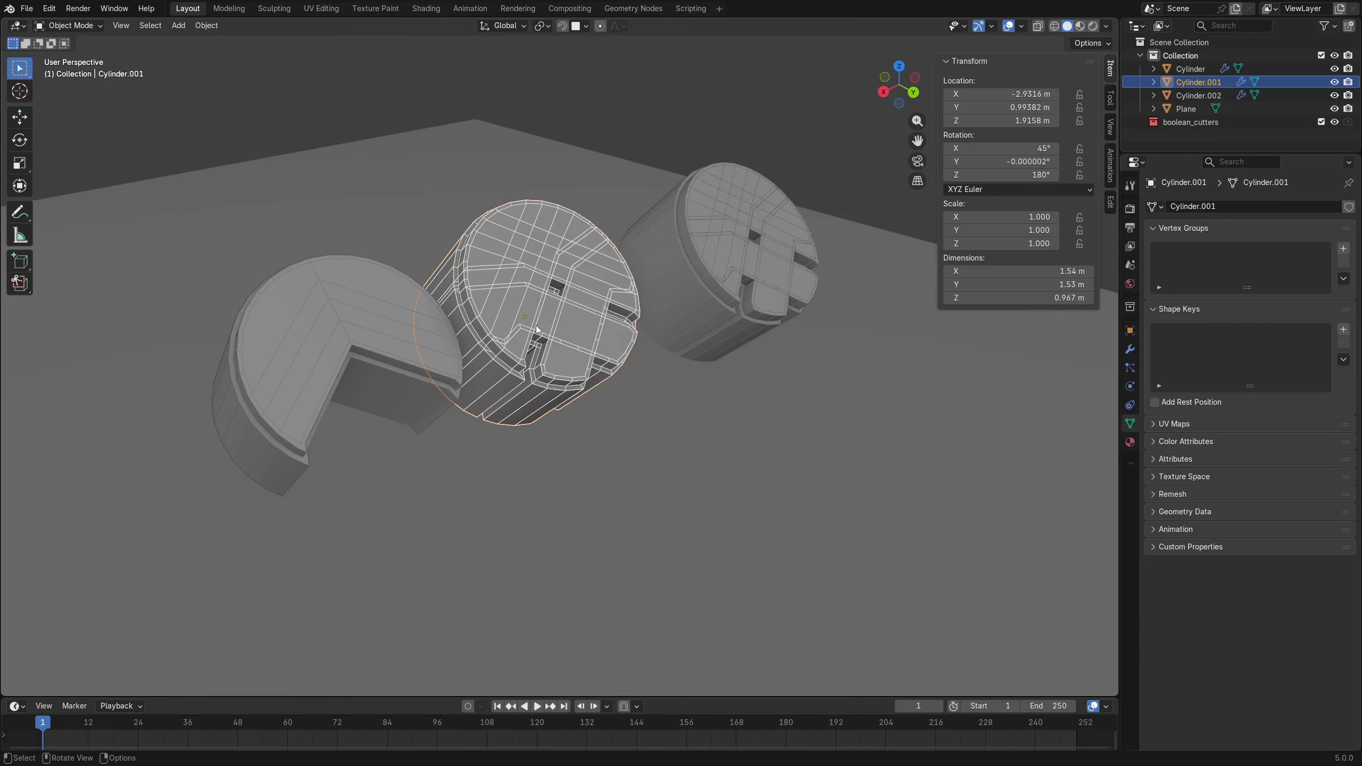
{"action": "middle_click_drag", "start_coordinate": [565, 342], "coordinate": [550, 324]}
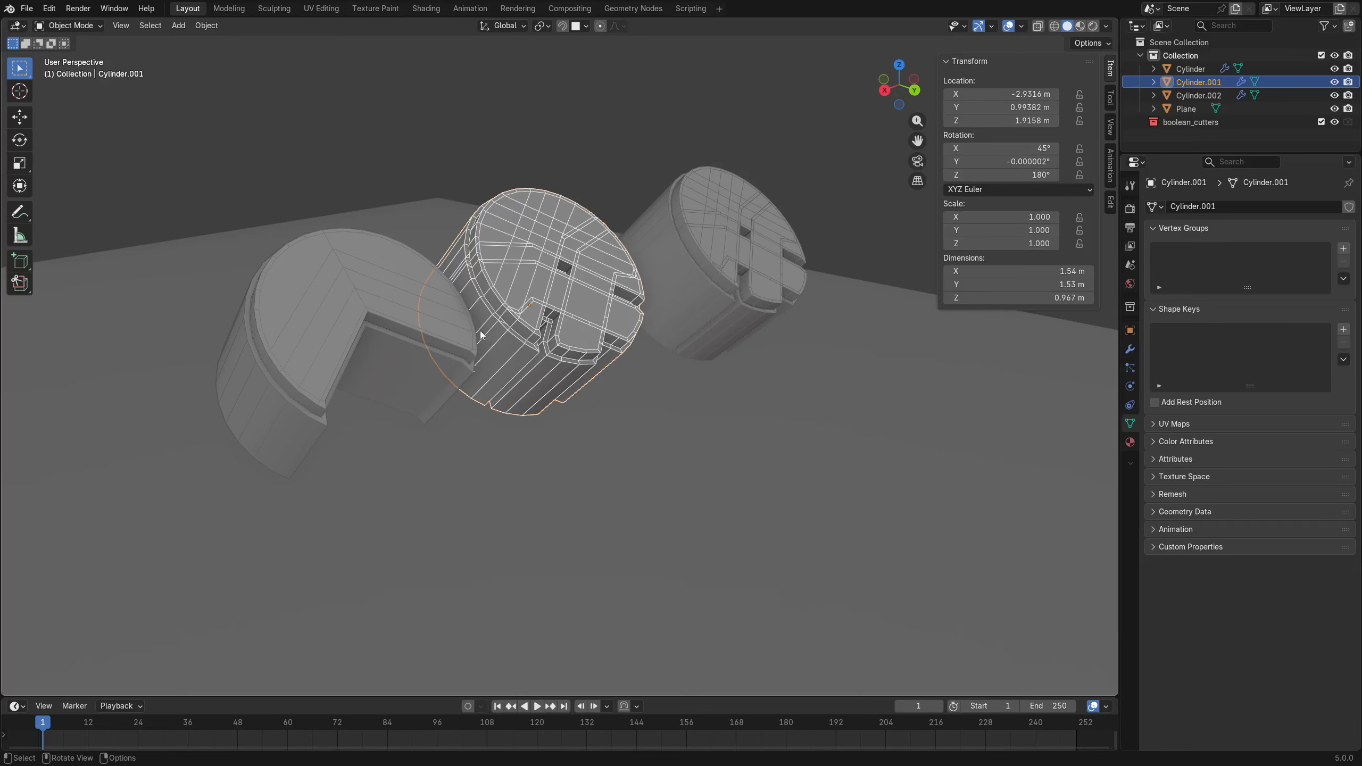
{"action": "key", "text": "a"}
{"action": "key", "text": "a"}
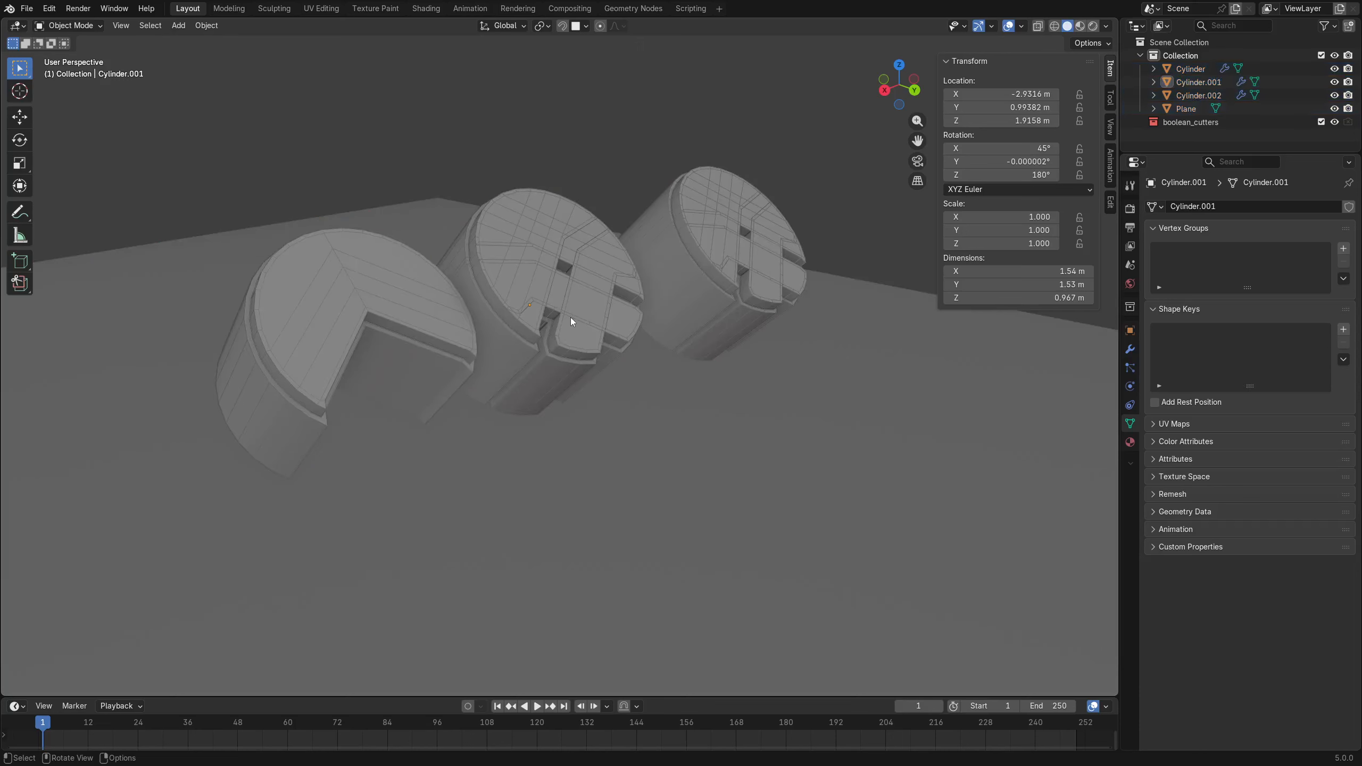
{"action": "middle_click_drag", "start_coordinate": [570, 317], "coordinate": [622, 311]}
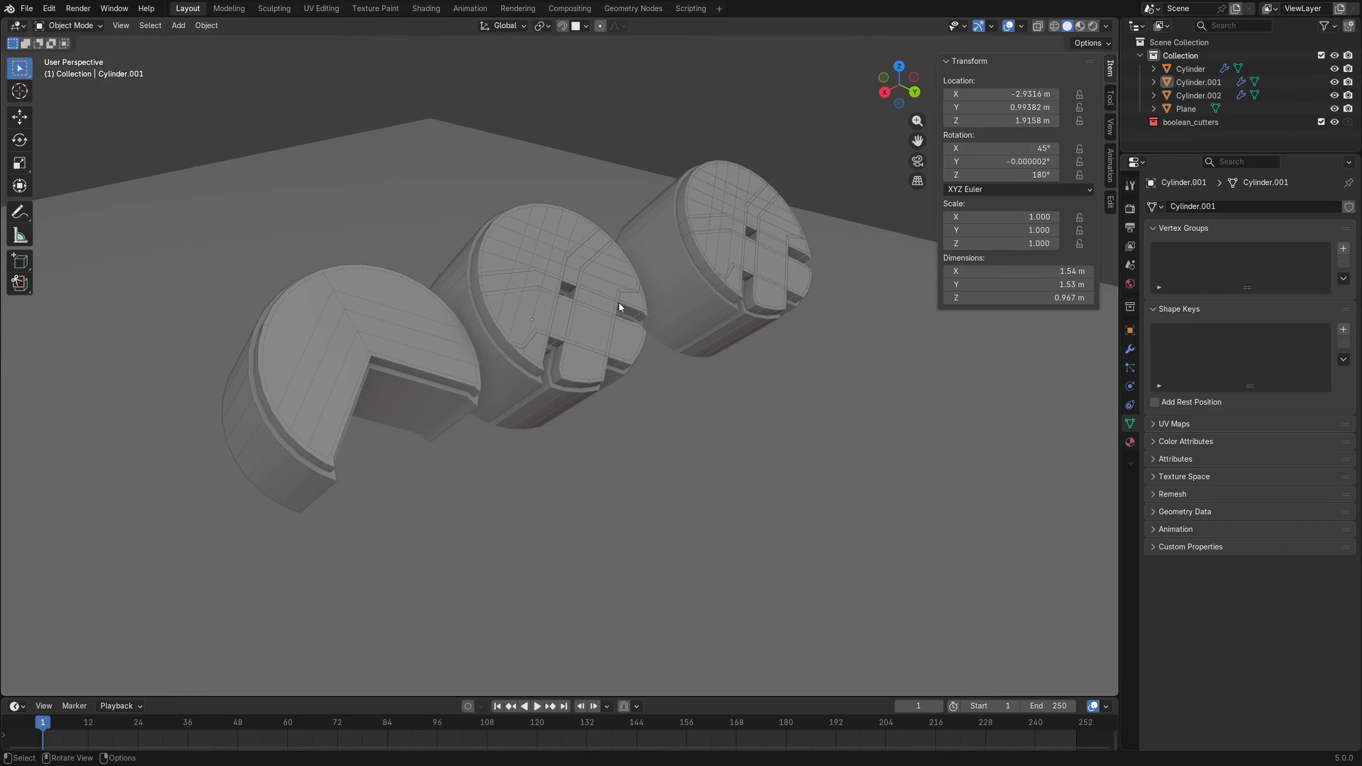
Select the three cut cylinders, try a light red viewport display color in the object properties, and undo it.
{"action": "left_click", "coordinate": [428, 340]}
{"action": "left_click", "coordinate": [556, 328], "text": "shift"}
{"action": "left_click", "coordinate": [715, 260], "text": "shift"}
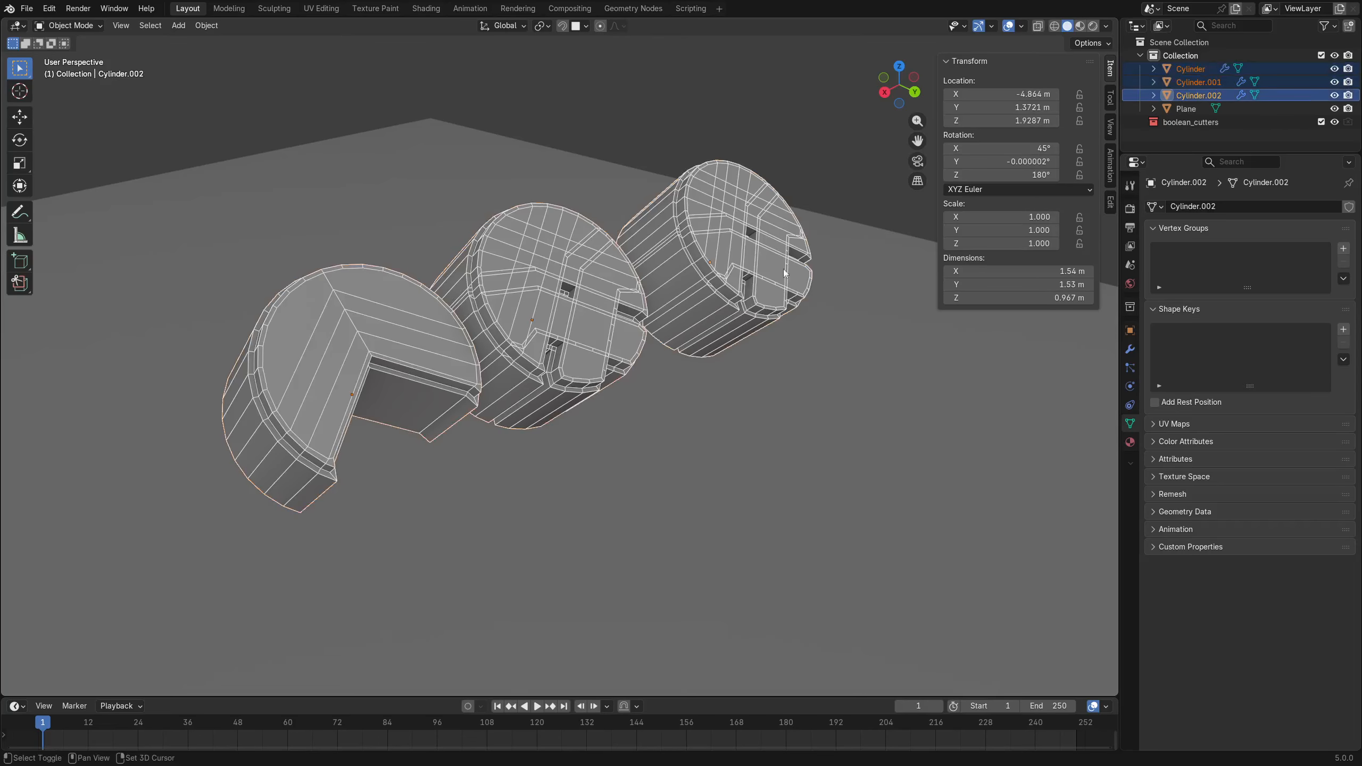
{"action": "left_click", "coordinate": [1130, 330]}
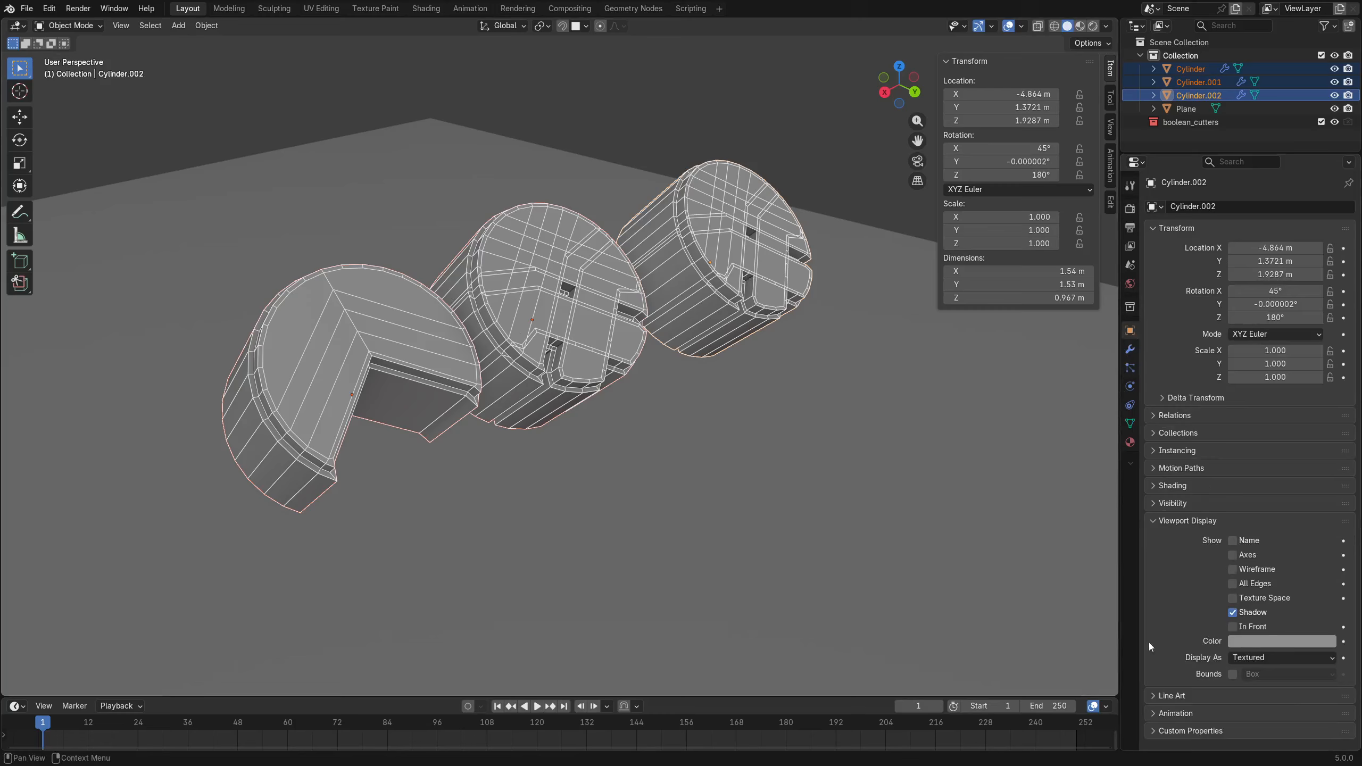
{"action": "left_click", "coordinate": [1277, 642]}
{"action": "left_click_drag", "start_coordinate": [1229, 446], "coordinate": [1246, 422]}
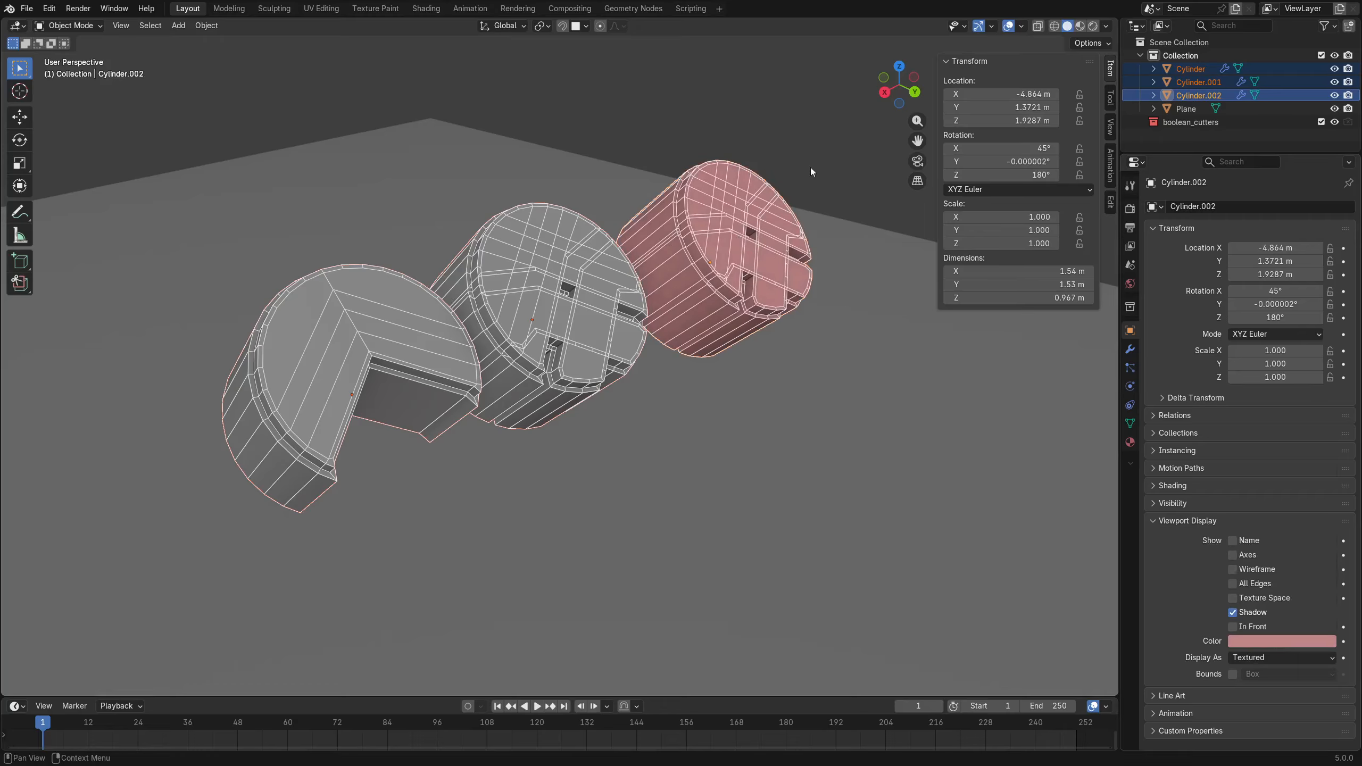
{"action": "key", "text": "ctrl+z"}
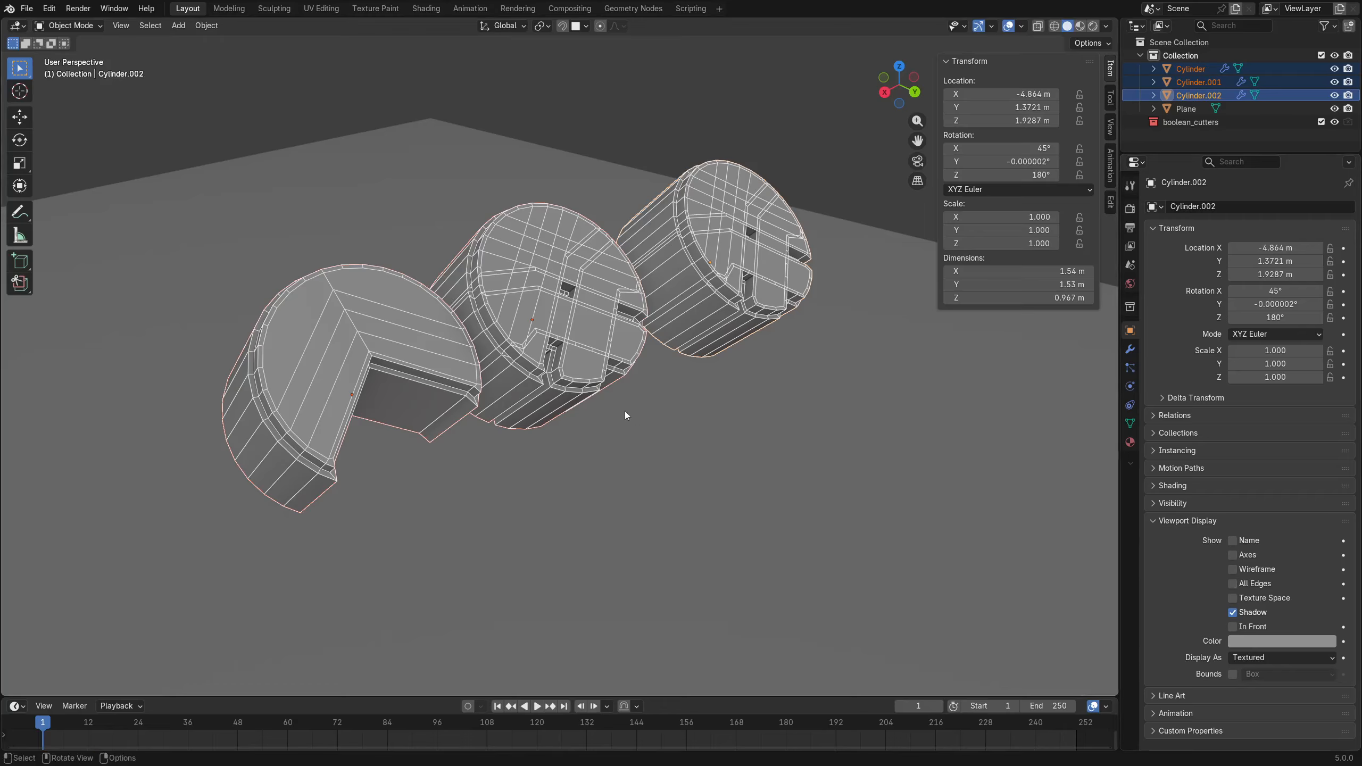
Try fainter red viewport display colors on the active cylinder while all three are selected, undoing the change.
{"action": "left_click", "coordinate": [1254, 644]}
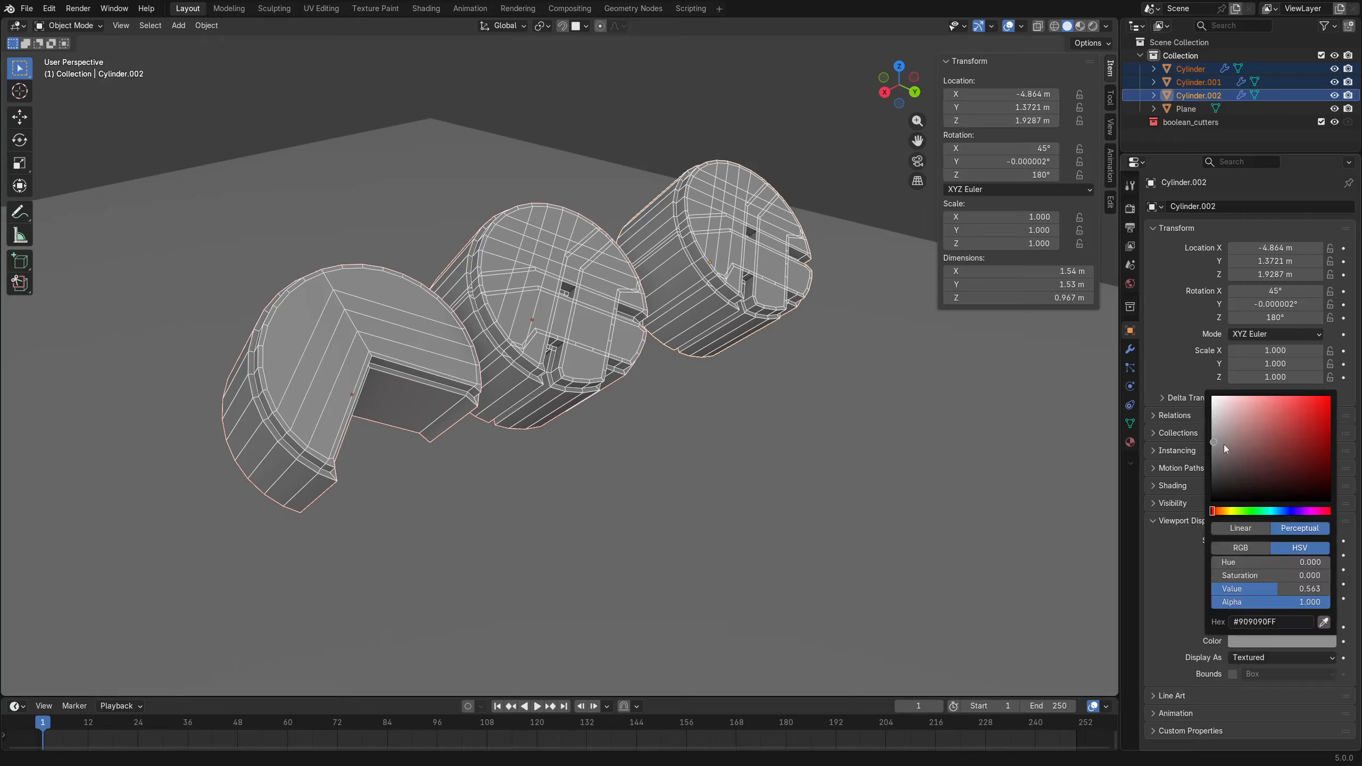
{"action": "left_click_drag", "start_coordinate": [1226, 449], "coordinate": [1234, 438]}
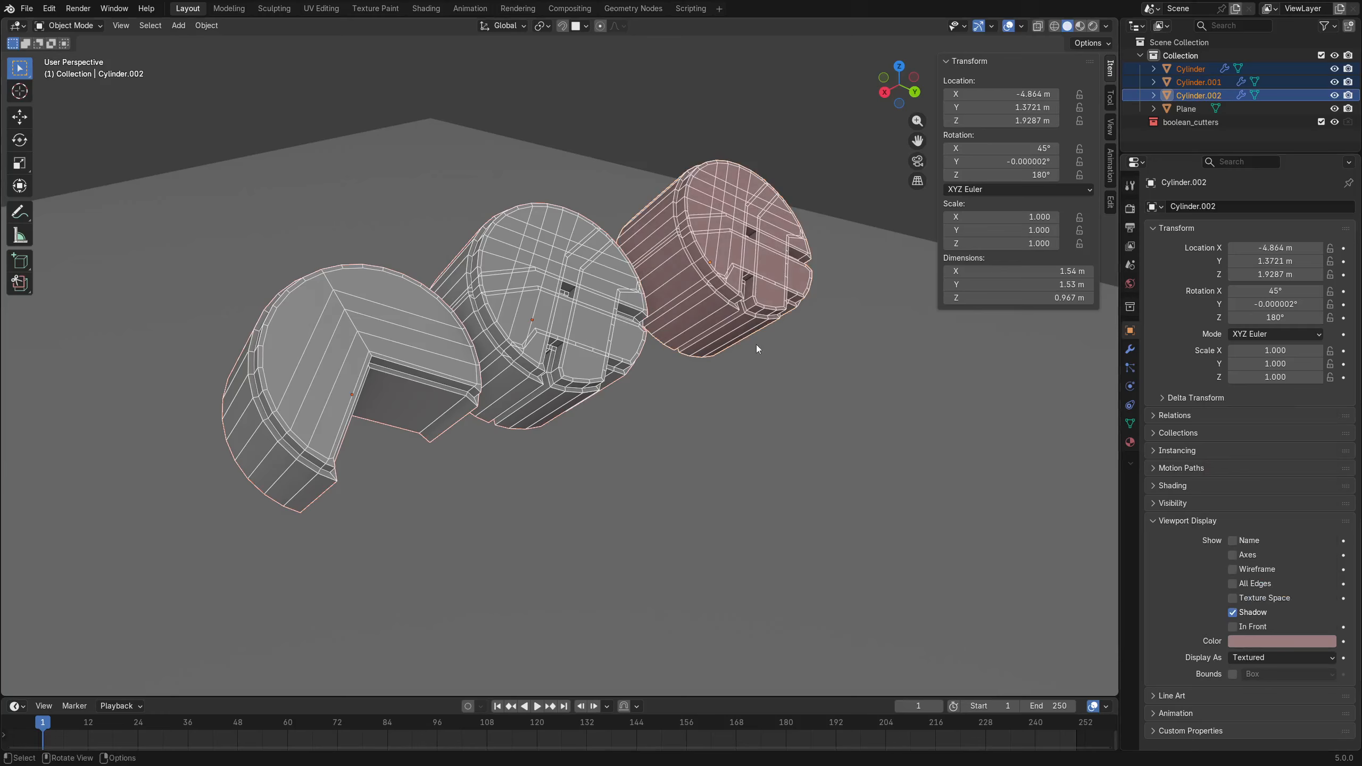
{"action": "key", "text": "ctrl+z"}
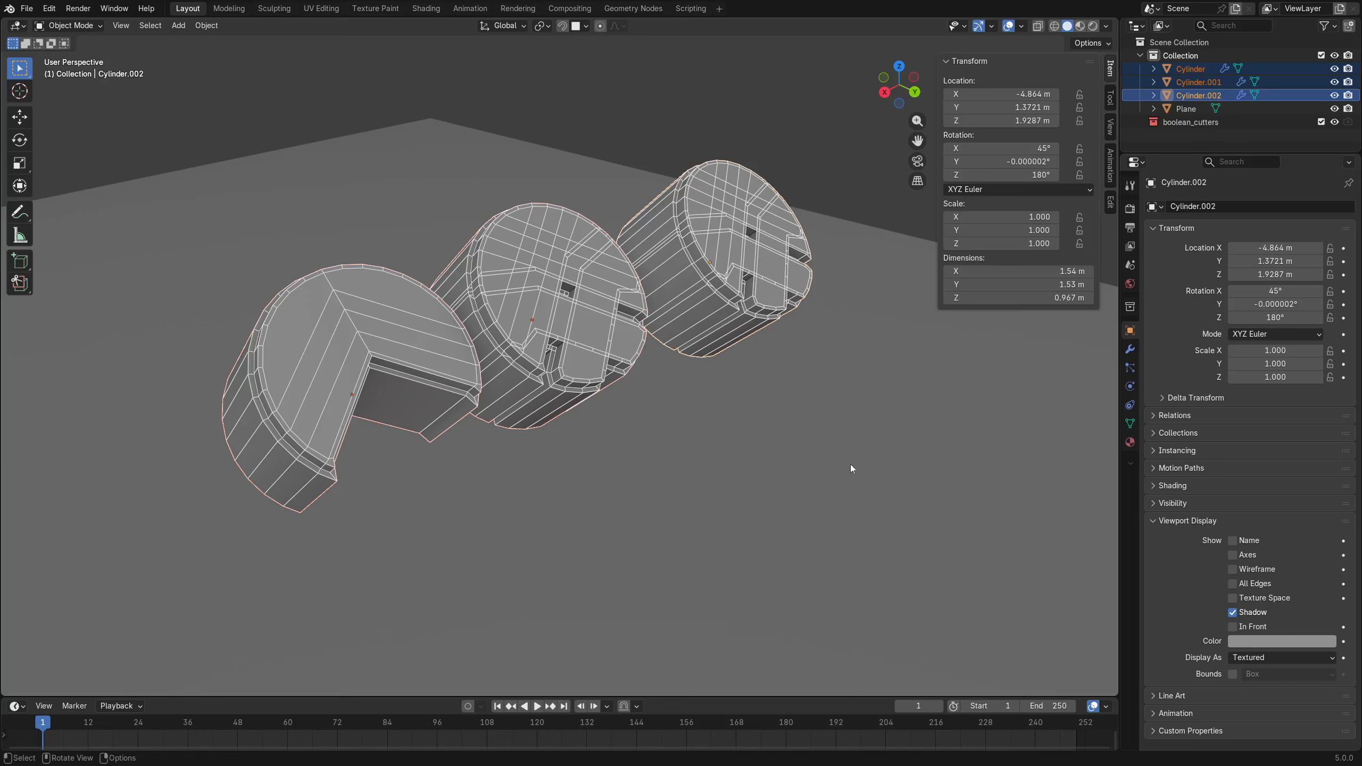
{"action": "left_click", "coordinate": [1260, 642]}
{"action": "left_click_drag", "start_coordinate": [1223, 447], "coordinate": [1232, 441]}
Reselect the three cylinders, show the material properties, and switch the viewport shading to Material Preview.
{"action": "left_click", "coordinate": [396, 335]}
{"action": "left_click", "coordinate": [504, 354], "text": "shift"}
{"action": "left_click", "coordinate": [724, 268], "text": "shift"}
{"action": "left_click", "coordinate": [1130, 443]}
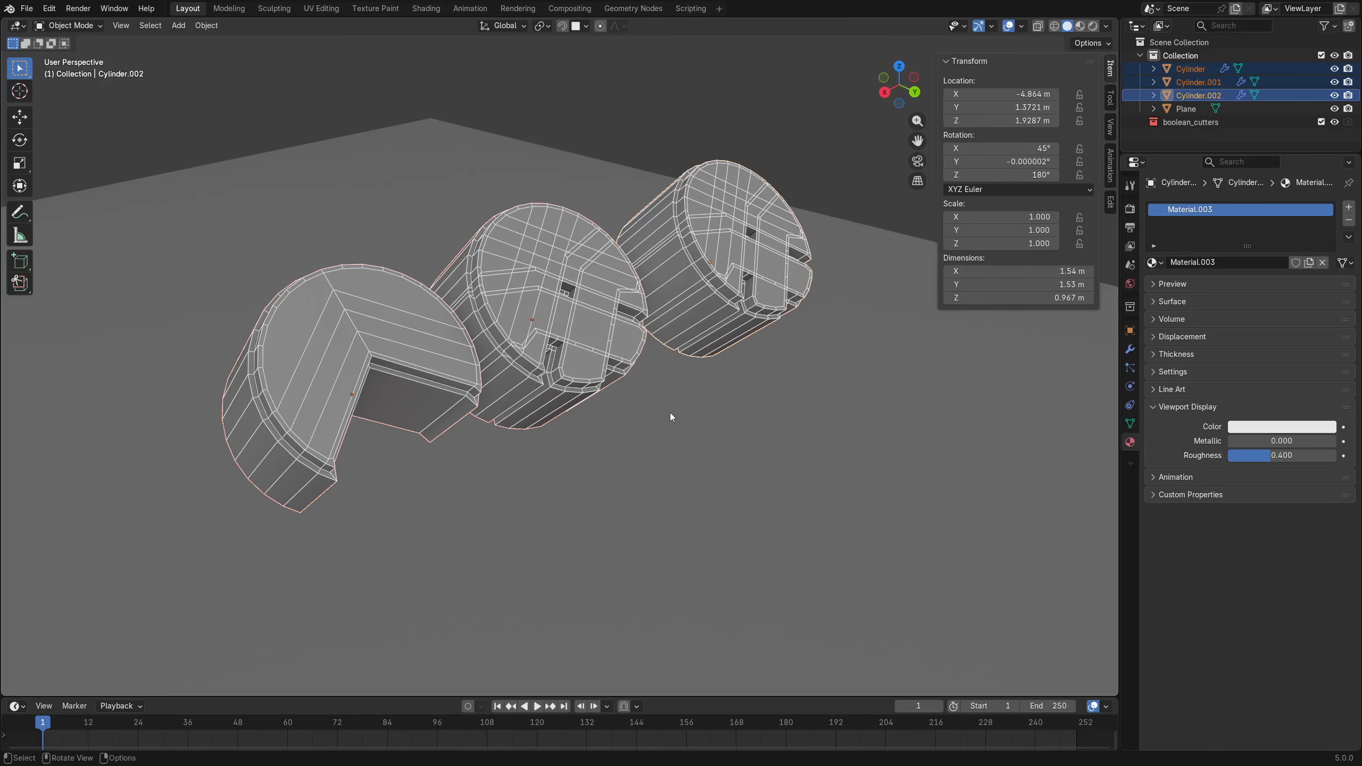
{"action": "key", "text": "z"}
{"action": "left_click", "coordinate": [668, 488]}
Select the cylinders together and one by one to check which of them have a material assigned.
{"action": "left_click", "coordinate": [427, 338]}
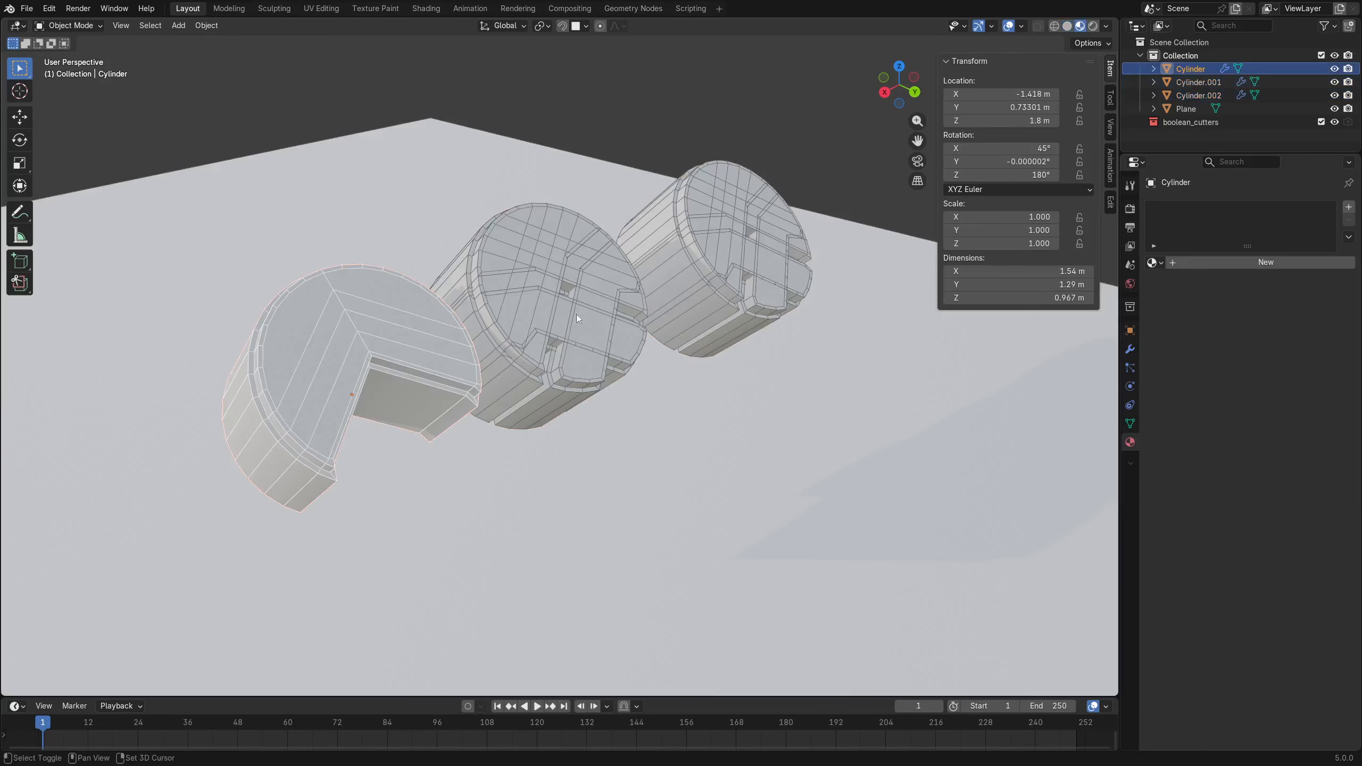
{"action": "left_click", "coordinate": [609, 304], "text": "shift"}
{"action": "left_click", "coordinate": [744, 258], "text": "shift"}
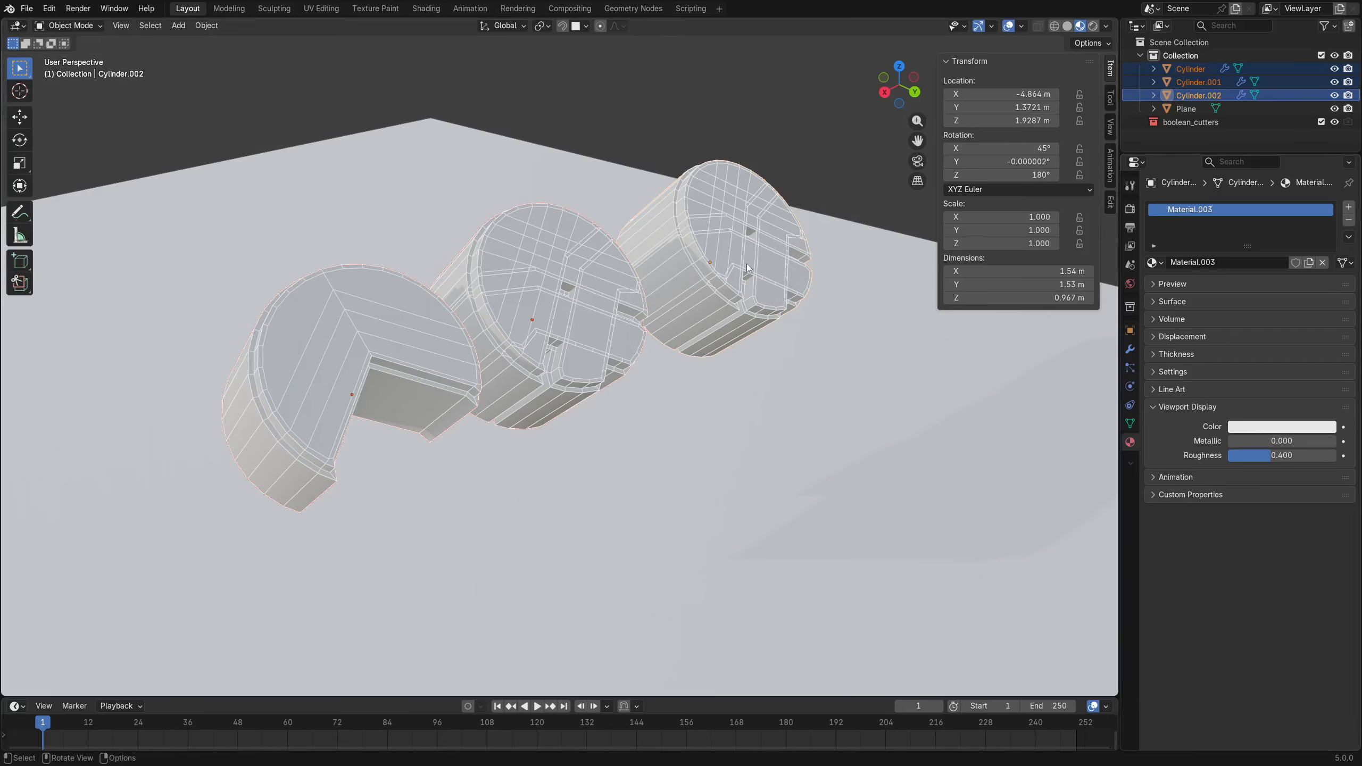
{"action": "left_click", "coordinate": [726, 265]}
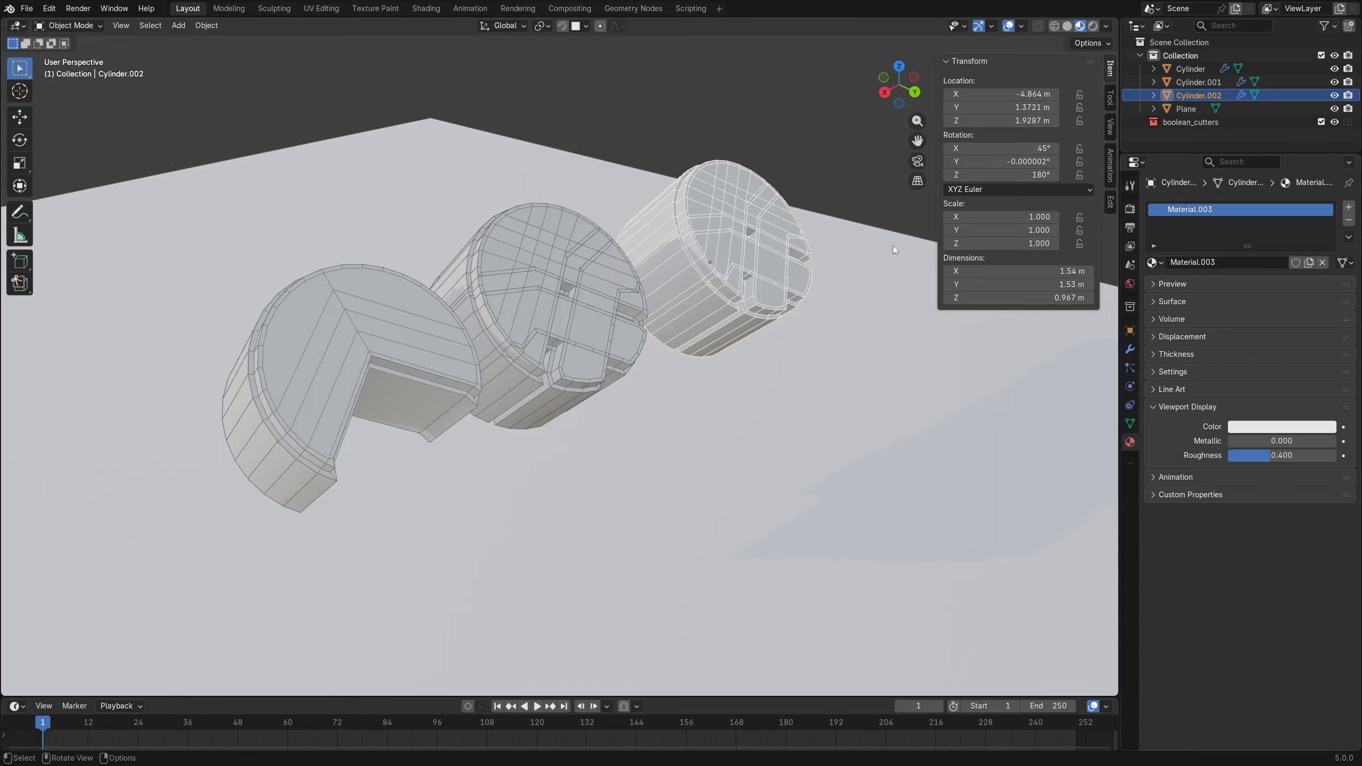
{"action": "left_click", "coordinate": [599, 281]}
{"action": "left_click", "coordinate": [330, 339]}
{"action": "left_click", "coordinate": [523, 314]}
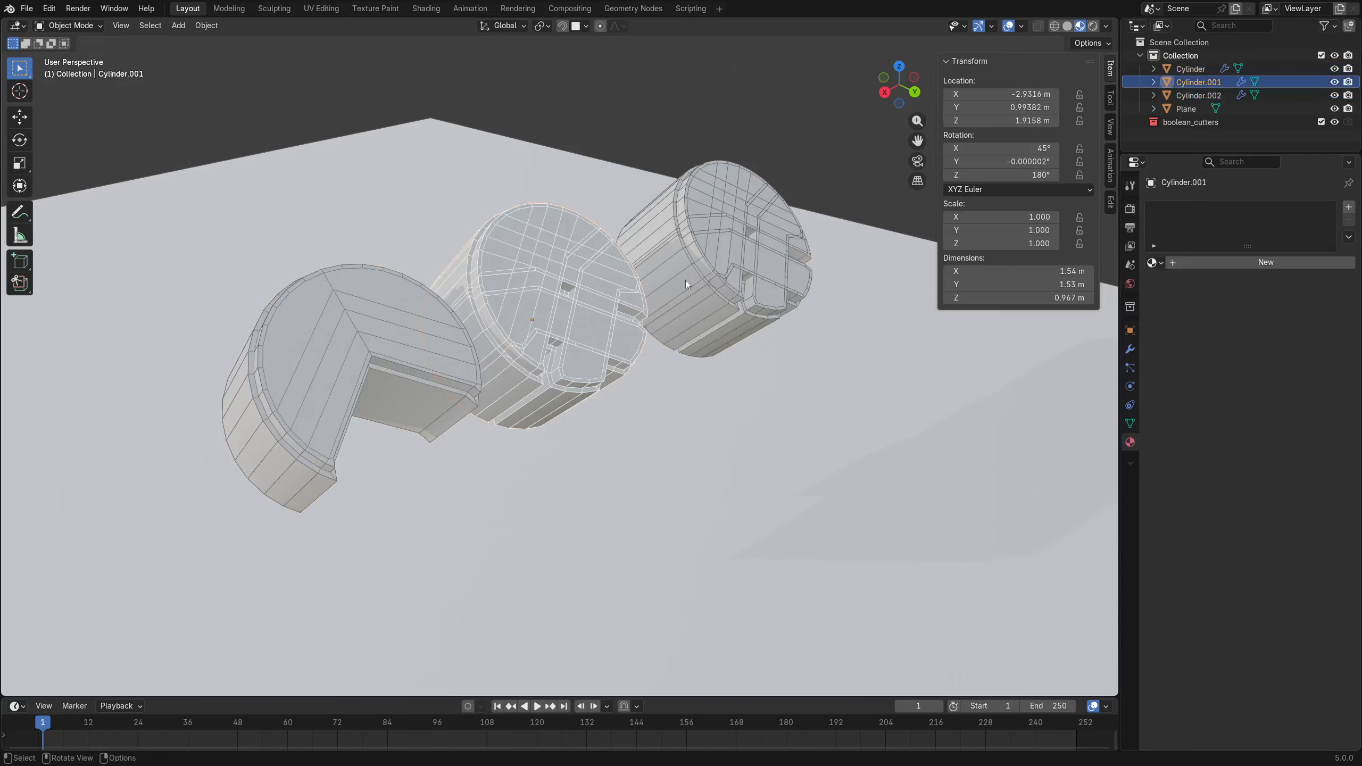
{"action": "left_click", "coordinate": [771, 260]}
Assign the existing Material.003 to the middle cylinder and the wedge-cut cylinder, keeping it on the farthest cylinder.
{"action": "left_click", "coordinate": [576, 302]}
{"action": "left_click", "coordinate": [1153, 262]}
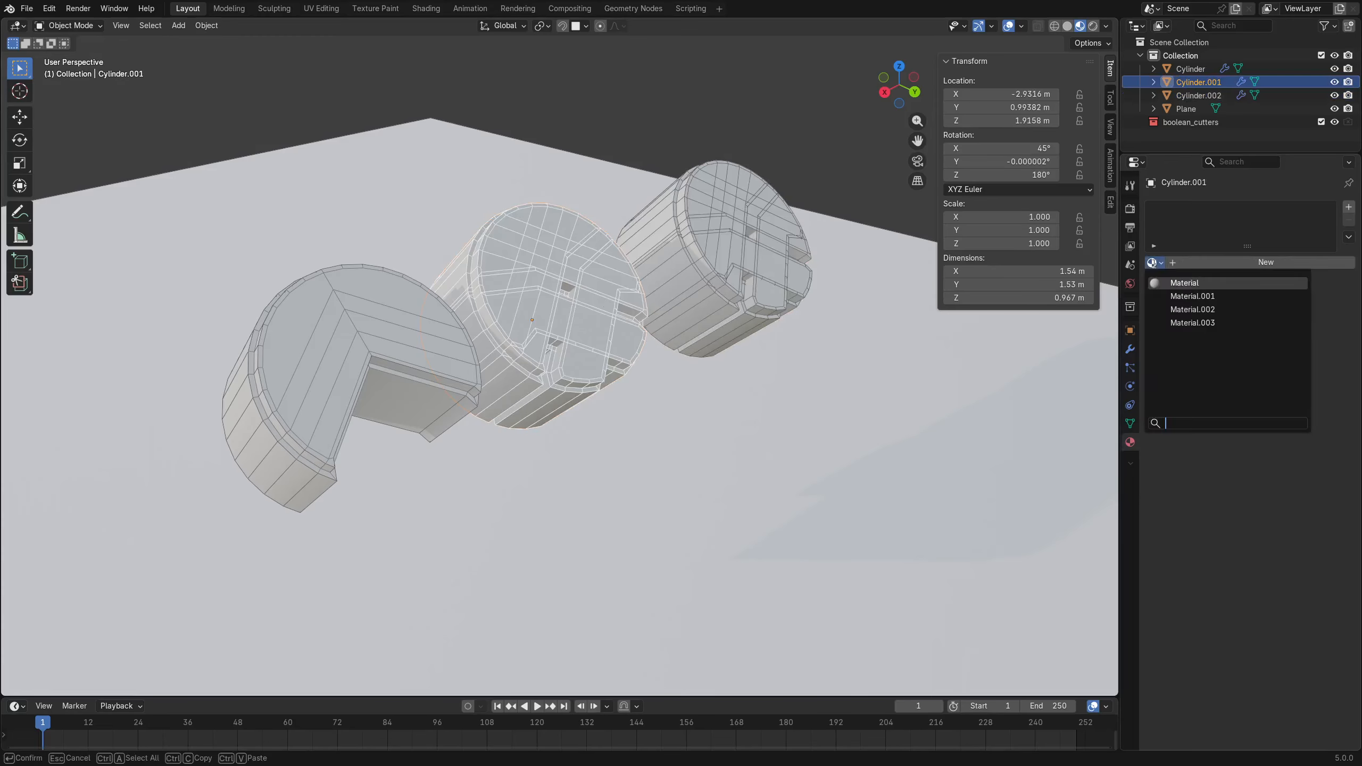
{"action": "left_click", "coordinate": [1189, 326]}
{"action": "left_click", "coordinate": [774, 271]}
{"action": "left_click", "coordinate": [1154, 265]}
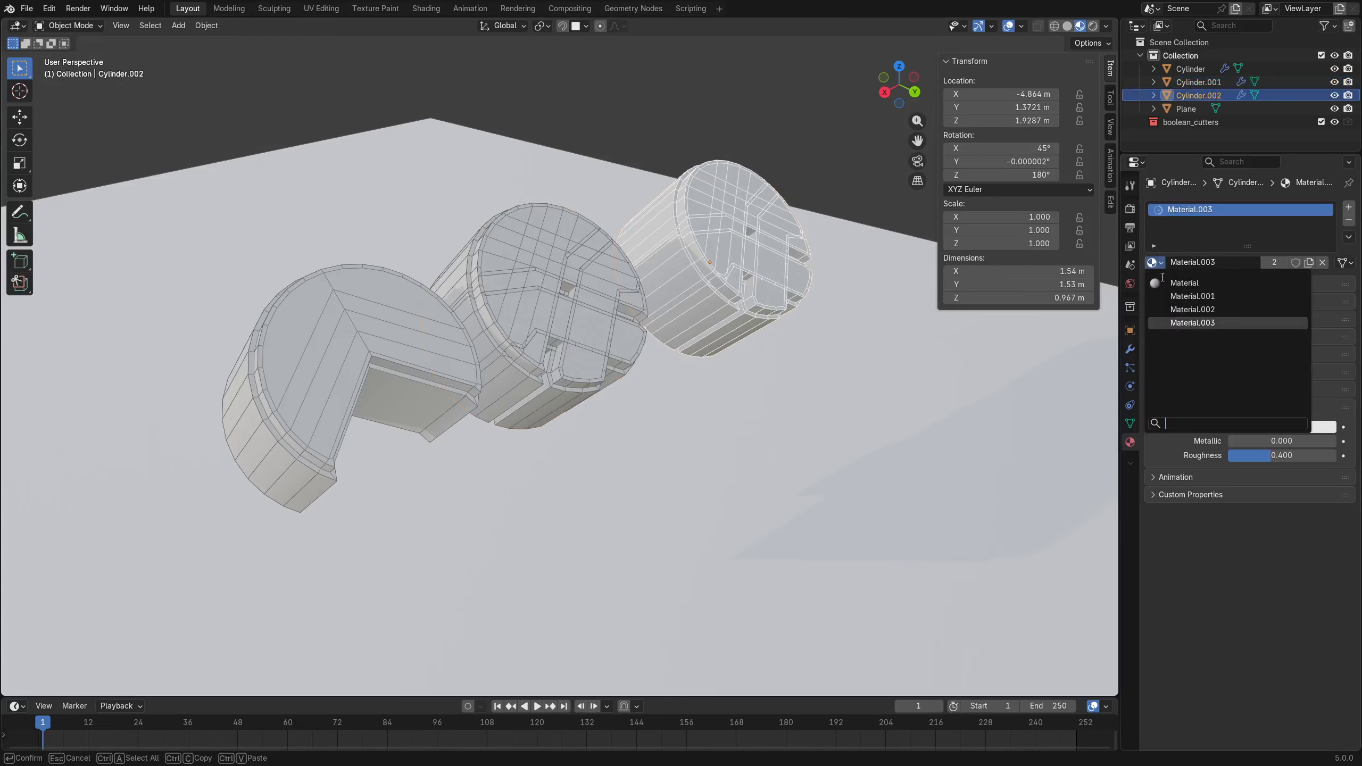
{"action": "left_click", "coordinate": [1183, 320]}
{"action": "left_click", "coordinate": [404, 319]}
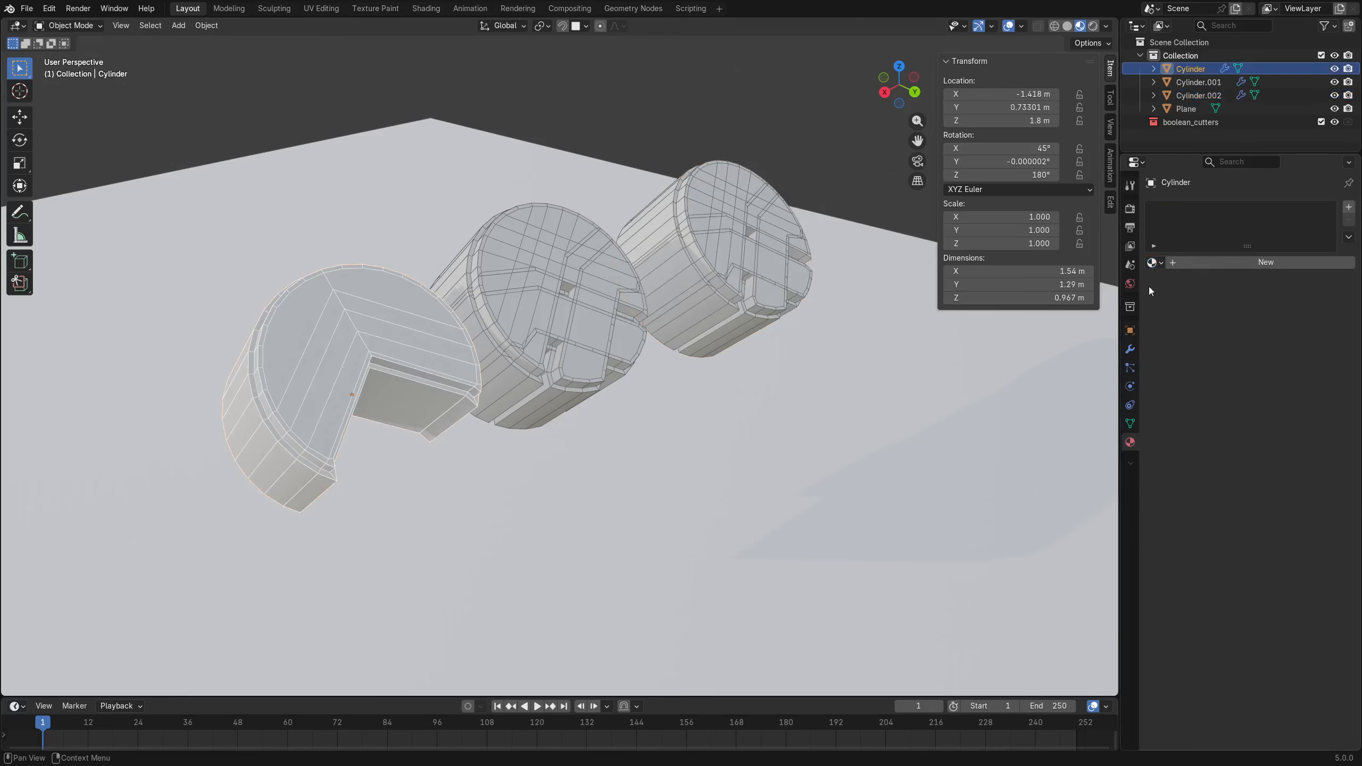
{"action": "left_click", "coordinate": [1154, 263]}
{"action": "left_click", "coordinate": [1185, 320]}
Give the middle cylinder and the wedge-cut cylinder their own separate copies of the shared Material.003.
{"action": "left_click", "coordinate": [509, 308]}
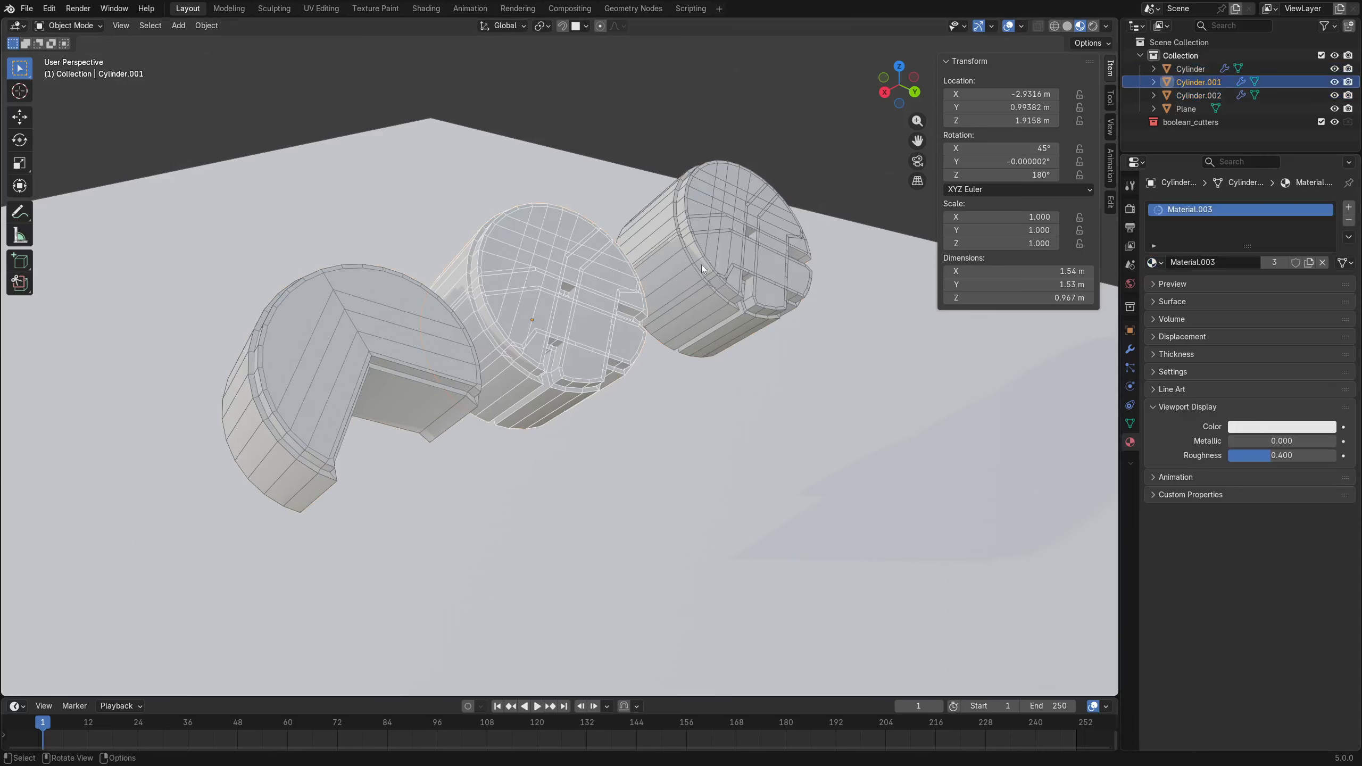
{"action": "left_click", "coordinate": [1310, 265]}
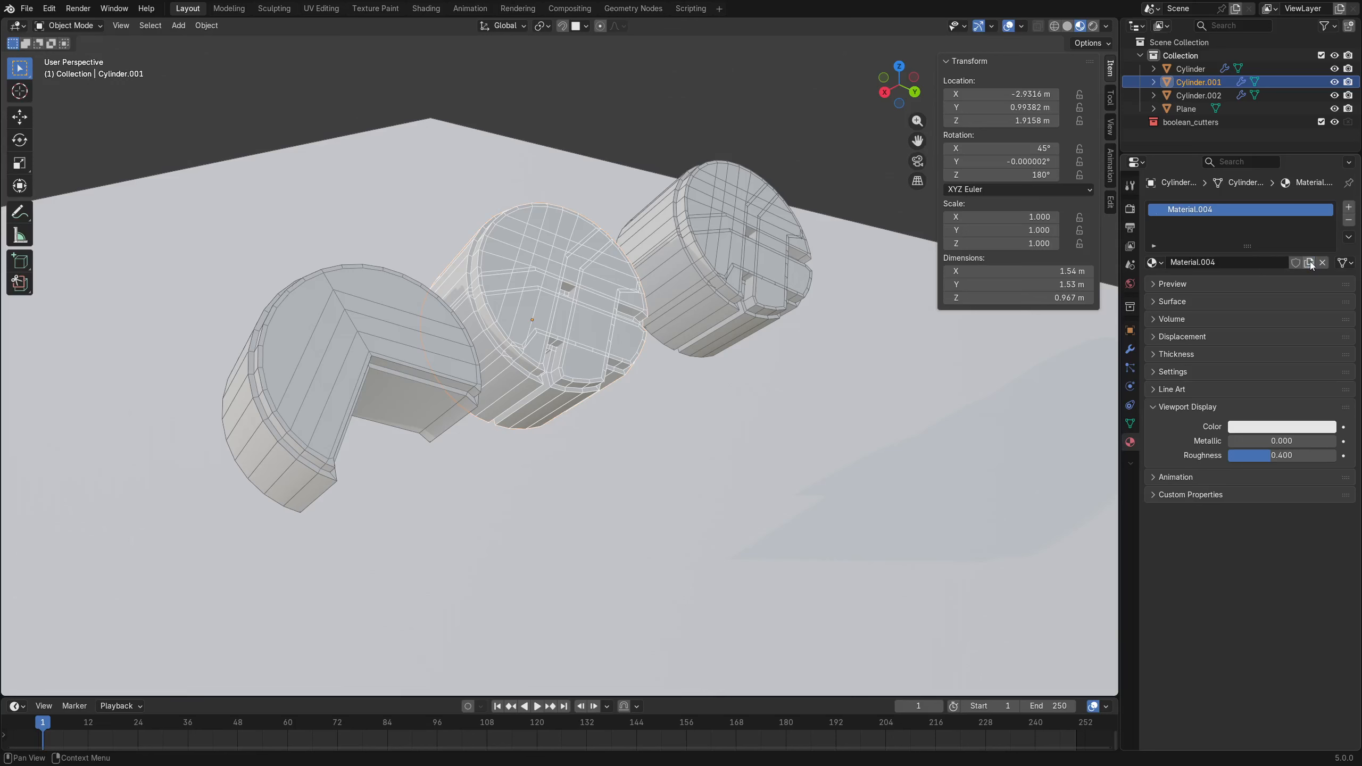
{"action": "left_click", "coordinate": [404, 322]}
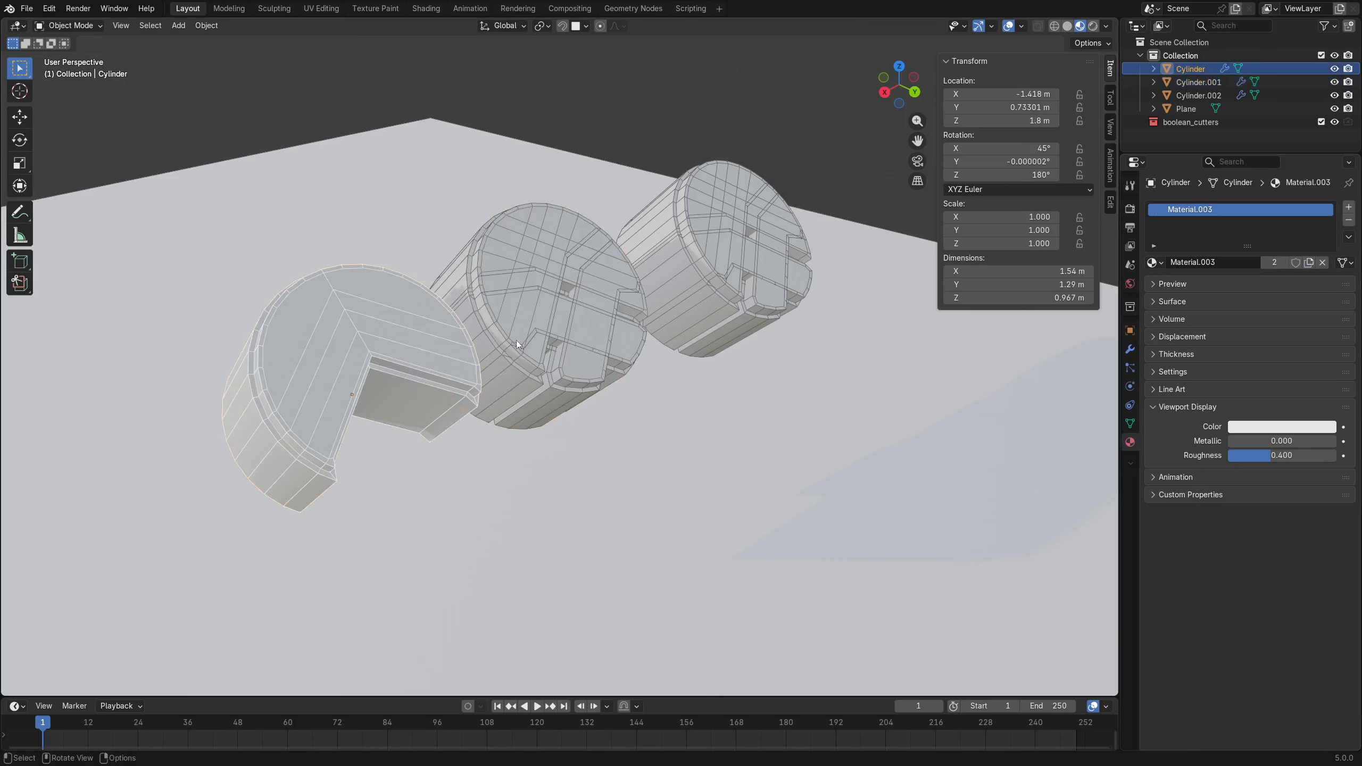
{"action": "left_click", "coordinate": [1308, 262]}
Select all three cylinders with the wedge-cut one active, and change the base color of its material to red.
{"action": "left_click", "coordinate": [641, 317], "text": "shift"}
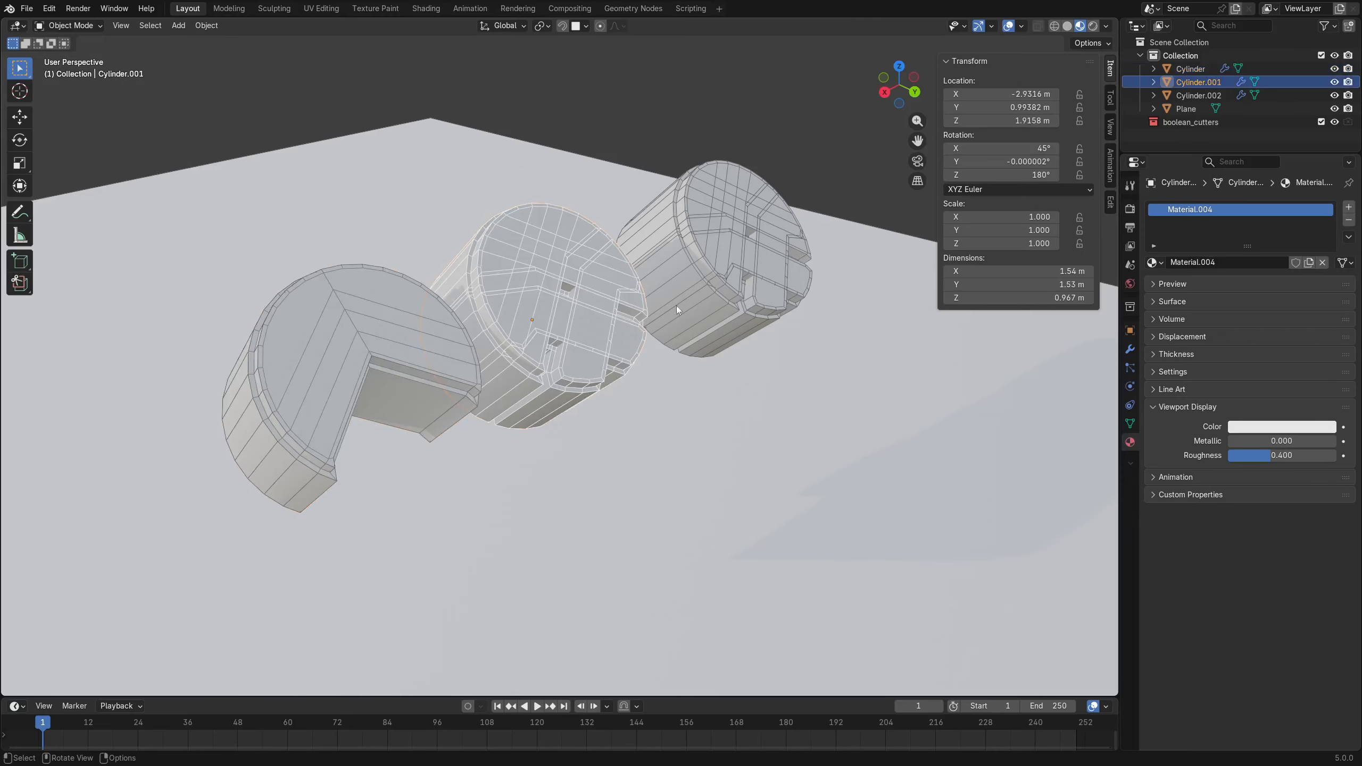
{"action": "left_click", "coordinate": [763, 269], "text": "shift"}
{"action": "left_click", "coordinate": [548, 298], "text": "shift"}
{"action": "left_click", "coordinate": [371, 335], "text": "shift"}
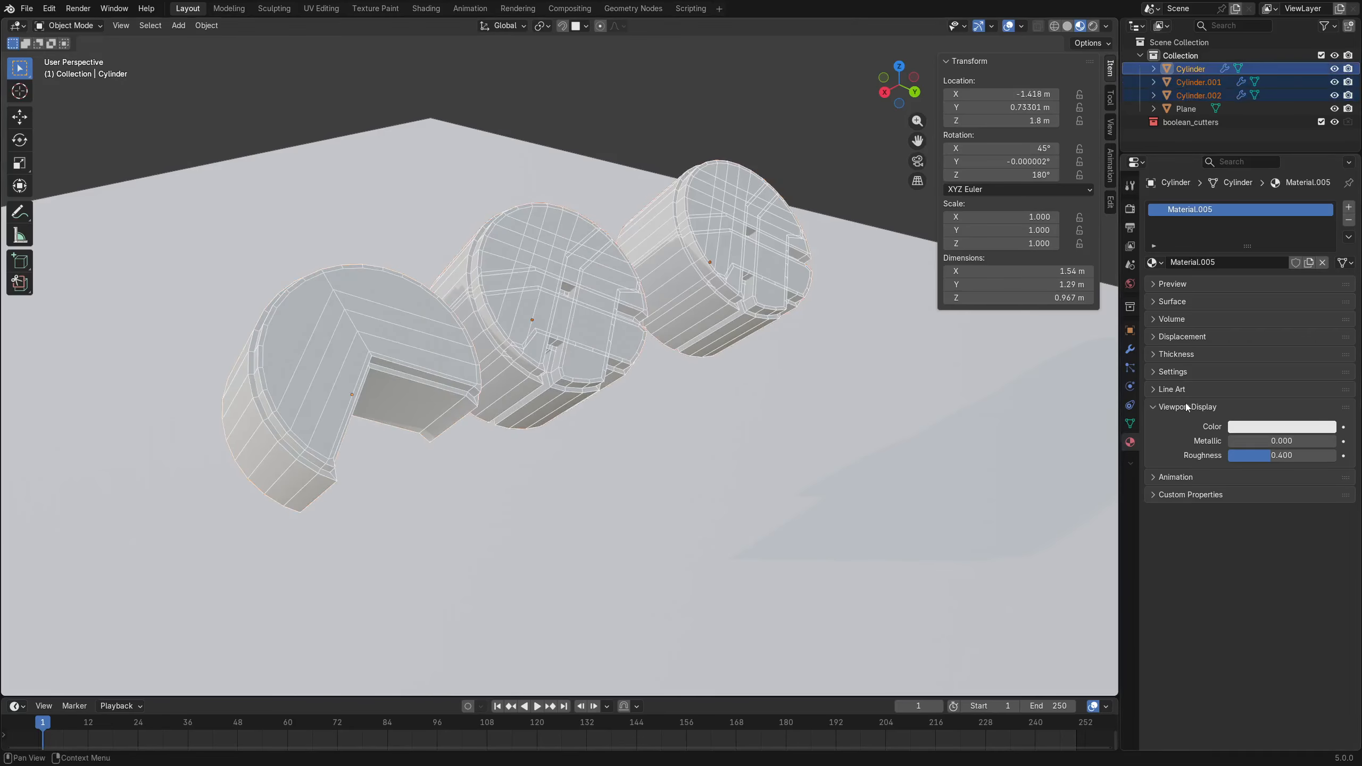
{"action": "left_click", "coordinate": [1172, 302]}
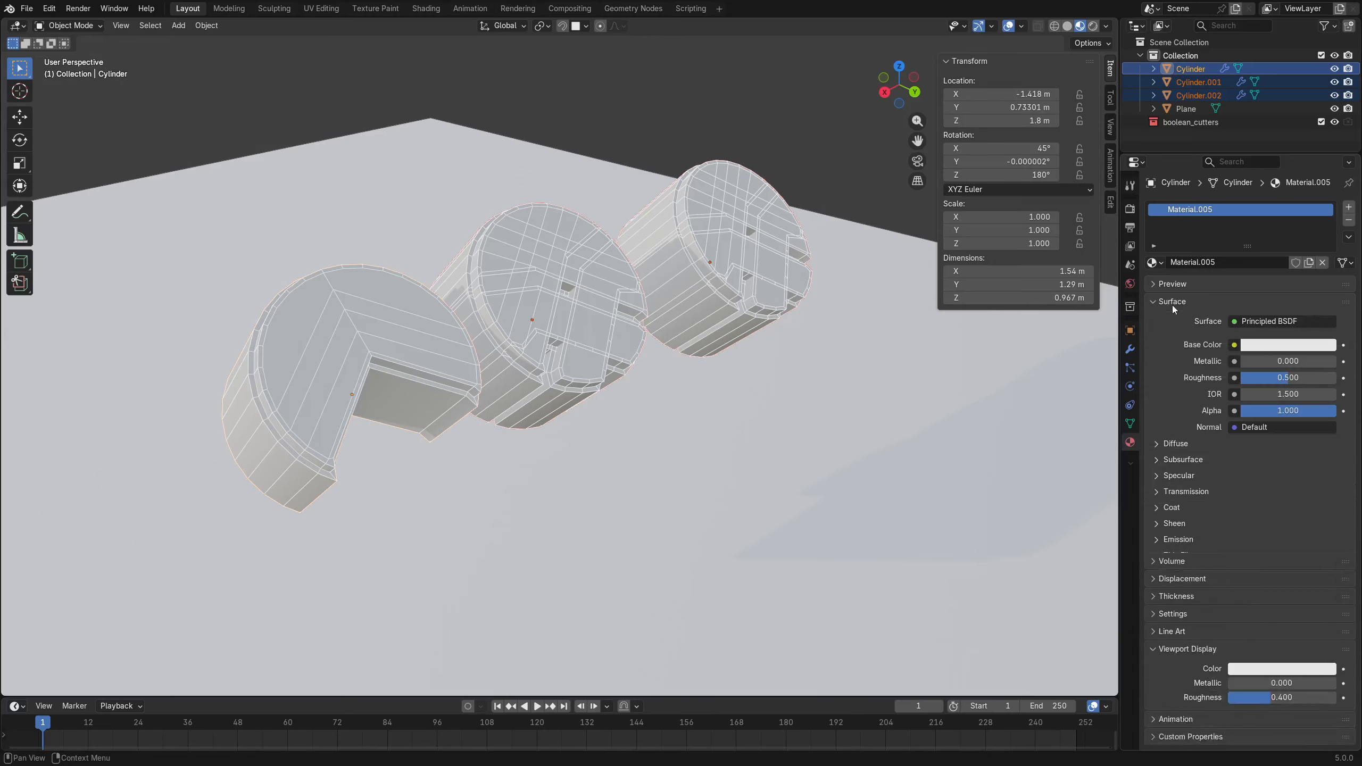
{"action": "left_click", "coordinate": [1283, 346]}
{"action": "left_click_drag", "start_coordinate": [1302, 116], "coordinate": [1285, 120]}
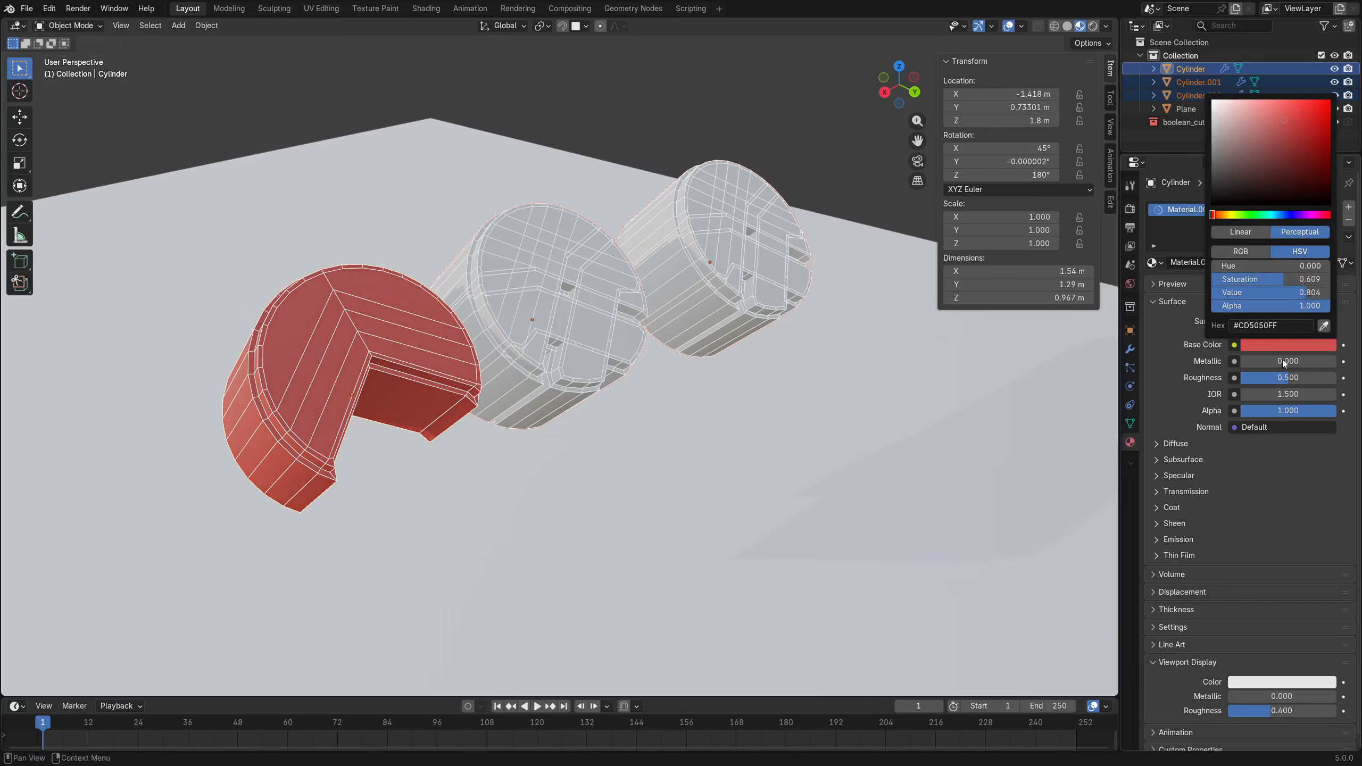
{"action": "key", "text": "ctrl+z"}
{"action": "left_click", "coordinate": [1267, 346]}
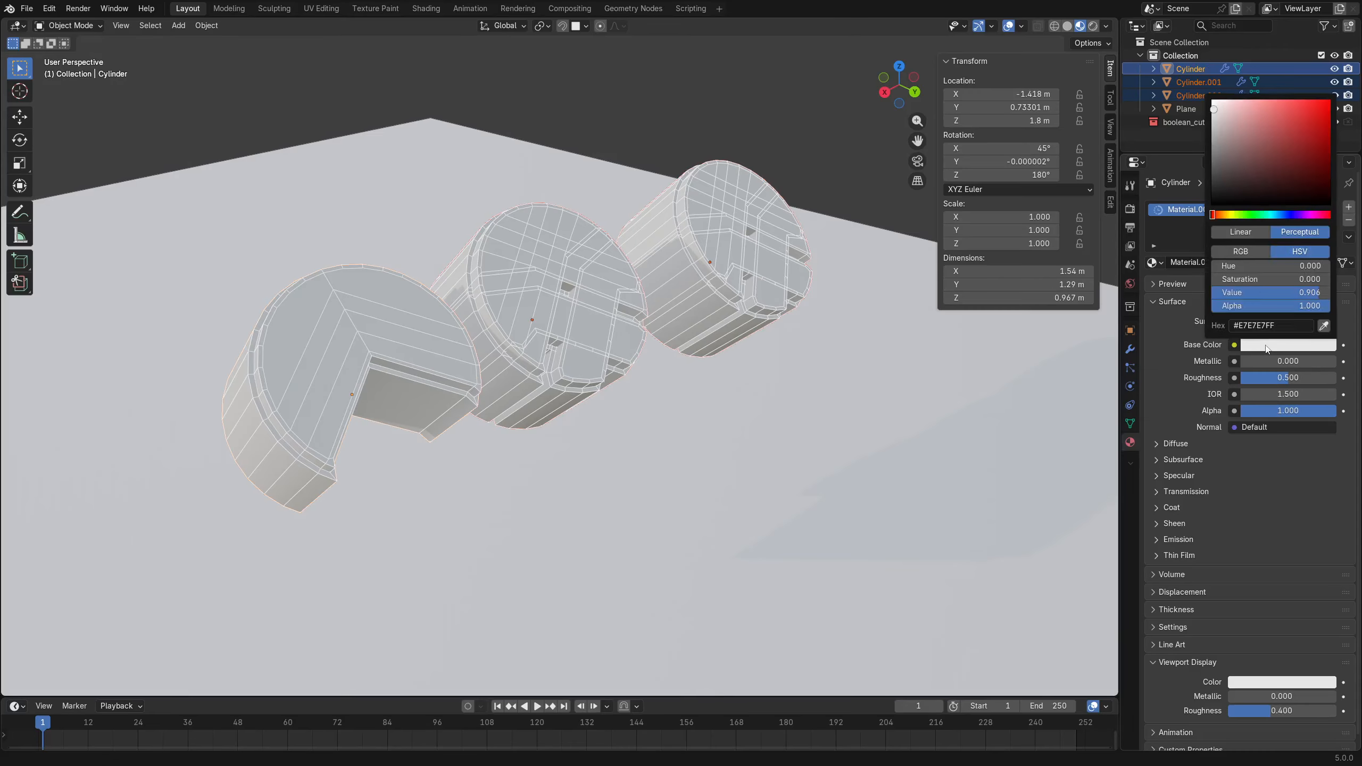
{"action": "left_click", "coordinate": [1300, 137]}
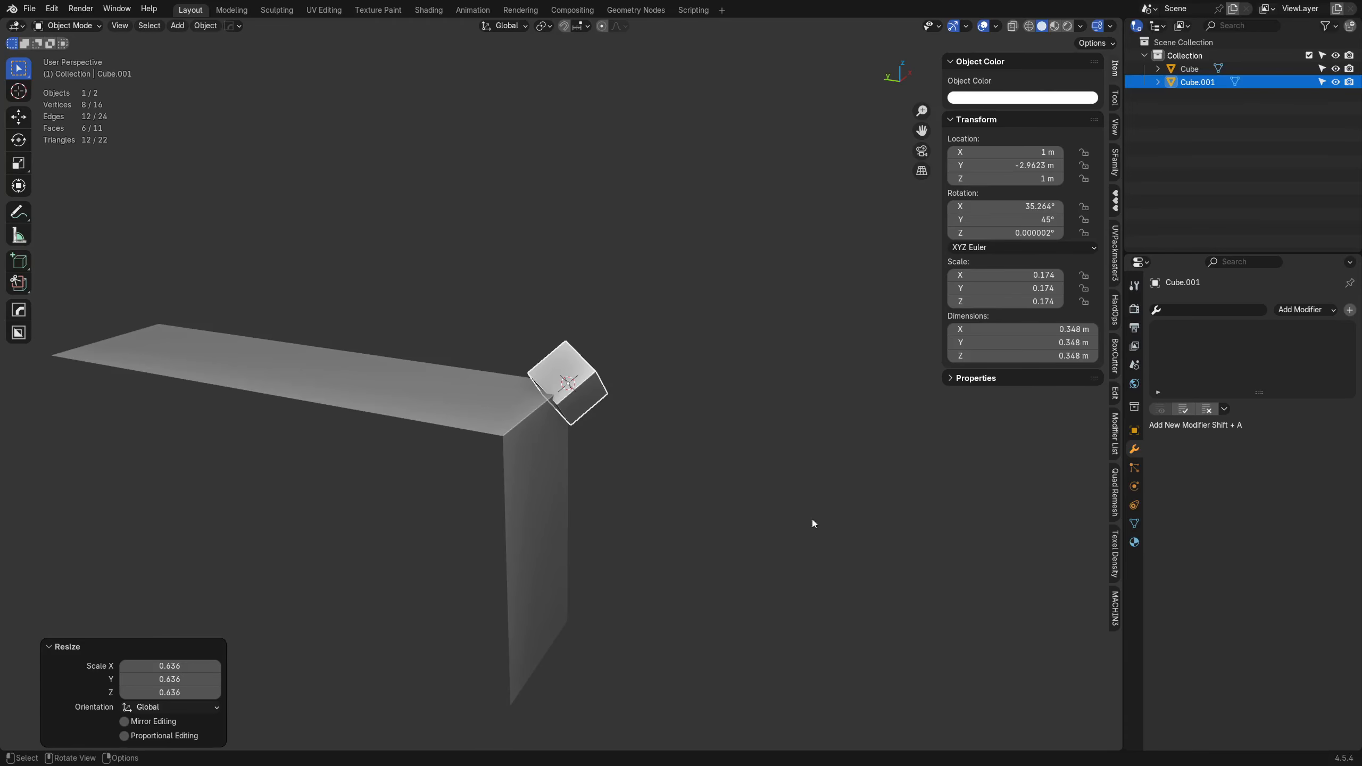
Duplicate the small cube at the block's corner twice to the side, then undo both duplicates.
{"action": "middle_click_drag", "start_coordinate": [812, 523], "coordinate": [623, 443]}
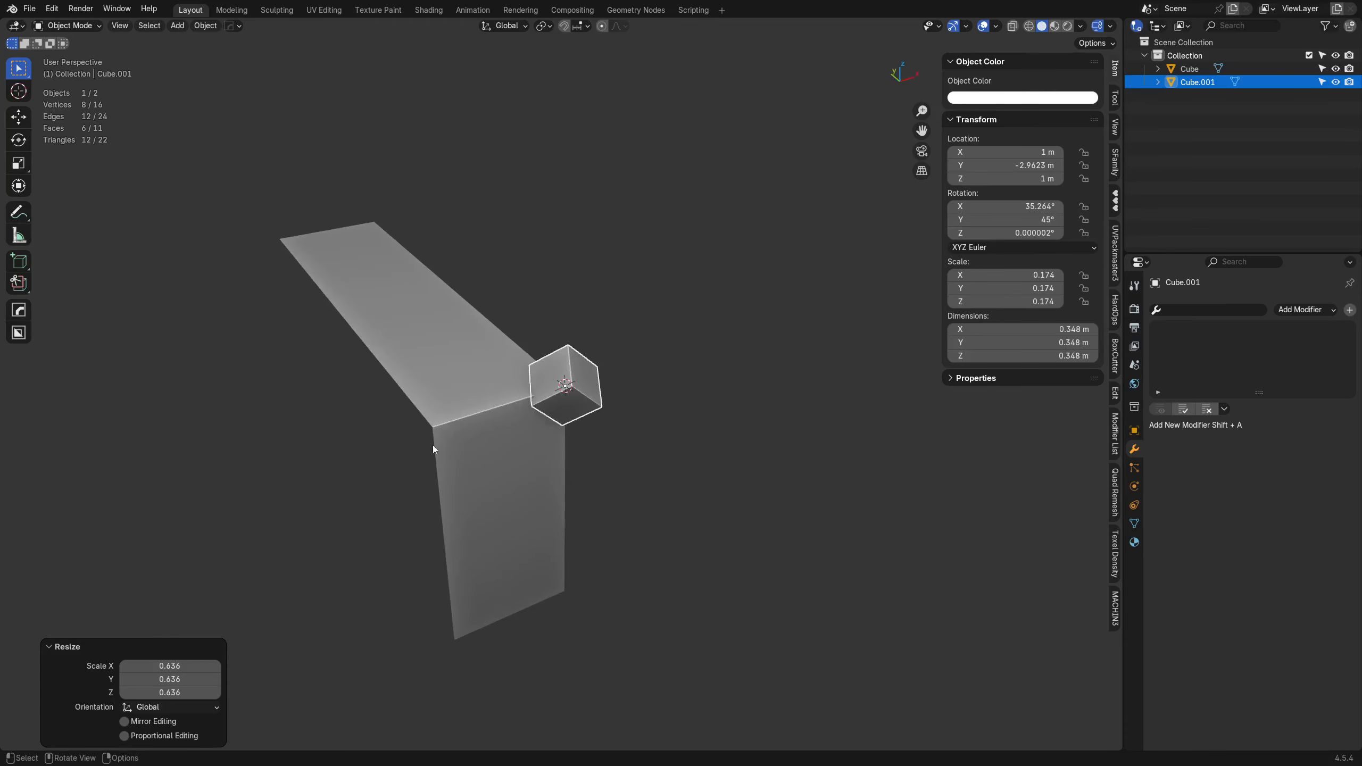
{"action": "scroll", "coordinate": [623, 443], "scroll_direction": "up", "scroll_amount": 3}
{"action": "key", "text": "shift+d"}
{"action": "left_click", "coordinate": [863, 407]}
{"action": "middle_click_drag", "start_coordinate": [864, 407], "coordinate": [643, 434], "text": "shift"}
{"action": "key", "text": "shift+d"}
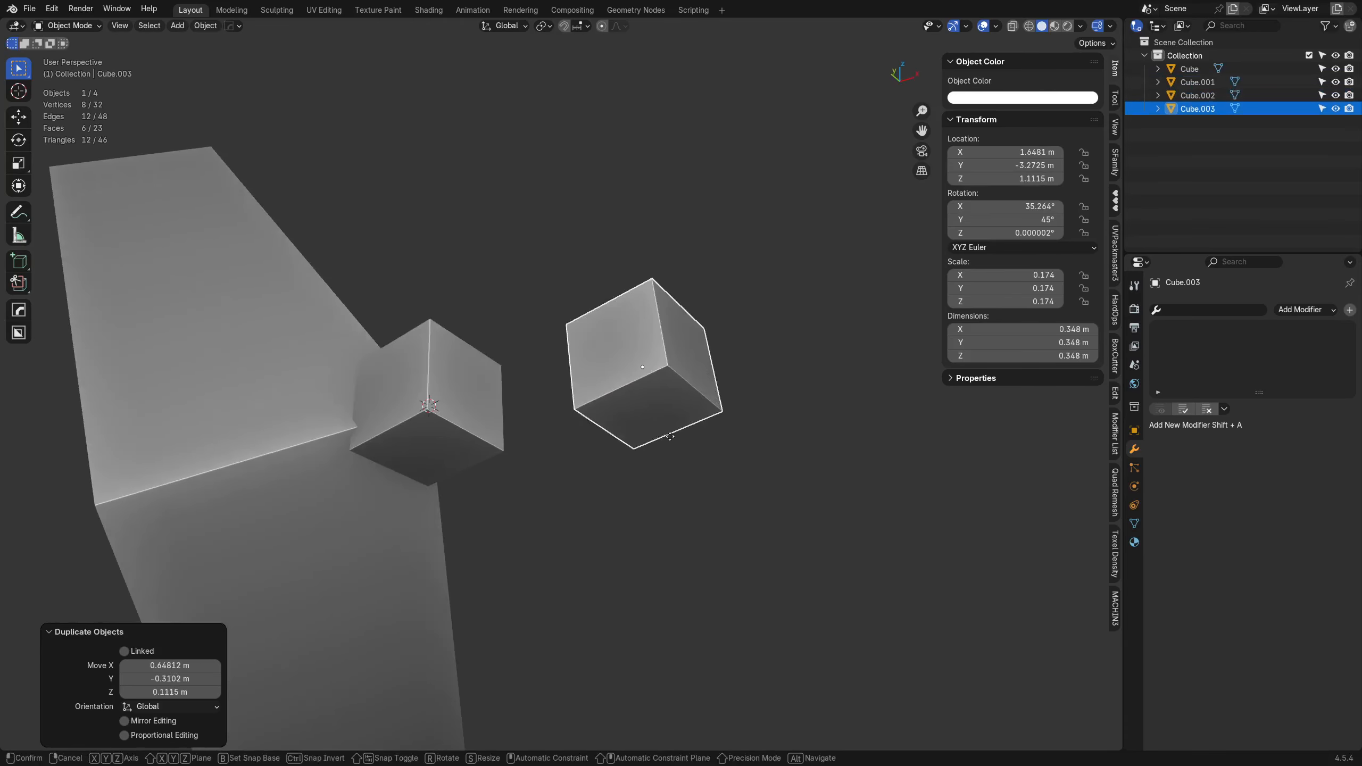
{"action": "left_click", "coordinate": [809, 419]}
{"action": "scroll", "coordinate": [808, 420], "scroll_direction": "down", "scroll_amount": 3}
{"action": "middle_click_drag", "start_coordinate": [808, 429], "coordinate": [589, 445], "text": "shift"}
{"action": "key", "text": "ctrl+z"}
{"action": "key", "text": "ctrl+z"}
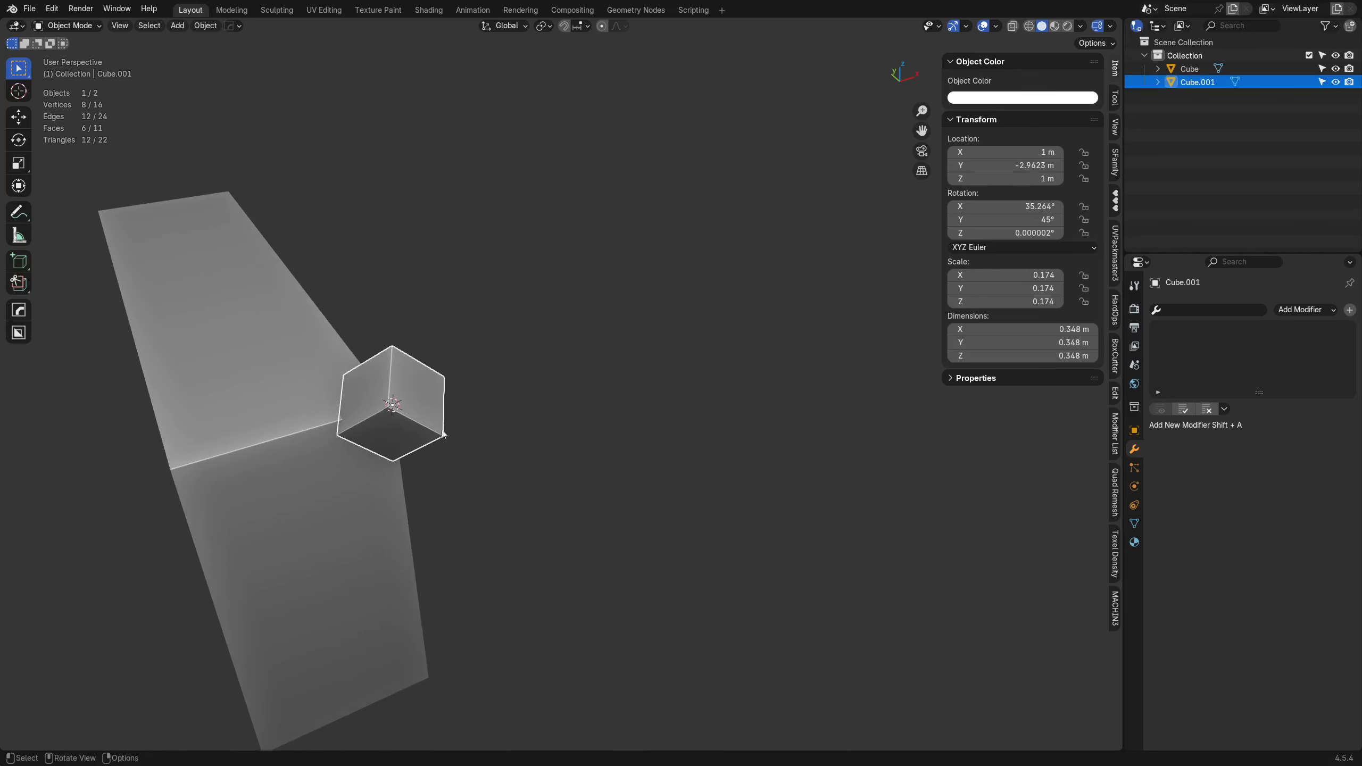
Add a new material to the small corner cube and switch the viewport shading to Material Preview.
{"action": "left_click", "coordinate": [1134, 542]}
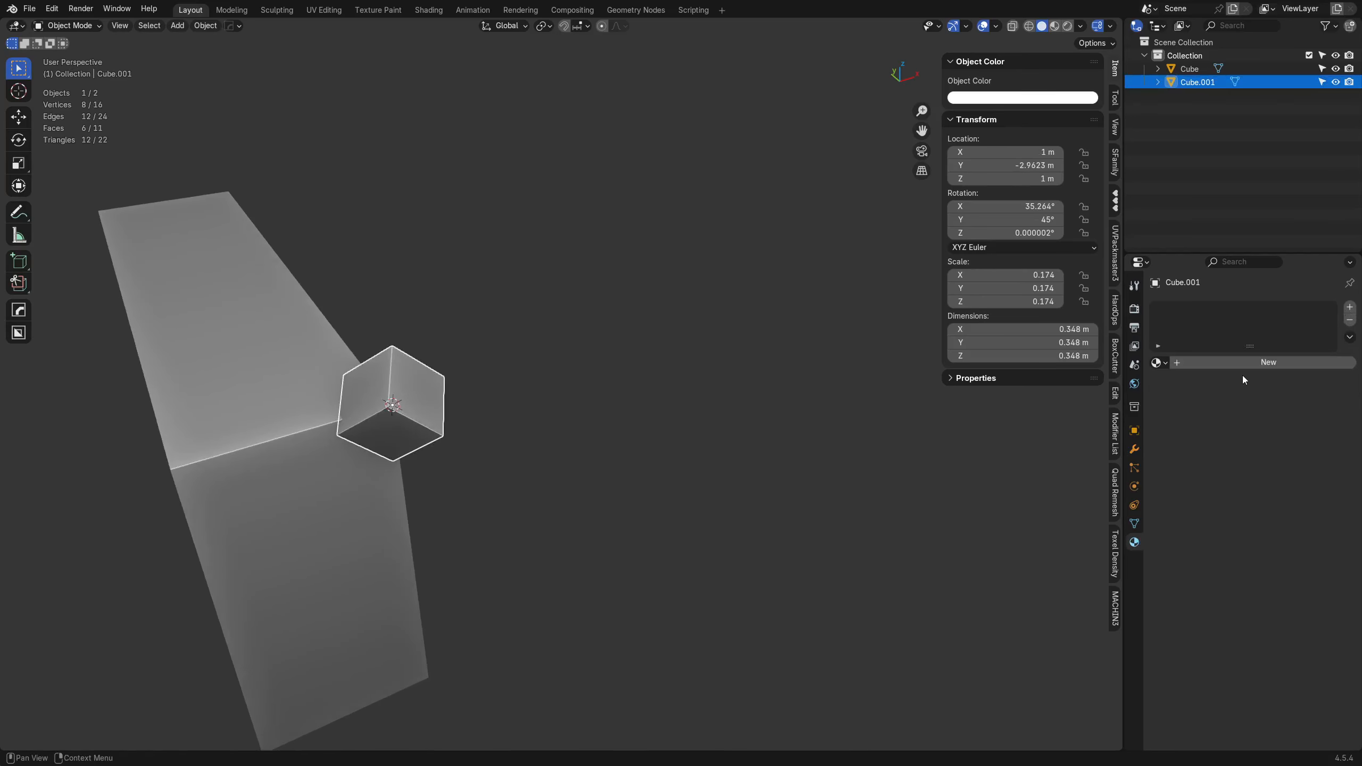
{"action": "key", "text": "z"}
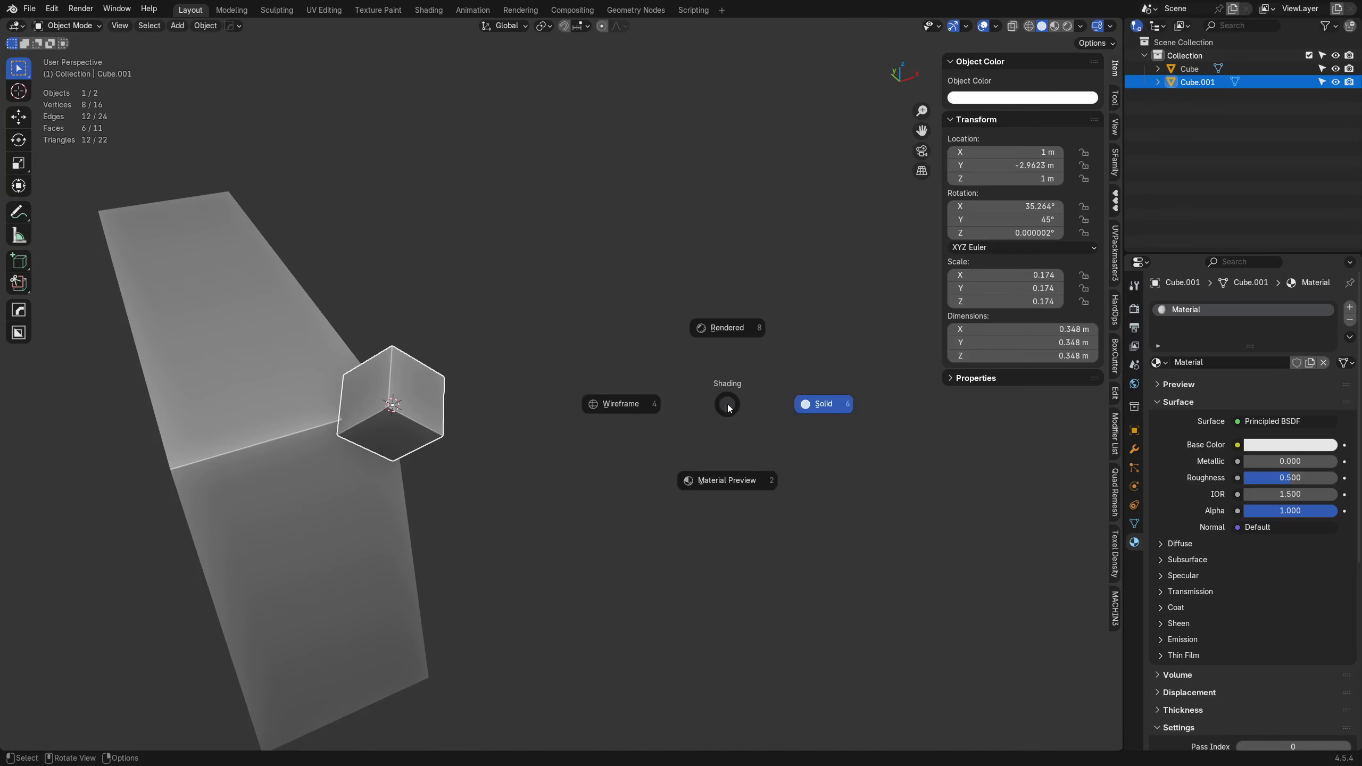
{"action": "left_click", "coordinate": [702, 480]}
Duplicate the small corner cube twice along the X axis, spacing the copies about 0.63 m and 0.79 m apart.
{"action": "middle_click_drag", "start_coordinate": [553, 471], "coordinate": [585, 433]}
{"action": "key", "text": "shift+d"}
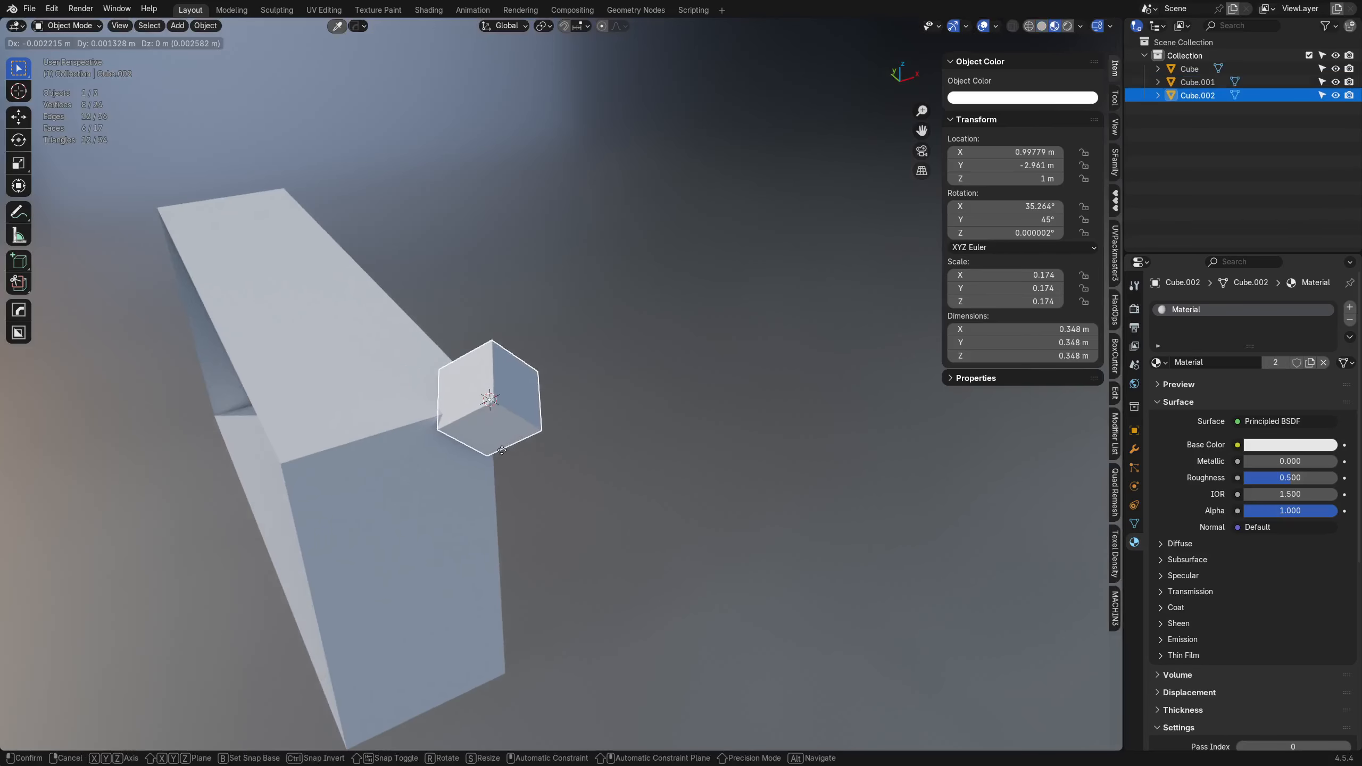
{"action": "key", "text": "x"}
{"action": "left_click", "coordinate": [613, 424]}
{"action": "key", "text": "shift+d"}
{"action": "key", "text": "x"}
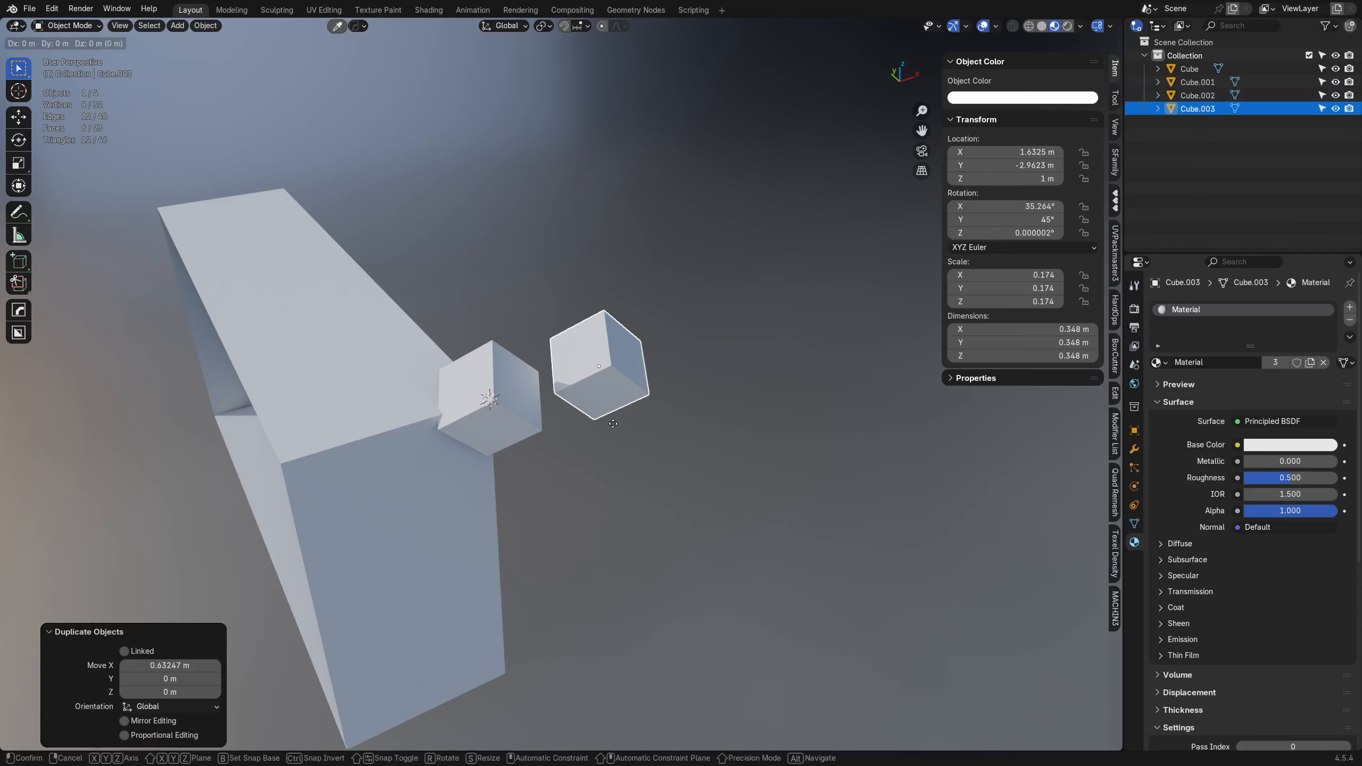
{"action": "left_click", "coordinate": [736, 400]}
Give the middle and the far small cube their own separate copies of the shared material.
{"action": "left_click", "coordinate": [622, 383]}
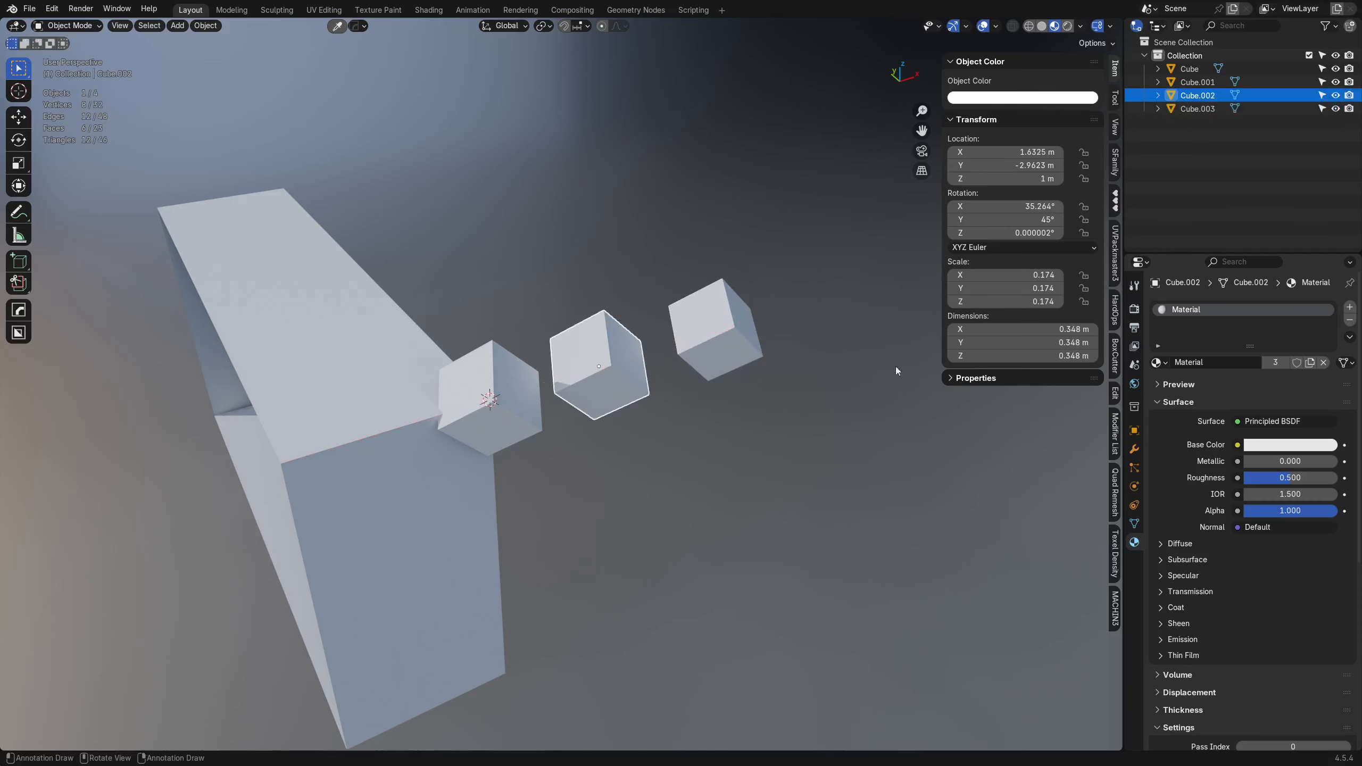
{"action": "left_click", "coordinate": [1309, 365]}
{"action": "left_click", "coordinate": [743, 357]}
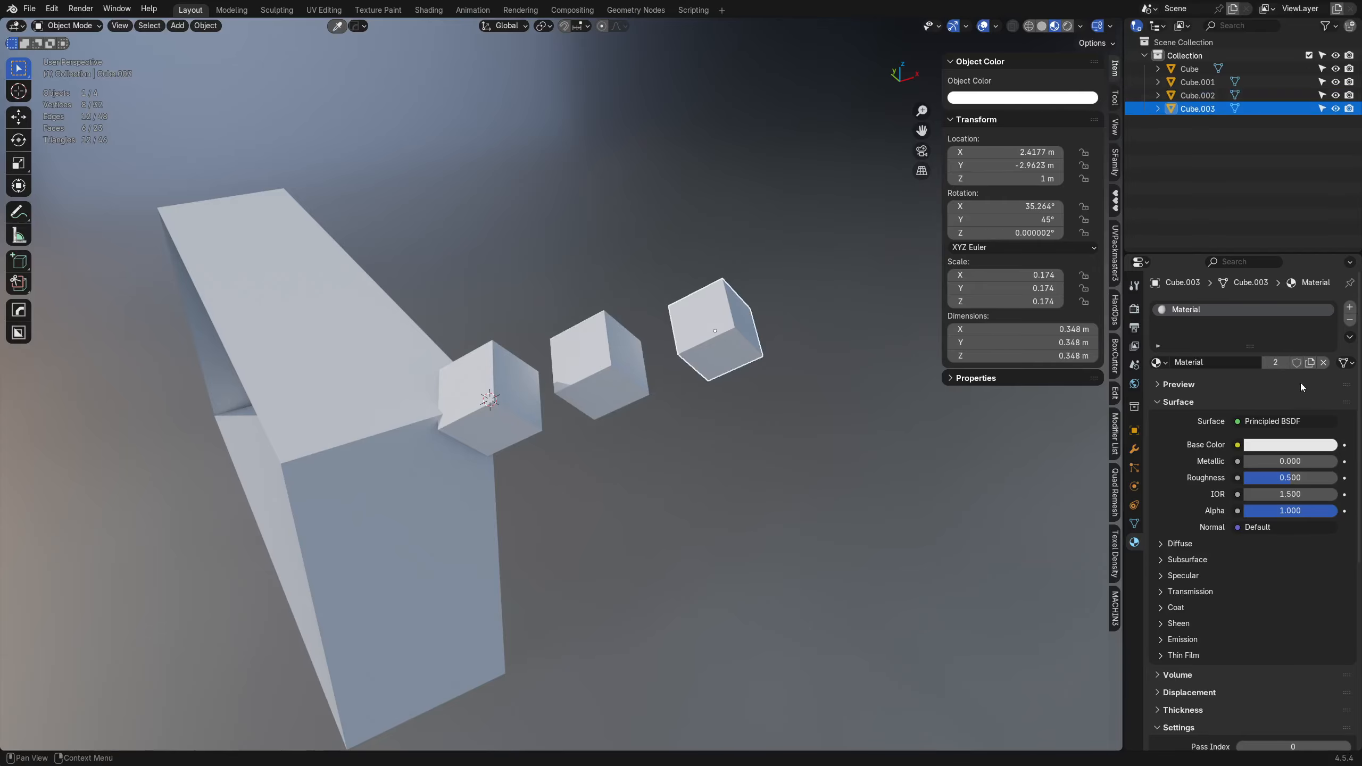
{"action": "left_click", "coordinate": [1309, 363]}
{"action": "middle_click_drag", "start_coordinate": [801, 452], "coordinate": [812, 459]}
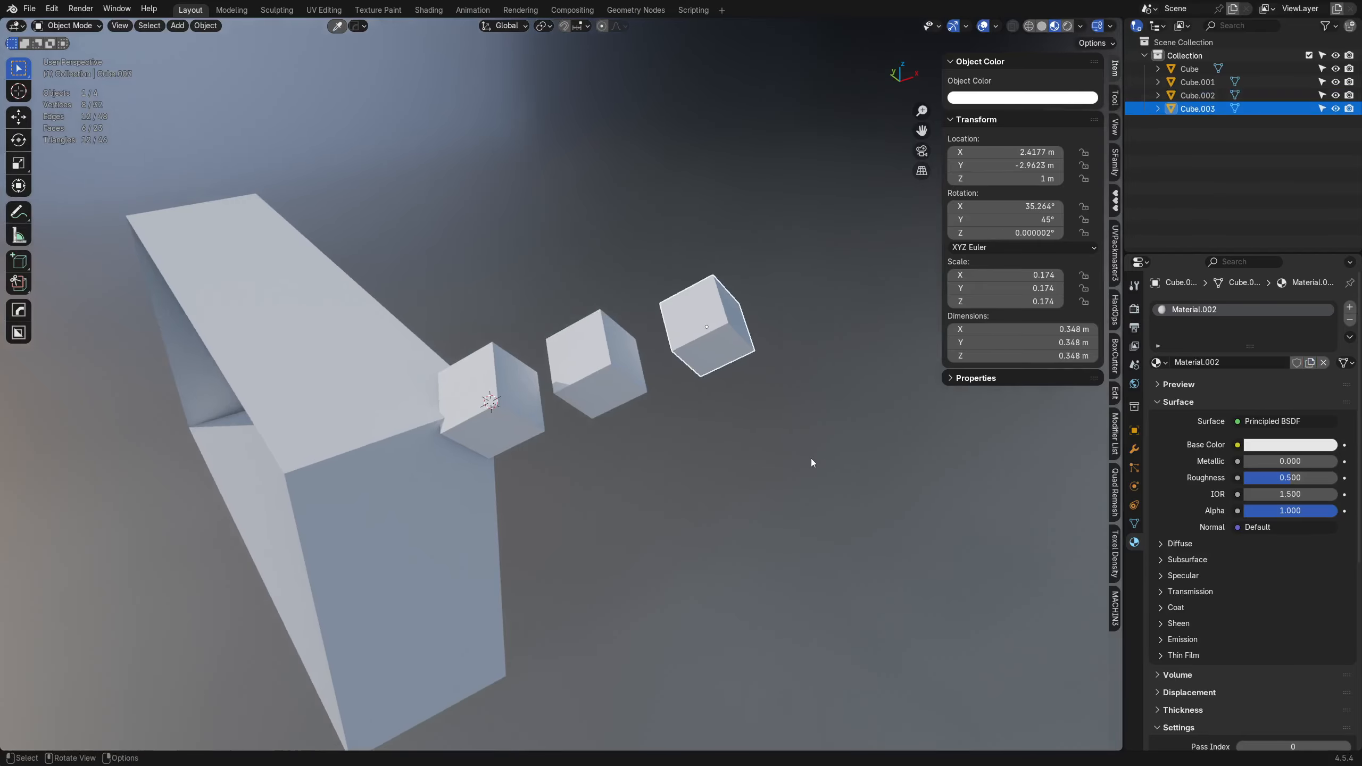
Set the base color of the corner cube's material to red (#D12A2A) and select the middle cube.
{"action": "left_click", "coordinate": [496, 404]}
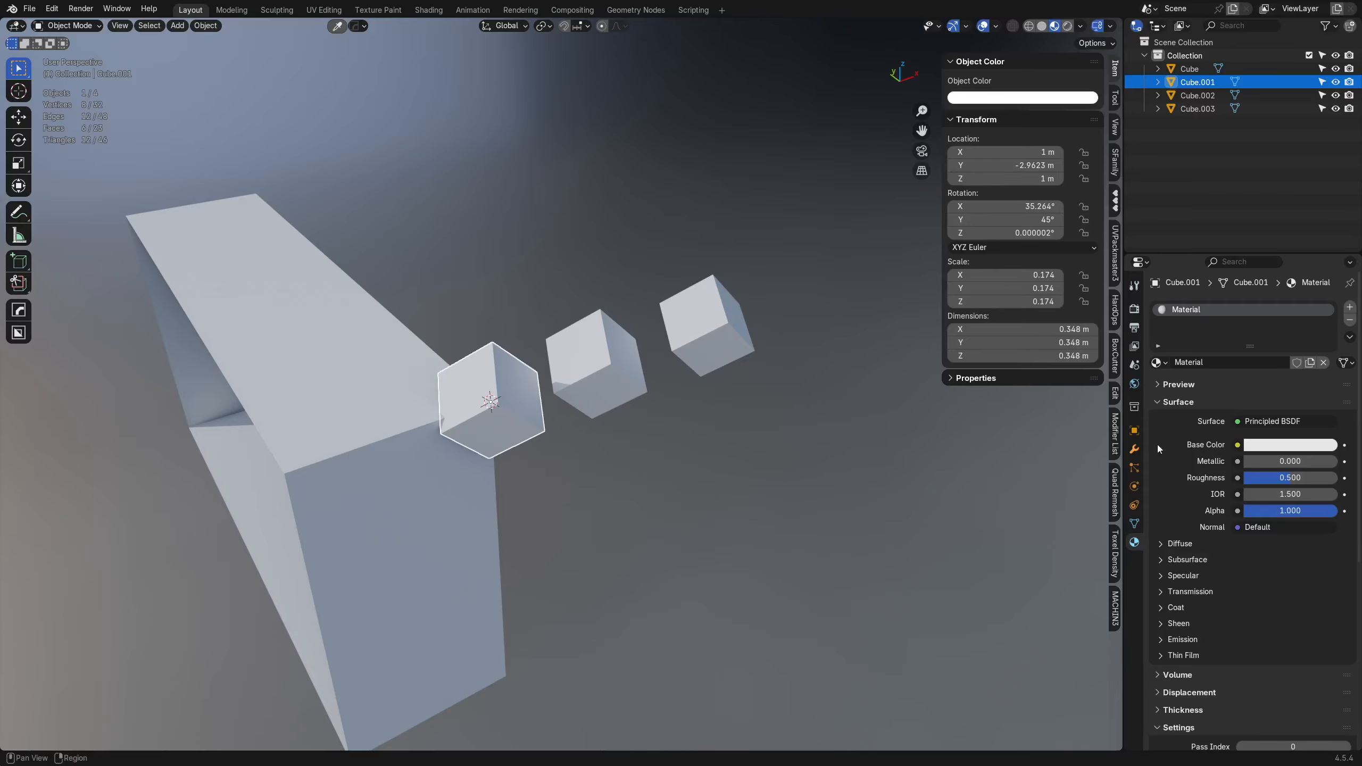
{"action": "left_click", "coordinate": [1271, 445]}
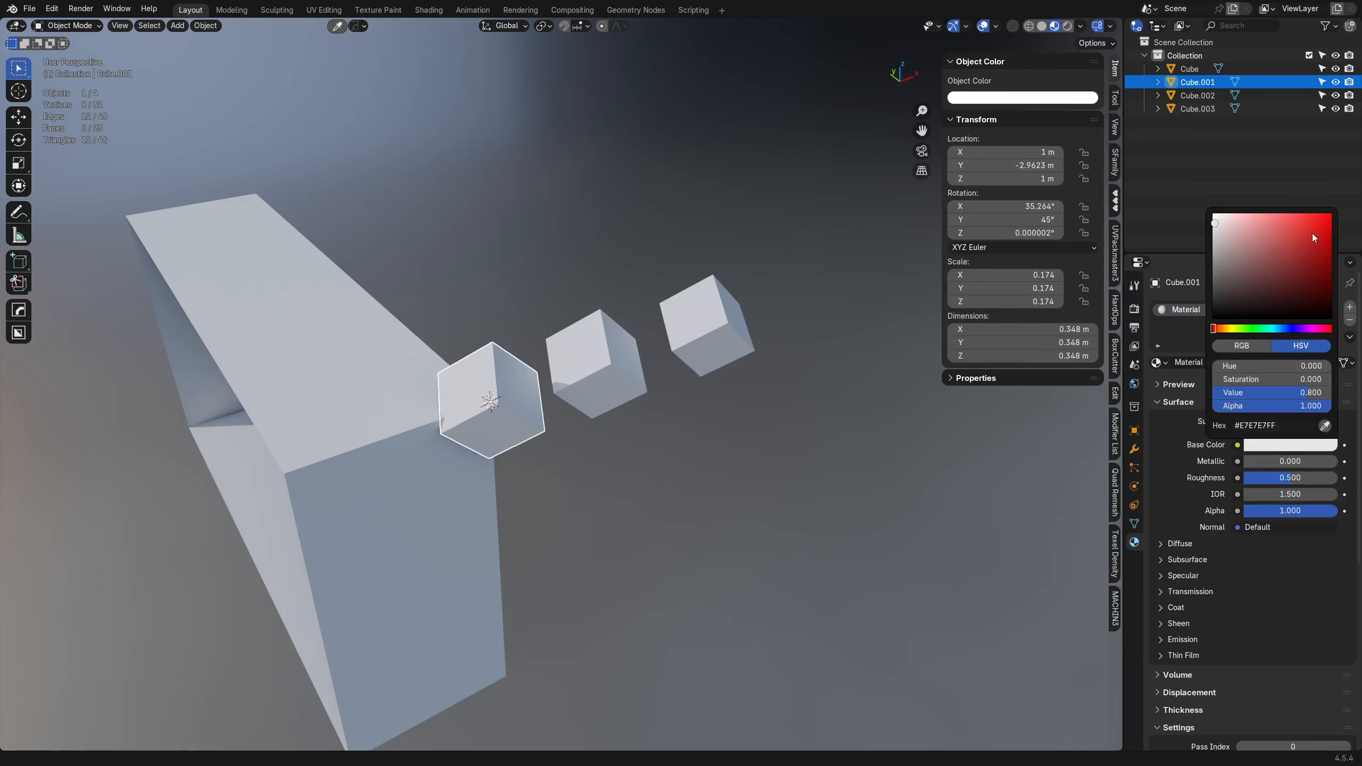
{"action": "left_click_drag", "start_coordinate": [1308, 233], "coordinate": [1307, 233]}
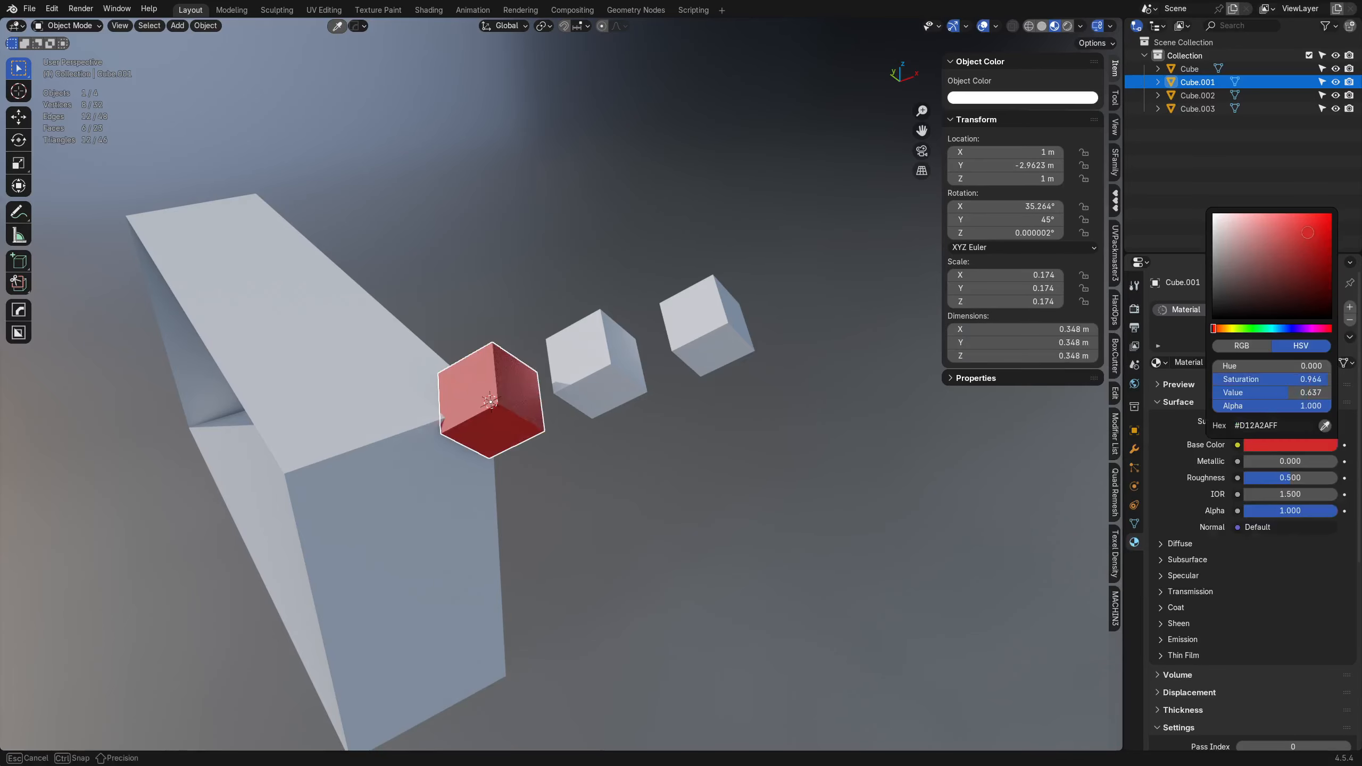
{"action": "left_click", "coordinate": [606, 476]}
{"action": "middle_click_drag", "start_coordinate": [604, 474], "coordinate": [672, 450], "text": "shift"}
{"action": "left_click", "coordinate": [640, 376]}
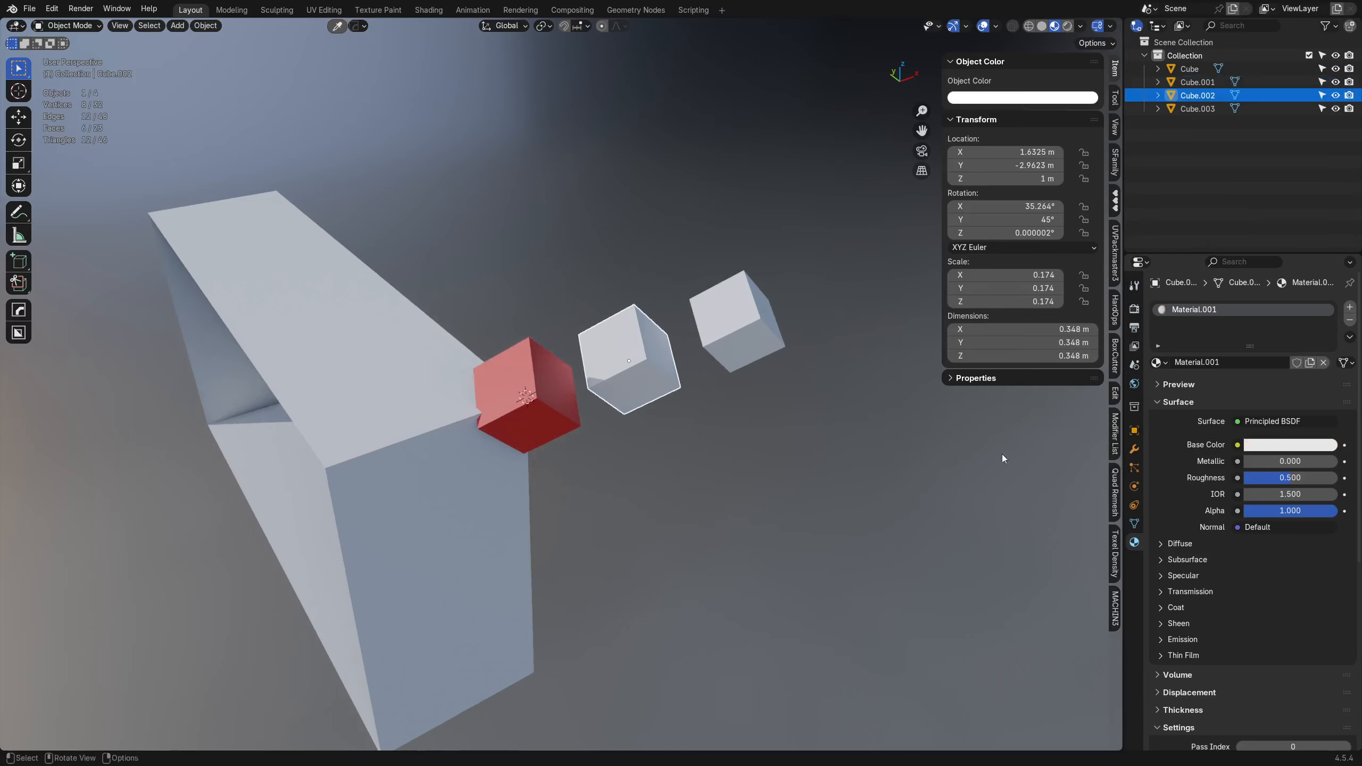
Switch the viewport to Solid shading and add a Bevel modifier to the corner cube.
{"action": "key", "text": "z"}
{"action": "left_click", "coordinate": [884, 449]}
{"action": "left_click", "coordinate": [555, 407]}
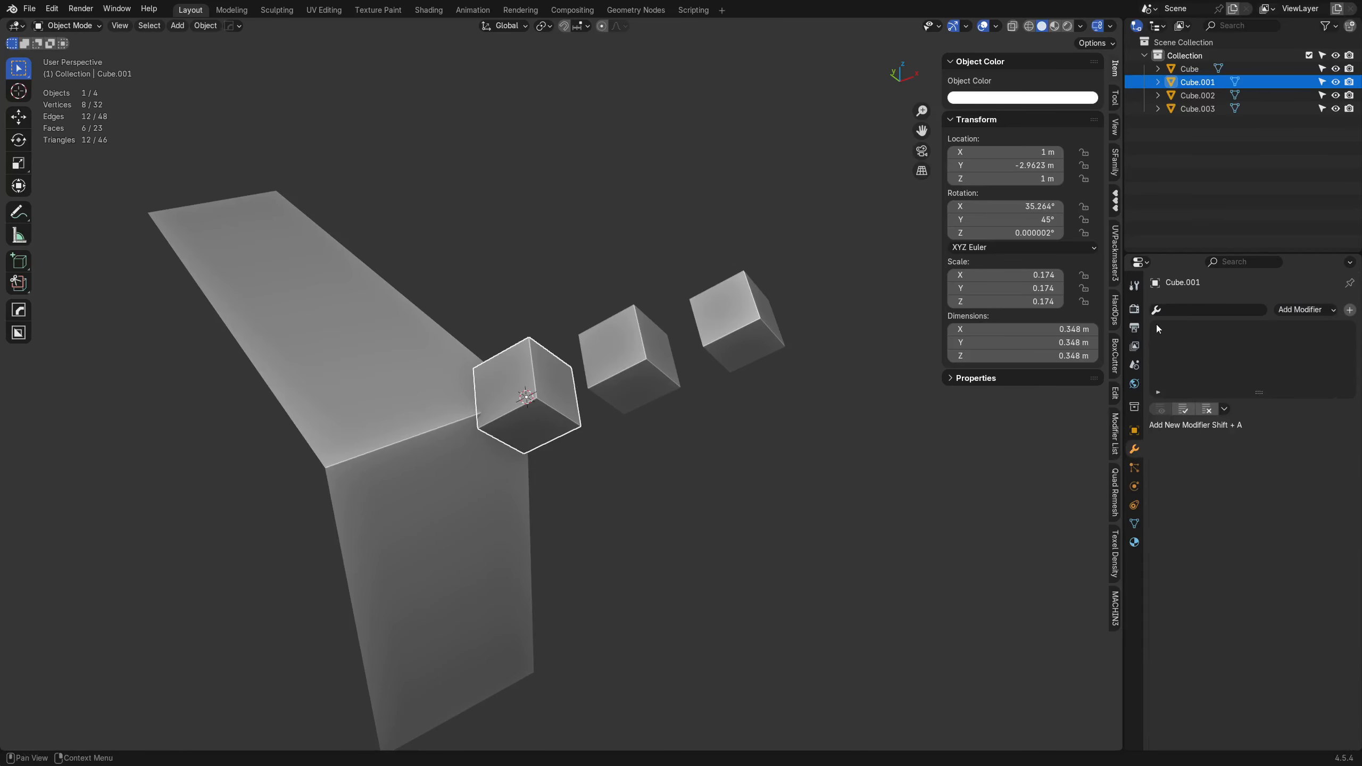
{"action": "left_click", "coordinate": [1196, 310]}
{"action": "type", "text": "beve"}
{"action": "key", "text": "Return"}
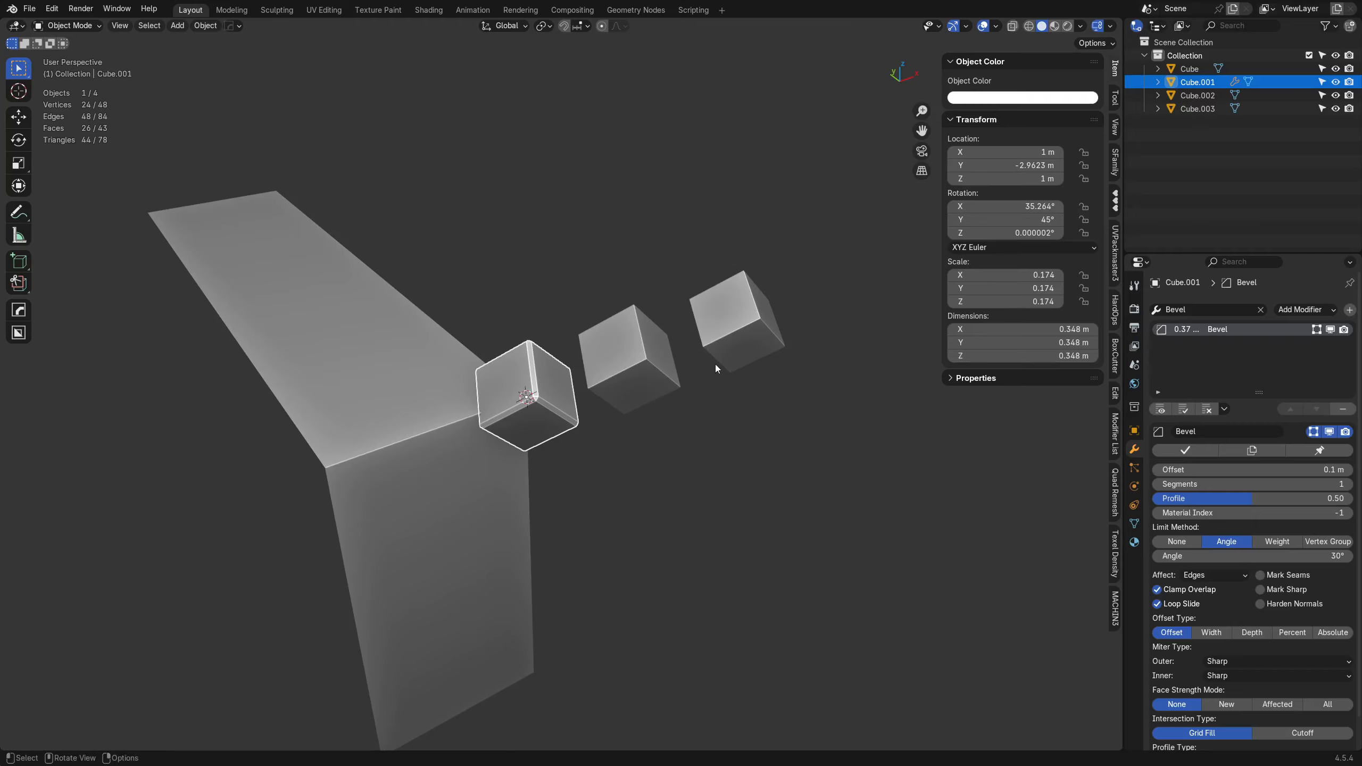
Copy the corner cube's modifiers to the other two small cubes and select each of the first two cubes to check them.
{"action": "left_click", "coordinate": [643, 370]}
{"action": "left_click", "coordinate": [699, 346], "text": "shift"}
{"action": "left_click", "coordinate": [523, 404], "text": "shift"}
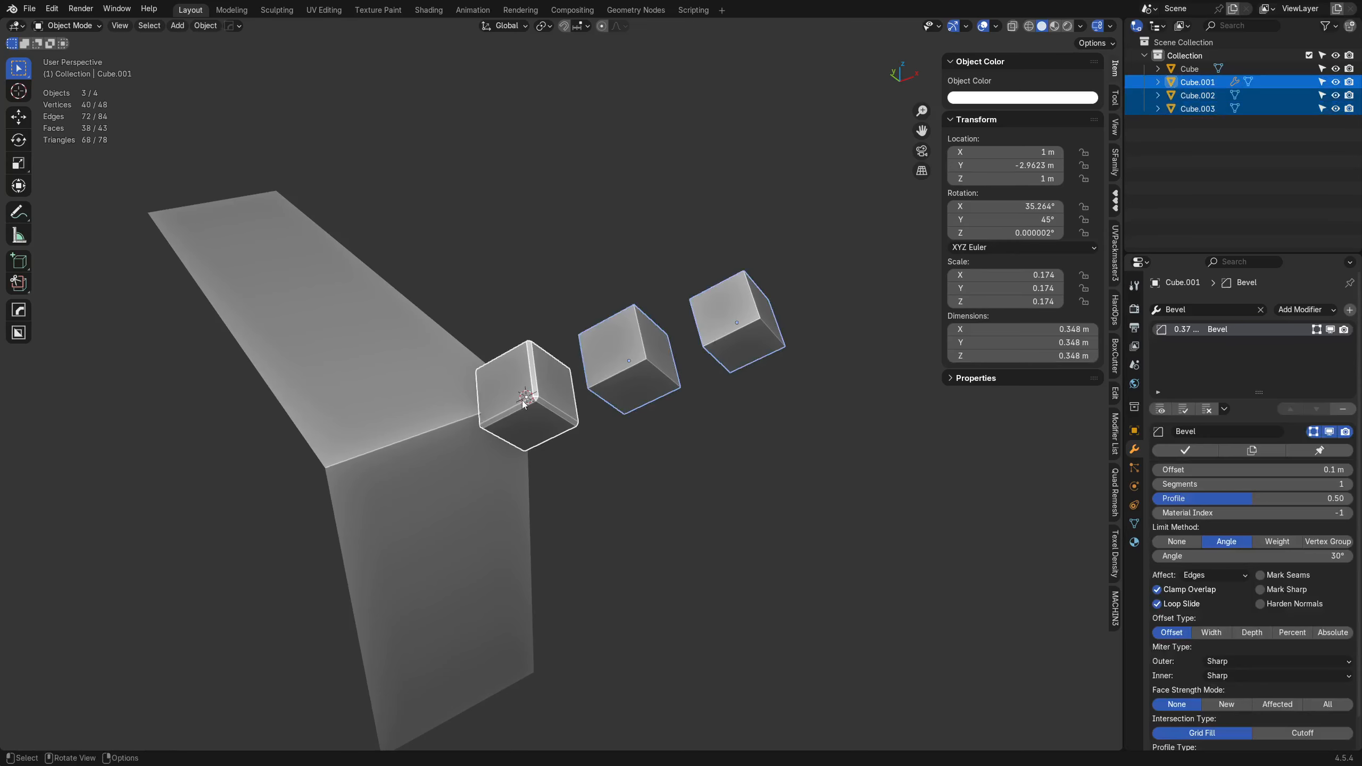
{"action": "key", "text": "ctrl+l"}
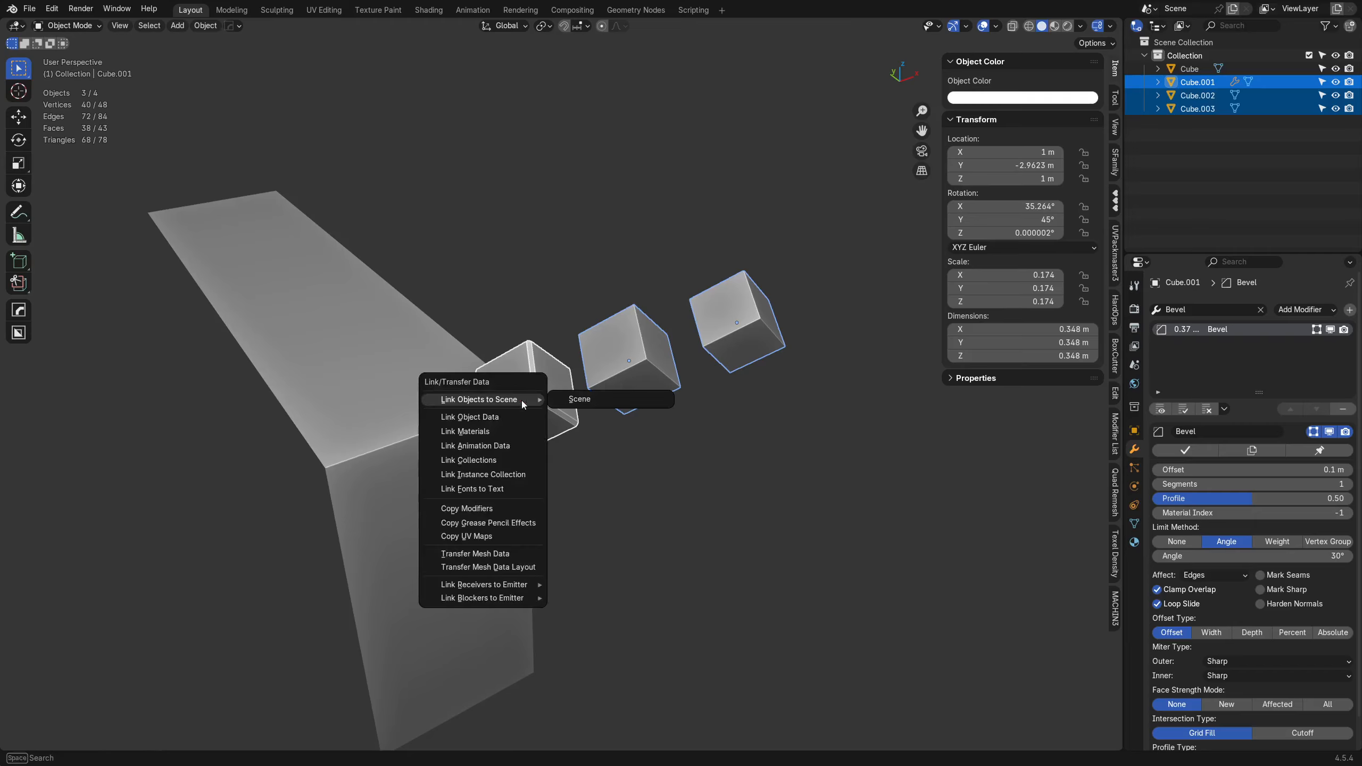
{"action": "left_click", "coordinate": [496, 508]}
{"action": "left_click", "coordinate": [527, 397]}
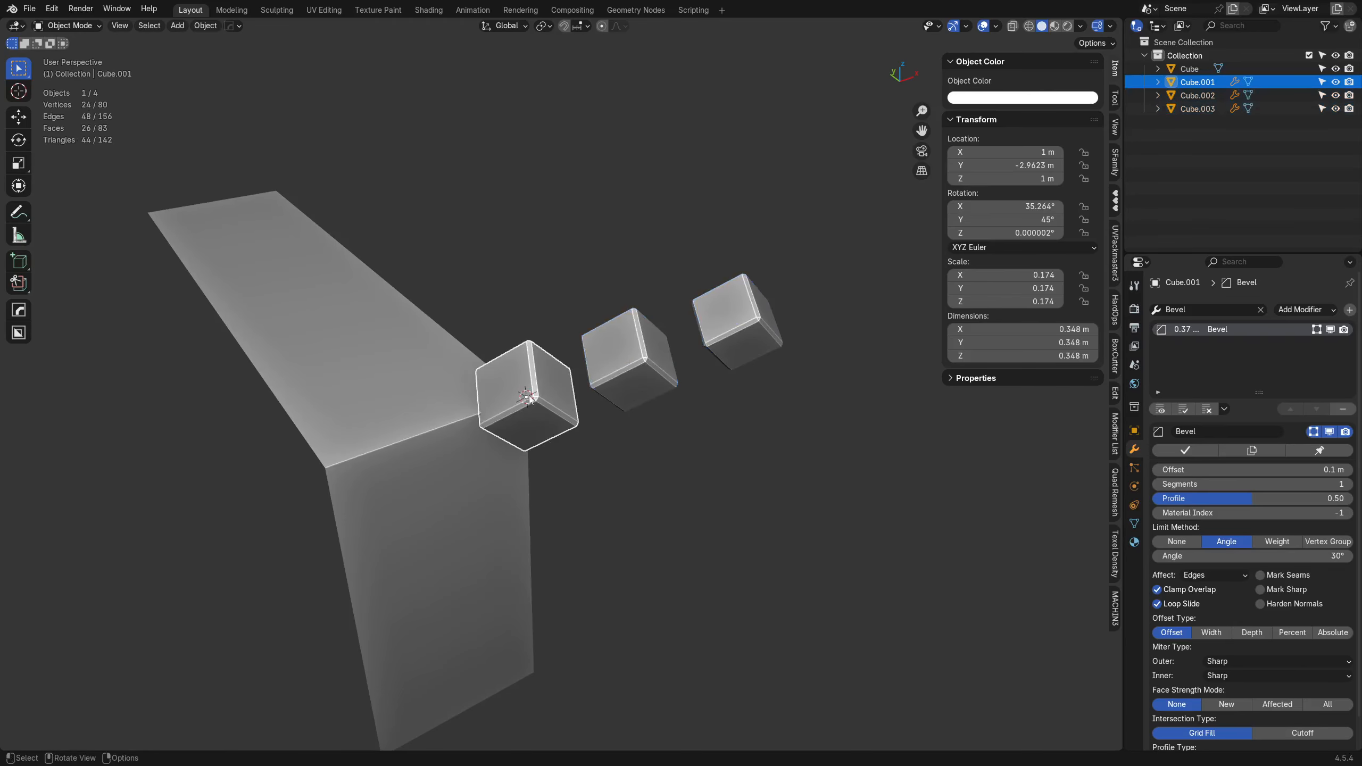
{"action": "left_click", "coordinate": [645, 378]}
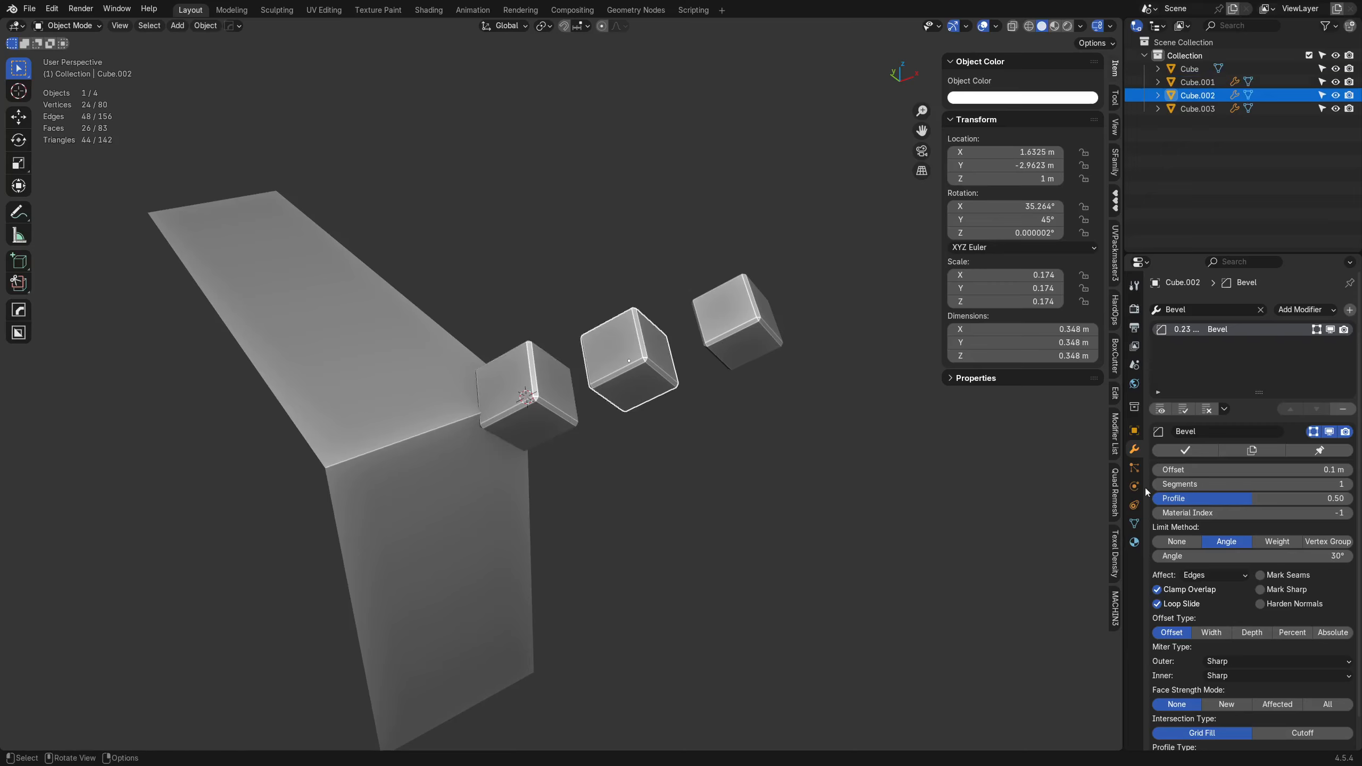
Select all three small cubes and set their bevel offset to 0.28 m together.
{"action": "left_click", "coordinate": [527, 395], "text": "shift"}
{"action": "left_click", "coordinate": [737, 322], "text": "shift"}
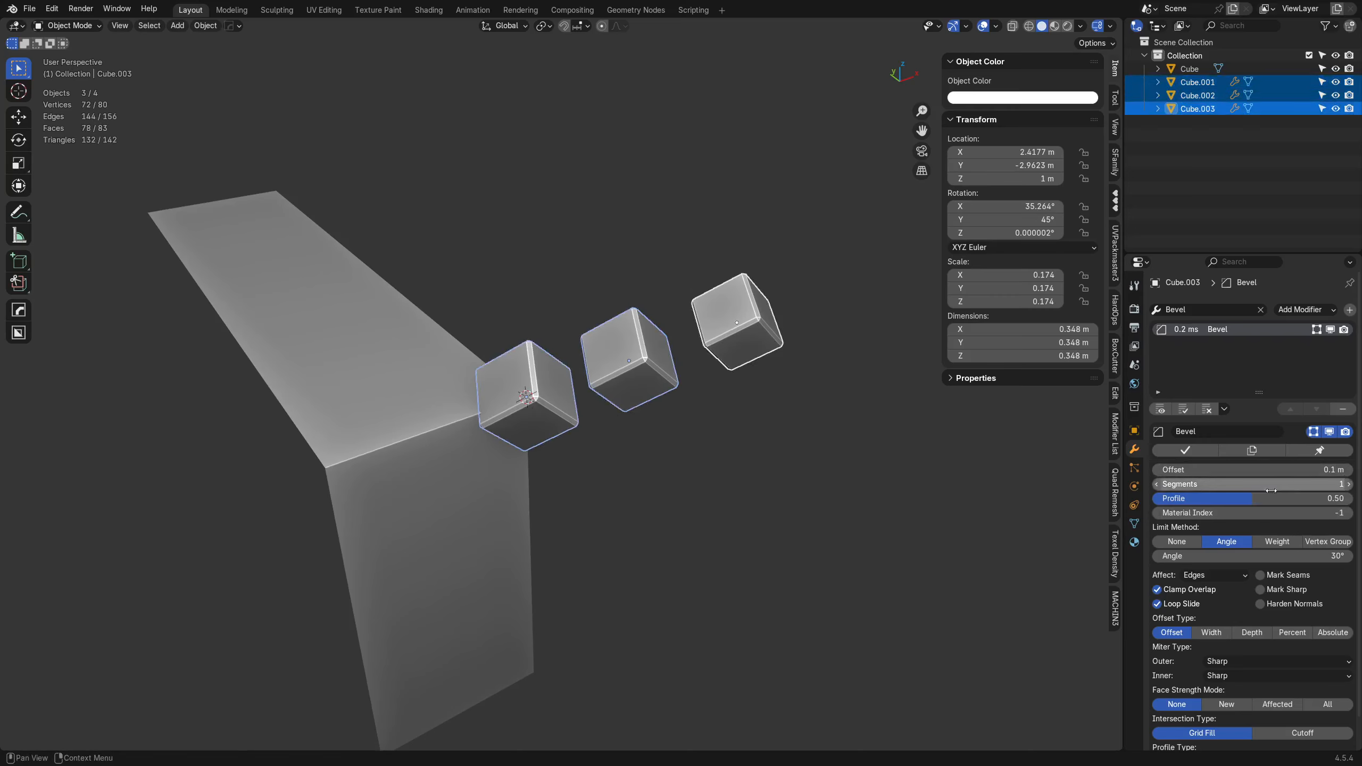
{"action": "mouse_move", "coordinate": [1258, 469]}
{"action": "left_mouse_down"}
{"action": "mouse_move", "coordinate": [1298, 469]}
{"action": "mouse_move", "coordinate": [1243, 469]}
{"action": "mouse_move", "coordinate": [1290, 469]}
{"action": "mouse_move", "coordinate": [1251, 469]}
{"action": "mouse_move", "coordinate": [1265, 470]}
{"action": "left_mouse_up"}
{"action": "key", "text": "Escape"}
{"action": "middle_click_drag", "start_coordinate": [817, 466], "coordinate": [821, 424]}
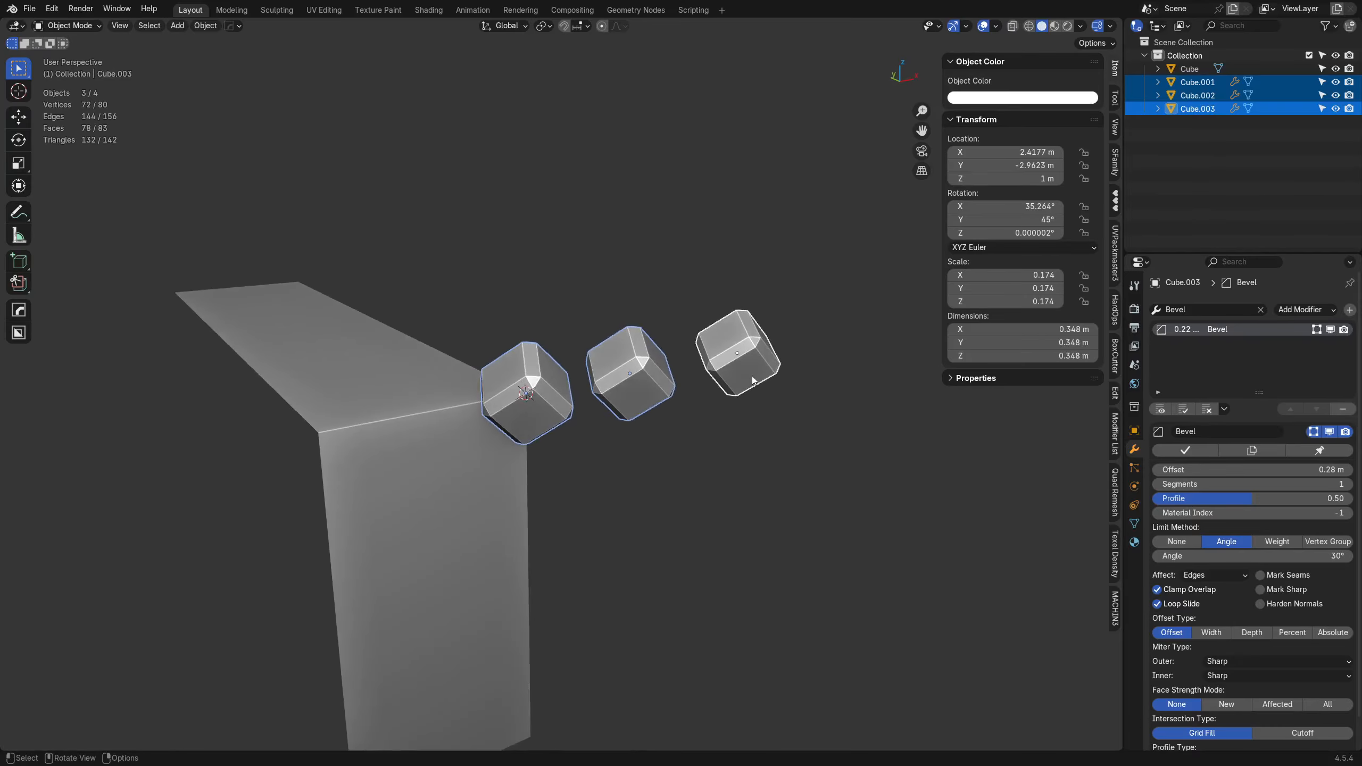
Increase the bevel offset on the far cube alone and give the middle cube a much smaller one.
{"action": "left_click", "coordinate": [753, 377]}
{"action": "left_click_drag", "start_coordinate": [1289, 469], "coordinate": [1238, 469]}
{"action": "left_click", "coordinate": [655, 387]}
{"action": "left_click", "coordinate": [515, 391]}
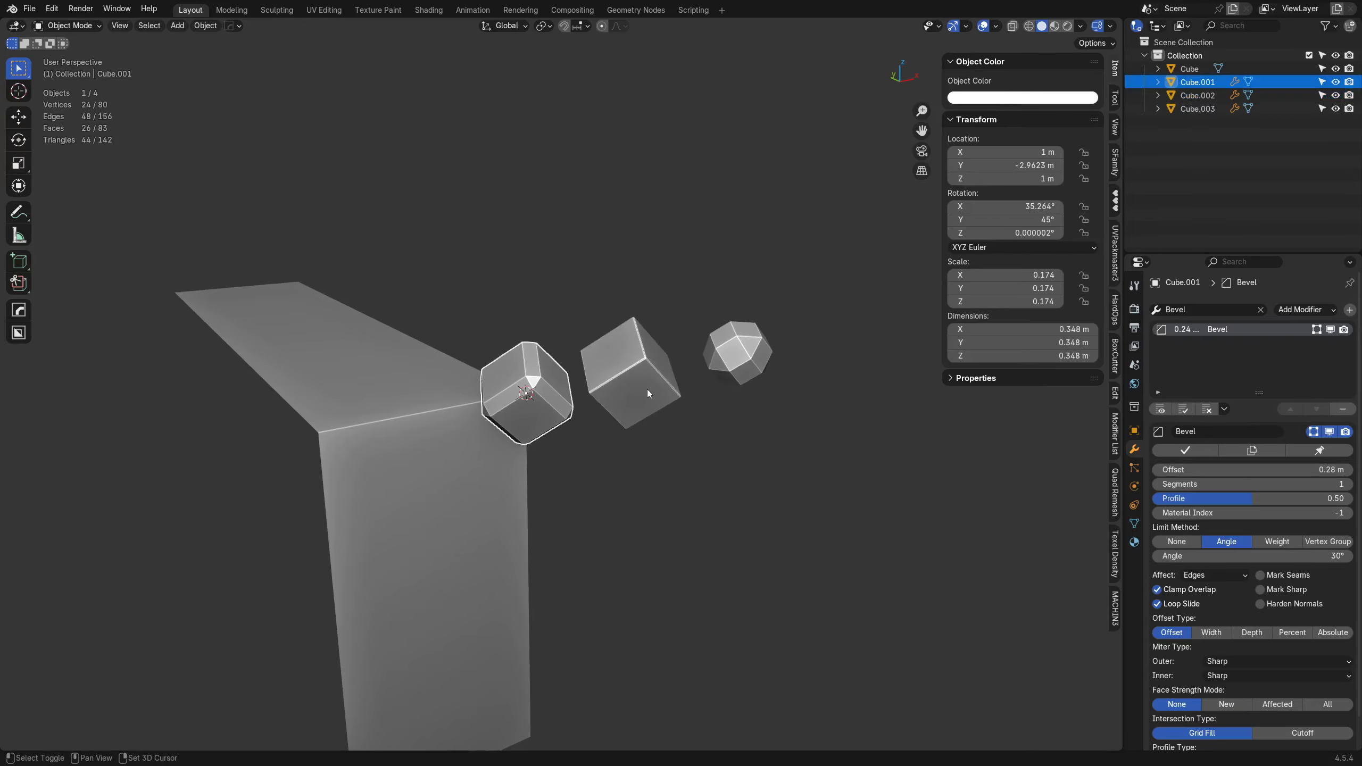
Select all three small cubes with the corner one active, and raise their bevel offsets together, bringing the active cube's to 0.43 m.
{"action": "left_click", "coordinate": [749, 371], "text": "shift"}
{"action": "left_click", "coordinate": [630, 376], "text": "shift"}
{"action": "left_click", "coordinate": [526, 398], "text": "shift"}
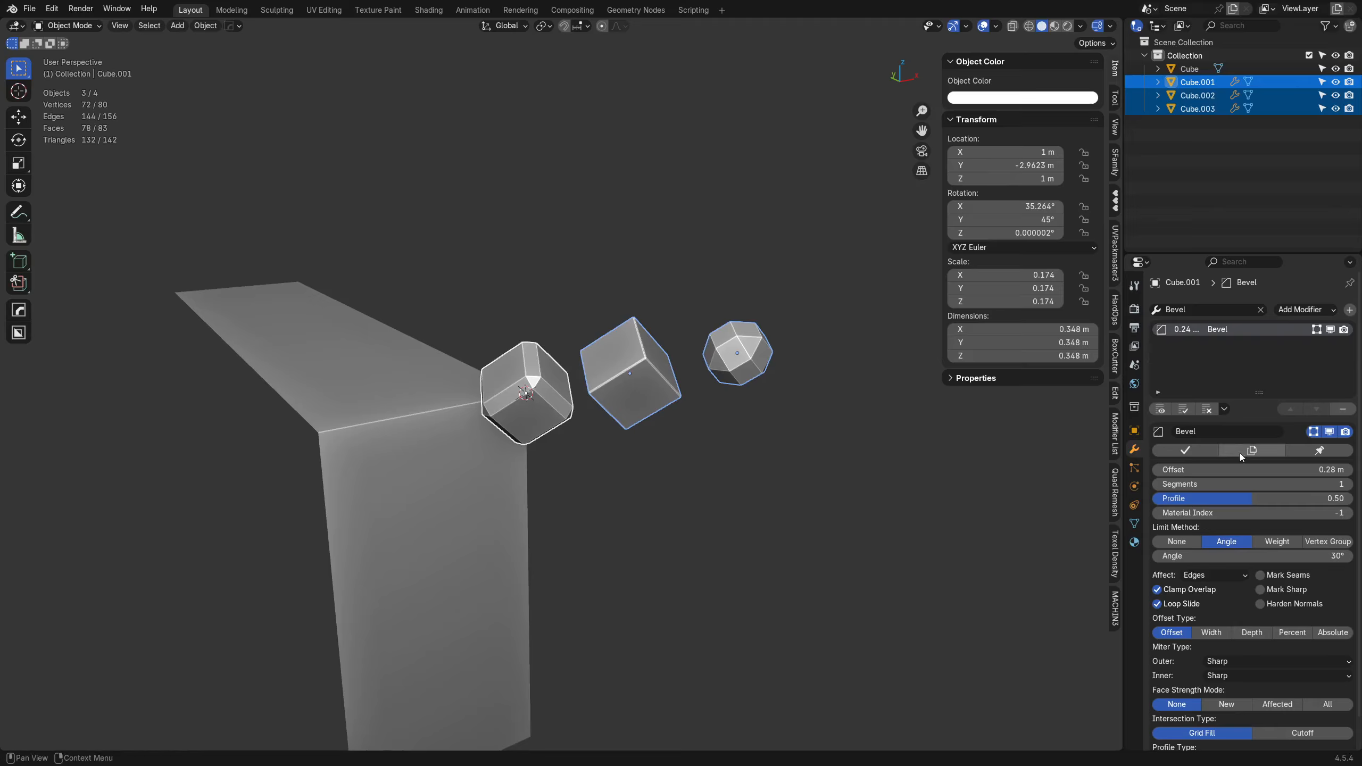
{"action": "left_click_drag", "start_coordinate": [1262, 468], "coordinate": [1293, 470]}
{"action": "left_click", "coordinate": [799, 470]}
{"action": "scroll", "coordinate": [761, 456], "scroll_direction": "down", "scroll_amount": 3}
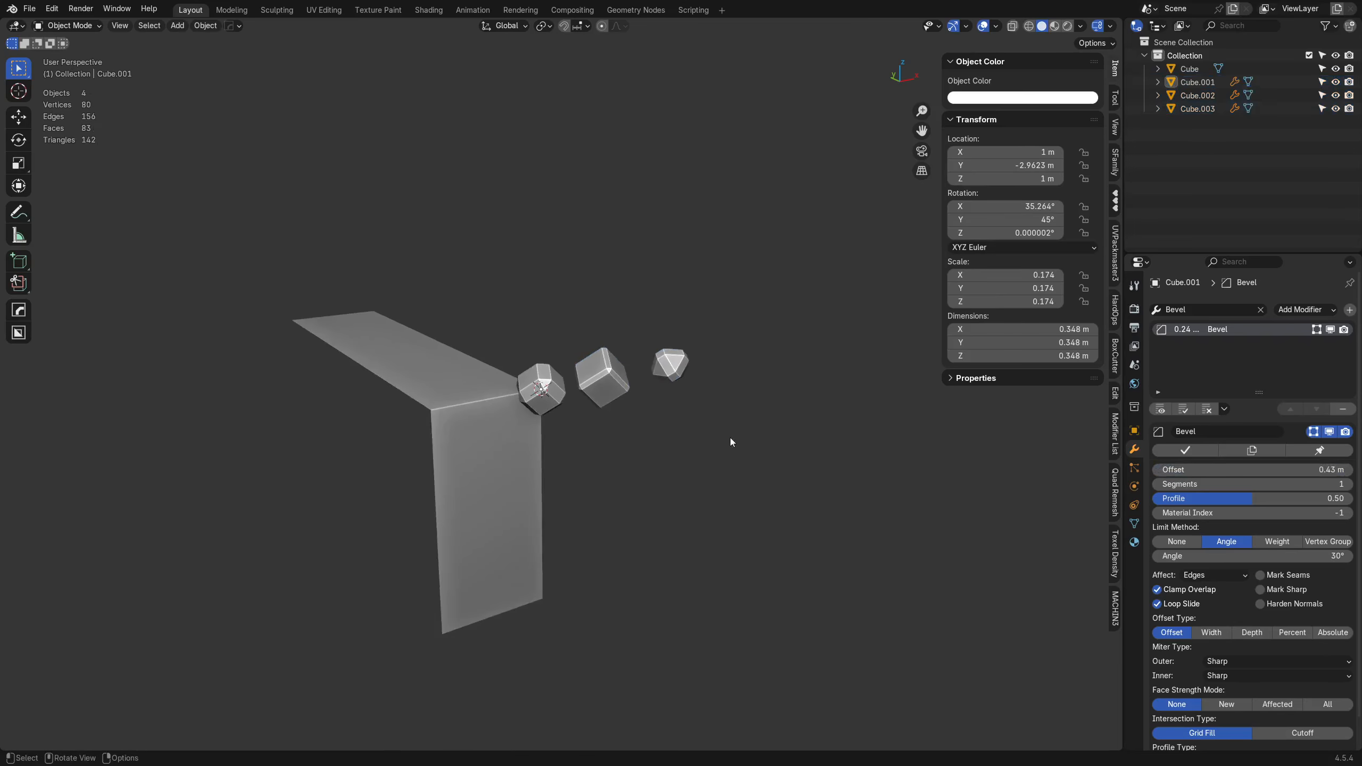
{"action": "middle_click_drag", "start_coordinate": [730, 441], "coordinate": [688, 463]}
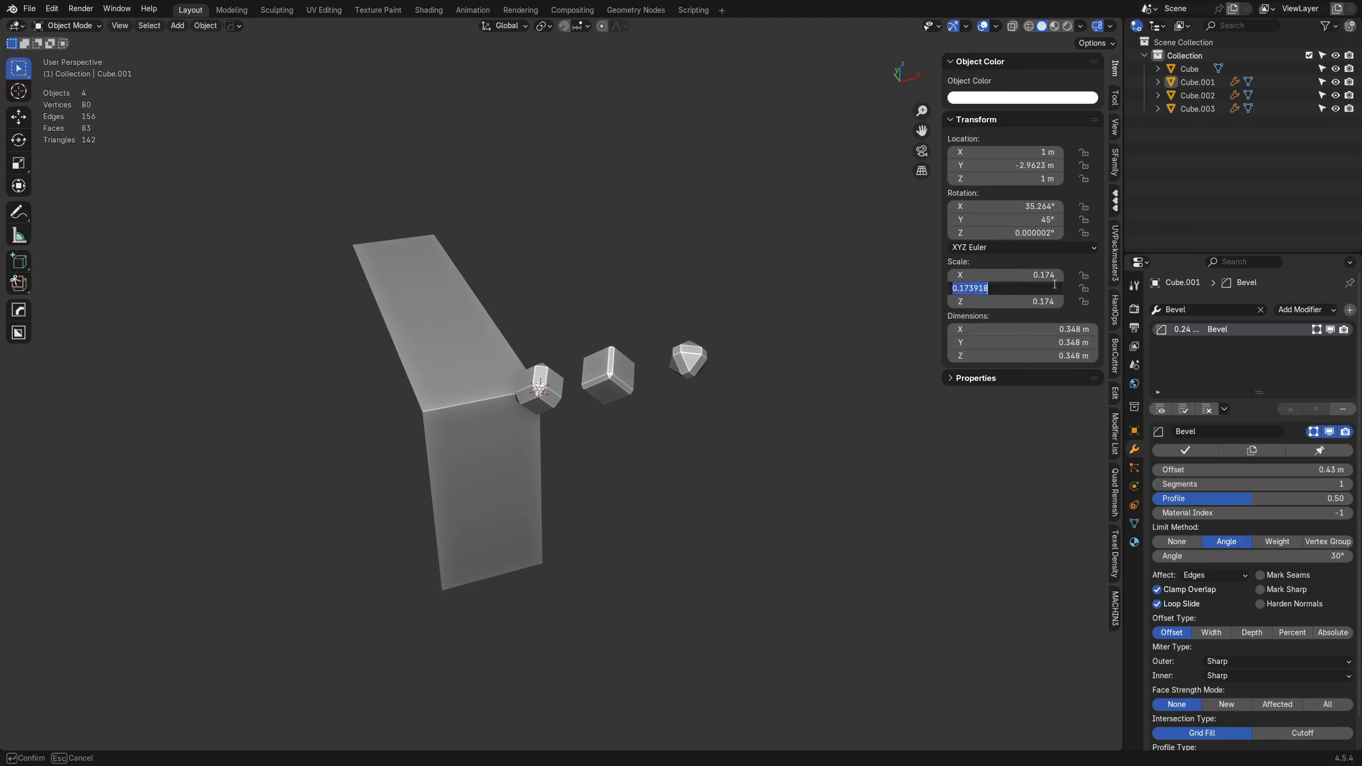
Set the far cube's scale to 1 on all three axes and move it away from the other cubes.
{"action": "left_click", "coordinate": [691, 359]}
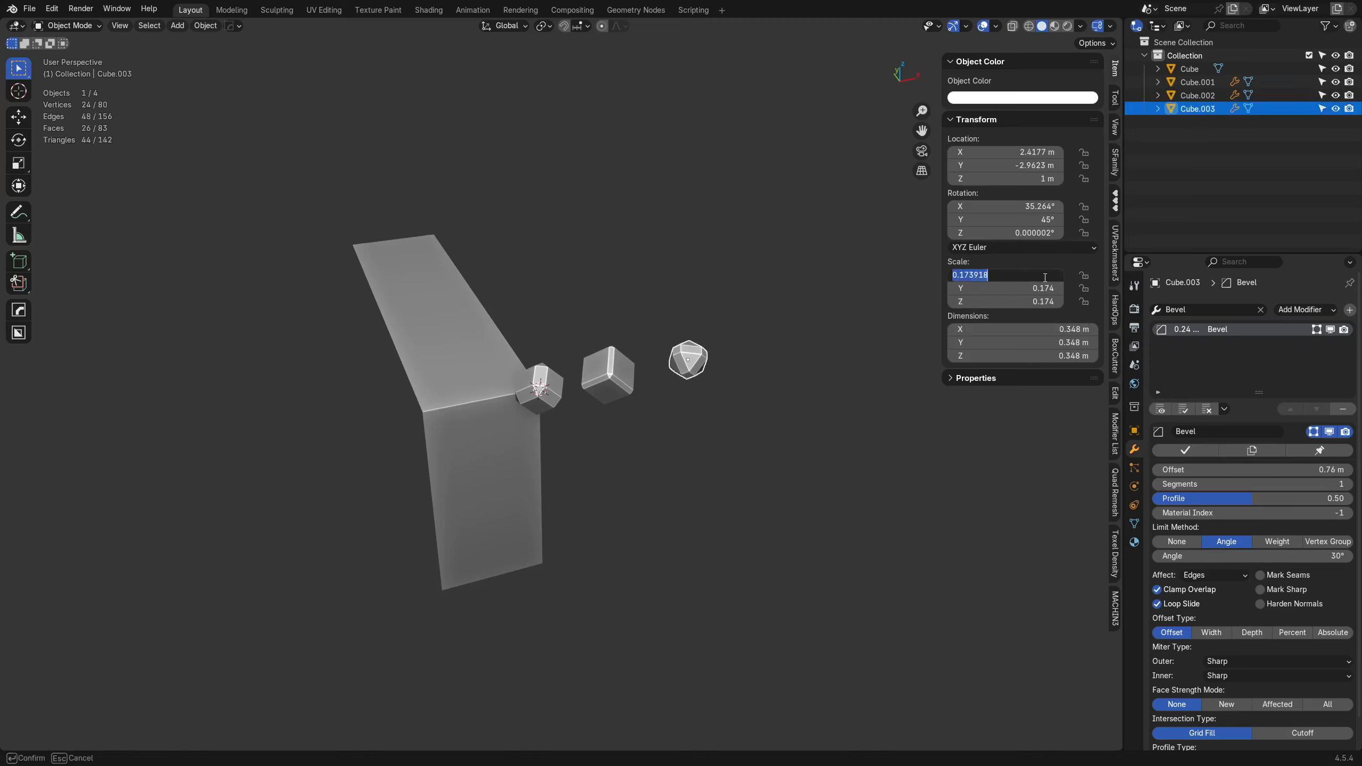
{"action": "left_click_drag", "start_coordinate": [1034, 275], "coordinate": [1044, 276]}
{"action": "type", "text": "1"}
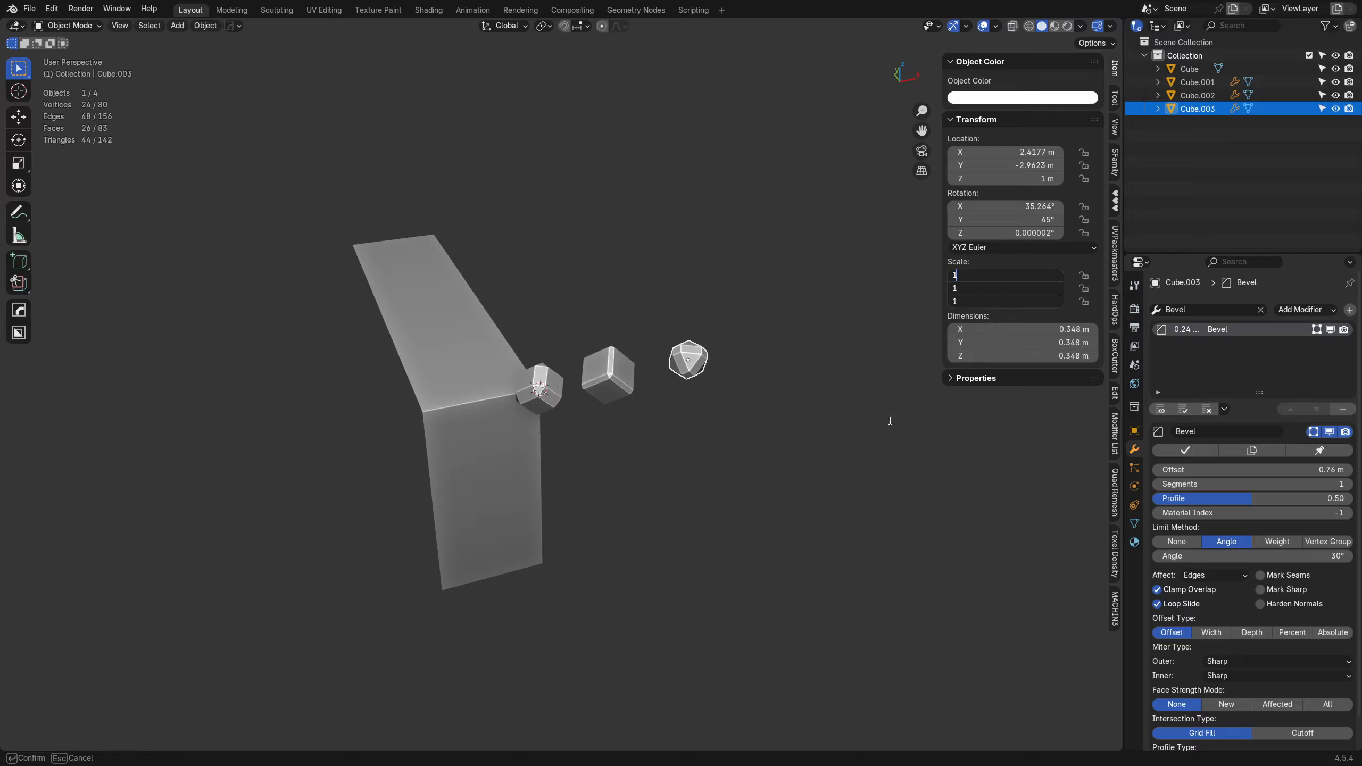
{"action": "key", "text": "Return"}
{"action": "key", "text": "g"}
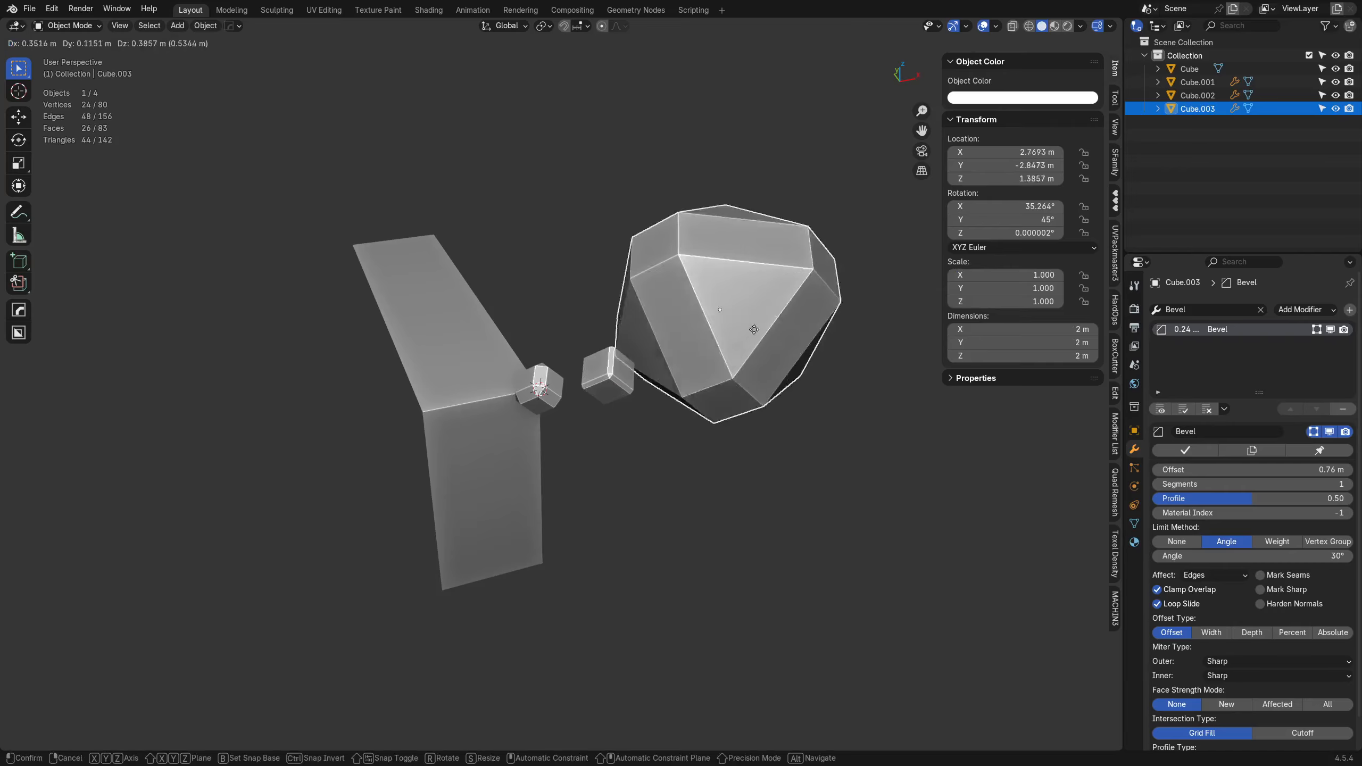
{"action": "left_click", "coordinate": [779, 375]}
Set the middle cube's scale to 1 on all three axes and move it away from the corner block.
{"action": "left_click", "coordinate": [616, 382]}
{"action": "left_click_drag", "start_coordinate": [1003, 274], "coordinate": [1002, 301]}
{"action": "type", "text": "1"}
{"action": "key", "text": "Return"}
{"action": "key", "text": "g"}
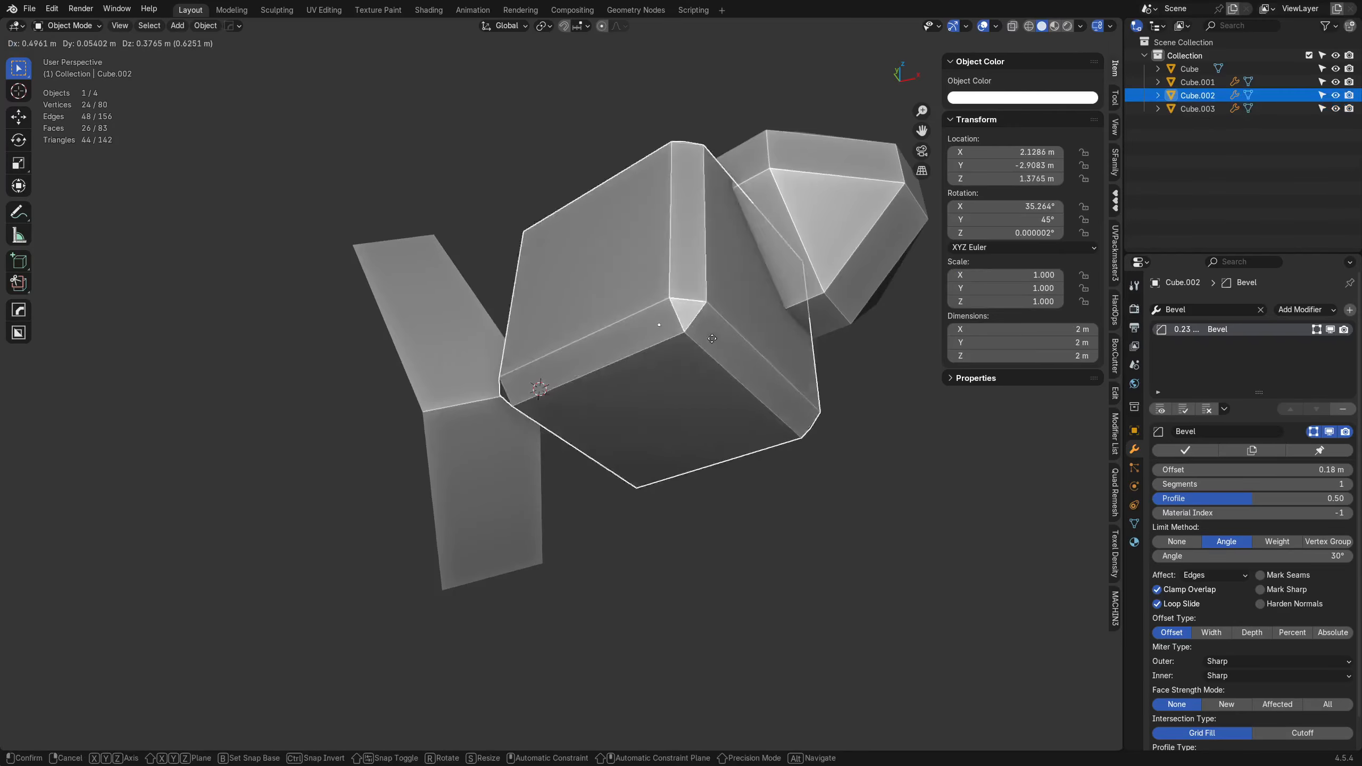
{"action": "left_click", "coordinate": [825, 258]}
Move the small corner cube off the block's corner, about 0.24 m along Y and 0.37 m up in Z.
{"action": "left_click", "coordinate": [542, 389]}
{"action": "key", "text": "g"}
{"action": "left_click", "coordinate": [729, 389]}
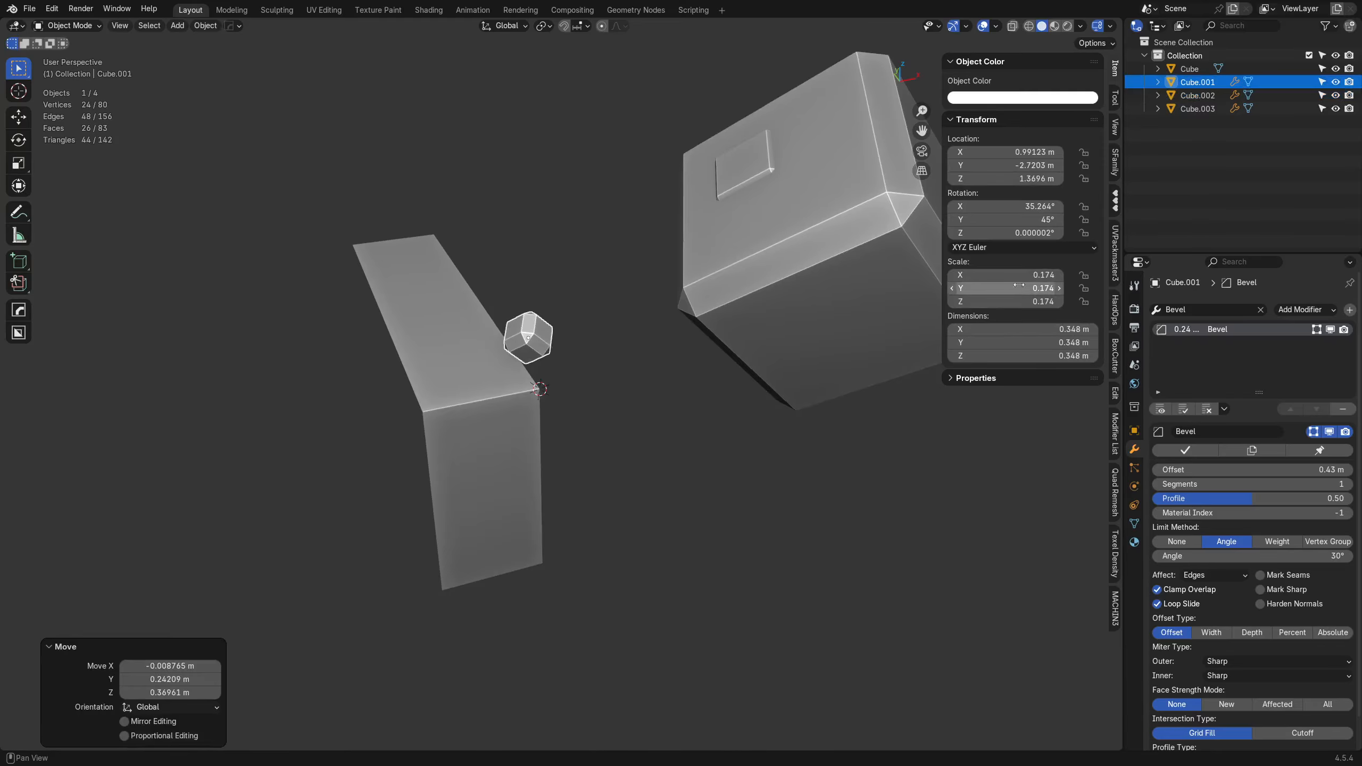
Try a scale of 1 on all three axes for the former corner cube and undo it.
{"action": "left_click_drag", "start_coordinate": [1033, 274], "coordinate": [1033, 288]}
{"action": "type", "text": "1"}
{"action": "key", "text": "Tab"}
{"action": "type", "text": "1"}
{"action": "key", "text": "Return"}
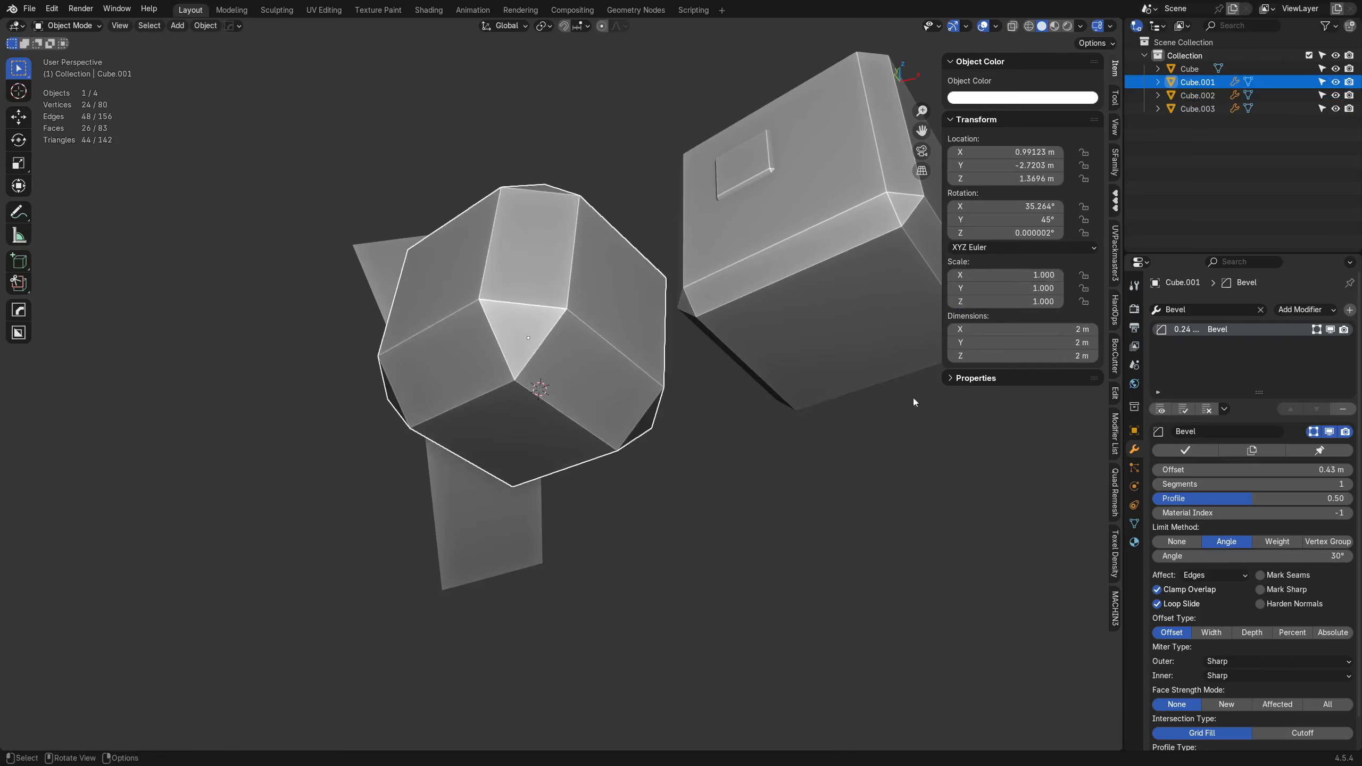
{"action": "key", "text": "ctrl+z"}
{"action": "key", "text": "ctrl+z"}
{"action": "key", "text": "ctrl+z"}
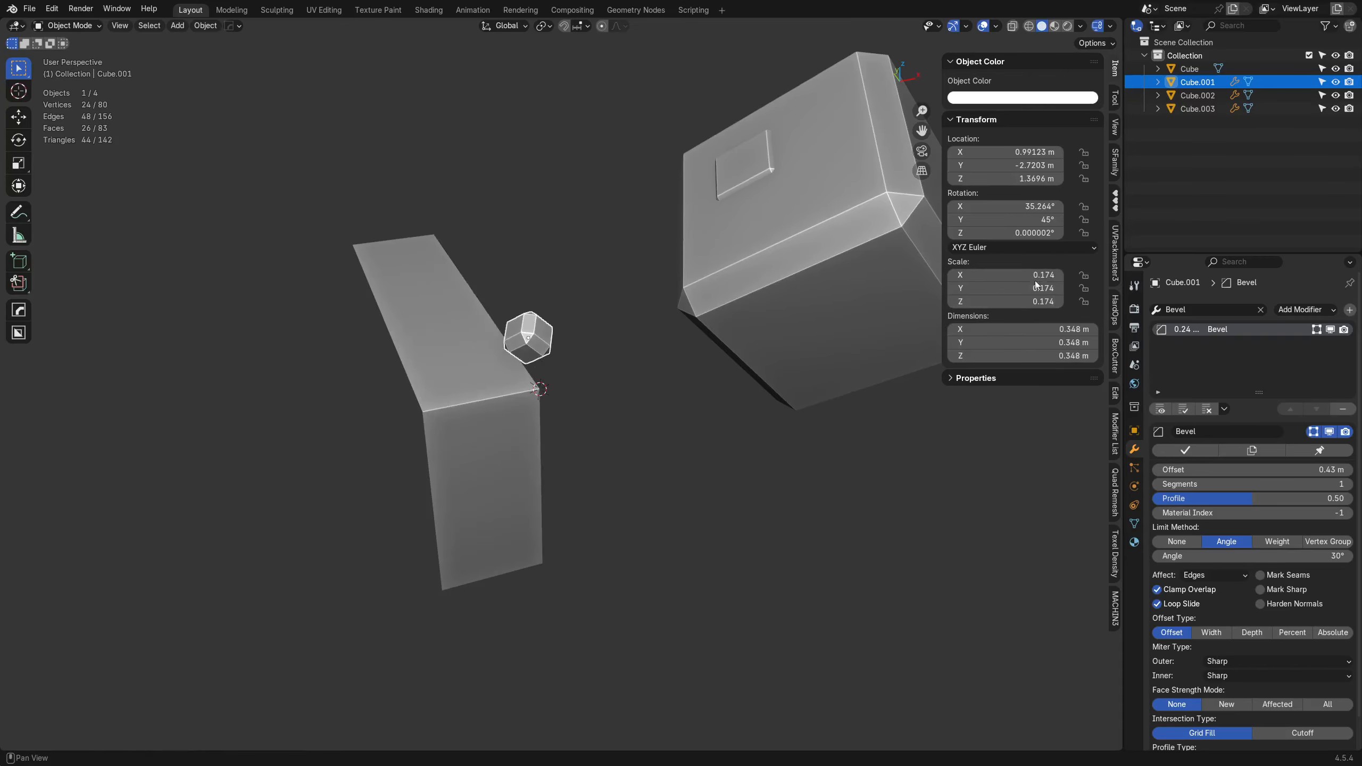
Set the former corner cube's scale to 1 on X, 2 on Y and 1 on Z.
{"action": "left_click", "coordinate": [1008, 274]}
{"action": "type", "text": "1"}
{"action": "key", "text": "Tab"}
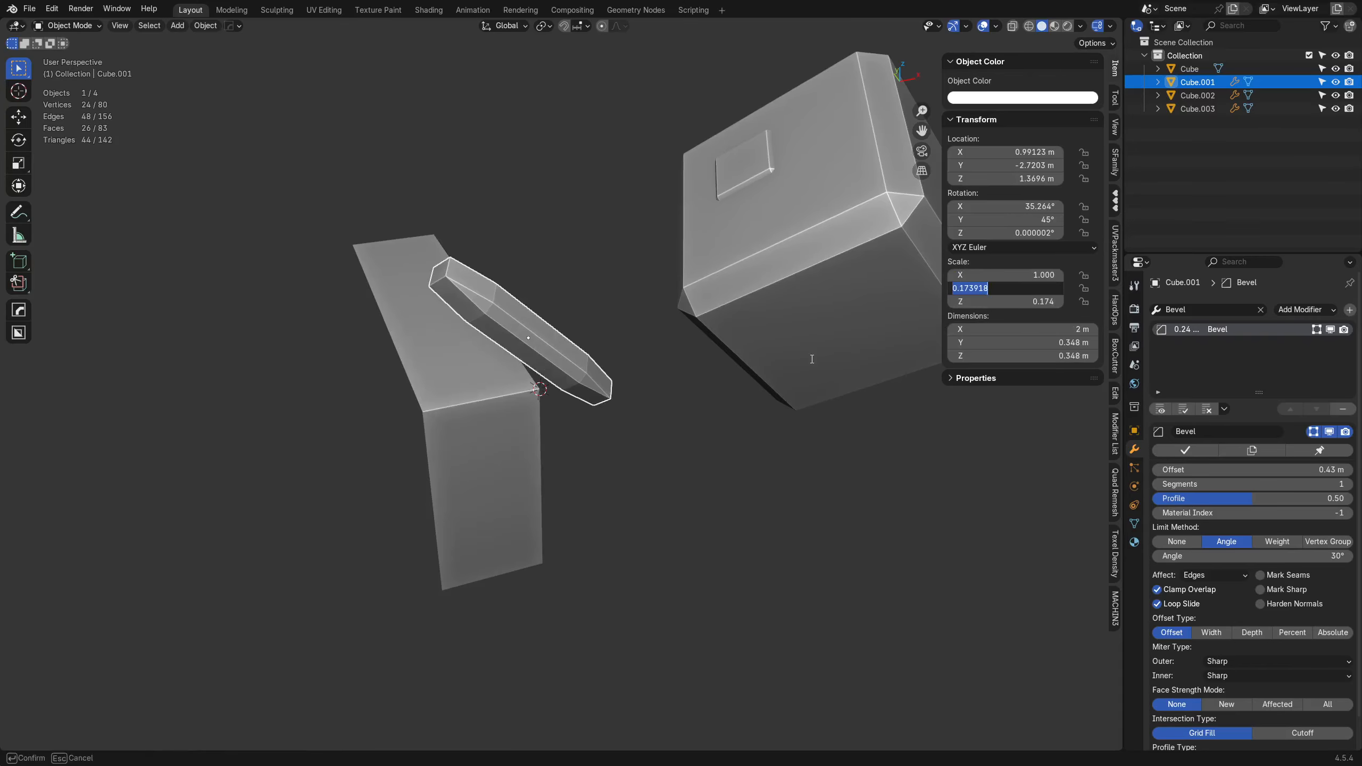
{"action": "type", "text": "2"}
{"action": "key", "text": "Tab"}
{"action": "type", "text": "1"}
{"action": "key", "text": "Return"}
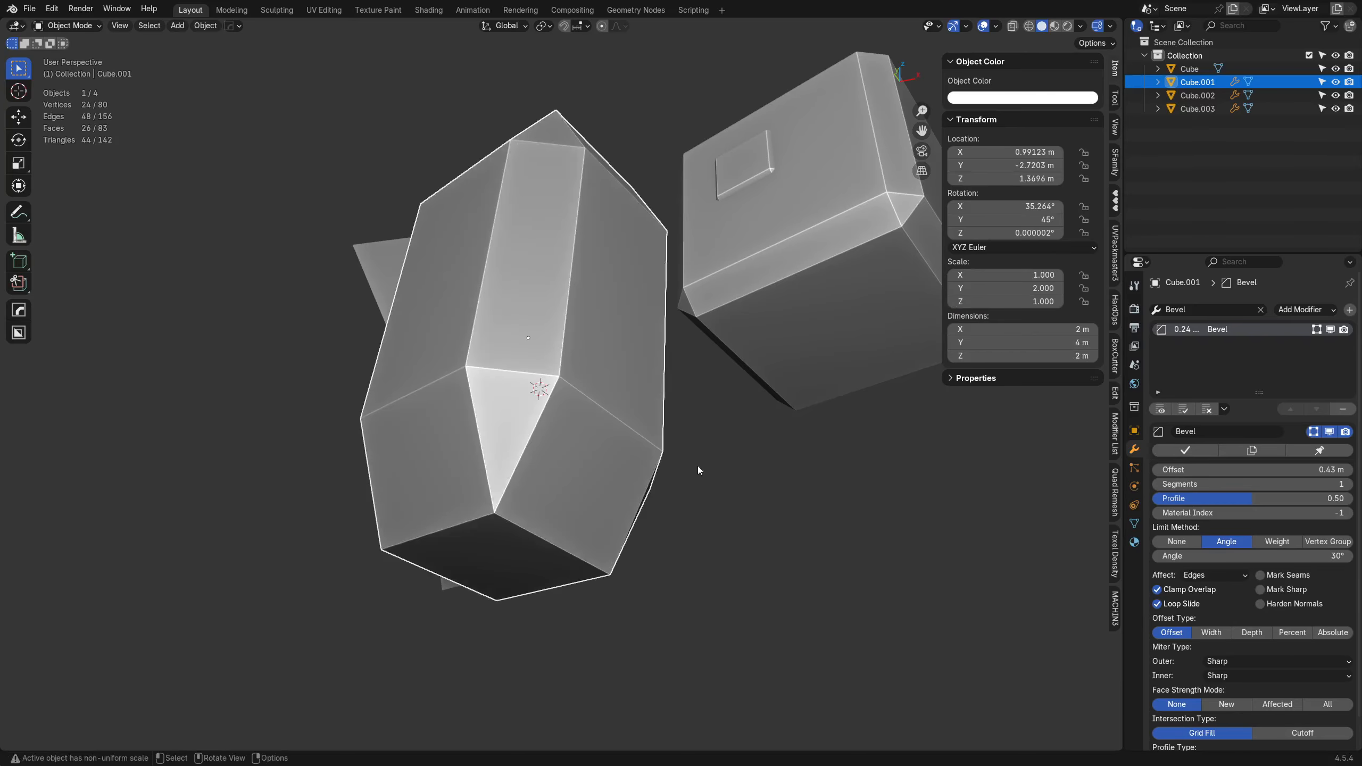
Select the stretched cube alone and add 1 m to its X location.
{"action": "middle_click_drag", "start_coordinate": [698, 469], "coordinate": [676, 328]}
{"action": "left_click", "coordinate": [653, 313], "text": "shift"}
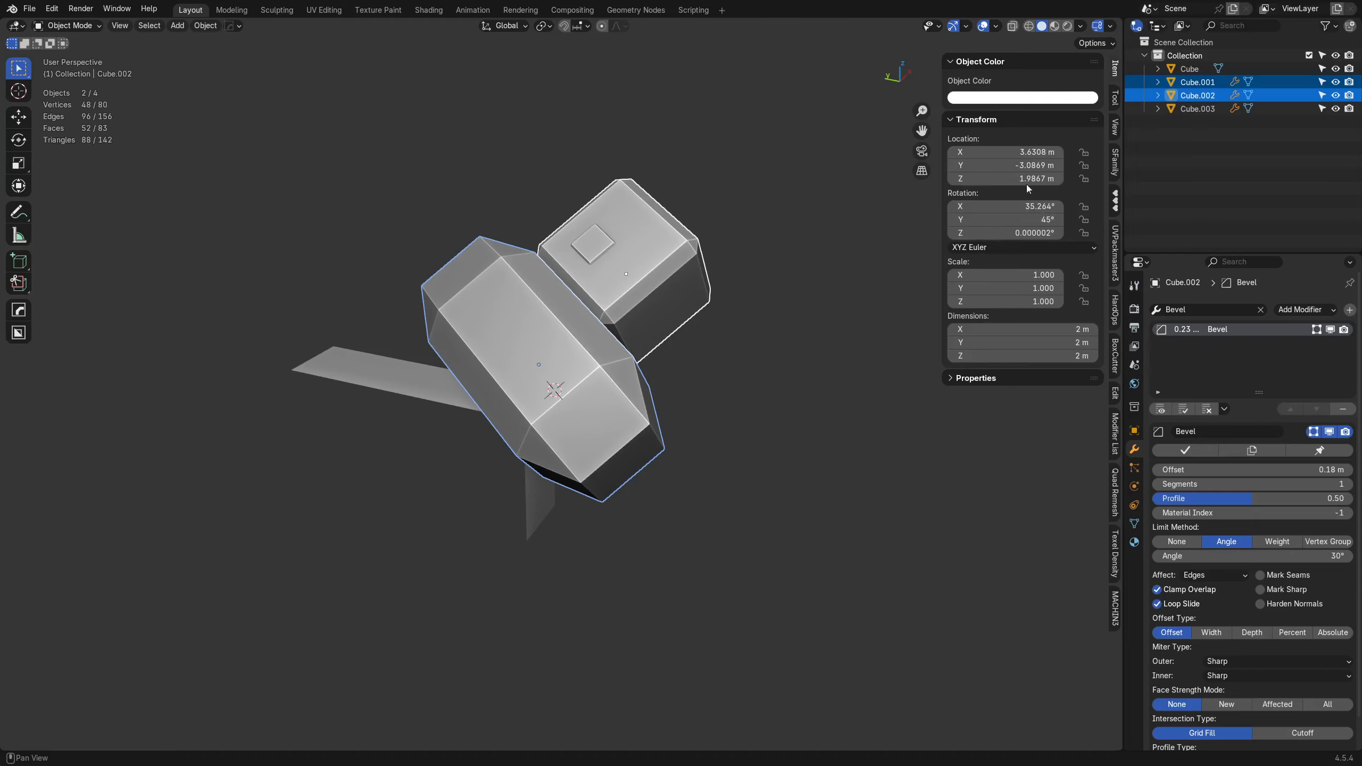
{"action": "middle_click_drag", "start_coordinate": [570, 408], "coordinate": [530, 407]}
{"action": "left_click", "coordinate": [530, 407]}
{"action": "left_click_drag", "start_coordinate": [1004, 151], "coordinate": [1010, 152]}
{"action": "type", "text": "+1"}
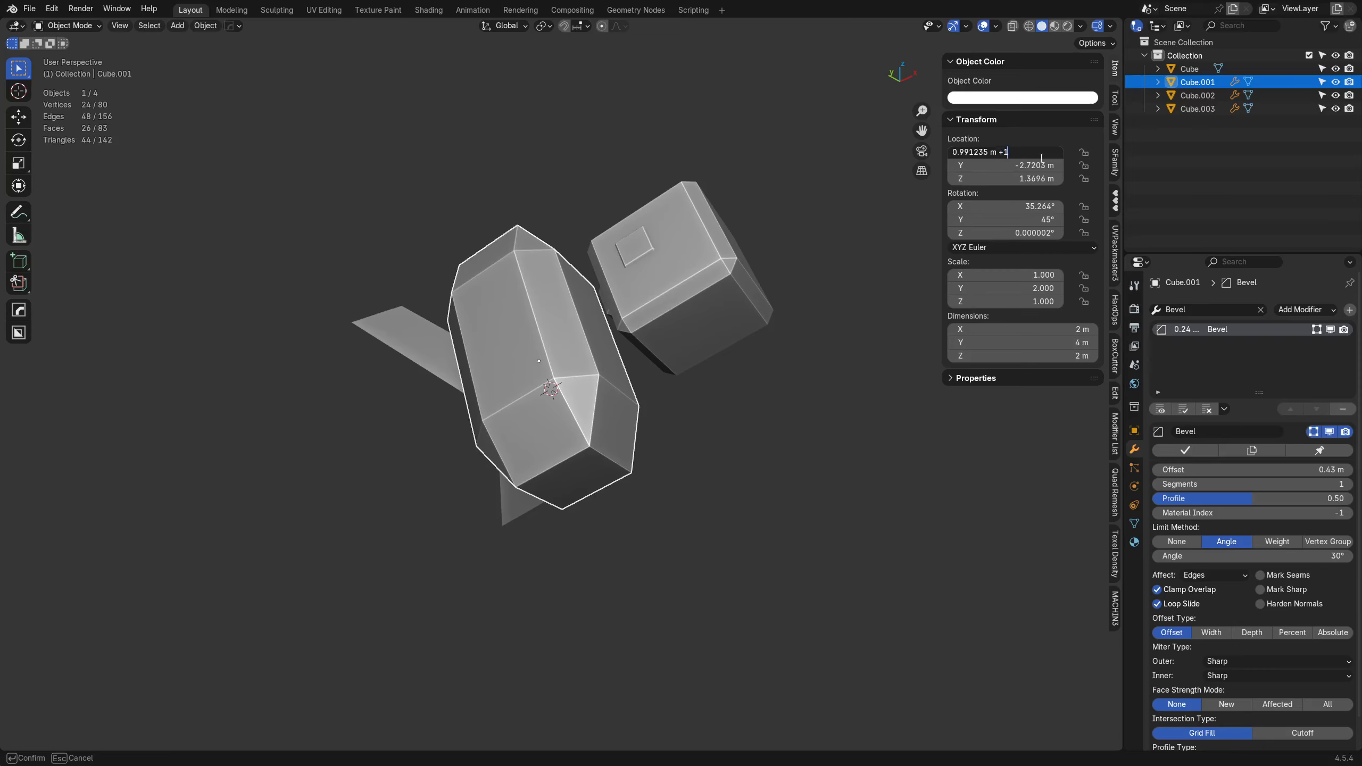
{"action": "key", "text": "Return"}
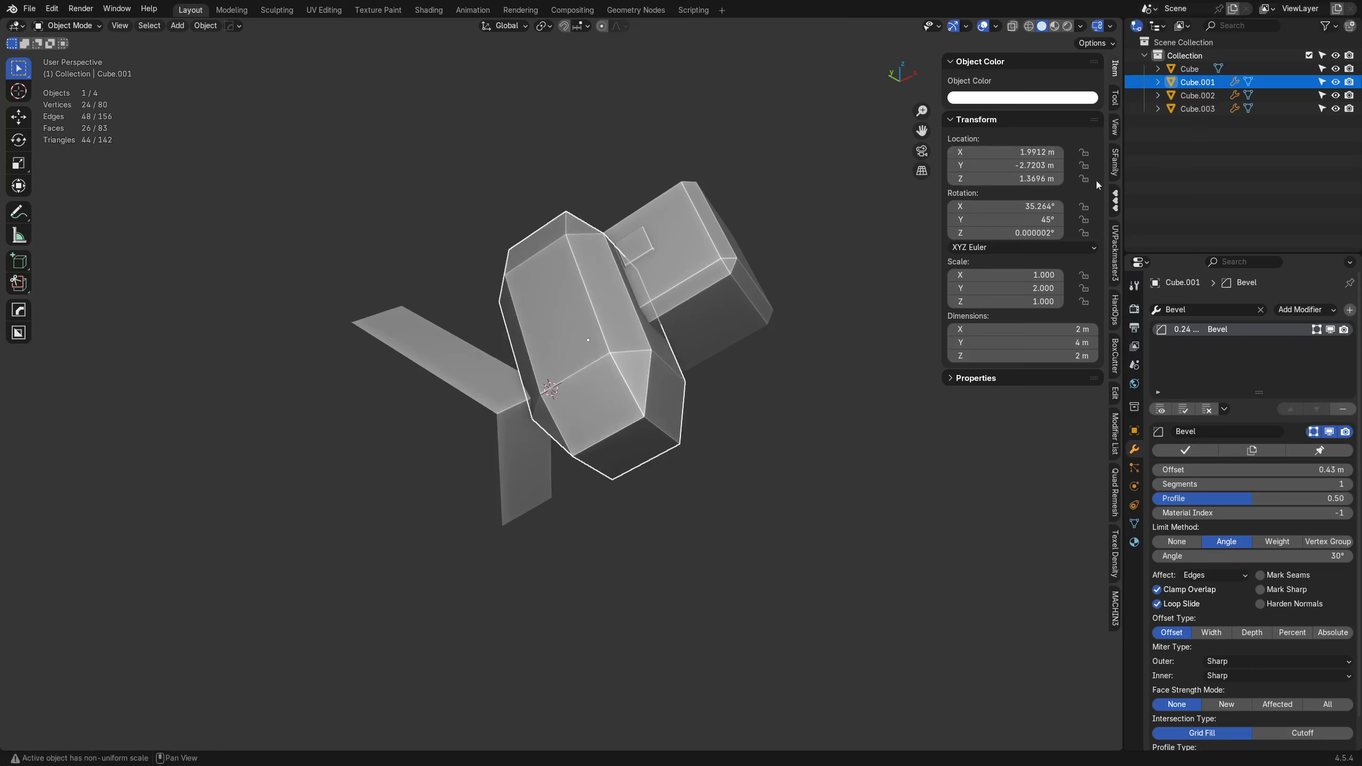
Move the stretched cube away from the large cube, about -1.85 m in X, 1.94 m in Y and 0.29 m in Z.
{"action": "left_click", "coordinate": [739, 319]}
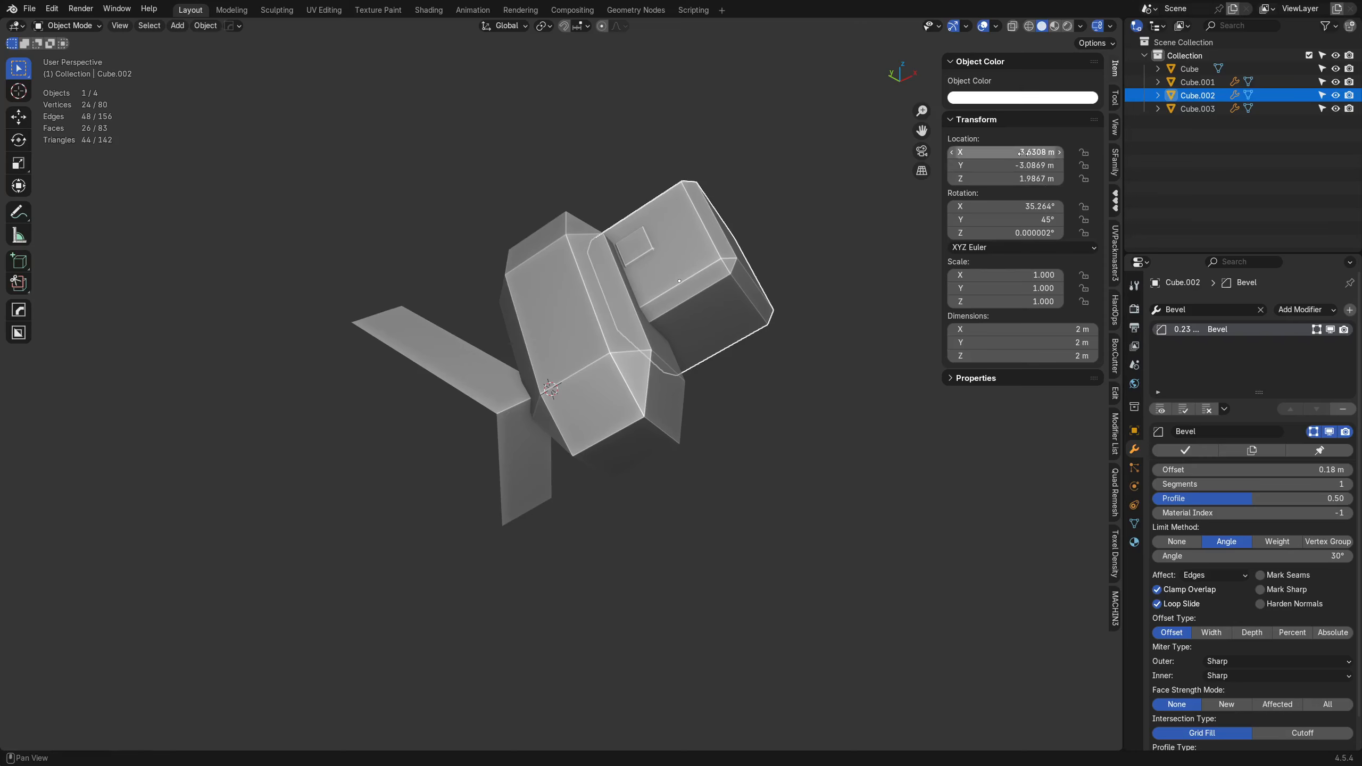
{"action": "left_click", "coordinate": [630, 363]}
{"action": "key", "text": "g"}
{"action": "left_click", "coordinate": [460, 339]}
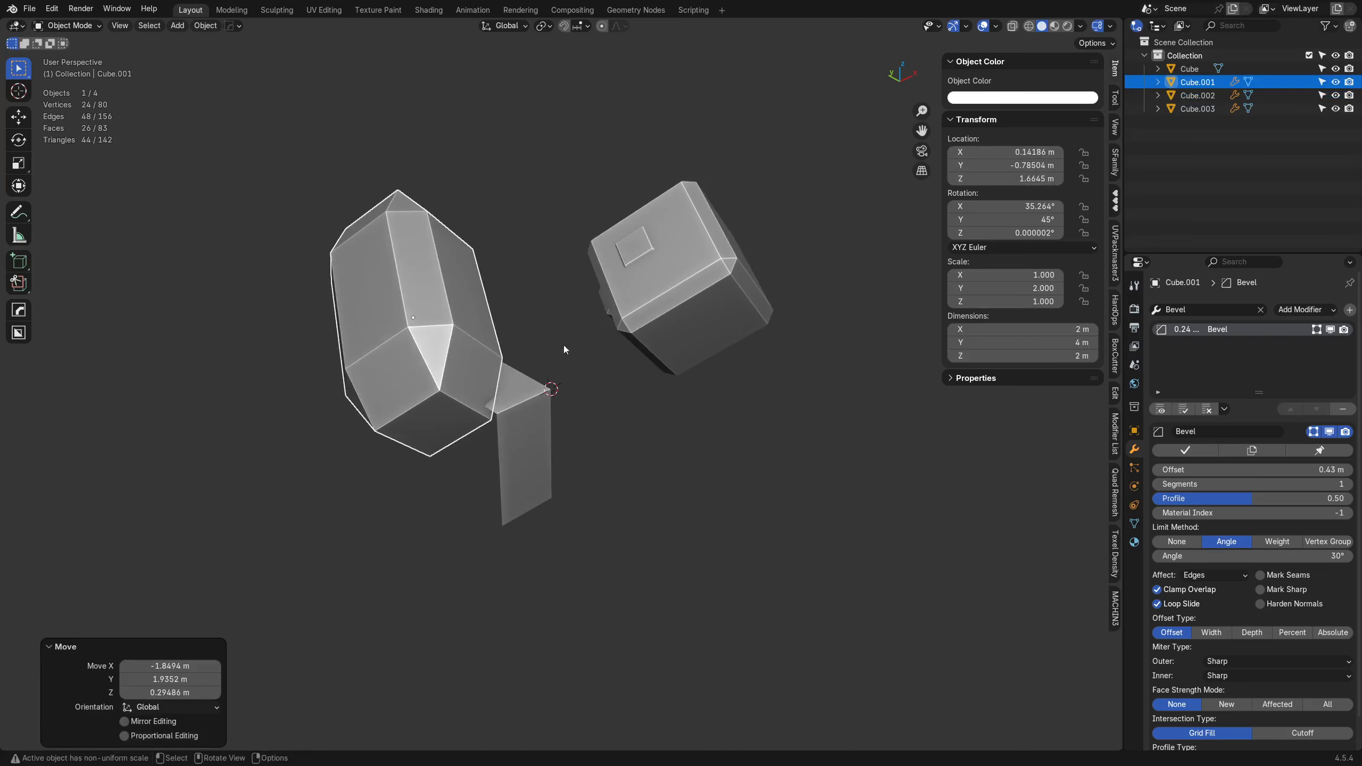
Set the stretched cube's dimensions to 1.8288 m in X, 2 ft in Y and 48 in in Z.
{"action": "double_click", "coordinate": [1071, 329]}
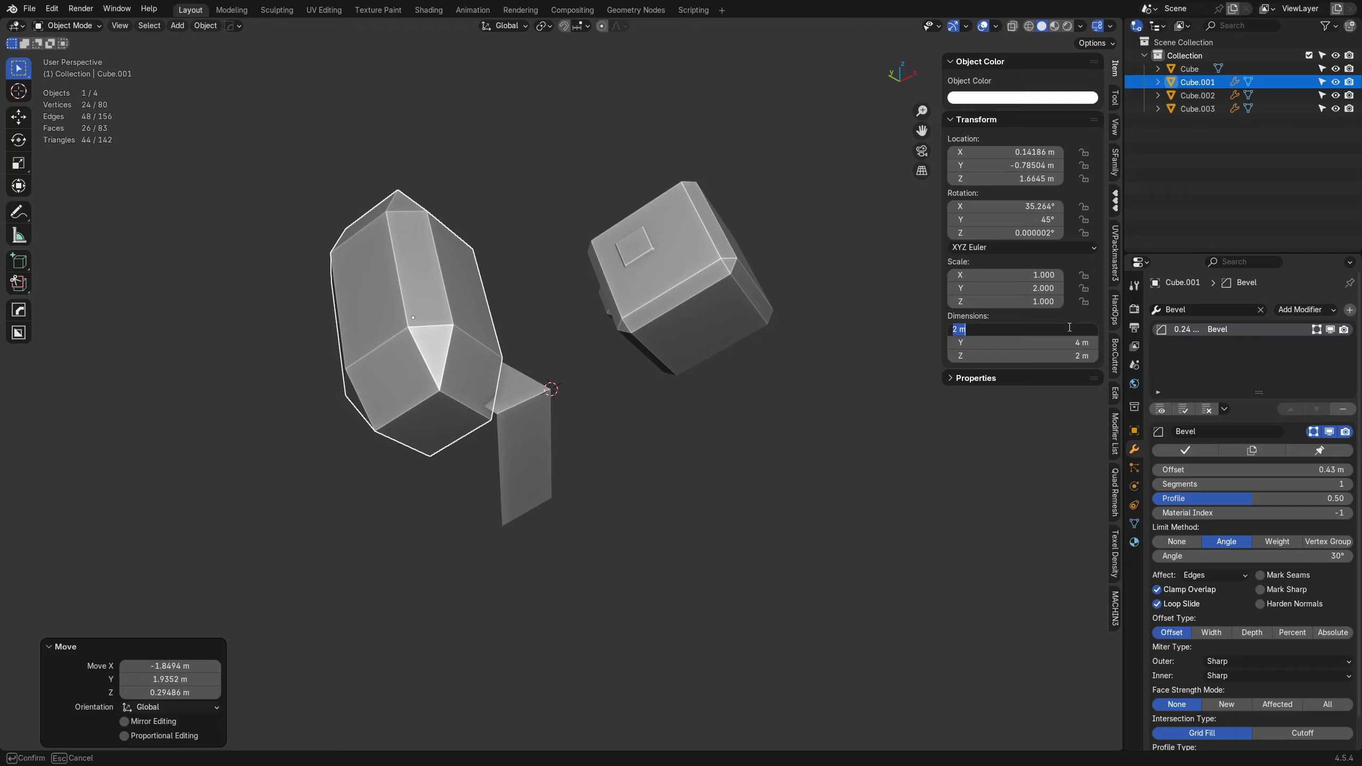
{"action": "type", "text": "1.83"}
{"action": "key", "text": "Return"}
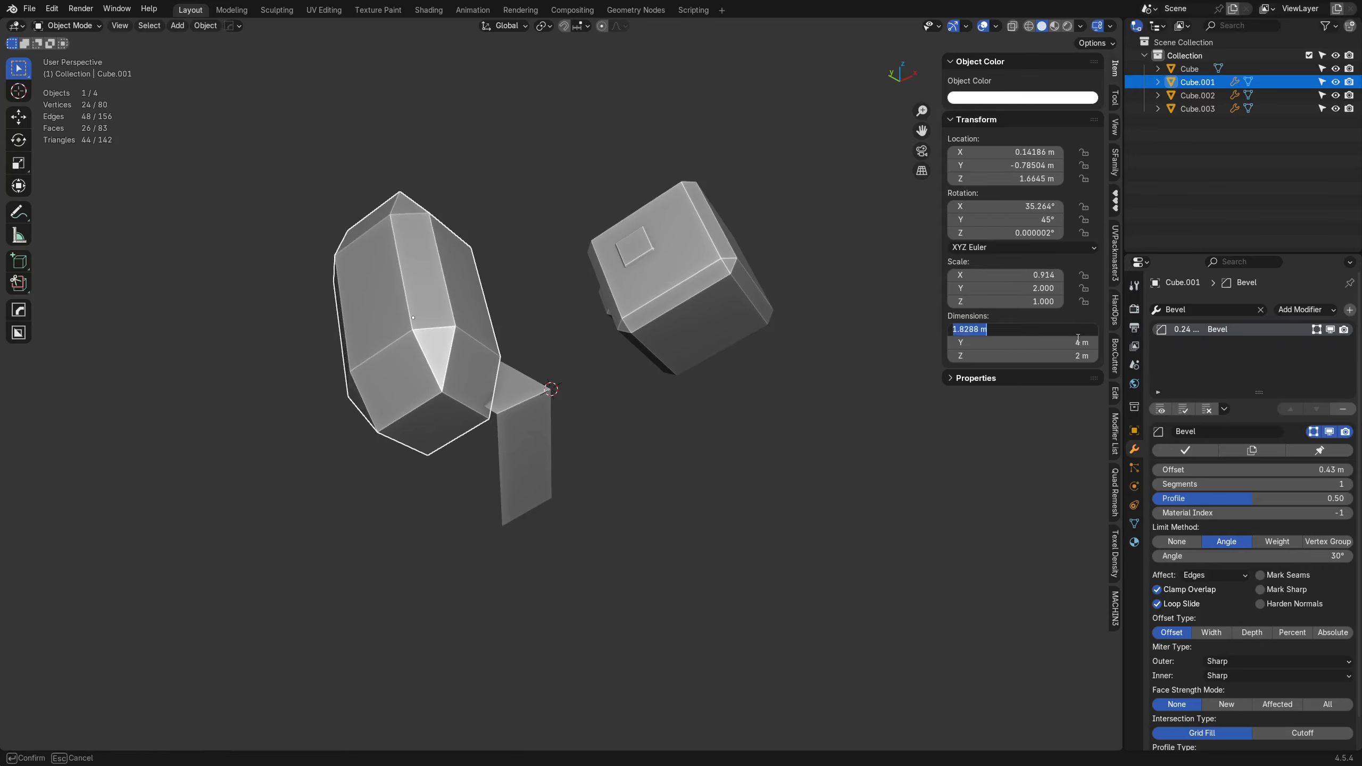
{"action": "double_click", "coordinate": [1065, 342]}
{"action": "type", "text": "2ft"}
{"action": "key", "text": "Return"}
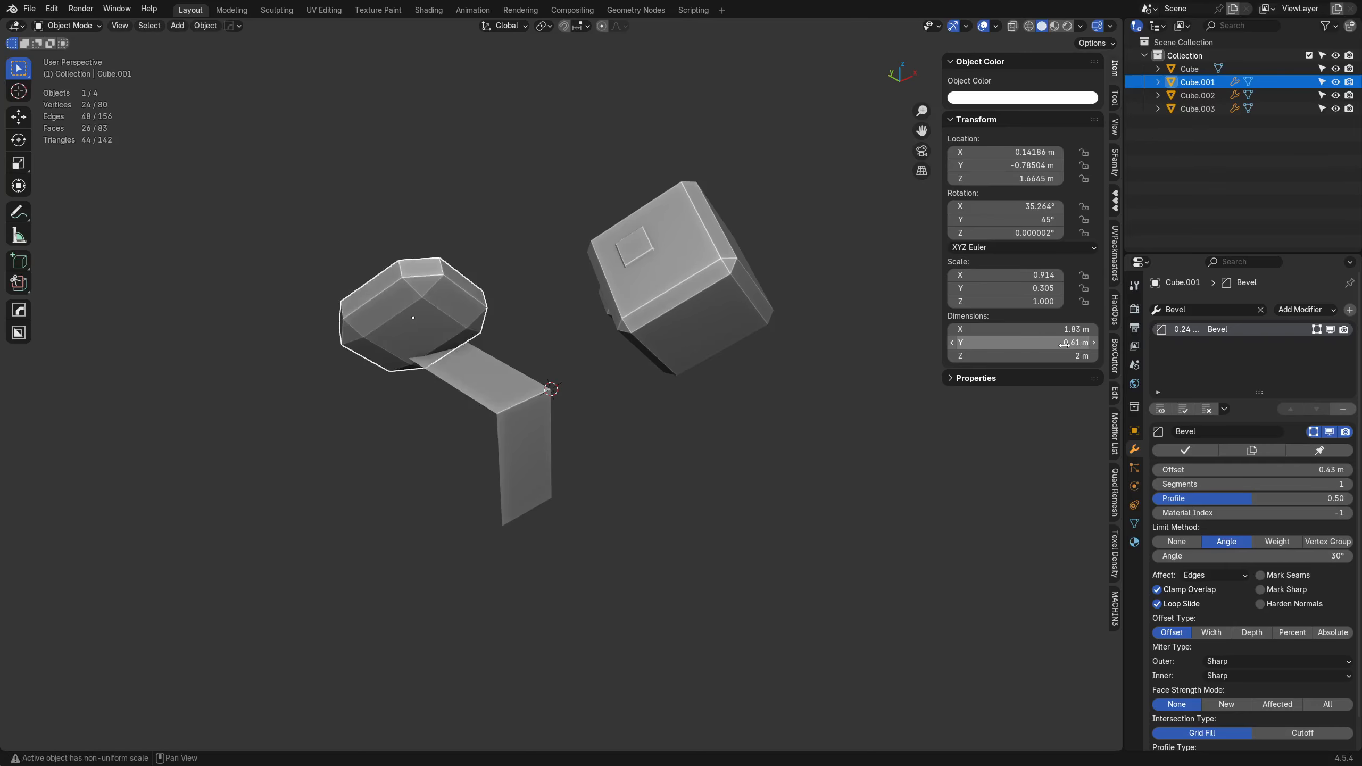
{"action": "double_click", "coordinate": [1062, 354]}
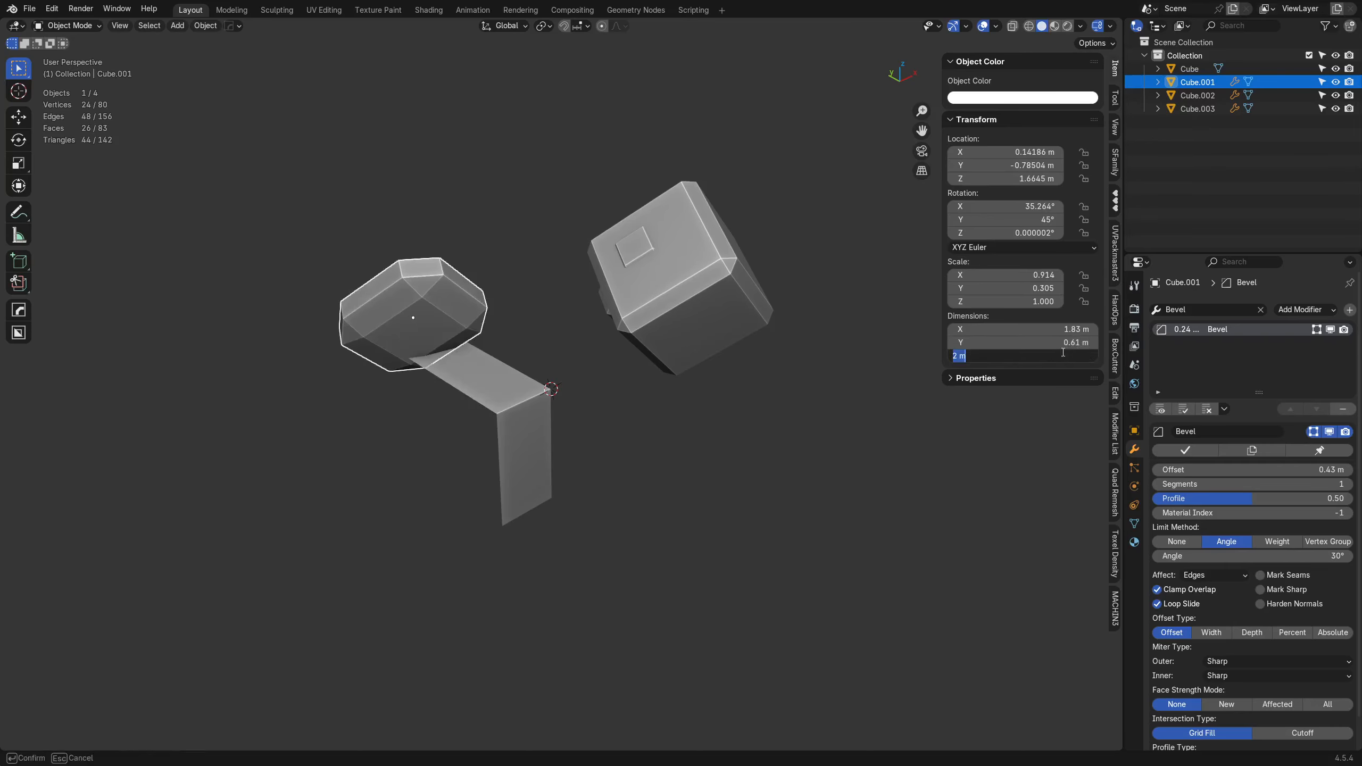
{"action": "type", "text": "48in"}
{"action": "key", "text": "Return"}
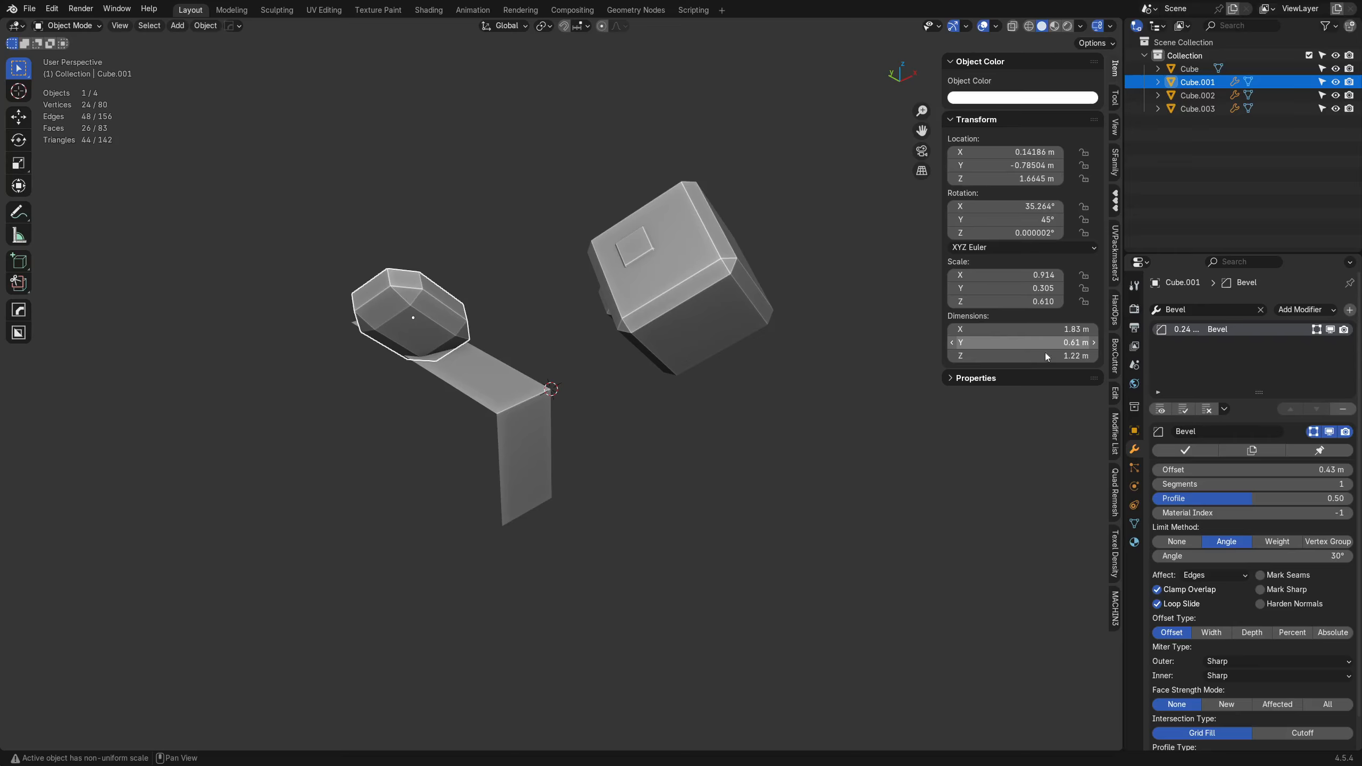
{"action": "left_click", "coordinate": [630, 453]}
{"action": "middle_click_drag", "start_coordinate": [698, 403], "coordinate": [719, 429]}
{"action": "left_click", "coordinate": [489, 397]}
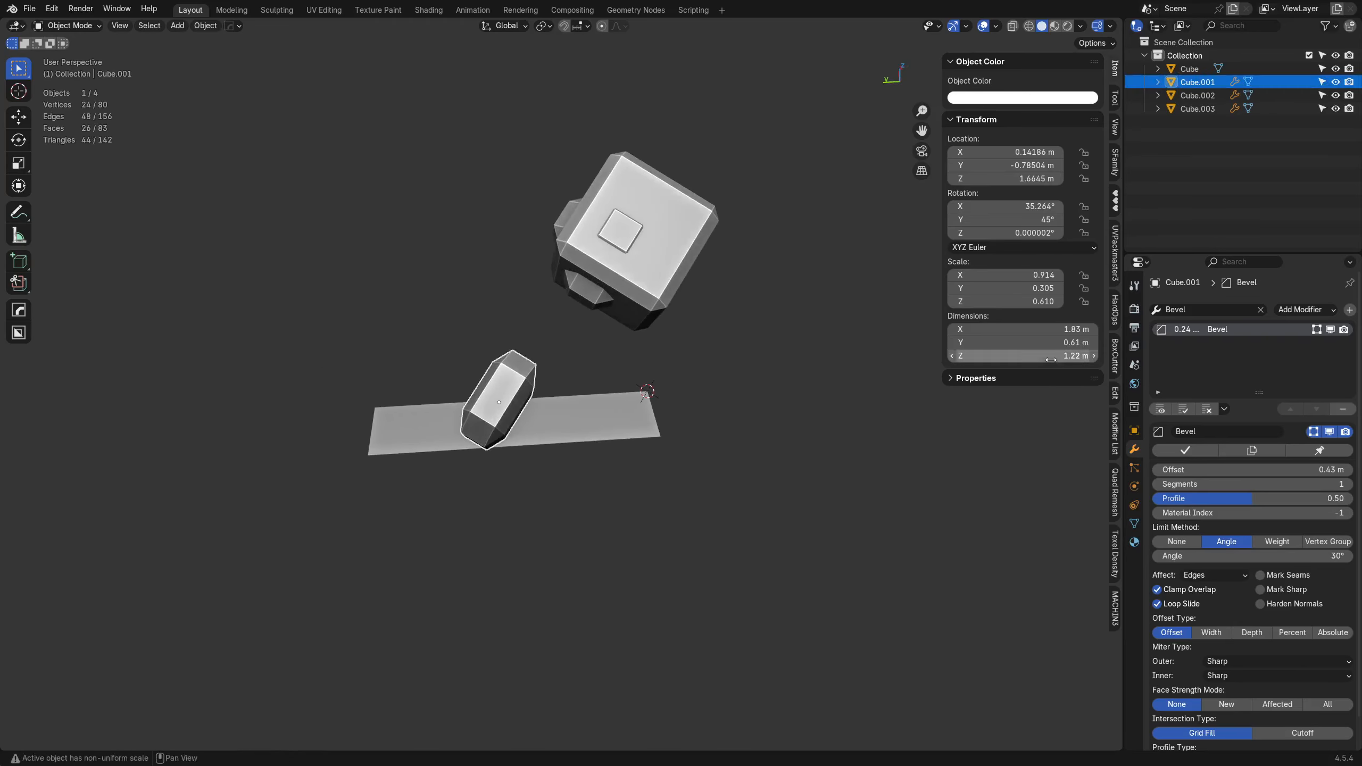
Set the resized cube's Z dimension to 120 mm and deselect it.
{"action": "left_click", "coordinate": [1048, 356]}
{"action": "type", "text": "120mm"}
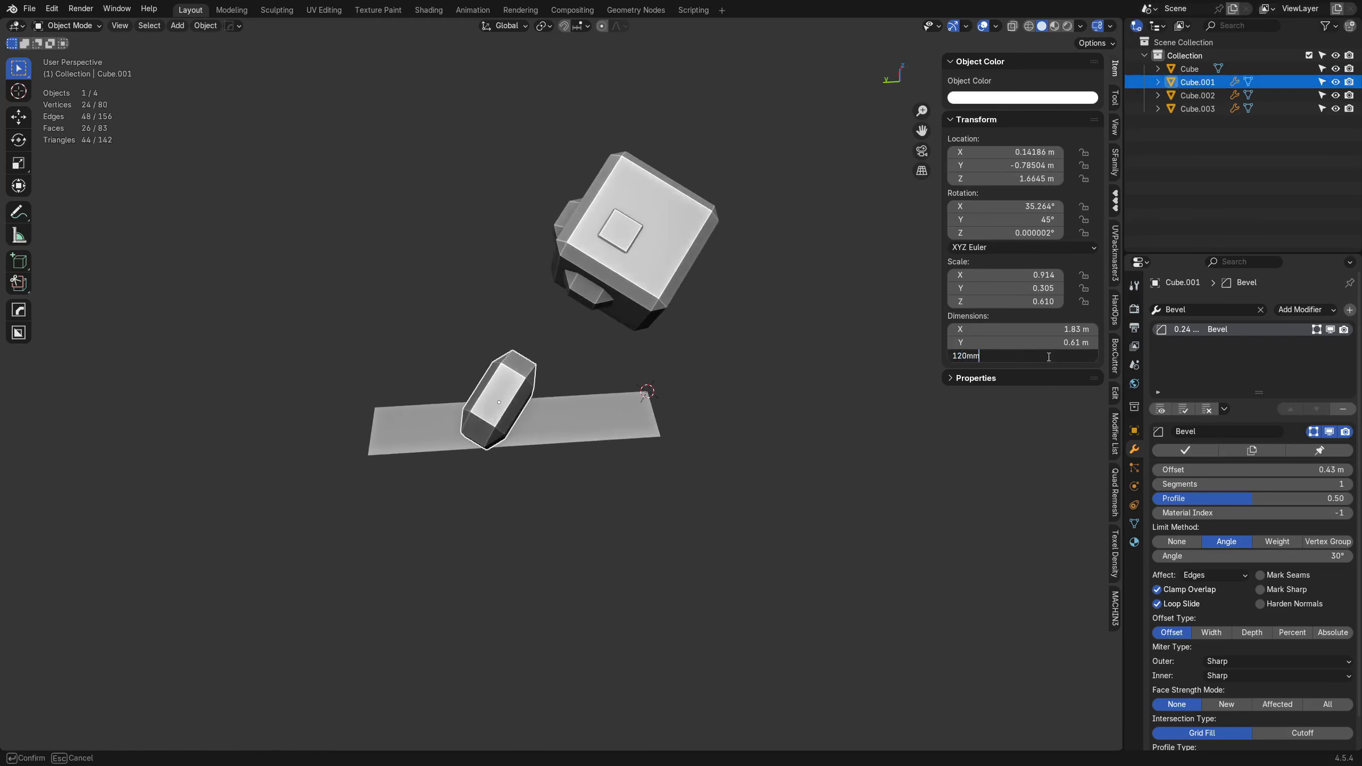
{"action": "key", "text": "Return"}
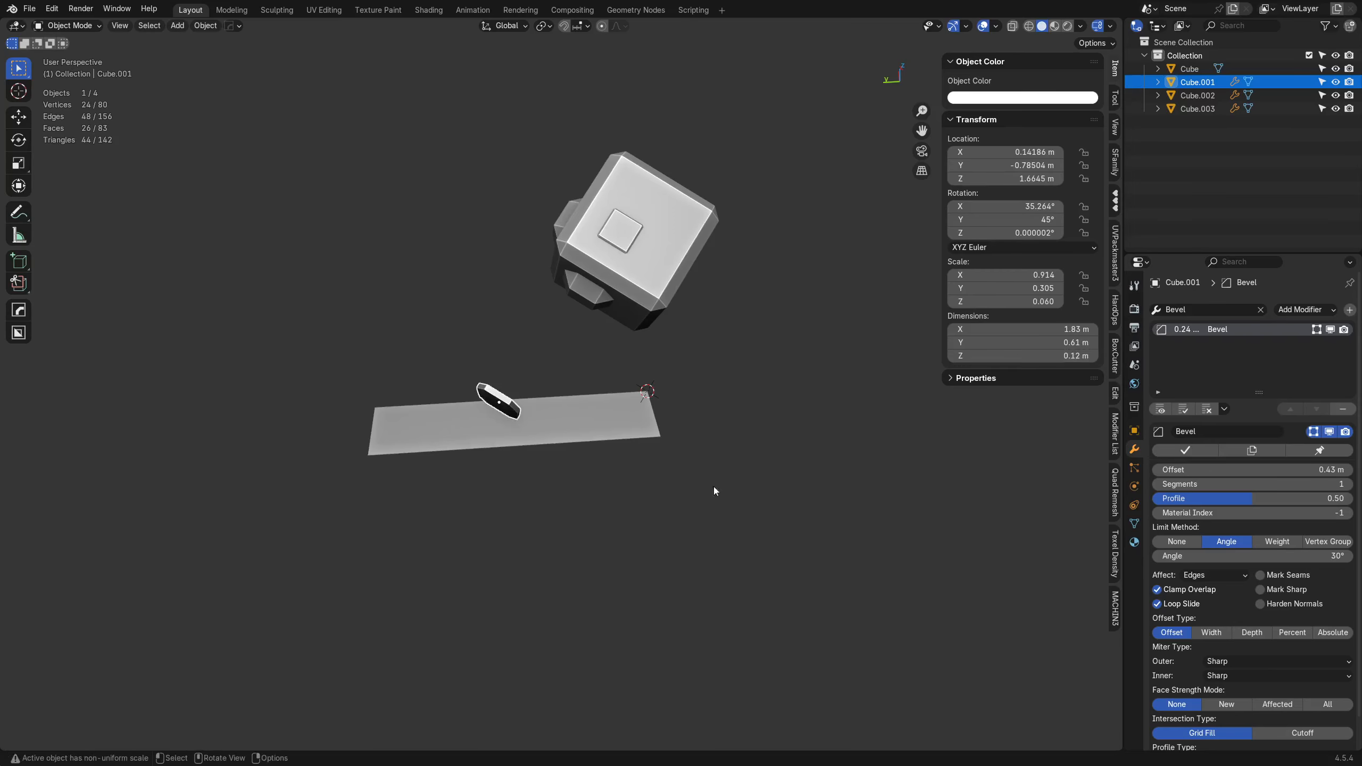
{"action": "left_click", "coordinate": [708, 441]}
{"action": "mouse_move", "coordinate": [702, 425]}
{"action": "middle_mouse_down"}
{"action": "mouse_move", "coordinate": [638, 290]}
{"action": "mouse_move", "coordinate": [608, 469]}
{"action": "mouse_move", "coordinate": [692, 410]}
{"action": "middle_mouse_up"}
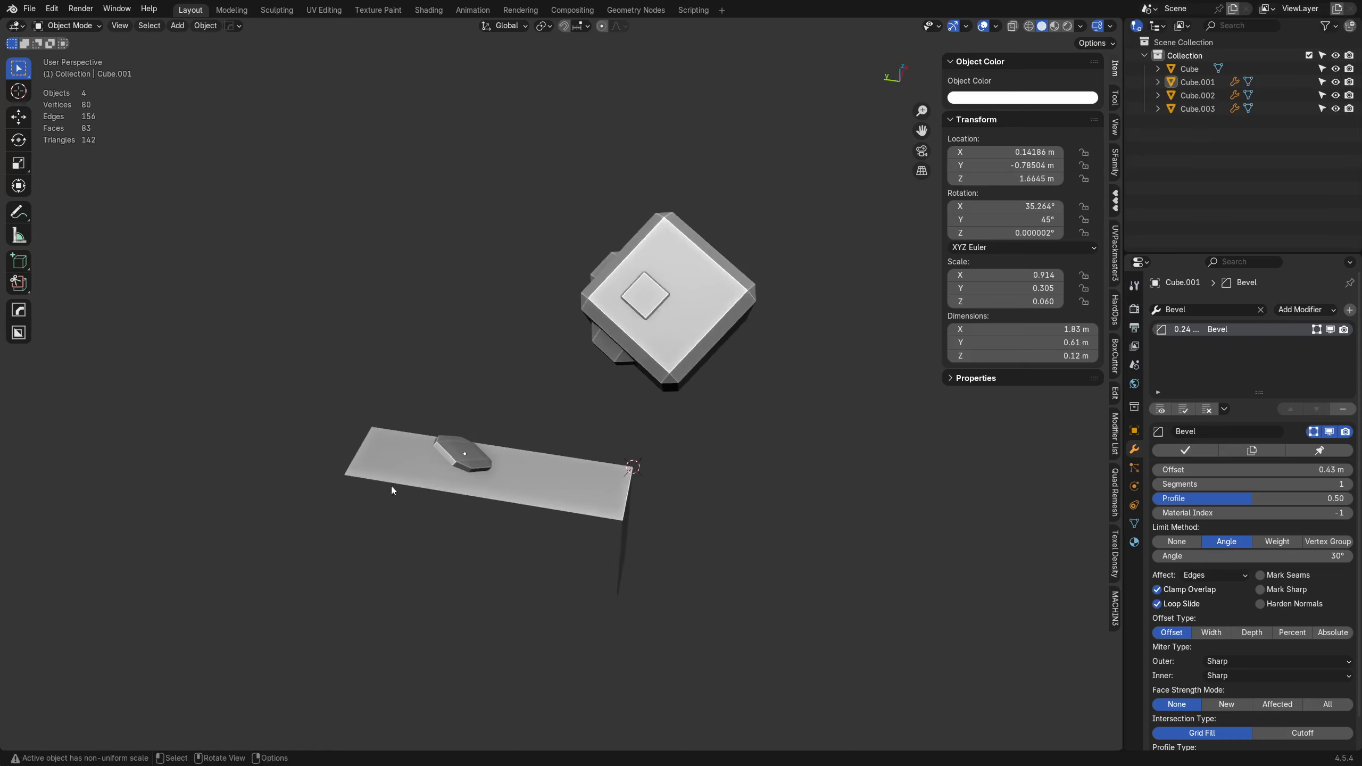
Select the flattened cube, set its Z dimension to the sum 120mm + 240mm, and deselect it.
{"action": "left_click", "coordinate": [464, 453]}
{"action": "left_click", "coordinate": [1048, 356]}
{"action": "type", "text": "1"}
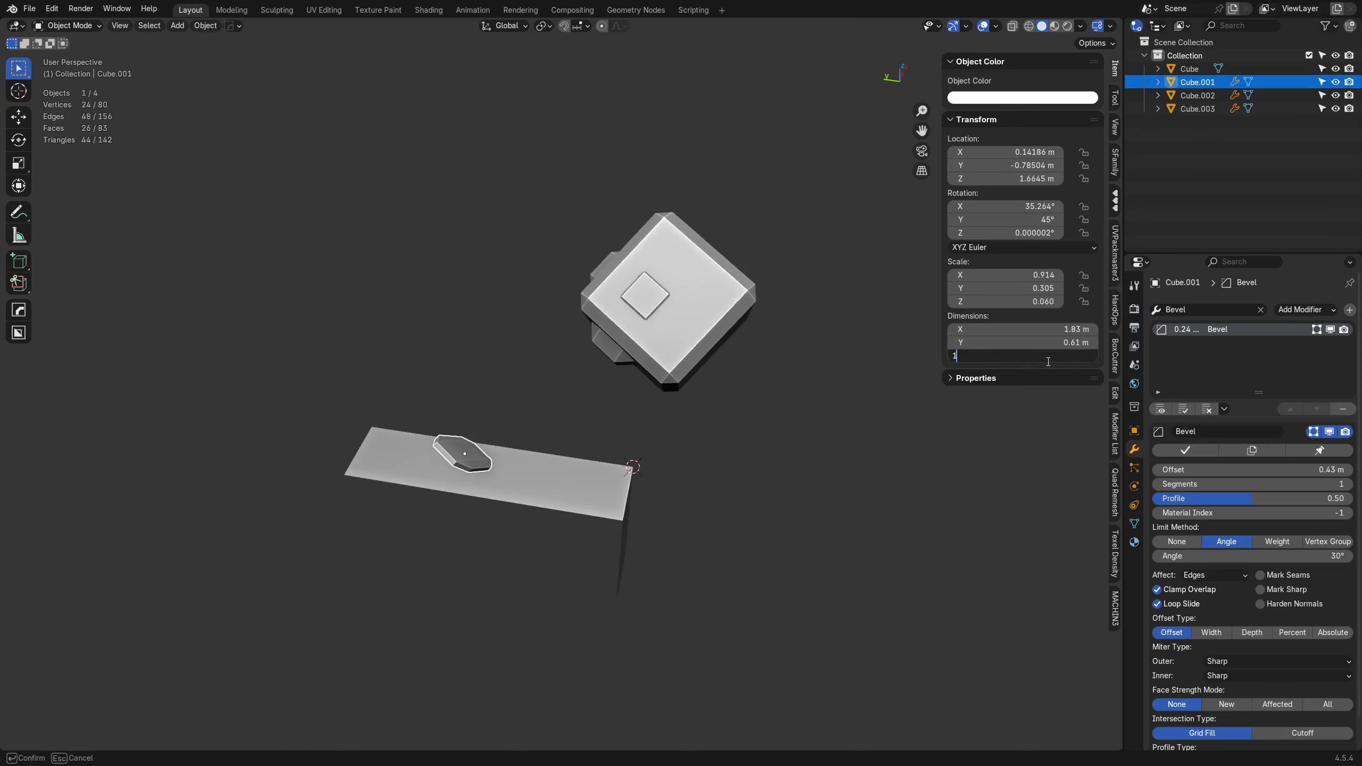
{"action": "type", "text": "20mm +240mm"}
{"action": "key", "text": "Return"}
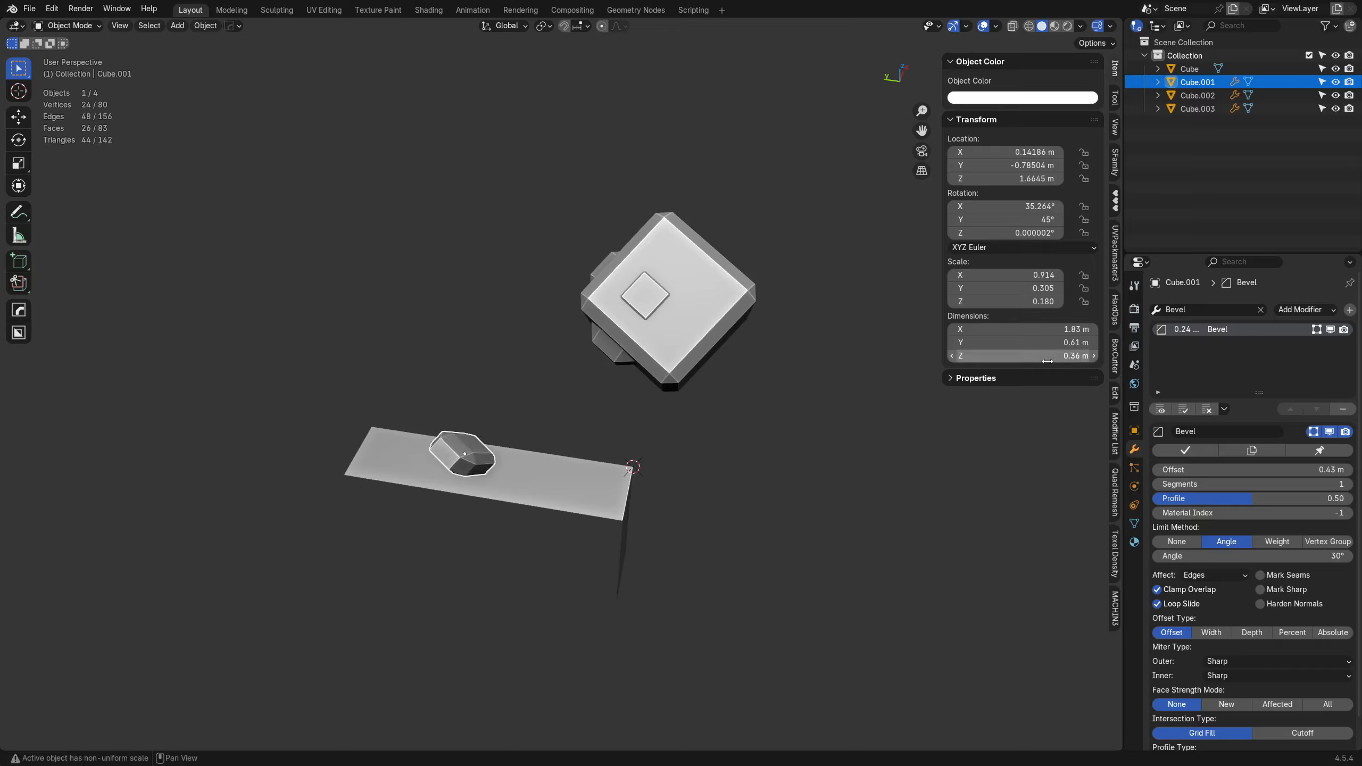
{"action": "left_click", "coordinate": [652, 427]}
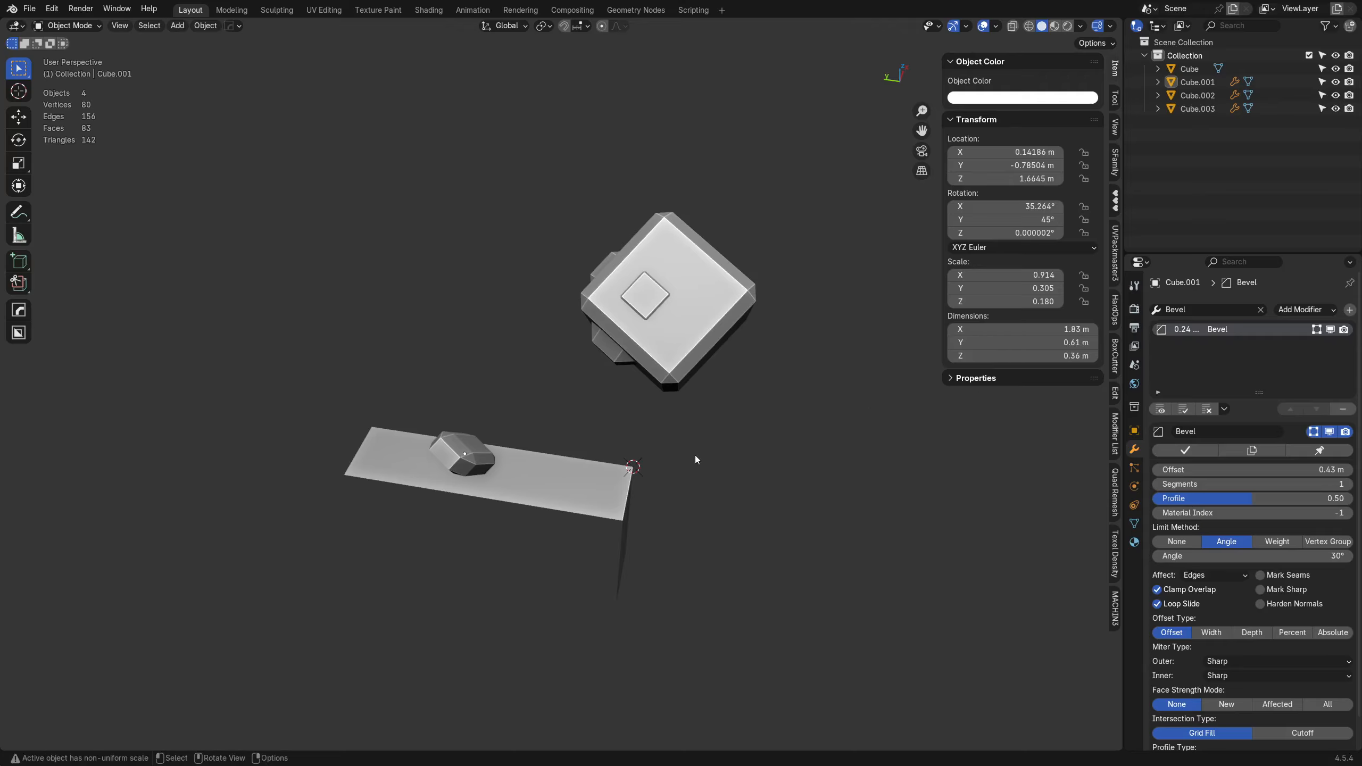
Close the untitled file without saving and switch to the Blender scene with the three cylinders.
{"action": "mouse_move", "coordinate": [700, 443]}
{"action": "middle_mouse_down"}
{"action": "mouse_move", "coordinate": [796, 481]}
{"action": "mouse_move", "coordinate": [653, 472]}
{"action": "mouse_move", "coordinate": [700, 459]}
{"action": "middle_mouse_up"}
{"action": "key", "text": "ctrl+q"}
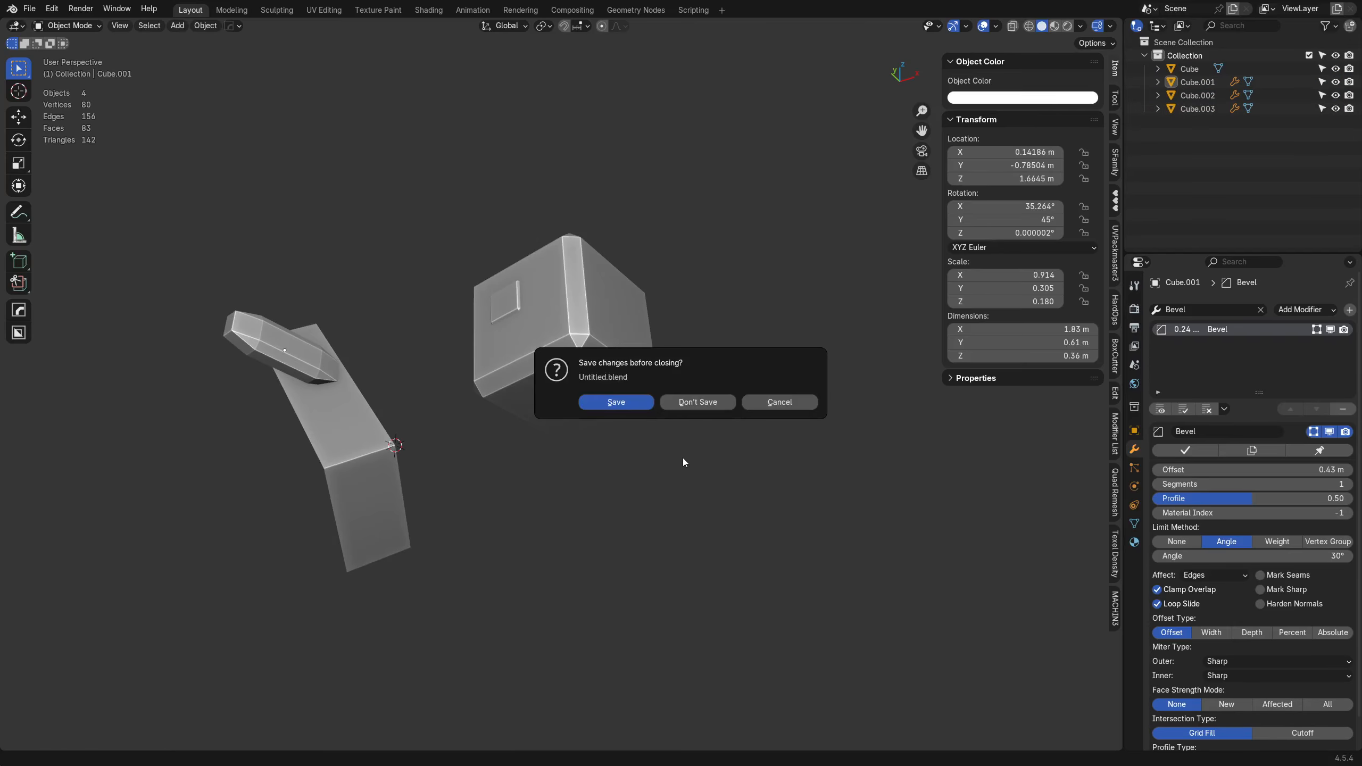
{"action": "left_click", "coordinate": [702, 401]}
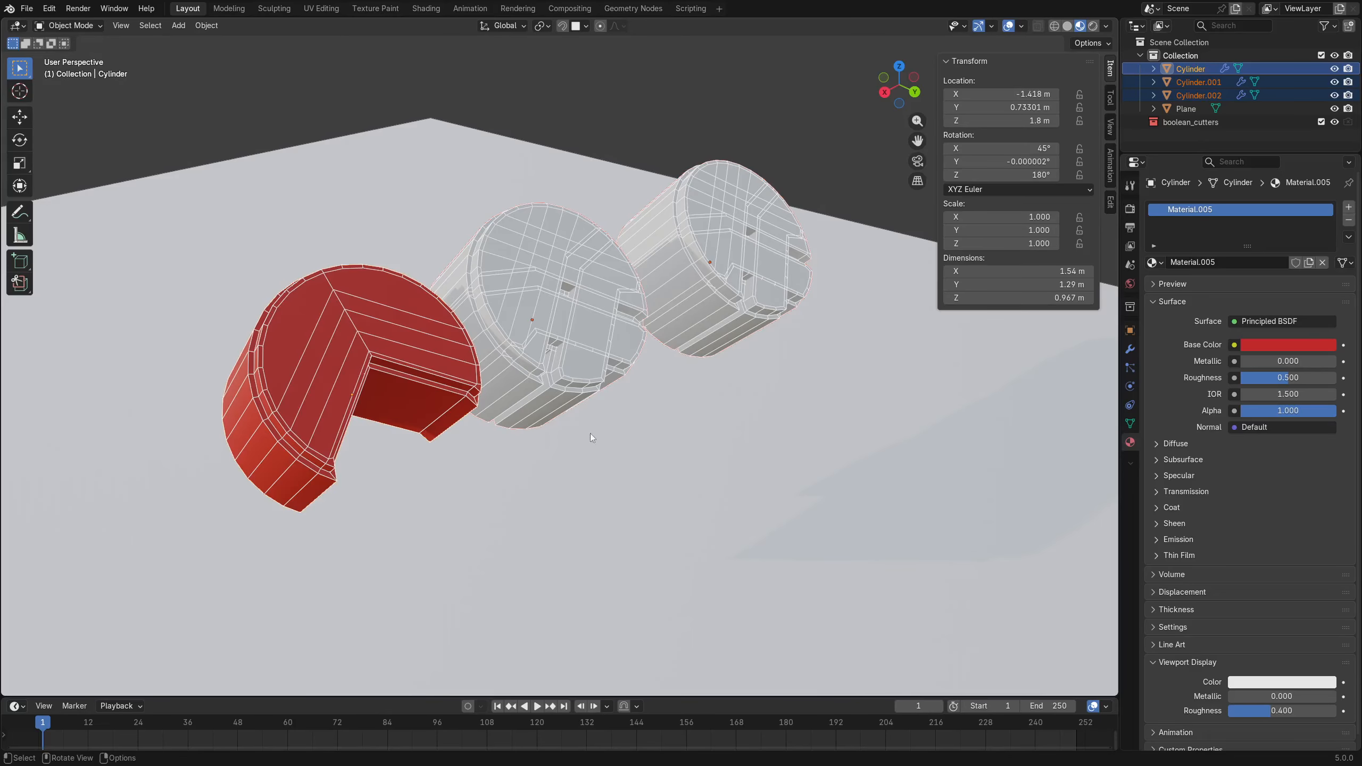
Select only the red cut cylinder and enter Edit Mode with face selection.
{"action": "left_click", "coordinate": [506, 374]}
{"action": "middle_click_drag", "start_coordinate": [506, 375], "coordinate": [396, 361]}
{"action": "left_click", "coordinate": [395, 360]}
{"action": "key", "text": "Tab"}
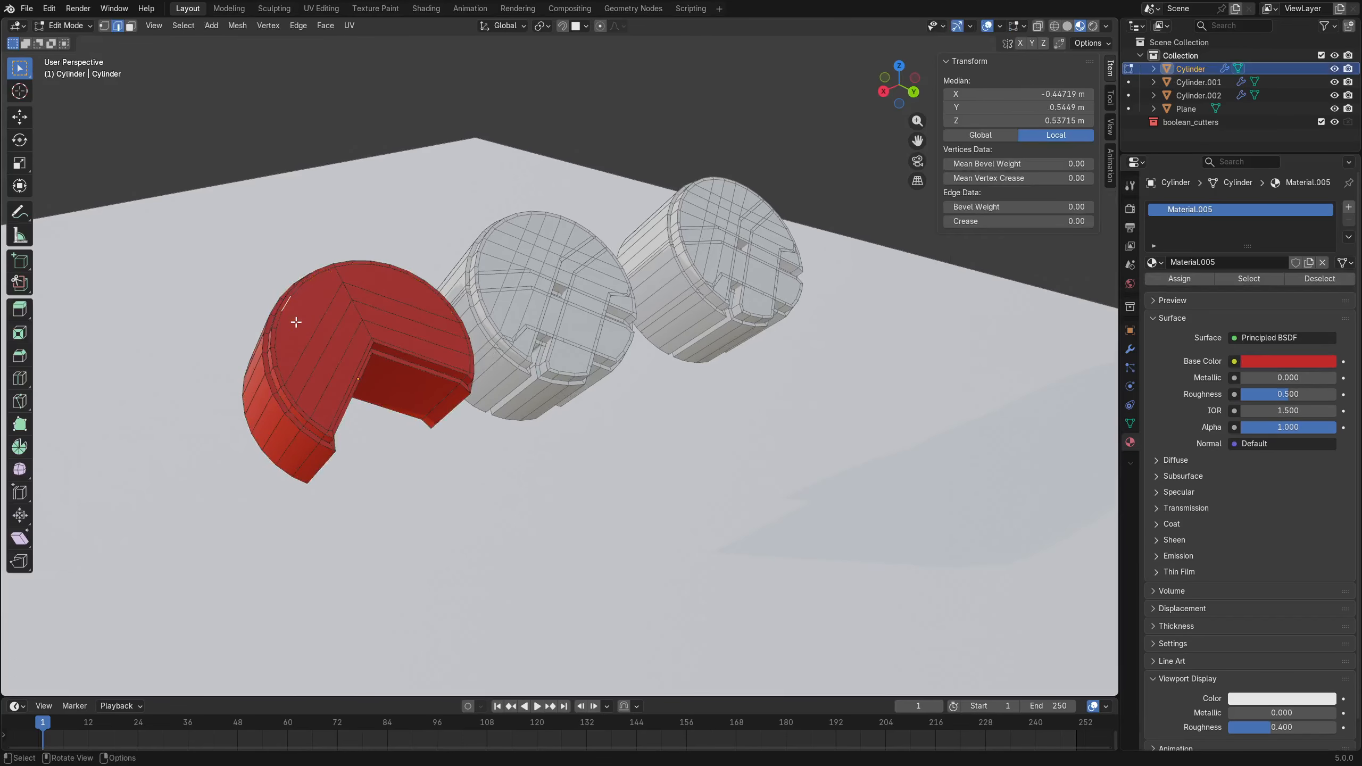
{"action": "key", "text": "ctrl+Tab"}
{"action": "left_click", "coordinate": [393, 330]}
{"action": "key", "text": "3"}
Select all top faces of the cut cylinder, using solid shading, hide them and return to Object Mode.
{"action": "left_click", "coordinate": [313, 325]}
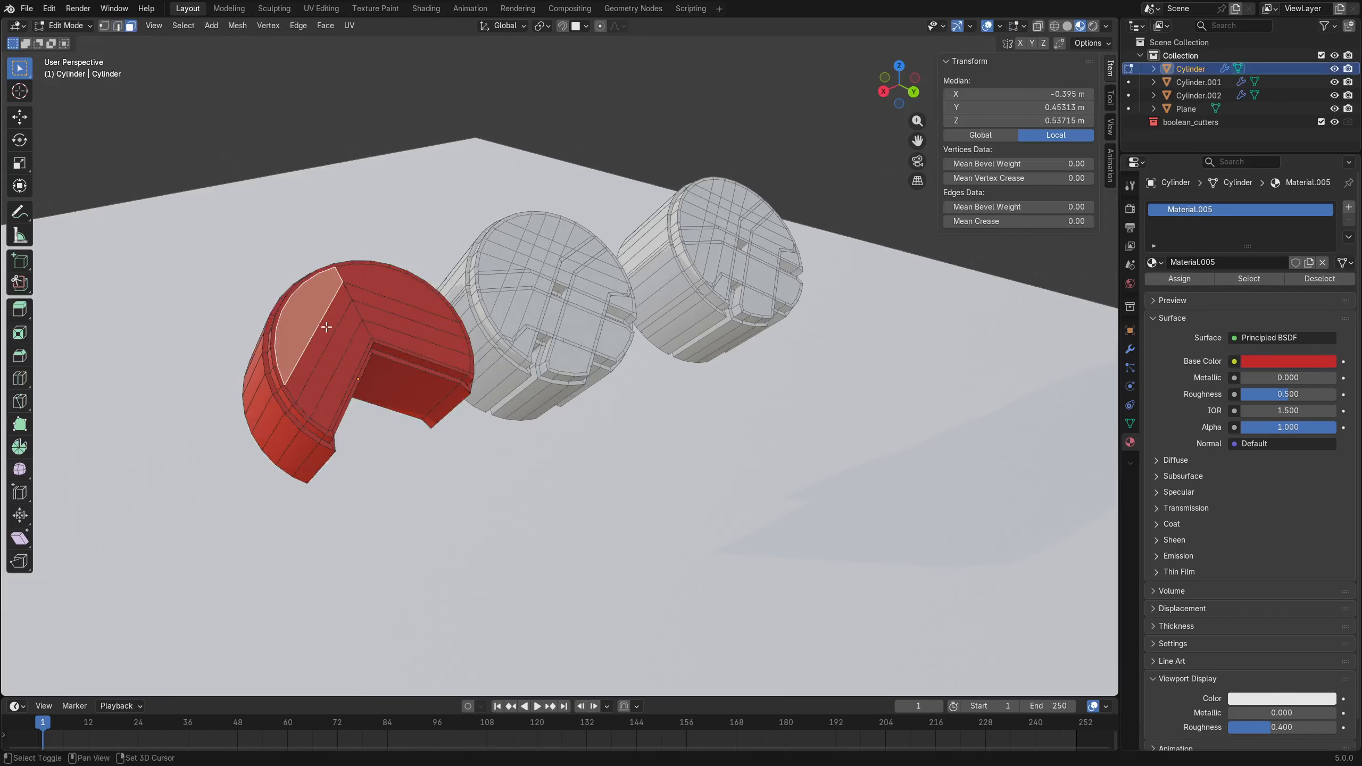
{"action": "left_click", "coordinate": [326, 325], "text": "shift"}
{"action": "left_click", "coordinate": [370, 285], "text": "shift"}
{"action": "left_click", "coordinate": [366, 300], "text": "shift"}
{"action": "left_click", "coordinate": [358, 318], "text": "shift"}
{"action": "key", "text": "z"}
{"action": "left_click", "coordinate": [418, 319]}
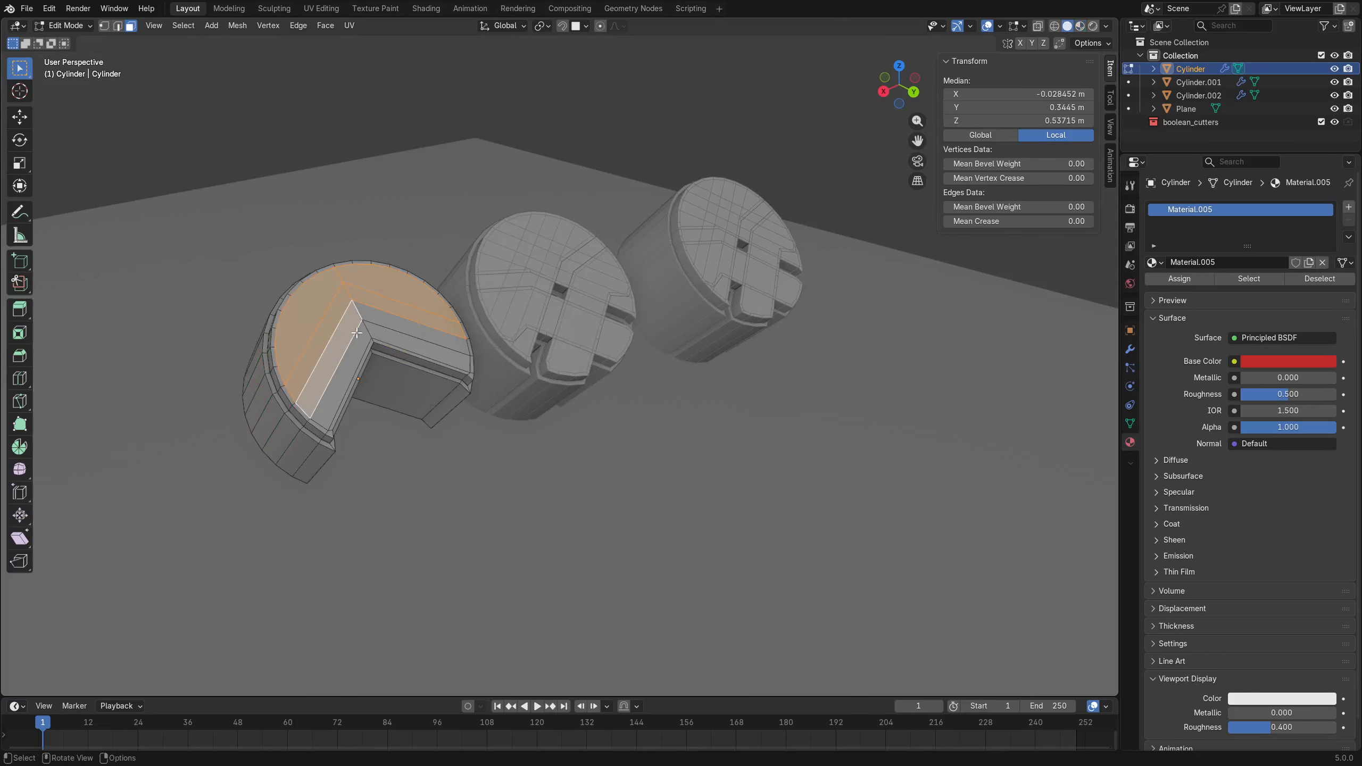
{"action": "left_click", "coordinate": [374, 317], "text": "shift"}
{"action": "left_click", "coordinate": [359, 341], "text": "shift"}
{"action": "left_click", "coordinate": [382, 329], "text": "shift"}
{"action": "scroll", "coordinate": [644, 437], "scroll_direction": "up", "scroll_amount": 5}
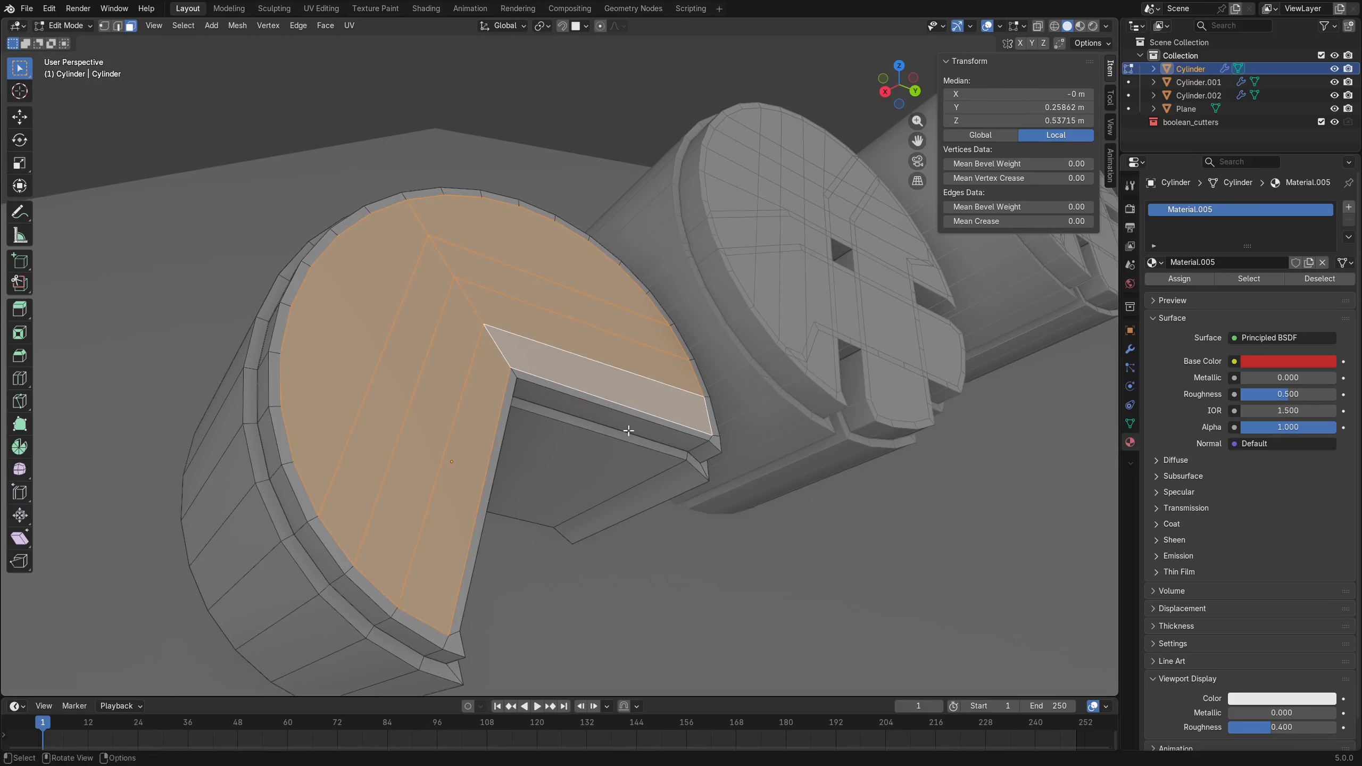
{"action": "key", "text": "h"}
{"action": "key", "text": "ctrl+Tab"}
{"action": "left_click", "coordinate": [525, 432]}
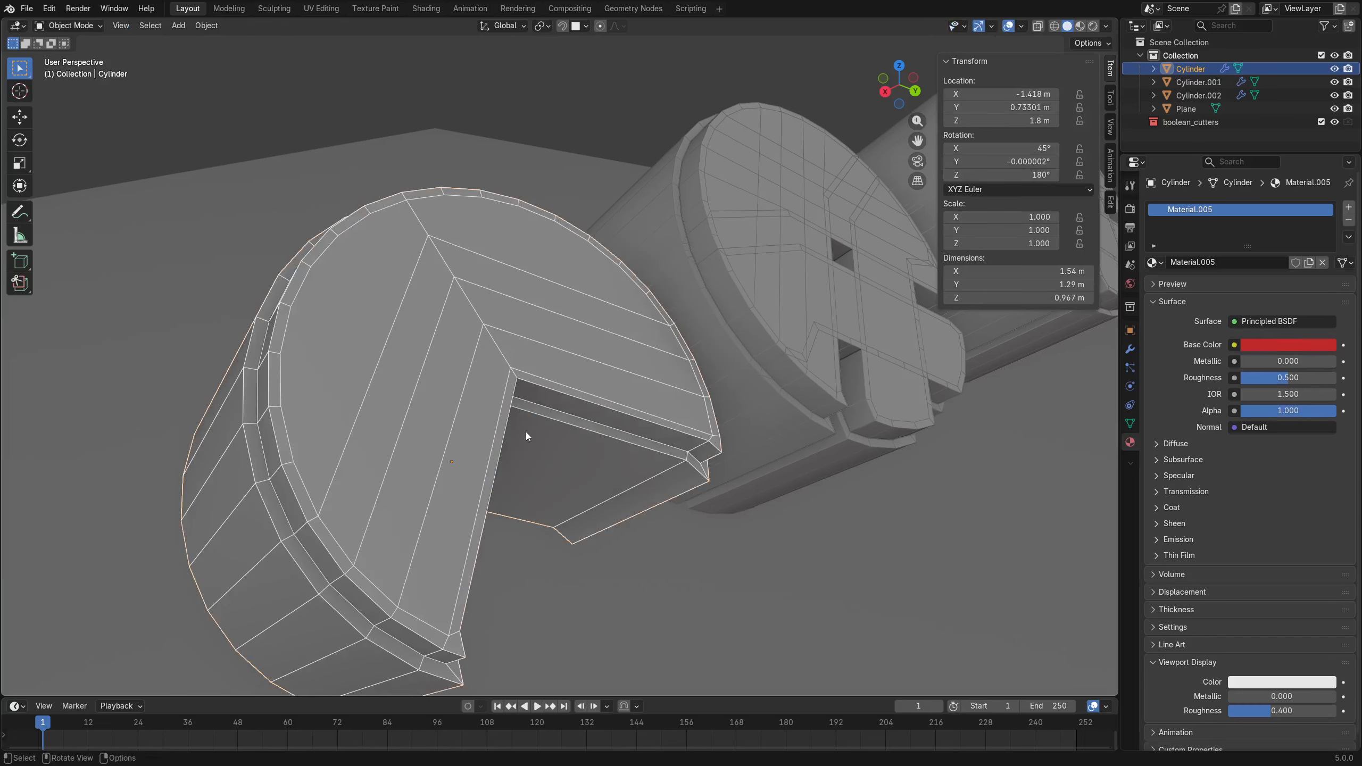
Reveal the cut cylinder's hidden top faces in Edit Mode with all faces selected, and return to Object Mode.
{"action": "key", "text": "ctrl+Tab"}
{"action": "left_click", "coordinate": [644, 397]}
{"action": "key", "text": "a"}
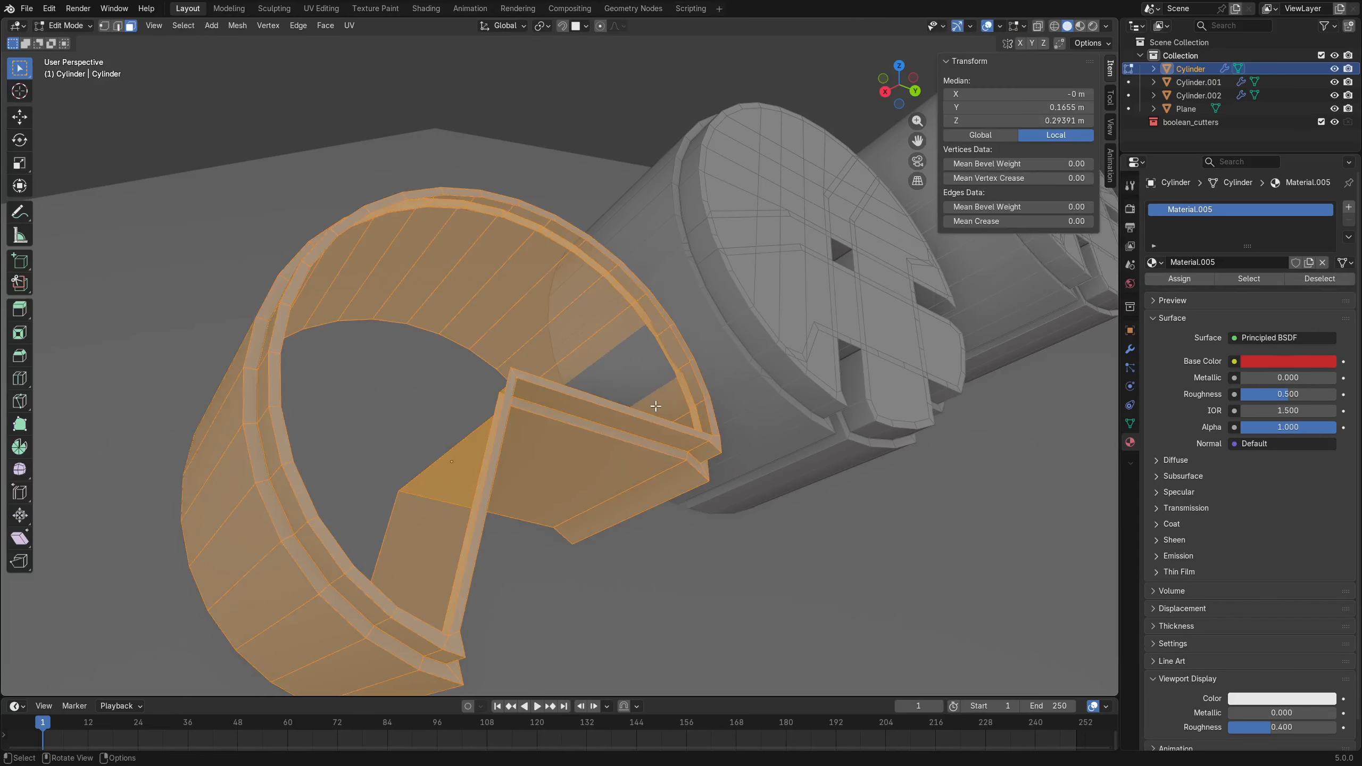
{"action": "key", "text": "alt+h"}
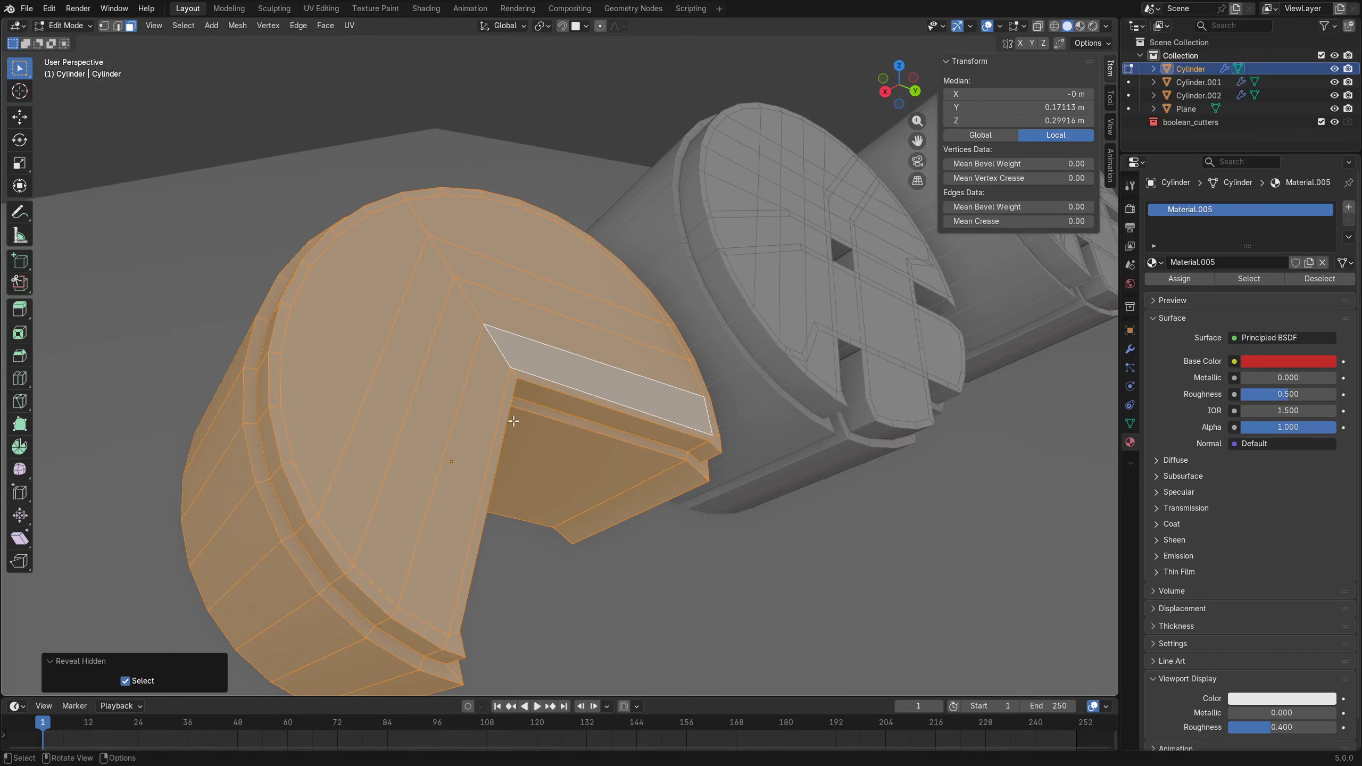
{"action": "key", "text": "ctrl+Tab"}
{"action": "left_click", "coordinate": [445, 436]}
{"action": "key", "text": "g"}
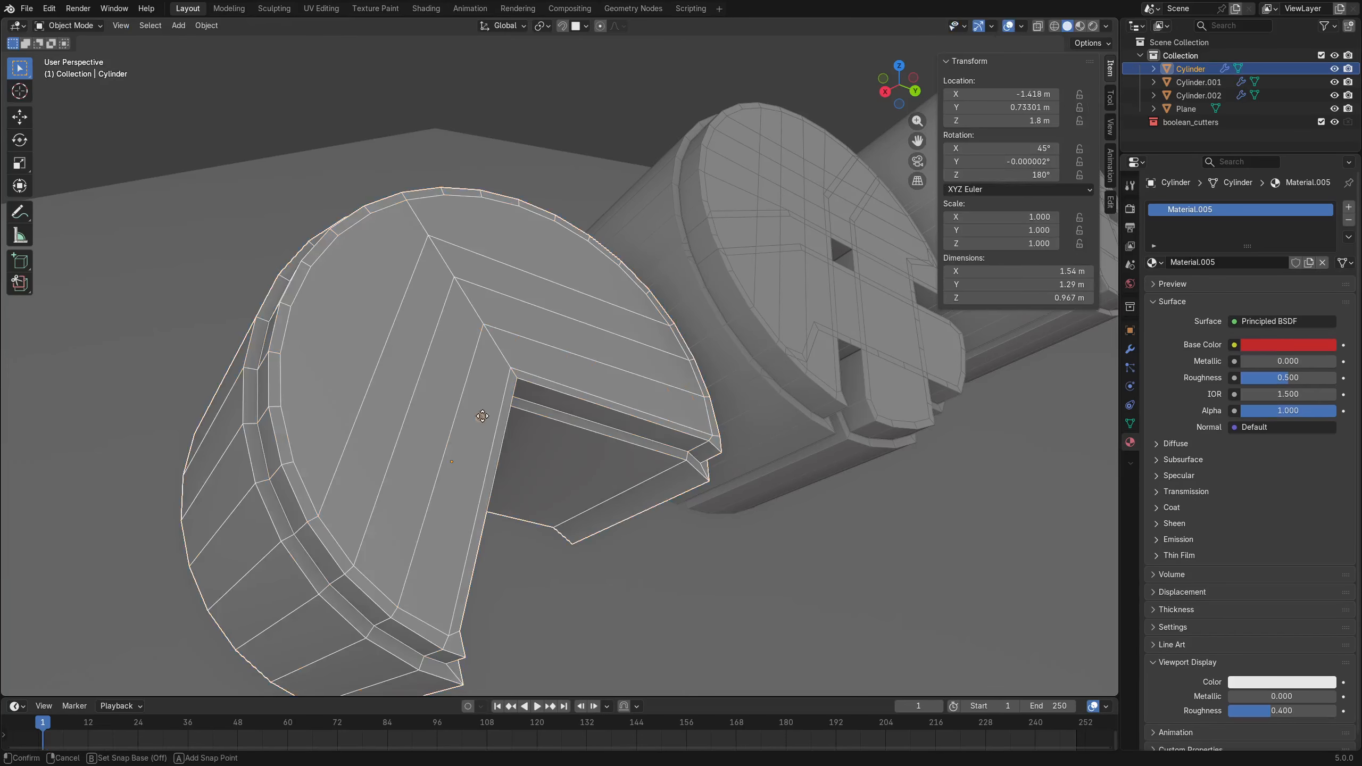
{"action": "key", "text": "Escape"}
Hide all faces of the cut cylinder in Edit Mode and return to Object Mode.
{"action": "key", "text": "Tab"}
{"action": "key", "text": "h"}
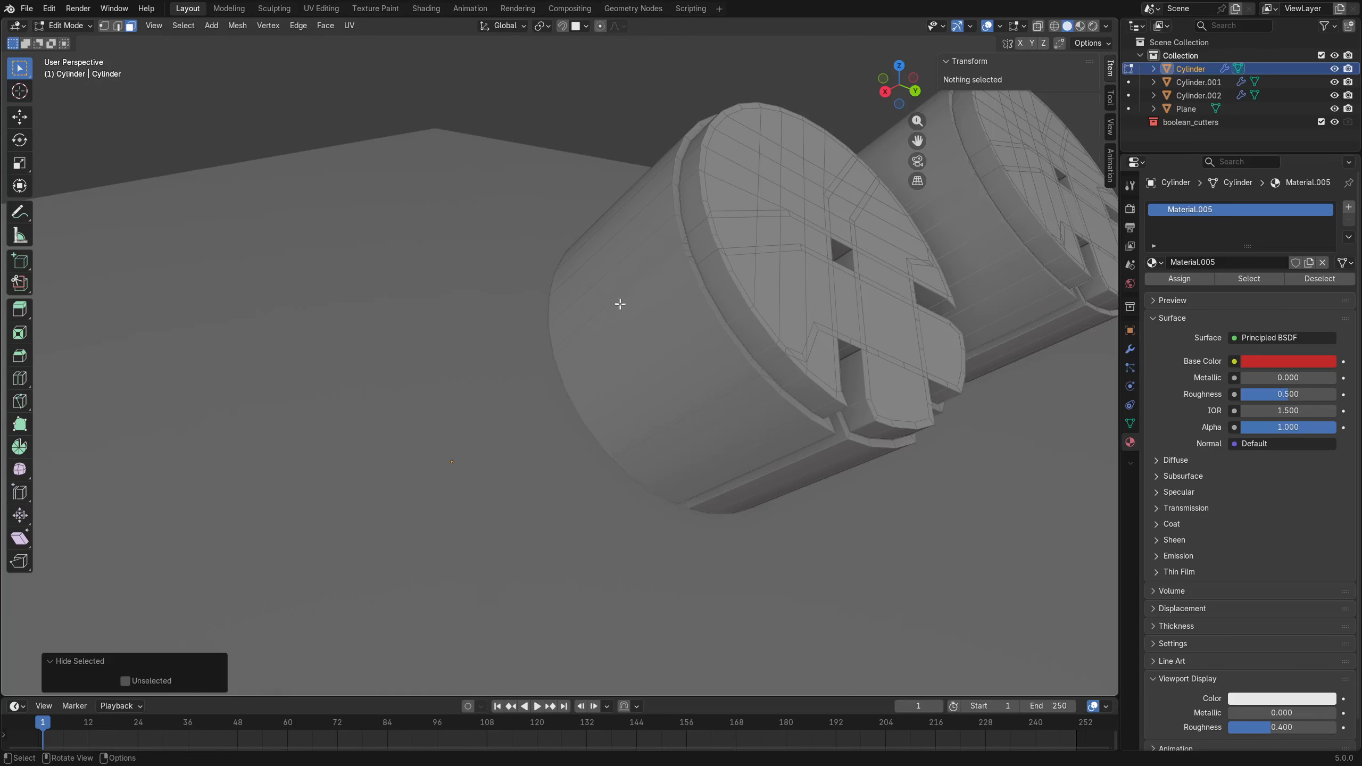
{"action": "scroll", "coordinate": [619, 304], "scroll_direction": "down", "scroll_amount": 3}
{"action": "key", "text": "ctrl+Tab"}
{"action": "left_click", "coordinate": [544, 400]}
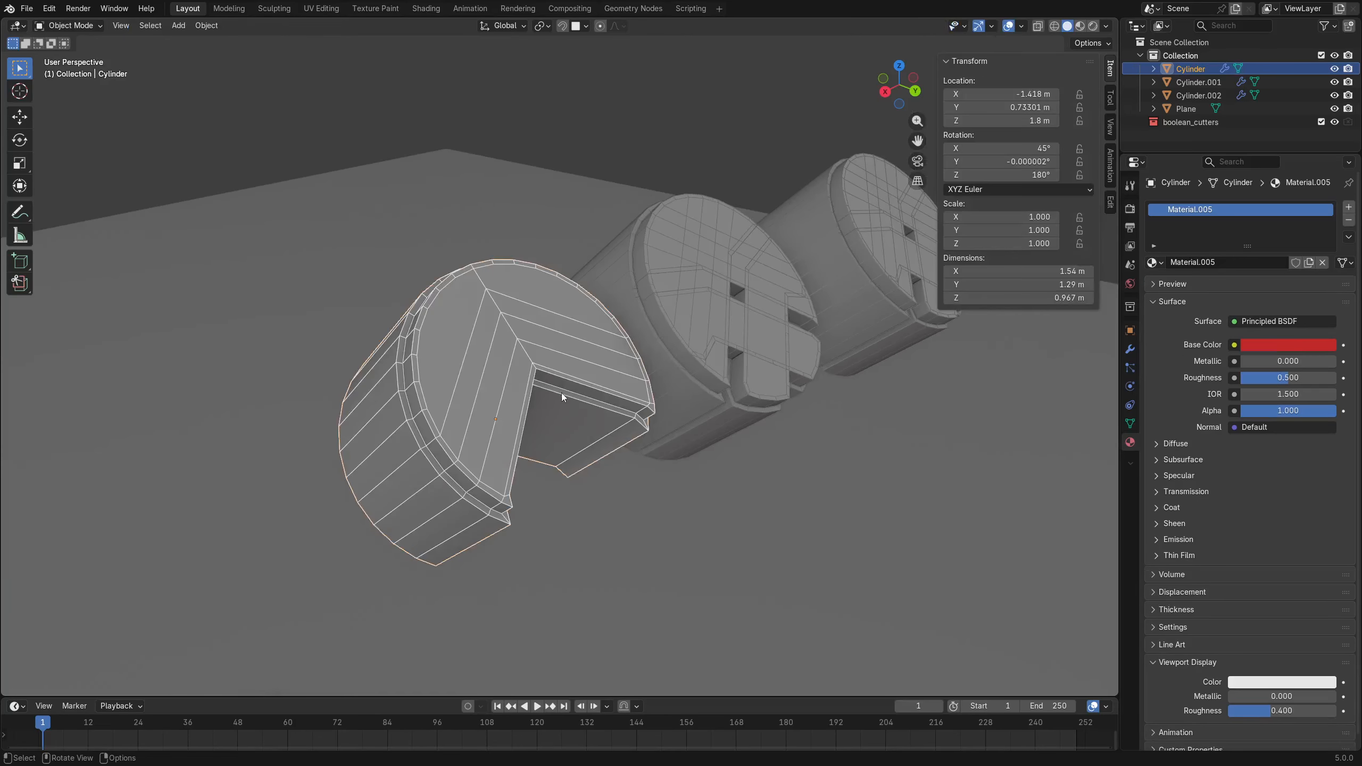
Reveal all the cut cylinder's hidden faces in Edit Mode and return to Object Mode.
{"action": "key", "text": "ctrl+Tab"}
{"action": "left_click", "coordinate": [648, 389]}
{"action": "key", "text": "alt+h"}
{"action": "key", "text": "ctrl+Tab"}
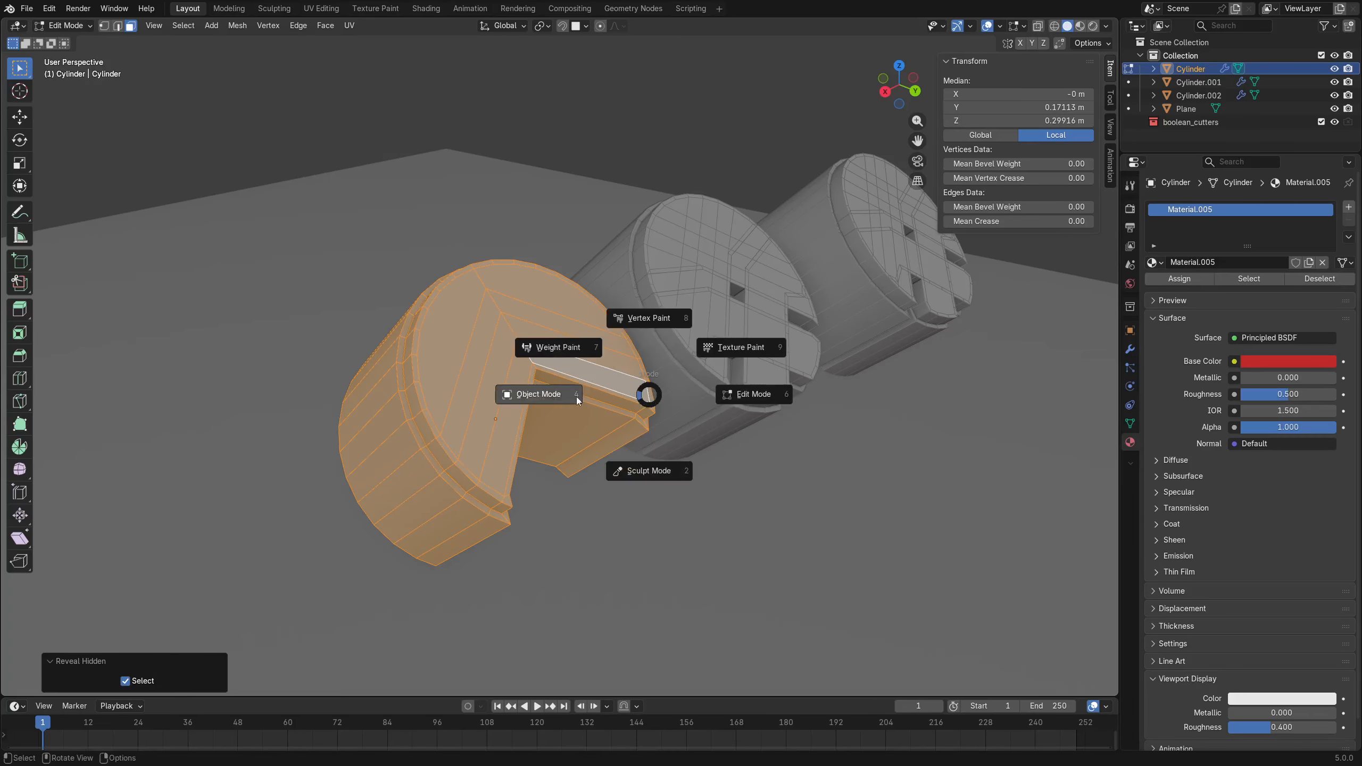
{"action": "left_click", "coordinate": [576, 398]}
Hide the whole cut cylinder in Object Mode and make it visible again from the outliner.
{"action": "key", "text": "h"}
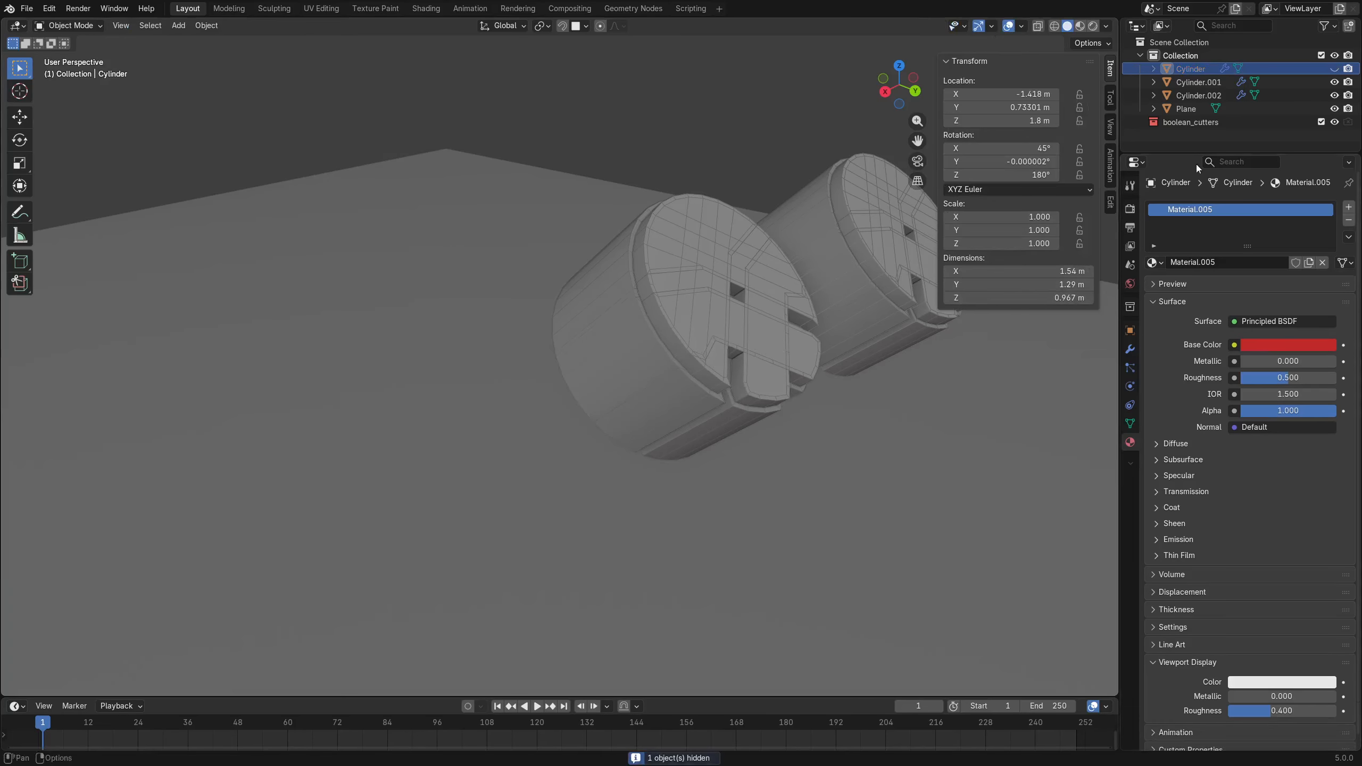
{"action": "left_click", "coordinate": [1334, 68]}
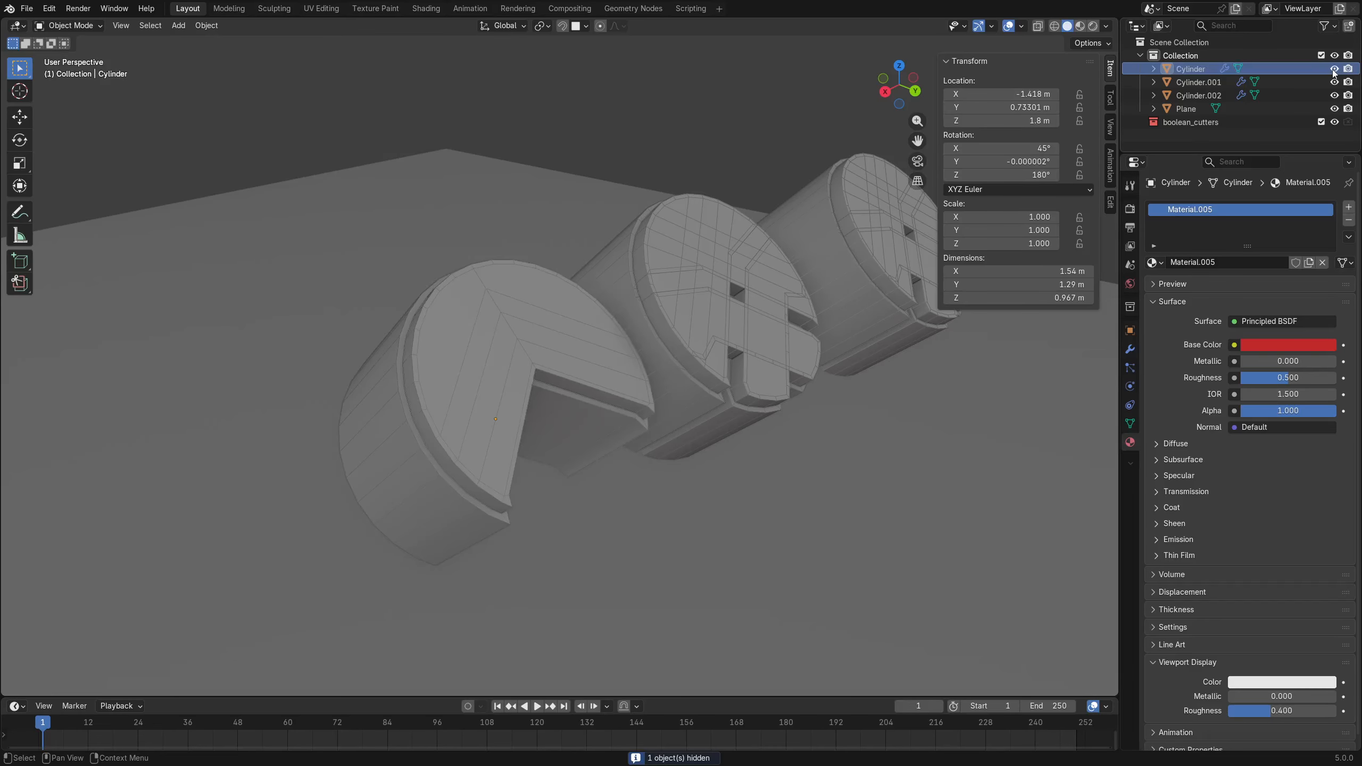
{"action": "scroll", "coordinate": [853, 311], "scroll_direction": "down", "scroll_amount": 3}
{"action": "key", "text": "alt+z"}
{"action": "key", "text": "alt+z"}
{"action": "middle_click_drag", "start_coordinate": [754, 354], "coordinate": [670, 345], "text": "shift"}
{"action": "scroll", "coordinate": [670, 345], "scroll_direction": "up", "scroll_amount": 3}
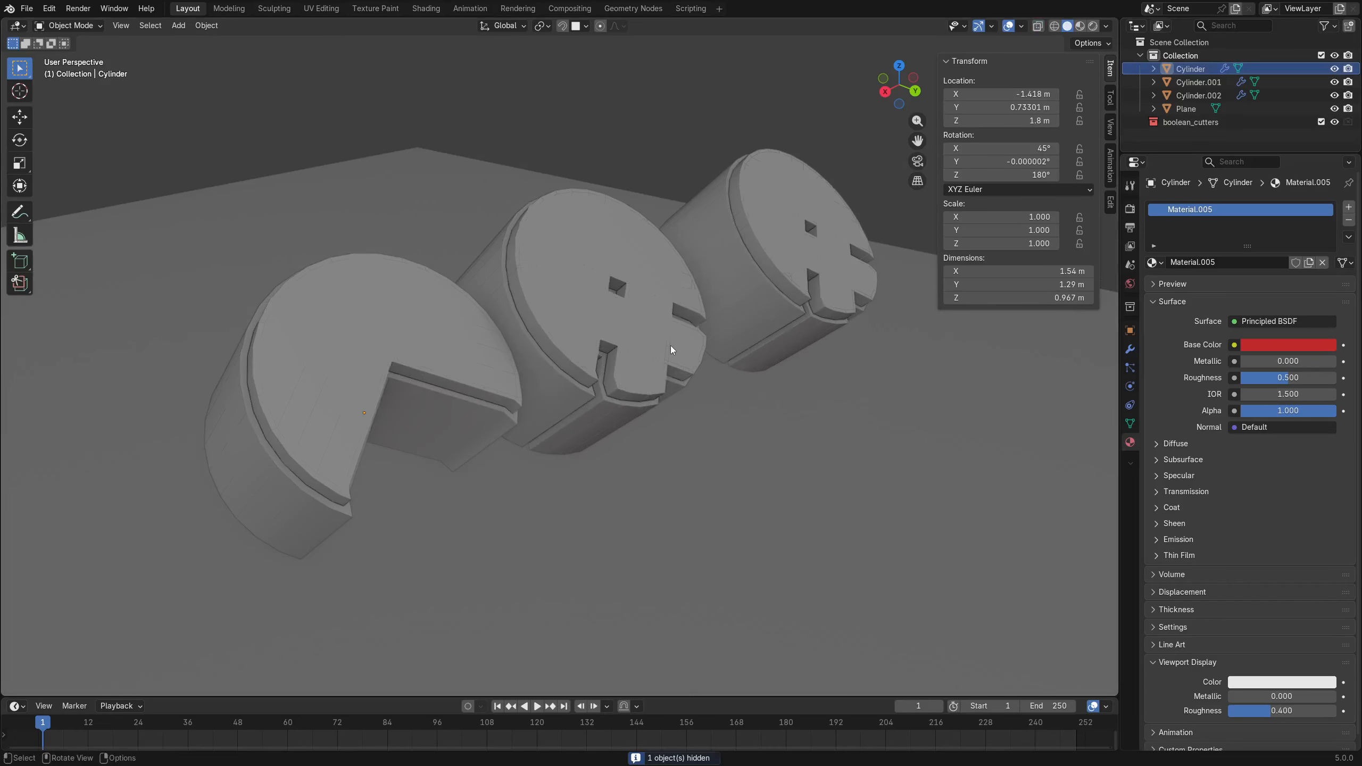
Make the middle cylinder unselectable in its object visibility properties.
{"action": "left_click", "coordinate": [662, 349]}
{"action": "left_click", "coordinate": [1130, 330]}
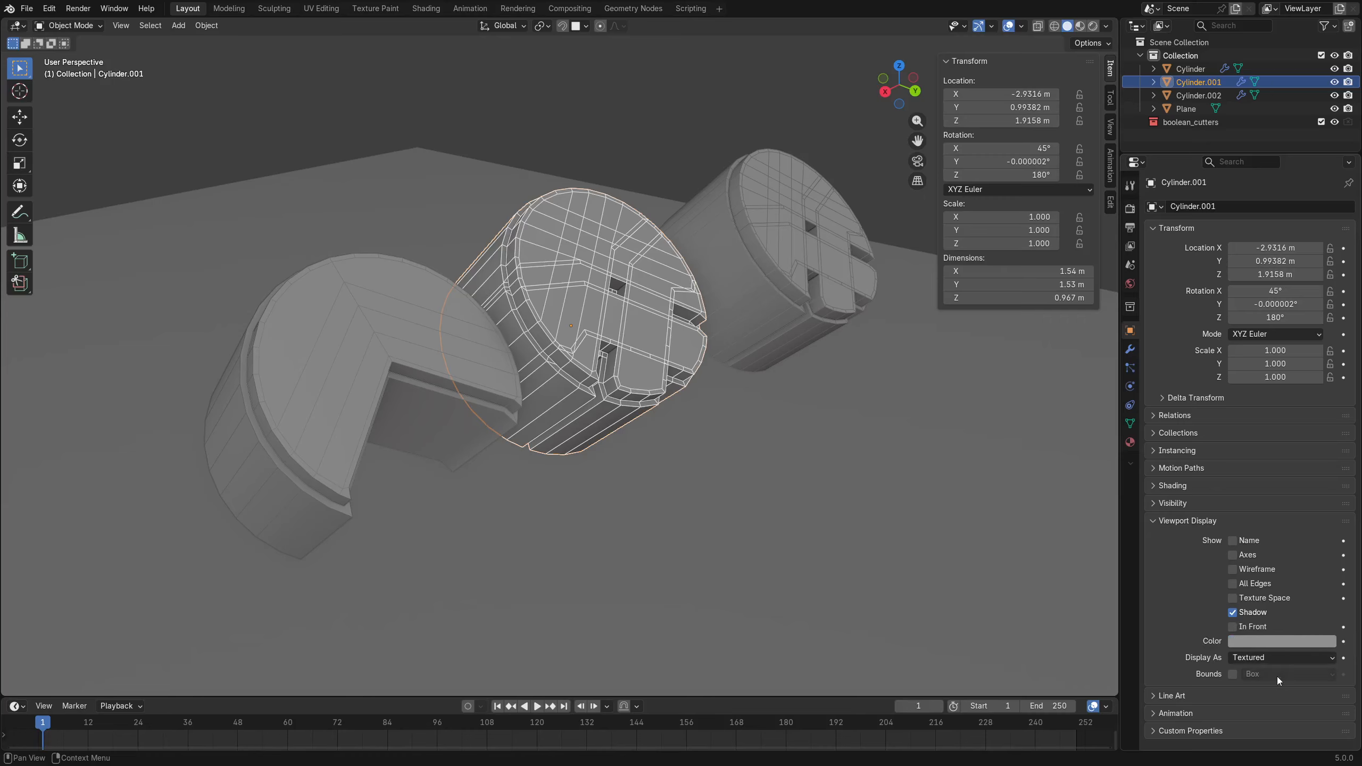
{"action": "left_click", "coordinate": [1182, 507]}
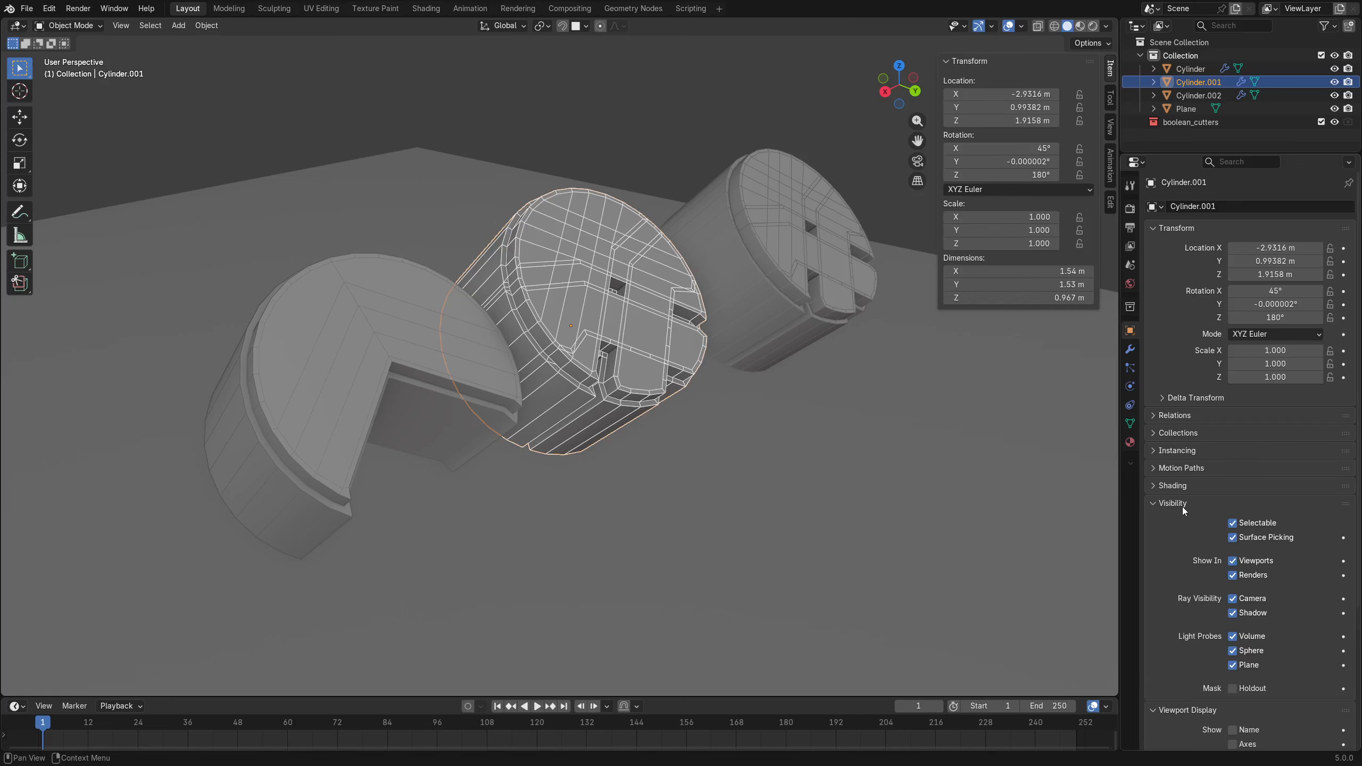
{"action": "left_click", "coordinate": [1247, 527]}
Test viewport selection on each of the three cylinders, including the unselectable middle one, and clear the selection.
{"action": "left_click", "coordinate": [647, 413]}
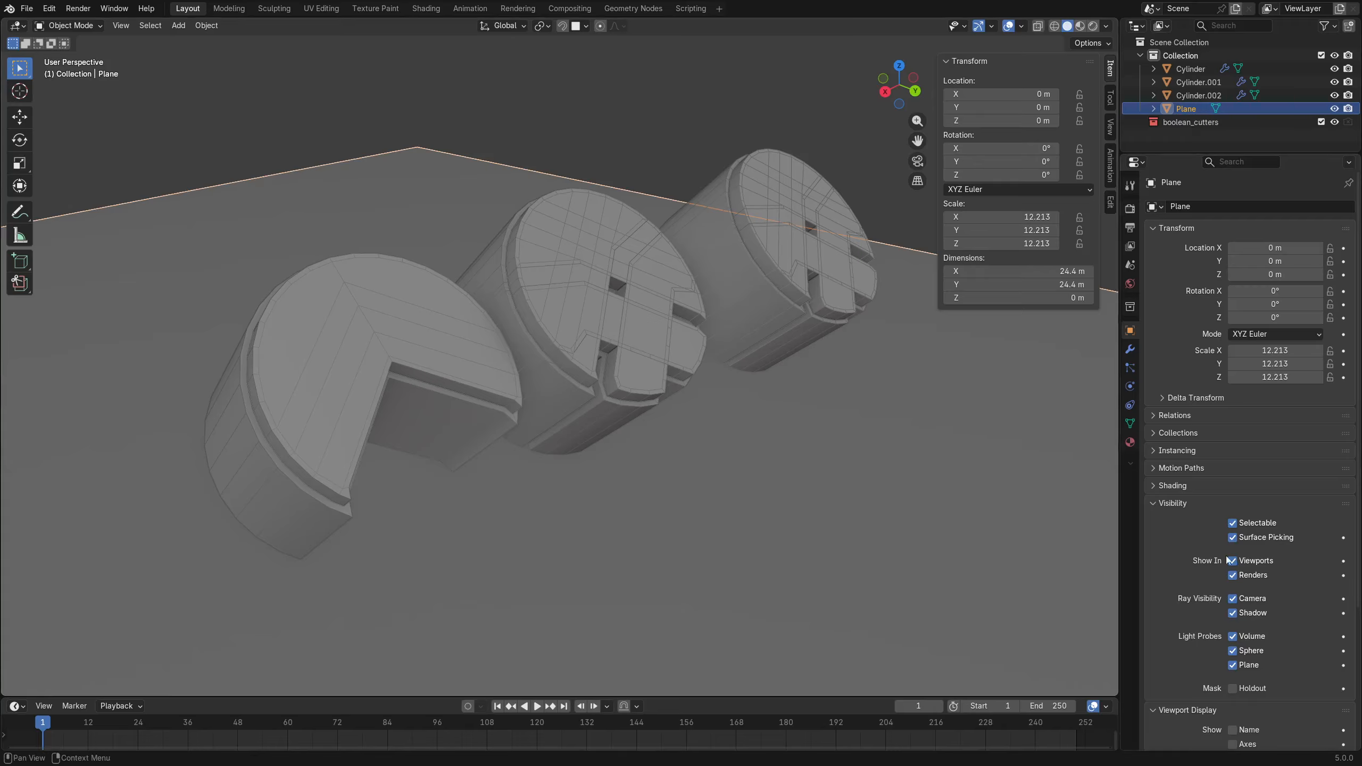
{"action": "left_click", "coordinate": [362, 368]}
{"action": "left_click", "coordinate": [598, 313]}
{"action": "left_click", "coordinate": [806, 280]}
{"action": "left_click", "coordinate": [587, 303]}
{"action": "key", "text": "alt+a"}
Show the selectability toggles in the outliner, switch the middle cylinder's selectability off and on, and select that cylinder.
{"action": "left_click", "coordinate": [1327, 26]}
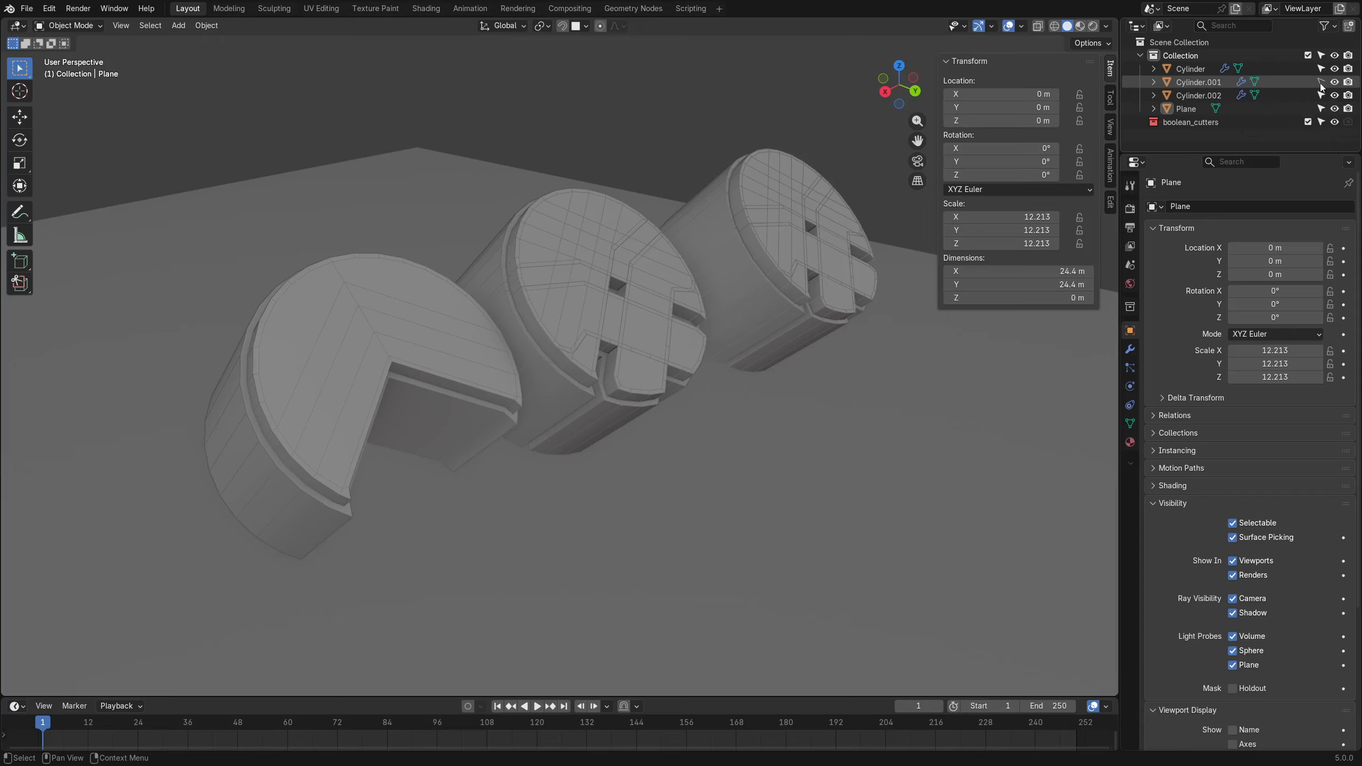
{"action": "left_click", "coordinate": [1320, 83]}
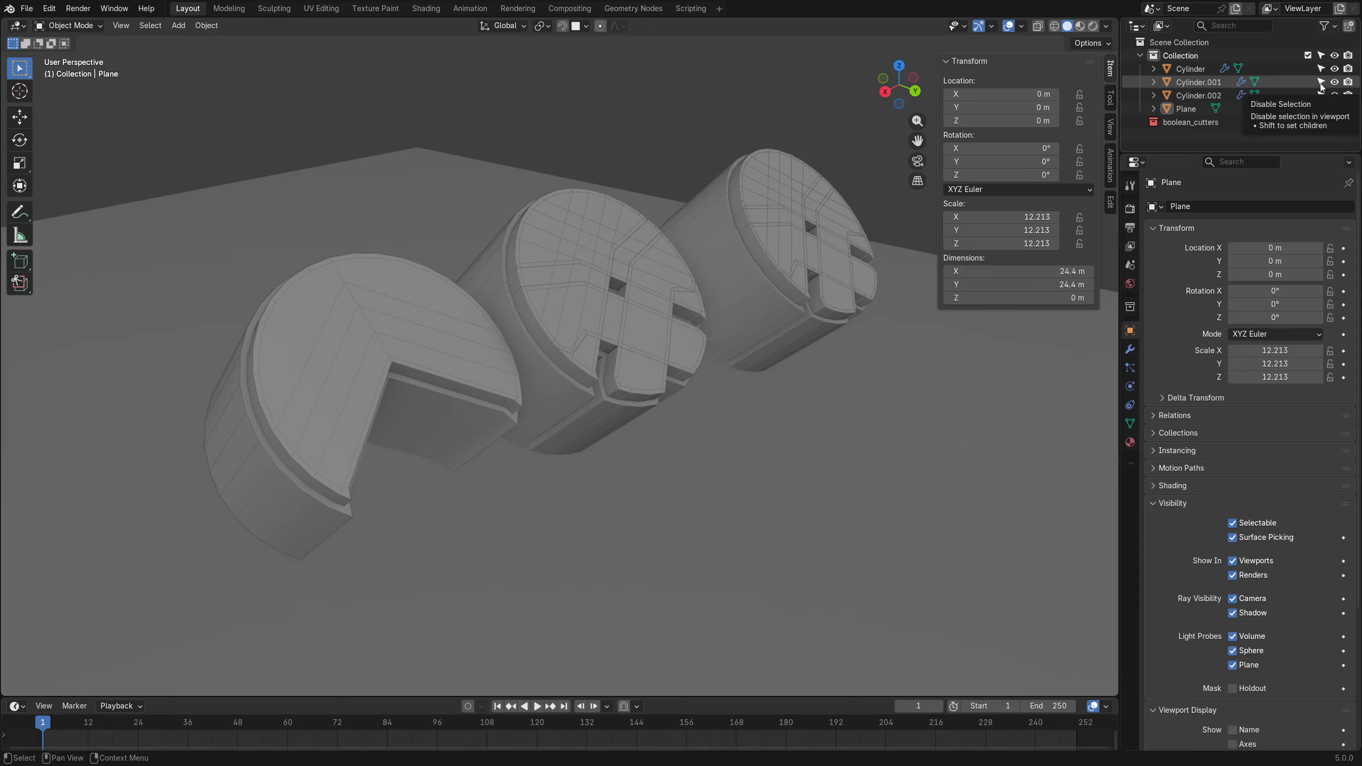
{"action": "left_click", "coordinate": [1321, 82]}
{"action": "left_click", "coordinate": [608, 310]}
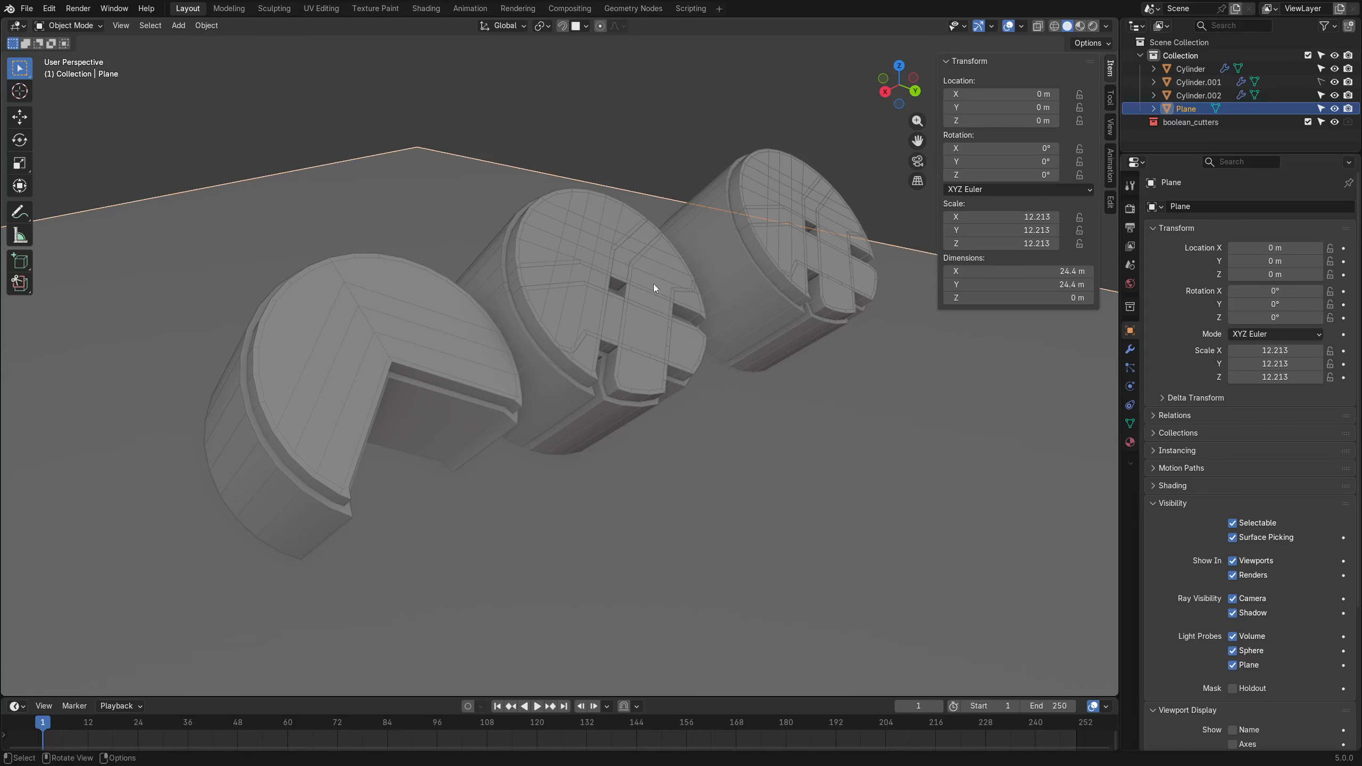
{"action": "left_click", "coordinate": [604, 290]}
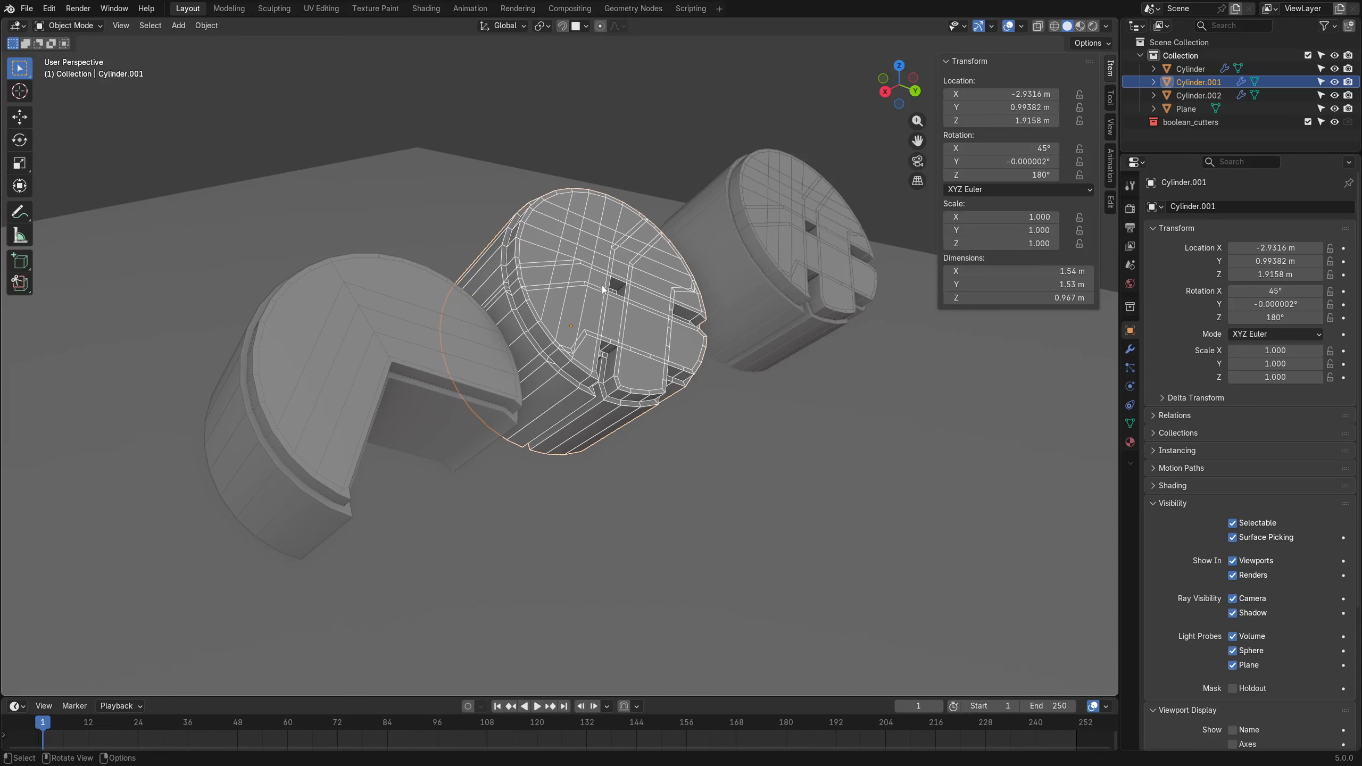
Clear the selection and collapse the Visibility and Viewport Display sections of the object properties.
{"action": "key", "text": "alt+a"}
{"action": "middle_click_drag", "start_coordinate": [624, 309], "coordinate": [751, 338]}
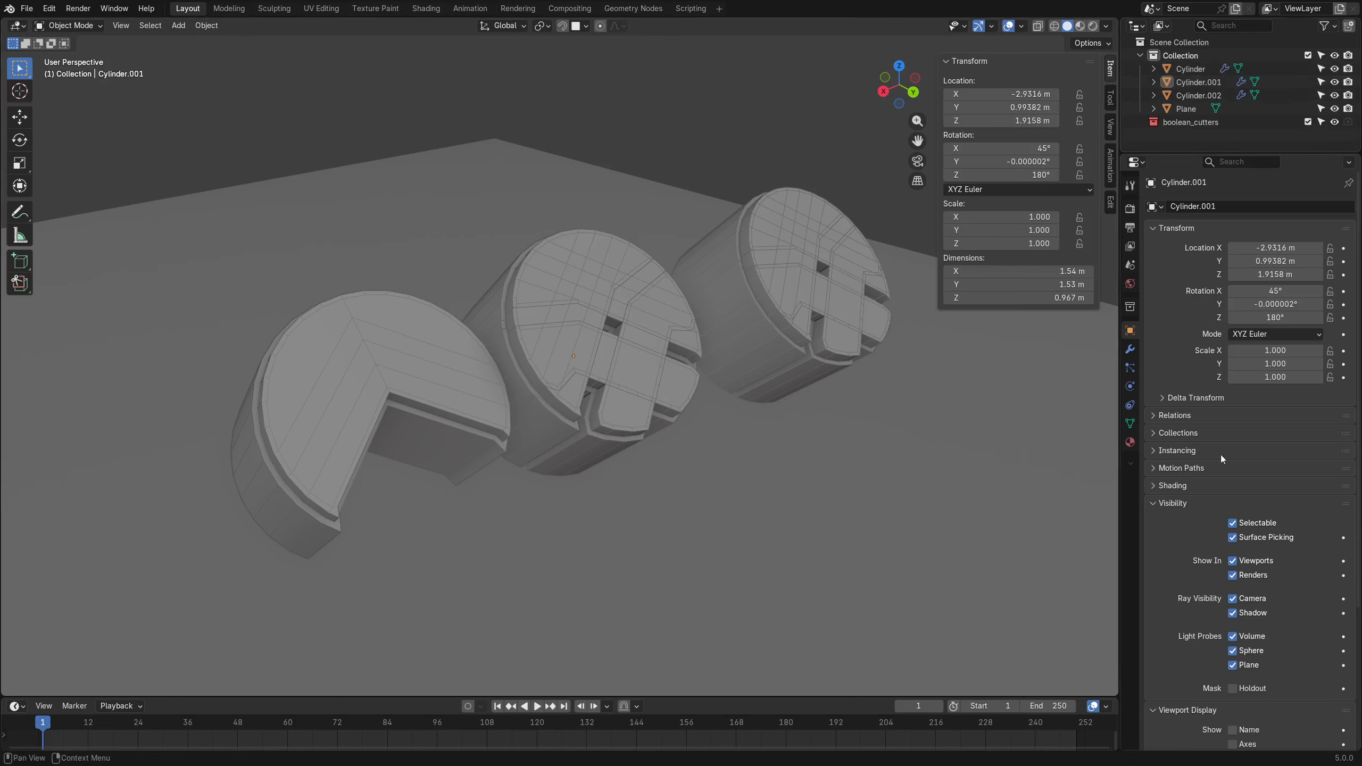
{"action": "left_click", "coordinate": [1152, 504]}
{"action": "left_click", "coordinate": [1153, 521]}
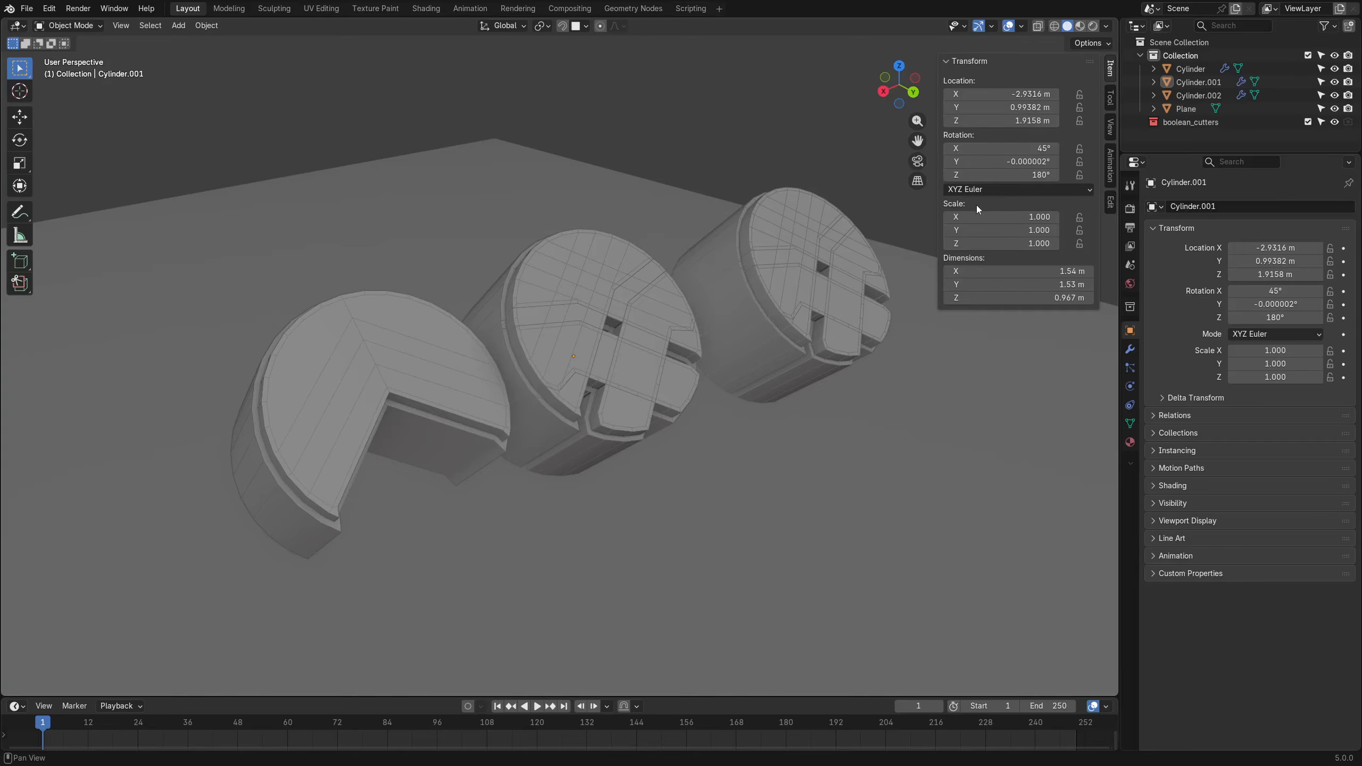
Move the plane and Cylinder.002 together into a new collection, keeping the default collection name.
{"action": "middle_click_drag", "start_coordinate": [662, 287], "coordinate": [632, 317]}
{"action": "left_click", "coordinate": [544, 364]}
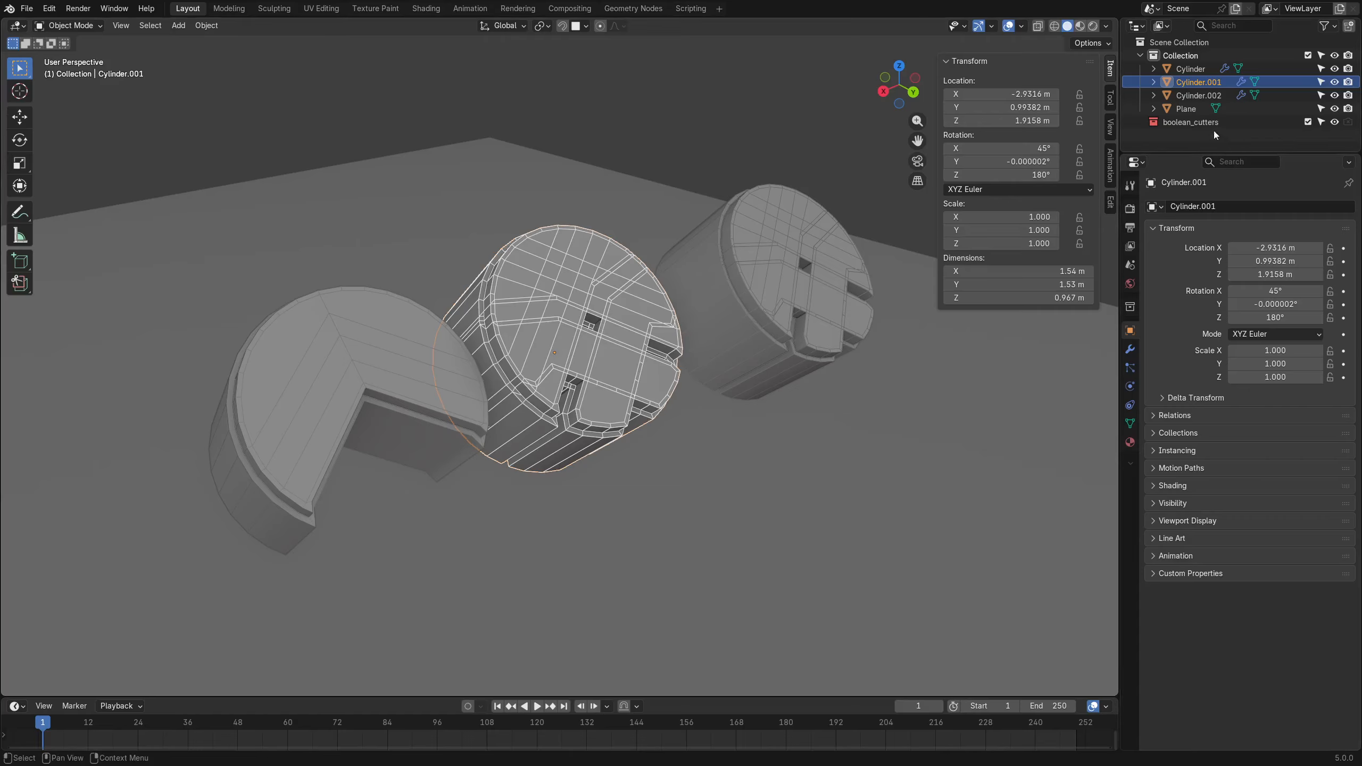
{"action": "left_click", "coordinate": [1188, 109]}
{"action": "left_click", "coordinate": [1191, 95], "text": "shift"}
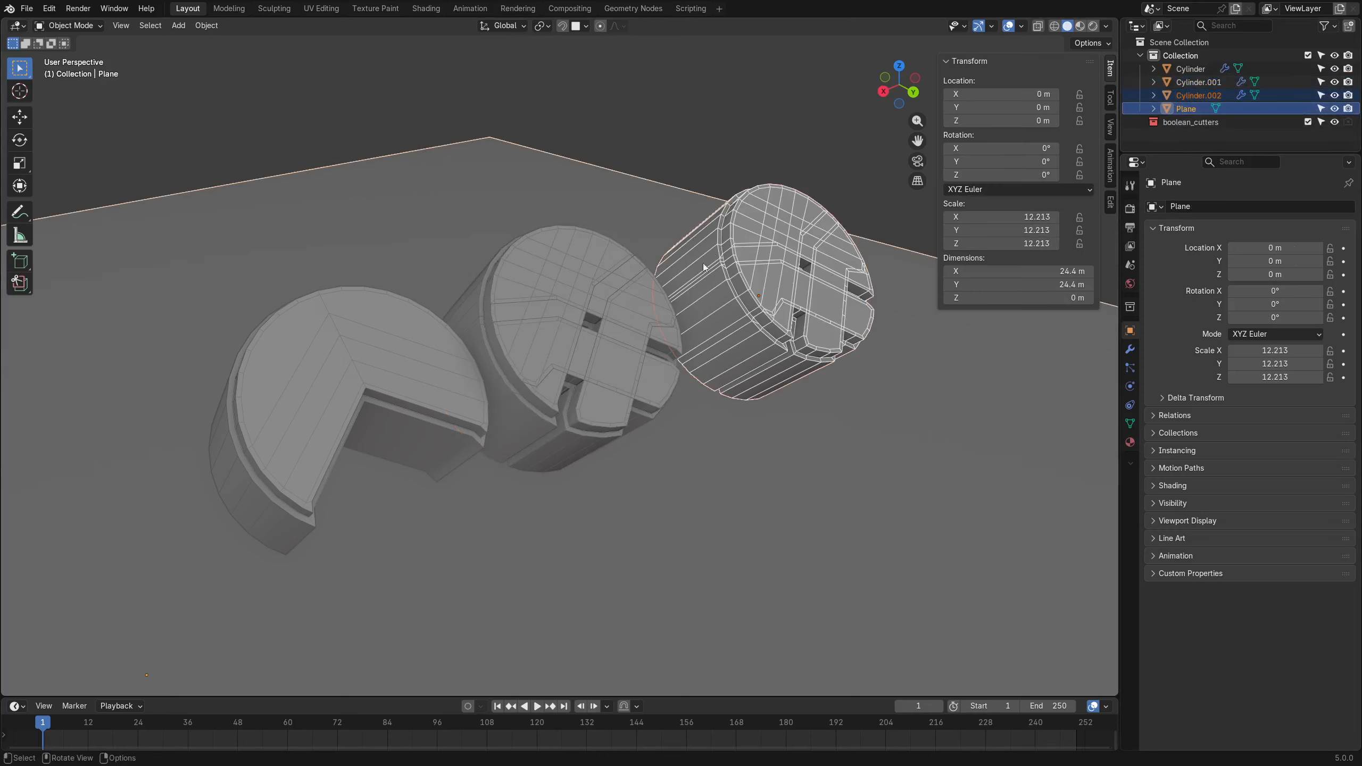
{"action": "key", "text": "m"}
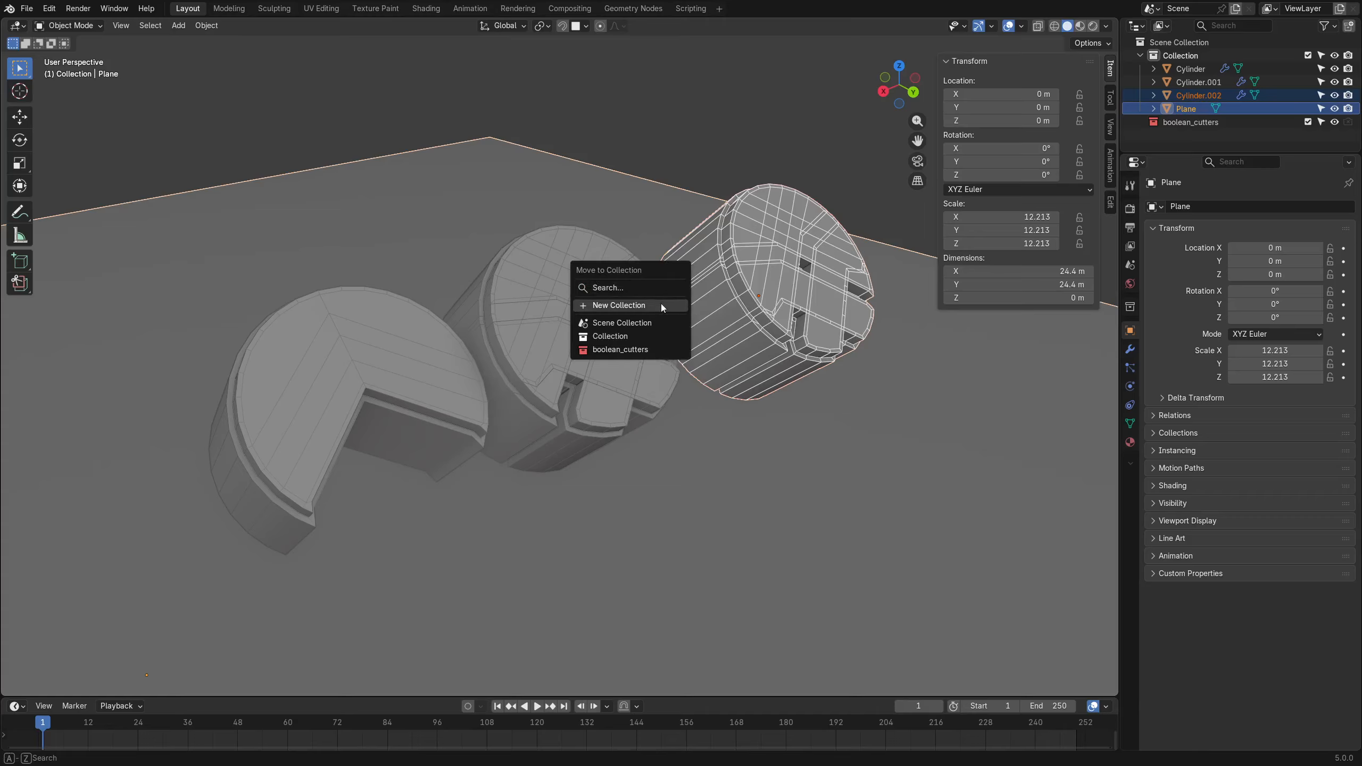
{"action": "left_click", "coordinate": [661, 305]}
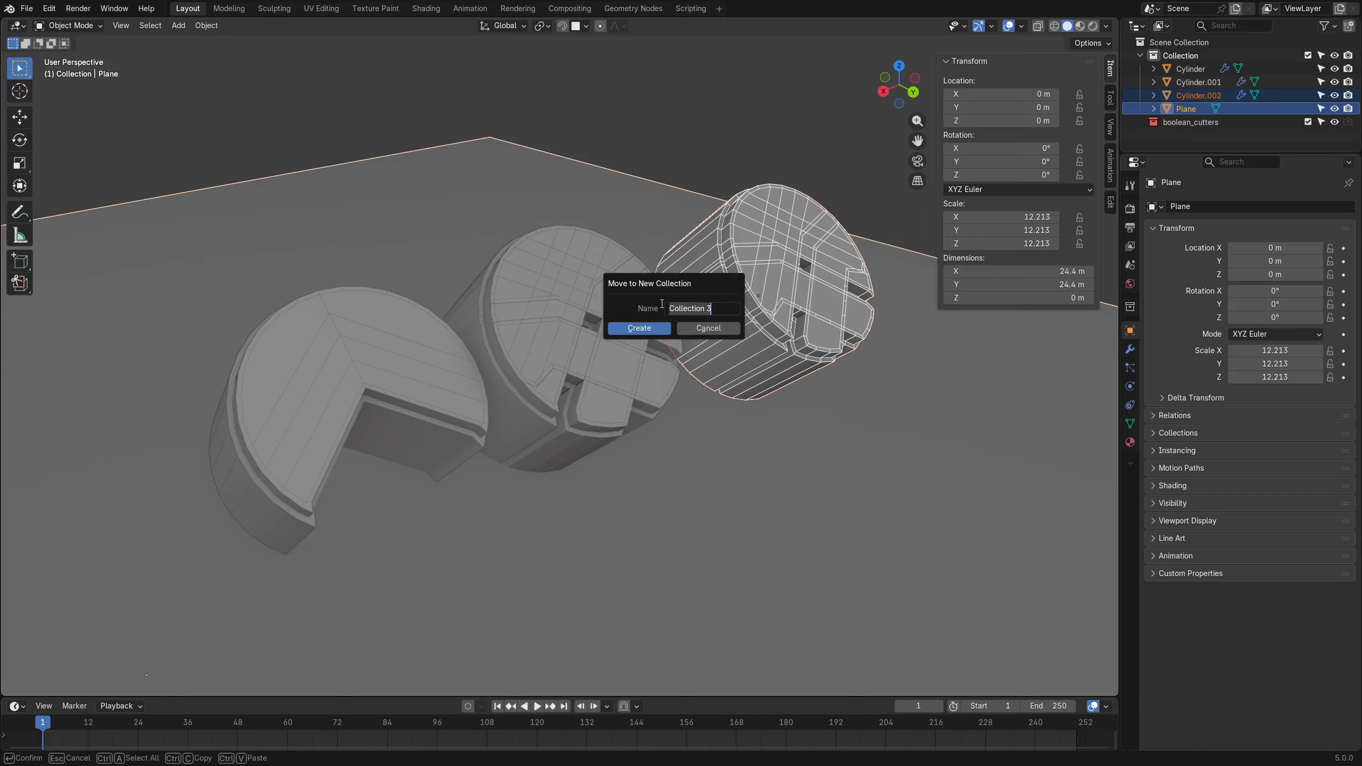
{"action": "left_click", "coordinate": [639, 328]}
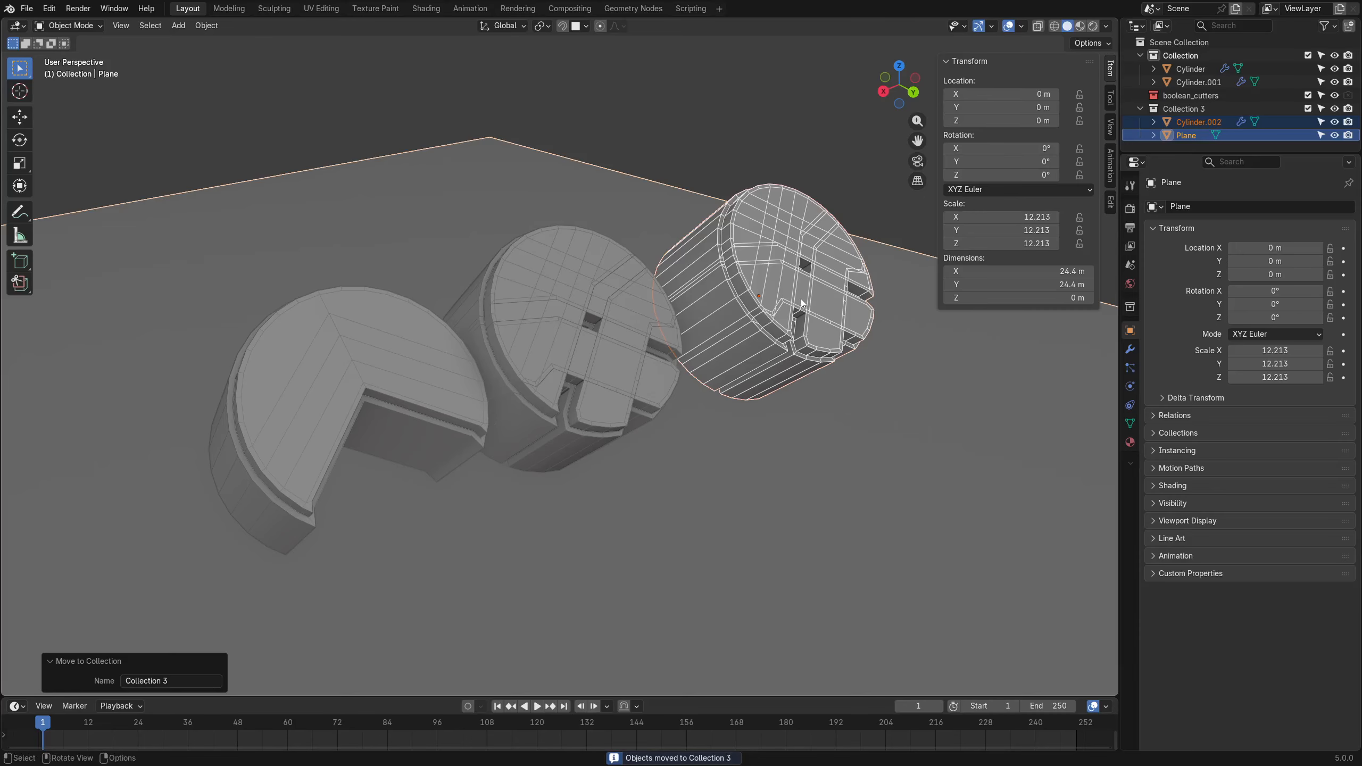
Select only Cylinder.002 and isolate the first collection, boolean_cutters and Collection 3 in turn, undoing the first isolation along the way.
{"action": "left_click", "coordinate": [674, 330]}
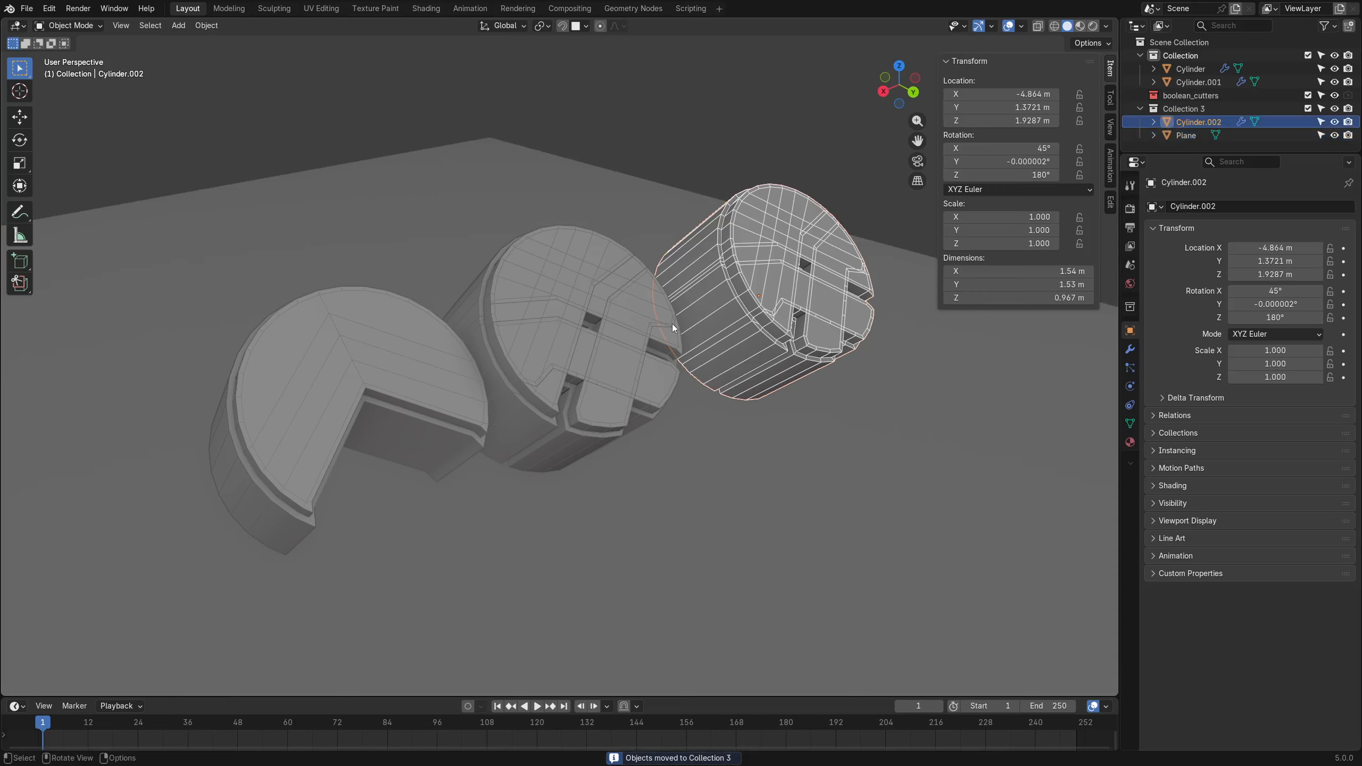
{"action": "left_click", "coordinate": [1334, 56], "text": "ctrl"}
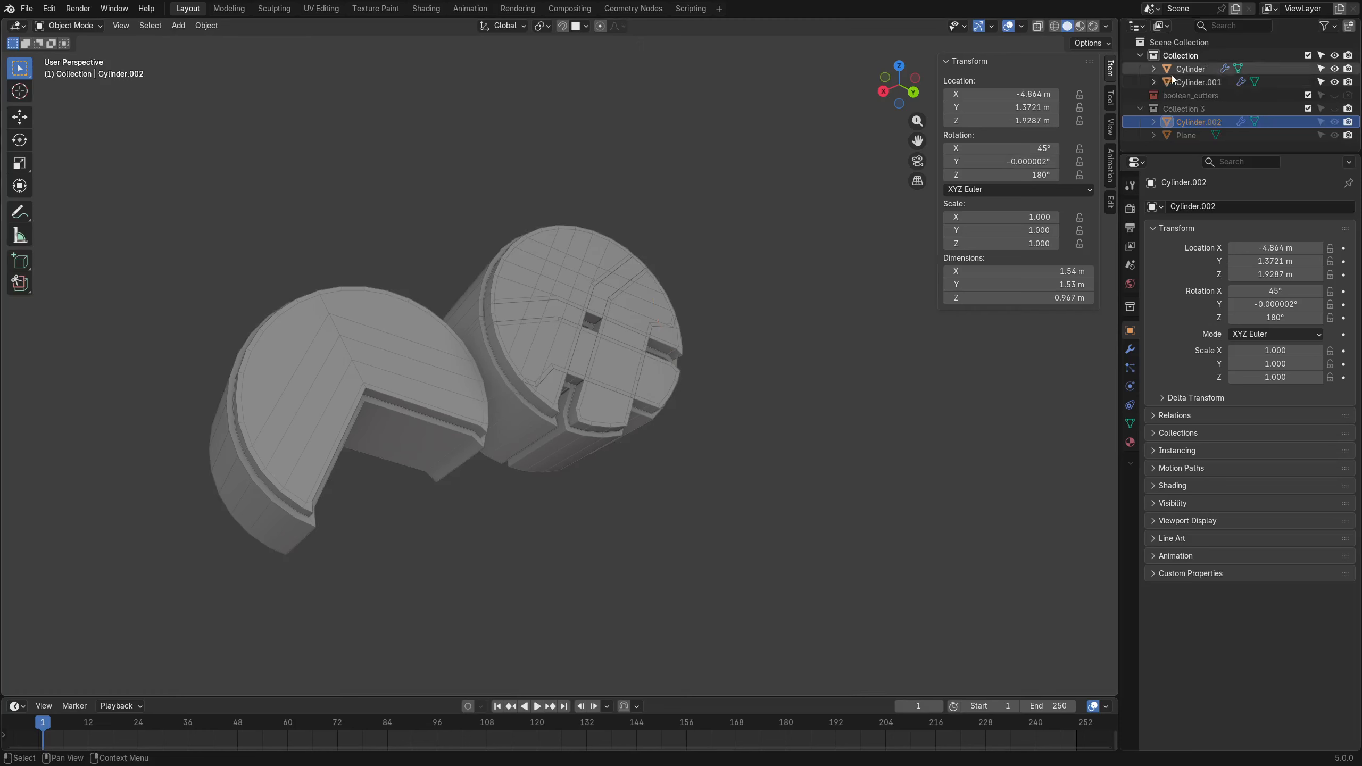
{"action": "key", "text": "ctrl+z"}
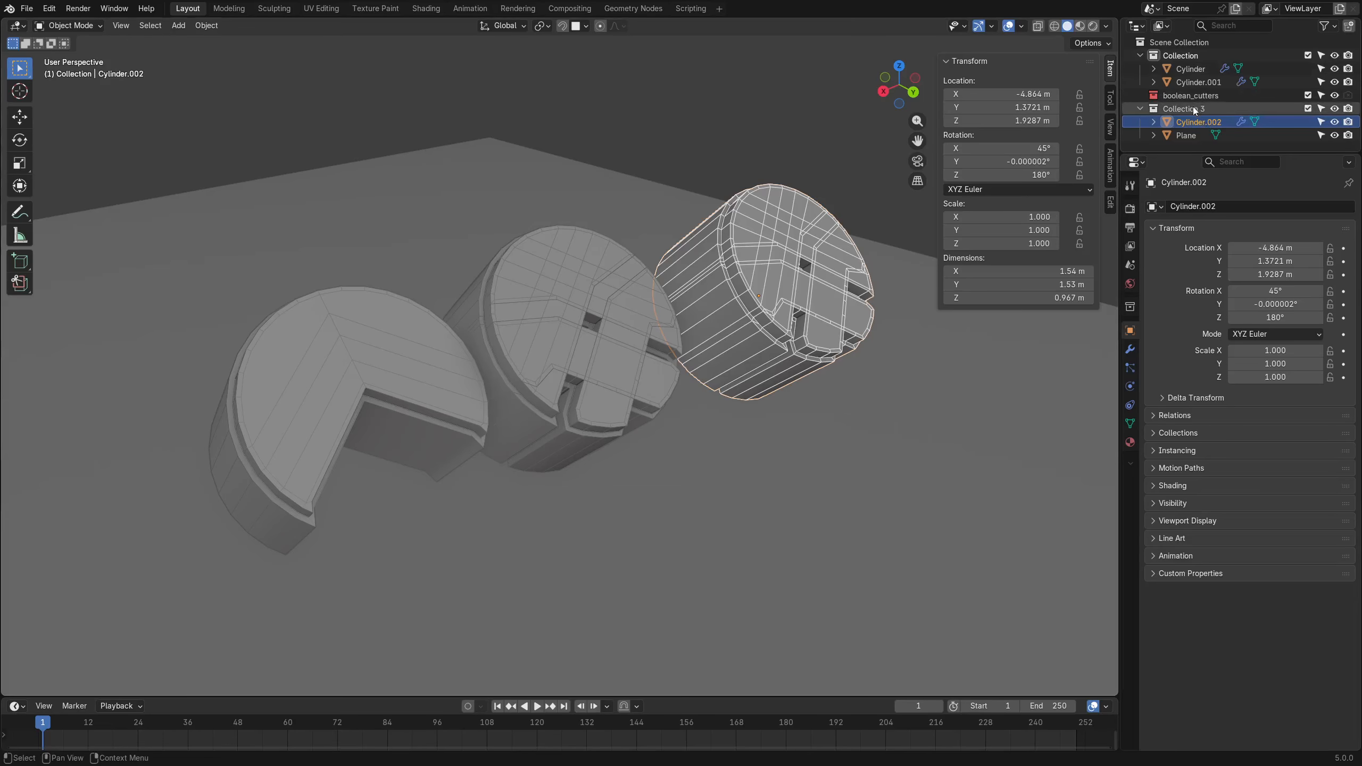
{"action": "key", "text": "h"}
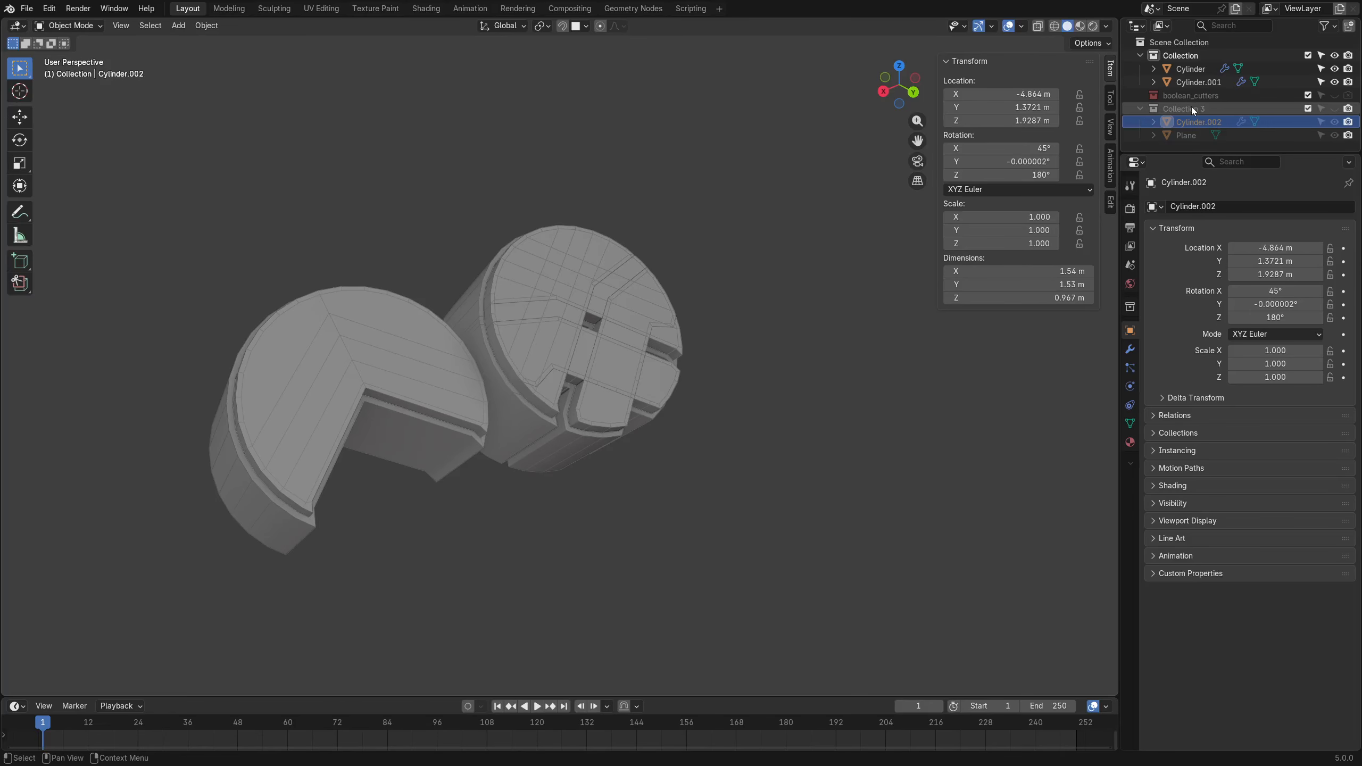
{"action": "left_click", "coordinate": [1171, 92]}
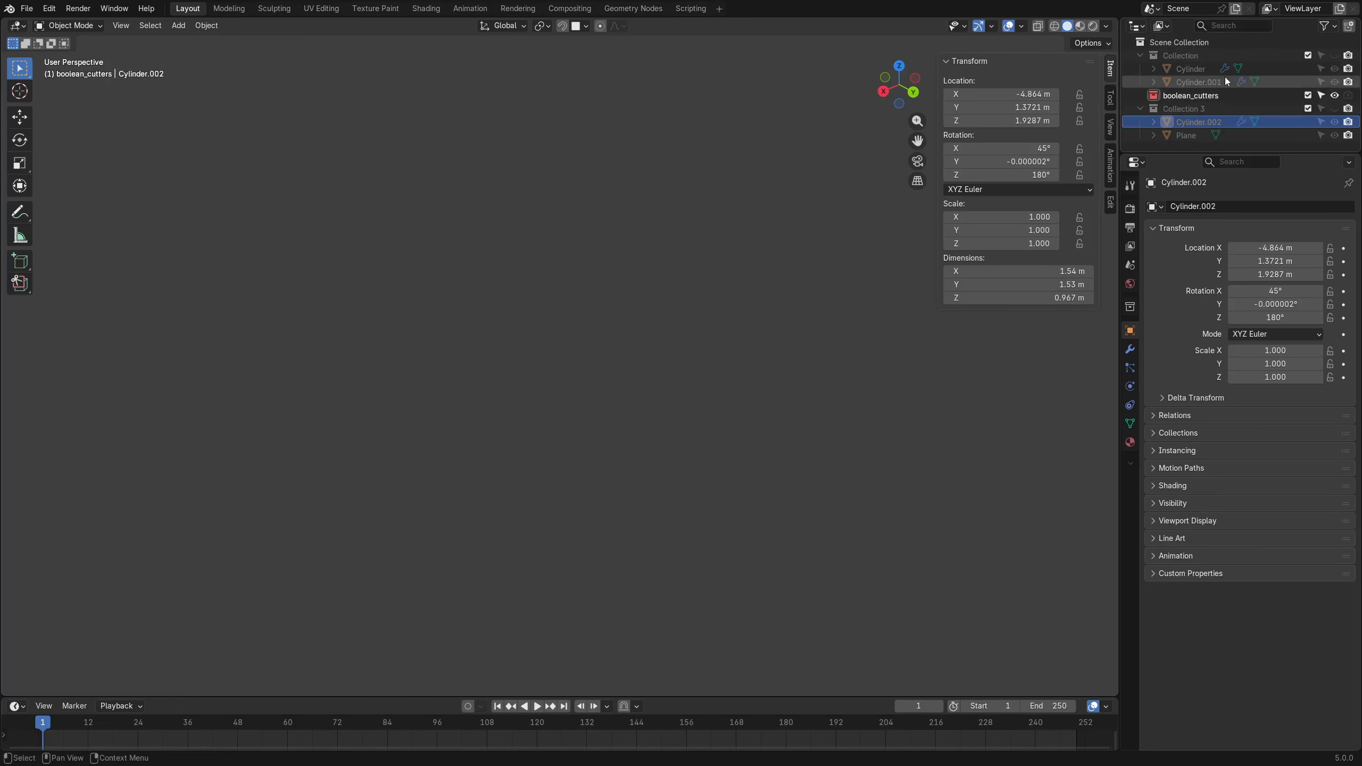
{"action": "key", "text": "3"}
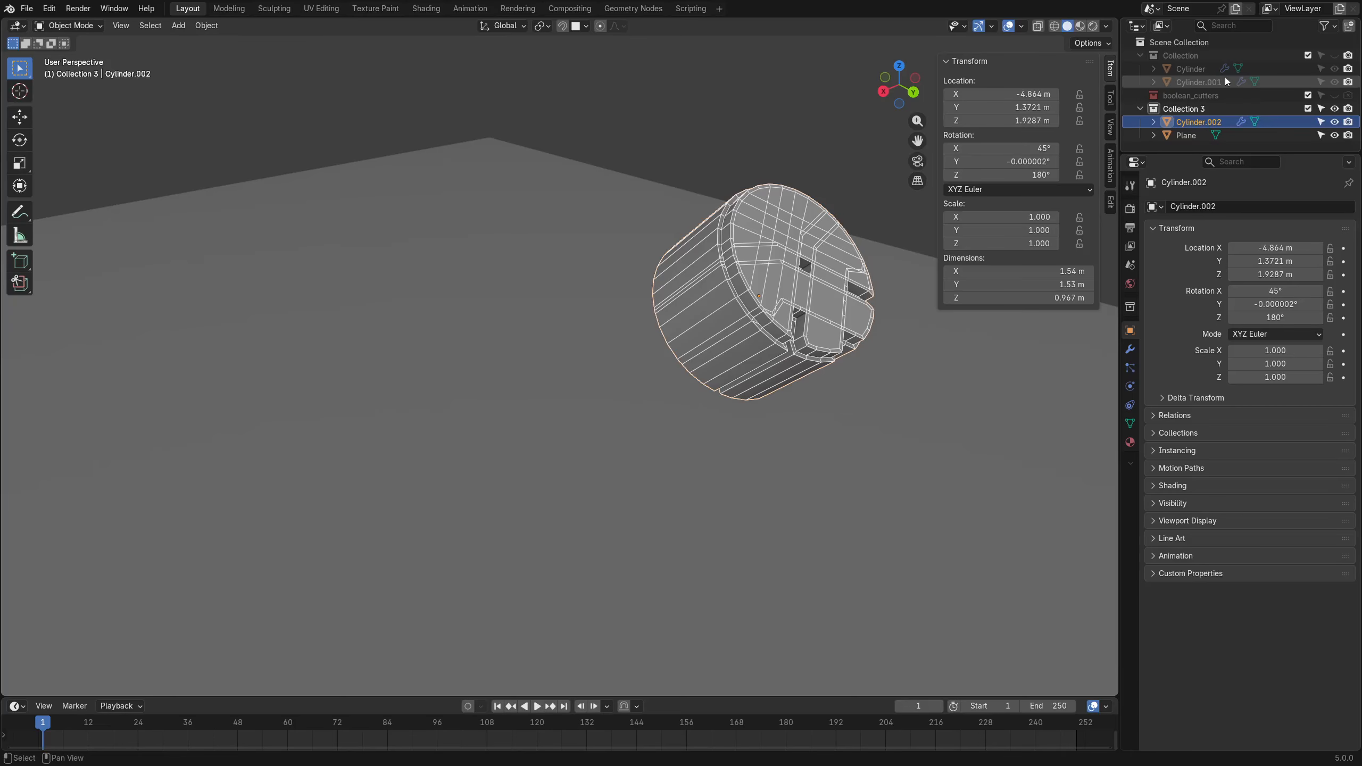
Toggle the first collection, boolean_cutters and Collection 3 individually without isolating them, leaving all three shown.
{"action": "key", "text": "shift+1"}
{"action": "key", "text": "shift+1"}
{"action": "key", "text": "shift+1"}
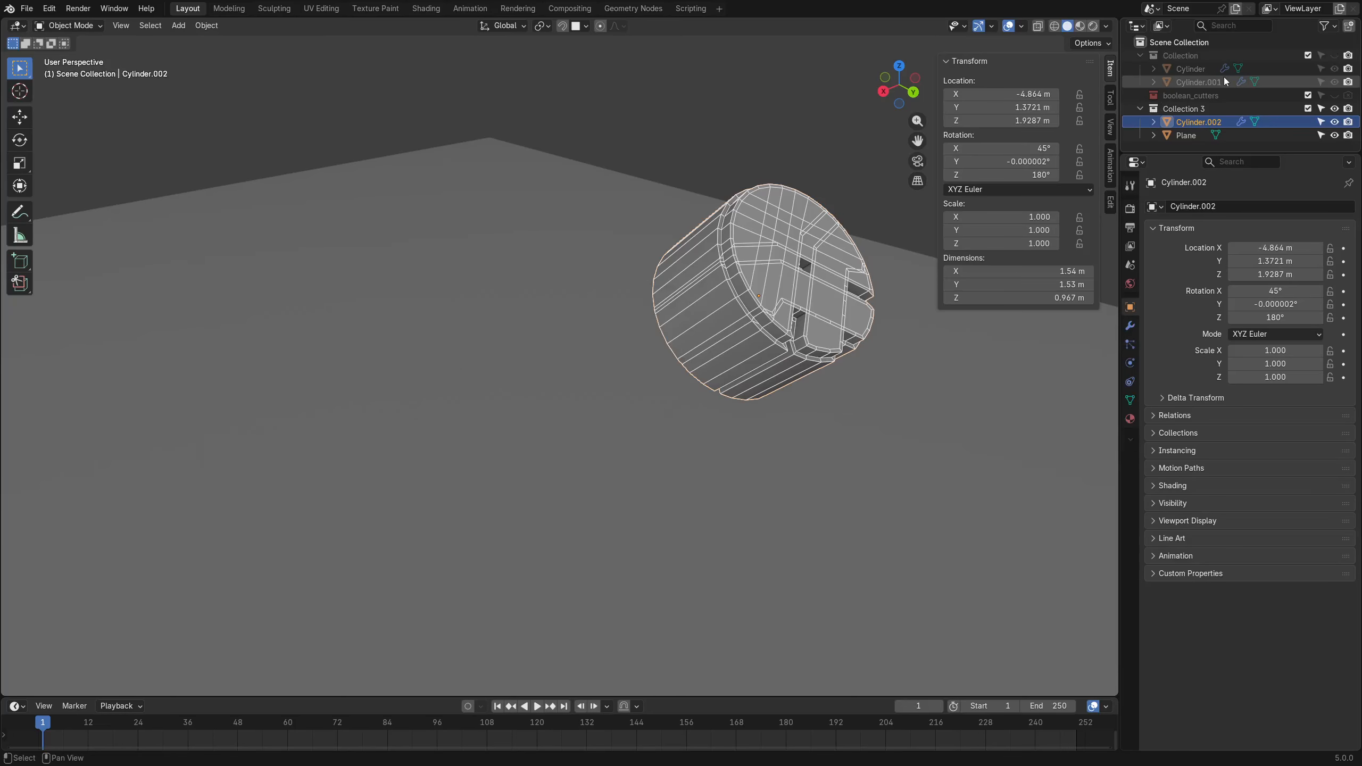
{"action": "key", "text": "shift+2"}
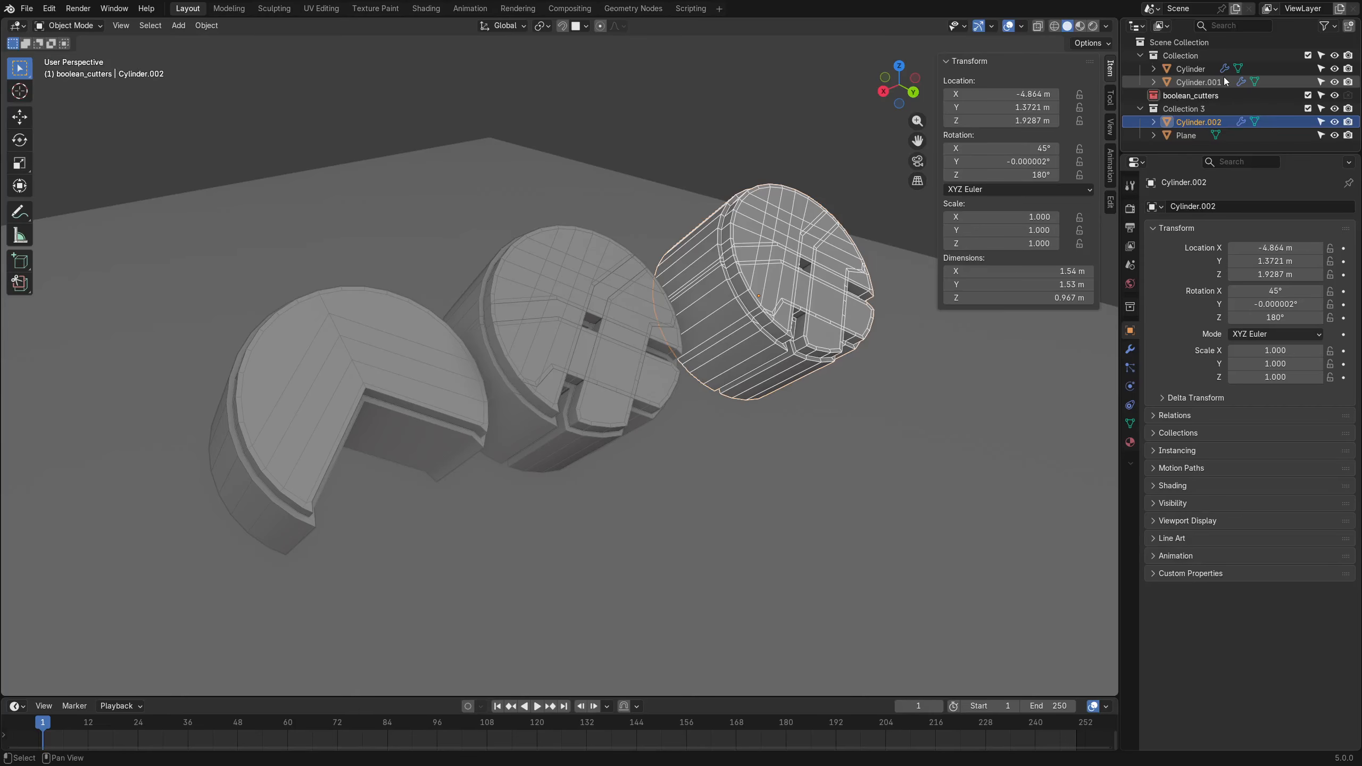
{"action": "key", "text": "shift+3"}
{"action": "key", "text": "shift+3"}
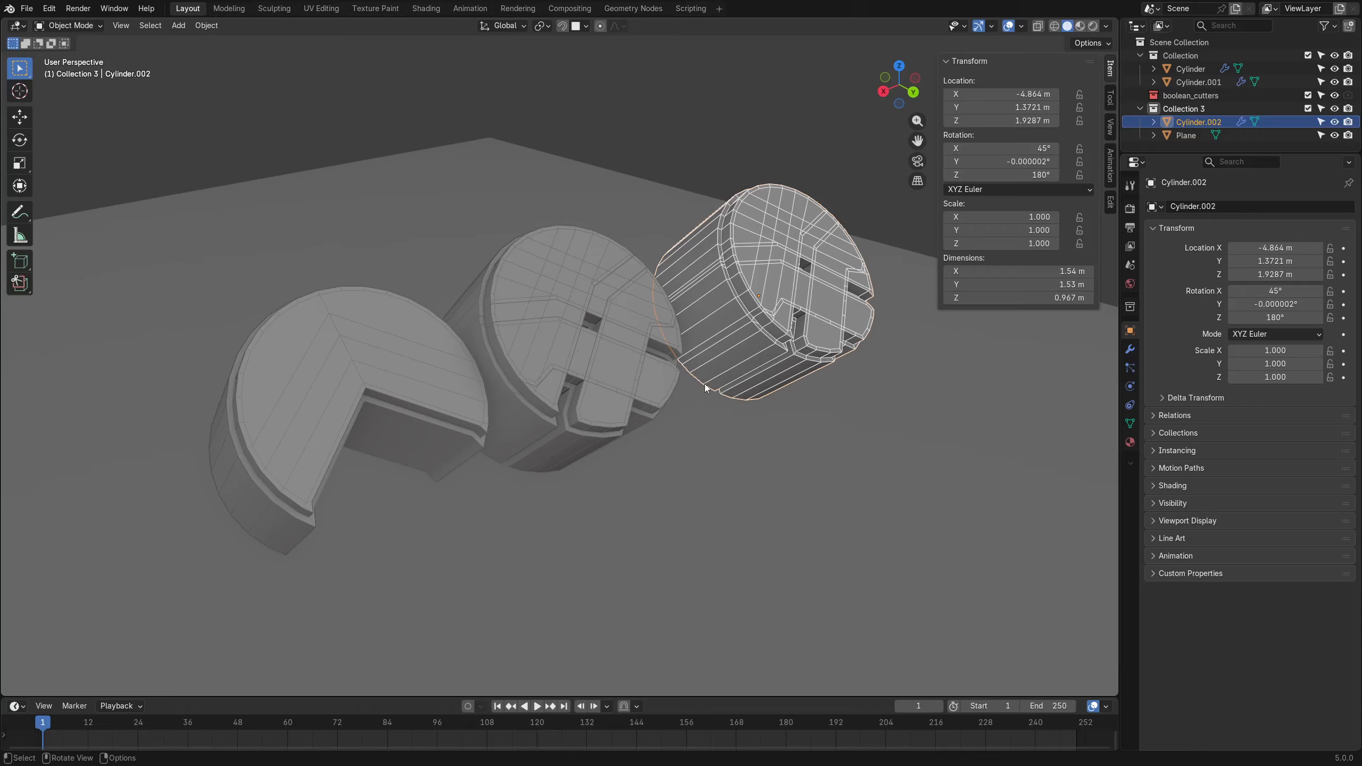
Isolate boolean_cutters, switch the isolation to the first collection, and add Collection 3 to the visible ones.
{"action": "key", "text": "2"}
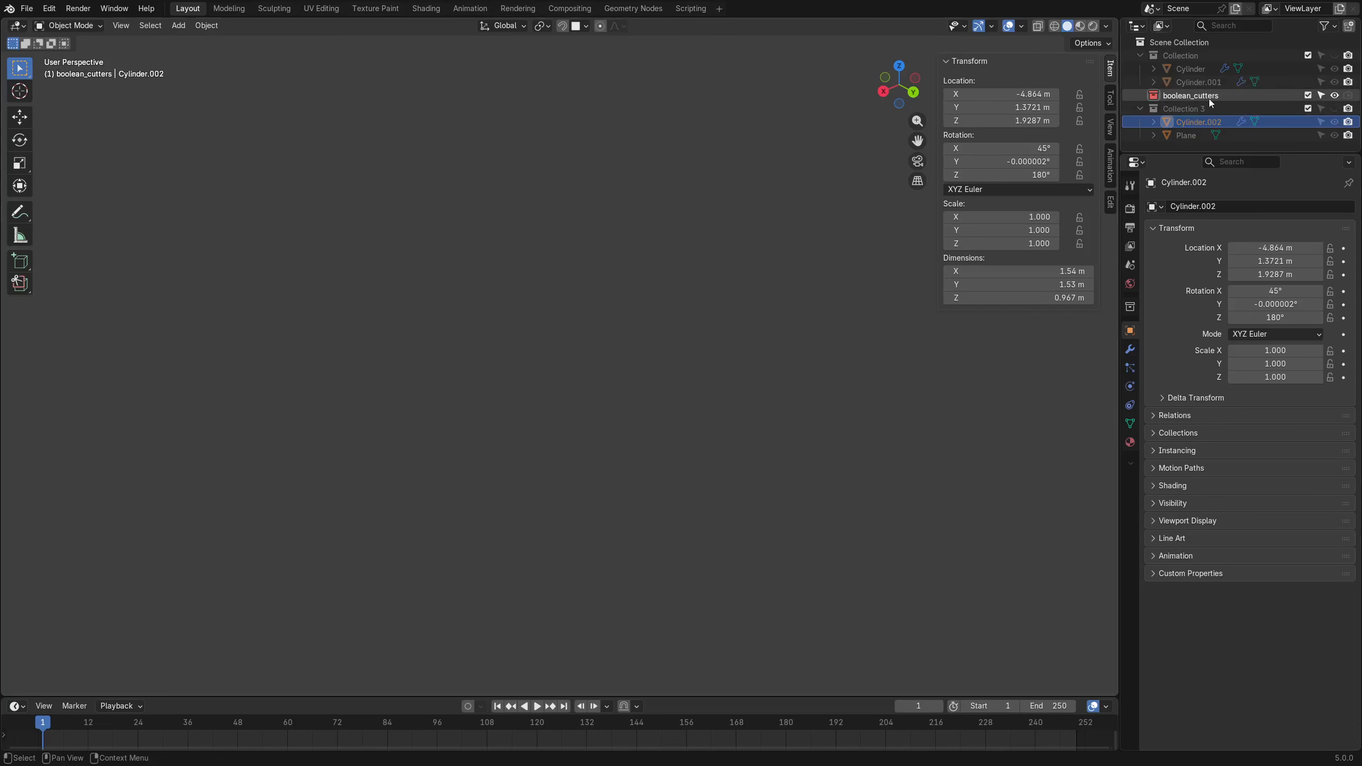
{"action": "key", "text": "1"}
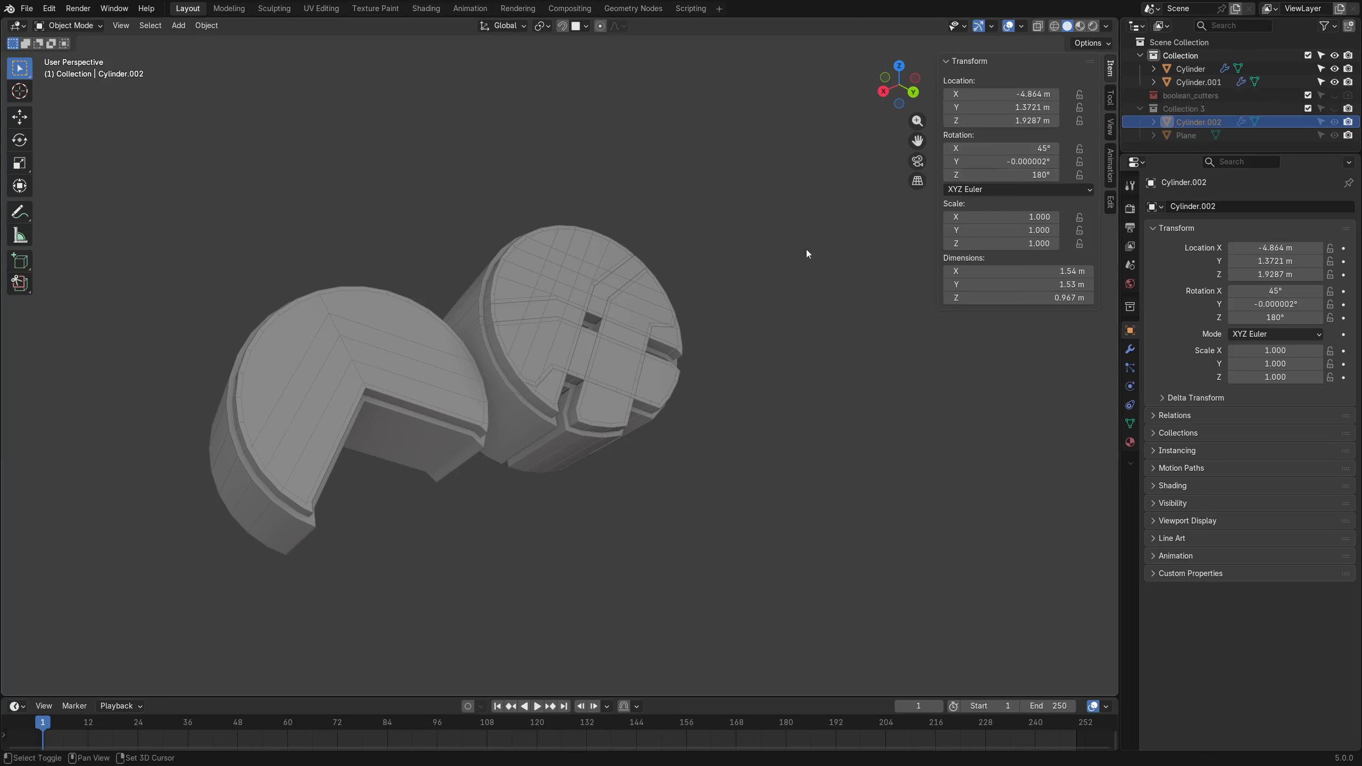
{"action": "key", "text": "shift+3"}
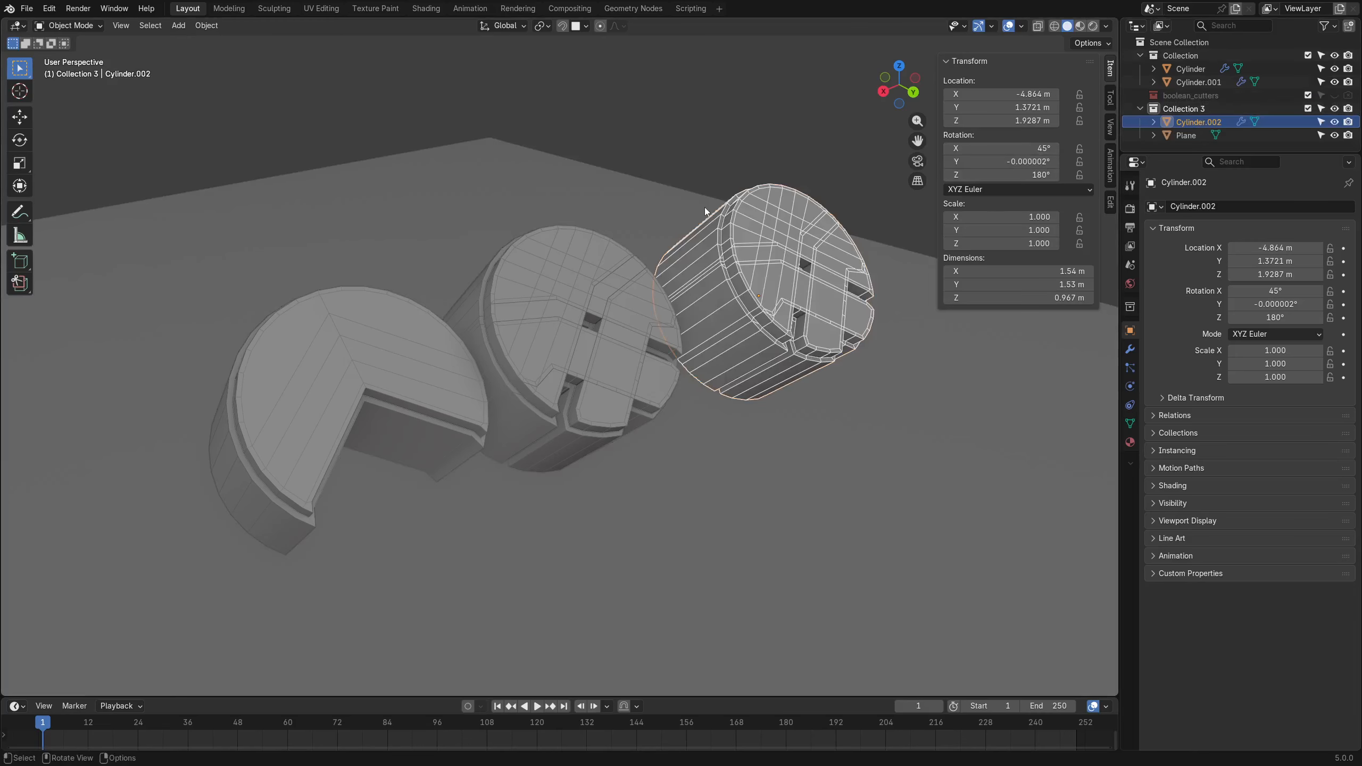
Collapse both object collections in the outliner and close the outliner by joining the properties editor over it.
{"action": "left_click", "coordinate": [1140, 56]}
{"action": "left_click", "coordinate": [1139, 82]}
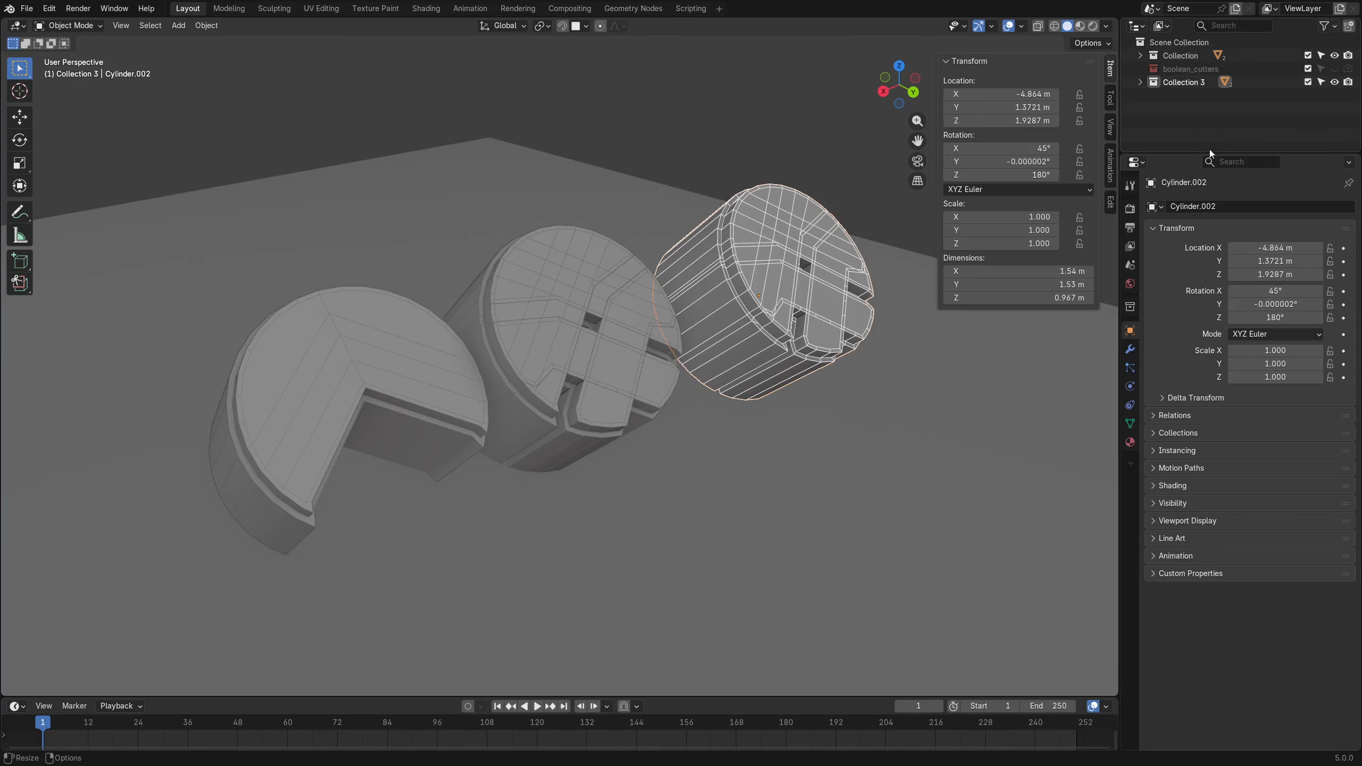
{"action": "right_click", "coordinate": [1179, 151]}
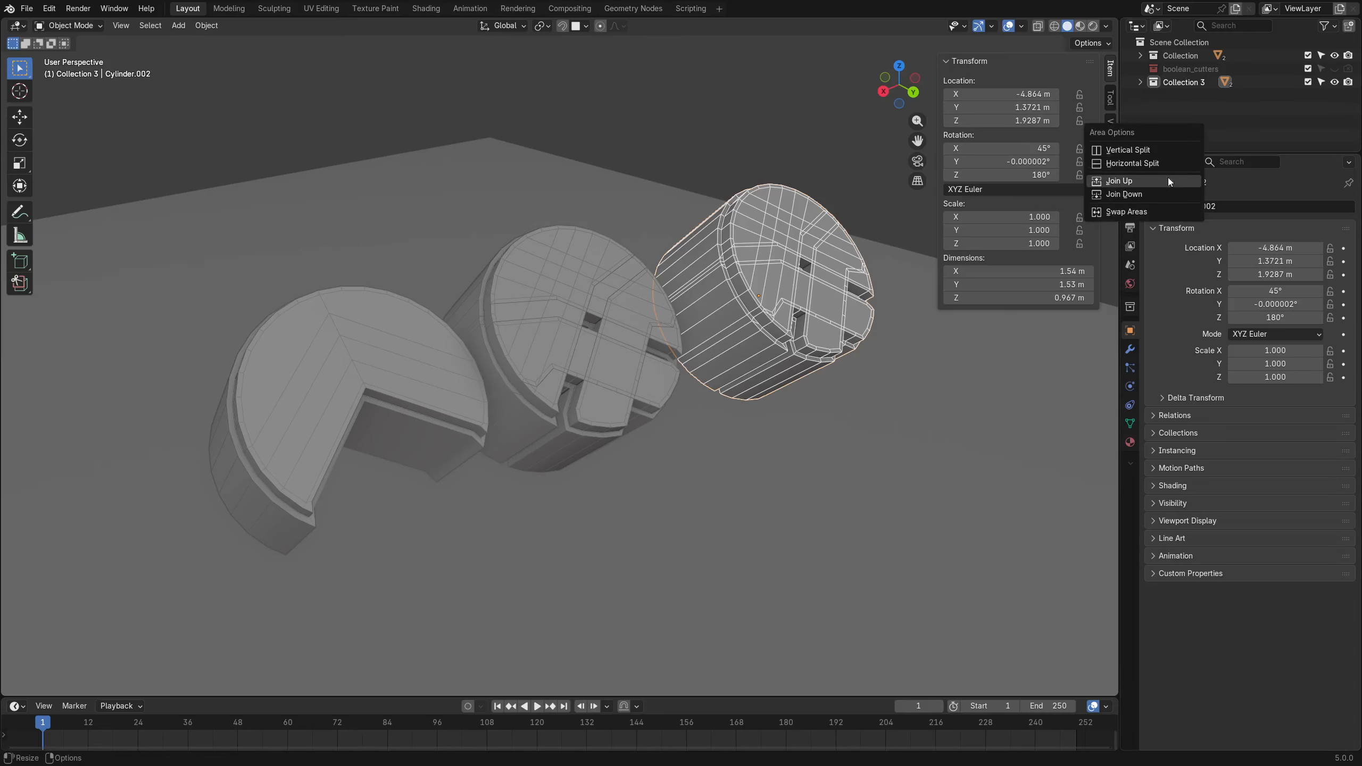
{"action": "left_click", "coordinate": [1162, 182]}
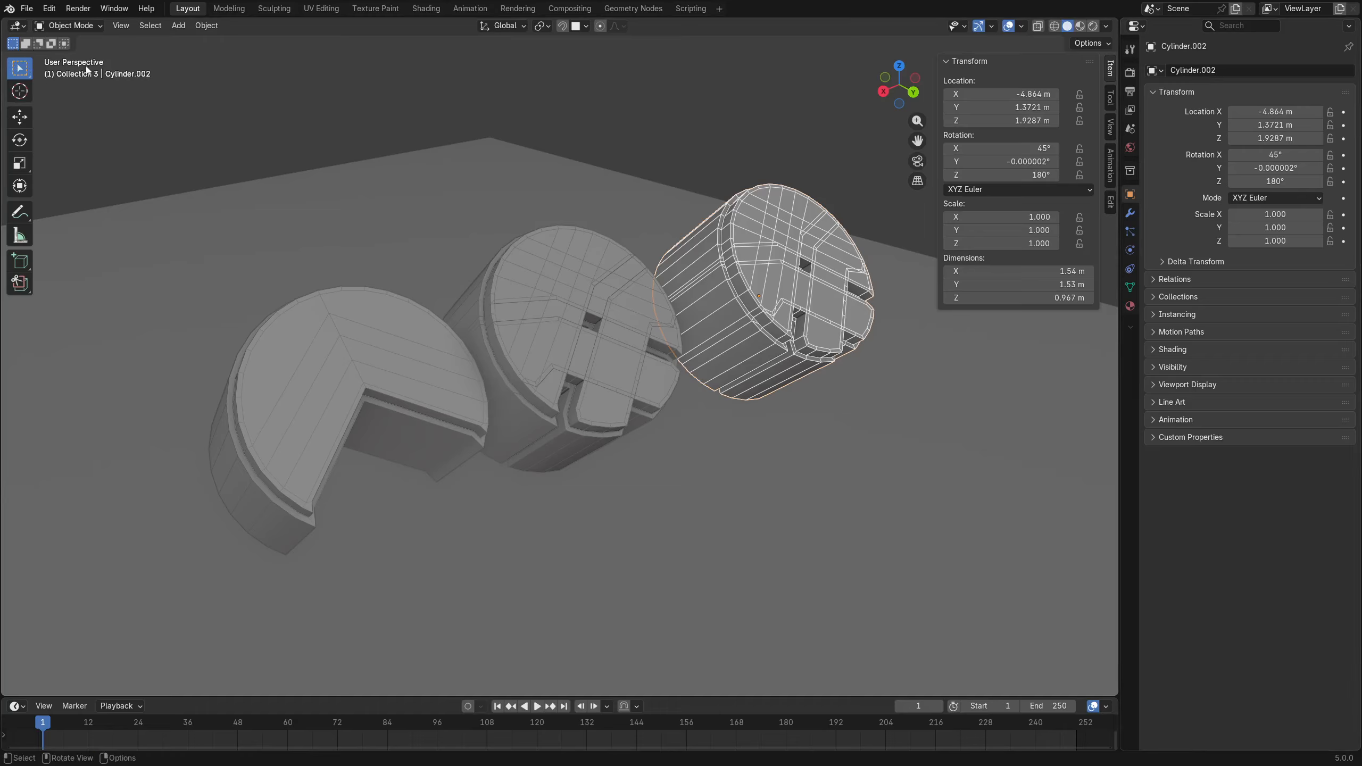
Split the 3D viewport vertically into two areas and join them back into one.
{"action": "right_click", "coordinate": [288, 19]}
{"action": "right_click", "coordinate": [351, 697]}
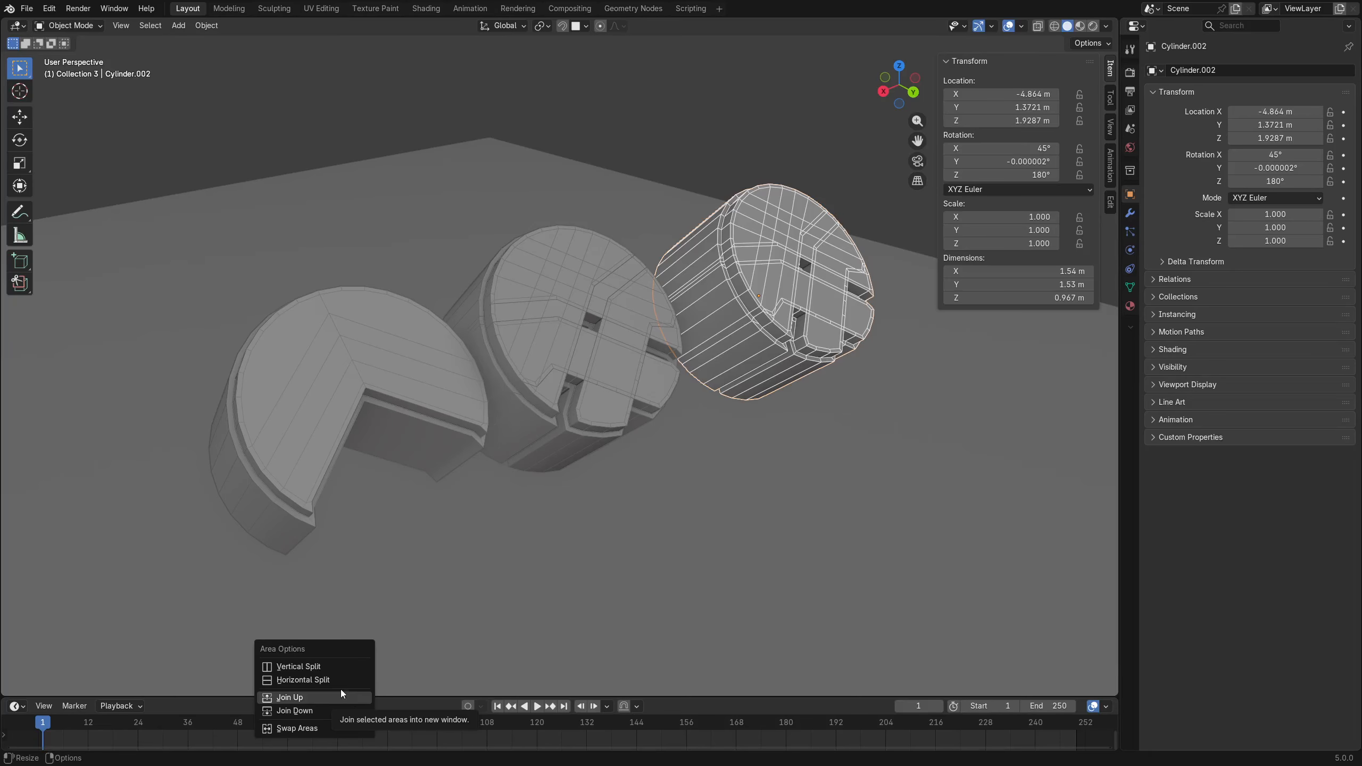
{"action": "left_click", "coordinate": [337, 665]}
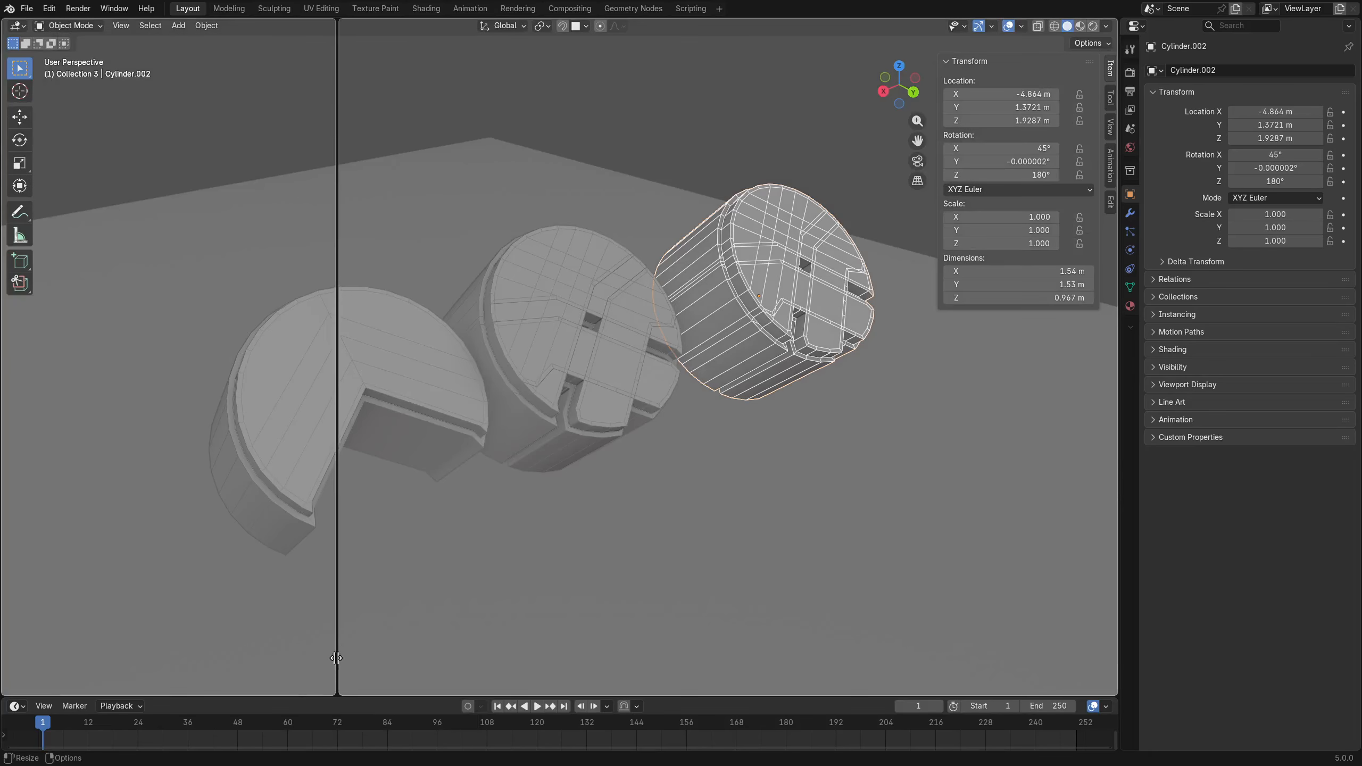
{"action": "left_click", "coordinate": [258, 164]}
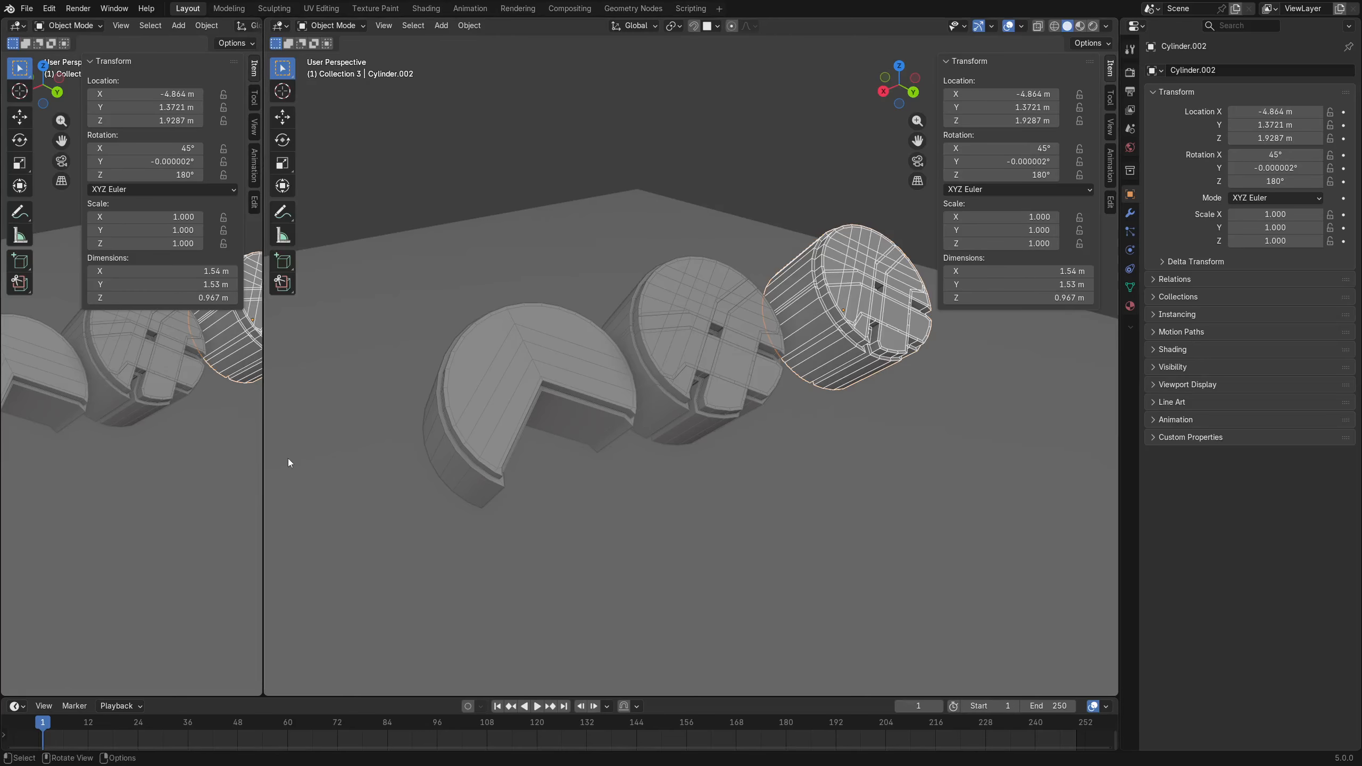
{"action": "right_click", "coordinate": [263, 445]}
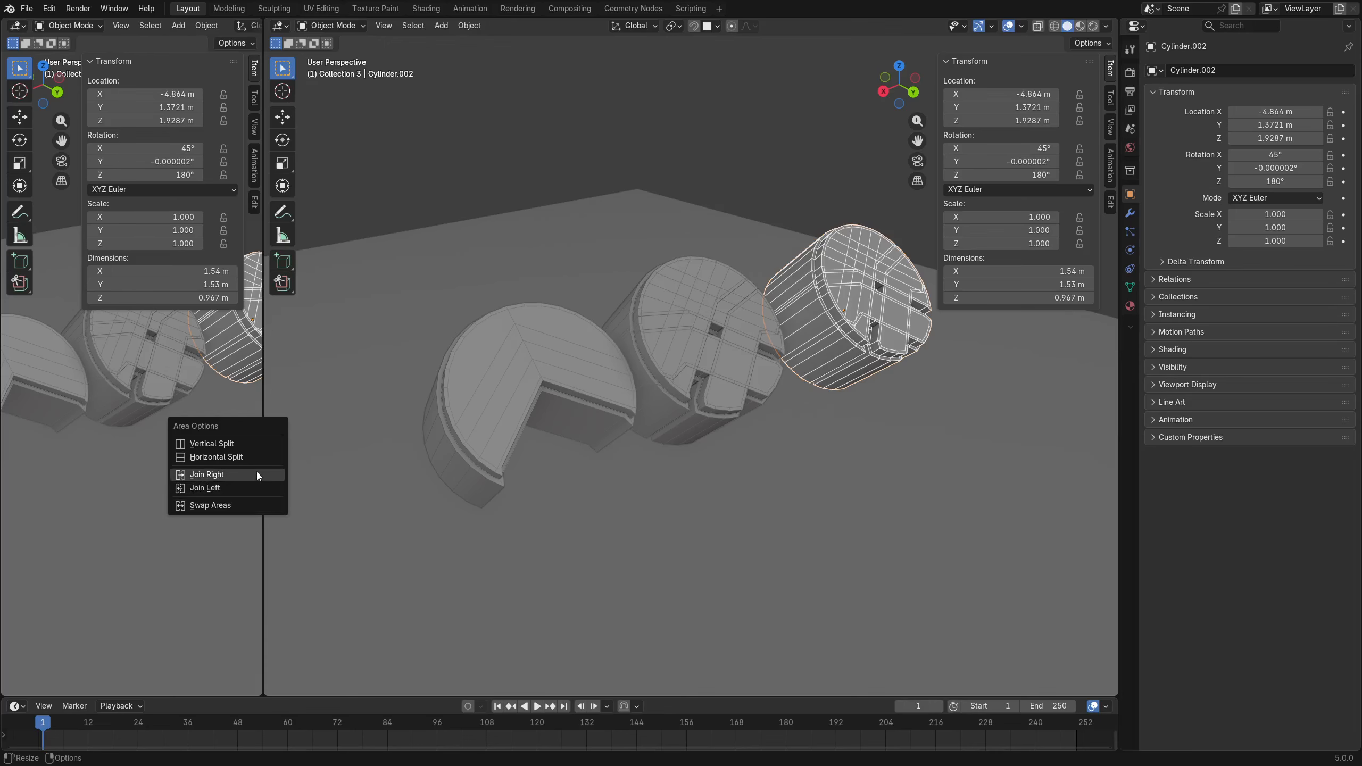
{"action": "left_click", "coordinate": [250, 485]}
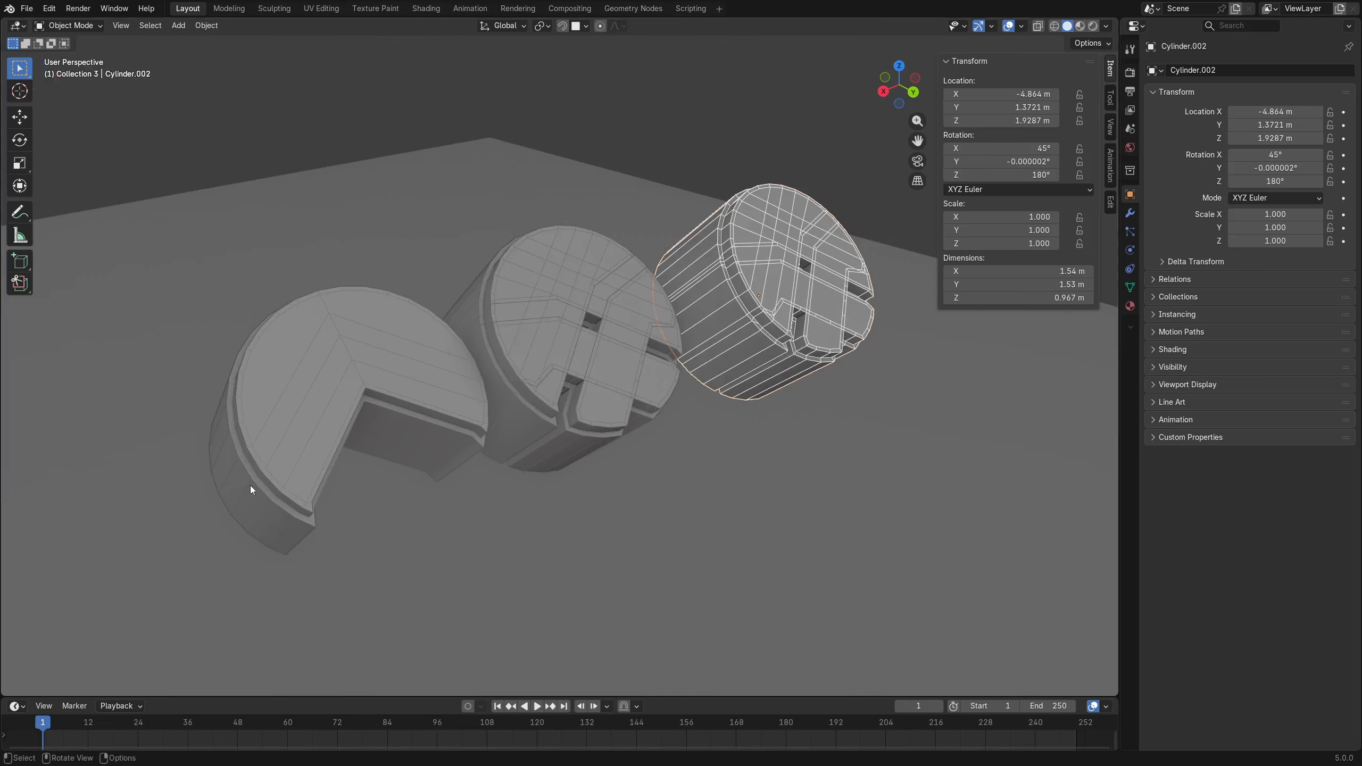
Split the 3D viewport vertically, change the new side area to an Outliner, and narrow it to fit its entries.
{"action": "right_click", "coordinate": [294, 28]}
{"action": "left_click", "coordinate": [289, 33]}
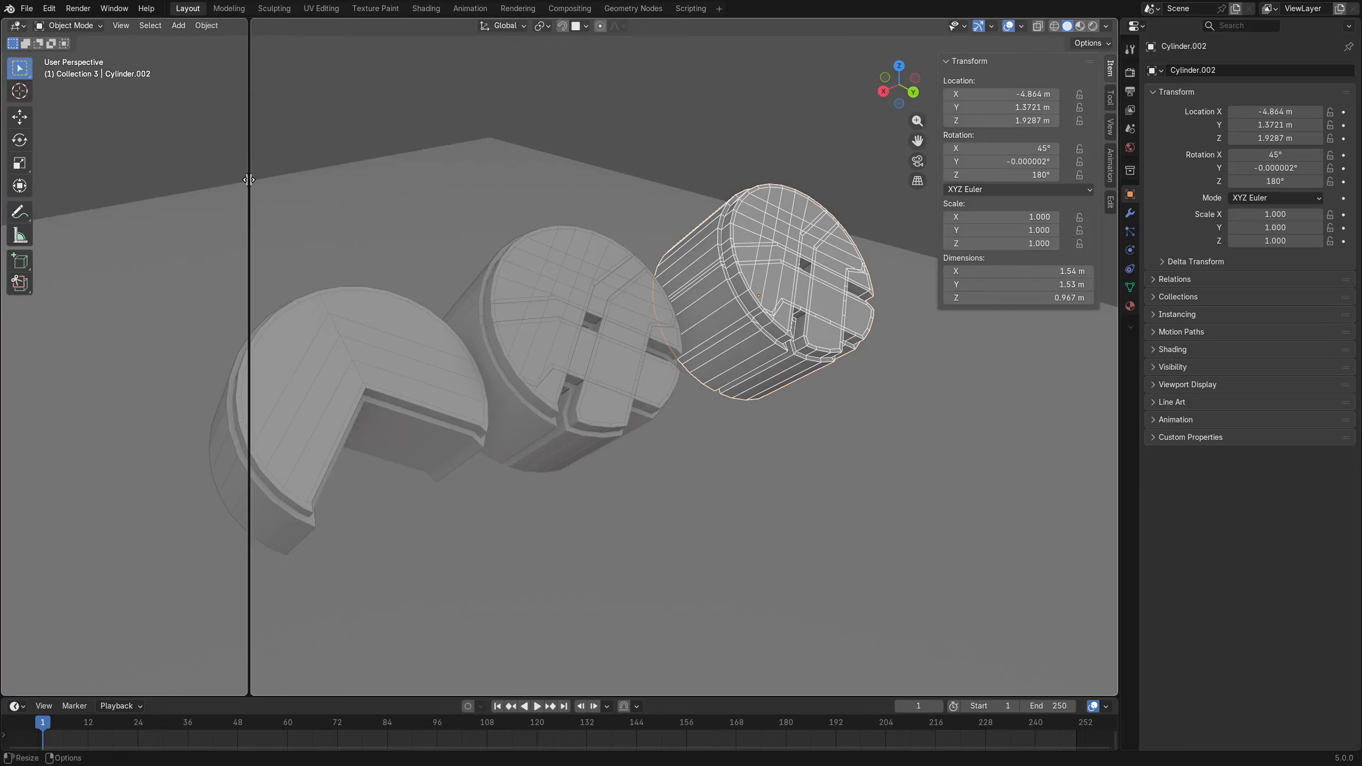
{"action": "left_click", "coordinate": [248, 182]}
{"action": "left_click_drag", "start_coordinate": [247, 352], "coordinate": [301, 364]}
{"action": "left_click", "coordinate": [17, 25]}
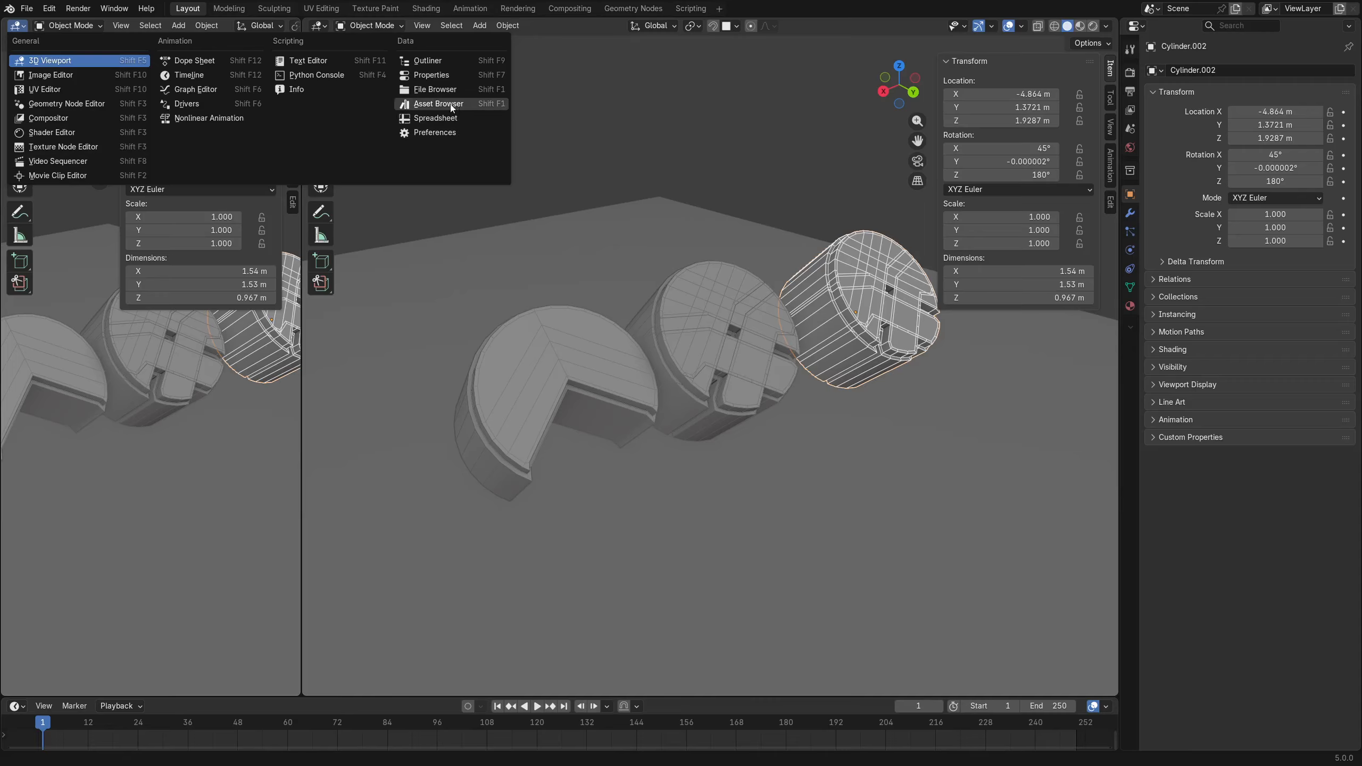
{"action": "left_click", "coordinate": [443, 66]}
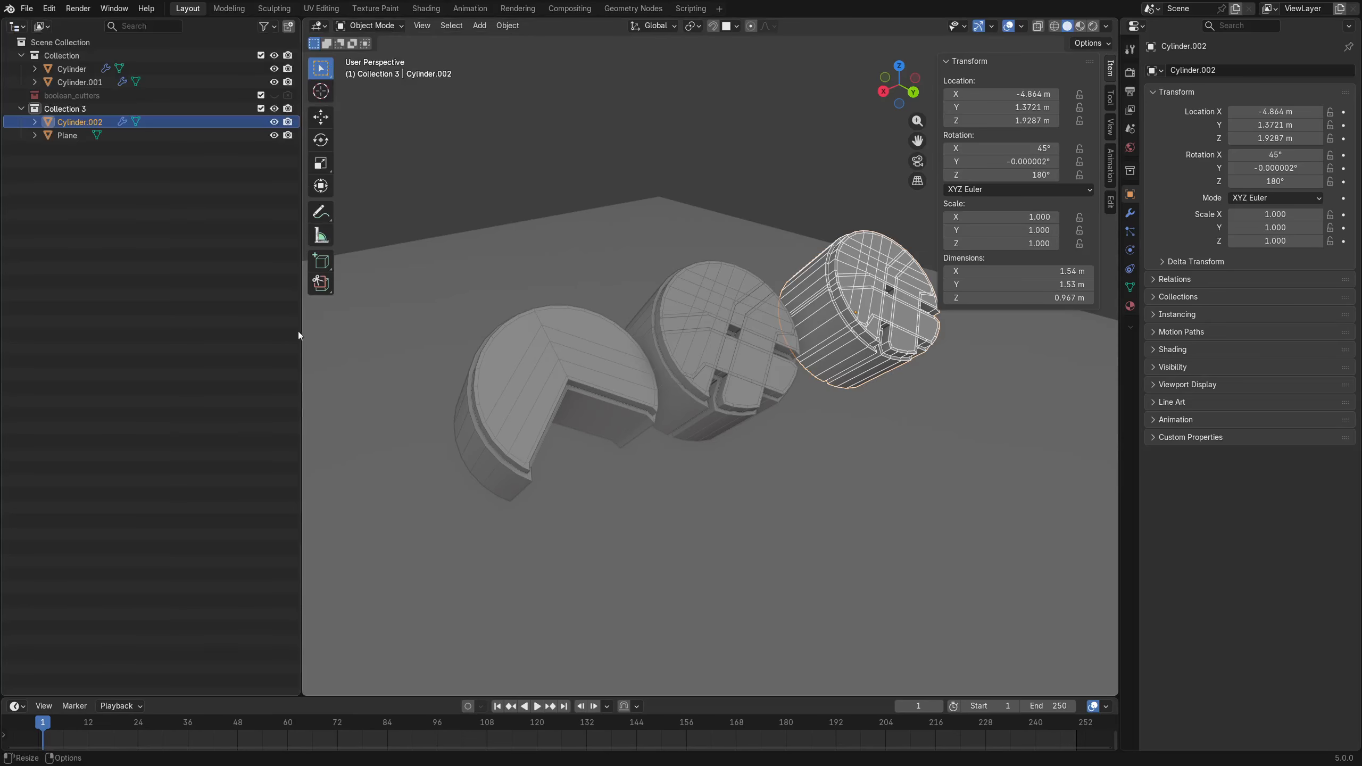
{"action": "left_click_drag", "start_coordinate": [301, 332], "coordinate": [198, 323]}
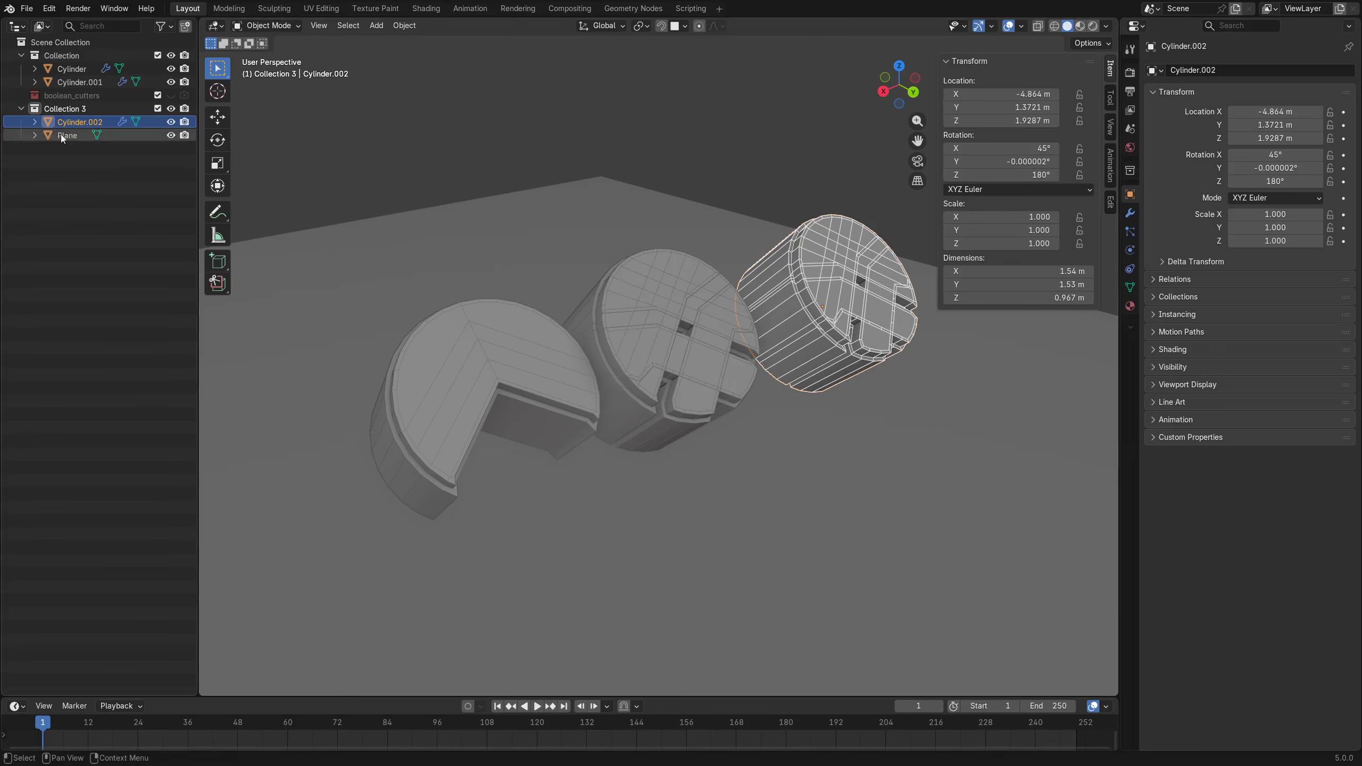
Reduce the timeline's height to enlarge the 3D viewport and clear the object selection.
{"action": "middle_click_drag", "start_coordinate": [601, 371], "coordinate": [520, 409]}
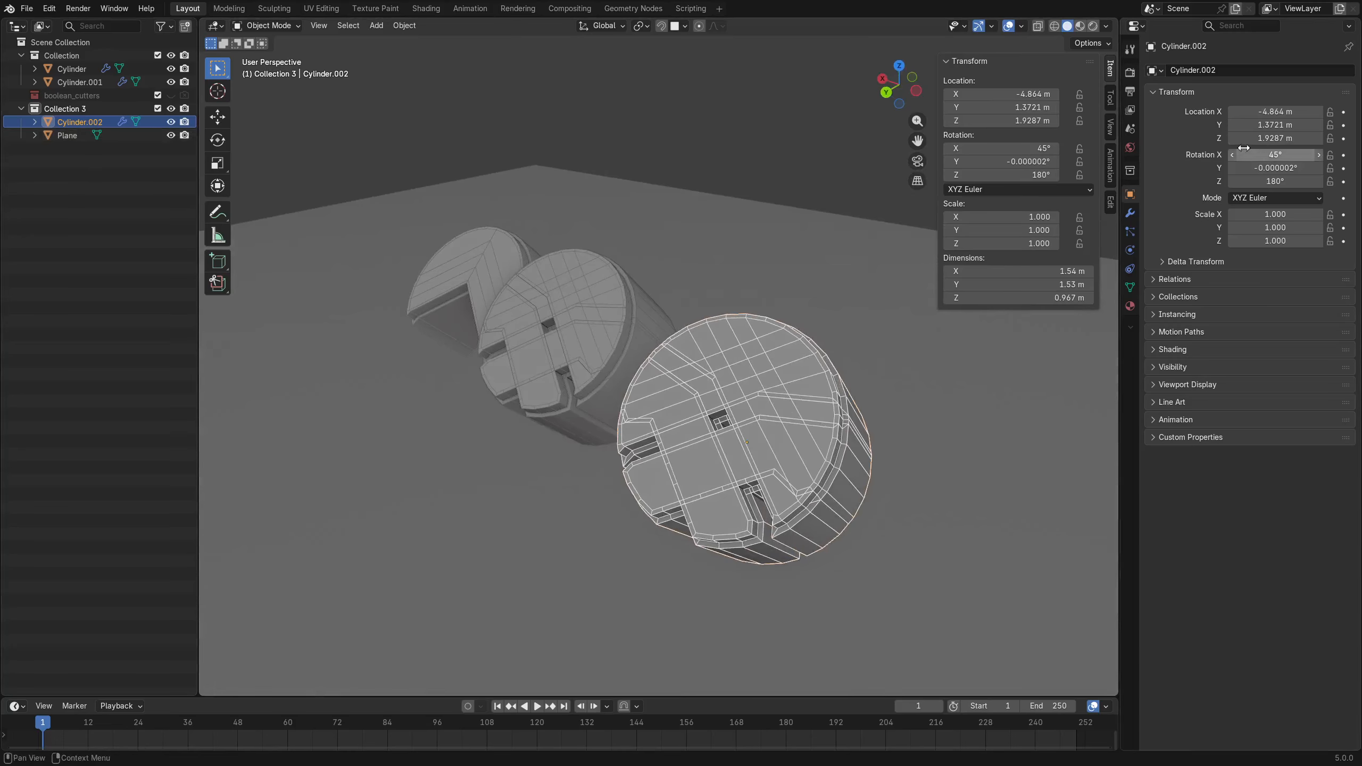
{"action": "middle_click_drag", "start_coordinate": [606, 447], "coordinate": [638, 450]}
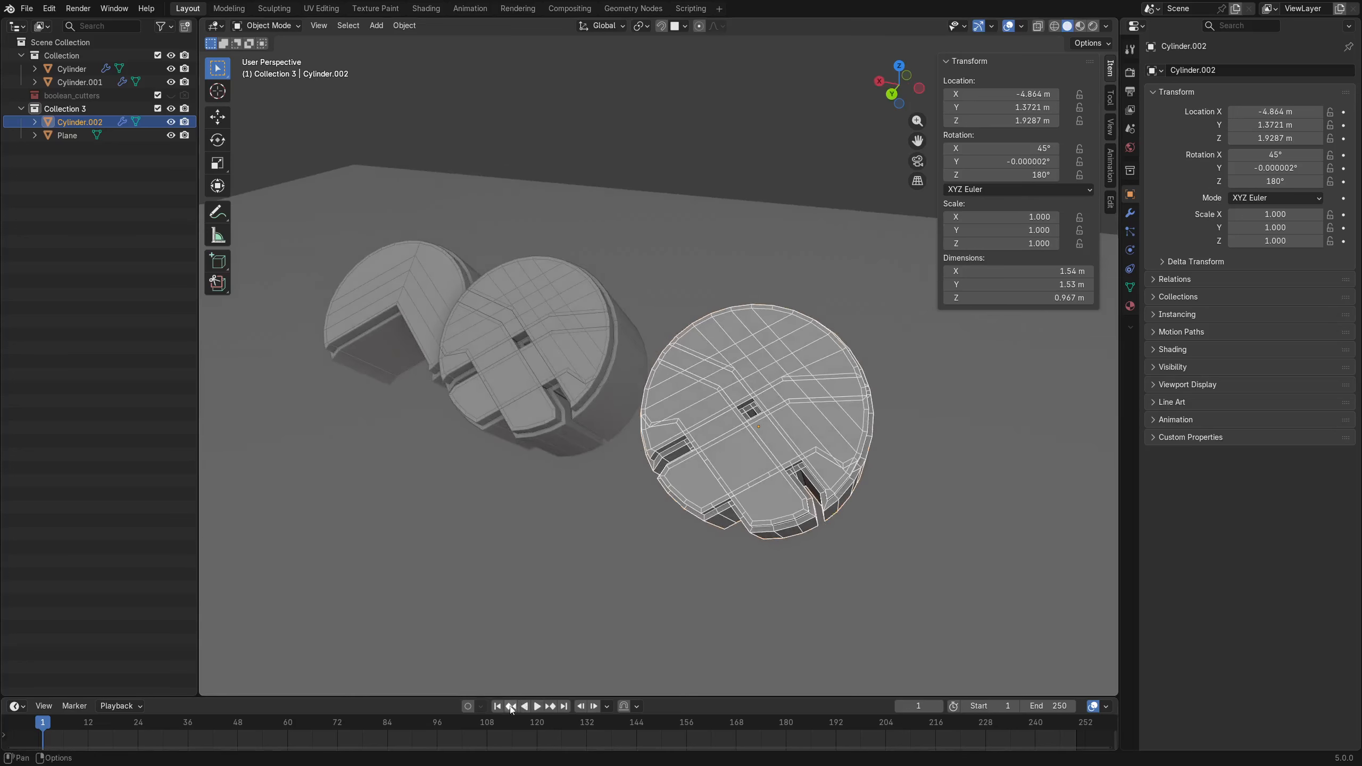
{"action": "left_click_drag", "start_coordinate": [454, 698], "coordinate": [454, 730]}
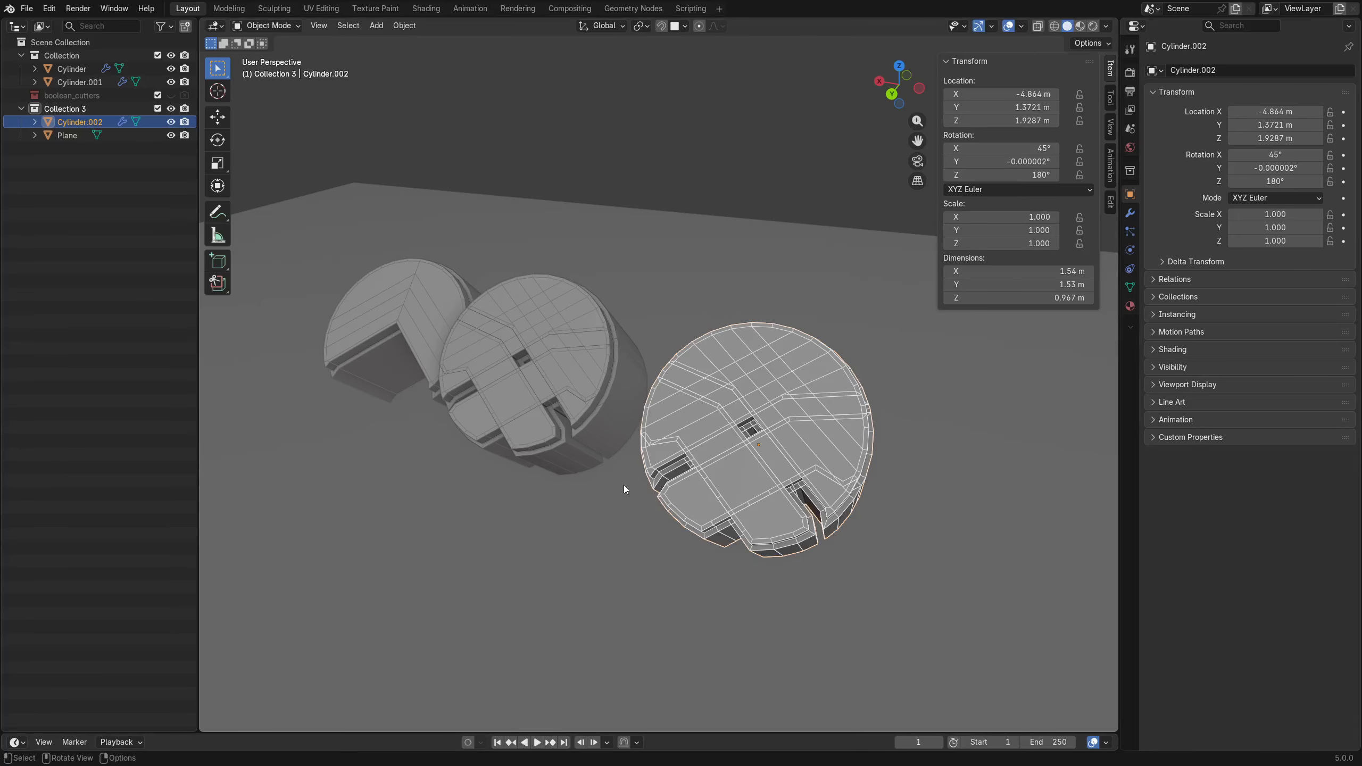
{"action": "middle_click_drag", "start_coordinate": [576, 505], "coordinate": [665, 481], "text": "shift"}
{"action": "left_click", "coordinate": [587, 486]}
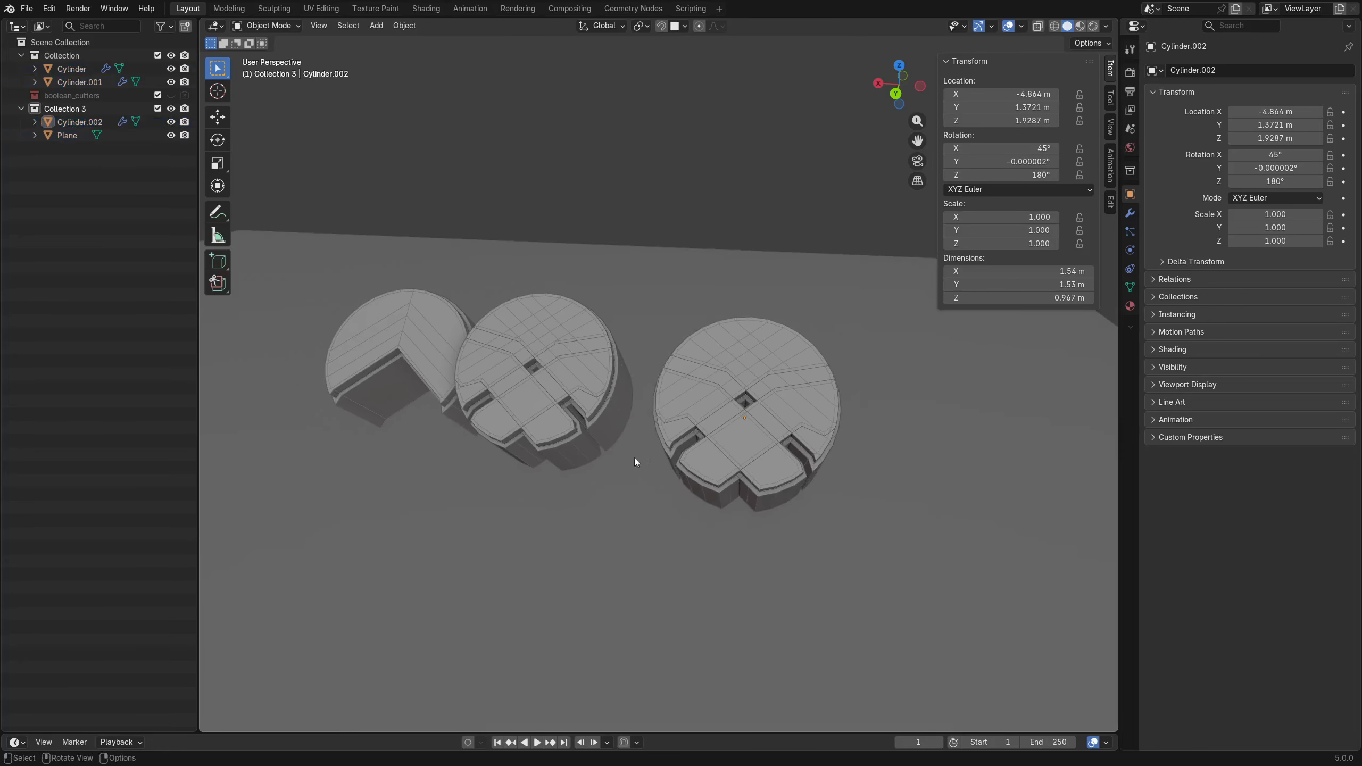
Widen the outliner slightly and split it horizontally into two stacked areas.
{"action": "left_click_drag", "start_coordinate": [197, 426], "coordinate": [204, 435]}
{"action": "right_click", "coordinate": [154, 732]}
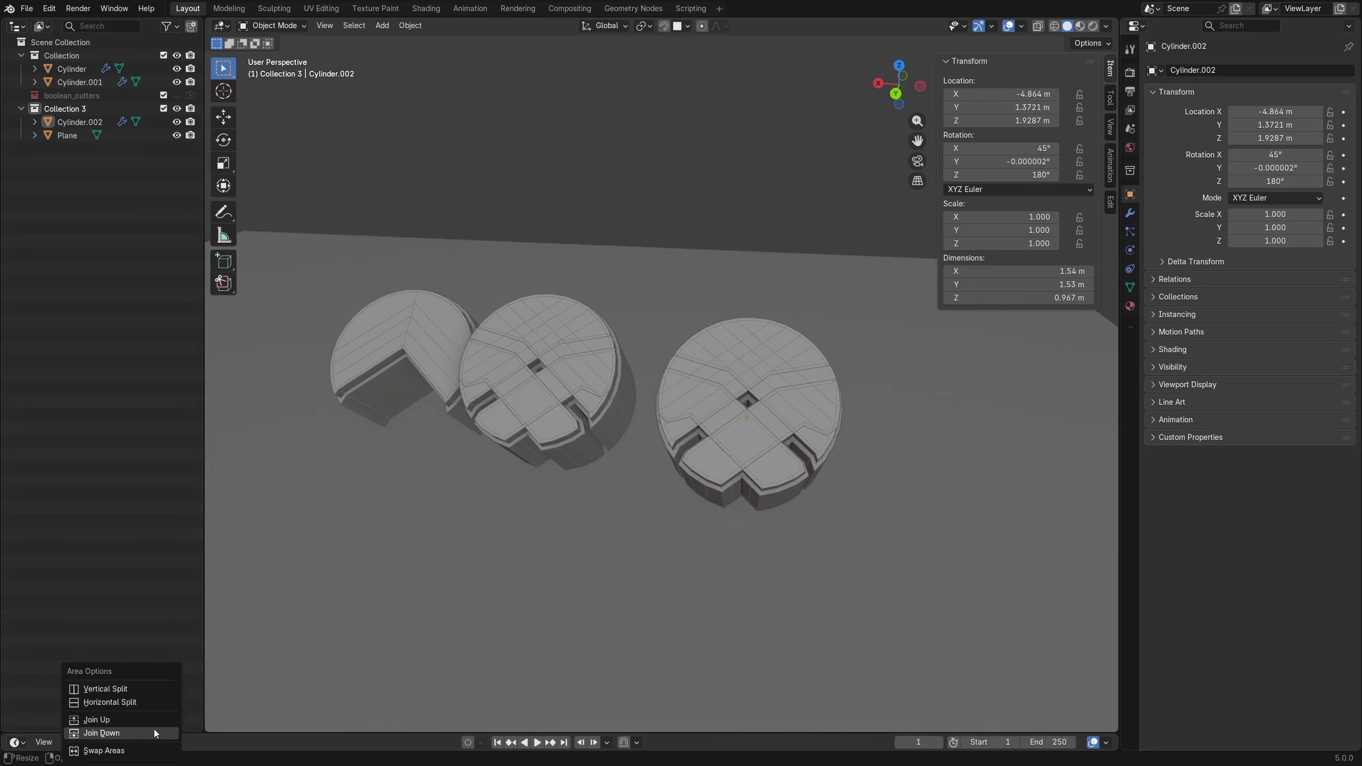
{"action": "left_click", "coordinate": [110, 702]}
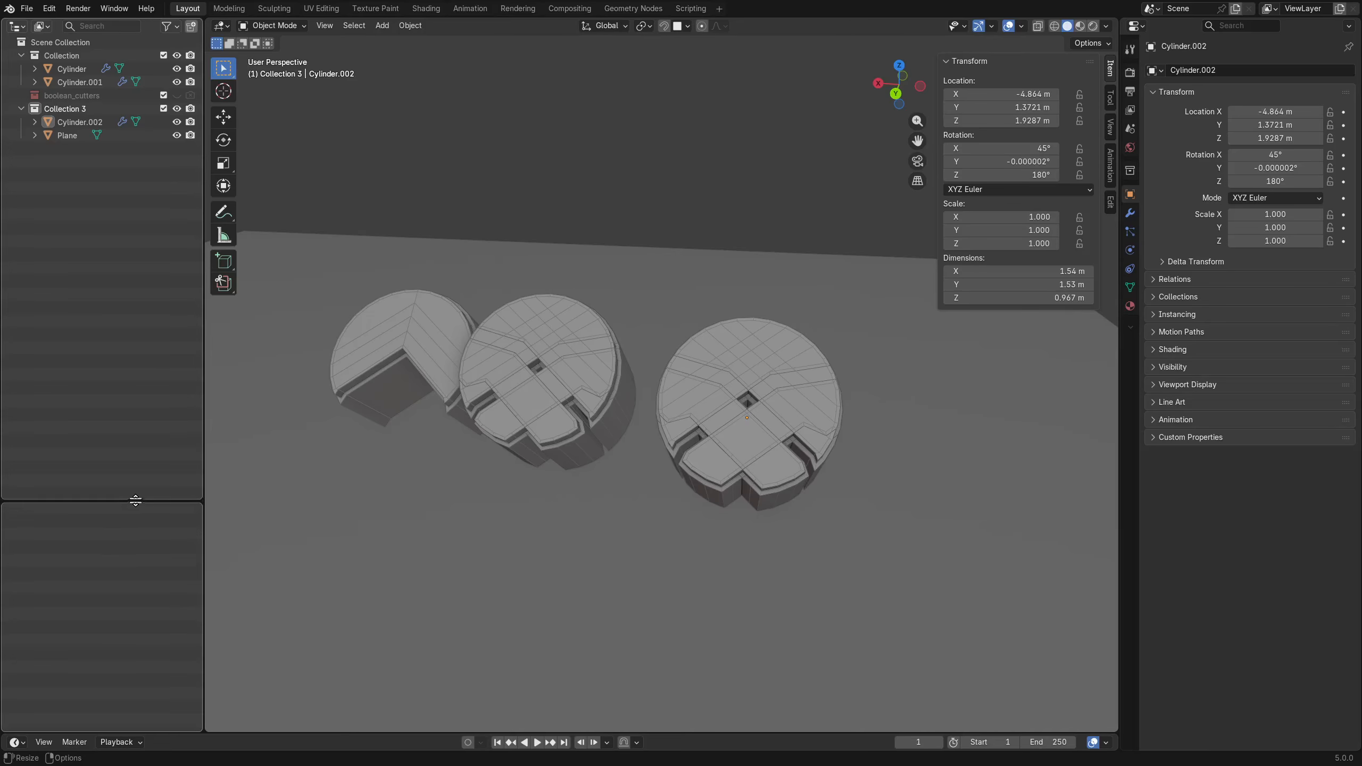
{"action": "left_click", "coordinate": [67, 499]}
Change the lower outliner area to a Shader Editor and hide its sidebar to view the Principled BSDF node.
{"action": "left_click", "coordinate": [16, 504]}
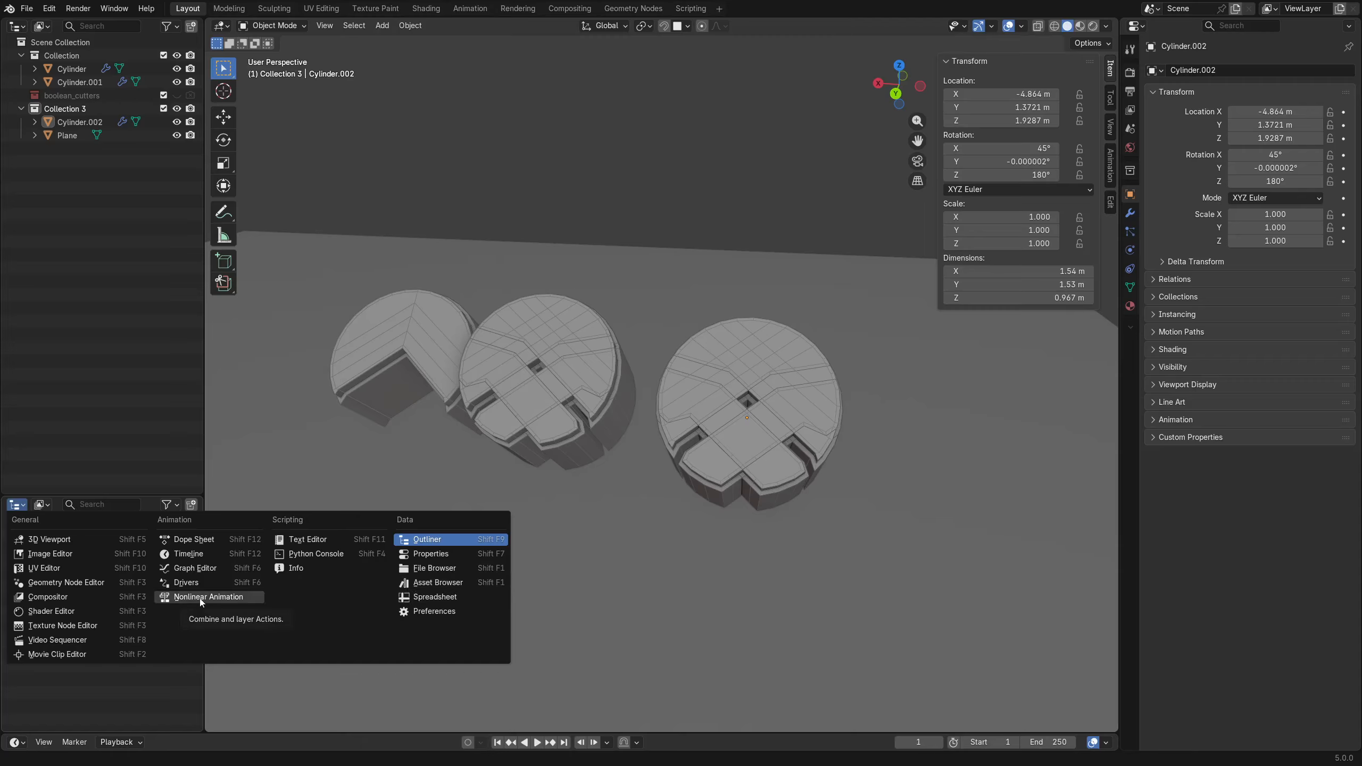
{"action": "left_click", "coordinate": [98, 612]}
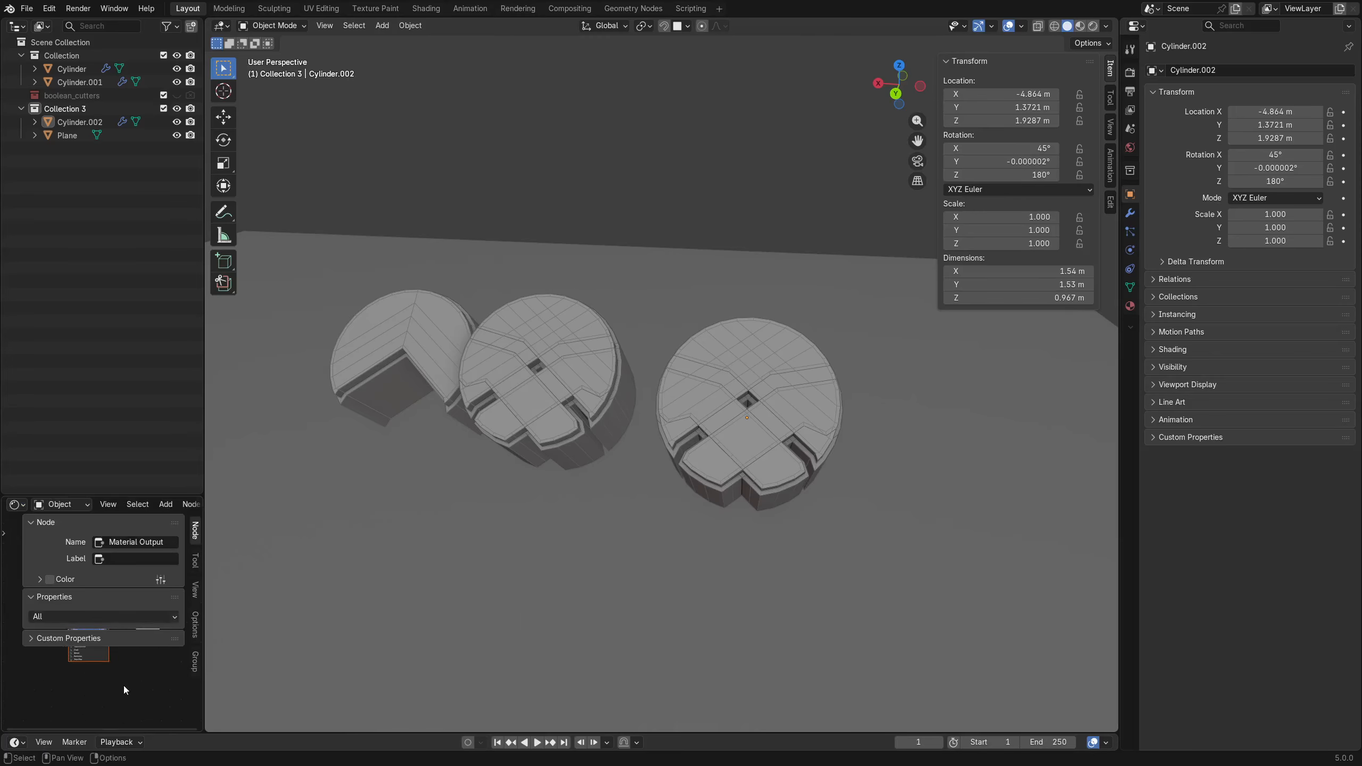
{"action": "key", "text": "n"}
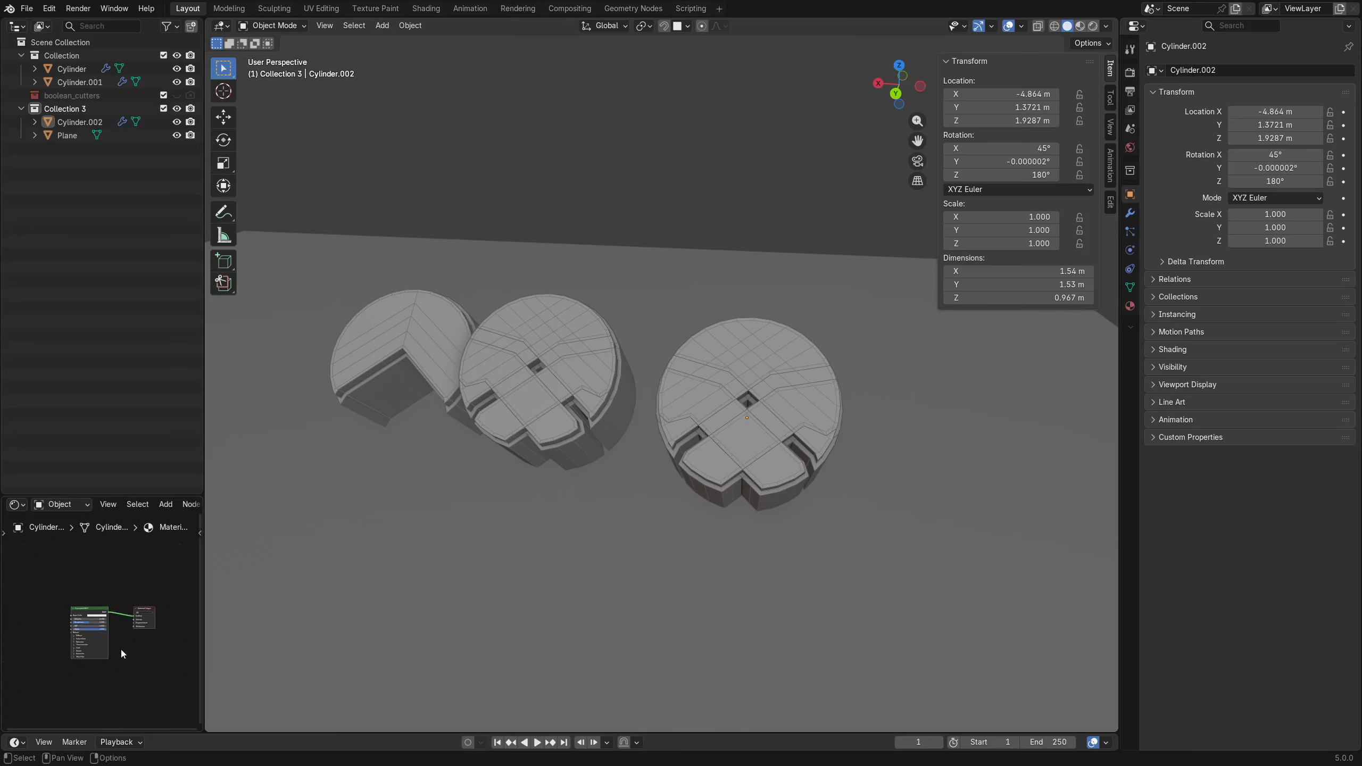
{"action": "scroll", "coordinate": [123, 649], "scroll_direction": "up", "scroll_amount": 5}
{"action": "middle_click_drag", "start_coordinate": [128, 649], "coordinate": [171, 603]}
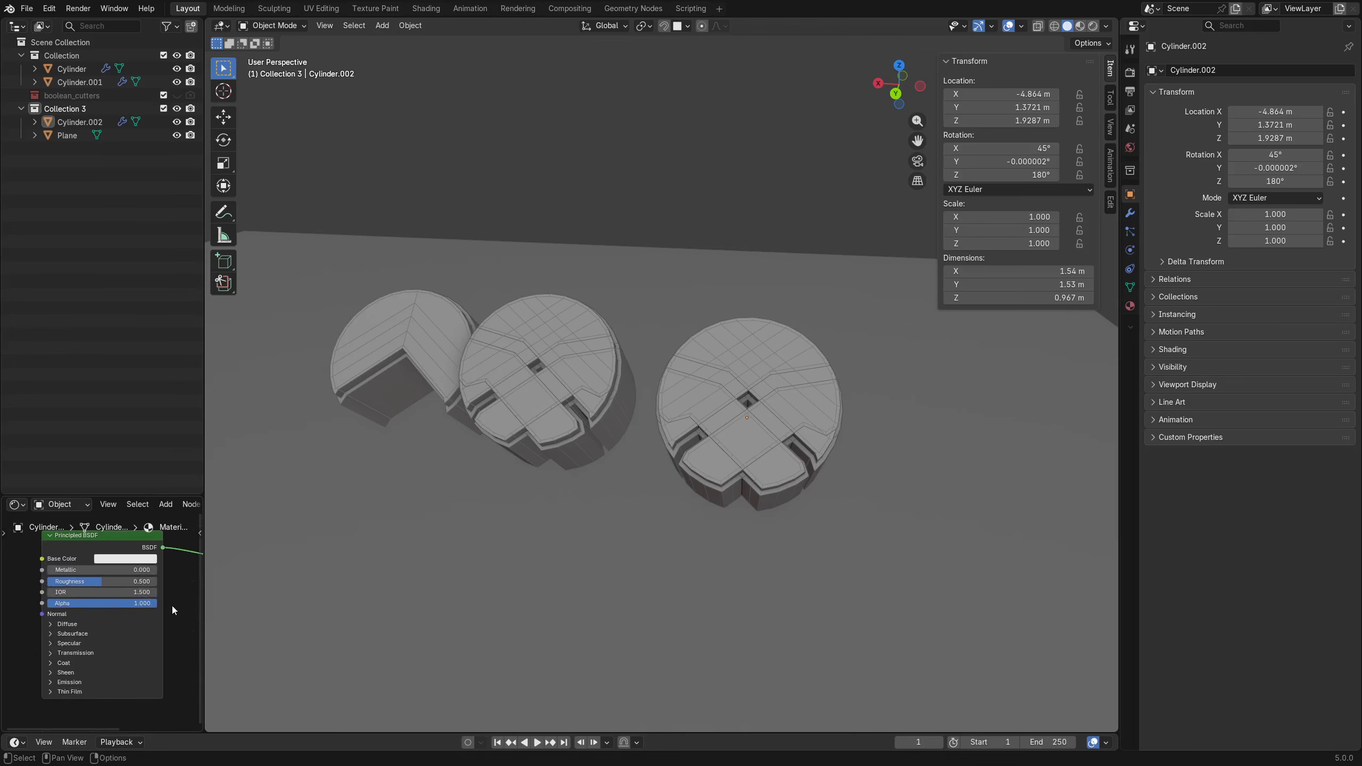
Change the small lower area to a 3D Viewport and widen it together with the outliner above.
{"action": "left_click", "coordinate": [26, 505]}
{"action": "left_click", "coordinate": [70, 541]}
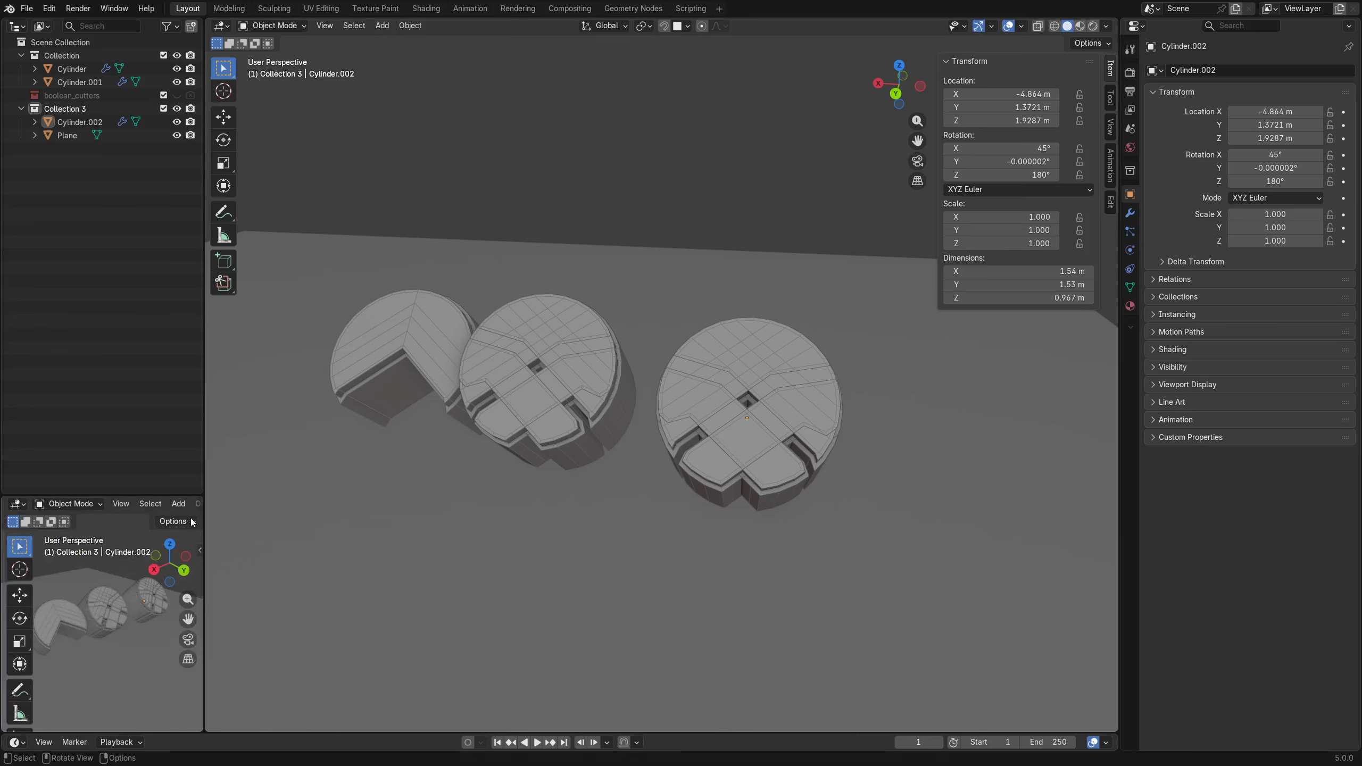
{"action": "left_click_drag", "start_coordinate": [204, 544], "coordinate": [229, 544]}
{"action": "key", "text": "n"}
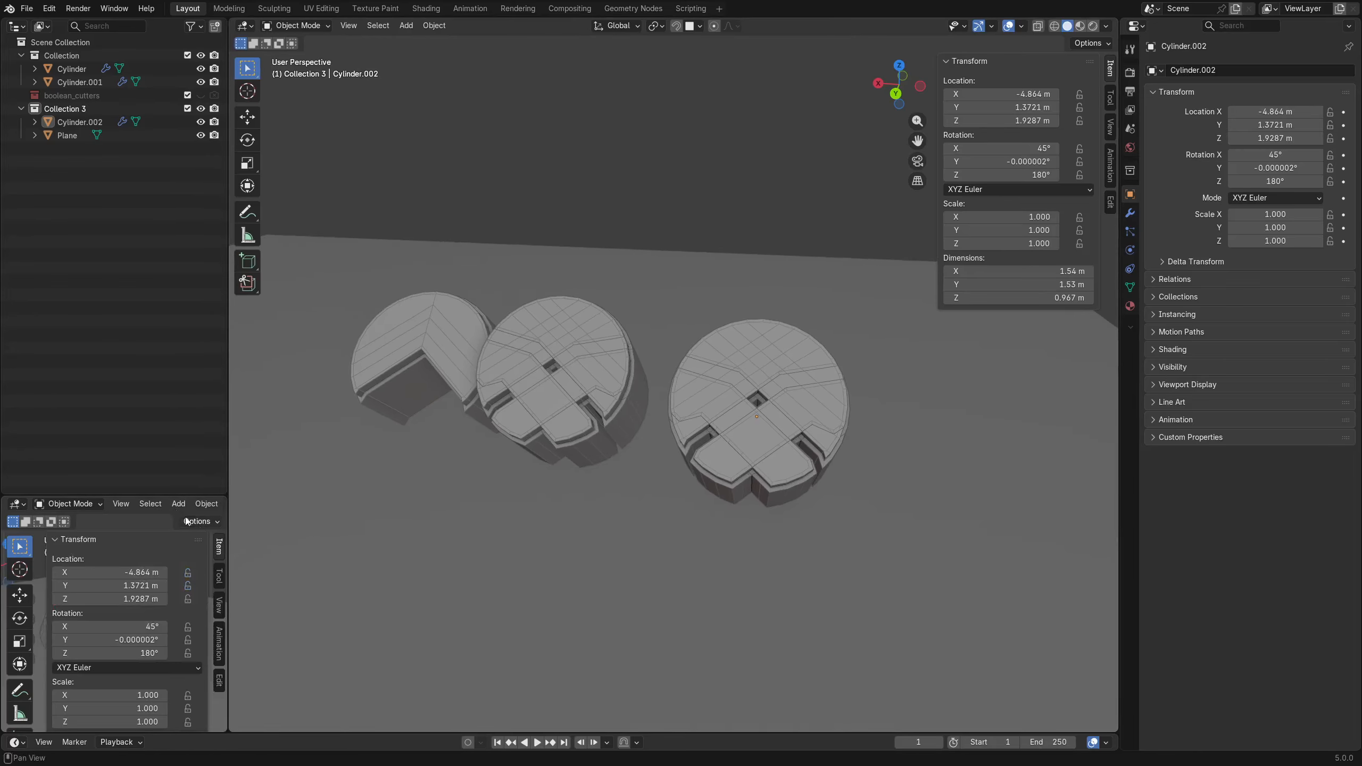
{"action": "key", "text": "n"}
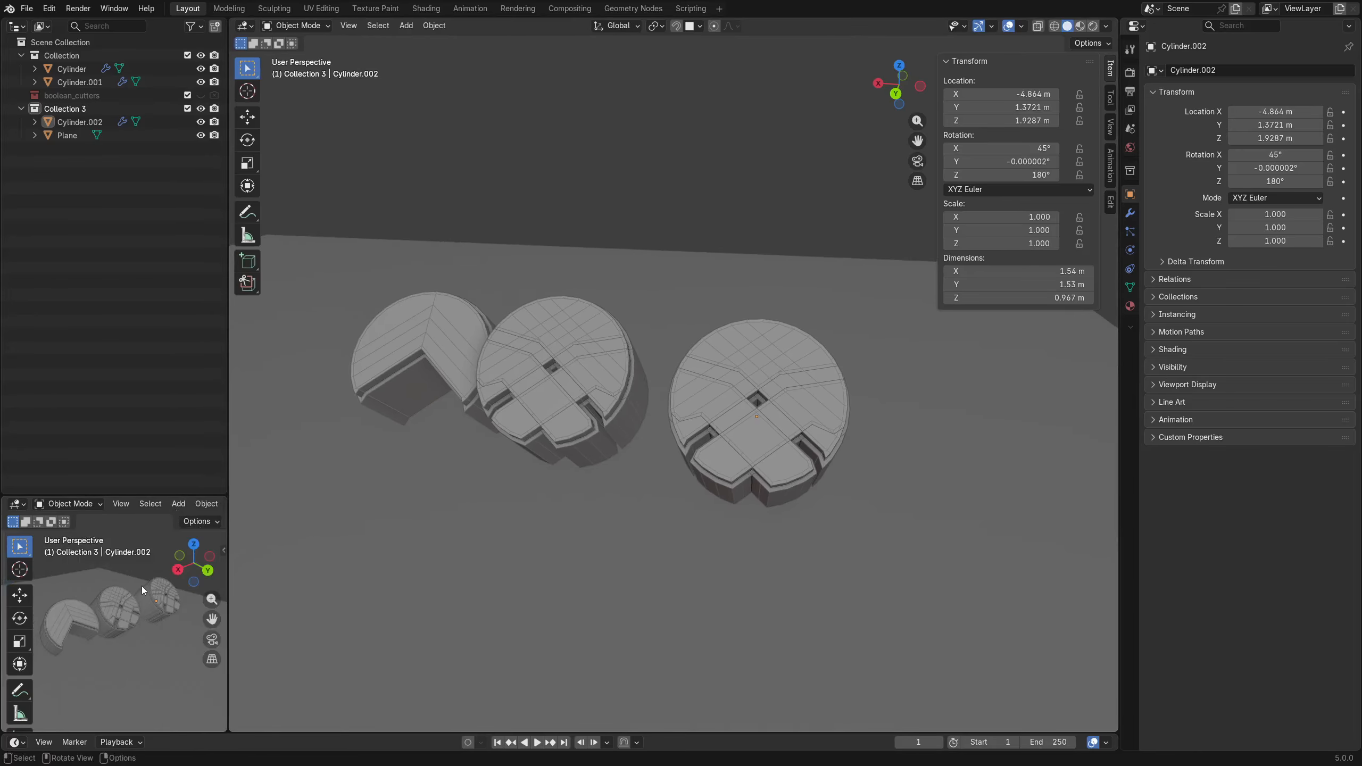
Set the small viewport to Rendered shading and show the scene's render properties.
{"action": "scroll", "coordinate": [188, 505], "scroll_direction": "down", "scroll_amount": 5}
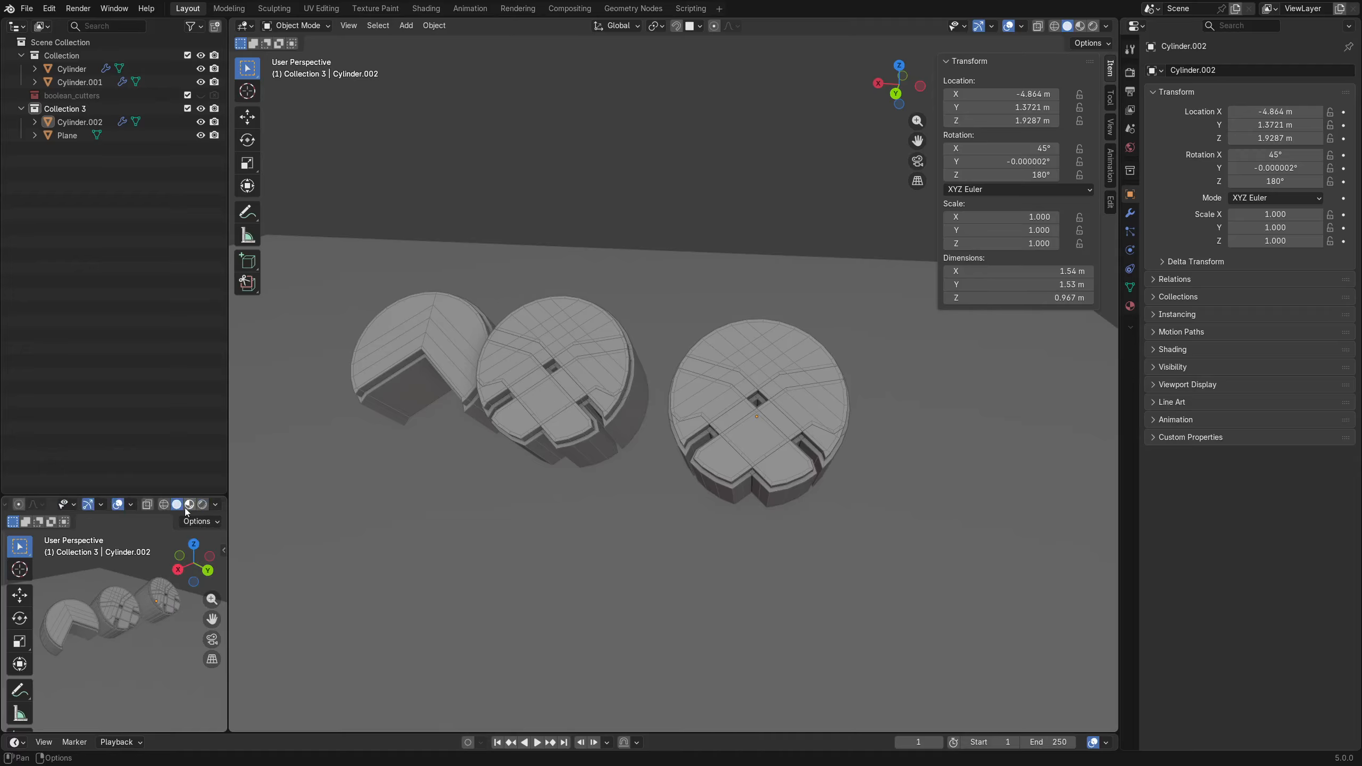
{"action": "left_click", "coordinate": [197, 508]}
{"action": "scroll", "coordinate": [609, 463], "scroll_direction": "down", "scroll_amount": 3}
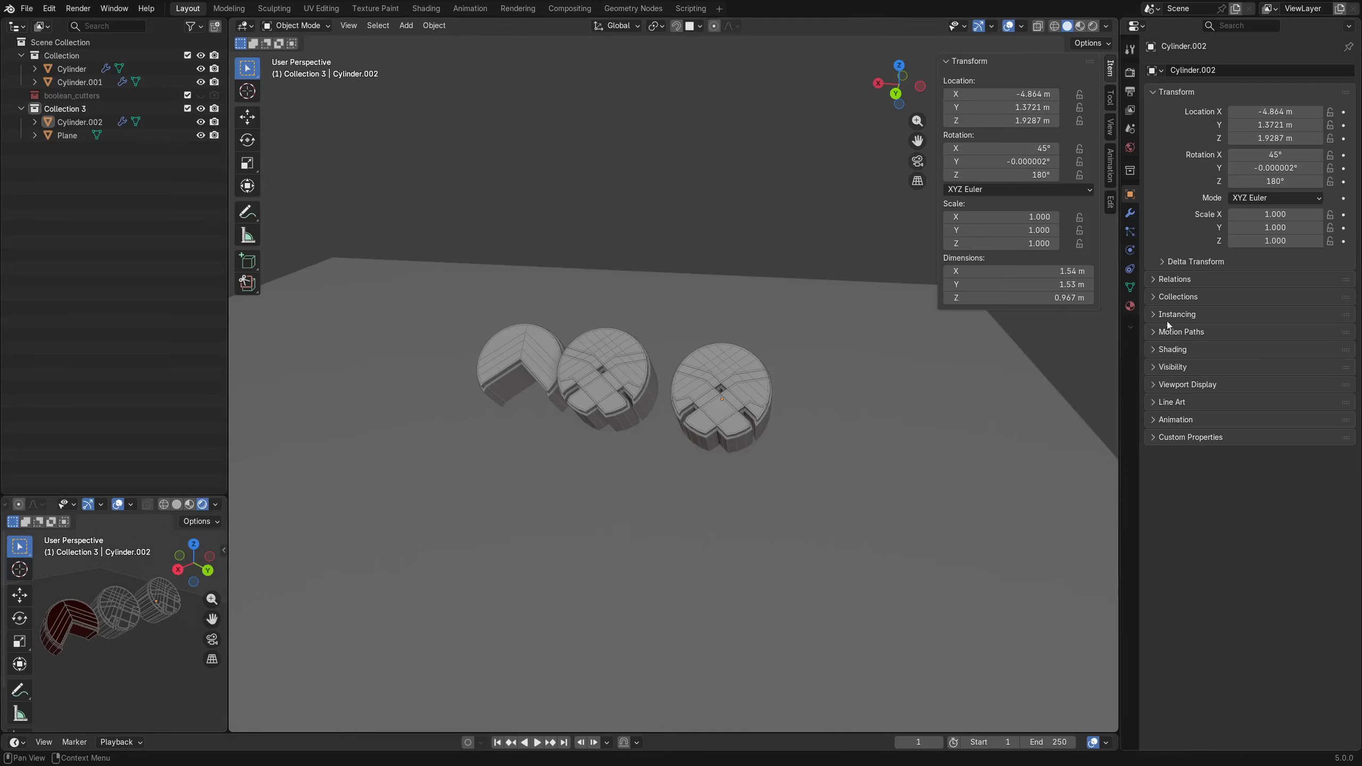
{"action": "left_click", "coordinate": [1131, 73]}
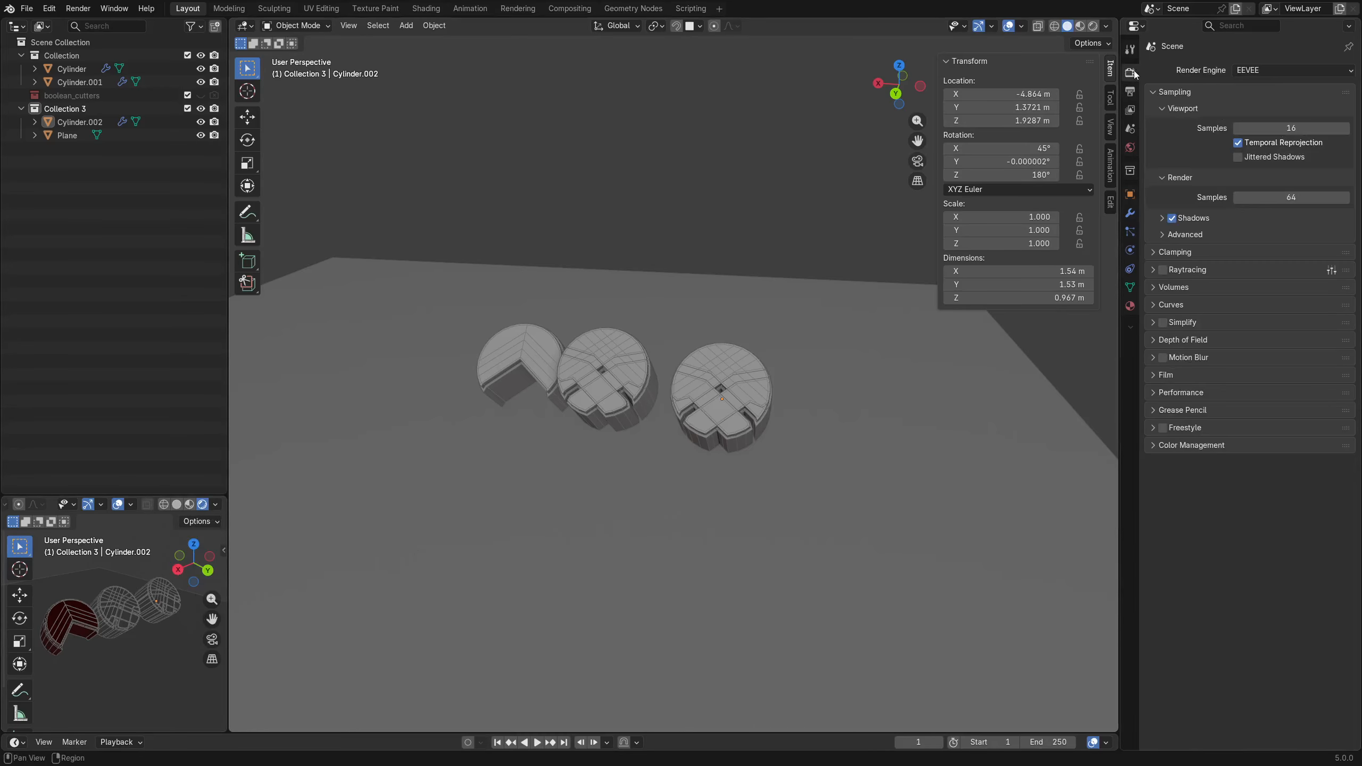
Add an Area light at a spot on the floor near the cylinders, raise it above them and rotate it.
{"action": "right_click", "coordinate": [560, 511], "text": "shift"}
{"action": "key", "text": "shift+a"}
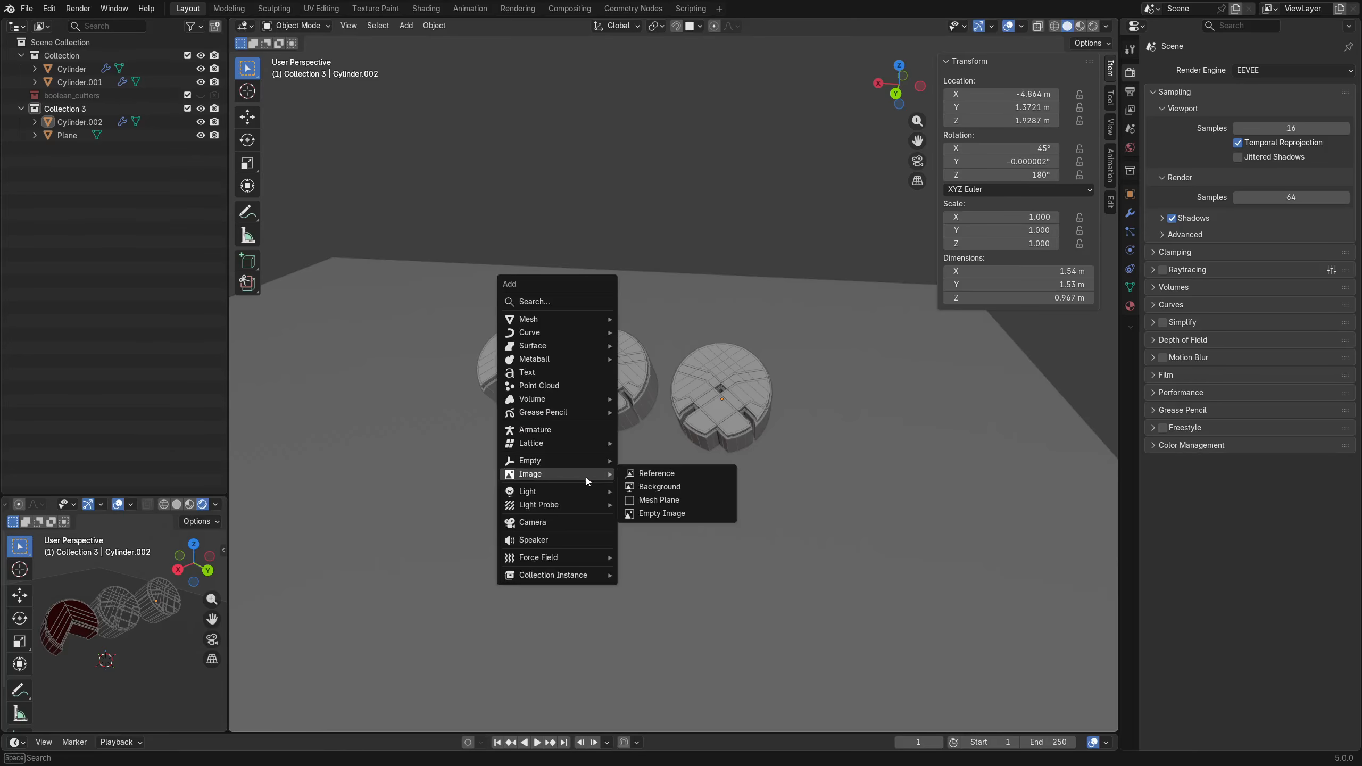
{"action": "mouse_move", "coordinate": [573, 494]}
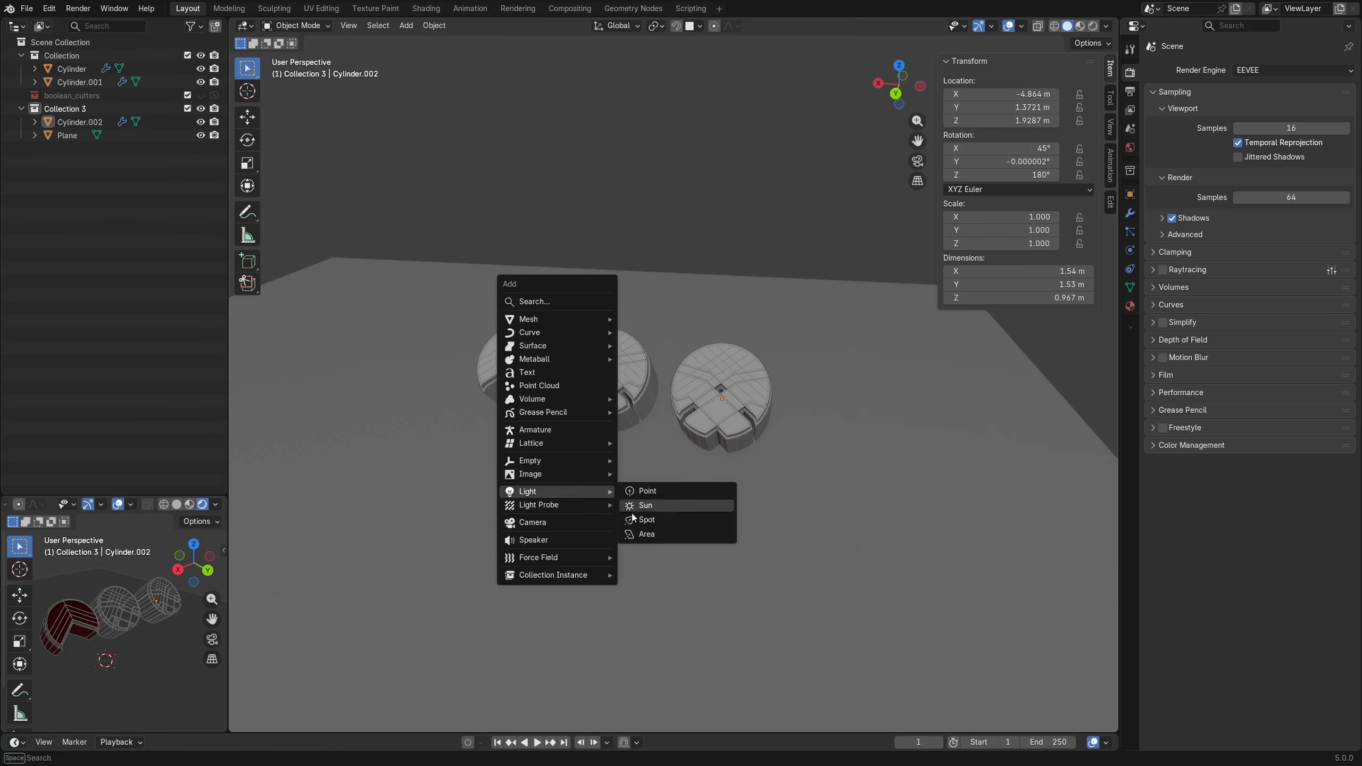
{"action": "left_click", "coordinate": [664, 534]}
{"action": "key", "text": "g"}
{"action": "left_click", "coordinate": [674, 298]}
{"action": "key", "text": "r"}
{"action": "left_click", "coordinate": [702, 402]}
Move the area light about 0.65 m along X and 0.91 m along Y and increase its light power.
{"action": "middle_click_drag", "start_coordinate": [804, 402], "coordinate": [632, 430]}
{"action": "key", "text": "g"}
{"action": "left_click", "coordinate": [660, 403]}
{"action": "right_click", "coordinate": [653, 407]}
{"action": "left_click", "coordinate": [627, 420]}
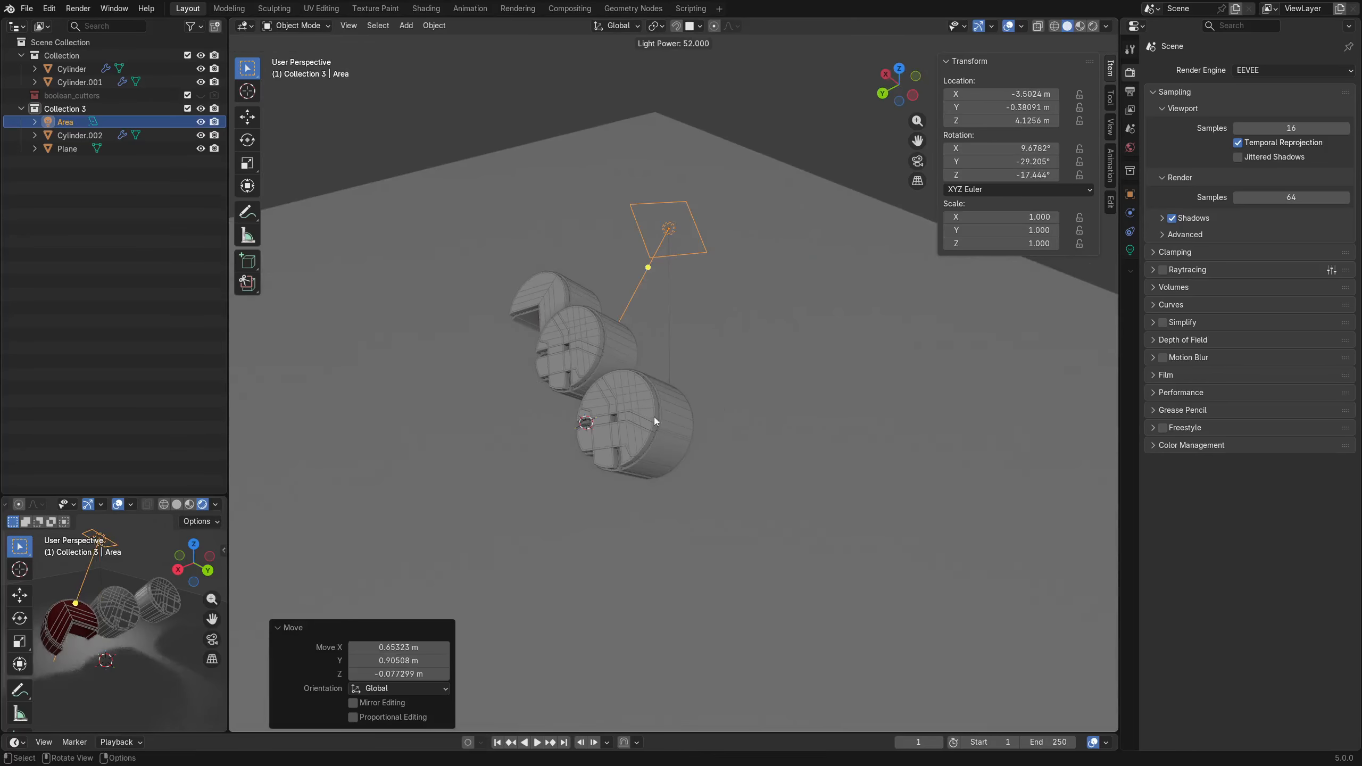
{"action": "left_click", "coordinate": [600, 407]}
{"action": "middle_click_drag", "start_coordinate": [601, 411], "coordinate": [494, 523]}
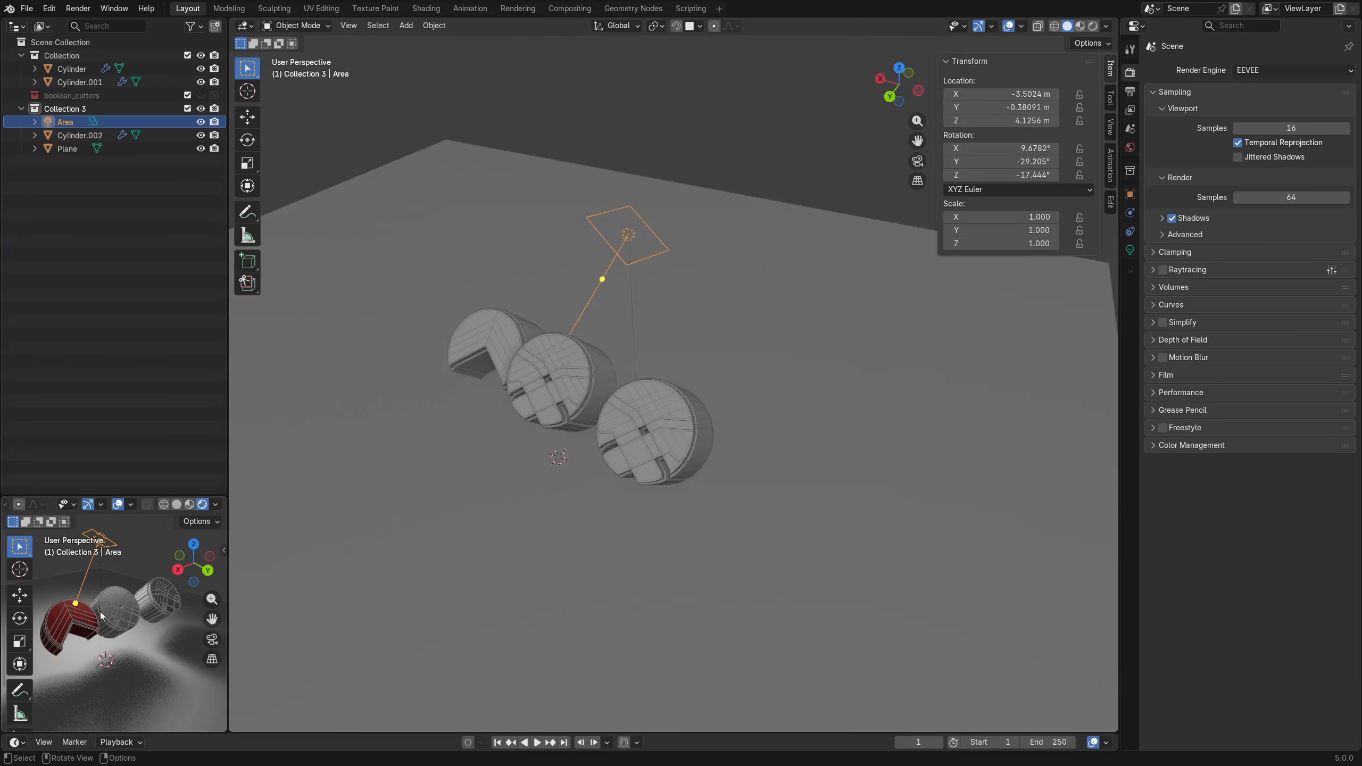
Hide the toolbar and the overlays in the small rendered viewport.
{"action": "key", "text": "t"}
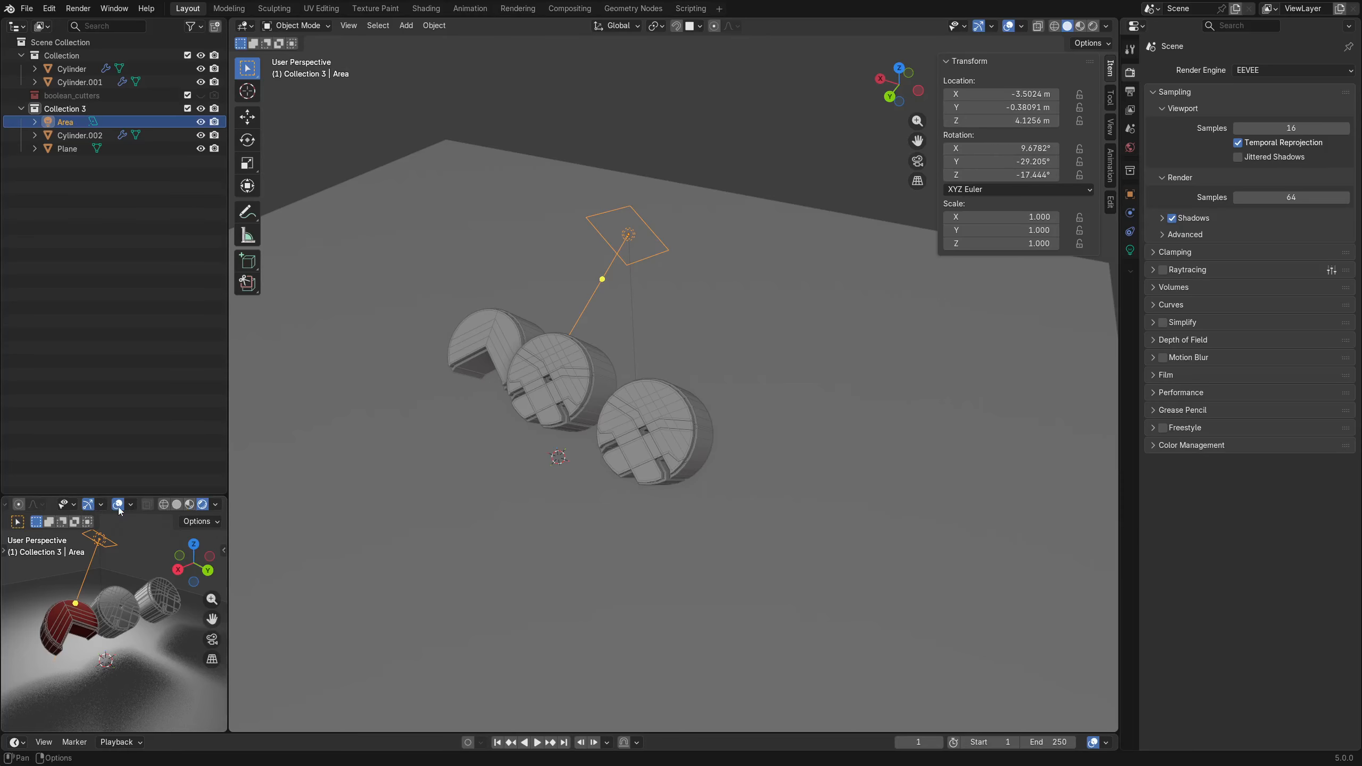
{"action": "right_click", "coordinate": [43, 505]}
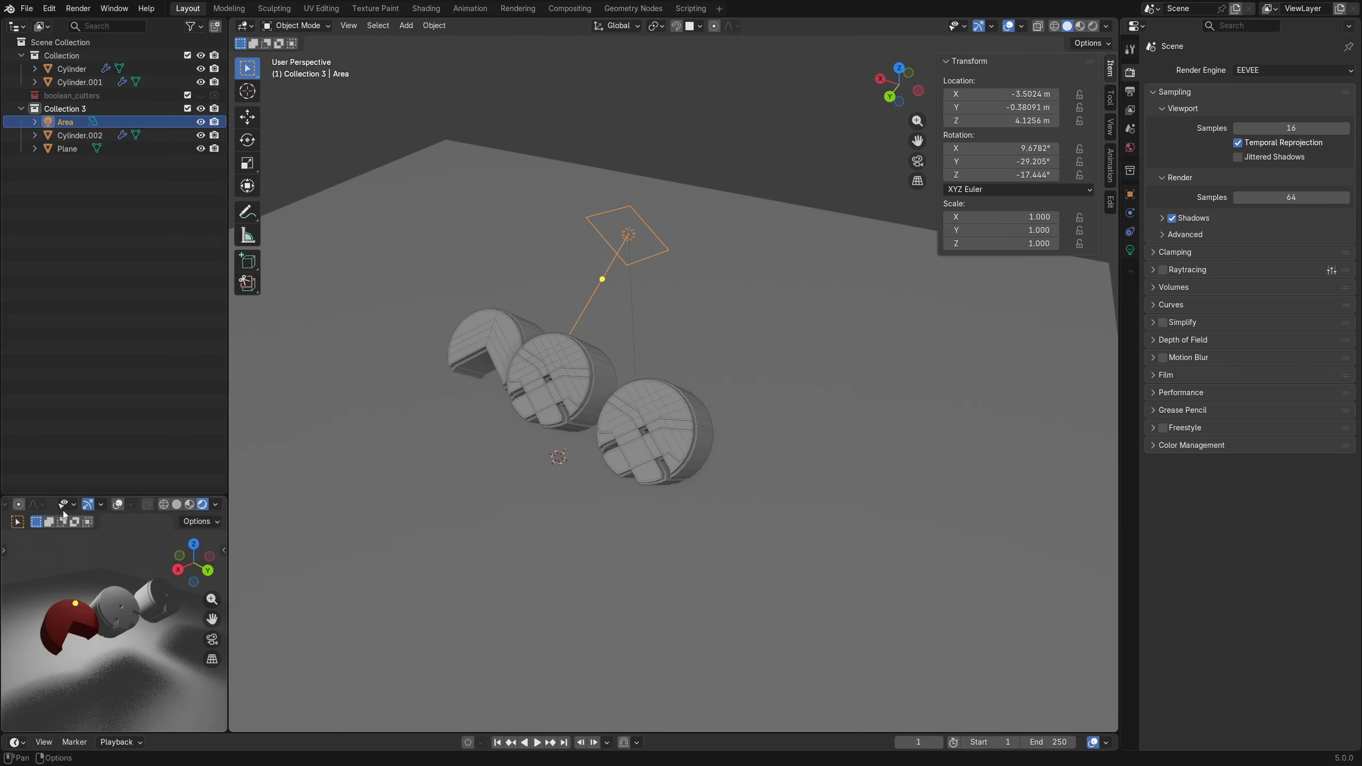
{"action": "scroll", "coordinate": [43, 506], "scroll_direction": "left", "scroll_amount": 6}
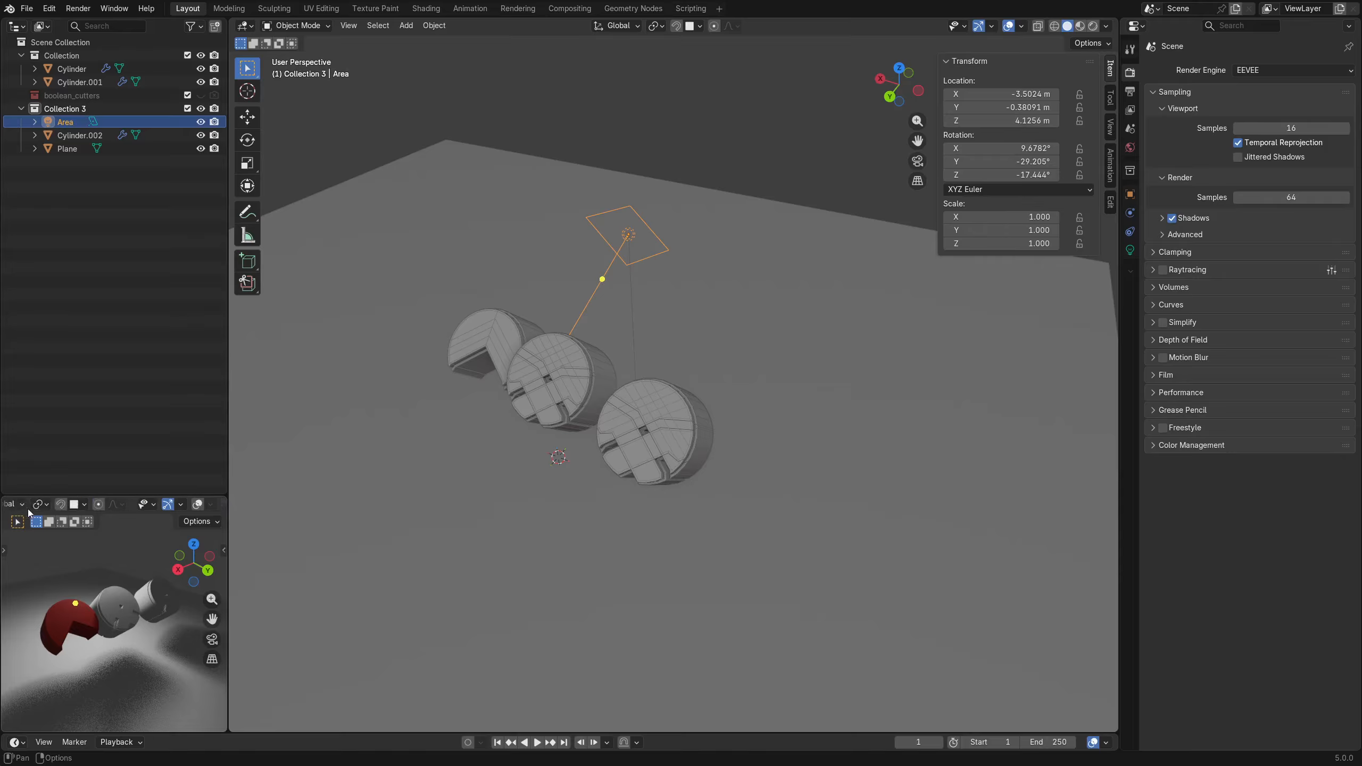
{"action": "scroll", "coordinate": [44, 510], "scroll_direction": "left", "scroll_amount": 3}
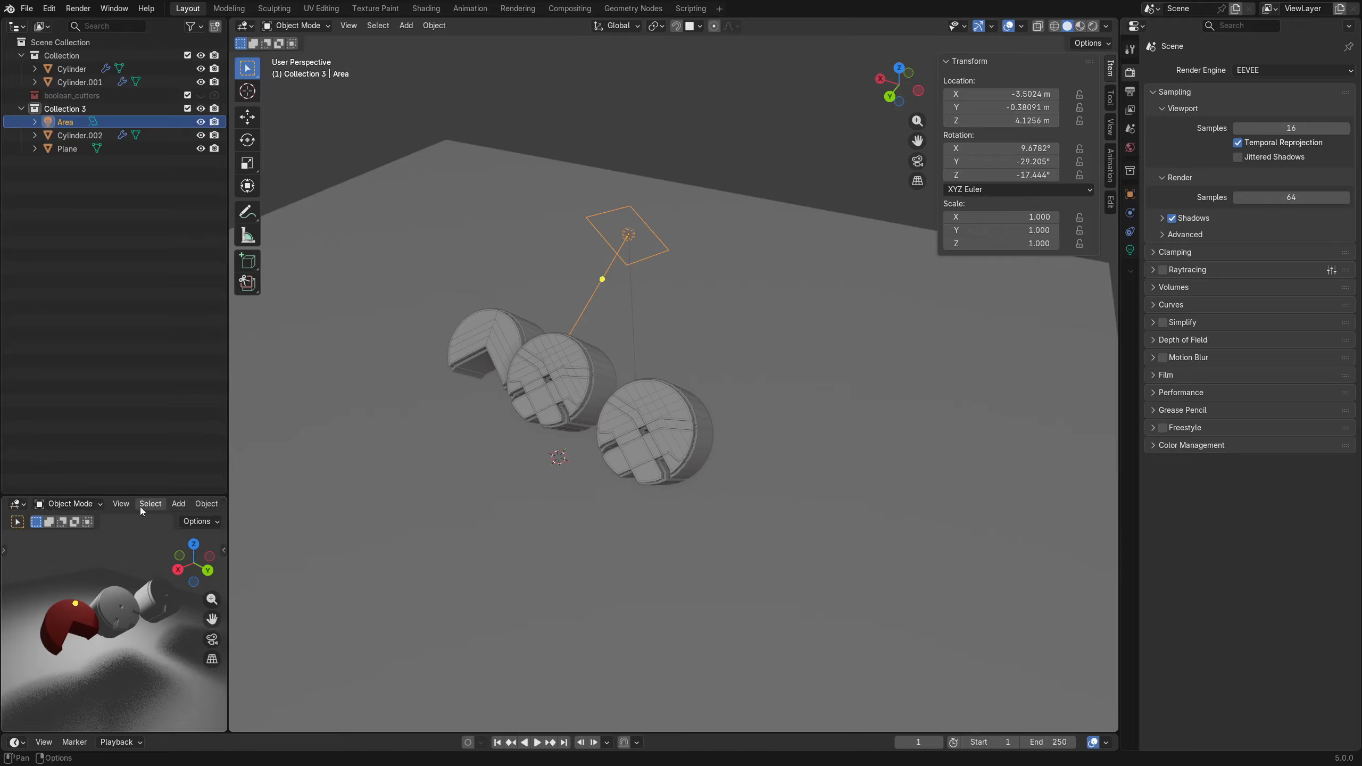
Hide the small rendered viewport's header and bring it back.
{"action": "right_click", "coordinate": [107, 509]}
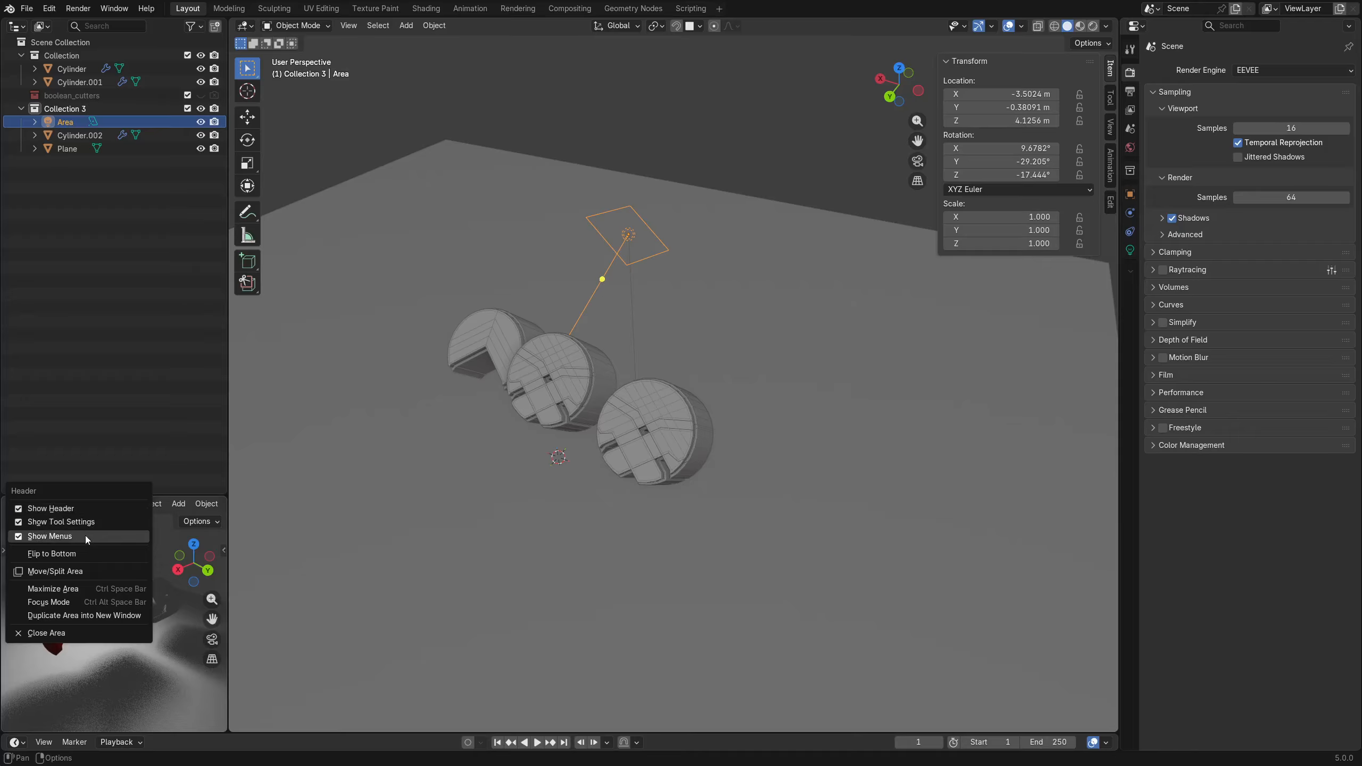
{"action": "left_click", "coordinate": [86, 508]}
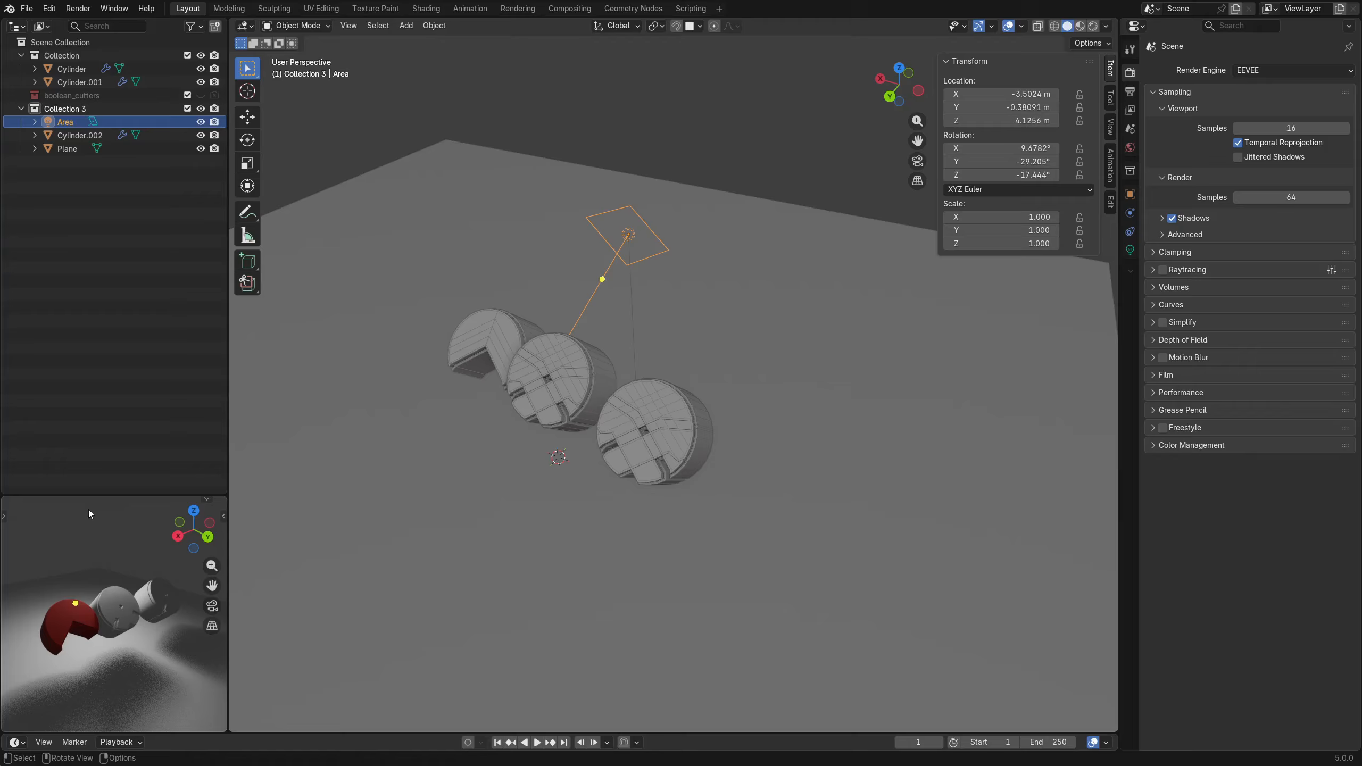
{"action": "right_click", "coordinate": [217, 574]}
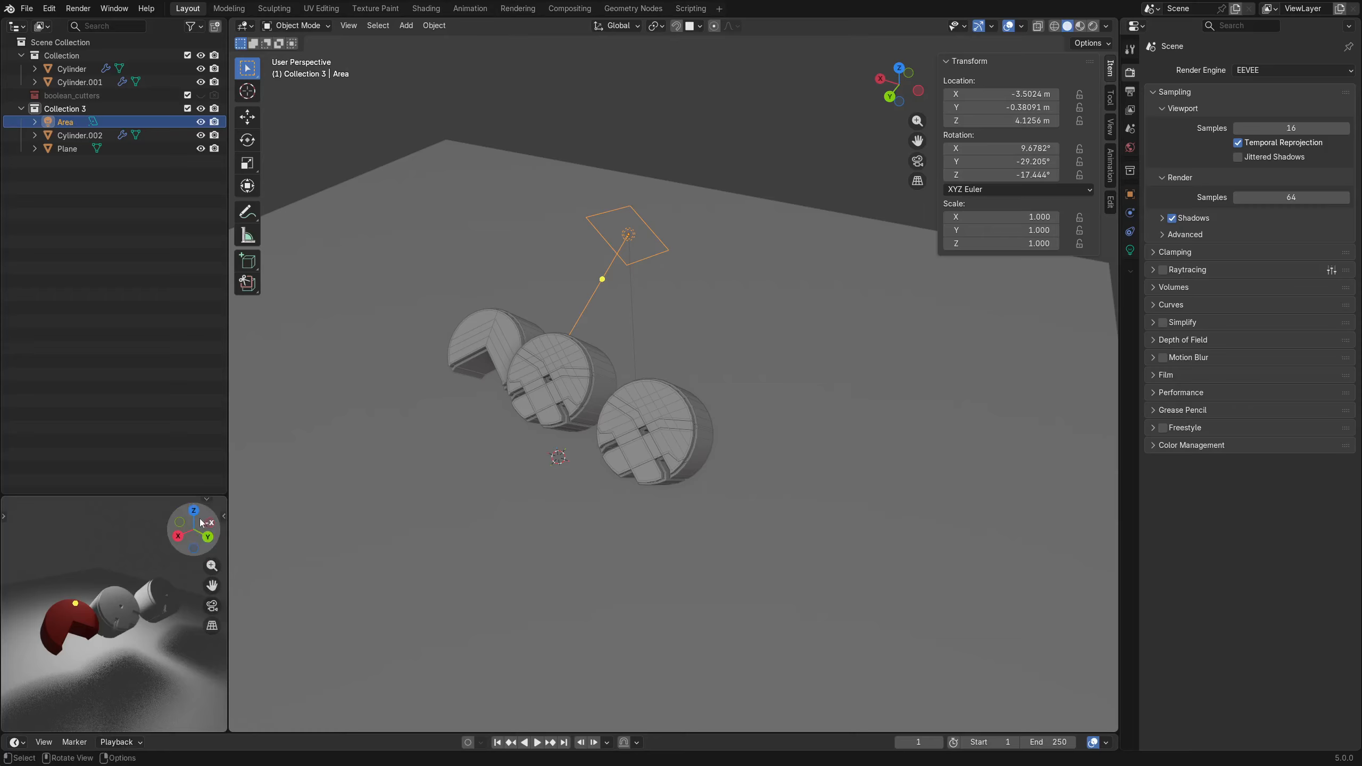
{"action": "right_click", "coordinate": [117, 498]}
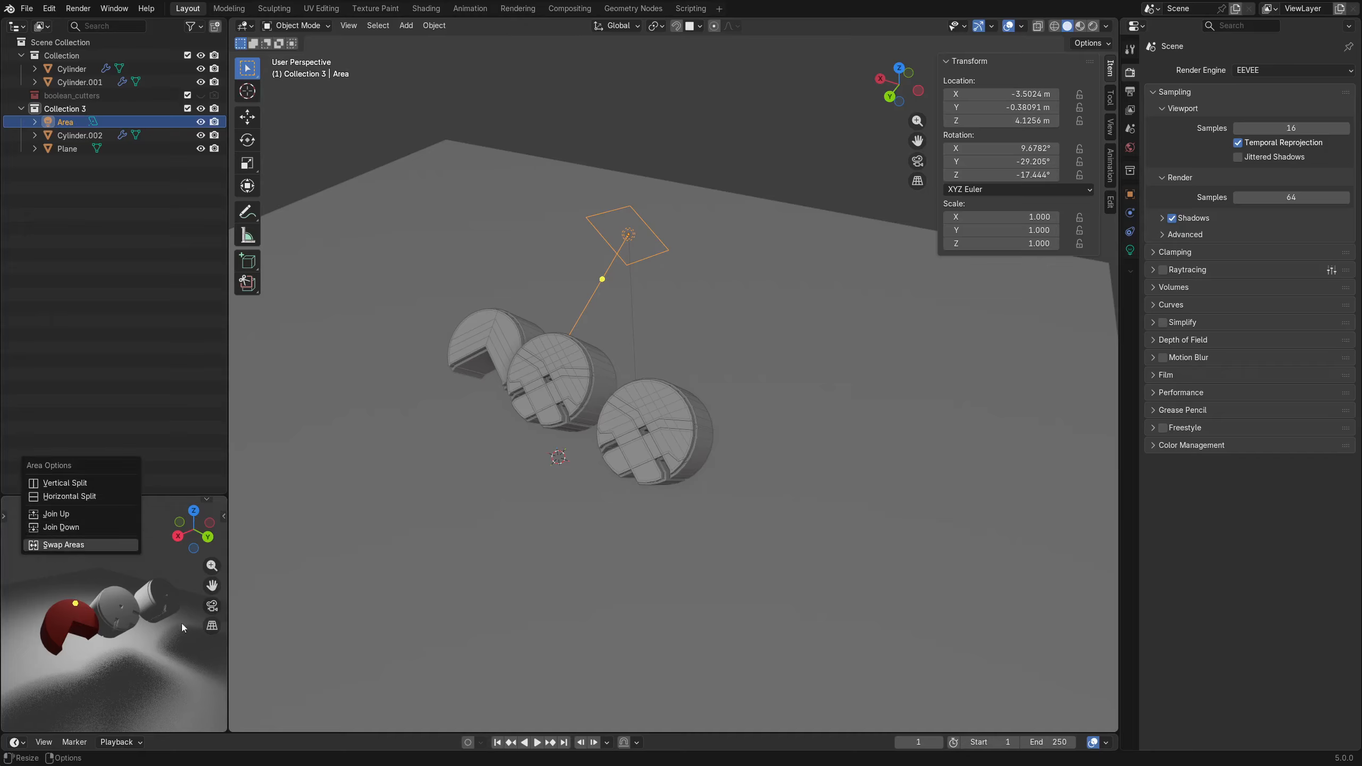
{"action": "left_click", "coordinate": [89, 582]}
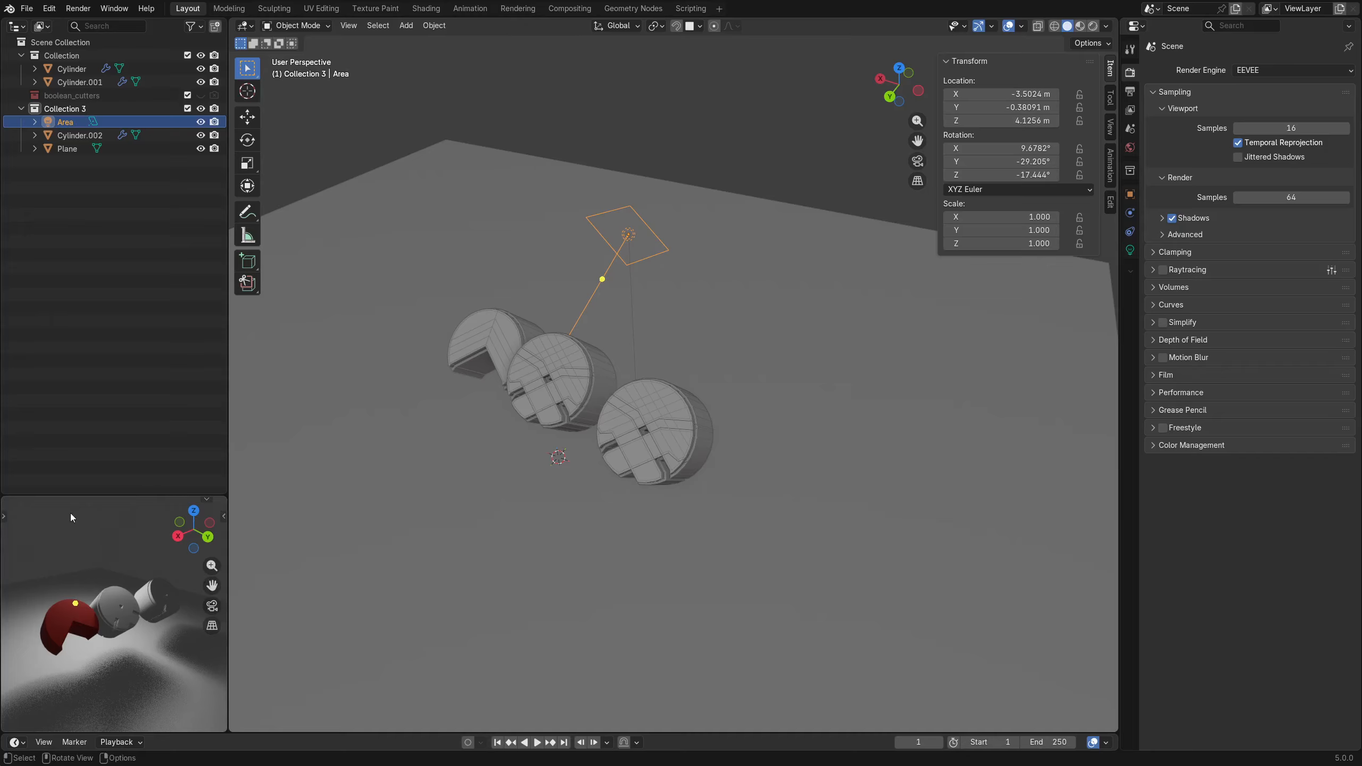
{"action": "left_click", "coordinate": [207, 498]}
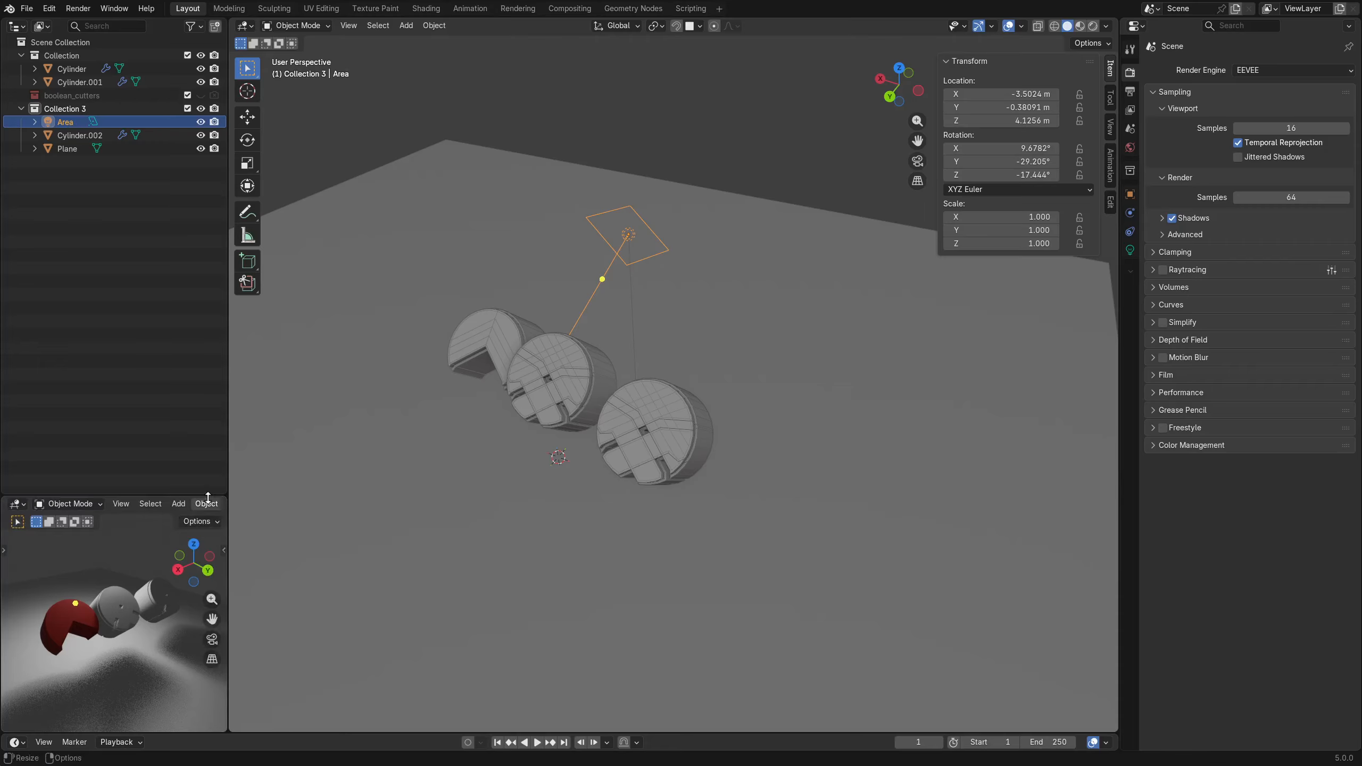
Turn off the menus, the tool settings and the header of the small rendered viewport.
{"action": "right_click", "coordinate": [74, 505]}
{"action": "mouse_move", "coordinate": [81, 523]}
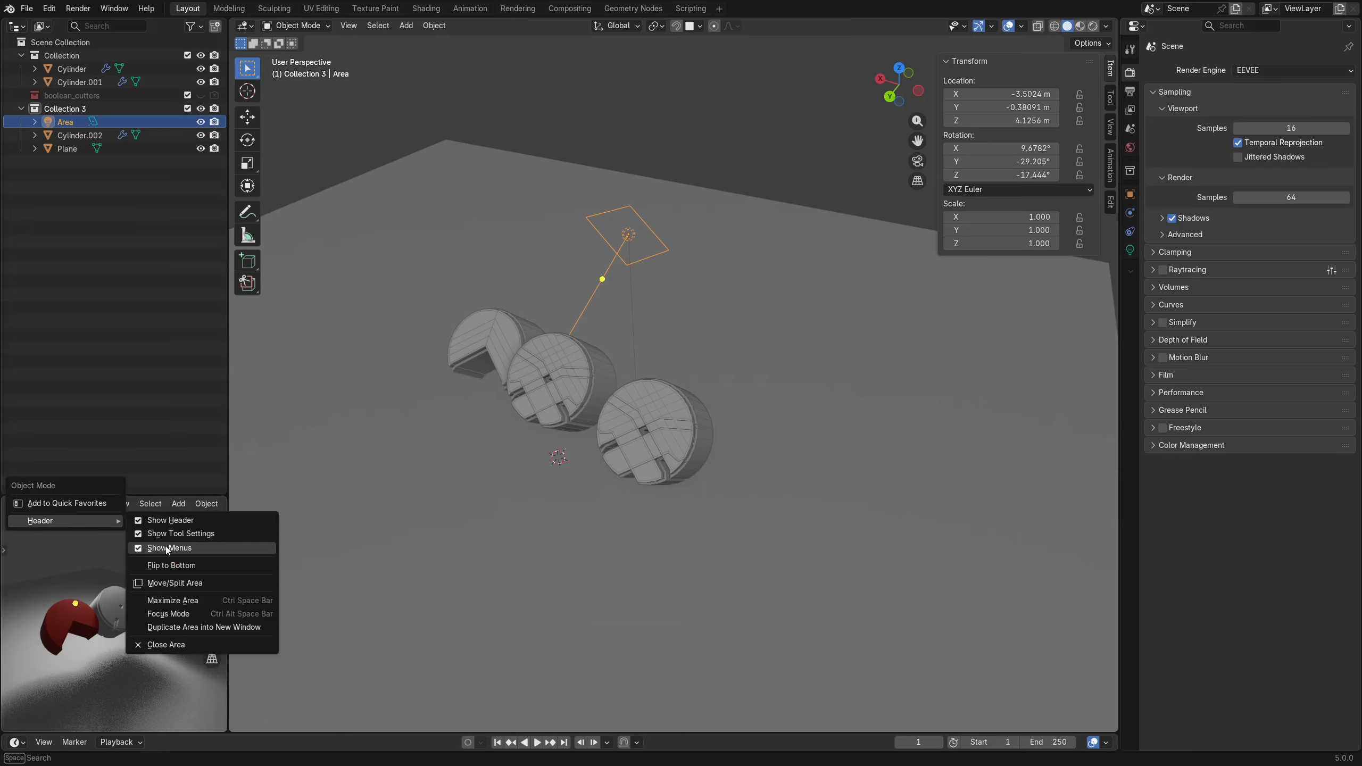
{"action": "left_click", "coordinate": [169, 548]}
{"action": "right_click", "coordinate": [89, 507]}
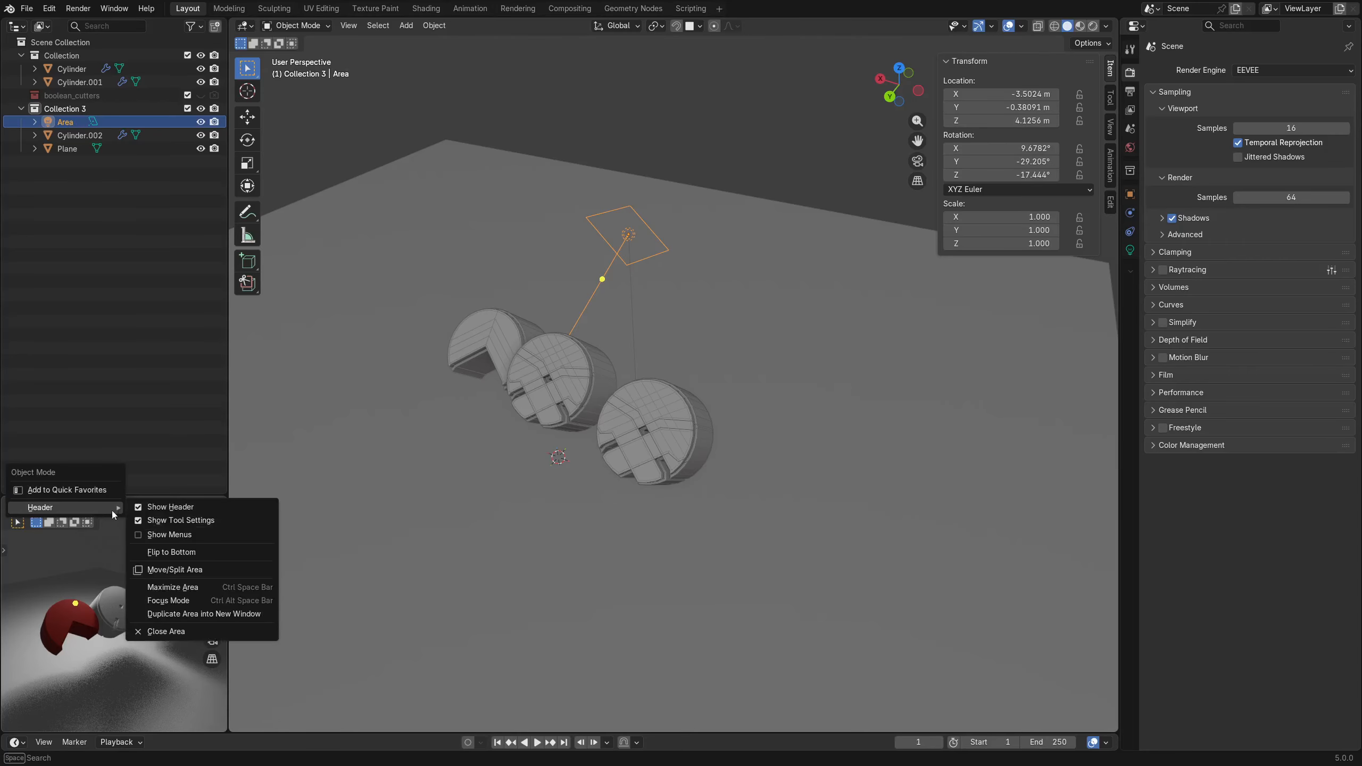
{"action": "left_click", "coordinate": [168, 521]}
{"action": "right_click", "coordinate": [70, 503]}
{"action": "mouse_move", "coordinate": [71, 503]}
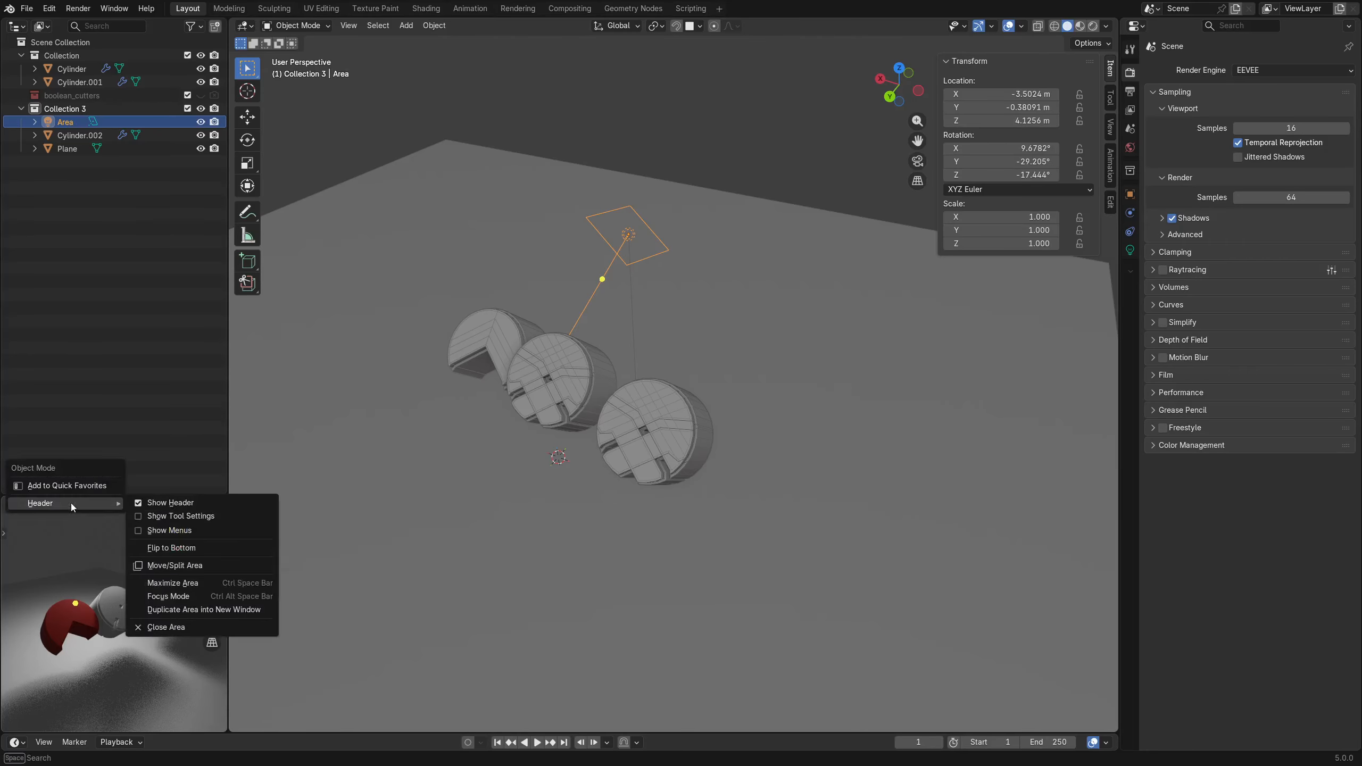
{"action": "left_click", "coordinate": [169, 503]}
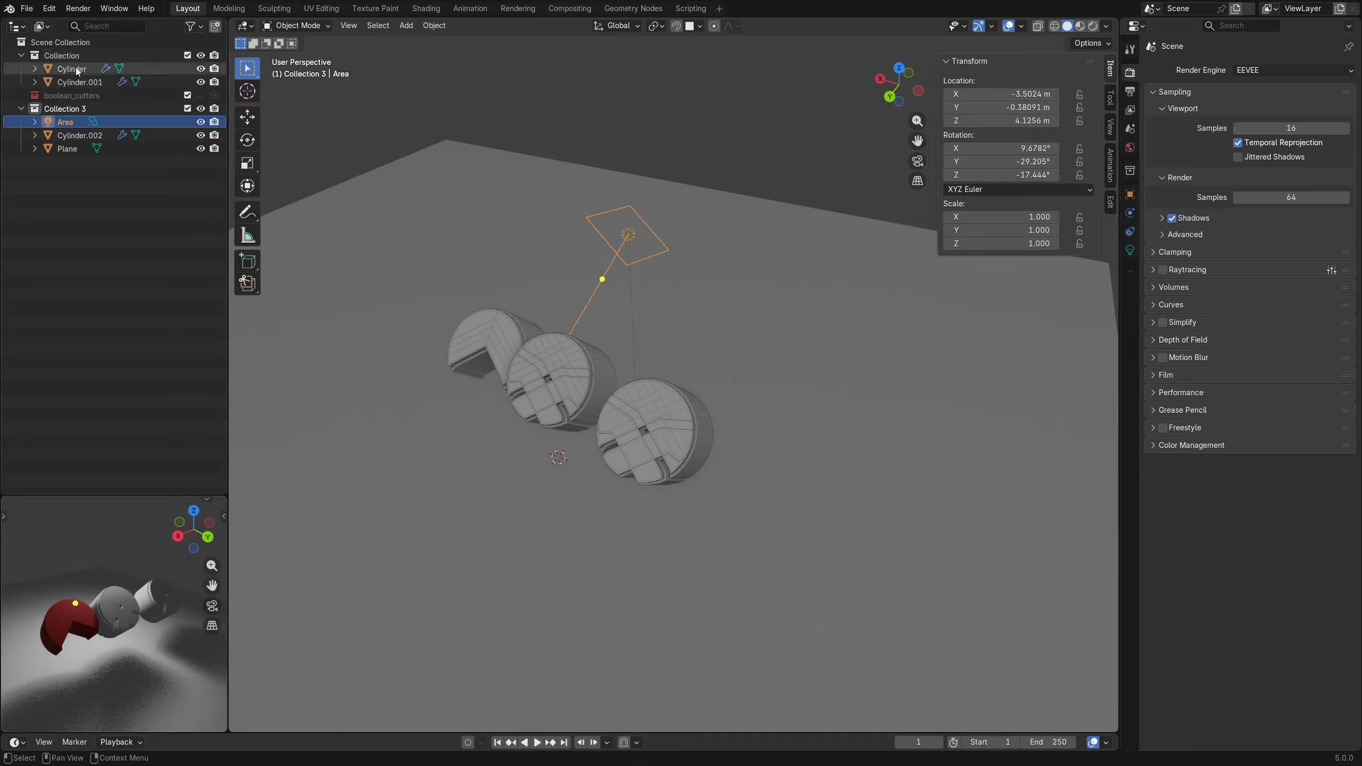
Set the 3D Viewport Axes preference to Simple Axes in the Viewport display preferences.
{"action": "left_click", "coordinate": [49, 8]}
{"action": "left_click", "coordinate": [84, 178]}
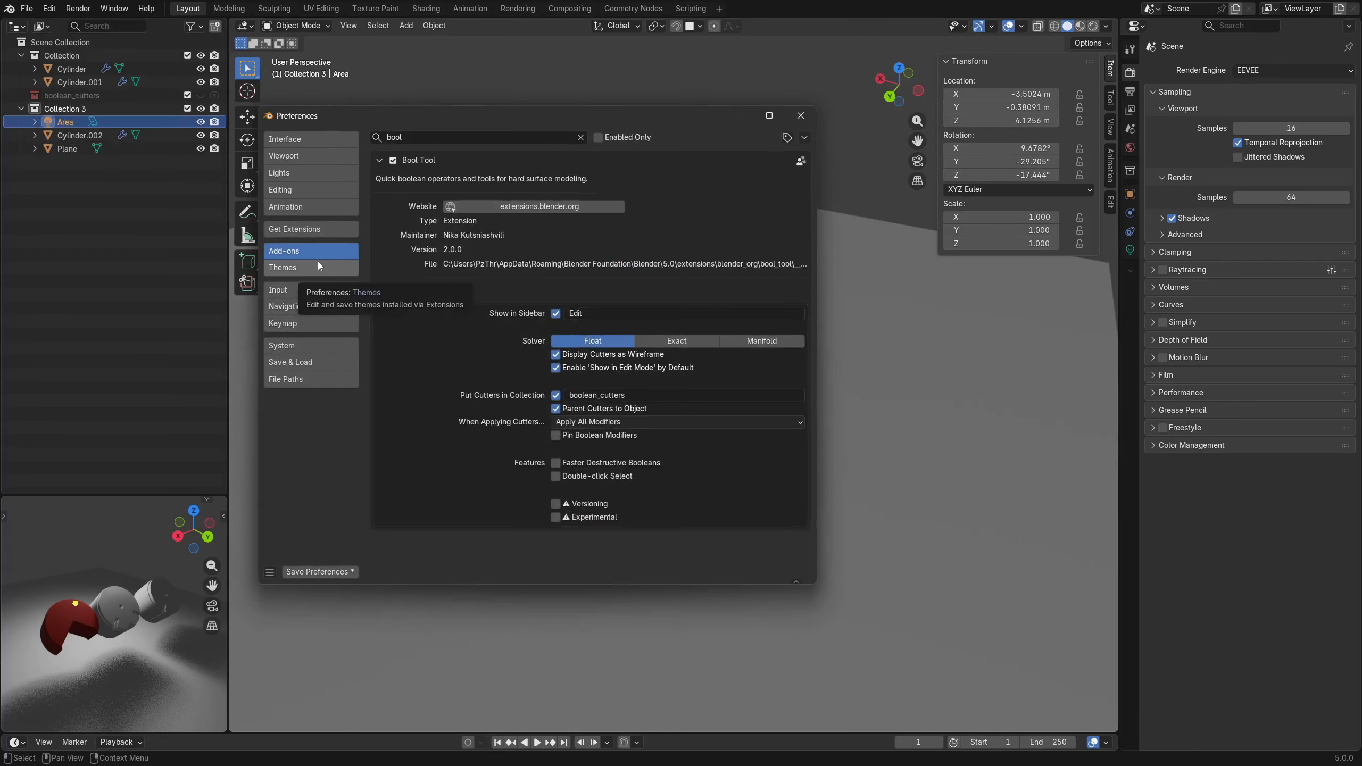
{"action": "left_click", "coordinate": [316, 140]}
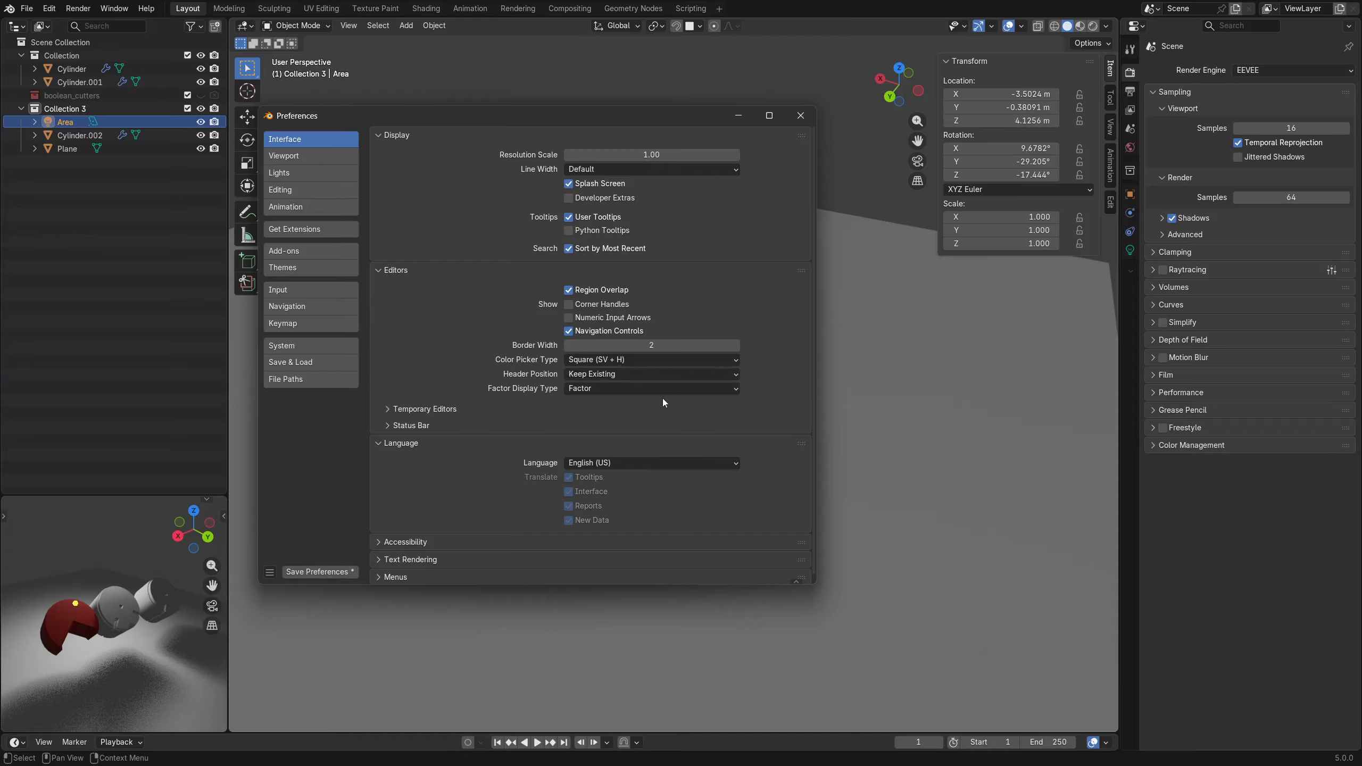
{"action": "left_click", "coordinate": [321, 156]}
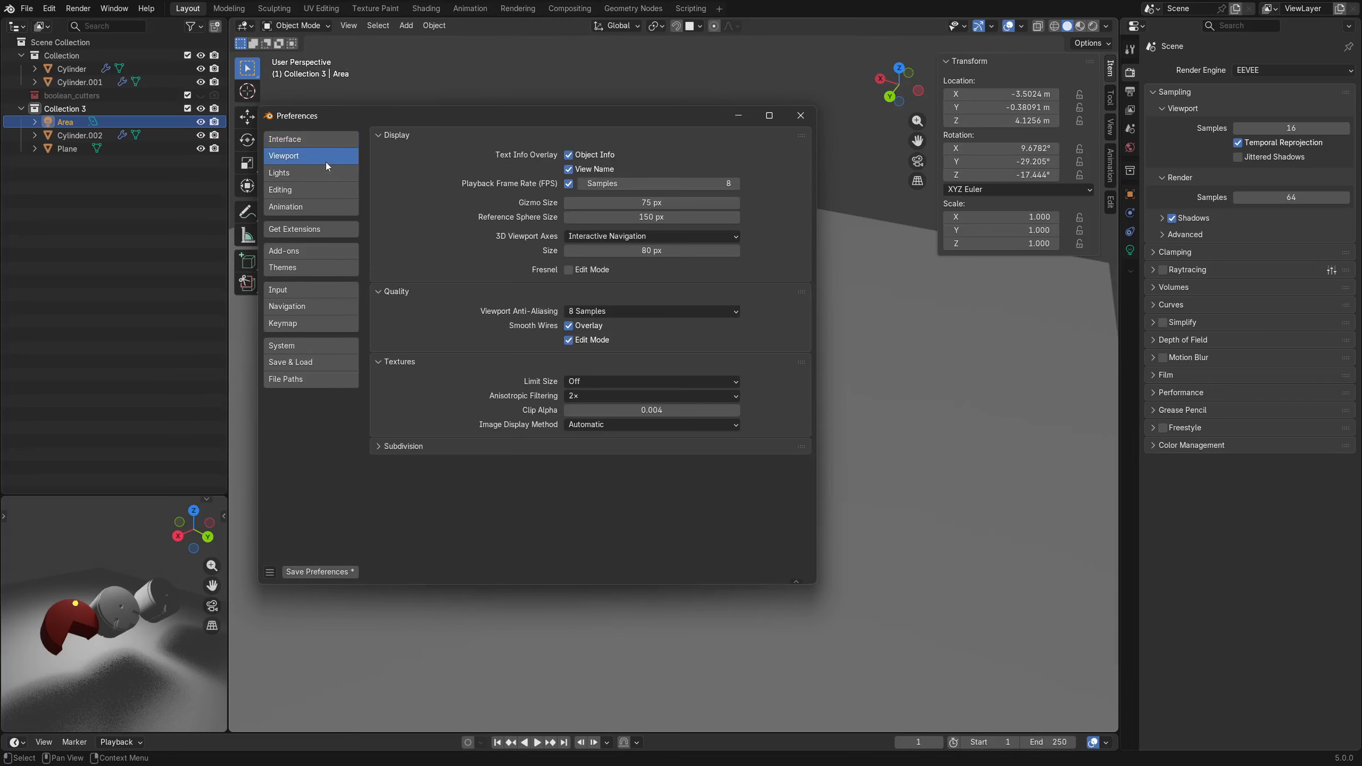
{"action": "left_click", "coordinate": [638, 237]}
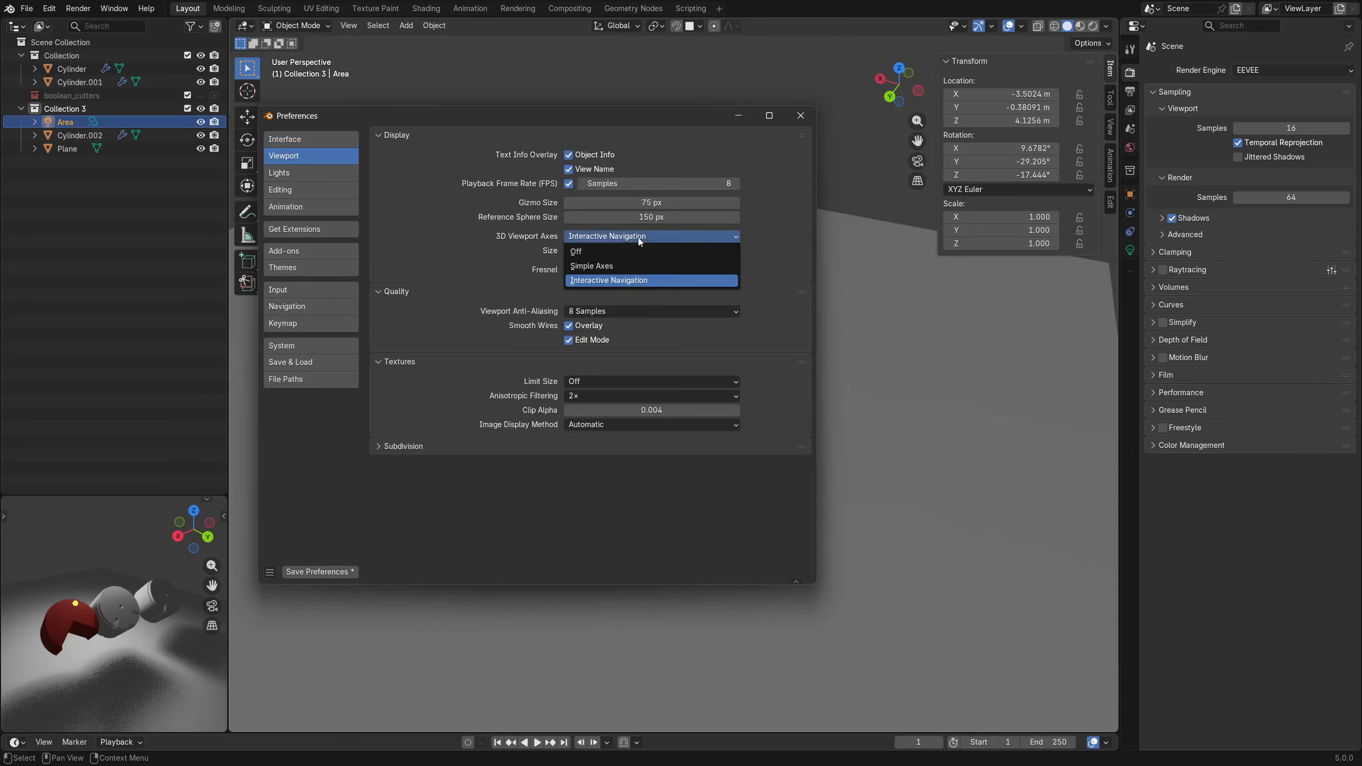
{"action": "left_click", "coordinate": [593, 268]}
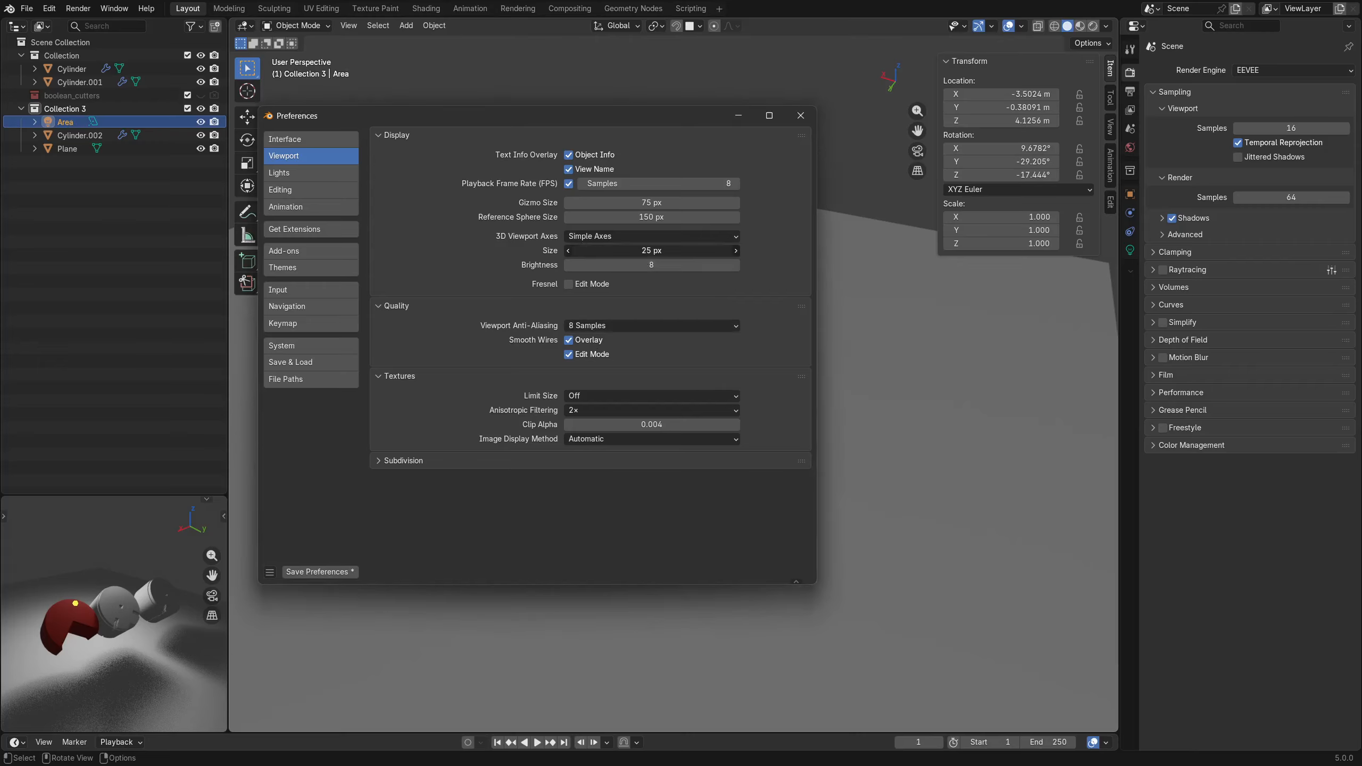
Set the 3D viewport axes size to 24 px, turn off Navigation Controls in the interface preferences, and close the preferences.
{"action": "mouse_move", "coordinate": [652, 250]}
{"action": "left_mouse_down"}
{"action": "mouse_move", "coordinate": [680, 250]}
{"action": "mouse_move", "coordinate": [648, 250]}
{"action": "left_mouse_up"}
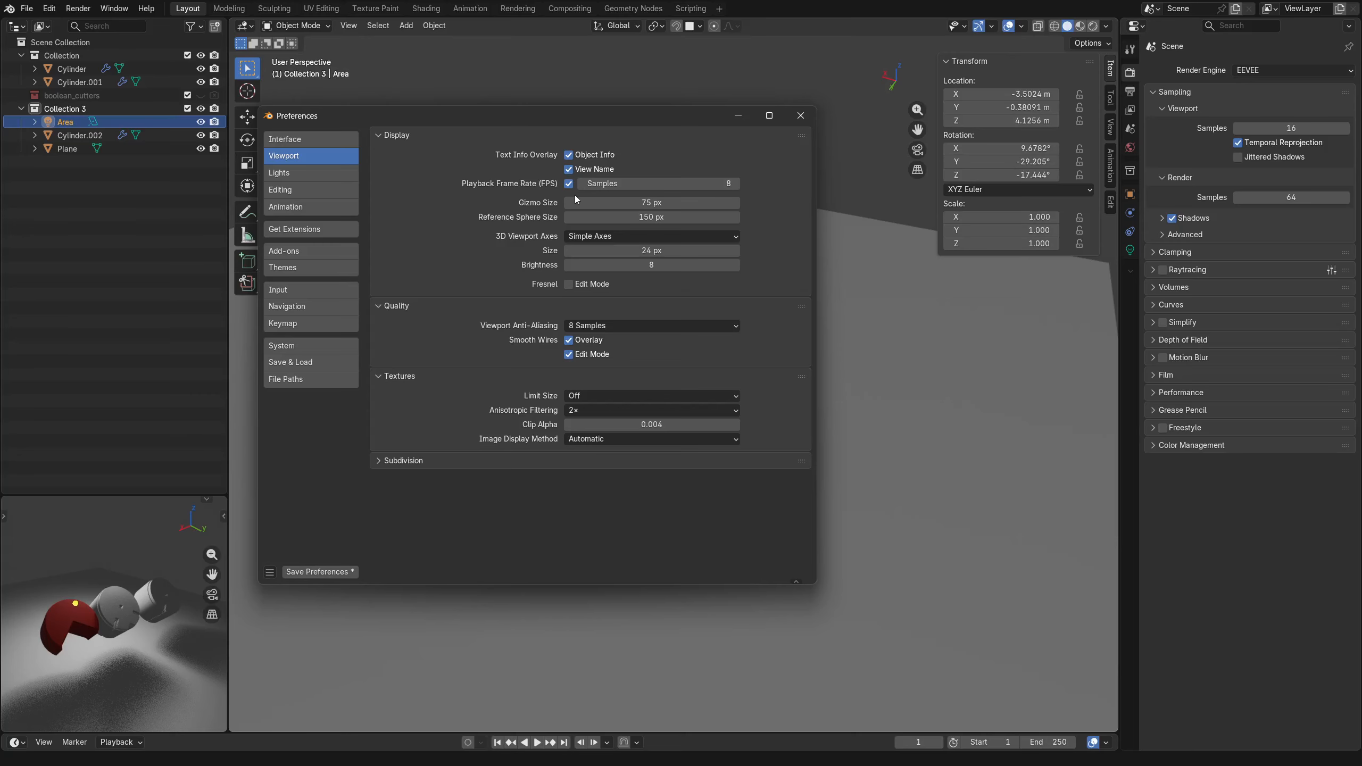
{"action": "left_click", "coordinate": [284, 139]}
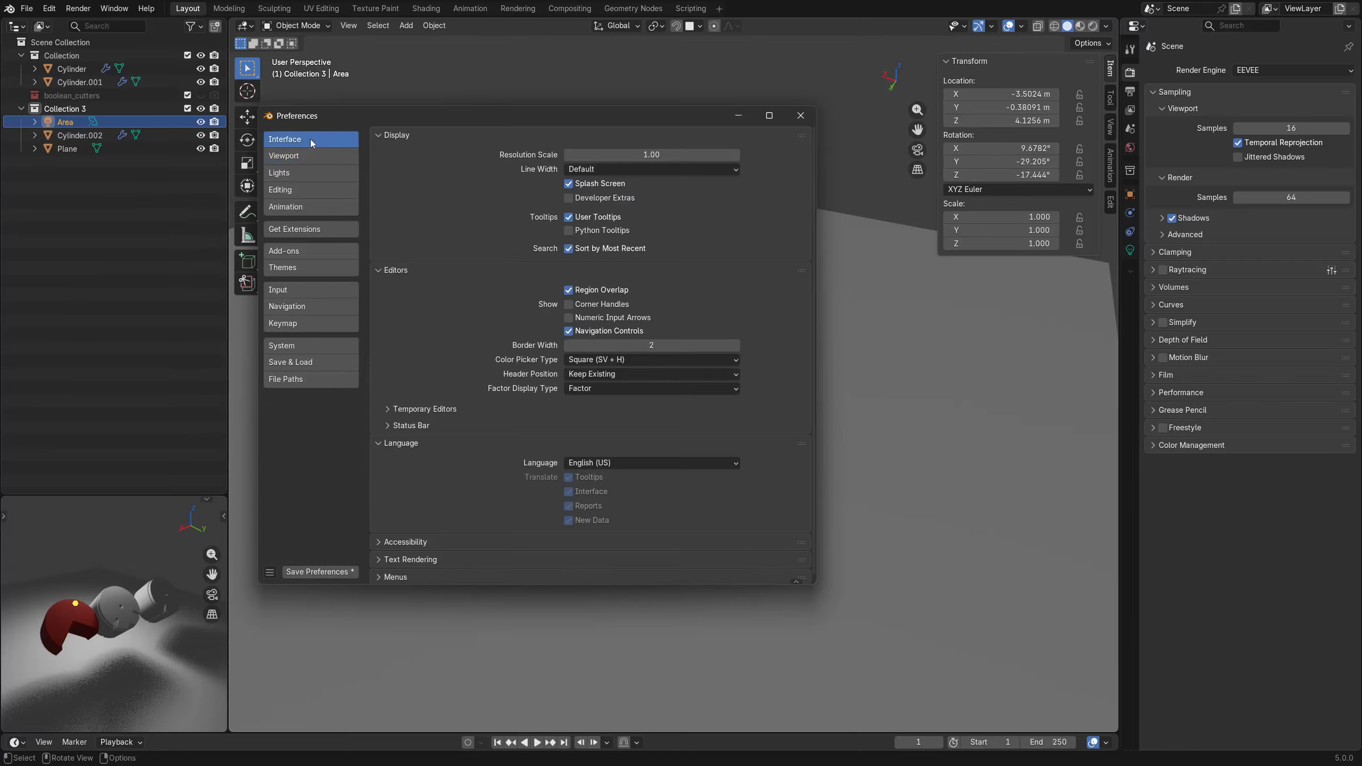
{"action": "left_click", "coordinate": [569, 331]}
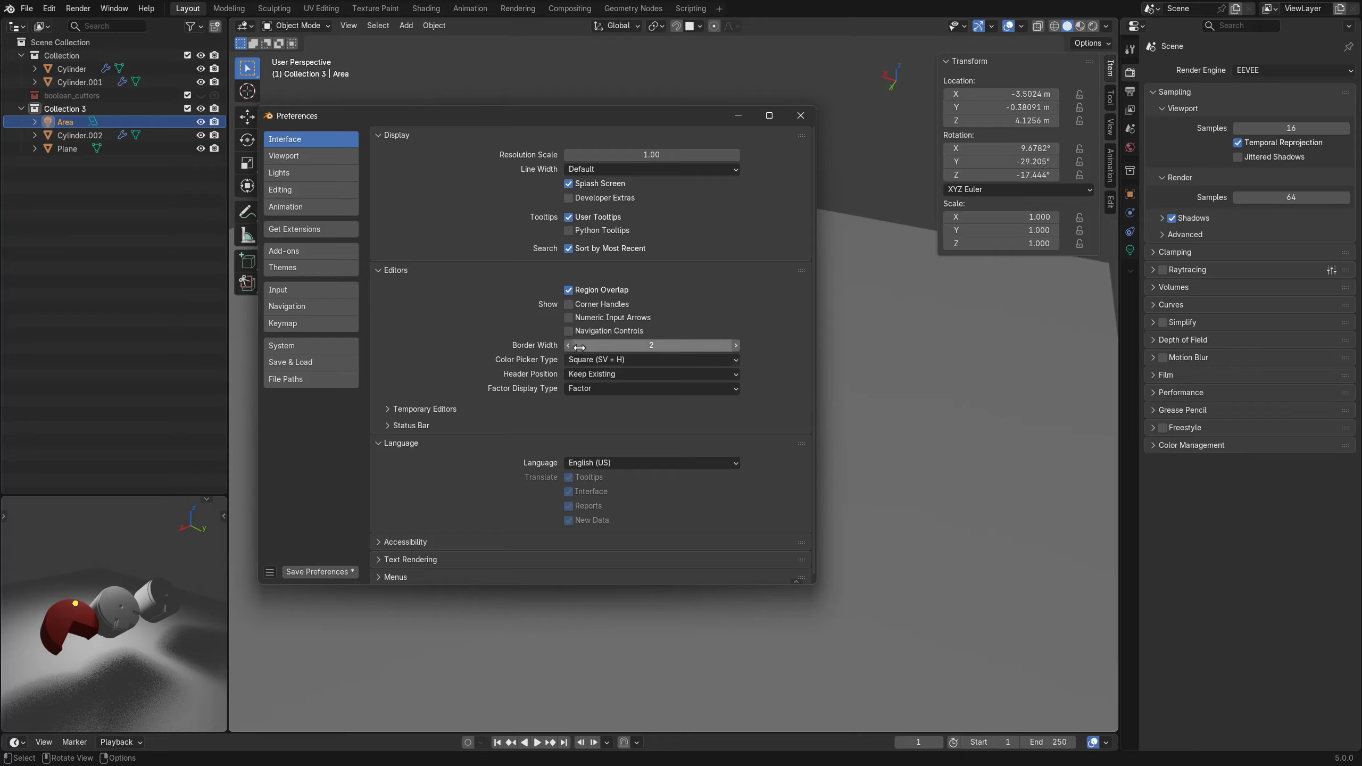
{"action": "left_click", "coordinate": [800, 115]}
Try selecting the red and middle cylinders from the two viewports, and view the cylinders from other angles in the rendered preview.
{"action": "left_click", "coordinate": [77, 556]}
{"action": "left_click", "coordinate": [76, 634]}
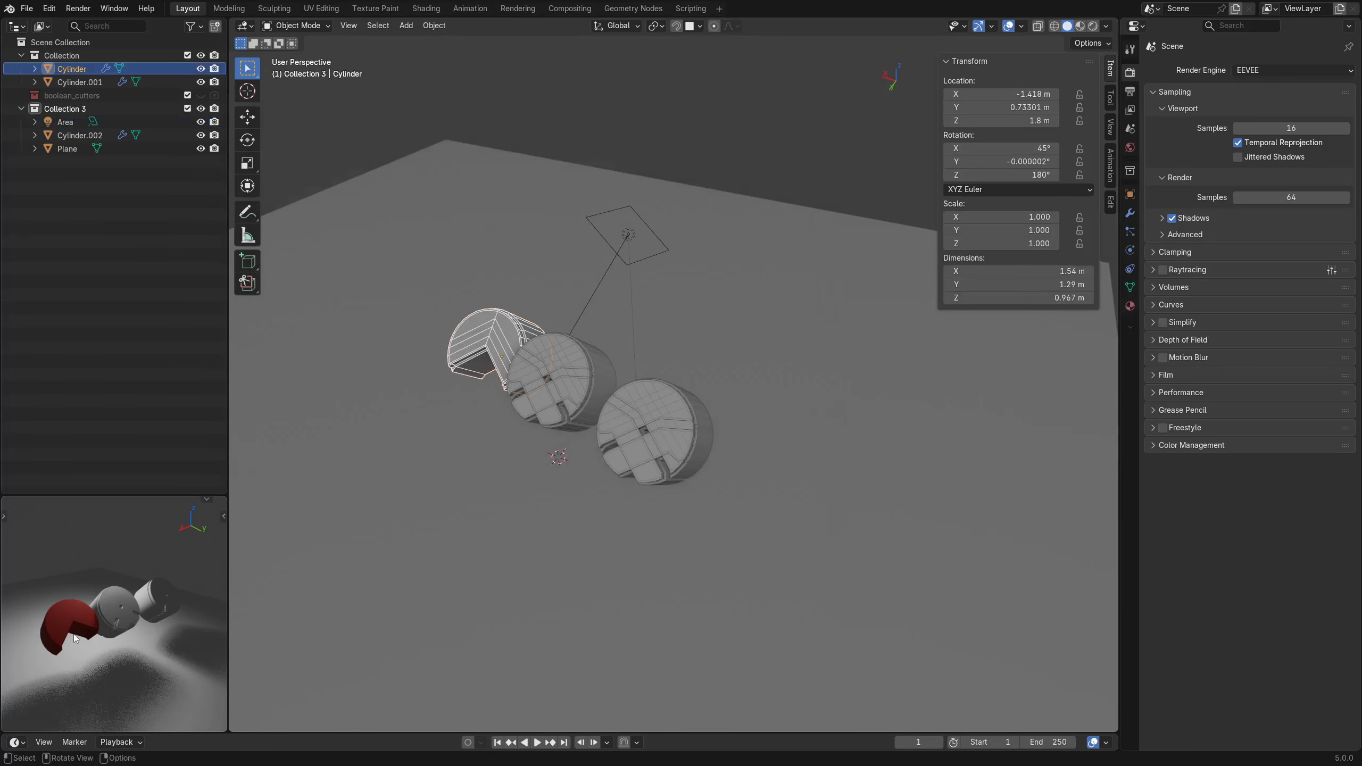
{"action": "left_click", "coordinate": [571, 371]}
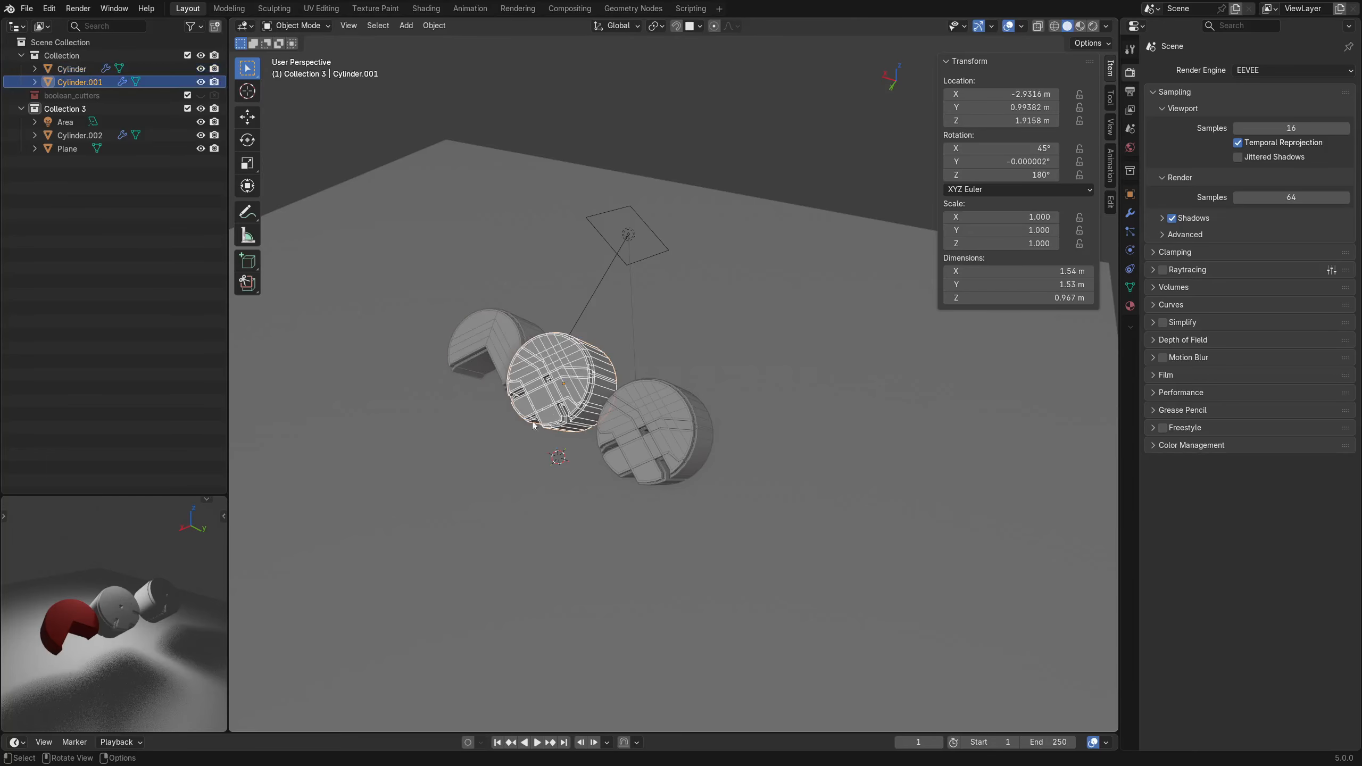
{"action": "left_click", "coordinate": [129, 544]}
{"action": "scroll", "coordinate": [100, 593], "scroll_direction": "up", "scroll_amount": 3}
{"action": "scroll", "coordinate": [100, 594], "scroll_direction": "down", "scroll_amount": 1}
{"action": "middle_click_drag", "start_coordinate": [100, 594], "coordinate": [30, 611]}
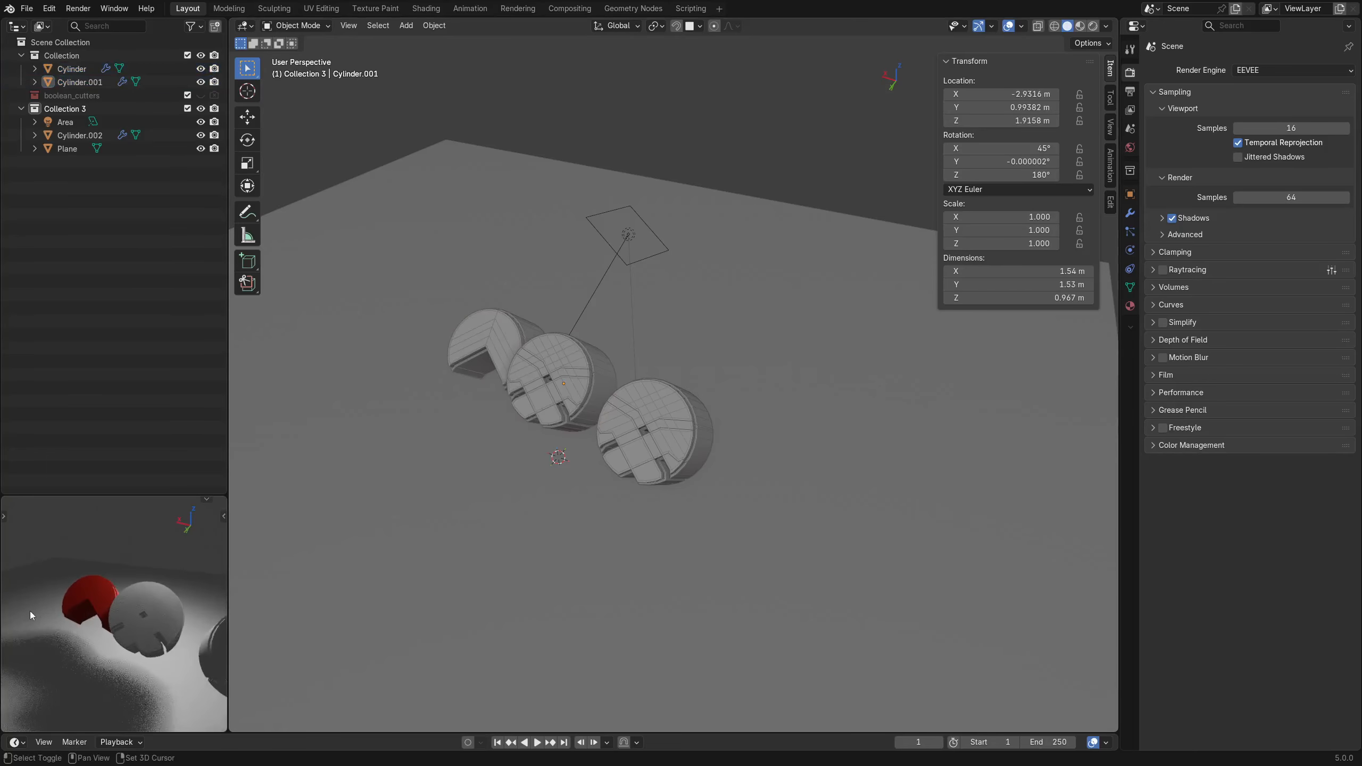
{"action": "middle_click_drag", "start_coordinate": [182, 606], "coordinate": [155, 628], "text": "shift"}
{"action": "middle_click_drag", "start_coordinate": [155, 628], "coordinate": [117, 615], "text": "shift"}
Set the material of Cylinder.002 to Metallic 1.000 and Roughness 0.423, and deselect the object.
{"action": "left_click", "coordinate": [117, 615]}
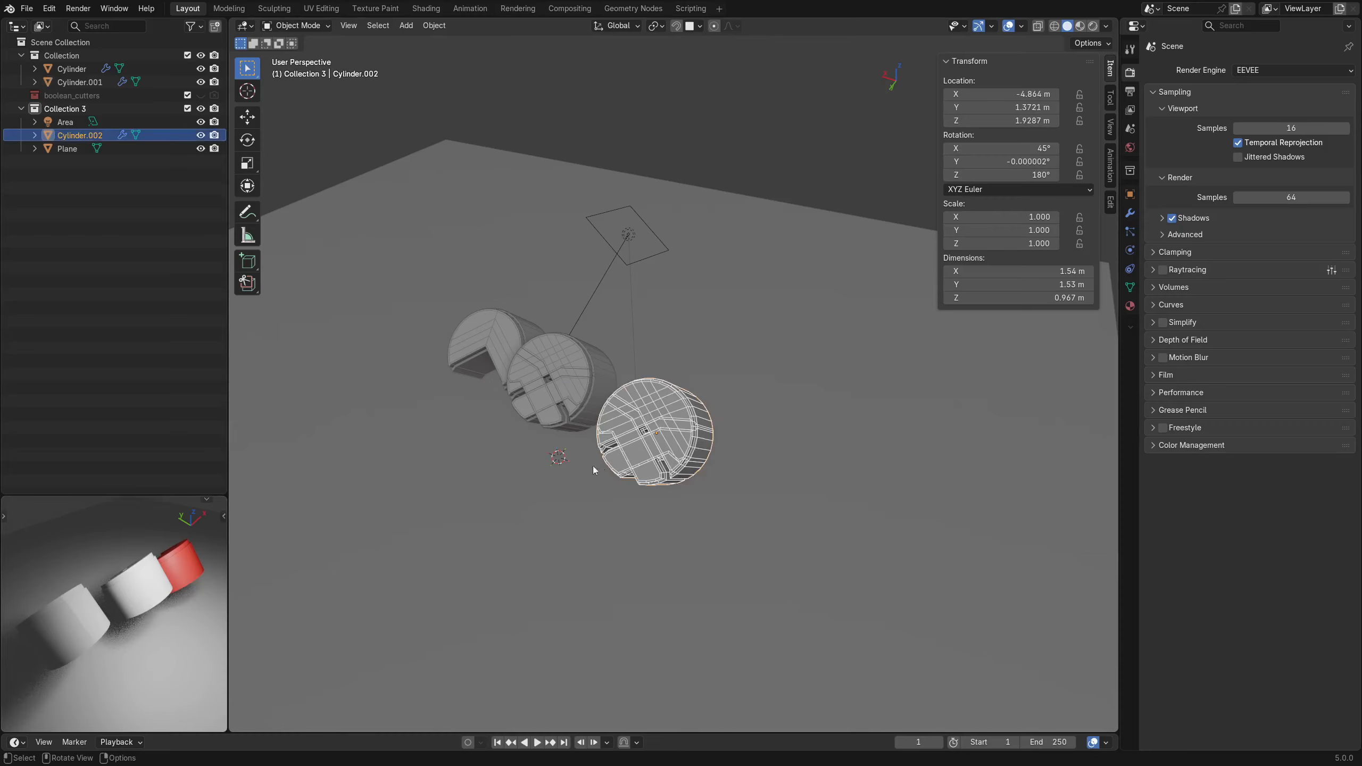
{"action": "left_click", "coordinate": [1130, 306]}
{"action": "mouse_move", "coordinate": [1290, 224]}
{"action": "left_mouse_down"}
{"action": "mouse_move", "coordinate": [1334, 224]}
{"action": "mouse_move", "coordinate": [1282, 242]}
{"action": "left_mouse_up"}
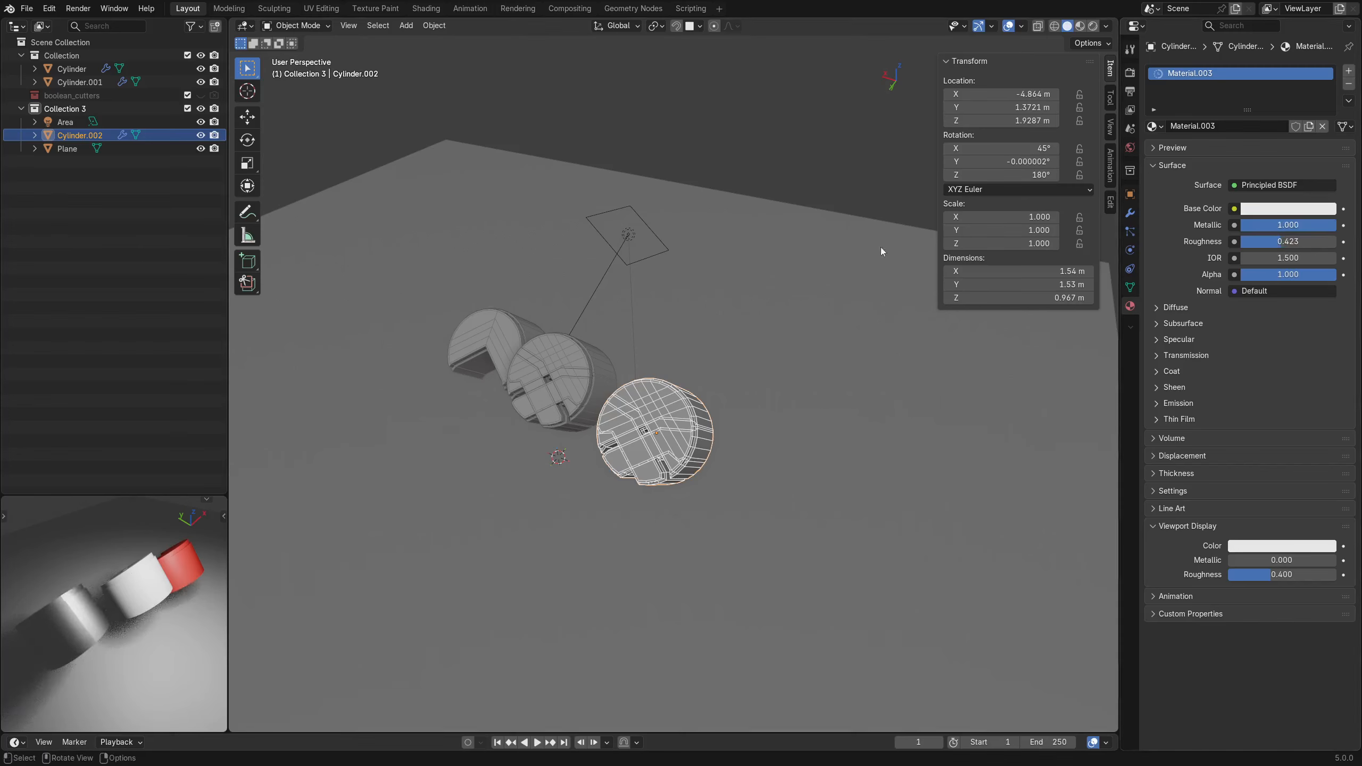
{"action": "left_click", "coordinate": [759, 175]}
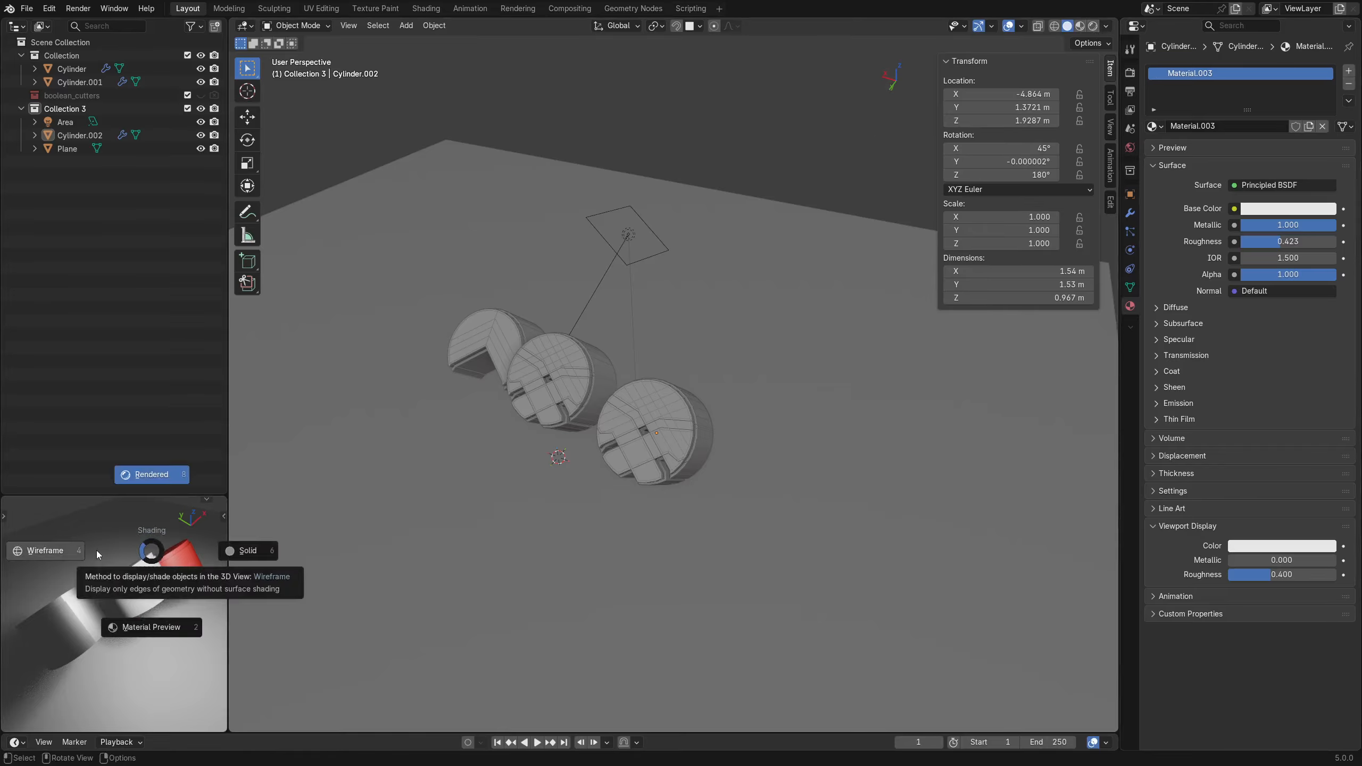
Switch the small viewport's shading to Material Preview and back to Rendered.
{"action": "key", "text": "z"}
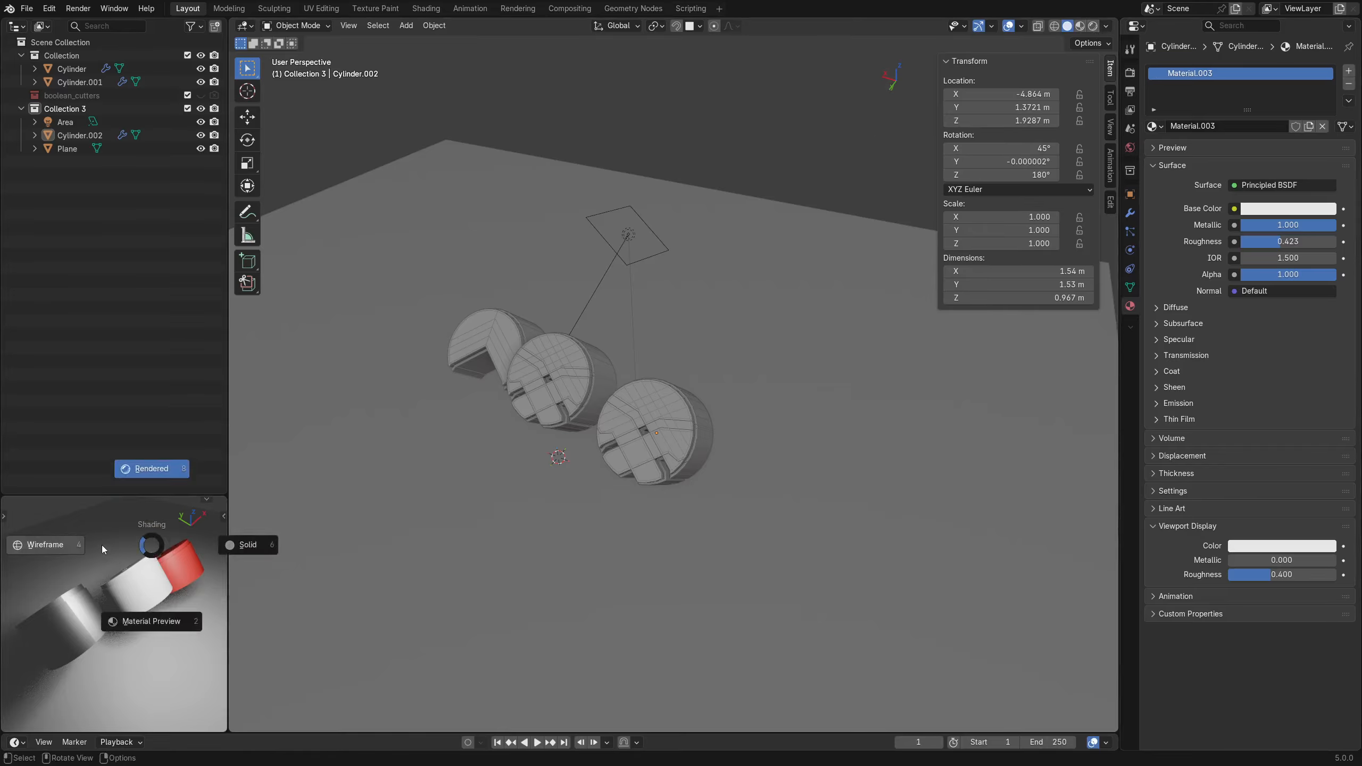
{"action": "left_click", "coordinate": [124, 623]}
{"action": "key", "text": "z"}
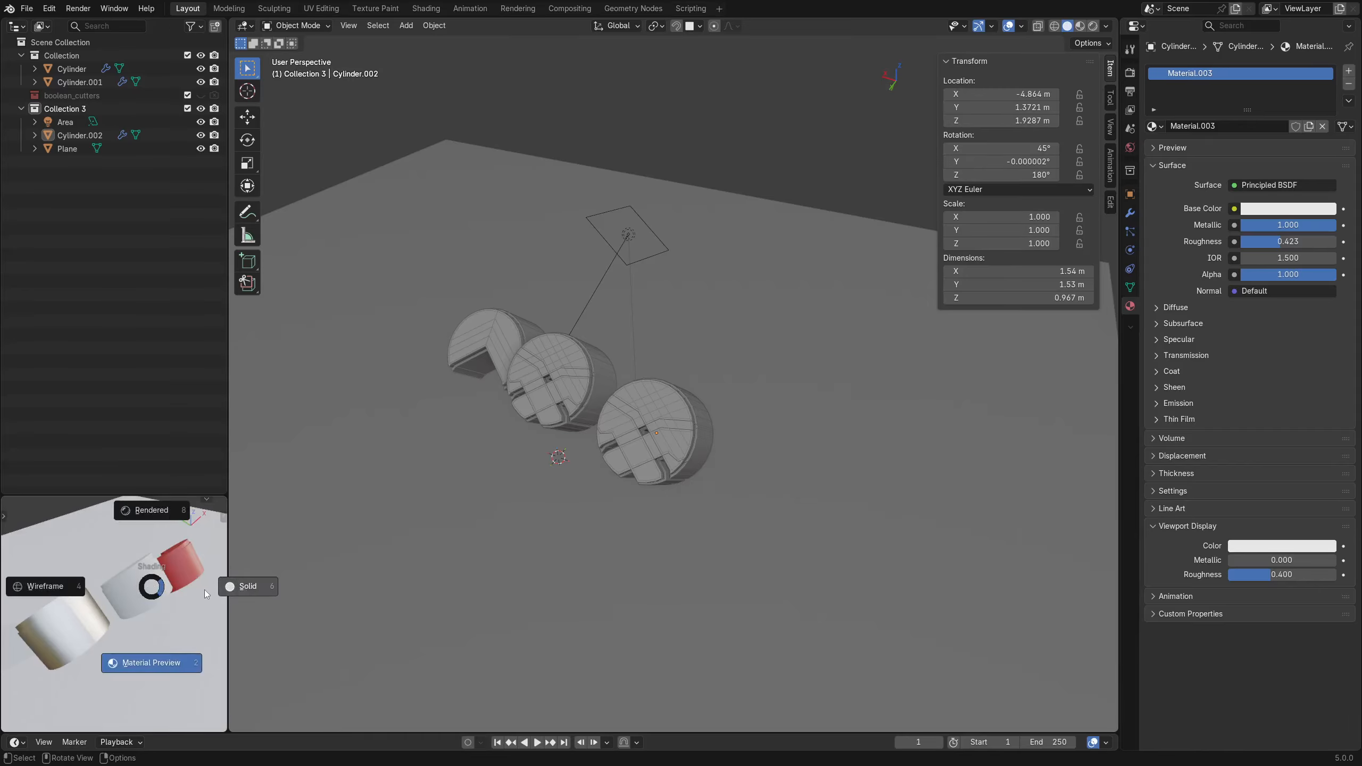
{"action": "left_click", "coordinate": [163, 526]}
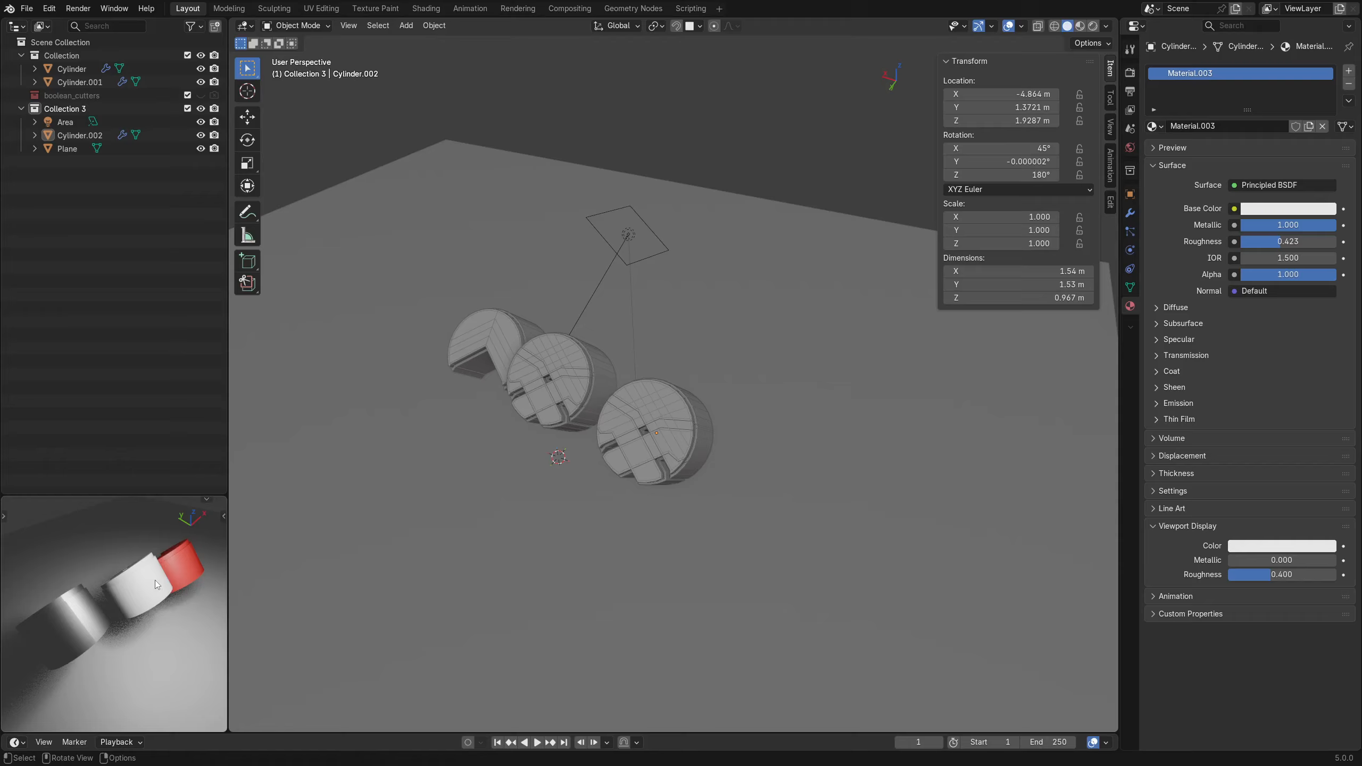
Assign an Environment Texture to the world background colour.
{"action": "left_click", "coordinate": [1130, 148]}
{"action": "left_click", "coordinate": [1234, 142]}
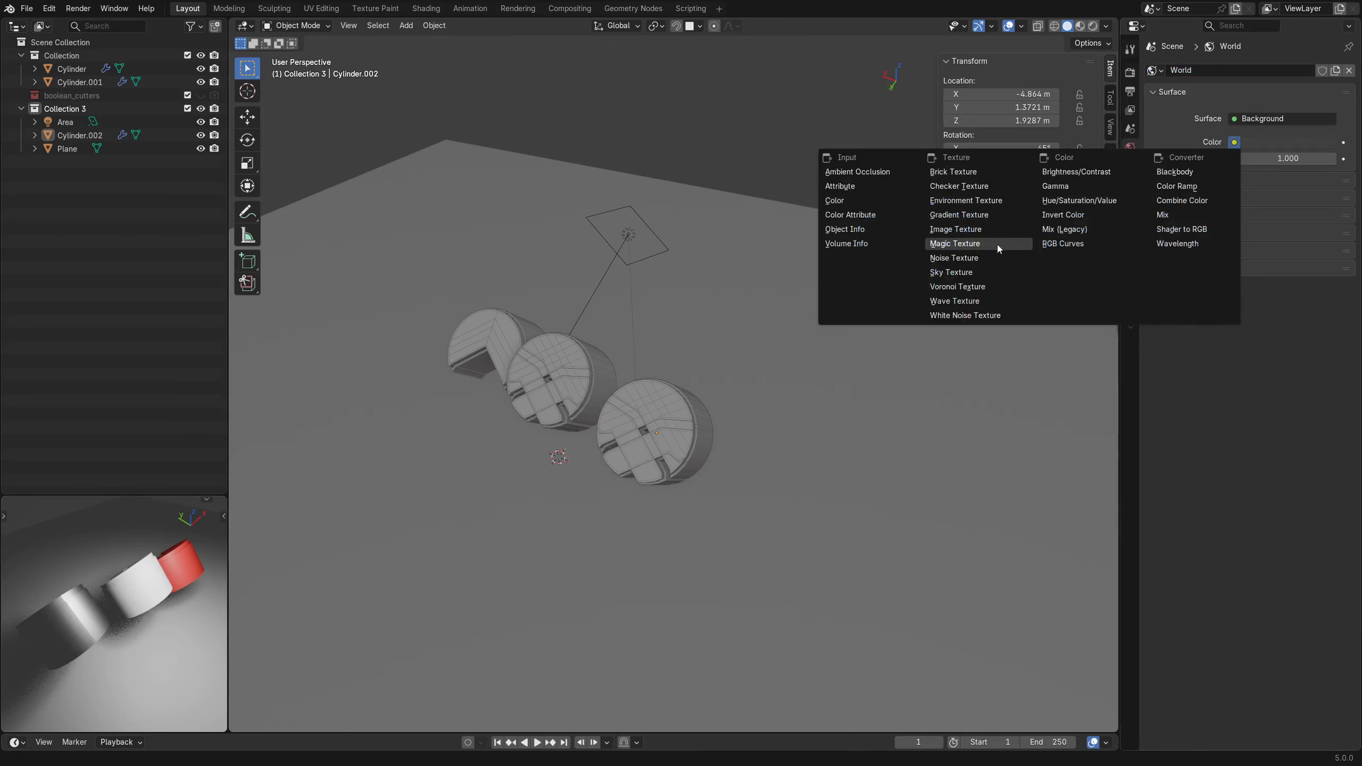
{"action": "left_click", "coordinate": [965, 201]}
Load Tomoco Studio.exr from D:\Images\Textures\HDRI as the world's environment image, browsing the folder with thumbnails.
{"action": "left_click", "coordinate": [1310, 159]}
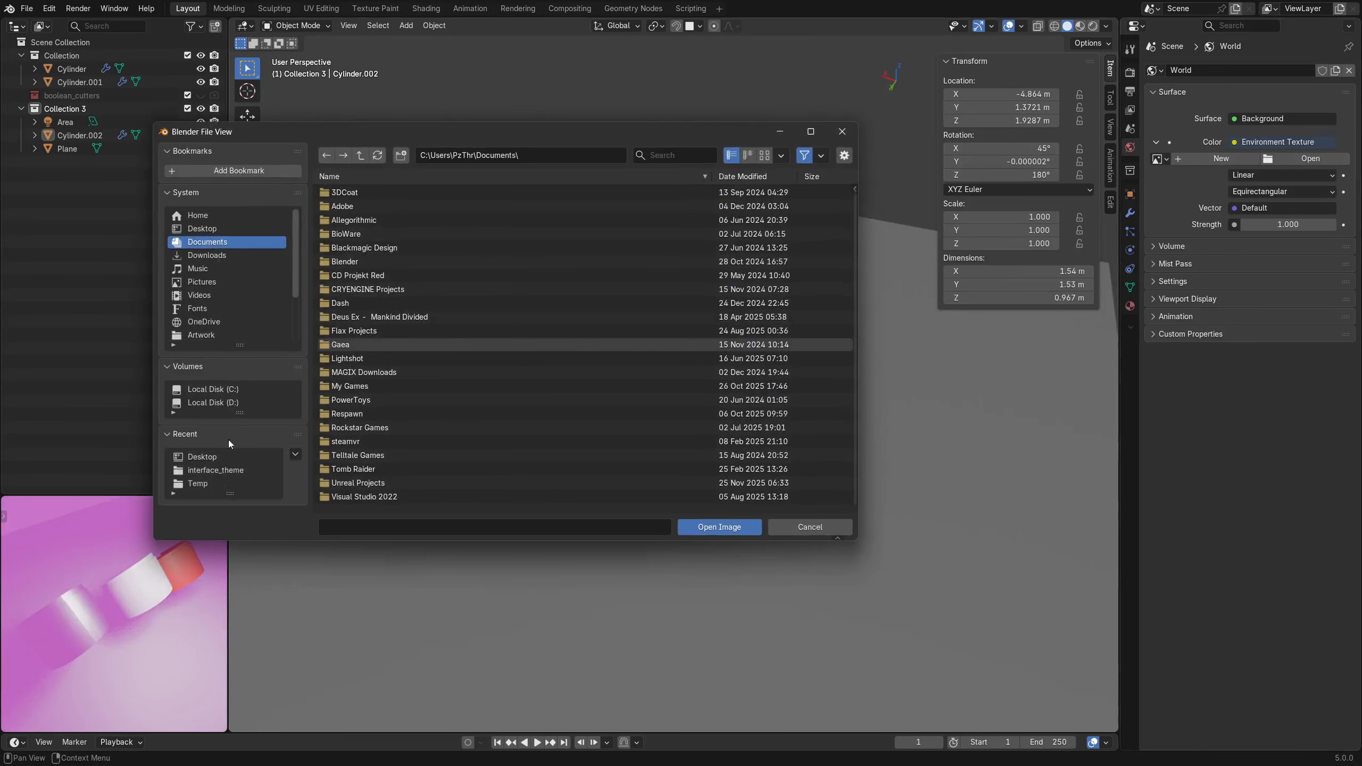
{"action": "left_click", "coordinate": [213, 402]}
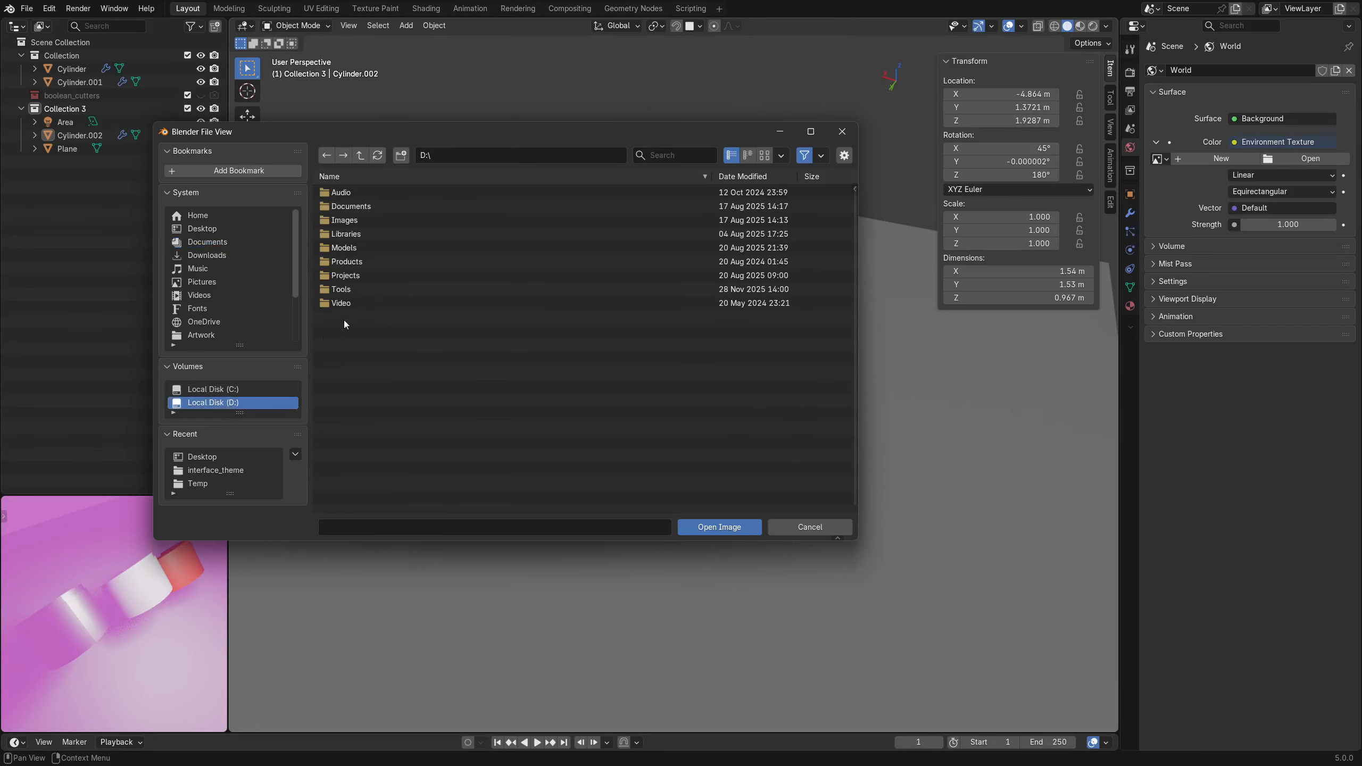
{"action": "double_click", "coordinate": [362, 219]}
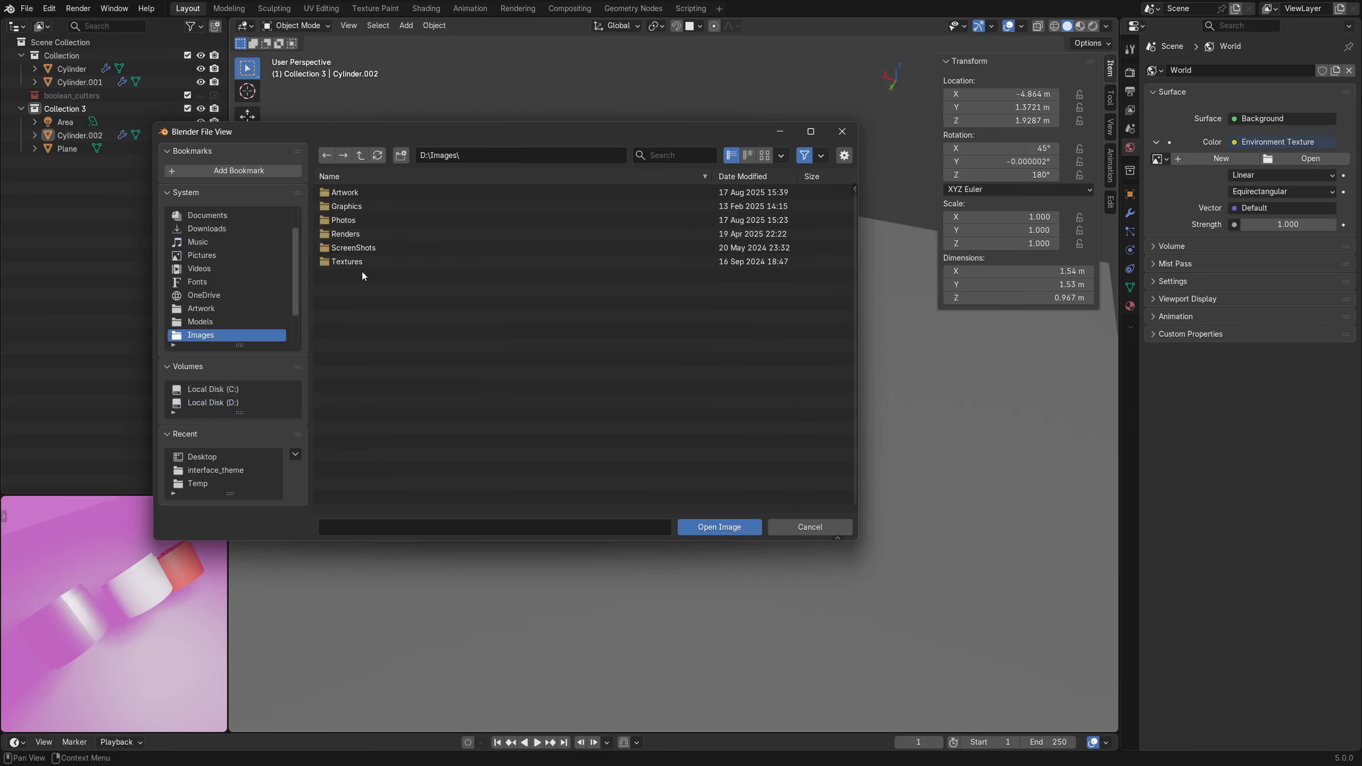
{"action": "double_click", "coordinate": [362, 262]}
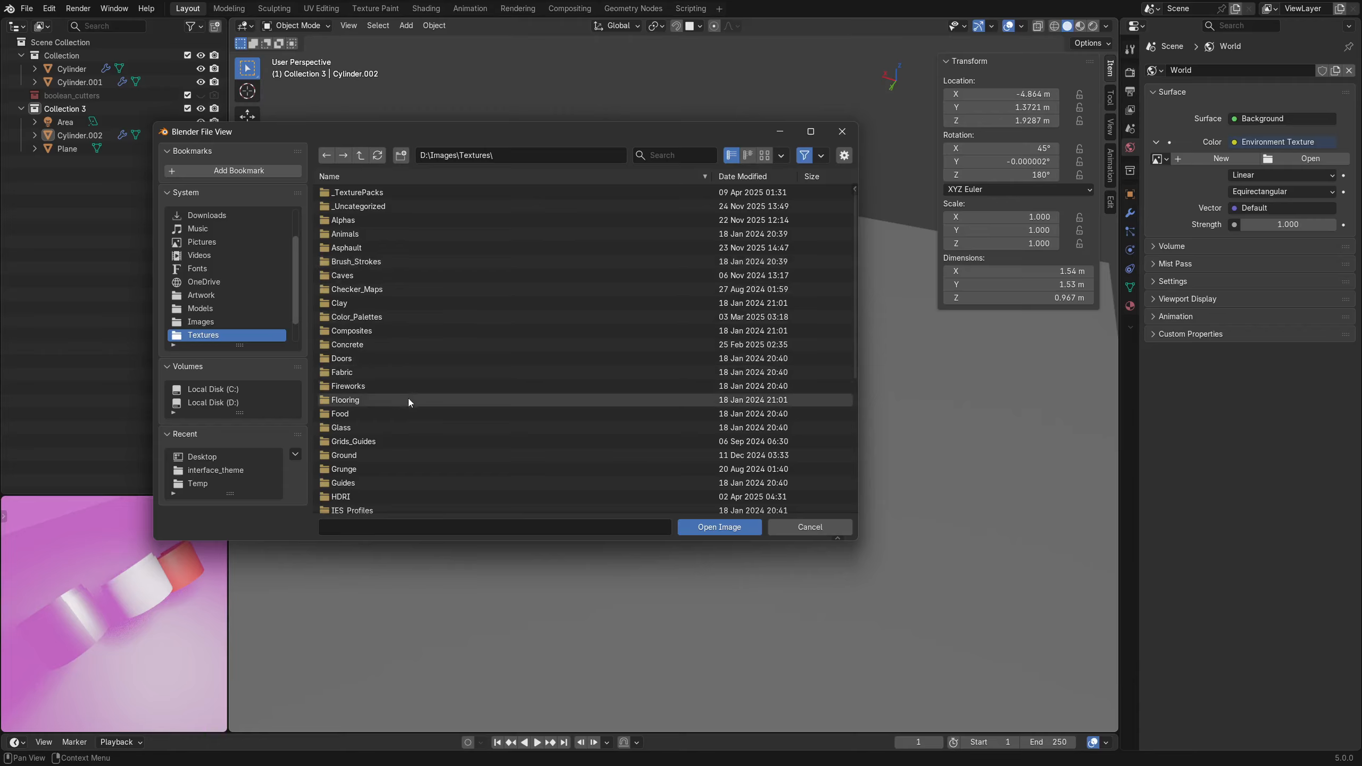
{"action": "double_click", "coordinate": [374, 493]}
{"action": "left_click", "coordinate": [764, 155]}
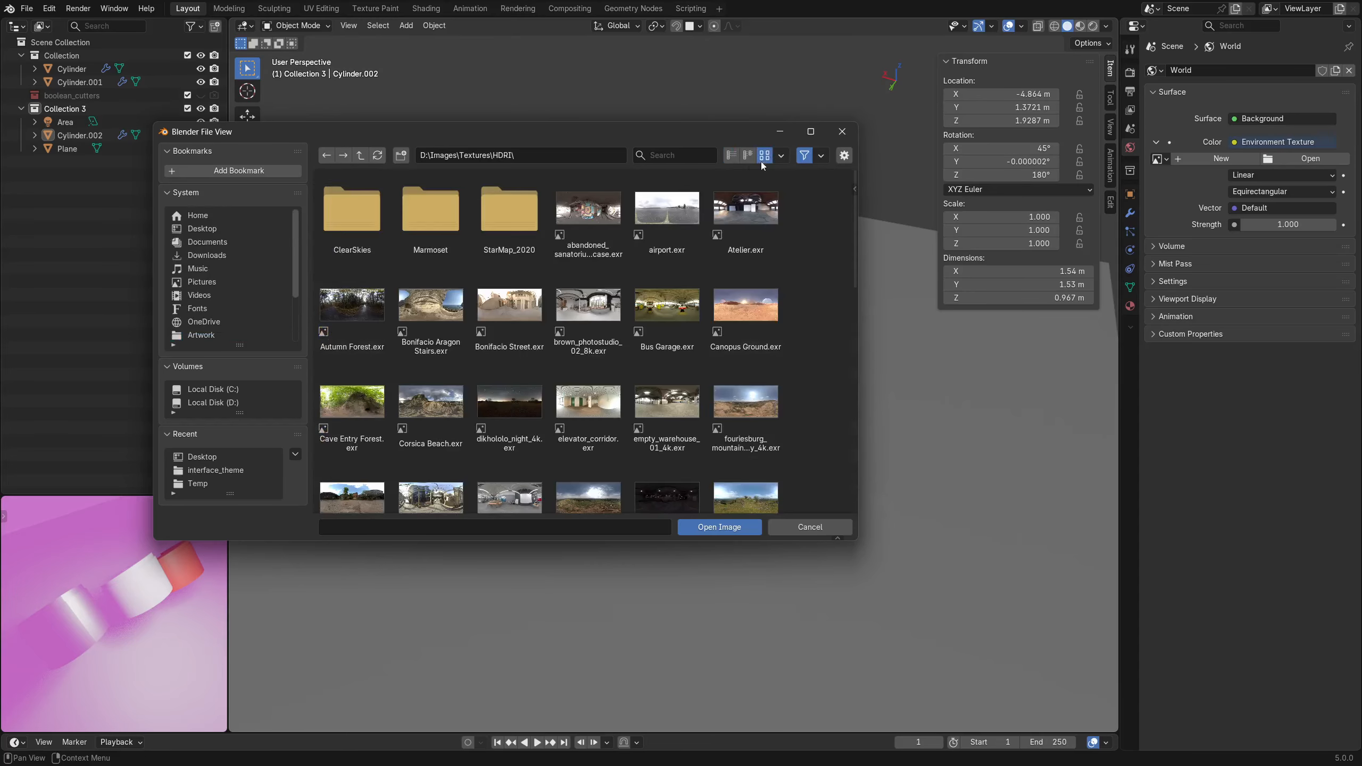
{"action": "scroll", "coordinate": [585, 365], "scroll_direction": "down", "scroll_amount": 5}
{"action": "scroll", "coordinate": [579, 382], "scroll_direction": "down", "scroll_amount": 12}
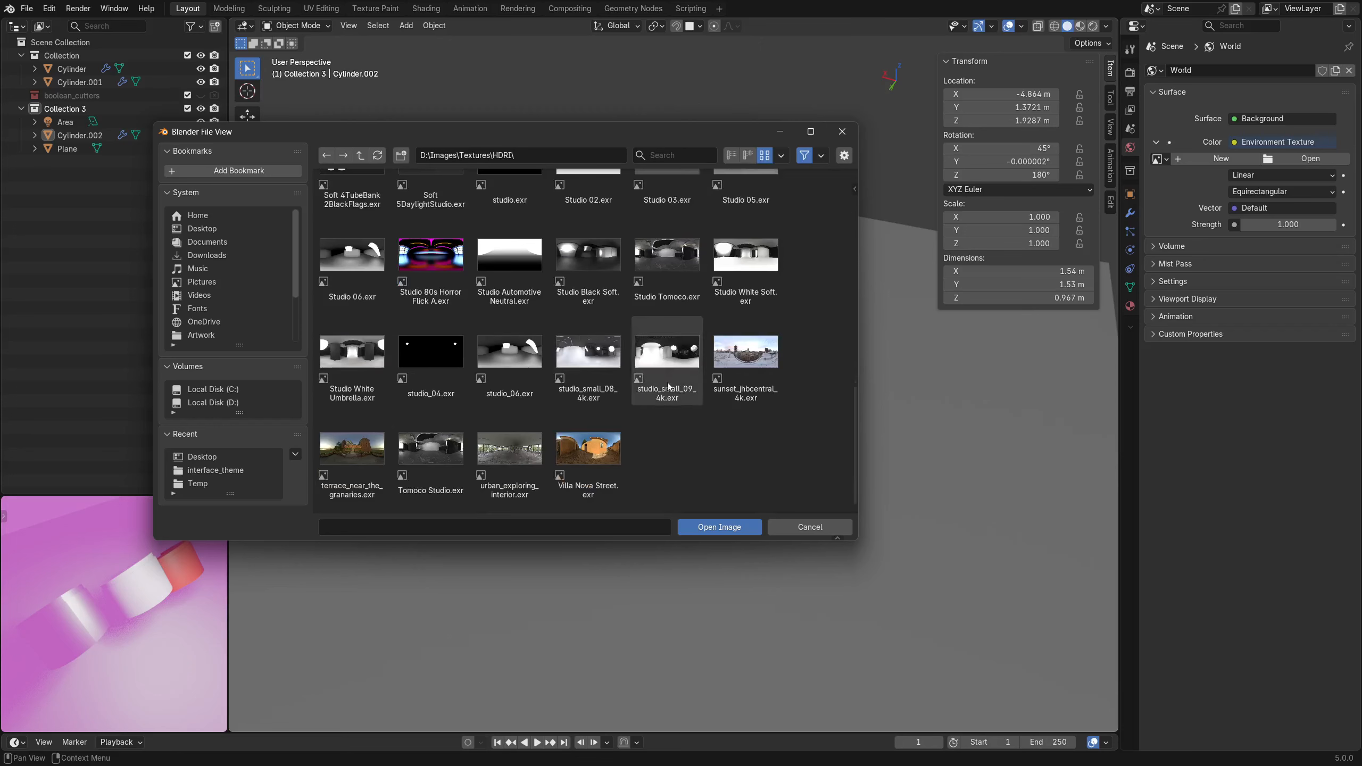
{"action": "double_click", "coordinate": [460, 446]}
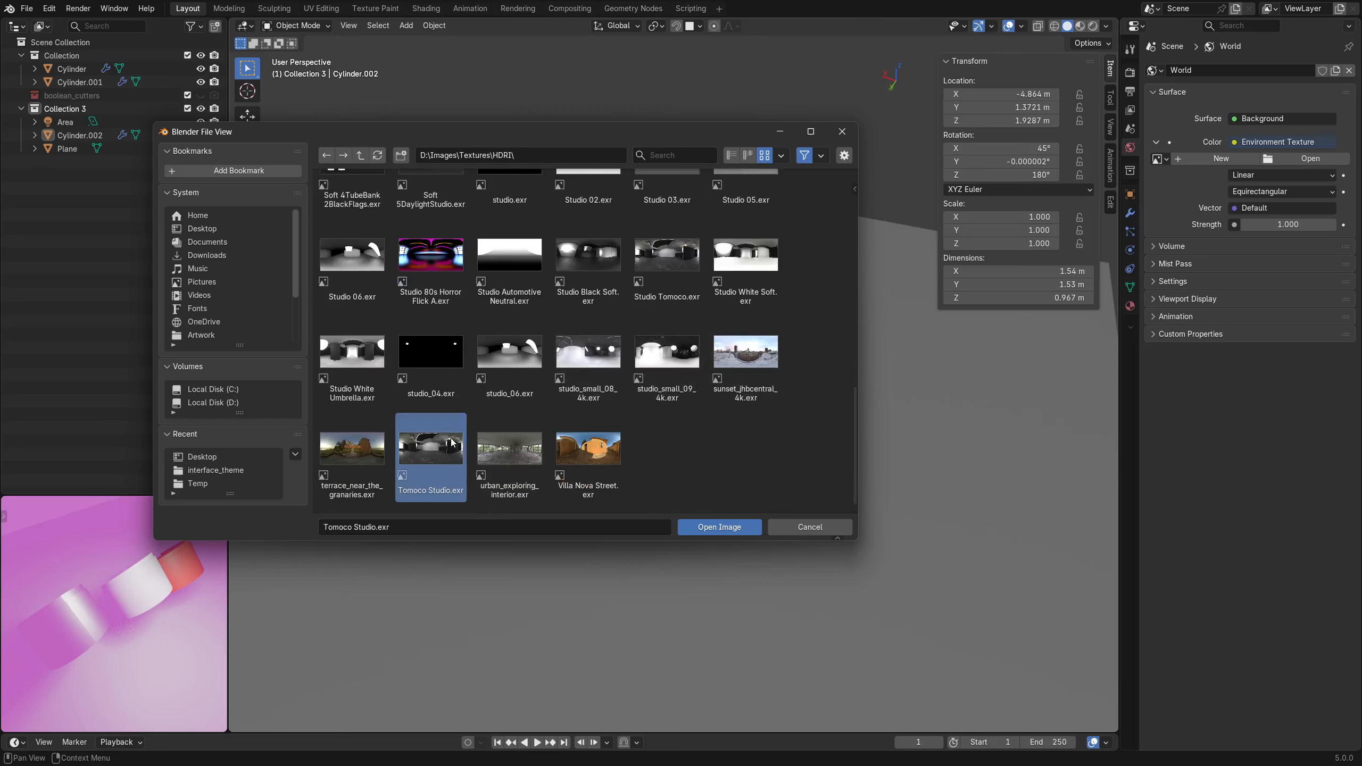
Inspect the HDRI lighting on the cylinders in the rendered preview, including at full screen, and restore the layout.
{"action": "middle_click_drag", "start_coordinate": [101, 591], "coordinate": [162, 562]}
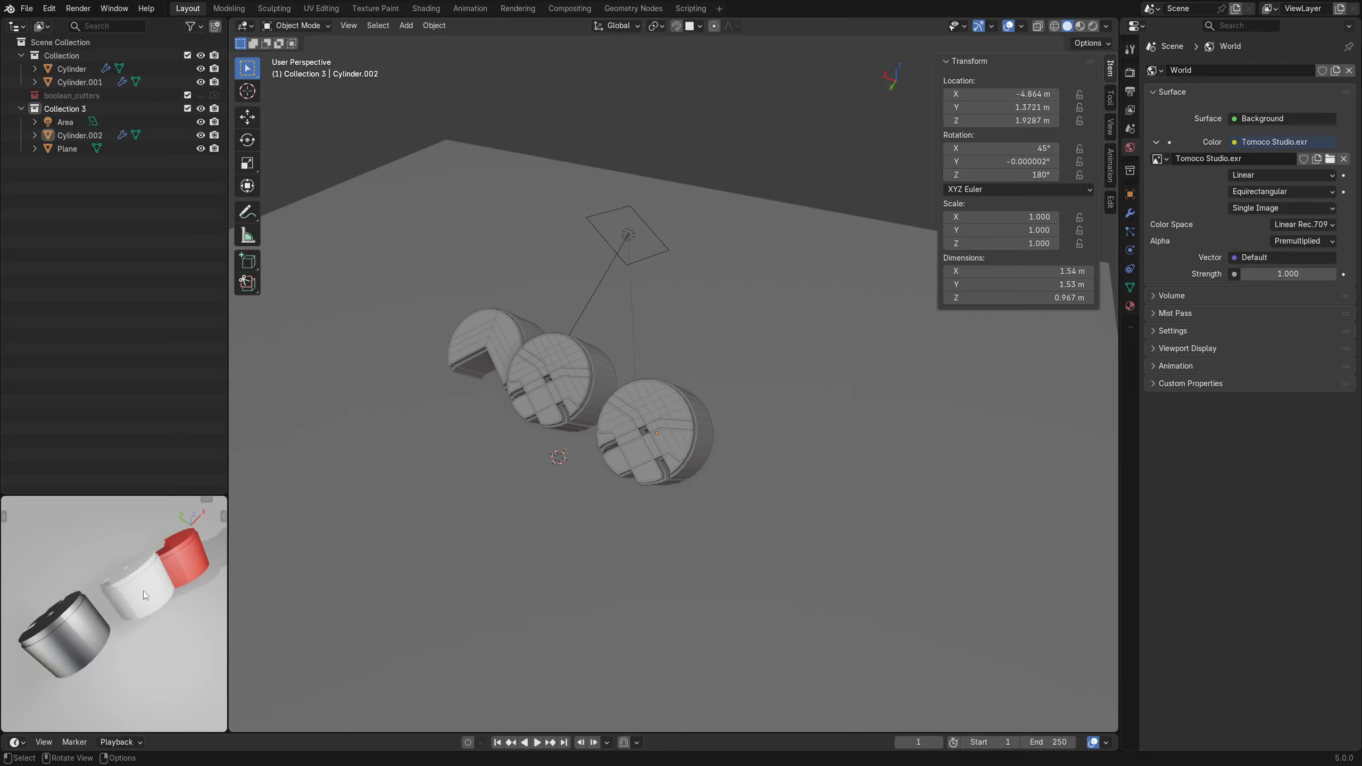
{"action": "mouse_move", "coordinate": [134, 584]}
{"action": "middle_mouse_down"}
{"action": "mouse_move", "coordinate": [174, 601]}
{"action": "mouse_move", "coordinate": [66, 566]}
{"action": "mouse_move", "coordinate": [185, 519]}
{"action": "mouse_move", "coordinate": [113, 530]}
{"action": "mouse_move", "coordinate": [132, 532]}
{"action": "mouse_move", "coordinate": [126, 561]}
{"action": "middle_mouse_up"}
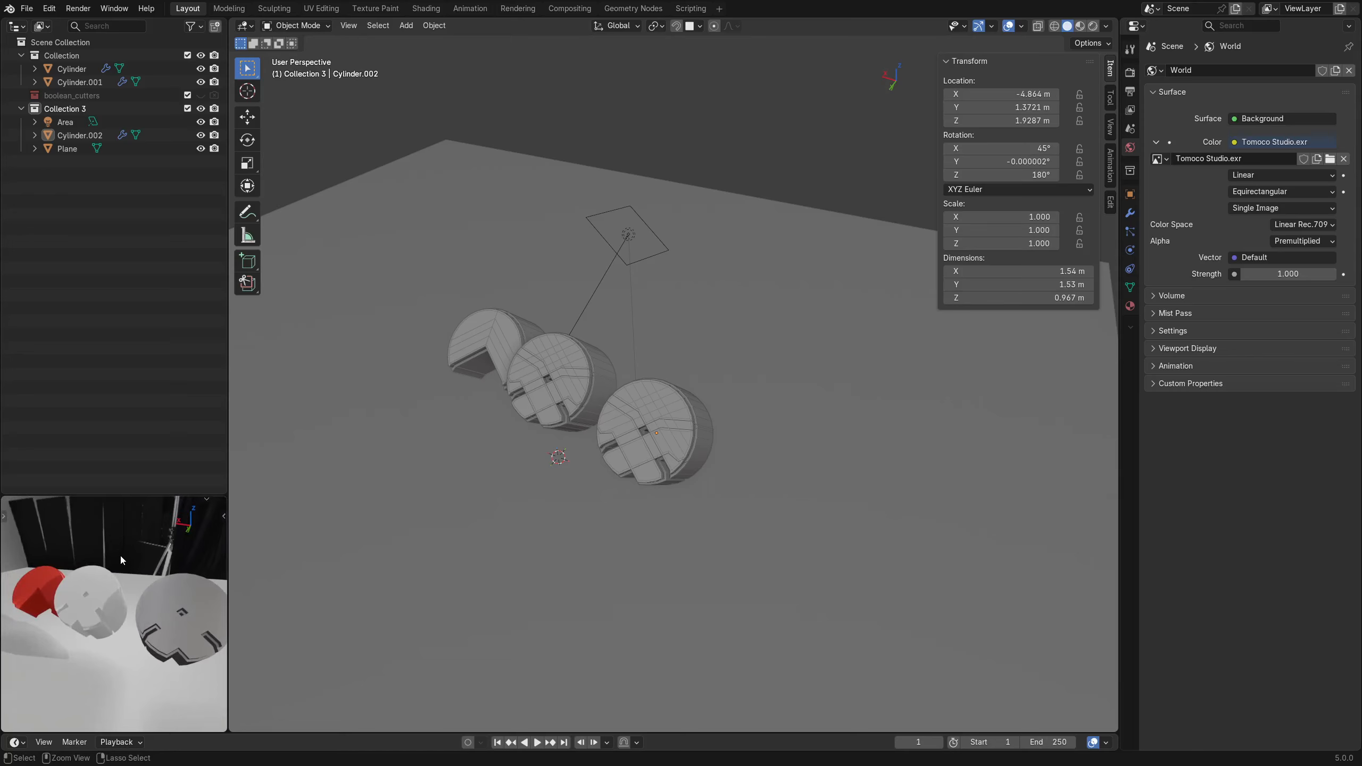
{"action": "key", "text": "ctrl+alt+space"}
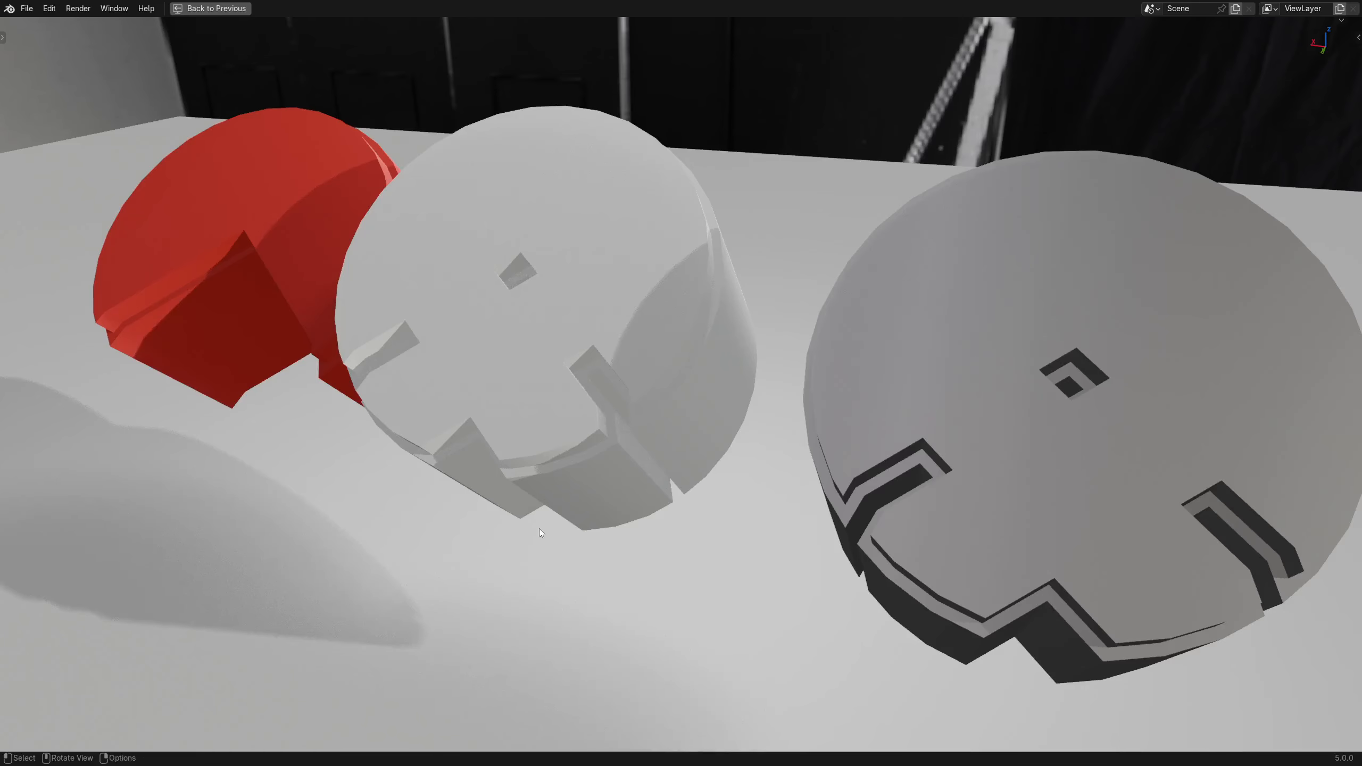
{"action": "middle_click_drag", "start_coordinate": [642, 509], "coordinate": [516, 534]}
{"action": "middle_click_drag", "start_coordinate": [692, 410], "coordinate": [764, 486]}
{"action": "key", "text": "ctrl+alt+space"}
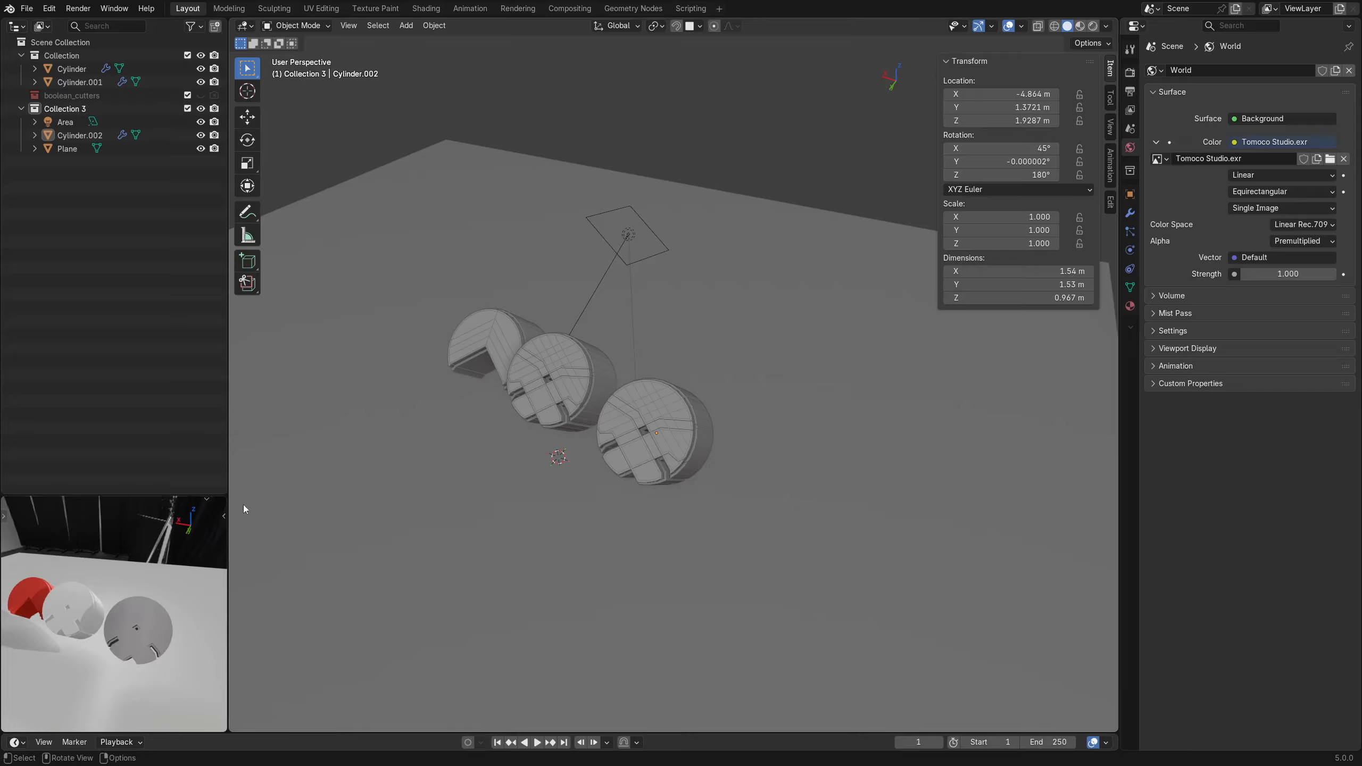
Shrink the rendered preview area and split the Outliner horizontally to create a new area above the preview.
{"action": "left_click_drag", "start_coordinate": [136, 497], "coordinate": [136, 547]}
{"action": "left_click_drag", "start_coordinate": [223, 619], "coordinate": [206, 618]}
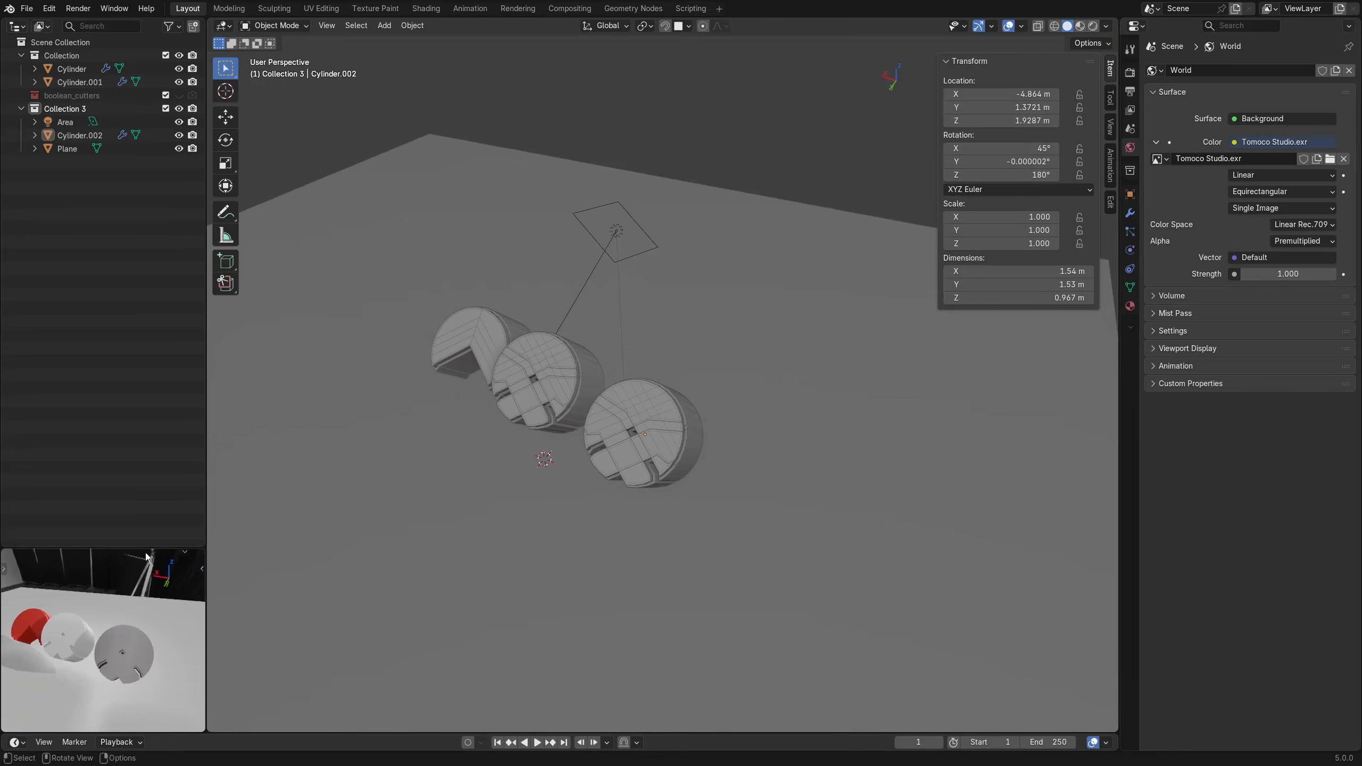
{"action": "right_click", "coordinate": [142, 548]}
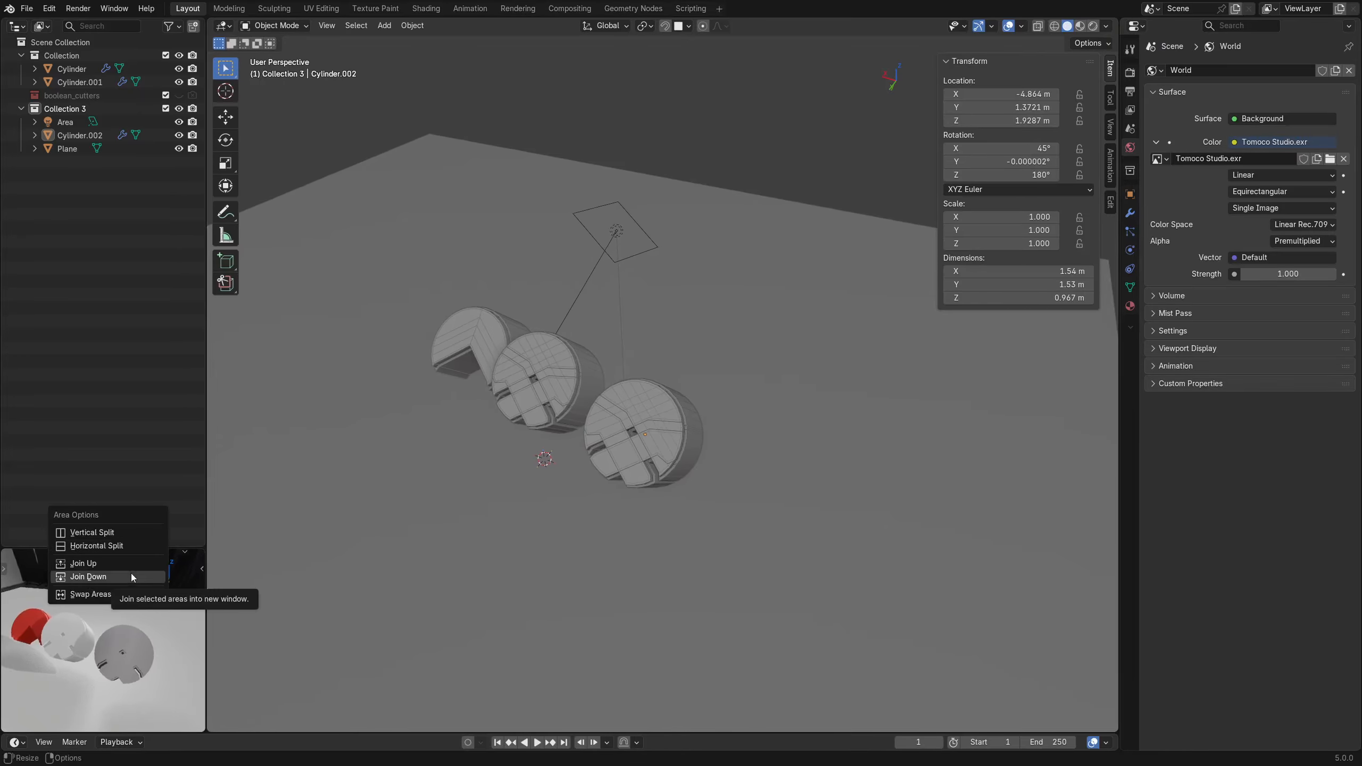
{"action": "left_click", "coordinate": [125, 546]}
{"action": "left_click", "coordinate": [128, 384]}
Change the new area to a UV Editor and show its sidebar.
{"action": "left_click", "coordinate": [17, 392]}
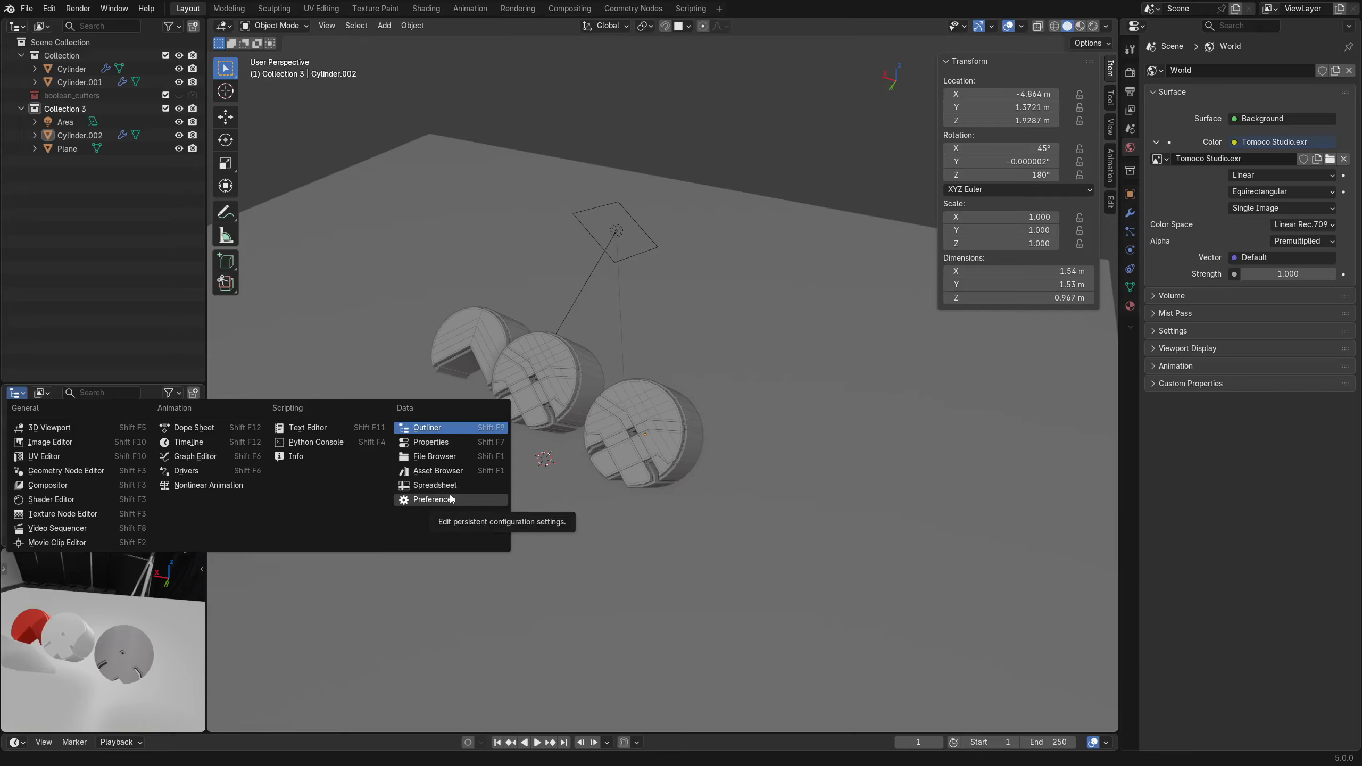
{"action": "left_click", "coordinate": [79, 459]}
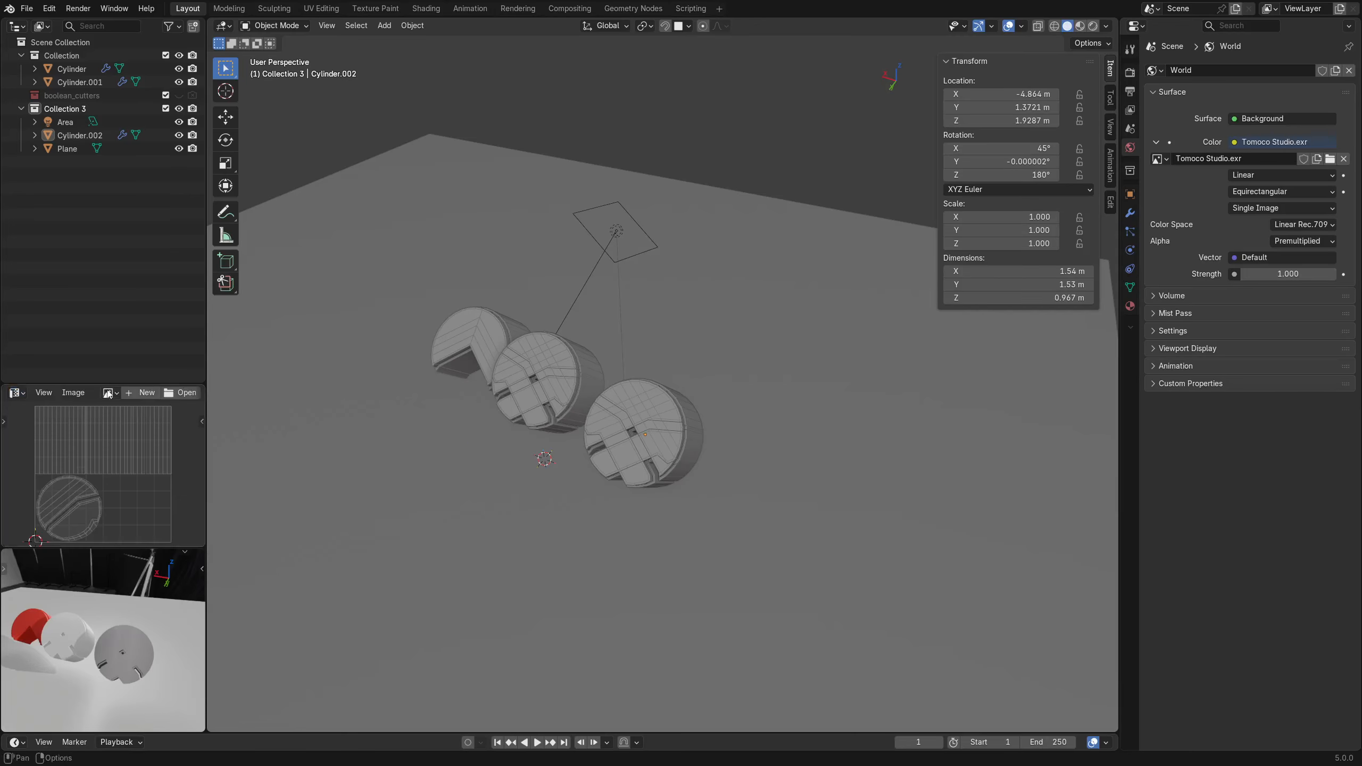
{"action": "left_click_drag", "start_coordinate": [100, 384], "coordinate": [102, 384]}
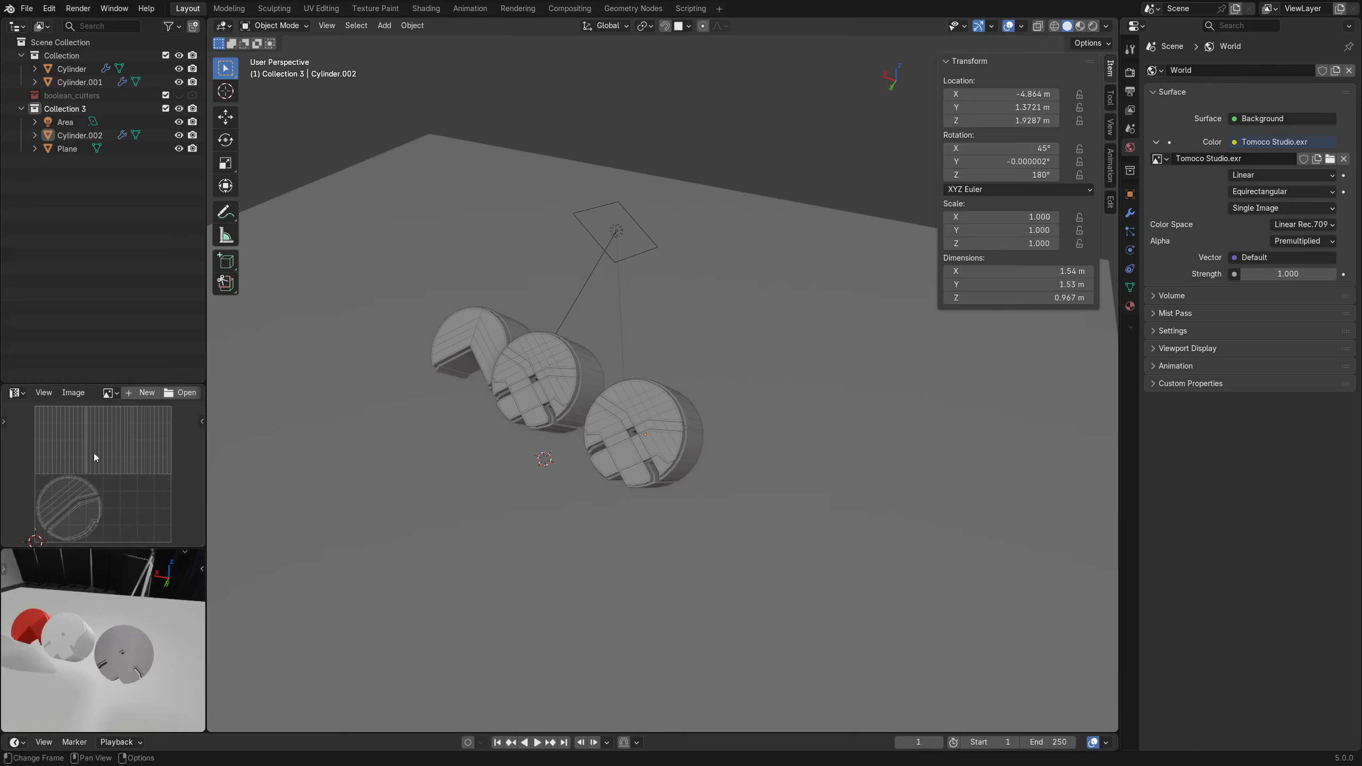
{"action": "right_click", "coordinate": [64, 394]}
{"action": "mouse_move", "coordinate": [72, 428]}
{"action": "key", "text": "n"}
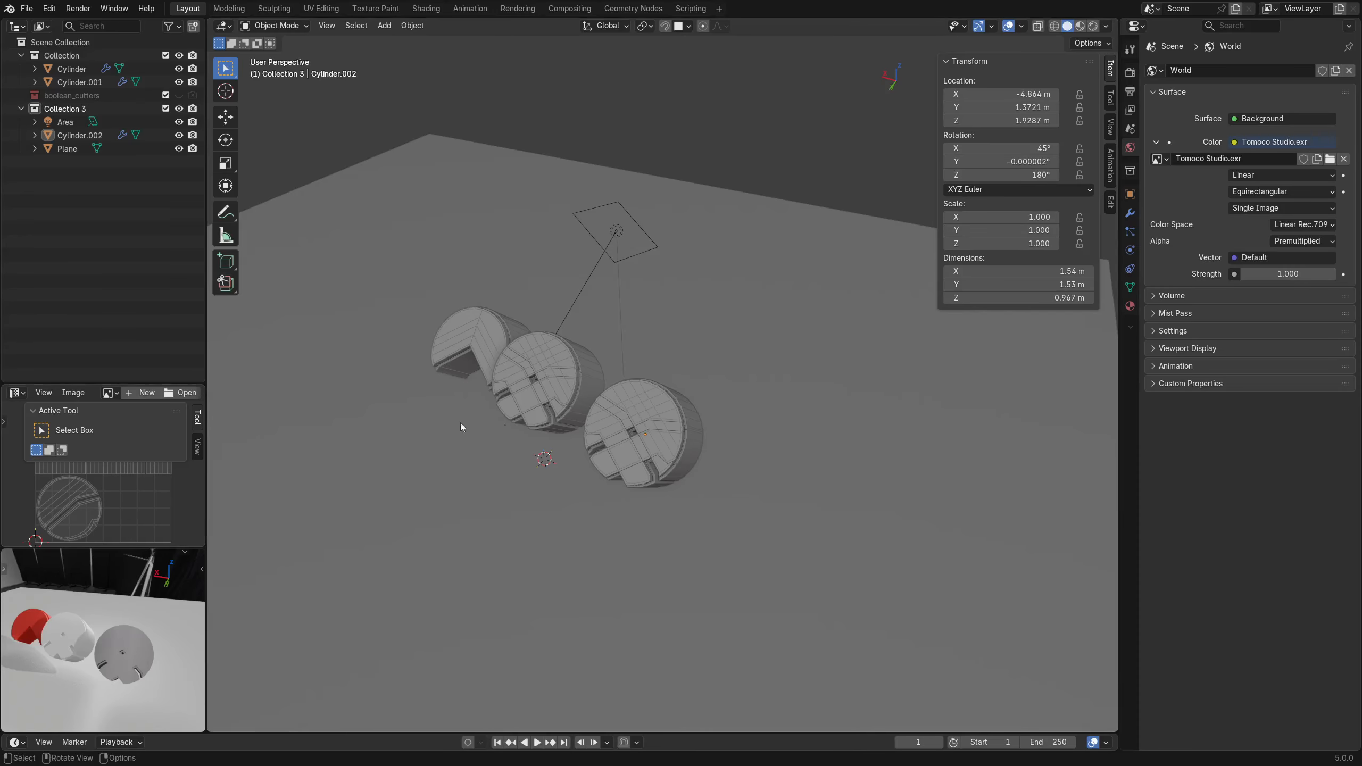
Select Cylinder.001, maximise the UV Editor, and enter Edit Mode to show the cylinder's UVs.
{"action": "middle_click_drag", "start_coordinate": [460, 423], "coordinate": [602, 442]}
{"action": "left_click", "coordinate": [583, 376]}
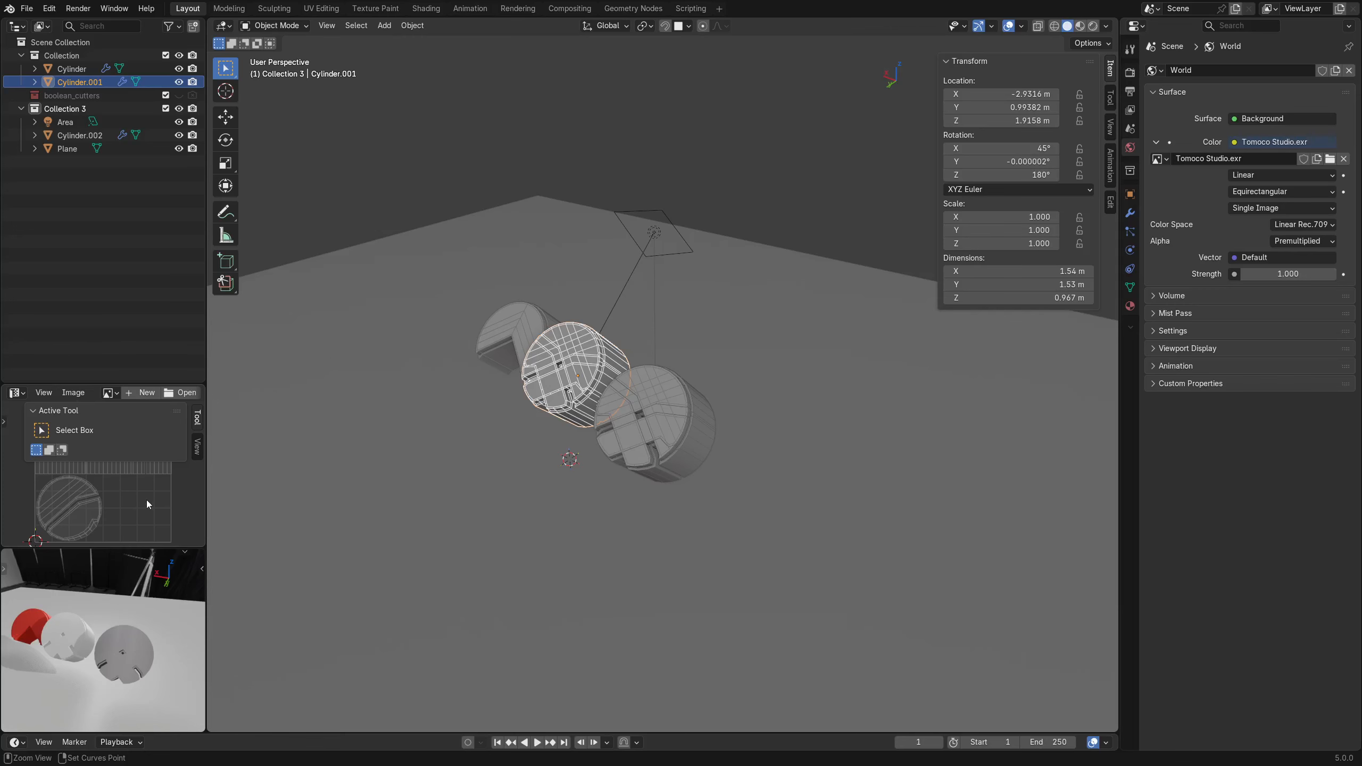
{"action": "key", "text": "ctrl+space"}
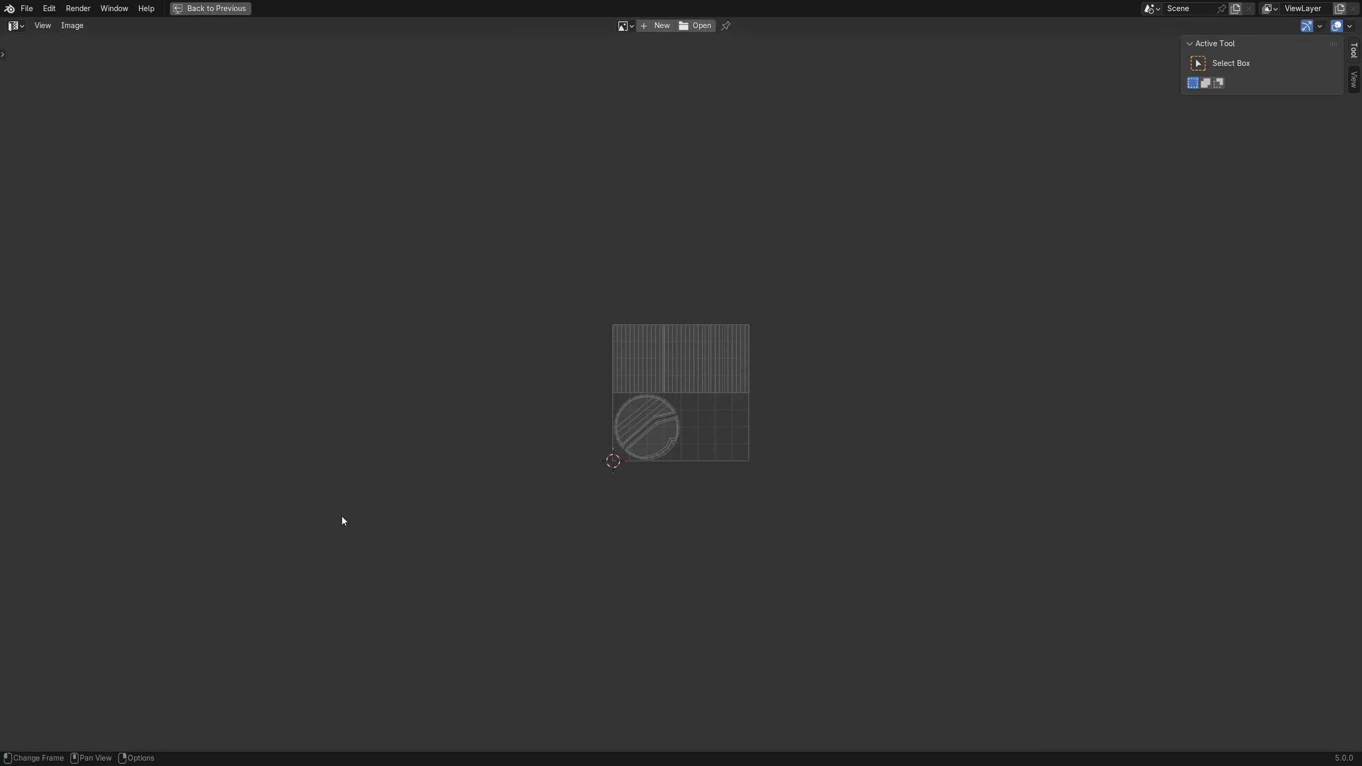
{"action": "key", "text": "ctrl+space"}
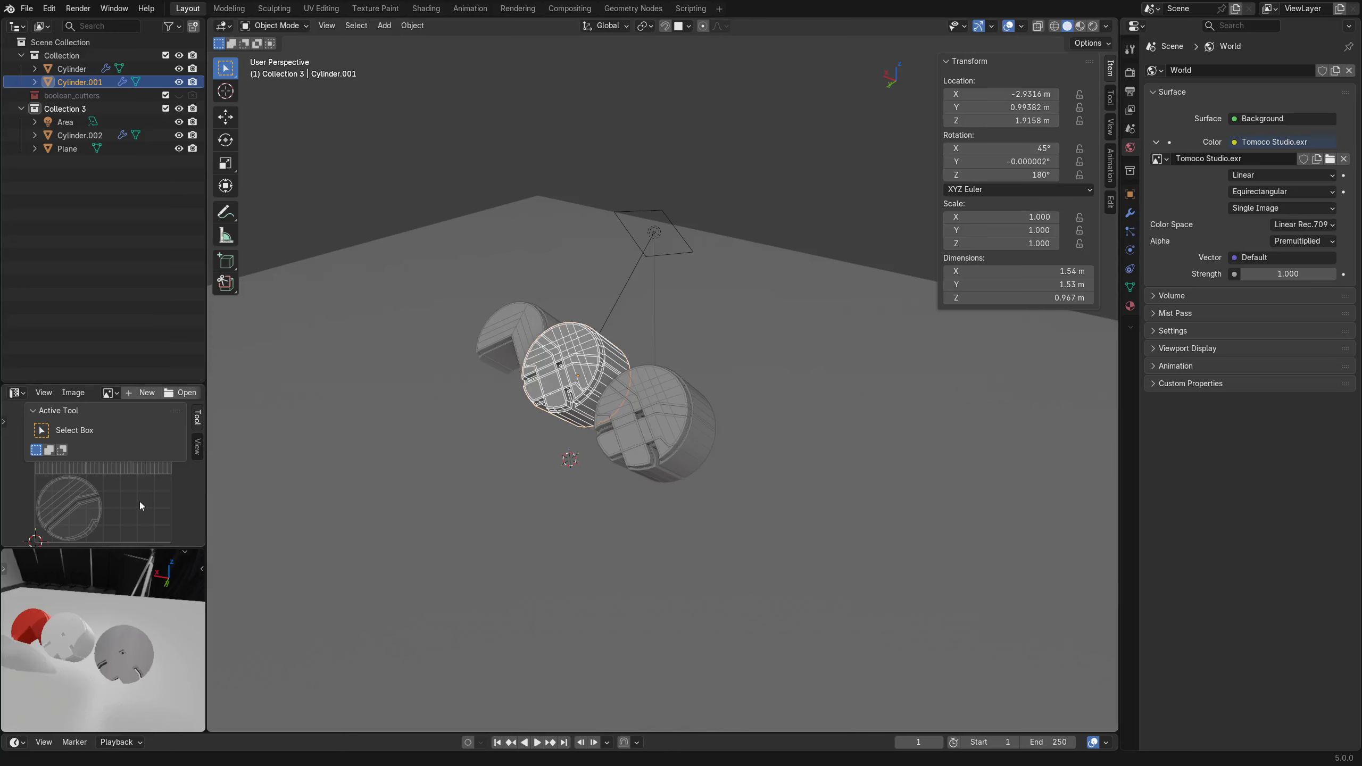
{"action": "key", "text": "ctrl+alt+space"}
{"action": "key", "text": "ctrl+alt+space"}
{"action": "key", "text": "ctrl+space"}
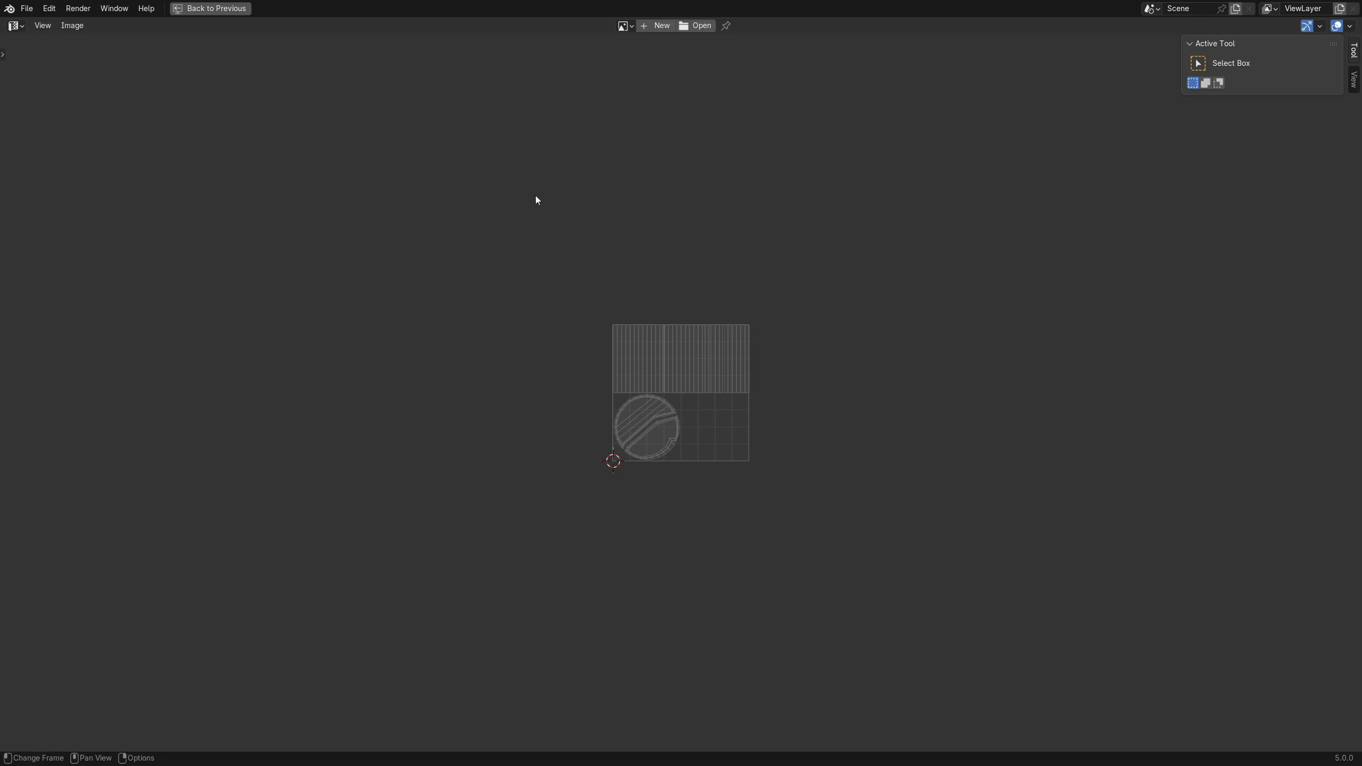
{"action": "key", "text": "Tab"}
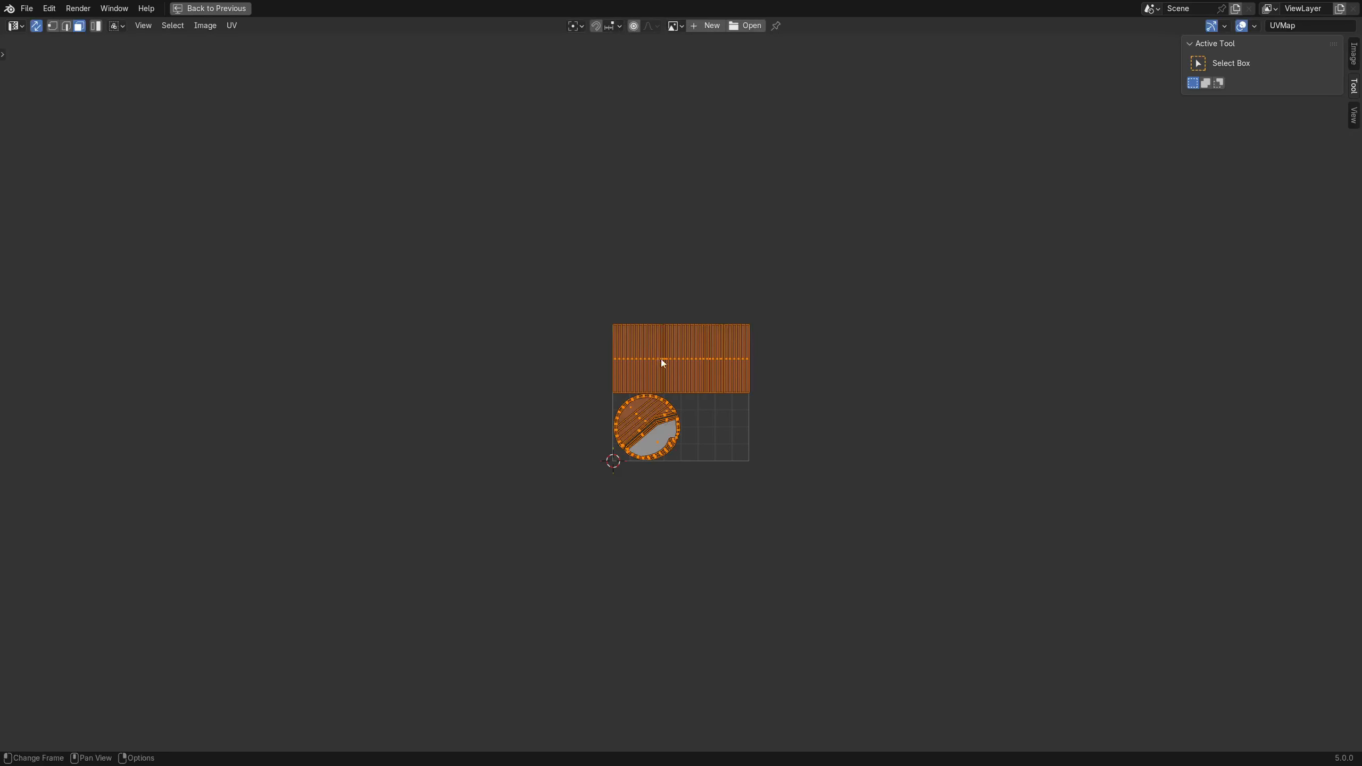
Select a single UV face in the cylinder's side strip and examine the UV operations available for it.
{"action": "key", "text": "alt+a"}
{"action": "left_click", "coordinate": [670, 366]}
{"action": "right_click", "coordinate": [667, 366]}
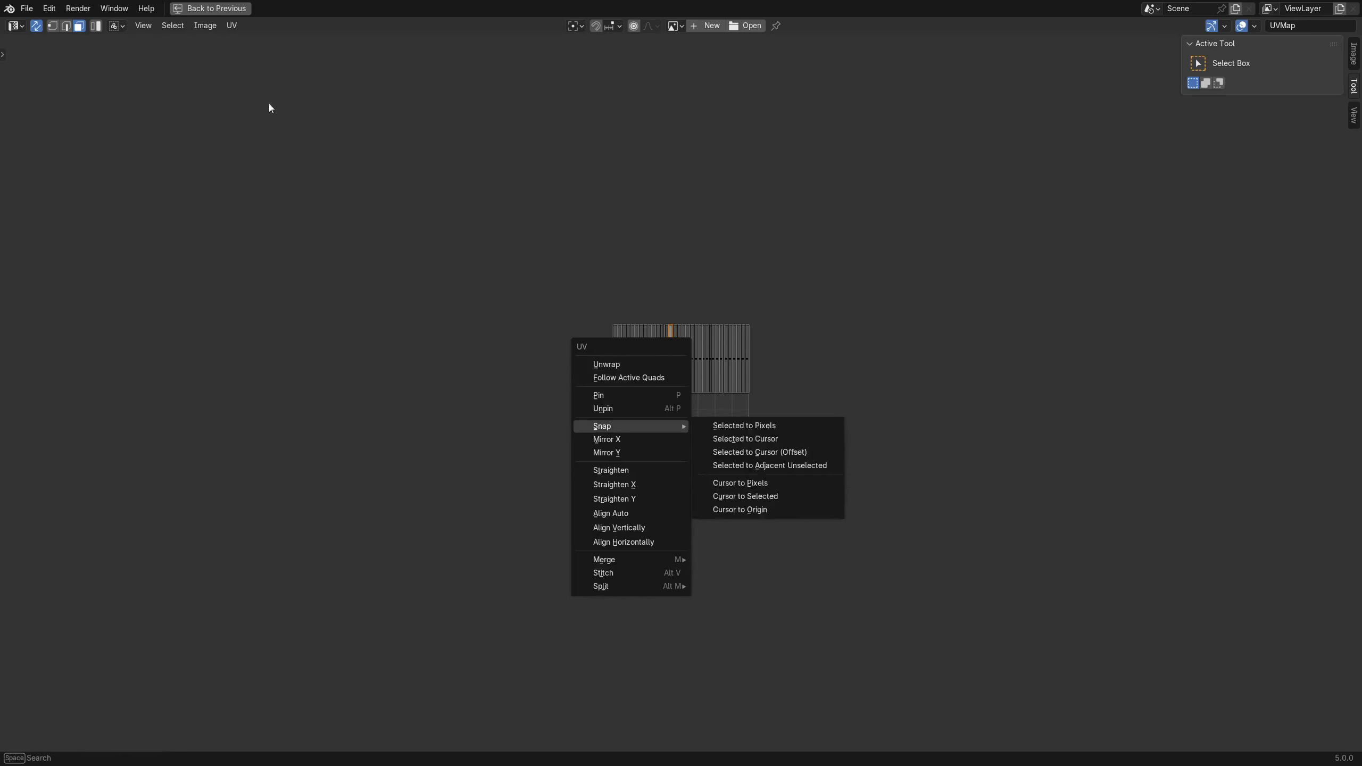
{"action": "left_click", "coordinate": [230, 26]}
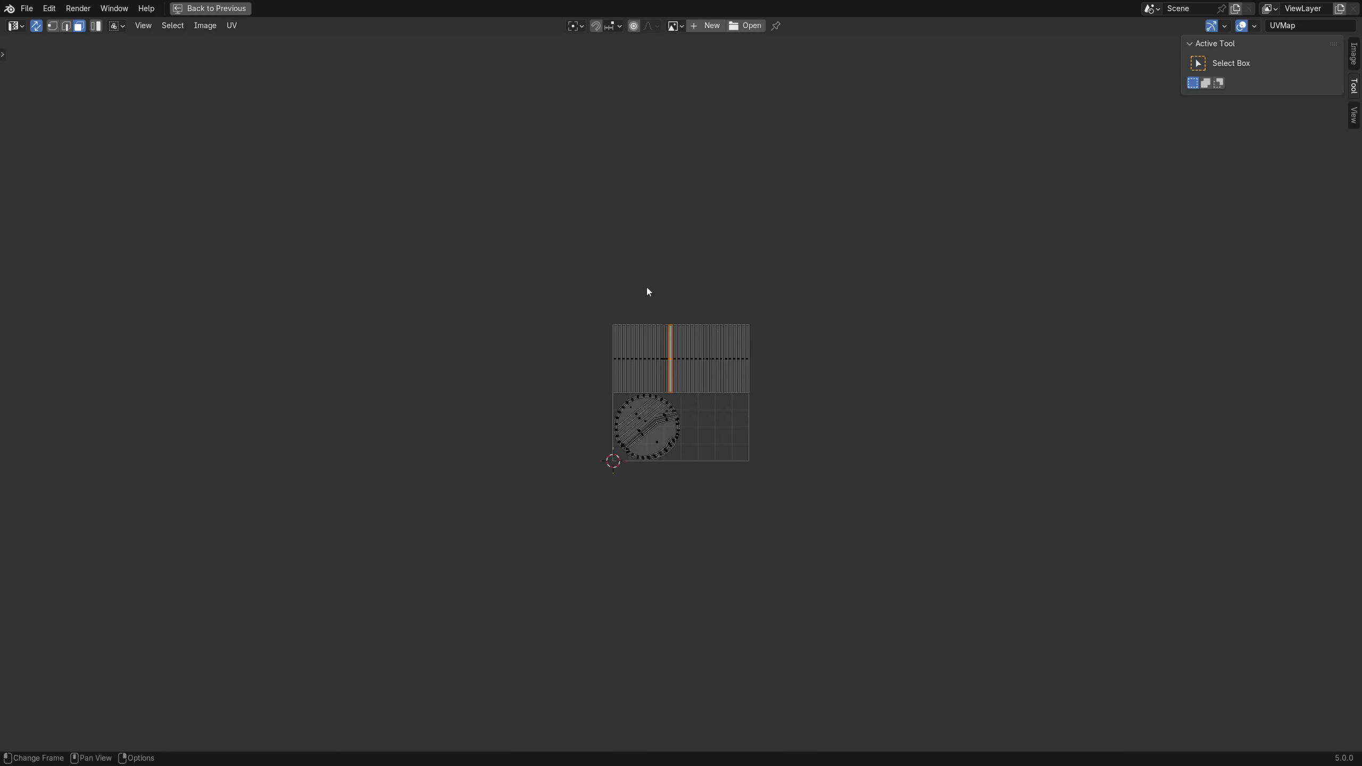
Restore the full layout, hide the UV Editor's sidebar, and fit the cylinder's UVs in the small editor.
{"action": "key", "text": "ctrl+space"}
{"action": "middle_click_drag", "start_coordinate": [379, 475], "coordinate": [461, 483]}
{"action": "key", "text": "n"}
{"action": "scroll", "coordinate": [134, 482], "scroll_direction": "down", "scroll_amount": 3}
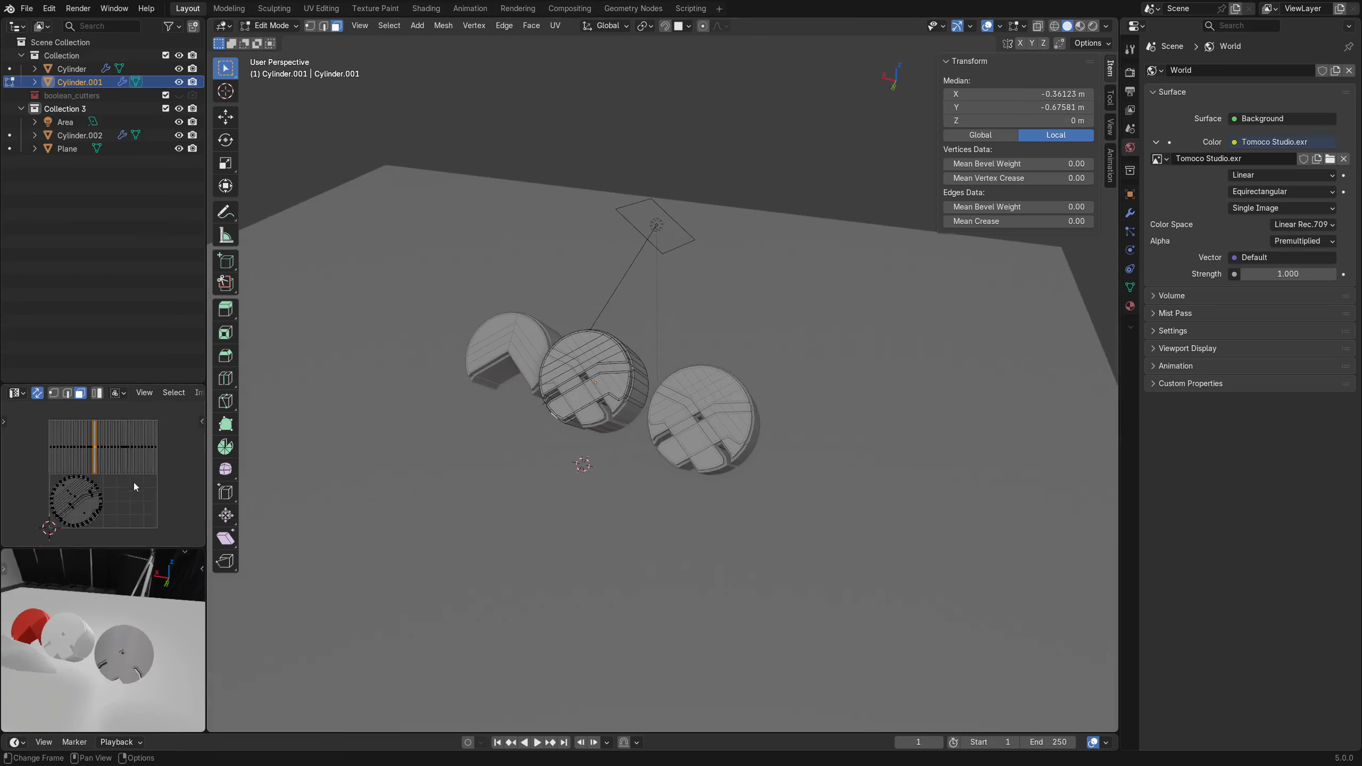
{"action": "middle_click_drag", "start_coordinate": [128, 472], "coordinate": [139, 492]}
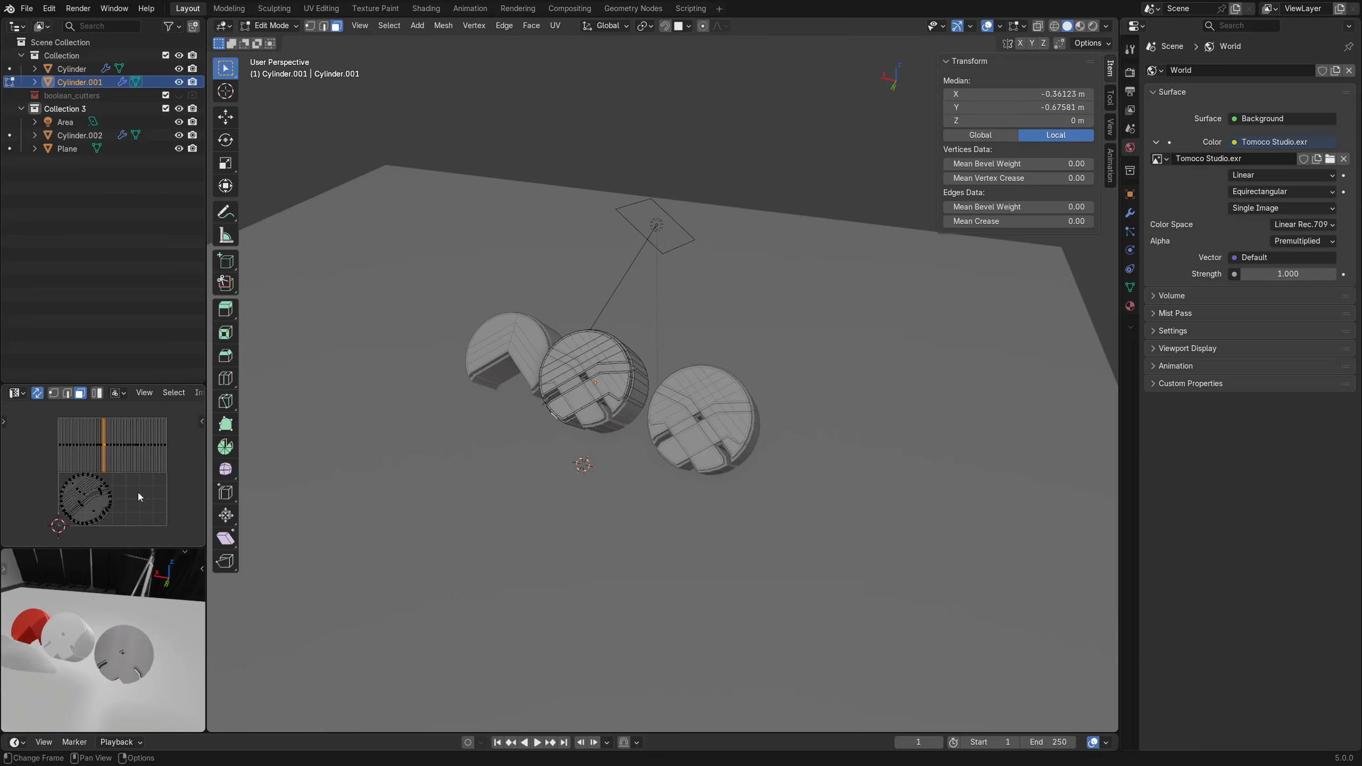
Rotate all of the cylinder's UVs by two successive 90° turns.
{"action": "key", "text": "a"}
{"action": "key", "text": "r"}
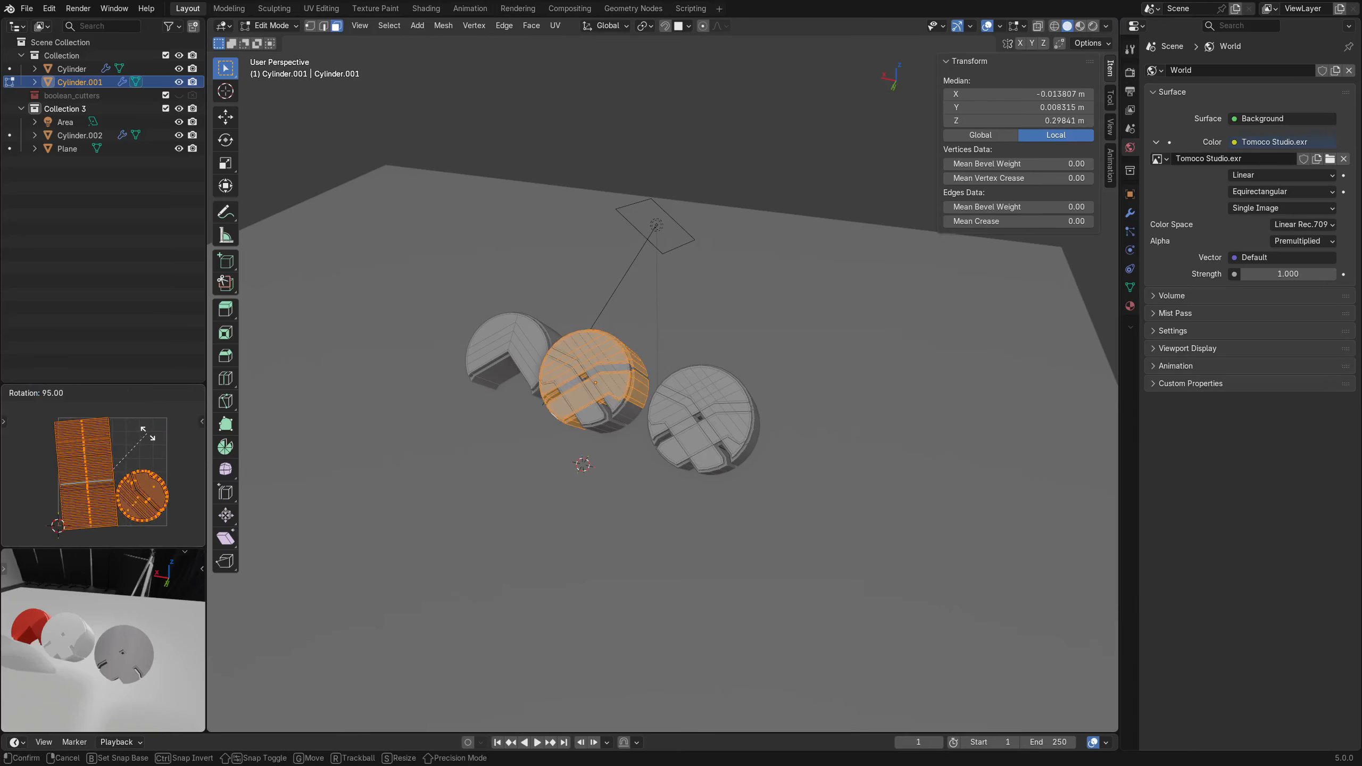
{"action": "left_click", "coordinate": [171, 459]}
{"action": "key", "text": "r"}
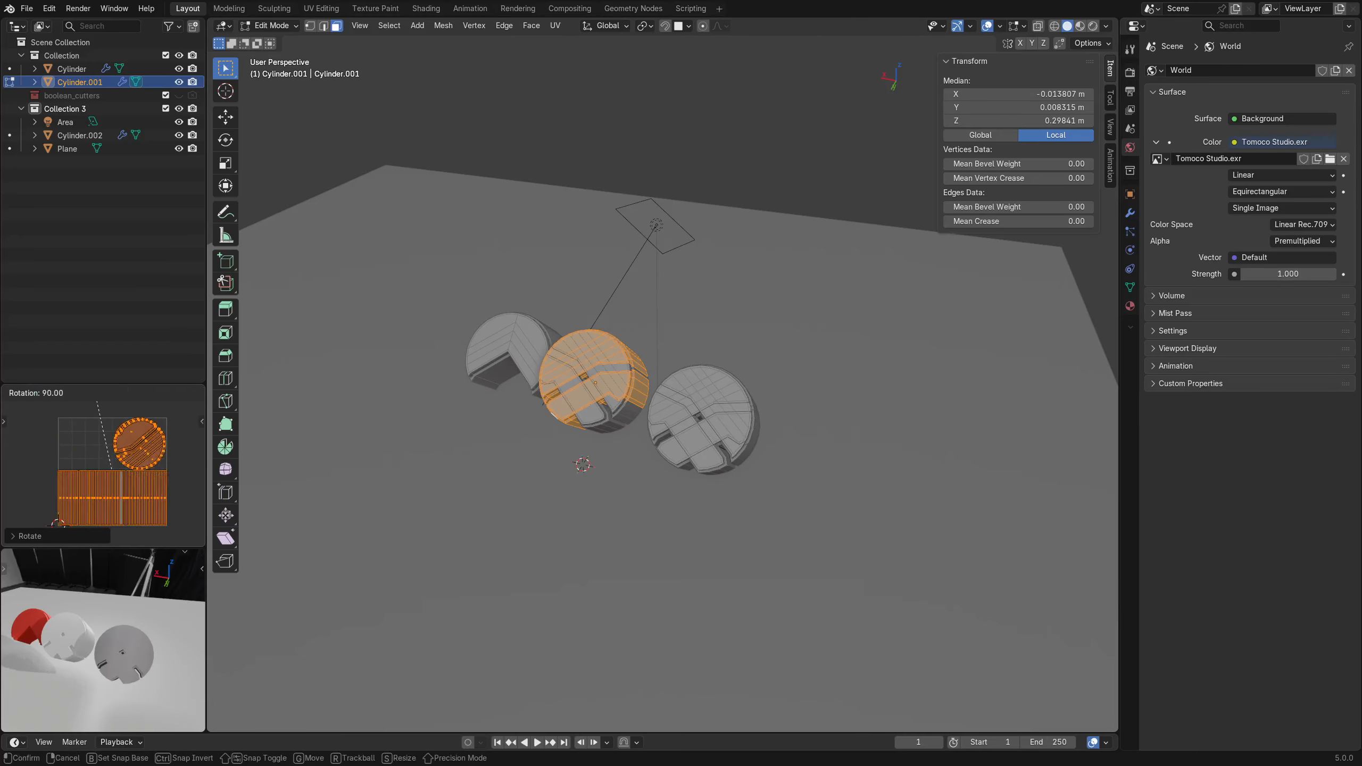
{"action": "left_click", "coordinate": [182, 411]}
Set the UV Editor's grid overlay to Fixed with 8 subdivisions in both X and Y.
{"action": "scroll", "coordinate": [166, 396], "scroll_direction": "down", "scroll_amount": 5}
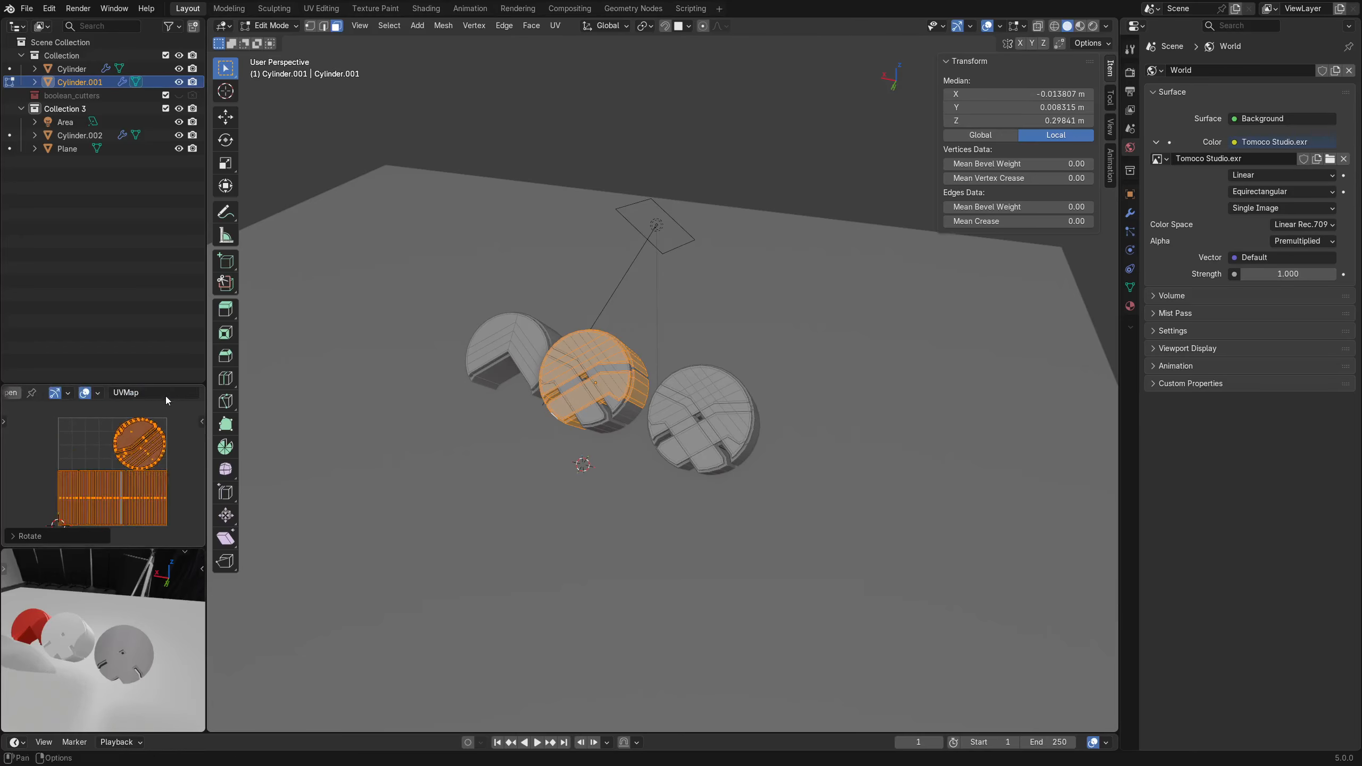
{"action": "scroll", "coordinate": [157, 400], "scroll_direction": "down", "scroll_amount": 2}
{"action": "left_click", "coordinate": [175, 394]}
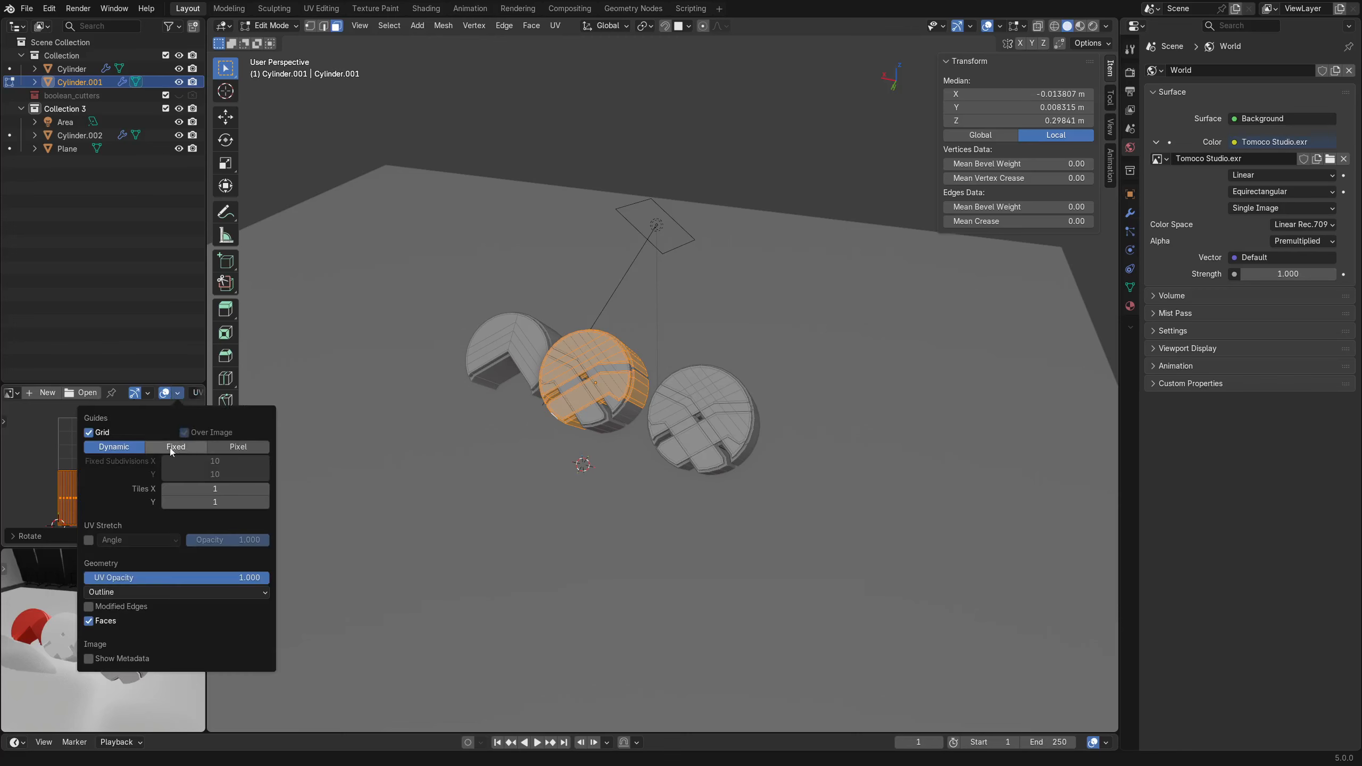
{"action": "left_click", "coordinate": [190, 448]}
{"action": "left_click", "coordinate": [221, 462]}
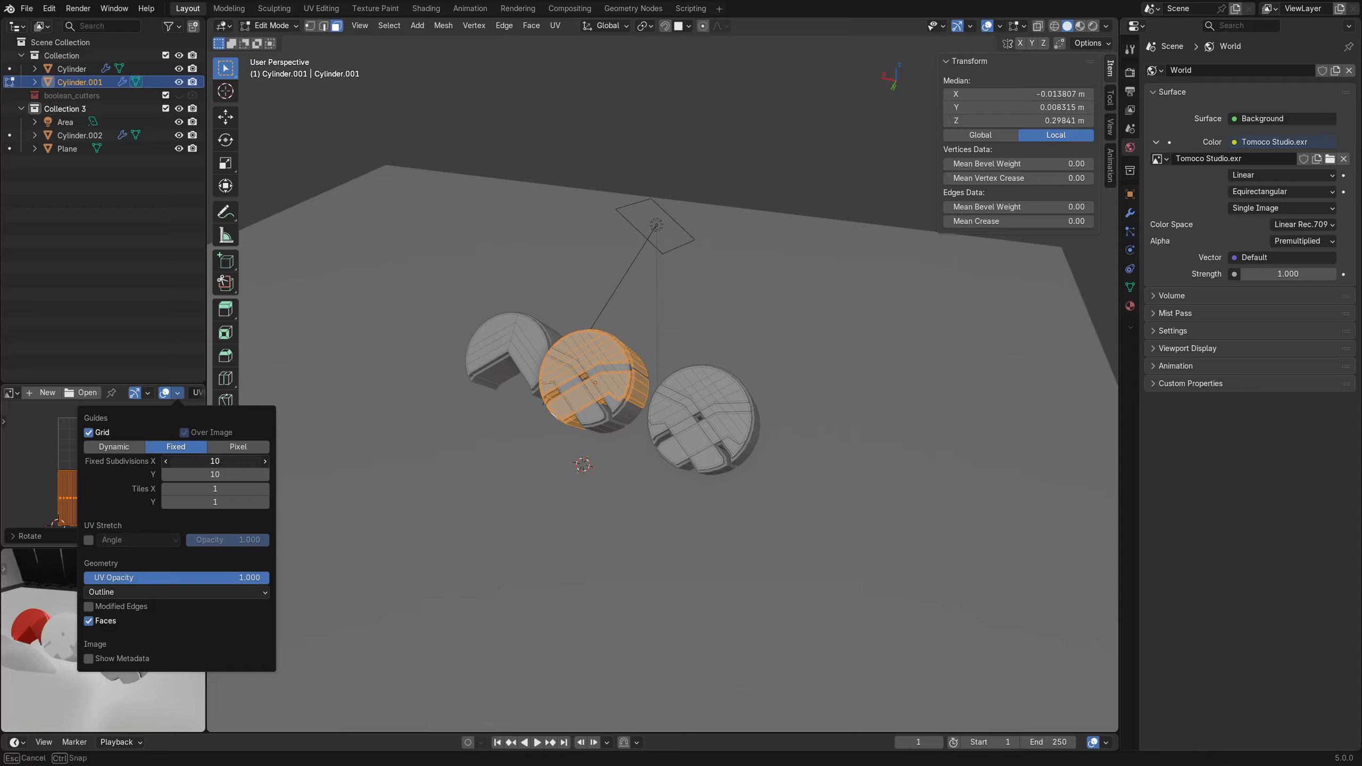
{"action": "type", "text": "8"}
{"action": "key", "text": "Tab"}
{"action": "type", "text": "8"}
{"action": "key", "text": "Return"}
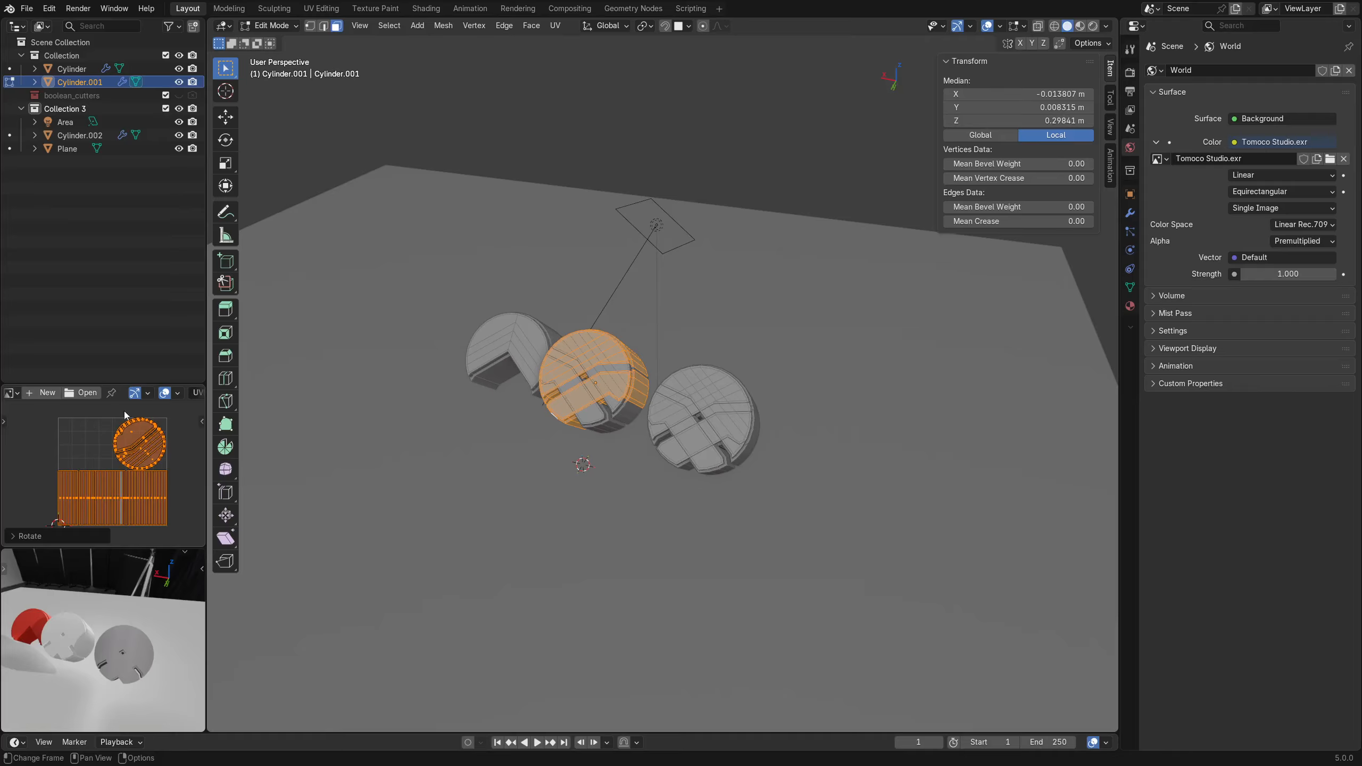
Set the UV Editor's snap target to Grid.
{"action": "scroll", "coordinate": [98, 401], "scroll_direction": "up", "scroll_amount": 4}
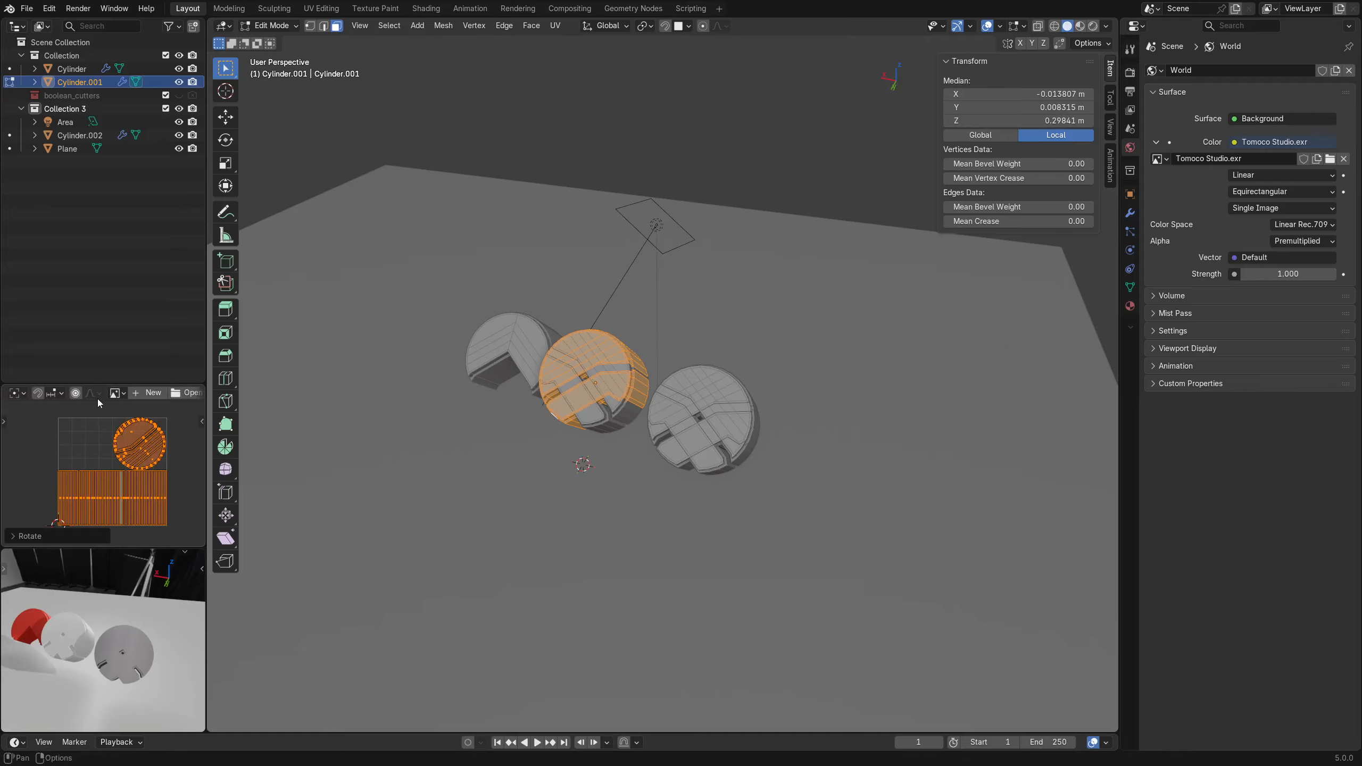
{"action": "scroll", "coordinate": [98, 398], "scroll_direction": "up", "scroll_amount": 2}
{"action": "left_click", "coordinate": [109, 393]}
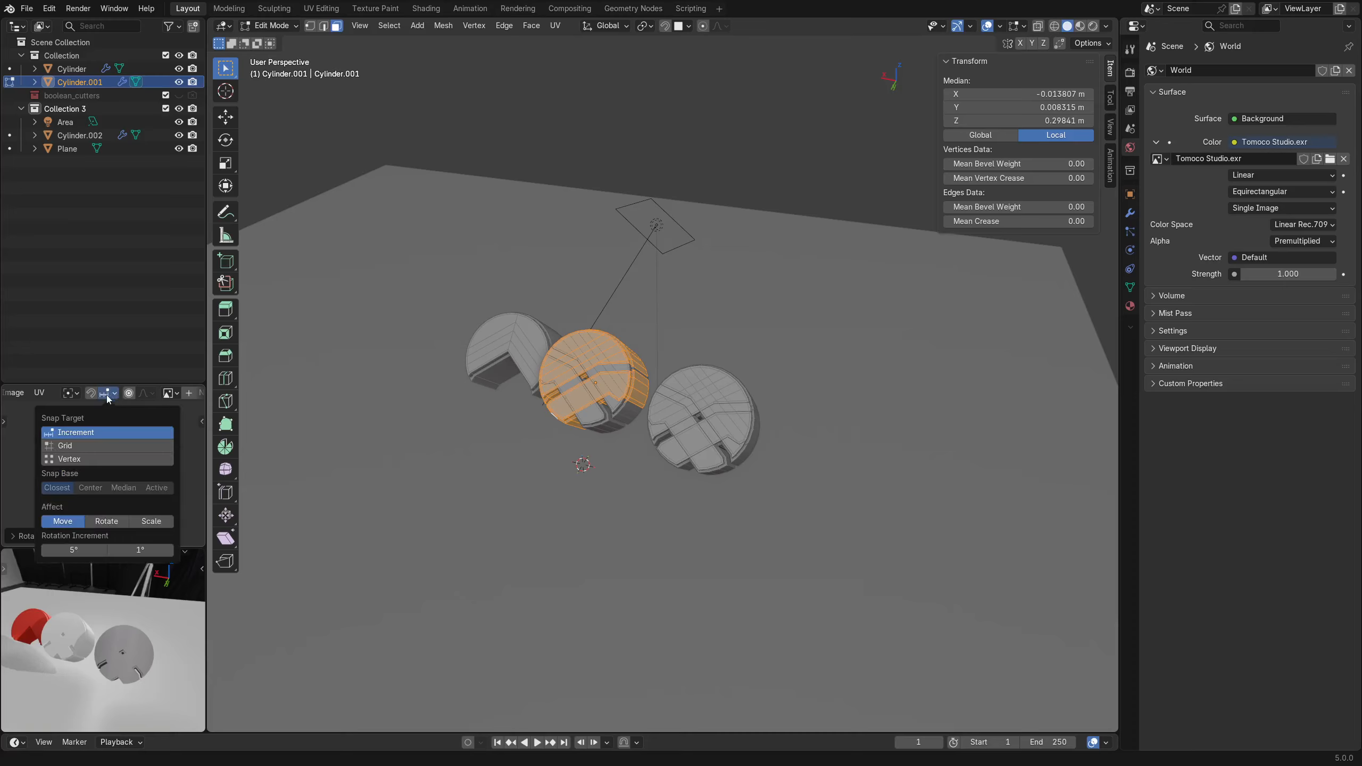
{"action": "left_click", "coordinate": [77, 446]}
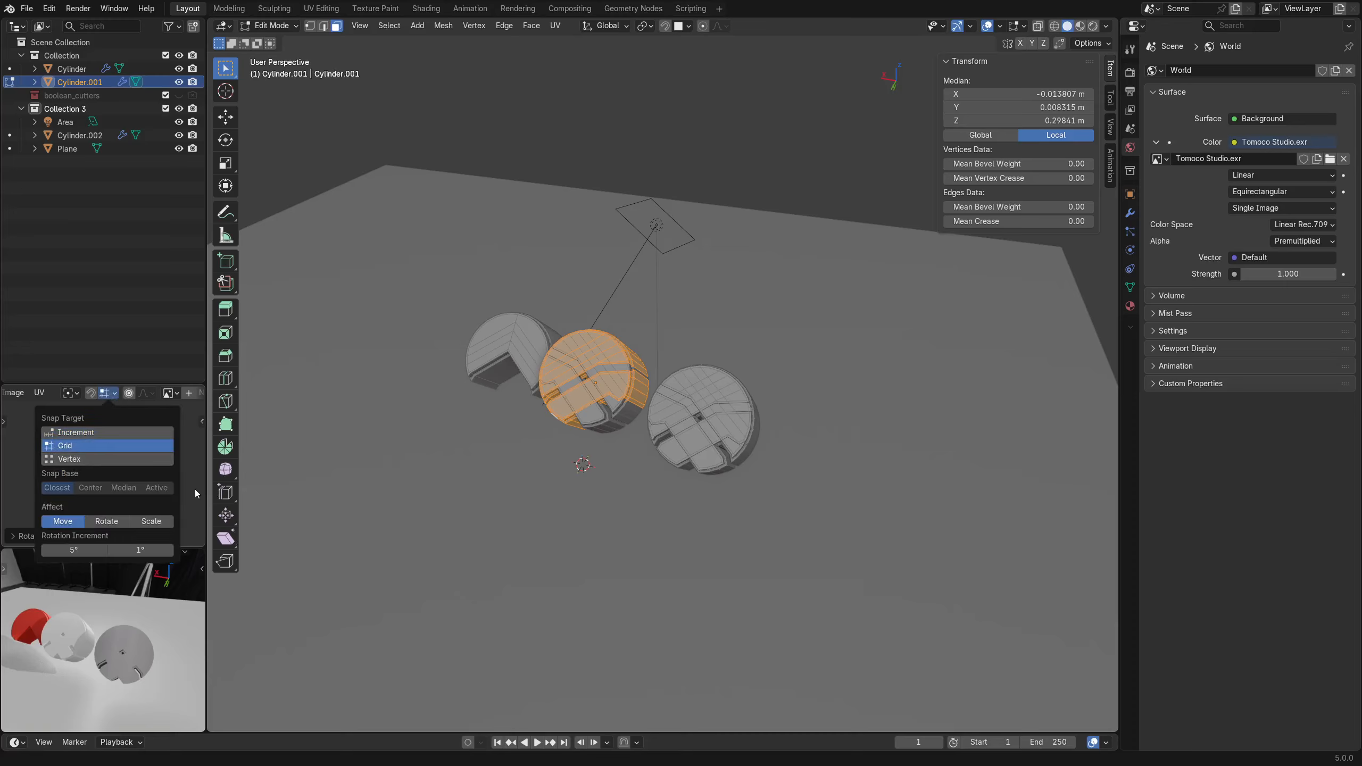
{"action": "scroll", "coordinate": [122, 490], "scroll_direction": "up", "scroll_amount": 1}
{"action": "mouse_move", "coordinate": [130, 494]}
{"action": "middle_mouse_down"}
{"action": "mouse_move", "coordinate": [112, 472]}
{"action": "mouse_move", "coordinate": [128, 496]}
{"action": "middle_mouse_up"}
Return Cylinder.001 from Edit Mode to Object Mode.
{"action": "scroll", "coordinate": [755, 455], "scroll_direction": "up", "scroll_amount": 6}
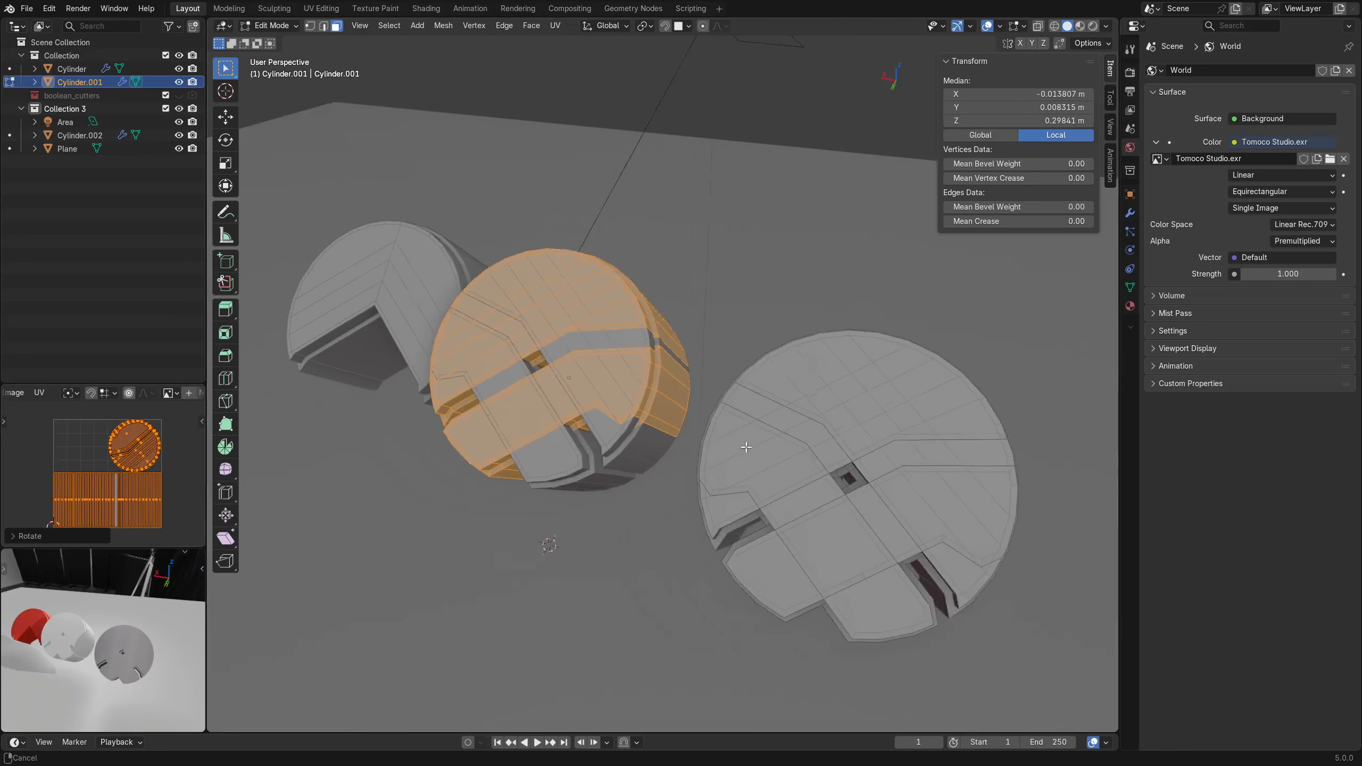
{"action": "key", "text": "ctrl+Tab"}
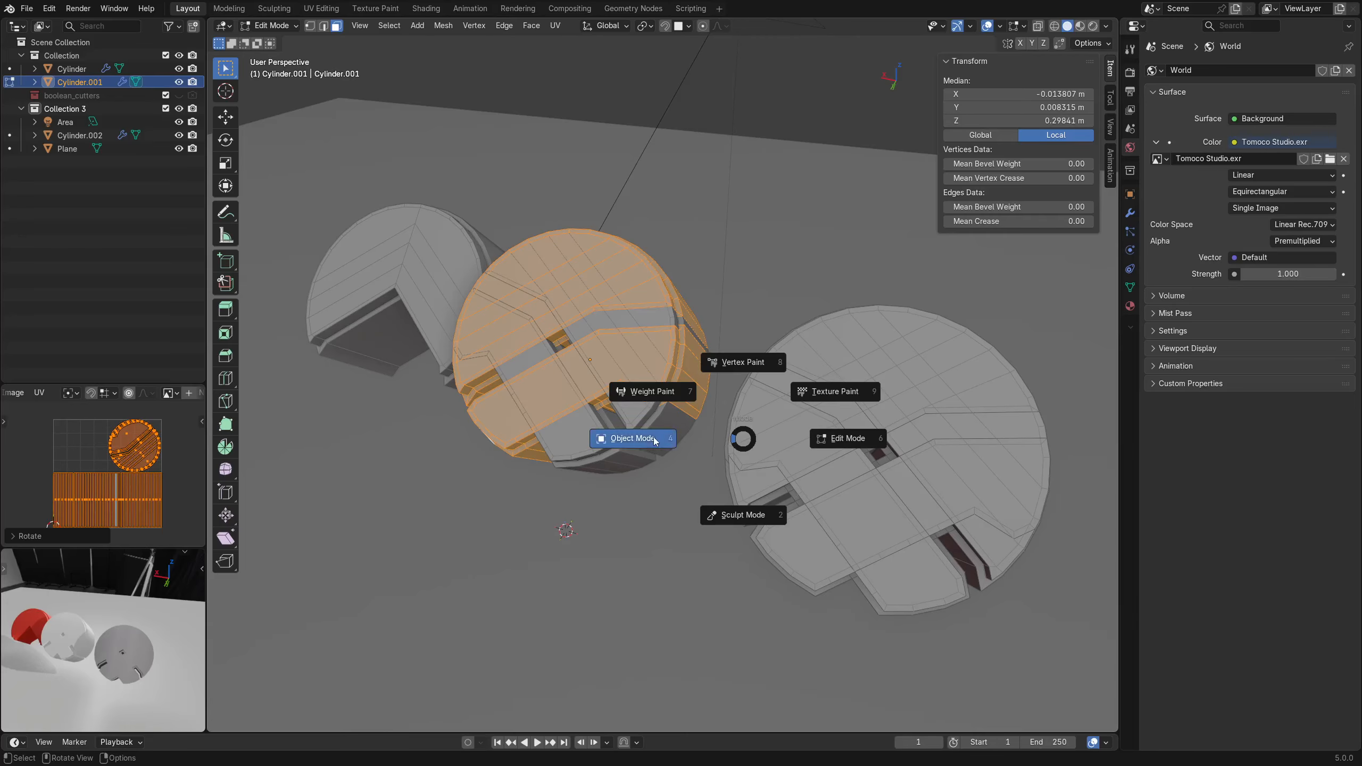
{"action": "left_click", "coordinate": [651, 437]}
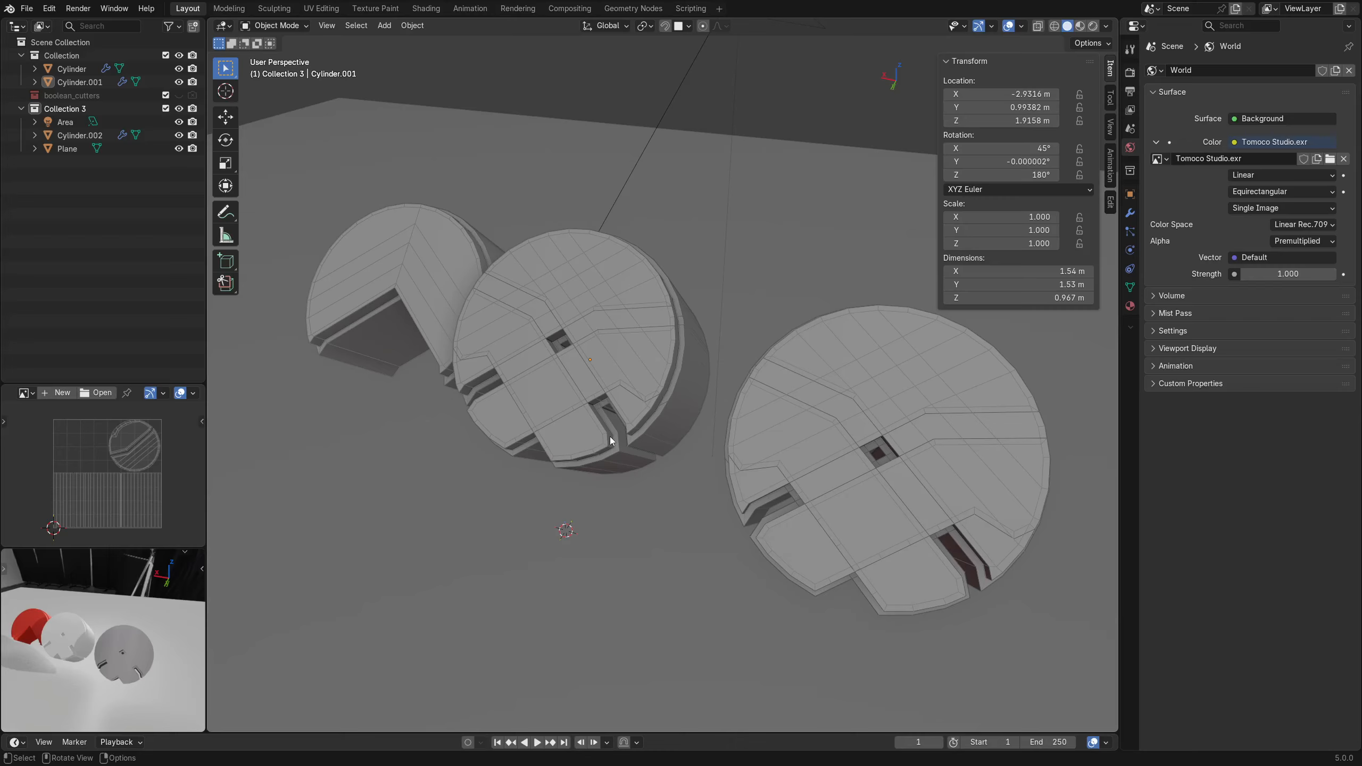
Move the ground plane about -5.59 m in X and 1.28 m in Y from within the rendered preview.
{"action": "middle_click_drag", "start_coordinate": [89, 651], "coordinate": [181, 608]}
{"action": "left_click", "coordinate": [121, 643]}
{"action": "key", "text": "g"}
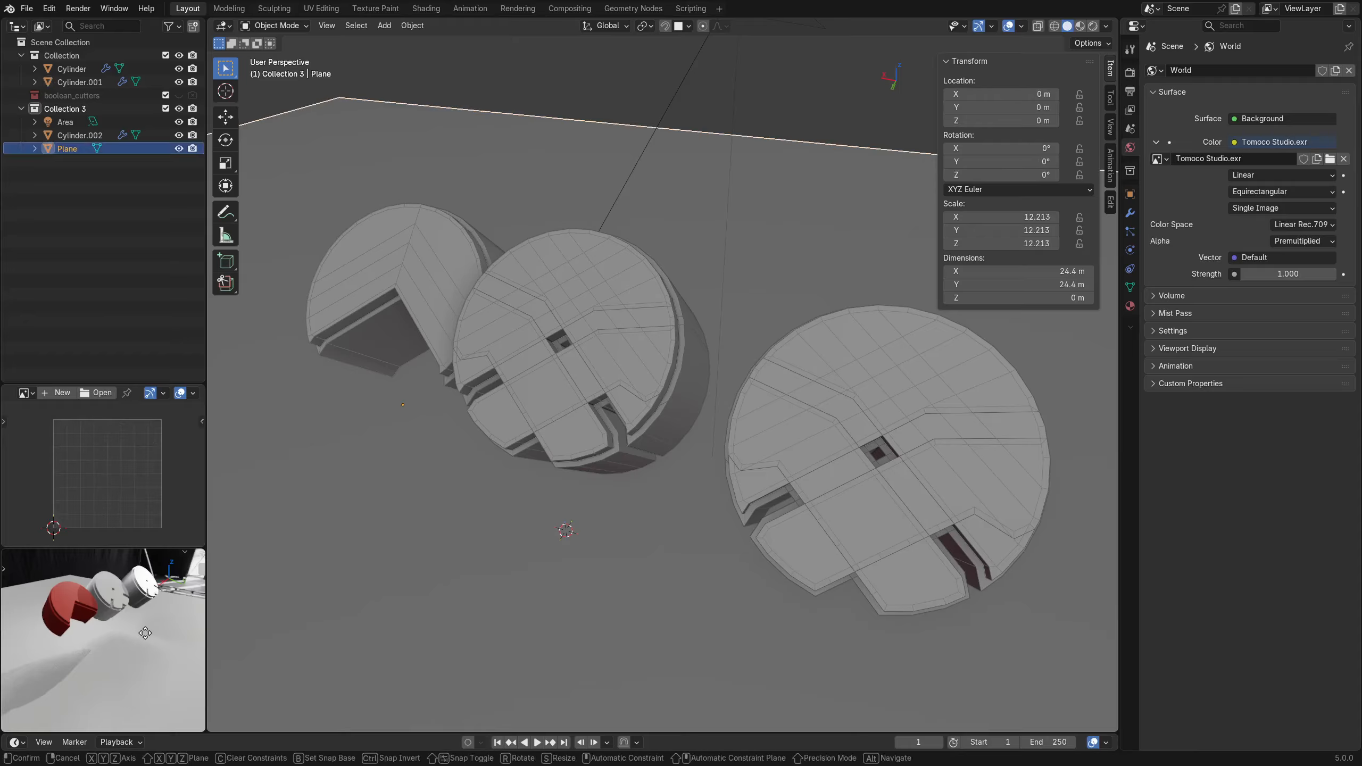
{"action": "left_click", "coordinate": [106, 626]}
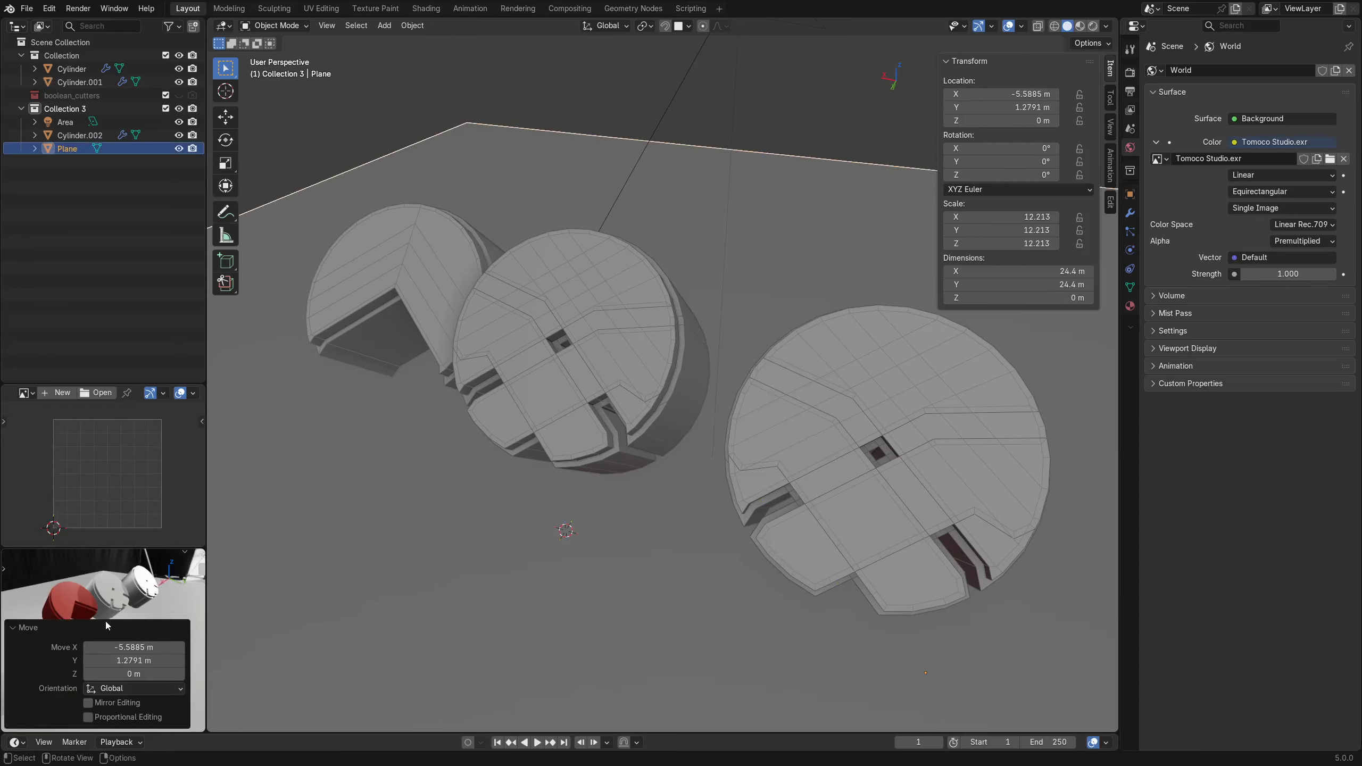
{"action": "middle_click_drag", "start_coordinate": [159, 607], "coordinate": [141, 645]}
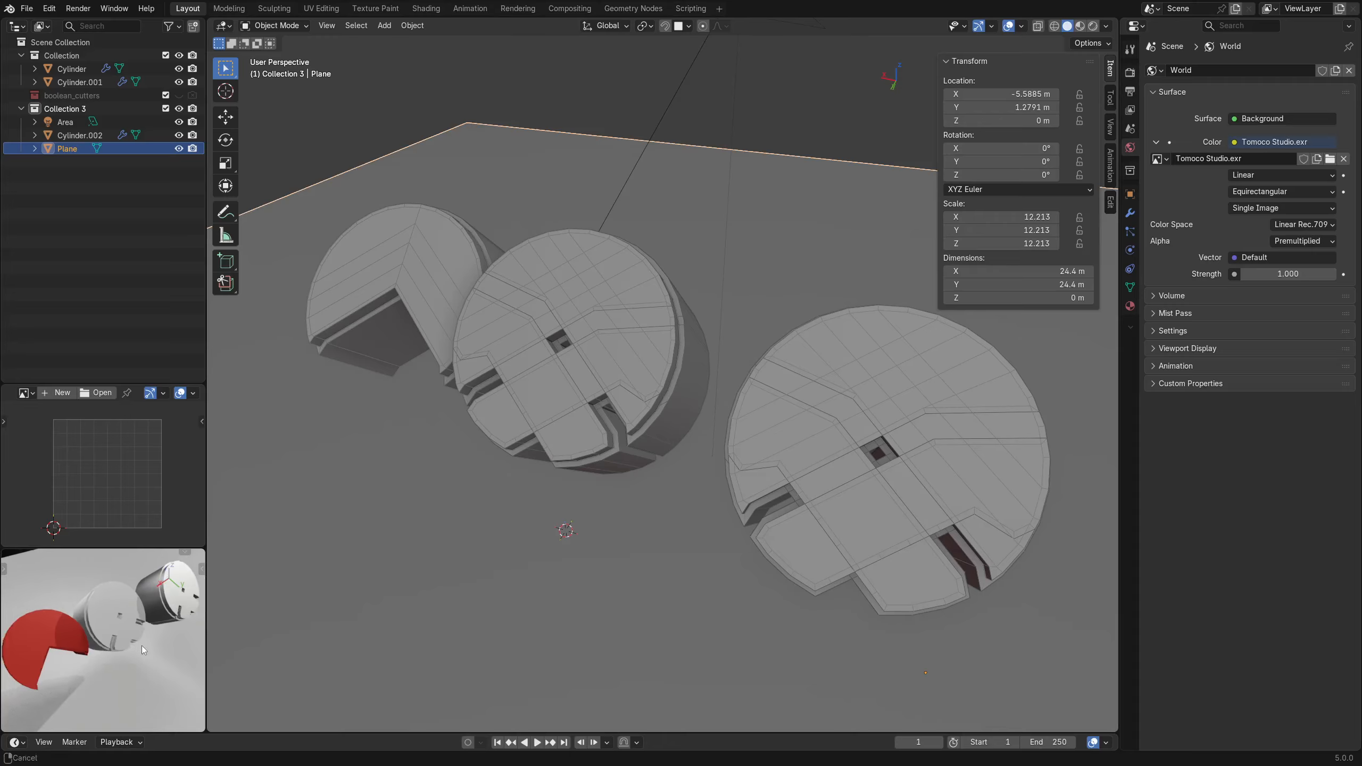
Select Cylinder.001, open the options for the Align Objects command, and show the Object Mode Quick Favorites.
{"action": "left_click", "coordinate": [585, 360]}
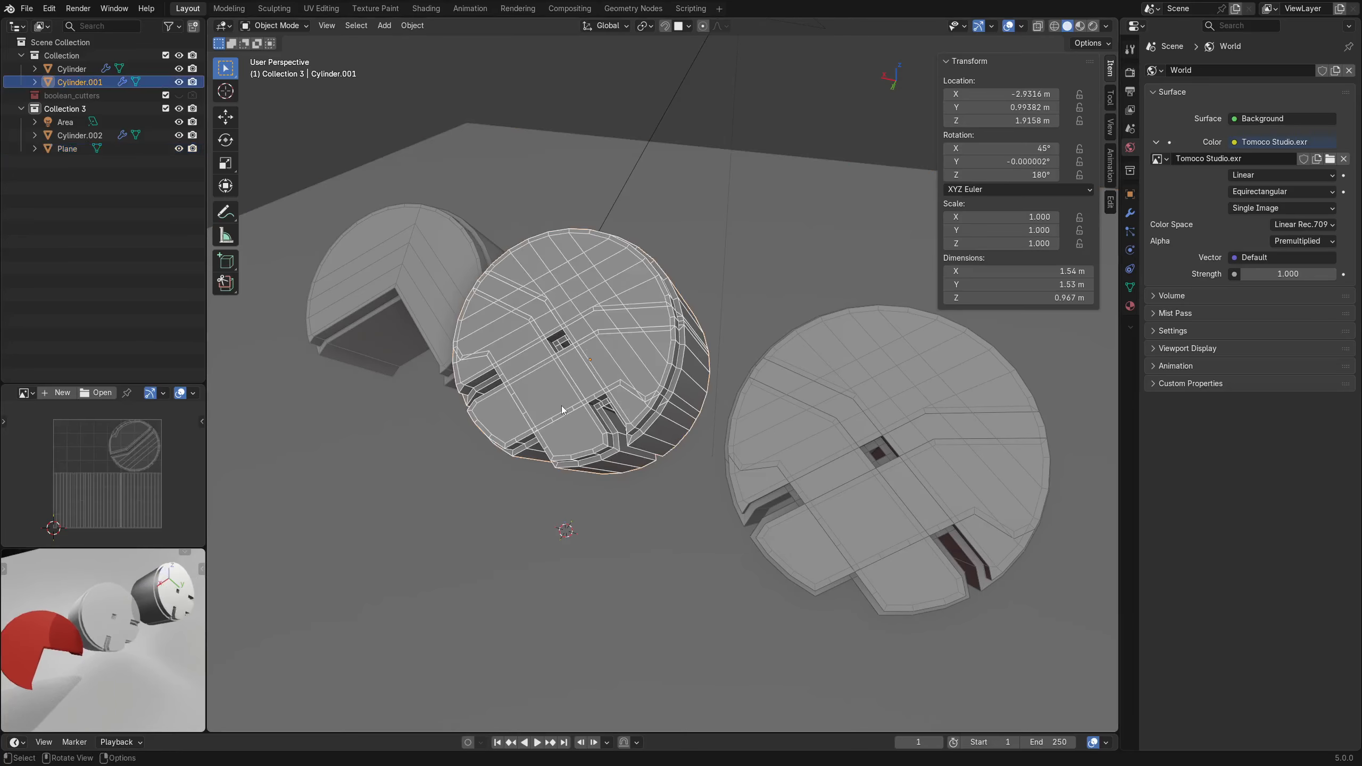
{"action": "left_click", "coordinate": [411, 25]}
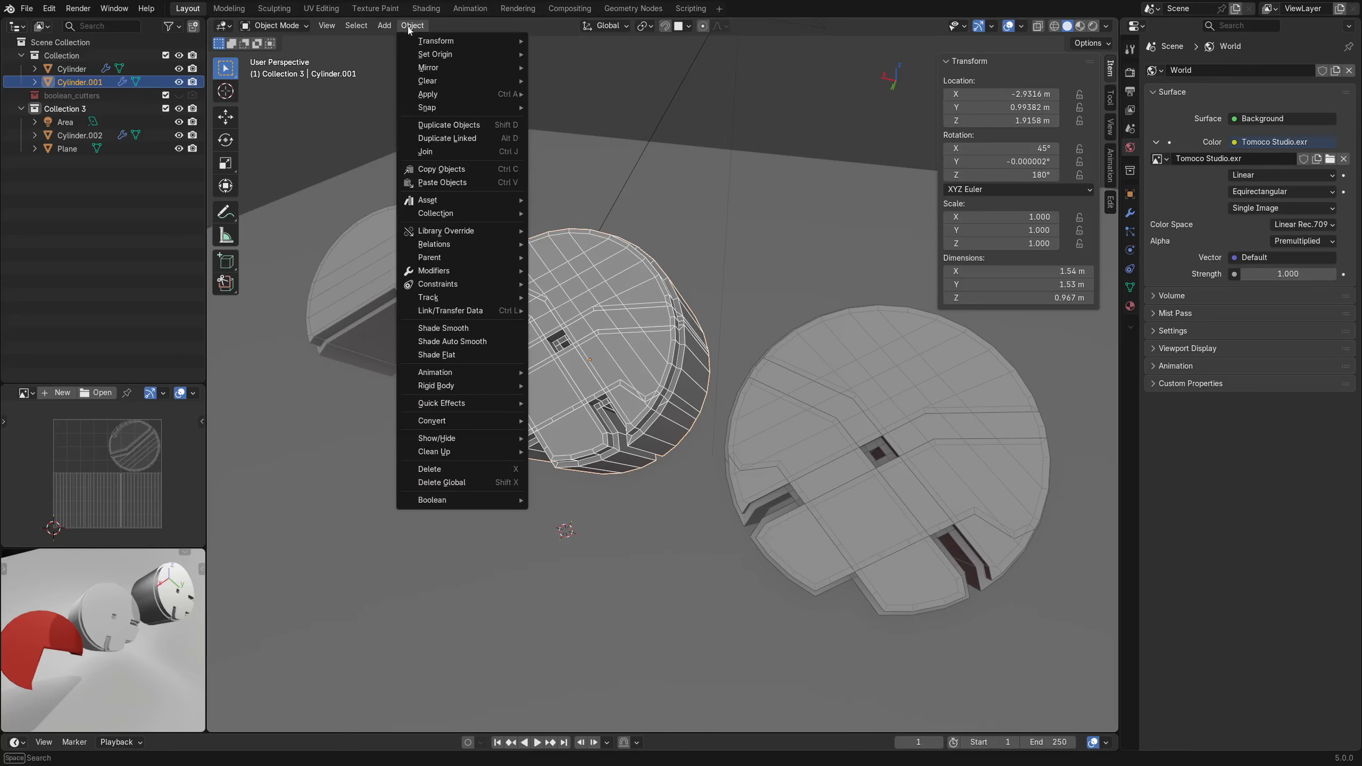
{"action": "mouse_move", "coordinate": [473, 43]}
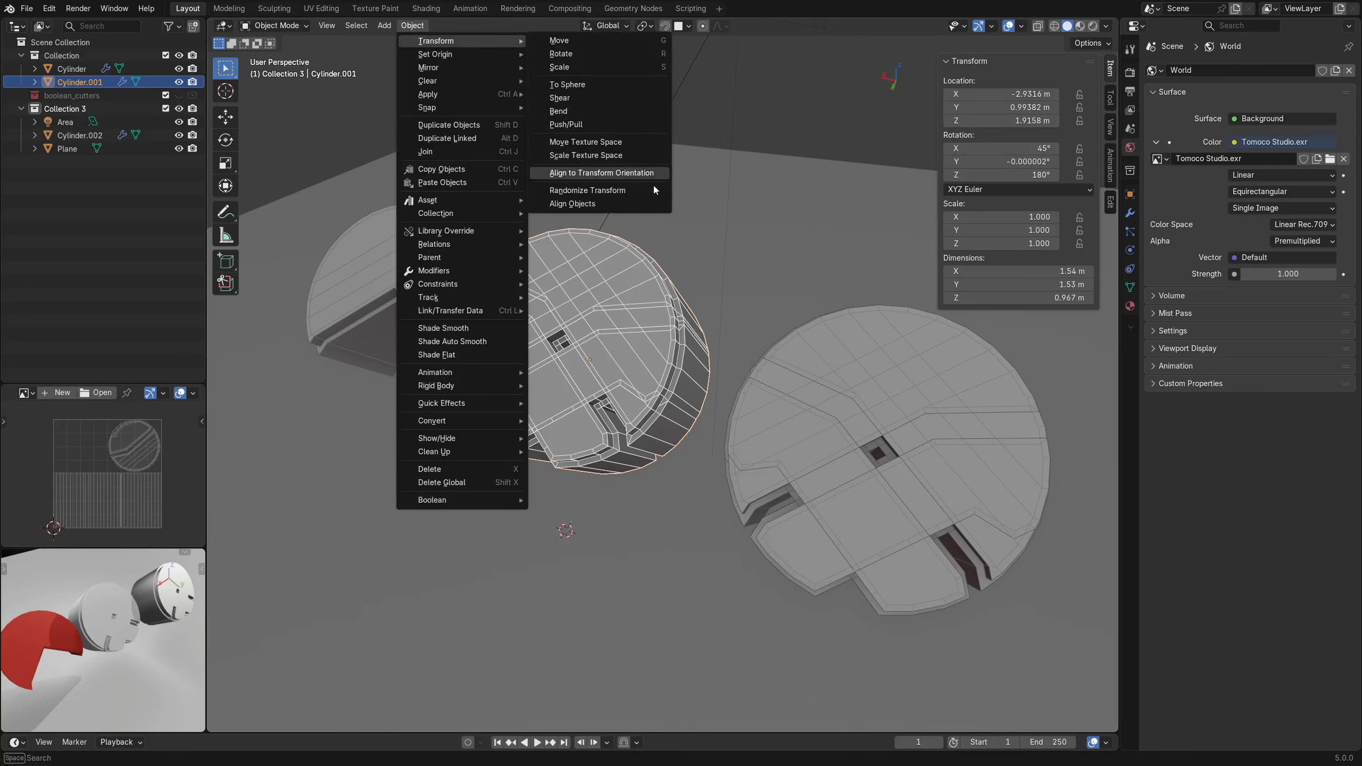
{"action": "right_click", "coordinate": [593, 203]}
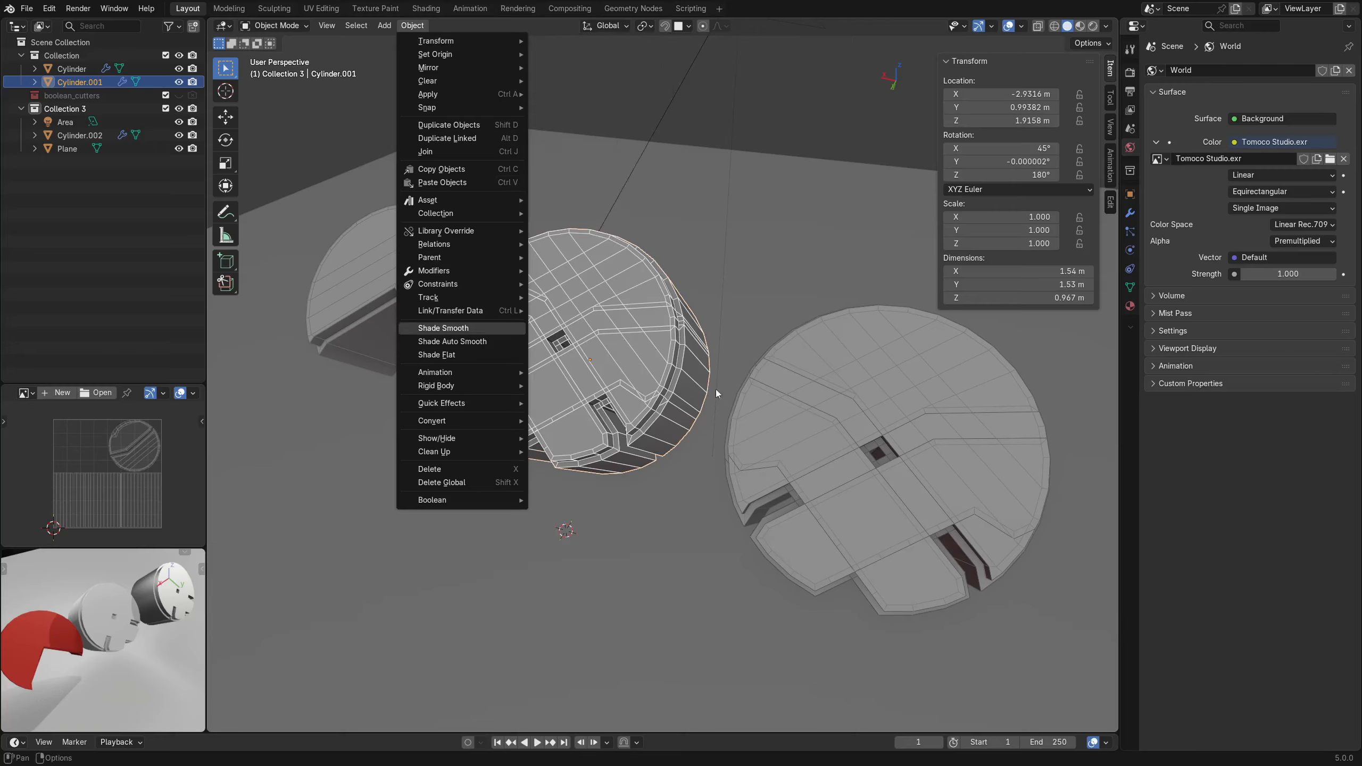
{"action": "key", "text": "q"}
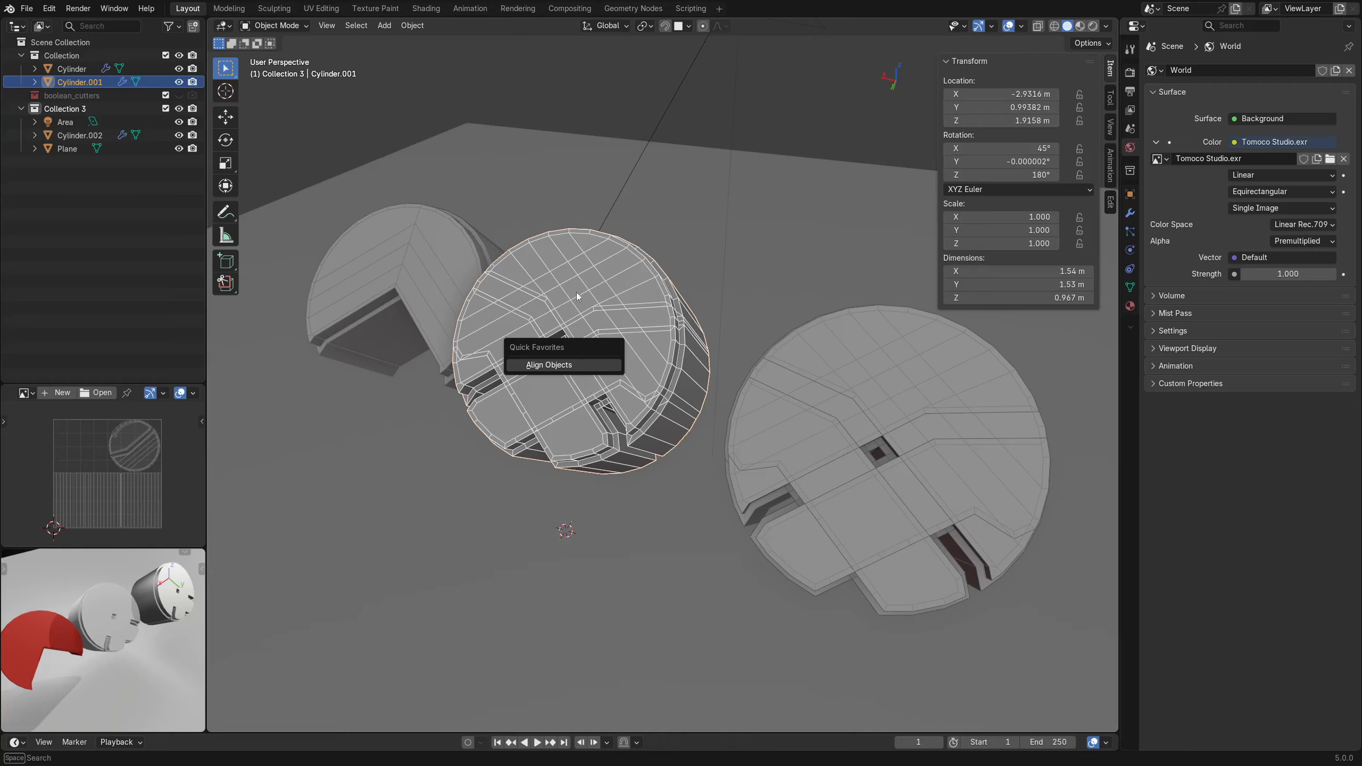
Show the Quick Favorites available in Edit Mode for Cylinder.001, and return to Object Mode.
{"action": "key", "text": "ctrl+Tab"}
{"action": "left_click", "coordinate": [653, 288]}
{"action": "key", "text": "q"}
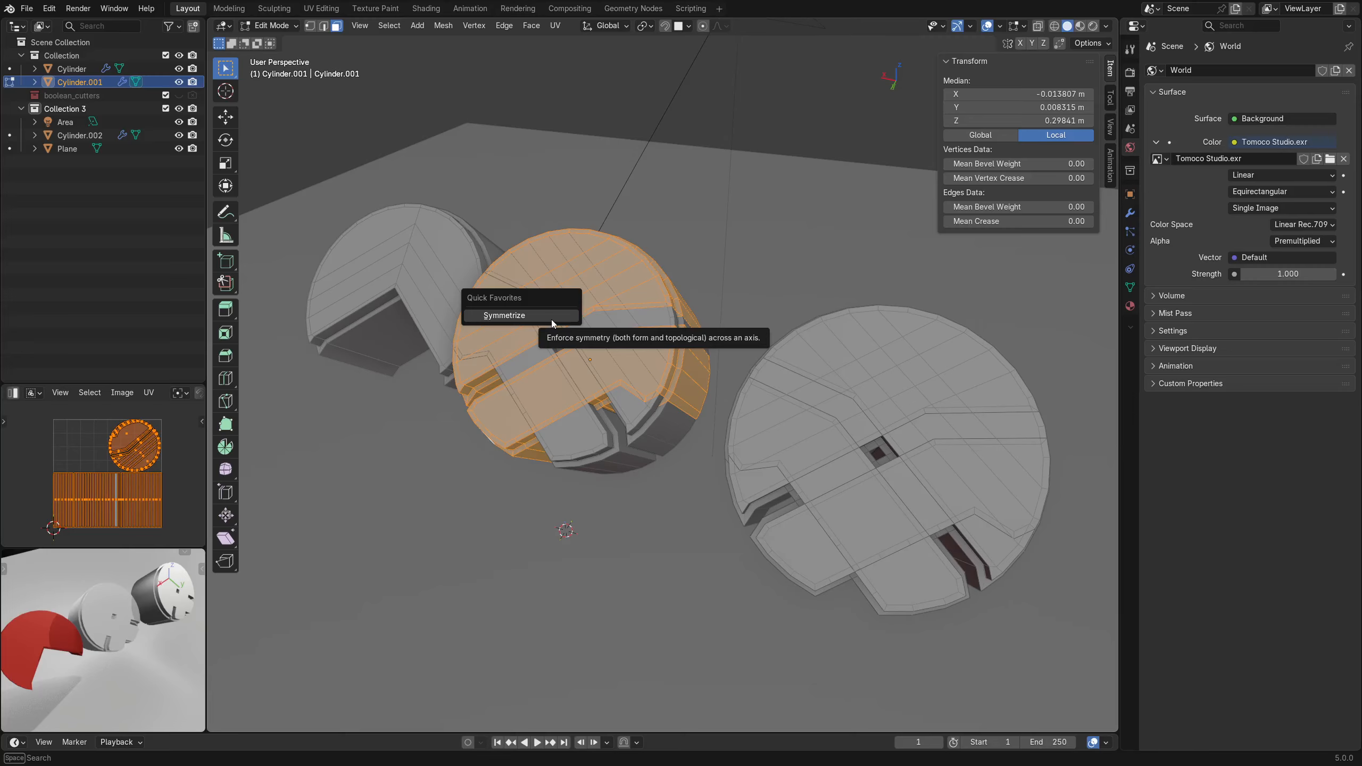
{"action": "key", "text": "ctrl+Tab"}
{"action": "left_click", "coordinate": [574, 358]}
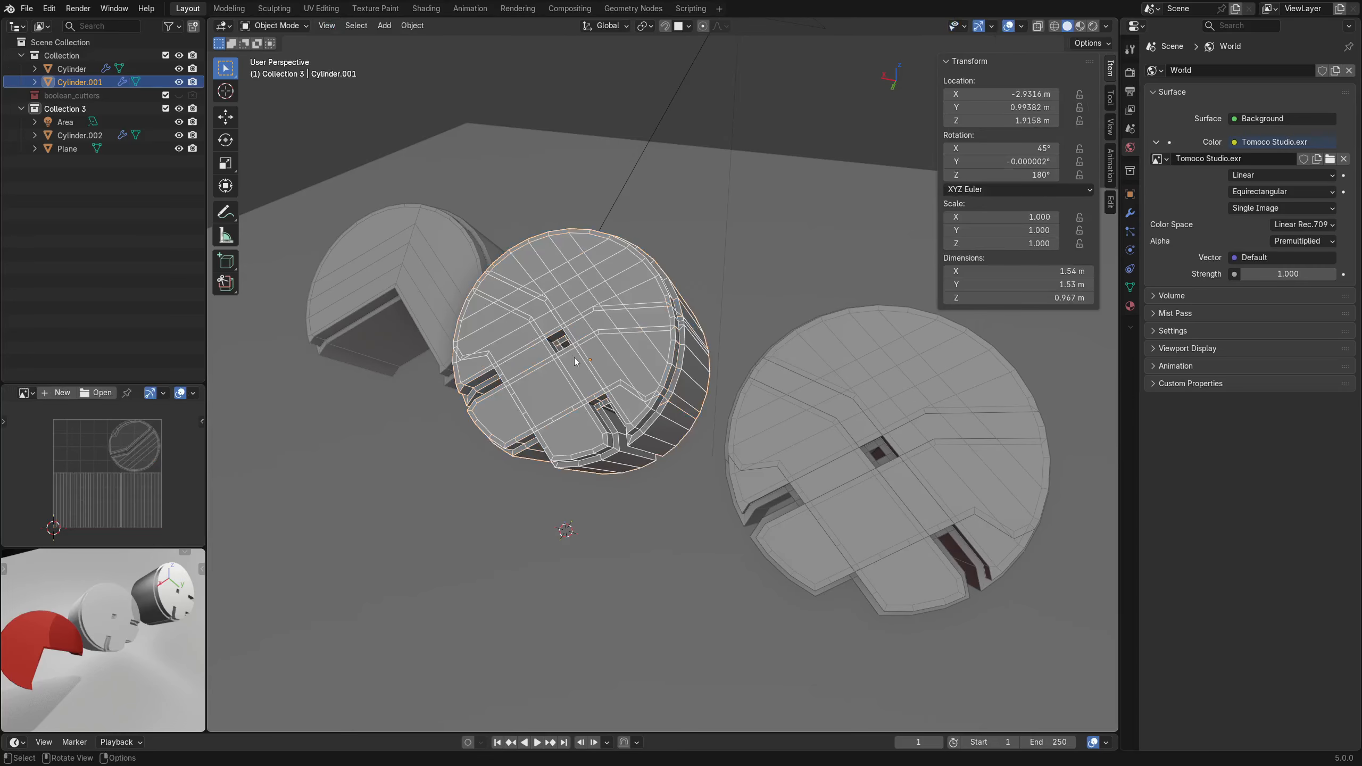
Deselect all objects and hide the 3D Viewport's sidebar.
{"action": "key", "text": "alt+a"}
{"action": "middle_click_drag", "start_coordinate": [609, 378], "coordinate": [673, 368]}
{"action": "key", "text": "n"}
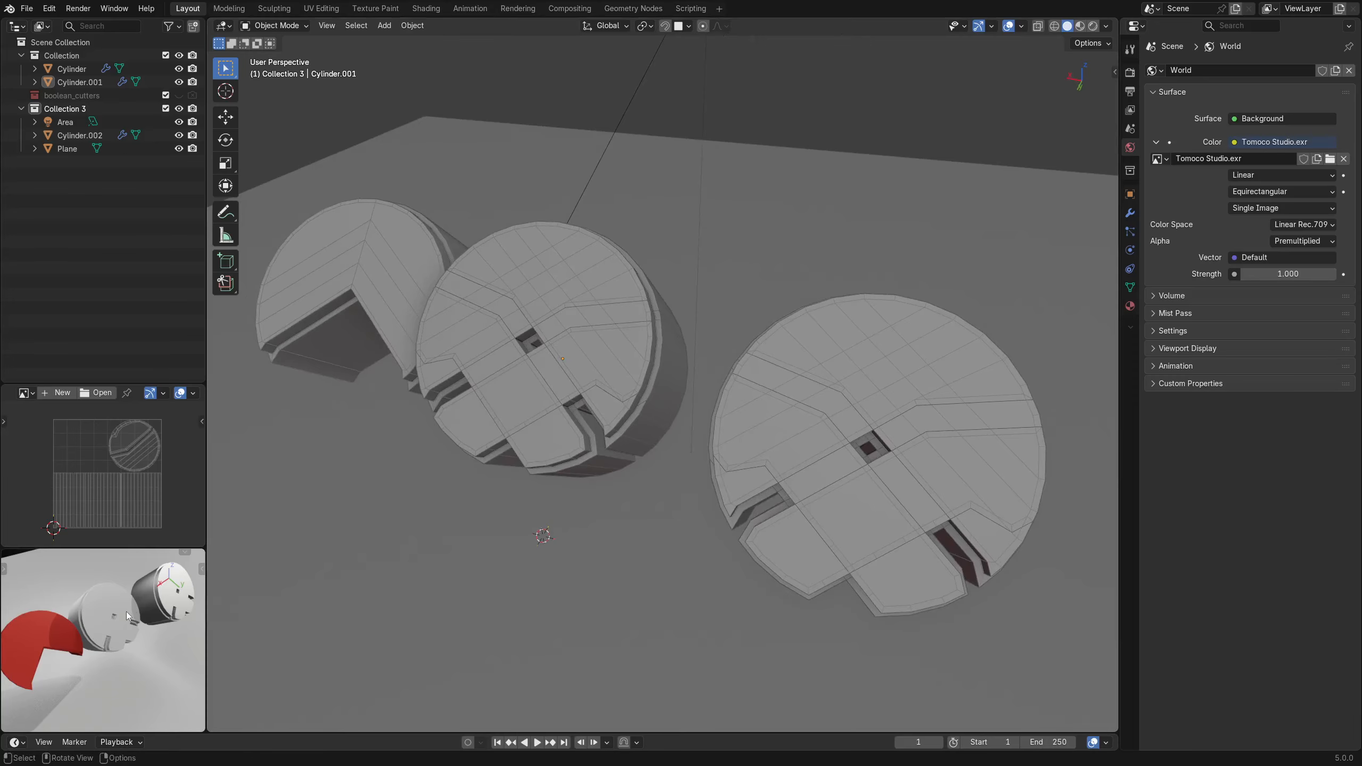
Close the rendered preview area in favour of the UV Editor, and shrink the UV Editor to enlarge the Outliner.
{"action": "right_click", "coordinate": [139, 558]}
{"action": "left_click", "coordinate": [129, 580]}
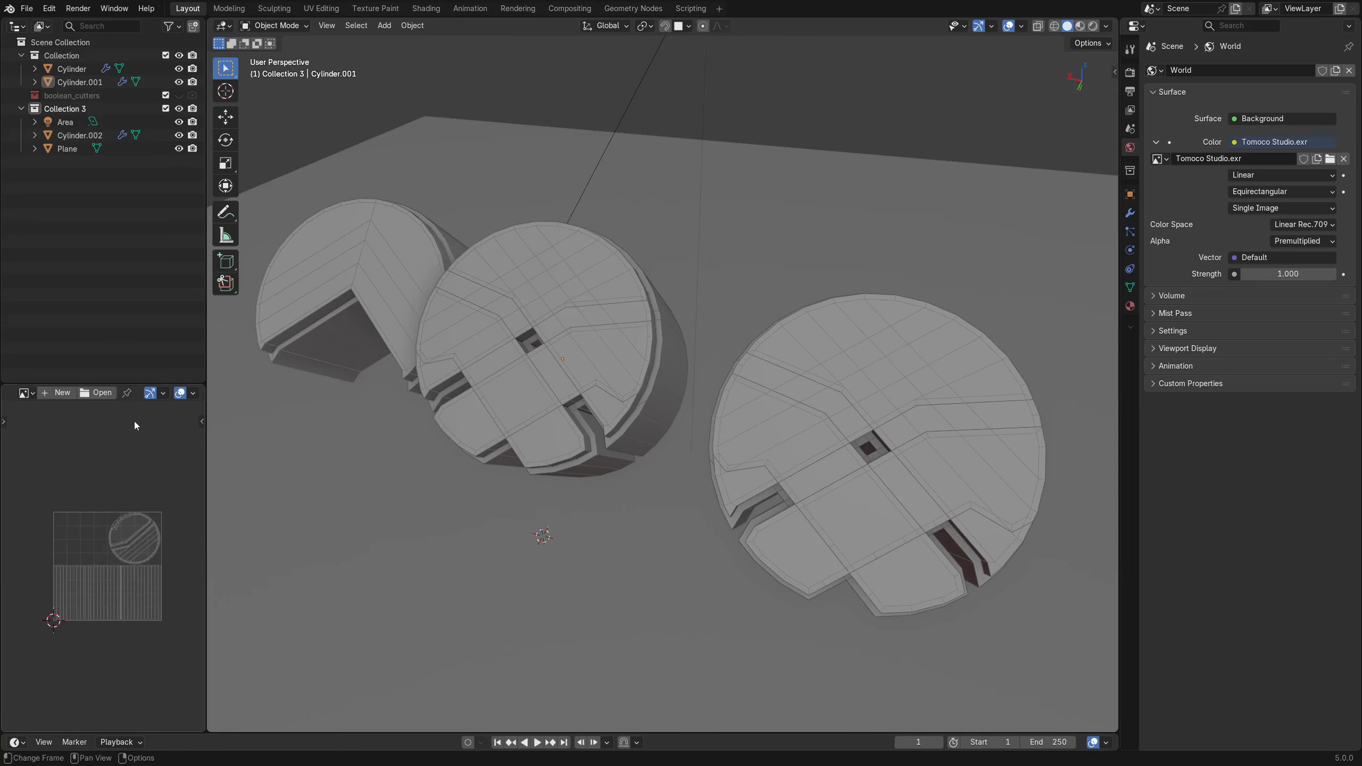
{"action": "left_click_drag", "start_coordinate": [150, 385], "coordinate": [151, 540]}
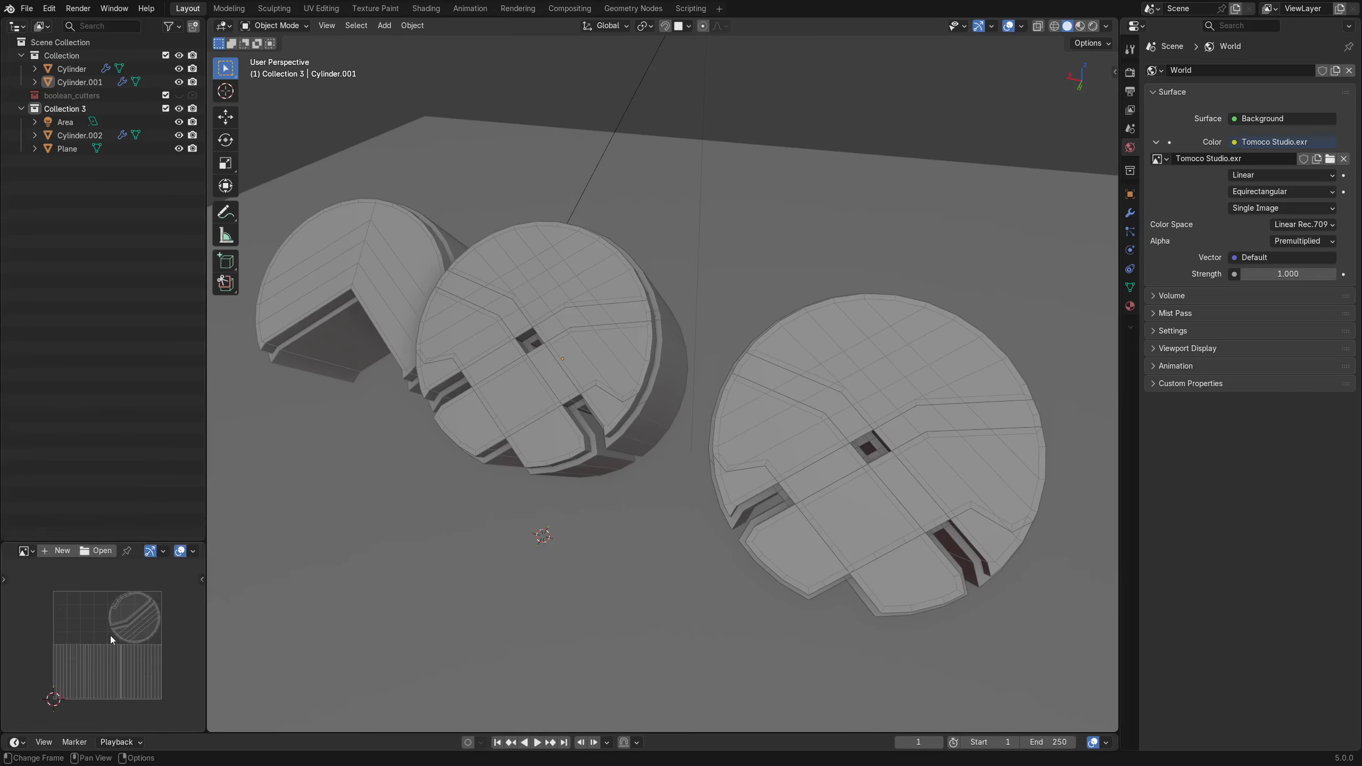
{"action": "scroll", "coordinate": [110, 635], "scroll_direction": "up", "scroll_amount": 1}
{"action": "middle_click_drag", "start_coordinate": [110, 647], "coordinate": [111, 646]}
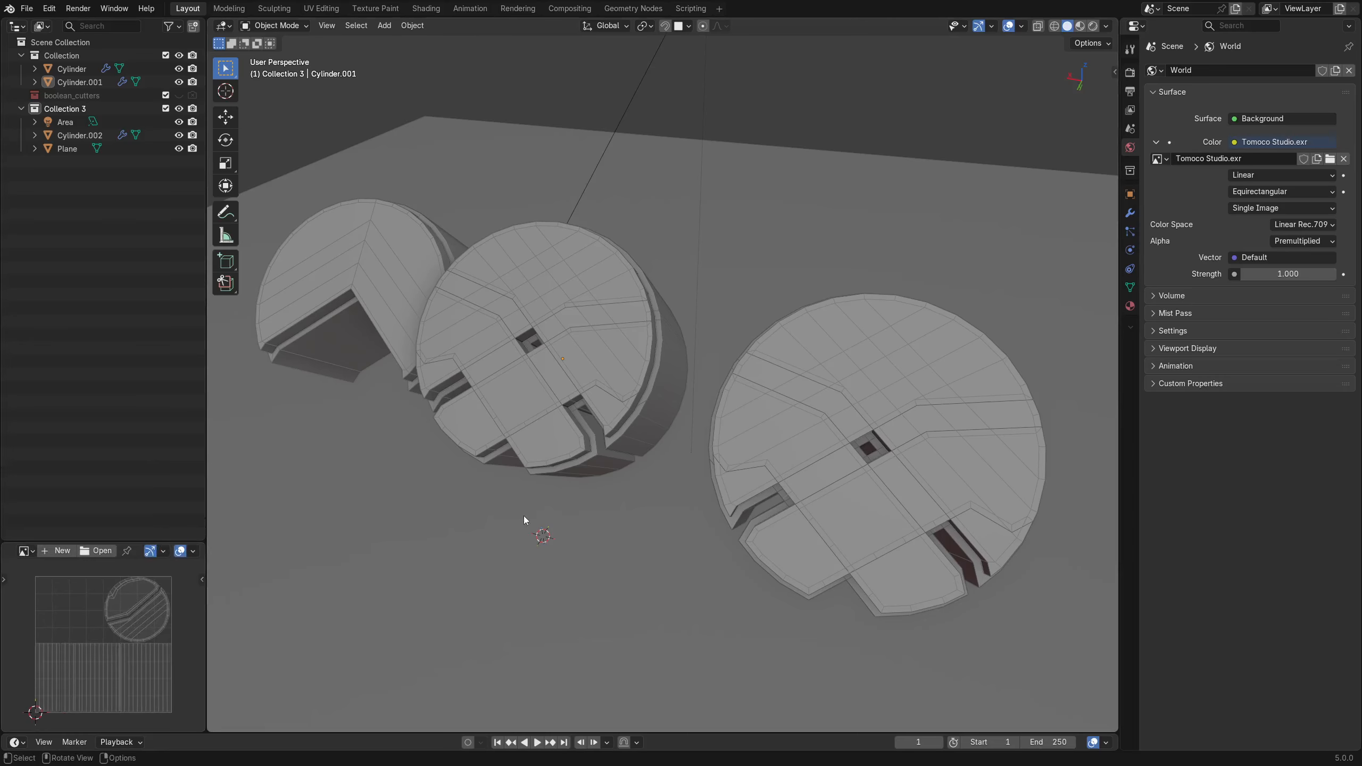
Switch the main 3D Viewport to Material Preview shading and inspect the cylinders from different angles.
{"action": "middle_click_drag", "start_coordinate": [600, 490], "coordinate": [624, 462], "text": "shift"}
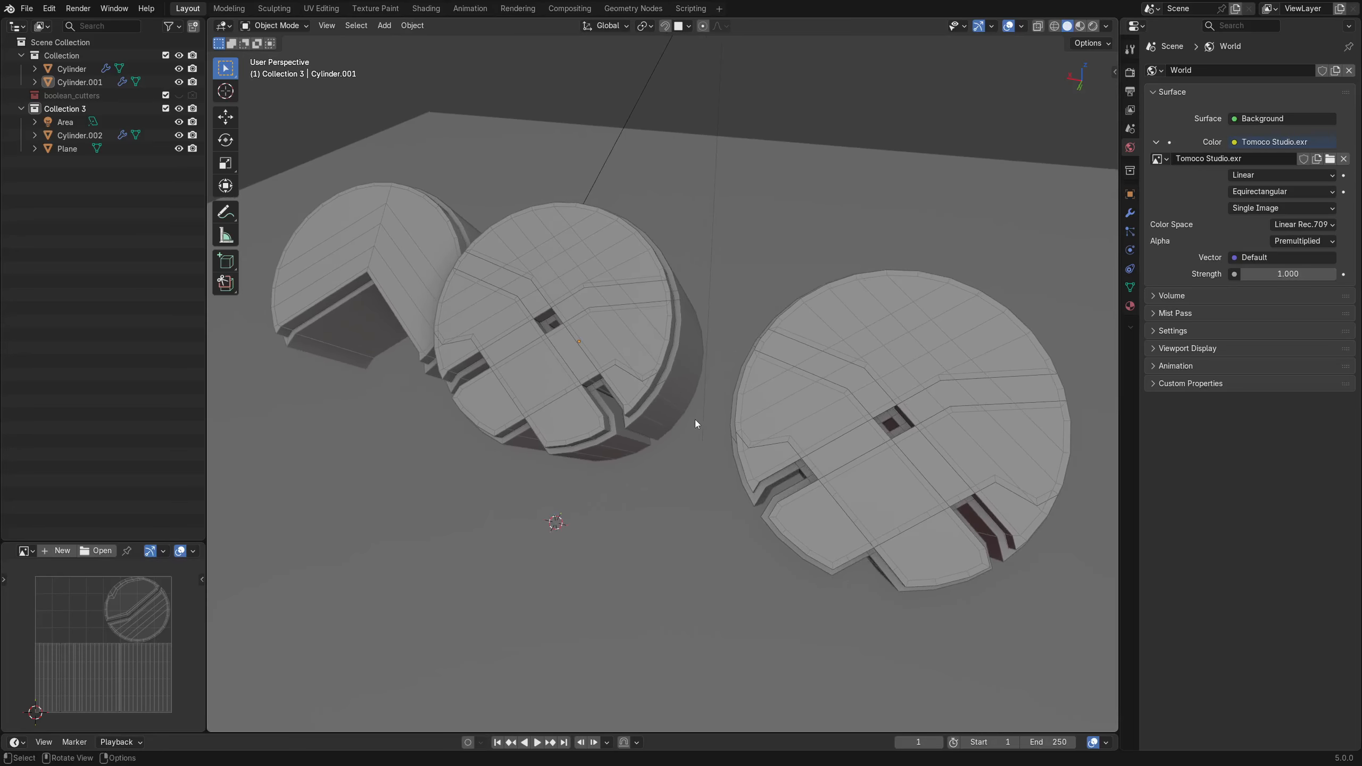
{"action": "middle_click_drag", "start_coordinate": [685, 410], "coordinate": [689, 410]}
{"action": "key", "text": "z"}
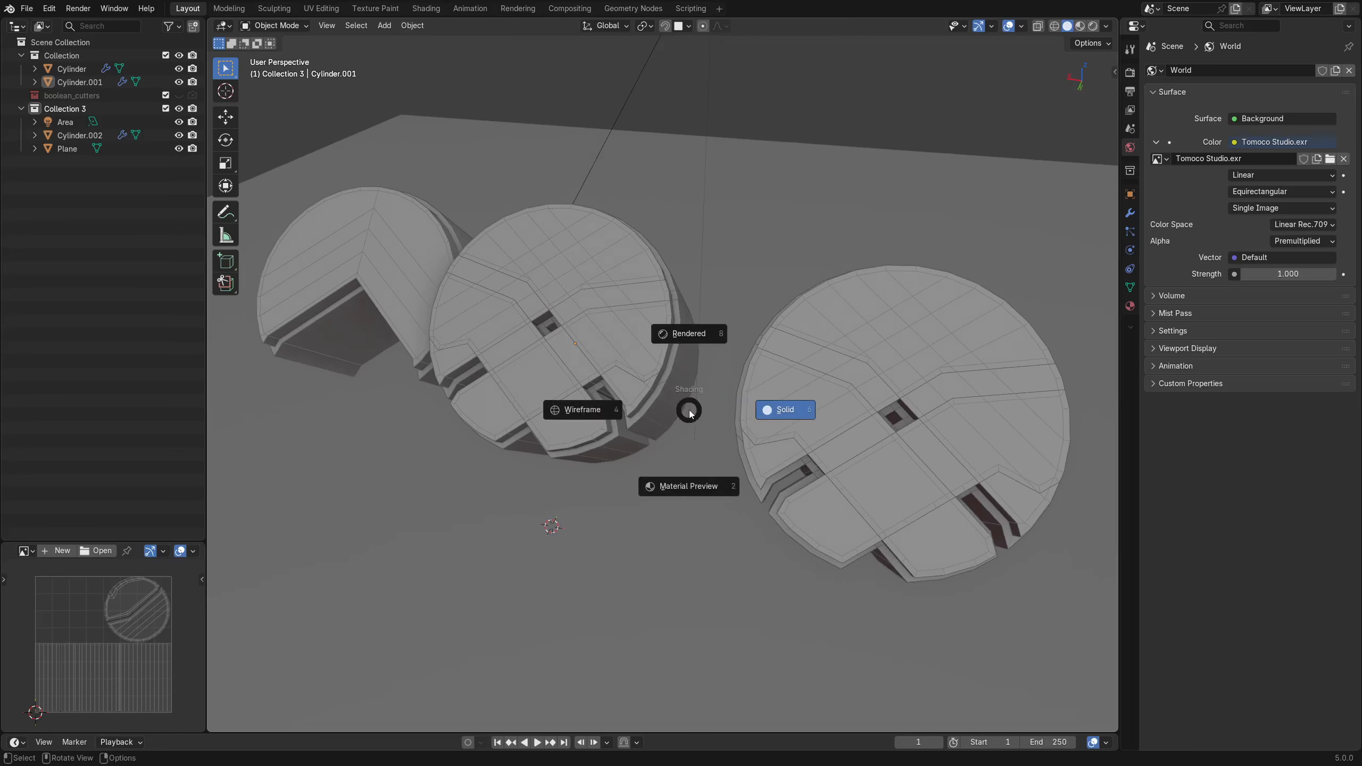
{"action": "left_click", "coordinate": [686, 465]}
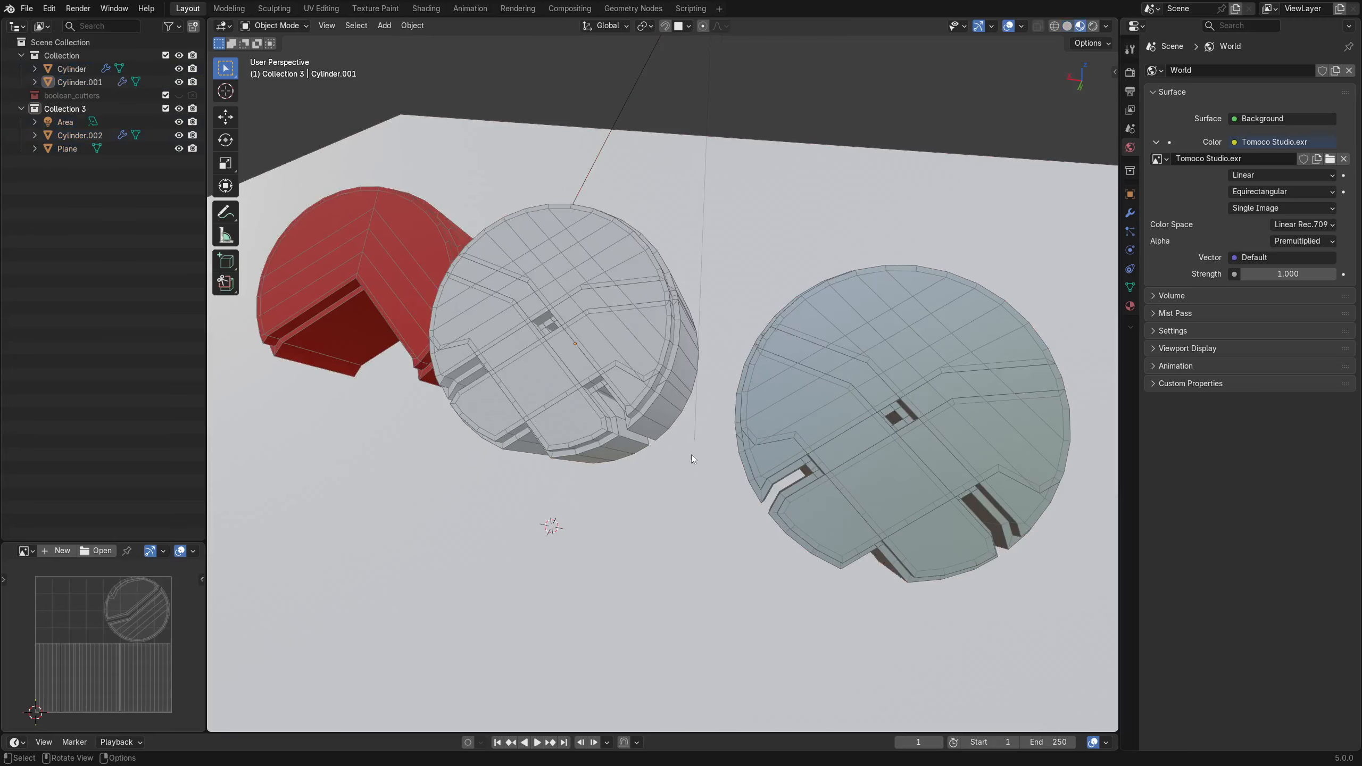
{"action": "middle_click_drag", "start_coordinate": [719, 435], "coordinate": [740, 436], "text": "shift"}
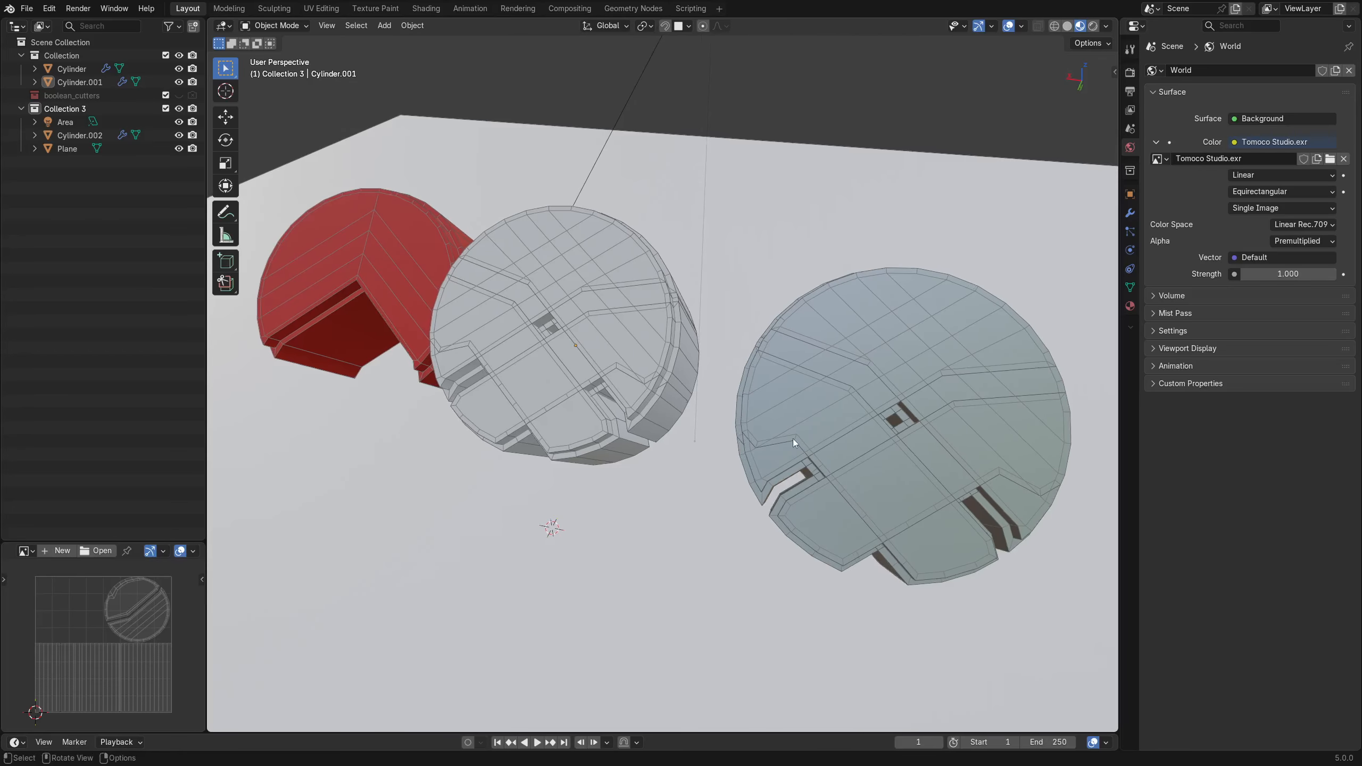
{"action": "middle_click_drag", "start_coordinate": [793, 439], "coordinate": [829, 422]}
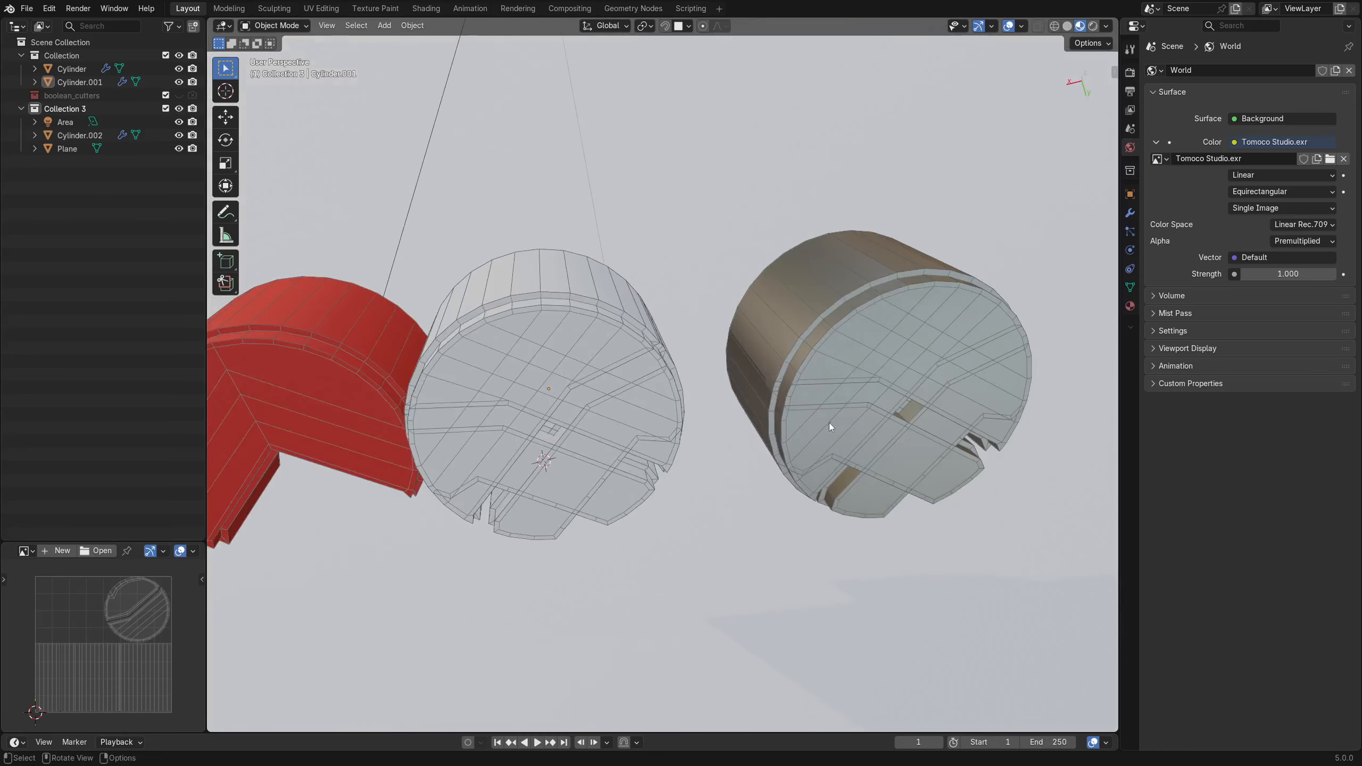
Move Cylinder.002 and Cylinder.001 slightly along the global X axis, and deselect everything.
{"action": "left_click", "coordinate": [828, 422]}
{"action": "key", "text": "g"}
{"action": "key", "text": "x"}
{"action": "left_click", "coordinate": [806, 426]}
{"action": "left_click", "coordinate": [551, 401]}
{"action": "key", "text": "g"}
{"action": "key", "text": "x"}
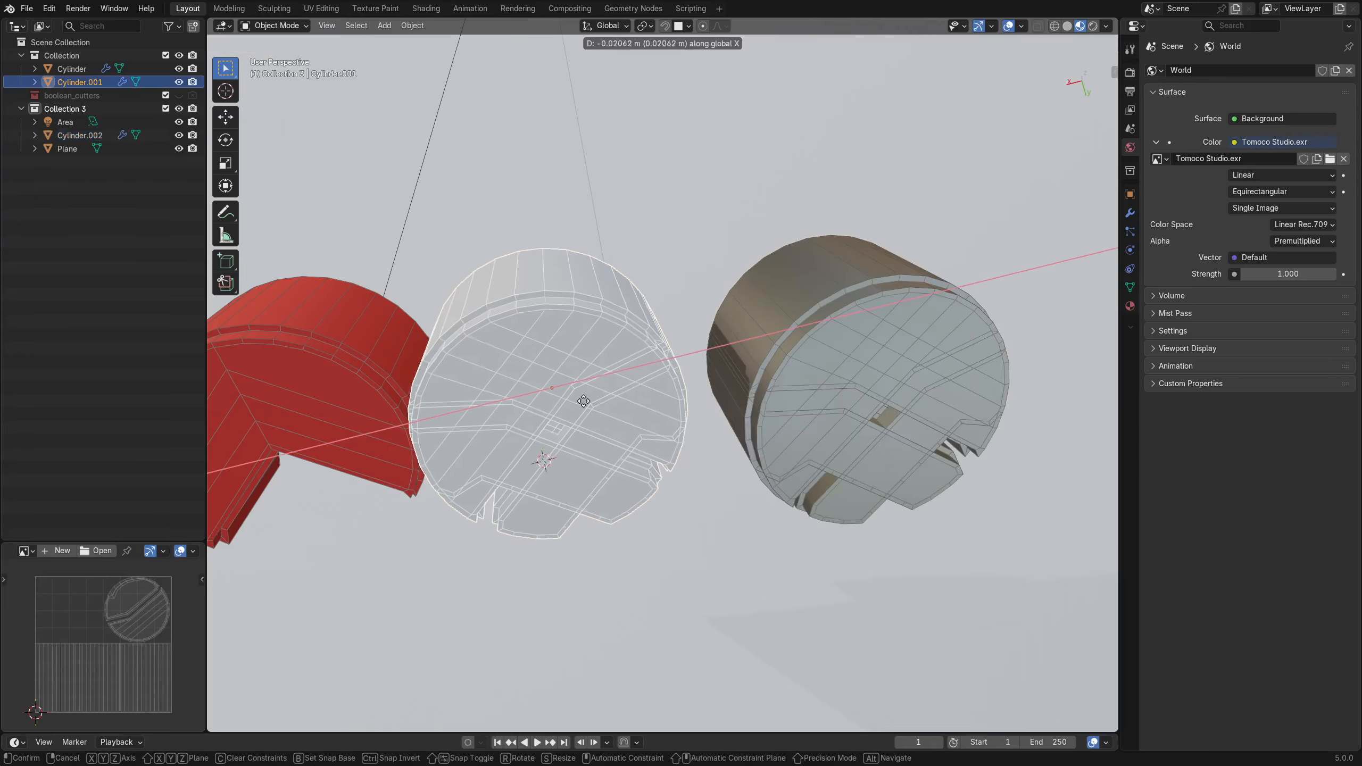
{"action": "left_click", "coordinate": [792, 392]}
{"action": "key", "text": "alt+a"}
Switch the 3D Viewport to Rendered shading and select the red Cylinder.
{"action": "middle_click_drag", "start_coordinate": [736, 445], "coordinate": [805, 423]}
{"action": "key", "text": "z"}
{"action": "left_click", "coordinate": [755, 320]}
{"action": "left_click", "coordinate": [528, 418]}
{"action": "key", "text": "r"}
{"action": "key", "text": "z"}
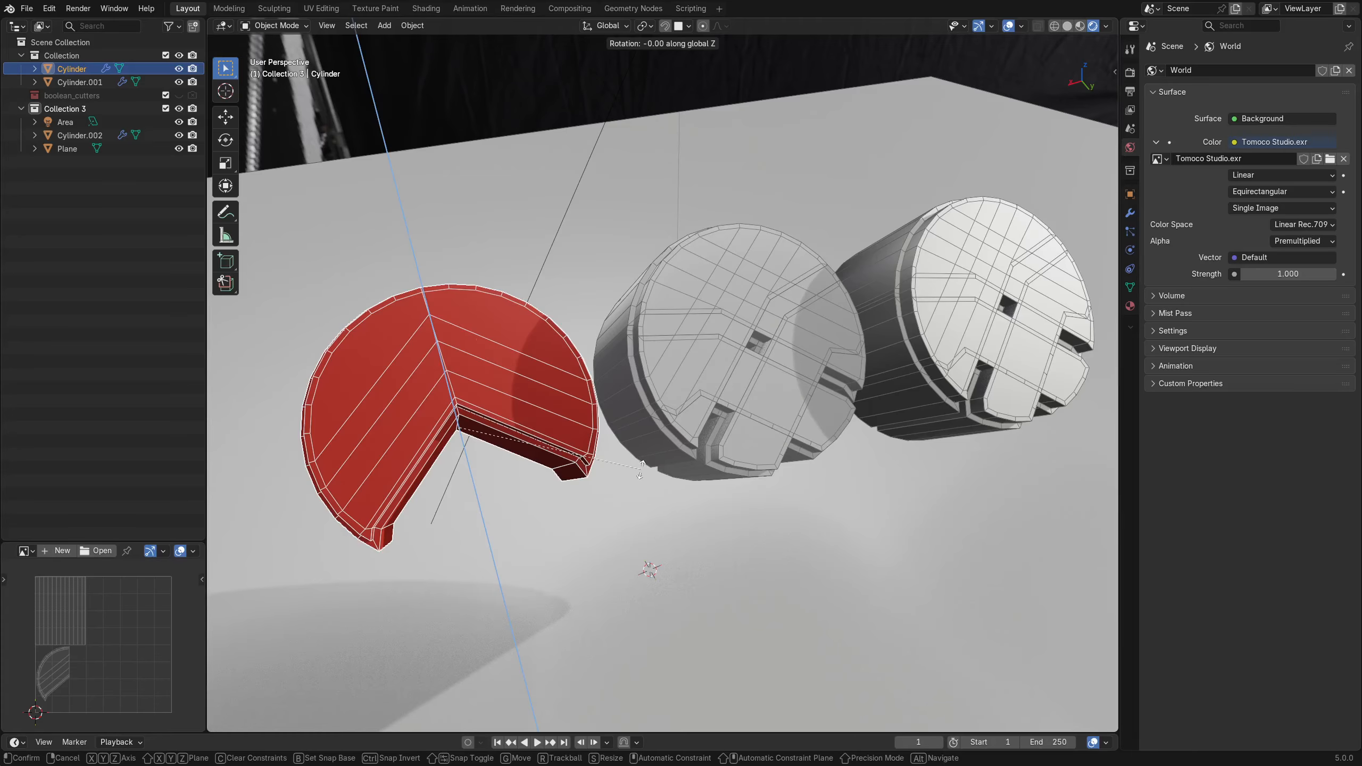
{"action": "key", "text": "z"}
{"action": "right_click", "coordinate": [640, 470]}
{"action": "key", "text": "r"}
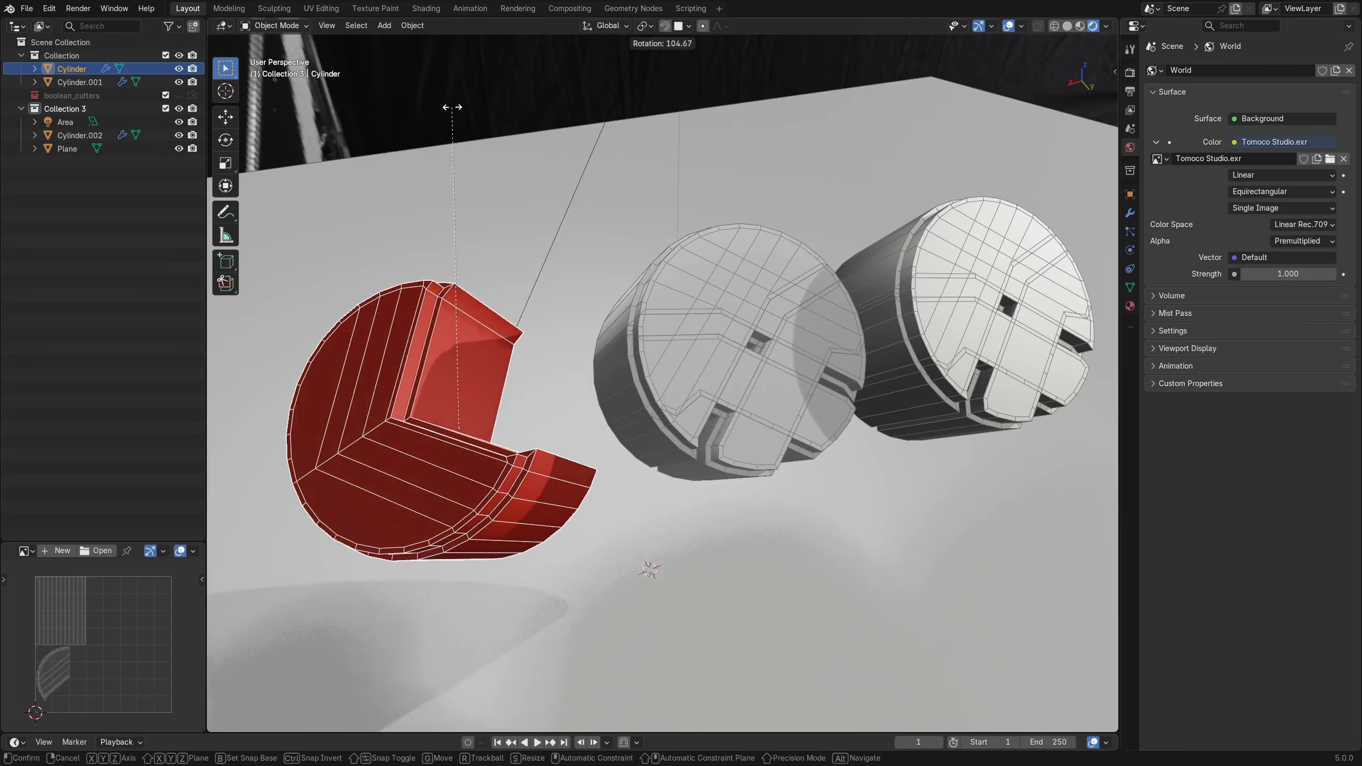
{"action": "right_click", "coordinate": [452, 108]}
{"action": "key", "text": "r"}
{"action": "key", "text": "z"}
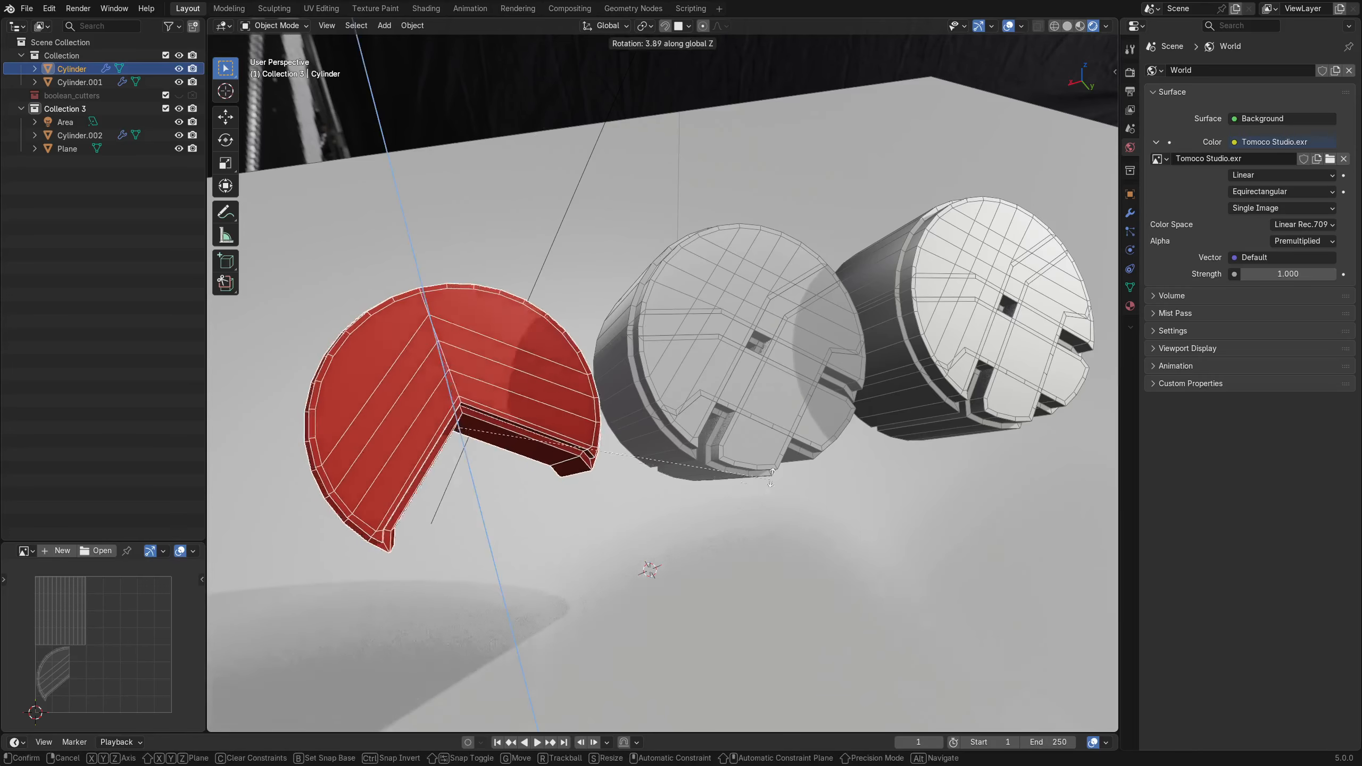
{"action": "key", "text": "x"}
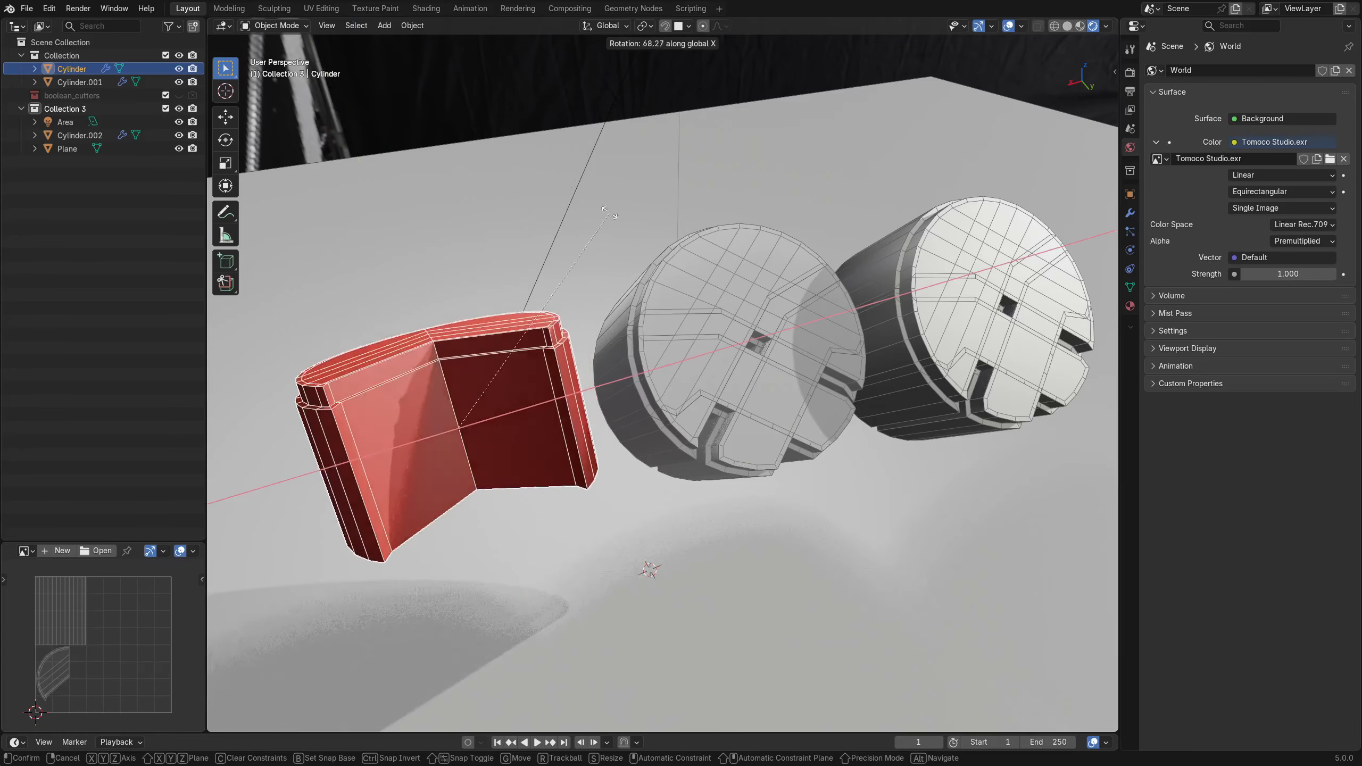
{"action": "right_click", "coordinate": [575, 263]}
Rotate the red Cylinder about its local Z axis so its cut-out wedge faces the grey cylinders.
{"action": "key", "text": "r"}
{"action": "key", "text": "z"}
{"action": "key", "text": "z"}
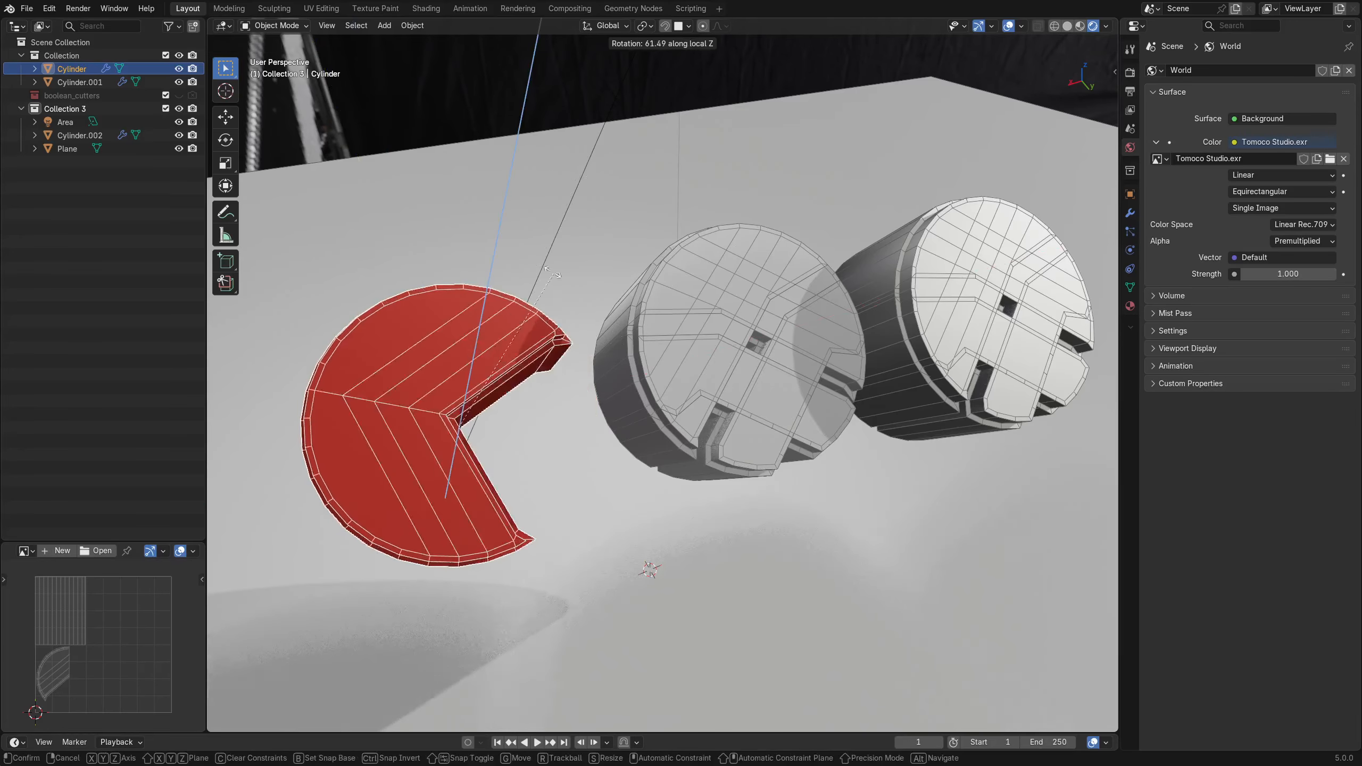
{"action": "left_click", "coordinate": [491, 234]}
Move the red Cylinder along its local Y axis towards Cylinder.001, and deselect it.
{"action": "middle_click_drag", "start_coordinate": [491, 234], "coordinate": [421, 455]}
{"action": "key", "text": "g"}
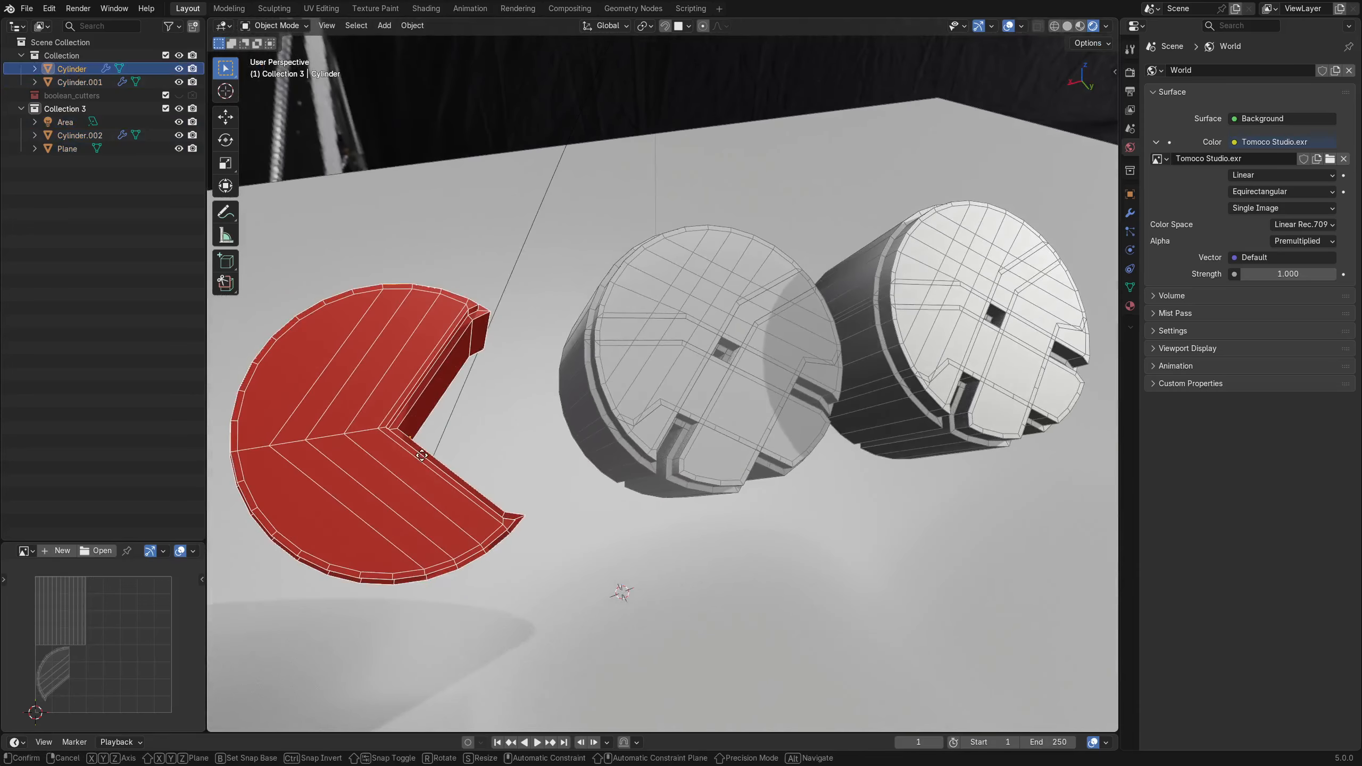
{"action": "key", "text": "x"}
{"action": "key", "text": "x"}
{"action": "key", "text": "y"}
{"action": "key", "text": "y"}
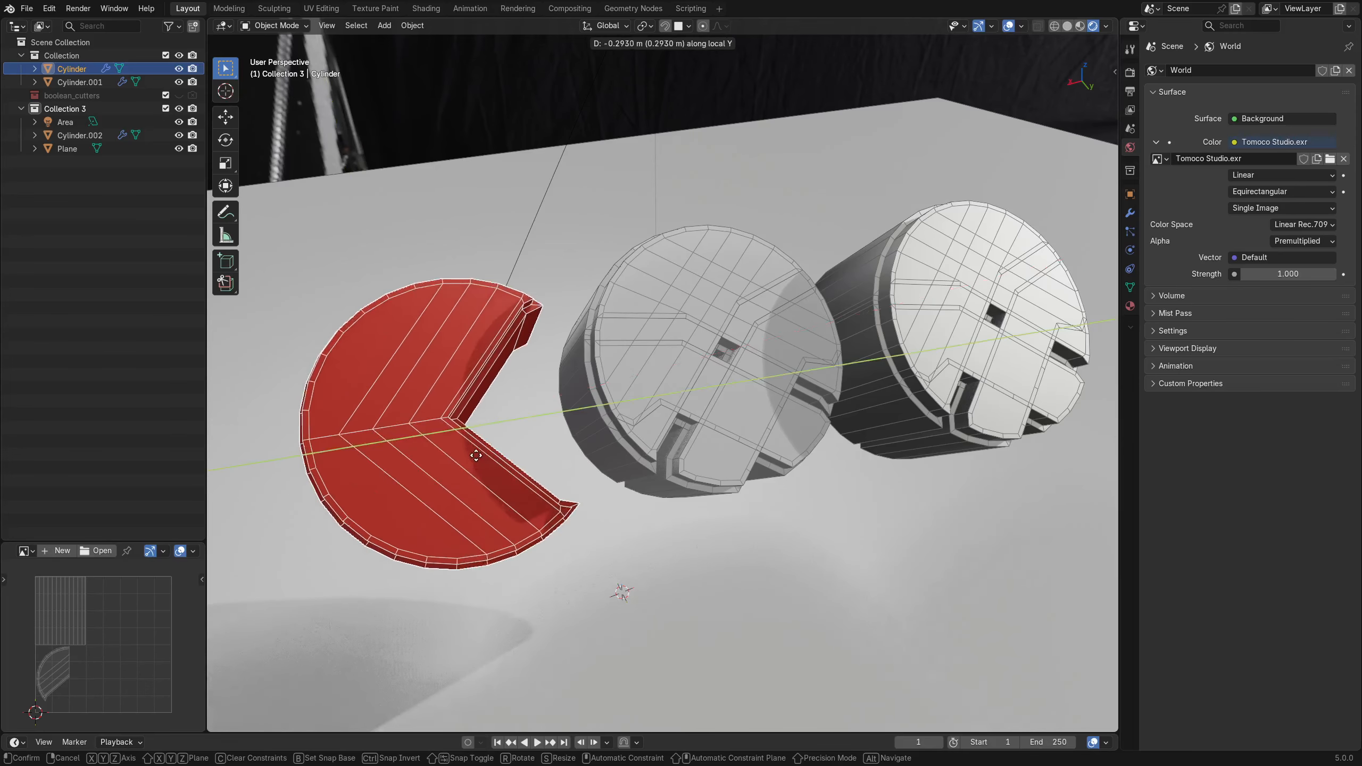
{"action": "left_click", "coordinate": [450, 459]}
{"action": "key", "text": "alt+a"}
{"action": "middle_click_drag", "start_coordinate": [775, 484], "coordinate": [728, 485], "text": "shift"}
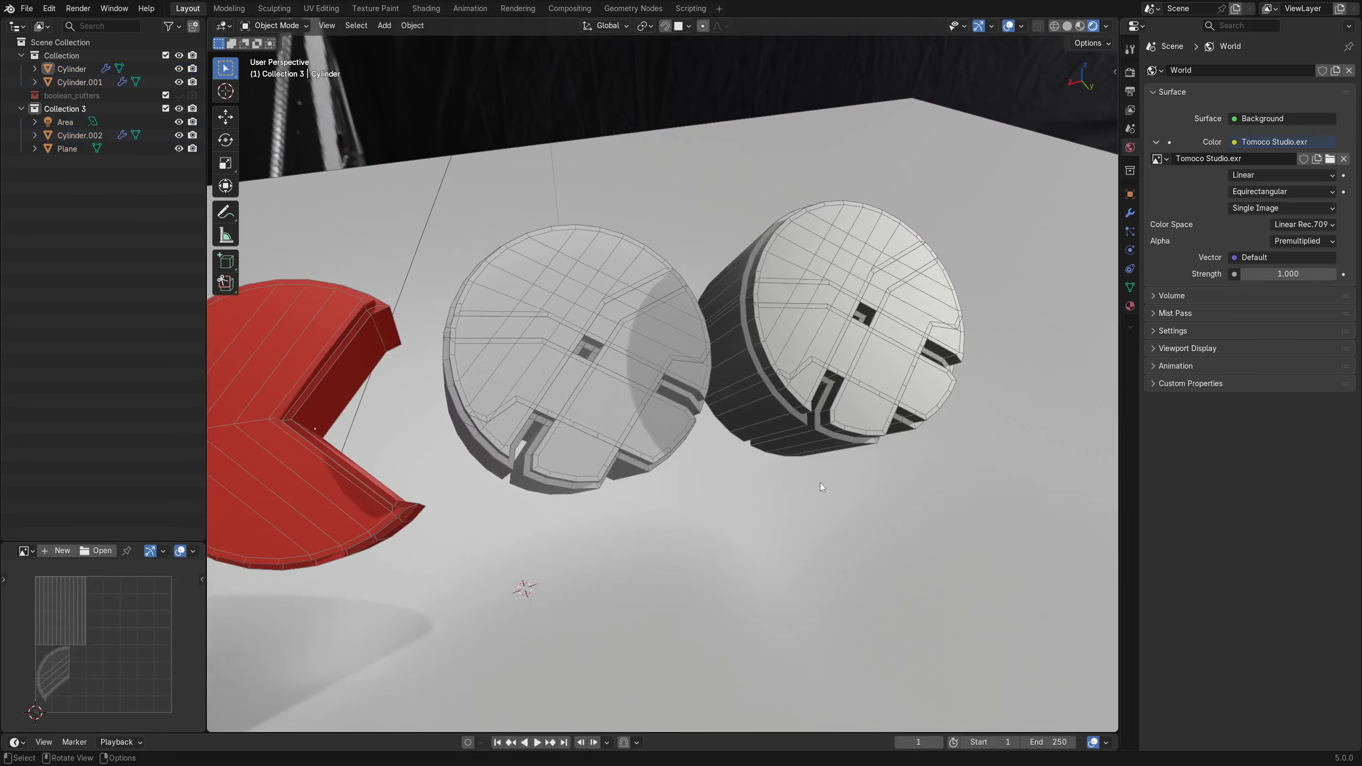
{"action": "key", "text": "a"}
{"action": "key", "text": "alt+a"}
{"action": "key", "text": "a"}
{"action": "key", "text": "alt+a"}
{"action": "key", "text": "x"}
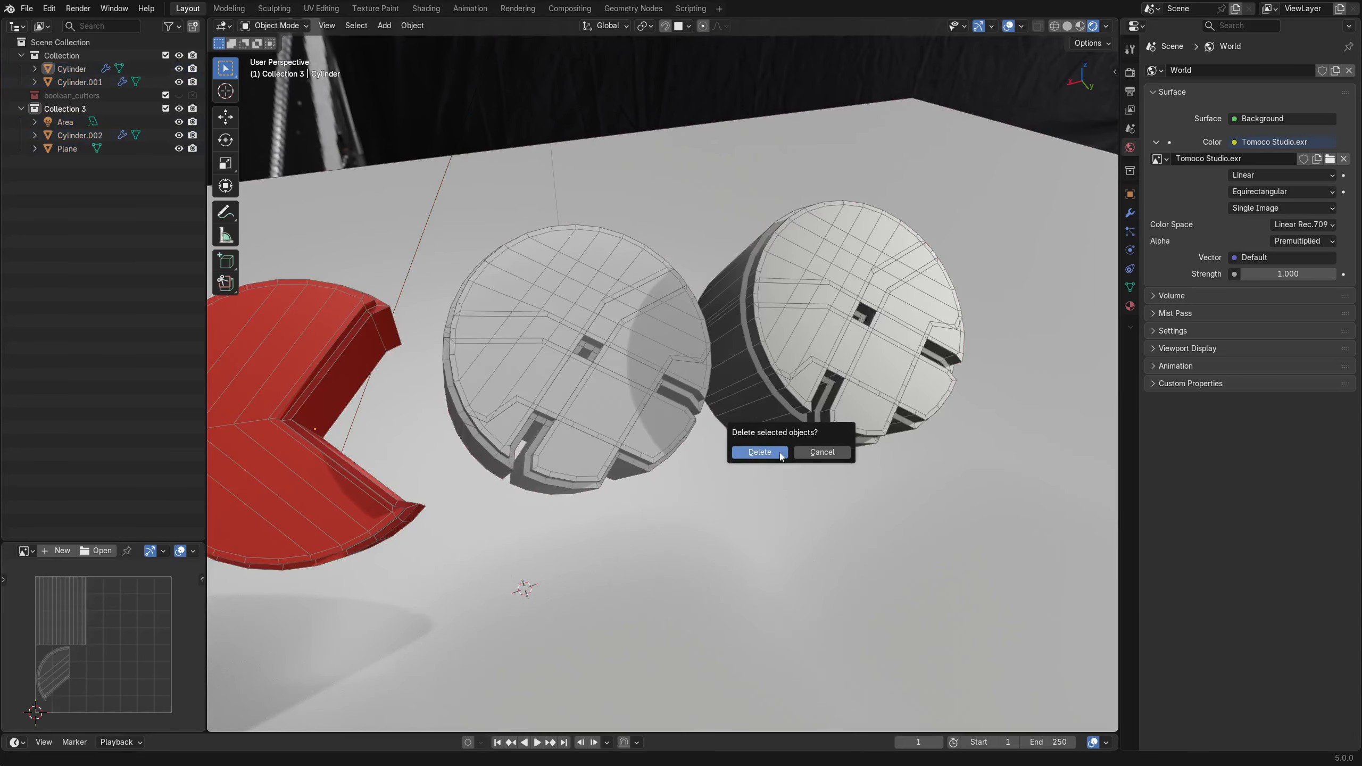
{"action": "key", "text": "Escape"}
Move Cylinder.001 about 0.05 m along the global X axis.
{"action": "middle_click_drag", "start_coordinate": [721, 477], "coordinate": [746, 487]}
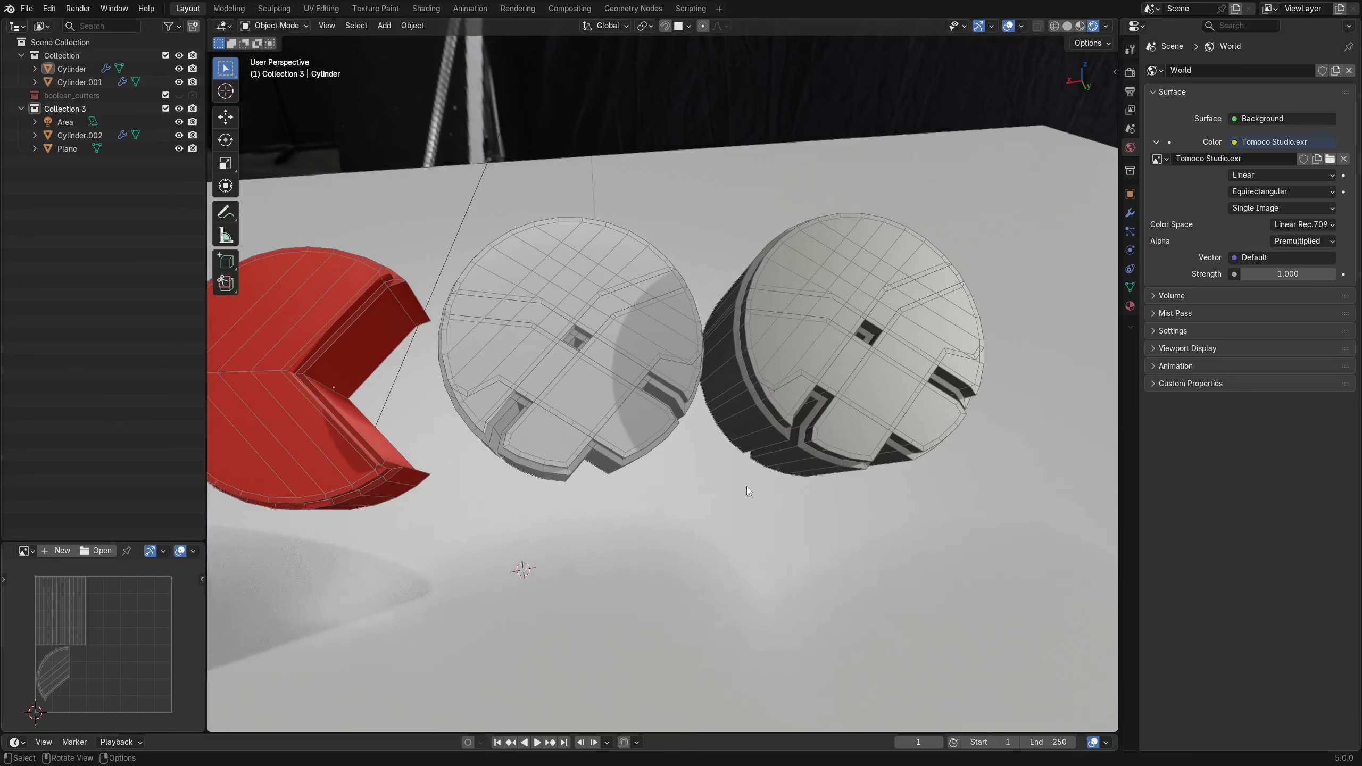
{"action": "left_click", "coordinate": [633, 433]}
{"action": "key", "text": "g"}
{"action": "key", "text": "x"}
{"action": "left_click", "coordinate": [626, 433]}
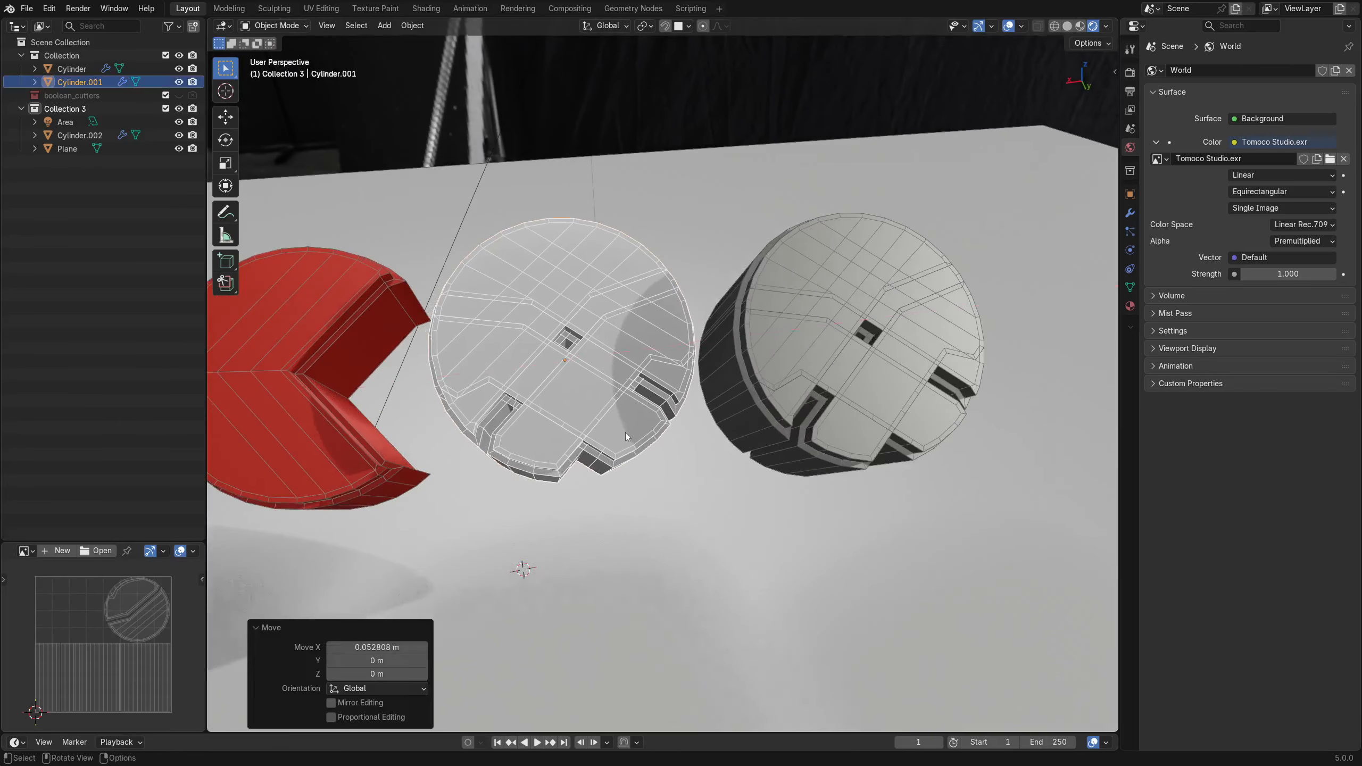
Shift the red Cylinder along the global X axis, and deselect all objects.
{"action": "left_click", "coordinate": [309, 398]}
{"action": "middle_click_drag", "start_coordinate": [568, 470], "coordinate": [700, 462]}
{"action": "key", "text": "g"}
{"action": "key", "text": "x"}
{"action": "left_click", "coordinate": [689, 476]}
{"action": "key", "text": "a"}
{"action": "key", "text": "alt+a"}
Move Cylinder.002 along the global X axis closer to Cylinder.001, and deselect all objects.
{"action": "middle_click_drag", "start_coordinate": [759, 375], "coordinate": [726, 378], "text": "shift"}
{"action": "left_click", "coordinate": [884, 329]}
{"action": "key", "text": "g"}
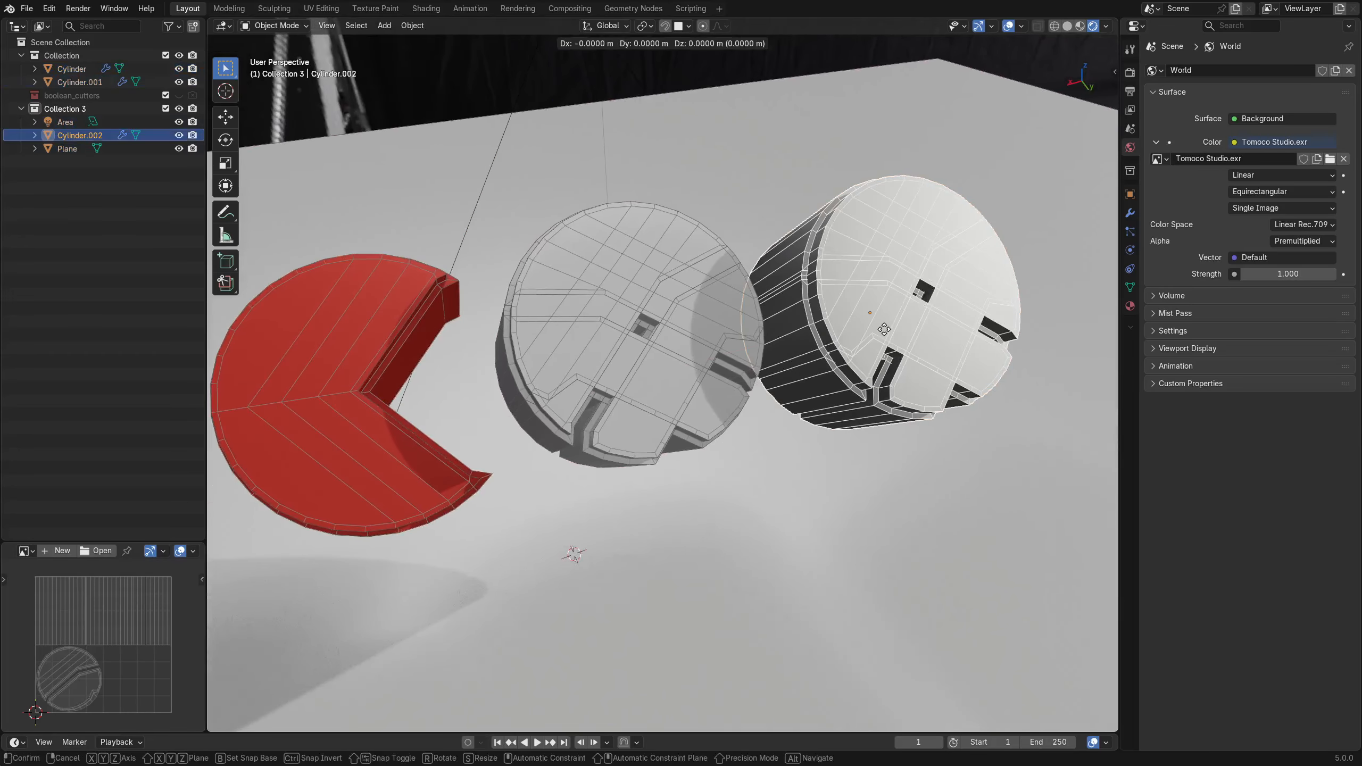
{"action": "key", "text": "x"}
{"action": "left_click", "coordinate": [858, 343]}
{"action": "middle_click_drag", "start_coordinate": [858, 343], "coordinate": [747, 468], "text": "shift"}
{"action": "key", "text": "a"}
{"action": "key", "text": "alt+a"}
Add a Bevel modifier to Cylinder.001 with an amount of 0.016 m.
{"action": "left_click", "coordinate": [722, 411]}
{"action": "left_click", "coordinate": [1130, 213]}
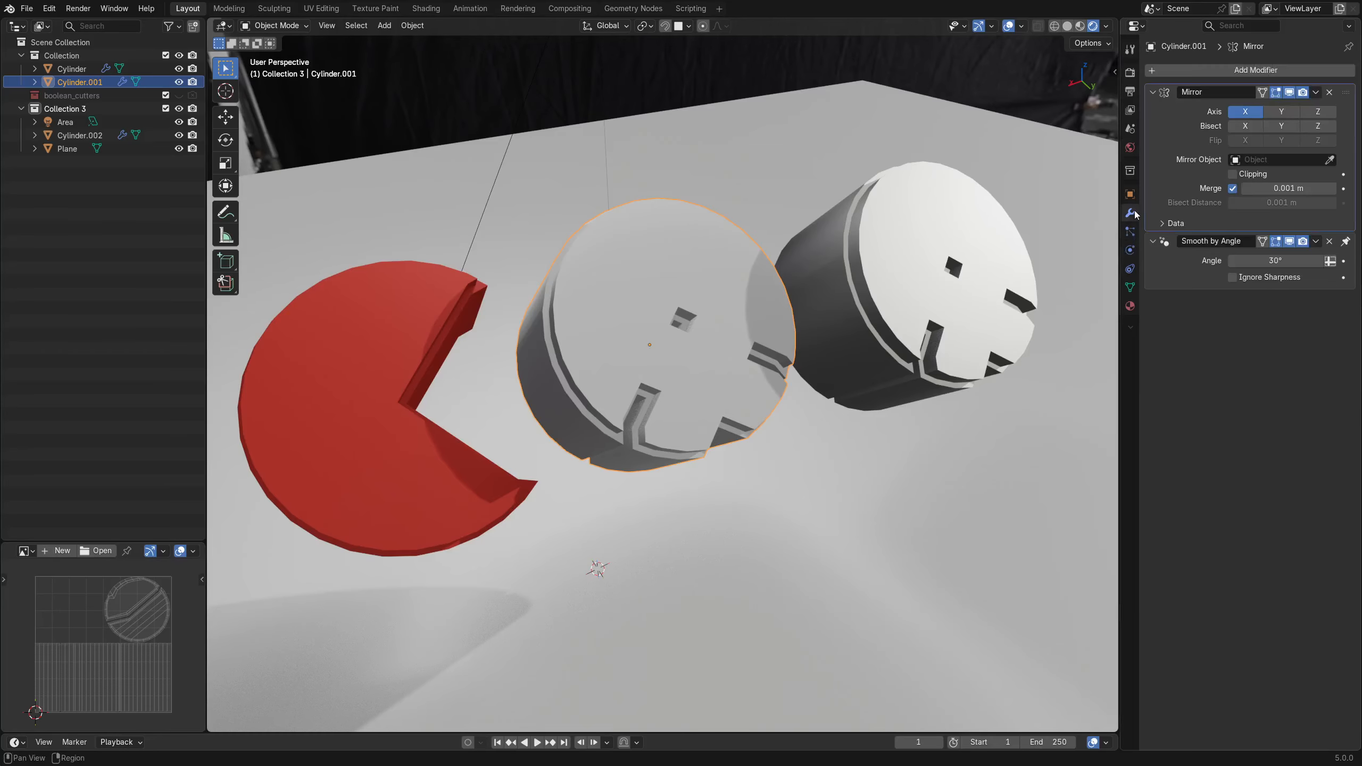
{"action": "left_click", "coordinate": [1194, 70]}
{"action": "type", "text": "bev"}
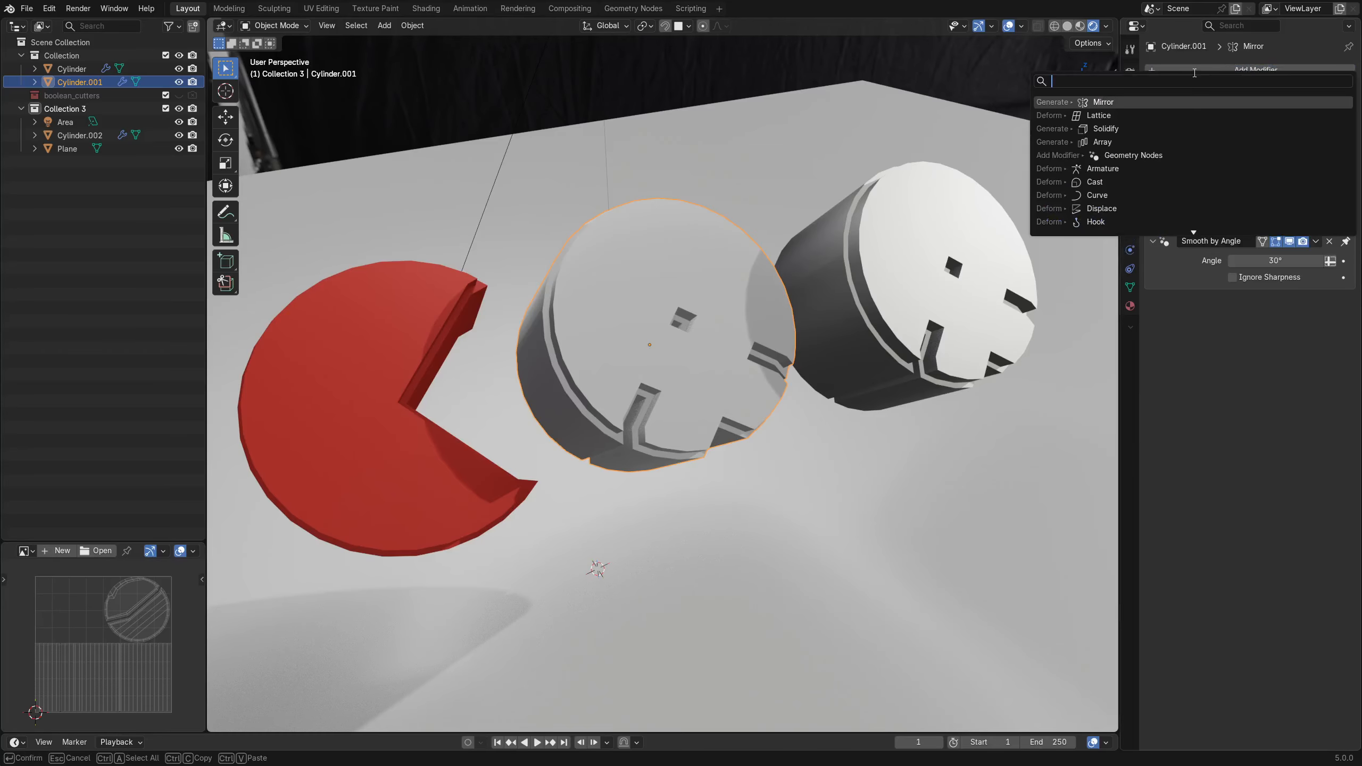
{"action": "type", "text": "e"}
{"action": "key", "text": "Return"}
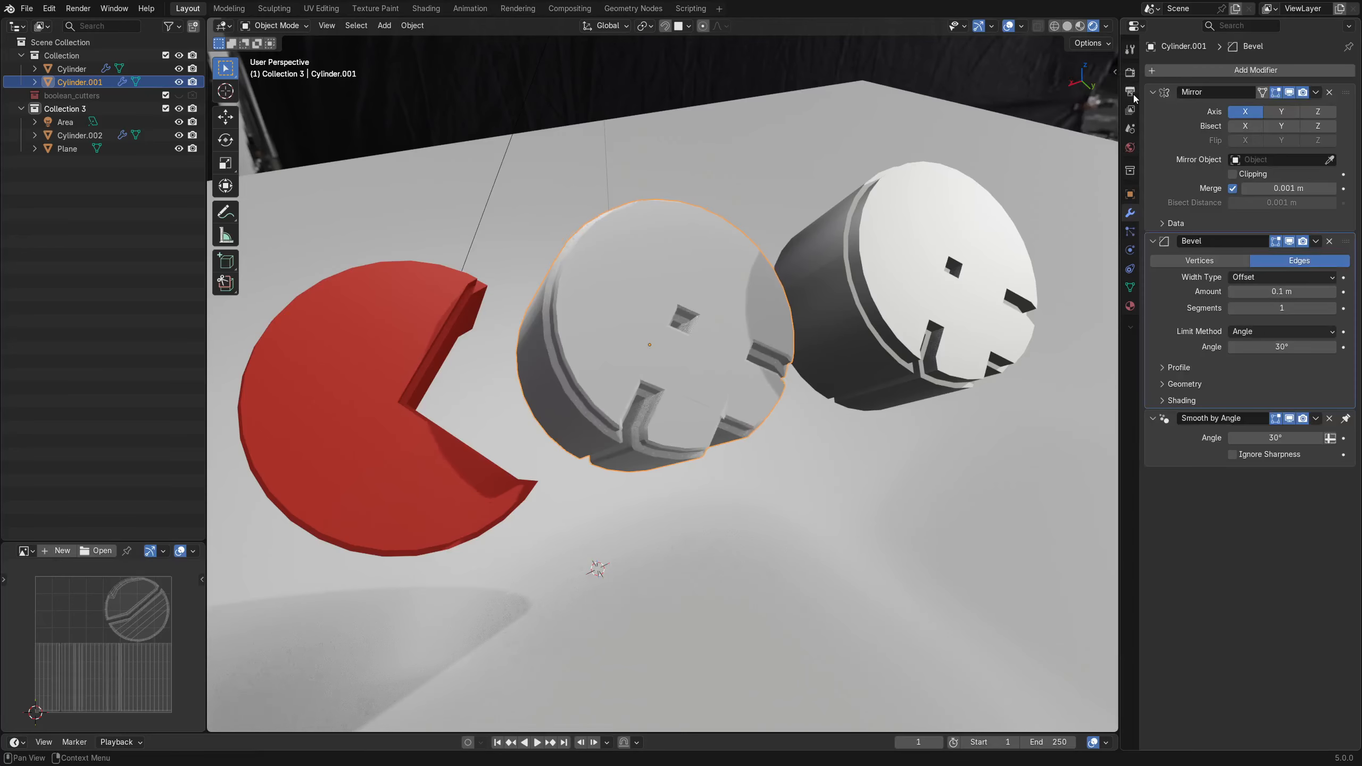
{"action": "left_click_drag", "start_coordinate": [1238, 292], "coordinate": [1226, 292]}
Apply Shade Smooth to Cylinder.001 and add a Weighted Normal modifier to it.
{"action": "right_click", "coordinate": [728, 319]}
{"action": "left_click", "coordinate": [705, 320]}
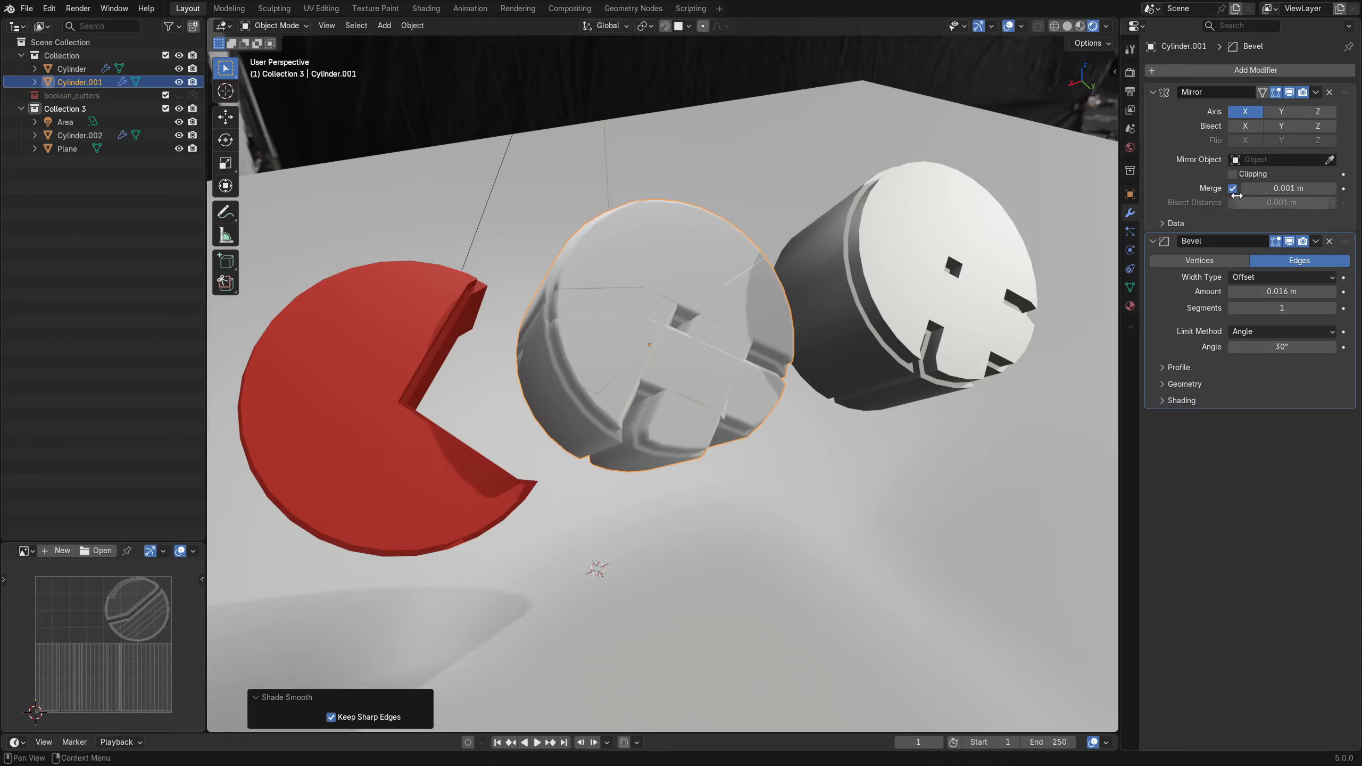
{"action": "left_click", "coordinate": [1201, 70]}
{"action": "type", "text": "we"}
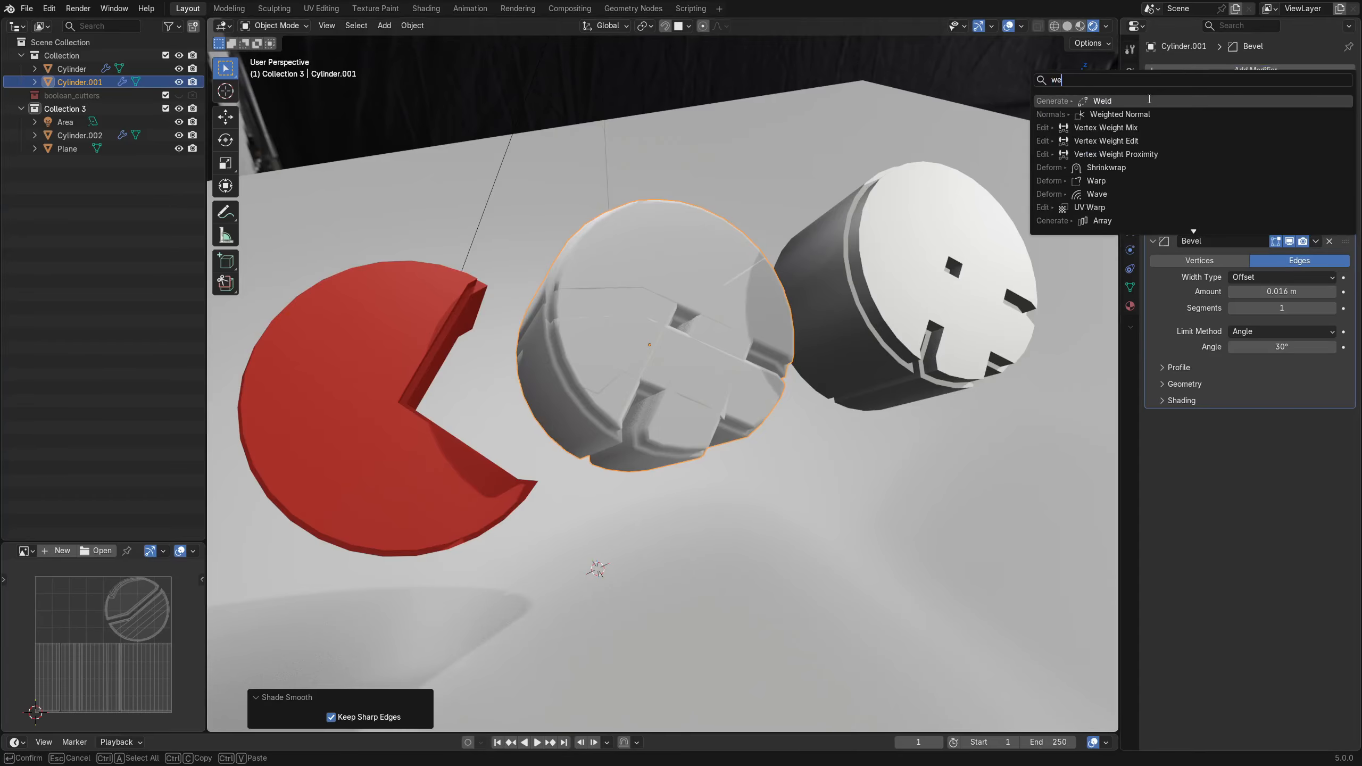
{"action": "left_click", "coordinate": [1149, 114]}
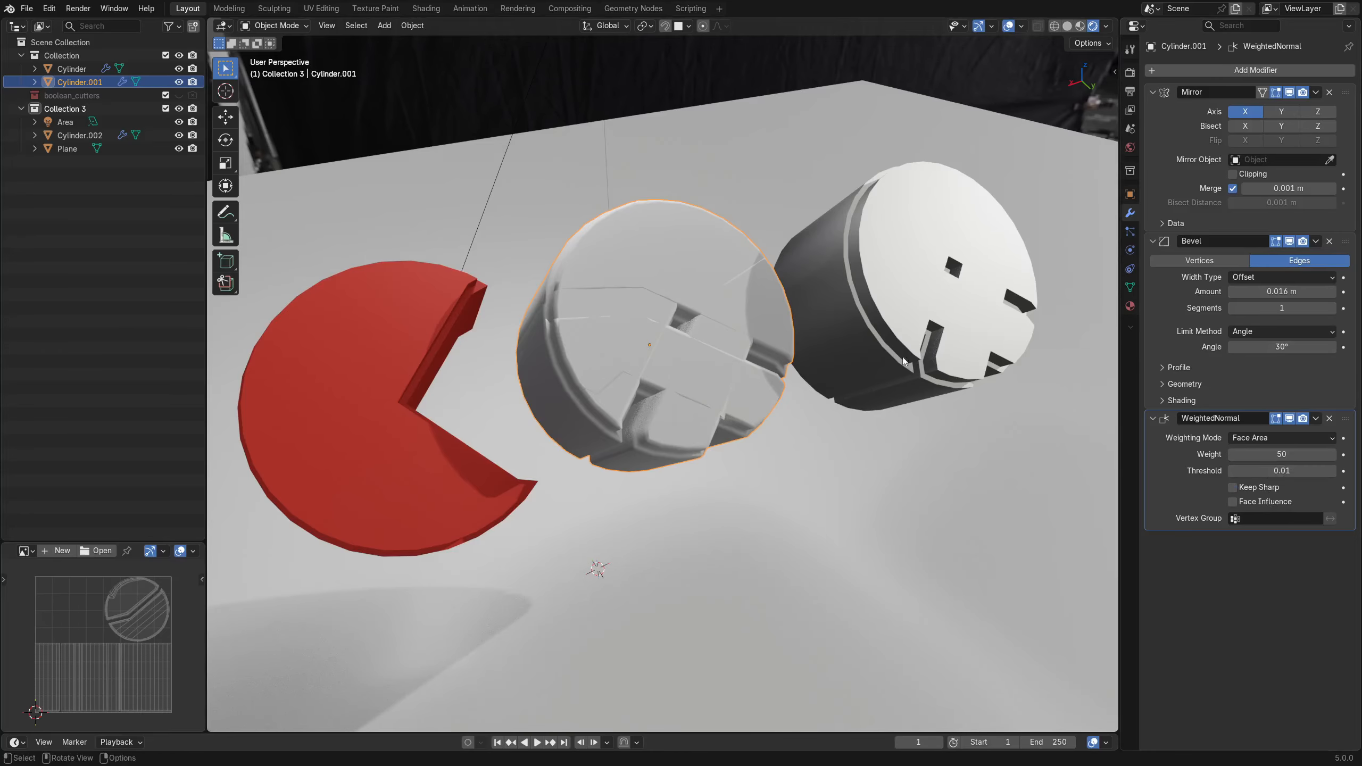
Reapply Shade Smooth to Cylinder.001 and set its Bevel segments to 2.
{"action": "right_click", "coordinate": [782, 356]}
{"action": "left_click", "coordinate": [753, 358]}
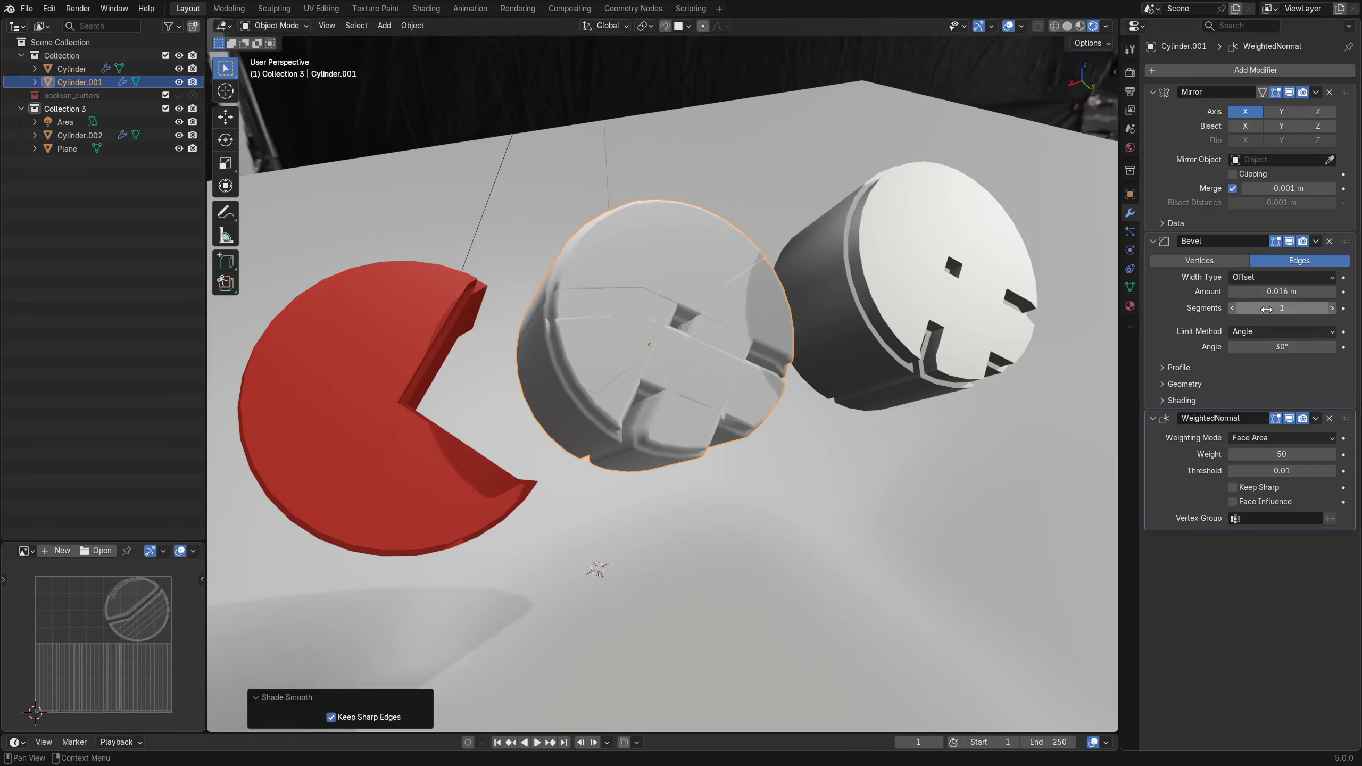
{"action": "left_click", "coordinate": [1332, 310]}
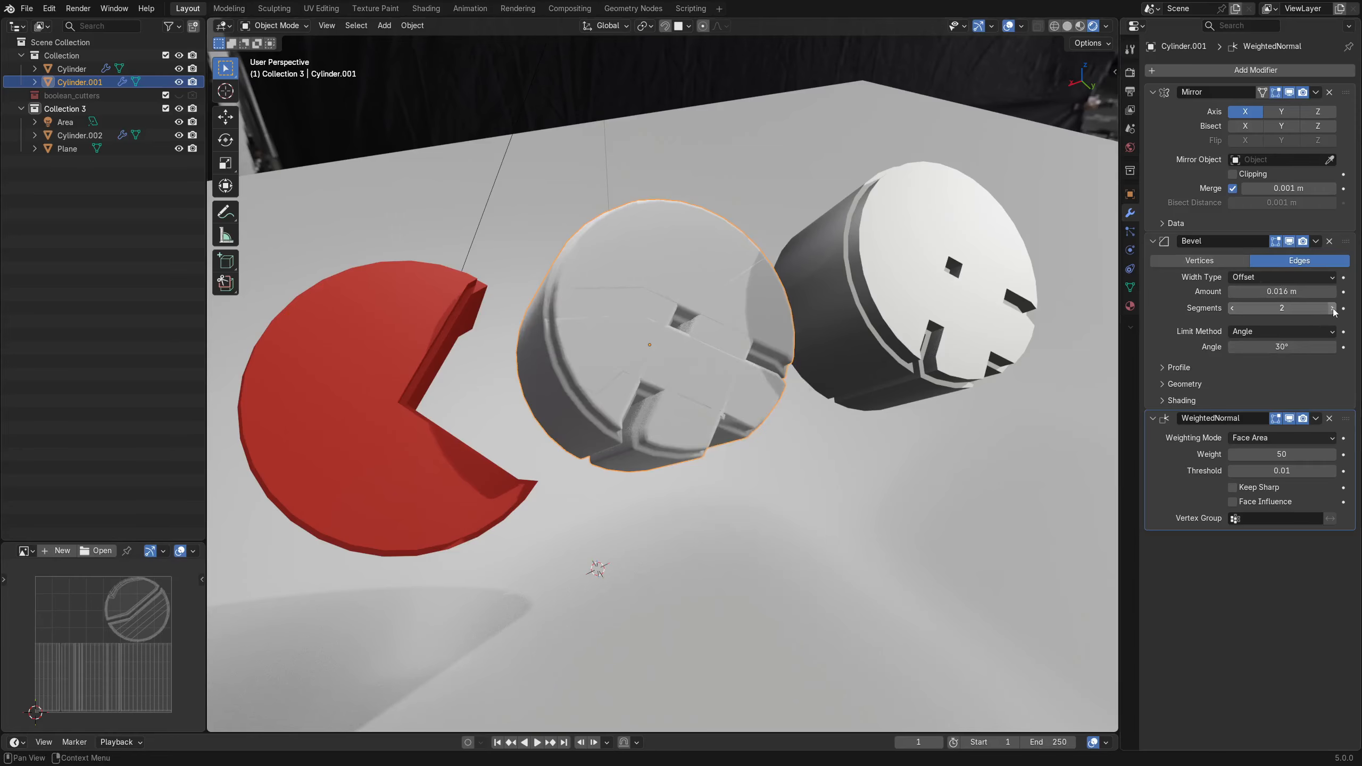
Copy the modifiers of Cylinder.001 to Cylinder and Cylinder.002, and deselect all objects.
{"action": "left_click", "coordinate": [891, 346], "text": "shift"}
{"action": "left_click", "coordinate": [431, 444], "text": "shift"}
{"action": "left_click", "coordinate": [666, 412], "text": "shift"}
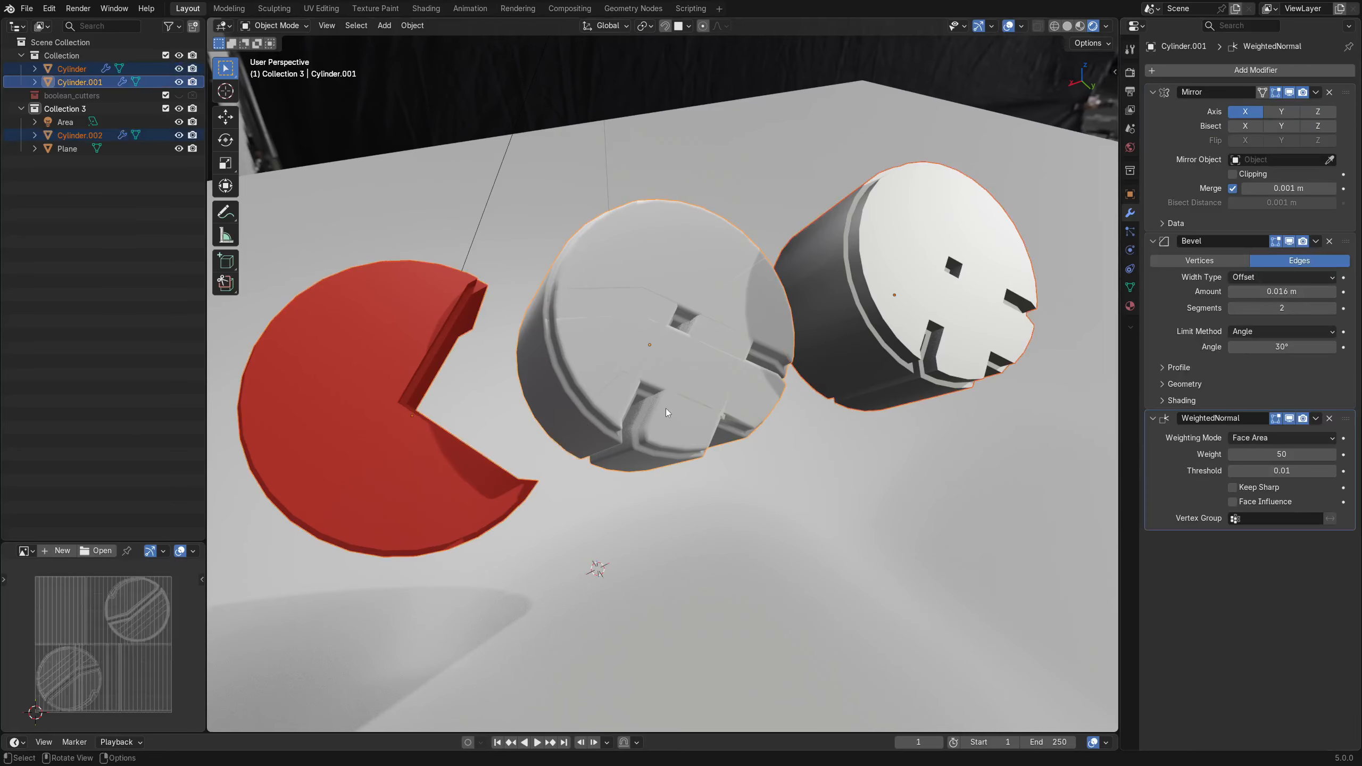
{"action": "key", "text": "ctrl+l"}
{"action": "left_click", "coordinate": [639, 517]}
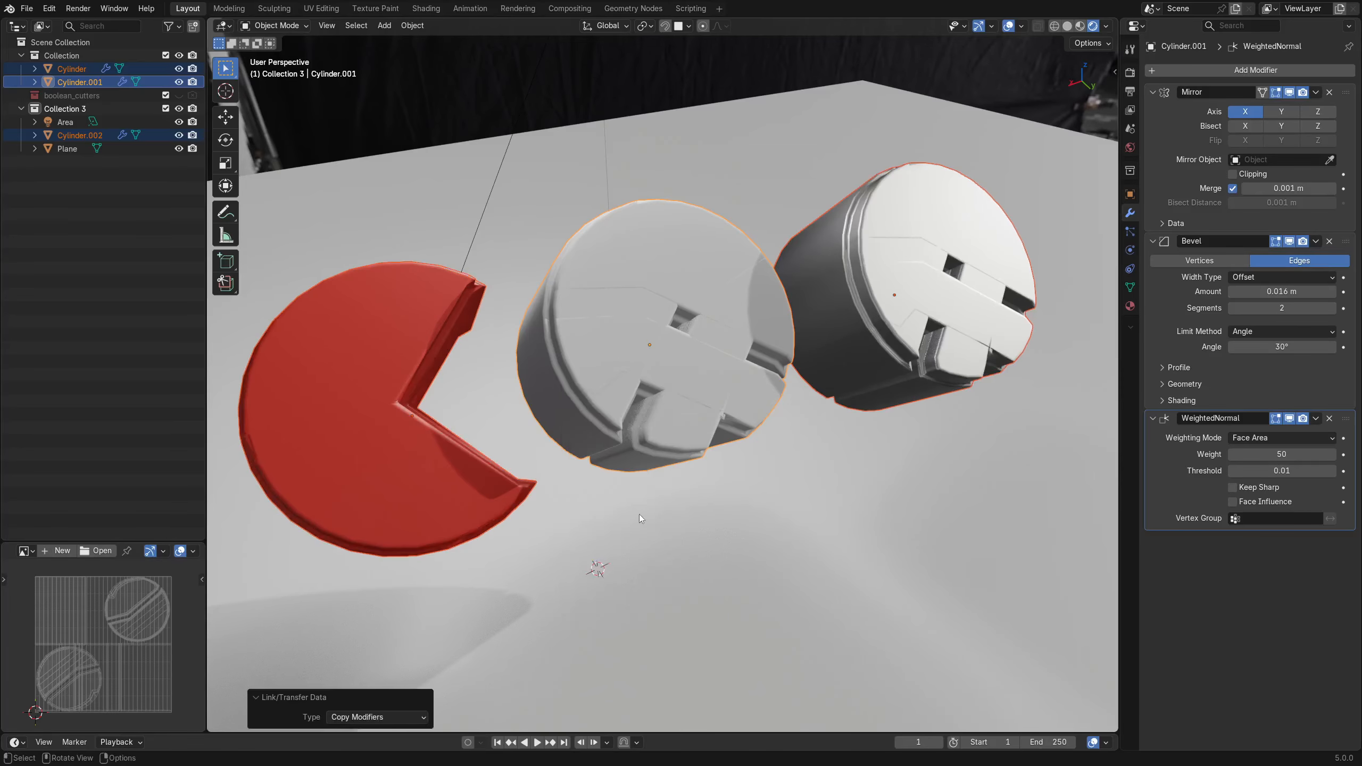
{"action": "key", "text": "alt+a"}
Inspect the bevelled cylinders and check the modifiers copied to the red Cylinder.
{"action": "middle_click_drag", "start_coordinate": [779, 418], "coordinate": [781, 378]}
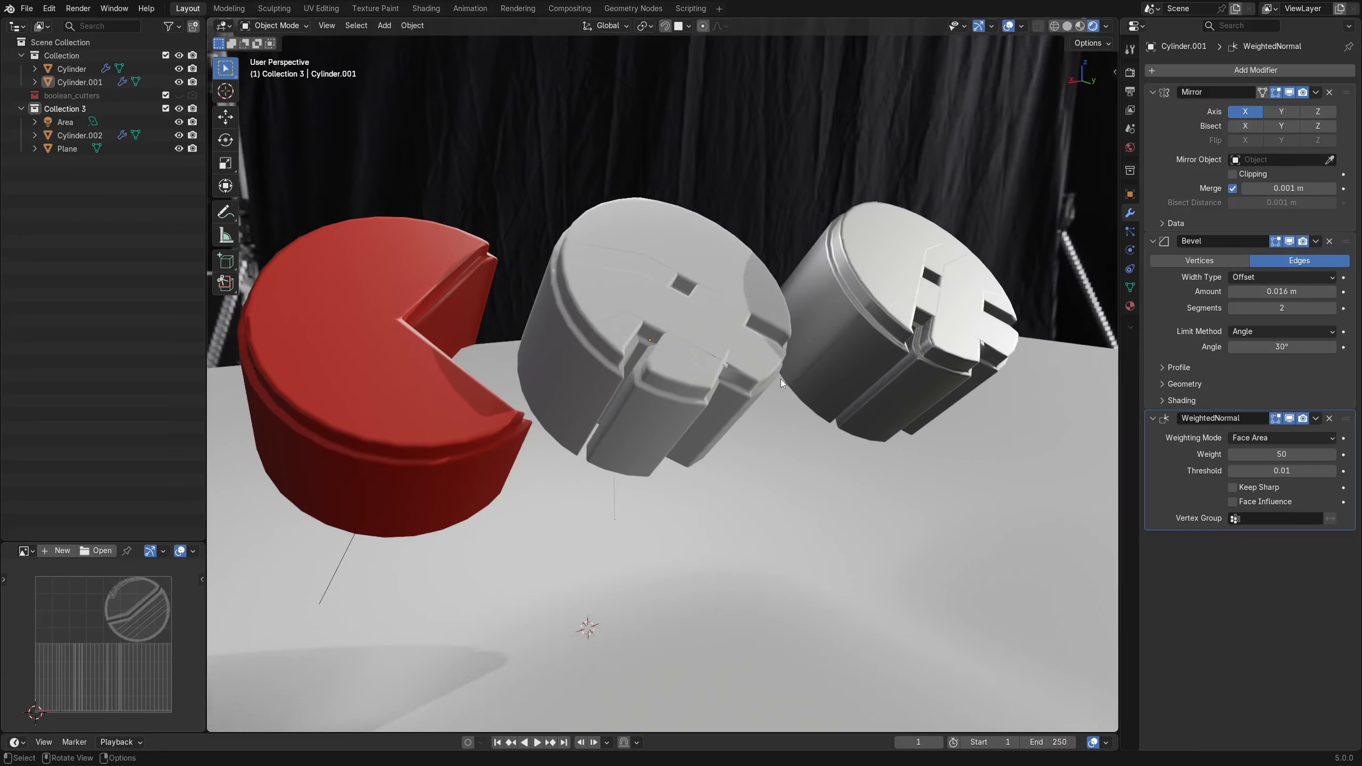
{"action": "left_click", "coordinate": [467, 434]}
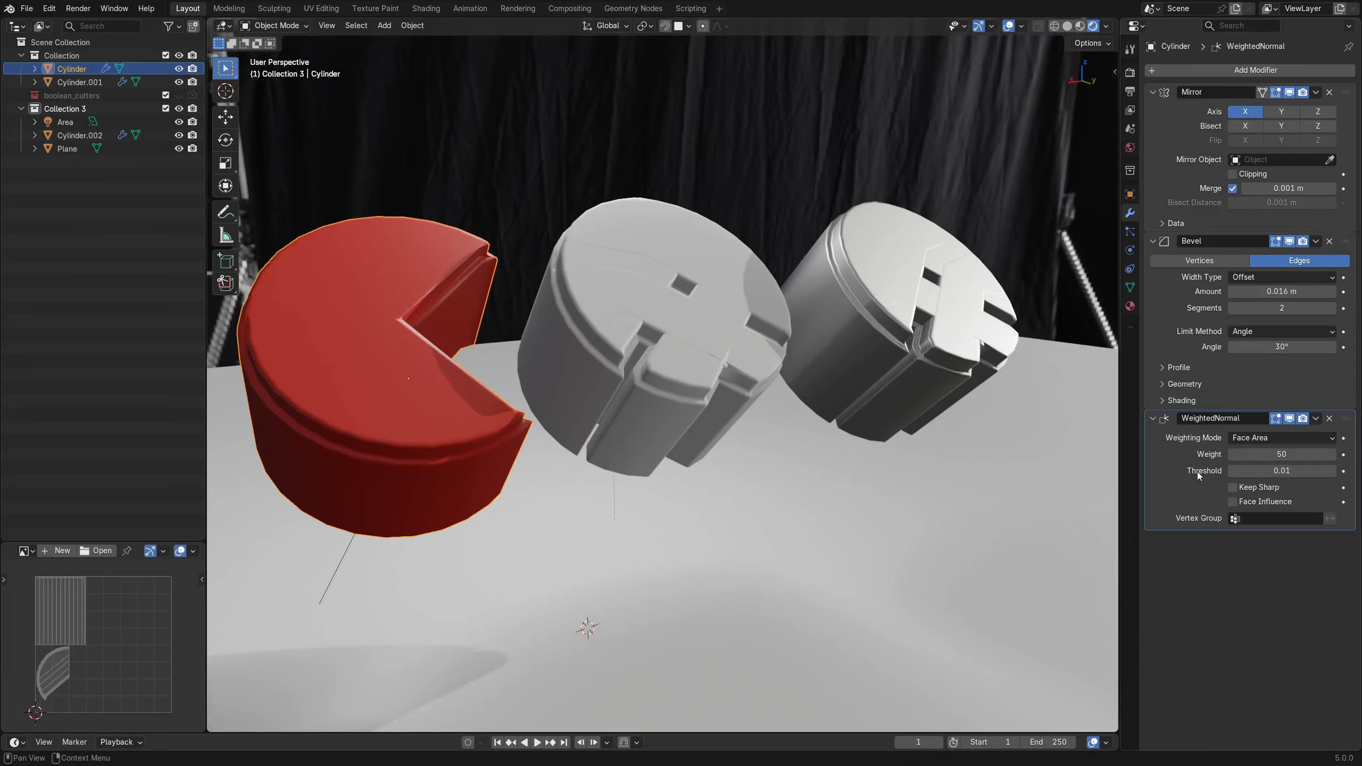
{"action": "middle_click_drag", "start_coordinate": [633, 419], "coordinate": [651, 396]}
Set the Bevel segments of Cylinder.002 to 1, deselect it and inspect its bevelled edges.
{"action": "left_click", "coordinate": [911, 310]}
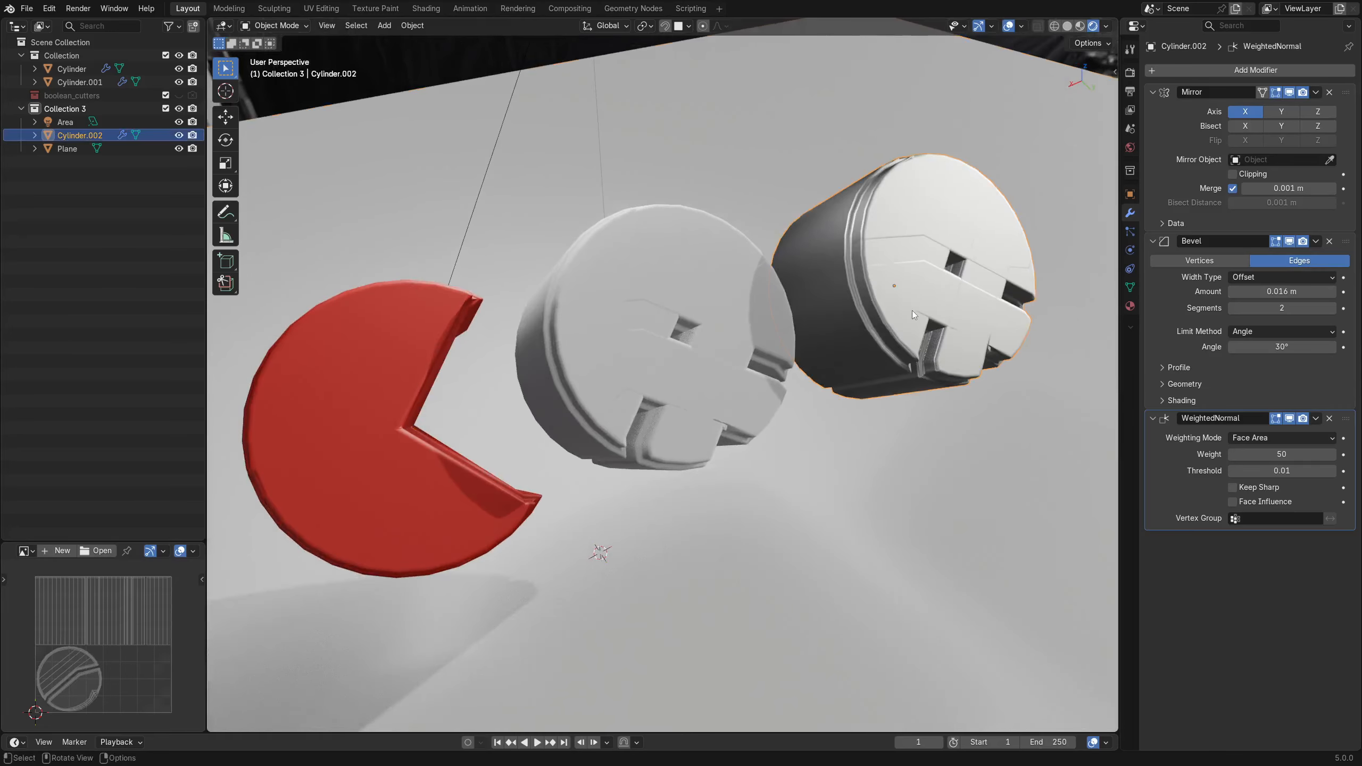
{"action": "middle_click_drag", "start_coordinate": [811, 338], "coordinate": [1031, 332]}
{"action": "scroll", "coordinate": [879, 292], "scroll_direction": "up", "scroll_amount": 3}
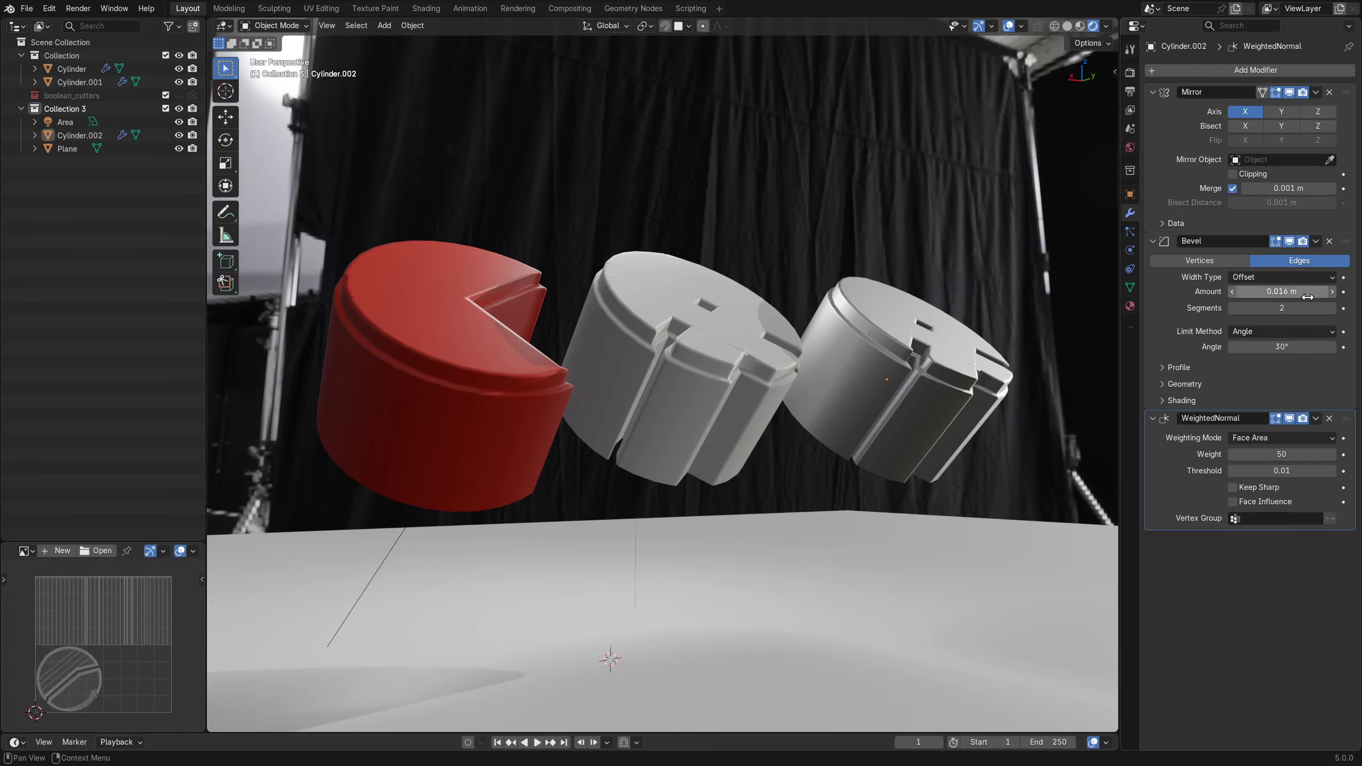
{"action": "left_click_drag", "start_coordinate": [1297, 308], "coordinate": [1265, 308]}
{"action": "left_click", "coordinate": [772, 360]}
{"action": "left_click", "coordinate": [974, 370]}
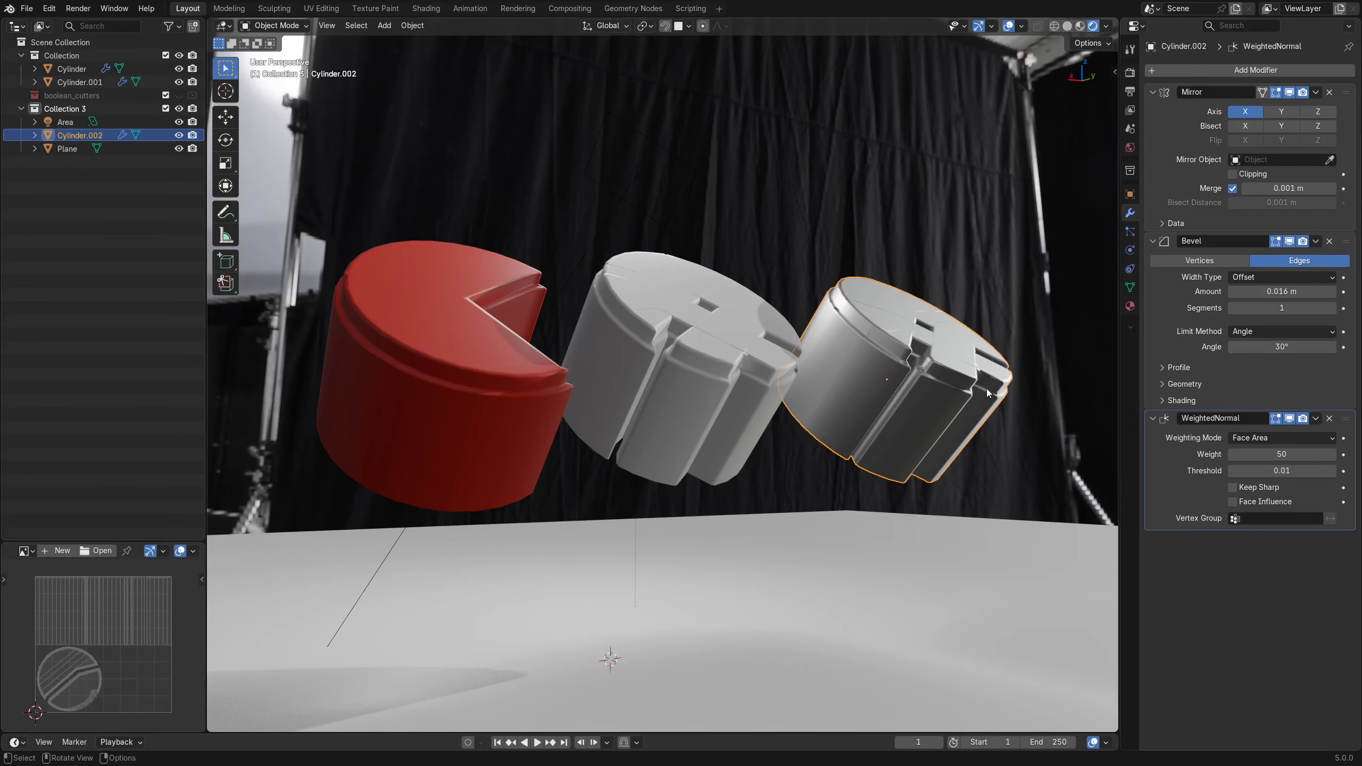
{"action": "left_click", "coordinate": [1059, 354]}
{"action": "middle_click_drag", "start_coordinate": [874, 362], "coordinate": [862, 366]}
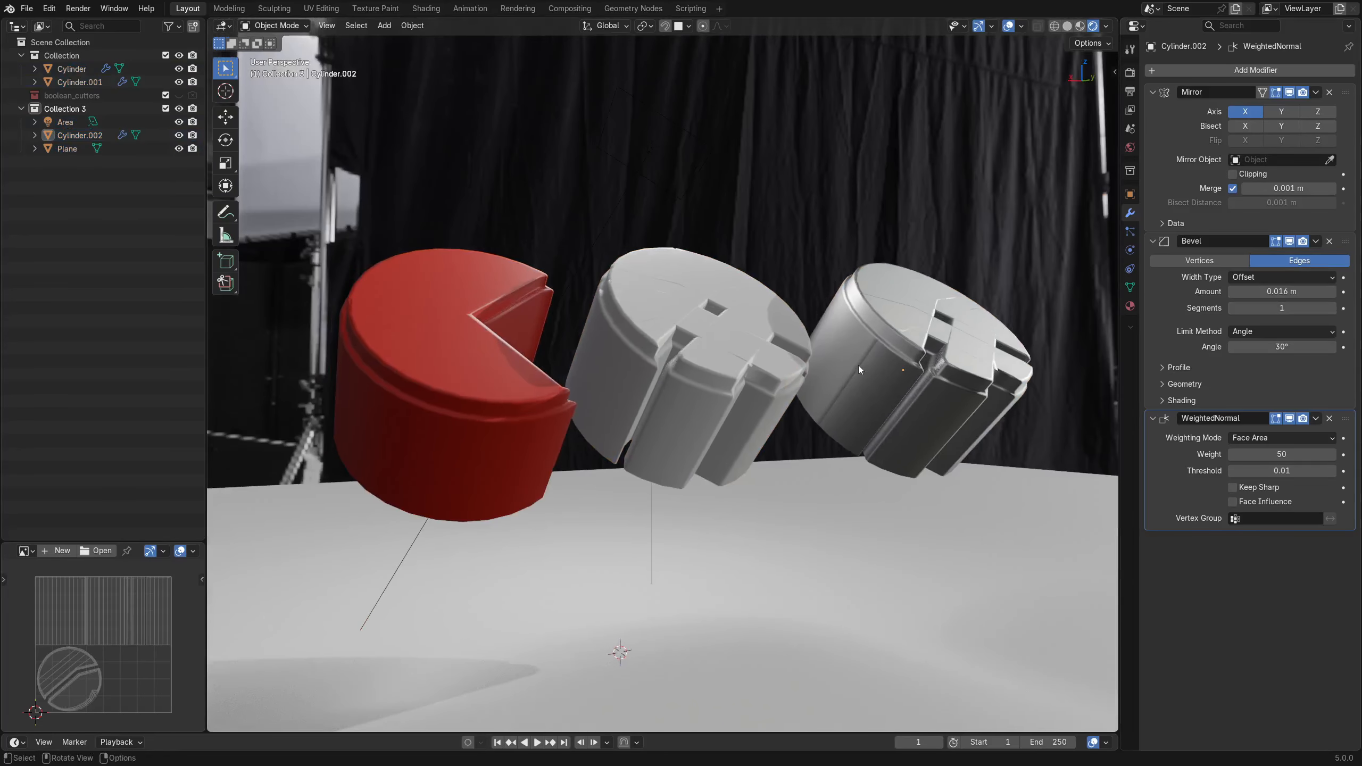